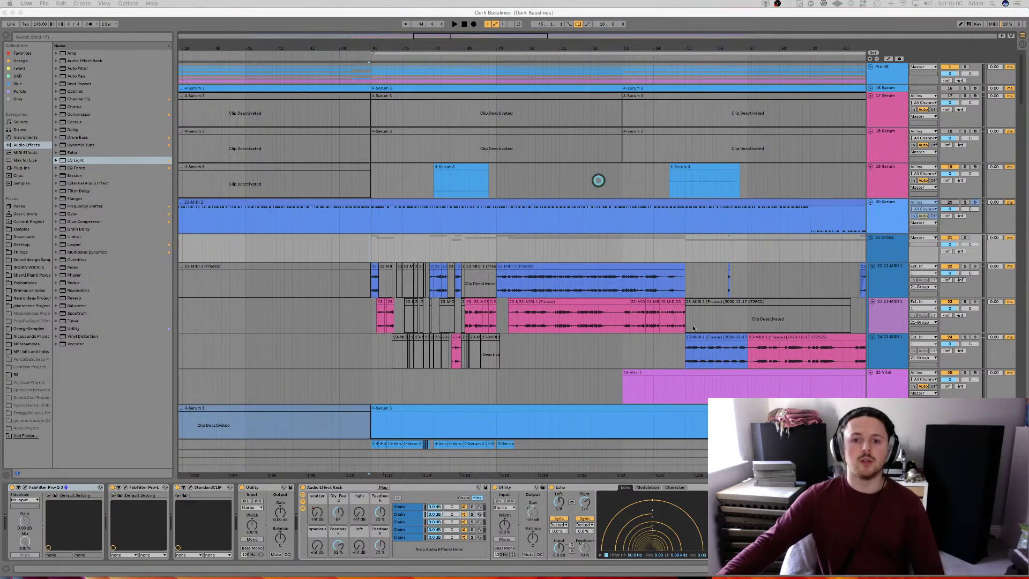
Show the floating master loudness meter and park it beside the device chain so it does not cover the devices
key("super+alt+p")
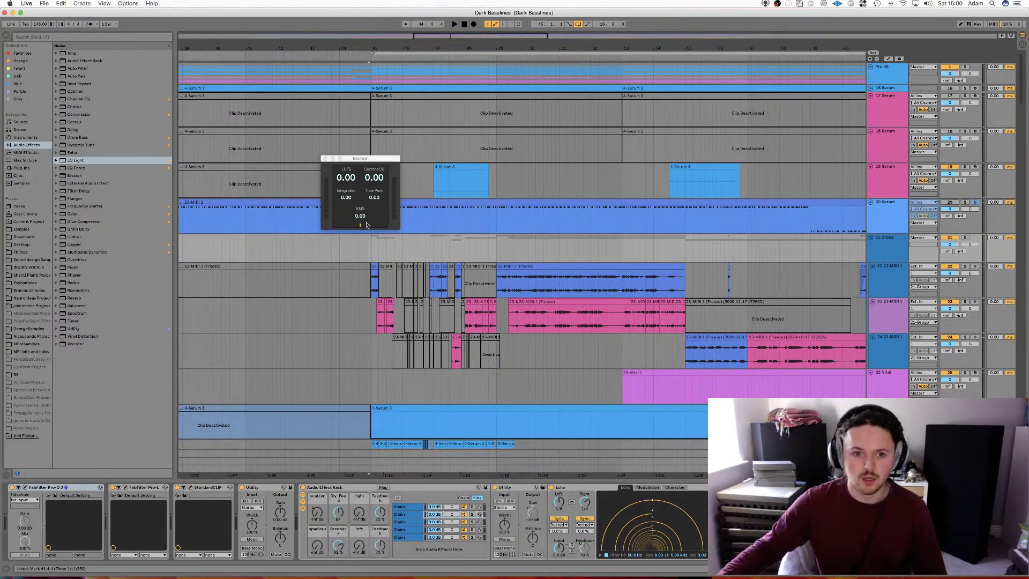
left_click_drag(381, 160, 61, 493)
scroll(54, 520, "left", 3)
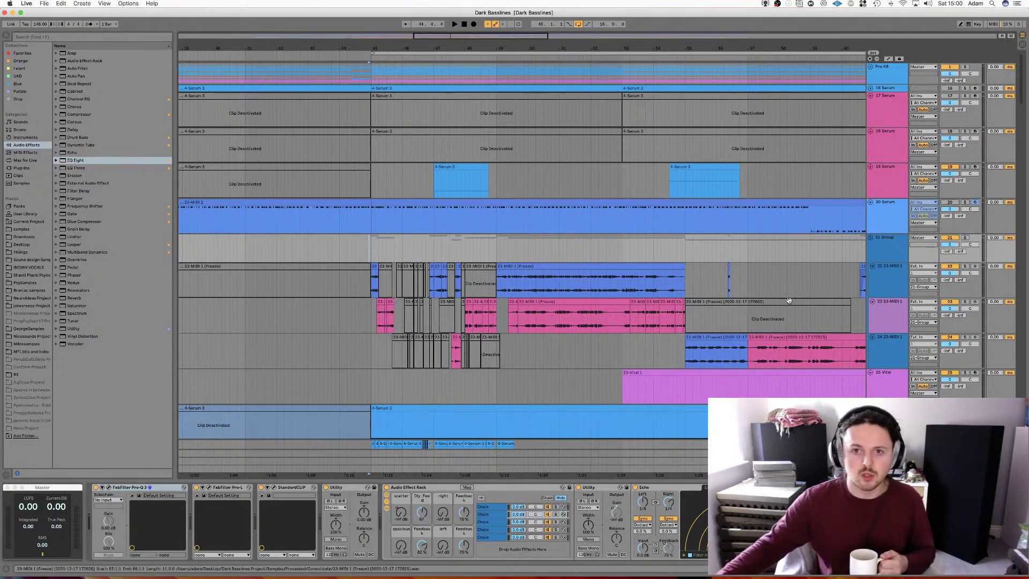
Play the arrangement from shortly before bar 45 while monitoring the master loudness
key("minus")
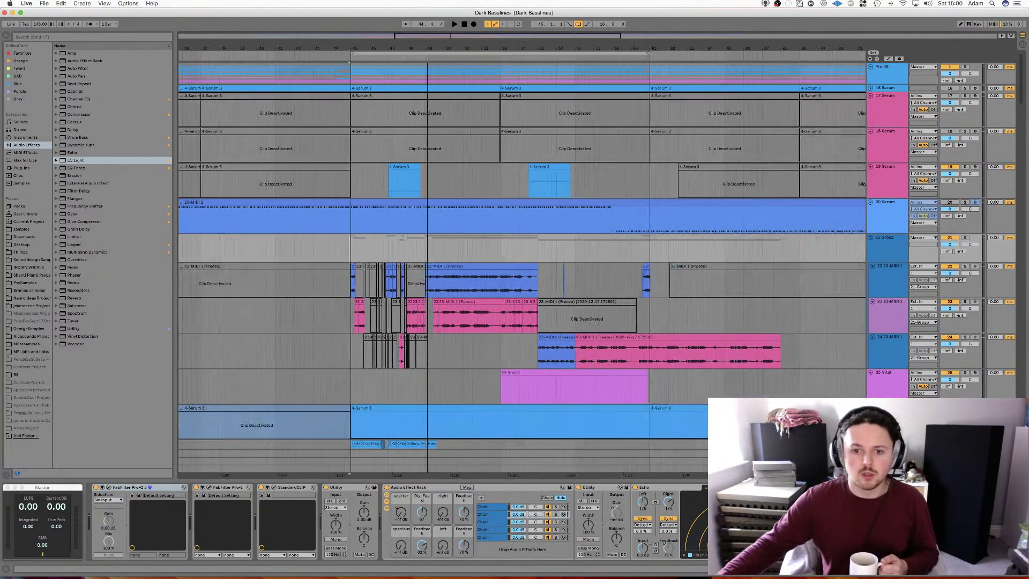
left_click(438, 250)
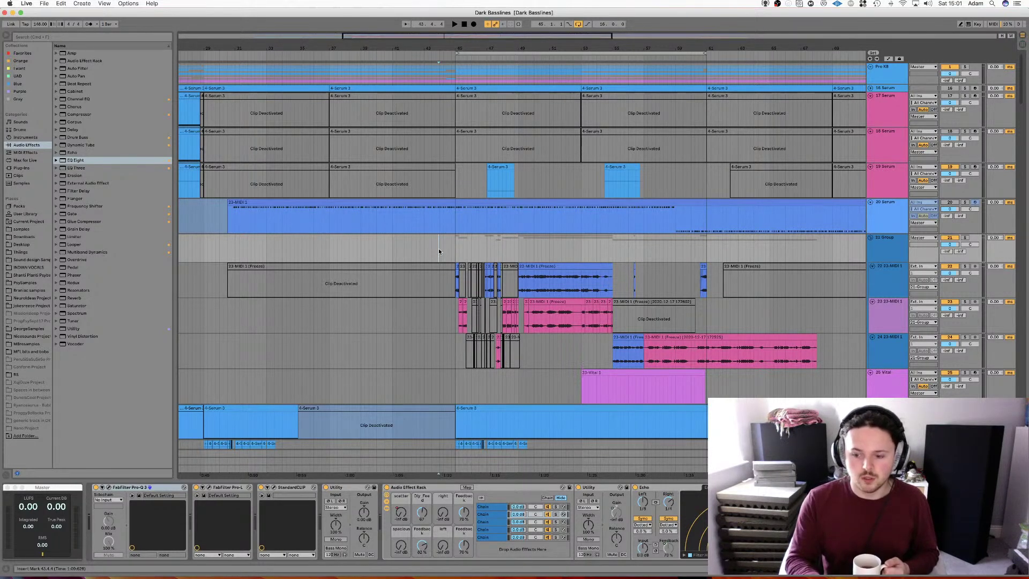
key("space")
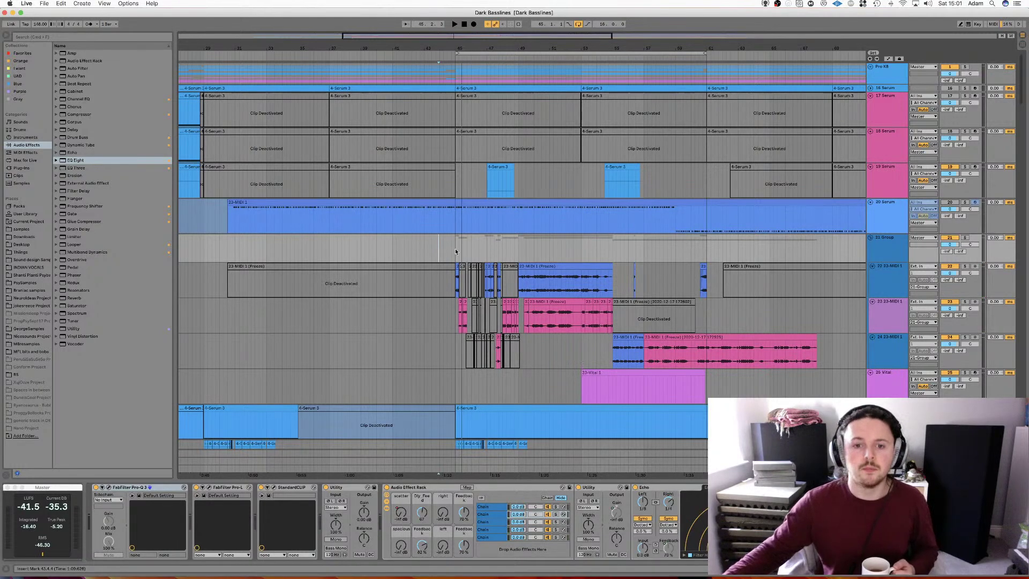
Check the audio output device and sample rate in the preferences and close them
left_click(26, 4)
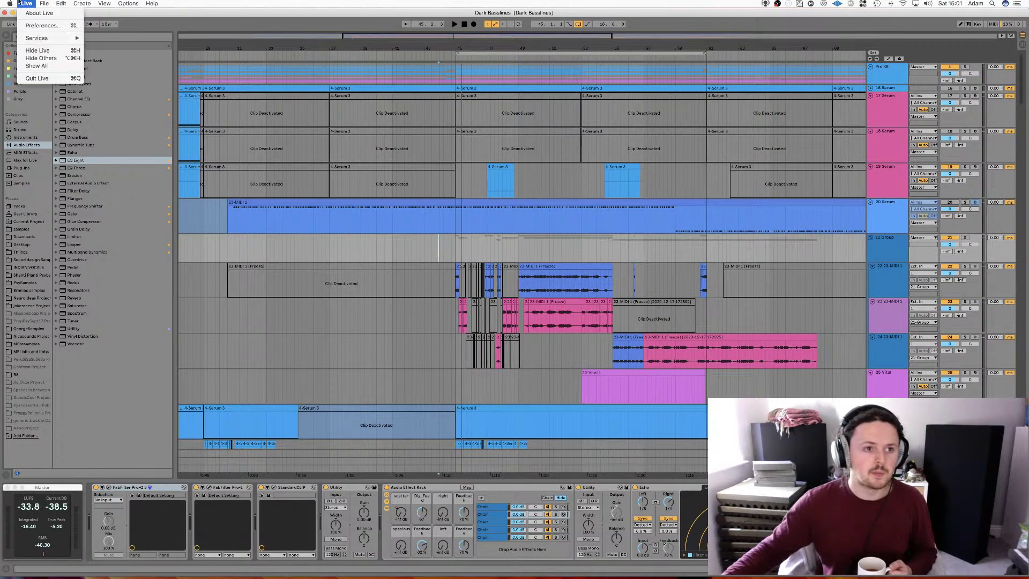
left_click(41, 26)
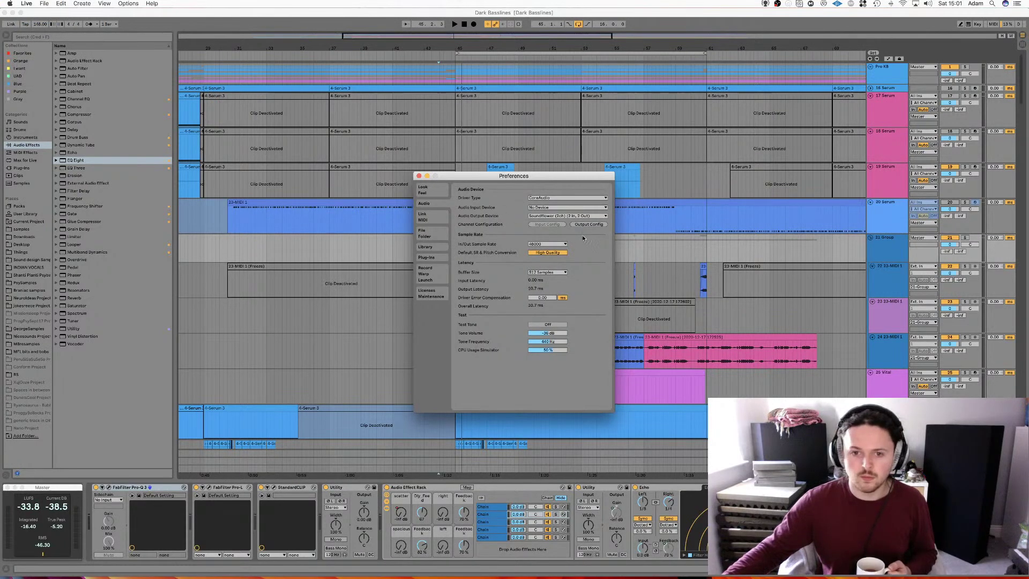
left_click(418, 176)
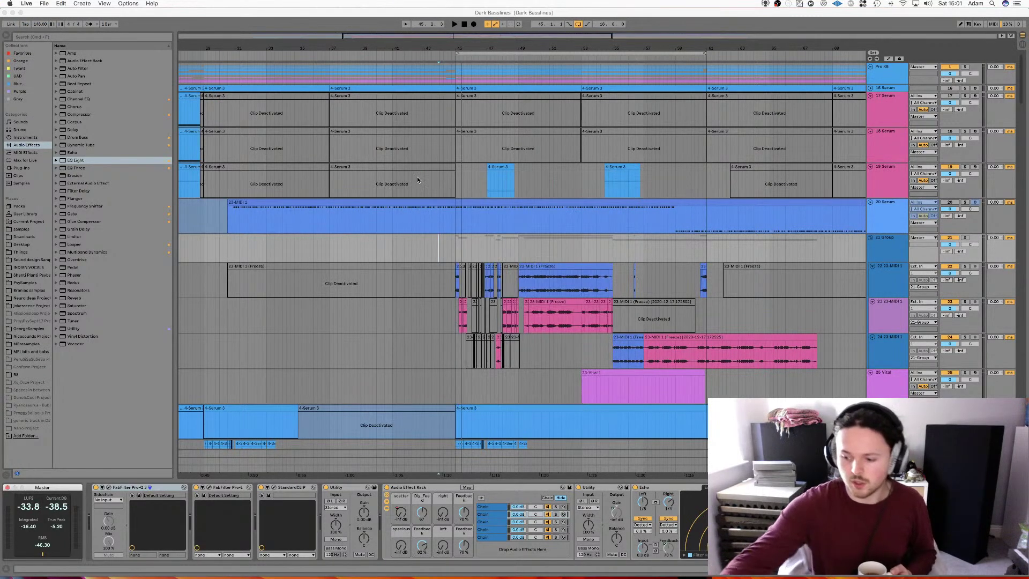
Toggle the Utility that follows FabFilter Pro-Q 3 in the master chain and play the section leading into bar 45
key("space")
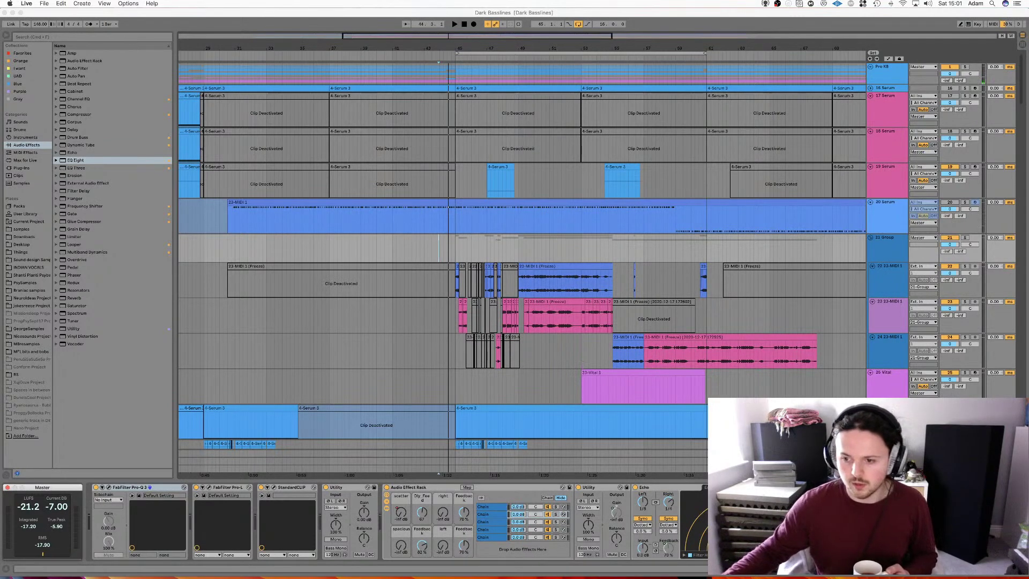
left_click(559, 509)
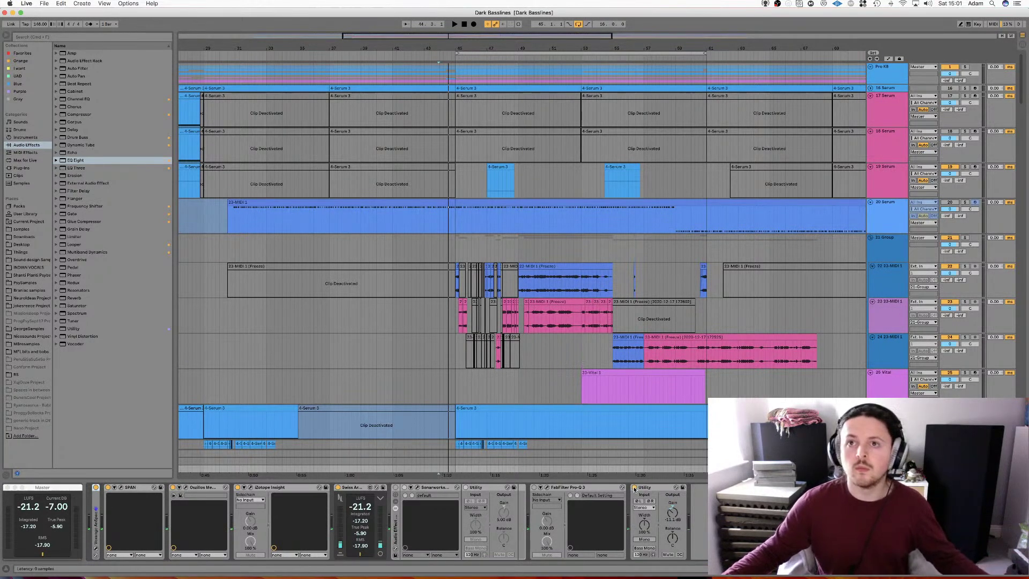
left_click(635, 489)
key("space")
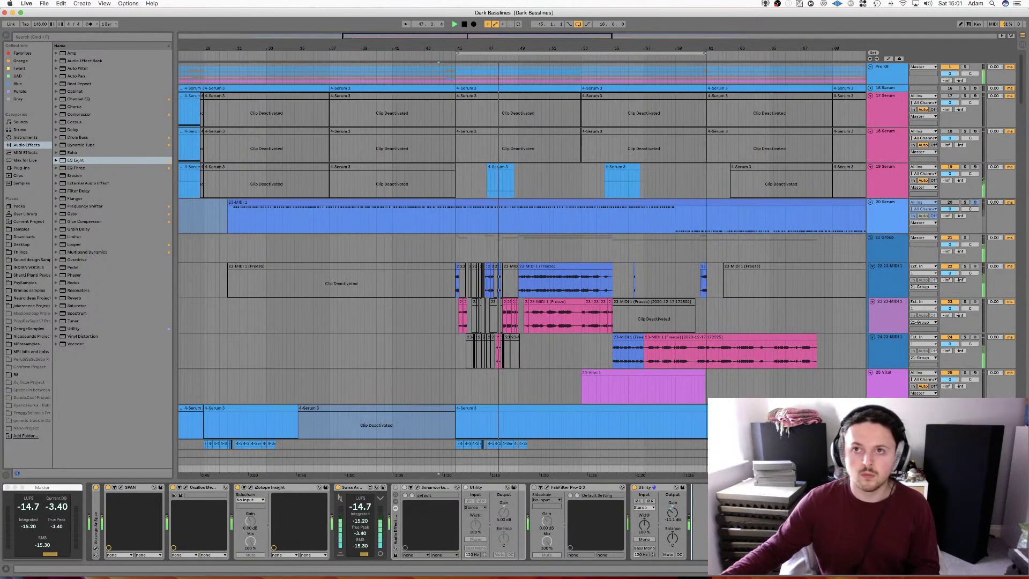
key("space")
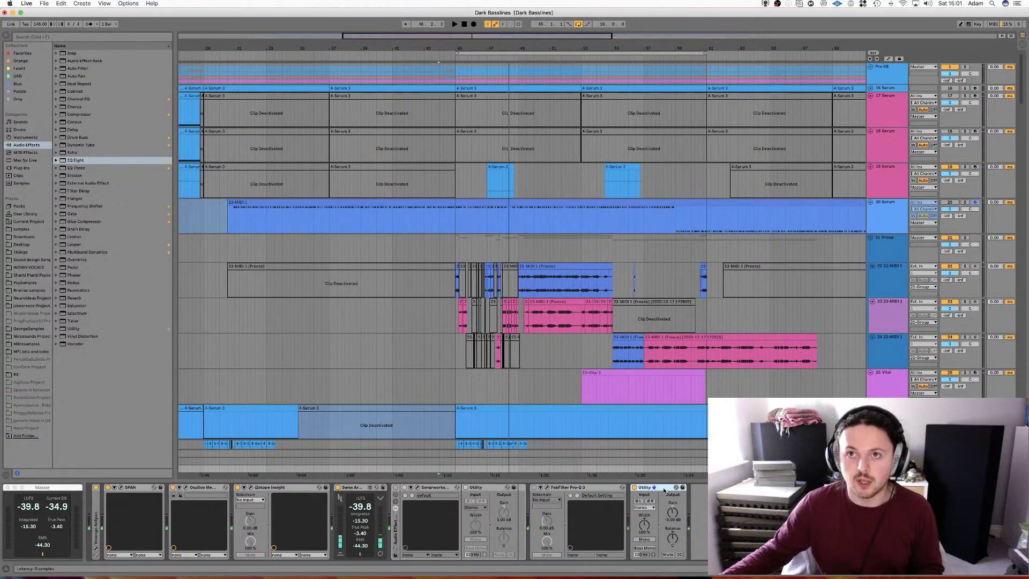
Replay the drop from before bar 45 and compare its level on the master loudness meter
key("space")
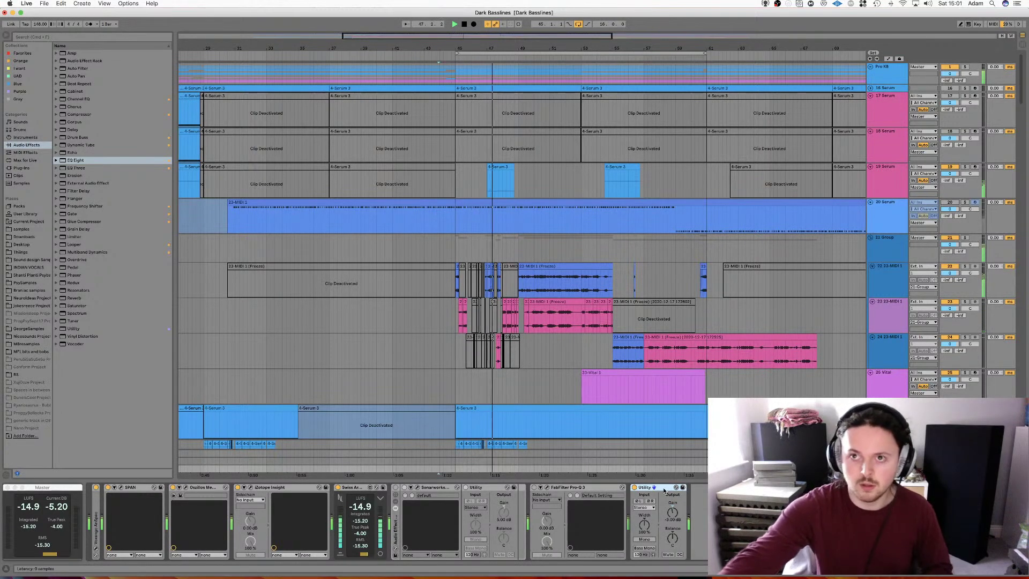
key("space")
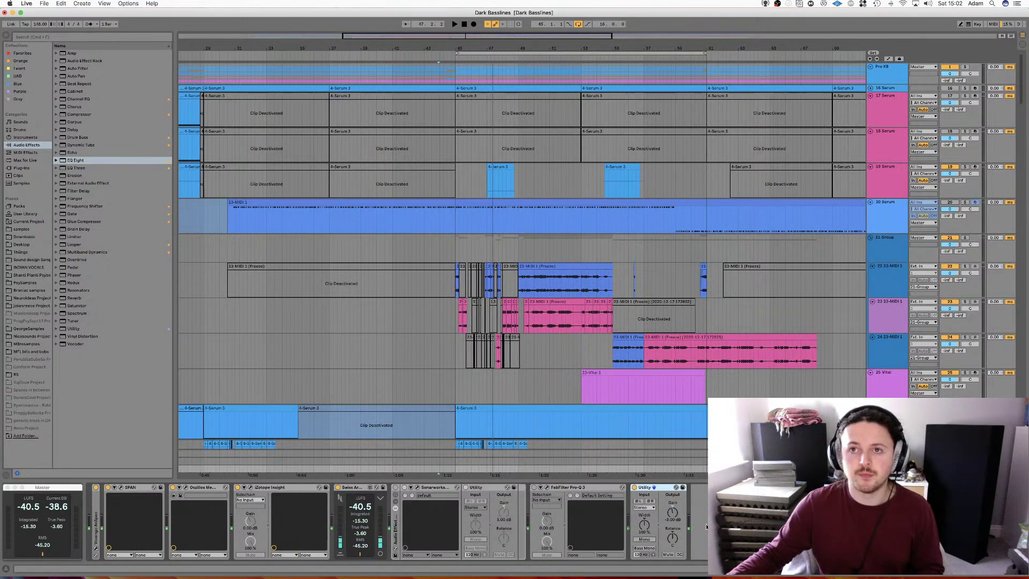
left_click(440, 358)
key("space")
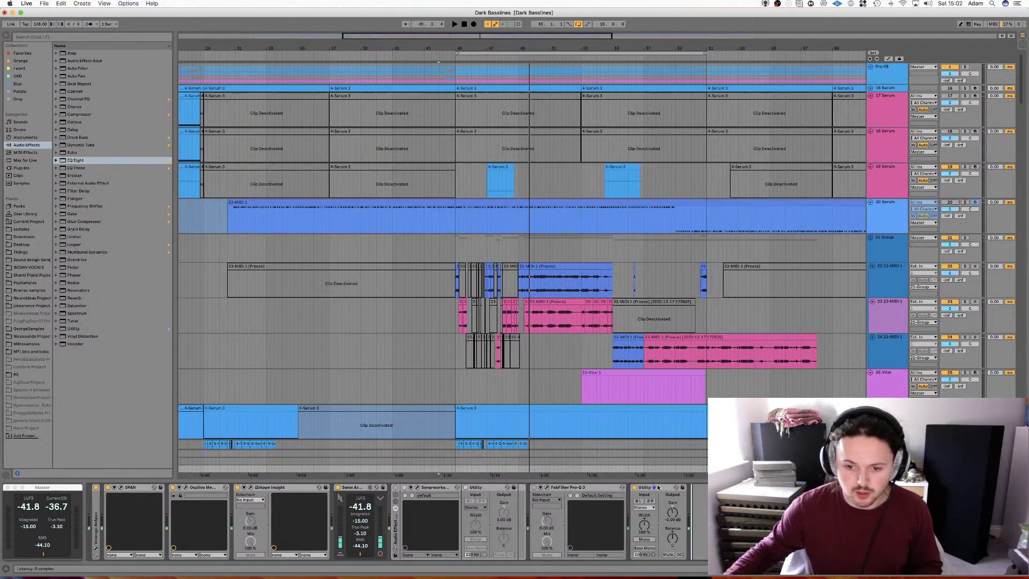
Raise the gain of the master chain's last Utility slightly and play the drop to check the level
left_click(638, 488)
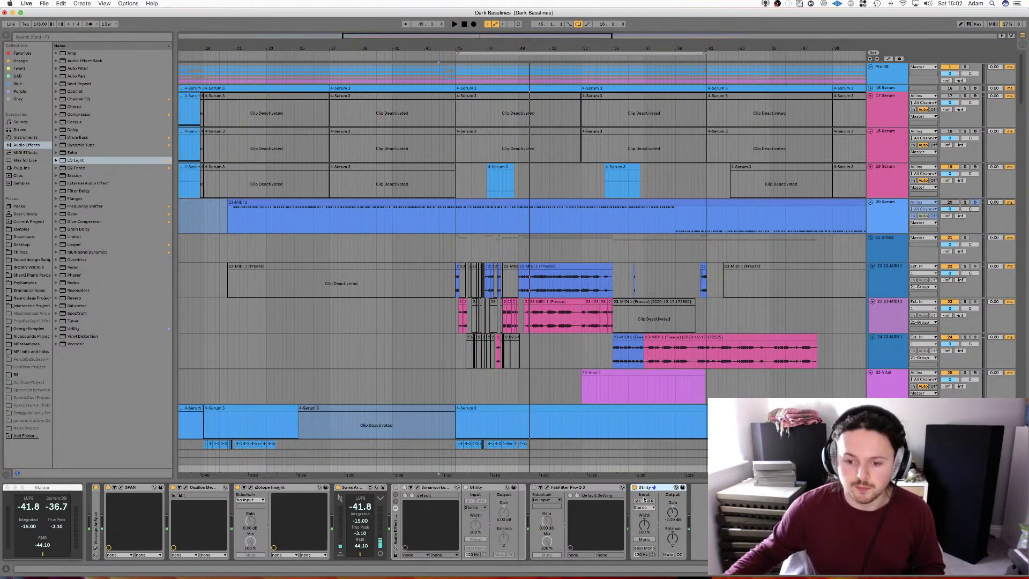
left_click_drag(672, 512, 672, 506)
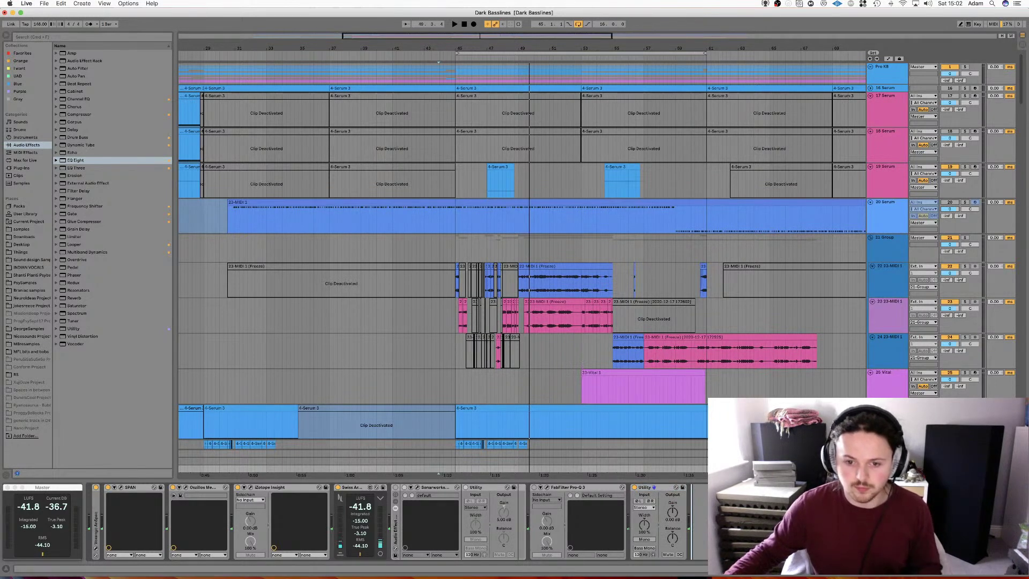
key("space")
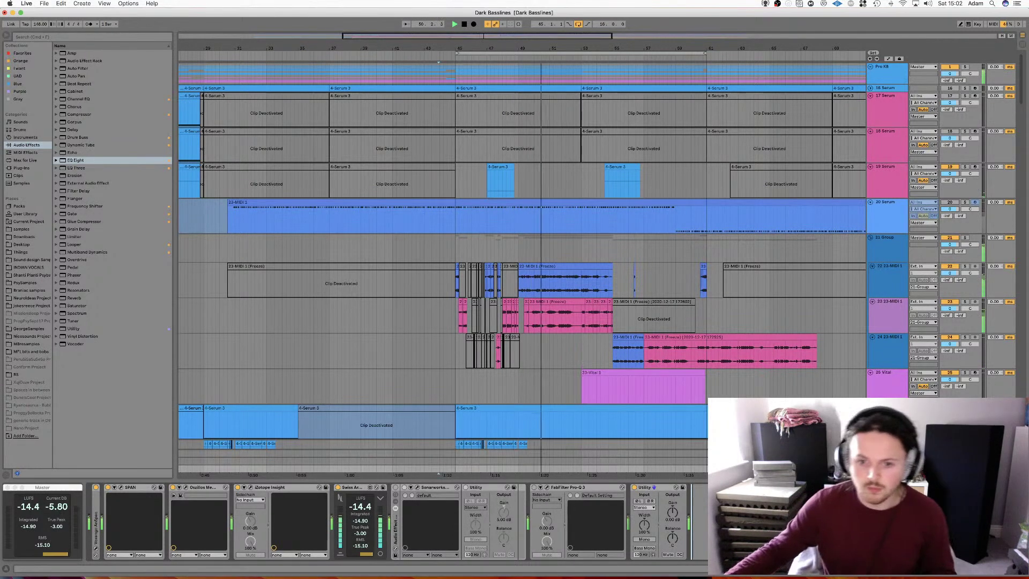
key("space")
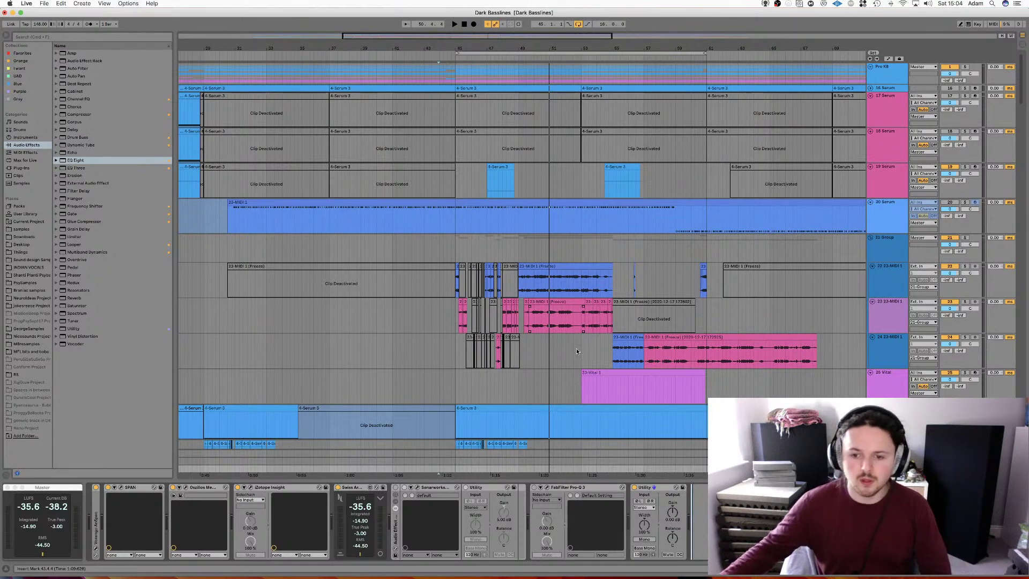
Examine the Vital, Serum, MIDI and resampled audio tracks that build the drop around bar 45
left_click(424, 278)
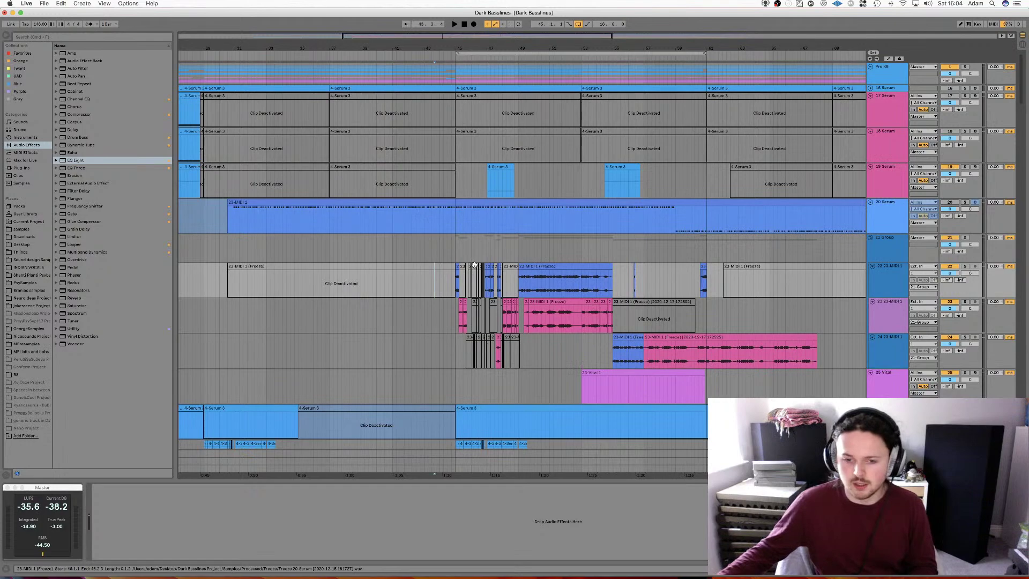
scroll(474, 265, "down", 10)
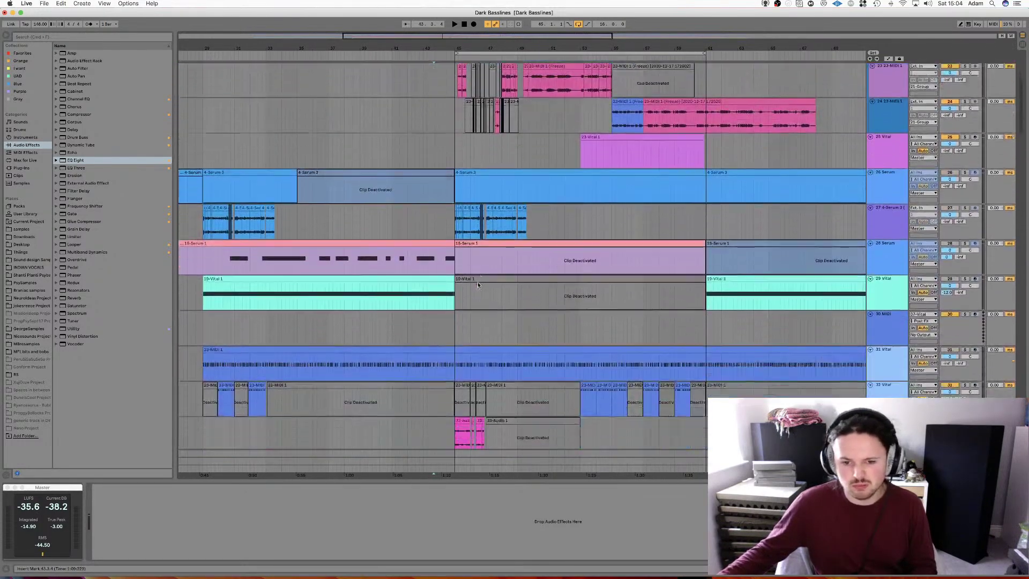
scroll(478, 284, "down", 20)
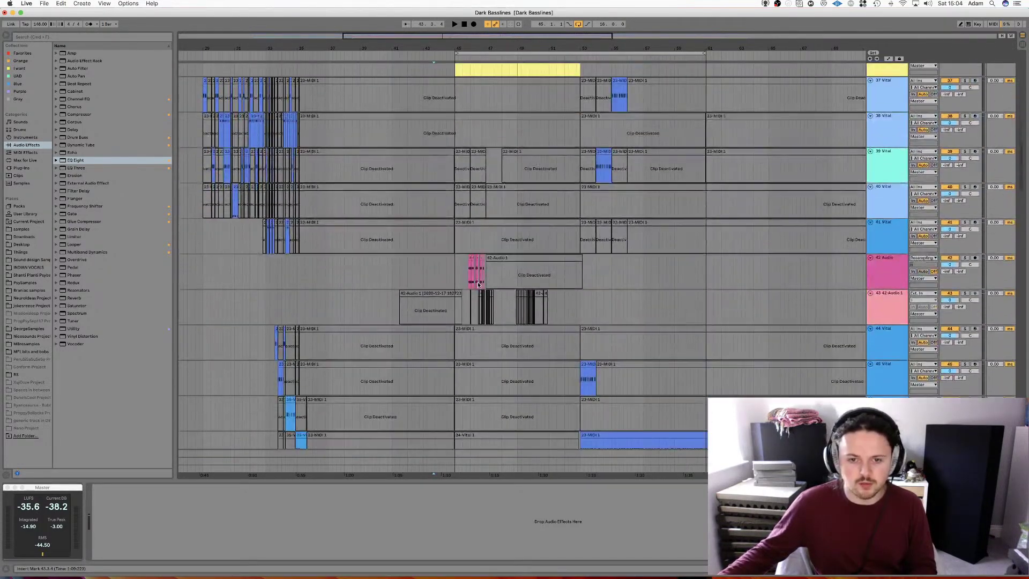
scroll(478, 285, "down", 20)
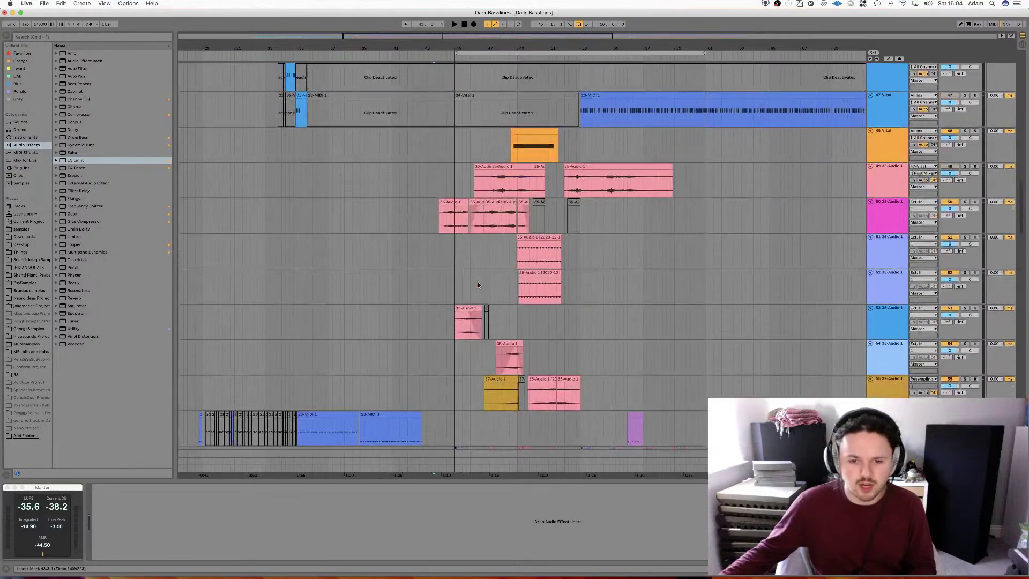
scroll(478, 285, "up", 5)
left_click(451, 314)
scroll(449, 307, "up", 6)
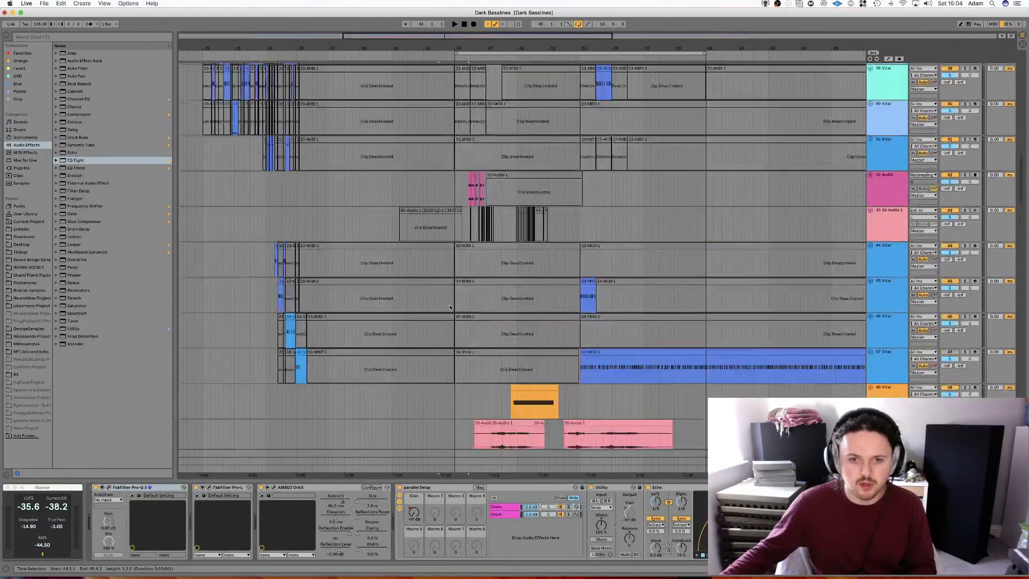
scroll(450, 307, "up", 20)
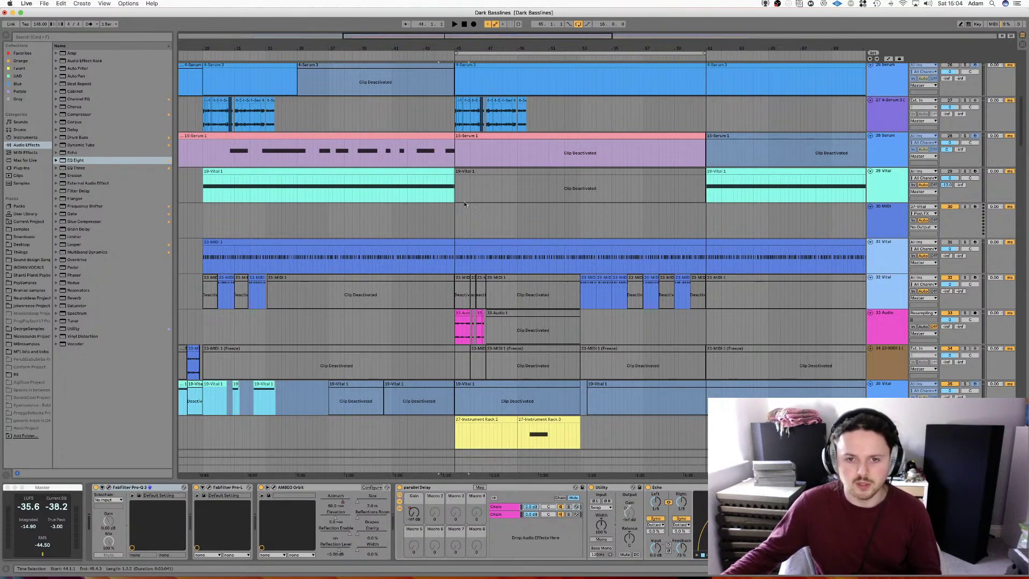
Play the drop from just before bar 45 and listen to the chopped clips in the 21 Group tracks
left_click_drag(460, 39, 484, 141)
scroll(484, 141, "up", 2)
scroll(484, 141, "up", 5)
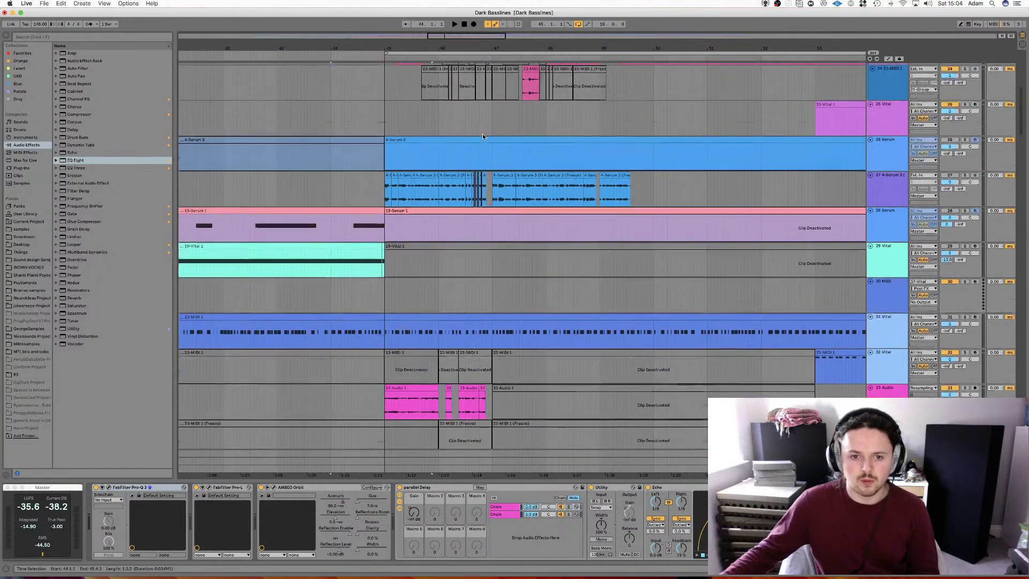
scroll(455, 229, "up", 3)
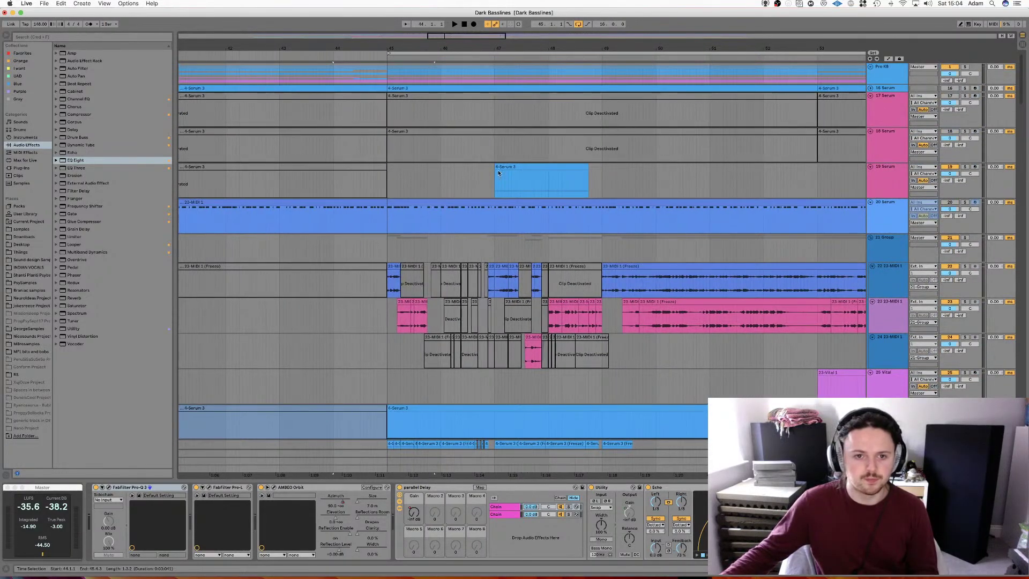
key("space")
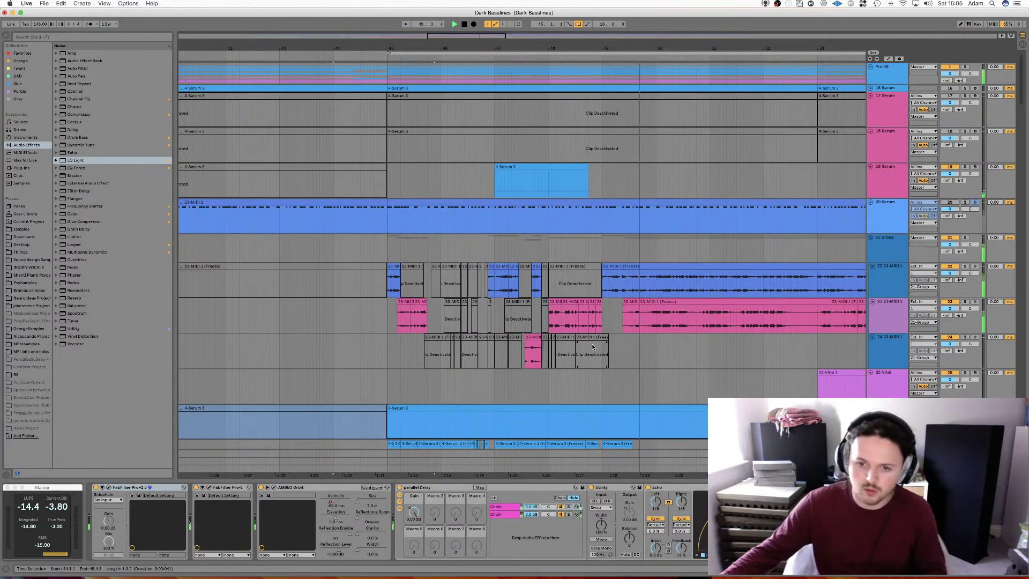
left_click(477, 255)
key("space")
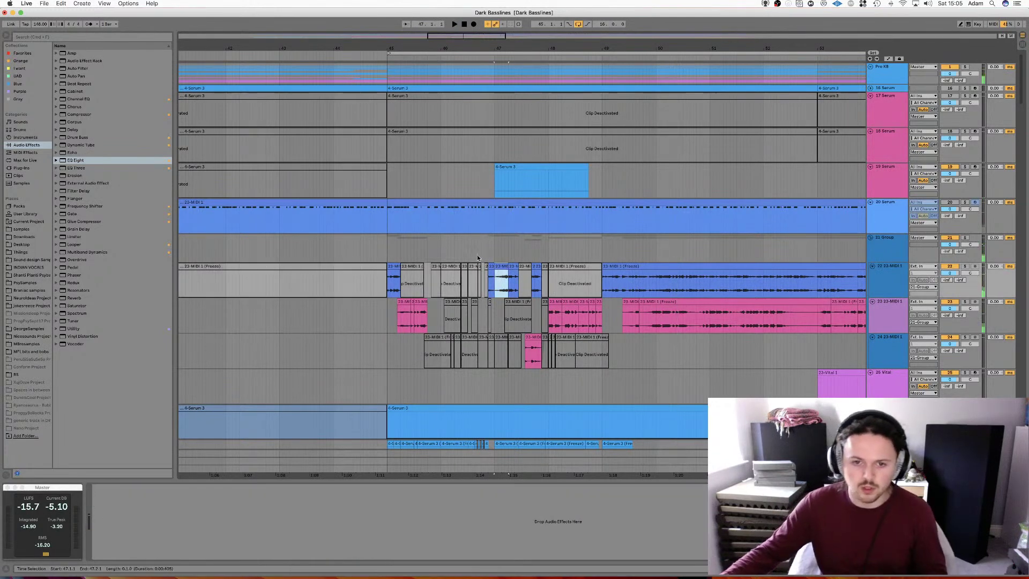
Audition the bass chops from bar 46.2 on, inspecting the clips near bar 47 on tracks 22 and 24
left_click(476, 283)
left_click(475, 283)
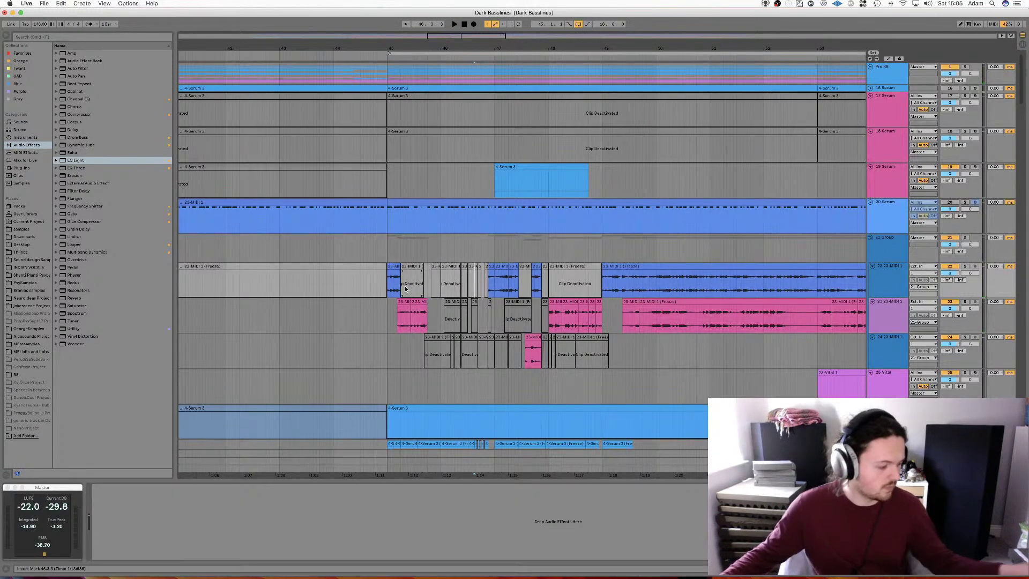
left_click(456, 283)
key("space")
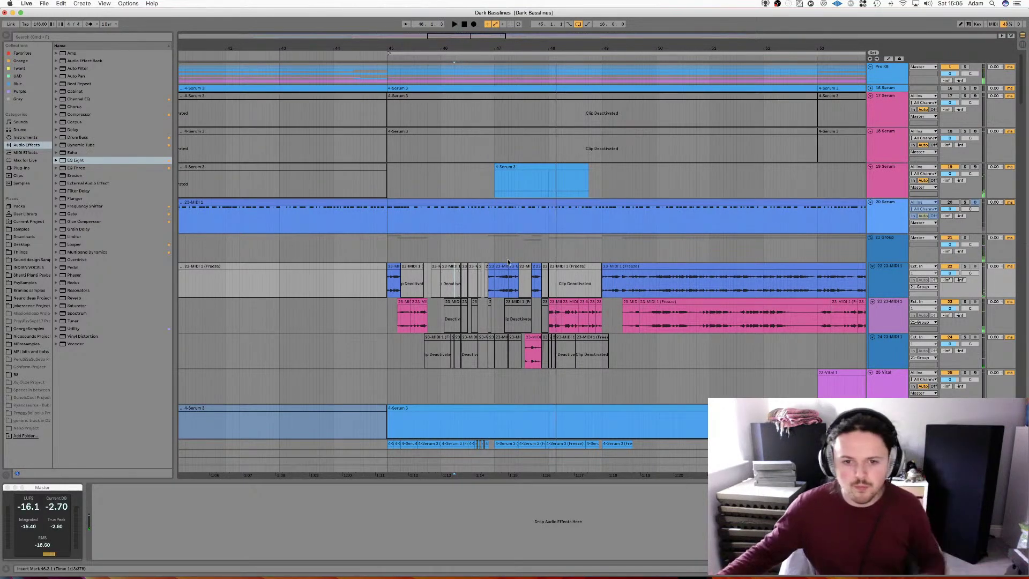
left_click(490, 264)
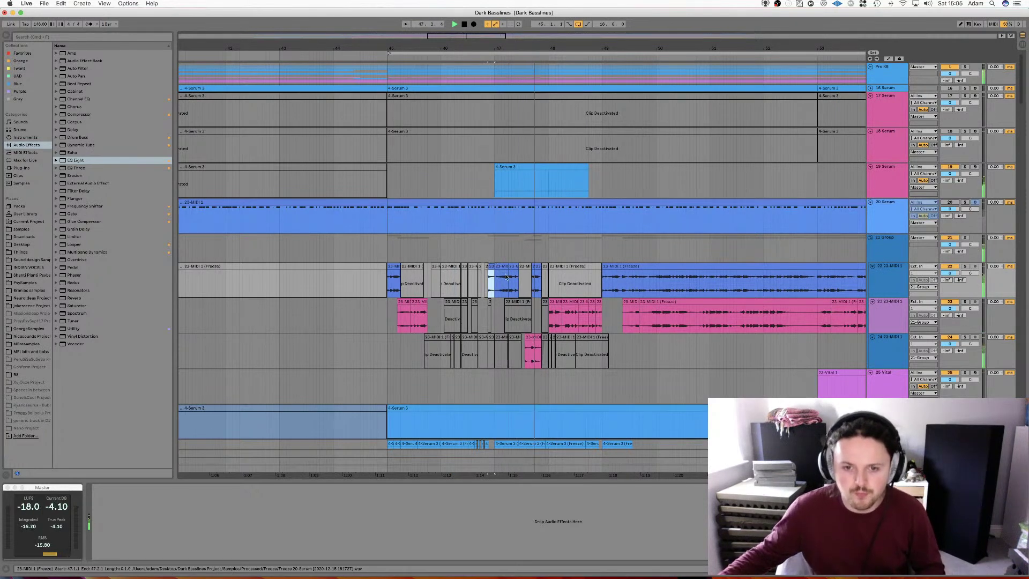
left_click(532, 348)
scroll(532, 348, "up", 5)
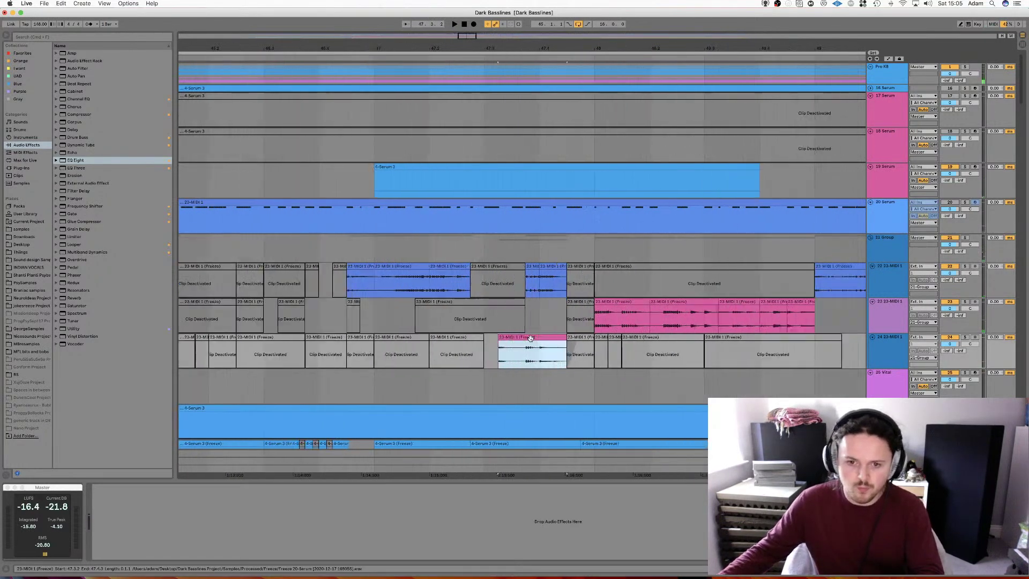
Select the track 22 clip starting at 47.2, solo the 21 Group and play the clip
left_click(450, 278)
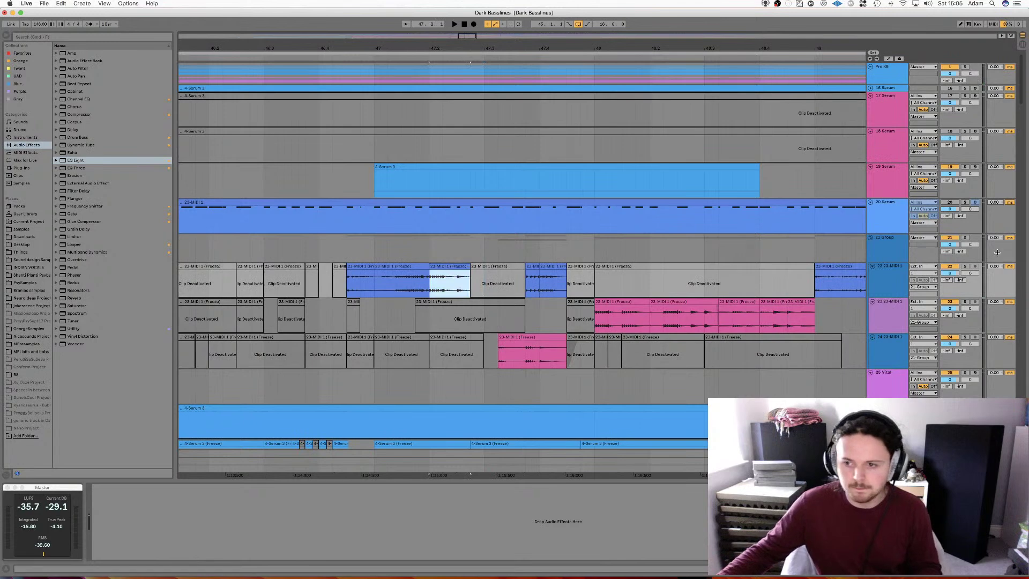
left_click(965, 238)
key("space")
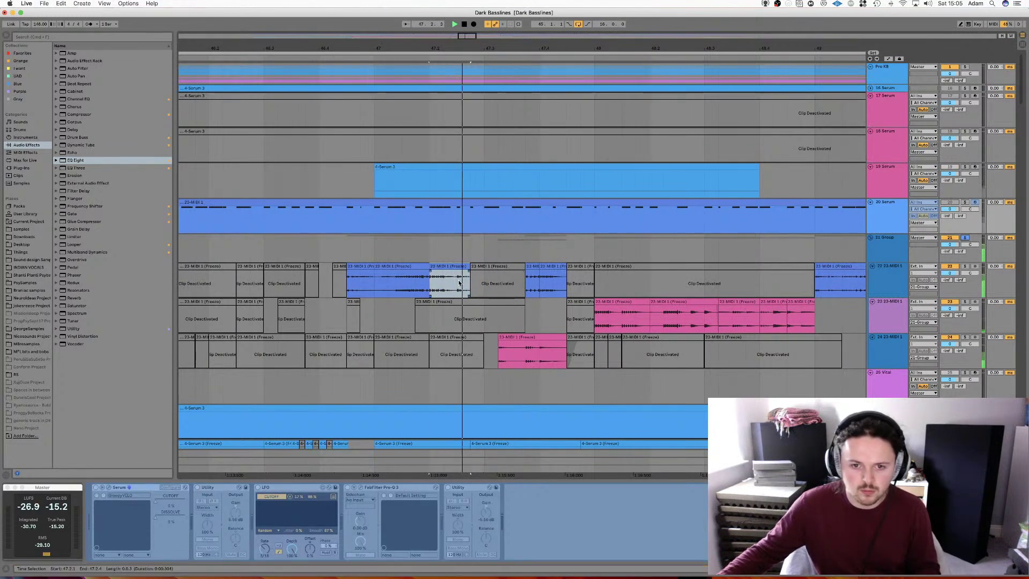
Select the pink track 24 clip starting at 47.3.2 and play it with its track soloed
key("space")
left_click(530, 351)
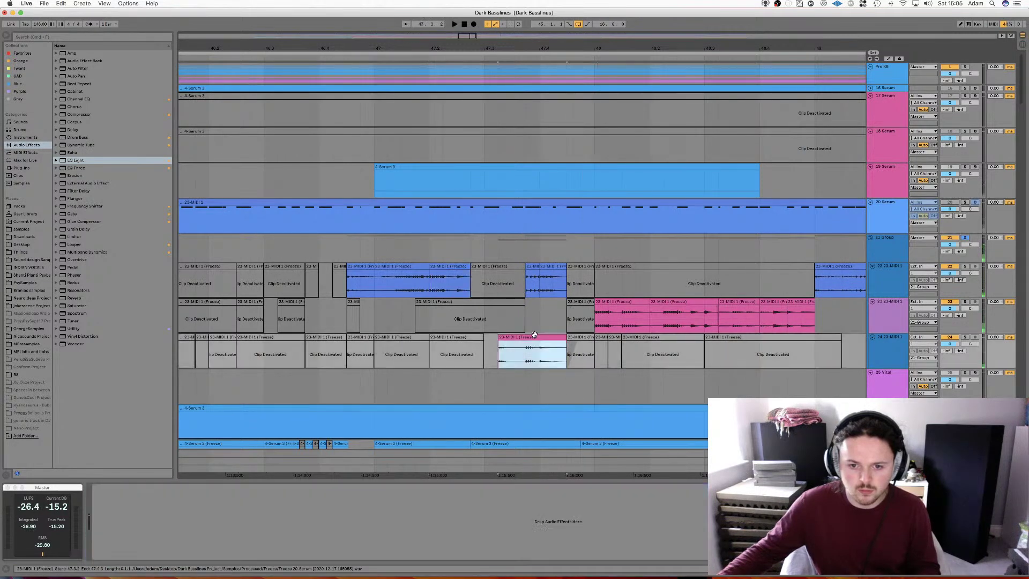
key("space")
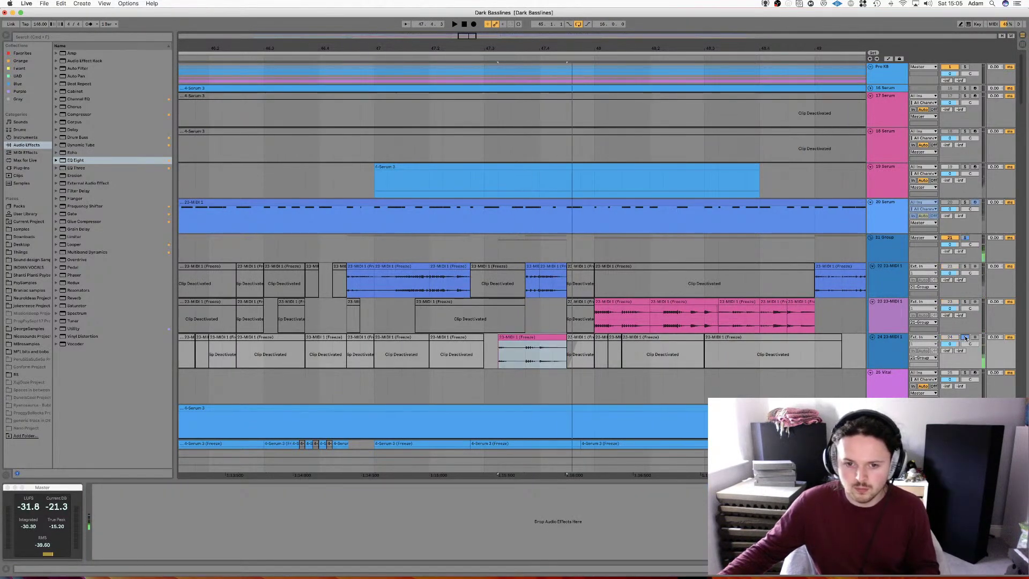
Move the pink track 24 clip earlier so it starts at 47.2.4, directly after the track 22 bass clips
left_click(479, 338)
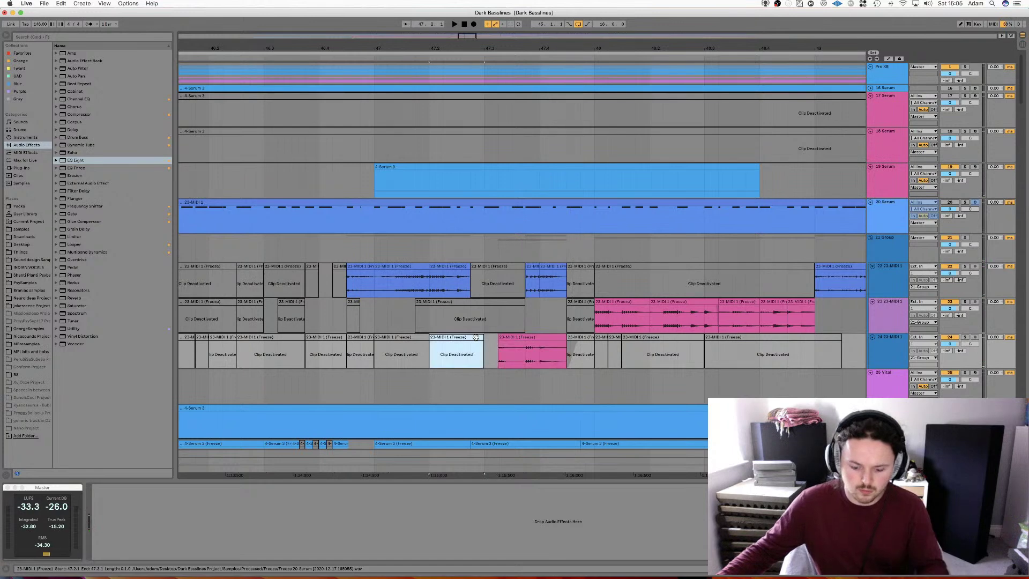
key("0")
key("space")
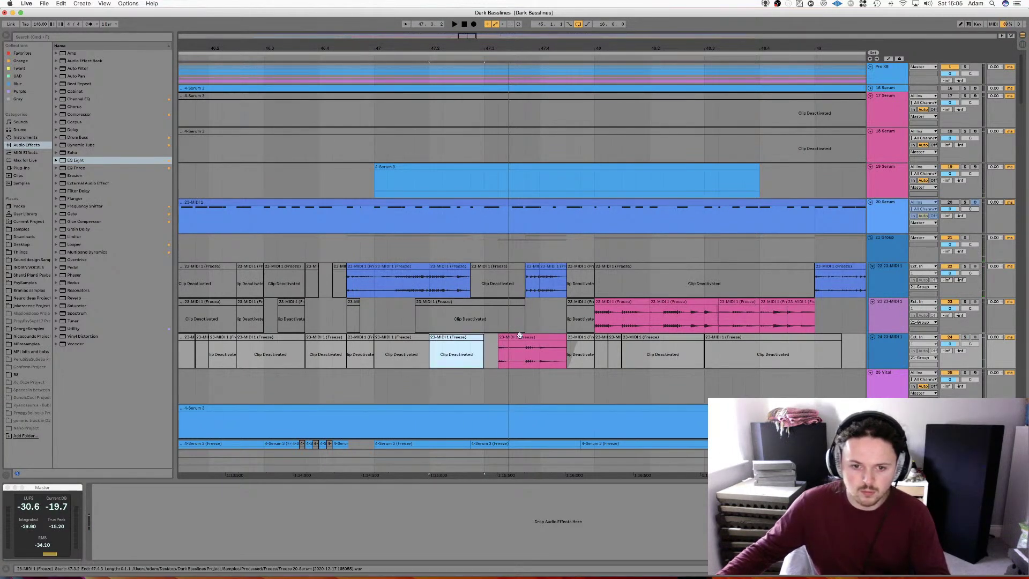
left_click_drag(473, 336, 504, 337)
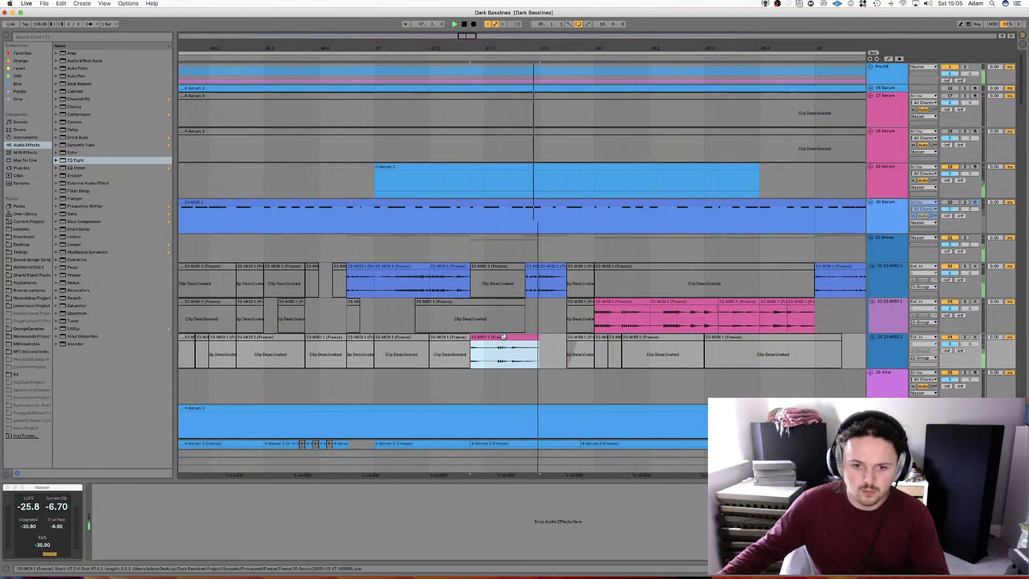
Audition the moved track 24 clip, first in solo and again with the full mix
left_click(964, 336)
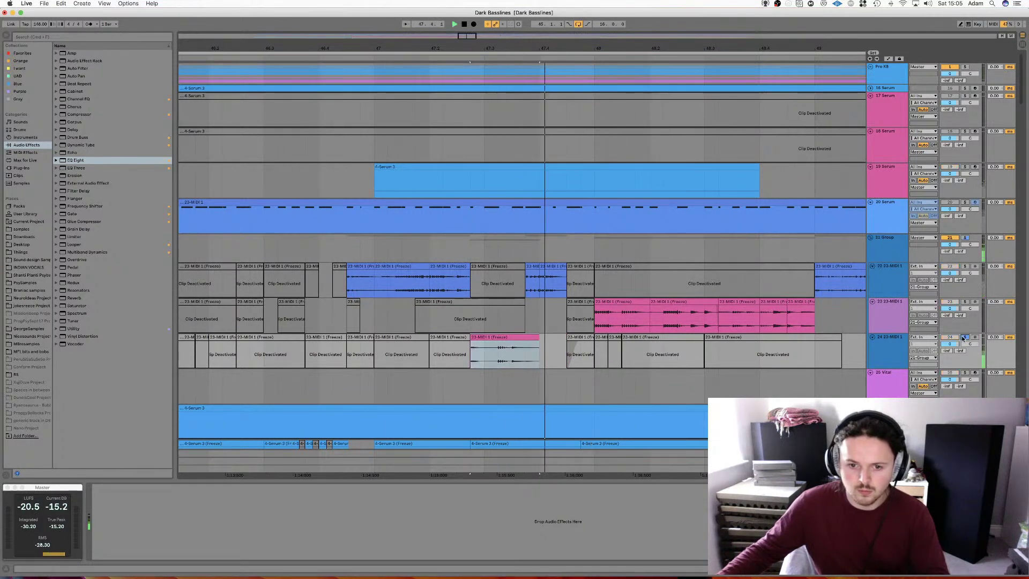
key("space")
key("space")
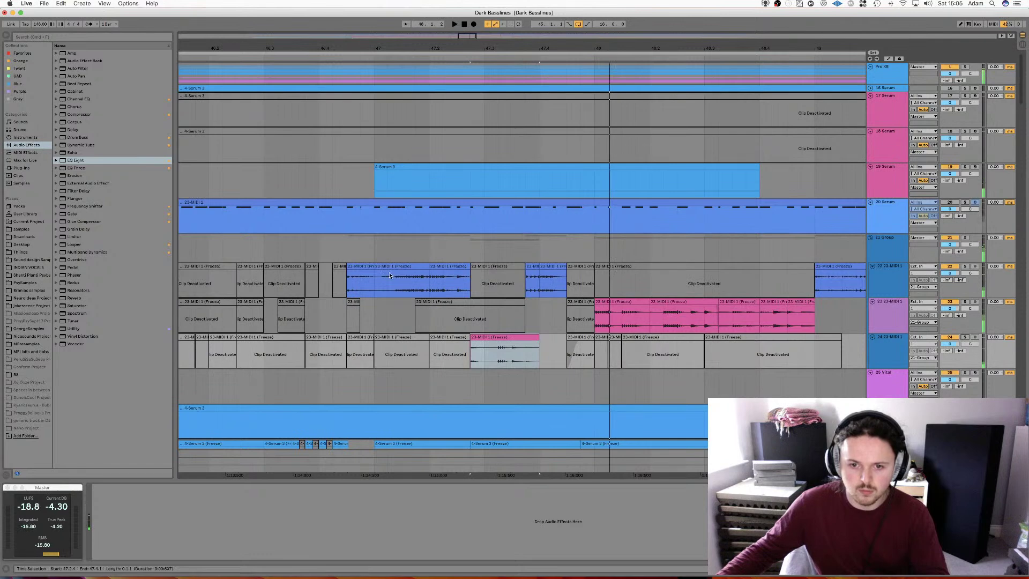
left_click(524, 336)
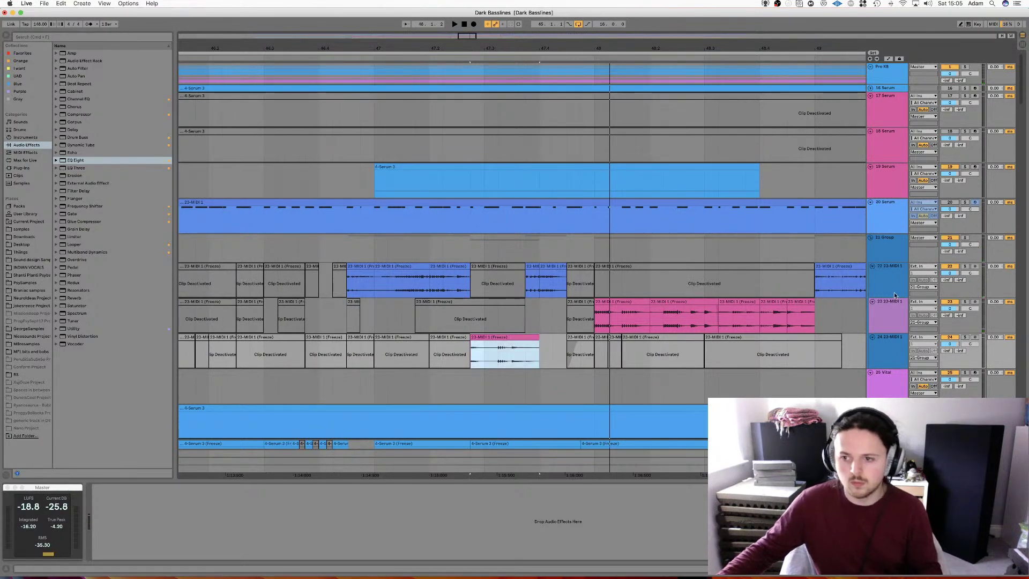
Check the mixer levels in Session View and inspect the device chains of tracks 22 to 24 and the 21 Group
key("Tab")
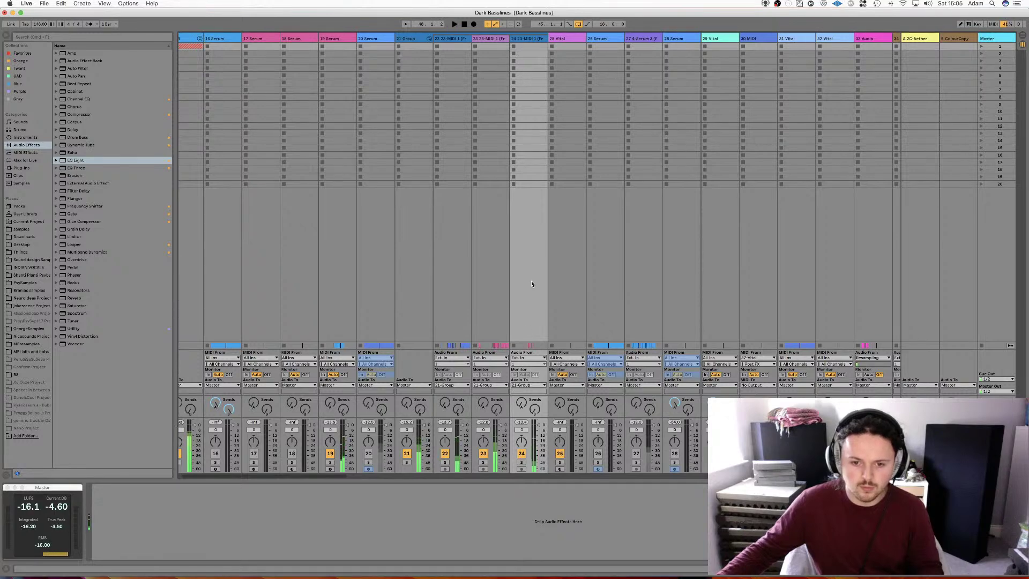
key("Tab")
left_click(892, 331)
left_click(889, 299)
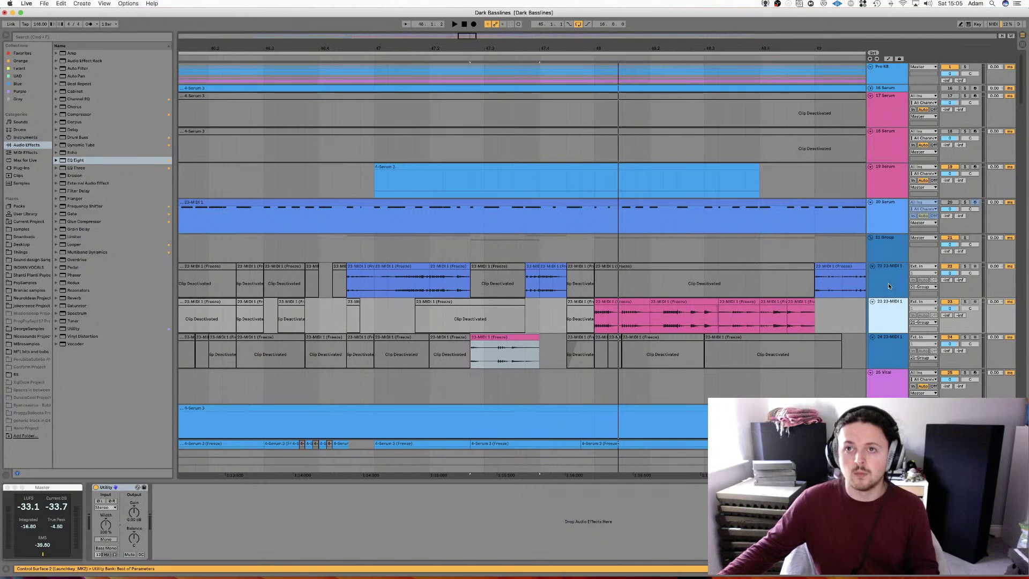
left_click(888, 283)
left_click(890, 257)
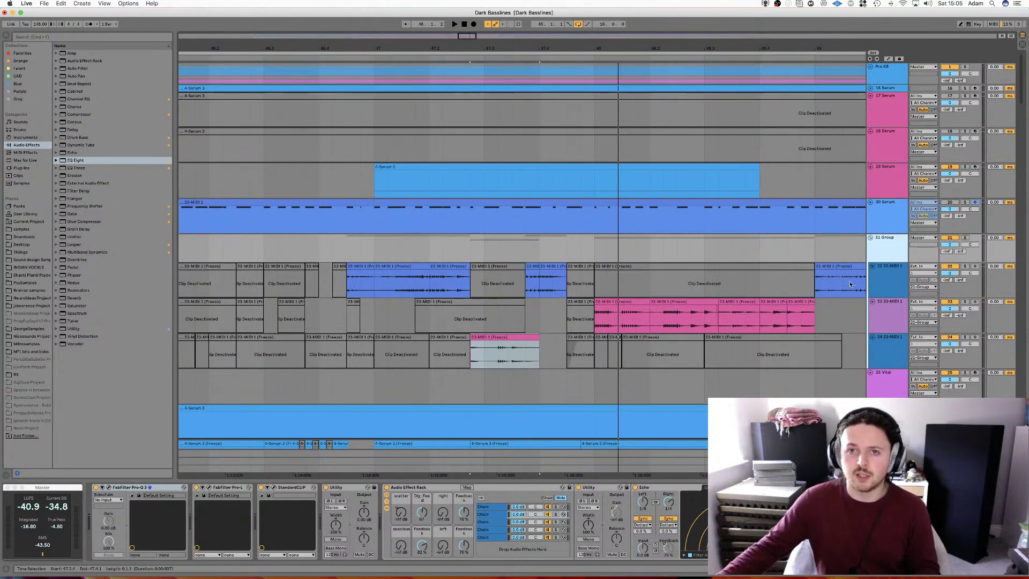
Expand the master track's Swiss Army Meter, view its about screen and close the floating meter window
left_click(49, 488)
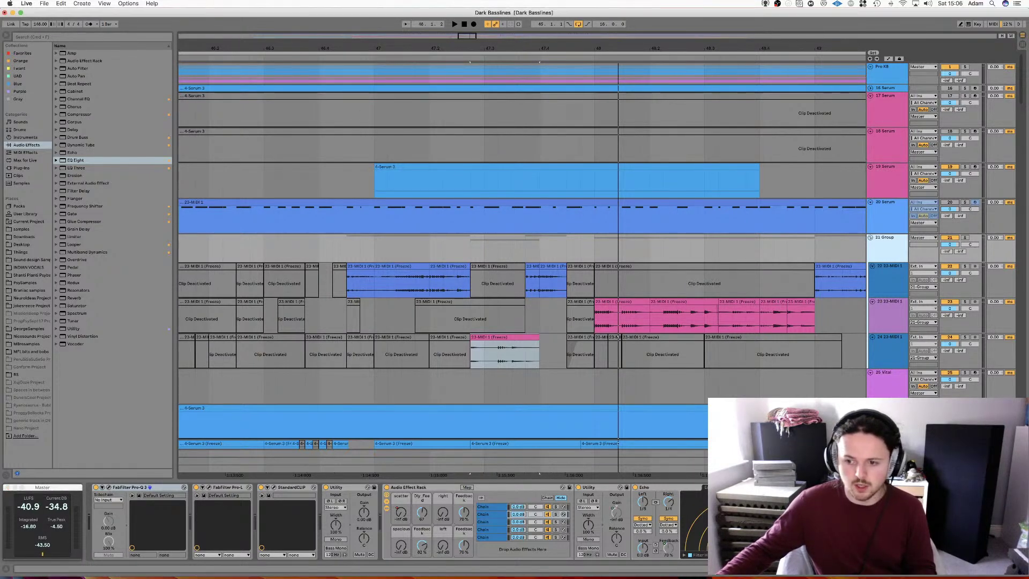
left_click(554, 507)
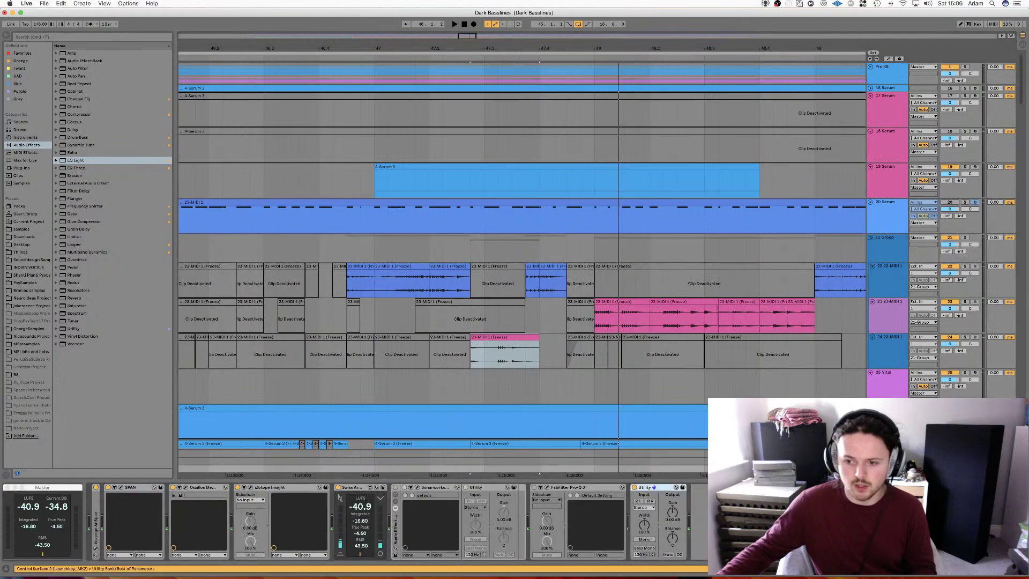
left_click(341, 555)
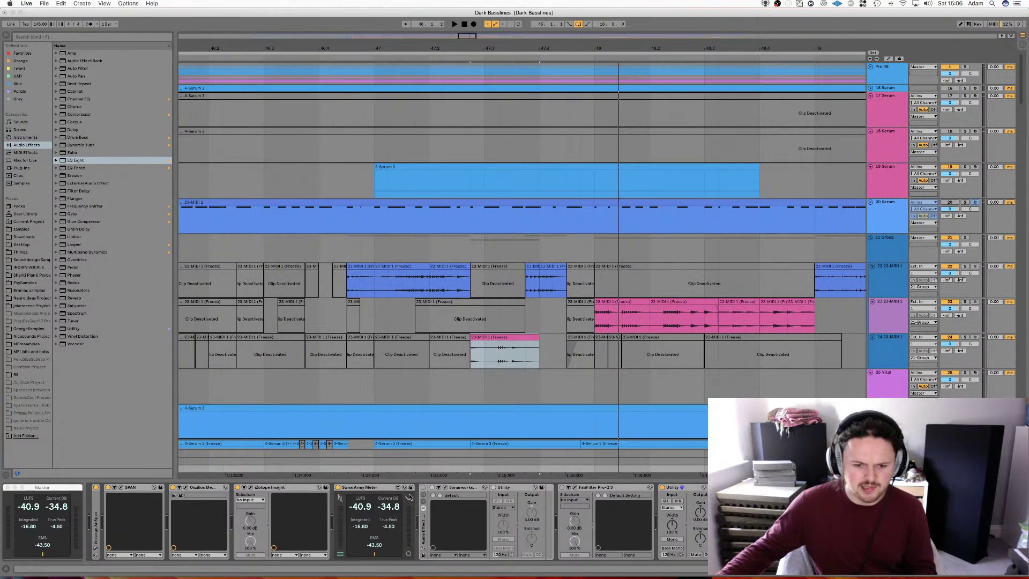
left_click(340, 498)
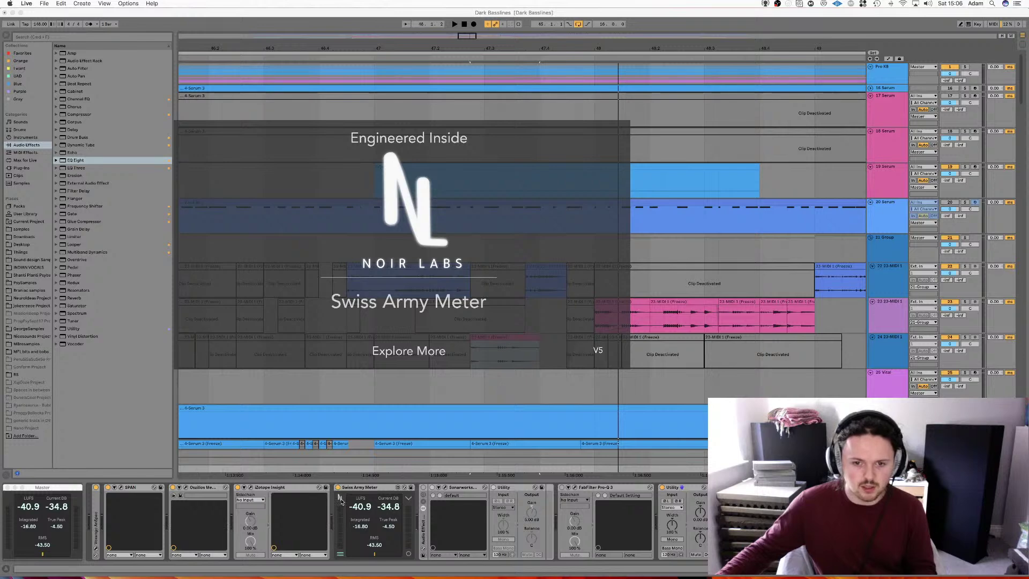
left_click(23, 490)
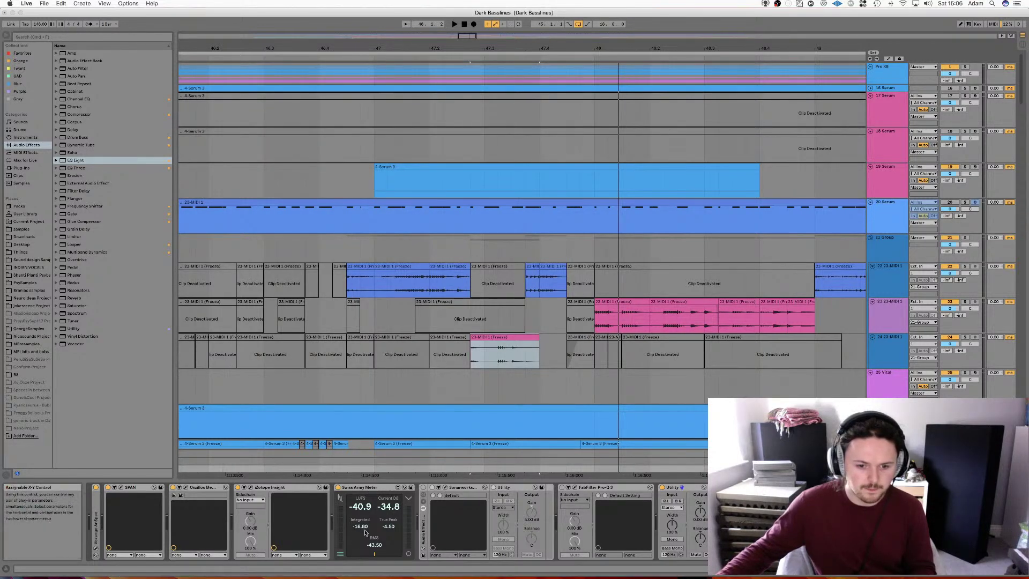
Examine the Swiss Army Meter's compact and wide layouts, its meter selection menu and the side menu of note-length times
left_click(340, 555)
left_click(340, 555)
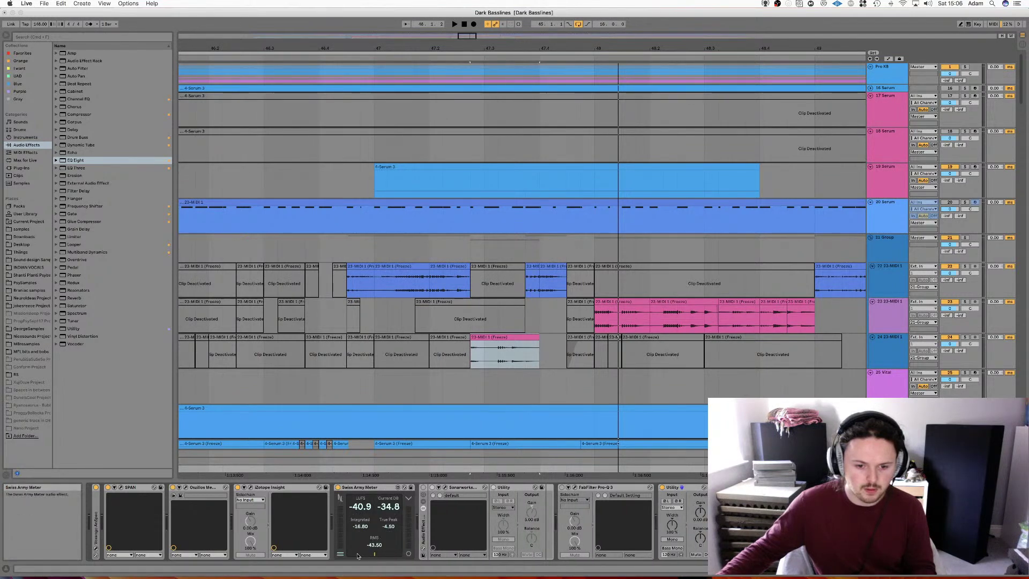
left_click(344, 556)
left_click(380, 554)
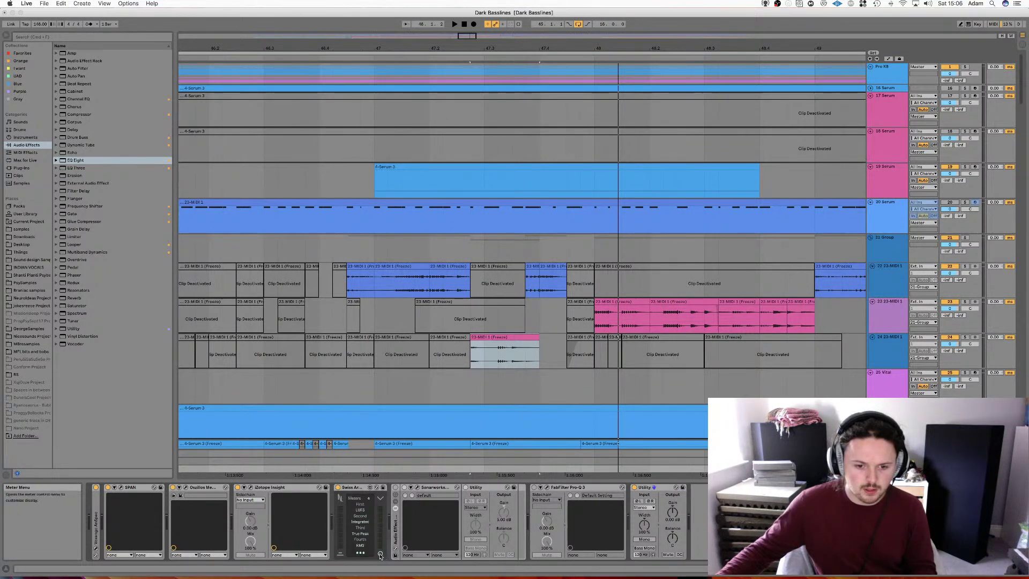
left_click(380, 554)
left_click(379, 498)
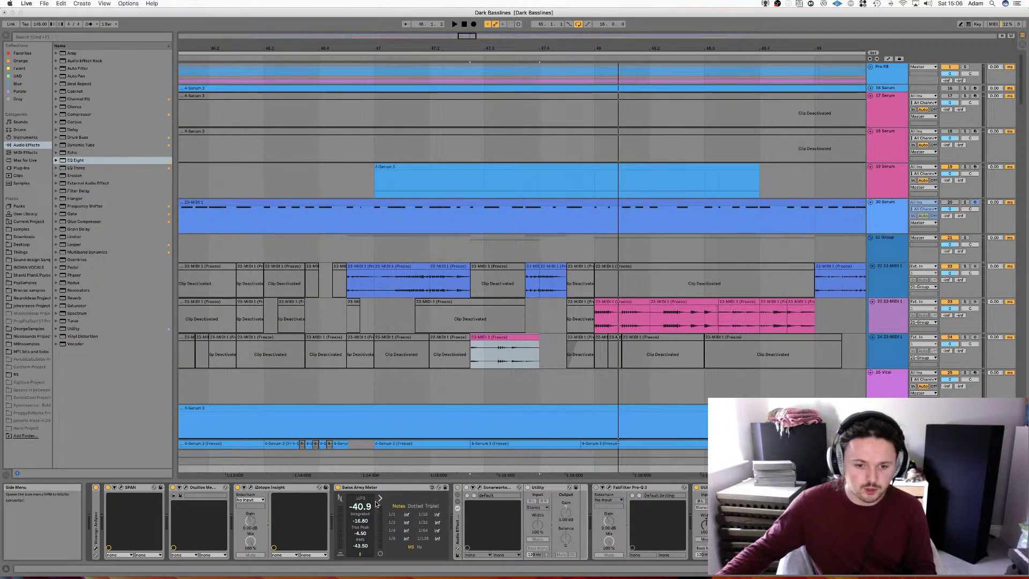
left_click(340, 555)
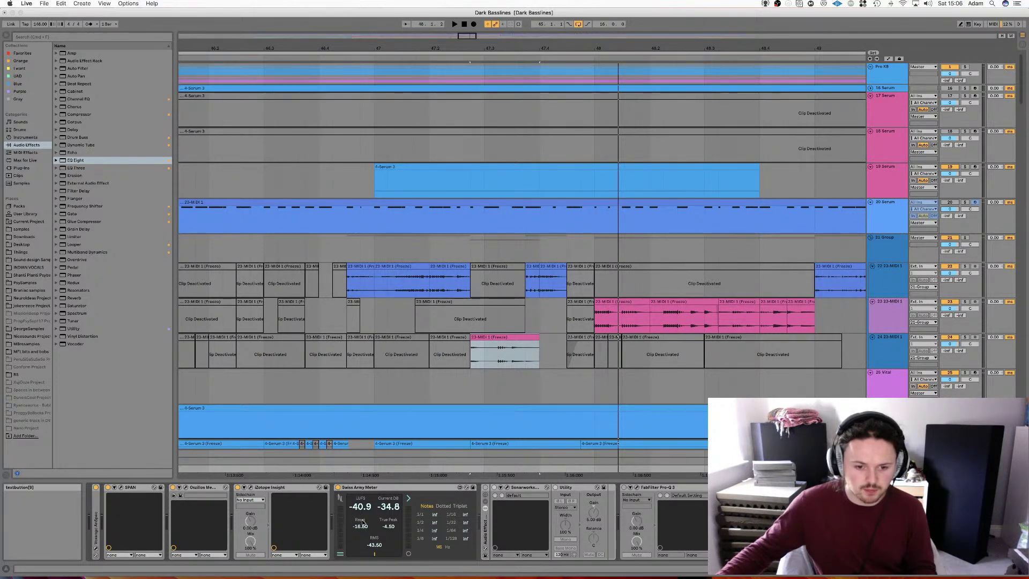
left_click(408, 554)
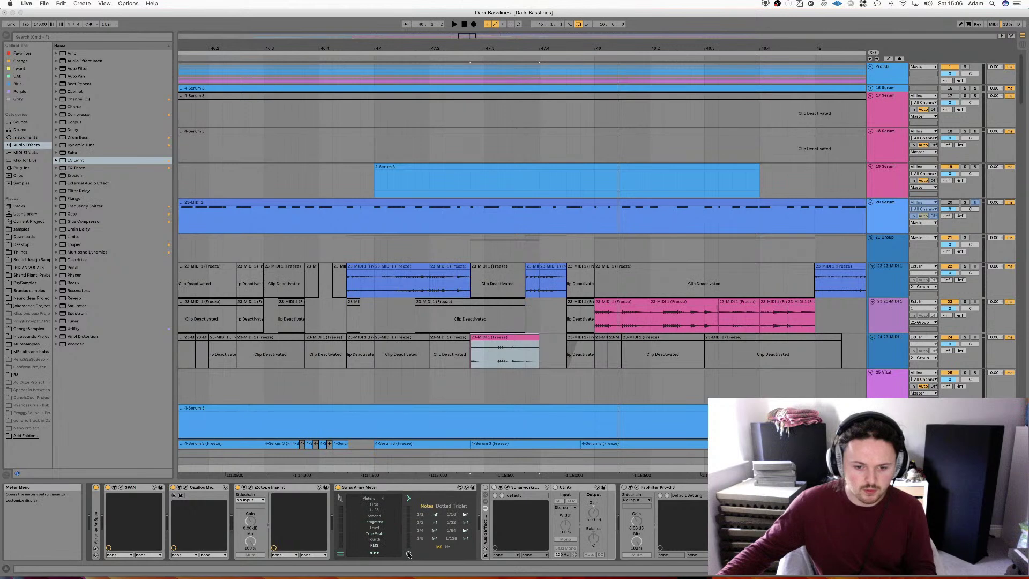
Pop the Swiss Army Meter out into its floating window again and collapse the device in the master chain
left_click(375, 553)
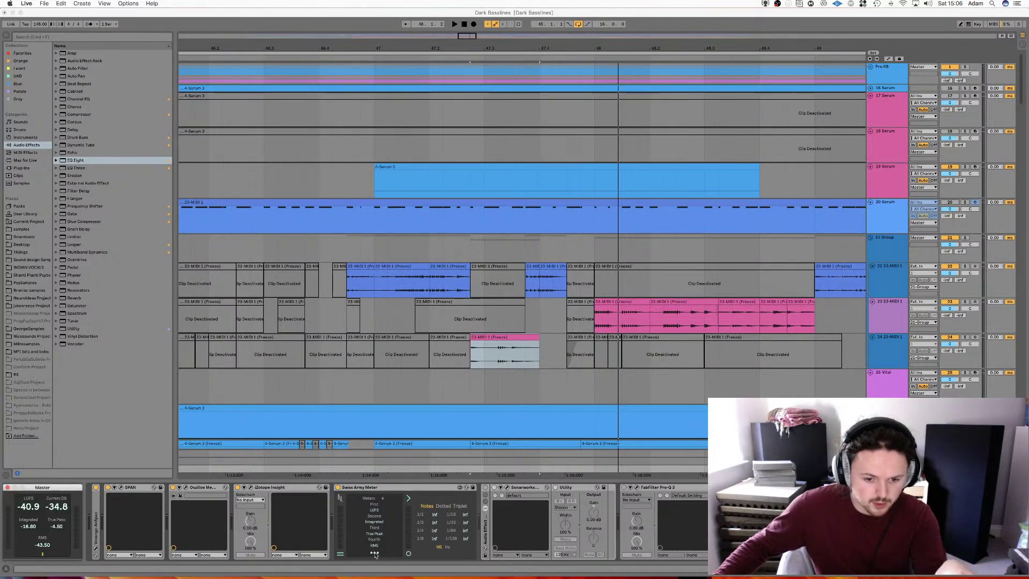
left_click(7, 487)
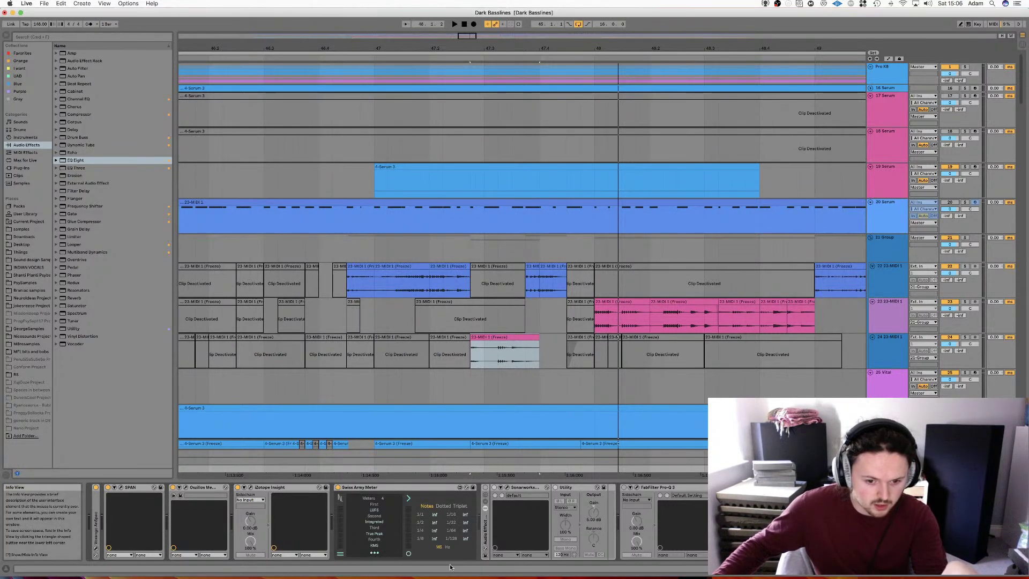
left_click(373, 554)
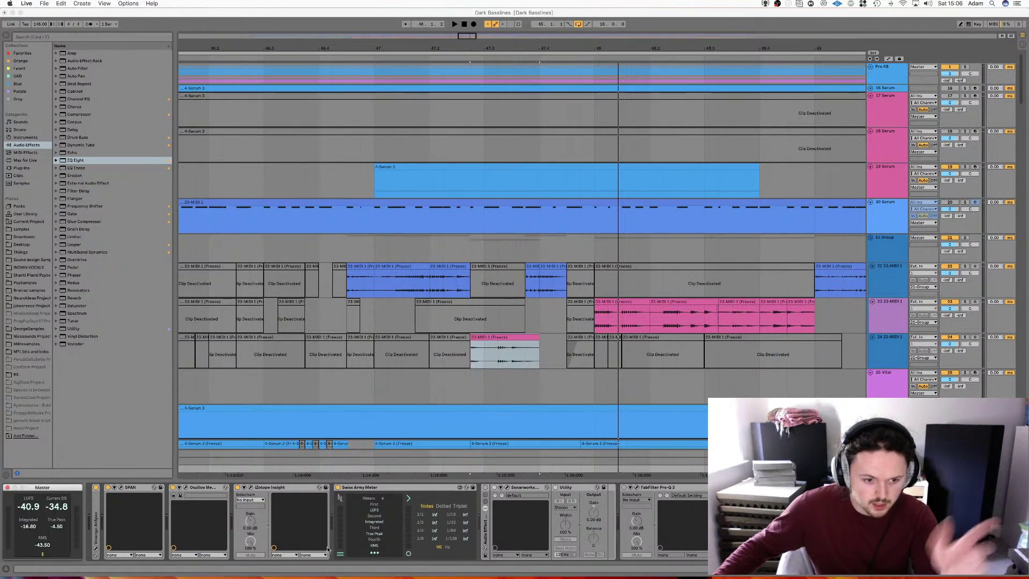
double_click(364, 489)
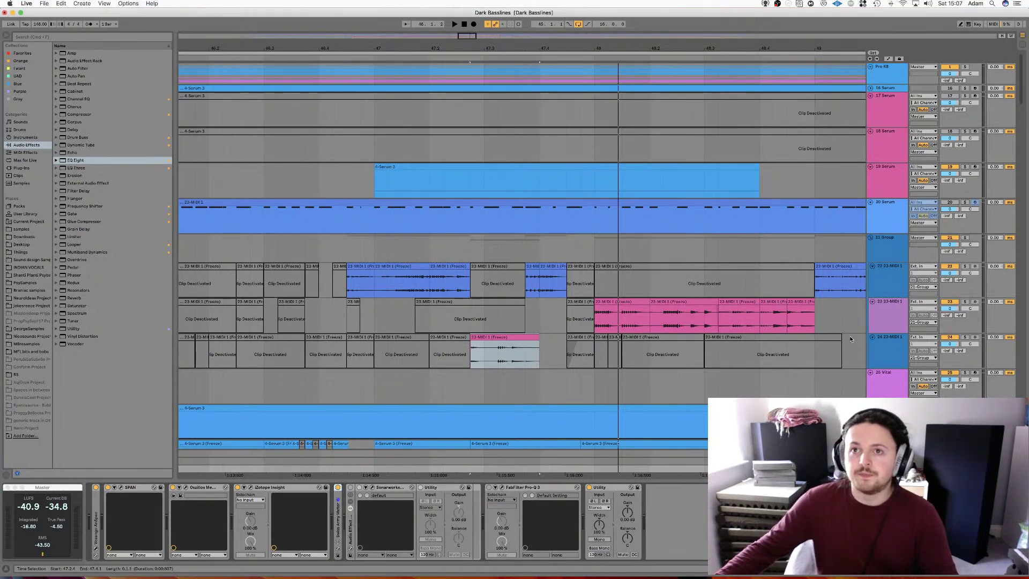
Select the track 22 clip starting at 46.4.3, solo the 21 Group and play the chops from there
left_click(340, 316)
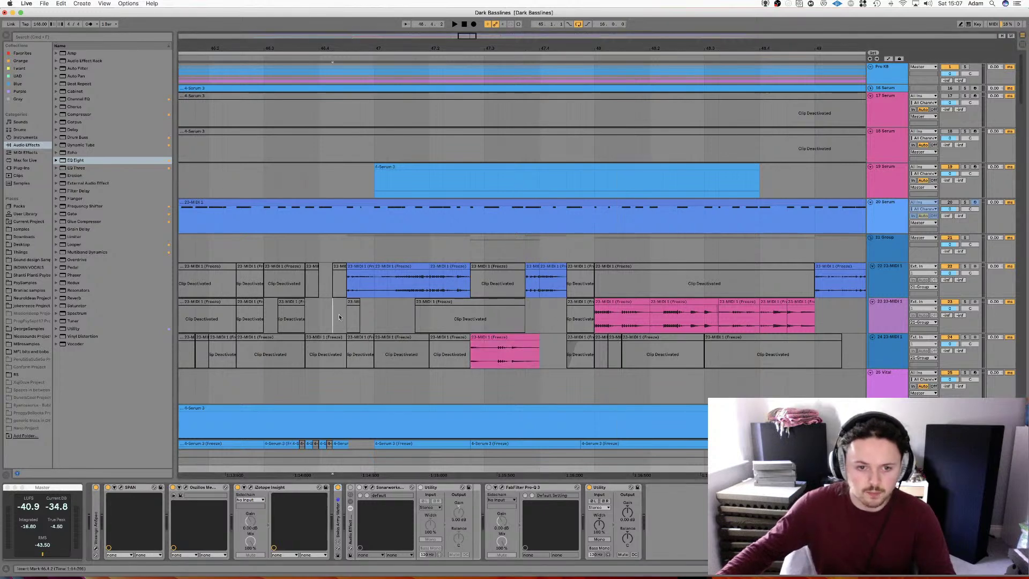
scroll(326, 313, "left", 5)
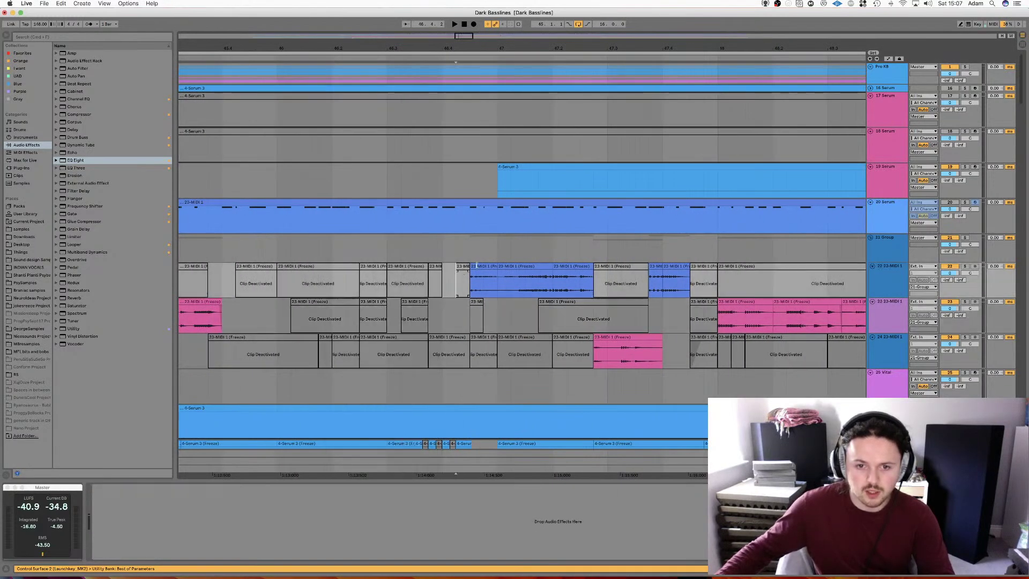
left_click(477, 266)
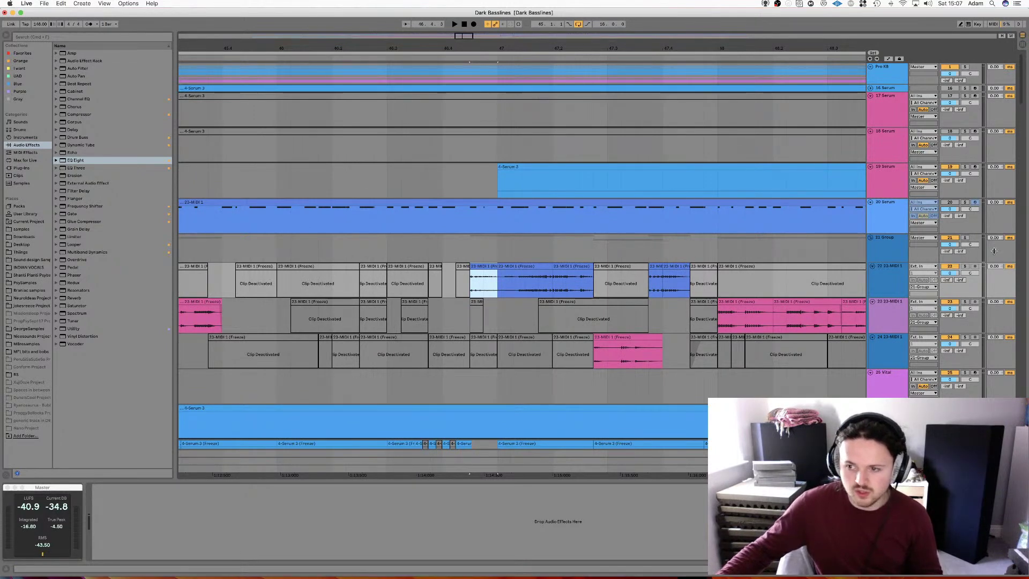
left_click(965, 238)
key("space")
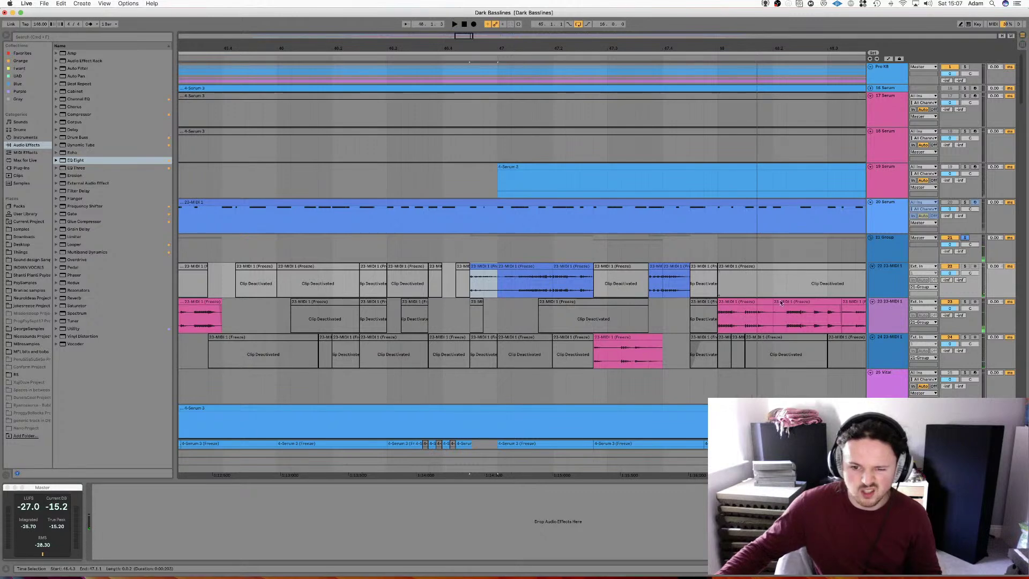
Unsolo the 21 Group and play the drop in the full mix from the track 22 clip at bar 45
left_click(965, 238)
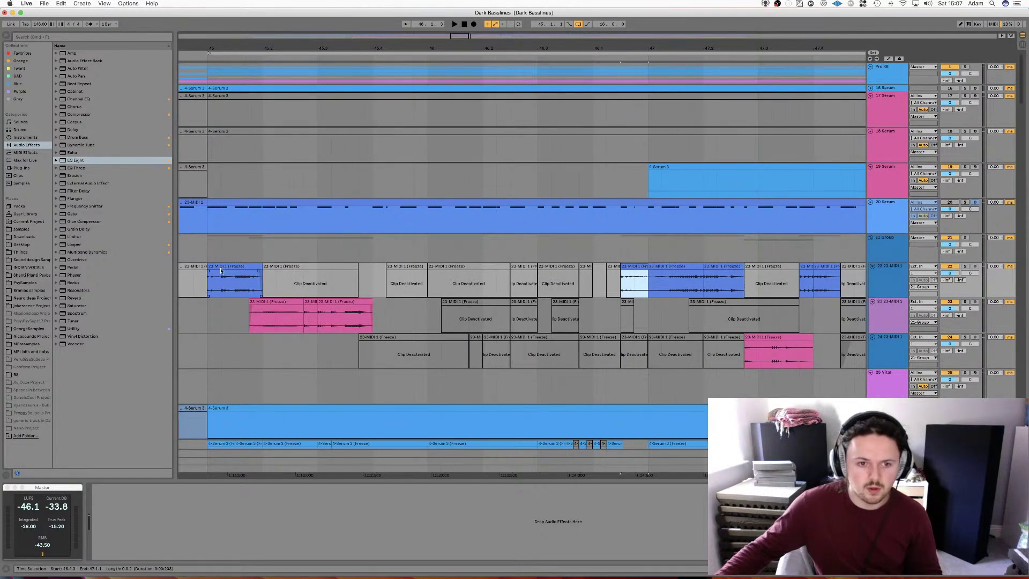
left_click(226, 268)
key("space")
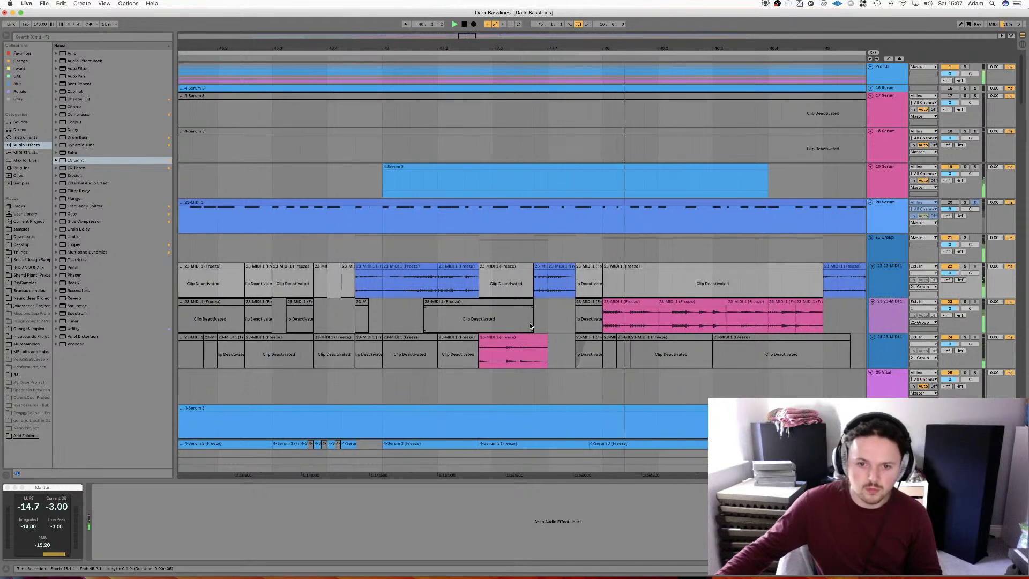
Deactivate the two short blue track 22 clips around 47.4 and play from the clip at bar 47
left_click(455, 343)
left_click(508, 267)
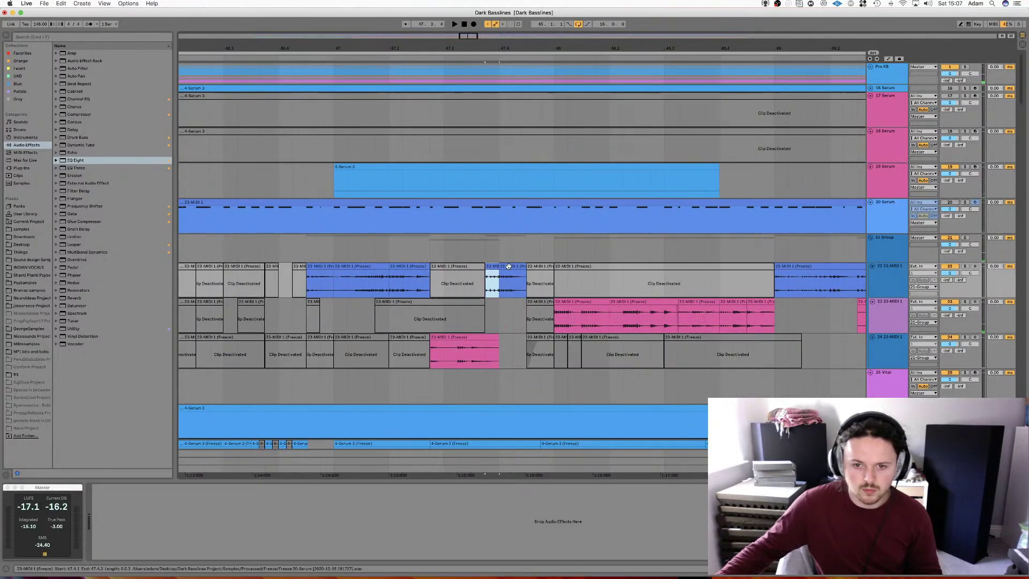
left_click(375, 266)
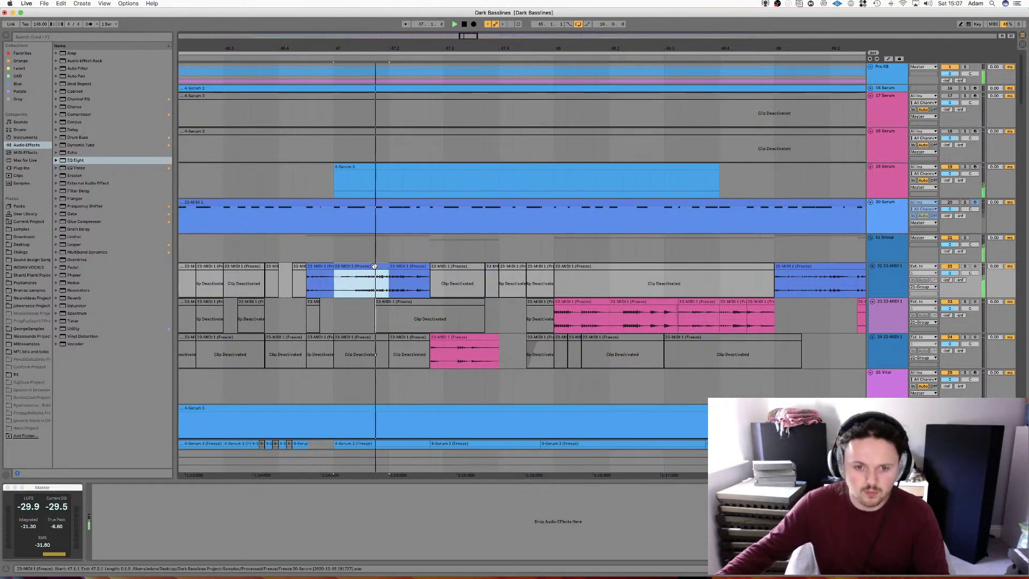
key("space")
Split the pink track 24 clip at 47.3.3 and duplicate its second half so the copy starts at 47.4.1
left_click(473, 351)
key("space")
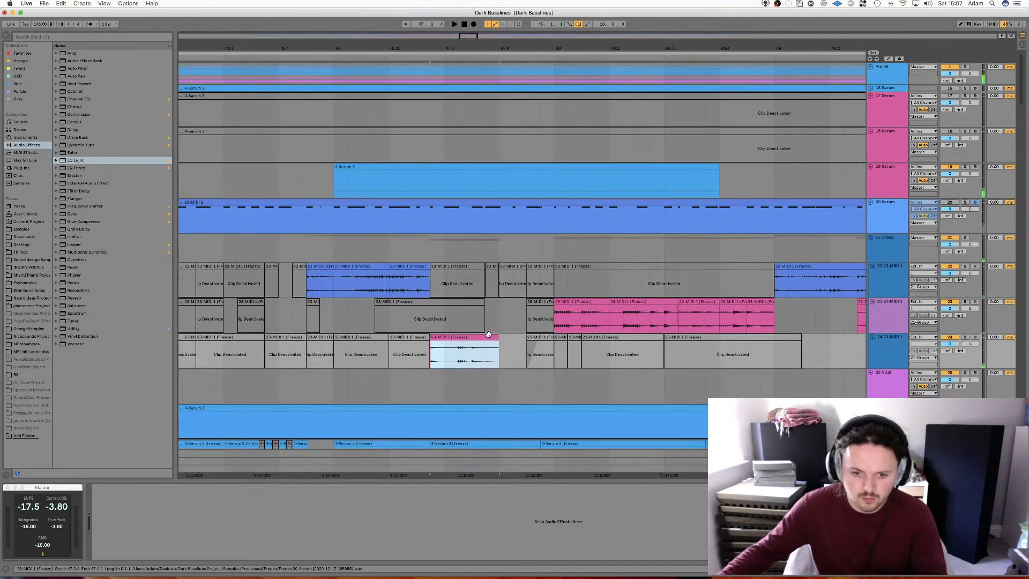
left_click(471, 351)
key("super+e")
left_click(484, 337)
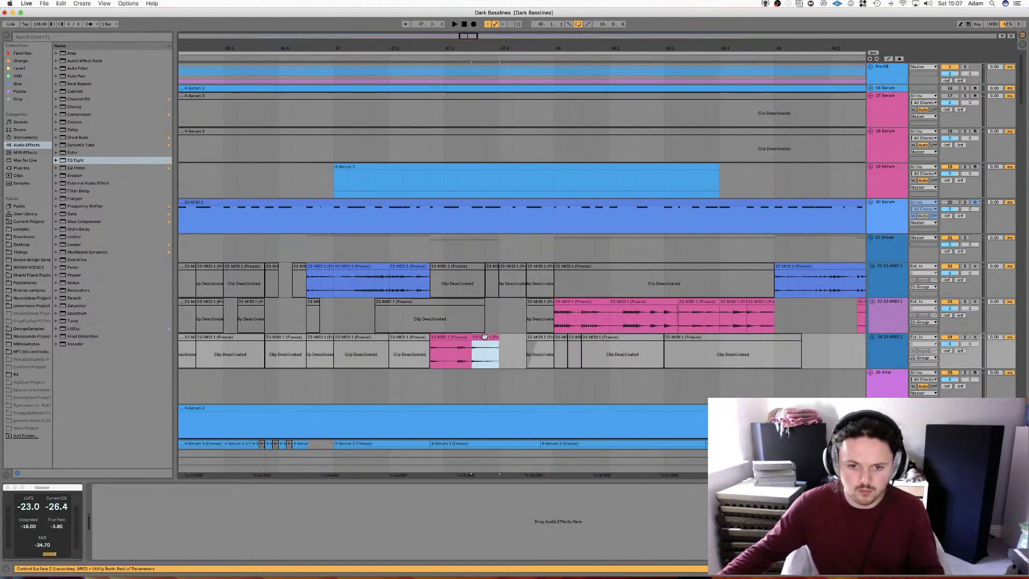
key("space")
key("super+d")
left_click(484, 337)
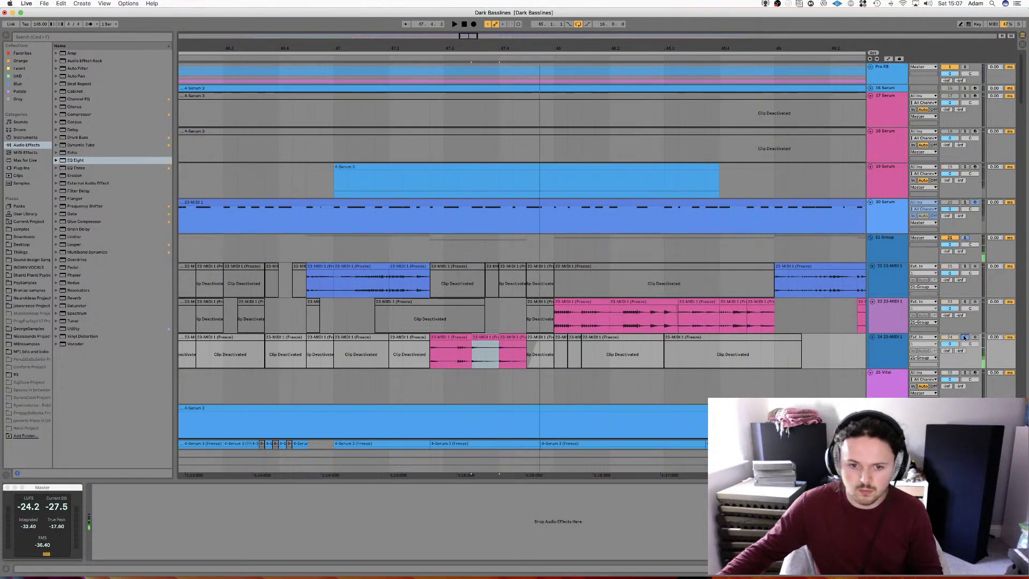
Play the soloed track 24 chops from the pink clip at 47.2.4
key("Tab")
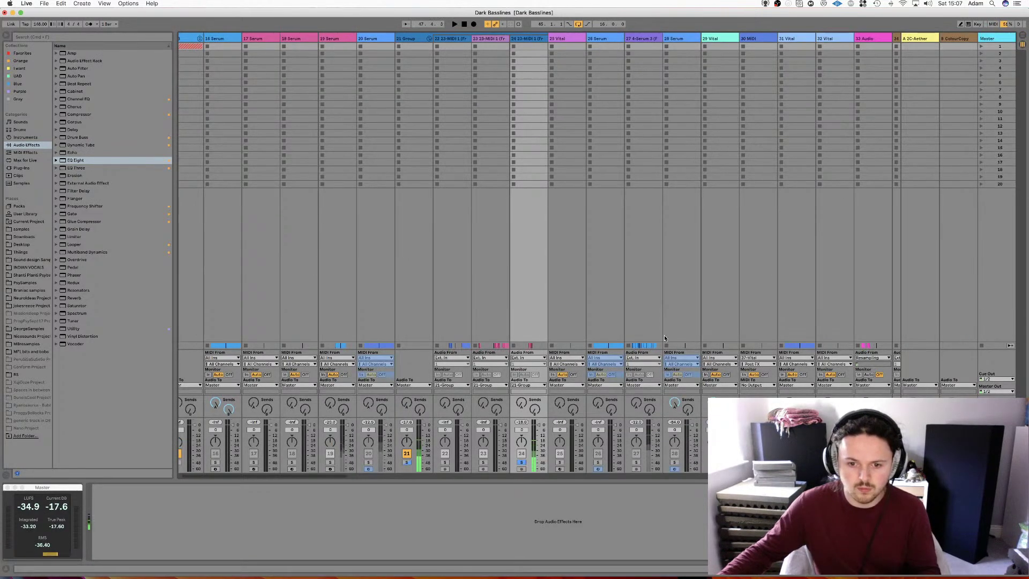
key("Tab")
key("Tab")
key("Tab")
left_click(455, 338)
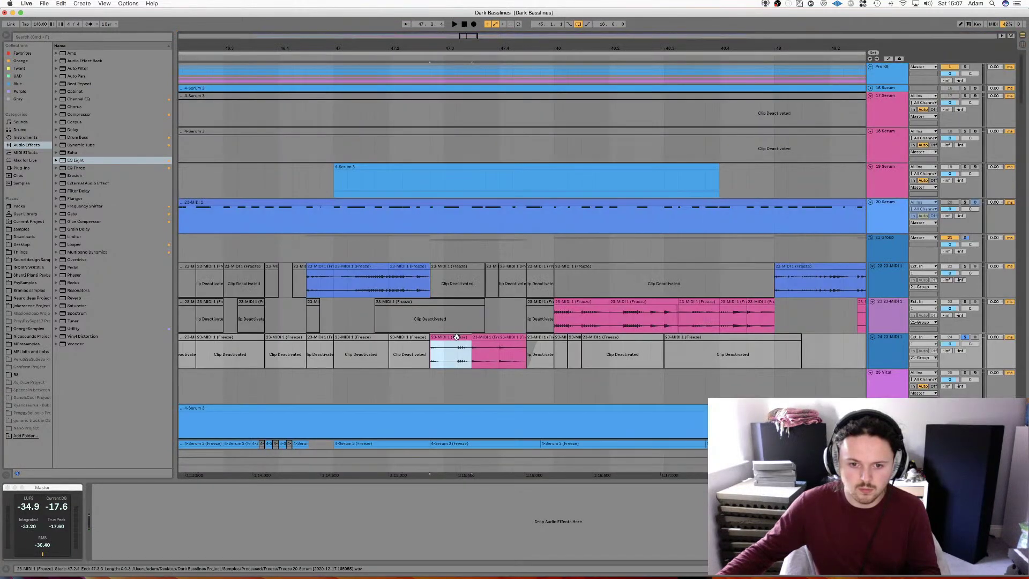
key("Tab")
key("space")
key("Tab")
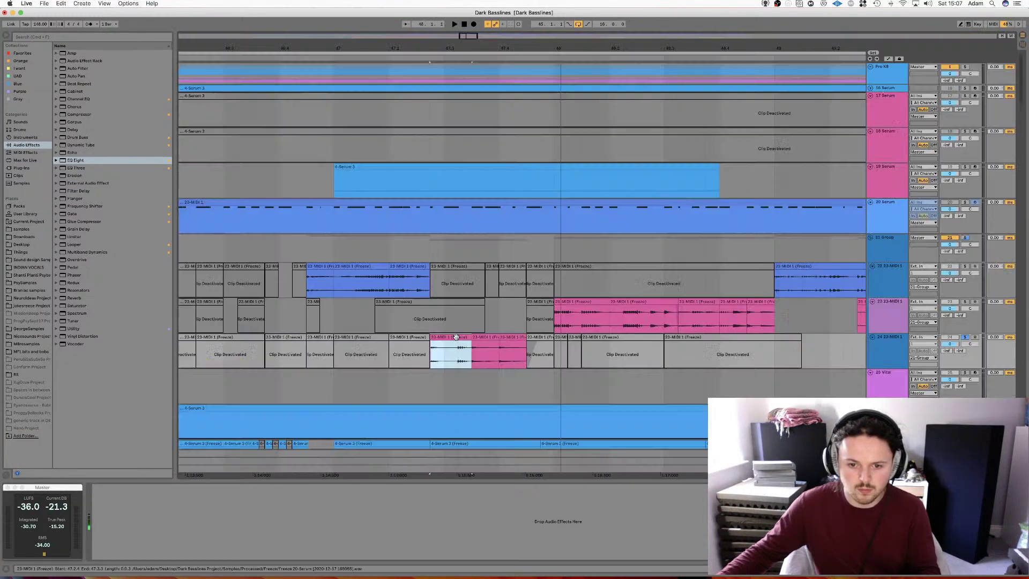
Raise the clip gain of the track 24 chop at 47.3.3 and play the chops from 47.2.4
left_click(485, 337)
double_click(485, 337)
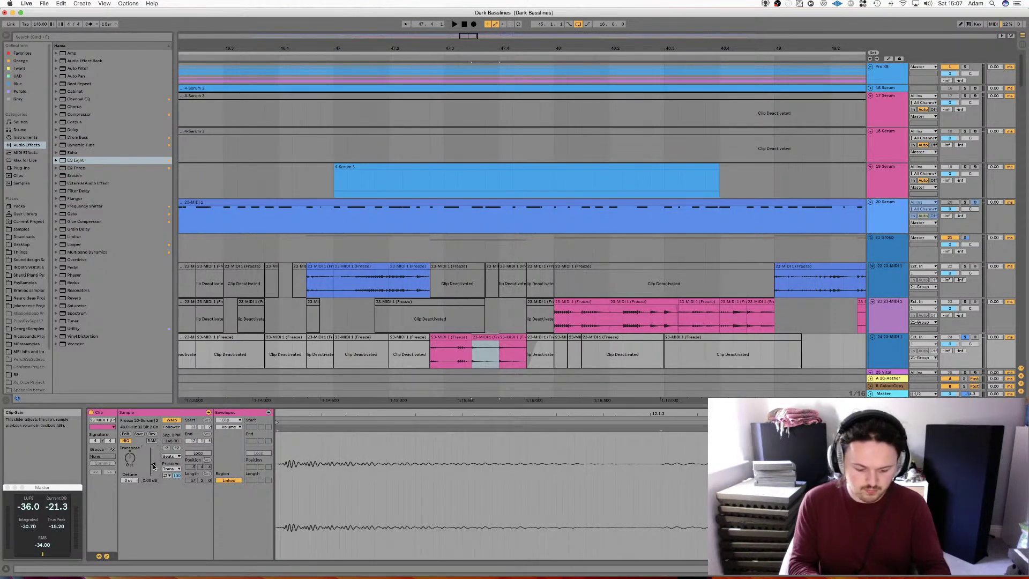
left_click_drag(153, 464, 153, 458)
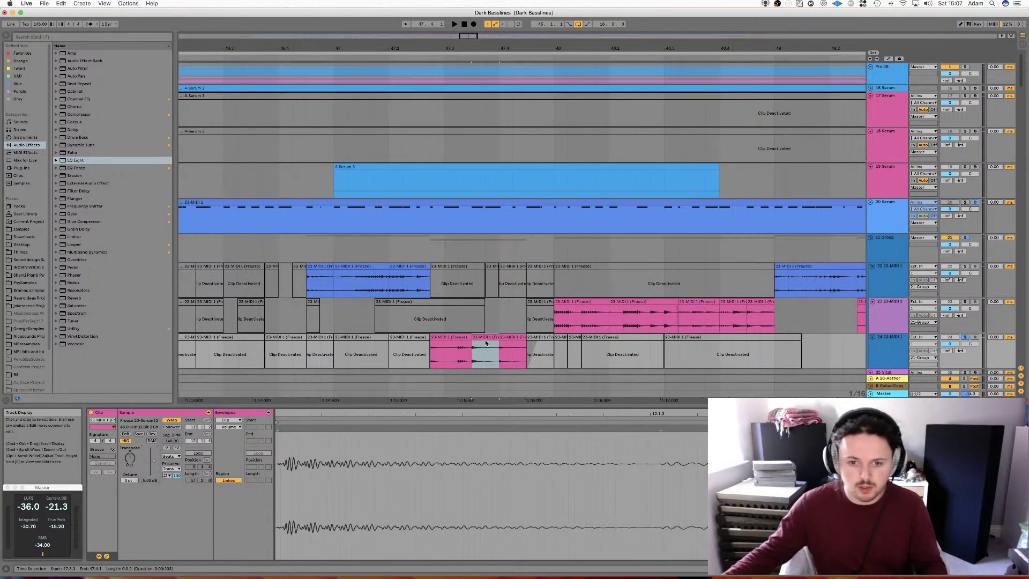
left_click(438, 337)
key("space")
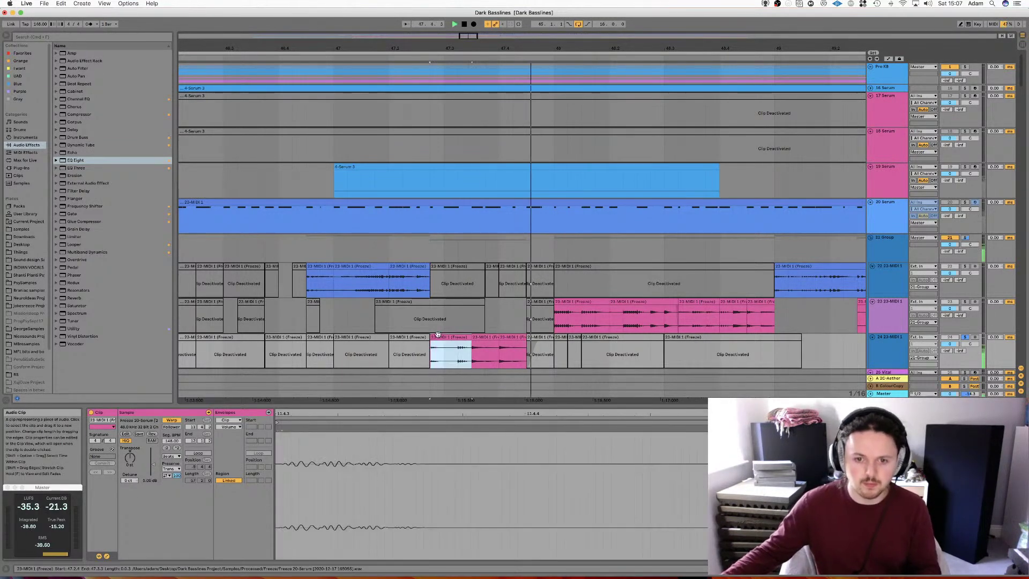
Unsolo track 24 and play the full mix from the track 22 clip at bar 47
key("Tab")
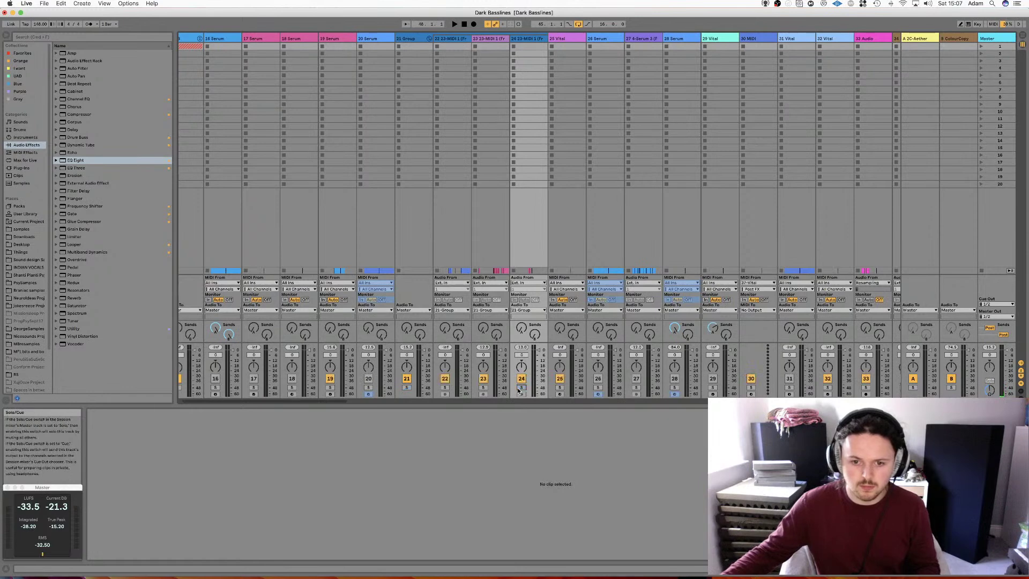
key("Tab")
left_click(369, 266)
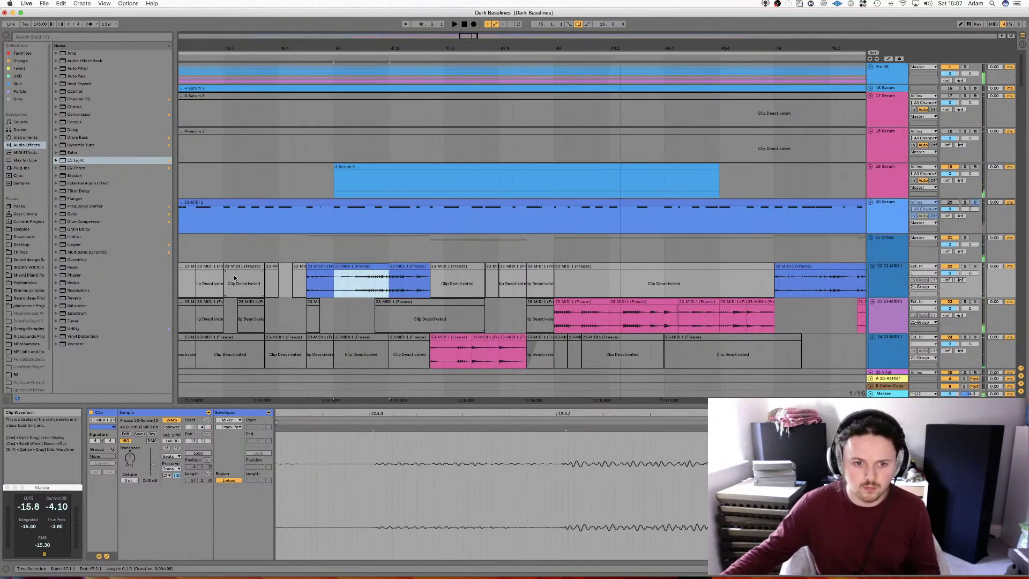
scroll(623, 336, "left", 5)
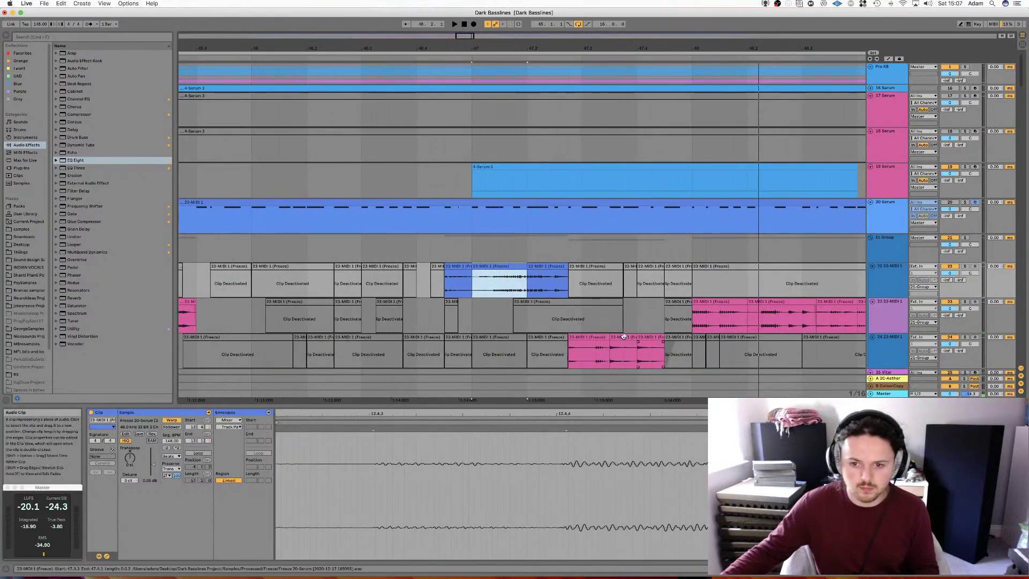
key("space")
Slide the audio inside the track 24 clip at 47.4.1 to a different section and play from 47.2.4
left_click(649, 353)
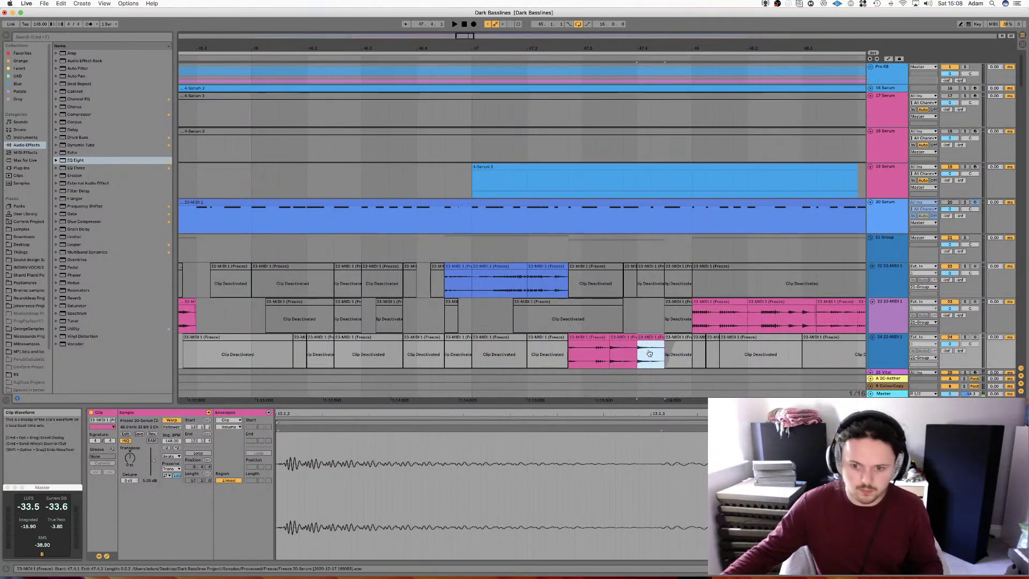
key("space")
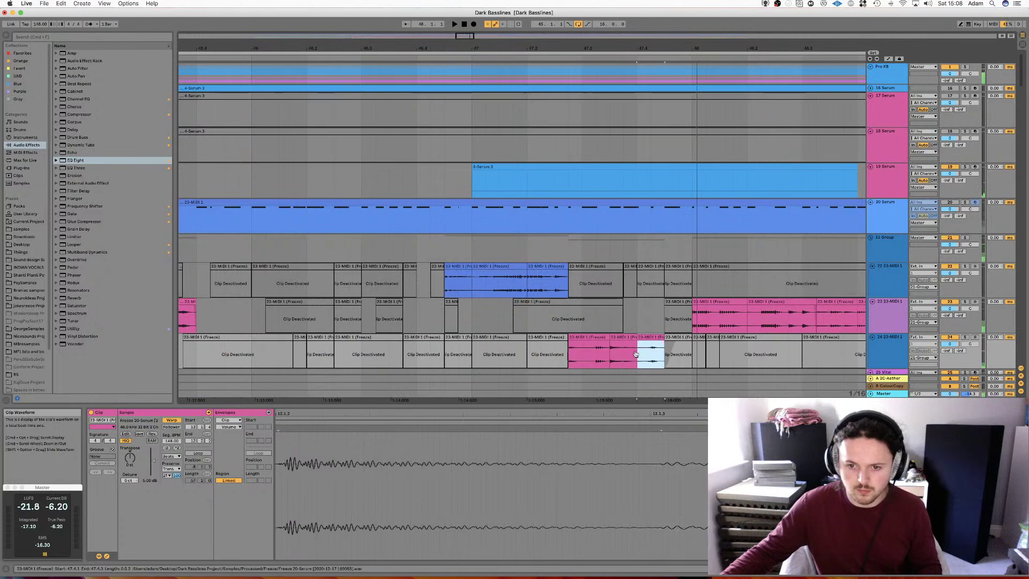
left_click(651, 352)
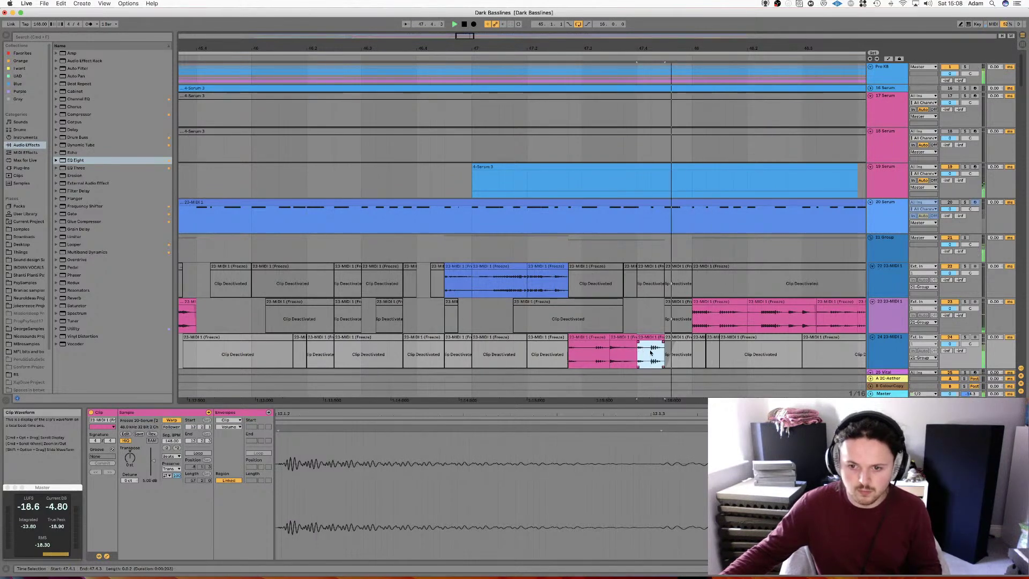
left_click(588, 338)
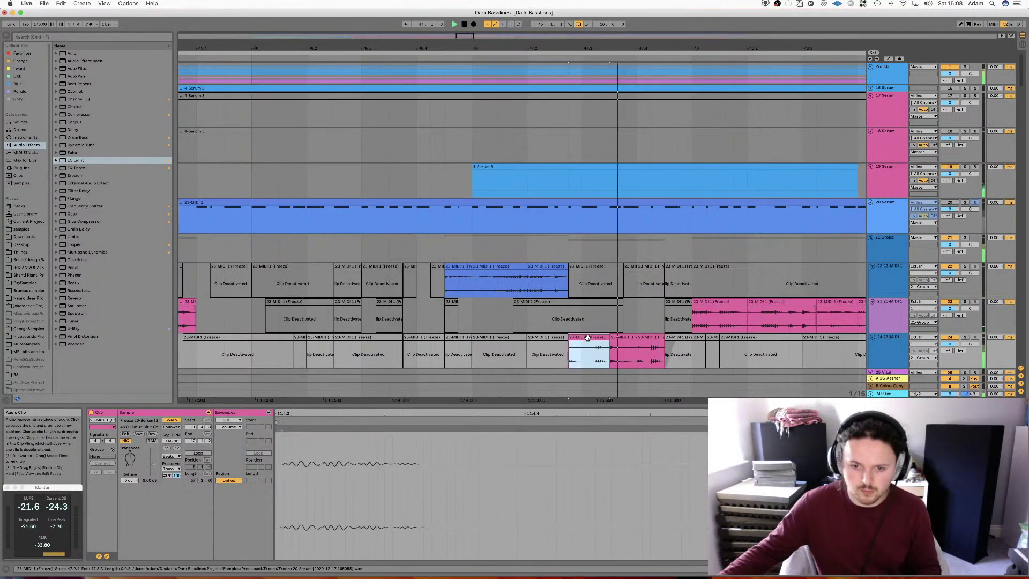
Split the track 24 clip at 47.4.2 and lower the clip gain of the second piece
left_click(657, 336)
key("Tab")
key("Tab")
left_click(652, 355)
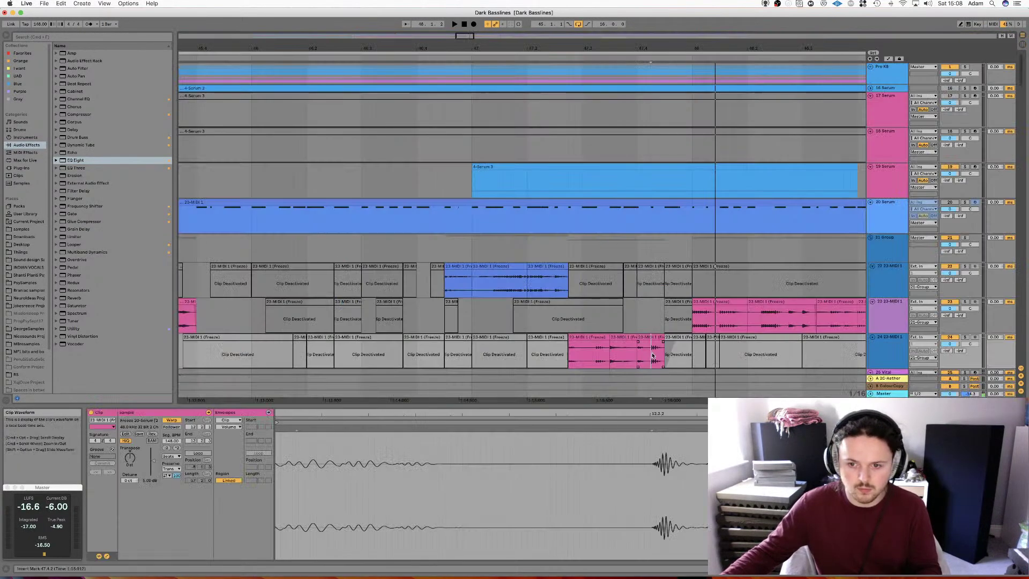
left_click(657, 354)
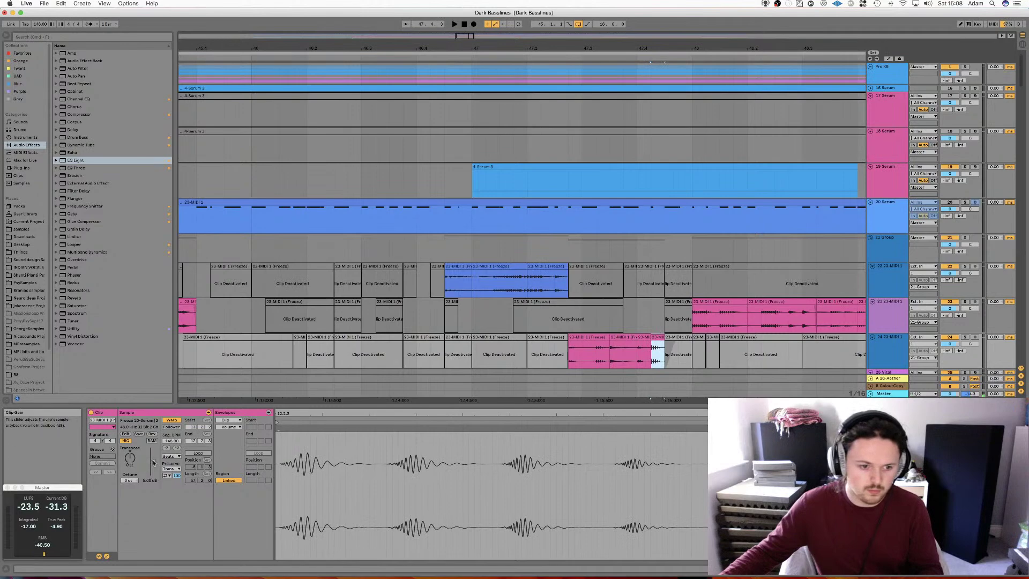
double_click(154, 463)
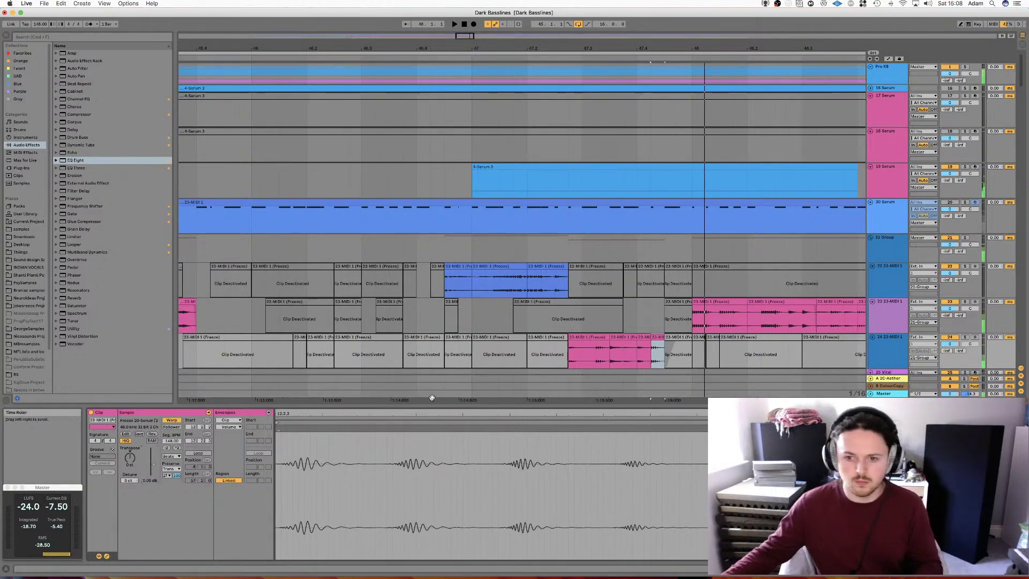
Play the full mix from the blue track 22 clip at 46.4.3
key("Tab")
key("Tab")
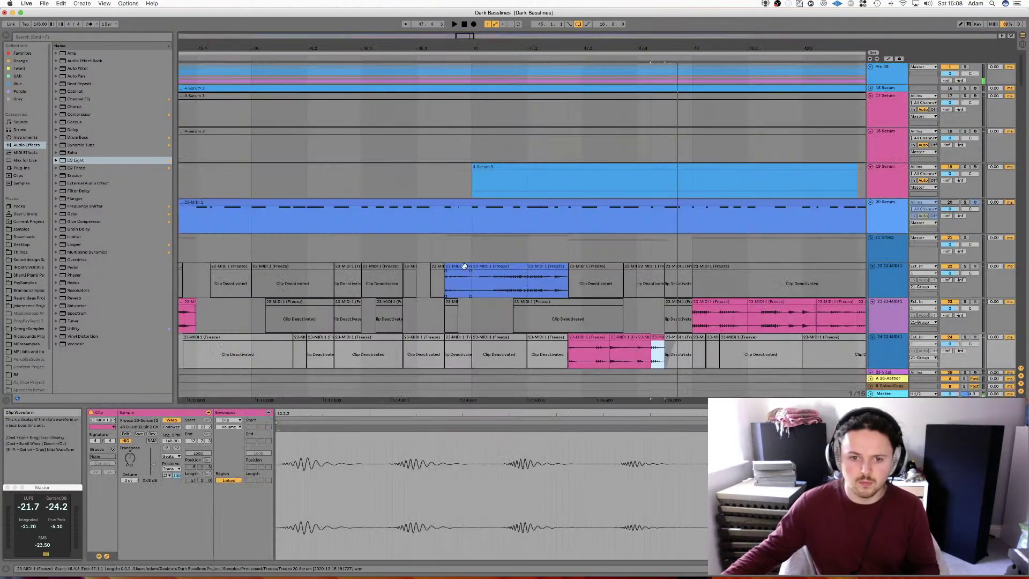
left_click(458, 283)
key("space")
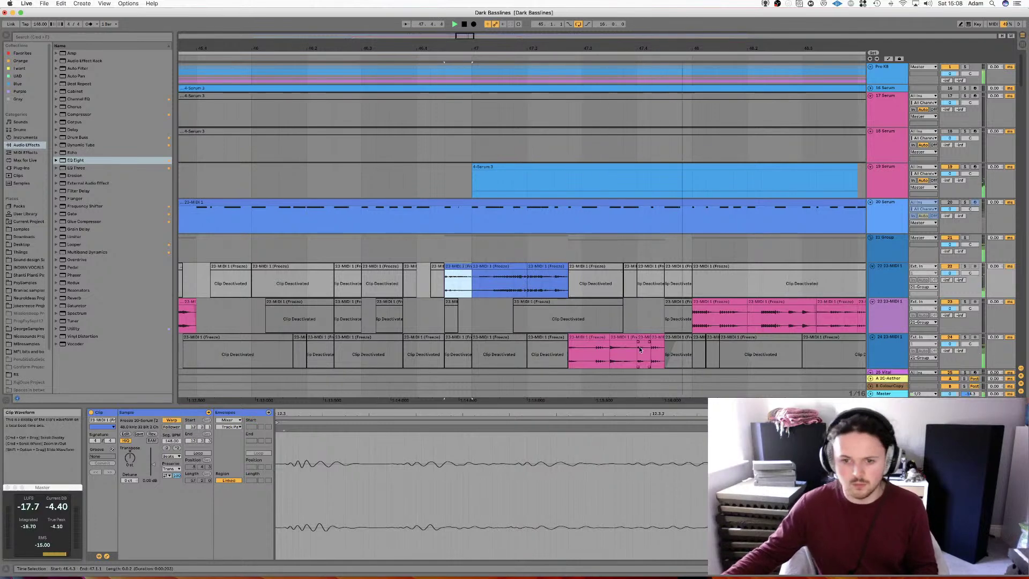
Try reactivating the deactivated track 24 clip at 47.4.3 and play from 47.4
left_click(606, 338)
key("space")
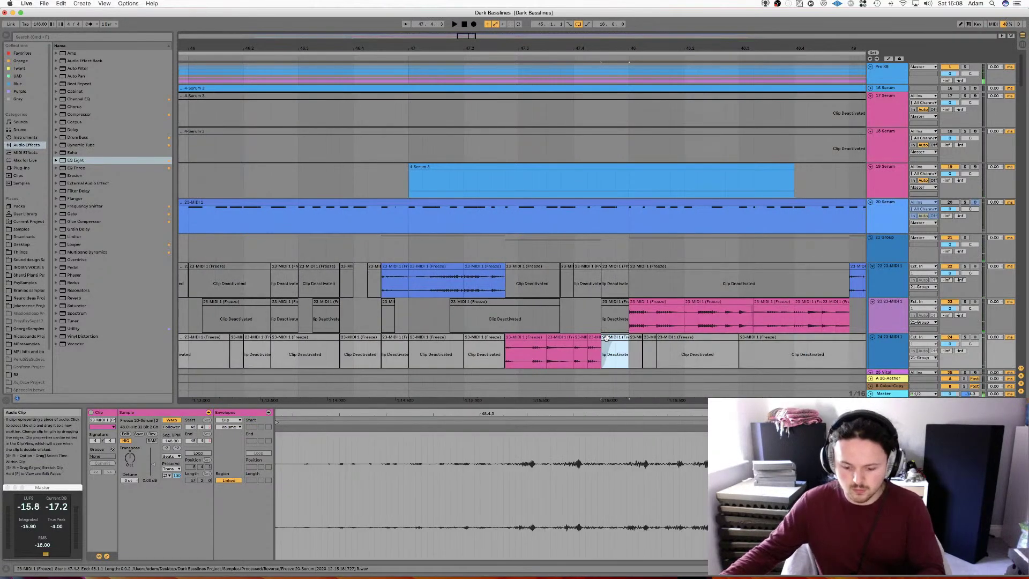
left_click(575, 329)
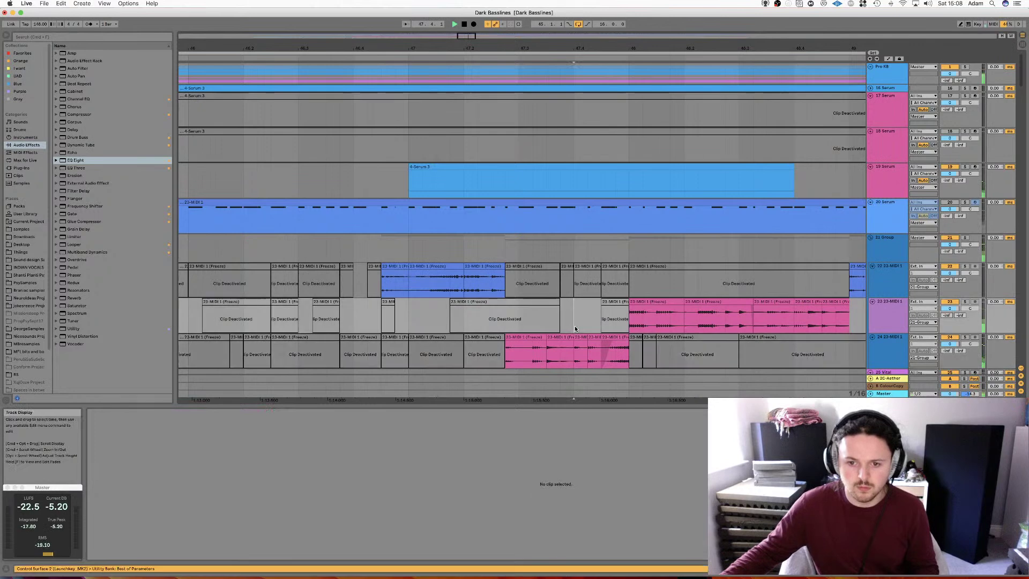
key("space")
Replace the track 24 clip at 47.4.3 with a copy of the preceding short chop, extended to 48.1.1, and play it
left_click(617, 342)
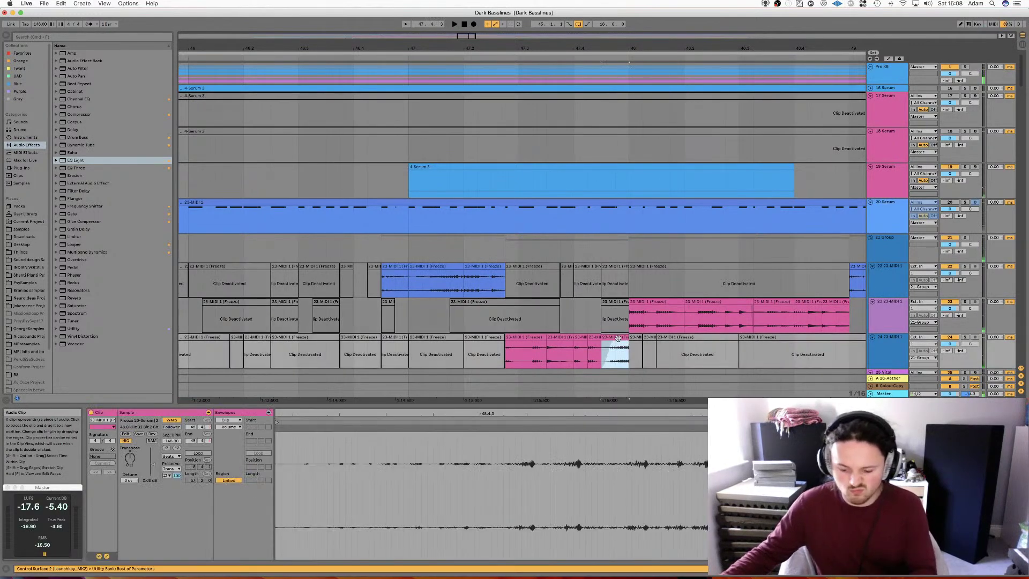
left_click_drag(617, 339, 615, 340)
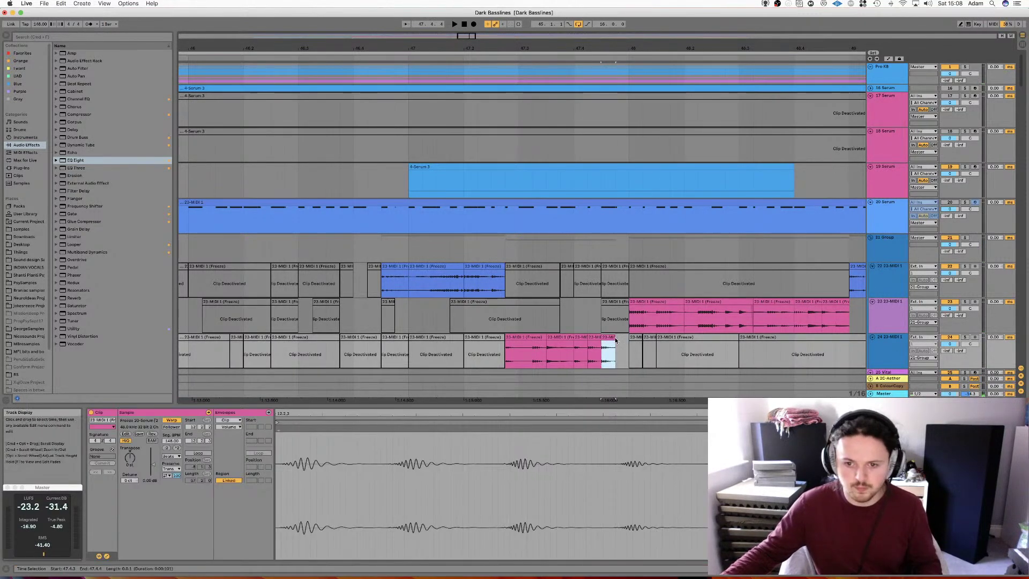
left_click(622, 351, "shift")
key("space")
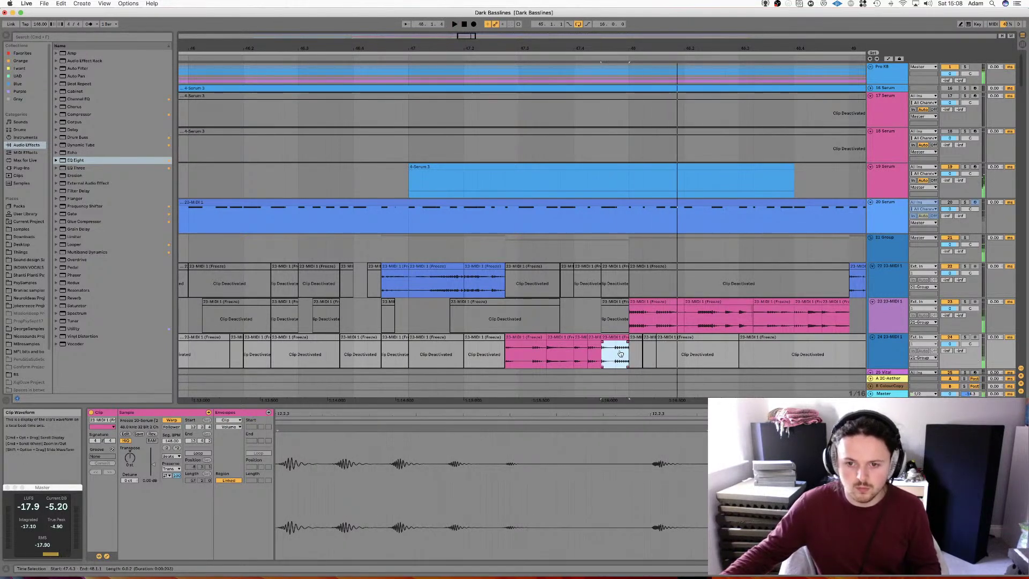
Play the reworked chops from the track 24 clips at 47.3.3 and 47.2.4 and from 46.4.2
left_click(567, 337)
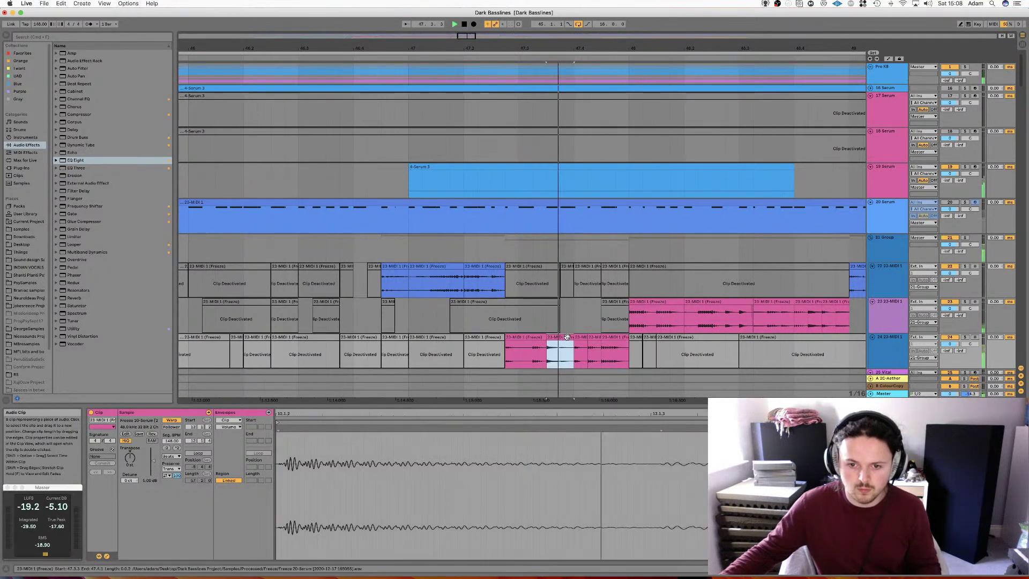
left_click(516, 337)
key("space")
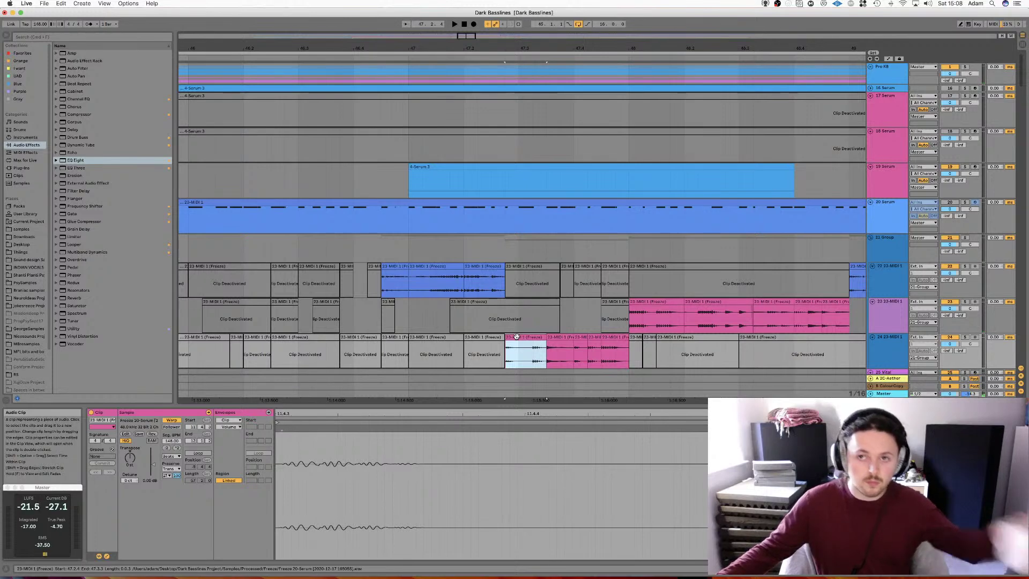
left_click(366, 302)
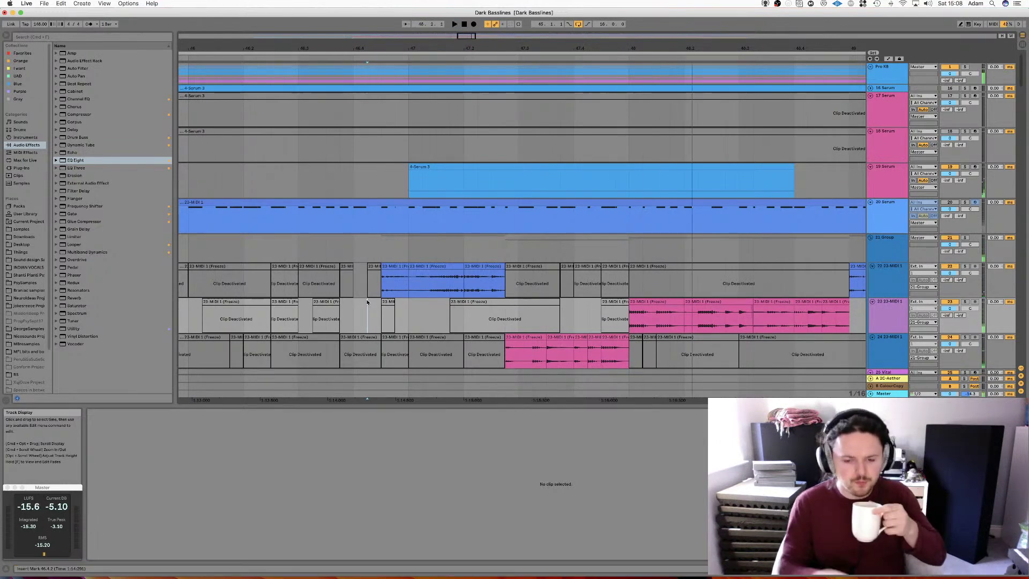
Play the whole drop in context from 44.4.1, just before bar 45
key("minus")
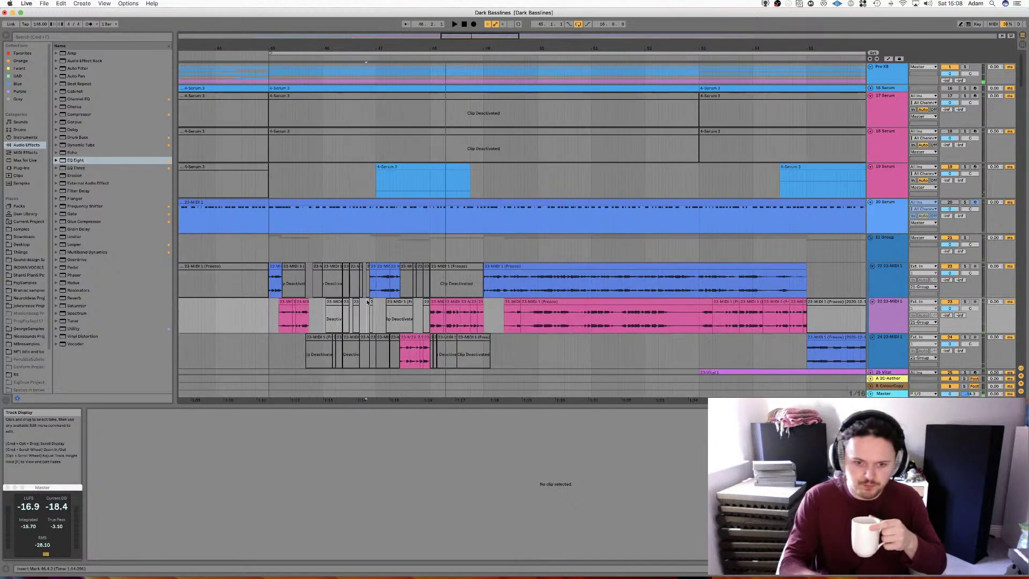
left_click(254, 283)
key("space")
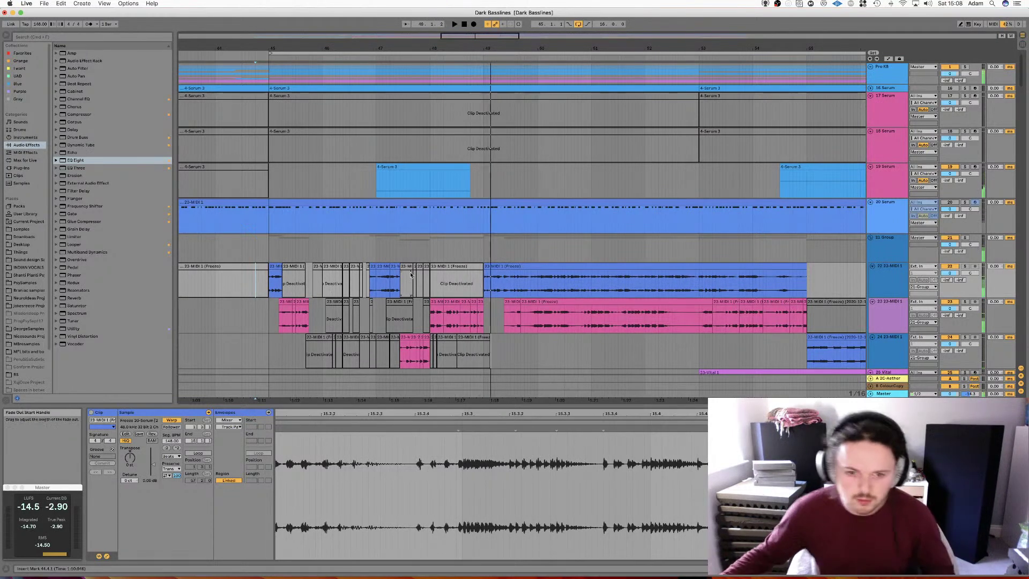
Play the track 24 chops around 47.2.4 again and return the clip at 47.4.3 to its deactivated version
left_click(406, 339)
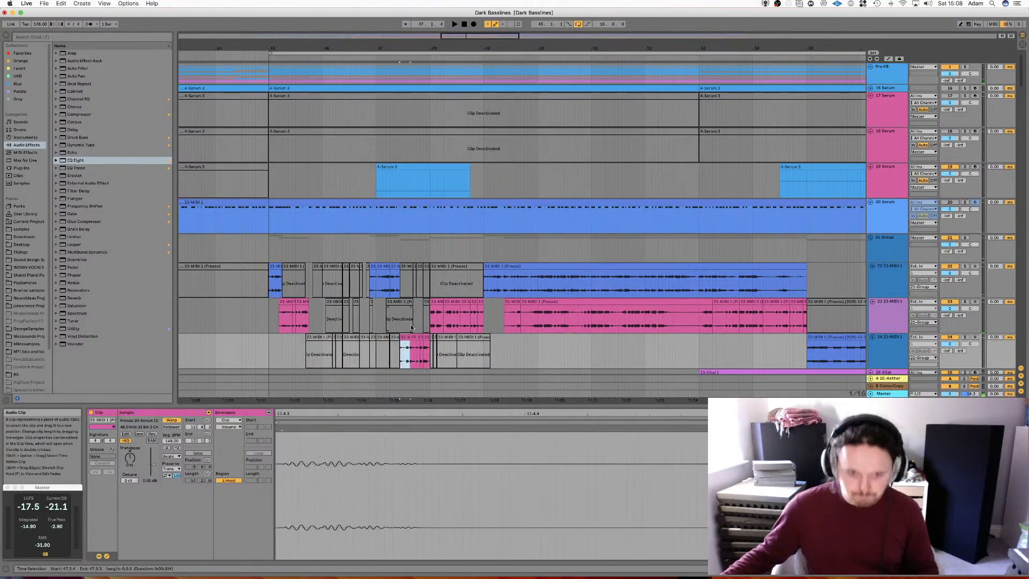
left_click(366, 263)
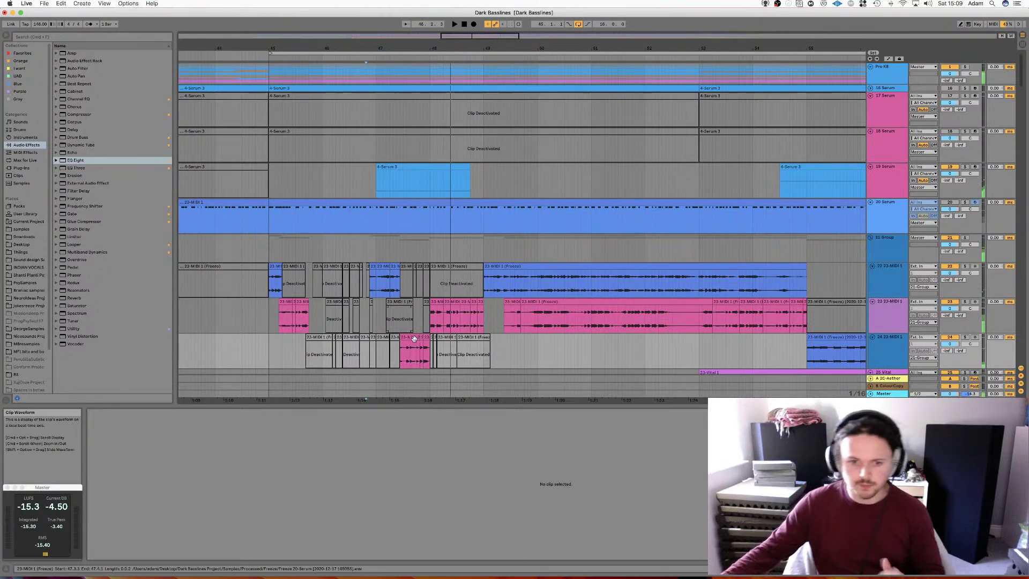
left_click_drag(401, 349, 409, 348)
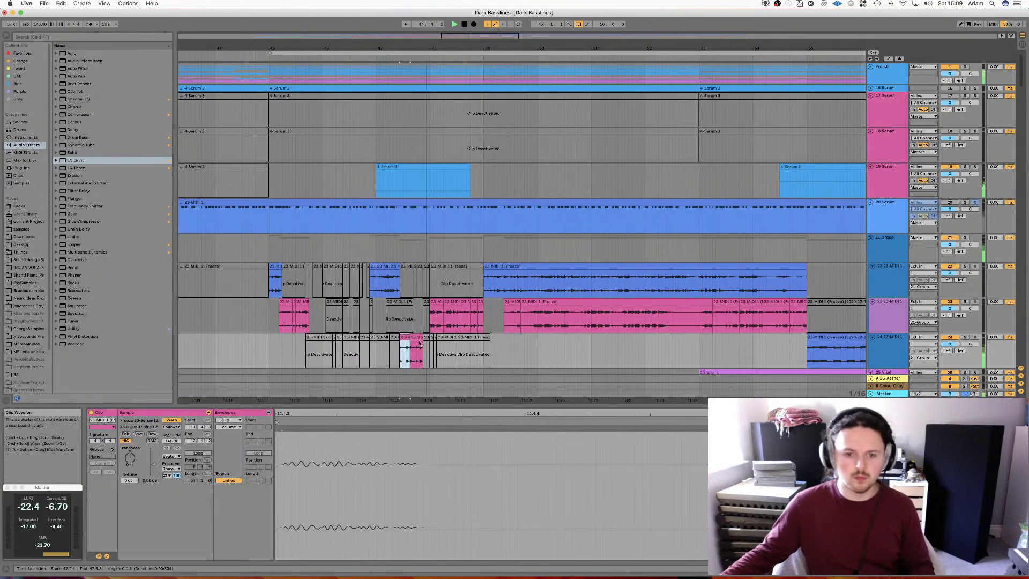
left_click(426, 338)
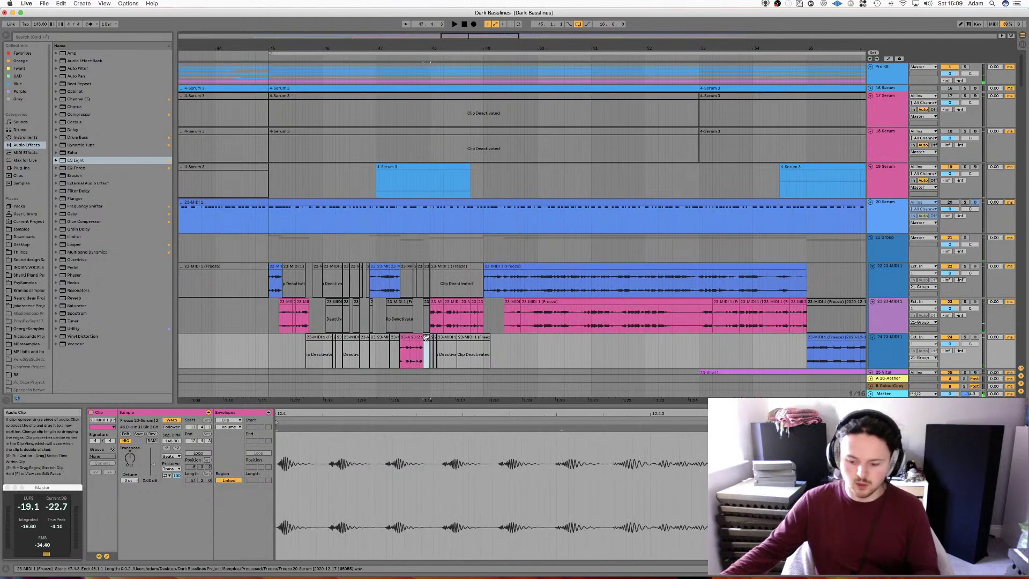
Examine the chopped clips on tracks 22 to 24 around bar 47 and the Serum layers beneath them
scroll(426, 338, "up", 5)
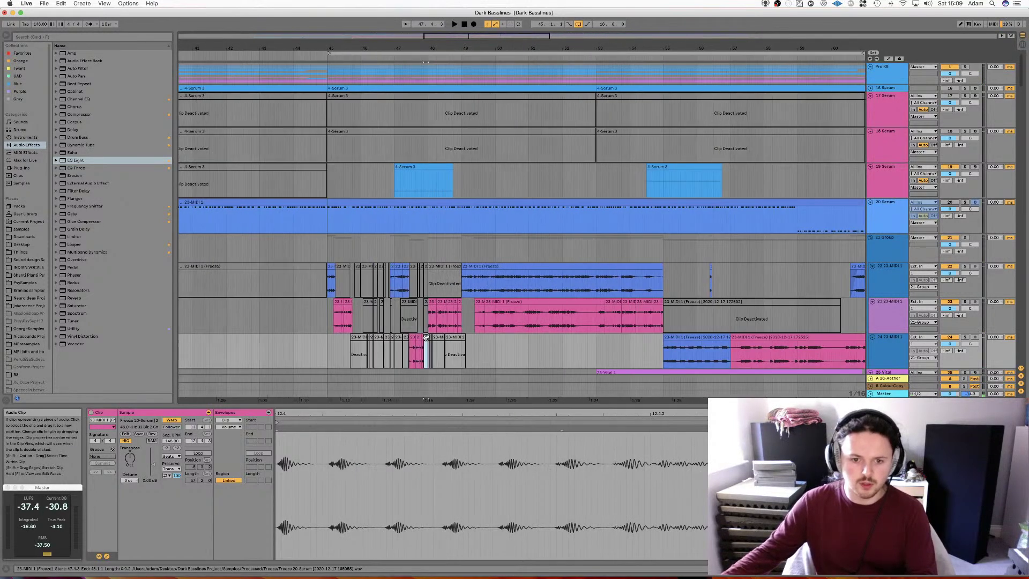
scroll(425, 334, "left", 4)
scroll(528, 294, "down", 3)
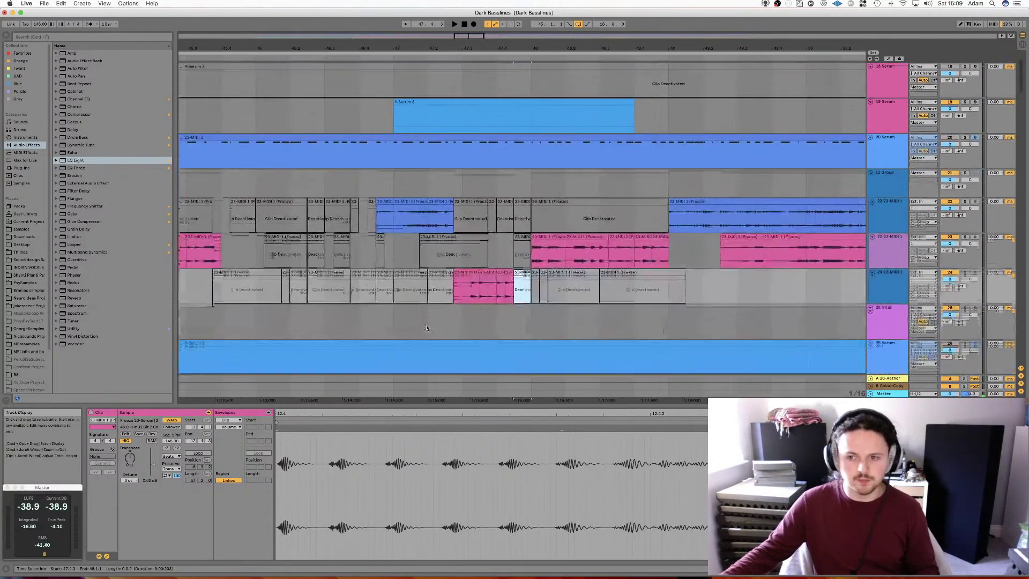
scroll(529, 290, "down", 2)
scroll(529, 290, "left", 1)
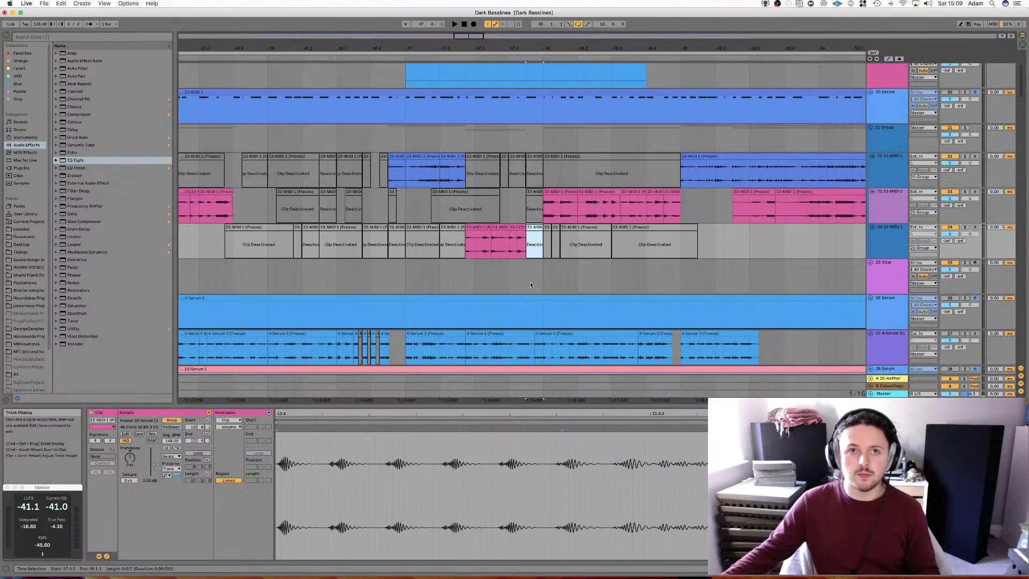
scroll(528, 281, "down", 1)
scroll(529, 281, "left", 1)
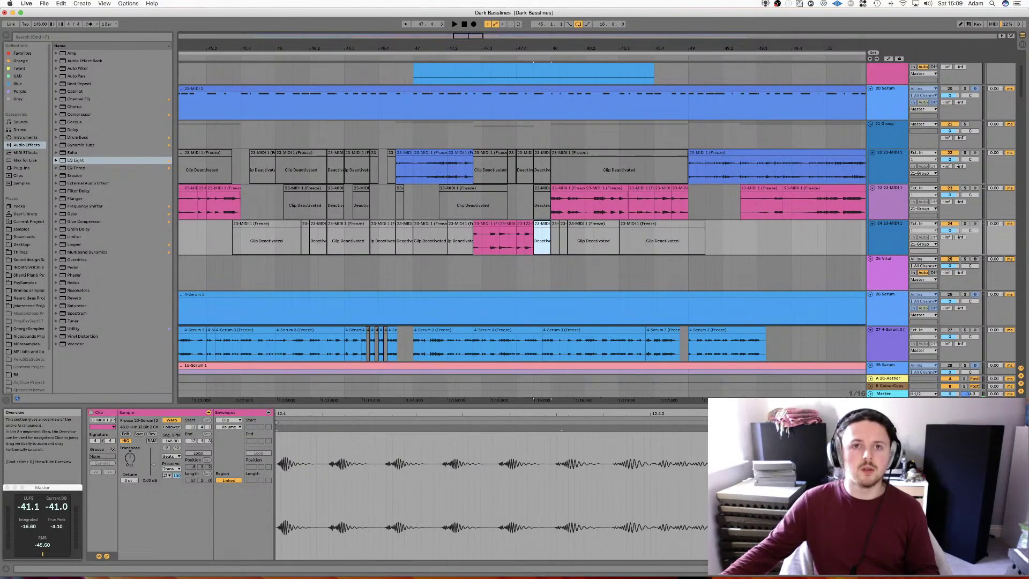
Check the audio device, sample rate and latency settings in the Preferences and close them
left_click(28, 3)
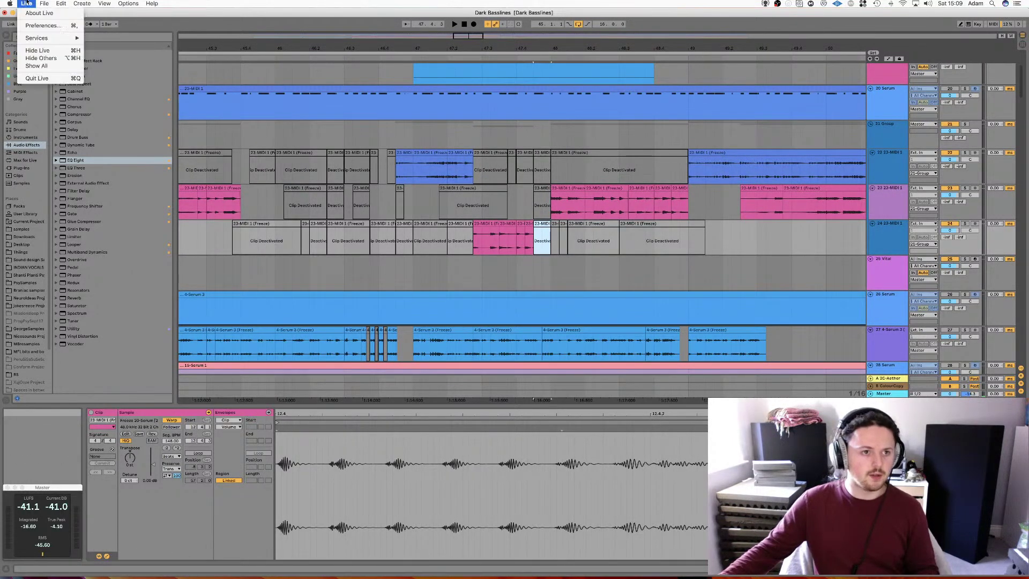
left_click(43, 25)
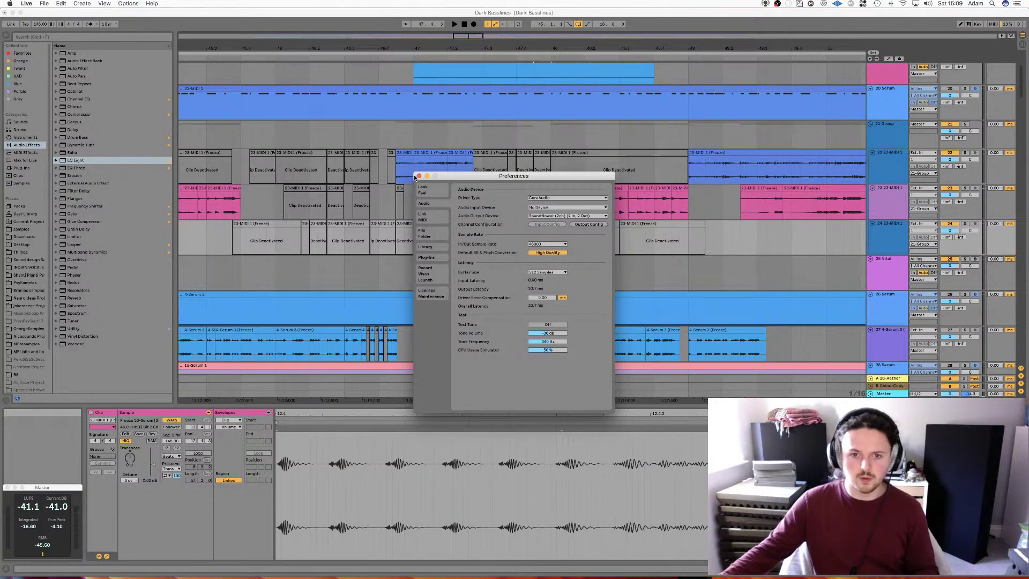
left_click(419, 176)
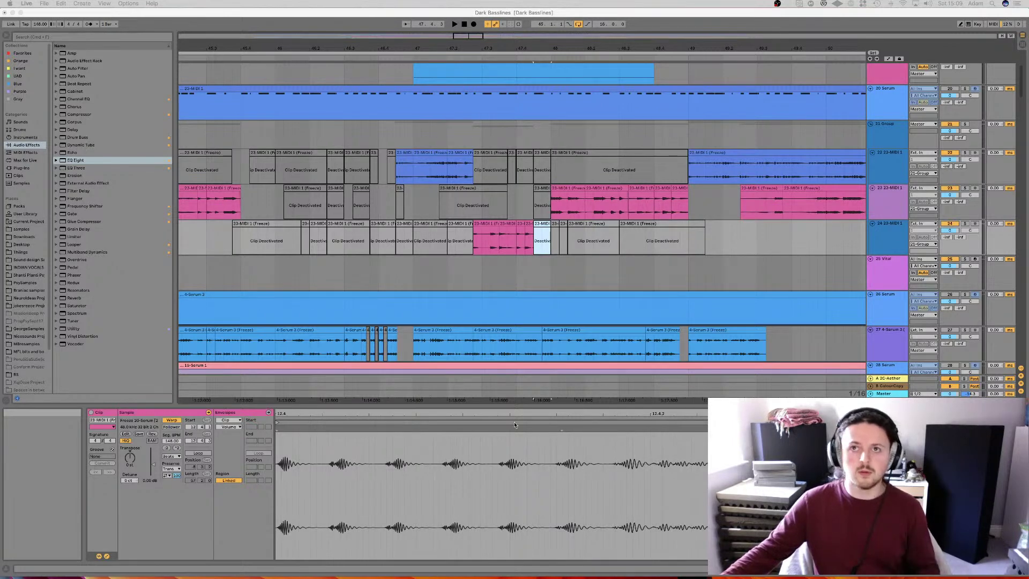
mouse_move(589, 576)
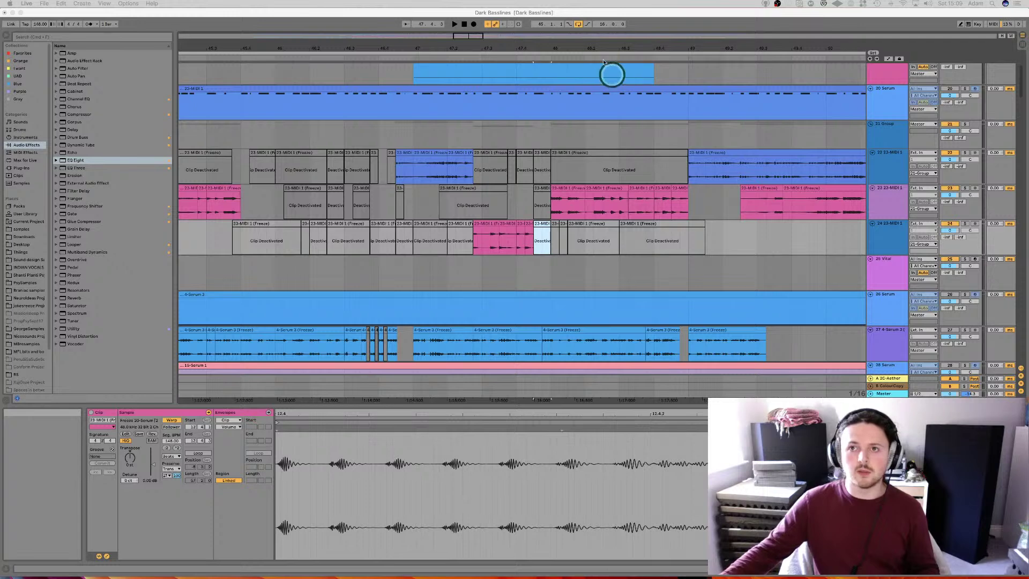
Play the layered chops from 47.2.1 and once more from a point shortly before 47.4
left_click(452, 238)
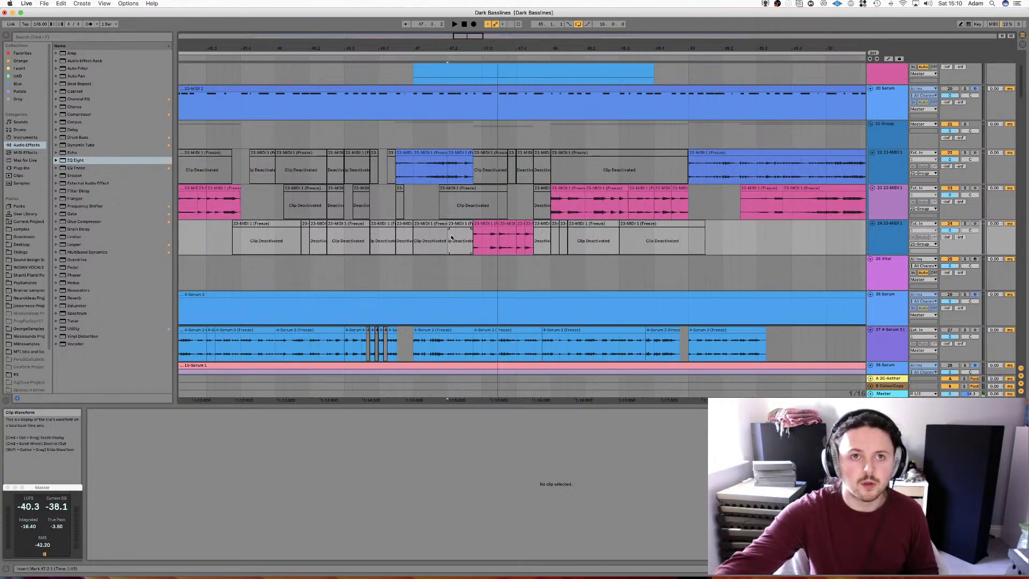
key("space")
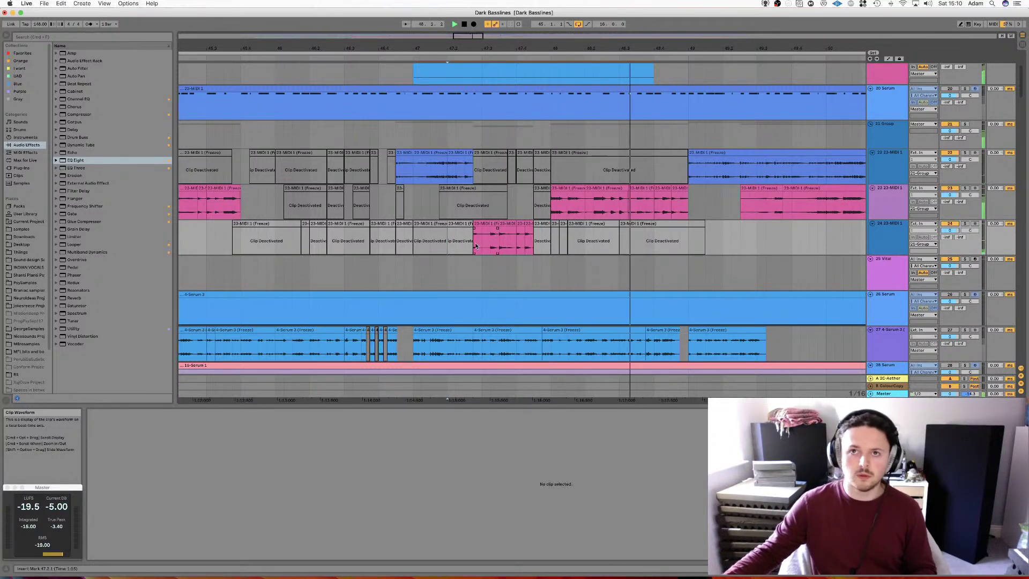
left_click(464, 217)
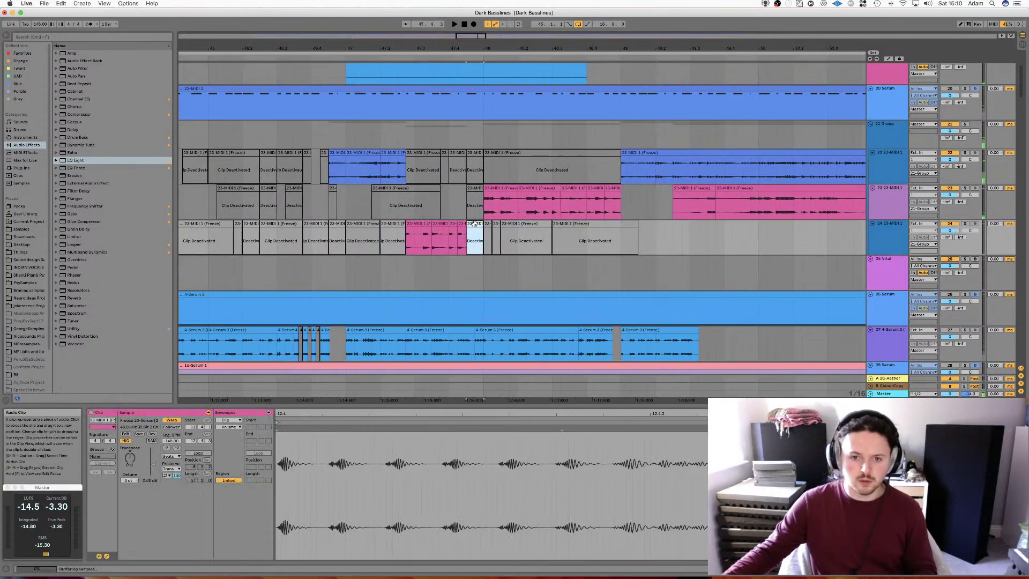
key("space")
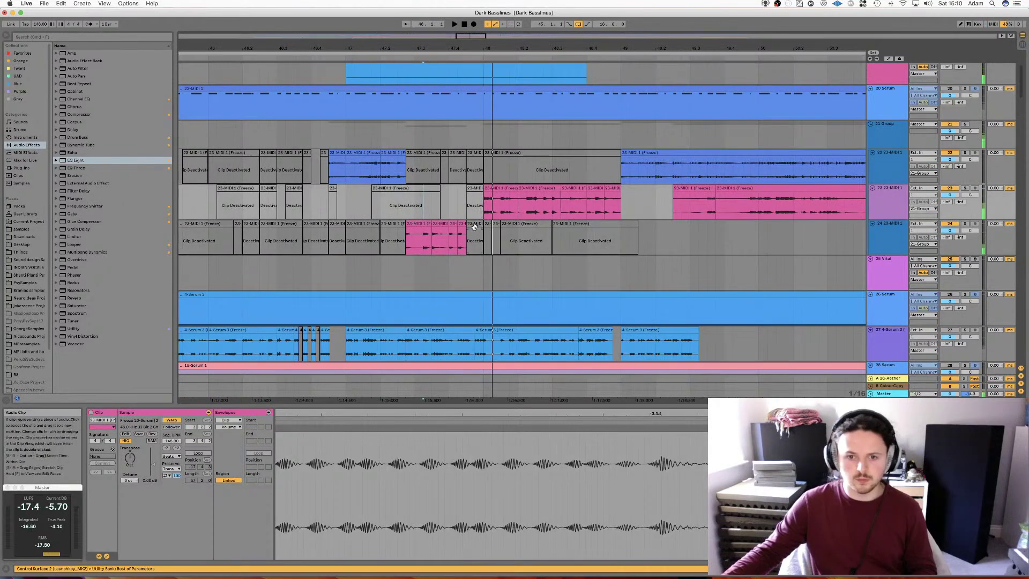
Play the short track 24 chop at 47.4.2 and the passage starting at the deactivated clip at 47.2.1
left_click(474, 235)
left_click(463, 234)
scroll(466, 231, "up", 5)
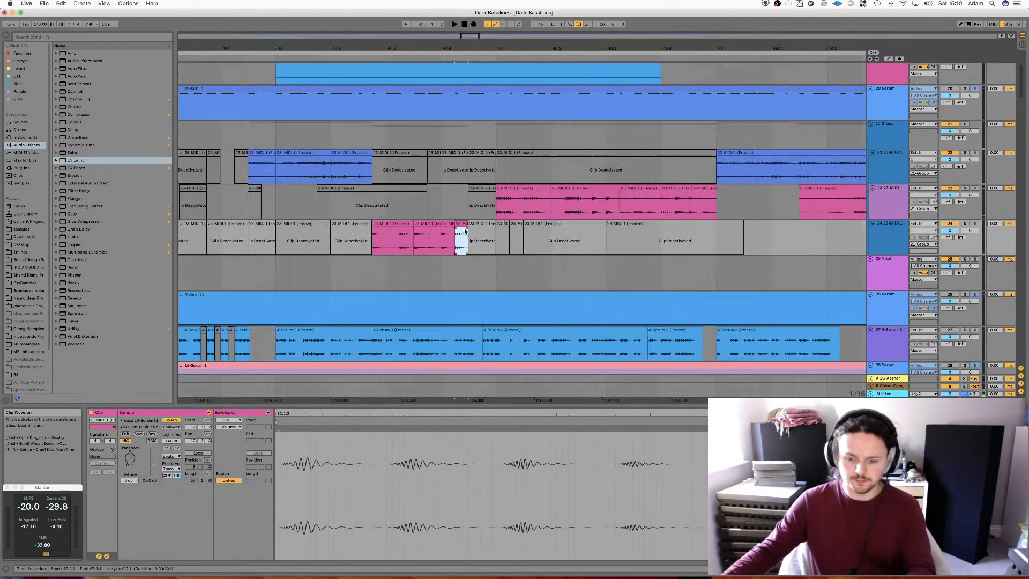
key("space")
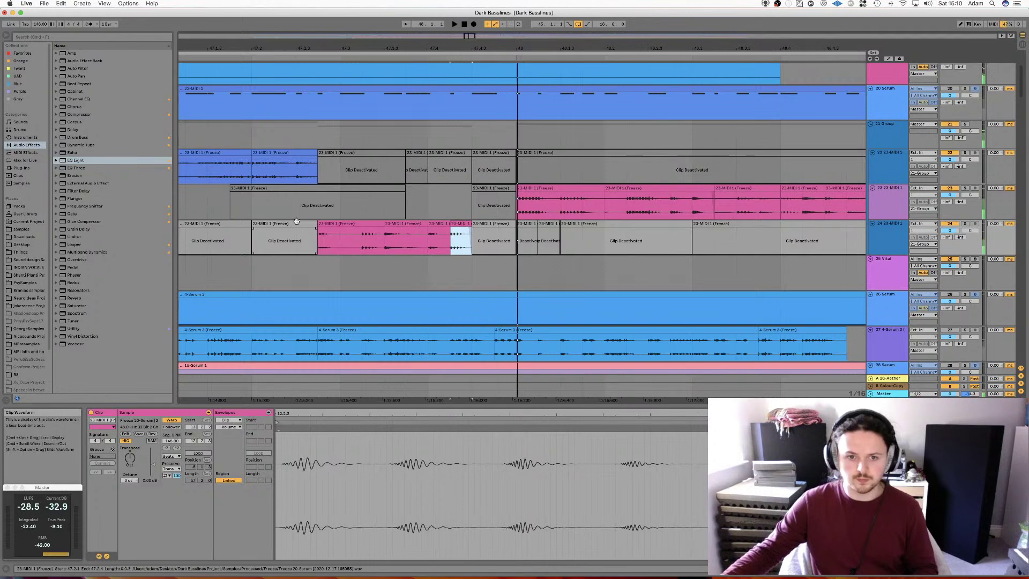
left_click(307, 230)
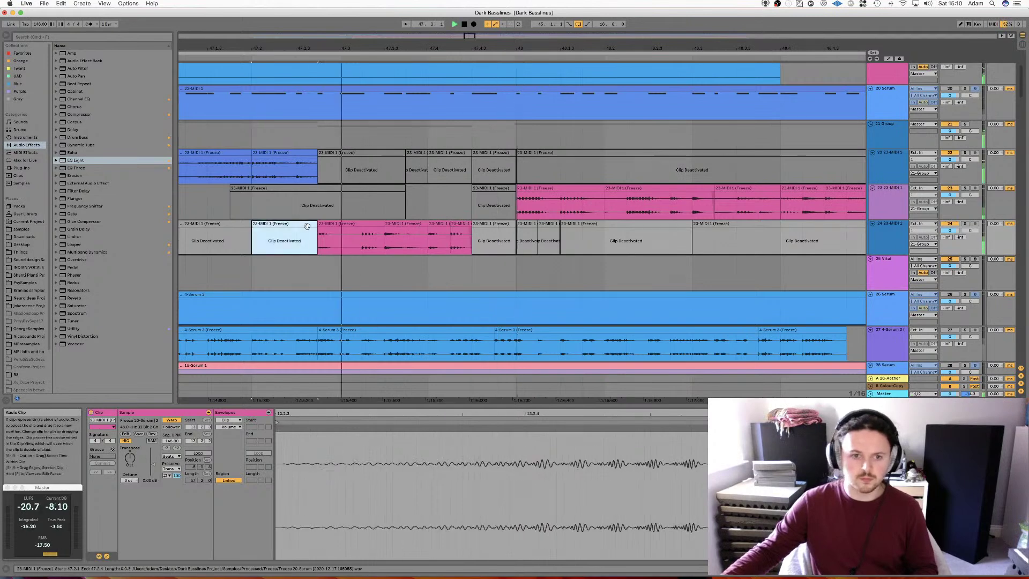
left_click(455, 226)
key("space")
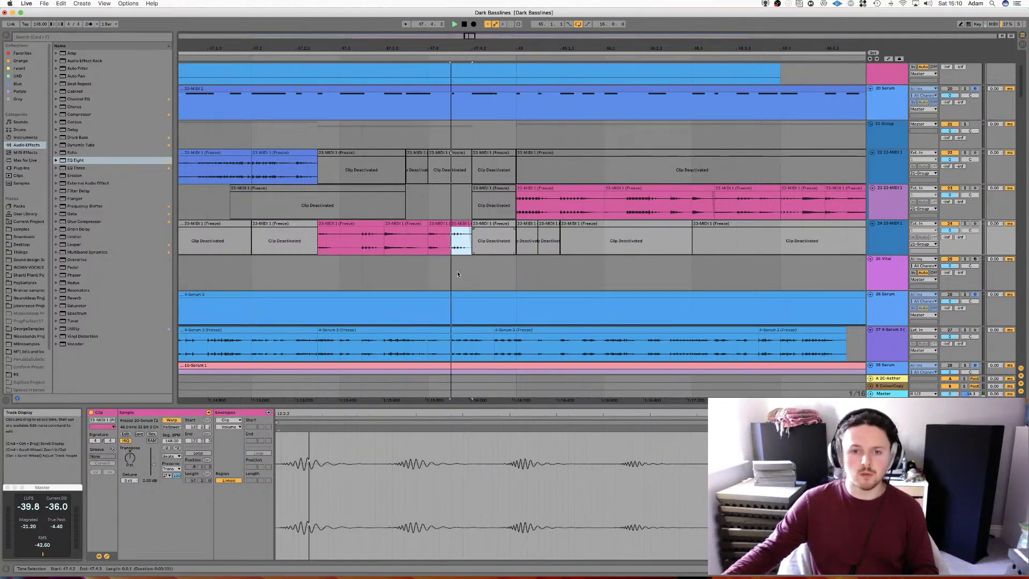
Insert a new MIDI track directly below the 25 Vital track
scroll(473, 267, "down", 2)
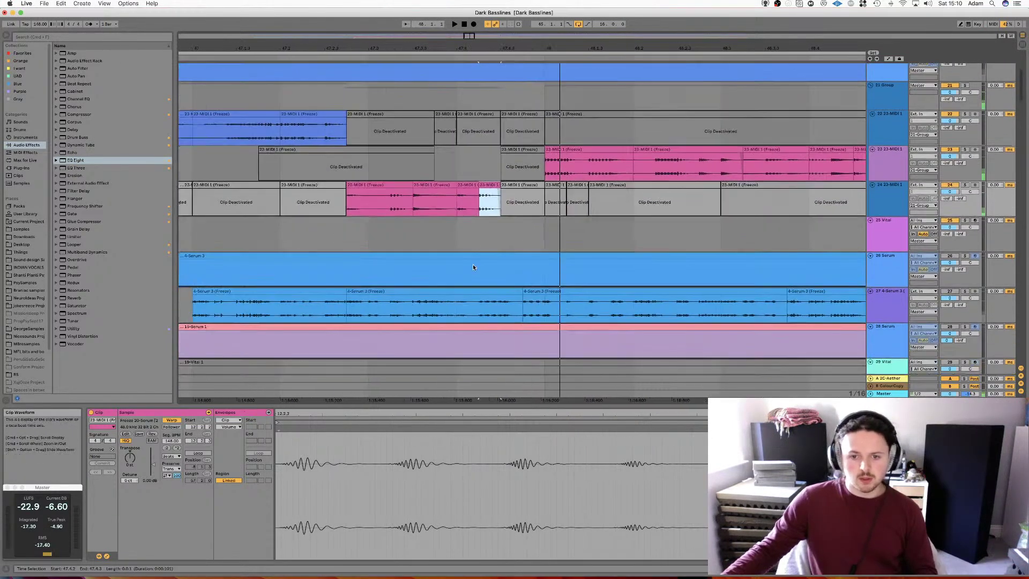
left_click(537, 297)
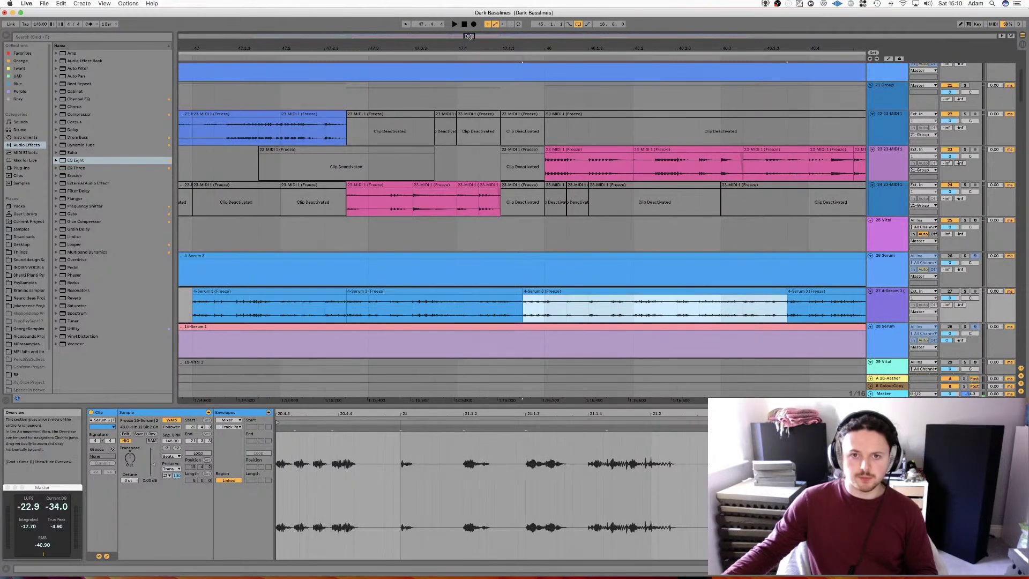
left_click_drag(469, 36, 620, 210)
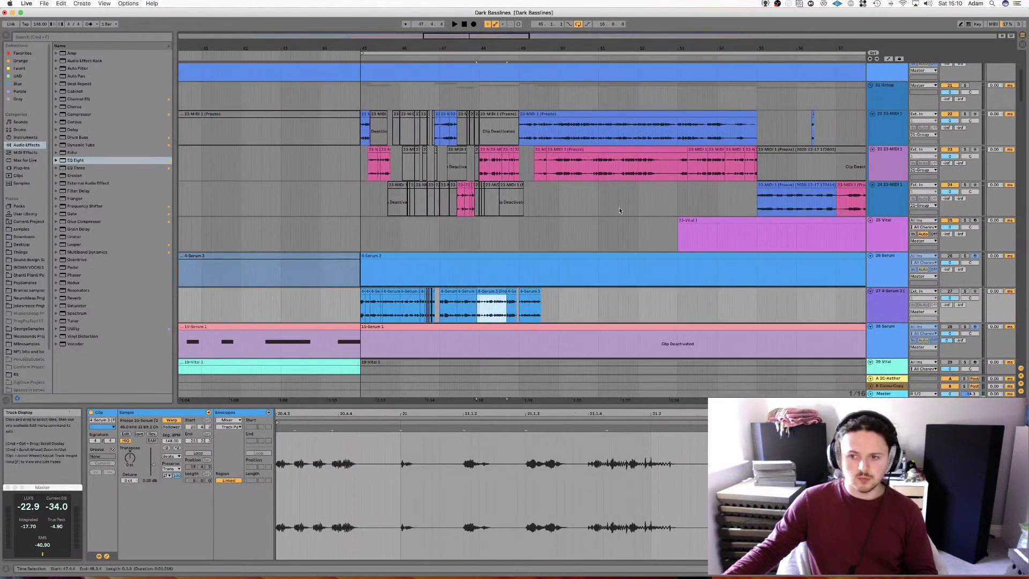
scroll(851, 253, "down", 1)
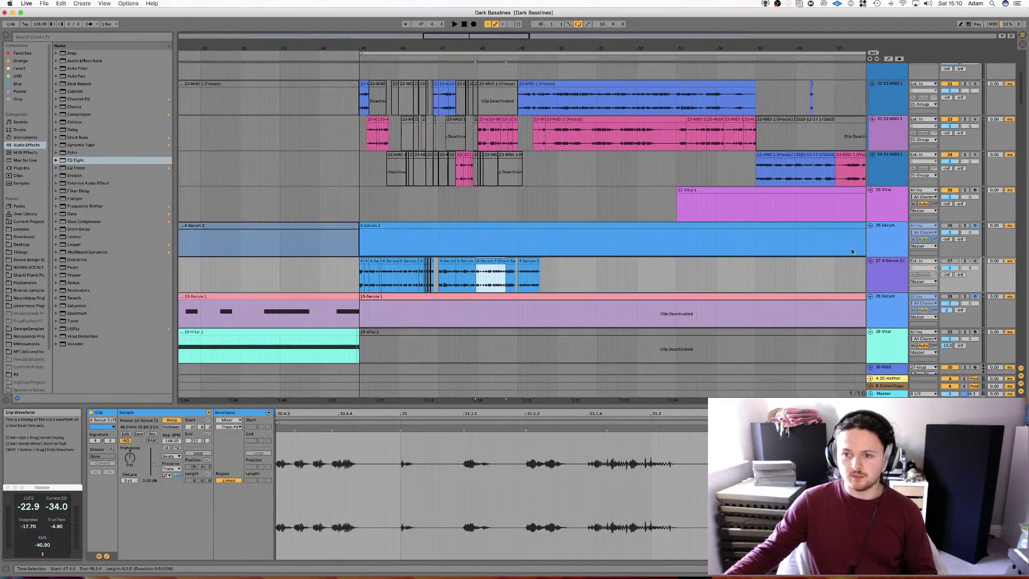
left_click(895, 182)
left_click(891, 206)
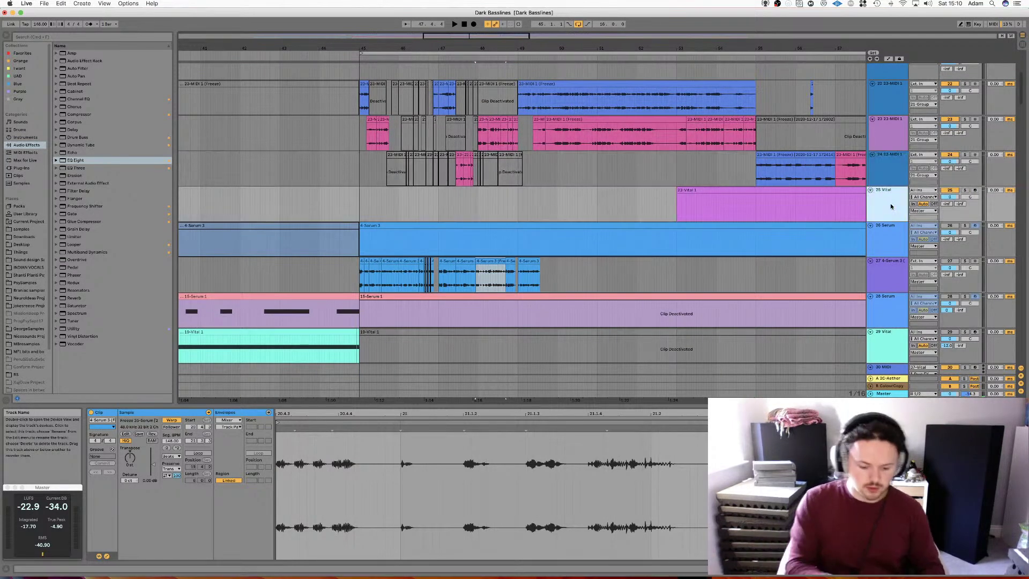
key("super+shift+t")
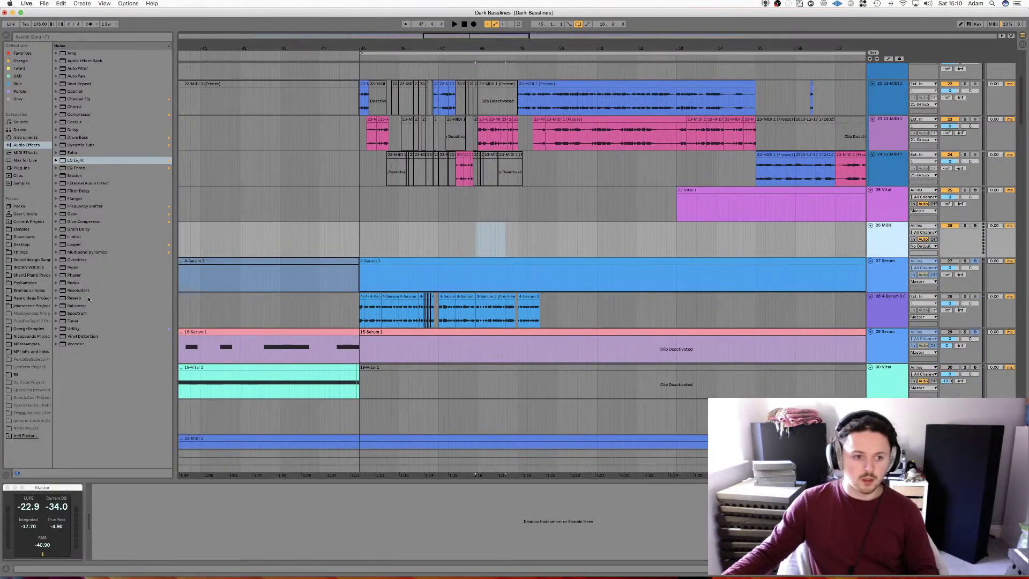
Load Serum from the Purple collection onto the new MIDI track and move its window over the arrangement
left_click(20, 92)
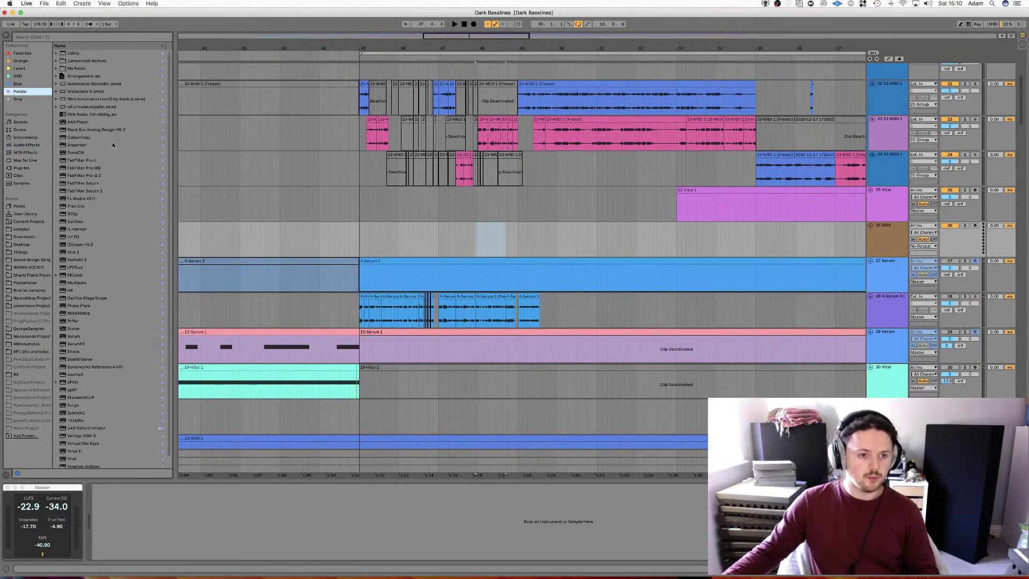
left_click(78, 335)
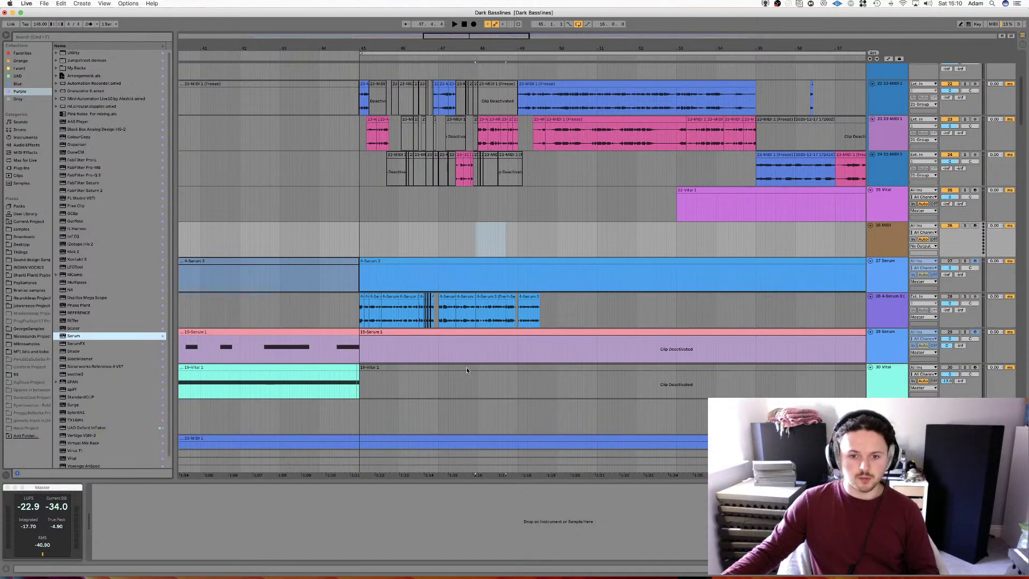
key("Return")
left_click_drag(272, 31, 597, 105)
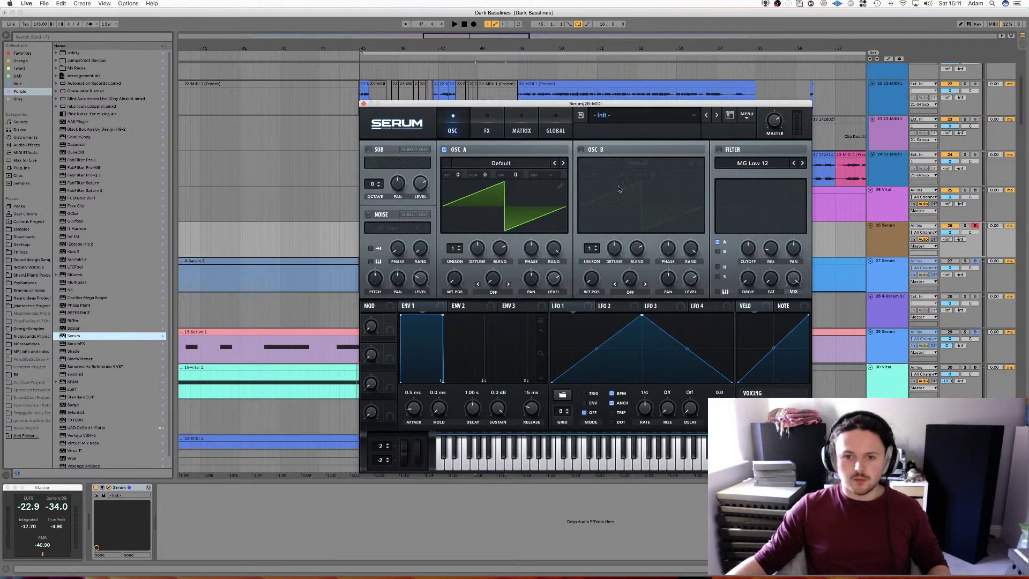
Browse Serum's OSC A wavetable folders, including Digital, Adventure Kid and DIASTASIS Wavetables, and close the list without choosing one
left_click(524, 164)
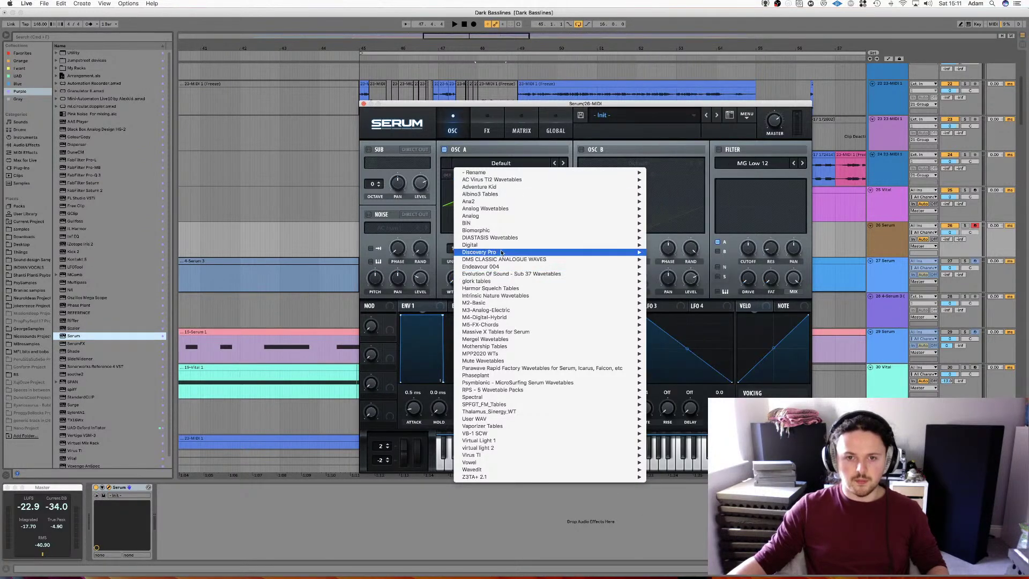
mouse_move(500, 239)
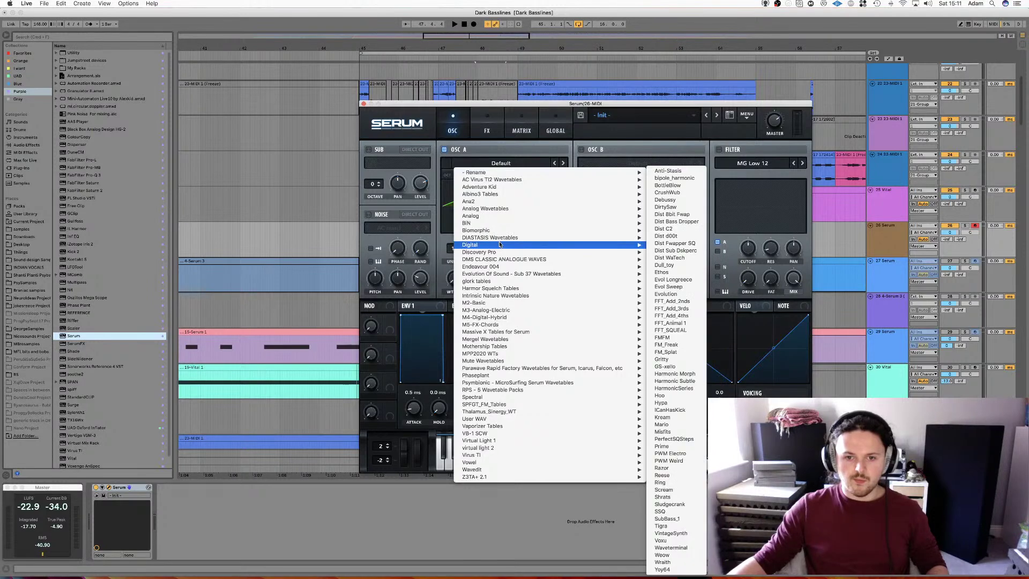
mouse_move(491, 176)
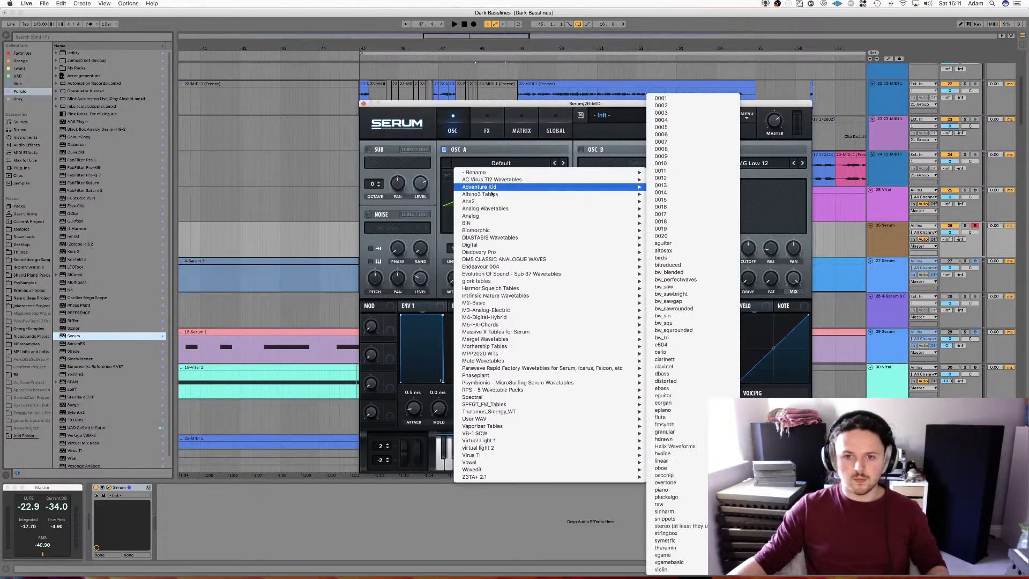
mouse_move(484, 421)
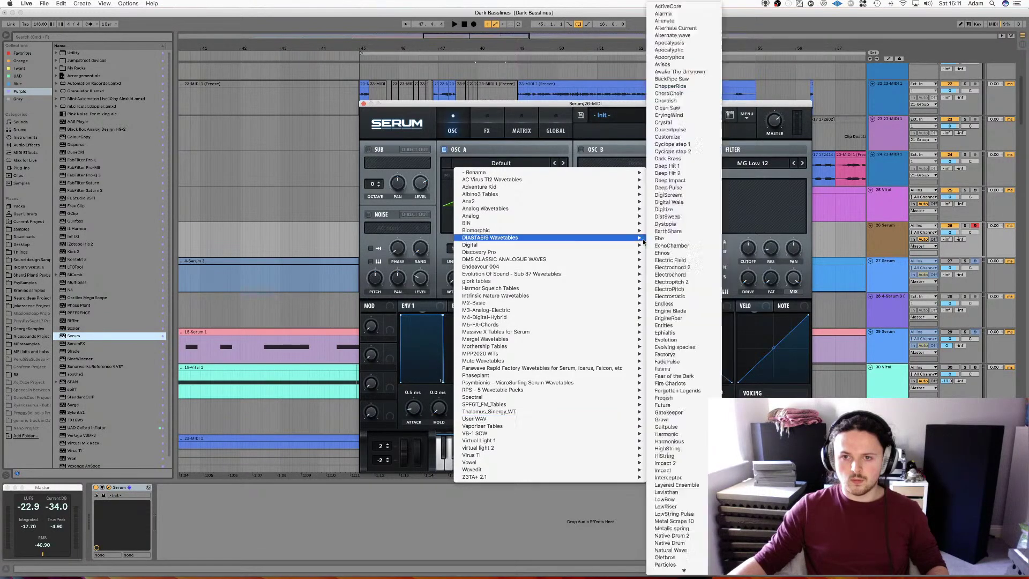
left_click(437, 290)
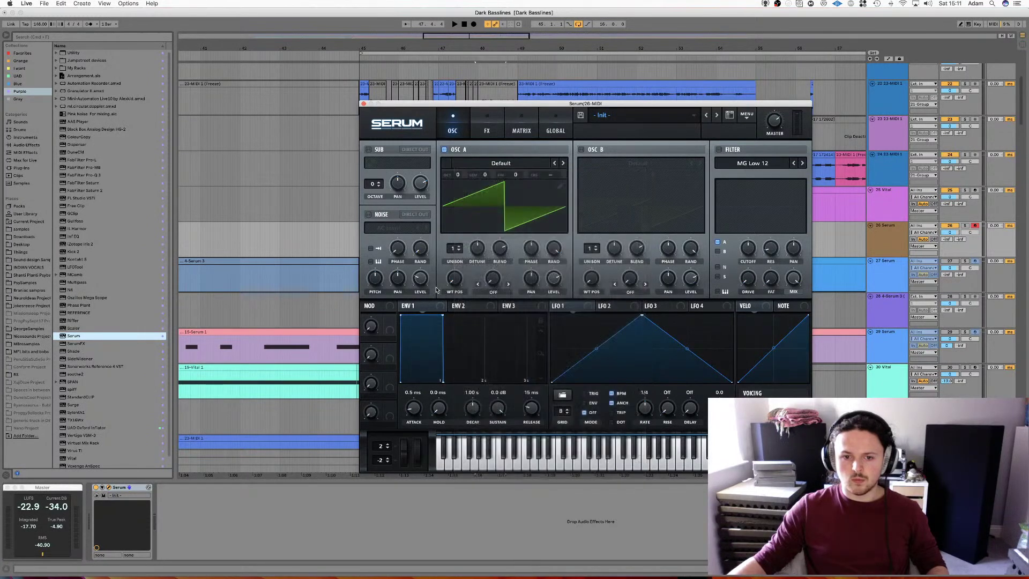
Insert a new MIDI track directly below the 26 Serum track and load Vital from the Purple collection onto it
left_click(901, 250)
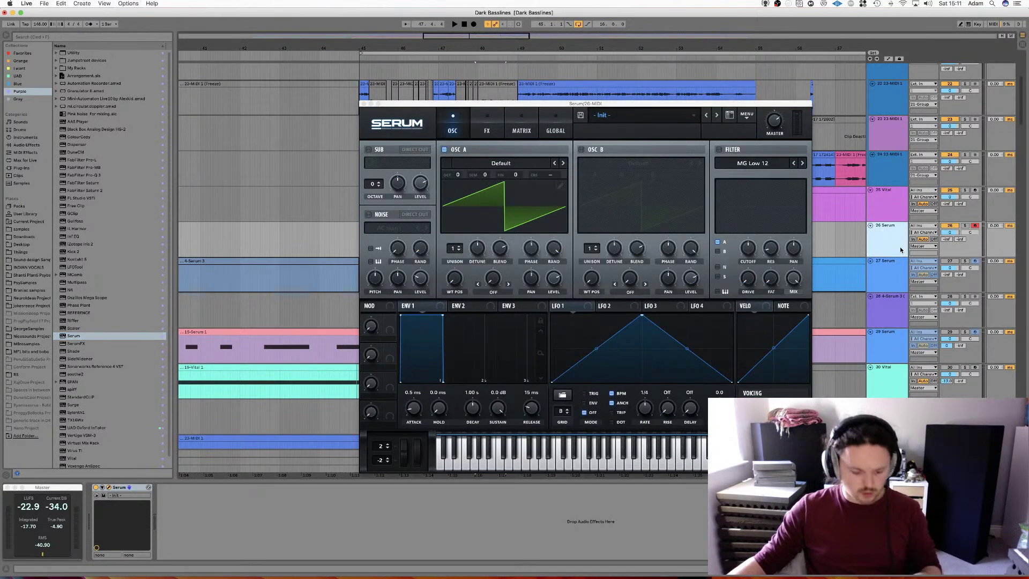
key("super+shift+c")
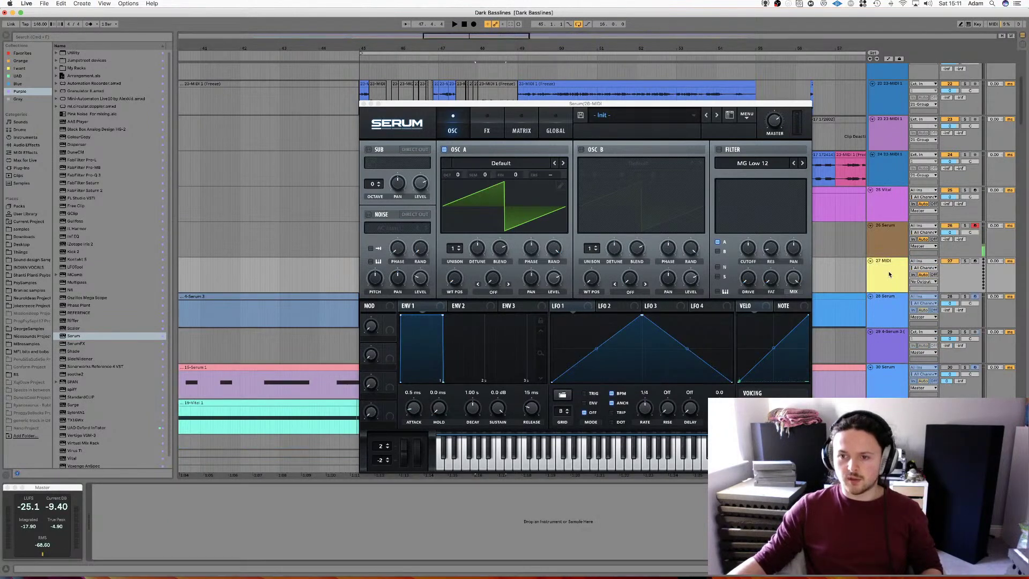
scroll(123, 255, "down", 1)
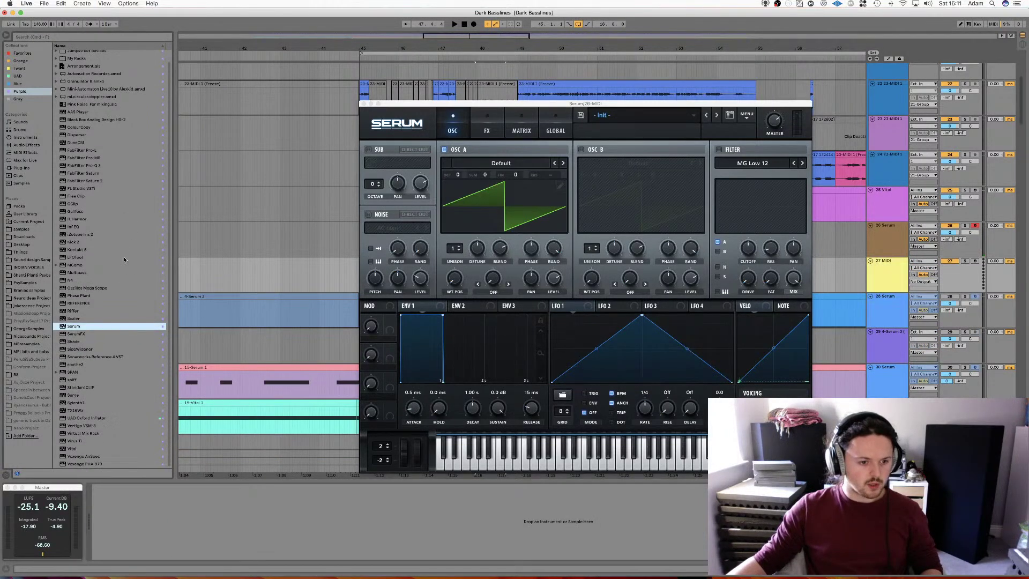
left_click(75, 448)
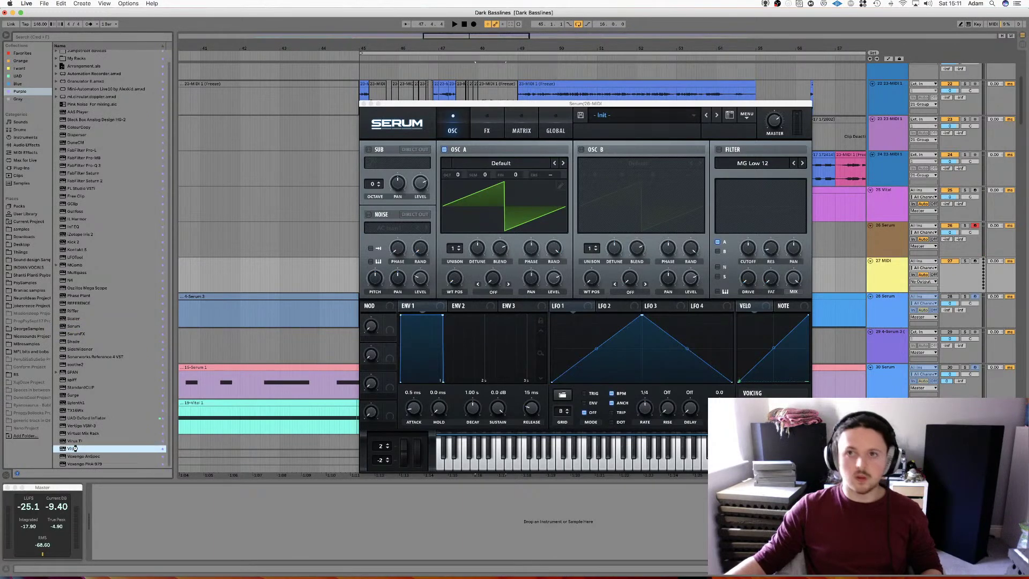
double_click(75, 448)
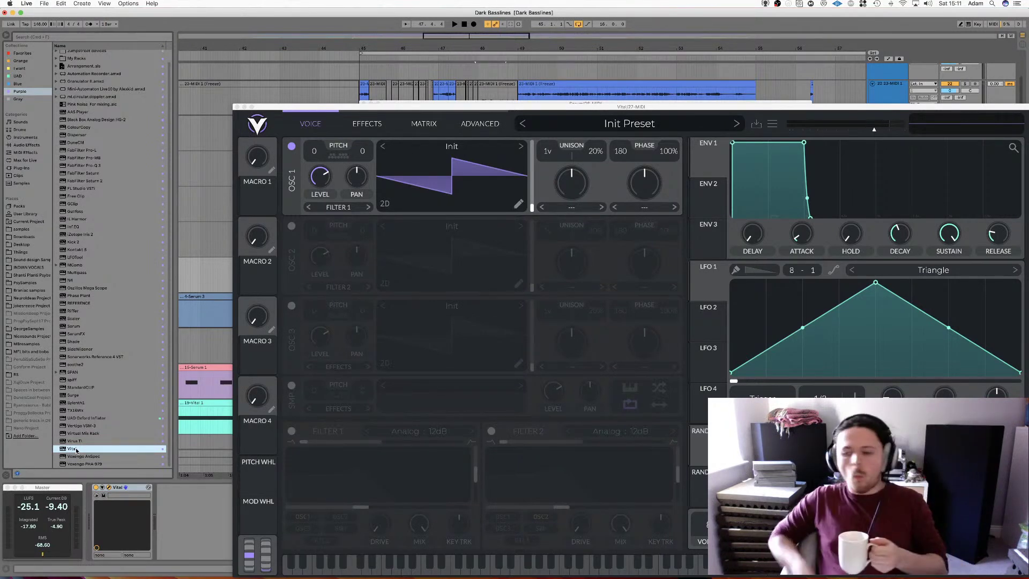
Load the Fisherman FM wavetable from the User folder into Vital's oscillator 1
mouse_move(22, 568)
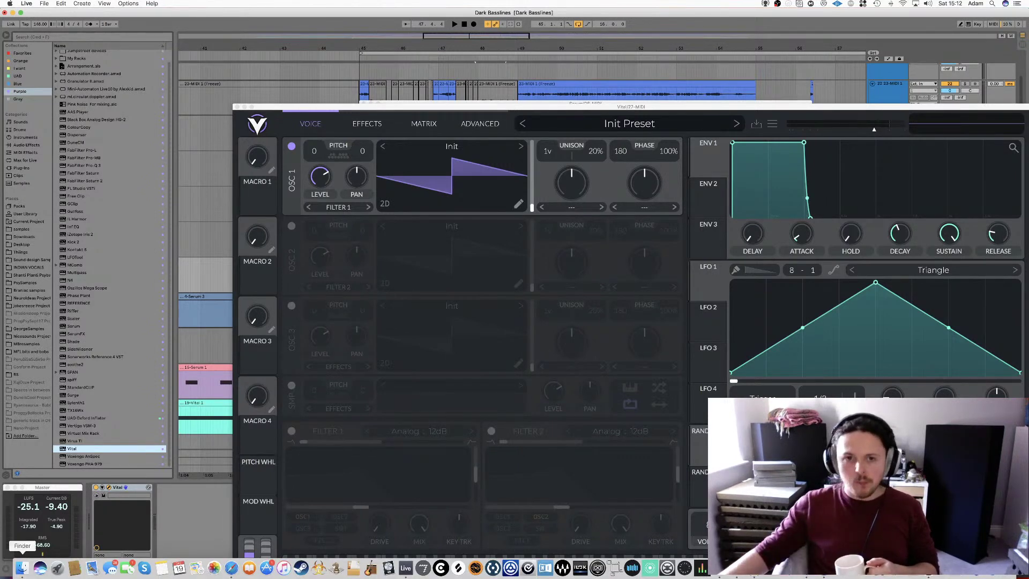
left_click(453, 147)
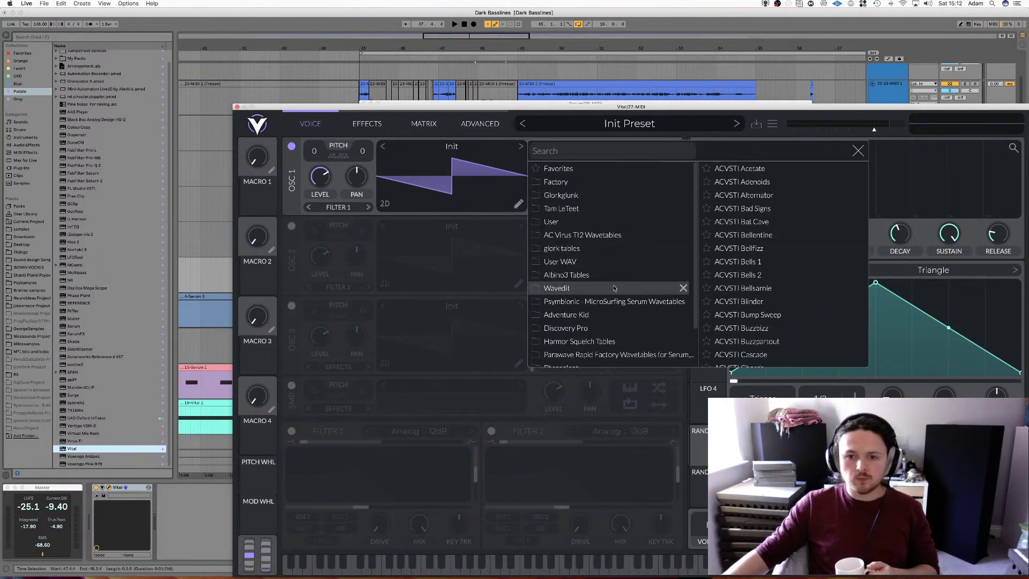
scroll(589, 253, "down", 3)
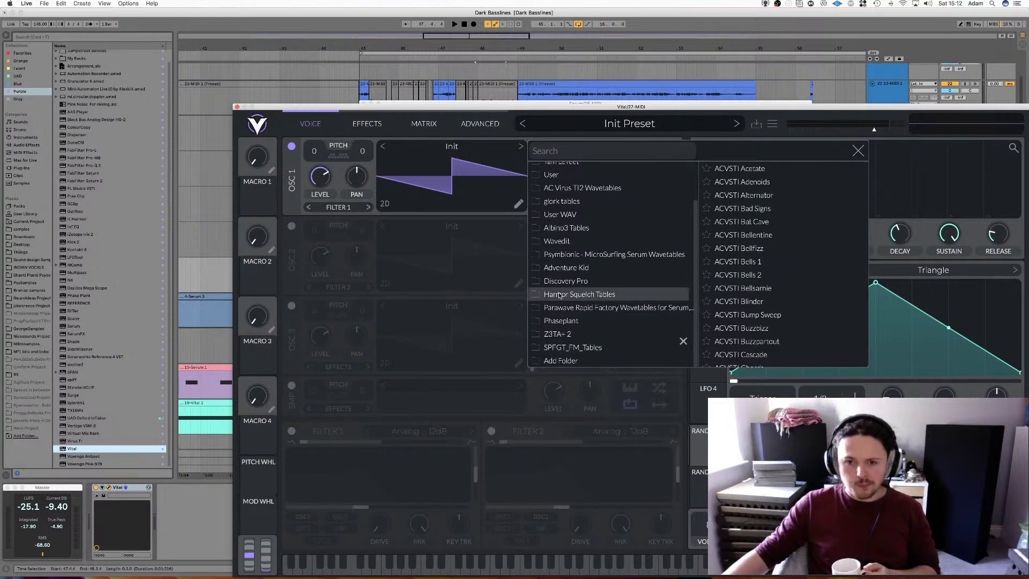
scroll(566, 298, "up", 2)
scroll(566, 298, "up", 2)
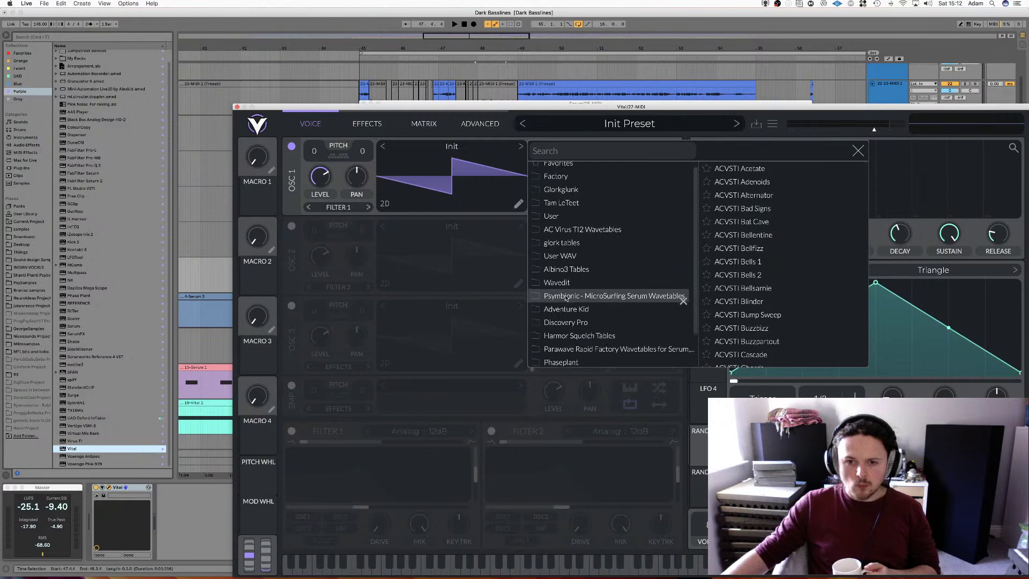
left_click(561, 222)
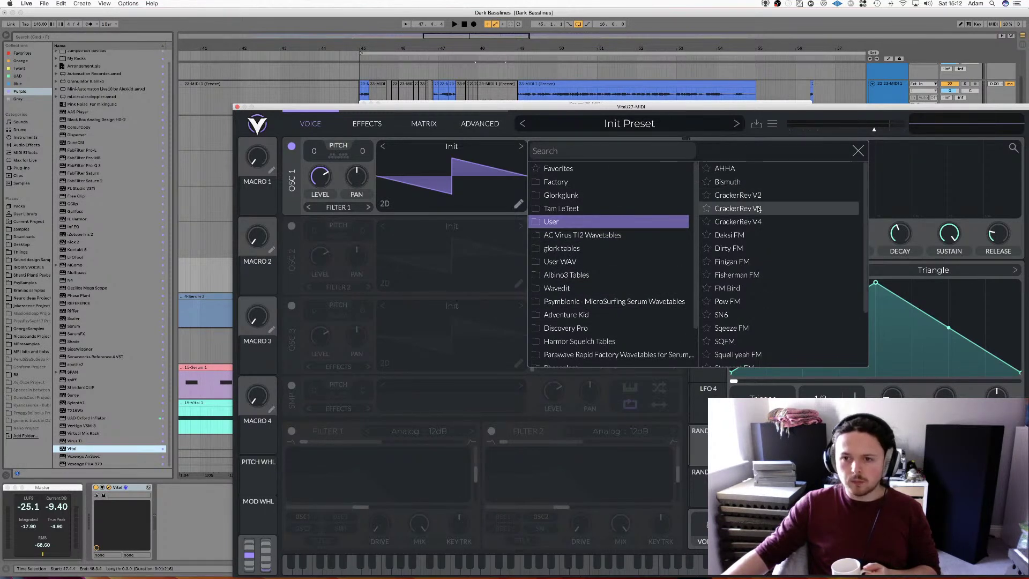
scroll(760, 196, "down", 1)
left_click(750, 260)
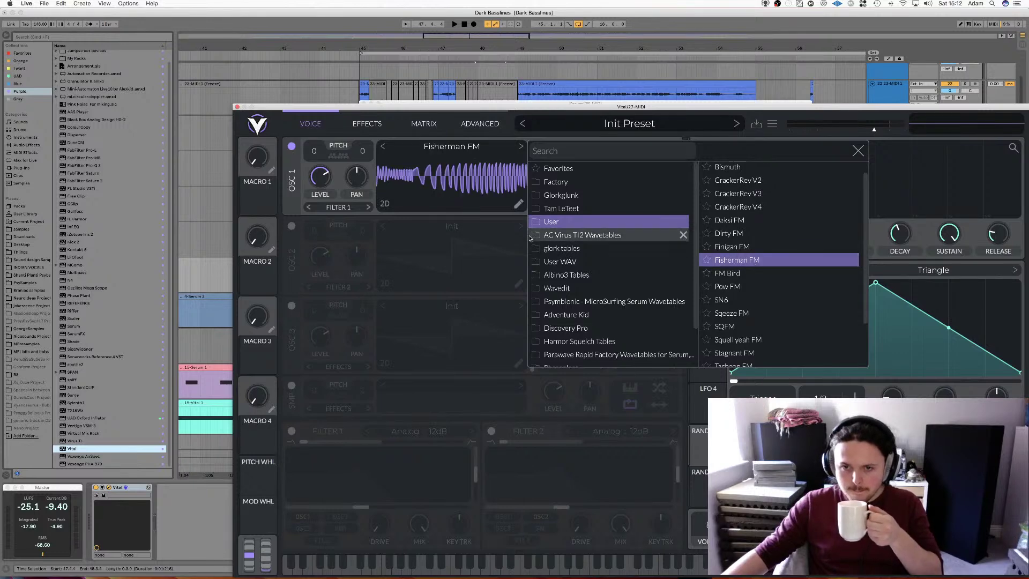
left_click(437, 191)
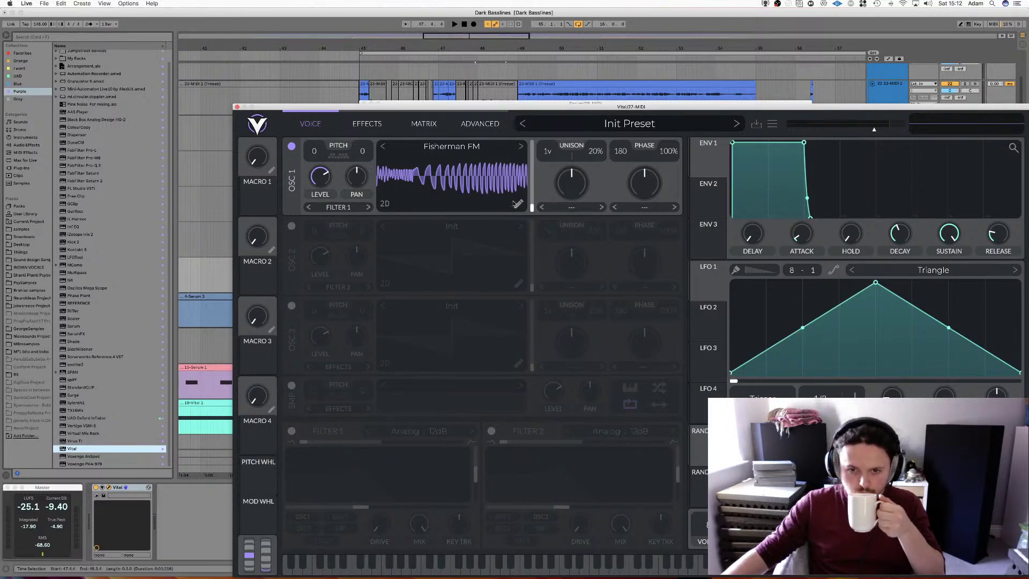
Open Fisherman FM in Vital's wavetable editor and export it as a .wav file named Fisherman to Downloads
left_click(517, 204)
left_click(770, 126)
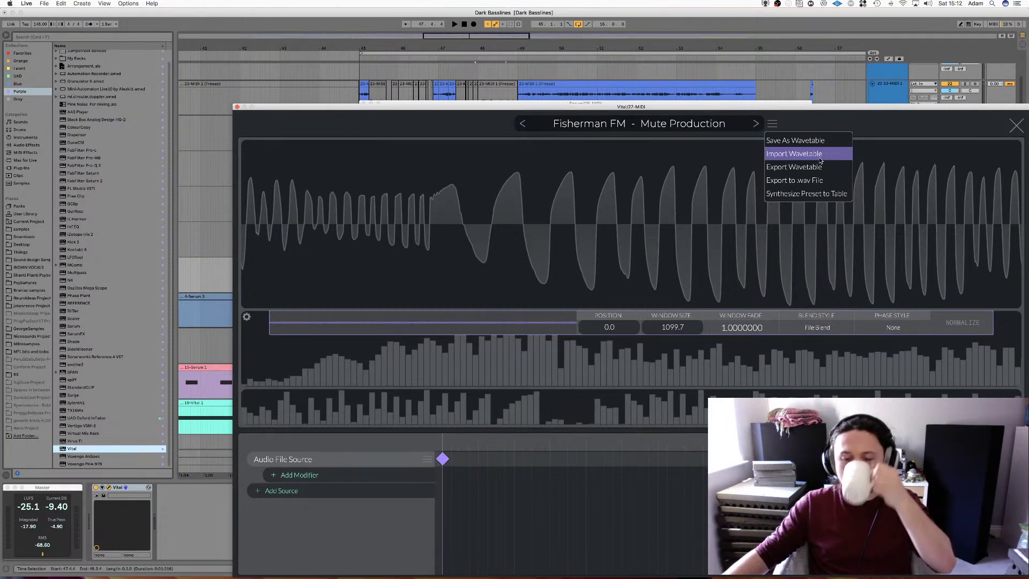
left_click(784, 181)
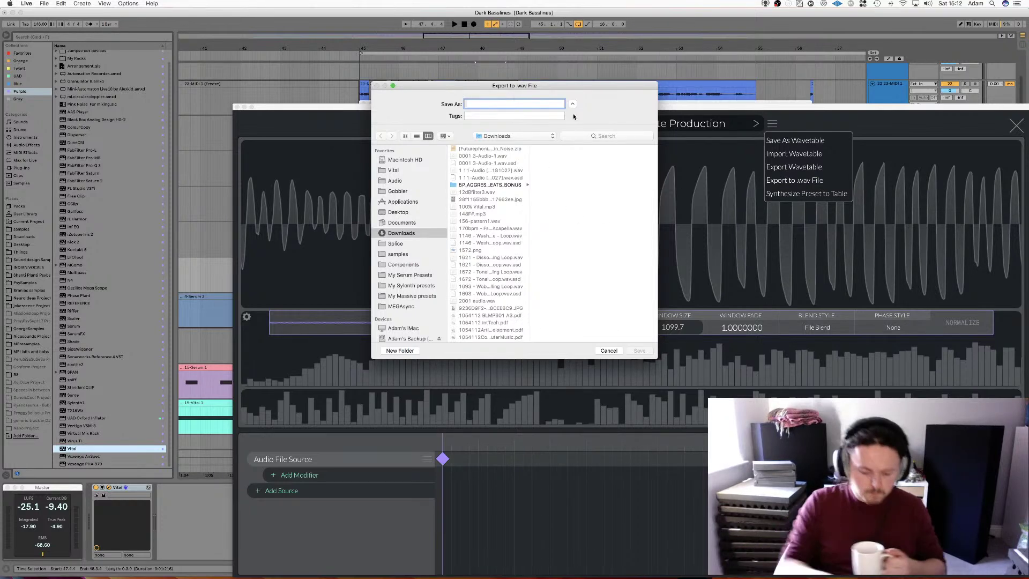
type("F")
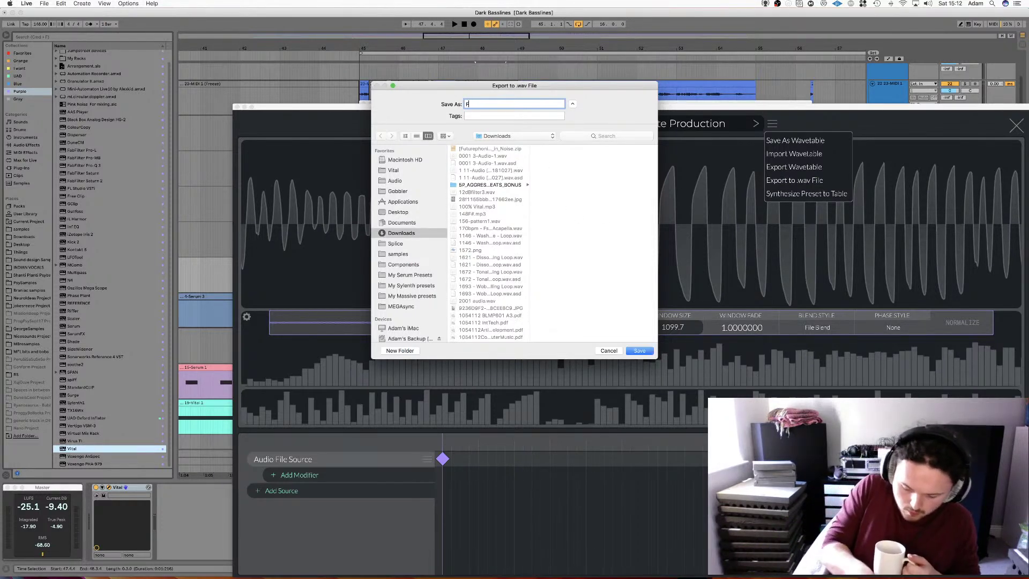
type("isherman")
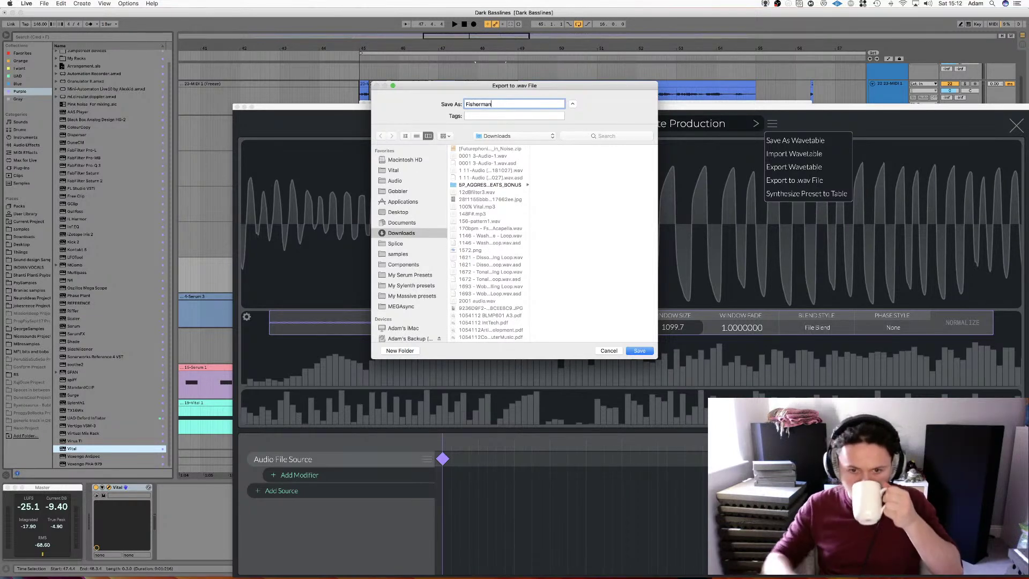
key("Return")
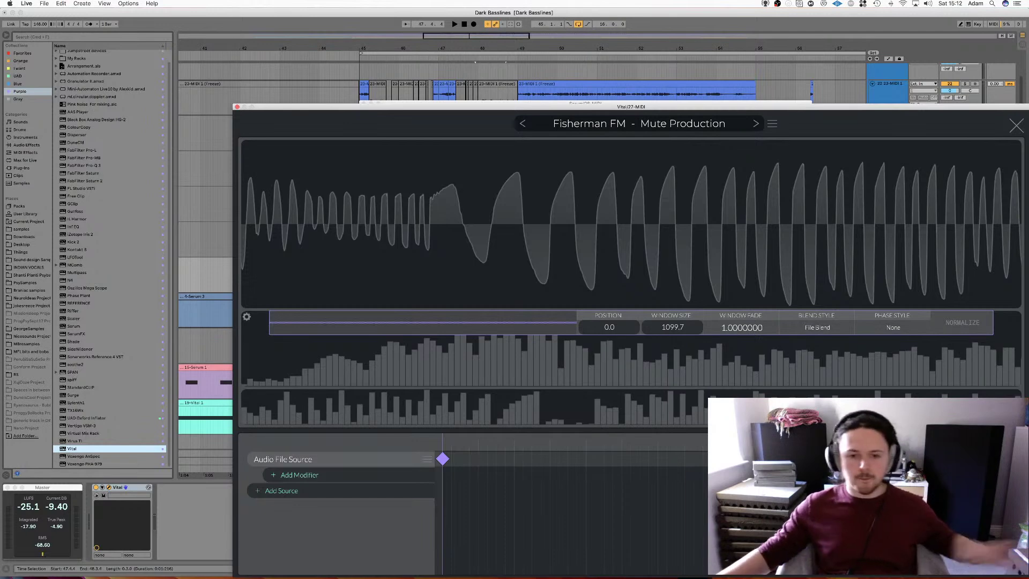
Close the Vital window, switch to Finder and place the exported Fisherman.wav in the Tables folder
left_click_drag(530, 114, 357, 109)
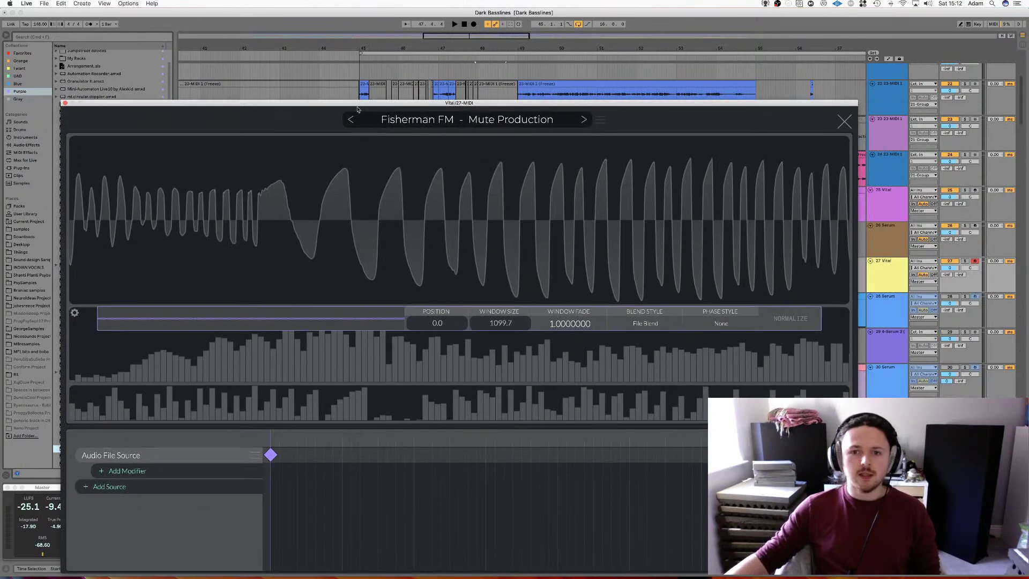
left_click(65, 104)
mouse_move(617, 570)
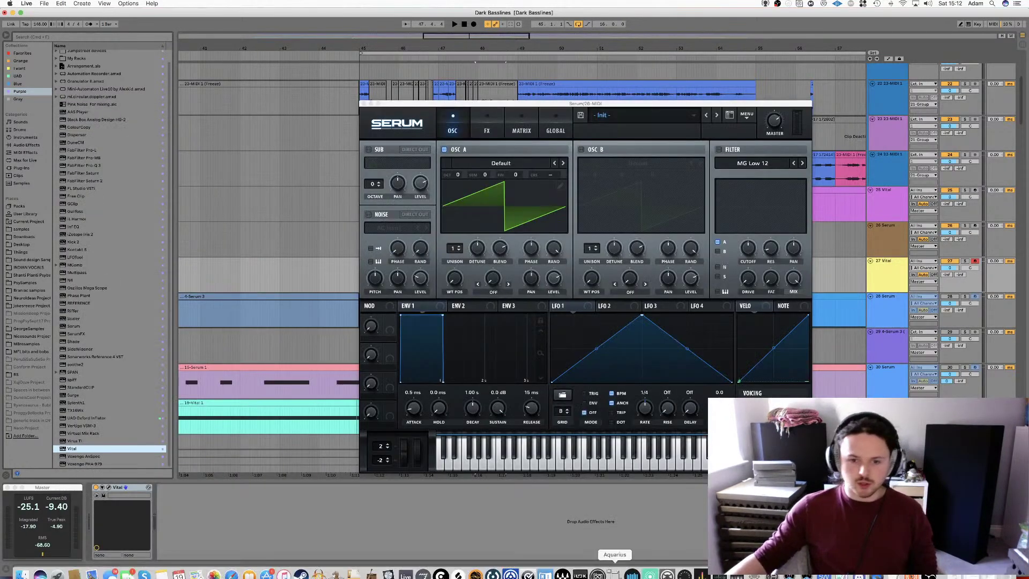
left_click(23, 567)
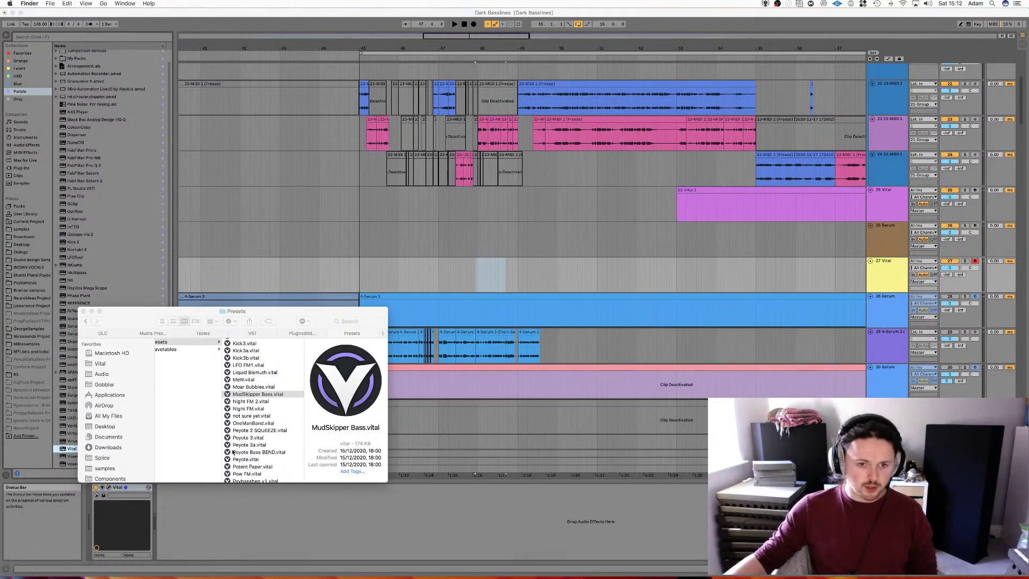
left_click(201, 333)
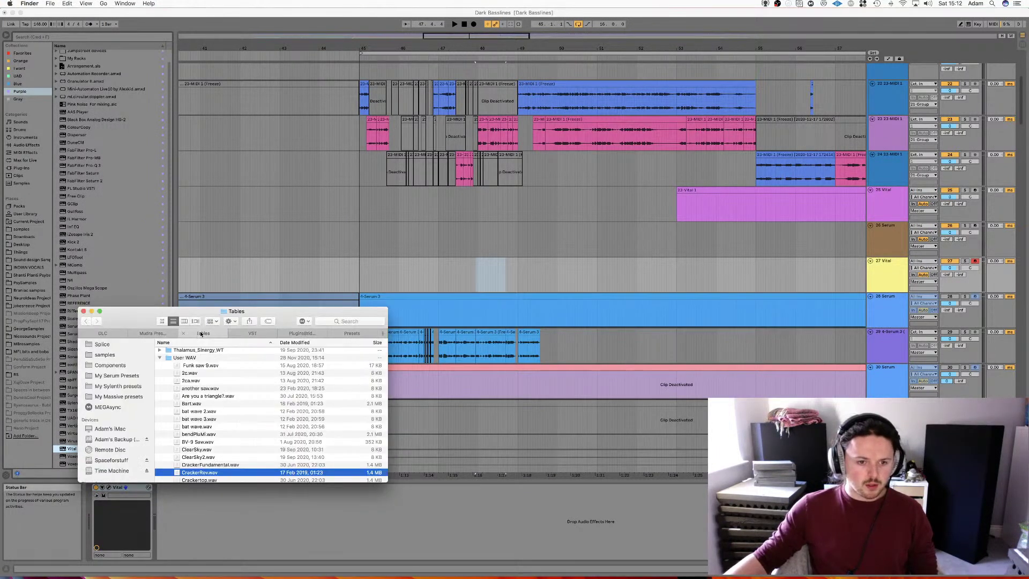
mouse_move(562, 576)
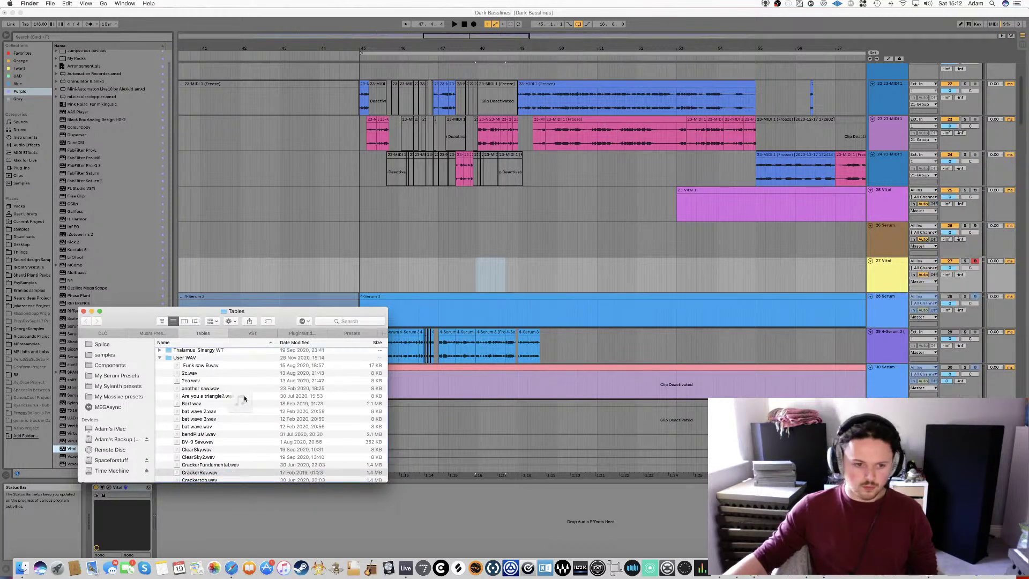
scroll(255, 398, "up", 1)
scroll(255, 398, "up", 5)
scroll(259, 385, "up", 5)
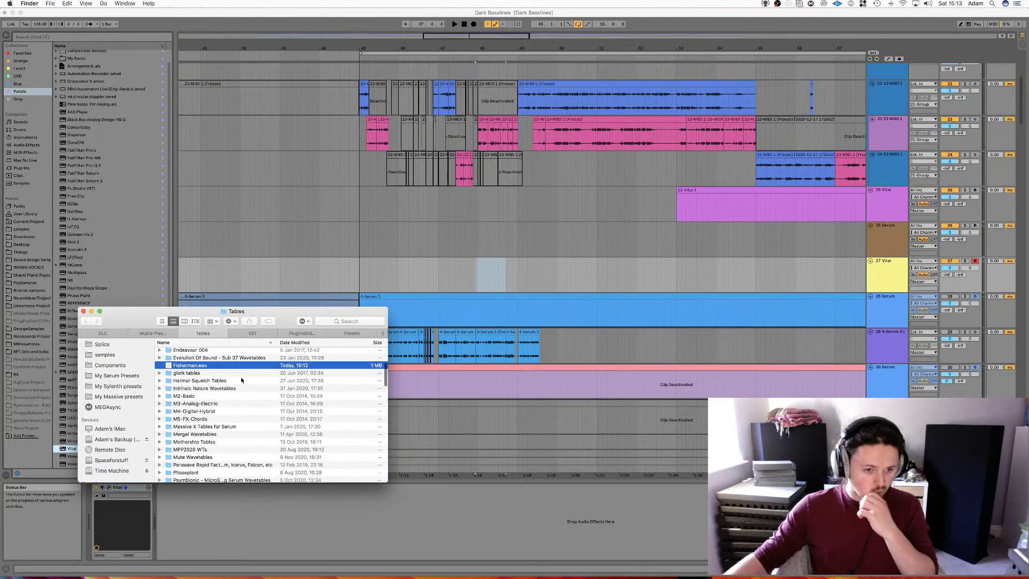
Move Fisherman.wav from the top level of the Tables folder into its User WAV subfolder
left_click(199, 367)
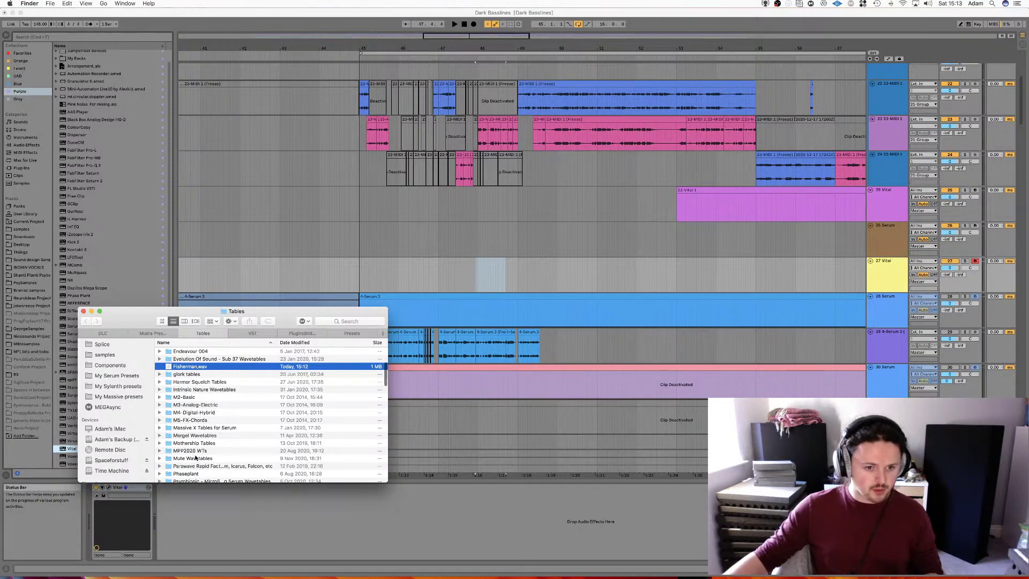
scroll(214, 421, "down", 5)
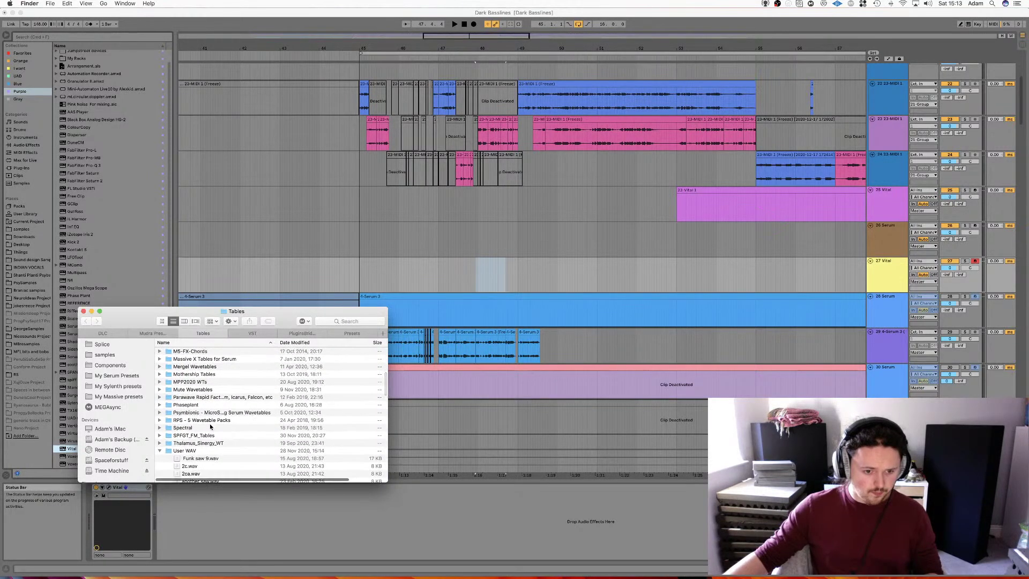
scroll(207, 413, "up", 5)
left_click_drag(191, 370, 210, 440)
left_click_drag(201, 348, 189, 418)
scroll(191, 415, "down", 4)
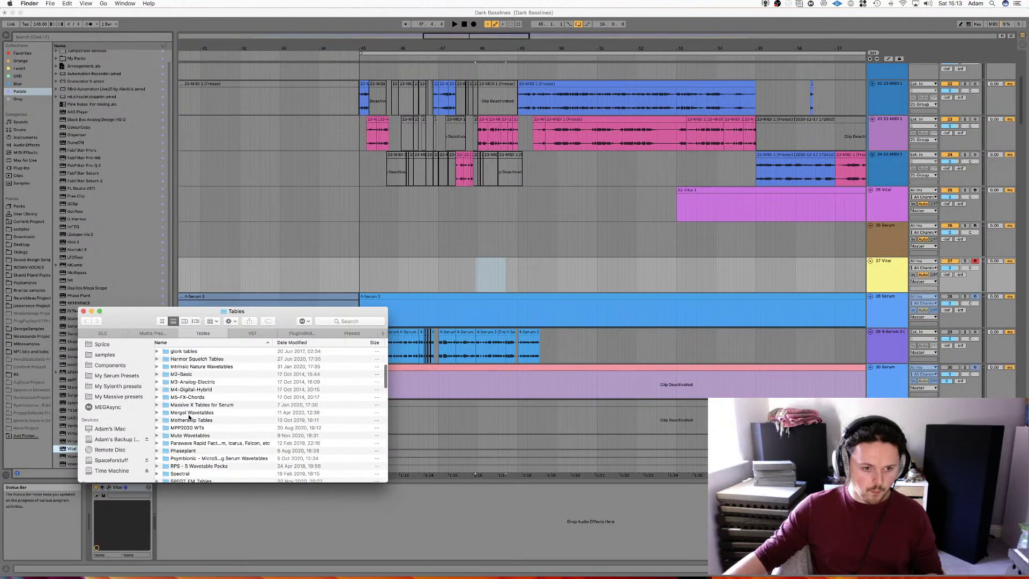
scroll(192, 411, "down", 10)
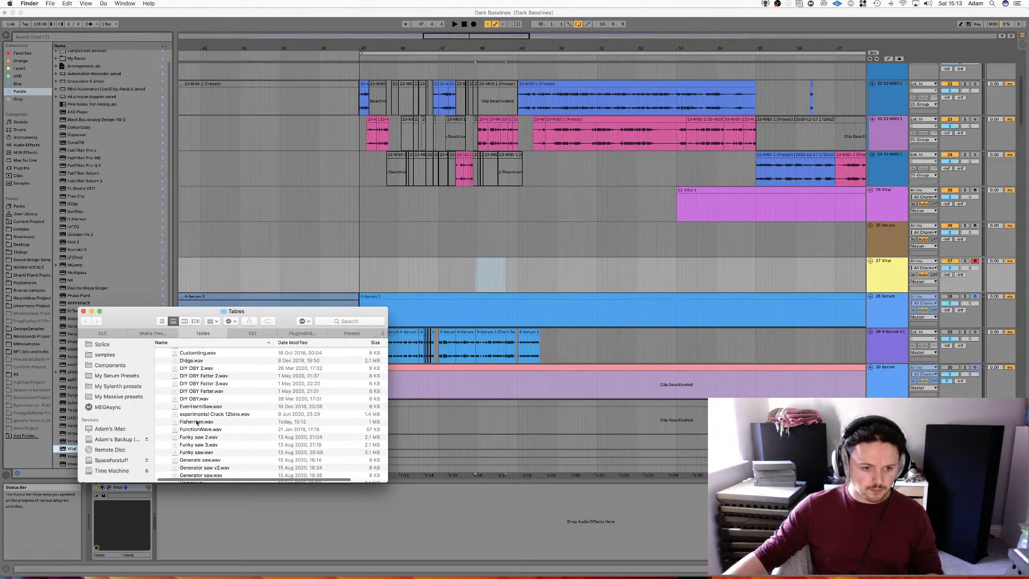
left_click(195, 422)
Switch back to Ableton Live in full screen and make Serum rescan its folders on disk
left_click(588, 573)
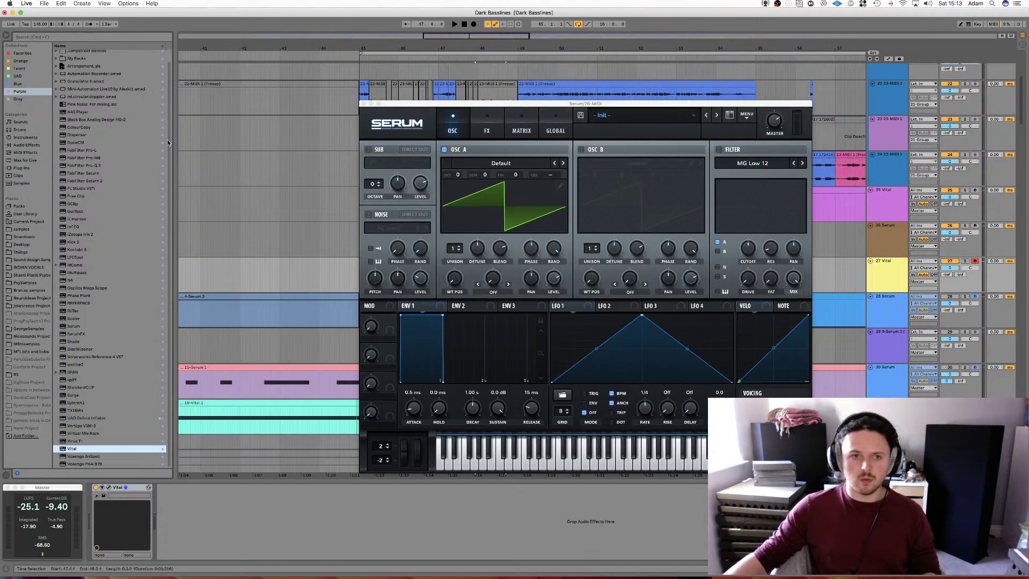
key("ctrl+super+f")
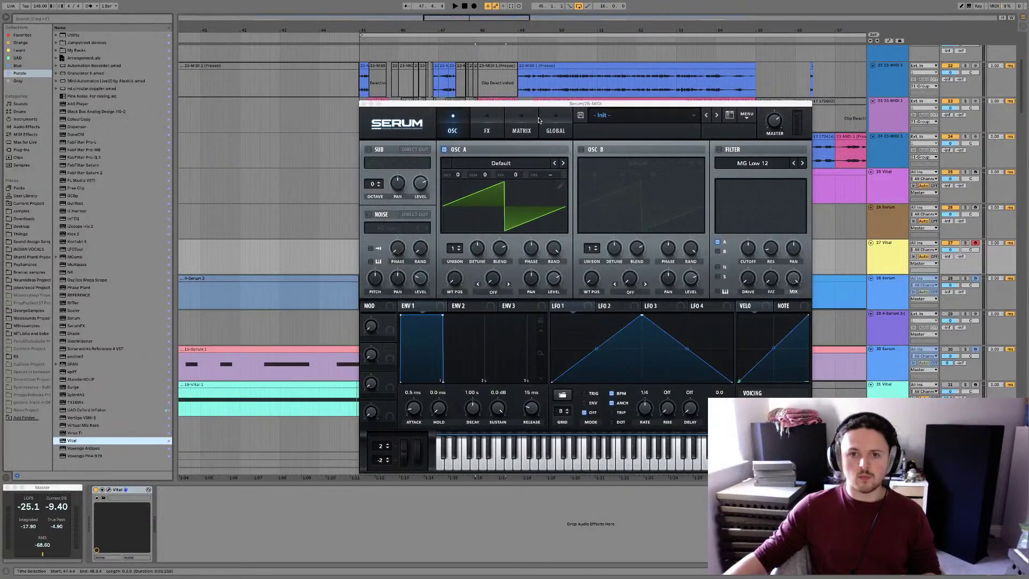
left_click(695, 119)
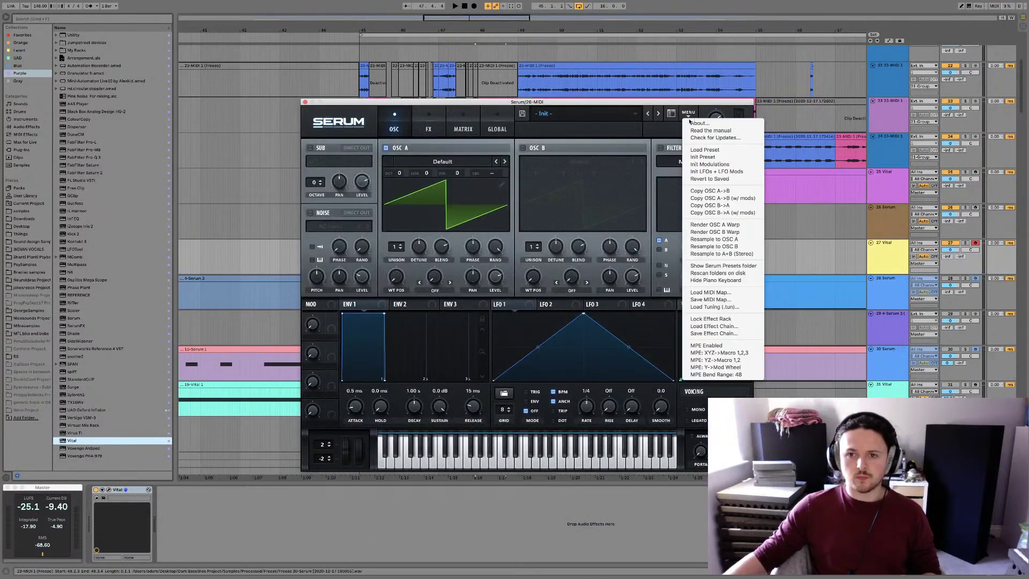
left_click(724, 274)
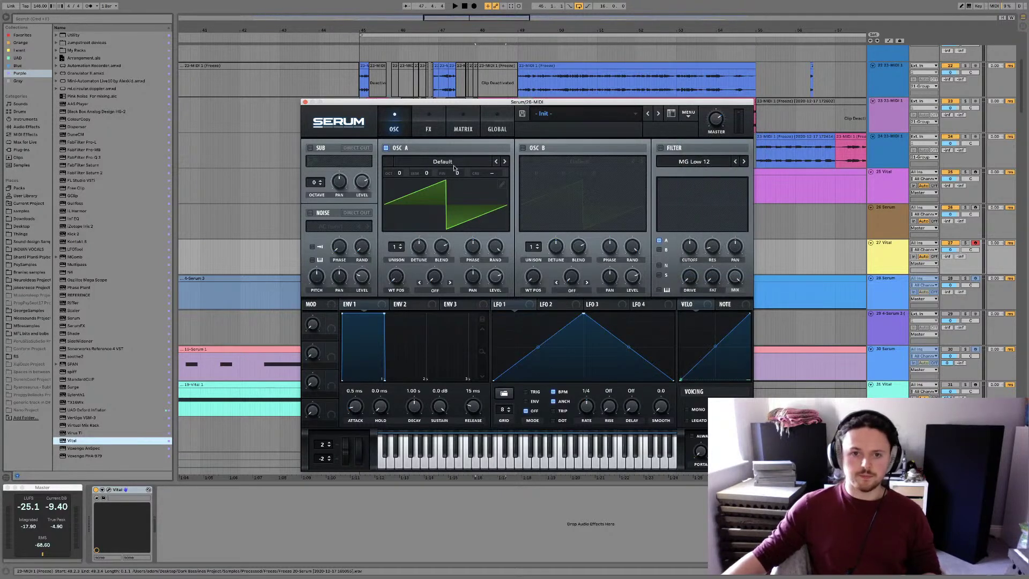
Load the Fisherman wavetable from the User WAV folder into Serum's OSC A and toggle its waveform display
left_click(454, 168)
mouse_move(442, 410)
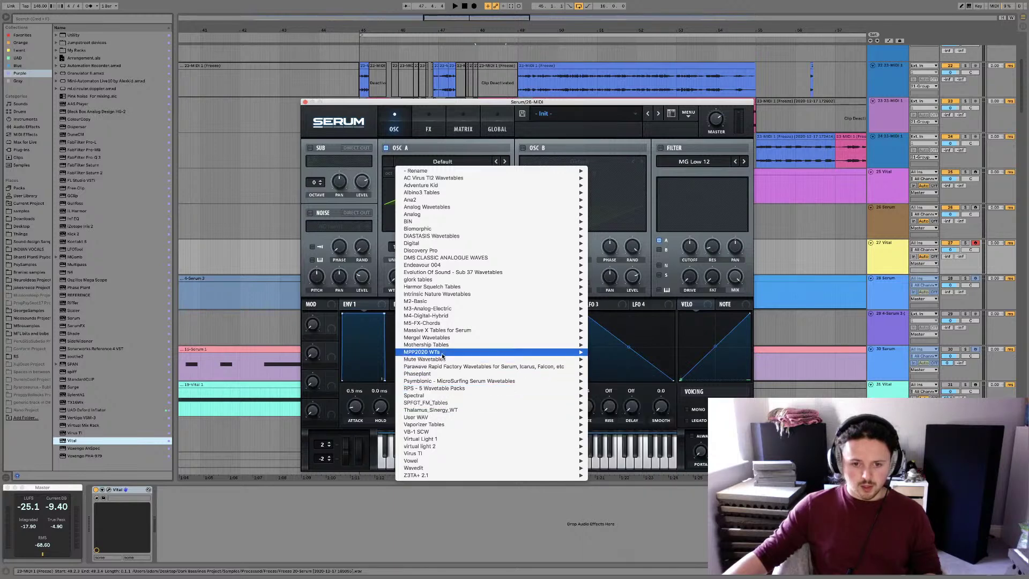
mouse_move(443, 349)
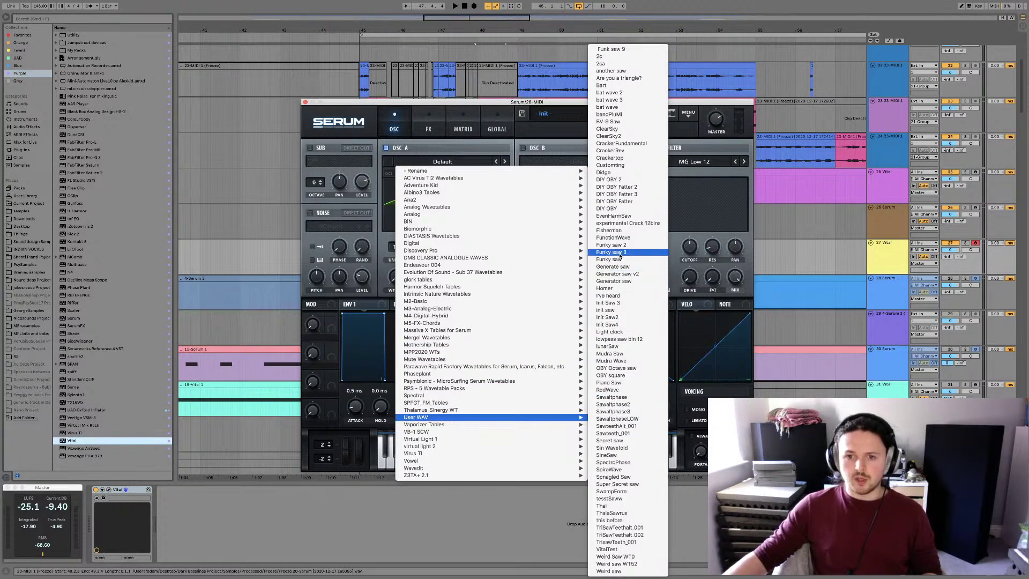
left_click(610, 230)
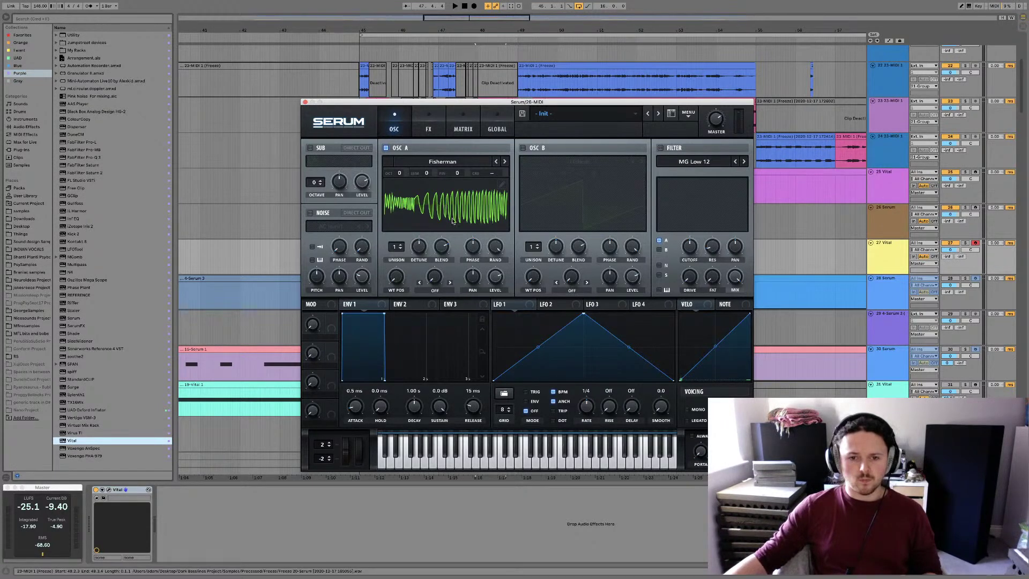
left_click(437, 209)
left_click(436, 209)
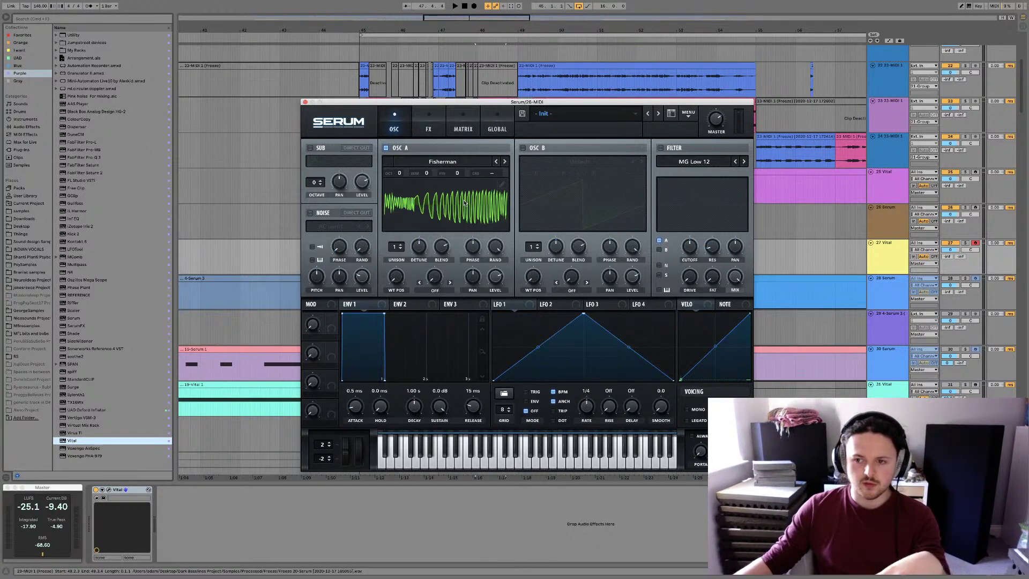
Toggle OSC A's waveform display, then switch between the armed 26 Serum and 27 Vital tracks to compare the Fisherman sound
left_click(431, 187)
left_click(432, 184)
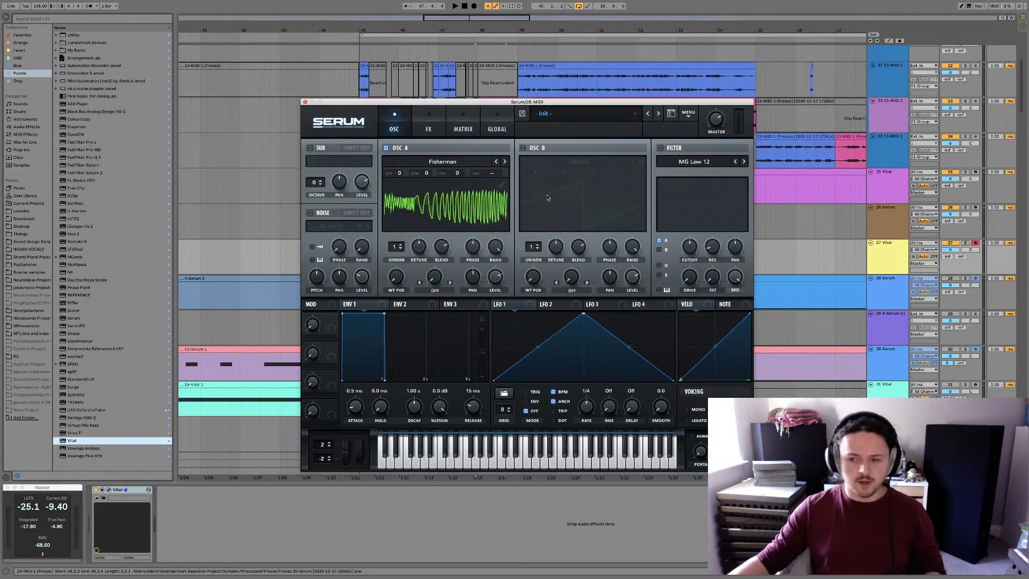
left_click(882, 252)
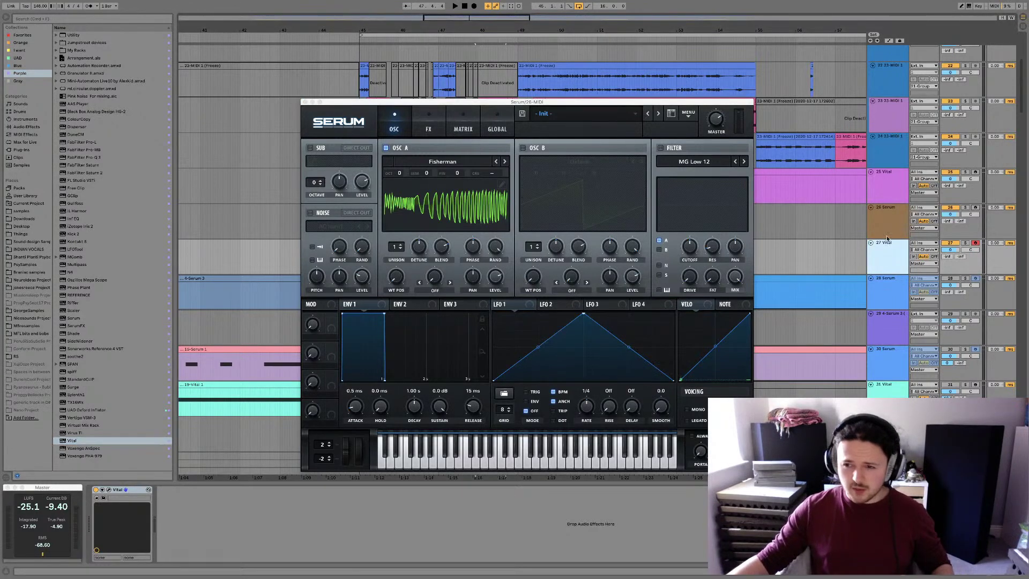
left_click(985, 217)
left_click(975, 208)
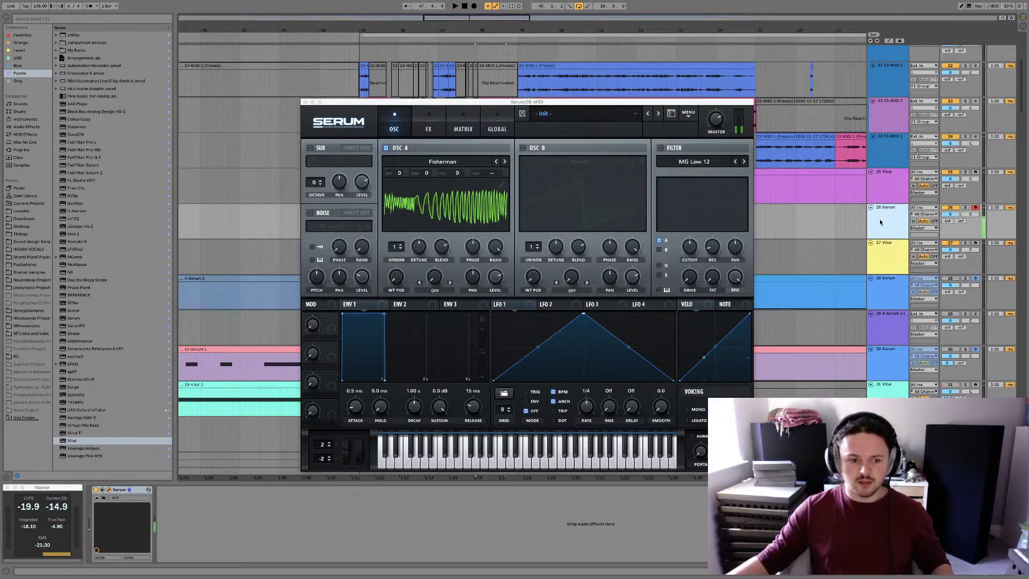
left_click(895, 261)
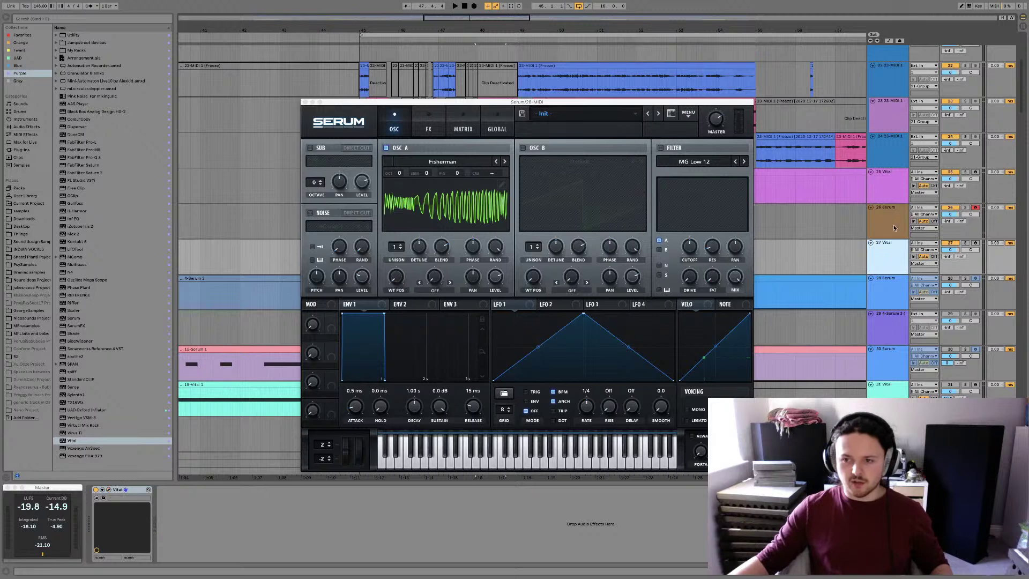
left_click(893, 234)
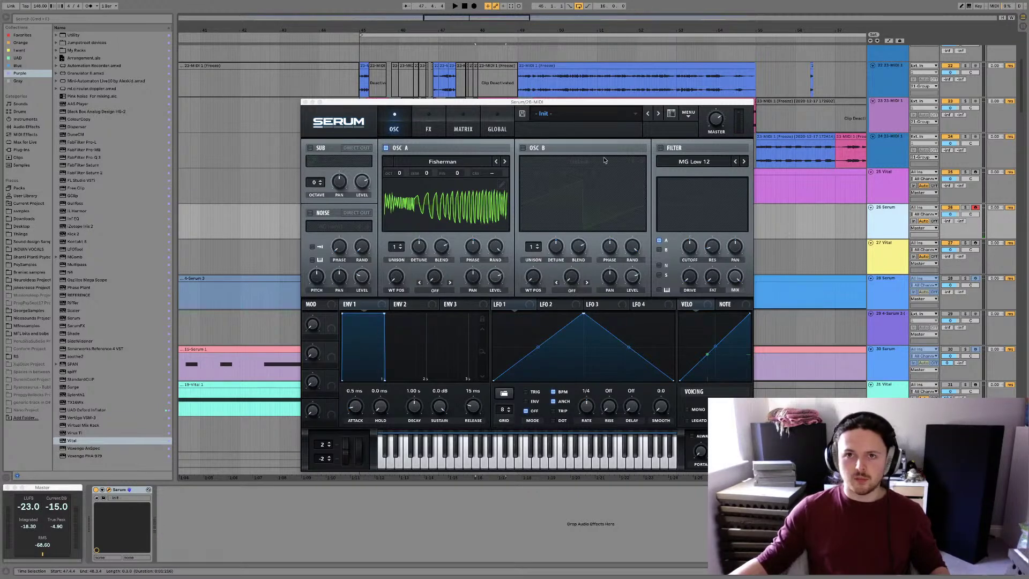
Toggle Serum's 3D waveform view and sweep OSC A's WT Pos through the Fisherman wavetable frames
left_click(461, 209)
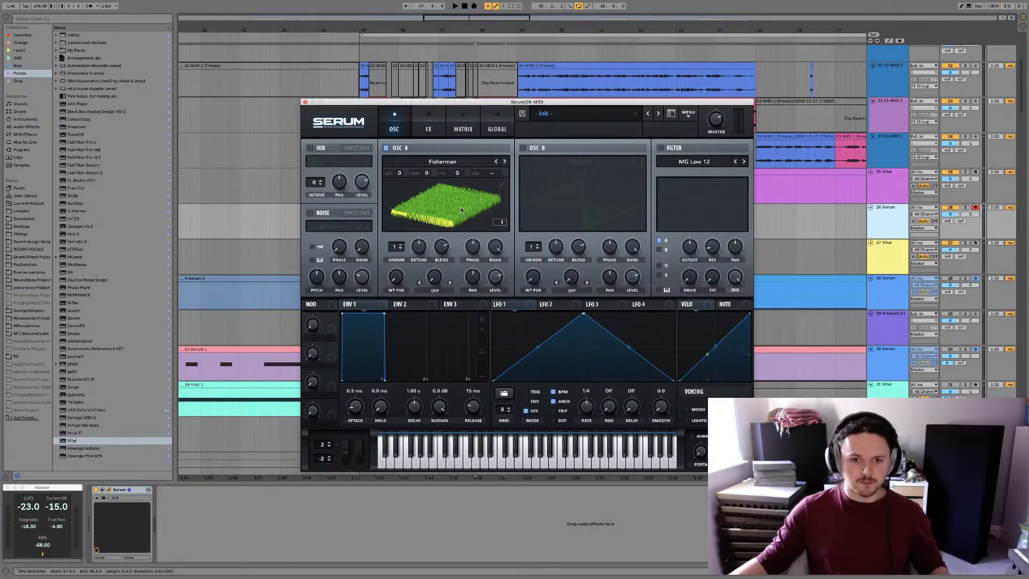
left_click(461, 208)
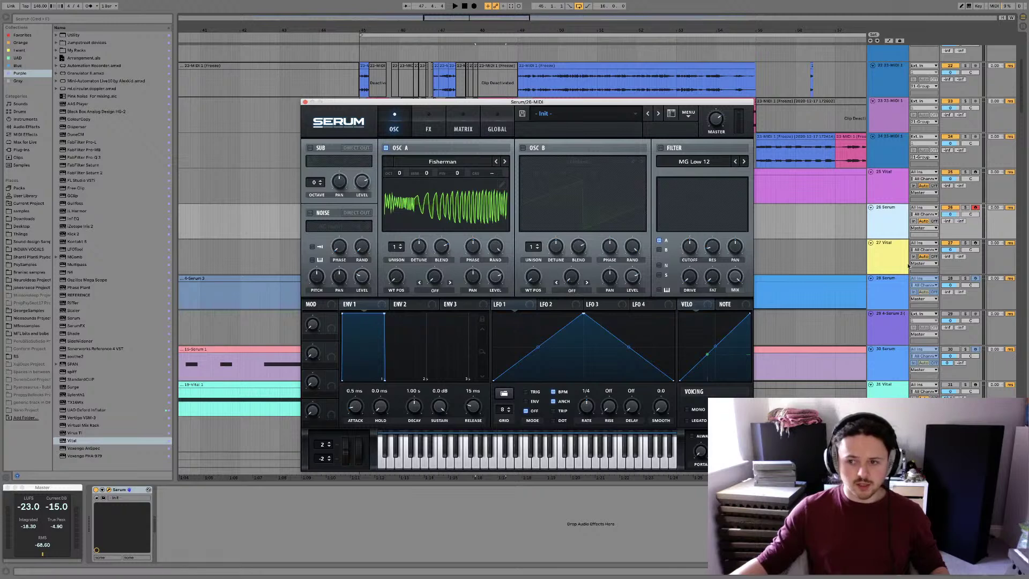
left_click_drag(399, 279, 399, 269)
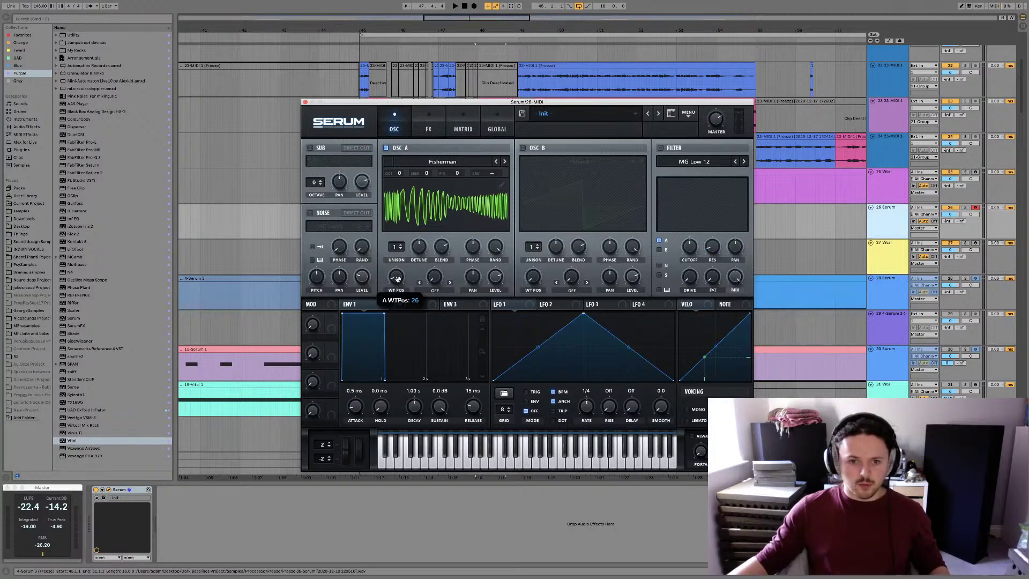
scroll(397, 278, "up", 3)
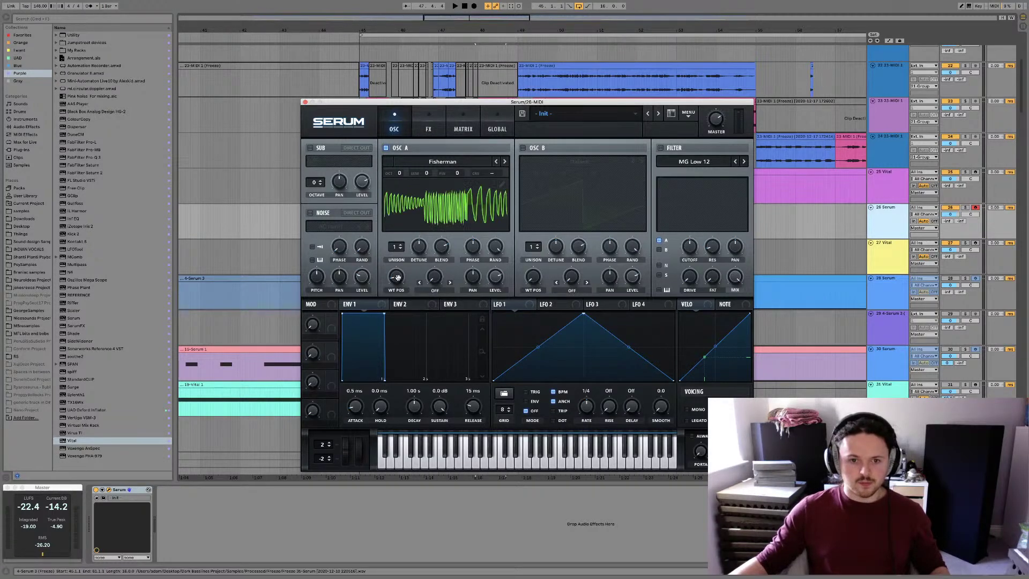
left_click_drag(397, 278, 399, 266)
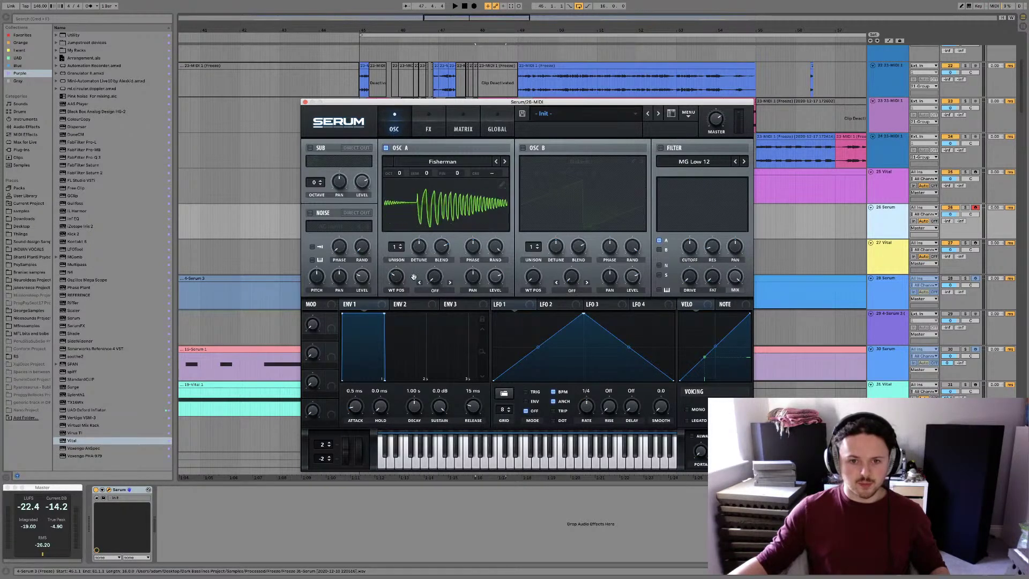
scroll(395, 279, "up", 3)
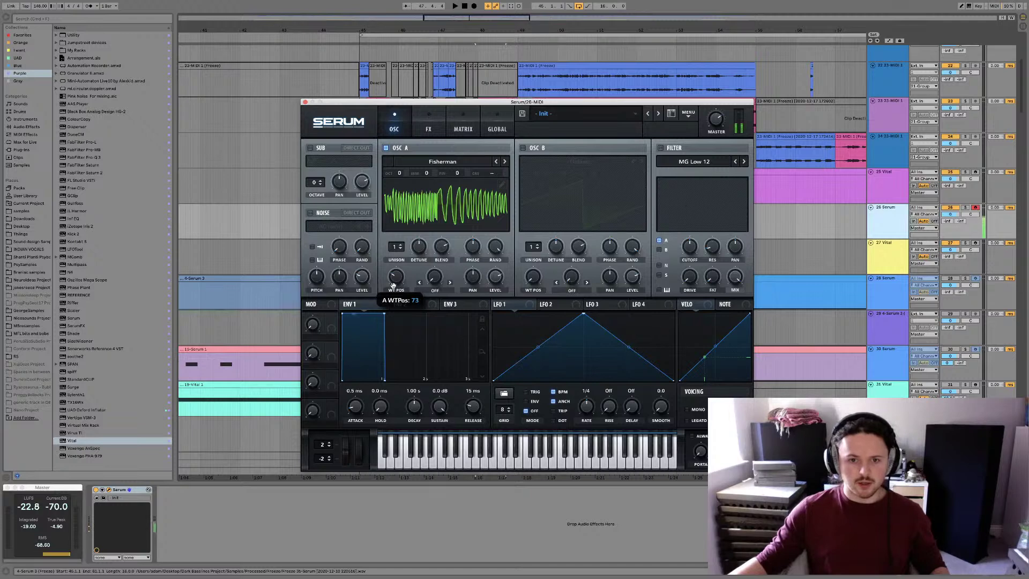
scroll(393, 285, "down", 2)
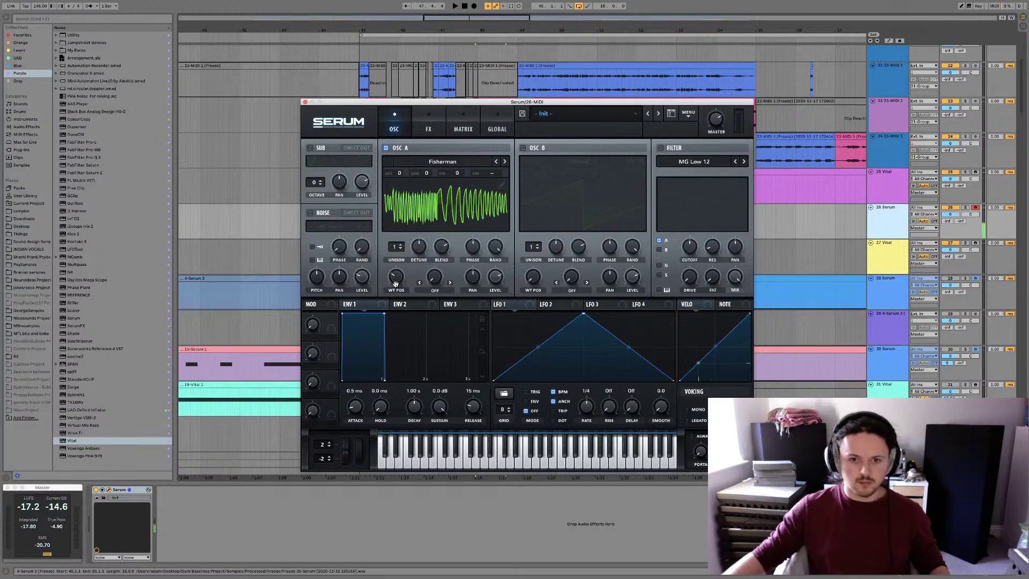
left_click_drag(396, 283, 397, 245)
scroll(398, 274, "up", 2)
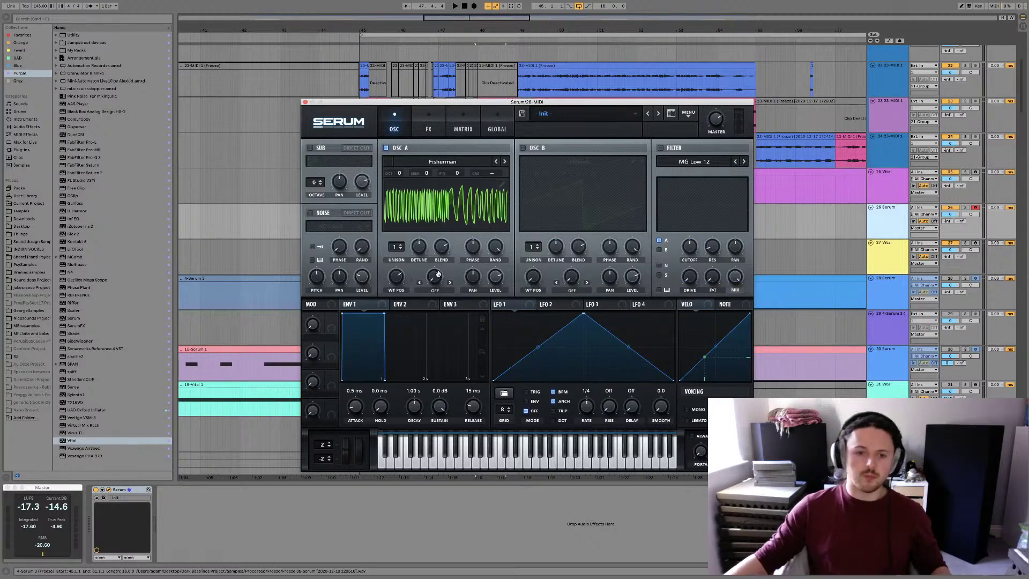
Hide the plugin windows, solo track 29 with the frozen 4-Serum 3 clips and play them back
left_click(899, 252)
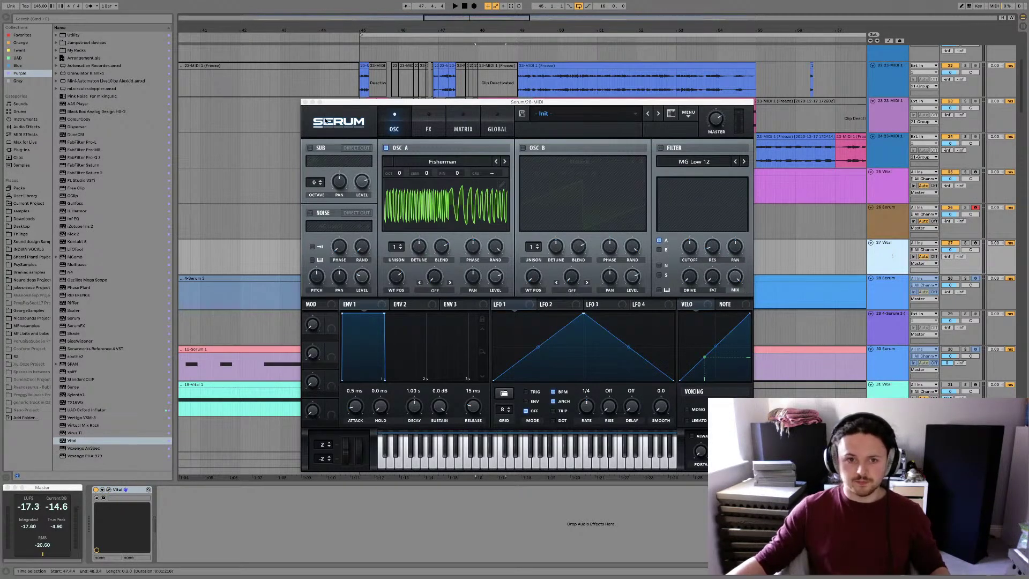
key("super+alt+p")
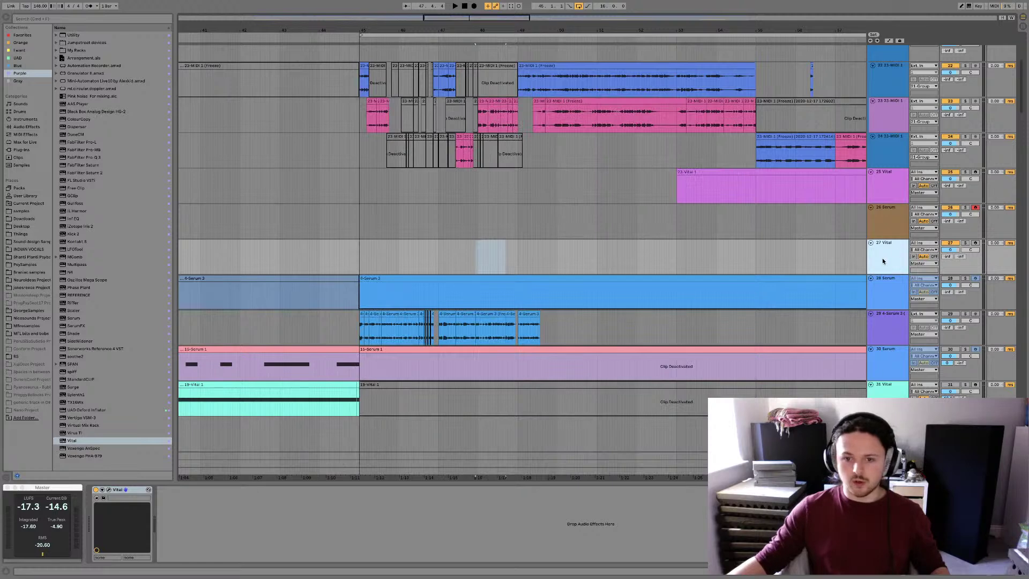
left_click(879, 320)
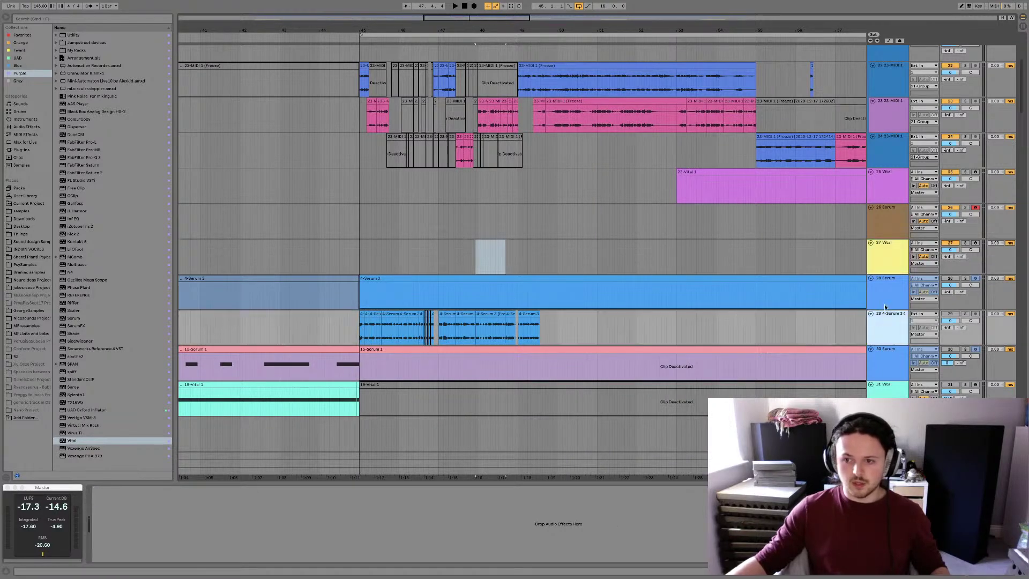
key("Up")
left_click(892, 324)
left_click(966, 314)
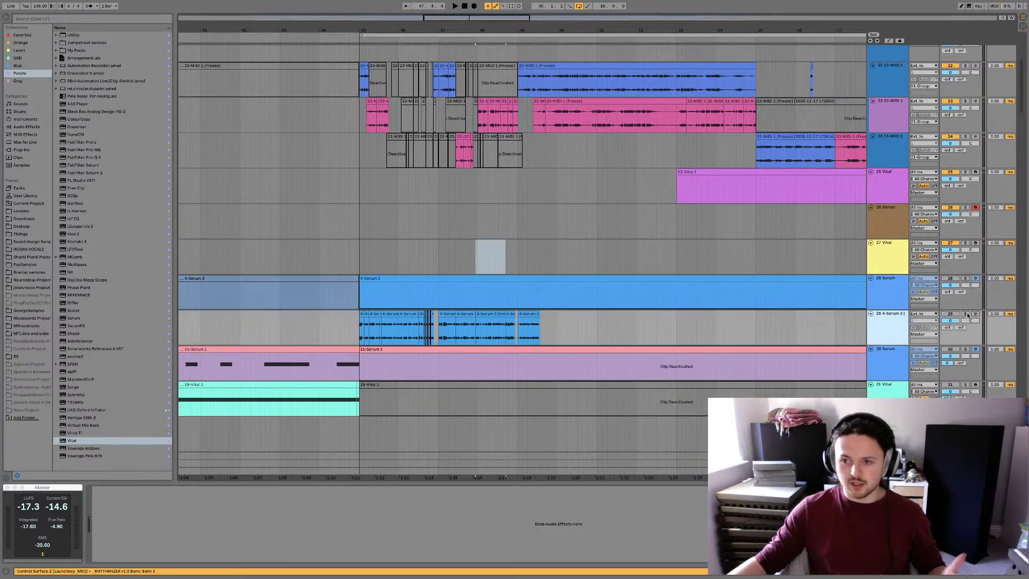
key("space")
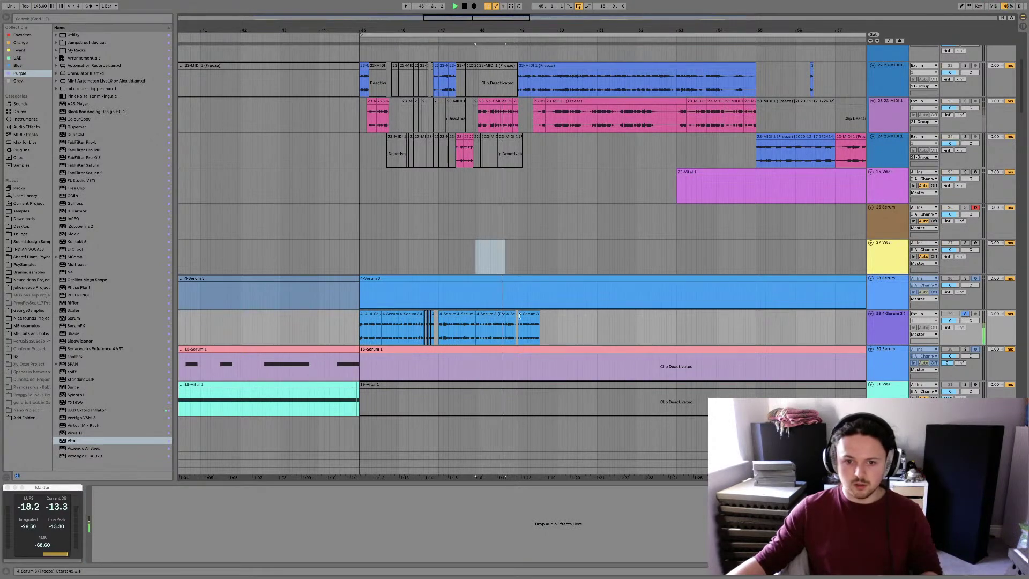
left_click(487, 326)
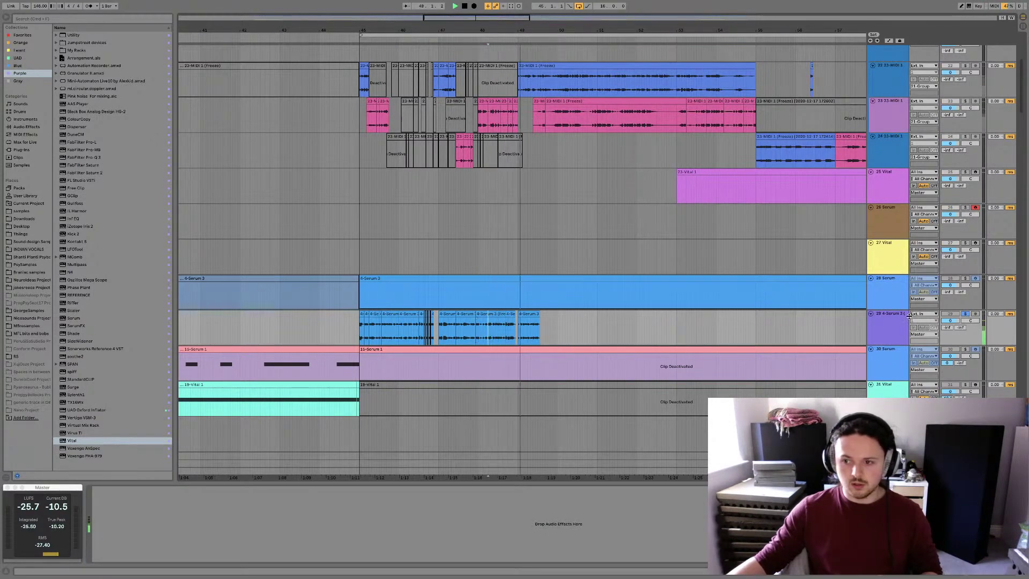
Solo and arm the 27 Vital track and show its Vital window again
left_click(986, 242)
left_click(965, 242)
left_click(975, 242)
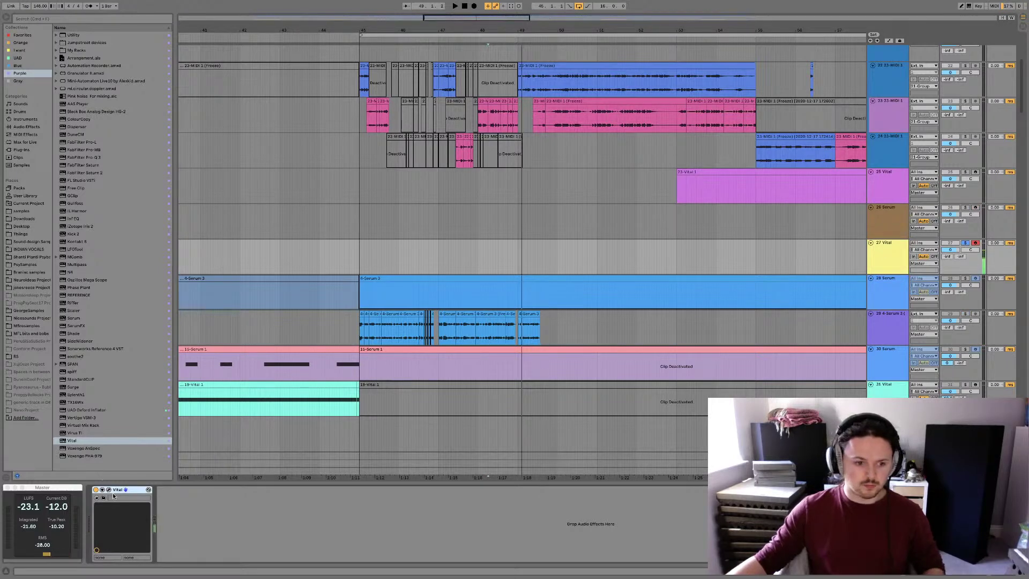
key("super+alt+p")
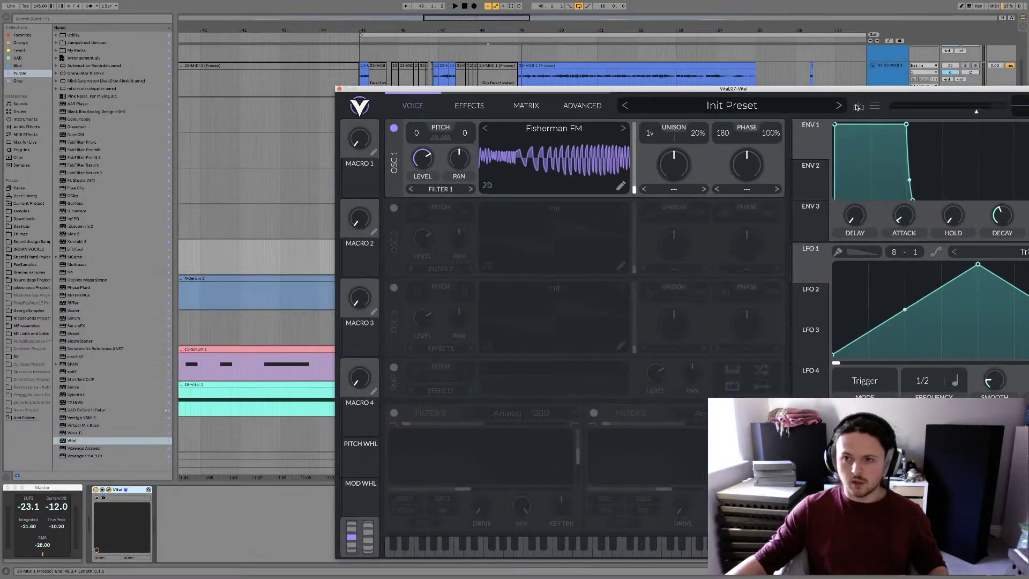
Dismiss the preset saving dialog and initialize the Vital preset
left_click(859, 106)
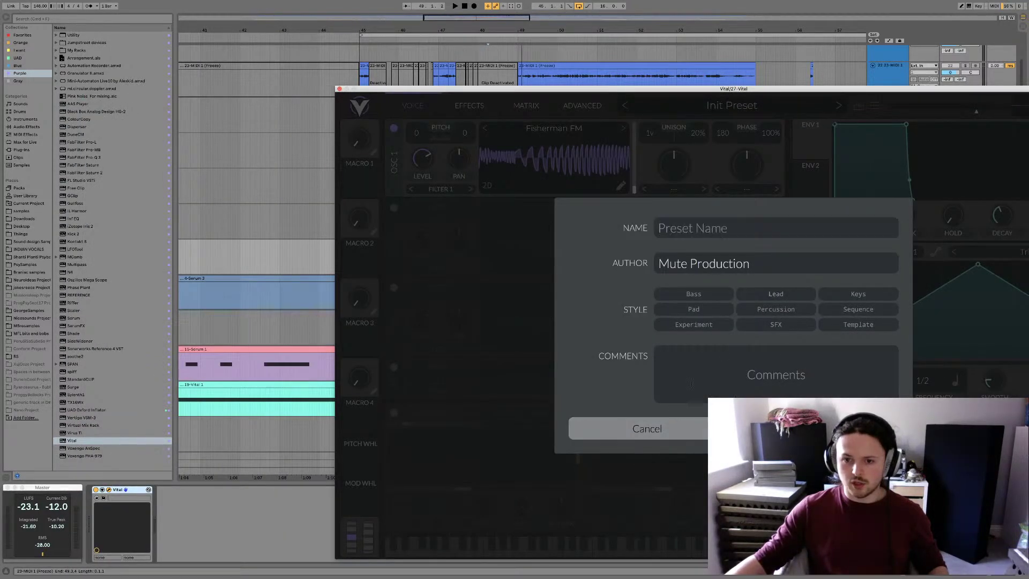
left_click(647, 427)
left_click(882, 107)
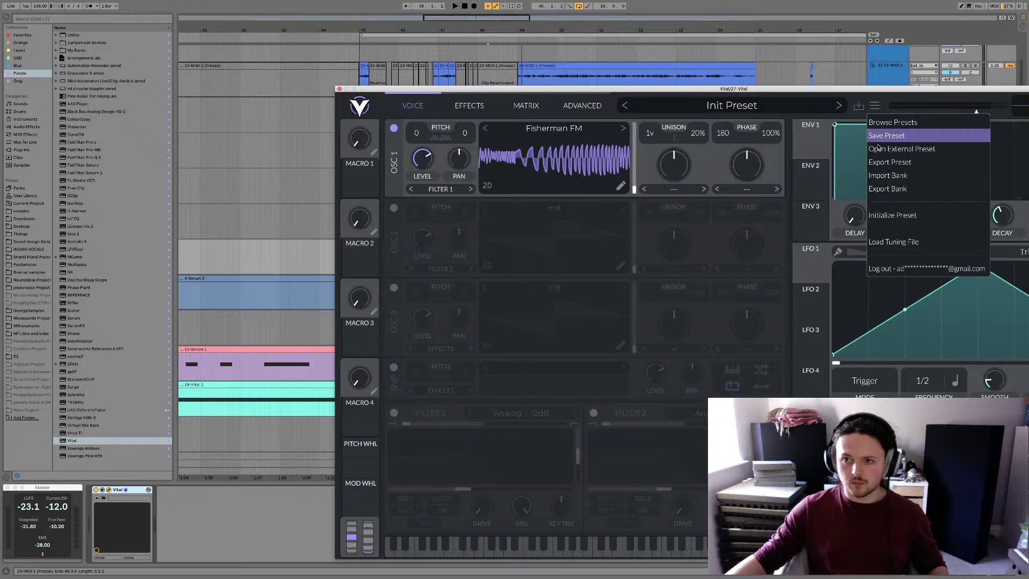
left_click(888, 213)
Move the Vital window off the arrangement, then select and play the frozen 4-Serum 3 clip near bar 45.3 on track 29
left_click_drag(431, 91, 595, 81)
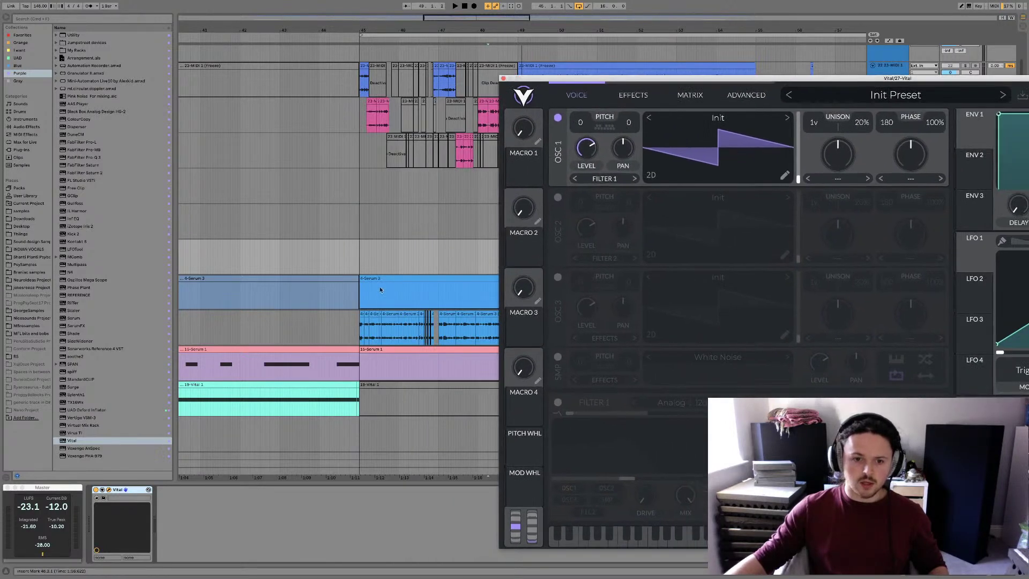
left_click(390, 312)
scroll(390, 311, "up", 5)
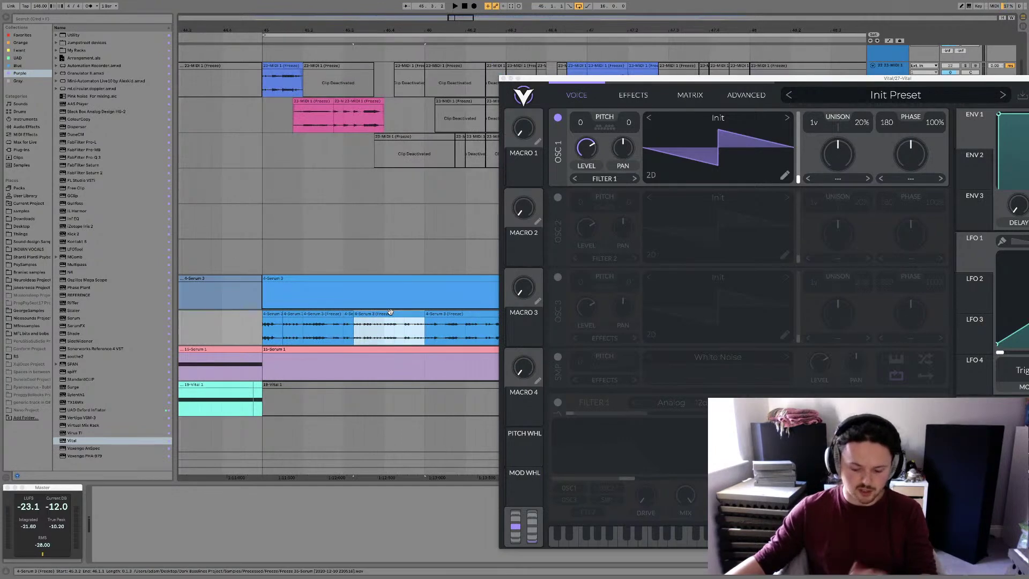
key("space")
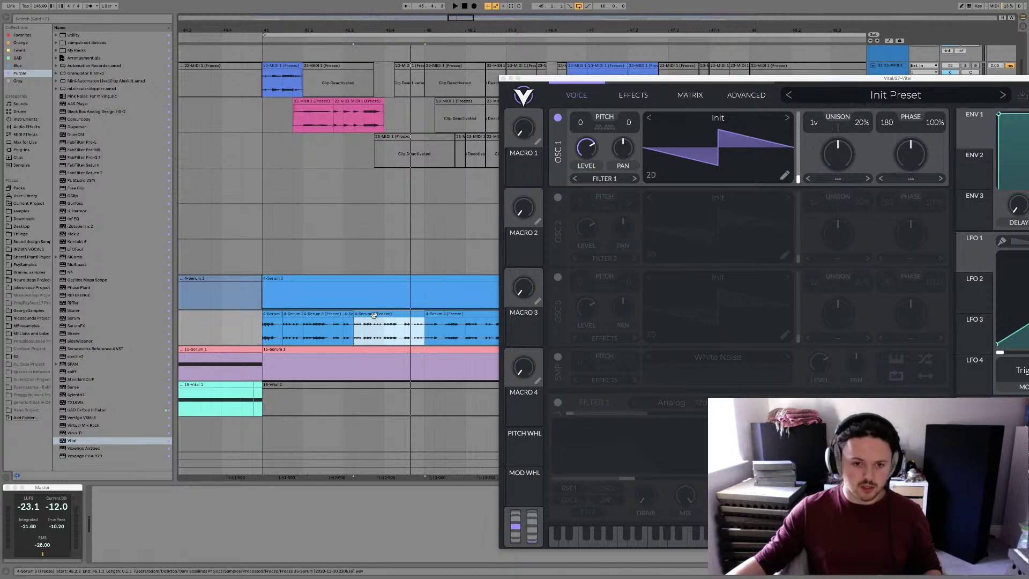
Load the selected frozen 4-Serum 3 clip into Vital's OSC 1 using the Pitch Splice import mode
left_click(375, 315)
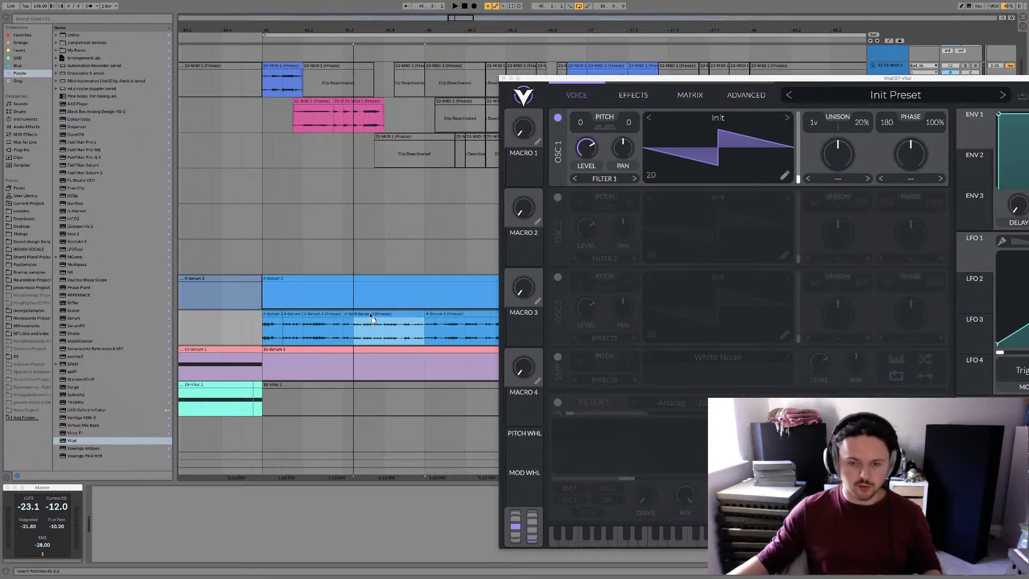
left_click_drag(373, 319, 564, 233)
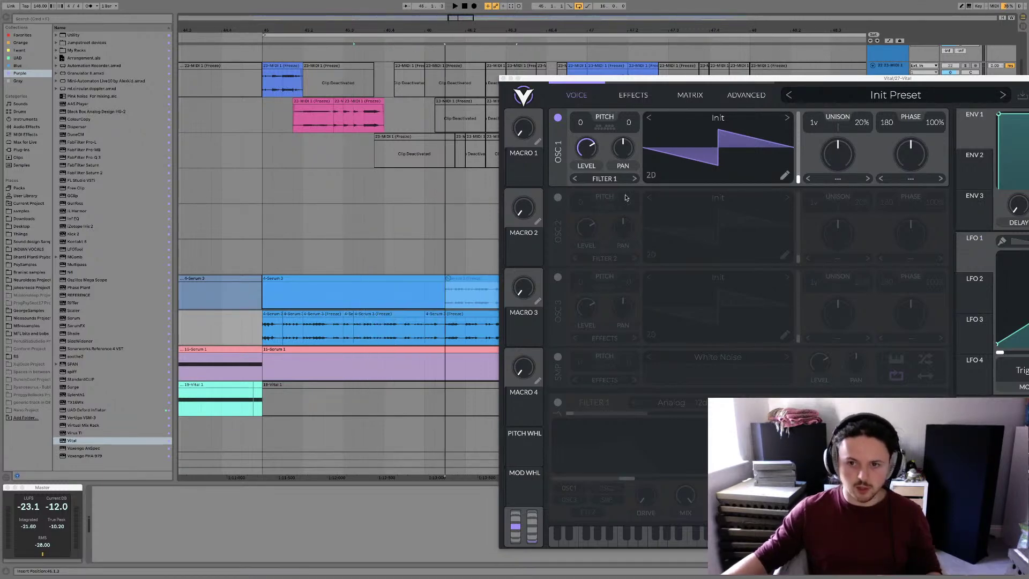
left_click_drag(625, 198, 716, 167)
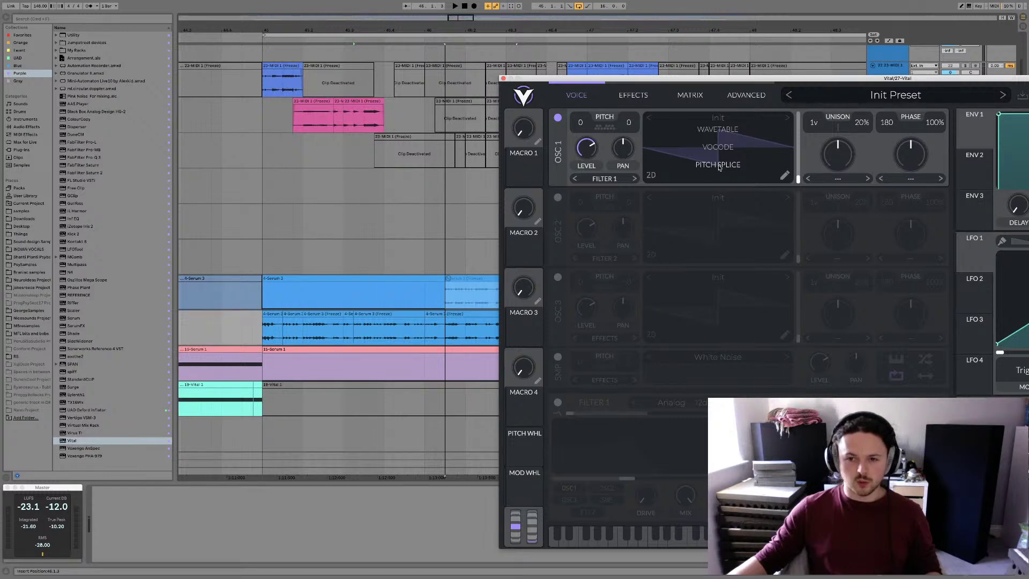
mouse_move(720, 167)
left_mouse_down()
mouse_move(706, 137)
mouse_move(726, 172)
left_mouse_up()
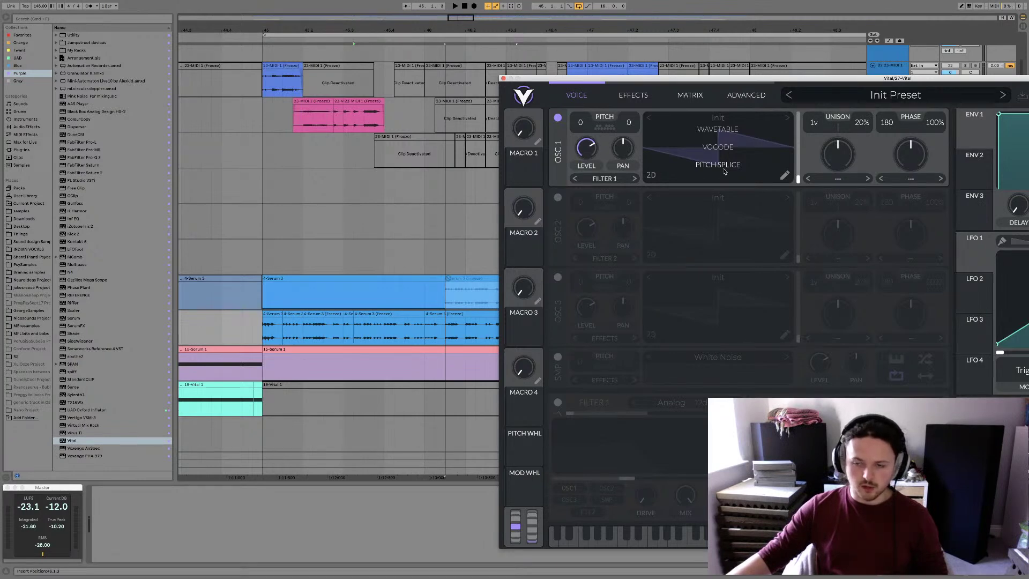
left_click_drag(710, 170, 710, 169)
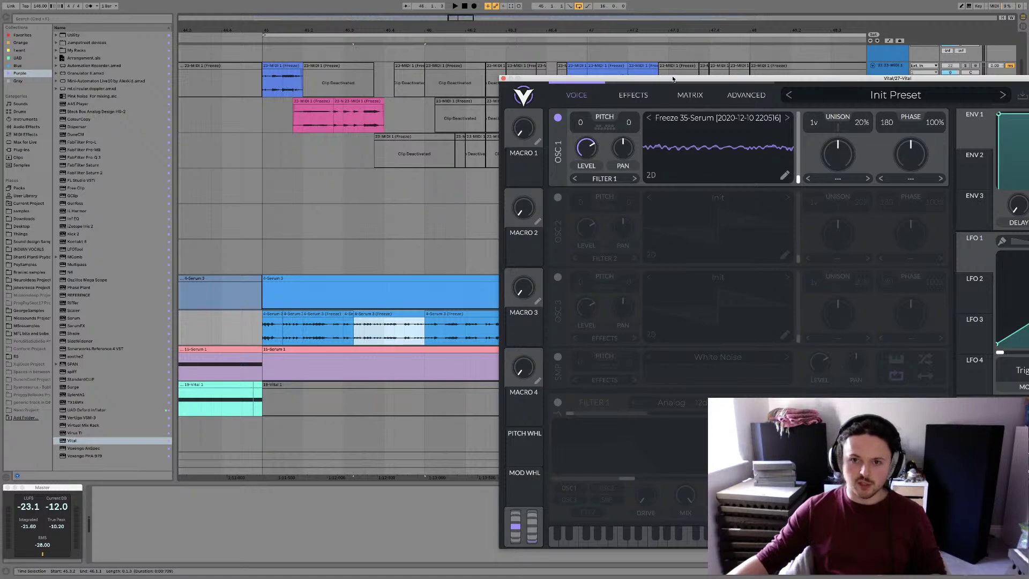
Move through OSC 1's wavetable frames and open the imported Freeze 35-Serum audio in Vital's wavetable editor
left_click_drag(673, 79, 397, 77)
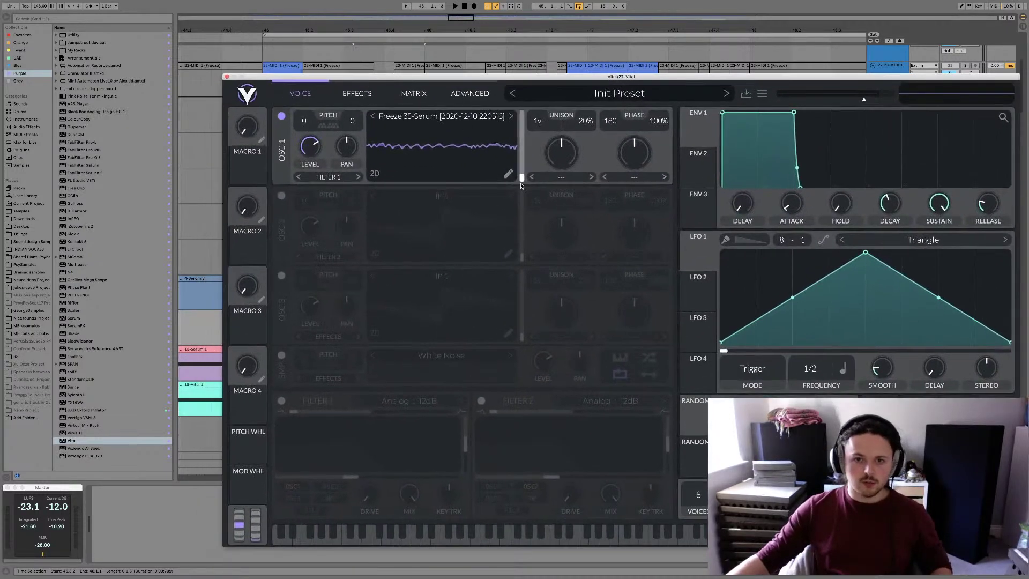
mouse_move(522, 178)
left_mouse_down()
mouse_move(523, 126)
mouse_move(522, 182)
mouse_move(519, 170)
left_mouse_up()
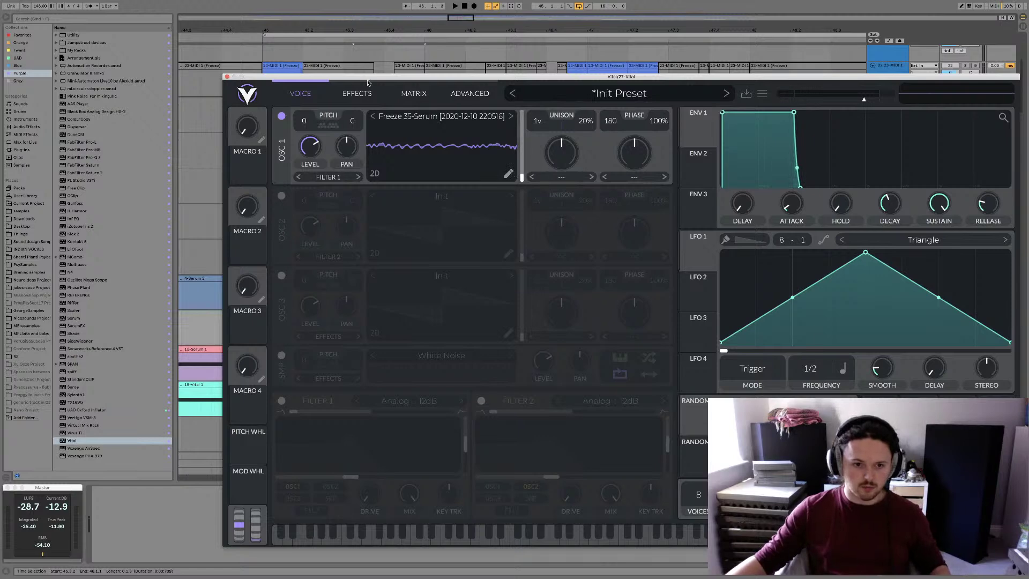
left_click_drag(364, 79, 508, 85)
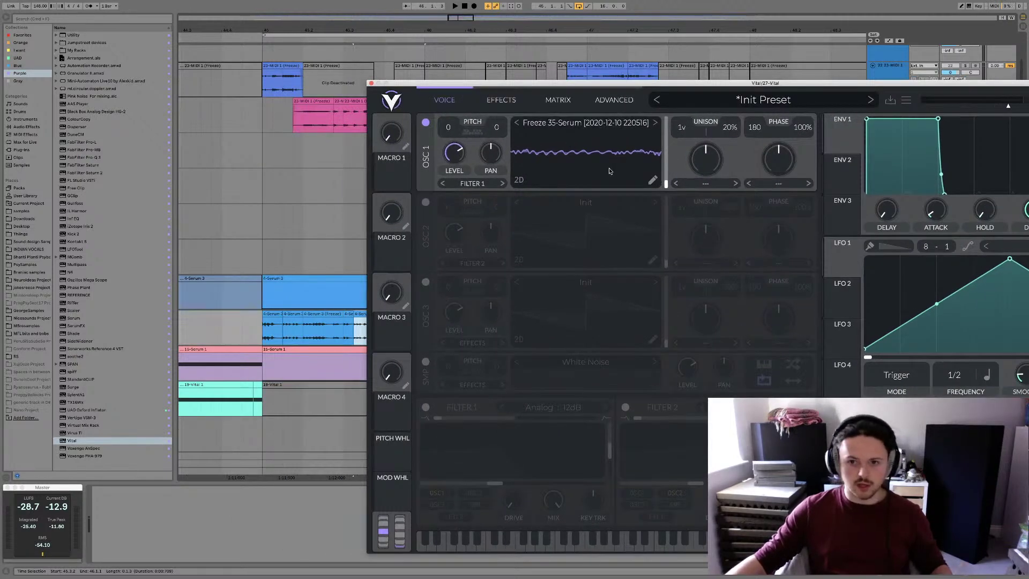
left_click(651, 181)
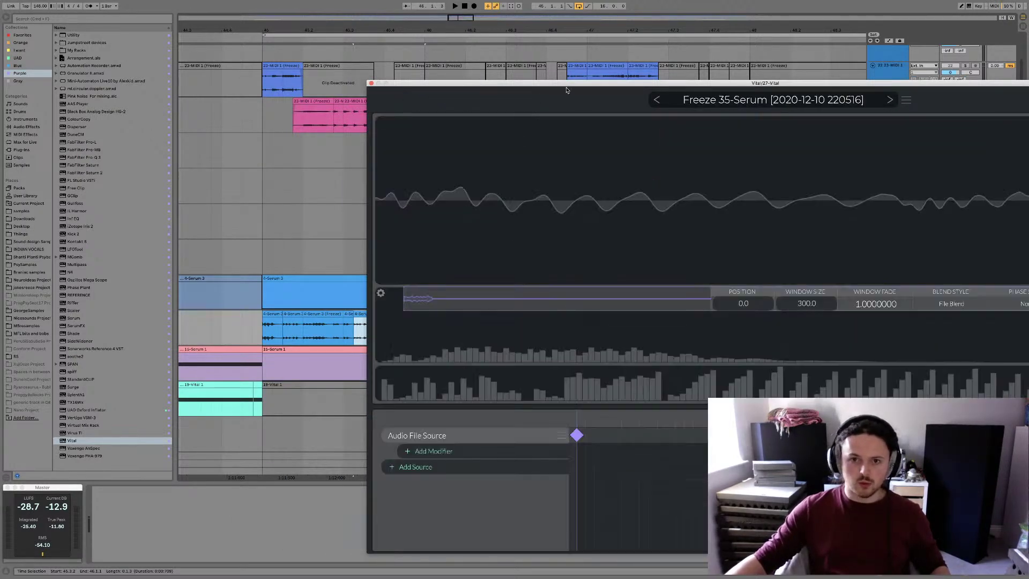
Set the imported audio's end position to about 463686.7 in the wavetable editor and return to the oscillator view
left_click_drag(567, 84, 412, 73)
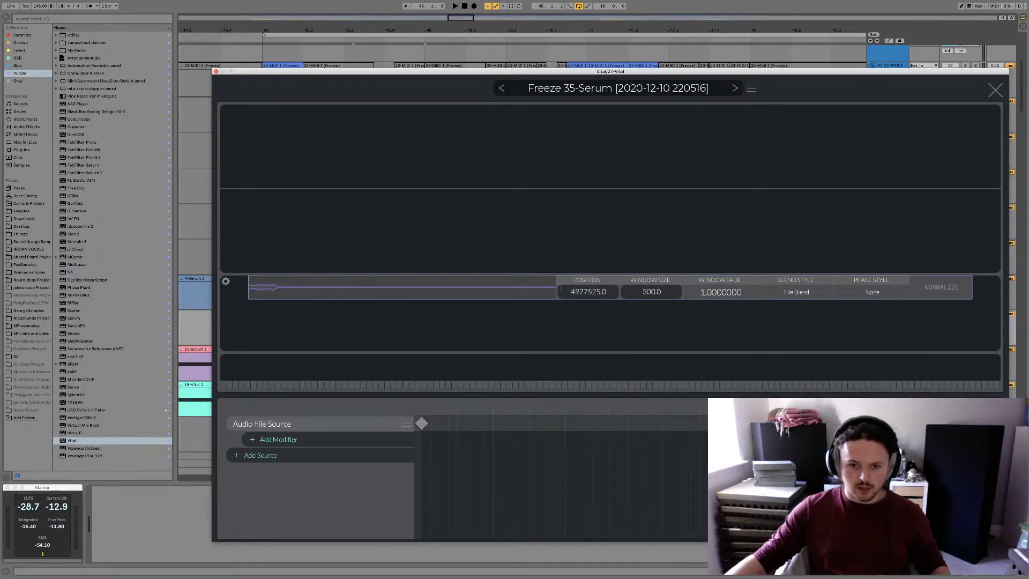
left_click_drag(559, 288, 277, 293)
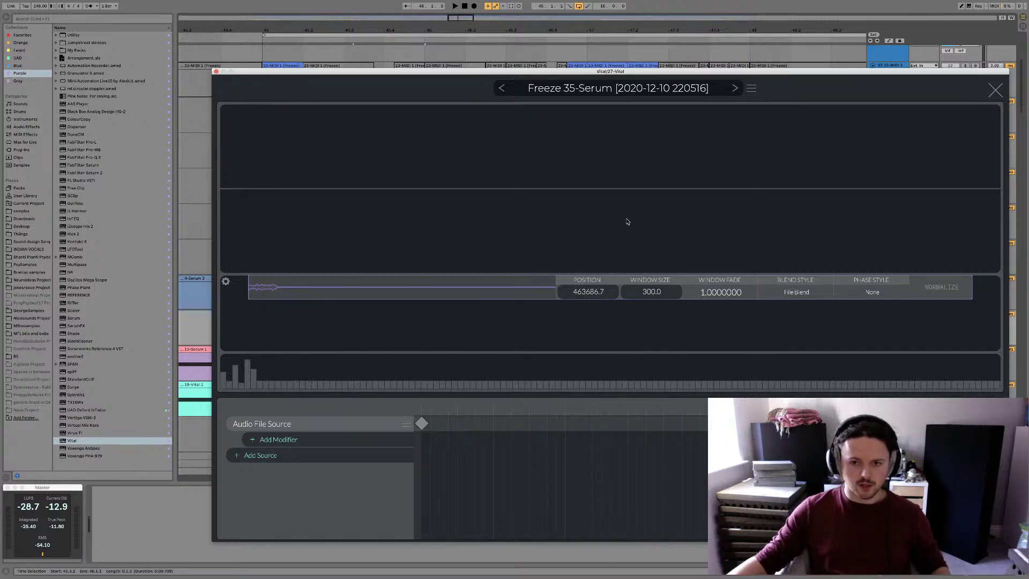
left_click(996, 90)
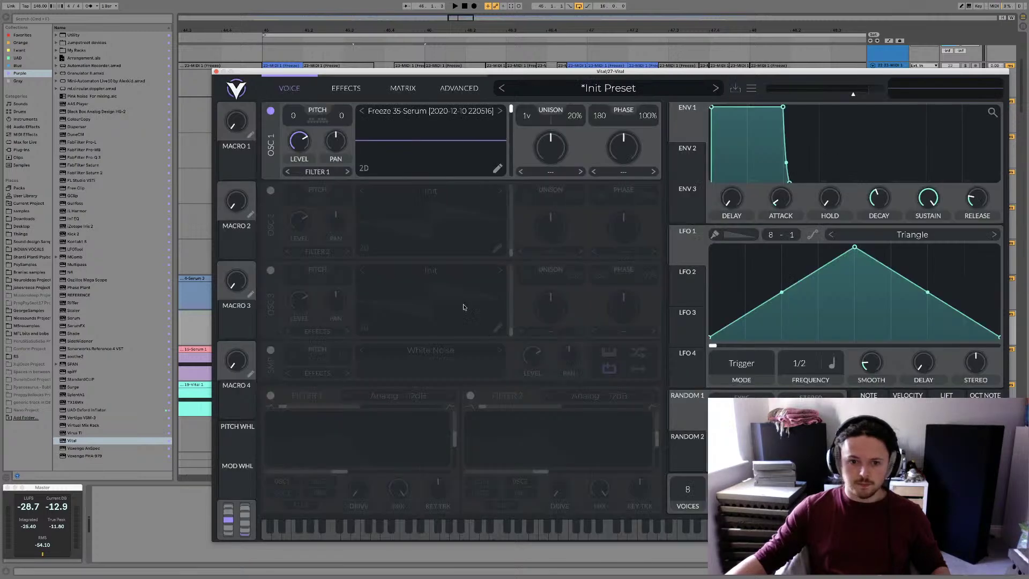
Set the Audio File Source position at OSC 1's final wavetable frame to 203528.1, and close the wavetable editor
left_click_drag(511, 110, 504, 170)
left_click(497, 169)
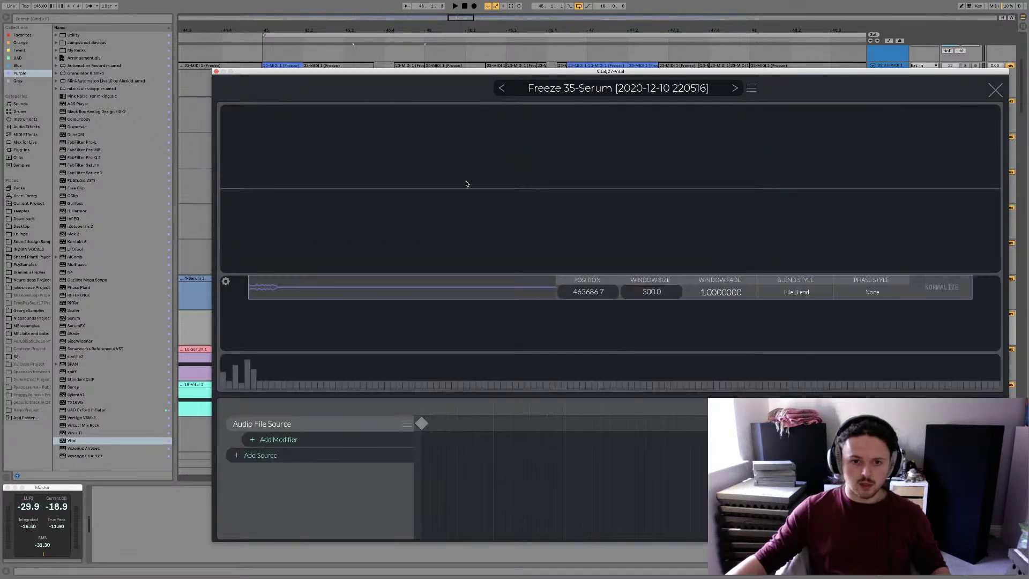
left_click_drag(296, 297, 252, 293)
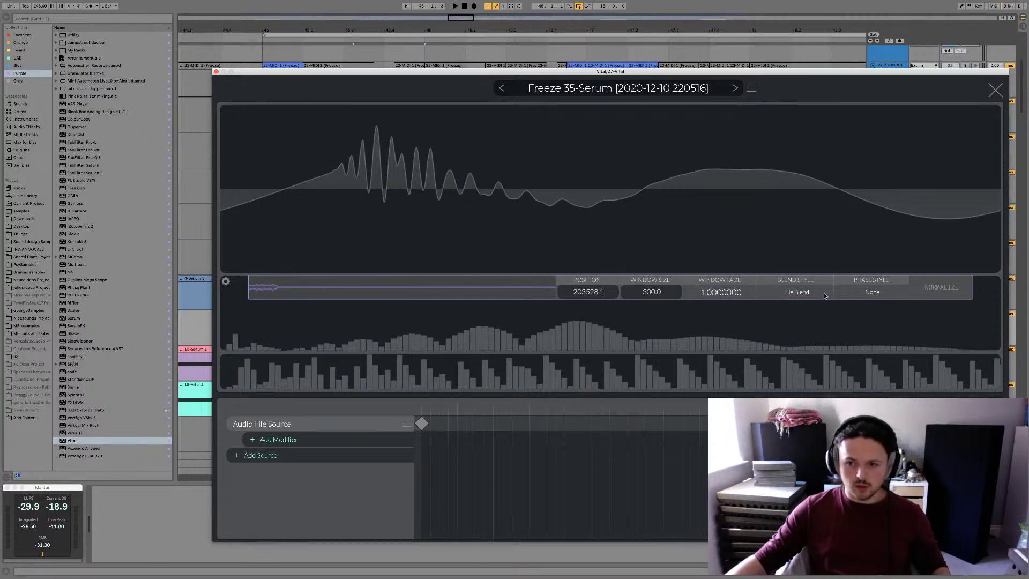
left_click(995, 91)
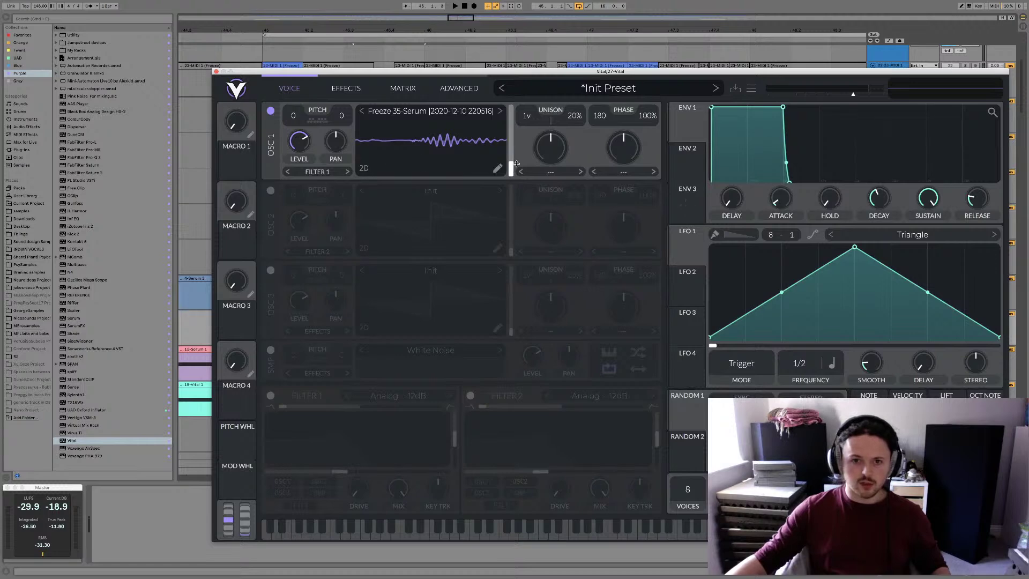
Audition OSC 1 while scanning its wavetable frames, and reopen the wavetable editor
left_click_drag(510, 173, 512, 158)
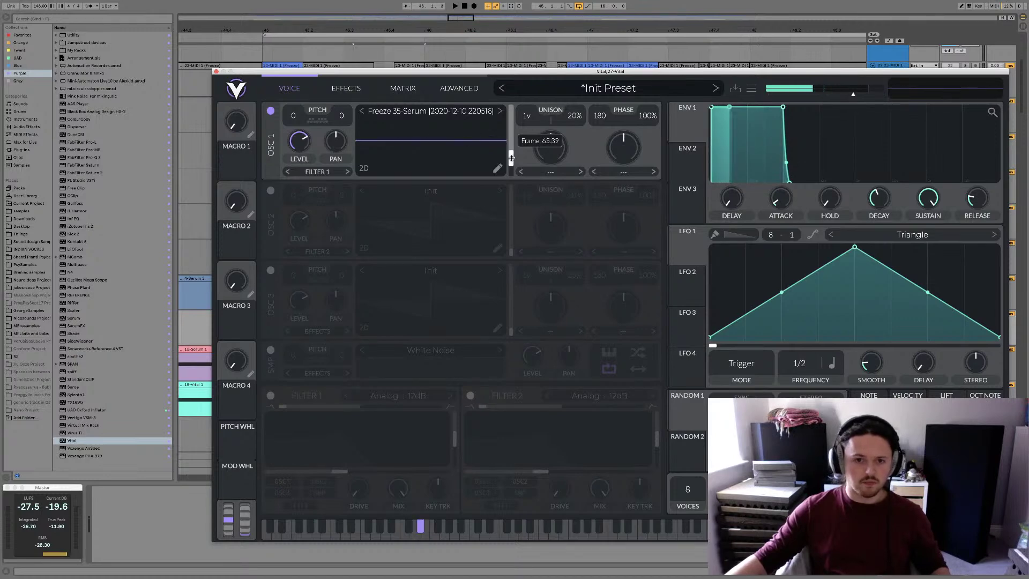
left_click_drag(511, 158, 510, 158)
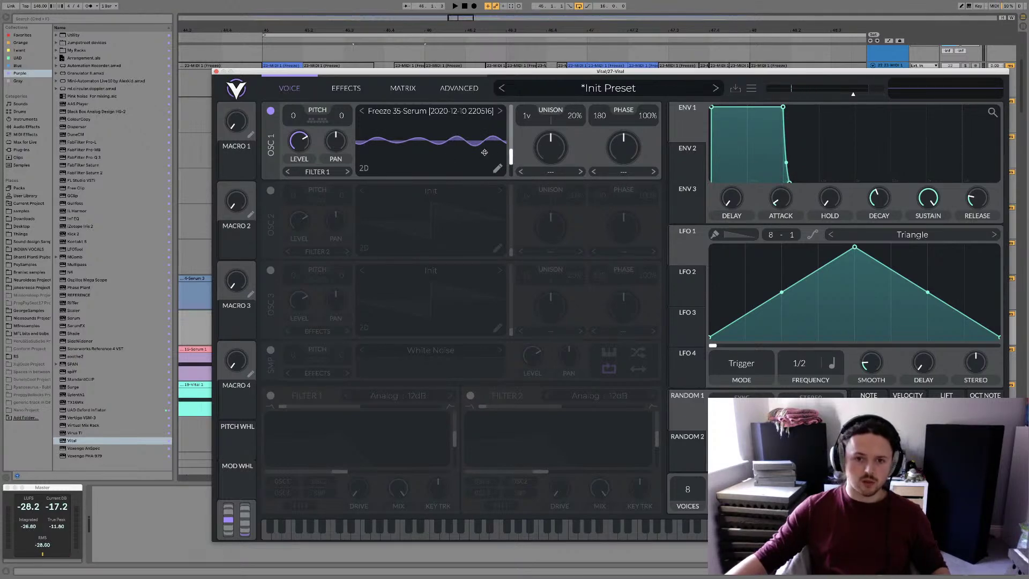
left_click(498, 170)
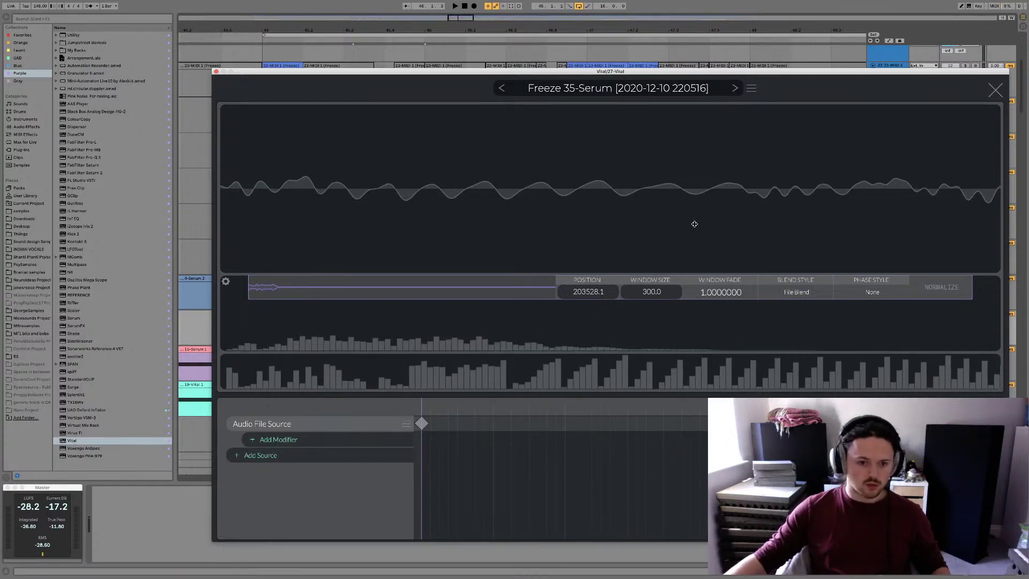
Show the wavetable editor's saving and export options without choosing one, and return to the oscillator view
left_click(753, 89)
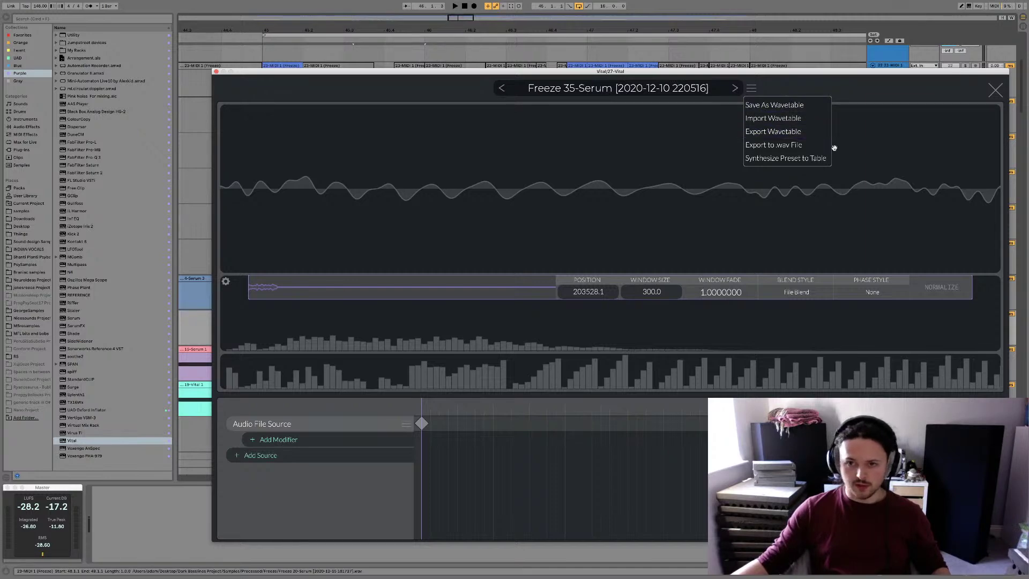
left_click(856, 95)
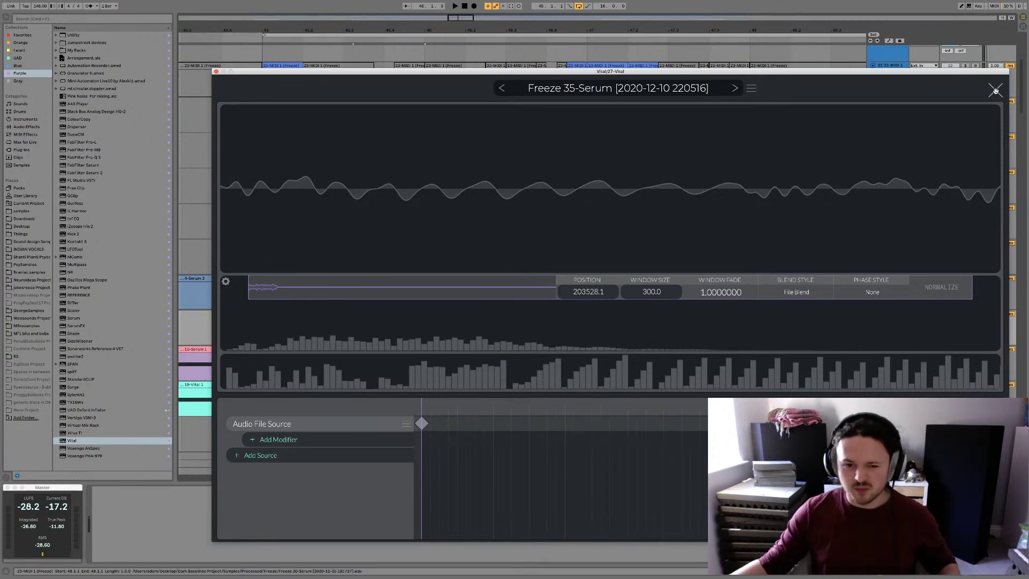
left_click_drag(774, 75, 751, 85)
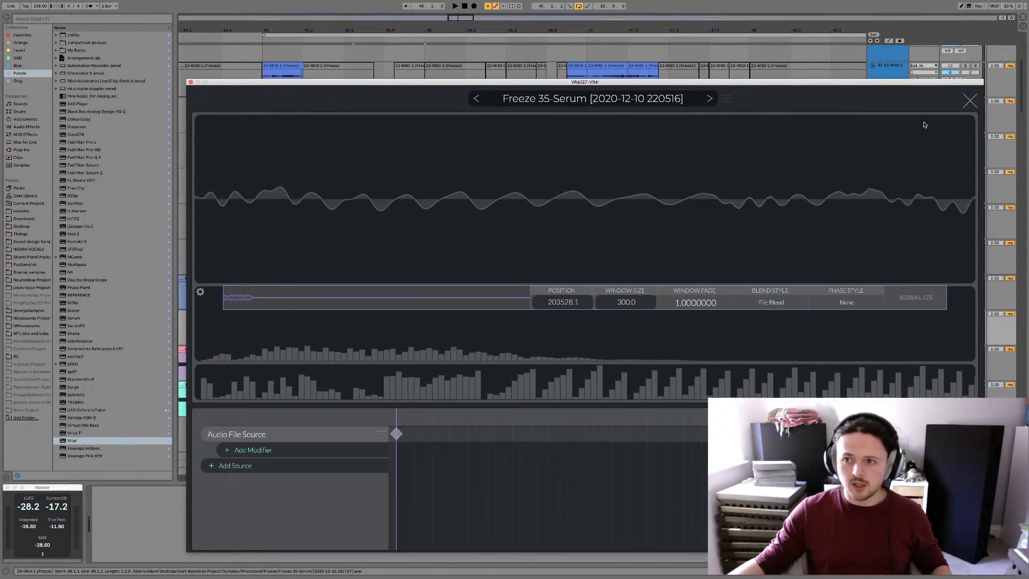
left_click(970, 101)
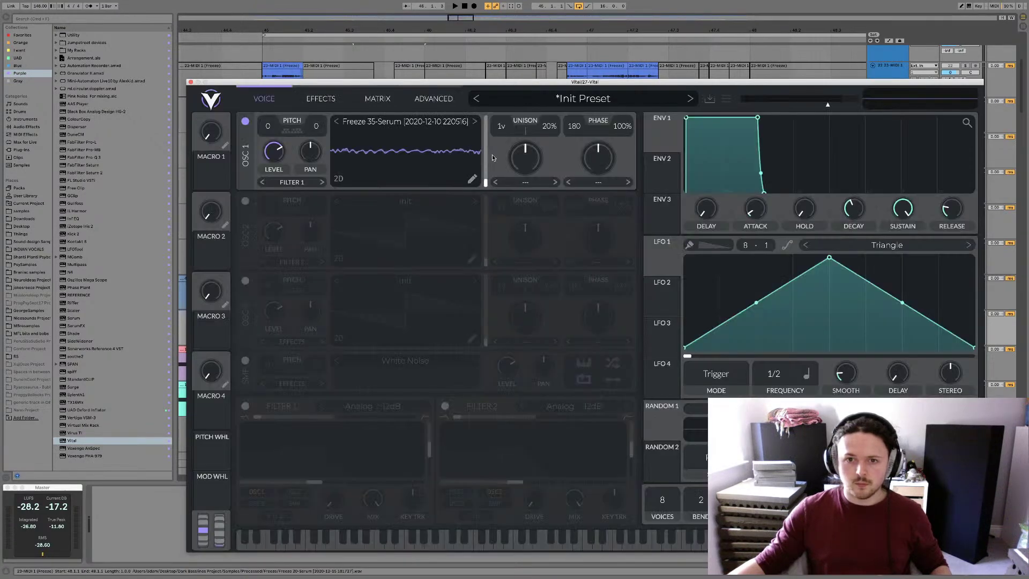
Add a Wave Folder modifier to OSC 1's Audio File Source and set its Multiply to about 31.9
mouse_move(396, 85)
left_mouse_down()
mouse_move(450, 397)
mouse_move(485, 215)
mouse_move(407, 75)
left_mouse_up()
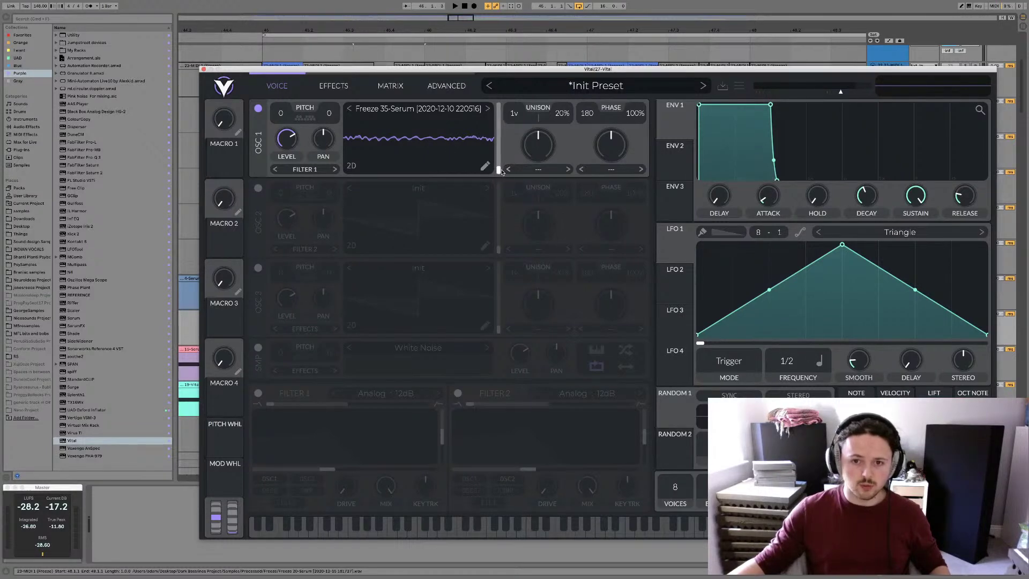
left_click_drag(501, 170, 500, 160)
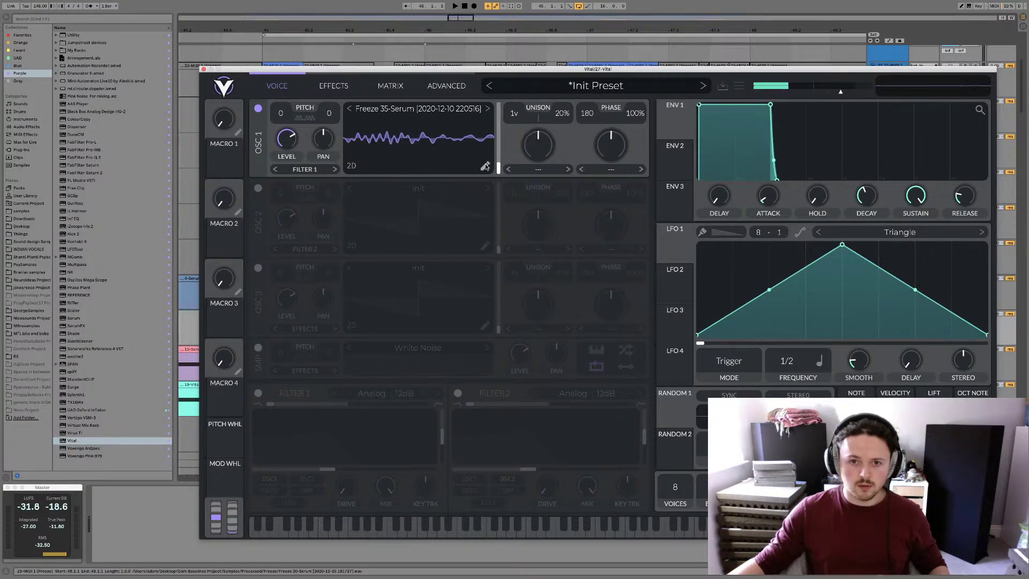
left_click(485, 167)
left_click(300, 438)
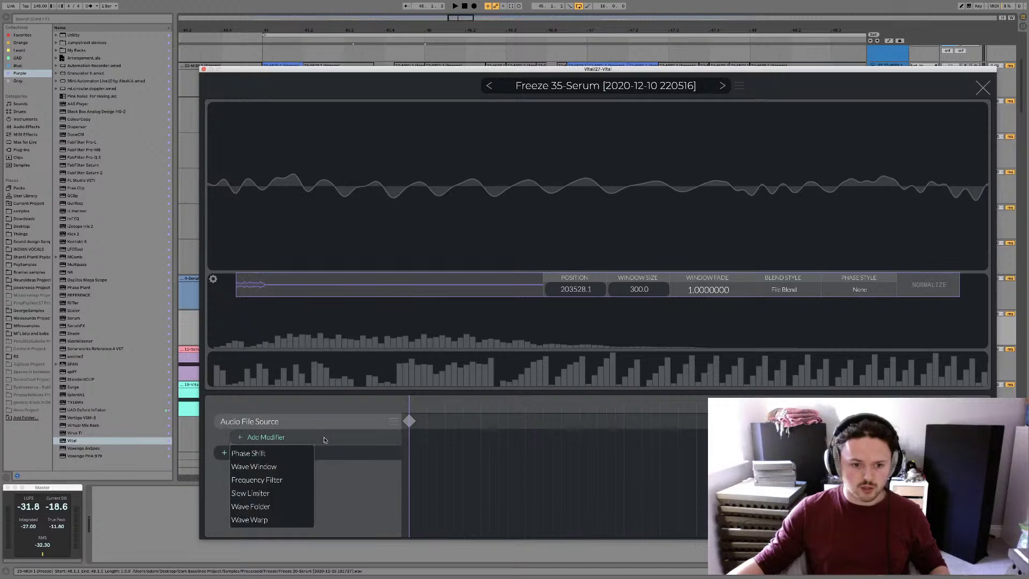
left_click(264, 506)
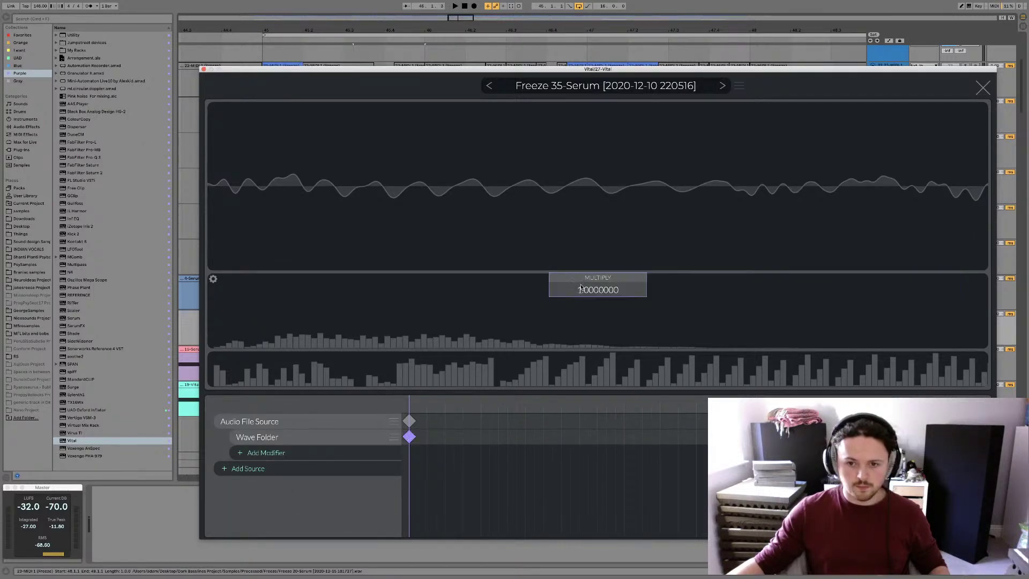
left_click_drag(582, 288, 573, 197)
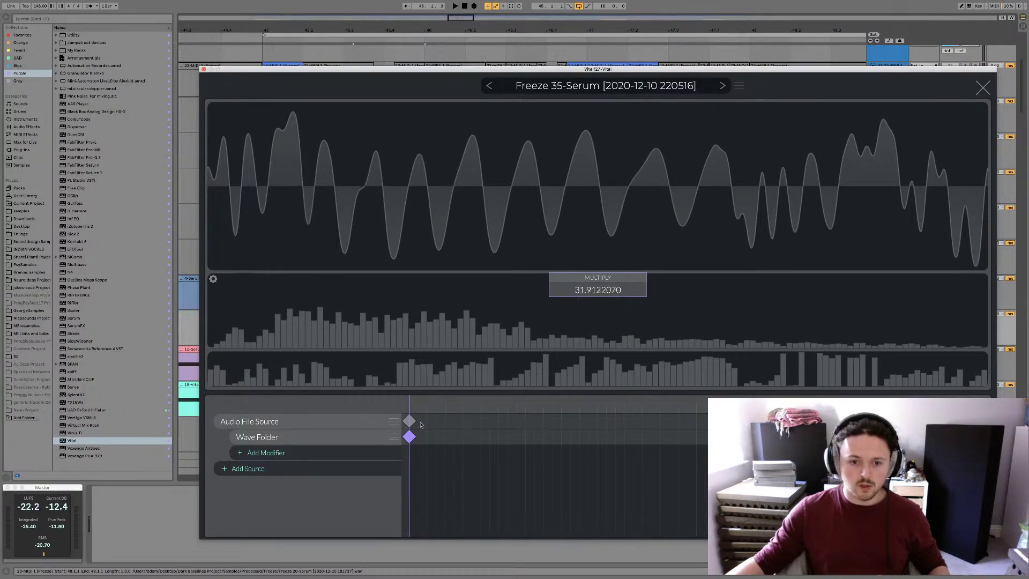
Scan through the wave-folded table in the editor, close it and audition the sound with a note
left_click_drag(421, 425, 663, 417)
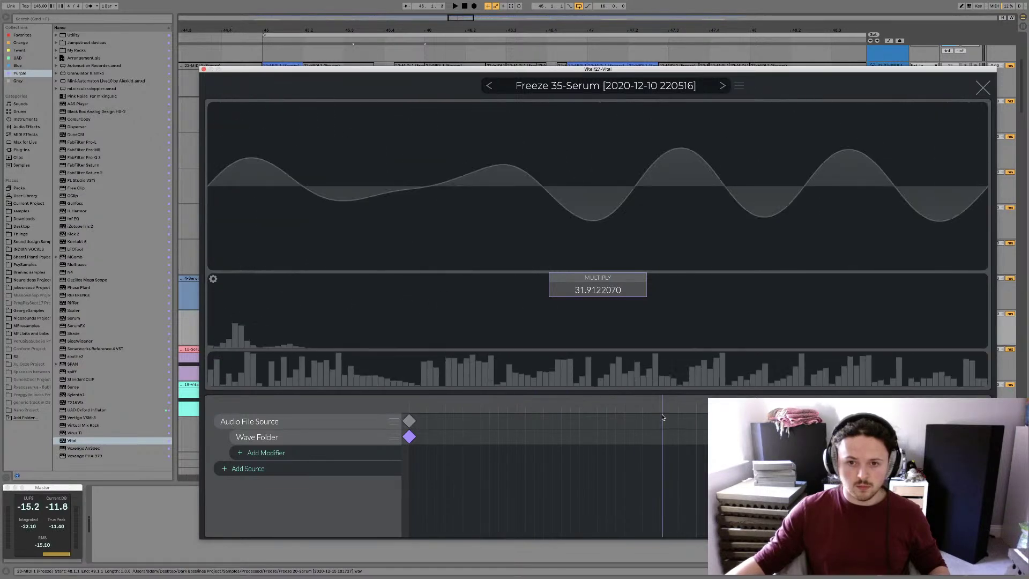
left_click(980, 87)
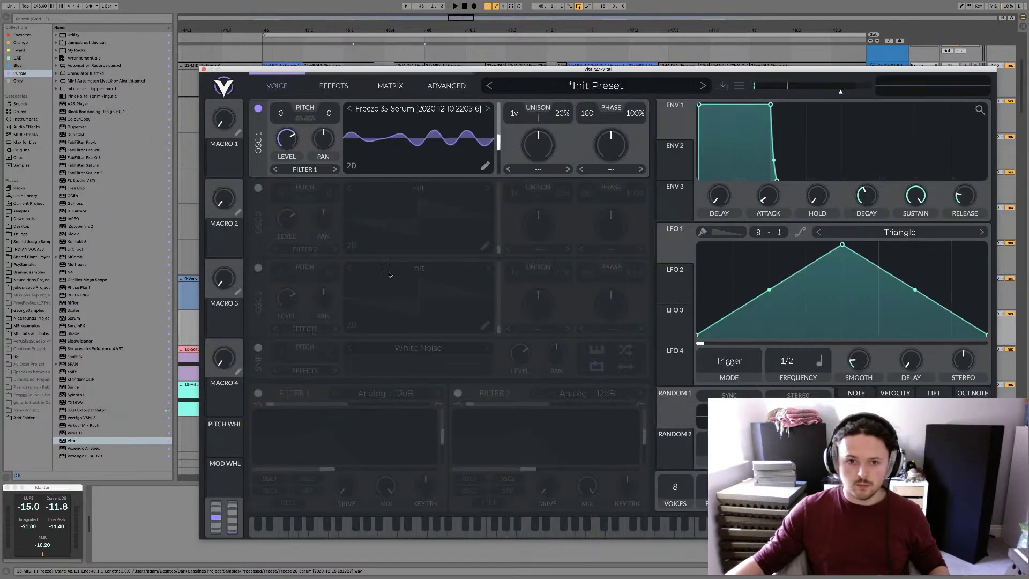
key("a")
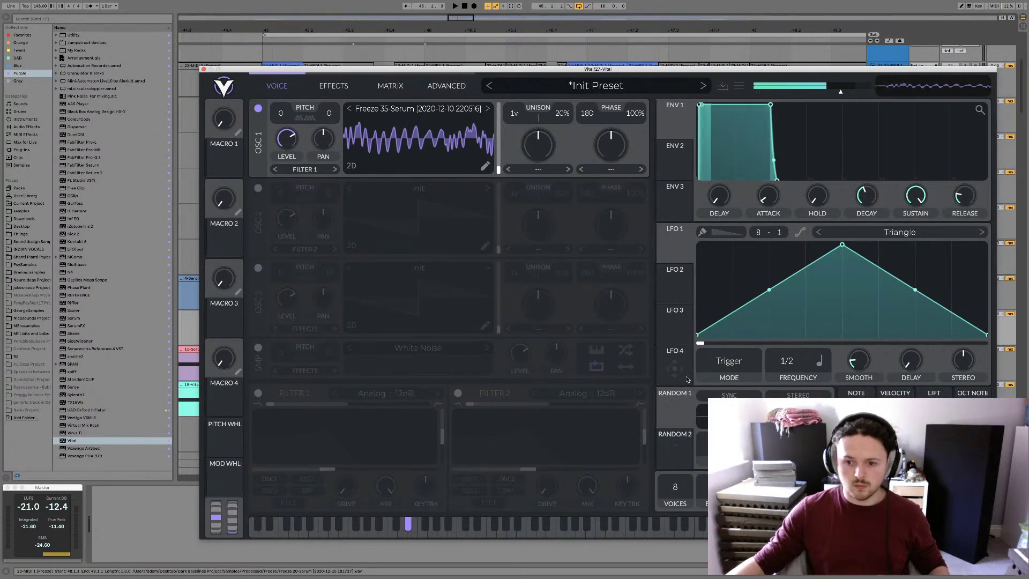
Set Random 1 to Sample & Hold, assign it to OSC 1's wavetable frame and audition the modulation
left_click(699, 471)
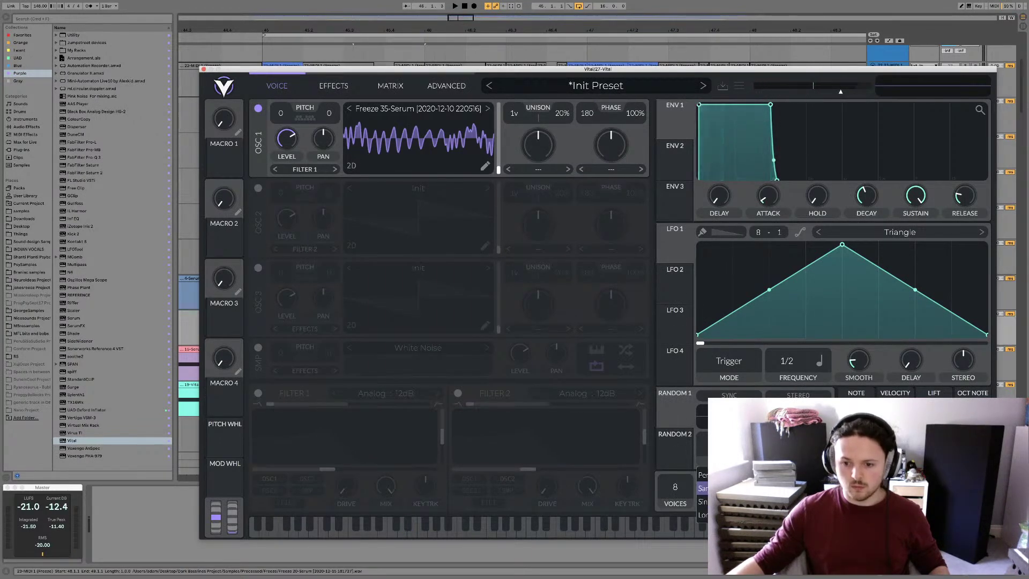
left_click(702, 488)
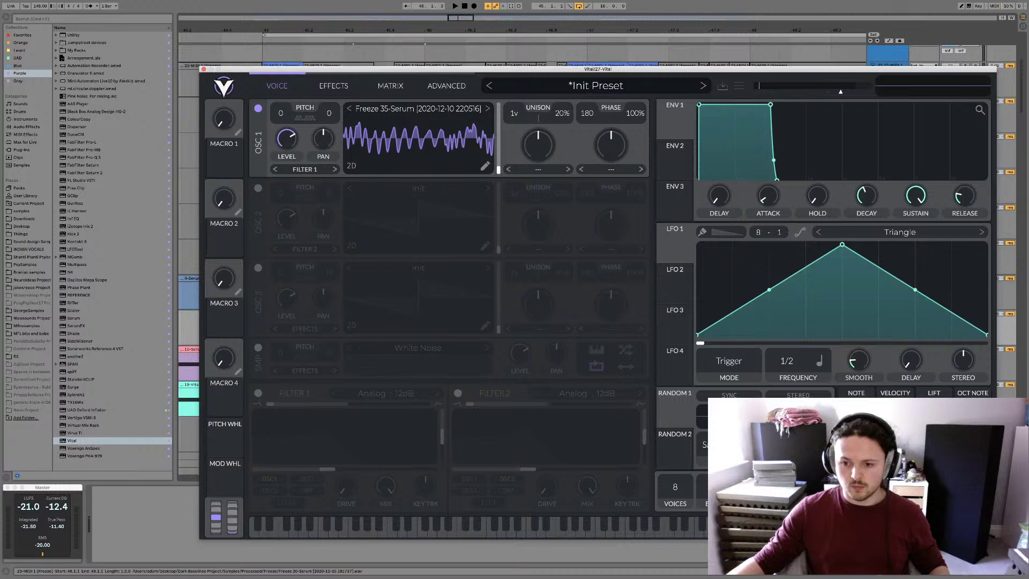
left_click_drag(665, 419, 495, 164)
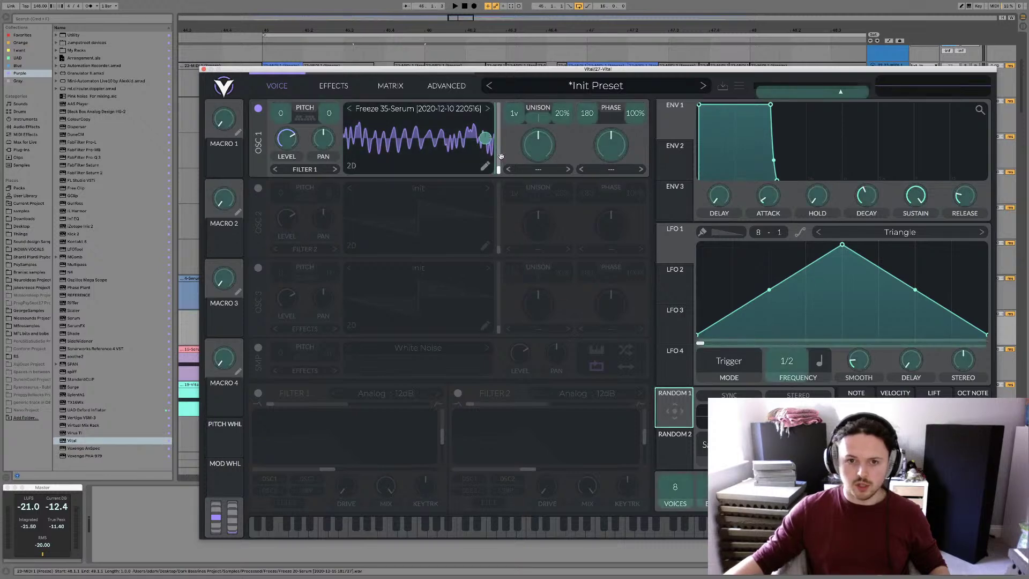
key("a")
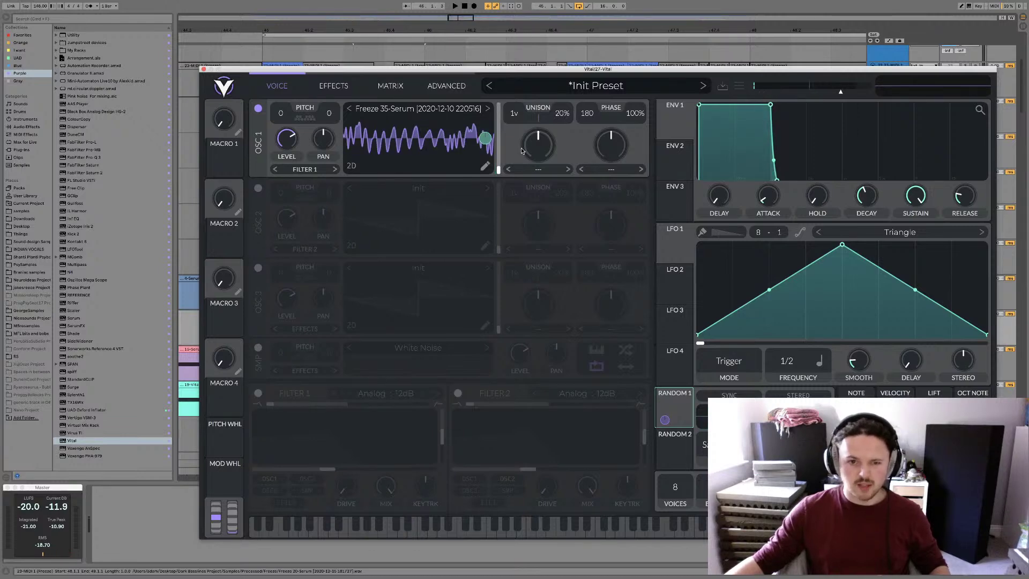
key("a")
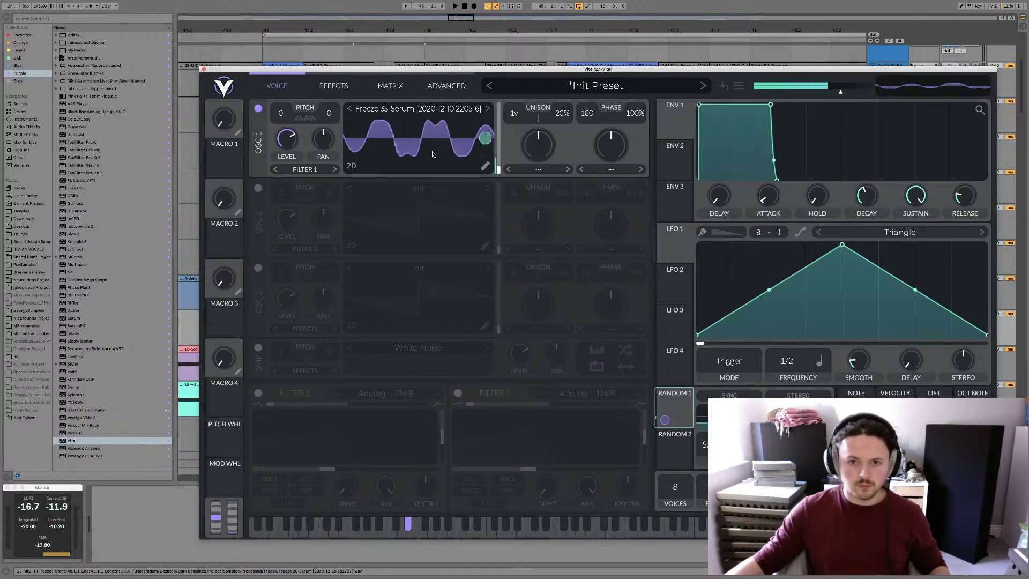
mouse_move(485, 140)
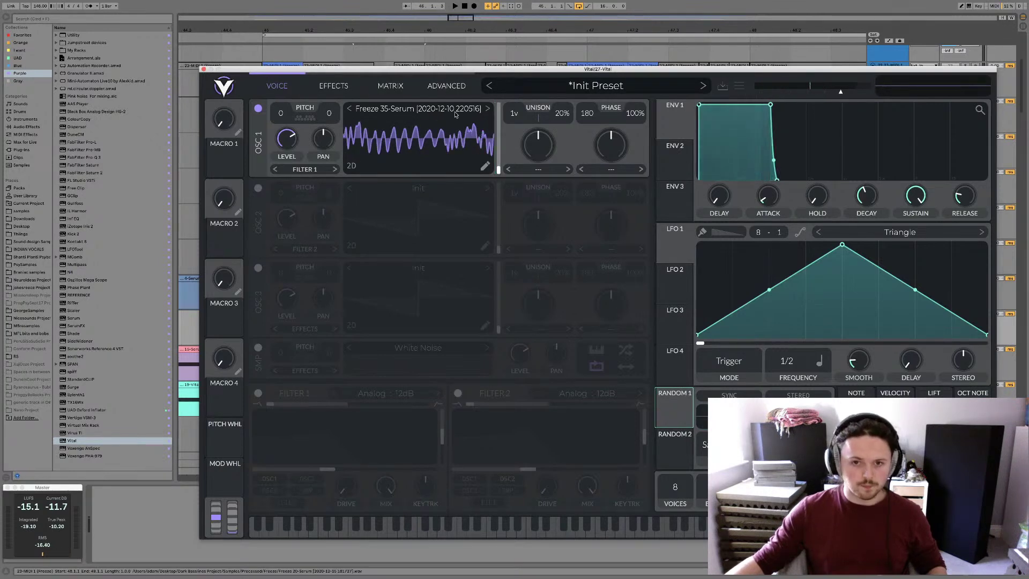
Close the Vital window, arm and solo track 26 Serum, and open its Serum instrument
left_click(204, 70)
left_click(889, 253)
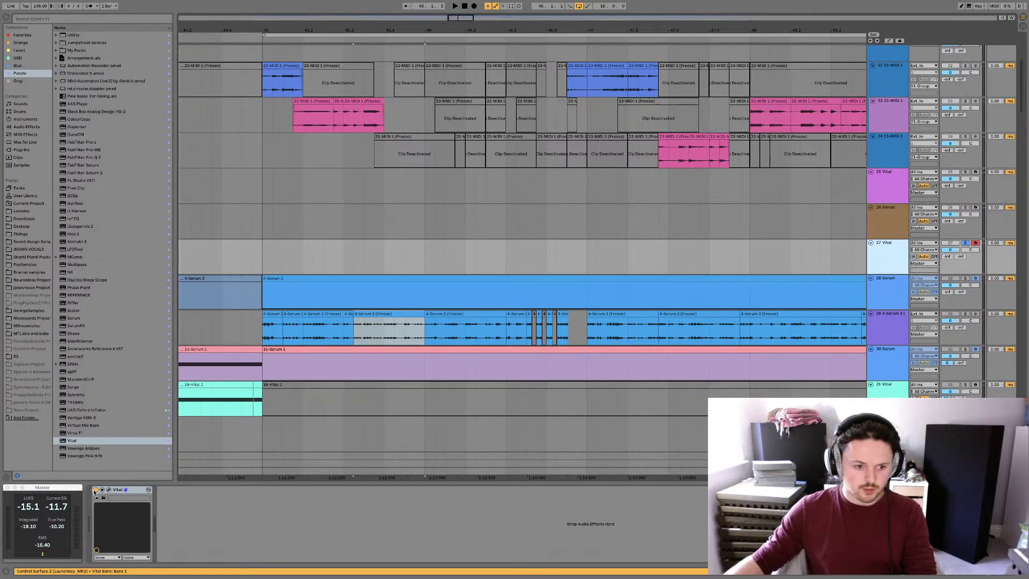
left_click(976, 207)
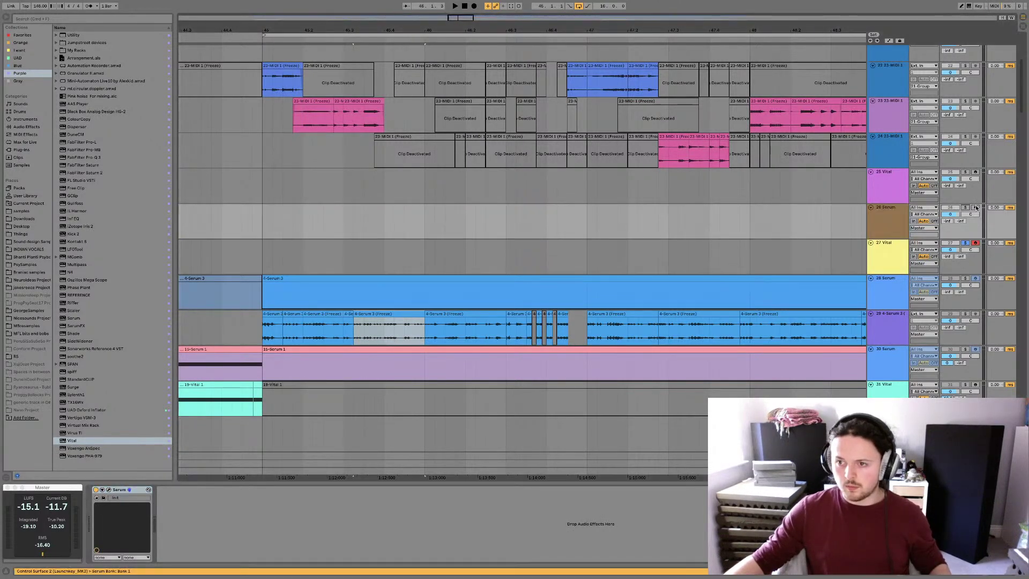
left_click(851, 221)
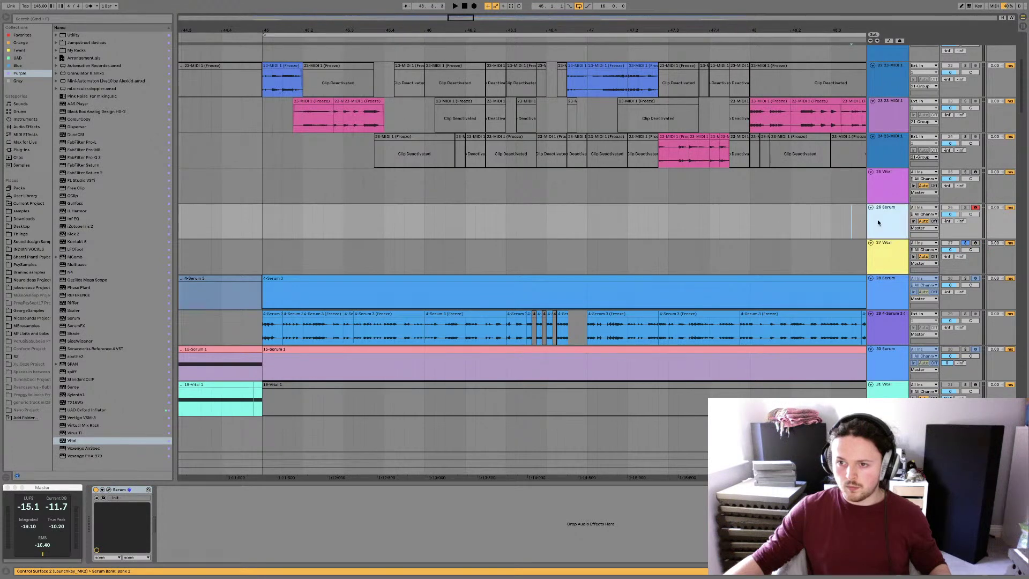
left_click(264, 225)
left_click(110, 490)
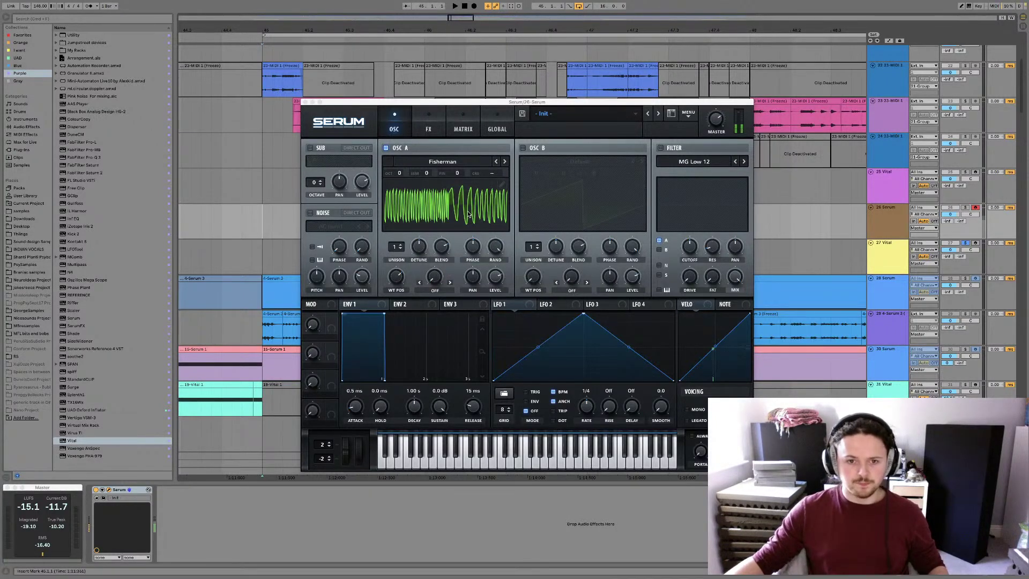
left_click(965, 208)
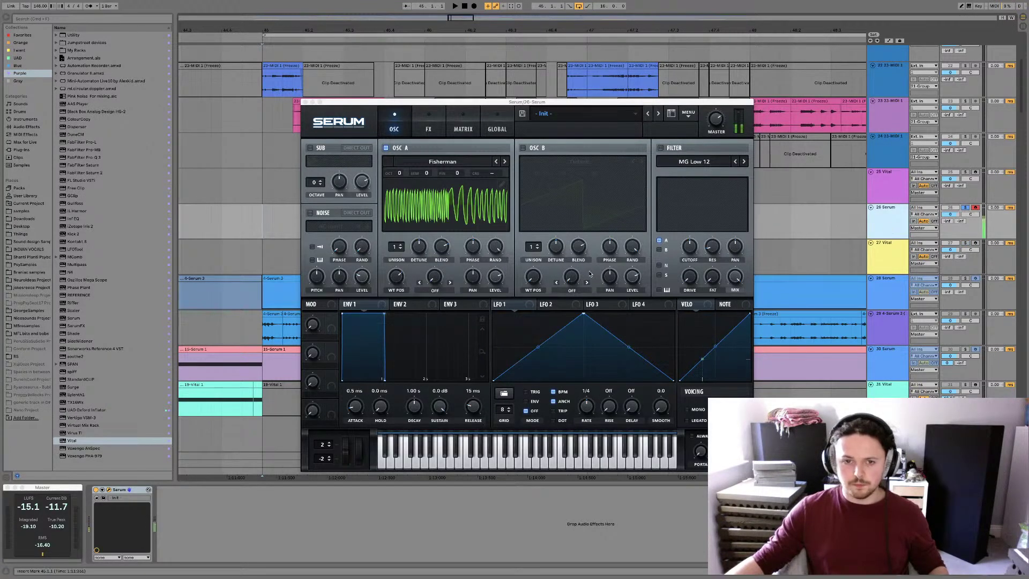
Enable Serum's filter and set its type to Phs 48+
left_click(667, 150)
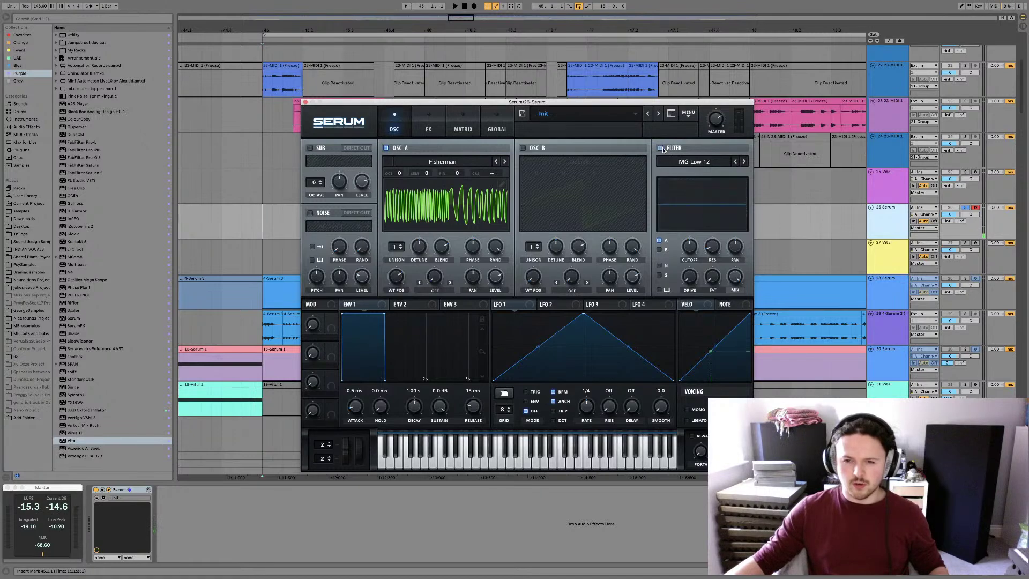
left_click(706, 163)
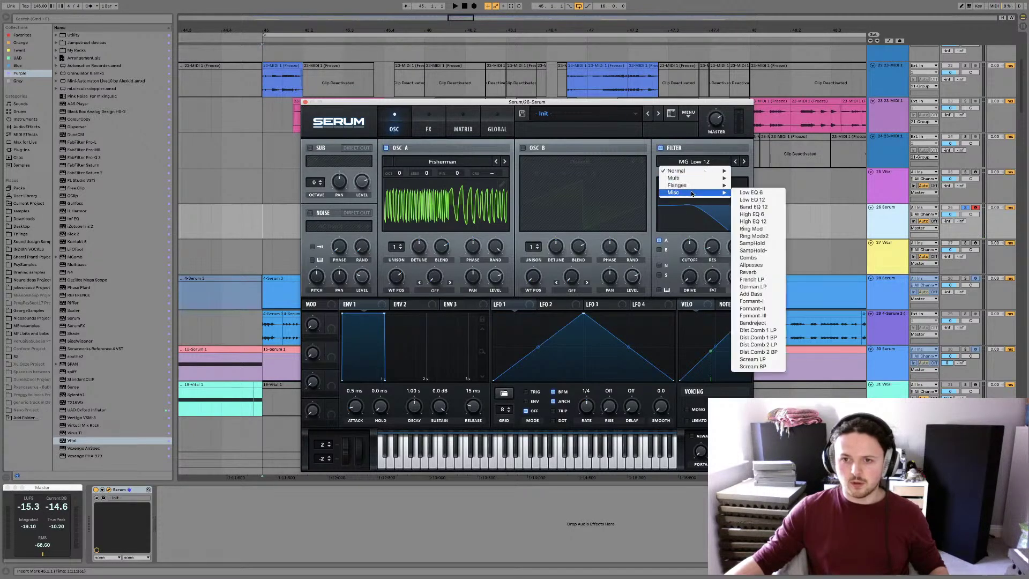
mouse_move(697, 193)
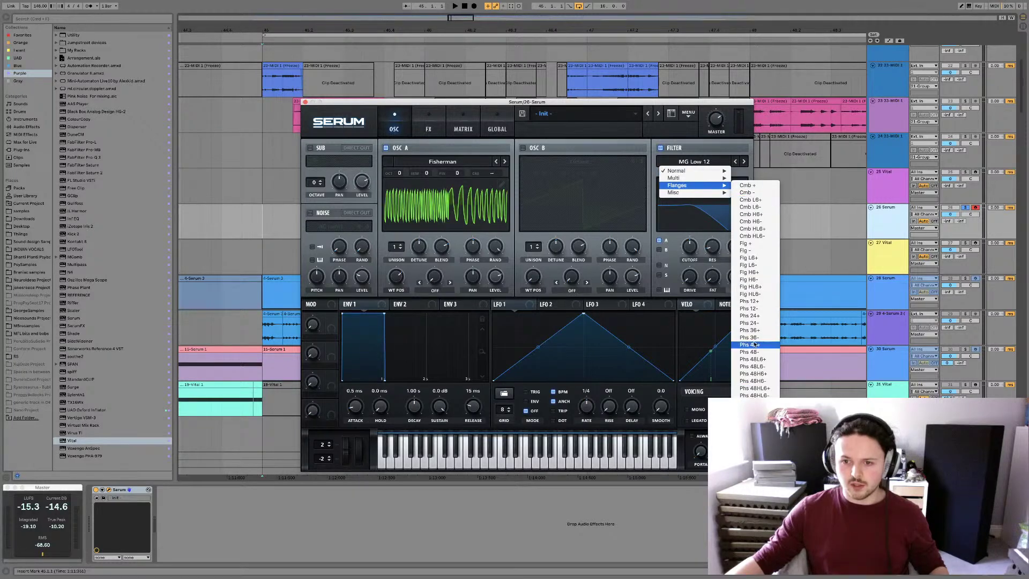
left_click(765, 345)
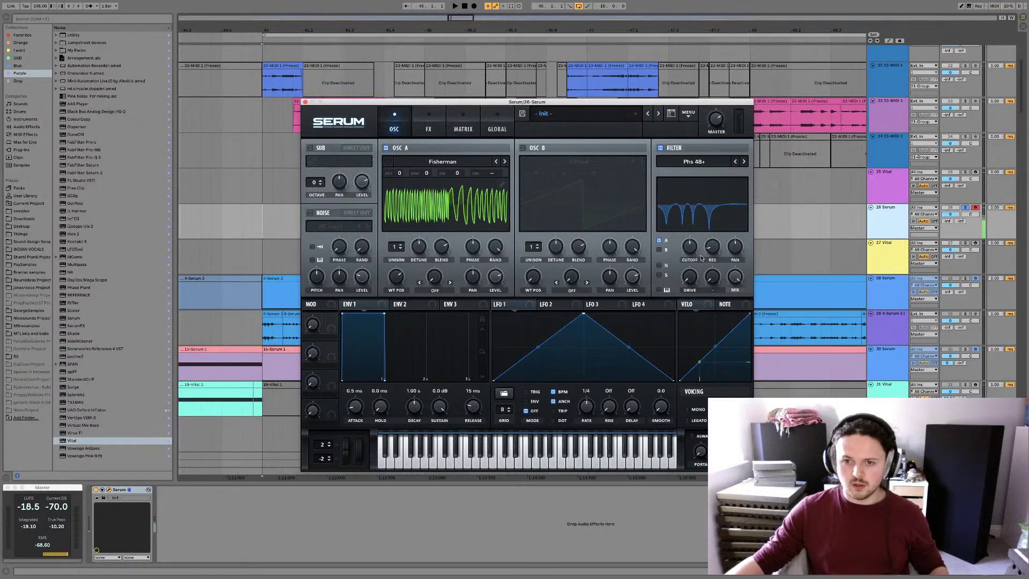
Raise the filter's resonance to 100% and sweep its cutoff while playing notes
left_click_drag(692, 244, 723, 197)
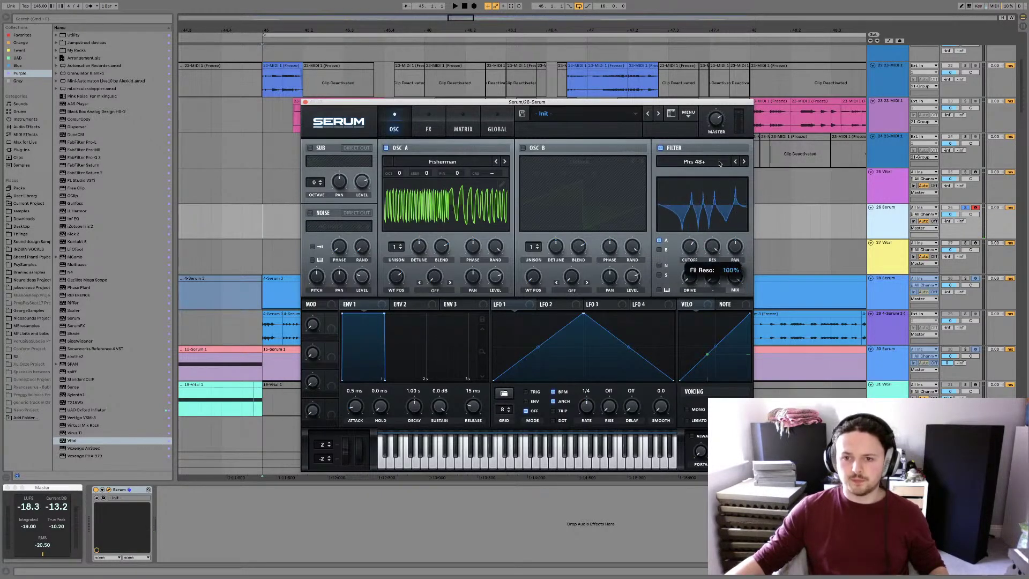
mouse_move(690, 247)
left_mouse_down()
mouse_move(691, 275)
mouse_move(692, 238)
left_mouse_up()
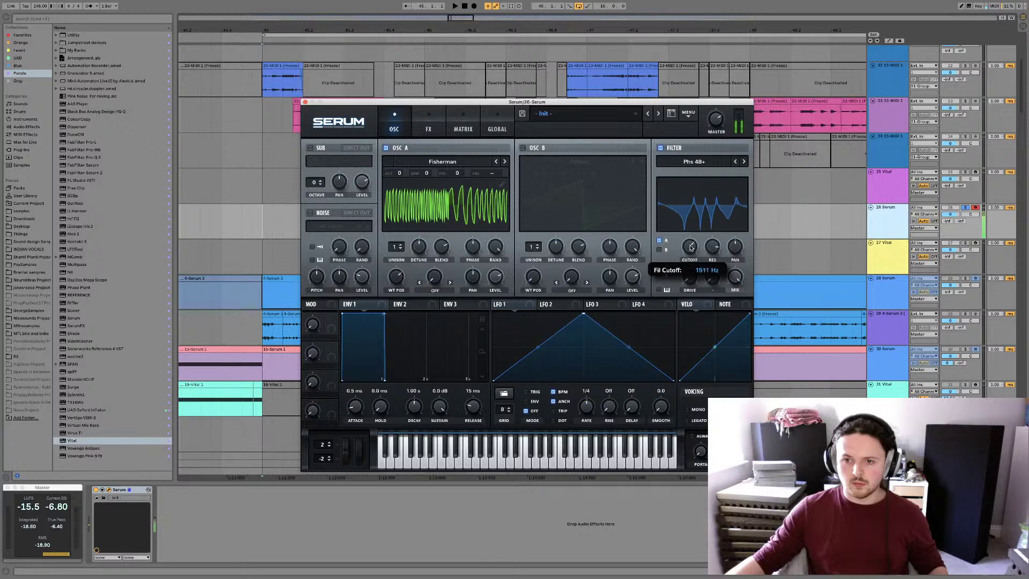
left_click_drag(692, 235, 691, 243)
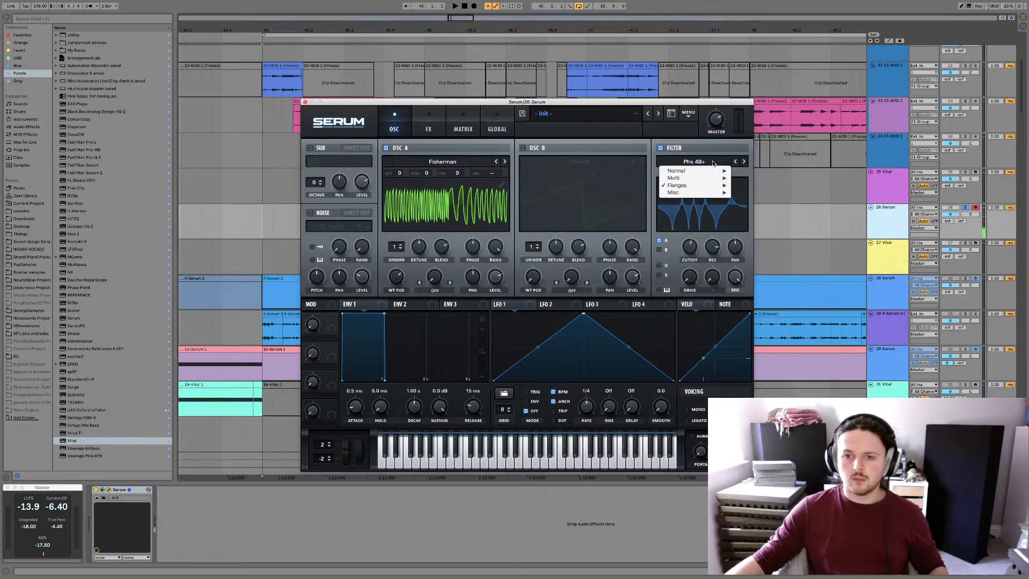
Change the filter type to Phs 48- and sweep its cutoff to audition the phaser sound
mouse_move(697, 185)
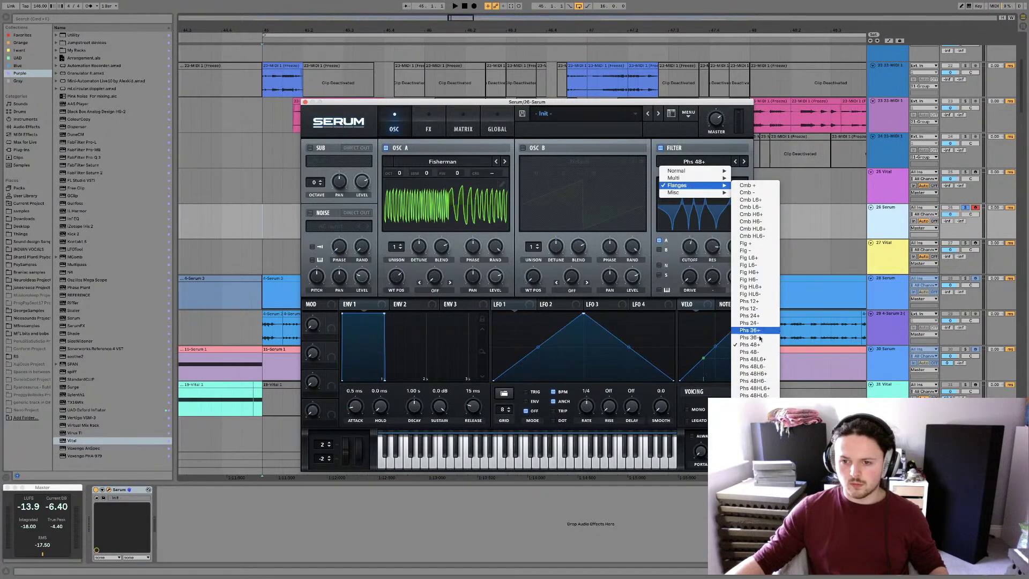
left_click(761, 353)
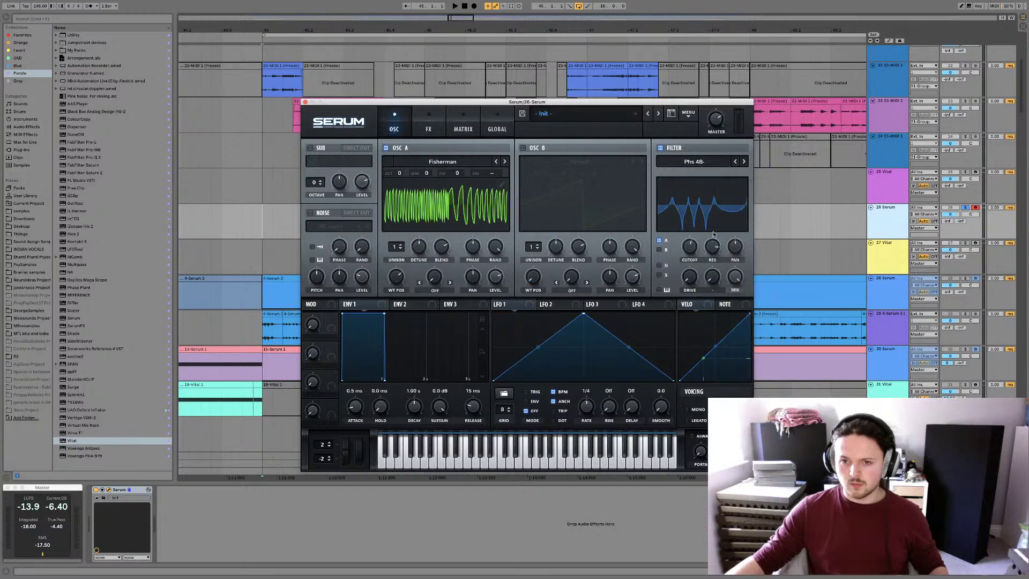
left_click_drag(689, 245, 689, 255)
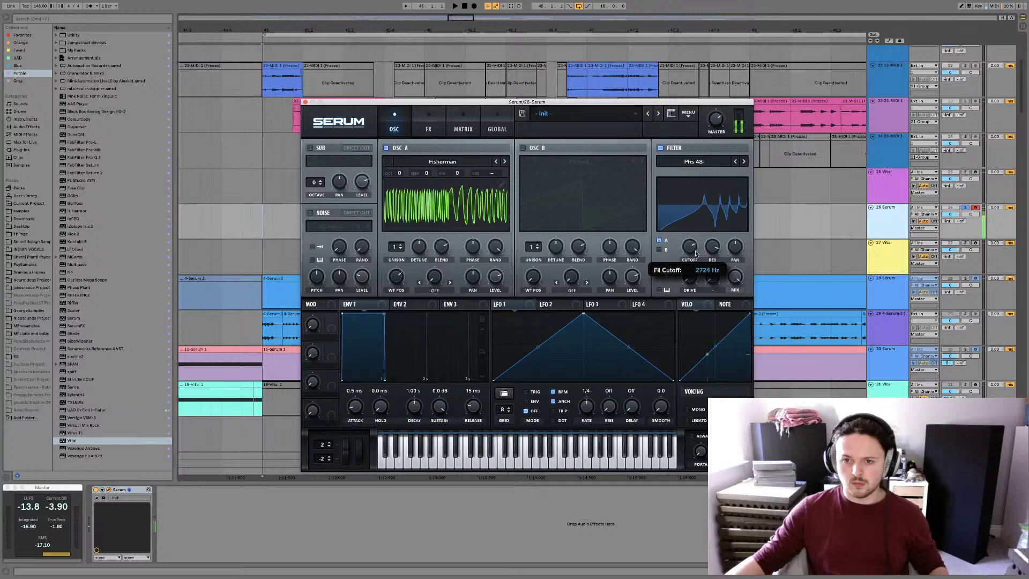
left_click_drag(697, 224, 689, 252)
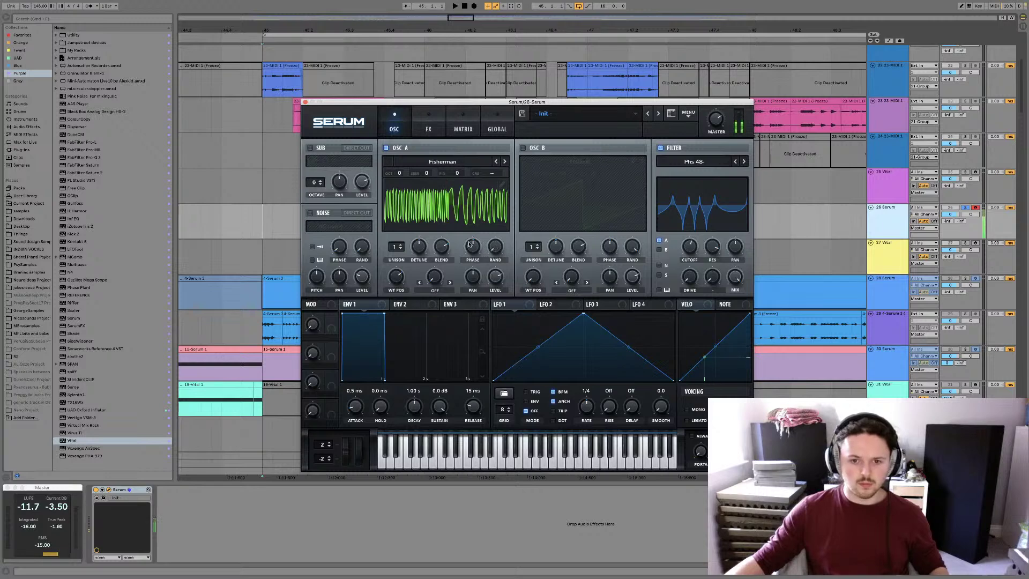
Set OSC A's warp mode to Sync (Window Full) and try the warp amount
left_click_drag(470, 249, 470, 250)
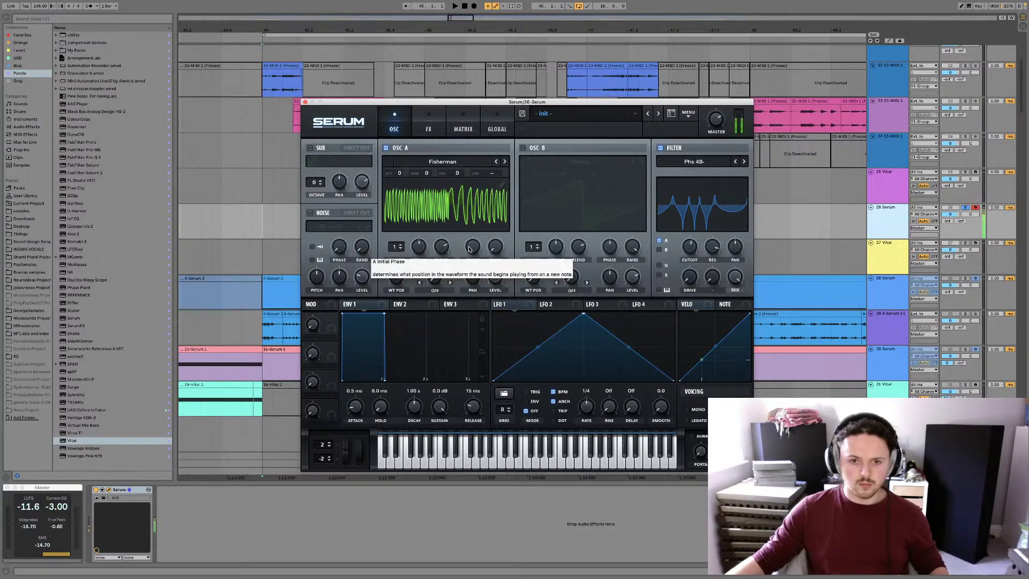
left_click(438, 291)
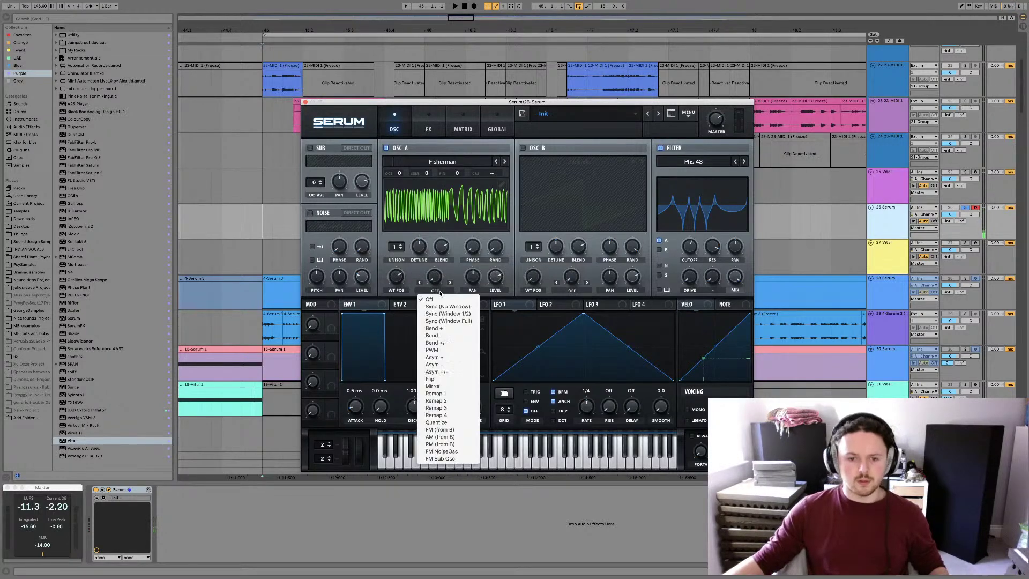
left_click(449, 321)
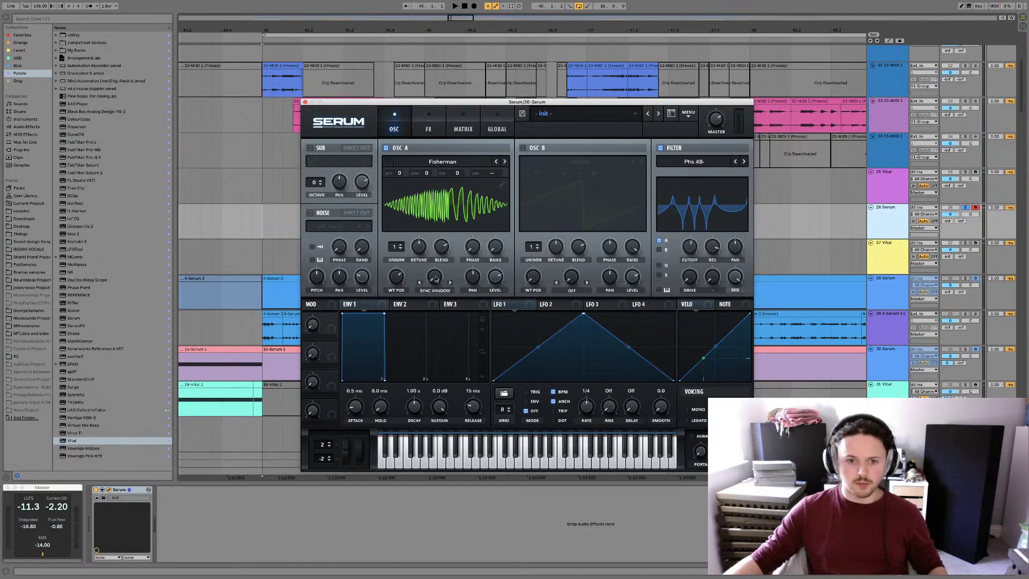
mouse_move(436, 279)
left_mouse_down()
mouse_move(441, 233)
mouse_move(428, 293)
left_mouse_up()
Assign Macro 1 to the filter cutoff with an amount of about 38 and sweep the macro
left_click_drag(332, 319, 327, 252)
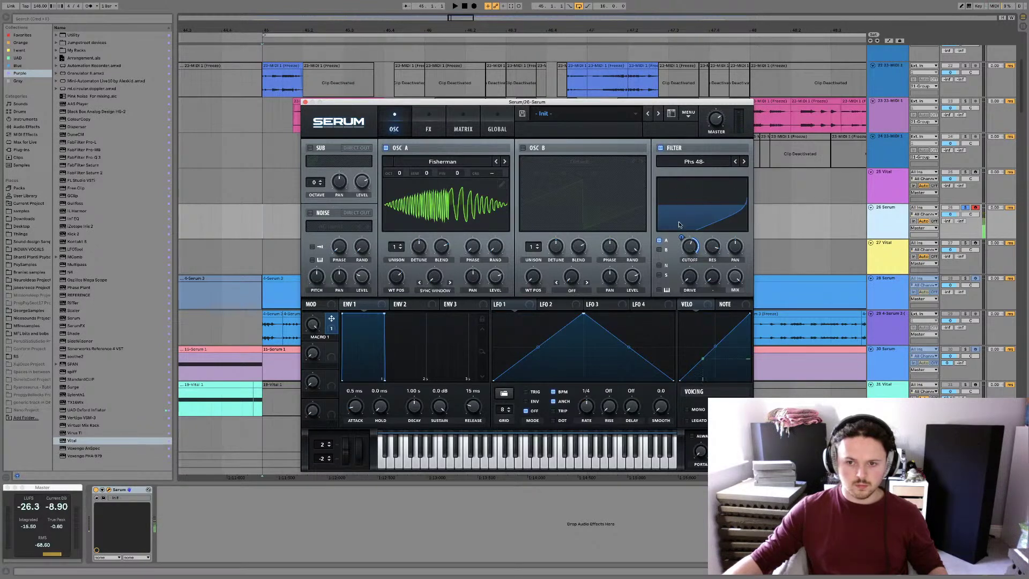
mouse_move(678, 238)
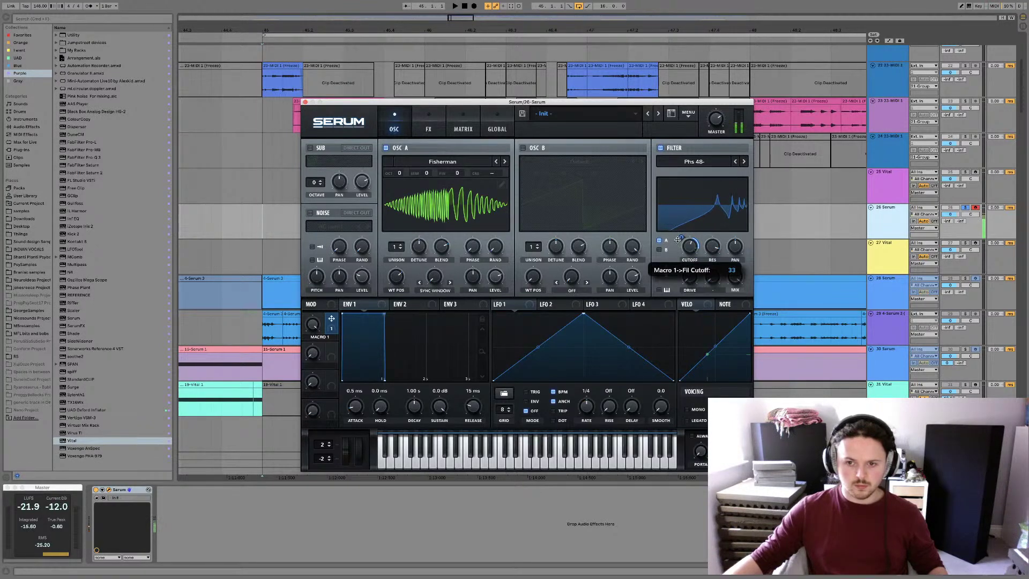
scroll(678, 239, "up", 3)
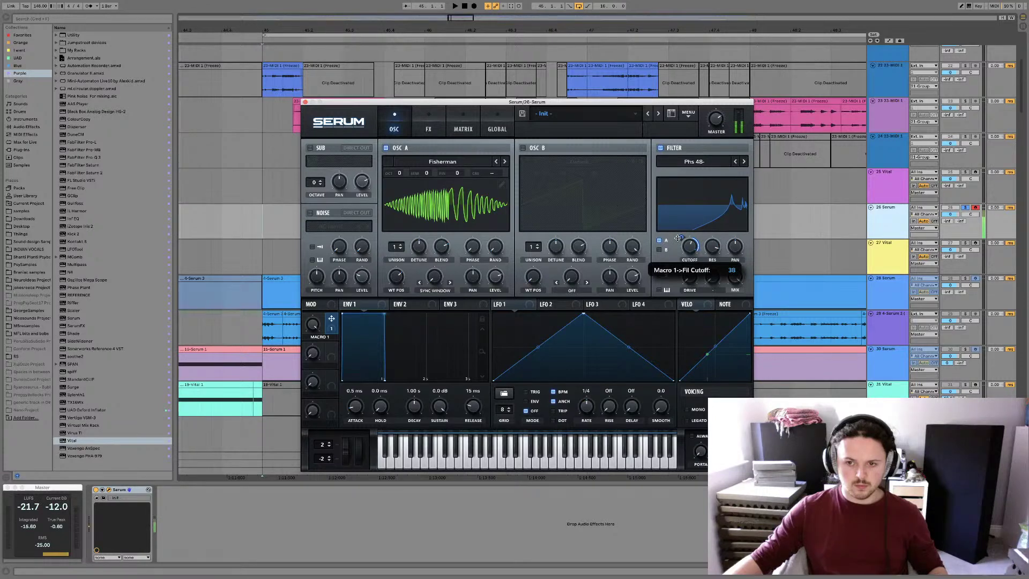
left_click_drag(312, 324, 290, 326)
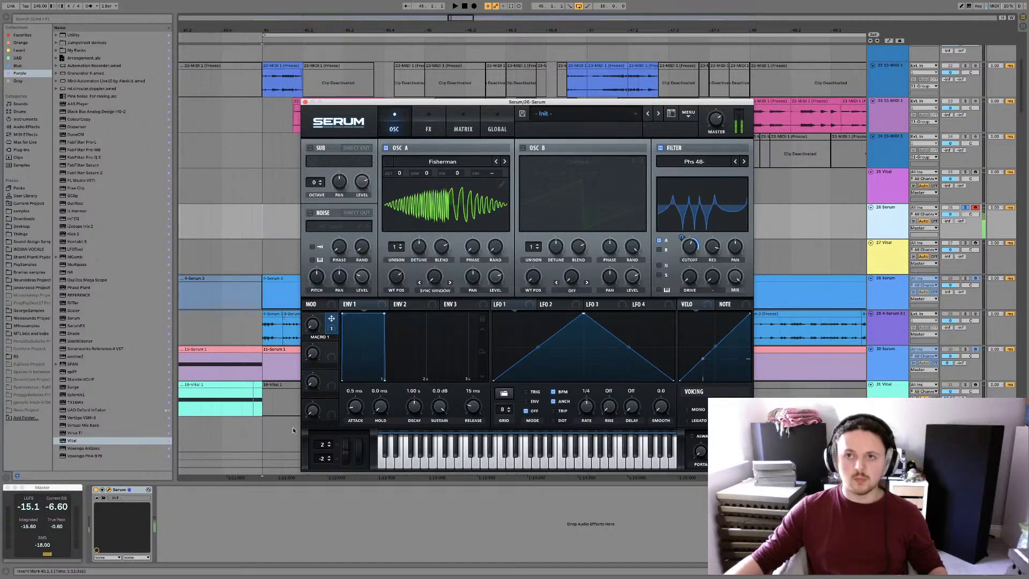
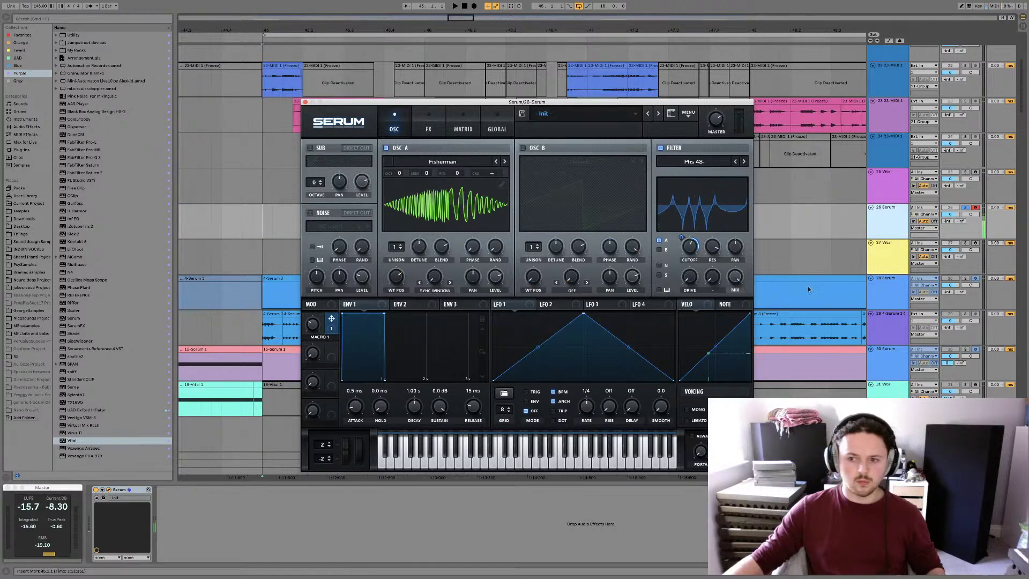
Add an Arpeggiator MIDI effect in front of Serum on track 26
left_click(262, 176)
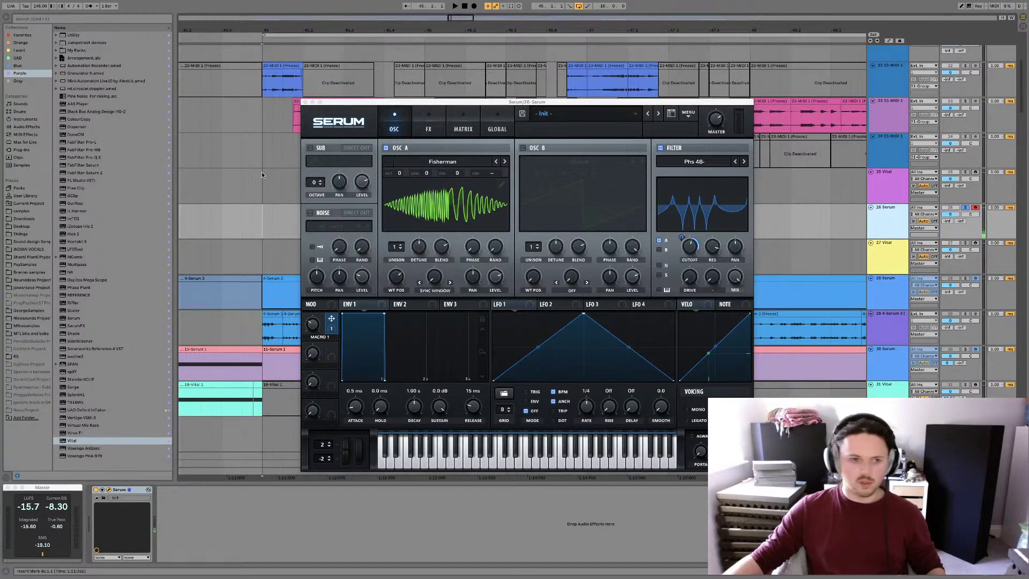
left_click(34, 128)
left_click(32, 142)
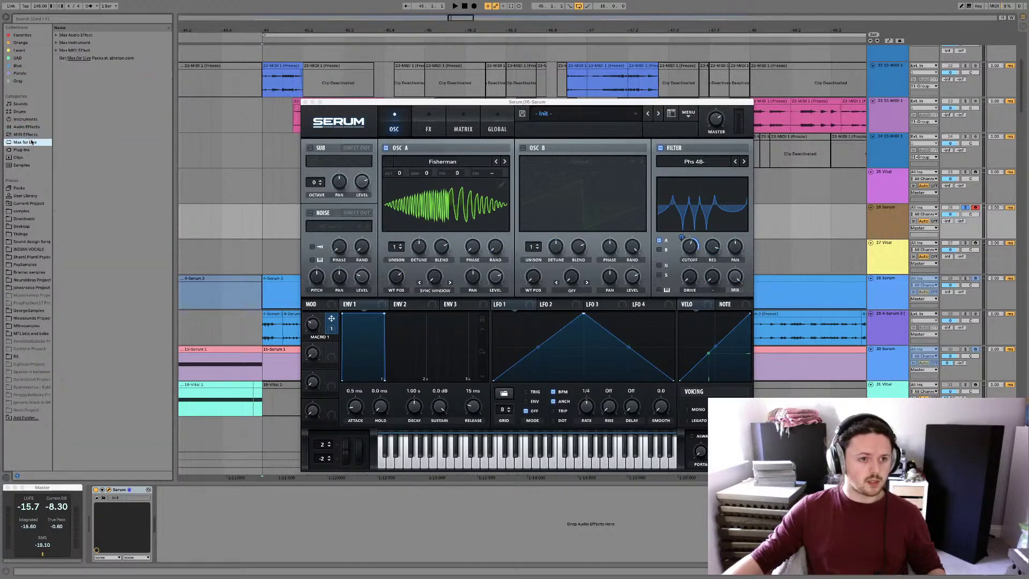
left_click(30, 135)
left_click(87, 35)
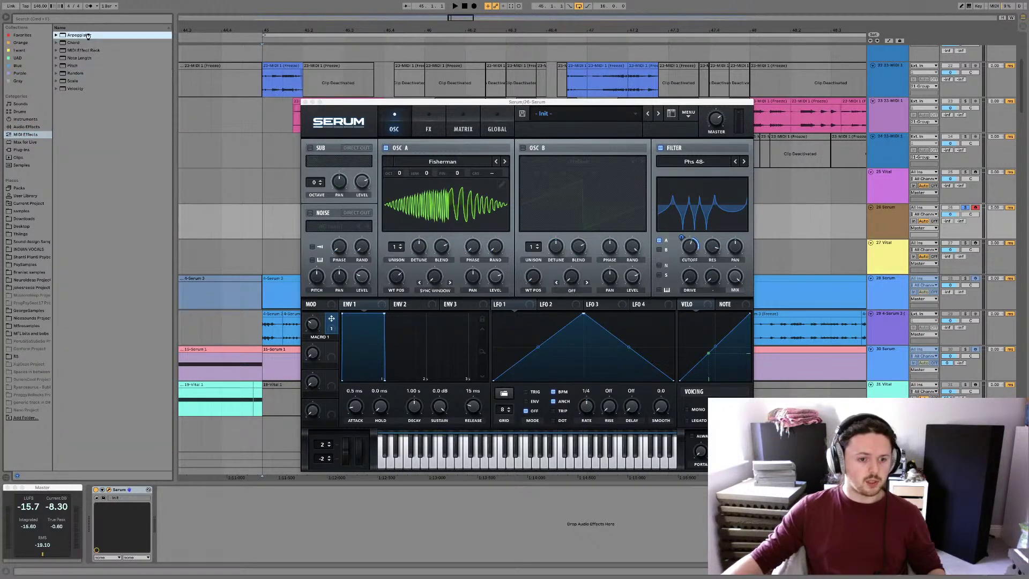
key("Return")
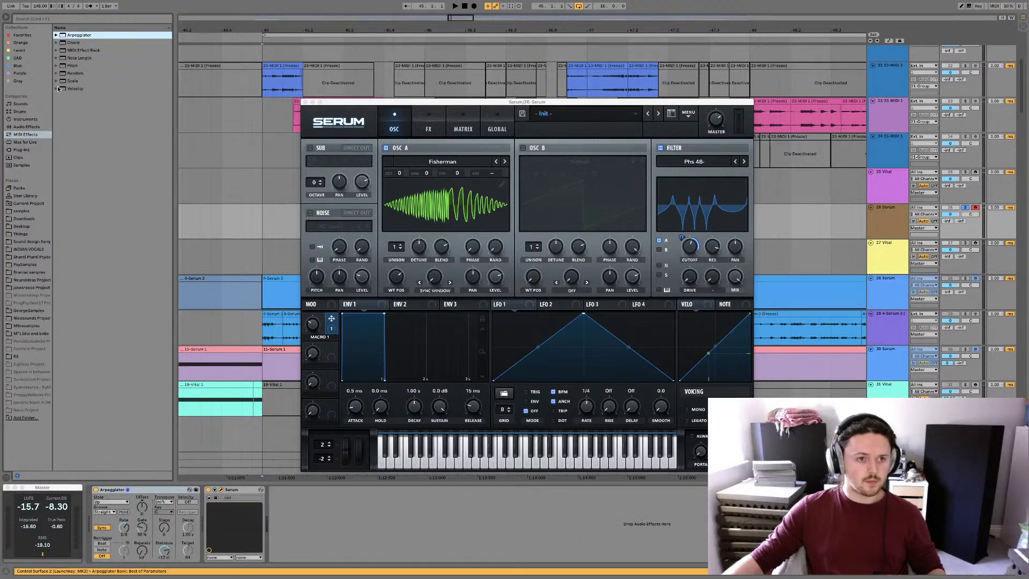
Add the Velocity effect's Total Random preset between the Arpeggiator and Serum
double_click(66, 89)
left_click(92, 204)
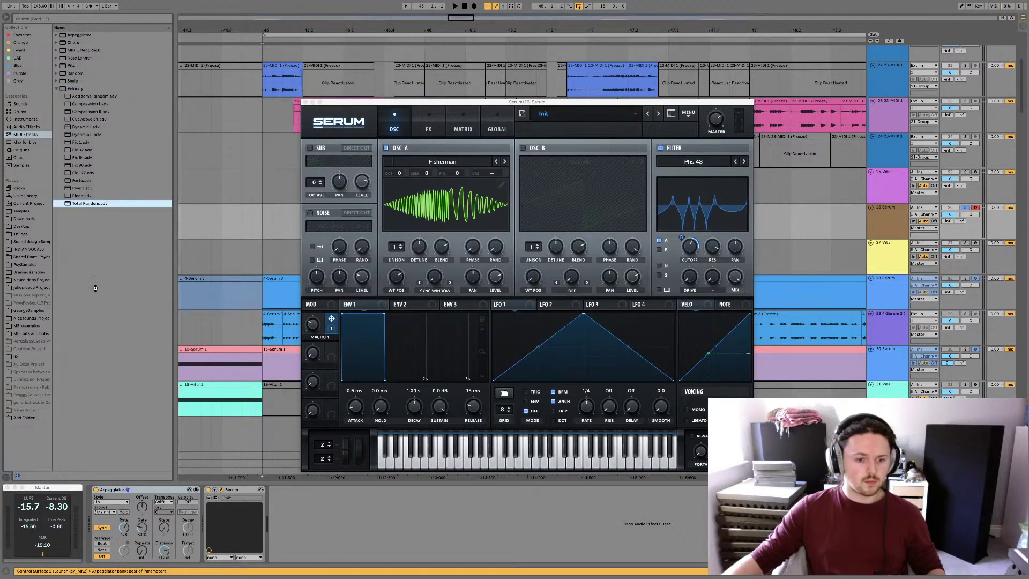
key("Return")
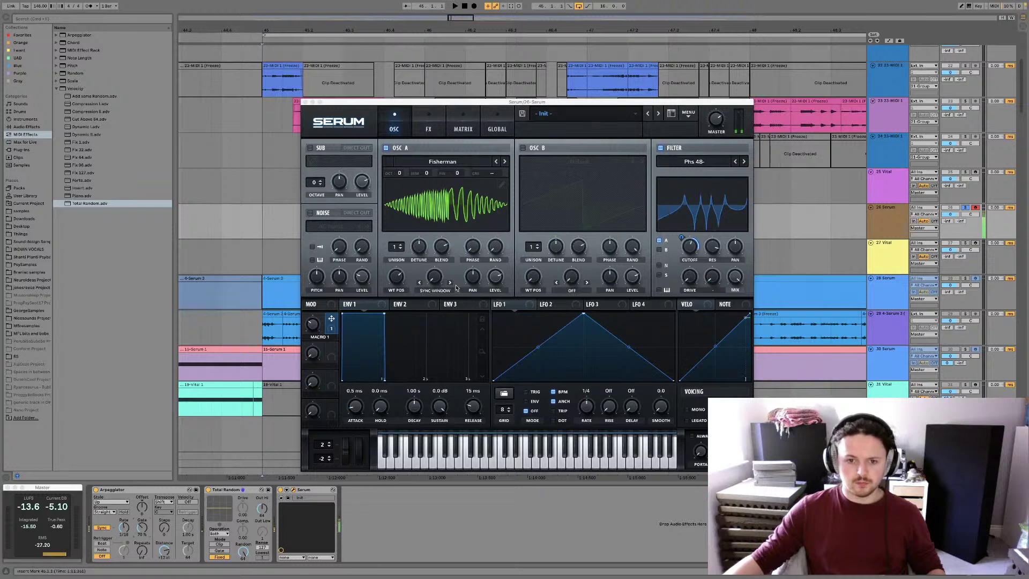
Raise OSC A's warp amount, assign Macro 1 to it at -100 and sweep the macro
left_click_drag(441, 288, 423, 248)
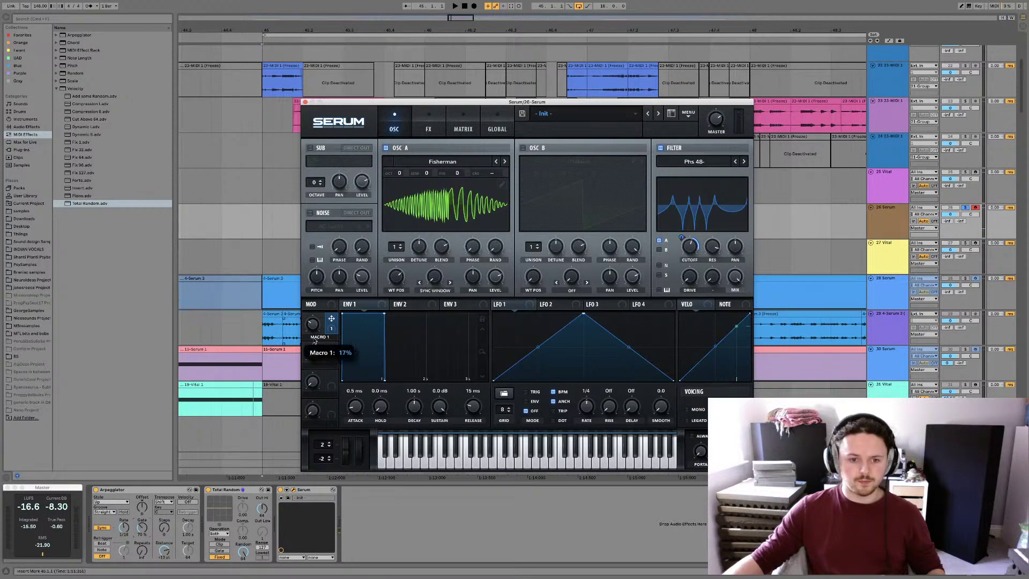
left_click_drag(331, 319, 432, 280)
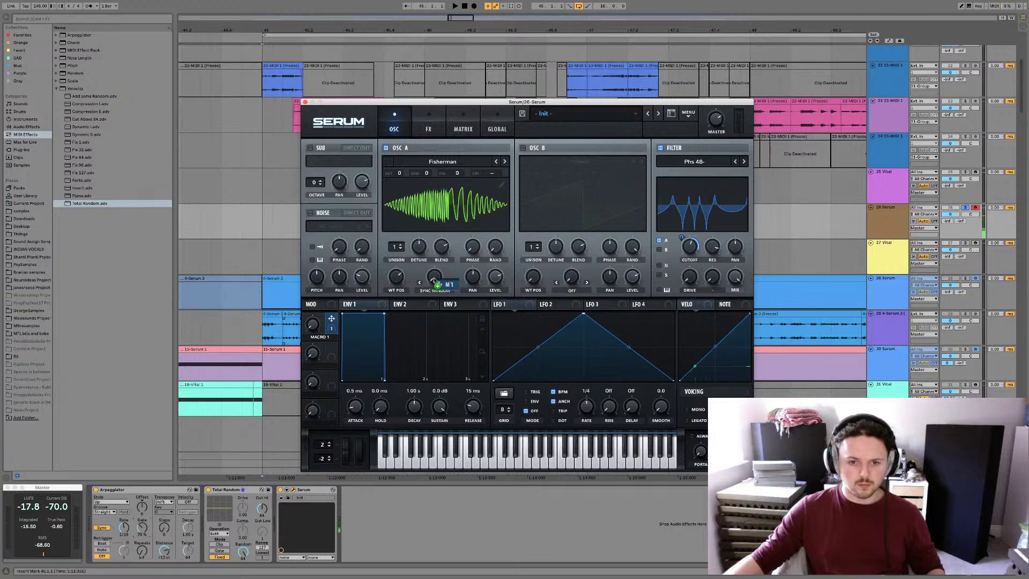
left_click_drag(312, 324, 319, 304)
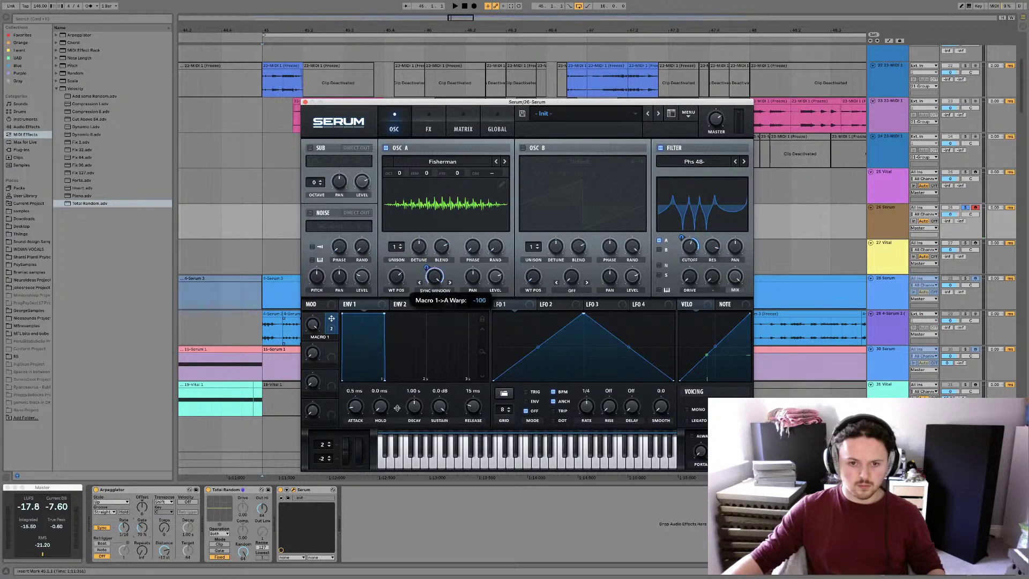
left_click_drag(313, 324, 304, 418)
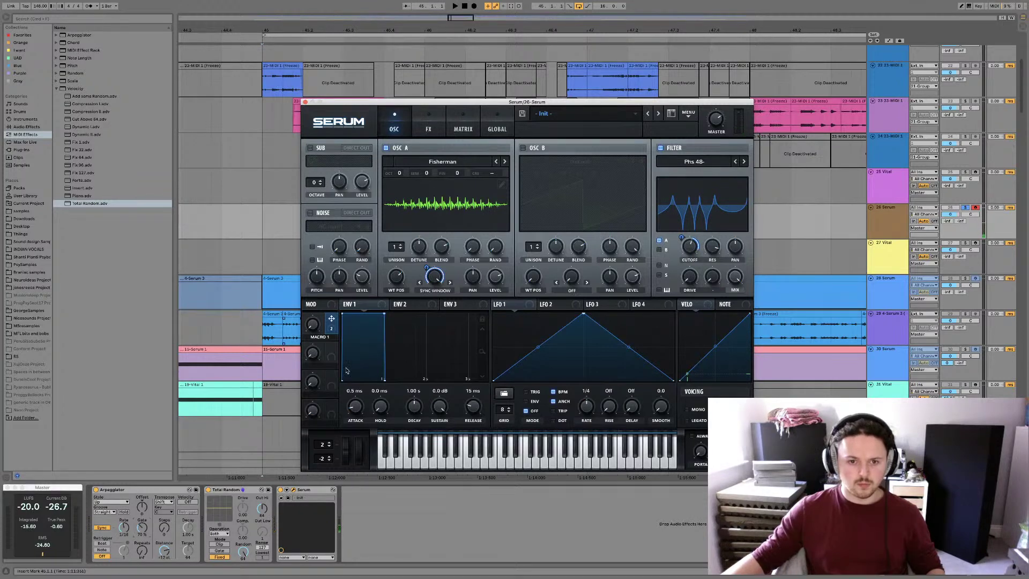
Try OSC A's octave at -4 and audition it while sweeping Macro 1
left_click_drag(398, 174, 401, 260)
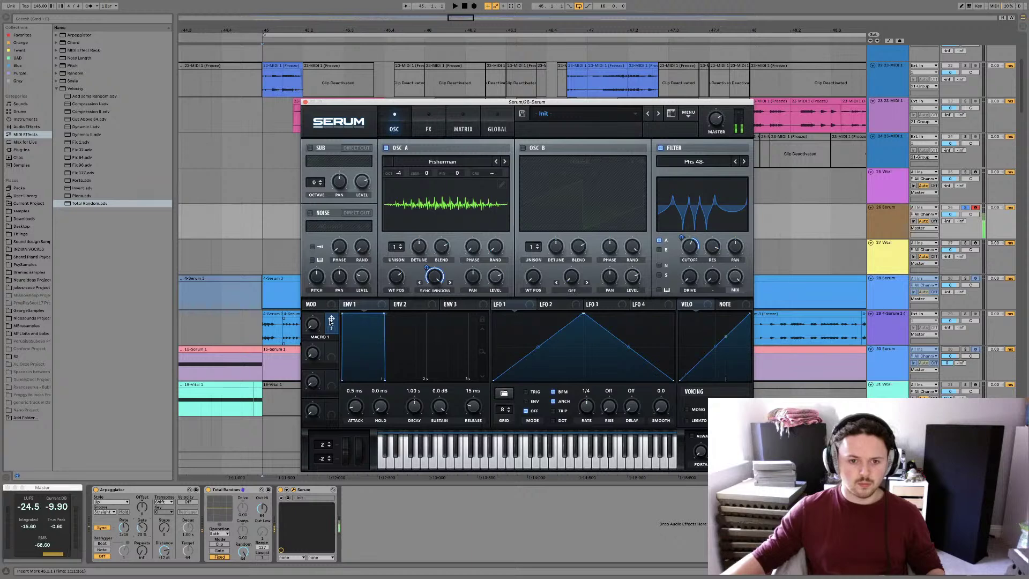
mouse_move(332, 321)
left_click_drag(312, 324, 317, 297)
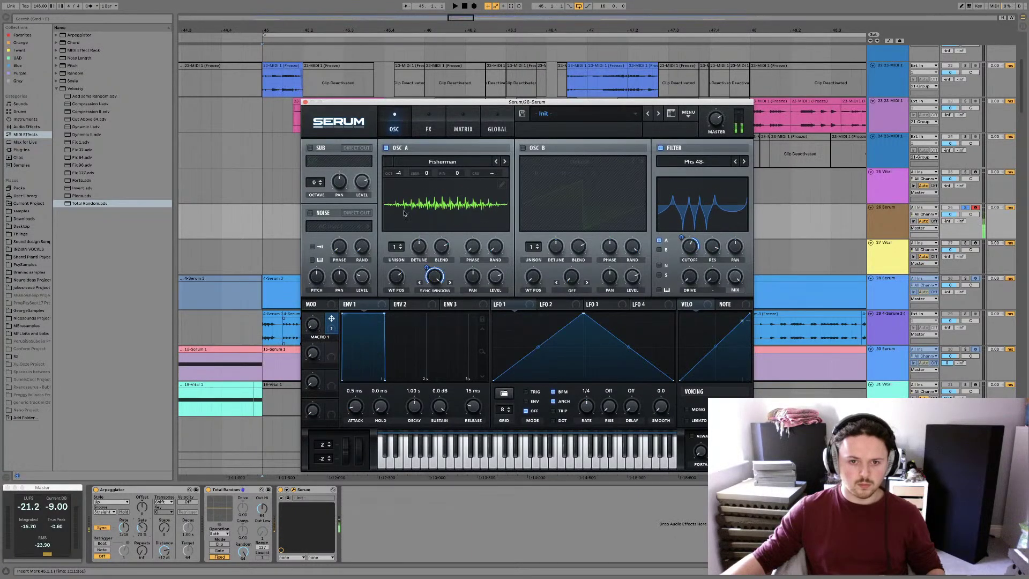
Reset OSC A's octave to 0 and assign Macro 1 to its coarse pitch at -100
right_click(399, 174)
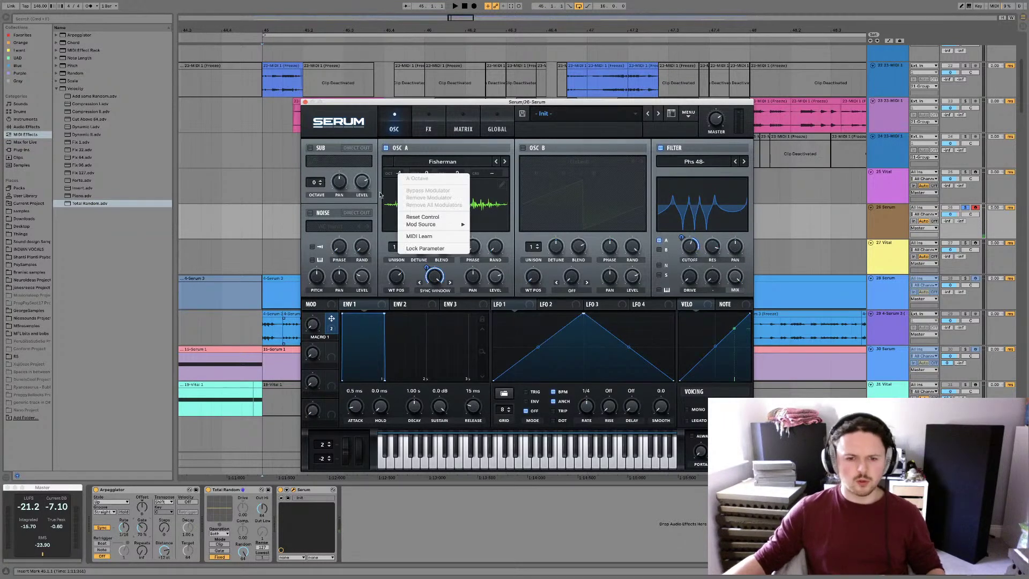
left_click(399, 174)
left_click(398, 175)
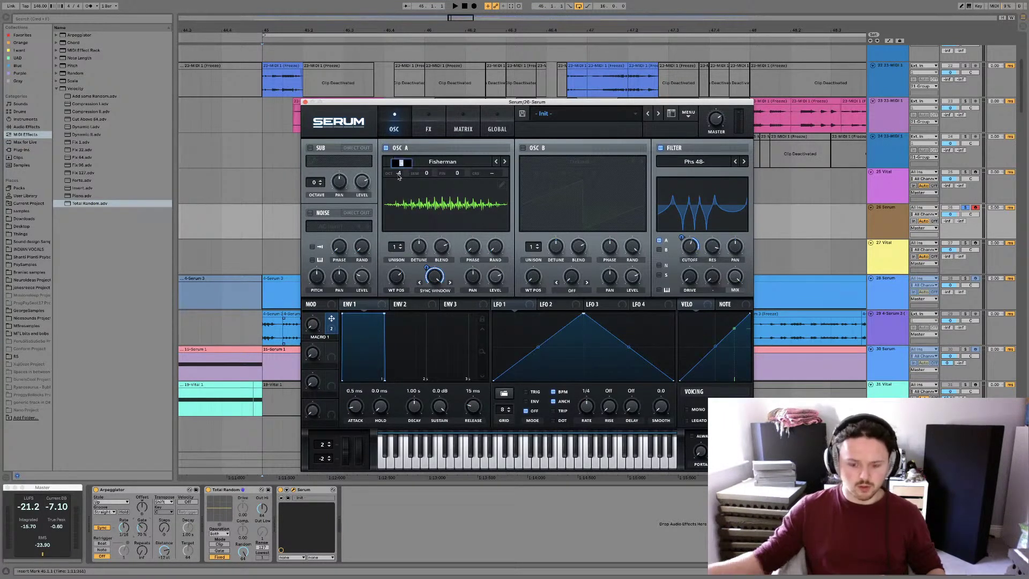
double_click(398, 175)
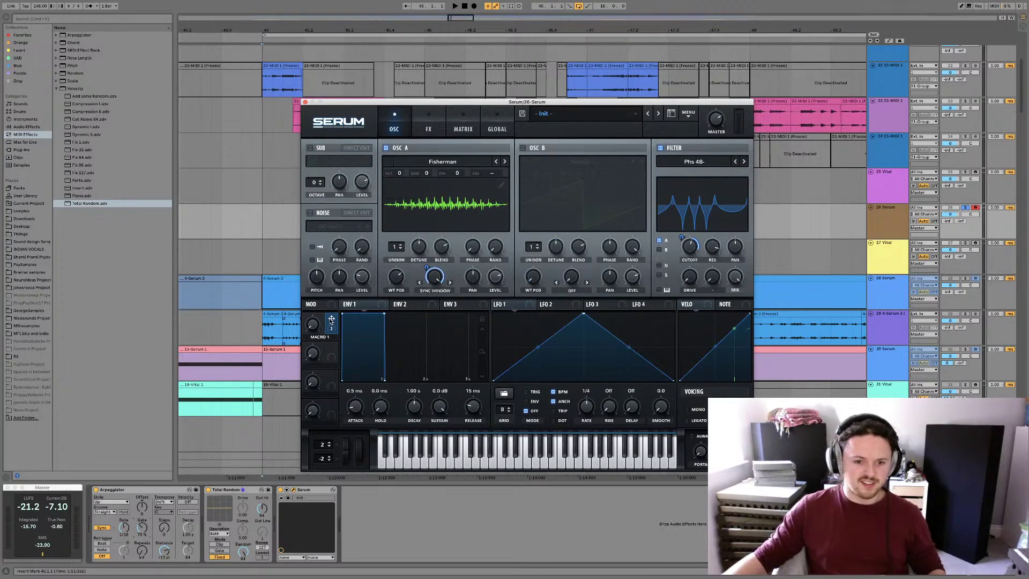
left_click_drag(332, 320, 505, 172)
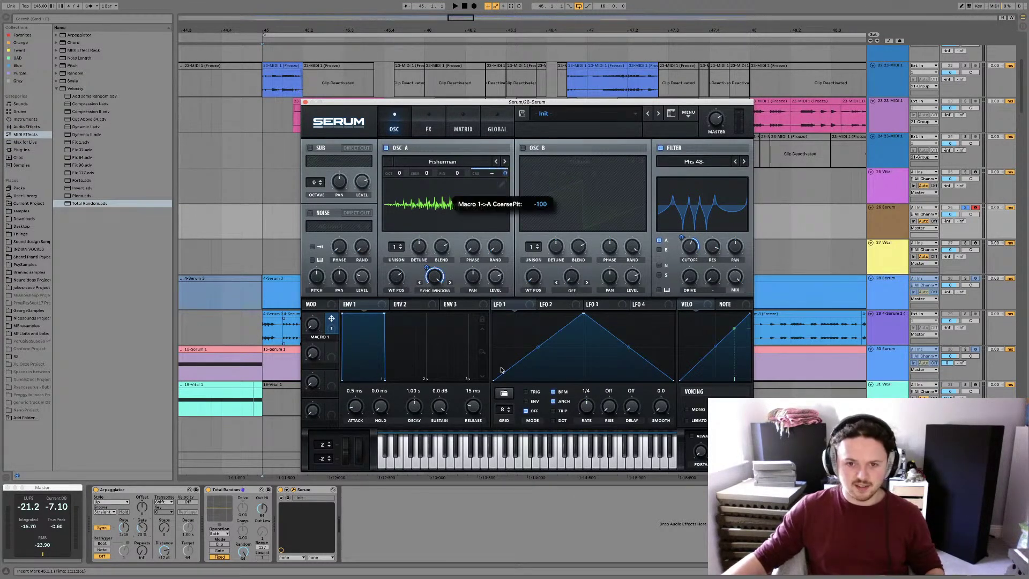
Adjust Macro 1's modulation amount on OSC A's coarse pitch, sweeping the macro to audition each change
mouse_move(315, 329)
left_mouse_down()
mouse_move(320, 248)
mouse_move(318, 315)
left_mouse_up()
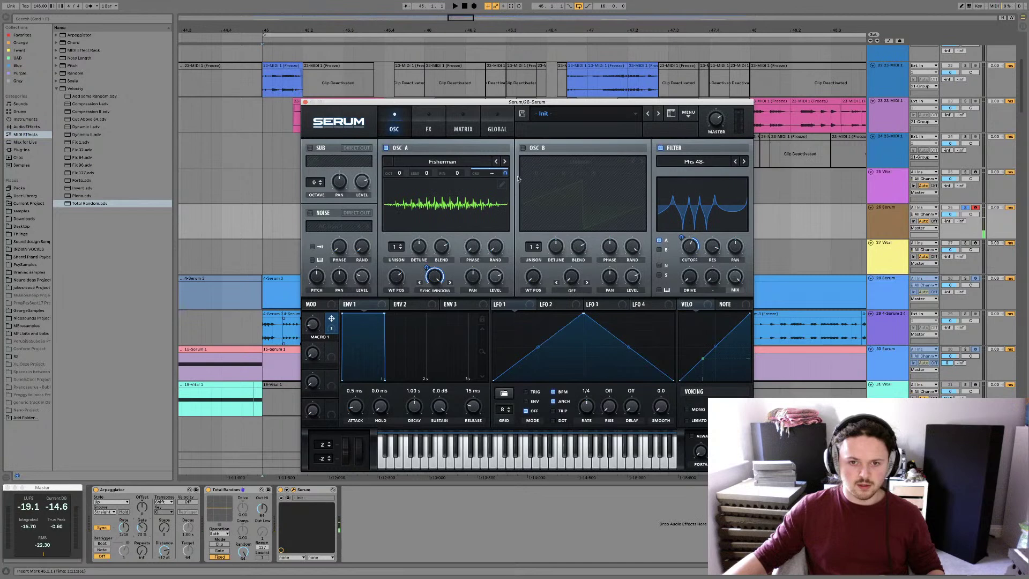
left_click_drag(505, 172, 499, 292)
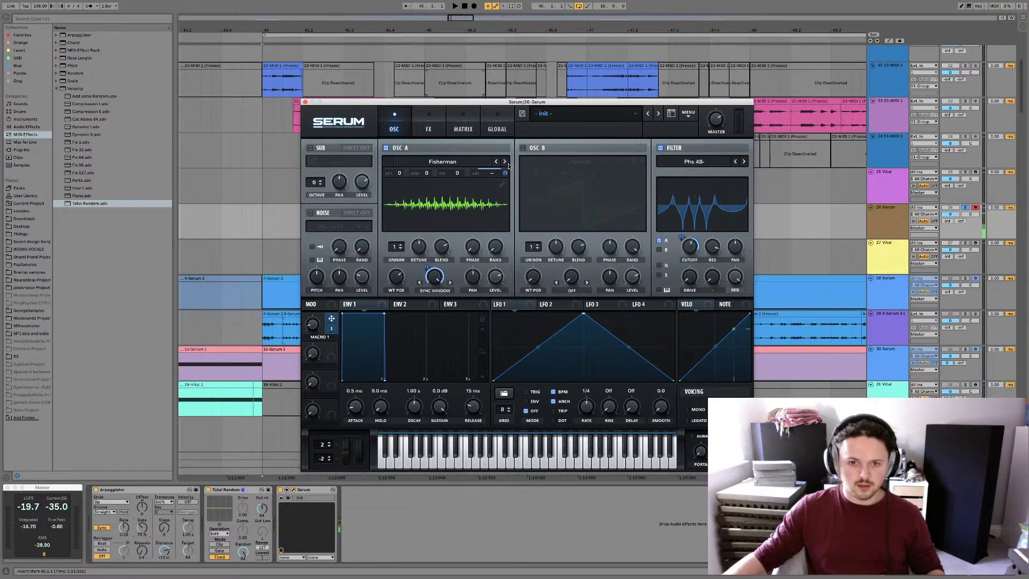
mouse_move(311, 357)
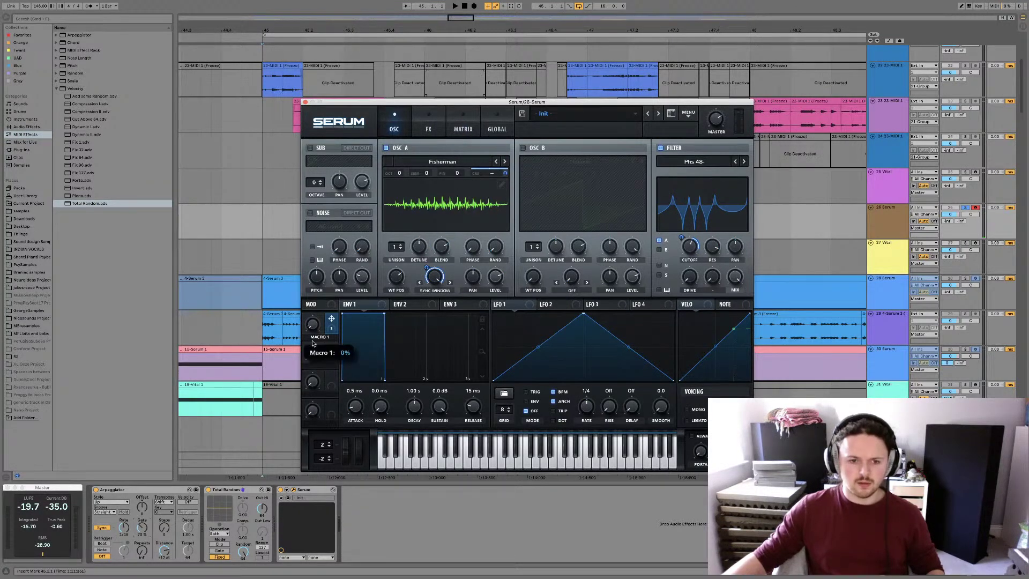
left_click_drag(313, 339, 315, 250)
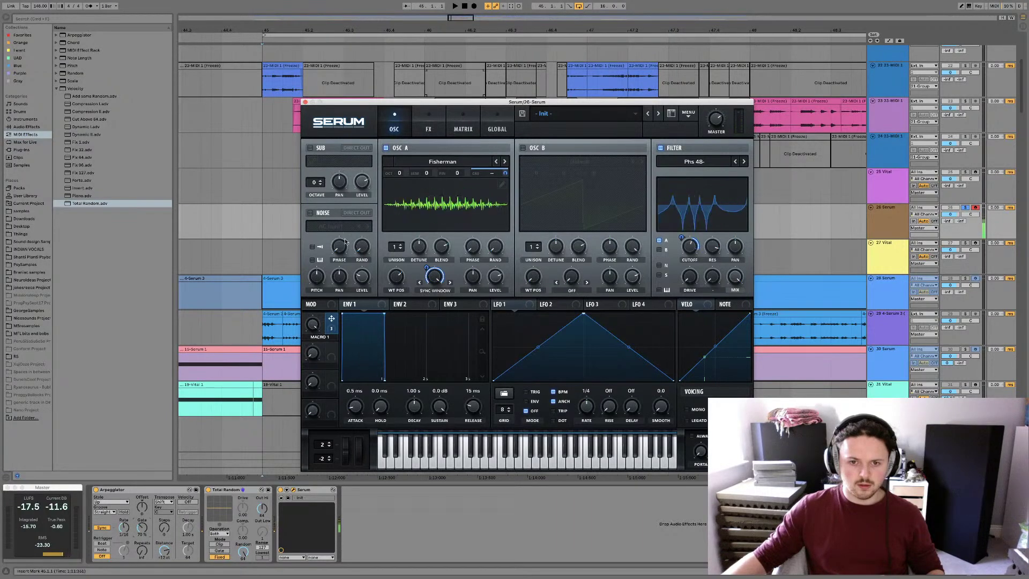
left_click_drag(507, 176, 504, 198)
left_click_drag(313, 324, 320, 400)
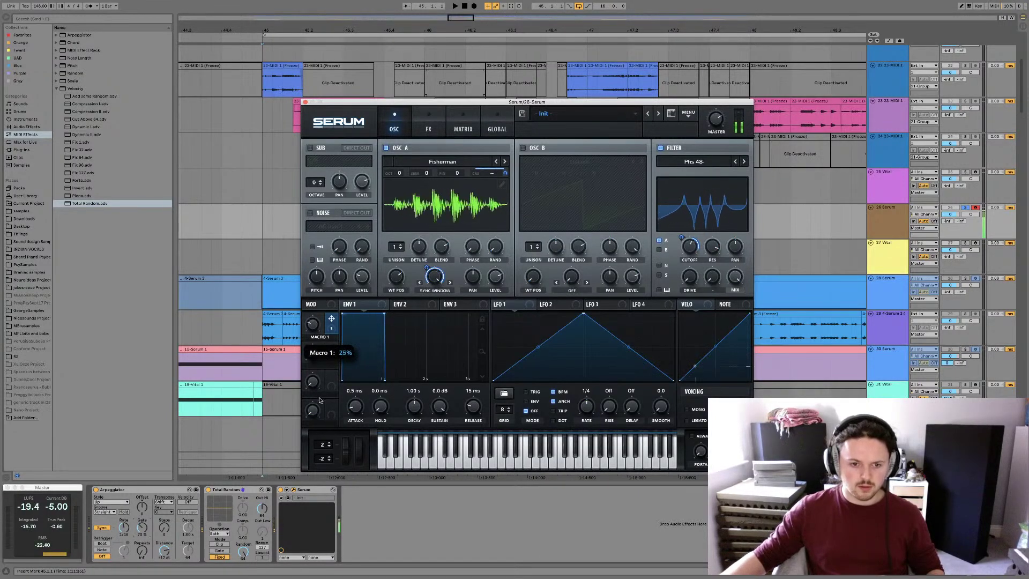
left_click_drag(312, 321, 313, 344)
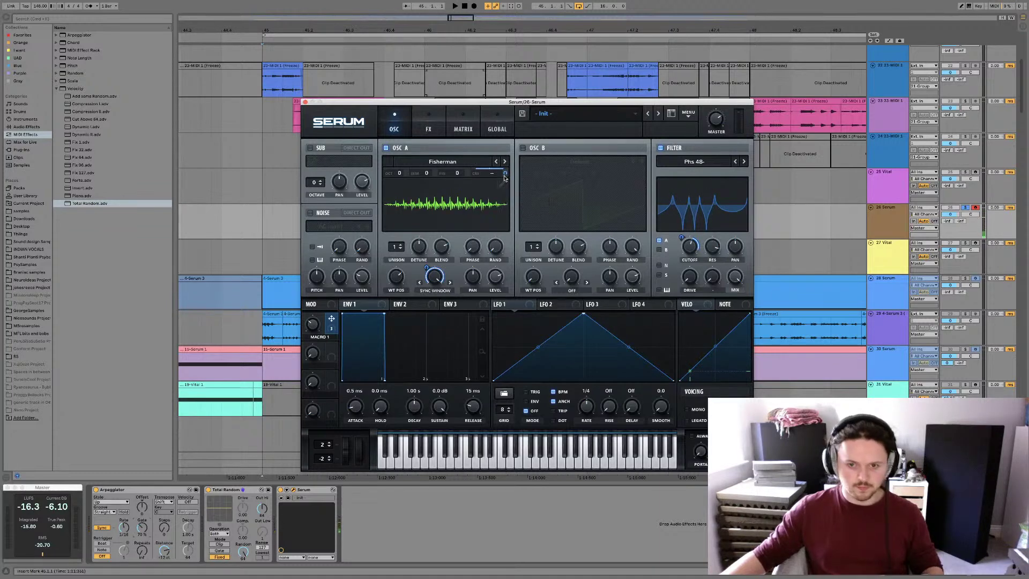
left_click_drag(505, 172, 501, 213)
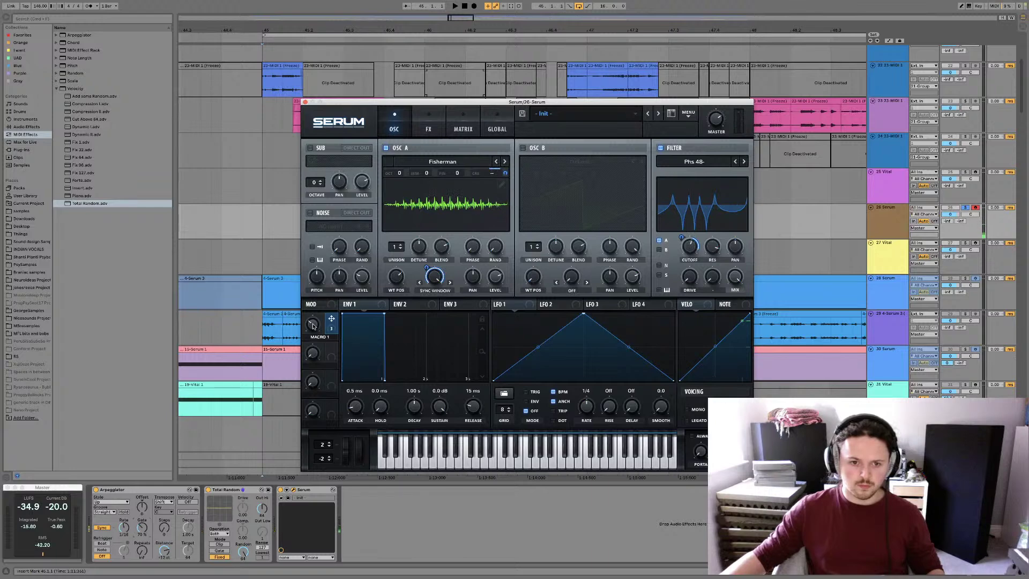
Set OSC A's octave to -3 and audition the sound while sweeping Macro 1
left_click_drag(314, 325, 315, 270)
left_click_drag(304, 320, 321, 253)
left_click_drag(321, 297, 313, 341)
mouse_move(319, 301)
left_mouse_down()
mouse_move(323, 271)
mouse_move(320, 308)
left_mouse_up()
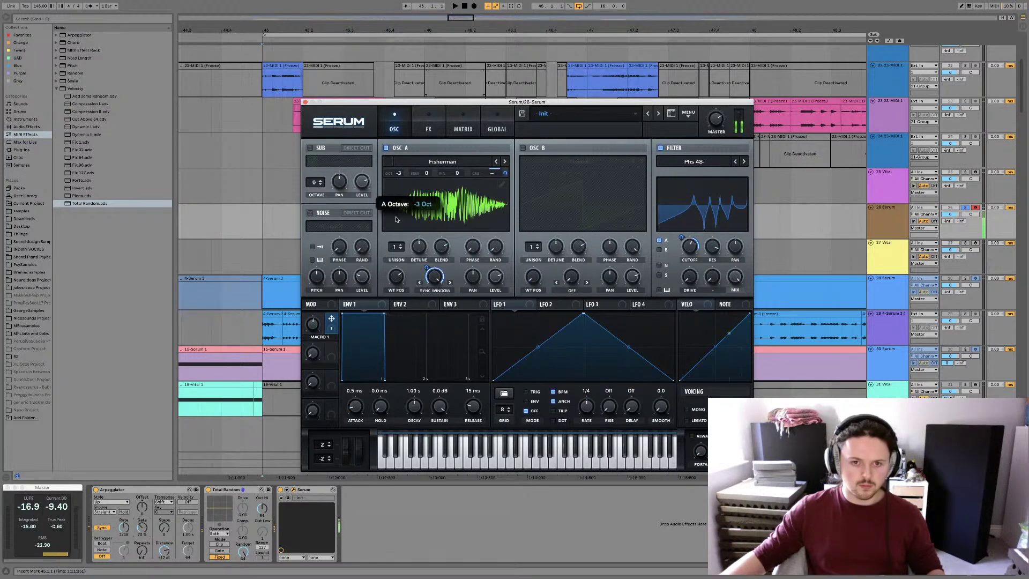
left_click_drag(313, 320, 313, 325)
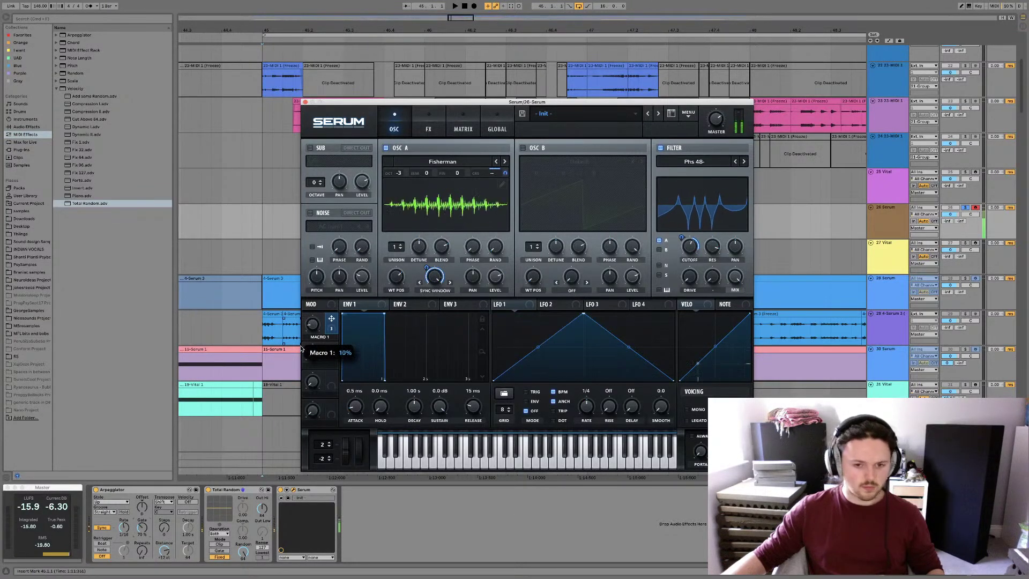
mouse_move(303, 325)
left_mouse_down()
mouse_move(304, 270)
mouse_move(302, 345)
mouse_move(305, 317)
left_mouse_up()
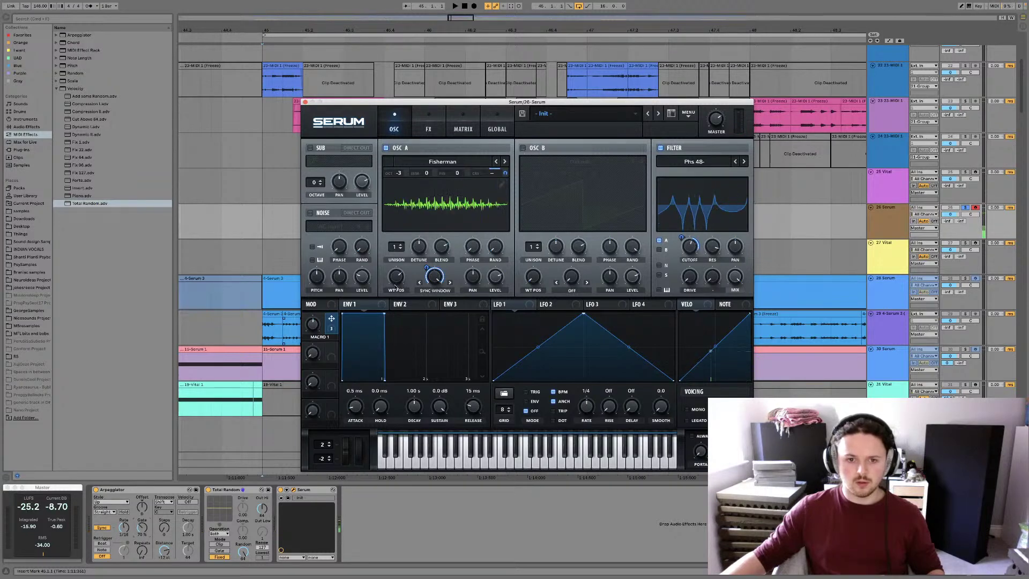
left_click_drag(317, 326, 311, 358)
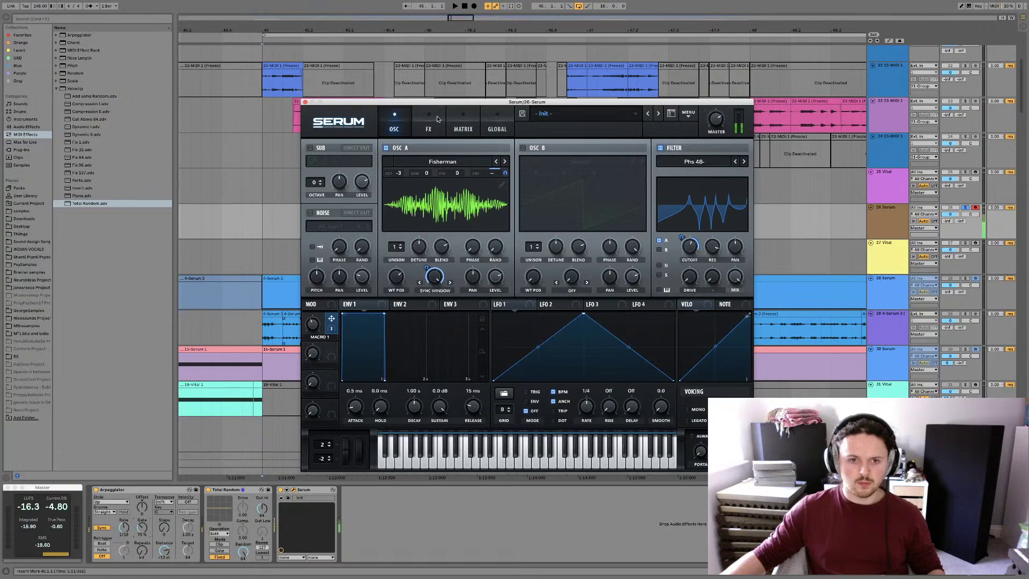
Enable the Reverb as the first effect, raise its mix and adjust its low and high cuts while sweeping Macro 1
left_click(423, 130)
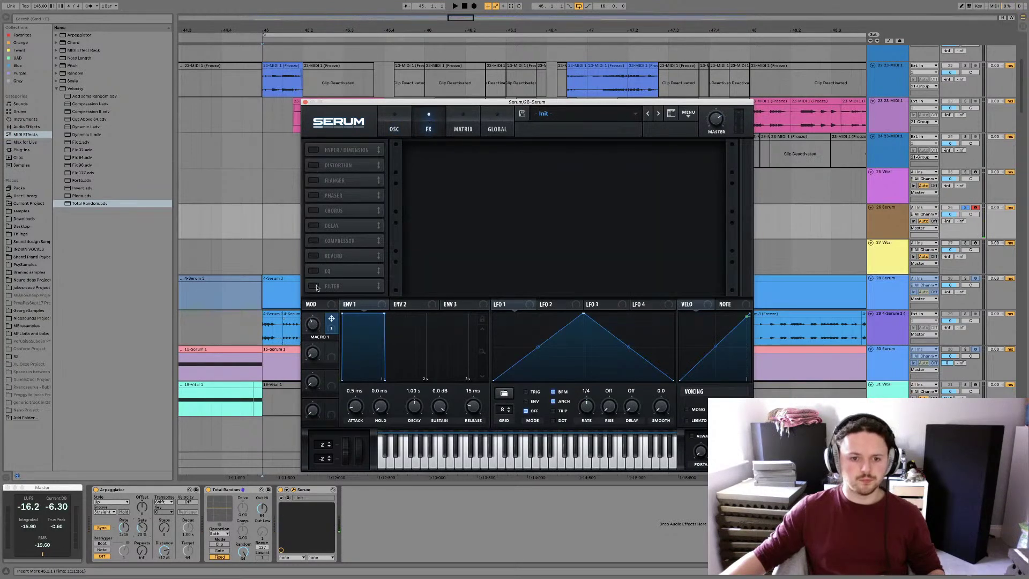
left_click(313, 256)
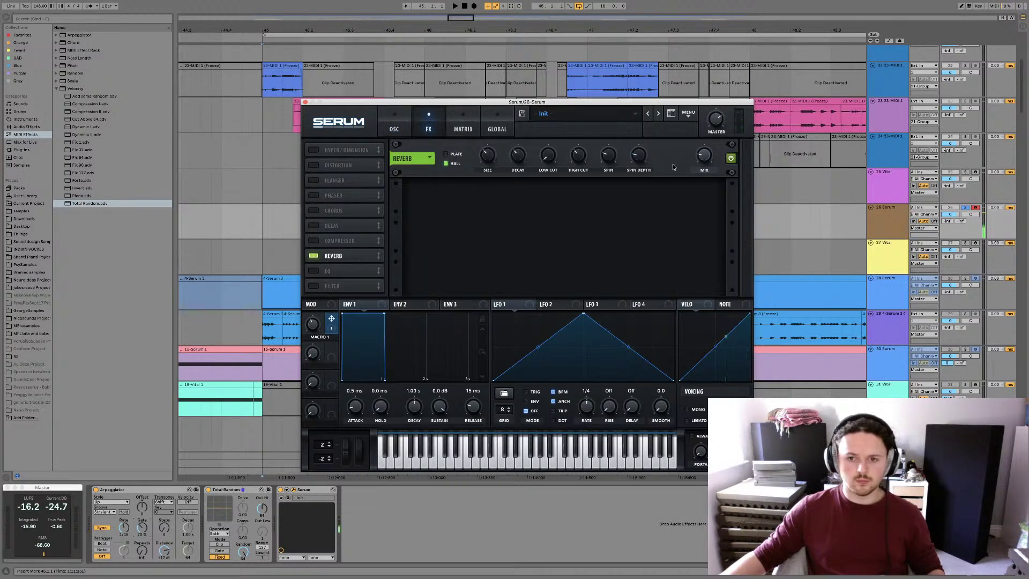
left_click_drag(343, 256, 355, 126)
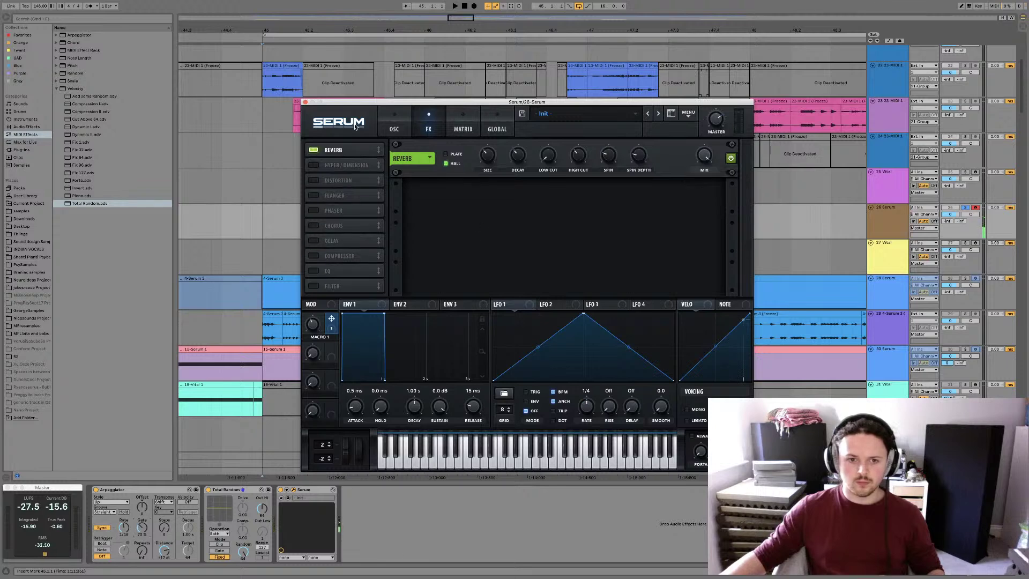
mouse_move(313, 318)
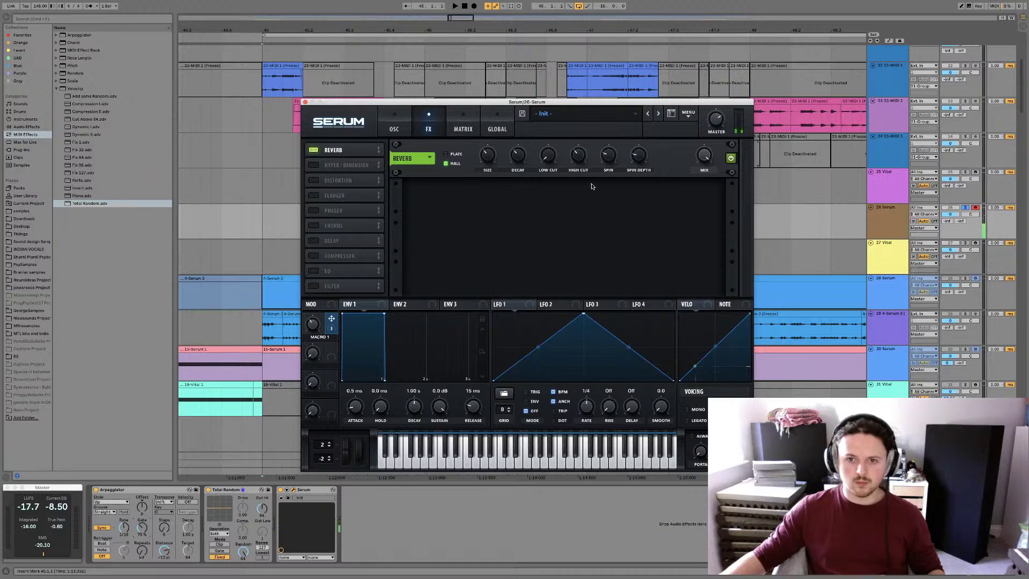
mouse_move(583, 160)
left_click_drag(587, 144, 587, 142)
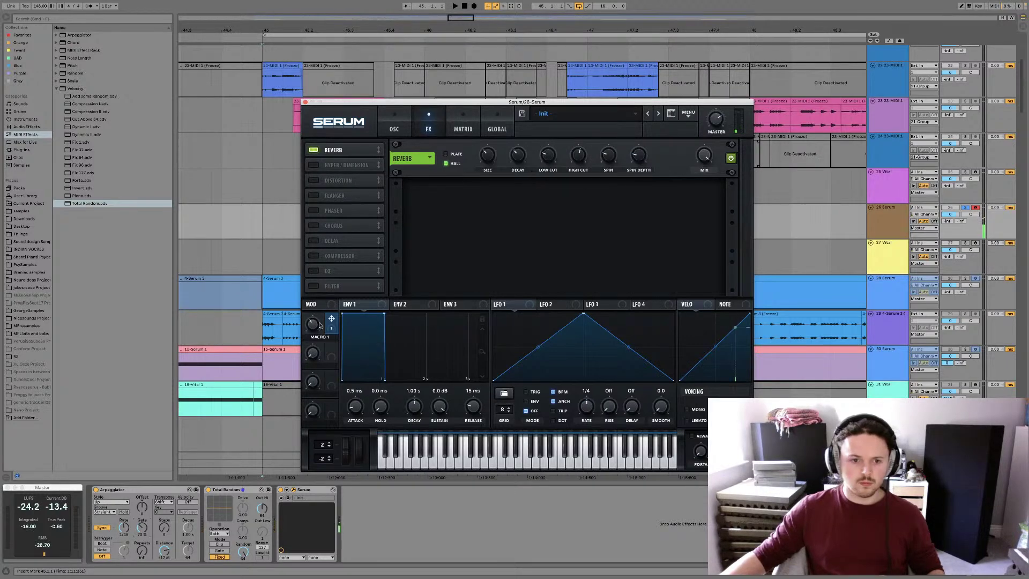
mouse_move(320, 325)
left_click_drag(315, 272, 313, 318)
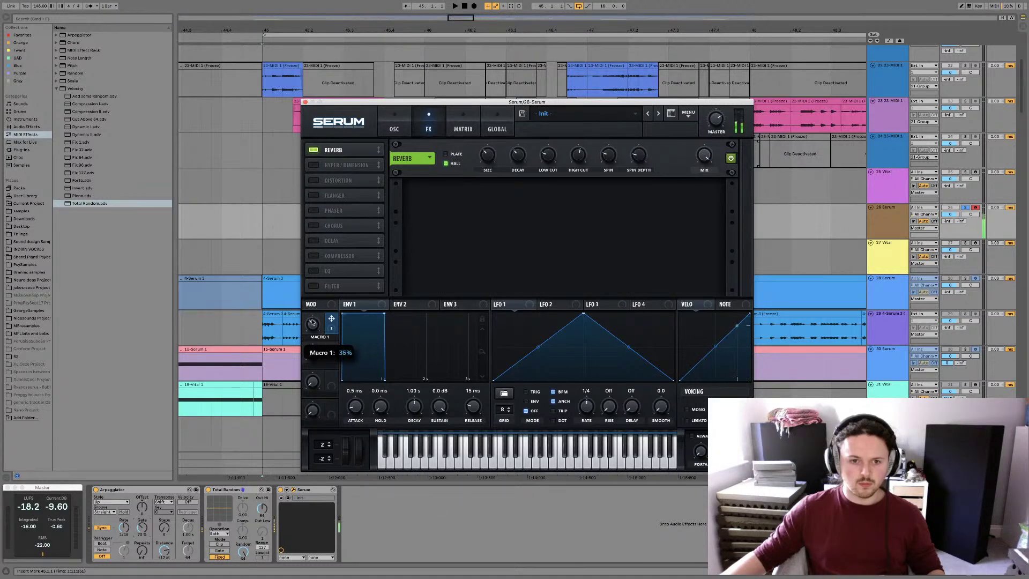
Enable an EQ directly after the Reverb and switch off the Filter effect tried in that place
left_click(315, 287)
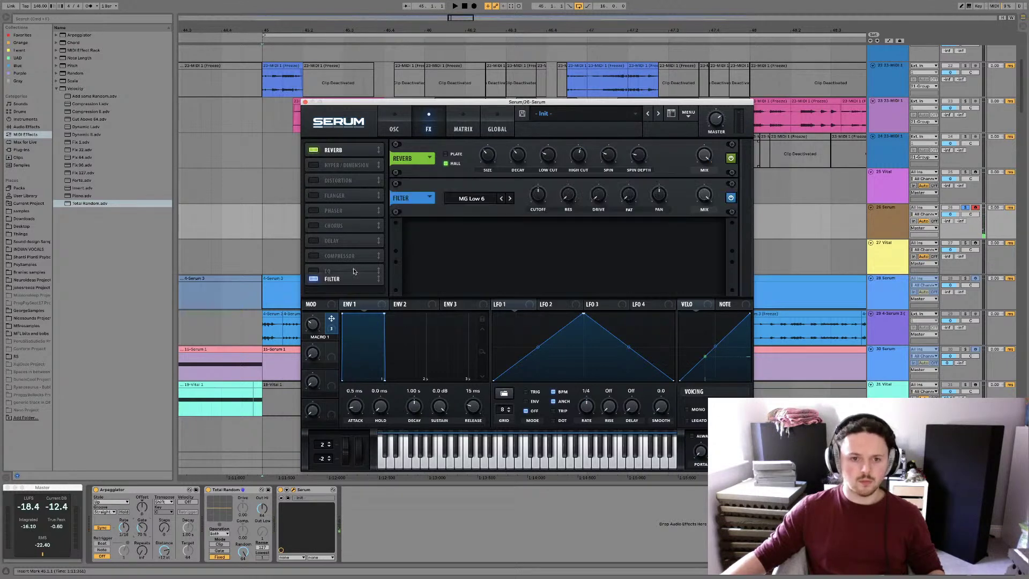
left_click_drag(322, 286, 359, 165)
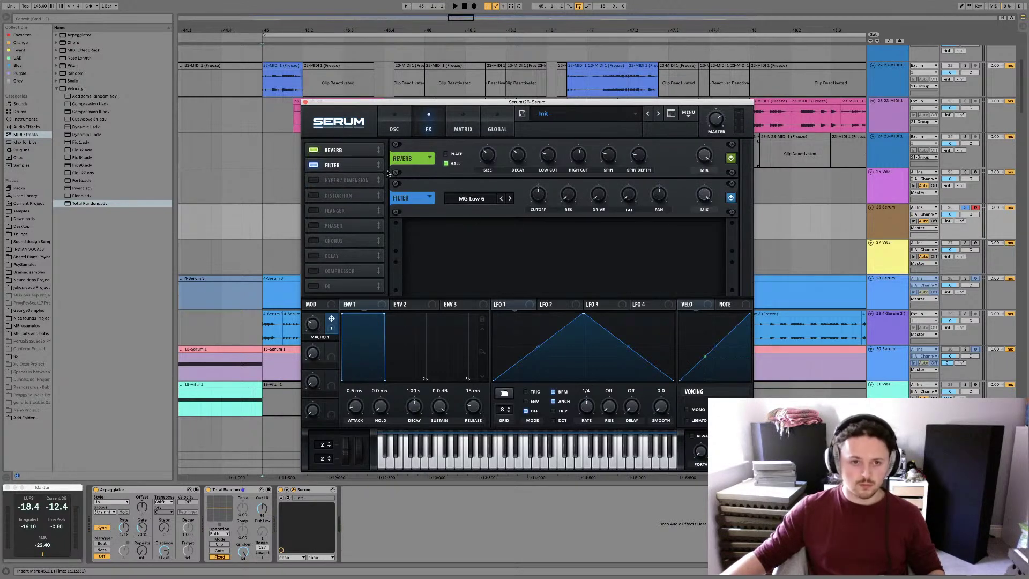
left_click(315, 285)
left_click_drag(338, 285, 343, 165)
left_click(314, 180)
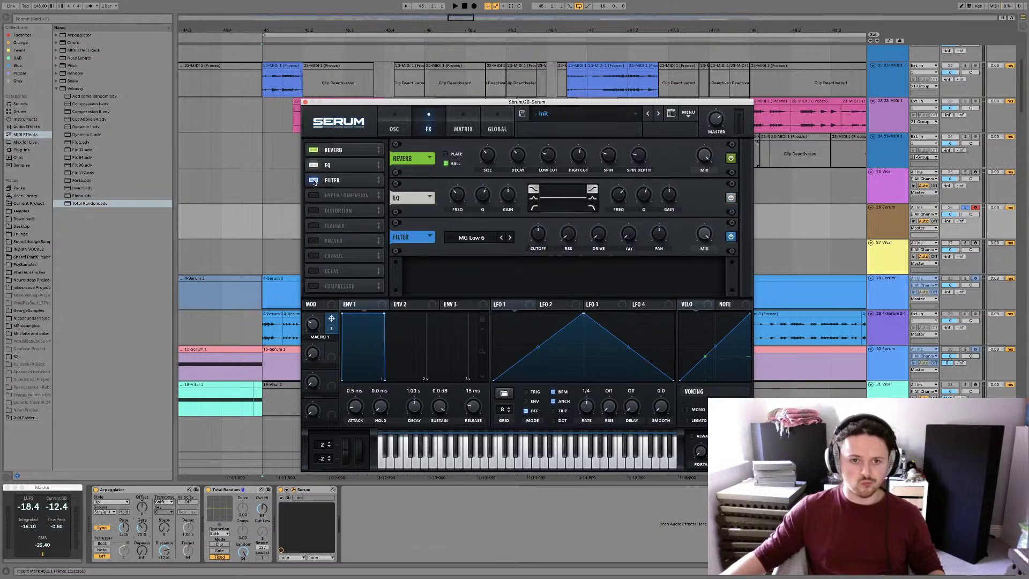
Switch the EQ's high band to low-pass, lower its frequency and assign LFO 1 to that frequency
left_click(596, 208)
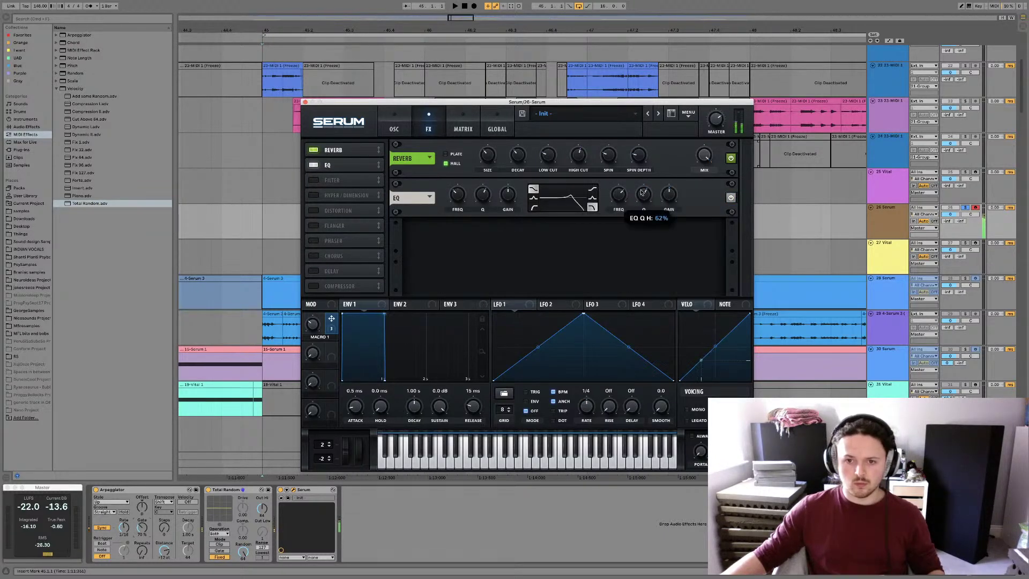
left_click_drag(635, 216, 607, 308)
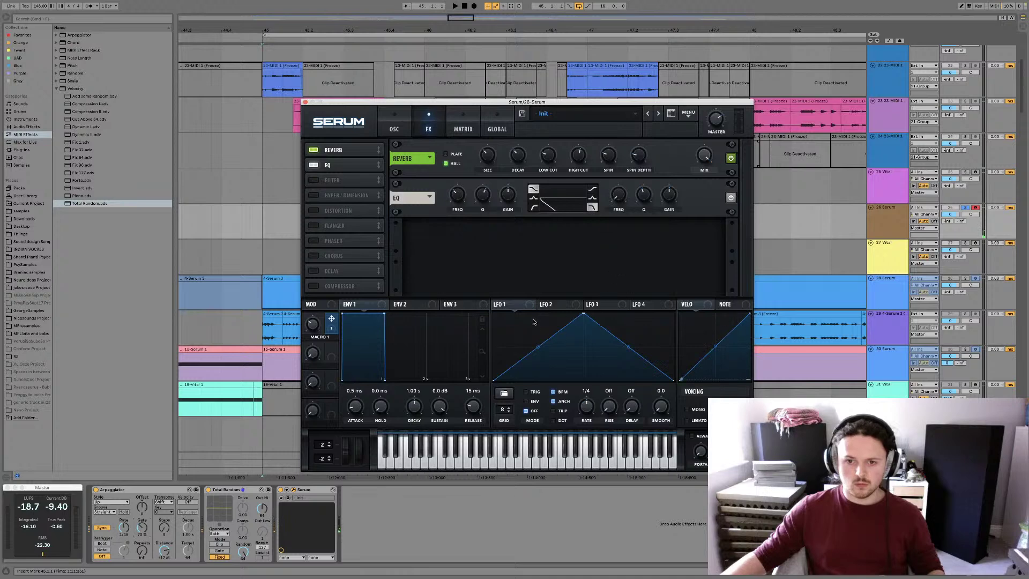
left_click_drag(496, 304, 613, 201)
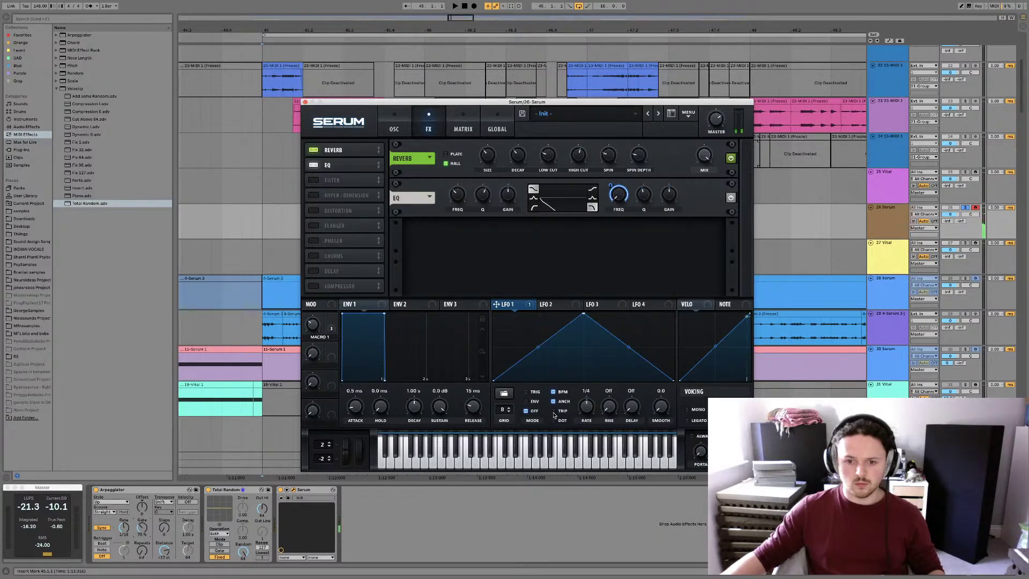
Turn off LFO 1's BPM sync, reshape it into a falling concave curve and set its rate to 18.1 Hz
left_click(553, 392)
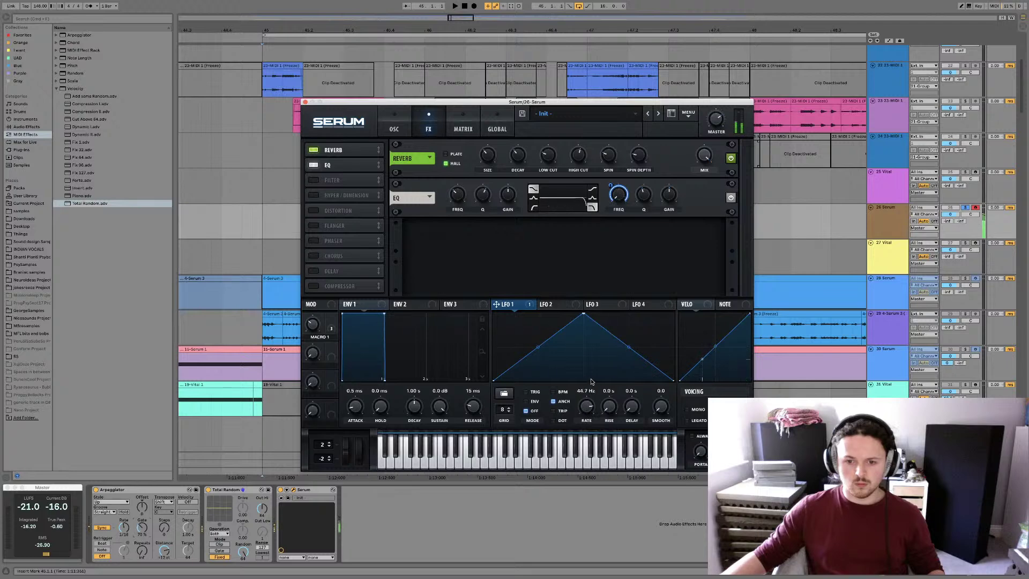
mouse_move(587, 402)
left_mouse_down()
mouse_move(586, 432)
mouse_move(572, 410)
left_mouse_up()
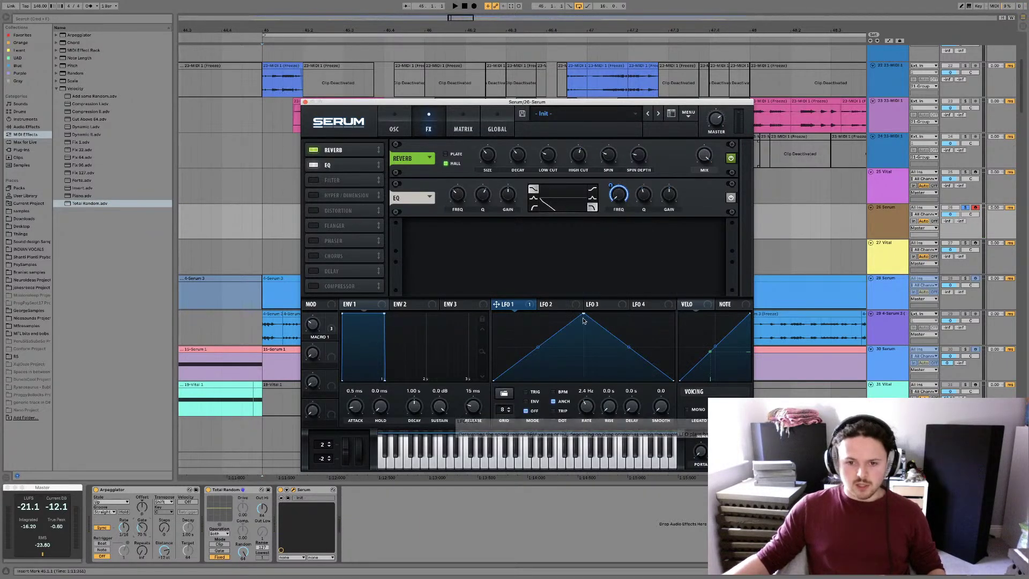
left_click_drag(583, 314, 494, 315)
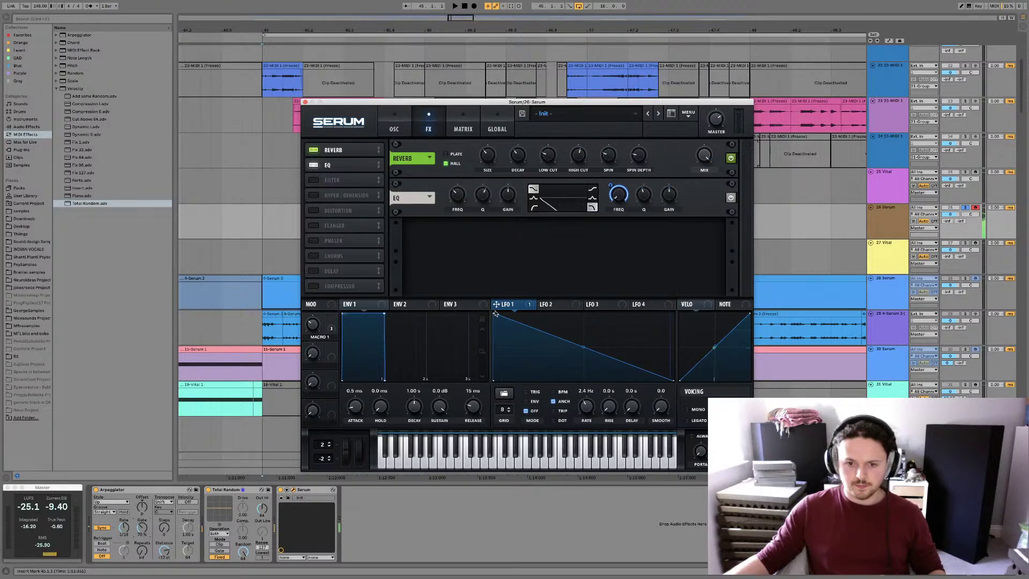
left_click_drag(493, 317, 498, 315)
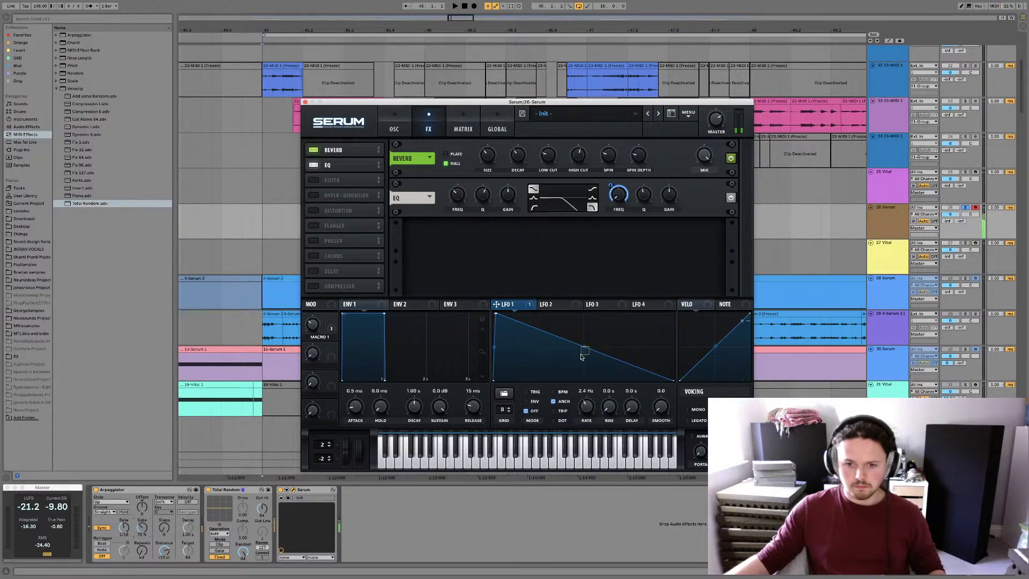
mouse_move(584, 347)
left_mouse_down()
mouse_move(581, 374)
mouse_move(584, 366)
left_mouse_up()
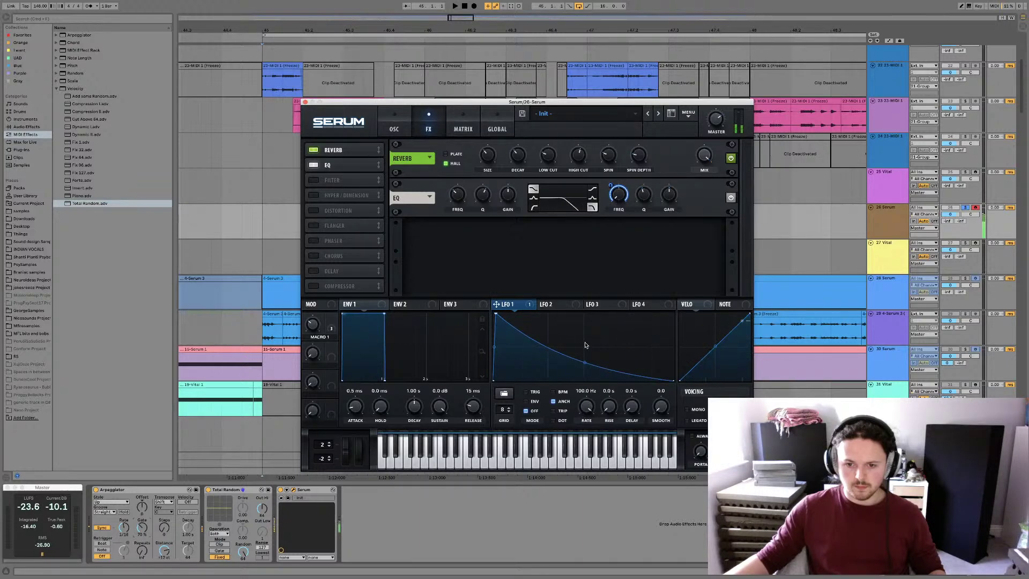
left_click_drag(579, 383, 579, 386)
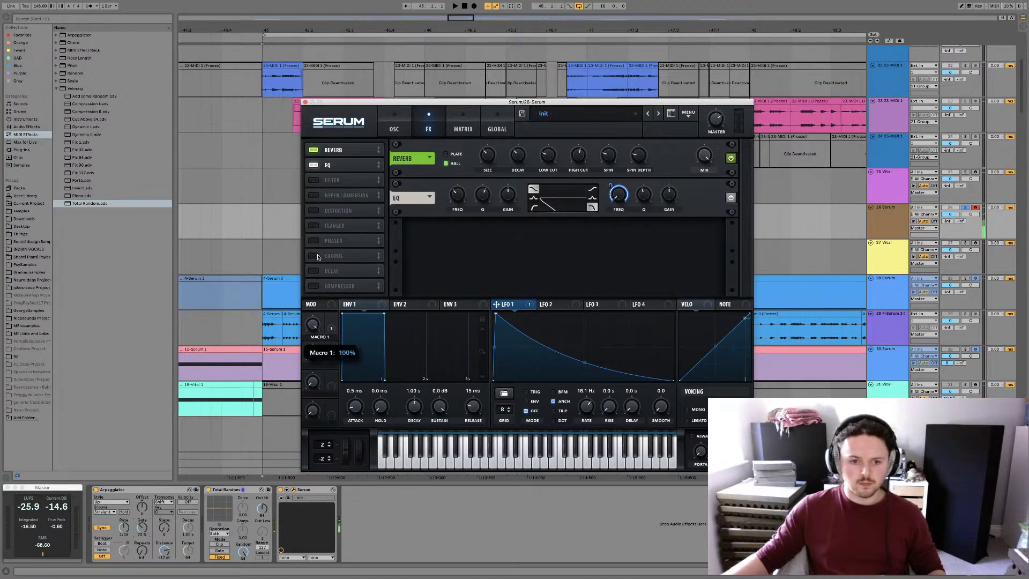
Move the Reverb after the EQ in the effects chain and sweep Macro 1 to audition it
mouse_move(317, 328)
left_mouse_down()
mouse_move(320, 358)
mouse_move(317, 329)
mouse_move(327, 344)
left_mouse_up()
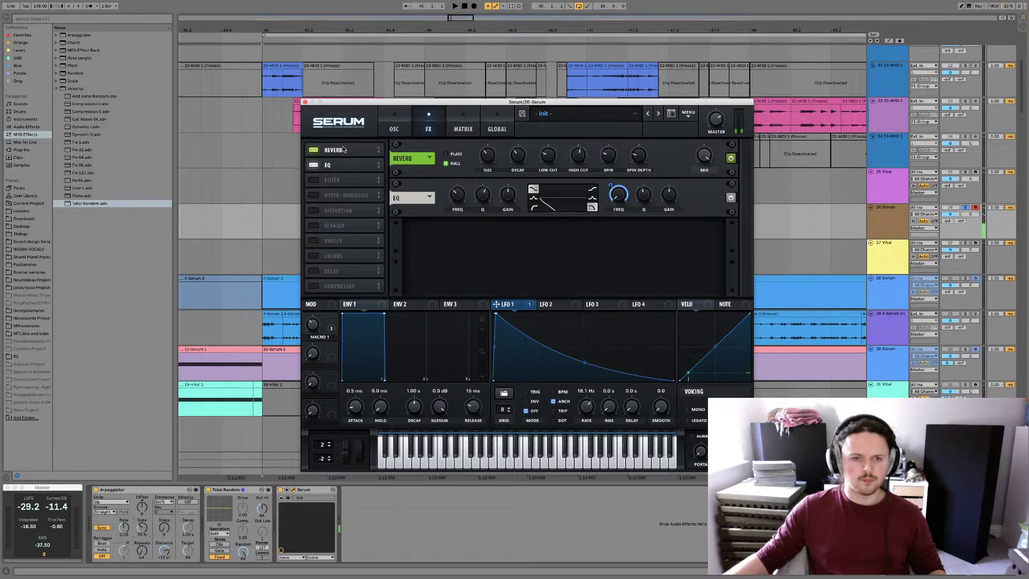
mouse_move(332, 150)
left_mouse_down()
mouse_move(340, 180)
mouse_move(335, 164)
left_mouse_up()
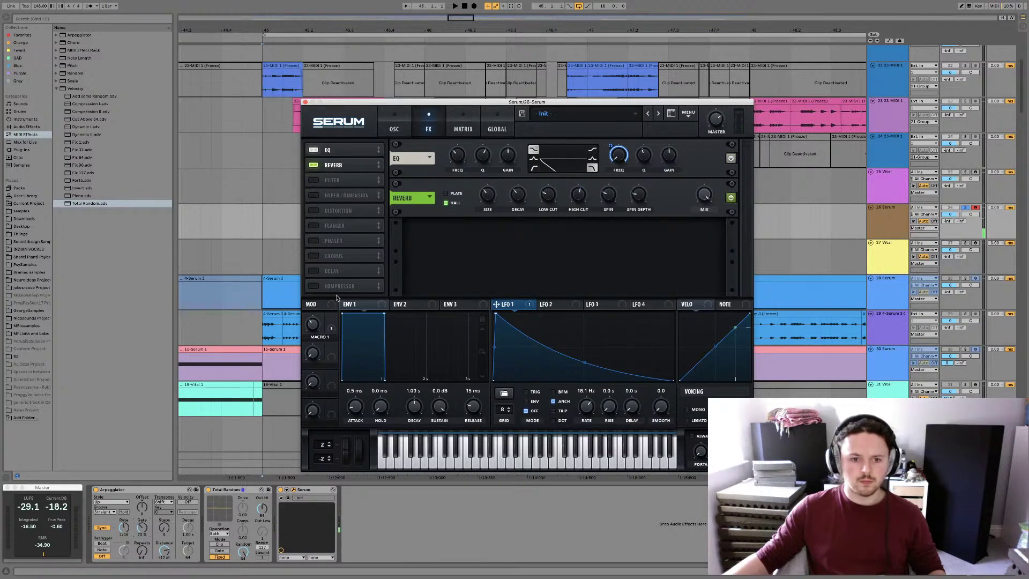
mouse_move(315, 331)
left_click_drag(315, 330, 317, 294)
Try slower LFO 1 rates such as 10.9 Hz and 1.9 Hz while sweeping Macro 1
mouse_move(587, 409)
left_mouse_down()
mouse_move(586, 422)
mouse_move(587, 410)
left_mouse_up()
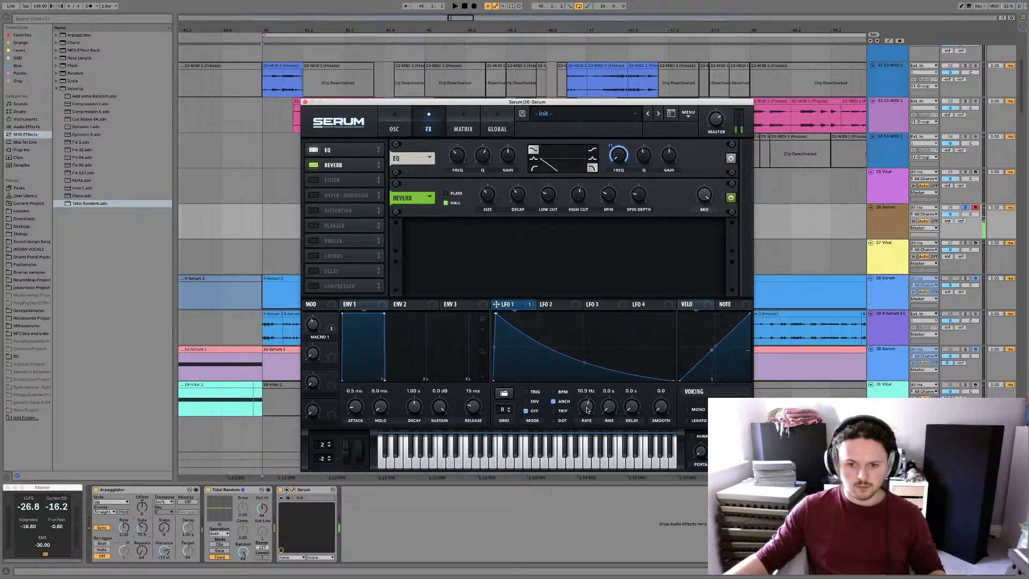
left_click_drag(314, 325, 314, 290)
left_click_drag(586, 409, 586, 416)
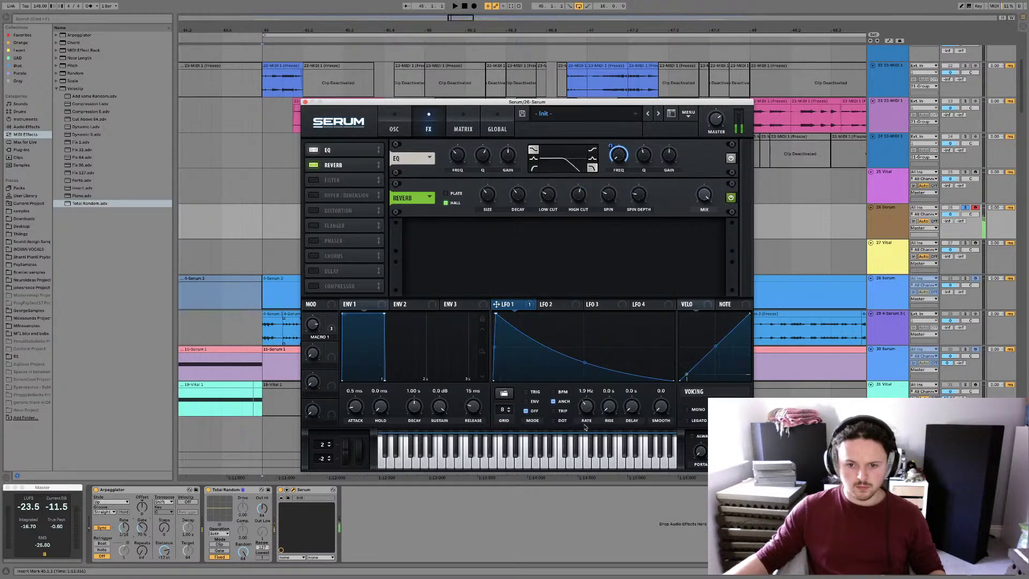
left_click_drag(585, 428, 587, 385)
Turn LFO 1's BPM sync back on with a 1/32 rate and sweep Macro 1
left_click_drag(583, 390, 589, 414)
left_click(553, 392)
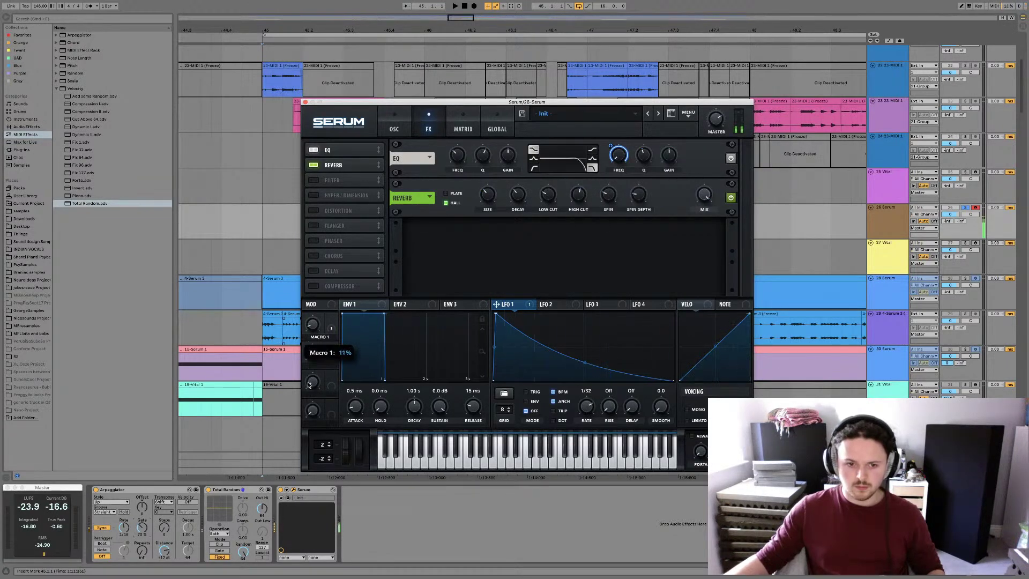
left_click_drag(309, 353, 311, 379)
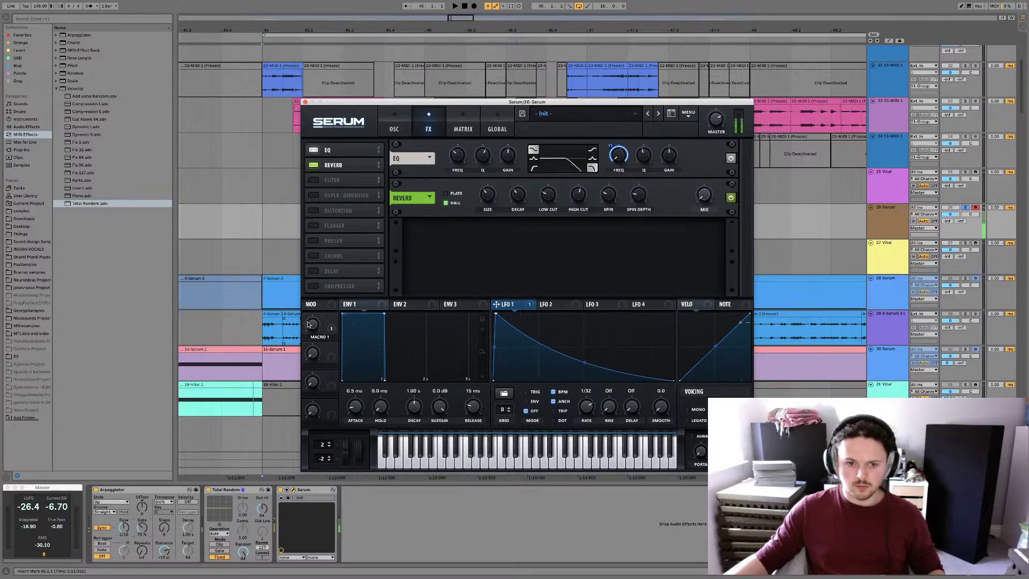
Switch LFO 1 to Trig mode and sweep Macro 1 to audition the retriggered movement
left_click_drag(308, 324, 330, 290)
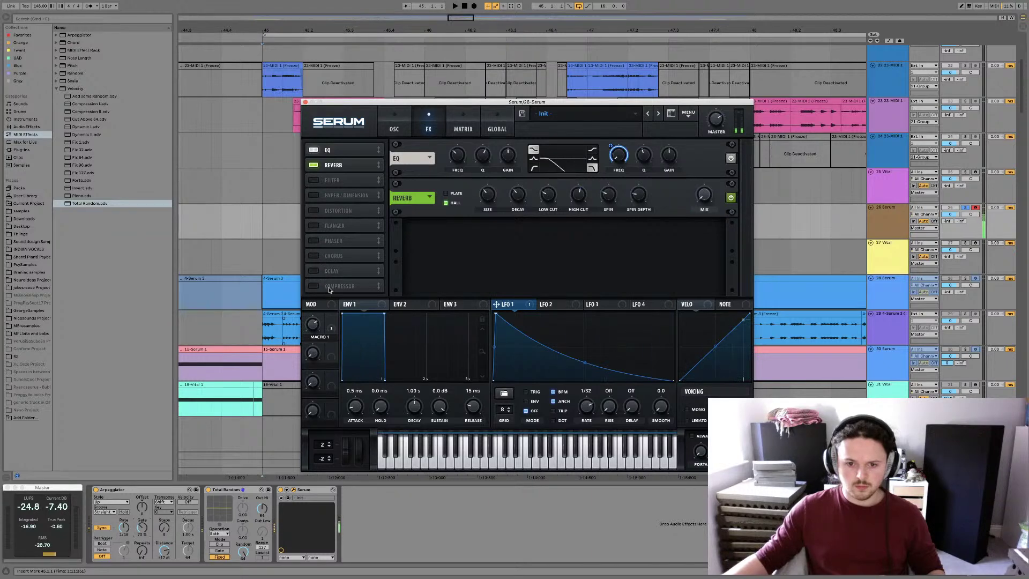
mouse_move(310, 325)
left_mouse_down()
mouse_move(314, 395)
mouse_move(303, 294)
mouse_move(303, 308)
left_mouse_up()
left_click(526, 391)
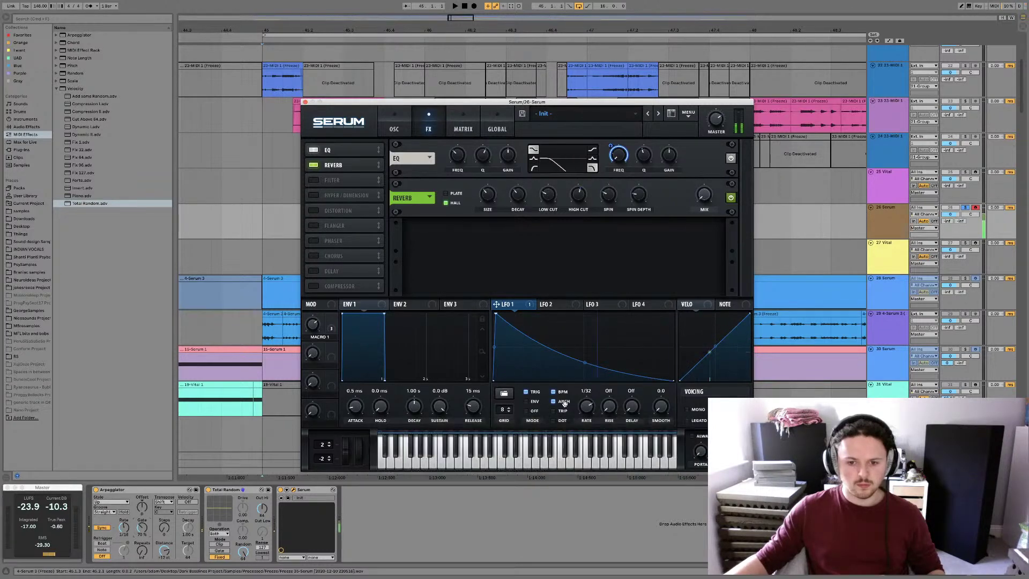
mouse_move(314, 336)
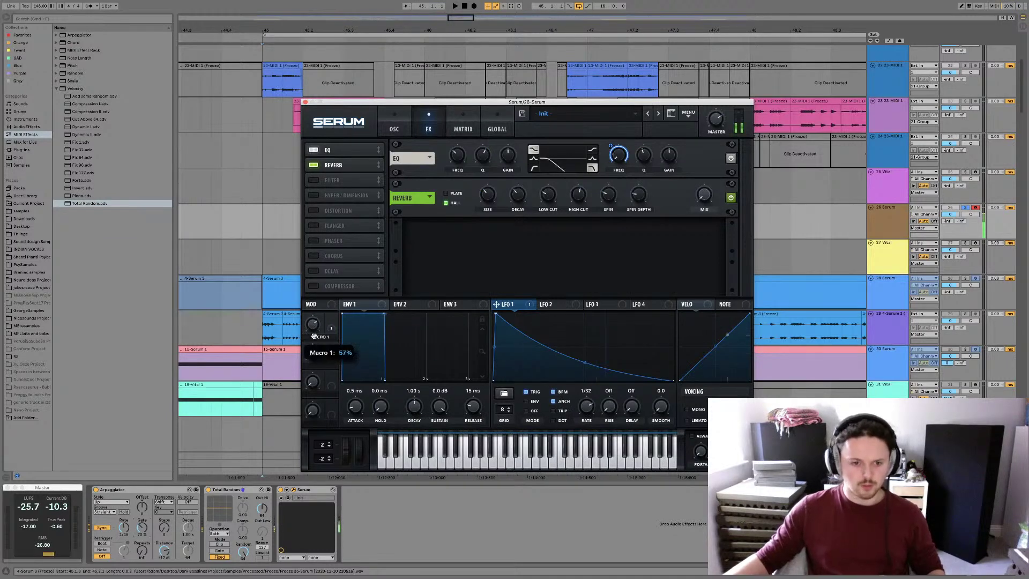
left_click_drag(314, 336, 313, 297)
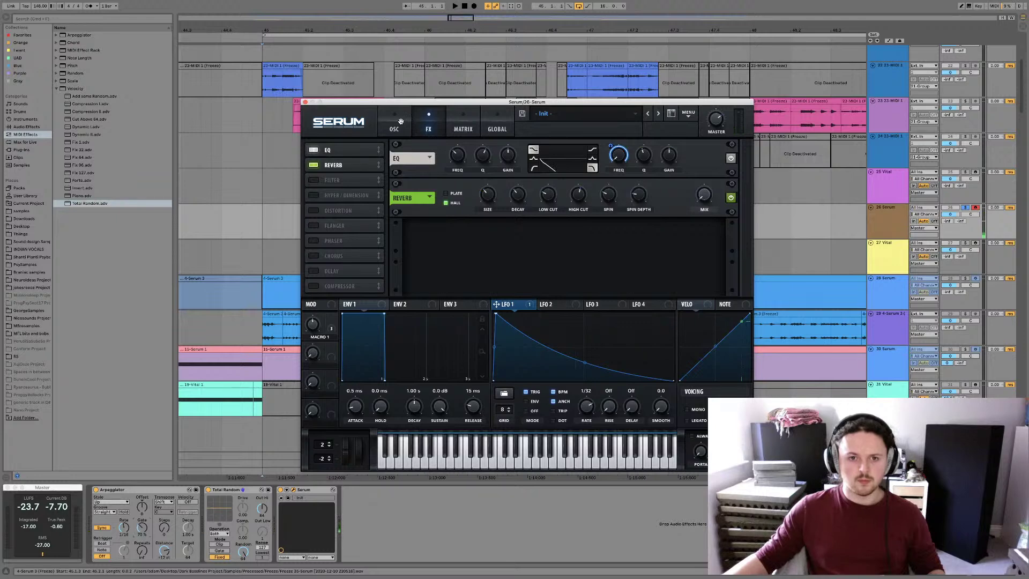
Assign LFO 1 to oscillator A's level and sweep Macro 1 to audition it
left_click(396, 124)
left_click(428, 121)
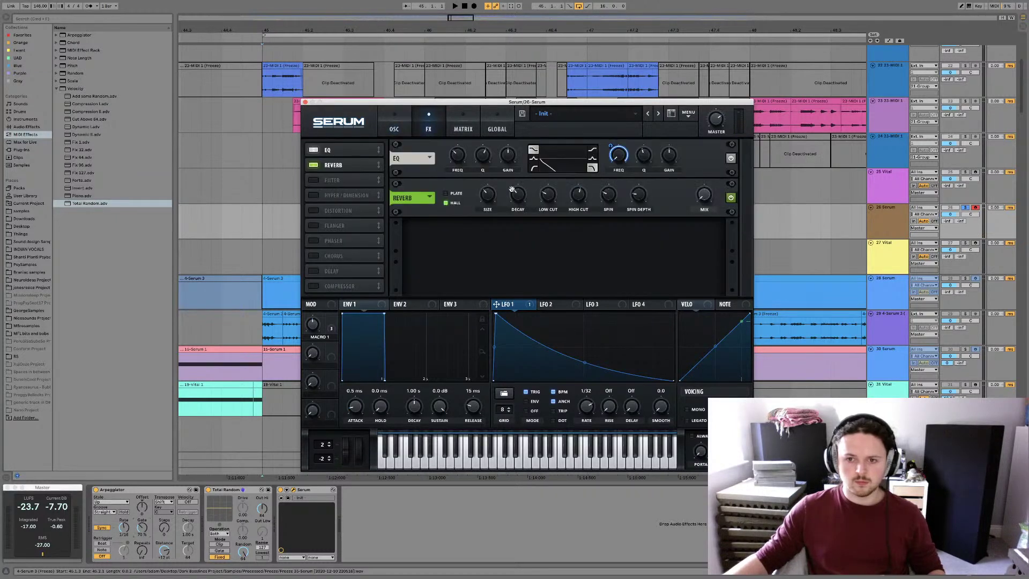
left_click(399, 125)
left_click_drag(496, 304, 491, 226)
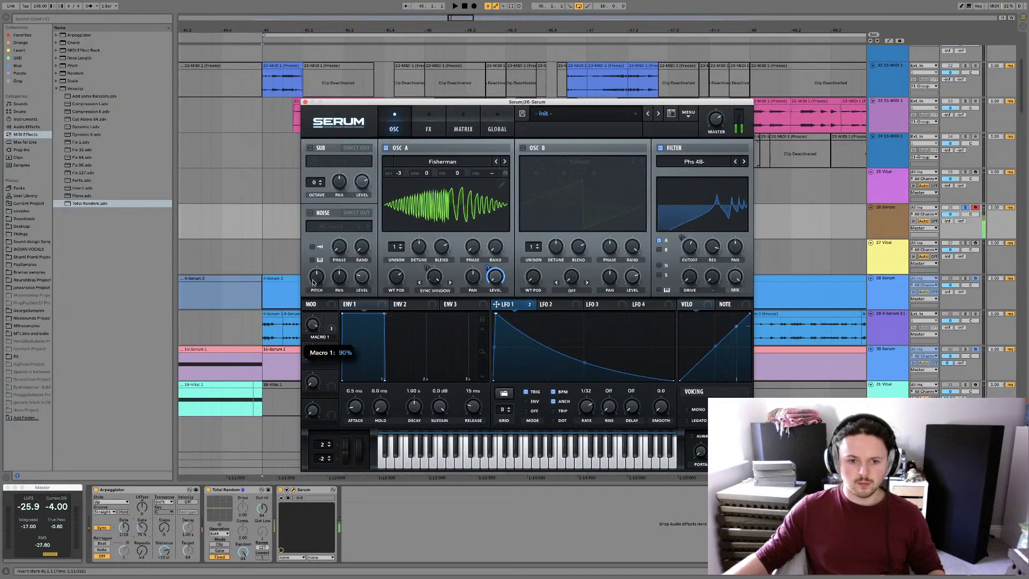
left_click_drag(312, 324, 313, 358)
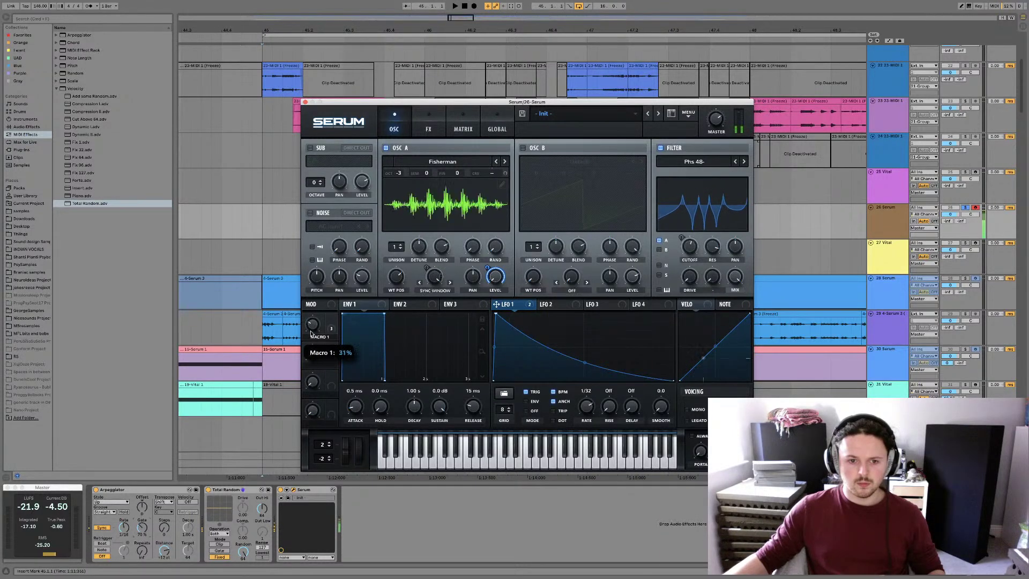
Reshape LFO 1 with a short rise at the start by moving its peak slightly later, and sweep Macro 1
left_click_drag(496, 317, 597, 315)
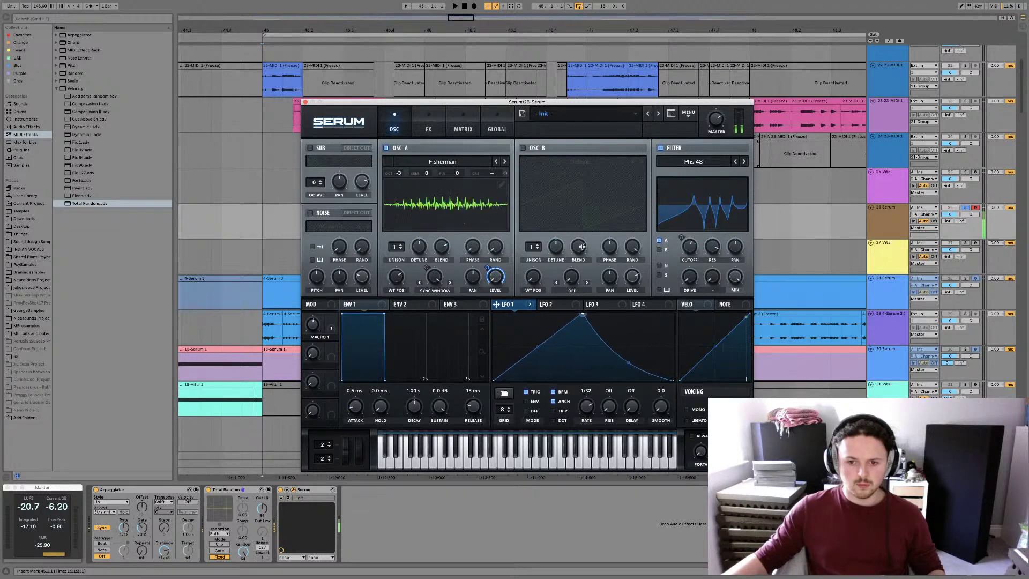
key("super+z")
left_click_drag(496, 315, 511, 315)
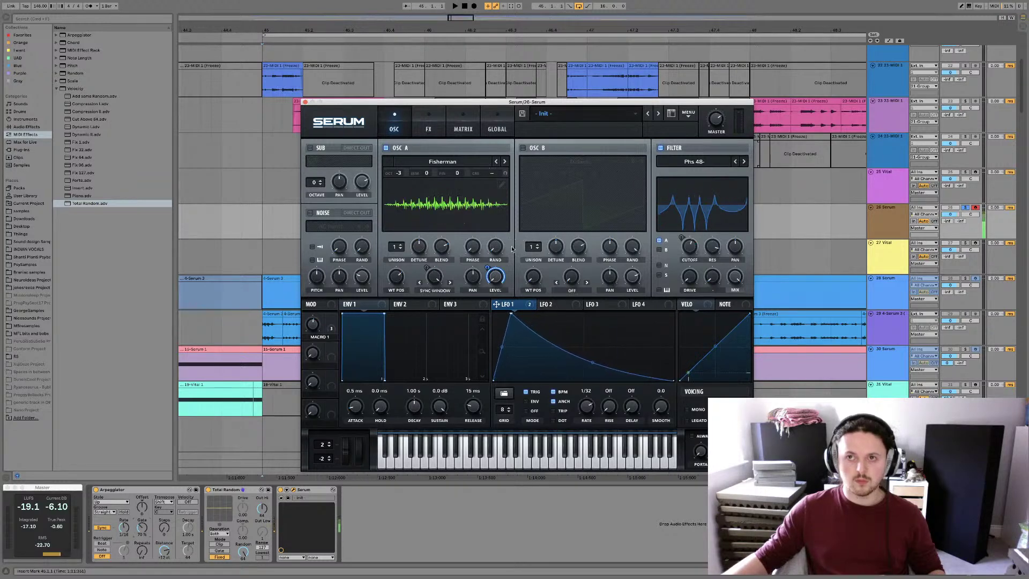
mouse_move(309, 354)
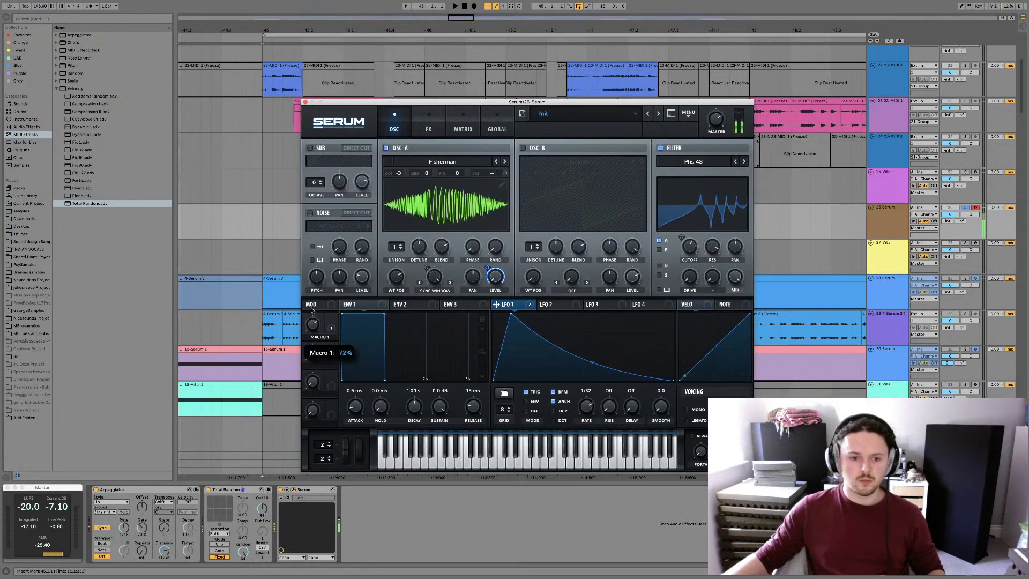
Return to the effects, adjust the Reverb's decay and sweep Macro 1 to audition the result
left_click(432, 114)
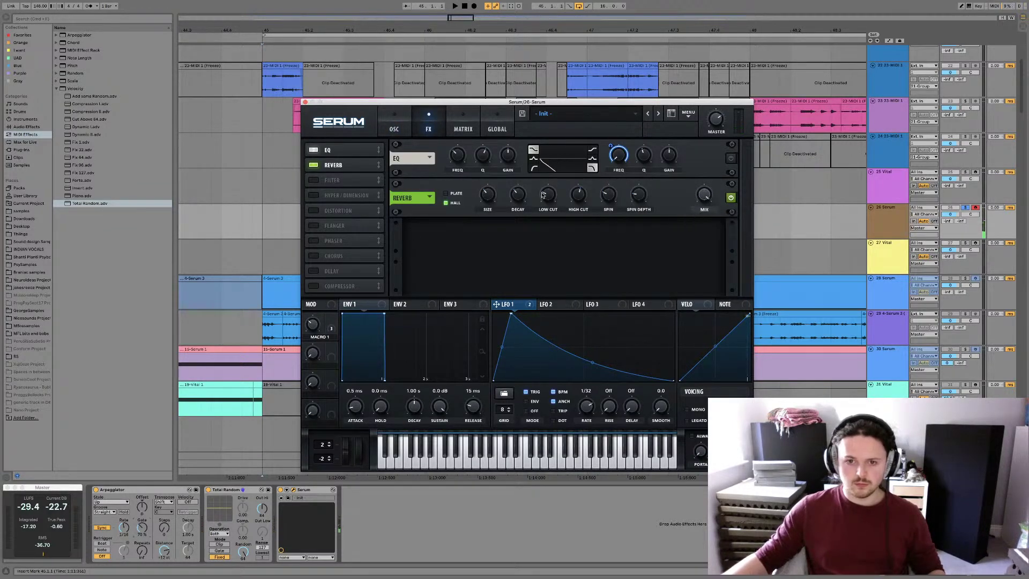
mouse_move(523, 200)
left_click_drag(512, 266, 512, 268)
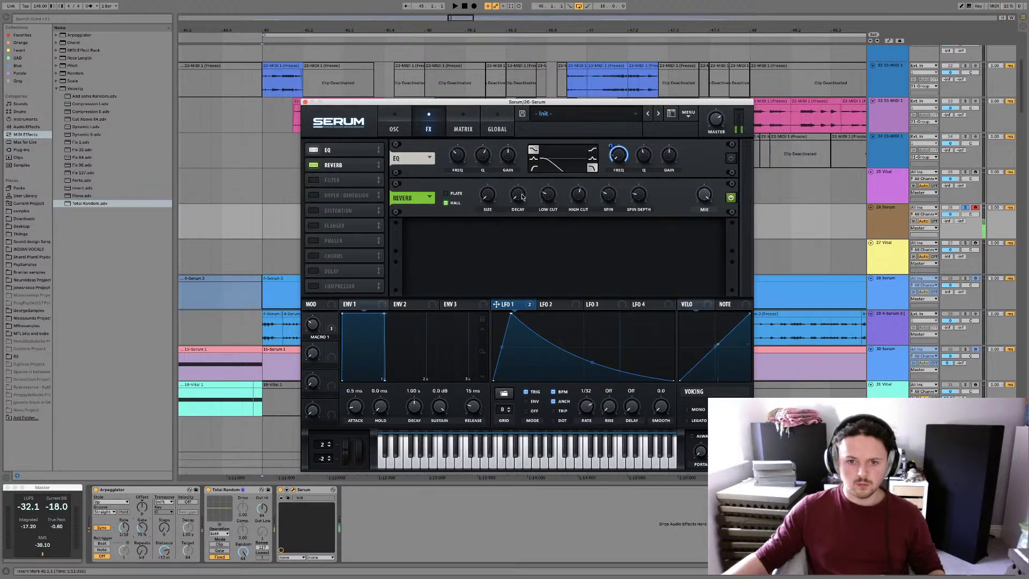
mouse_move(525, 185)
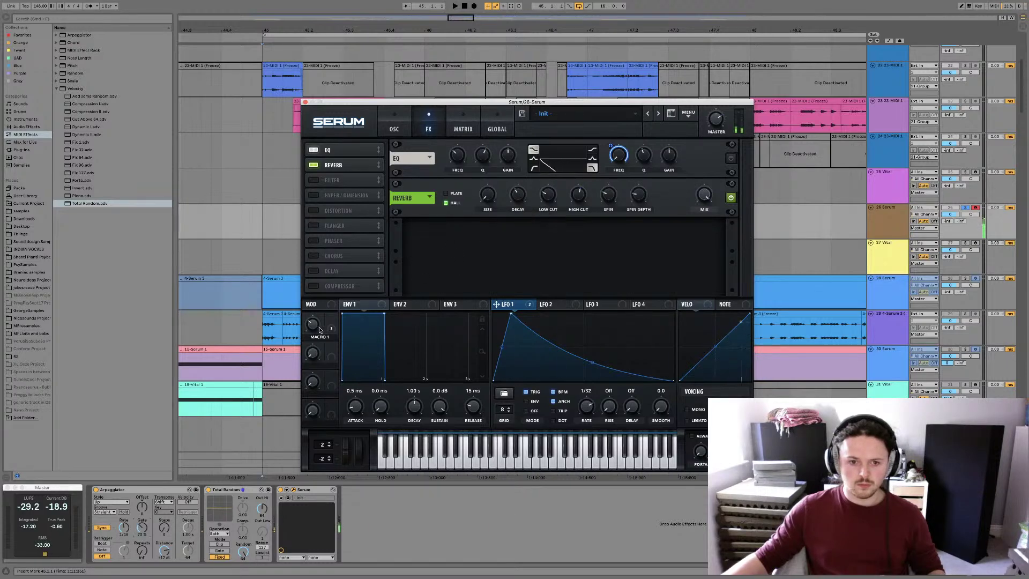
left_click_drag(320, 330, 319, 307)
mouse_move(312, 336)
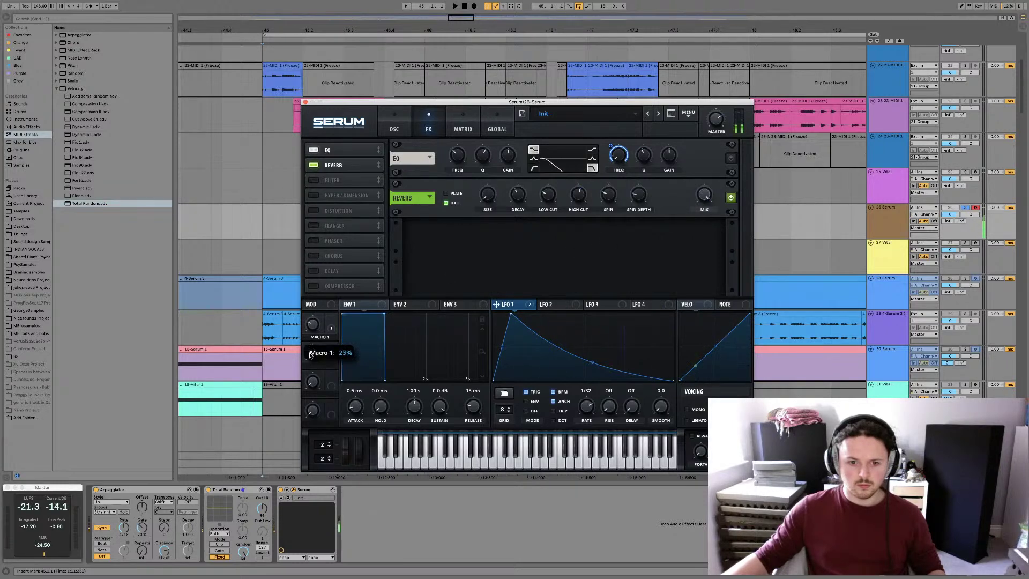
Bend LFO 1's falling segment into a steeper concave curve and sweep Macro 1
left_click_drag(592, 363, 589, 373)
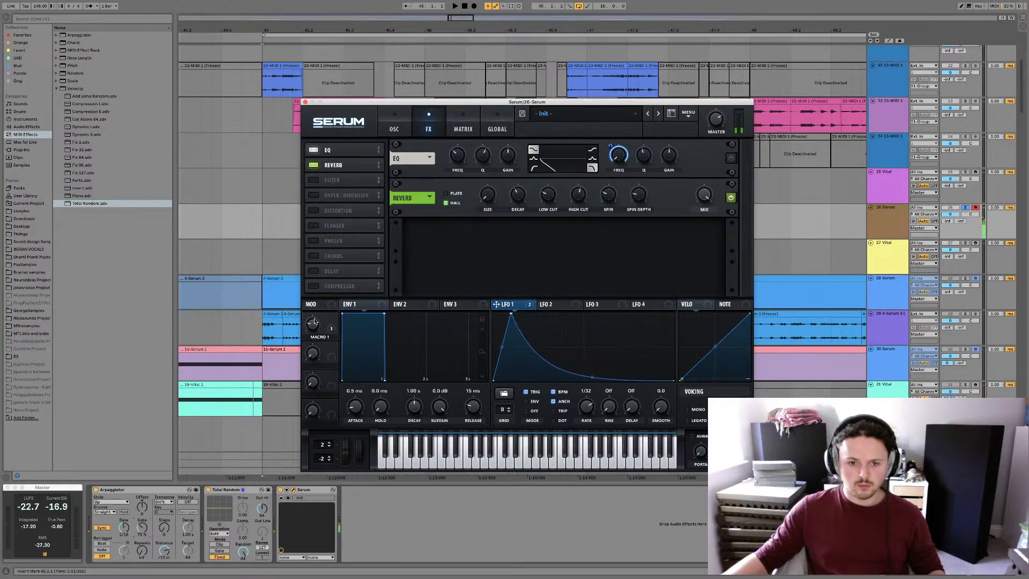
left_click_drag(315, 322, 322, 268)
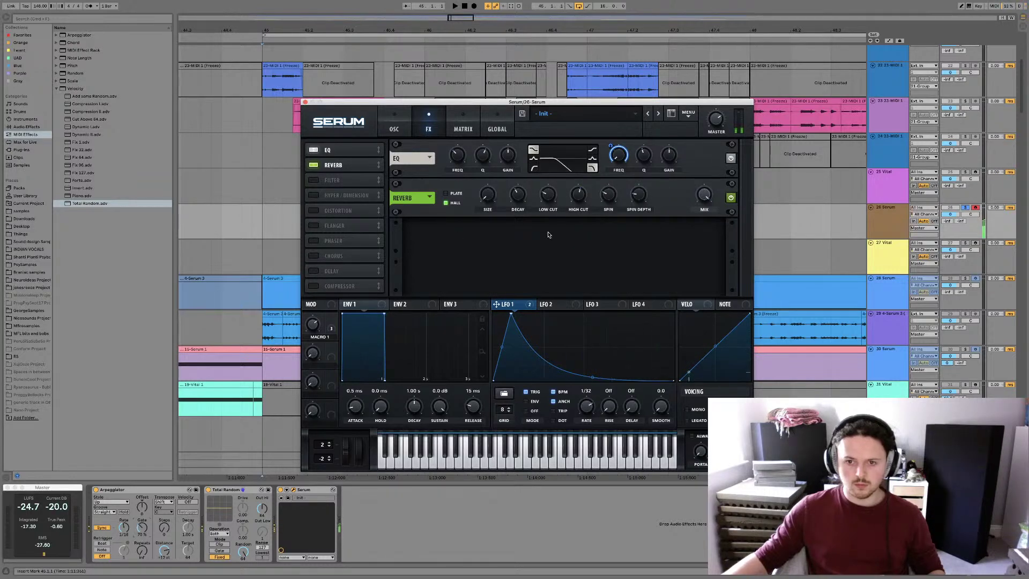
left_click_drag(313, 324, 314, 380)
Raise the EQ's high band frequency, set its LFO 1 modulation to 40, and make the low band a low-cut around 626 Hz with Q about 42%
left_click_drag(620, 163, 621, 111)
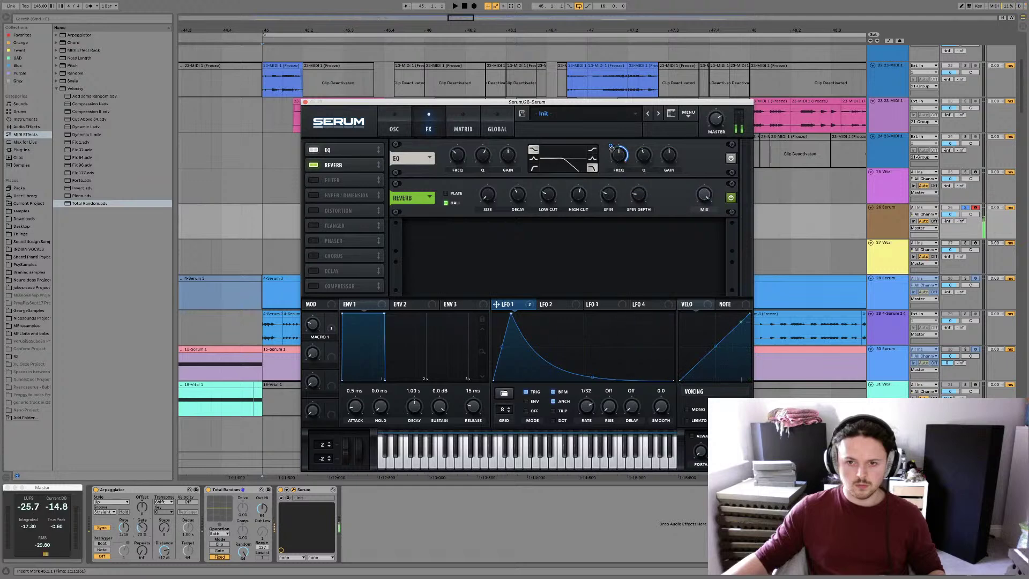
mouse_move(609, 160)
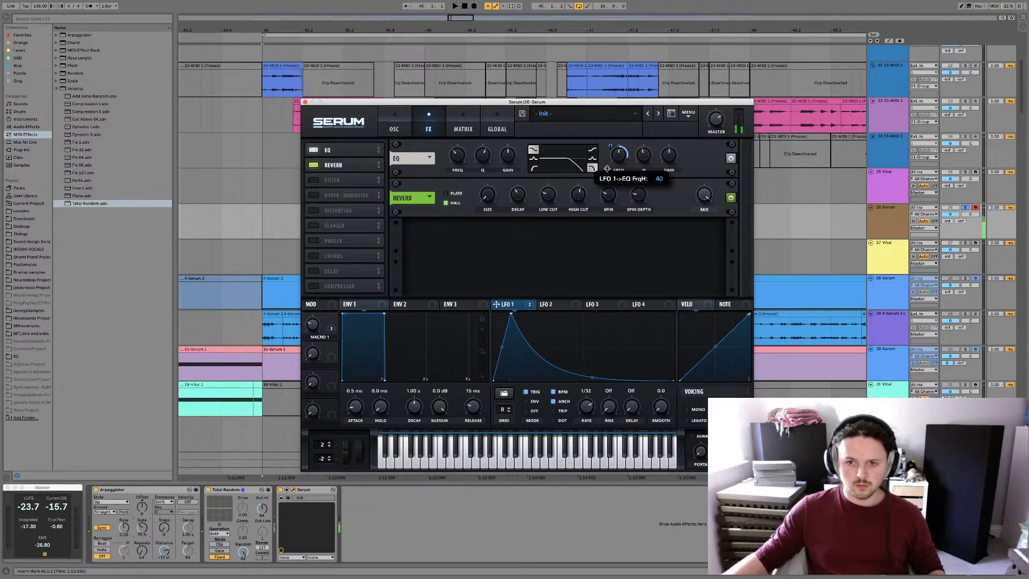
left_click(533, 167)
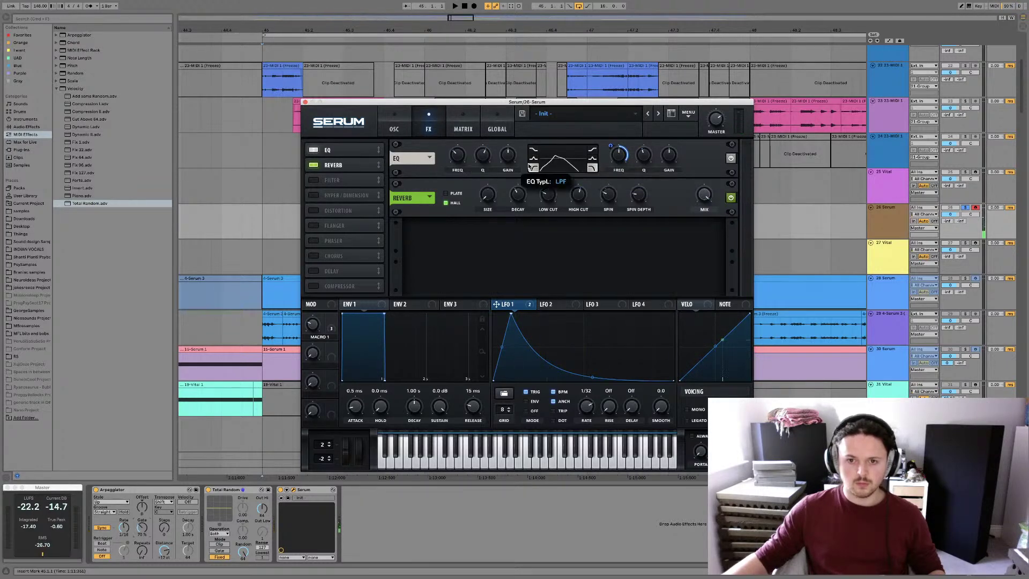
mouse_move(485, 165)
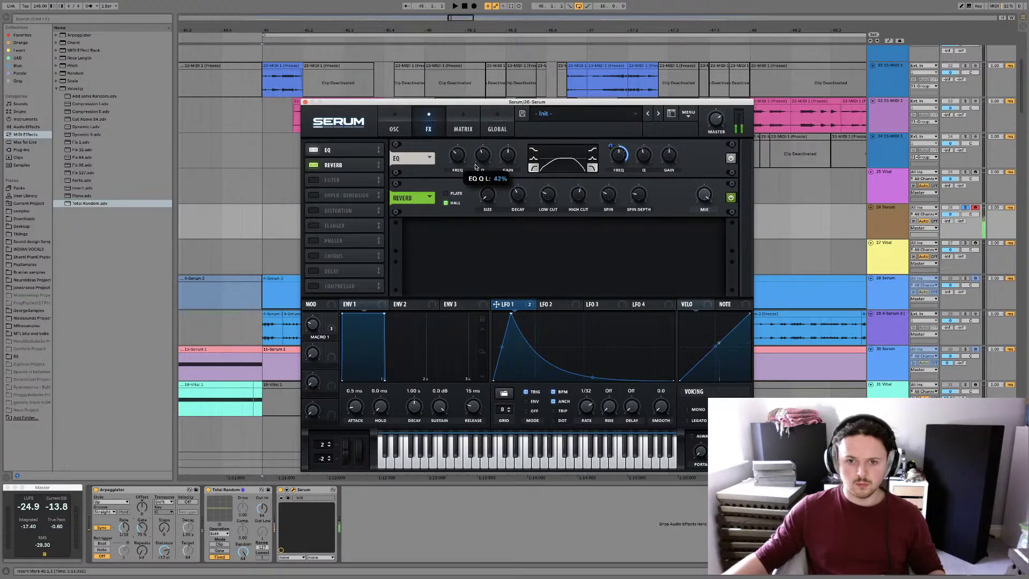
mouse_move(457, 151)
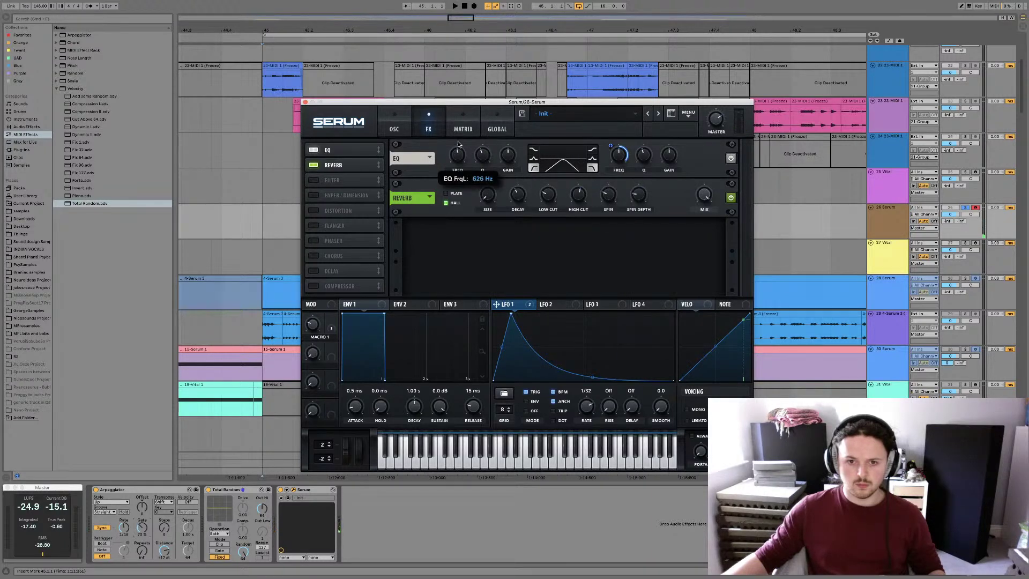
Try entering 5 as the EQ low band's frequency and open the high band's frequency value for editing
double_click(460, 157)
type("5")
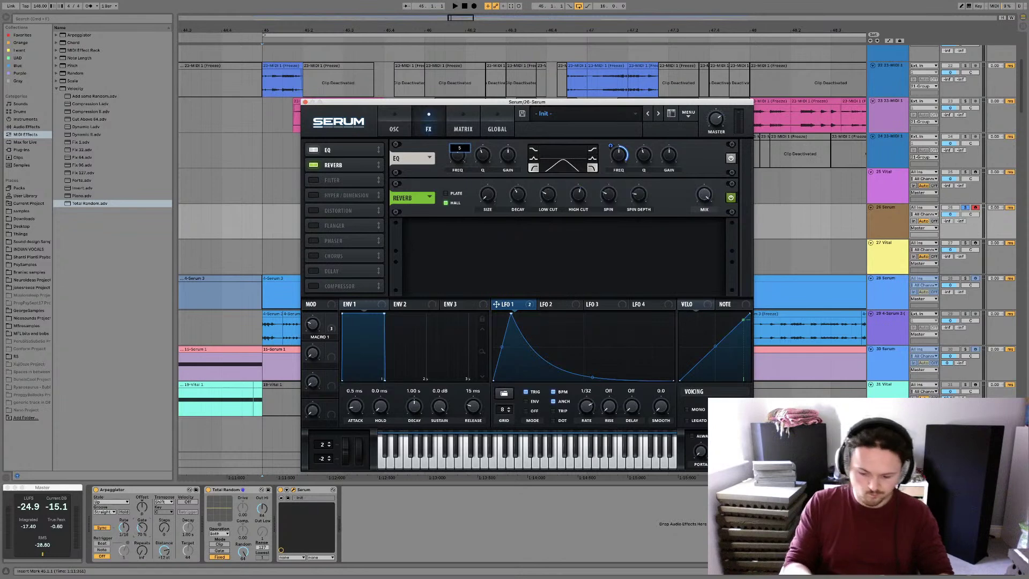
key("Return")
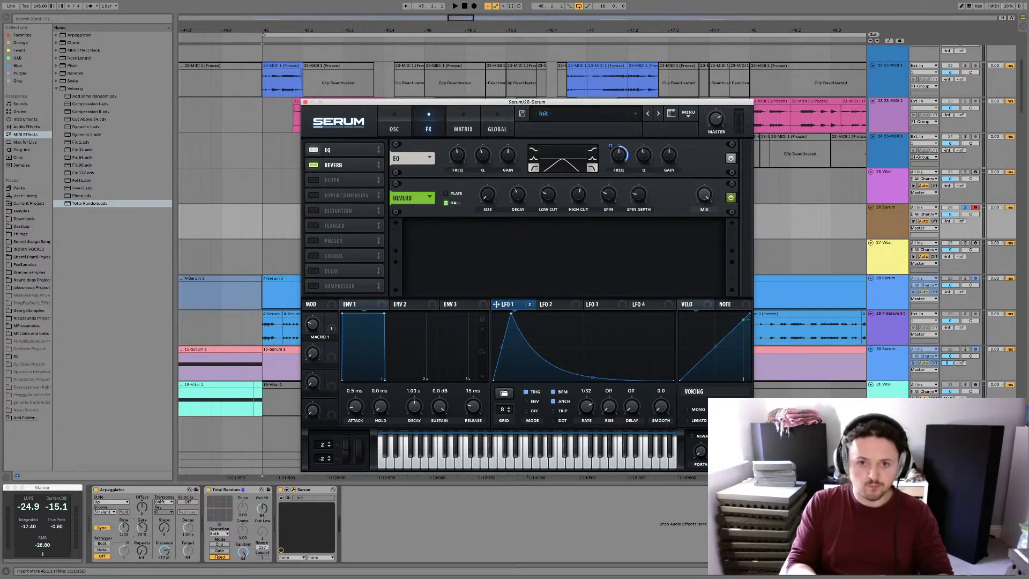
double_click(620, 155)
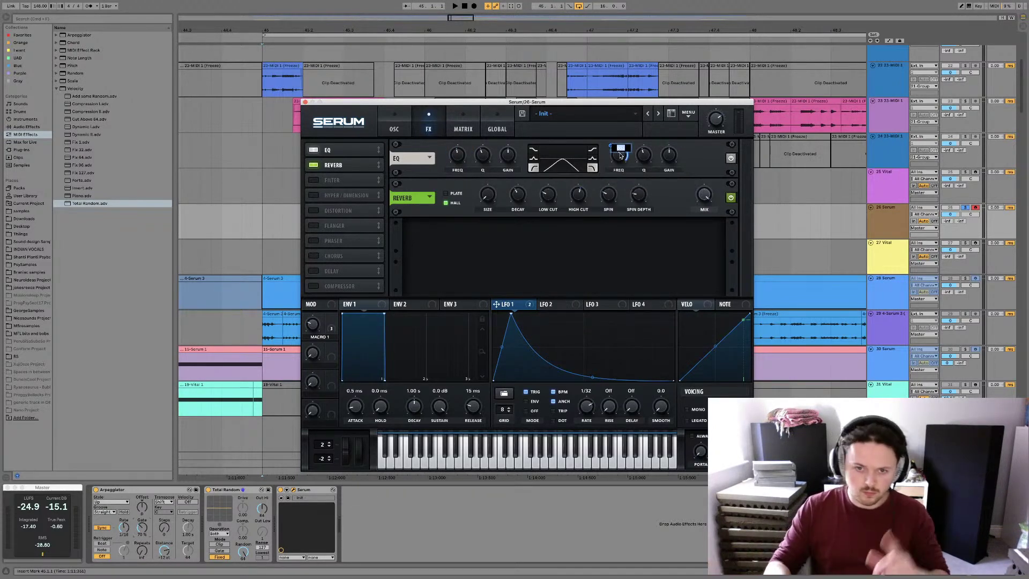
key("Return")
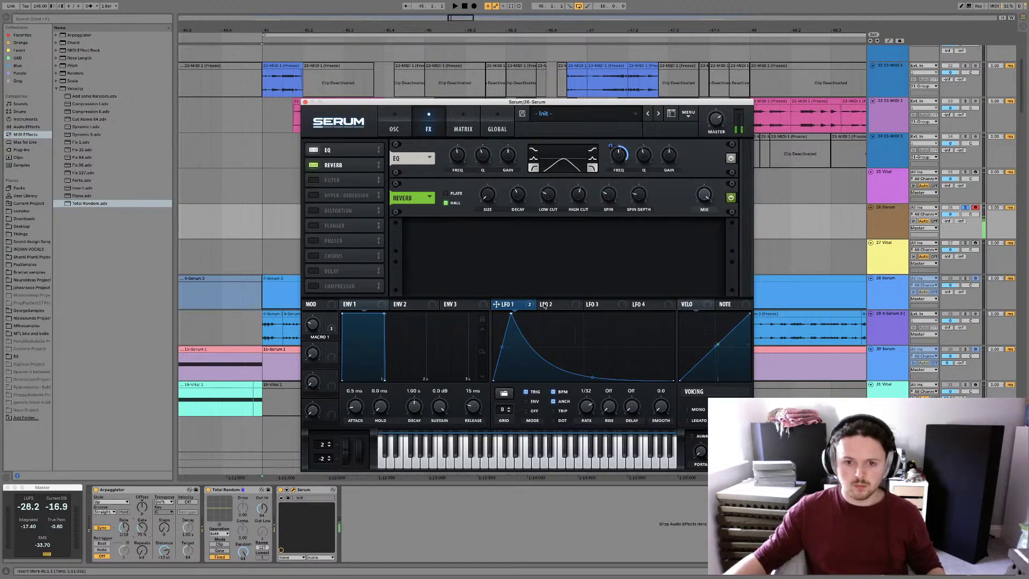
Modulate the EQ low band's frequency with LFO 1 by about 42 and toggle the Reverb off and on to compare
left_click_drag(508, 307, 447, 158)
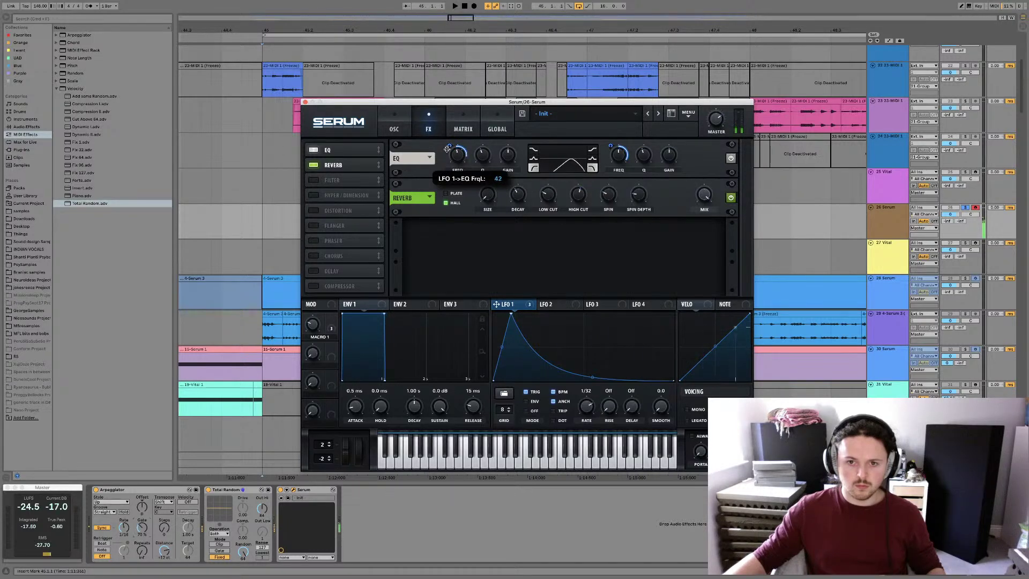
left_click_drag(446, 156, 446, 157)
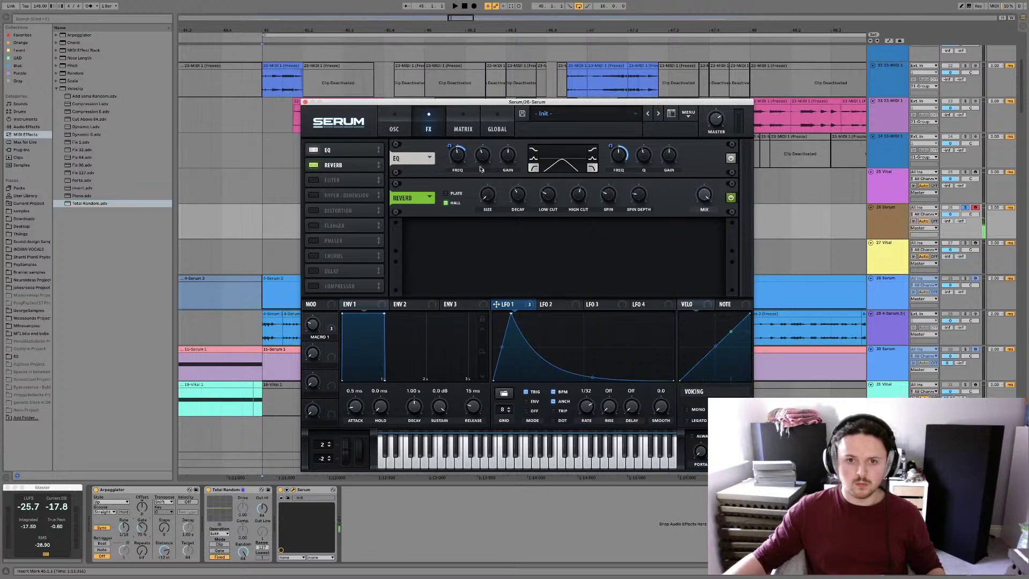
left_click(314, 165)
left_click(313, 165)
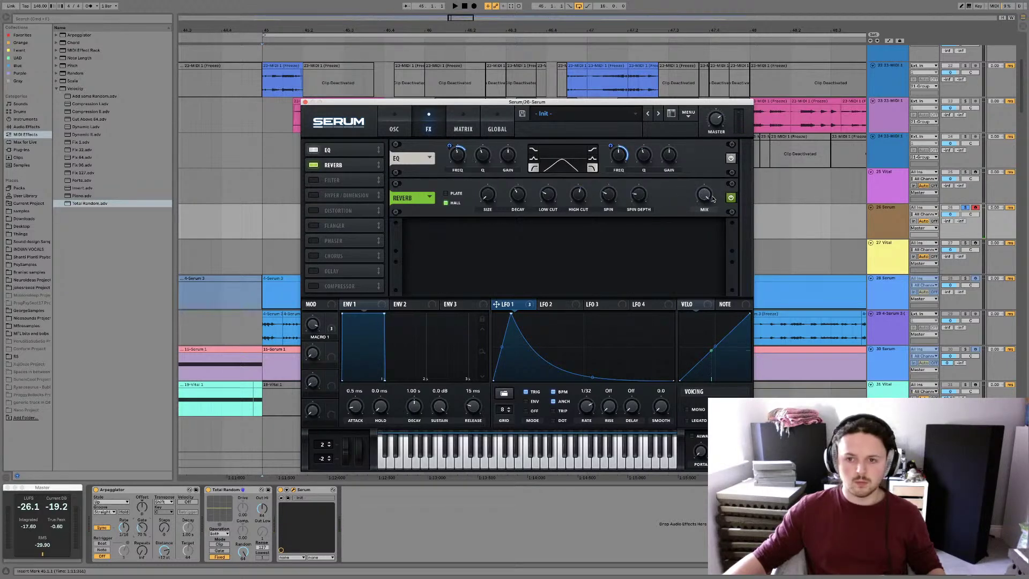
Sweep Macro 1 up and down several times to audition the patch with both EQ bands modulated
mouse_move(316, 354)
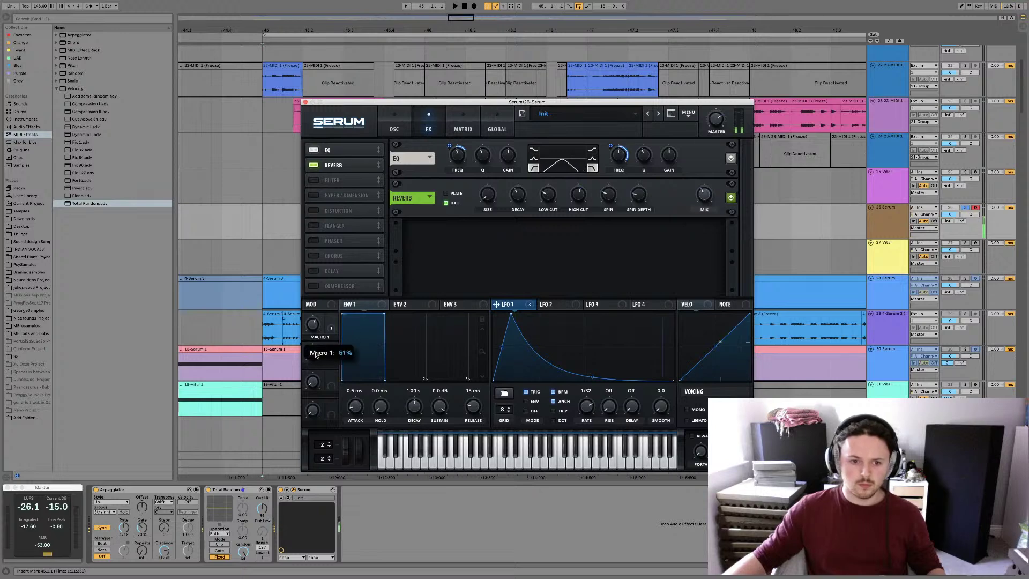
left_click_drag(315, 373, 314, 326)
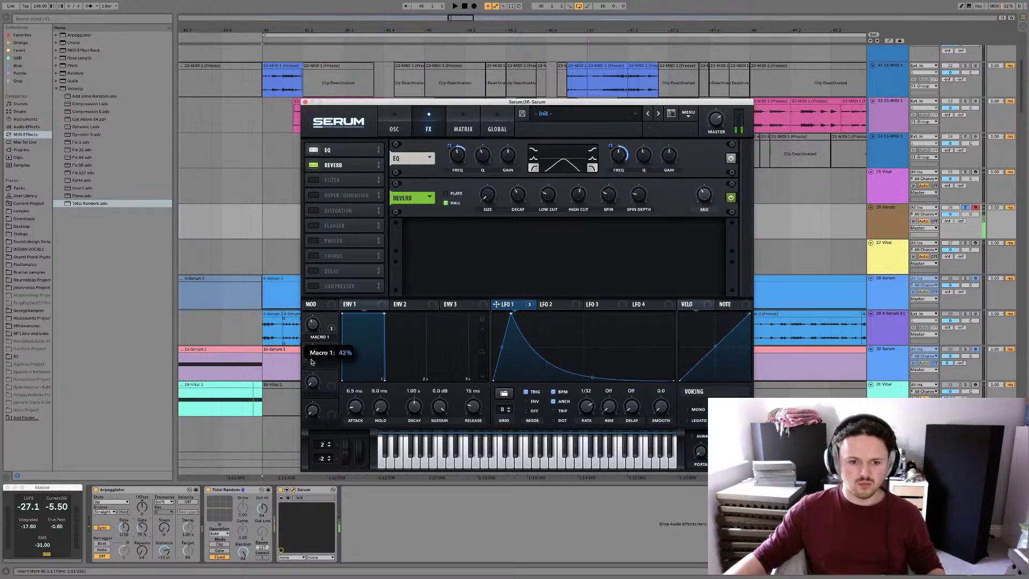
left_click_drag(312, 332, 310, 303)
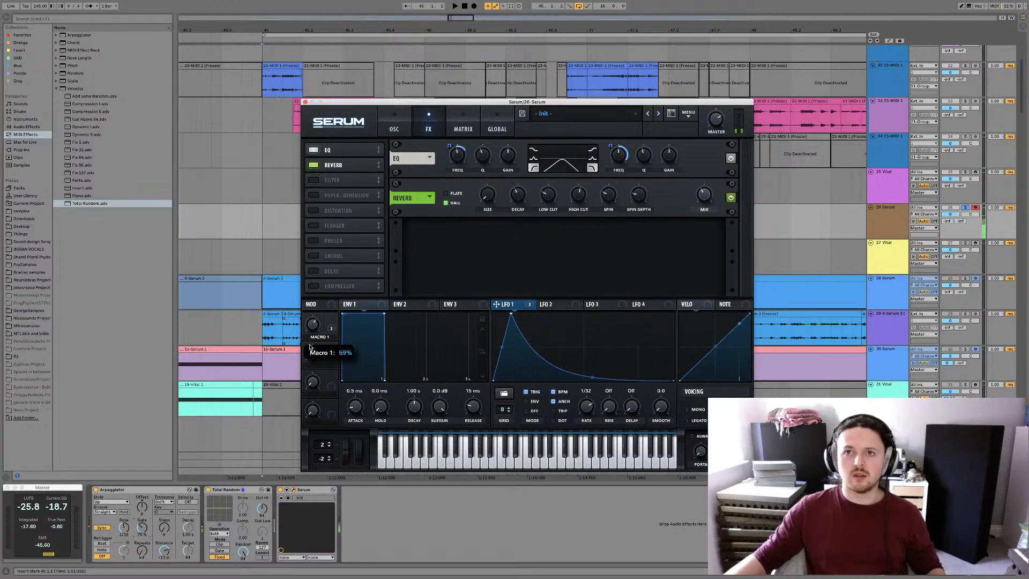
left_click_drag(309, 347, 316, 317)
mouse_move(315, 366)
left_mouse_down()
mouse_move(309, 333)
mouse_move(306, 351)
left_mouse_up()
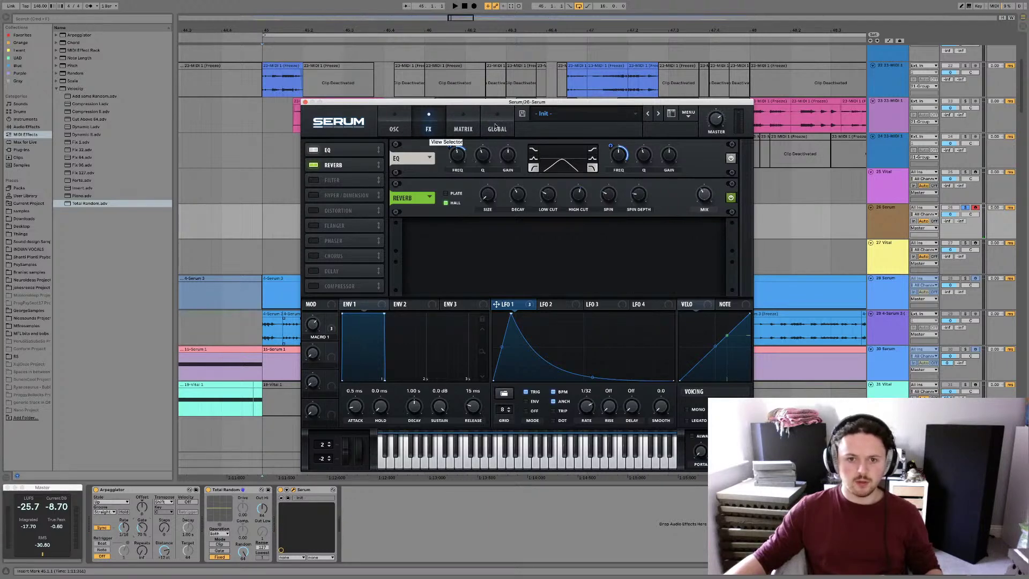
Enable the Filter effect after the Reverb and set its type to Reverb from the Misc group
left_click(315, 180)
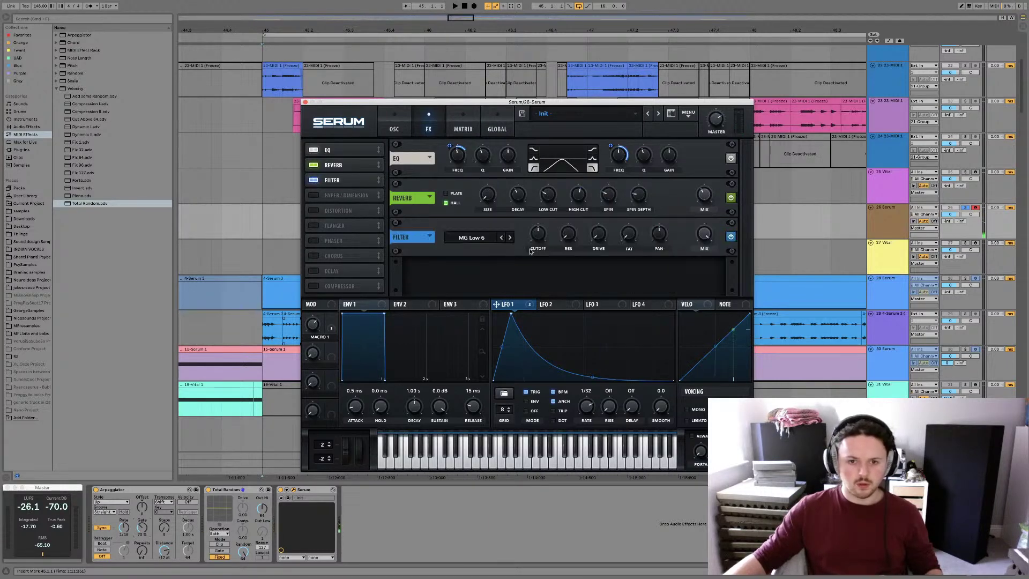
left_click(472, 238)
mouse_move(502, 269)
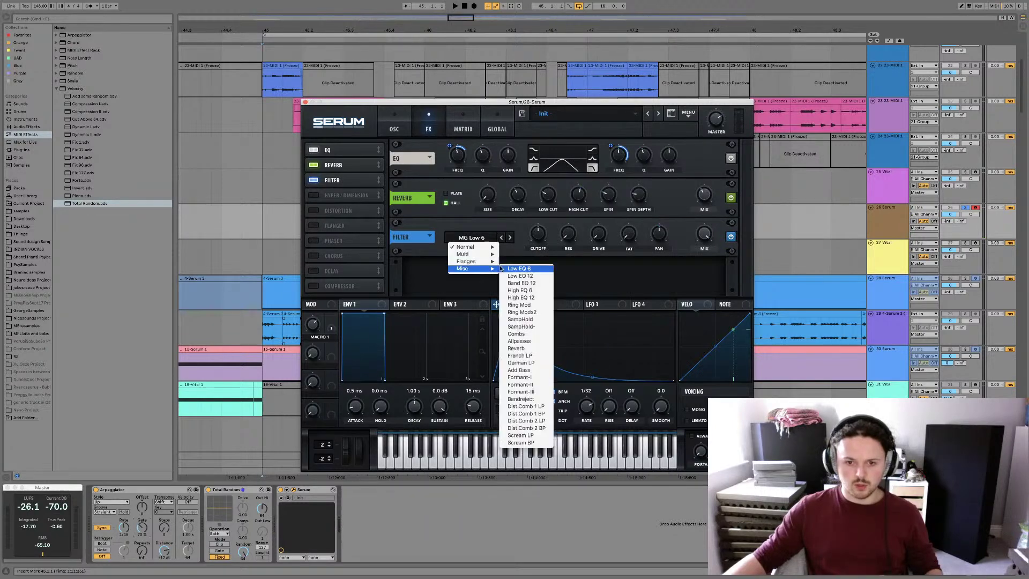
left_click(529, 349)
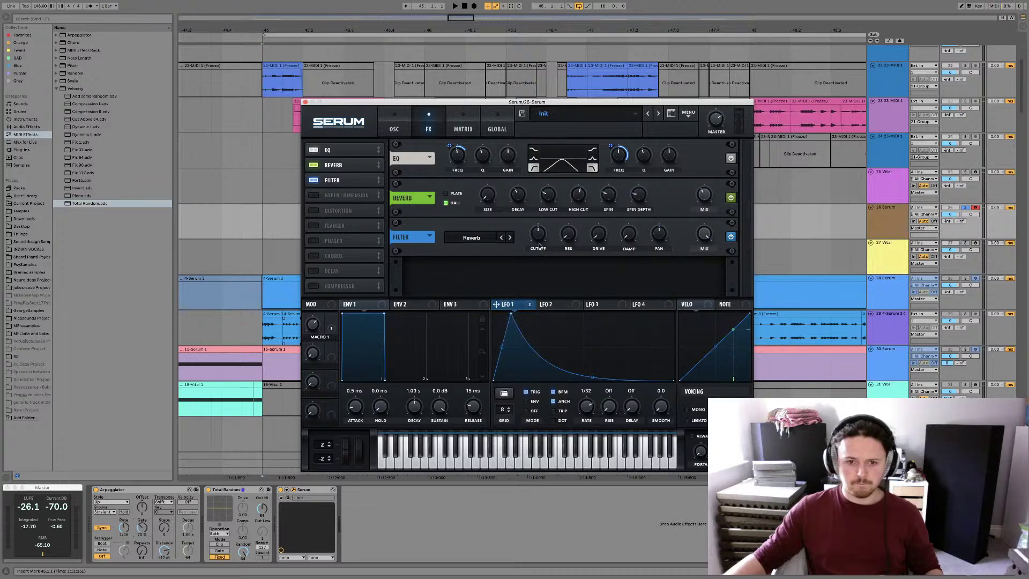
Lower the cutoff of the Filter effect set to Reverb and sweep Macro 1 up and down to audition it
left_click_drag(542, 252, 540, 268)
left_click_drag(314, 324, 308, 343)
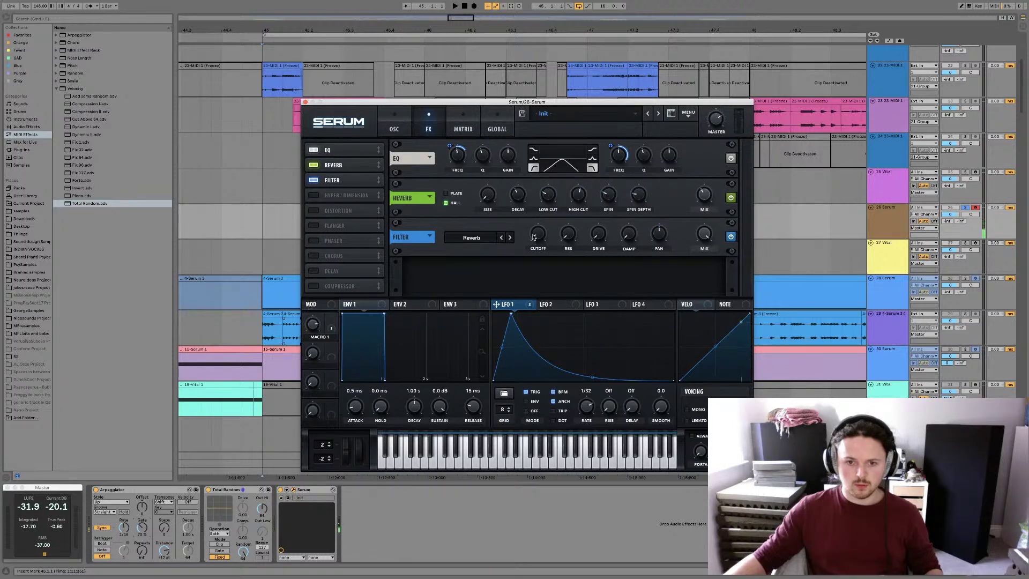
left_click_drag(312, 325, 309, 355)
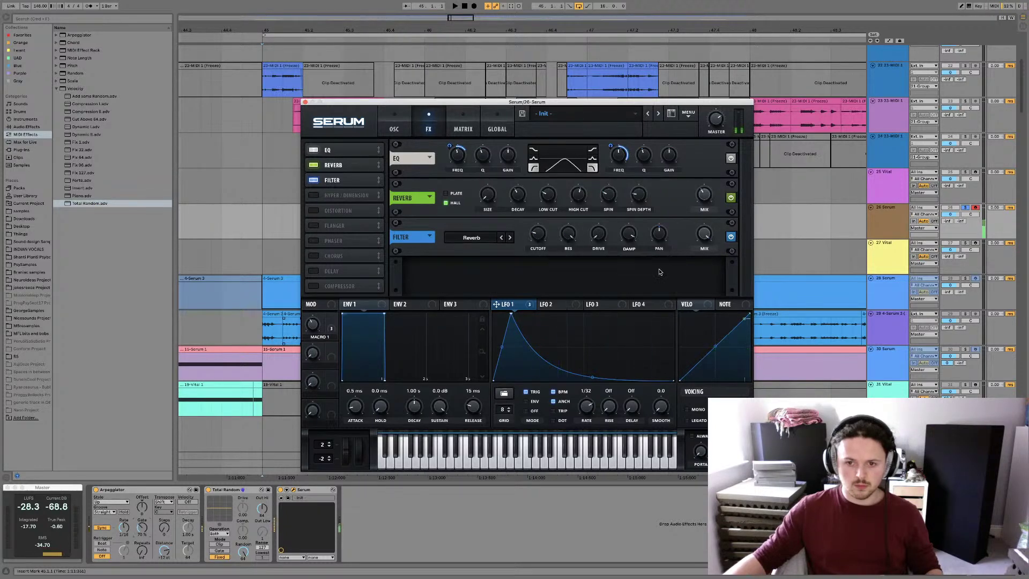
Adjust the filter's resonance to about 70% and its damping to about 39%, sweeping Macro 1 to compare the sound
left_click_drag(630, 241, 628, 271)
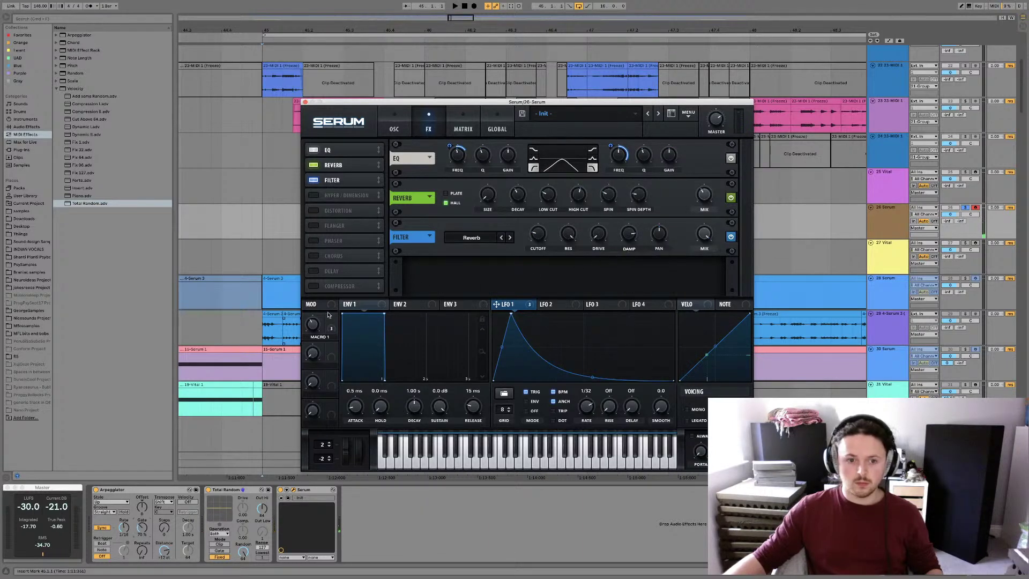
mouse_move(313, 318)
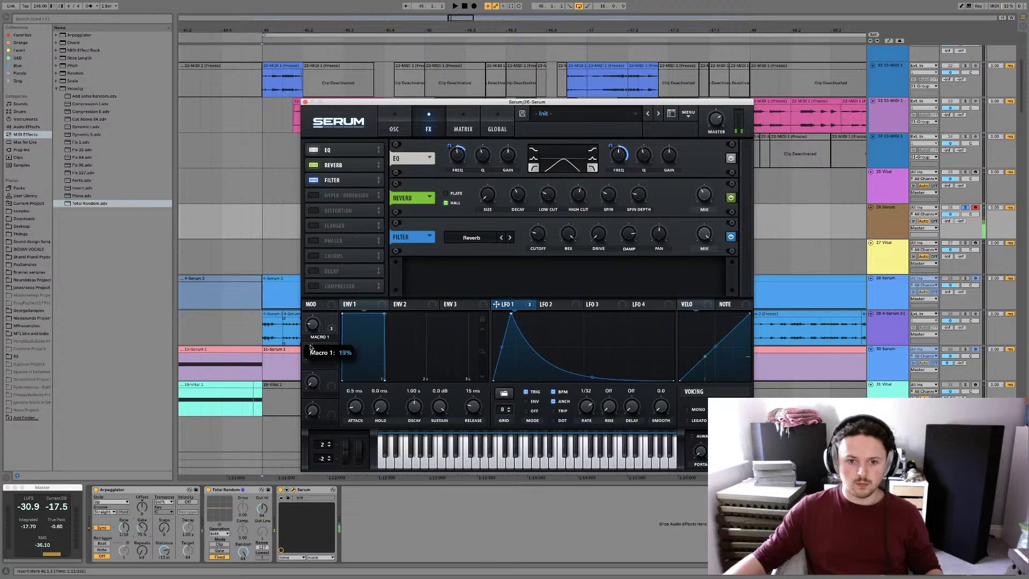
mouse_move(310, 293)
left_mouse_down()
mouse_move(307, 333)
mouse_move(314, 286)
left_mouse_up()
left_click_drag(314, 329, 312, 298)
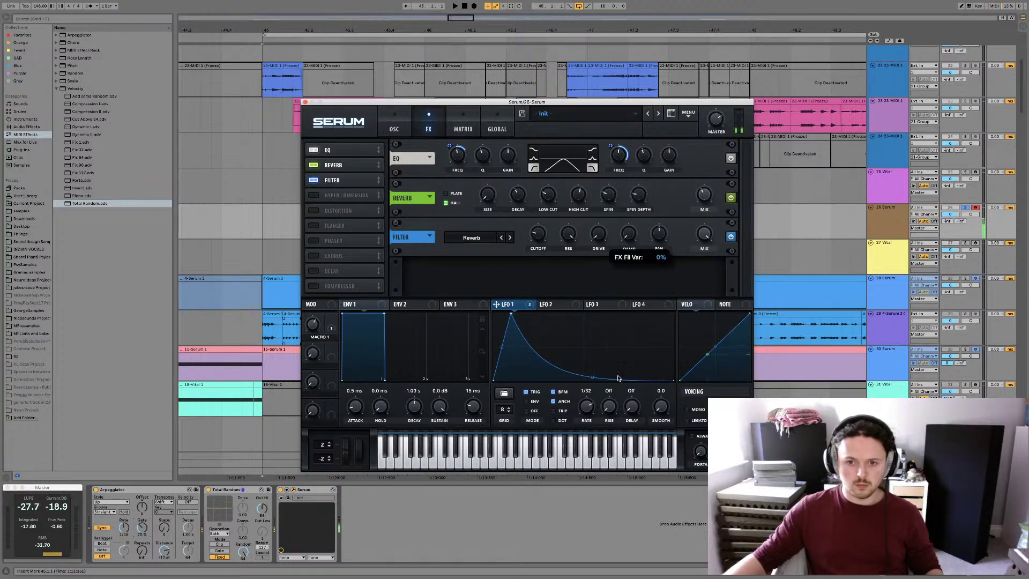
mouse_move(568, 254)
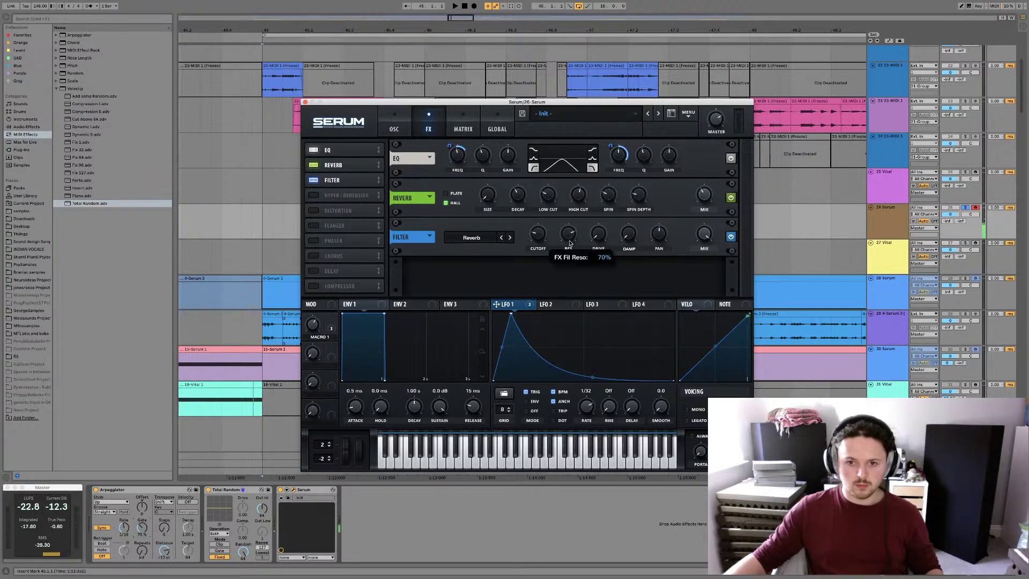
mouse_move(629, 220)
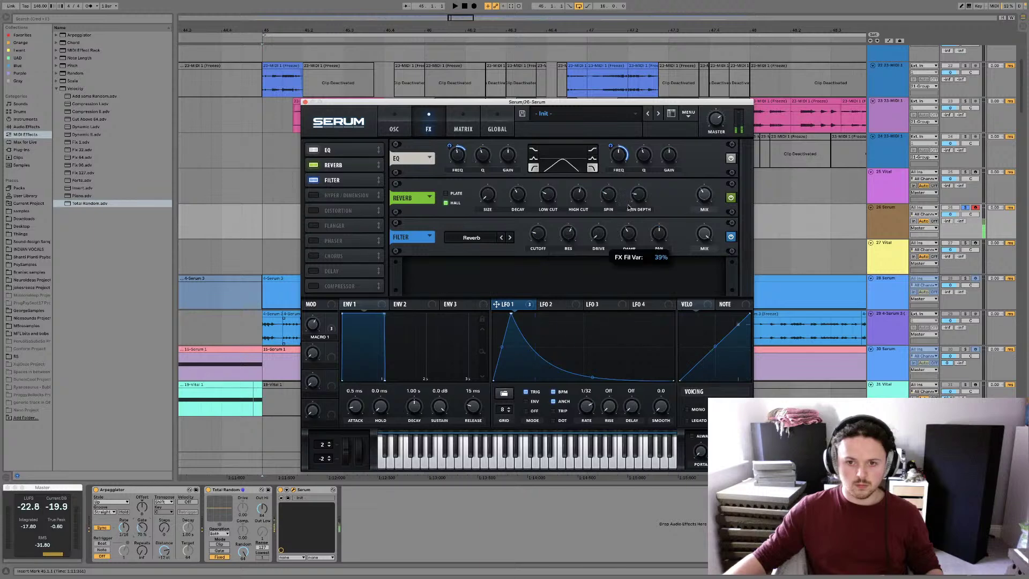
left_click_drag(311, 327, 310, 358)
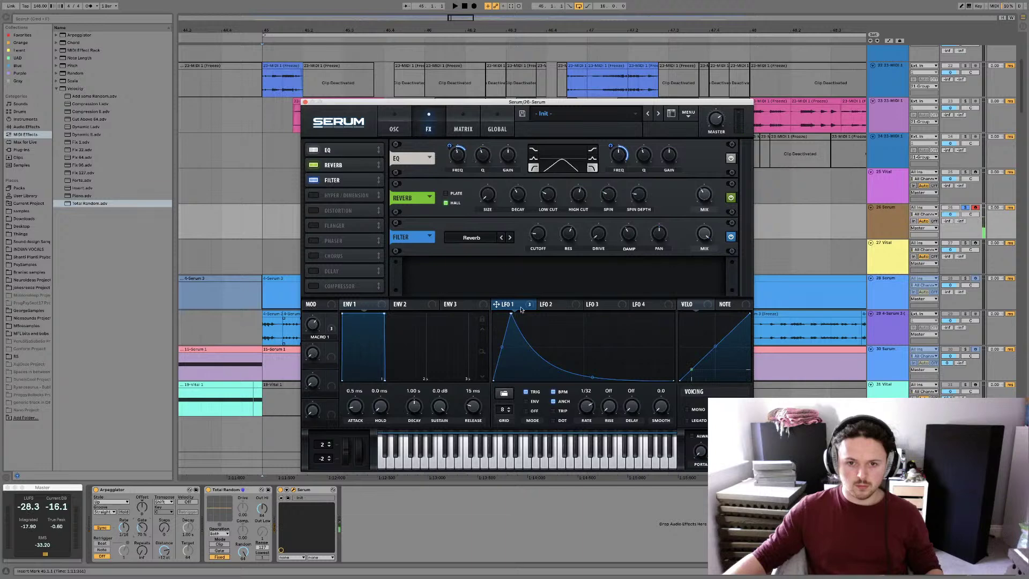
Modulate the filter's cutoff with LFO 1, fine-tune the cutoff and sweep Macro 1 to audition the result
left_click_drag(513, 304, 529, 231)
left_click_drag(314, 336, 310, 306)
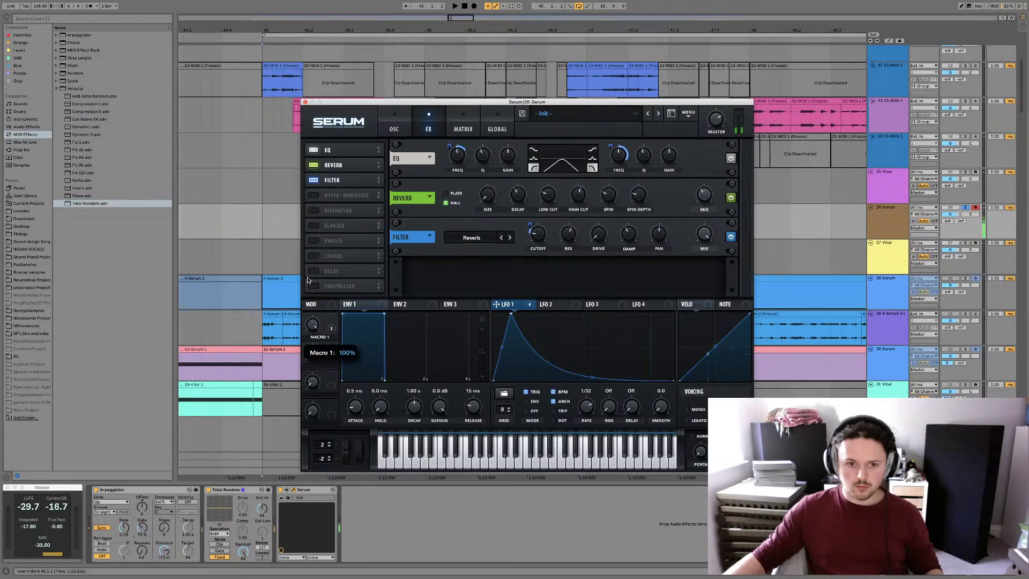
mouse_move(533, 222)
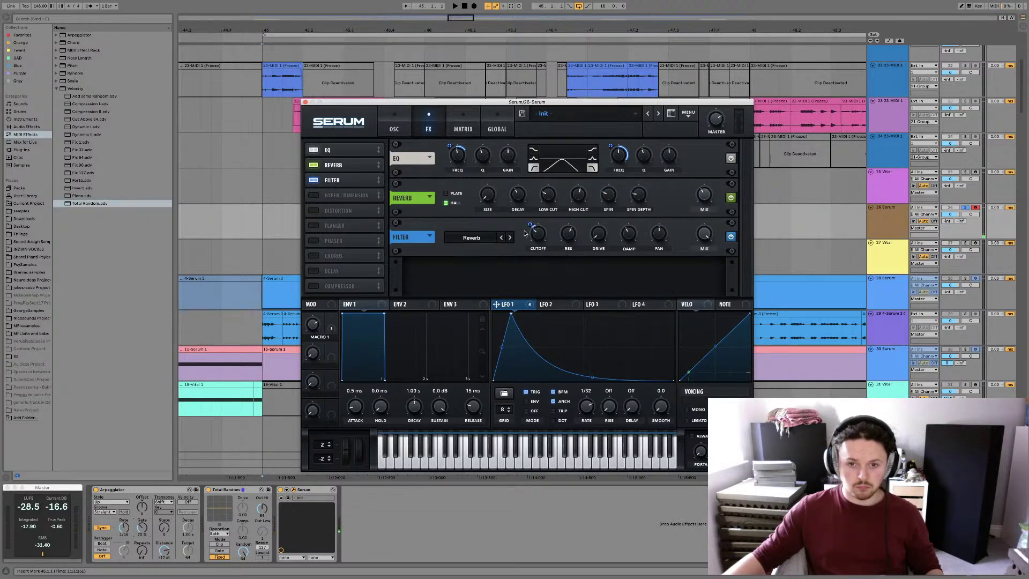
left_click_drag(536, 235, 538, 237)
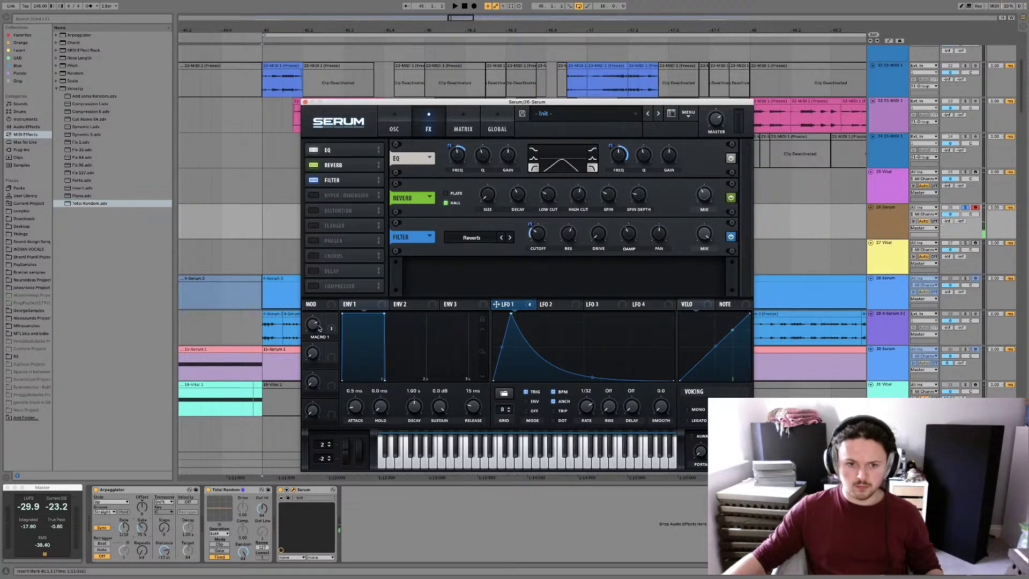
left_click_drag(316, 328, 311, 306)
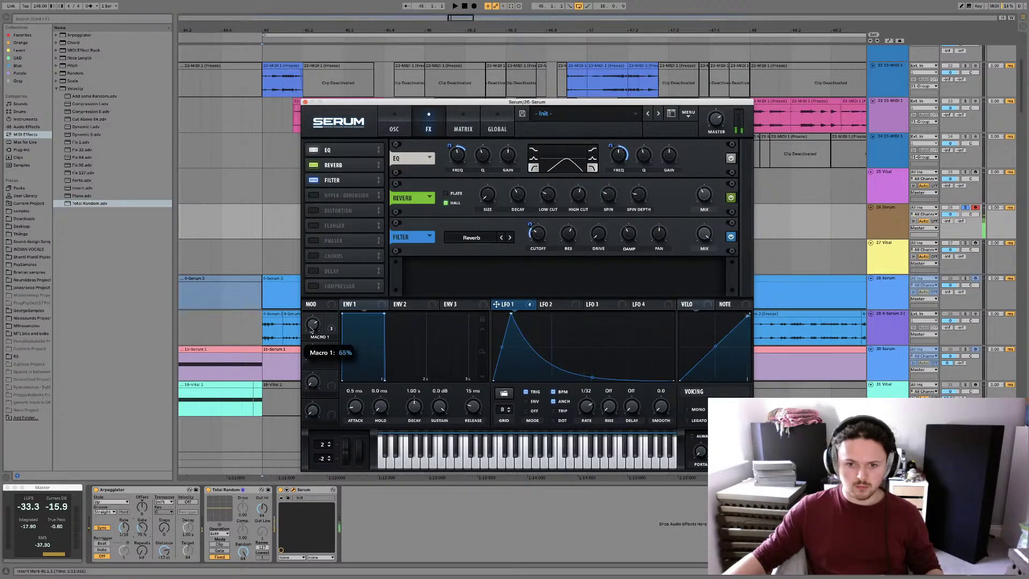
Remove the LFO 1 modulator from the filter's cutoff and change the filter type to Formant-III from the Misc group
right_click(543, 237)
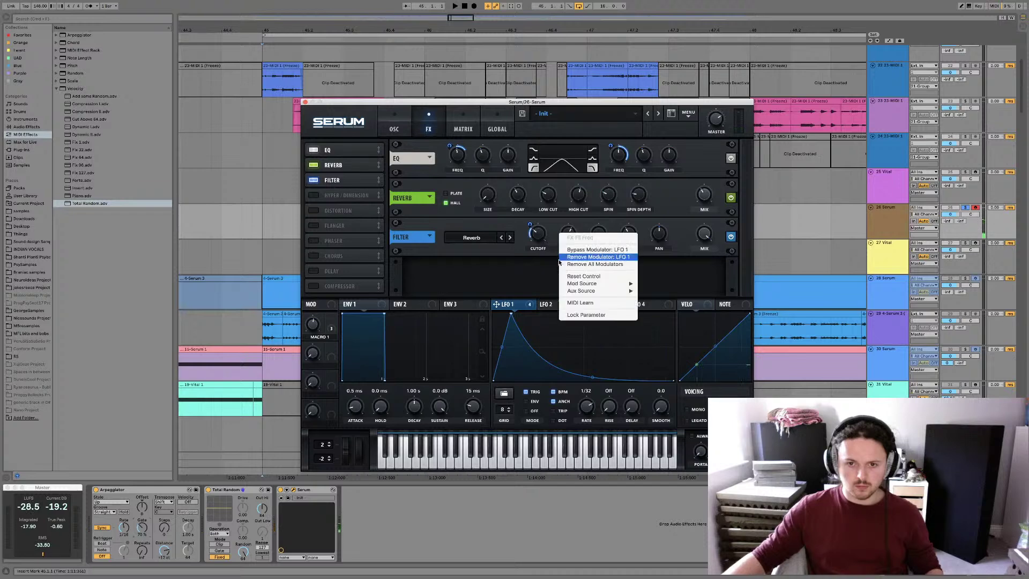
left_click(572, 259)
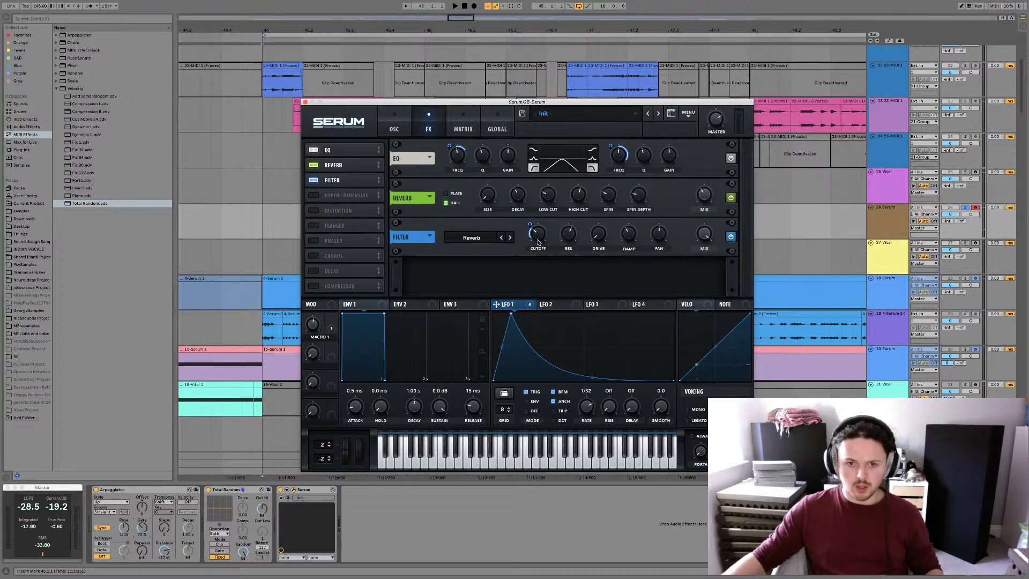
left_click(510, 238)
left_click(472, 237)
mouse_move(484, 273)
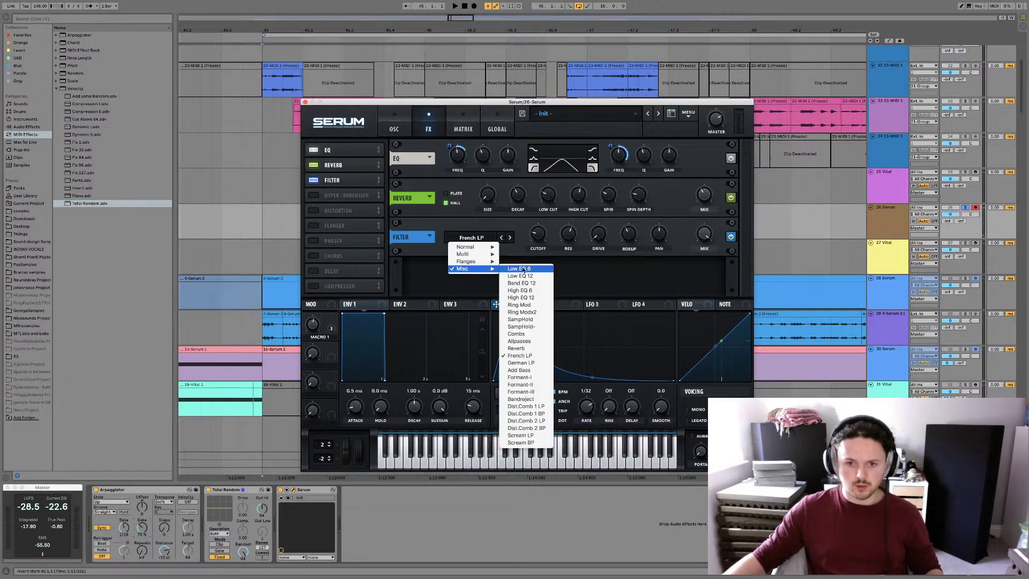
left_click(527, 384)
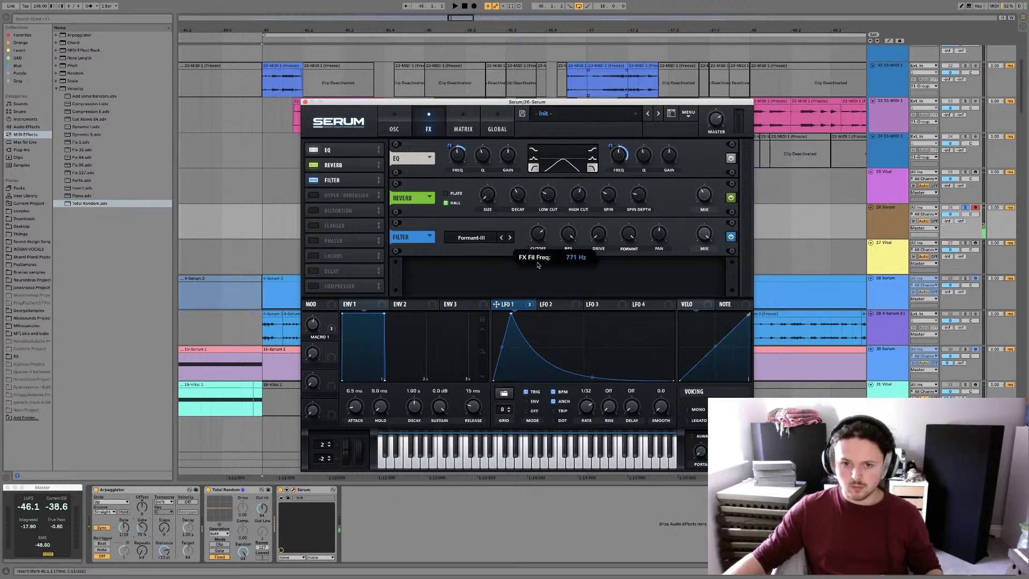
Assign Macro 1 to the Formant filter's cutoff and adjust the modulation amount
mouse_move(312, 336)
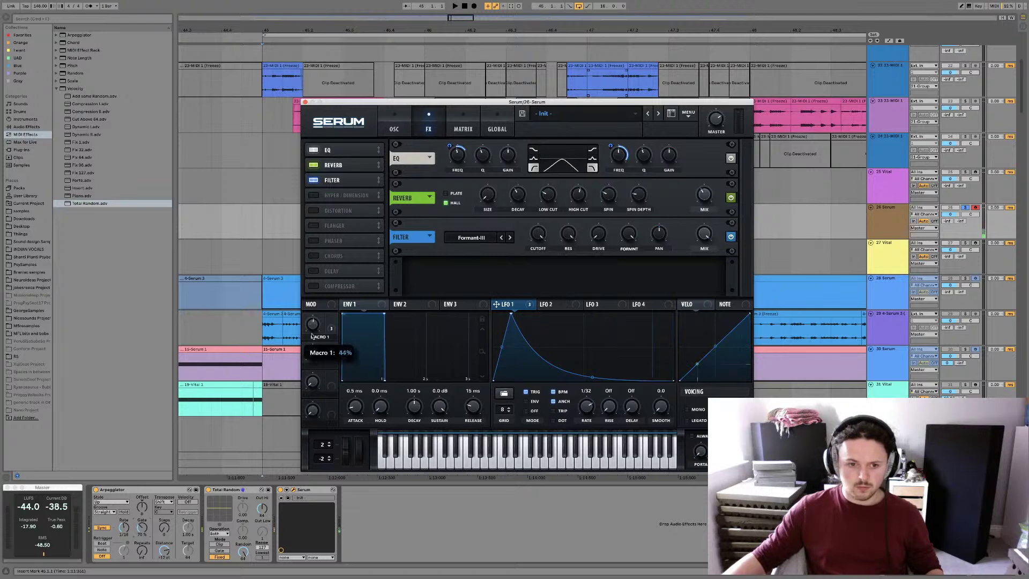
left_click_drag(331, 319, 533, 228)
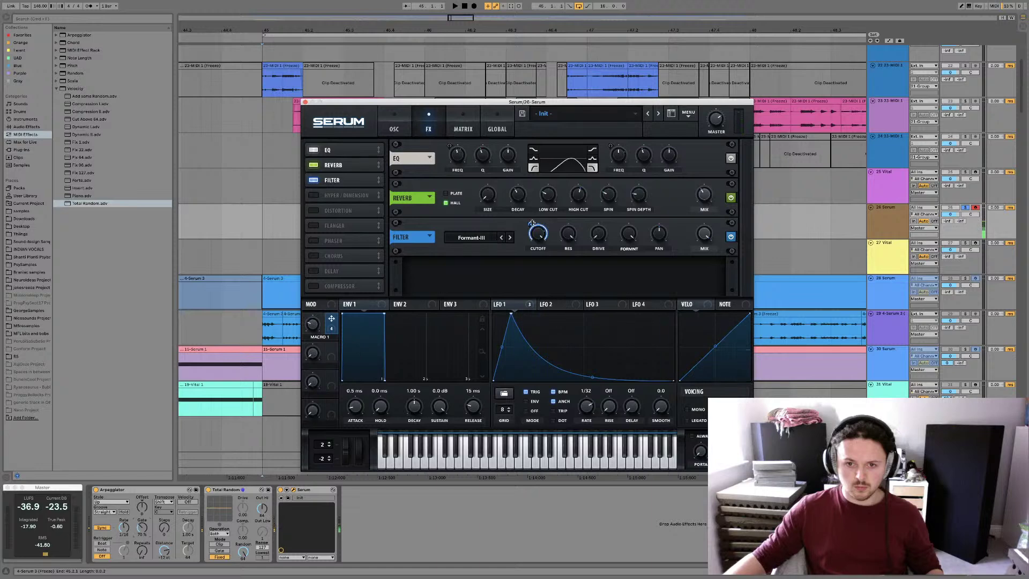
left_click_drag(529, 224, 532, 206)
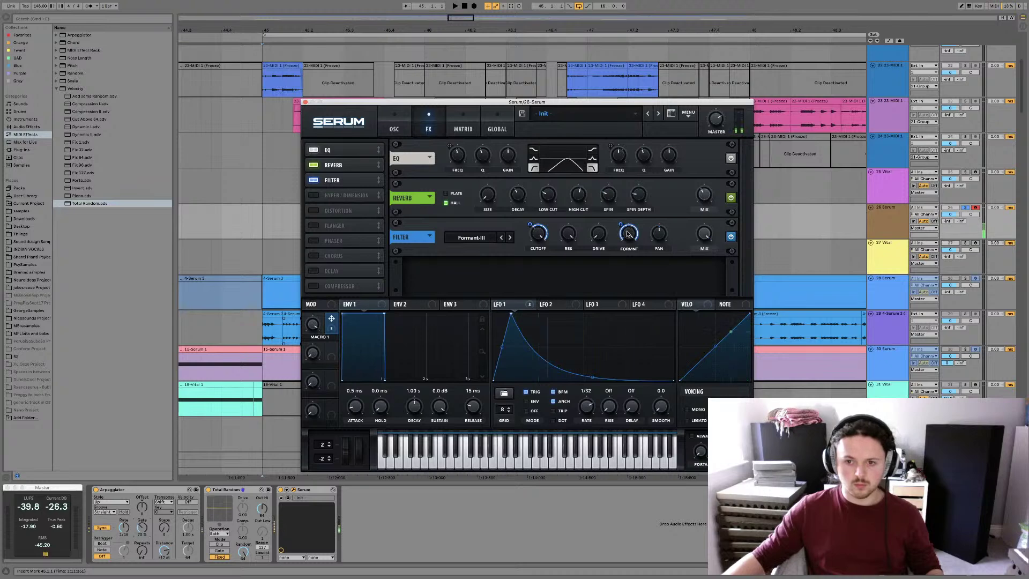
Modulate the filter's formant amount with Macro 1 by about -47, set its base value to about 24% and sweep Macro 1
left_click_drag(628, 233, 627, 298)
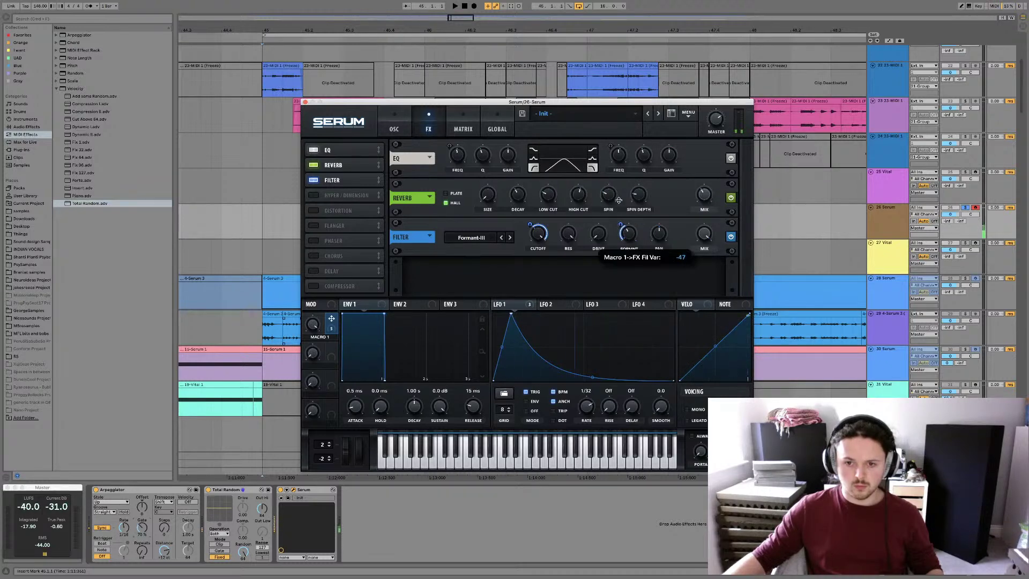
left_click_drag(630, 236, 630, 243)
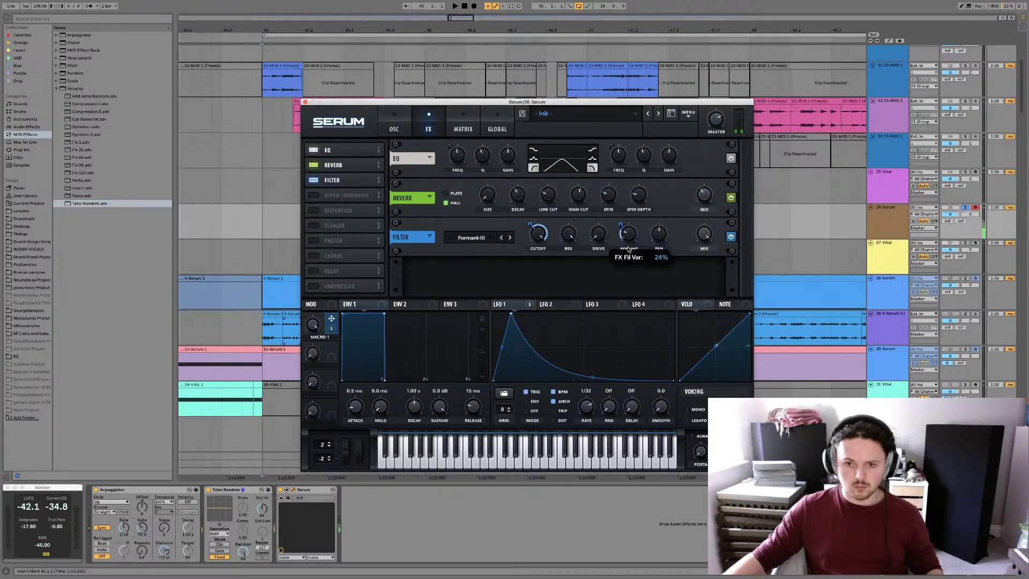
left_click_drag(314, 324, 314, 360)
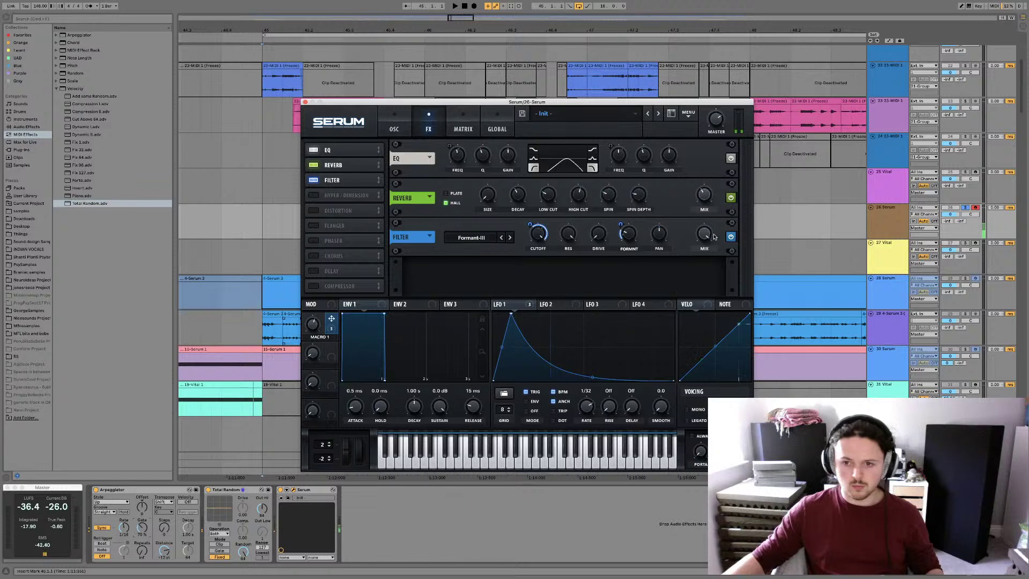
Toggle the Filter effect off and on while sweeping Macro 1 to compare the sound with and without it
left_click(730, 236)
left_click_drag(318, 329, 311, 374)
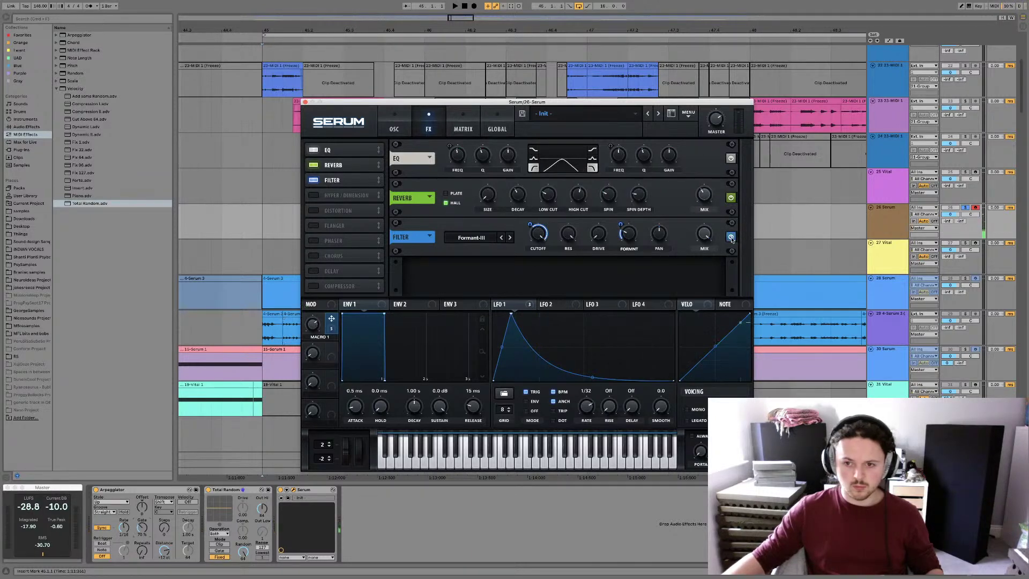
mouse_move(318, 329)
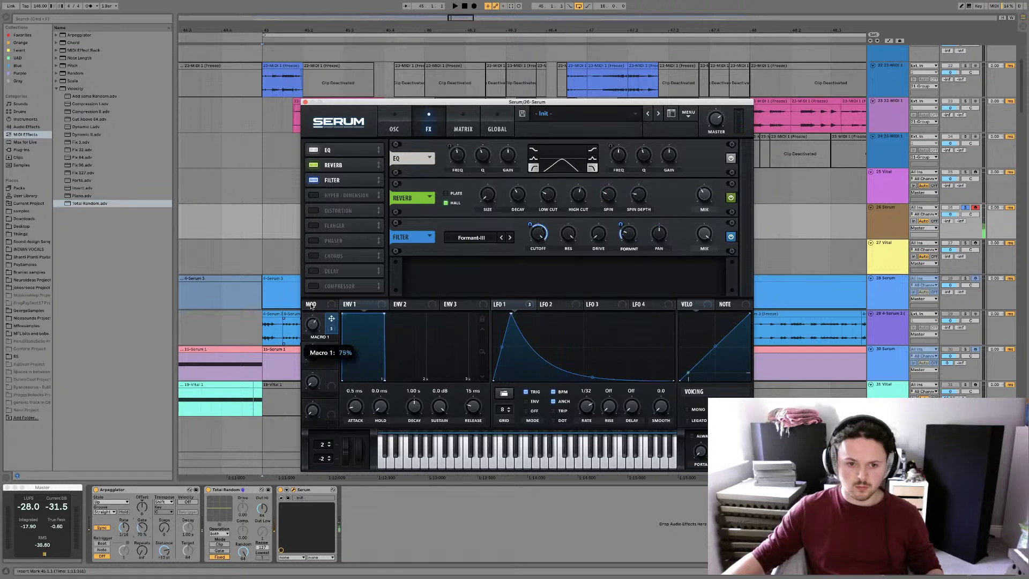
Audition the Formant-II type with Macro 1 and change the filter type to Flg HL6- from the Flanges group
mouse_move(568, 249)
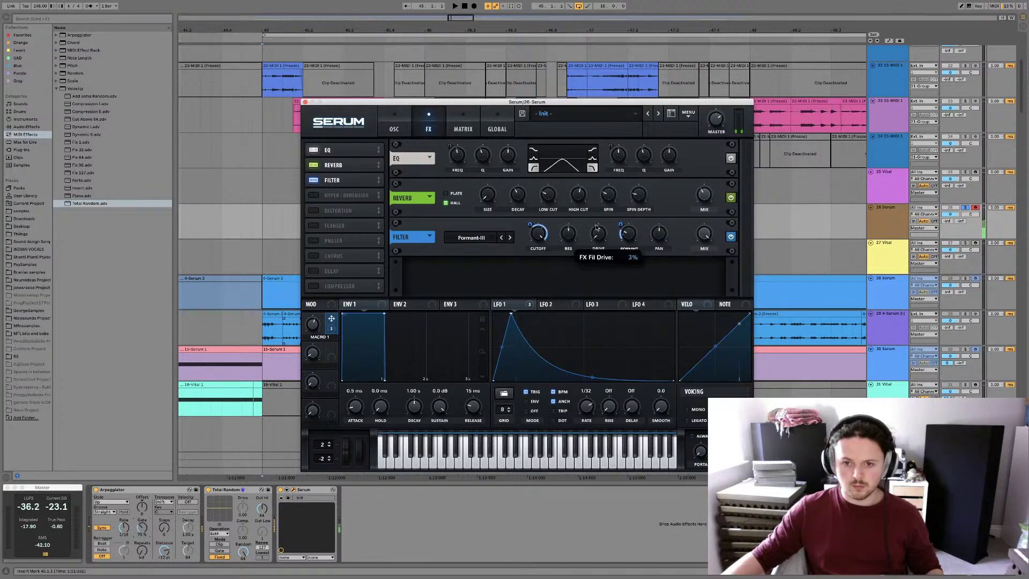
left_click_drag(313, 323, 312, 300)
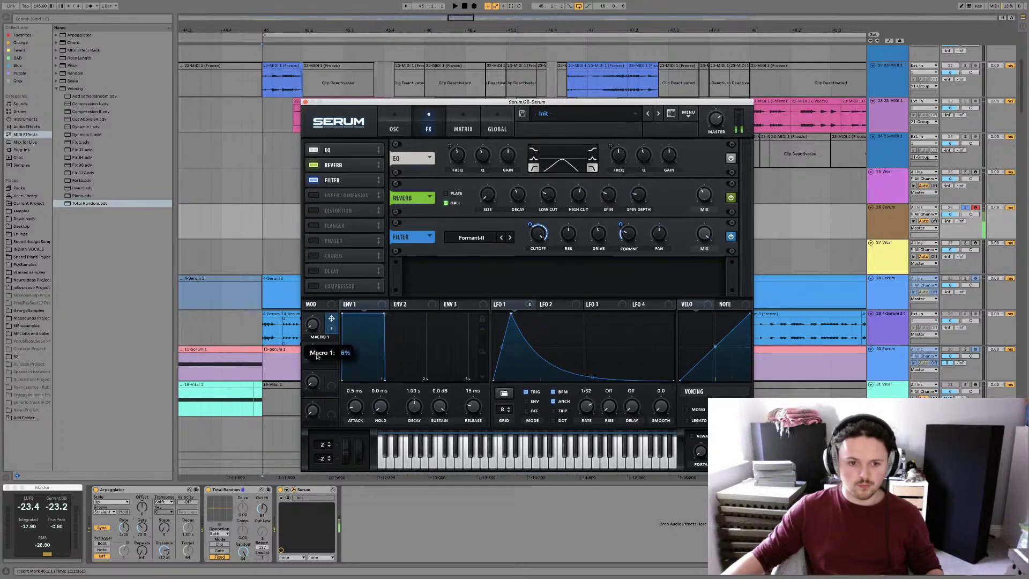
left_click(472, 238)
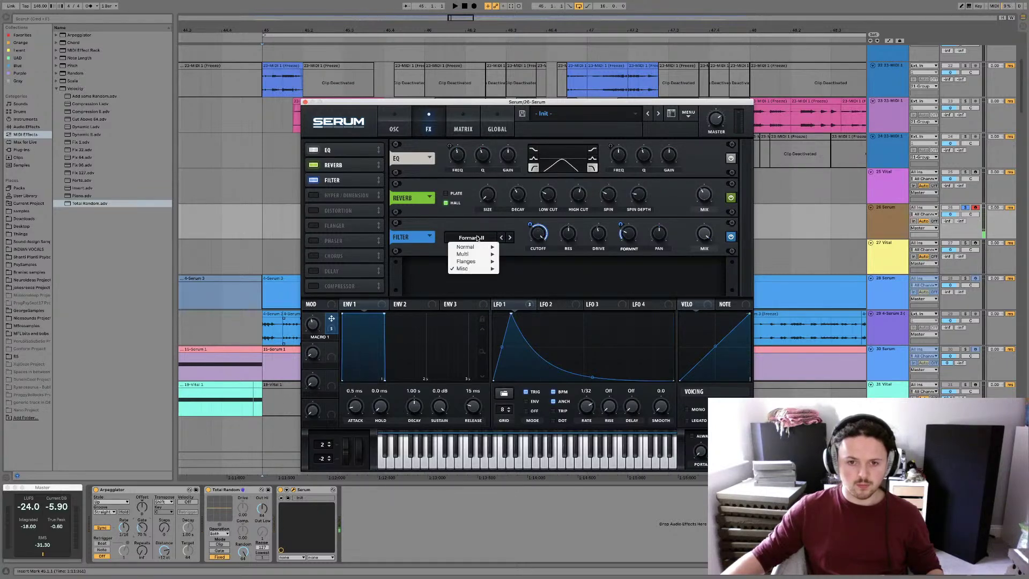
mouse_move(469, 254)
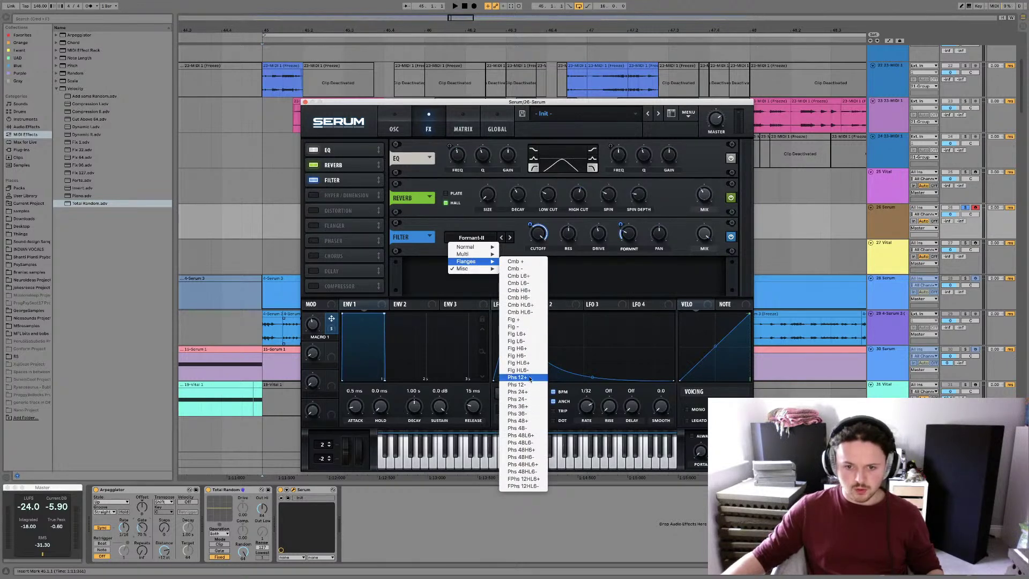
left_click(528, 353)
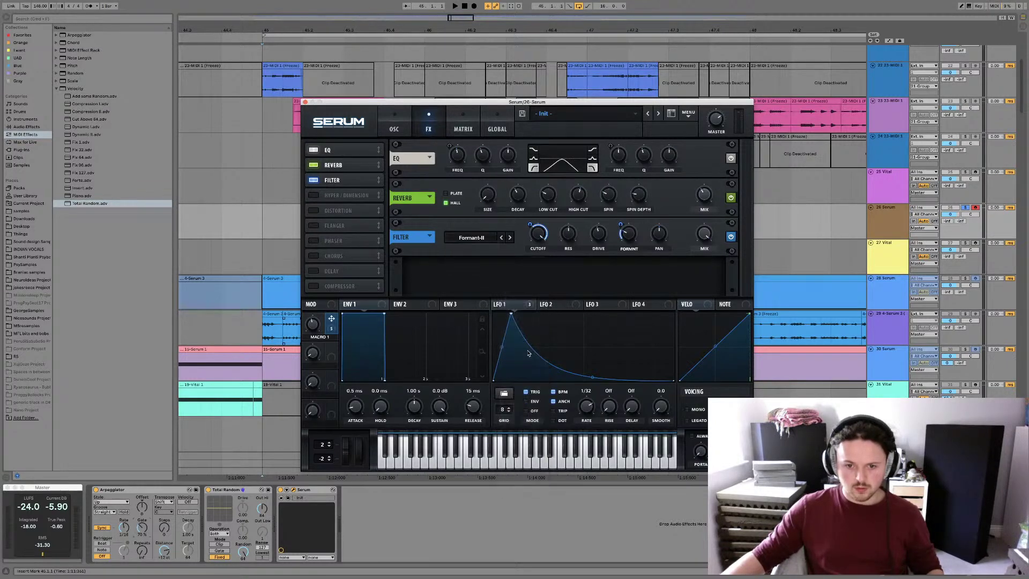
Remove all modulators from the filter's HL WID control and sweep Macro 1 to audition the flanger filter's cutoff modulation
right_click(542, 236)
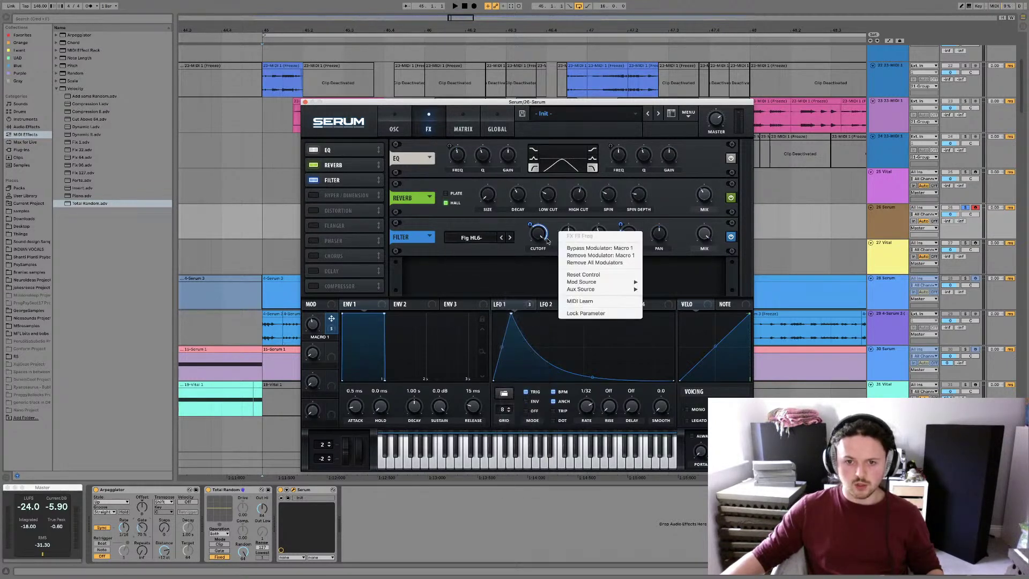
left_click(577, 264)
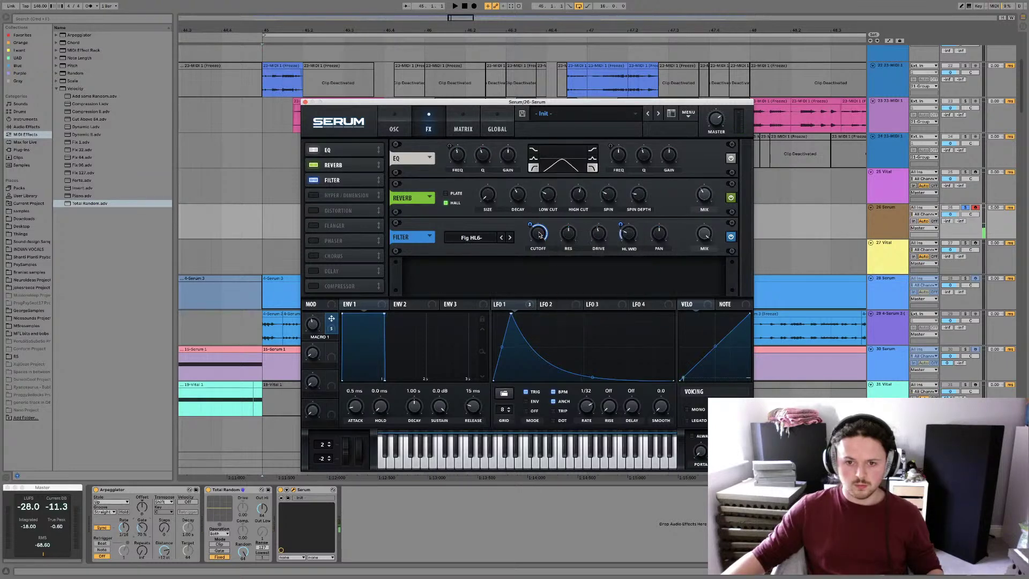
right_click(651, 235)
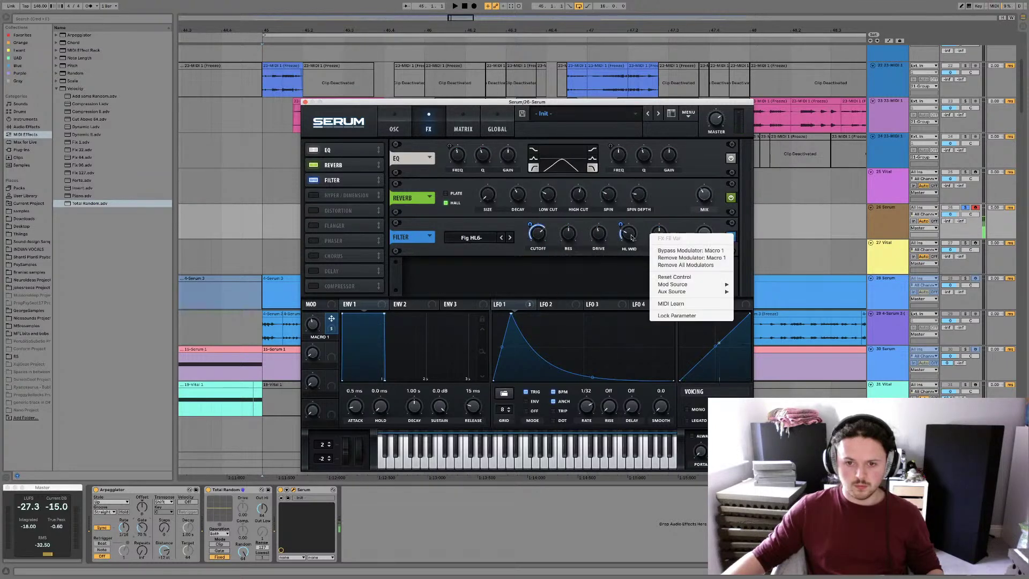
left_click(664, 266)
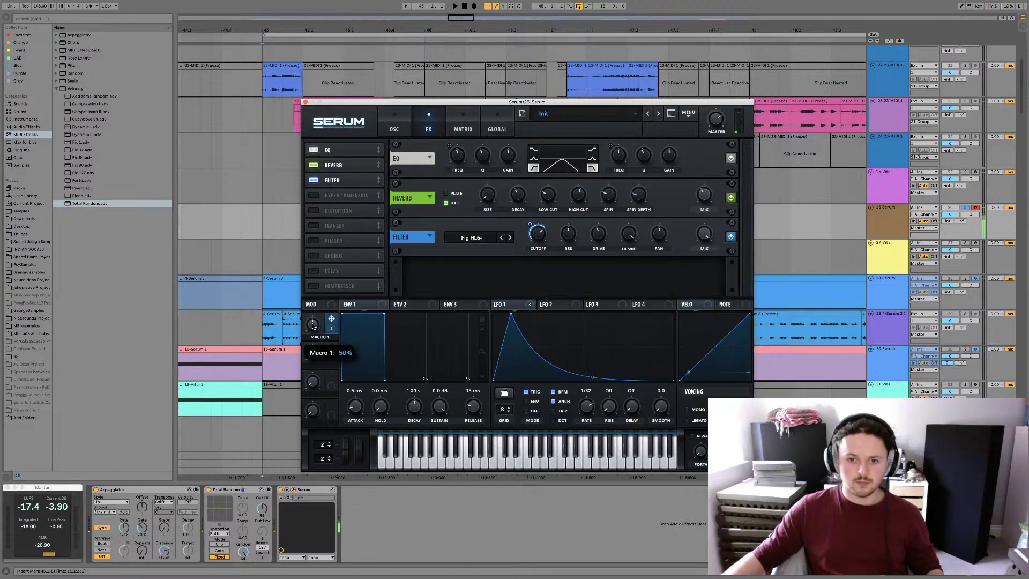
mouse_move(531, 224)
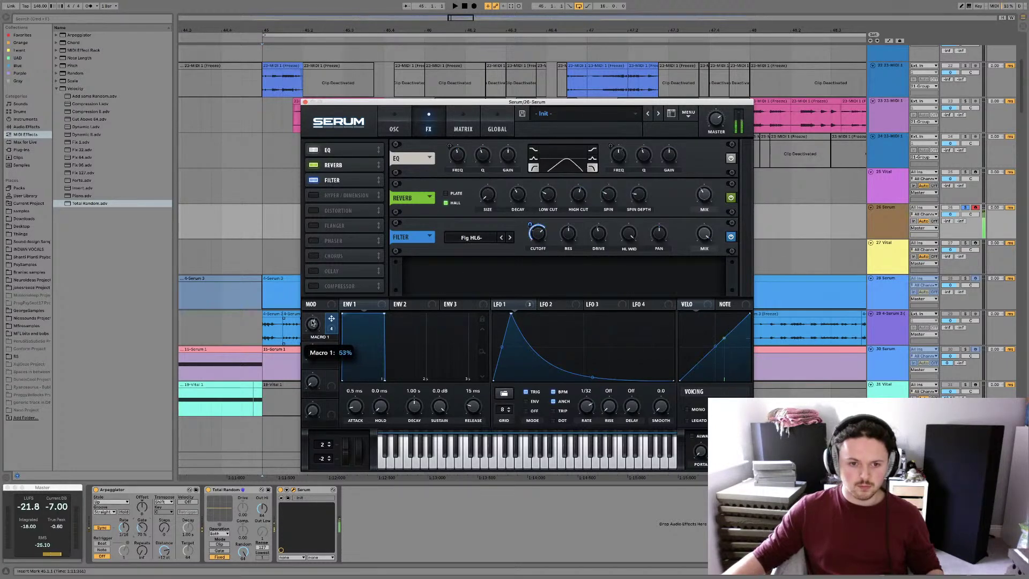
left_click_drag(313, 322, 313, 326)
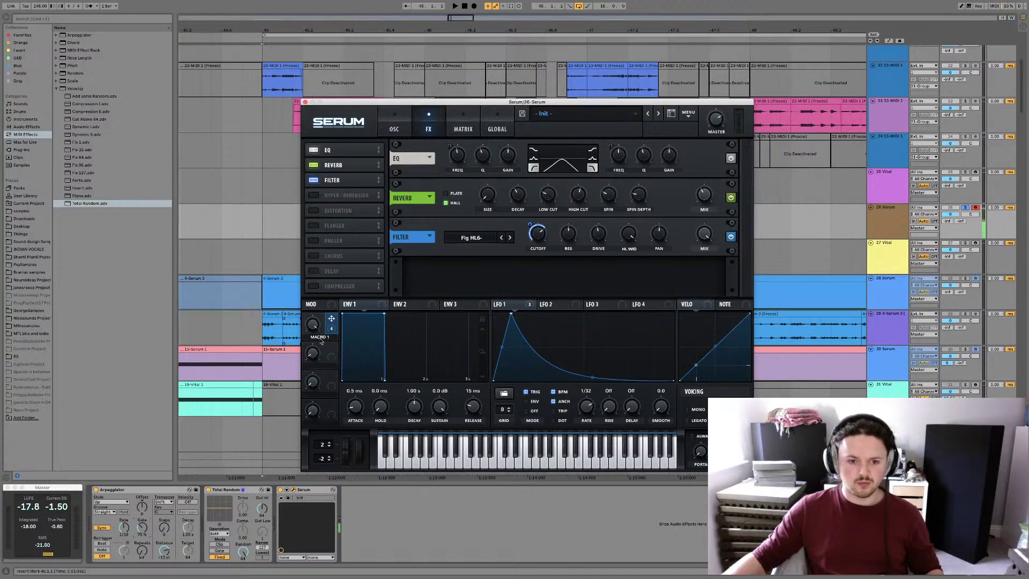
Modulate the Filter effect's mix with Macro 1 and sweep Macro 1 to audition the flanger blending in
mouse_move(332, 320)
left_mouse_down()
mouse_move(697, 247)
mouse_move(697, 226)
left_mouse_up()
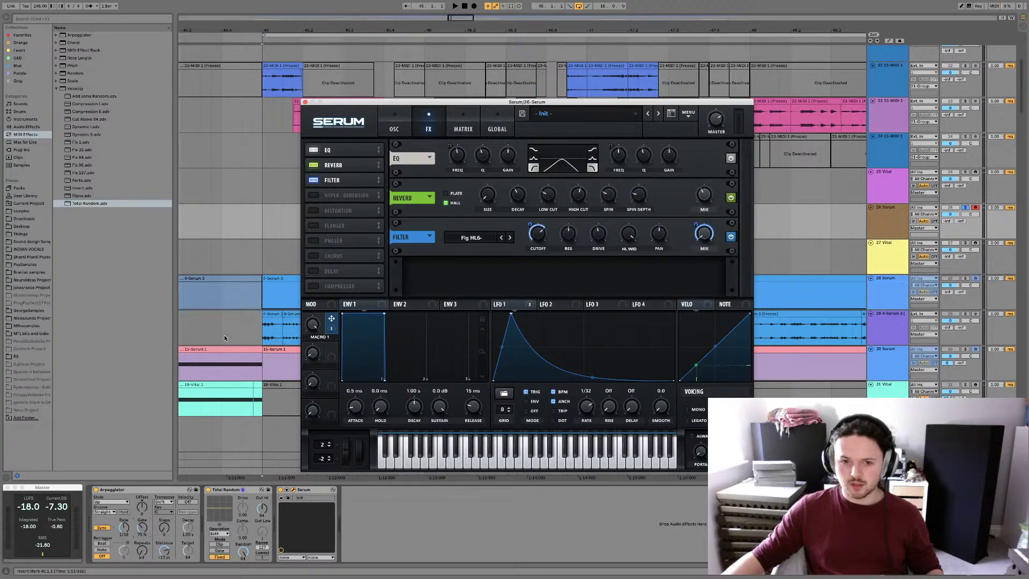
left_click_drag(316, 326, 315, 328)
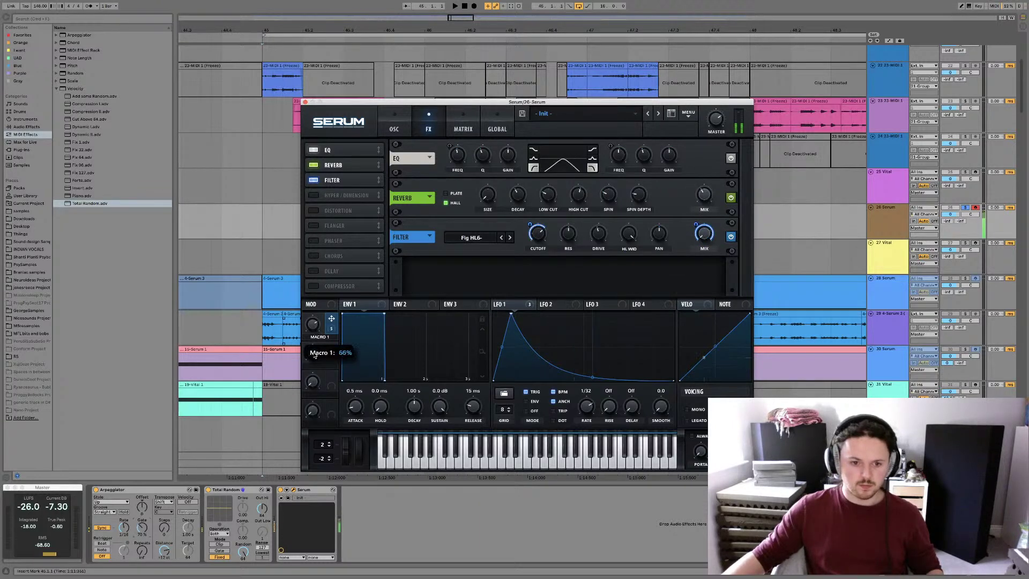
left_click_drag(307, 366, 308, 335)
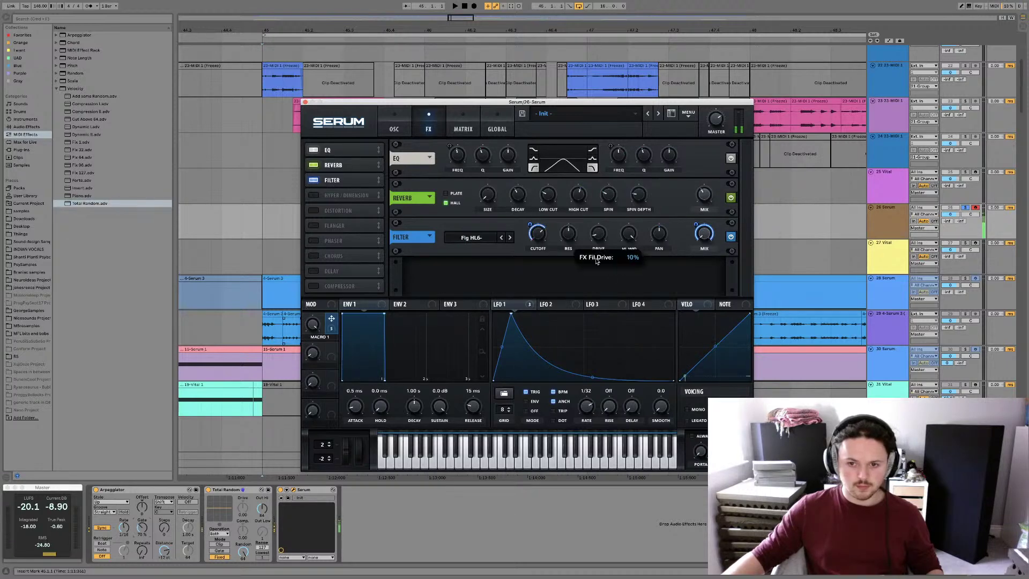
left_click_drag(311, 350, 316, 390)
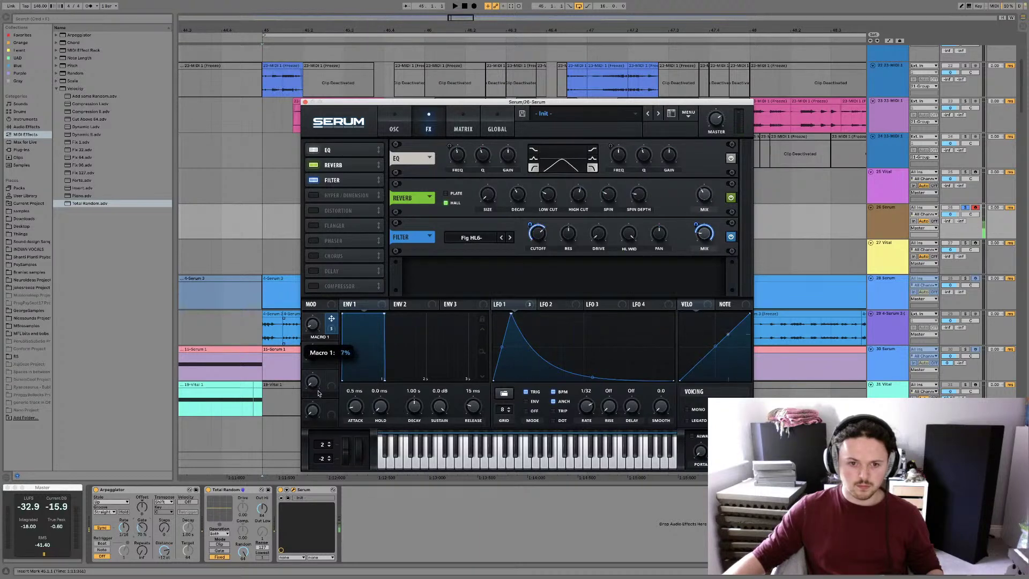
mouse_move(316, 313)
left_mouse_down()
mouse_move(315, 298)
mouse_move(316, 318)
left_mouse_up()
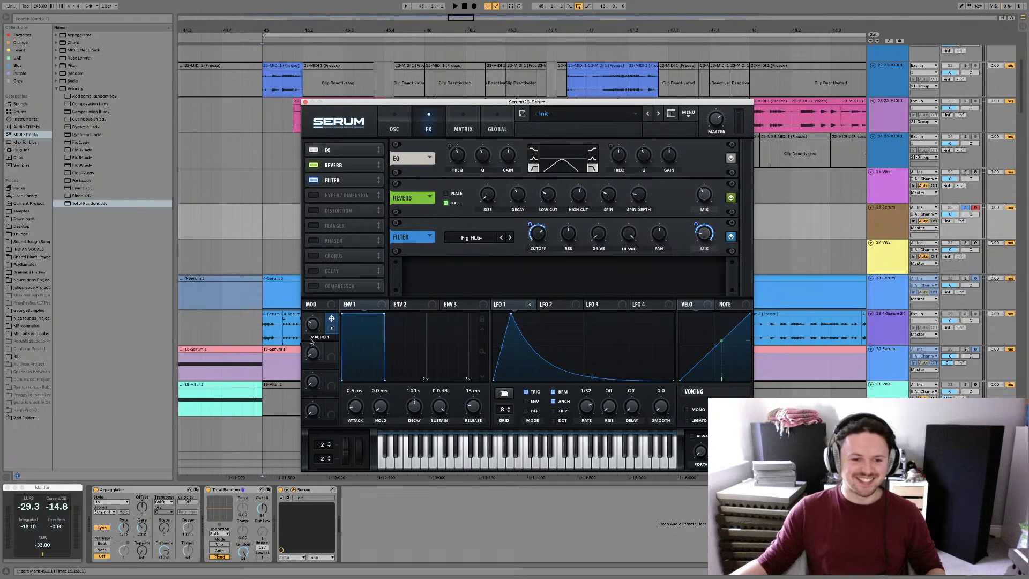
left_click_drag(311, 340, 319, 273)
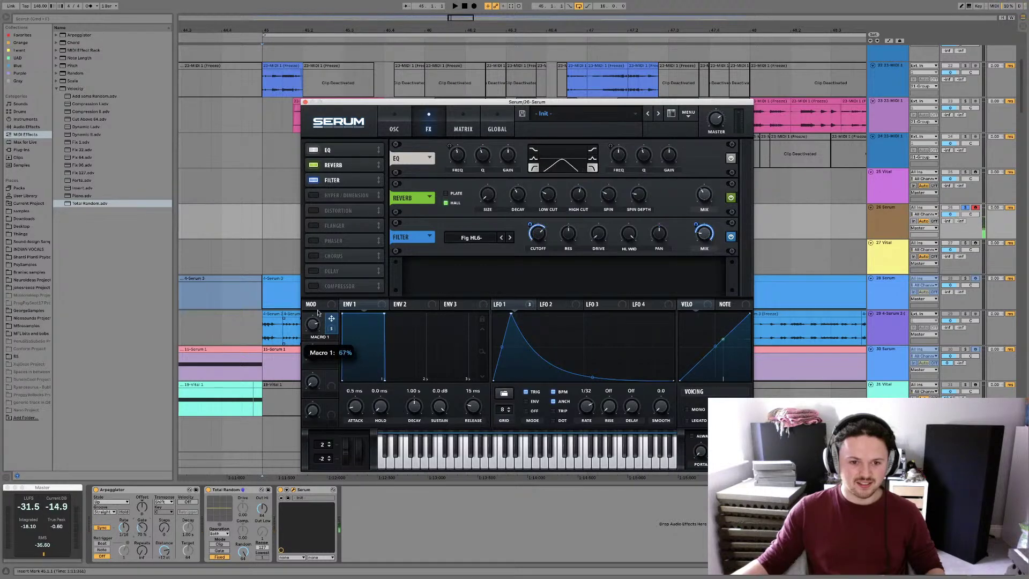
Assign NoteOn Rand2 as the modulation source for oscillator A's pan
left_click(405, 117)
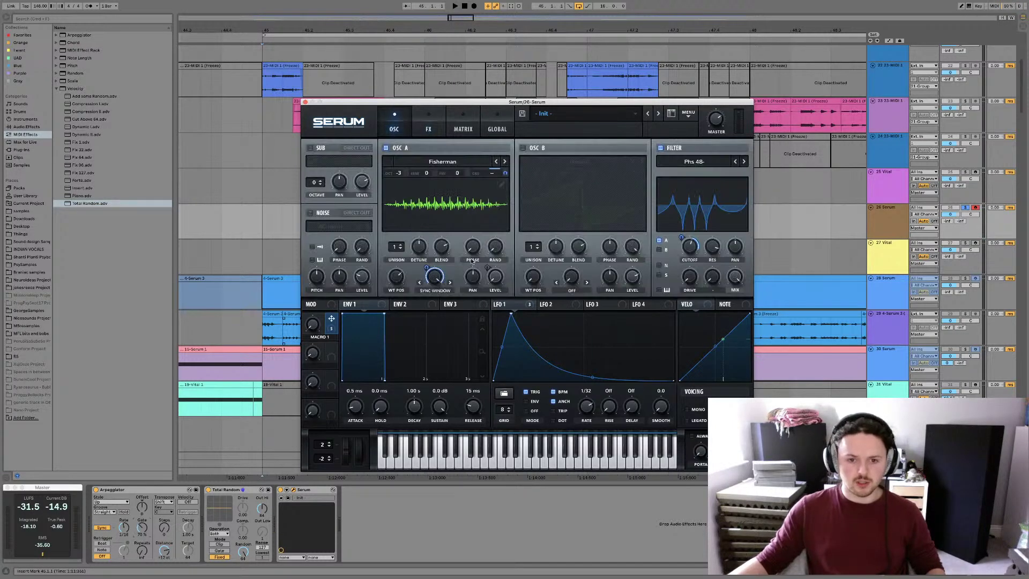
right_click(493, 277)
left_click(482, 281)
right_click(471, 278)
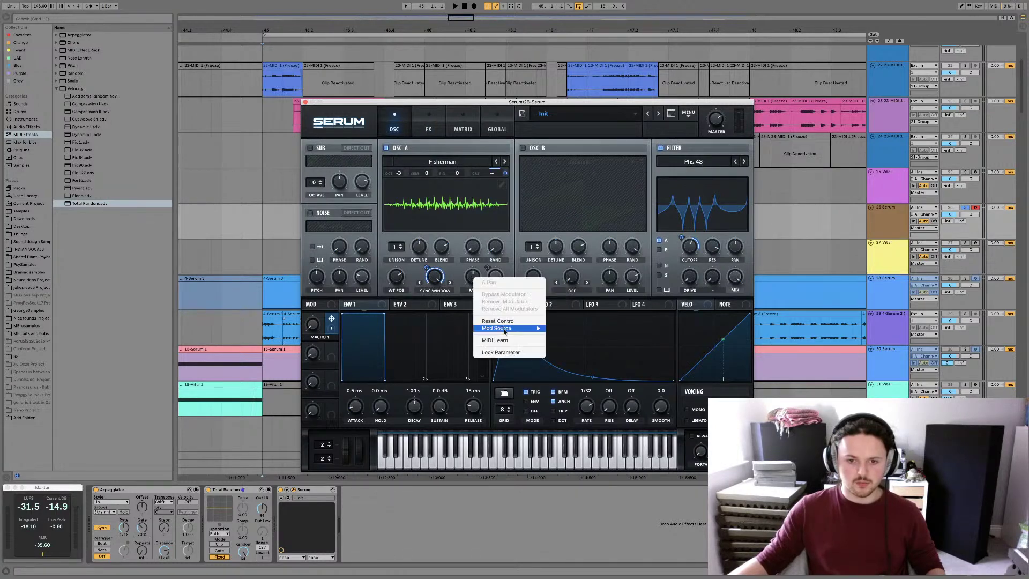
mouse_move(505, 332)
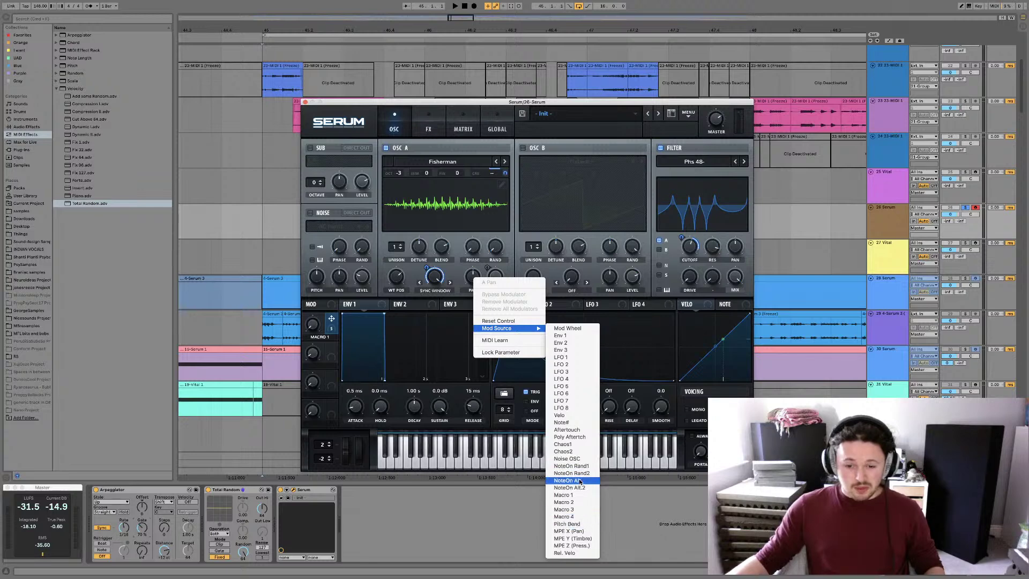
left_click(582, 472)
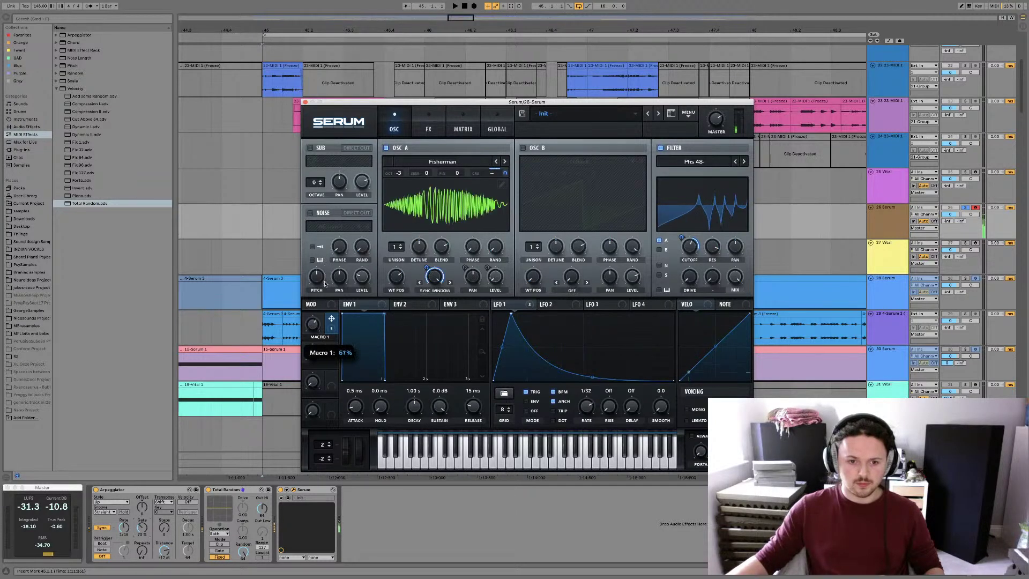
Return to the effects view and sweep Macro 1 repeatedly up to full to audition the randomly panned flanger sound
left_click(428, 123)
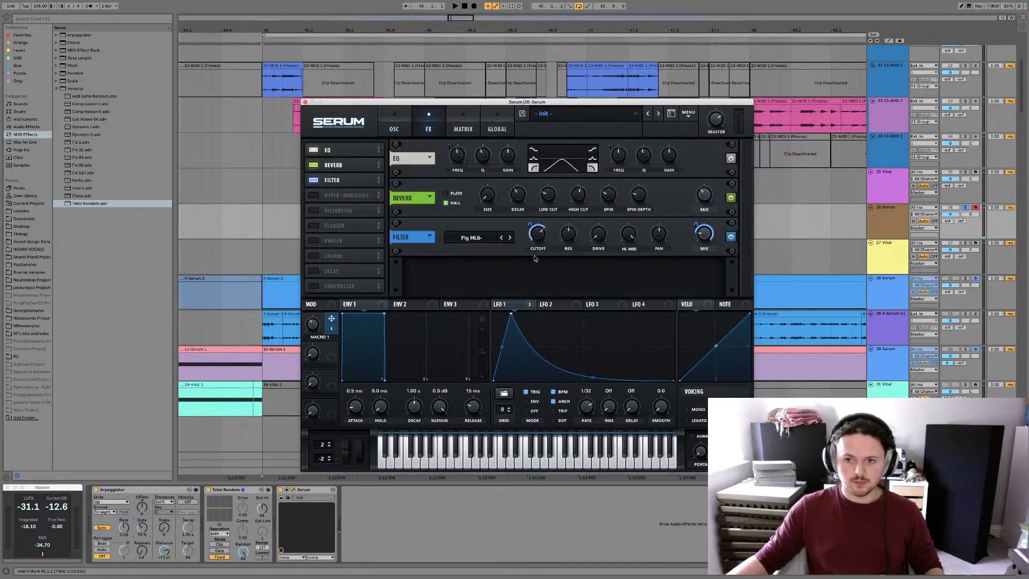
mouse_move(318, 314)
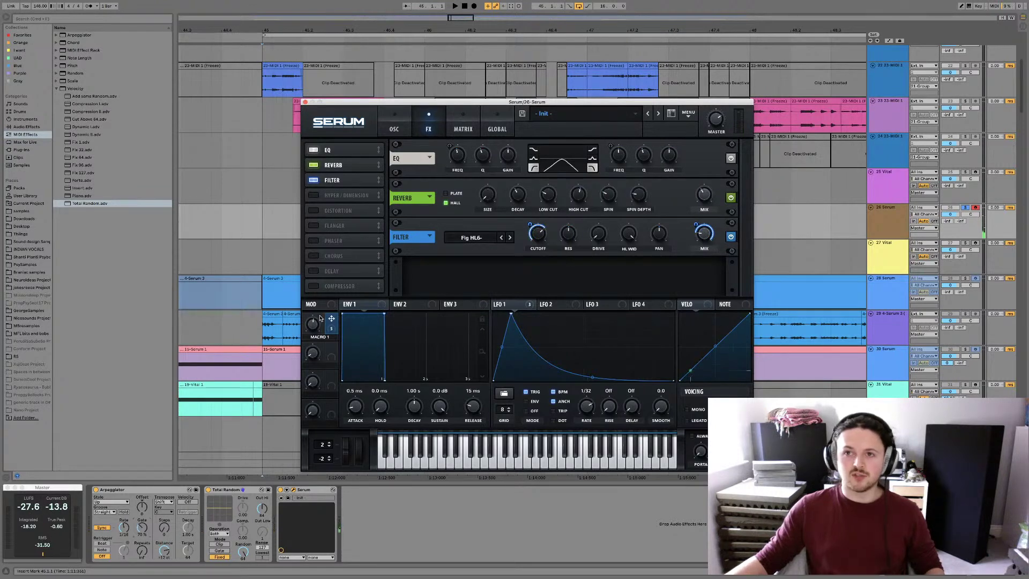
left_click_drag(315, 334, 318, 348)
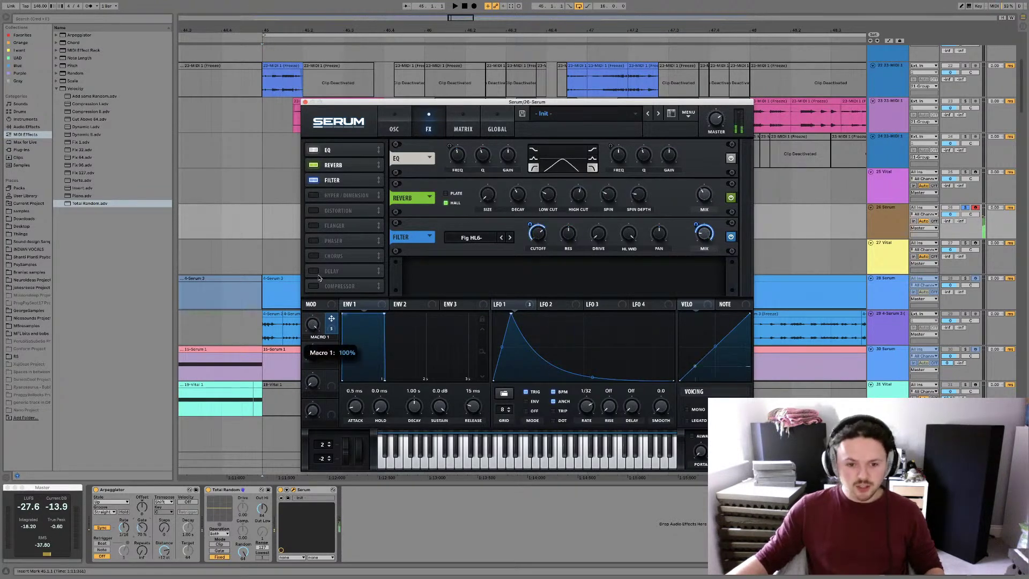
left_click_drag(317, 305, 315, 329)
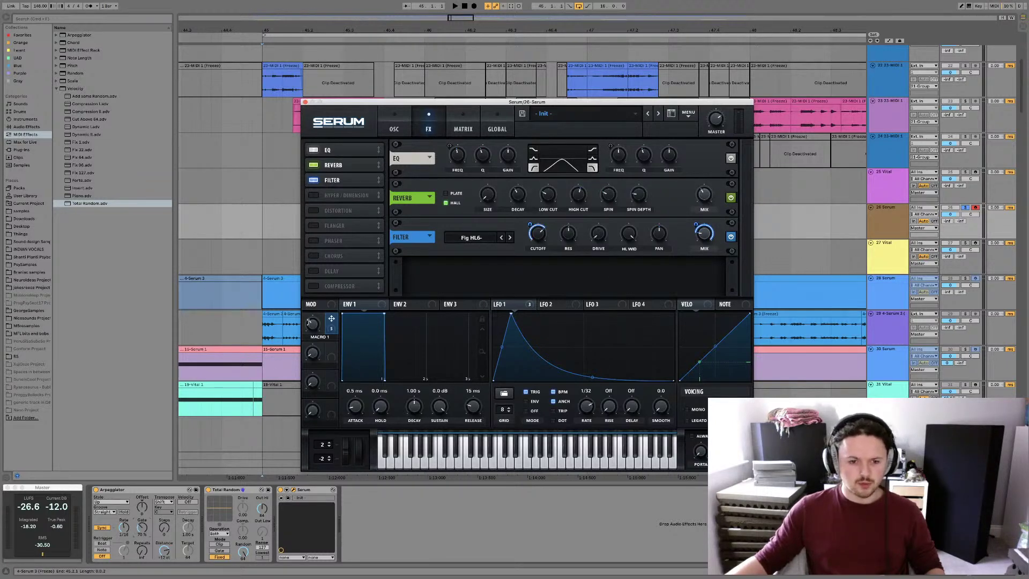
mouse_move(308, 322)
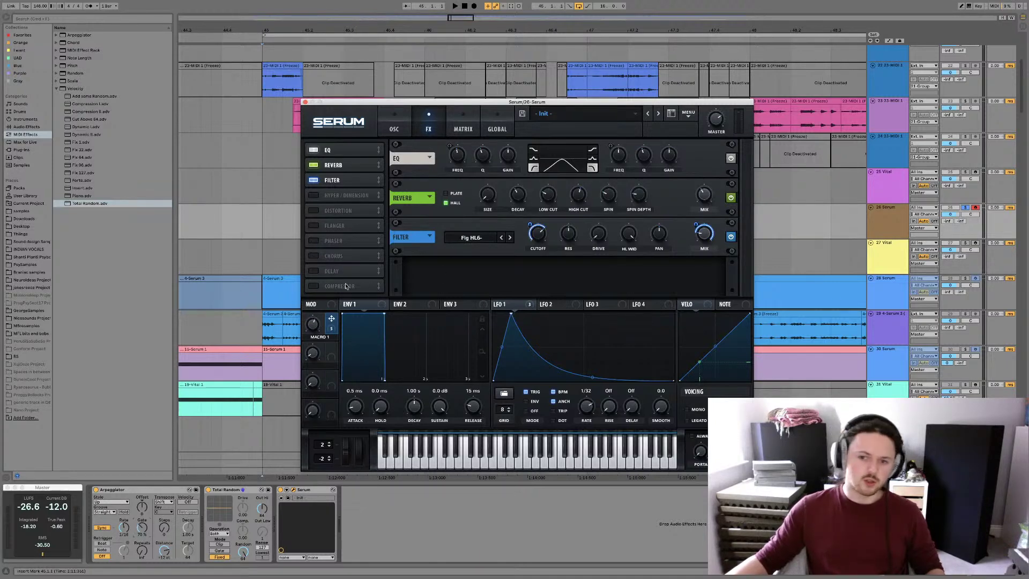
left_click_drag(315, 323, 318, 295)
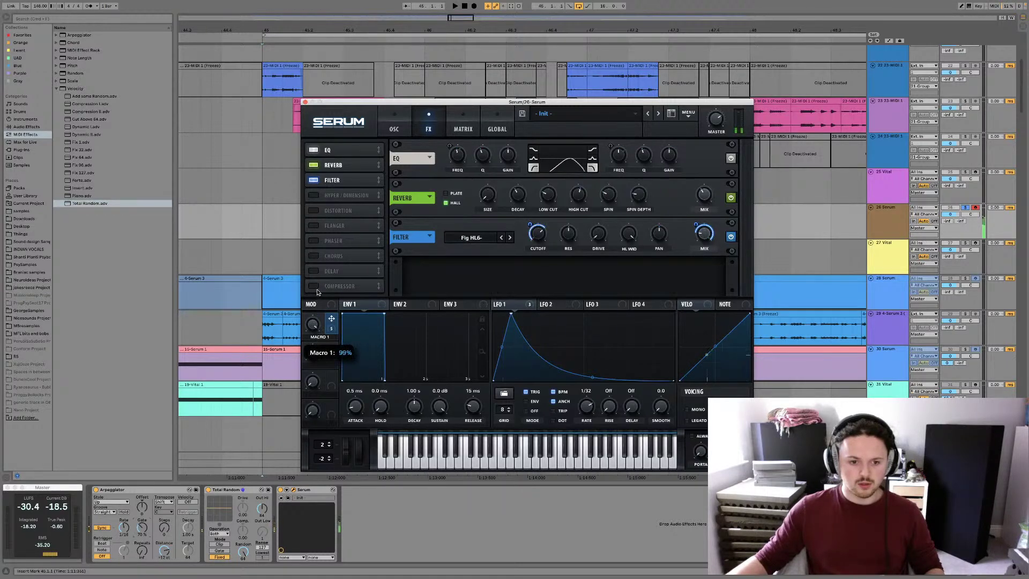
Turn off the Arpeggiator device and sweep Macro 1 to hear the sound without it
left_click(89, 494)
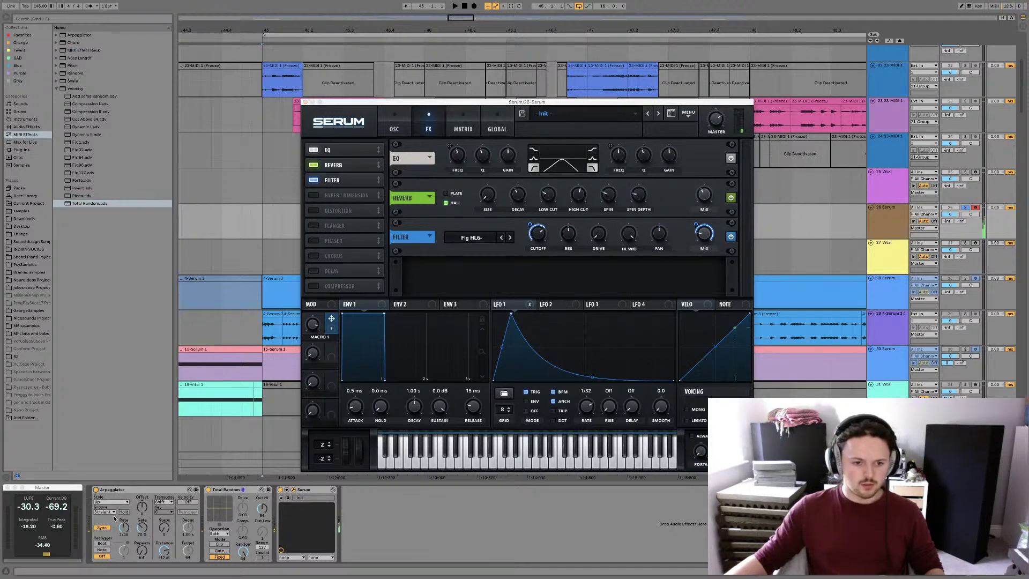
left_click(313, 323)
left_click_drag(313, 309, 308, 350)
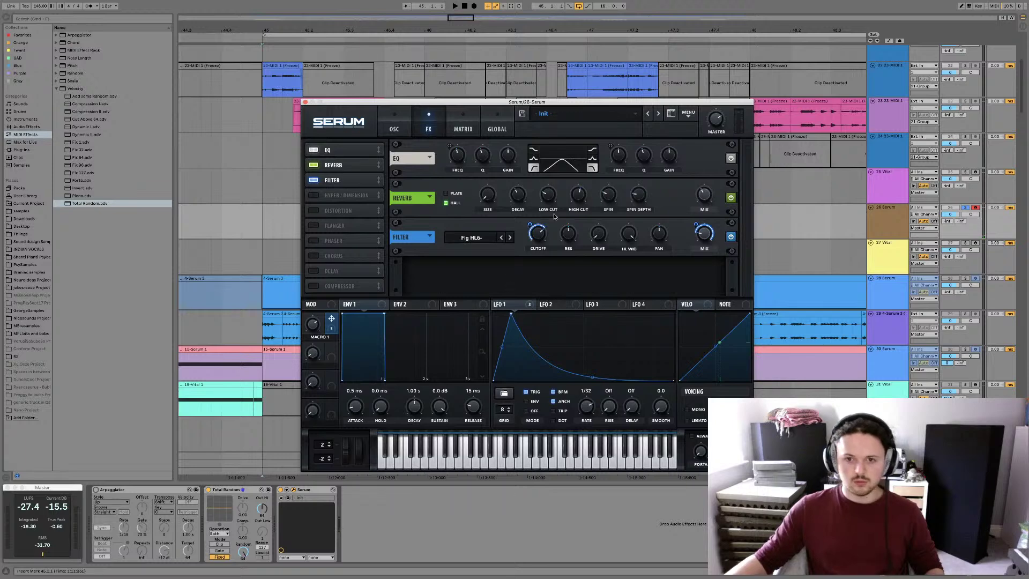
Remove all modulators from oscillator A's pan control
left_click(395, 123)
right_click(473, 287)
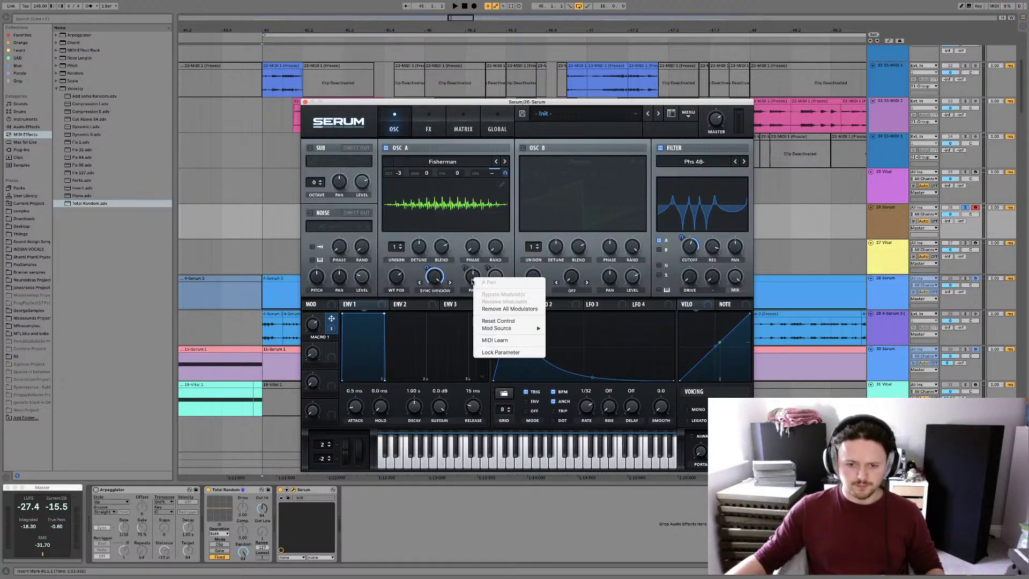
left_click(504, 306)
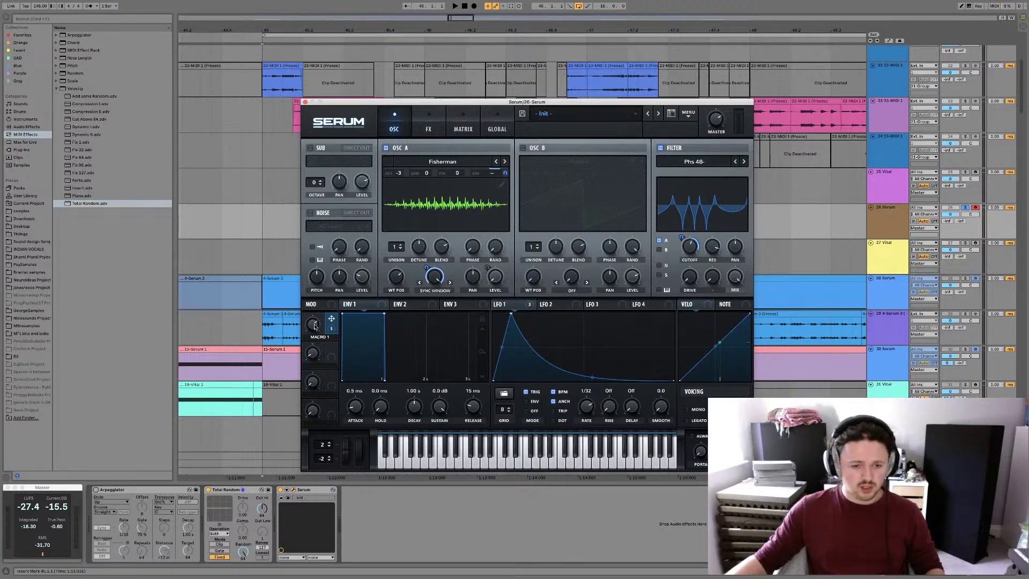
Sweep Macro 1 to audition the sound without random panning and turn the Arpeggiator device back on
mouse_move(312, 353)
left_mouse_down()
mouse_move(314, 364)
mouse_move(313, 341)
mouse_move(313, 358)
left_mouse_up()
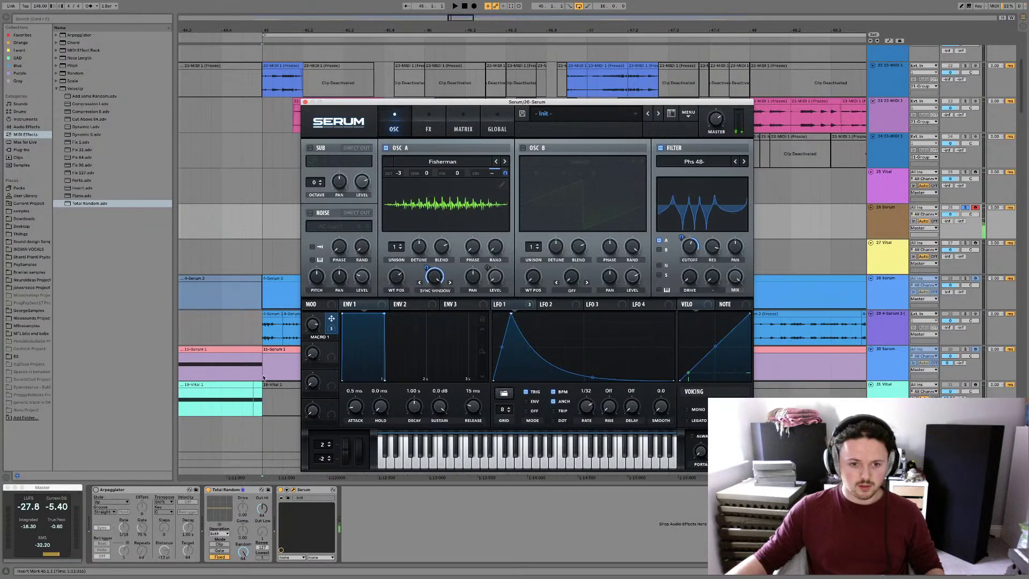
left_click(96, 490)
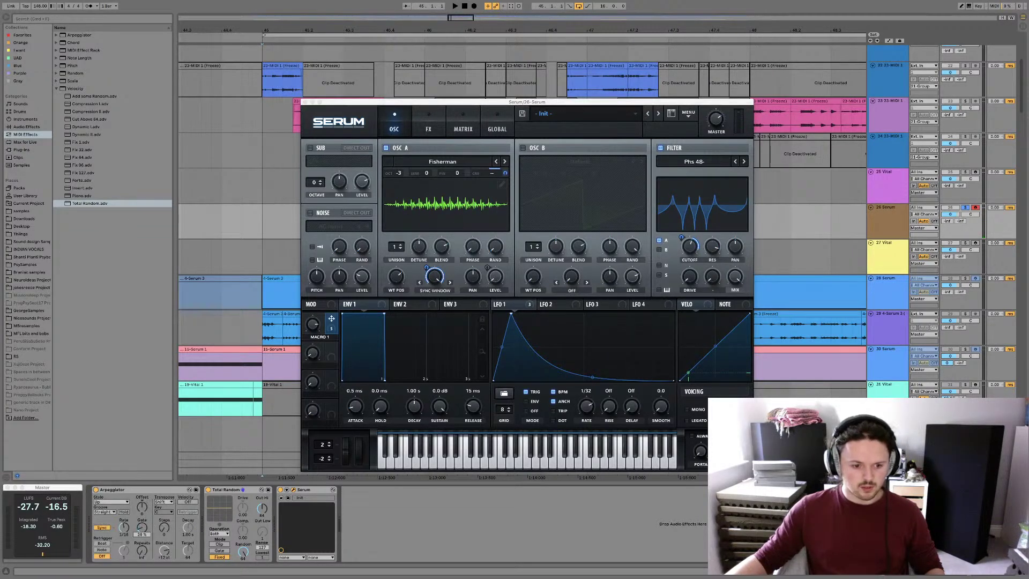
Sweep Macro 1 to audition the patch and look over Serum's global settings and effects
left_click_drag(313, 328, 303, 313)
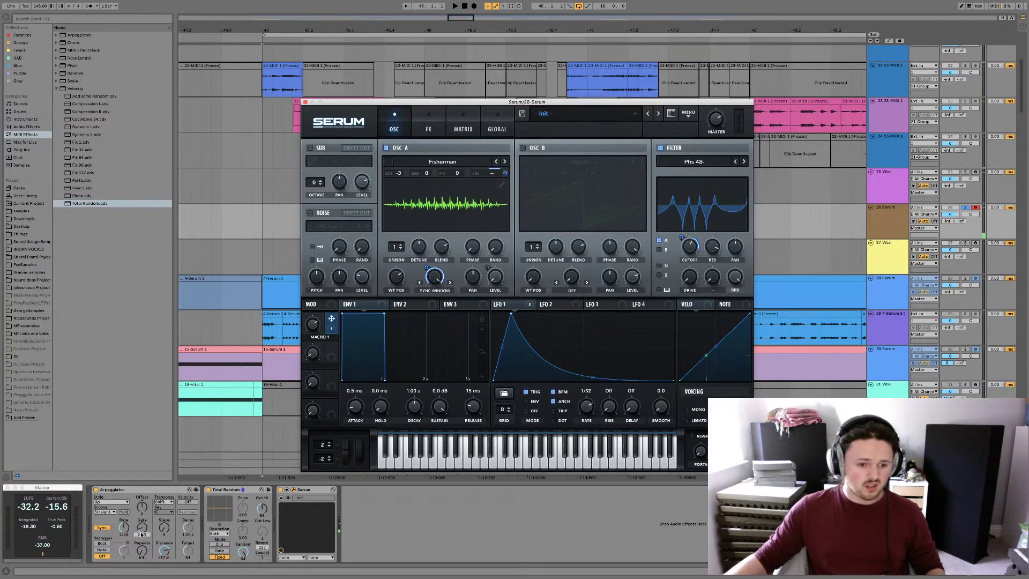
left_click(307, 333)
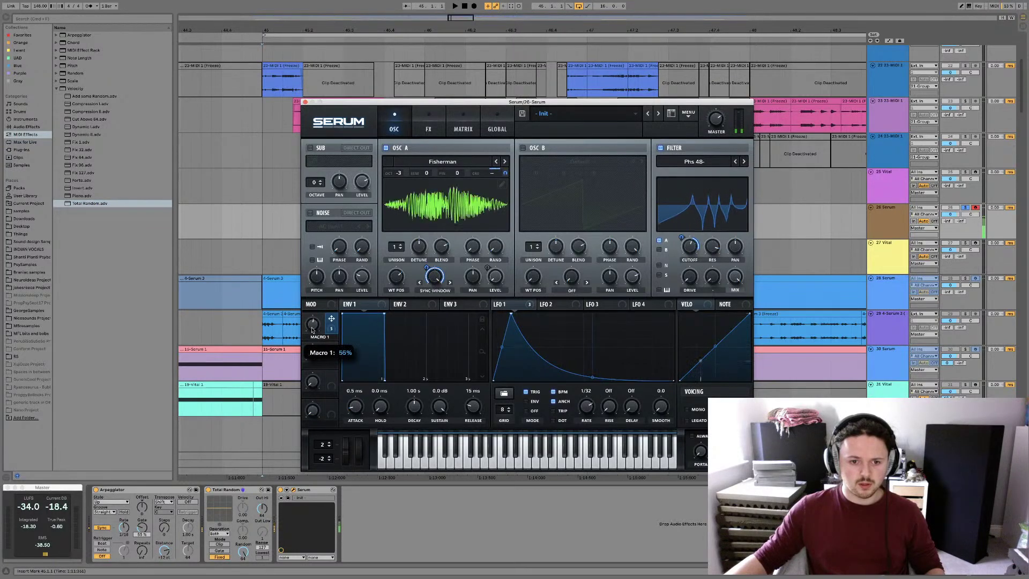
left_click(497, 128)
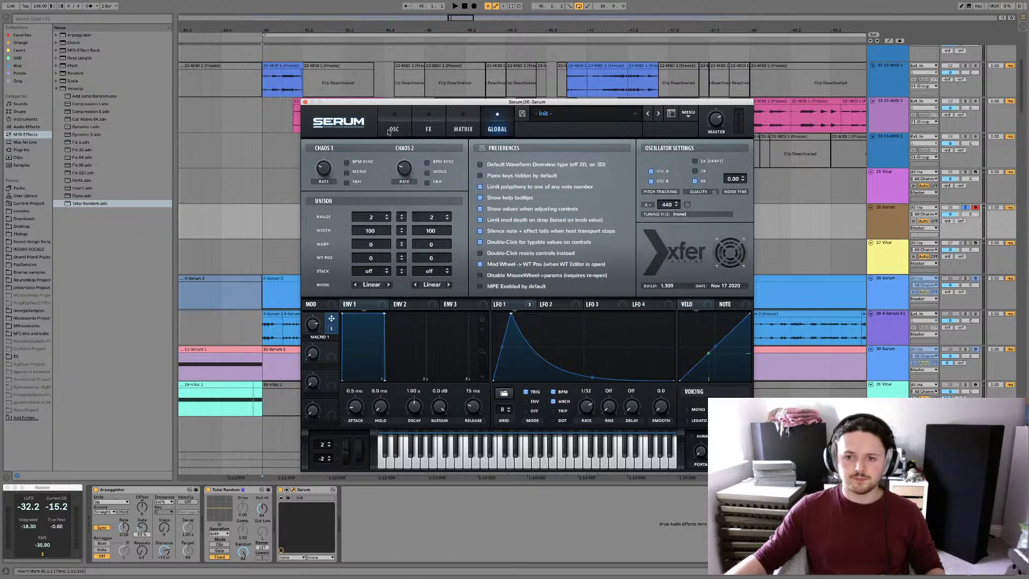
left_click(389, 131)
left_click(428, 128)
left_click(409, 128)
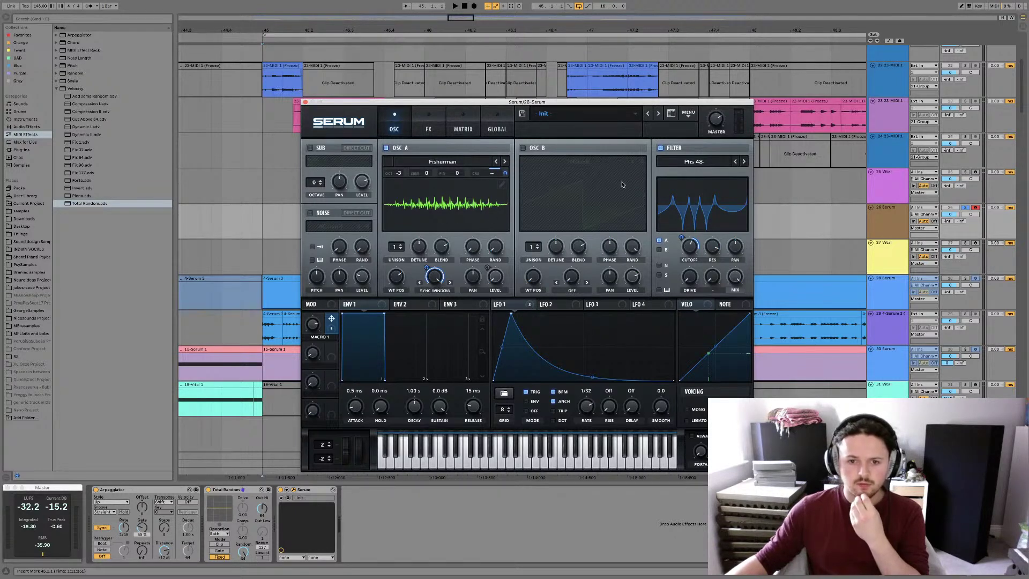
Copy oscillator B with its modulations onto oscillator A
left_click(689, 117)
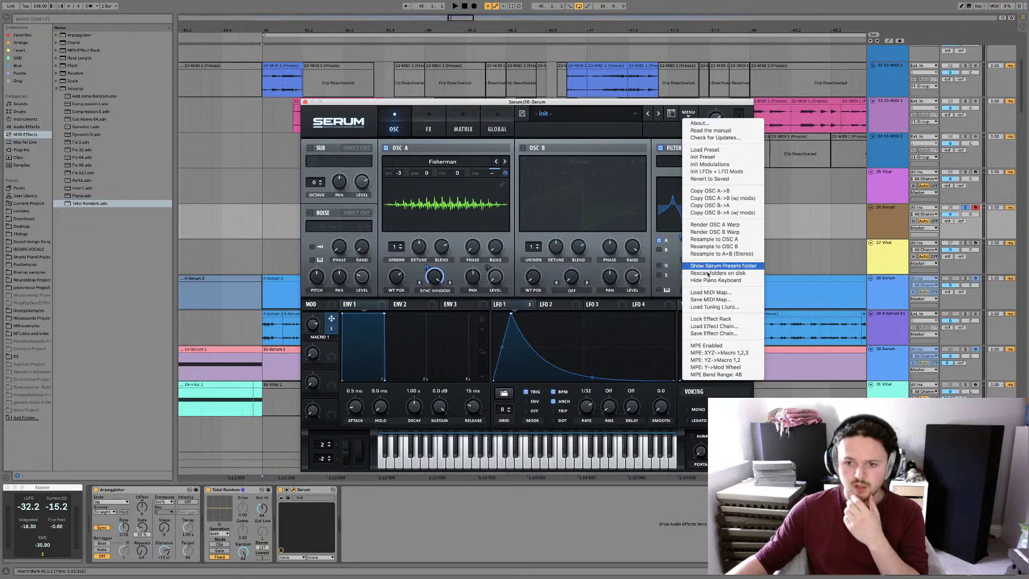
left_click(721, 213)
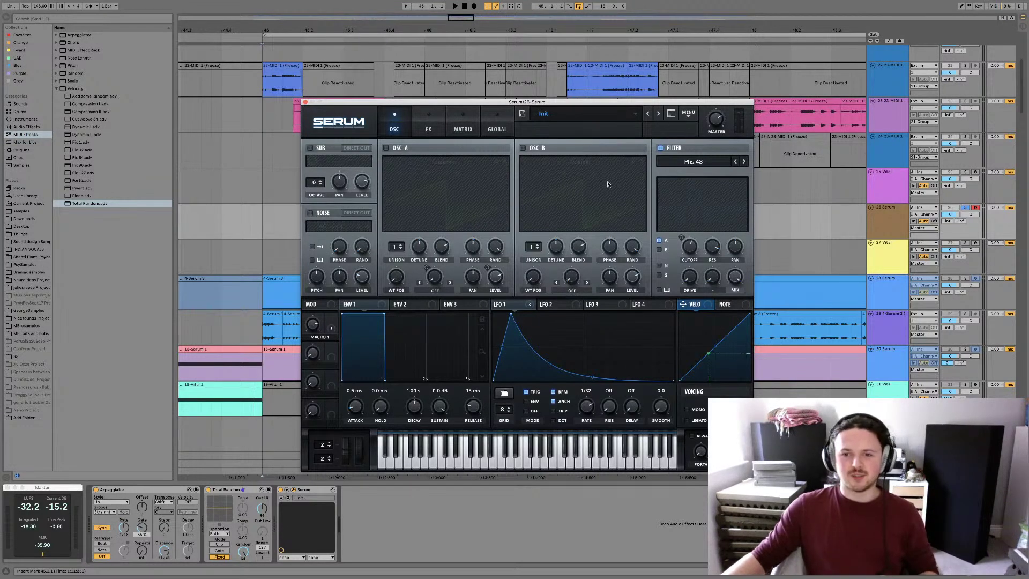
Enable oscillator A and load the Fisherman wavetable from the User WAV collection
left_click(385, 148)
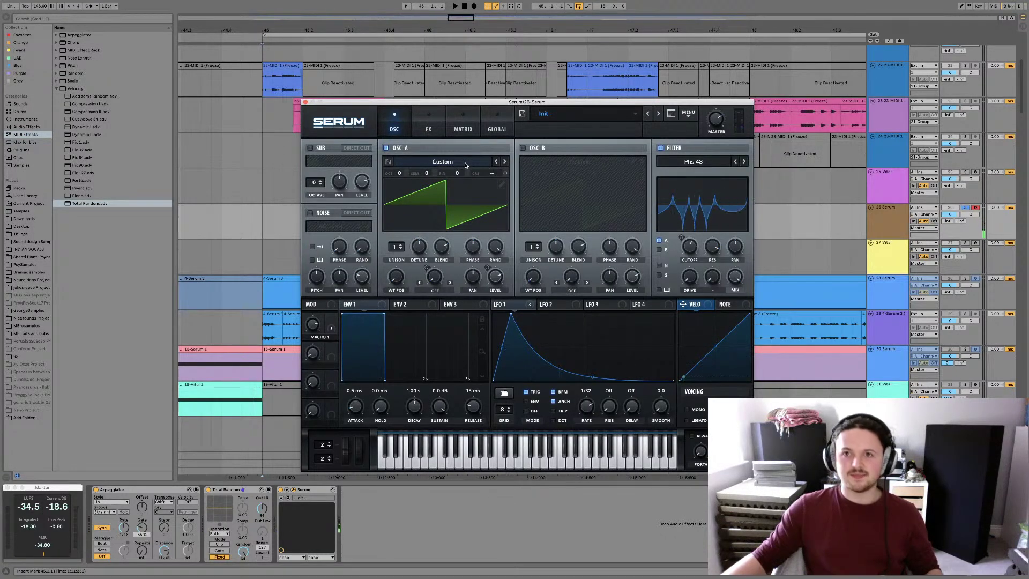
left_click(465, 164)
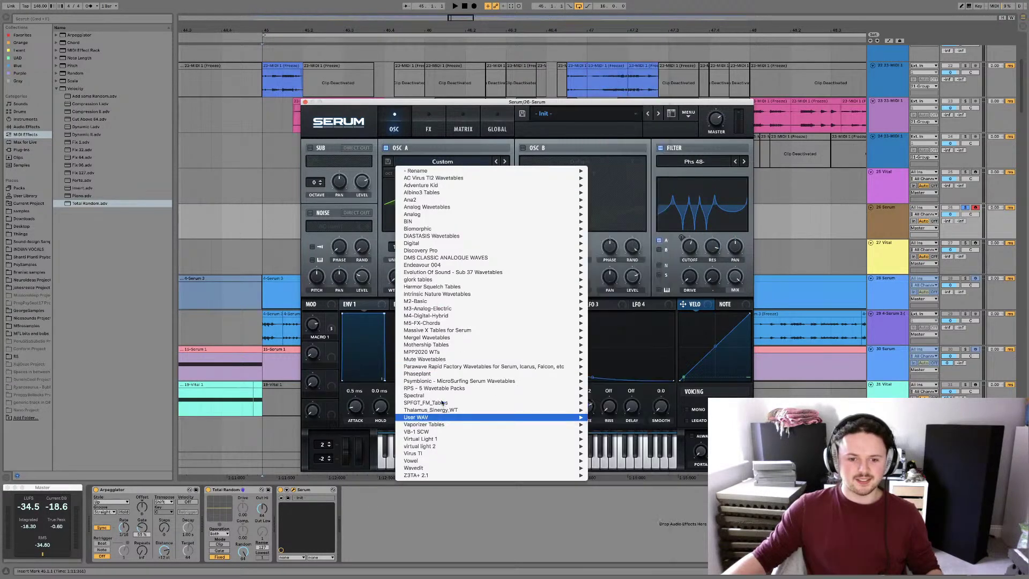
mouse_move(438, 417)
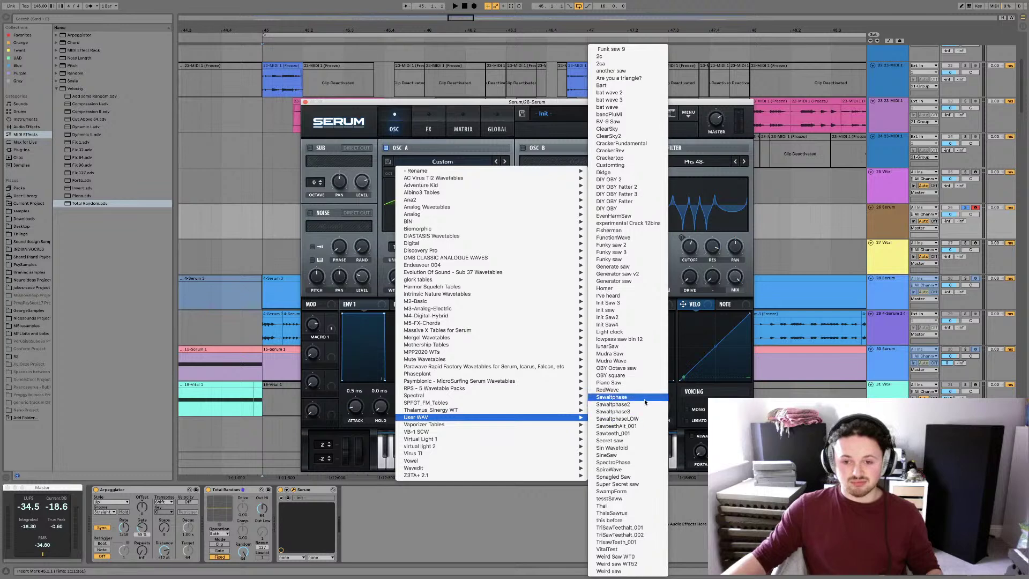
left_click(631, 232)
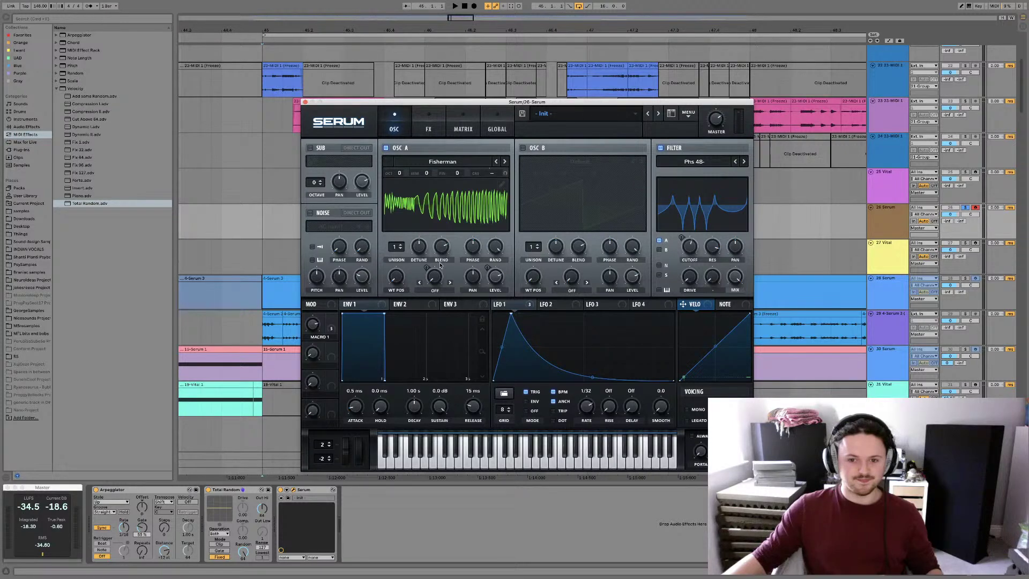
Set oscillator A's warp mode to Sync (Window Full) and sweep Macro 1 to hear it
left_click(437, 290)
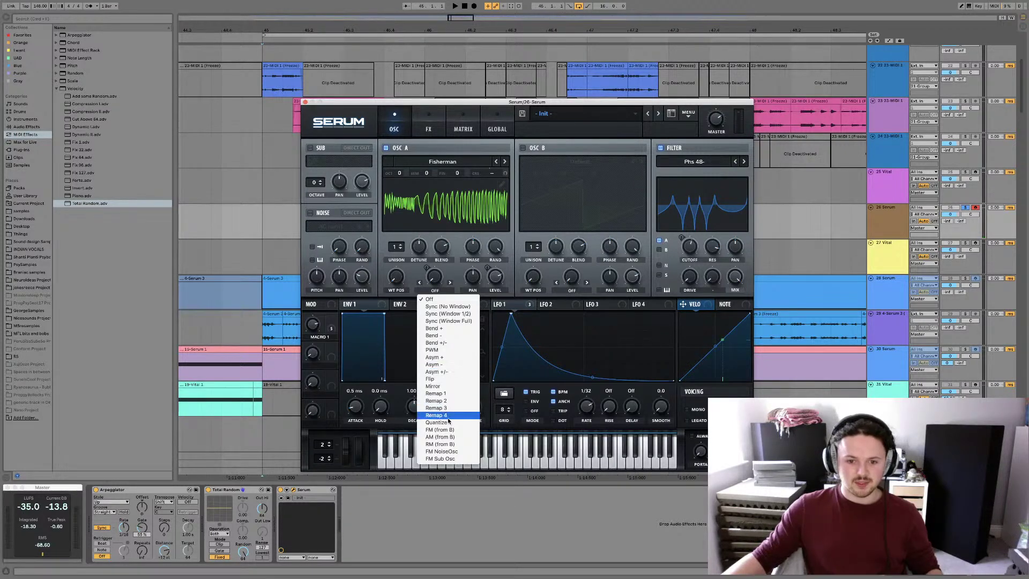
left_click(448, 321)
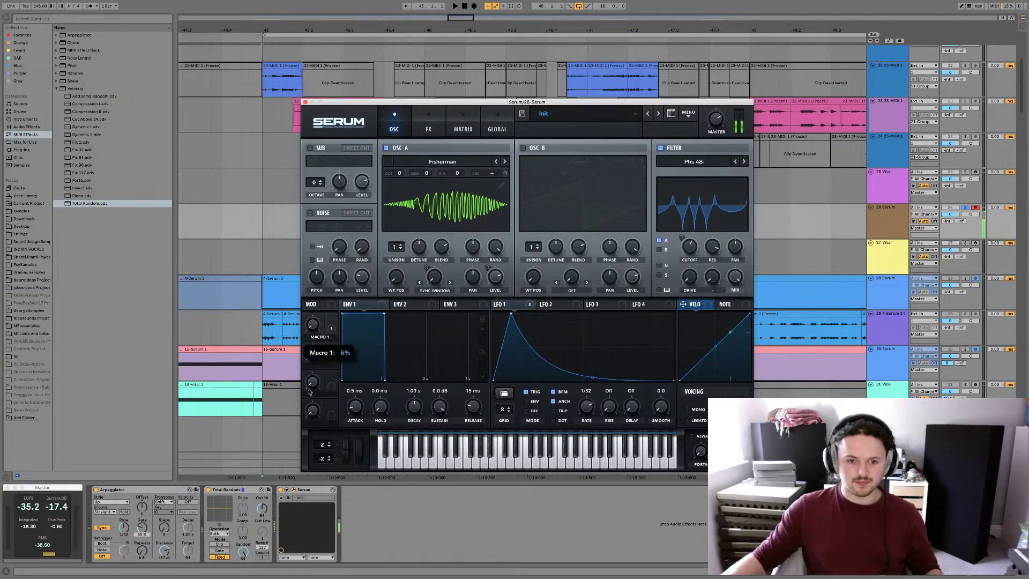
left_click_drag(309, 392, 309, 333)
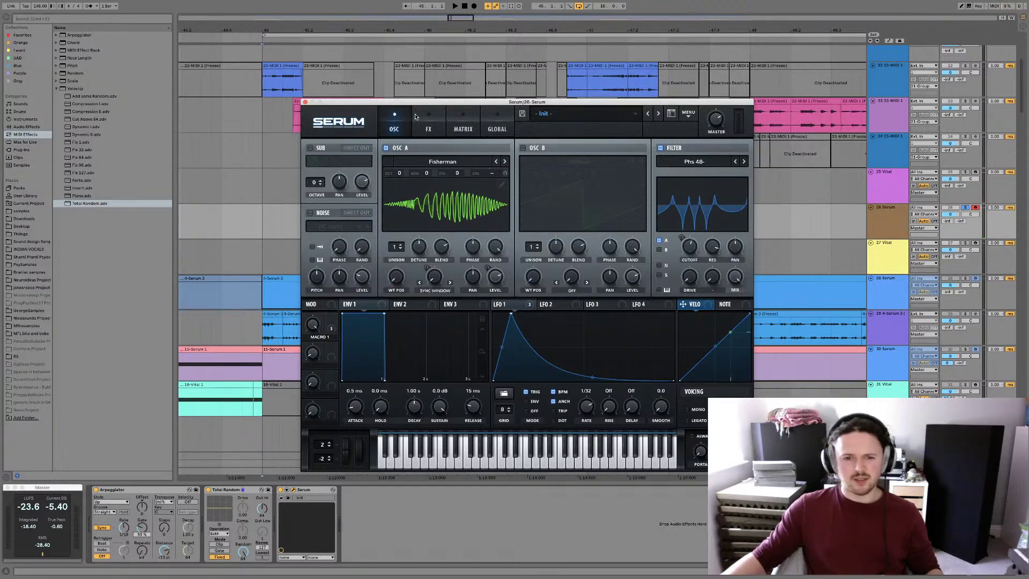
Examine the modulation matrix for the destinations assigned to Macro 1
left_click(463, 126)
scroll(353, 226, "down", 5)
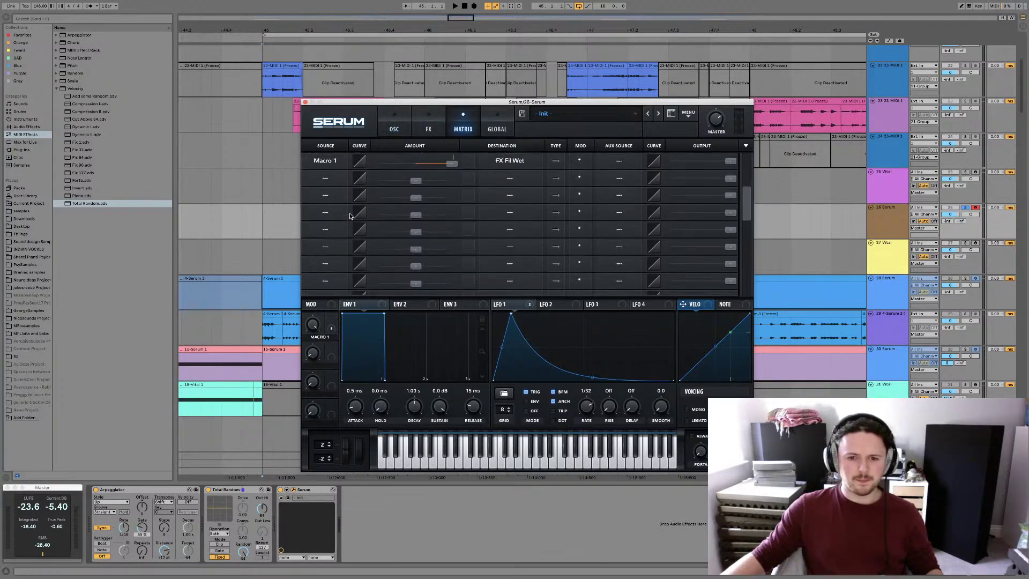
scroll(348, 217, "up", 5)
left_click(394, 128)
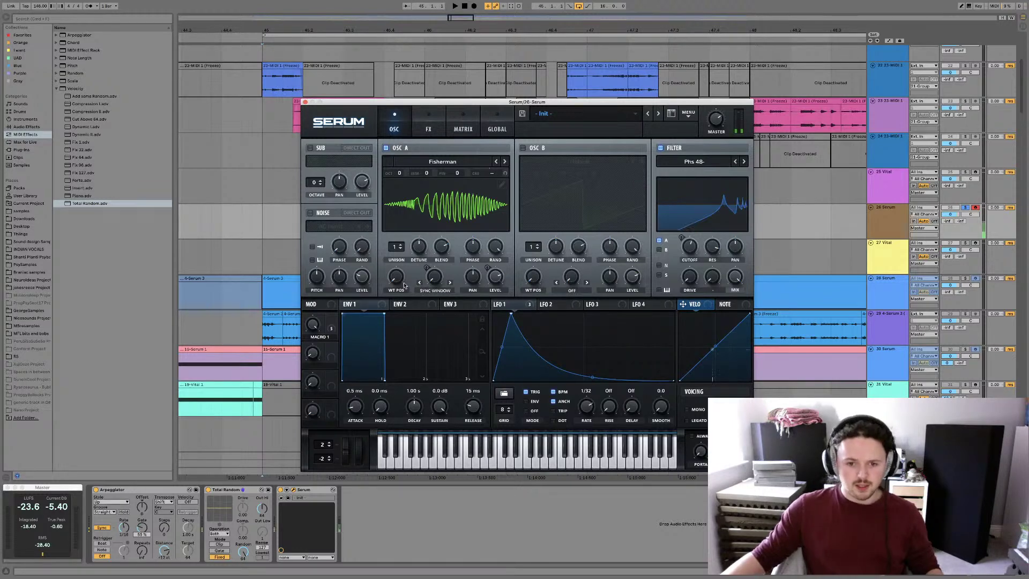
Turn off oscillator A's warp mode and adjust its wavetable position
left_click(435, 290)
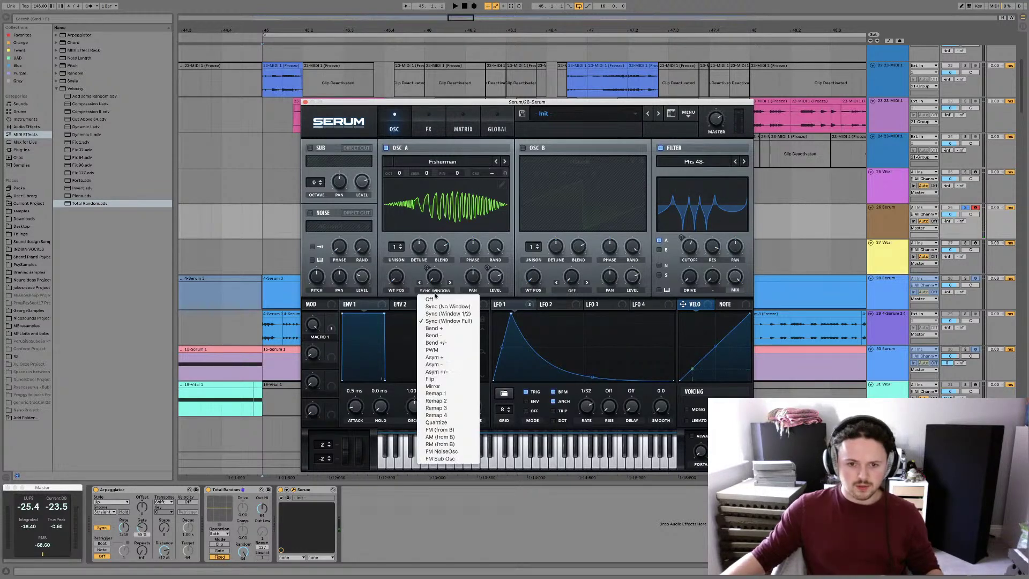
left_click(432, 298)
mouse_move(402, 282)
left_mouse_down()
mouse_move(398, 220)
mouse_move(400, 274)
left_mouse_up()
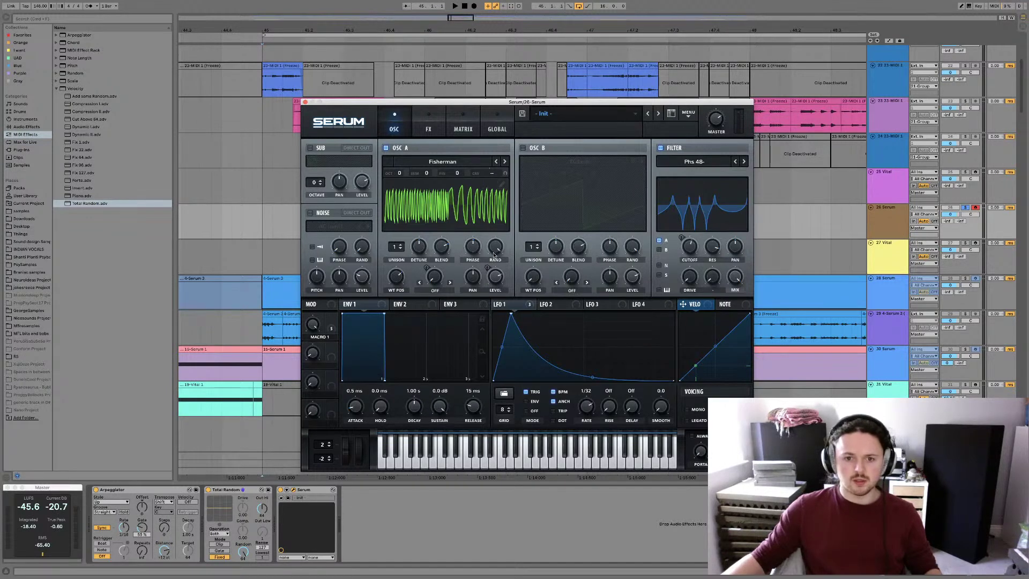
mouse_move(476, 247)
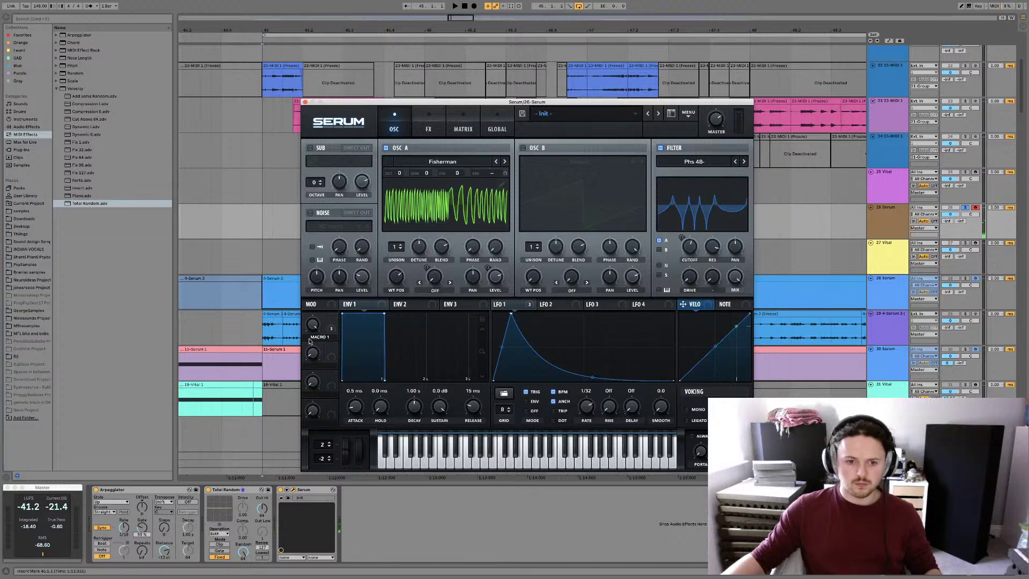
Set oscillator A's octave to -3 while sweeping Macro 1 to audition the sound
mouse_move(314, 360)
mouse_move(311, 411)
left_mouse_down()
mouse_move(307, 329)
mouse_move(304, 410)
left_mouse_up()
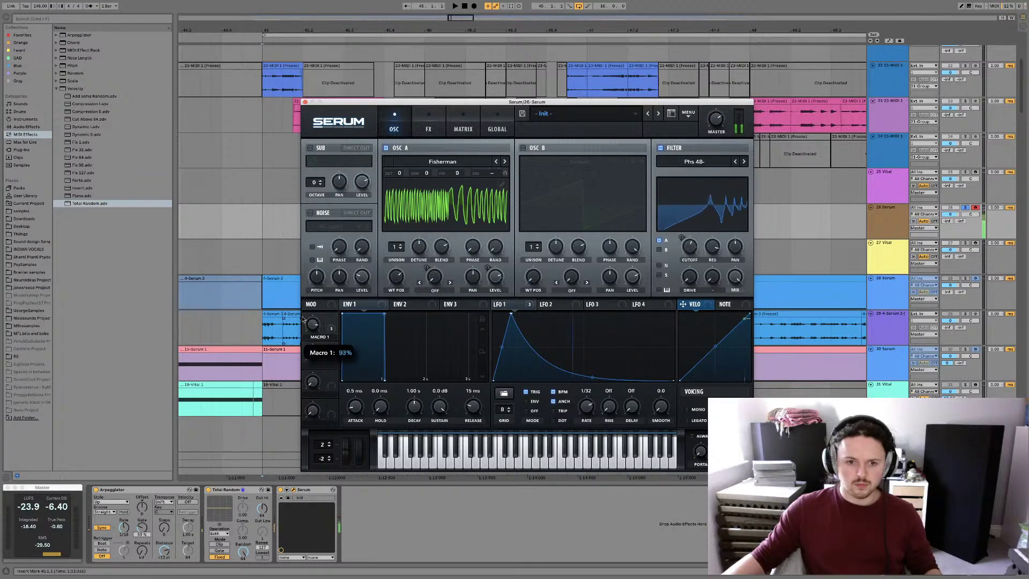
left_click_drag(304, 320, 303, 402)
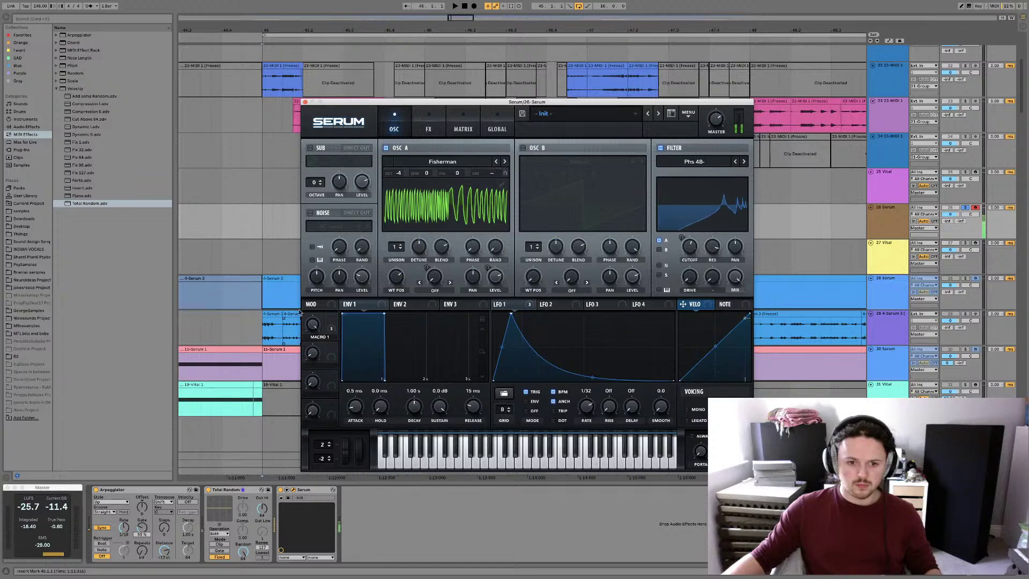
left_click_drag(399, 173, 400, 164)
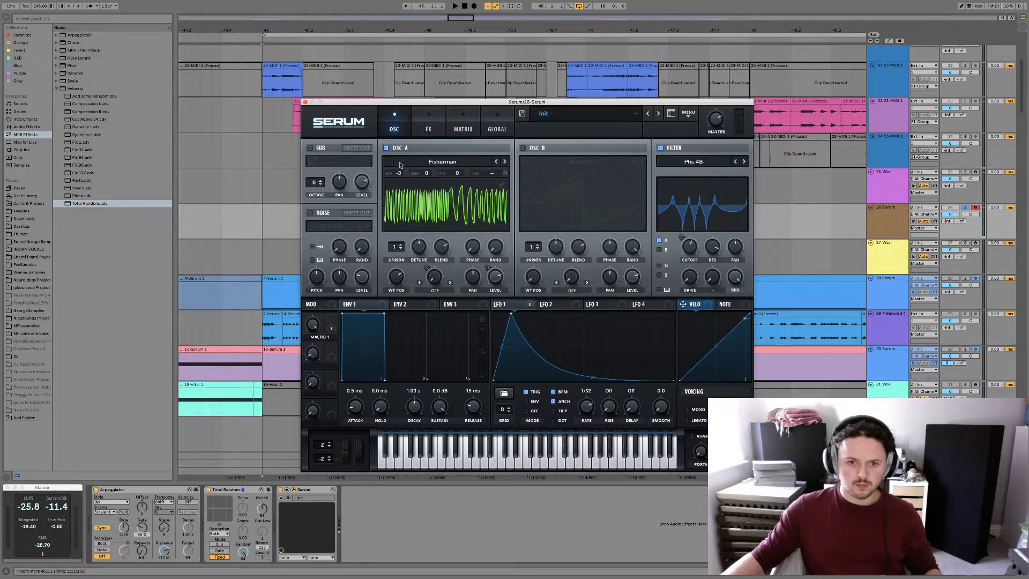
left_click_drag(321, 329, 306, 396)
Set oscillator A's warp mode to Sync (Window Full) and audition it with repeated Macro 1 sweeps
left_click(435, 291)
left_click(423, 320)
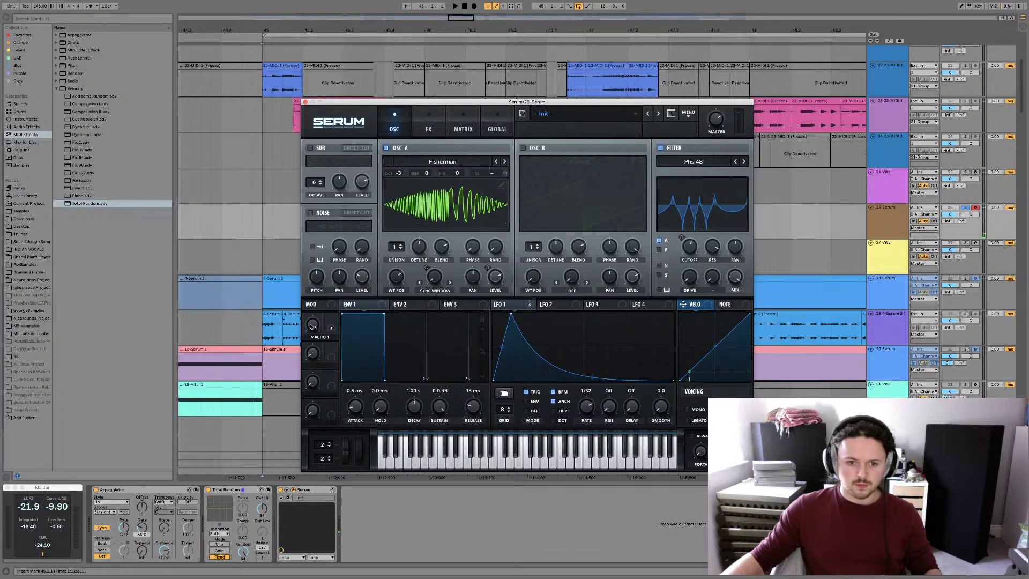
left_click_drag(312, 325, 307, 410)
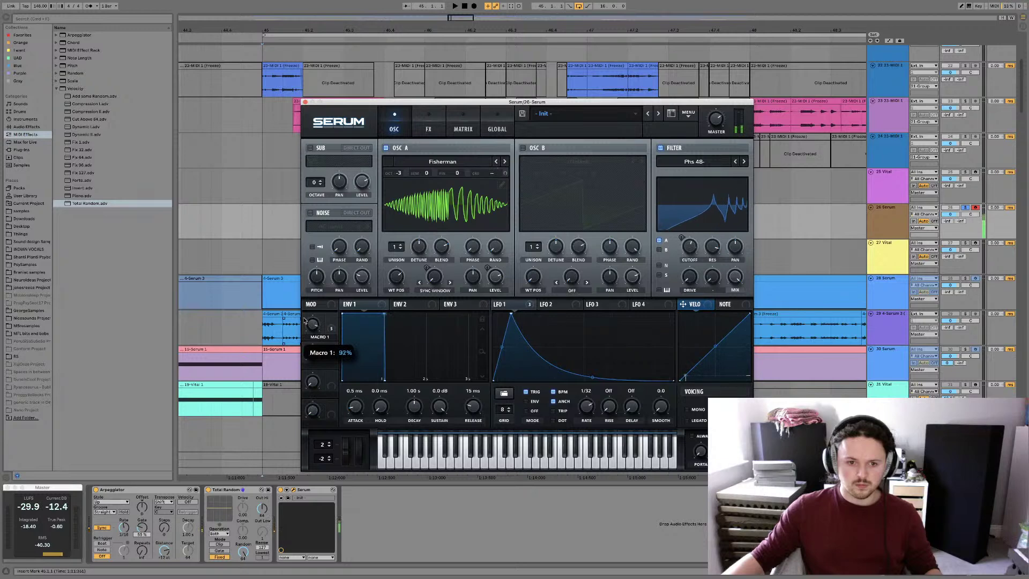
left_click_drag(304, 321, 307, 413)
left_click_drag(308, 351, 310, 349)
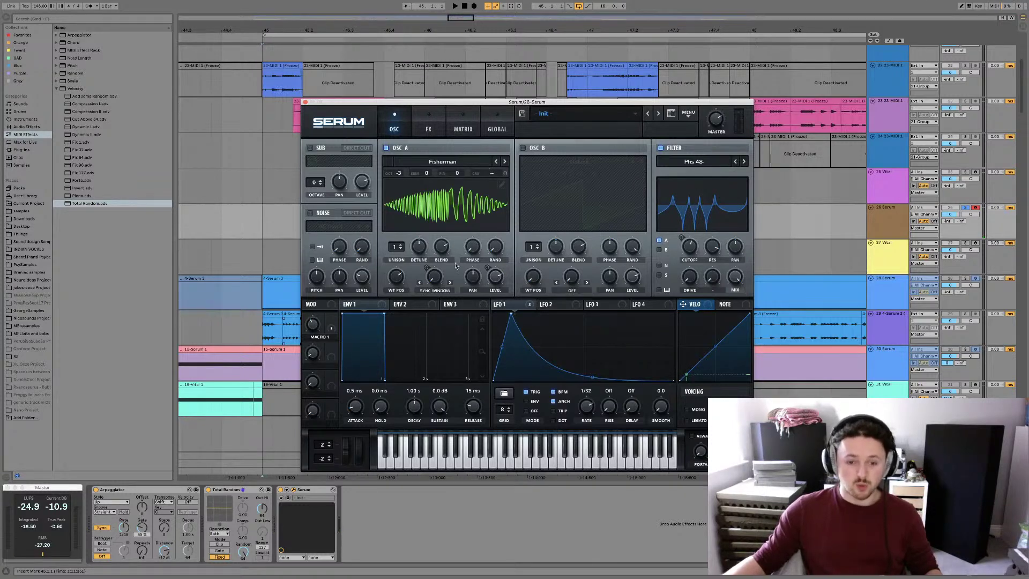
left_click_drag(307, 333, 314, 296)
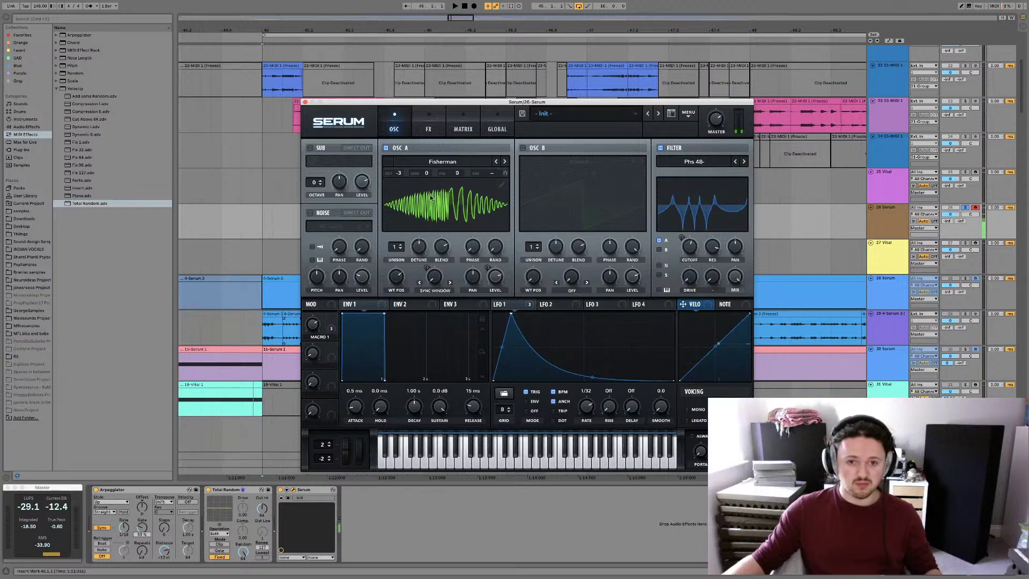
Review the EQ, reverb and filter effects while sweeping Macro 1, and return to the oscillators for another sweep
left_click(430, 129)
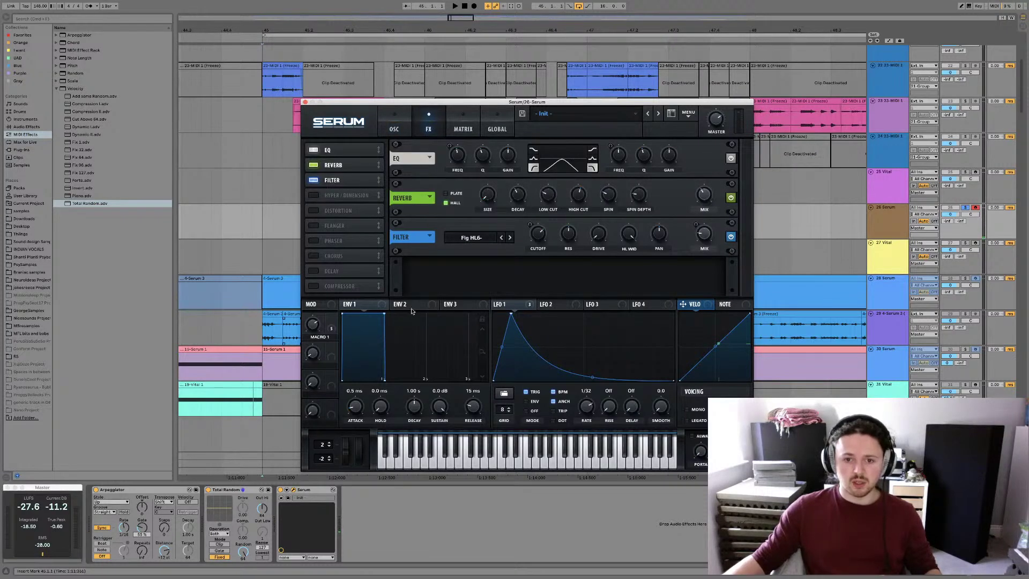
mouse_move(313, 327)
left_mouse_down()
mouse_move(307, 344)
mouse_move(308, 309)
left_mouse_up()
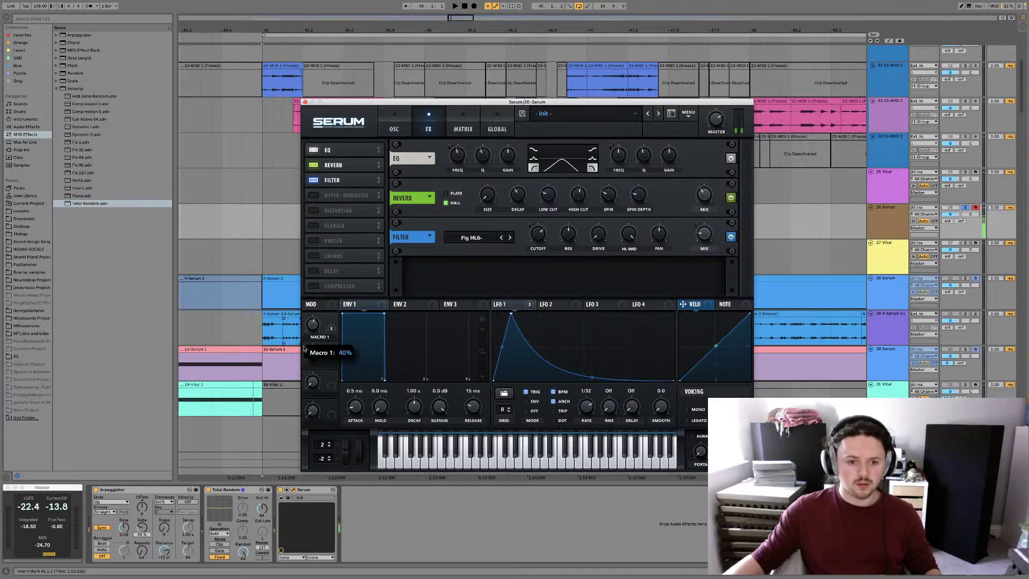
left_click_drag(304, 348, 298, 364)
left_click_drag(303, 299, 303, 314)
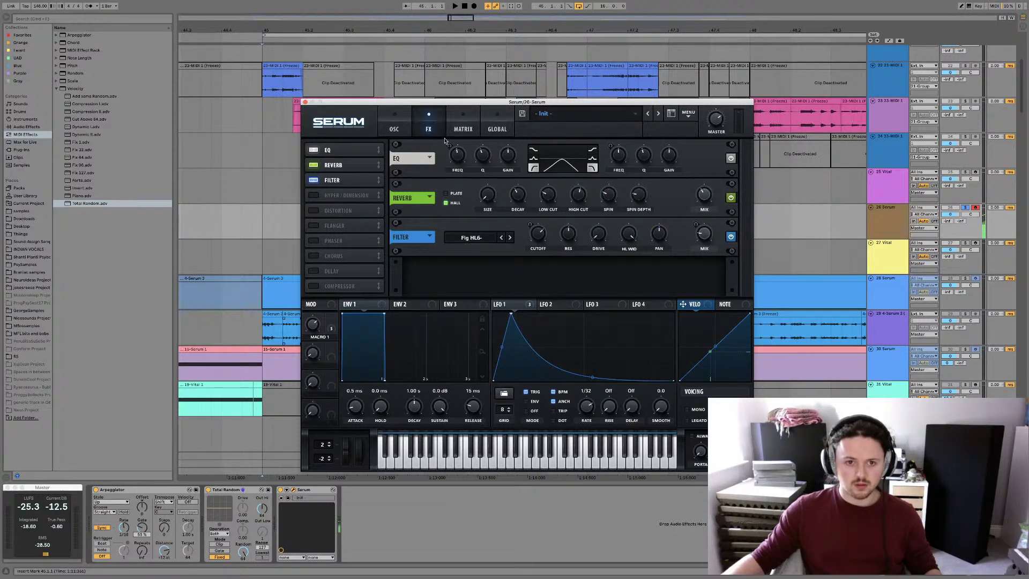
left_click(399, 127)
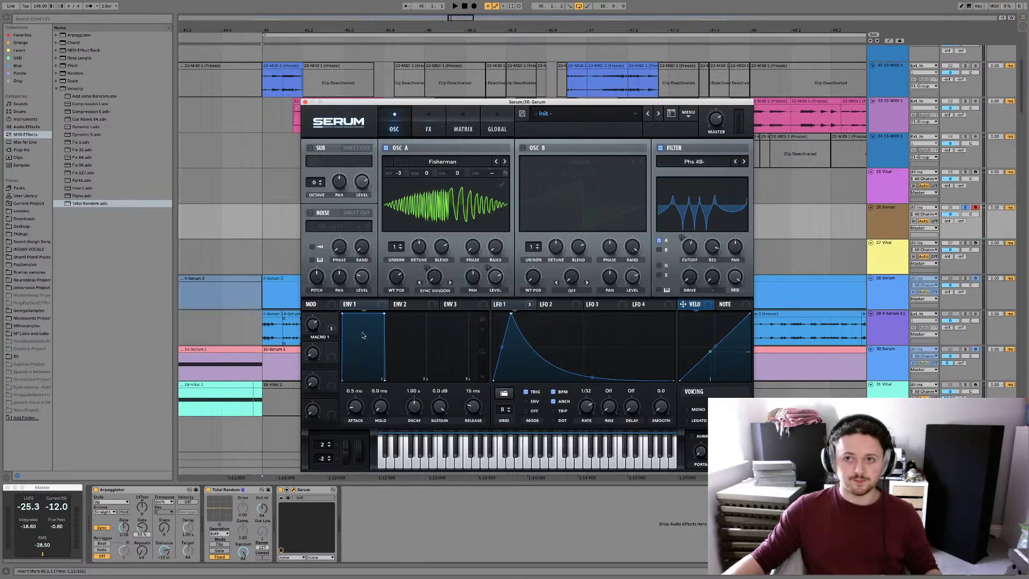
left_click_drag(304, 341, 316, 315)
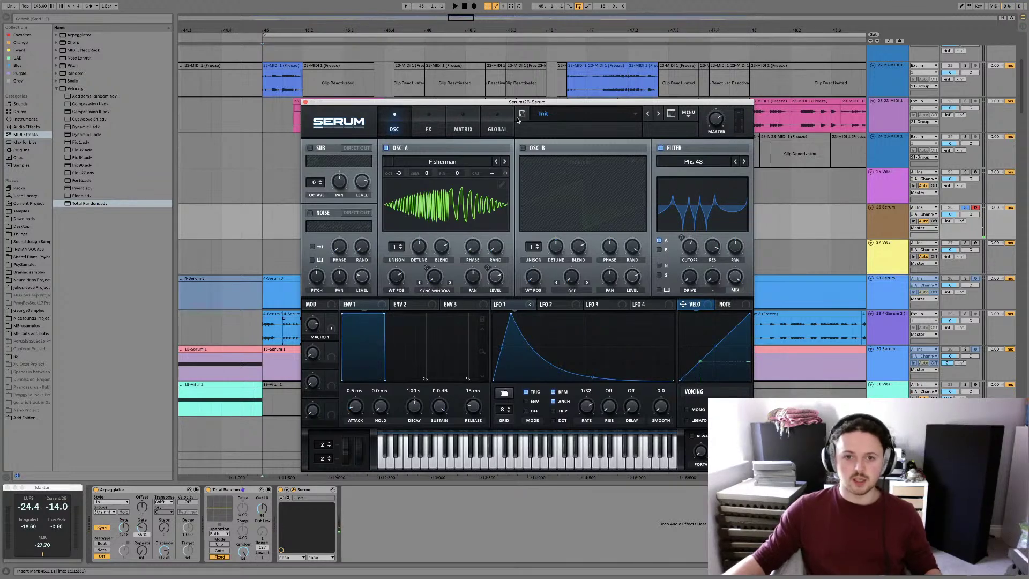
Copy oscillator A with its modulations to oscillator B
left_click(692, 115)
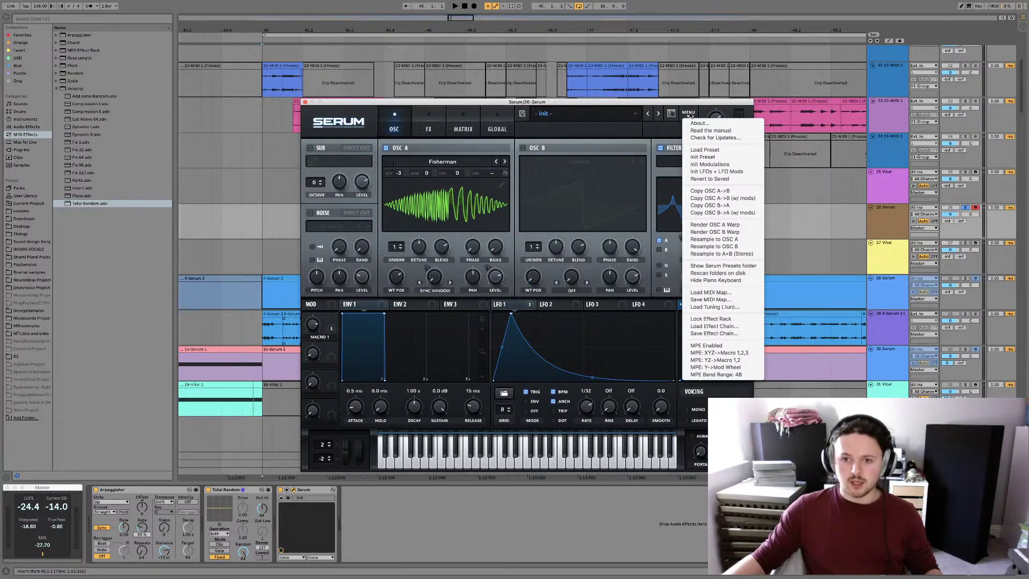
left_click(710, 198)
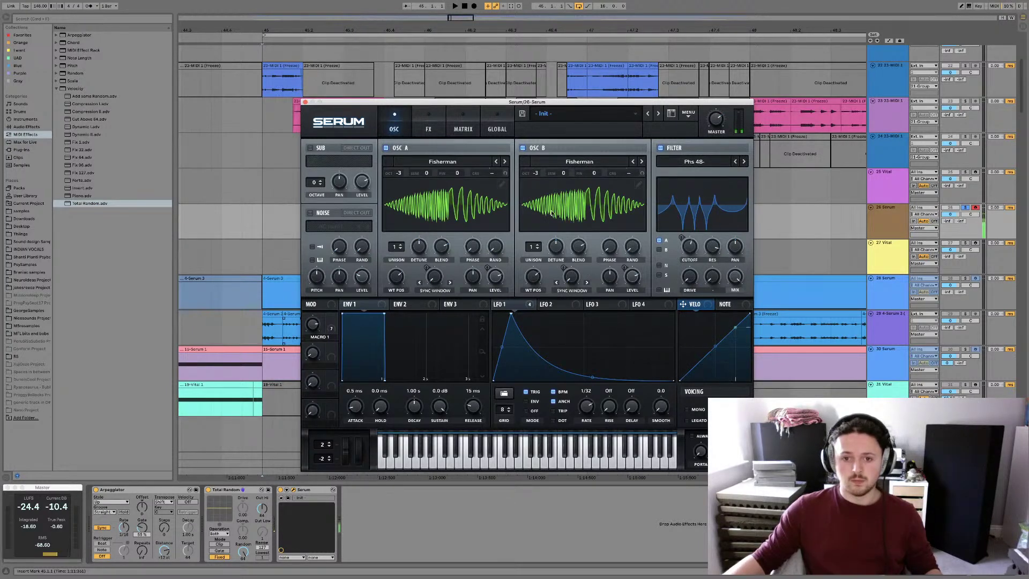
mouse_move(307, 329)
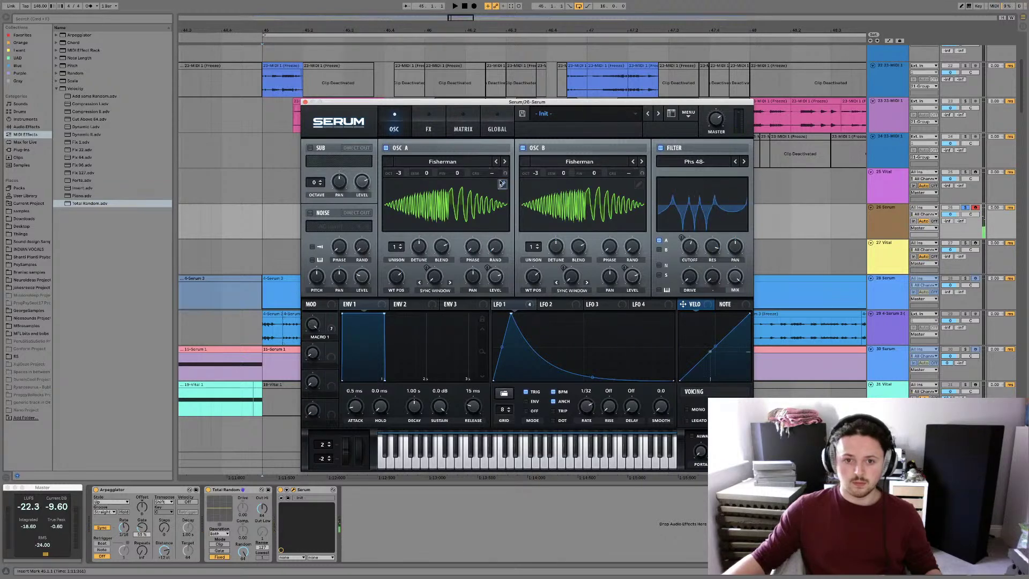
Save the current patch as a preset named Acid Vomit in the user Presets folder
left_click(522, 113)
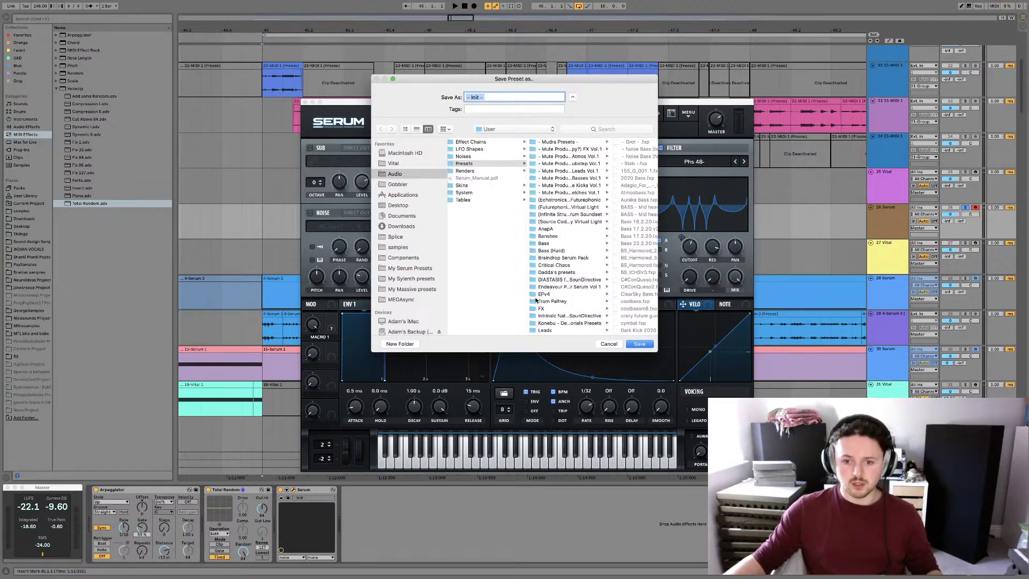
scroll(536, 301, "right", 3)
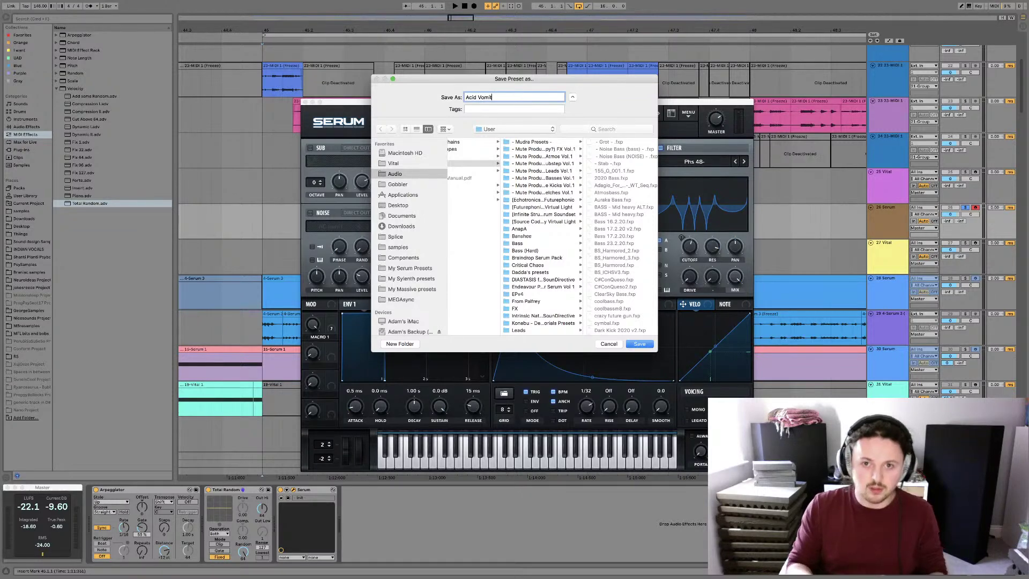
key("Return")
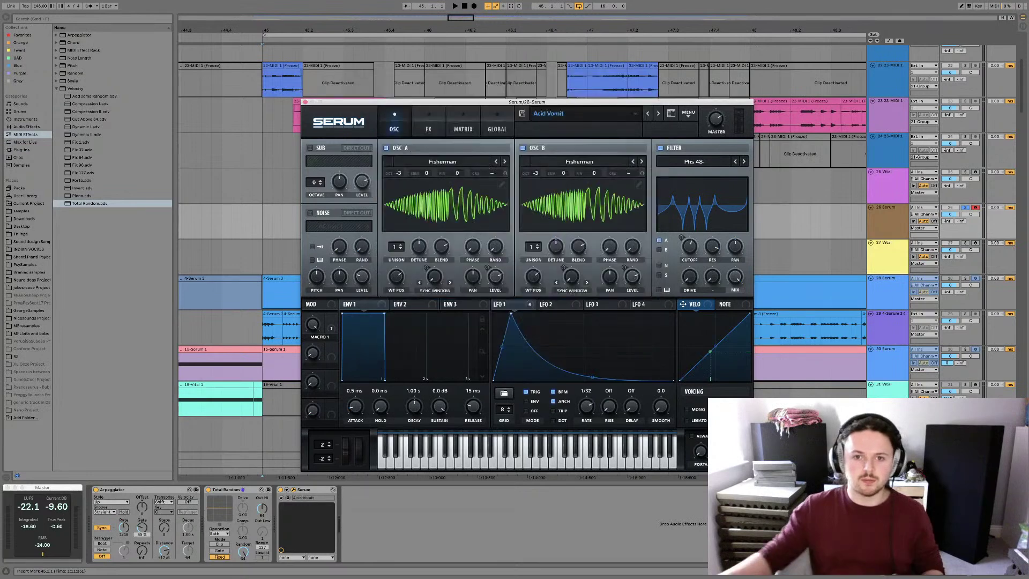
Apply the multi-frame formula z=((q%2)==1)?in:0 to oscillator A's wavetable and return to the oscillators
left_click(502, 185)
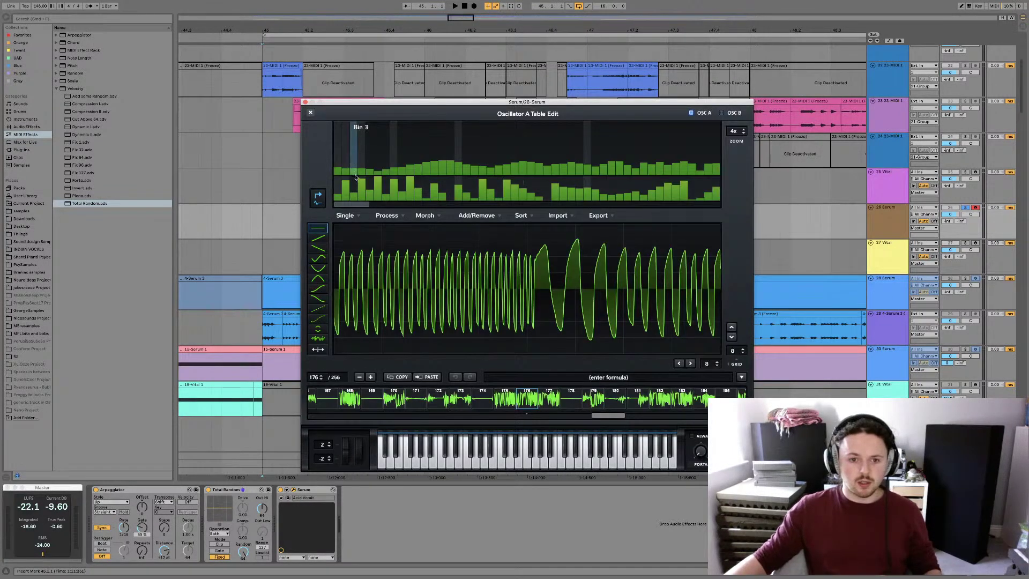
left_click(395, 216)
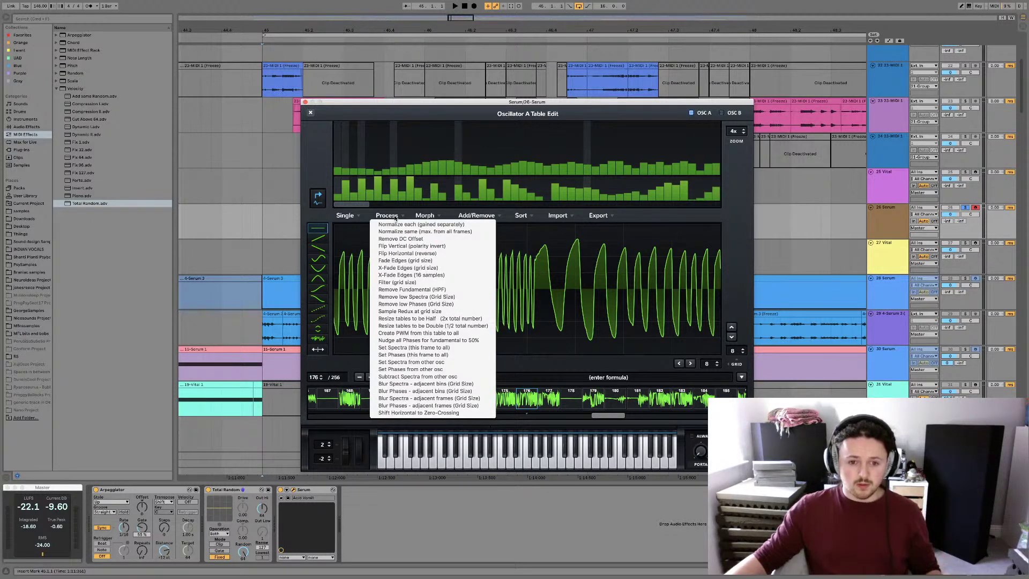
left_click(396, 216)
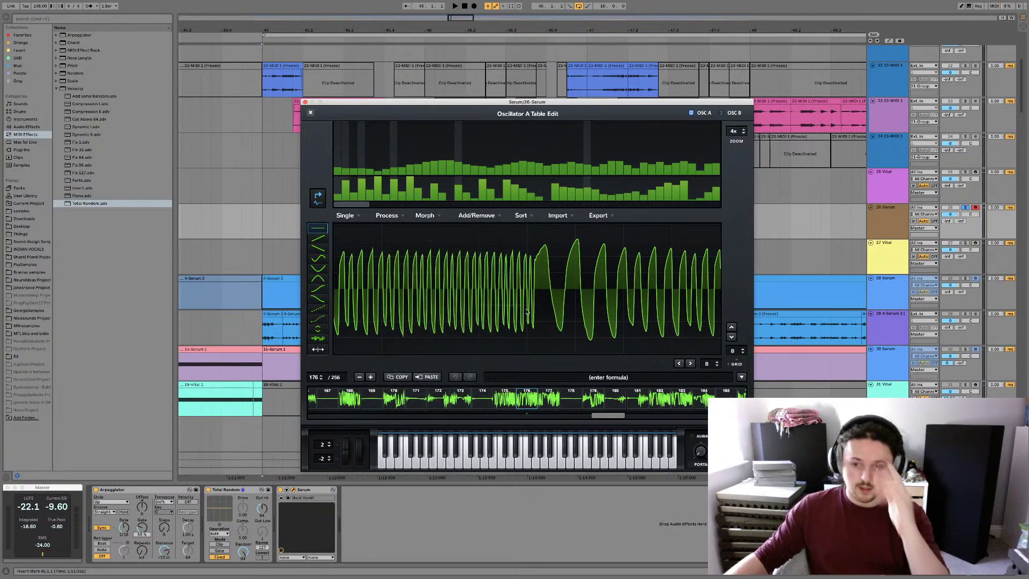
left_click(742, 377)
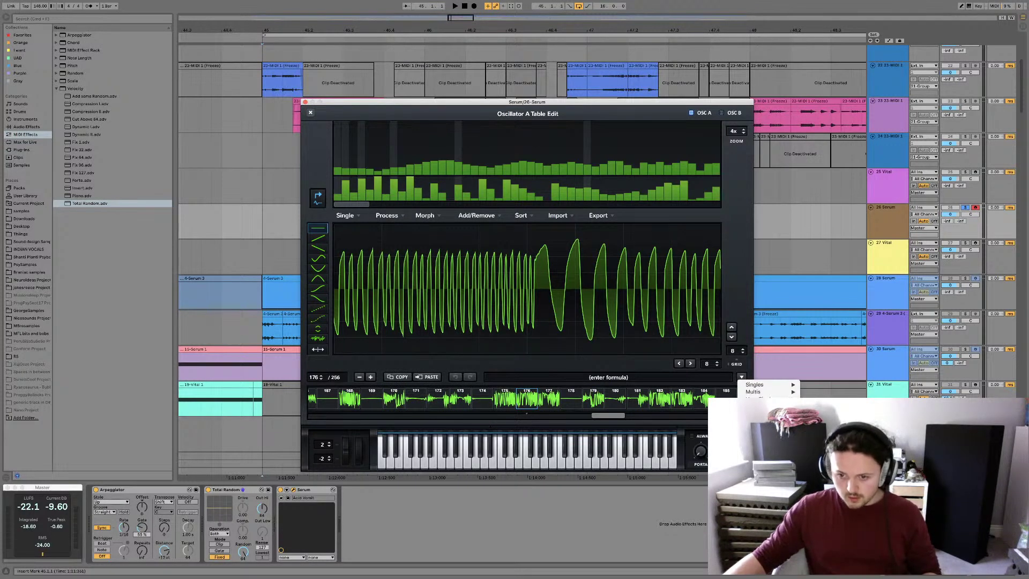
mouse_move(760, 392)
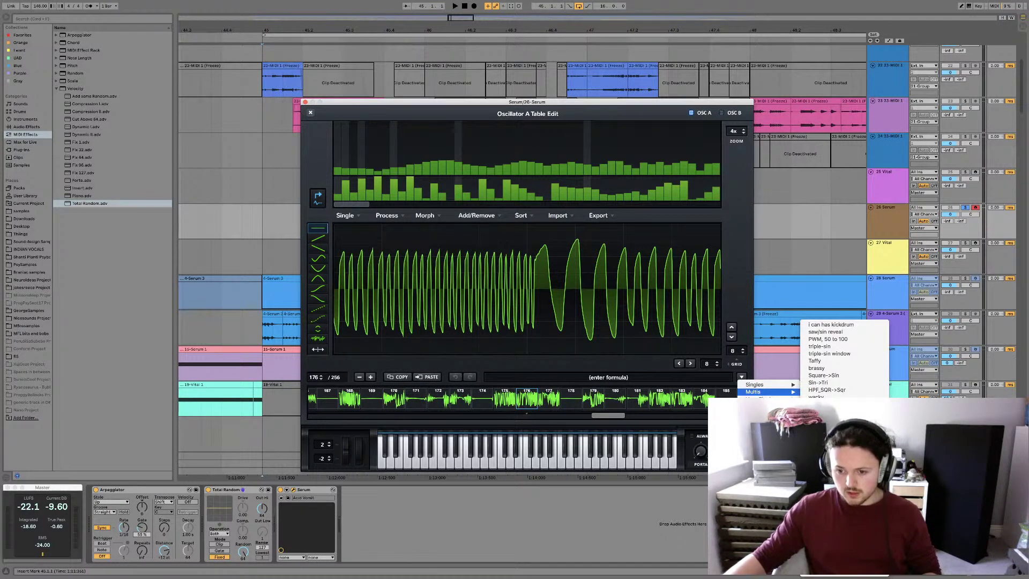
left_click(817, 404)
left_click(311, 112)
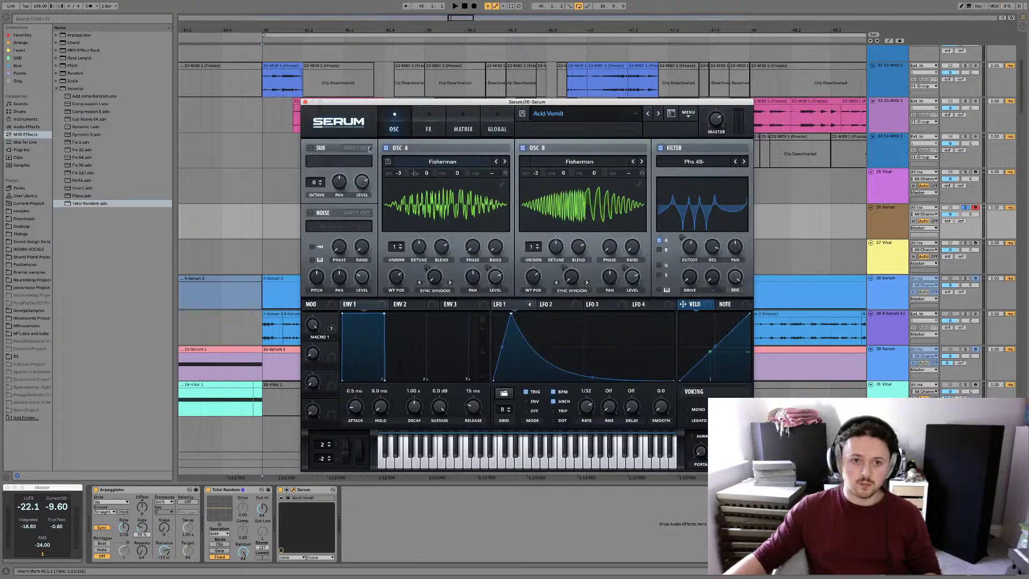
Apply the multi-frame formula z=((q%2)==0)?in:0 to oscillator B's wavetable and return to the oscillators
left_click(638, 184)
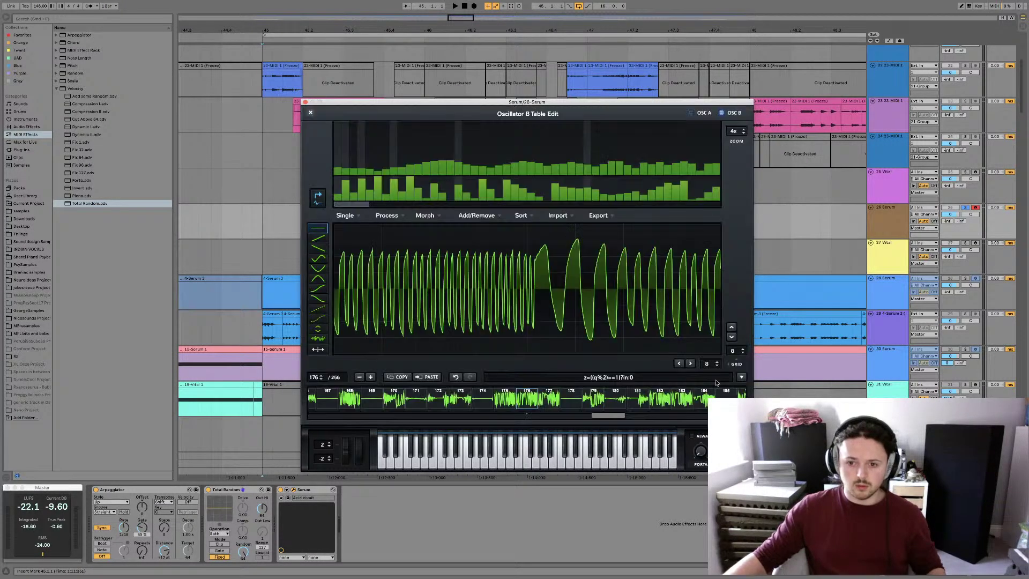
left_click(742, 377)
mouse_move(767, 394)
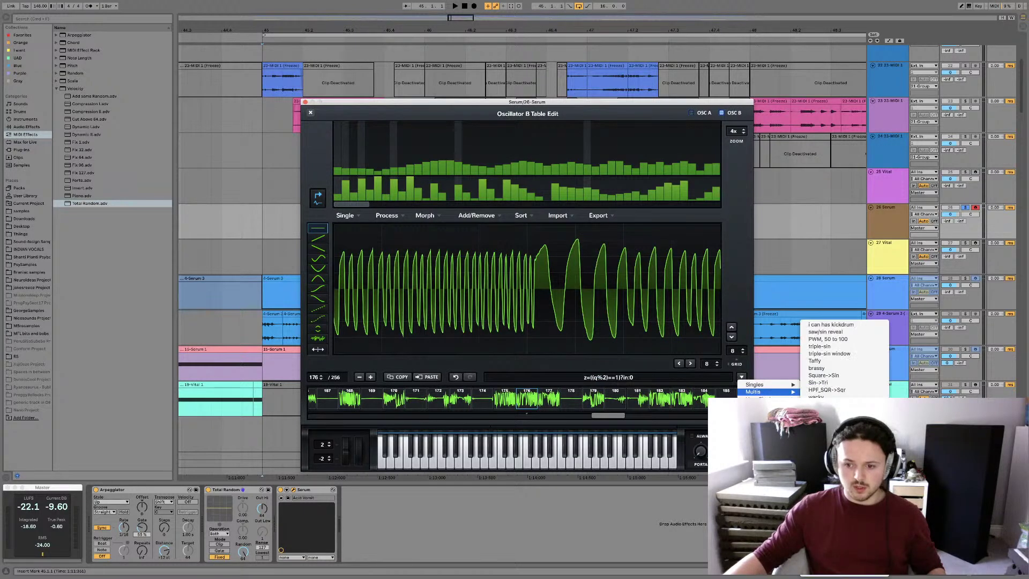
left_click(826, 354)
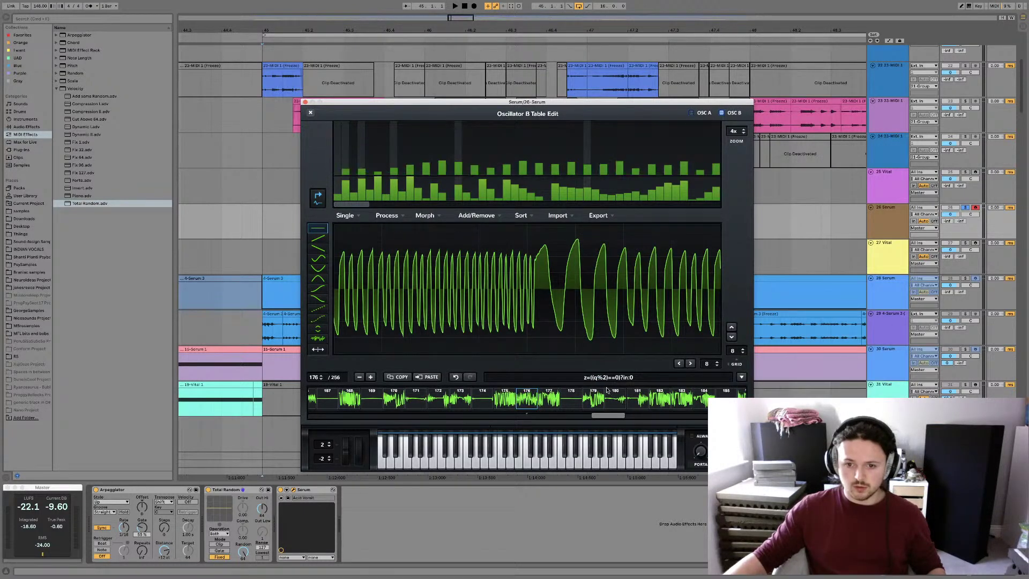
left_click(310, 115)
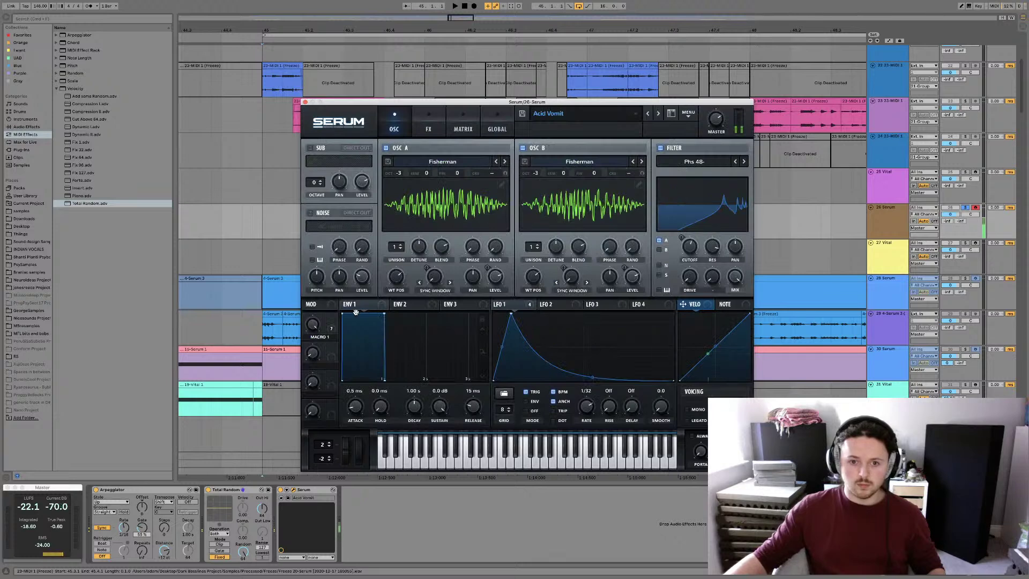
Audition the split wavetables with repeated Macro 1 sweeps, briefly trying oscillator A's unison
mouse_move(311, 325)
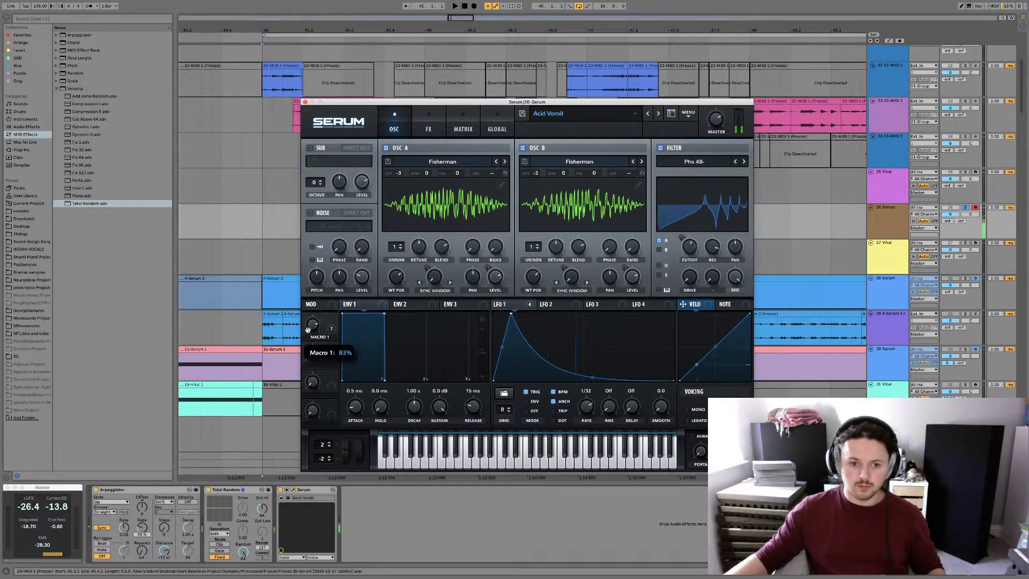
mouse_move(311, 326)
left_mouse_down()
mouse_move(308, 298)
mouse_move(308, 346)
mouse_move(307, 330)
left_mouse_up()
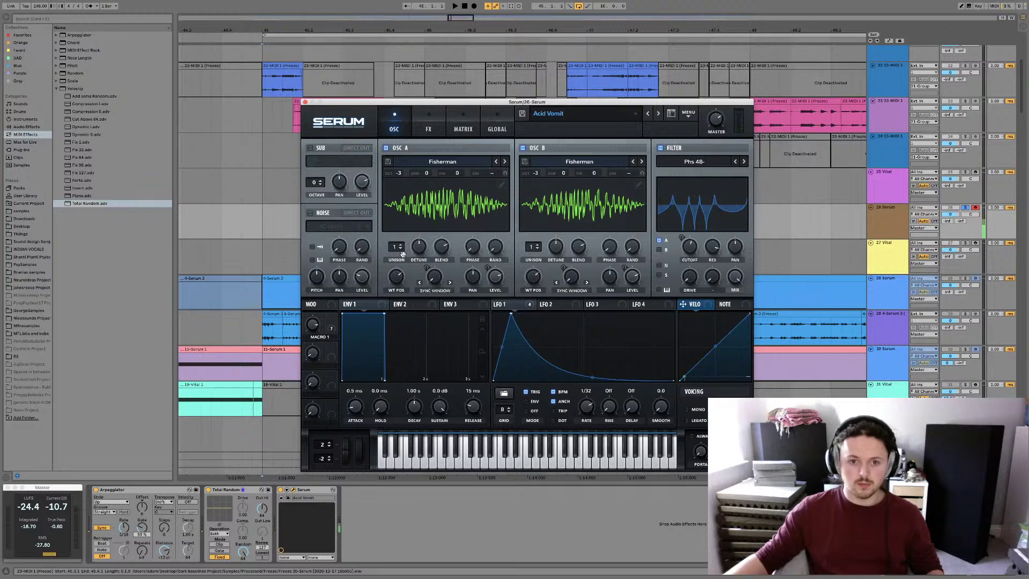
left_click_drag(395, 246, 397, 250)
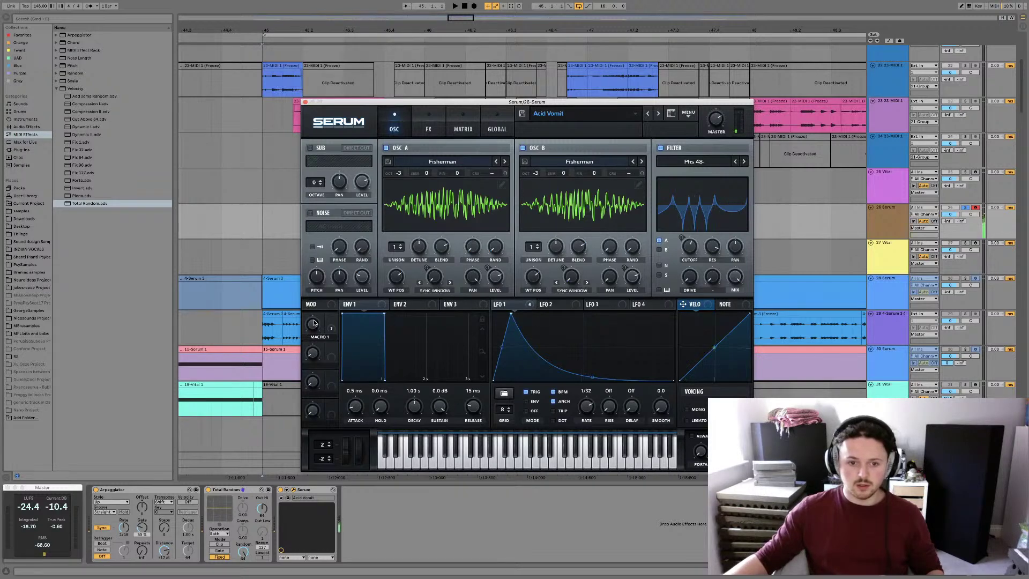
mouse_move(310, 369)
left_click_drag(311, 369, 315, 346)
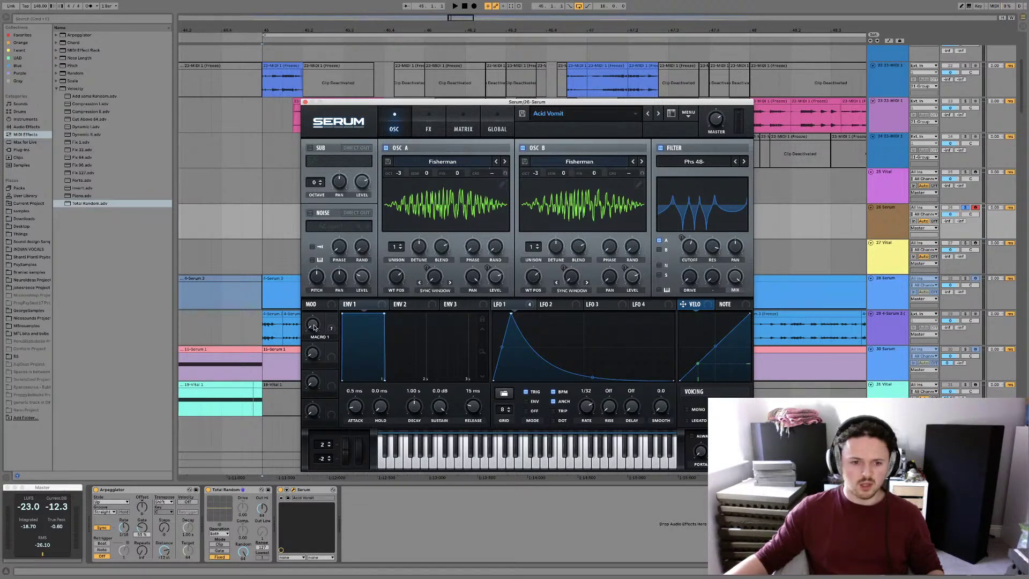
mouse_move(314, 327)
left_mouse_down()
mouse_move(317, 231)
mouse_move(320, 312)
left_mouse_up()
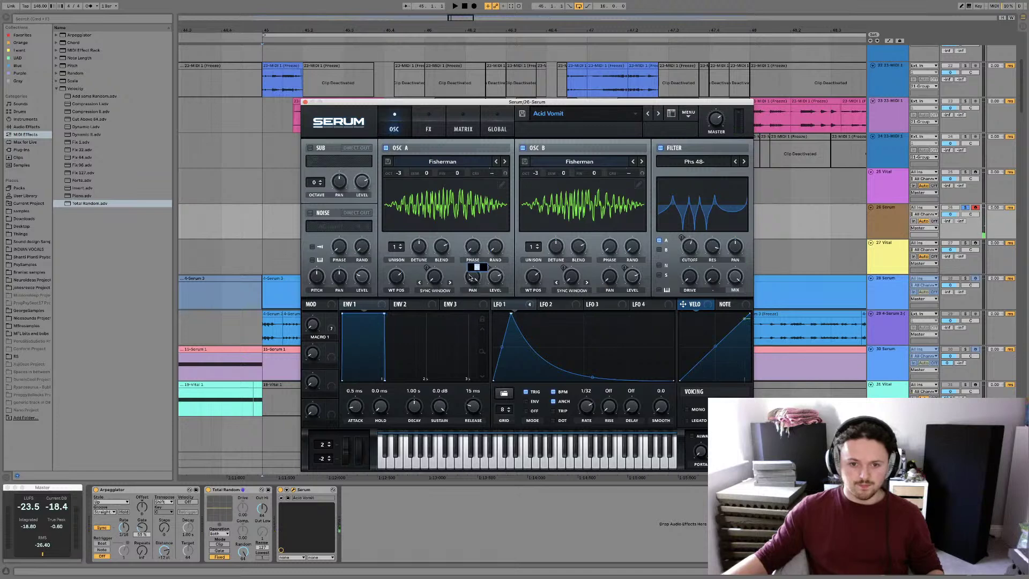
mouse_move(611, 277)
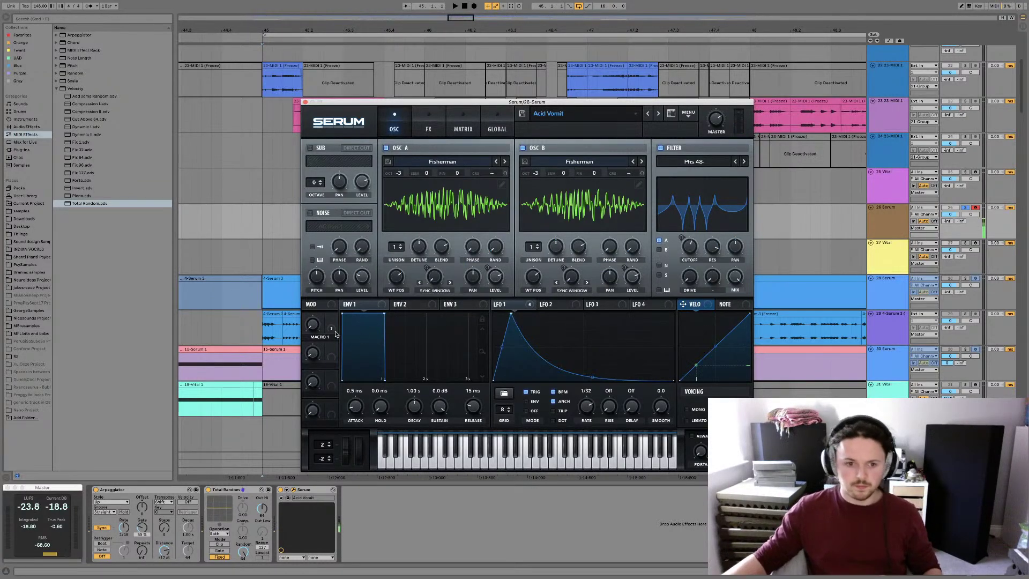
left_click_drag(313, 325, 328, 265)
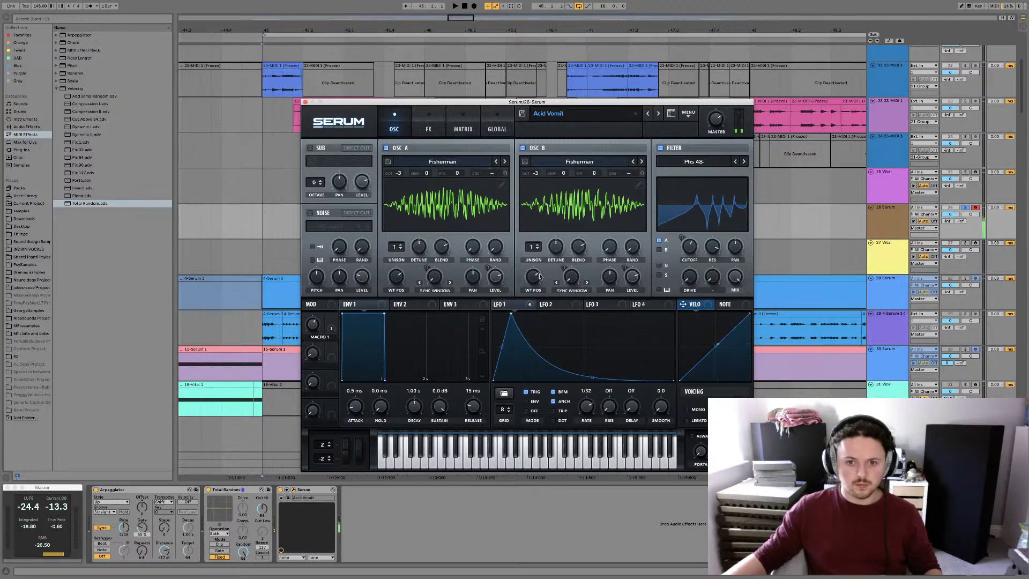
Route oscillator B through the main filter as well and audition it with Macro 1 sweeps
mouse_move(313, 338)
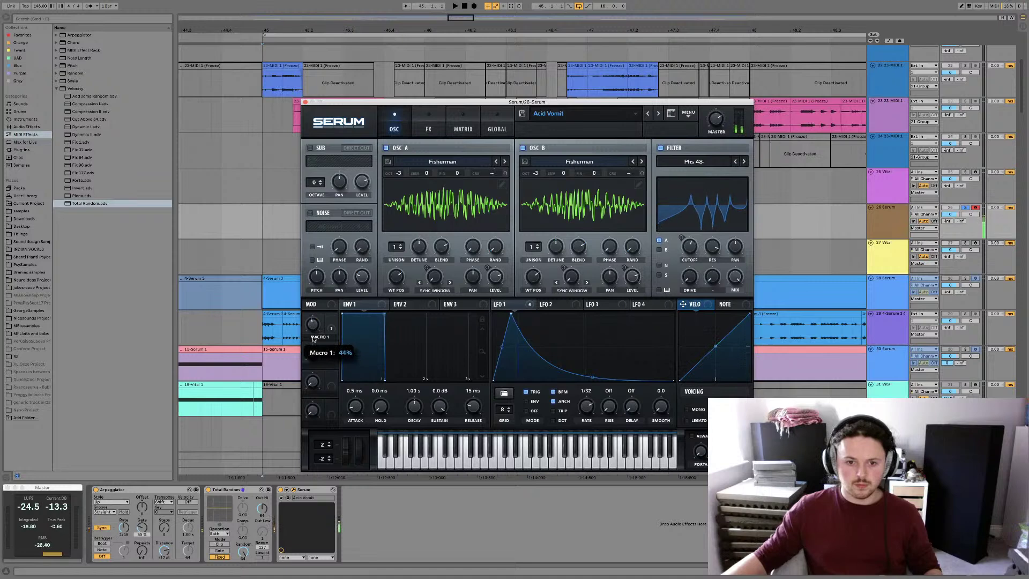
left_click_drag(313, 339, 315, 317)
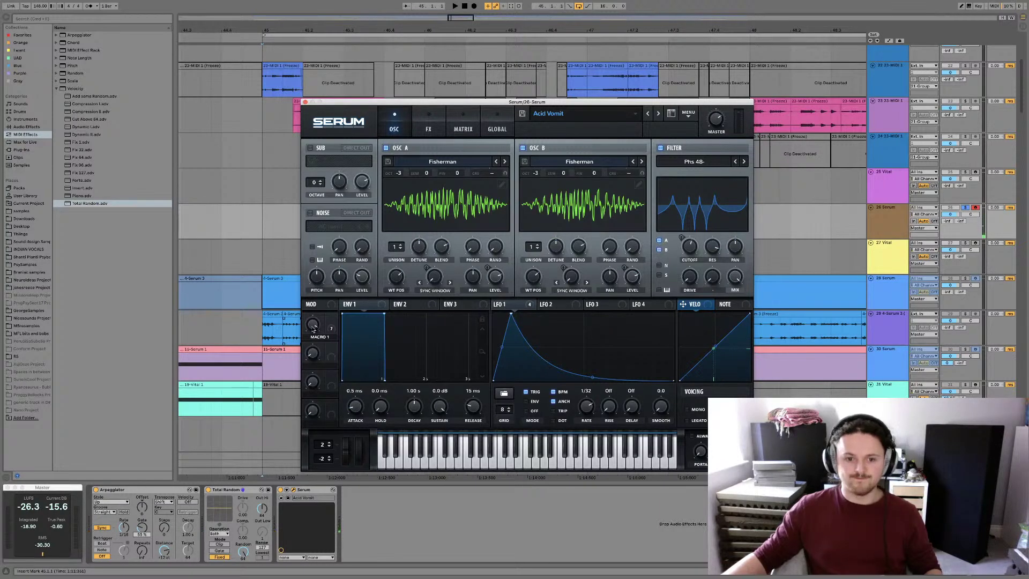
mouse_move(313, 328)
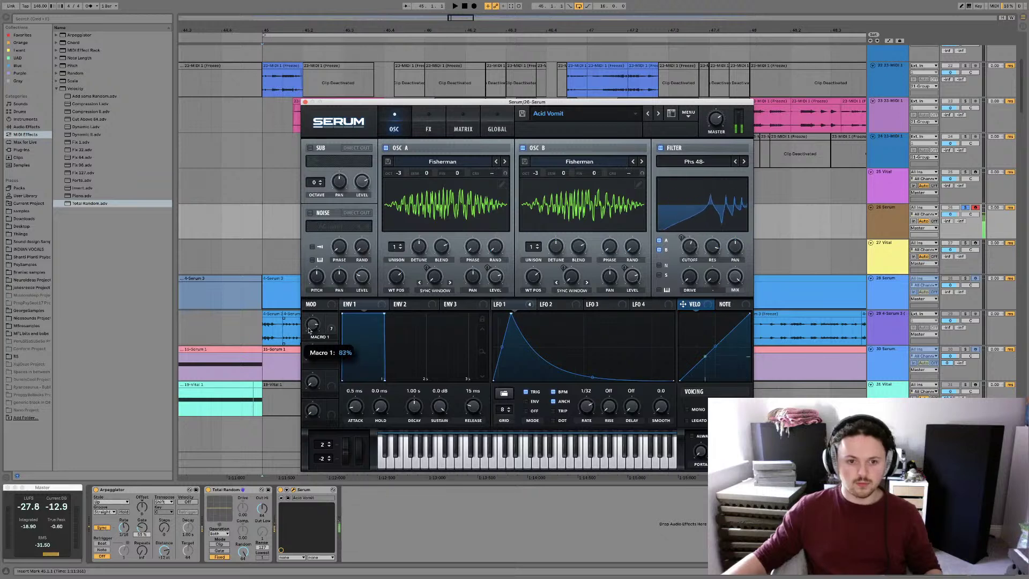
left_click_drag(309, 330, 316, 373)
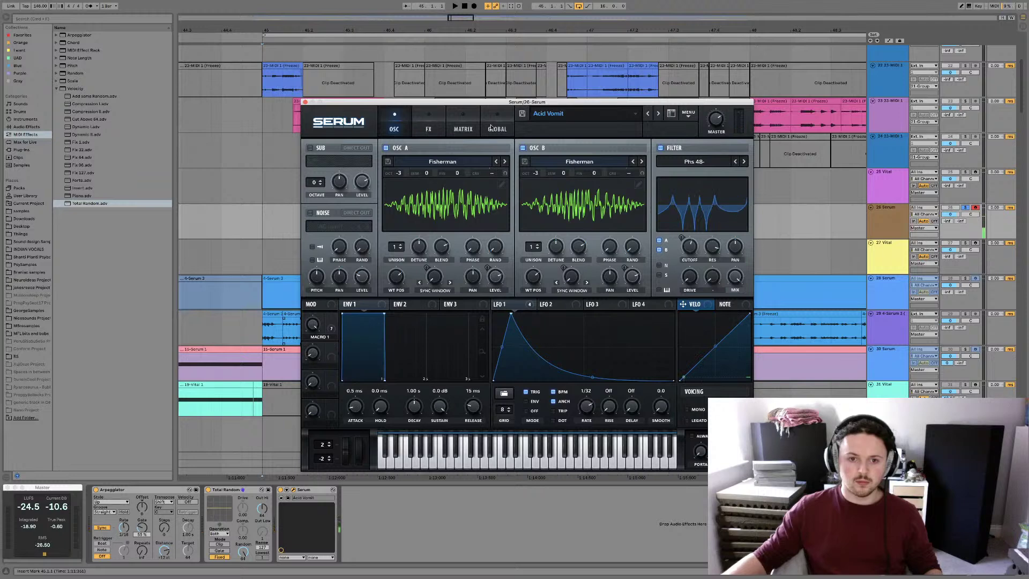
Assign Macro 1 to the cutoff of the Flg HL6- filter effect and sweep the macro to hear it
left_click(431, 129)
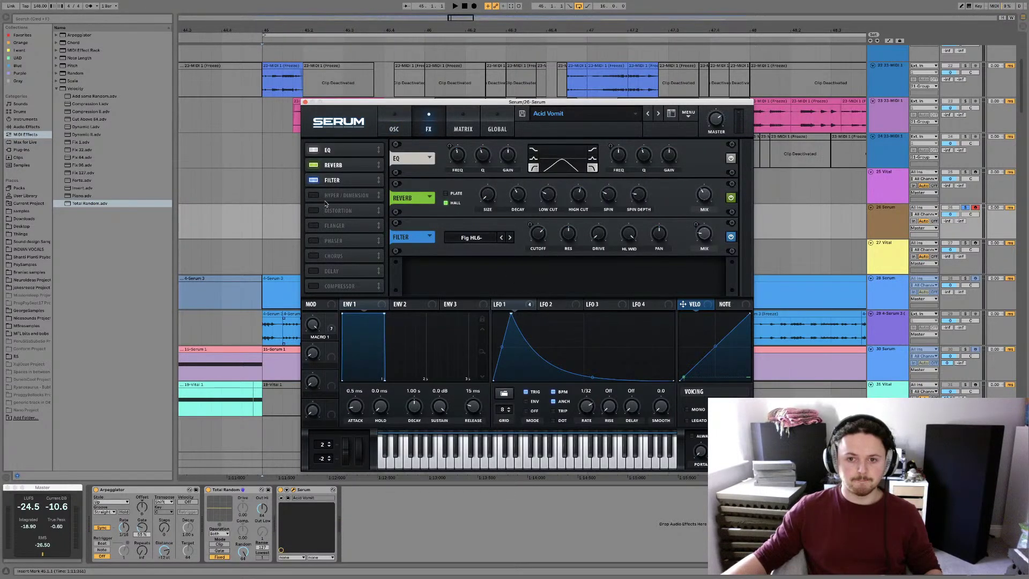
right_click(329, 327)
left_click_drag(331, 318, 538, 242)
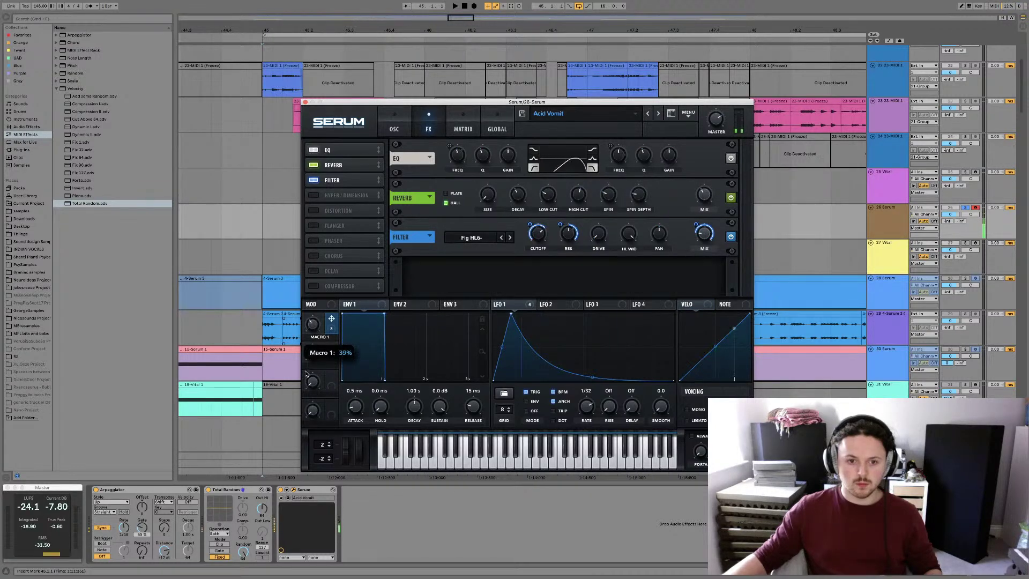
left_click_drag(307, 343, 306, 316)
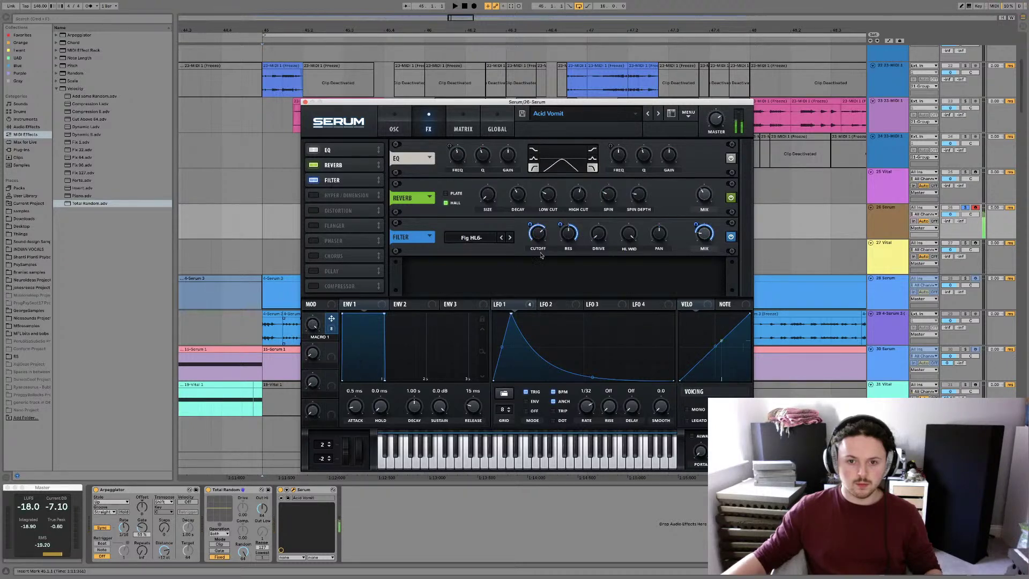
Adjust Macro 1's modulation amount on the filter effect's resonance while sweeping the macro
mouse_move(560, 225)
mouse_move(316, 327)
left_mouse_down()
mouse_move(299, 370)
mouse_move(315, 305)
mouse_move(314, 327)
left_mouse_up()
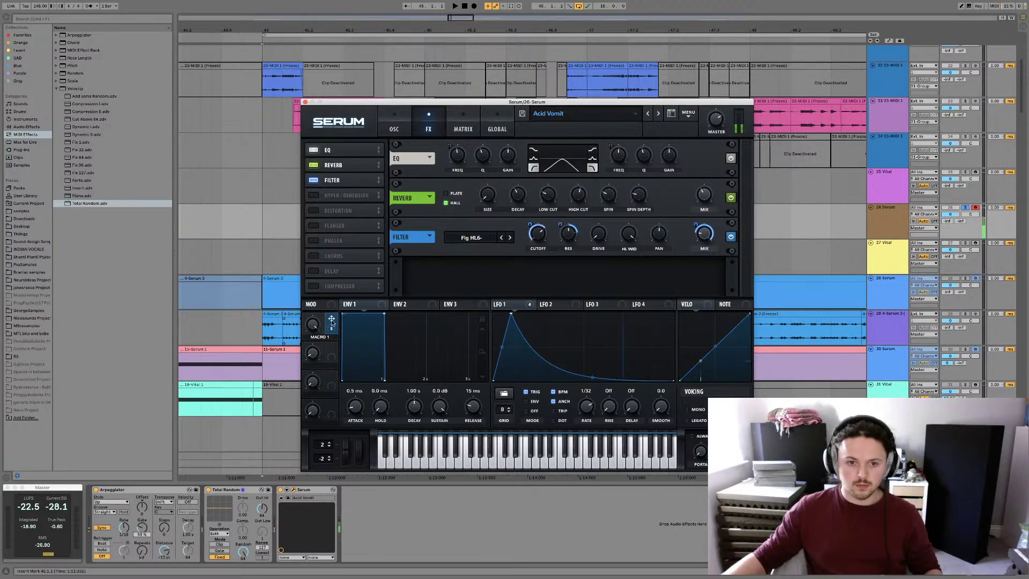
mouse_move(561, 223)
mouse_move(315, 325)
left_mouse_down()
mouse_move(307, 378)
mouse_move(307, 338)
left_mouse_up()
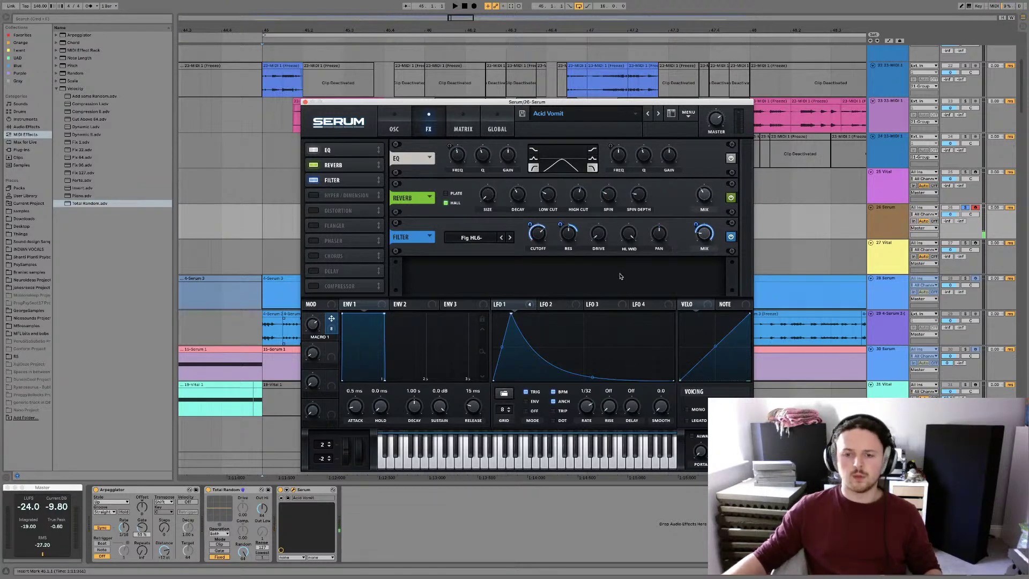
mouse_move(312, 324)
left_mouse_down()
mouse_move(312, 385)
mouse_move(315, 314)
left_mouse_up()
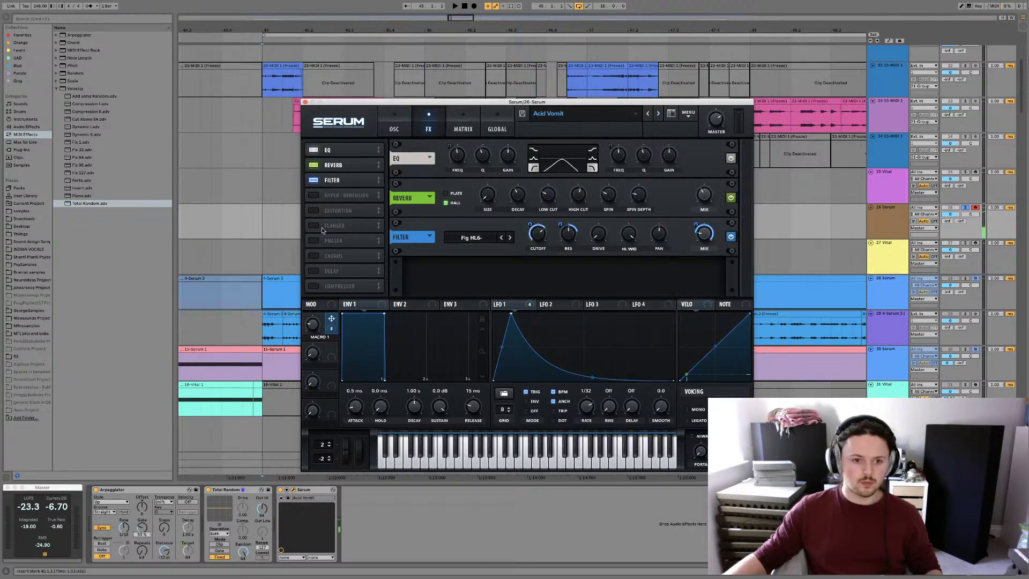
Try the Hyper/Dimension effect during a Macro 1 sweep, bypass it and remove it from the chain
left_click(315, 197)
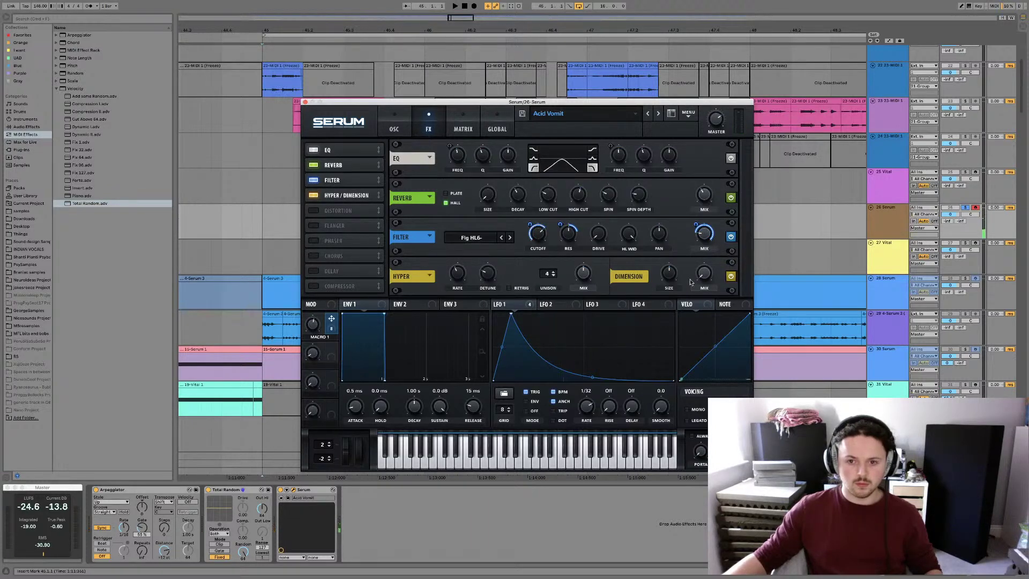
mouse_move(703, 283)
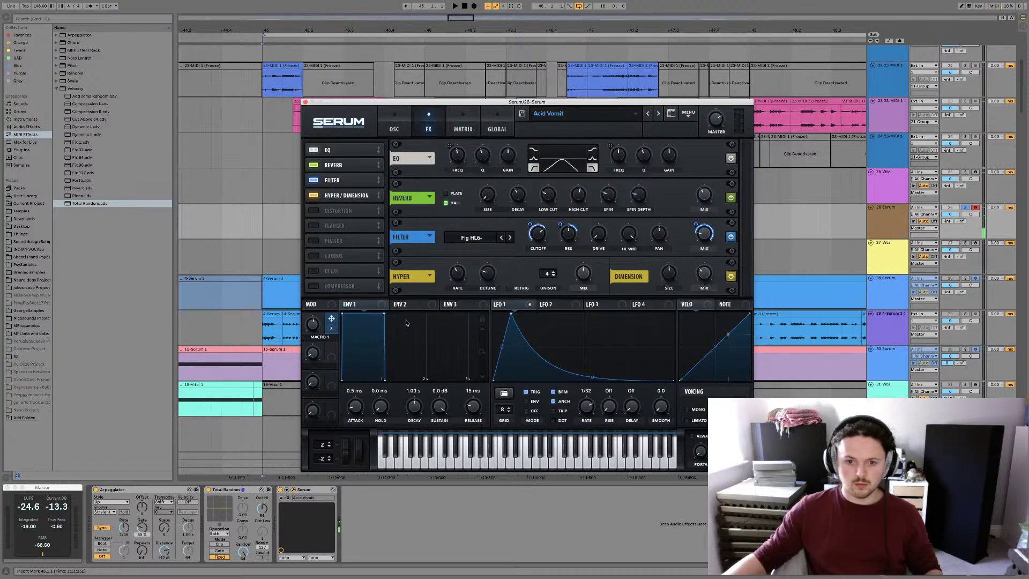
mouse_move(312, 324)
left_mouse_down()
mouse_move(316, 295)
mouse_move(317, 306)
left_mouse_up()
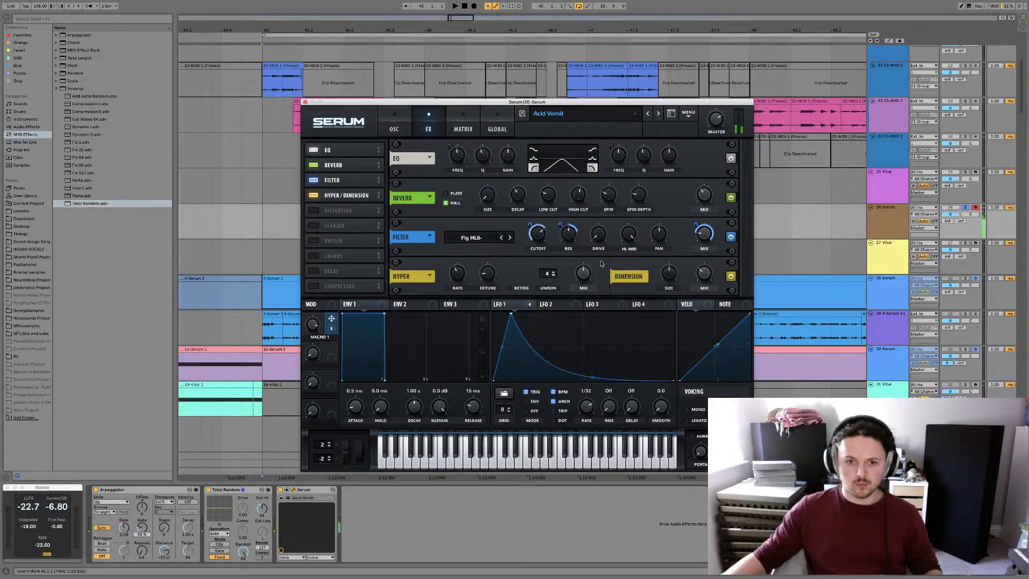
left_click(730, 277)
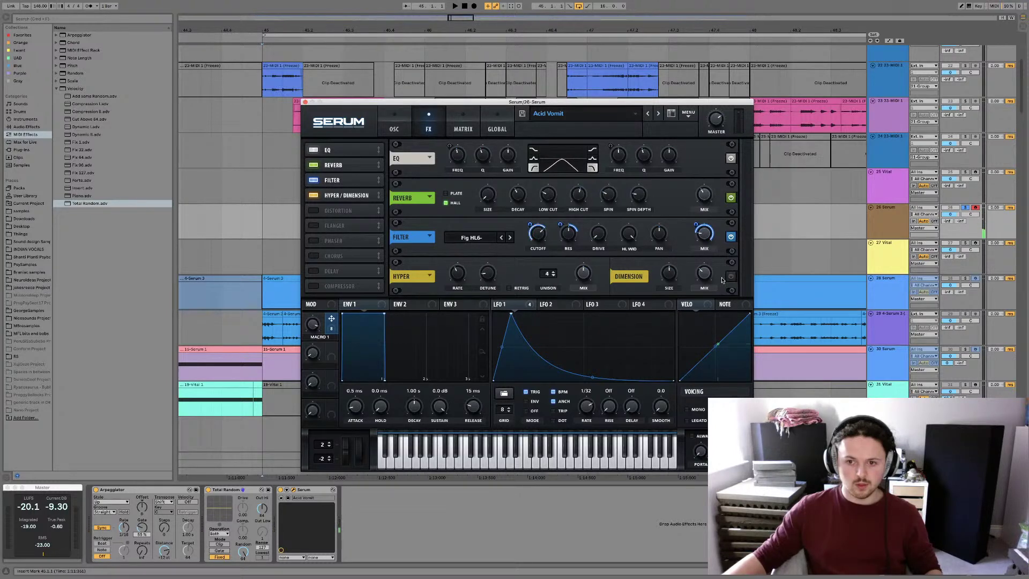
left_click(314, 196)
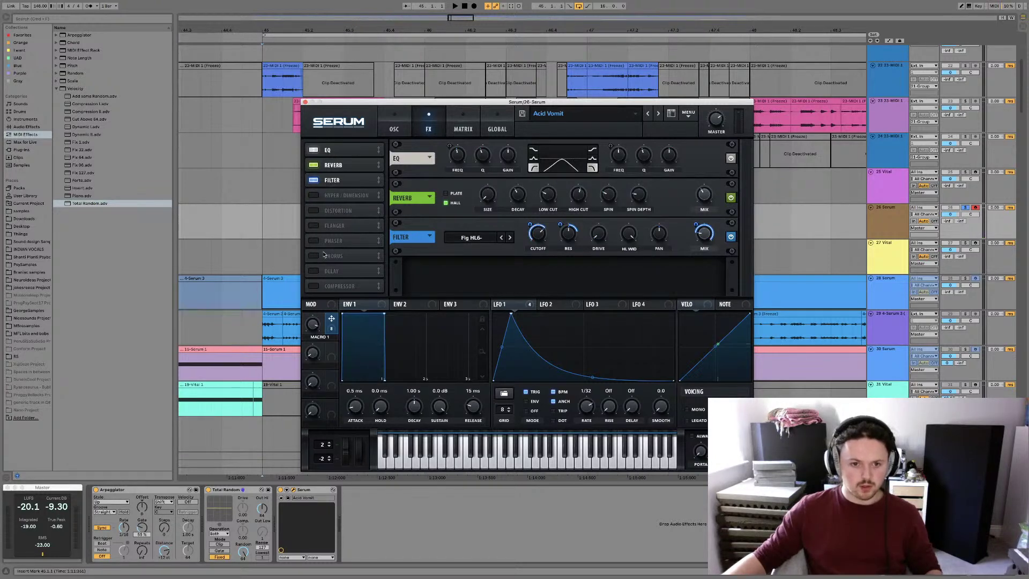
Try the Delay effect in the chain, bypass it and return to the oscillator page
left_click(314, 271)
left_click(313, 271)
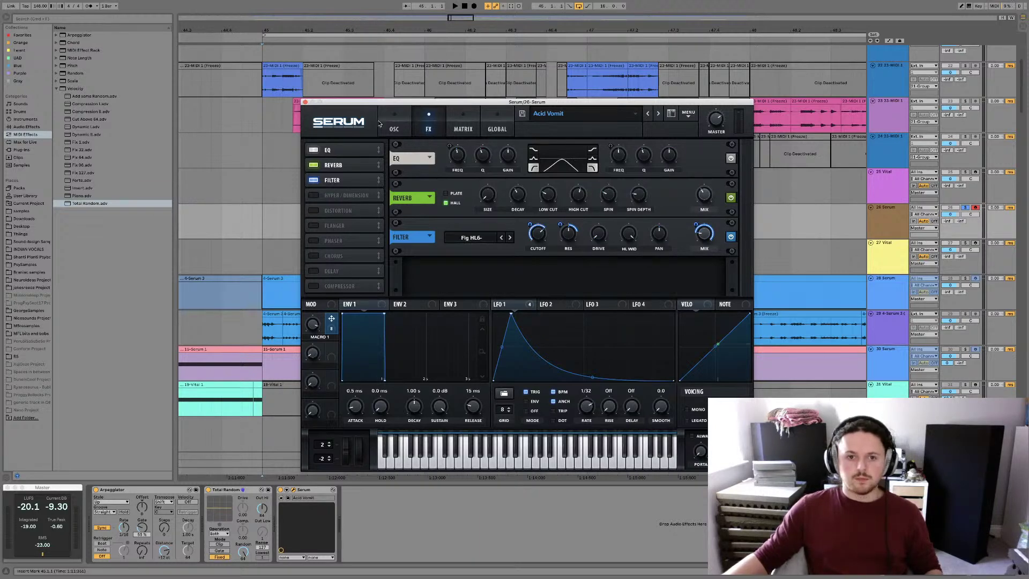
left_click(394, 126)
Configure the Serum device to expose Macro 1 as a parameter in its device panel
left_click_drag(332, 332, 303, 305)
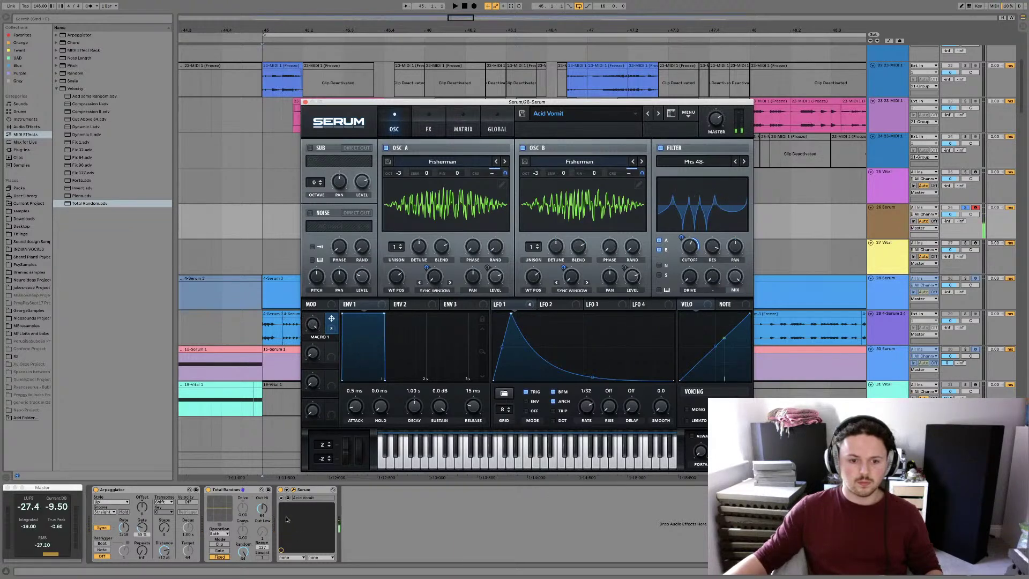
left_click(354, 489)
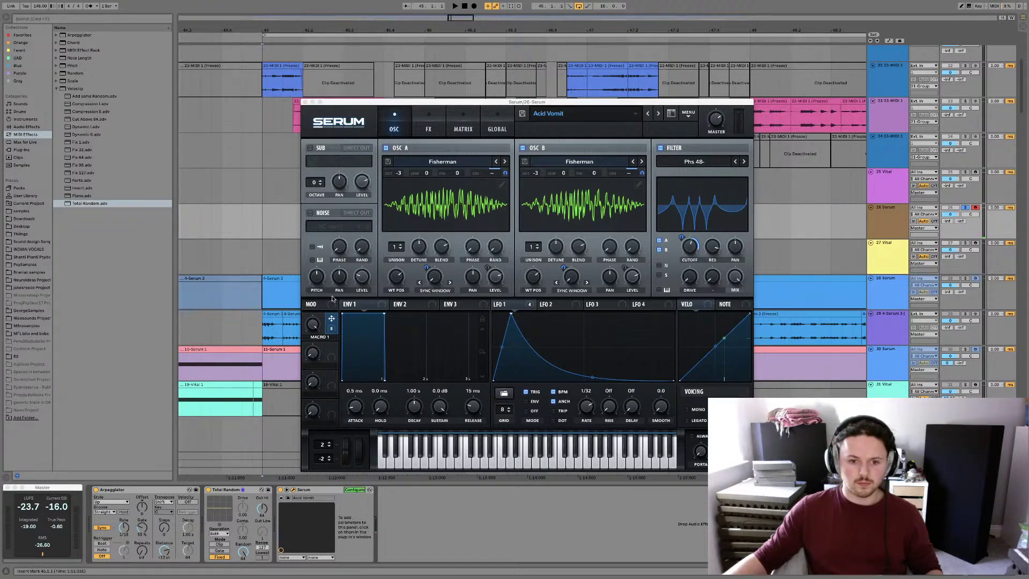
left_click(316, 328)
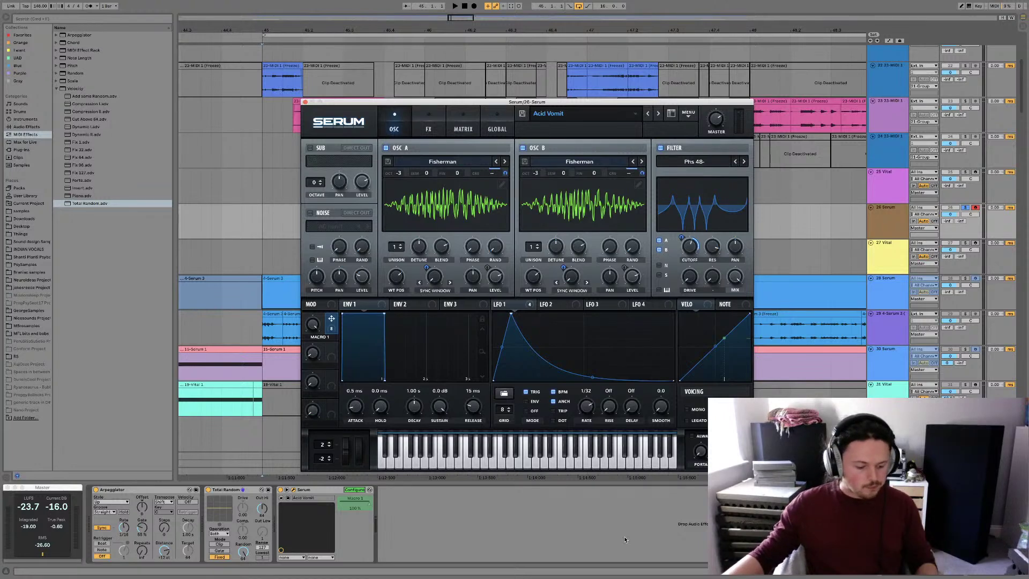
left_click(349, 490)
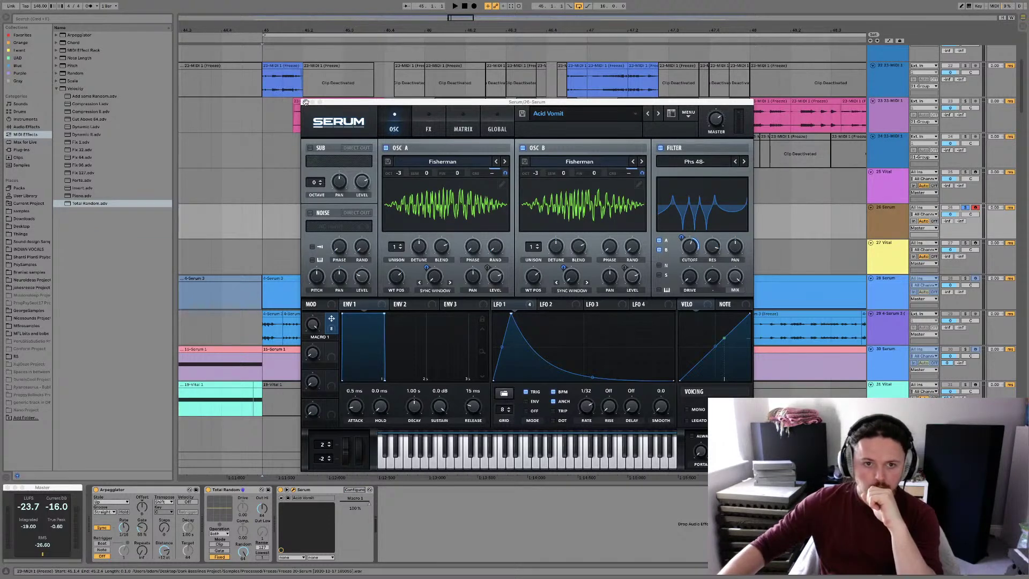
Save the preset as Acid Vomit, replacing the existing file, and close the Serum window
left_click(523, 113)
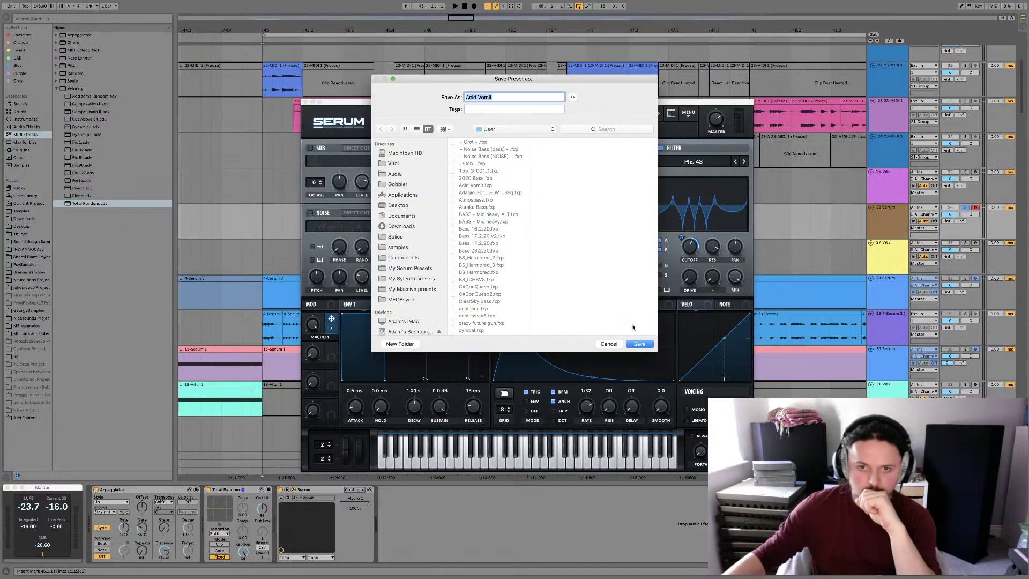
left_click(639, 344)
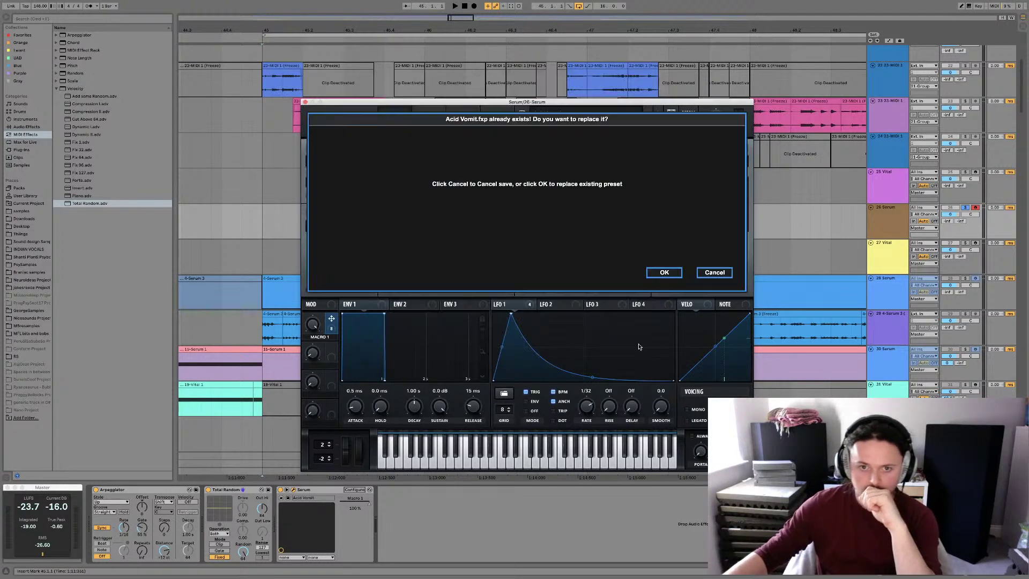
left_click(663, 273)
left_click(305, 102)
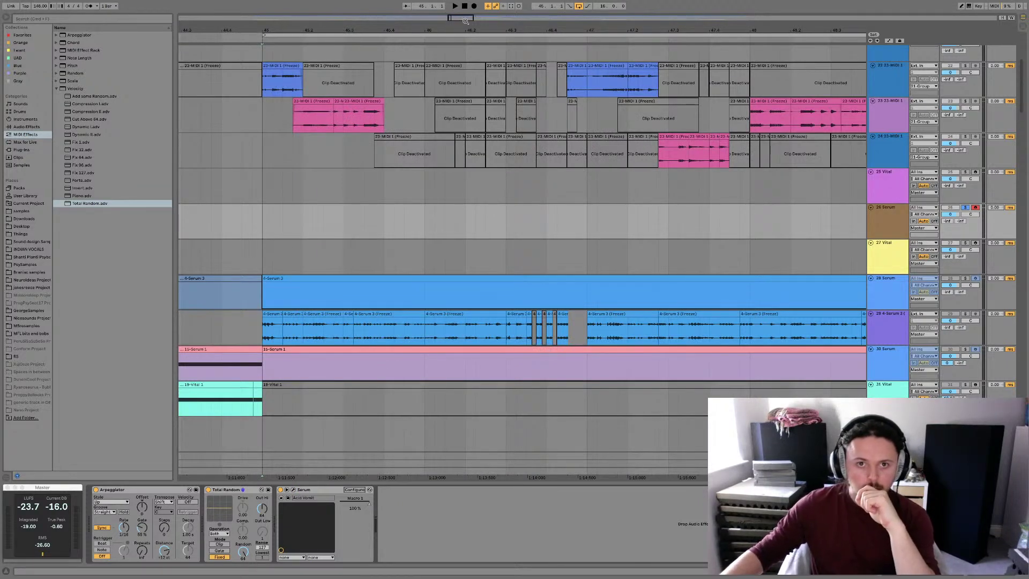
Insert a new audio track directly below the Acid Vomit Serum track and select it
scroll(423, 53, "down", 5)
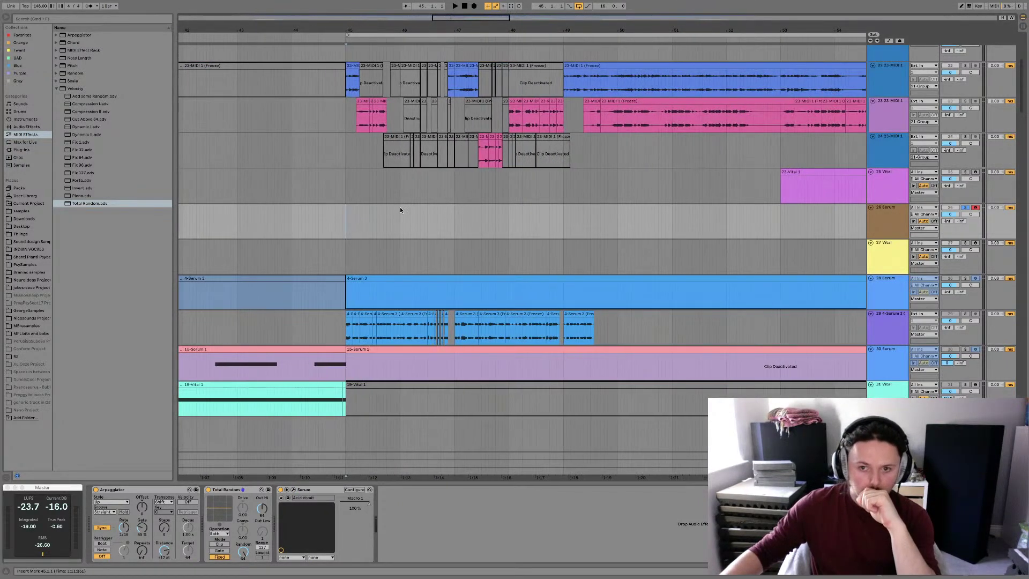
left_click(895, 229)
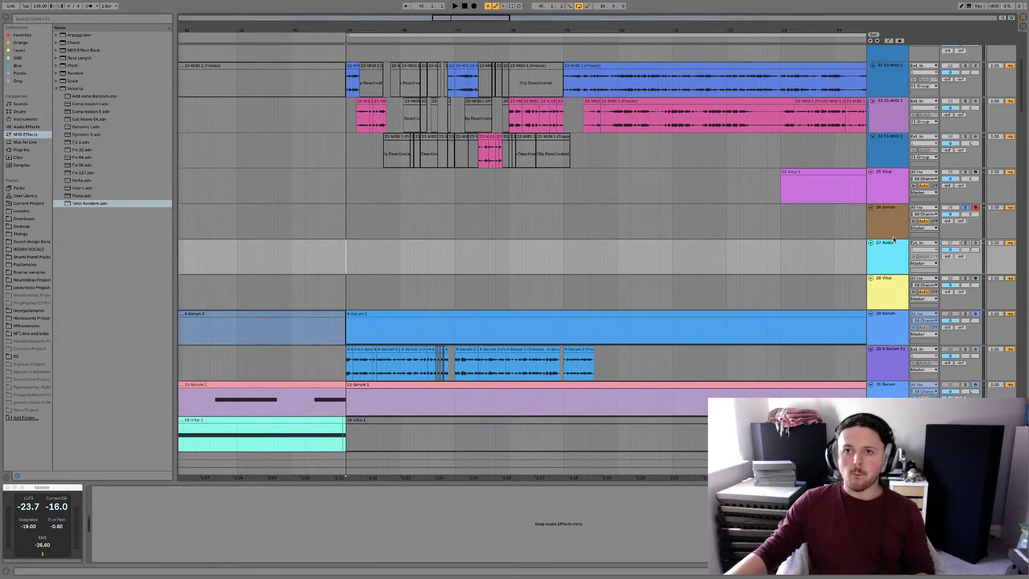
left_click(884, 292)
left_click(888, 261)
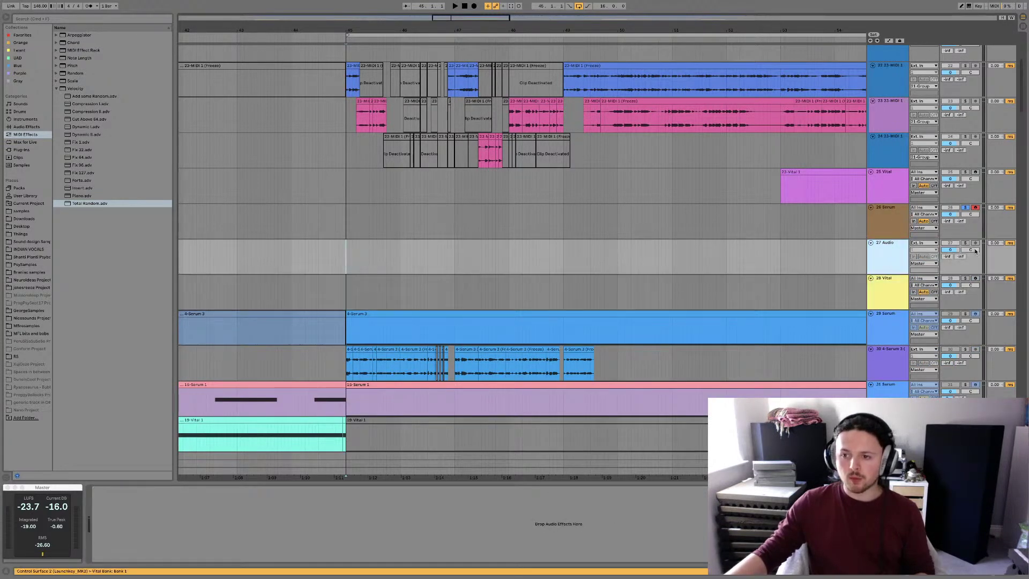
Set the new audio track's input to Resampling and arm it together with the Serum track
left_click(976, 244)
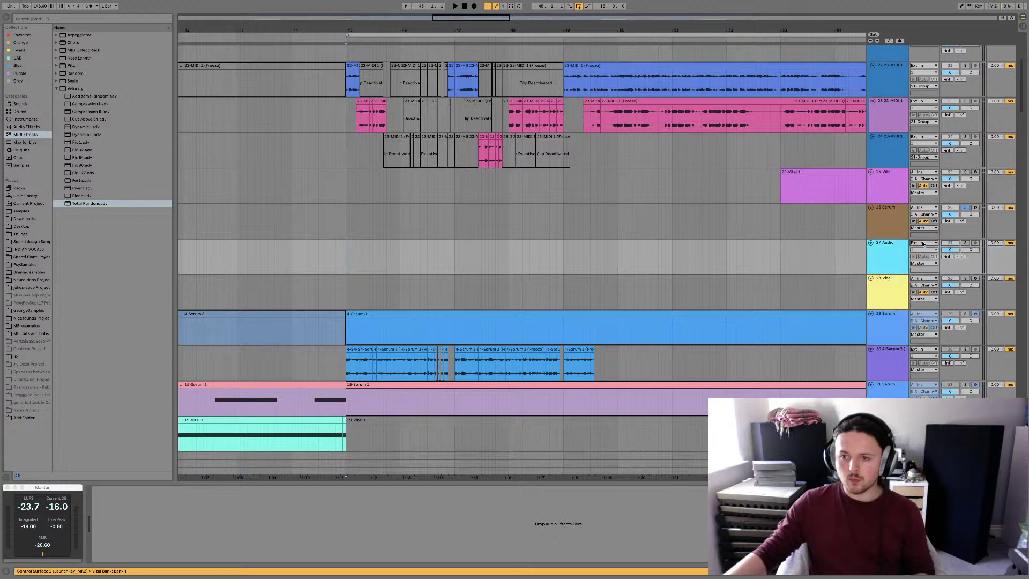
left_click(924, 243)
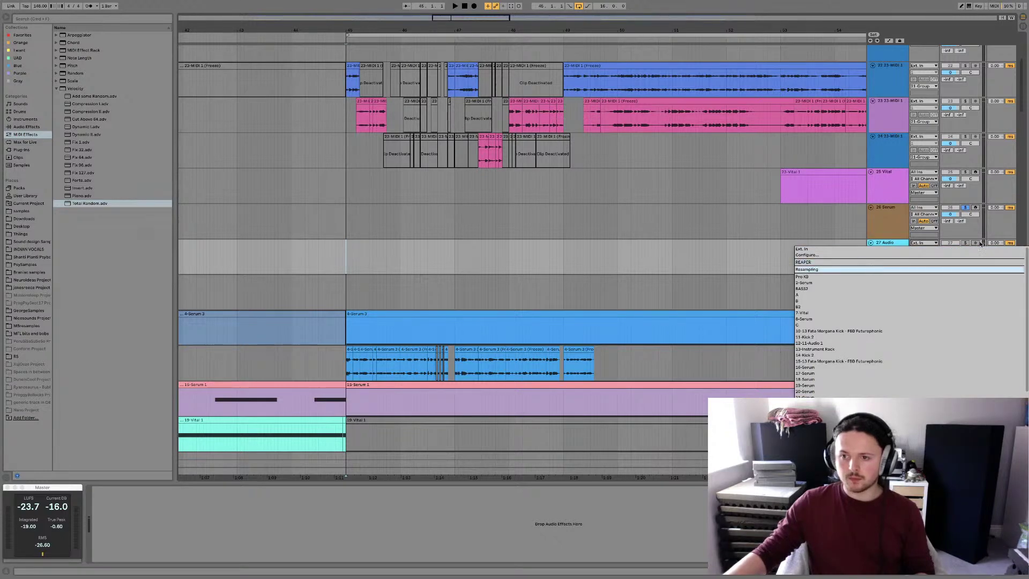
left_click(976, 207)
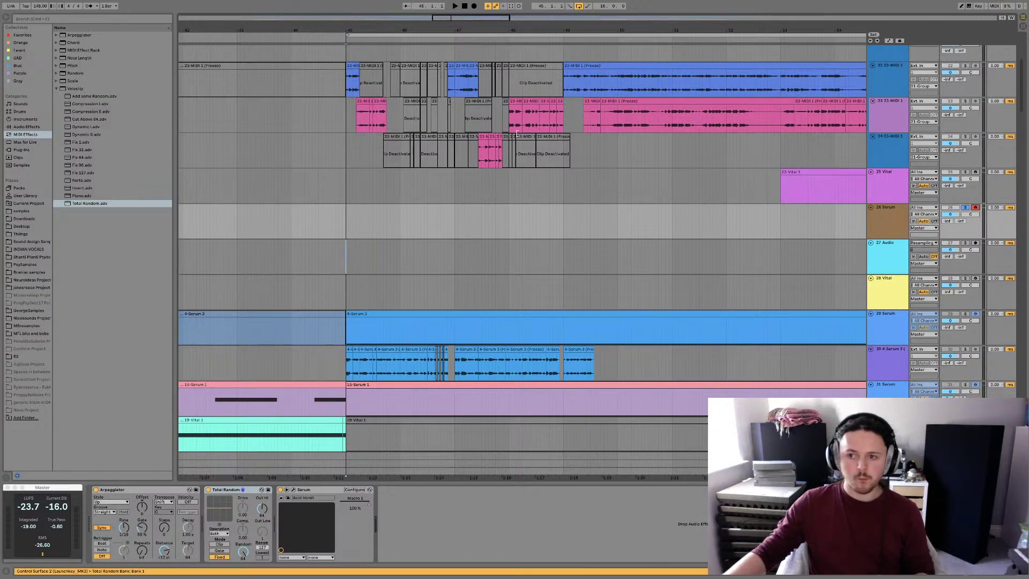
left_click(975, 243)
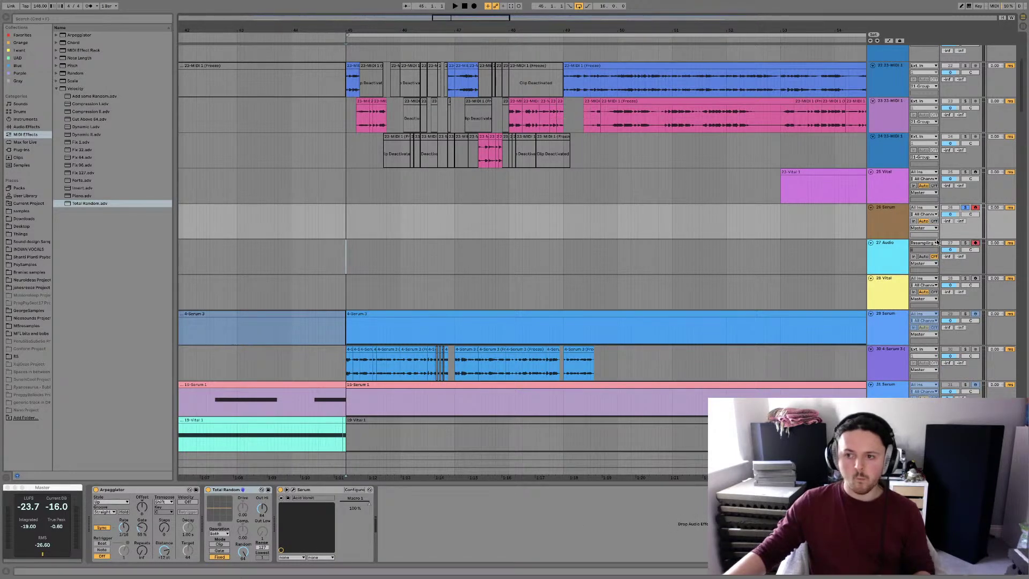
Record a performance with Macro 1 sweeps from bar 45 onto both armed tracks
left_click(476, 6)
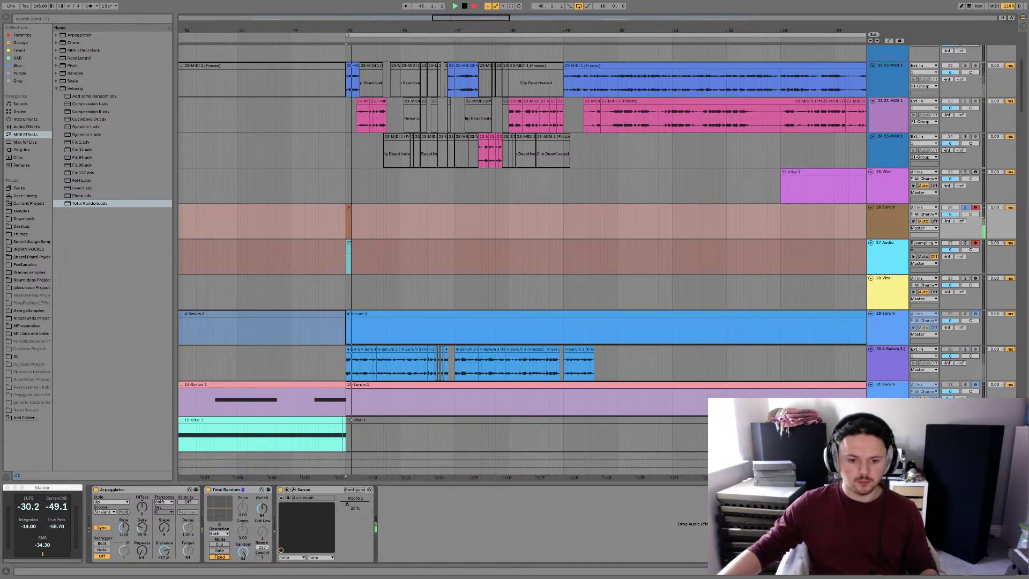
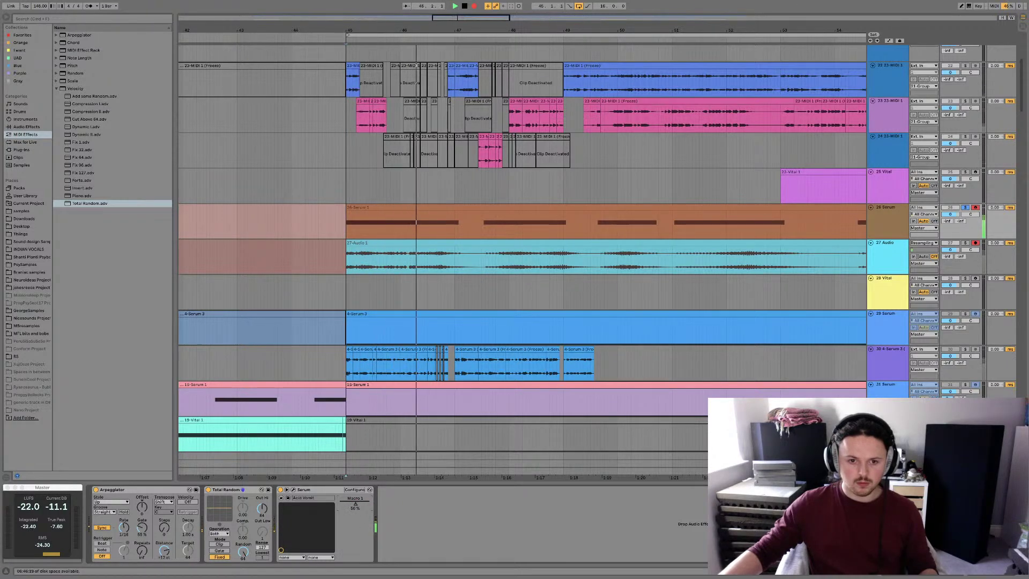
key("space")
Move the recorded audio clip past the loop region to about bar 64 and rename it rec 1
left_click(452, 243)
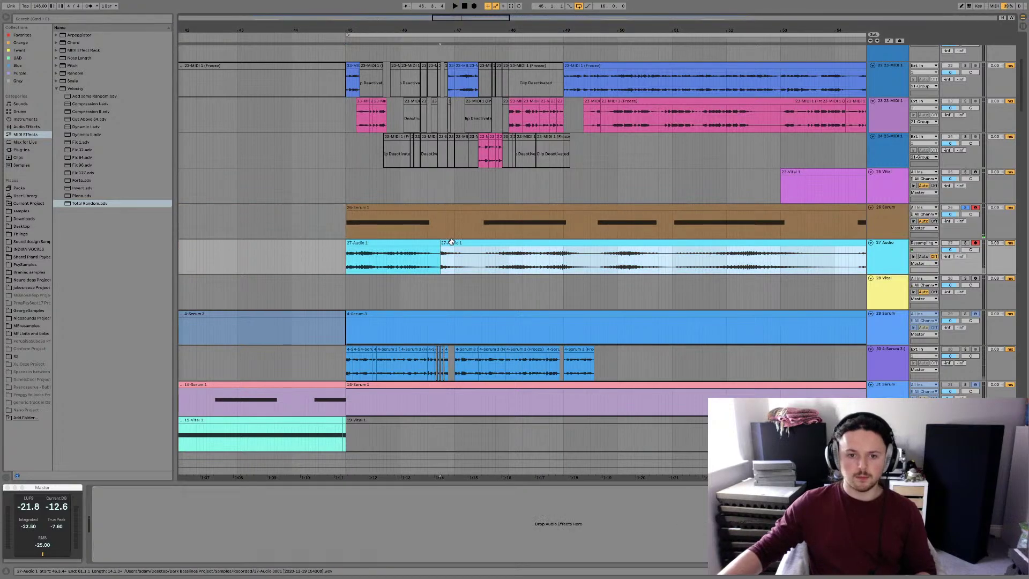
left_click_drag(462, 14, 383, 258)
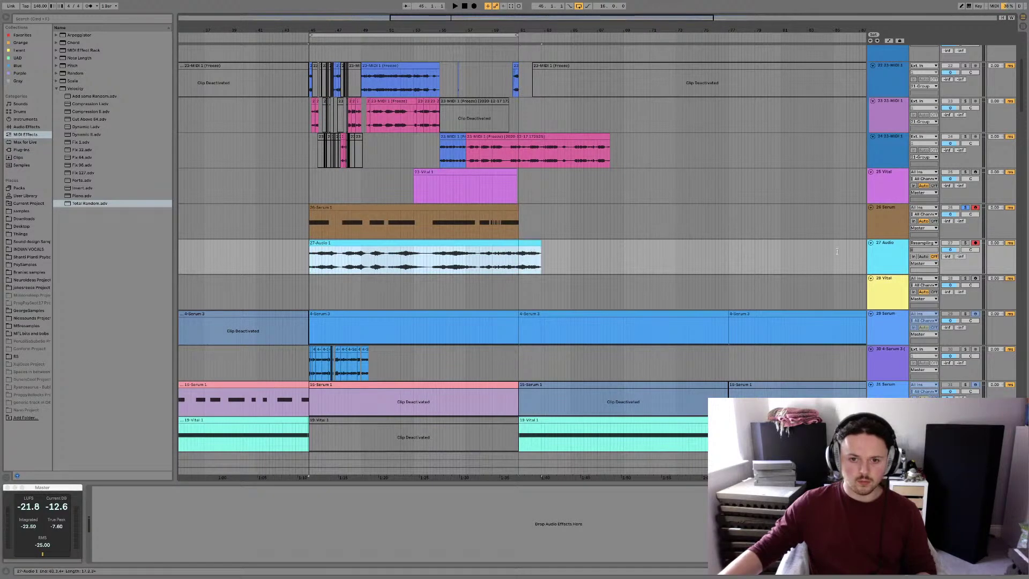
left_click_drag(334, 242, 590, 250)
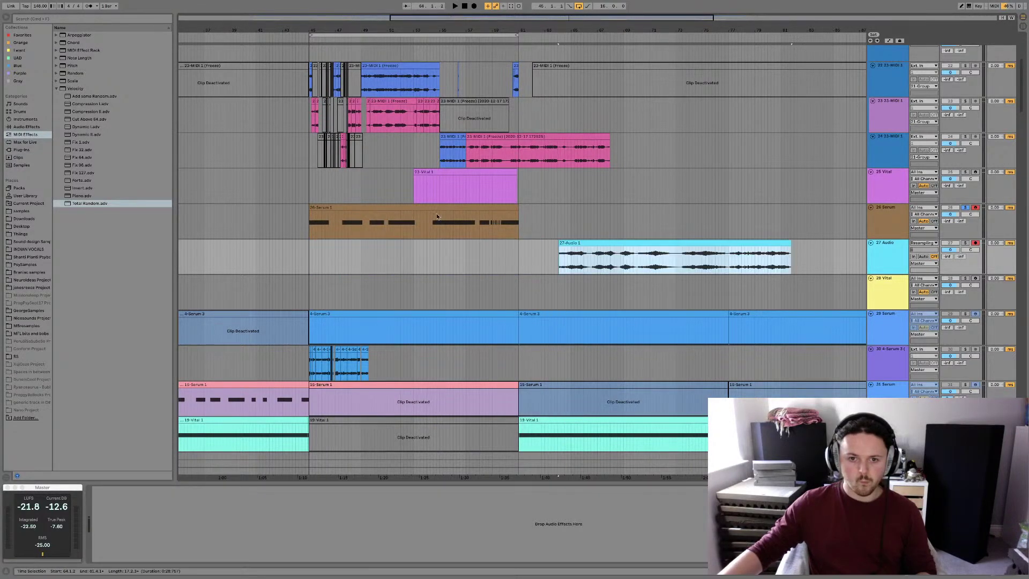
left_click(430, 207)
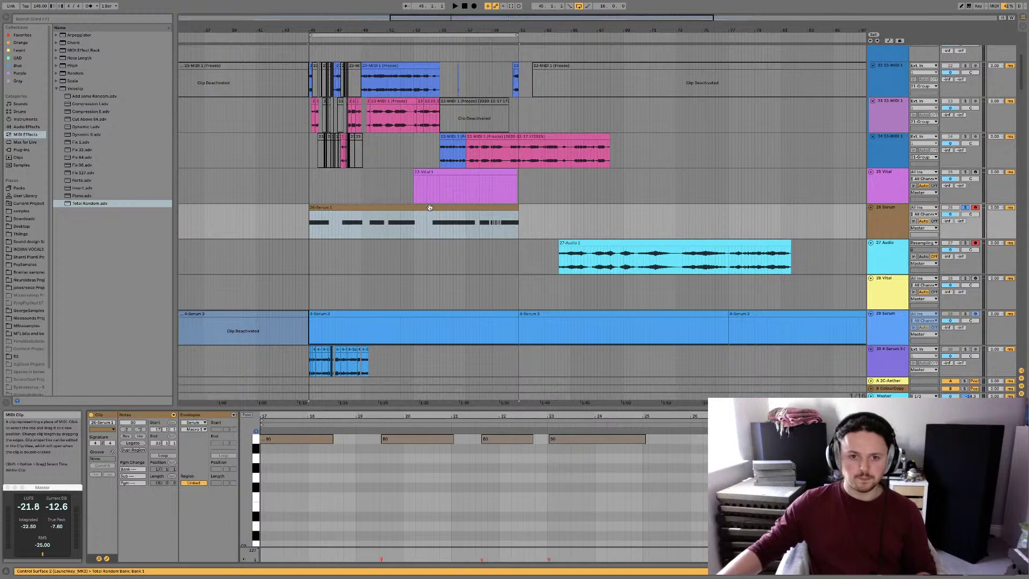
left_click(577, 242)
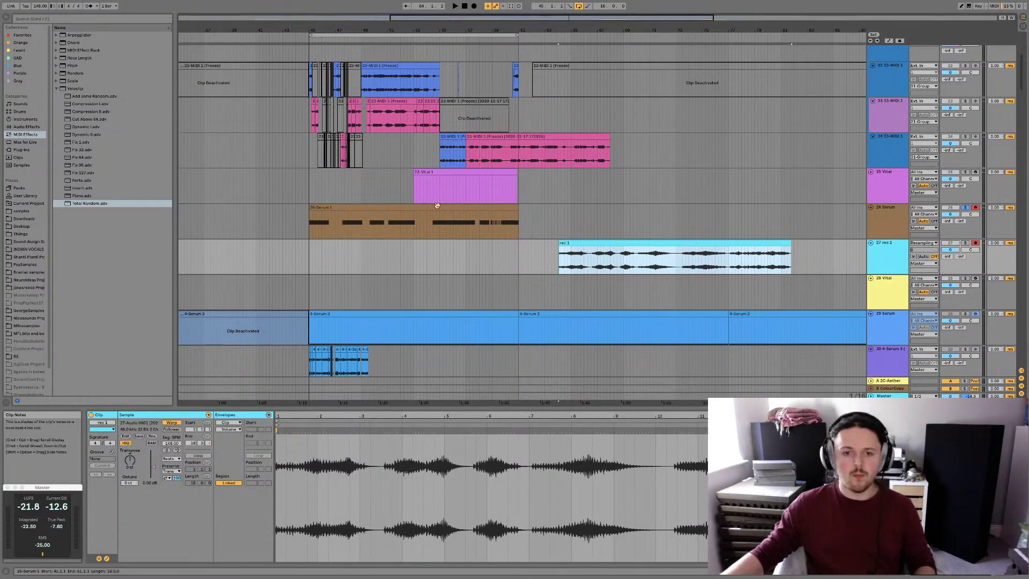
key("Return")
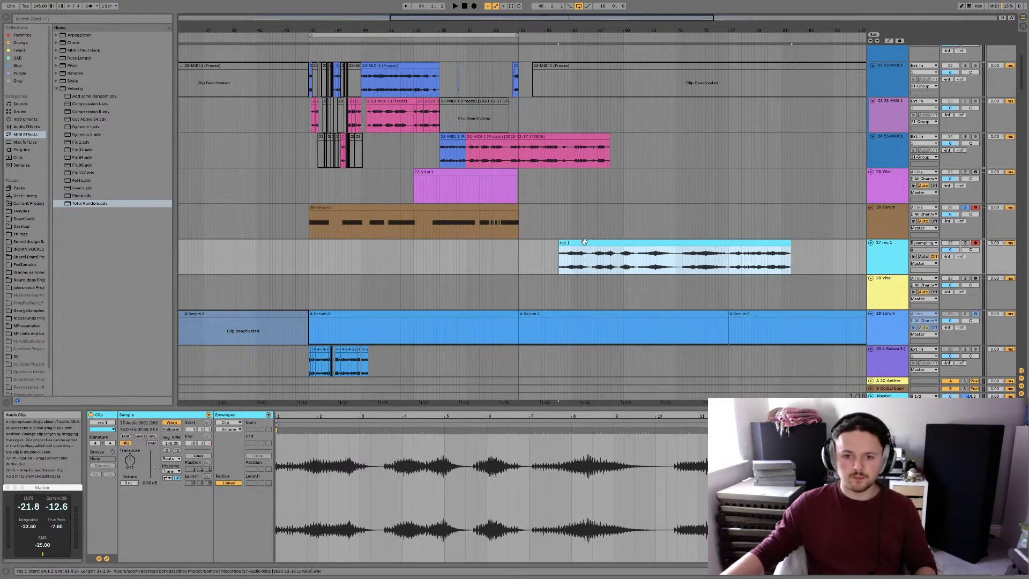
left_click_drag(562, 243, 570, 243)
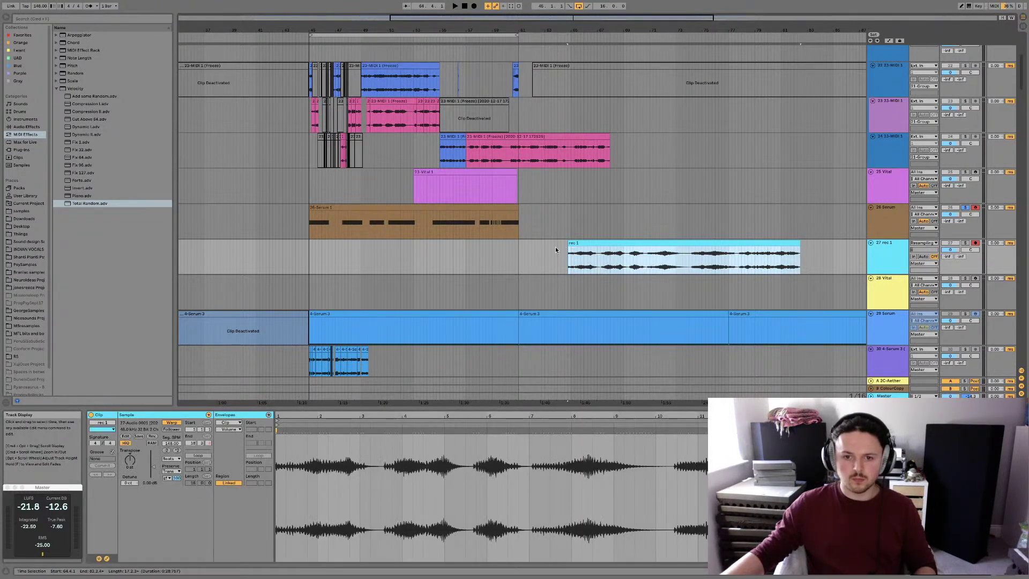
Bypass the Arpeggiator and Total Random MIDI effects on the Serum track
left_click(413, 208)
left_click(841, 231)
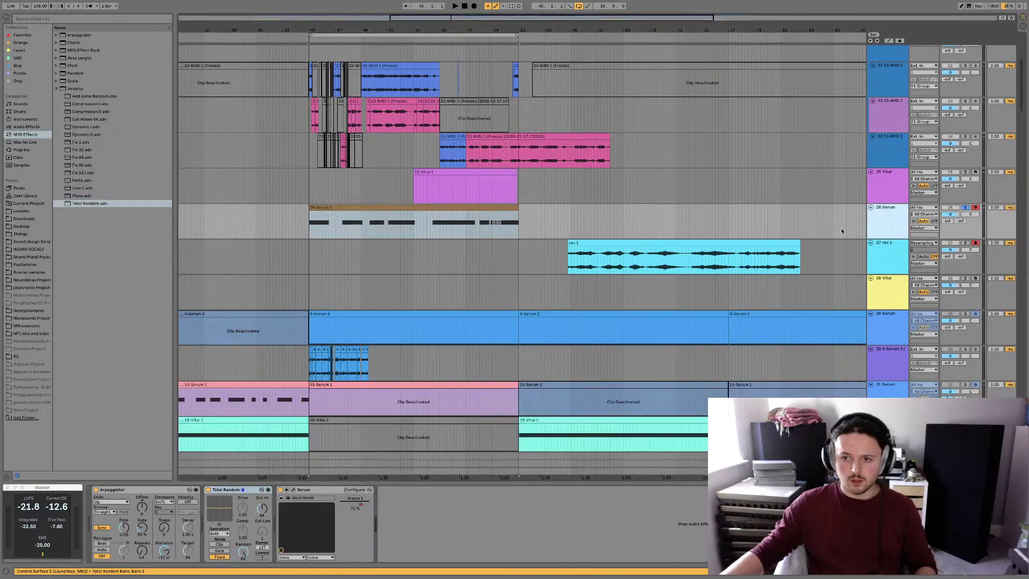
left_click(96, 489)
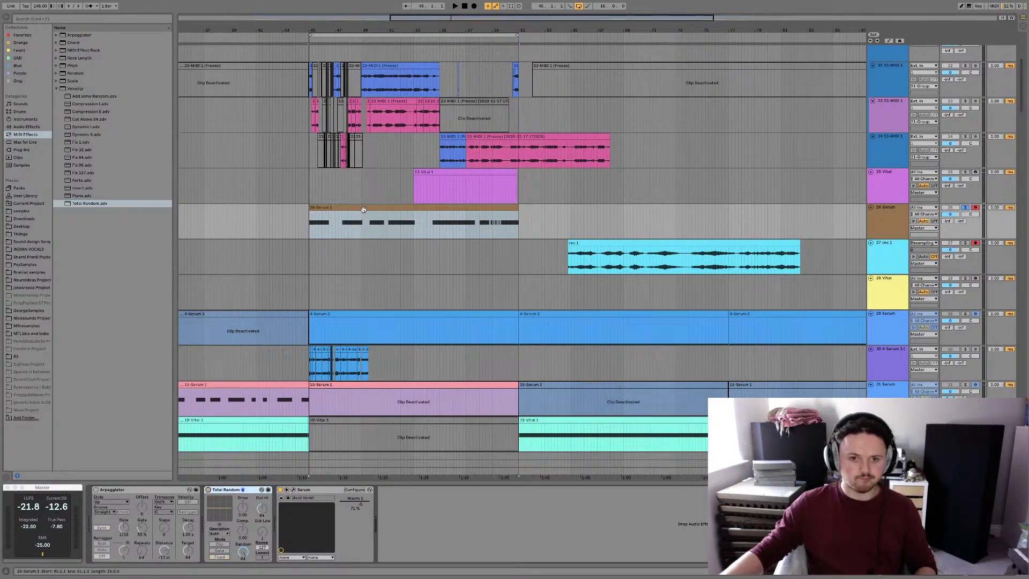
left_click(413, 36)
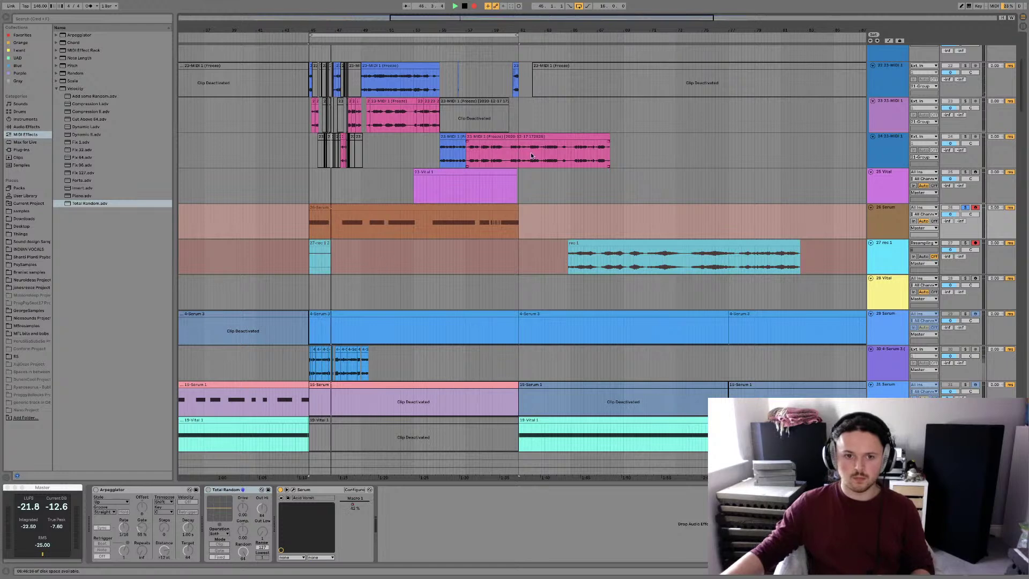
key("F9")
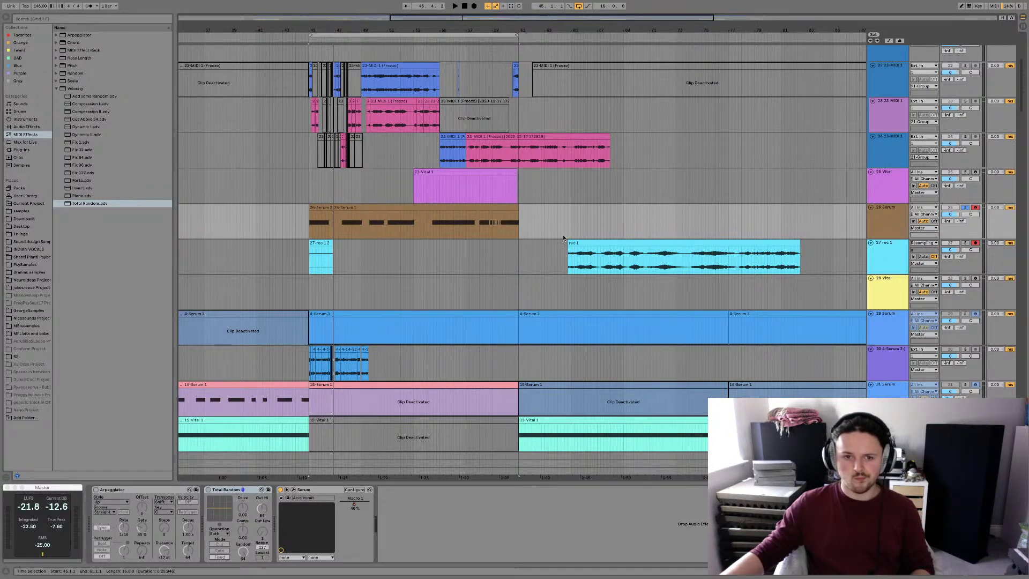
left_click(344, 208)
key("space")
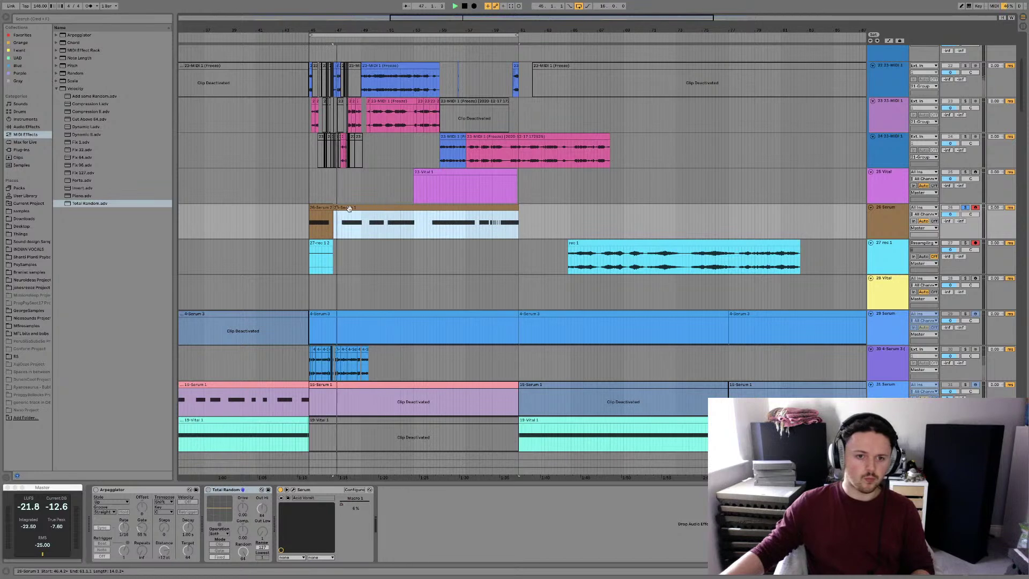
key("space")
left_click(329, 208)
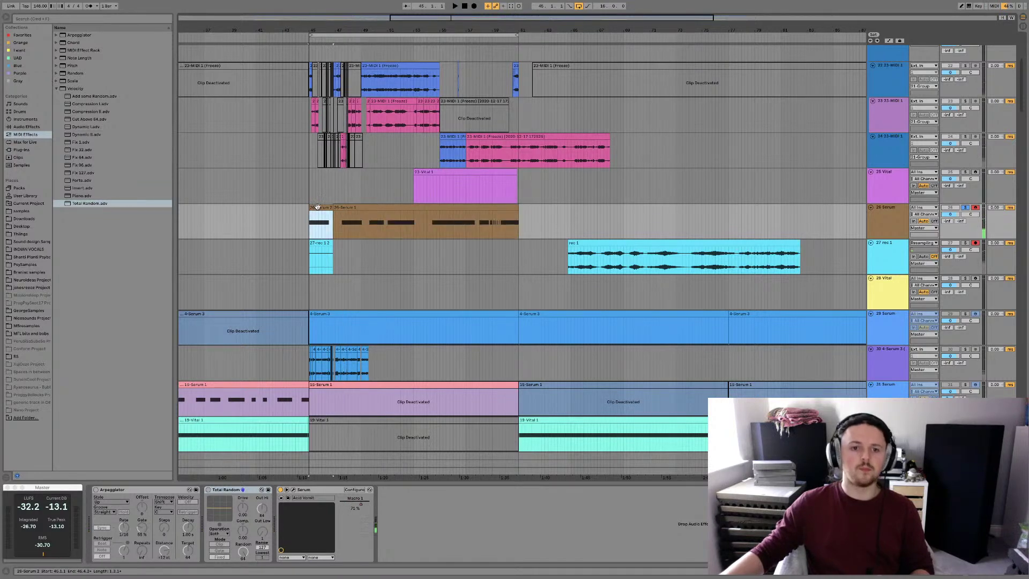
Extend the Serum track's MIDI clip at both ends and shift the whole clip later in the arrangement
left_click_drag(334, 208, 293, 207)
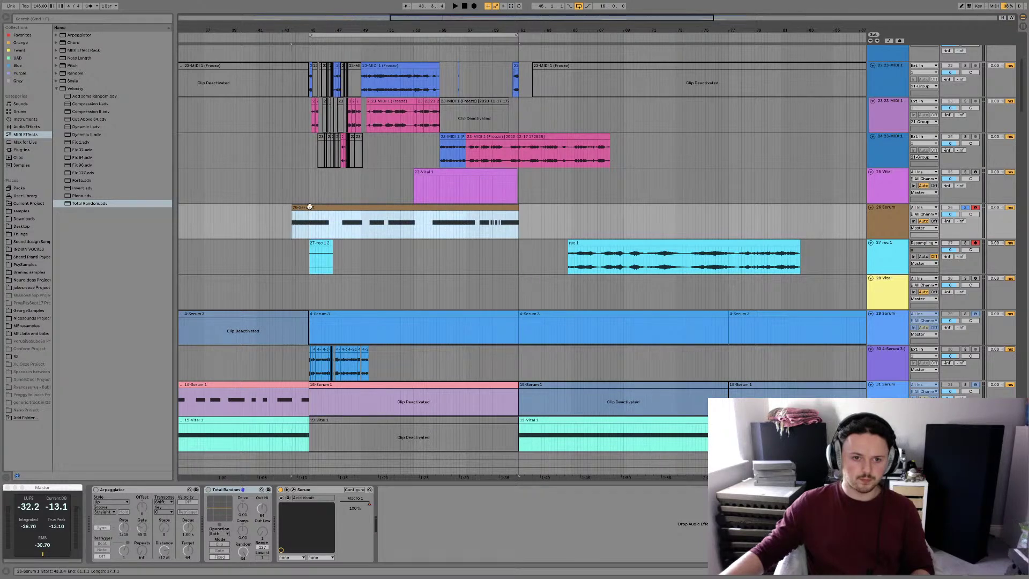
mouse_move(517, 207)
left_mouse_down()
mouse_move(742, 207)
mouse_move(520, 206)
left_mouse_up()
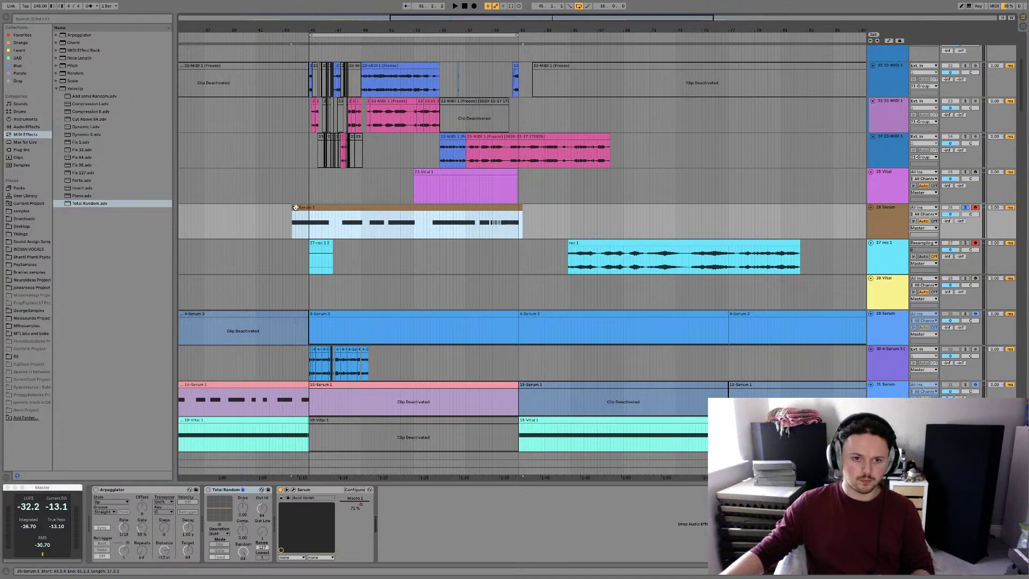
left_click_drag(293, 207, 327, 213)
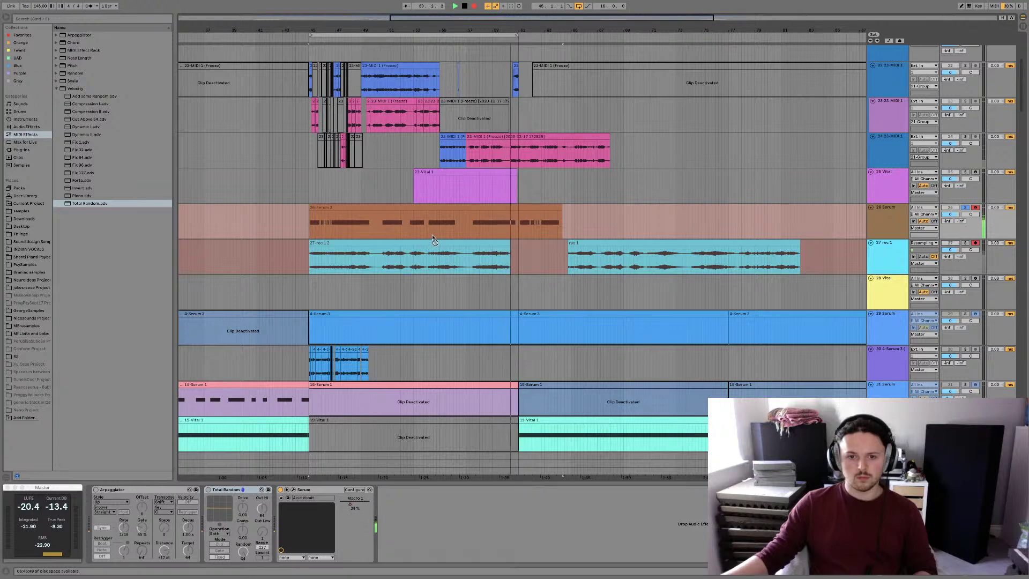
Finish a full second take from bar 45 without the arpeggiator and rename its audio clip rec
left_click(332, 244)
key("super+r")
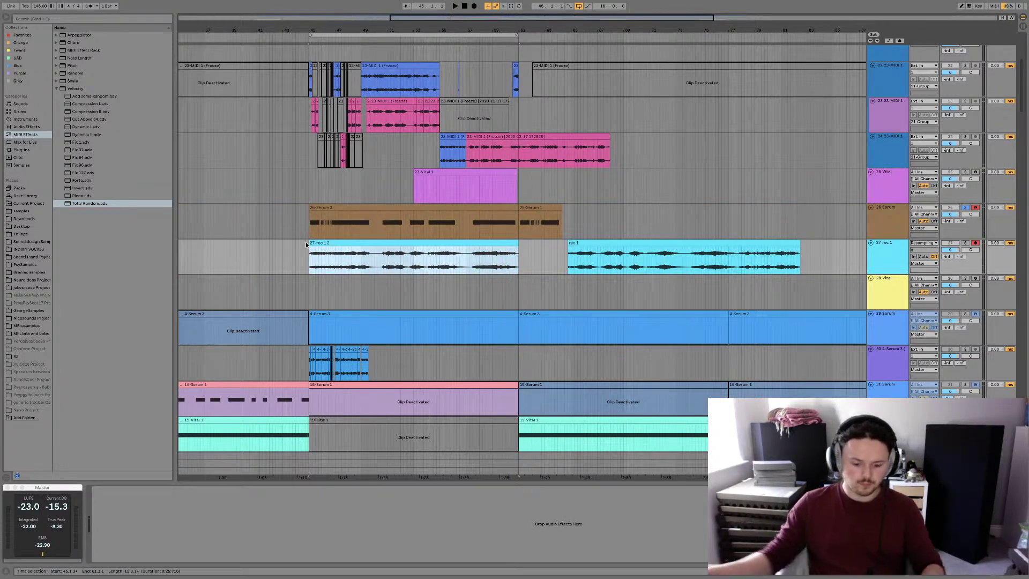
type("rec")
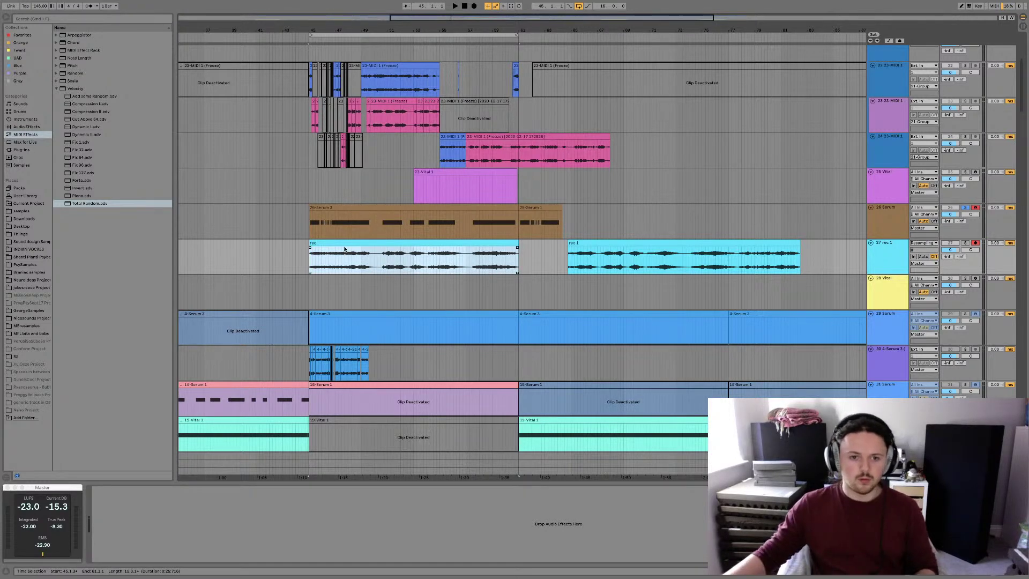
Finish naming the second take rec 2 and move its audio clip to just after the rec 1 clip
key("Return")
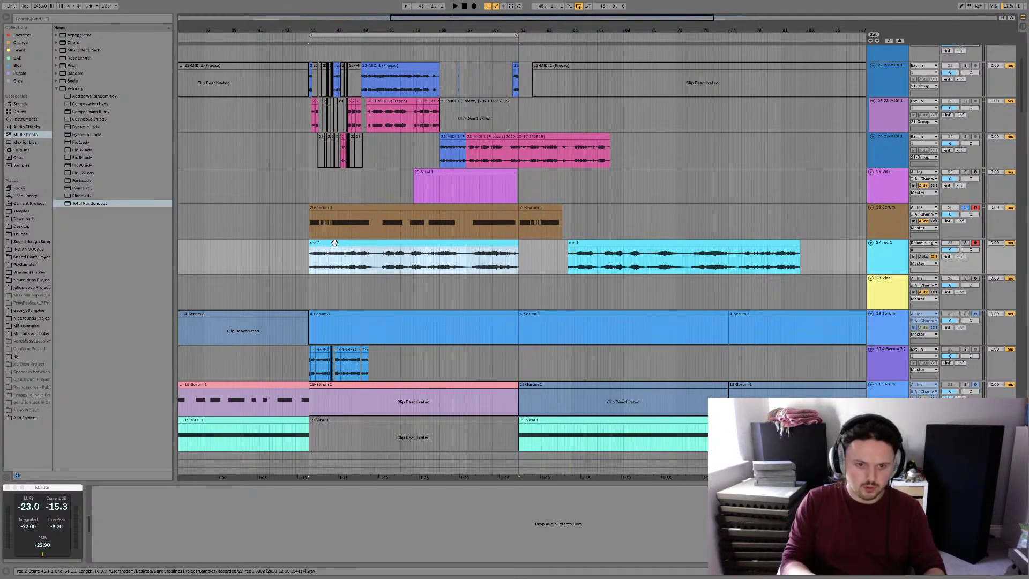
left_click_drag(322, 243, 823, 243)
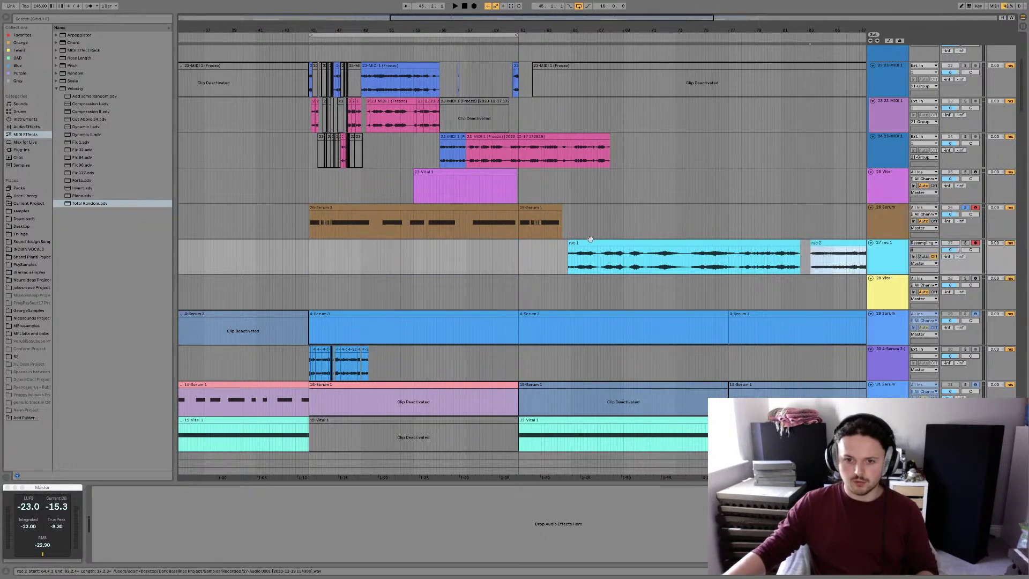
Open the Serum instrument on the brown Serum track and turn the Arpeggiator back on
left_click(448, 207)
left_click(889, 224)
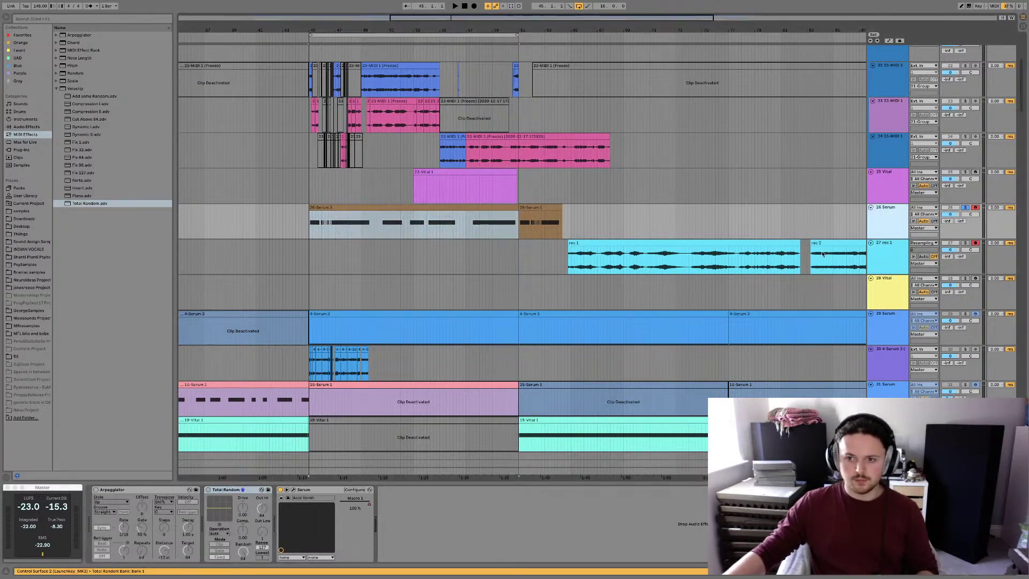
double_click(353, 222)
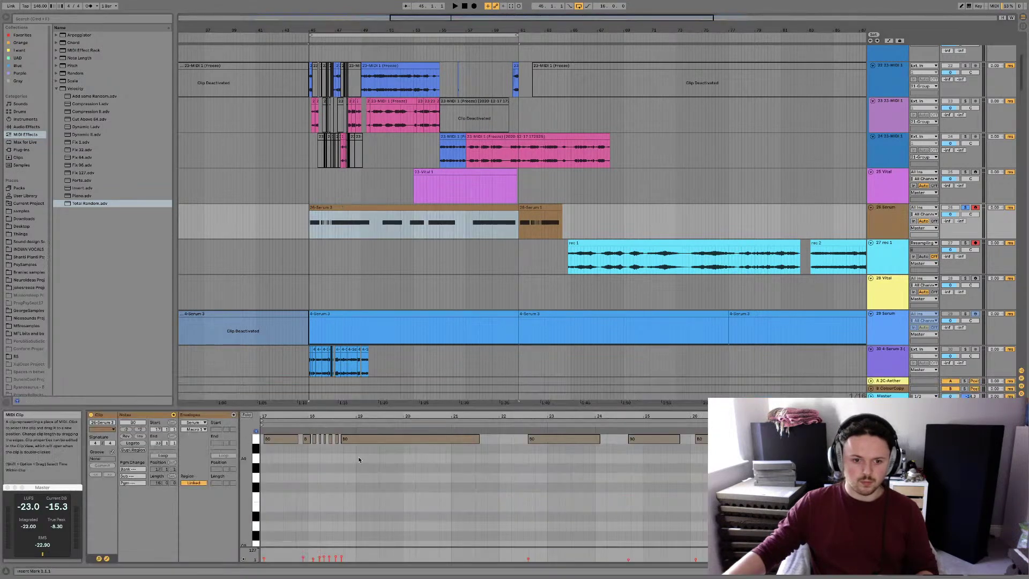
double_click(886, 224)
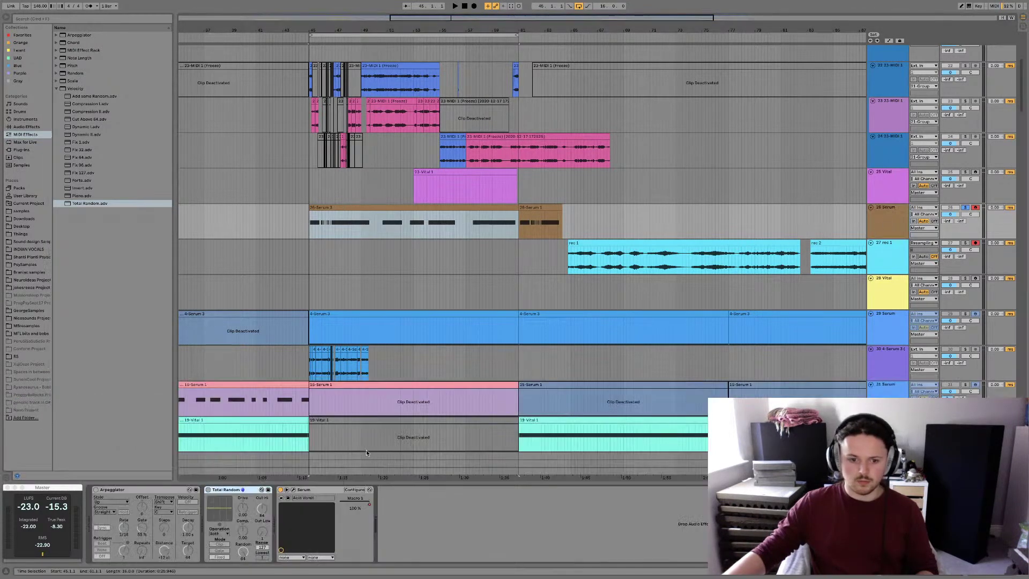
left_click(294, 491)
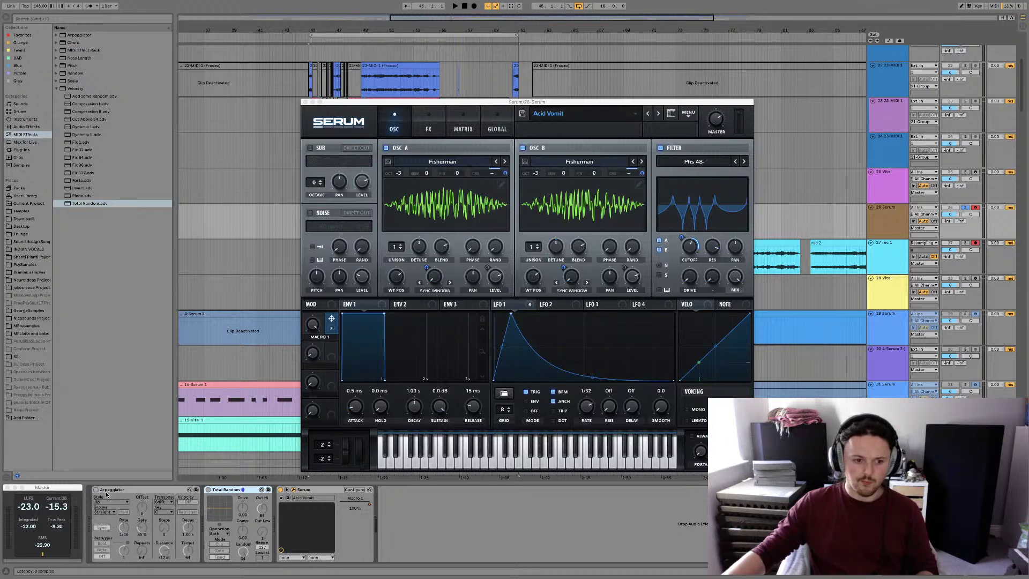
left_click(95, 489)
In the modulation matrix, set the source for Fil Cutoff, A Warp and A CoarsePit to NoteOn Rand2
left_click(464, 126)
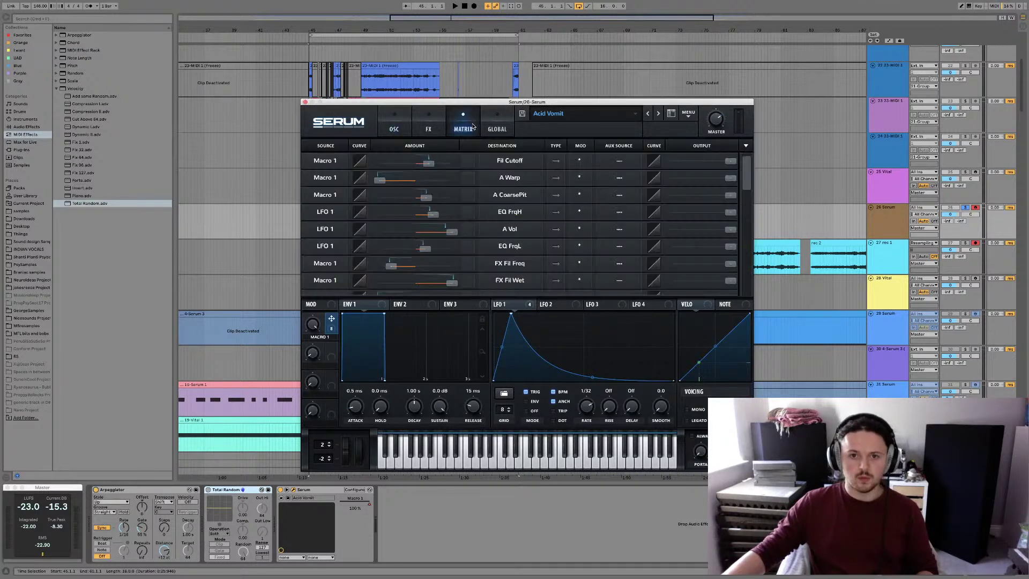
left_click(337, 162)
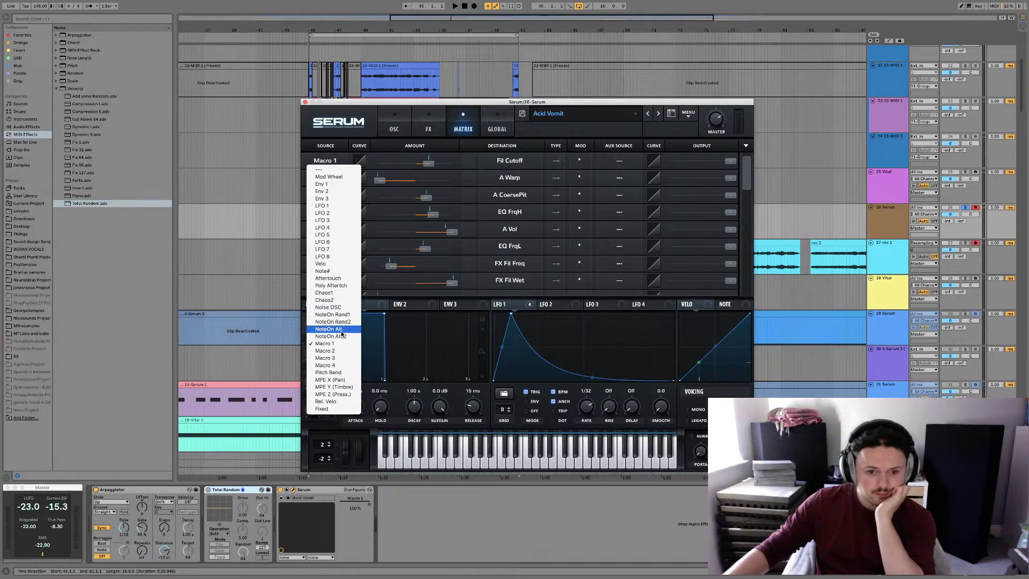
left_click(343, 323)
left_click(325, 178)
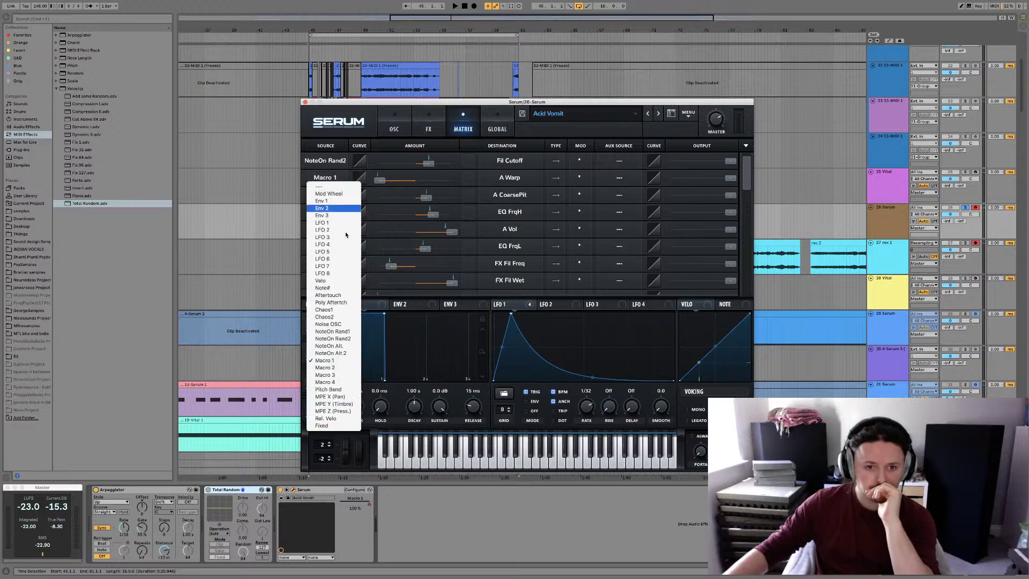
left_click(344, 340)
left_click(327, 195)
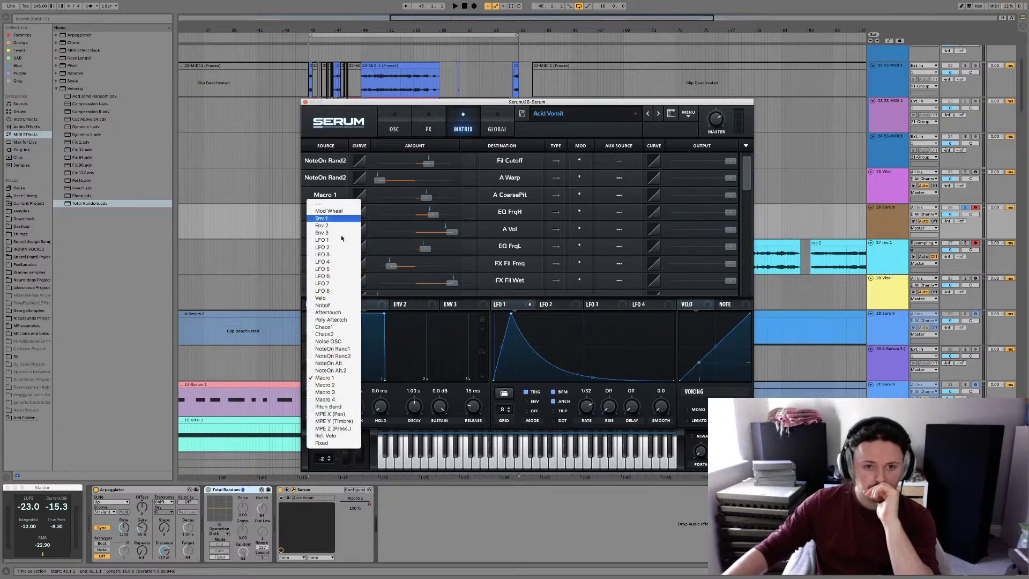
key("Escape")
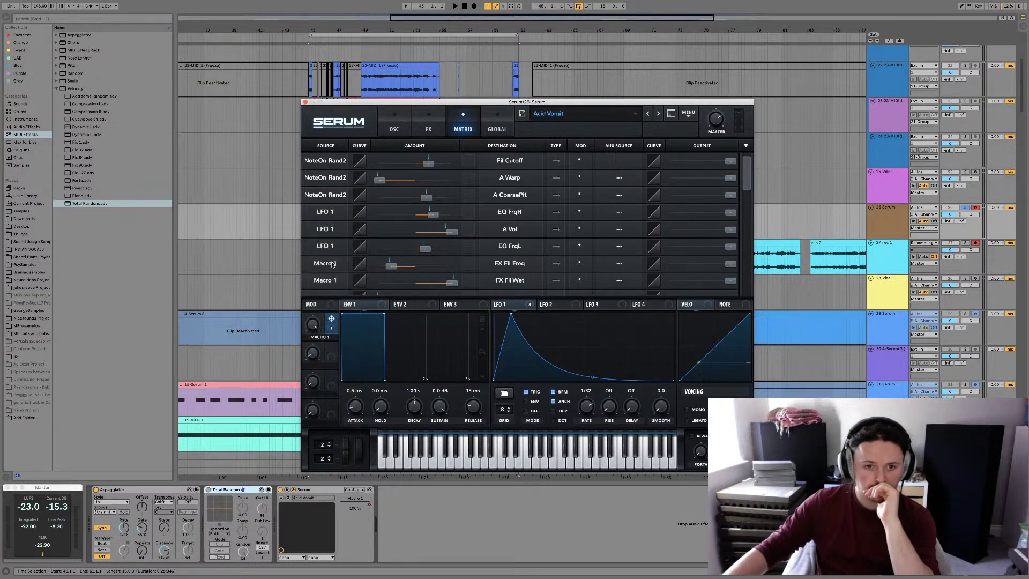
Set the modulation source for FX Fil Freq, FX Fil Wet and B Warp to NoteOn Rand2
scroll(336, 268, "down", 1)
left_click(334, 242)
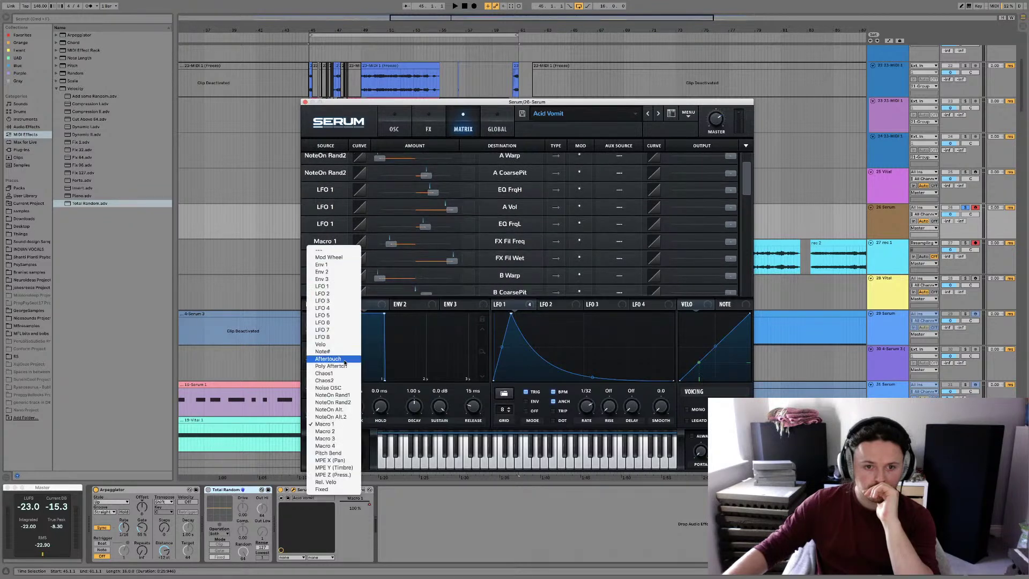
left_click(344, 402)
left_click(332, 258)
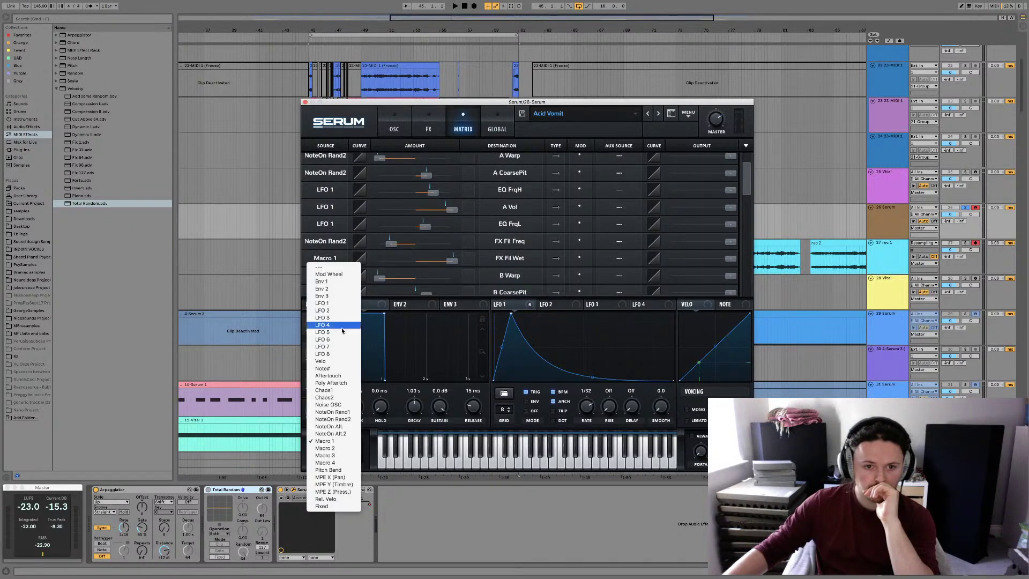
left_click(345, 420)
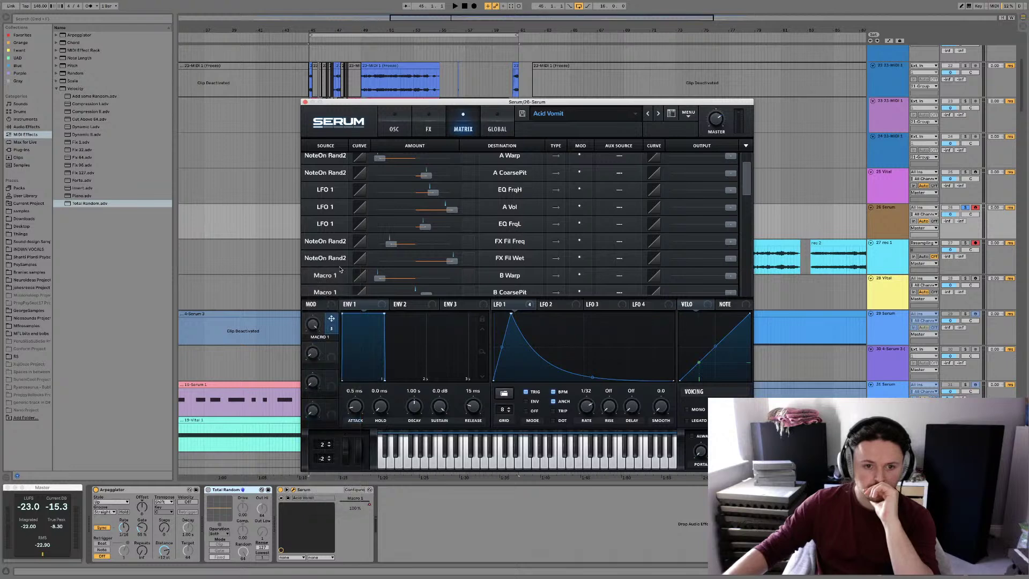
left_click(332, 275)
left_click(337, 437)
Set the modulation source for B CoarsePit and FX Fil Reso to NoteOn Rand2
scroll(325, 252, "down", 3)
left_click(323, 246)
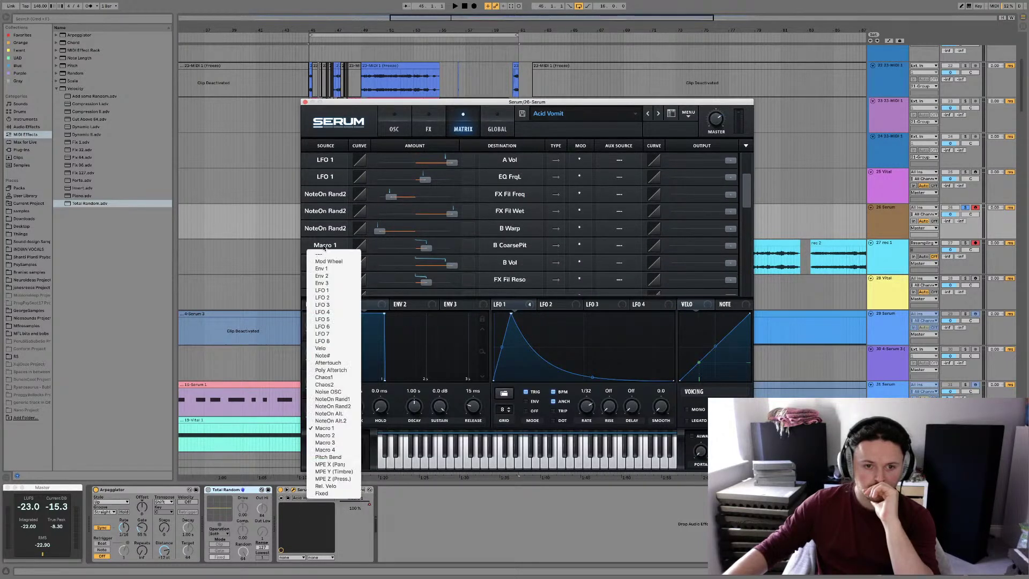
left_click(343, 410)
scroll(333, 254, "down", 3)
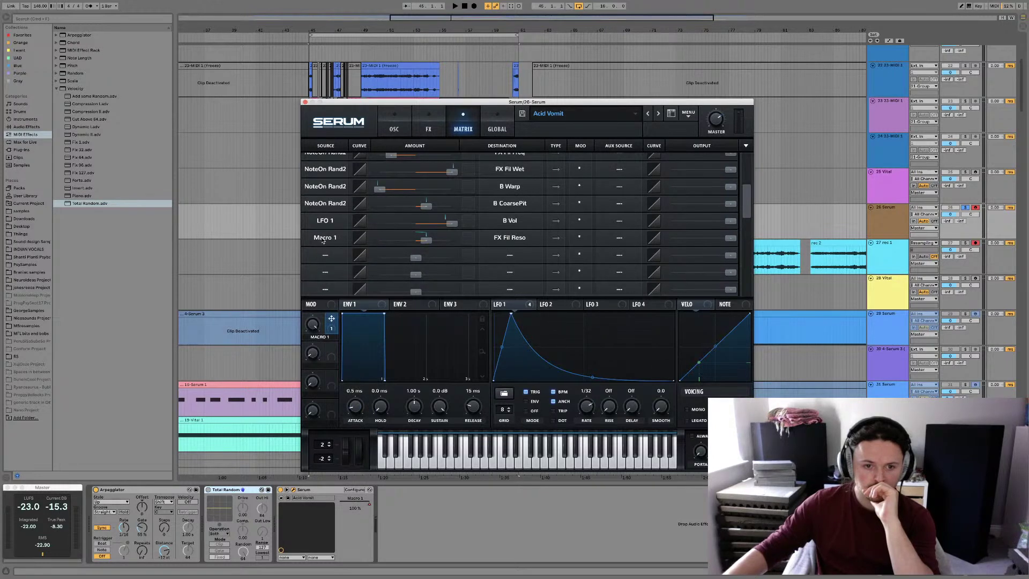
left_click(324, 240)
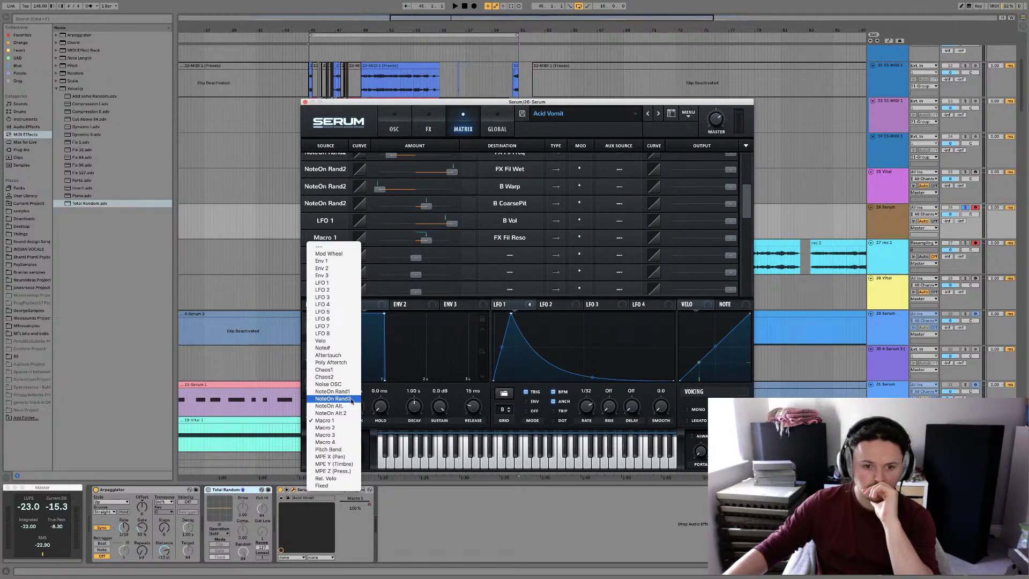
left_click(351, 401)
scroll(322, 244, "down", 2)
scroll(322, 244, "up", 8)
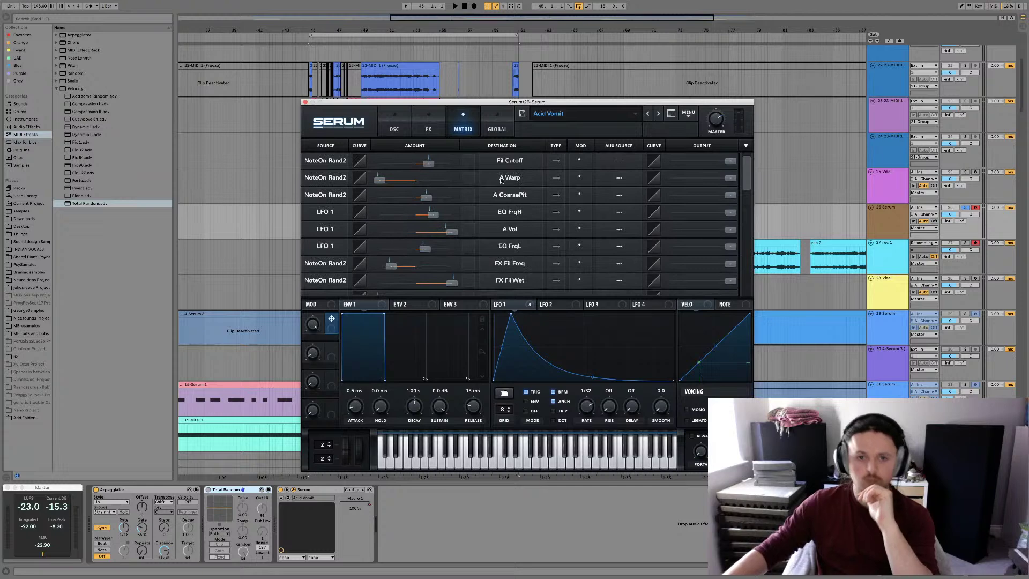
Close the Serum window and resample a third take from bar 45 with the arpeggiator and random modulation active
left_click(497, 129)
left_click(463, 129)
left_click(428, 128)
left_click(394, 129)
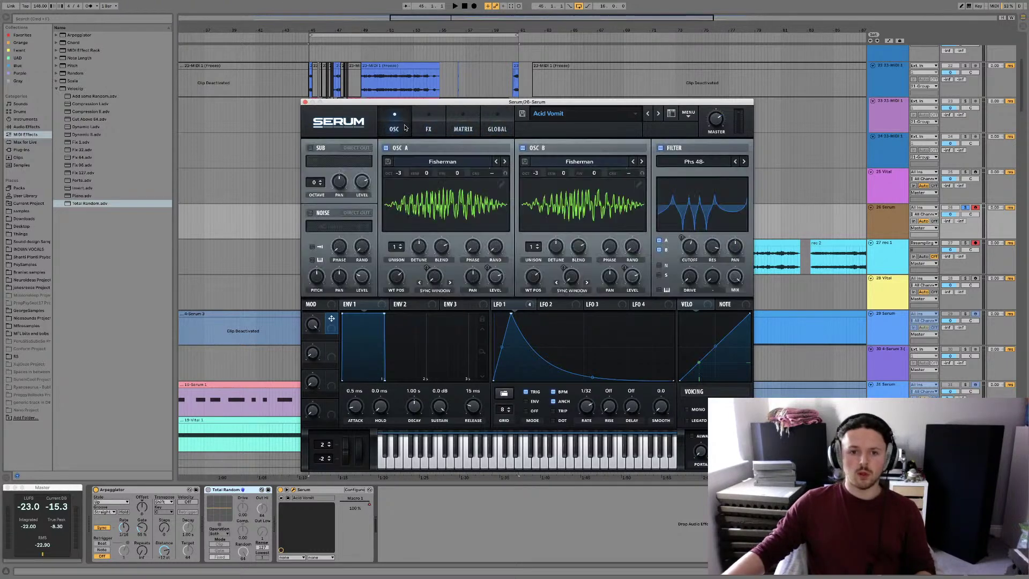
left_click(305, 102)
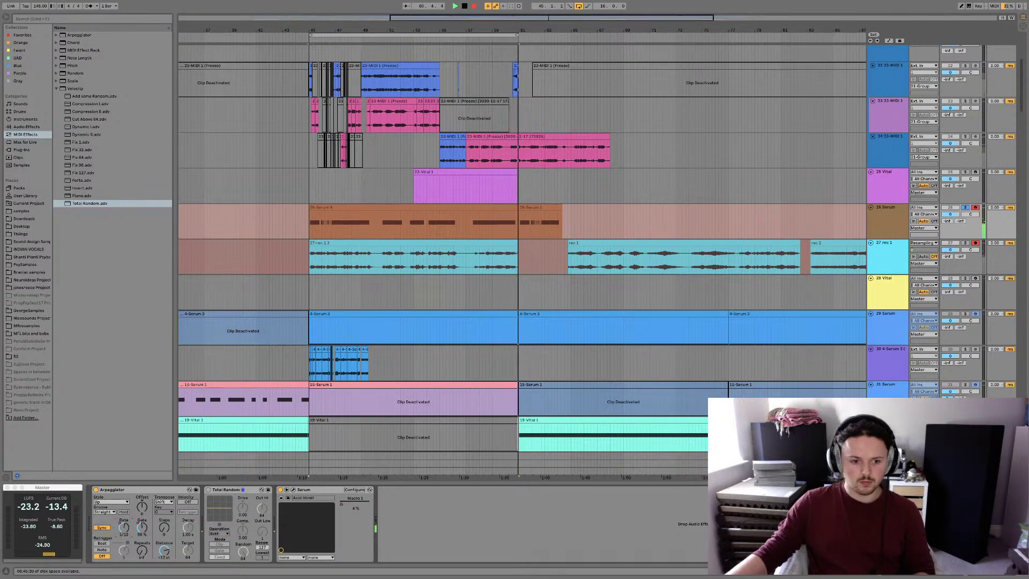
key("F9")
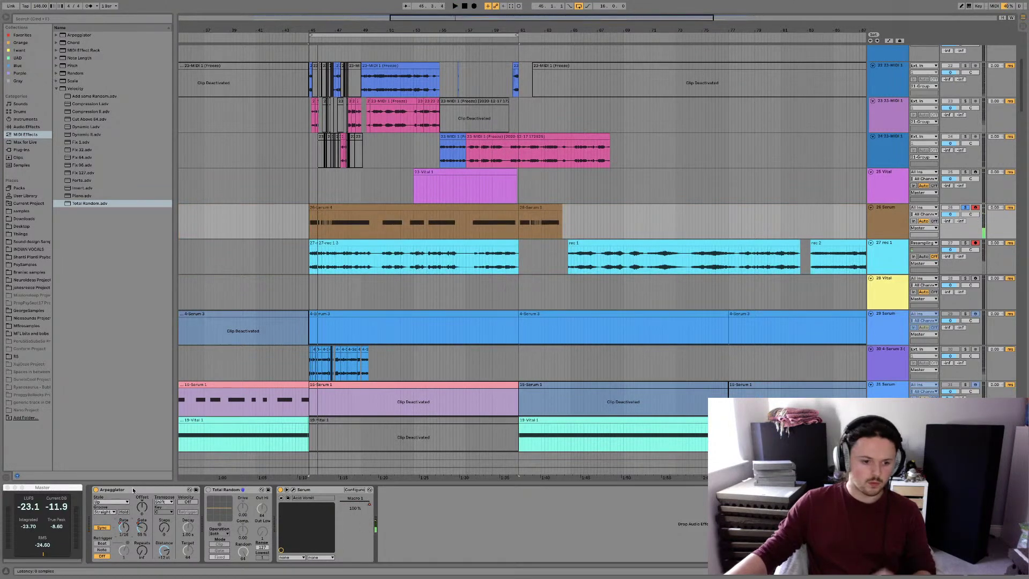
Extend the third take's audio clip back to bar 45 and slightly past the loop's end
left_click(349, 242)
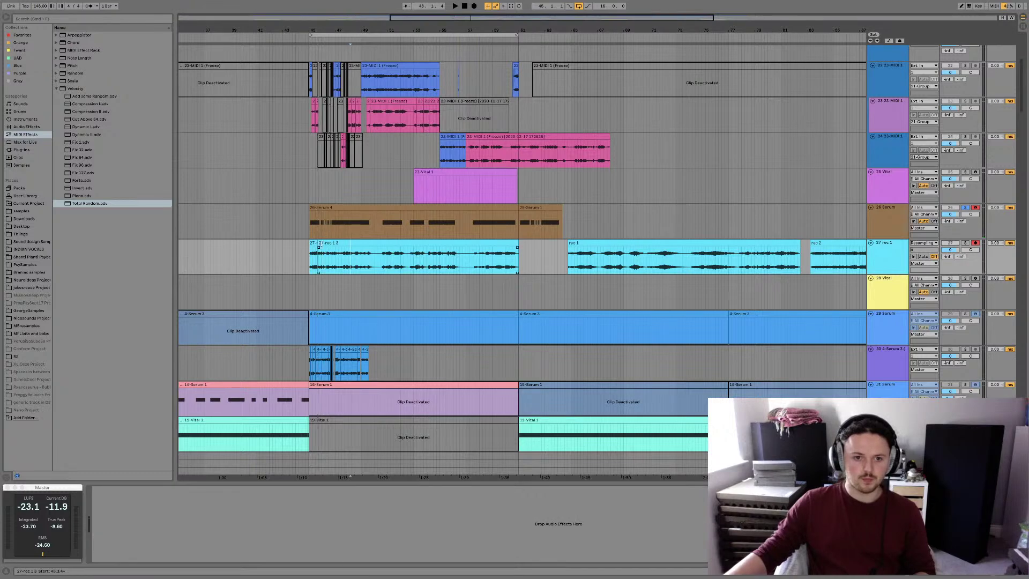
left_click(319, 243)
left_click_drag(515, 242, 527, 243)
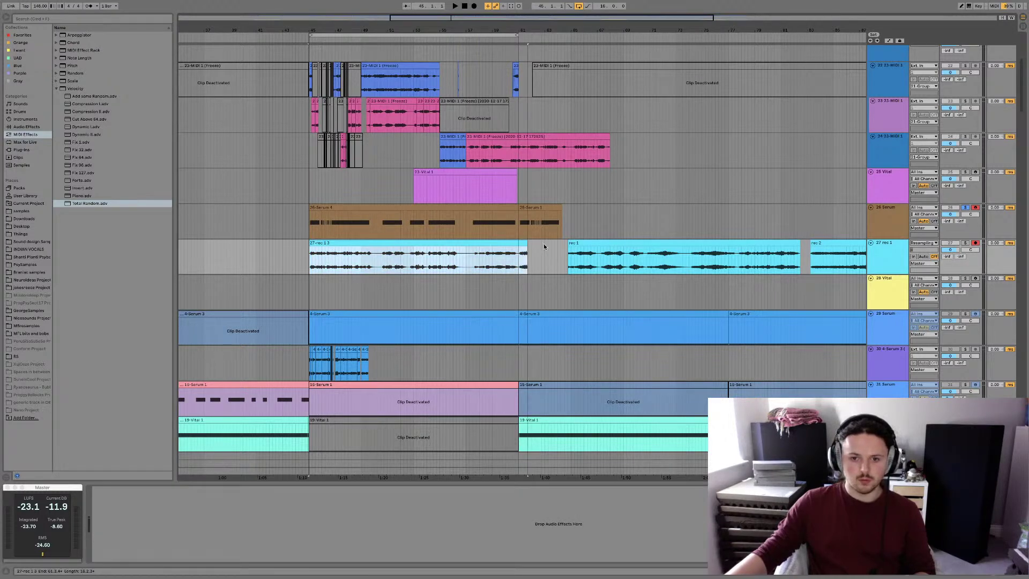
Switch off the Arpeggiator on the Serum track and fold the track
left_click(891, 218)
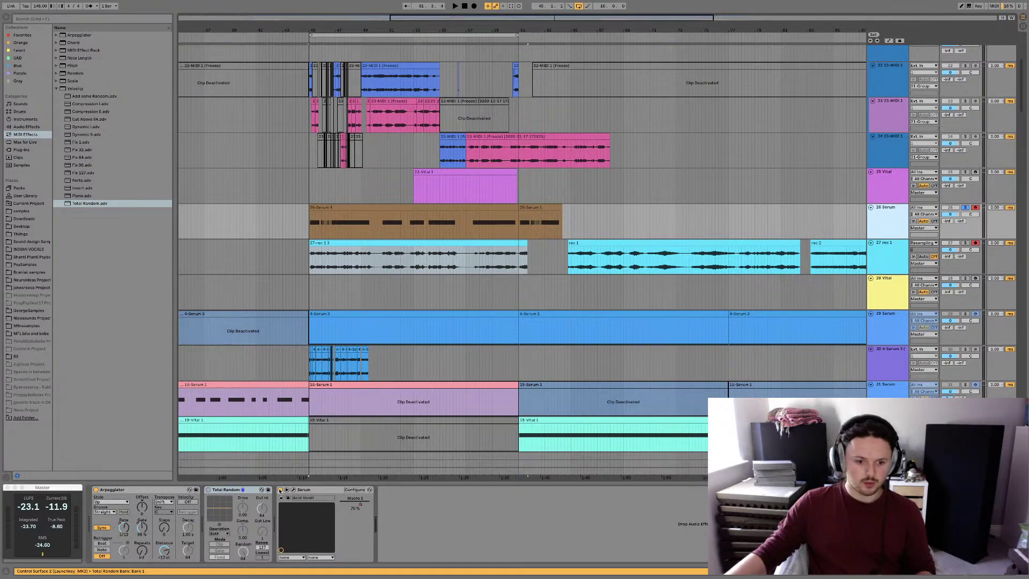
left_click(95, 489)
left_click(878, 225)
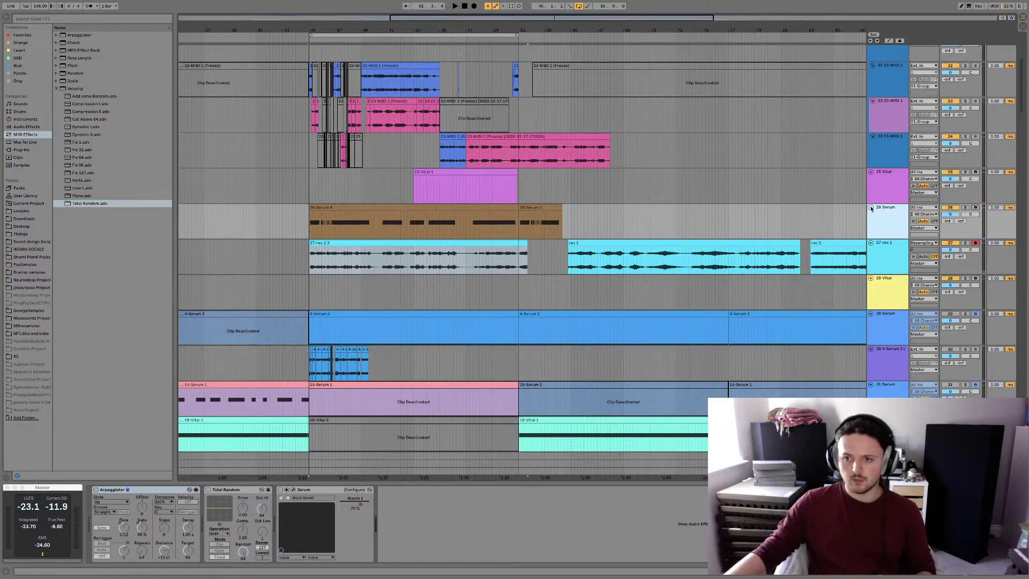
left_click(871, 207)
Shift all three recorded takes earlier together so that the rec 1 clip starts at bar 45
left_click(480, 216)
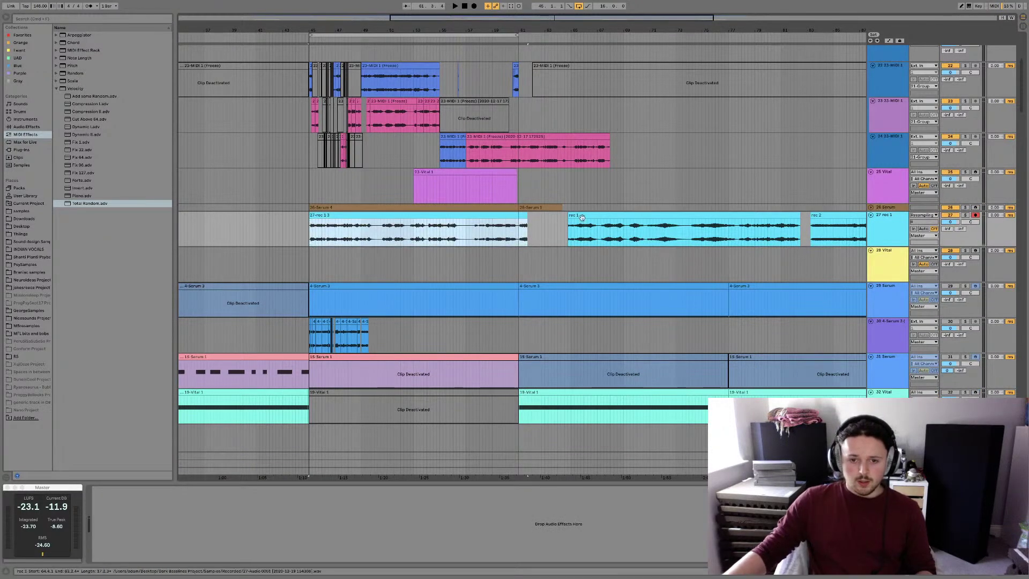
left_click(811, 214, "shift")
left_click_drag(811, 214, 599, 223)
left_click_drag(531, 233, 507, 219)
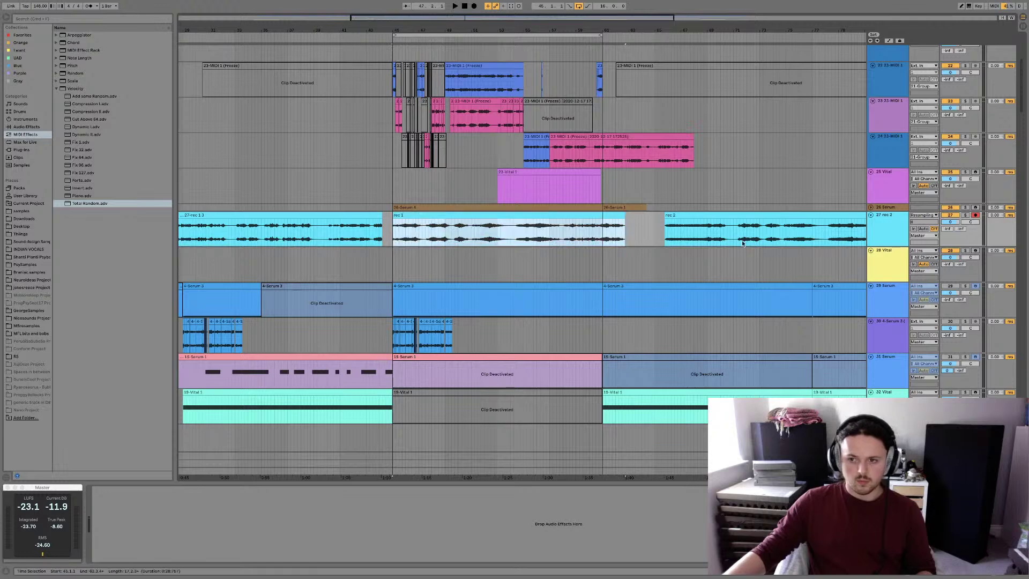
Solo the recorded audio track to play back rec 1, and insert a new audio track below it
left_click(965, 215)
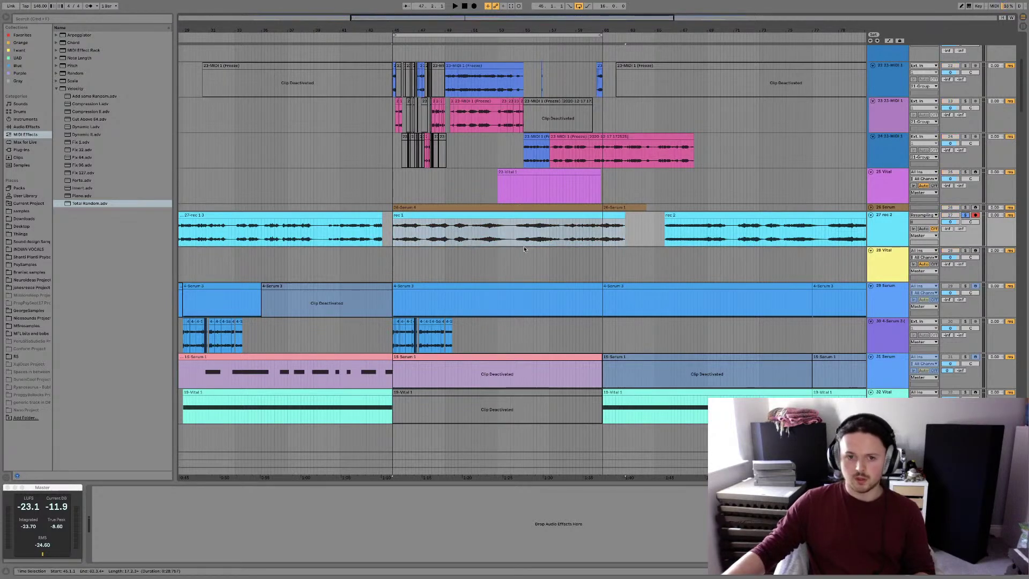
left_click(470, 217)
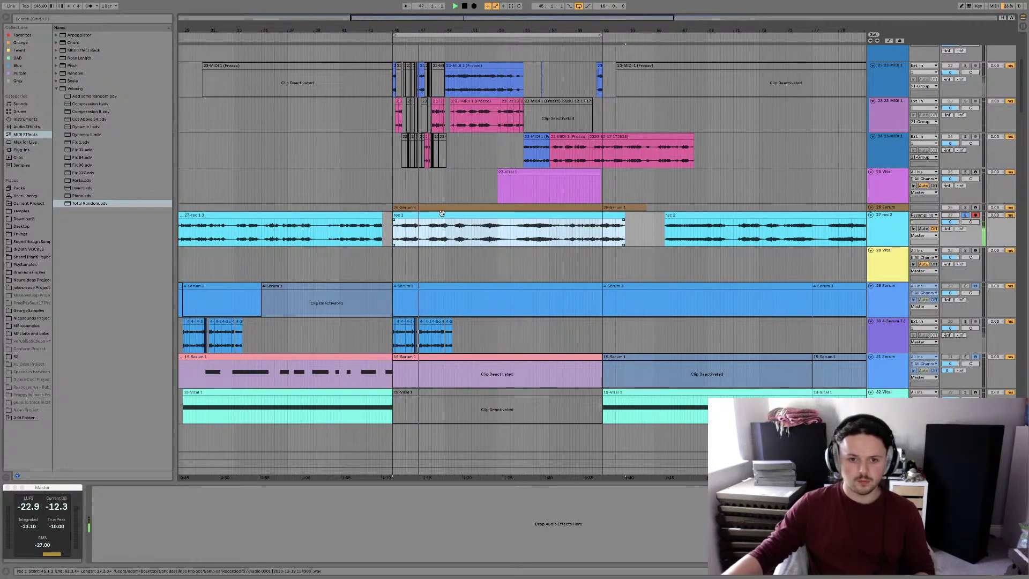
left_click(896, 231)
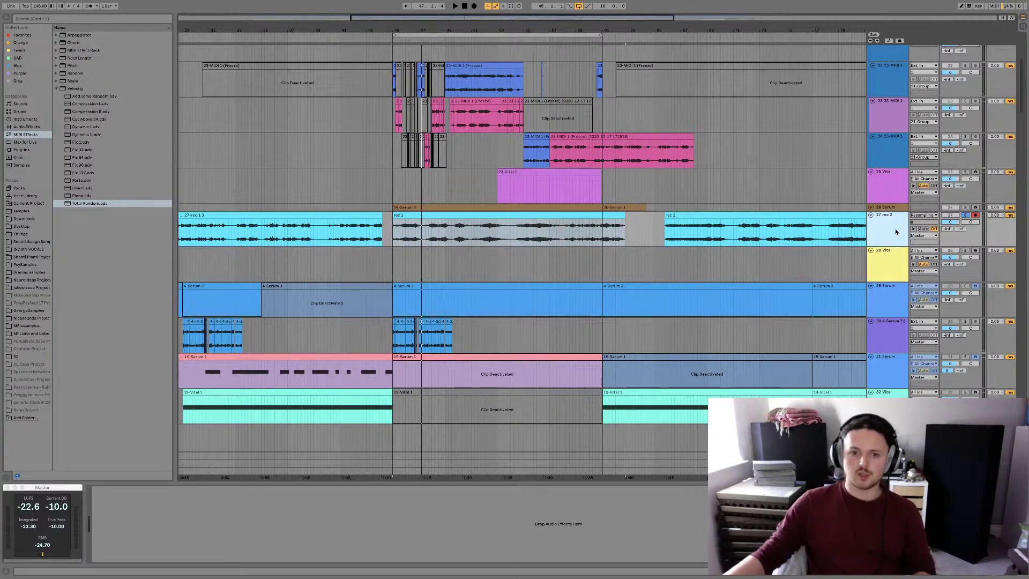
key("super+t")
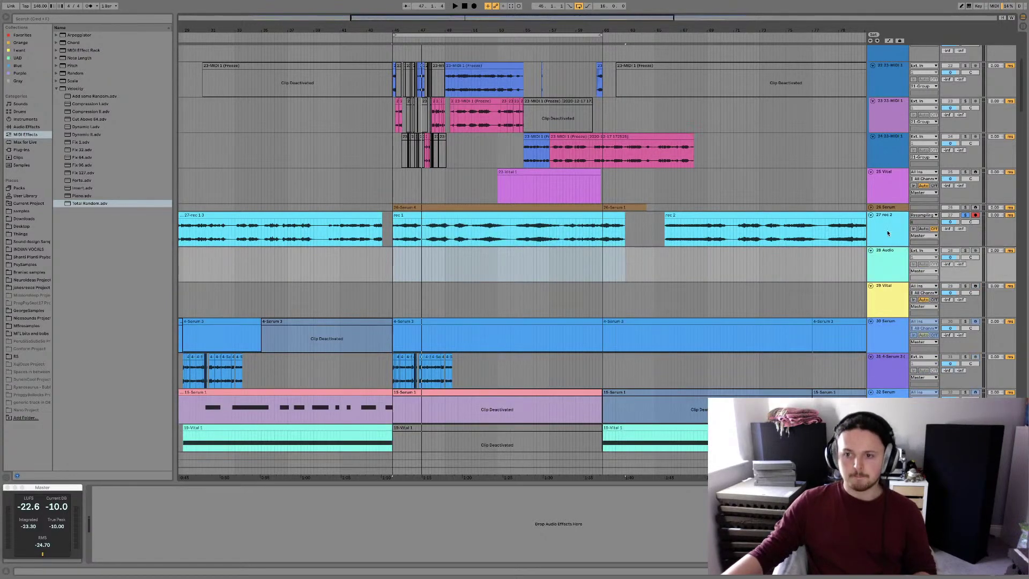
Duplicate the three recorded takes together so the copies follow directly after rec 2 on the same track
double_click(438, 223)
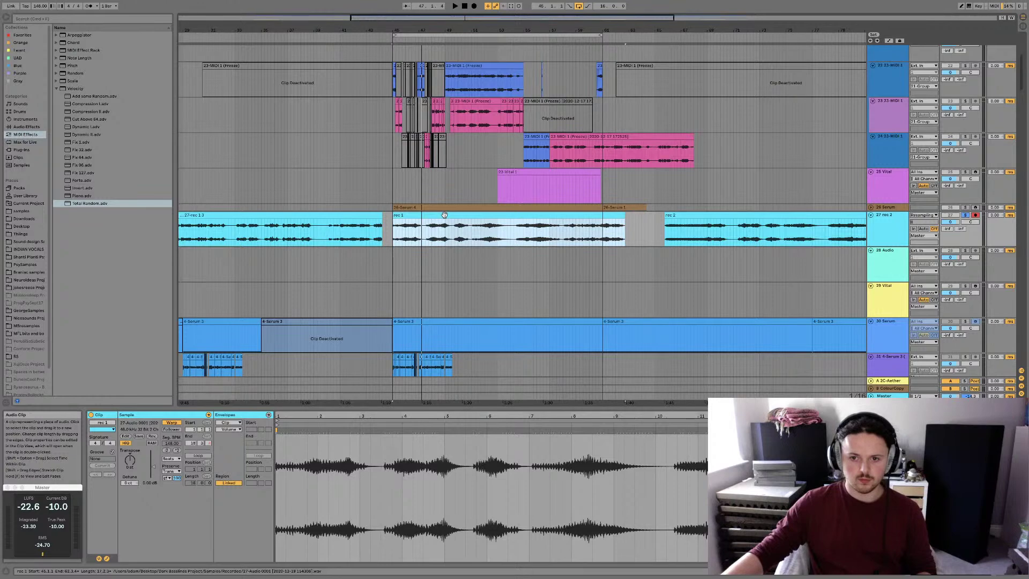
left_click_drag(427, 17, 426, 6)
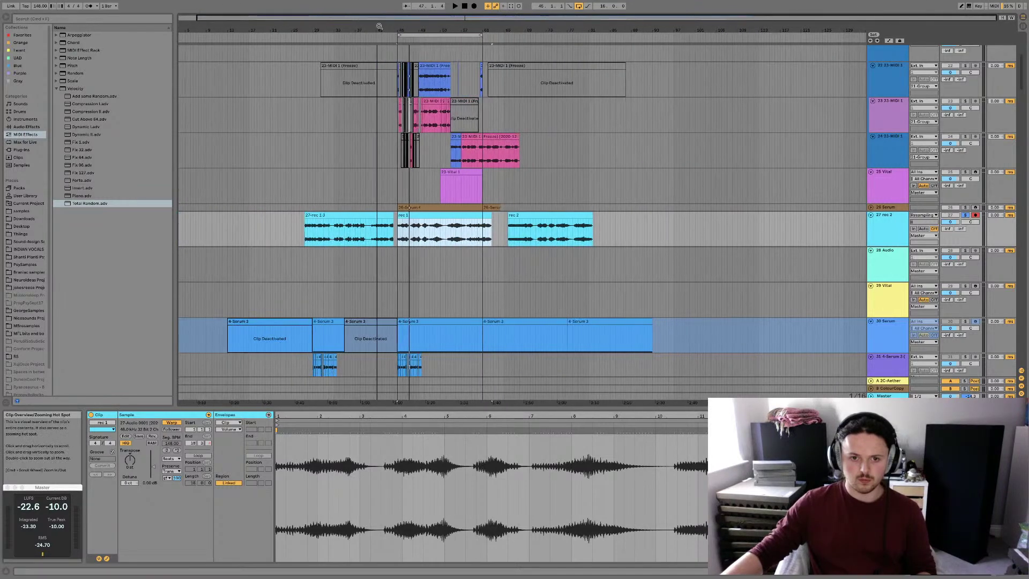
left_click(348, 215)
left_click(538, 215, "shift")
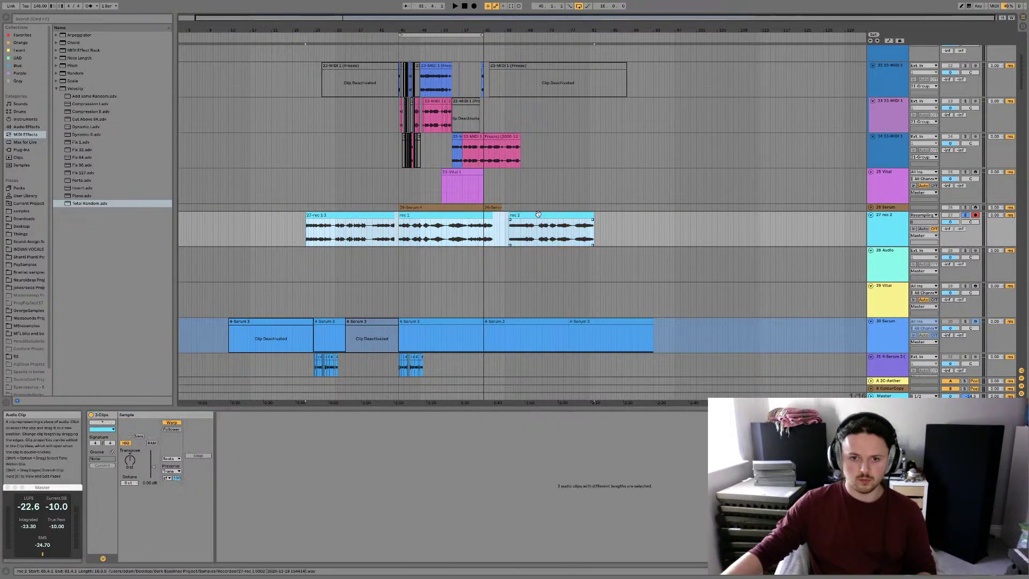
key("super+d")
left_click(394, 214)
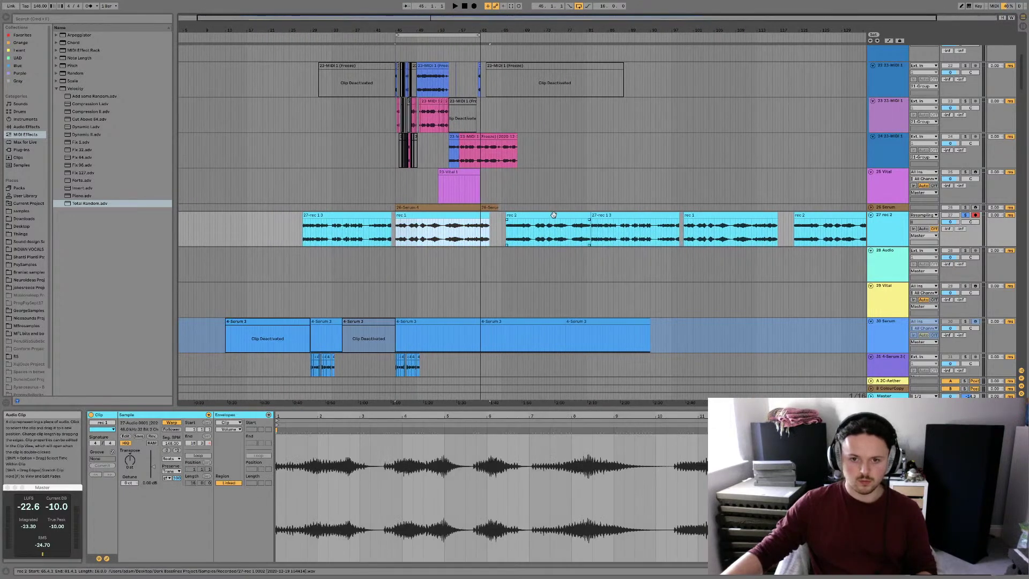
Move the rec 2 clip earlier so it starts directly at the end of rec 1, and select the rec 1 clip
left_click(529, 215)
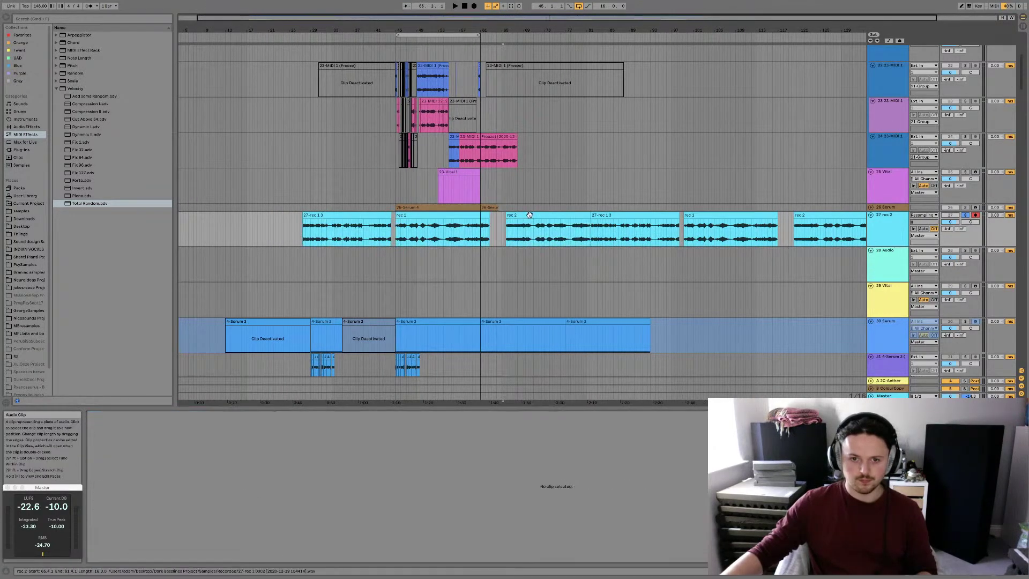
left_click_drag(529, 215, 517, 215)
left_click(433, 216)
key("plus")
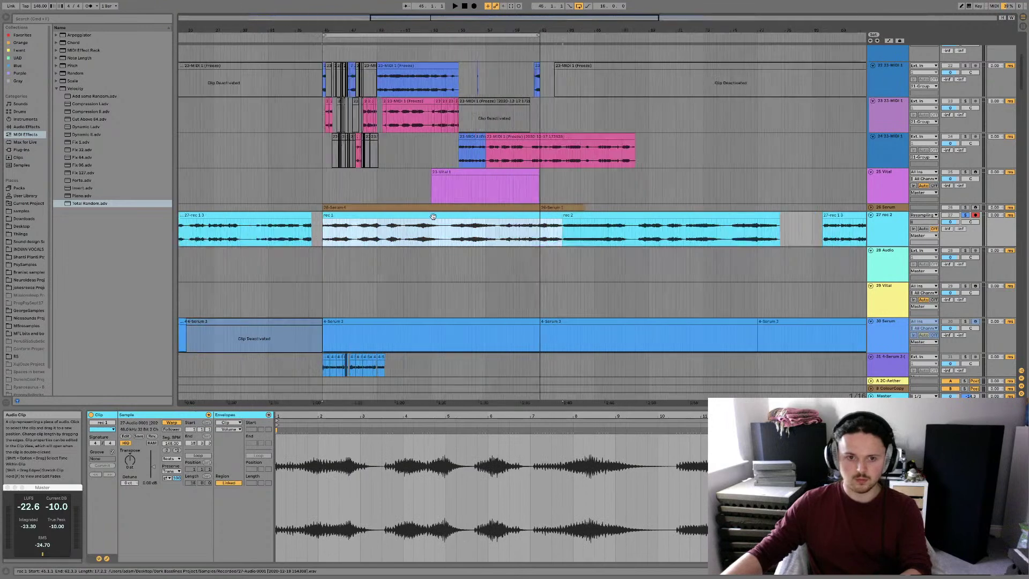
key("plus")
scroll(382, 214, "left", 2)
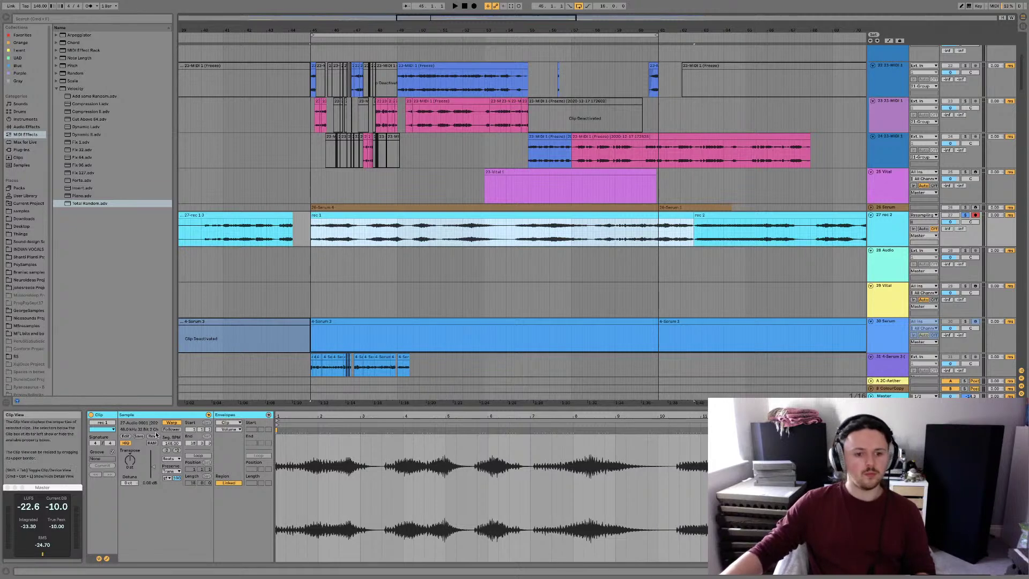
Set rec 1's warp mode to Texture, double its segment BPM and adjust the grain size during playback
left_click(171, 458)
left_click(179, 471)
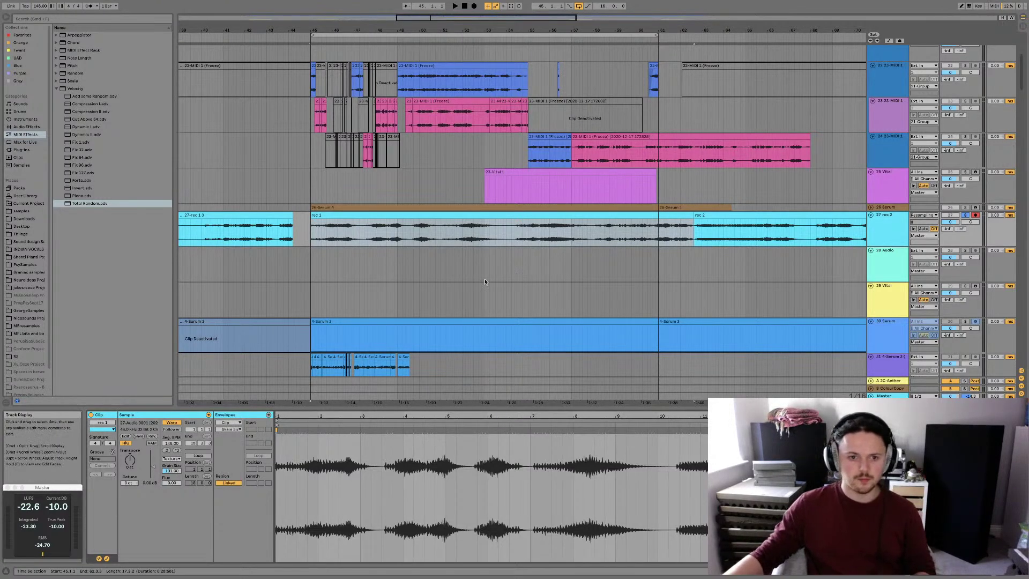
key("space")
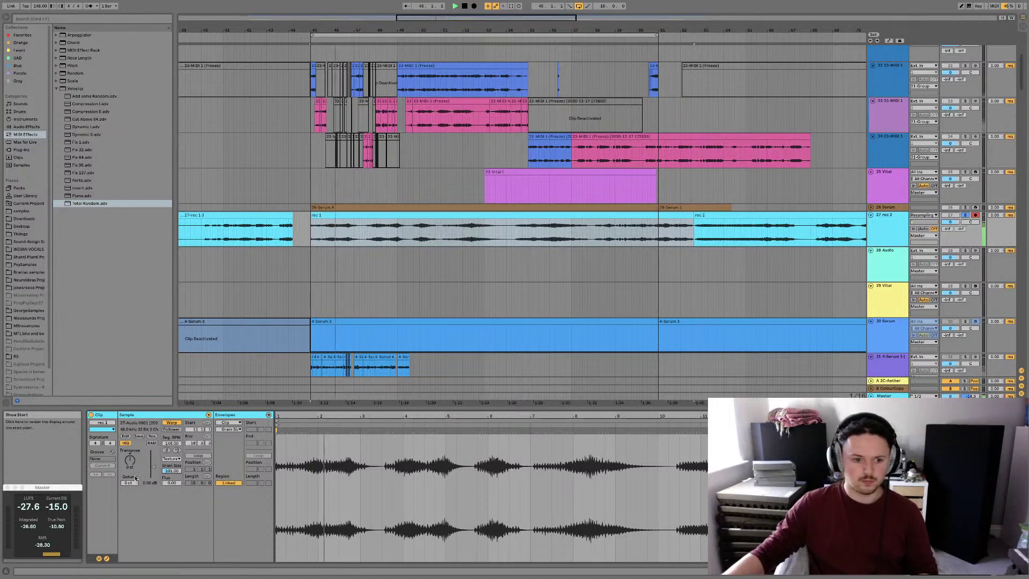
left_click(176, 451)
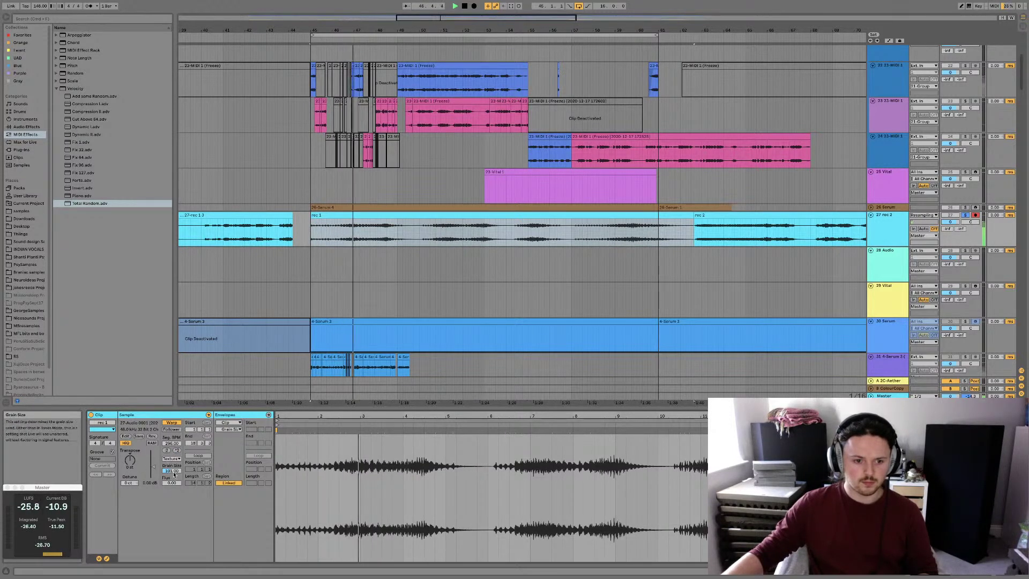
left_click_drag(173, 471, 129, 458)
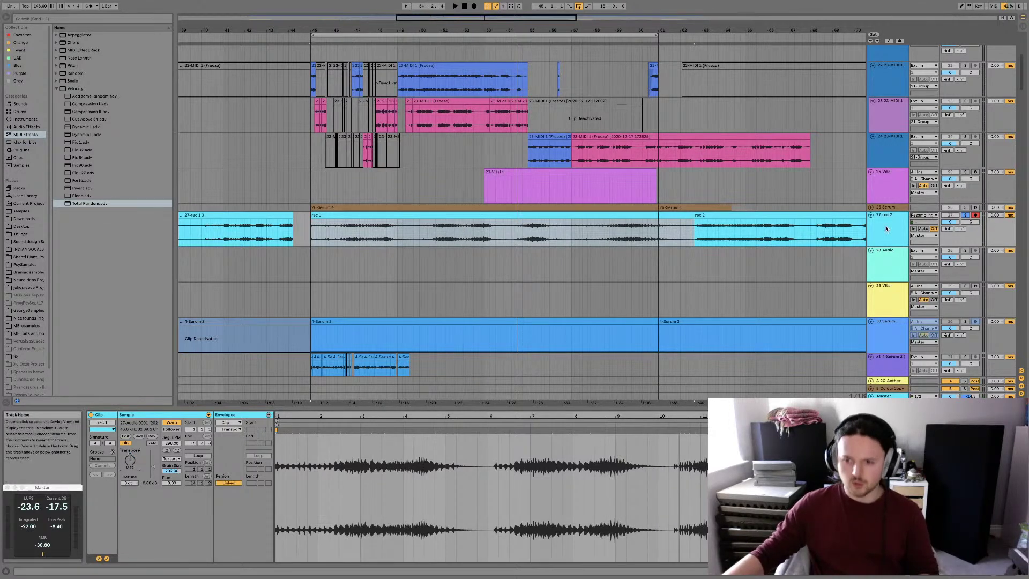
Group the recorded audio track with the empty audio track below it
left_click(886, 258)
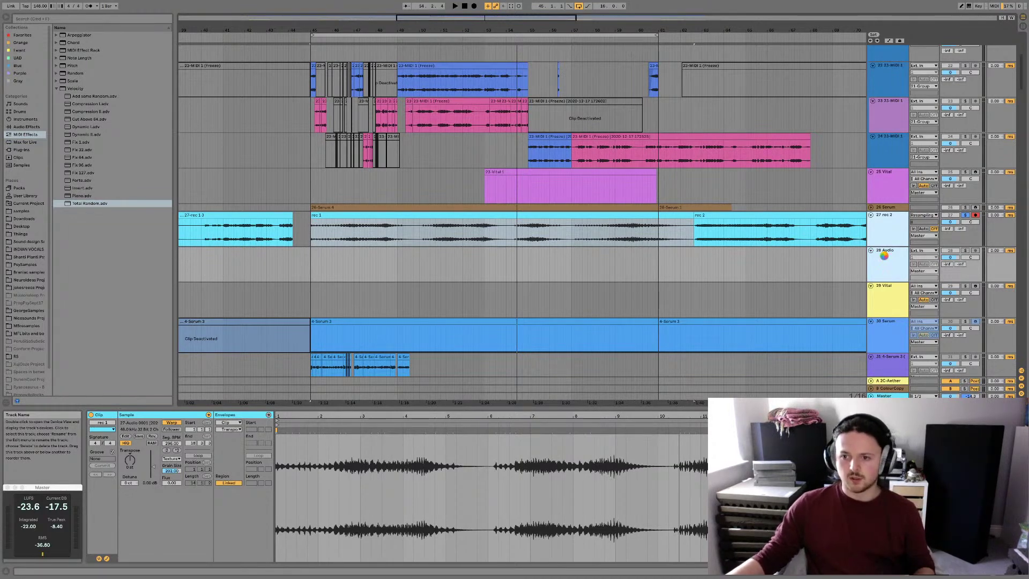
key("super+g")
left_click(887, 229)
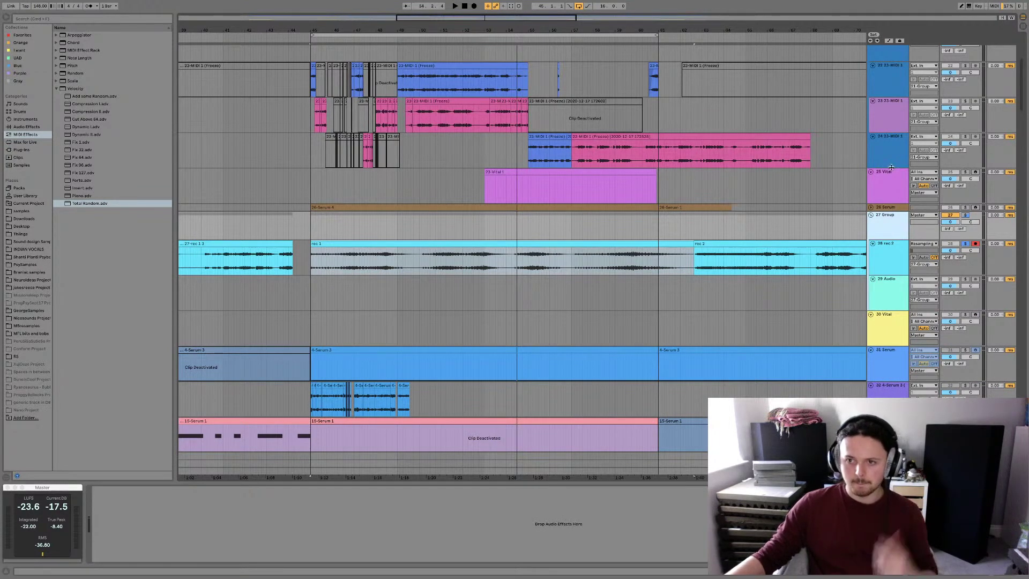
Copy the Audio Effect Rack, Utility and Echo devices from the 21 Group to the 27 Group
scroll(885, 160, "up", 3)
left_click(894, 123)
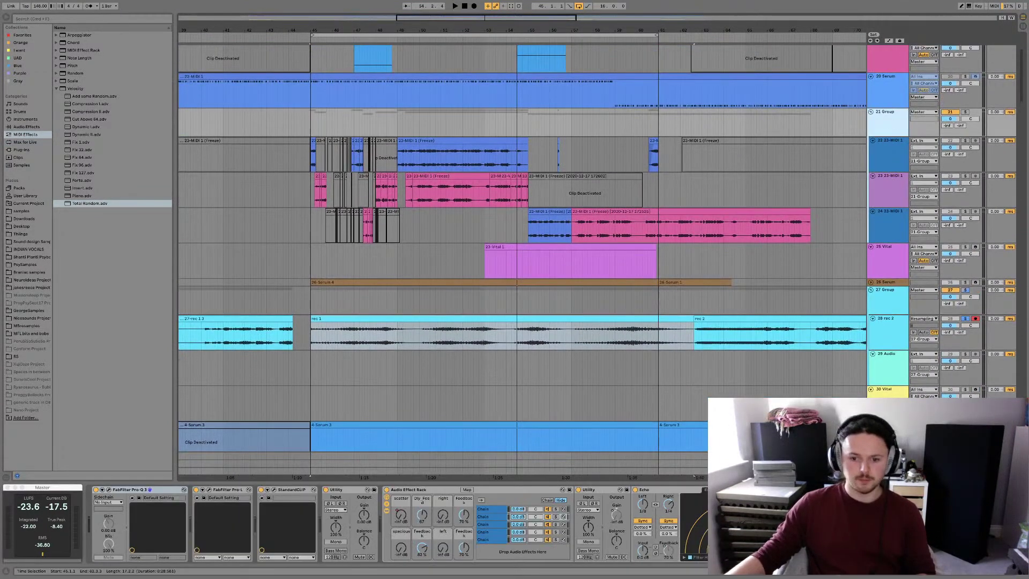
left_click(421, 490)
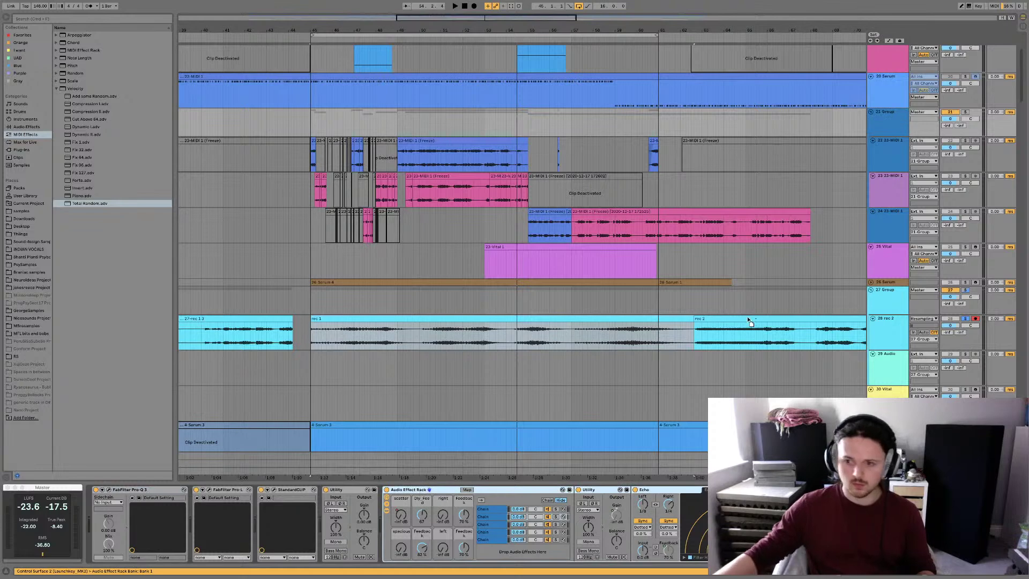
left_click(895, 301)
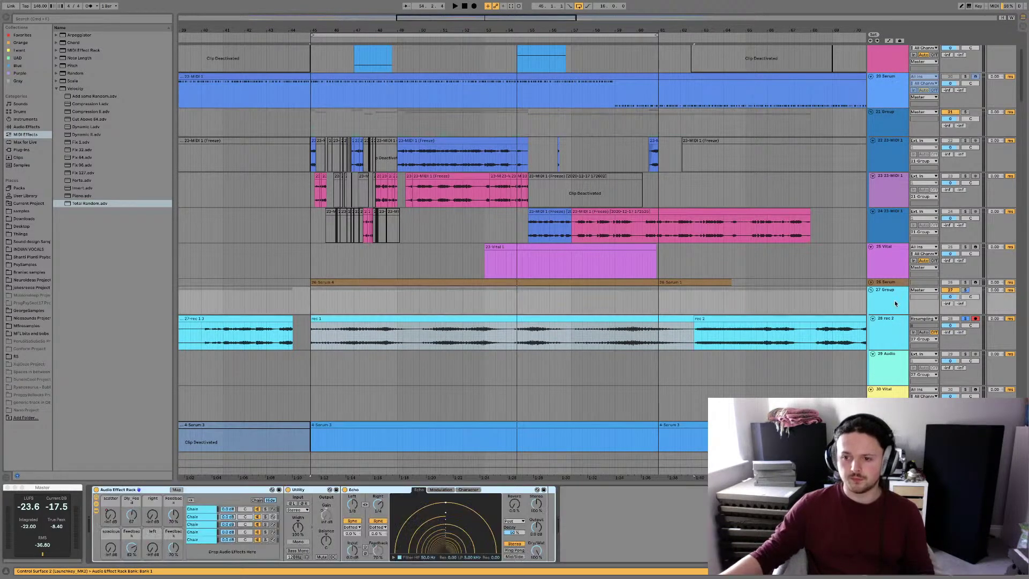
Delete the macro automation in the 27 Group's Audio Effect Rack and audition rec 1 with the spacious macro at 0.00 dB
right_click(117, 518)
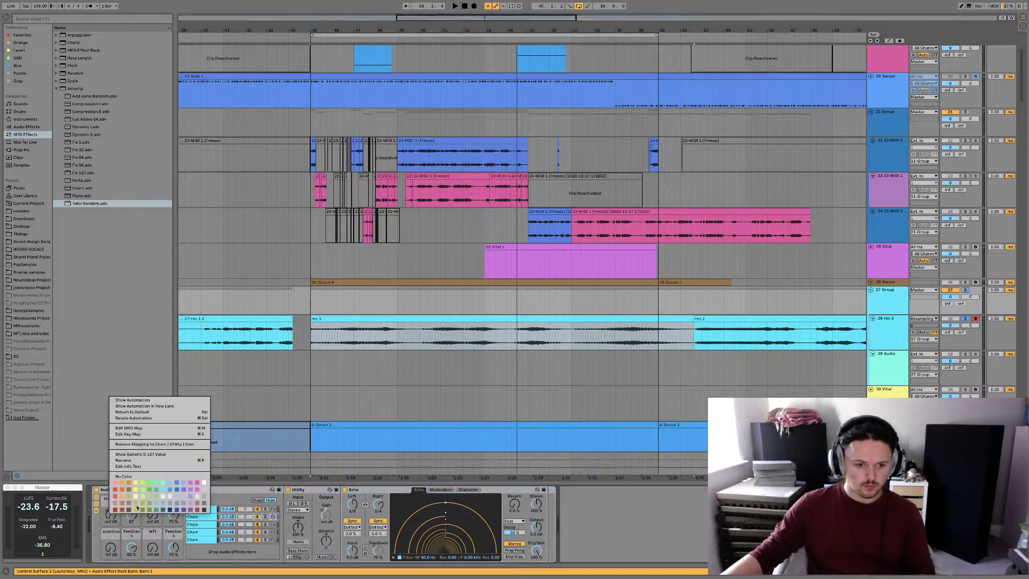
left_click(134, 418)
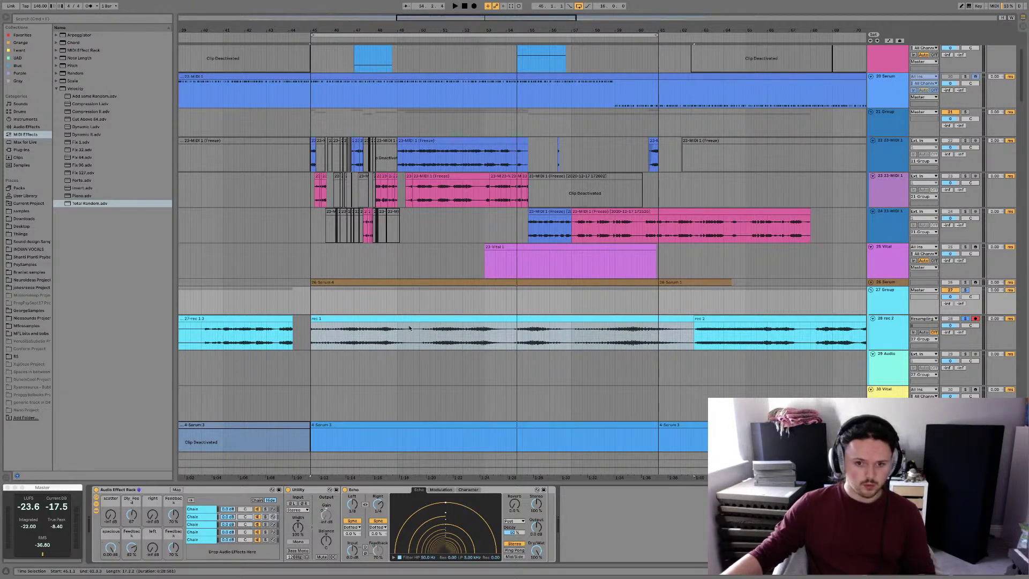
key("space")
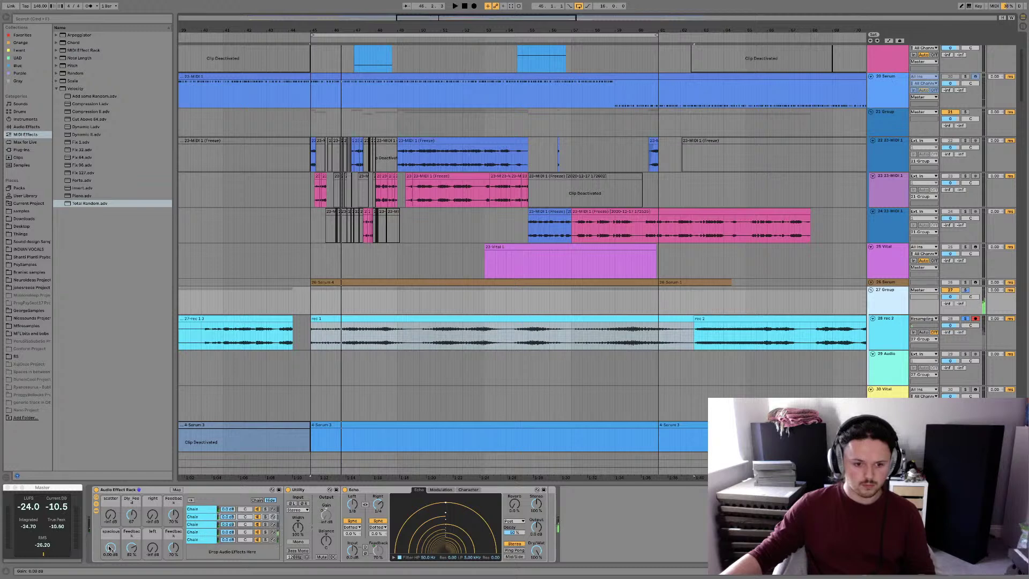
left_click(204, 533)
key("space")
key("space")
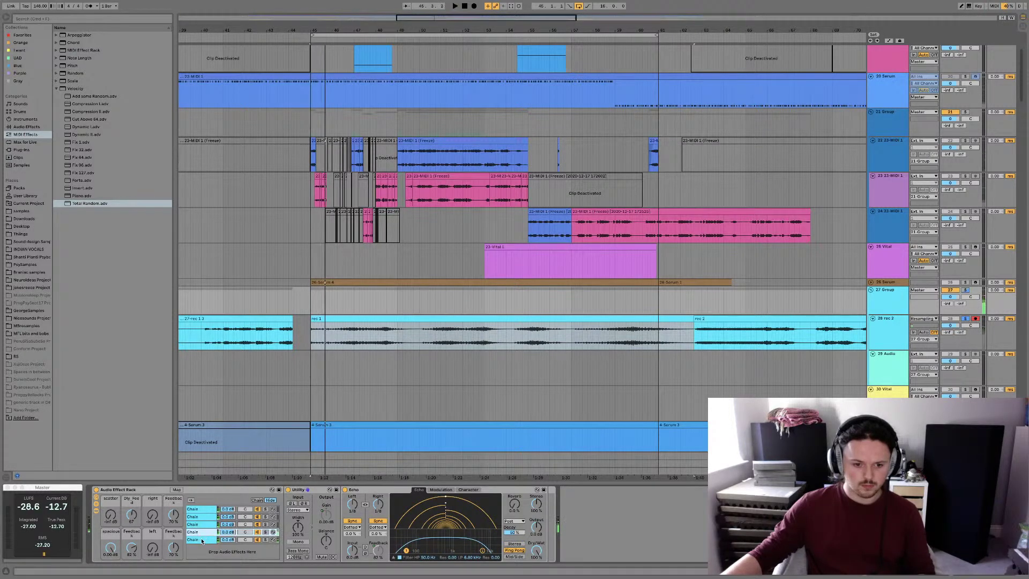
Fold the Vital track, unfold the empty audio track in the group and set its input to the rec 2 track
double_click(450, 325)
scroll(892, 352, "down", 1)
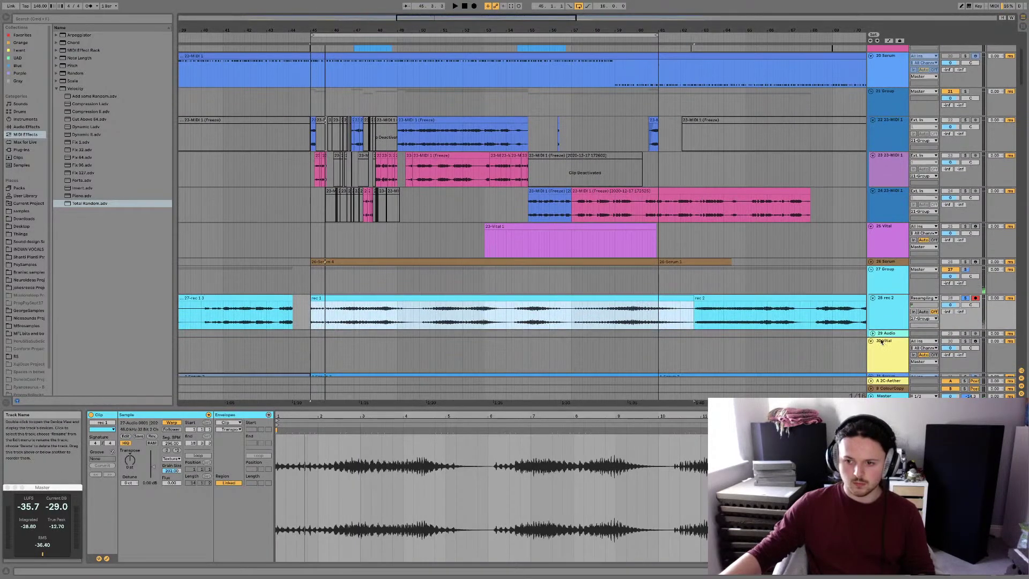
left_click(874, 341)
left_click(877, 334)
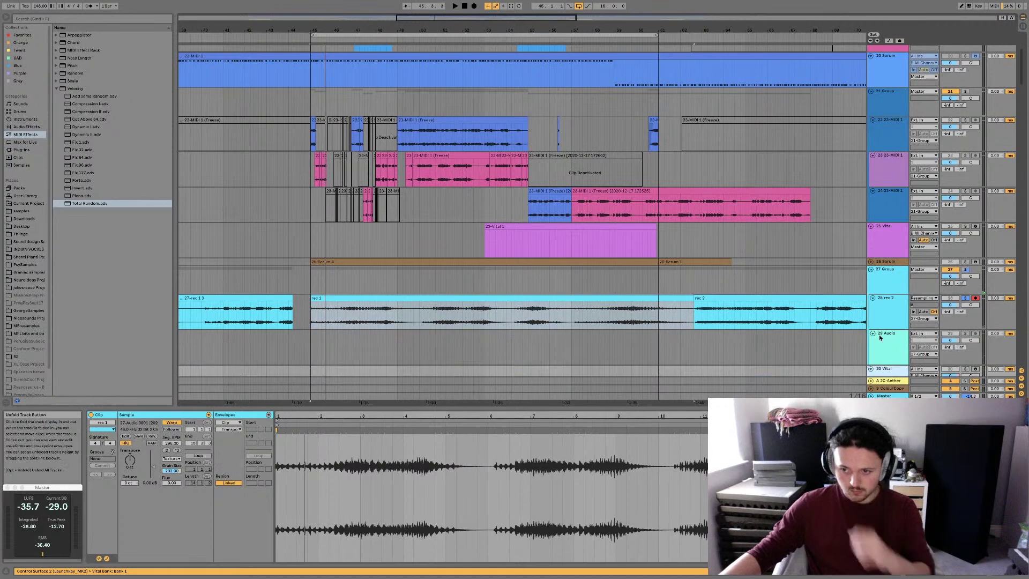
left_click(933, 334)
left_click(933, 334)
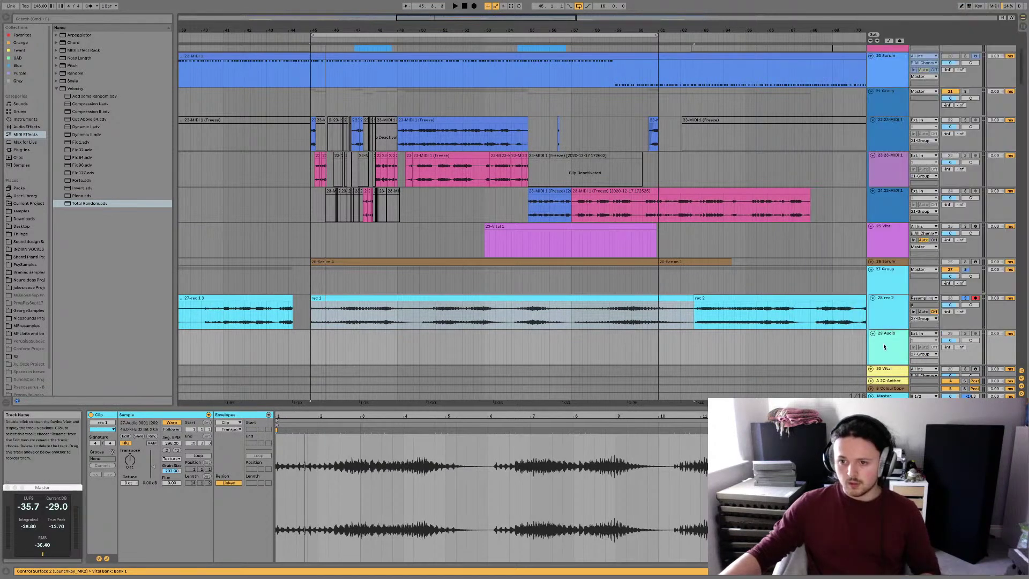
left_click(933, 334)
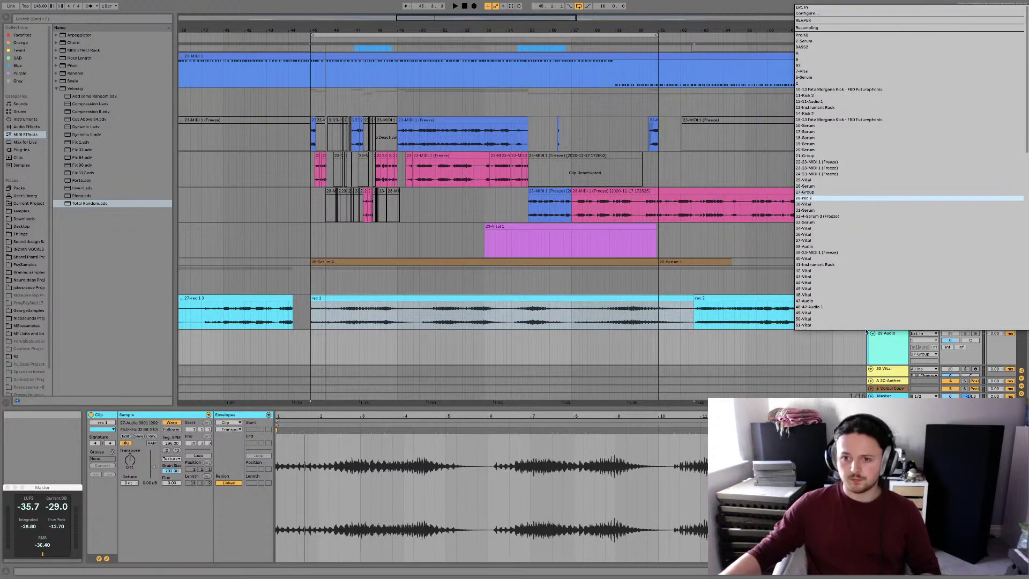
key("Return")
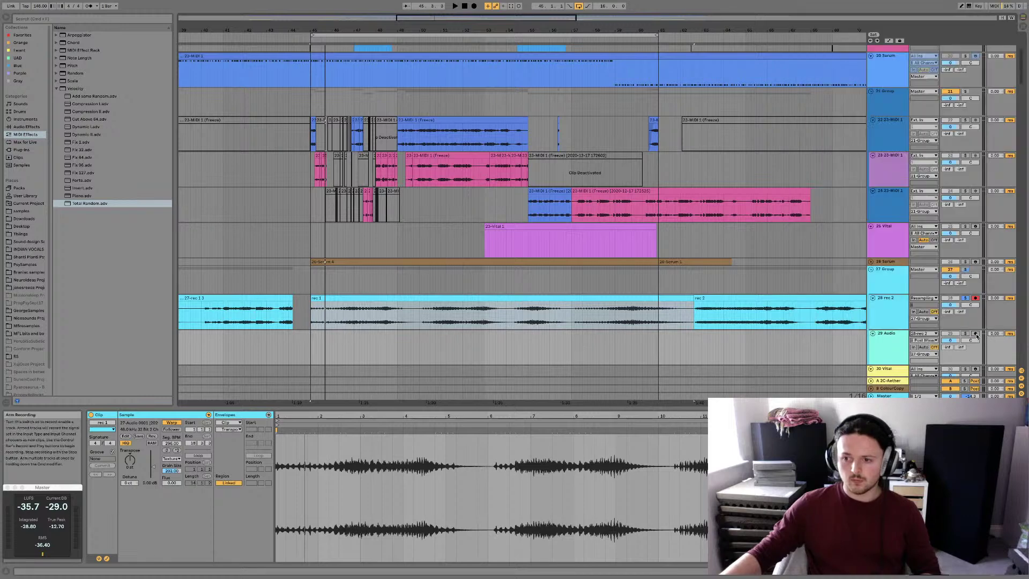
Arm the empty audio track and record rec 1 from bar 45 while varying the clip's transposition
left_click(975, 333)
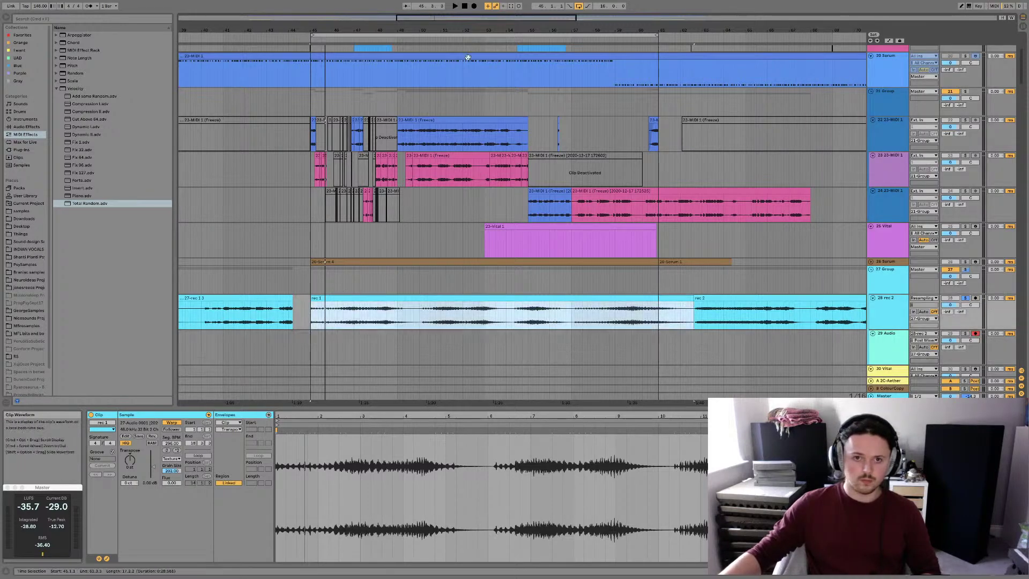
key("F9")
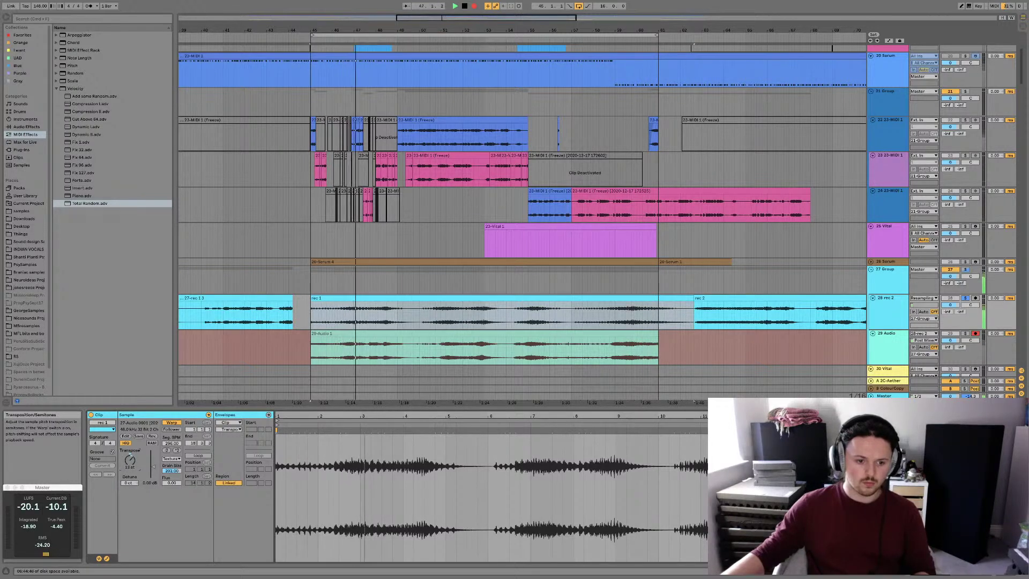
left_click(372, 349)
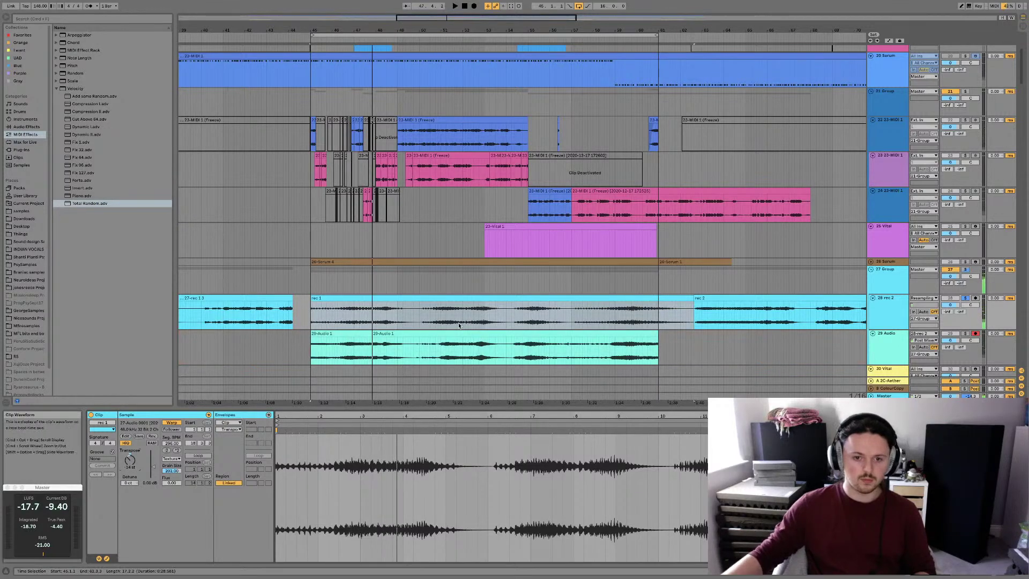
Extend the second 29-Audio 1 clip's start back to bar 45 and its end to just before bar 64
key("super+e")
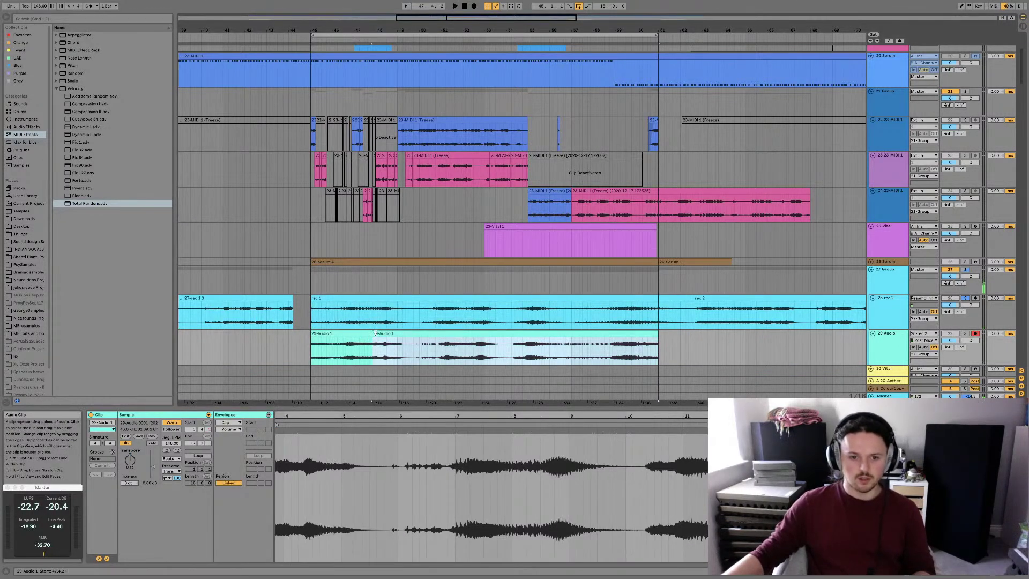
key("super+z")
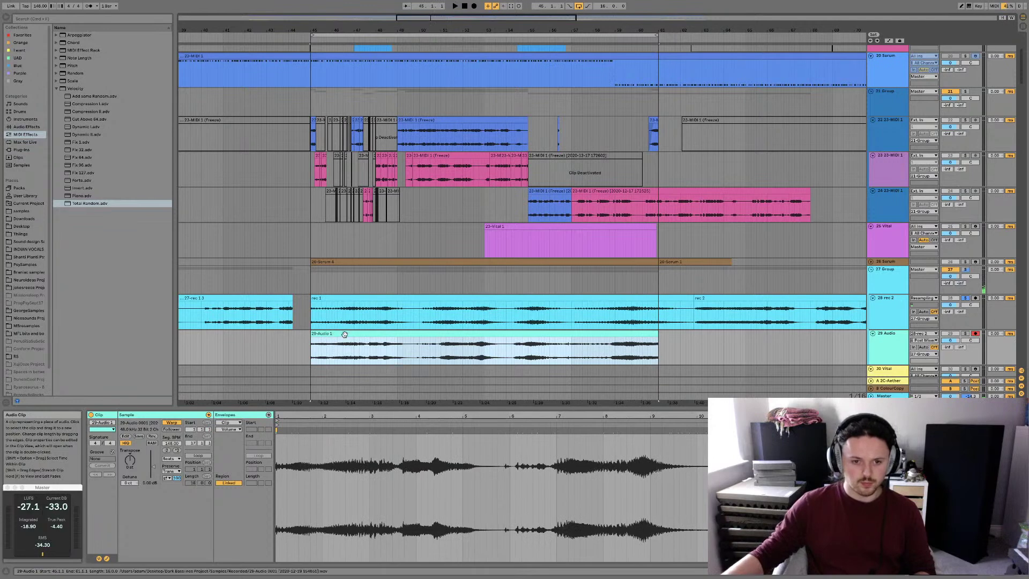
left_click_drag(654, 333, 836, 341)
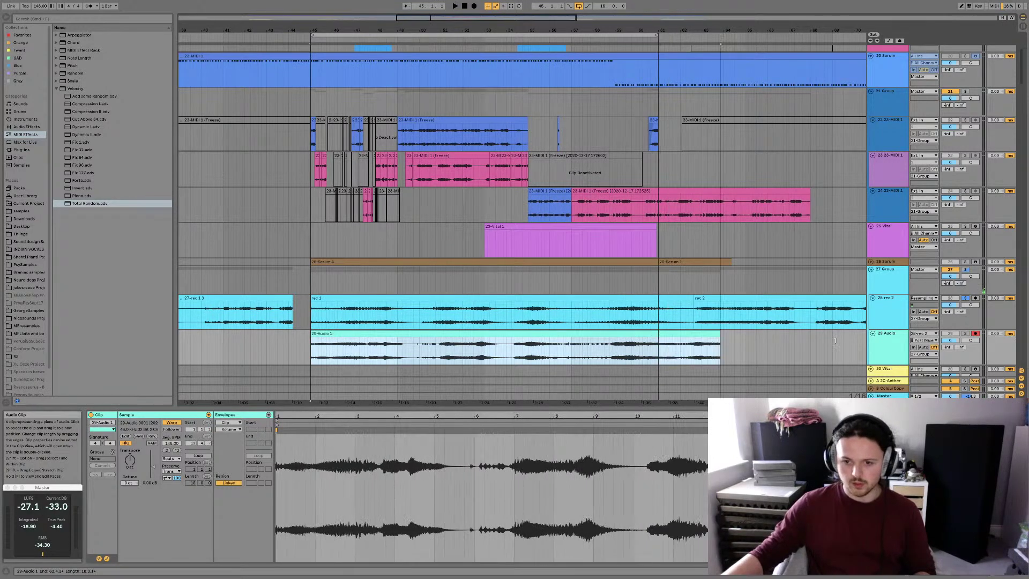
left_click(542, 332)
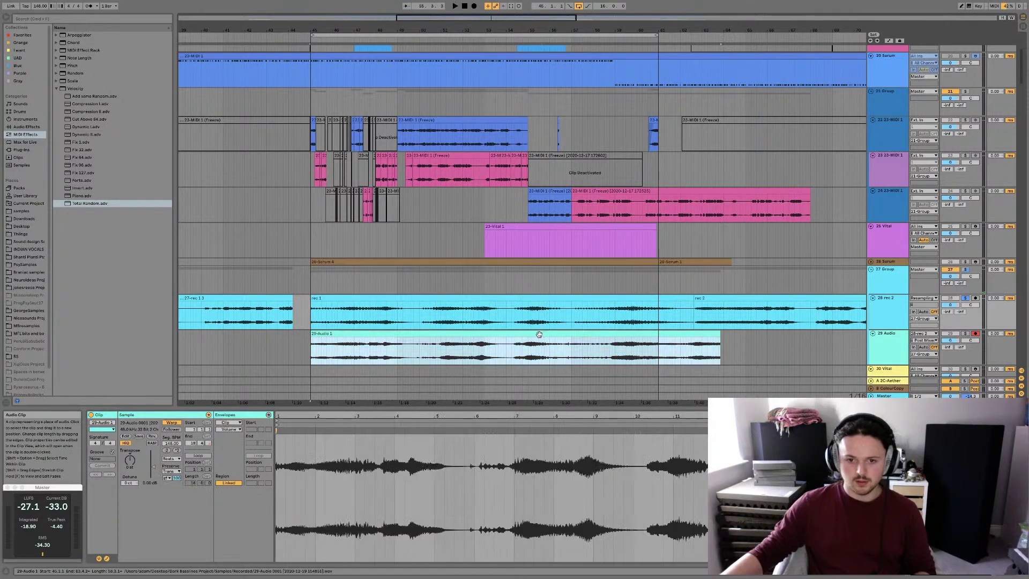
Move the rec 2 clip later so it starts right where the newly recorded clip on the track below ends
scroll(549, 335, "left", 3)
scroll(549, 335, "right", 3)
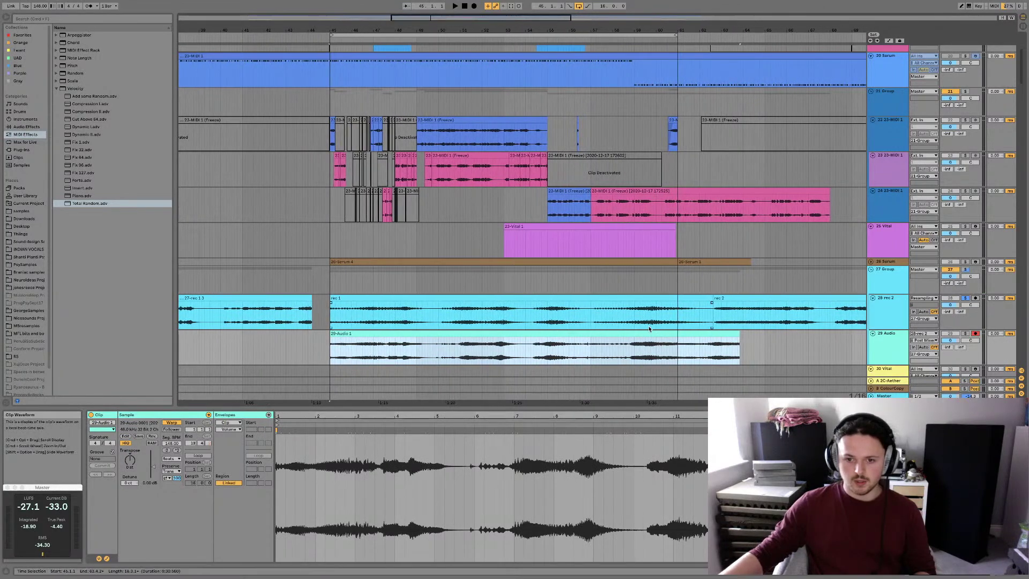
left_click(755, 302)
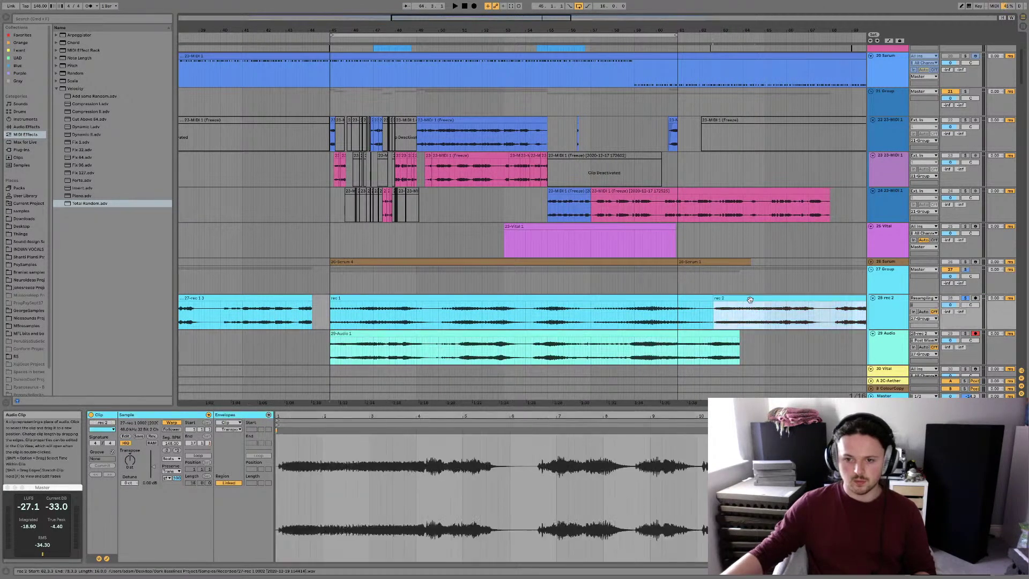
scroll(755, 300, "right", 5)
scroll(754, 300, "right", 4)
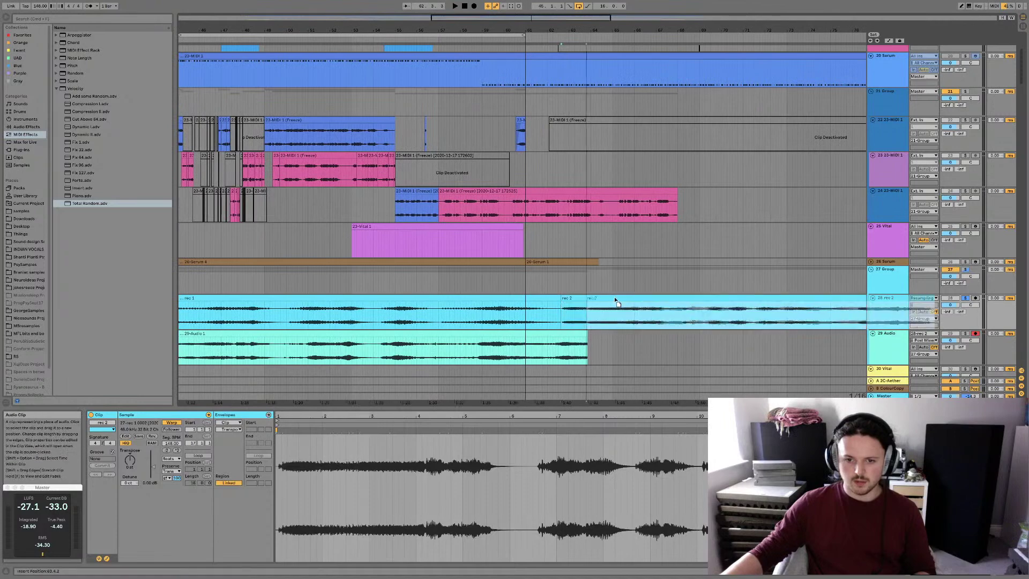
left_click(614, 298)
left_click(615, 298)
scroll(615, 298, "right", 5)
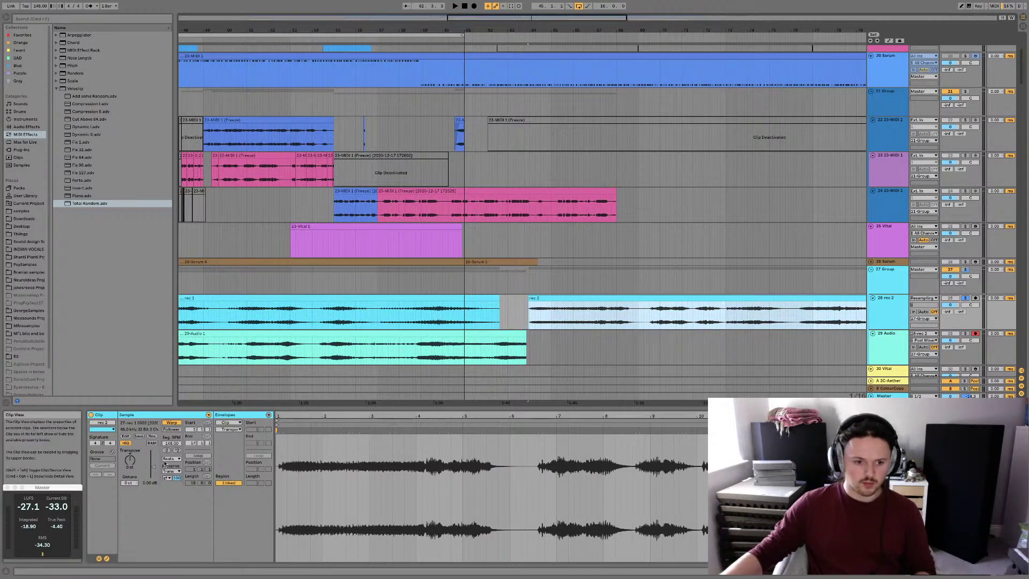
Set rec 2's warp mode to Texture, double its segment BPM and lower its flux
left_click(170, 458)
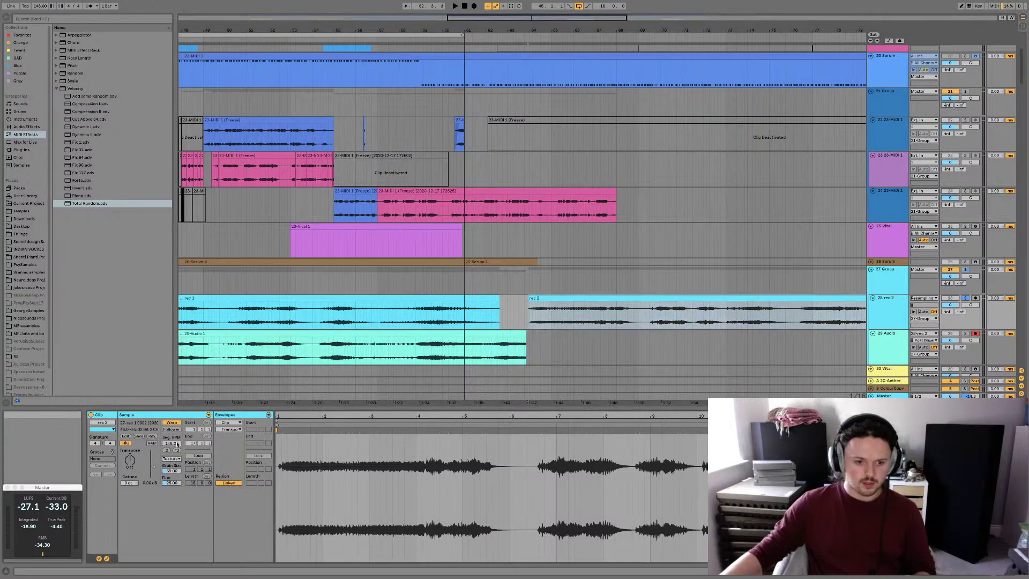
left_click(177, 450)
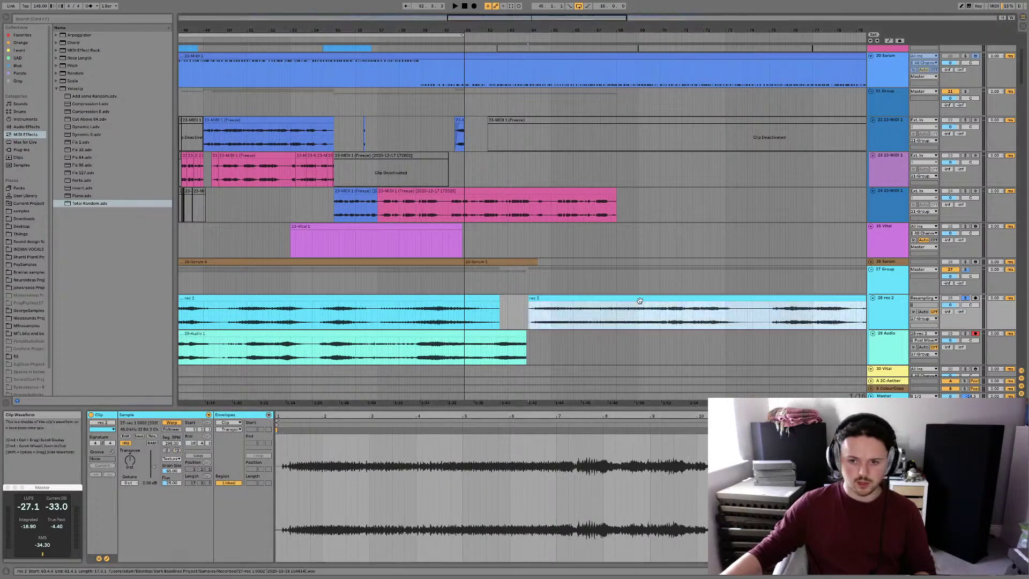
left_click(171, 483)
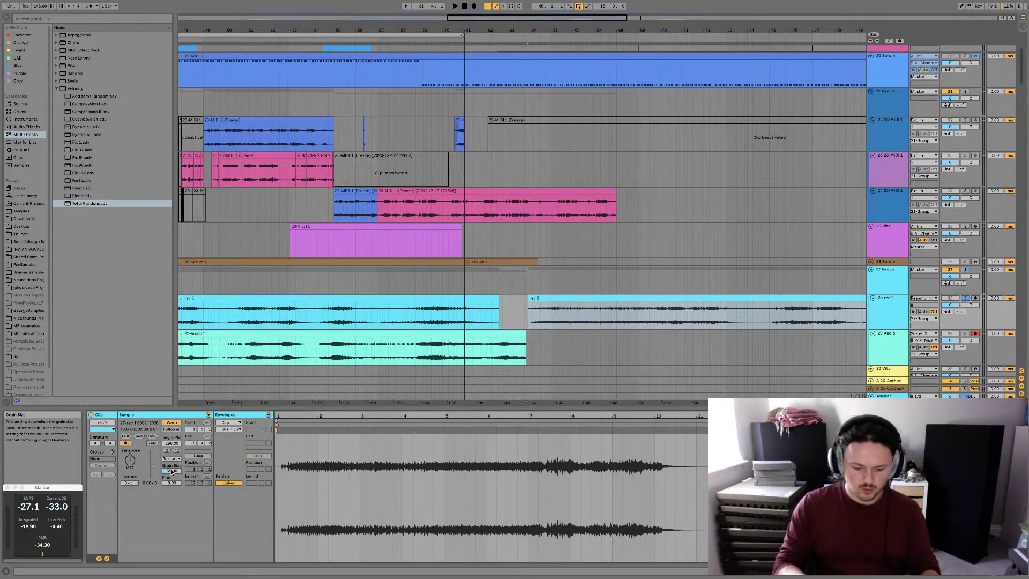
Play rec 2 while varying its transposition and adjusting its Texture grain size
left_click(130, 460)
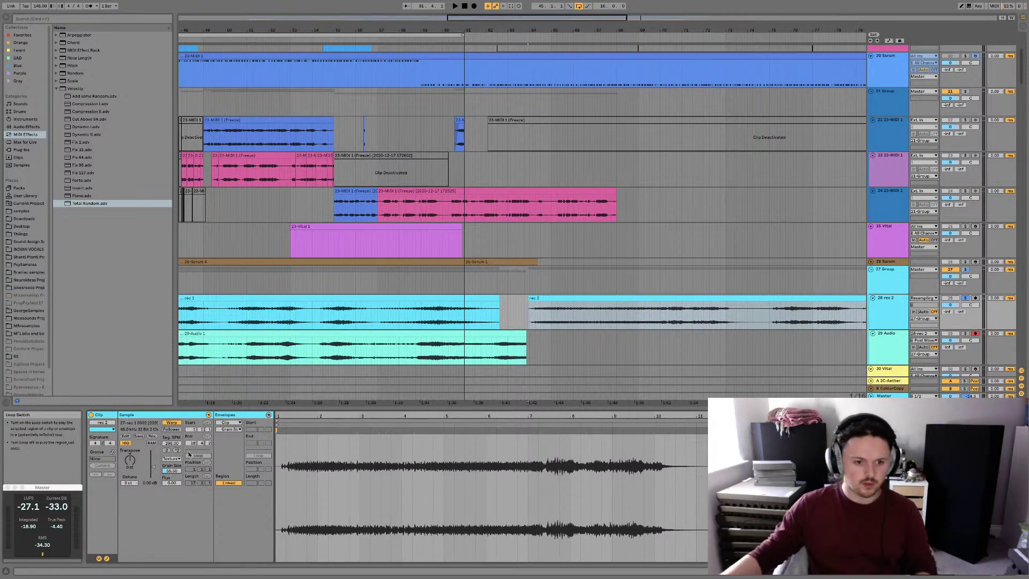
key("space")
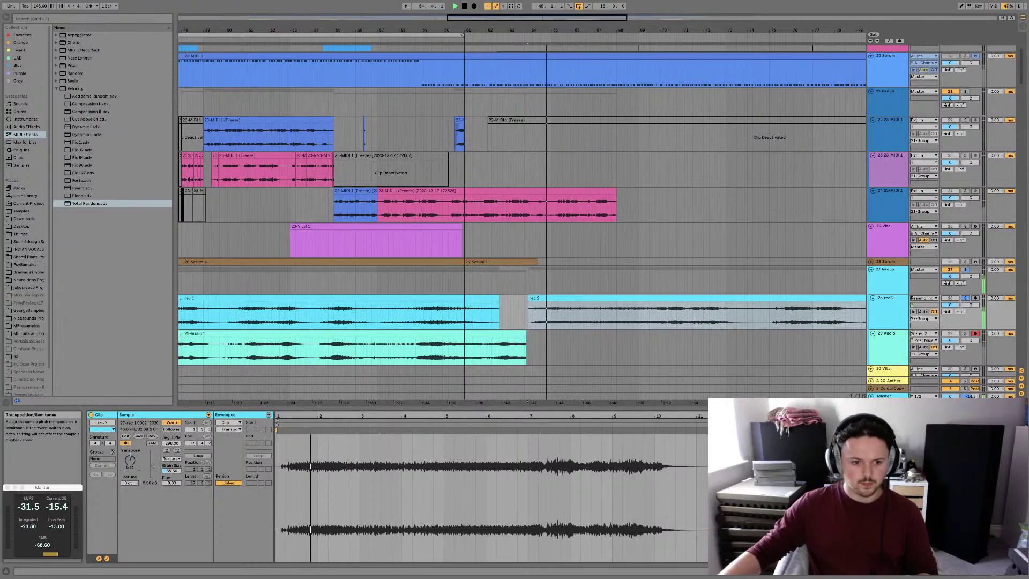
mouse_move(129, 460)
left_mouse_down()
mouse_move(130, 447)
mouse_move(130, 462)
left_mouse_up()
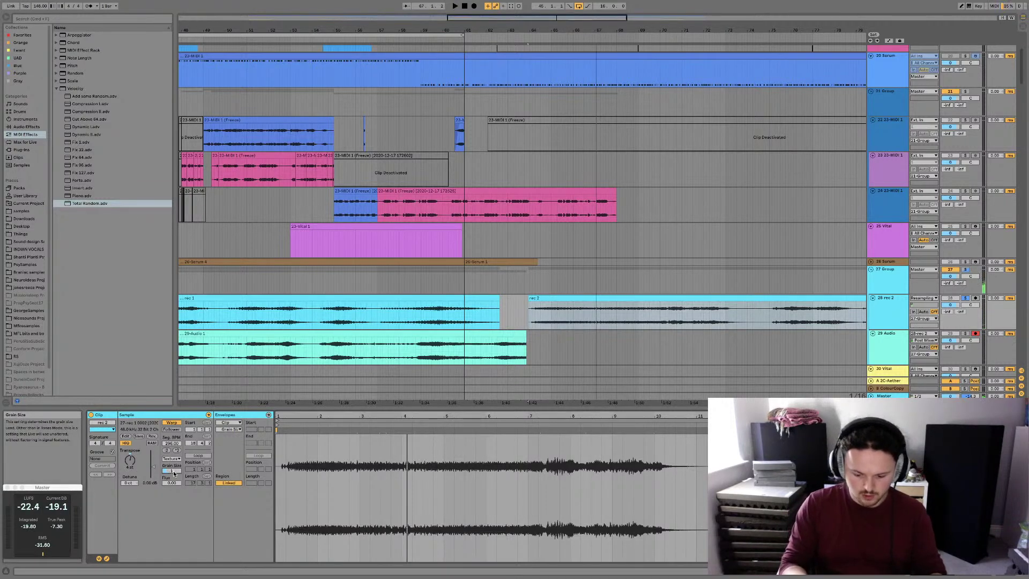
mouse_move(130, 461)
left_mouse_down()
mouse_move(129, 438)
mouse_move(130, 466)
left_mouse_up()
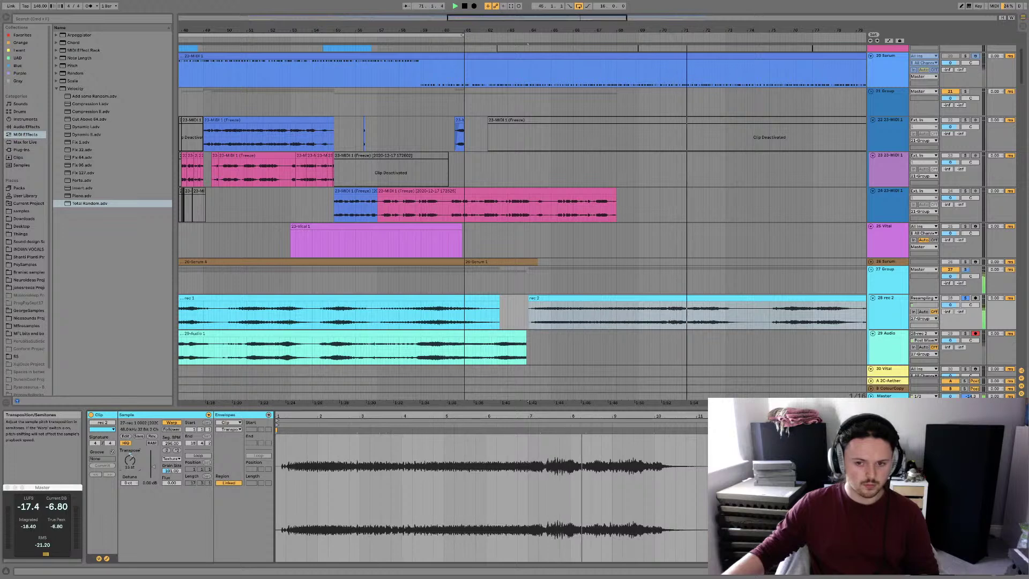
Record rec 2 onto the 29 Audio track from about bar 70 while varying the clip's transposition
left_click(669, 308)
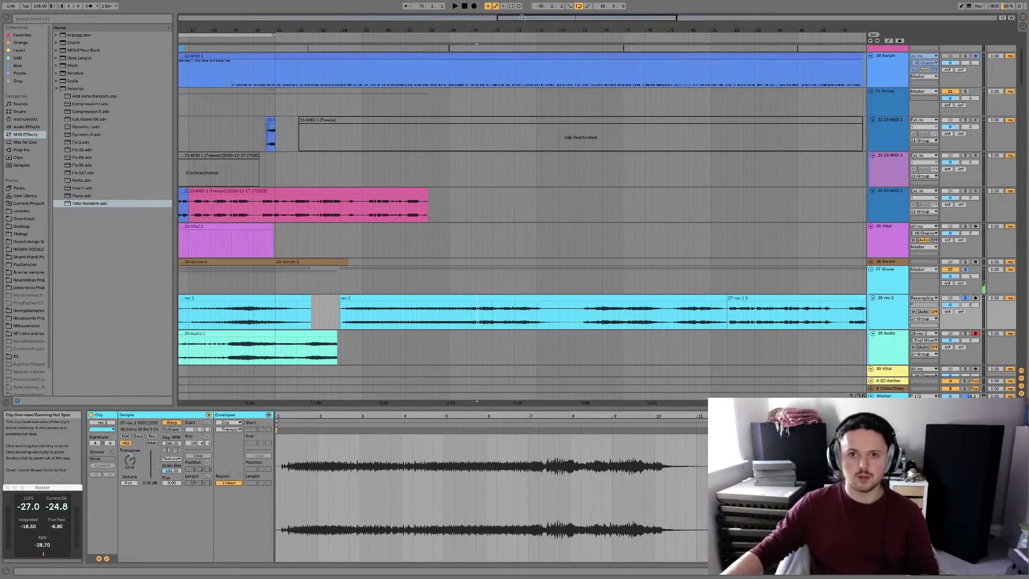
left_click(474, 7)
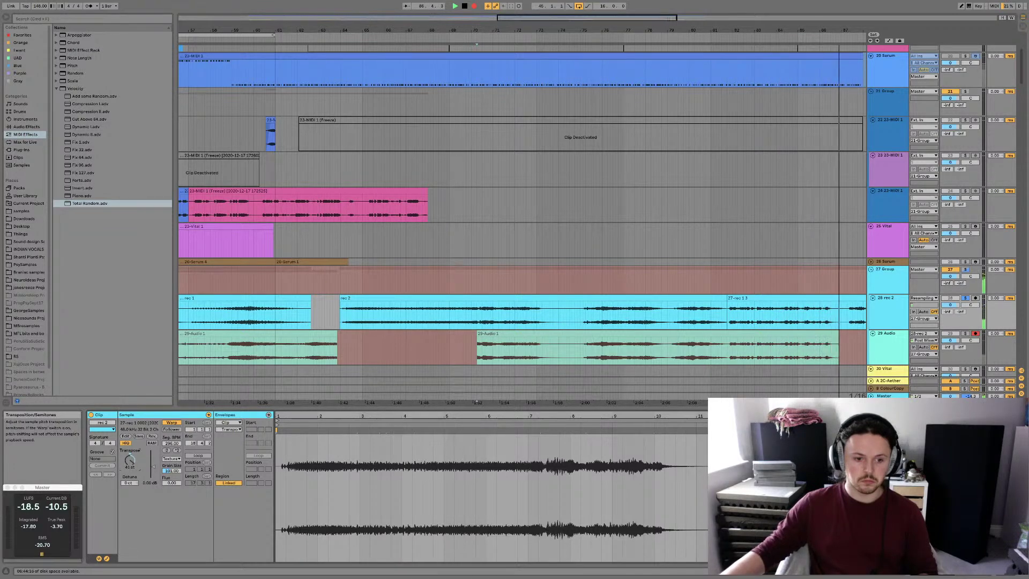
key("space")
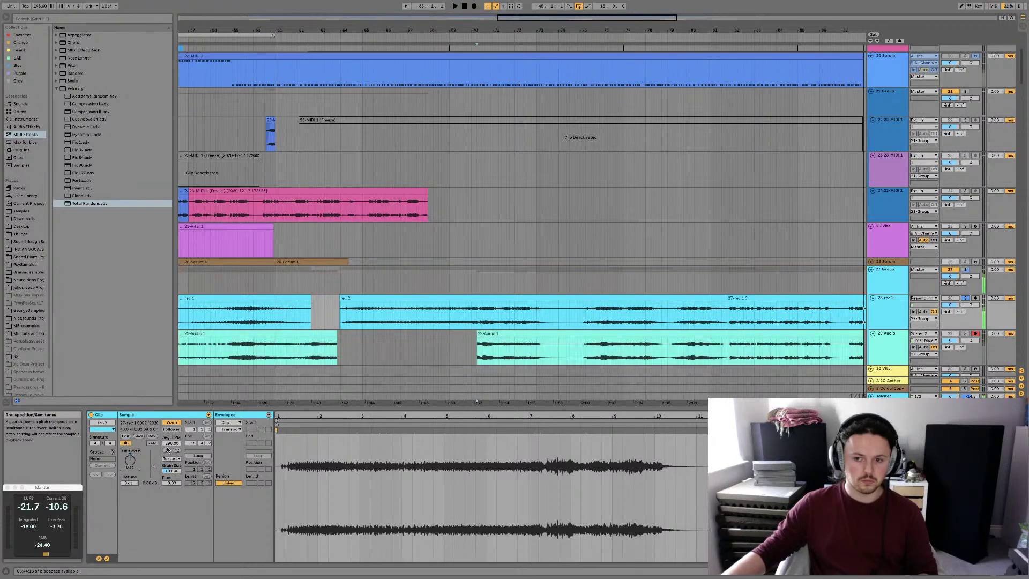
Move the three clips that follow rec 2 on its track later to free space behind it
scroll(746, 291, "right", 5)
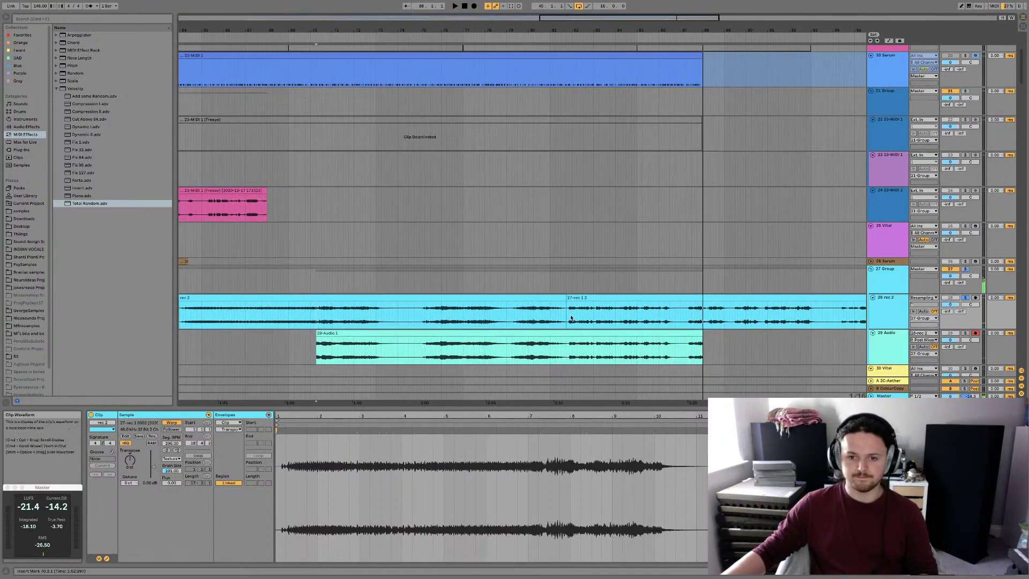
left_click(570, 348)
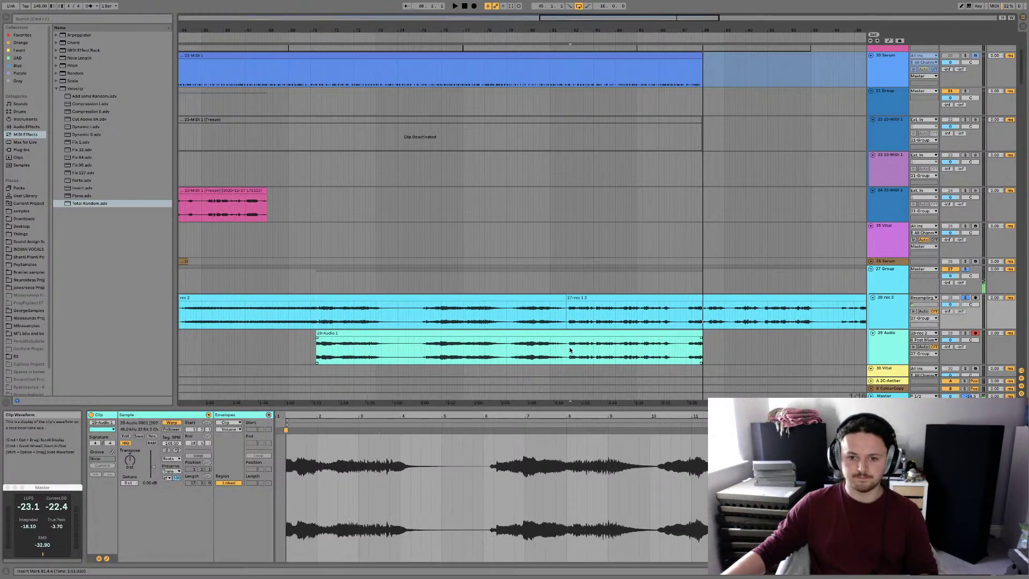
left_click(746, 346, "shift")
key("minus")
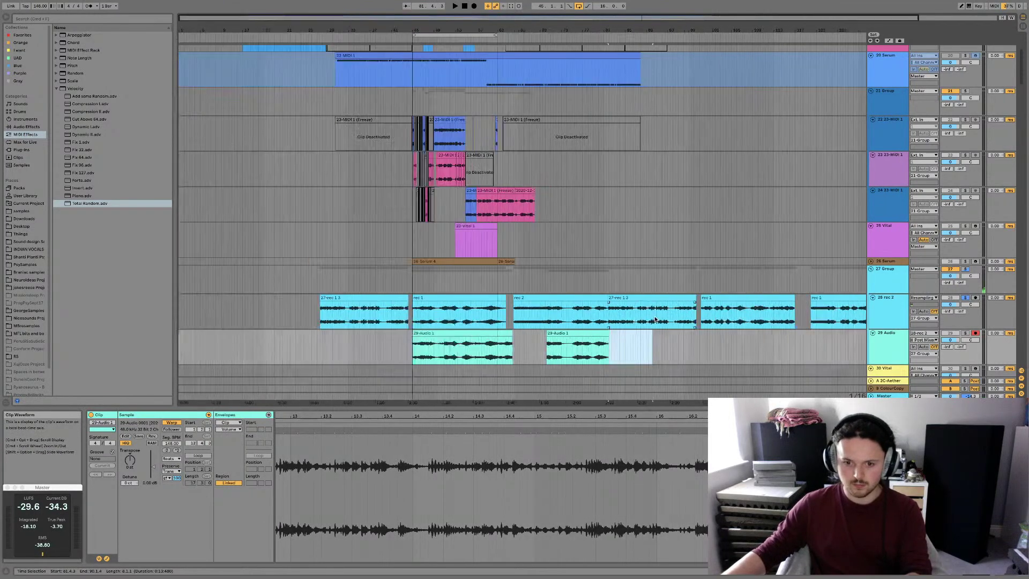
key("minus")
left_click(606, 298)
left_click(768, 296, "shift")
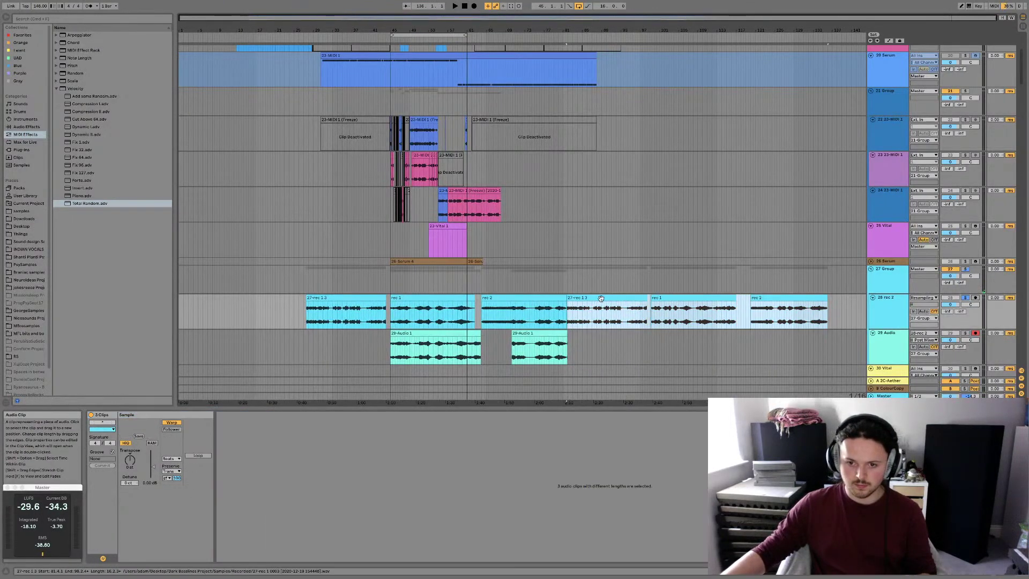
left_click_drag(601, 299, 804, 298)
Extend rec 2's end to about bar 96
left_click(569, 298)
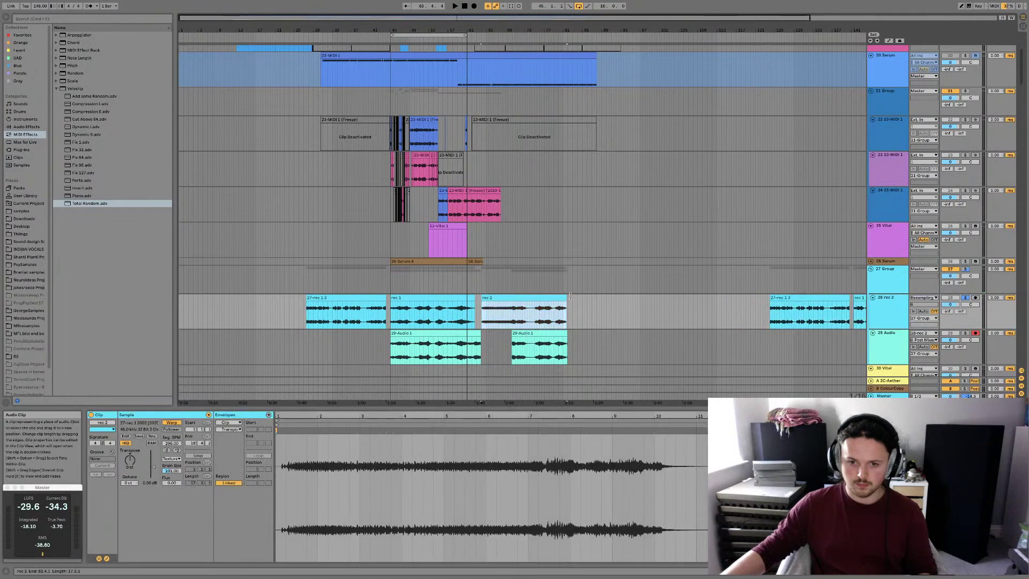
left_click_drag(570, 296, 637, 297)
left_click(560, 317)
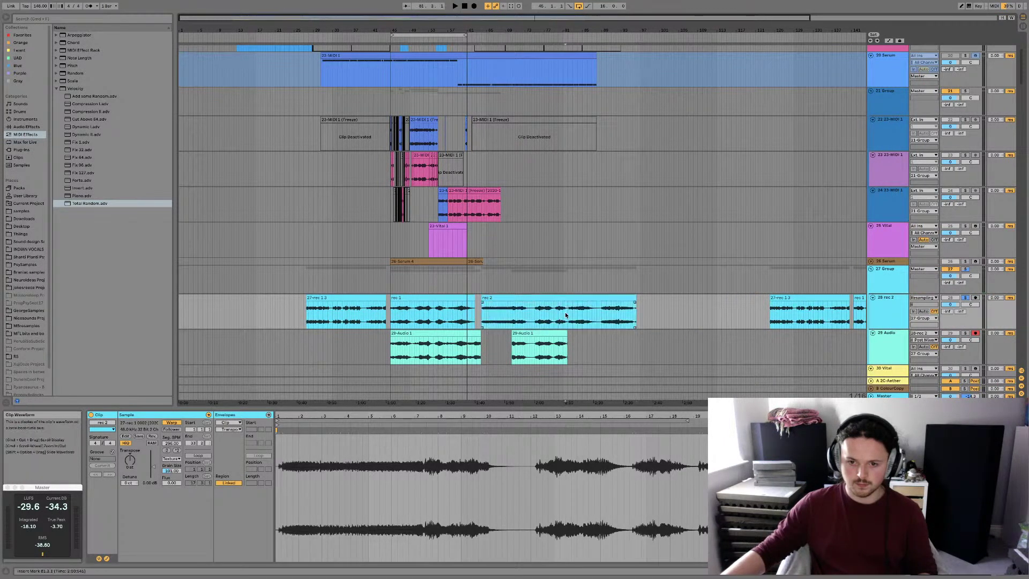
Record the extended rec 2 onto the 29 Audio track from about bar 81, where the previous take ends, while varying its transposition
scroll(565, 315, "up", 5)
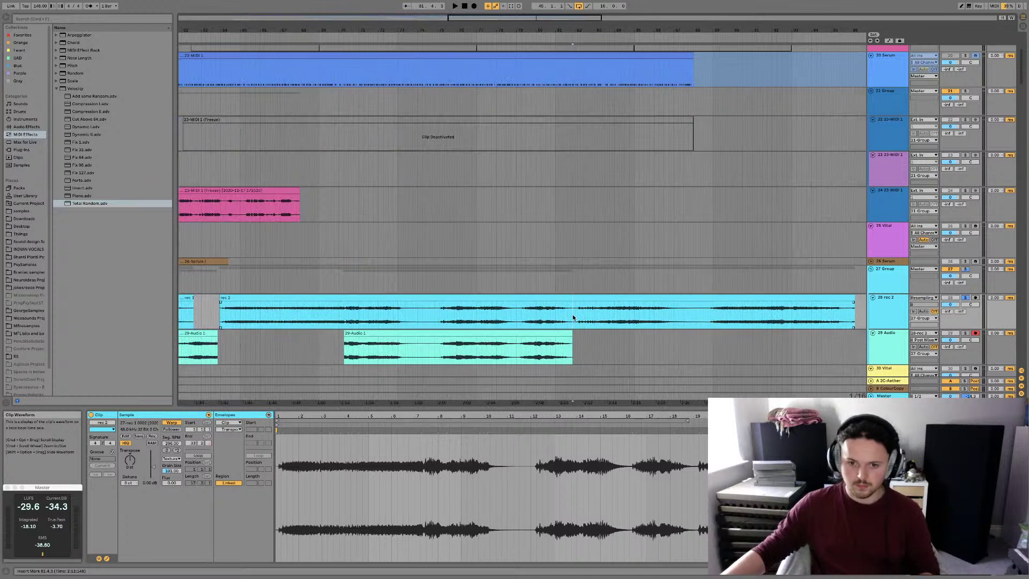
key("space")
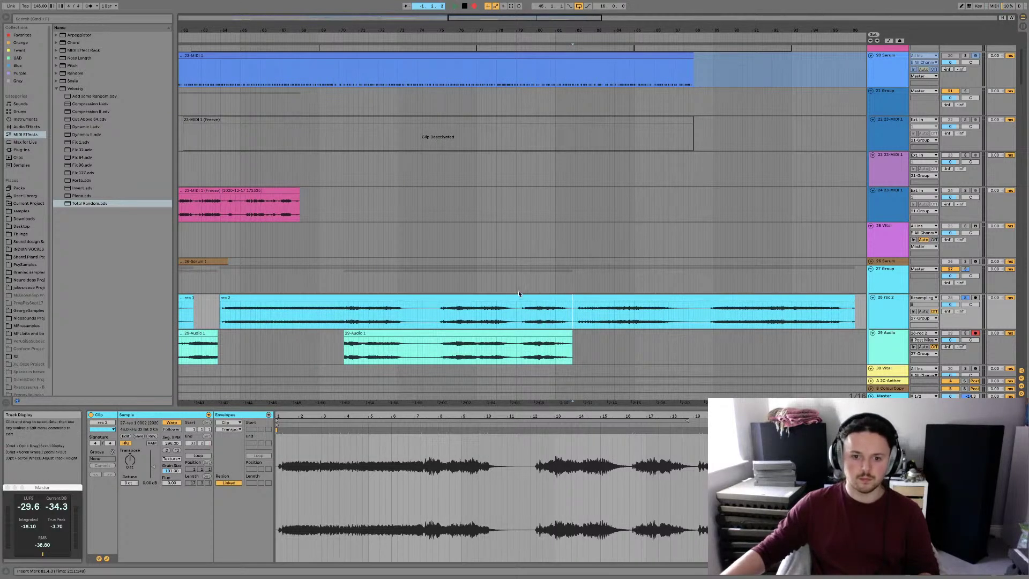
left_click(520, 299)
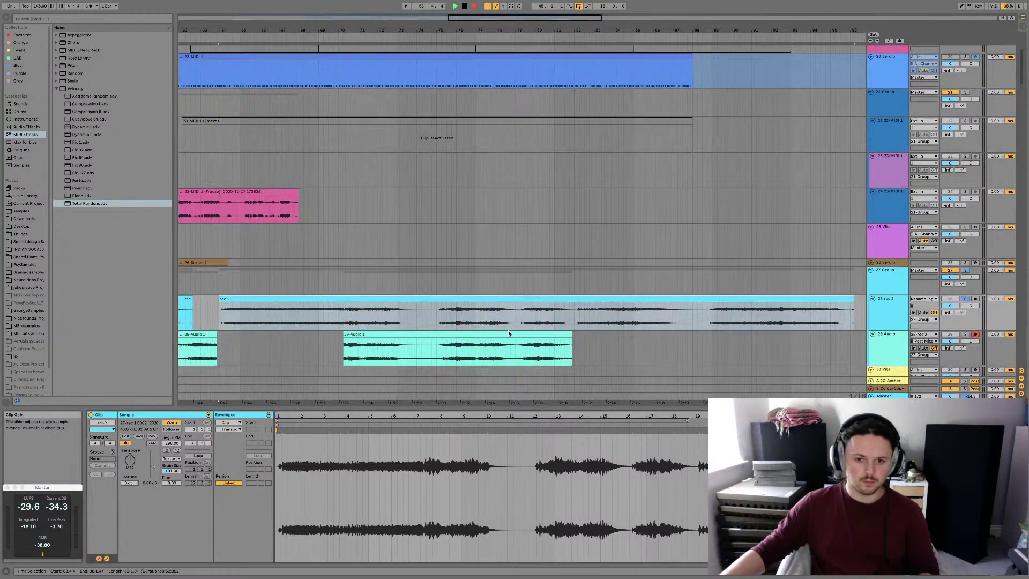
left_click(573, 318)
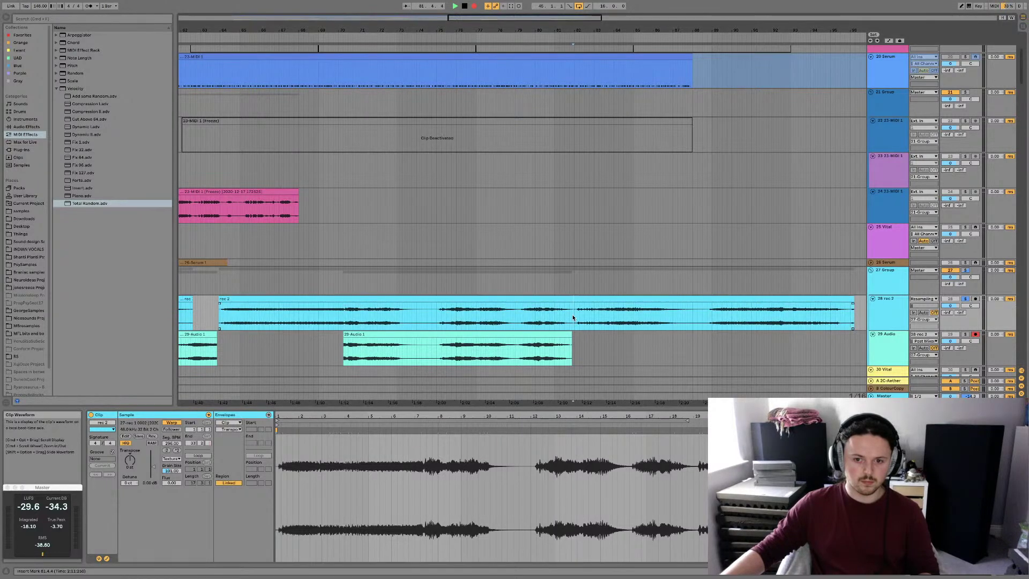
mouse_move(130, 459)
left_mouse_down()
mouse_move(130, 434)
mouse_move(130, 467)
left_mouse_up()
key("space")
key("F9")
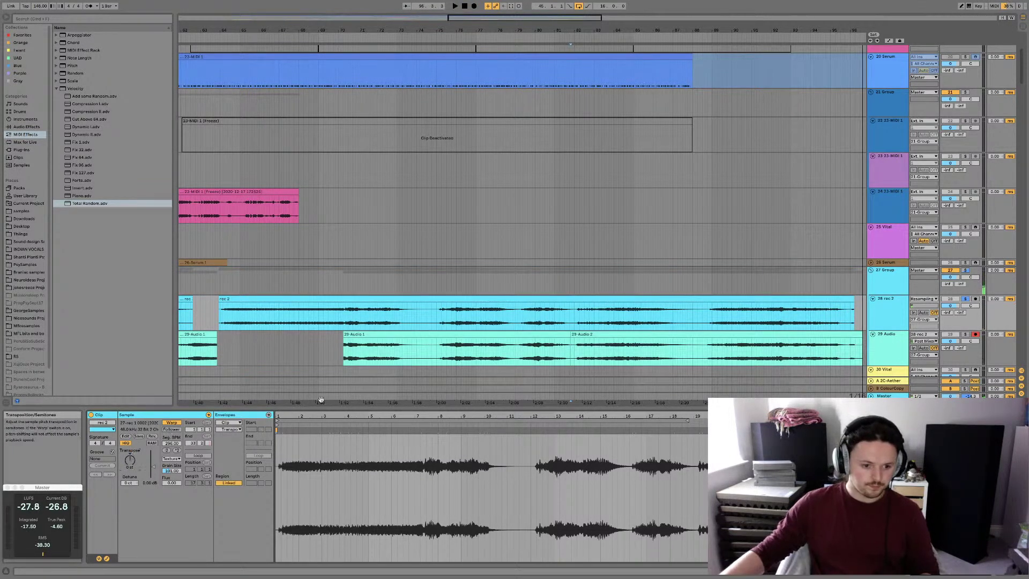
Consolidate the two adjoining takes recorded from rec 2 on the 29 Audio track into one clip
left_click(393, 298)
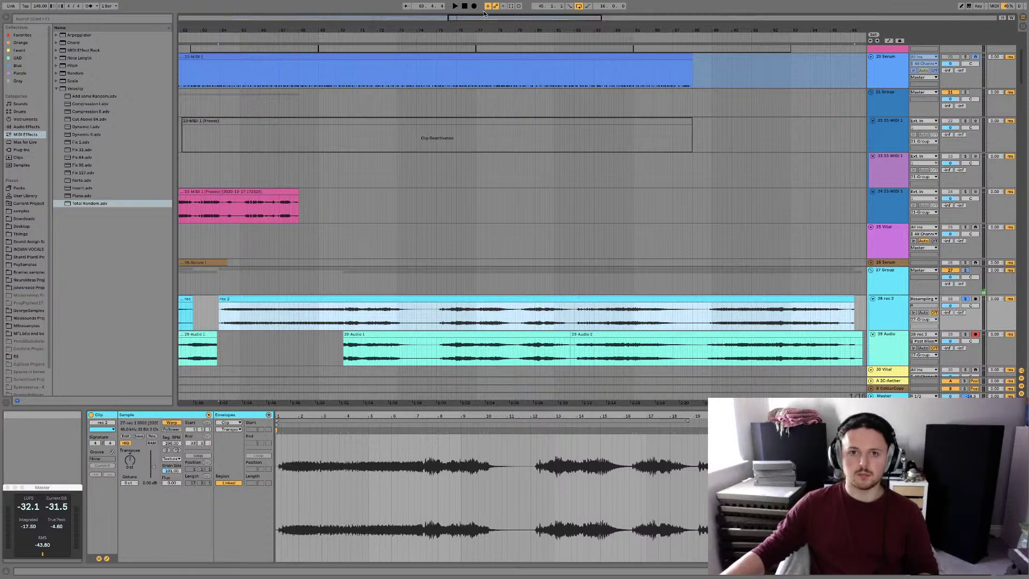
left_click_drag(485, 14, 508, 324)
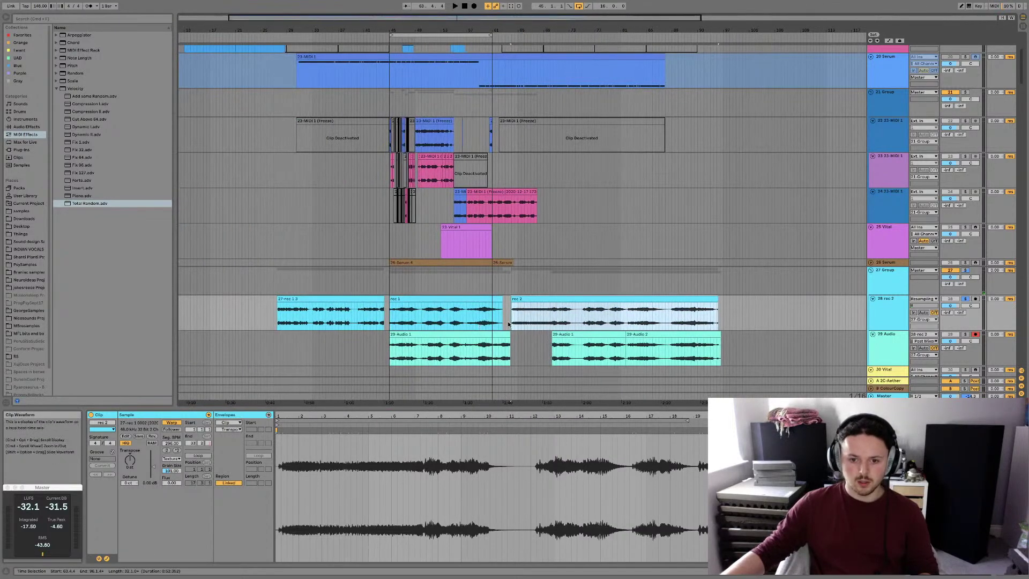
left_click(593, 335)
left_click(628, 335, "shift")
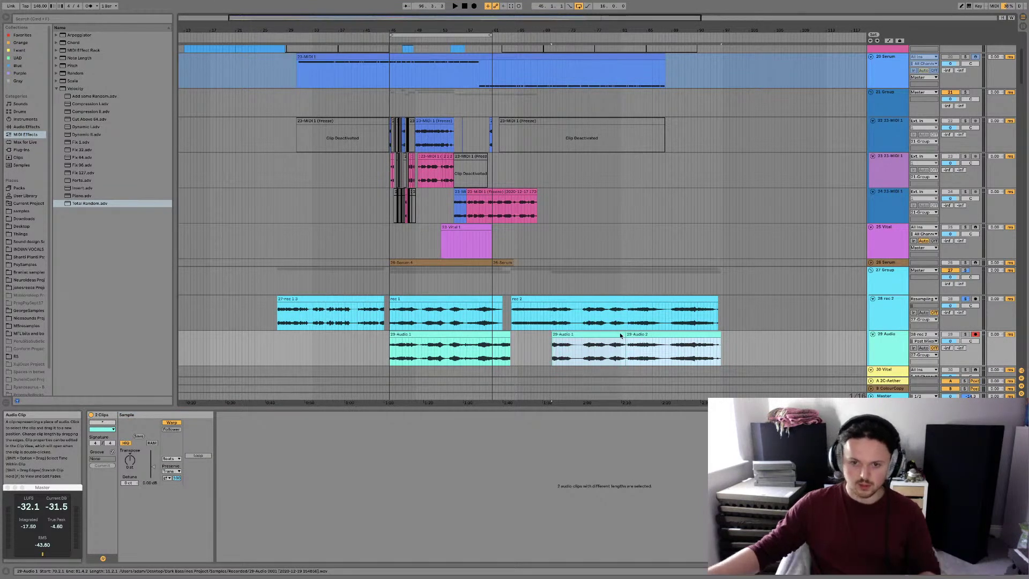
key("super+j")
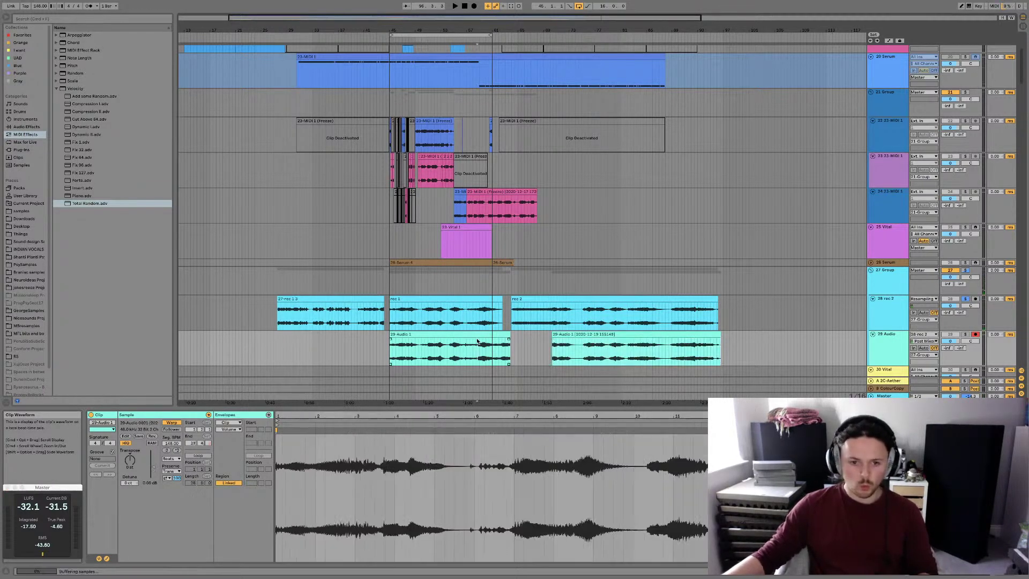
Unsolo and deactivate the 28 rec 2 track, and fold it
left_click(964, 301)
left_click(963, 301)
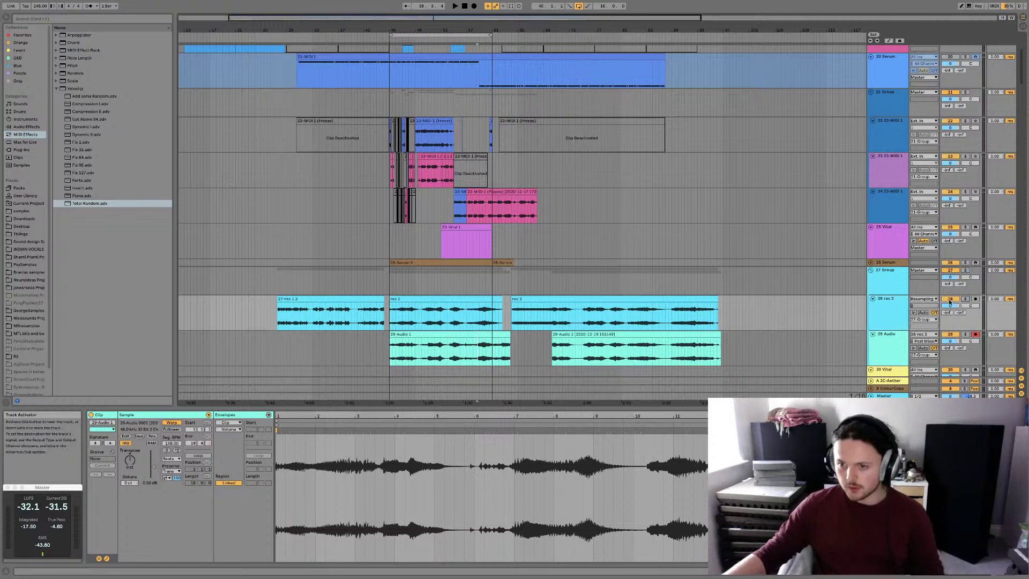
key("shift+Tab")
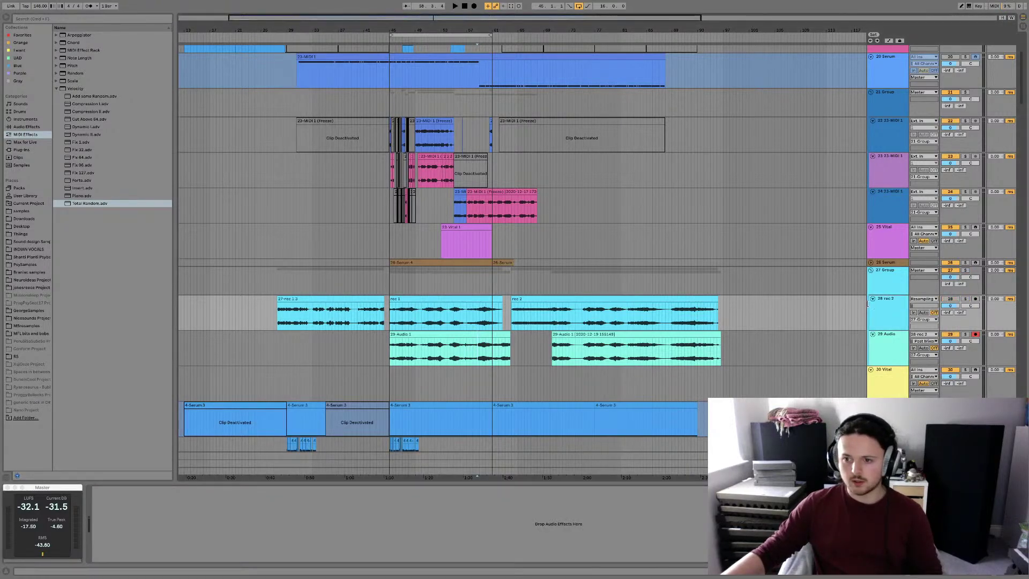
left_click(873, 299)
scroll(847, 306, "left", 1)
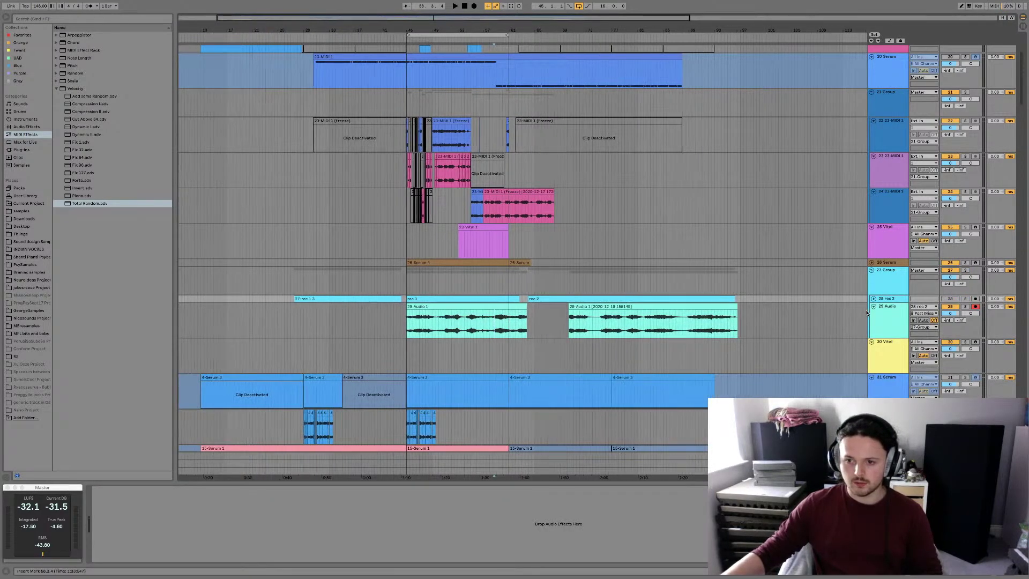
Move the consolidated clip earlier so it starts right where the first 29-Audio 1 clip ends
left_click(488, 313)
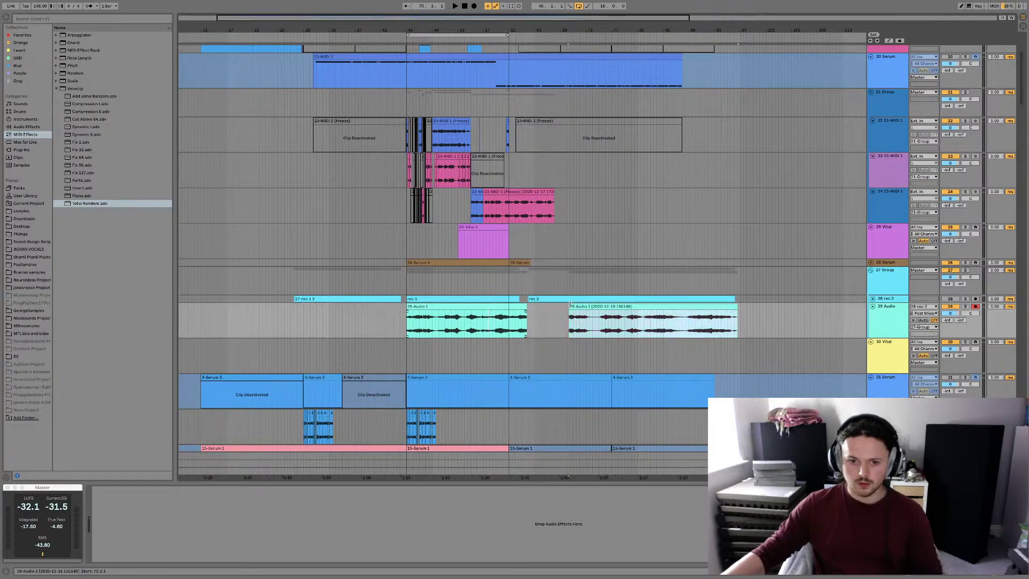
left_click_drag(563, 313, 514, 309)
scroll(515, 308, "up", 5, "ctrl")
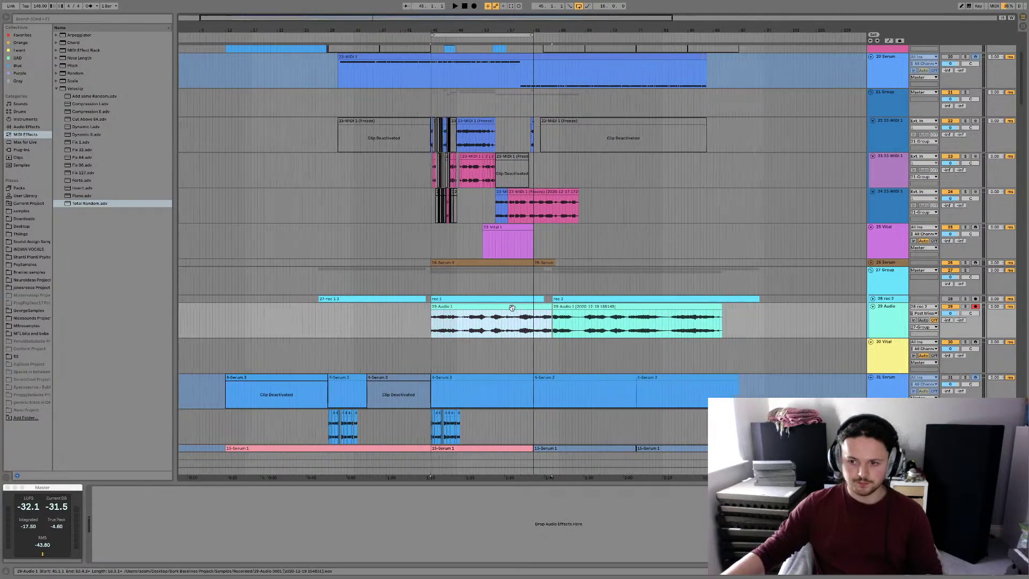
Solo the 27 Group and audition the first 29-Audio 1 clip from bar 45 while varying the effect rack's macros, including scatter, left and right
left_click(853, 282)
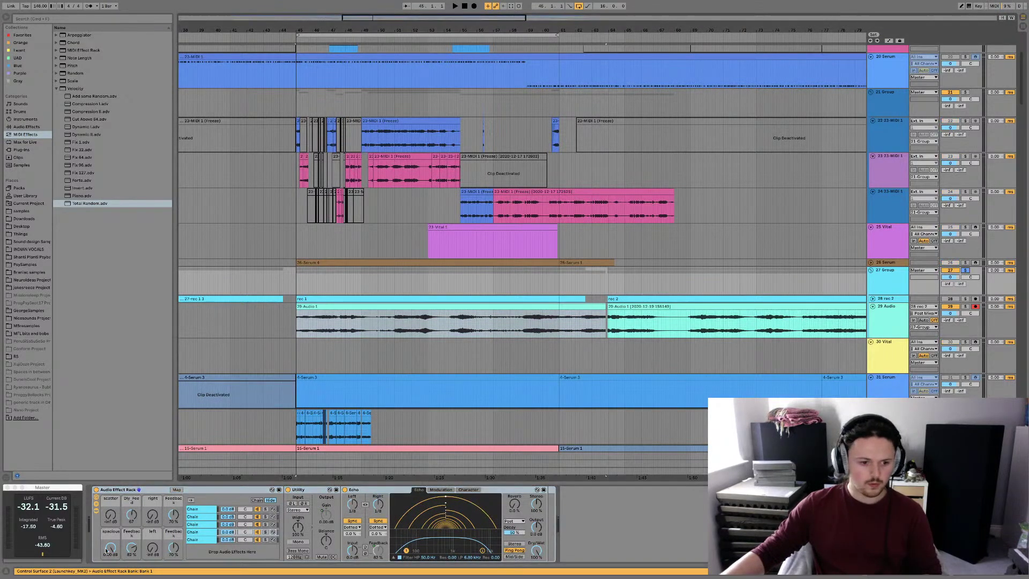
key("space")
left_click_drag(112, 546, 113, 568)
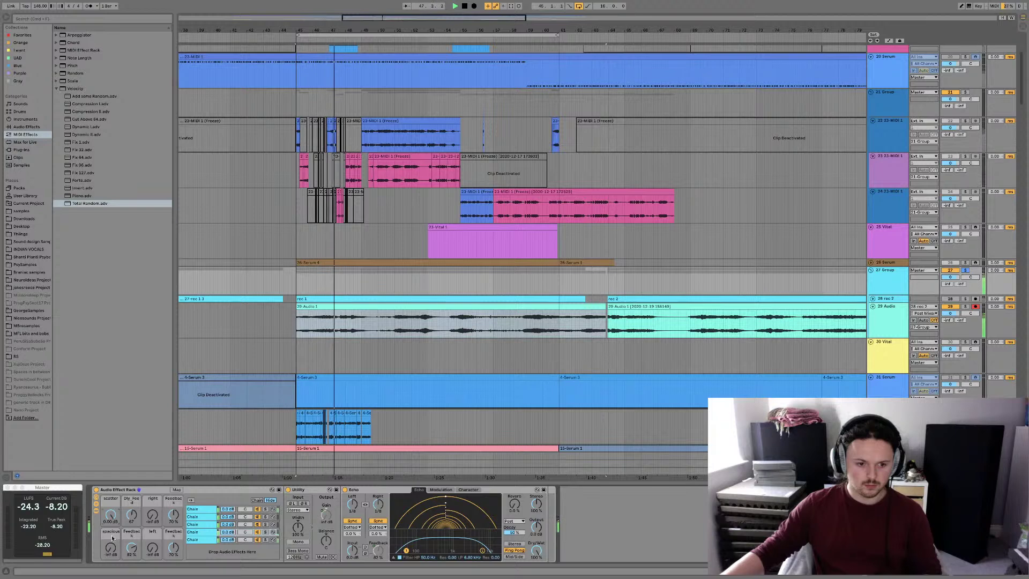
left_click_drag(108, 515, 119, 540)
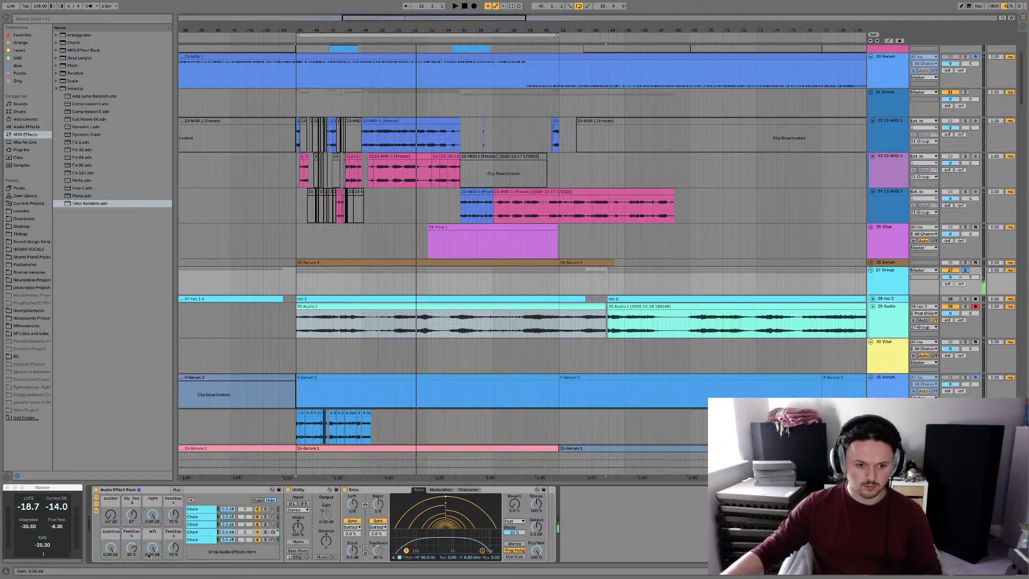
key("space")
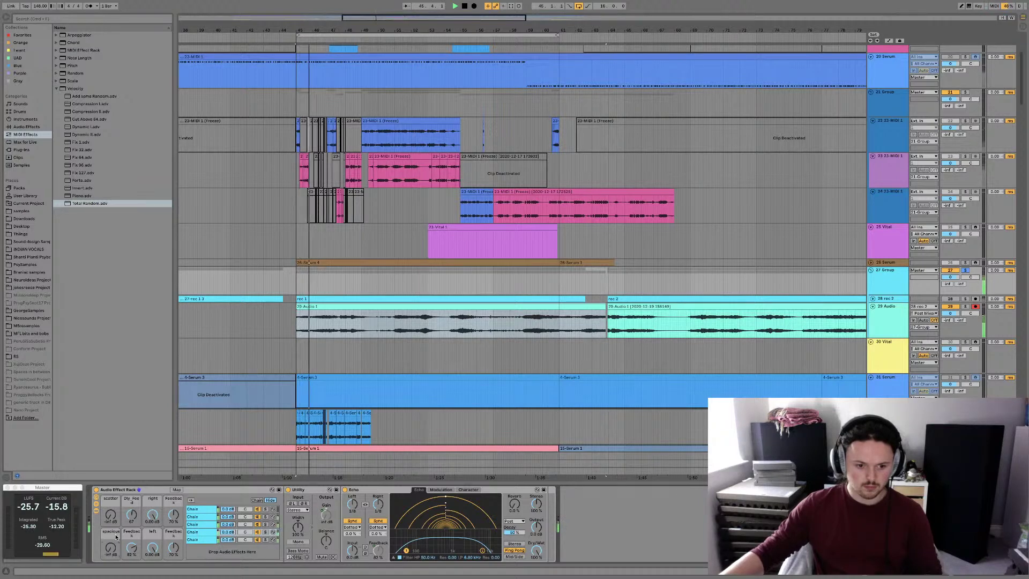
left_click_drag(116, 538, 115, 557)
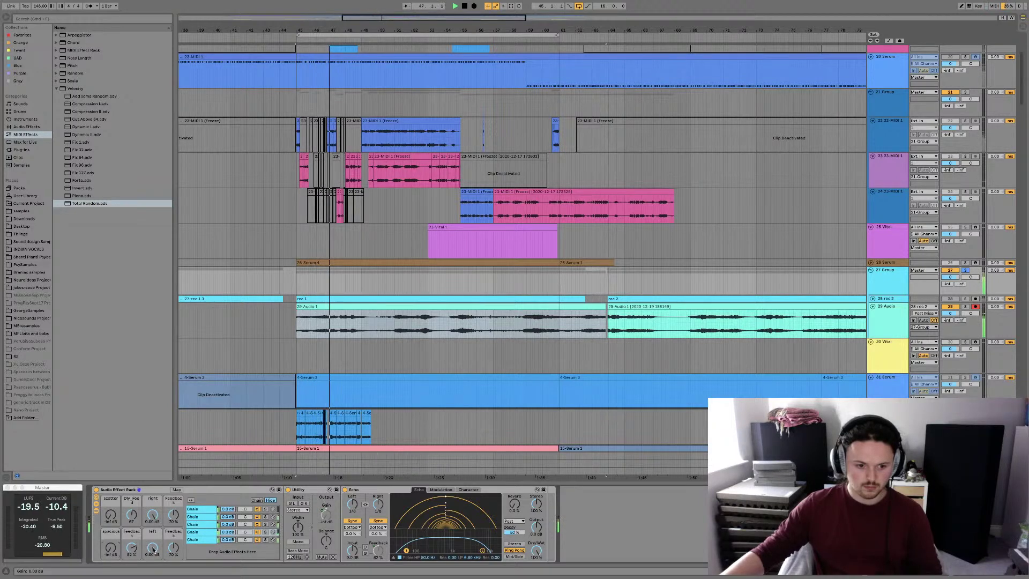
left_click_drag(151, 514, 109, 549)
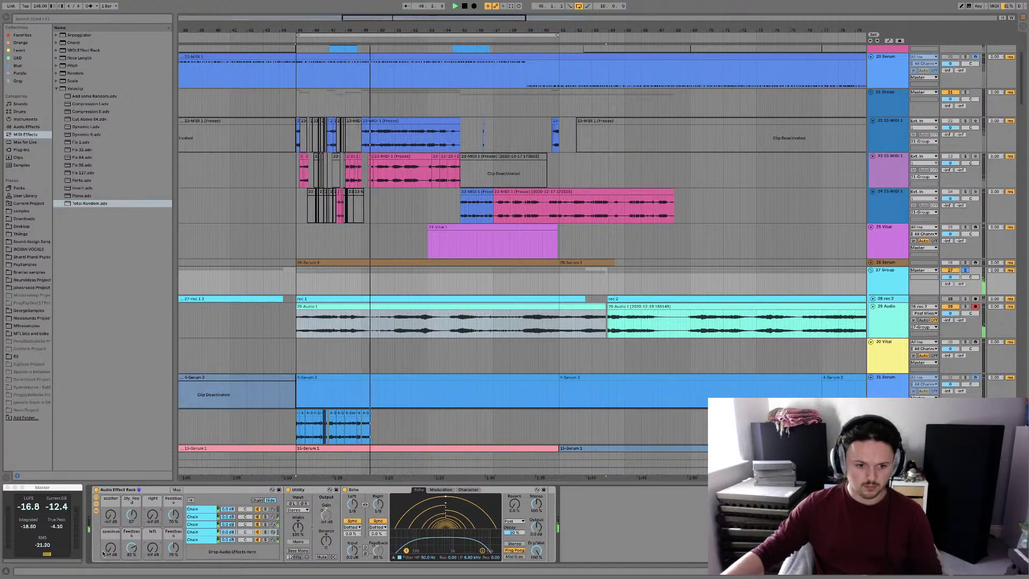
left_click(413, 329)
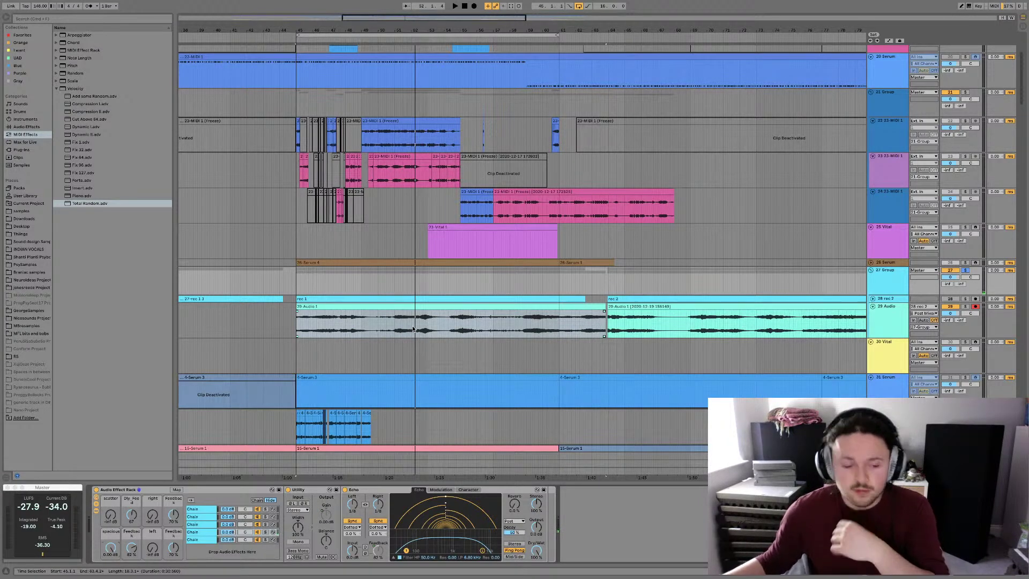
left_click(62, 500)
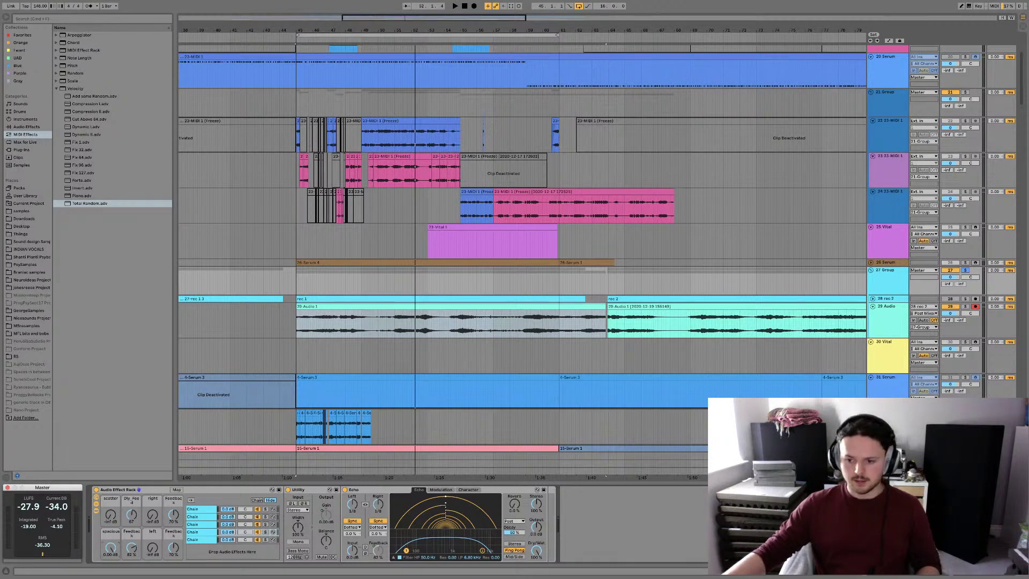
Unfold the Swiss Army Meter on the Master track, view its product screen and triplet note timings, and fold it again
left_click(56, 525)
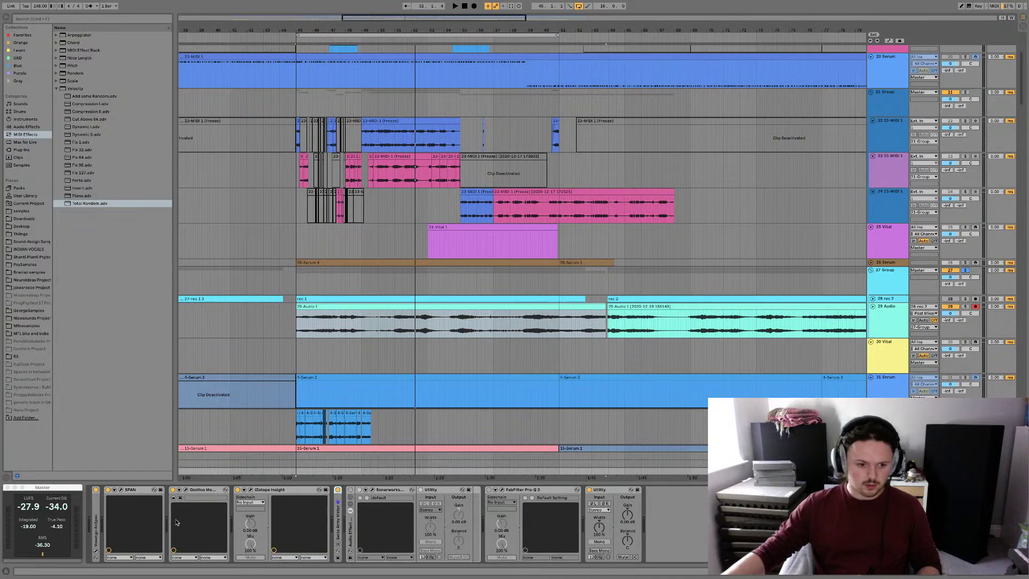
double_click(339, 518)
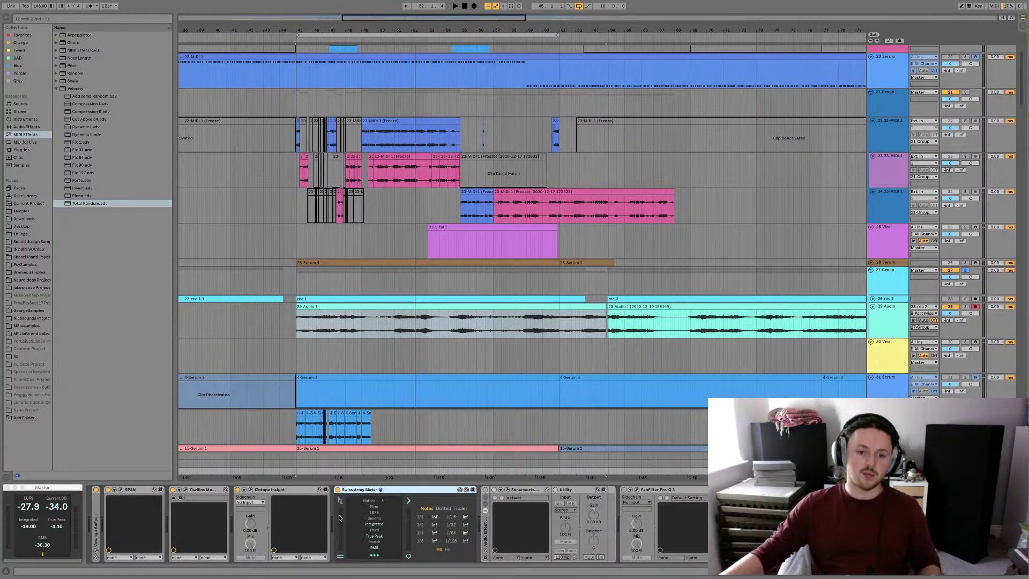
left_click(340, 502)
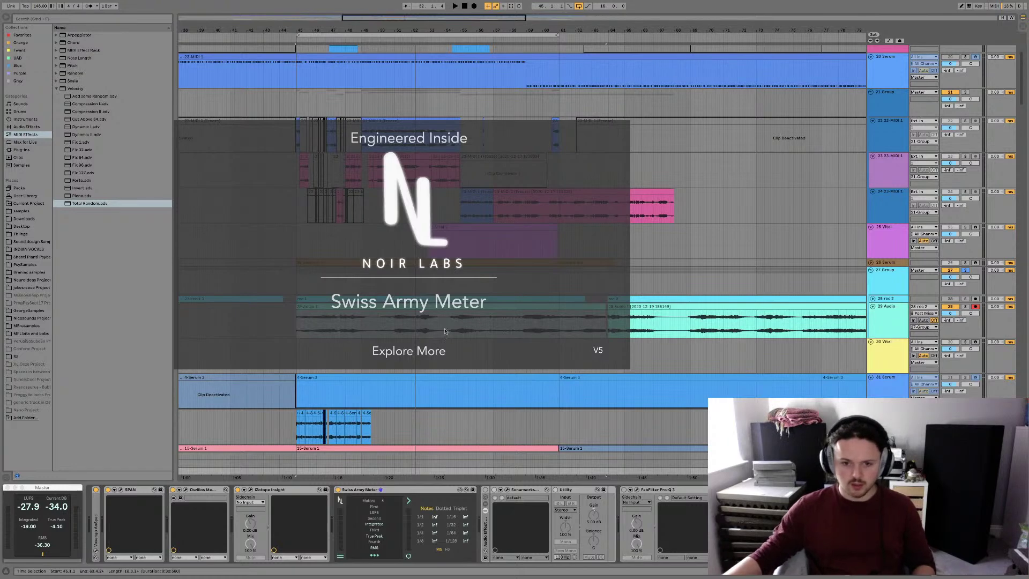
left_click(447, 290)
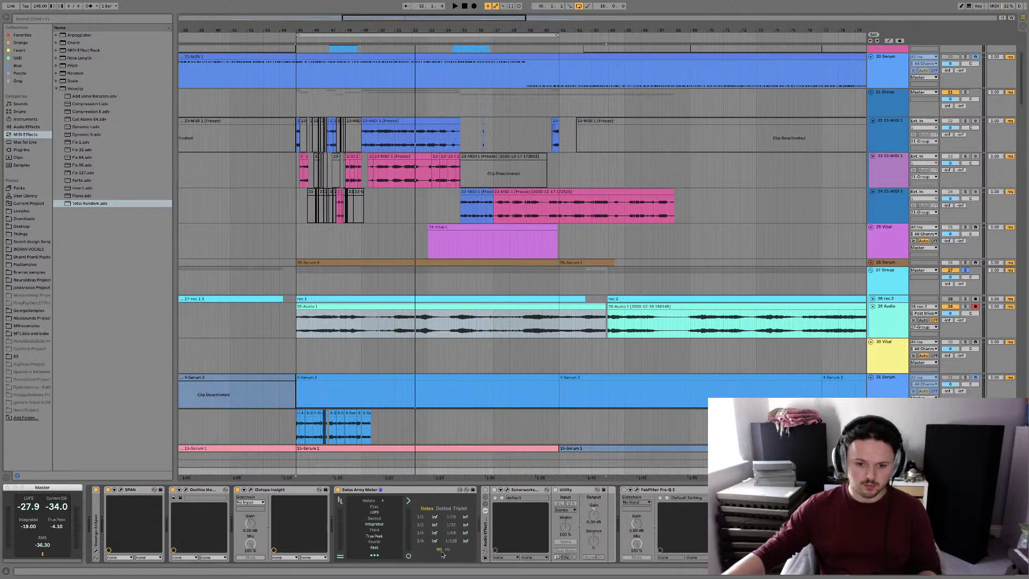
key("space")
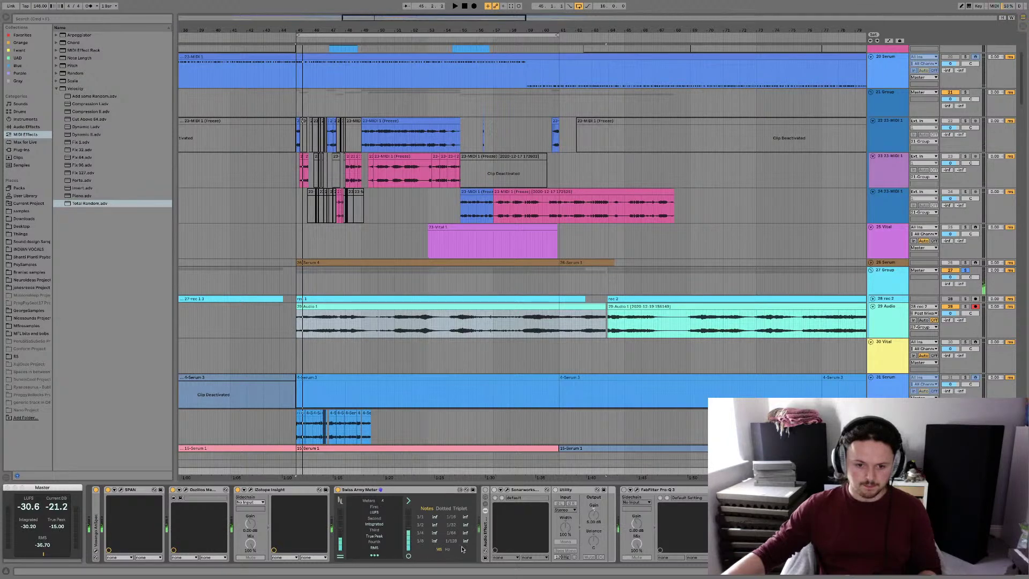
left_click(438, 509)
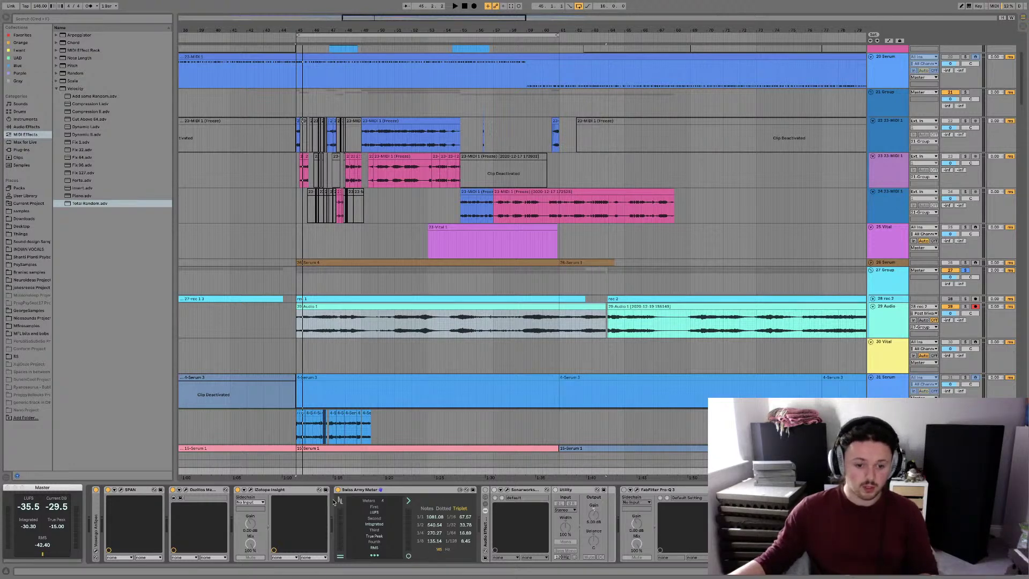
double_click(368, 492)
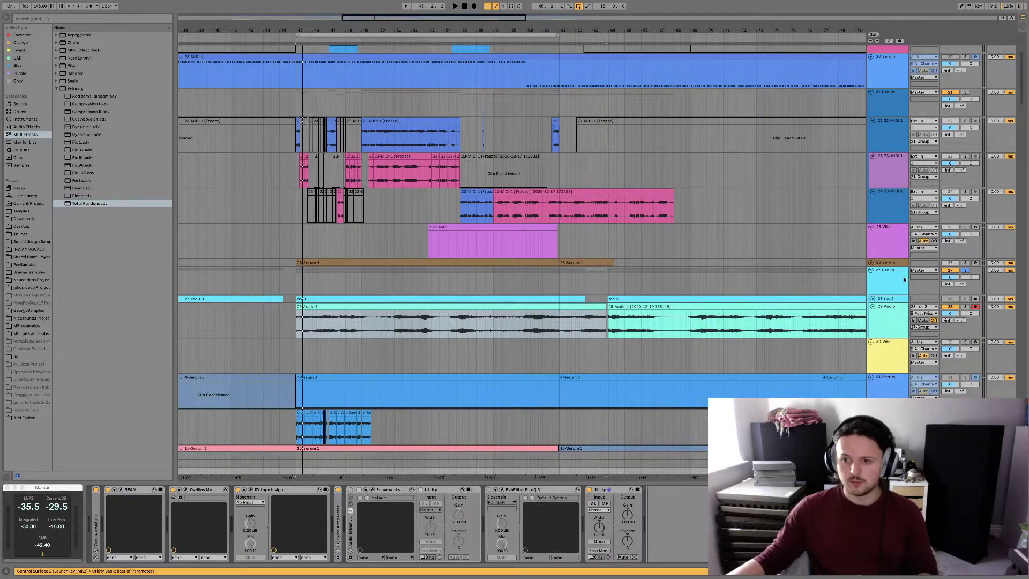
Audition the second 29-Audio 1 clip from its start with the 27 Group soloed
left_click(881, 280)
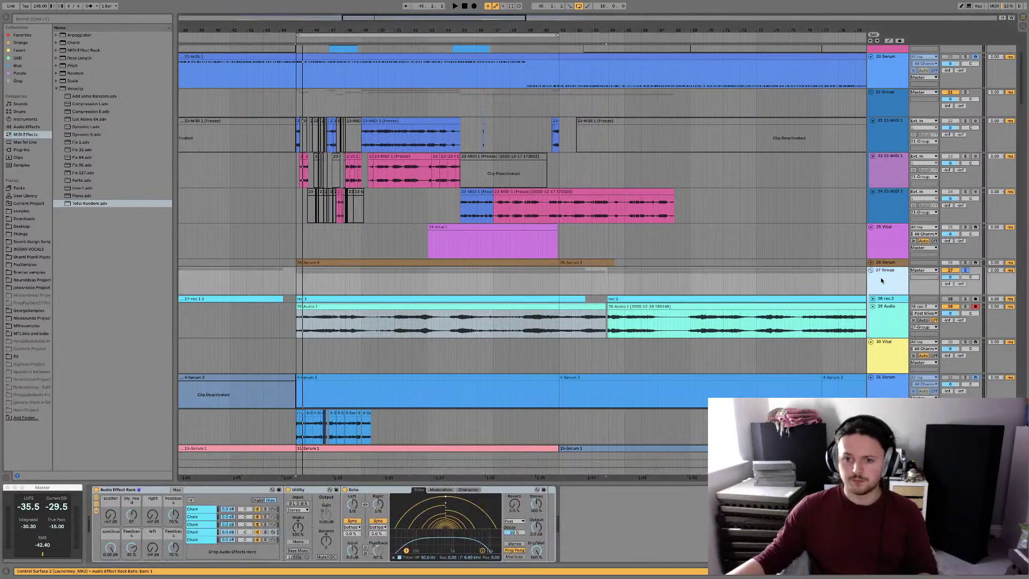
left_click(385, 307)
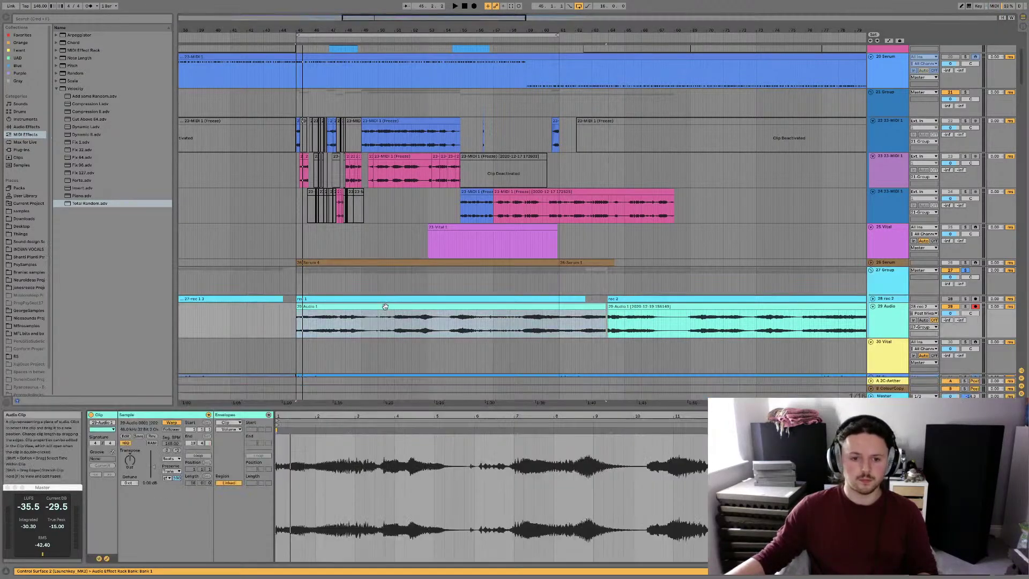
left_click(638, 301)
key("space")
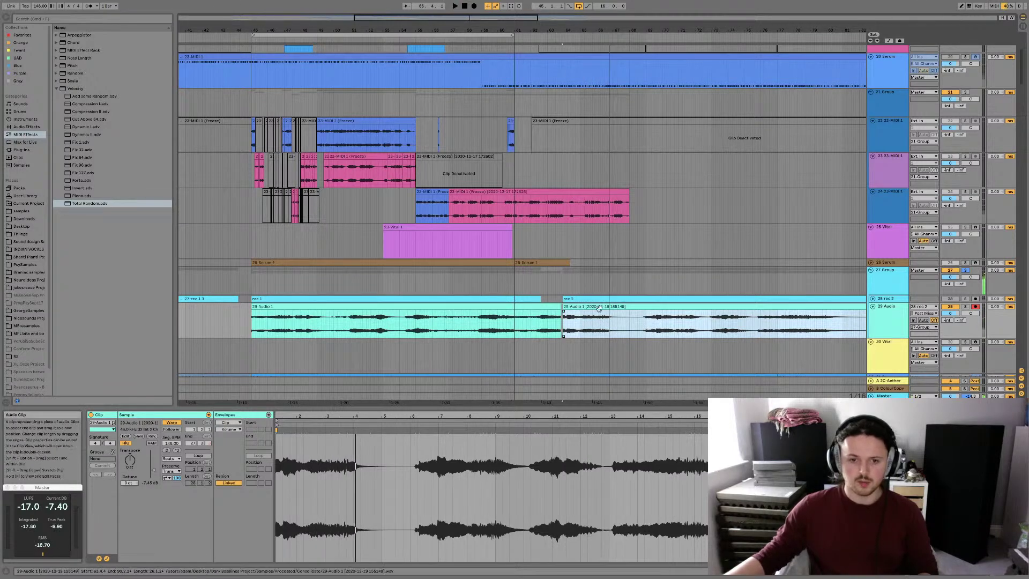
scroll(543, 330, "right", 3)
scroll(517, 322, "right", 5)
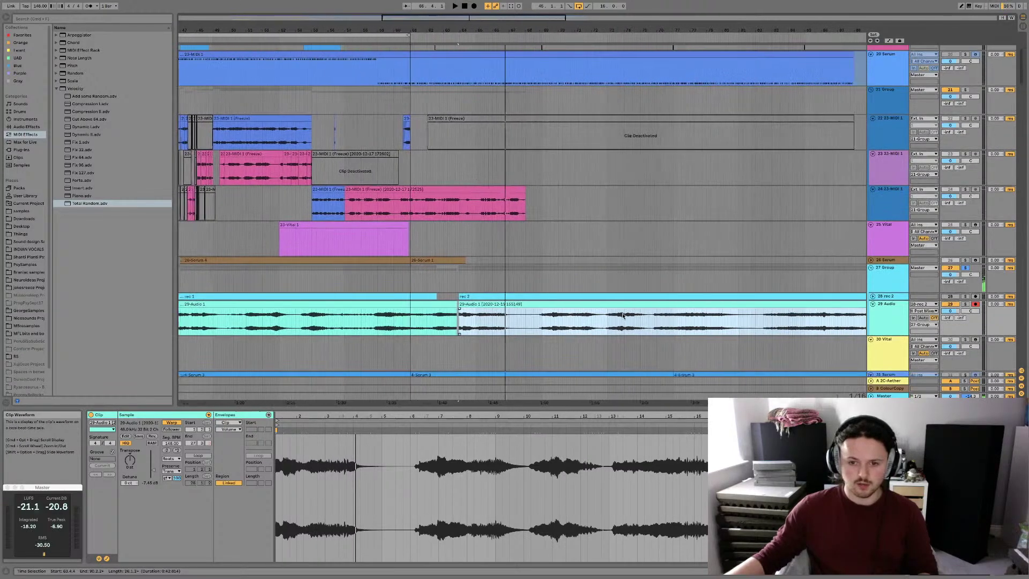
Audition the second 29-Audio 1 clip repeatedly from points around bar 71, and select a short passage of its quieter tail
left_click(537, 317)
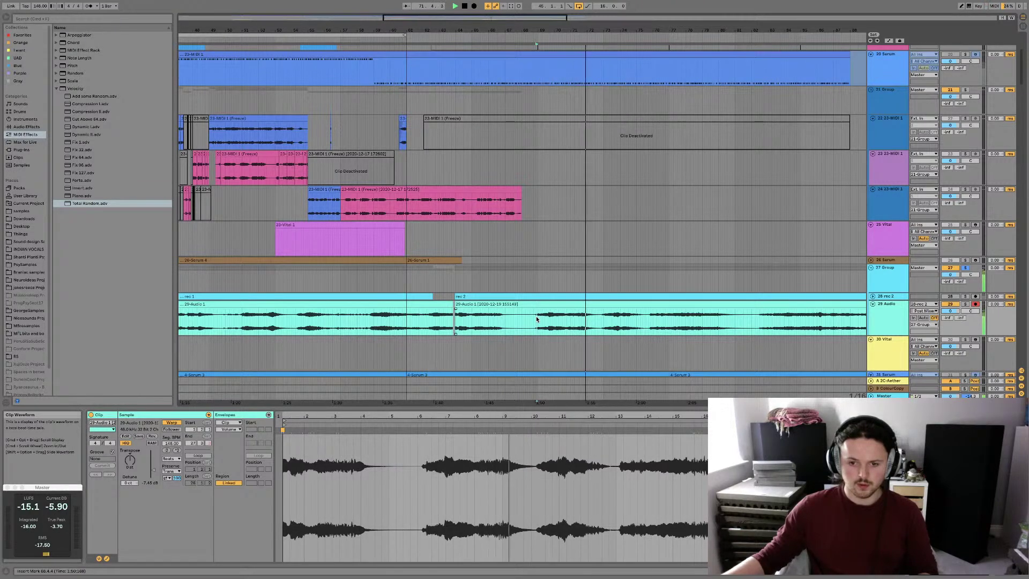
left_click(574, 323)
key("space")
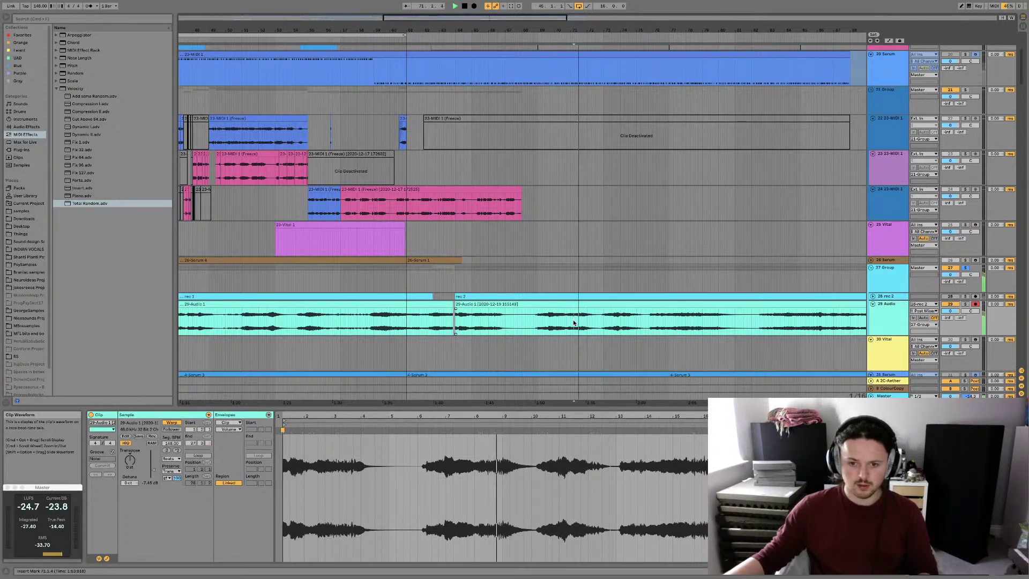
left_click(569, 324)
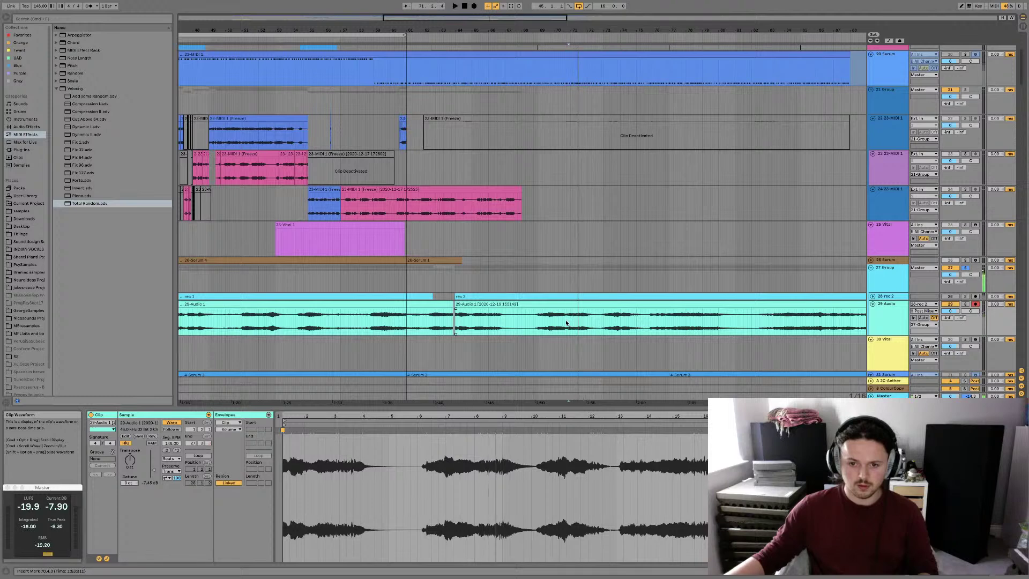
left_click(567, 323)
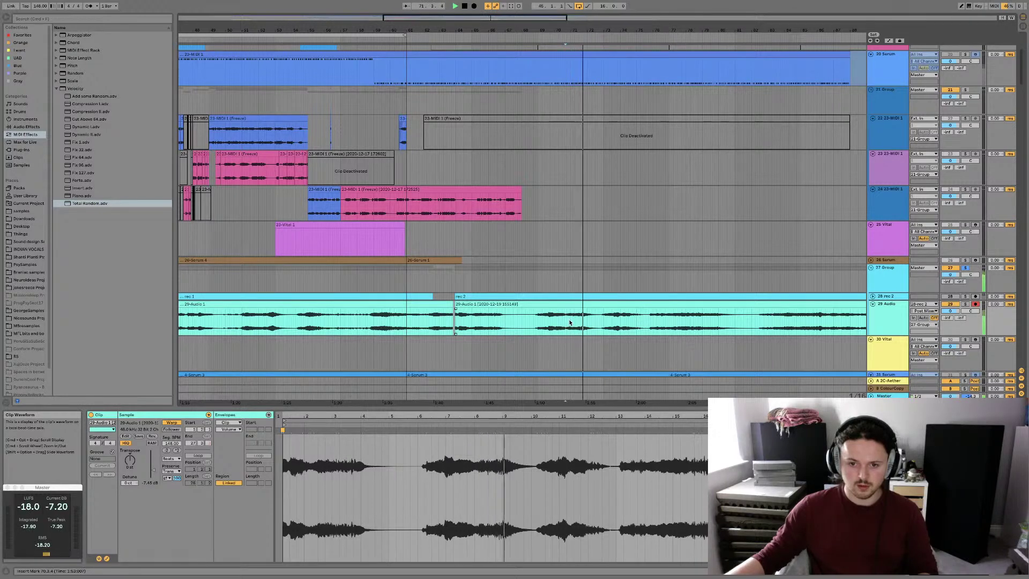
left_click(574, 323)
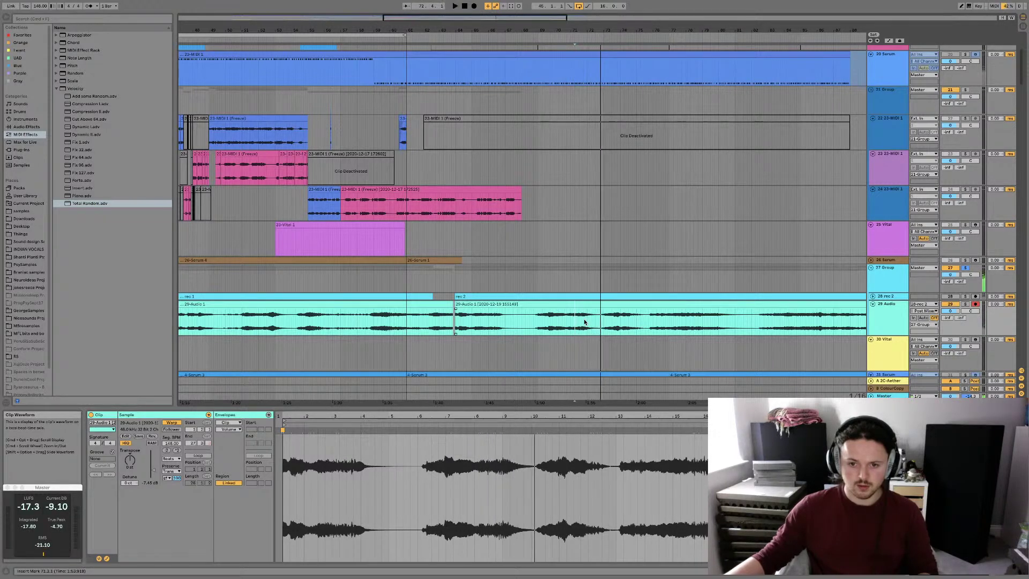
left_click_drag(598, 322, 580, 322)
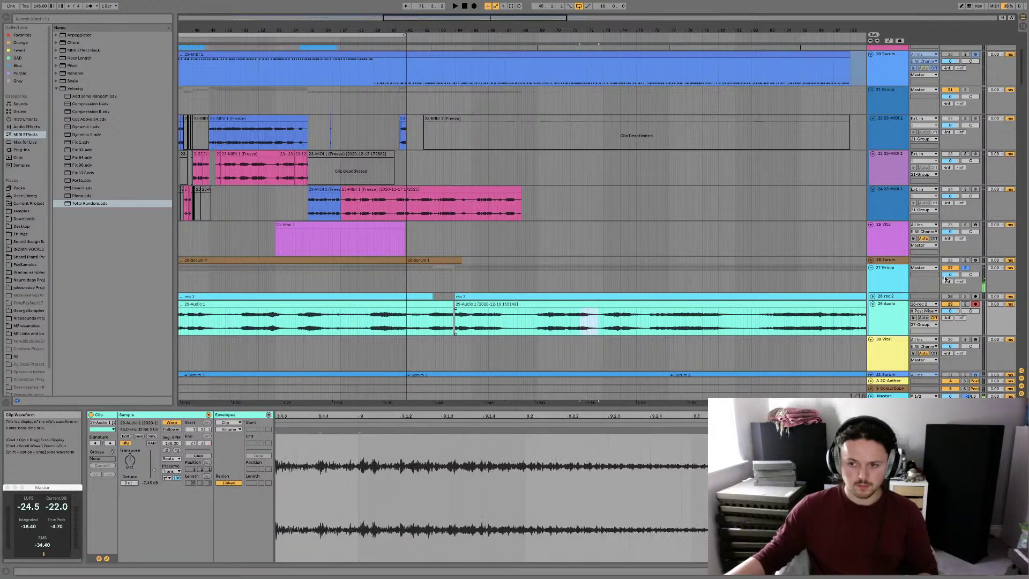
Unsolo the 27 Group and play the full arrangement from just before bar 45
left_click(966, 268)
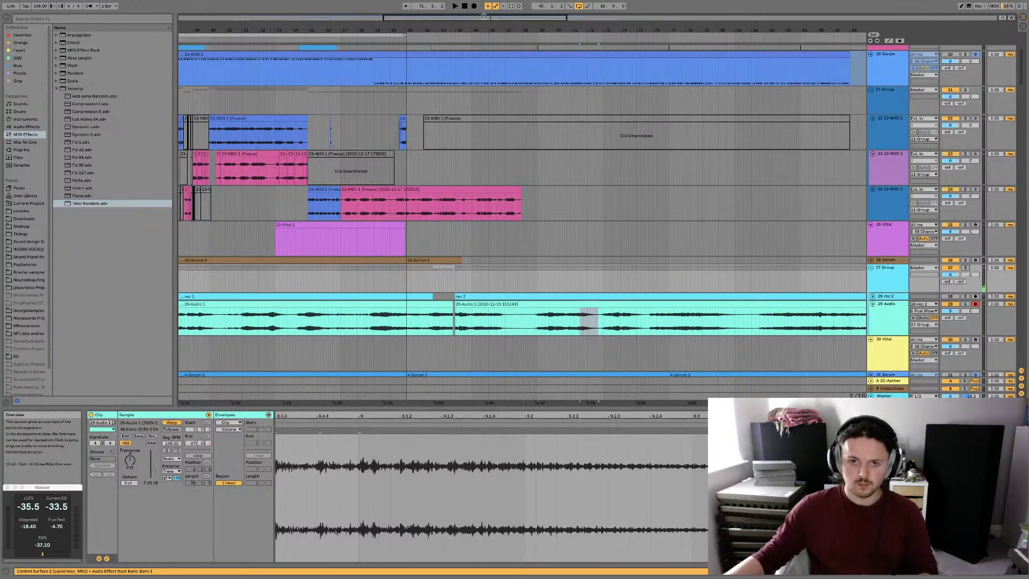
left_click_drag(484, 16, 327, 319)
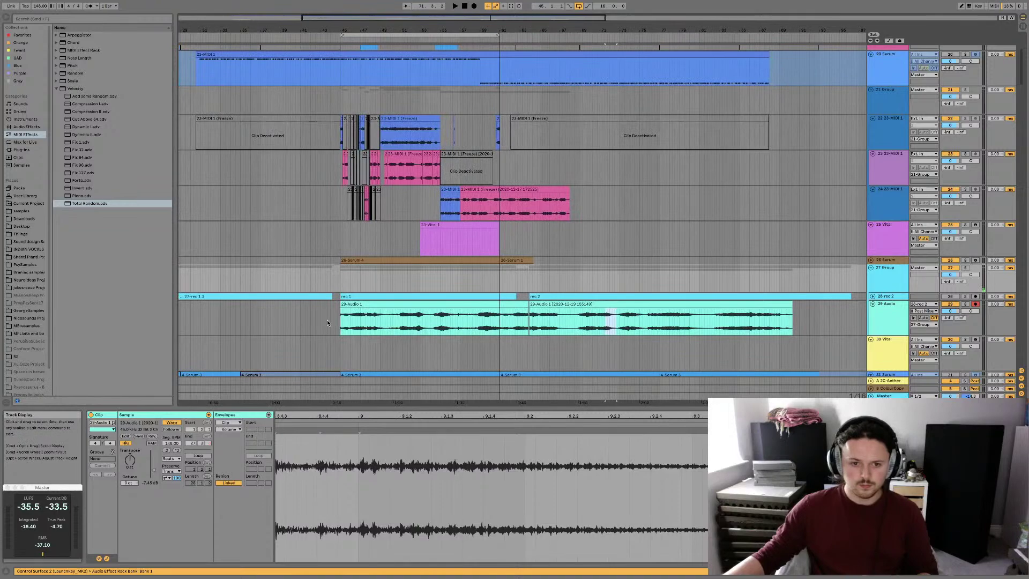
left_click(335, 282)
key("space")
scroll(340, 279, "left", 3)
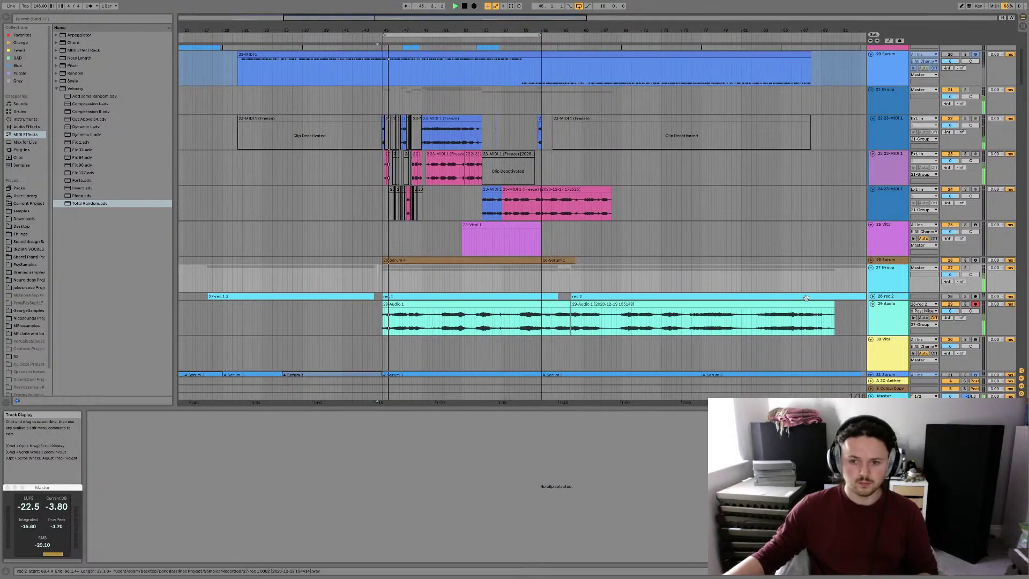
Add a Utility after the Echo on the 27 Group, adjust its gain, and replay the arrangement
left_click(892, 306)
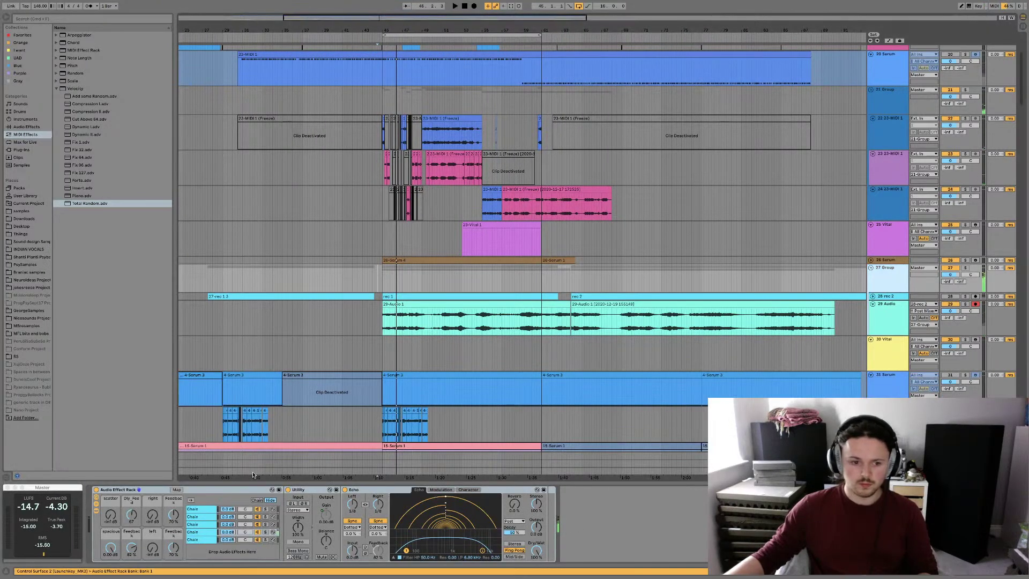
left_click(27, 73)
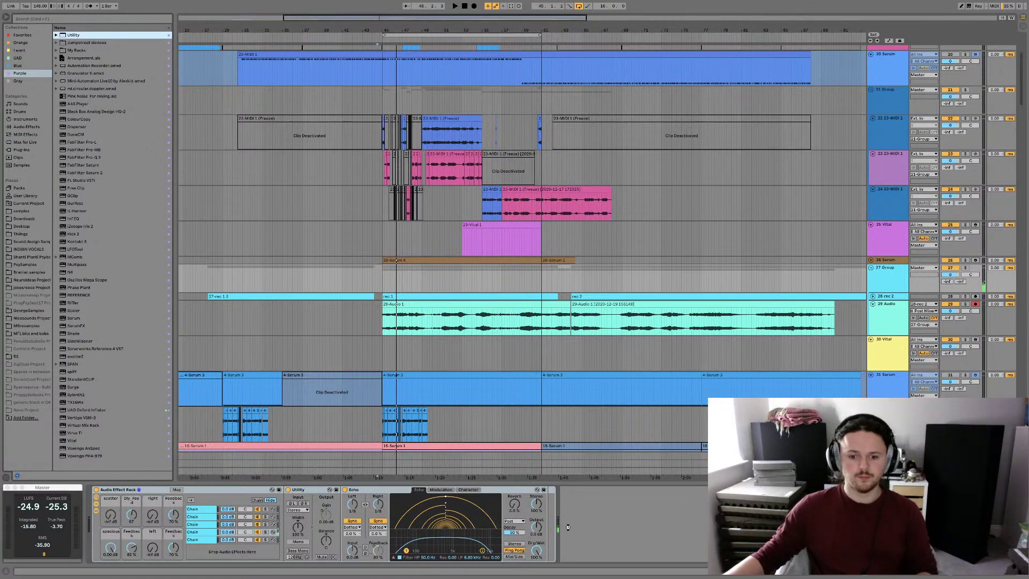
left_click_drag(594, 535, 610, 511)
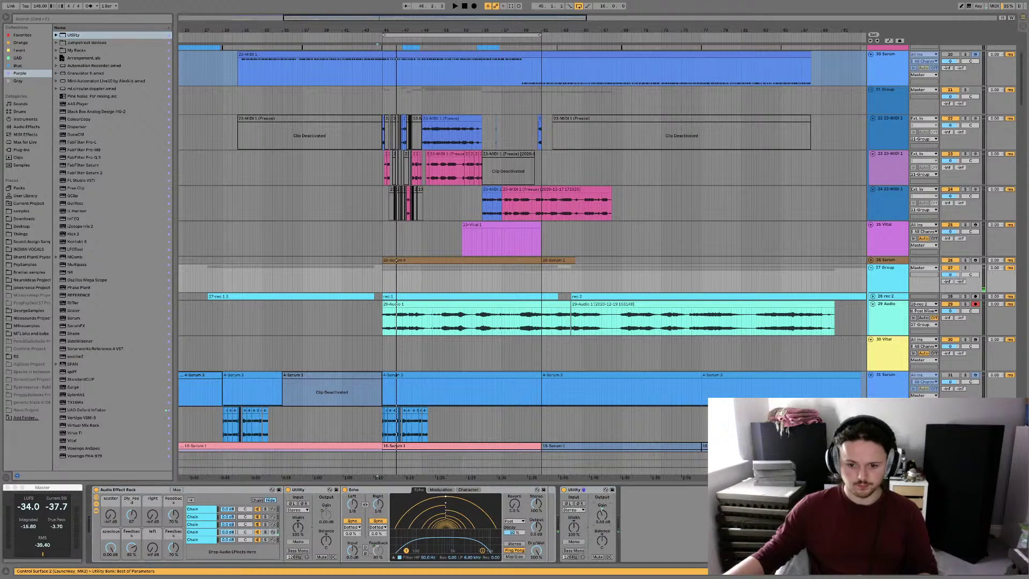
key("space")
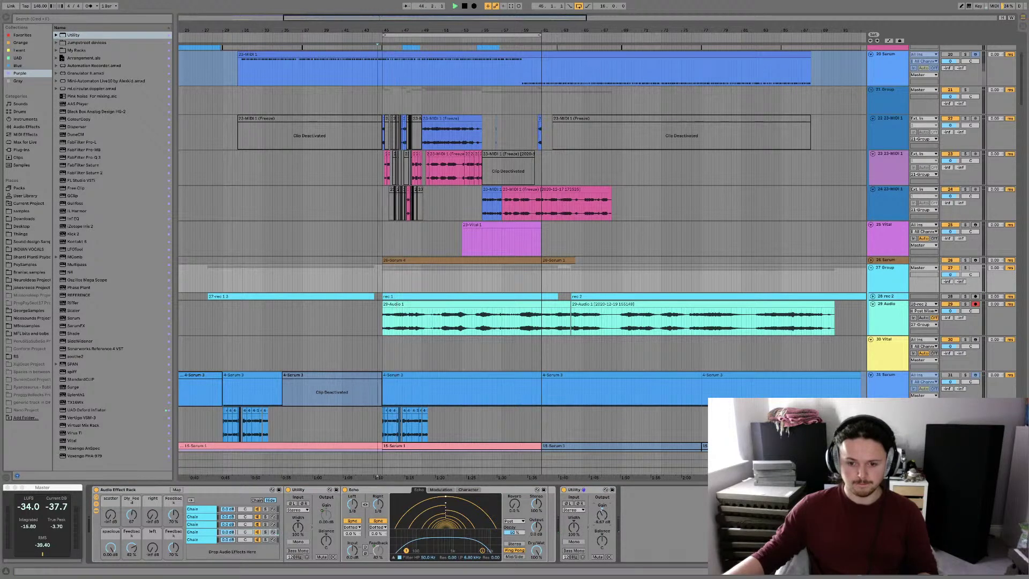
Deactivate the first 29-Audio 1 clip during playback to compare the mix without it, and reactivate the clip
left_click(401, 303)
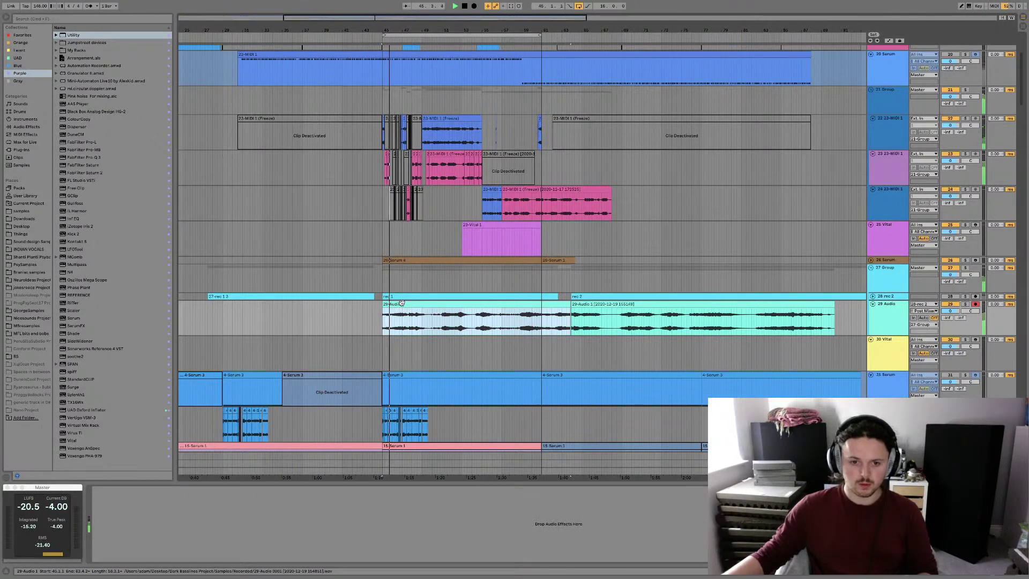
scroll(482, 310, "left", 2)
scroll(517, 314, "left", 2)
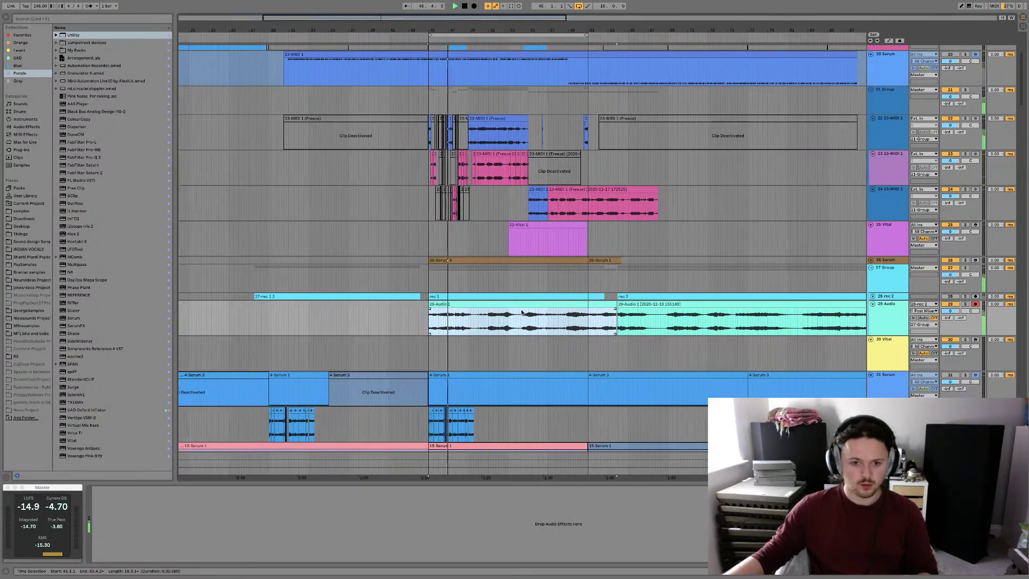
scroll(504, 318, "right", 2)
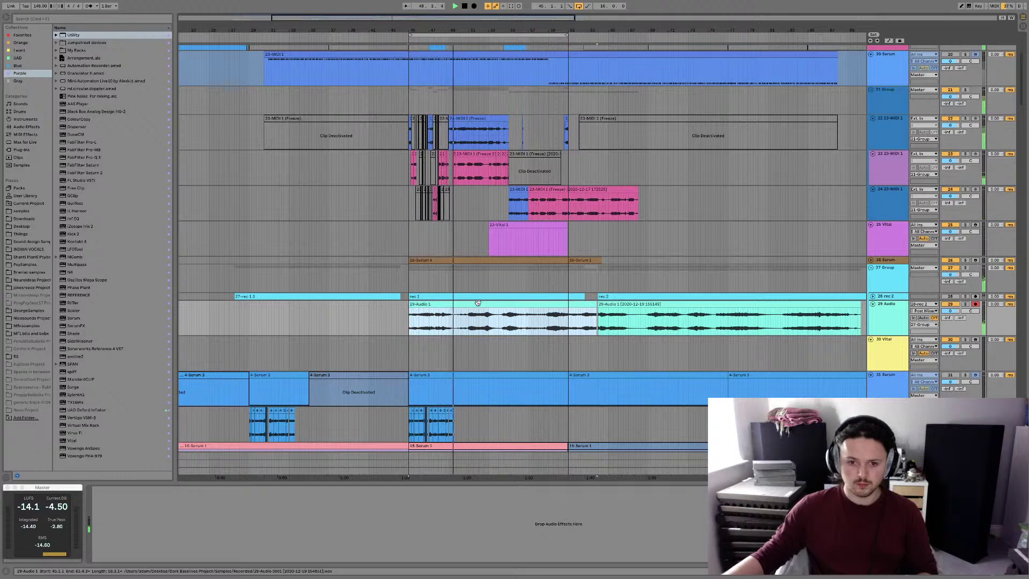
key("0")
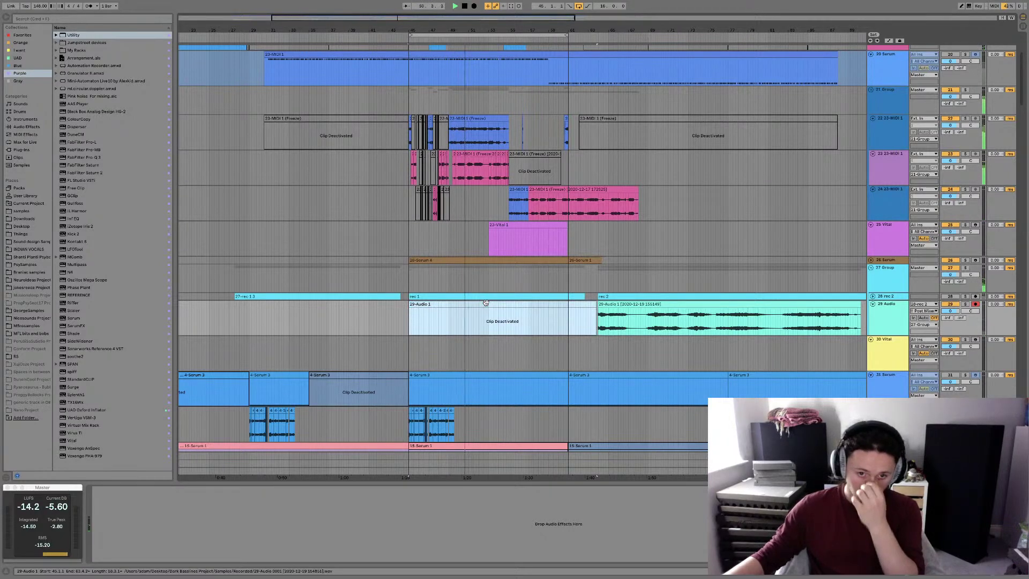
key("plus")
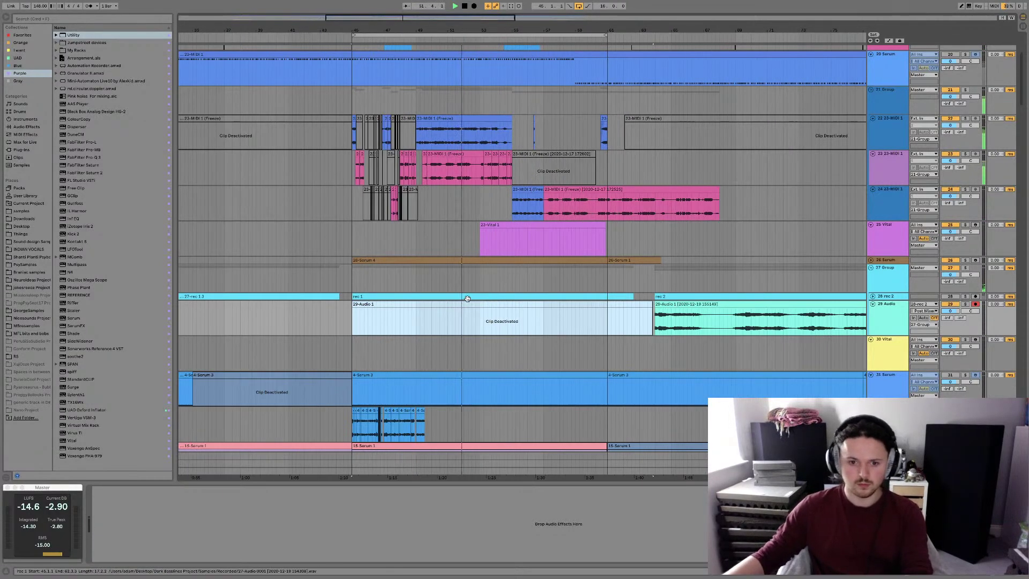
key("plus")
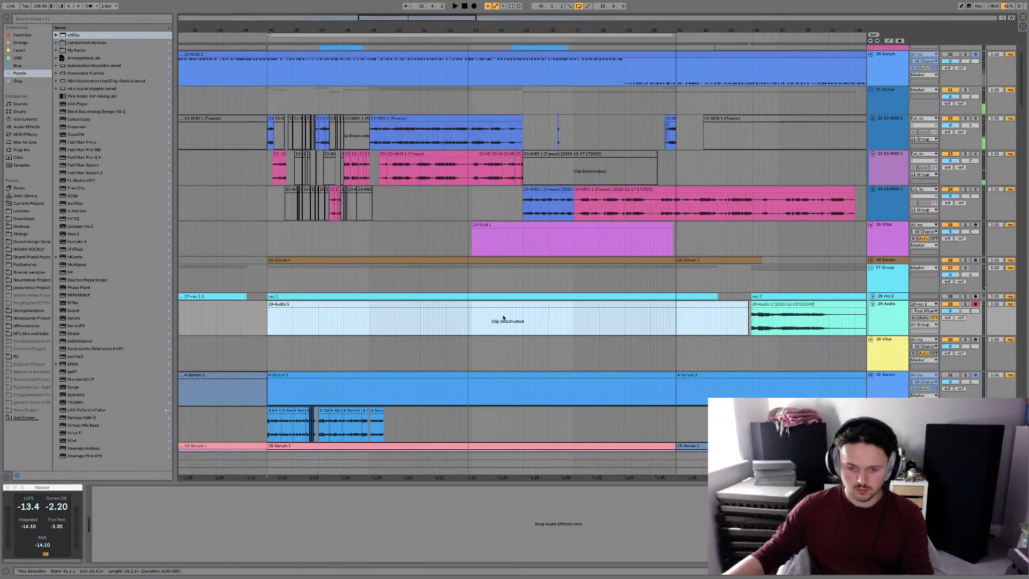
left_click(471, 321)
left_click(482, 304)
key("0")
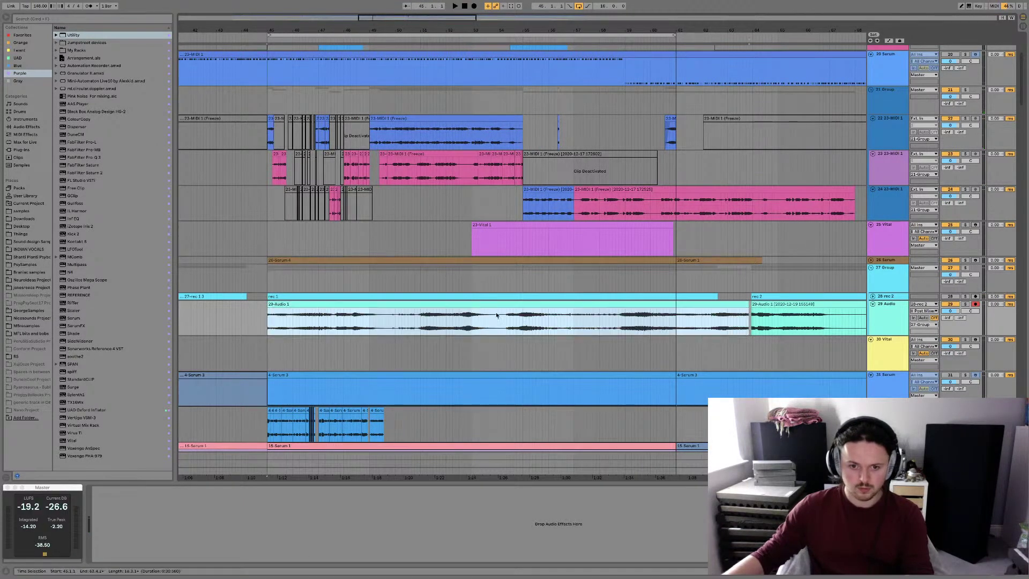
Audition the first 29-Audio 1 clip from bar 54 and from its later loud phrase, comparing it soloed and within the full mix
left_click(505, 321)
key("space")
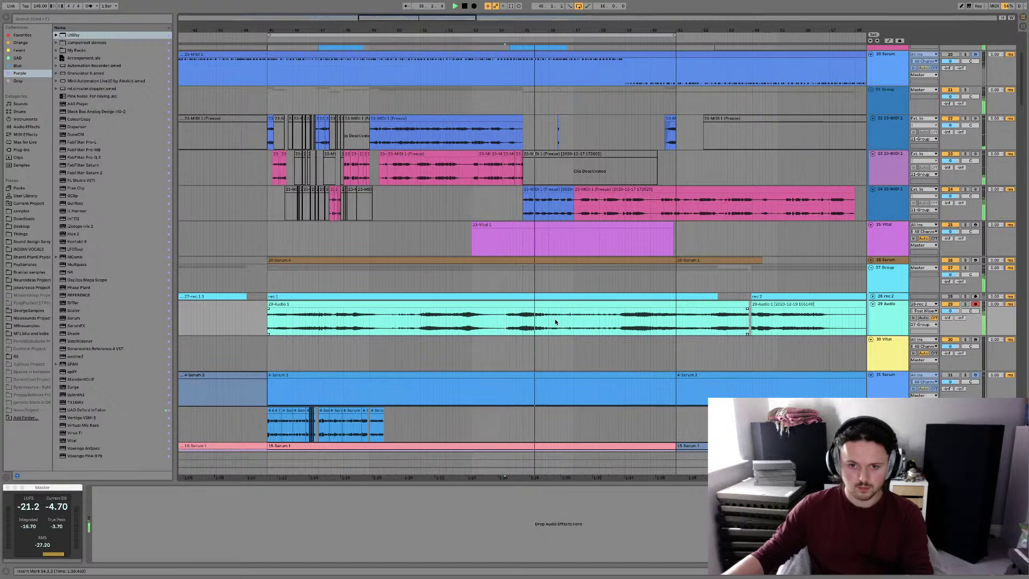
left_click(966, 304)
left_click(965, 304)
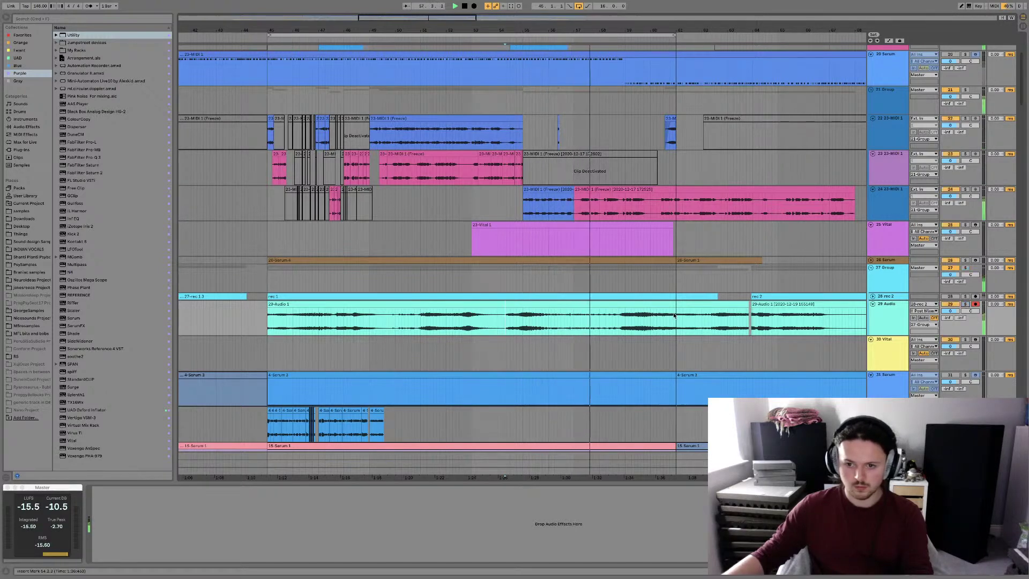
left_click(621, 314)
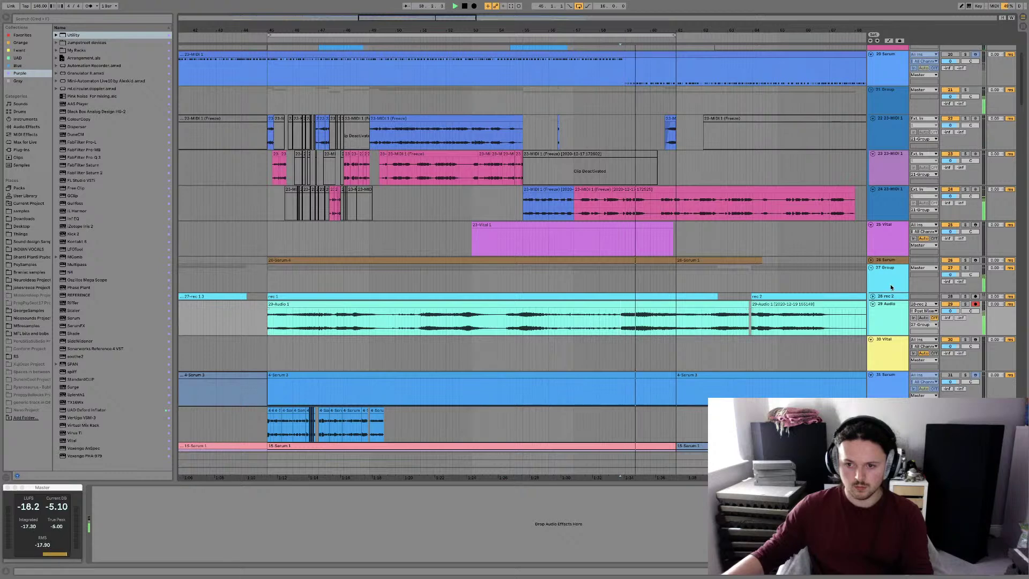
key("space")
key("space")
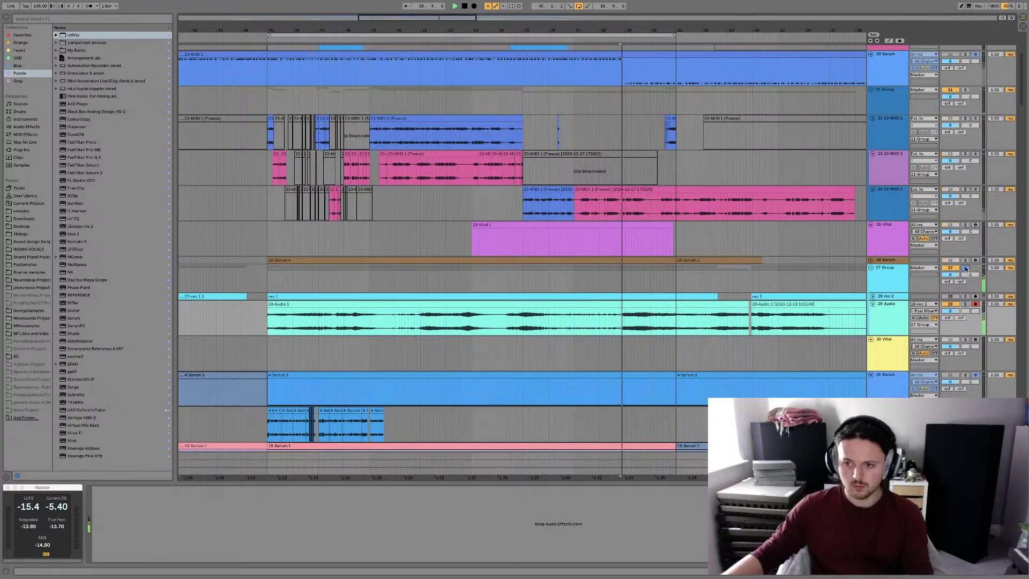
Unsolo the 27 Group, stop playback, and deactivate the part of the first 29-Audio 1 clip before its loud phrase at 58.4.2
left_click(965, 268)
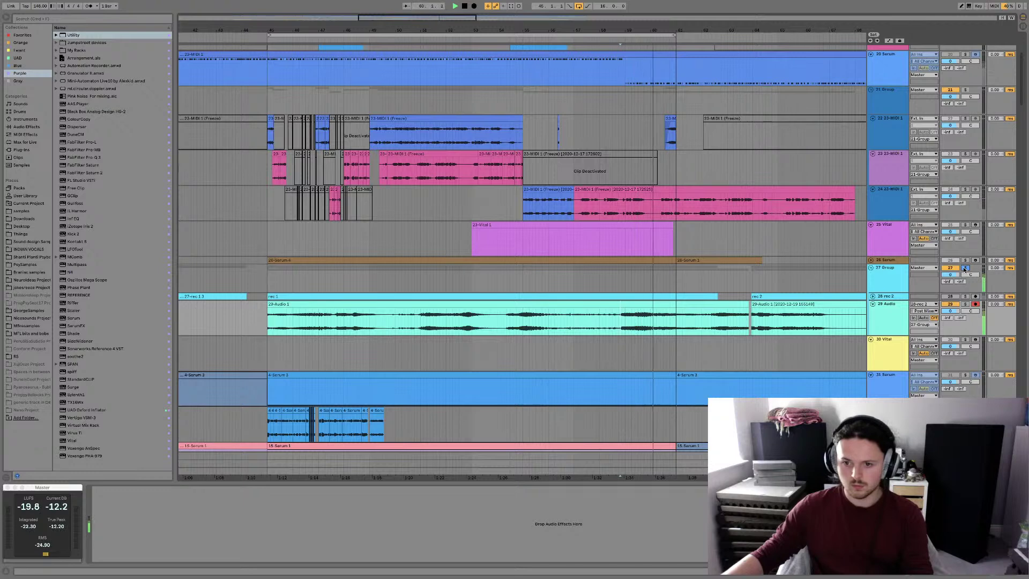
key("space")
left_click(965, 268)
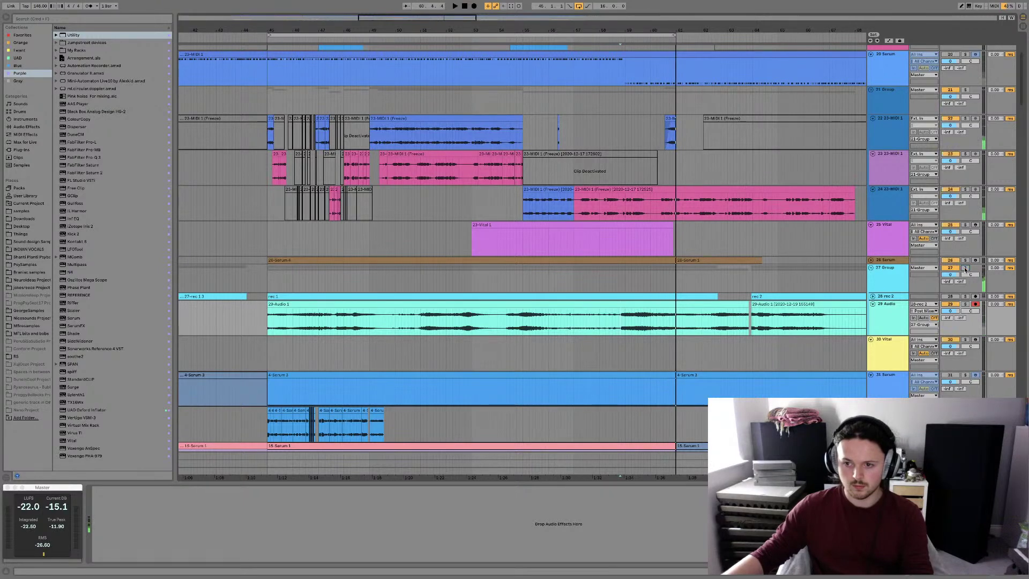
left_click(613, 304)
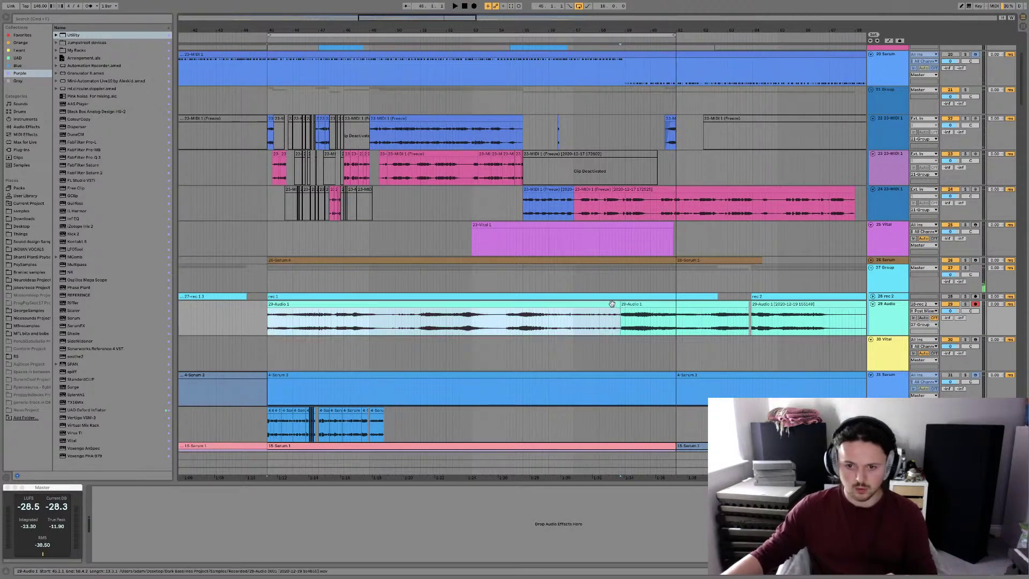
key("0")
Audition the rest of the first 29-Audio 1 clip with its track soloed, and deactivate the part after bar 61
left_click(655, 304)
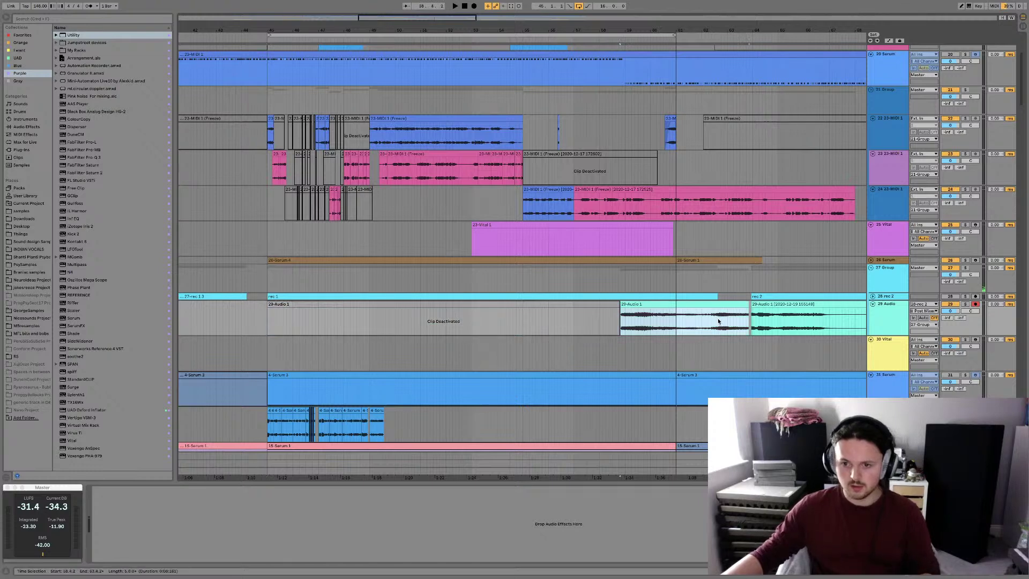
key("space")
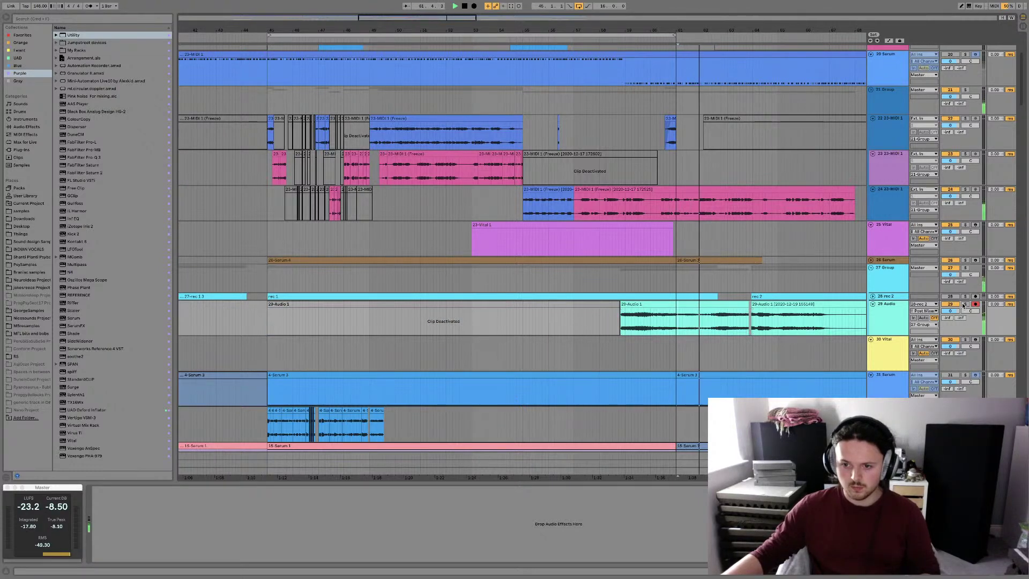
left_click(964, 304)
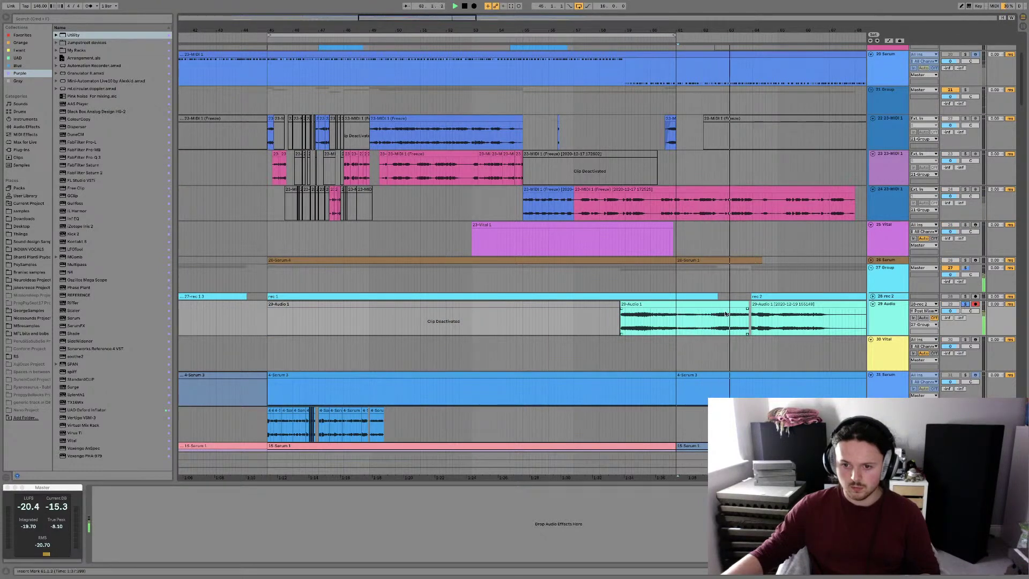
left_click(687, 311)
key("space")
key("0")
left_click(661, 302)
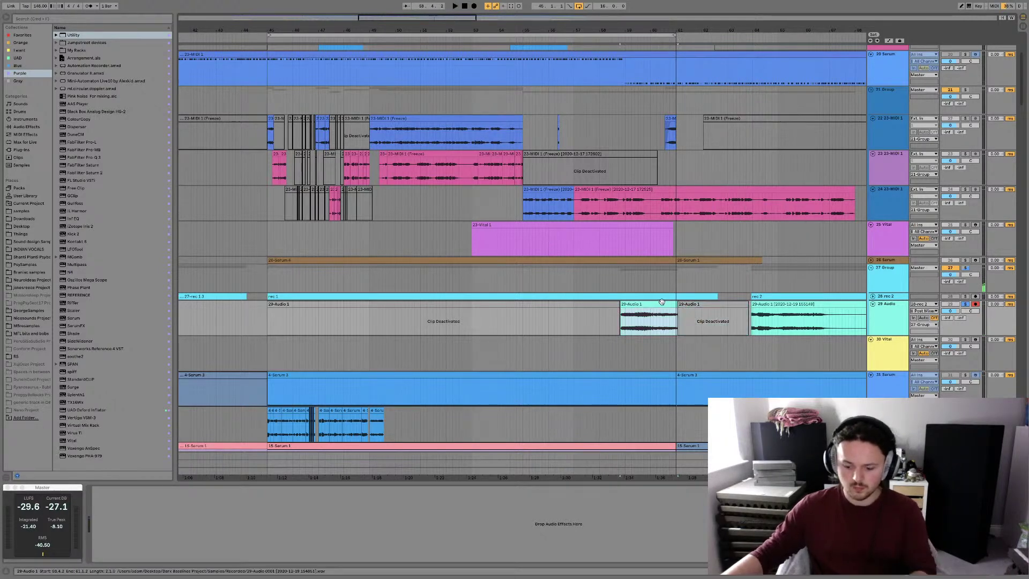
Play the remaining 29-Audio 1 phrase before bar 61, unsoloing its track to hear it in the full mix
scroll(662, 301, "up", 3)
key("space")
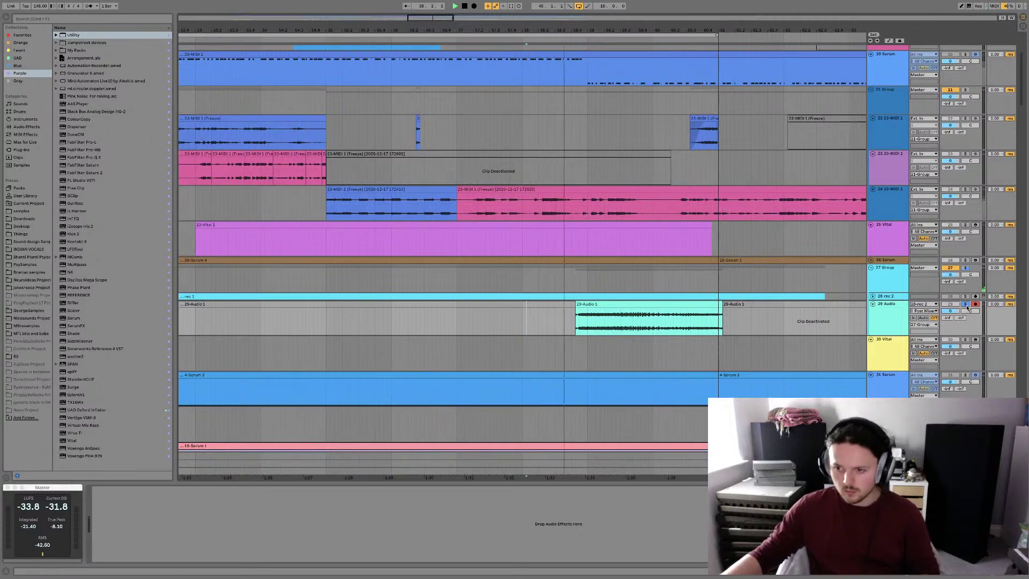
left_click(967, 304)
left_click(584, 318)
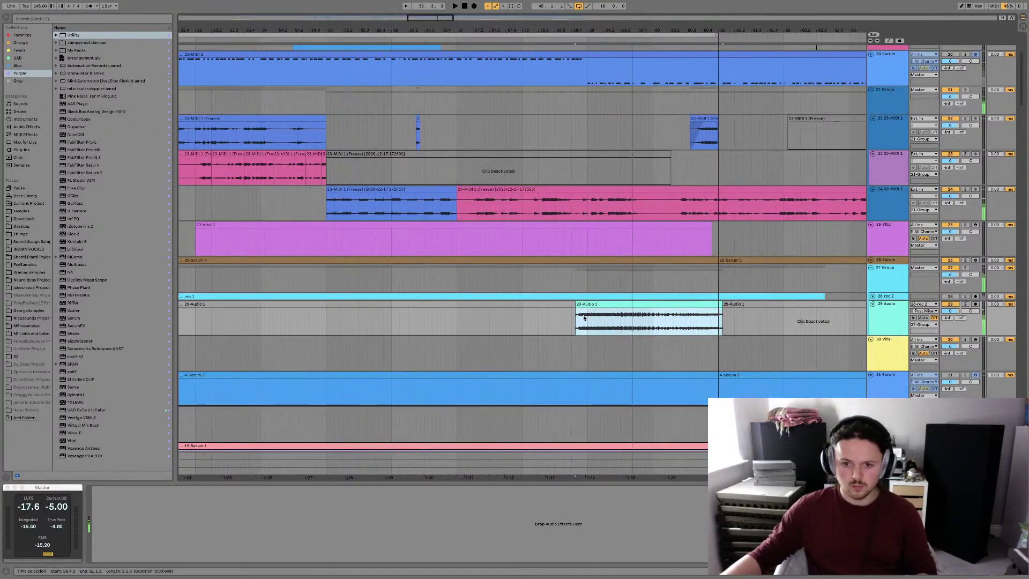
left_click(584, 318)
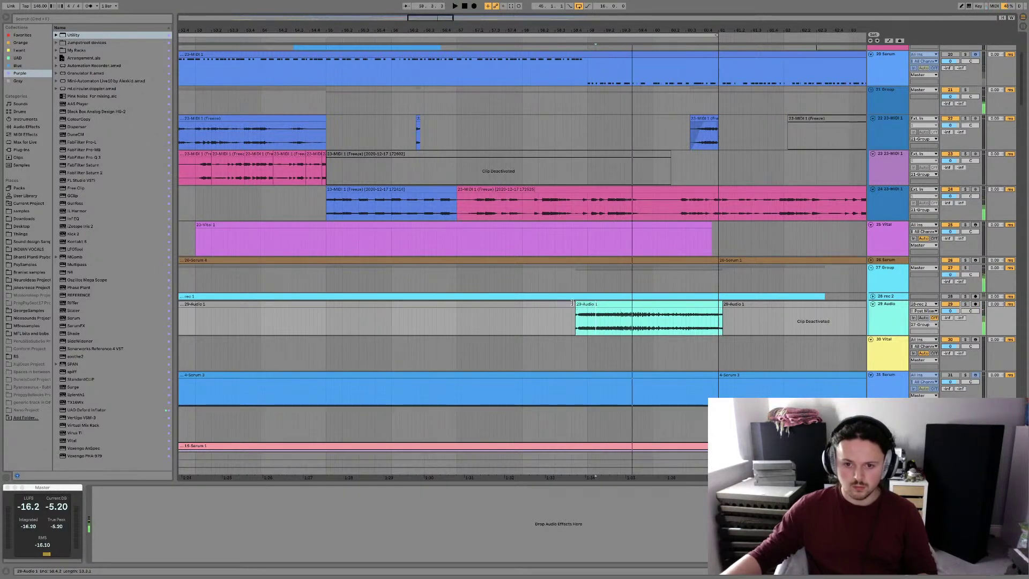
Trim the 29-Audio 1 phrase to start at 58.4.4 with a short fade-in, checking it in playback
left_click_drag(572, 303, 600, 311)
left_click(611, 304)
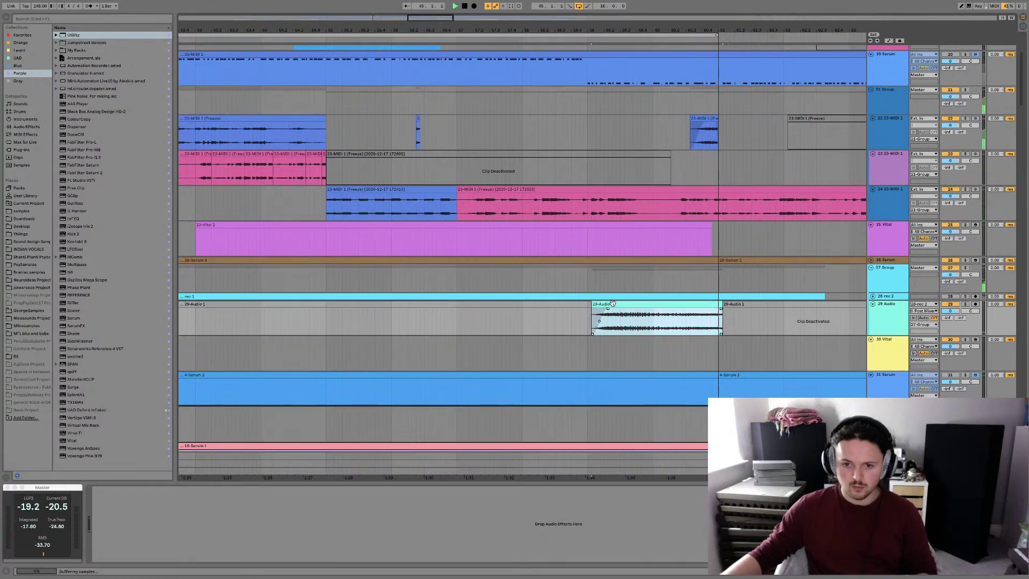
key("space")
left_click(585, 316)
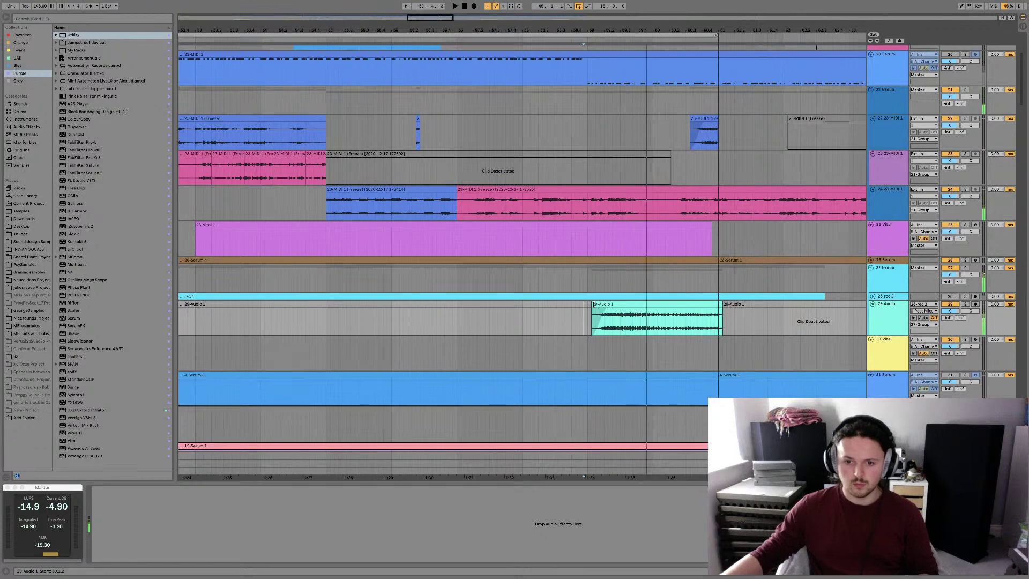
left_click_drag(592, 306, 584, 304)
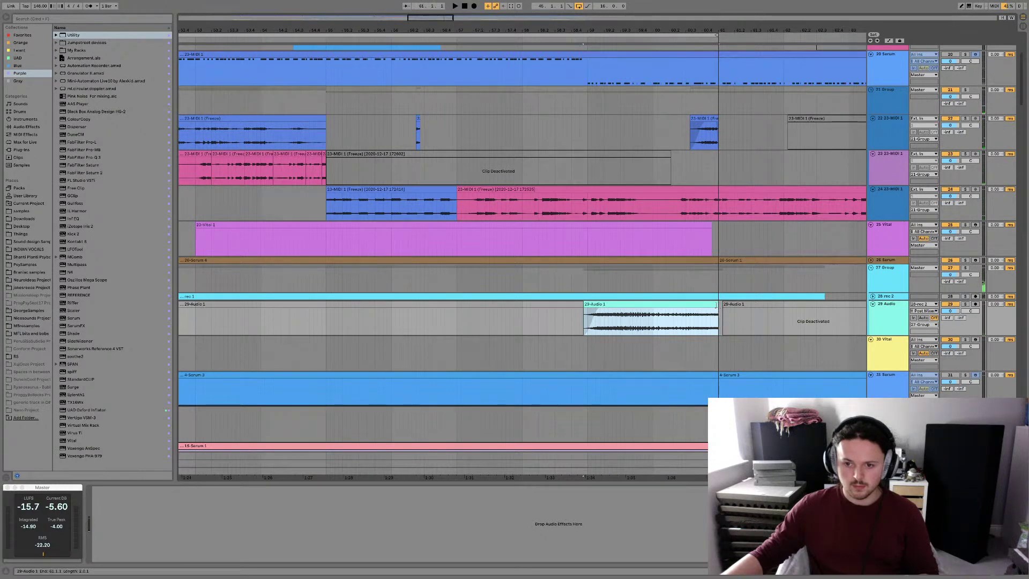
Shorten the end of the 29-Audio 1 phrase to before bar 61, and replay it in the mix and with its track soloed
left_click_drag(716, 305, 690, 305)
key("space")
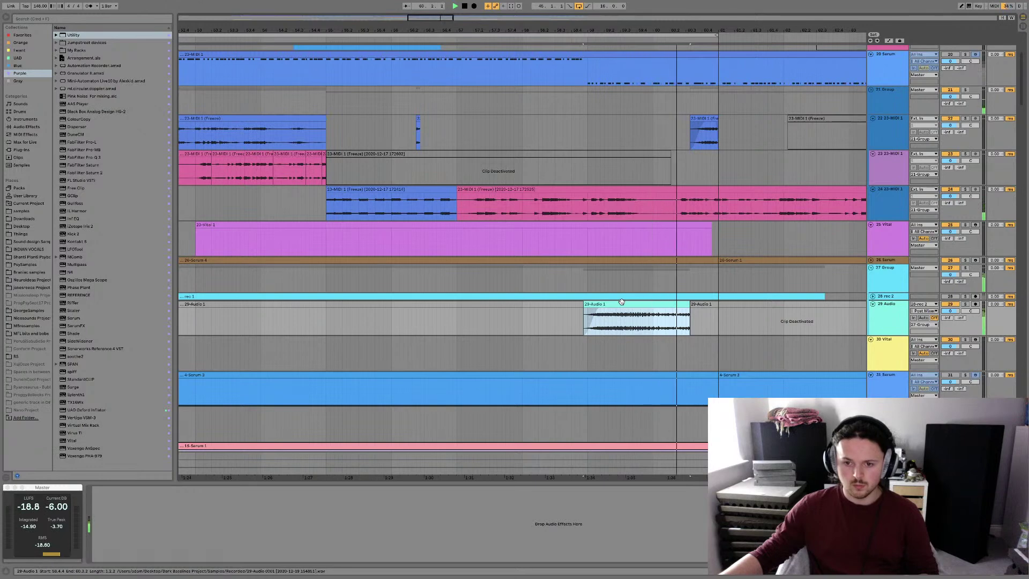
left_click(965, 304)
left_click(656, 328)
key("space")
key("space")
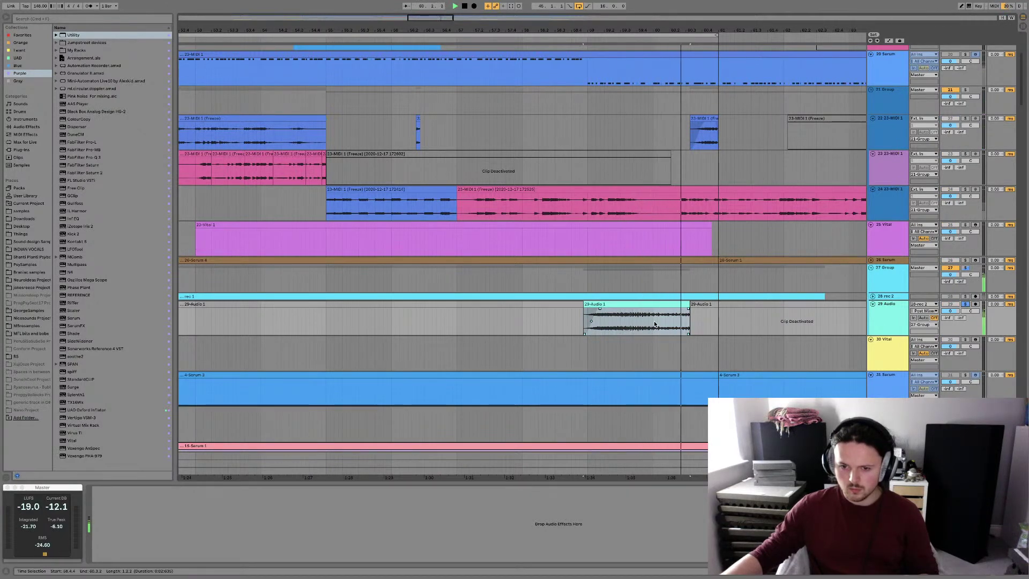
Shorten the 29-Audio 1 phrase further to one bar, ending at 59.4.4, fade out its end, and replay it
left_click_drag(692, 304, 657, 304)
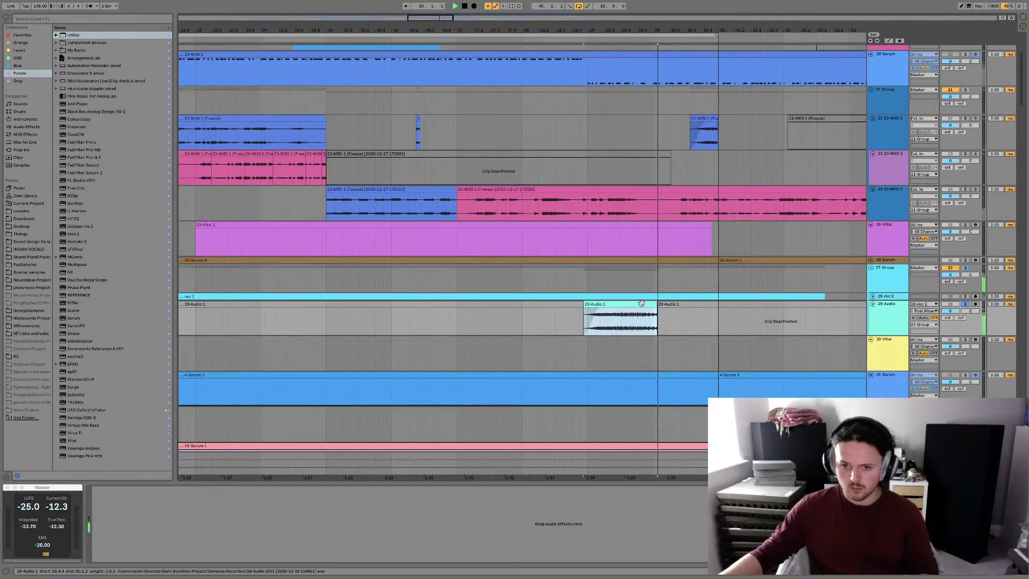
left_click(658, 304)
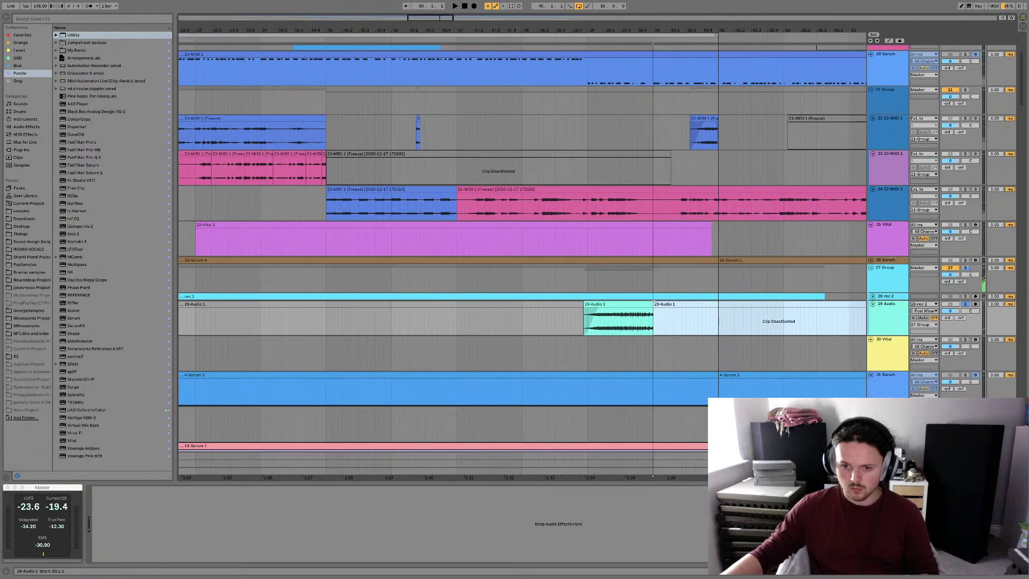
left_click_drag(653, 304, 649, 304)
left_click(635, 304)
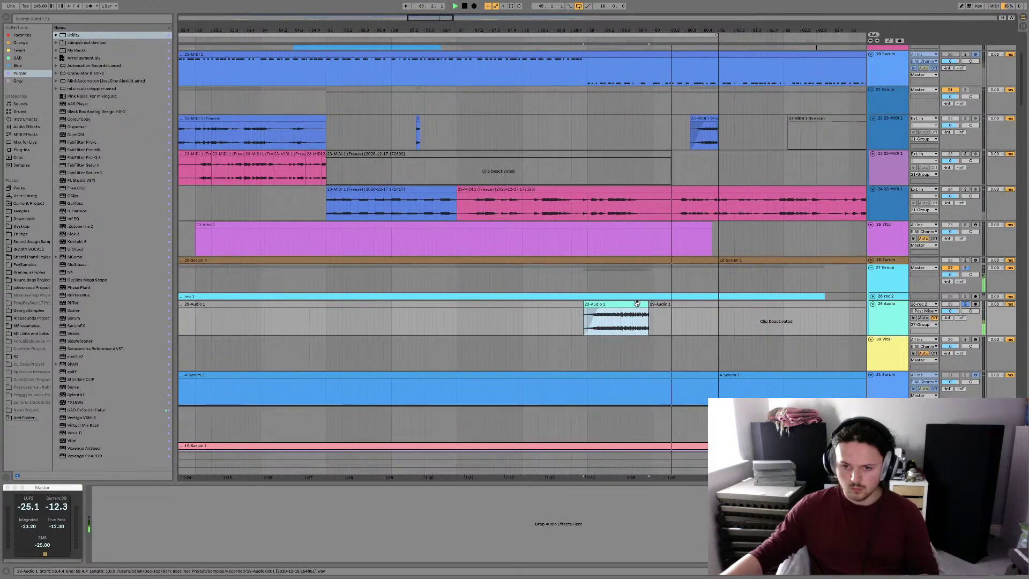
key("space")
key("space")
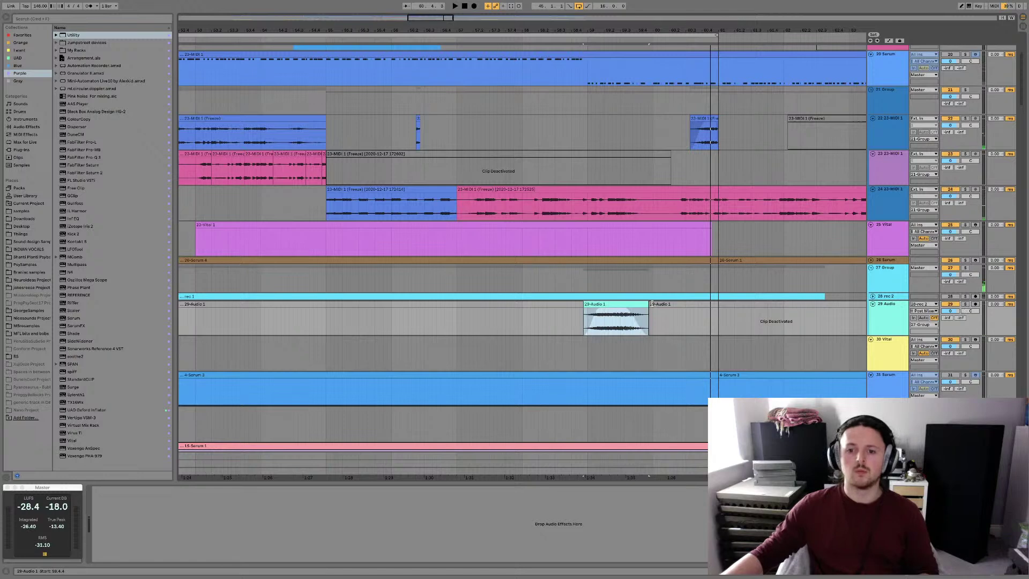
Trim the following deactivated 29-Audio 1 clip to start at bar 61, and play the full arrangement from bar 57
left_click_drag(651, 304, 719, 304)
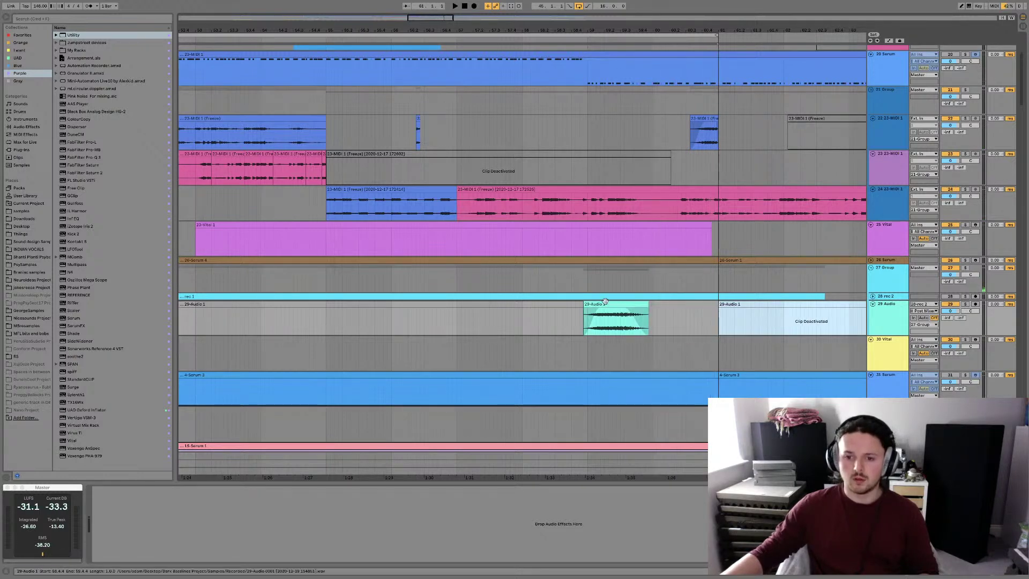
left_click(452, 310)
key("space")
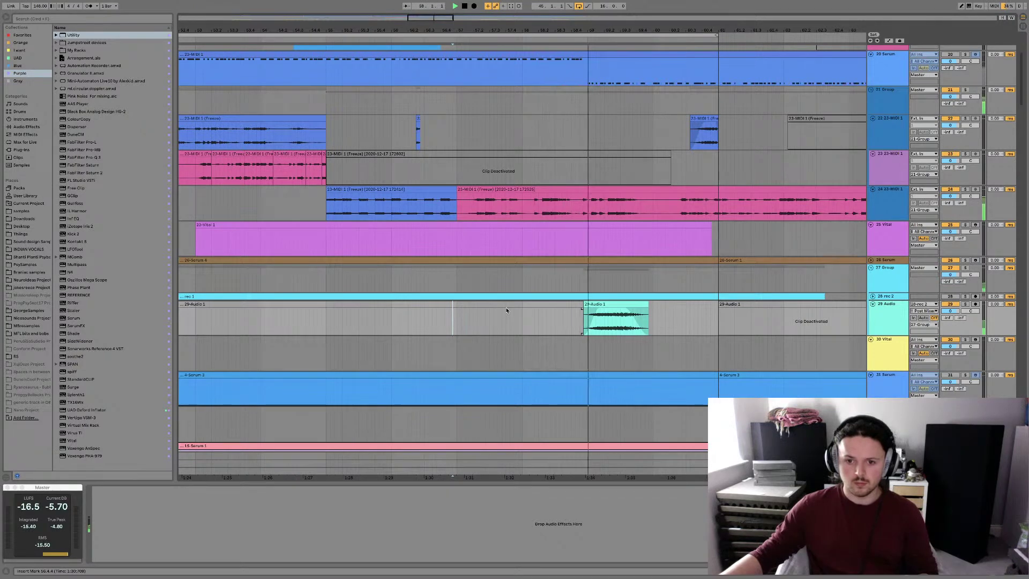
key("space")
Move the one-bar 29-Audio 1 phrase to start at 59.4.3 and play it in the mix
left_click(650, 310)
key("ctrl+v")
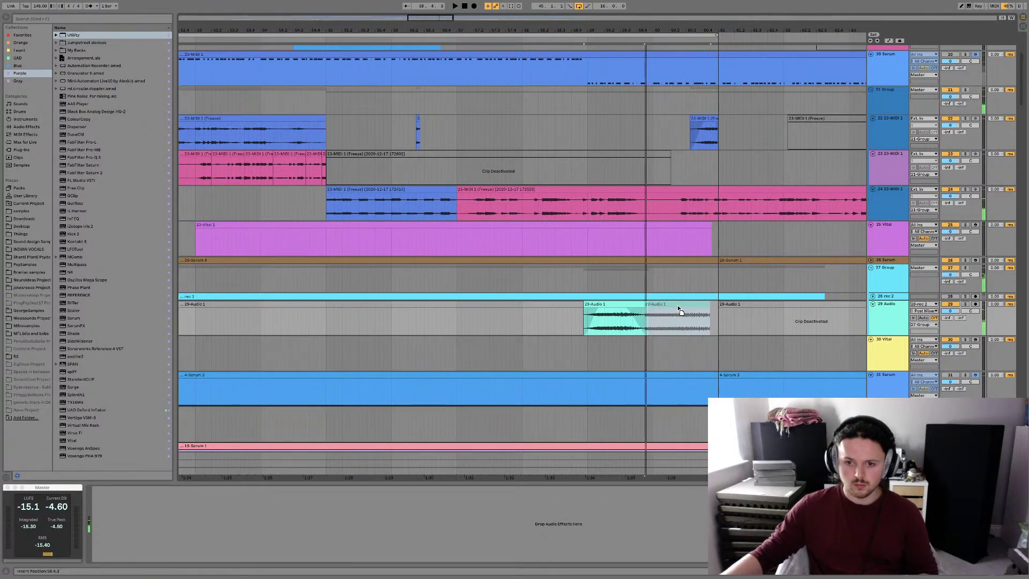
left_click_drag(615, 306, 676, 305)
key("space")
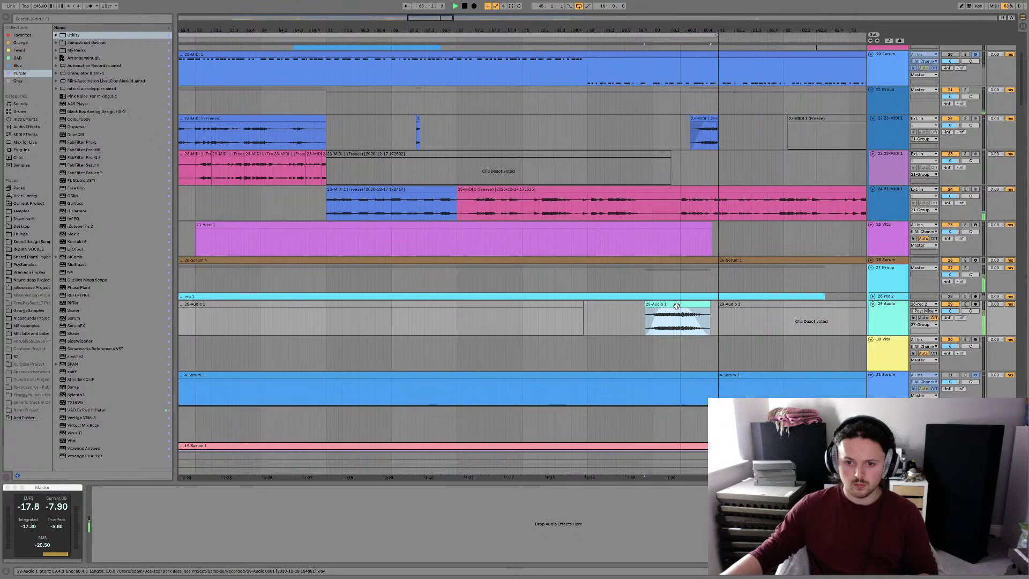
Audition the short 23-MIDI 1 (Freeze) clip leading into bar 61, and replay the mix from just before bar 60
left_click(702, 116)
key("space")
left_click(965, 119)
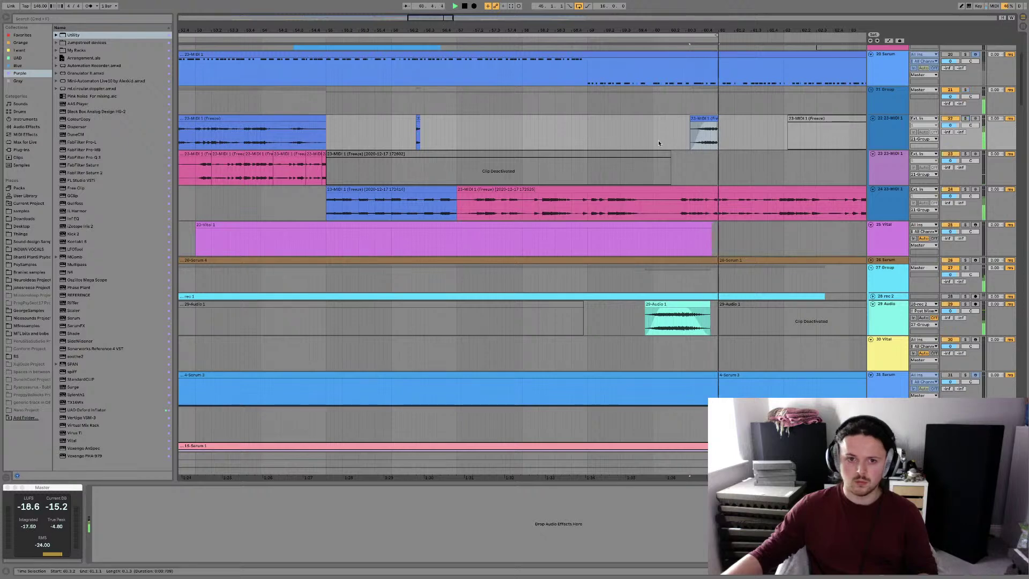
left_click(641, 139)
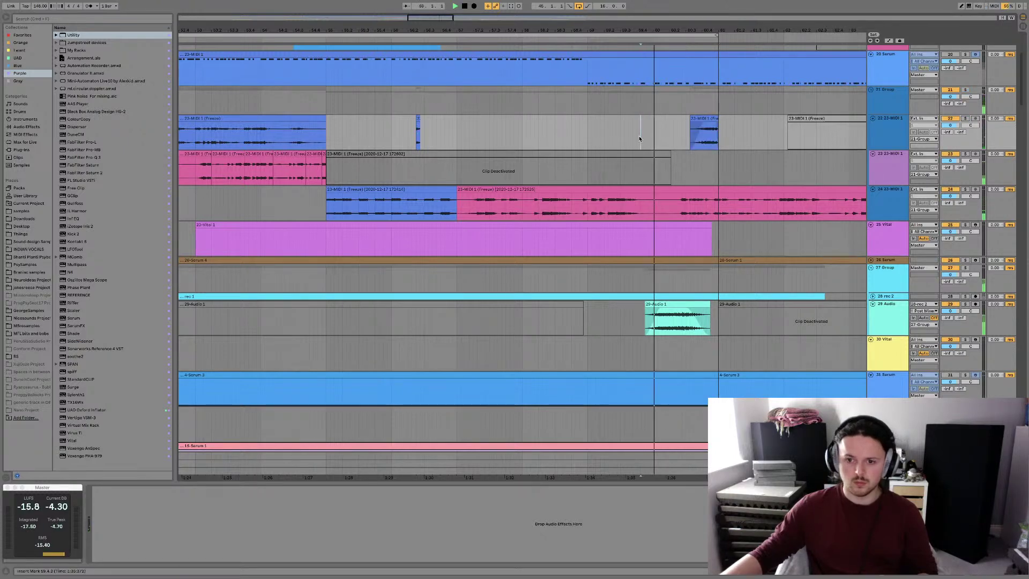
Deactivate the short 23-MIDI 1 (Freeze) clip before bar 61 and replay the mix from just before bar 60
left_click(708, 119)
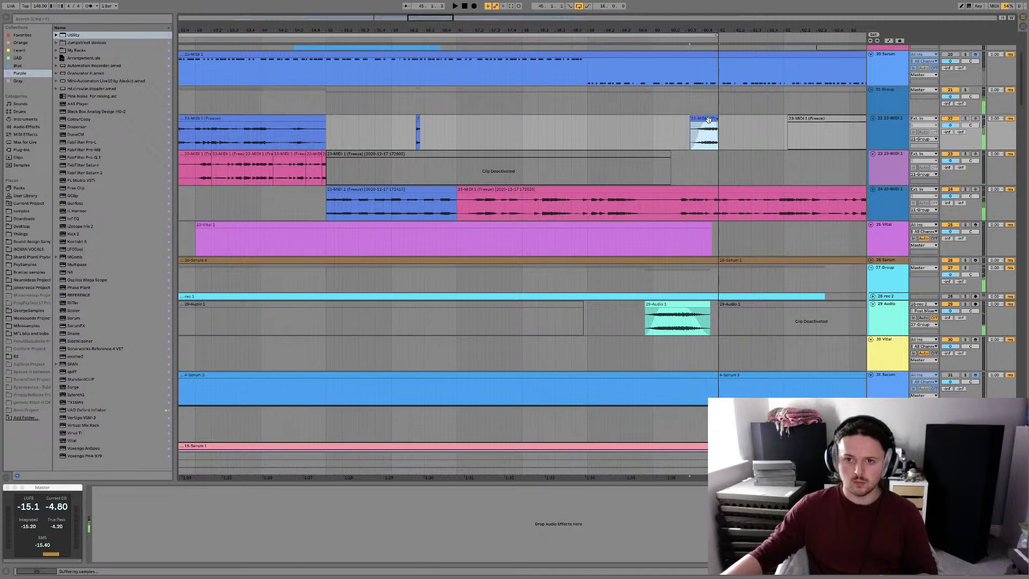
key("0")
left_click(637, 134)
key("space")
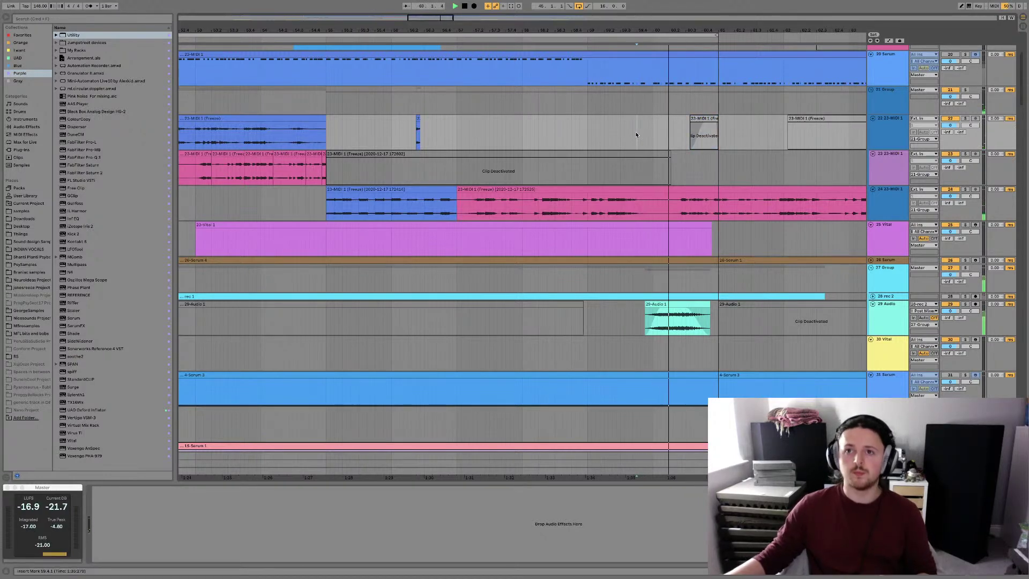
Solo the lowest 23-MIDI 1 track to hear it, and examine the clips around bar 61 on the tracks further down
left_click(683, 173)
left_click(965, 190)
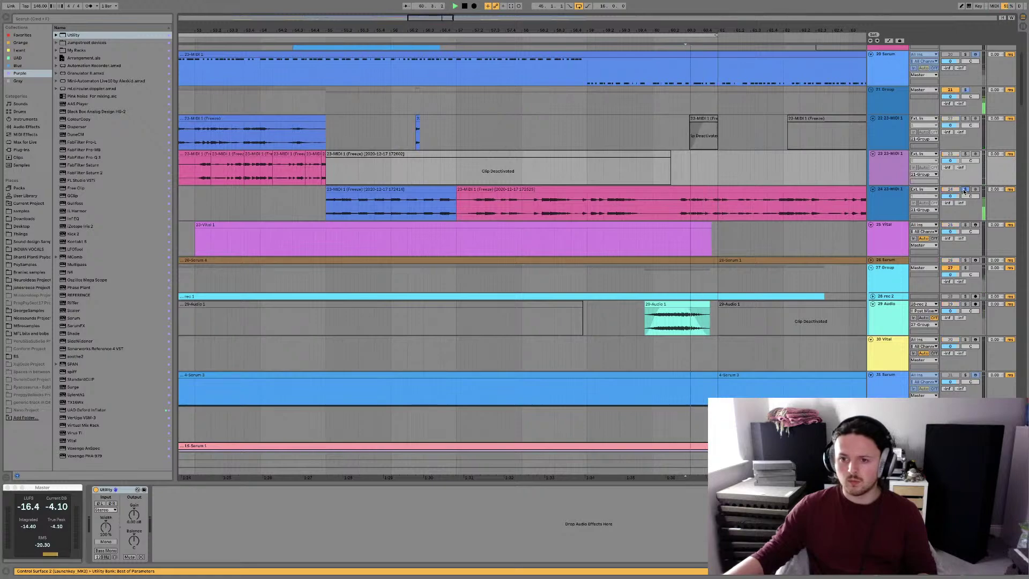
scroll(843, 173, "down", 15)
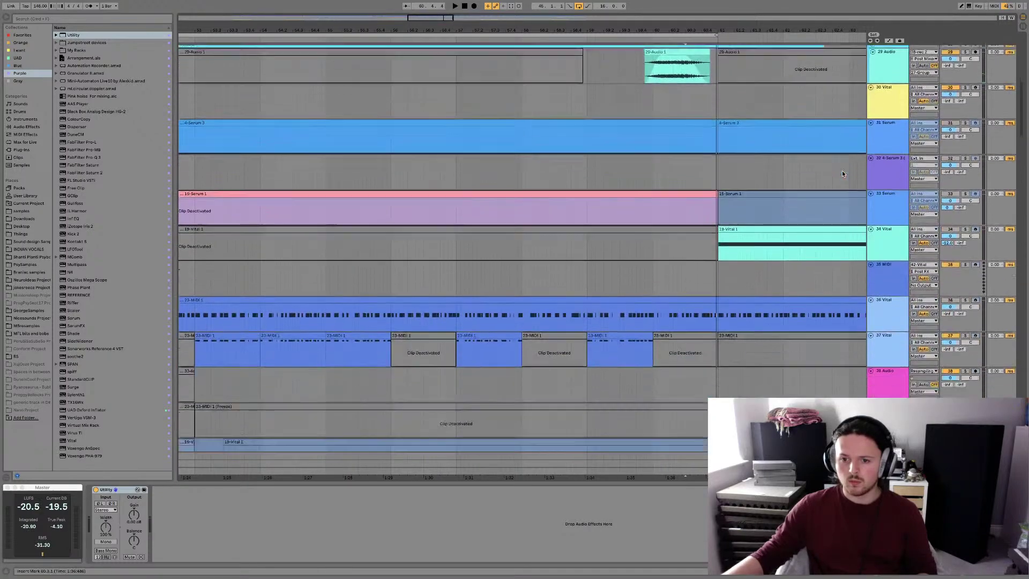
scroll(842, 173, "down", 15)
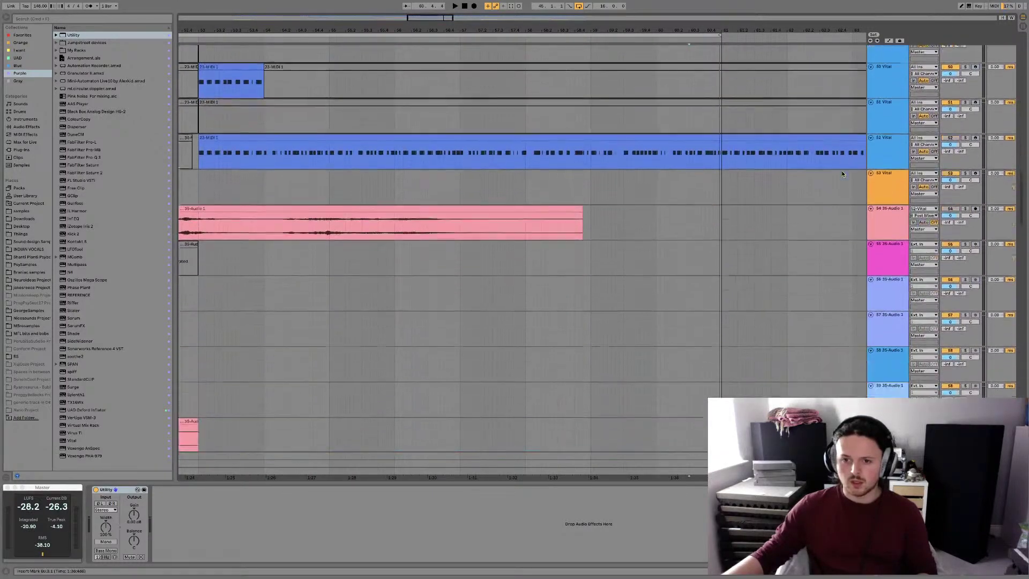
scroll(841, 170, "down", 15)
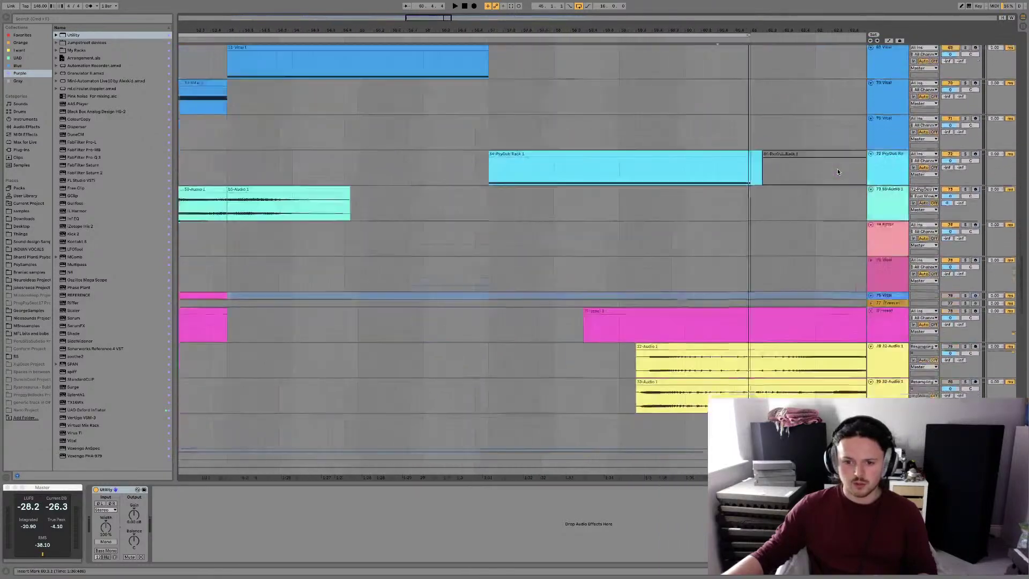
scroll(943, 258, "down", 3)
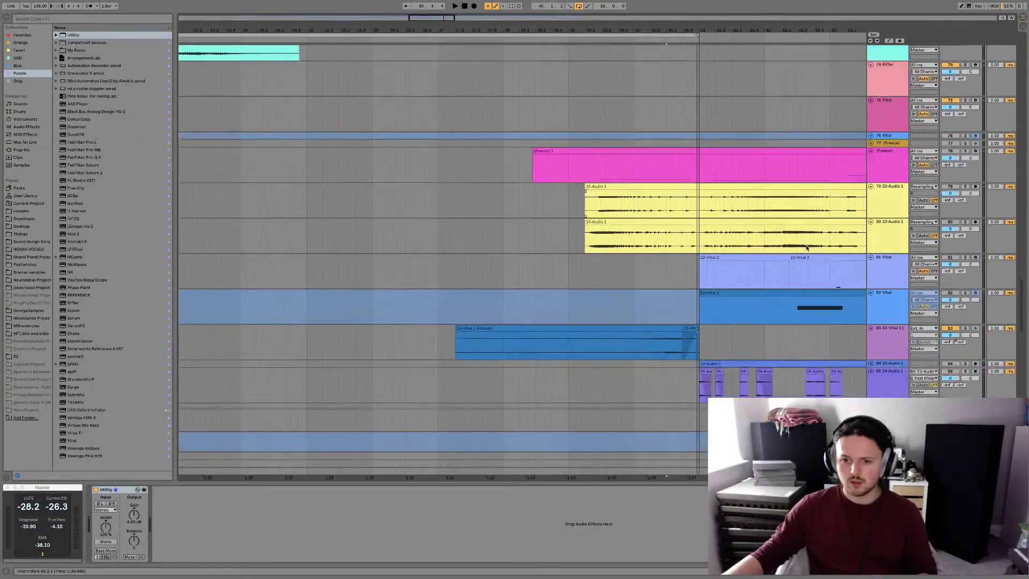
Audition the 22-Vital 1 (Freeze) clips leading into bar 61 on track 83, soloed and within the full mix
key("space")
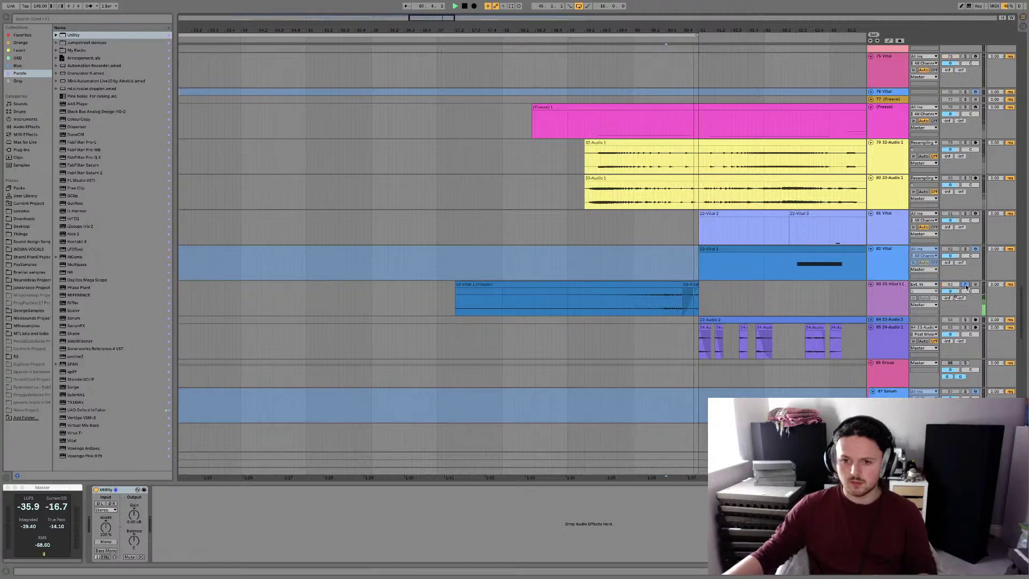
left_click(965, 284)
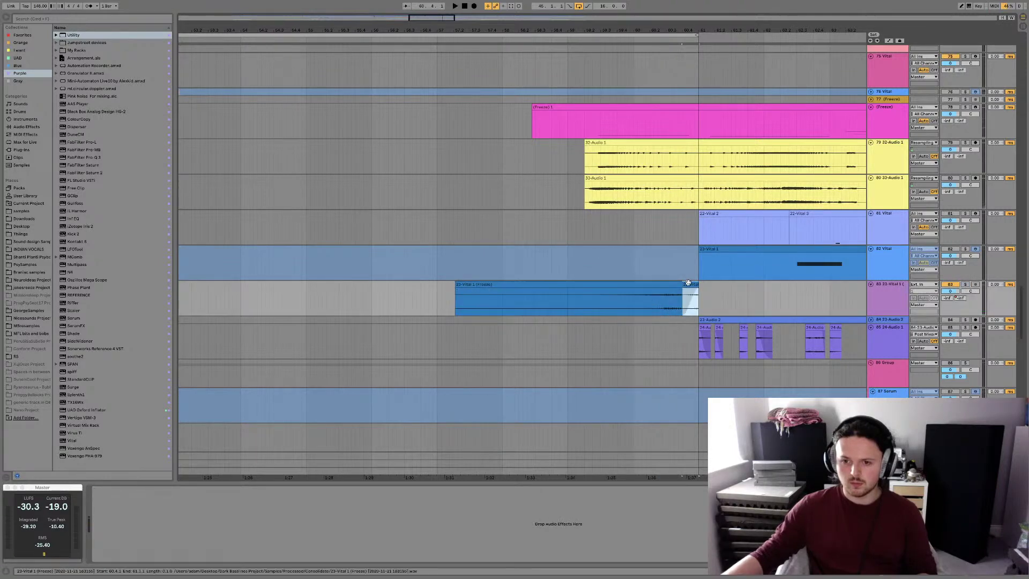
left_click(672, 286)
key("space")
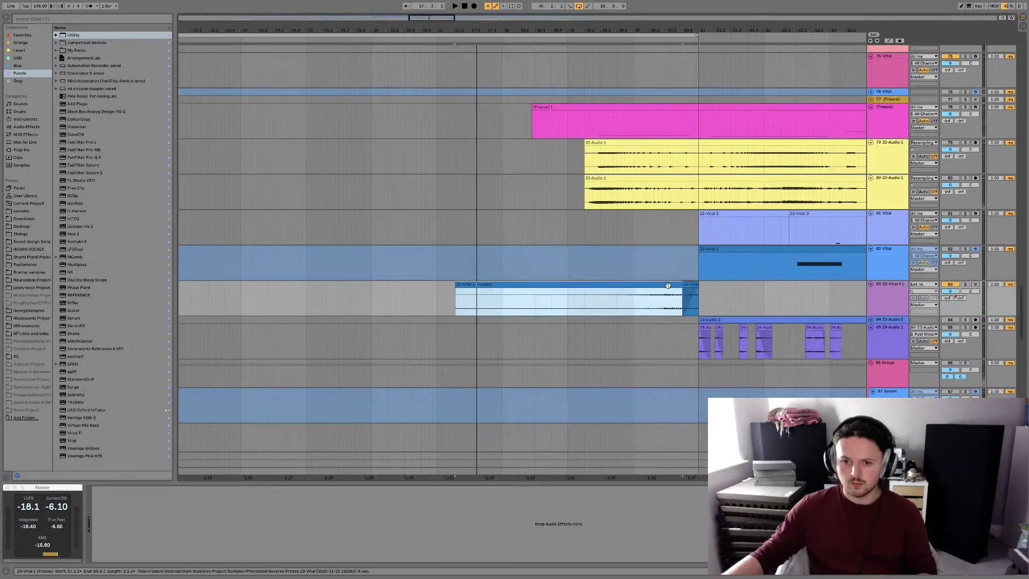
Copy the long Vital 1 (Freeze) clip on track 83 so it starts at bar 61, and delete the original leading up to it
left_click_drag(625, 283, 846, 294)
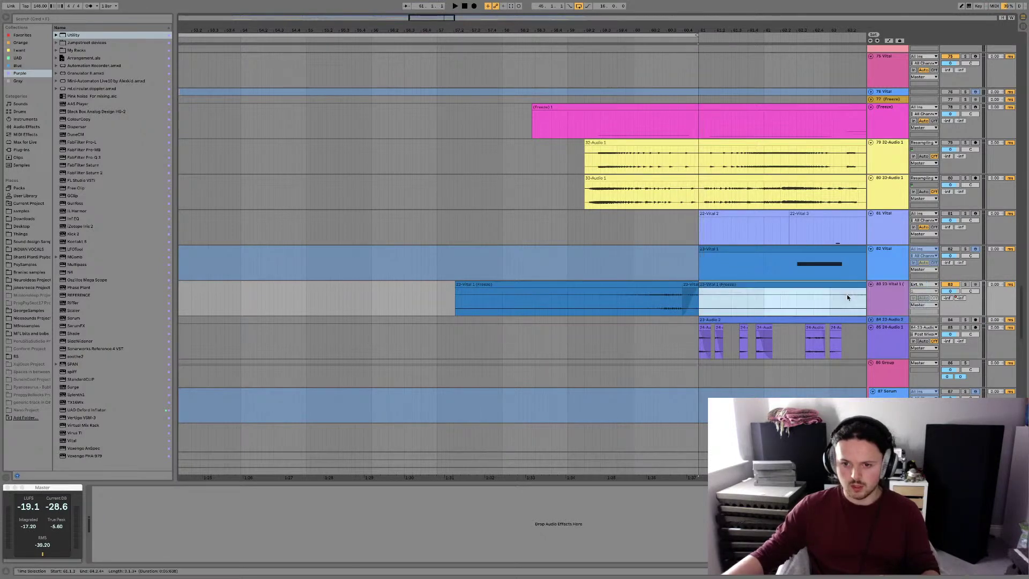
left_click(616, 285)
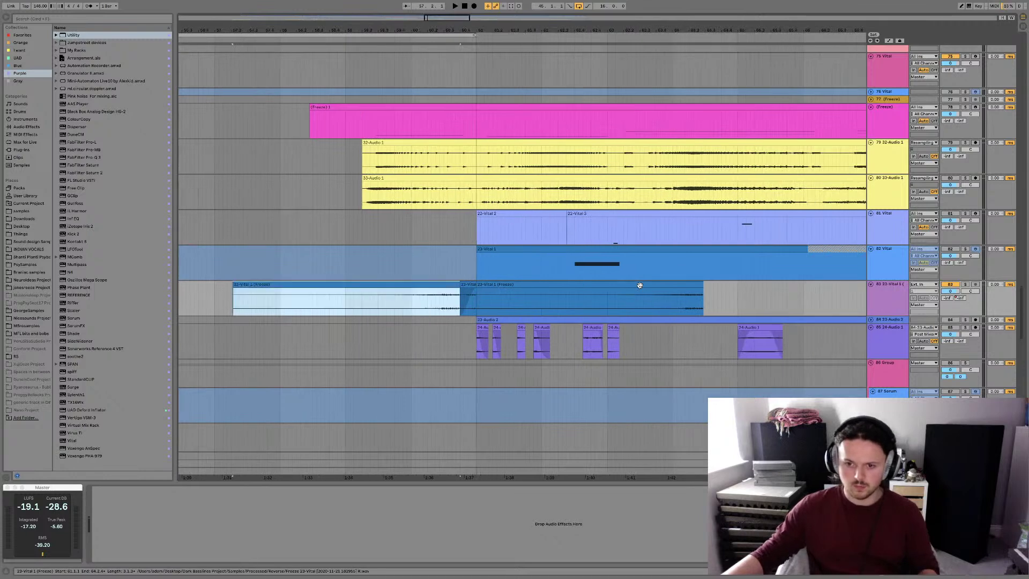
left_click(639, 286)
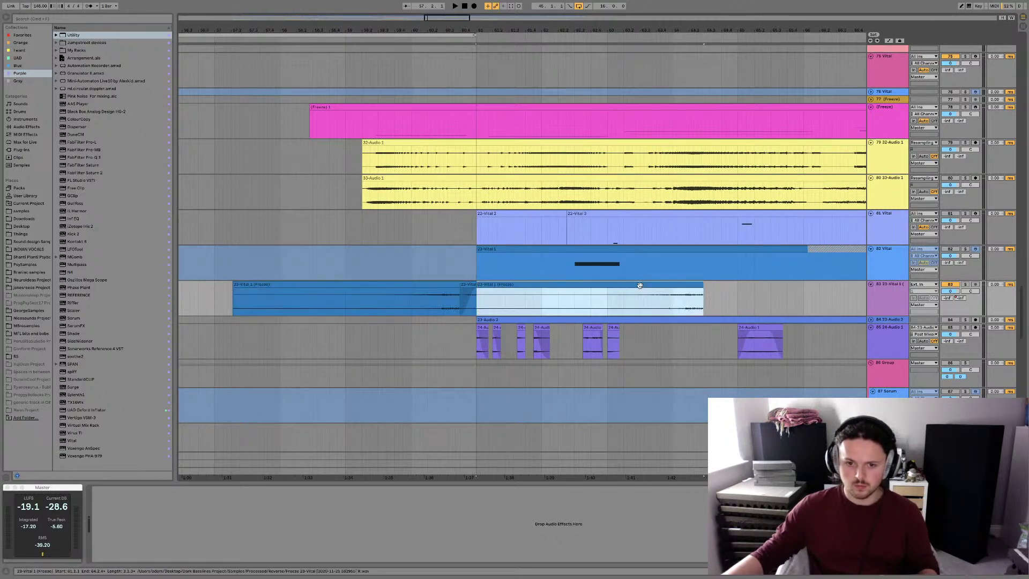
left_click(375, 297)
key("Delete")
scroll(457, 290, "left", 5)
key("space")
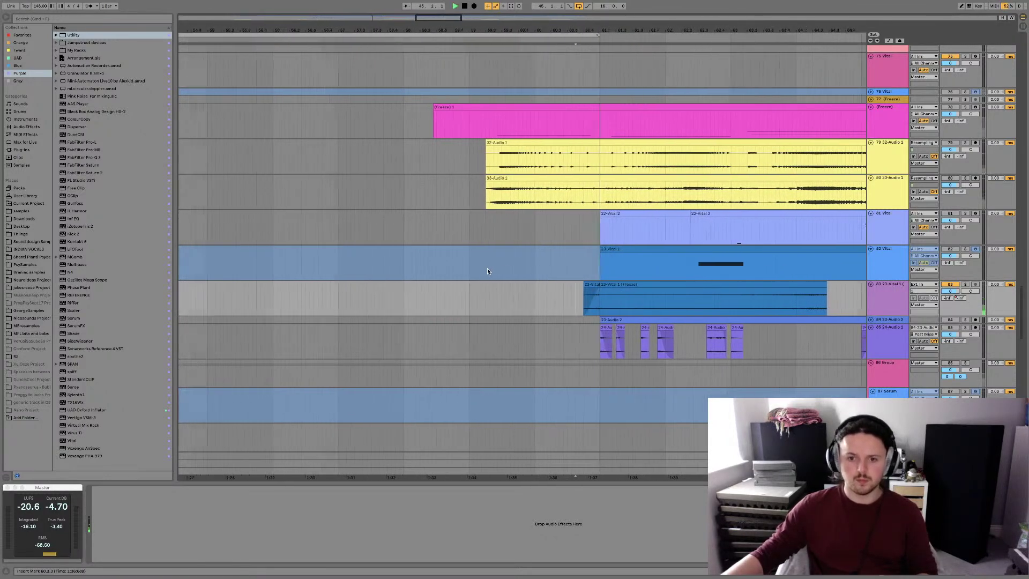
Audition the turquoise audio clips on track 73 around bar 53, soloed and within the full mix
scroll(488, 268, "left", 5)
left_click_drag(546, 41, 547, 21)
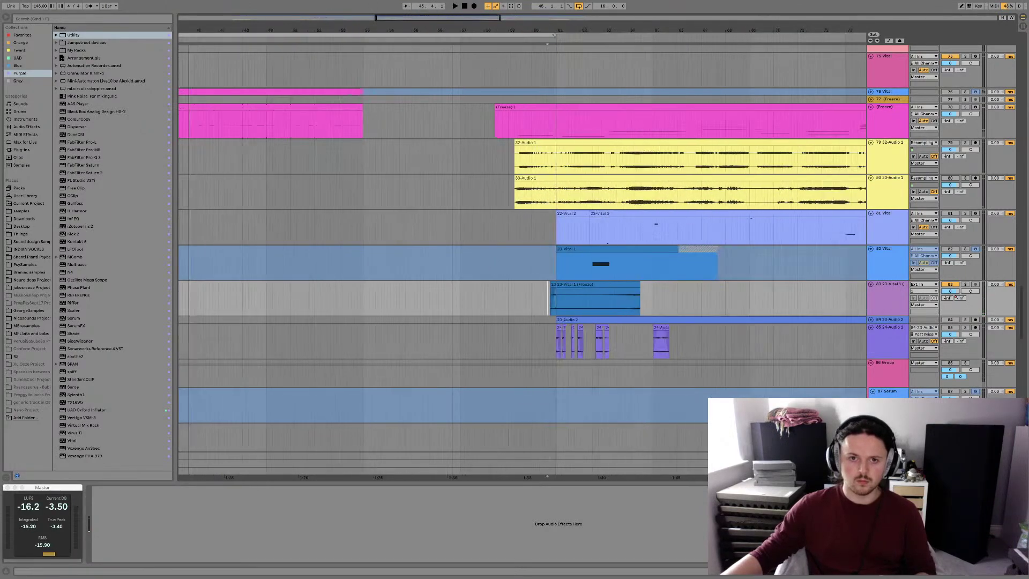
scroll(429, 138, "left", 5)
scroll(429, 138, "up", 10)
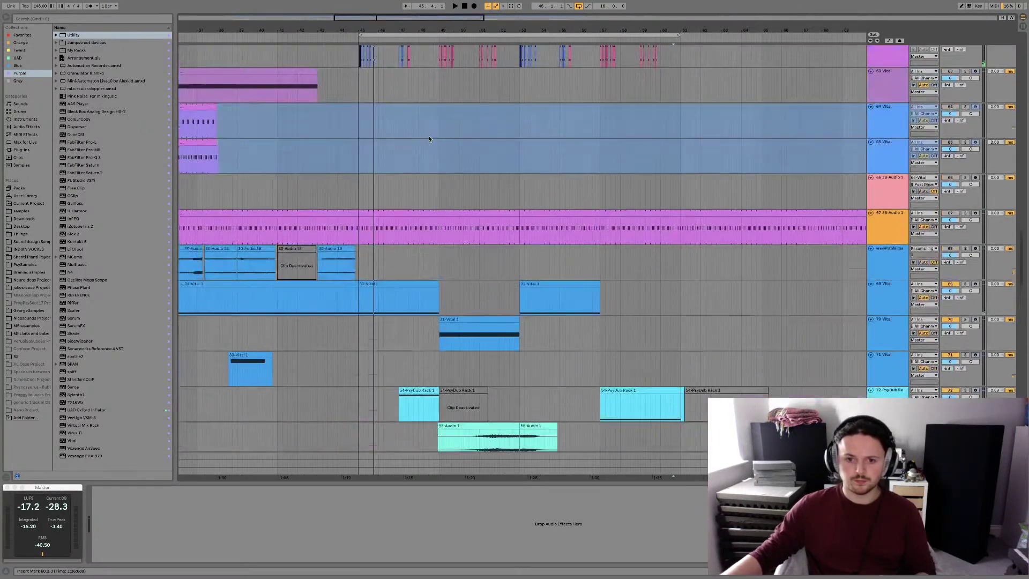
scroll(429, 139, "down", 3)
left_click(507, 385)
key("space")
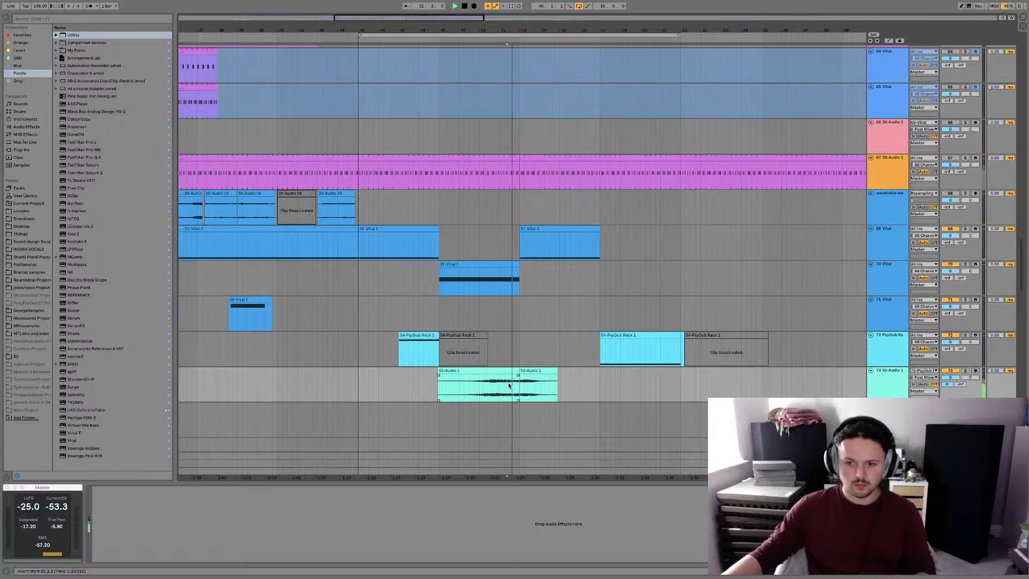
left_click(965, 370)
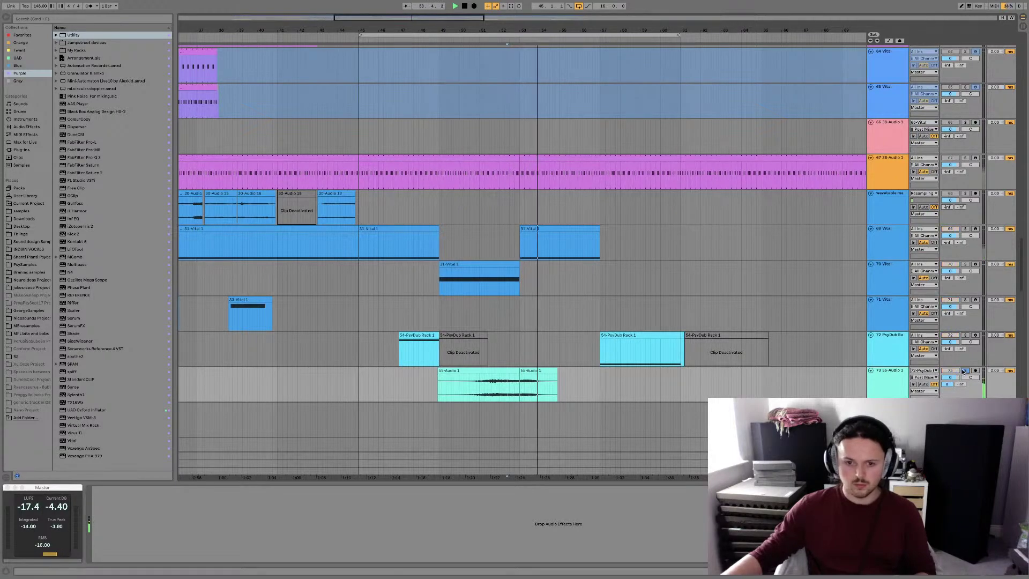
Locate the short 29-Audio 1 clip leading into bar 61 on track 29 and play it back in the mix
scroll(532, 346, "up", 12)
scroll(532, 343, "up", 20)
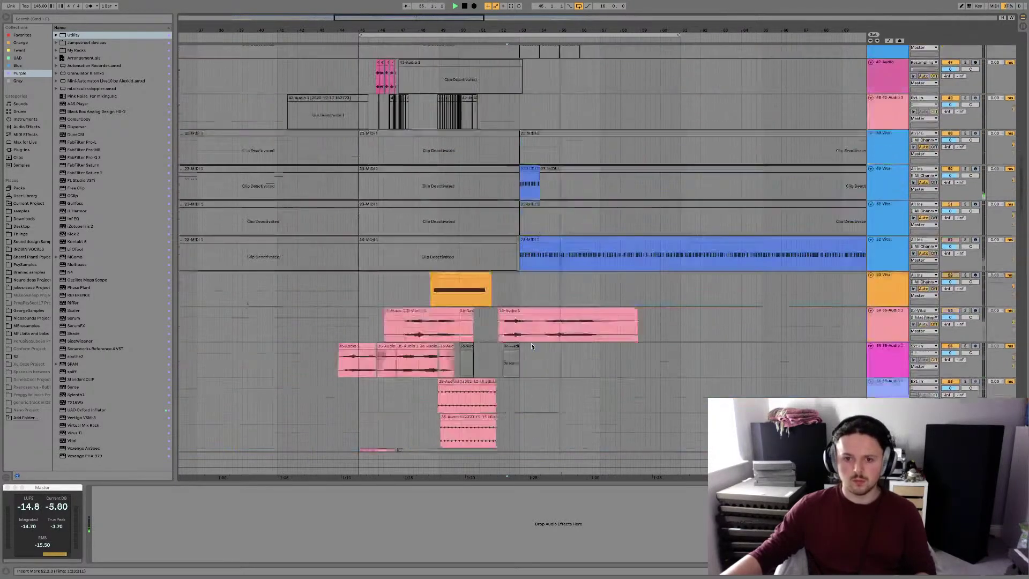
scroll(531, 346, "up", 13)
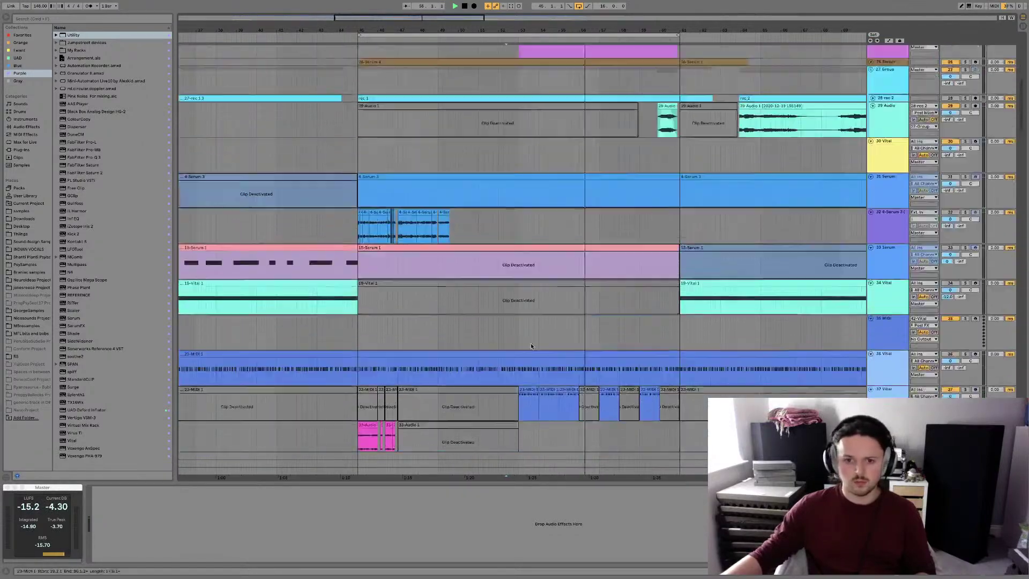
left_click(599, 343)
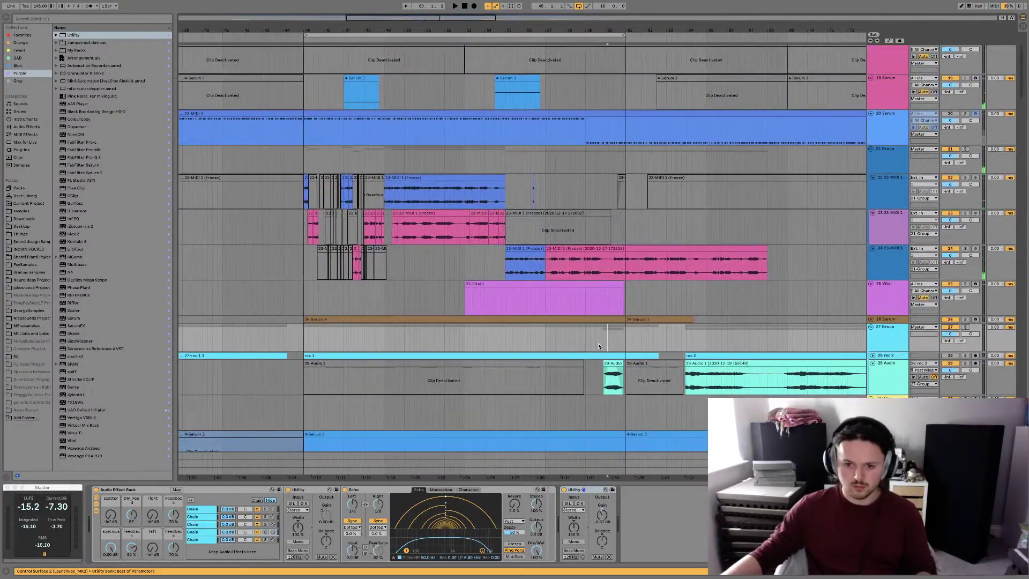
scroll(598, 343, "up", 5)
scroll(598, 346, "up", 4)
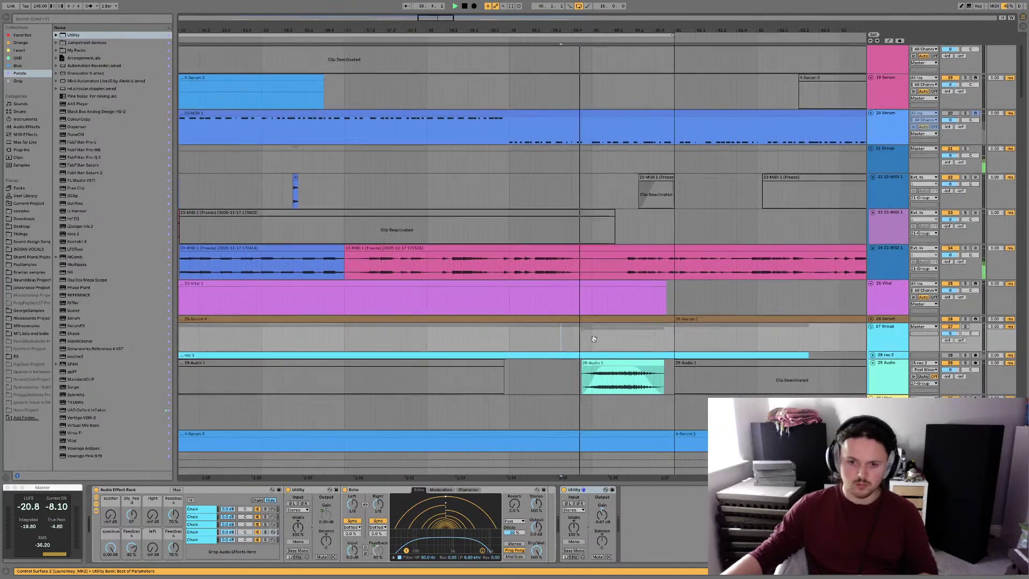
scroll(584, 343, "down", 1)
Extend both ends of the short 29-Audio 1 clip before bar 61 and give it a longer fade-in
left_click(565, 336)
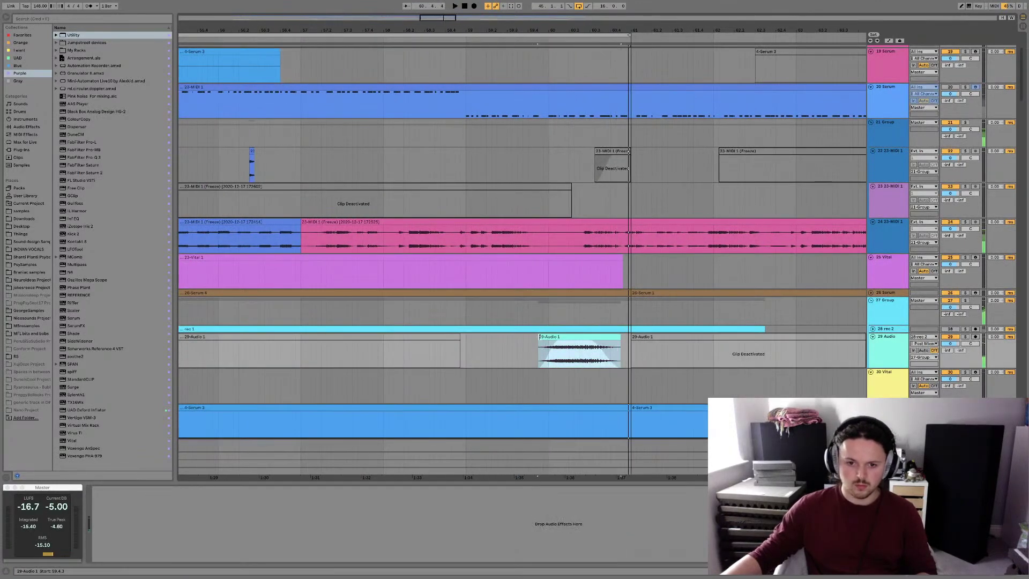
left_click_drag(538, 349, 487, 348)
left_click(507, 340)
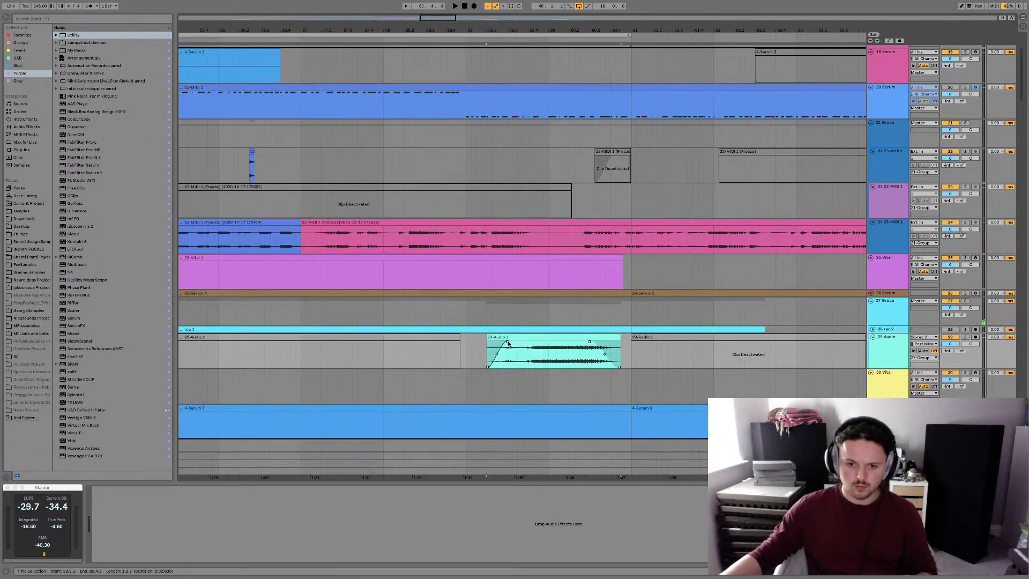
left_click_drag(489, 337, 498, 343)
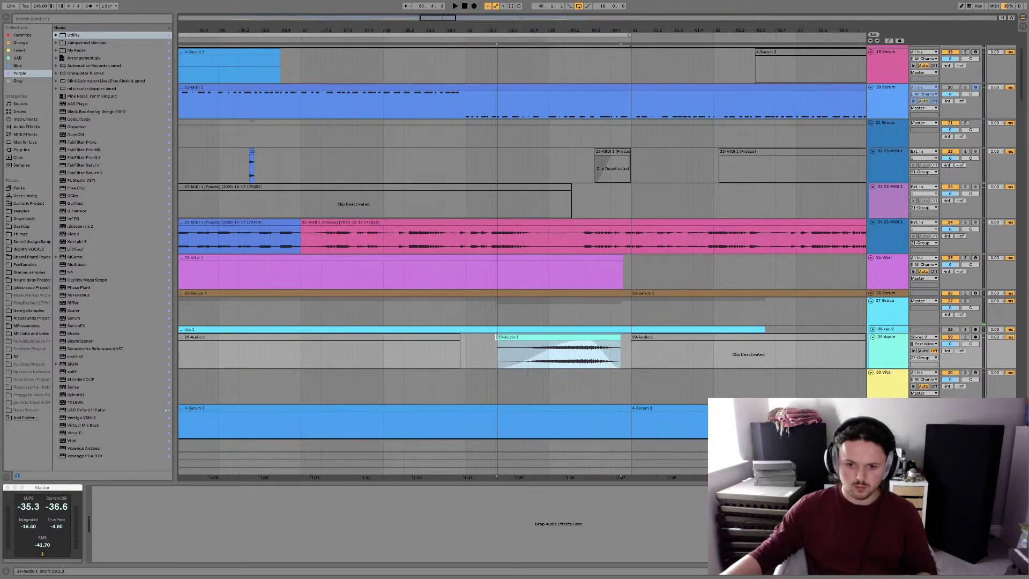
left_click(503, 351)
key("space")
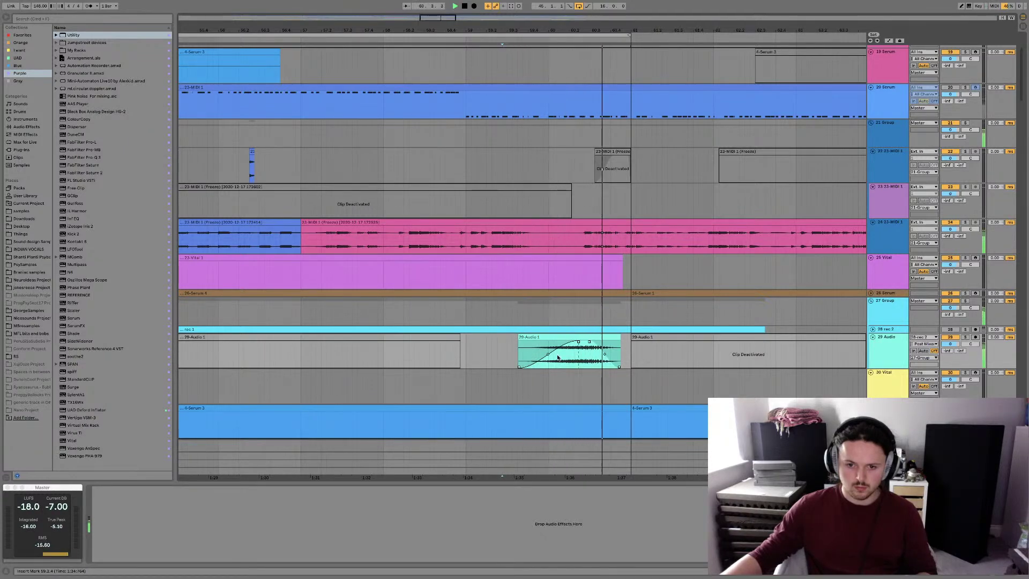
left_click_drag(616, 337, 536, 338)
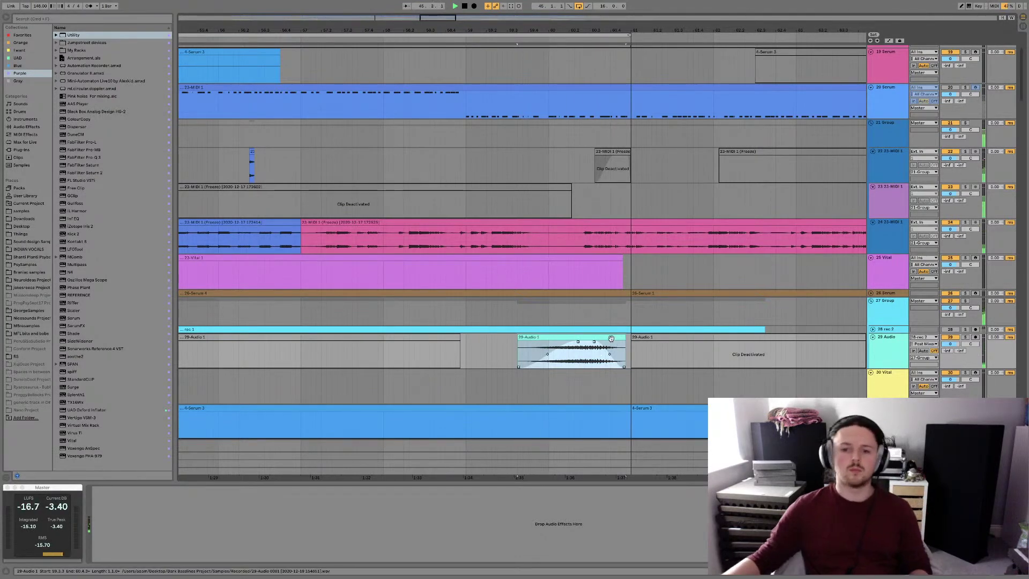
Solo track 29 Audio and examine its spectrum in the master's Voxengo SPAN analyzer
left_click(968, 340)
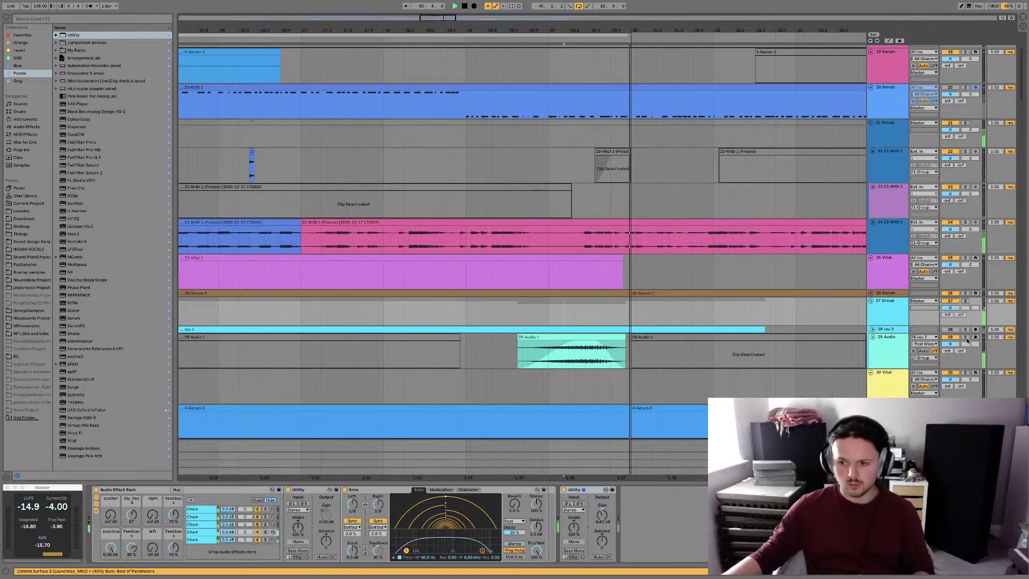
left_click(966, 338)
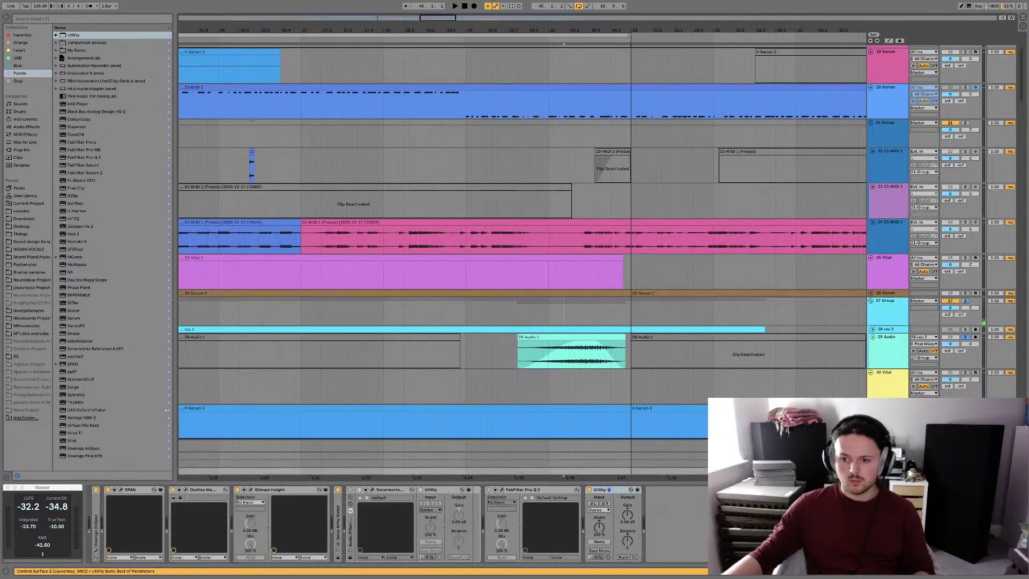
left_click(121, 490)
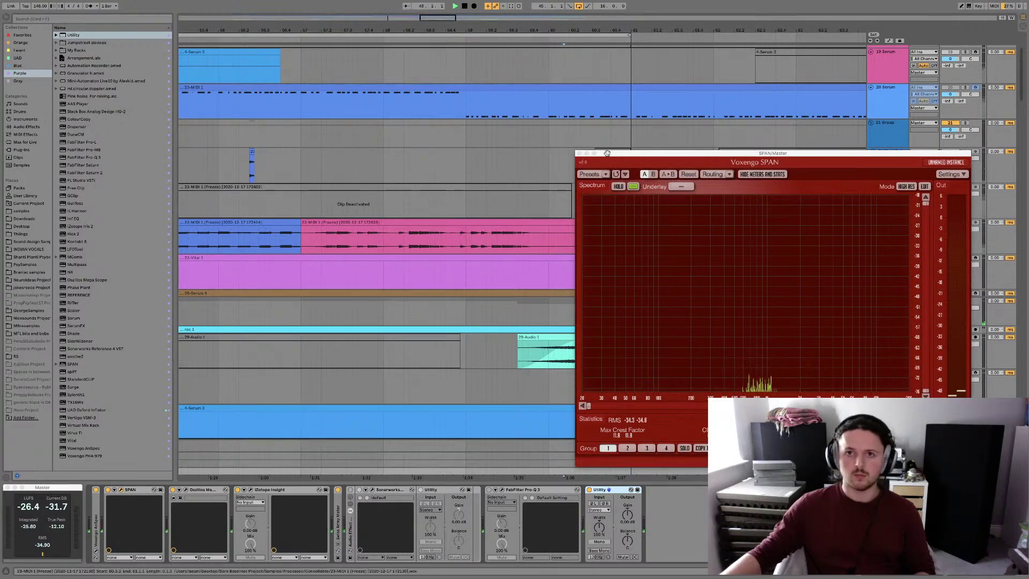
left_click(579, 154)
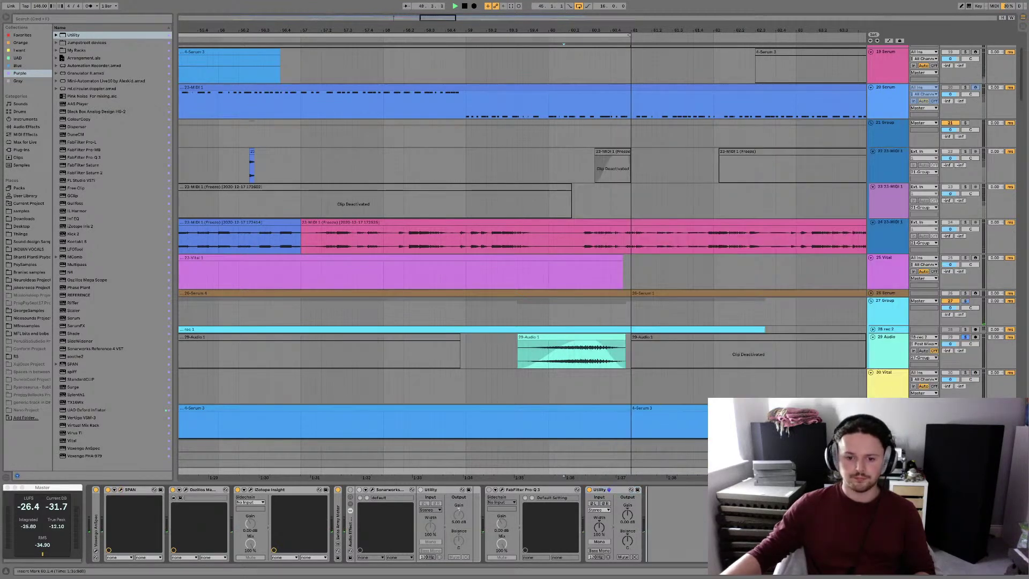
Add FabFilter Pro-Q 3 to track 29 Audio and reposition its window clear of the track controls
left_click(881, 355)
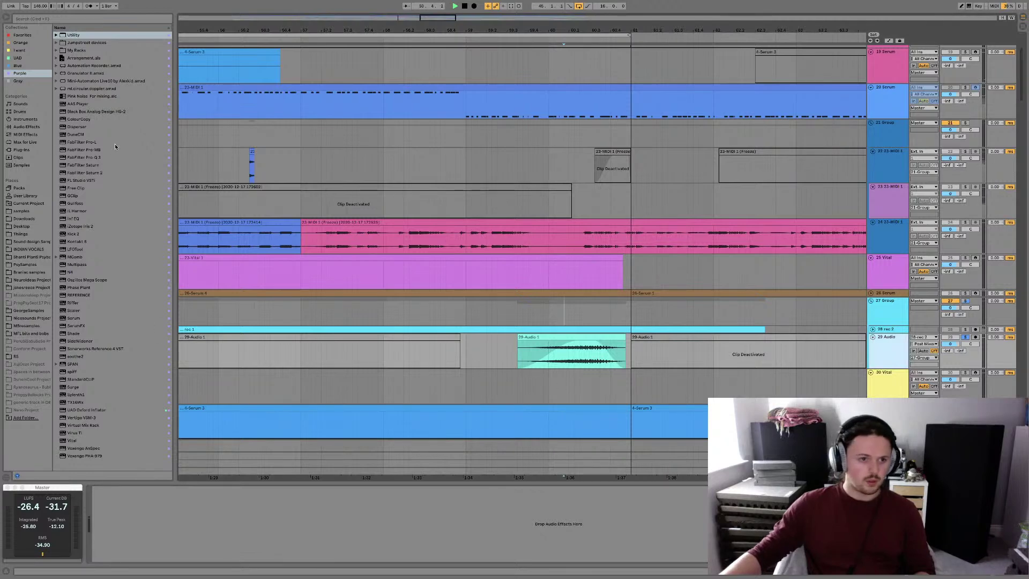
left_click(99, 158)
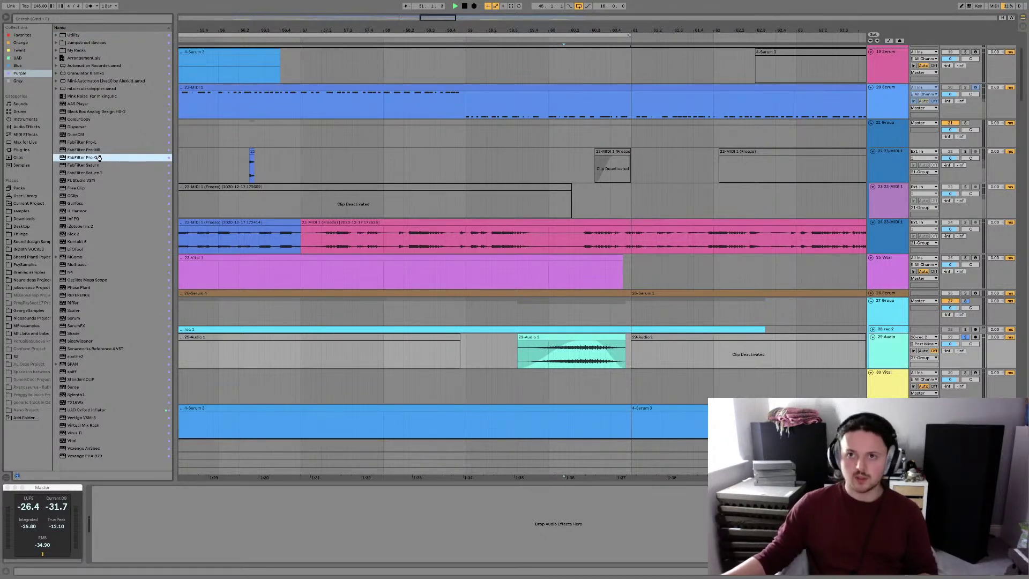
left_click_drag(526, 335, 525, 334)
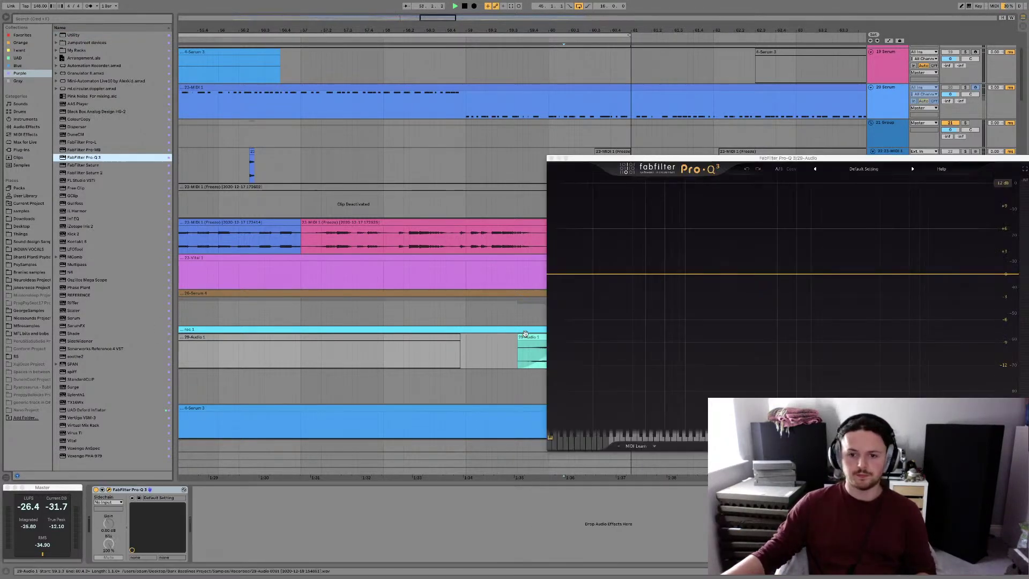
left_click_drag(684, 161, 520, 159)
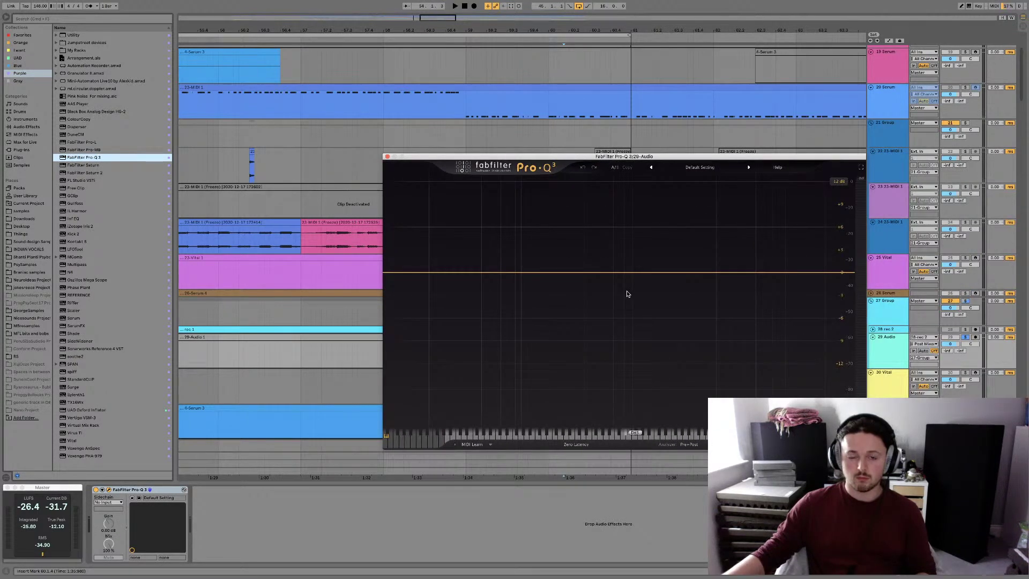
Add a dynamic EQ band over the lower spectral peak of the 29-Audio clip, with a dynamic range of about -4.3 dB
key("space")
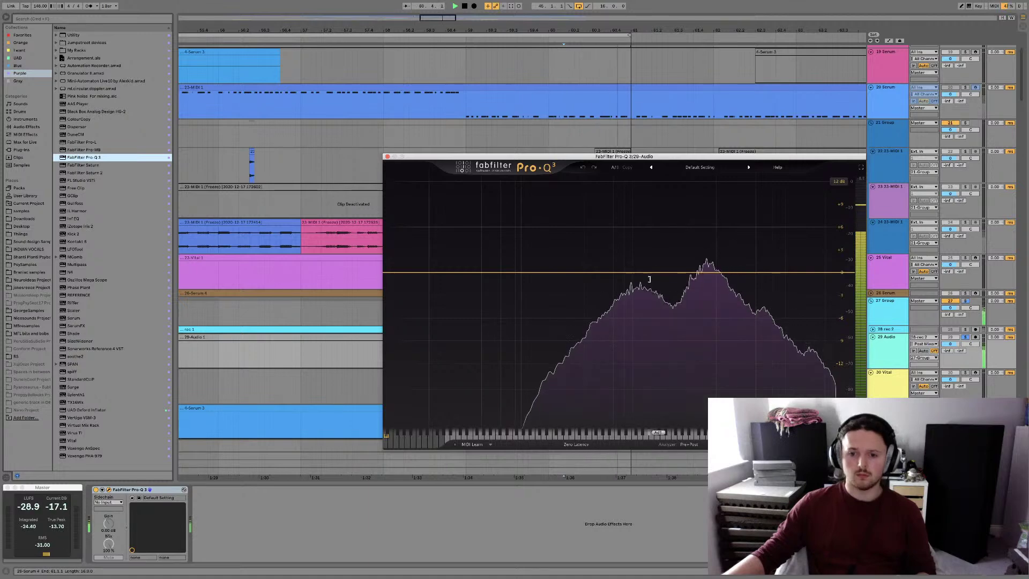
left_click(686, 272)
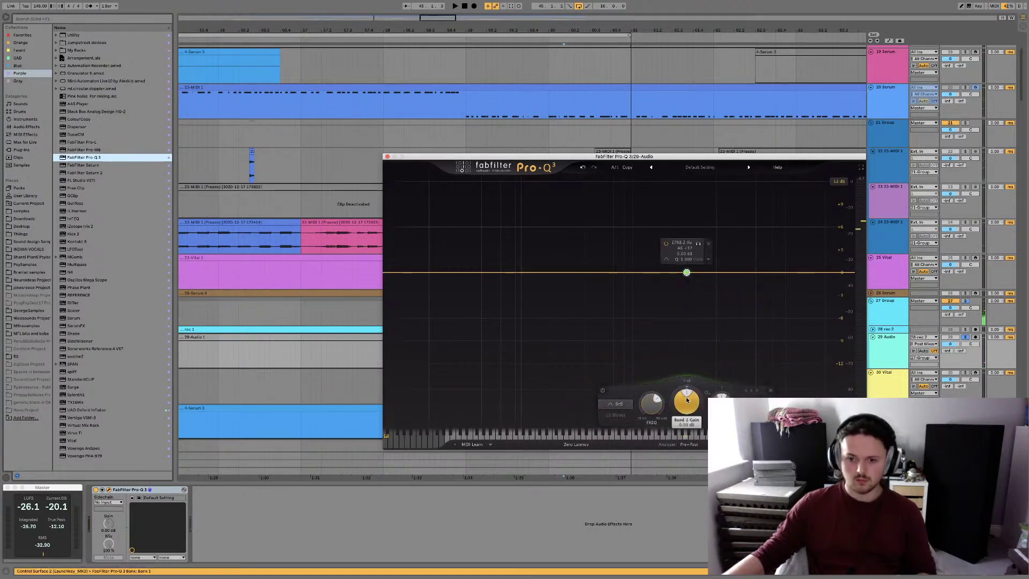
left_click_drag(671, 401, 649, 412)
key("space")
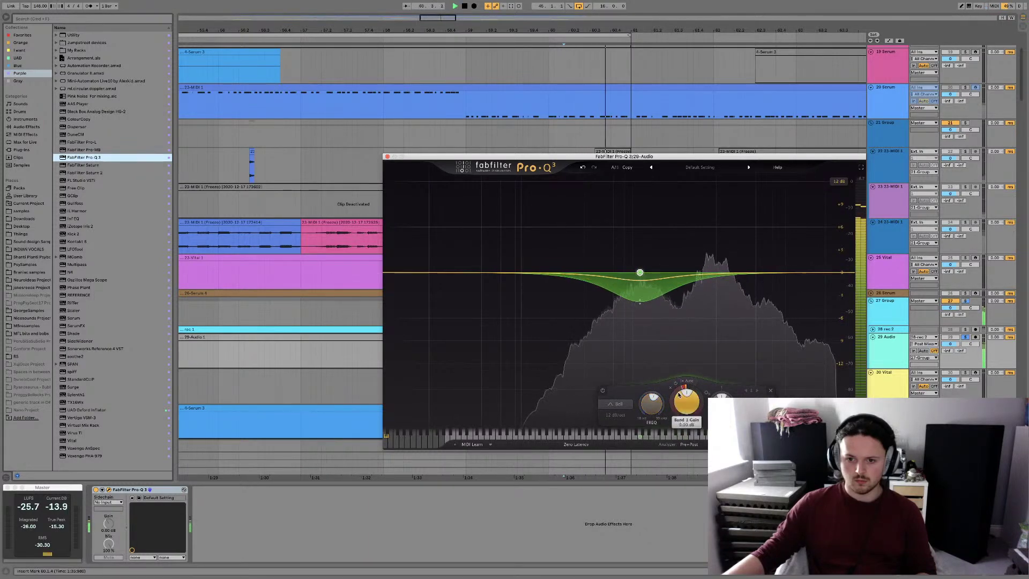
key("space")
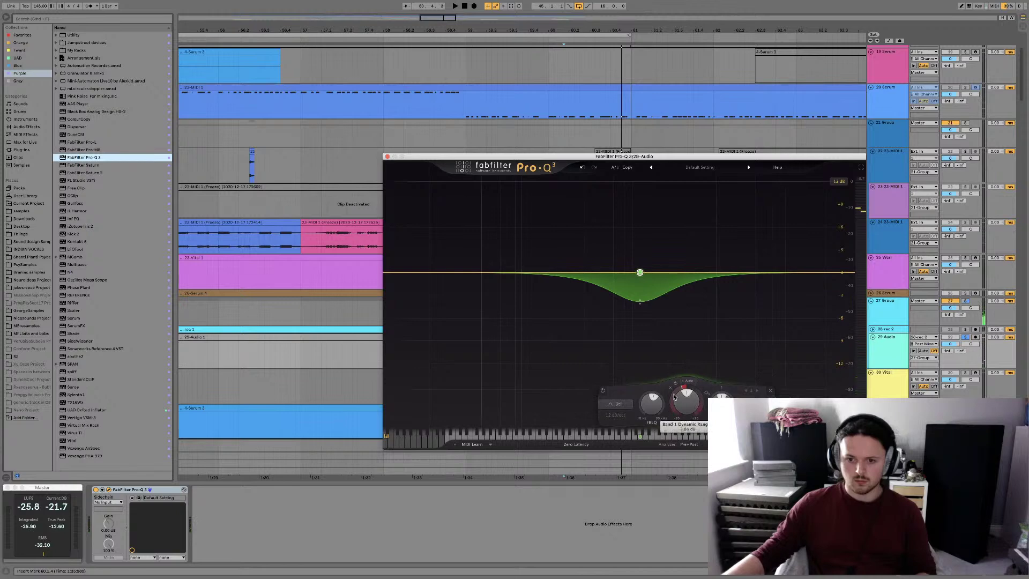
key("space")
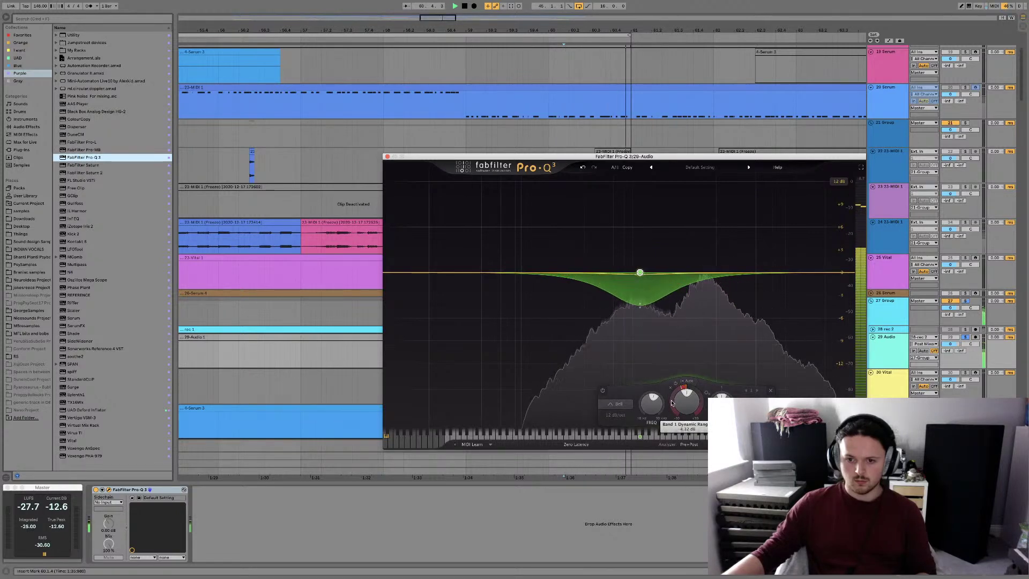
Set the dynamic EQ band's slope to 24 dB/oct and reduce its dynamic range while auditioning the phrase
left_click(615, 415)
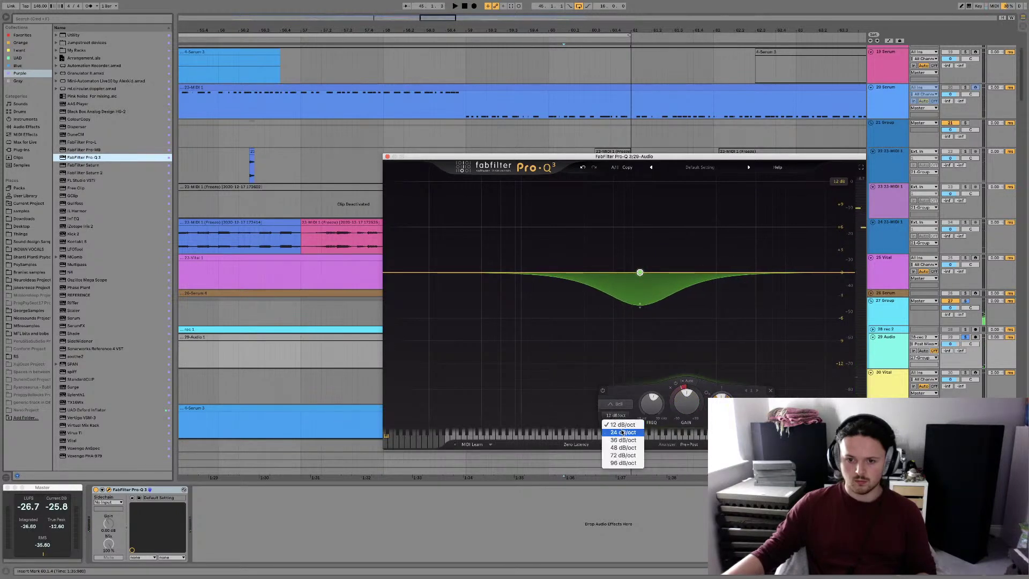
left_click(624, 433)
key("space")
key("space")
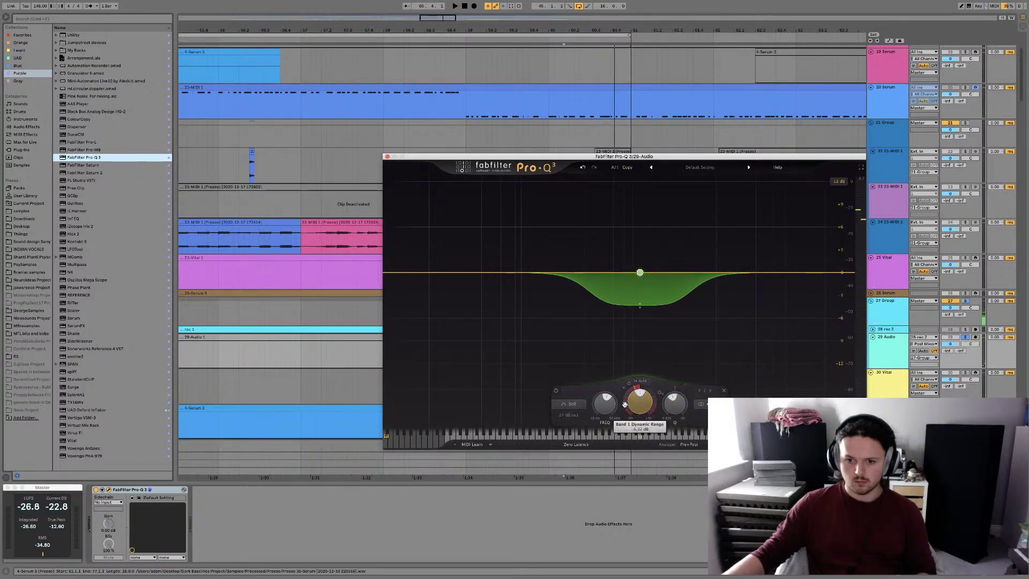
key("space")
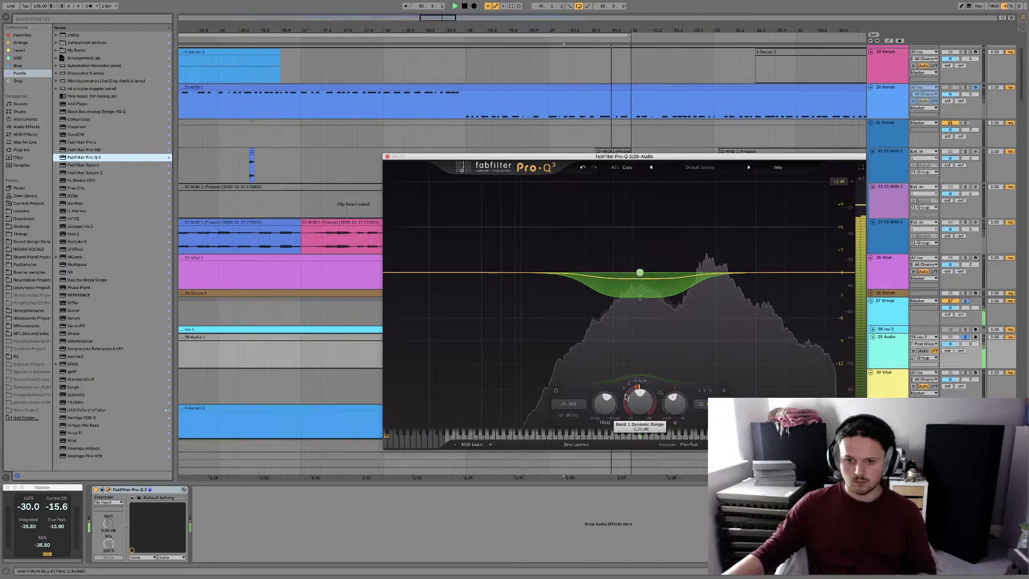
left_click_drag(625, 395, 626, 399)
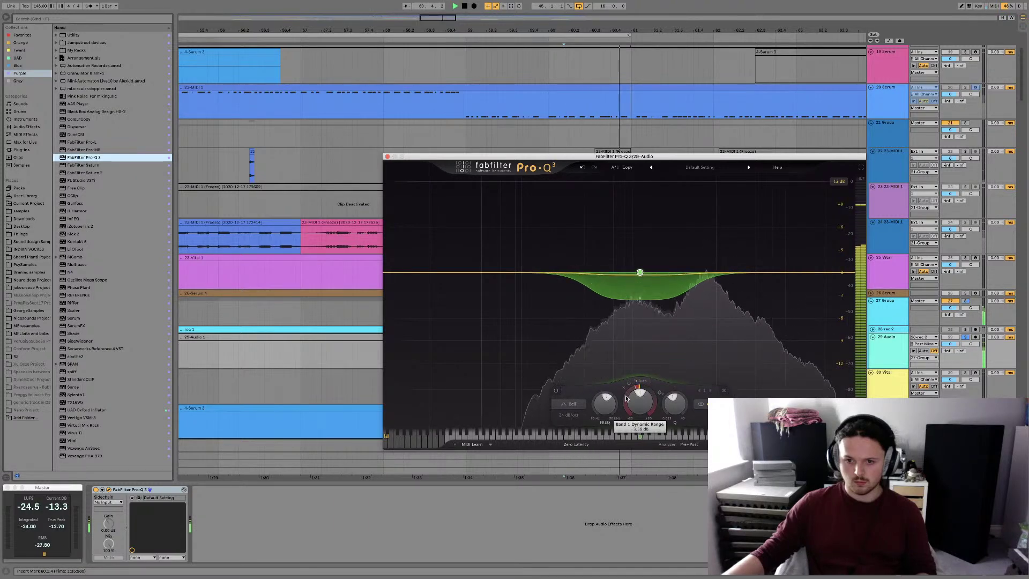
key("space")
key("space")
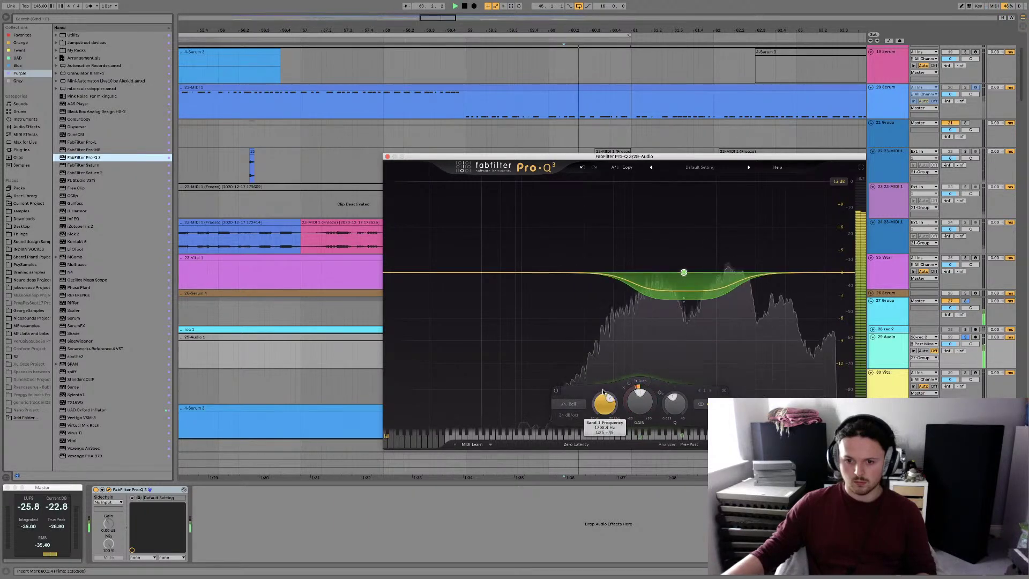
Raise the dynamic band's frequency so its cut sits between the two spectral peaks, checking it during playback
left_click_drag(602, 396, 601, 411)
key("space")
key("space")
key("space")
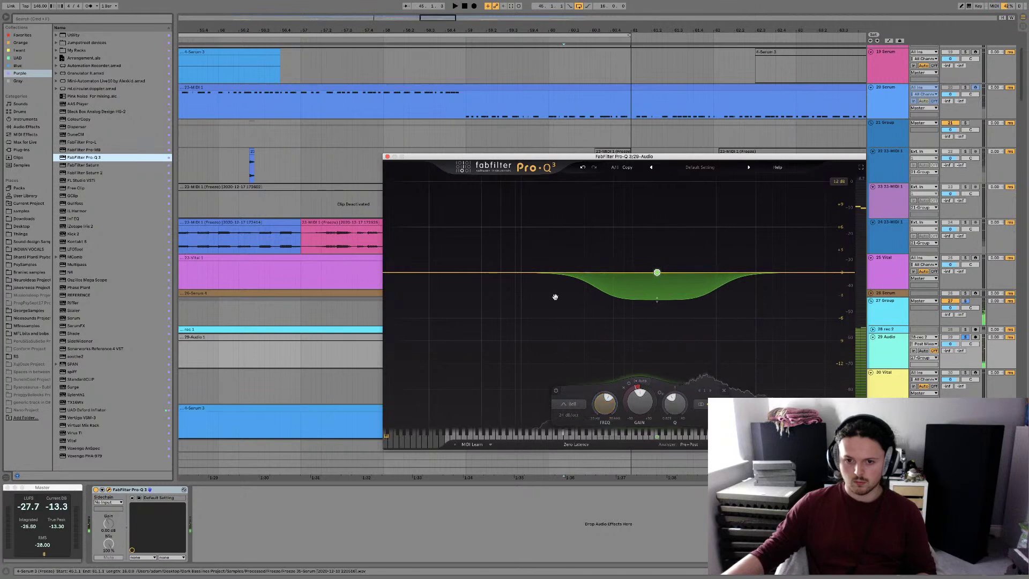
Add a low-shelf band below the phrase's main energy and lower its gain to about -30 dB
double_click(546, 273)
left_click_drag(546, 272, 547, 324)
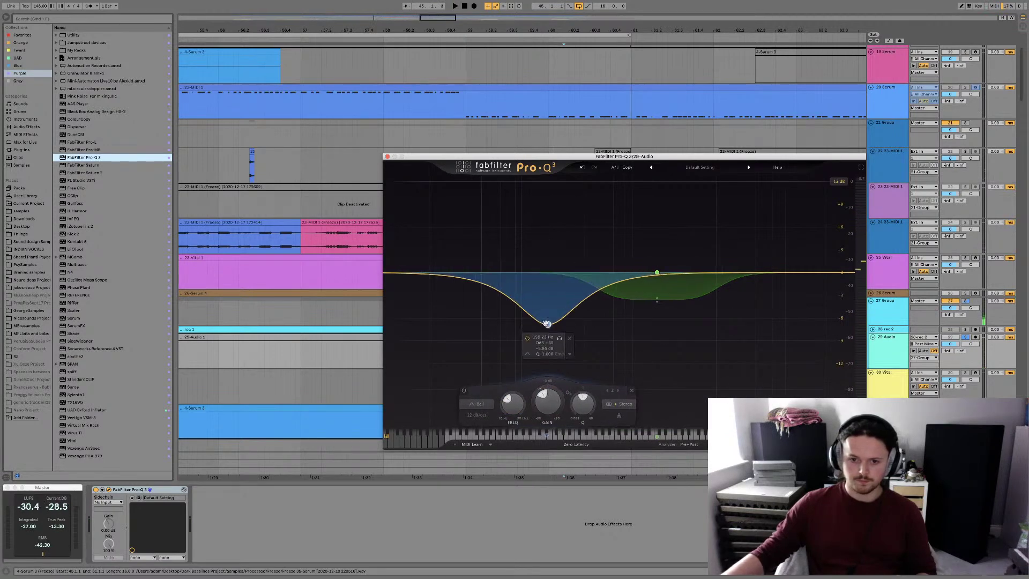
left_click(484, 402)
left_click(485, 335)
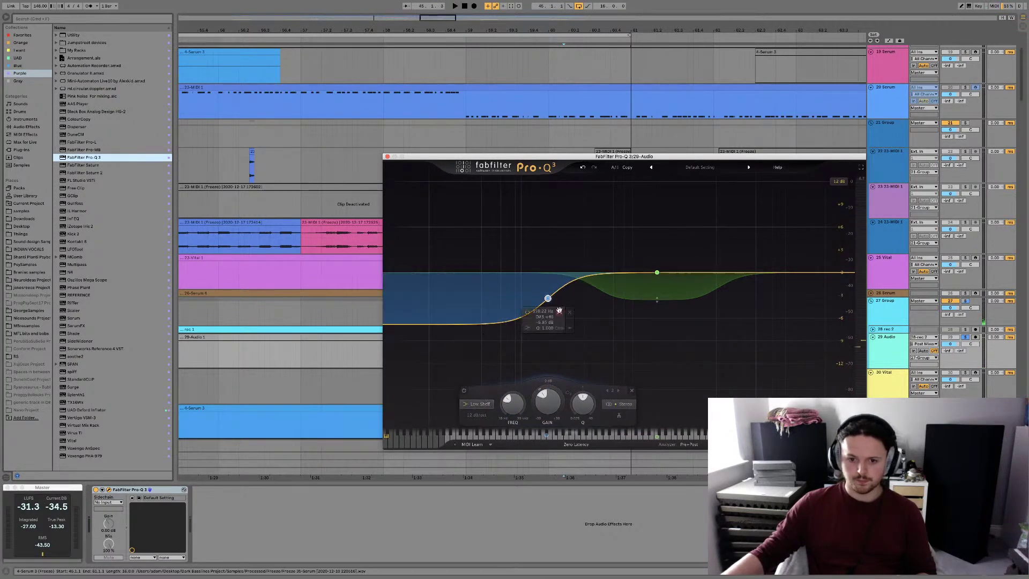
mouse_move(547, 304)
left_mouse_down()
mouse_move(557, 313)
mouse_move(507, 326)
mouse_move(567, 300)
left_mouse_up()
scroll(578, 375, "down", 5)
Increase the low shelf's Q for a steeper rolloff during playback and set the EQ display range to 12 dB
key("space")
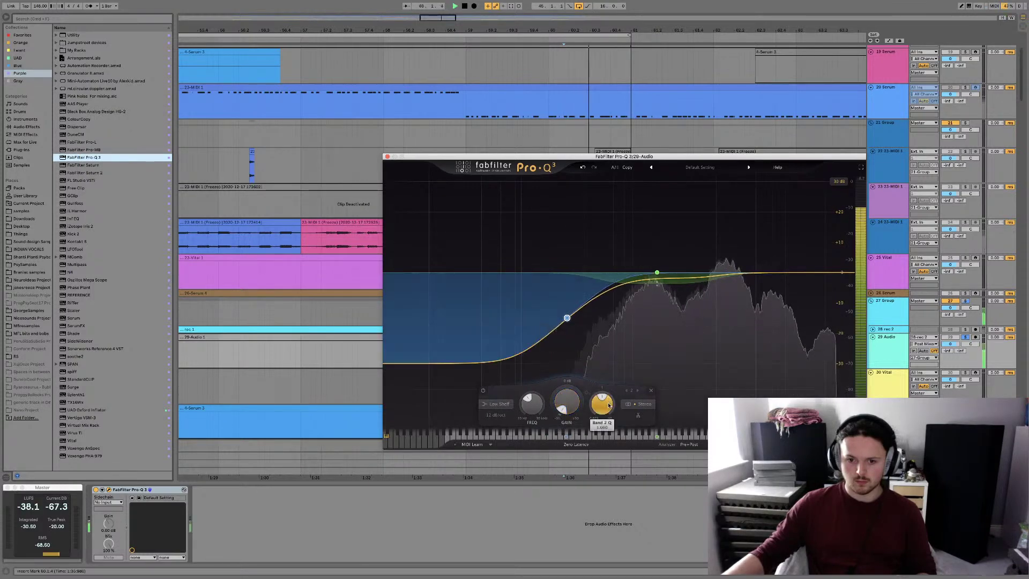
scroll(608, 390, "up", 5)
scroll(606, 400, "down", 3)
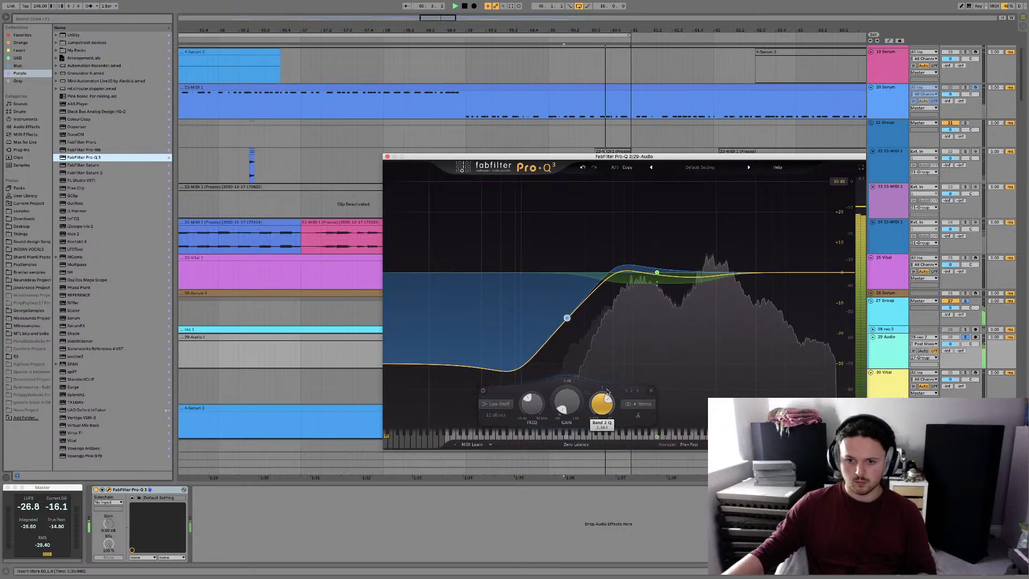
key("space")
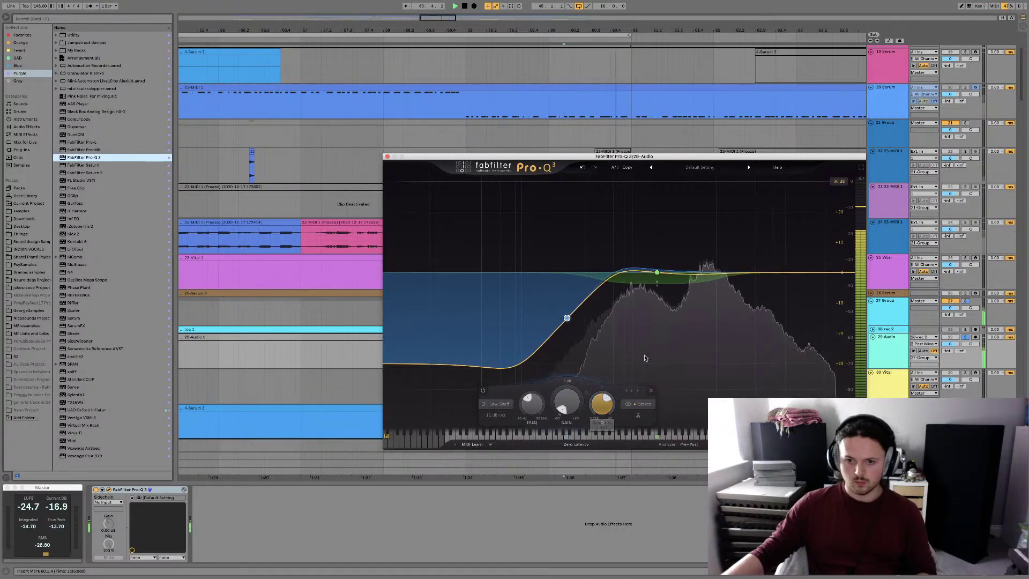
left_click(839, 181)
left_click(845, 206)
key("space")
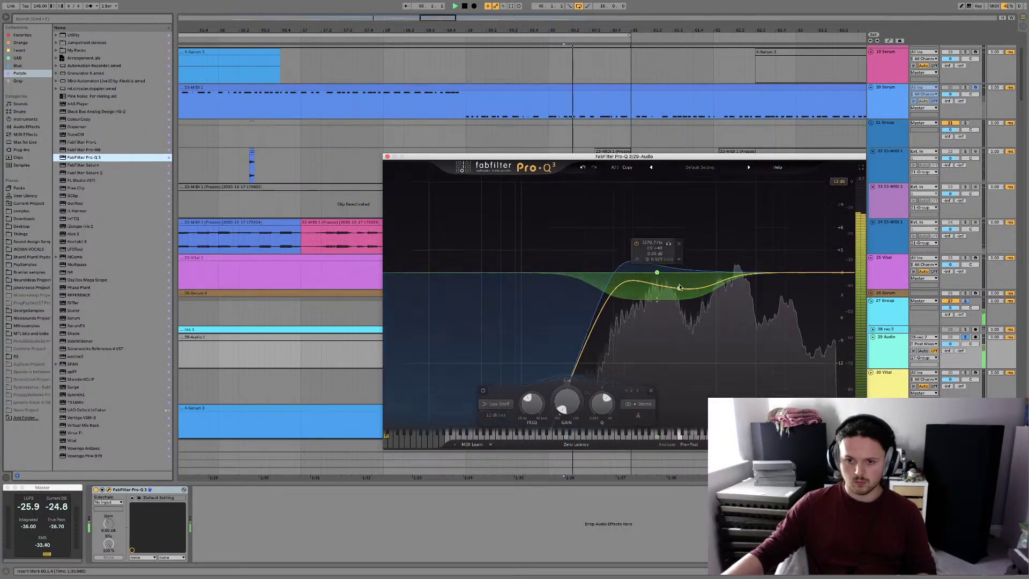
Add a high-shelf band cutting the top end by about 30 dB, with a raised Q and an 18 dB/oct slope
left_click(819, 273)
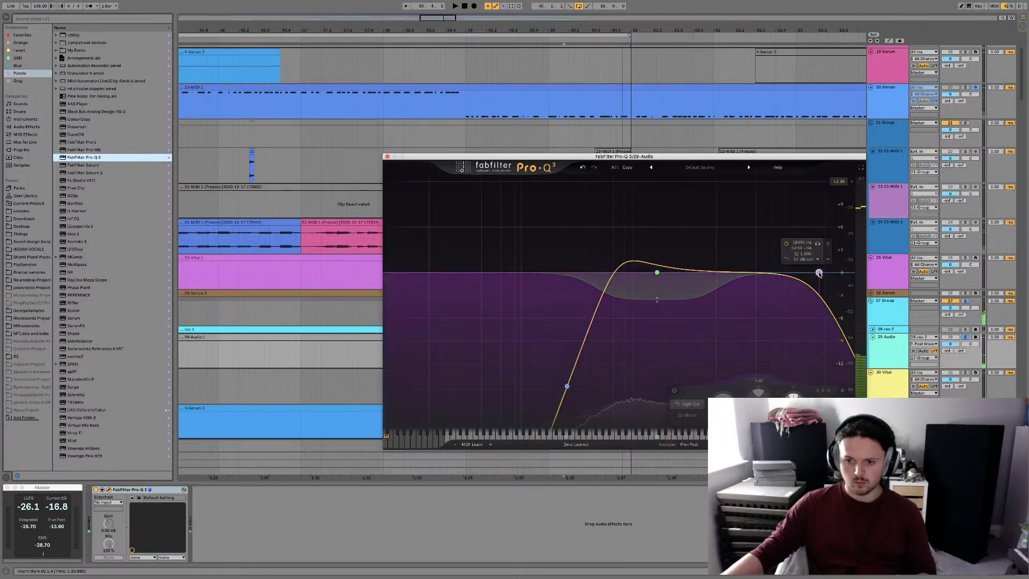
left_click(687, 404)
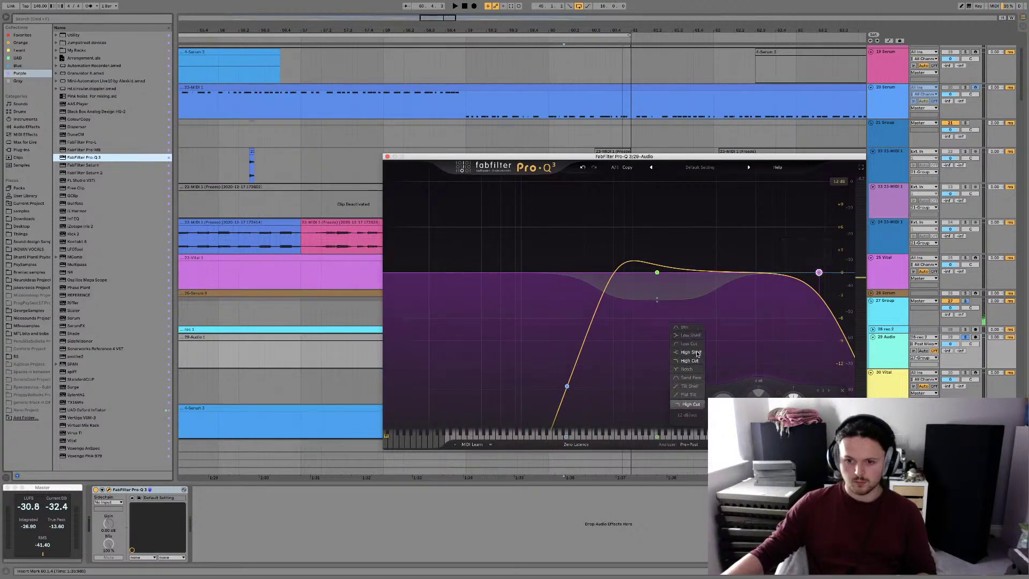
left_click(686, 370)
left_click_drag(819, 273, 819, 318)
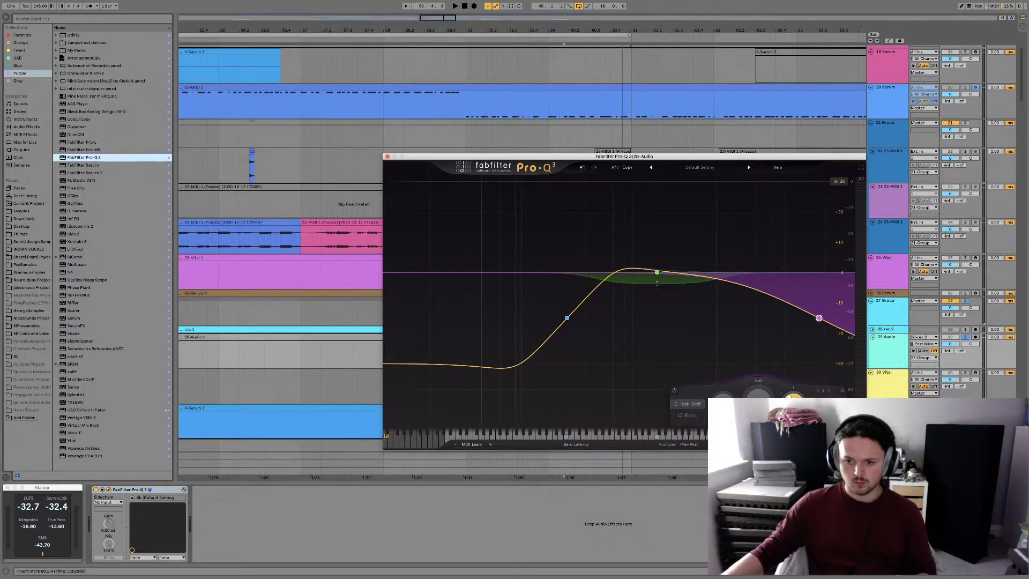
left_click_drag(794, 396, 812, 391)
left_click(684, 419)
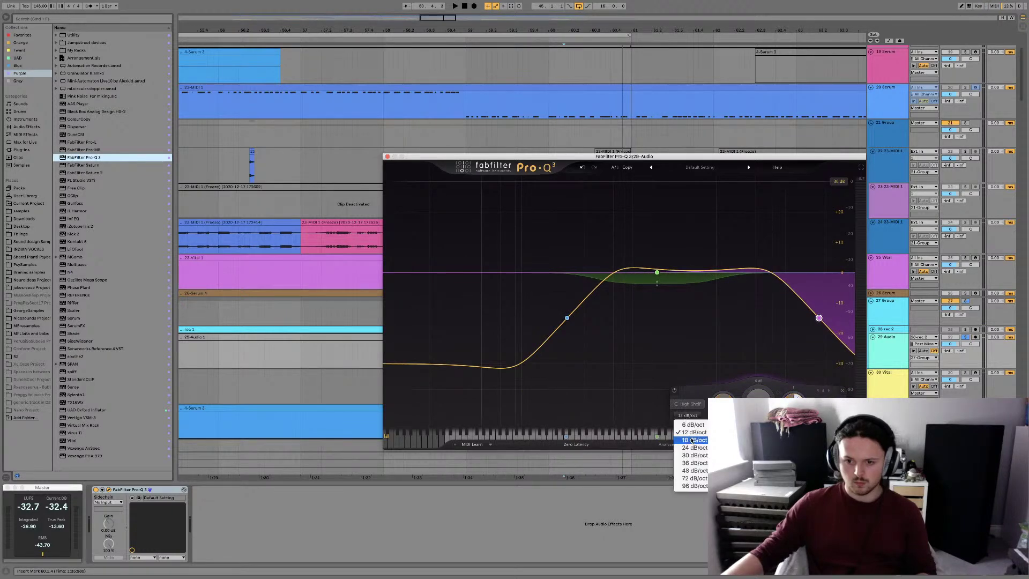
left_click(689, 431)
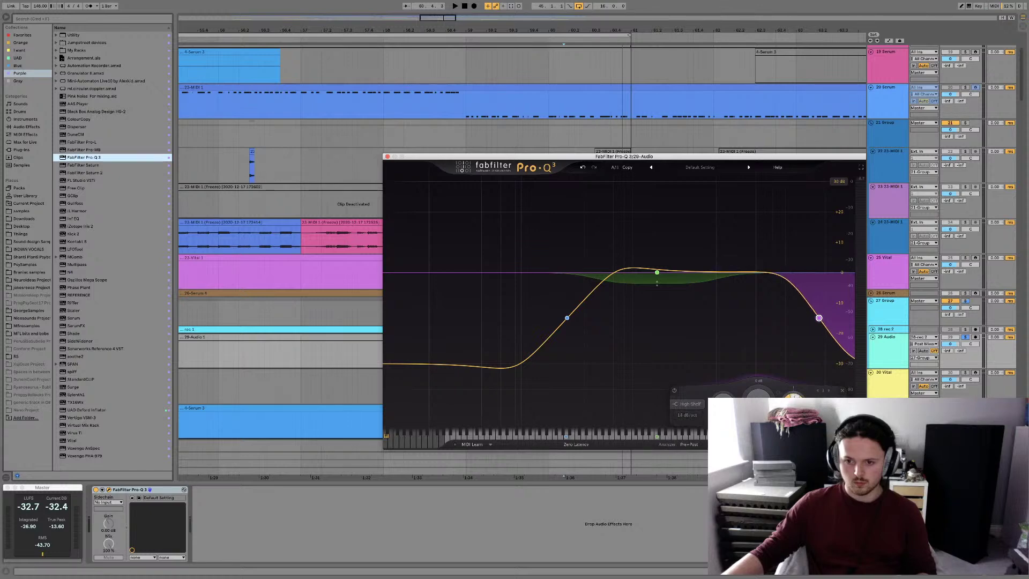
left_click_drag(819, 318, 830, 318)
Play the filtered phrase, restore the EQ's 12 dB display range and move the Pro-Q 3 window off the 29-Audio clips
key("space")
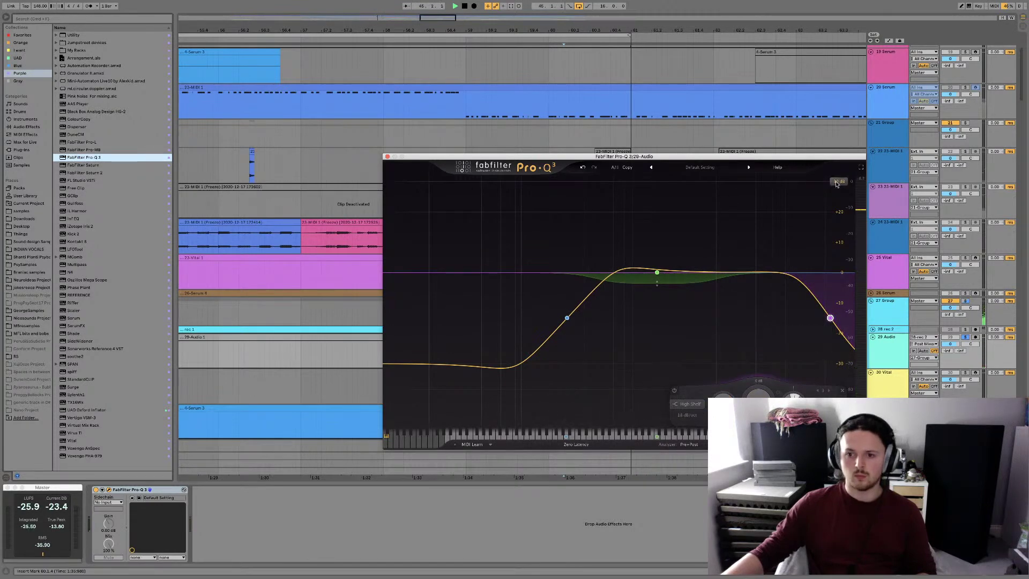
left_click(844, 207)
left_click_drag(536, 156, 571, 409)
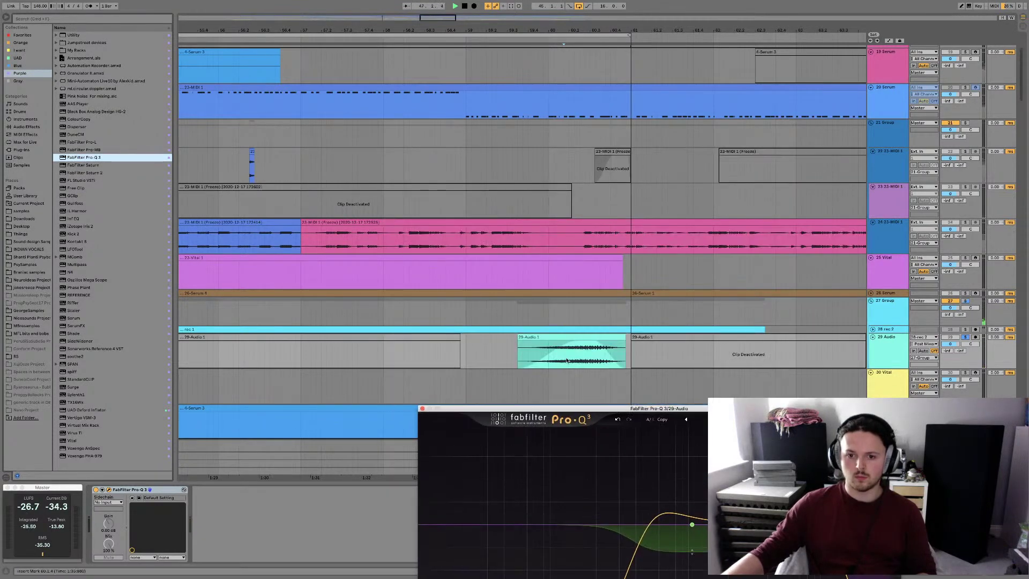
Unsolo track 29 Audio, audition the arrangement in the full mix, and select the track again
left_click(372, 338)
left_click(352, 354)
key("space")
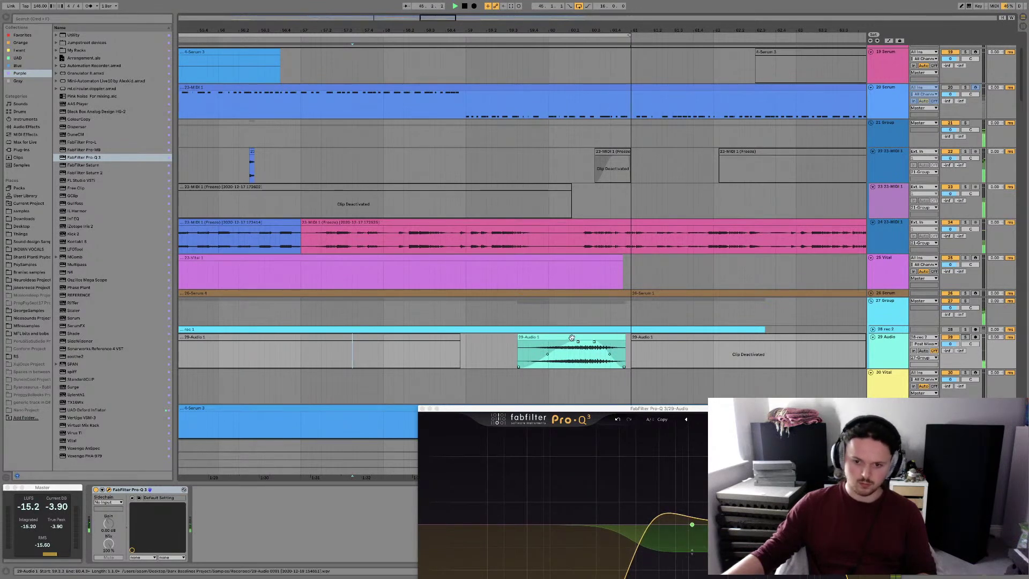
left_click(908, 350)
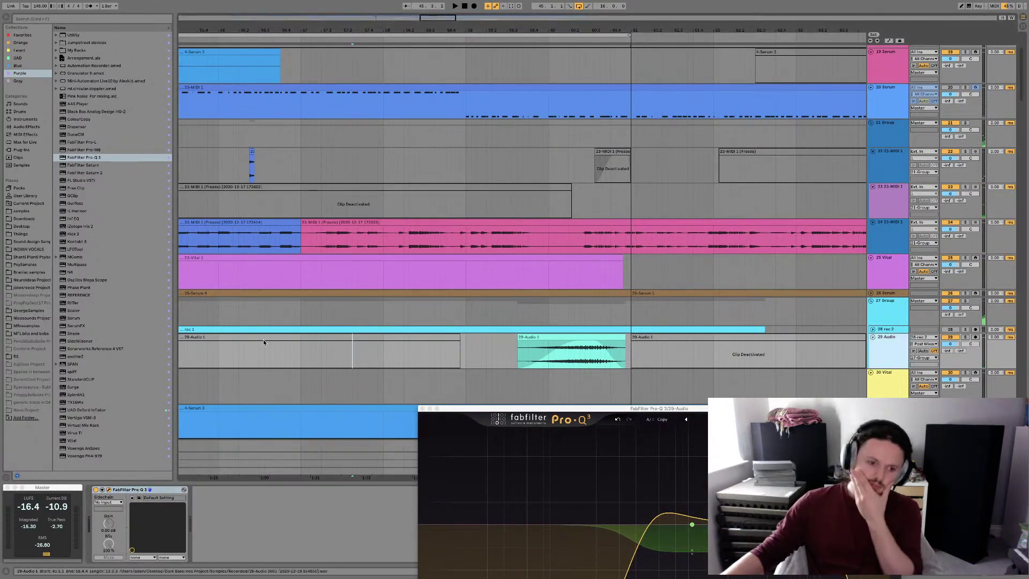
Add the ml.distance Max device from the MFL bits and bobs folder after Pro-Q 3 on track 29 Audio
left_click(34, 334)
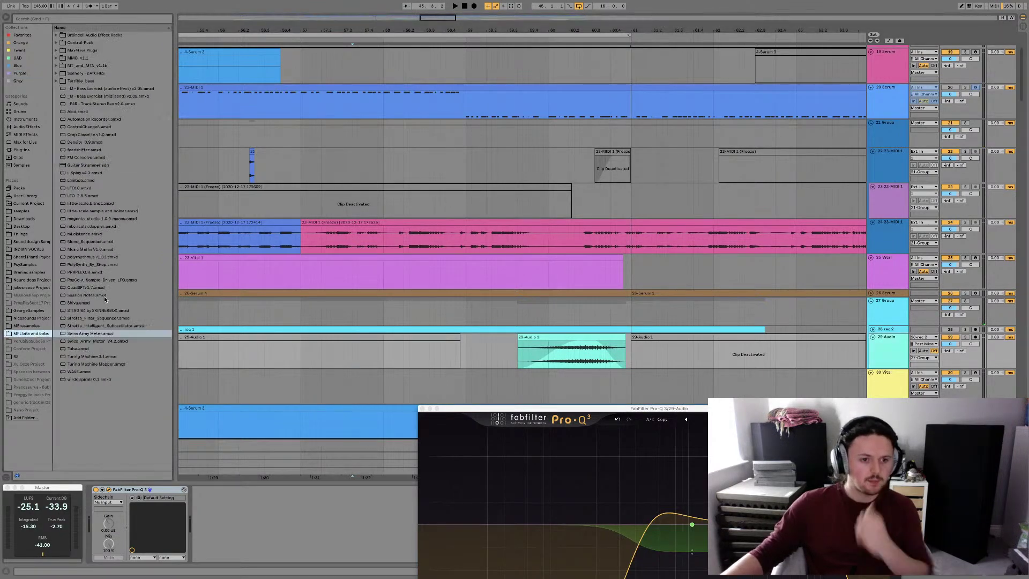
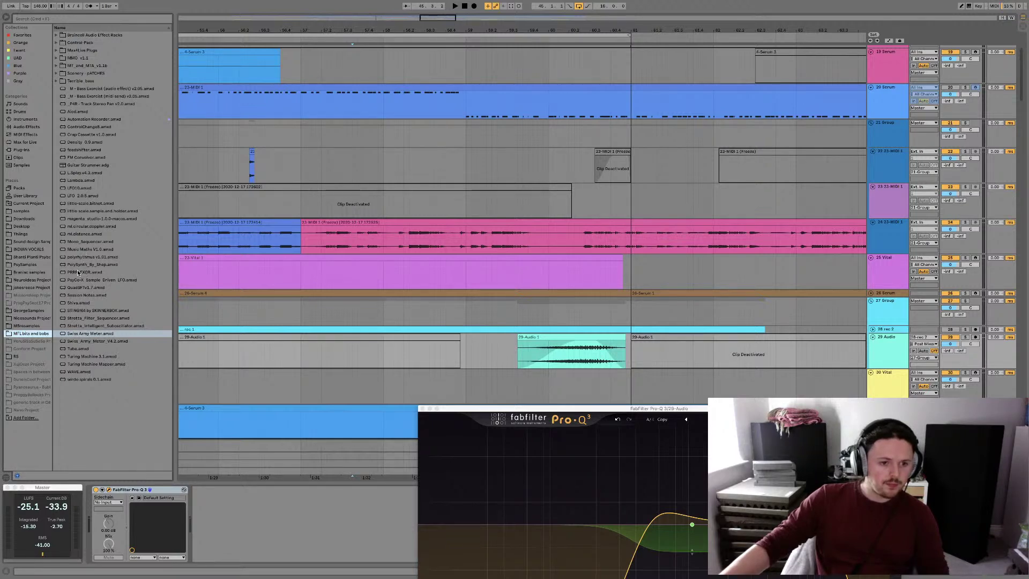
left_click(77, 234)
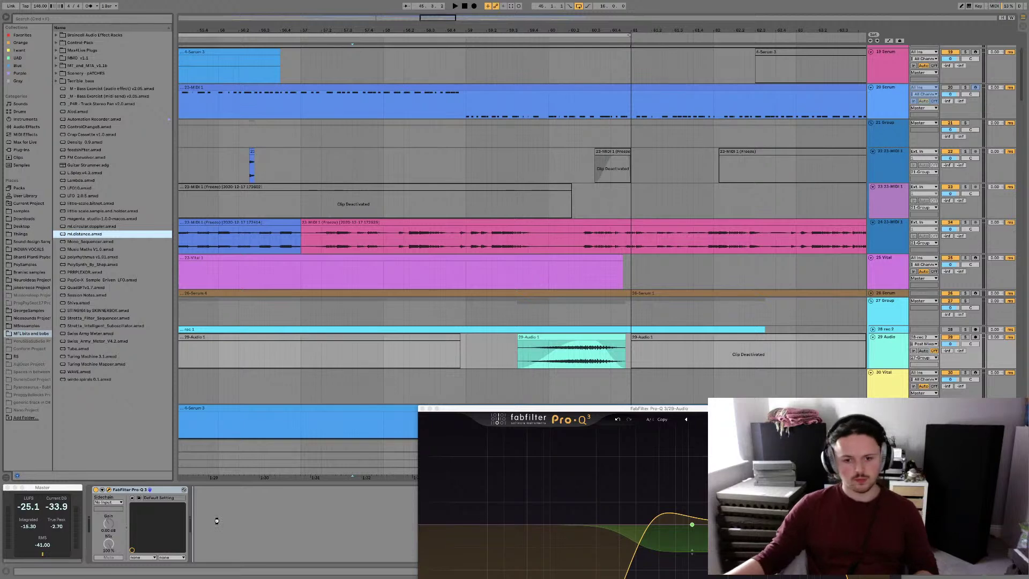
left_click_drag(217, 521, 218, 524)
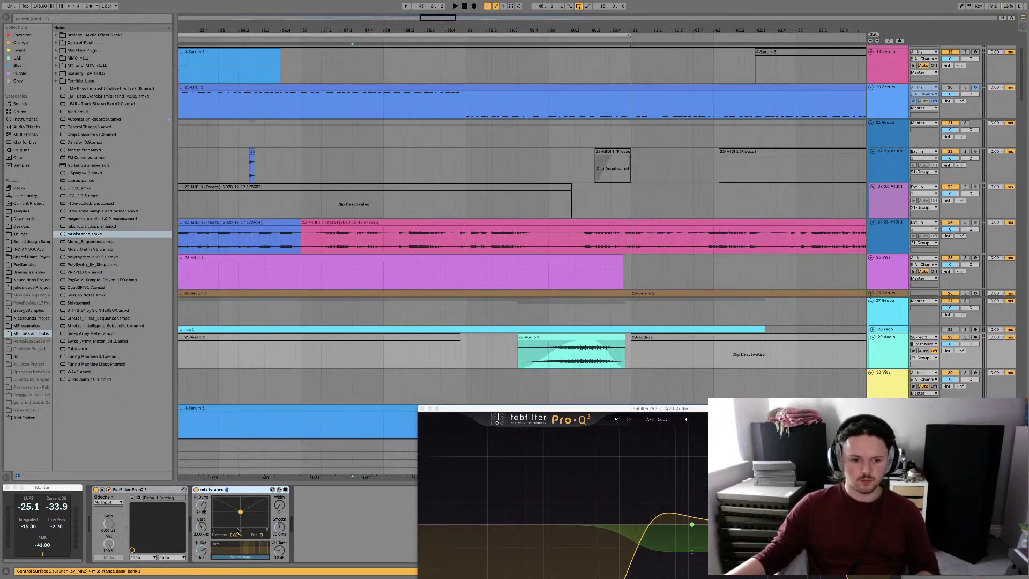
Audition the transition into bar 61 while raising the Distance amount in ml.distance
key("space")
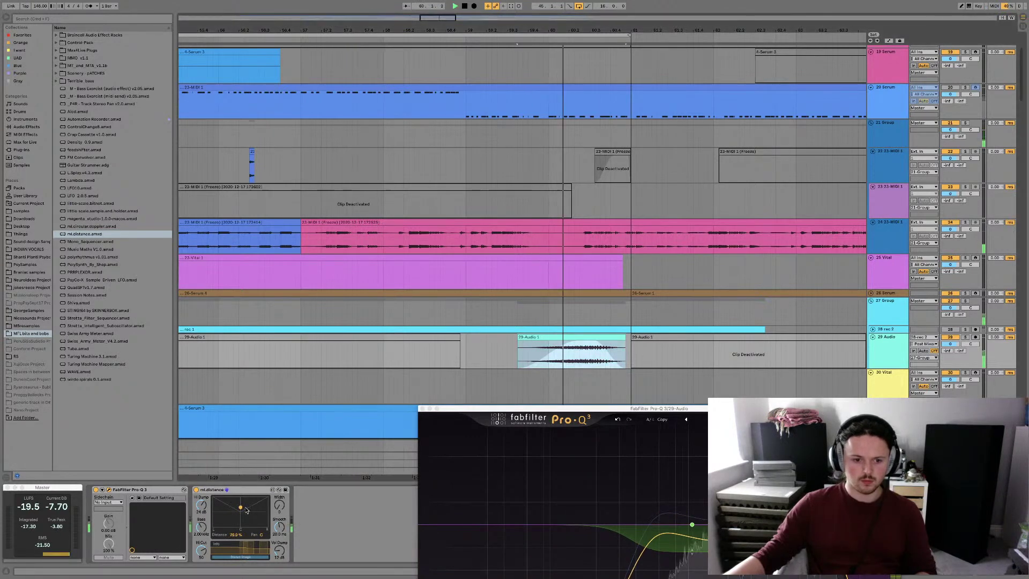
key("space")
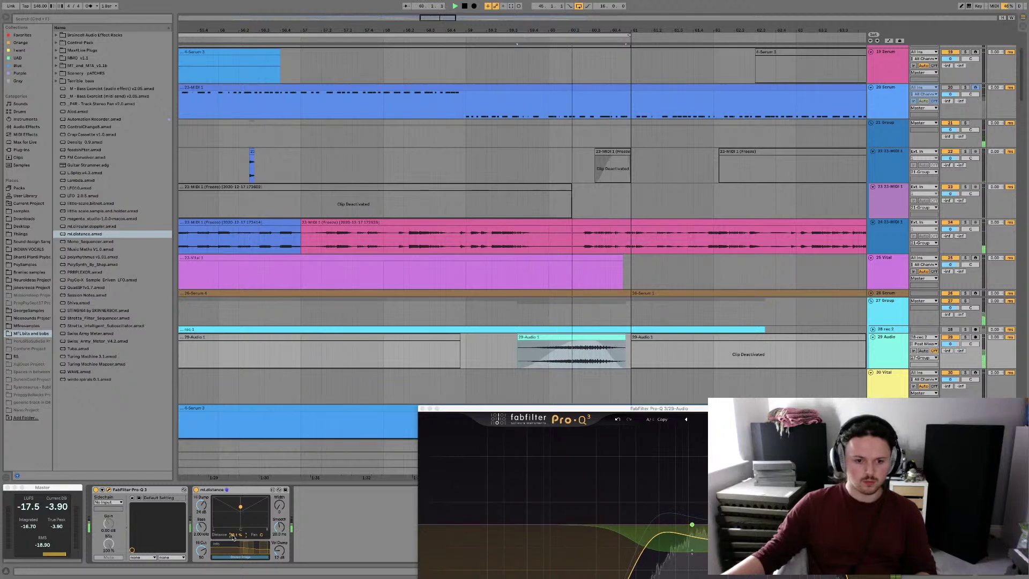
key("space")
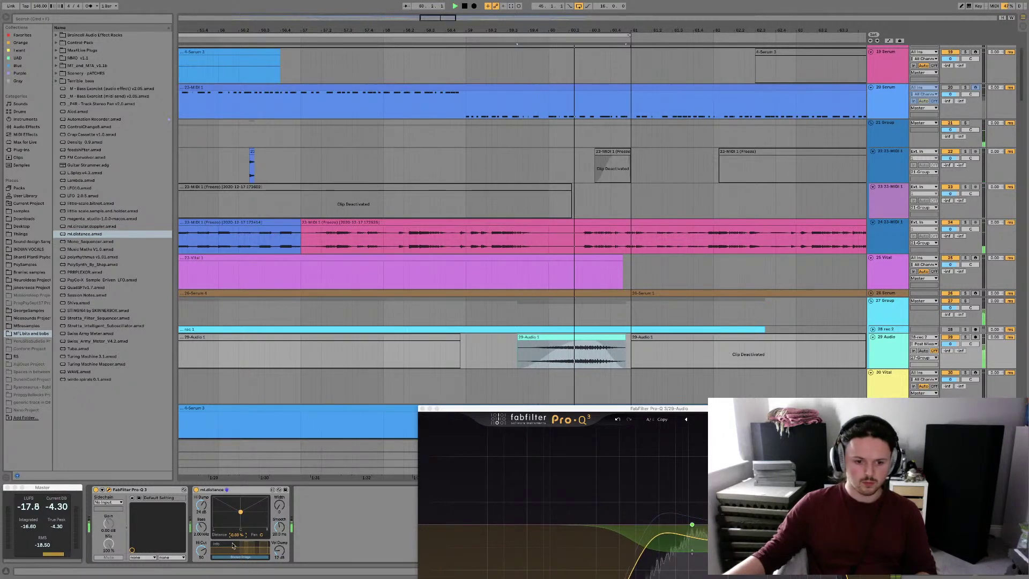
left_click_drag(234, 541, 240, 532)
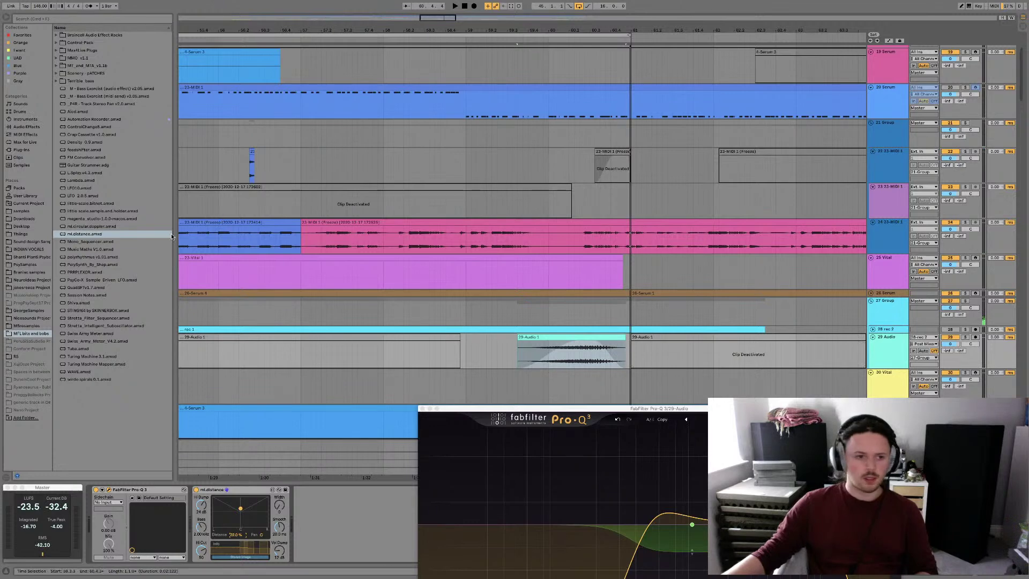
Search the plug-ins for "ambeo", add the VST AMBEO Orbit to track 29 Audio and move its window clear of the device chain
left_click(30, 128)
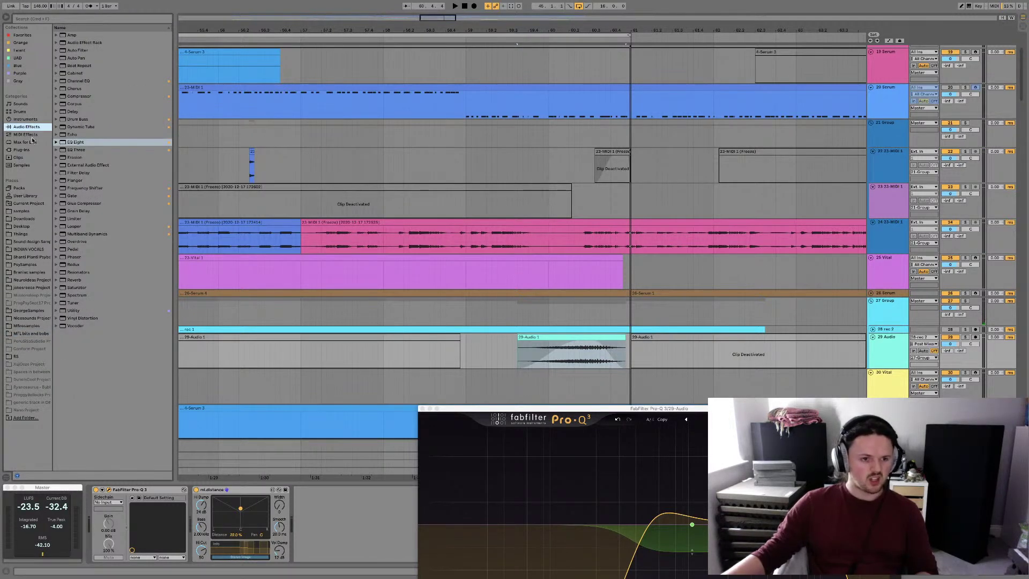
left_click(23, 150)
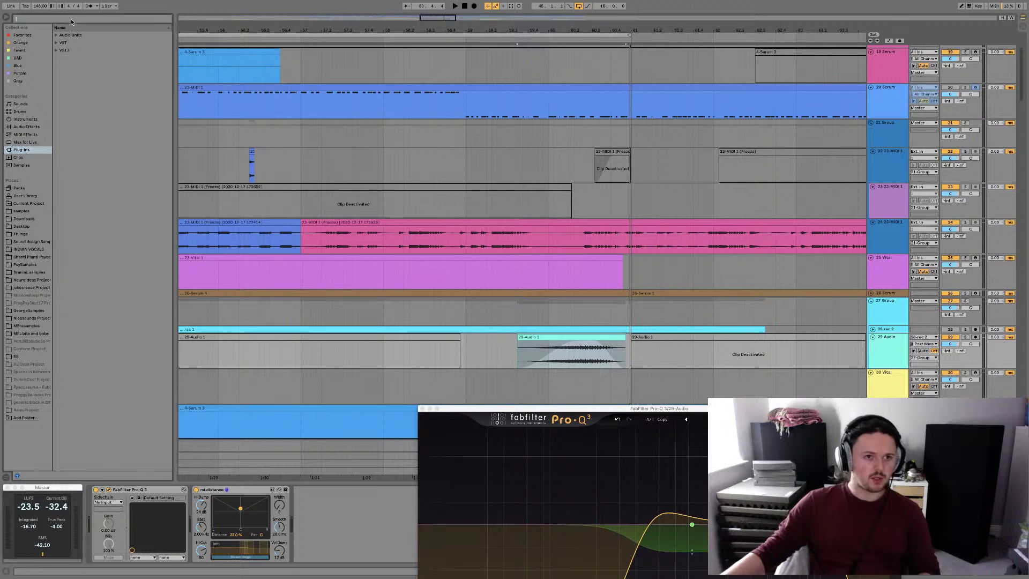
type("amb")
type("eo")
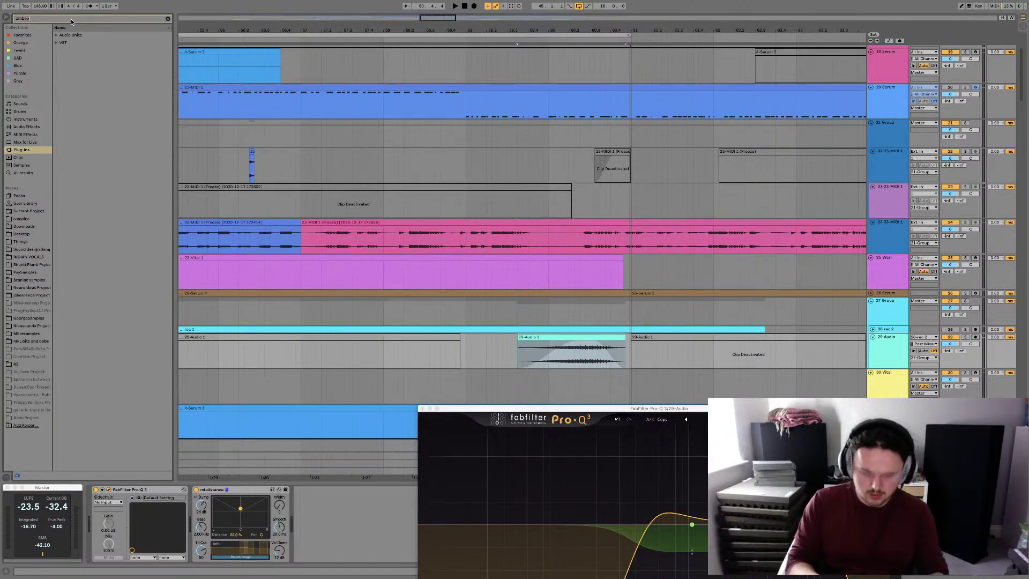
left_click(55, 42)
left_click(67, 51)
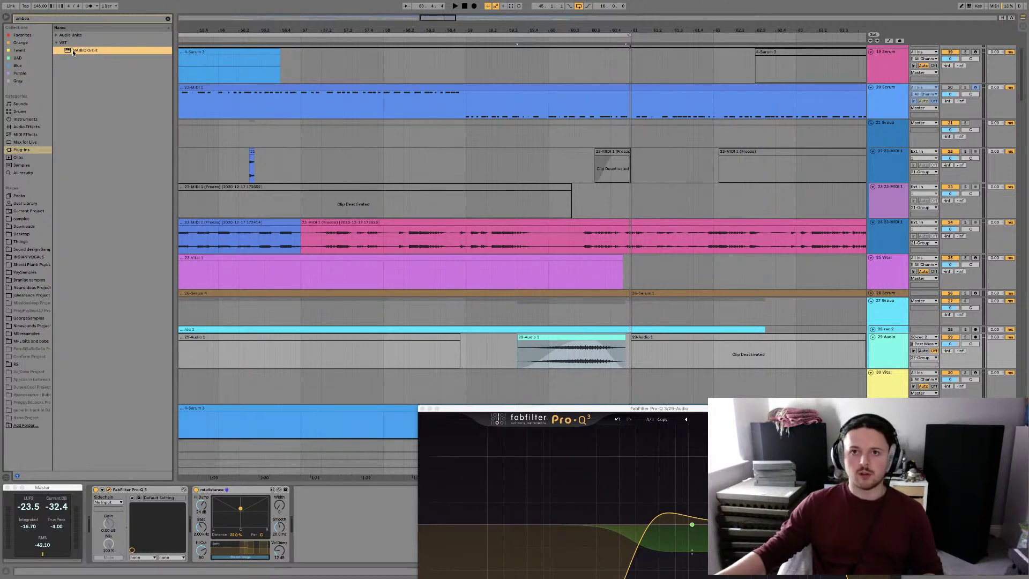
double_click(73, 50)
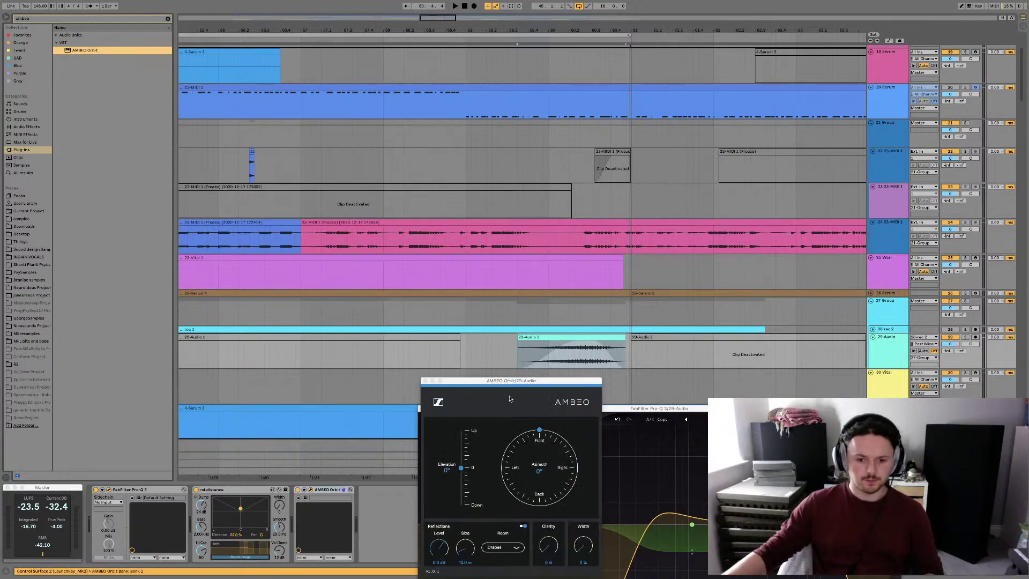
left_click_drag(521, 389, 475, 256)
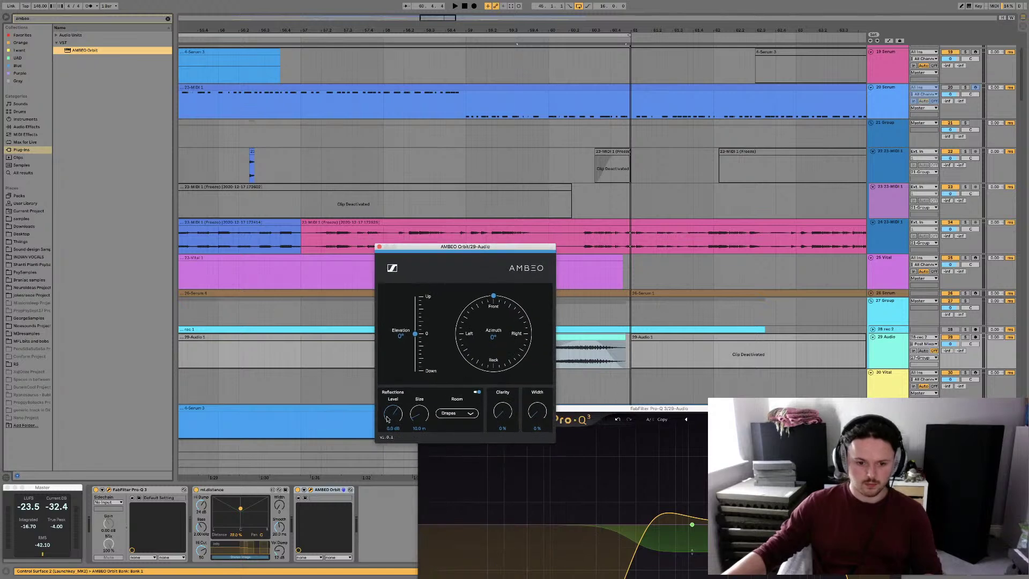
Audition the phrase with AMBEO Orbit, unfold its parameters in the device chain, and clear the plug-in windows out of the way
key("space")
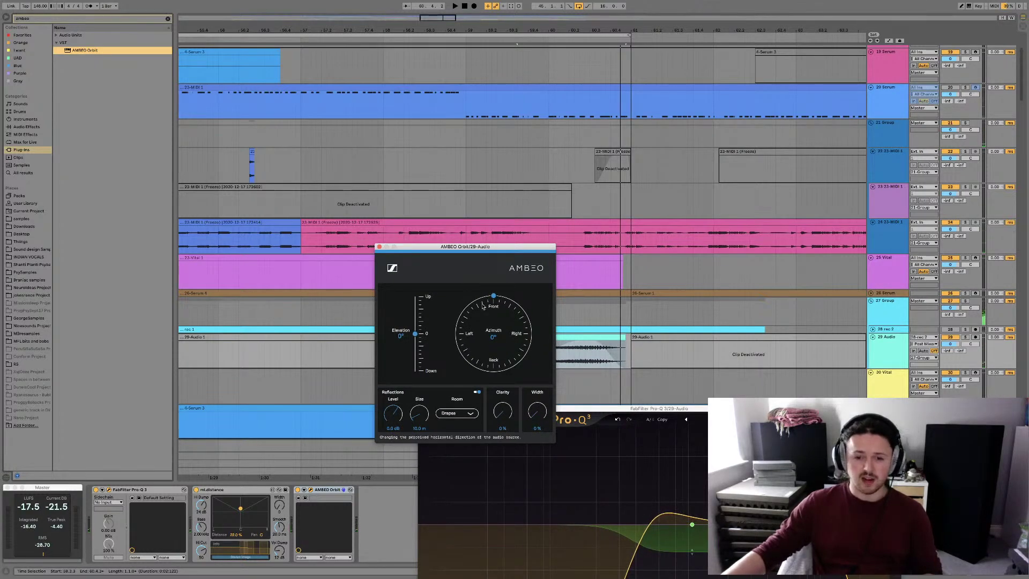
left_click(305, 490)
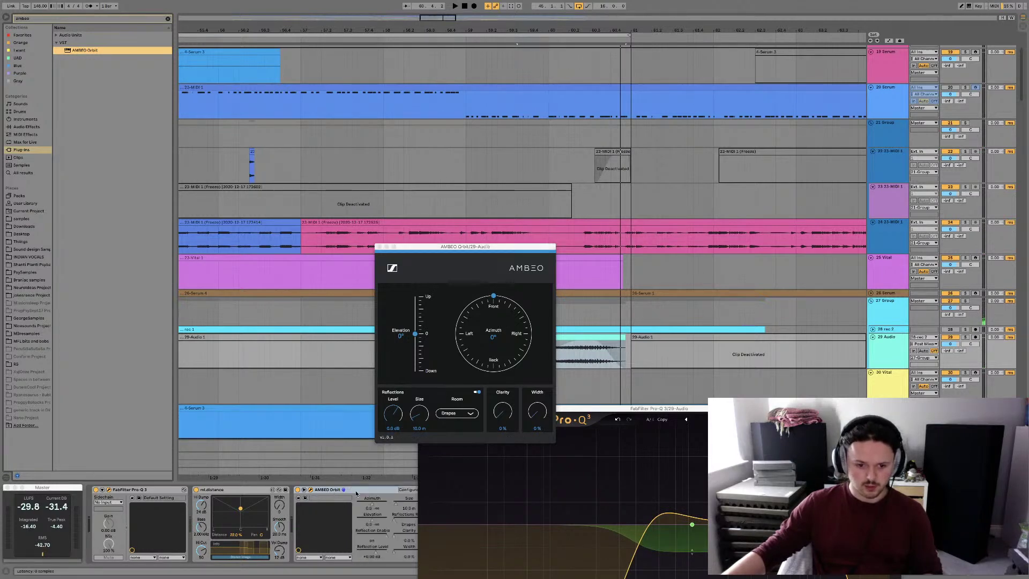
left_click(379, 247)
left_click_drag(428, 409, 616, 426)
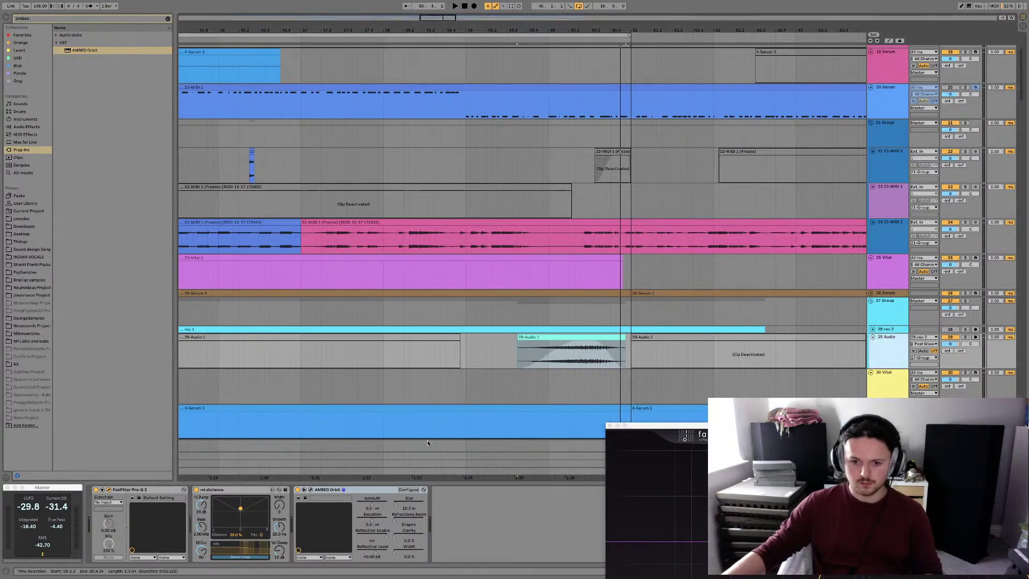
Group AMBEO Orbit into an Audio Effect Rack and map its Azimuth parameter to the first macro
left_click(379, 493)
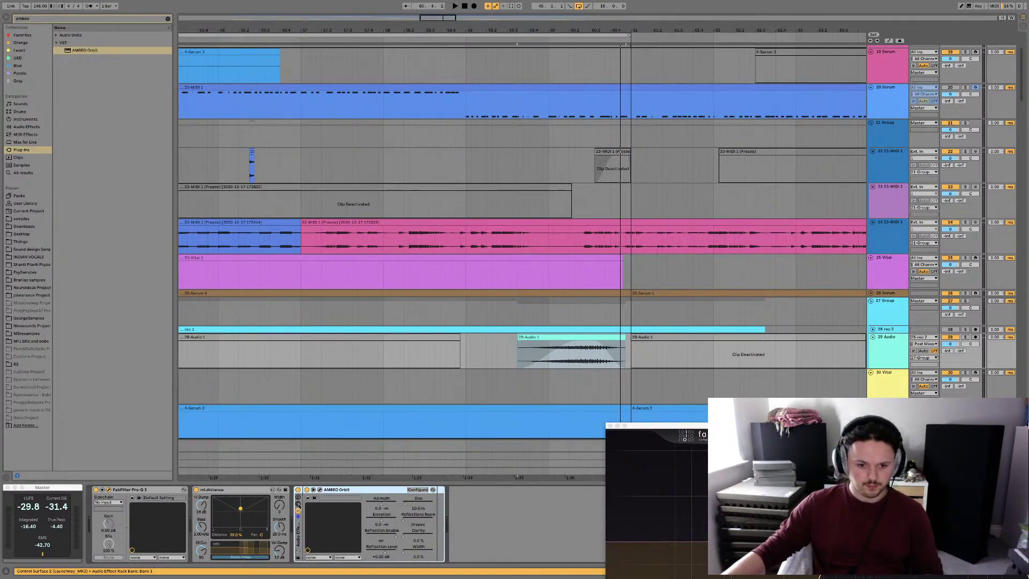
left_click(298, 504)
left_click(366, 490)
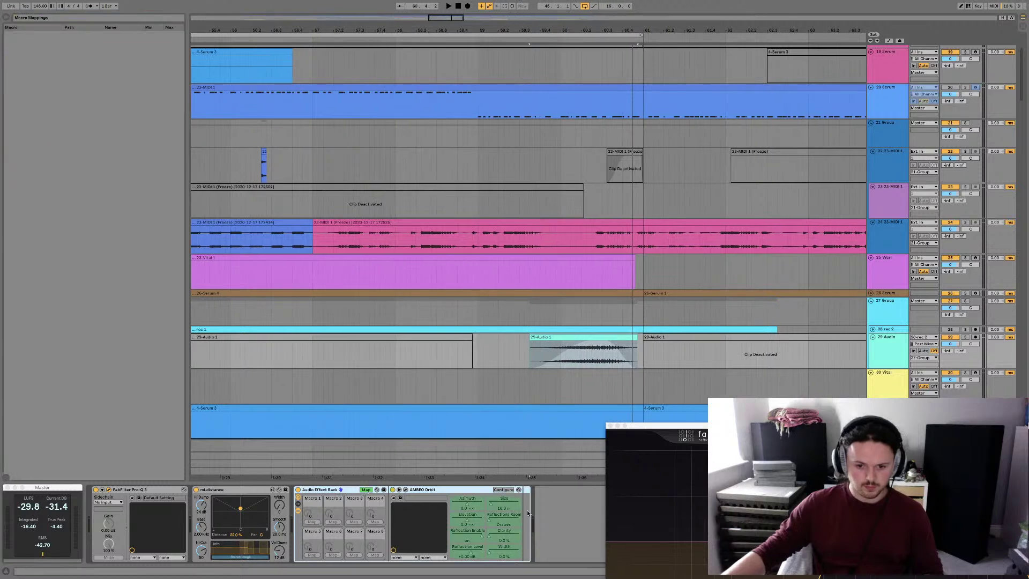
left_click(469, 504)
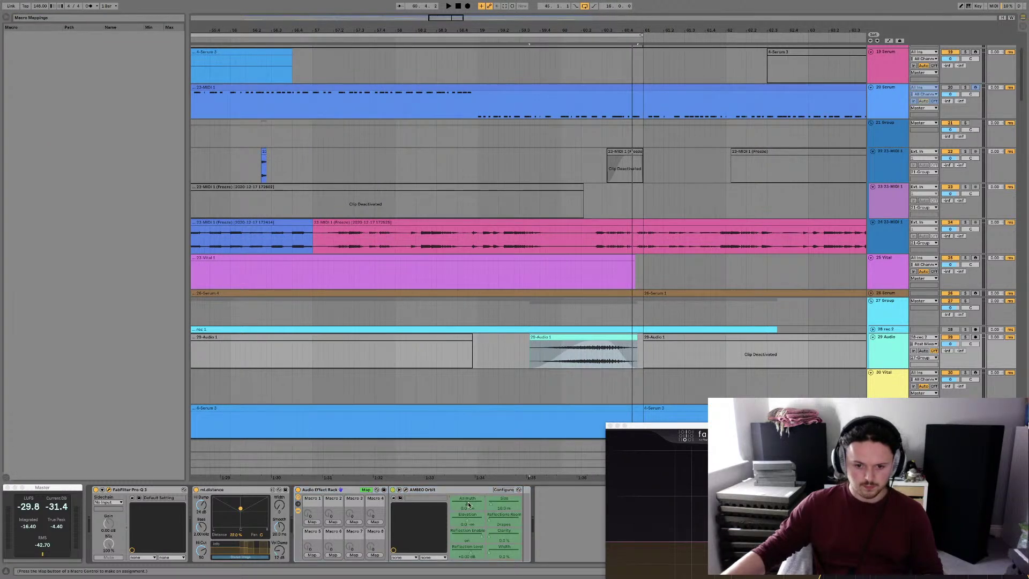
left_click(313, 522)
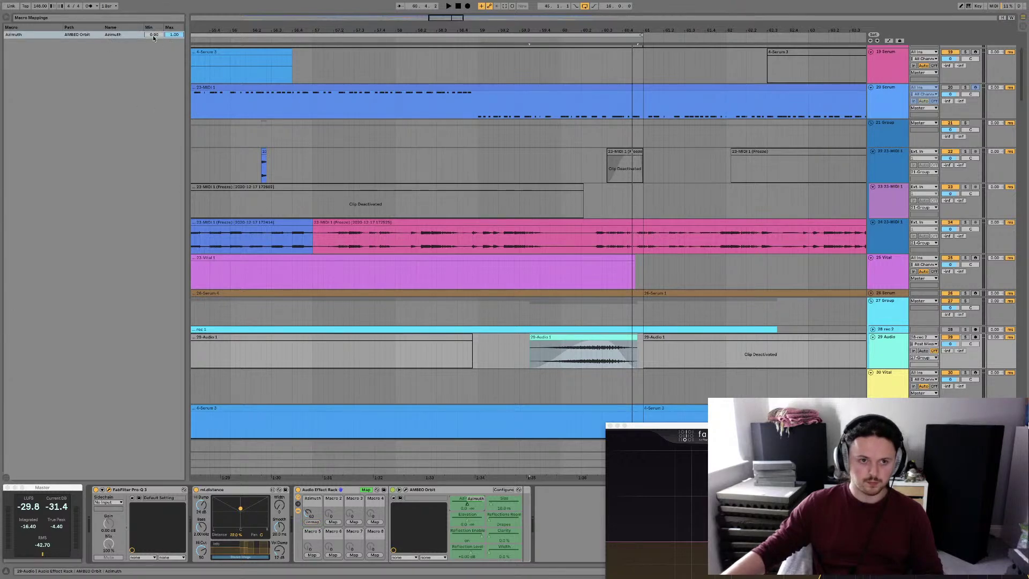
Limit the Azimuth macro mapping to a range of 0.25 to 0.75 and audition the macro on the soloed 29-Audio phrase
left_click_drag(153, 35, 155, 34)
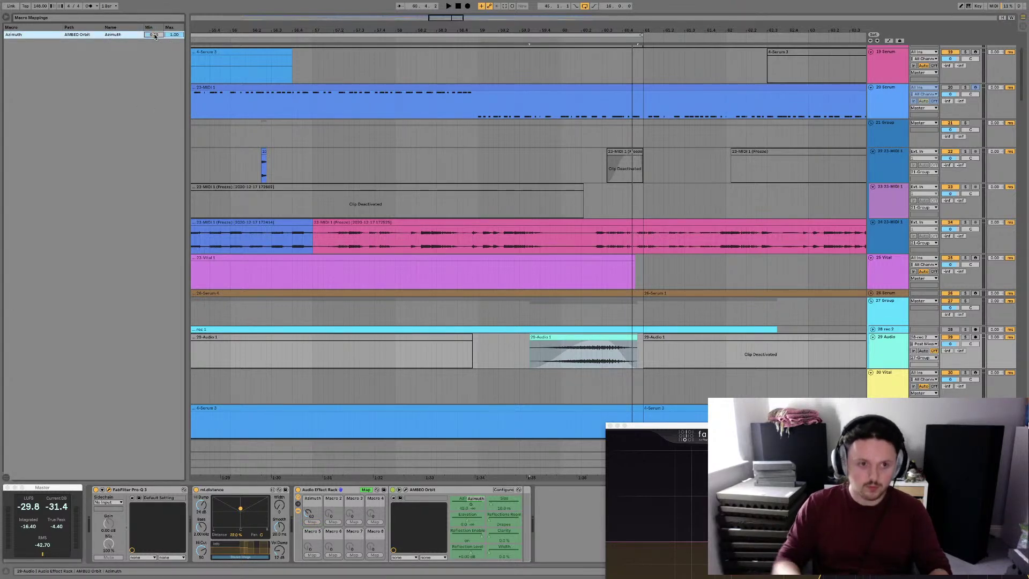
left_click(174, 35)
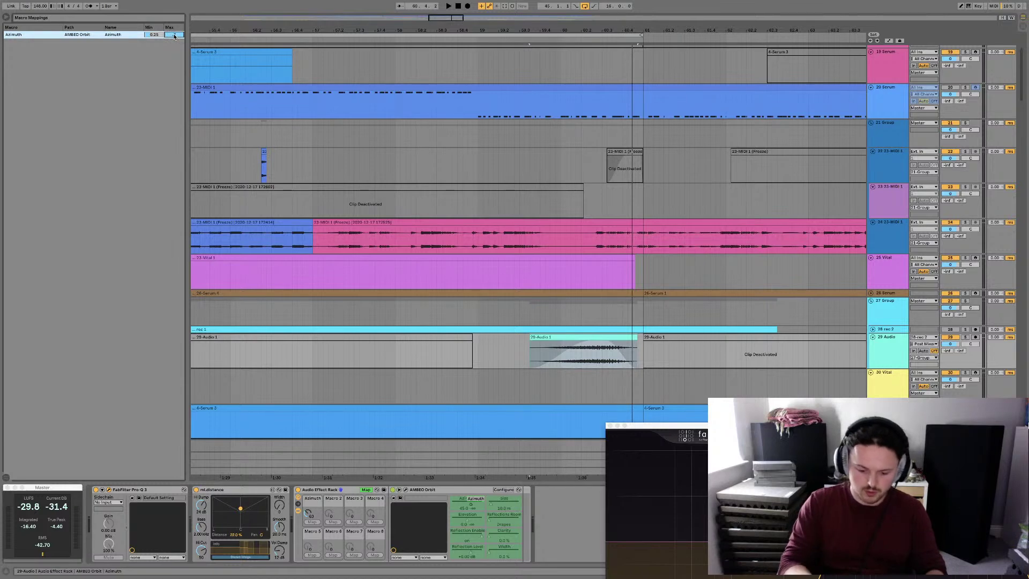
type("0.75")
left_click(577, 363)
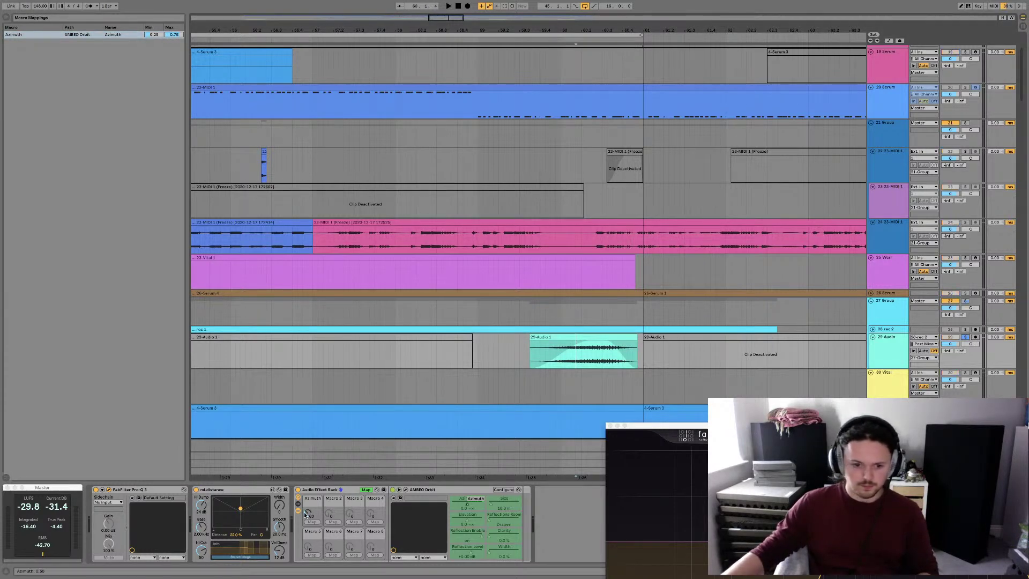
mouse_move(308, 516)
left_mouse_down()
mouse_move(308, 504)
mouse_move(309, 523)
left_mouse_up()
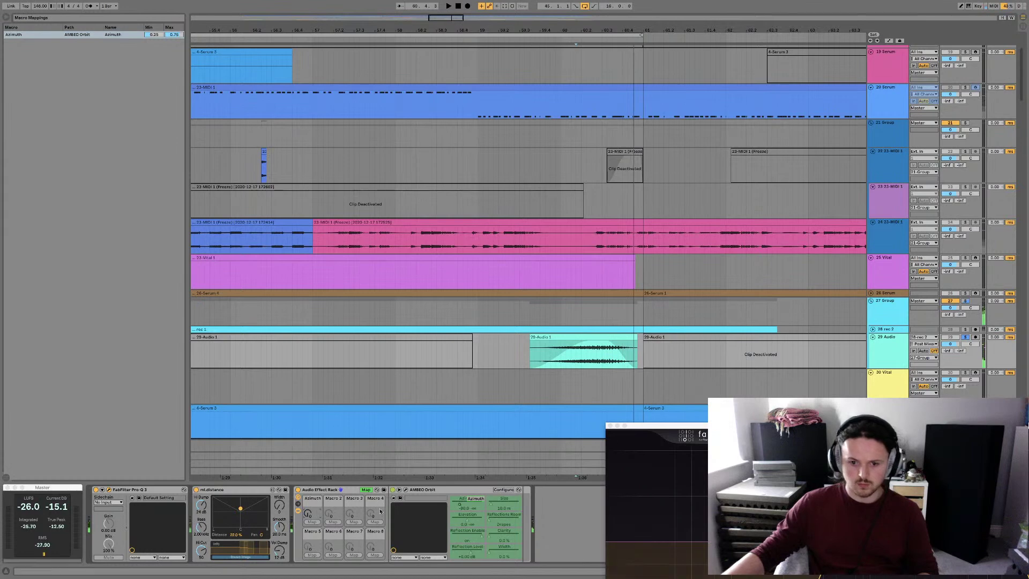
Move ml.distance after the Audio Effect Rack, leave macro mapping mode, and hide the rack's inner devices
left_click(271, 497)
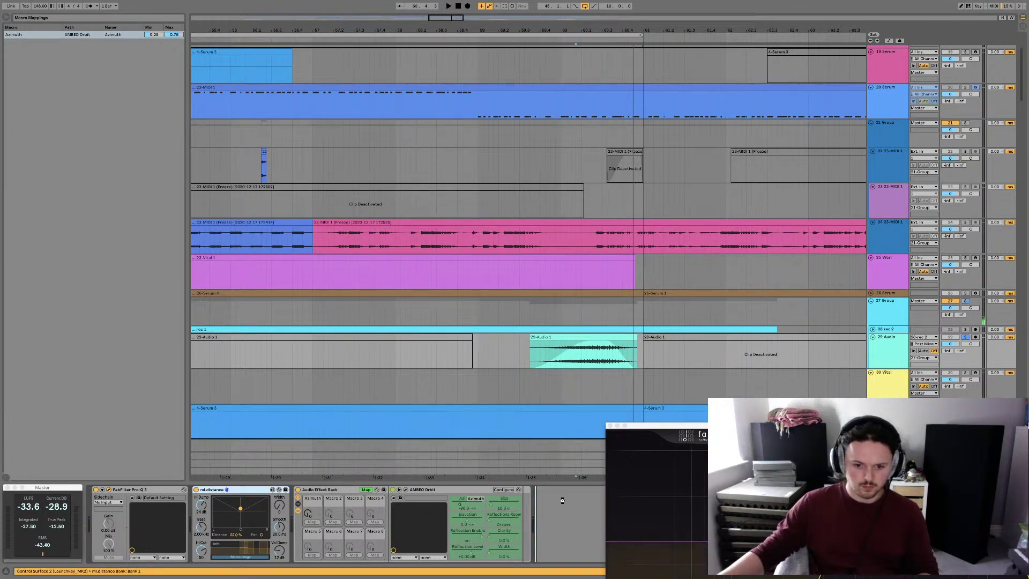
left_click_drag(563, 501, 563, 502)
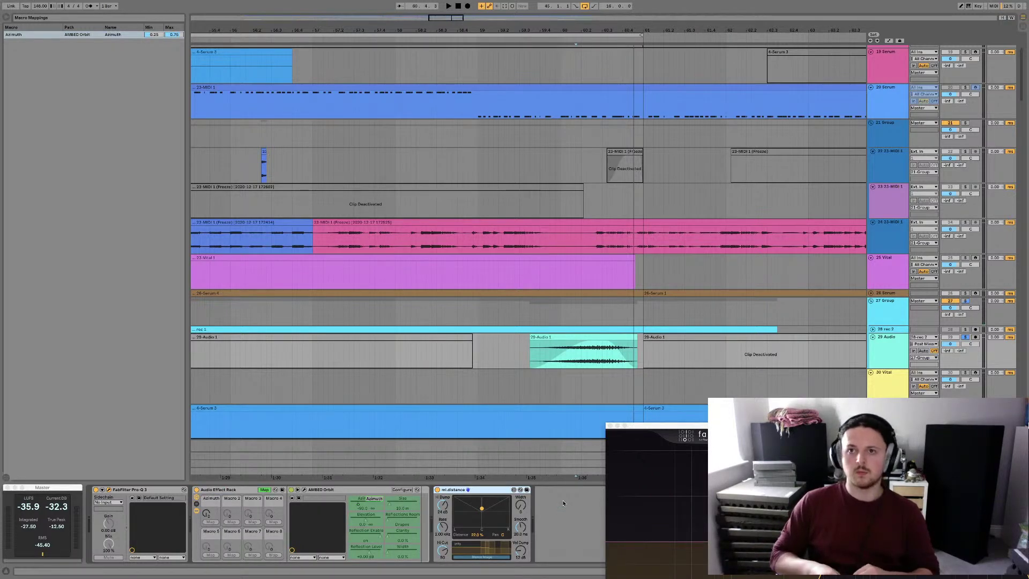
left_click(264, 489)
left_click(196, 510)
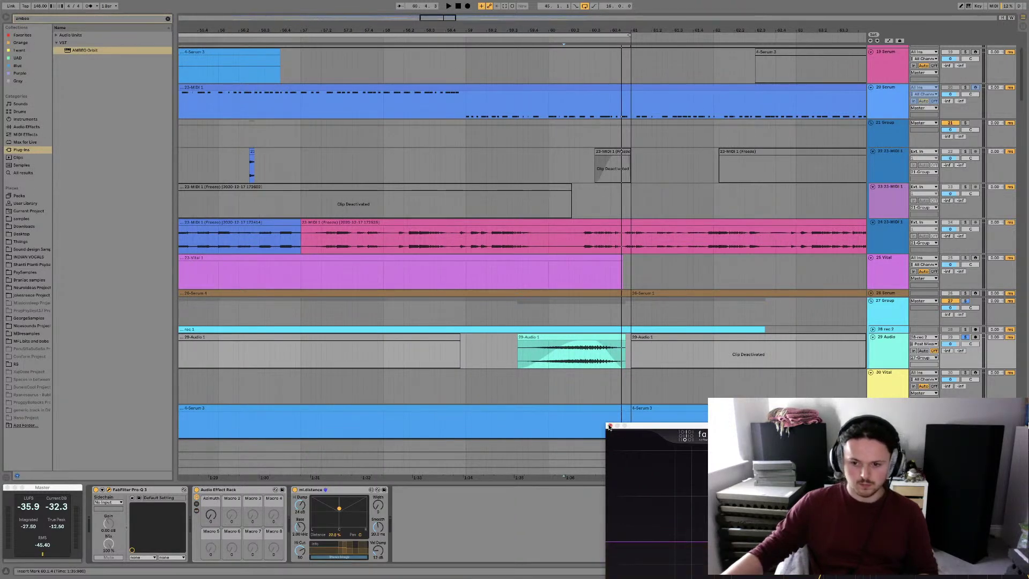
Close the Pro-Q 3 window, unsolo track 29 Audio, and audition the lead-in to bar 61 while adjusting the Azimuth macro
left_click(610, 426)
left_click(509, 358)
scroll(514, 356, "right", 2)
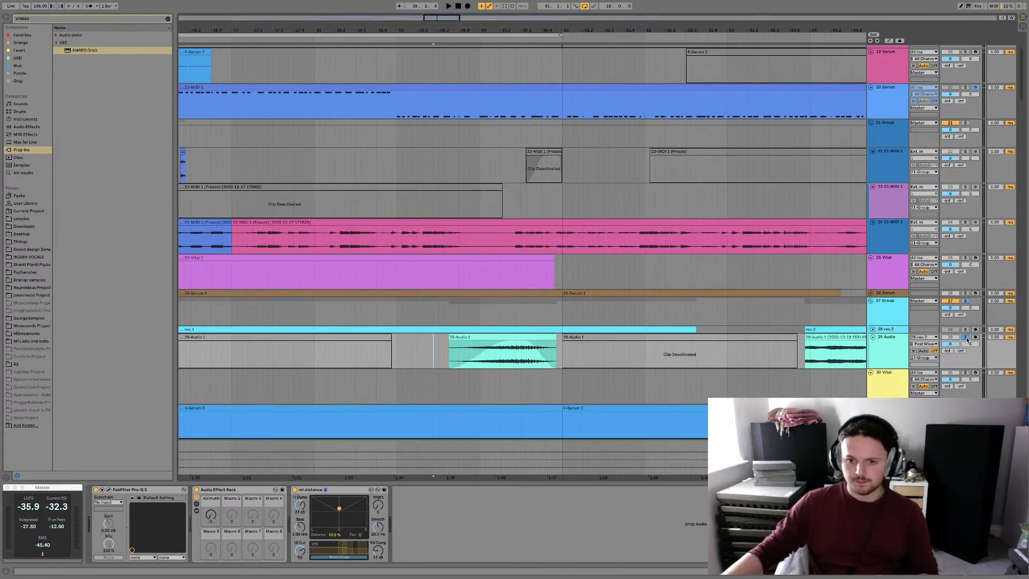
left_click(304, 349)
key("space")
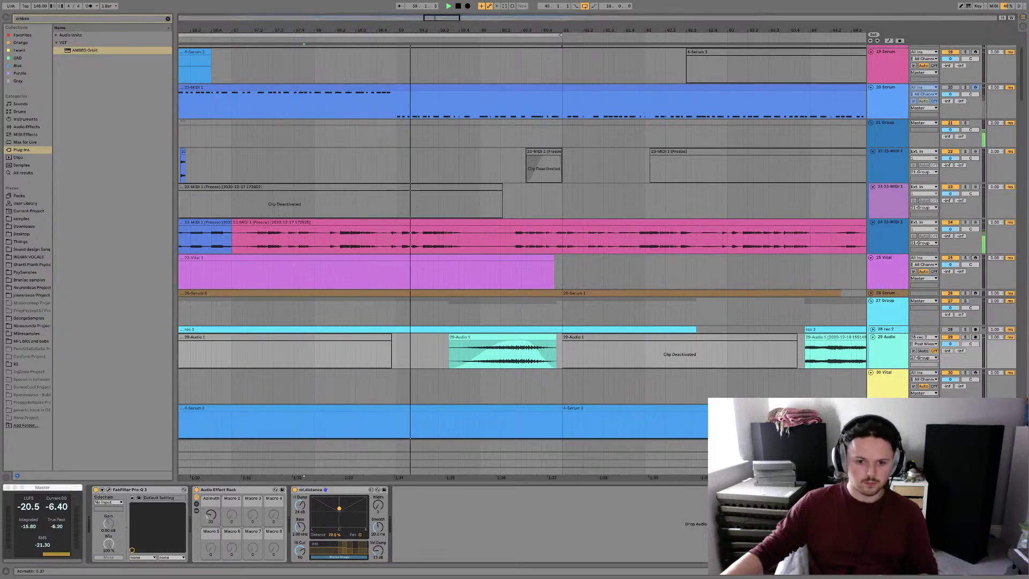
mouse_move(211, 515)
left_mouse_down()
mouse_move(211, 482)
mouse_move(211, 514)
left_mouse_up()
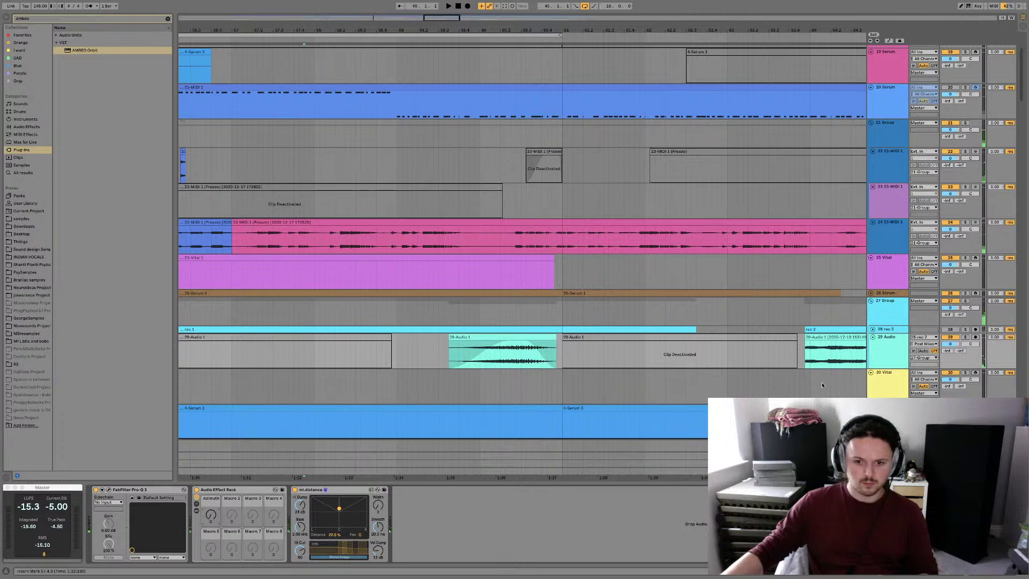
Reselect track 29 Audio and play the phrase in the full mix while sweeping its Azimuth macro upward
left_click(884, 318)
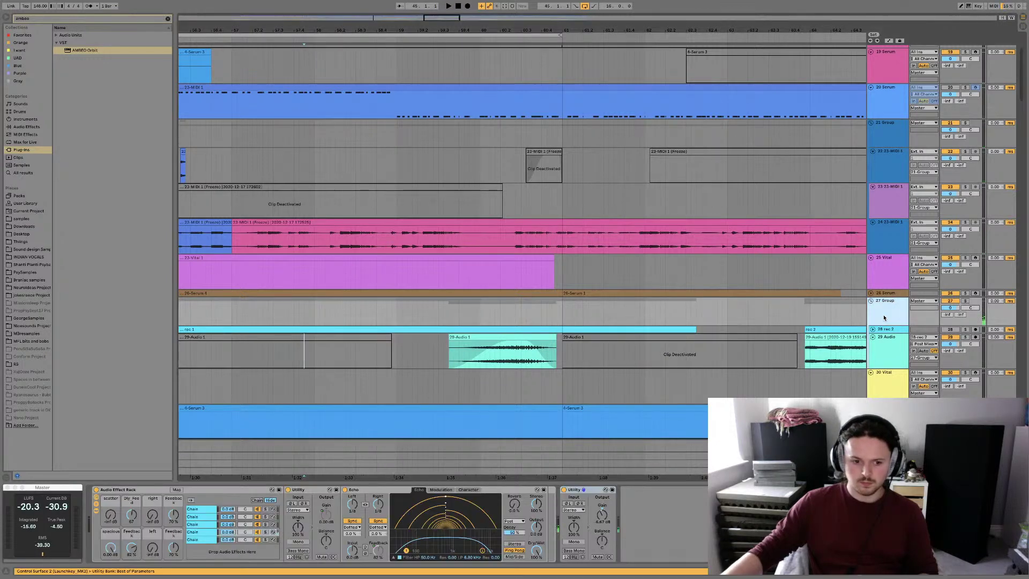
left_click(885, 331)
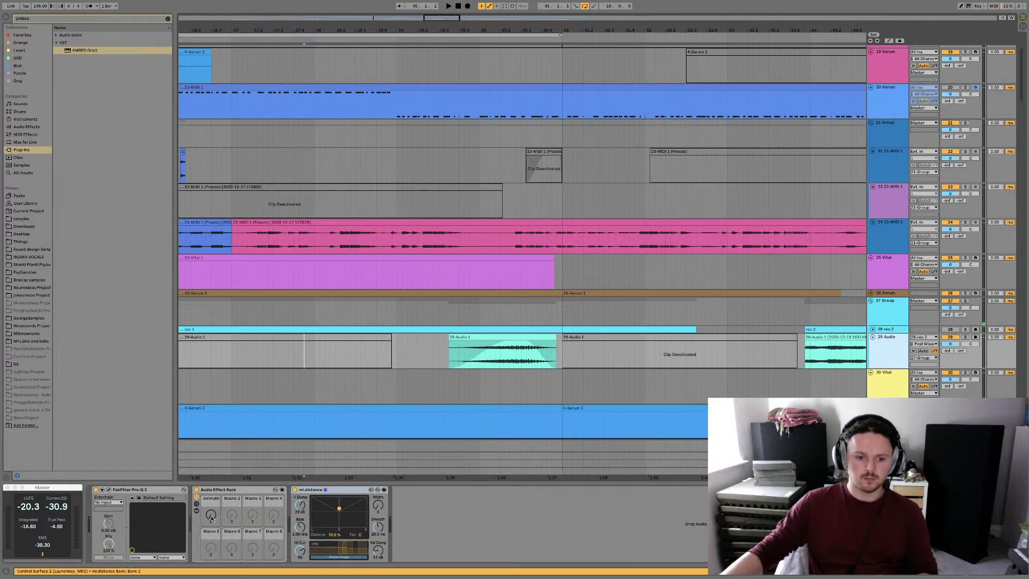
left_click(413, 349)
key("space")
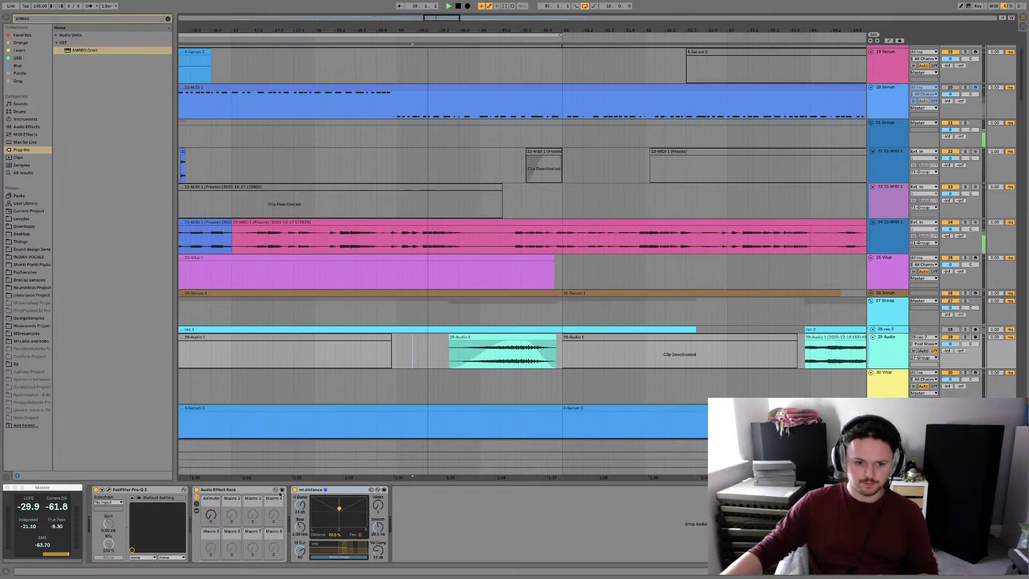
left_click_drag(210, 516, 210, 486)
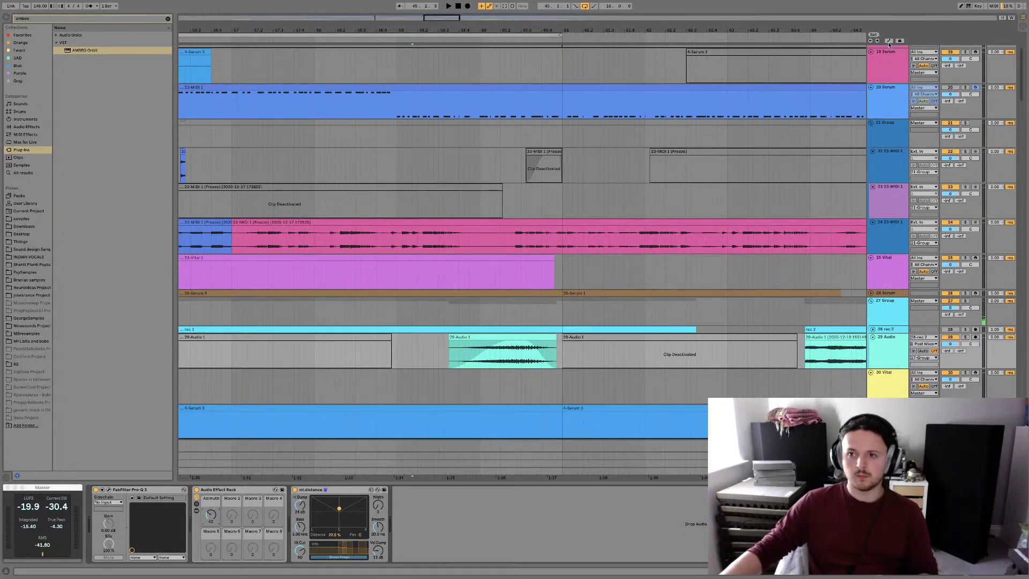
Show track automation, draw a rising Azimuth ramp across the 29-Audio clip before bar 61, and audition it
key("a")
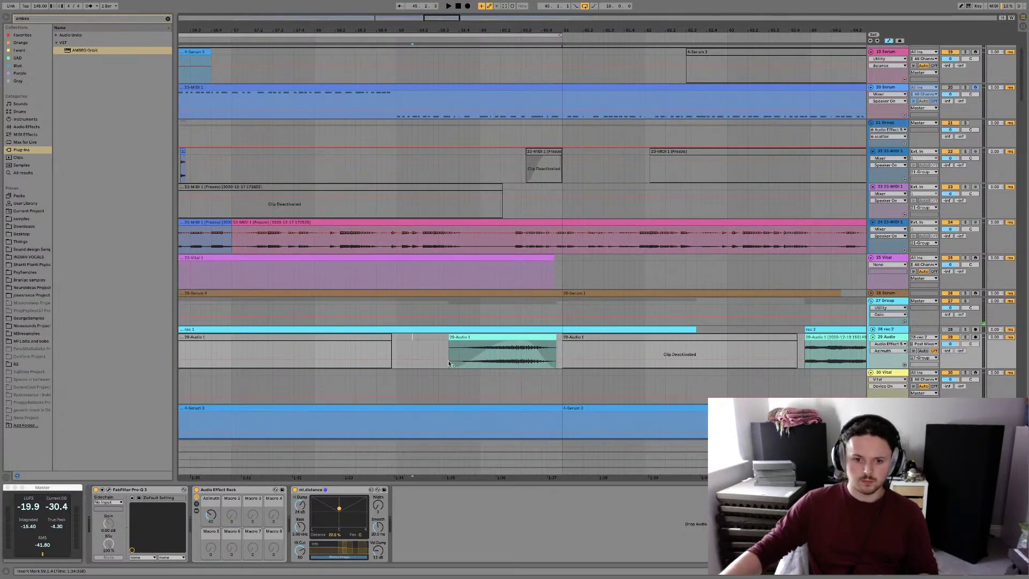
left_click(556, 359)
left_click_drag(556, 359, 557, 348)
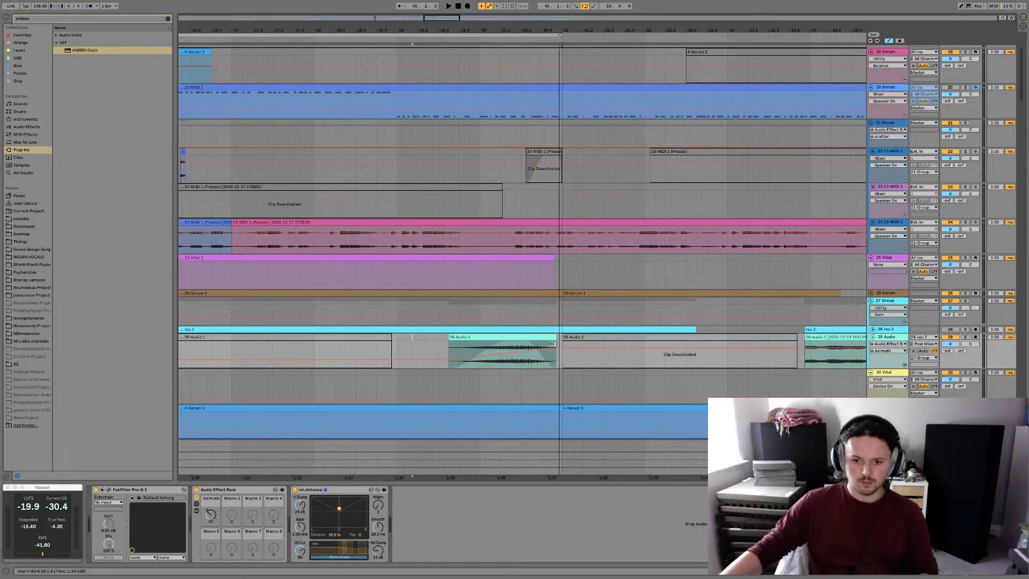
left_click(464, 337)
key("space")
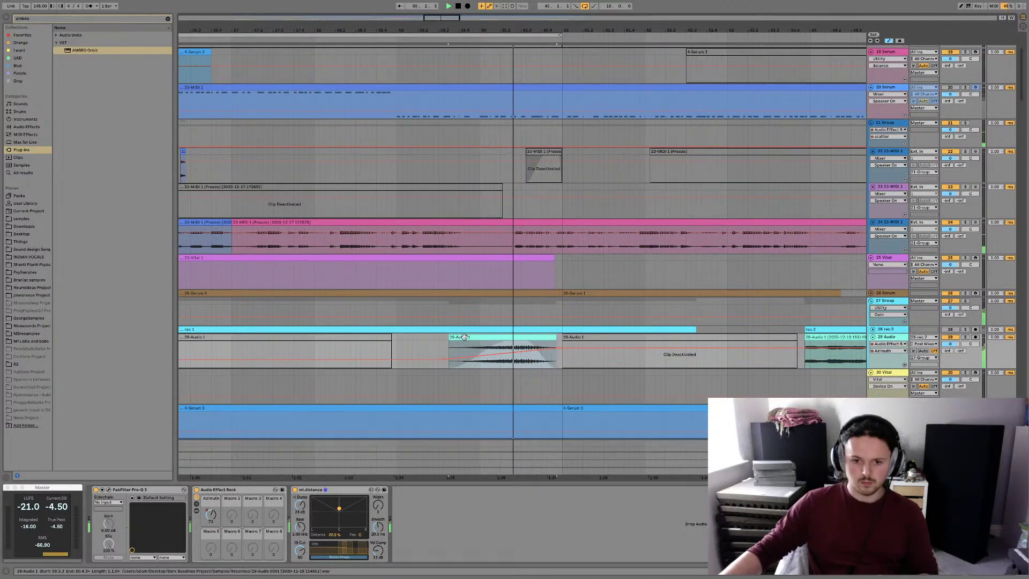
key("space")
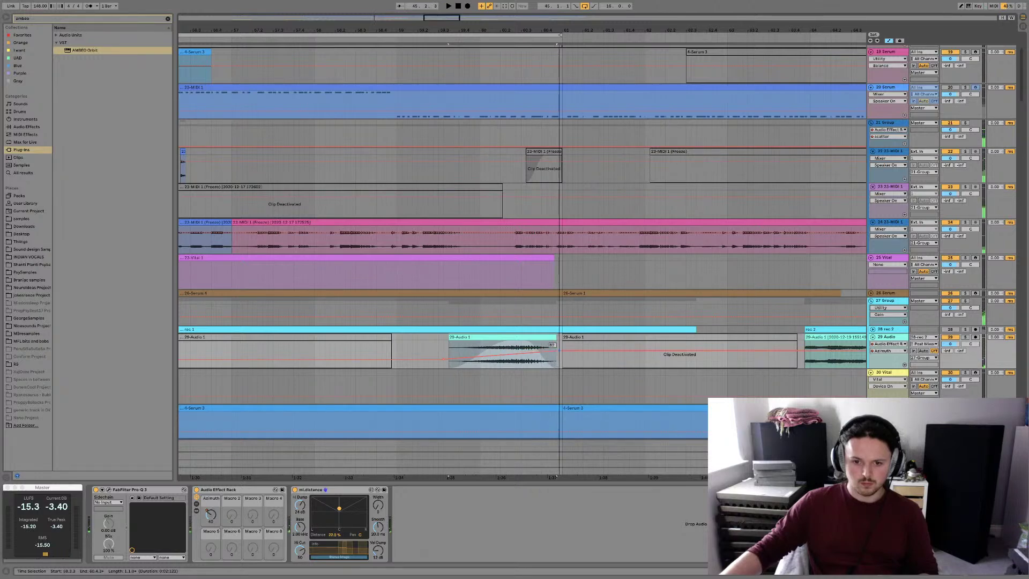
Replay the 29-Audio clip and lower the starting point of its Azimuth automation ramp
left_click(466, 338)
key("space")
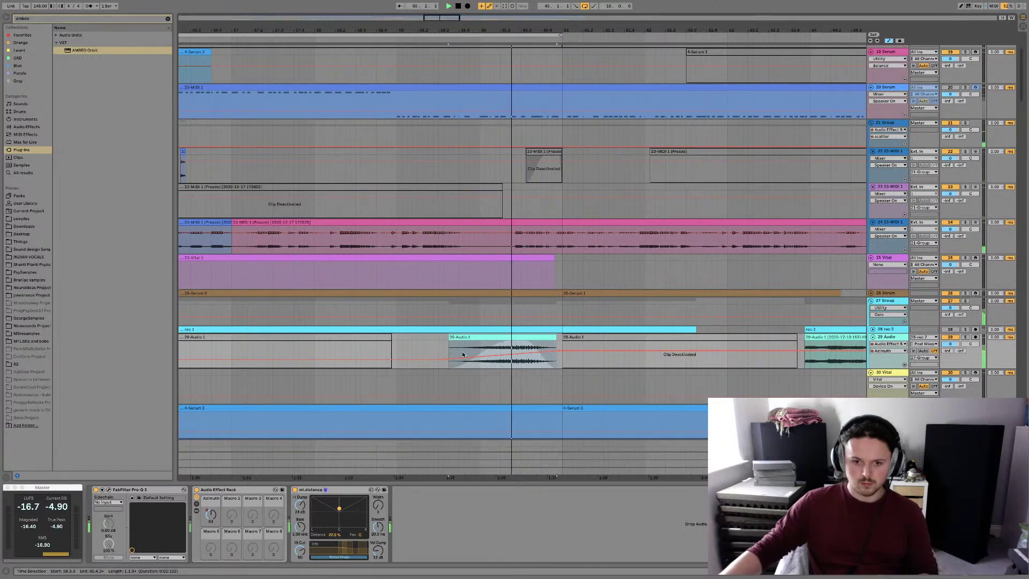
left_click(445, 360)
key("space")
key("space")
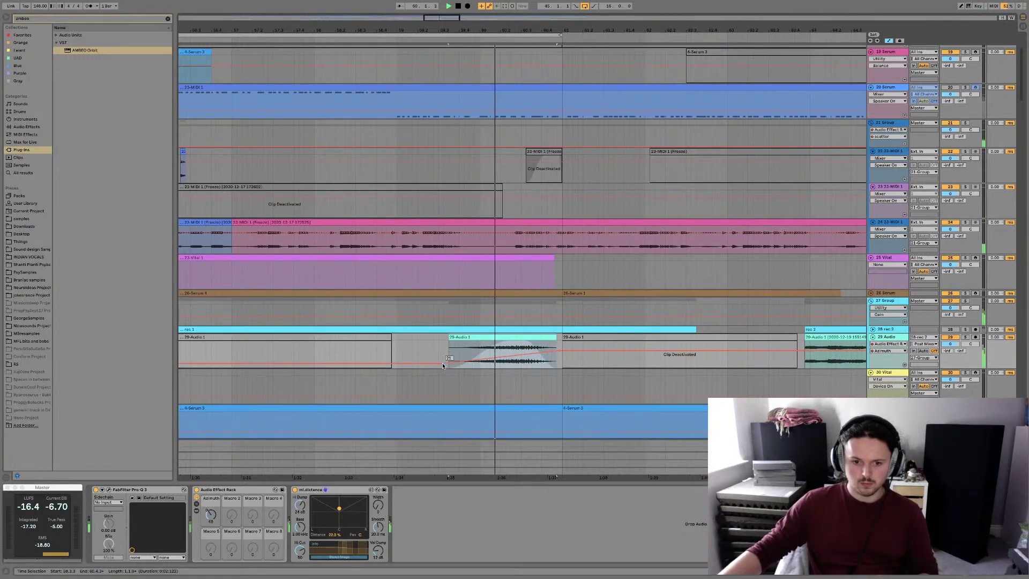
left_click(453, 362)
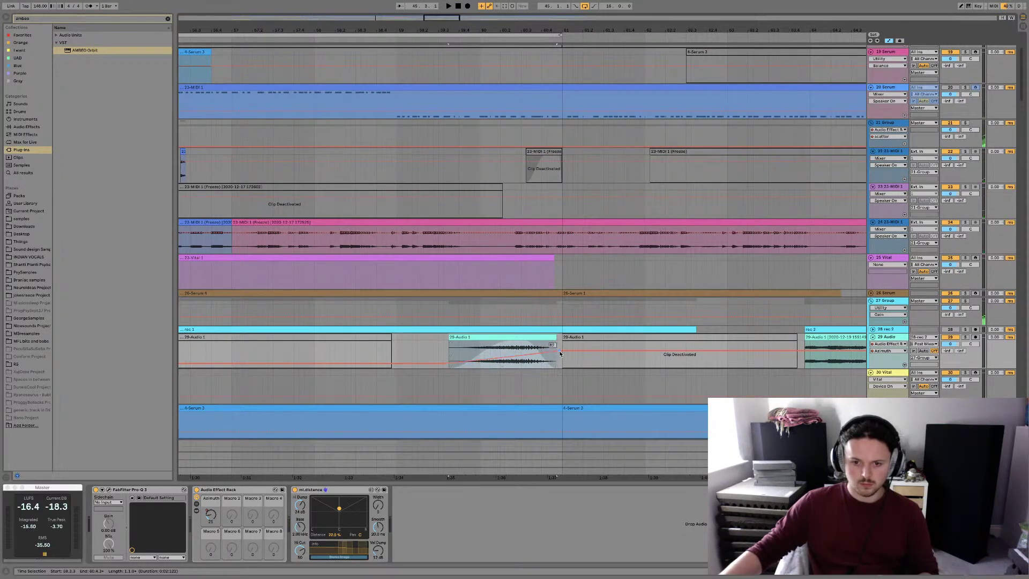
Try higher and lower end levels for the Azimuth ramp while playing the transition into bar 61
key("space")
left_click_drag(560, 353, 560, 349)
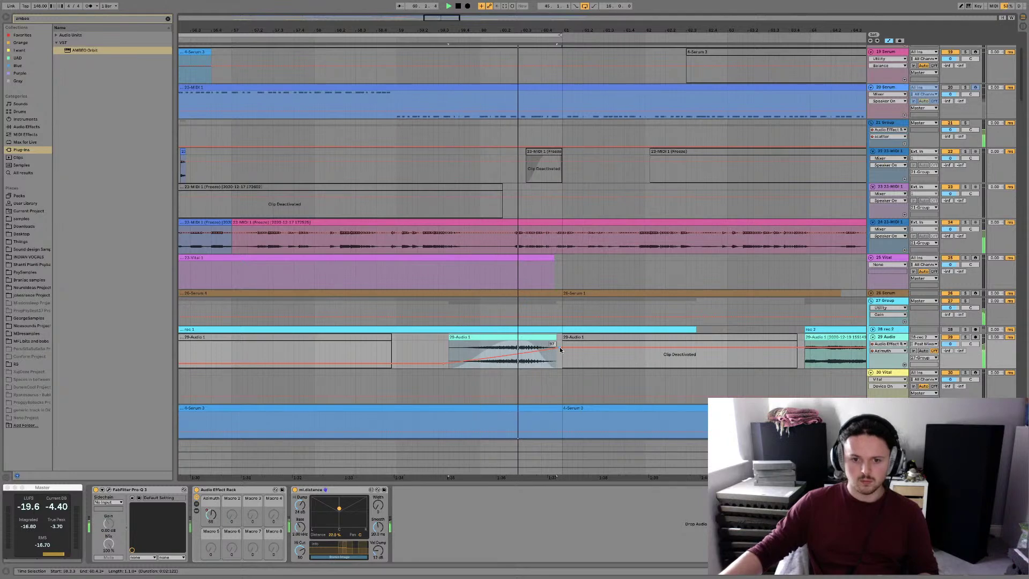
left_click_drag(561, 349, 560, 355)
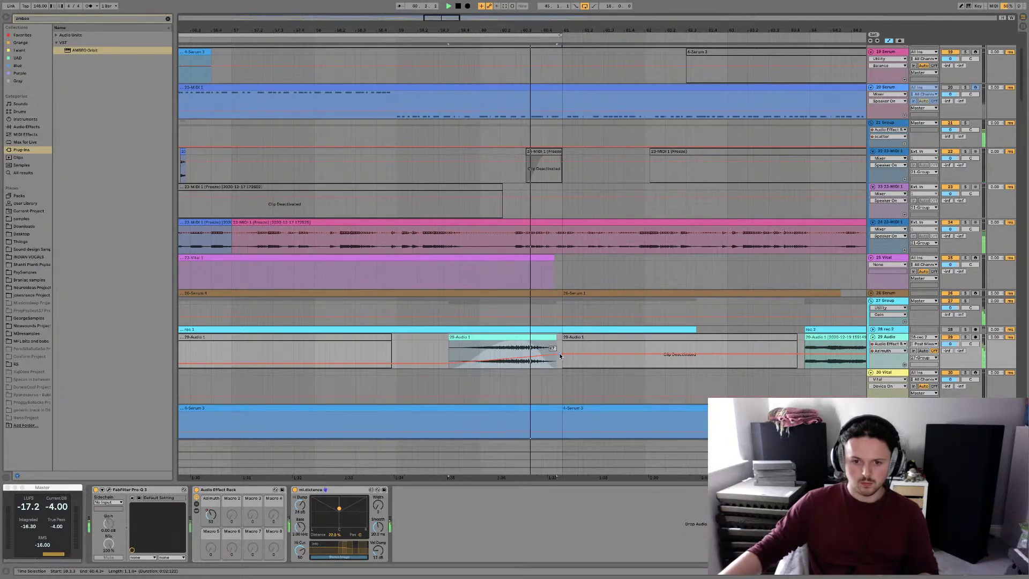
left_click_drag(560, 355, 560, 355)
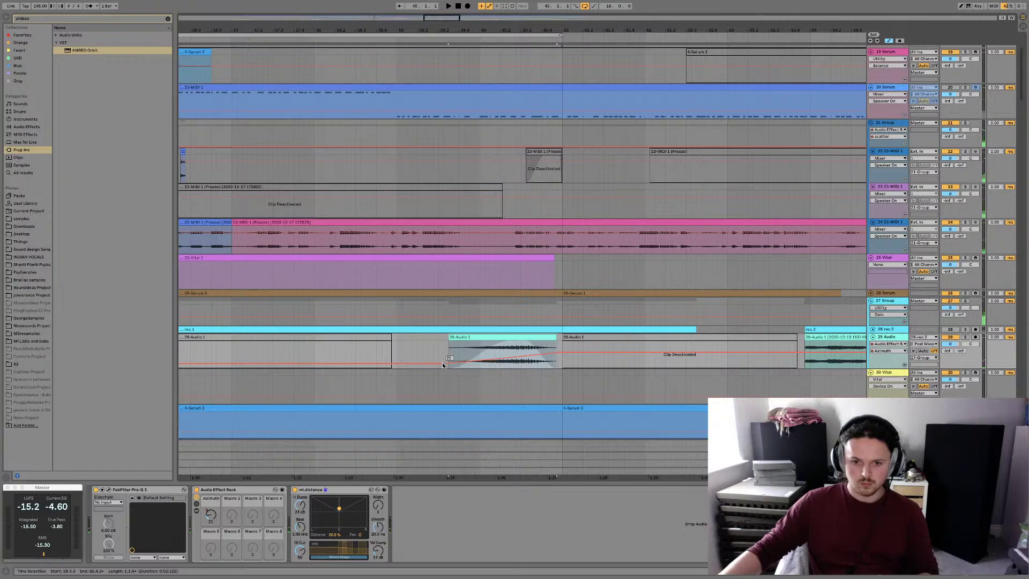
Raise the Azimuth ramp's starting point slightly and fine-tune its end level during playback
left_click_drag(442, 362, 498, 364)
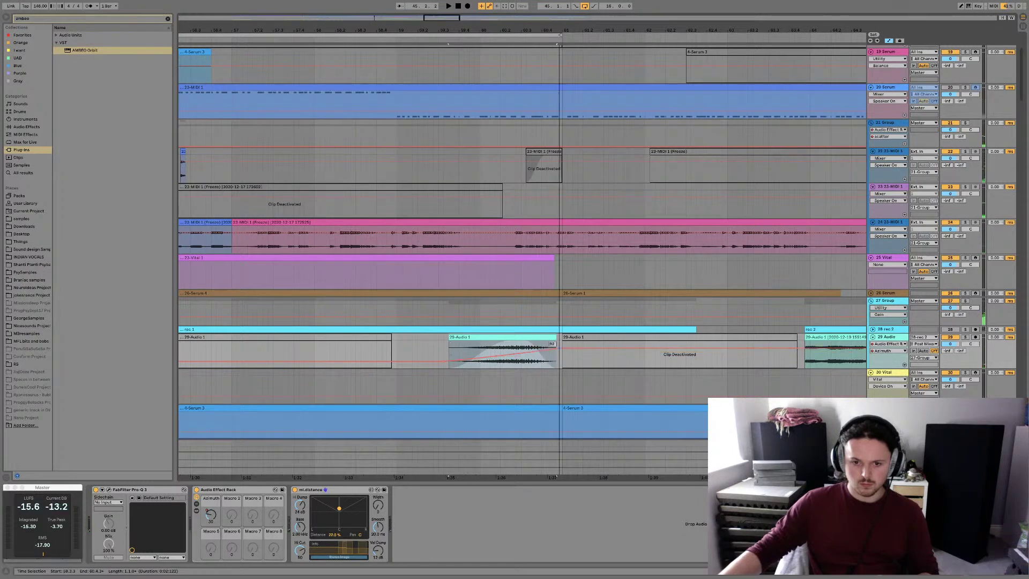
left_click_drag(559, 354, 558, 349)
key("space")
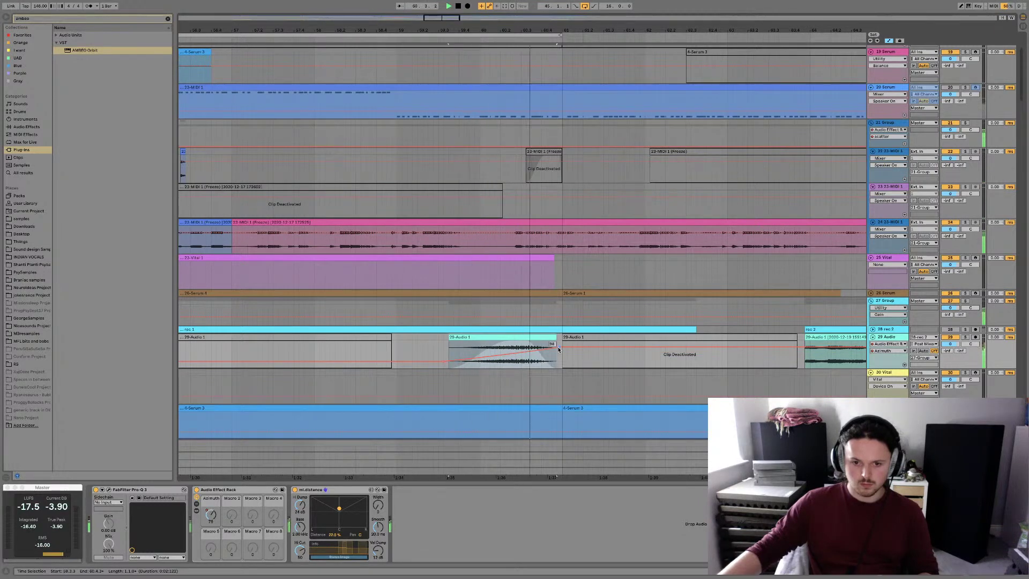
left_click_drag(558, 349, 558, 351)
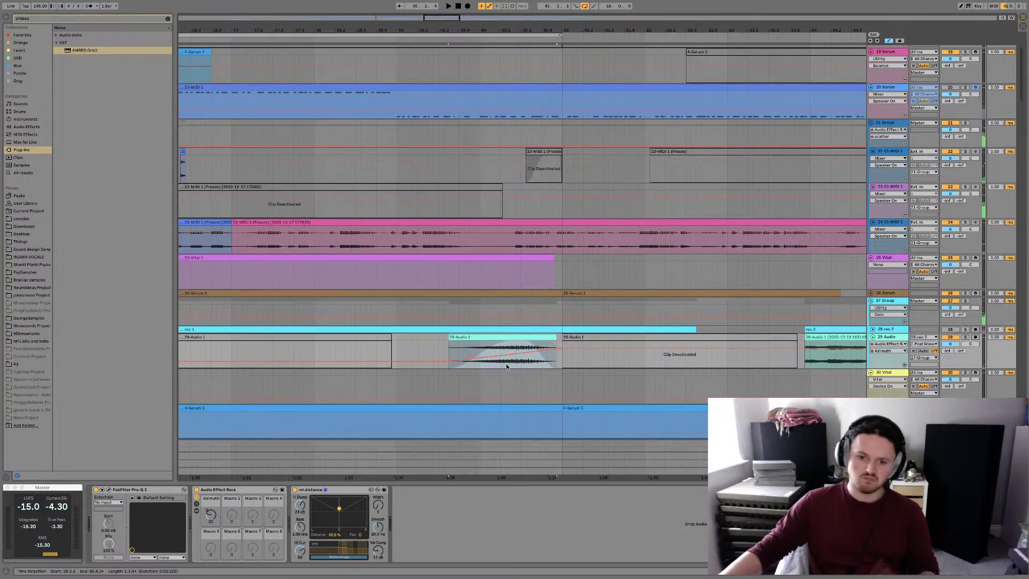
Expand the Audio Effect Rack to show its devices and move the distance device into the chain after AMBEO Orbit
left_click(335, 535)
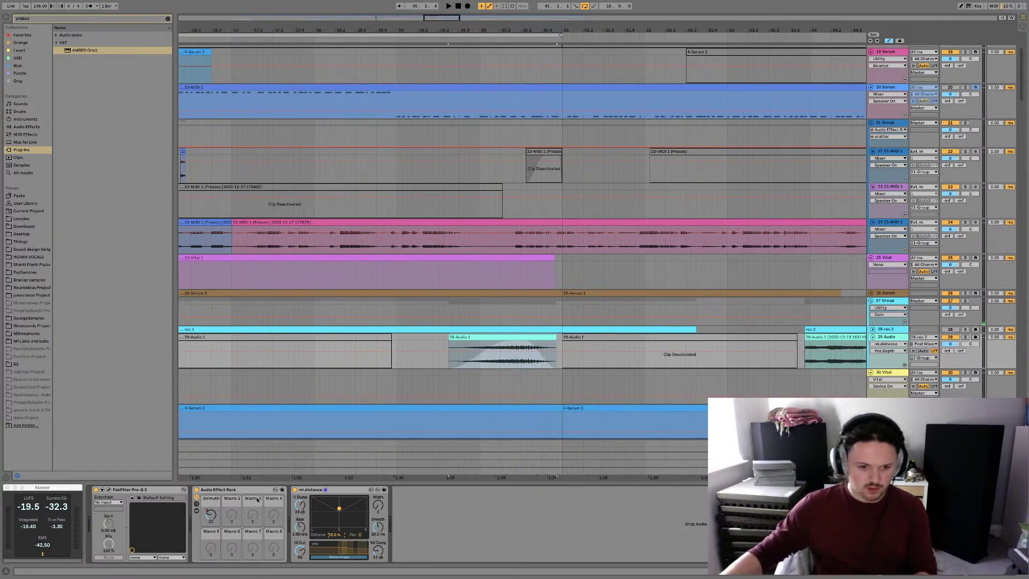
left_click(197, 504)
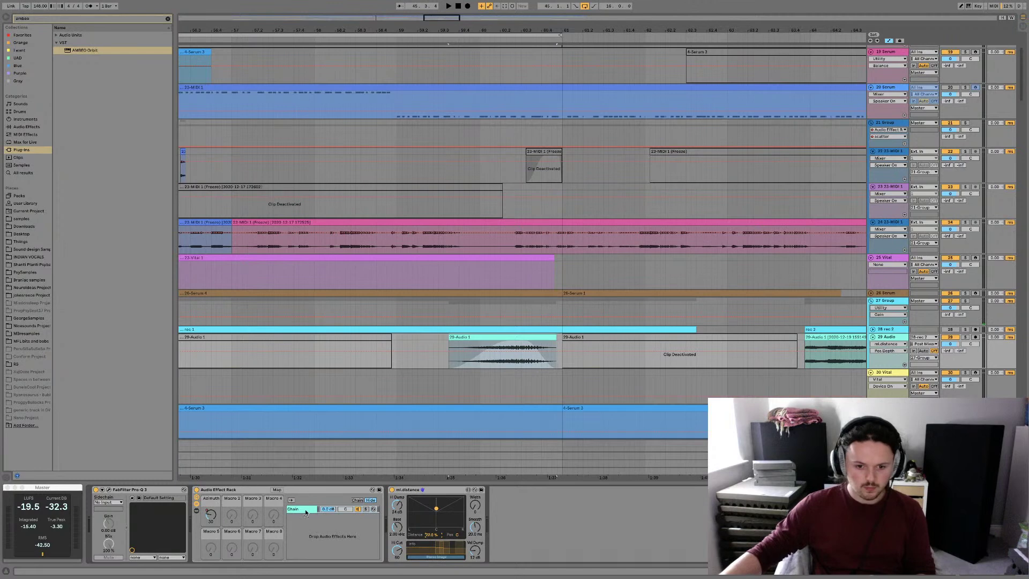
key("Return")
left_click_drag(562, 493, 509, 507)
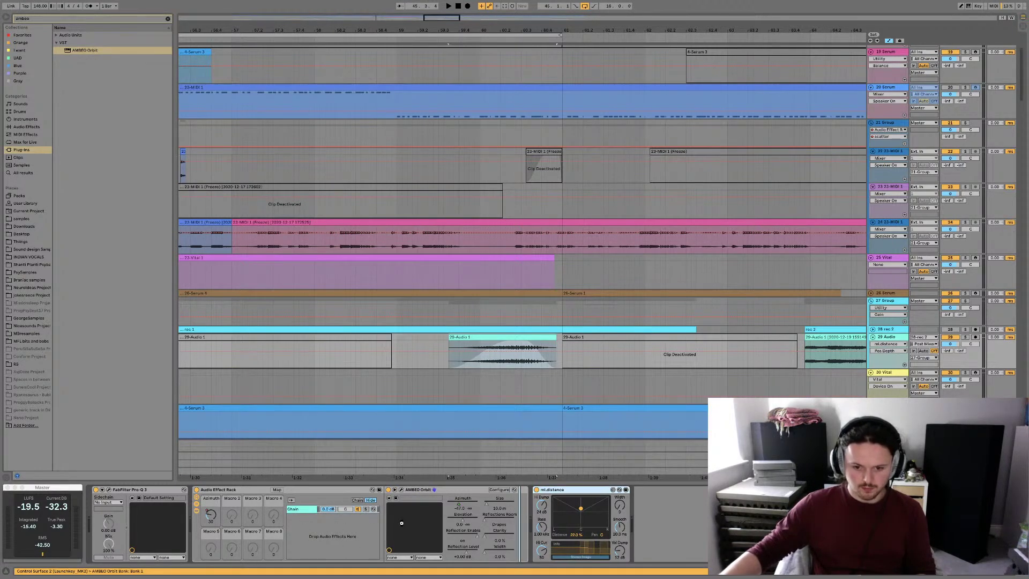
left_click_drag(402, 523, 368, 528)
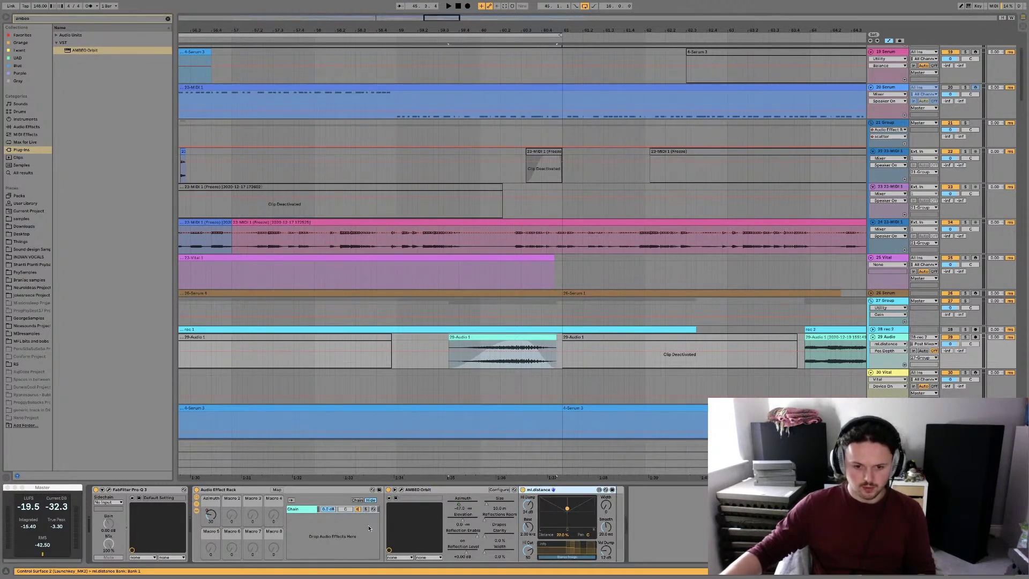
Map the distance device's Pos Depth parameter to the rack's second macro
left_click(277, 489)
left_click(232, 522)
left_click(236, 523)
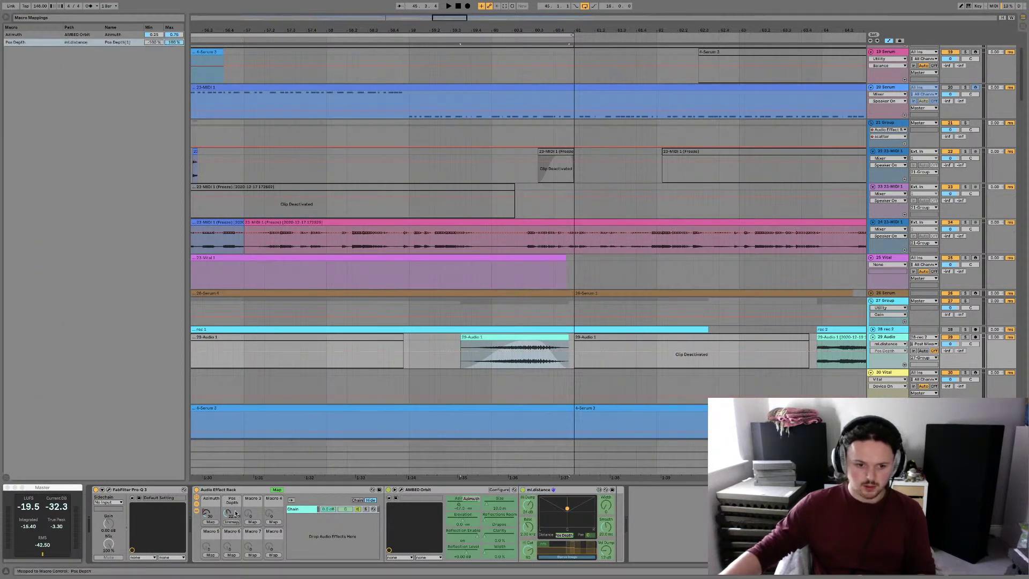
left_click(235, 503)
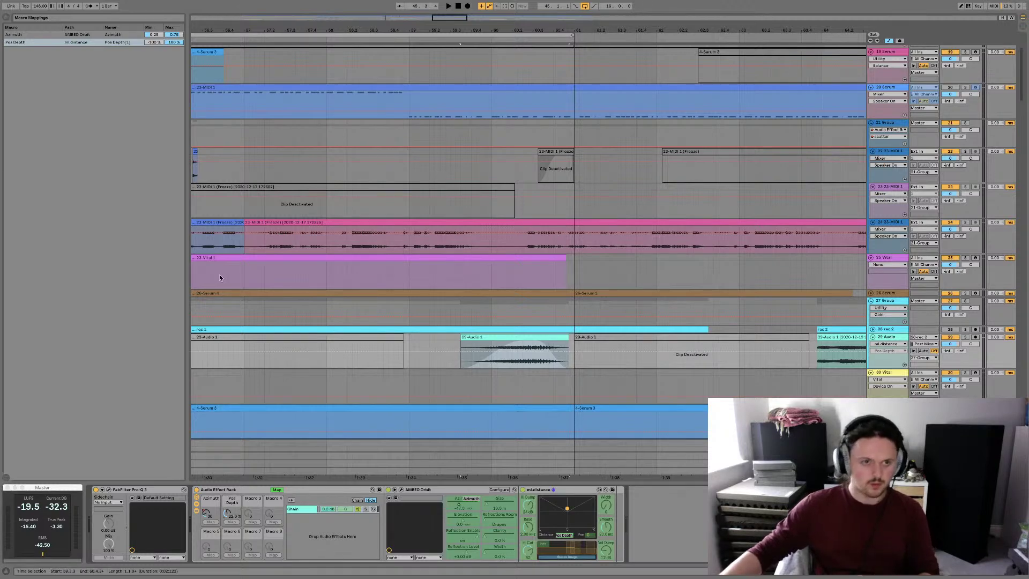
Set the Pos Depth macro mapping's minimum to 0 % and leave macro mapping mode
left_click(154, 43)
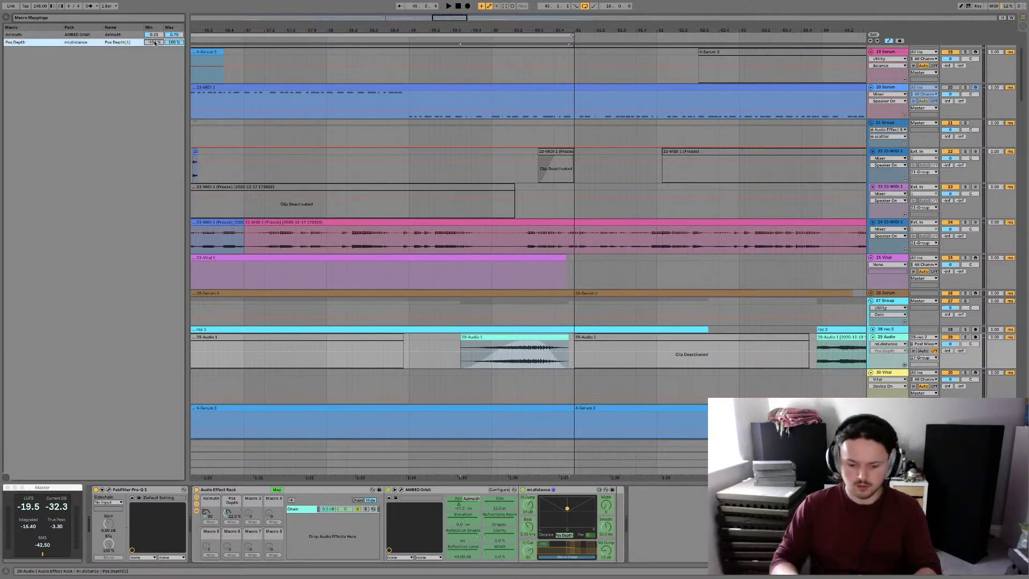
type("0")
key("Return")
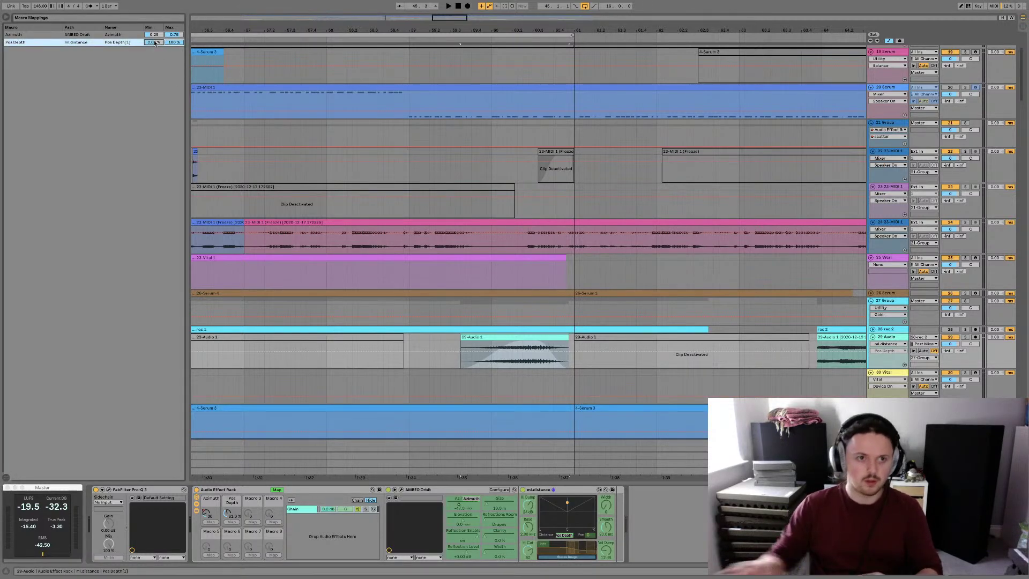
left_click(278, 490)
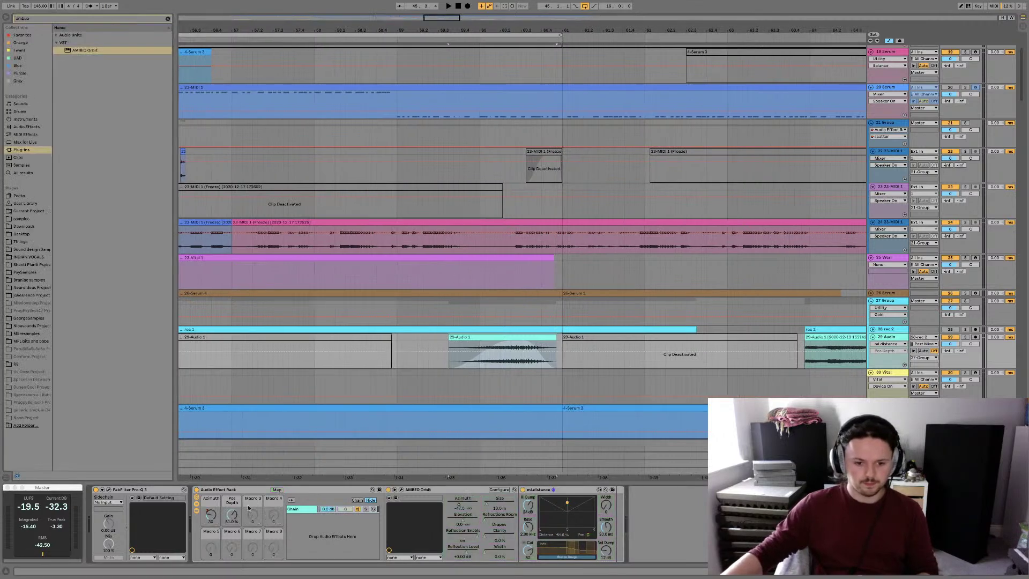
Draw a falling Pos Depth automation ramp across the 29-Audio clip before bar 61 and audition it
left_click(448, 353)
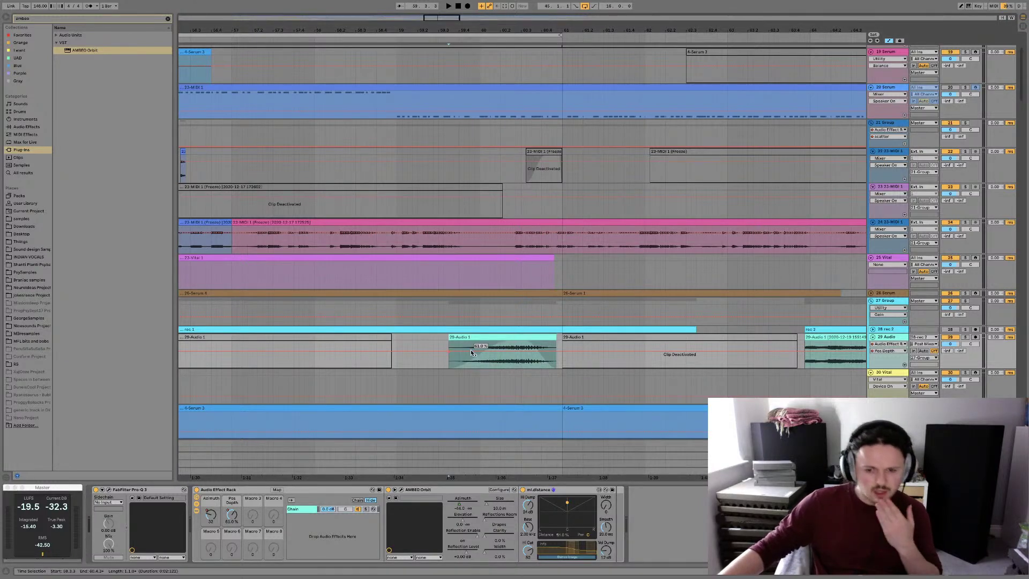
left_click_drag(562, 353, 558, 367)
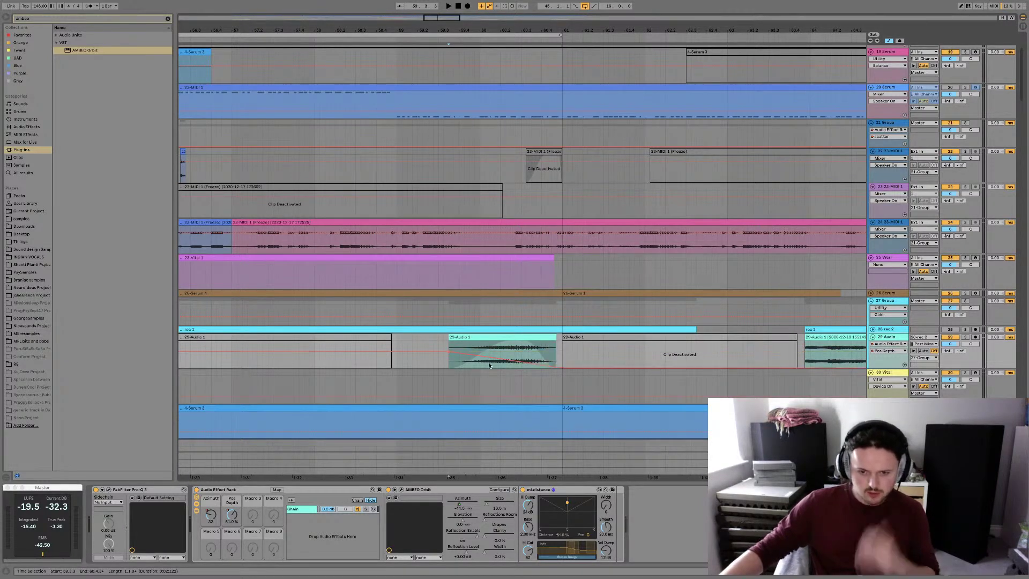
key("space")
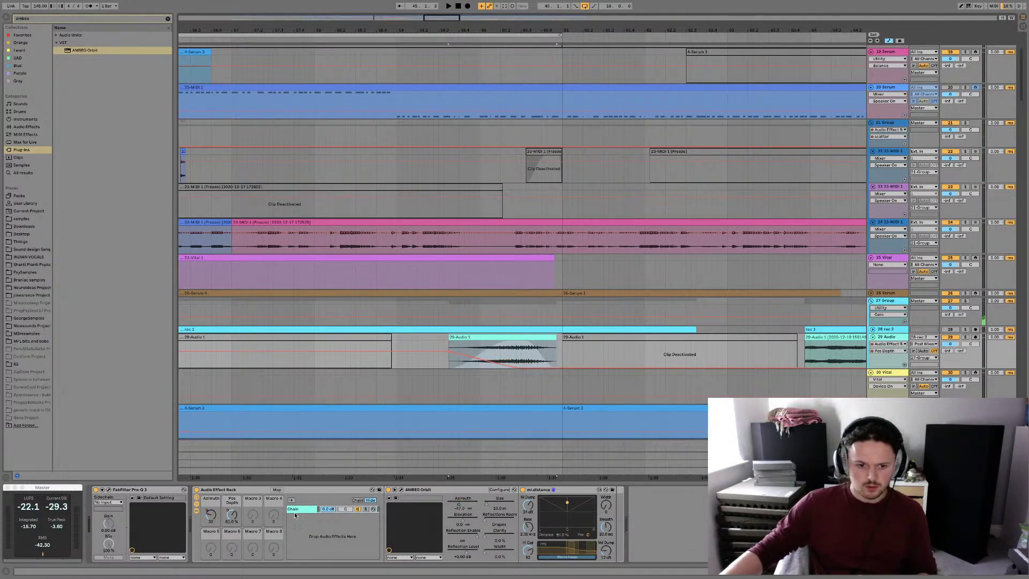
Add a lane for each automated envelope on the 29 Audio track and shift the Pos Depth ramp's low point earlier
right_click(883, 363)
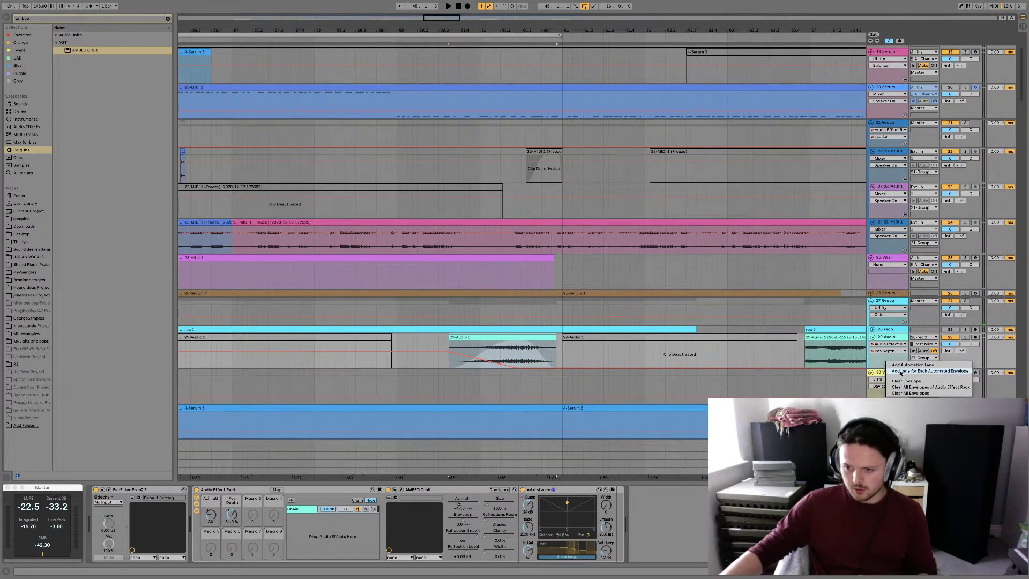
left_click(901, 371)
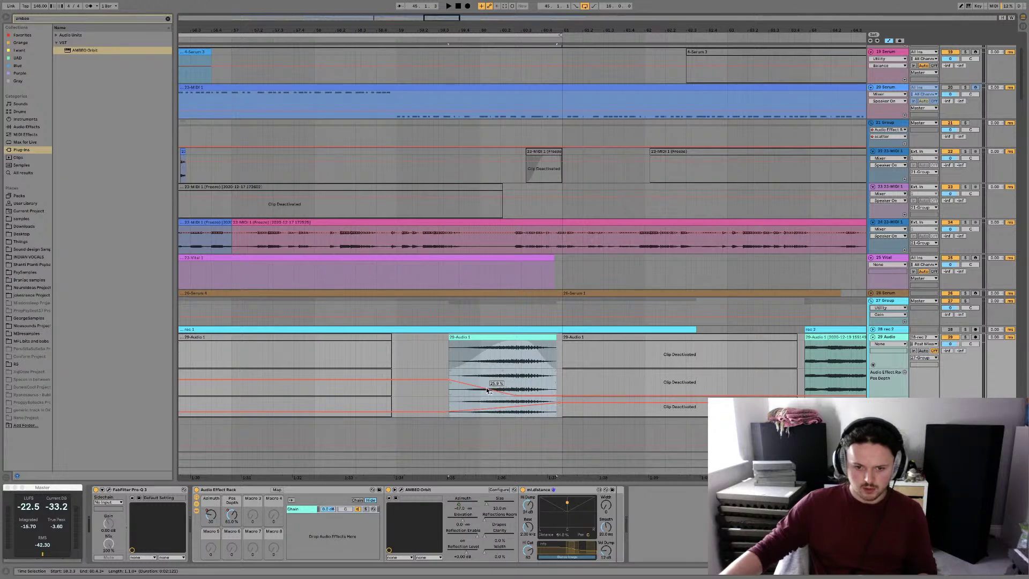
left_click(509, 399)
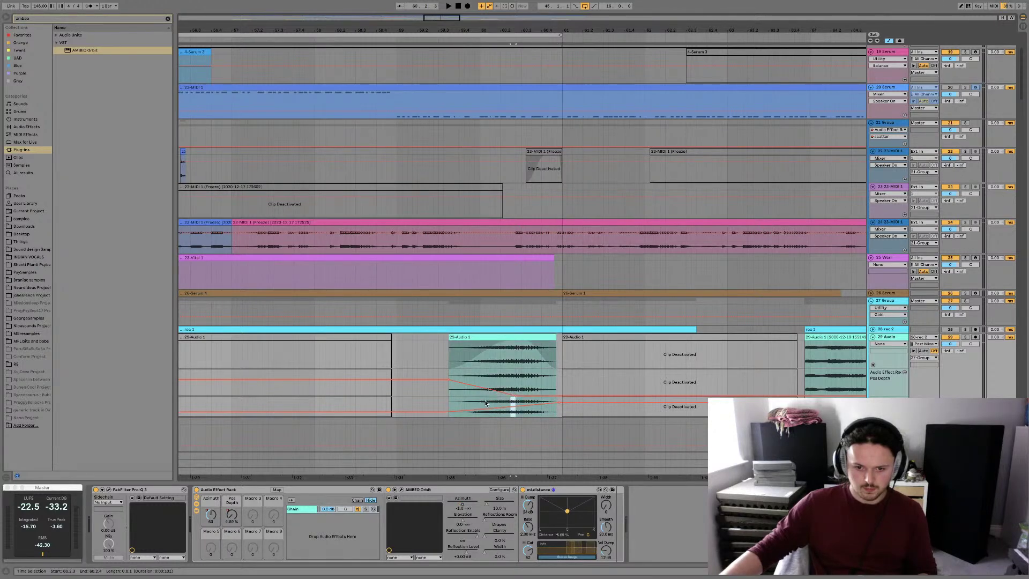
left_click(485, 405)
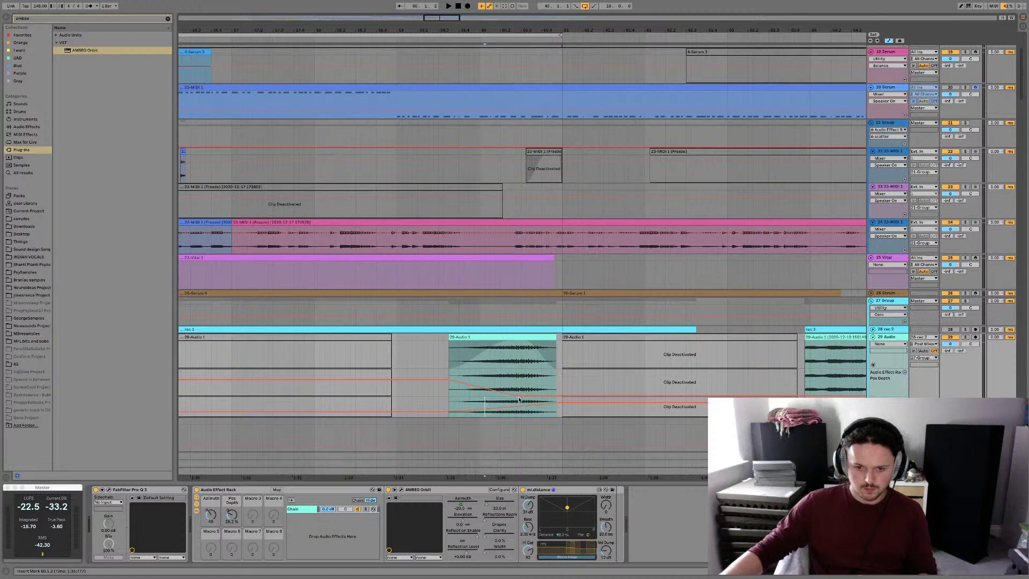
left_click_drag(513, 398, 490, 396)
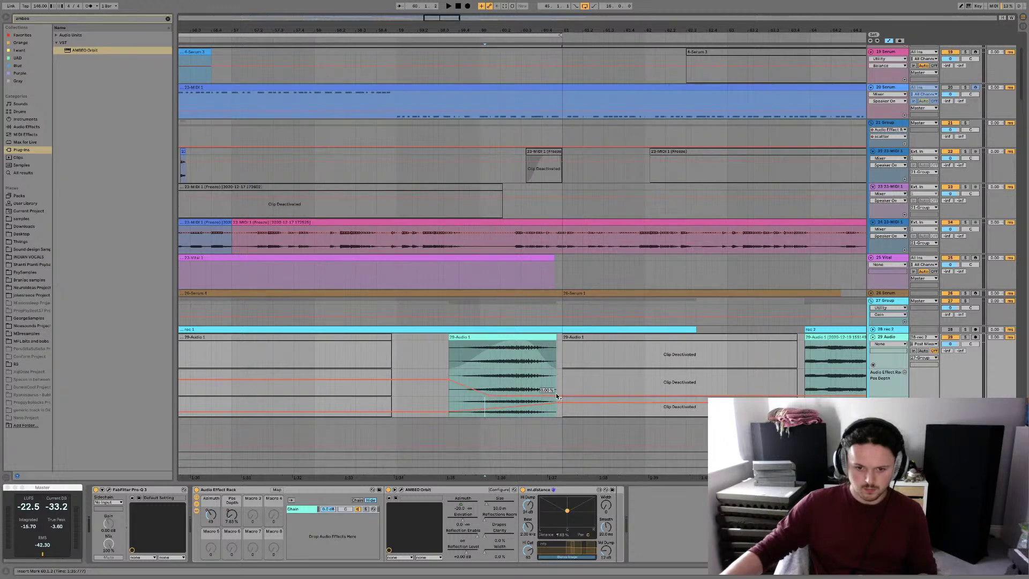
Raise the Pos Depth envelope at the end of the 29-Audio clip to form a mid-clip dip, and audition the transition
left_click_drag(557, 397, 558, 375)
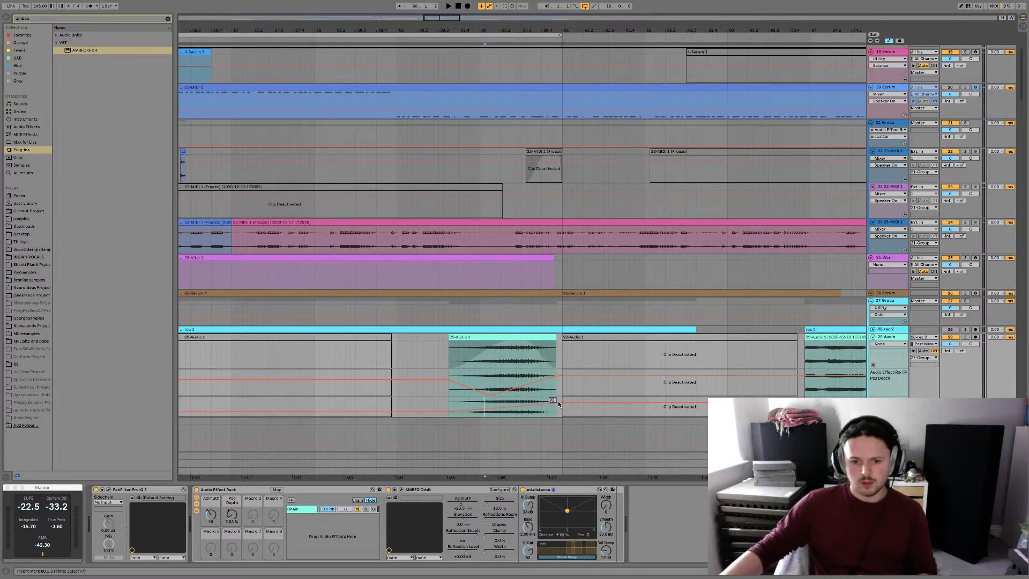
left_click(439, 390)
key("space")
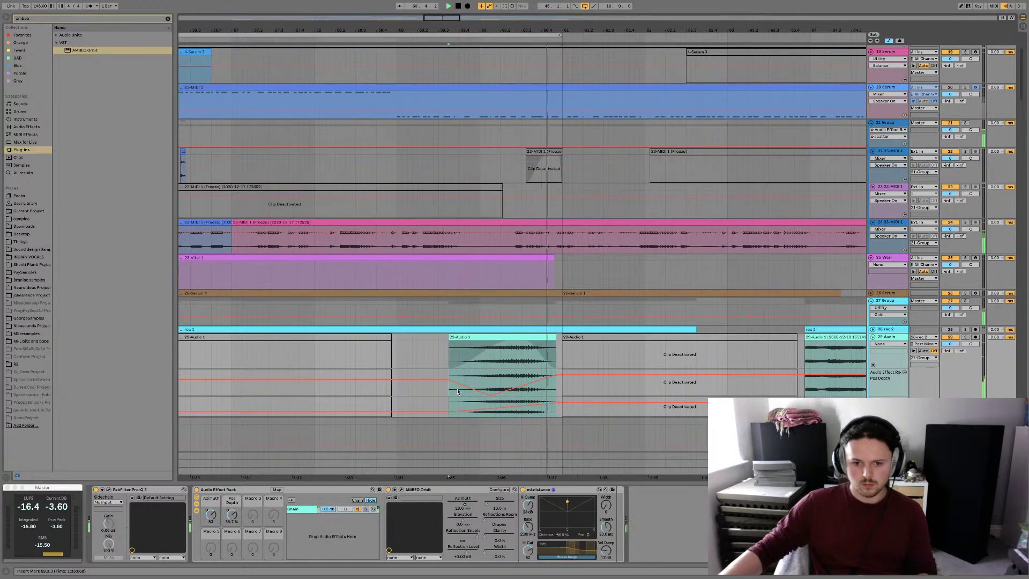
left_click_drag(457, 392, 467, 391)
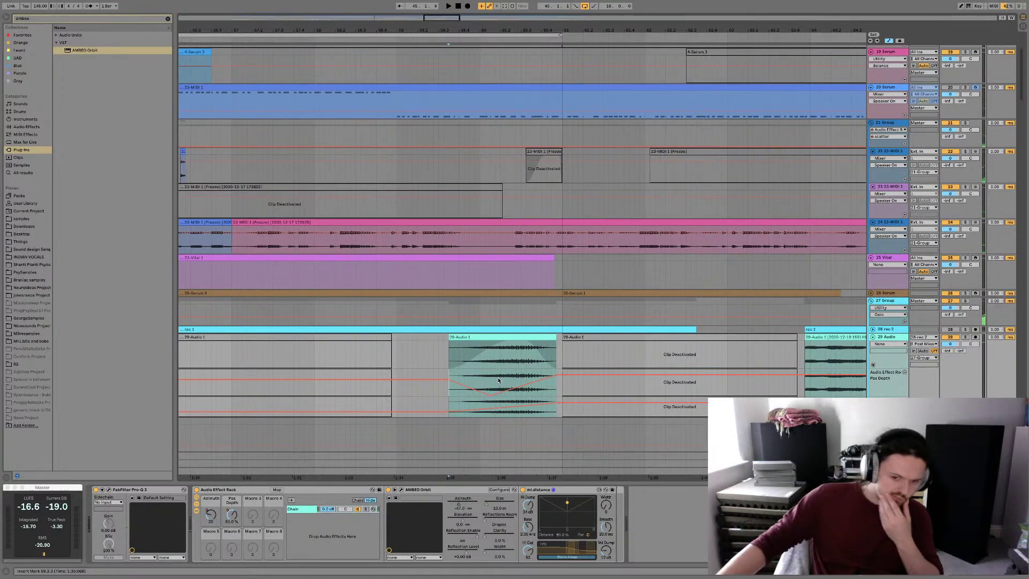
Try a rising-then-falling Pos Depth automation shape across the short 29-Audio clip, audition it, and undo the change
left_click_drag(451, 387, 502, 371)
key("space")
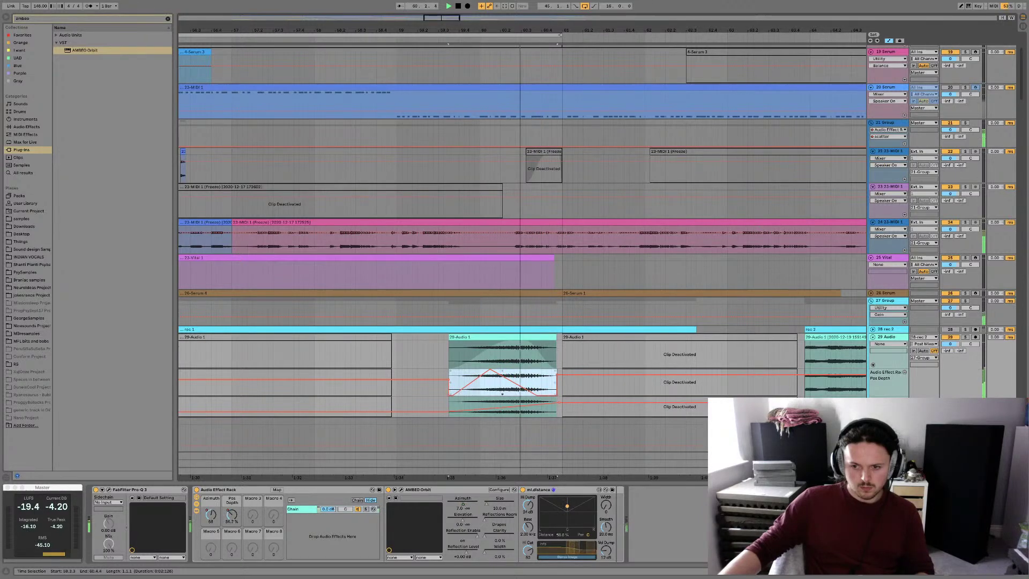
key("space")
key("ctrl+z")
key("ctrl+z")
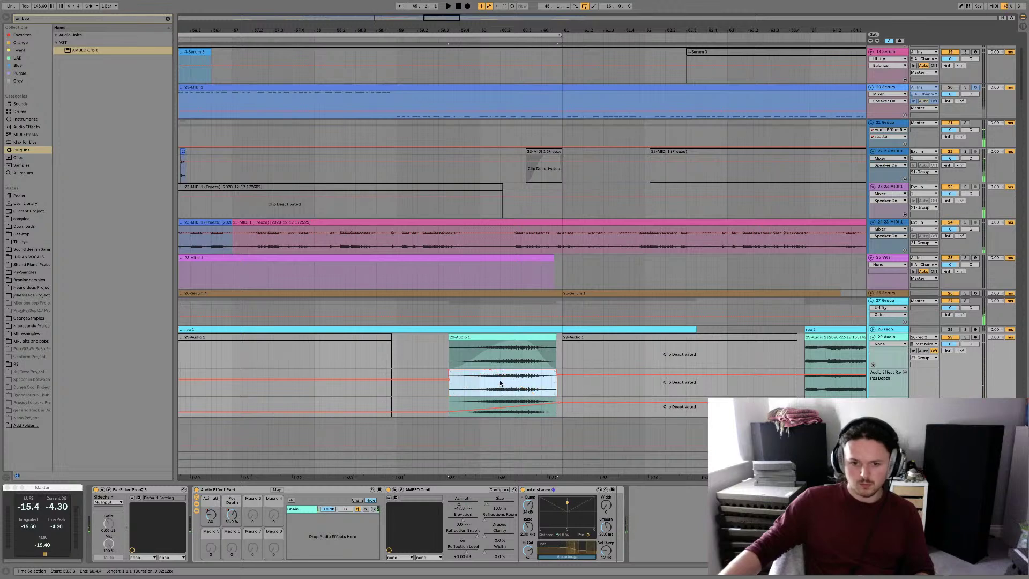
Raise the lowest Pos Depth automation breakpoint in the middle of the short 29-Audio clip and audition the clip from its start
key("space")
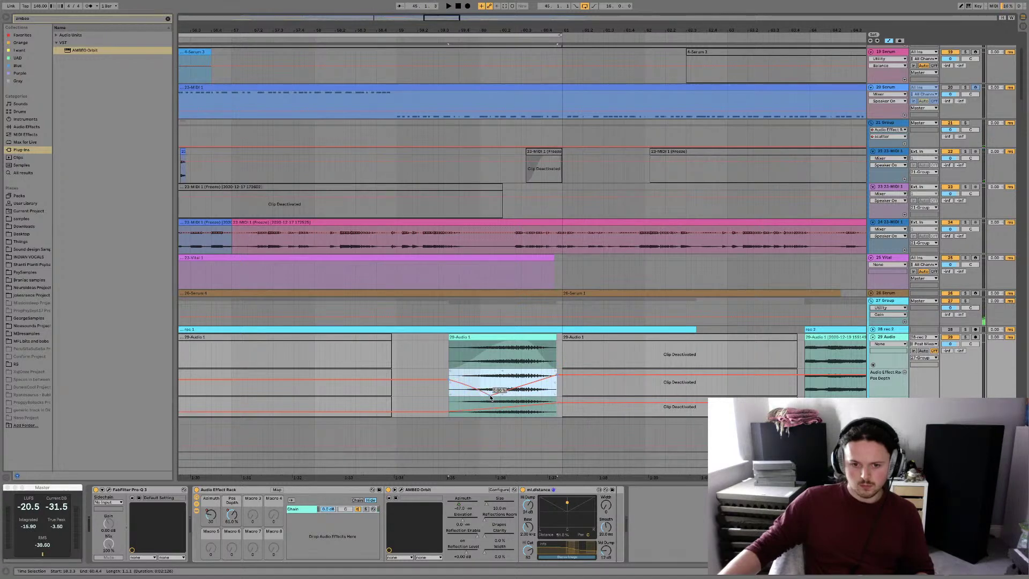
left_click(491, 398)
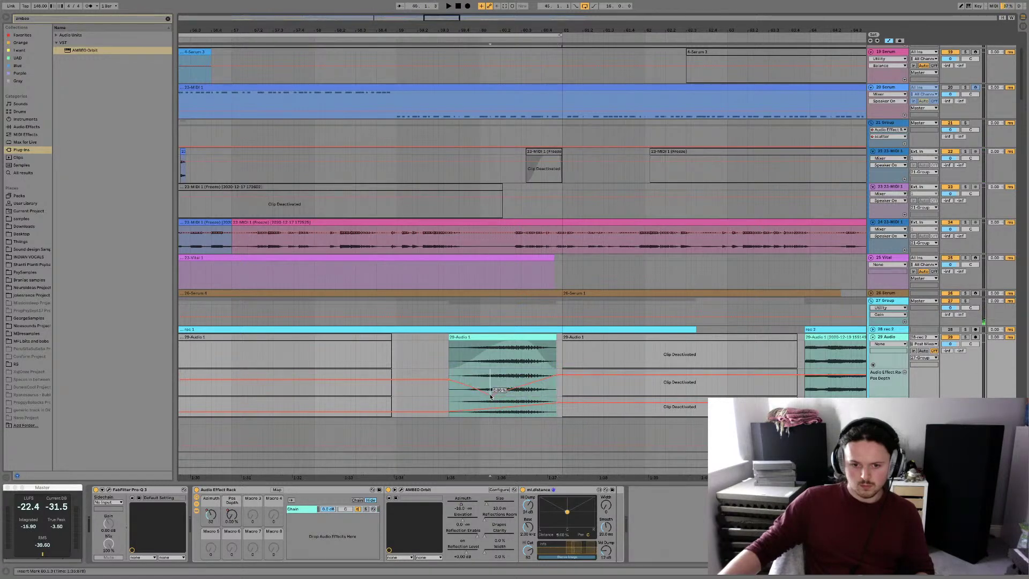
key("space")
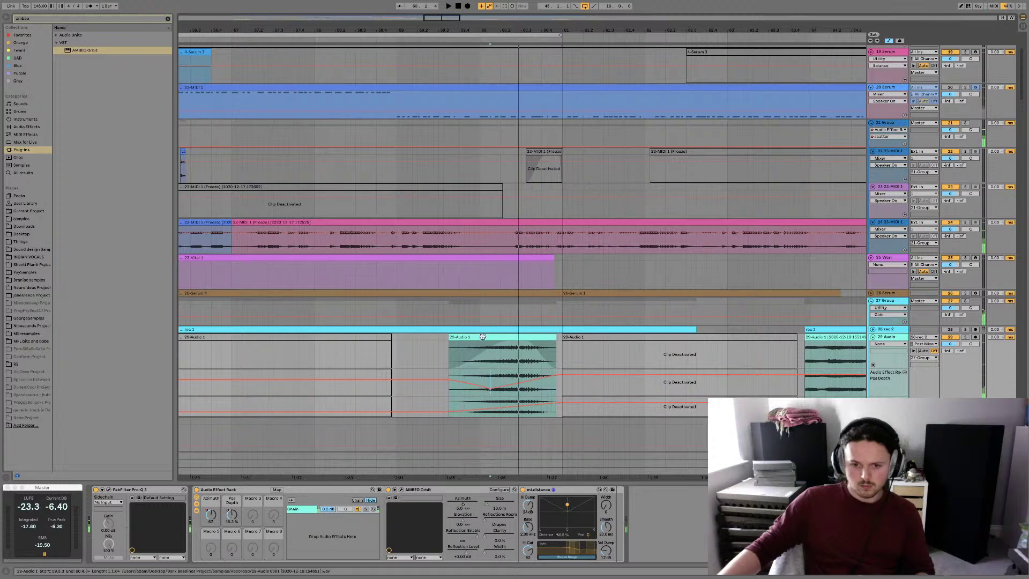
left_click(483, 337)
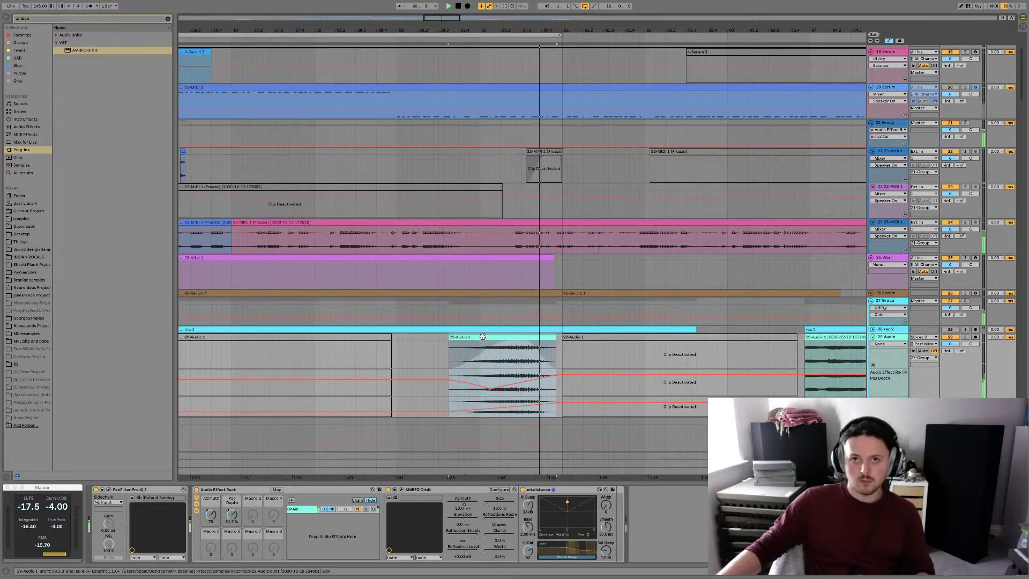
mouse_move(490, 392)
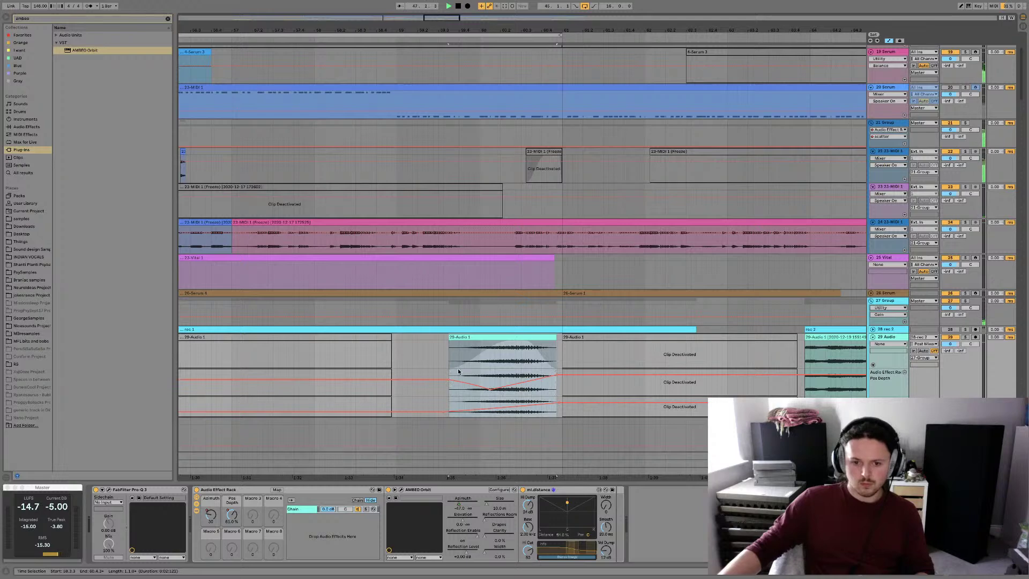
Audition the lead-in to the short 29-Audio clip from an earlier position, reselect the clip, and save the project
left_click(343, 361)
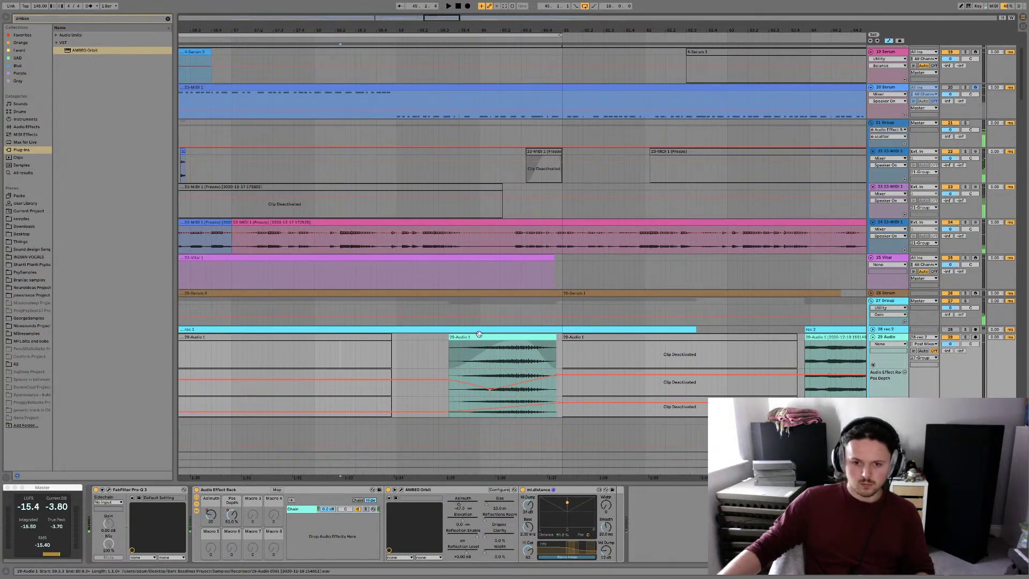
left_click(500, 343)
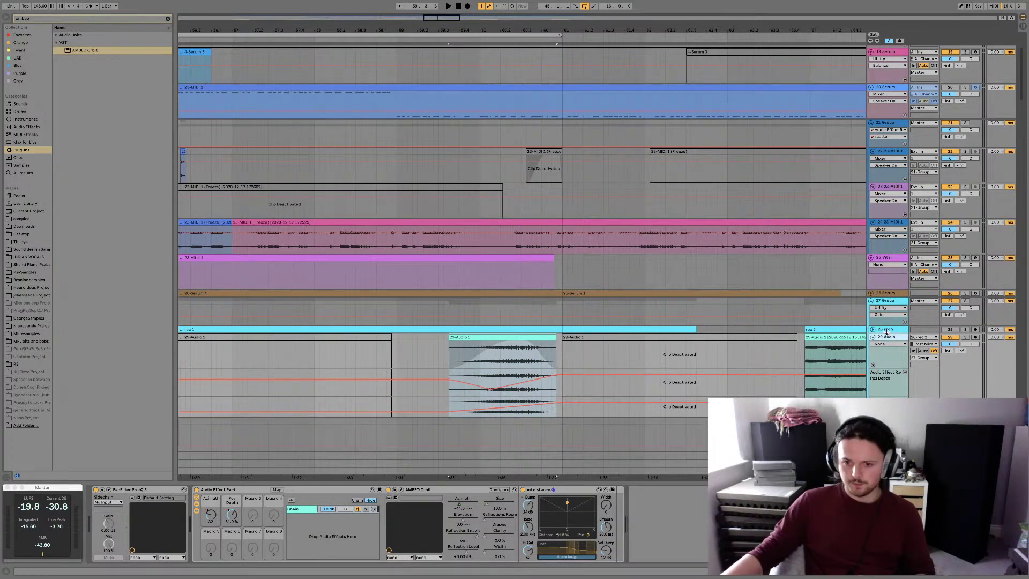
key("ctrl+s")
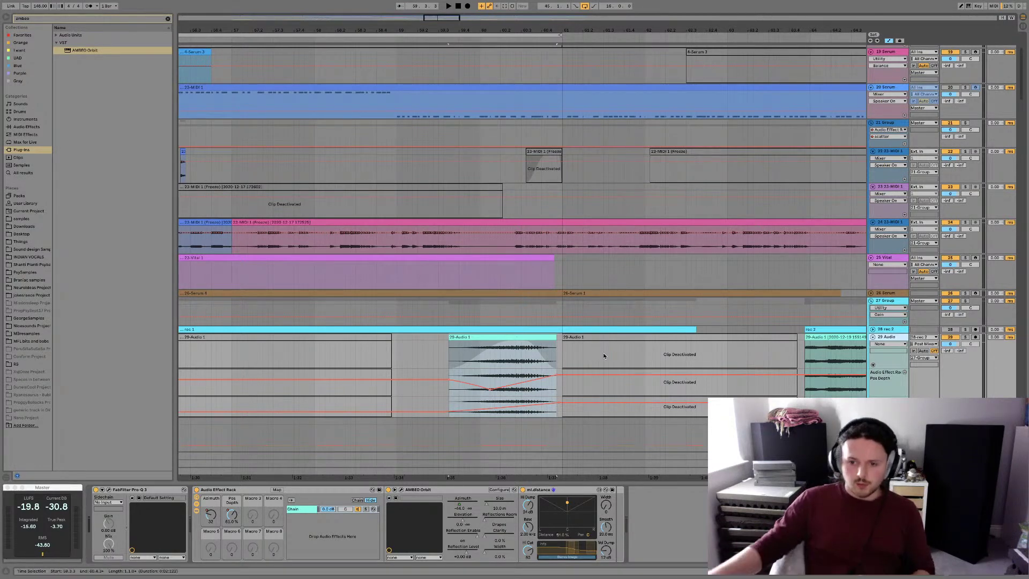
Clear the plug-in search in the browser
left_click(568, 347)
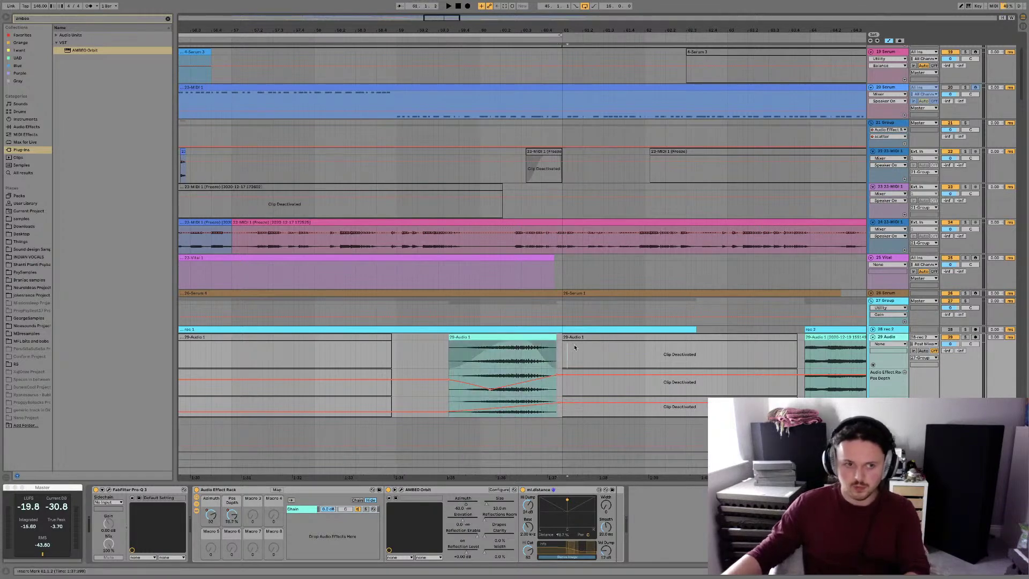
key("minus")
key("minus")
left_click(167, 19)
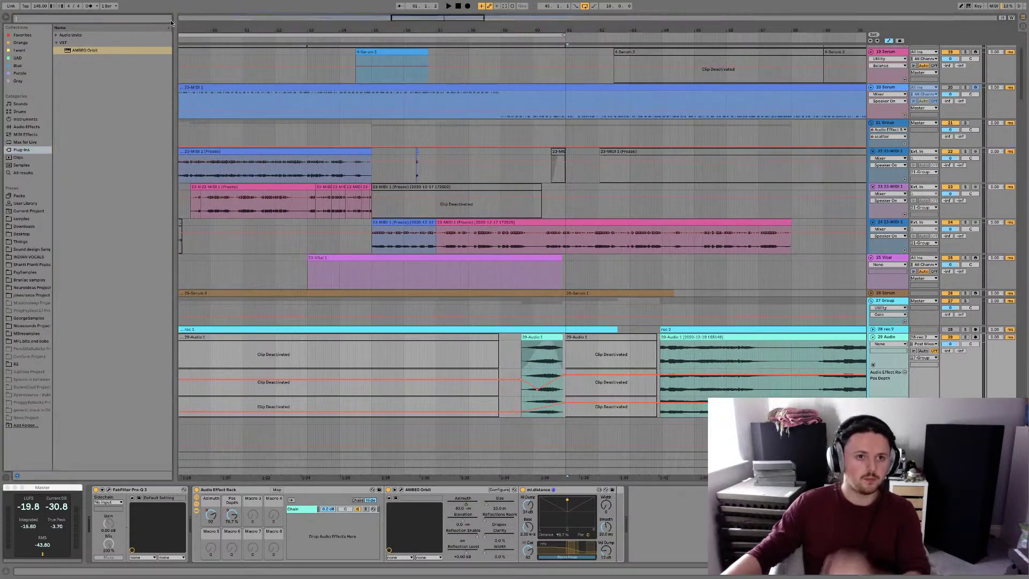
Select the long 29-Audio clip under rec 2 and audition it with its track soloed
left_click(696, 338)
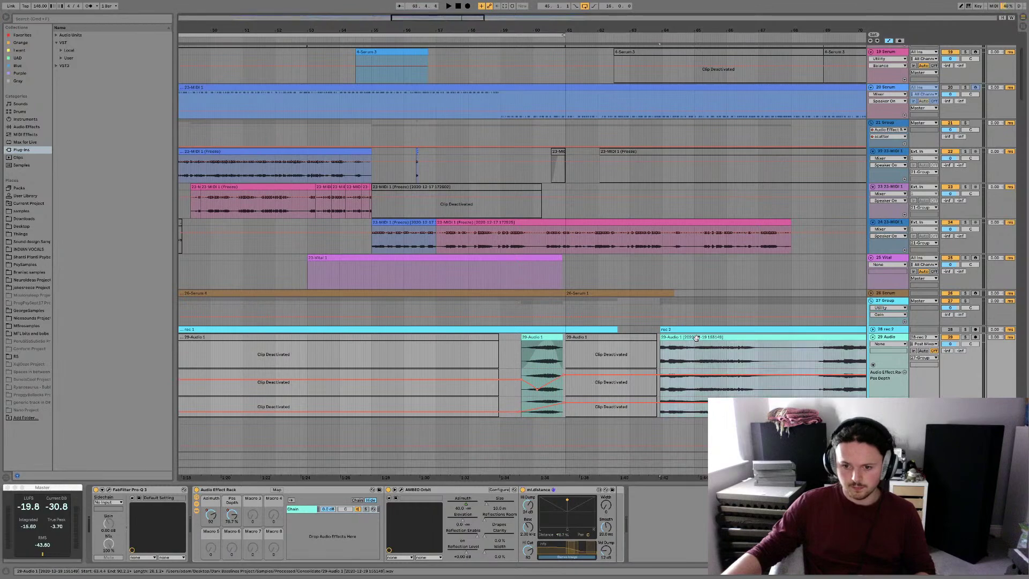
key("minus")
key("plus")
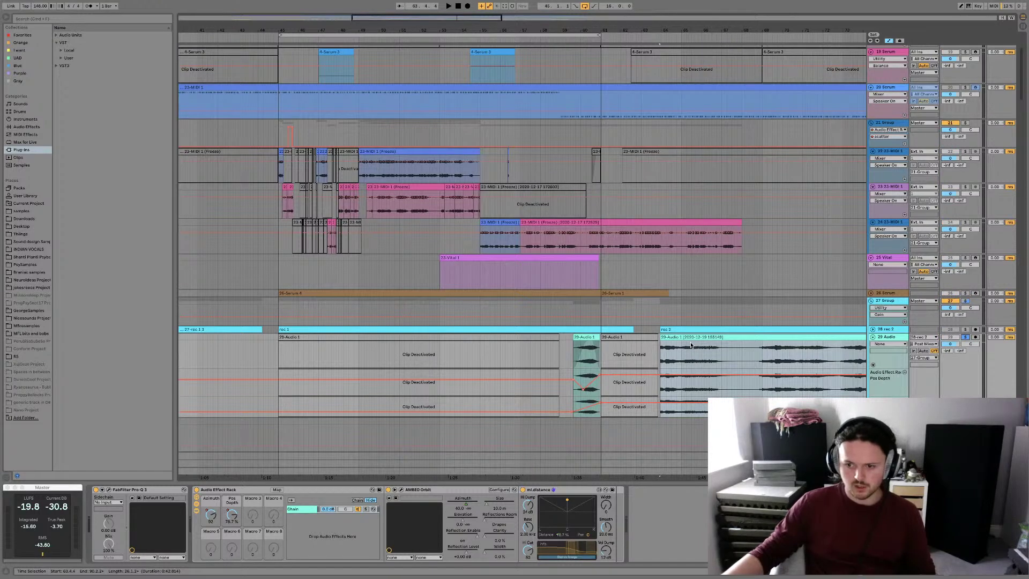
key("space")
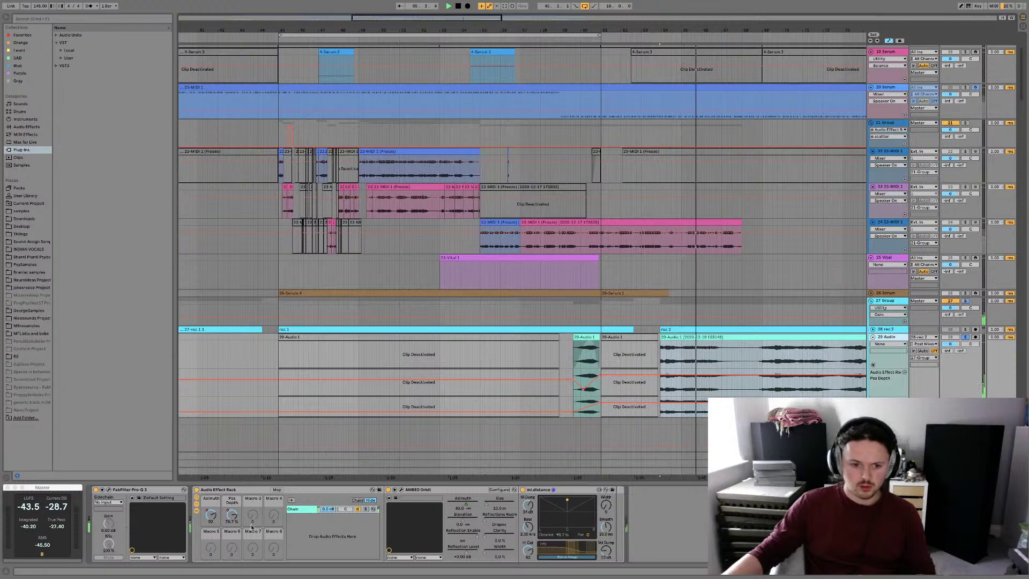
Add a Pos Depth automation breakpoint at the start of the long 29-Audio clip and set it to 0%
right_click(662, 377)
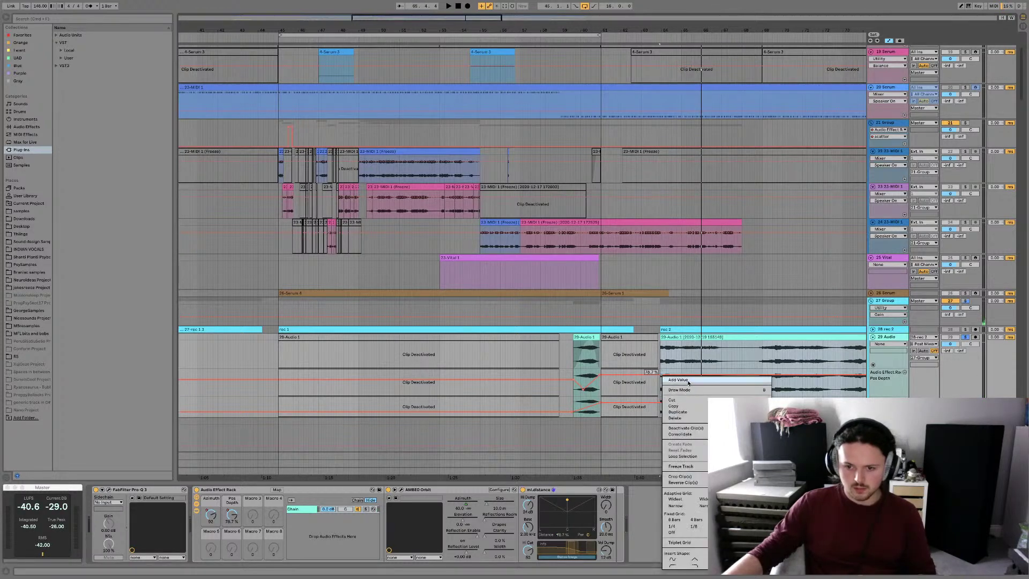
left_click(688, 381)
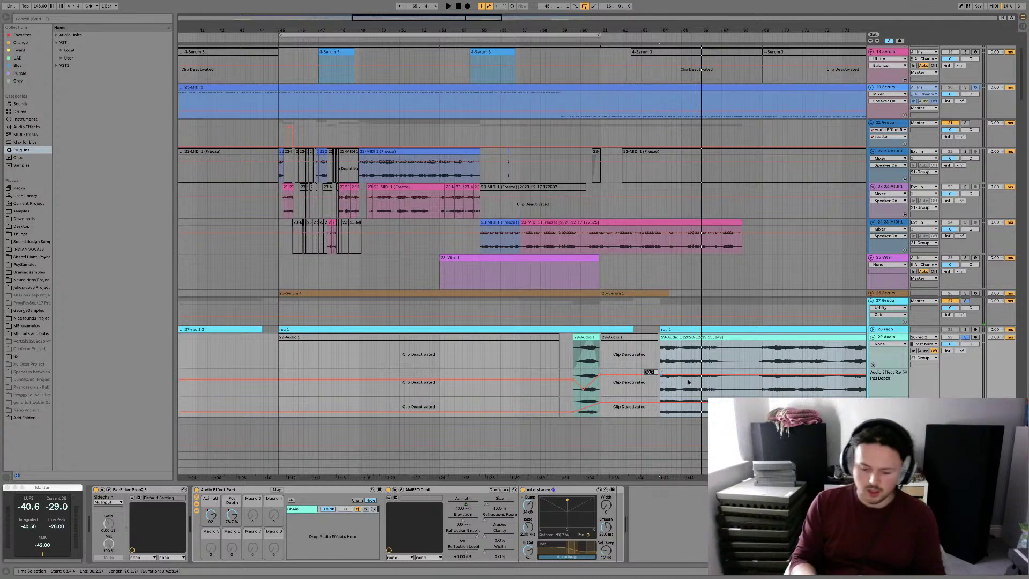
left_click_drag(688, 381, 664, 408)
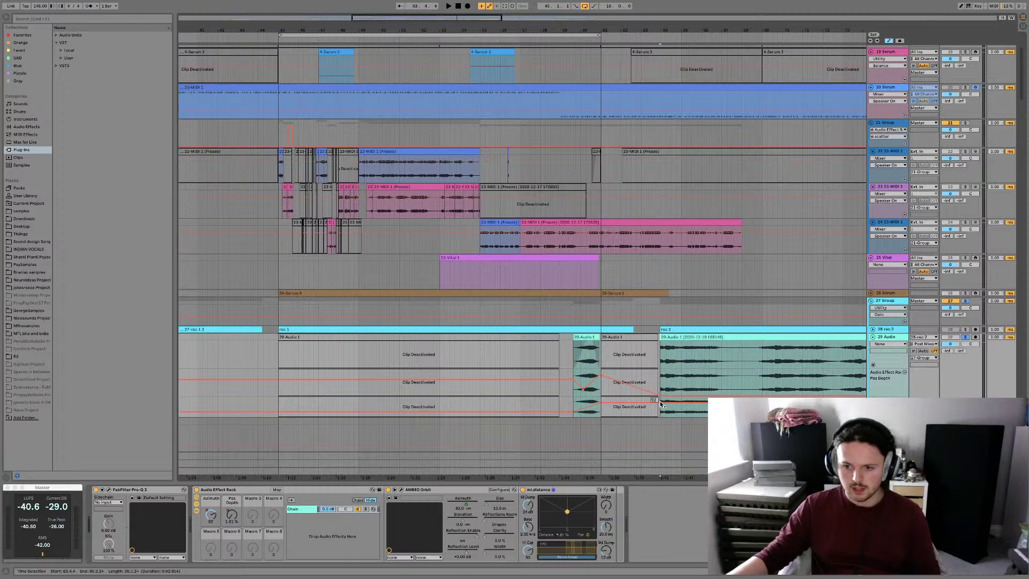
Add an Azimuth automation breakpoint at the start of the long 29-Audio clip and enter a value near the middle of its range
right_click(661, 404)
left_click(674, 409)
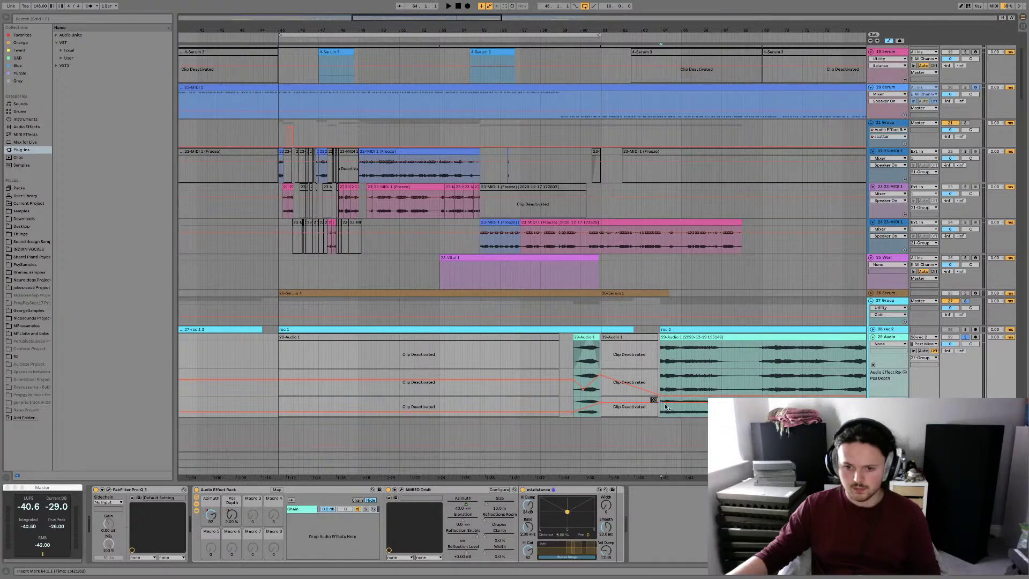
left_click_drag(664, 403, 661, 416)
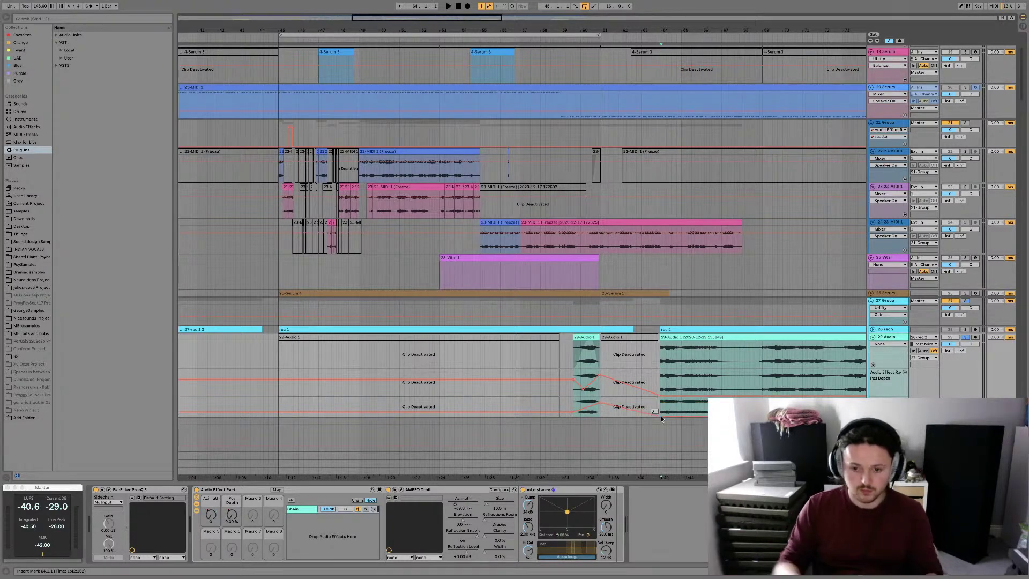
right_click(661, 419)
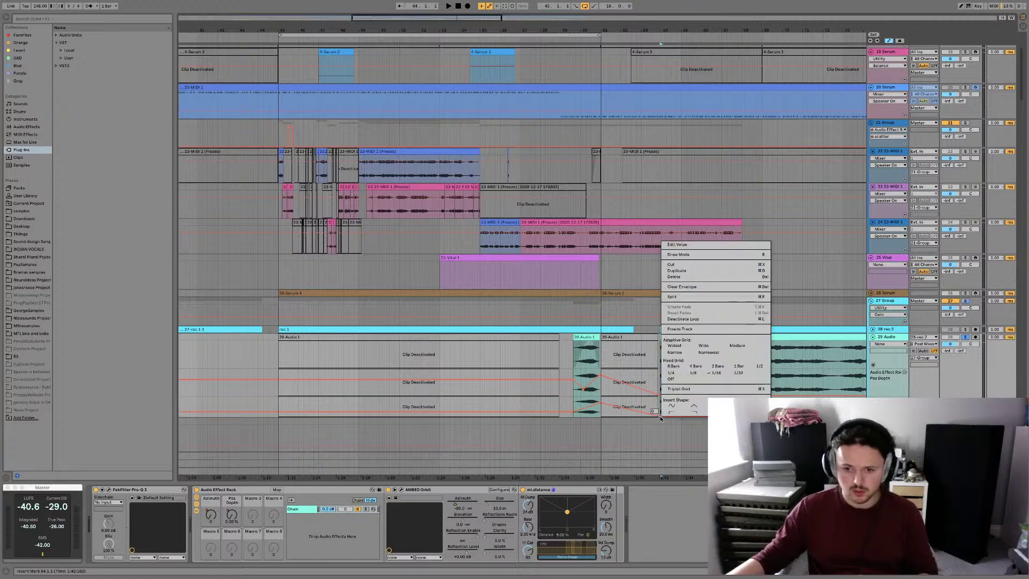
left_click(678, 255)
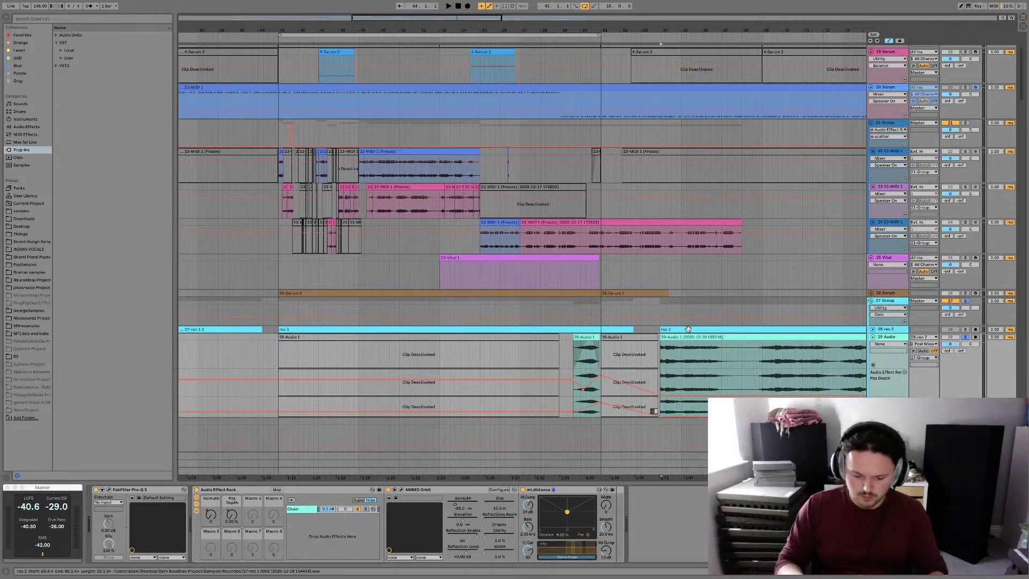
right_click(660, 416)
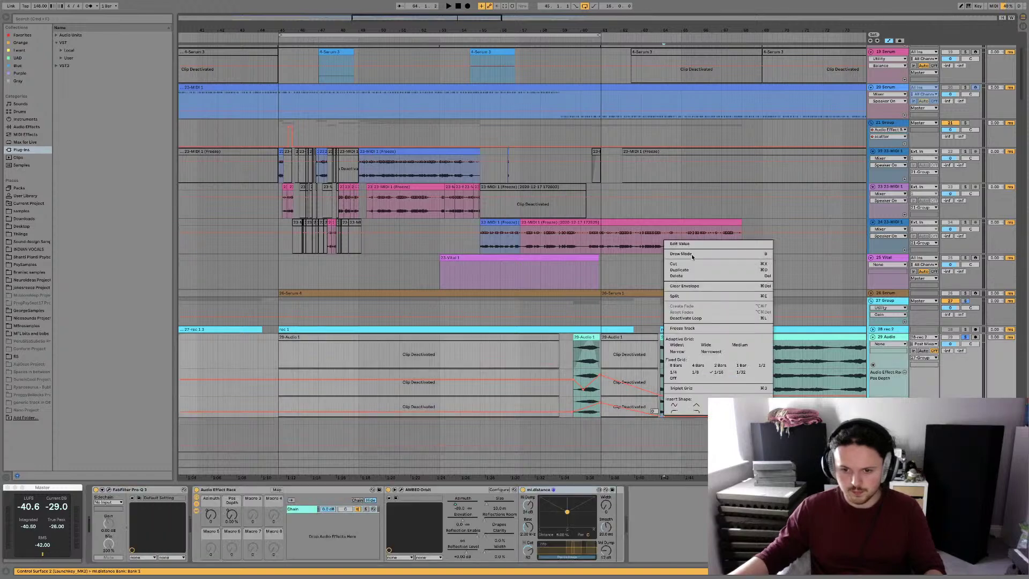
left_click(689, 244)
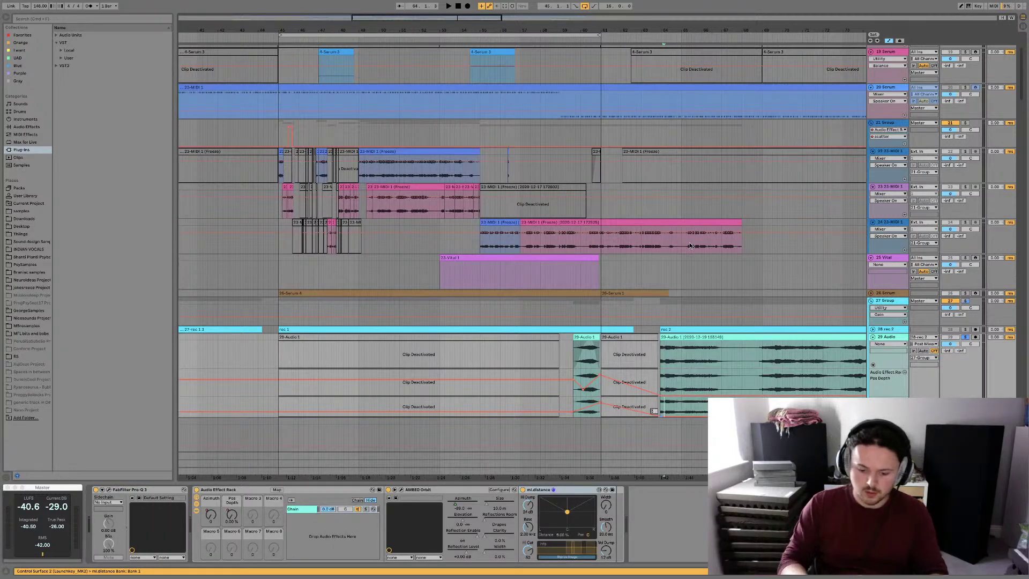
key("Return")
Play the long 29-Audio clip and open the AMBEO Orbit plug-in window to check its azimuth direction
left_click(673, 338)
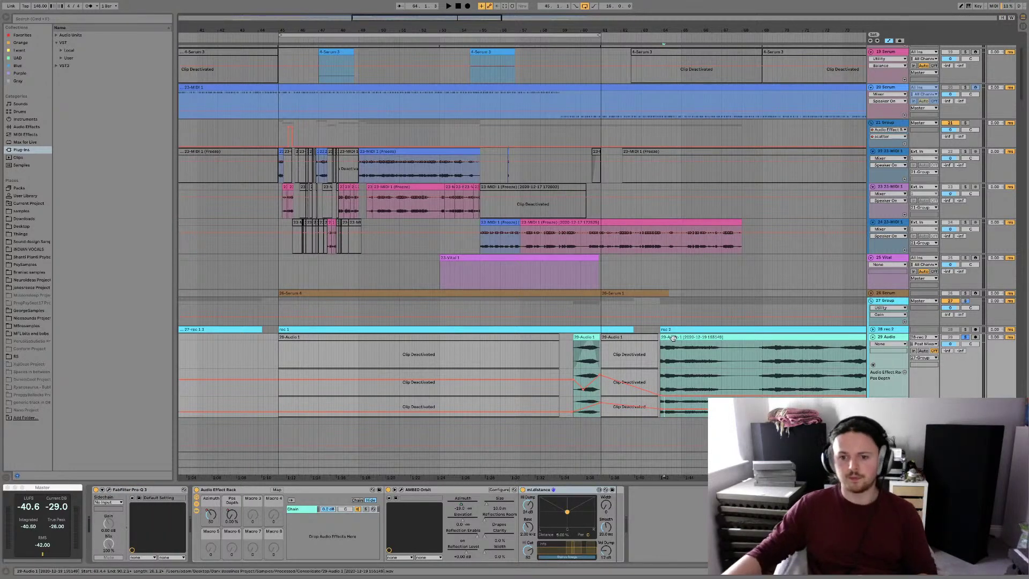
key("space")
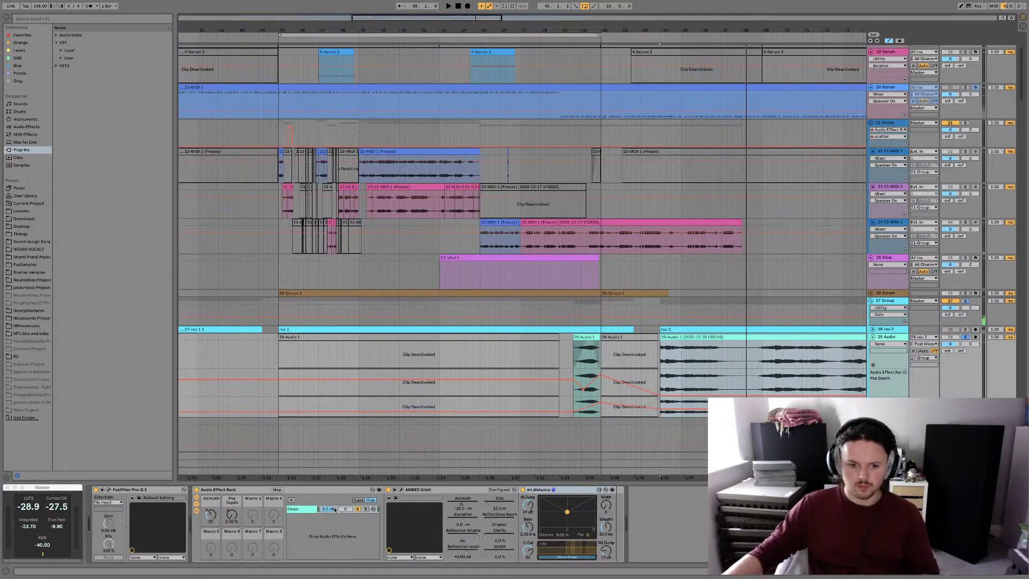
left_click(404, 492)
left_click(401, 490)
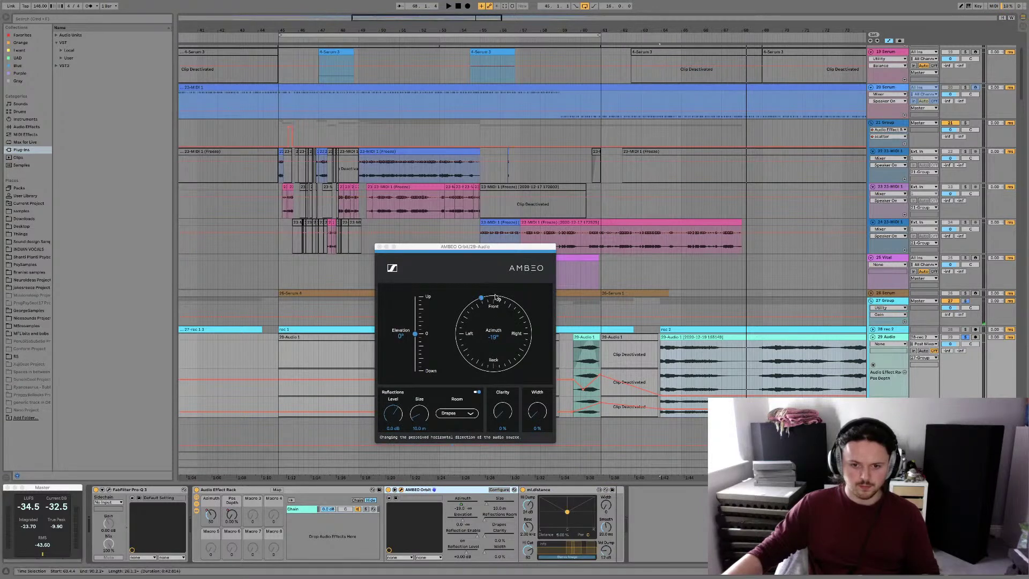
Adjust the Azimuth macro to about 1° in AMBEO Orbit and enter the matching value in the breakpoint at the long clip's start
left_click_drag(211, 516, 211, 513)
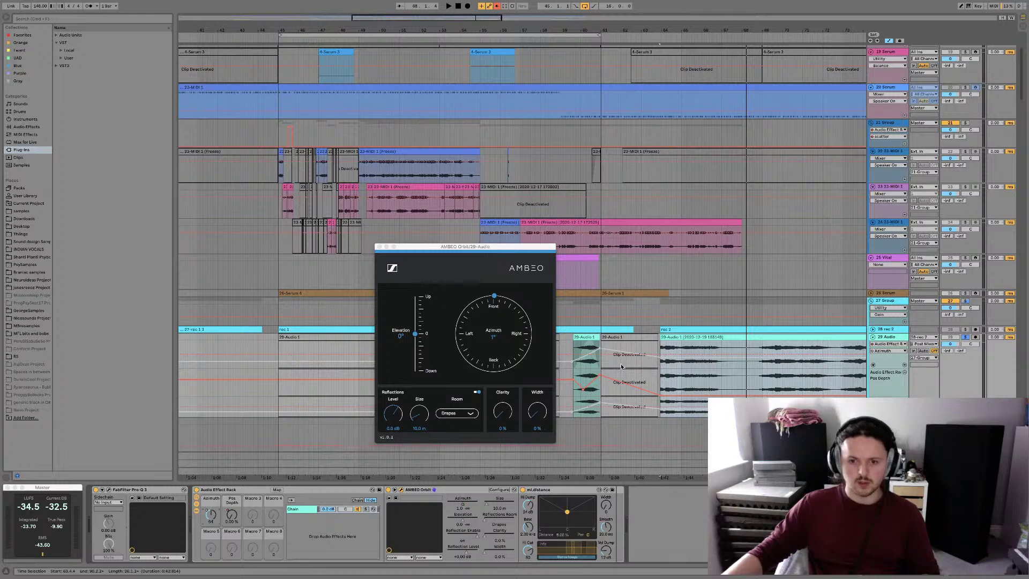
right_click(662, 410)
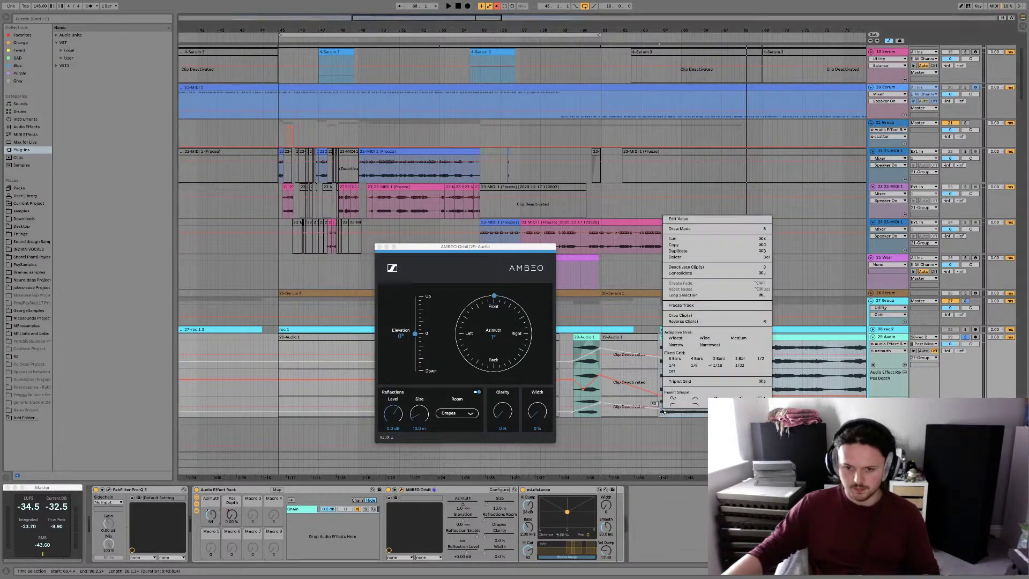
left_click(685, 218)
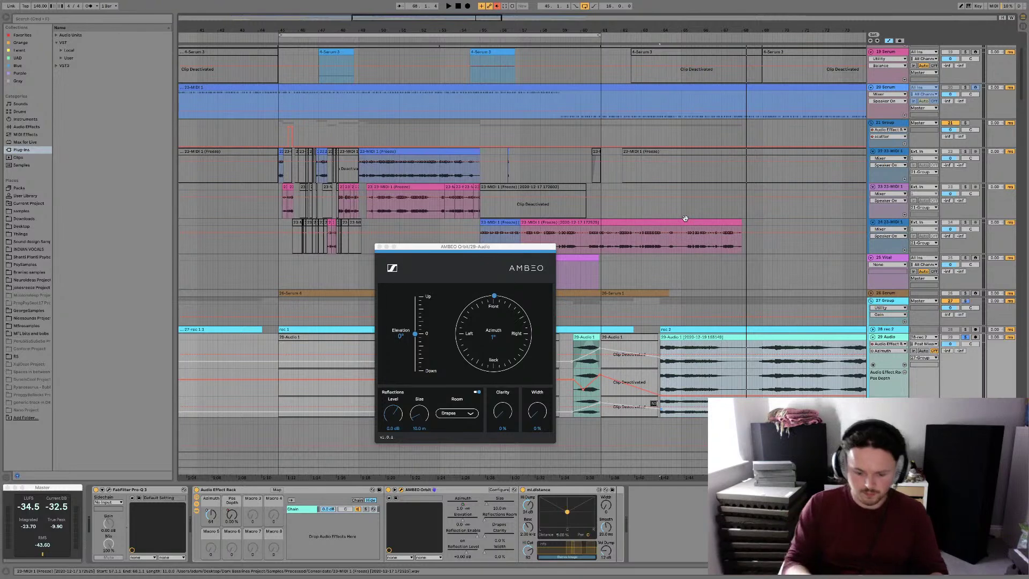
left_click(662, 407)
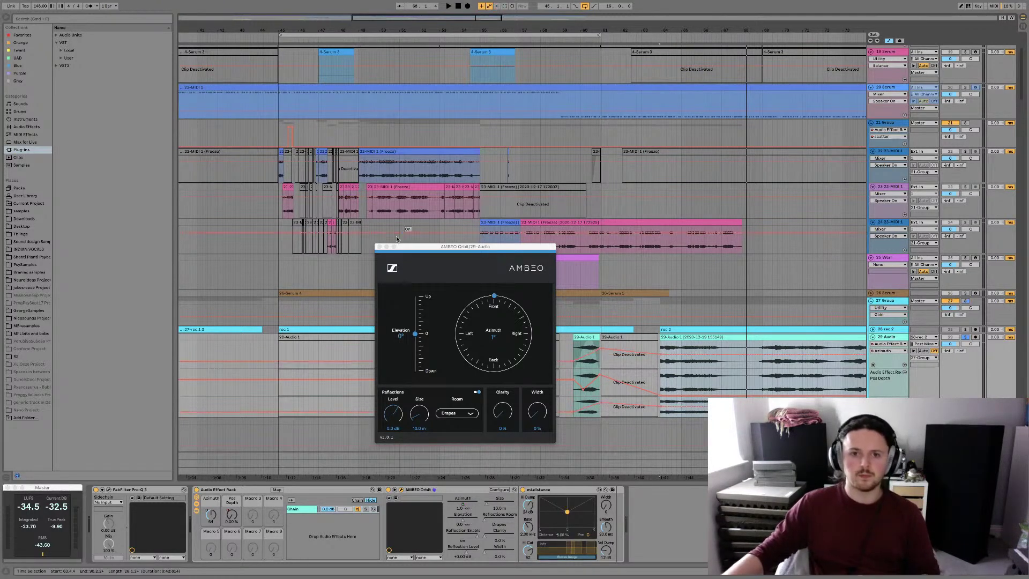
Close the AMBEO Orbit window and start playback from just before the long 29-Audio clip
left_click(378, 247)
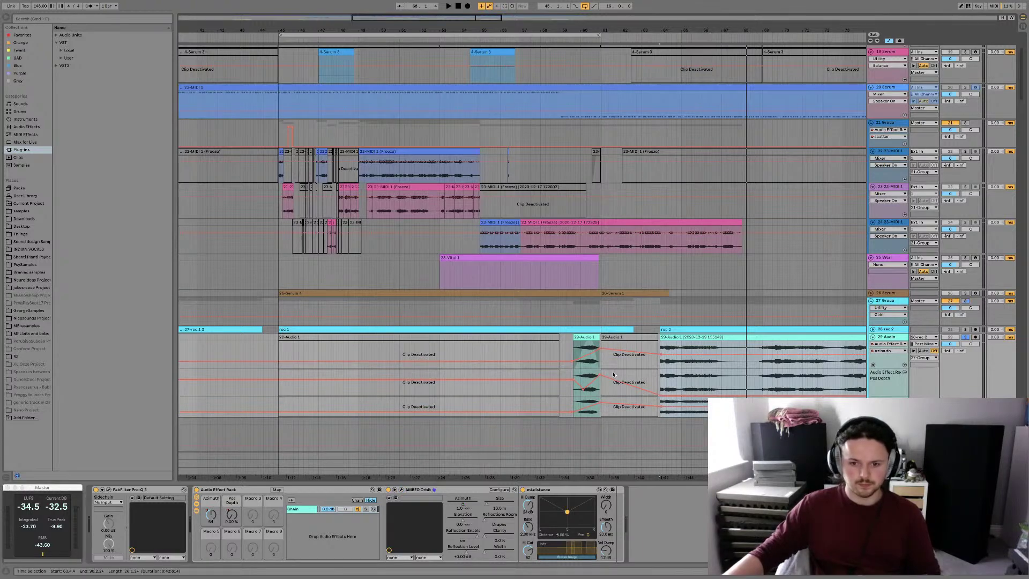
left_click(656, 375)
key("space")
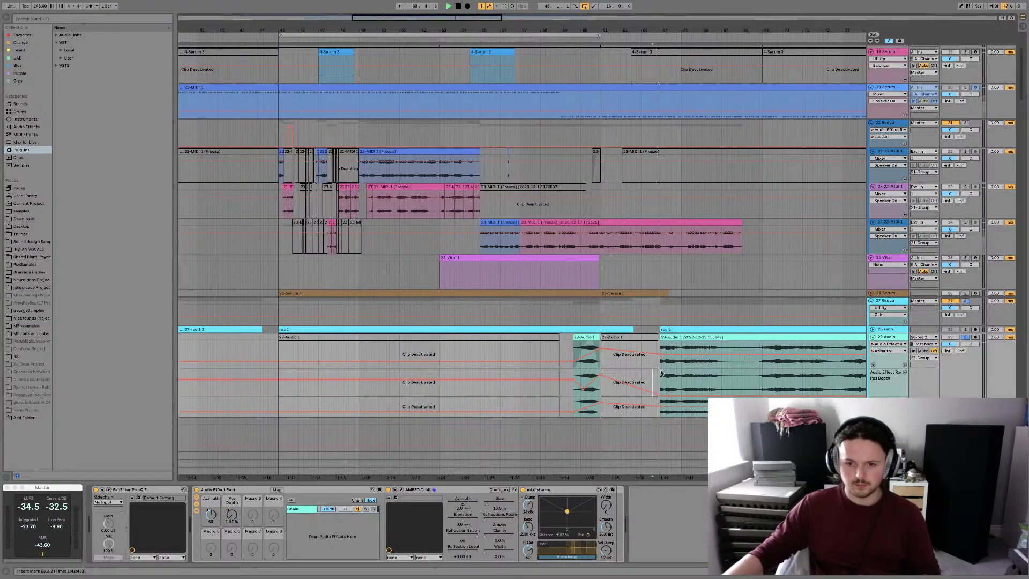
Select the long 29-Audio clip and hide the Audio Effect Rack's chain list
left_click(672, 336)
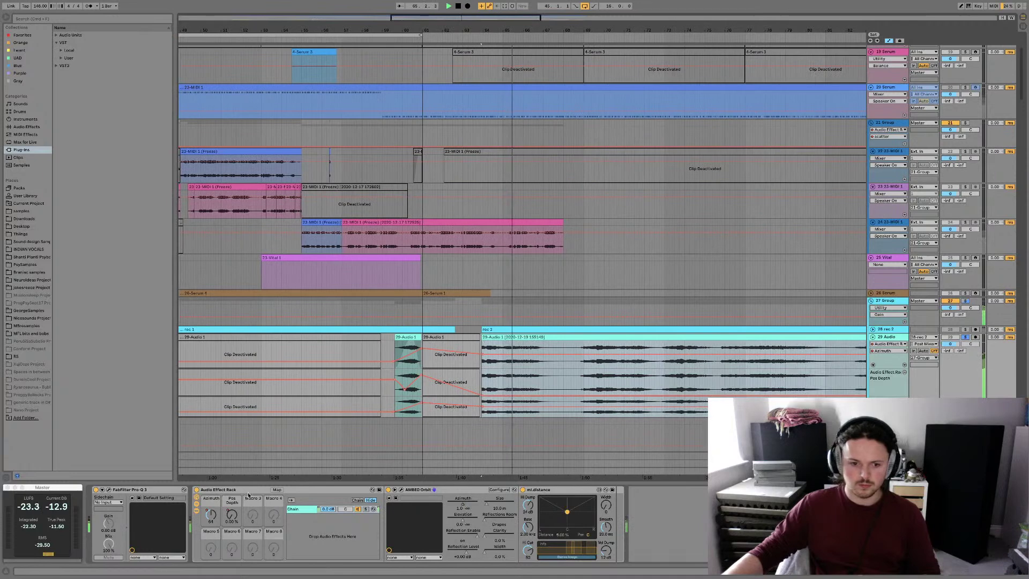
left_click(196, 505)
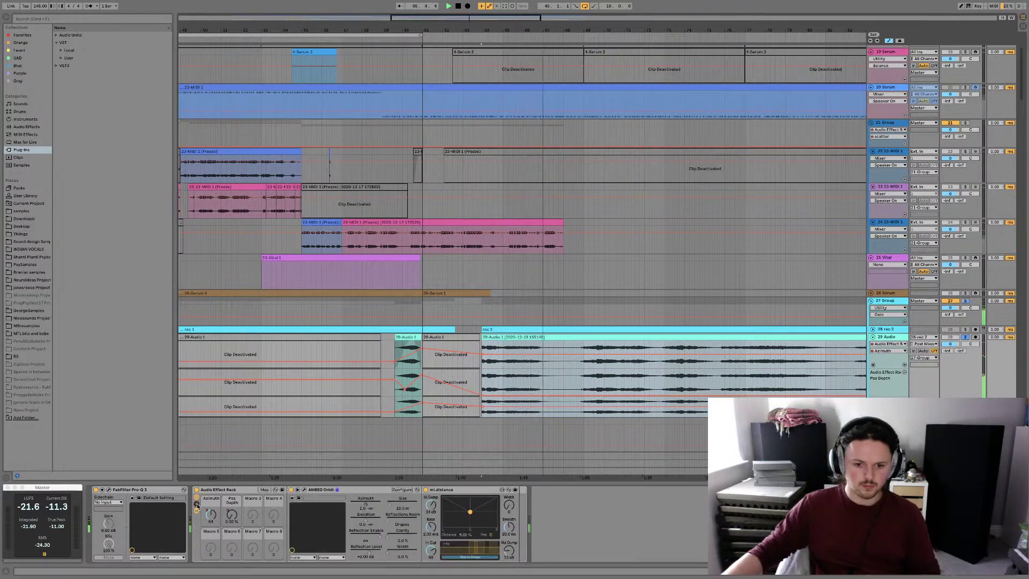
Hide the automation lanes, then split the section from about 68.4.1 to 72.3.3 out of the long 29-Audio clip and consolidate it
left_click(580, 371)
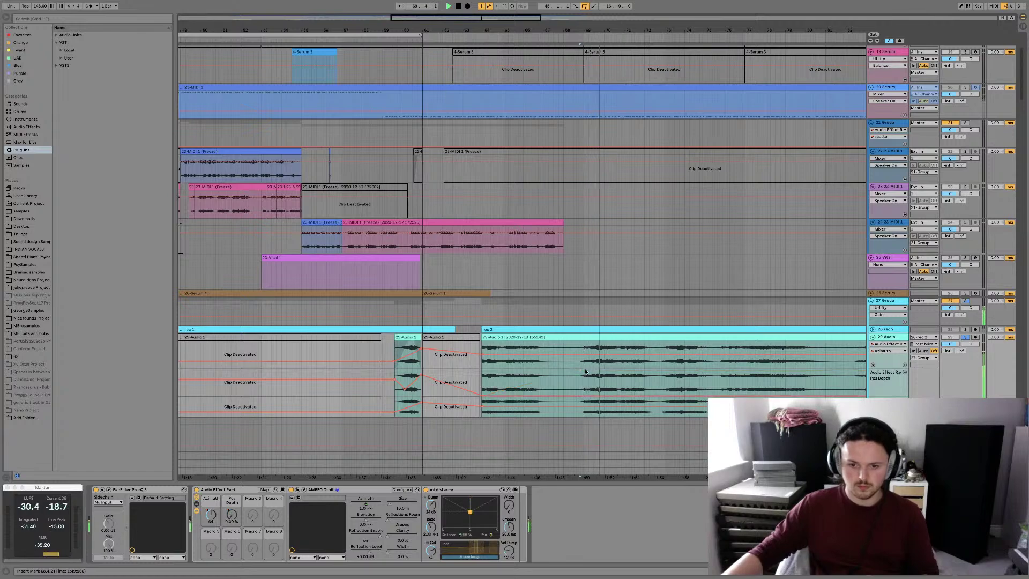
left_click_drag(500, 379, 576, 348)
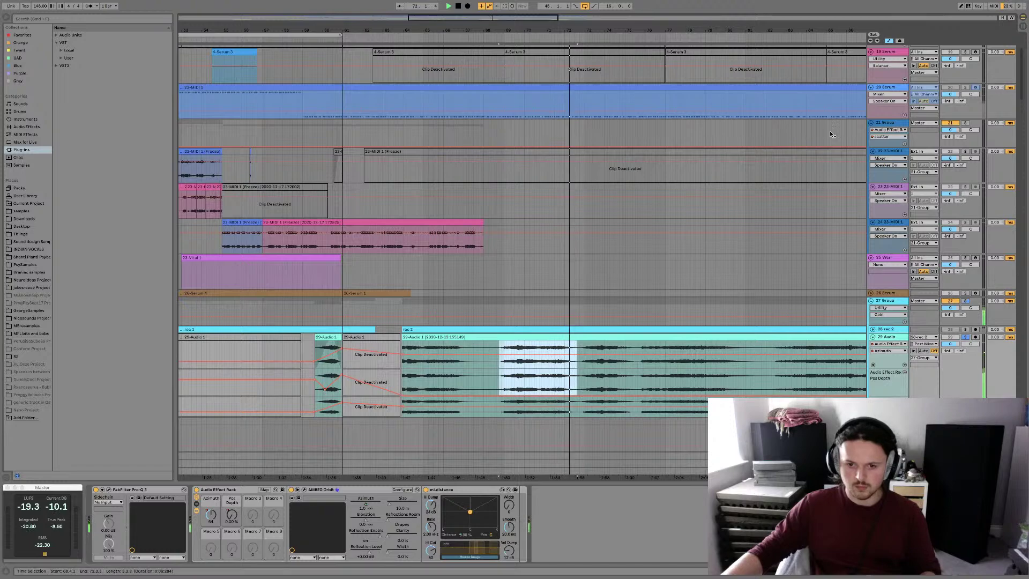
left_click(899, 41)
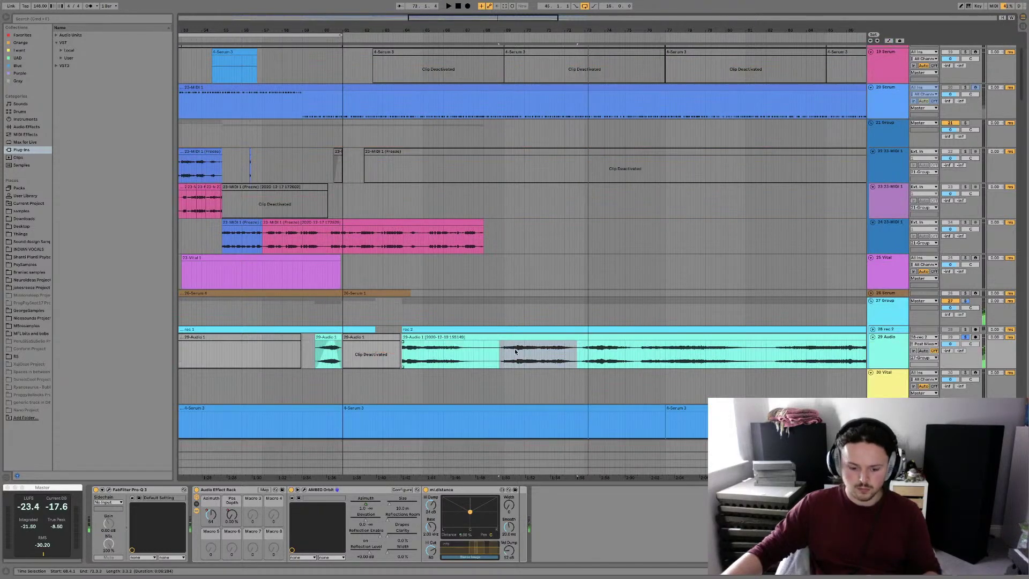
key("super+e")
left_click(527, 338)
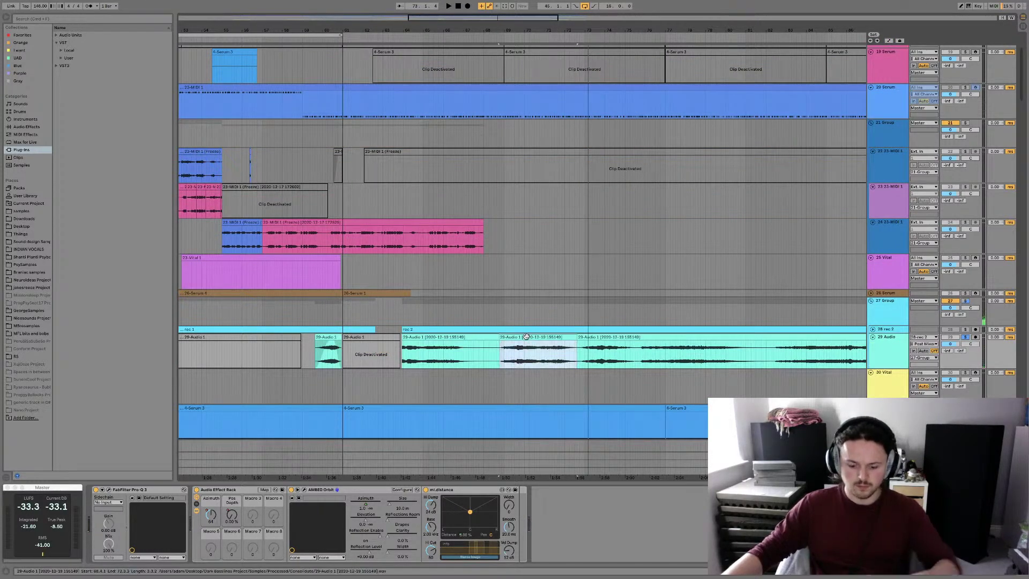
key("super+j")
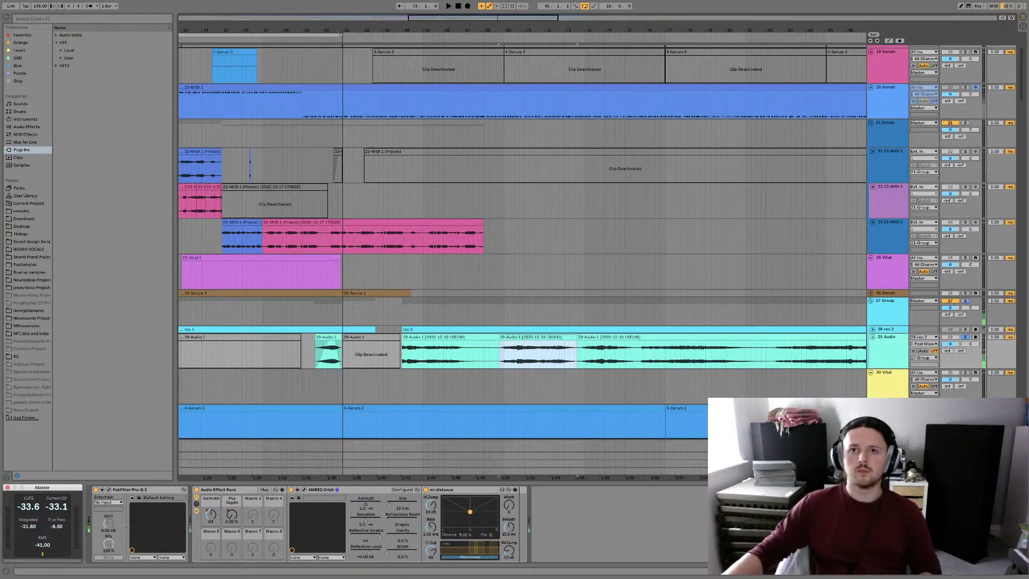
left_click(593, 50)
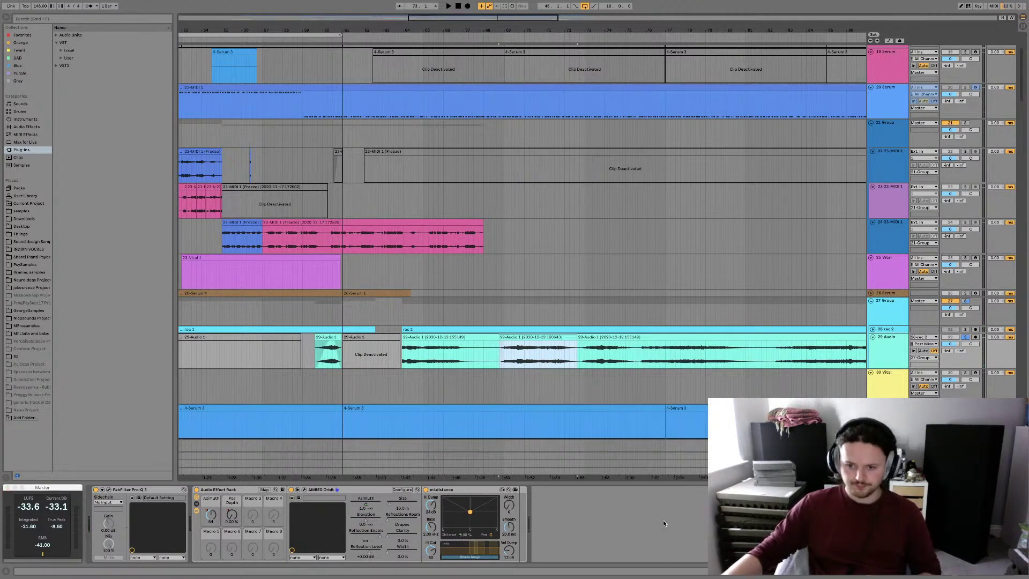
Arm and solo the 30 Vital track and open its Vital plug-in window
left_click(895, 378)
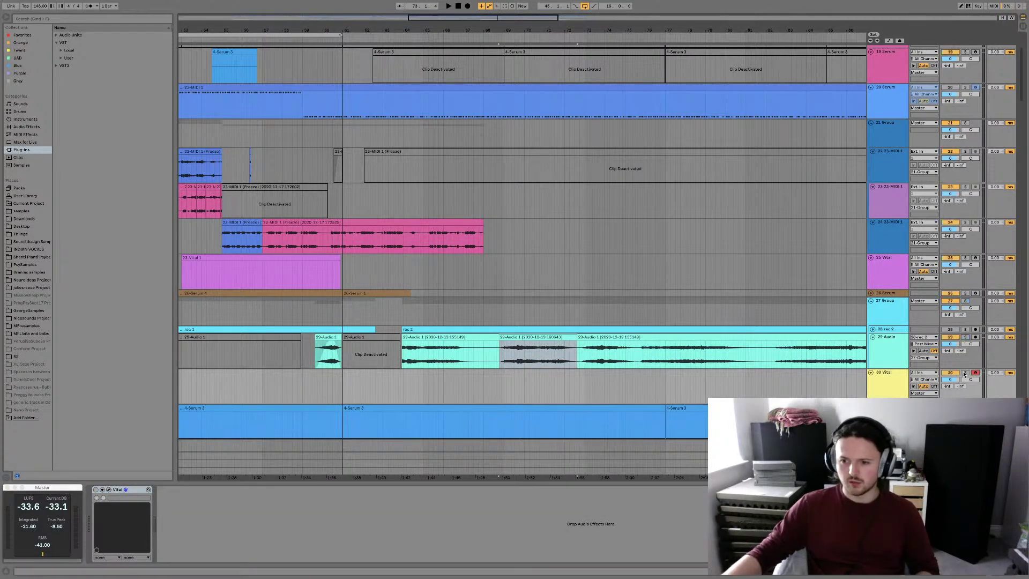
left_click(882, 381)
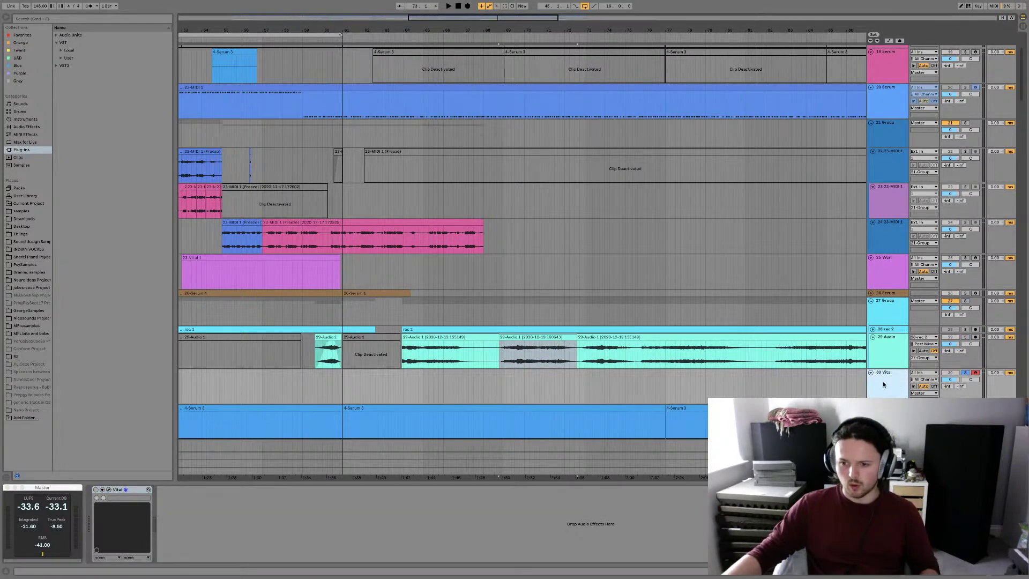
left_click(95, 492)
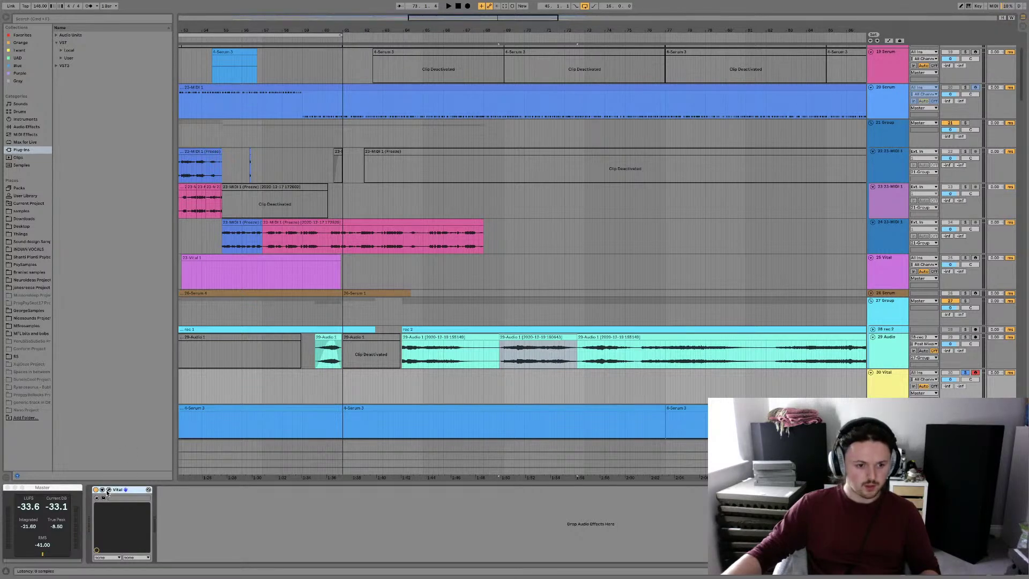
left_click(108, 490)
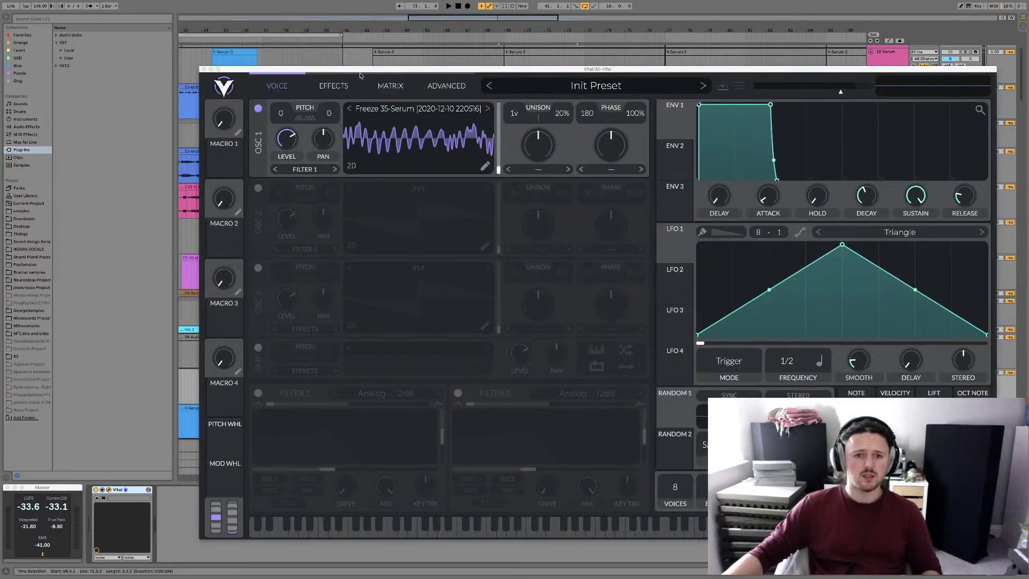
left_click(374, 90)
left_click(268, 90)
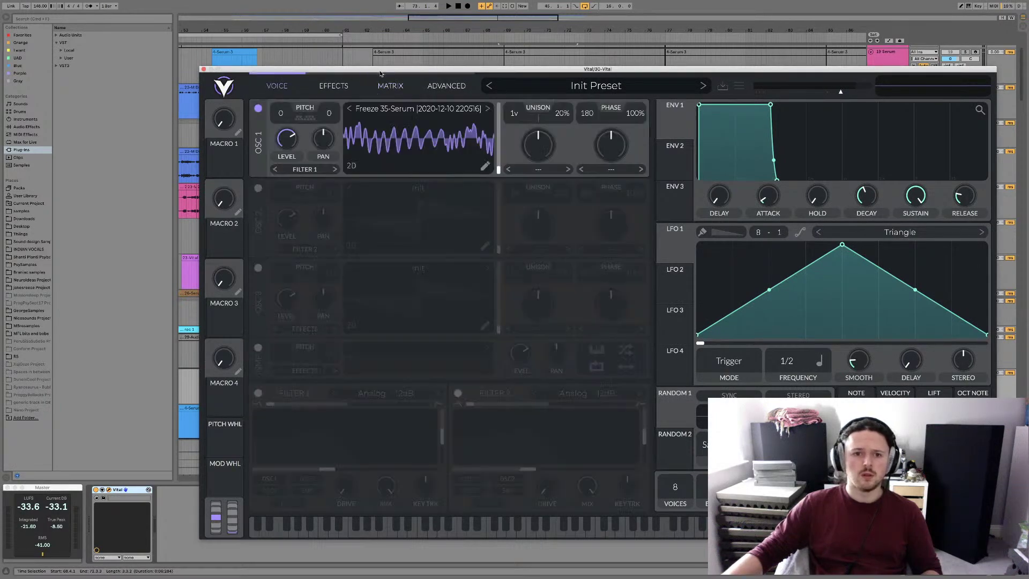
Move the Vital window clear of the arrangement and load the consolidated 29-Audio clip into OSC 1 as its wavetable
left_click_drag(473, 69, 639, 414)
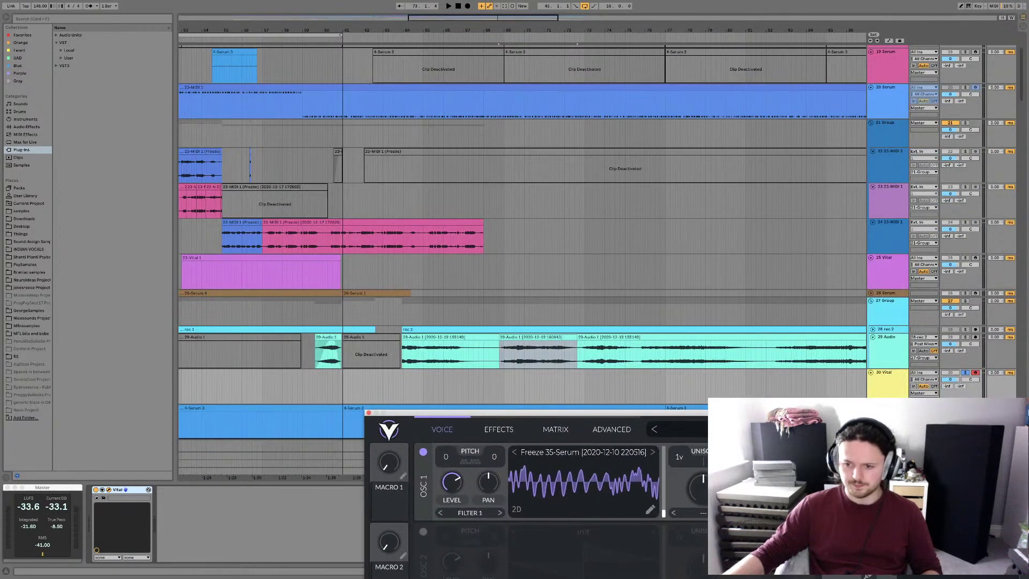
left_click(571, 361)
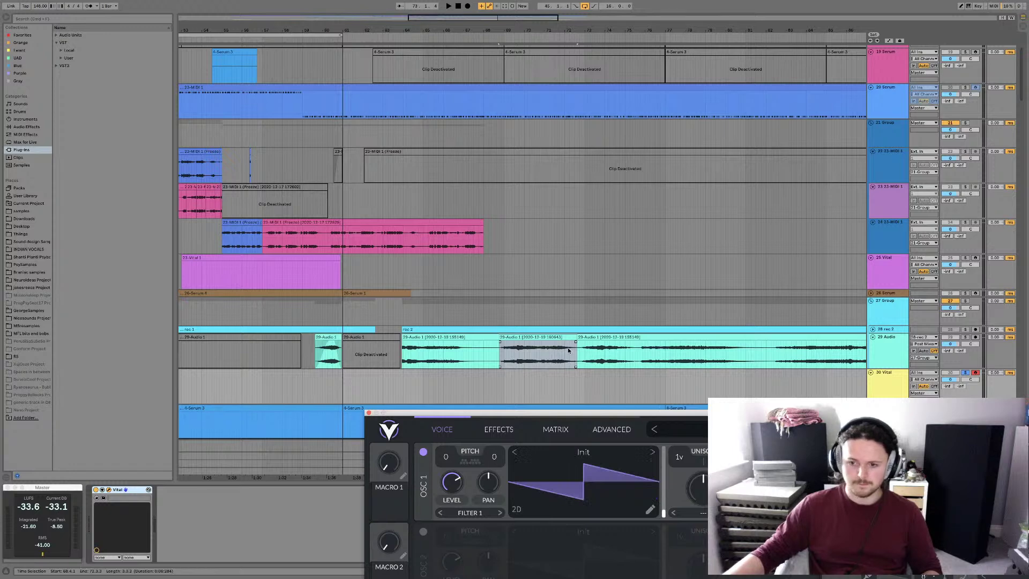
left_click_drag(540, 338, 583, 499)
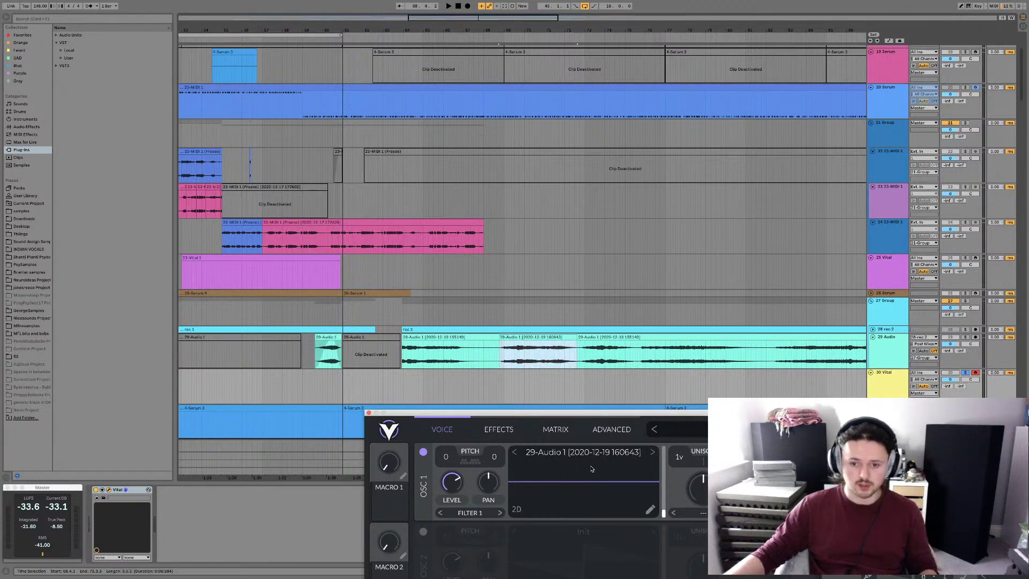
left_click_drag(590, 420, 381, 85)
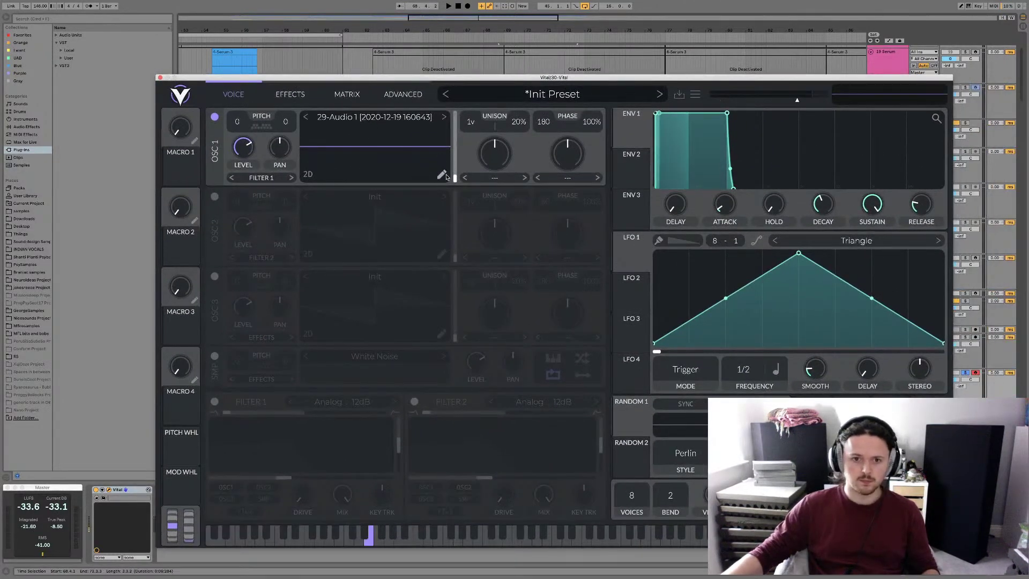
Audition OSC 1's wavetable frames and set the audio file source's position to about 19129.6 in the wavetable editor
left_click_drag(455, 177, 455, 176)
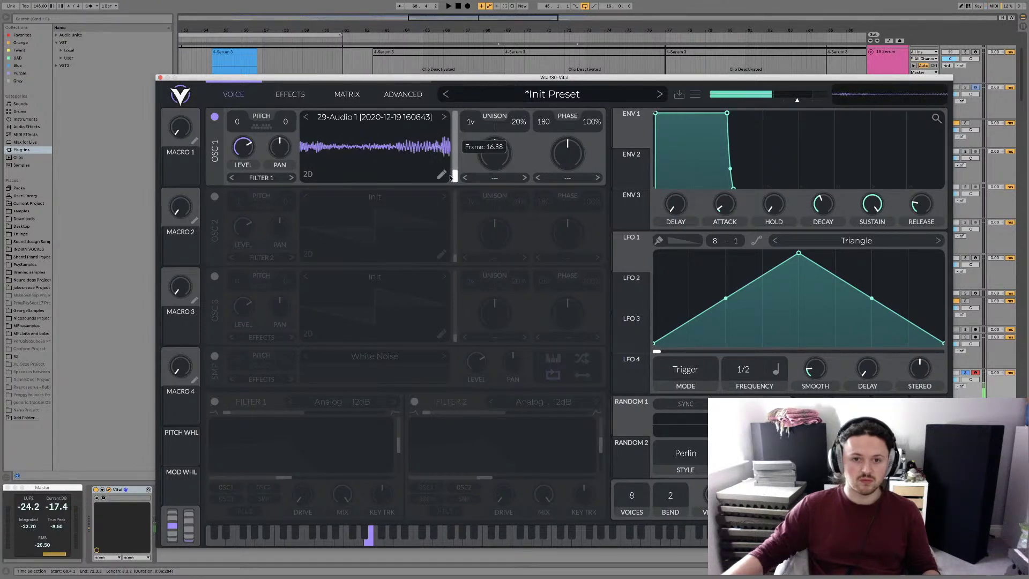
left_click_drag(450, 177, 450, 159)
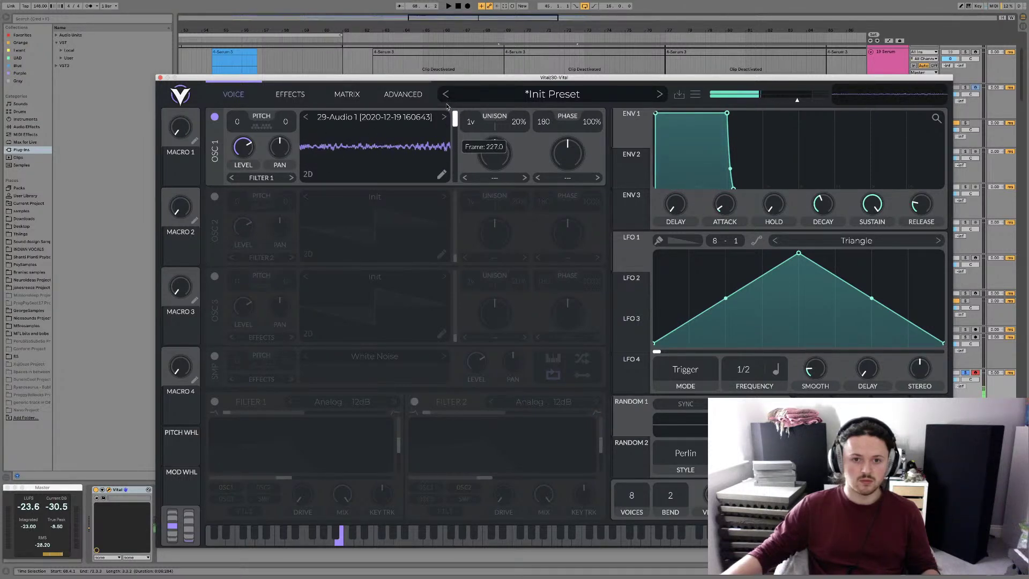
left_click(442, 175)
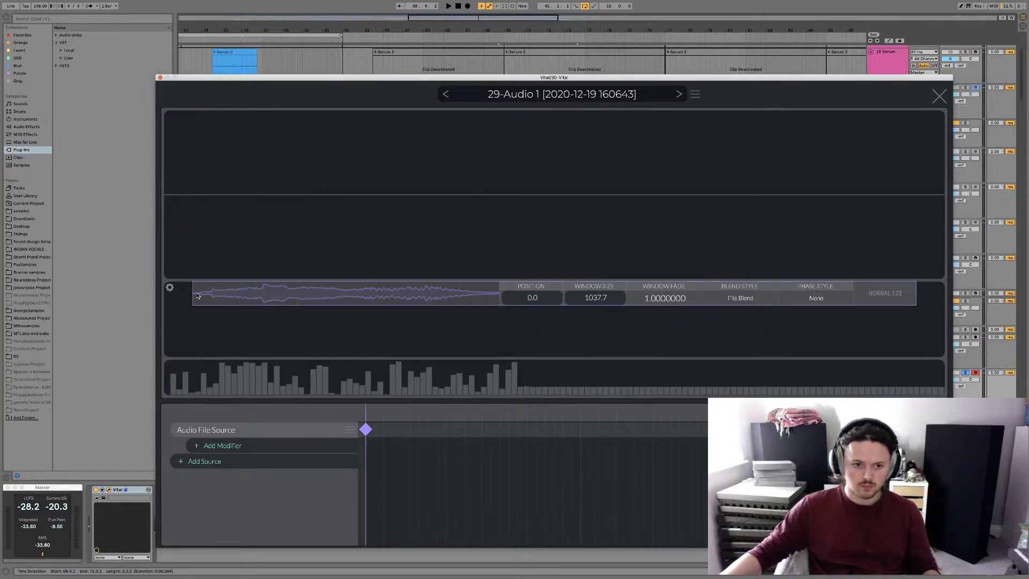
left_click_drag(197, 295, 217, 295)
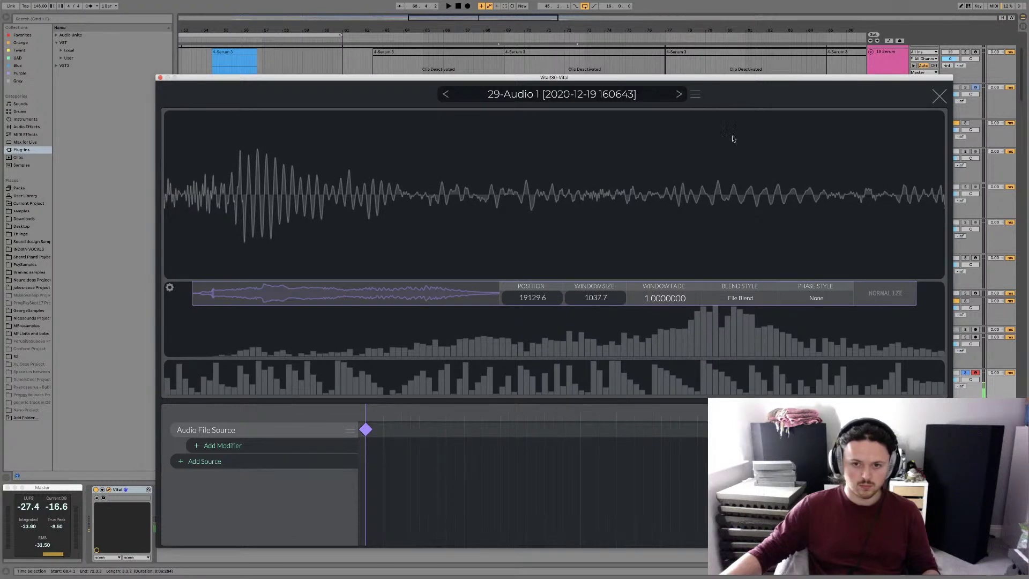
left_click(939, 96)
Play notes while sweeping OSC 1's wavetable frame from the high end to the low end to audition the timbres
left_click_drag(455, 177, 454, 108)
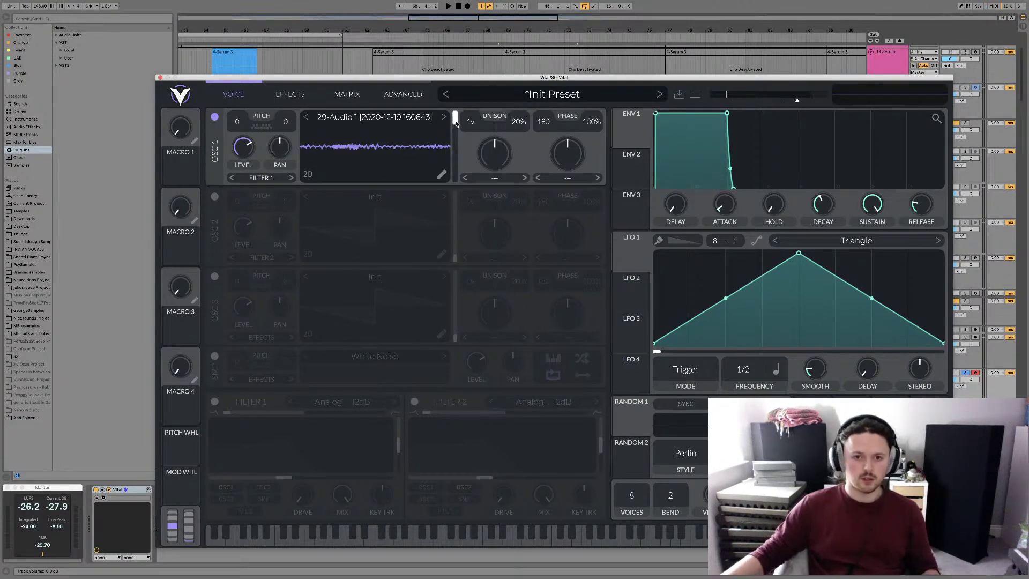
left_click_drag(456, 123, 457, 150)
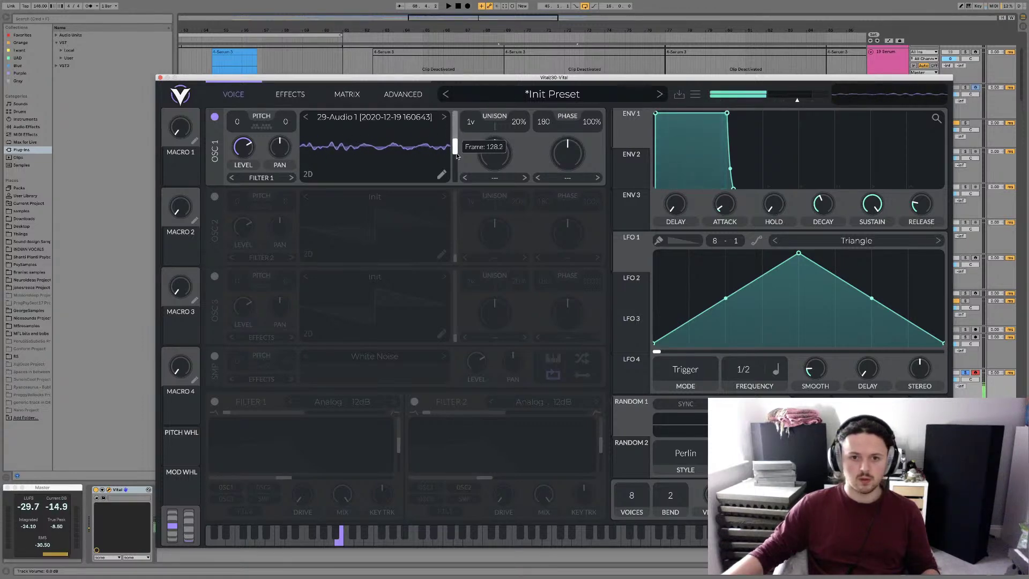
left_click_drag(457, 163, 457, 177)
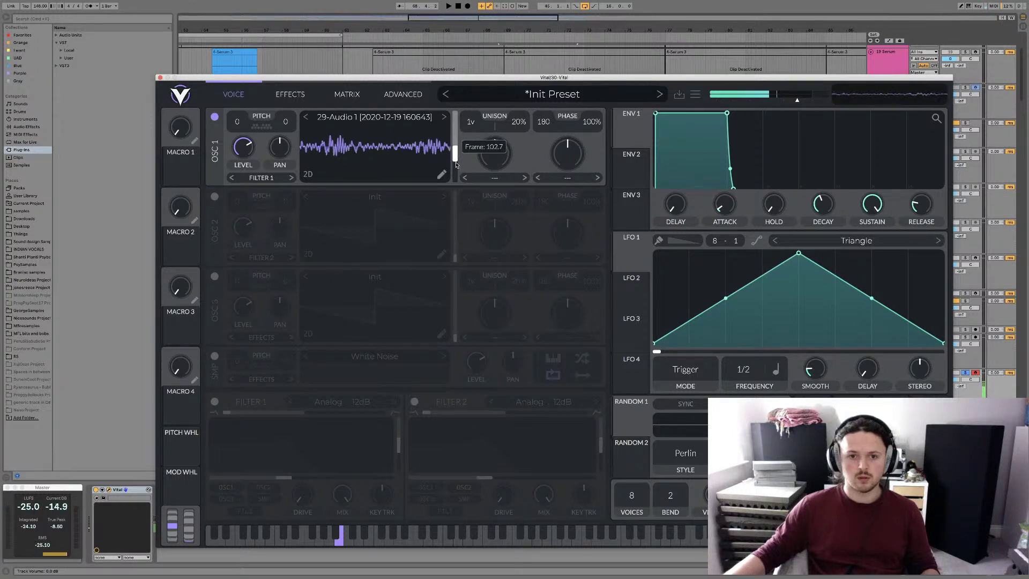
left_click_drag(456, 182, 458, 175)
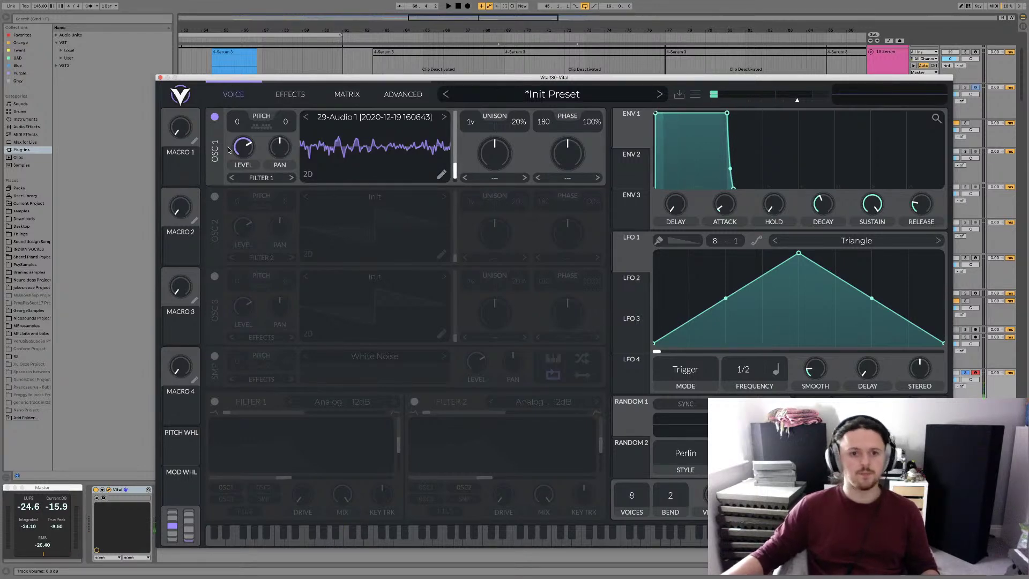
left_click_drag(236, 122, 241, 93)
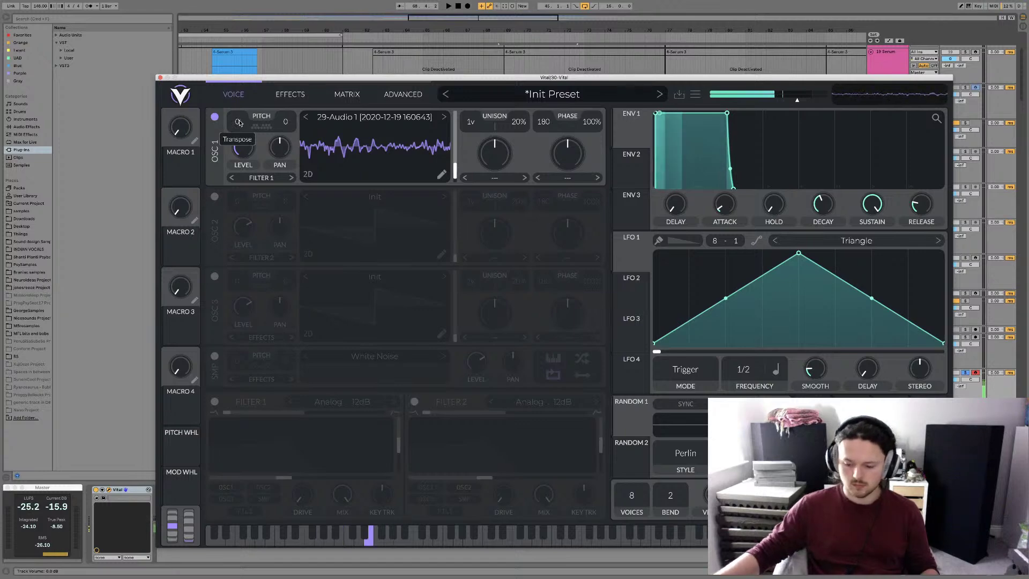
left_click_drag(454, 170, 455, 172)
Set the audio file source's position to about 68282.1 in OSC 1's wavetable editor and sweep the frames to audition it
left_click(440, 176)
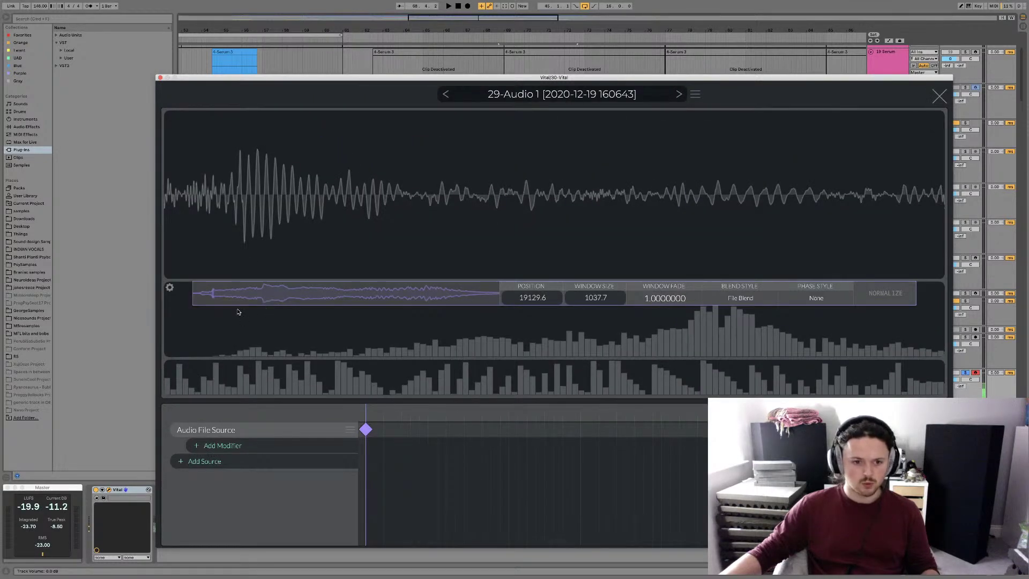
left_click_drag(220, 294, 270, 303)
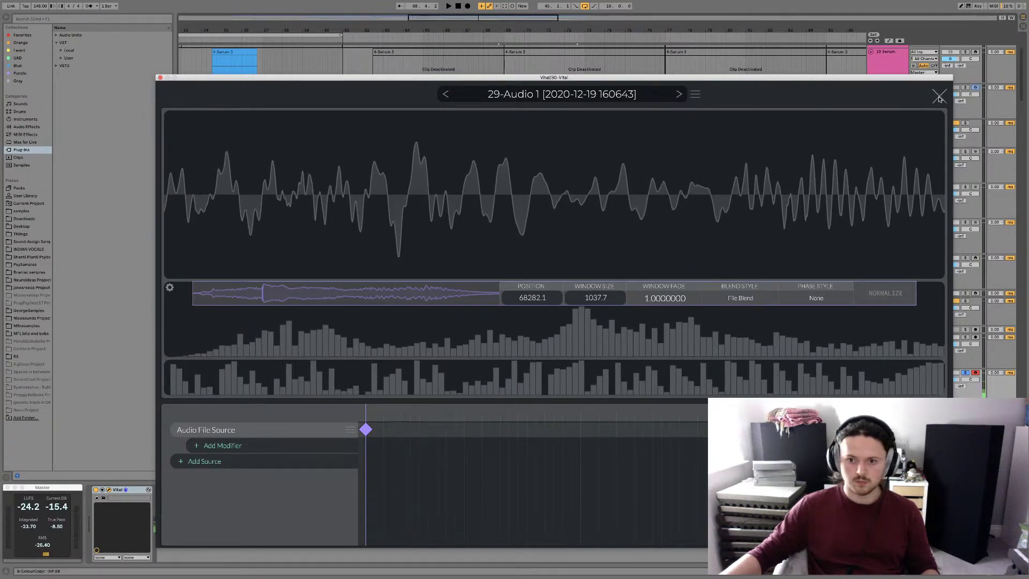
left_click(939, 96)
mouse_move(453, 185)
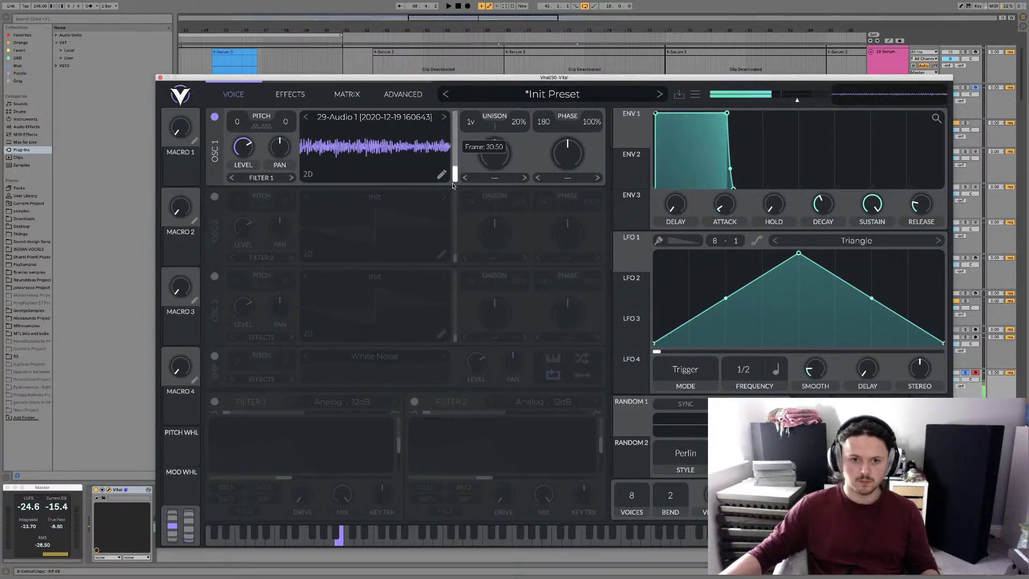
left_click_drag(453, 186, 453, 108)
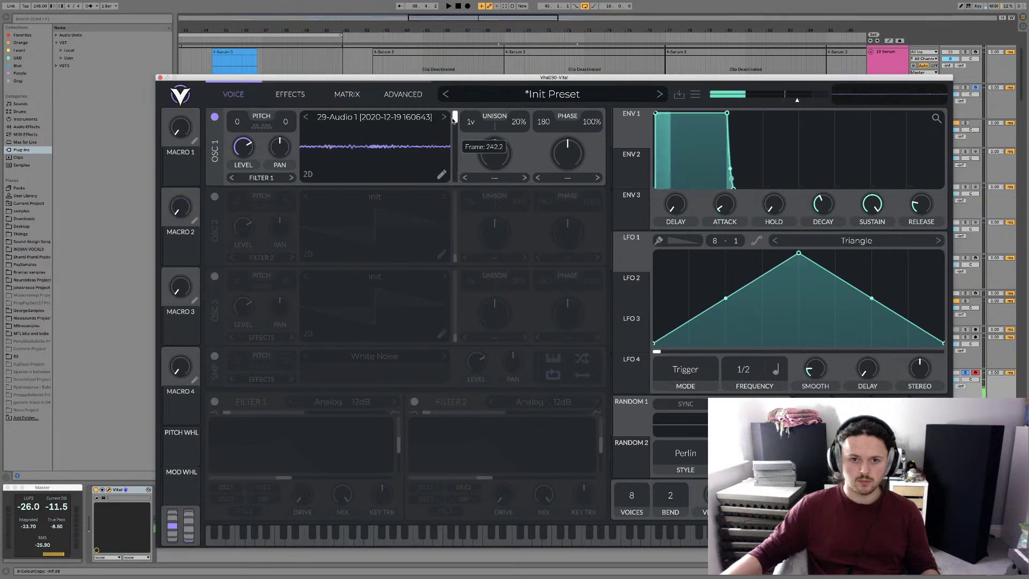
Add a Wave Folder modifier to OSC 1's Audio File Source, set its Multiply to about 19.92 and scrub through the wavetable
left_click(441, 175)
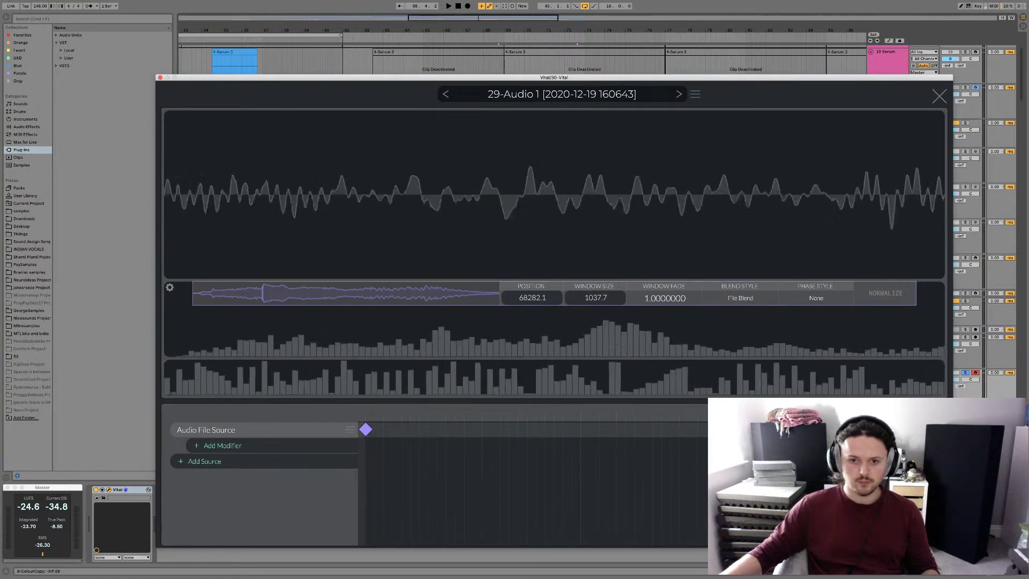
left_click(305, 448)
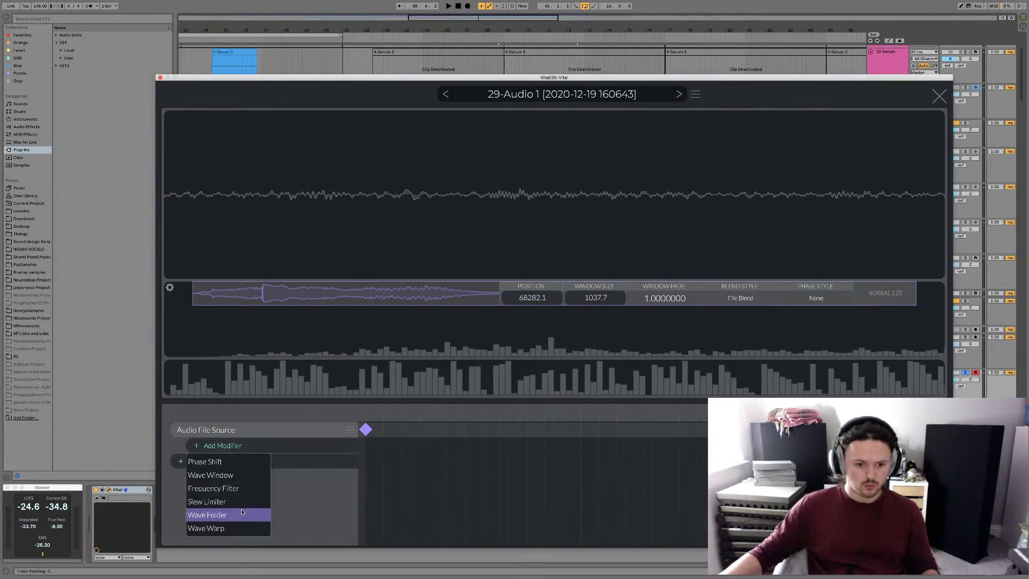
left_click(217, 515)
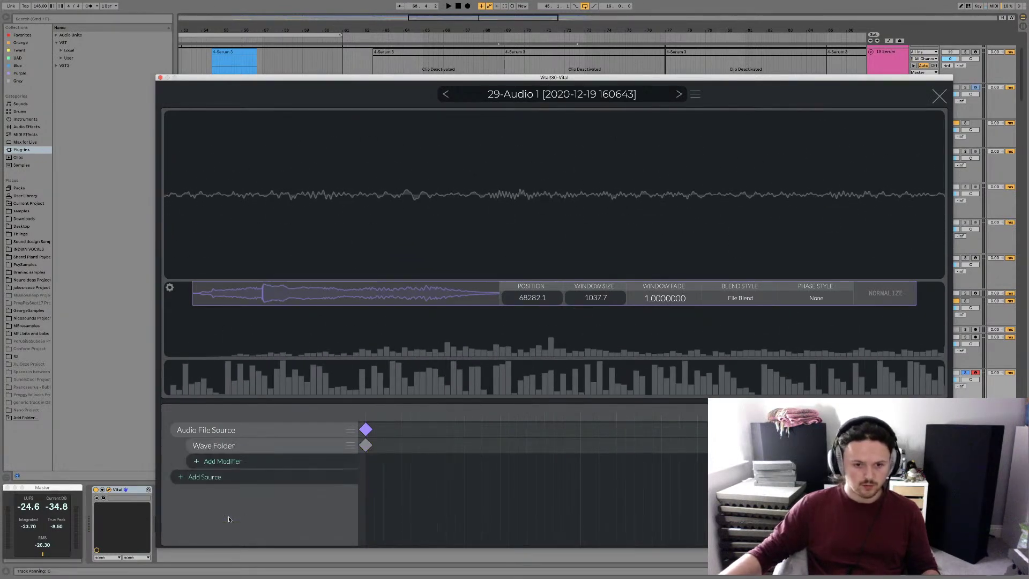
left_click(366, 446)
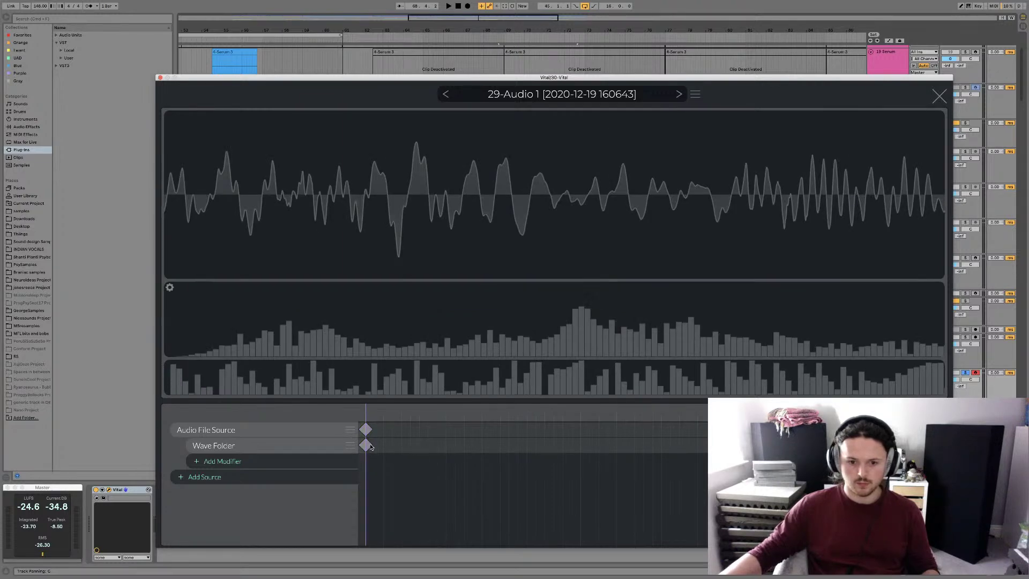
left_click(367, 446)
left_click_drag(536, 298, 540, 228)
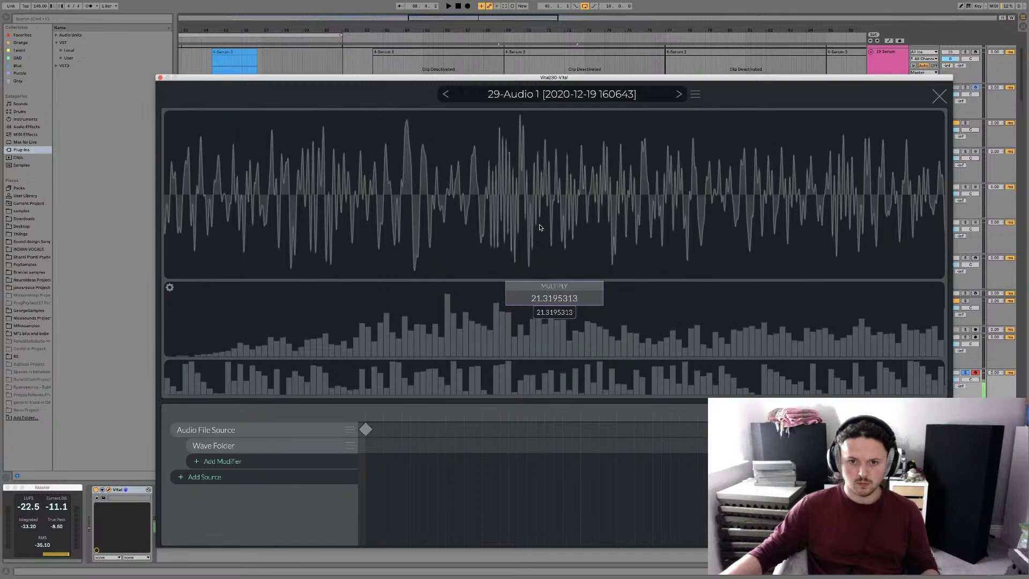
left_click_drag(366, 416, 772, 430)
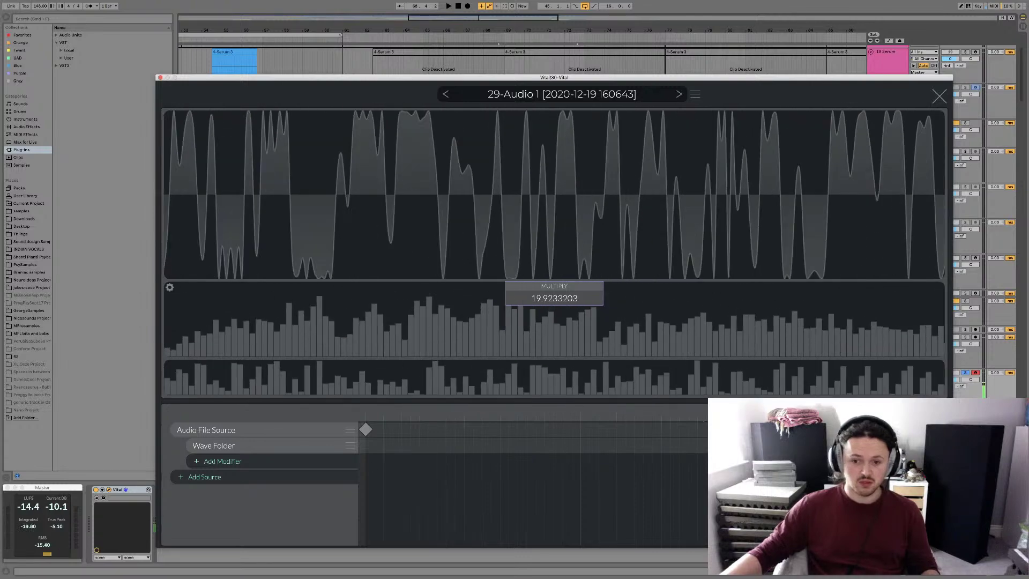
double_click(366, 445)
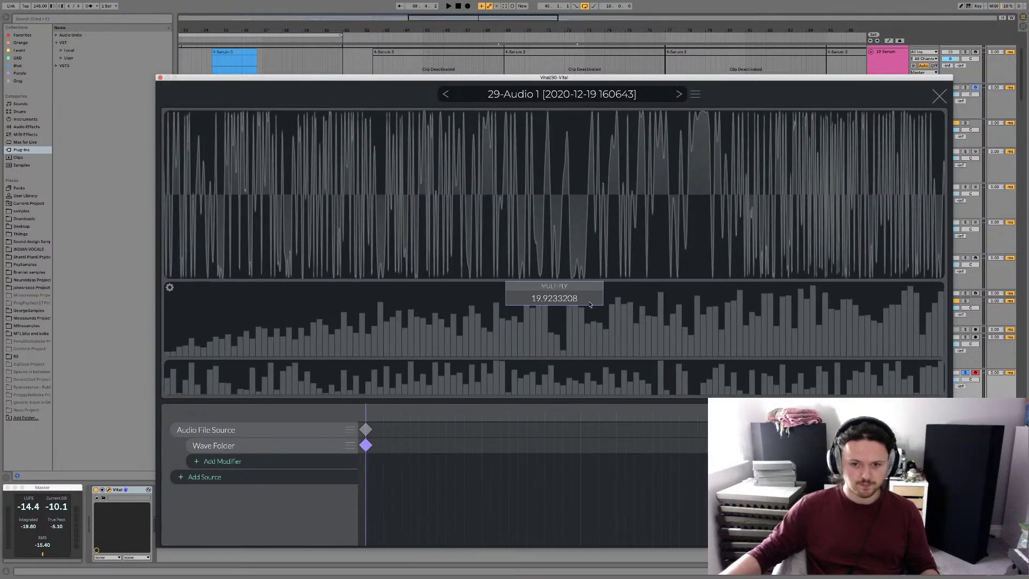
Lower the Wave Folder's Multiply to about 2.04 at the first keyframe, scrub the wavetable and add a second keyframe with Multiply about 11.05
left_click_drag(590, 304, 532, 352)
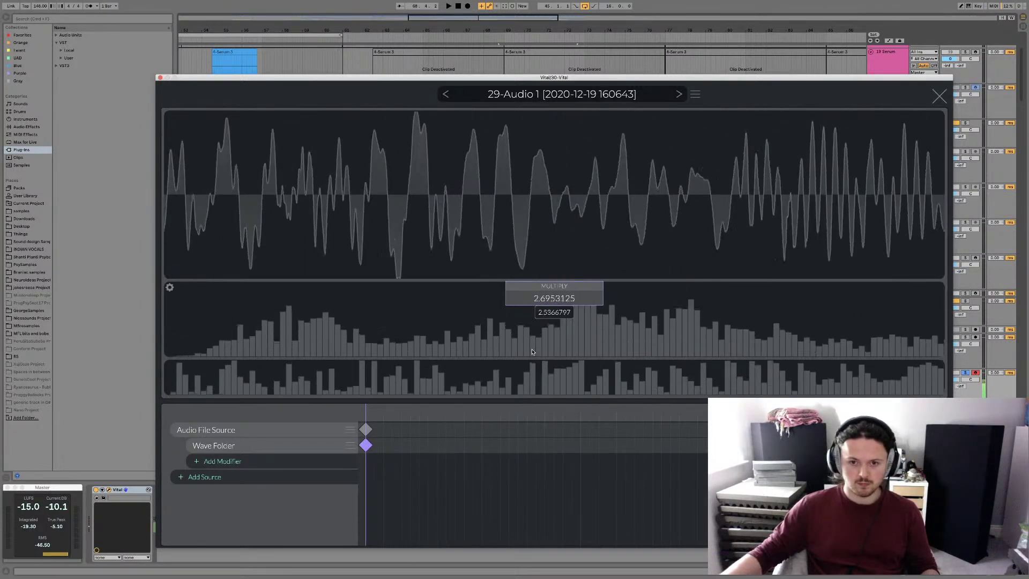
left_click(386, 412)
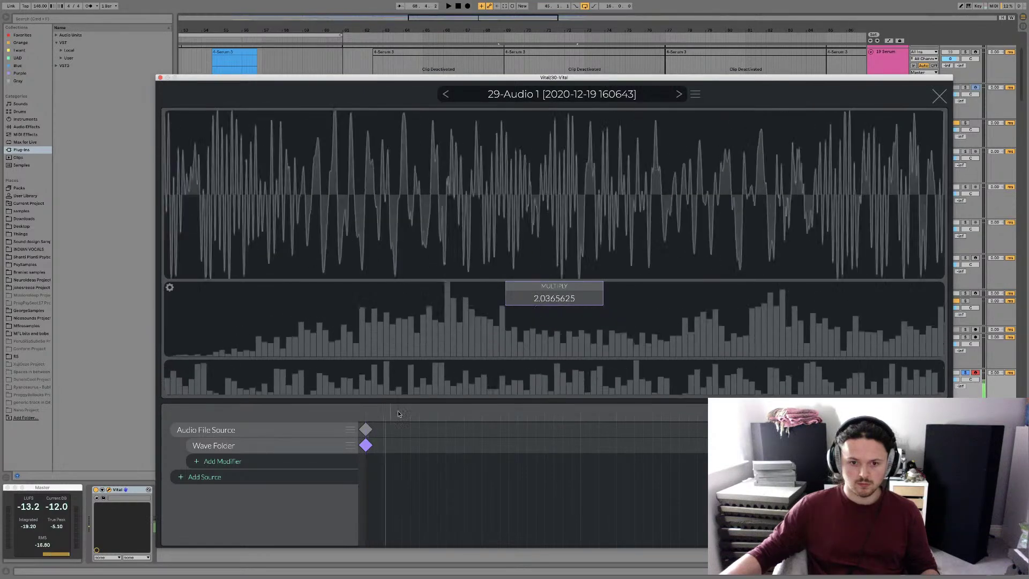
left_click_drag(398, 412, 700, 415)
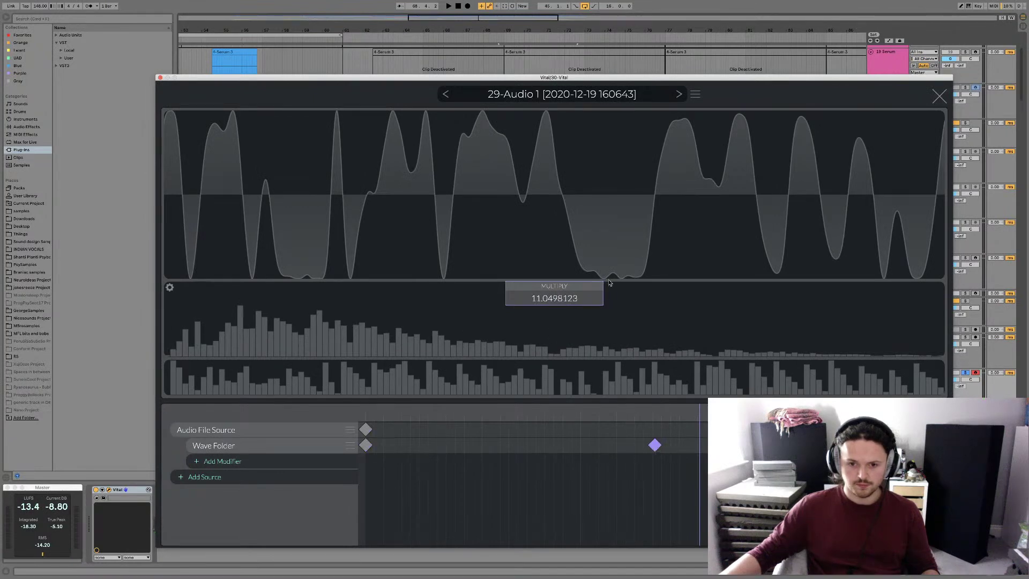
Set the second Wave Folder keyframe's Multiply to about 2.25 and the first keyframe's Multiply to 1.0
left_click_drag(667, 408, 626, 399)
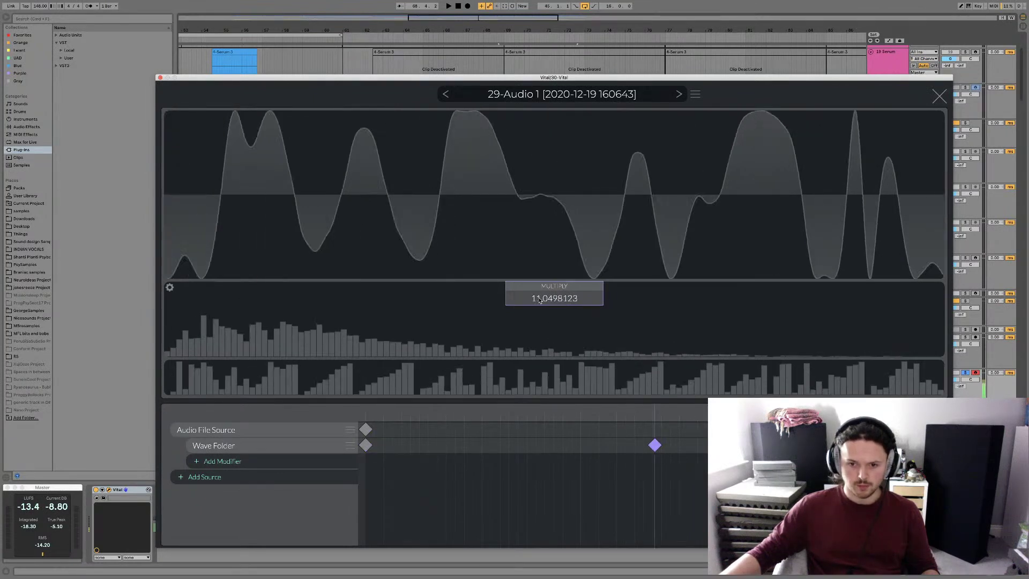
left_click_drag(541, 300, 537, 310)
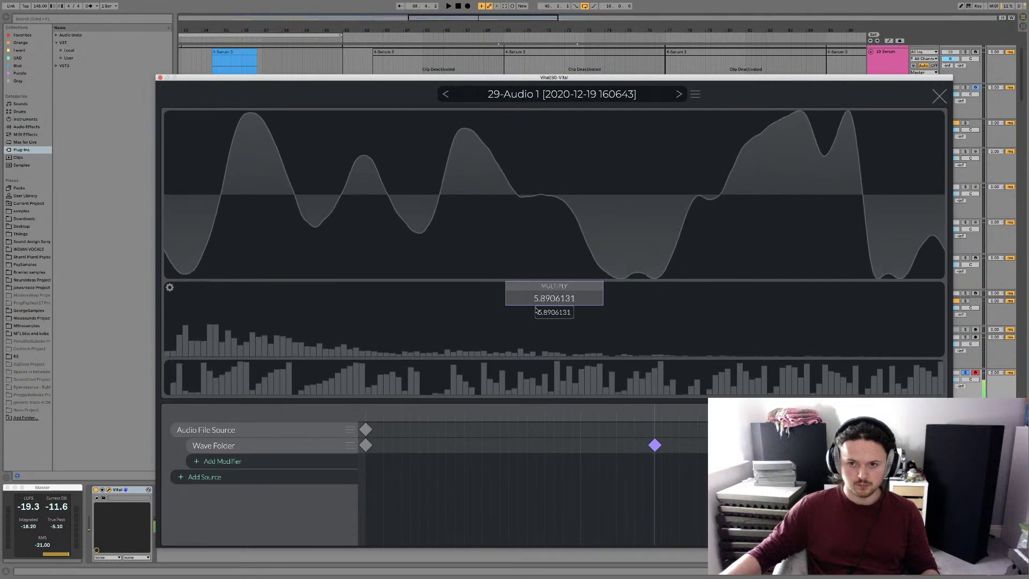
mouse_move(657, 417)
left_mouse_down()
mouse_move(397, 417)
mouse_move(659, 427)
left_mouse_up()
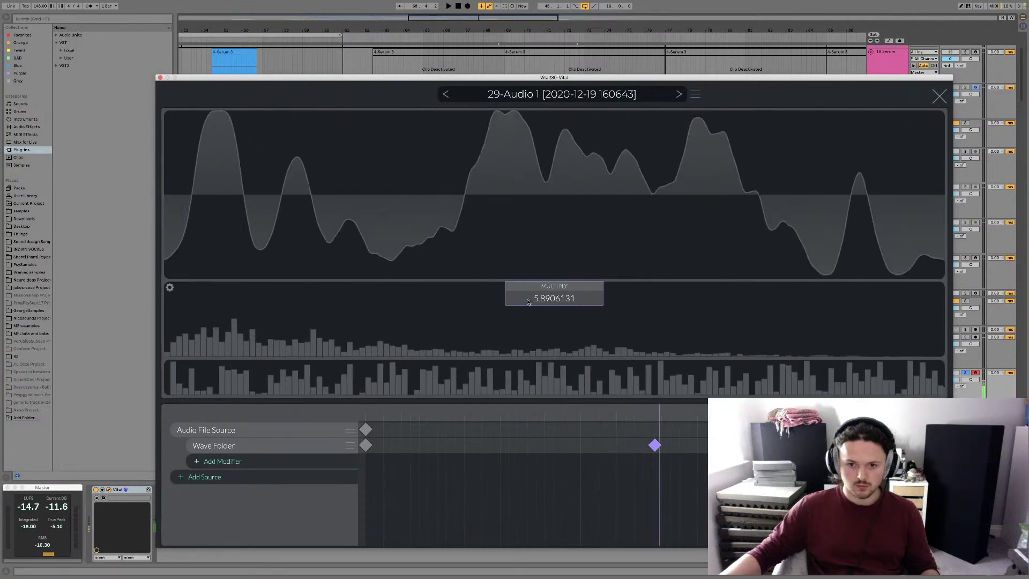
left_click_drag(533, 299, 517, 471)
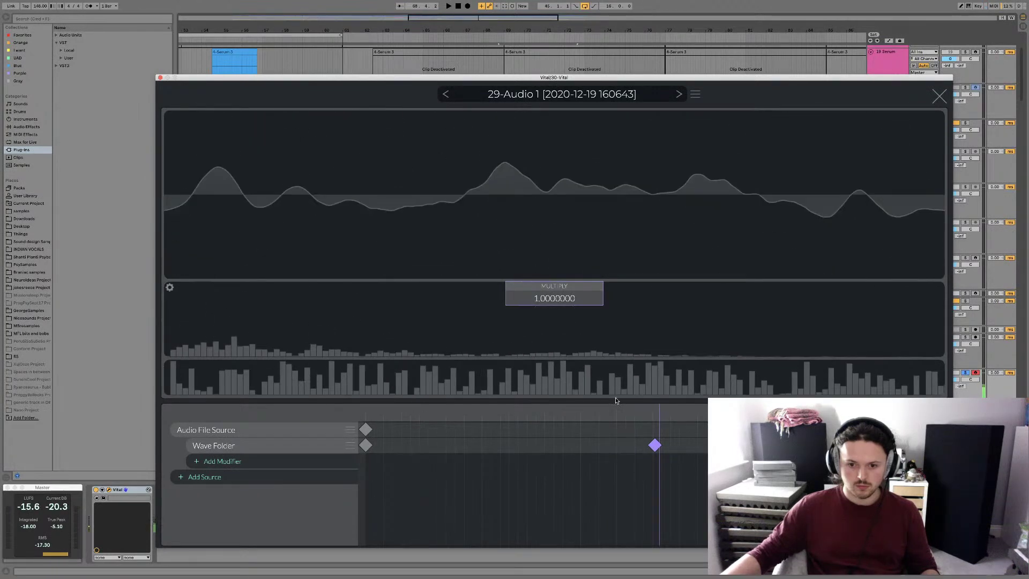
scroll(540, 297, "up", 5)
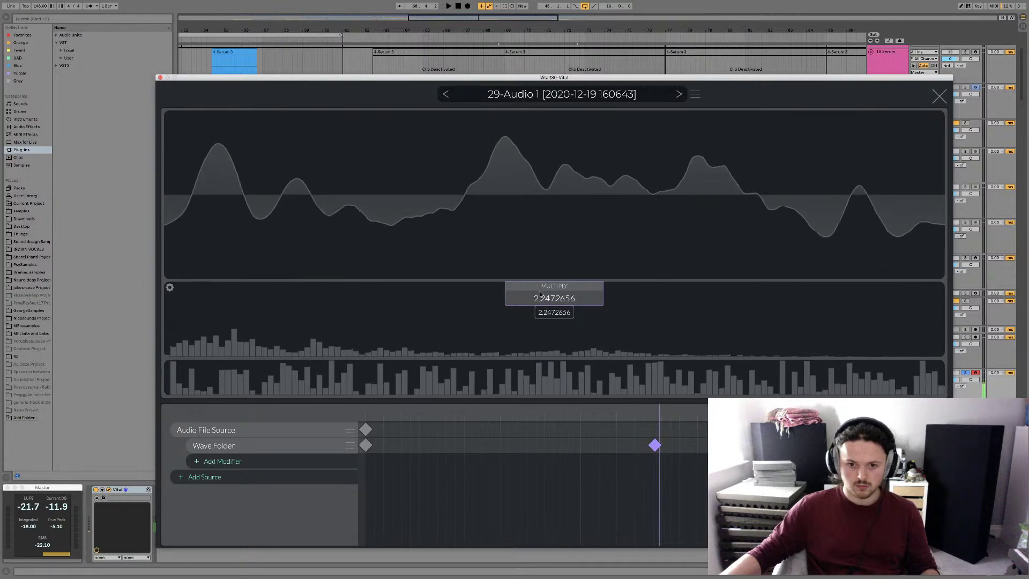
left_click_drag(679, 427, 304, 406)
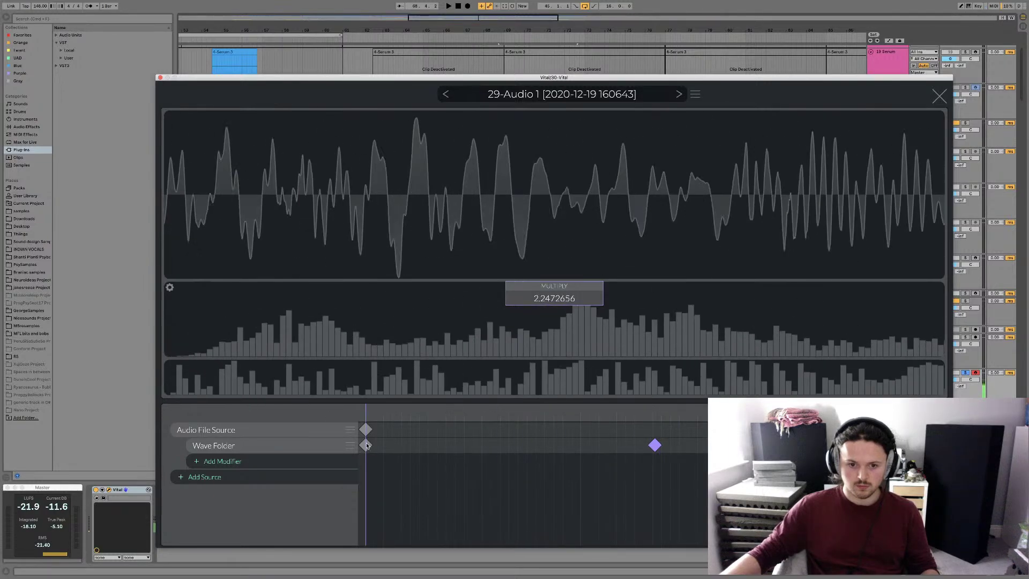
left_click_drag(543, 304, 543, 407)
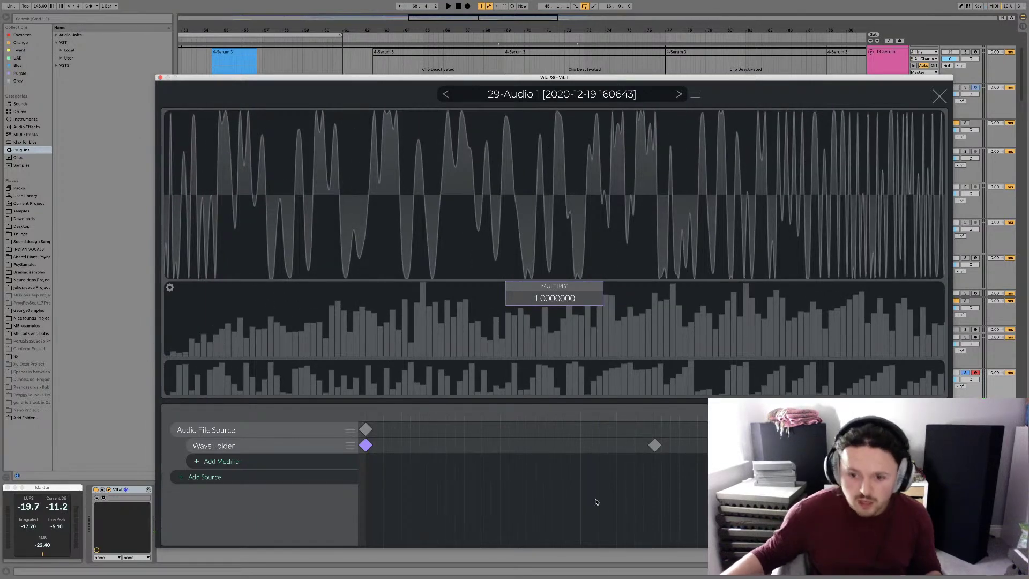
Reset and remove the Wave Folder modifier from OSC 1's Audio File Source, and close the wavetable editor
right_click(358, 448)
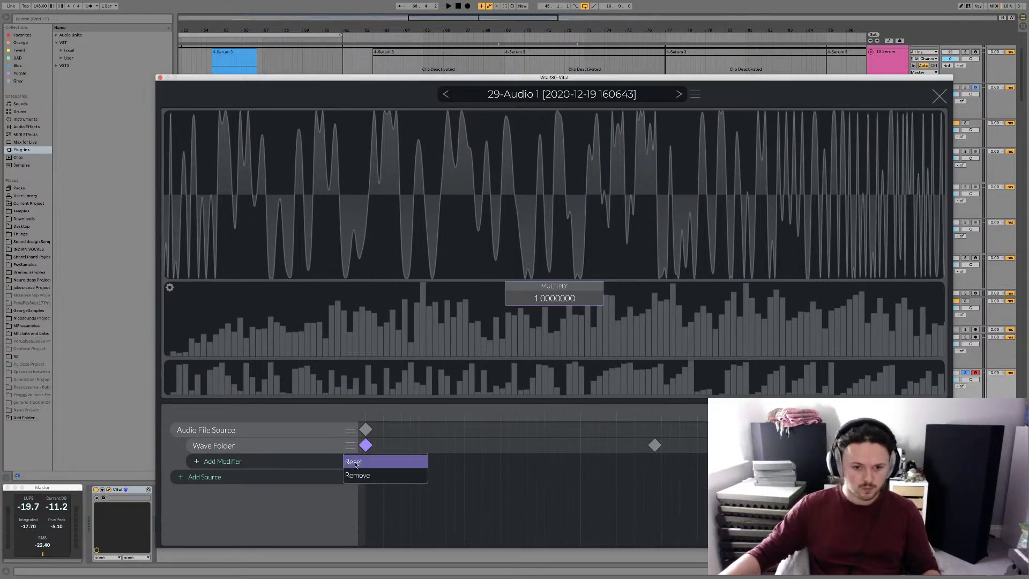
left_click(355, 462)
right_click(353, 451)
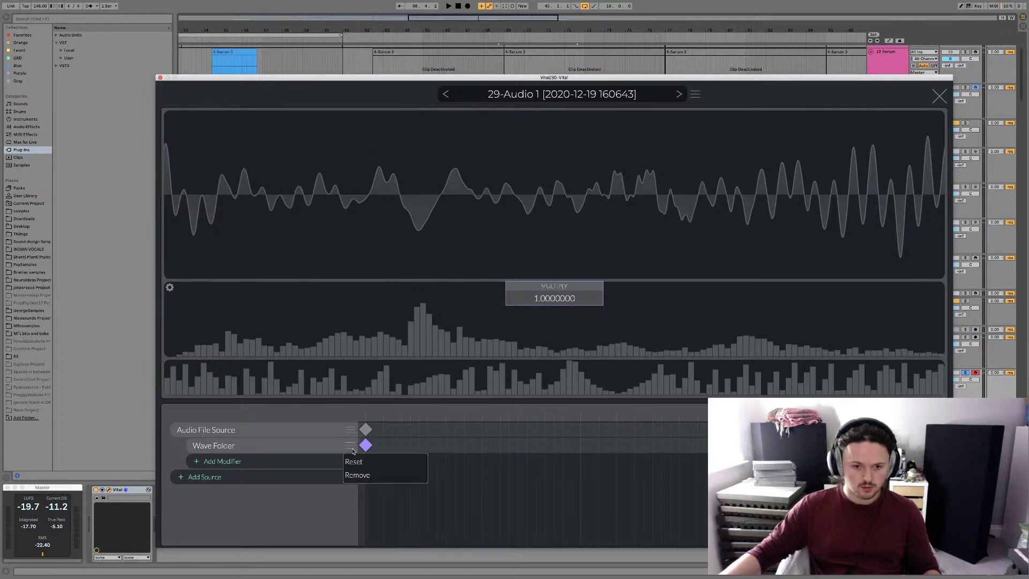
left_click(355, 475)
left_click(217, 446)
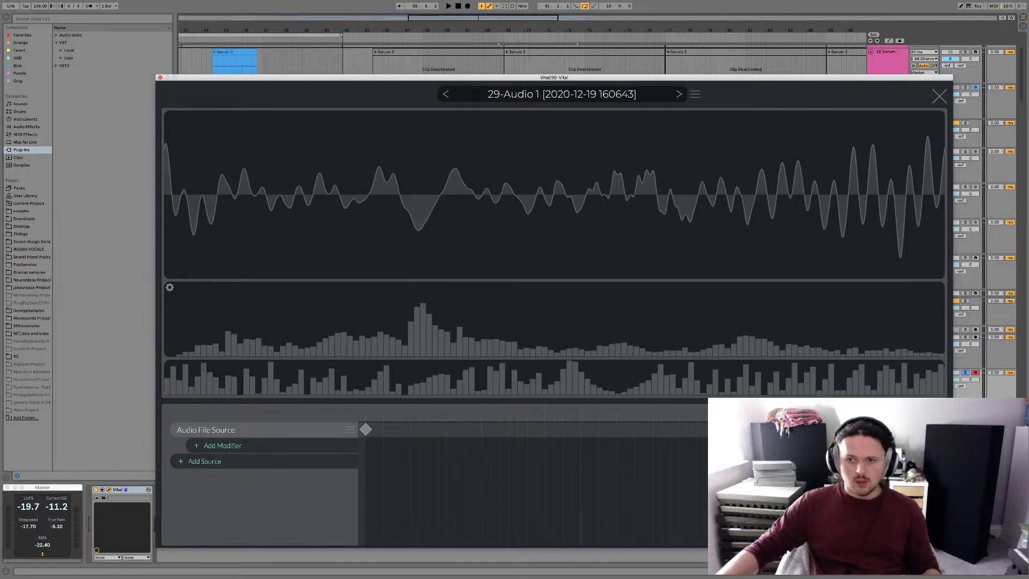
left_click(939, 98)
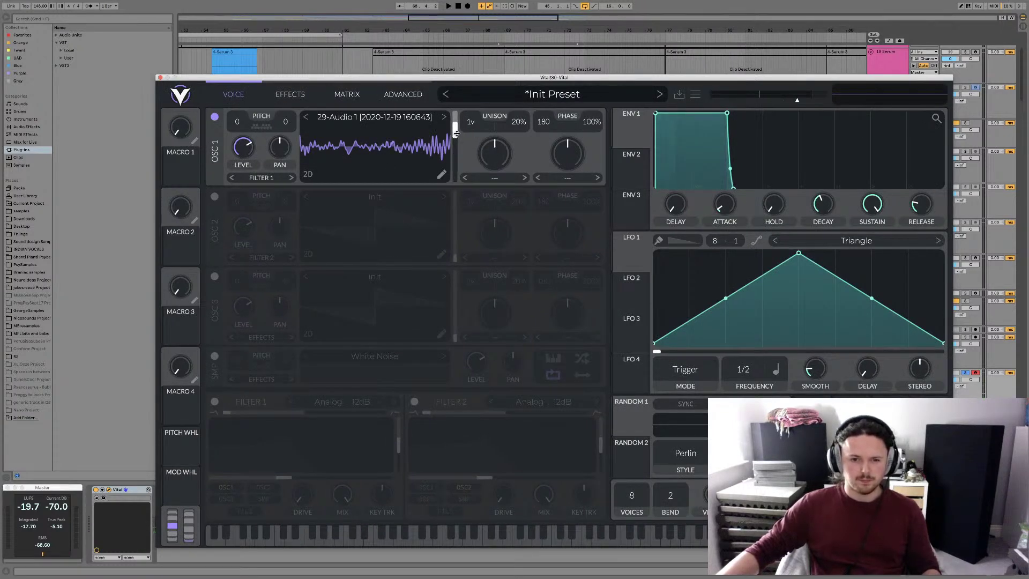
Sweep OSC 1's wavetable frame to audition it and set its phase distortion type to Pulse
left_click_drag(456, 134, 454, 181)
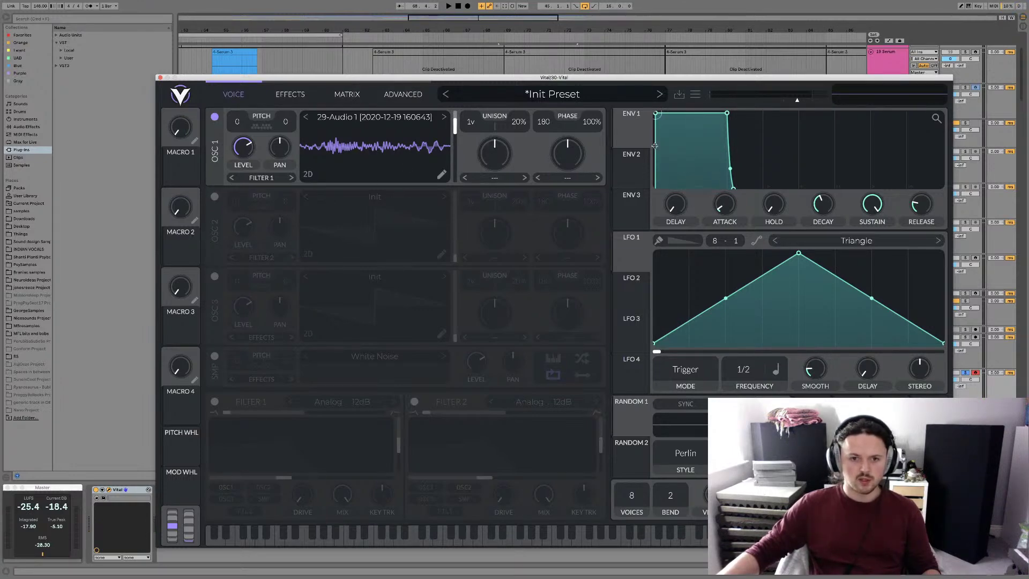
left_click(569, 178)
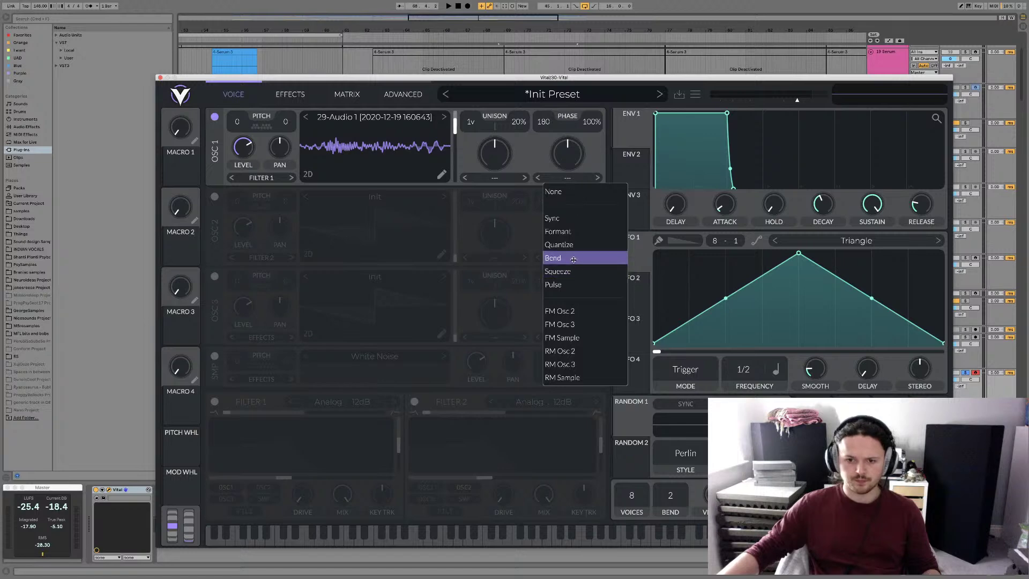
left_click(569, 283)
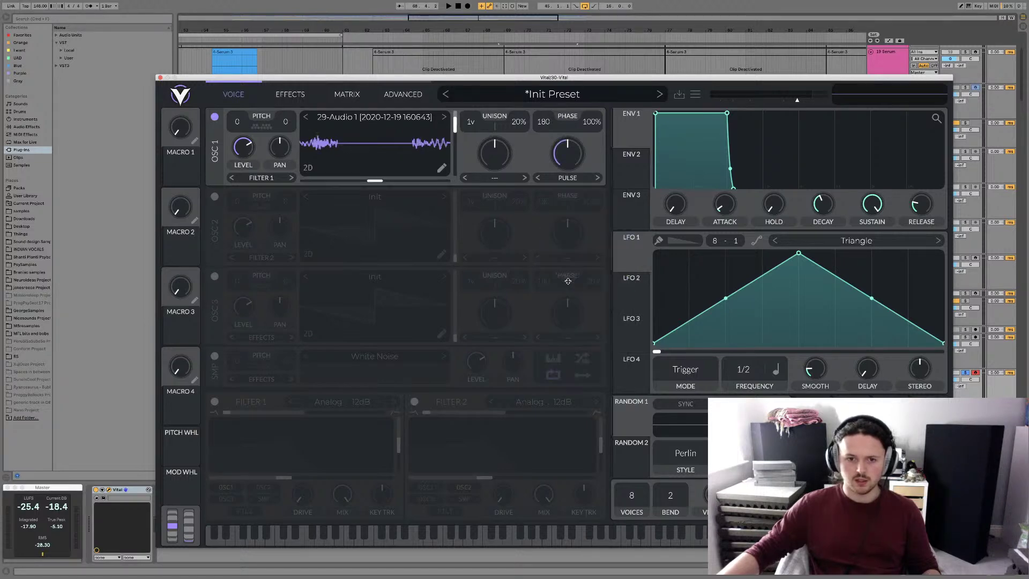
Enable OSC 2 with Pulse distortion, and set both oscillators' phase randomness to 0% and OSC 1's phase to 0
left_click(214, 197)
left_click(576, 259)
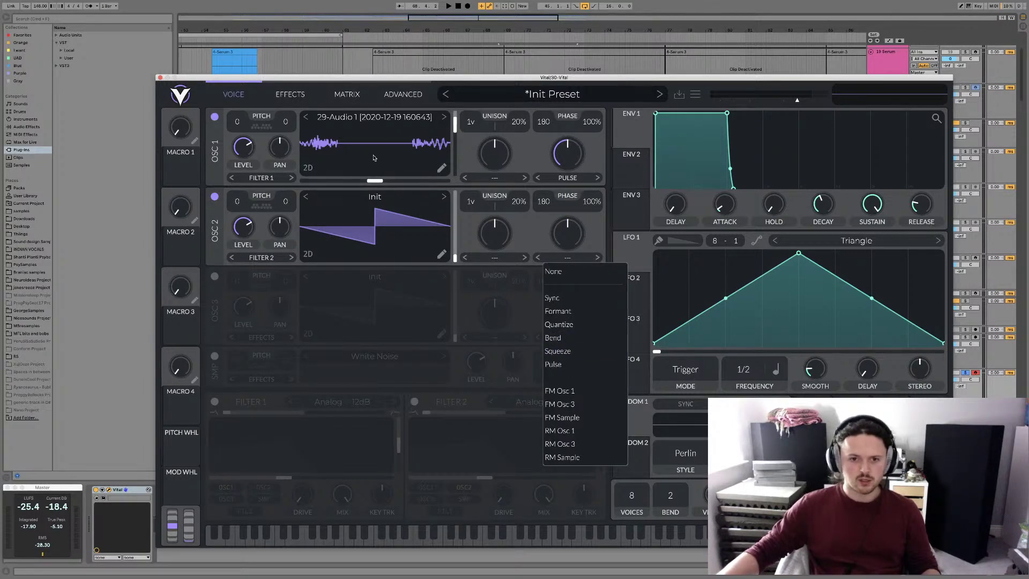
left_click(575, 362)
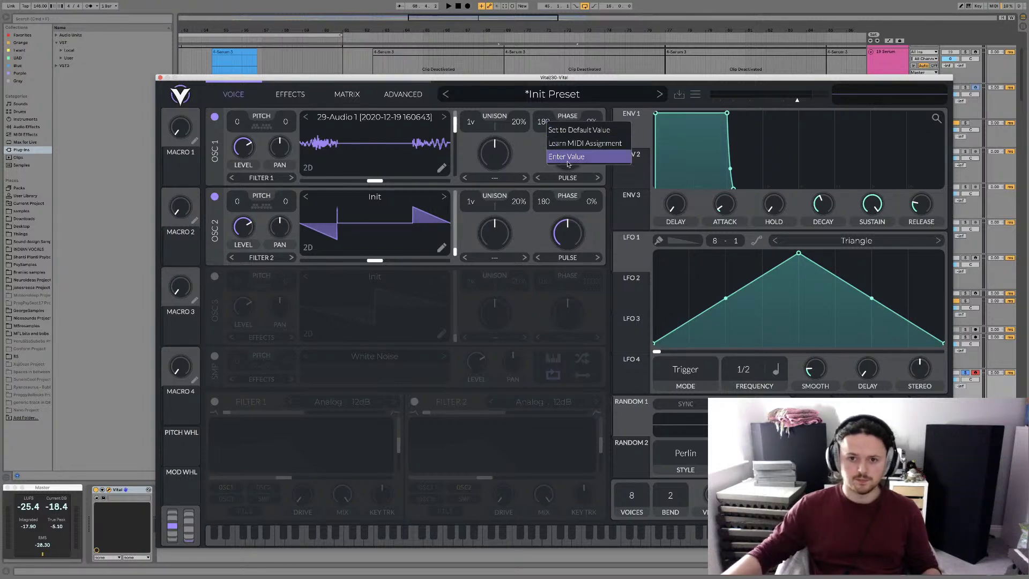
left_click(567, 161)
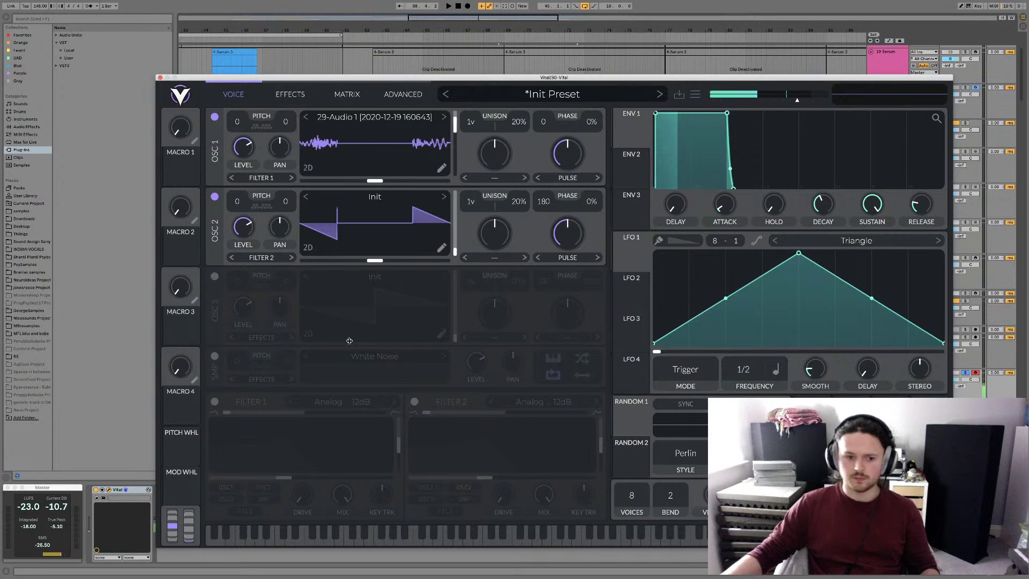
Move the Vital window aside, show the Master track's devices and reveal the Oszillos Mega Scope plug-in window
left_click_drag(796, 98, 686, 88)
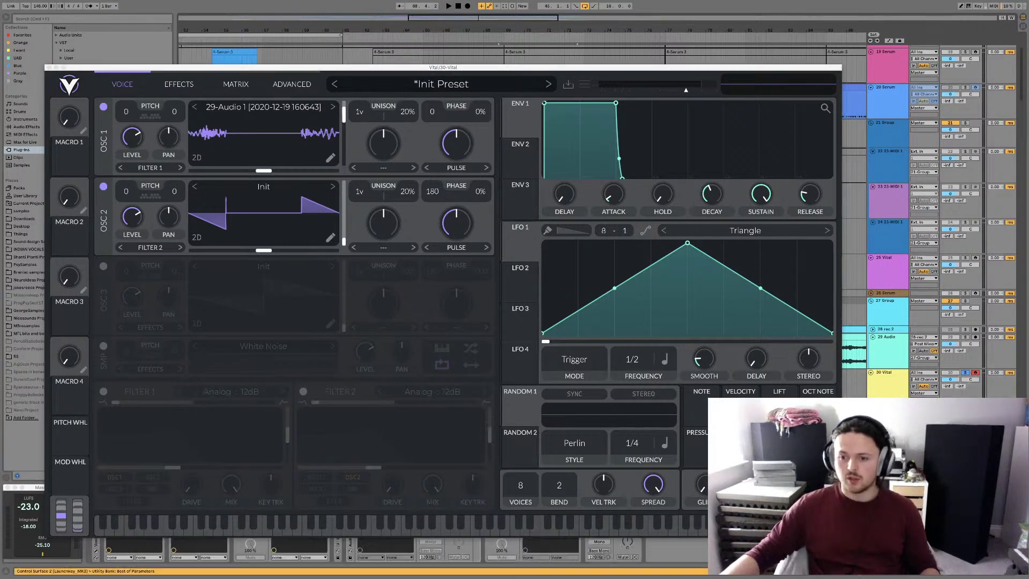
left_click_drag(211, 71, 516, 59)
left_click(187, 492)
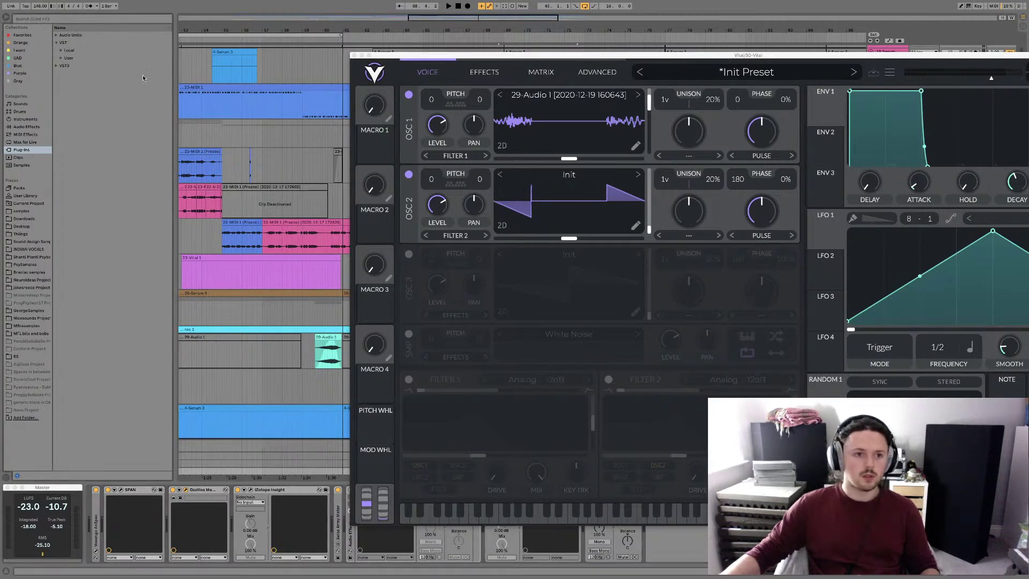
mouse_move(2, 2)
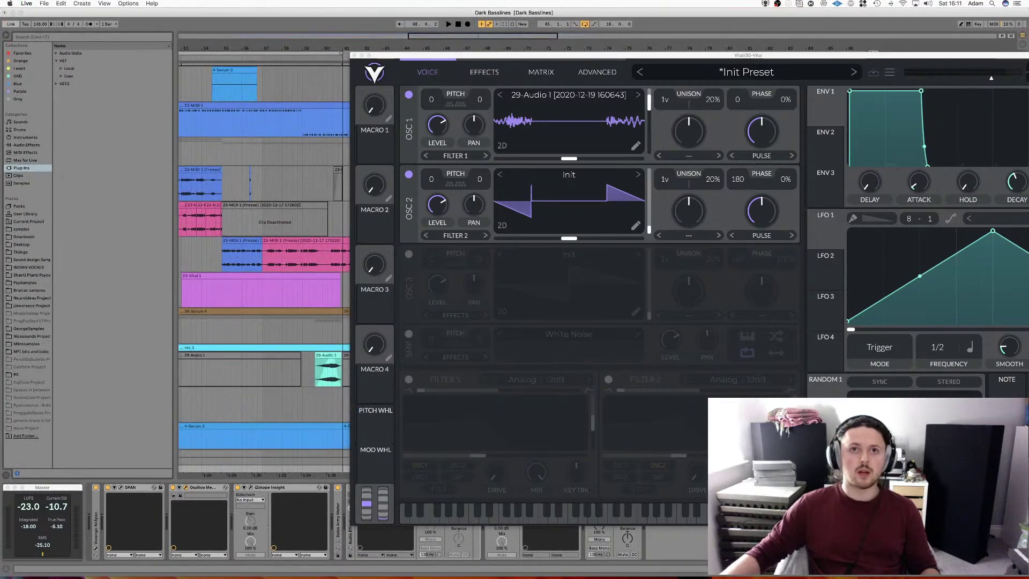
key("super+alt+p")
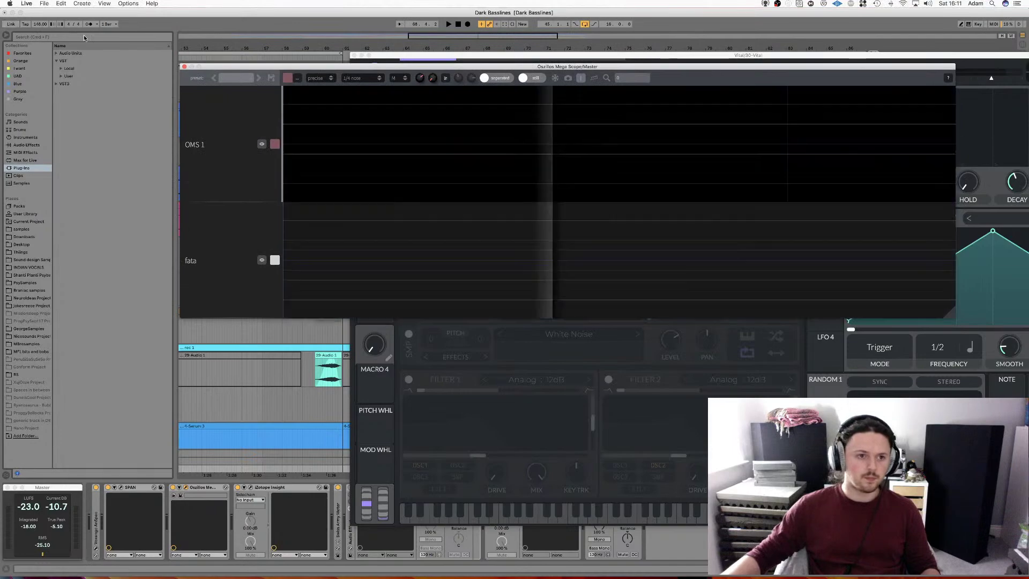
Restore Live's full-screen view and bring the Oszillos Mega Scope window to the front
left_click(32, 12)
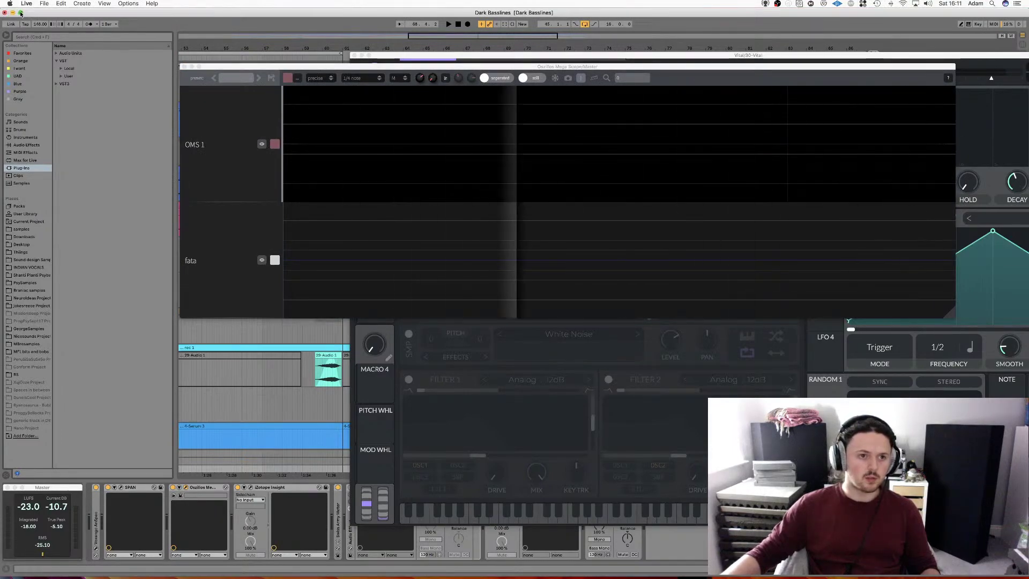
left_click(21, 13)
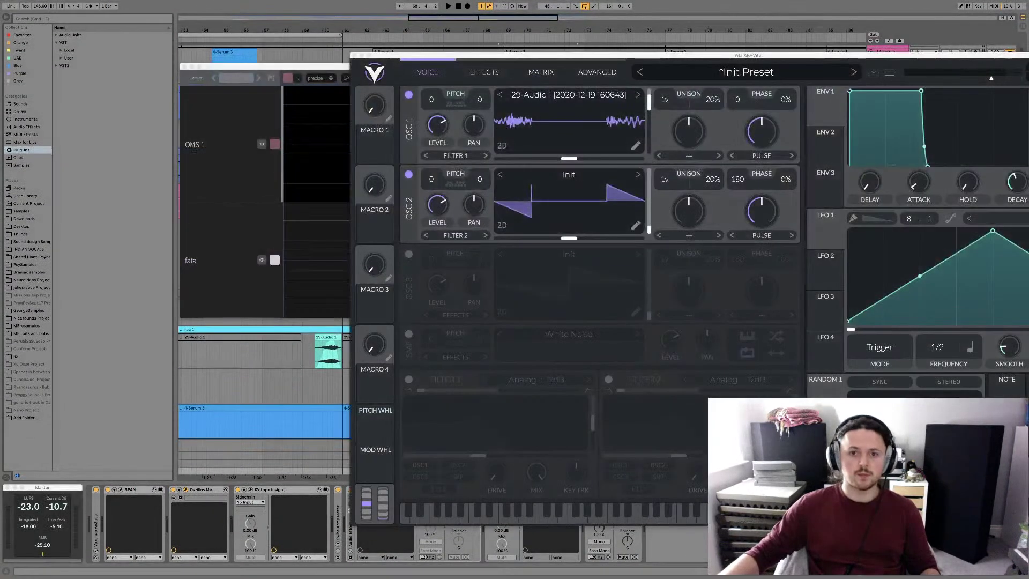
left_click(346, 102)
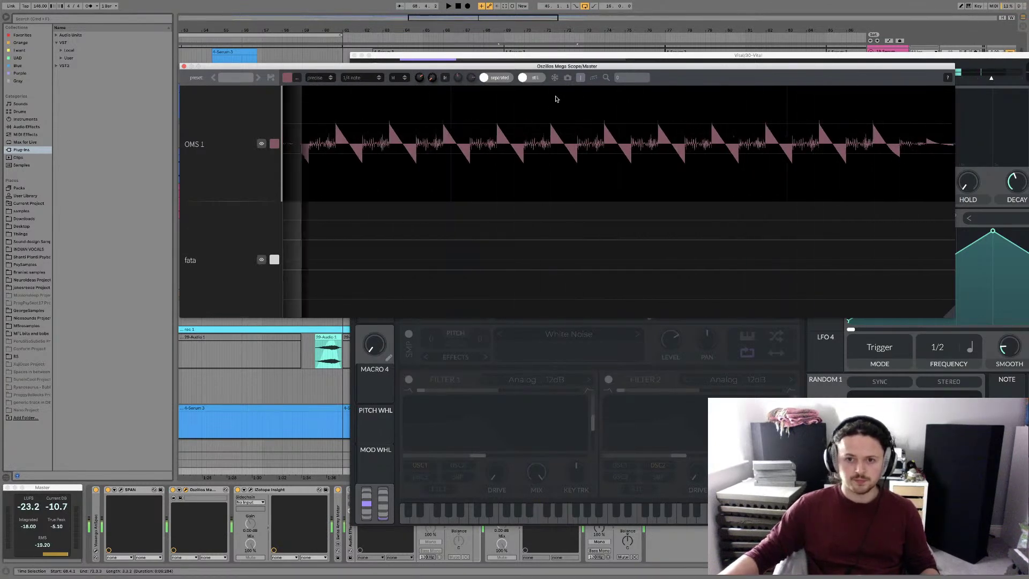
Arrange the Oszillos Mega Scope above the Vital window so its OMS 1 trace and both oscillators can be watched together
left_click_drag(554, 68, 623, 8)
left_click(630, 333)
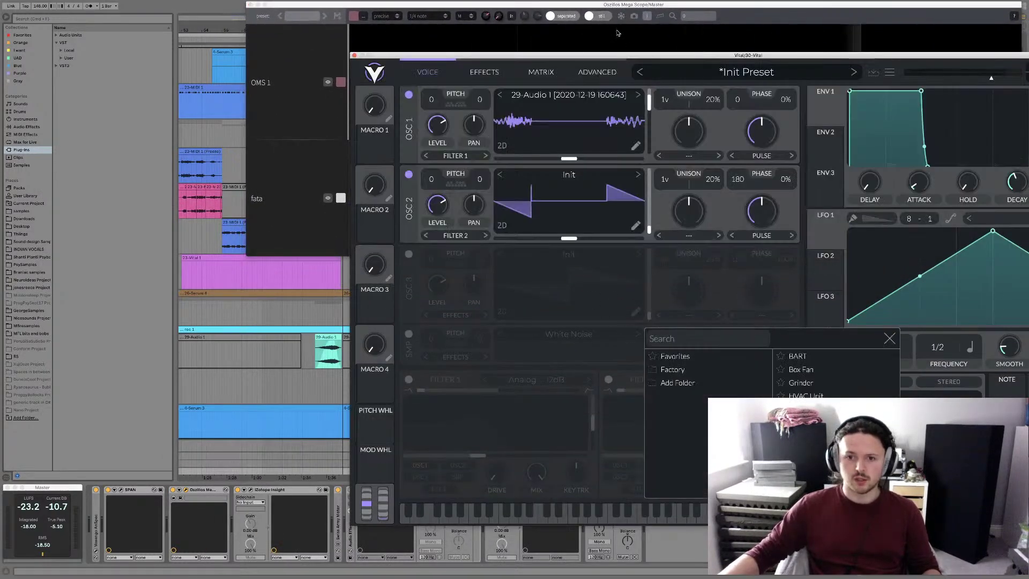
left_click_drag(607, 60, 458, 150)
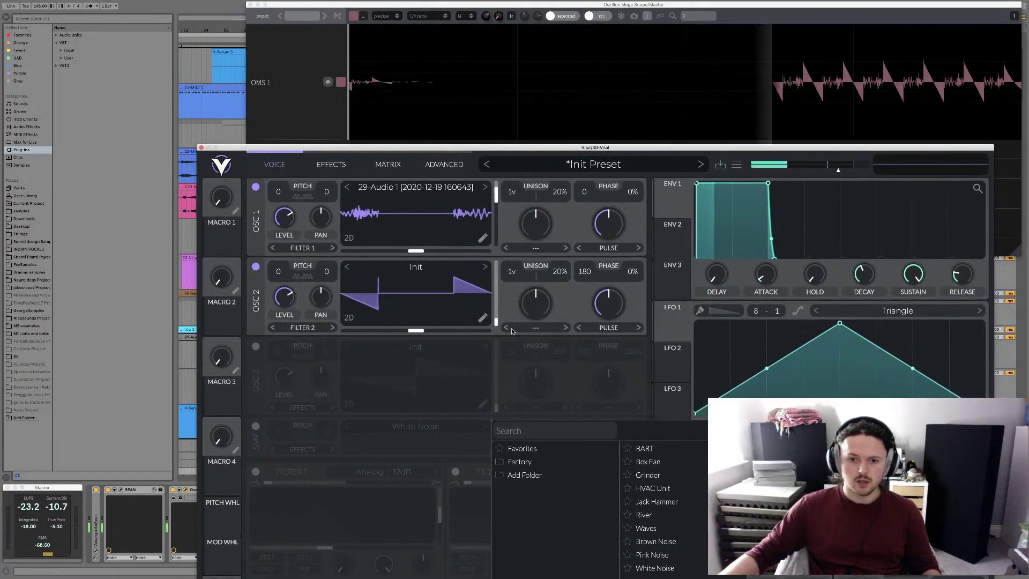
left_click(502, 293)
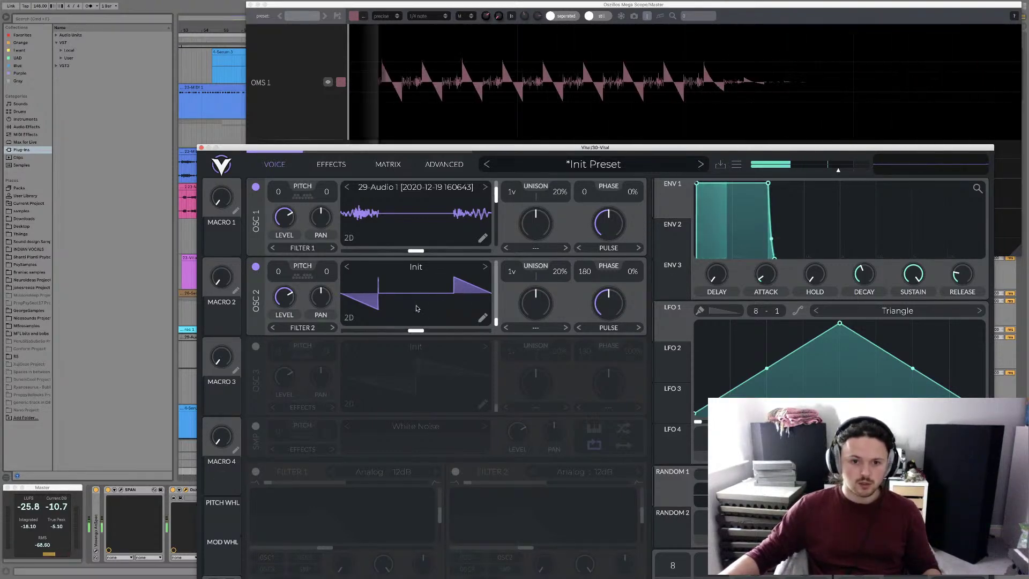
Play a note while shifting OSC 2's Pulse distortion phase, return it to the centre and examine the scope
mouse_move(419, 333)
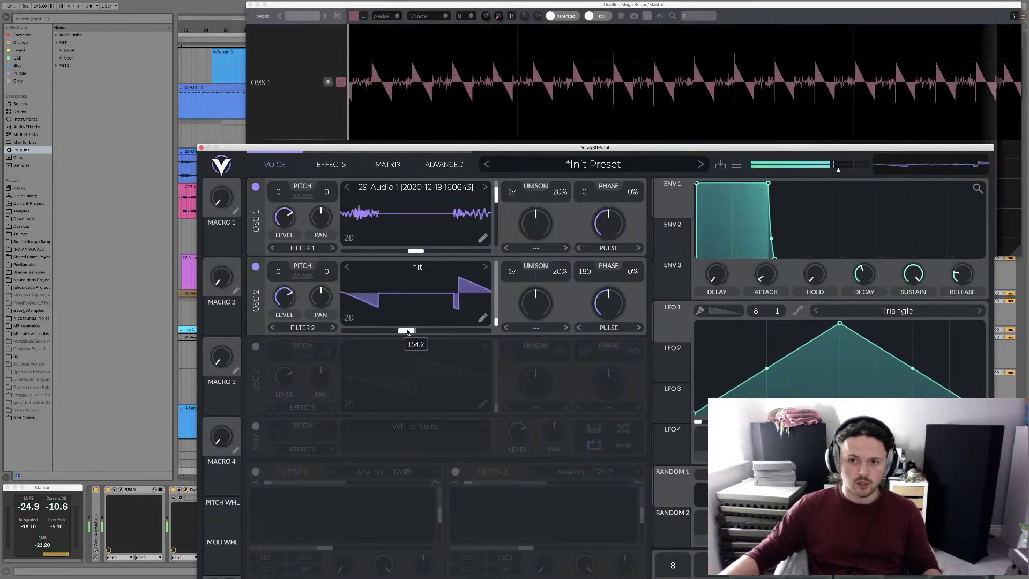
mouse_move(419, 332)
left_mouse_down()
mouse_move(358, 332)
mouse_move(441, 335)
mouse_move(420, 334)
left_mouse_up()
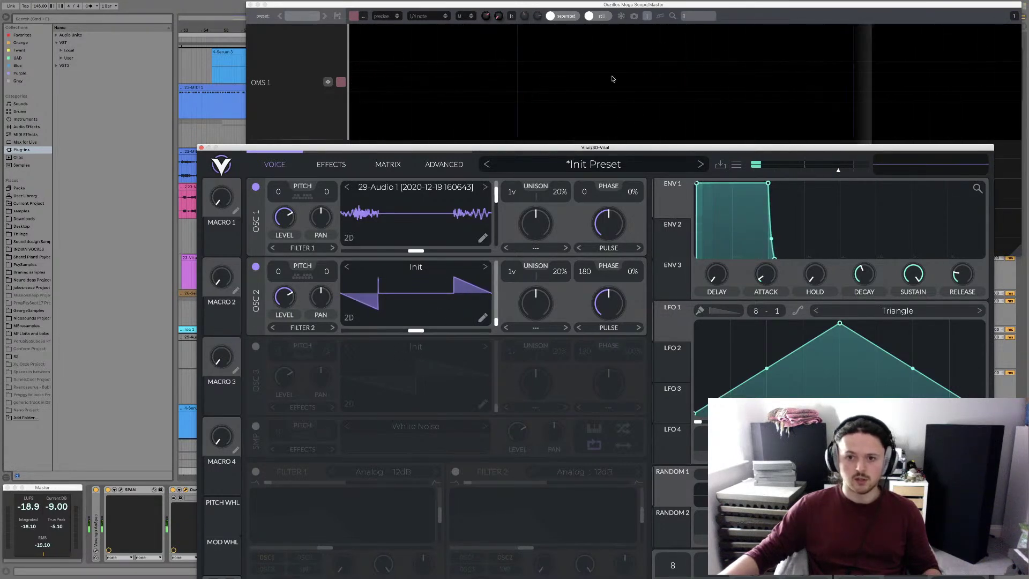
left_click(660, 50)
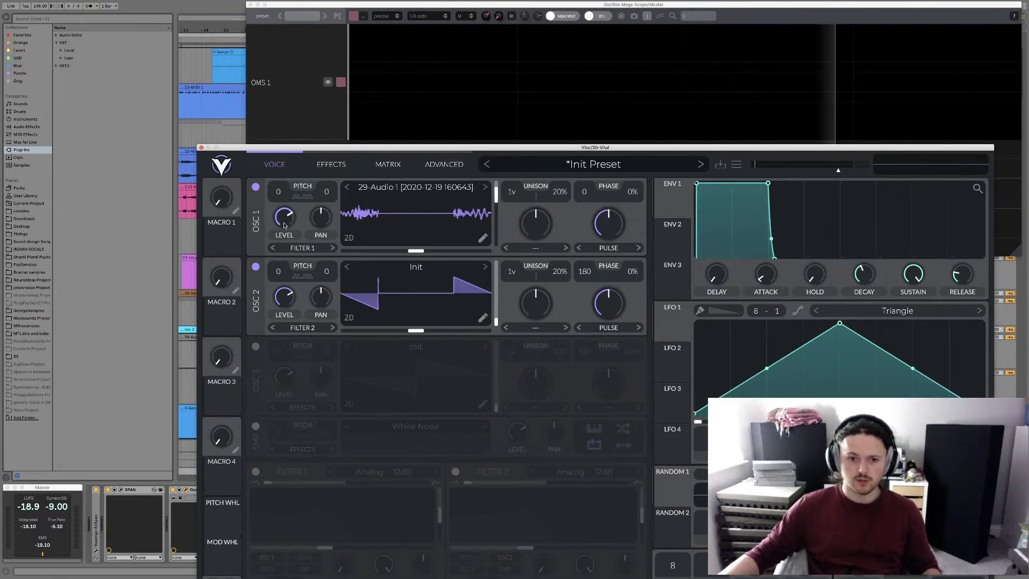
Shift OSC 1's Pulse distortion phase down to about 22 while a note plays
mouse_move(277, 311)
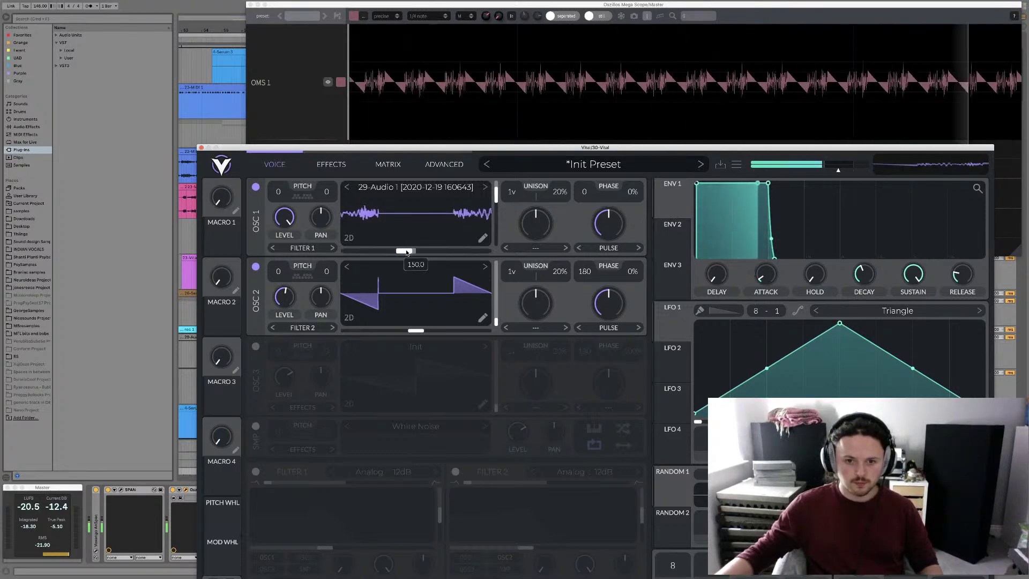
left_click_drag(416, 251, 338, 252)
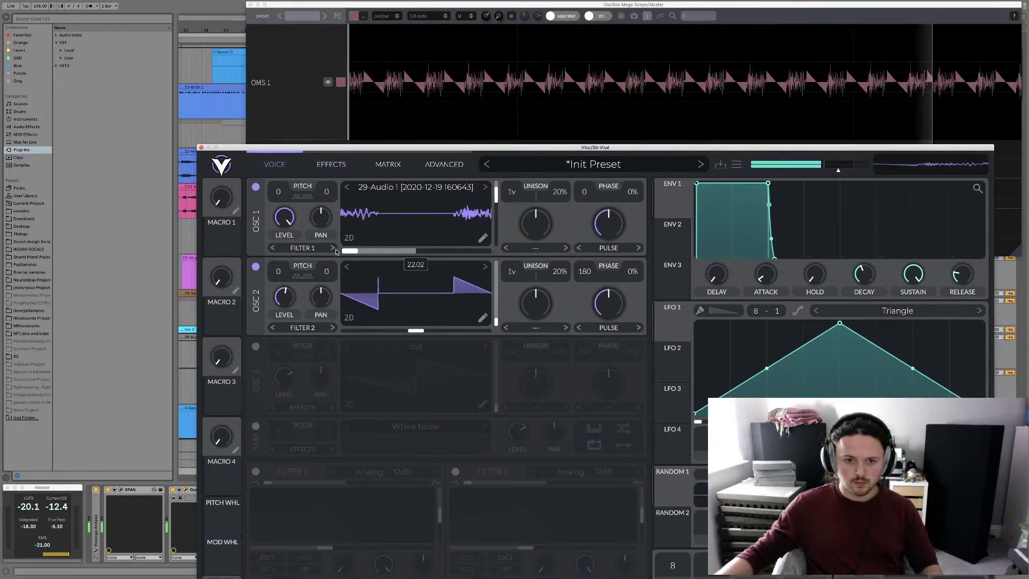
Switch OSC 2 off and sweep OSC 1's wavetable frame between about 100 and 227 while playing notes
left_click_drag(499, 202, 493, 247)
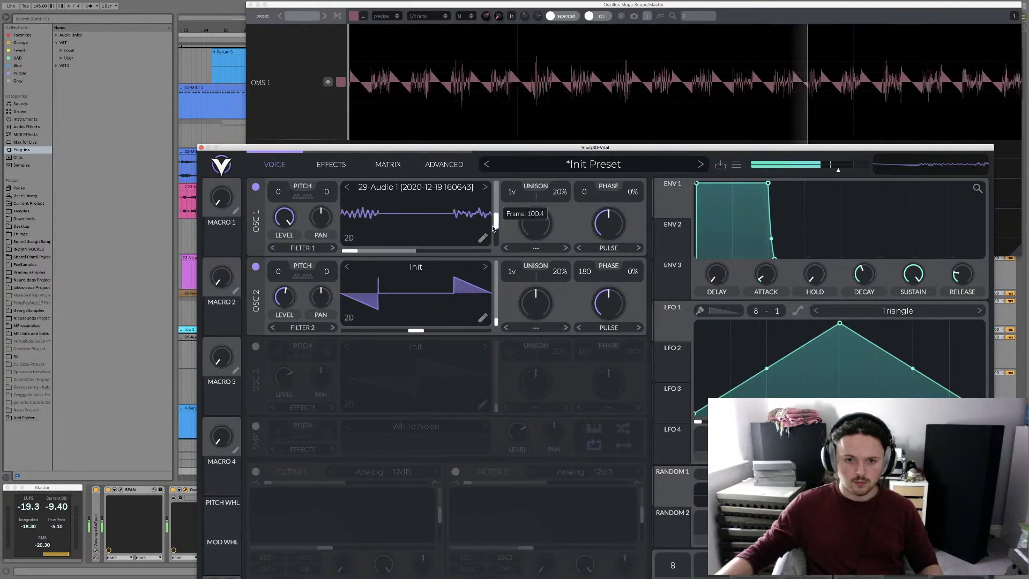
left_click(255, 267)
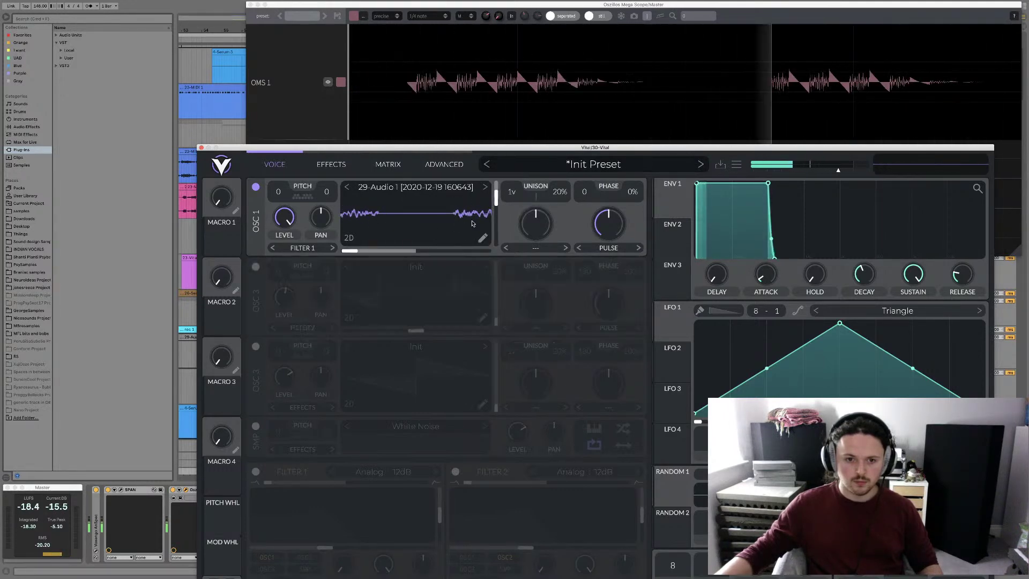
left_click_drag(495, 200, 494, 221)
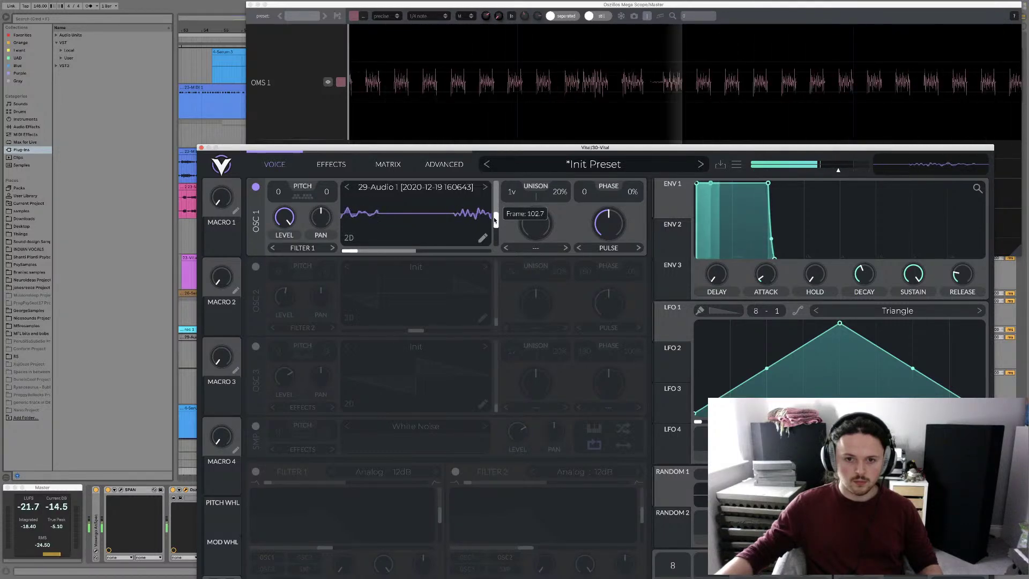
left_click_drag(494, 219, 495, 202)
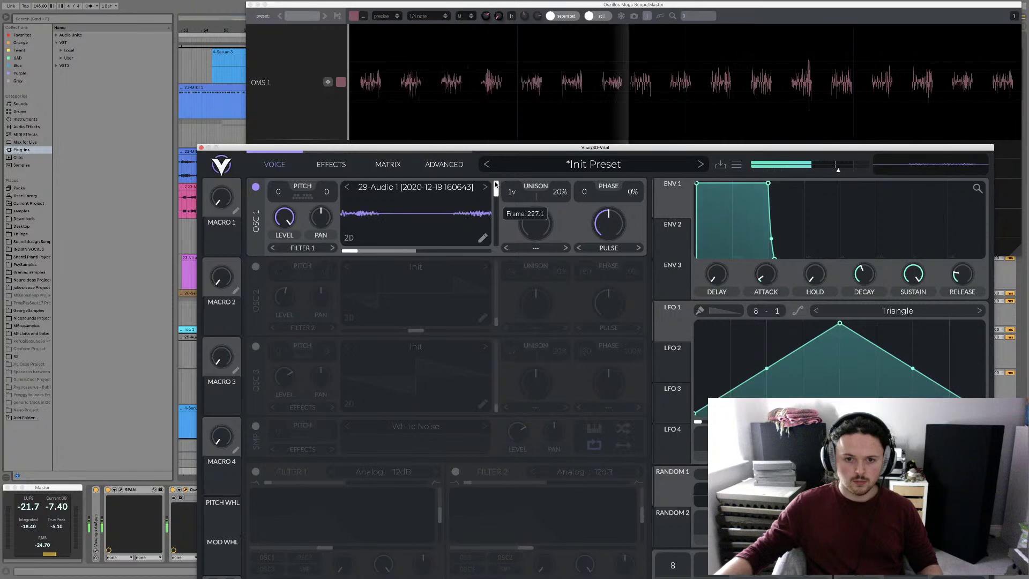
Remove the Pulse distortion from OSC 1 and lower its wavetable frame while a note plays
left_click(603, 247)
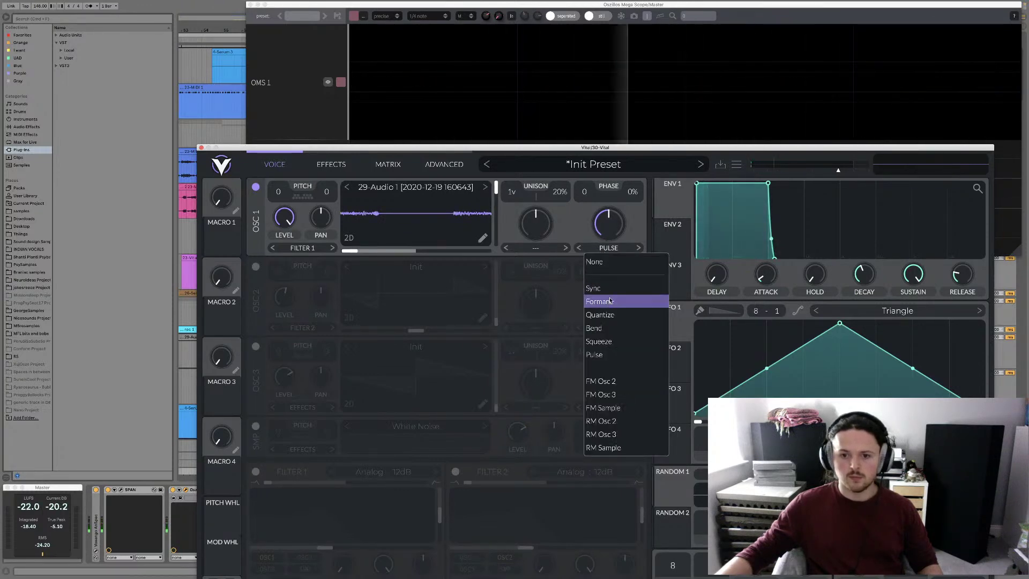
left_click(612, 262)
left_click_drag(497, 192, 494, 238)
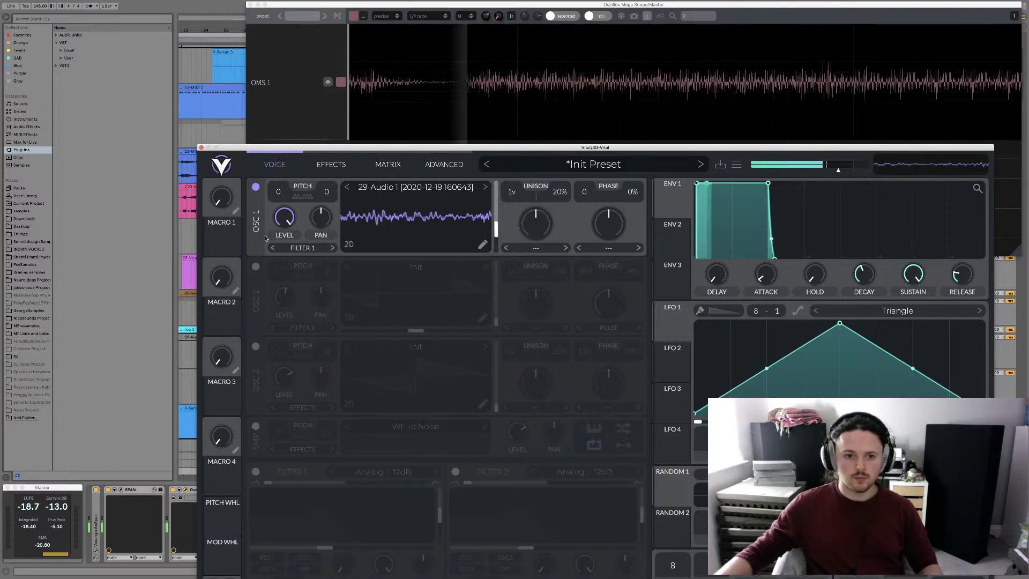
Move the Vital window higher, switch OSC 2 back on and set its distortion to None
left_click_drag(382, 151, 374, 106)
left_click(248, 221)
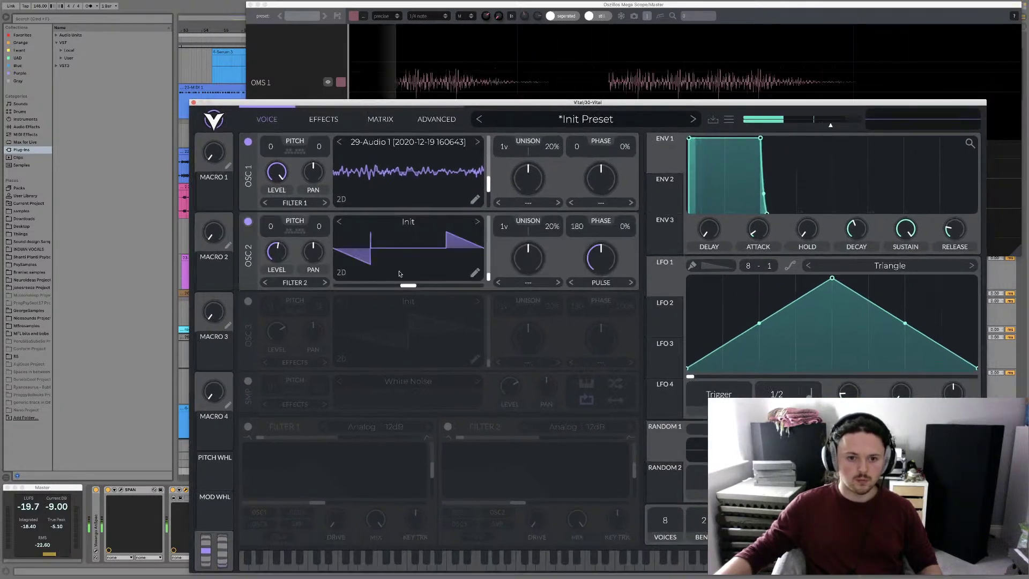
left_click(601, 282)
left_click(587, 293)
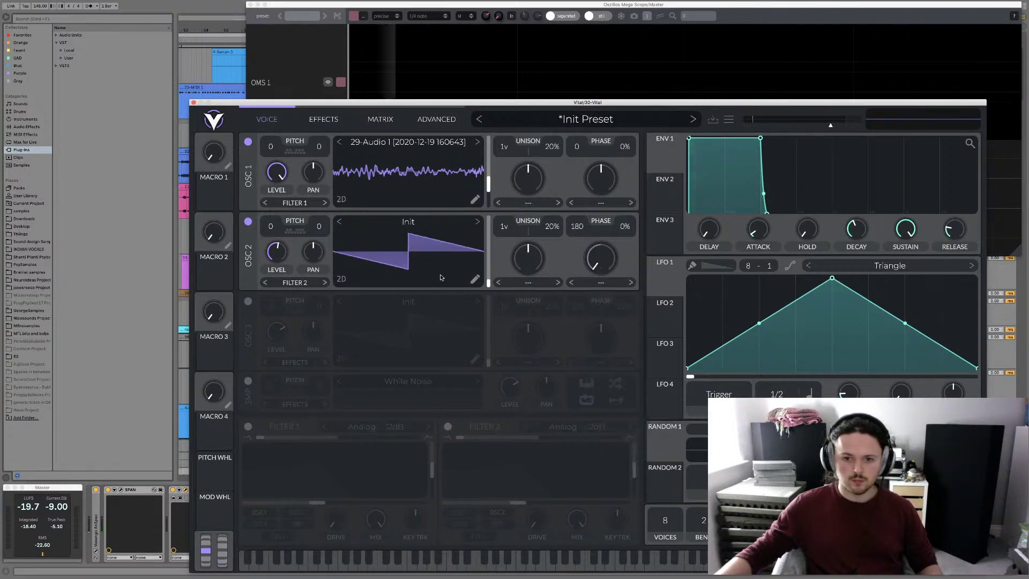
Load the Basic Shapes wavetable into OSC 2
left_click(409, 221)
left_click(560, 256)
left_click(697, 244)
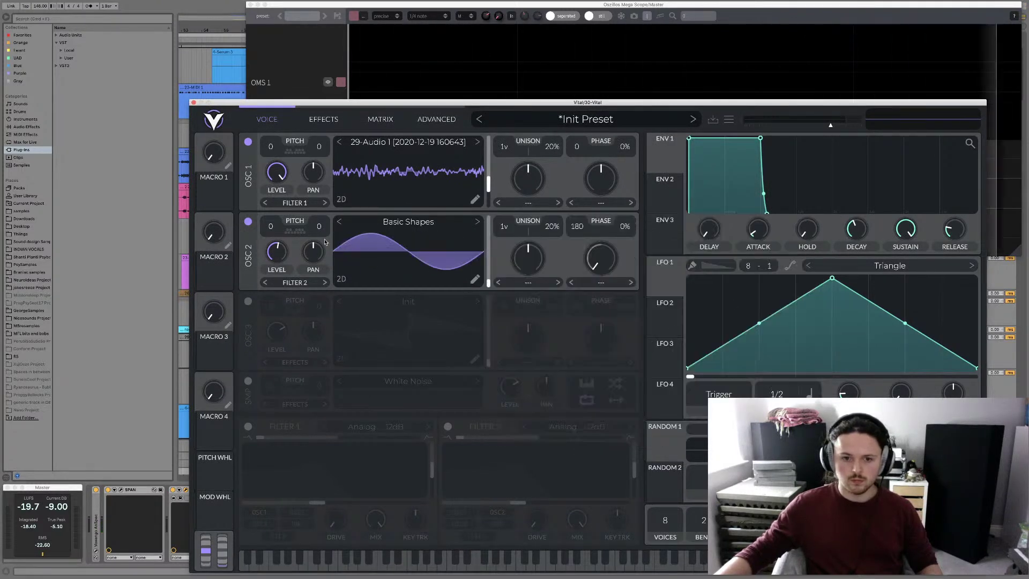
Turn OSC 1's level down to zero and set OSC 2's distortion to FM Osc 1 with the amount just above halfway
left_click(248, 142)
left_click(247, 142)
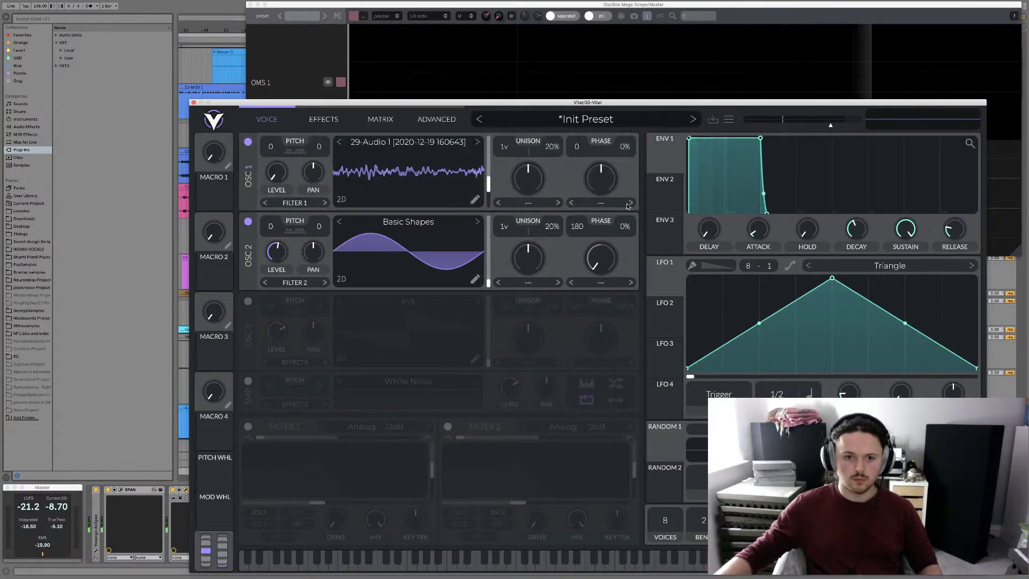
left_click(601, 282)
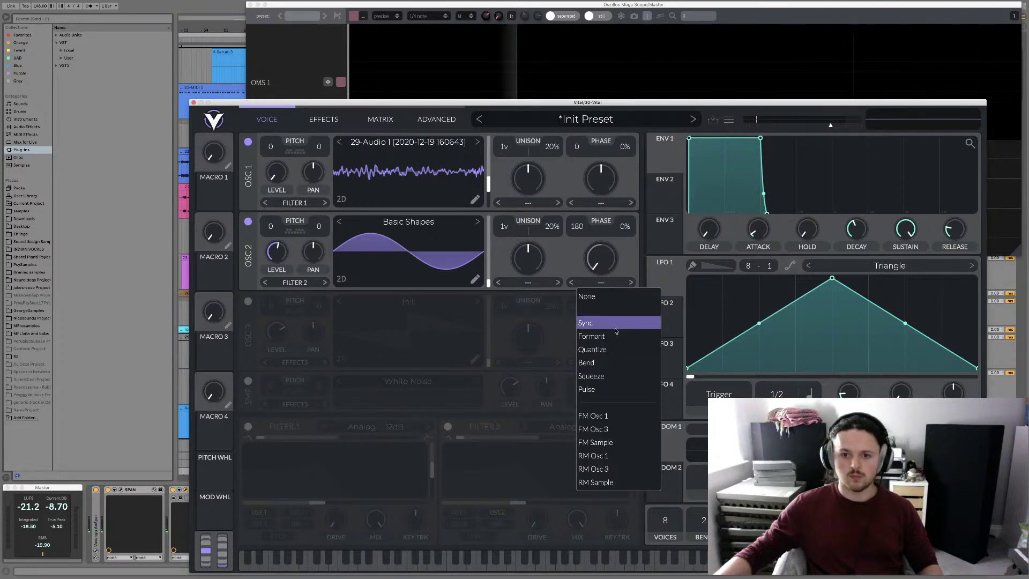
left_click(610, 415)
left_click_drag(598, 253, 598, 250)
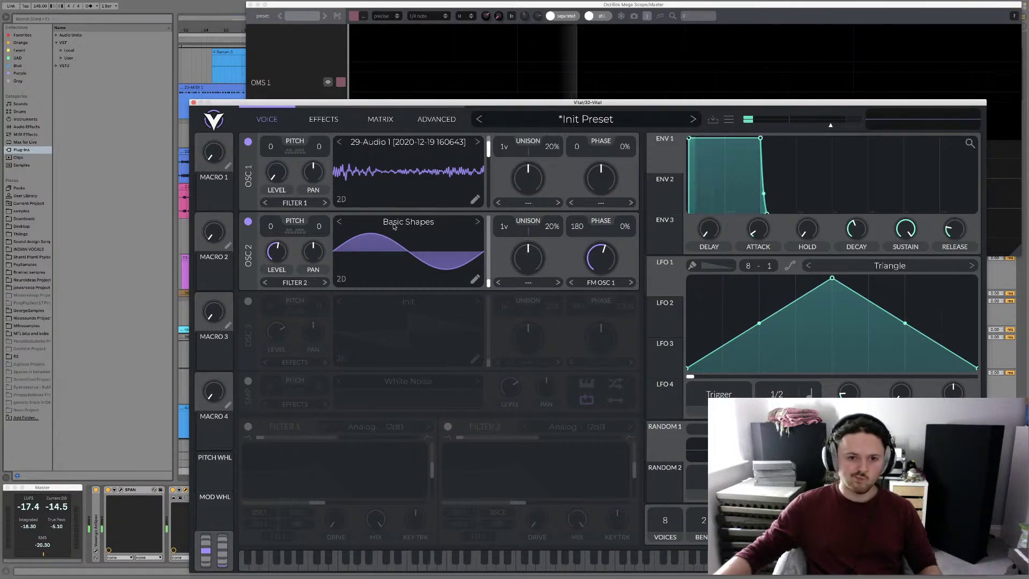
Set OSC 2's distortion to RM Osc 1 at full amount and shift its wavetable frame to the square shape while playing notes
left_click(598, 280)
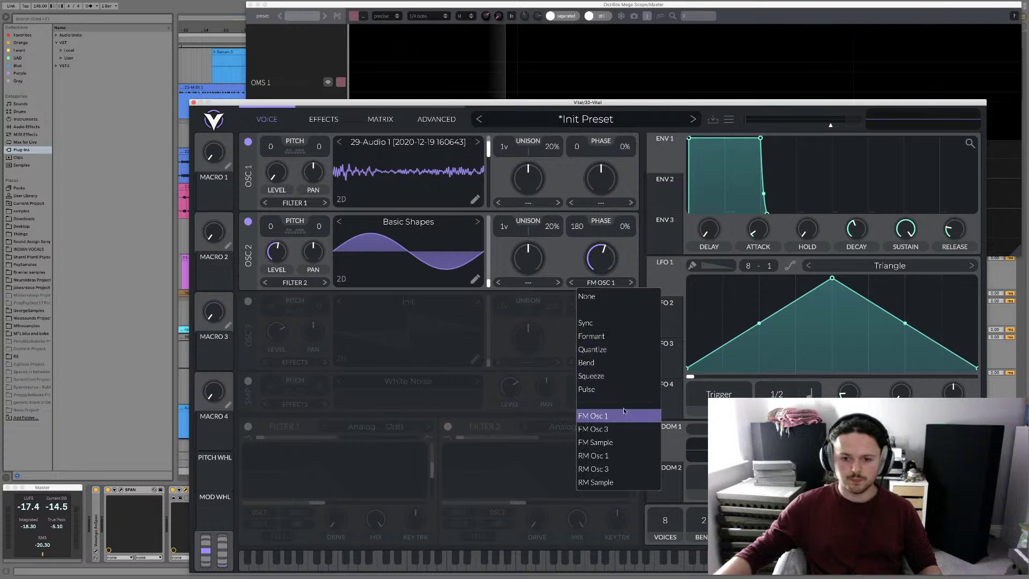
left_click(620, 456)
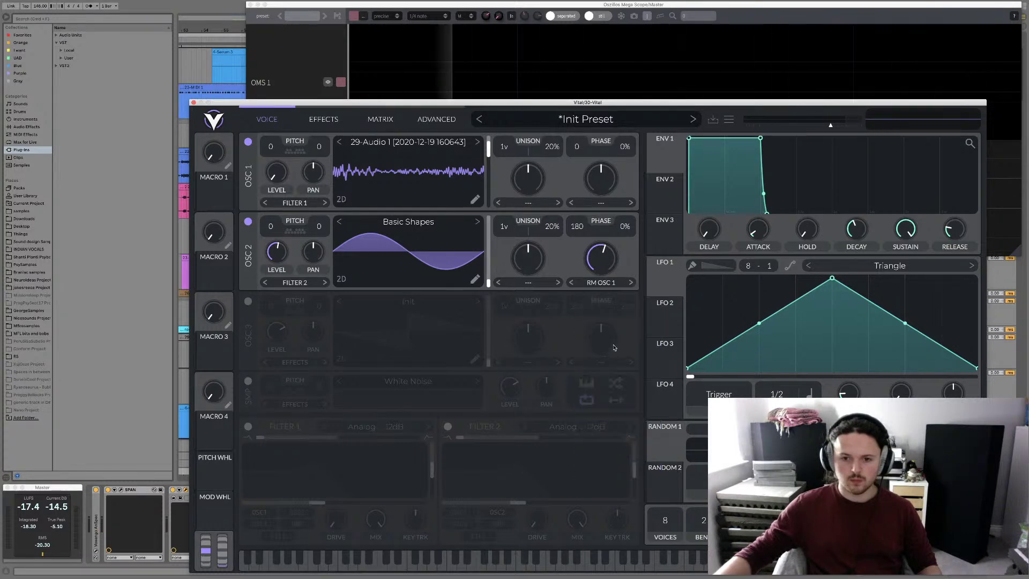
left_click_drag(602, 264, 603, 242)
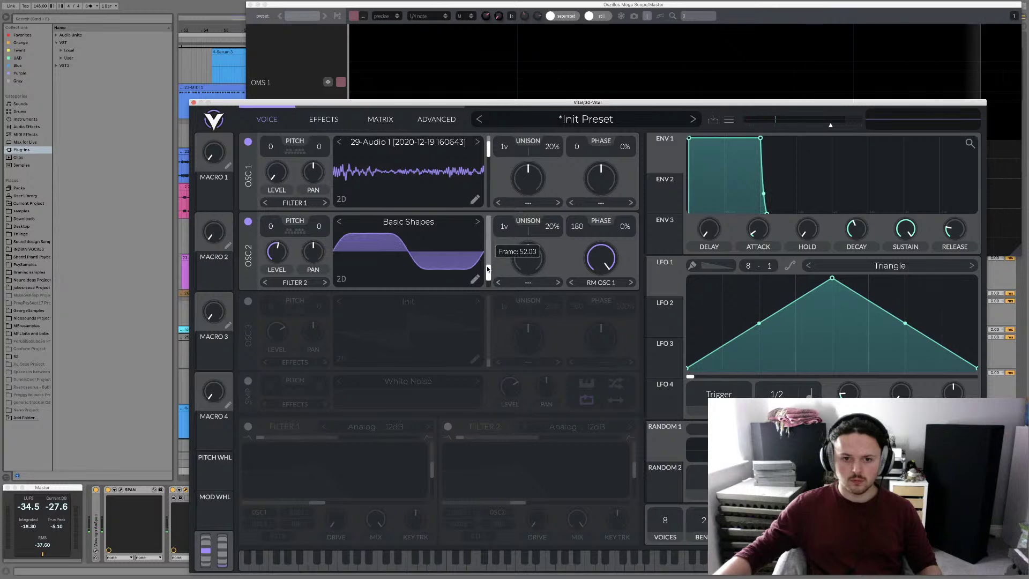
left_click_drag(488, 269, 487, 257)
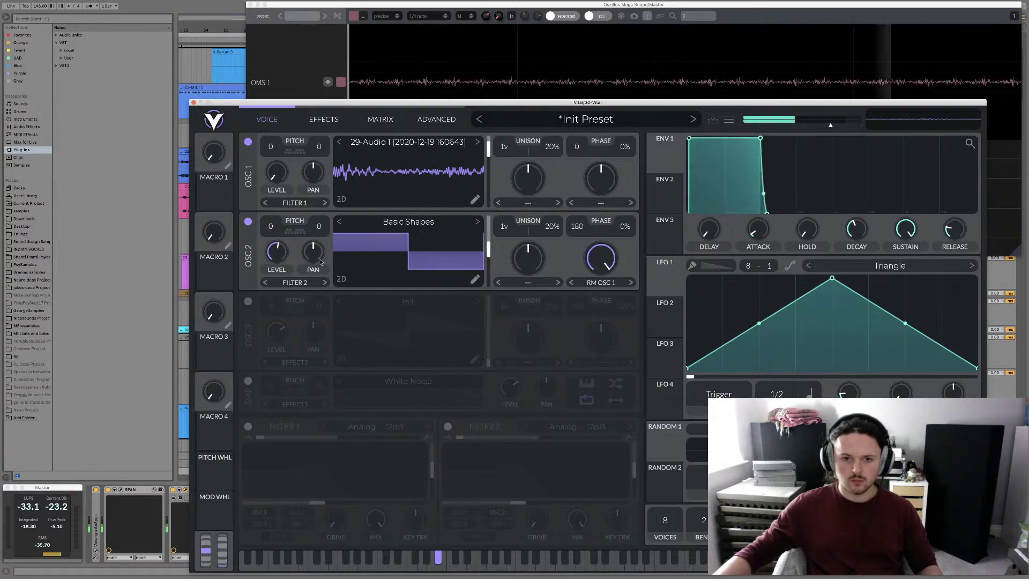
mouse_move(602, 261)
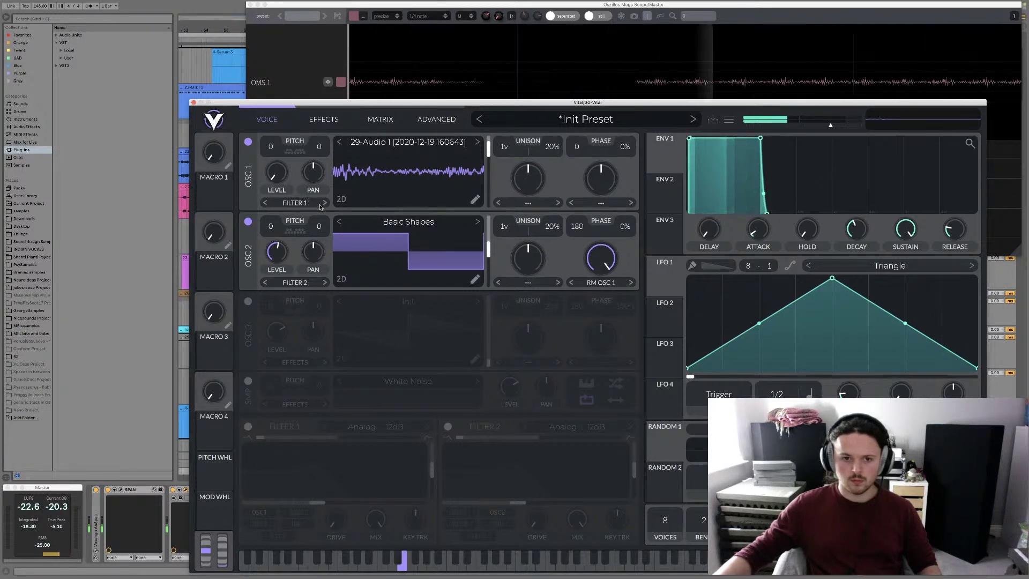
Return OSC 2's distortion to FM Osc 1, fine-tune its square wave frame and lower the FM amount below maximum
left_click(601, 282)
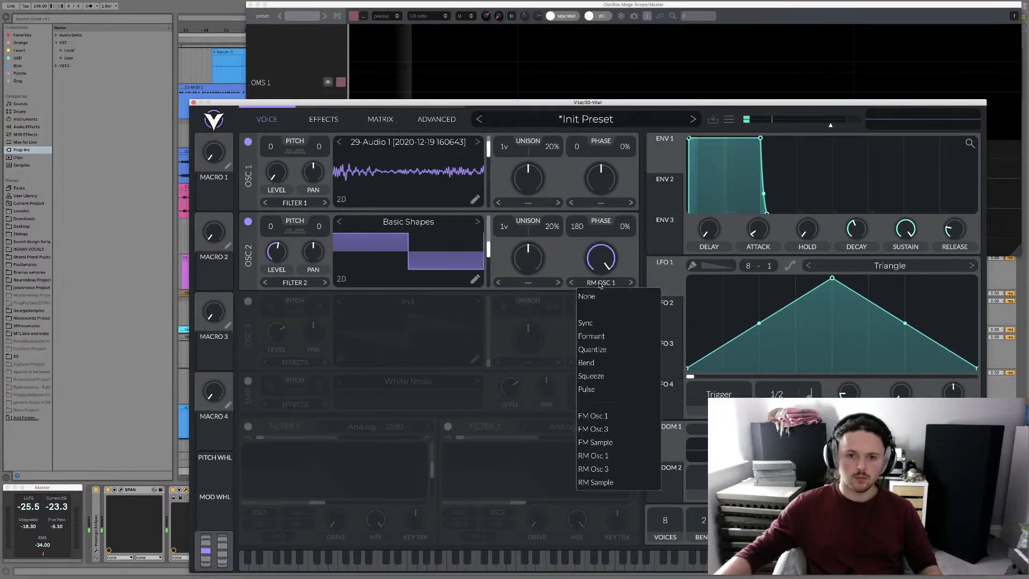
left_click(608, 416)
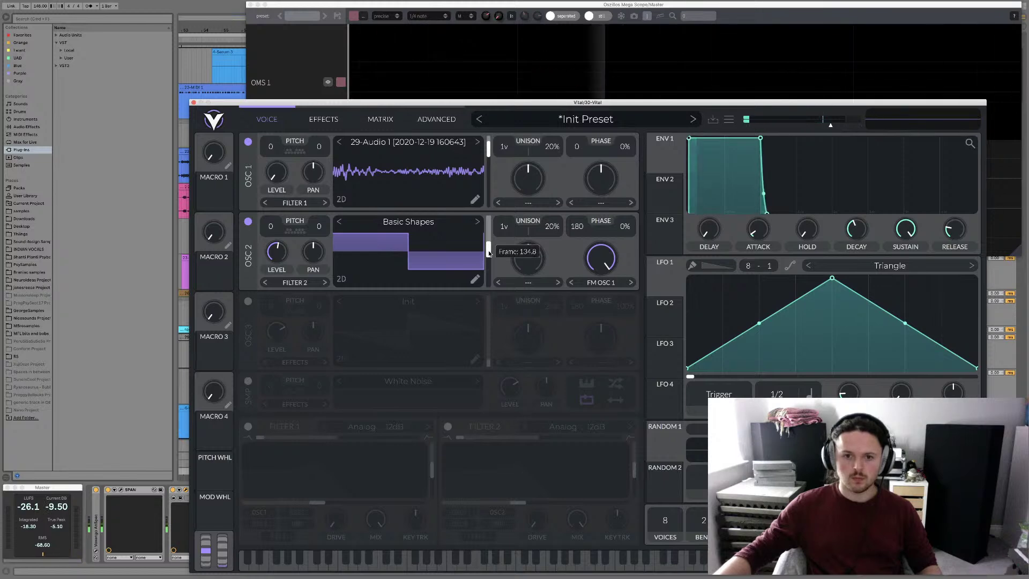
mouse_move(488, 255)
left_mouse_down()
mouse_move(486, 273)
mouse_move(488, 247)
left_mouse_up()
mouse_move(602, 258)
left_mouse_down()
mouse_move(595, 284)
mouse_move(594, 272)
left_mouse_up()
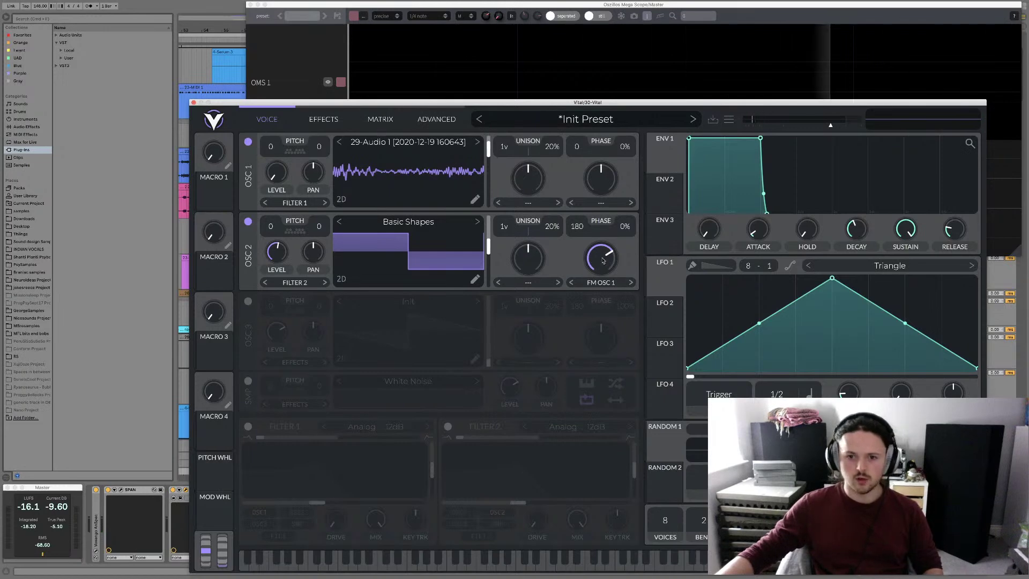
Apply the Inharmonic spectral morph to OSC 2 and try different amounts while watching the waveform
left_click(528, 282)
left_click(530, 362)
mouse_move(535, 250)
left_mouse_down()
mouse_move(525, 285)
mouse_move(531, 256)
left_mouse_up()
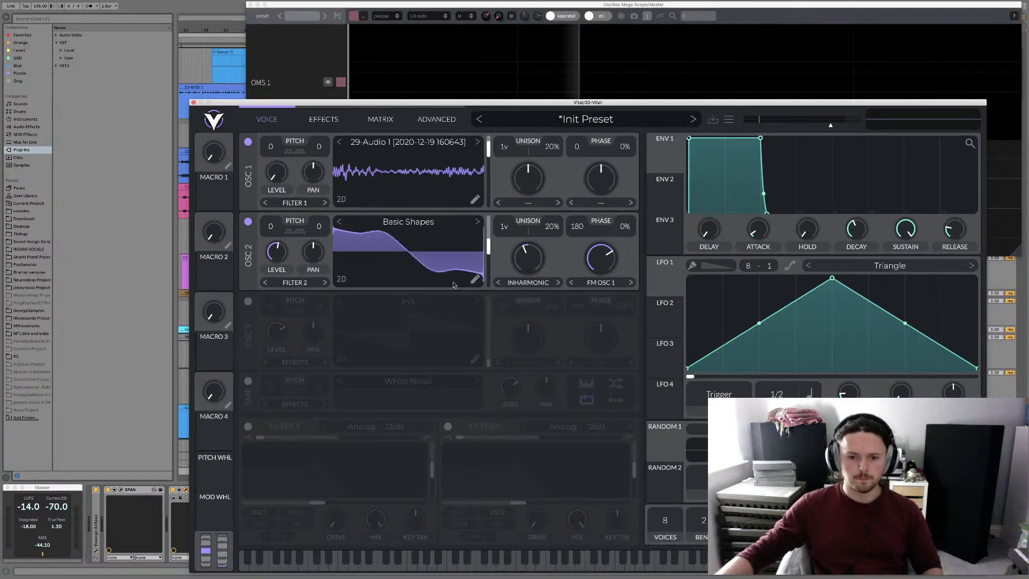
left_click_drag(530, 279, 540, 302)
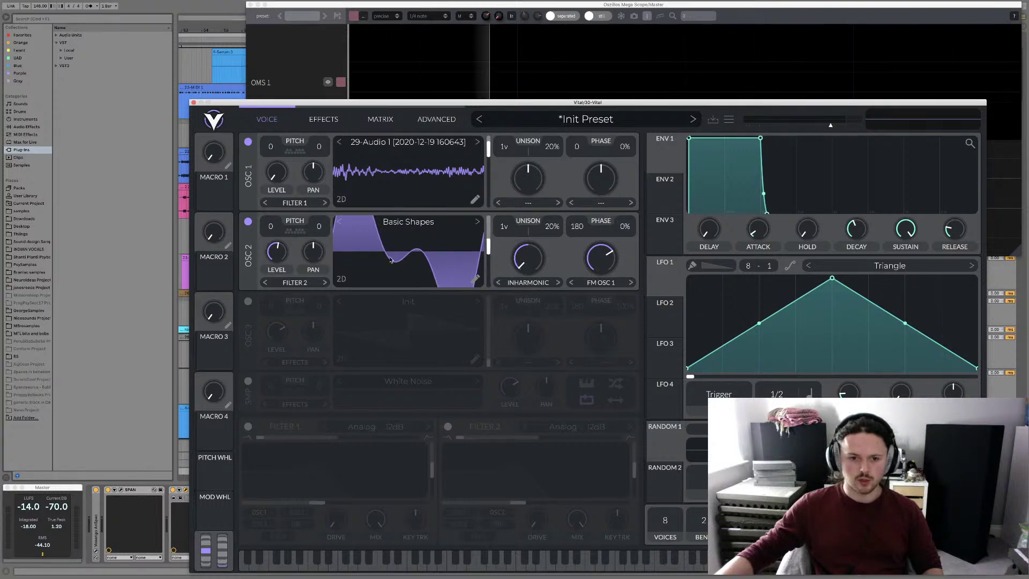
mouse_move(528, 258)
left_mouse_down()
mouse_move(525, 234)
mouse_move(526, 254)
left_mouse_up()
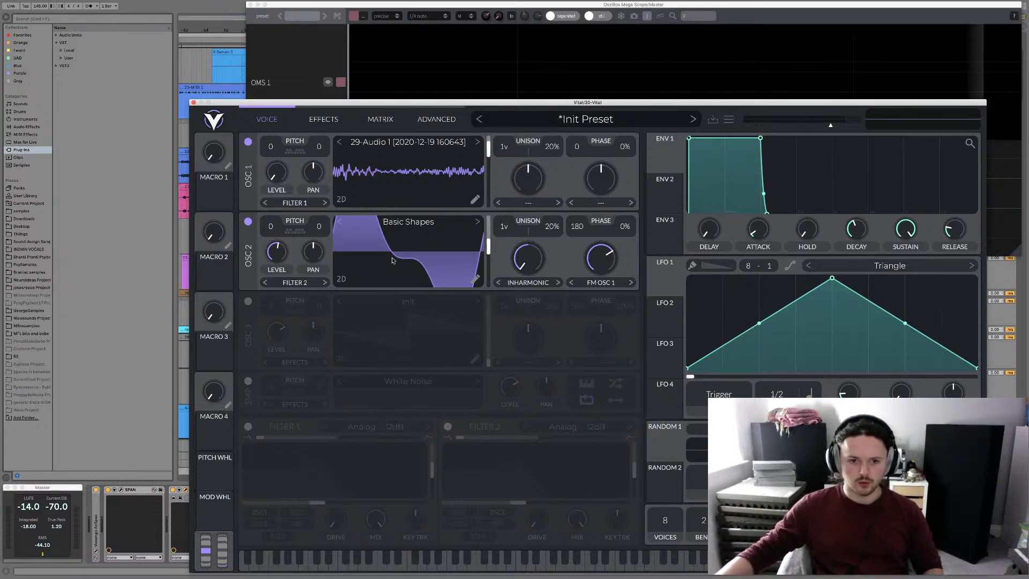
Audition the Smear and Rand Amp spectral morphs on OSC 2, varying the amount while a note plays
mouse_move(534, 261)
left_mouse_down()
mouse_move(539, 254)
mouse_move(526, 322)
left_mouse_up()
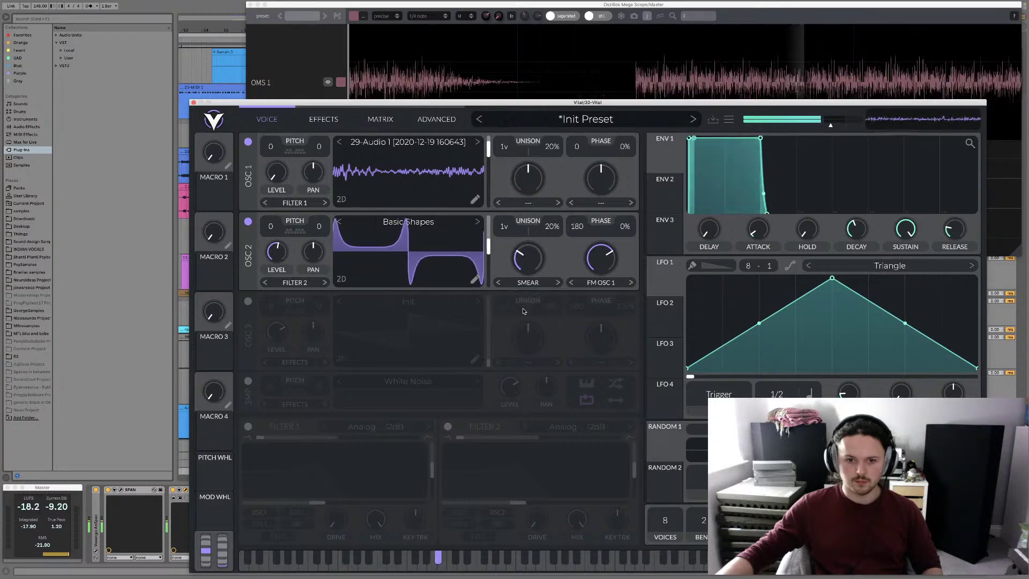
left_click(558, 282)
left_click_drag(528, 266, 528, 229)
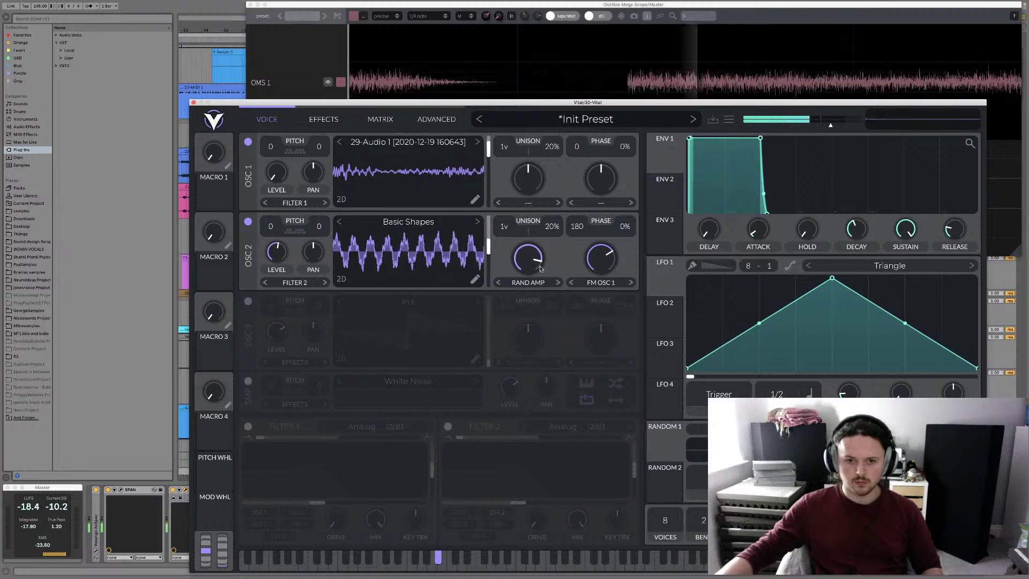
left_click(558, 282)
mouse_move(530, 271)
left_mouse_down()
mouse_move(530, 284)
mouse_move(534, 256)
left_mouse_up()
Audition the High Pass and Shepard Tone spectral morphs on OSC 2 at varying amounts
left_click(558, 282)
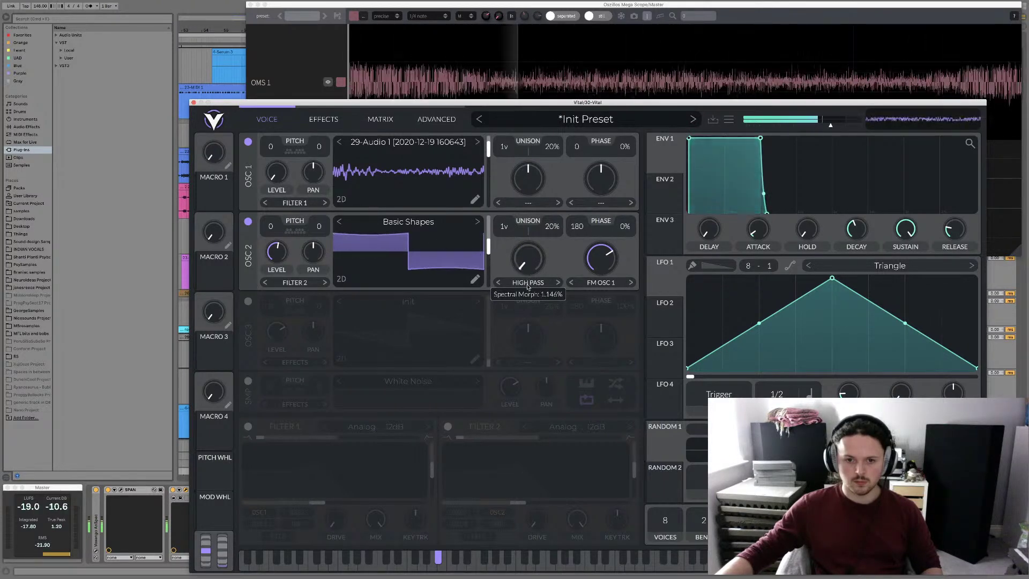
left_click_drag(528, 287, 560, 284)
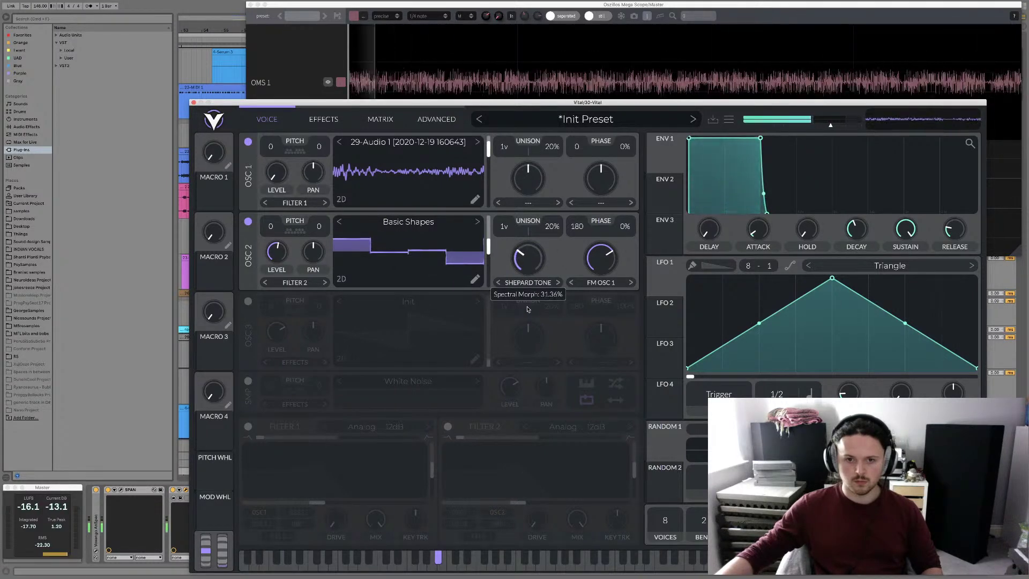
left_click_drag(522, 340, 541, 313)
Audition the Time Skew spectral morph at about 23% and Vocode at about 31% on OSC 2
left_click(557, 283)
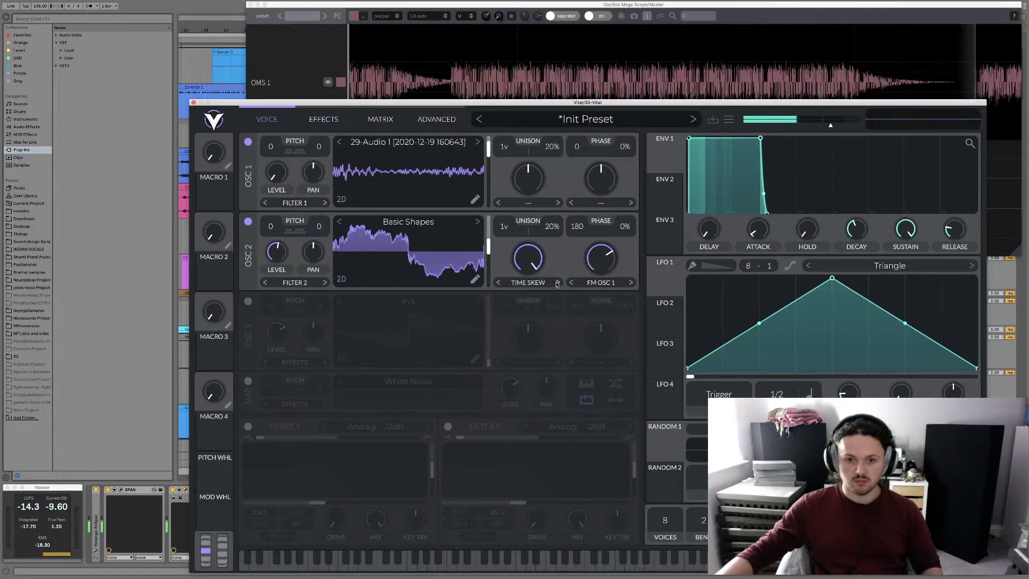
left_click_drag(527, 257, 530, 297)
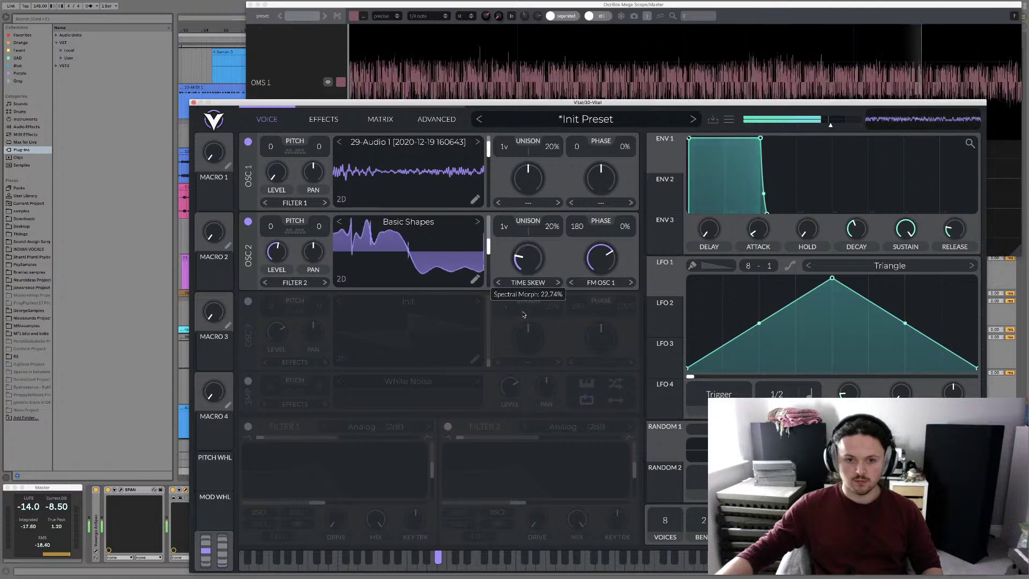
left_click(559, 283)
scroll(555, 283, "up", 5)
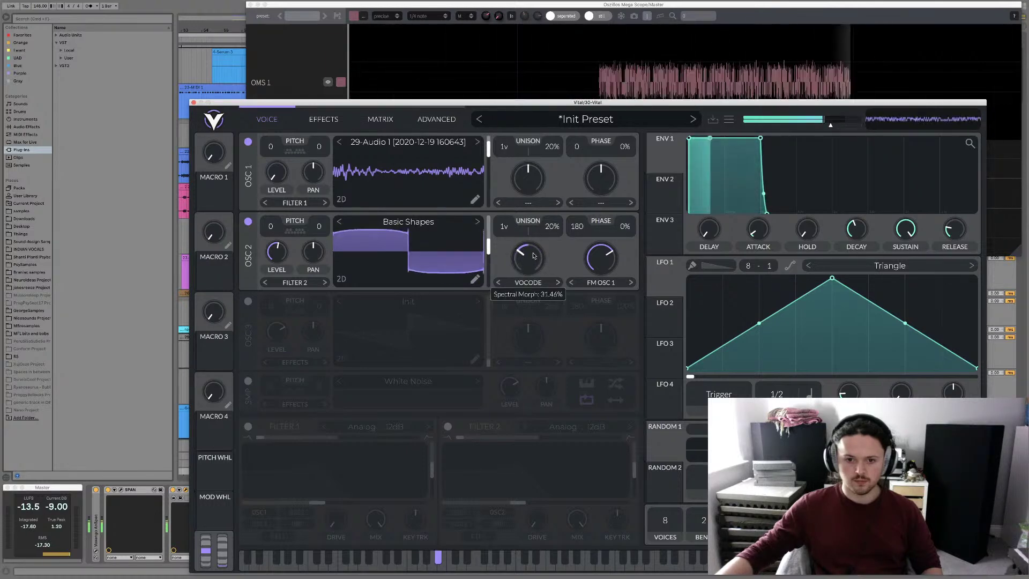
Set OSC 2's spectral morph to Form Scale and bring its amount down to roughly a quarter
left_click(557, 284)
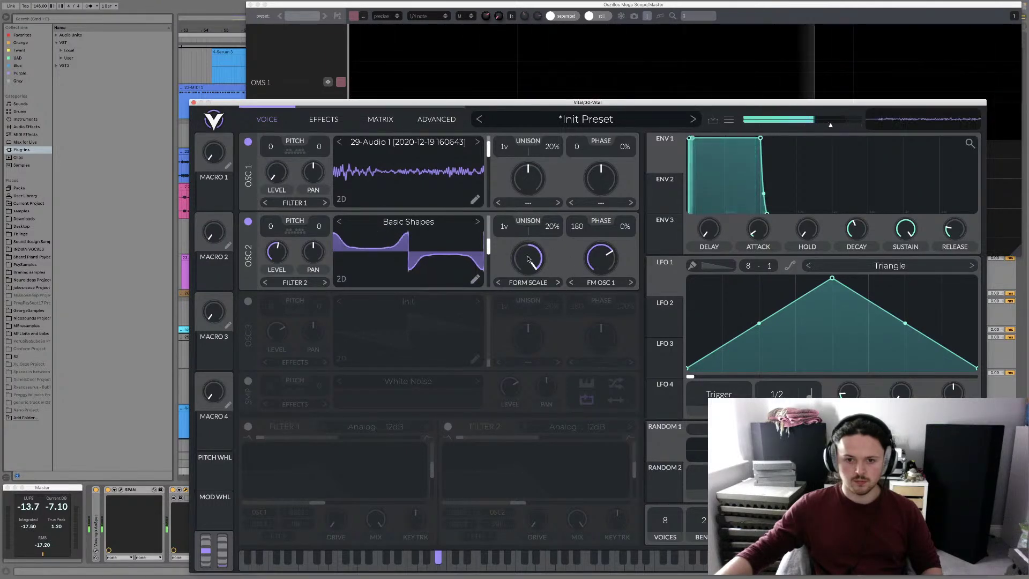
mouse_move(527, 260)
left_click_drag(527, 260, 524, 293)
mouse_move(528, 273)
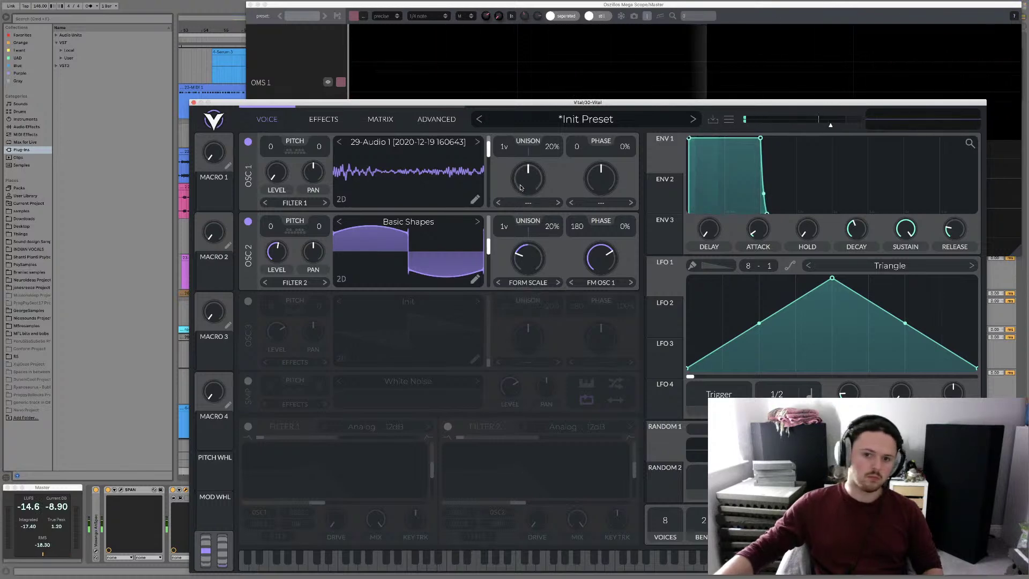
Audition OSC 1's spectral morph with Form Scale at about 71% and Harm Stretch at about 79% while a note plays
left_click(547, 283)
left_click(527, 256)
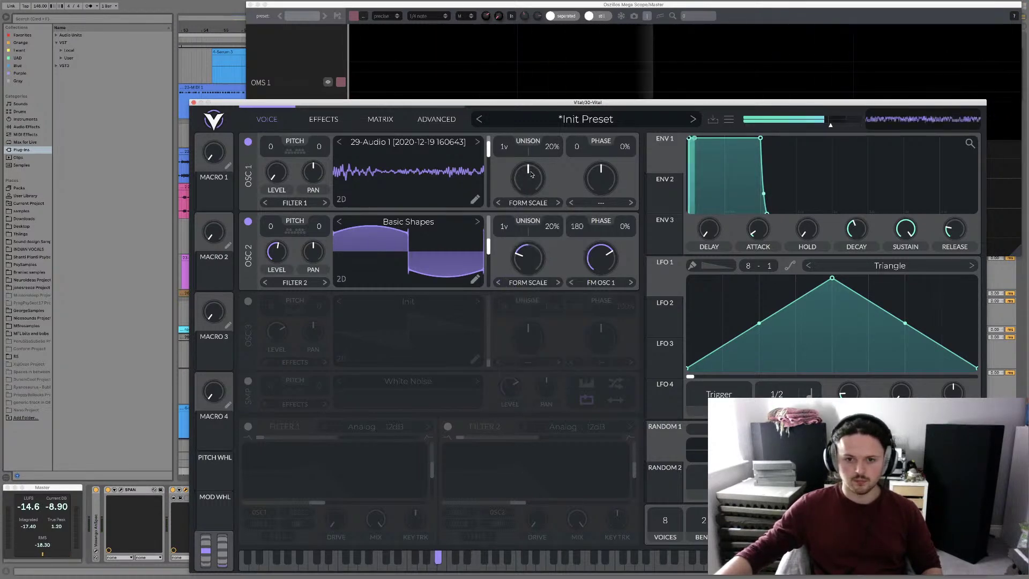
left_click_drag(528, 179, 528, 156)
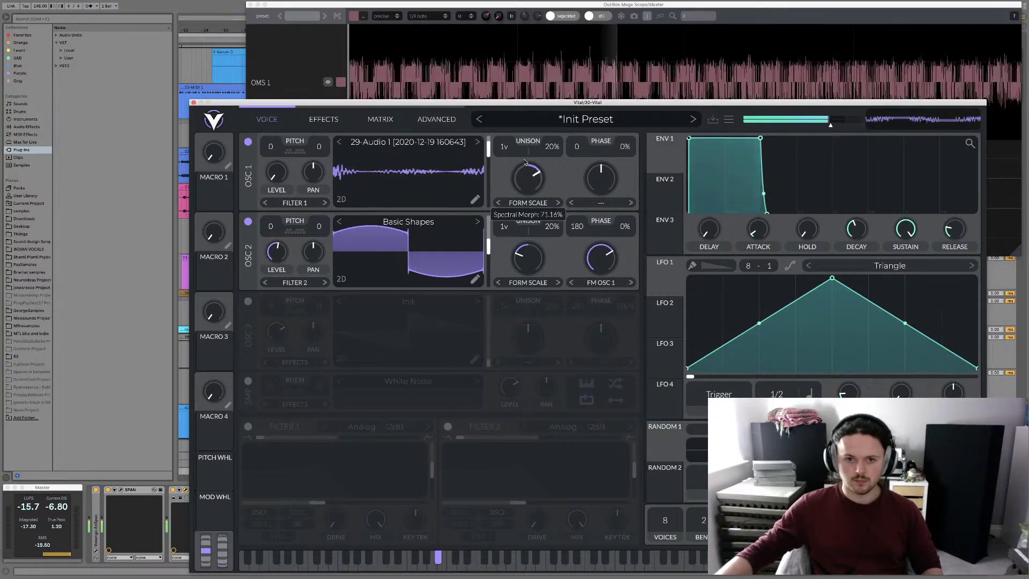
left_click_drag(523, 161, 530, 194)
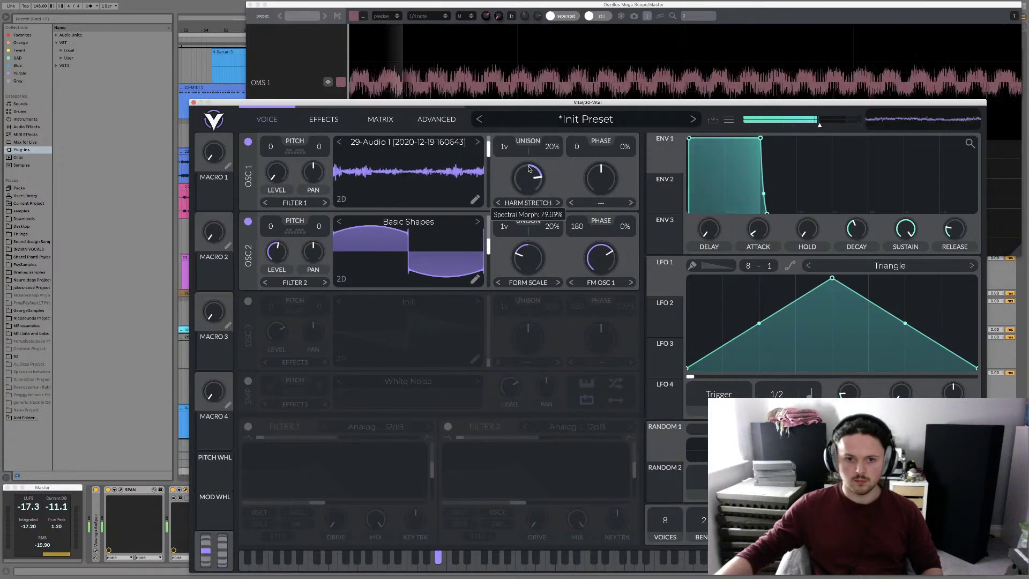
Audition OSC 1's spectral morph with Harm Stretch at about 90% and Inharmonic at about 30%
left_click_drag(528, 168, 527, 155)
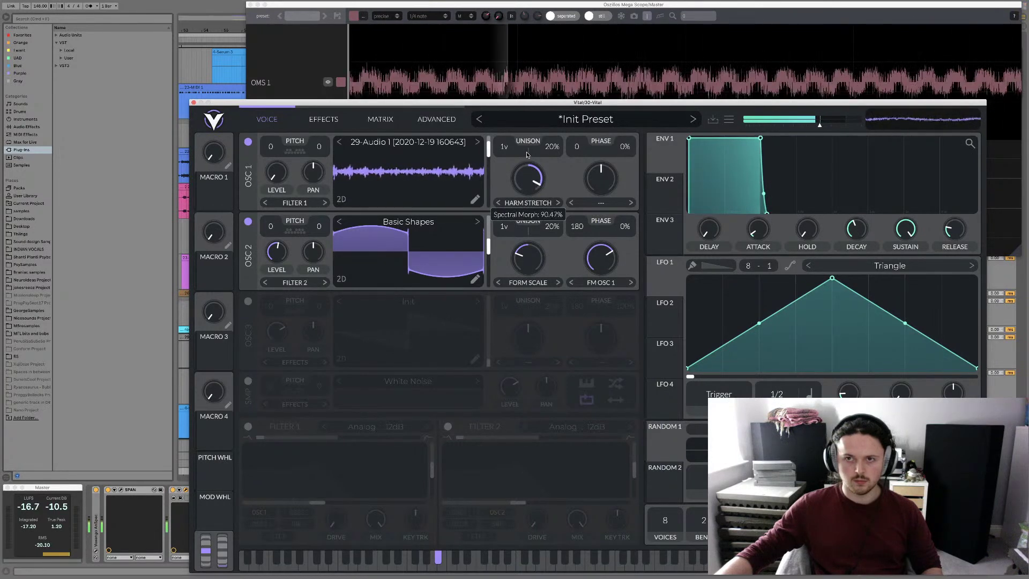
left_click(536, 200)
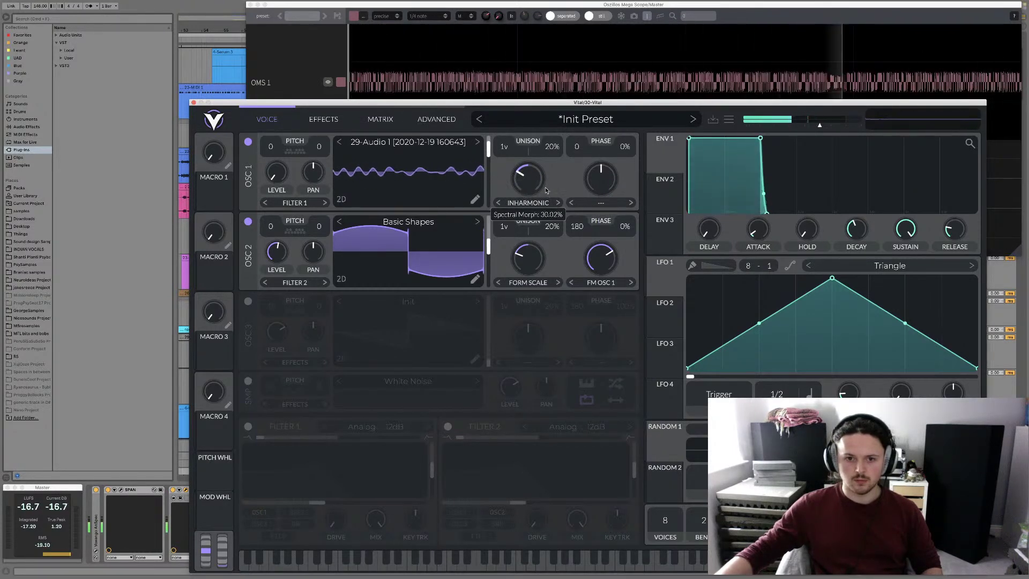
Audition the Smear spectral morph on OSC 1, sweeping its amount up to the maximum and back down
left_click(557, 202)
mouse_move(528, 180)
left_mouse_down()
mouse_move(531, 224)
mouse_move(532, 173)
left_mouse_up()
left_click_drag(531, 135, 526, 194)
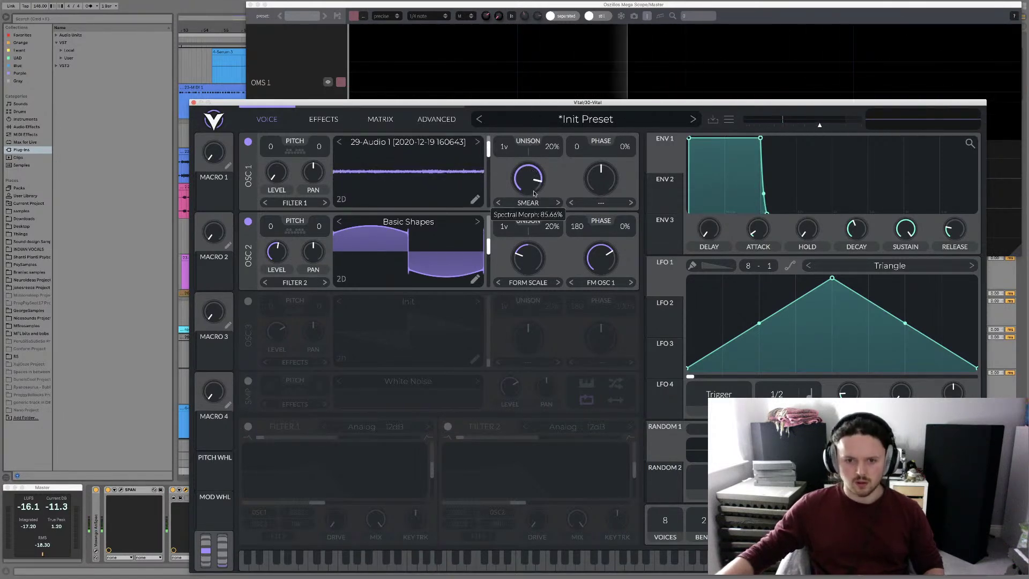
left_click_drag(534, 193, 528, 150)
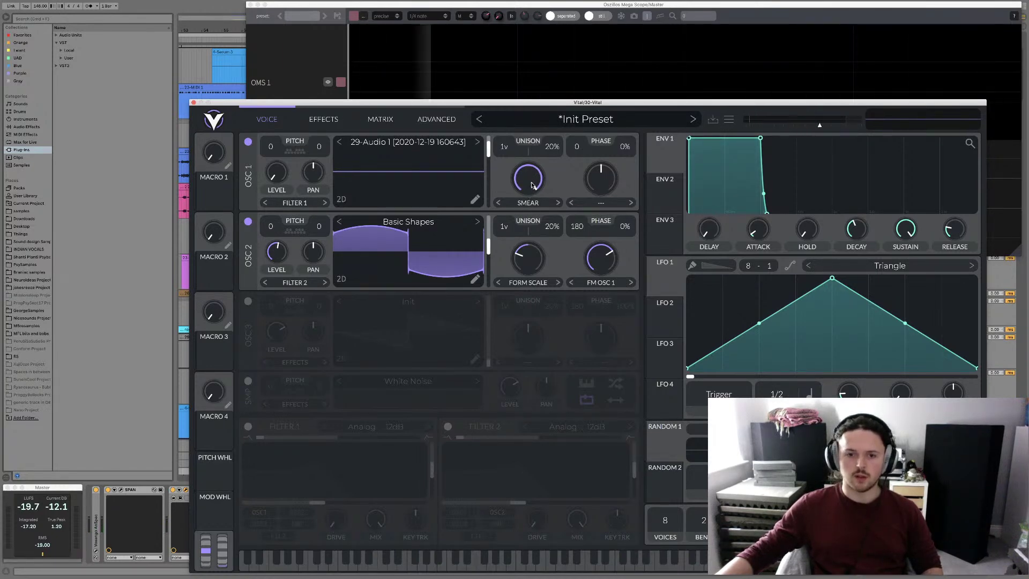
left_click_drag(532, 185, 535, 229)
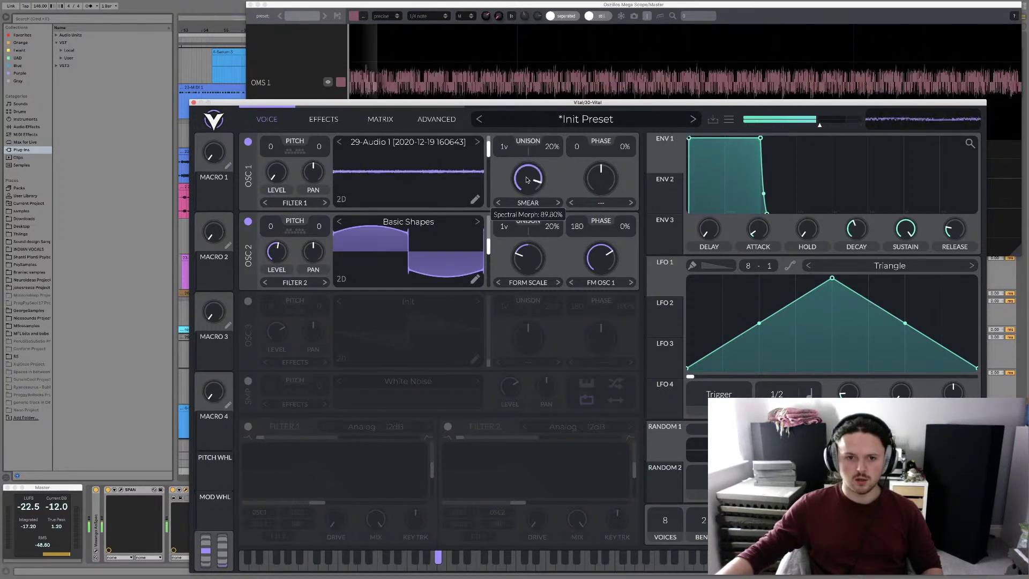
mouse_move(529, 193)
left_mouse_down()
mouse_move(538, 172)
mouse_move(525, 243)
left_mouse_up()
Audition the Rand Amp, Low Pass and High Pass spectral morphs on OSC 1 at varying amounts
left_click(557, 203)
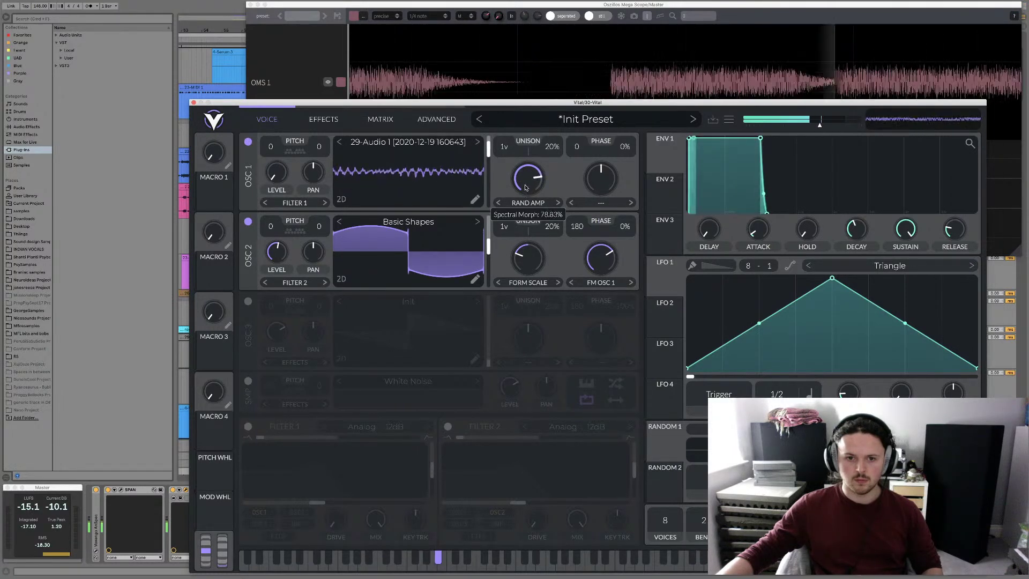
left_click_drag(526, 187, 535, 182)
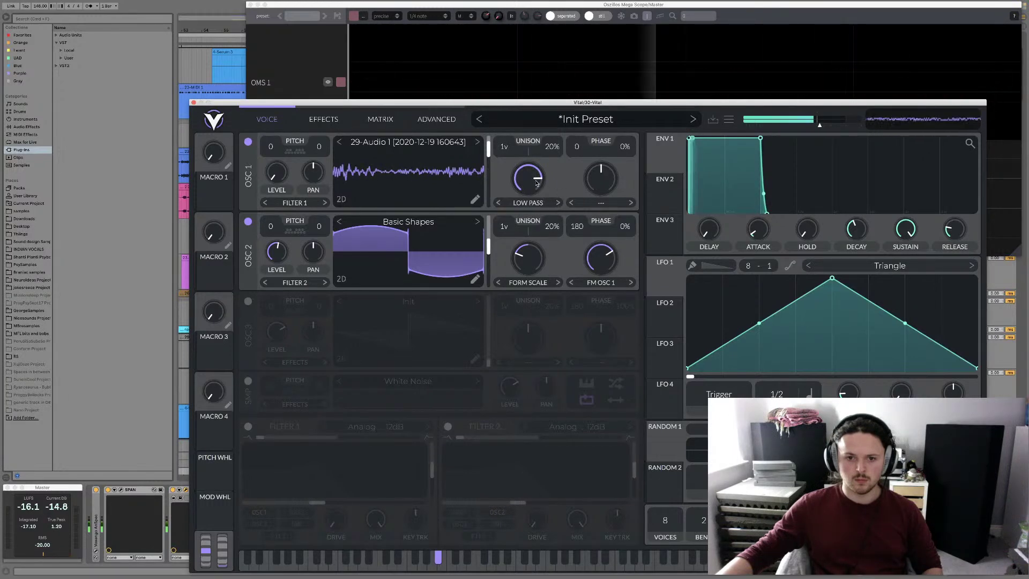
left_click_drag(536, 183, 533, 212)
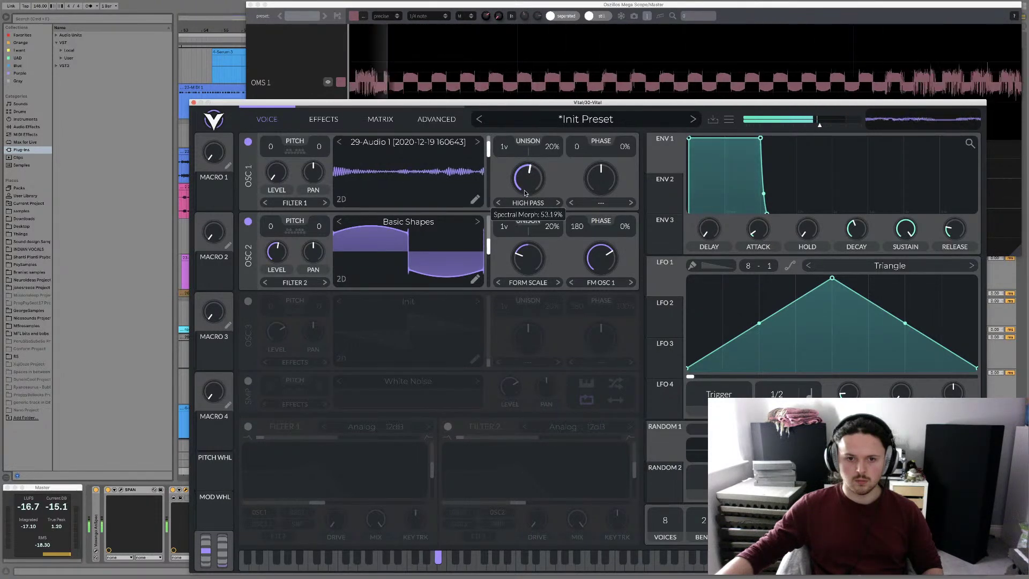
mouse_move(533, 190)
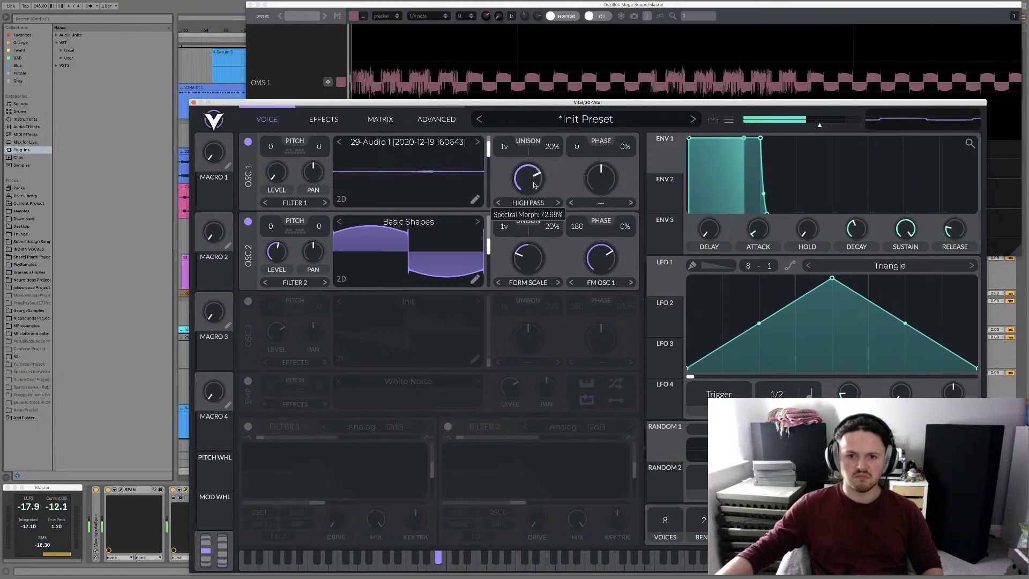
Audition OSC 1's spectral morph with Phase Disp at about 70% and Shepard Tone down to 0%
left_click(559, 202)
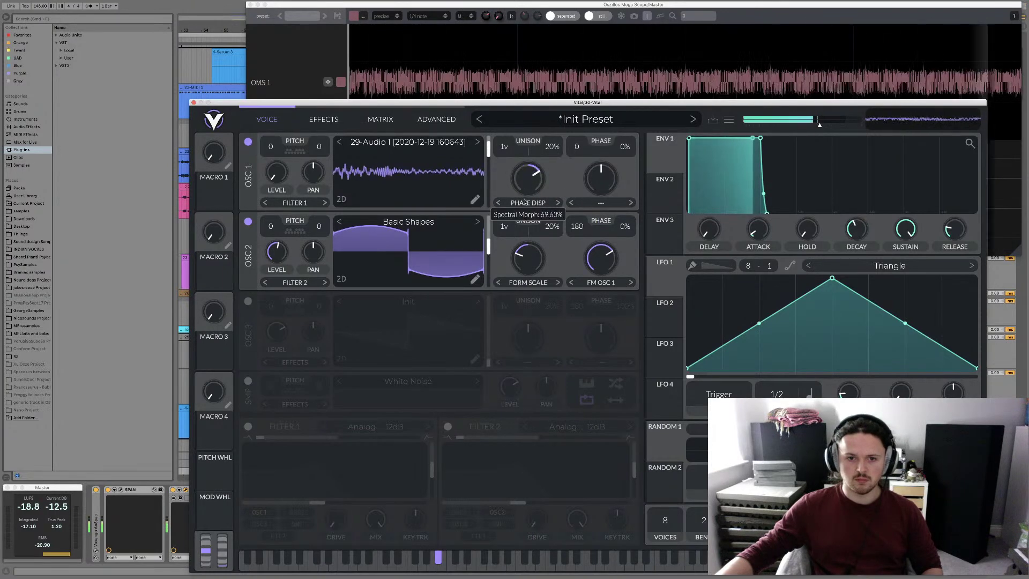
left_click(559, 203)
left_click_drag(528, 179, 519, 261)
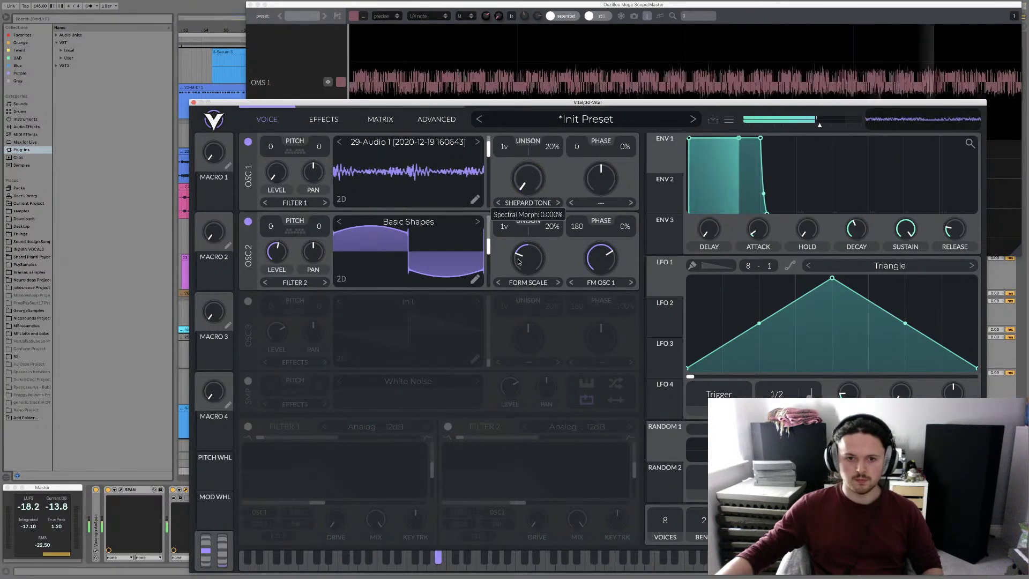
Set OSC 1's spectral morph to Time Skew at about 35% and move its wavetable position to the opposite end
scroll(531, 195, "up", 10)
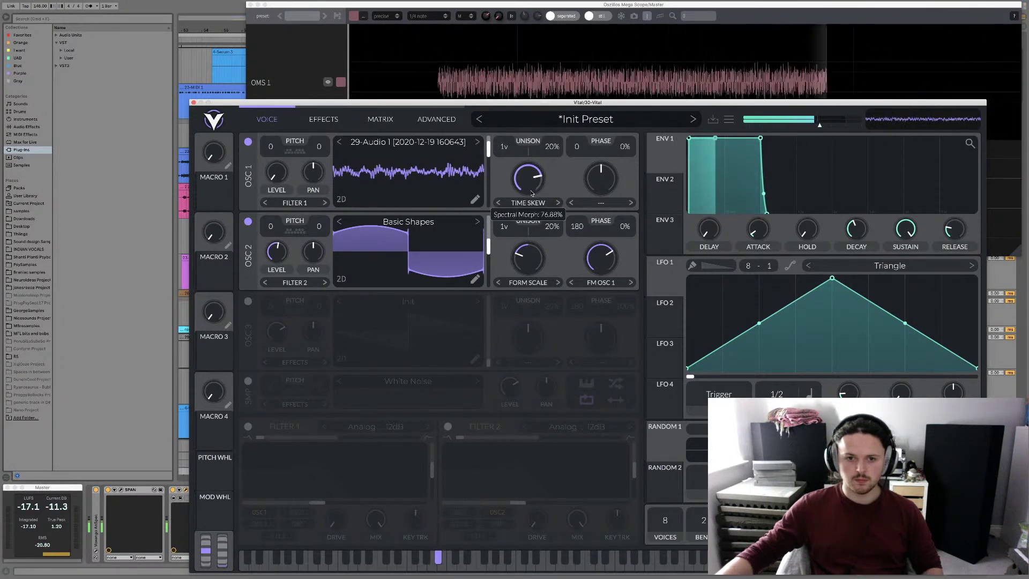
scroll(531, 194, "down", 4)
scroll(529, 211, "down", 2)
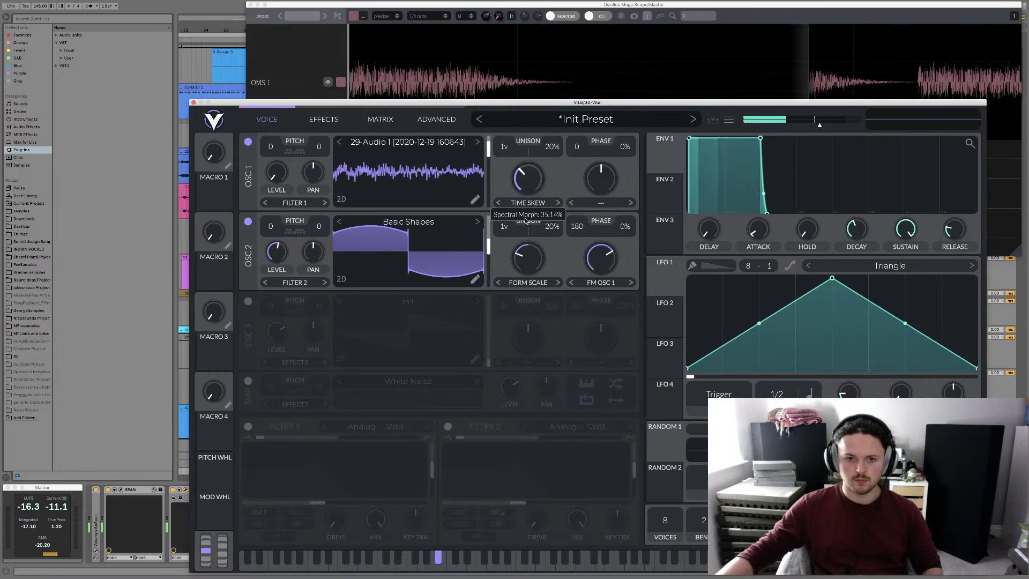
scroll(527, 219, "up", 1)
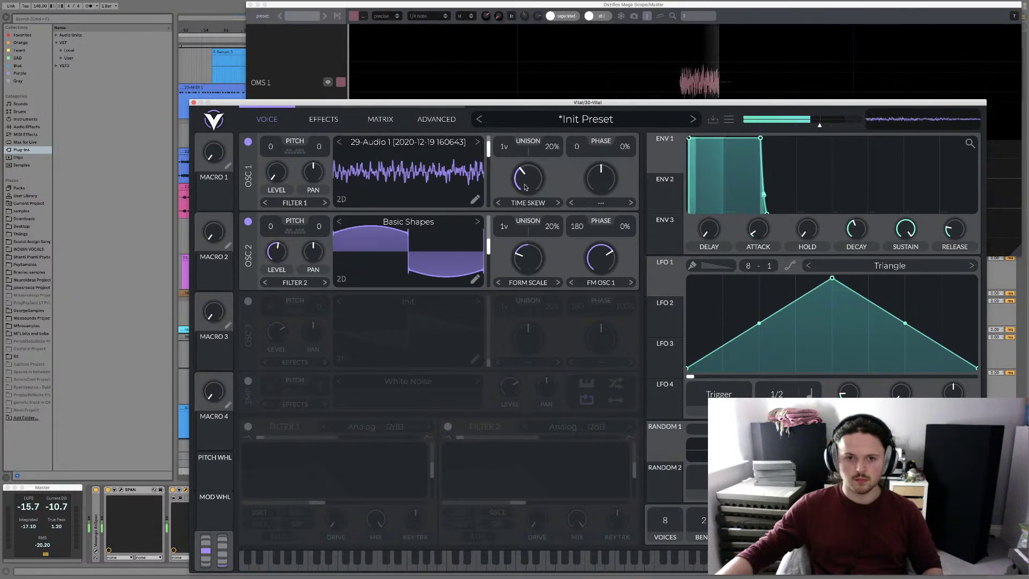
left_click_drag(488, 155, 486, 209)
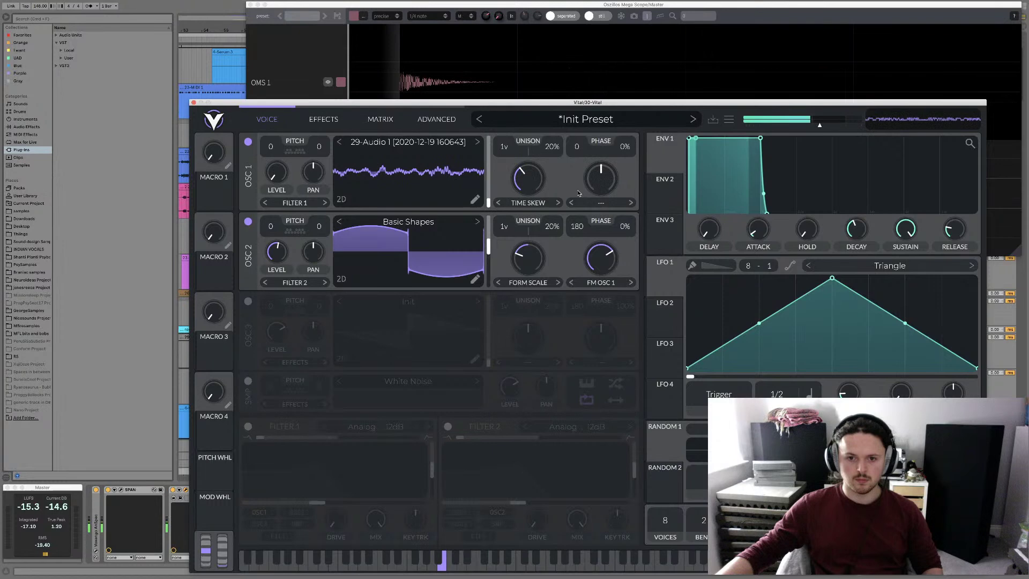
Audition the Squeeze wave morph and the Pulse wave morph at about 85% on OSC 1
left_click(600, 205)
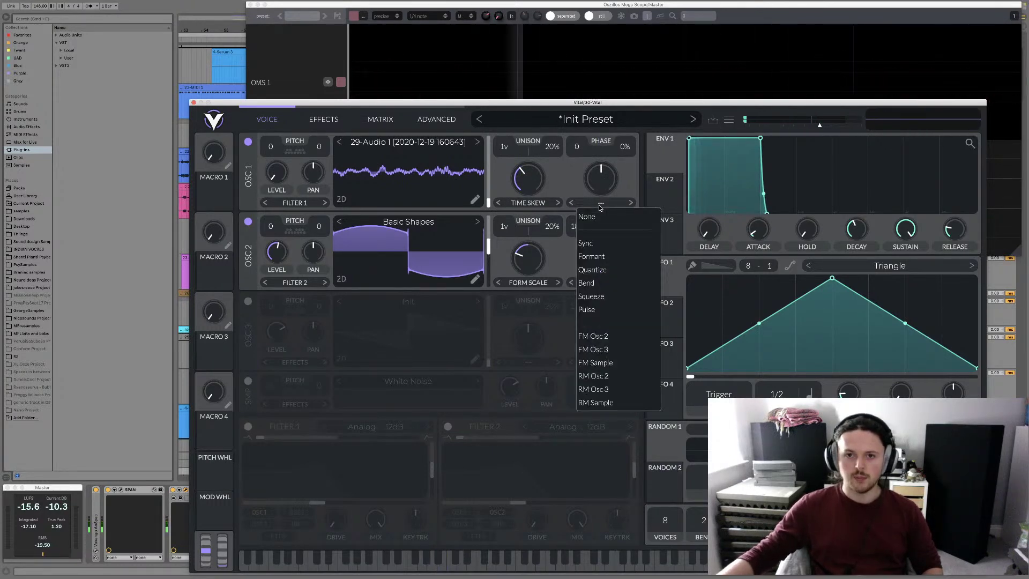
left_click(611, 304)
left_click_drag(601, 179, 596, 152)
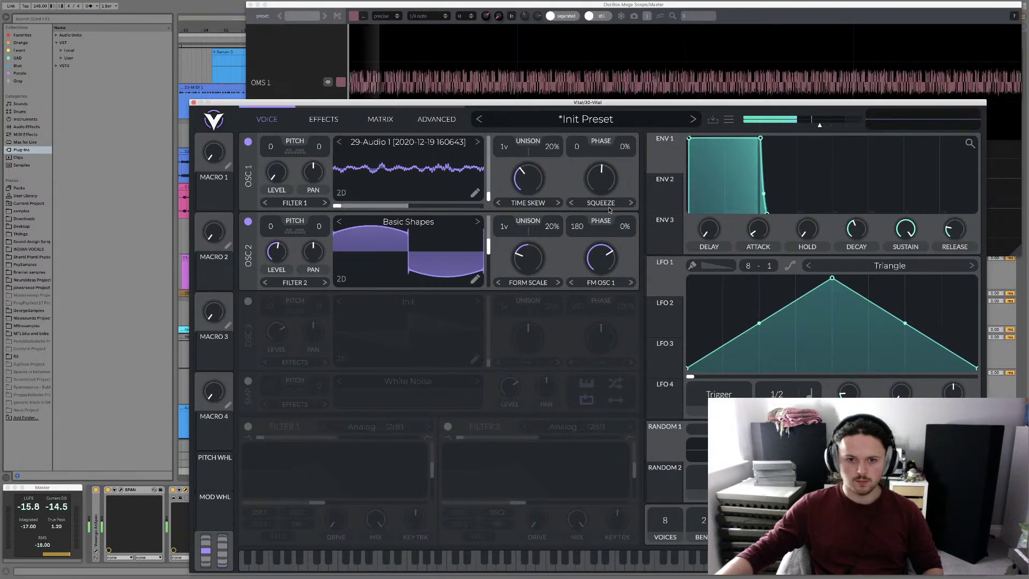
left_click(608, 206)
left_click(631, 204)
left_click_drag(599, 186, 601, 164)
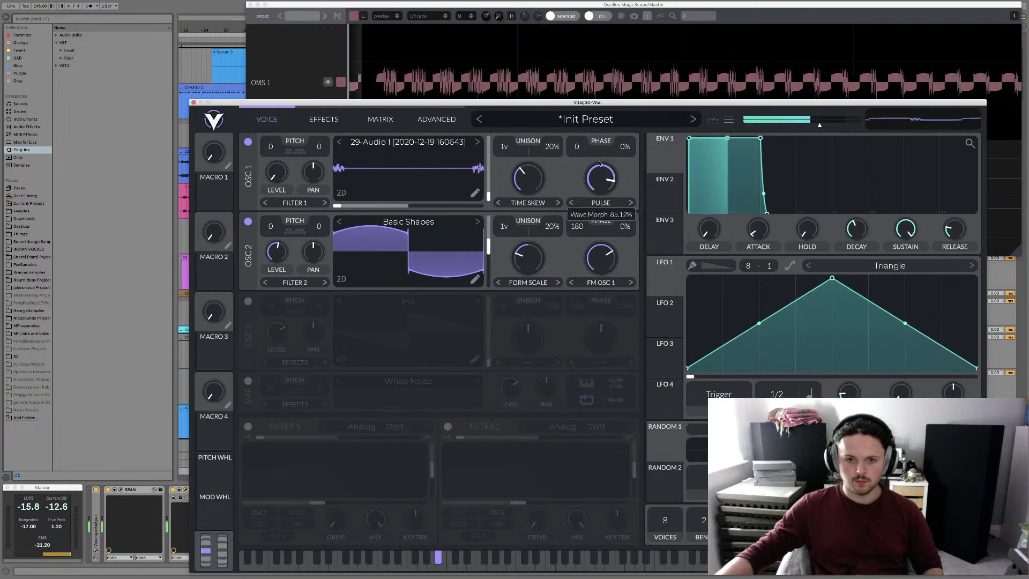
Try OSC 1 as the audible oscillator with FM OSC 2 as its wave morph, raising its level and silencing OSC 2
left_click(597, 200)
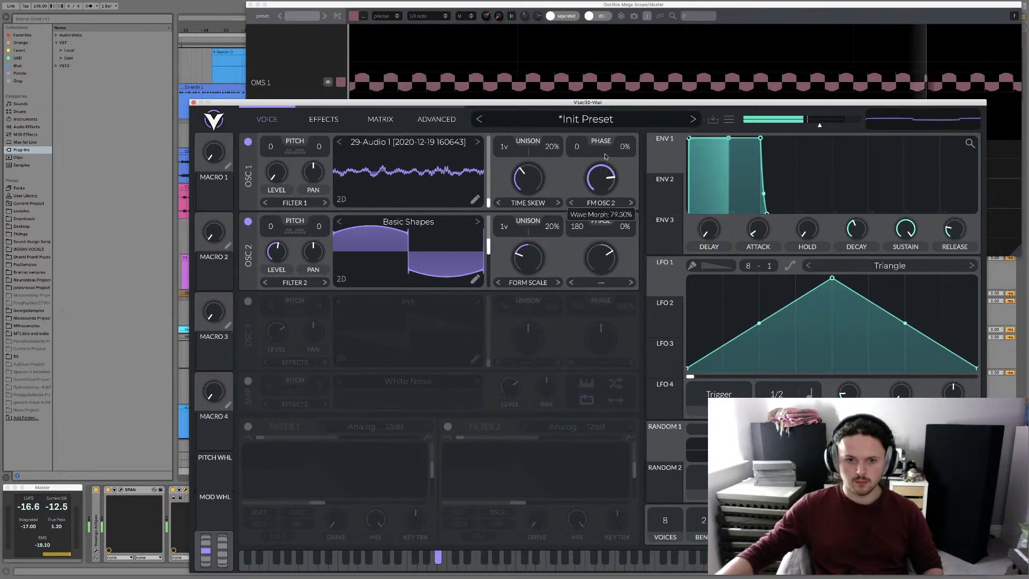
left_click(601, 282)
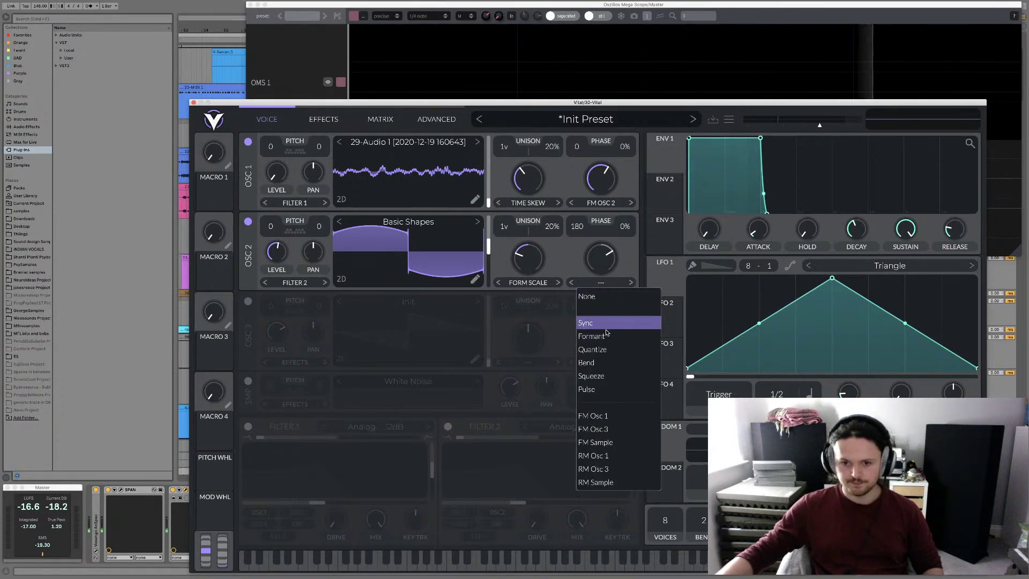
left_click(594, 416)
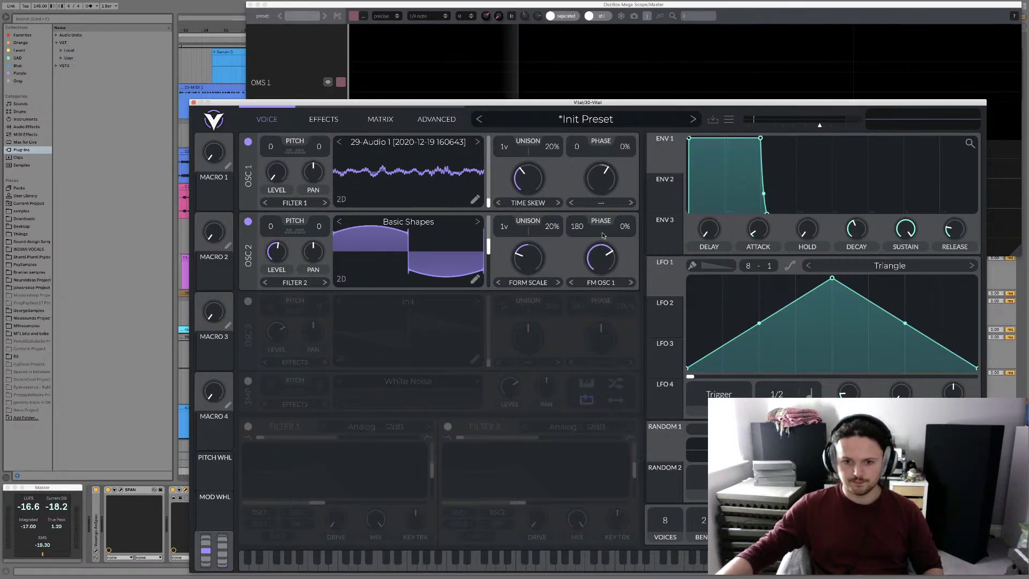
left_click(604, 201)
left_click(595, 347)
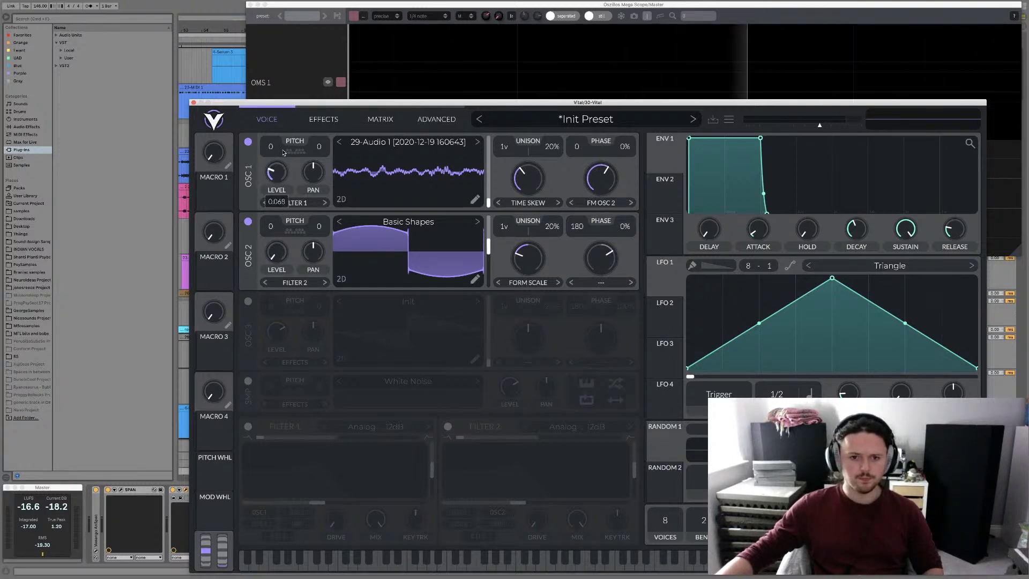
left_click_drag(283, 153, 284, 134)
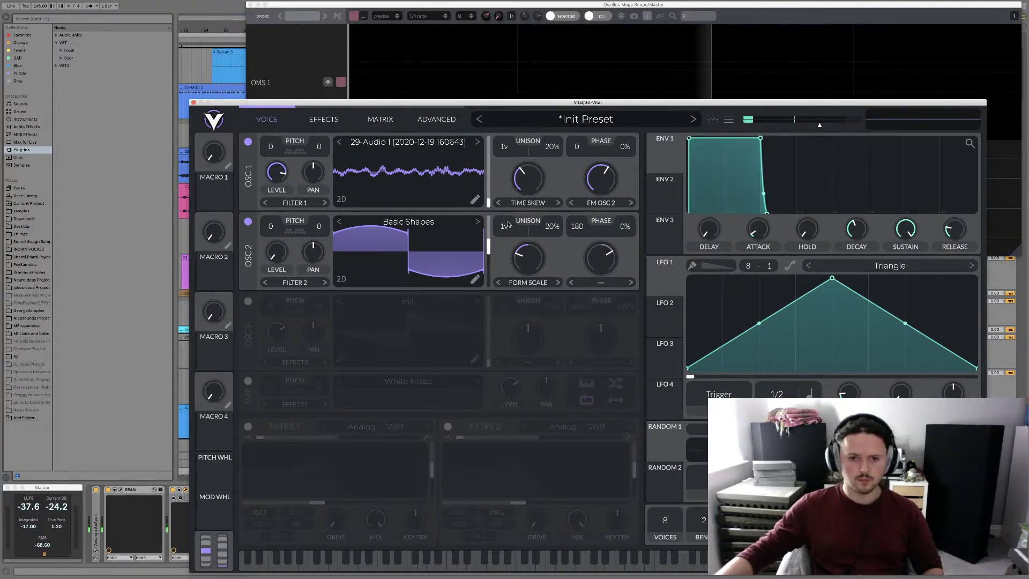
left_click_drag(600, 179, 585, 197)
Remove OSC 1's wave morph, silence OSC 1, and restore OSC 2 with FM OSC 1 at a level of about 0.295
left_click(585, 202)
left_click(597, 210)
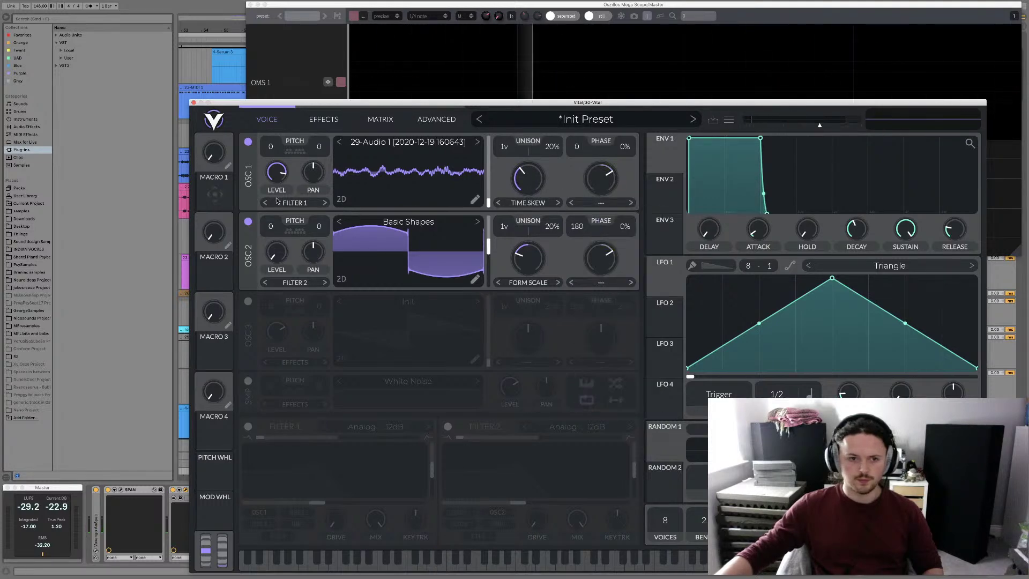
left_click(598, 282)
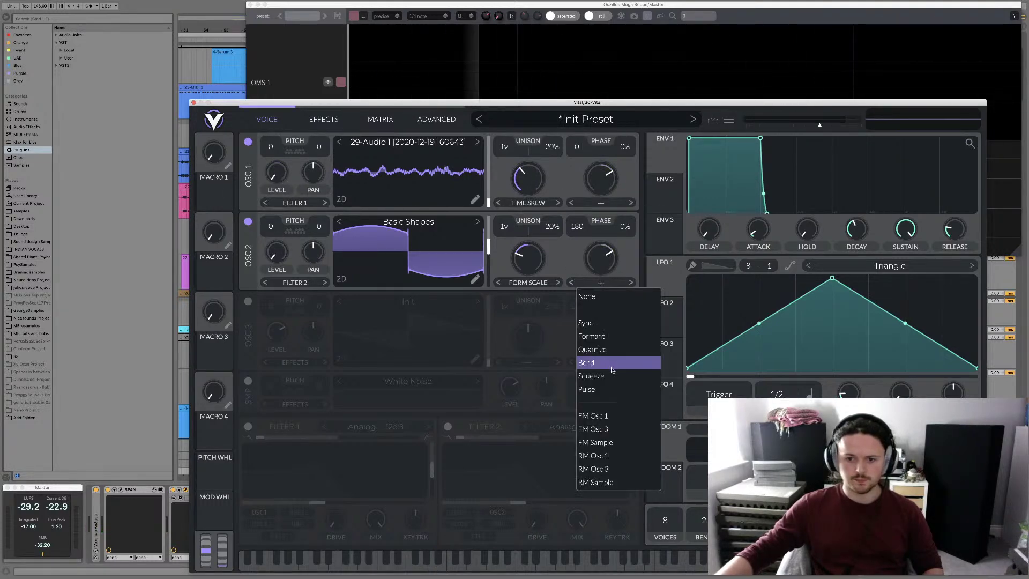
left_click(598, 418)
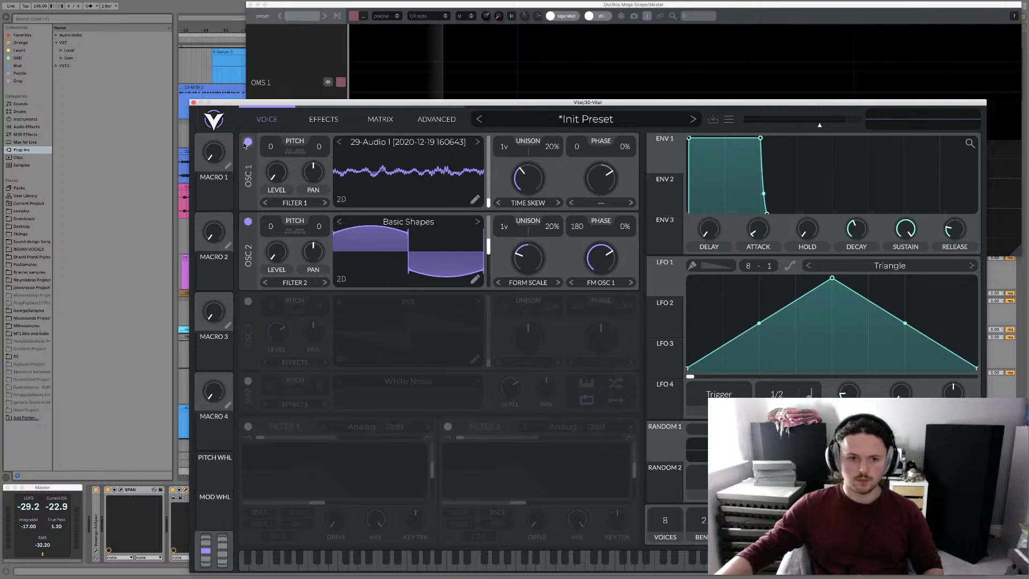
left_click_drag(276, 254, 275, 230)
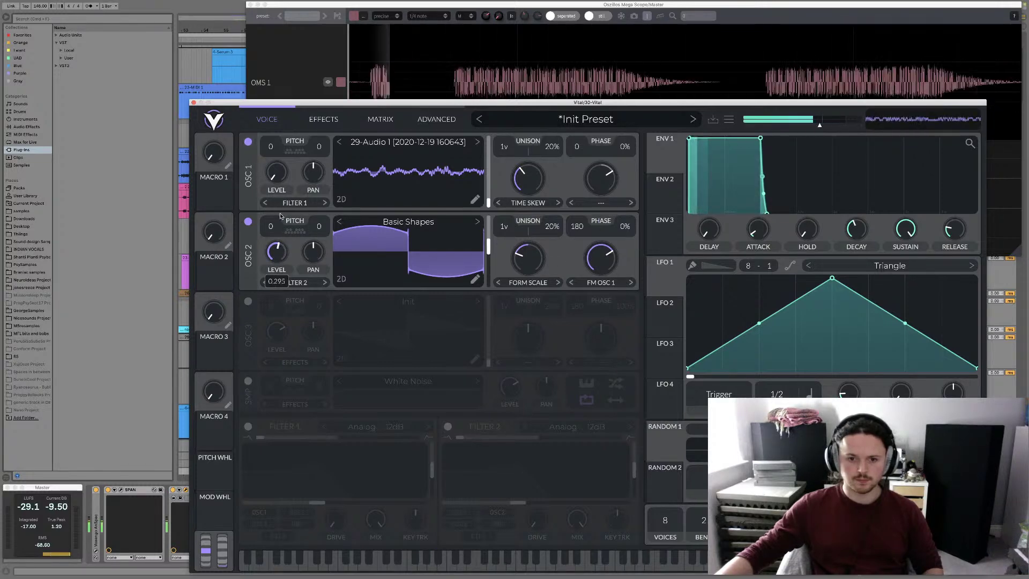
Set OSC 1's wave morph to Formant and bring its amount to about 41%
left_click(610, 207)
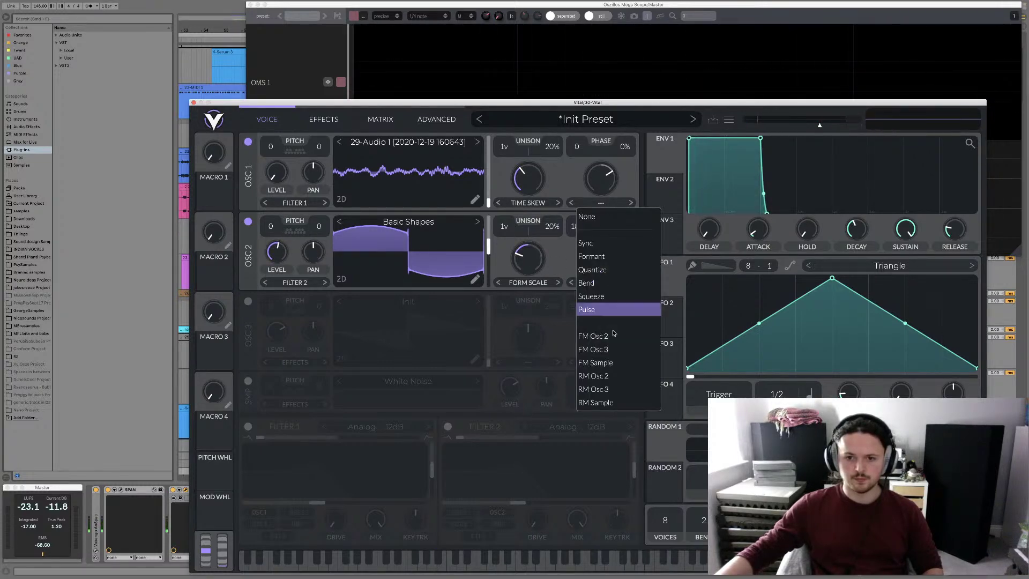
left_click(603, 256)
left_click_drag(610, 178, 588, 150)
left_click_drag(588, 184, 589, 175)
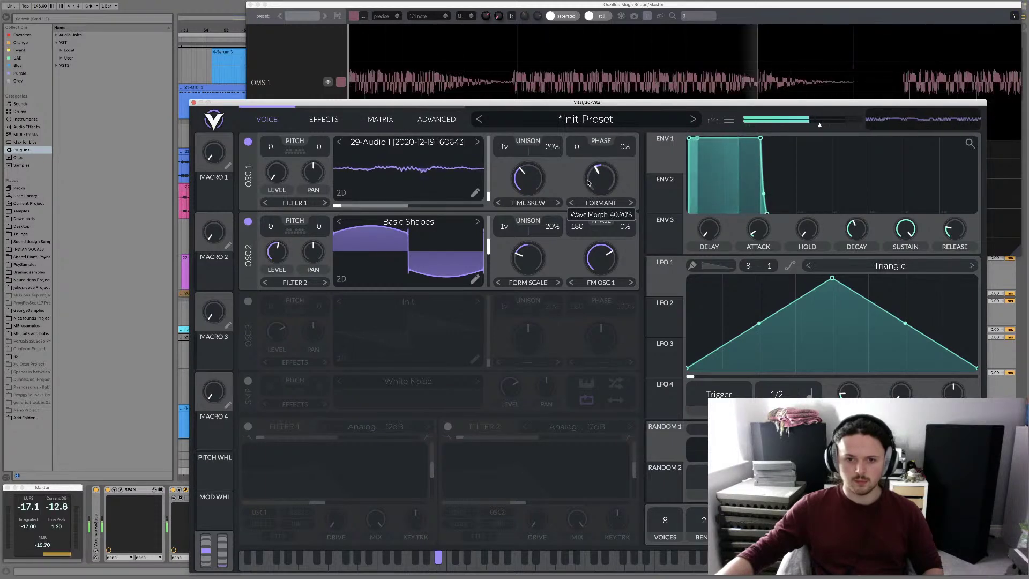
Change OSC 1's spectral morph to Low Pass and sweep the Formant amount, settling at roughly a third
left_click(523, 204)
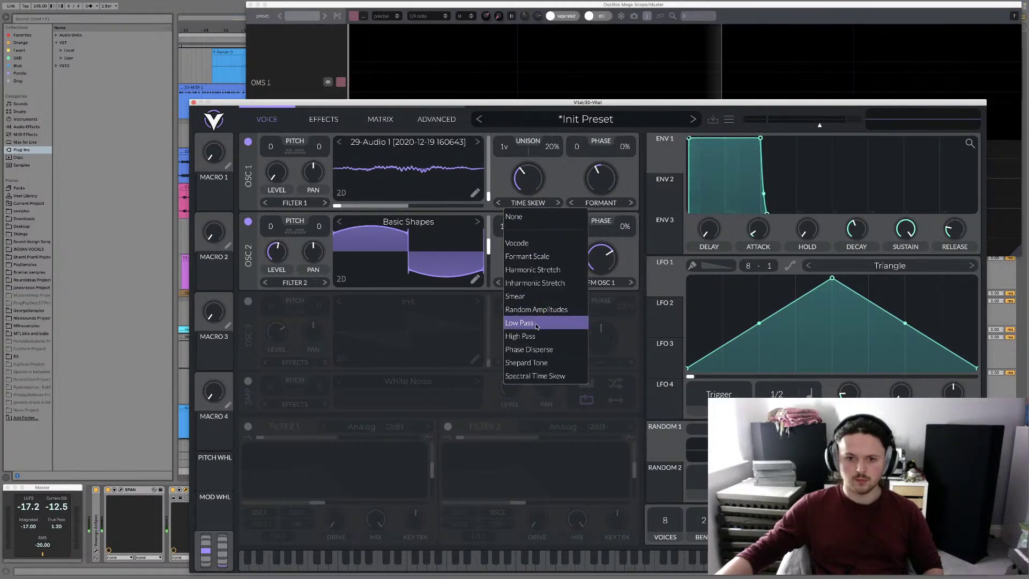
left_click(537, 323)
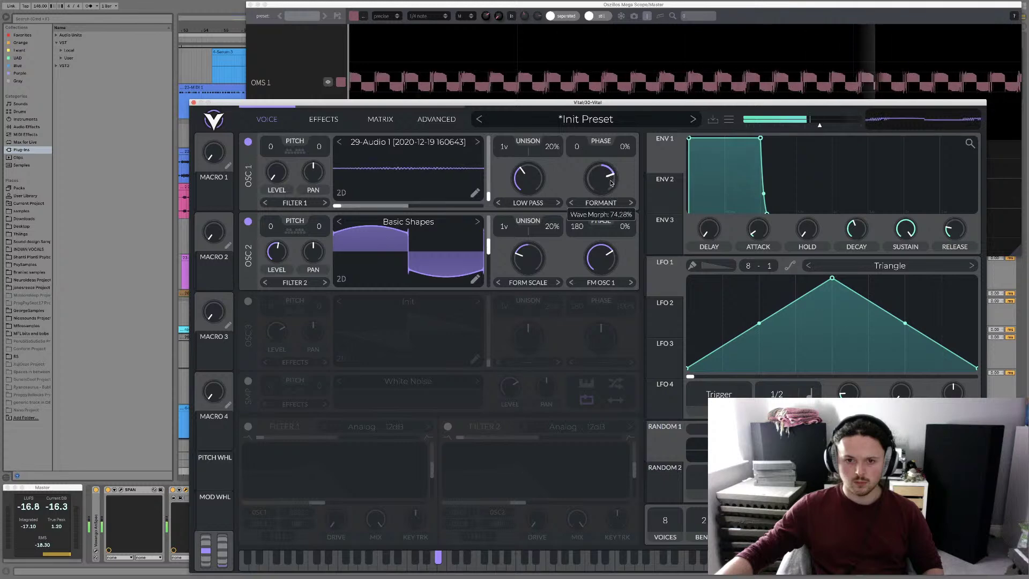
left_click_drag(610, 193, 606, 222)
left_click_drag(608, 170, 608, 144)
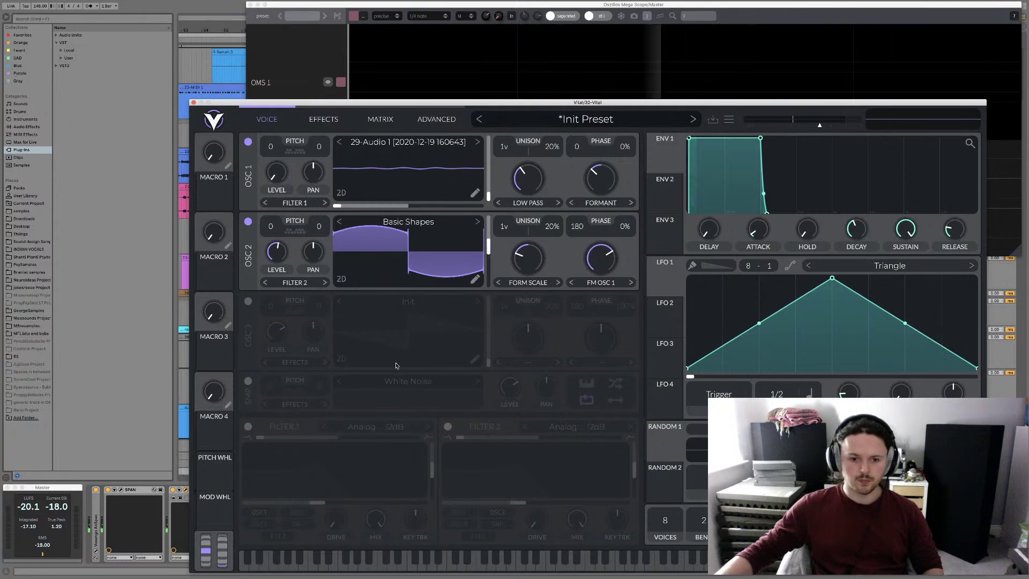
Enable Filter 2 for OSC 2, lower its cutoff and raise its resonance, keeping the Analog 12dB type
left_click(448, 427)
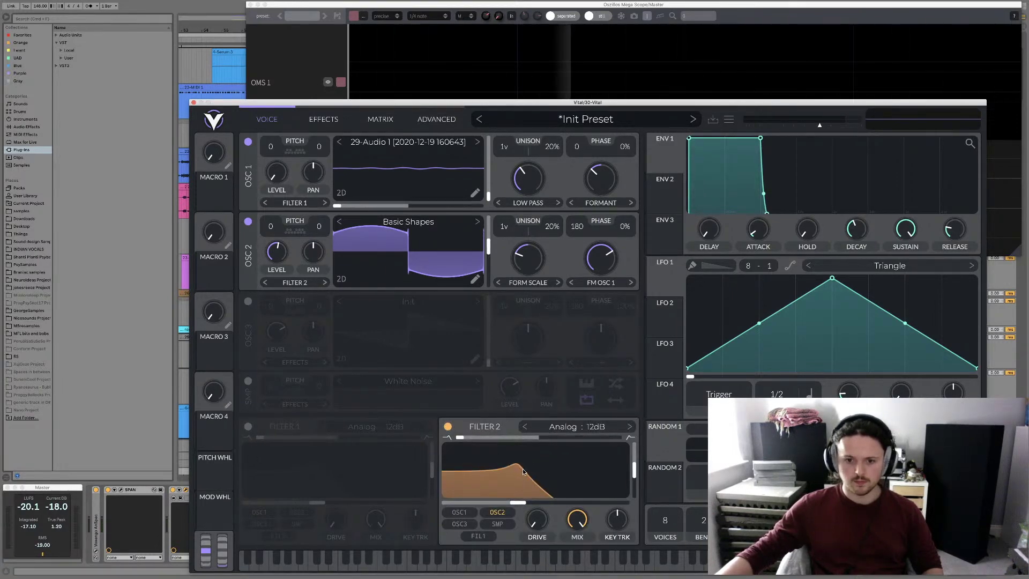
left_click_drag(513, 470, 494, 458)
left_click(569, 427)
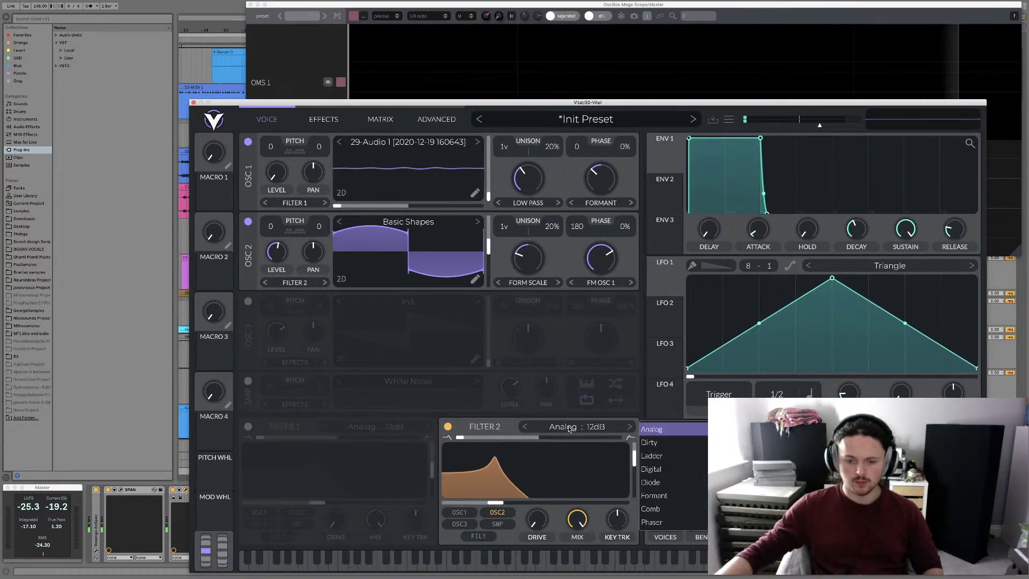
left_click(609, 459)
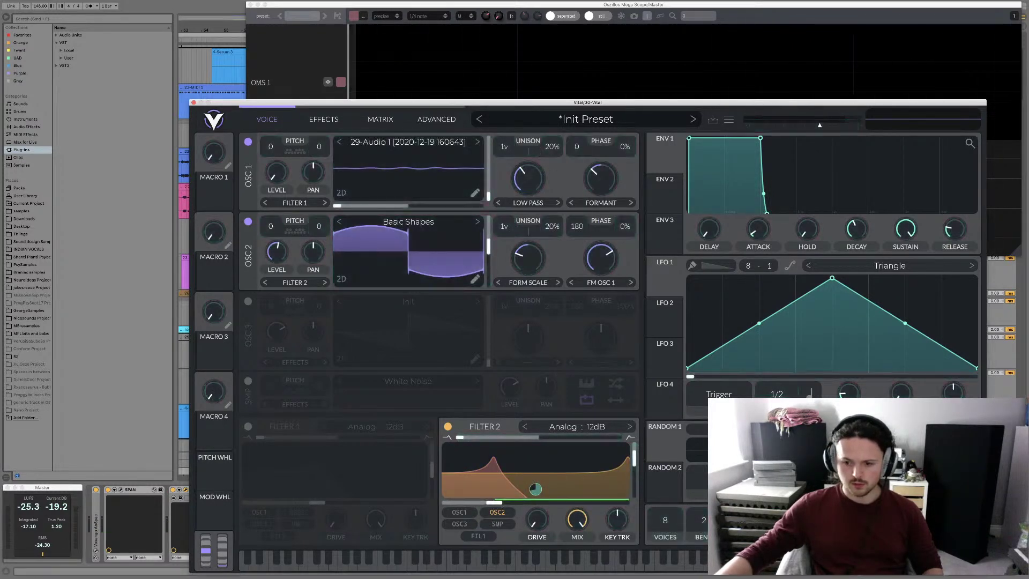
Check the modulation routing, and reduce the Stereo modulation amount on Filter 2's cutoff to 48.98
left_click(381, 121)
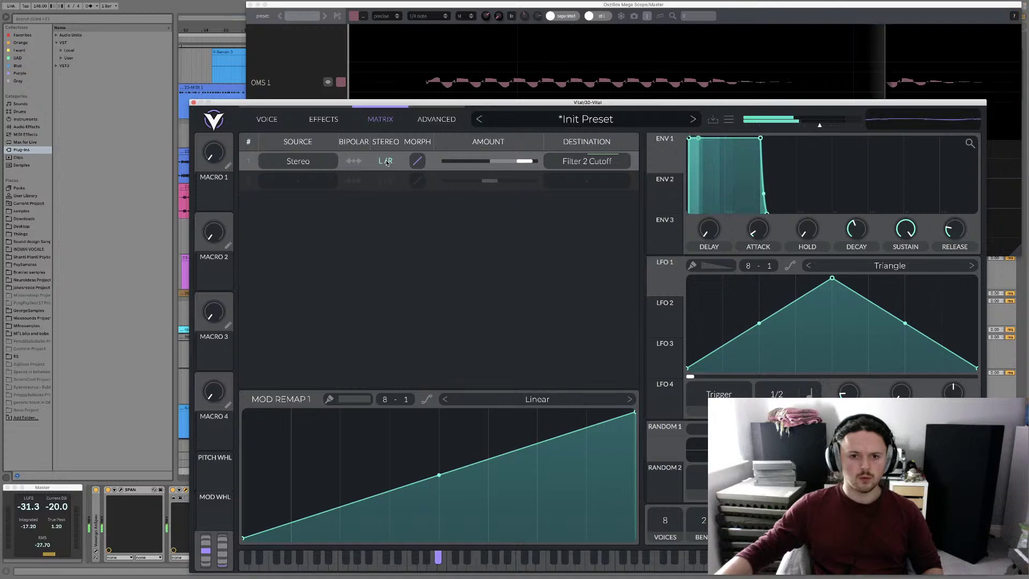
left_click(251, 120)
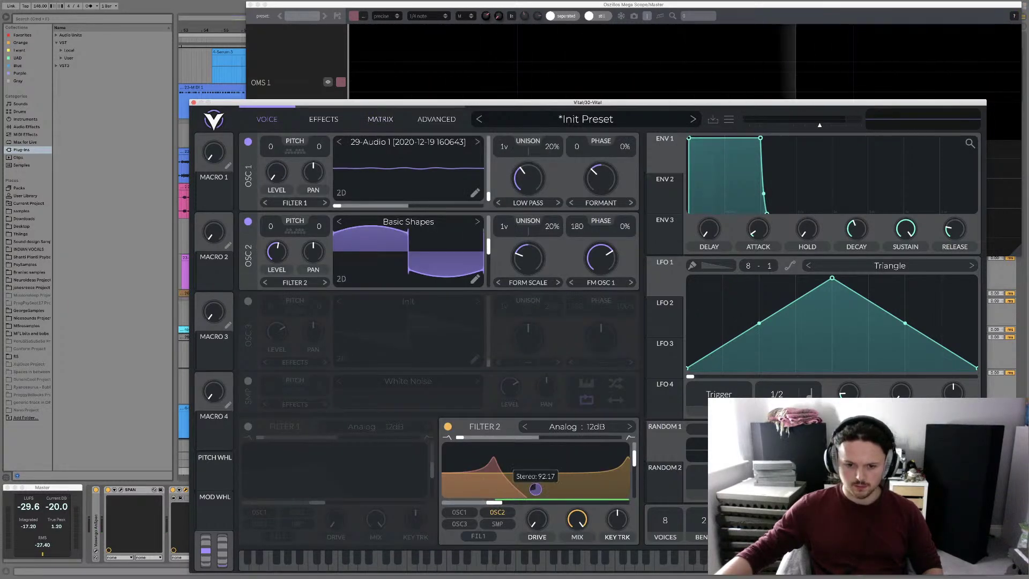
left_click_drag(536, 489, 535, 504)
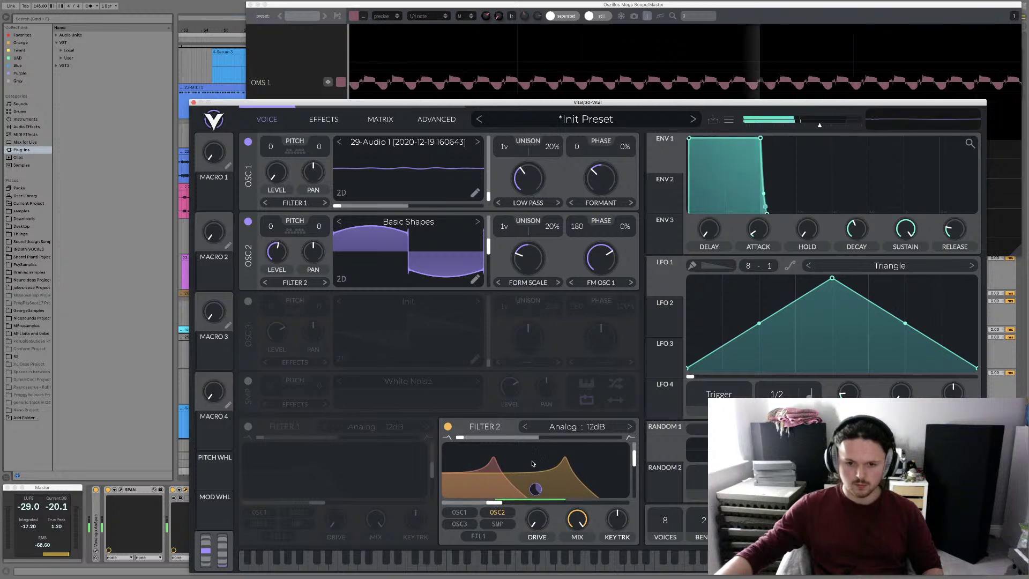
Turn Filter 2 into an Analog 24dB band-pass with a blend of 1.000 and lower its cutoff to the minimum
mouse_move(559, 441)
left_mouse_down()
mouse_move(576, 439)
mouse_move(540, 438)
left_mouse_up()
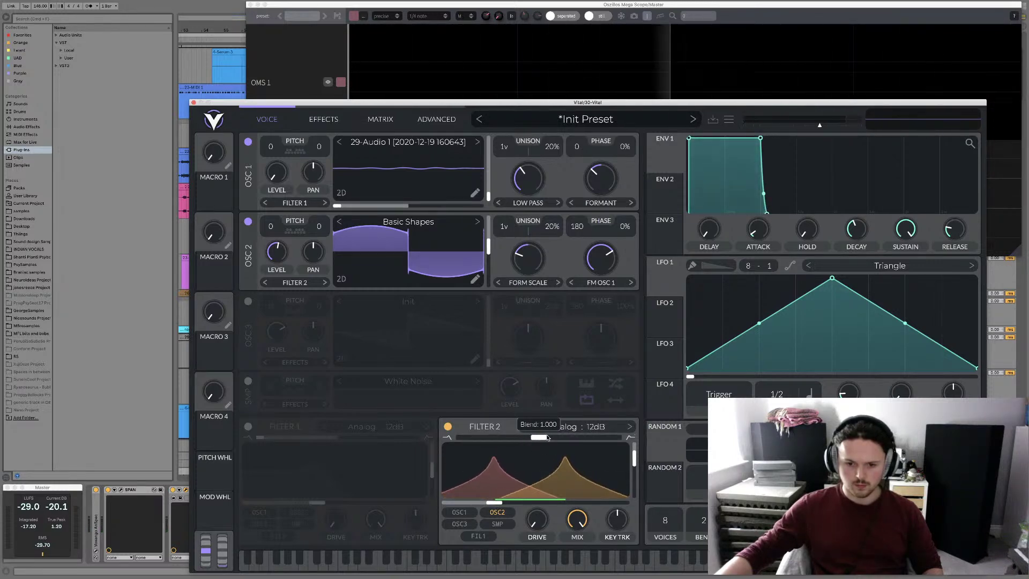
left_click(630, 426)
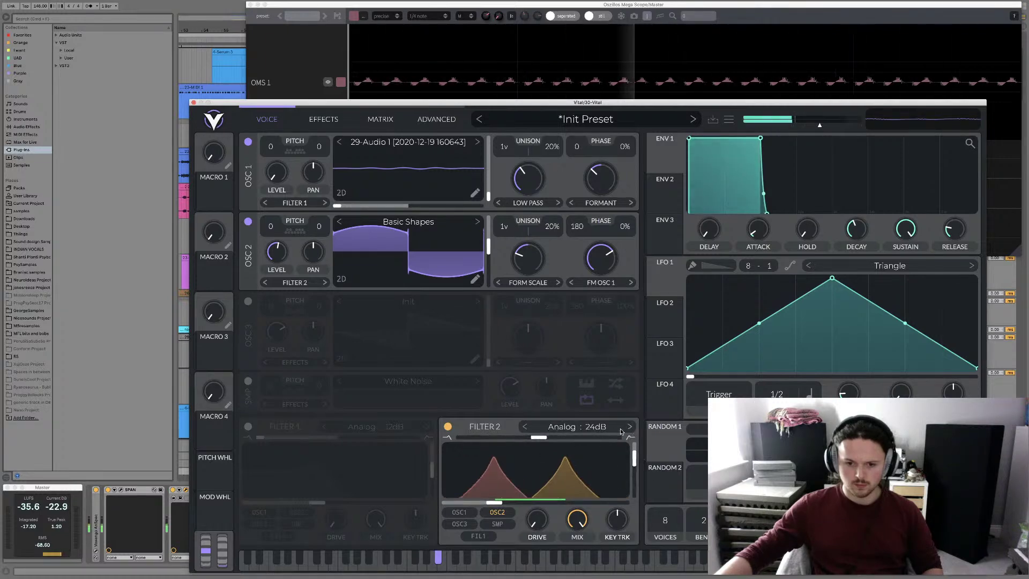
left_click_drag(632, 464, 629, 456)
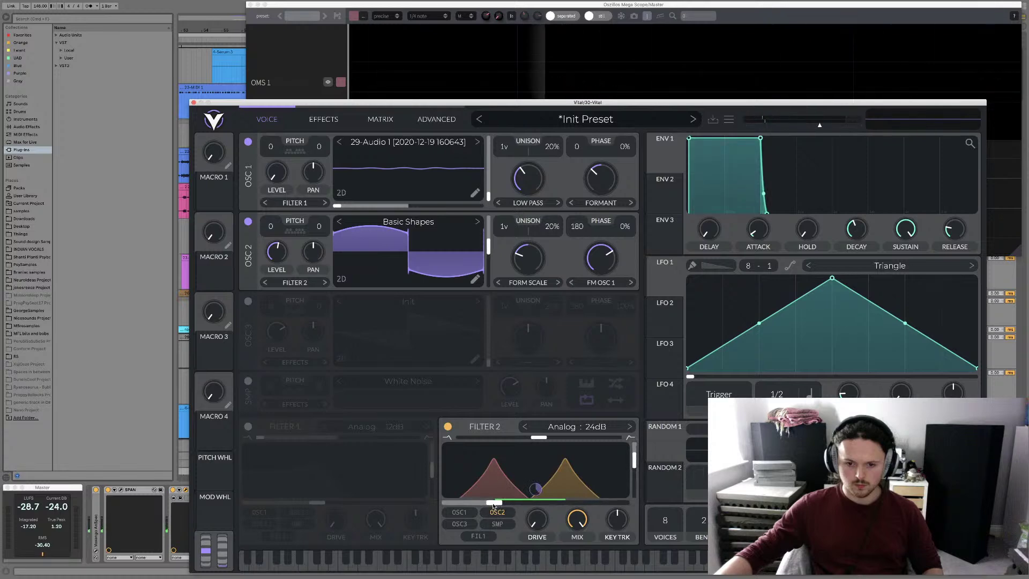
left_click_drag(494, 505, 436, 509)
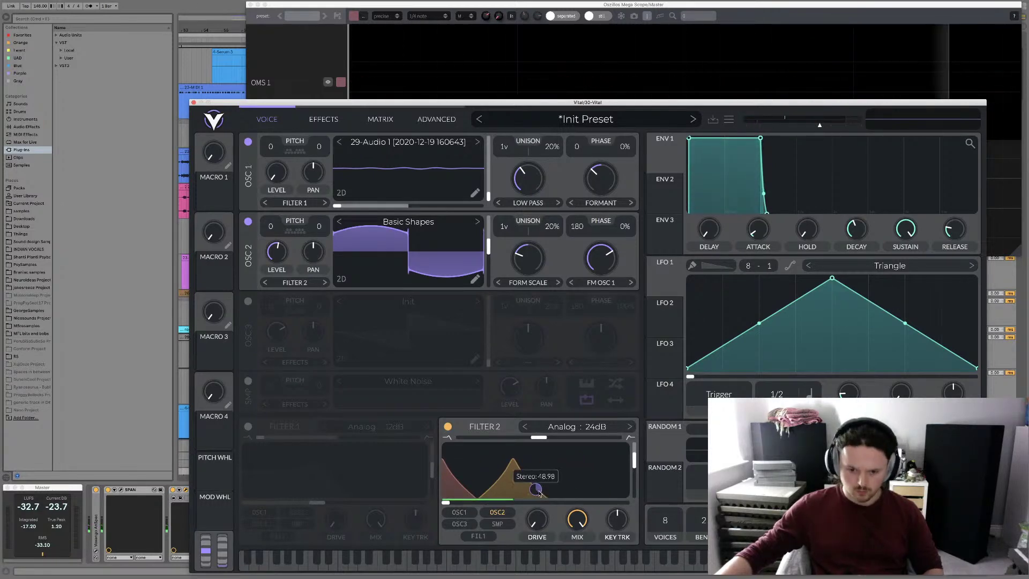
Assign Macro 1 to Filter 2's cutoff, trim the modulation amount slightly, and sweep the macro to audition it
left_click_drag(215, 194, 447, 503)
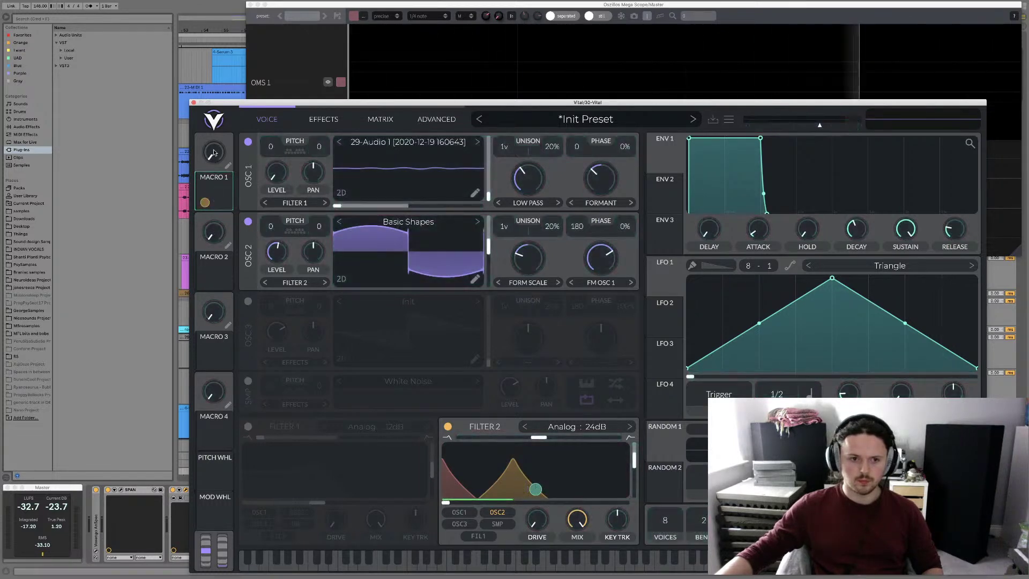
left_click_drag(214, 153, 231, 50)
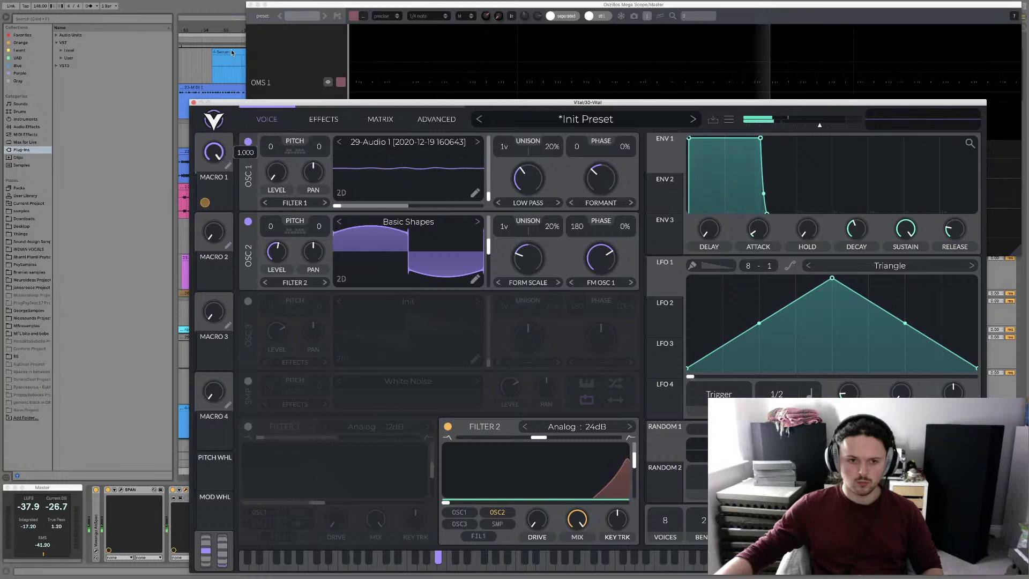
left_click_drag(542, 489, 542, 488)
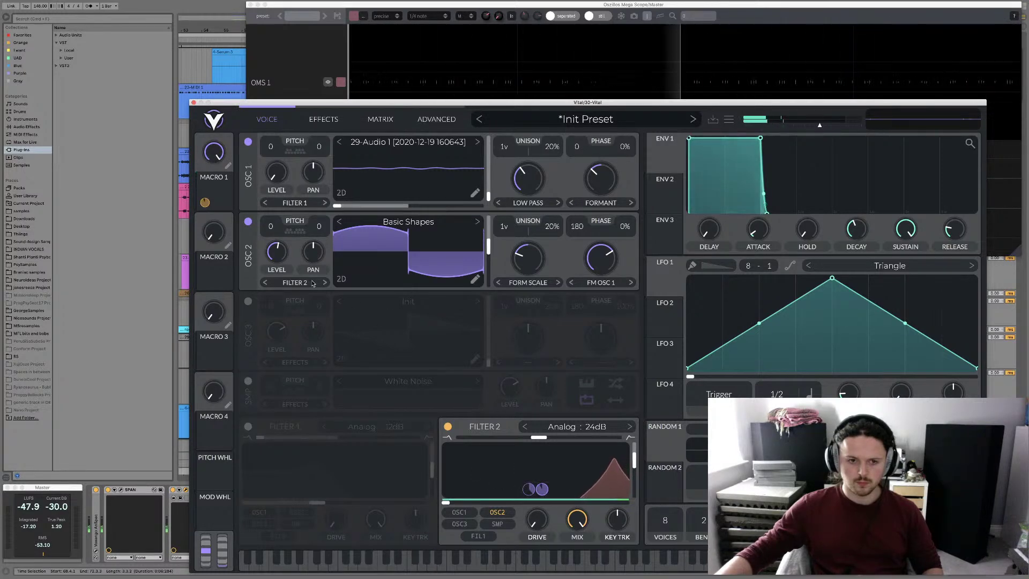
left_click_drag(214, 154, 214, 194)
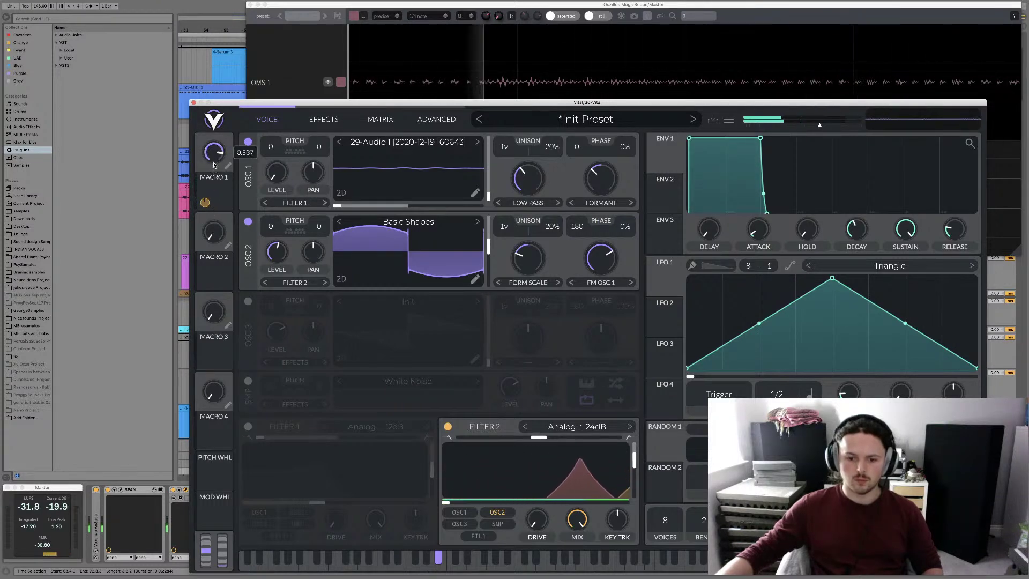
Enable Filter 1 for OSC 2 as an Analog 24dB band-pass with a centred blend and a lowered cutoff
left_click(248, 427)
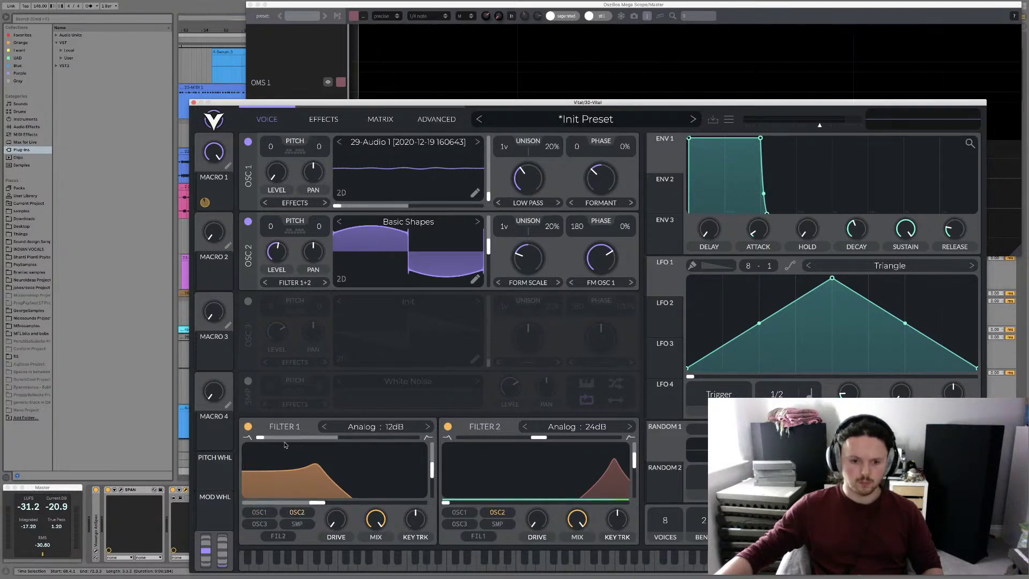
left_click_drag(285, 444, 359, 441)
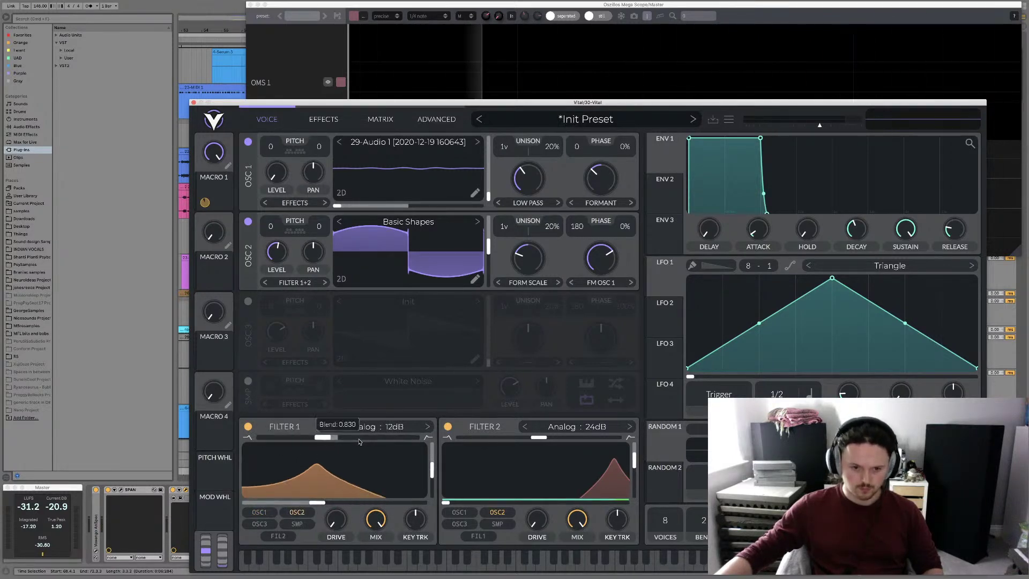
left_click(427, 427)
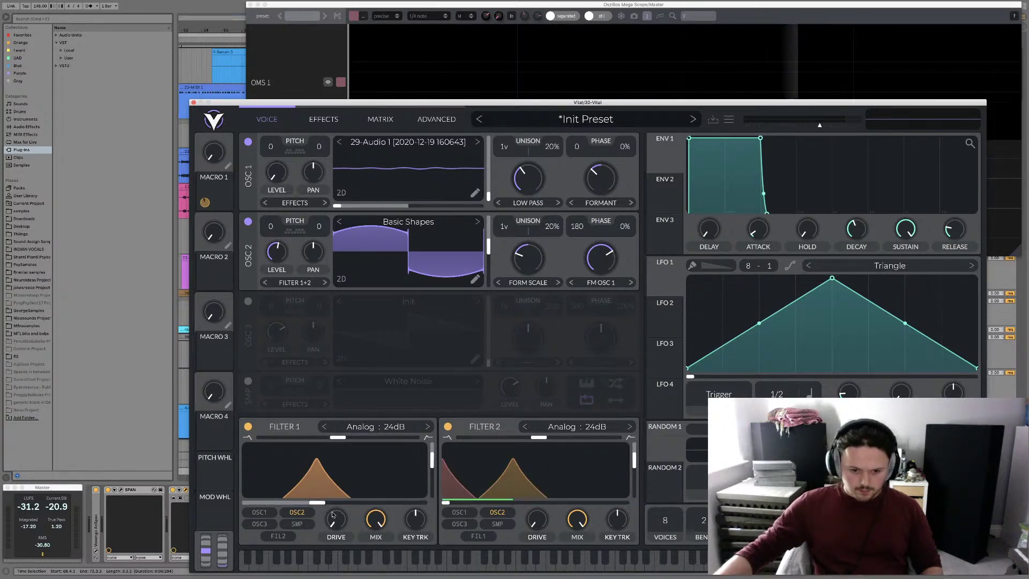
left_click_drag(317, 503, 267, 503)
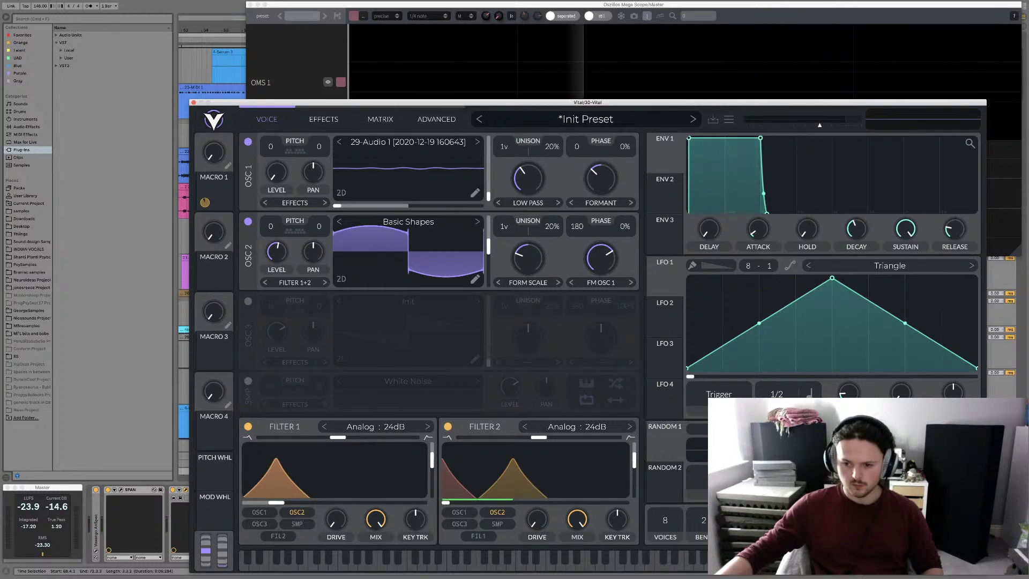
mouse_move(267, 502)
left_mouse_down()
mouse_move(305, 500)
mouse_move(280, 503)
left_mouse_up()
Set the Stereo modulation amount on Filter 1's cutoff to 48.98
right_click(340, 479)
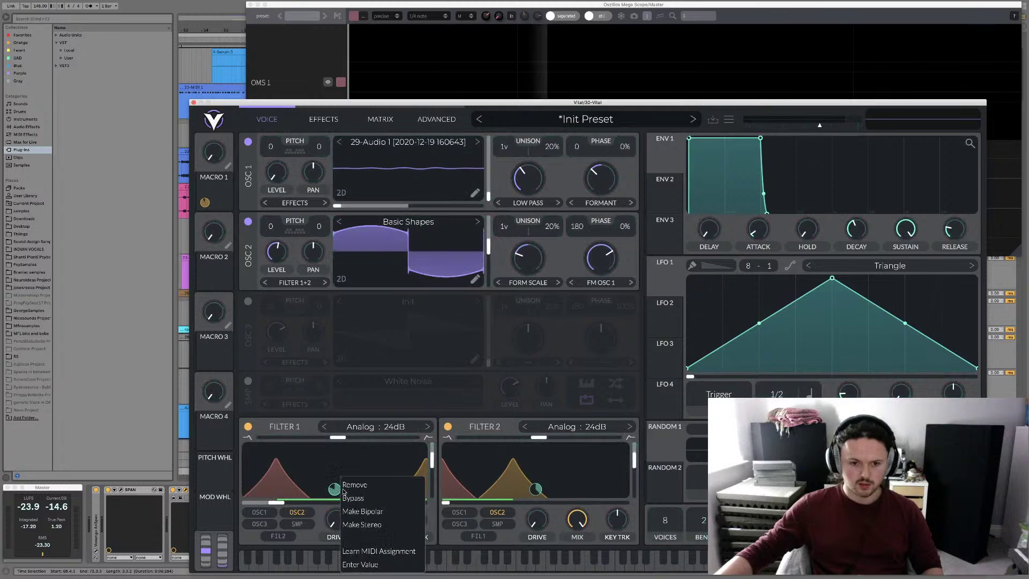
left_click(369, 564)
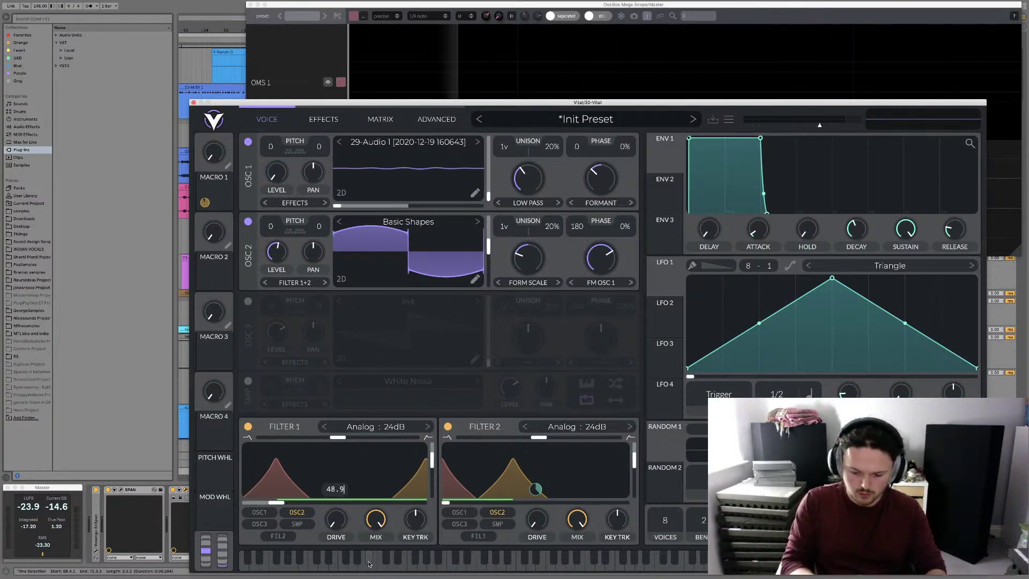
type("48.98")
key("Return")
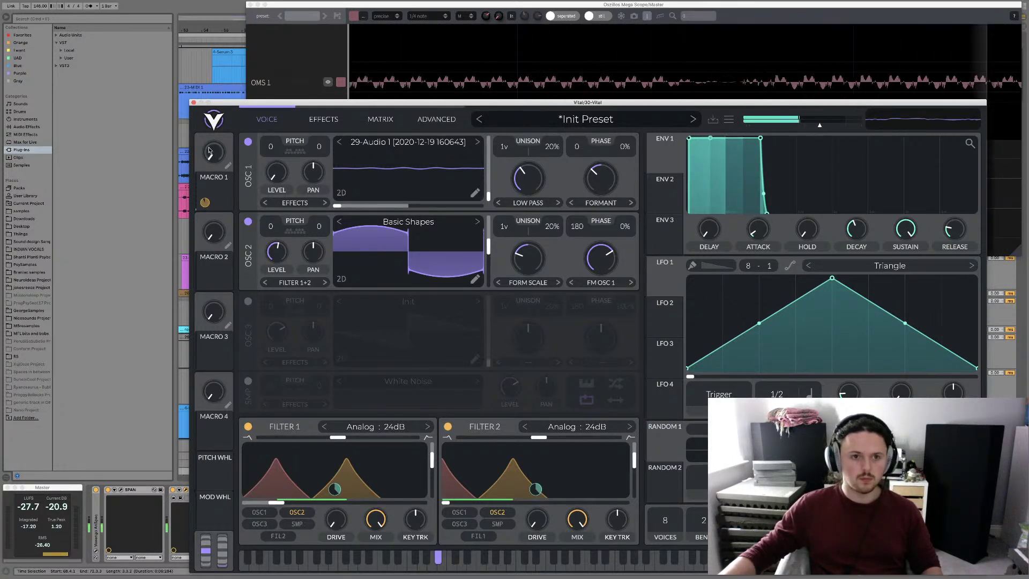
Audition Macro 1 on Filter 2, and assign it to Filter 1's cutoff as well with an amount of about 118
mouse_move(217, 135)
left_click_drag(217, 135, 214, 168)
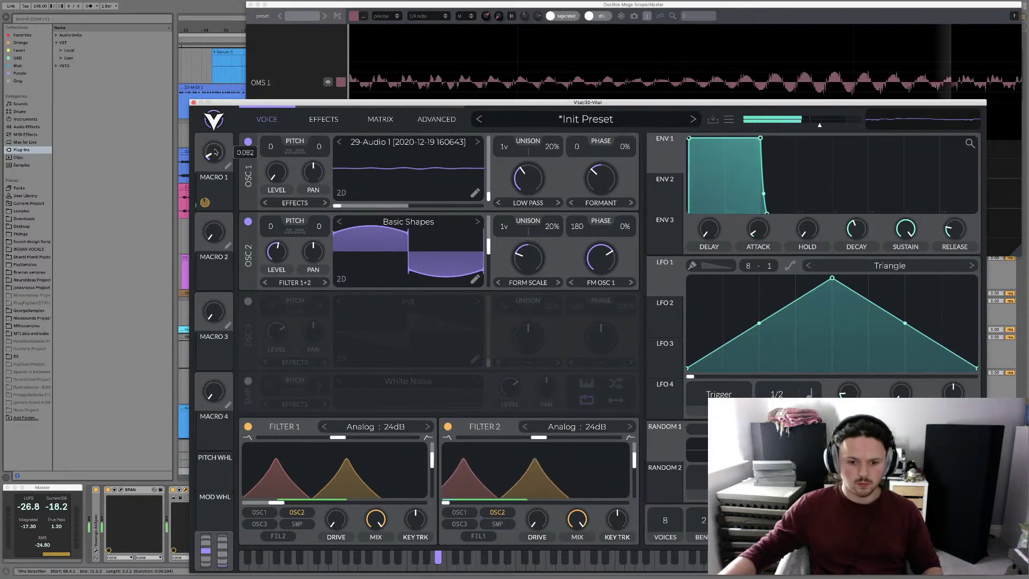
mouse_move(205, 202)
left_mouse_down()
mouse_move(289, 507)
mouse_move(206, 204)
left_mouse_up()
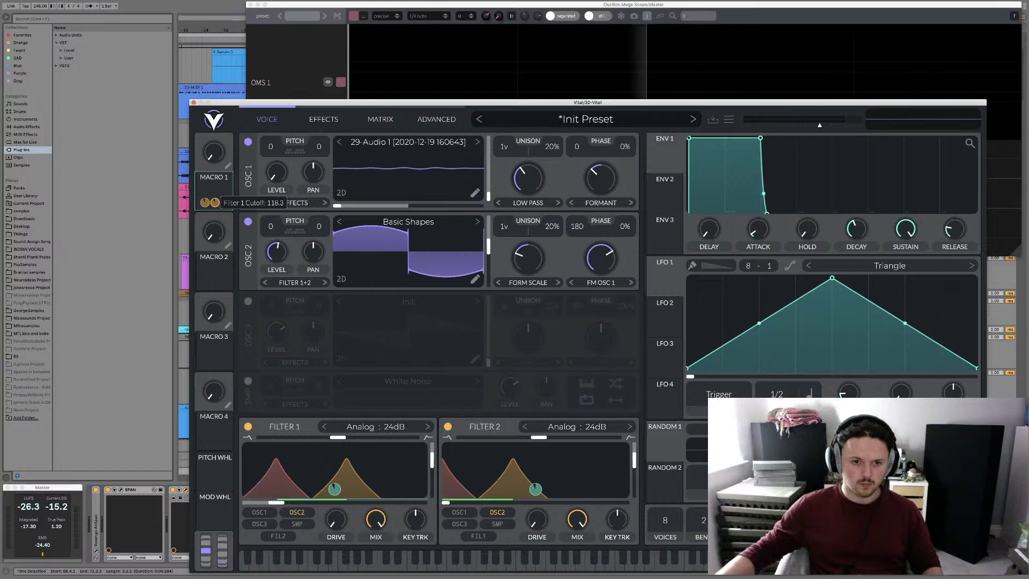
Sweep Macro 1 up and down to audition both filter cutoffs moving together, and bring it back down to zero
left_click_drag(217, 148, 213, 97)
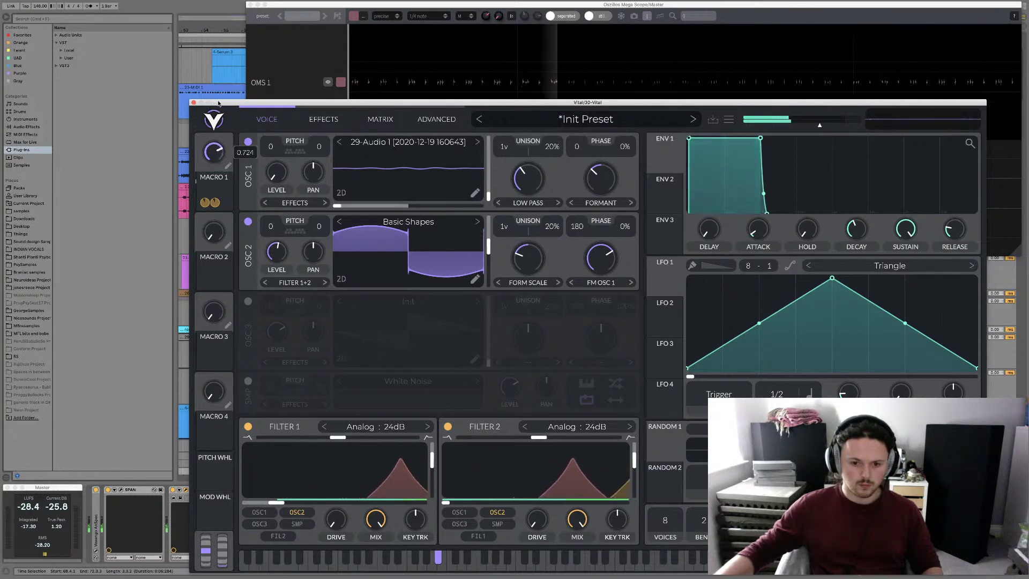
left_click_drag(217, 155, 217, 179)
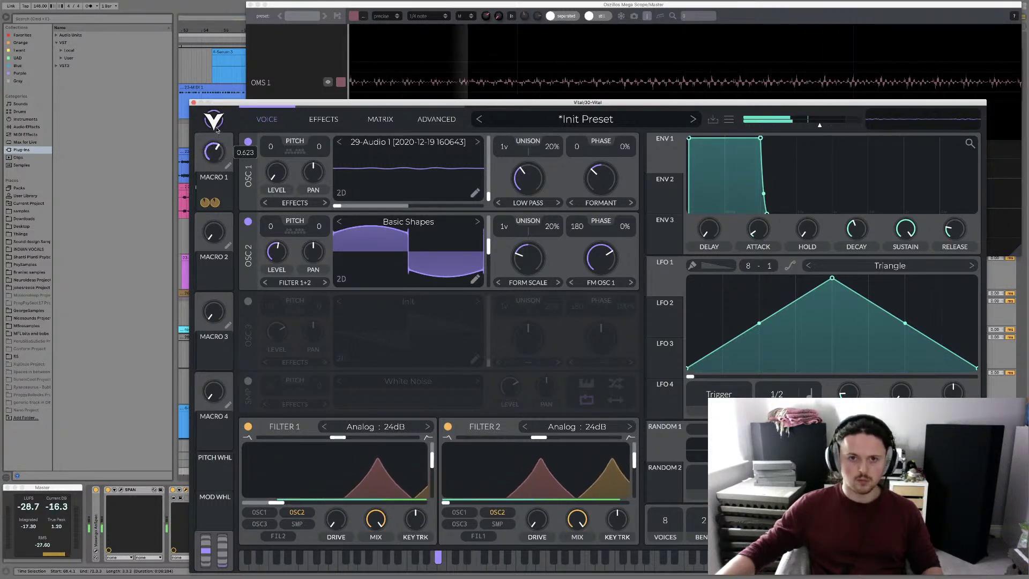
left_click_drag(217, 129, 211, 197)
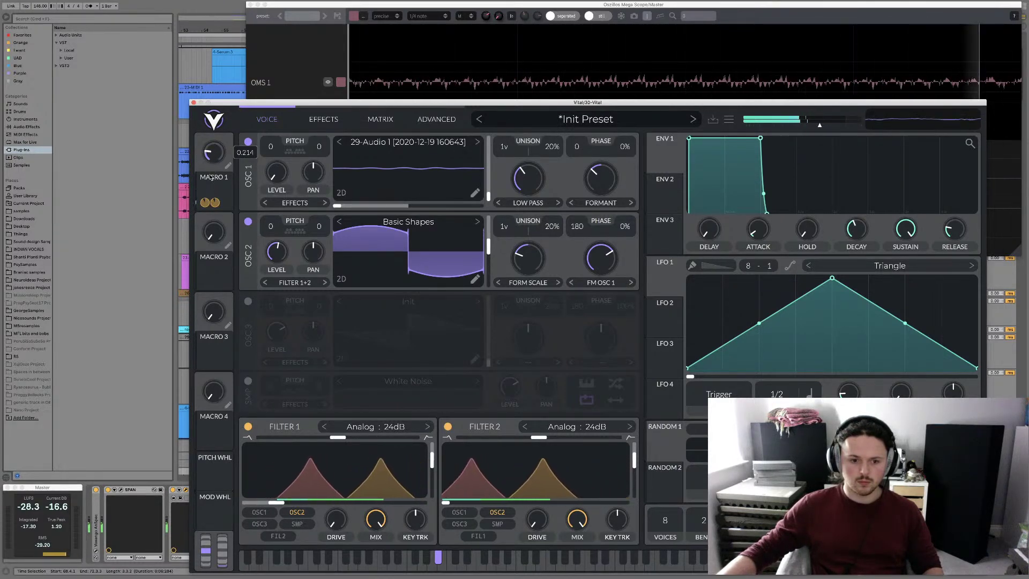
left_click_drag(210, 173, 209, 190)
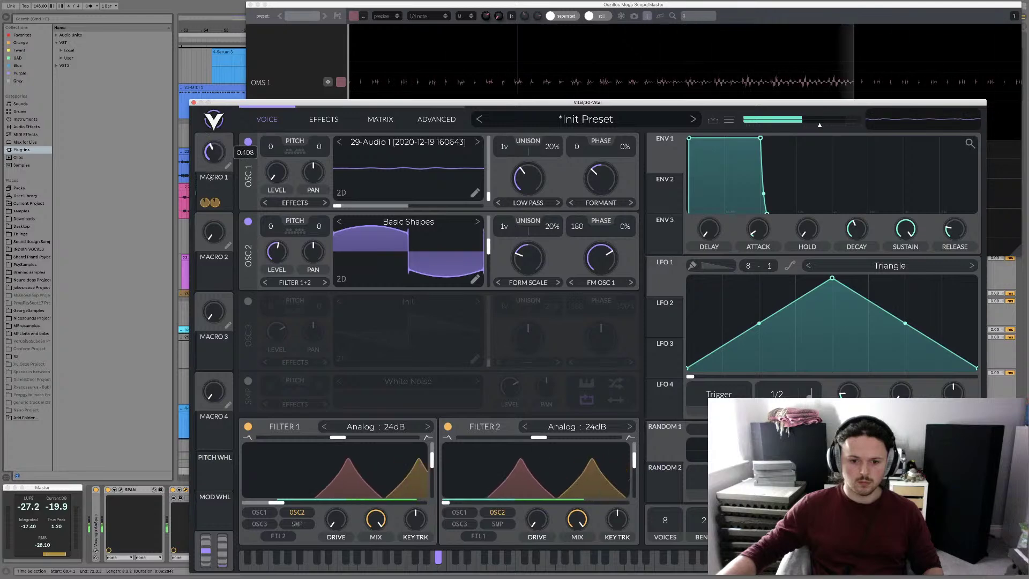
left_click_drag(209, 176, 210, 194)
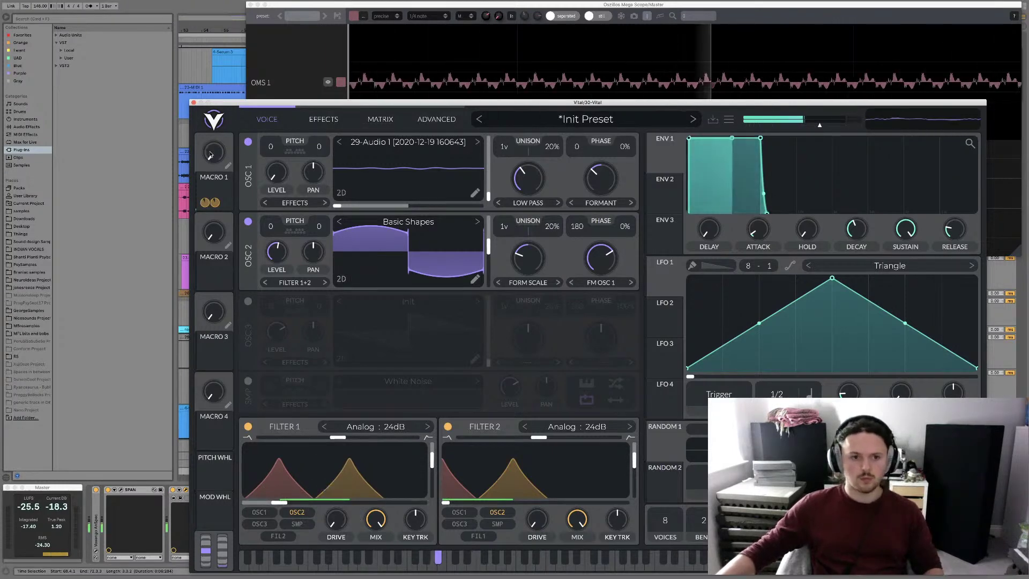
mouse_move(214, 153)
left_mouse_down()
mouse_move(211, 99)
mouse_move(217, 171)
left_mouse_up()
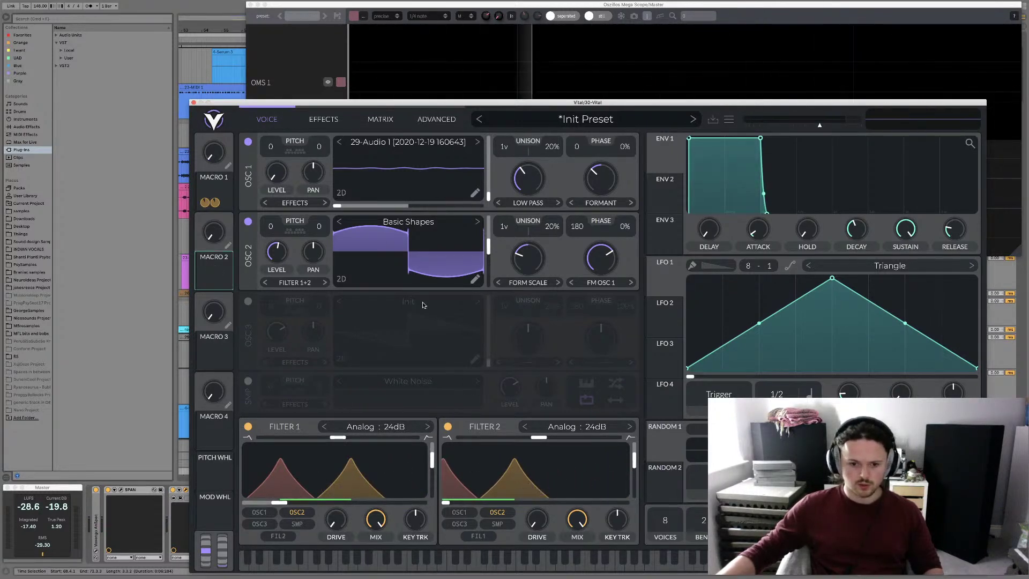
Reset the Stereo modulation amounts of both filter cutoffs to 0 in the modulation matrix and modulate those amounts with Macro 2
left_click(380, 119)
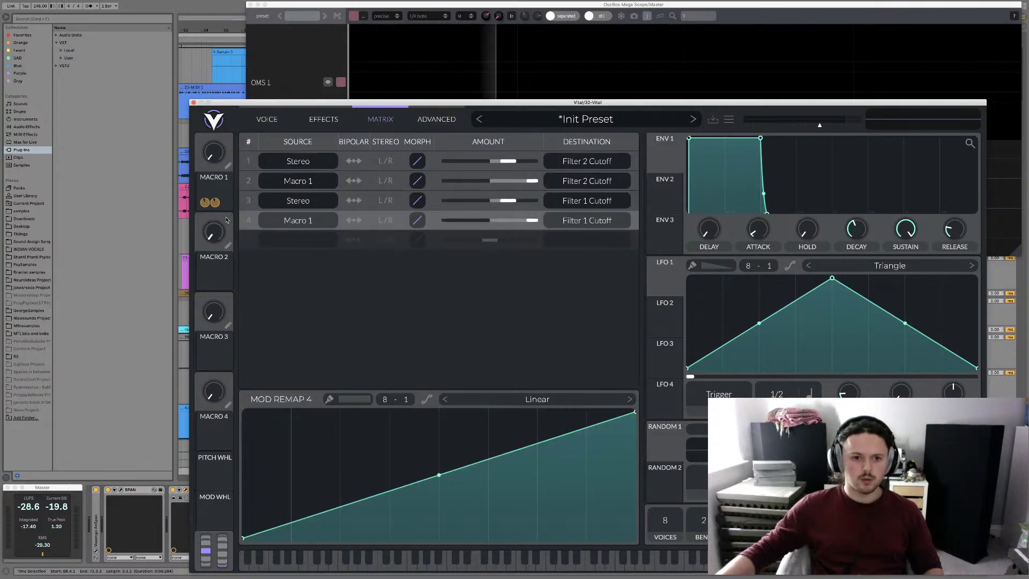
double_click(512, 161)
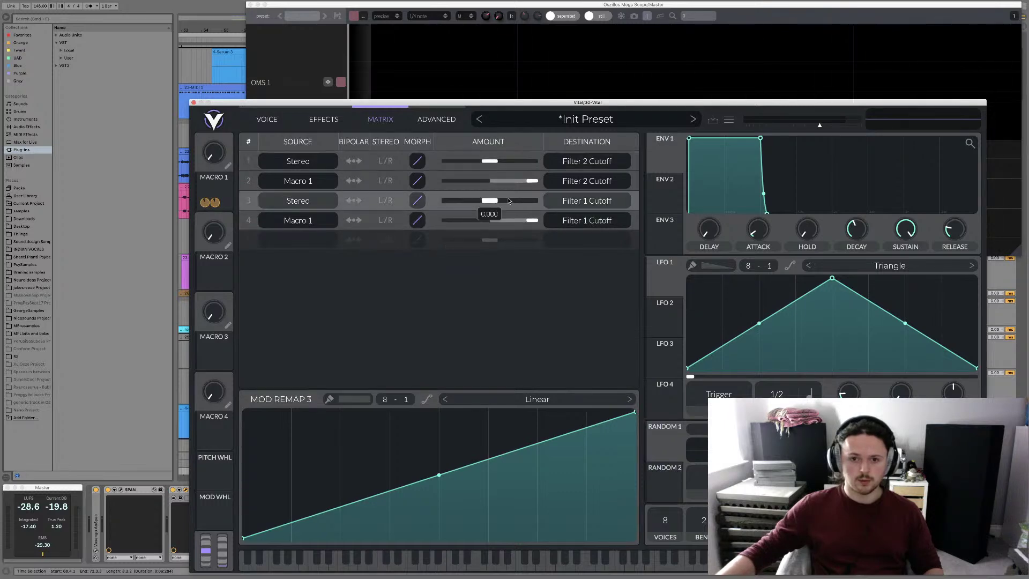
left_click_drag(214, 274, 510, 202)
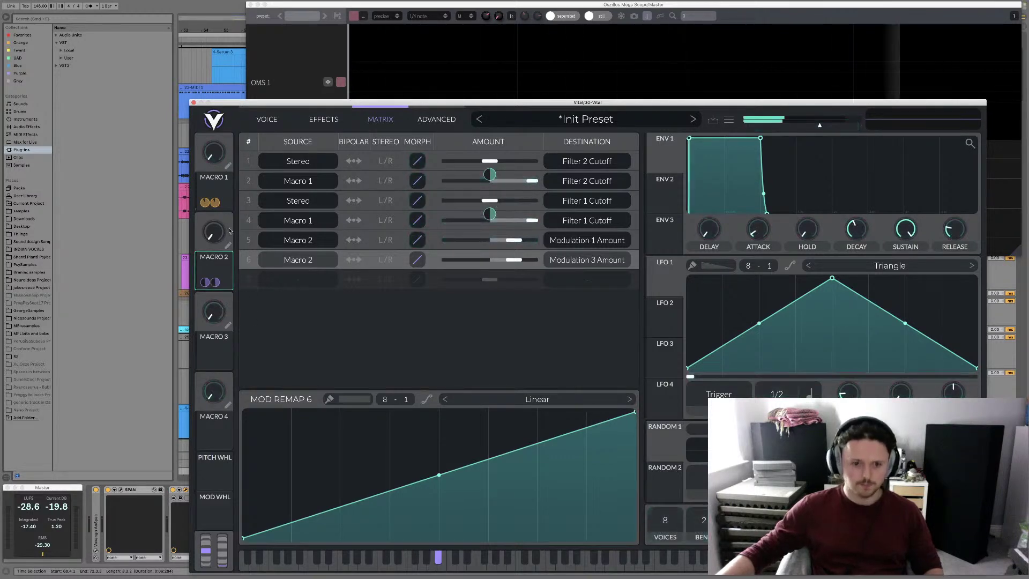
Sweep Macro 2's stereo spread and Macro 1's cutoff against each other, leaving Macro 2 around halfway and Macro 1 low
left_click(267, 119)
left_click_drag(213, 231, 215, 202)
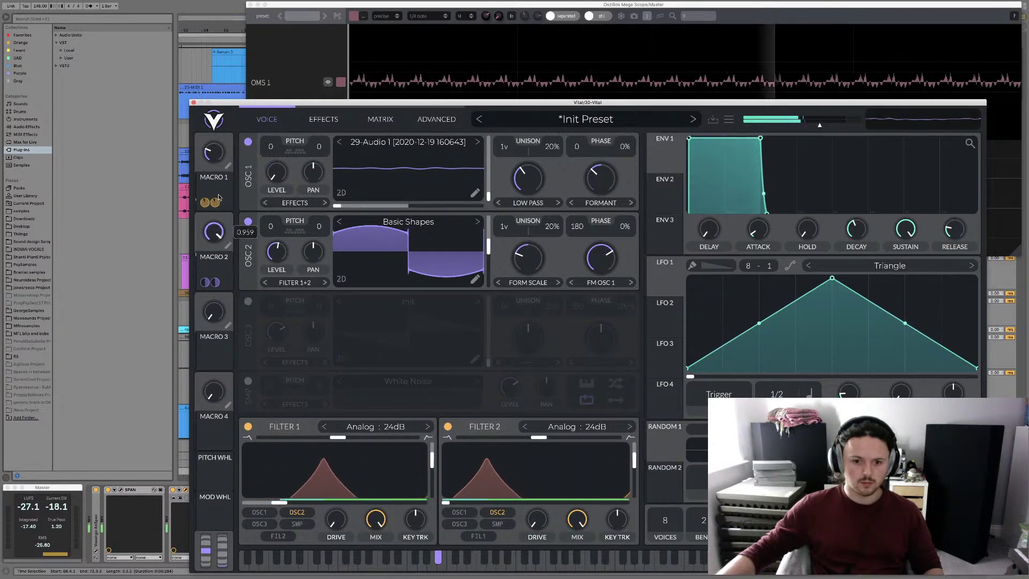
left_click_drag(213, 232, 217, 253)
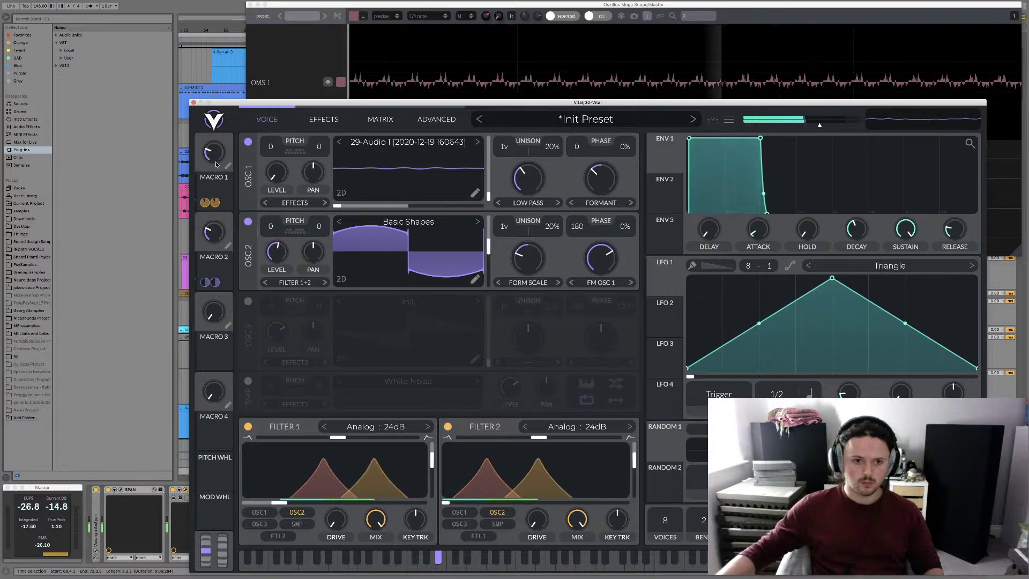
mouse_move(216, 165)
left_mouse_down()
mouse_move(216, 130)
mouse_move(215, 157)
left_mouse_up()
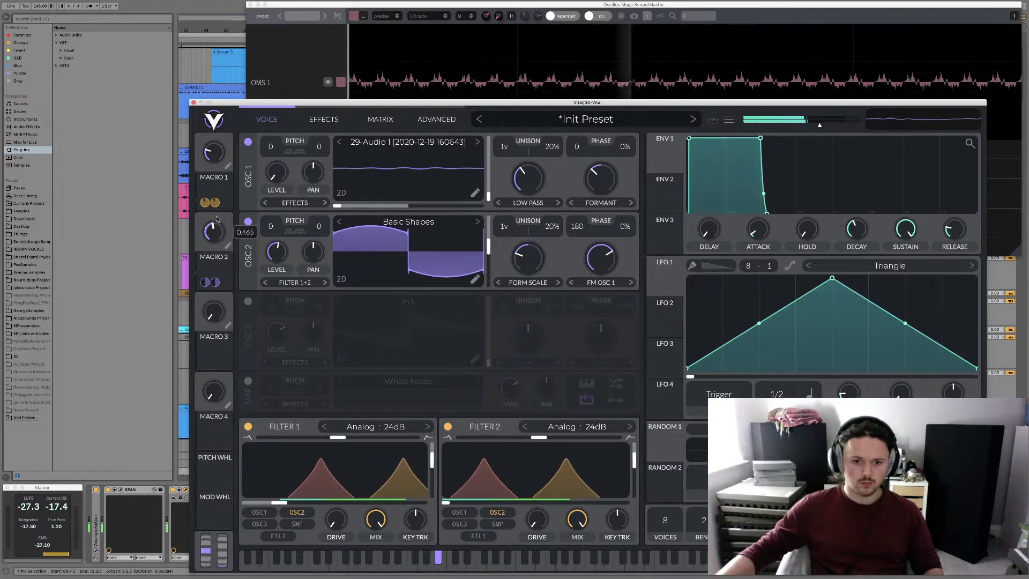
left_click_drag(217, 218, 217, 232)
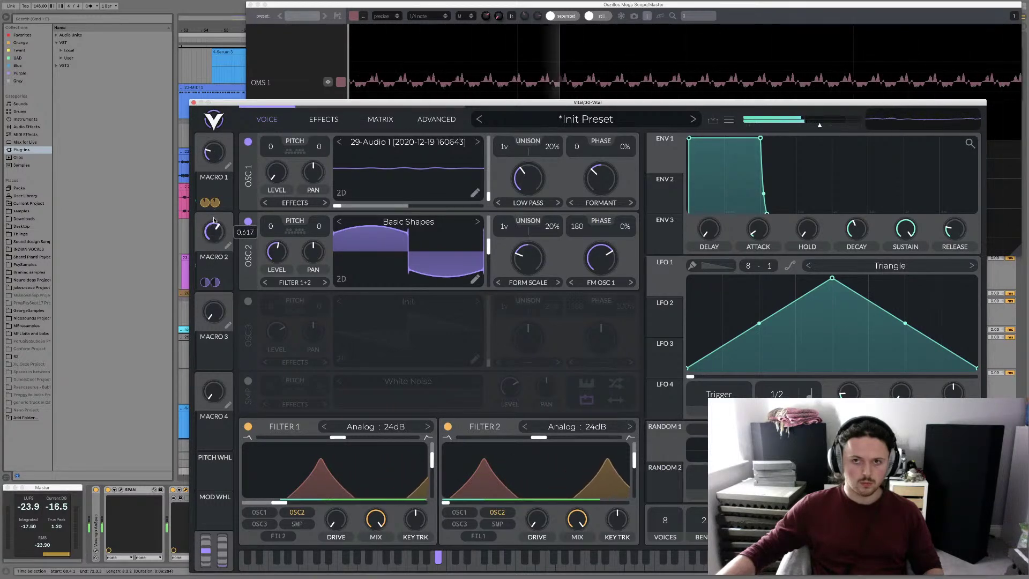
left_click_drag(212, 247, 211, 241)
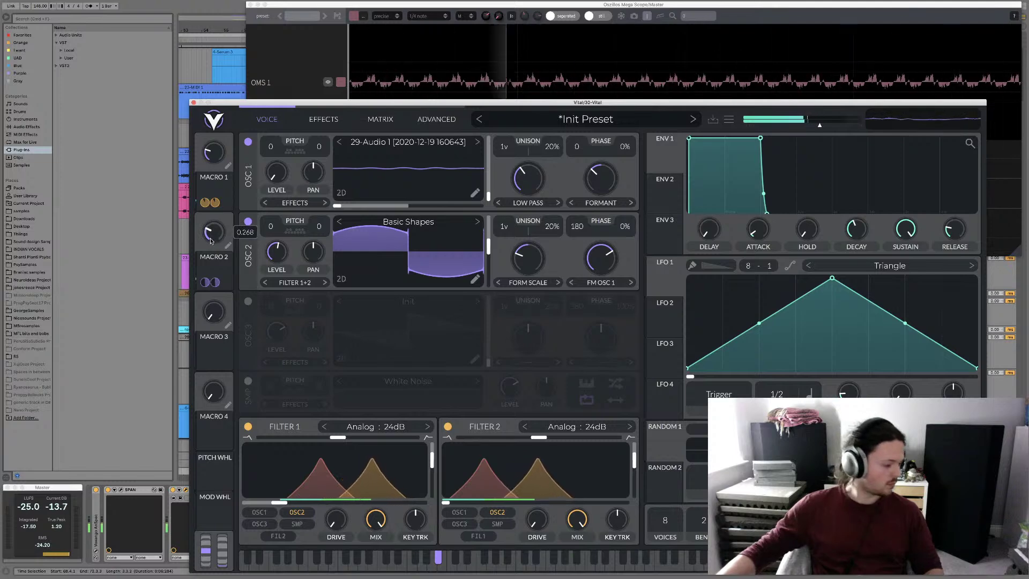
left_click_drag(214, 153, 223, 242)
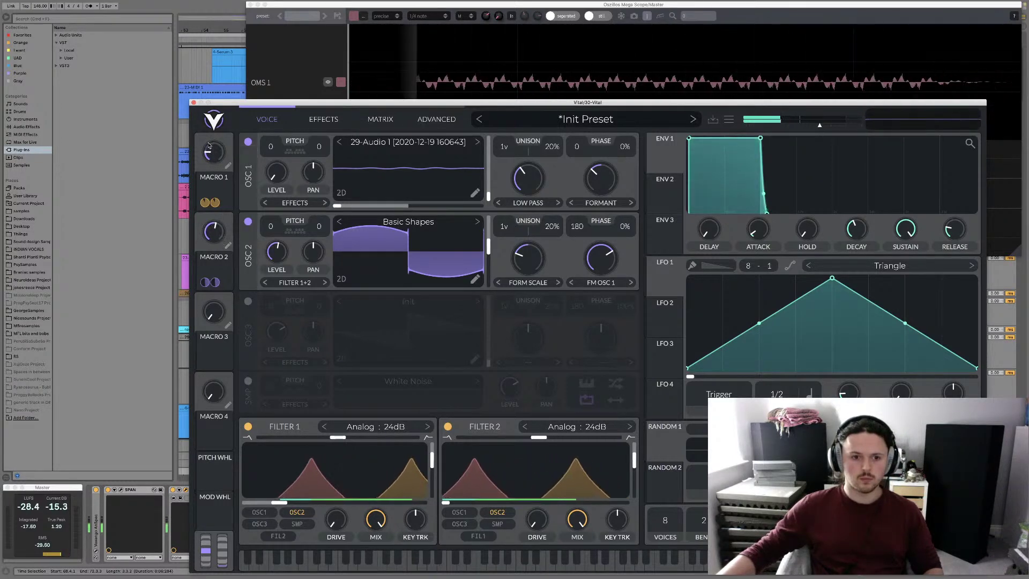
Sweep Macro 1, turn Macro 2 down to roughly a third, and bring Macro 1 back to zero
left_click_drag(209, 146, 210, 163)
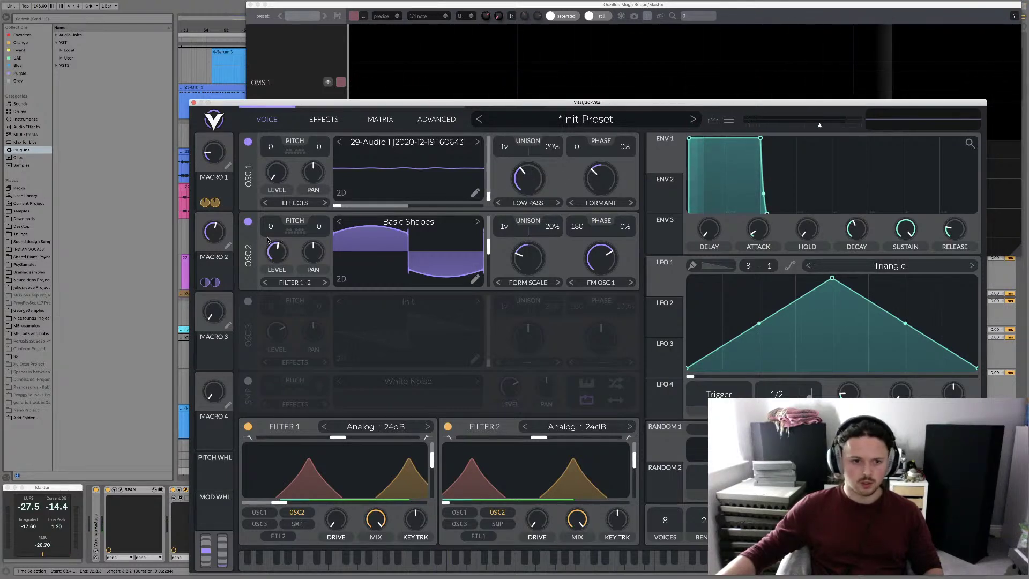
left_click_drag(217, 238, 216, 250)
mouse_move(213, 152)
left_mouse_down()
mouse_move(218, 122)
mouse_move(218, 159)
left_mouse_up()
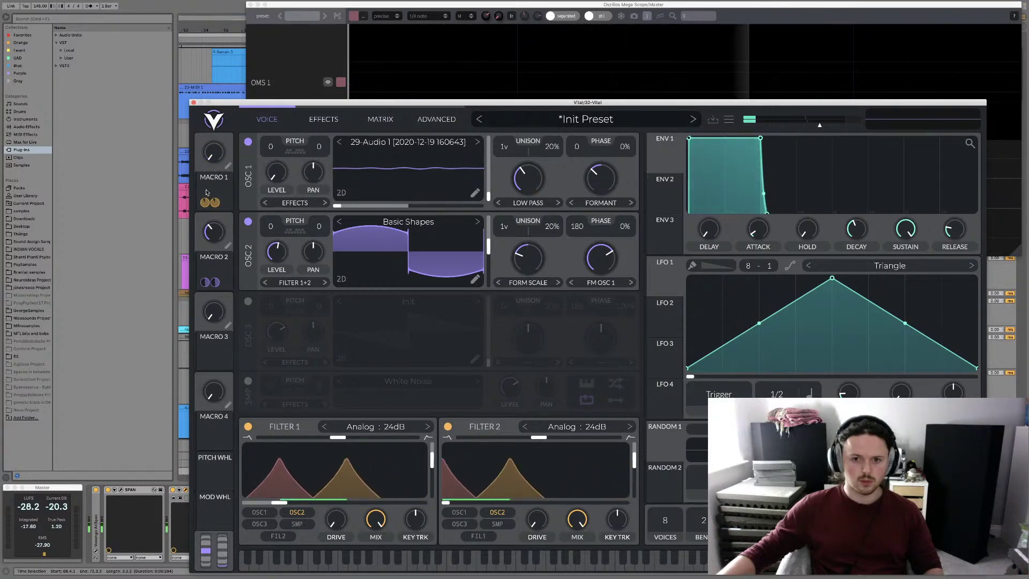
Modulate Oscillator 1's Formant amount with Macro 1 at about 0.610, and raise Macro 1 to full to audition it
left_click_drag(209, 202, 616, 182)
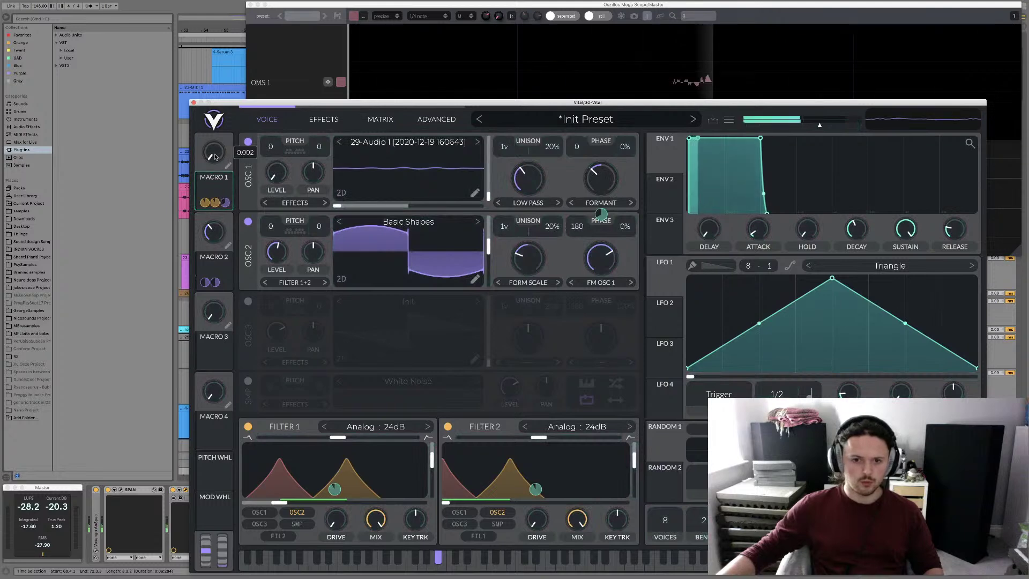
left_click_drag(214, 153, 224, 43)
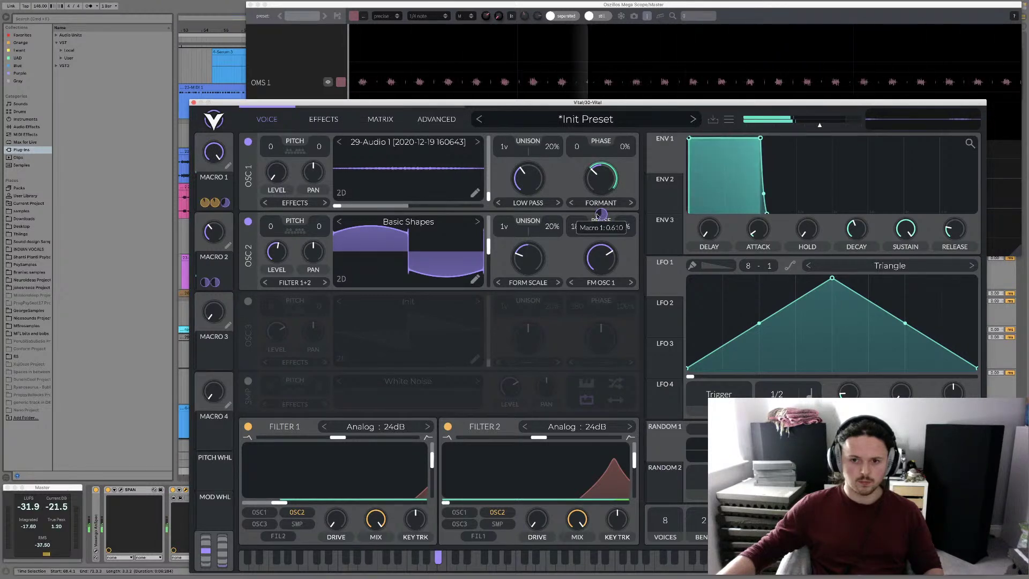
Modulate Oscillator 1's Low Pass spectral morph with Macro 1, and reduce the modulation amount while auditioning Macro 1
left_click_drag(213, 182, 521, 179)
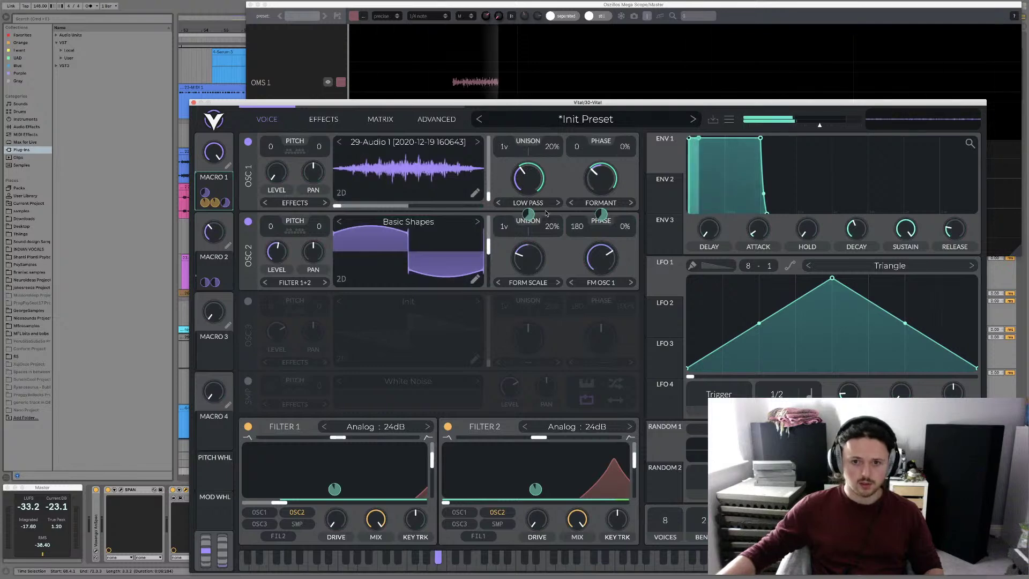
mouse_move(528, 214)
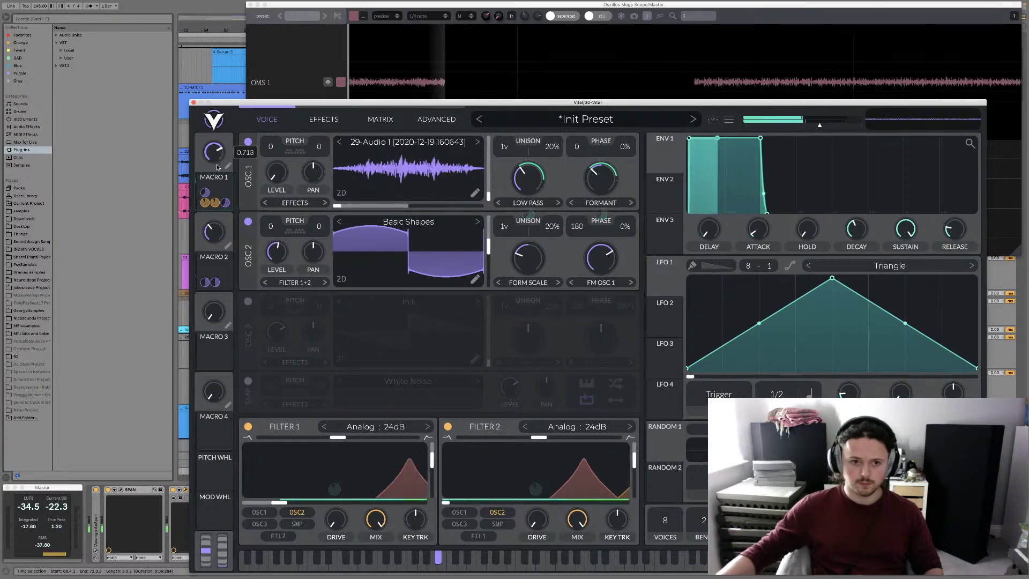
mouse_move(214, 153)
left_mouse_down()
mouse_move(214, 200)
mouse_move(214, 158)
left_mouse_up()
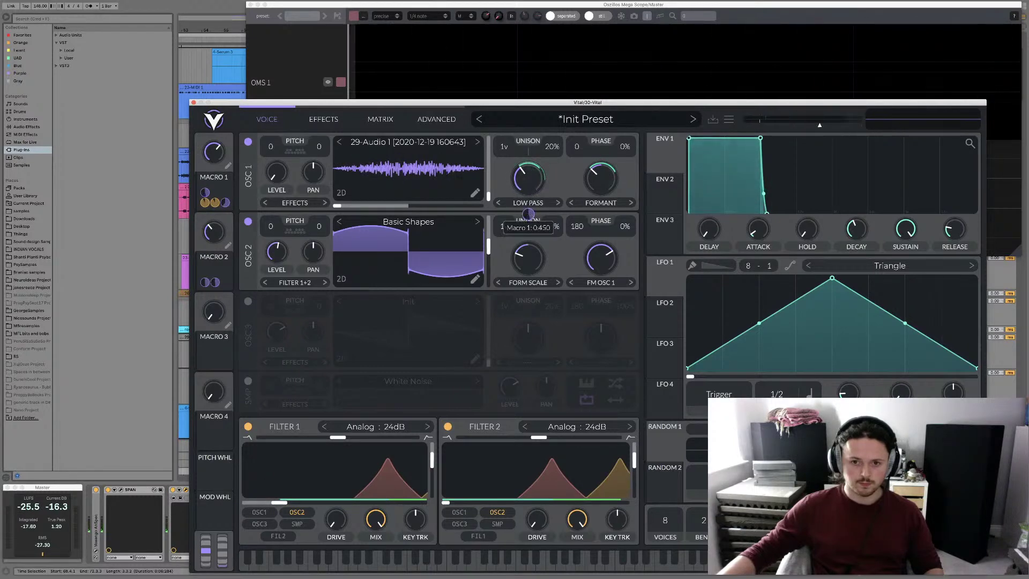
left_click_drag(528, 214, 528, 221)
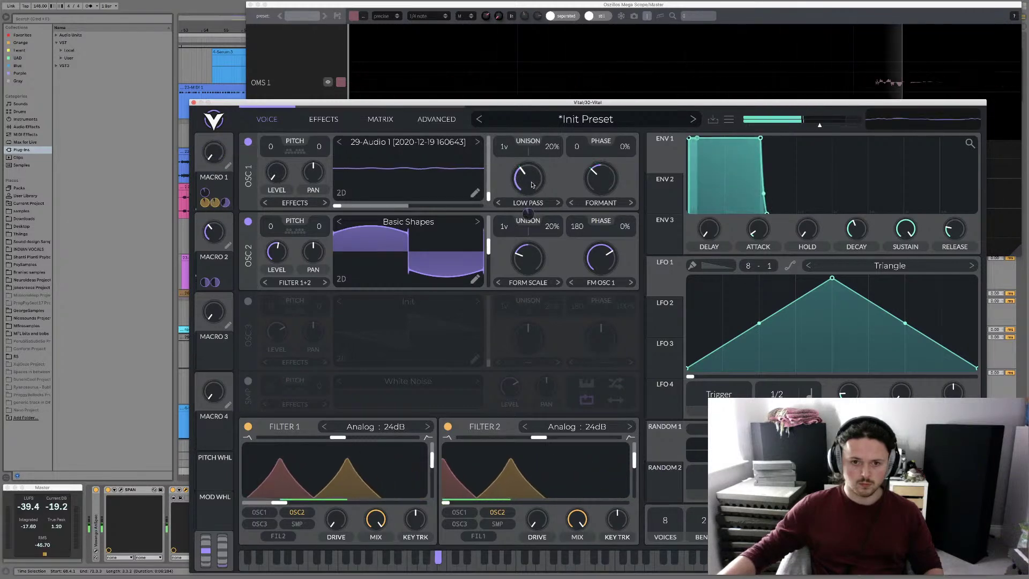
Set Oscillator 1's Low Pass spectral morph to about 68% and sweep Macro 1 to audition the combined modulation
left_click_drag(532, 185, 533, 141)
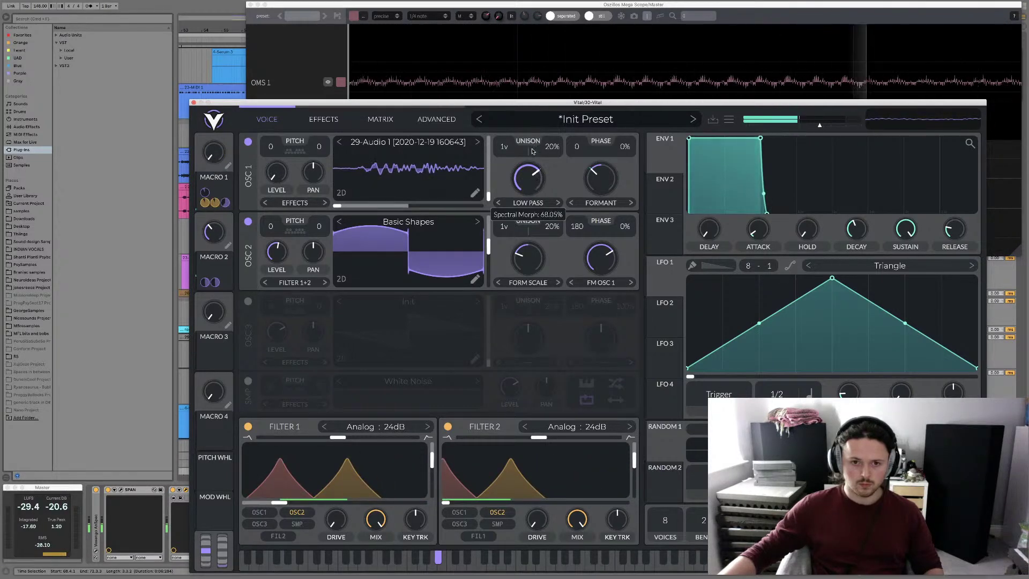
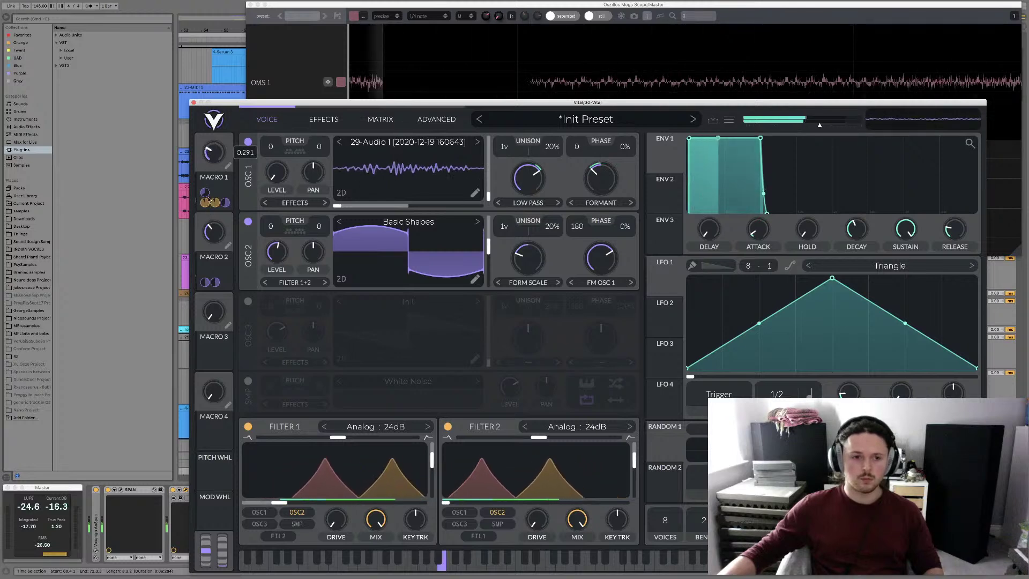
left_click_drag(211, 170, 204, 216)
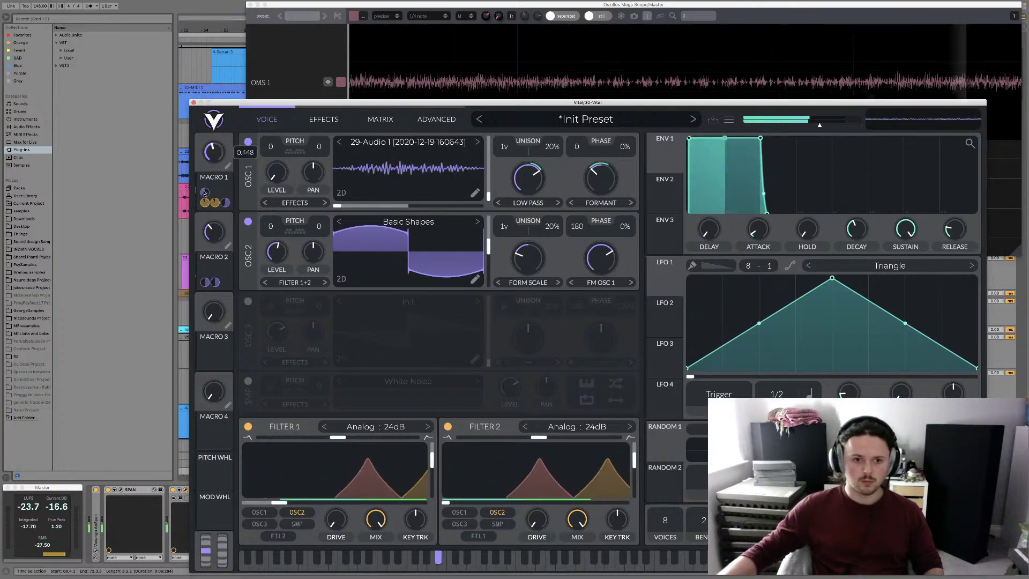
mouse_move(202, 199)
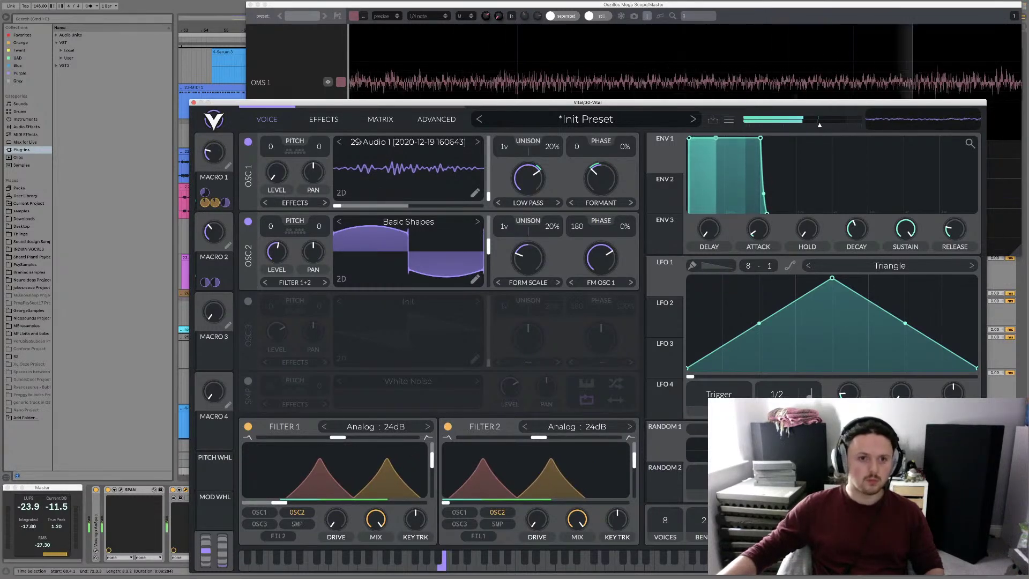
Put the oscilloscope window away, select the 30 Vital track to show its devices, and bring the synth window back into view
left_click(407, 137)
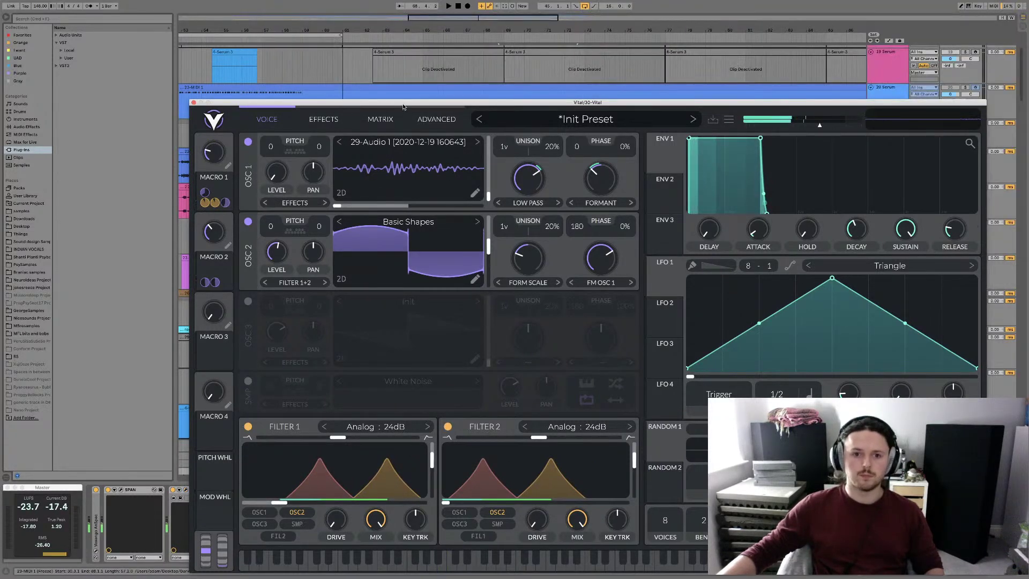
left_click_drag(404, 107, 476, 340)
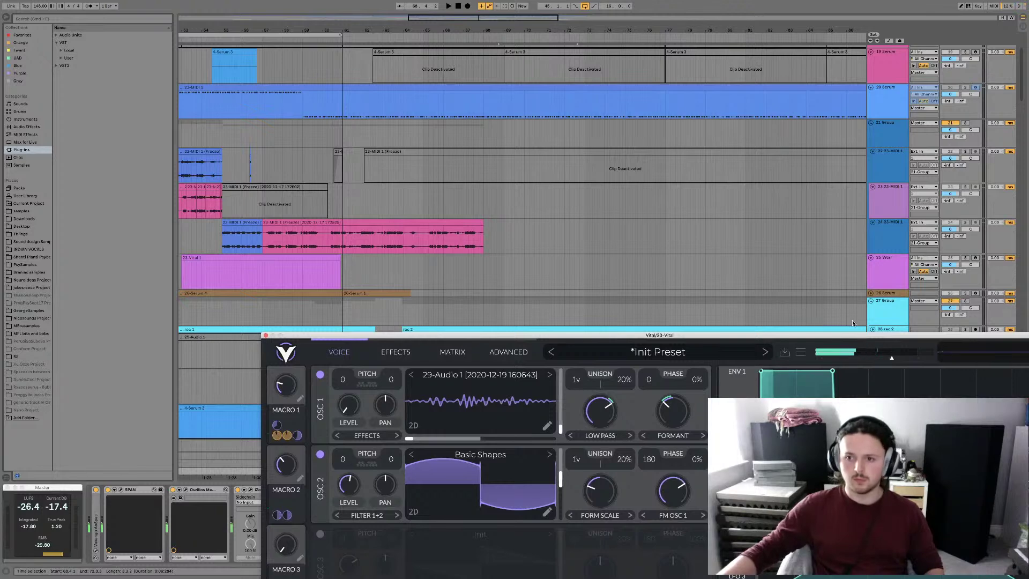
left_click_drag(887, 344, 871, 467)
left_click(884, 386)
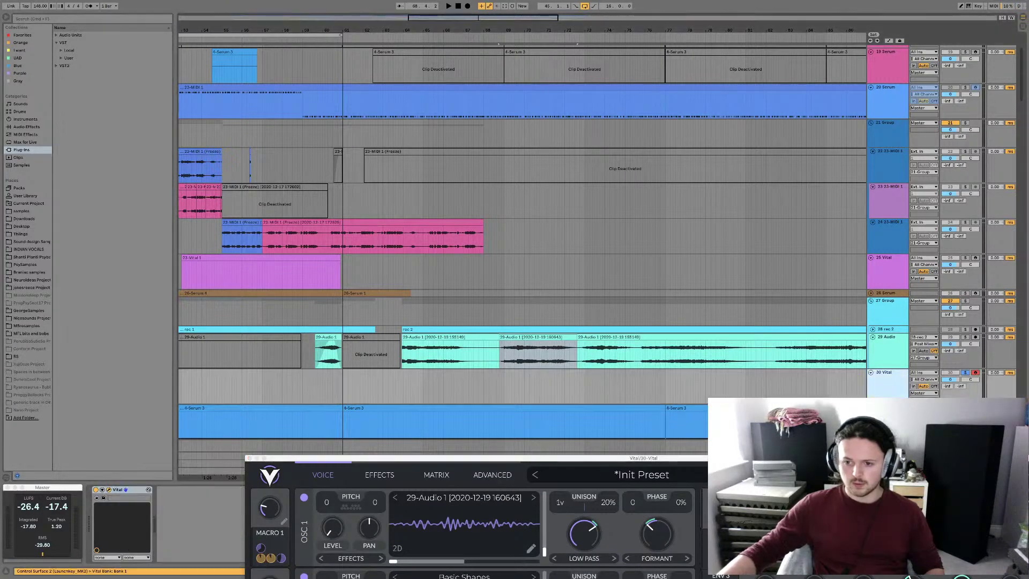
left_click_drag(799, 458, 743, 41)
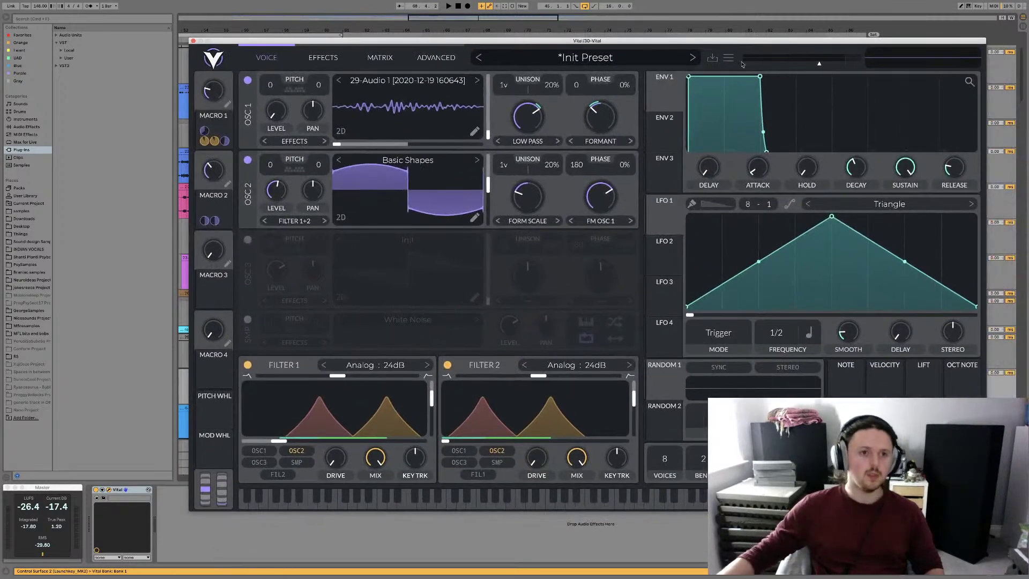
Add an Arpeggiator and the Total Random Velocity preset from the MIDI effects in front of Vital
left_click(27, 73)
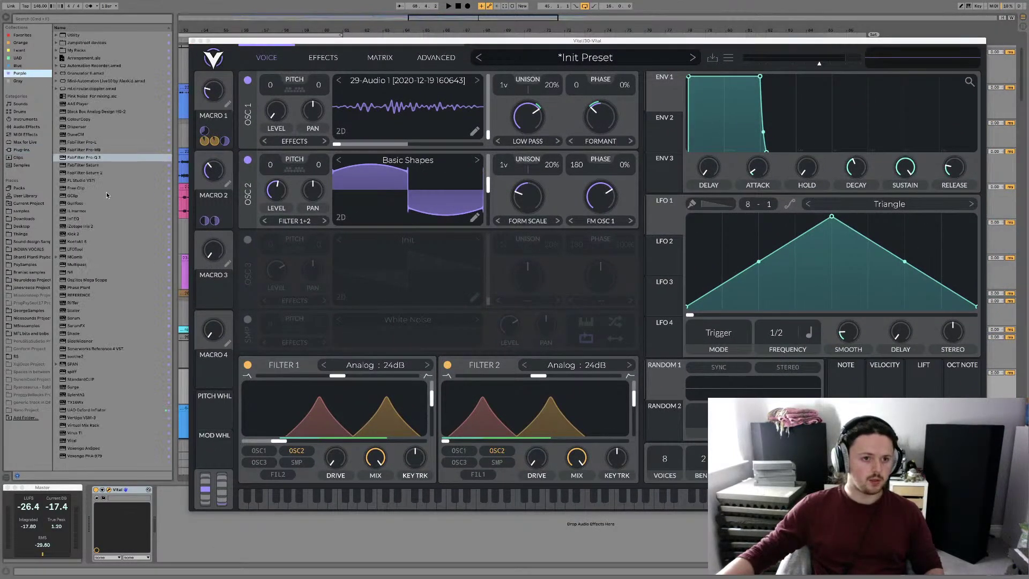
left_click(26, 143)
left_click(29, 135)
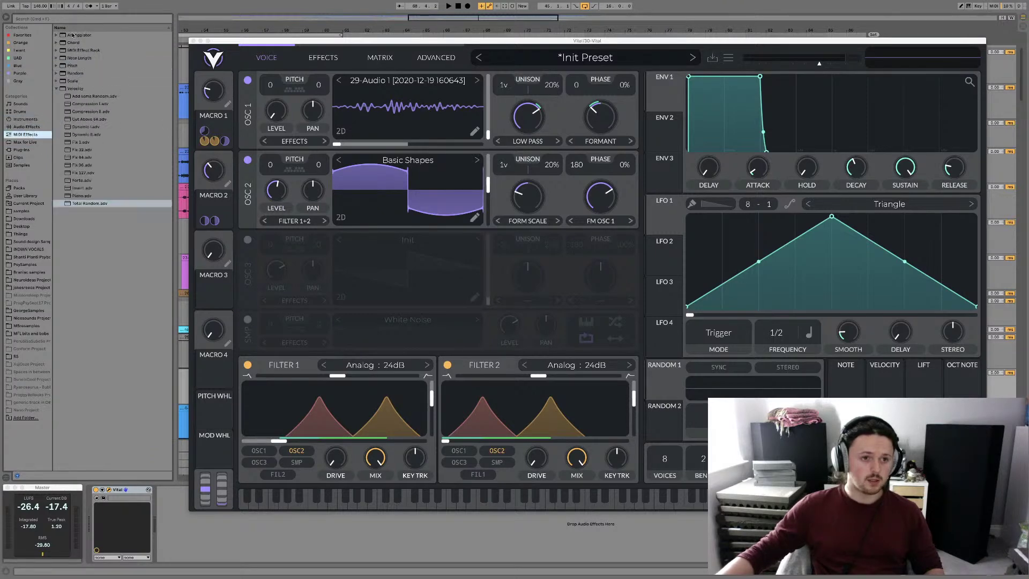
left_click(73, 35)
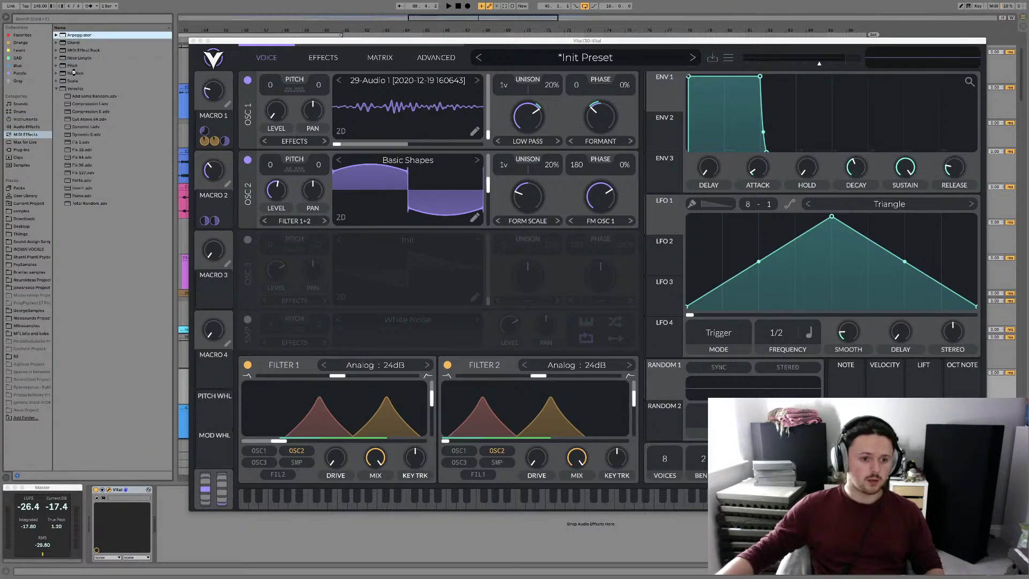
double_click(80, 204)
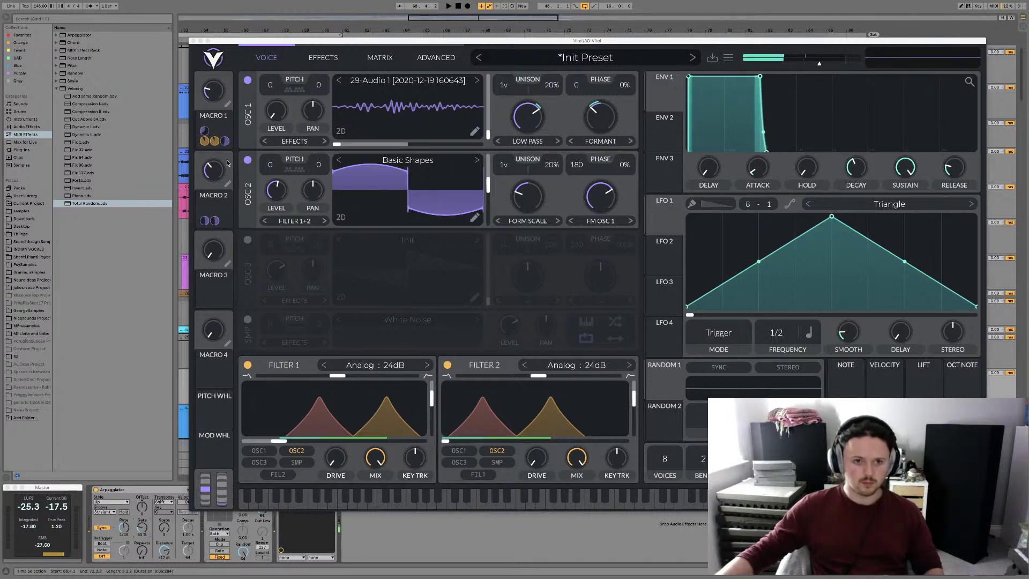
Trim Macro 1's Formant amount to about 0.549, and lower the remap curve end points of its distortion and spectral morph modulations
left_click_drag(218, 98, 209, 17)
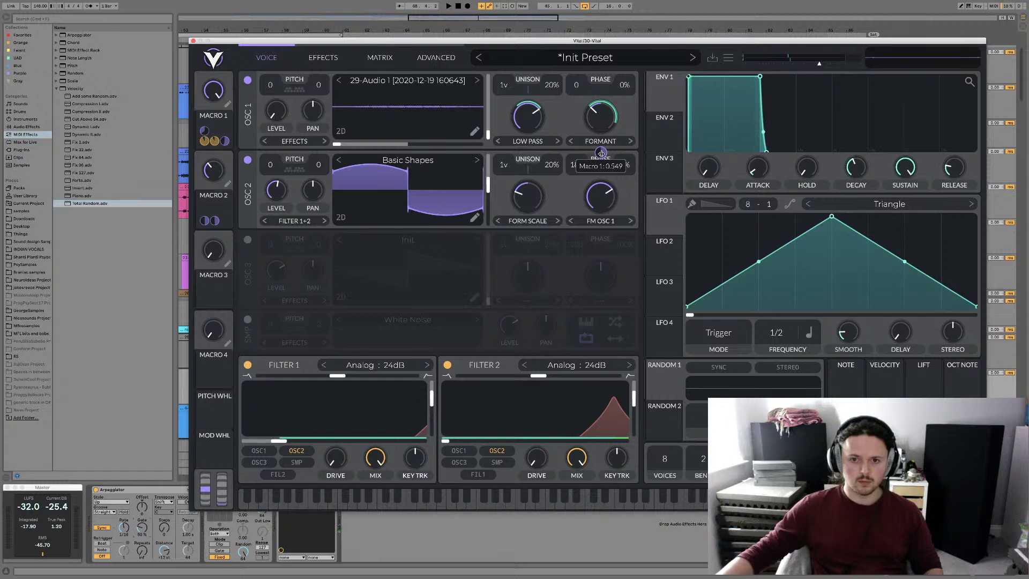
left_click(394, 60)
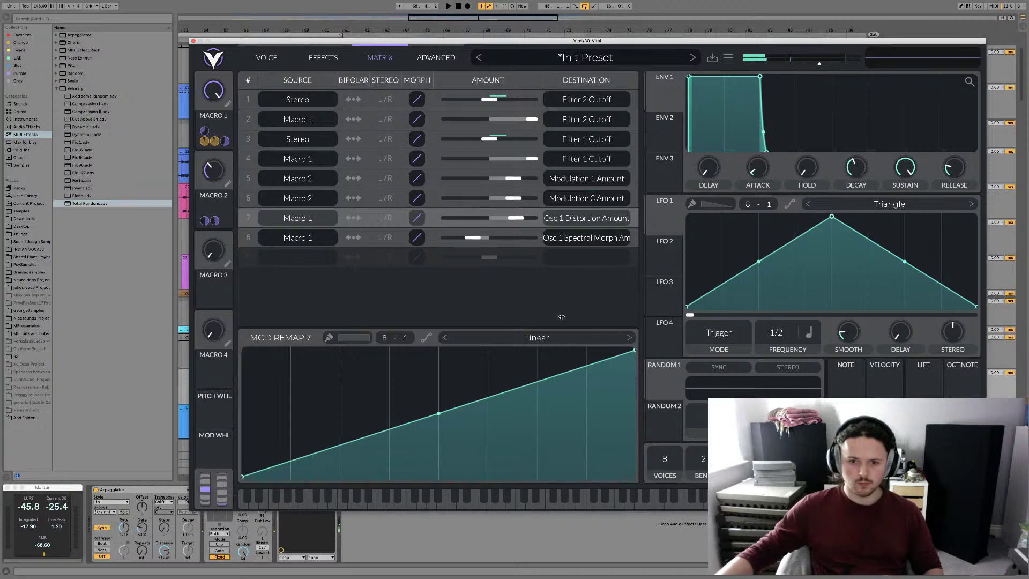
left_click_drag(638, 351, 642, 374)
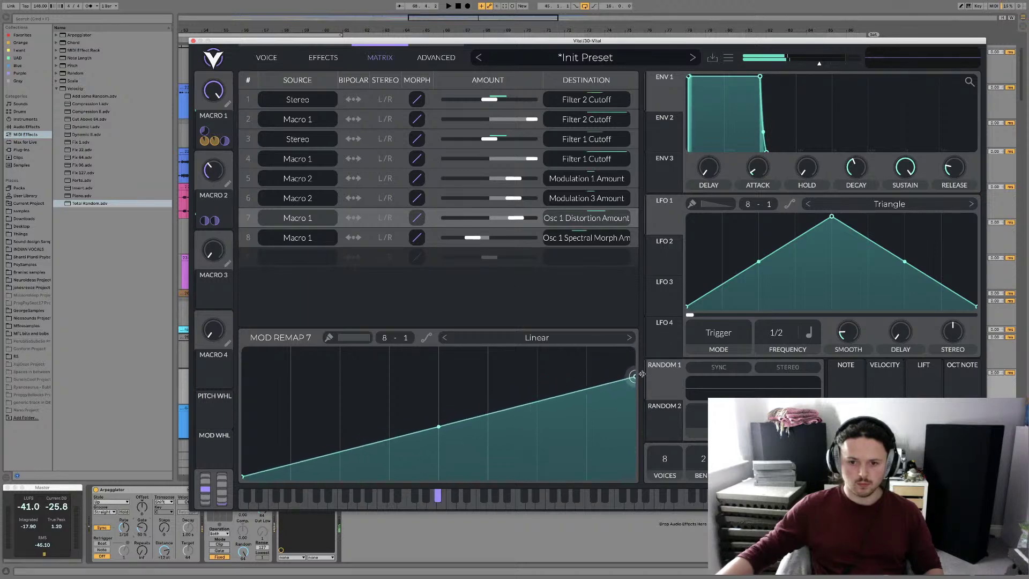
left_click(438, 235)
mouse_move(634, 351)
left_mouse_down()
mouse_move(636, 383)
mouse_move(639, 370)
left_mouse_up()
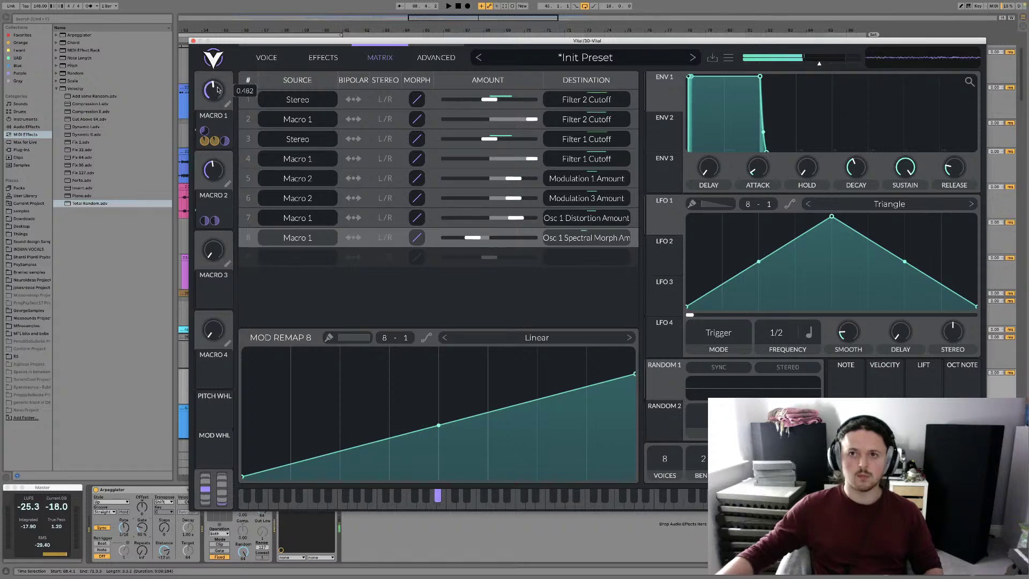
Sweep Macro 1 to audition the remapped modulations over the arpeggio, leaving it at a low setting
left_click(324, 57)
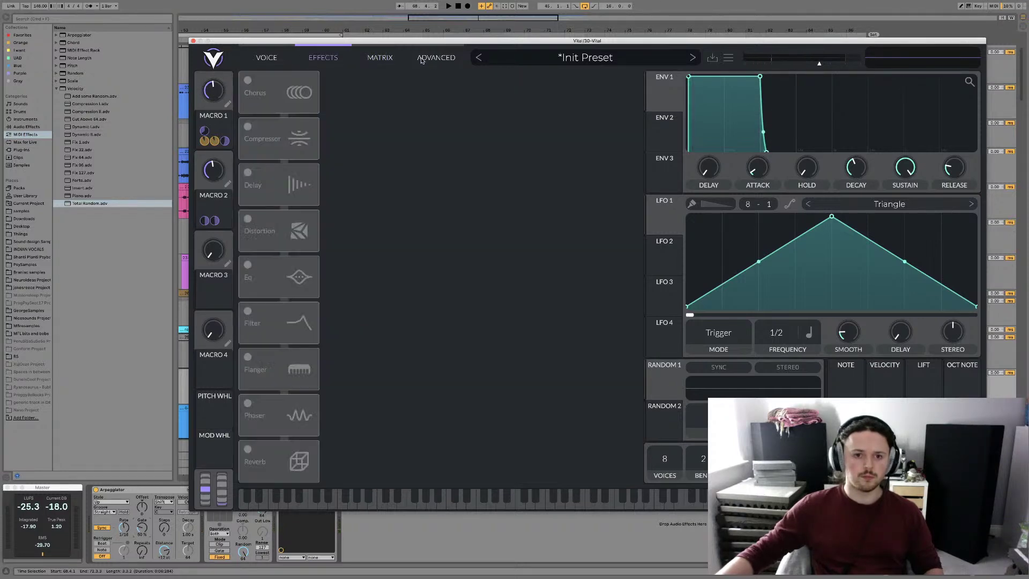
left_click(257, 58)
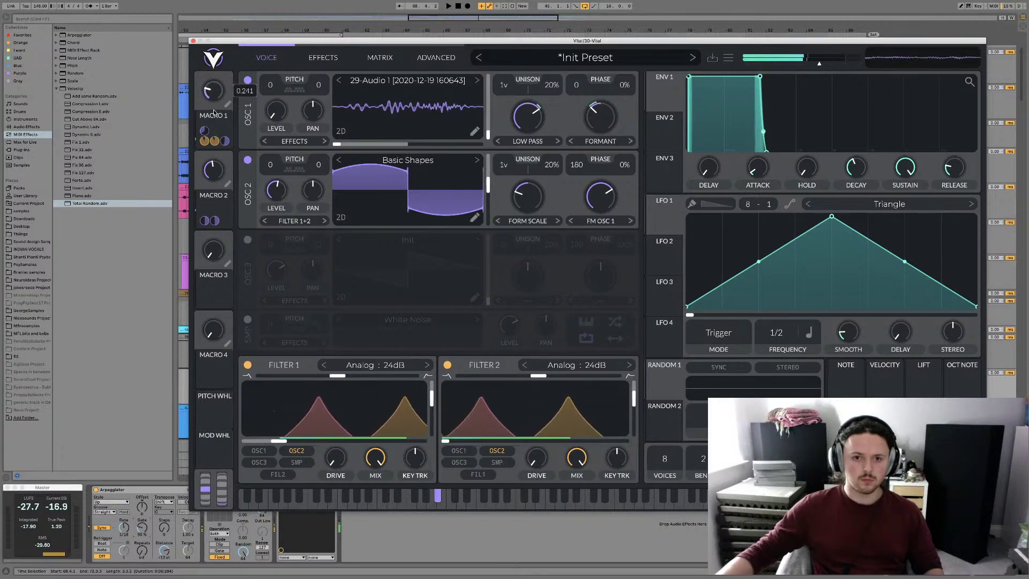
mouse_move(228, 146)
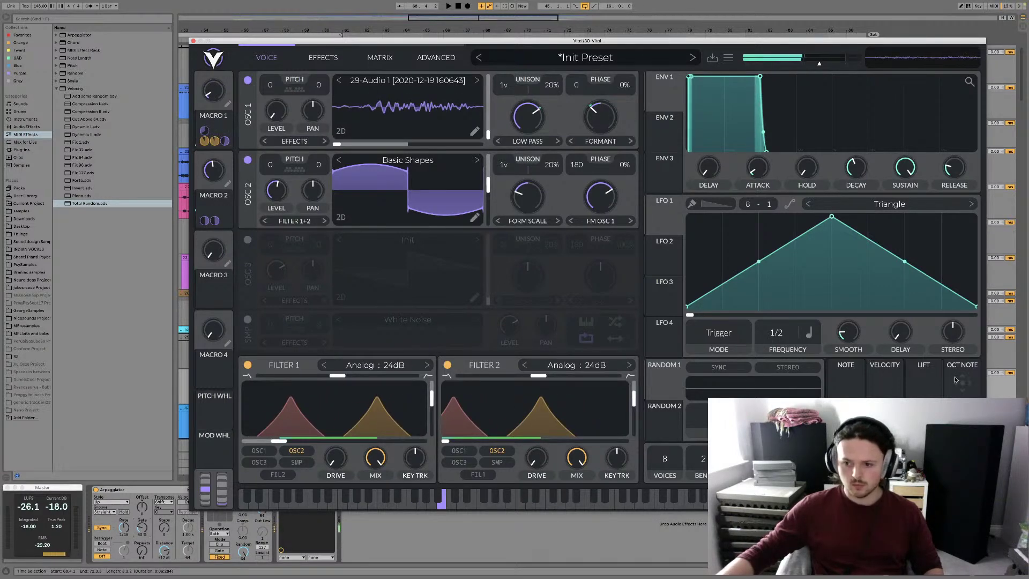
Try three unison voices on Oscillator 1, return it to one, and set Oscillator 2 to two unison voices
scroll(507, 93, "up", 2)
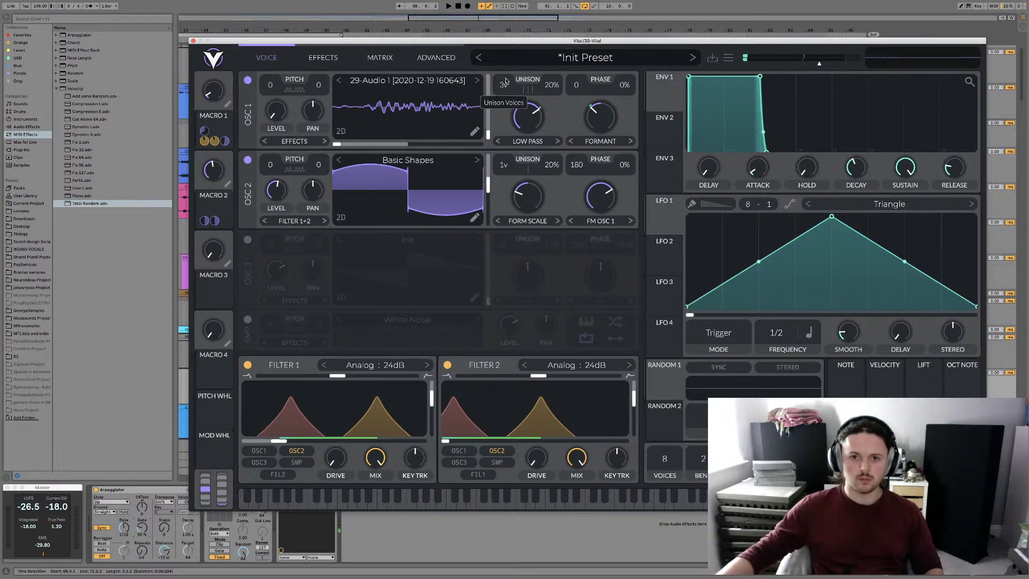
scroll(504, 89, "down", 1)
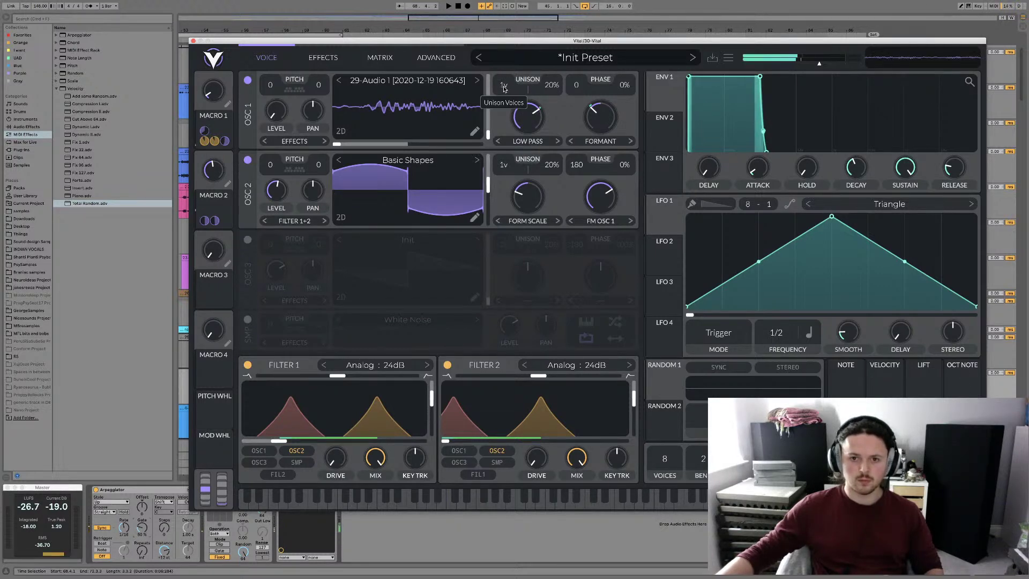
scroll(504, 163, "up", 1)
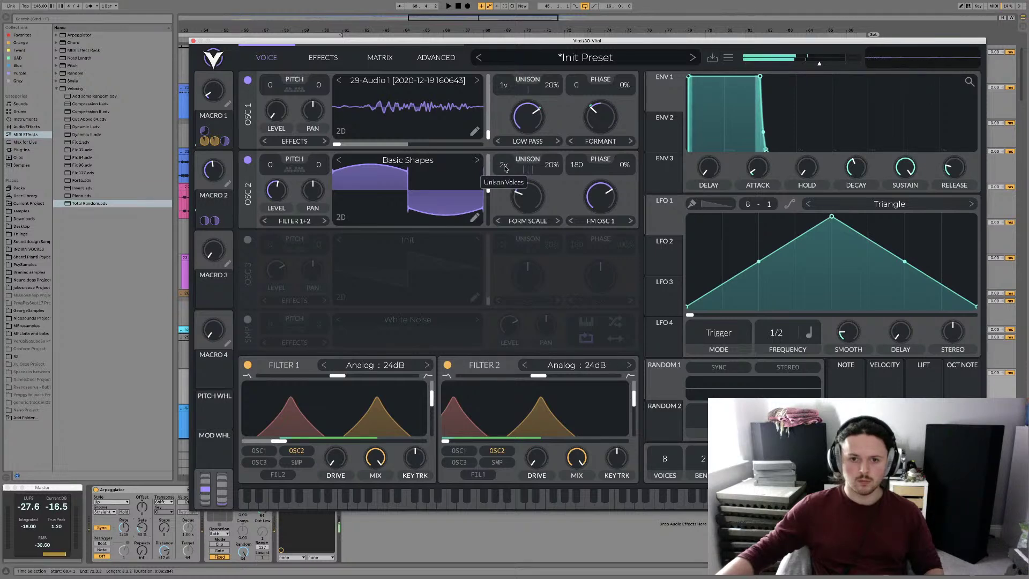
Set Oscillator 2's unison stack to Octave and raise its detune range to about 38
left_click(443, 60)
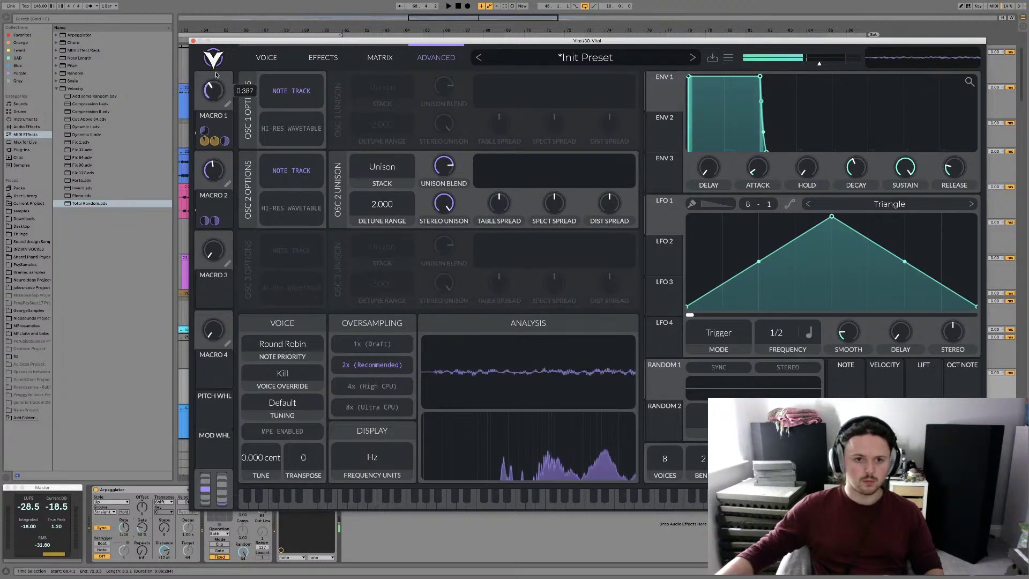
left_click(390, 167)
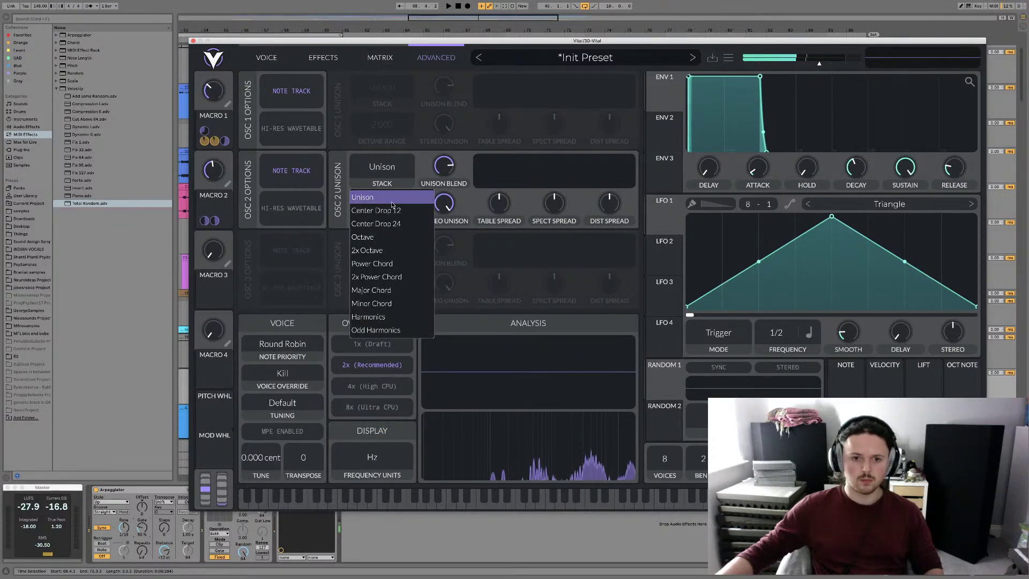
left_click(369, 237)
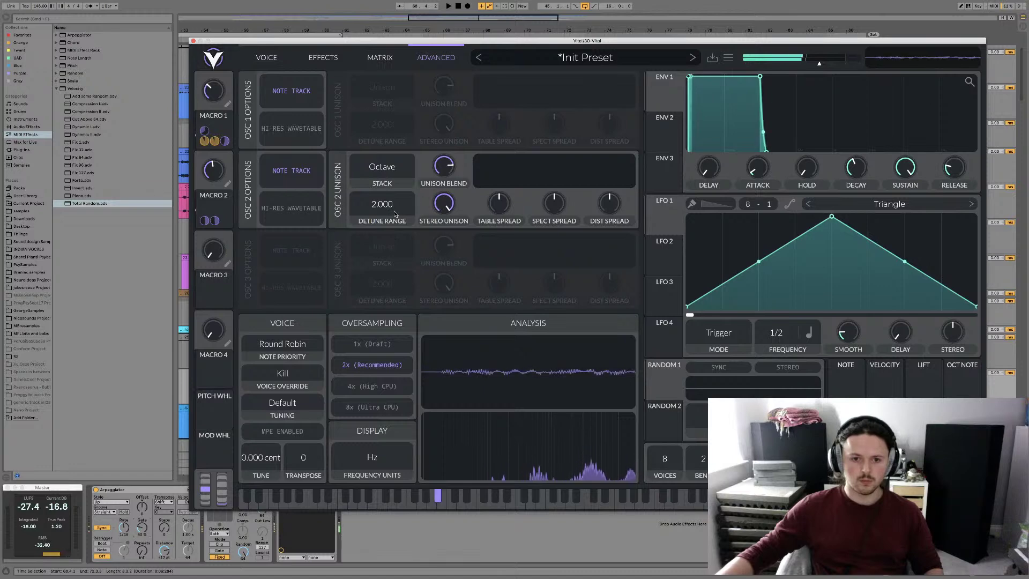
scroll(382, 207, "down", 1)
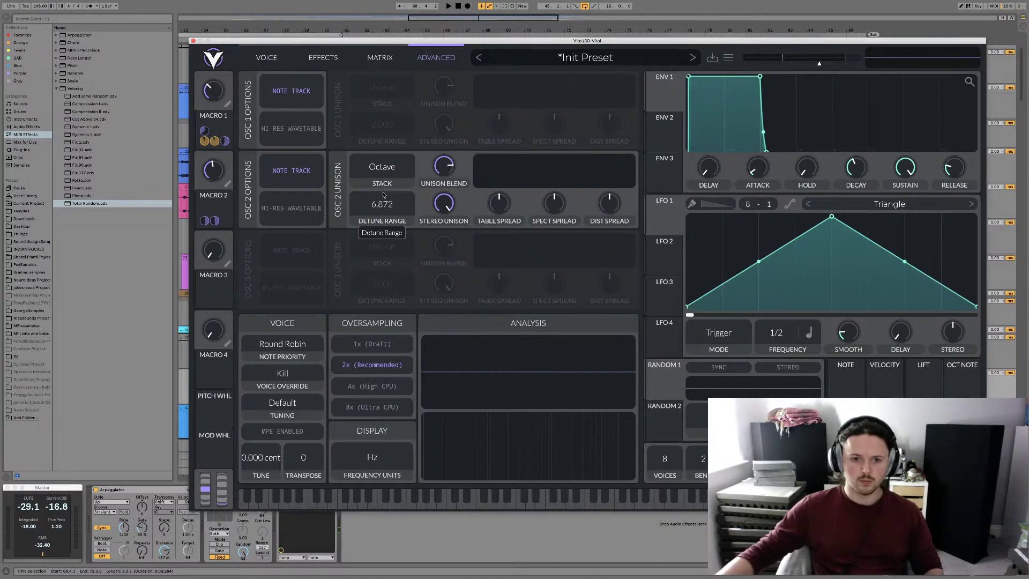
scroll(383, 203, "up", 3)
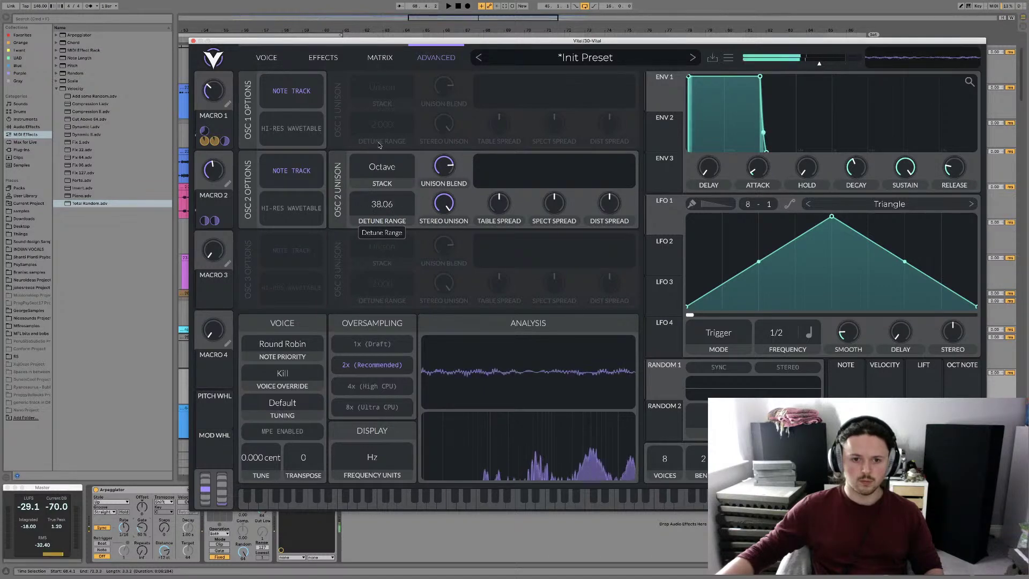
Set Oscillator 2's detune range to 12 and its unison stack to Harmonics
double_click(384, 204)
right_click(383, 207)
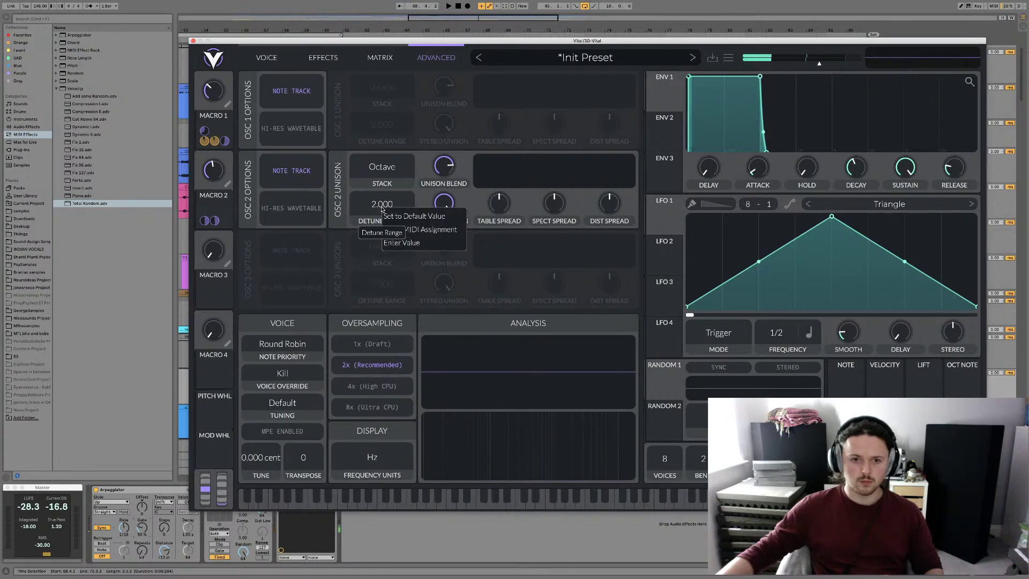
left_click(404, 244)
type("12")
key("Return")
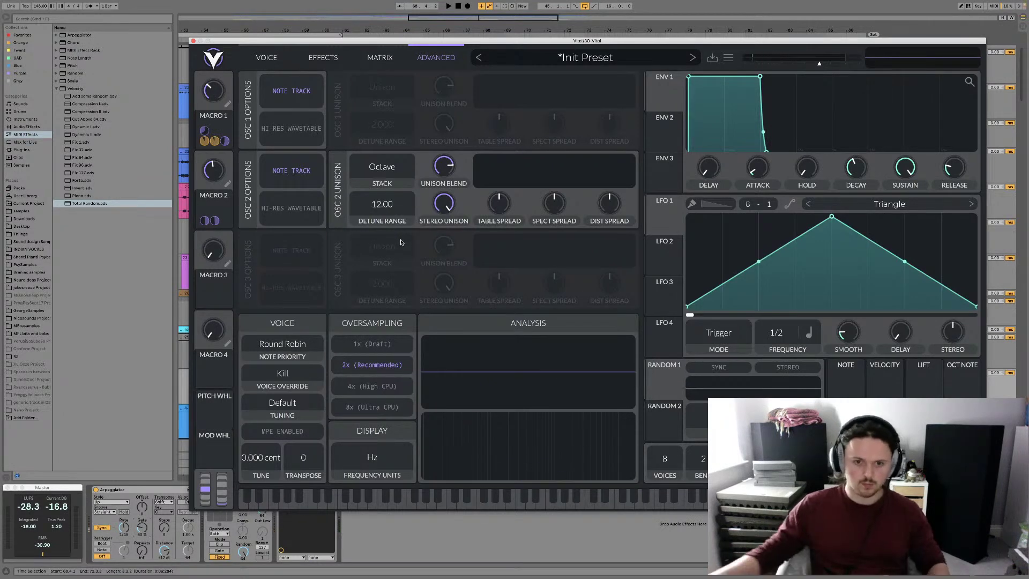
left_click(383, 169)
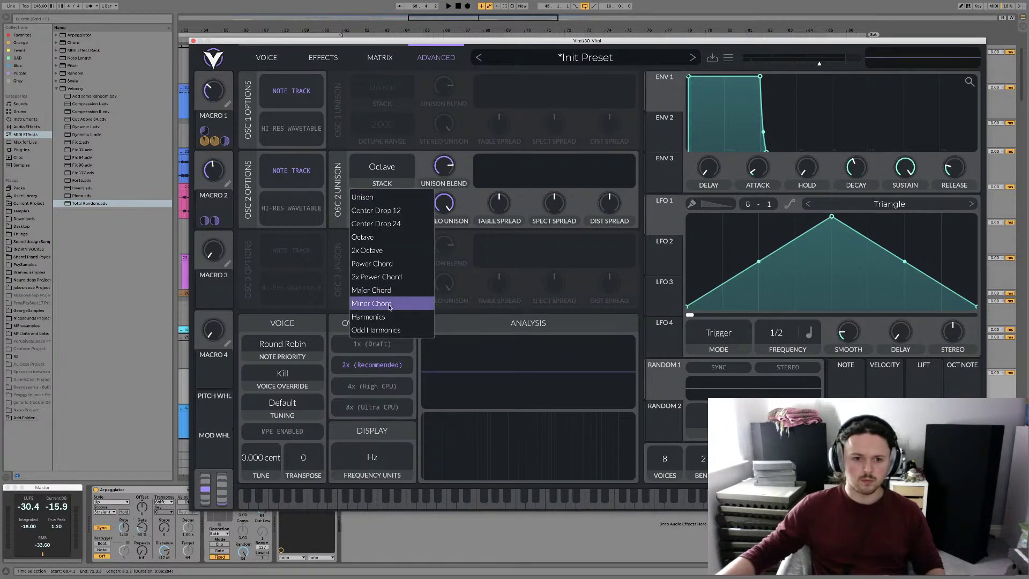
left_click(375, 317)
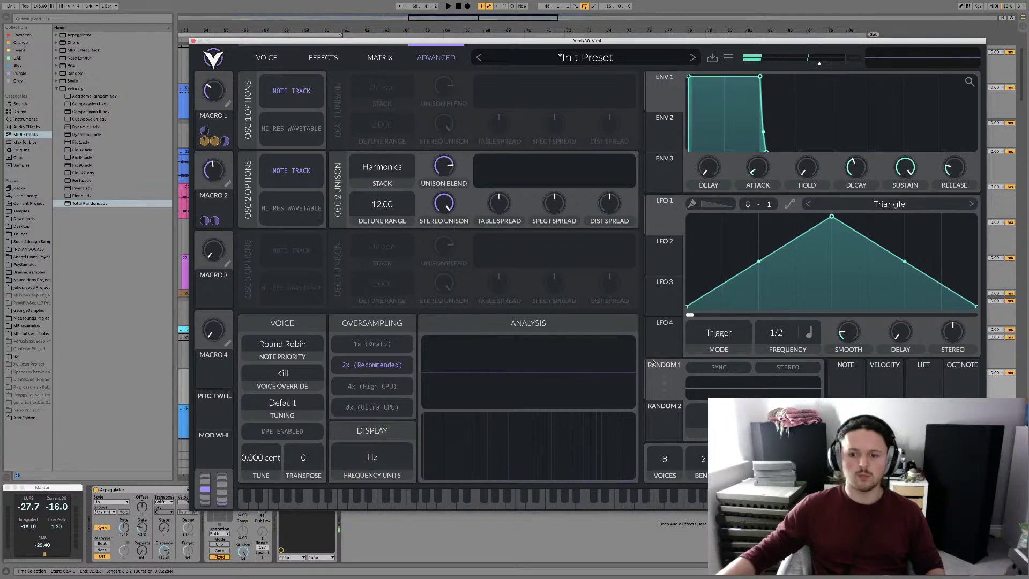
Lower Oscillator 2's stereo unison, raise its unison blend, adjust its table and spectral spreads, and enable Hi-Res Wavetable
left_click_drag(445, 204, 446, 268)
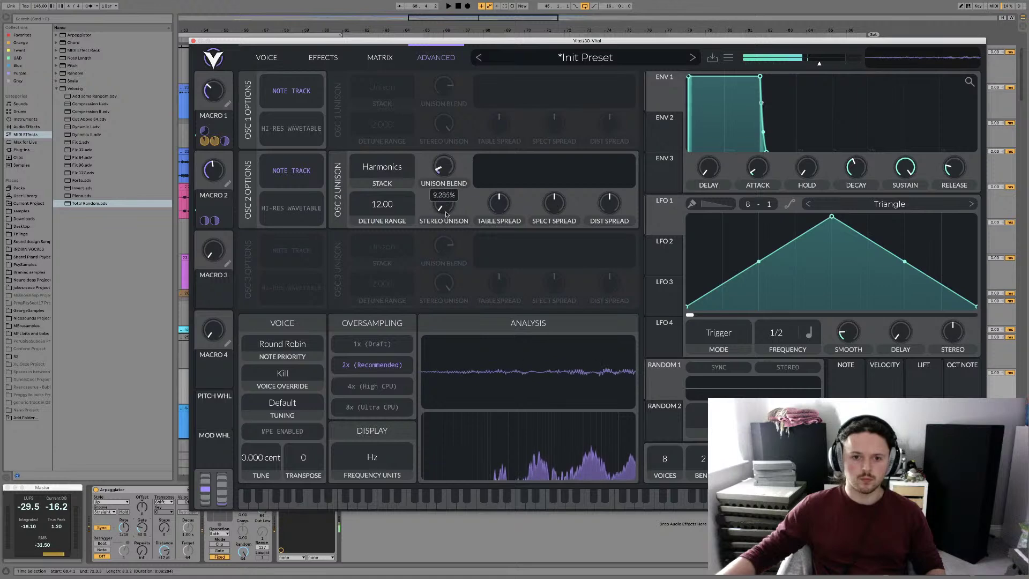
left_click_drag(444, 167, 445, 134)
left_click_drag(499, 203, 499, 147)
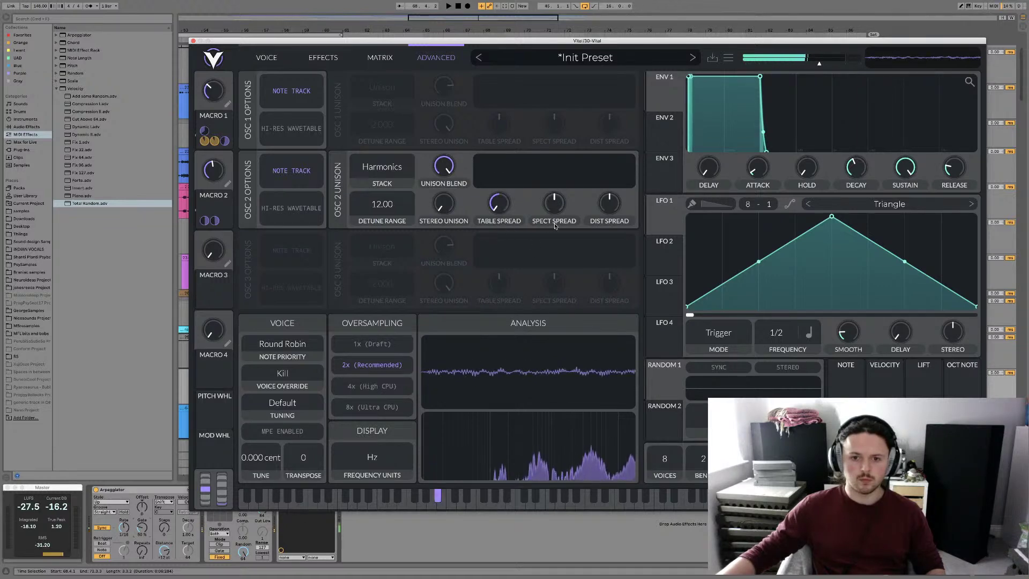
left_click(303, 210)
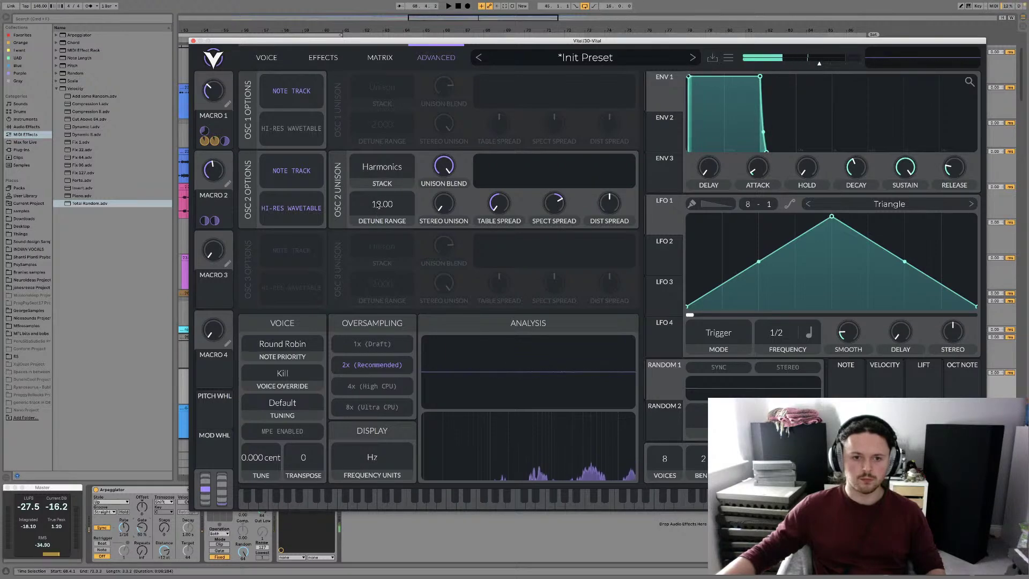
Try the Odd Harmonics stack on Oscillator 2 with different detune ranges, and switch to Unison with a range of 48
left_click_drag(378, 205, 377, 230)
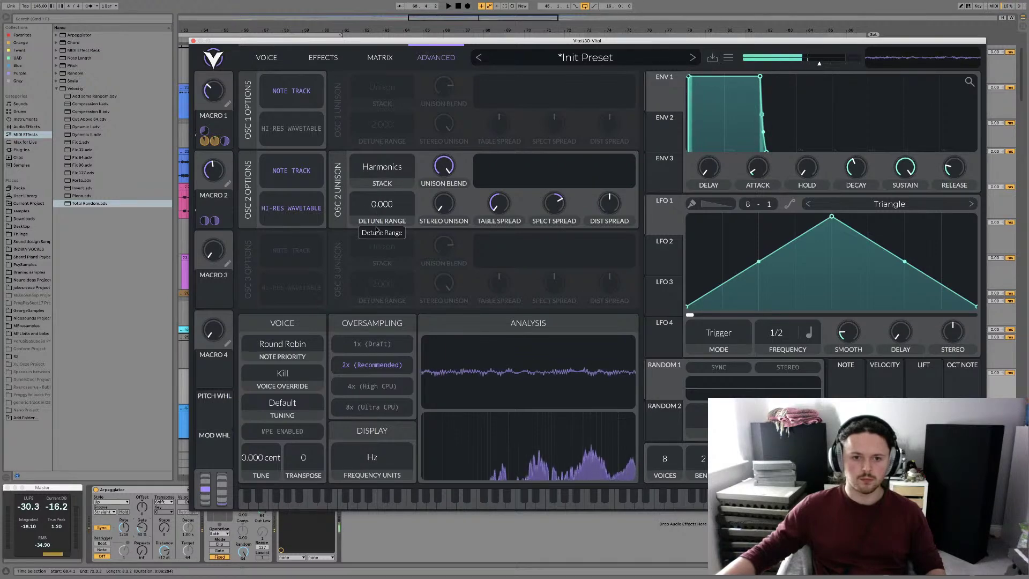
left_click(381, 167)
left_click(382, 328)
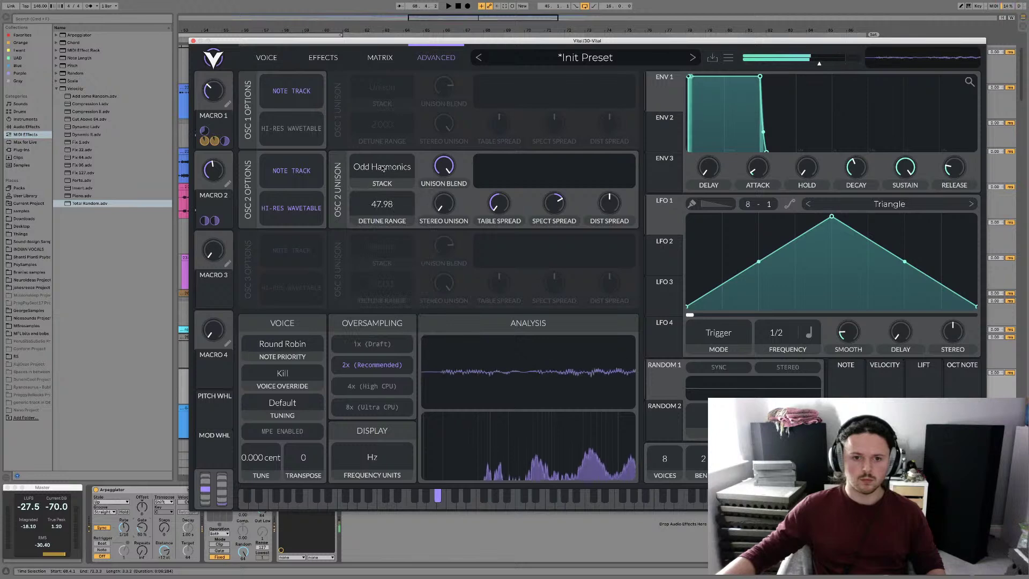
left_click(382, 167)
left_click(378, 197)
left_click_drag(385, 209, 385, 185)
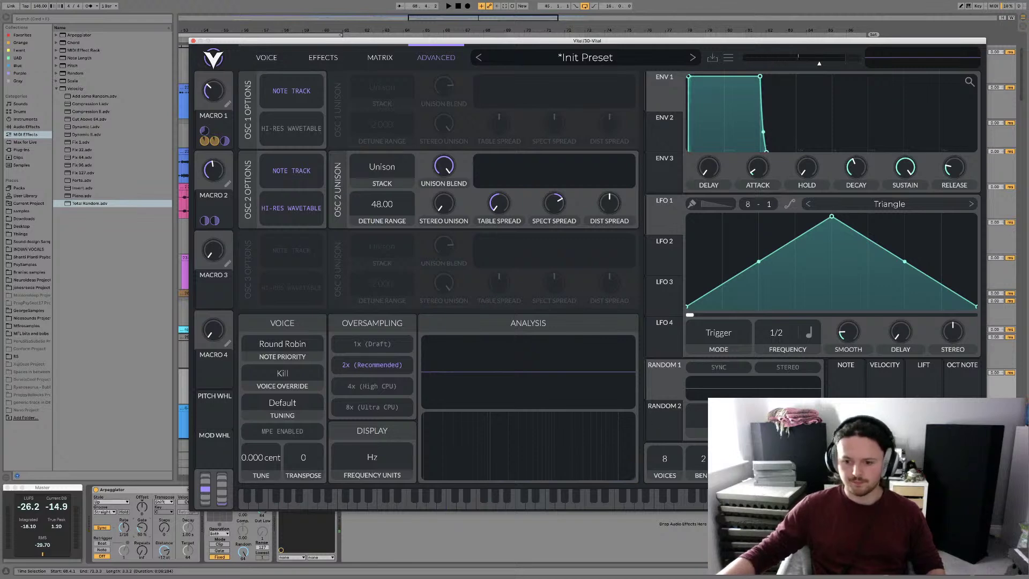
Raise Oscillator 2's stereo unison to full and lower its detune range to 0
left_click_drag(444, 203, 445, 148)
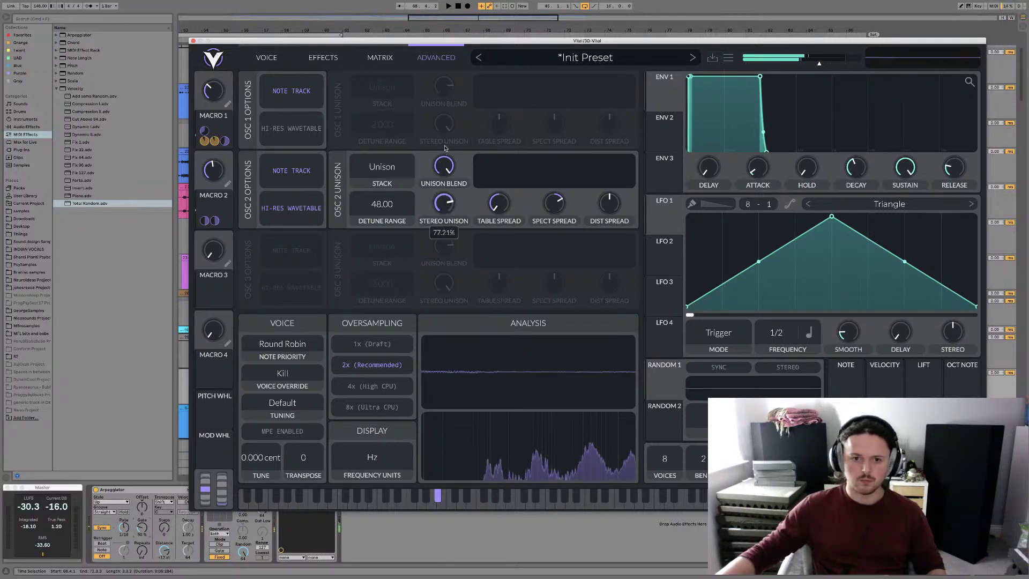
left_click_drag(391, 204, 407, 240)
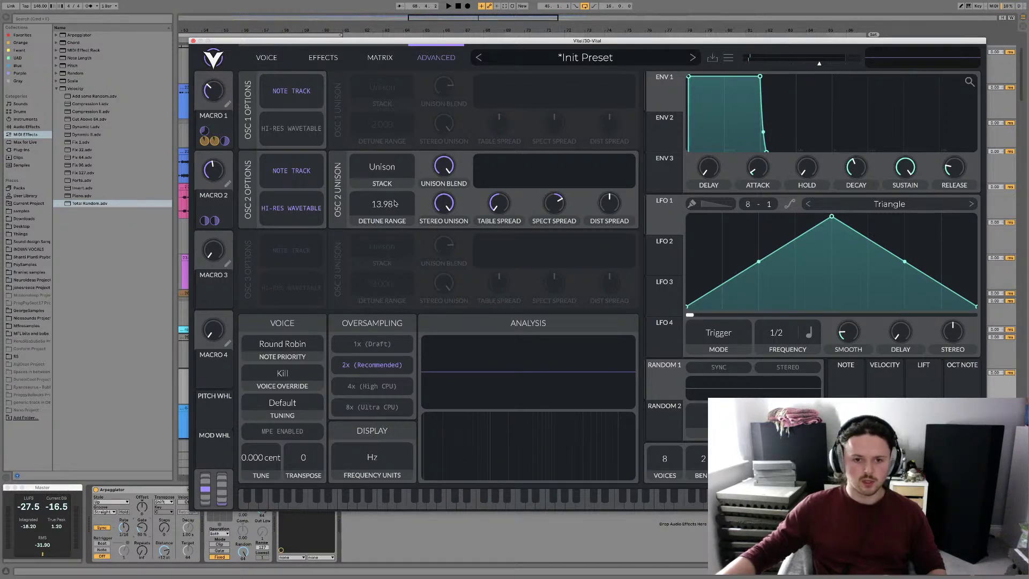
left_click(389, 167)
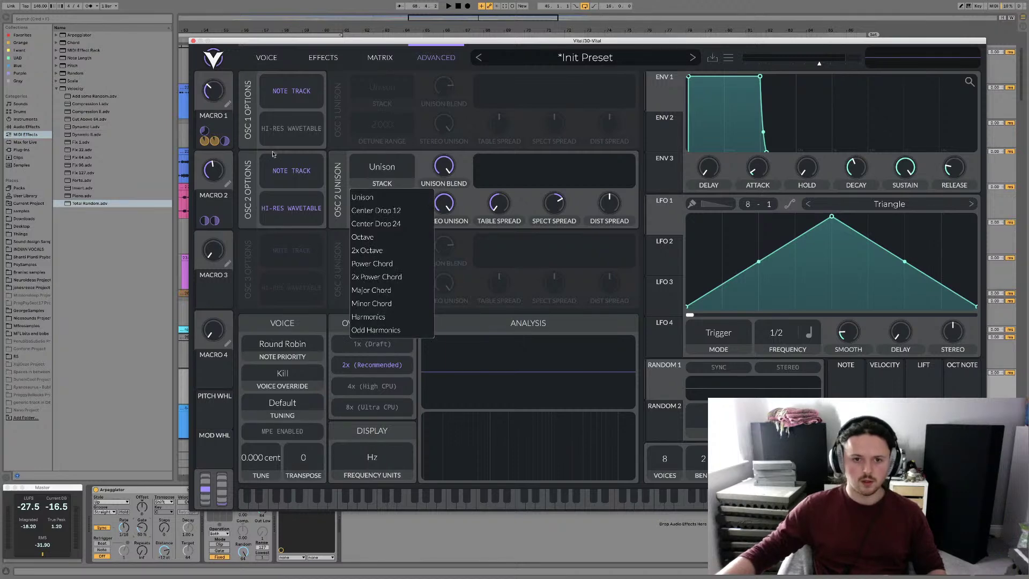
left_click(317, 192)
Reduce Oscillator 2 to one unison voice
left_click(295, 61)
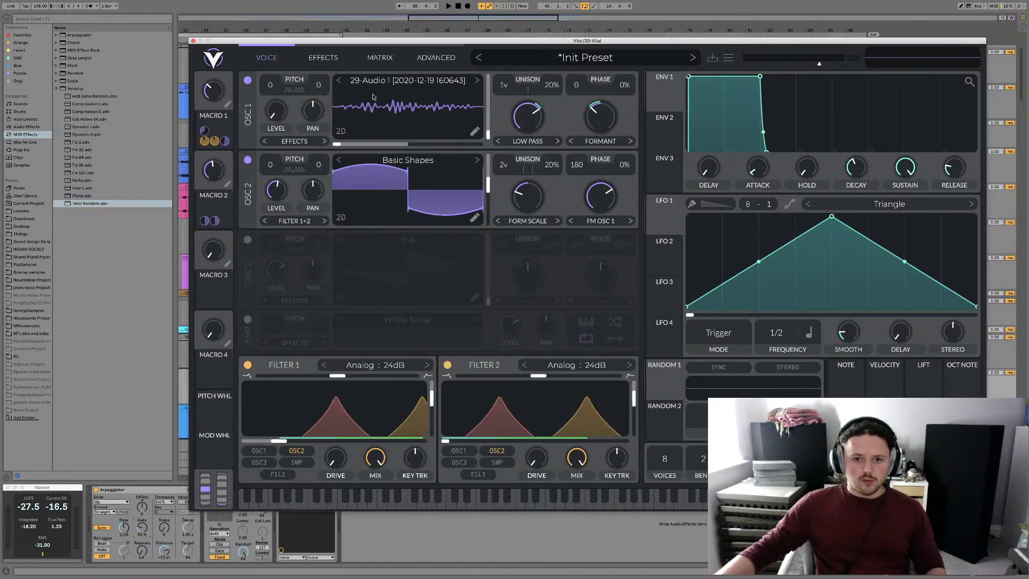
left_click(352, 56)
left_click(435, 58)
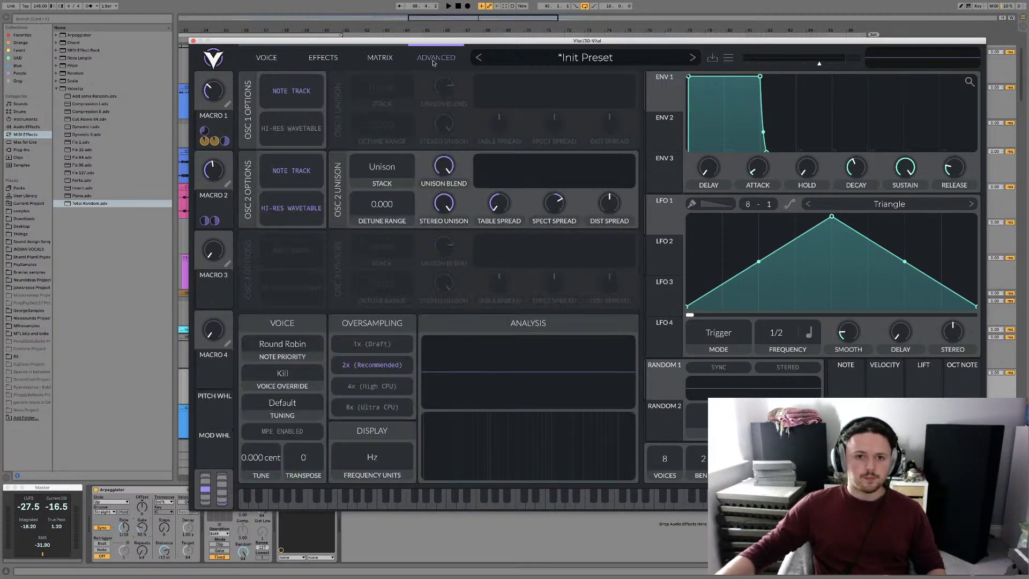
left_click(264, 57)
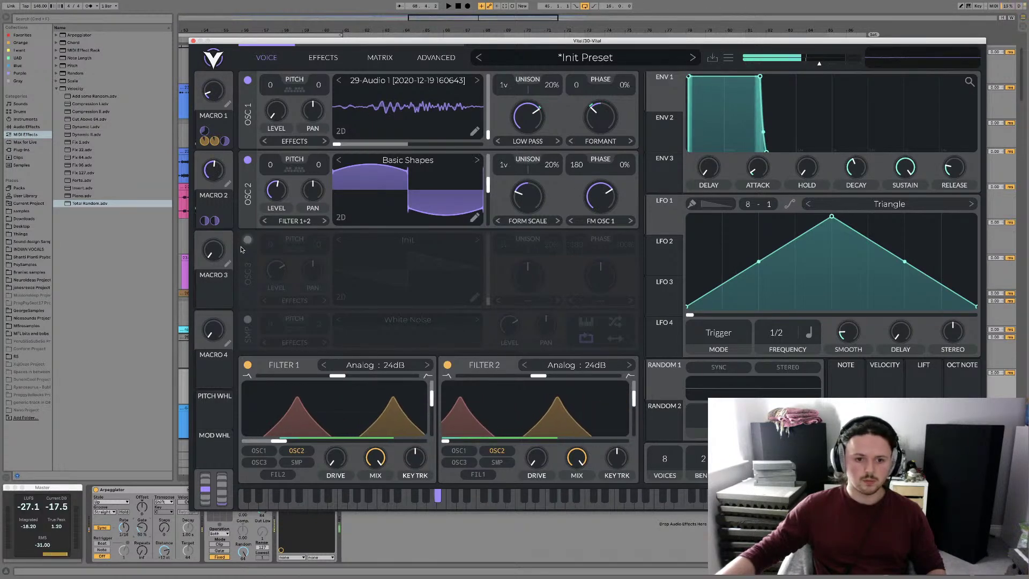
Assign Macro 1 as a modulation source for Macro 2 at full amount and sweep Macro 1 to audition the link
left_click_drag(223, 98, 214, 65)
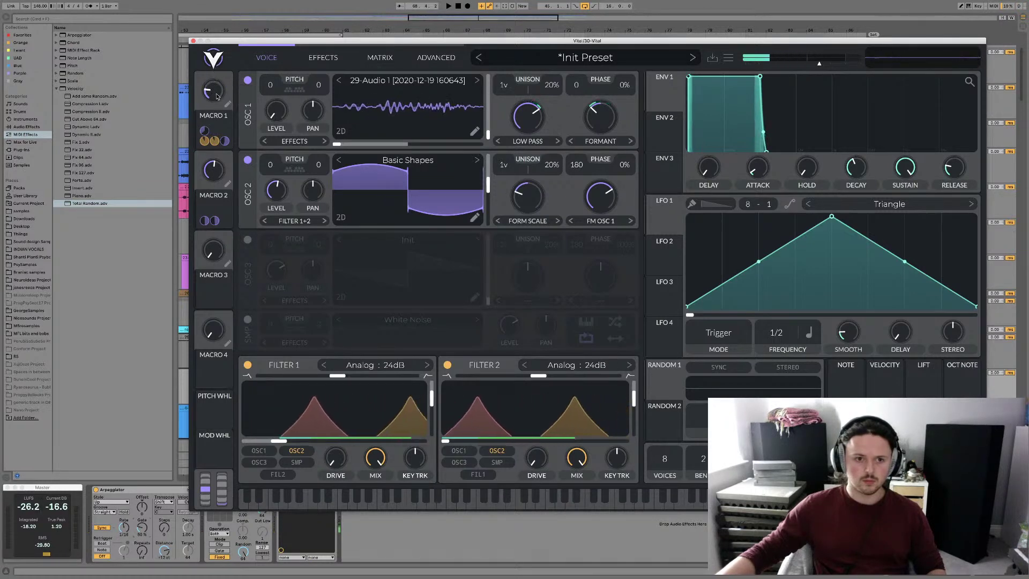
mouse_move(224, 141)
left_click_drag(228, 104, 528, 116)
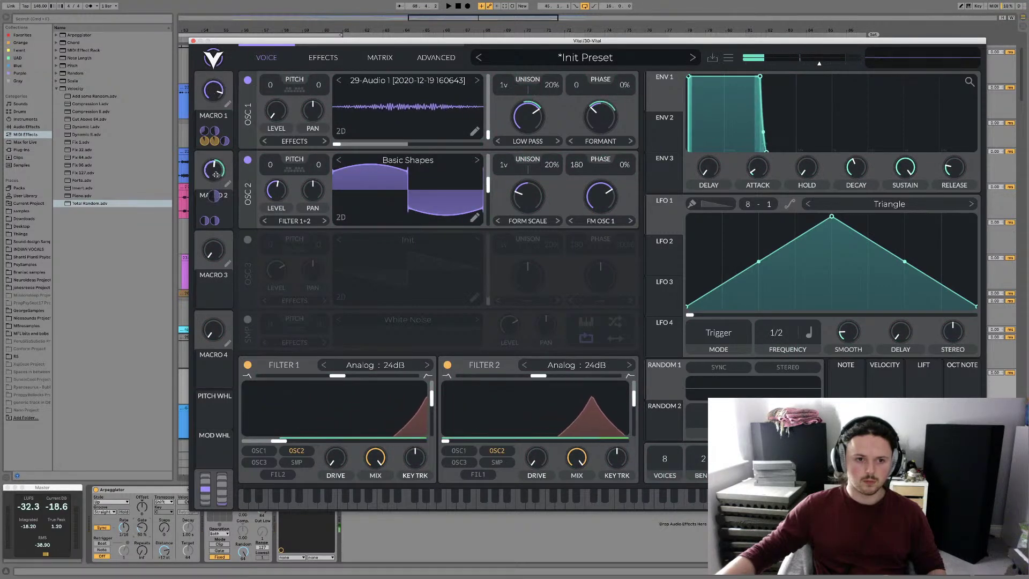
left_click_drag(219, 223, 214, 196)
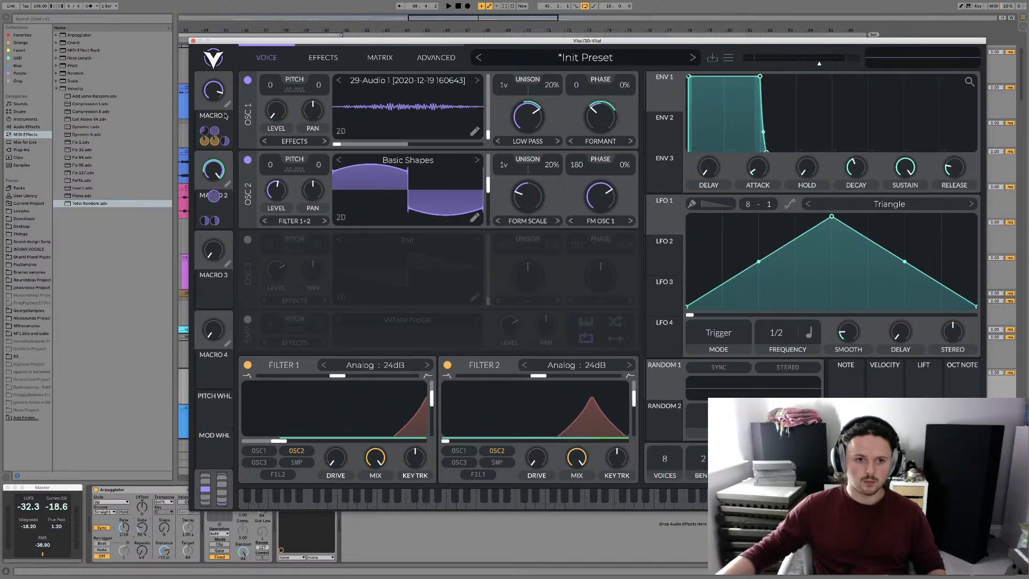
left_click_drag(213, 92, 213, 113)
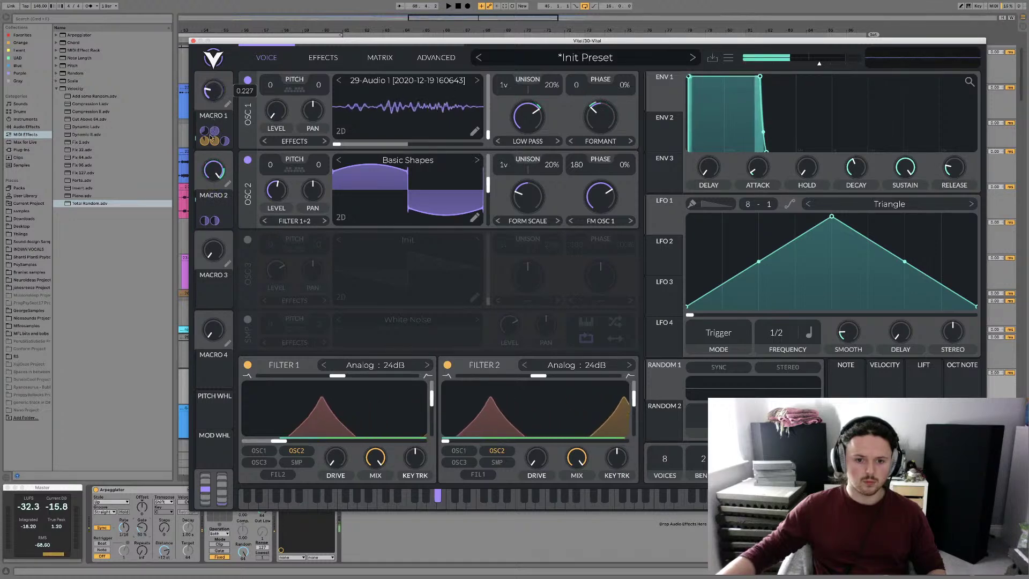
Try amounts of about -0.973 and -0.265 for Macro 1's modulation of Macro 2, sweeping Macro 1 over the arpeggio
mouse_move(213, 173)
left_click_drag(214, 195, 214, 199)
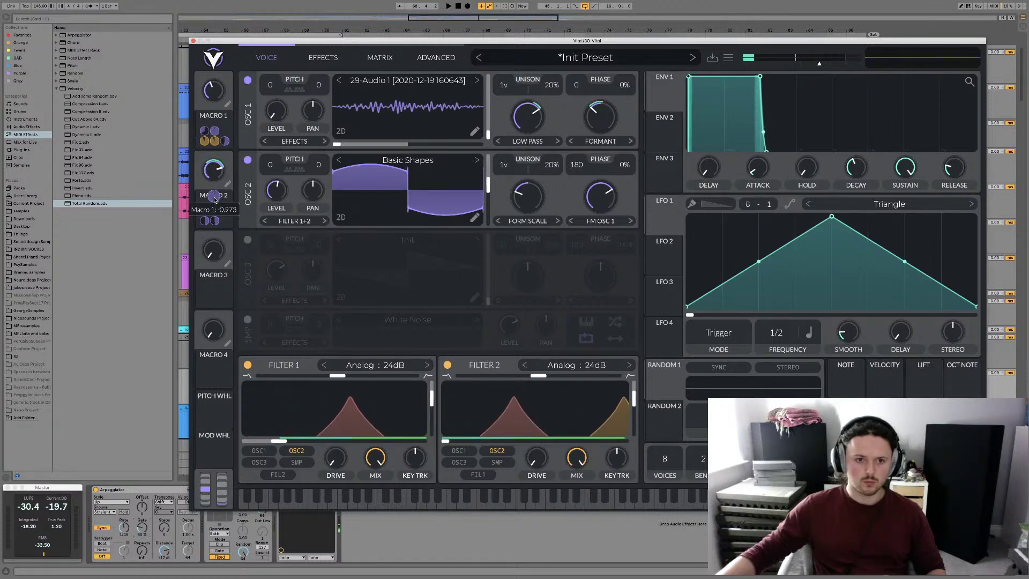
left_click_drag(221, 102, 214, 79)
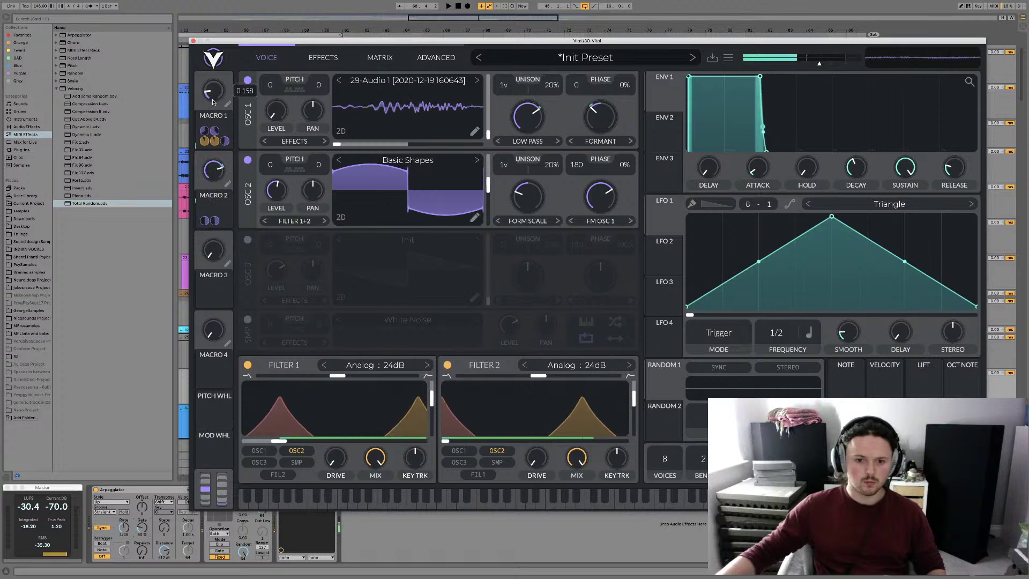
scroll(214, 79, "up", 5)
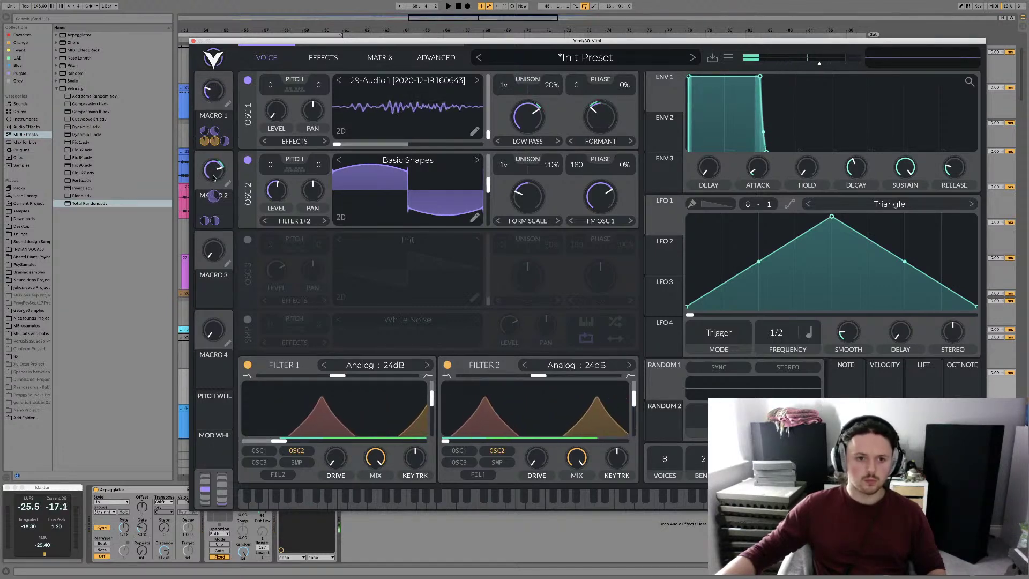
left_click_drag(214, 194, 214, 195)
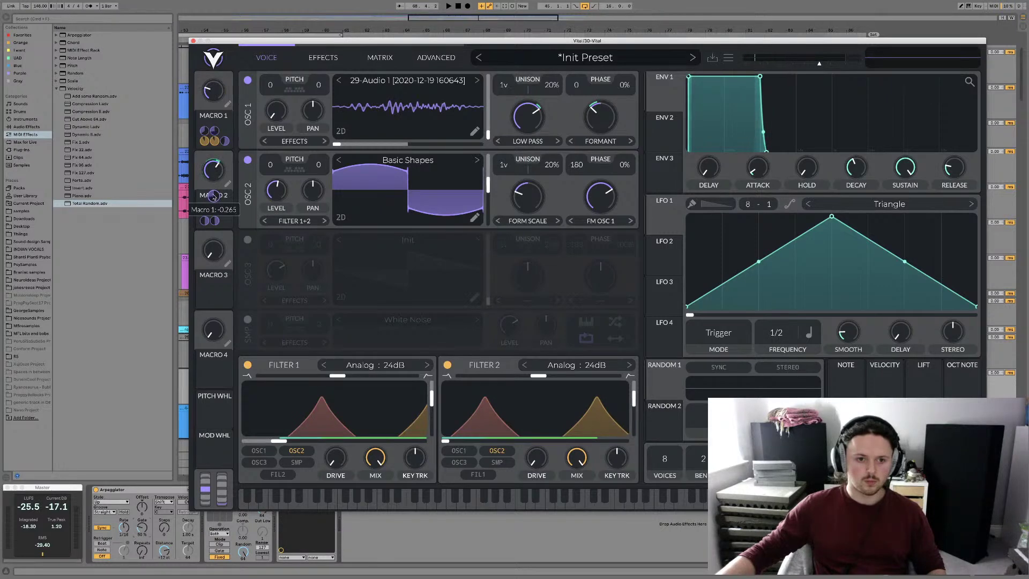
scroll(212, 78, "down", 3)
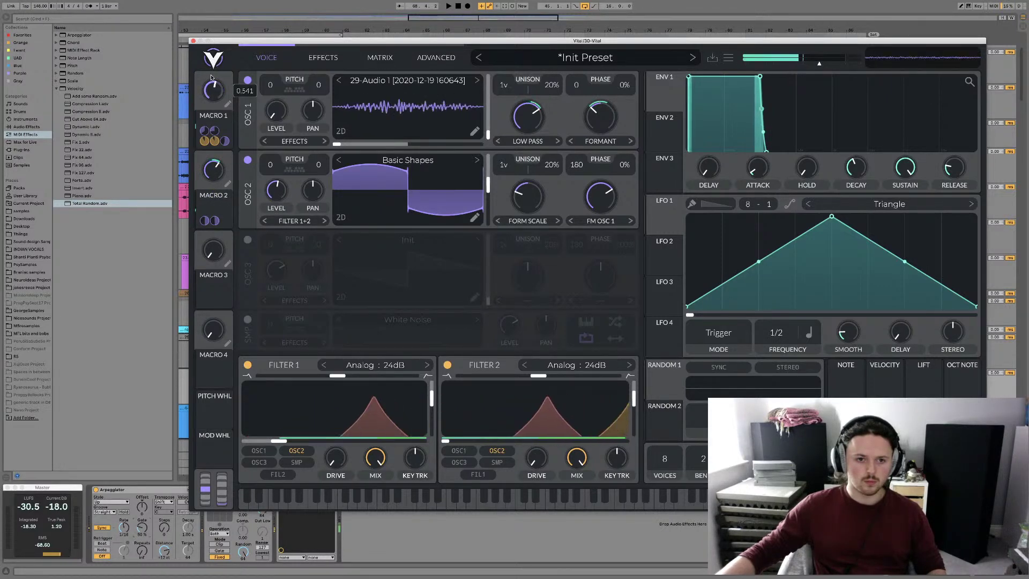
scroll(211, 78, "down", 4)
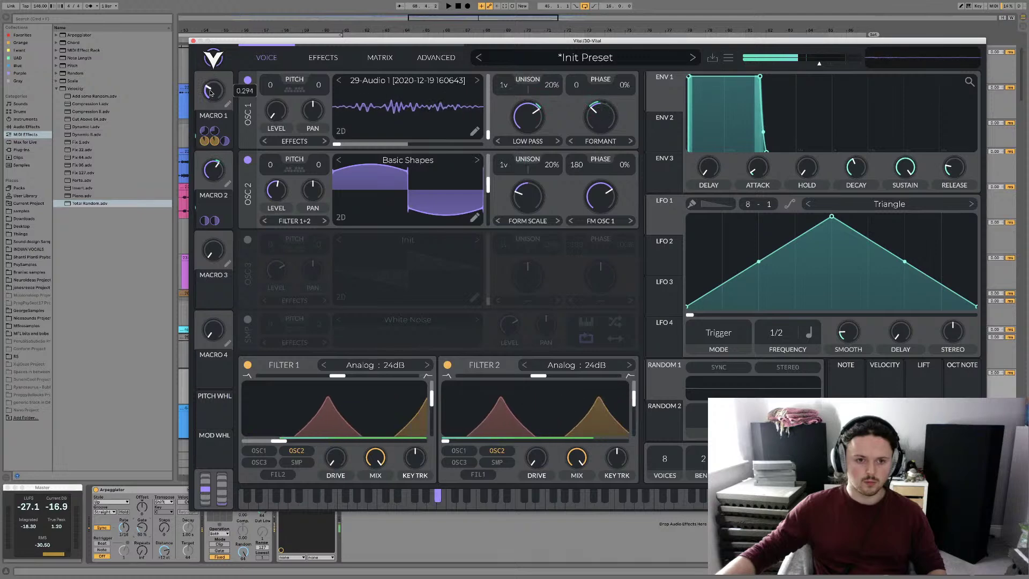
Lower Macro 2 to zero and try a small positive modulation from Macro 1 while sweeping Macro 1
mouse_move(214, 172)
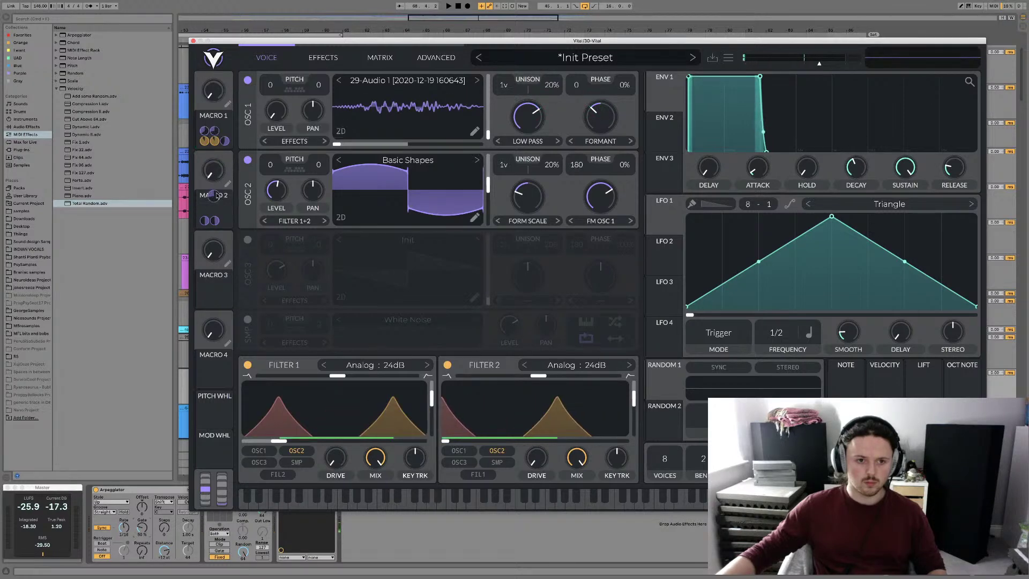
mouse_move(214, 195)
scroll(213, 90, "up", 2)
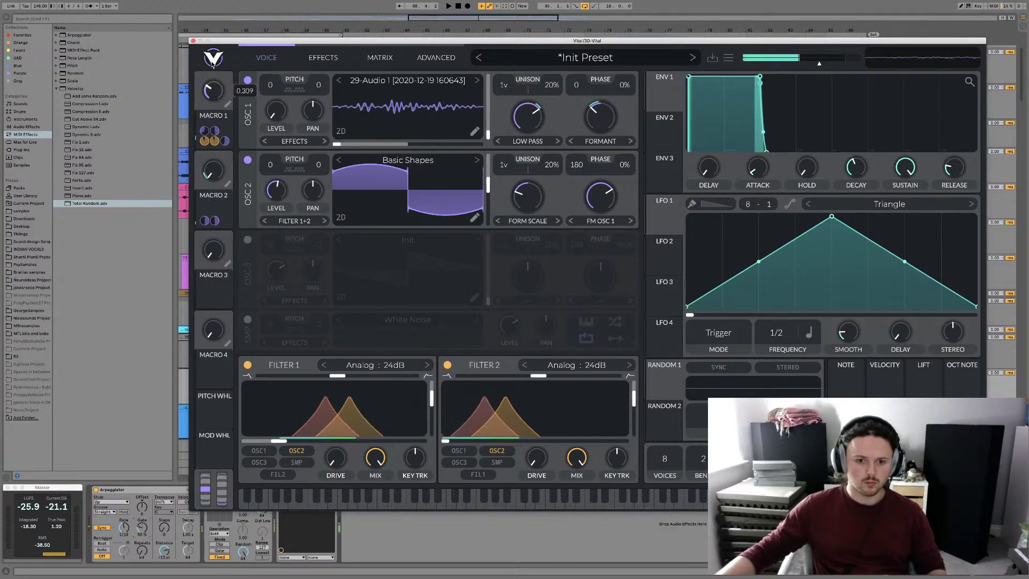
scroll(212, 90, "down", 1)
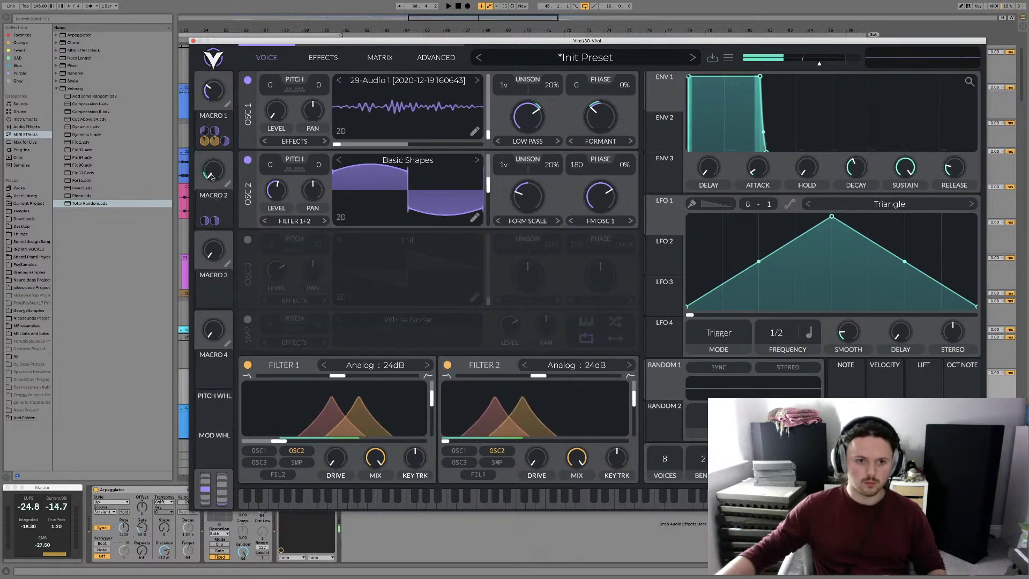
Remove Macro 1's modulation of Macro 2 and adjust both macros by ear to moderate settings
double_click(215, 220)
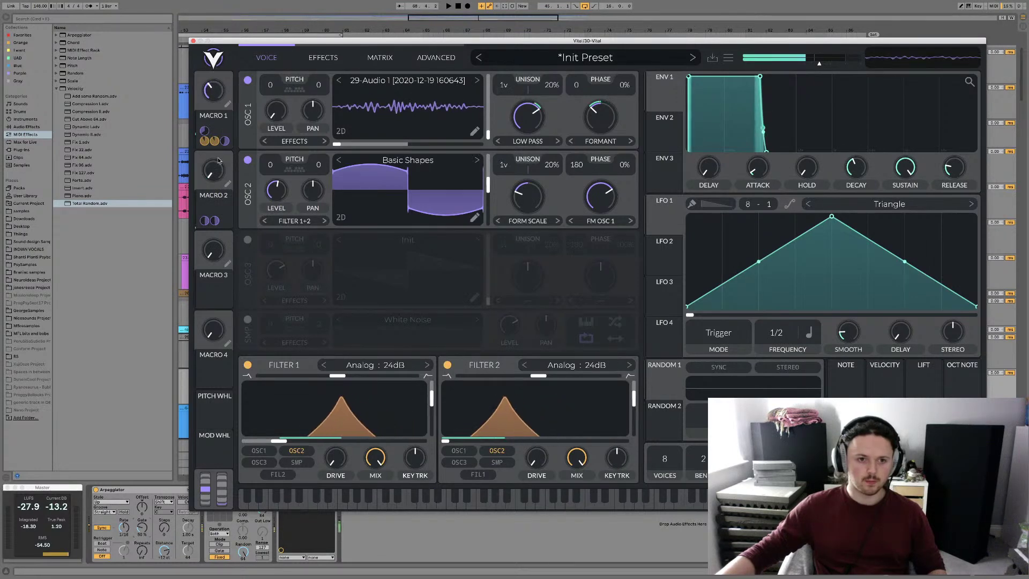
mouse_move(216, 140)
mouse_move(213, 90)
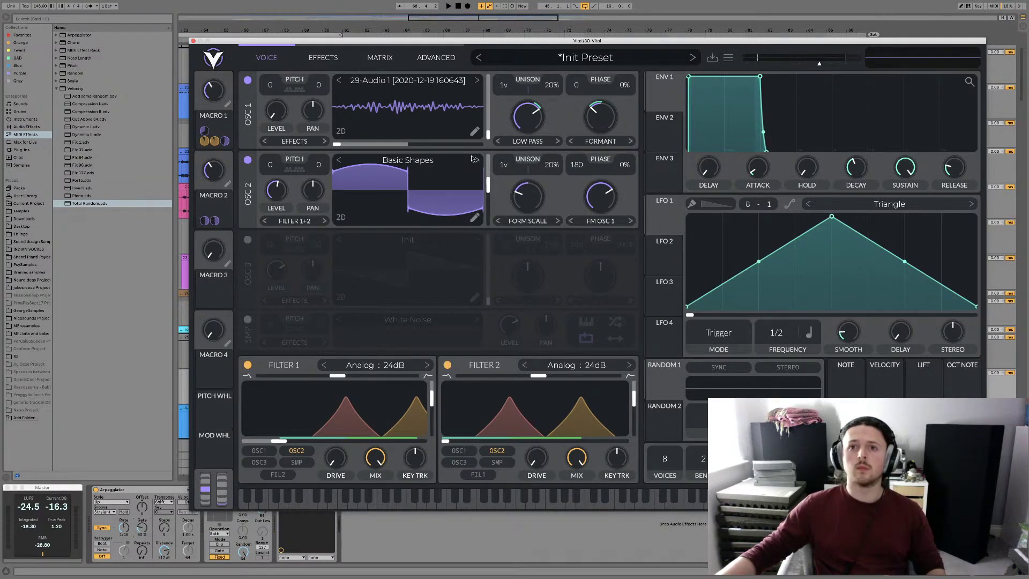
Move the Filter effect to the front of the effects chain and enable it
left_click(323, 62)
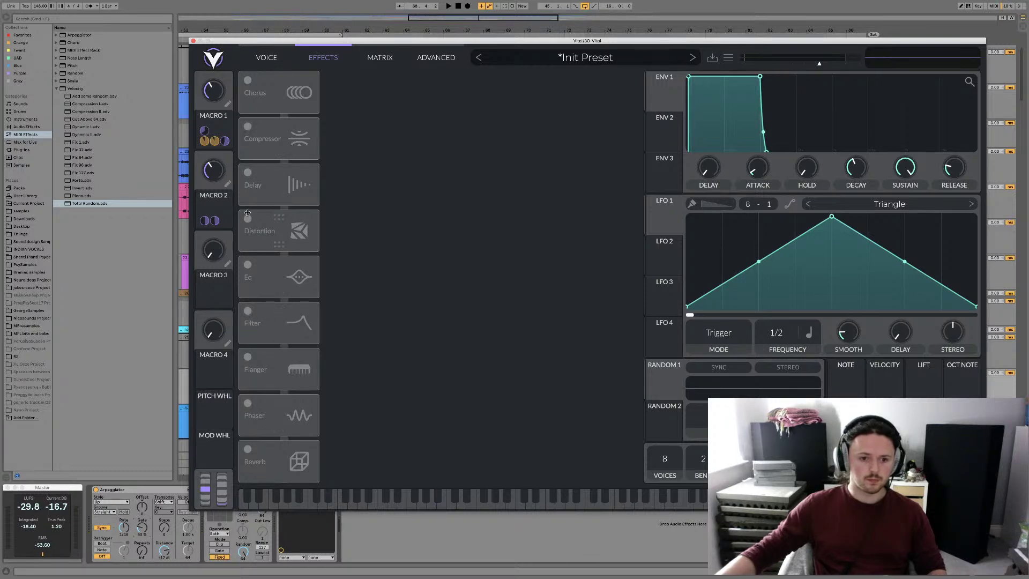
left_click_drag(249, 315, 252, 91)
left_click(334, 80)
Set the Filter effect's mode to Phaser : Positive and adjust its cutoff to about 243 Hz
left_click(426, 86)
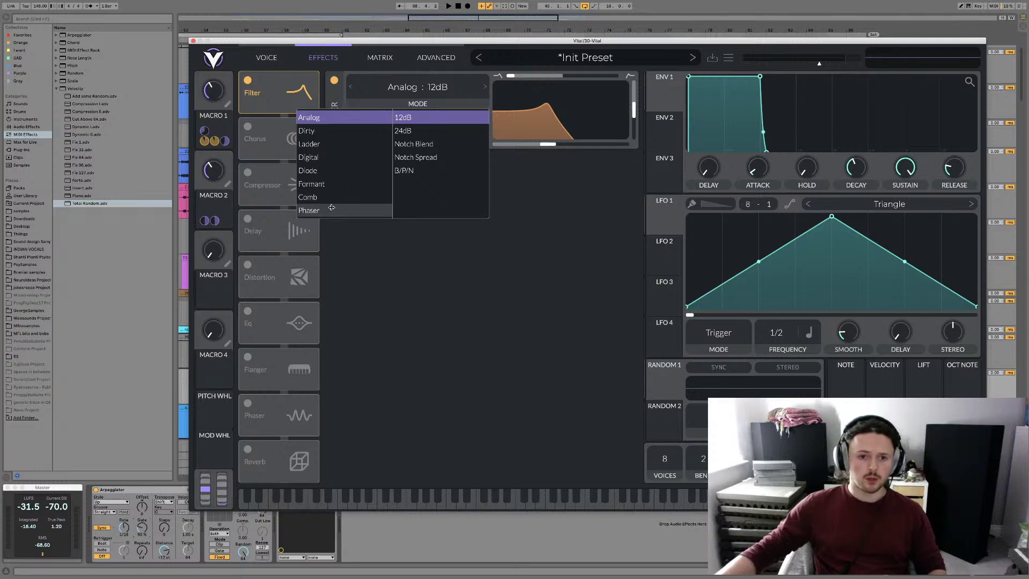
left_click(309, 210)
left_click(408, 118)
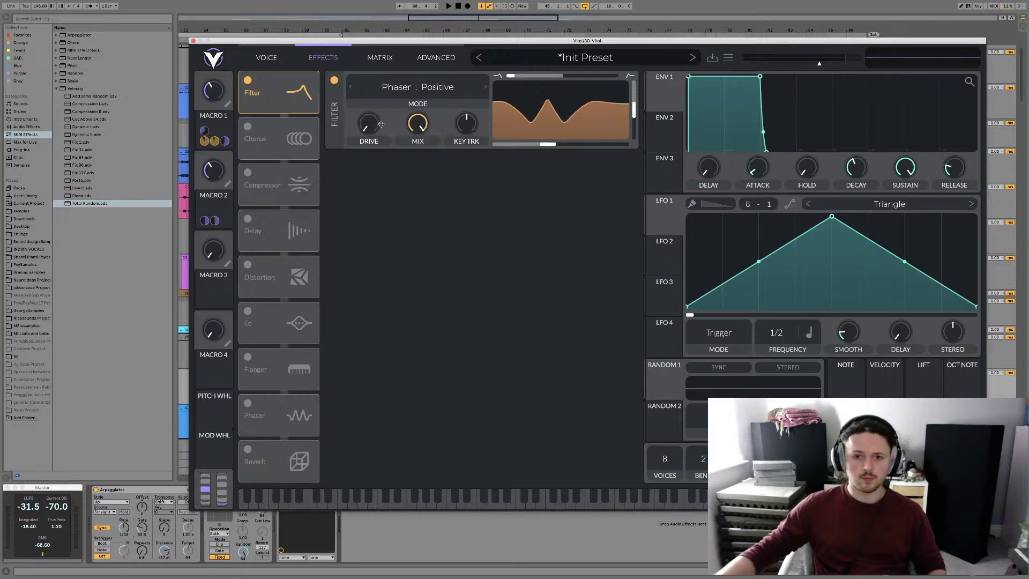
mouse_move(548, 144)
left_mouse_down()
mouse_move(606, 143)
mouse_move(541, 144)
left_mouse_up()
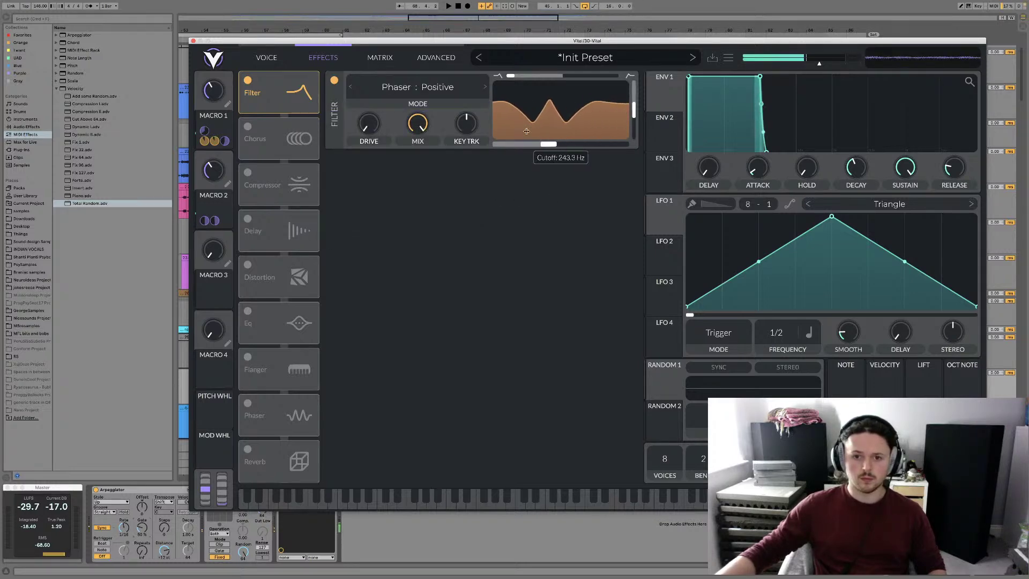
Bypass the Filter effect, return to the oscillators and lower Macro 1 to zero
left_click(334, 79)
left_click(268, 58)
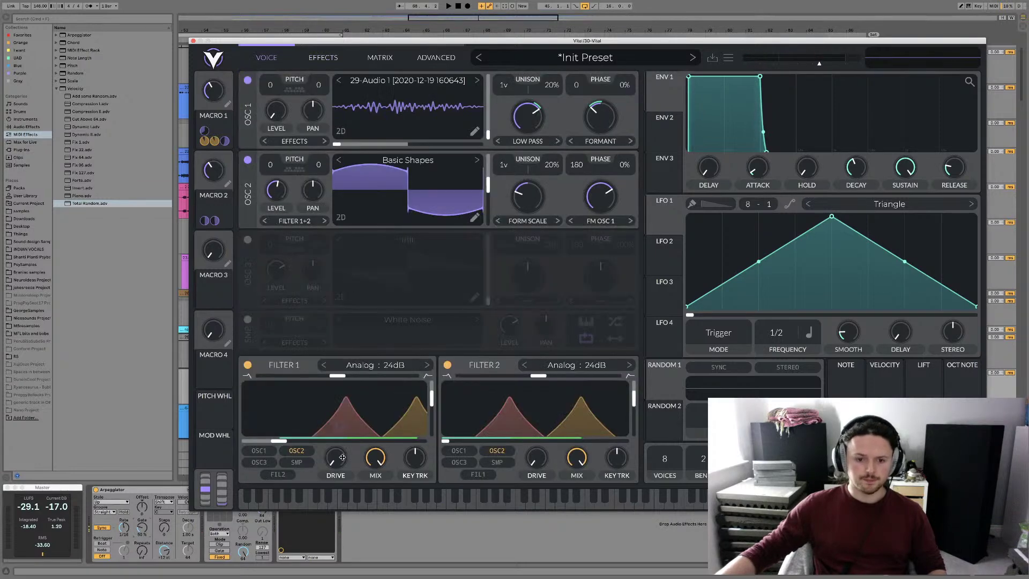
left_click_drag(219, 91, 222, 91)
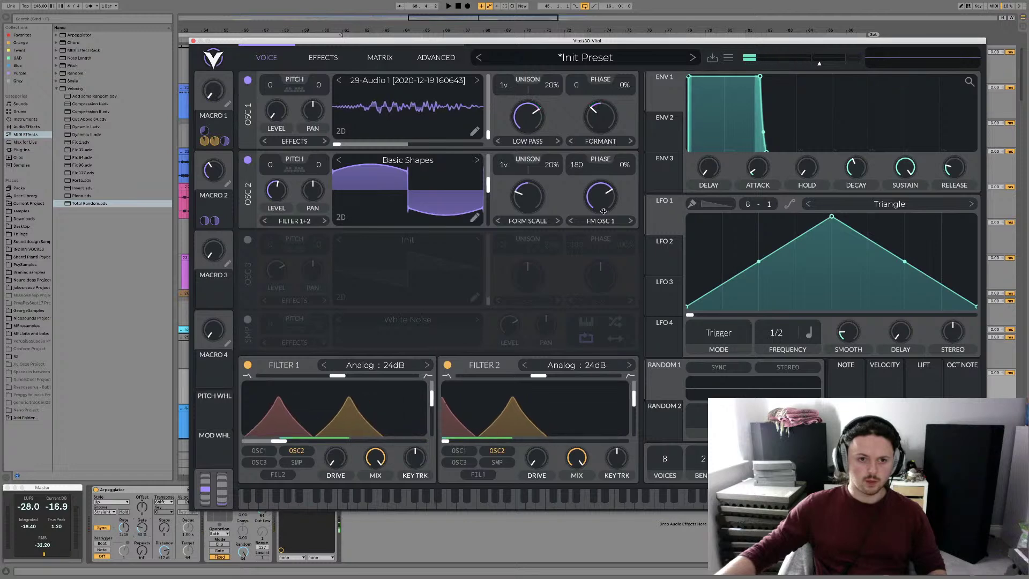
Modulate Macro 1 with LFO 1, and set the LFO to Sync mode with a frequency of 2/1
left_click(669, 216)
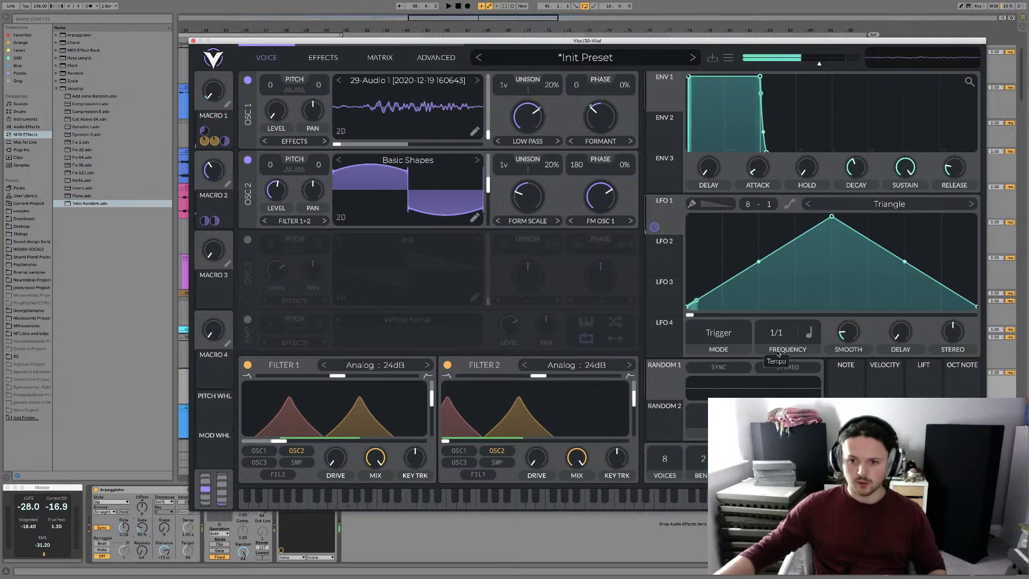
left_click(718, 333)
left_click(719, 377)
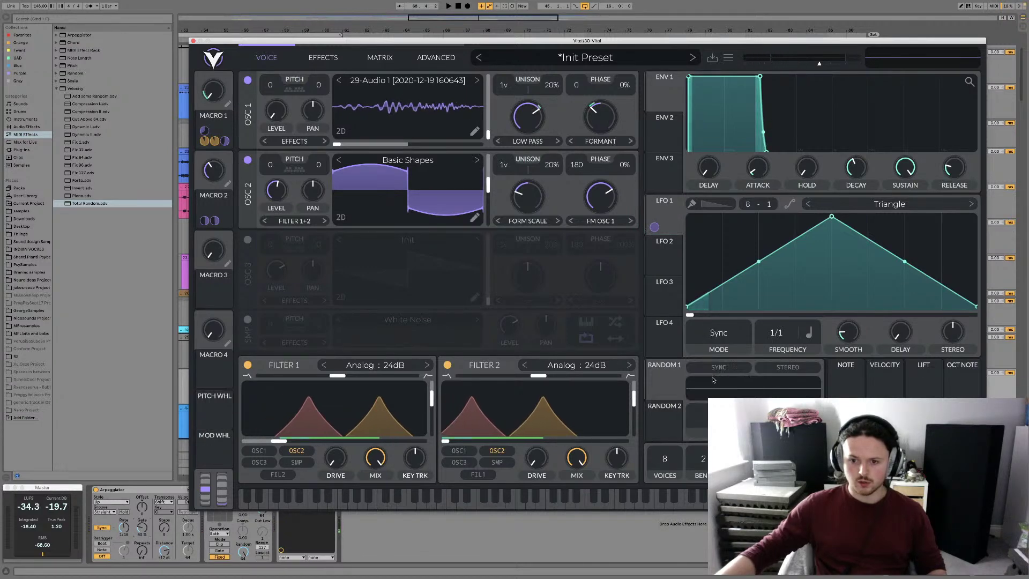
scroll(775, 349, "down", 1)
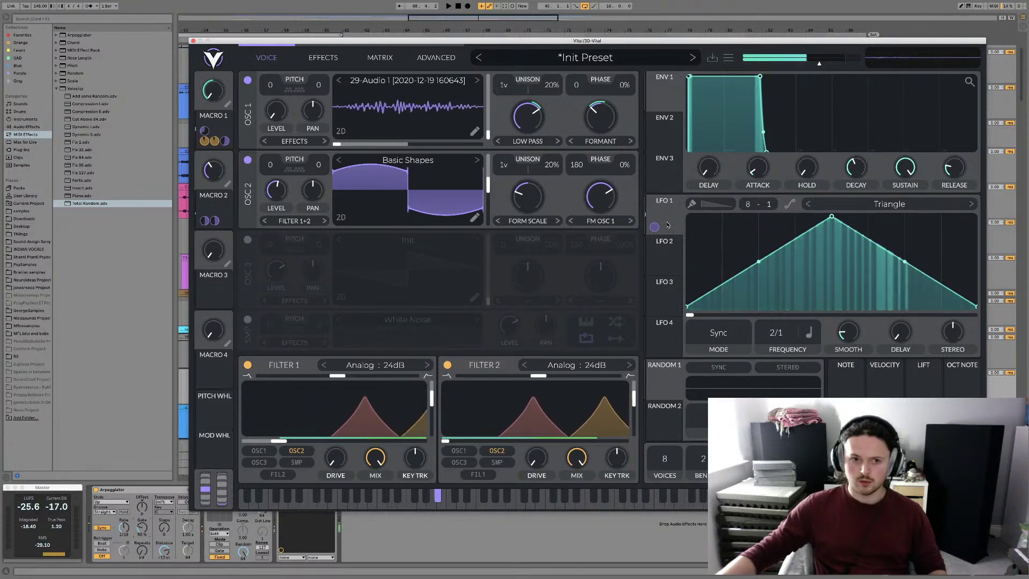
Remove LFO 1 from Macro 1, and try modulating Macro 1 with Random 1 and Macro 2 with Random 2 at 0.650
mouse_move(654, 228)
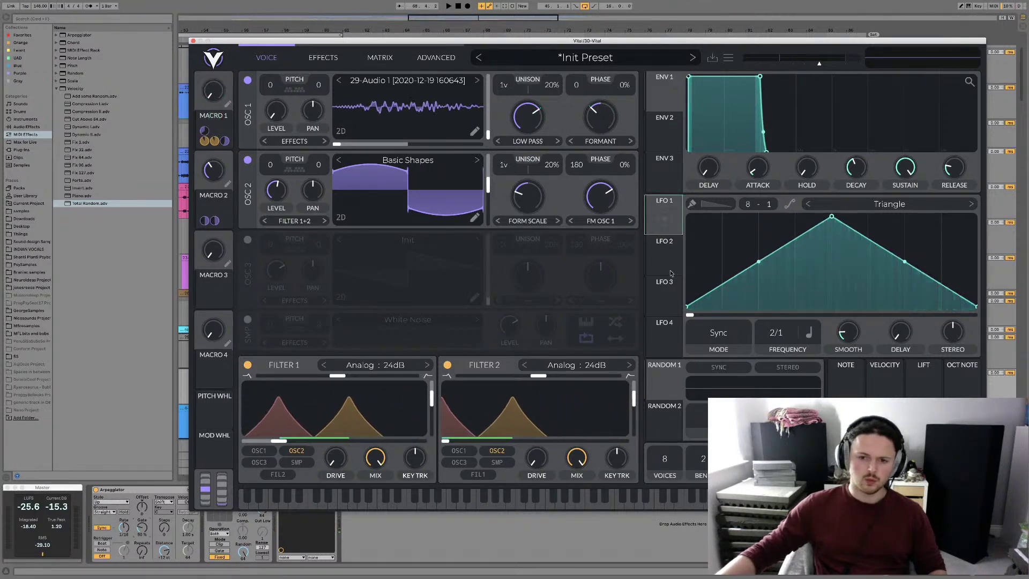
left_click_drag(668, 386, 214, 116)
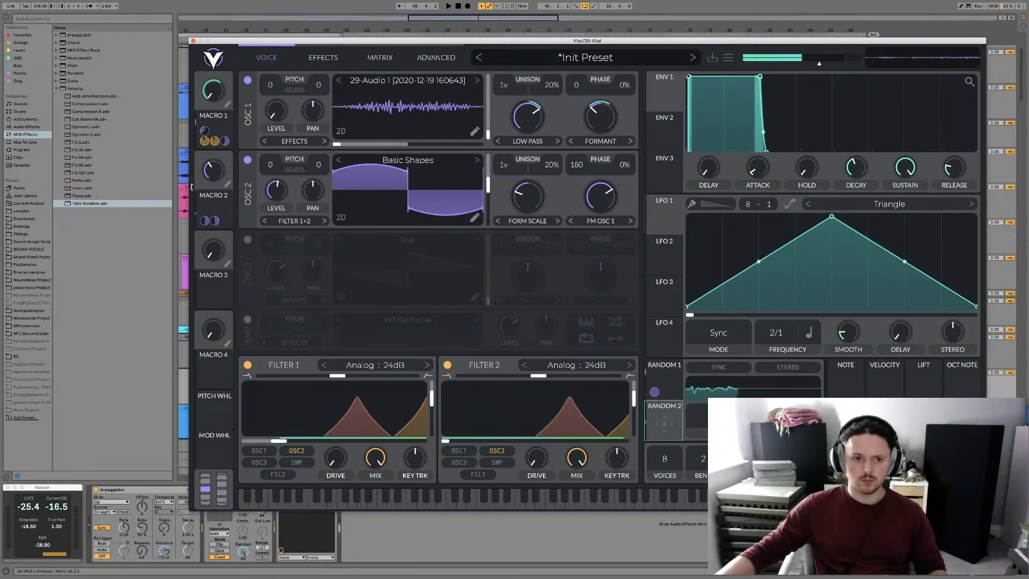
left_click(671, 418)
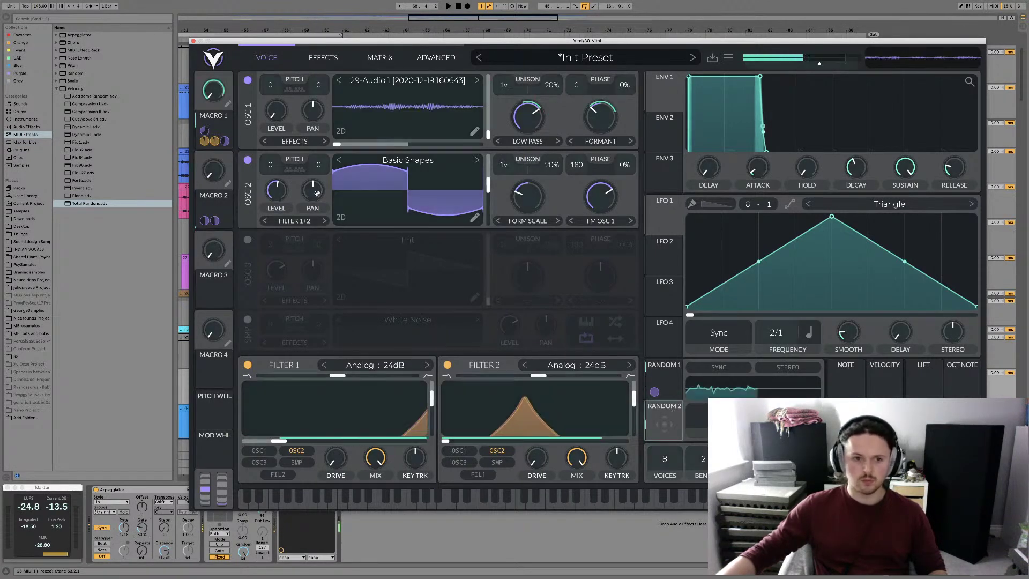
left_click_drag(654, 405, 213, 196)
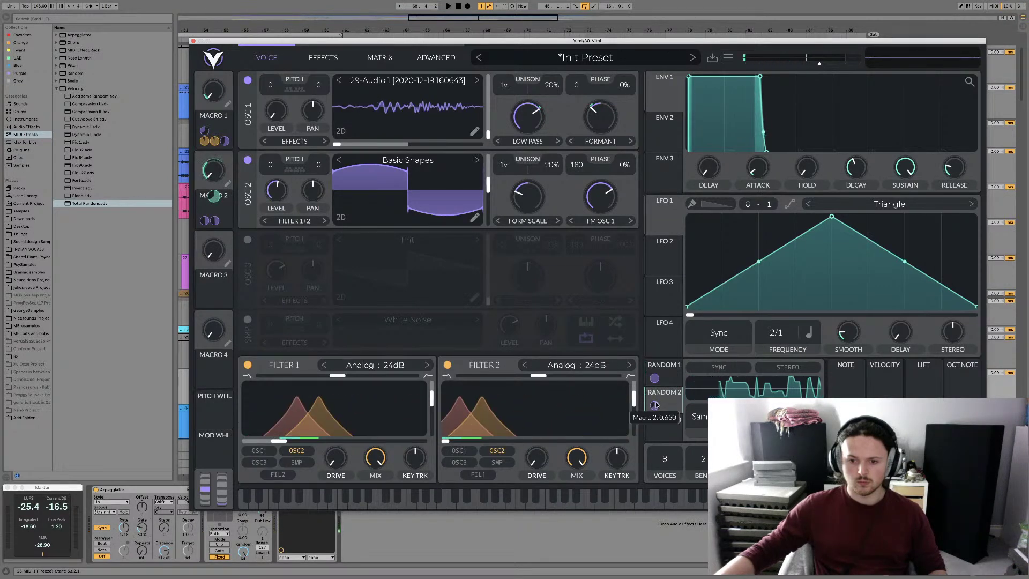
left_click_drag(654, 227, 214, 171)
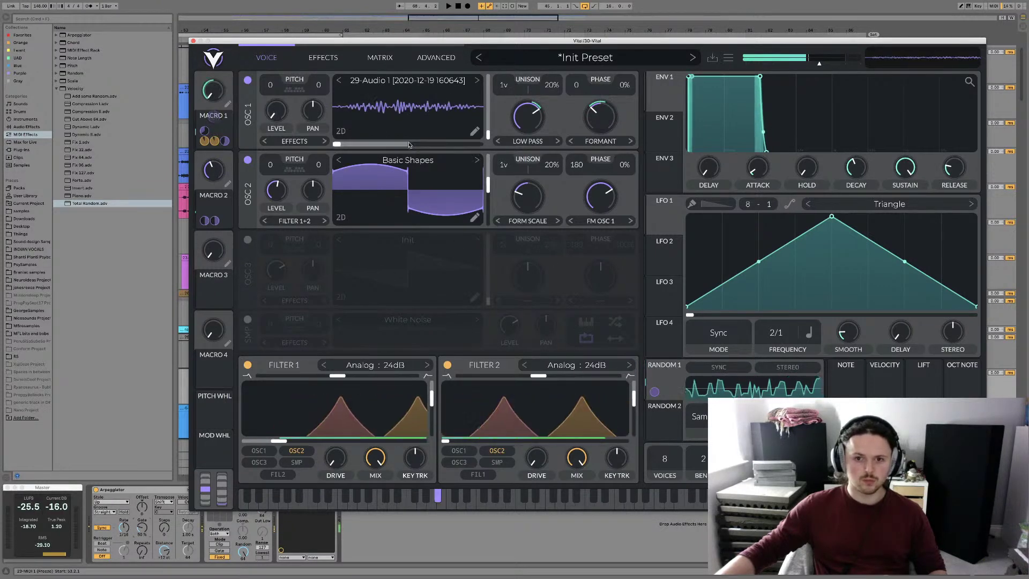
Modulate the cutoffs of Filter 1 and Filter 2 with Env 2
left_click(666, 130)
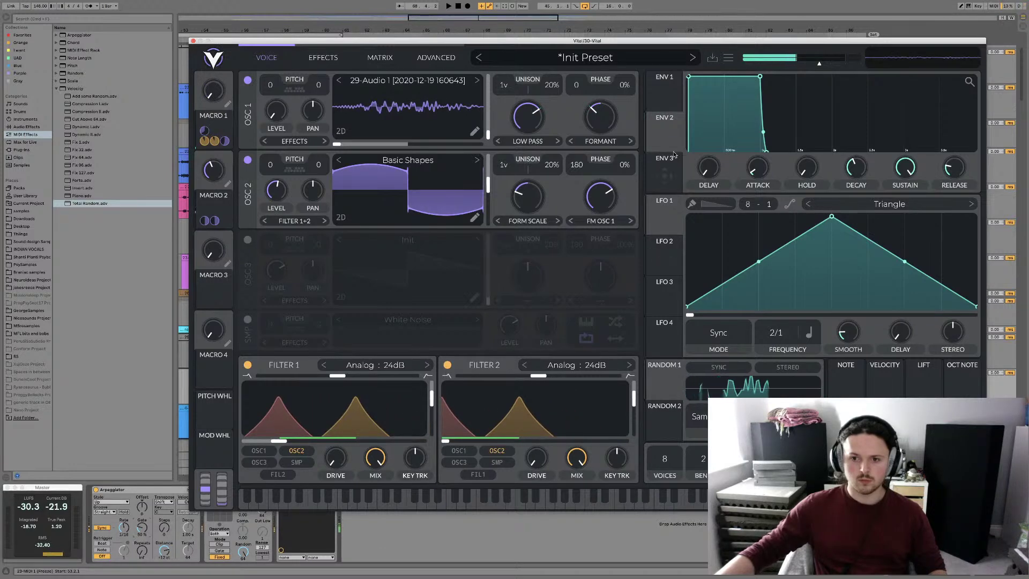
left_click_drag(665, 134, 362, 396)
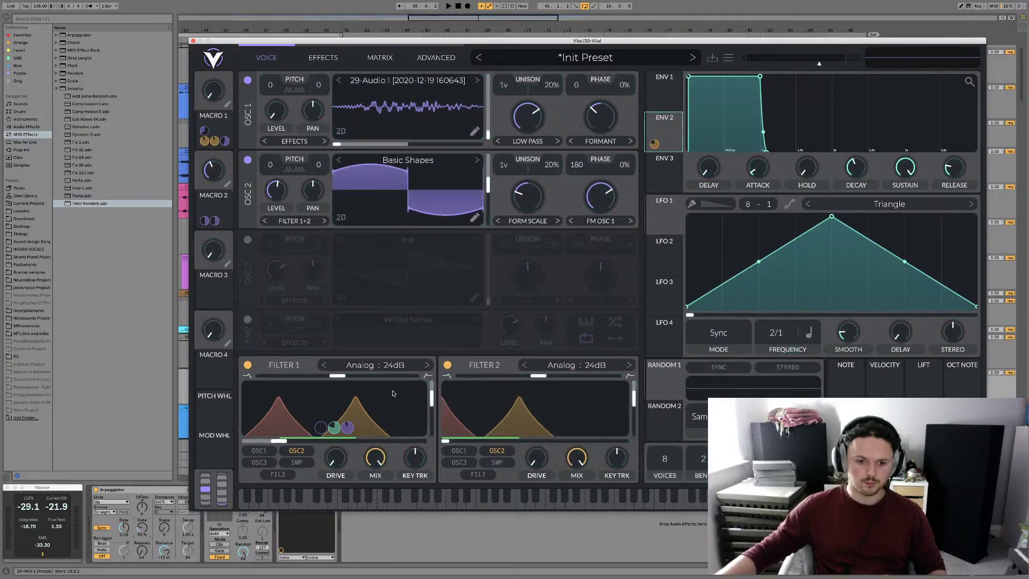
left_click_drag(654, 144, 449, 441)
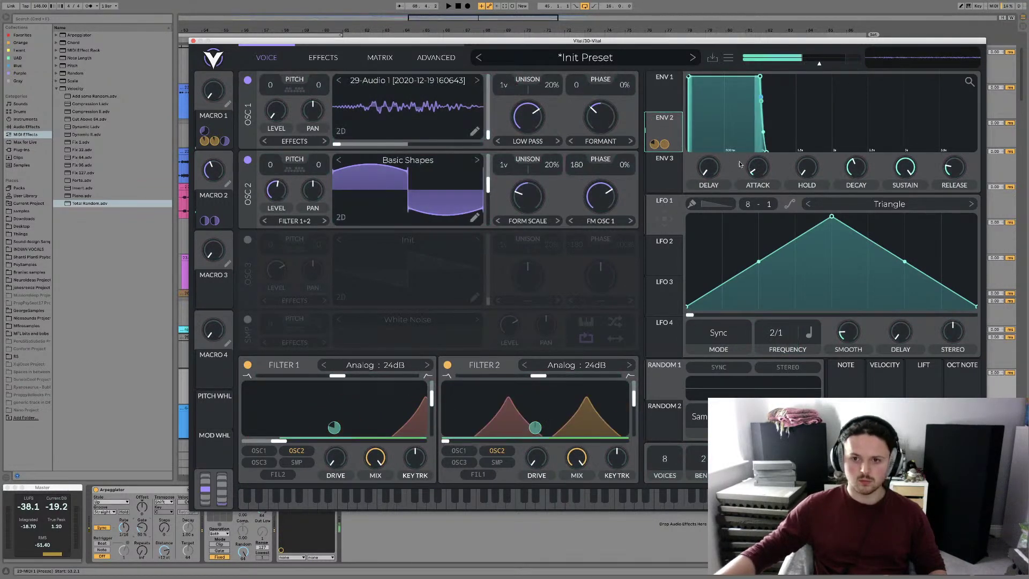
Give Env 2 zero sustain, a shorter decay and a 0.000-second attack, with a Filter 2 cutoff amount of 67.21
left_click_drag(905, 167, 857, 174)
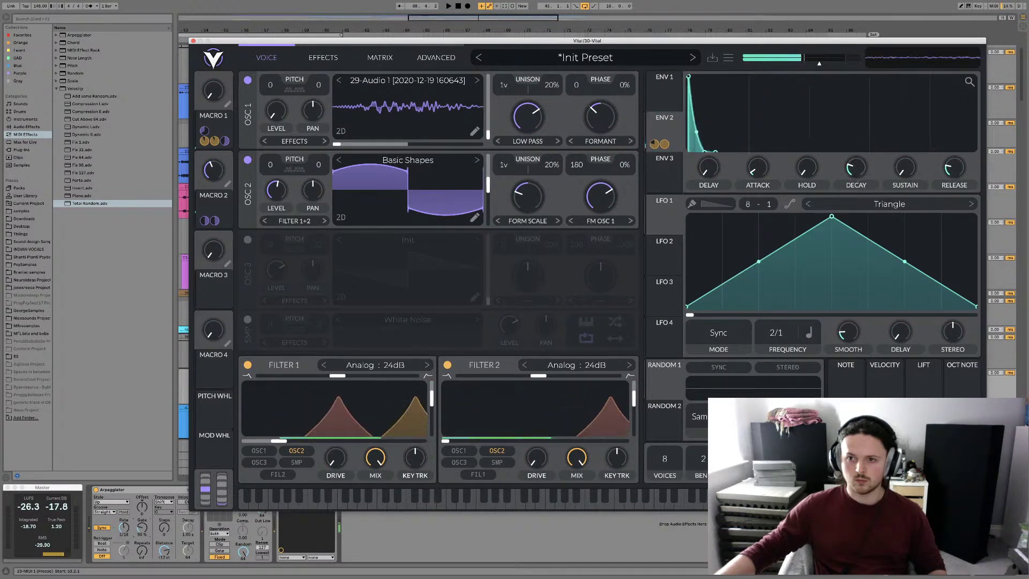
mouse_move(757, 171)
left_mouse_down()
mouse_move(766, 156)
mouse_move(758, 172)
left_mouse_up()
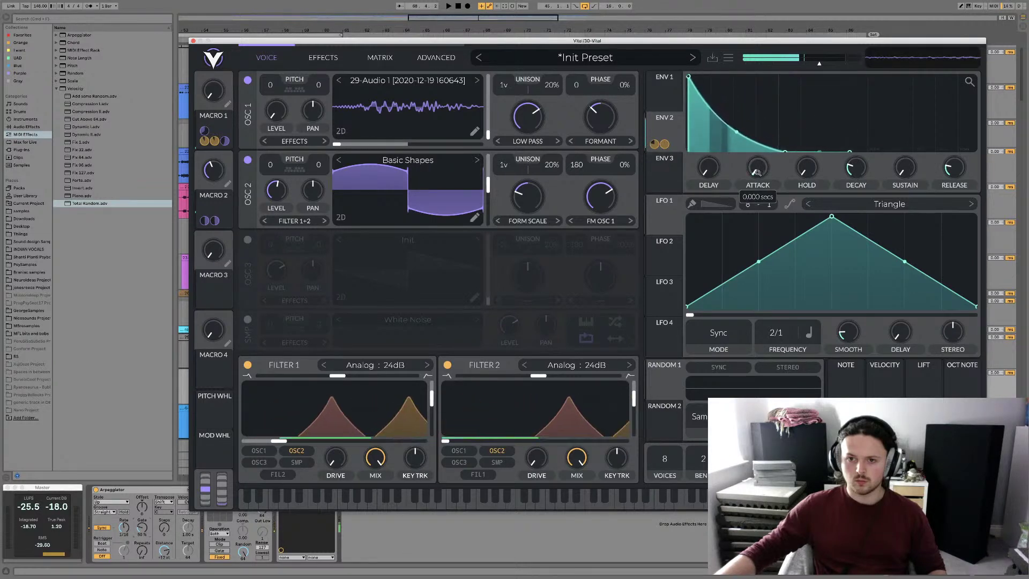
mouse_move(655, 147)
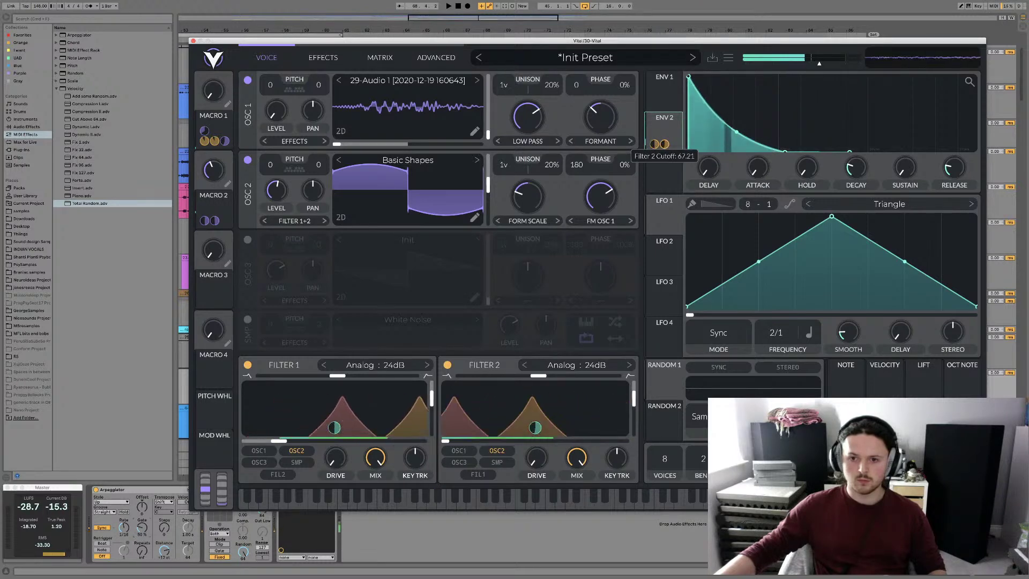
Try a longer Env 2 attack while adjusting Macro 1, shorten the decay to 0.060 seconds and return the attack to zero
left_click_drag(213, 90, 228, 75)
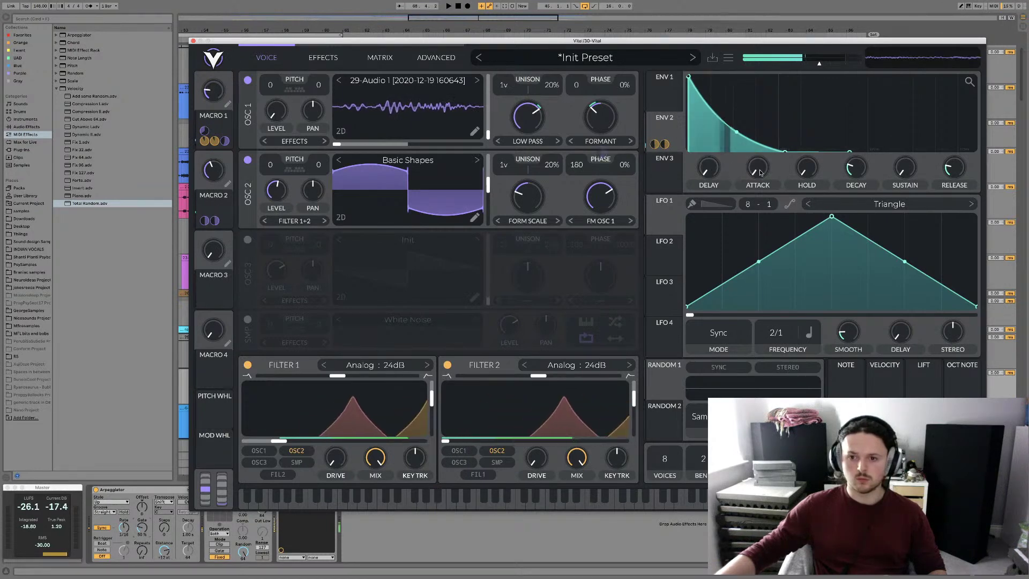
mouse_move(757, 168)
left_mouse_down()
mouse_move(760, 157)
mouse_move(739, 161)
left_mouse_up()
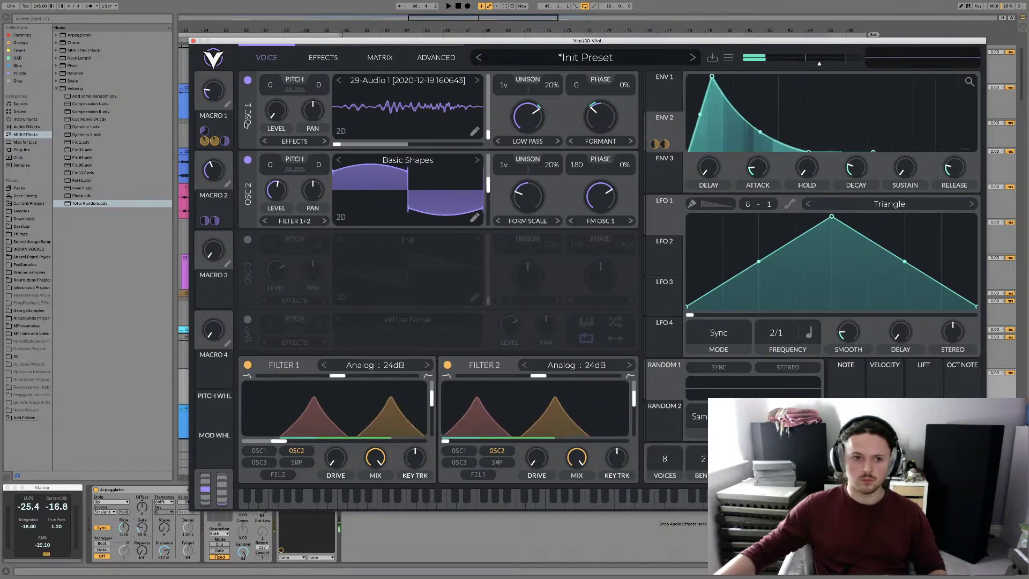
left_click_drag(214, 90, 229, 120)
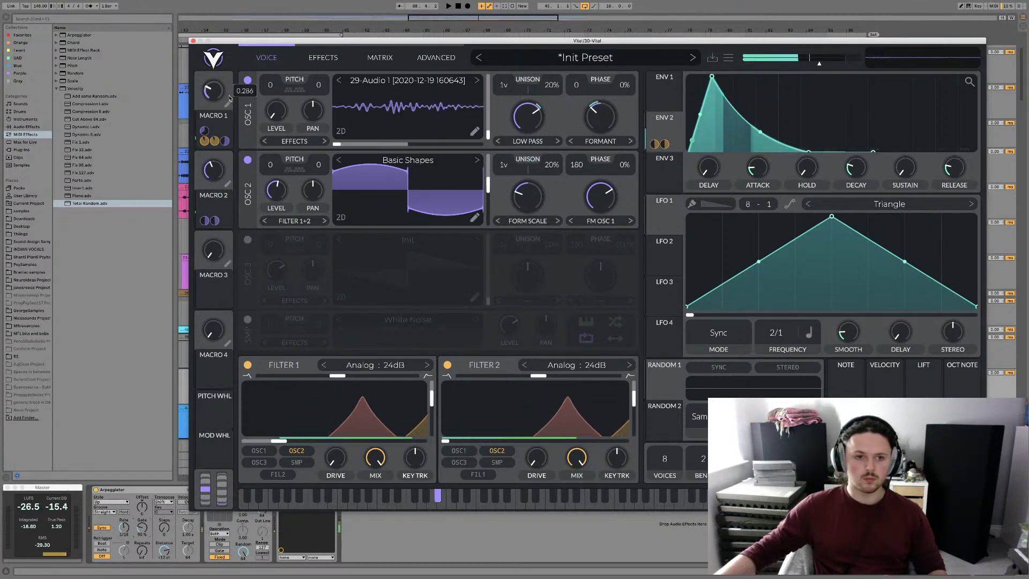
left_click_drag(852, 169, 852, 172)
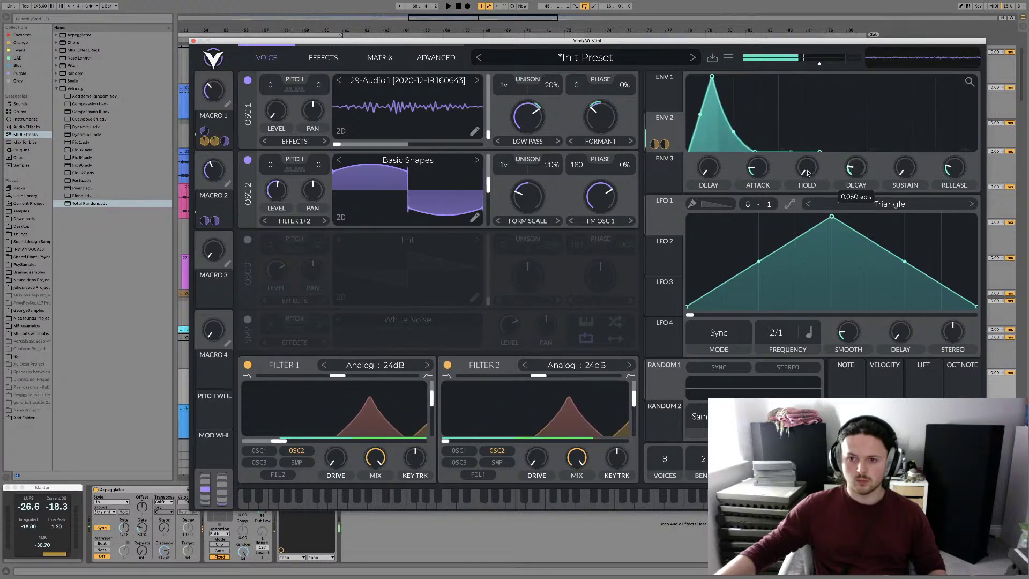
left_click_drag(758, 168, 757, 179)
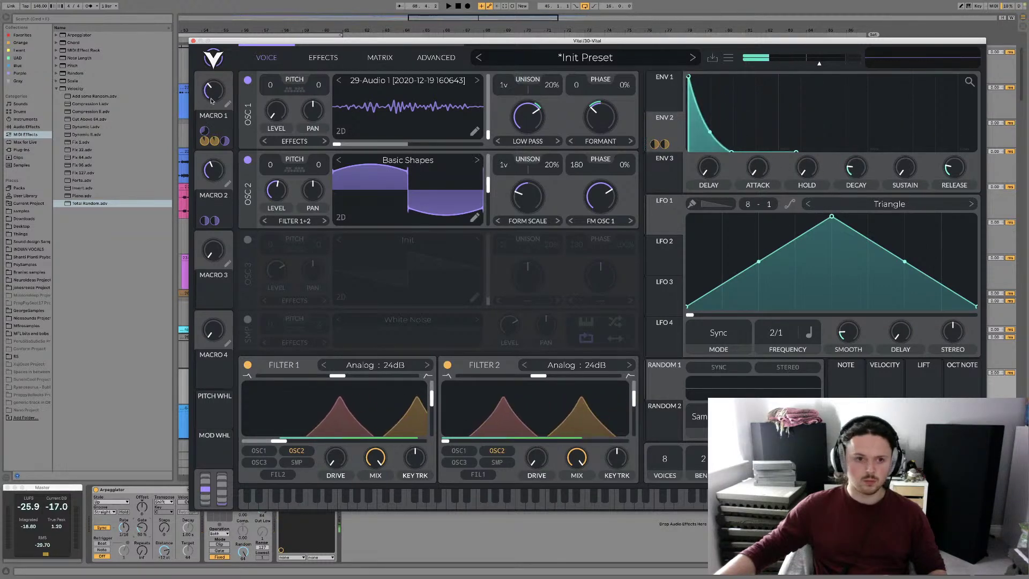
Set Env 2's modulation of both filter cutoffs to -128 and adjust Macro 1 by ear to a moderate setting
mouse_move(212, 101)
left_mouse_down()
mouse_move(215, 91)
mouse_move(213, 115)
left_mouse_up()
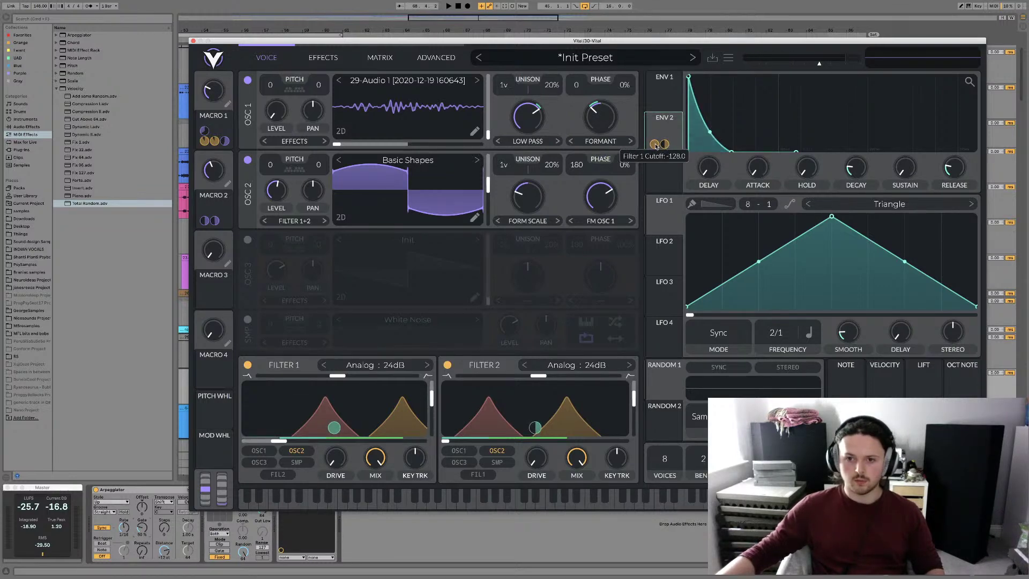
mouse_move(214, 88)
left_click_drag(214, 87, 288, 65)
Assign Macro 3 to the amount of Env 2's Filter 2 cutoff modulation, and reset both Env 2 modulation amounts to zero
left_click(380, 57)
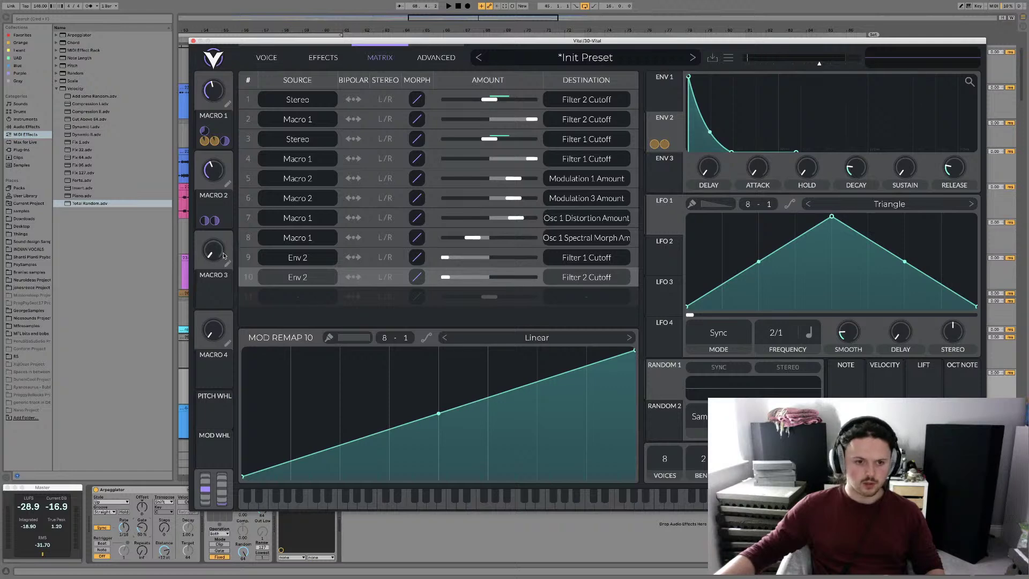
left_click_drag(227, 263, 466, 276)
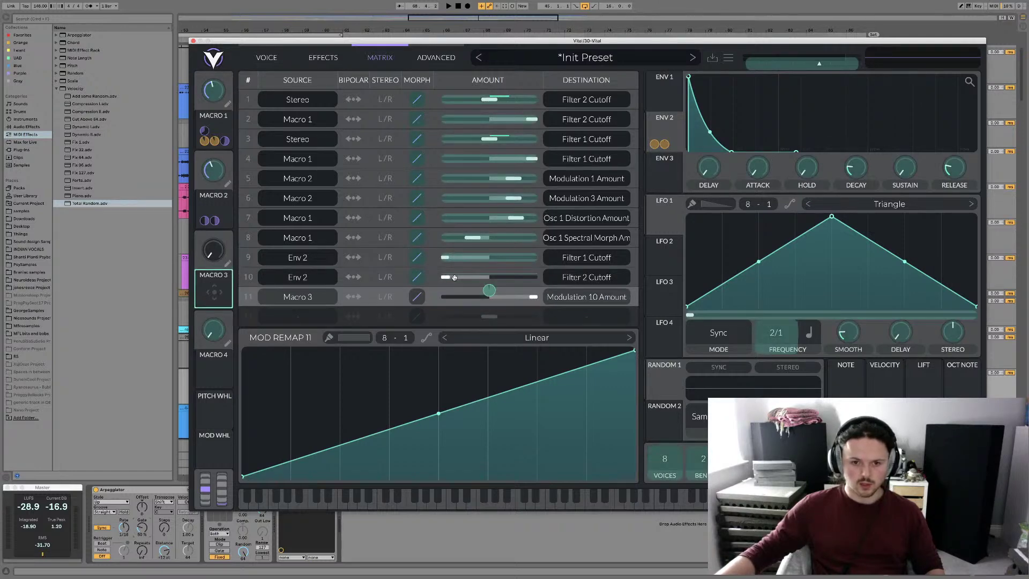
left_click(448, 277)
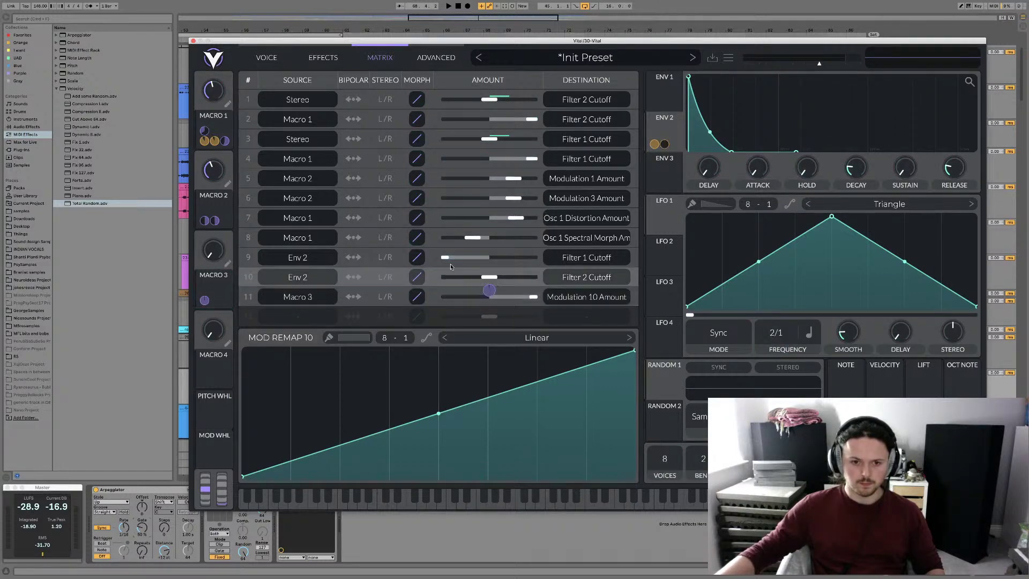
left_click_drag(447, 260, 488, 259)
Make Macro 3's Modulation 10 Amount routing bipolar, assign Macro 3 to Modulation 9 Amount, and make Env 2's Filter 1 cutoff routing bipolar
left_click(489, 290)
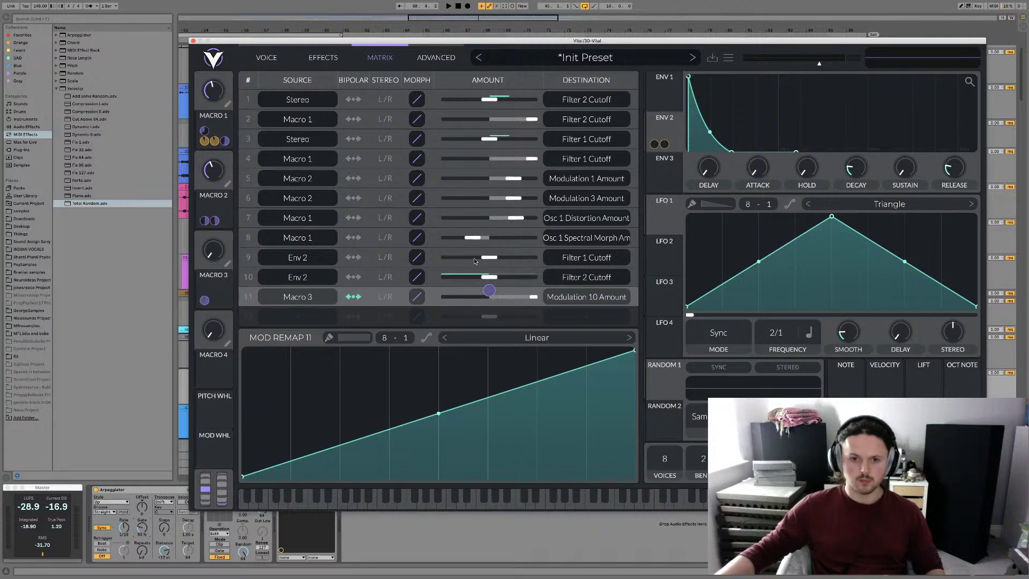
mouse_move(489, 290)
left_mouse_down()
mouse_move(497, 255)
mouse_move(489, 262)
mouse_move(497, 275)
left_mouse_up()
left_click(393, 263)
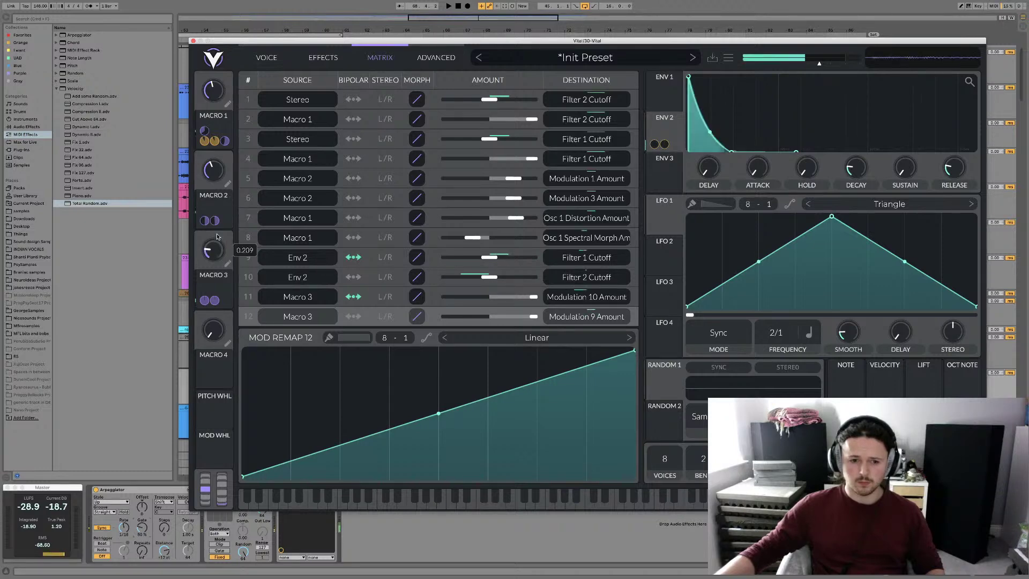
Sweep Macro 3 to about its midpoint and raise Macro 2 by ear
left_click_drag(217, 236, 219, 221)
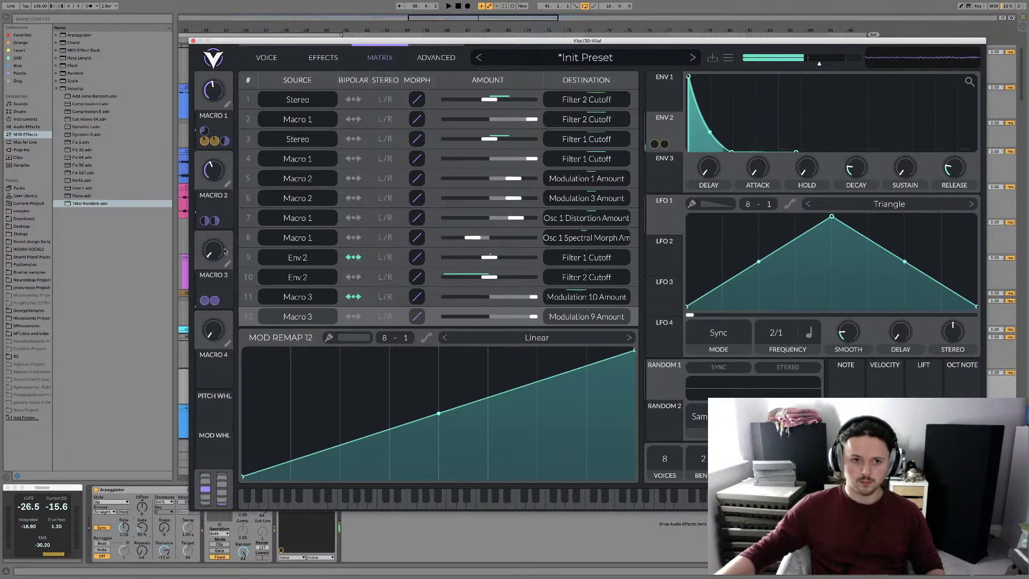
left_click_drag(213, 174, 213, 199)
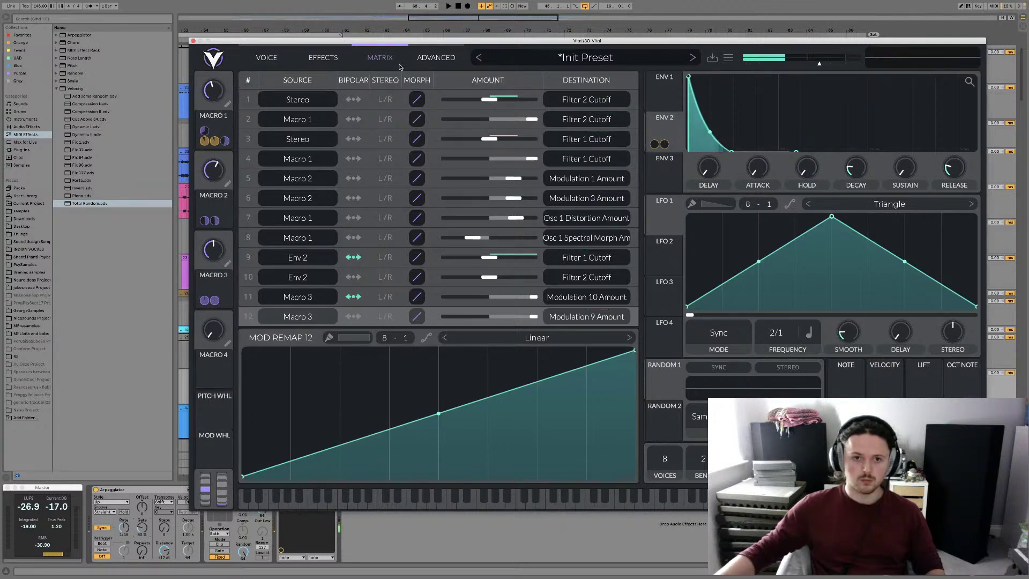
Turn the Filter effect back on in the effects chain
left_click(432, 57)
left_click(389, 58)
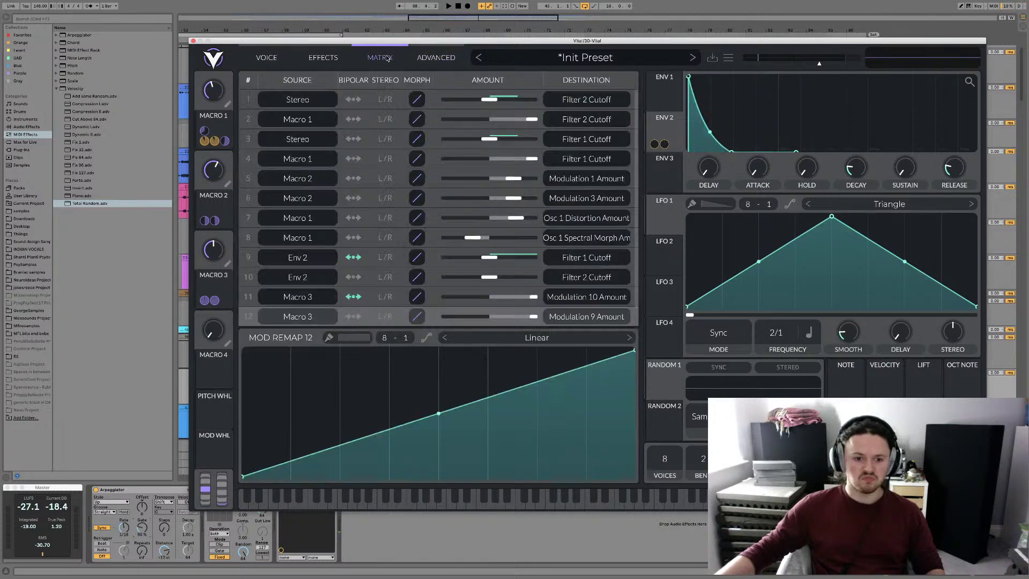
left_click(323, 58)
left_click(251, 60)
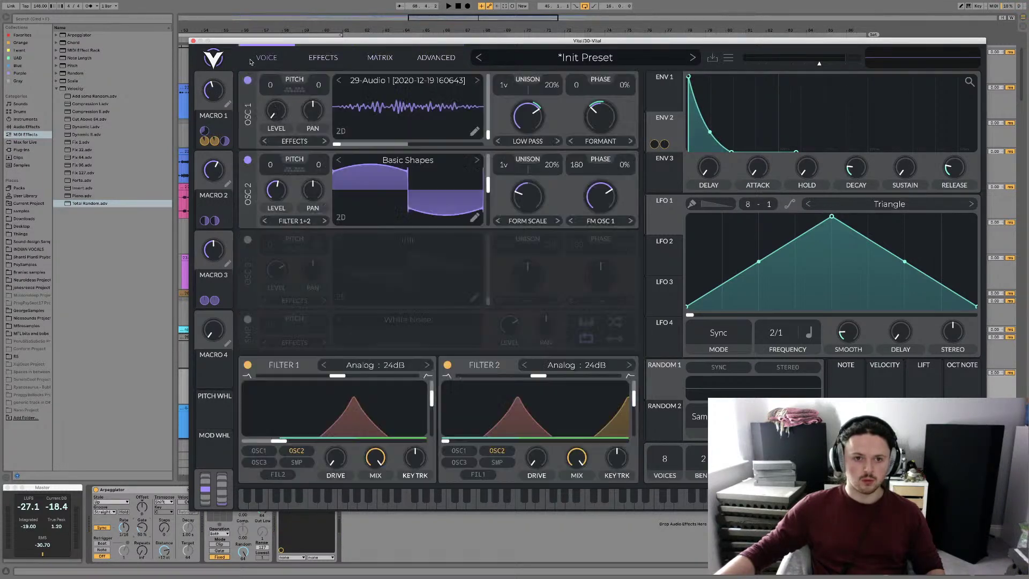
left_click(324, 58)
left_click(248, 80)
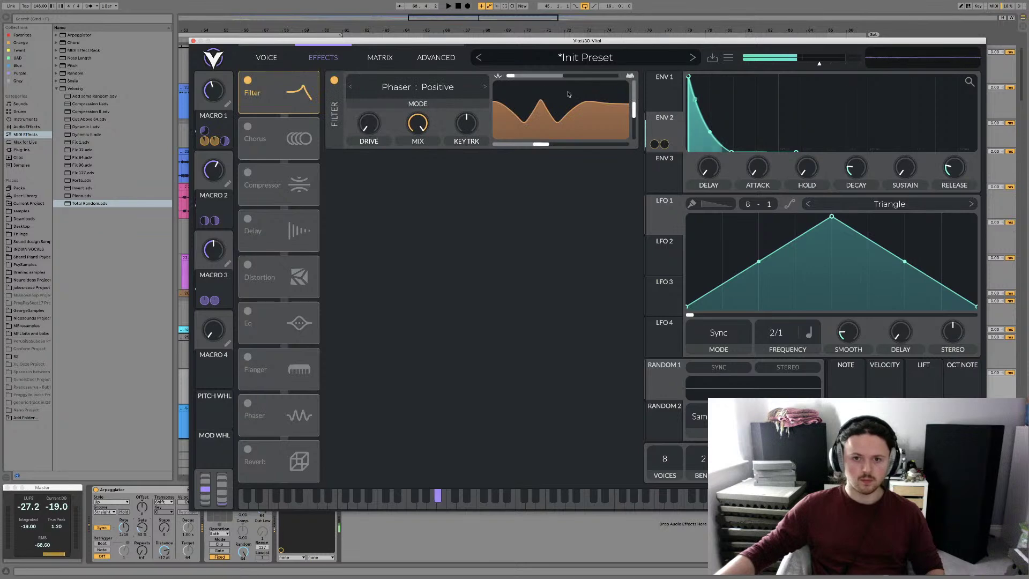
Raise the phaser filter's blend to its maximum, and adjust its cutoff and resonance by ear
left_click_drag(541, 81, 614, 78)
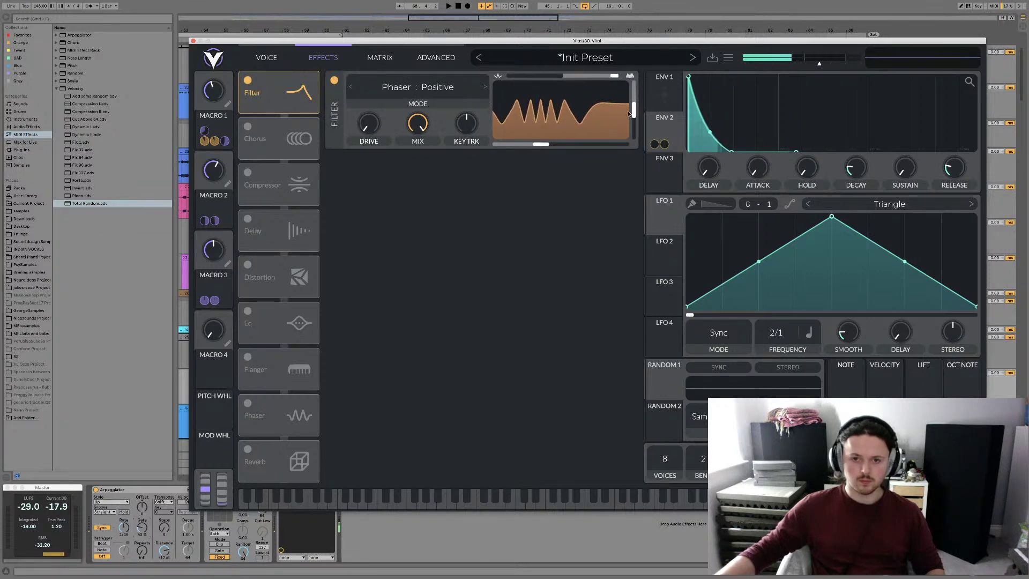
left_click_drag(535, 146, 548, 145)
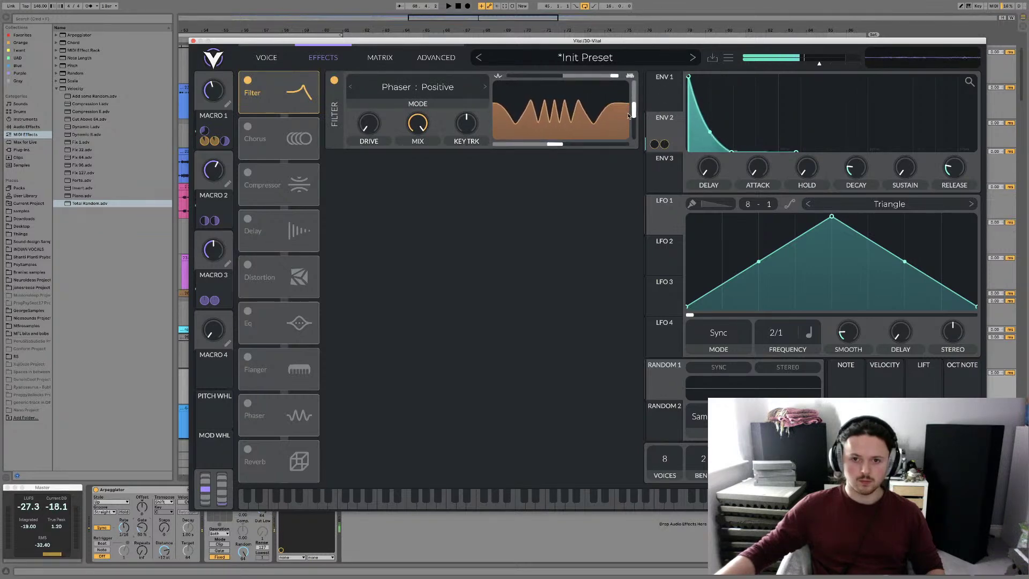
left_click_drag(633, 110, 632, 89)
mouse_move(555, 145)
left_mouse_down()
mouse_move(587, 145)
mouse_move(539, 146)
mouse_move(552, 145)
left_mouse_up()
left_click_drag(633, 89, 634, 105)
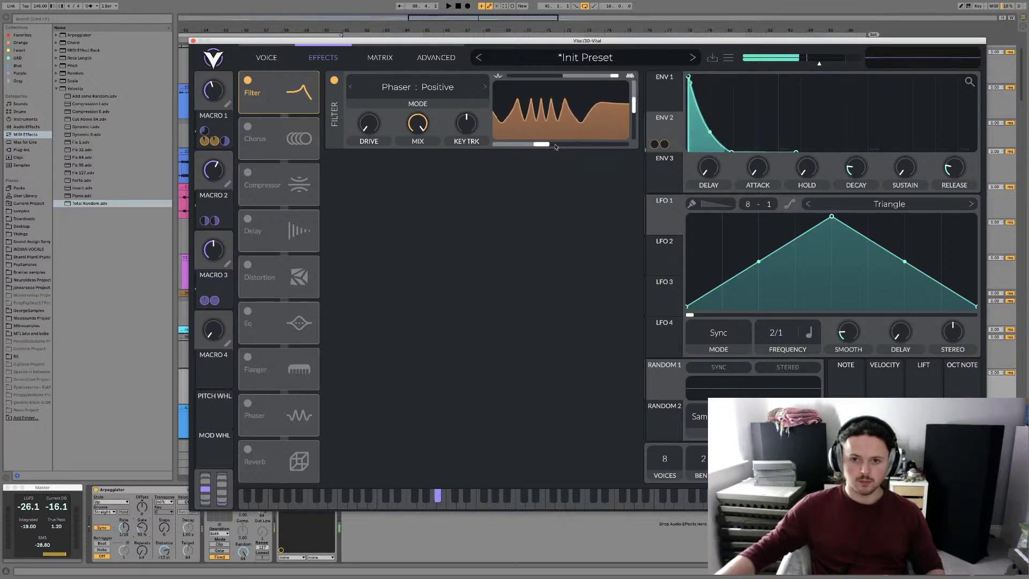
Set the phaser filter's cutoff to about 580 Hz and turn the Filter effect off
mouse_move(552, 145)
left_mouse_down()
mouse_move(584, 145)
mouse_move(519, 146)
mouse_move(563, 146)
left_mouse_up()
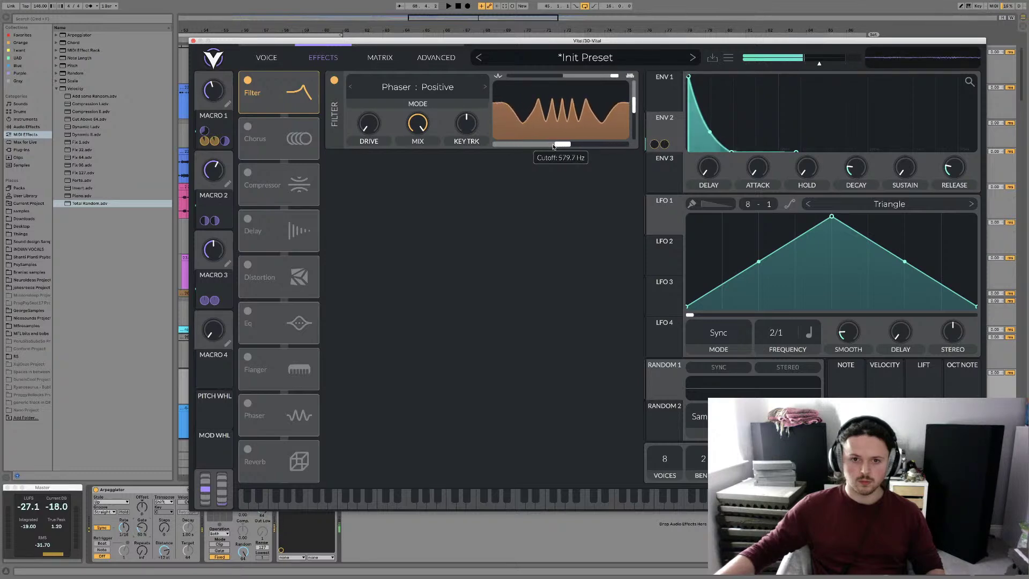
left_click(333, 80)
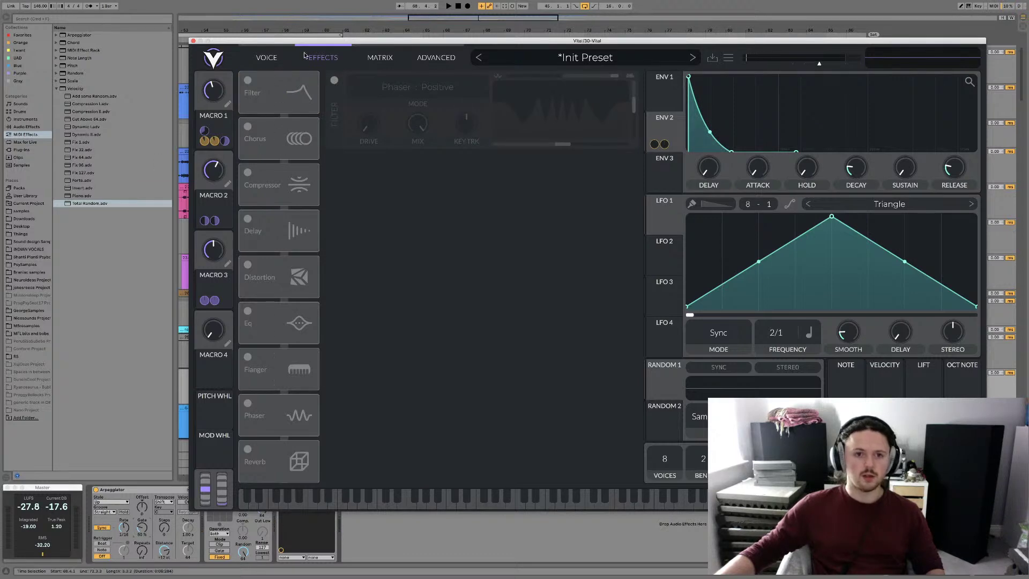
Reposition the synth window over the arrangement and return to the oscillator and filter page
left_click_drag(304, 41, 688, 242)
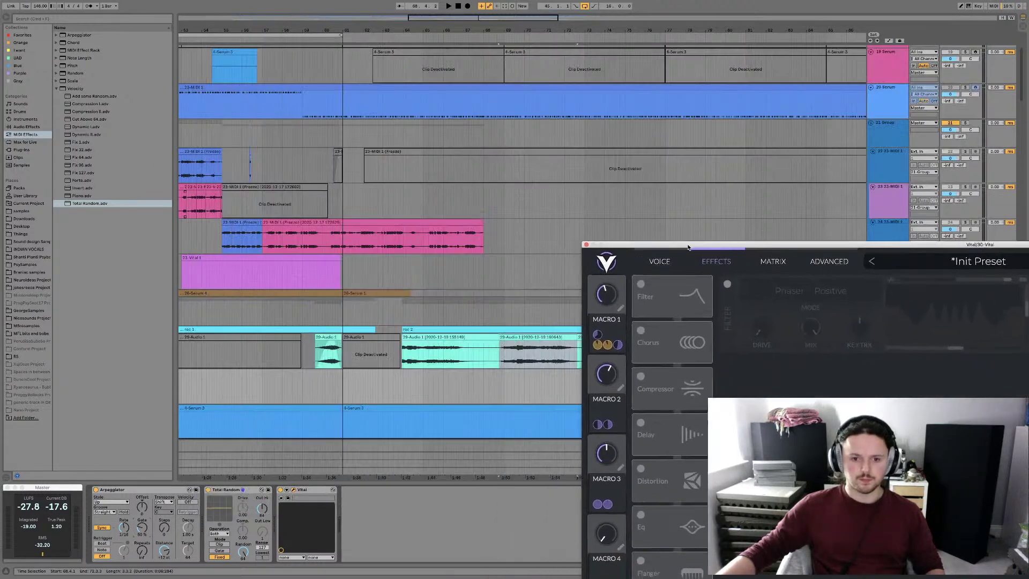
key("super+alt+p")
key("super+alt+p")
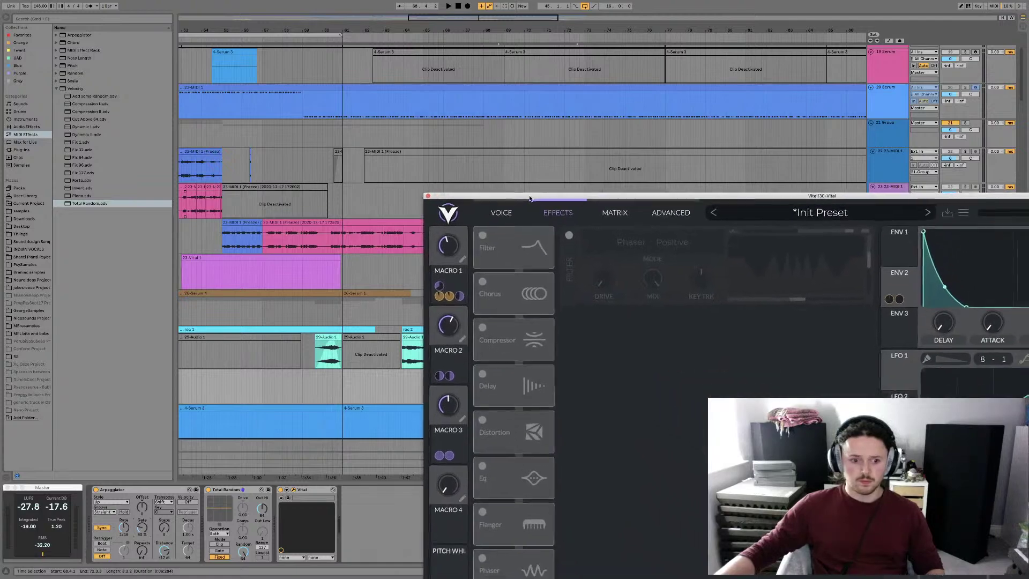
scroll(377, 322, "right", 5)
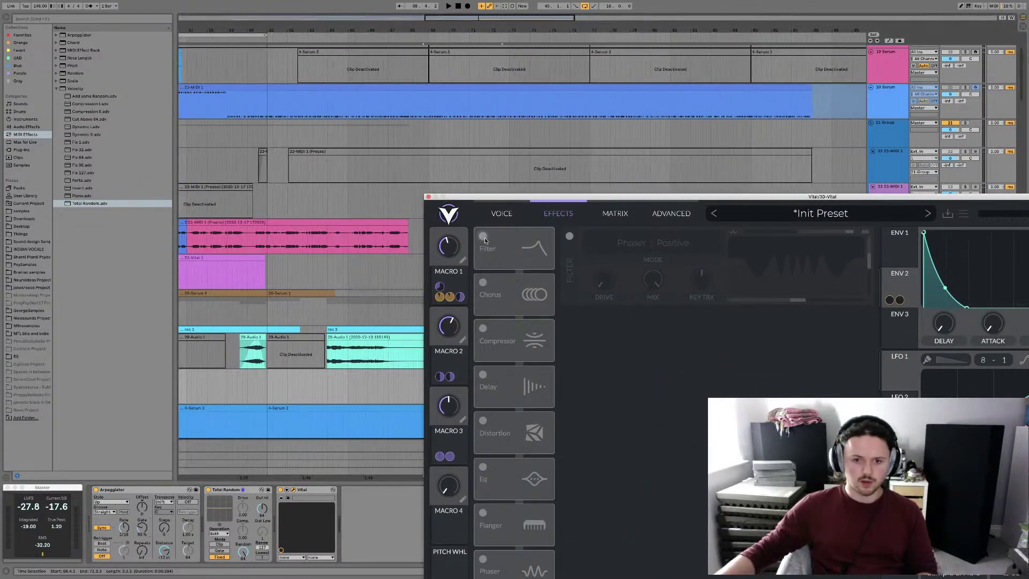
left_click_drag(569, 199, 453, 45)
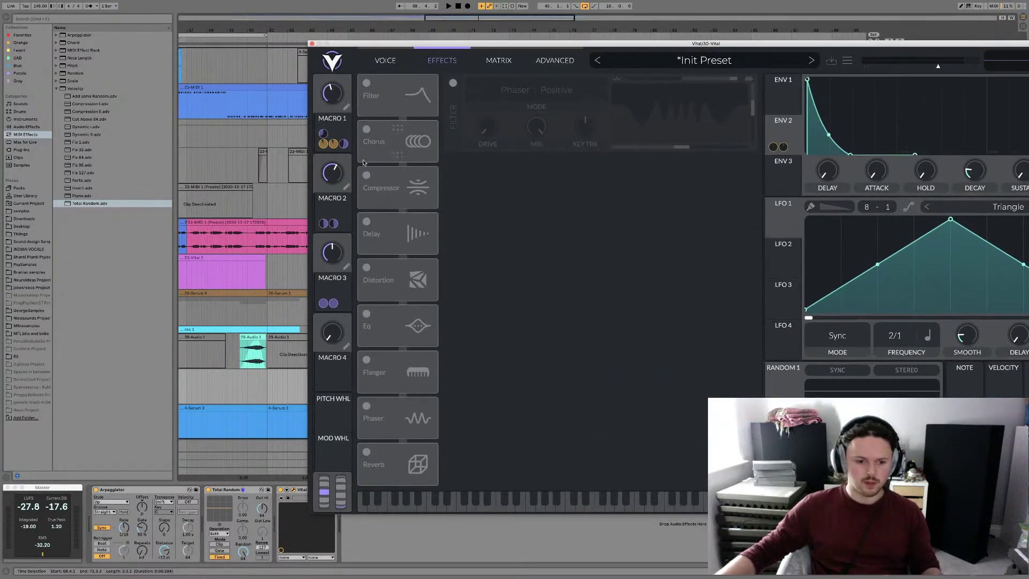
left_click(387, 61)
left_click_drag(536, 43, 371, 51)
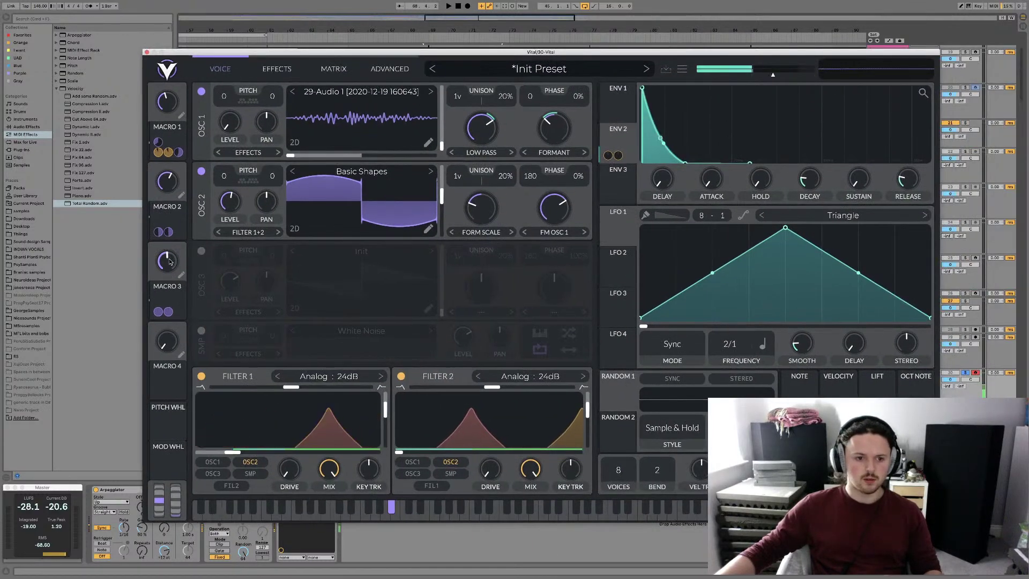
Turn Macros 1 and 3 down to zero, modulating Macro 1 with Velocity and Macro 3 with Random
left_click_drag(169, 262, 174, 284)
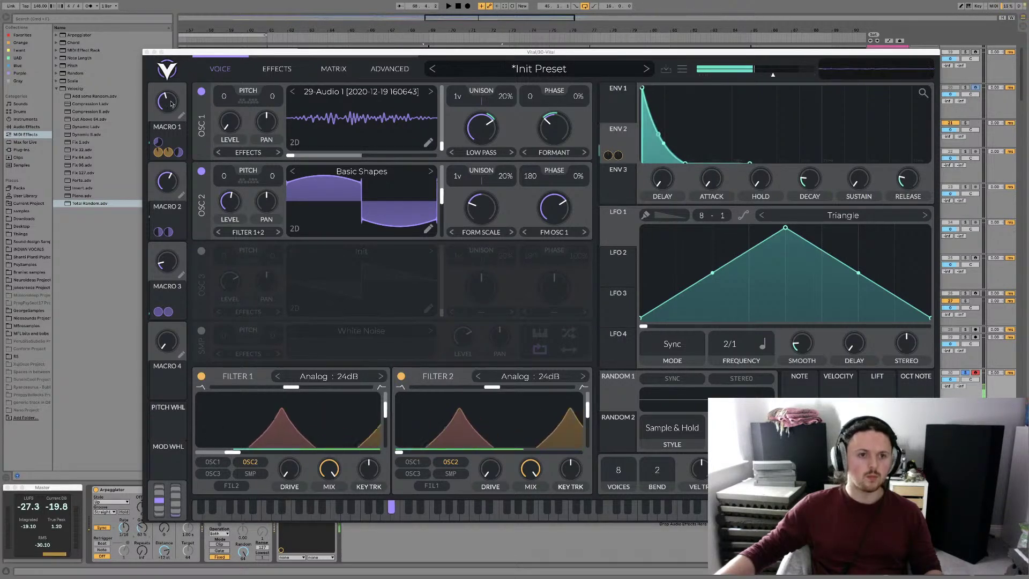
left_click_drag(169, 105, 173, 115)
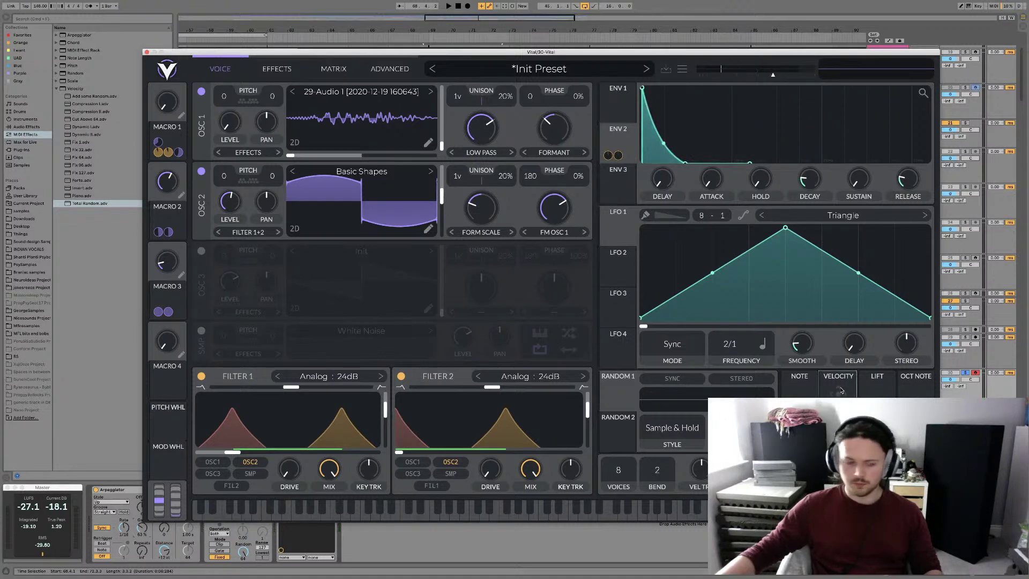
left_click_drag(838, 393, 167, 107)
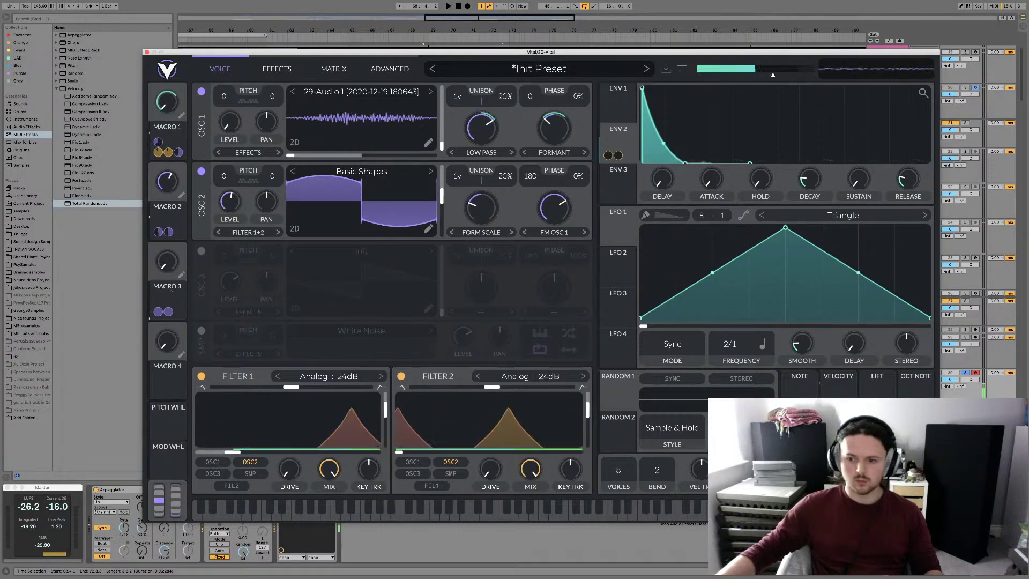
left_click_drag(838, 376, 168, 261)
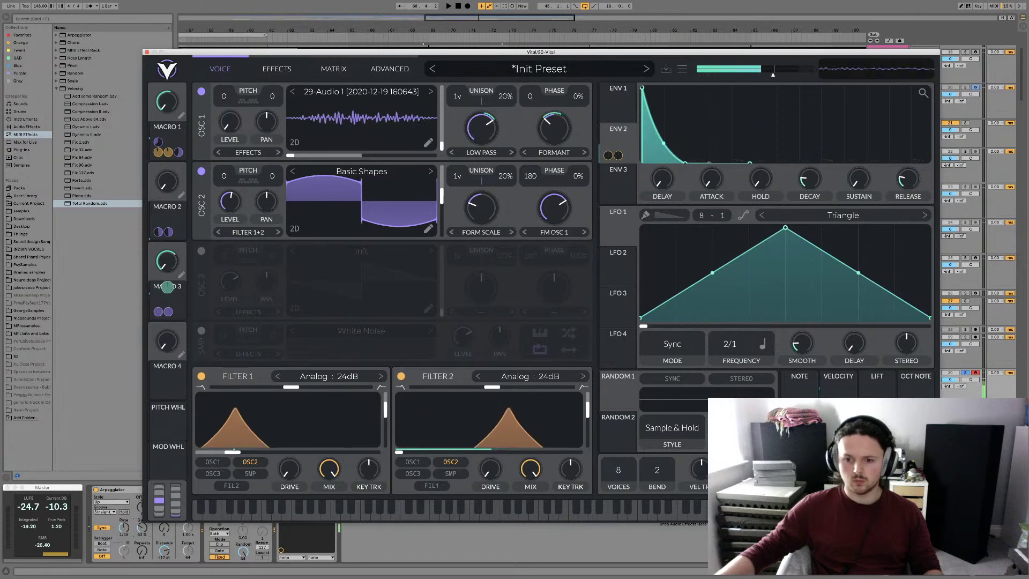
Try modulating Macro 2 with Random 1, and remove that assignment
left_click_drag(624, 395, 165, 186)
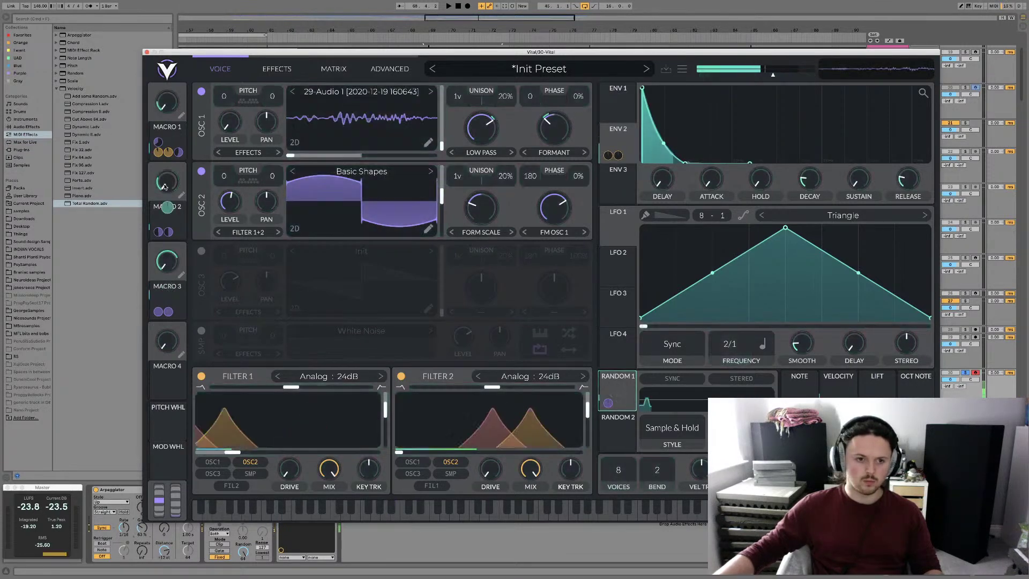
mouse_move(168, 204)
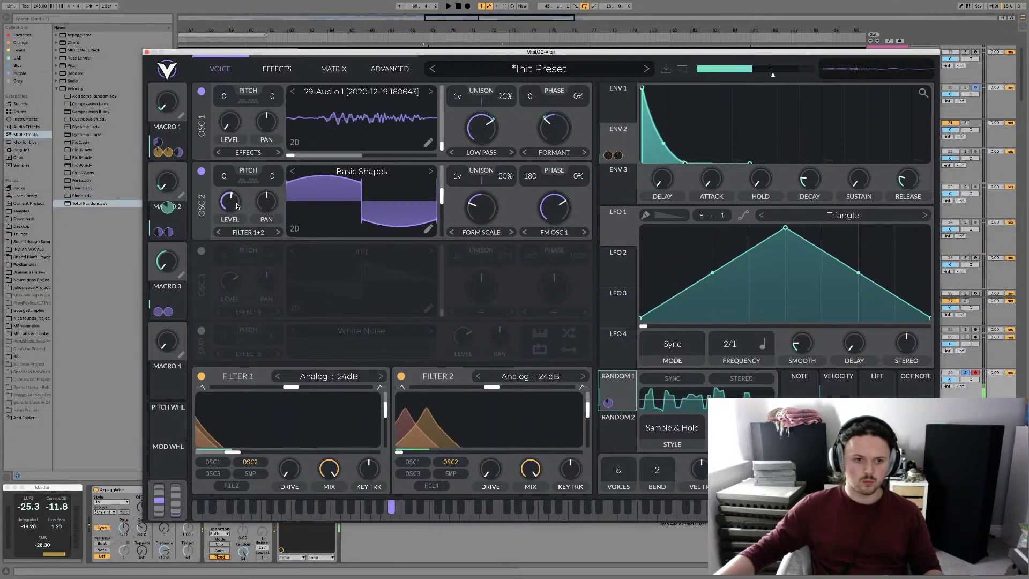
right_click(168, 205)
left_click(182, 212)
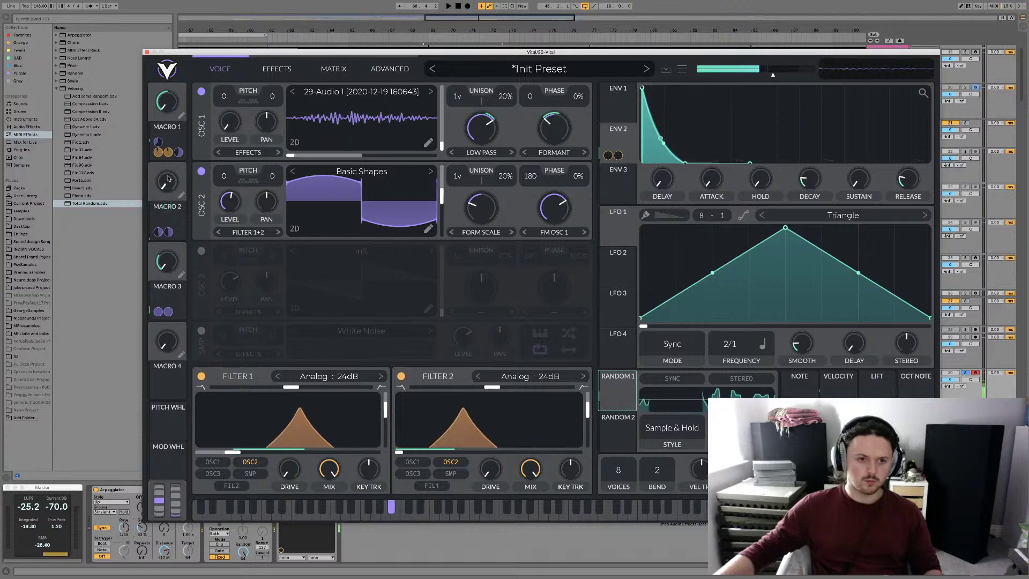
left_click(393, 70)
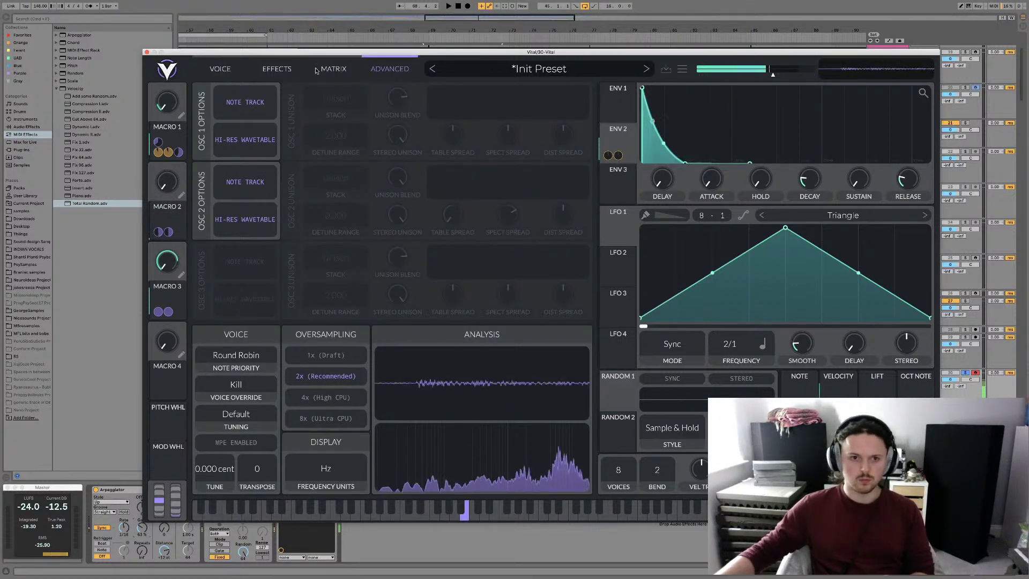
left_click(276, 69)
left_click(224, 70)
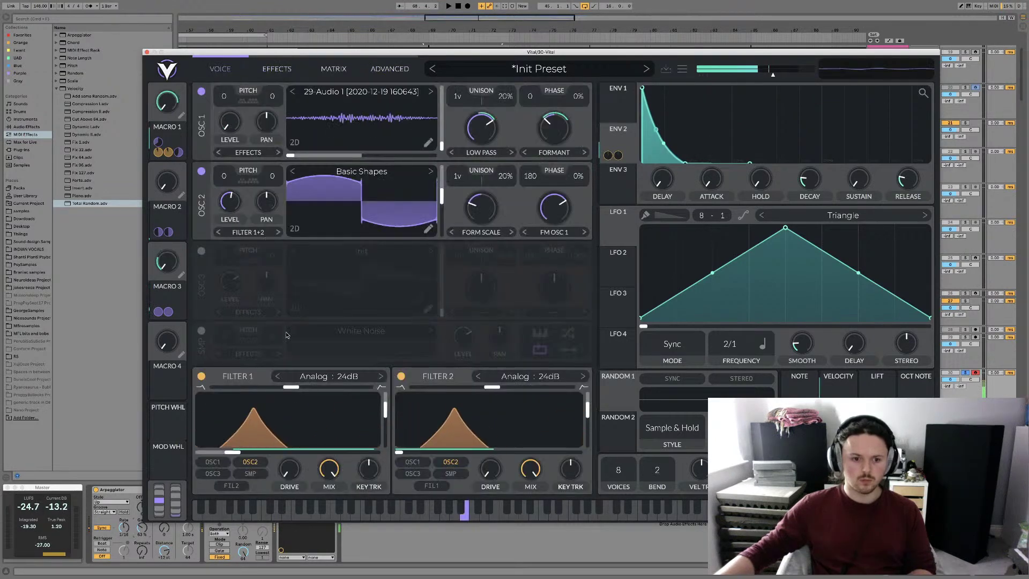
mouse_move(294, 446)
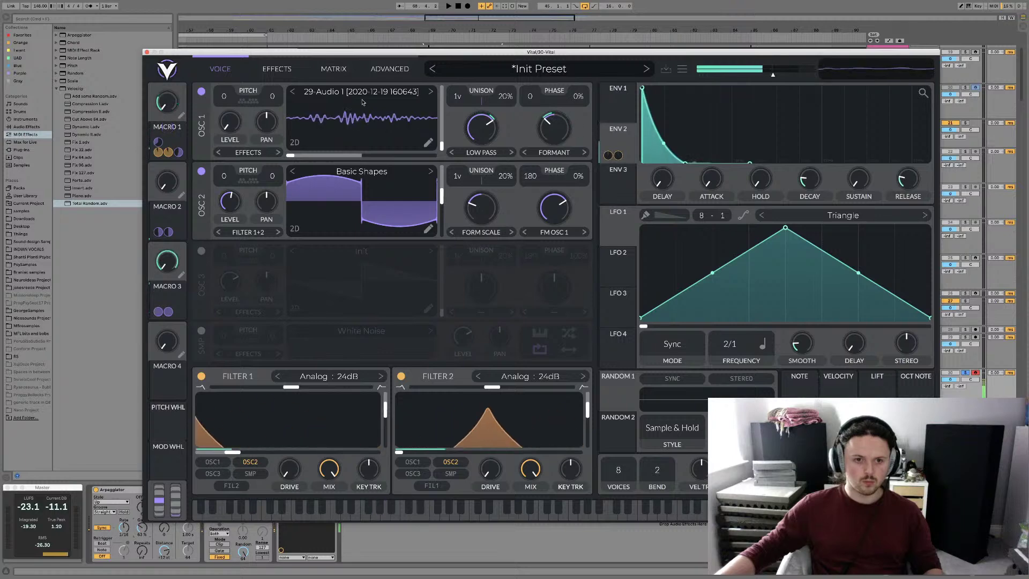
Try High Pass as oscillator 2's spectral morph and lower its amount to 0%
left_click(488, 234)
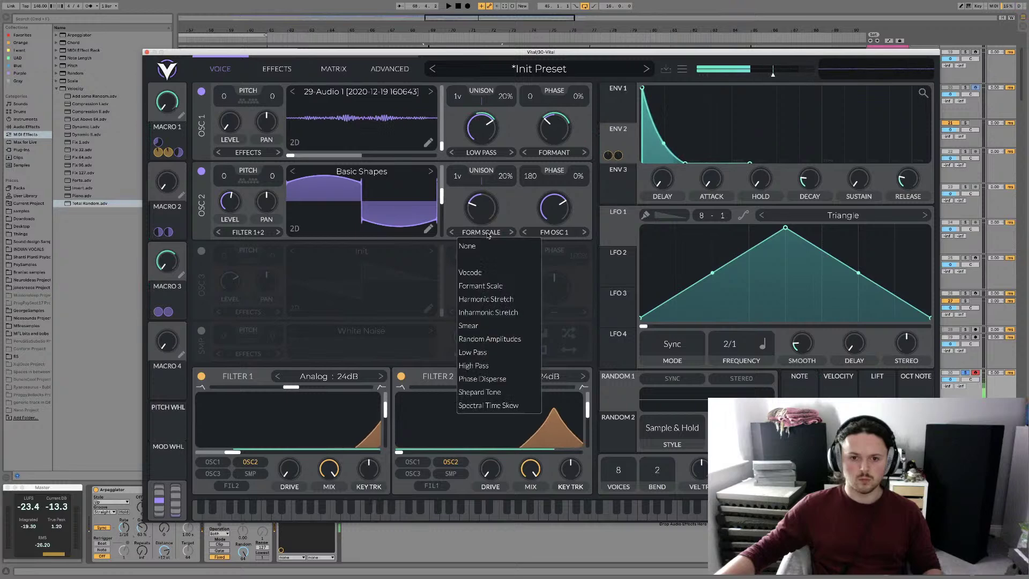
left_click(487, 239)
left_click(486, 233)
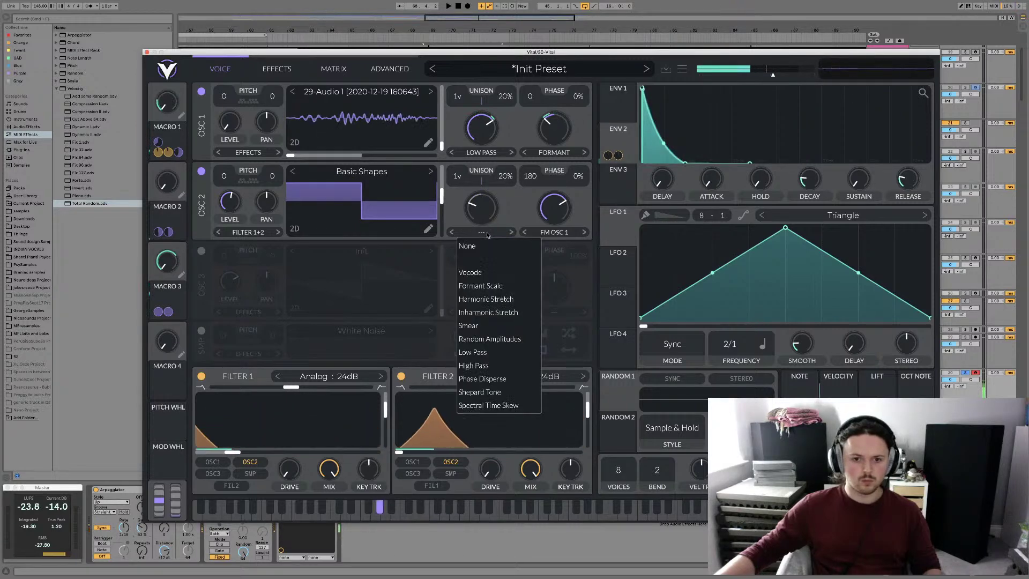
left_click(477, 365)
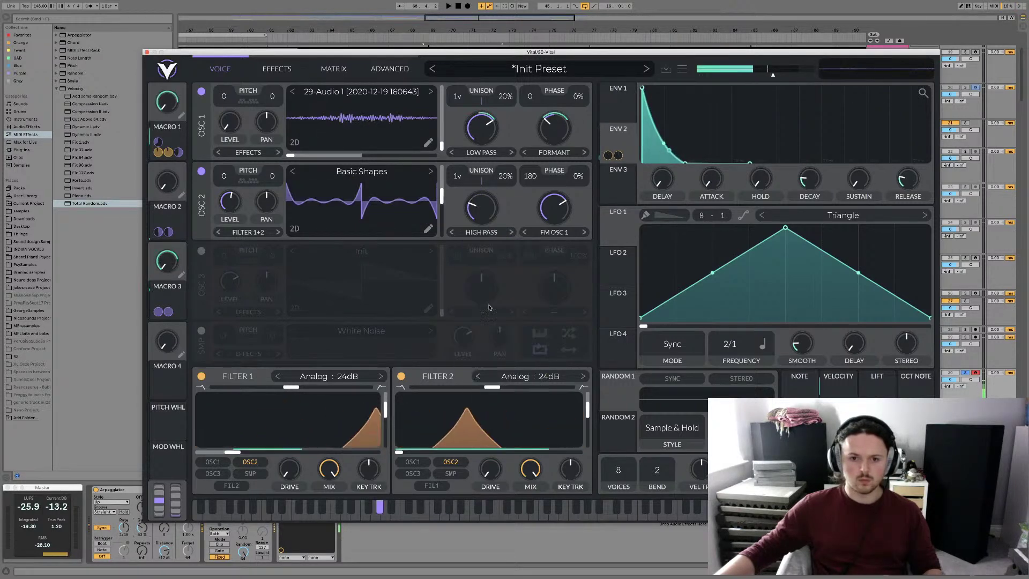
left_click_drag(480, 203, 481, 223)
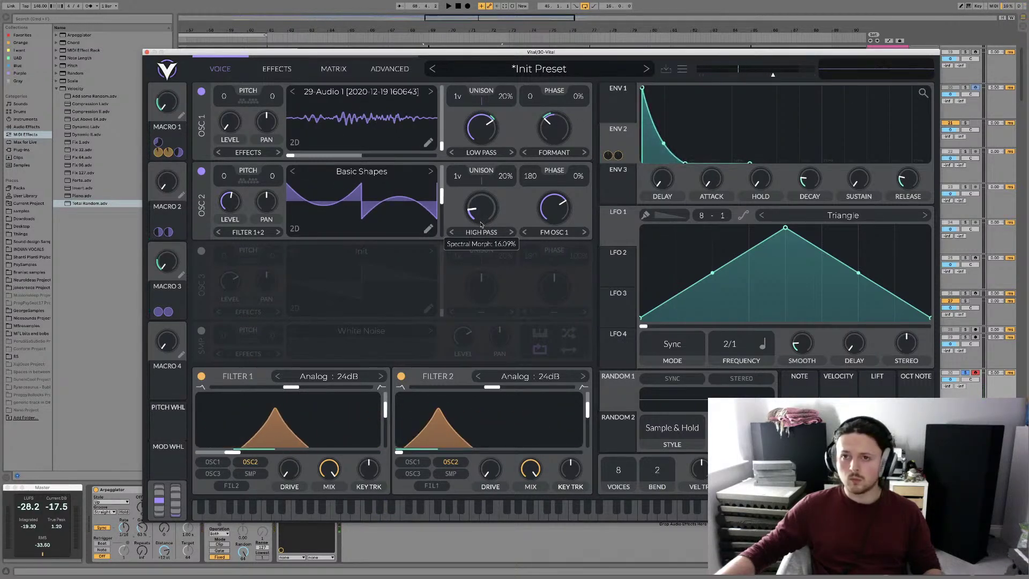
mouse_move(480, 225)
left_mouse_down()
mouse_move(481, 189)
mouse_move(480, 239)
left_mouse_up()
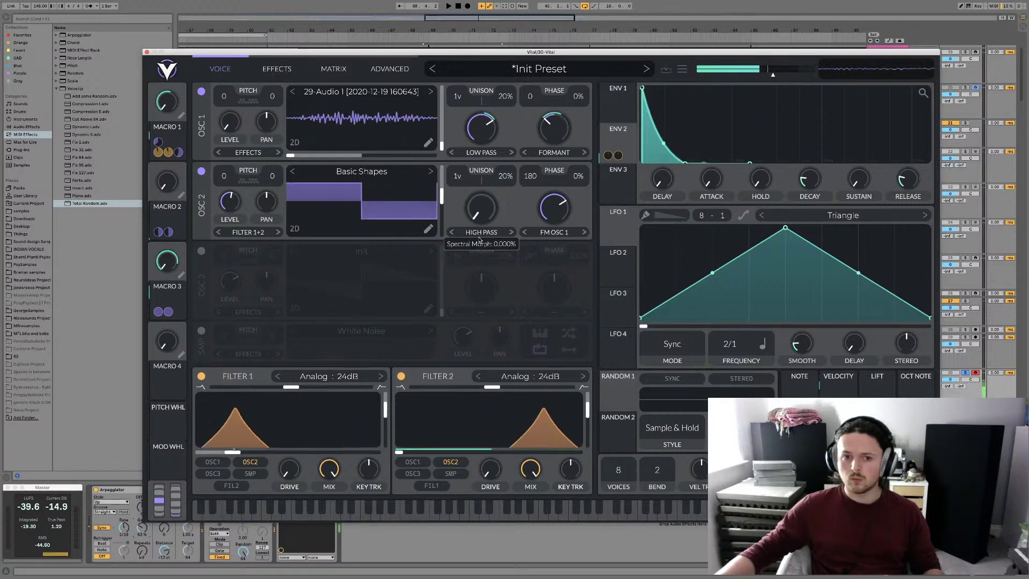
Set oscillator 2's spectral morph to Formant Scale and raise its amount to just past the midpoint
left_click(481, 232)
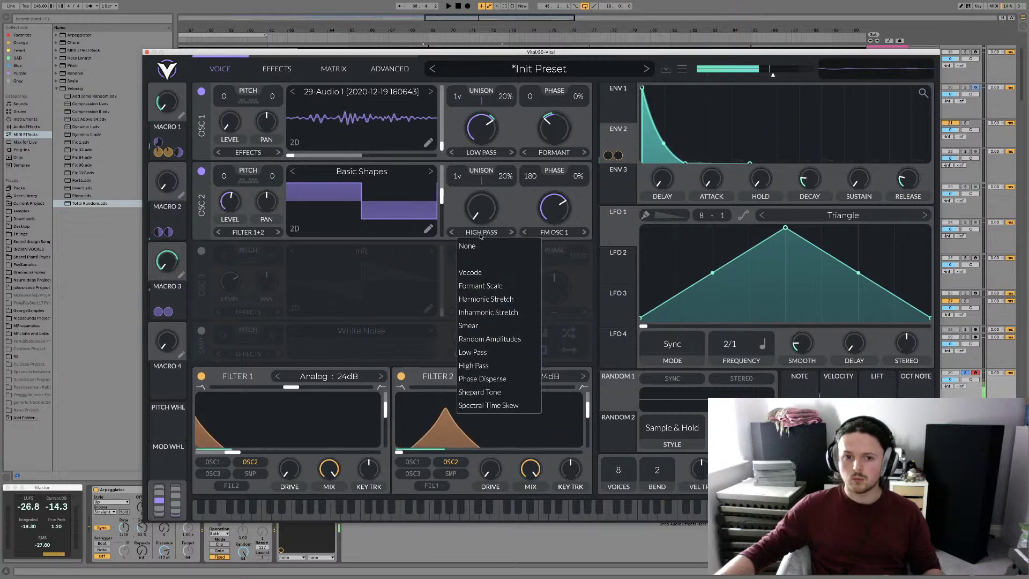
left_click(494, 284)
left_click_drag(489, 221, 489, 154)
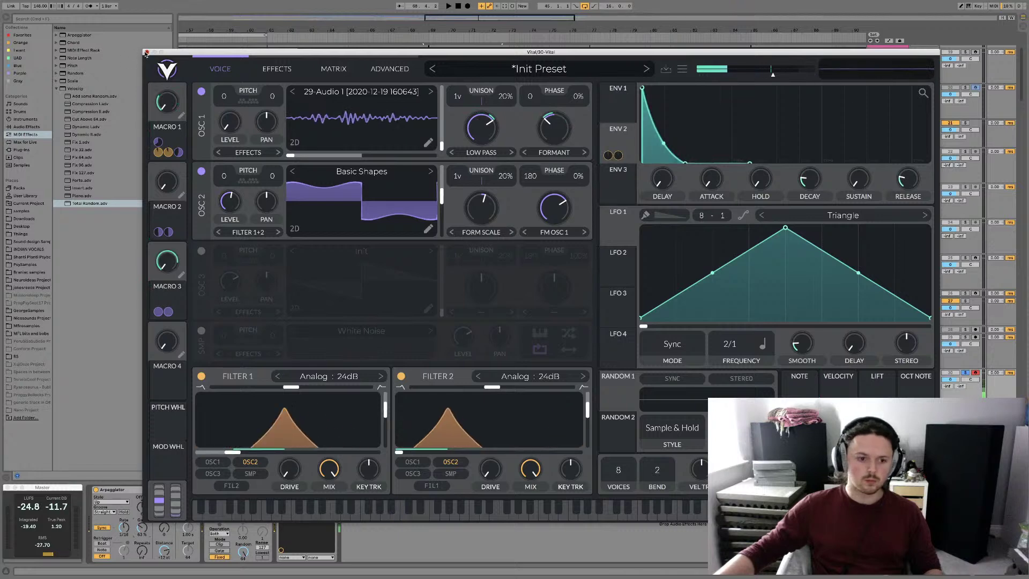
Duplicate the 30 Vital track and open the duplicate's Vital instance
key("super+alt+p")
left_click(891, 388)
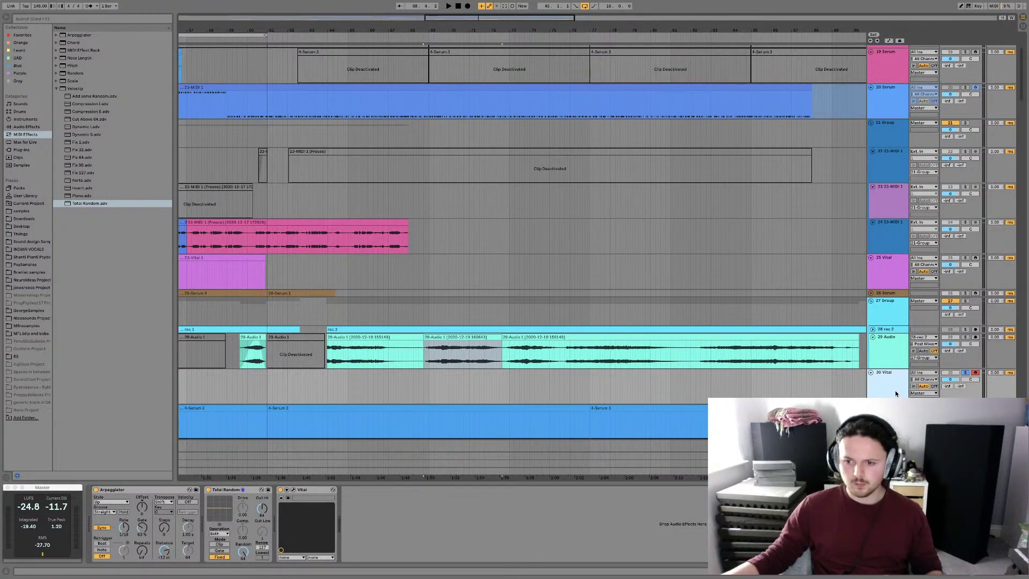
key("Down")
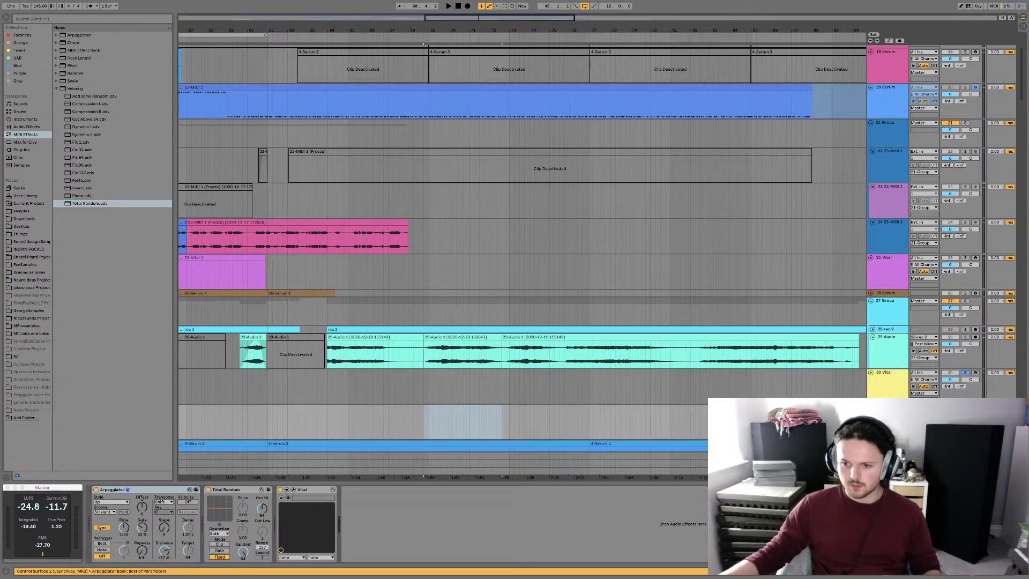
left_click(294, 490)
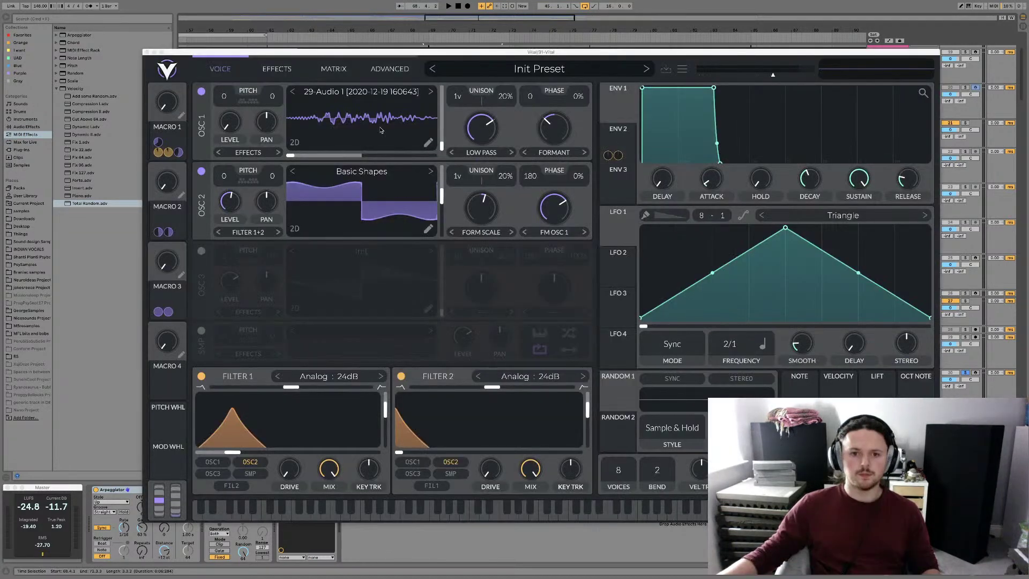
Resynthesize the preset to a wavetable in oscillator 3, turn off oscillators 1 and 2, and enable oscillator 3
right_click(356, 272)
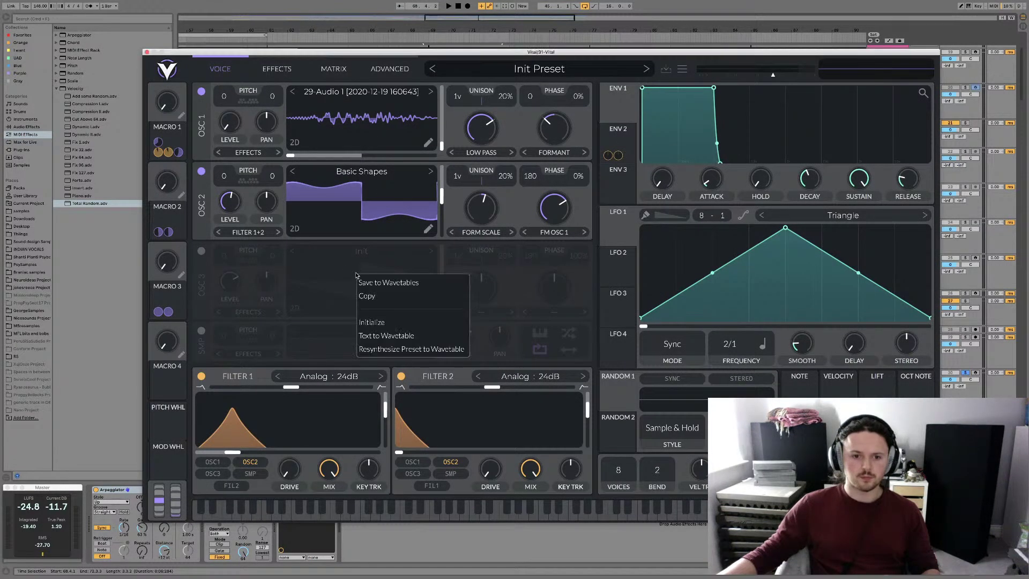
left_click(402, 347)
left_click(202, 171)
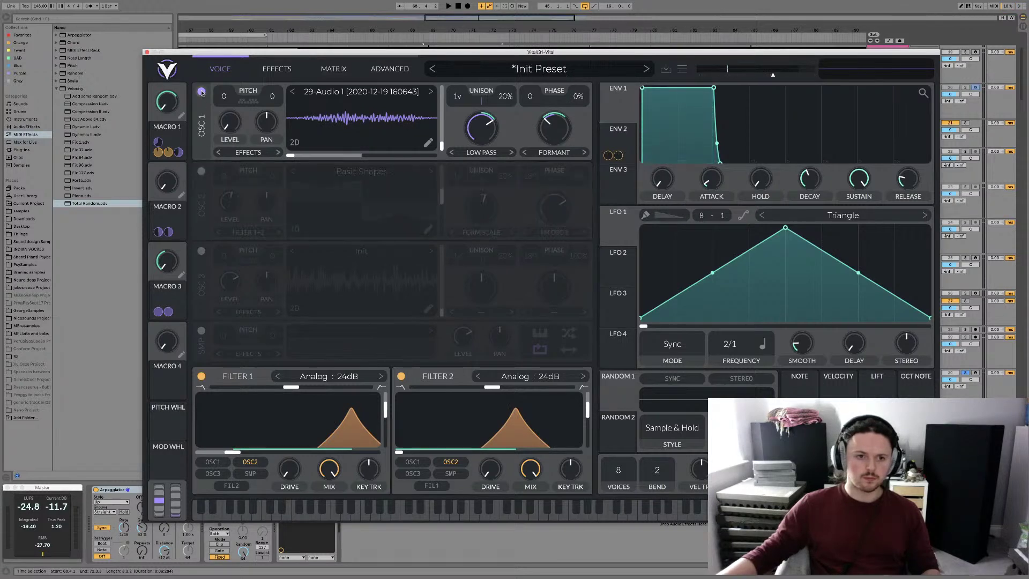
left_click(202, 92)
left_click(201, 250)
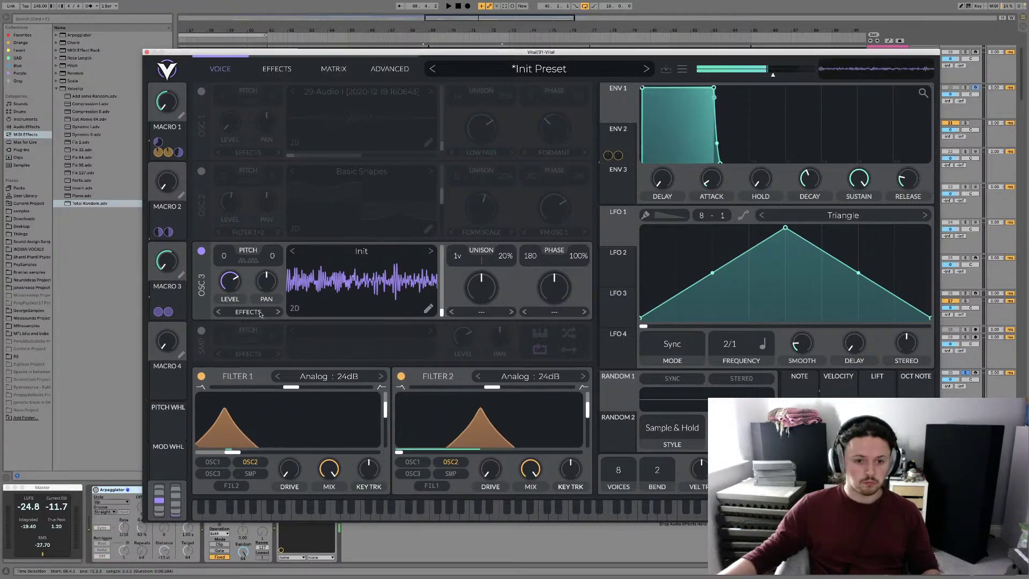
Try a lower level for oscillator 3 and a different wavetable position
left_click_drag(230, 280, 229, 290)
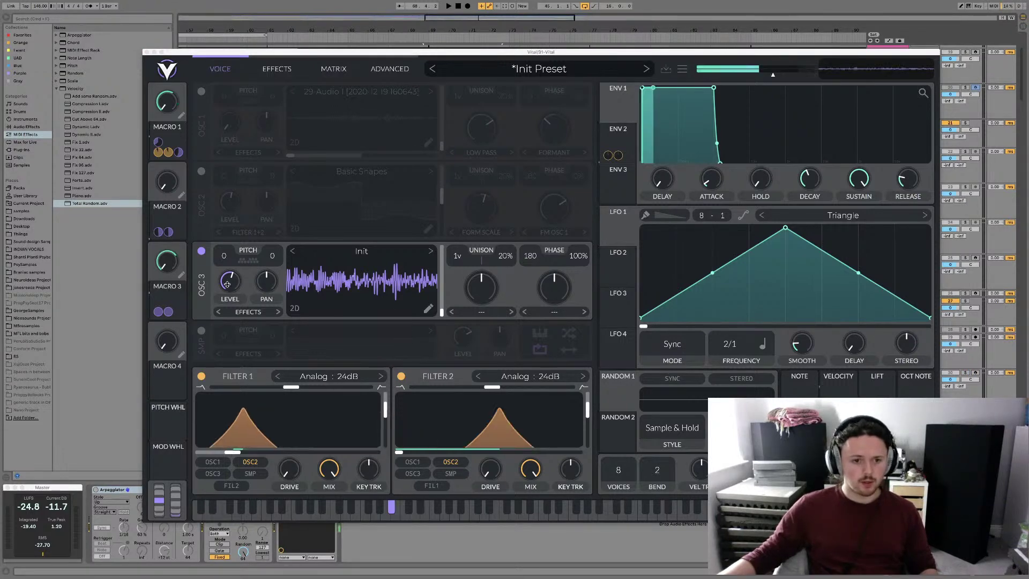
left_click(441, 311)
mouse_move(441, 311)
left_mouse_down()
mouse_move(442, 246)
mouse_move(445, 346)
mouse_move(445, 275)
mouse_move(444, 327)
left_mouse_up()
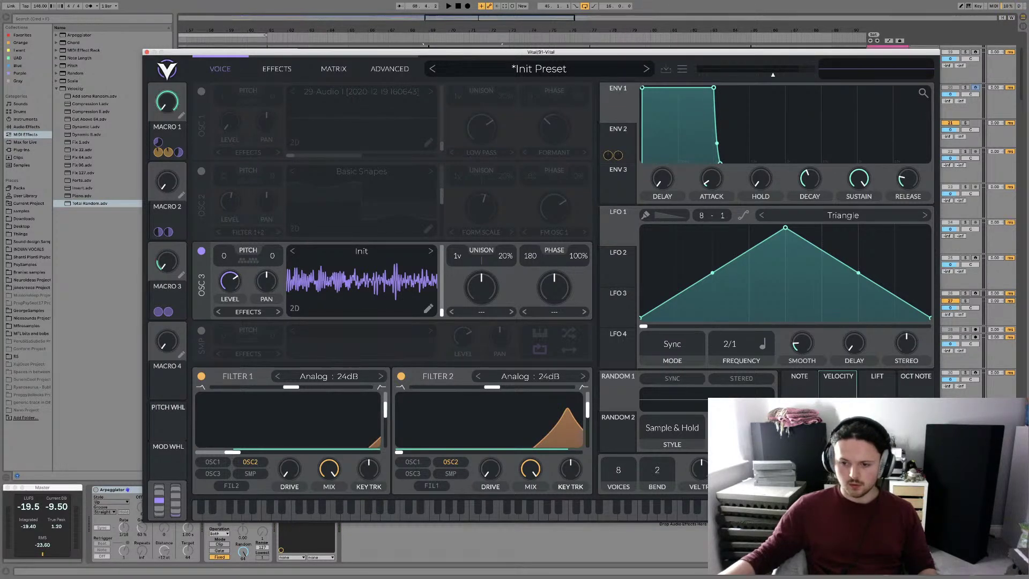
In the modulation matrix, change Macro 1's source from Velocity to Lfo 1 and Macro 3's source from Random to Lfo 2
left_click(324, 68)
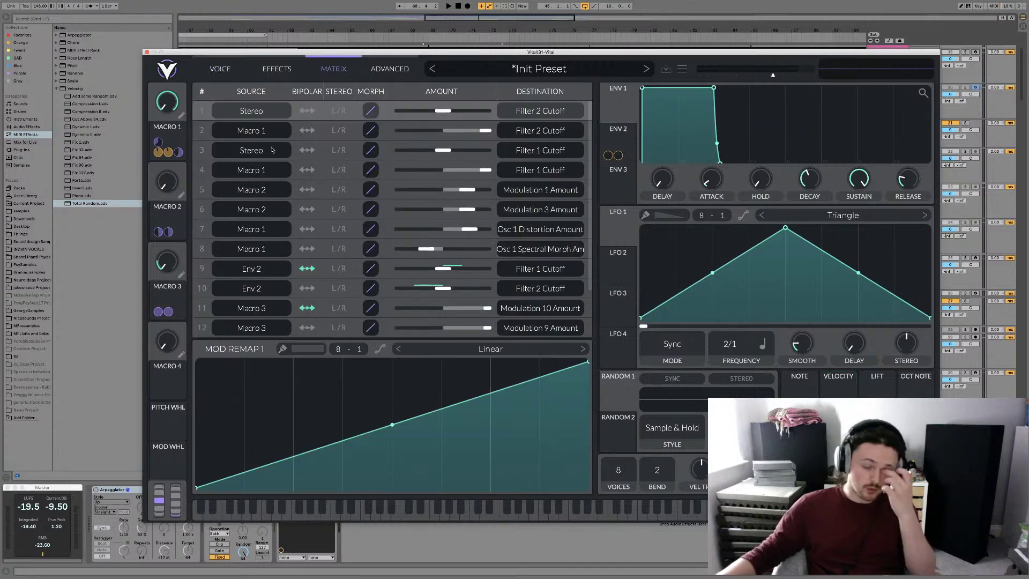
scroll(272, 150, "down", 3)
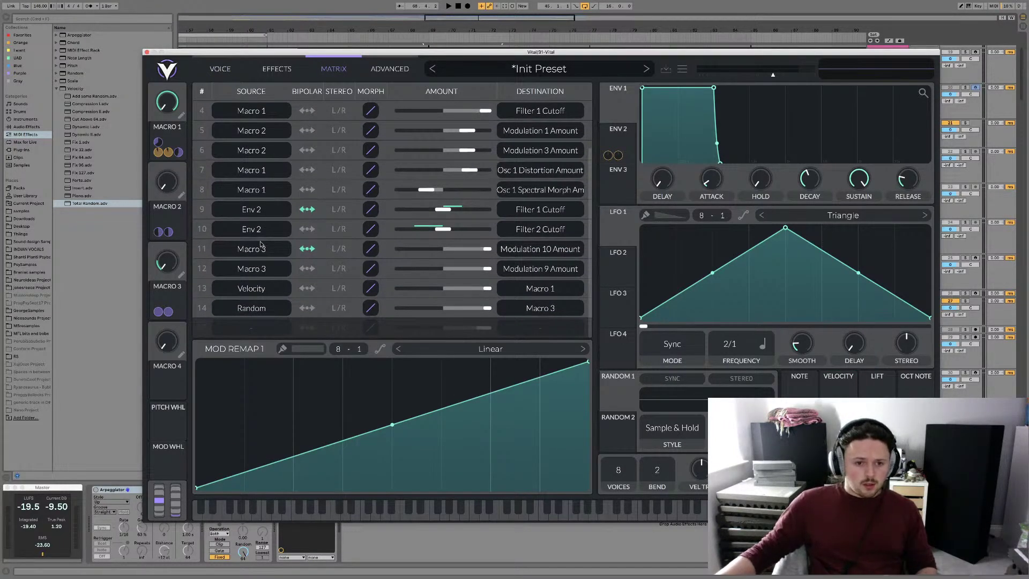
left_click(253, 289)
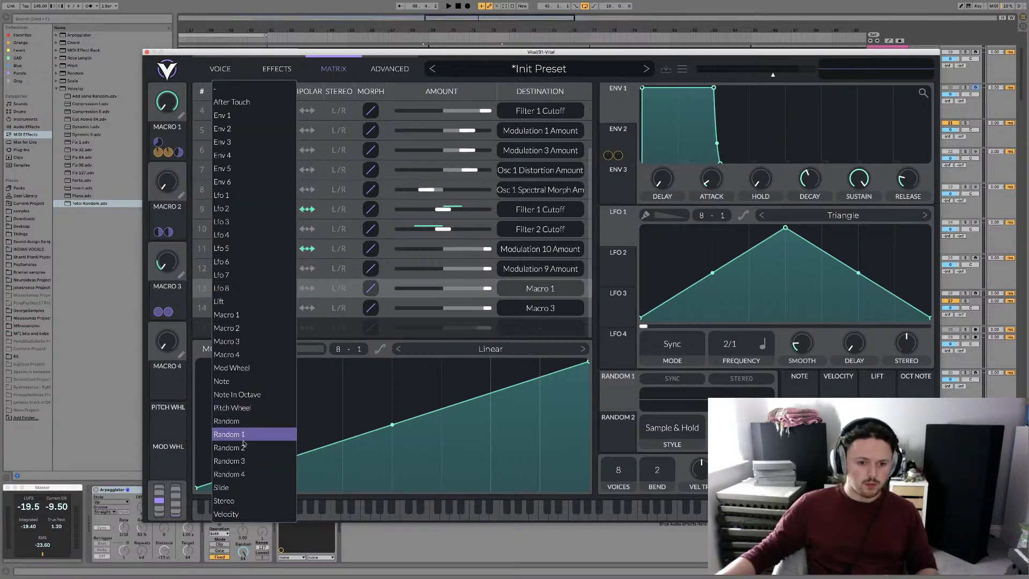
left_click(229, 195)
scroll(261, 285, "up", 2)
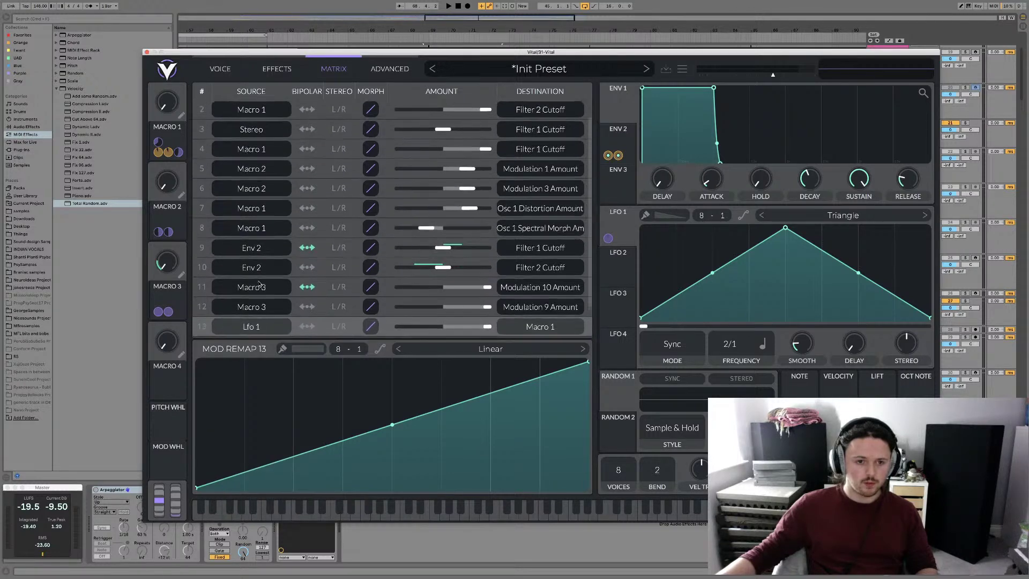
scroll(267, 280, "down", 1)
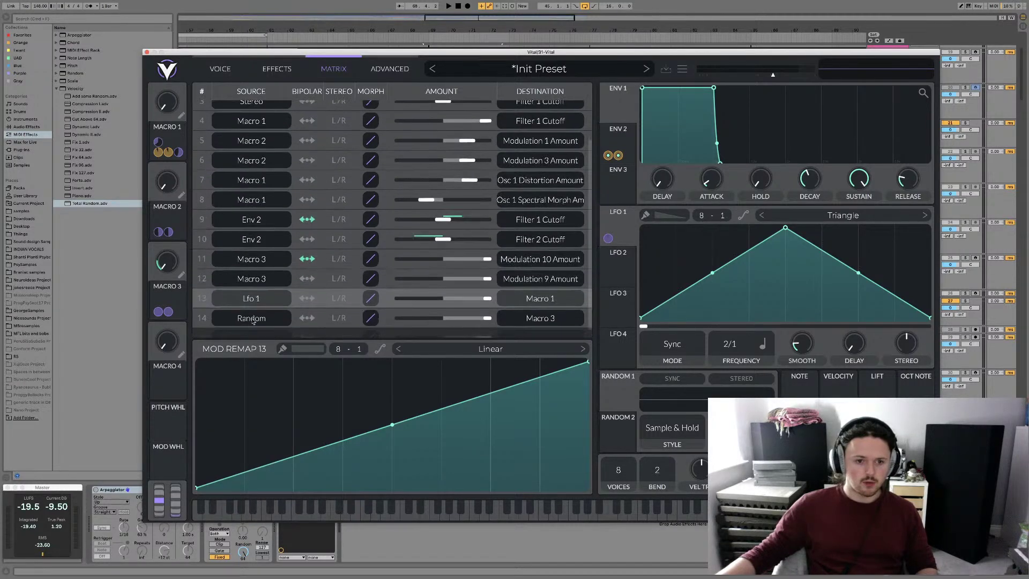
left_click(251, 316)
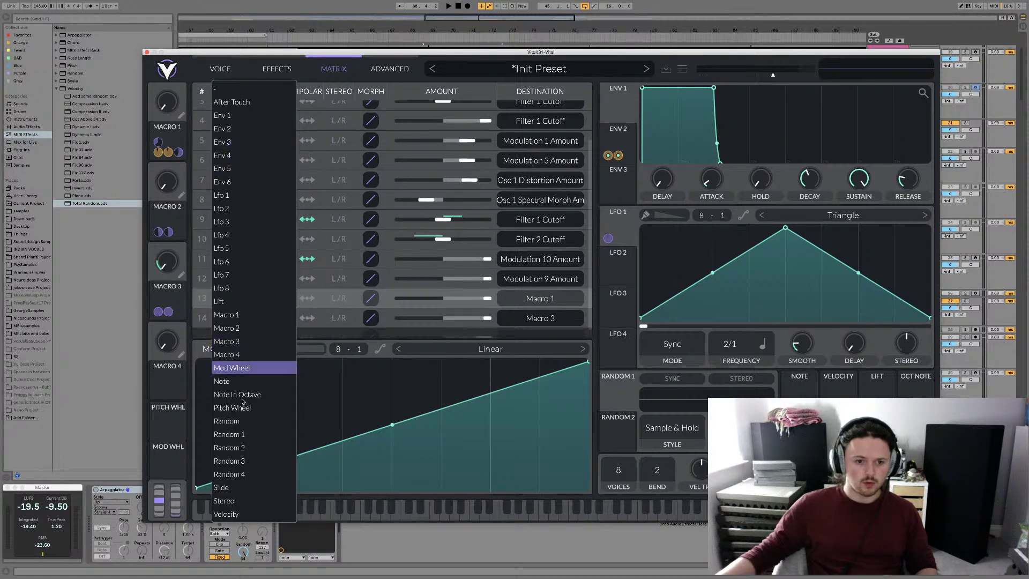
left_click(238, 209)
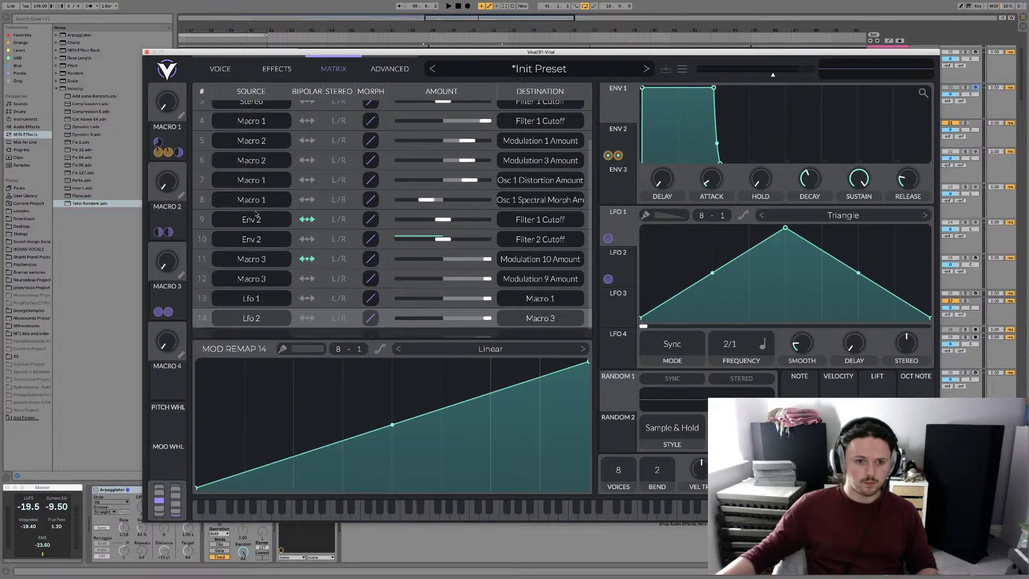
Turn oscillators 1 and 2 back on, turn off oscillator 3, and resynthesize the preset into oscillator 3's wavetable again
left_click(228, 70)
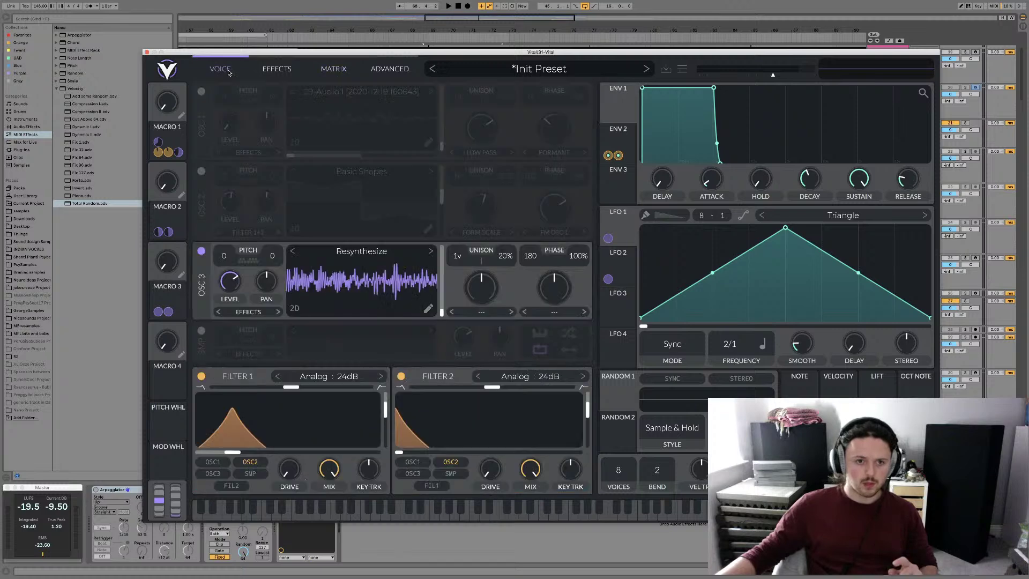
right_click(360, 277)
left_click(190, 261)
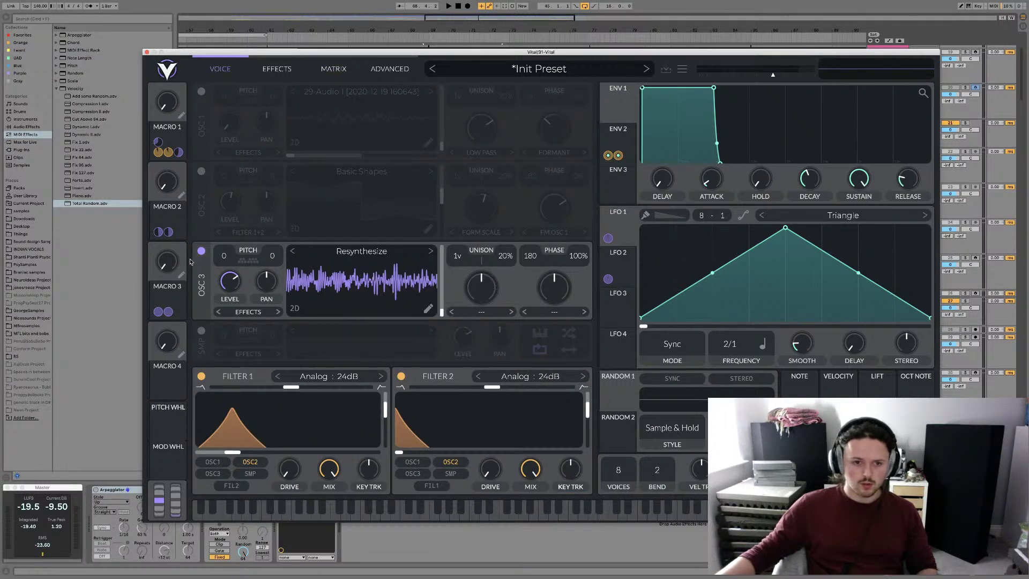
left_click(201, 251)
left_click(201, 170)
left_click(201, 91)
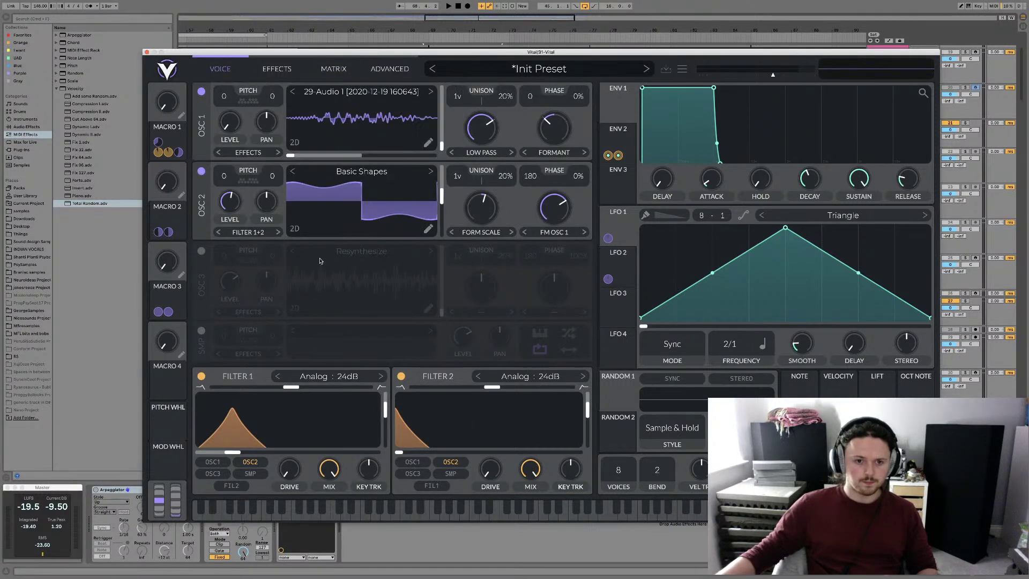
right_click(324, 273)
left_click(378, 348)
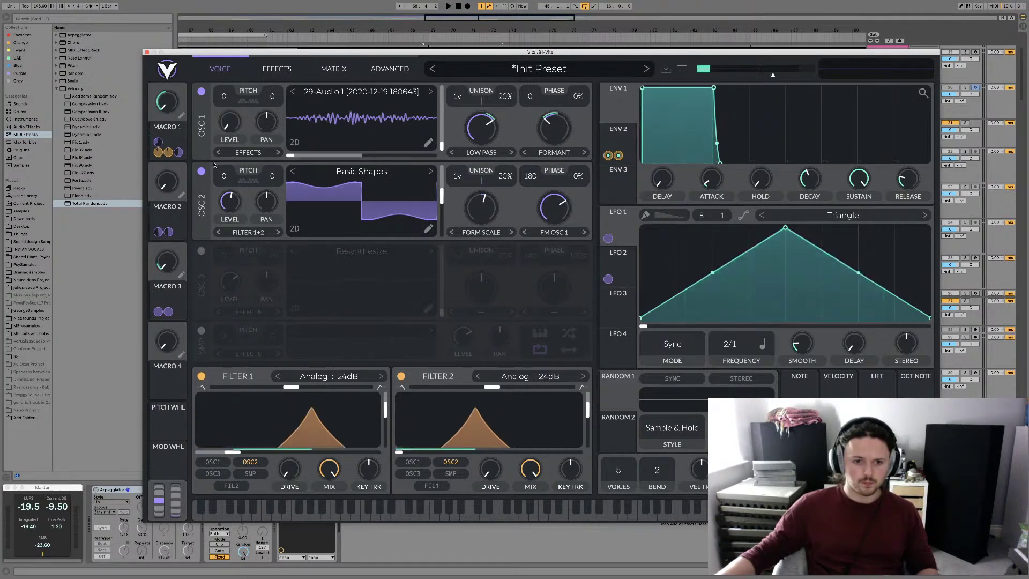
Turn off oscillators 1 and 2, enable oscillator 3, and move its wavetable position while it plays
left_click(201, 170)
left_click(201, 92)
left_click(201, 251)
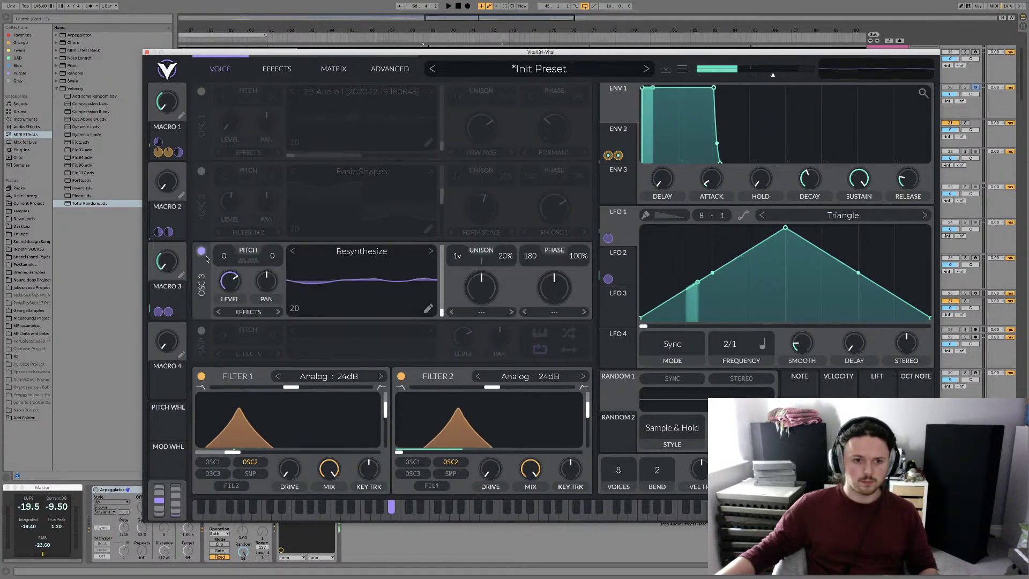
mouse_move(442, 302)
left_click_drag(443, 302, 441, 267)
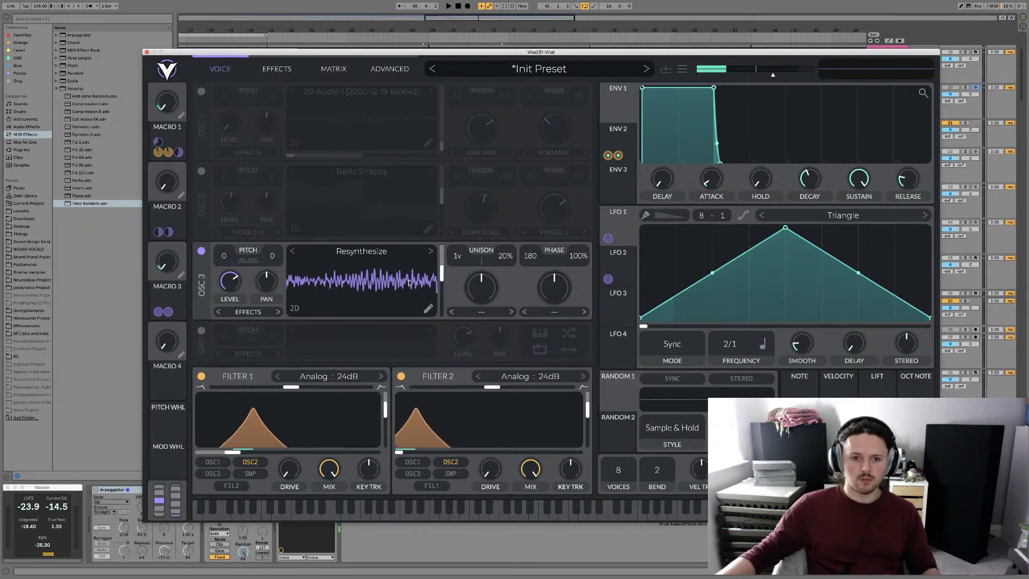
Save oscillator 3's resynthesized wavetable under a name beginning with "Cherry" and leave the wavetable editor
left_click(428, 309)
left_click(681, 72)
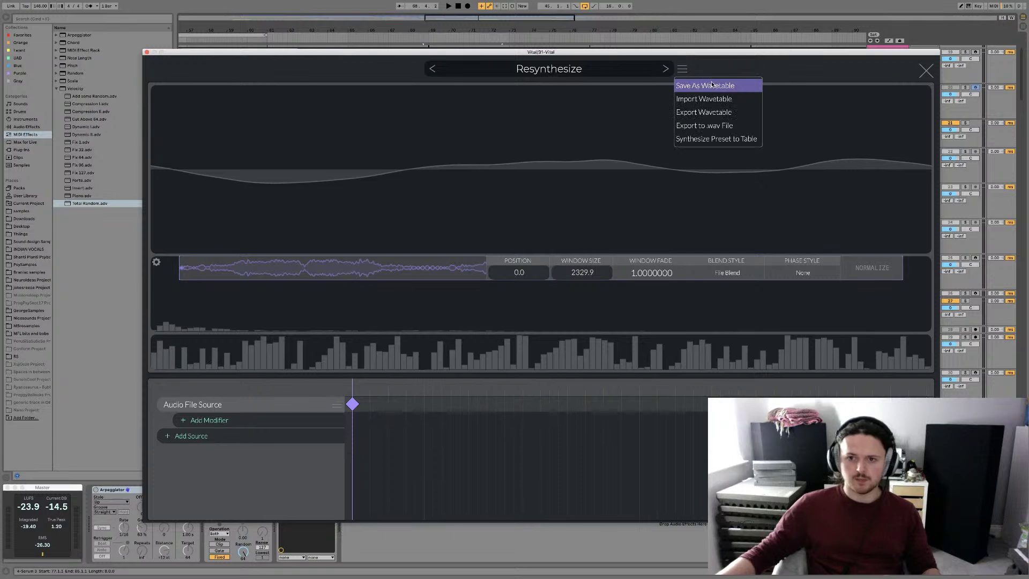
left_click(711, 86)
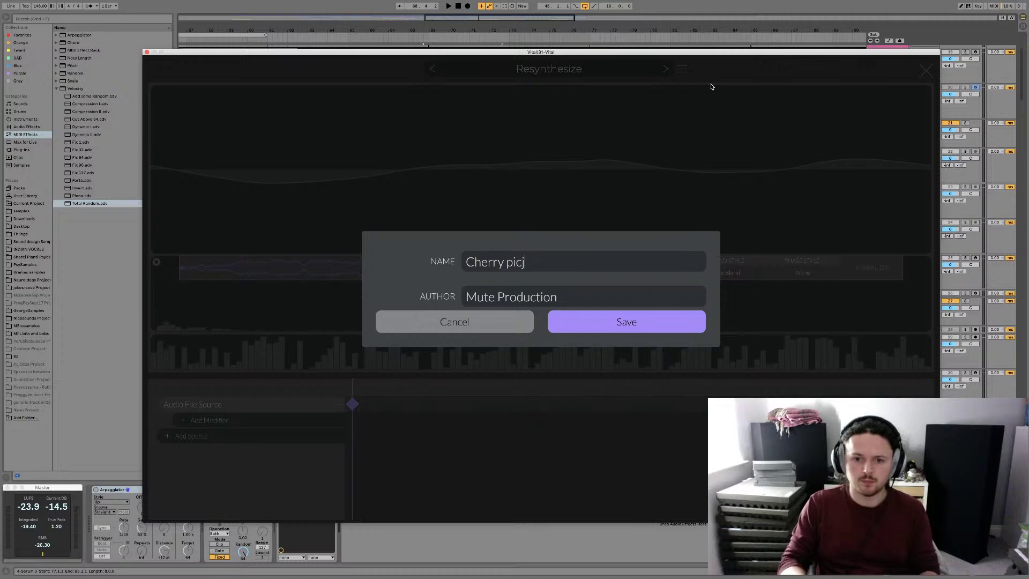
left_click(643, 313)
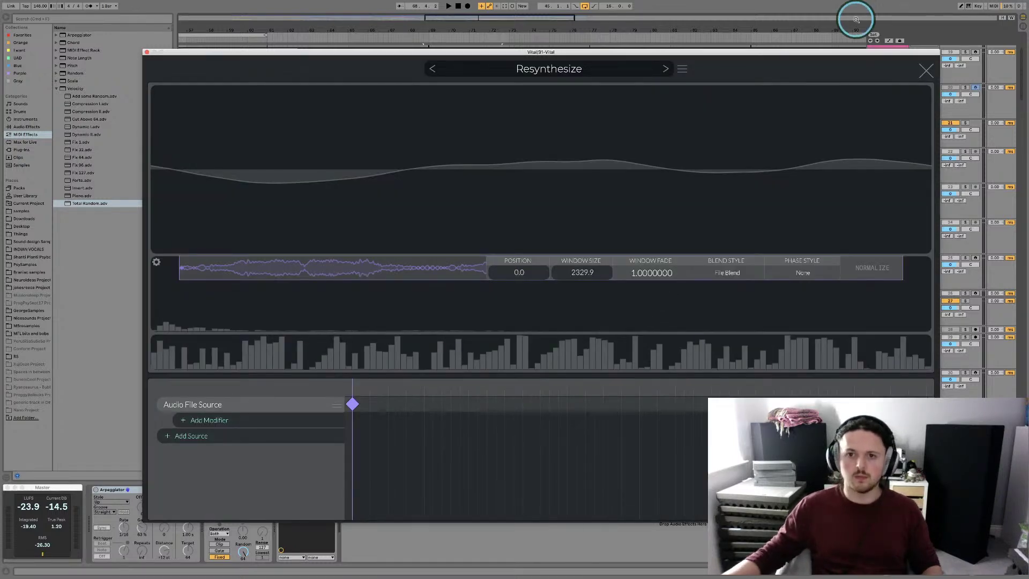
left_click(925, 72)
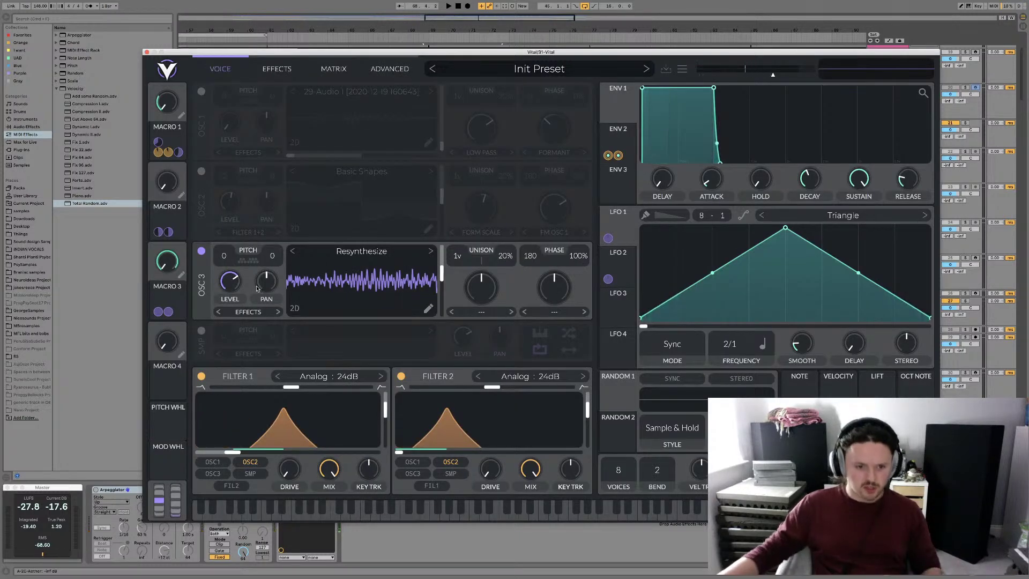
Close the Vital window, delete the duplicate 31 Vital track, and select the 30 Vital track
left_click(147, 53)
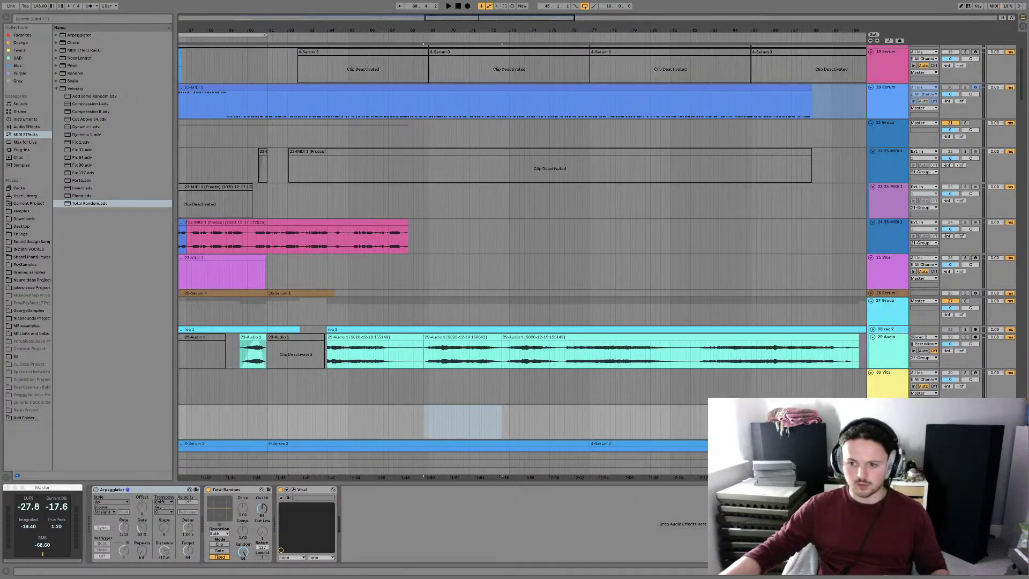
scroll(897, 397, "down", 1)
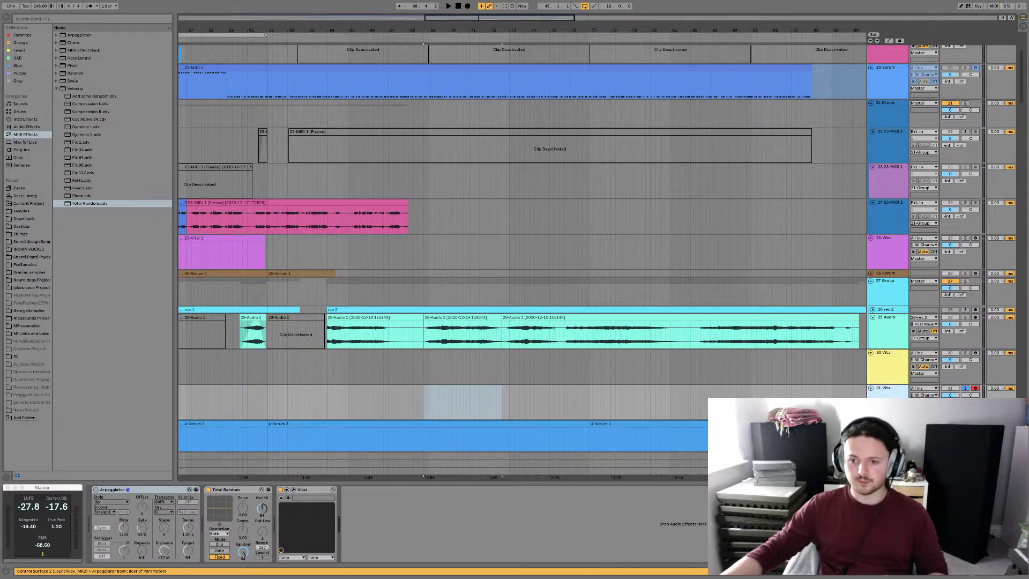
key("Delete")
left_click(894, 366)
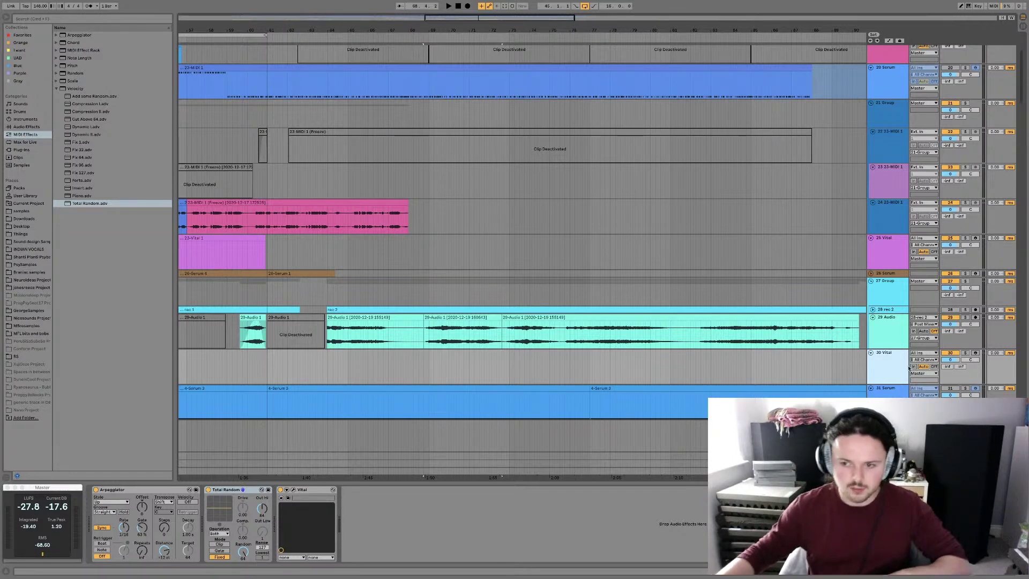
Examine the arrangement's clips around the section that starts at bar 45
left_click(246, 314)
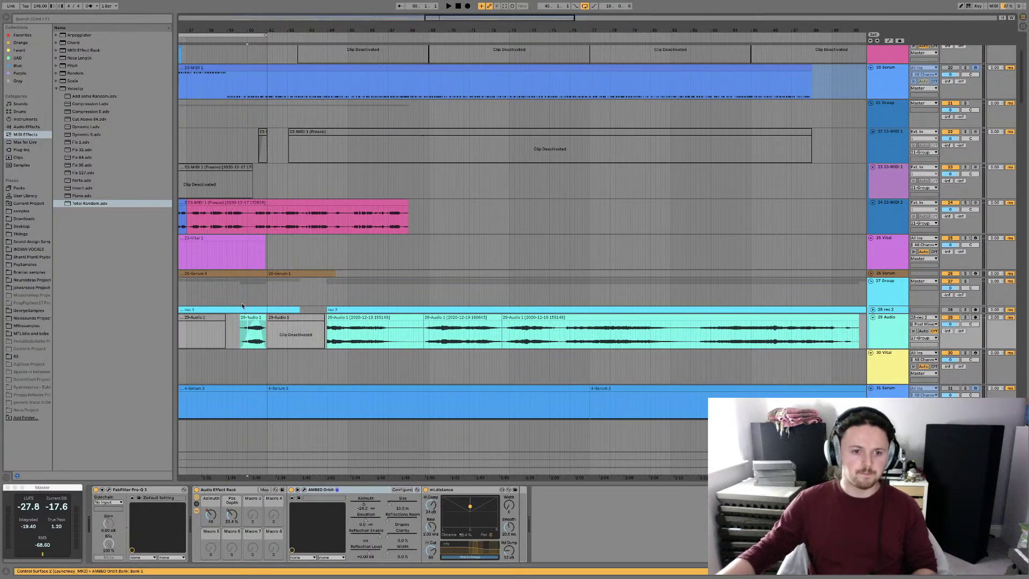
left_click(241, 297)
scroll(240, 297, "left", 5)
scroll(754, 298, "left", 10)
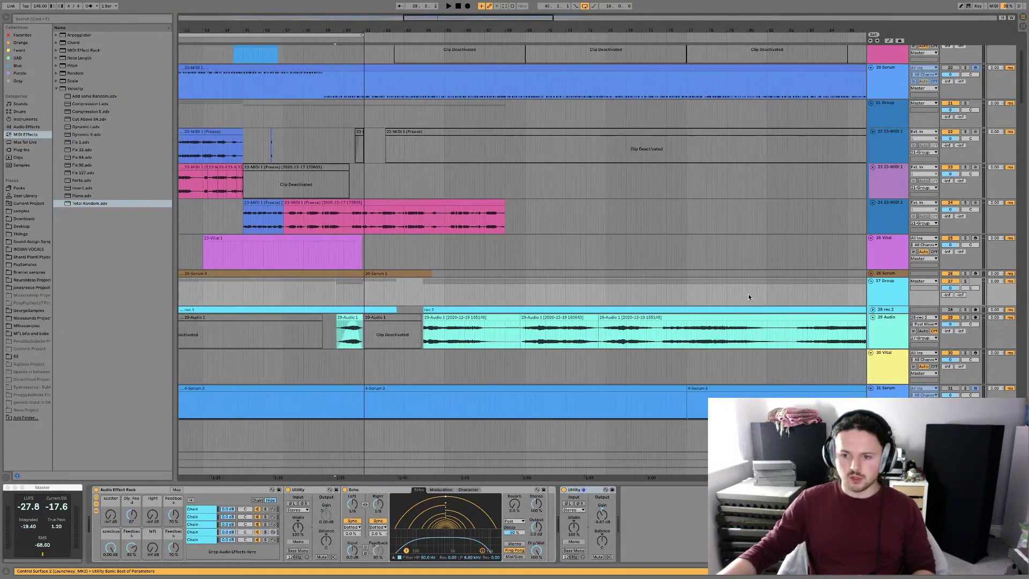
scroll(377, 279, "left", 6)
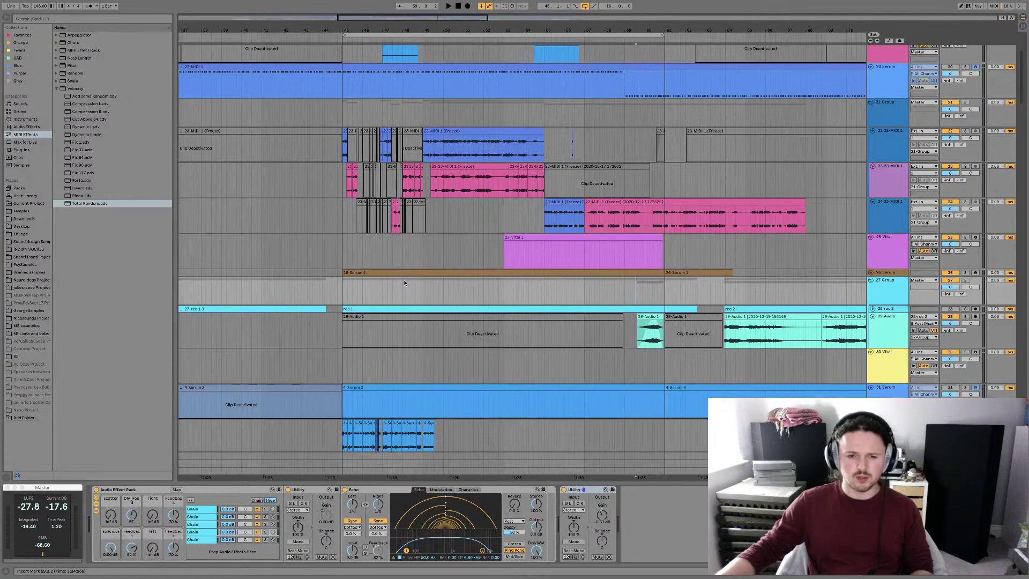
scroll(405, 283, "left", 2)
scroll(406, 283, "up", 3)
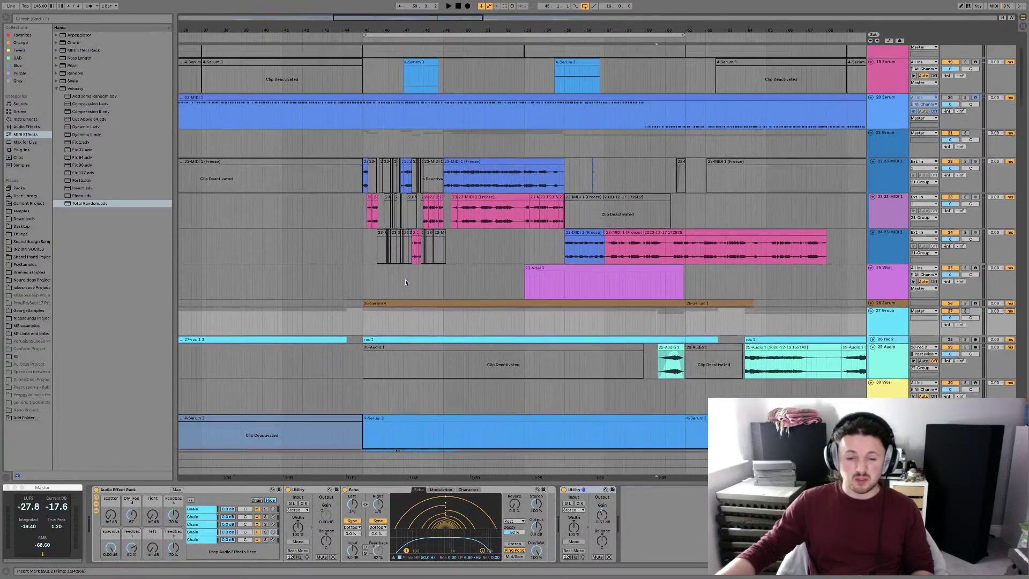
scroll(405, 283, "up", 3)
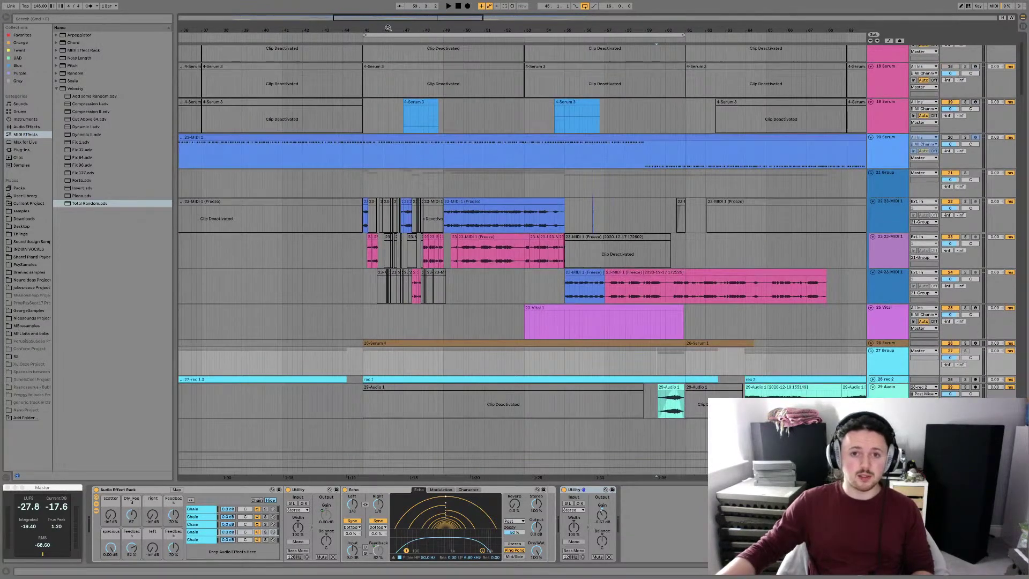
Play the transition into the section at bar 45, starting shortly before it
left_click_drag(370, 16, 368, 20)
scroll(368, 168, "up", 4)
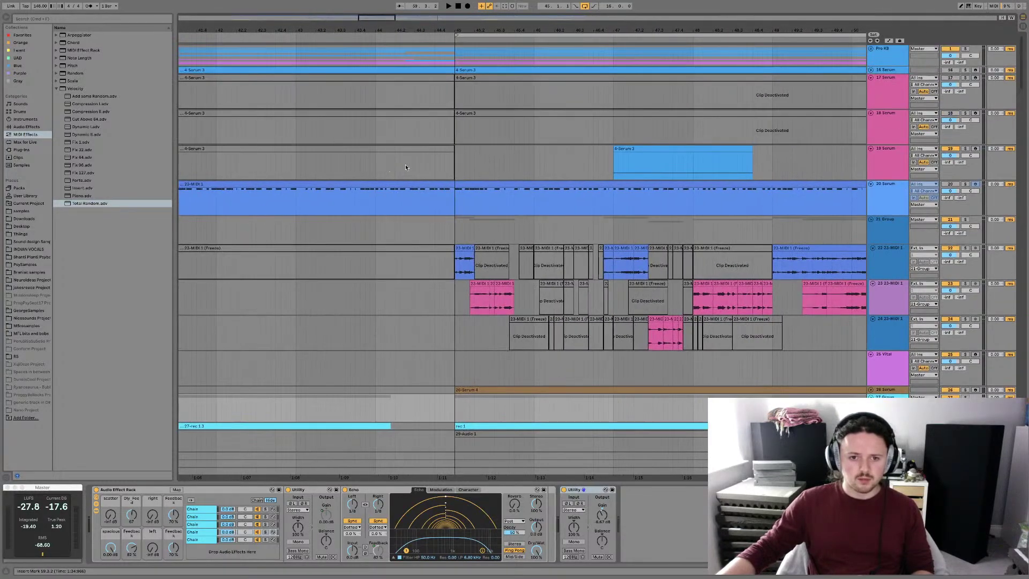
left_click(376, 168)
key("space")
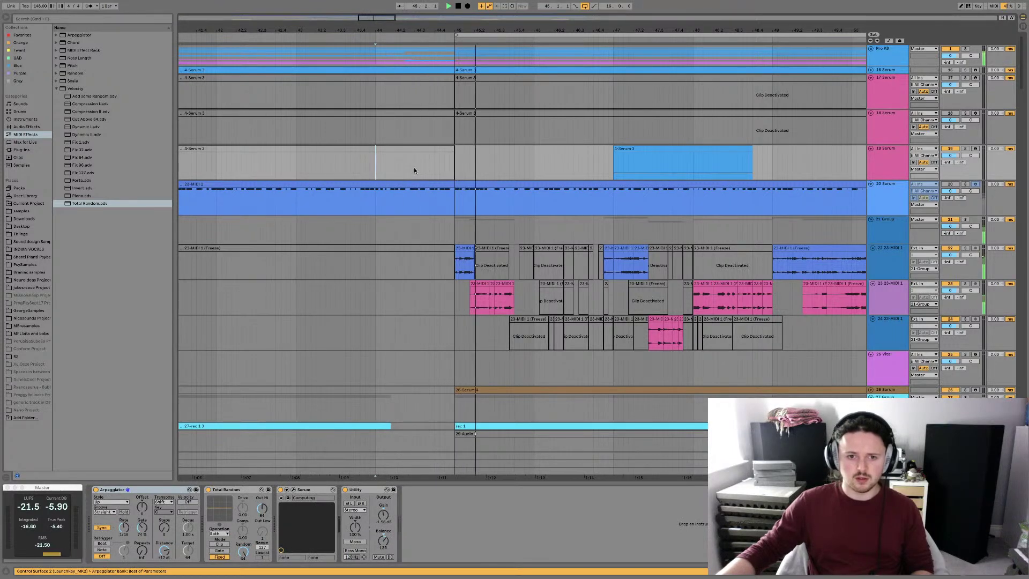
left_click(414, 167)
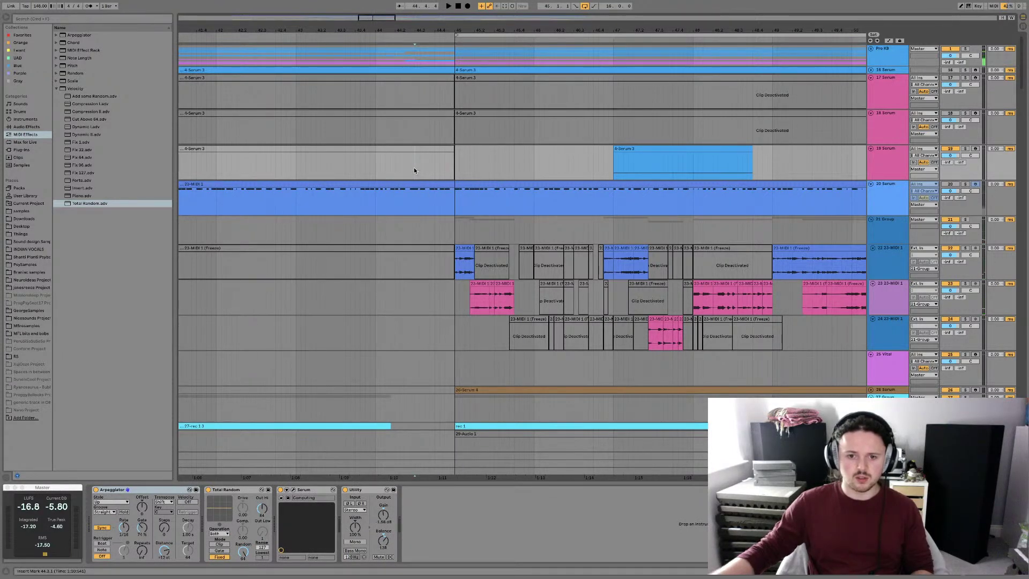
scroll(414, 166, "right", 1)
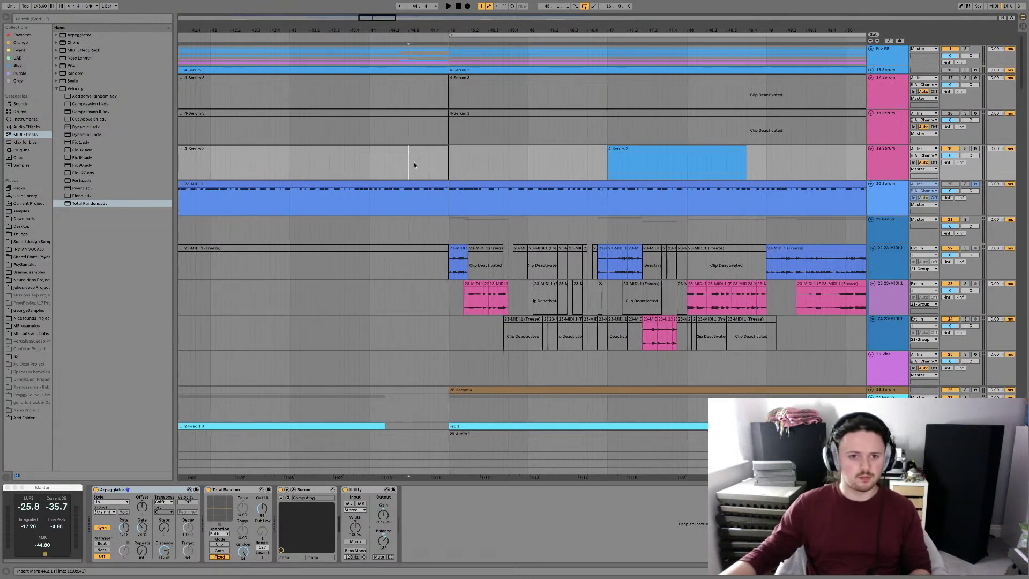
Listen to track 1 soloed through the transition into bar 45
left_click(964, 49)
key("space")
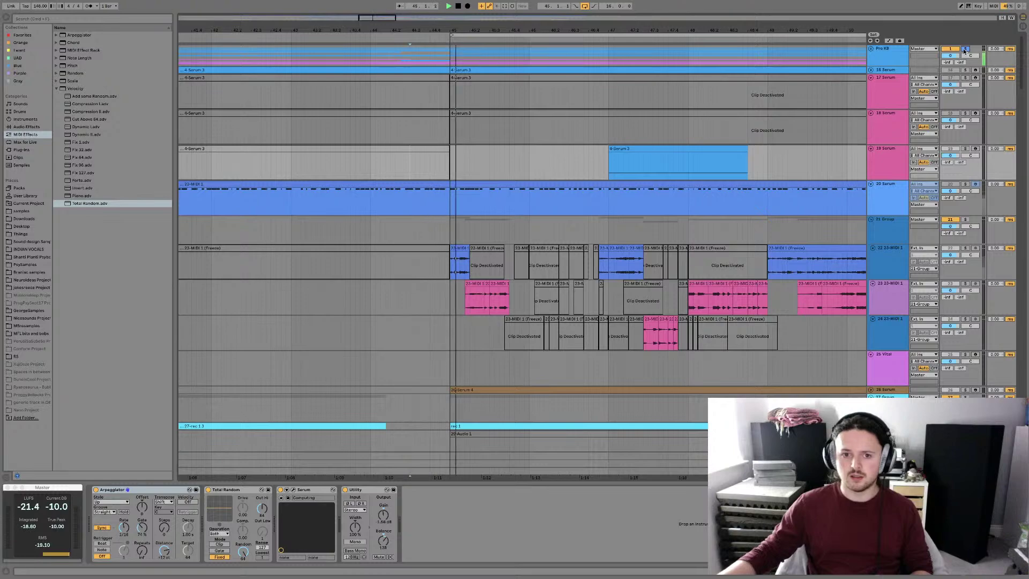
key("space")
key("space")
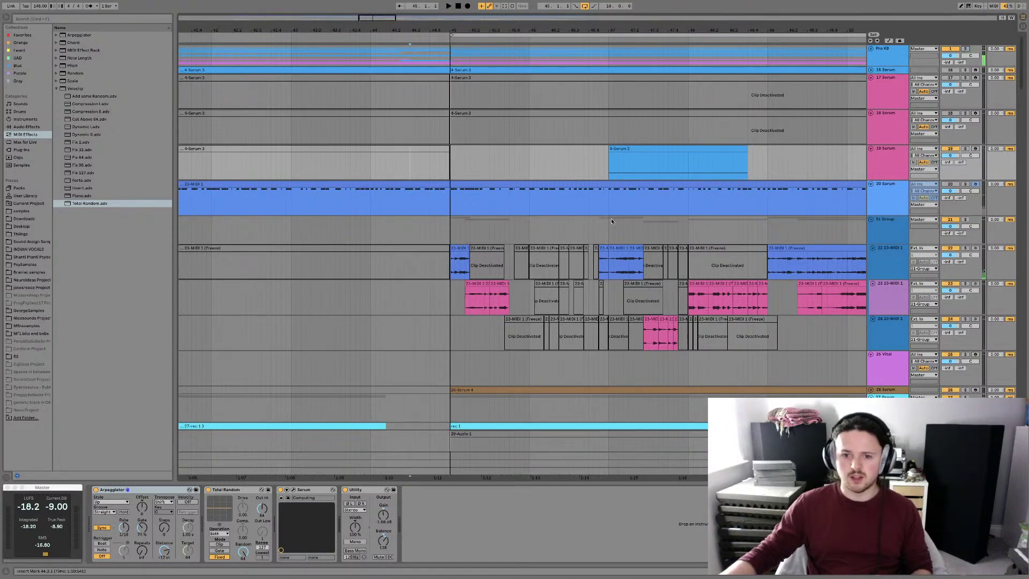
Play the transition into bar 45 again with tracks 27 Group through 37 Vital in view
scroll(384, 267, "down", 15)
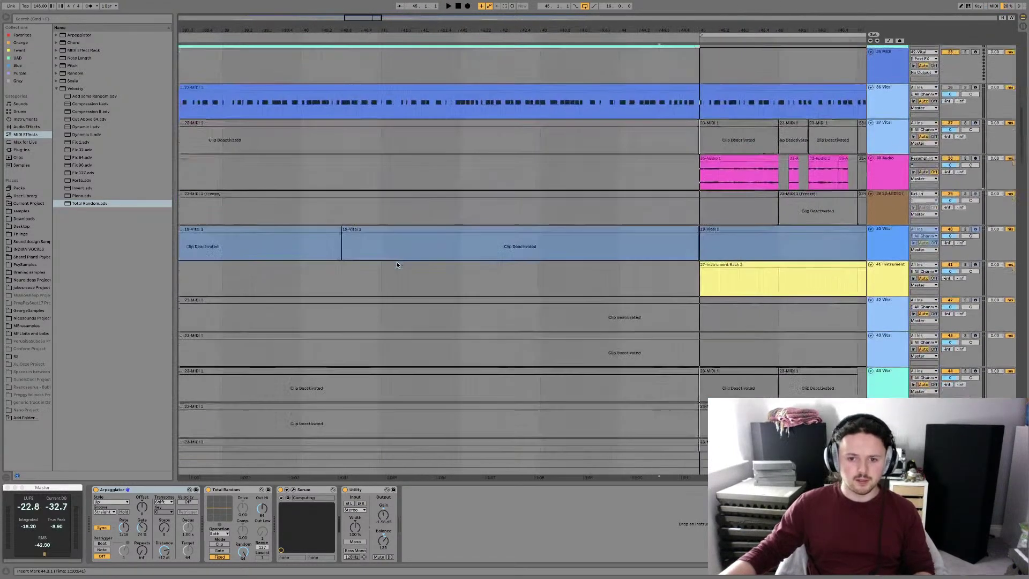
scroll(397, 262, "up", 3)
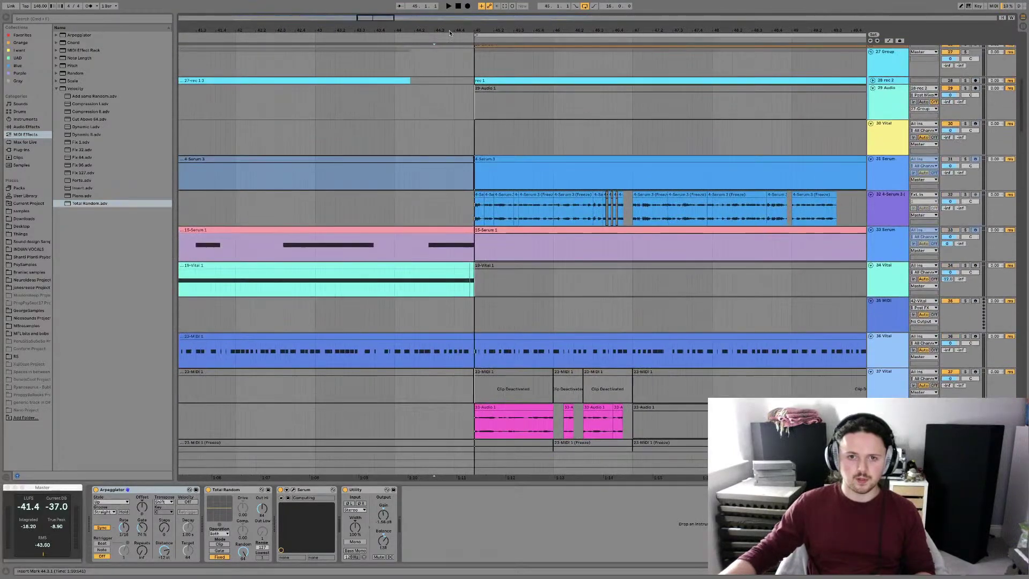
left_click_drag(363, 18, 411, 148)
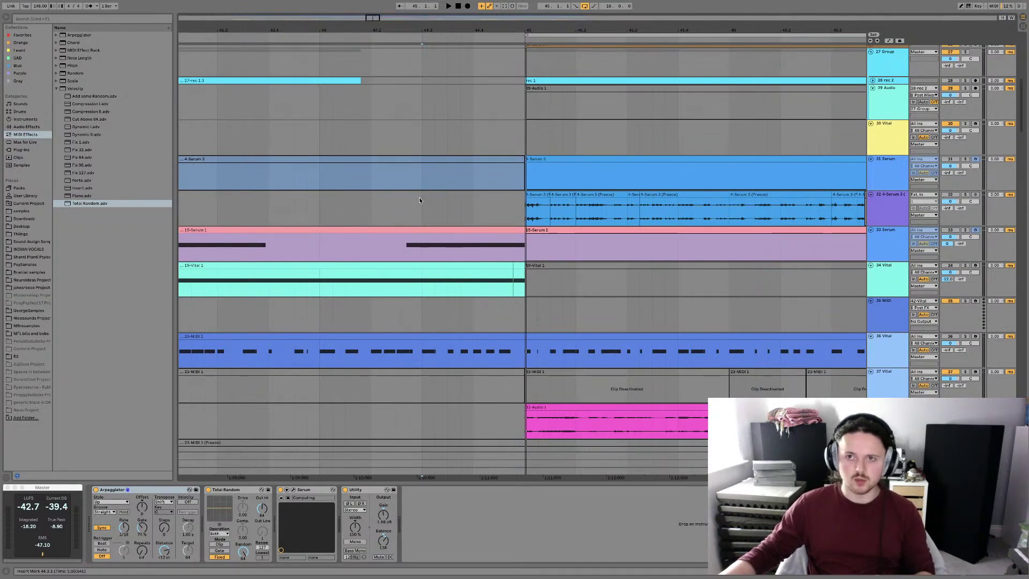
key("space")
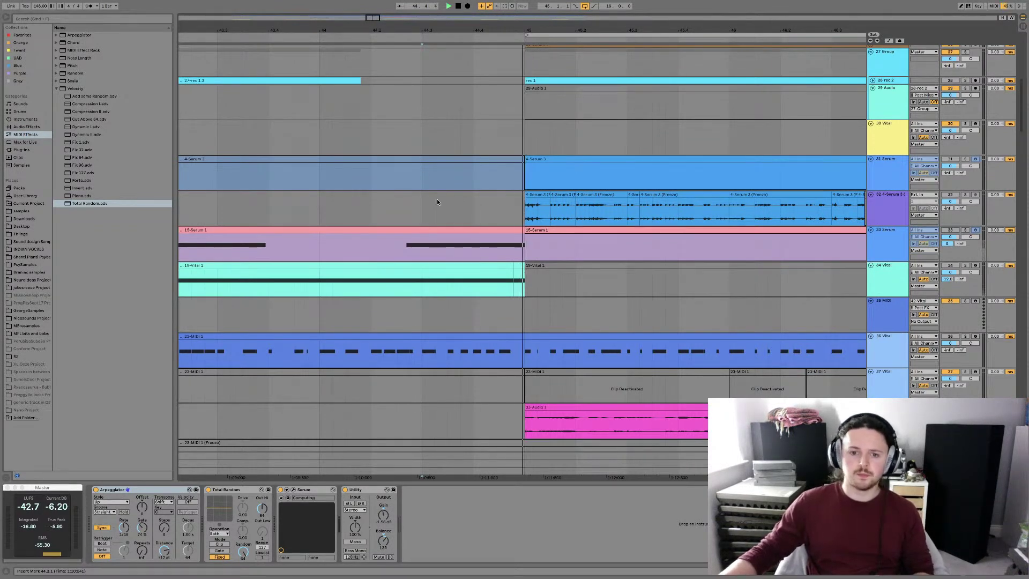
Listen to the transition into bar 45 while reviewing the clips on tracks 36 Vital through 47 Audio
scroll(439, 195, "down", 2)
scroll(439, 198, "down", 7)
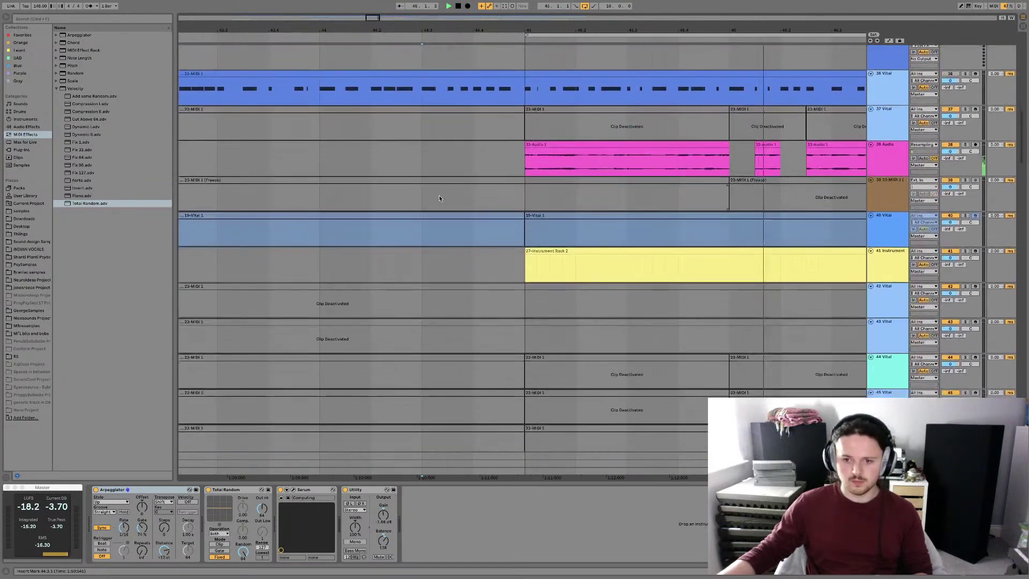
scroll(439, 197, "down", 5)
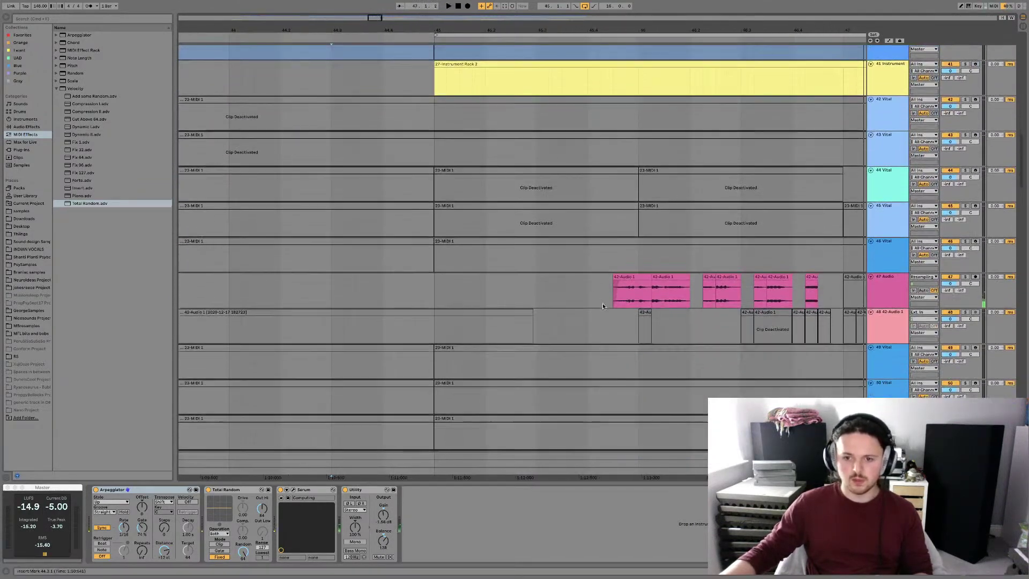
left_click(600, 302)
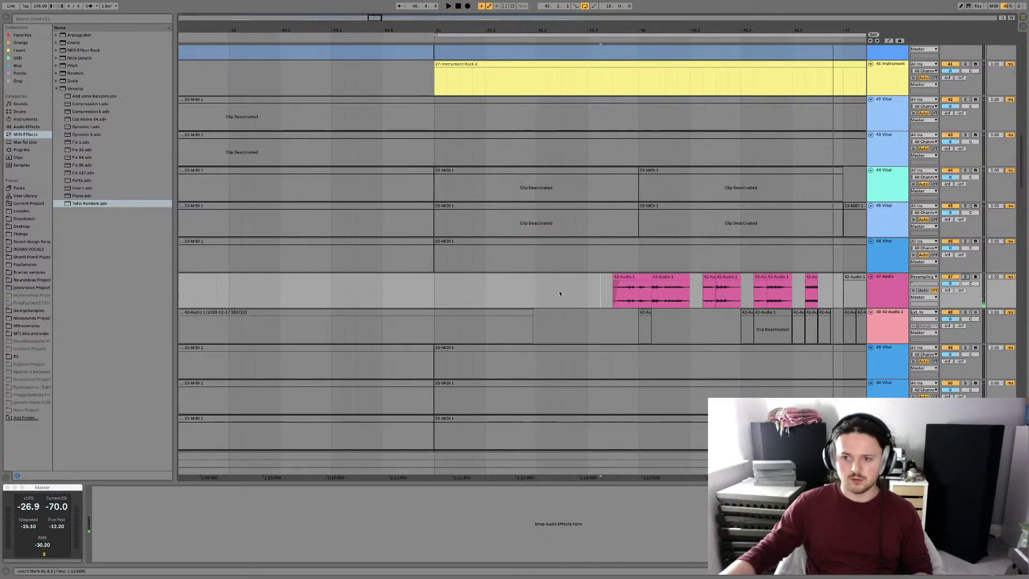
Play the arrangement from bar 44 while examining the clips on the lower tracks, from 43 Vital to 71 Vital
scroll(441, 288, "left", 2)
scroll(441, 286, "down", 2)
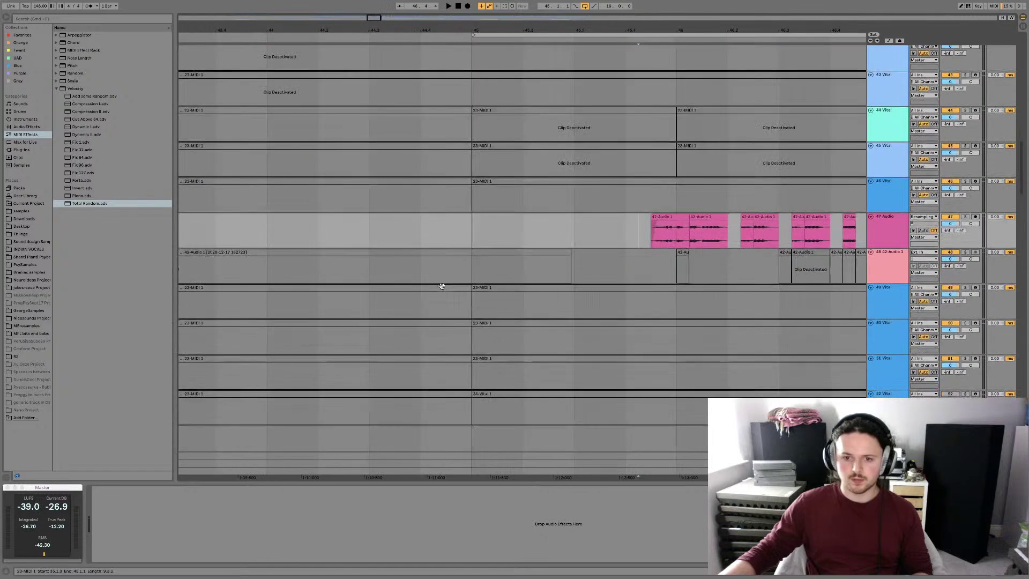
scroll(303, 230, "left", 2)
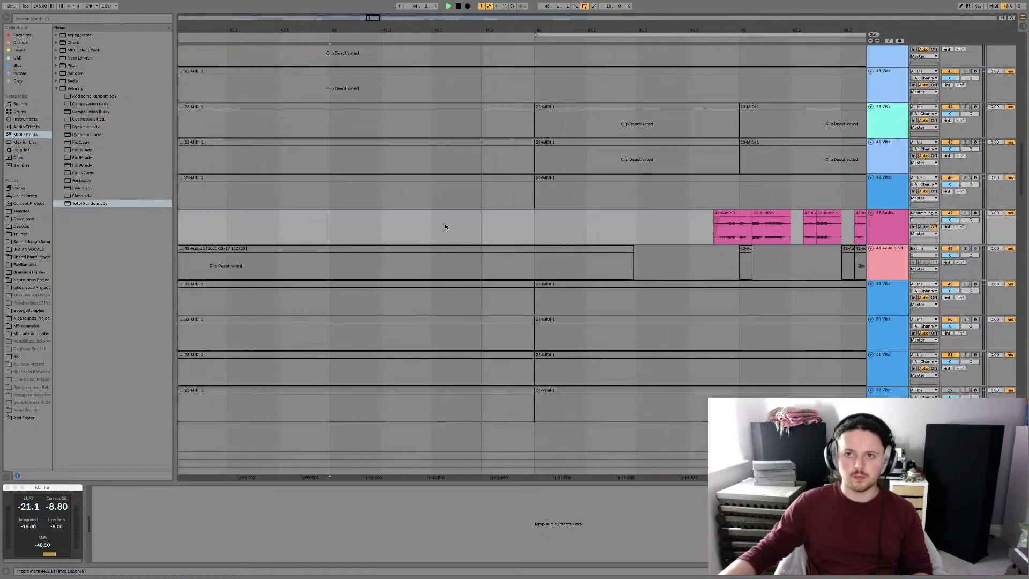
scroll(445, 225, "down", 8)
scroll(445, 226, "down", 1)
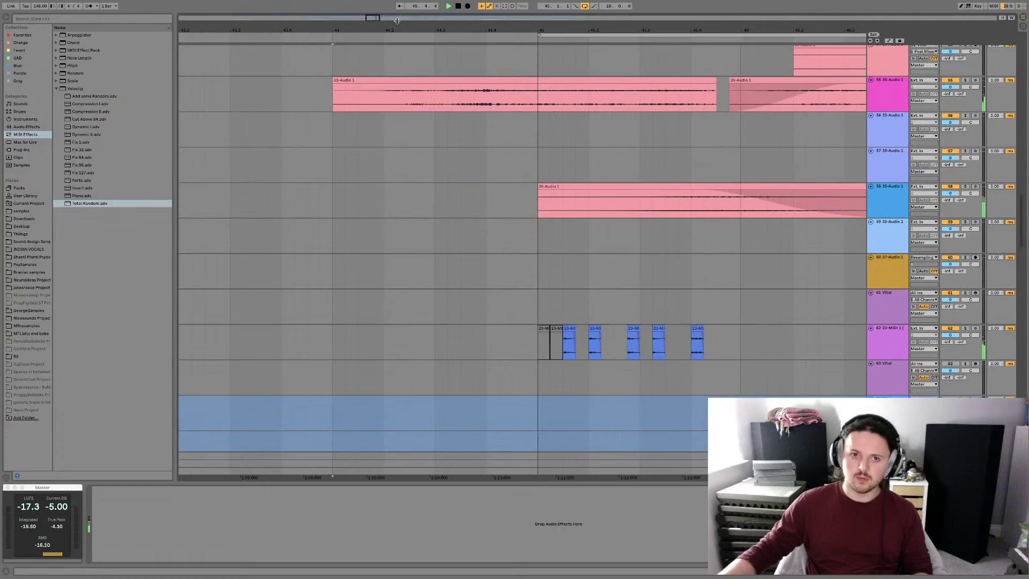
scroll(423, 122, "down", 10)
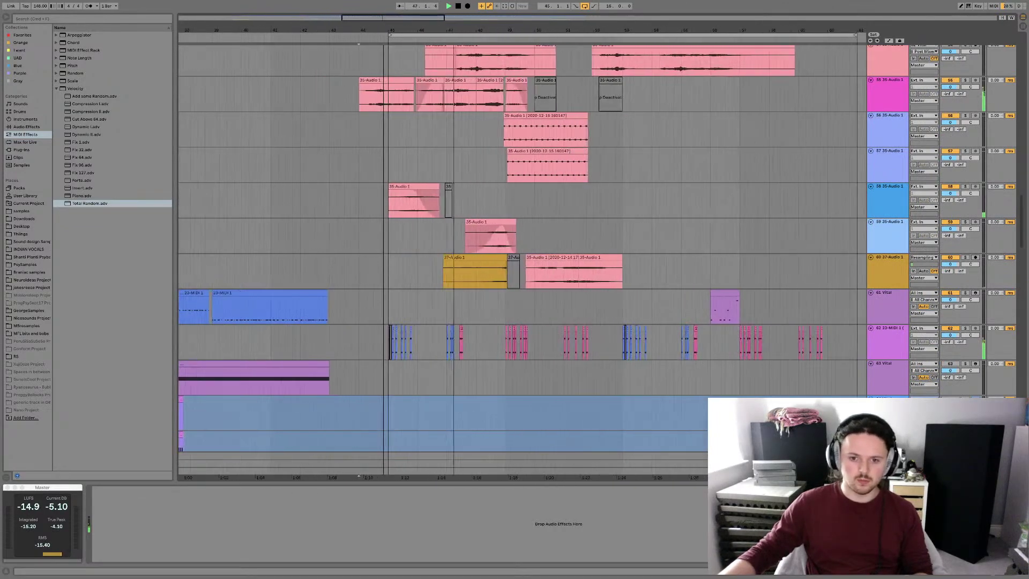
scroll(432, 158, "left", 3)
scroll(461, 188, "up", 2)
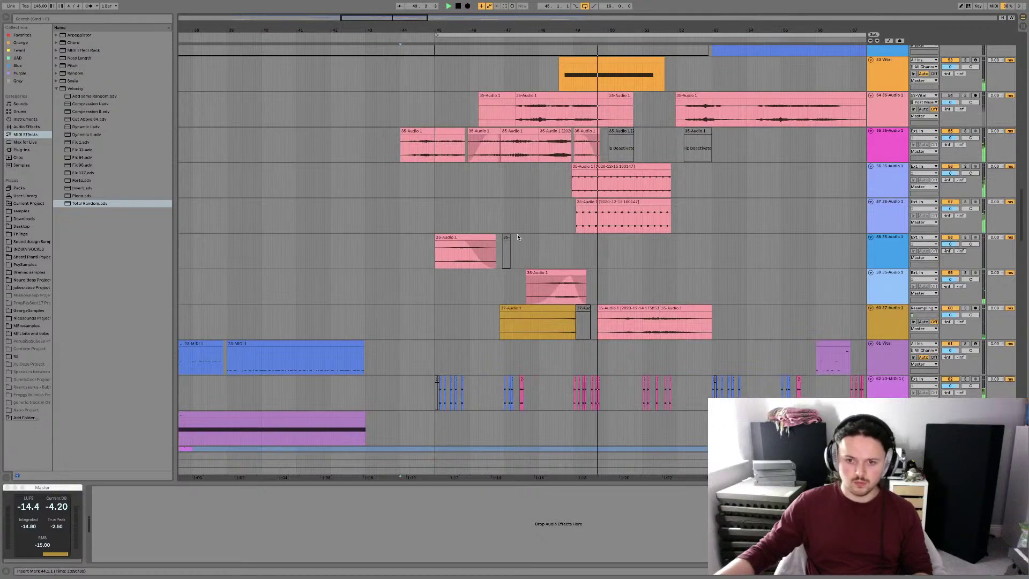
scroll(518, 237, "down", 10)
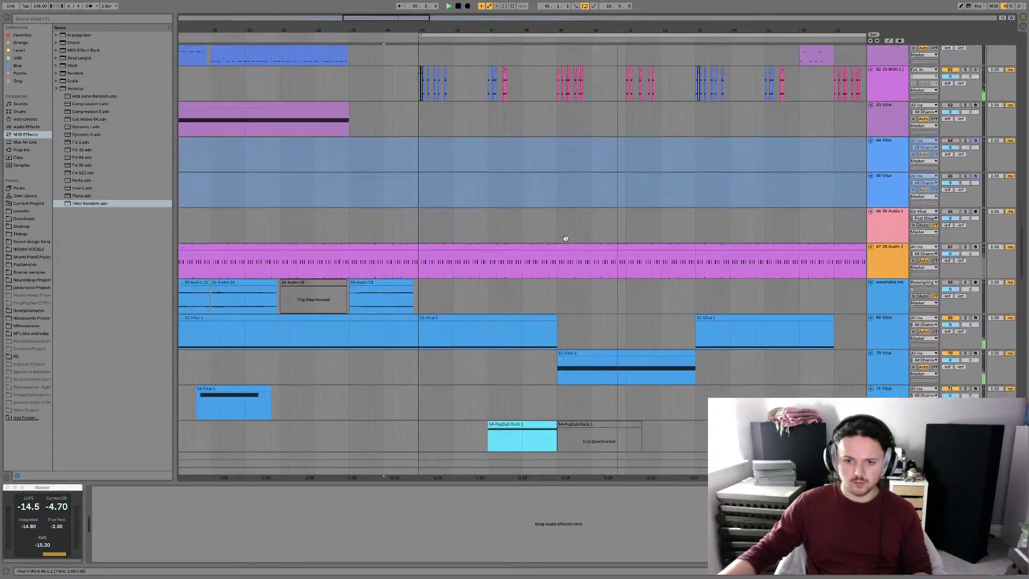
Stop playback and examine the clips of the earlier section around bar 29, from the lower tracks up to 20 Serum
scroll(565, 237, "up", 4)
scroll(565, 237, "down", 4)
scroll(564, 237, "left", 3)
scroll(565, 237, "up", 3)
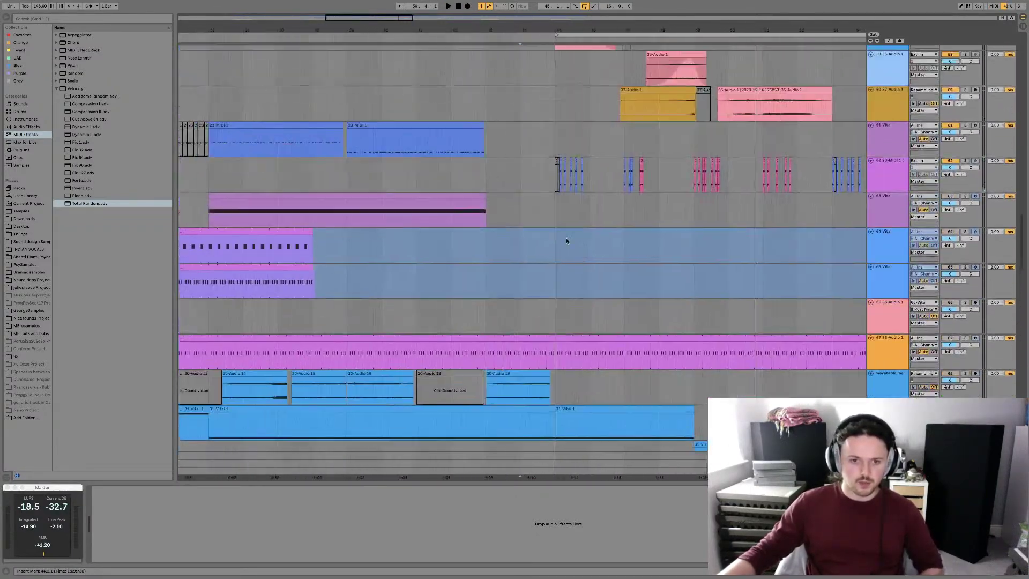
scroll(567, 241, "up", 8)
scroll(567, 239, "left", 5)
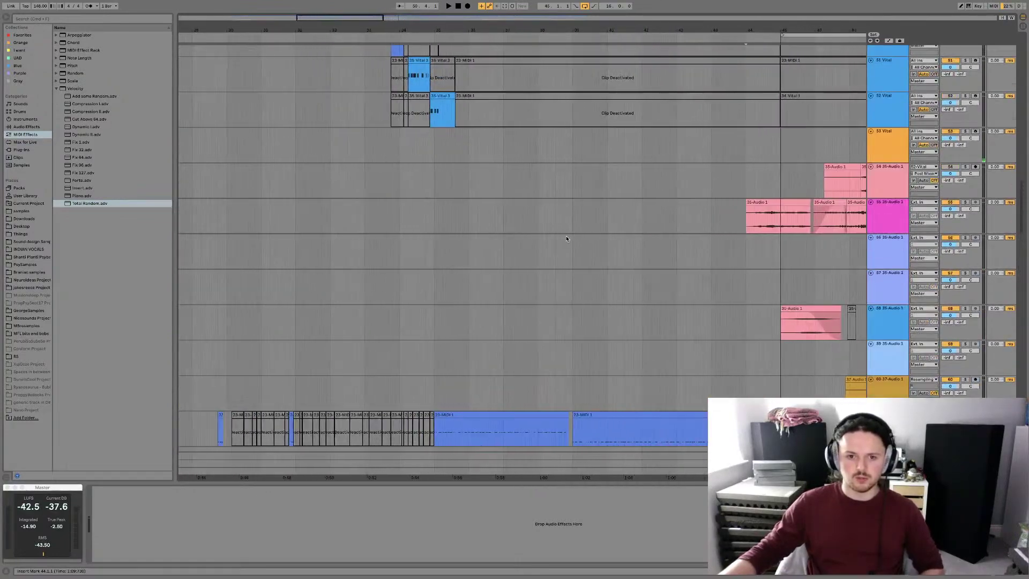
scroll(565, 237, "left", 6)
scroll(565, 237, "down", 1)
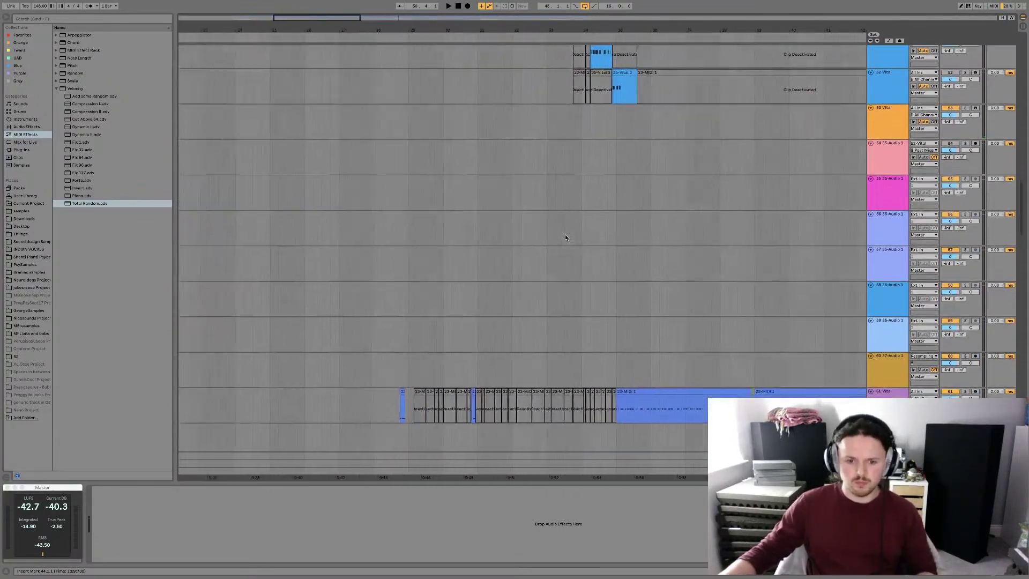
scroll(565, 237, "up", 17)
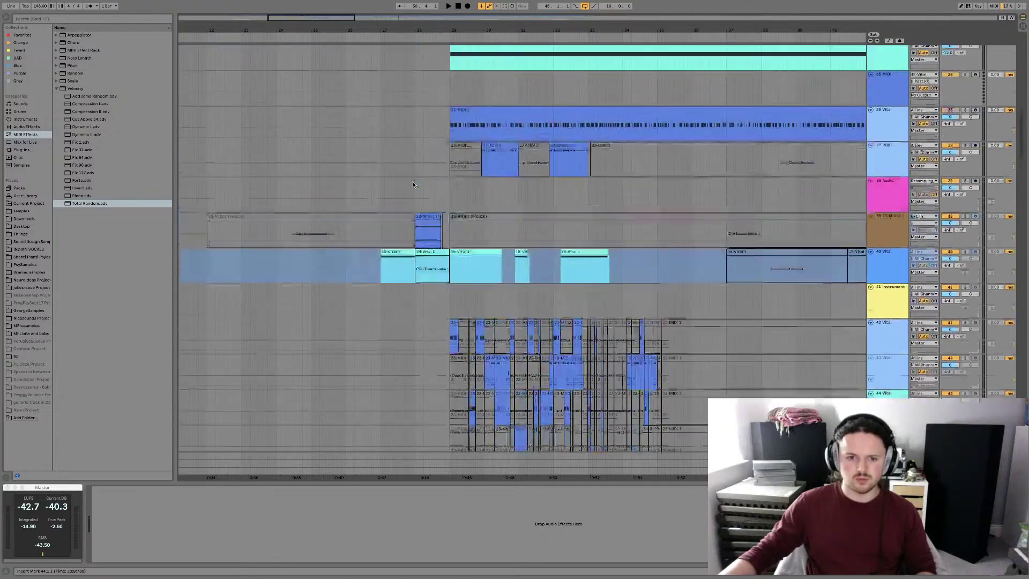
scroll(413, 182, "up", 16)
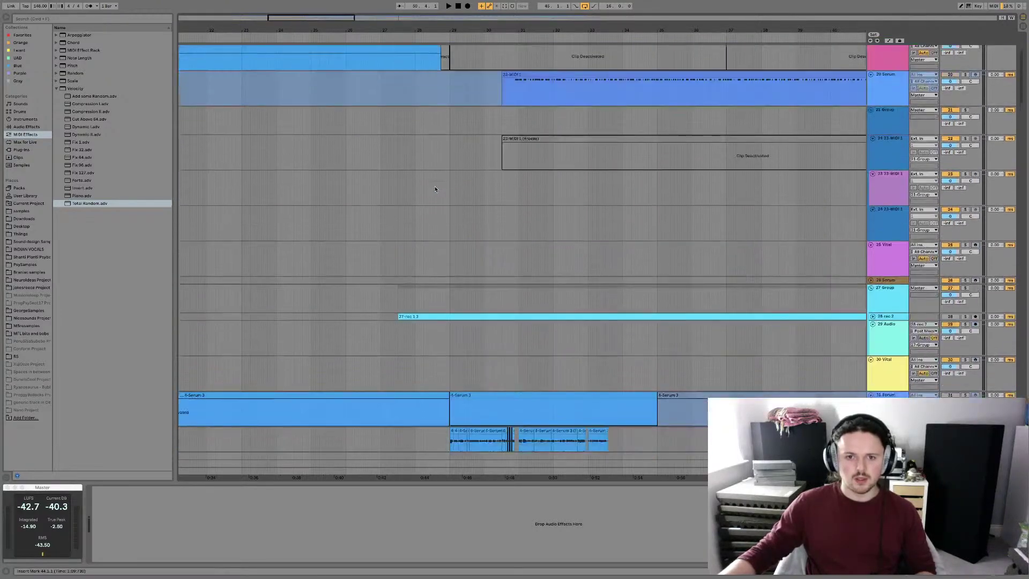
Play the lead-in from about bar 28 into the drop at bar 29
scroll(435, 188, "up", 2)
left_click(432, 214)
key("space")
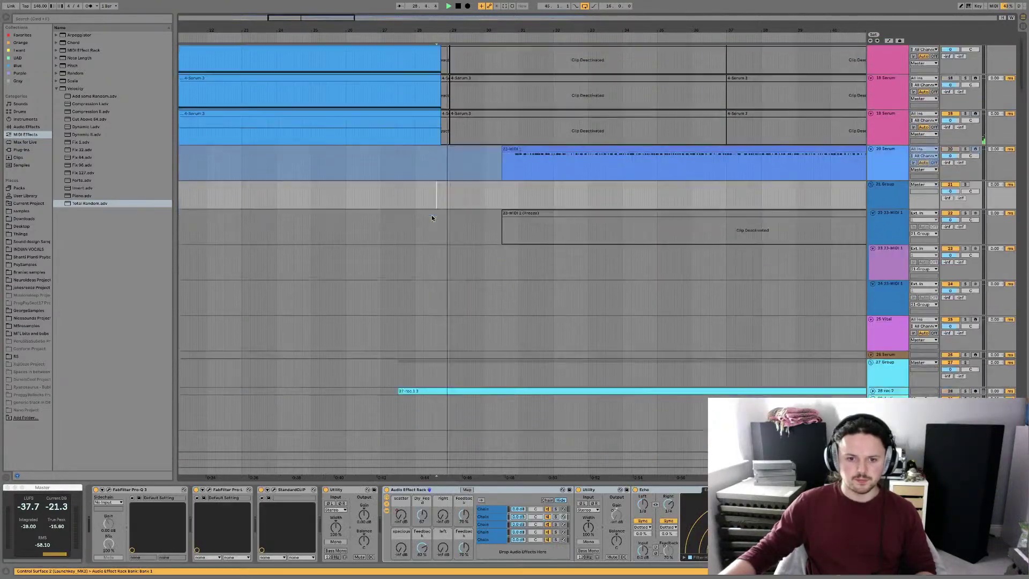
scroll(432, 217, "down", 1)
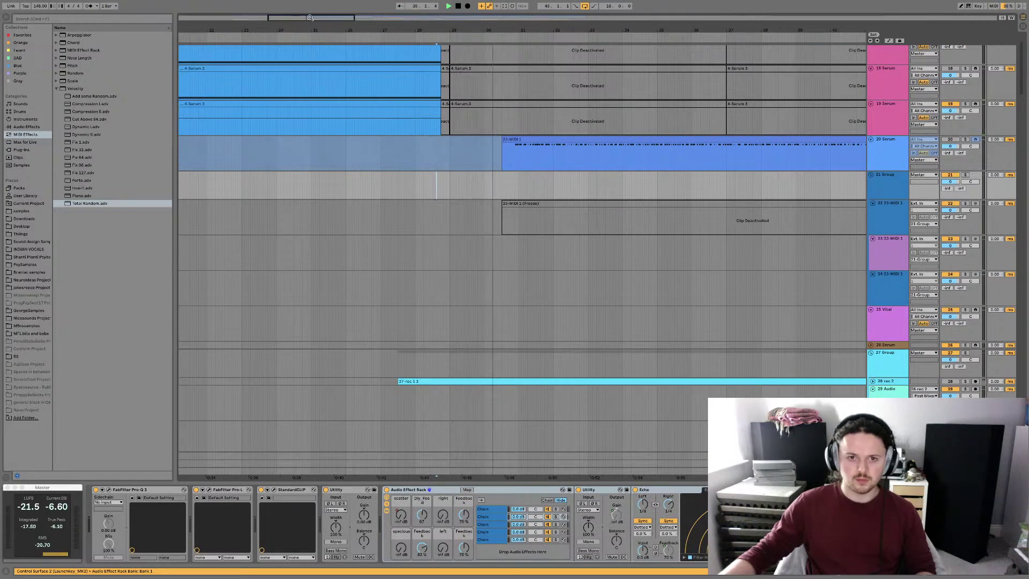
left_click_drag(310, 17, 389, 239)
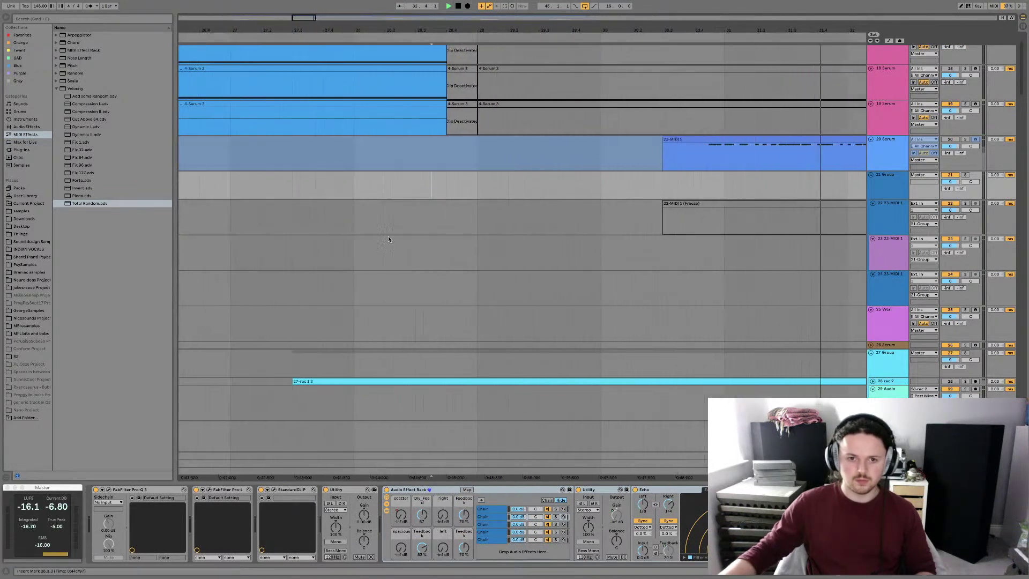
left_click(389, 192)
scroll(417, 227, "down", 10)
scroll(416, 229, "down", 5)
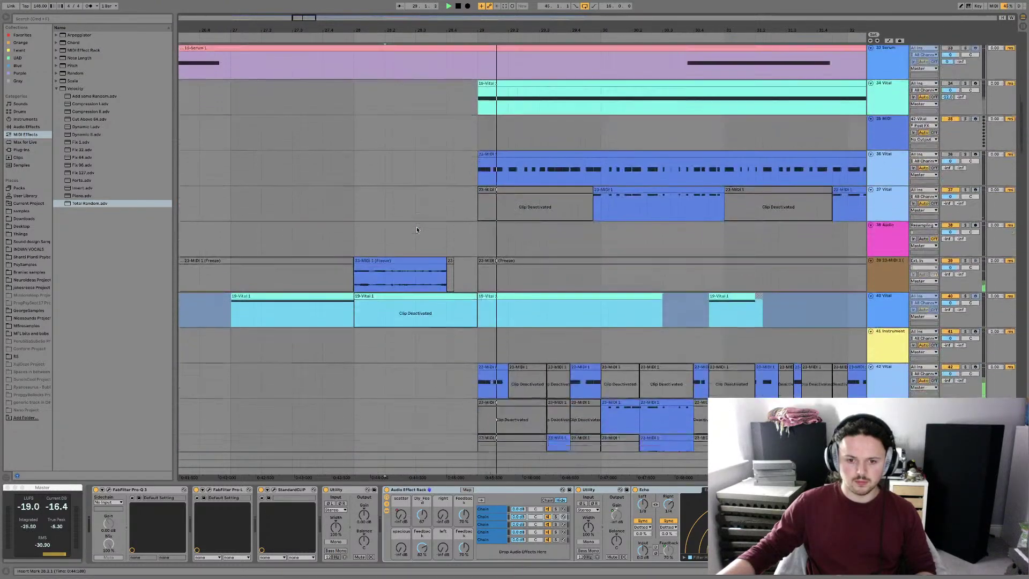
Copy the drum hits between bars 45 and 61 on tracks 96 to 98, including Snr and the snare layer
key("minus")
key("minus")
key("minus")
key("minus")
key("minus")
scroll(447, 145, "down", 20)
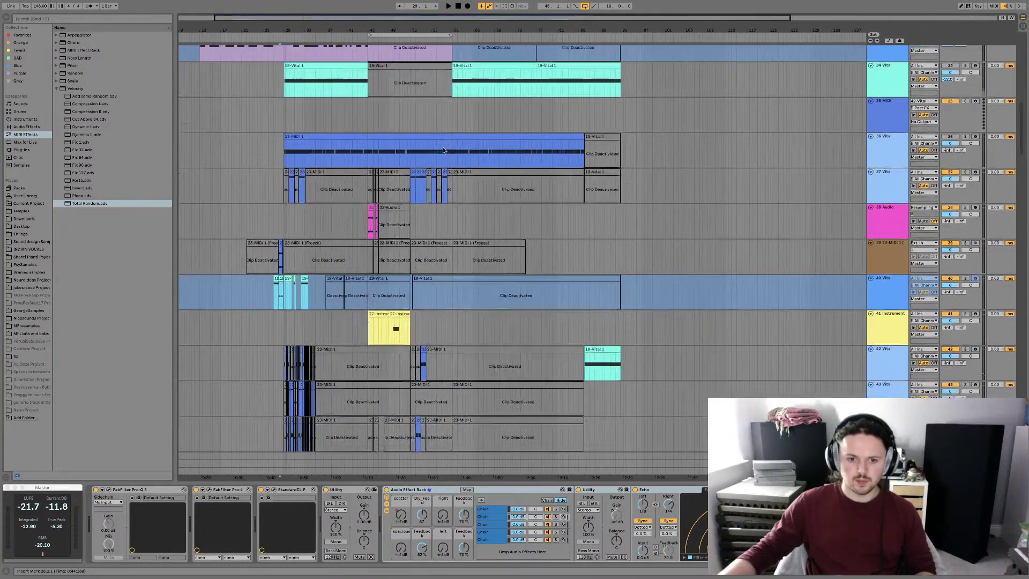
scroll(447, 146, "down", 15)
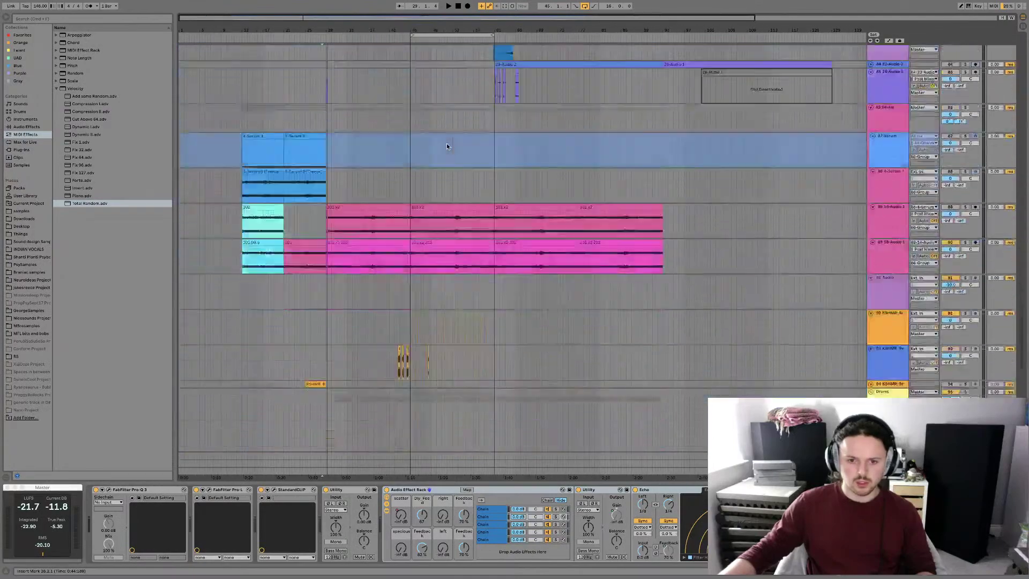
scroll(485, 147, "up", 2)
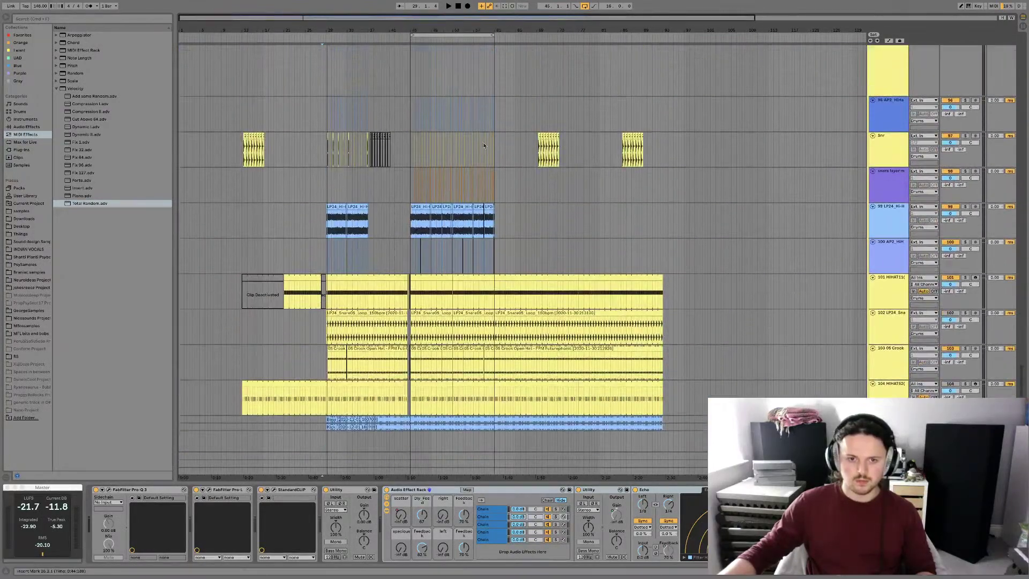
left_click_drag(455, 19, 419, 166)
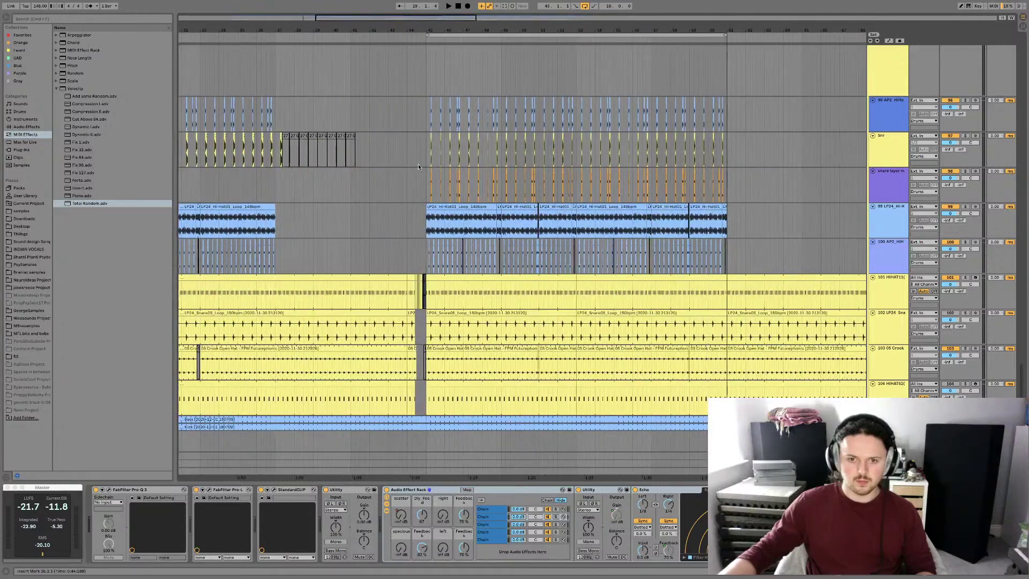
left_click(425, 115)
left_click(726, 187, "shift")
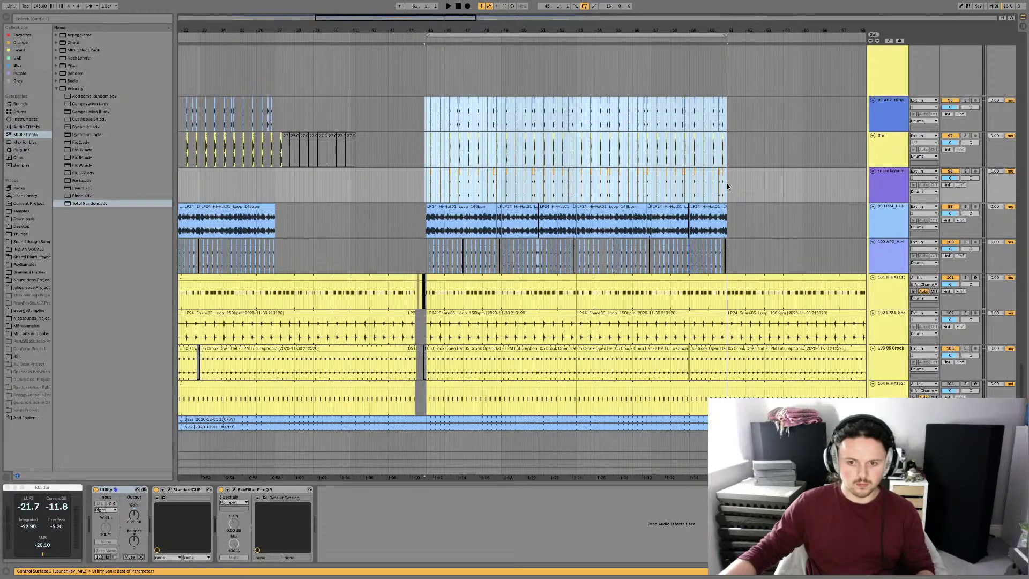
Replace the old hits from bar 29 on tracks 96 to 98 with the copied drum hits
scroll(604, 174, "left", 5)
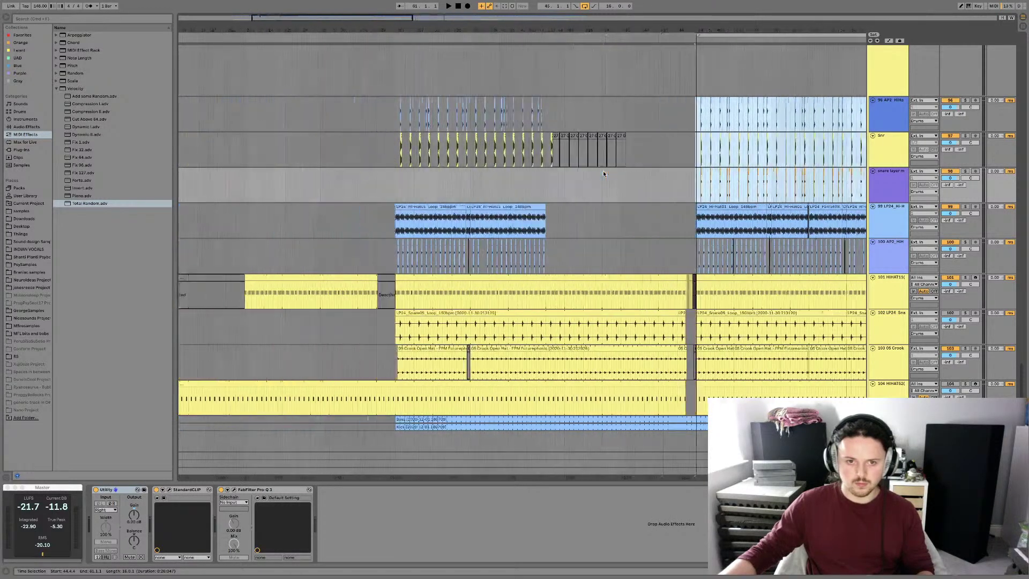
left_click(395, 104)
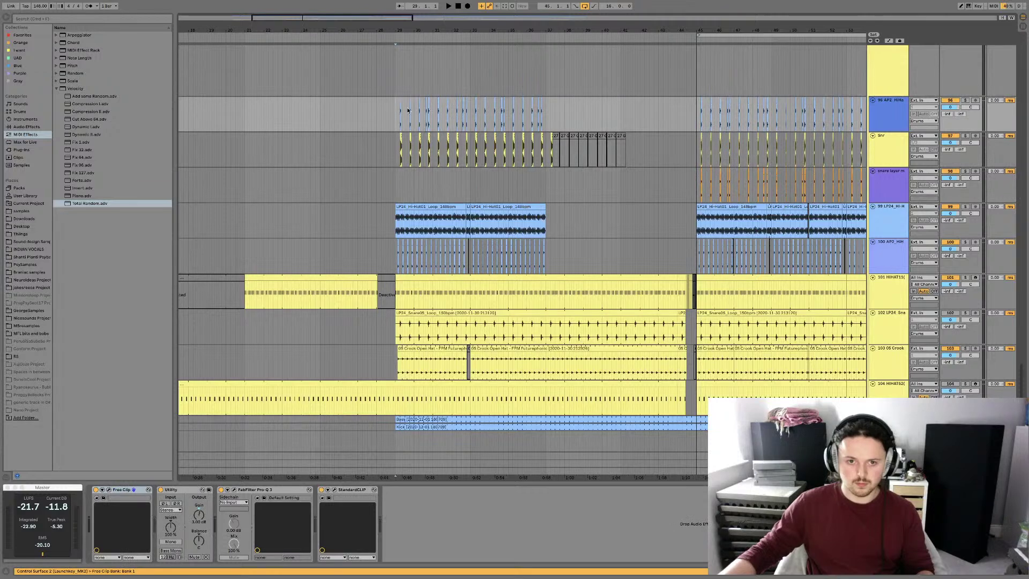
left_click(638, 194, "shift")
key("Delete")
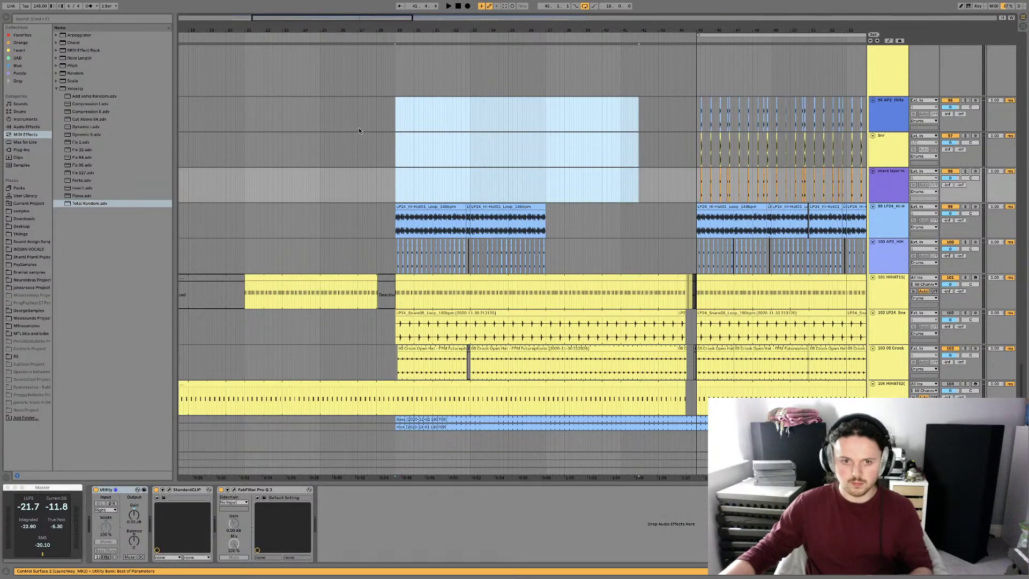
key("ctrl+z")
Audition the pasted drum hits from bar 29 and shift them slightly earlier to line up with the other drums
key("space")
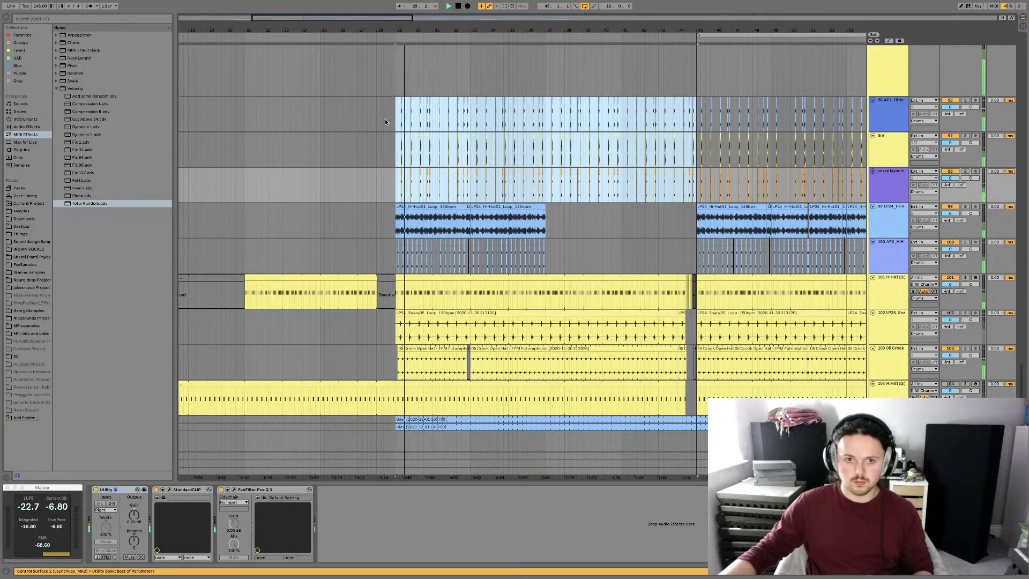
left_click_drag(396, 22, 299, 19)
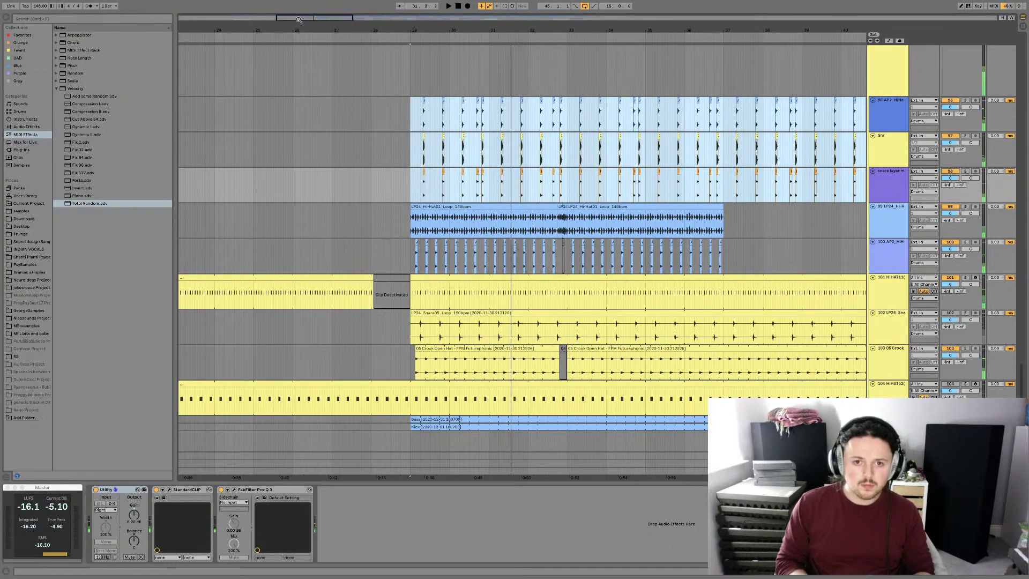
key("space")
key("space")
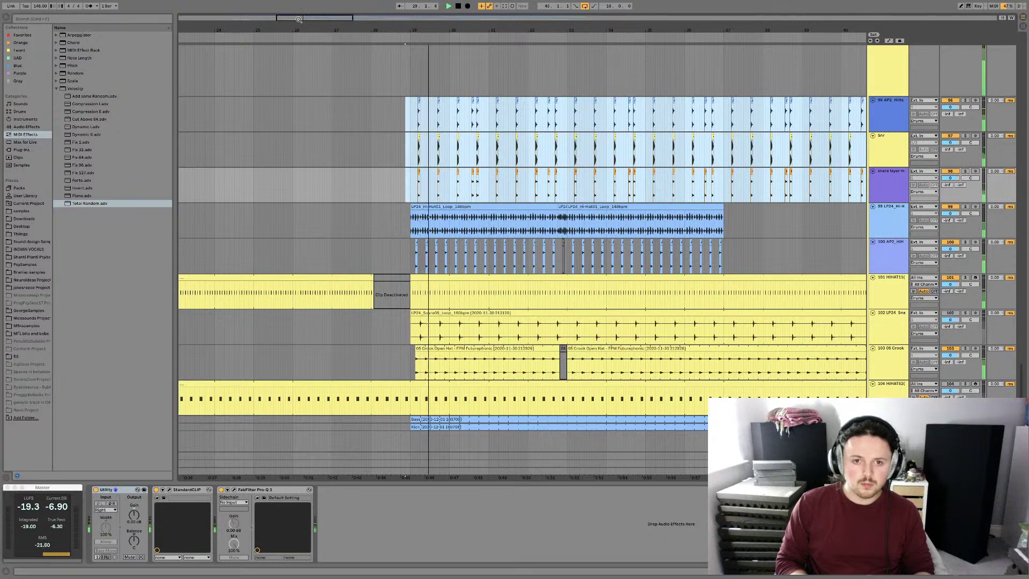
key("space")
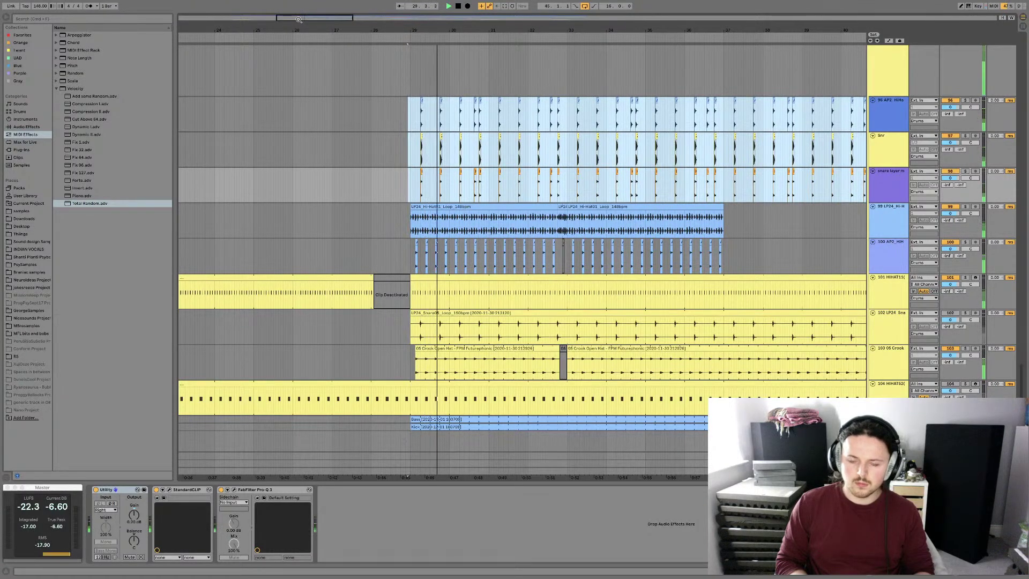
left_click(558, 143)
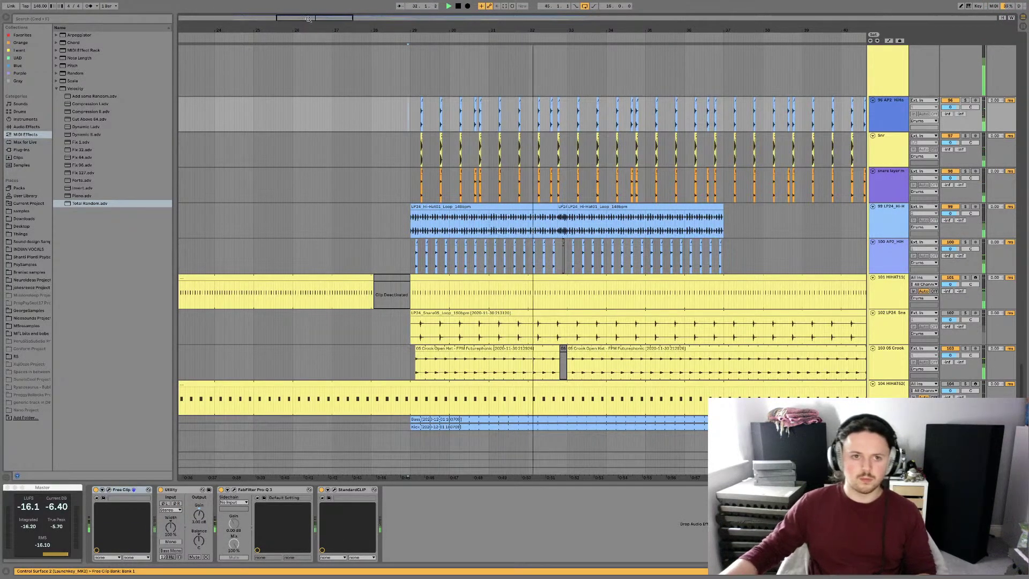
Duplicate the hi-hat loop and the hits on track 100 from bars 29–37 into bars 37–45 and play across the join
scroll(557, 143, "right", 5)
scroll(558, 143, "down", 3)
scroll(465, 138, "down", 1)
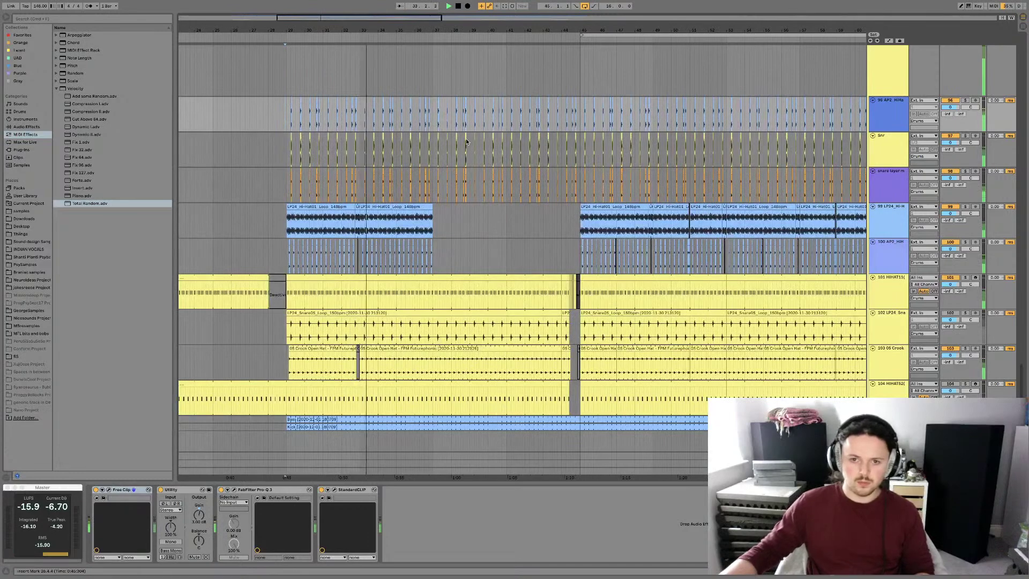
scroll(465, 138, "left", 3)
left_click(461, 207)
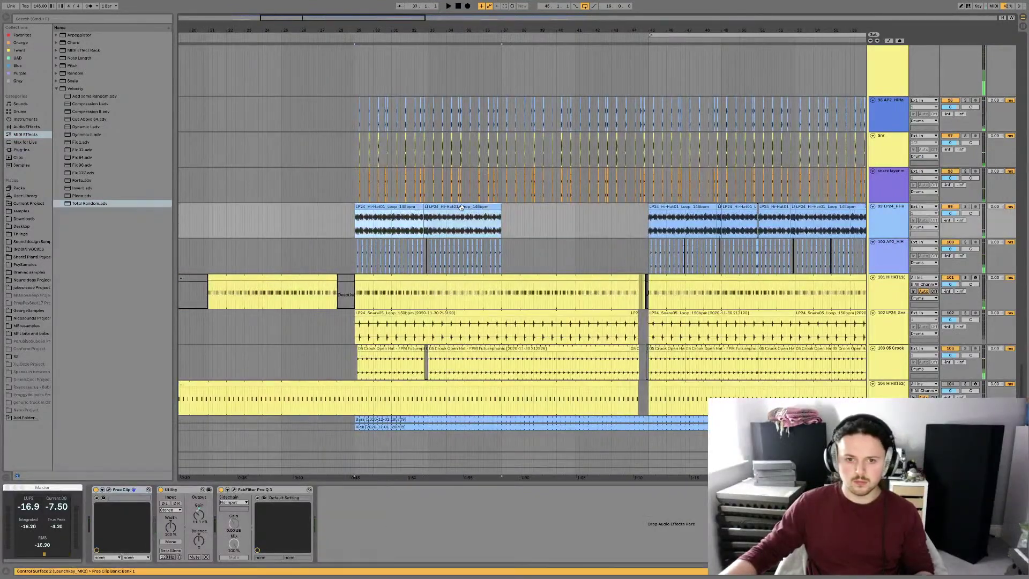
left_click(500, 253)
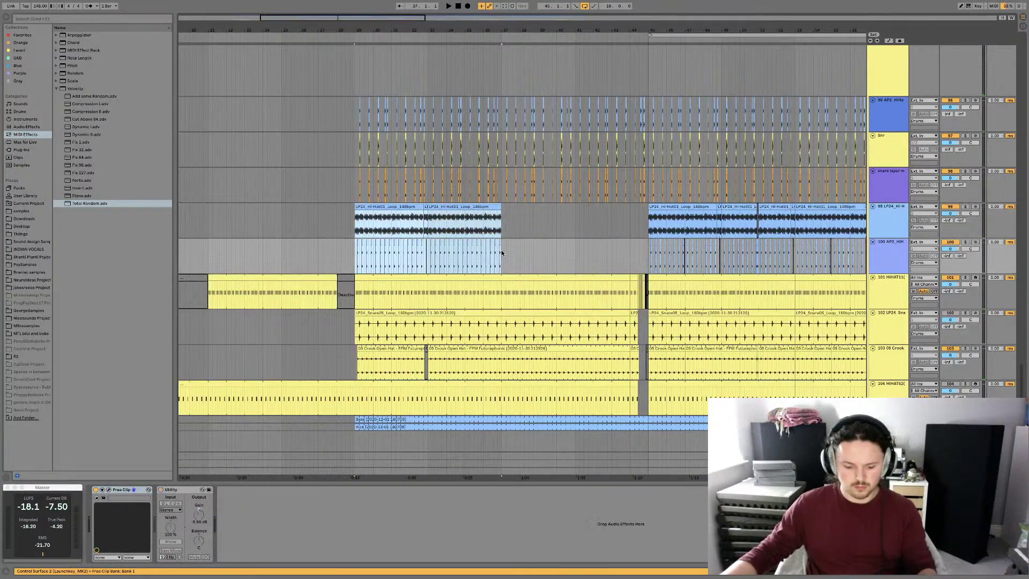
key("ctrl+d")
left_click(497, 228)
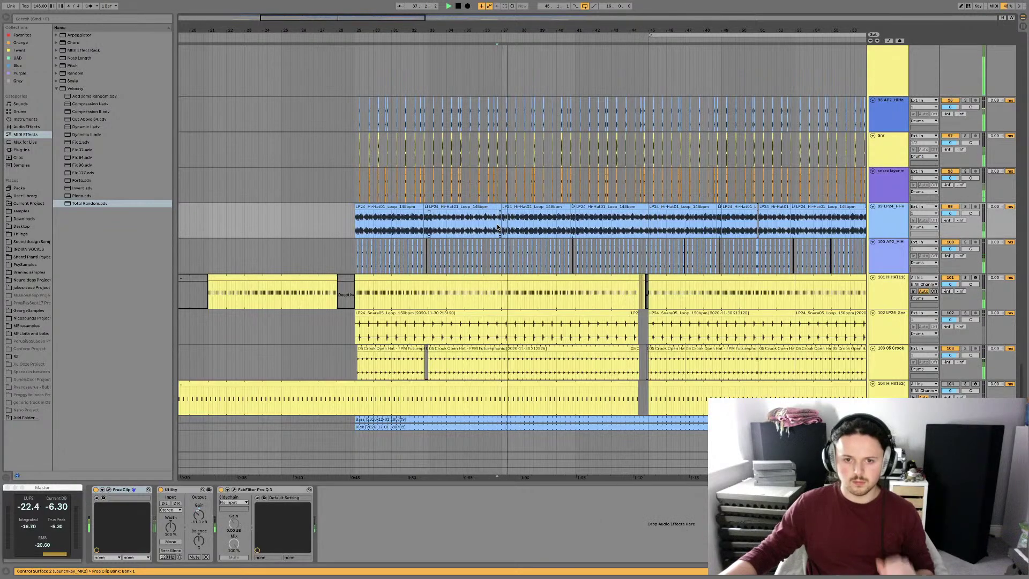
Play the transition from bar 28 into the drop at bar 29 several times to check the drum and synth layers
scroll(497, 228, "left", 5)
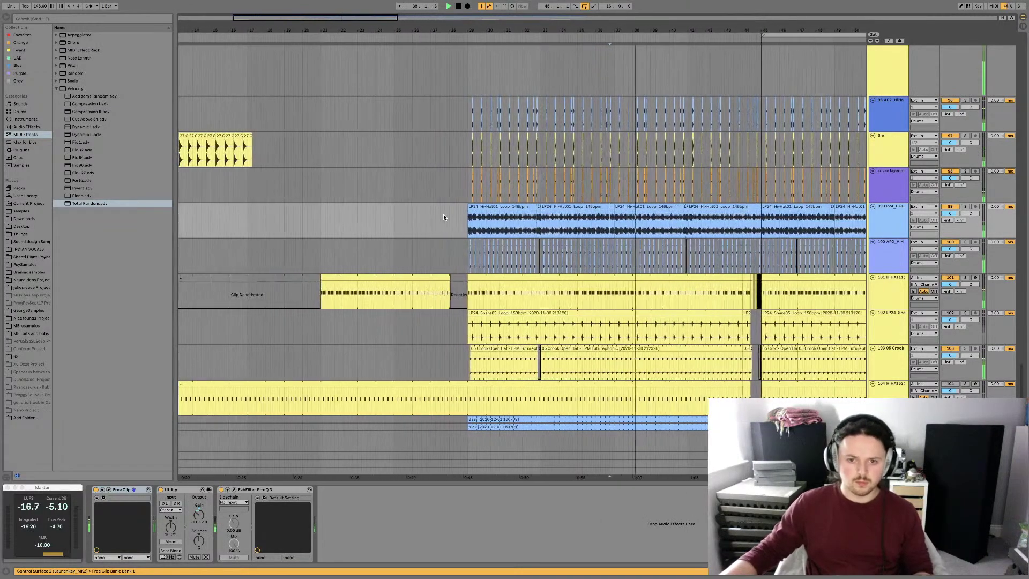
left_click(443, 213)
key("plus")
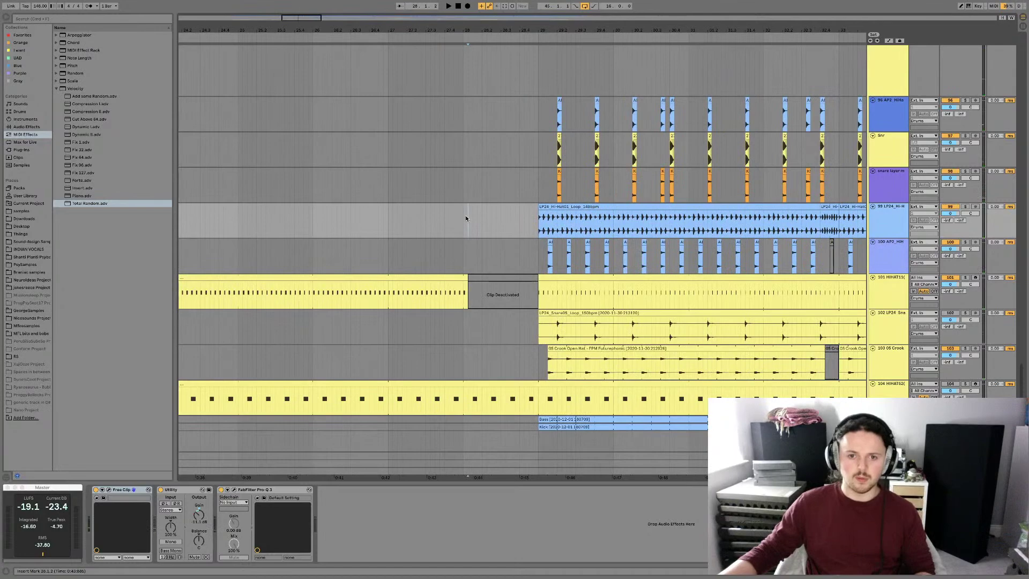
left_click(463, 218)
key("space")
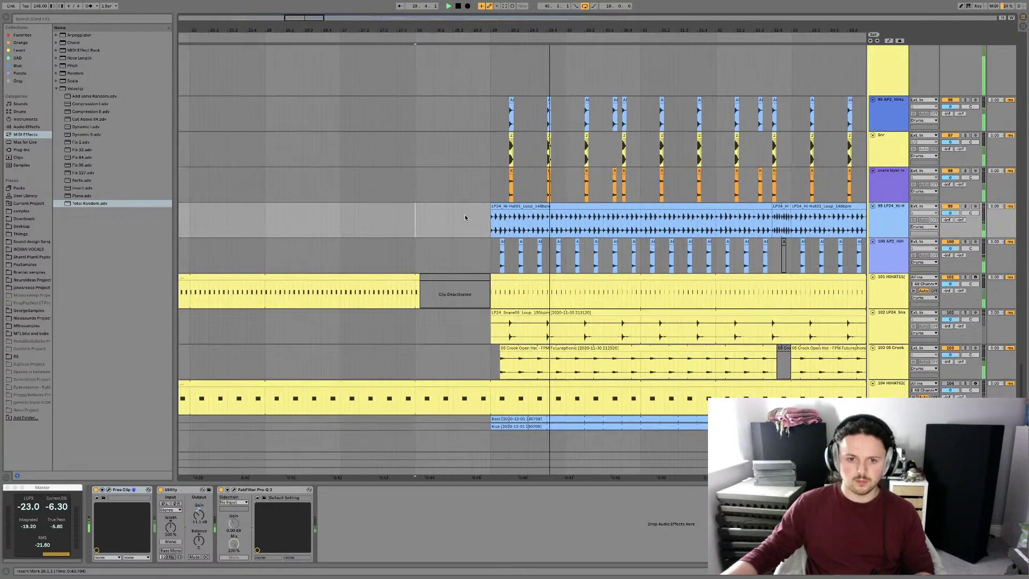
key("space")
key("space")
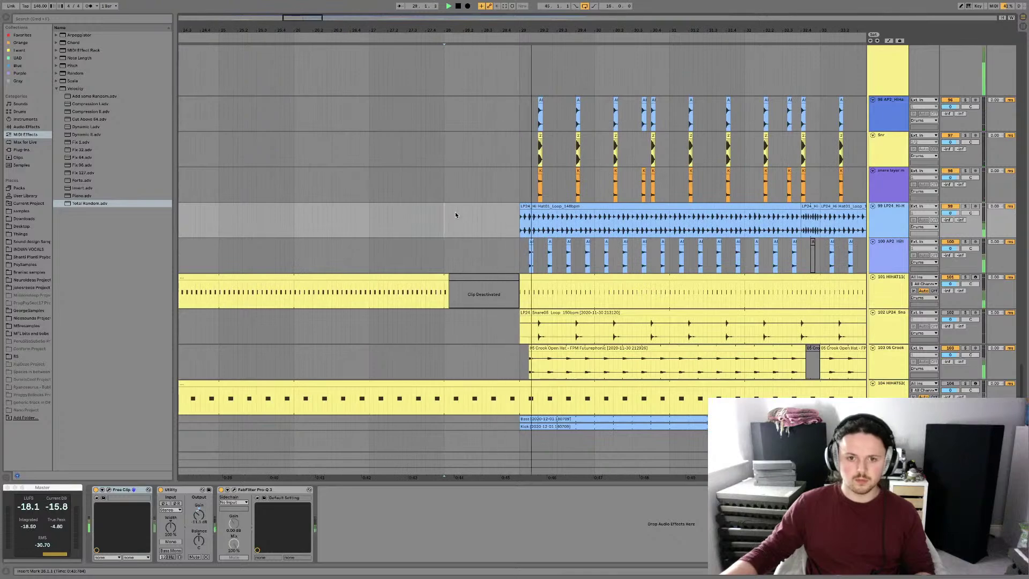
scroll(455, 212, "left", 3)
scroll(455, 215, "up", 10)
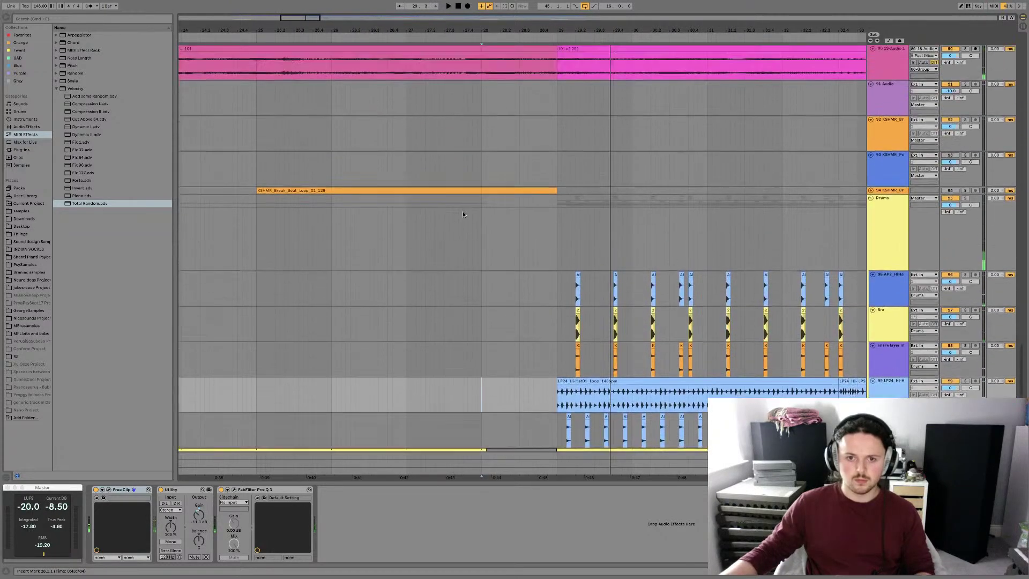
left_click(479, 258)
left_click(481, 227)
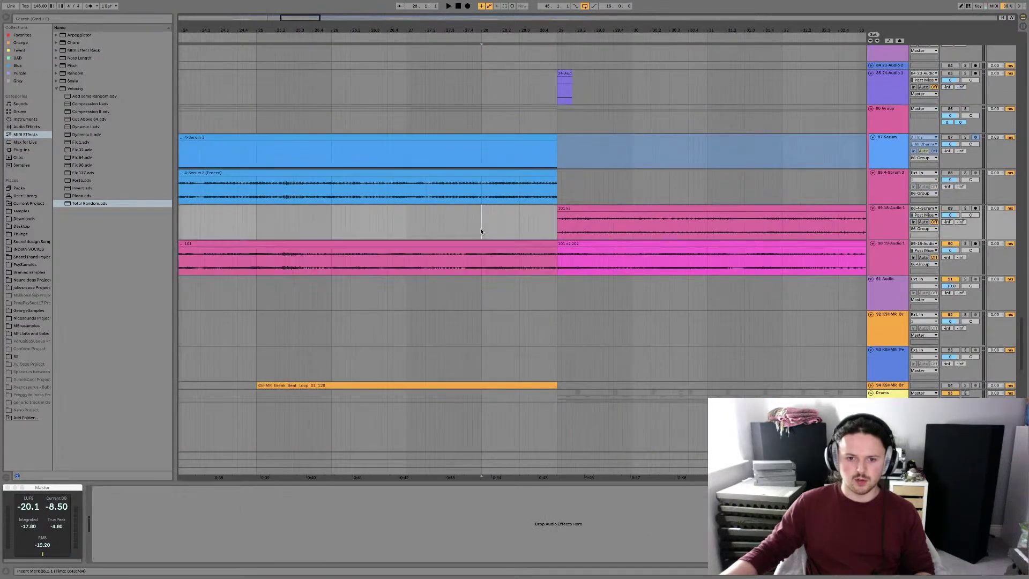
key("space")
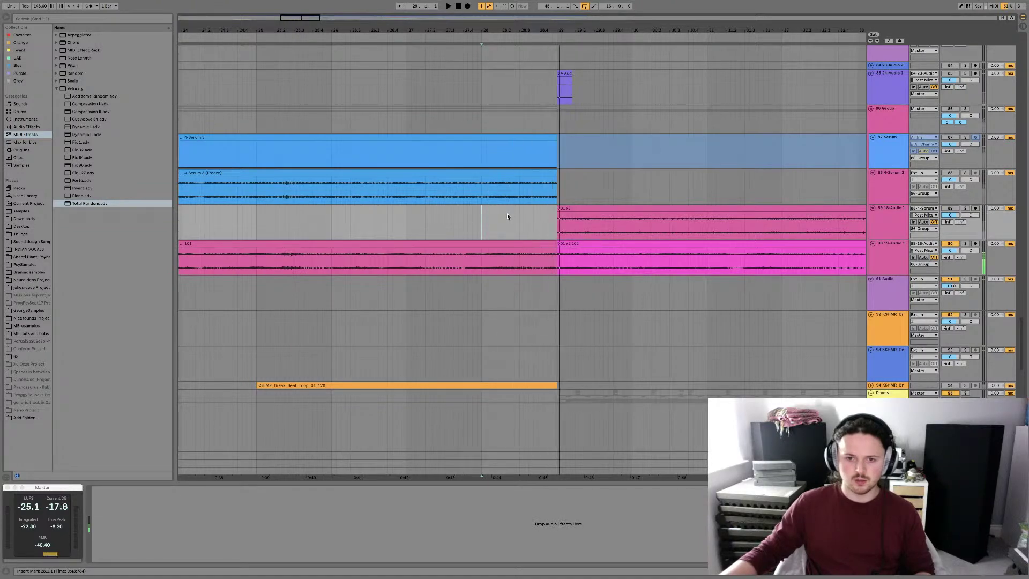
Solo track 37 Vital to hear its active MIDI clip shortly after bar 29, then turn the solo off
scroll(507, 216, "up", 10)
scroll(507, 216, "up", 15)
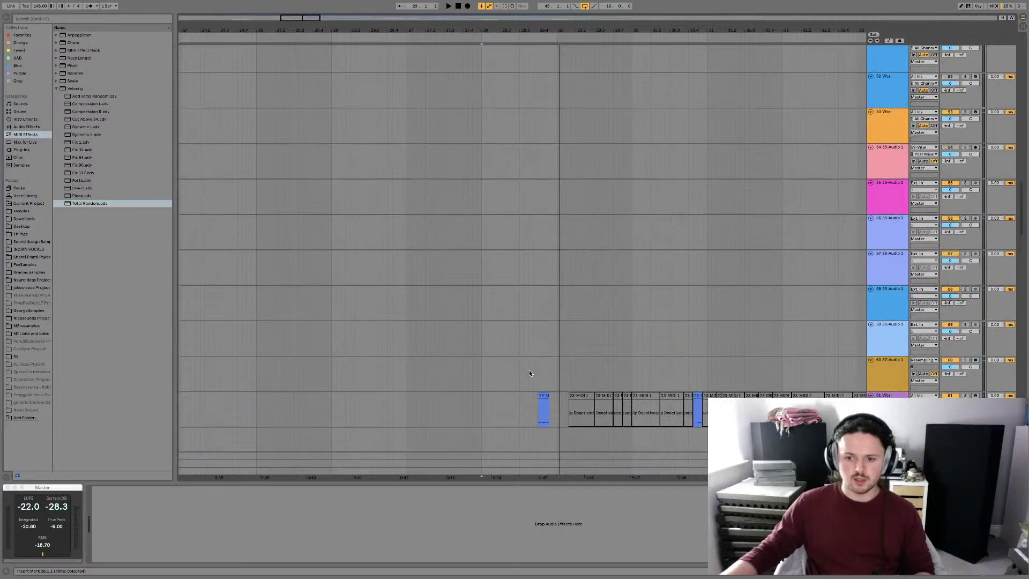
scroll(517, 362, "up", 13)
left_click(498, 208)
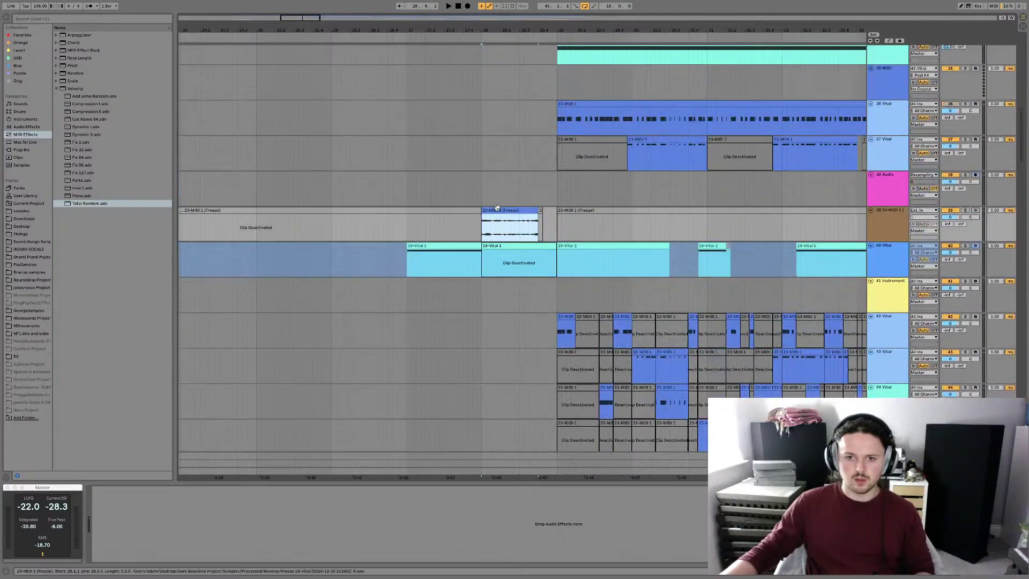
left_click(877, 154)
left_click(965, 140)
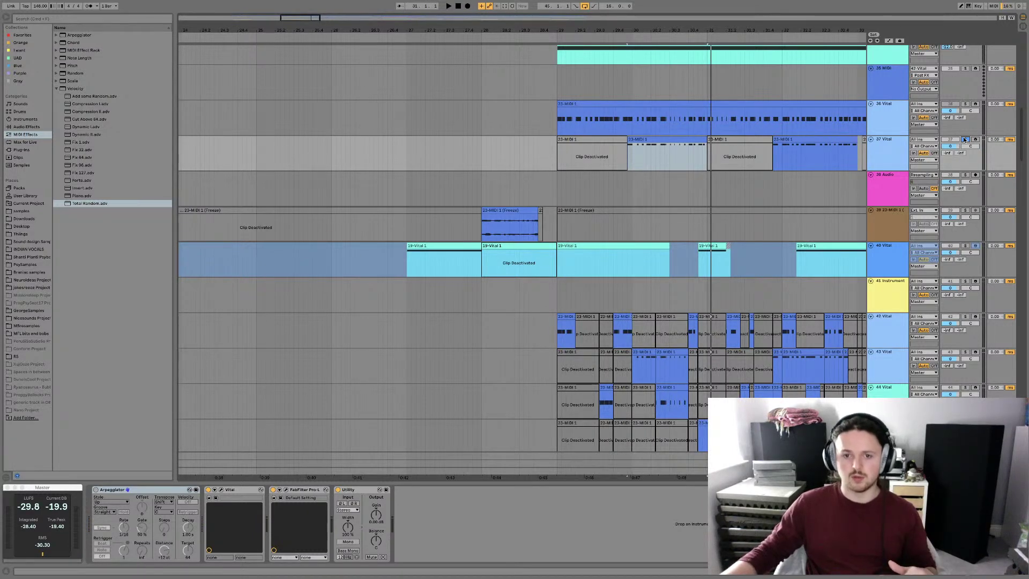
left_click(965, 139)
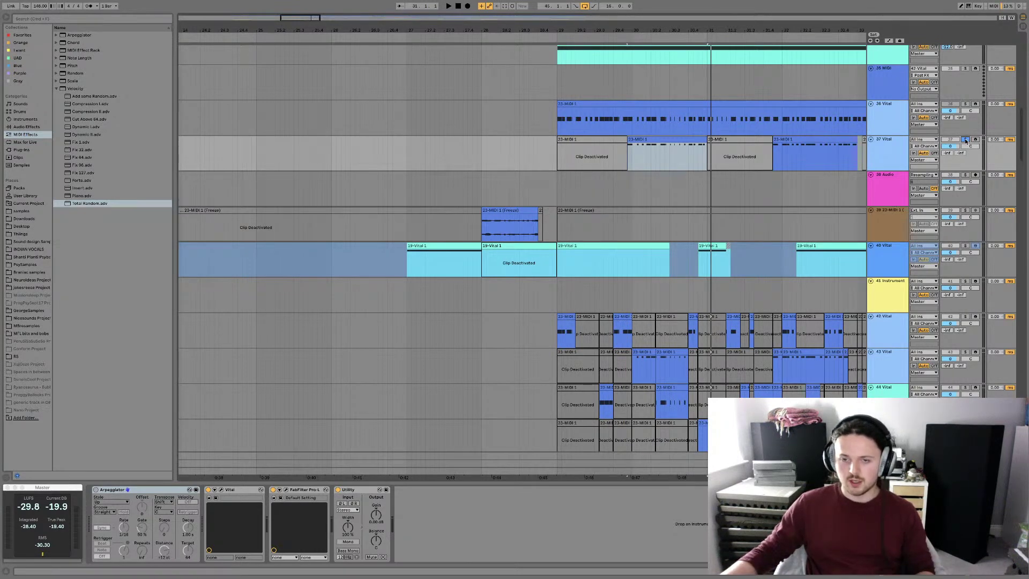
Solo track 39 to hear the frozen clip at bar 28, then play it unsoloed in the full mix
left_click(508, 210)
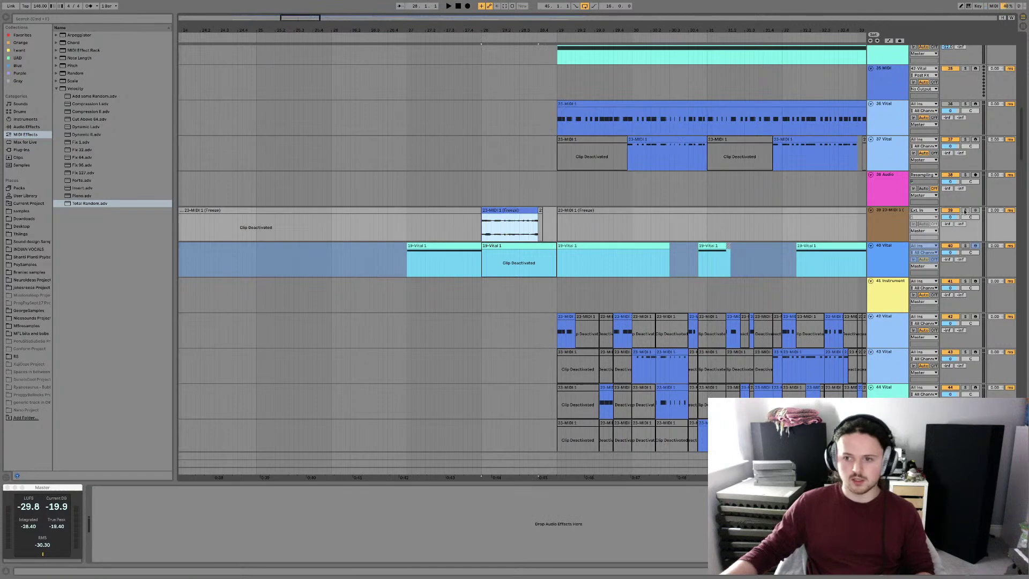
left_click(965, 211)
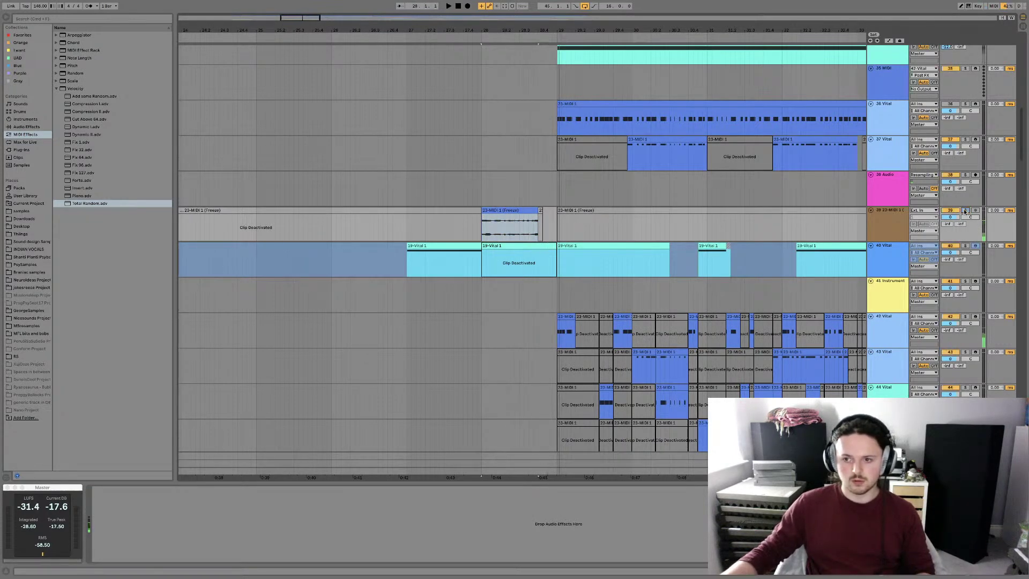
key("space")
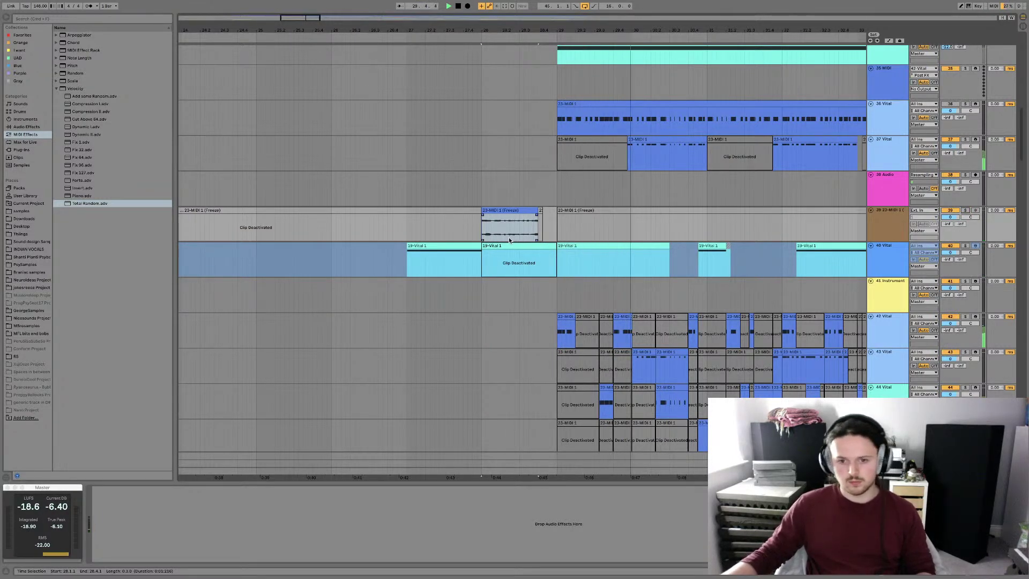
Insert a new audio track directly below track 111 and place the insert marker on it at bar 28
left_click(496, 192)
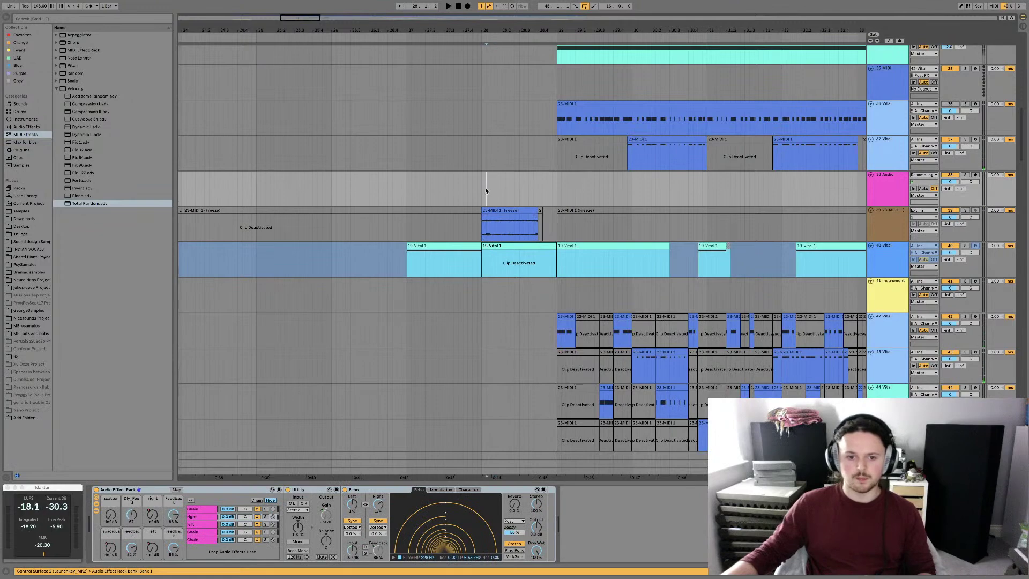
scroll(485, 187, "up", 5)
scroll(487, 184, "up", 4)
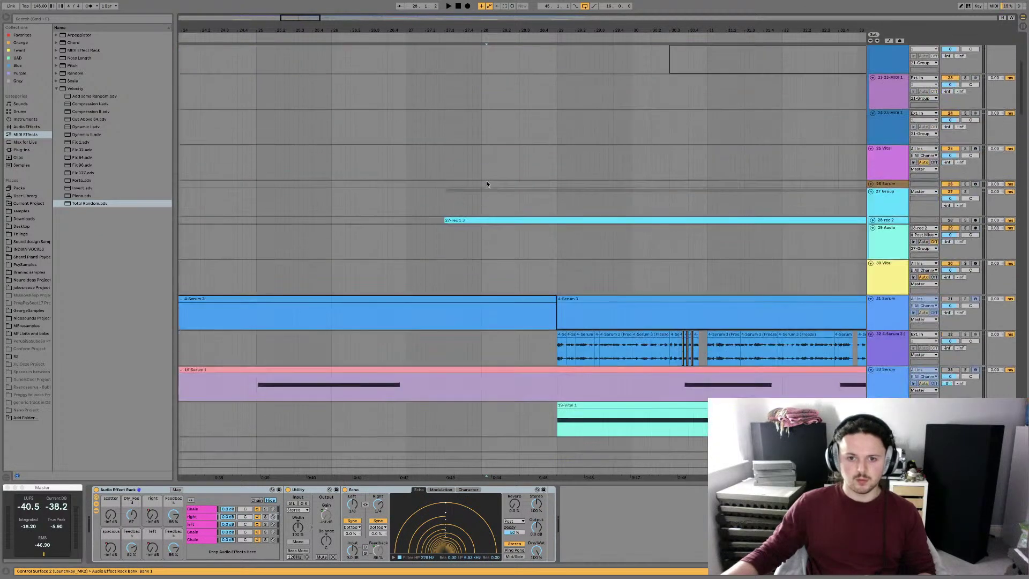
scroll(484, 182, "down", 20)
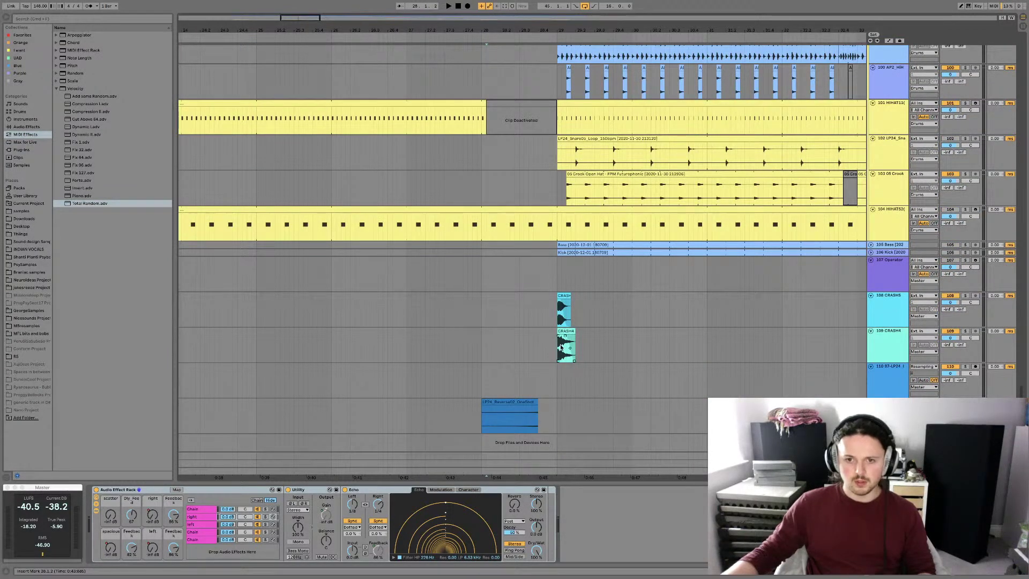
scroll(536, 360, "up", 1)
scroll(514, 364, "down", 1)
left_click(495, 368)
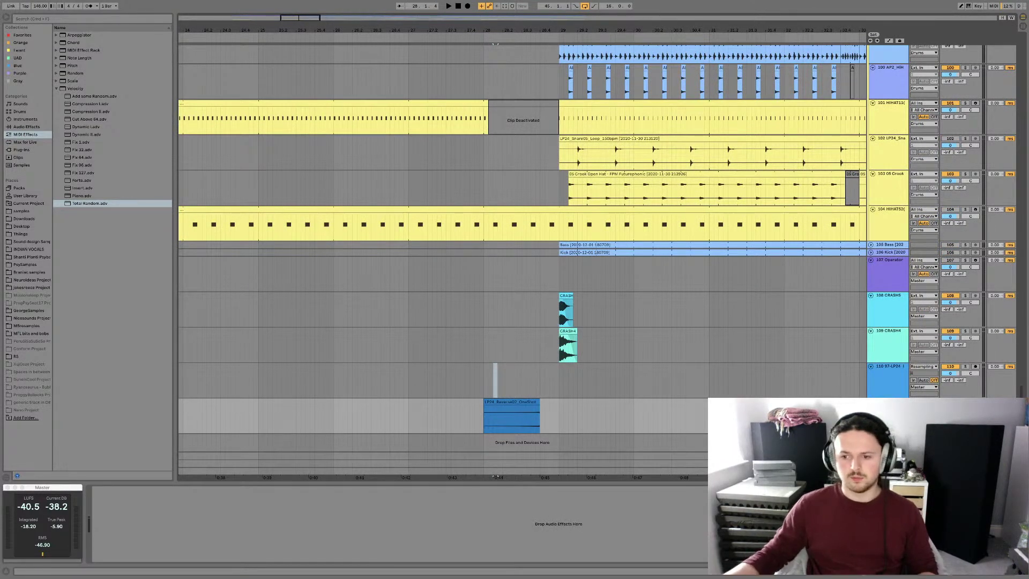
key("Down")
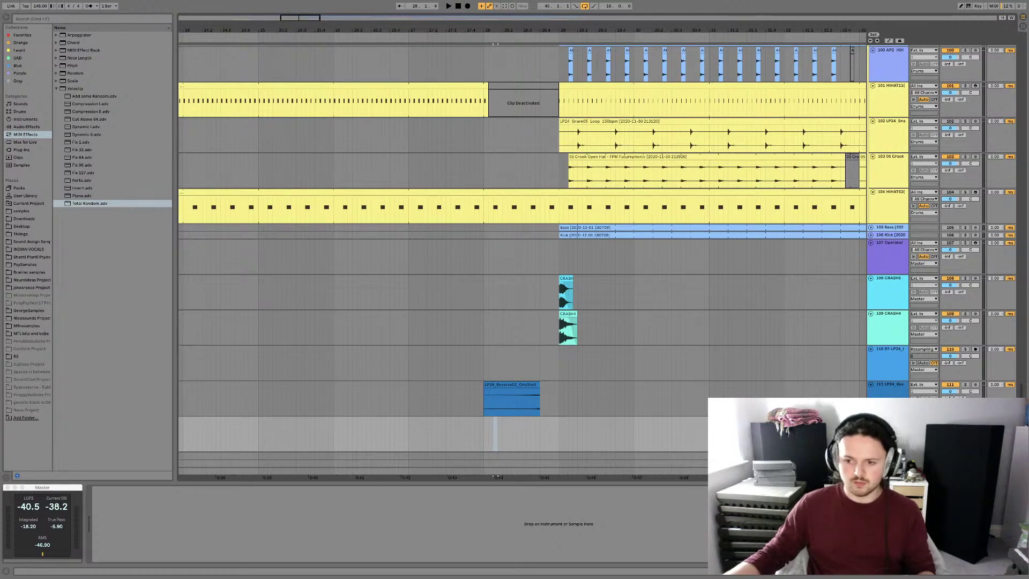
key("Up")
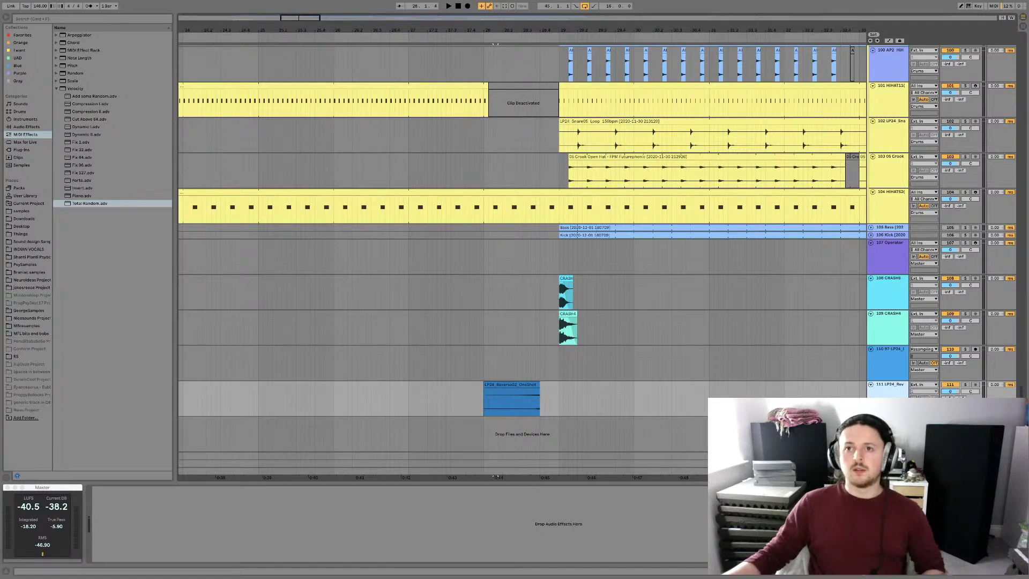
key("Down")
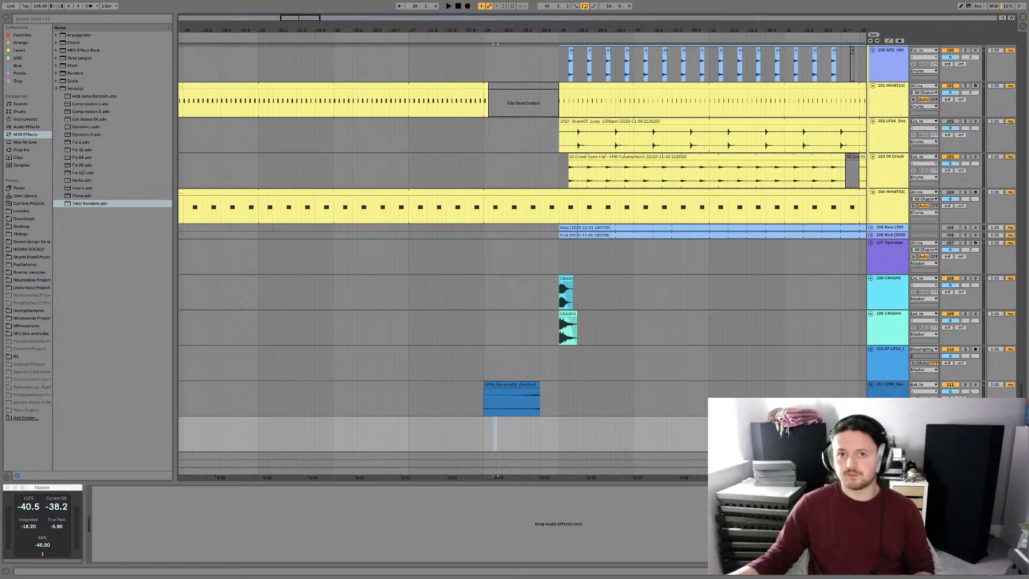
scroll(501, 416, "down", 1)
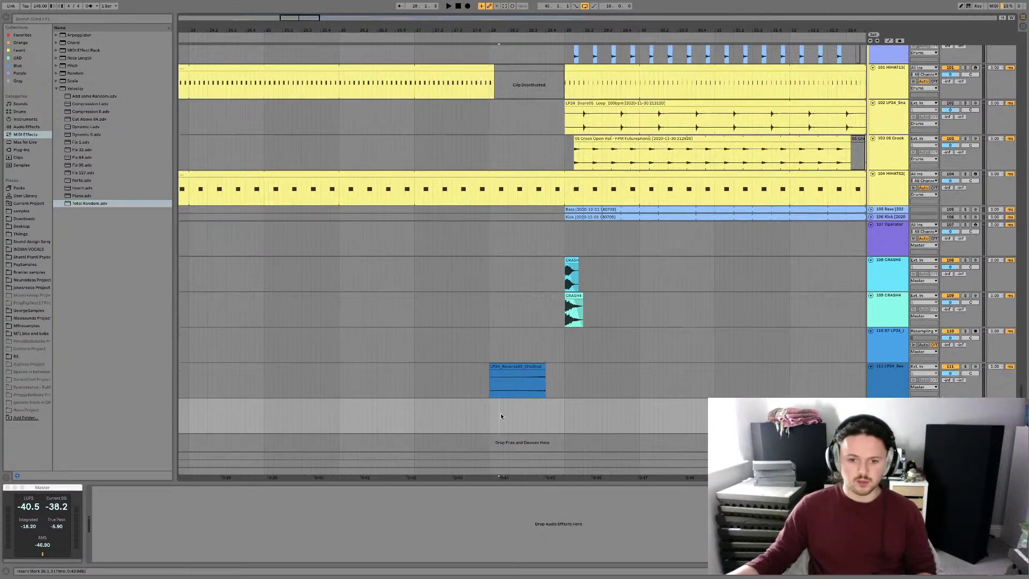
left_click(494, 416)
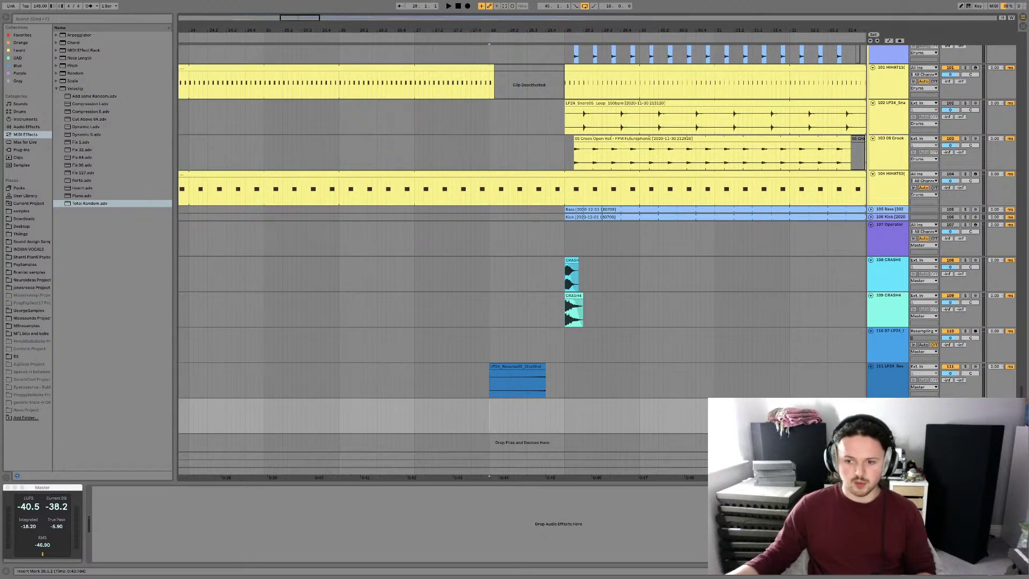
scroll(594, 417, "right", 1)
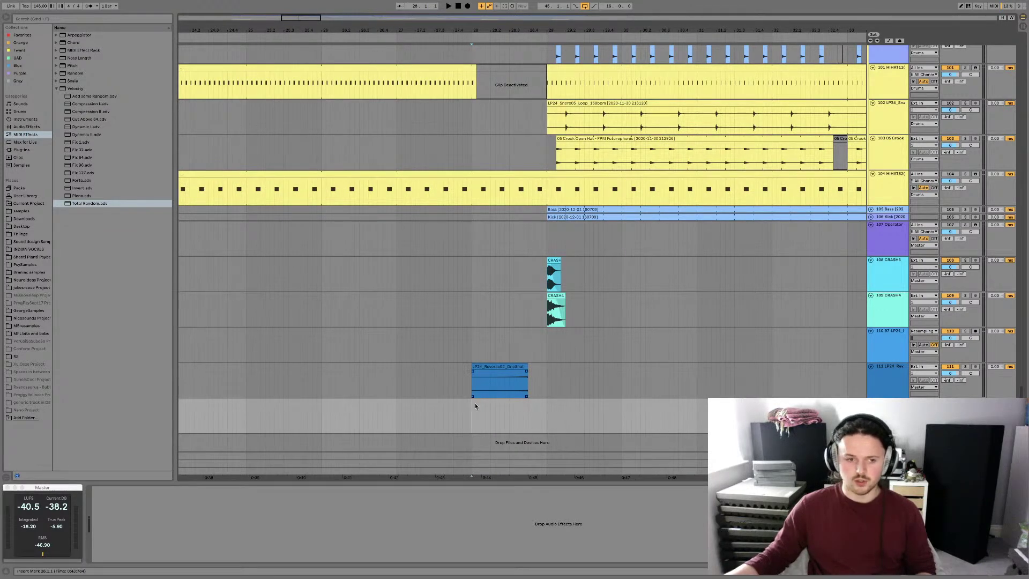
Look through the samples folder and search it for "break"
left_click(33, 211)
scroll(113, 207, "down", 1)
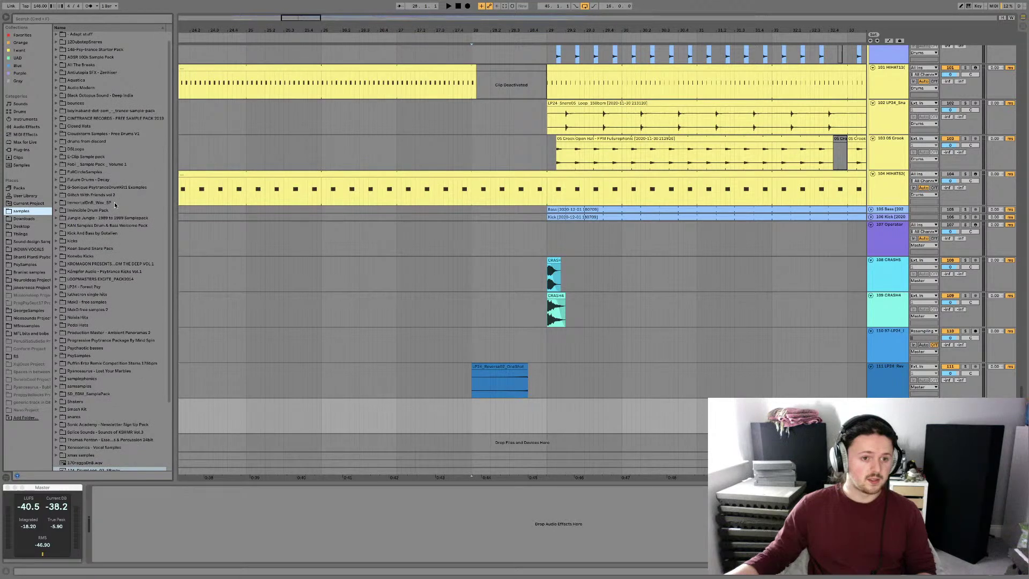
scroll(114, 202, "up", 1)
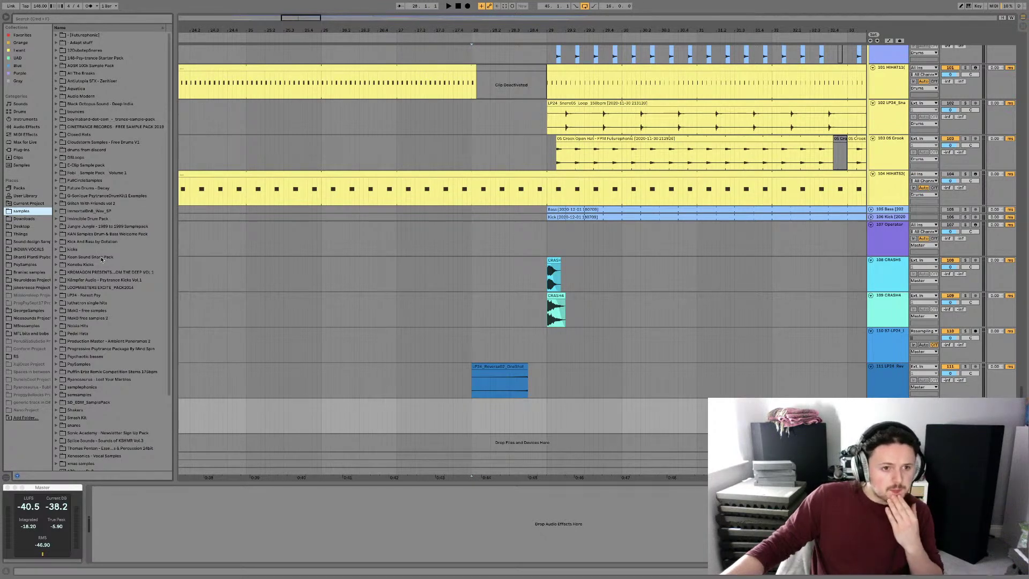
scroll(111, 202, "down", 1)
scroll(111, 202, "down", 3)
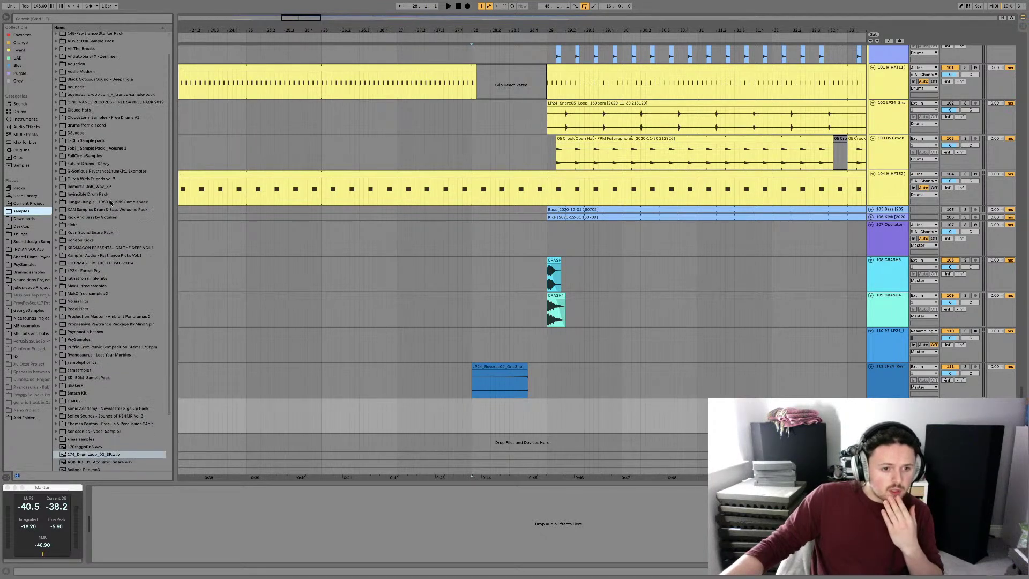
scroll(111, 202, "down", 3)
scroll(111, 202, "down", 1)
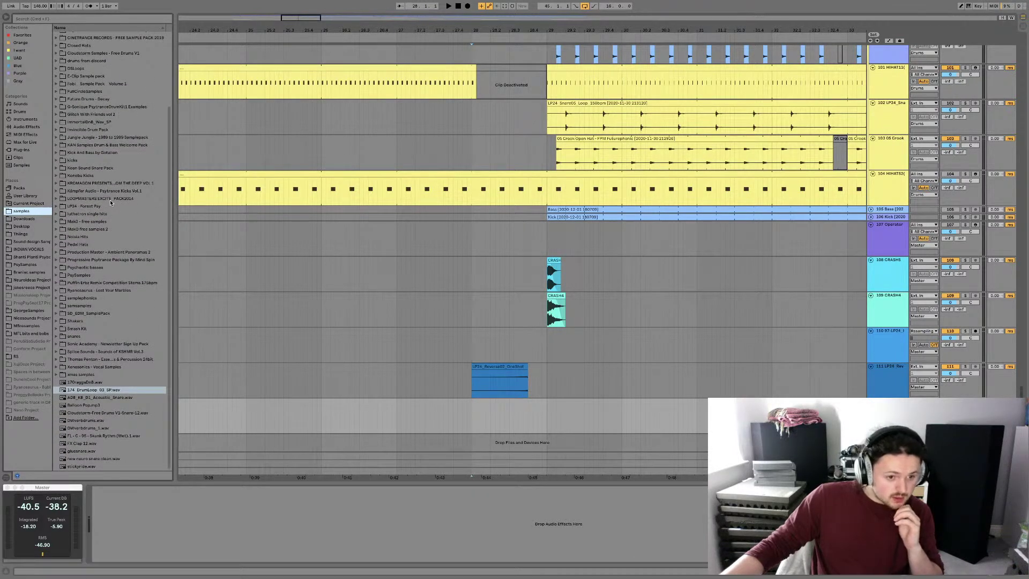
scroll(111, 202, "up", 5)
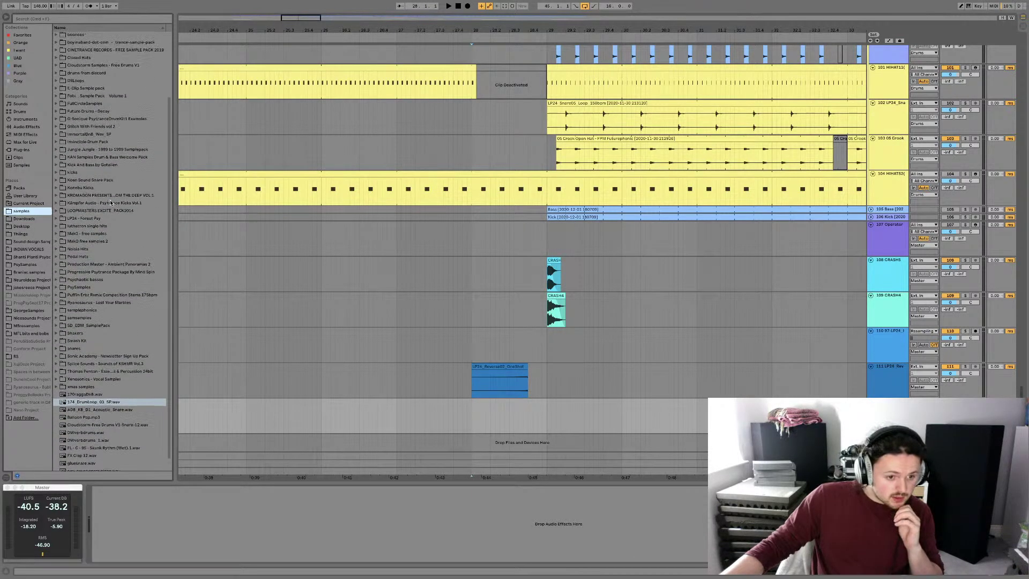
left_click(75, 21)
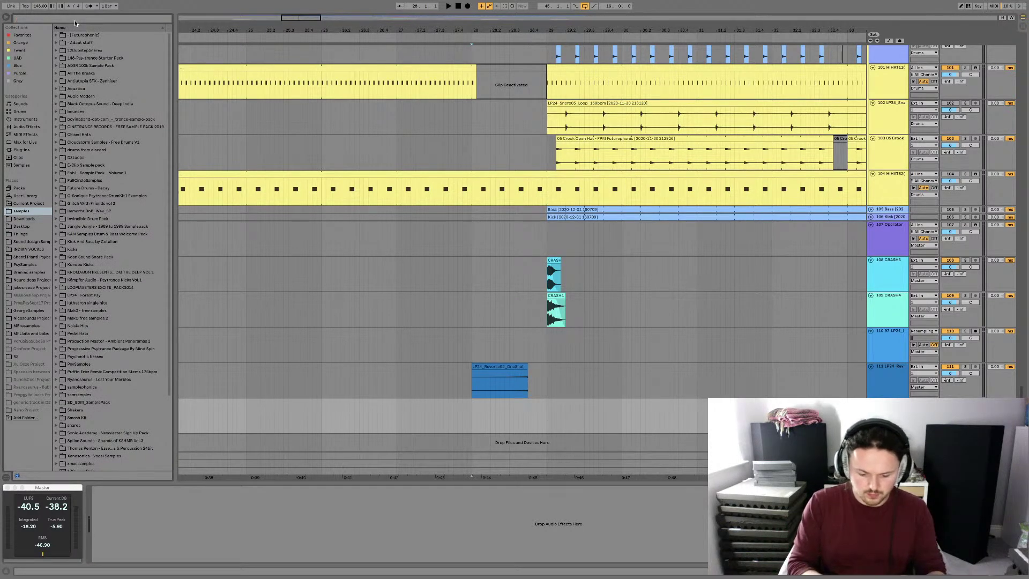
type("break")
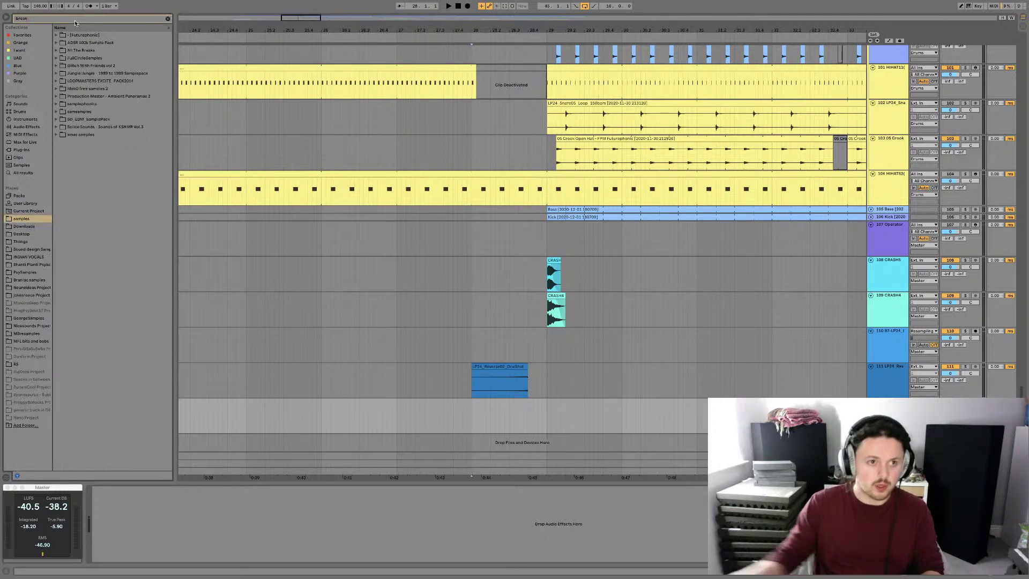
Expand the RandomPhonics loops folder and audition its four break loops
left_click(57, 134)
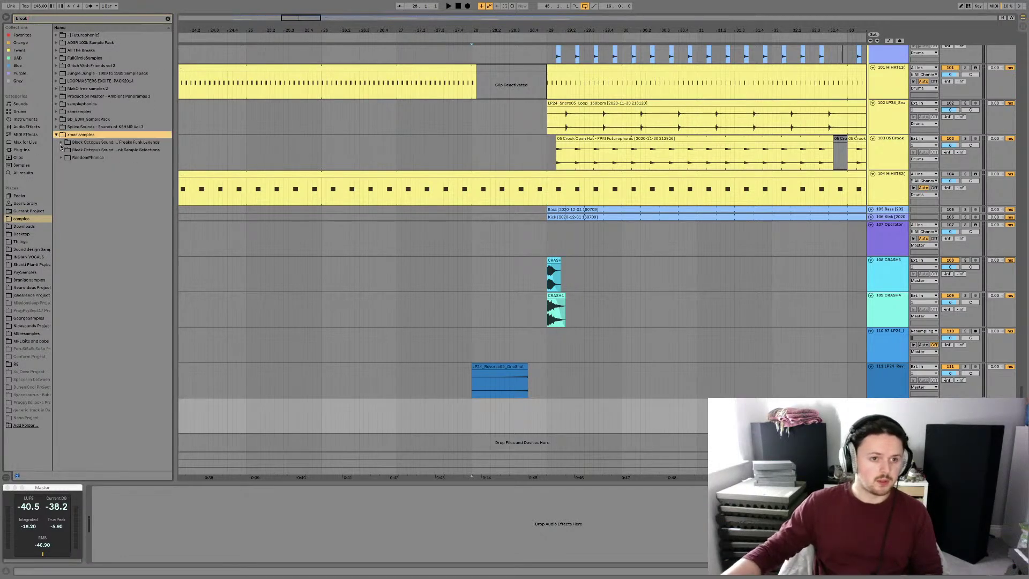
left_click(61, 158)
left_click(66, 166)
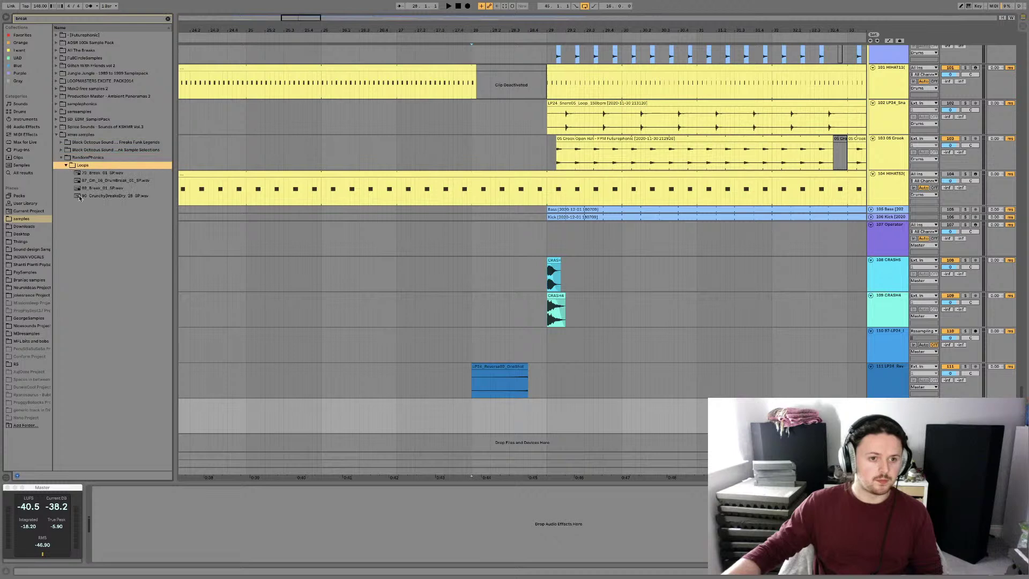
left_click(92, 196)
left_click(92, 190)
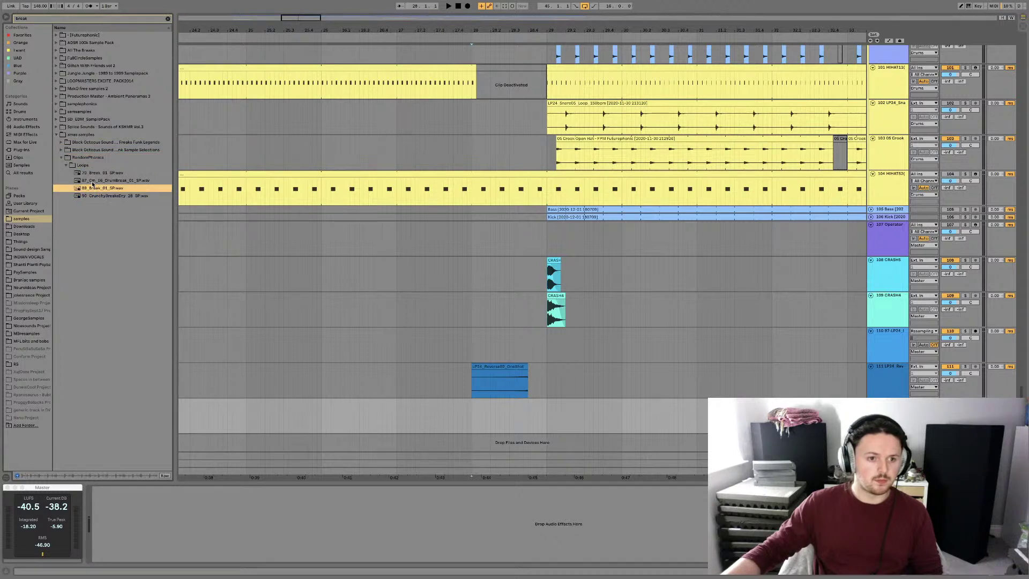
left_click(92, 183)
left_click(87, 174)
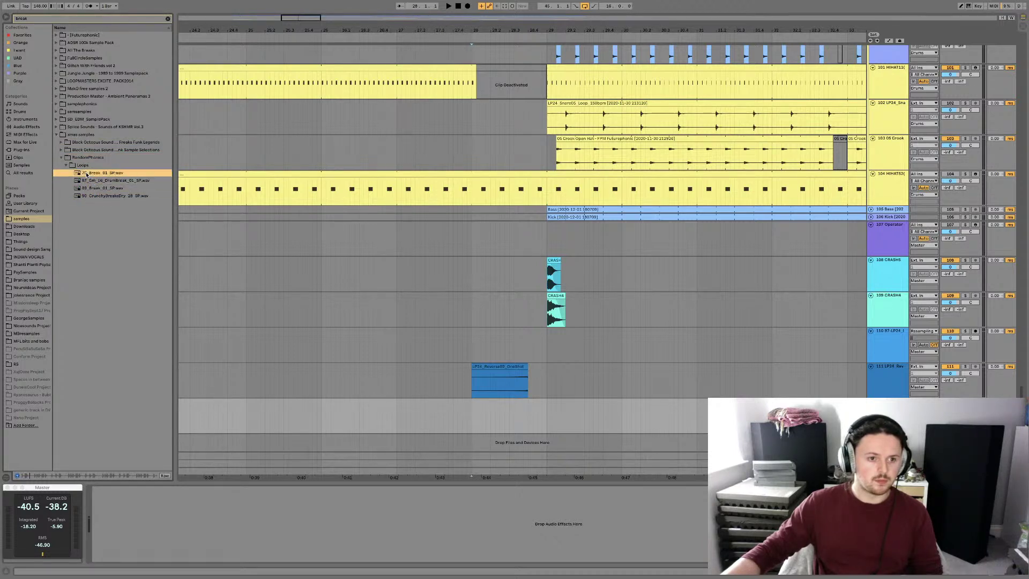
Expand the Field Recordings folder of the Black Octopus sample selections and audition the first Sticks recording
left_click(61, 157)
left_click(61, 150)
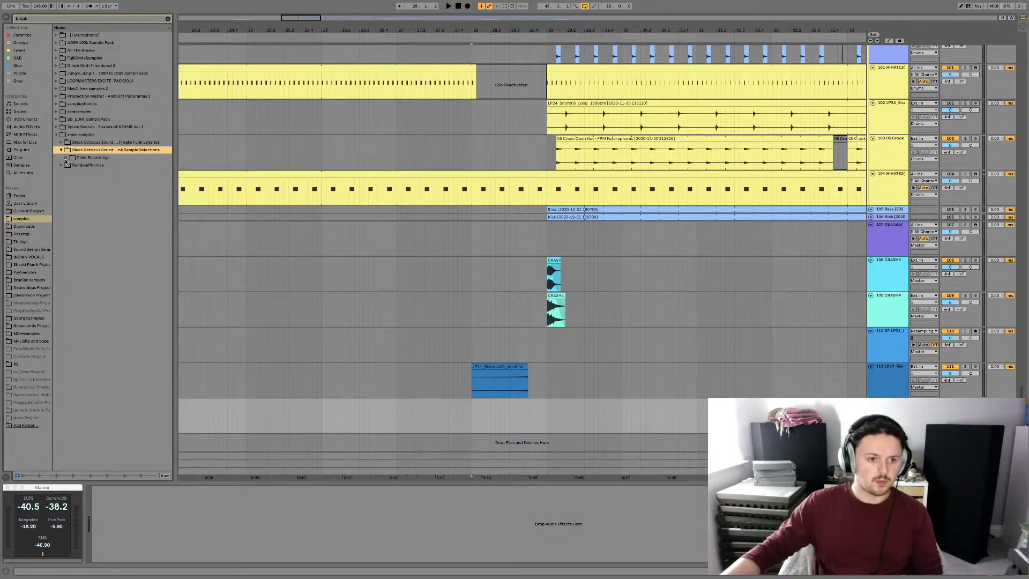
left_click(65, 157)
left_click(71, 165)
left_click(81, 173)
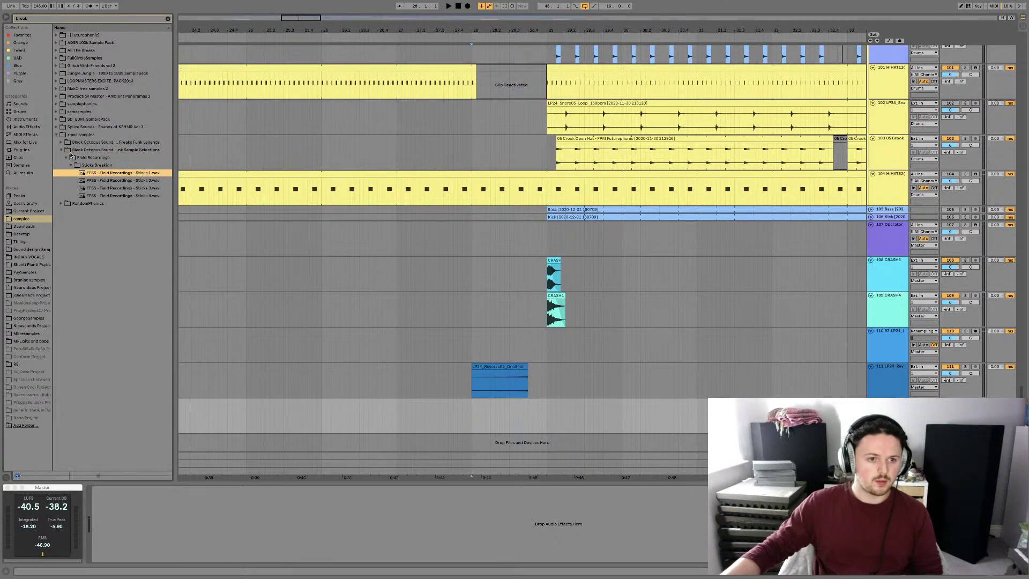
Audition the 105 South Bronx Break from the Freaky Funk Legends beats and collapse the parent sample folder
left_click(61, 142)
left_click(65, 150)
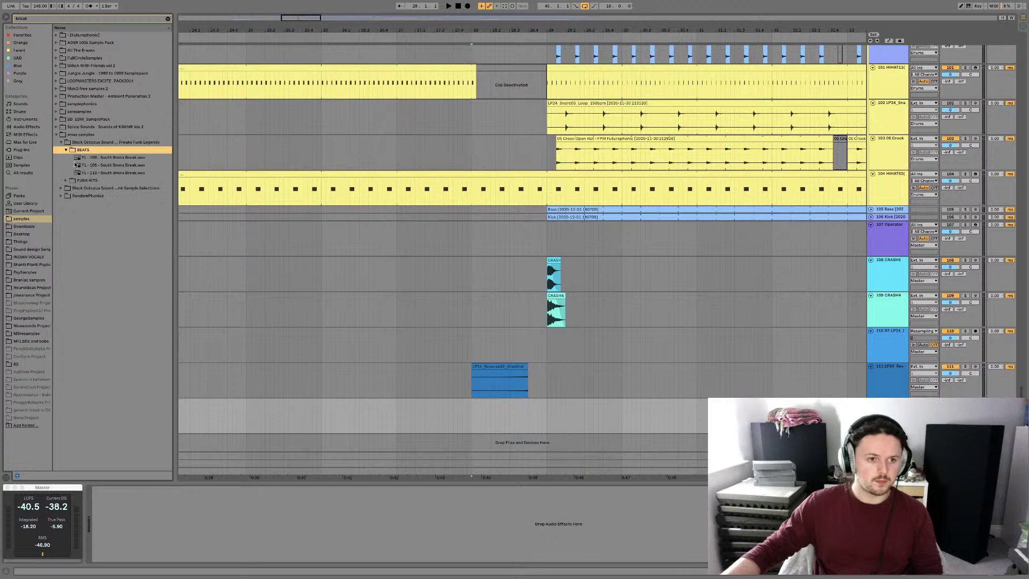
left_click(78, 165)
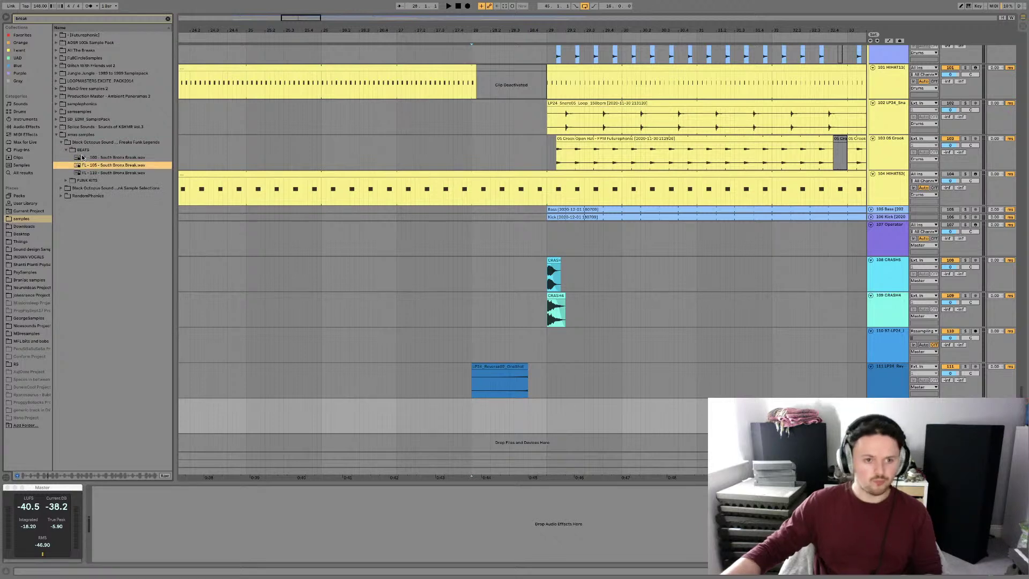
left_click(54, 136)
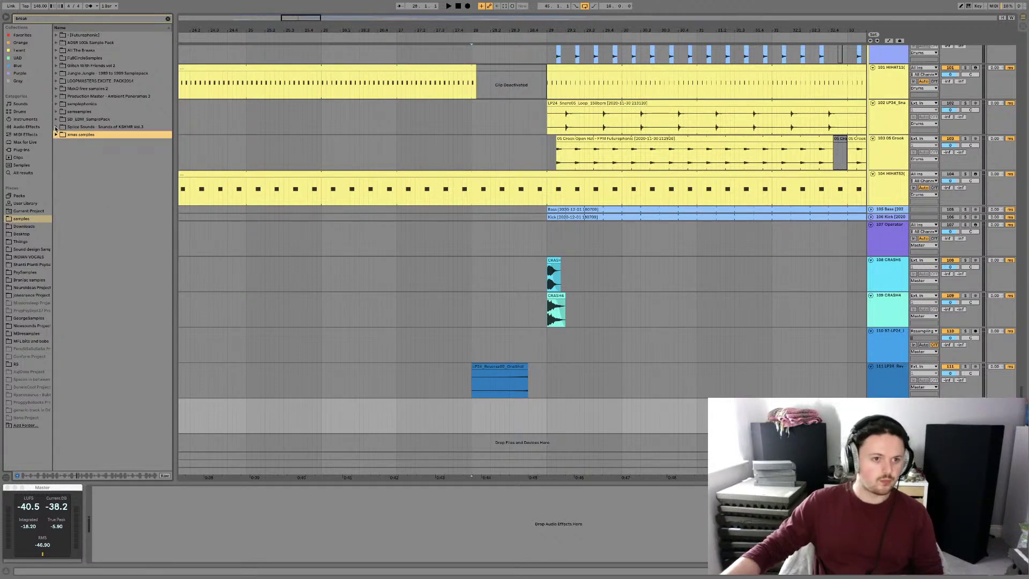
Expand the Splice Sounds KSHMR pack's snare enhancers and audition the second breaking-glass sample
left_click(55, 127)
left_click(61, 134)
left_click(66, 142)
left_click(74, 157)
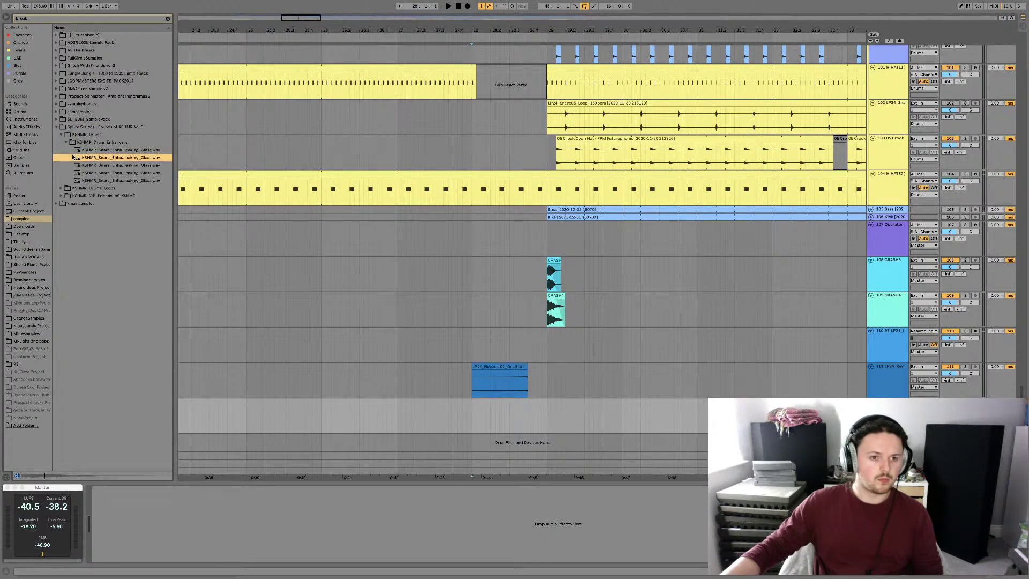
Audition KSHMR Break Beat Loop 01 from the full drum loops folder and place it on the new audio track at bar 28
left_click(70, 188)
left_click(62, 188)
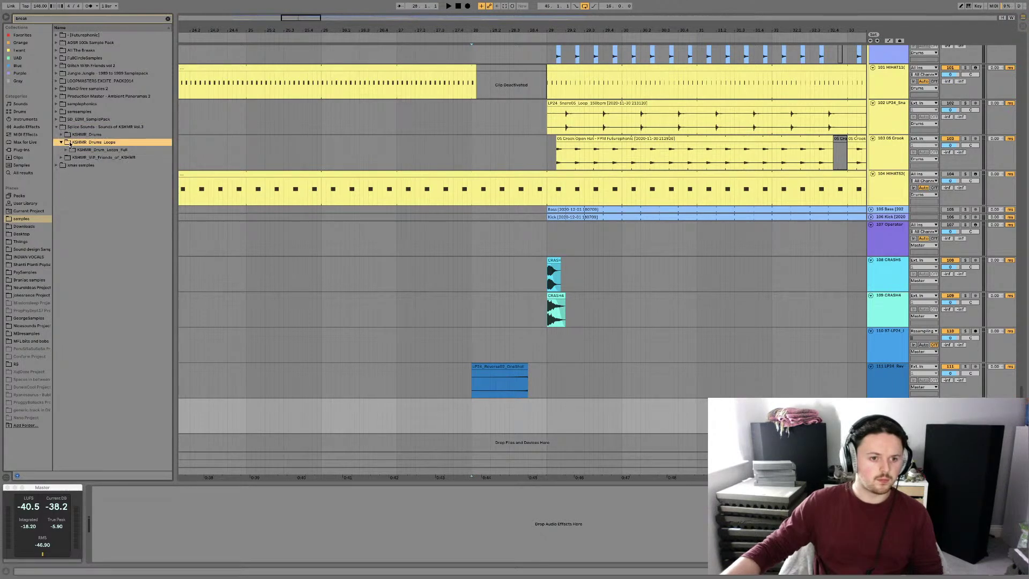
left_click(65, 150)
left_click(77, 158)
left_click(71, 159)
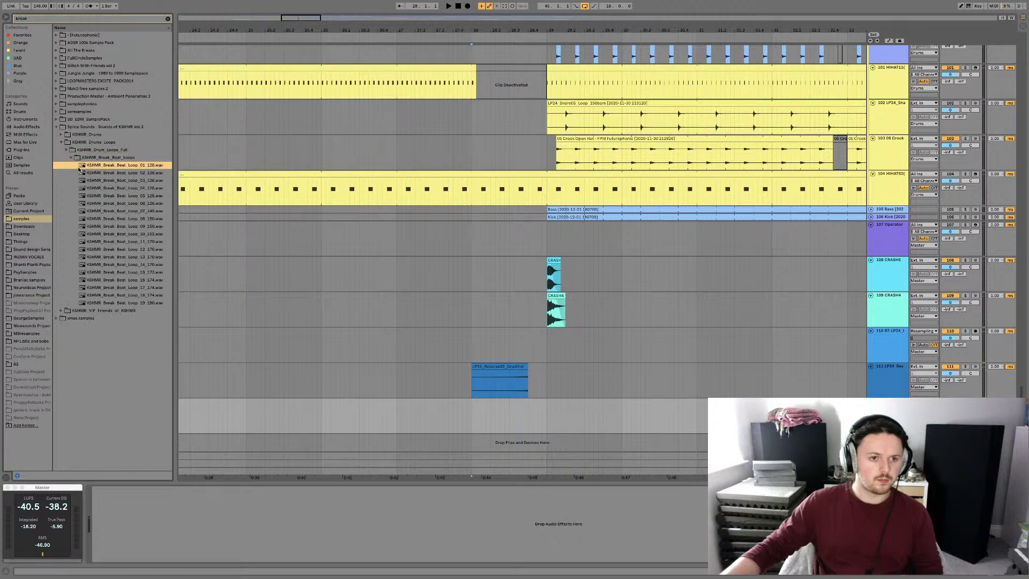
left_click(88, 165)
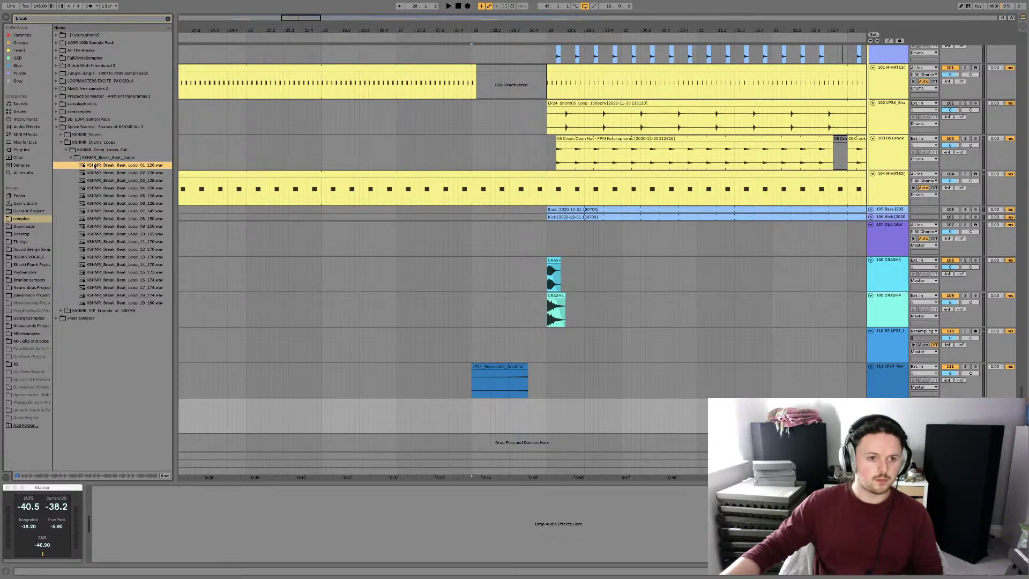
left_click_drag(89, 167, 473, 423)
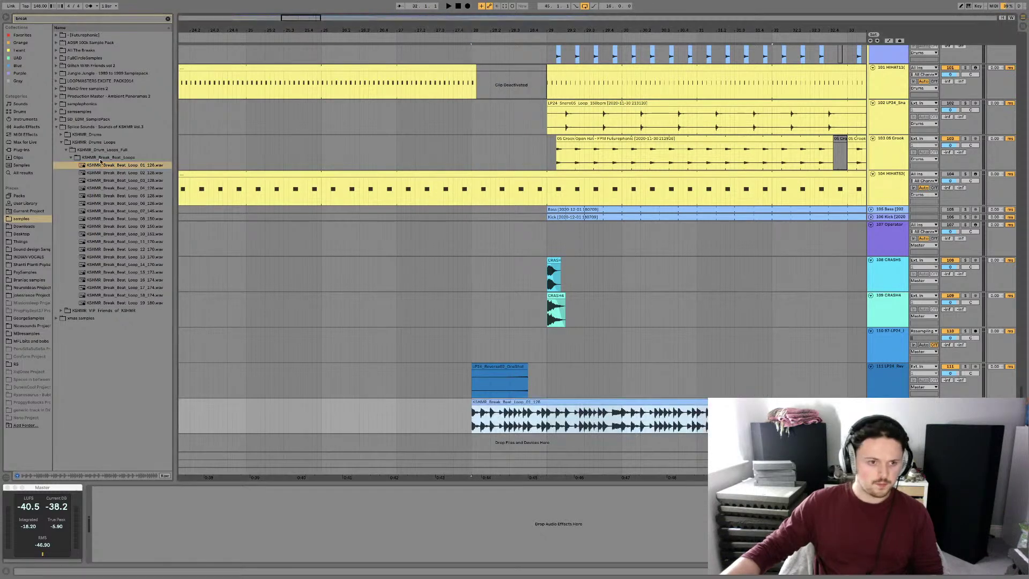
Audition KSHMR Break Beat Loops 02 to 05 from the Break Beat Loops folder
left_click(111, 174)
left_click(109, 181)
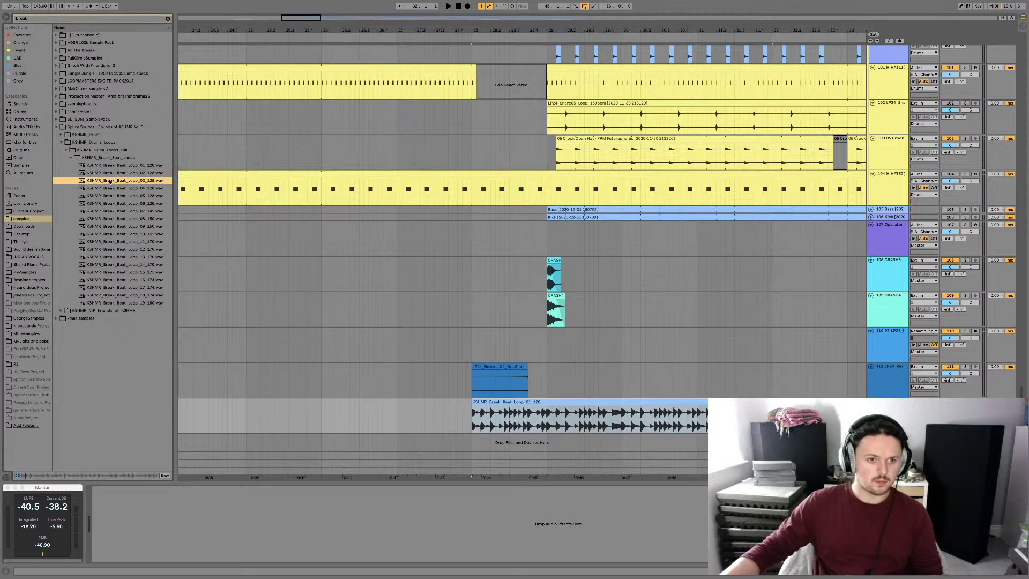
left_click(112, 189)
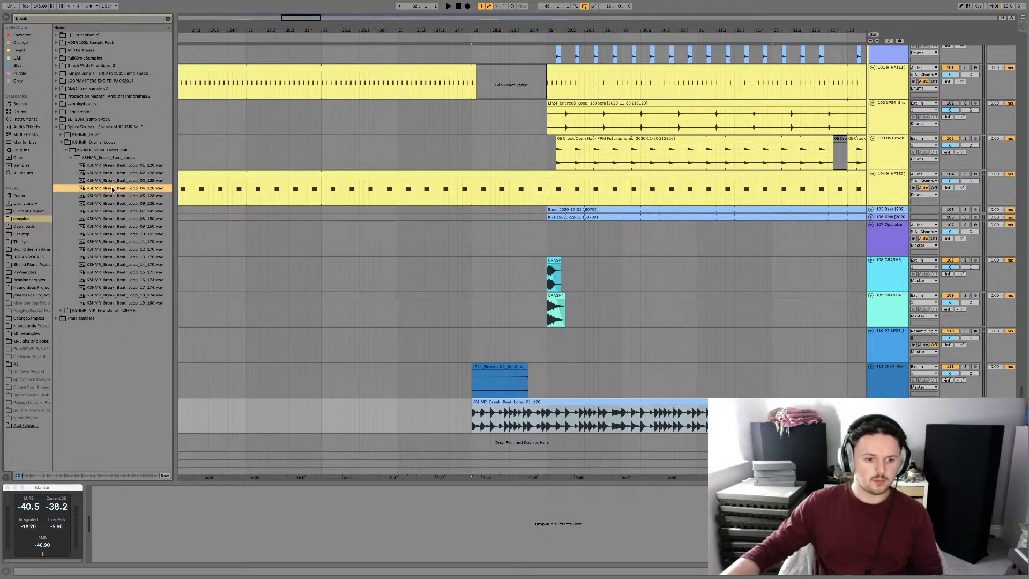
left_click(102, 196)
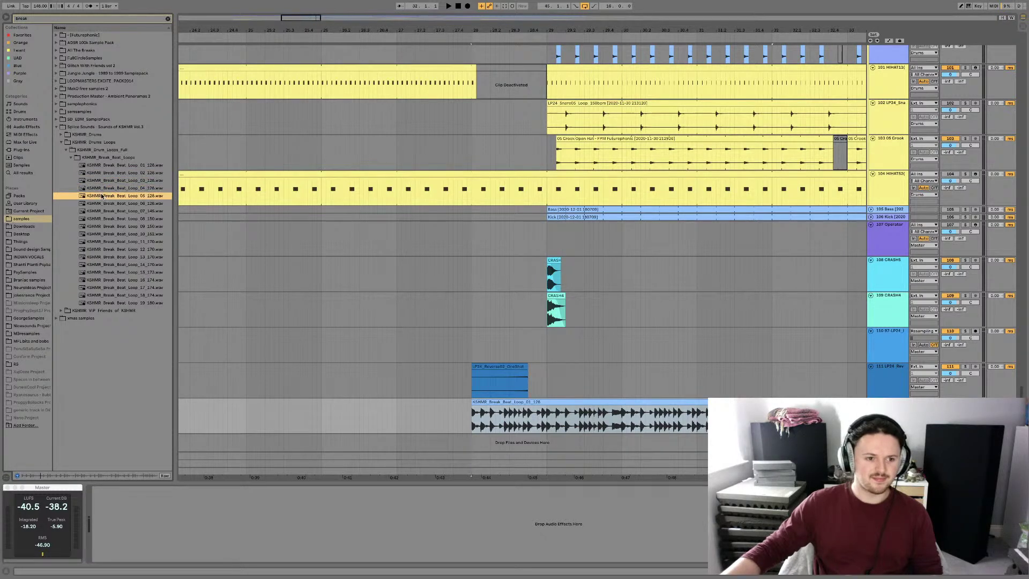
Audition the faster KSHMR Break Beat Loops 12 to 19
left_click(102, 250)
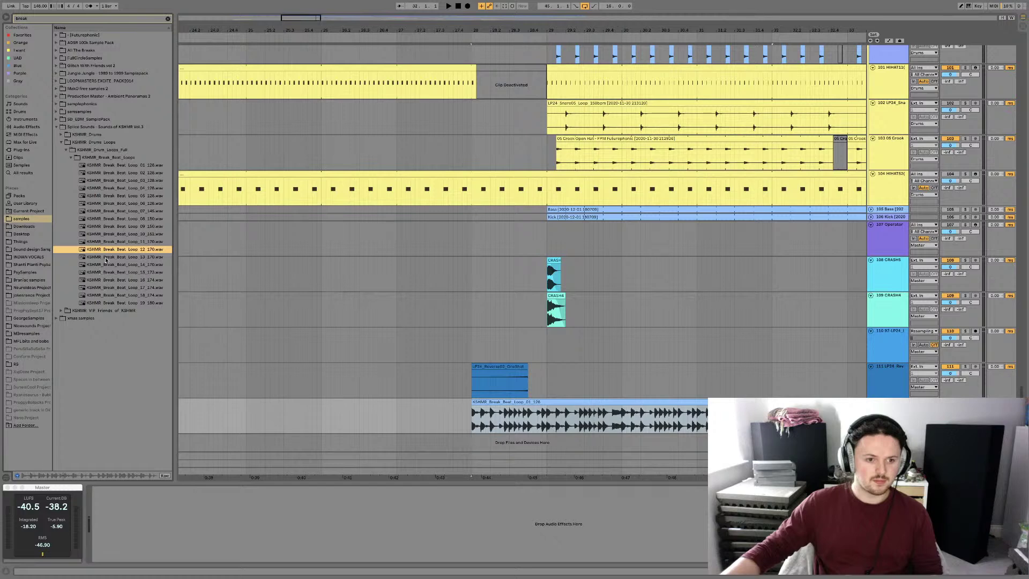
left_click(105, 257)
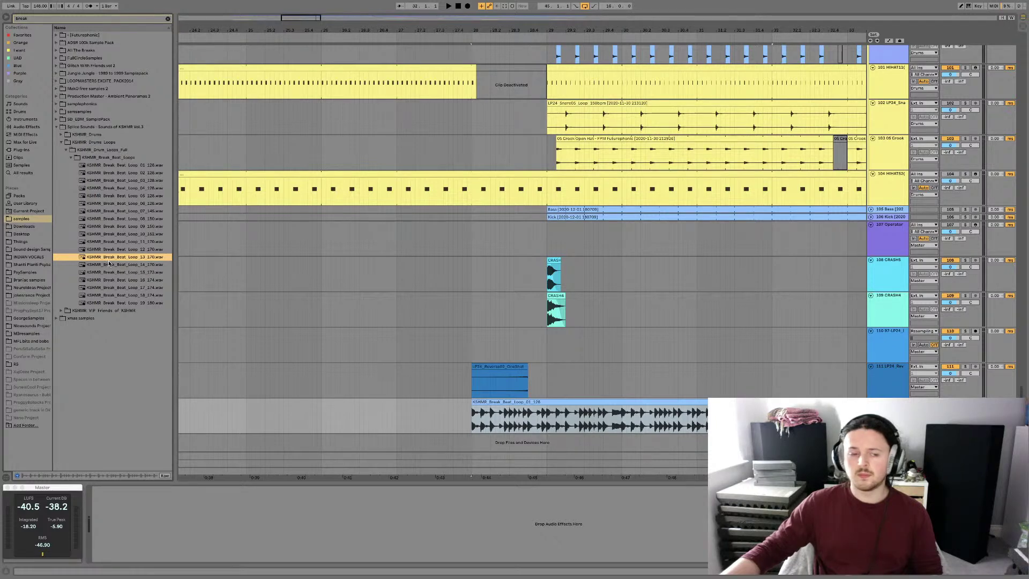
left_click(115, 264)
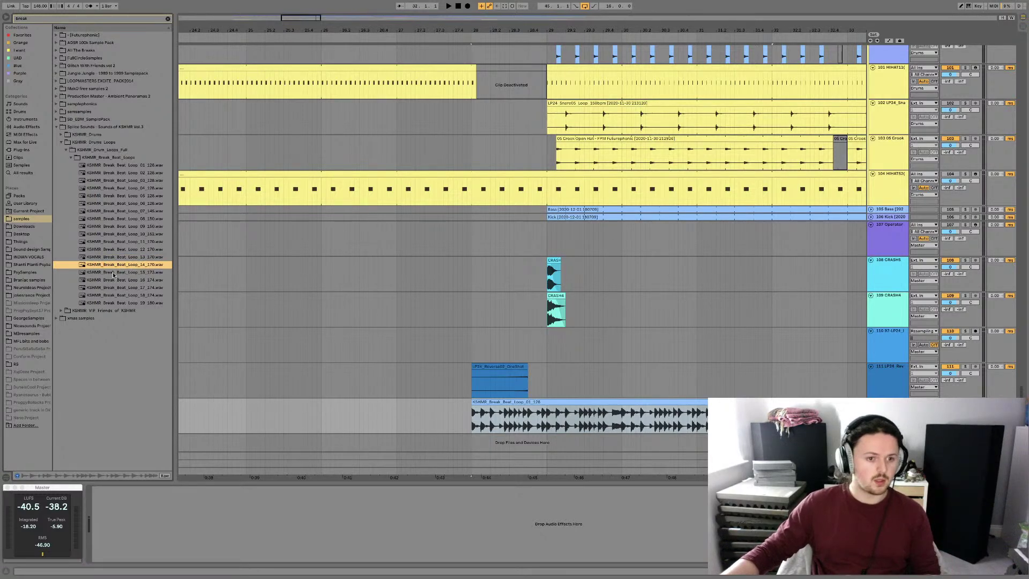
left_click(112, 274)
left_click(114, 280)
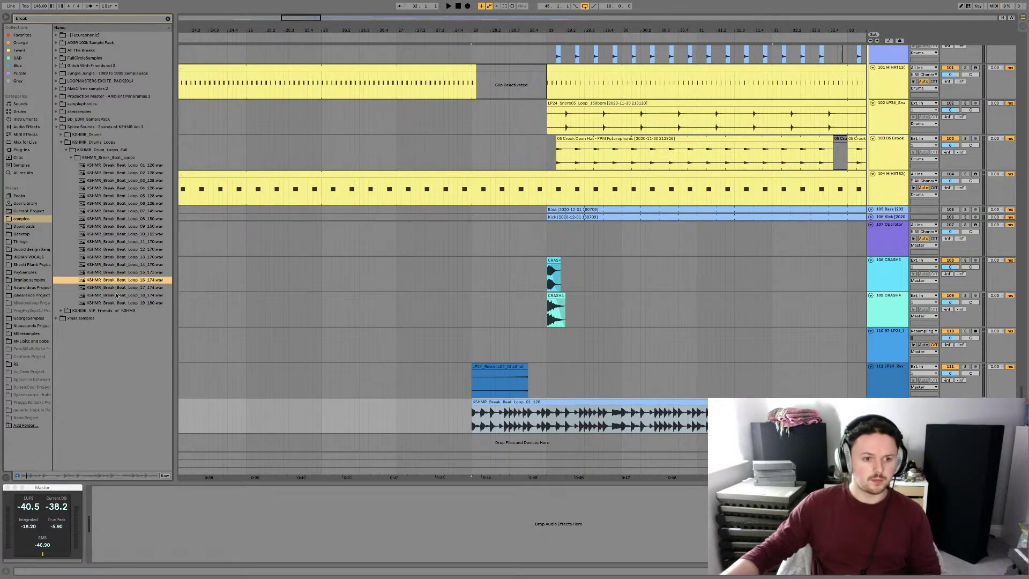
key("Down")
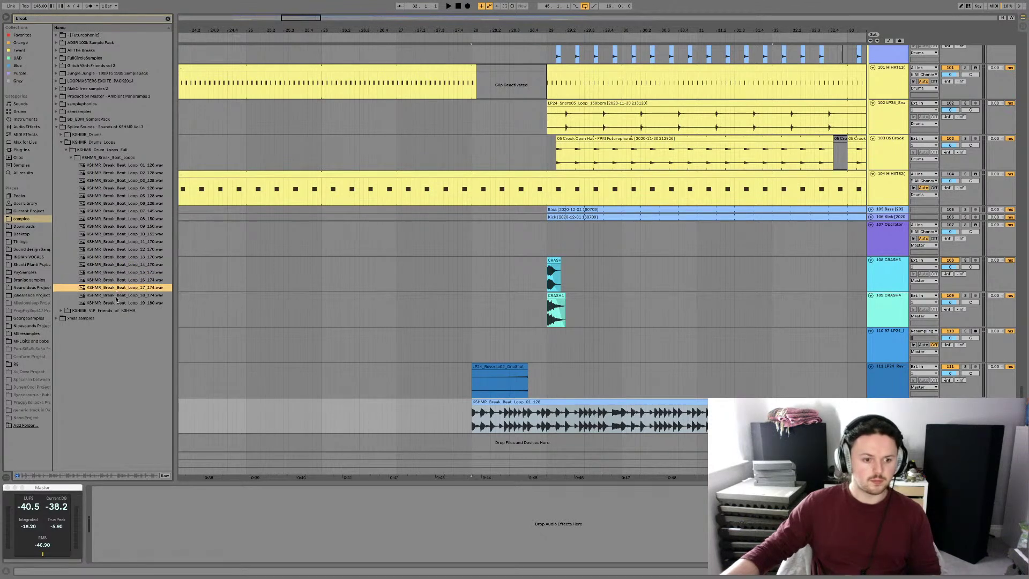
key("Down")
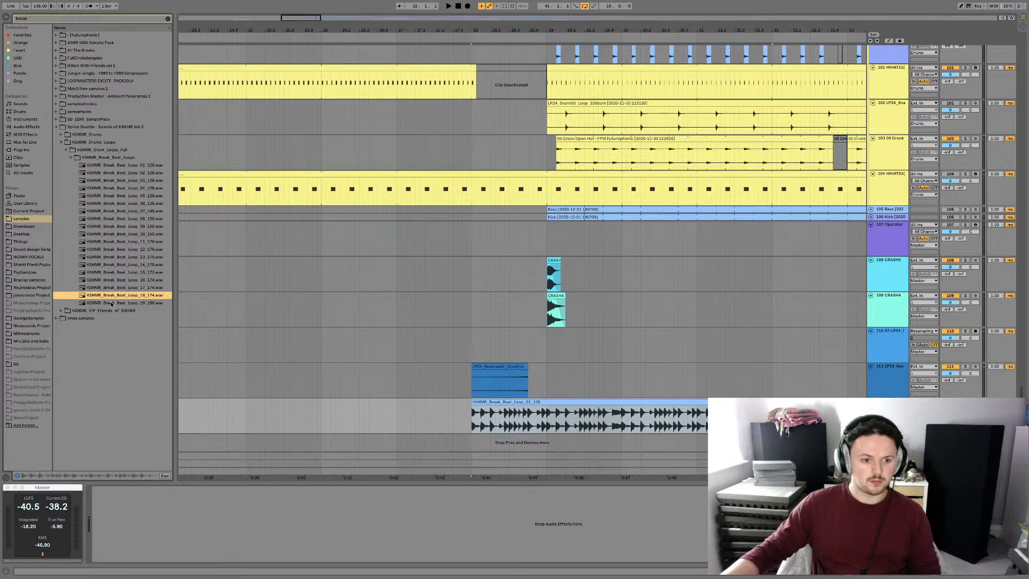
key("Down")
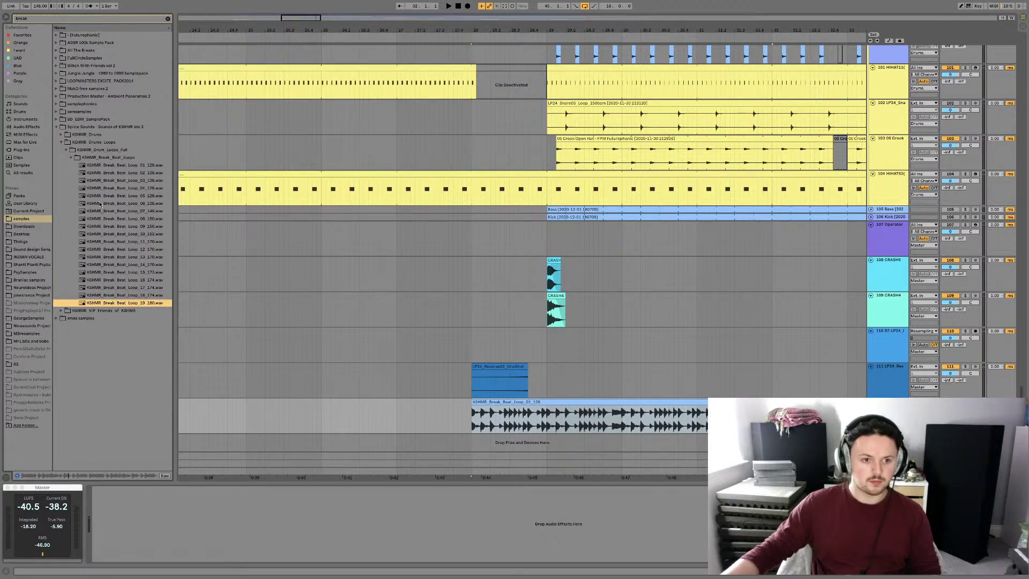
Collapse the KSHMR break beat, full drum loop and Splice Sounds pack folders in the sample browser
left_click(70, 157)
left_click(66, 150)
left_click(56, 127)
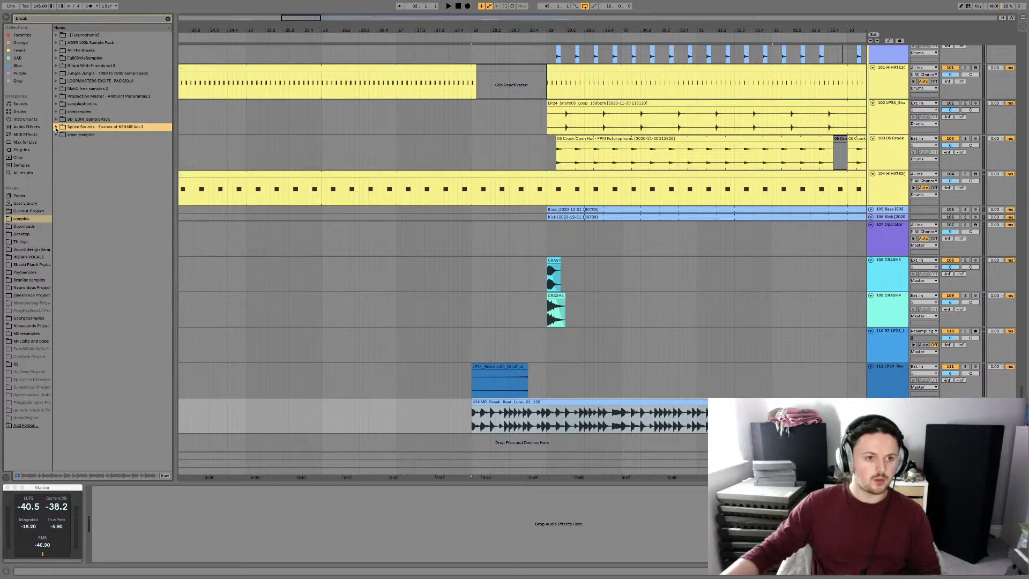
Audition AP2_Cymbal_Break from the Production Master Ambient Panoramas 2 cymbal one-shots and place it on a new audio track at bar 28
left_click(56, 97)
left_click(61, 104)
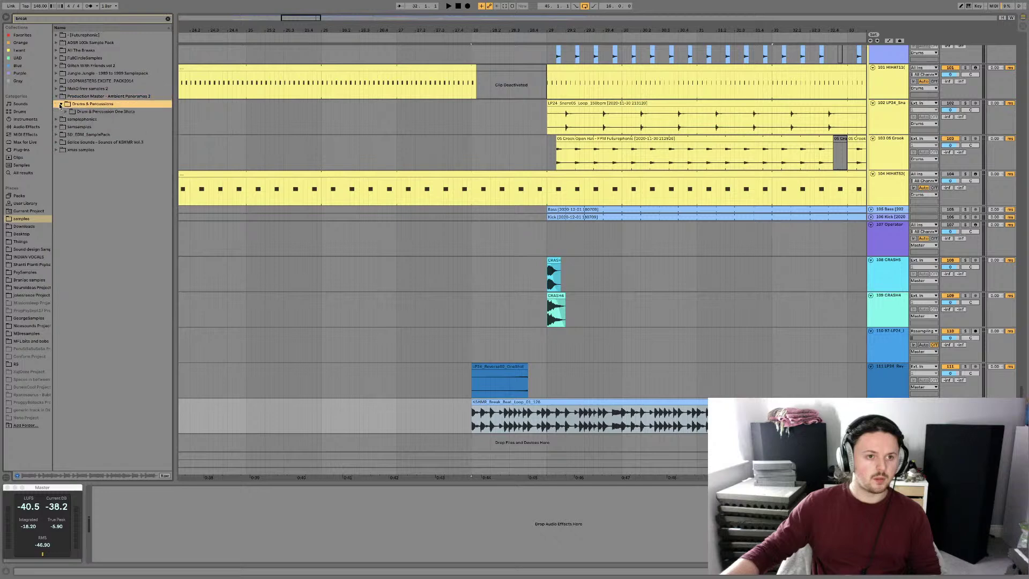
left_click(67, 111)
key("Down")
key("Right")
key("Down")
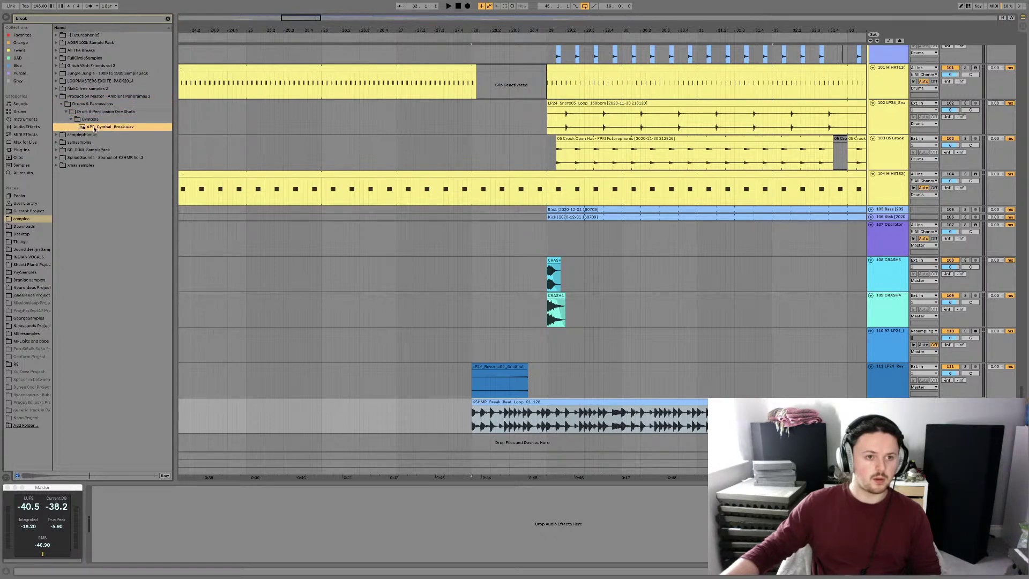
left_click_drag(89, 128, 472, 436)
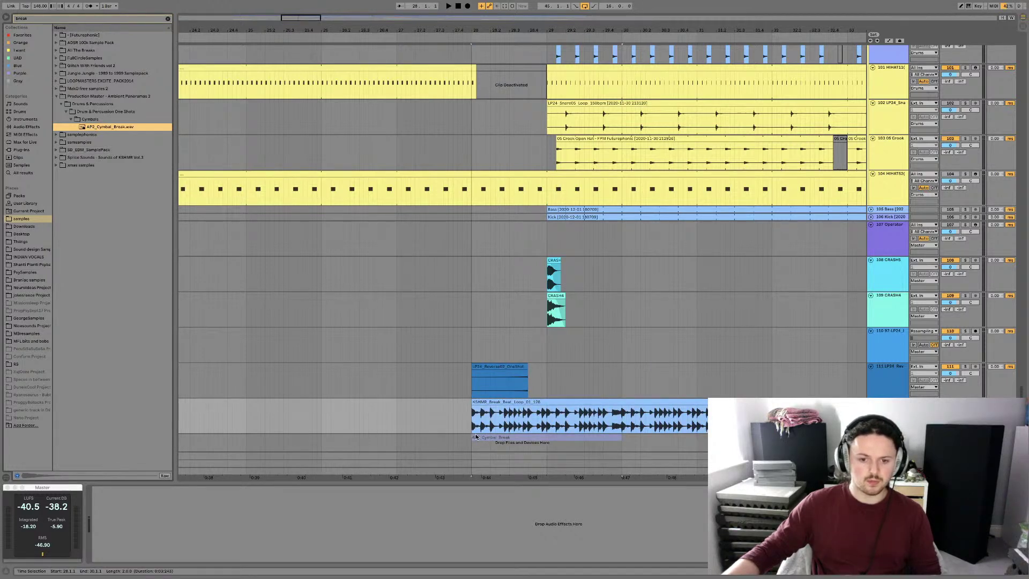
left_click_drag(475, 436, 475, 435)
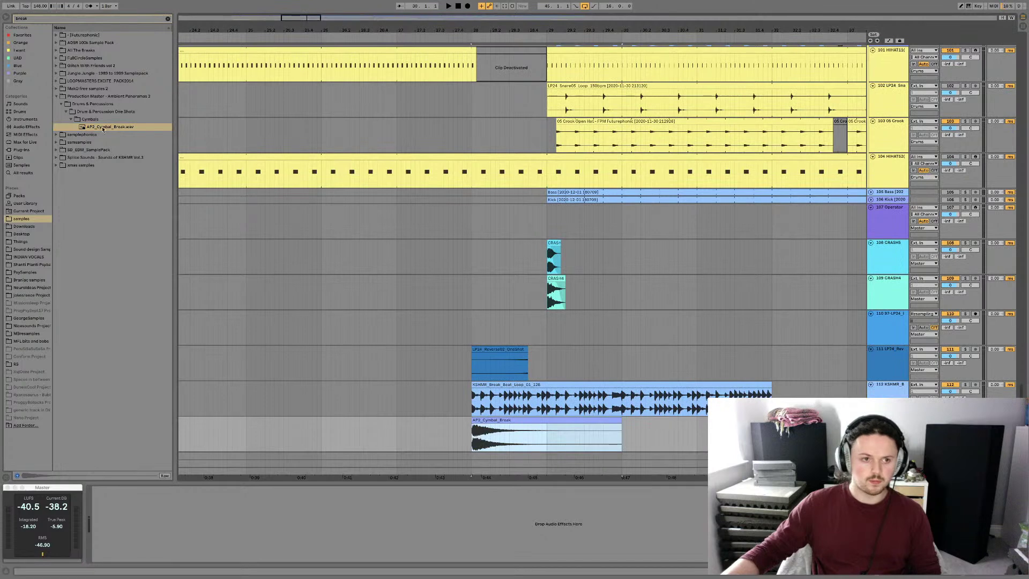
Expand the Glitch With Friends vol 2 drum and percussion loops and audition both Glorkglunk break loops
left_click(57, 66)
left_click(60, 73)
left_click(66, 81)
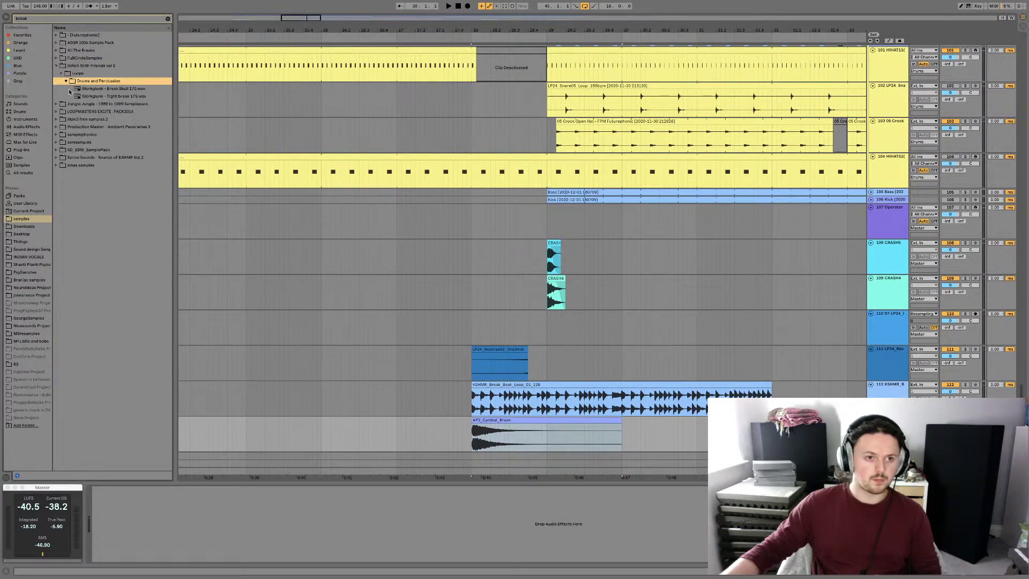
left_click(86, 89)
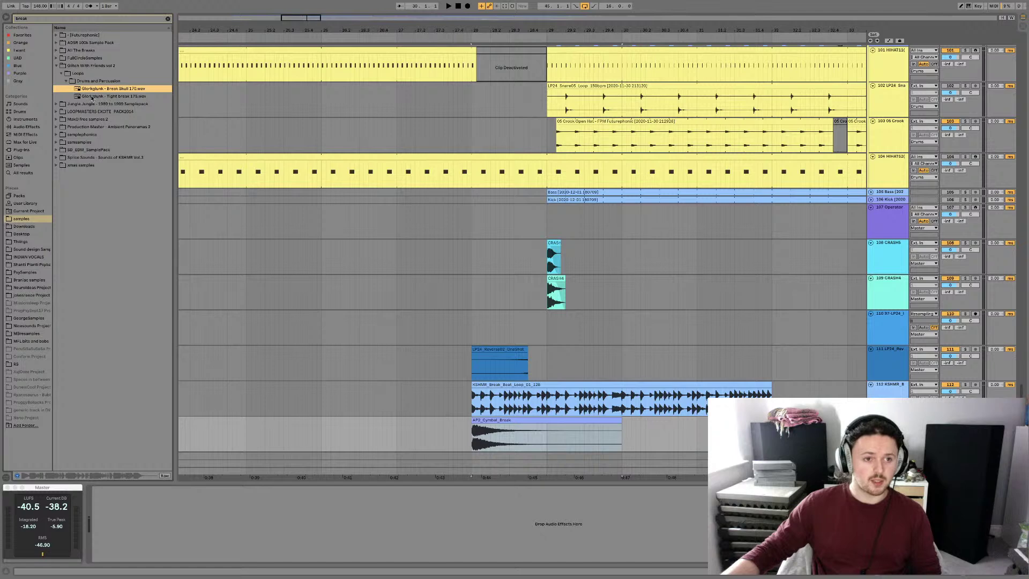
left_click(91, 96)
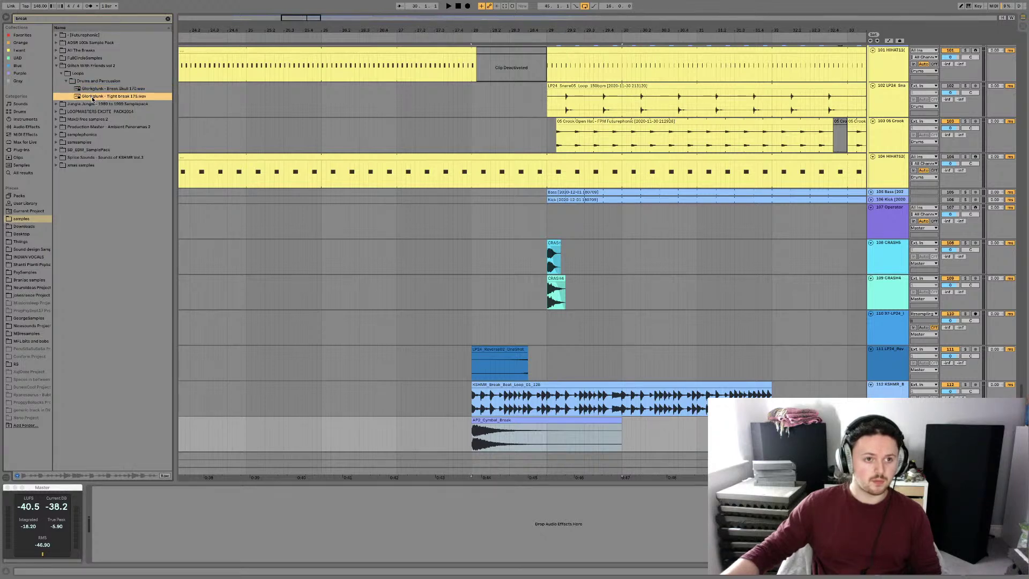
Clear the sample browser search and deactivate the AP2_Cymbal_Break clip at bar 28
left_click(168, 20)
double_click(505, 408)
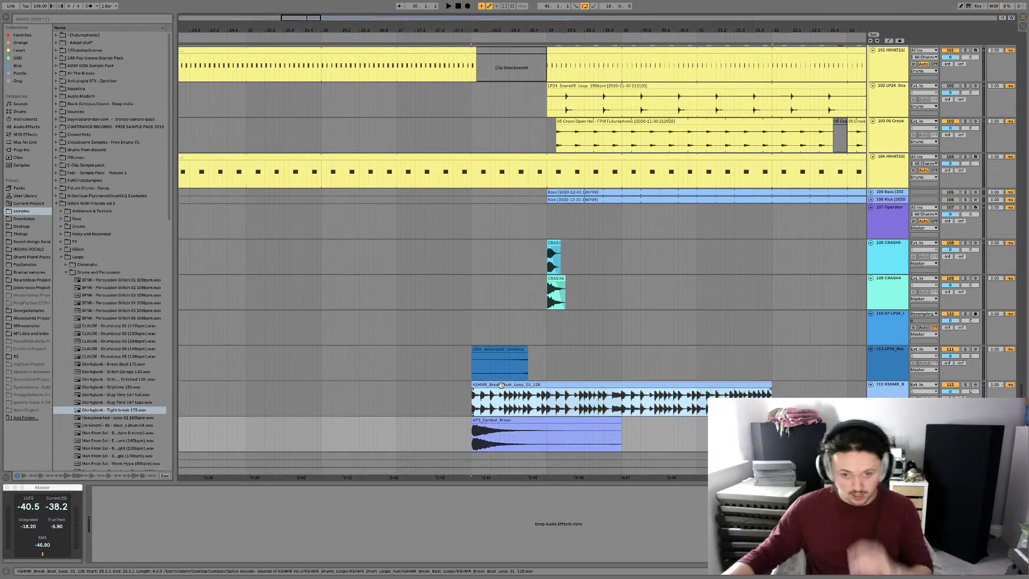
key("ctrl+z")
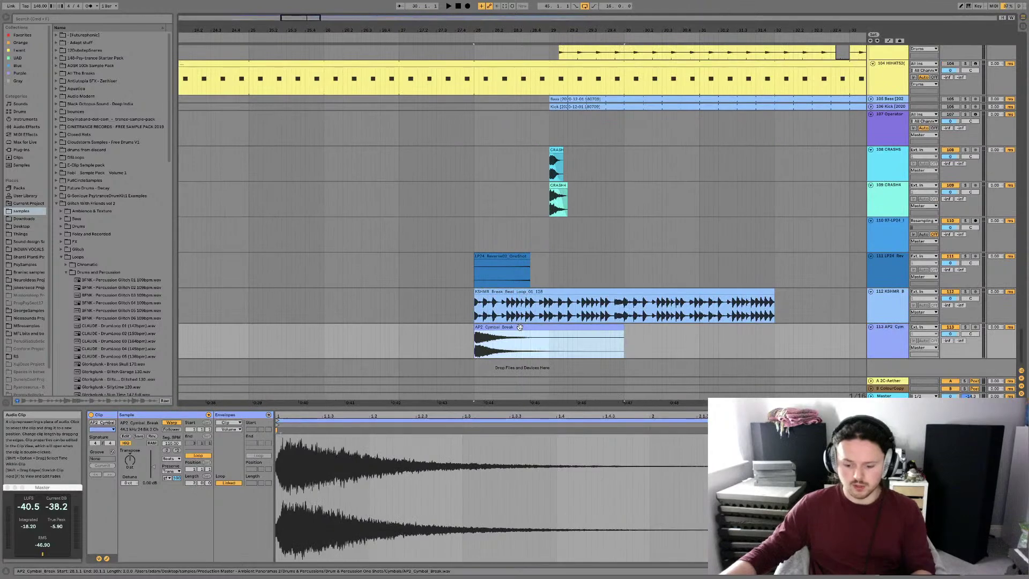
Lower the clip gain of the KSHMR break beat loop and play it from bar 28
left_click(518, 305)
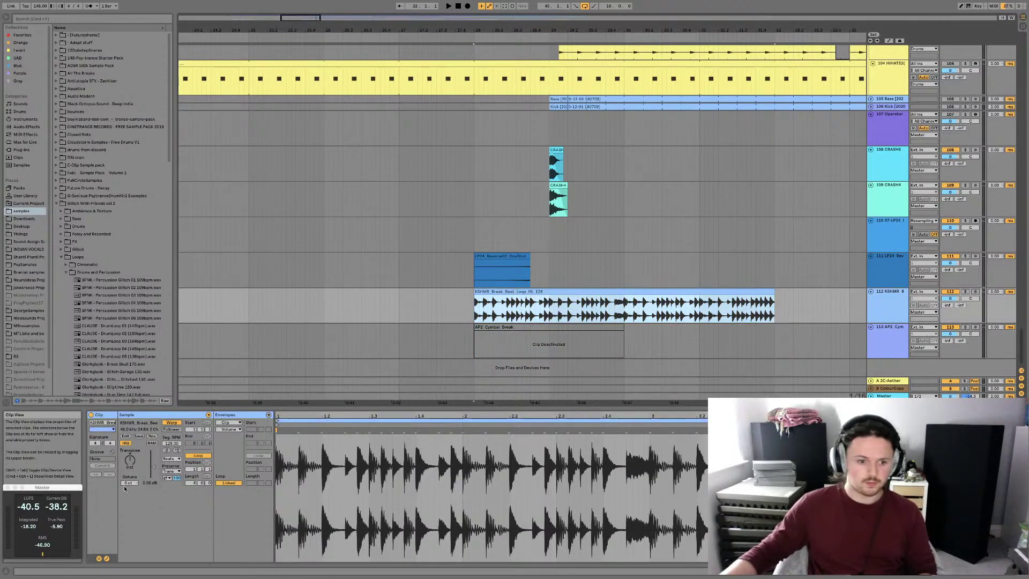
left_click_drag(159, 471, 158, 485)
key("space")
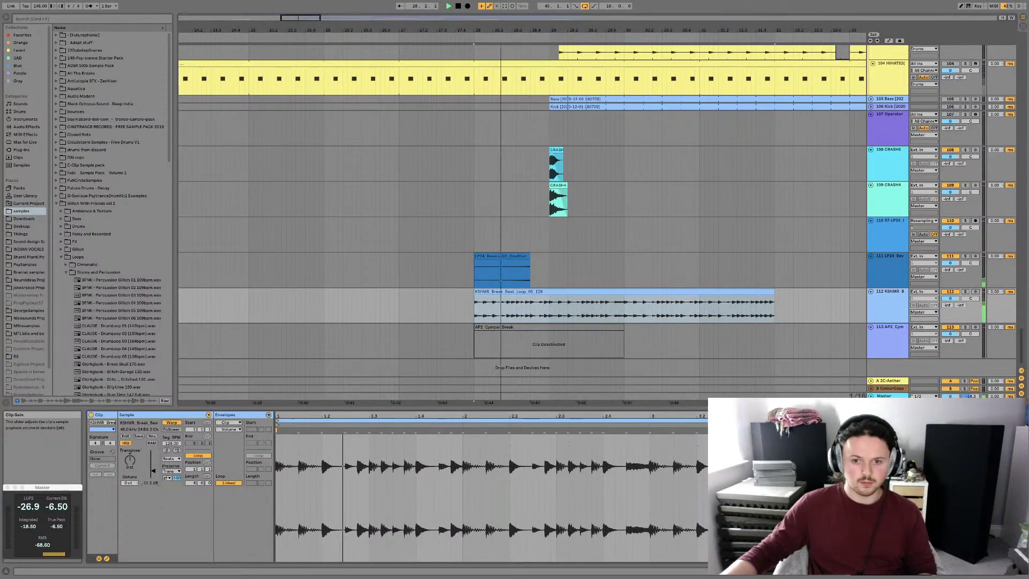
Split the KSHMR break beat loop at bar 29, deactivate the remainder and play the lead-in before bar 28
left_click(553, 308)
key("super+e")
key("0")
left_click(448, 299)
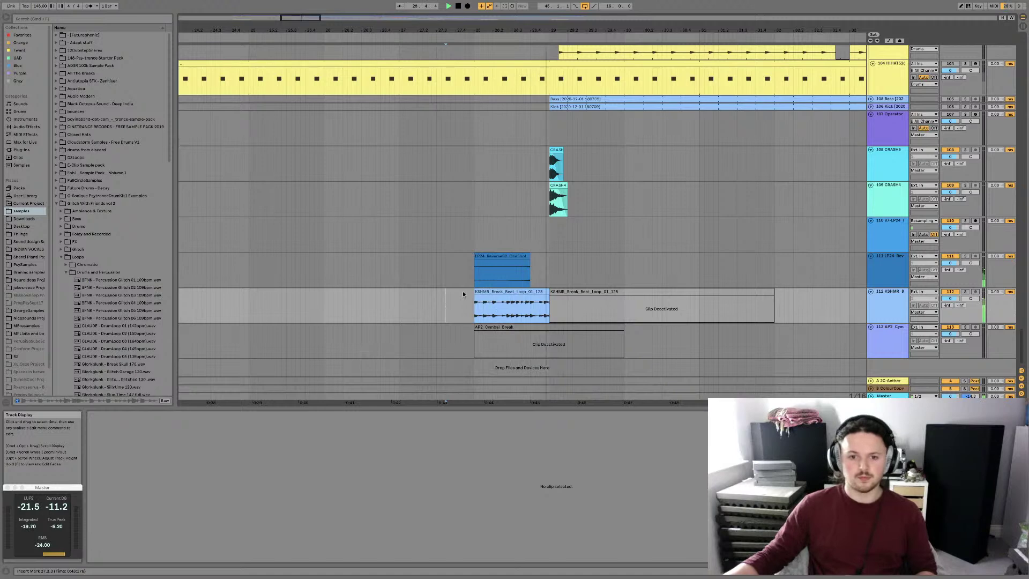
Try deactivating the first half beat of the break beat loop, from 28.1.1 to 28.1.3, and listen to it
left_click(494, 290)
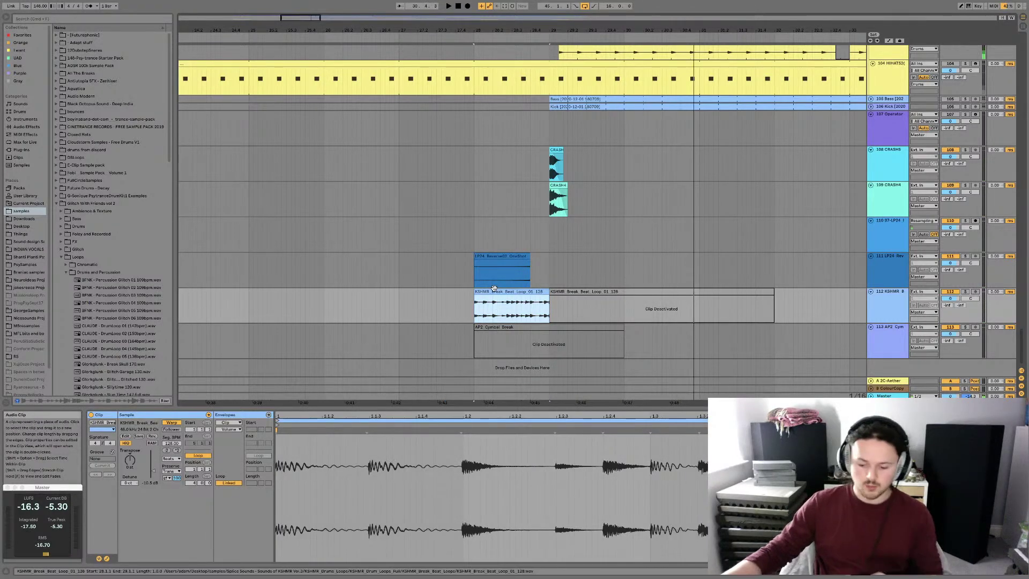
scroll(494, 288, "up", 5)
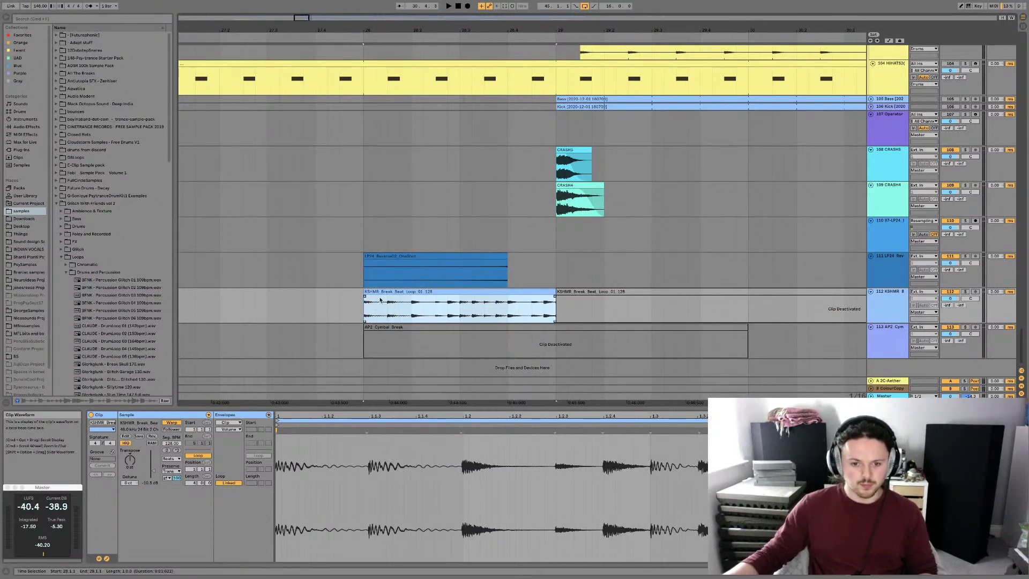
left_click_drag(382, 307, 365, 307)
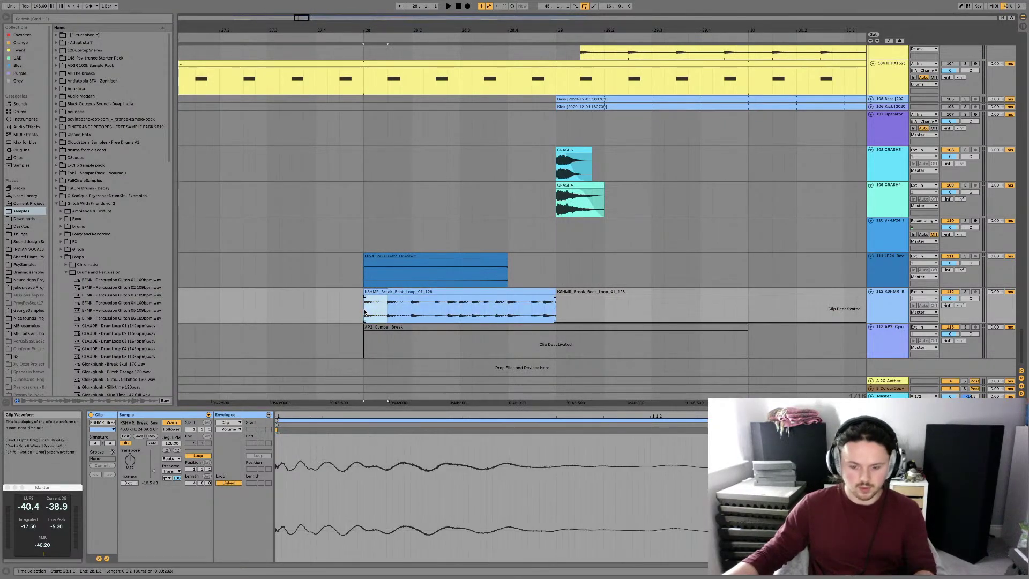
key("0")
left_click(369, 297)
left_click(407, 306)
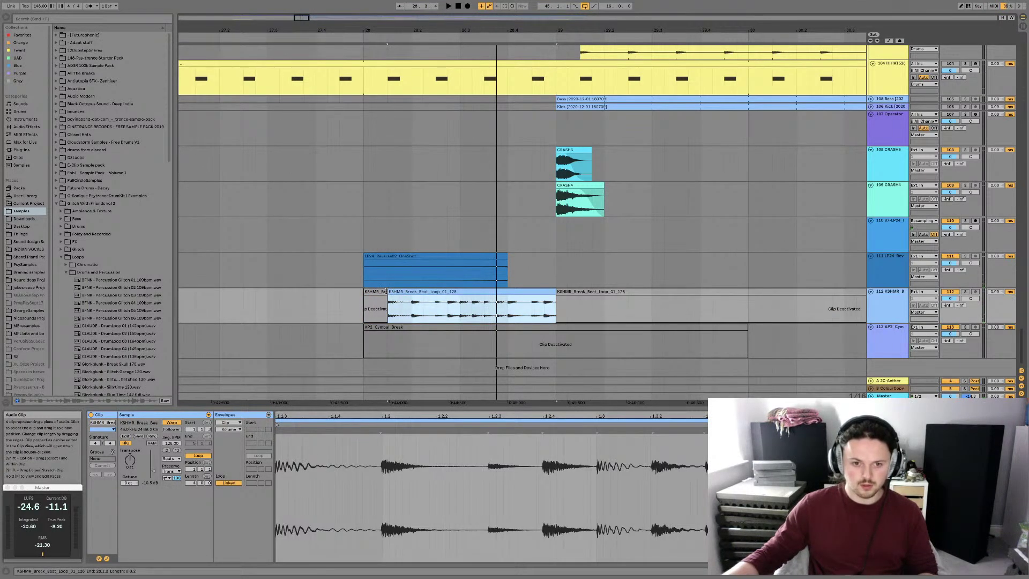
left_click_drag(385, 292, 365, 292)
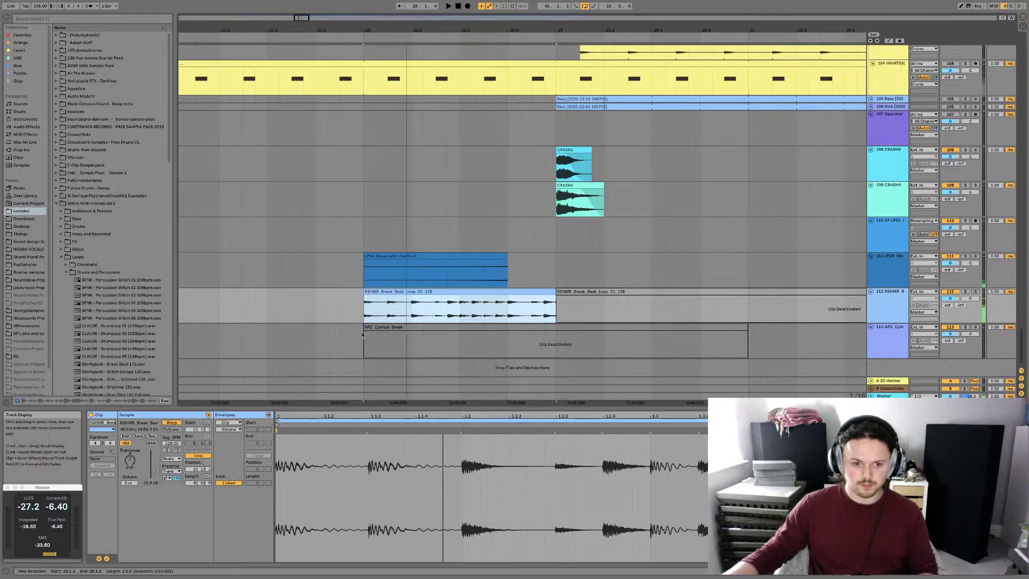
Reverse the one-bar KSHMR break beat clip at bar 28
left_click(382, 436)
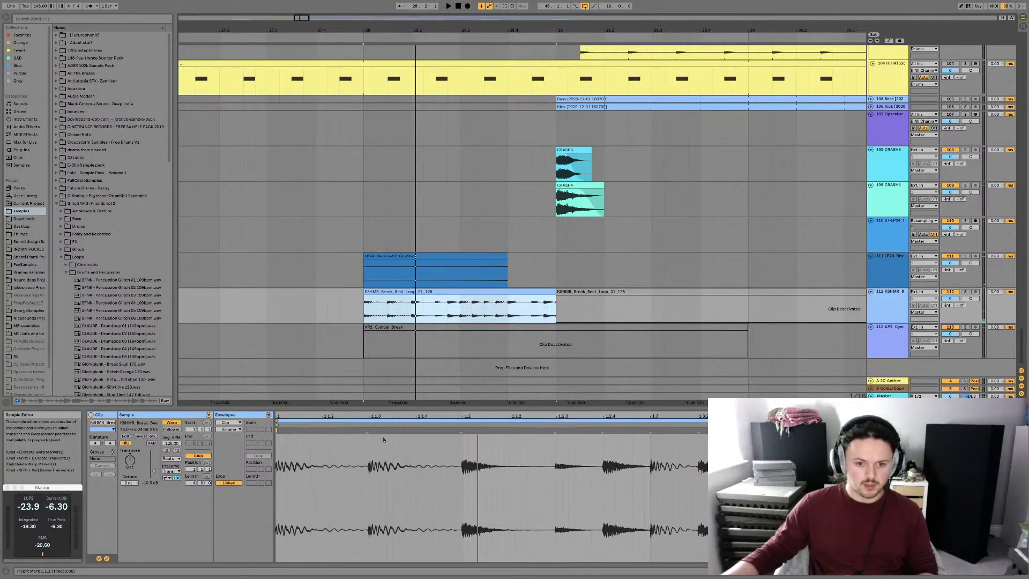
key("r")
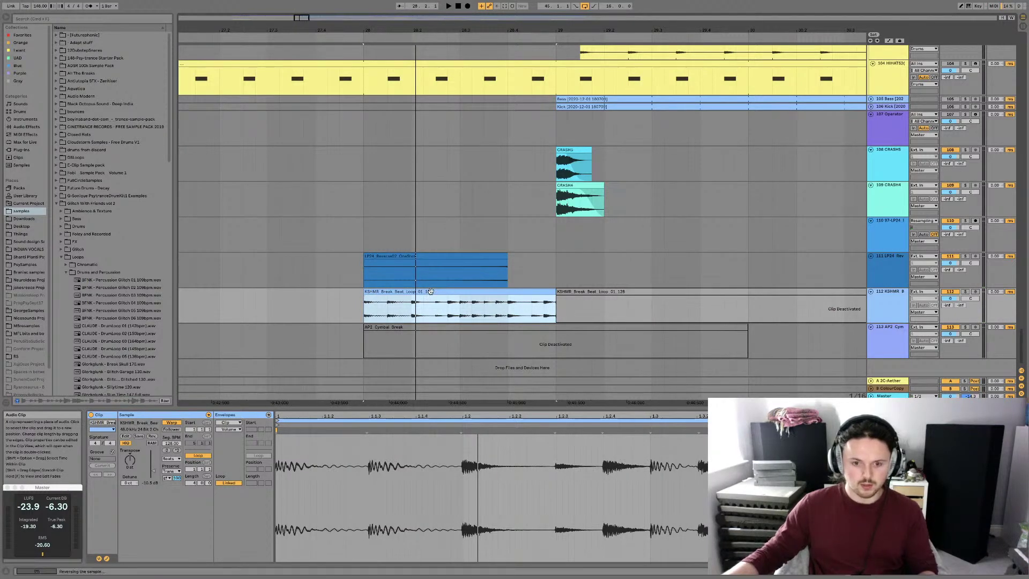
left_click(700, 446)
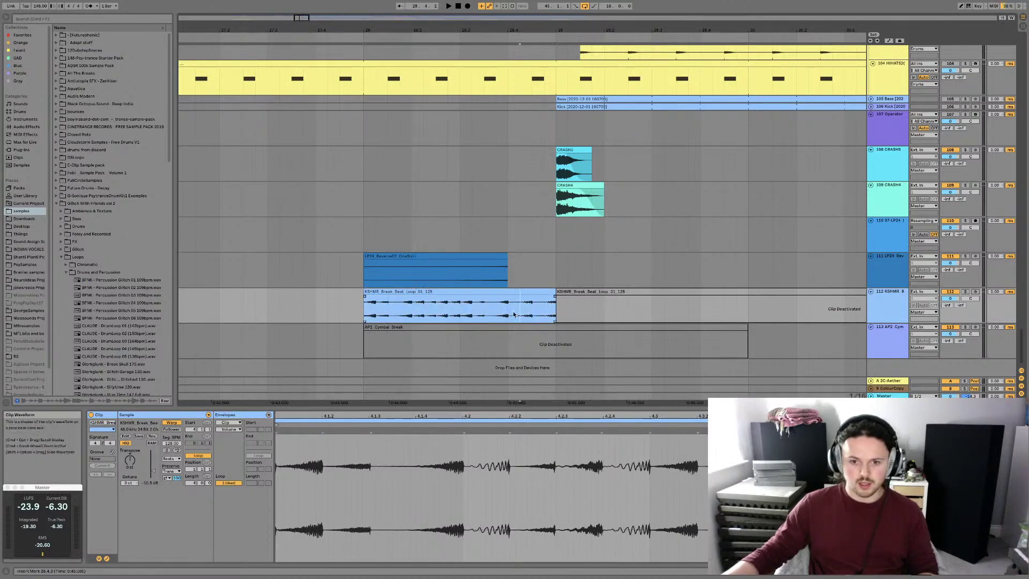
Set the reversed break beat clip's warp mode to Texture and select its grain size setting
left_click(847, 482)
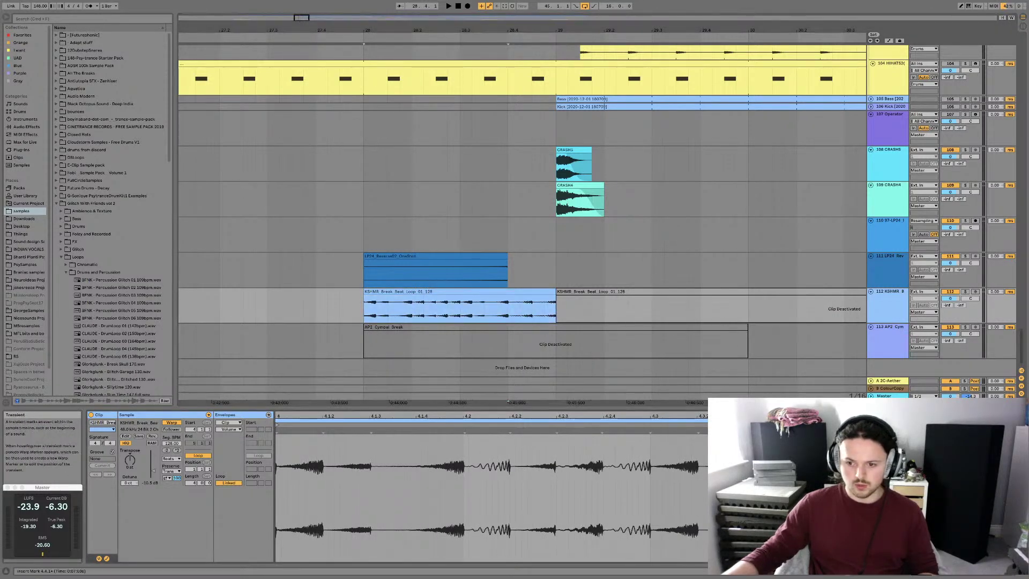
left_click(171, 459)
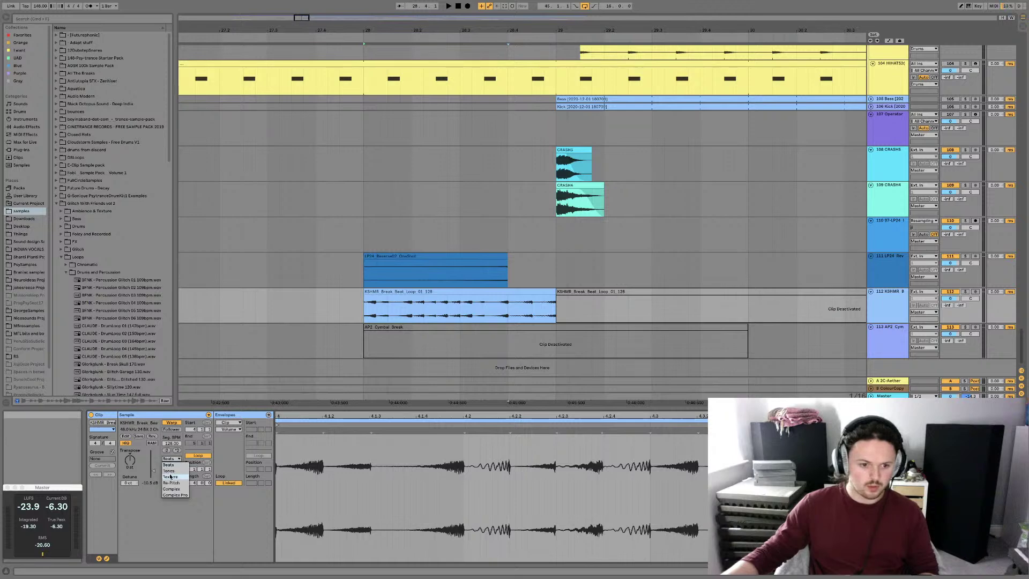
left_click(166, 477)
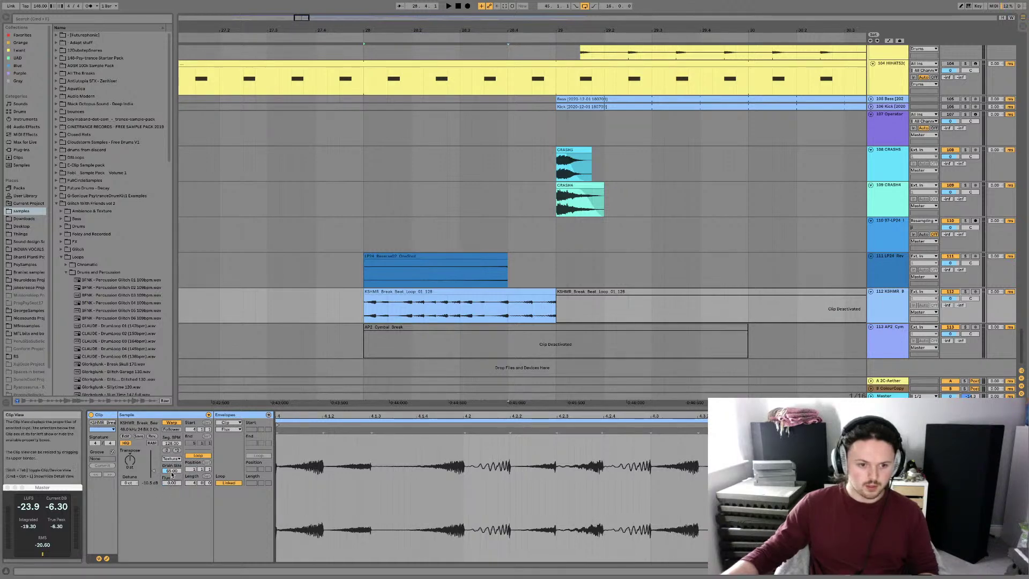
left_click(172, 472)
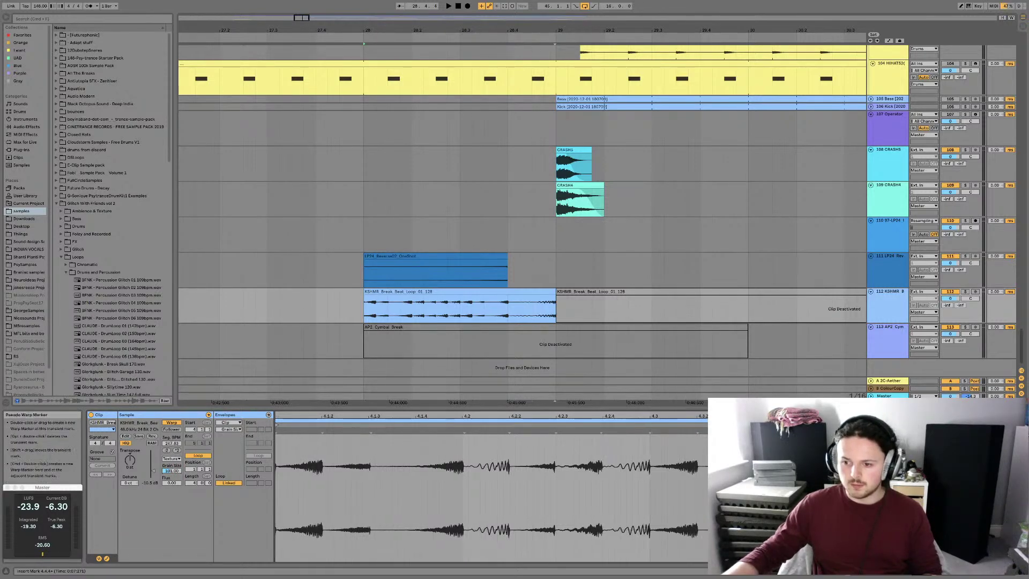
Solo the KSHMR break beat track and transpose the reversed clip at bar 28 up 12 semitones while listening
key("space")
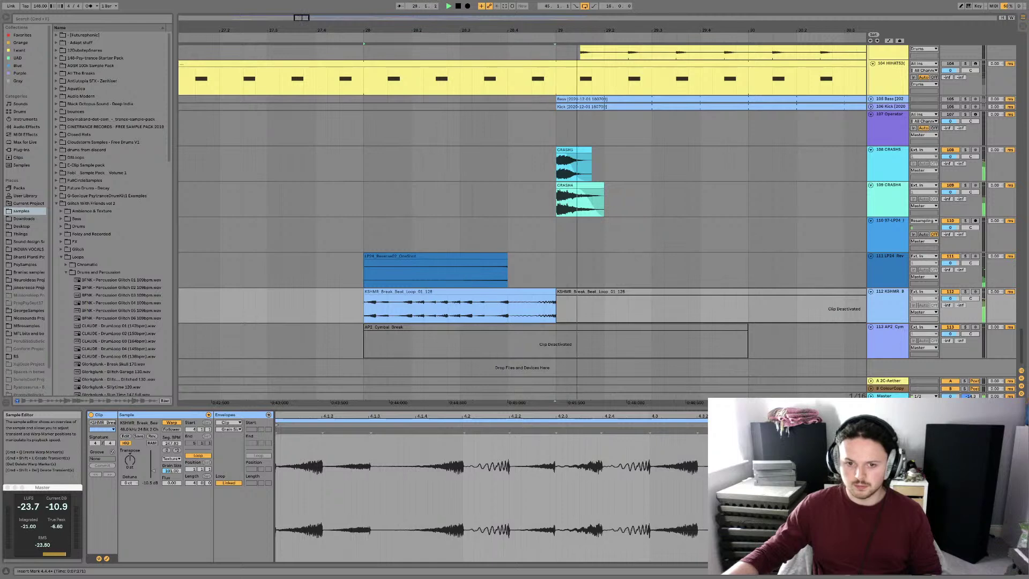
left_click(519, 311)
key("s")
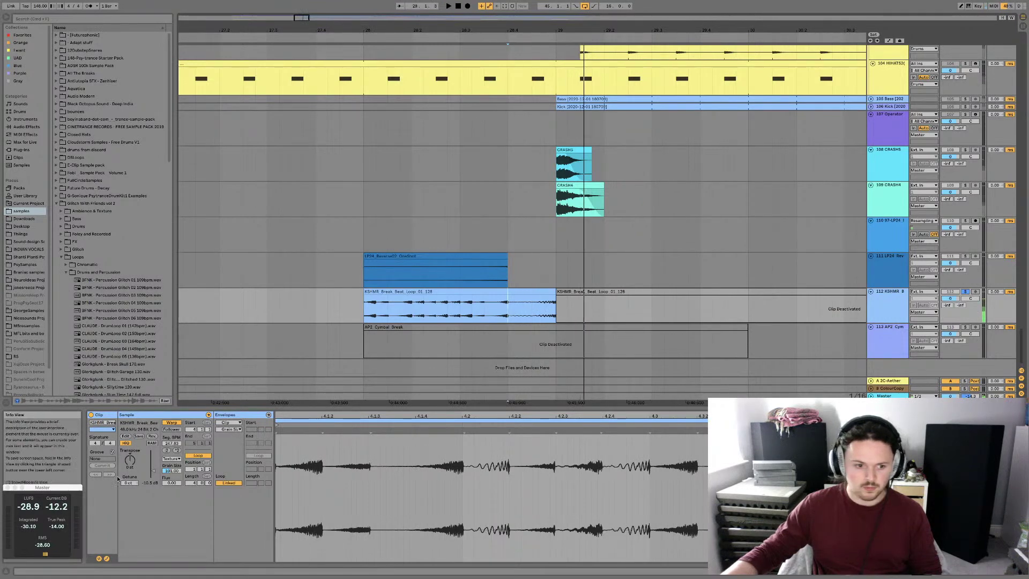
left_click_drag(131, 459, 131, 445)
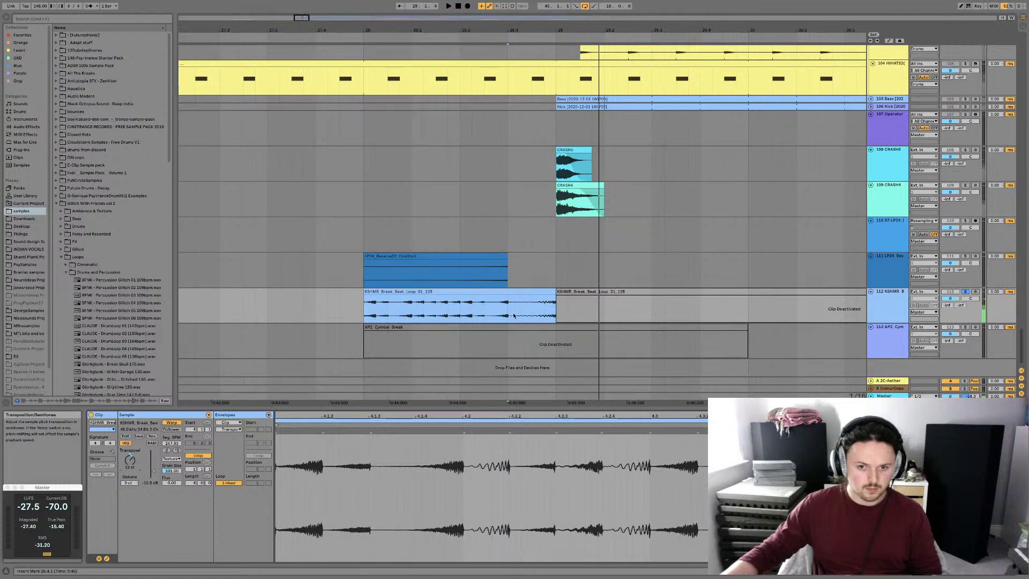
Duplicate the transposed break beat clip to bar 29, then consolidate and reverse the copy
left_click(511, 290)
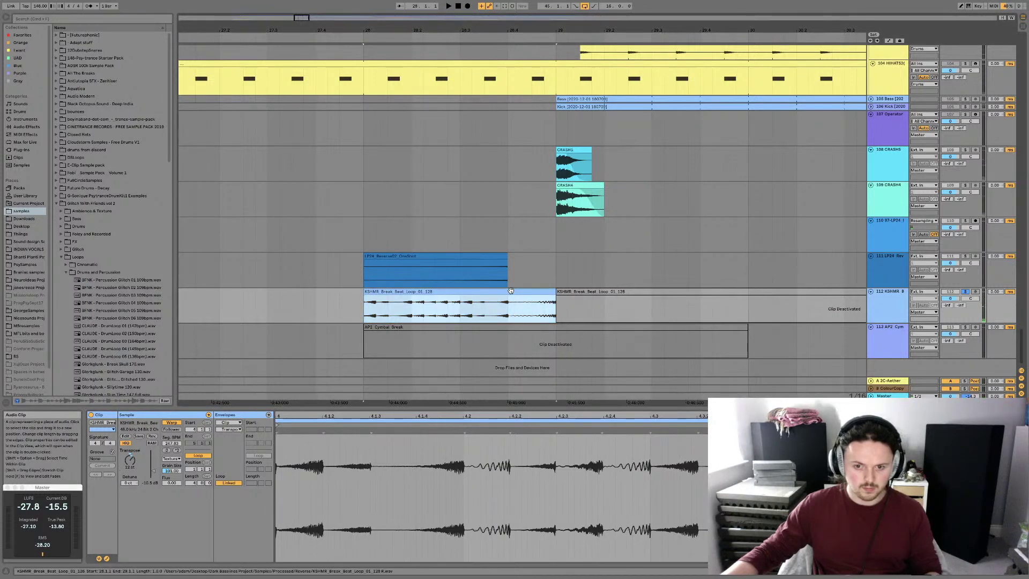
key("super+d")
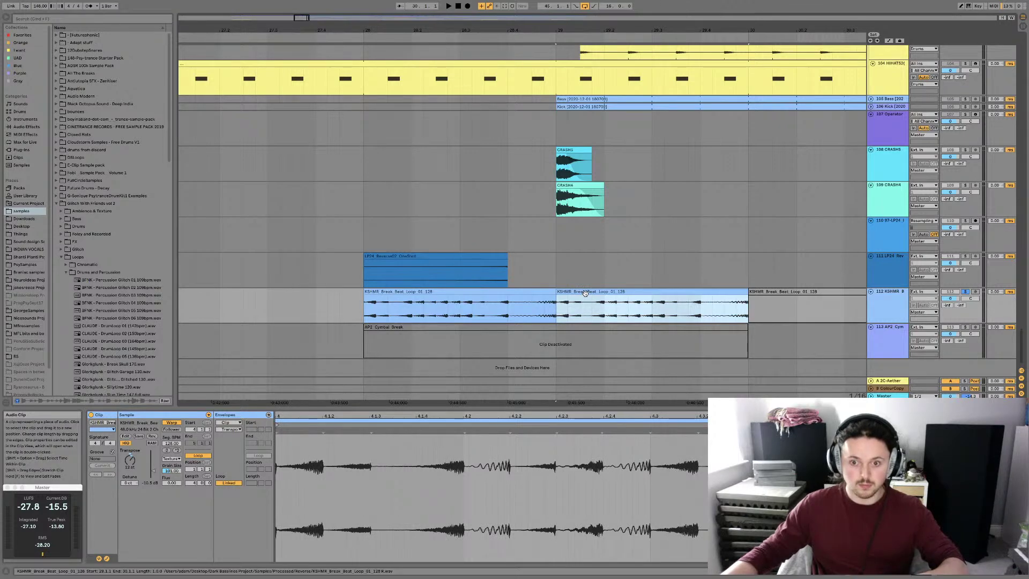
left_click(581, 270)
left_click(579, 294)
key("super+j")
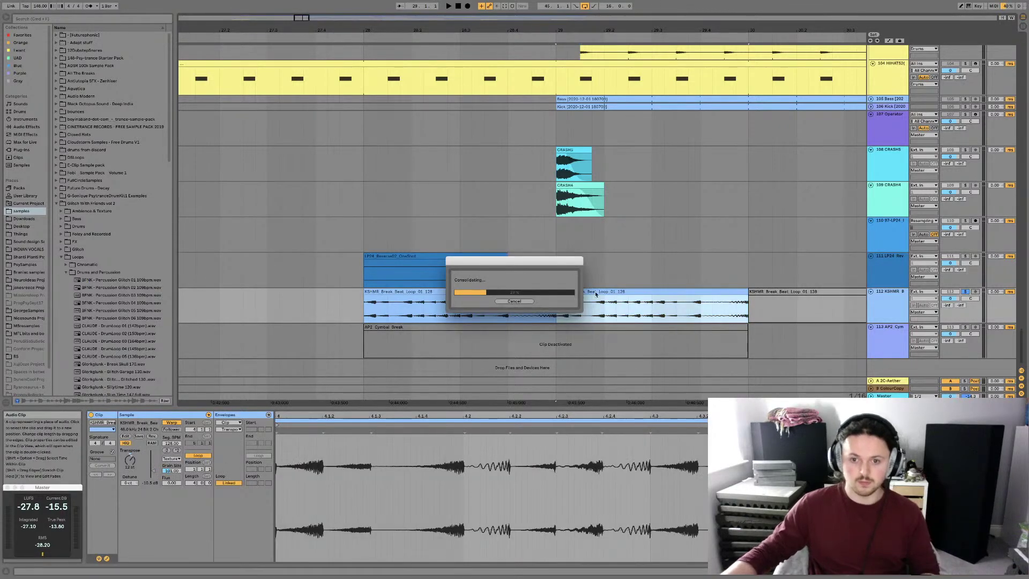
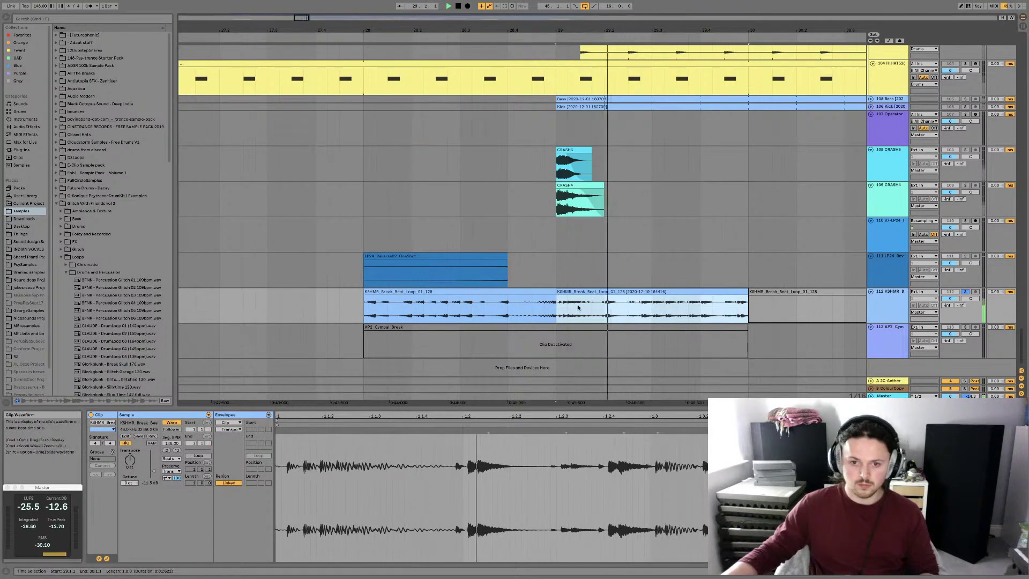
Reset the transposition of the reversed break beat clip at bar 28 to 0 semitones
left_click(506, 291)
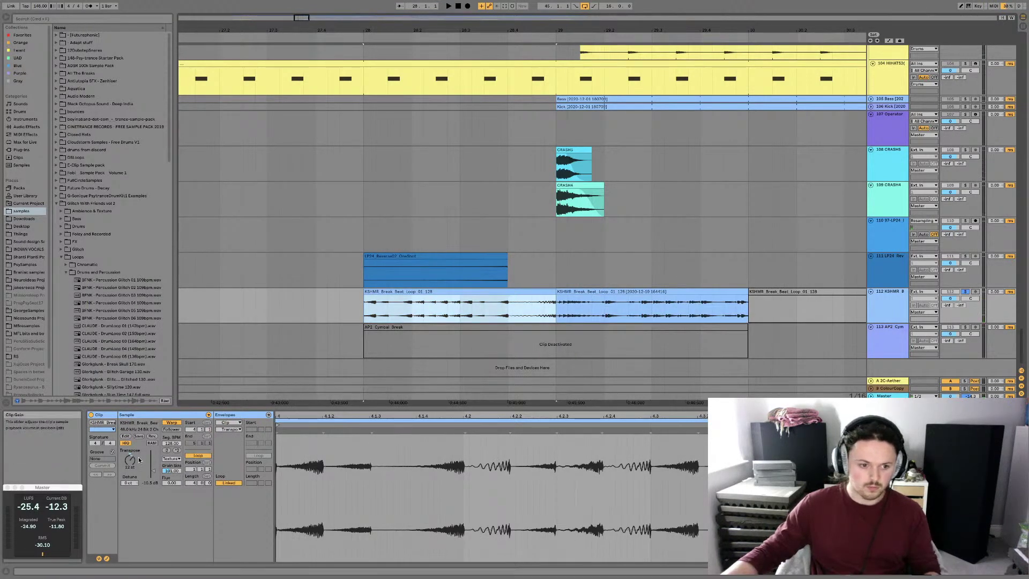
left_click(130, 459)
key("Delete")
Copy the consolidated break beat to bar 30 and the untransposed reversed clip from bar 28 to bar 29
left_click(462, 290)
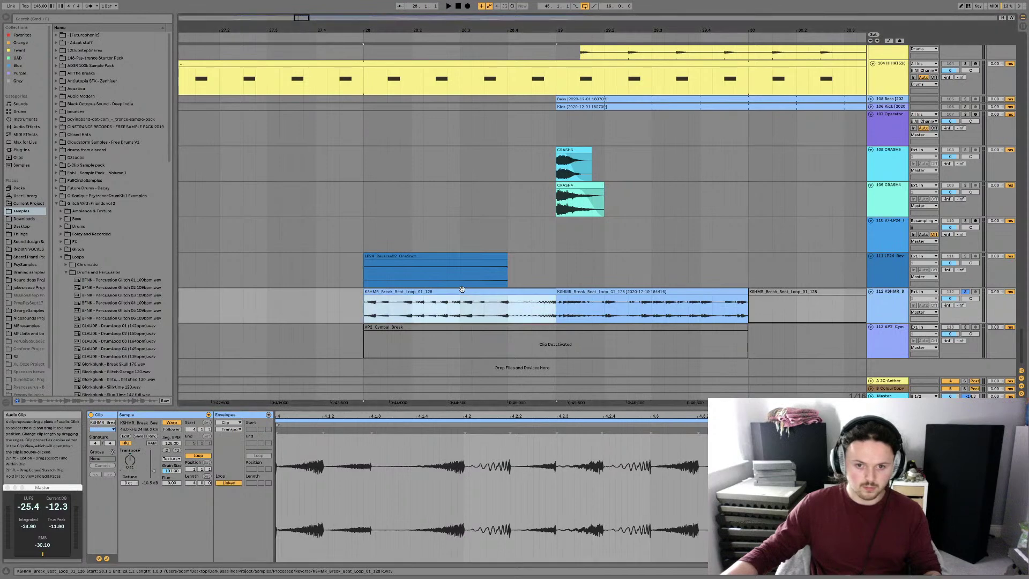
key("super+d")
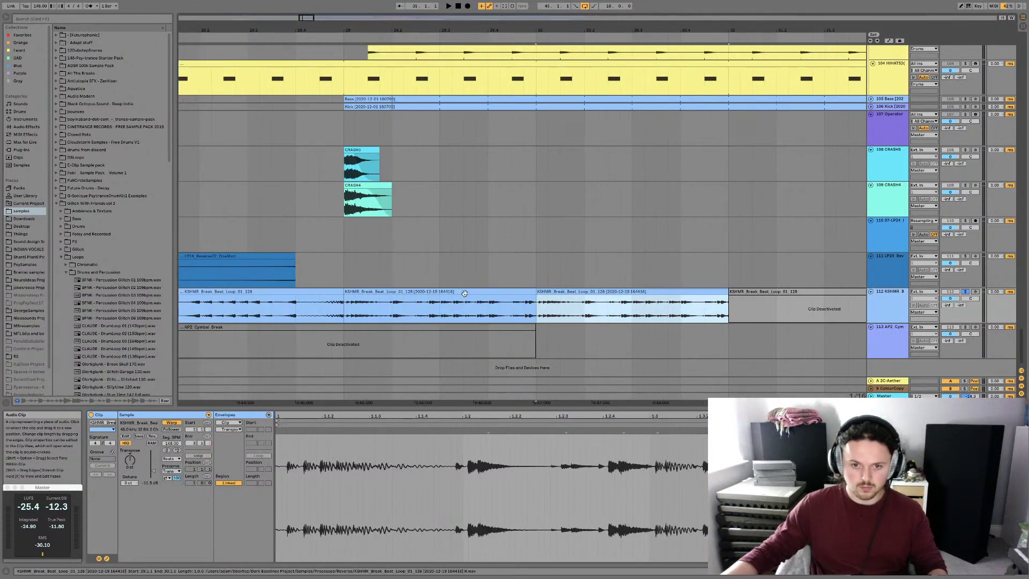
left_click(400, 290)
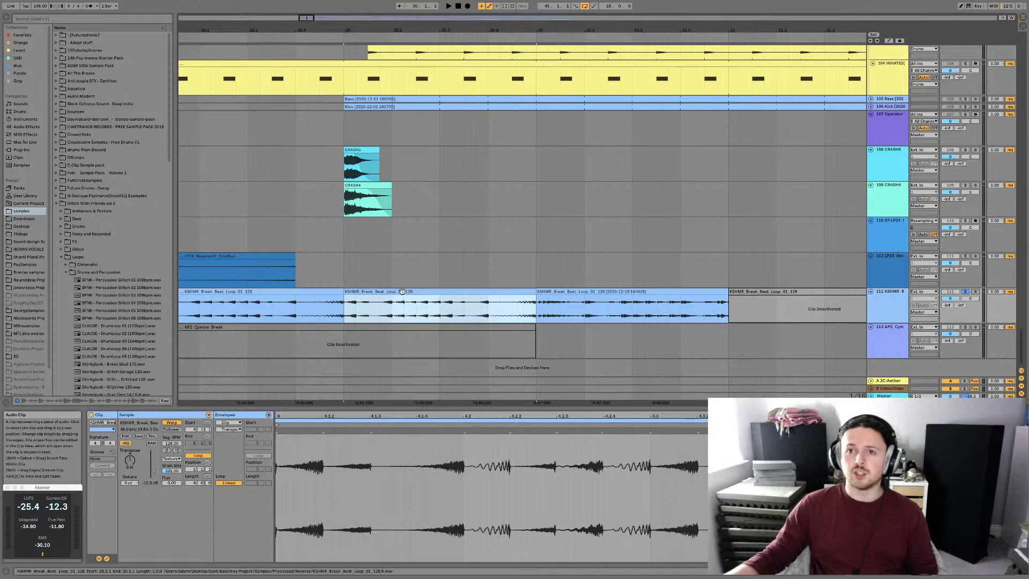
Compare the reversed break beat clips at bars 28 and 29 and play the copy at bar 29
scroll(402, 291, "left", 5)
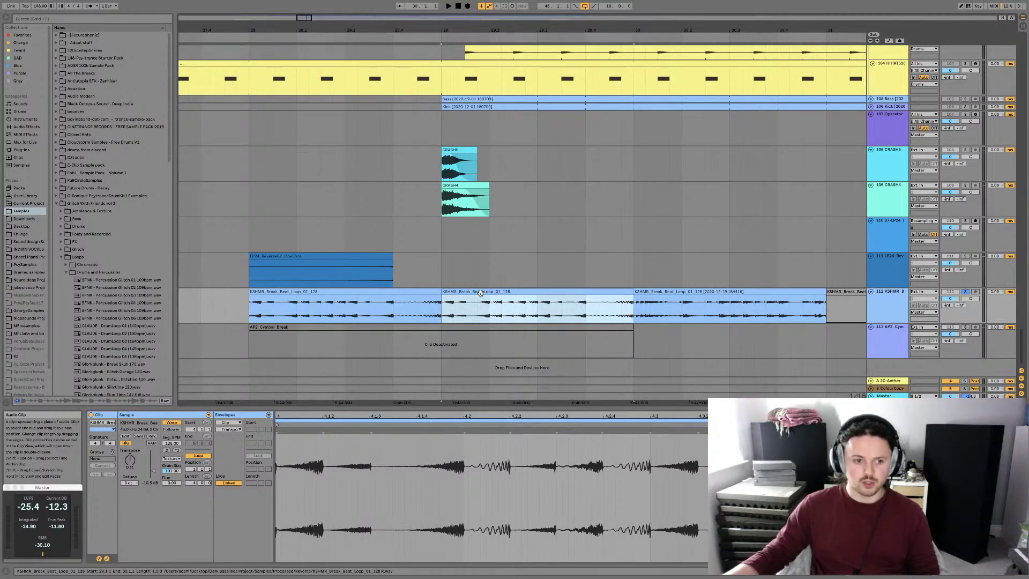
left_click(422, 293)
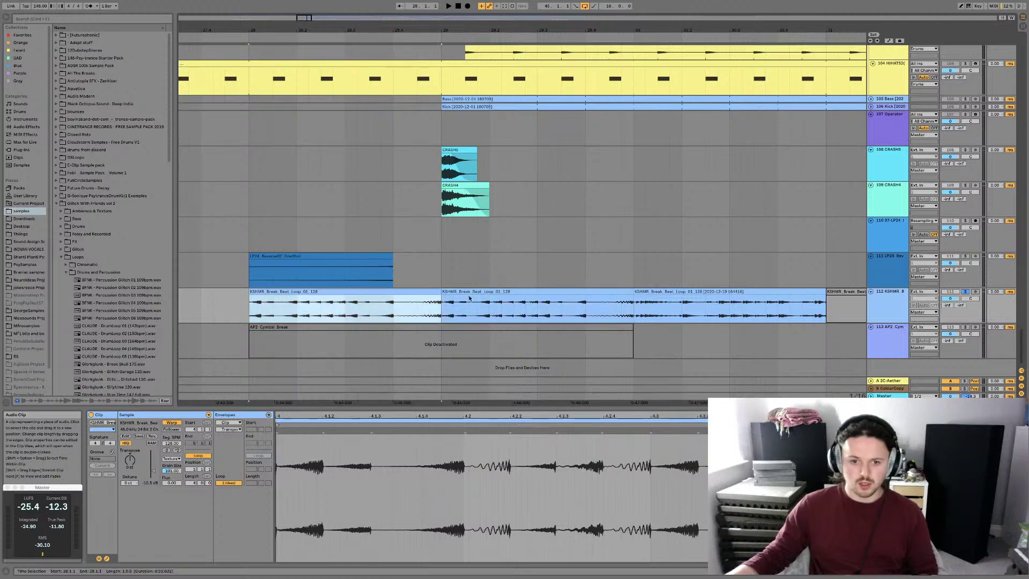
left_click(476, 291)
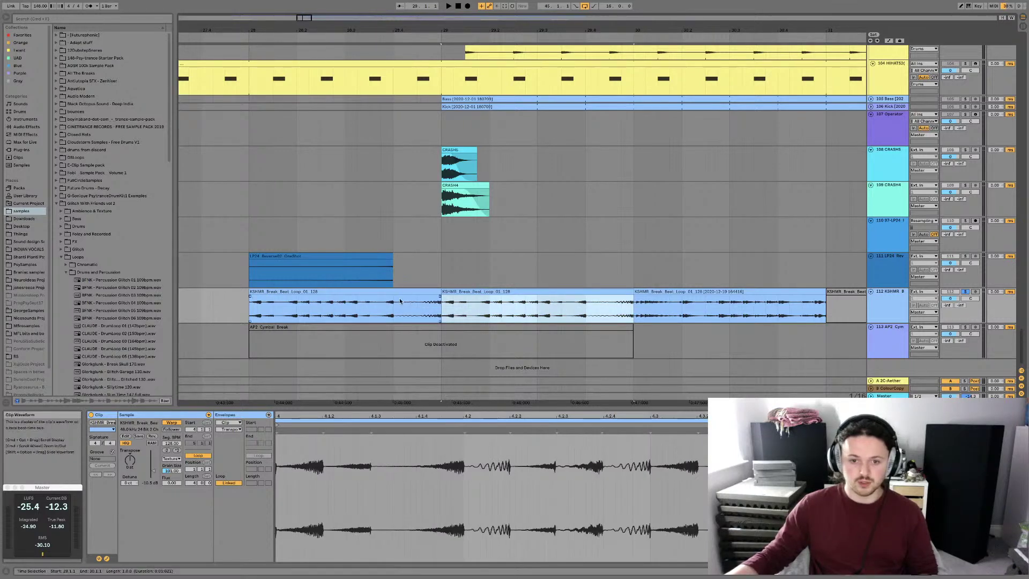
left_click(416, 292)
left_click(466, 292)
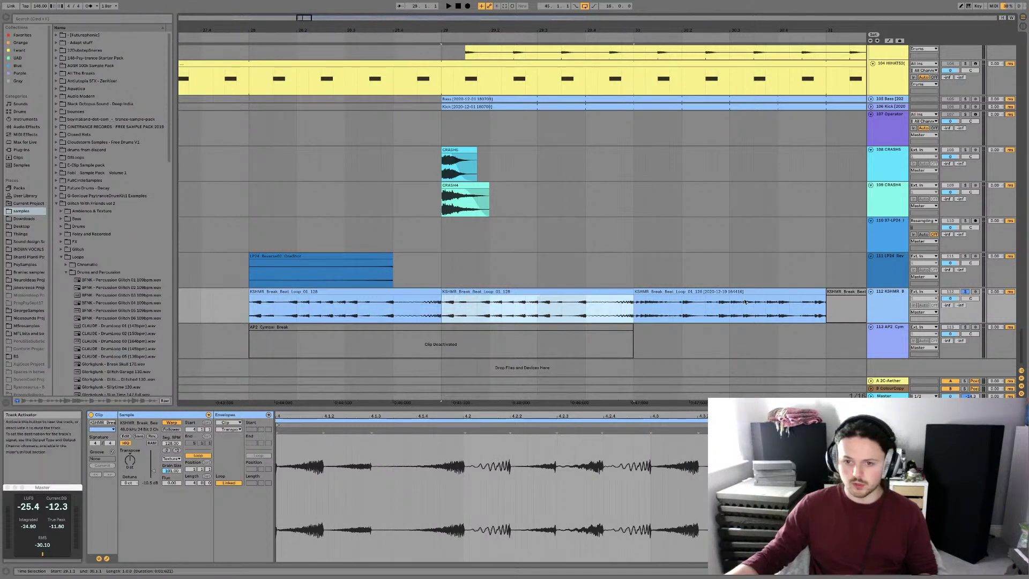
key("space")
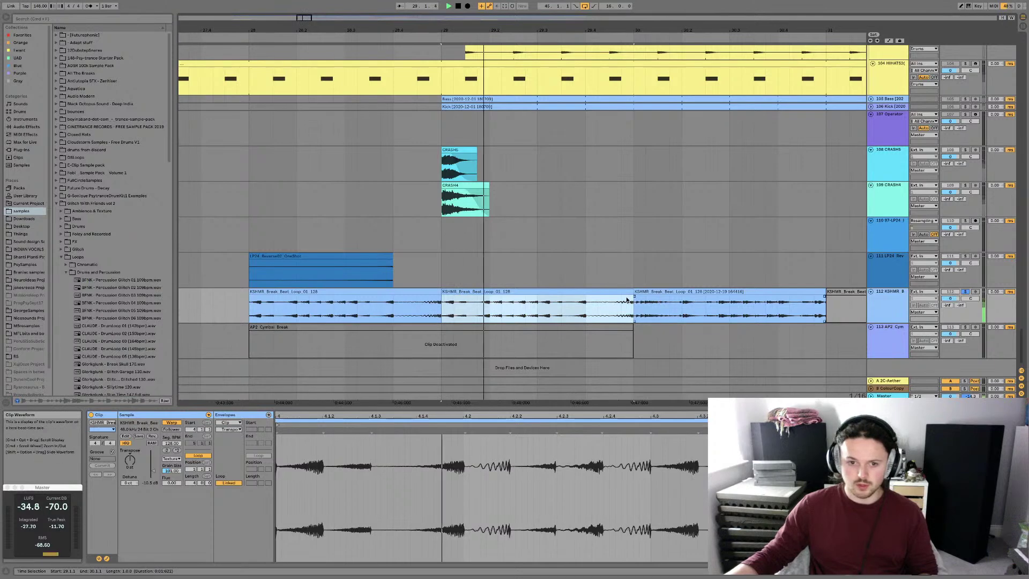
Reverse the copied break beat clip at bar 29 and replay its opening several times
left_click(594, 291)
left_click(579, 293)
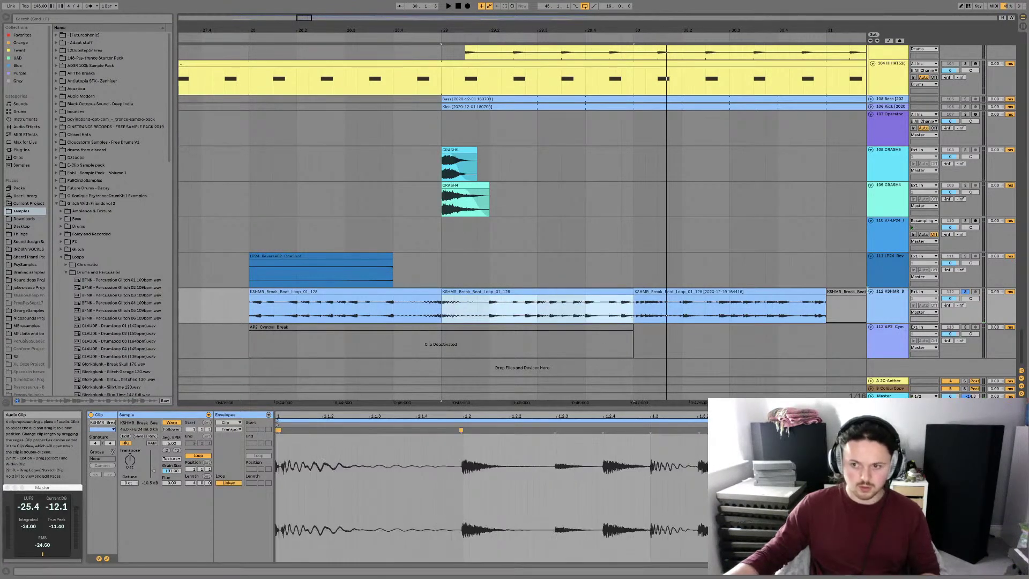
key("space")
key("space")
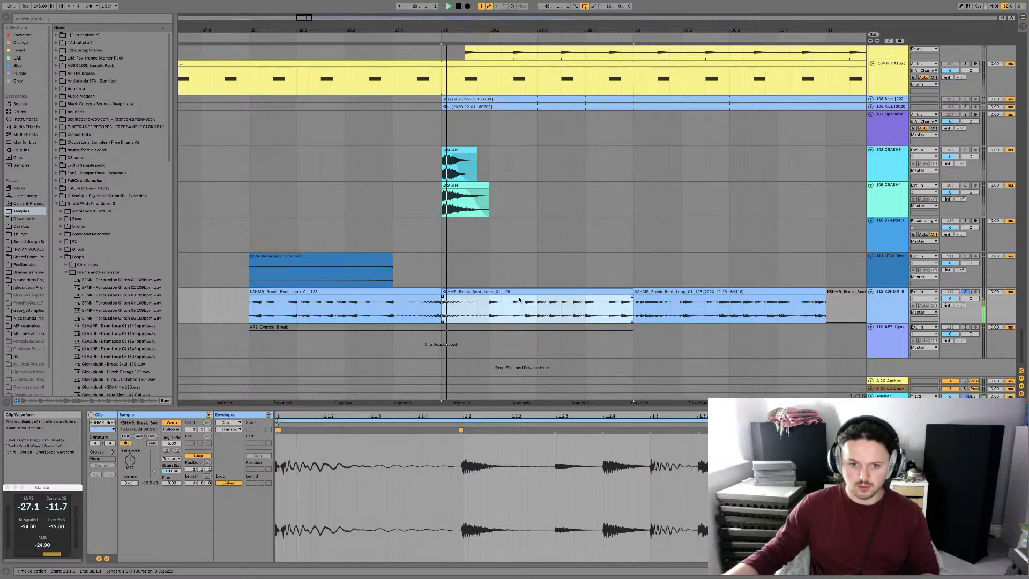
key("space")
key("space")
left_click(483, 292)
key("space")
key("space")
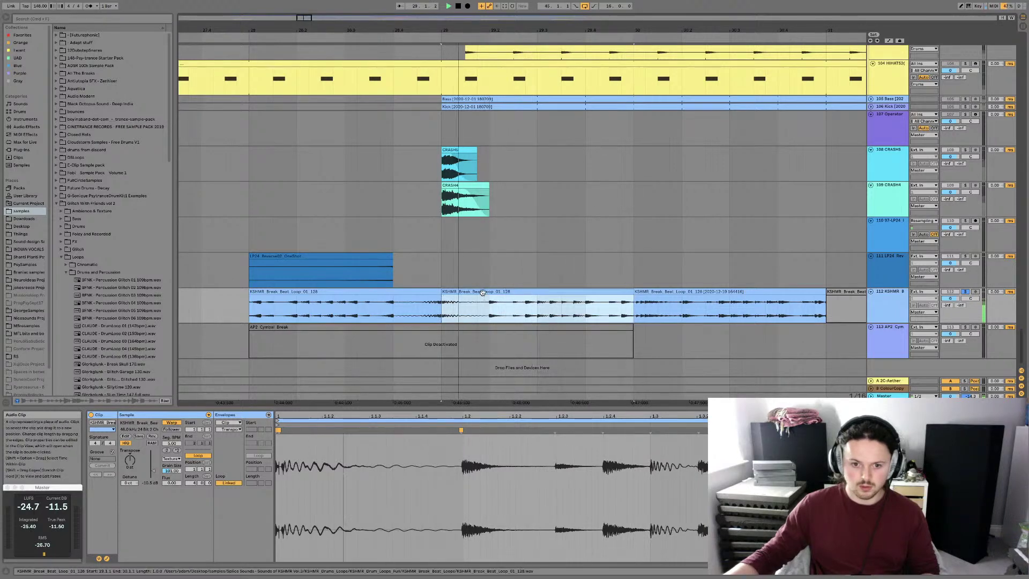
key("space")
key("space")
key("space")
key("space")
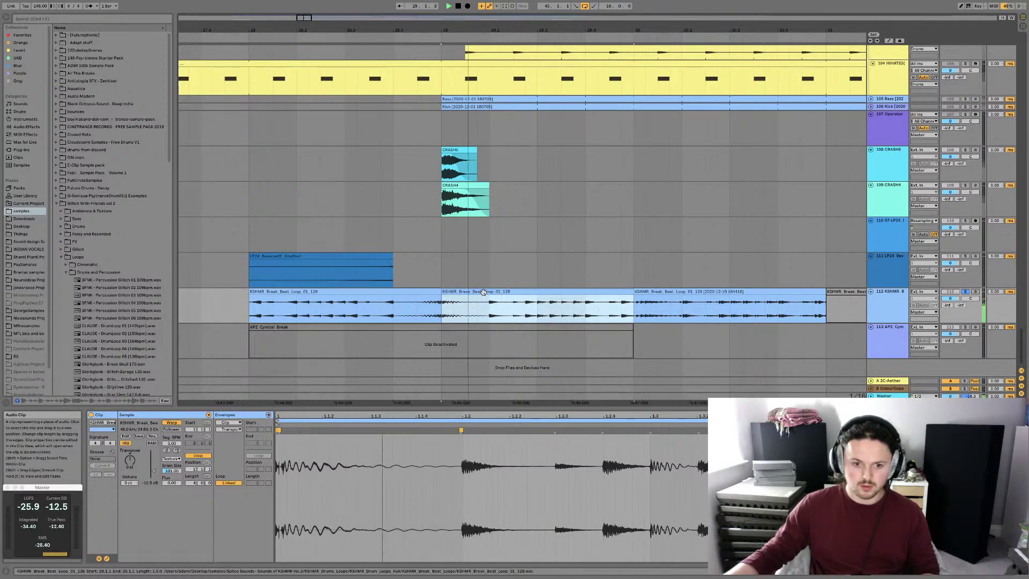
Edit the Transposition envelope of the reversed break beat clip at bar 28 and play it back
left_click(411, 291)
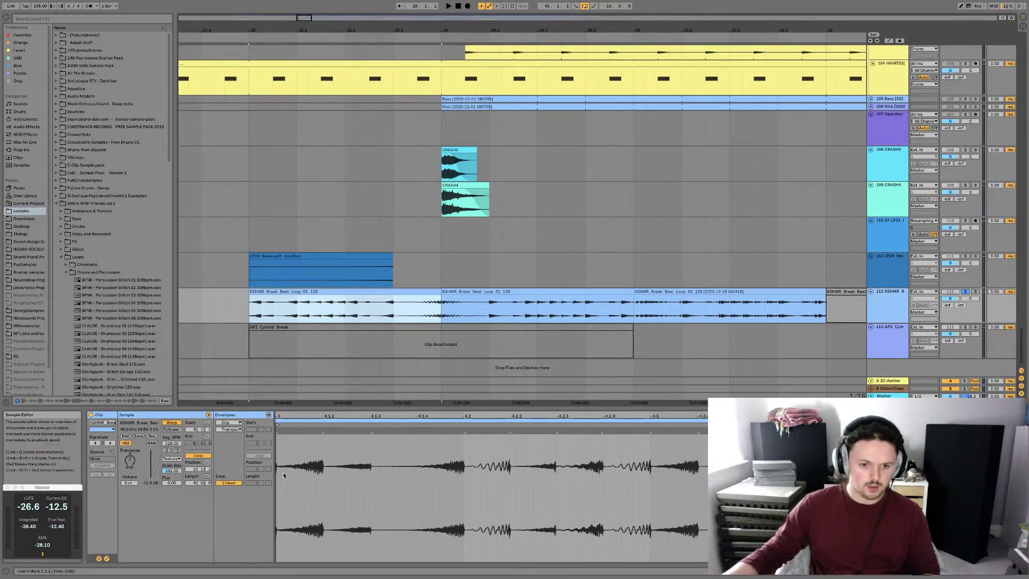
left_click(228, 430)
left_click(371, 439)
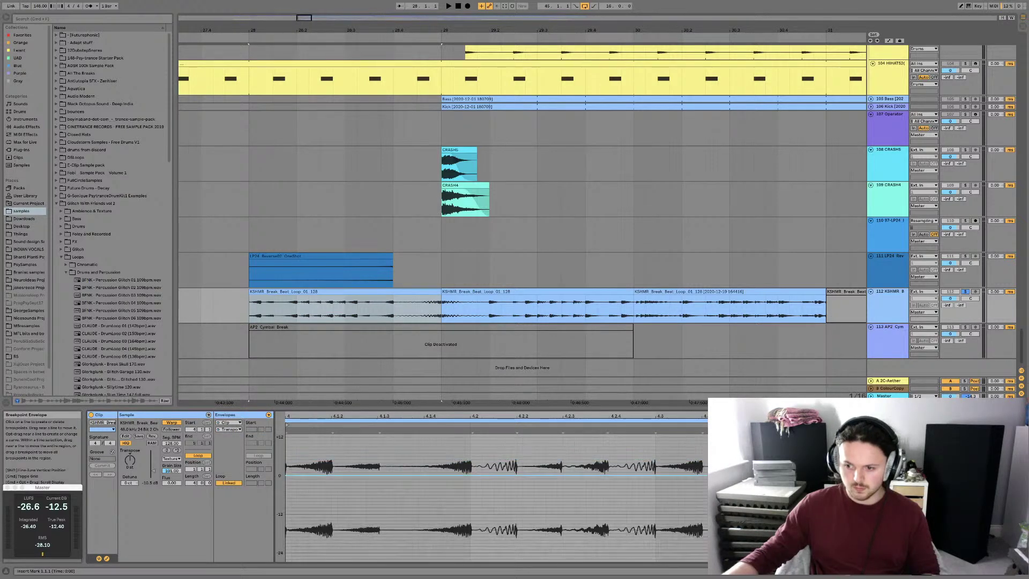
key("space")
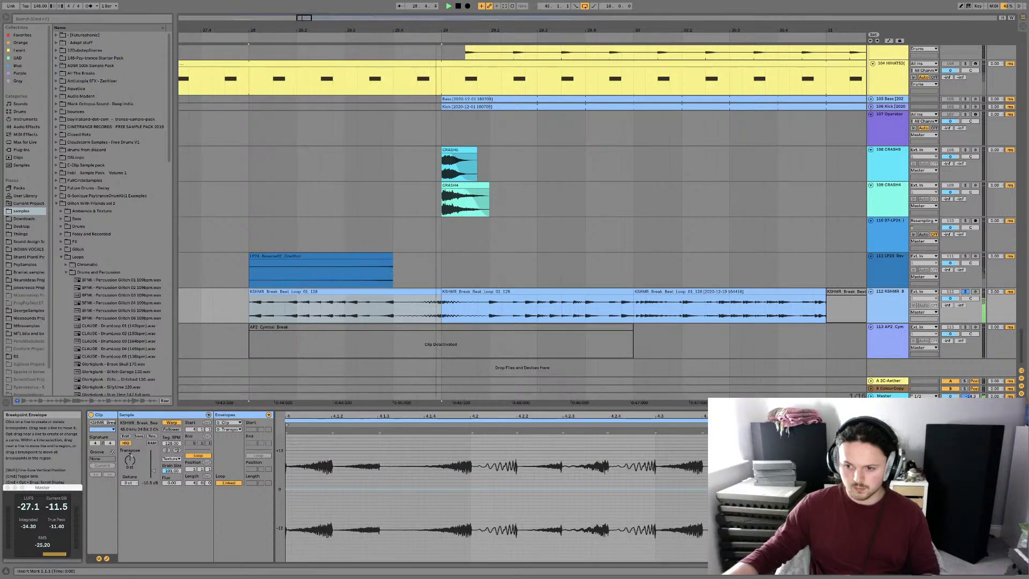
scroll(496, 488, "up", 3)
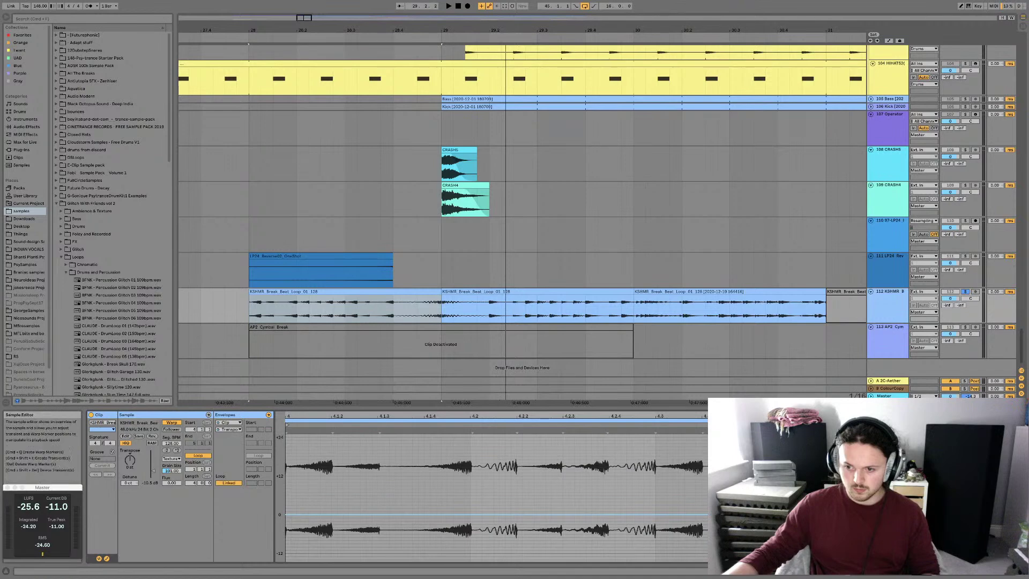
key("space")
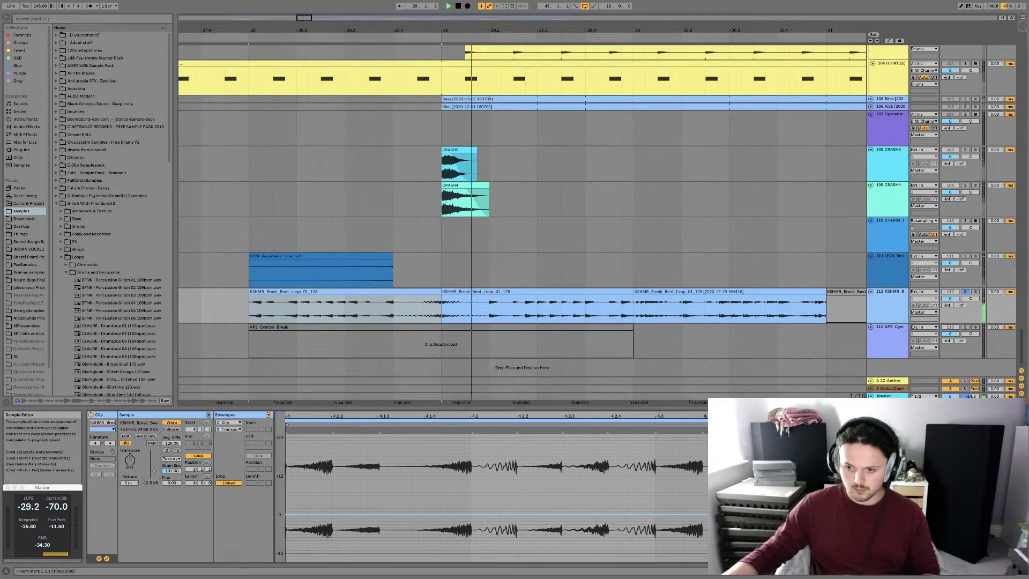
Duplicate the bar 28 break beat clip over bar 29, then consolidate and reverse the copy
left_click(477, 292)
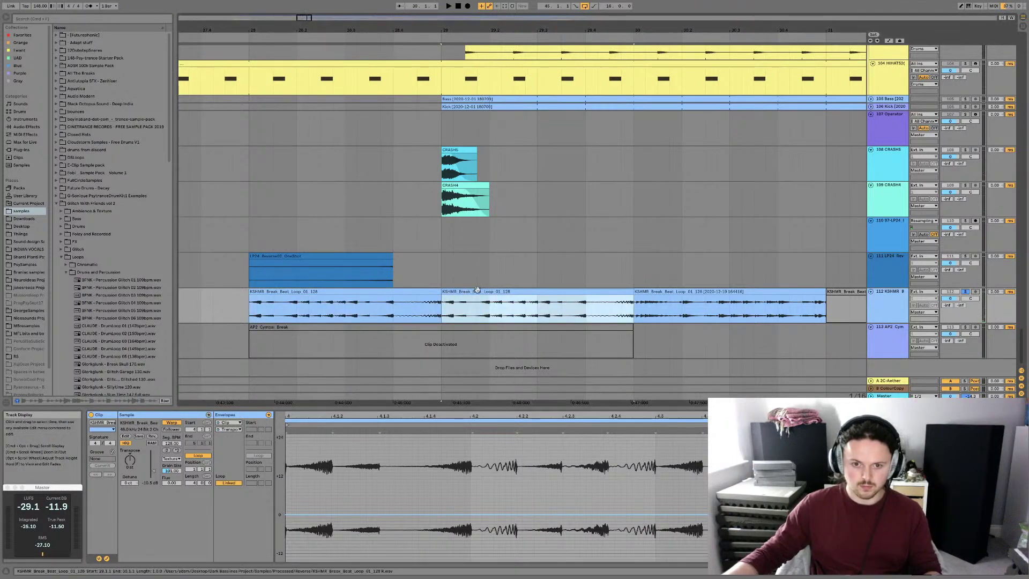
key("r")
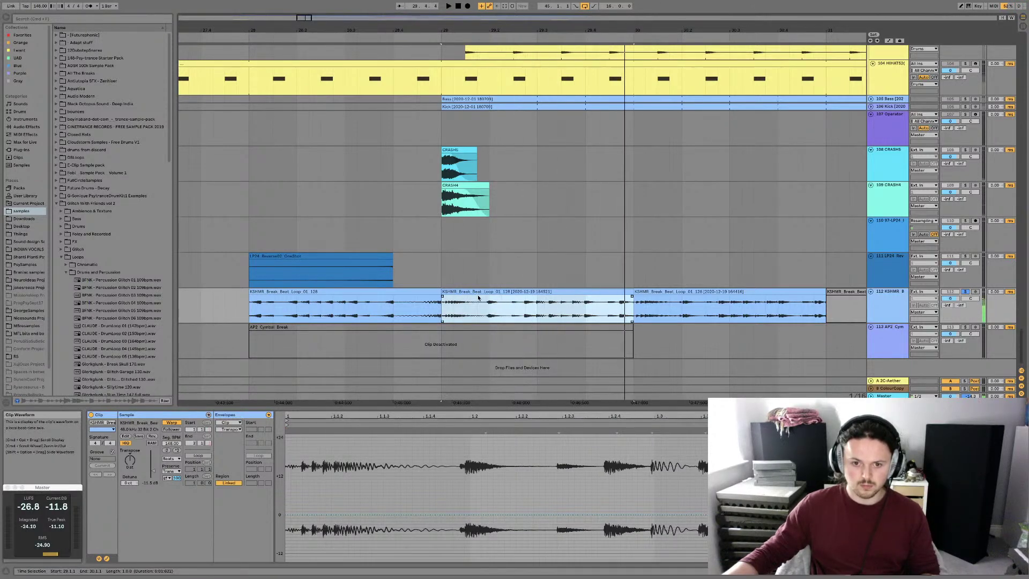
scroll(485, 295, "left", 2)
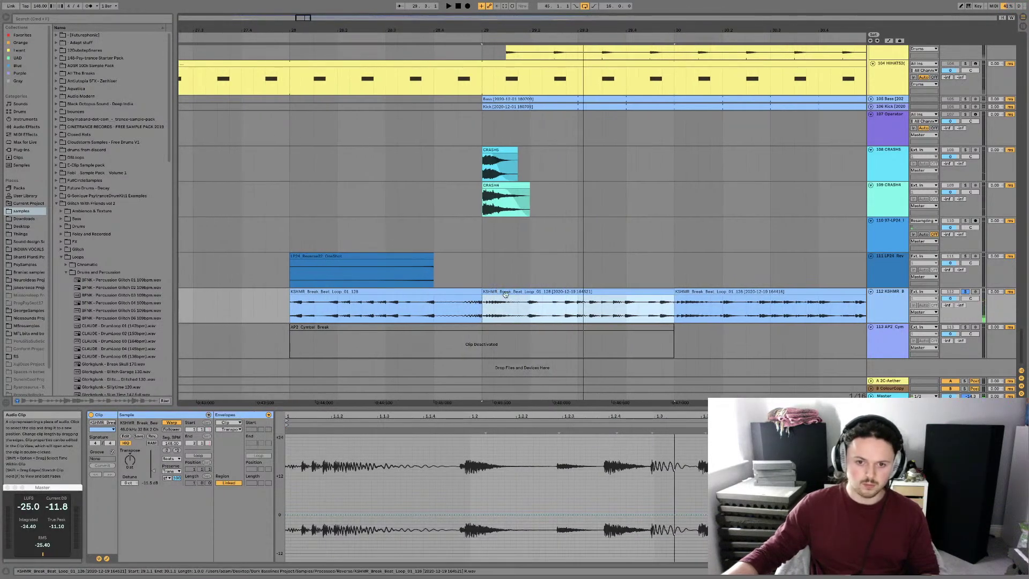
Try splitting off the first beat of the bar 29 clip and moving it to the start of bar 28
left_click(379, 290)
left_click_drag(482, 308, 530, 309)
key("r")
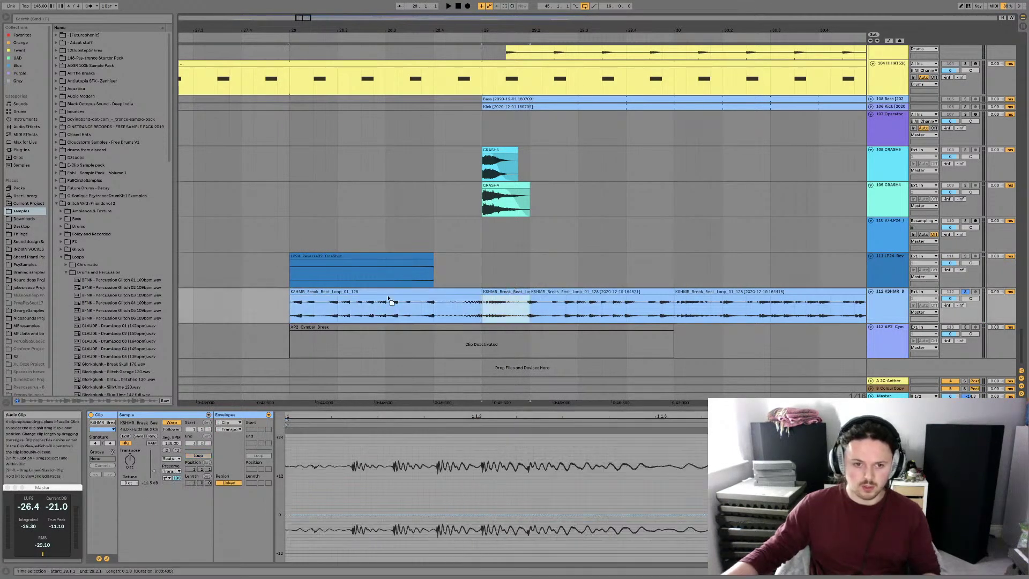
left_click(318, 300)
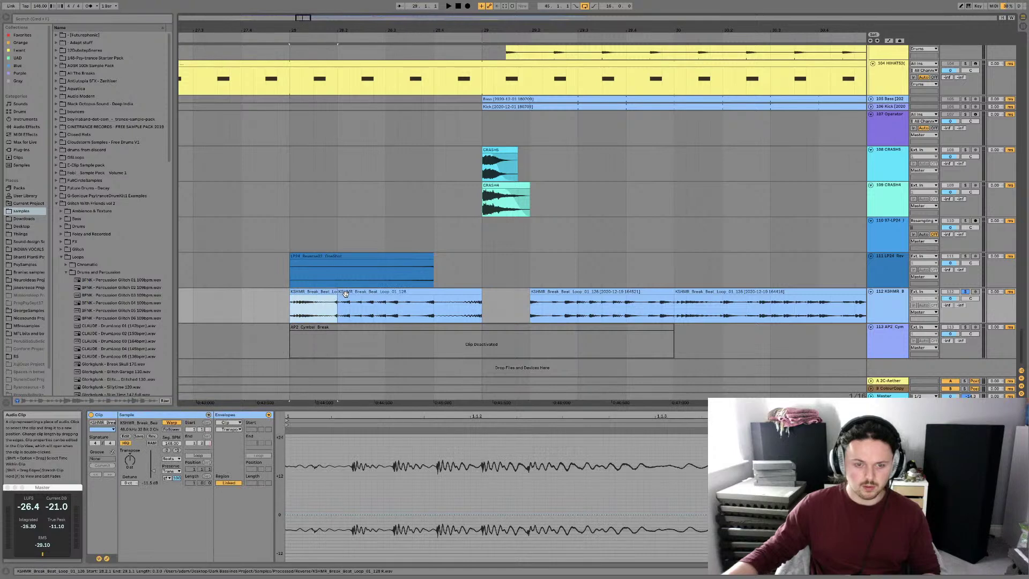
key("ctrl+z")
Move the reversed break beat clip to bar 27 and the consolidated clip from bar 29 to bar 28
left_click(322, 293)
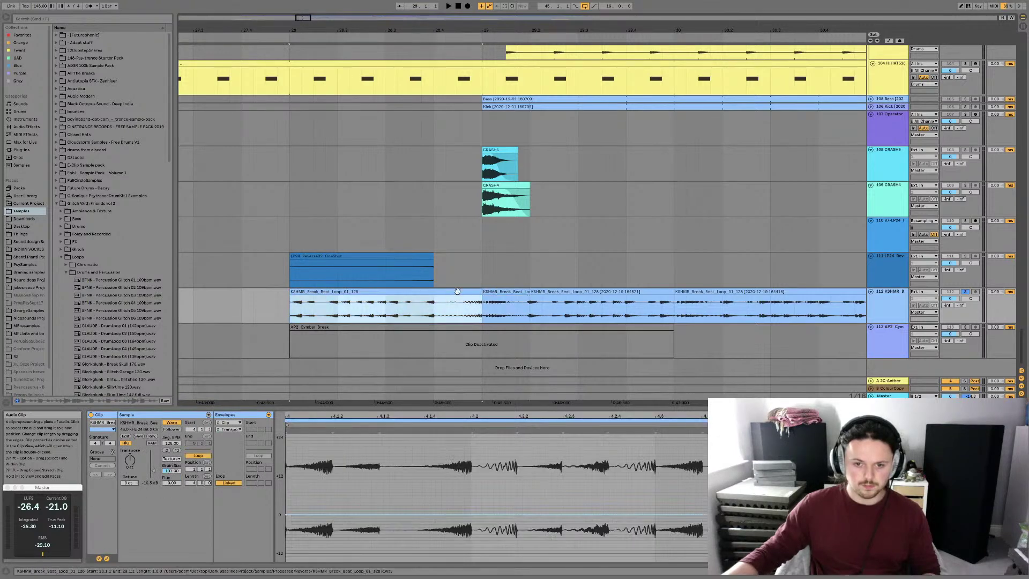
left_click_drag(350, 300, 256, 304)
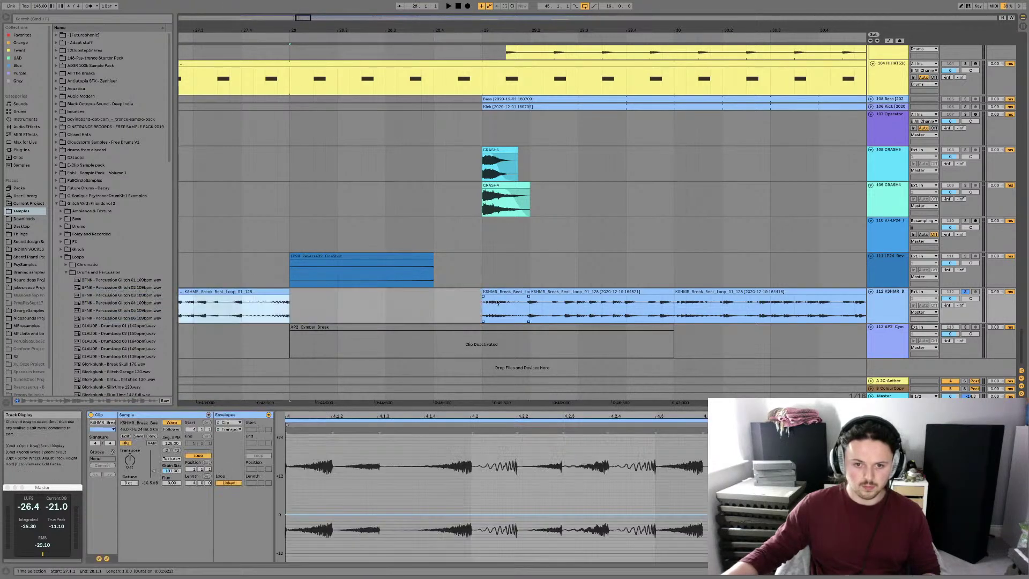
left_click(509, 294)
left_click_drag(531, 292, 328, 296)
Play the rearranged break beat from bar 28, unsolo its track and listen again with the full mix
key("space")
scroll(844, 299, "left", 2)
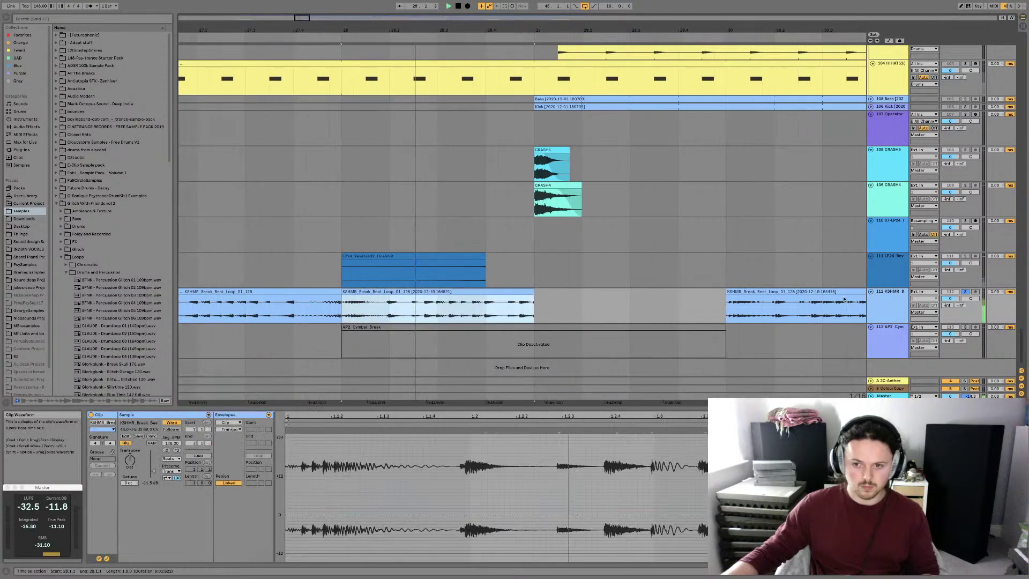
key("space")
key("space")
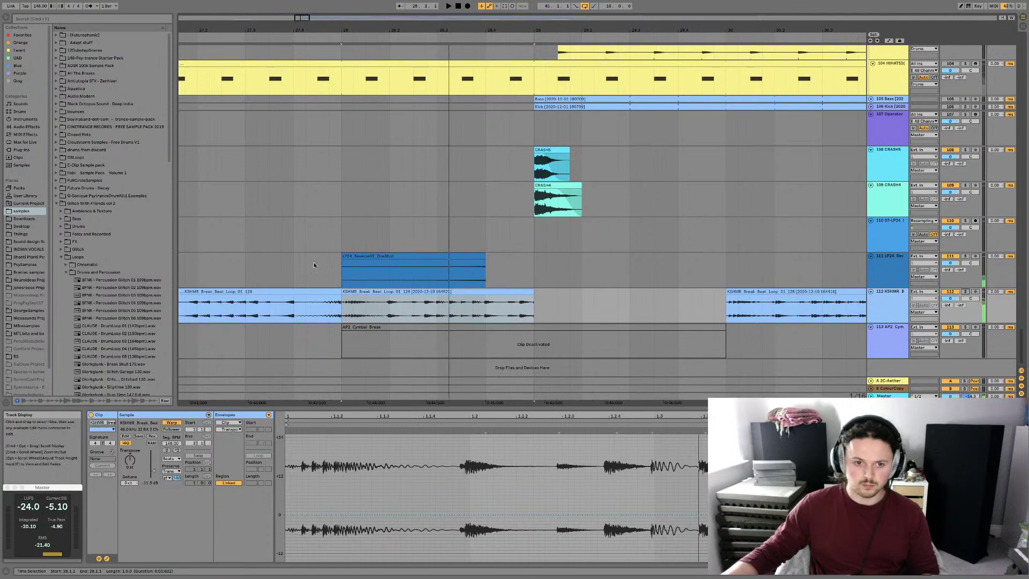
left_click(314, 265)
key("space")
left_click(354, 291)
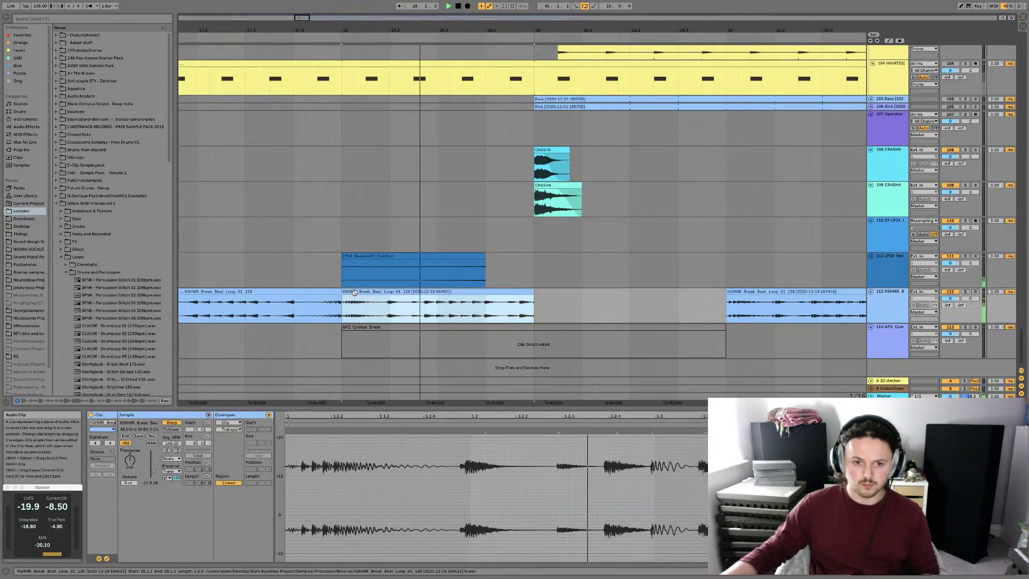
Deactivate the reversed break beat clip in bar 27 and play the consolidated clip from bar 28
scroll(428, 253, "left", 3)
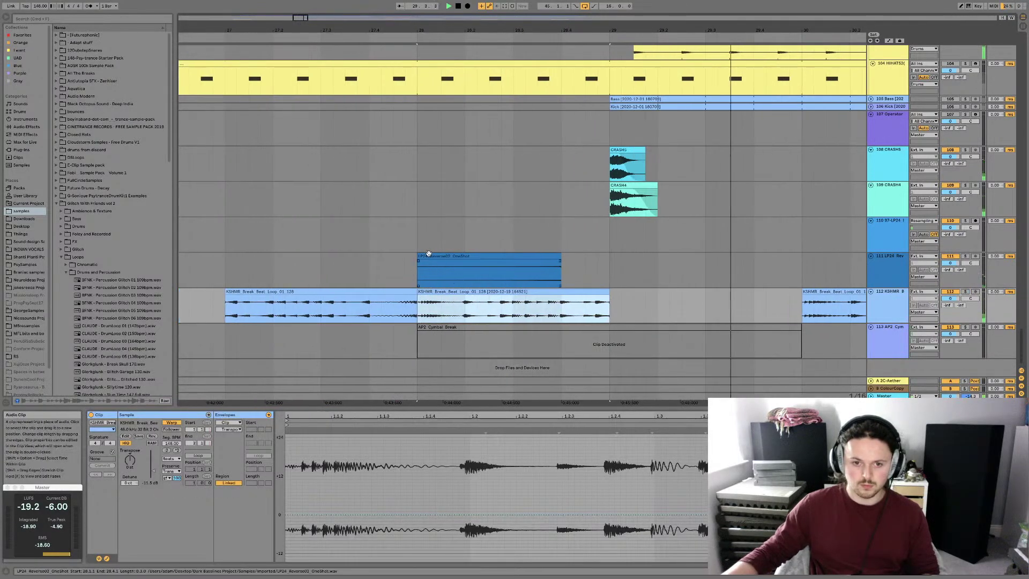
left_click(370, 306)
key("0")
left_click(358, 261)
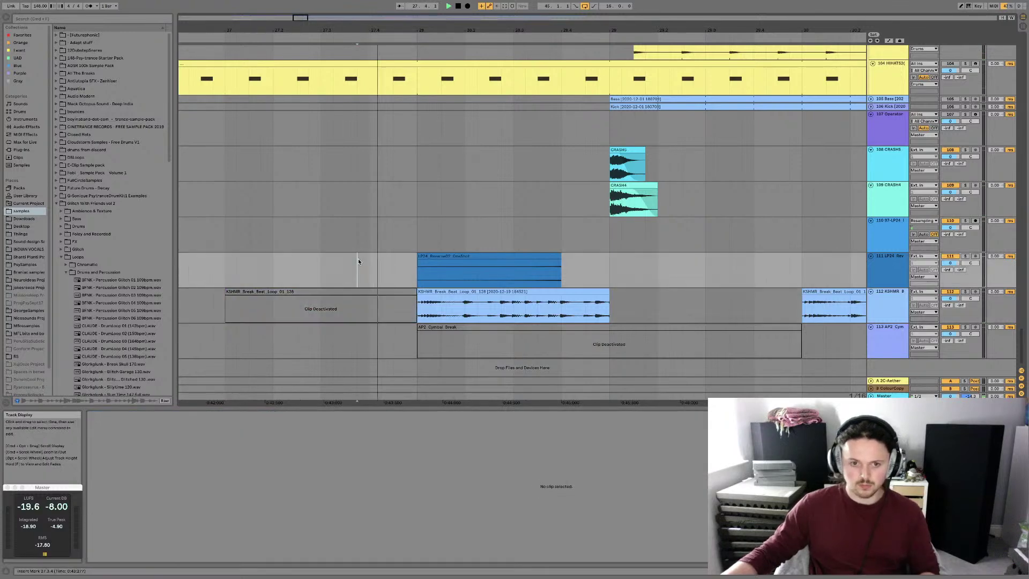
left_click(440, 292)
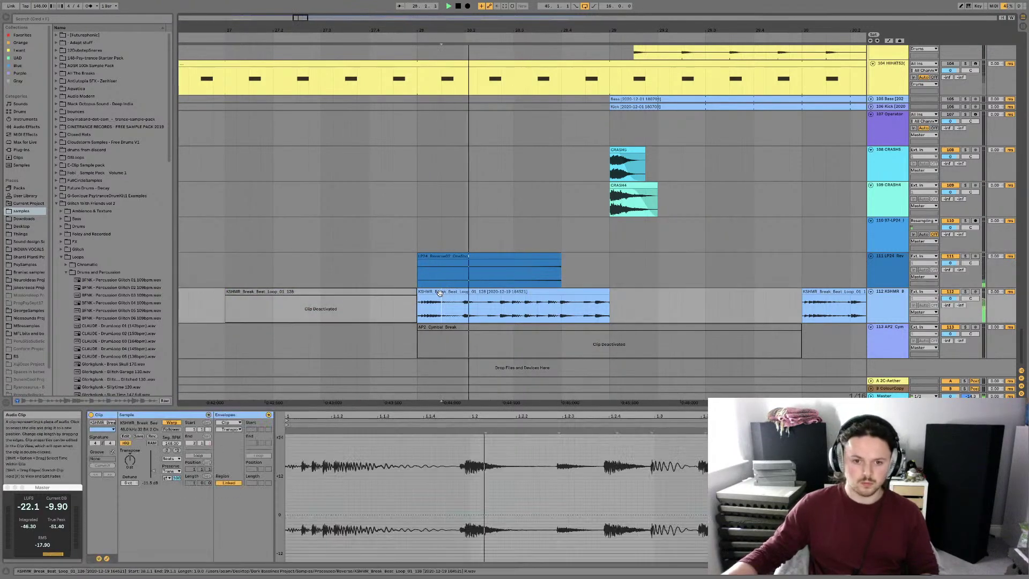
left_click(406, 501)
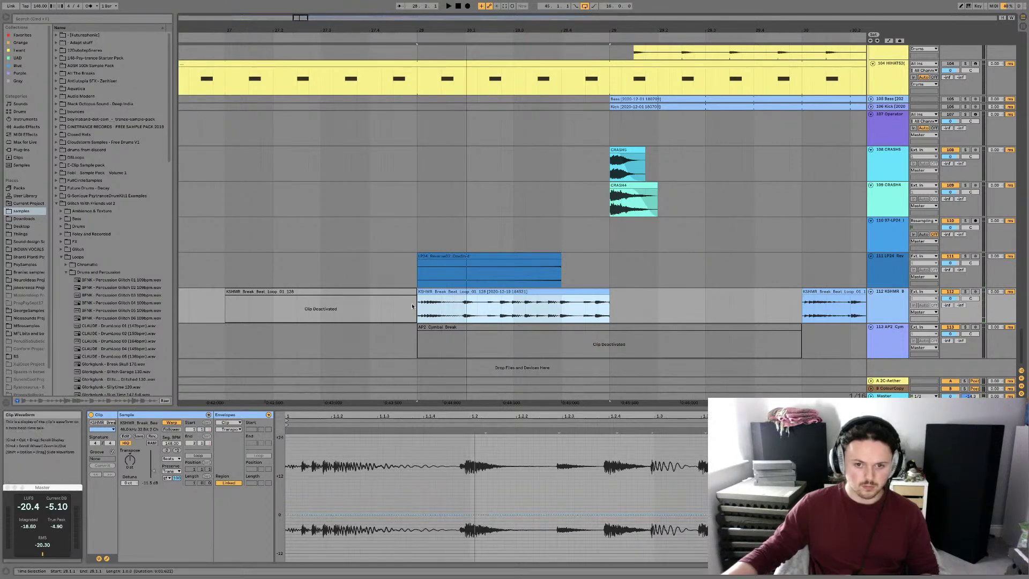
Adjust the transposition of the bar 28 break beat clip while auditioning it with different Beats warp transient settings
left_click_drag(130, 459, 130, 404)
left_click_drag(129, 460, 129, 464)
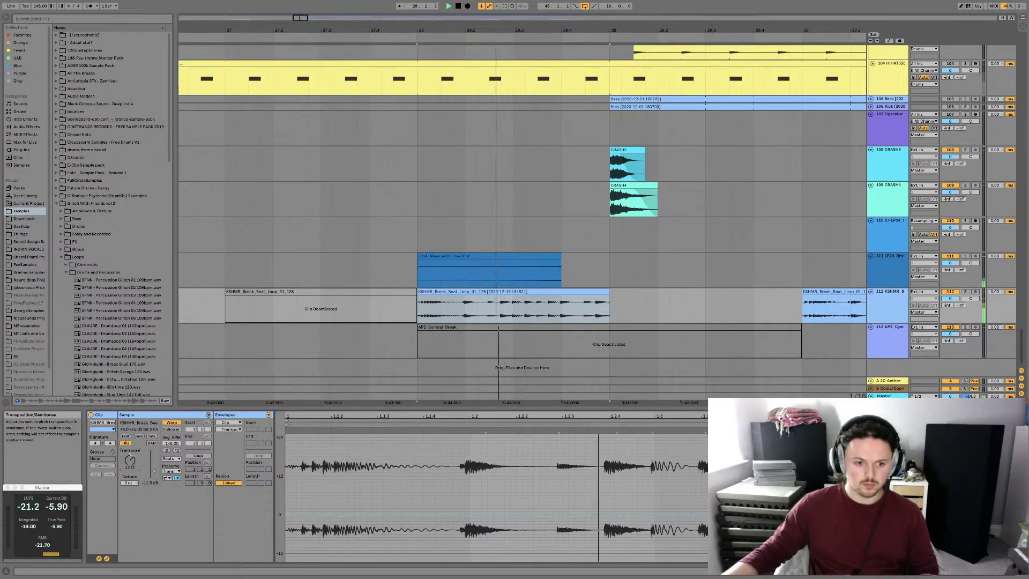
left_click(167, 477)
left_click(166, 492)
left_click(171, 471)
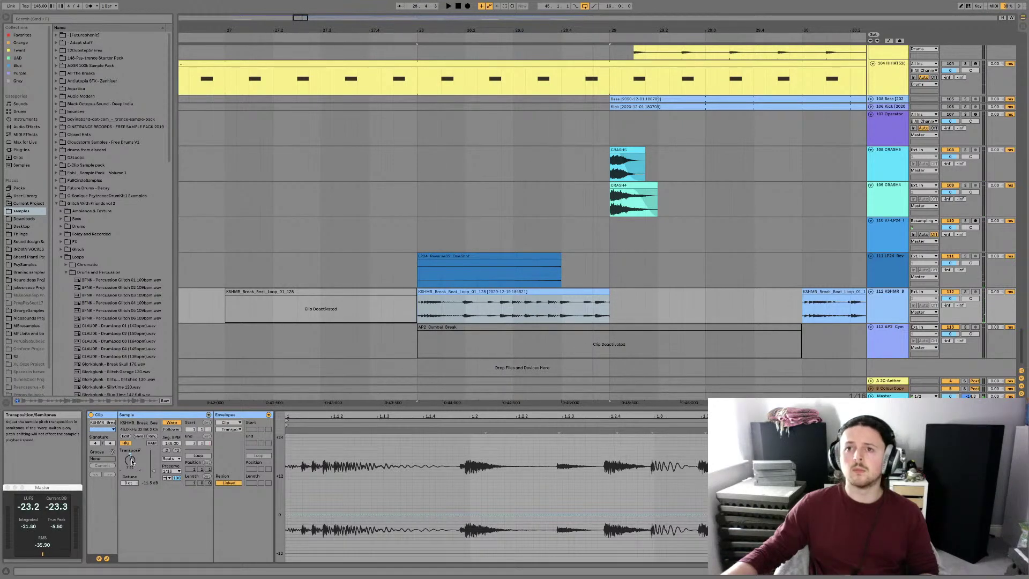
mouse_move(130, 459)
left_mouse_down()
mouse_move(129, 445)
mouse_move(129, 482)
mouse_move(130, 453)
left_mouse_up()
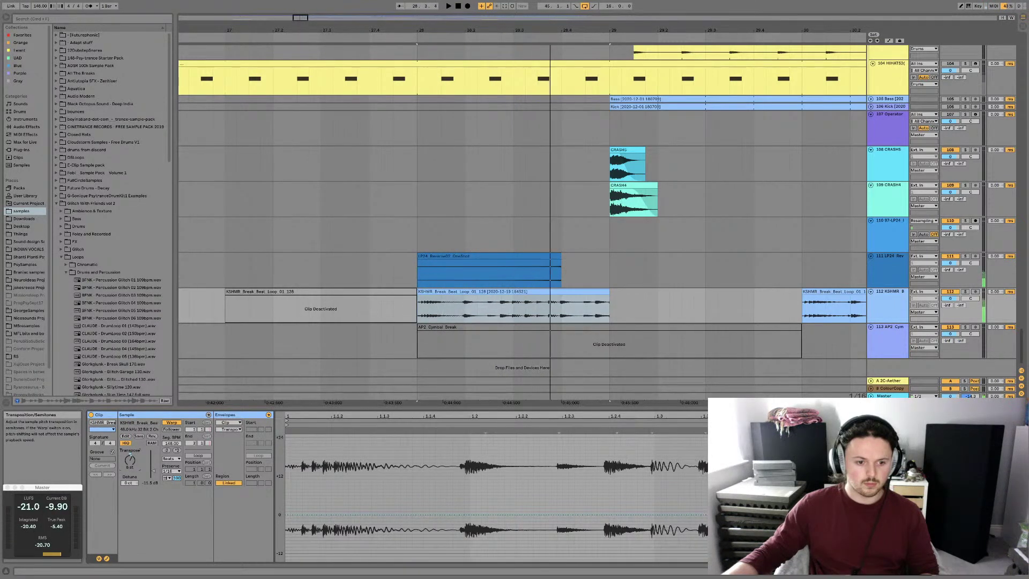
Try several granulation resolutions, including 1/32, for the bar 28 break beat clip's Beats warp mode
left_click(172, 471)
left_click(171, 491)
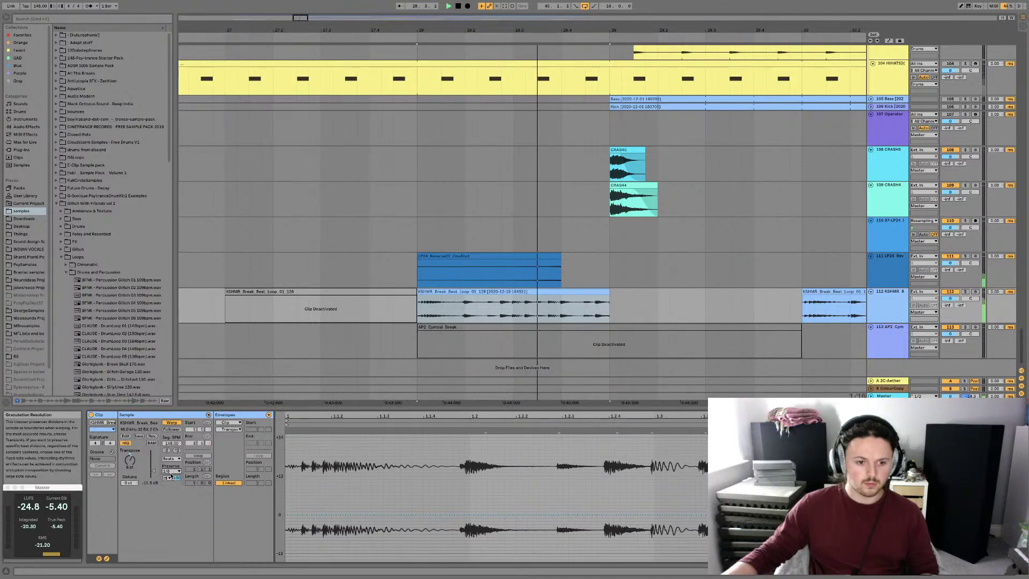
left_click(174, 471)
left_click(170, 507)
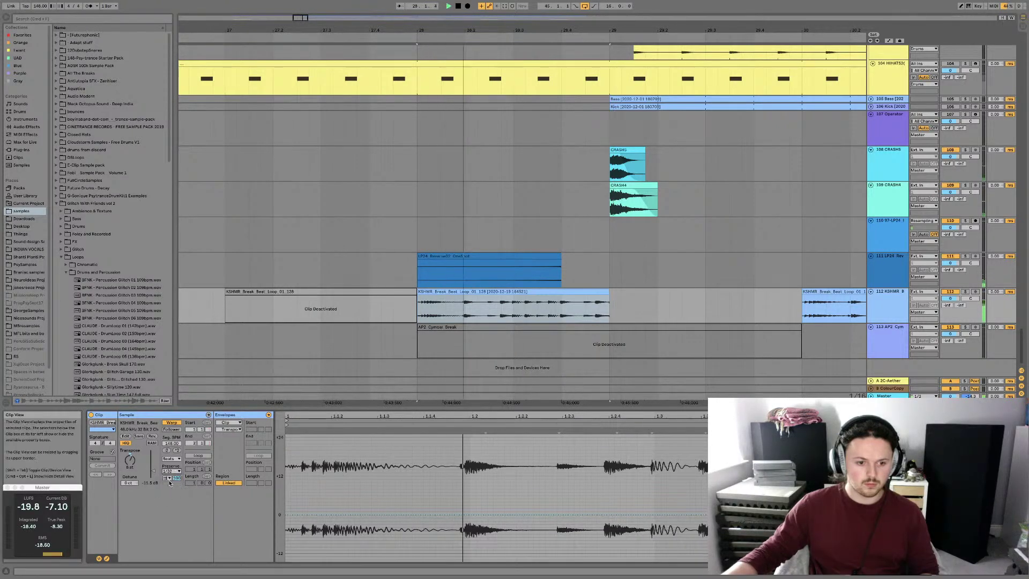
left_click(170, 472)
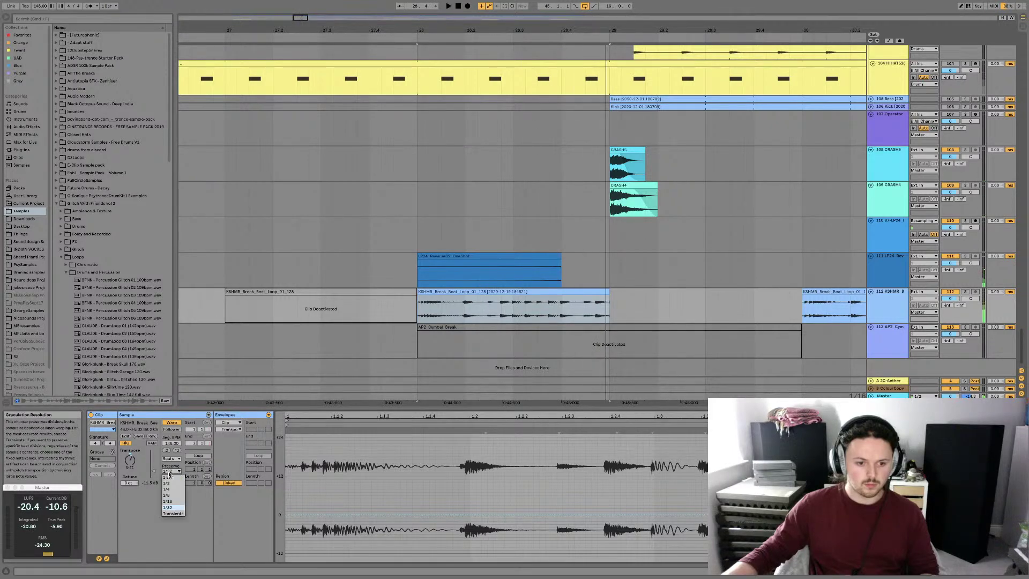
left_click(170, 507)
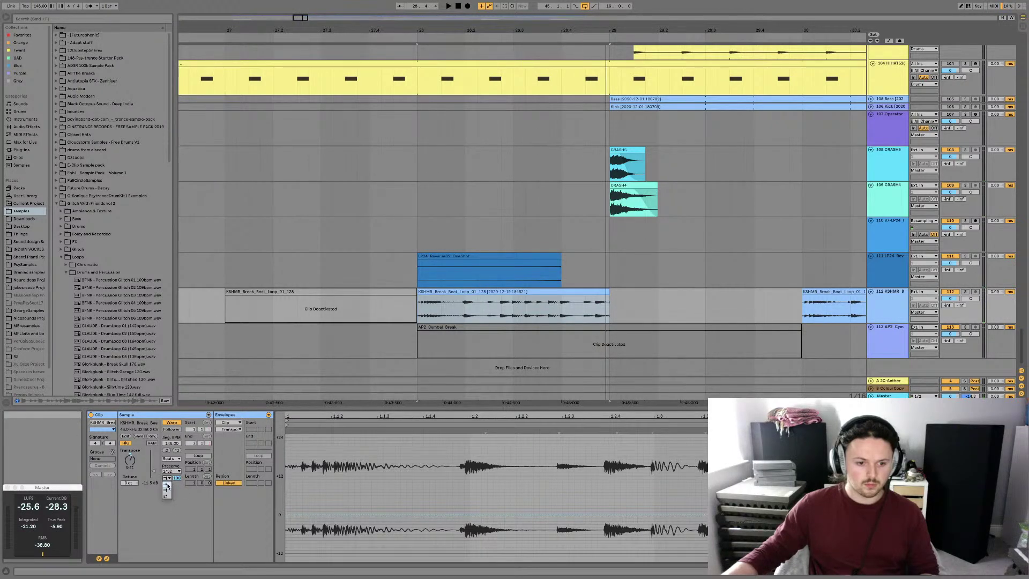
key("space")
left_click(171, 471)
left_click(172, 502)
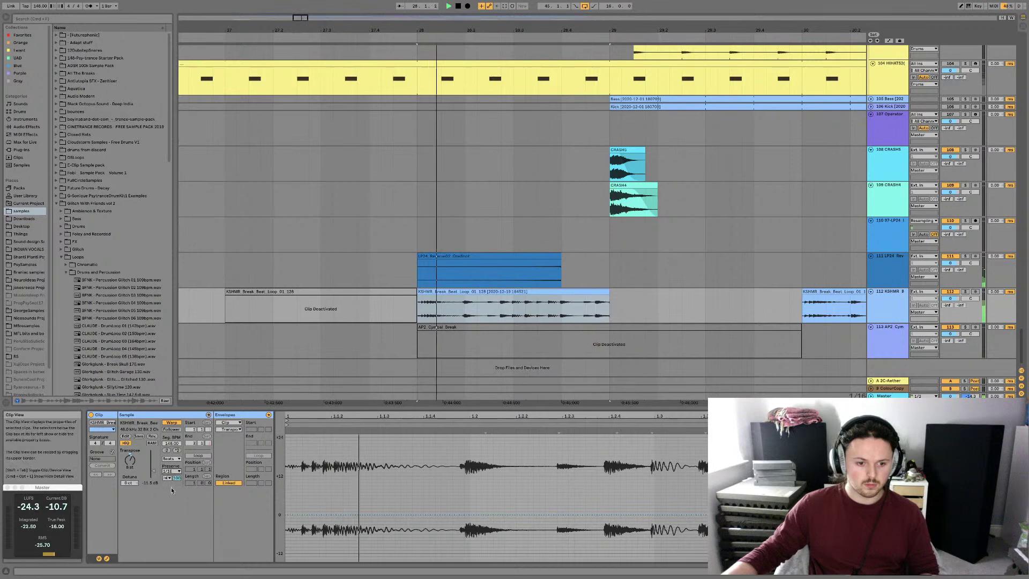
Set the bar 28 clip's warp mode to Texture, draw a falling grain size envelope across it and play it
left_click(171, 459)
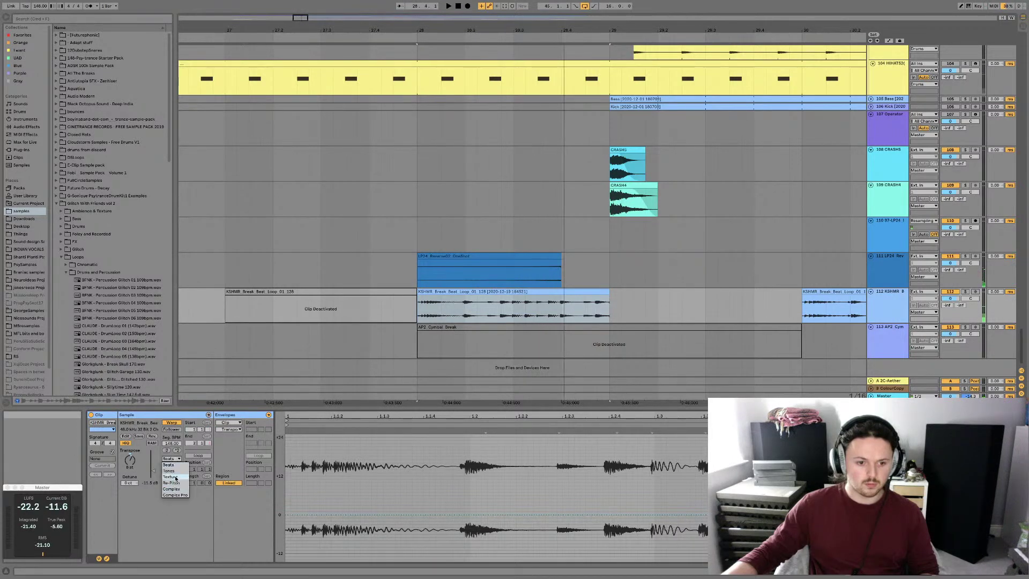
left_click(176, 478)
mouse_move(173, 484)
left_mouse_down()
mouse_move(173, 504)
mouse_move(172, 458)
mouse_move(173, 472)
left_mouse_up()
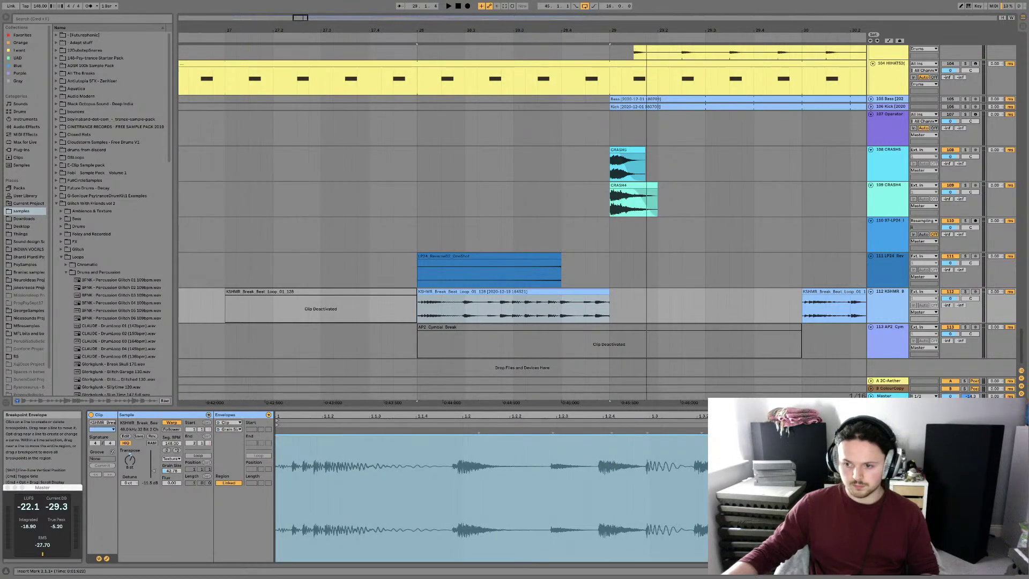
left_click_drag(697, 435, 697, 505)
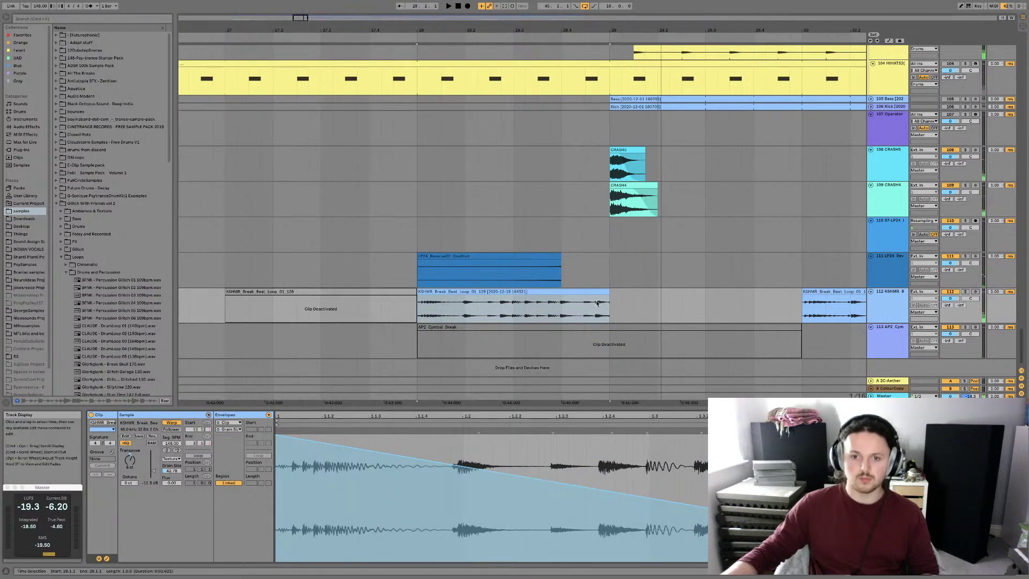
left_click(558, 299)
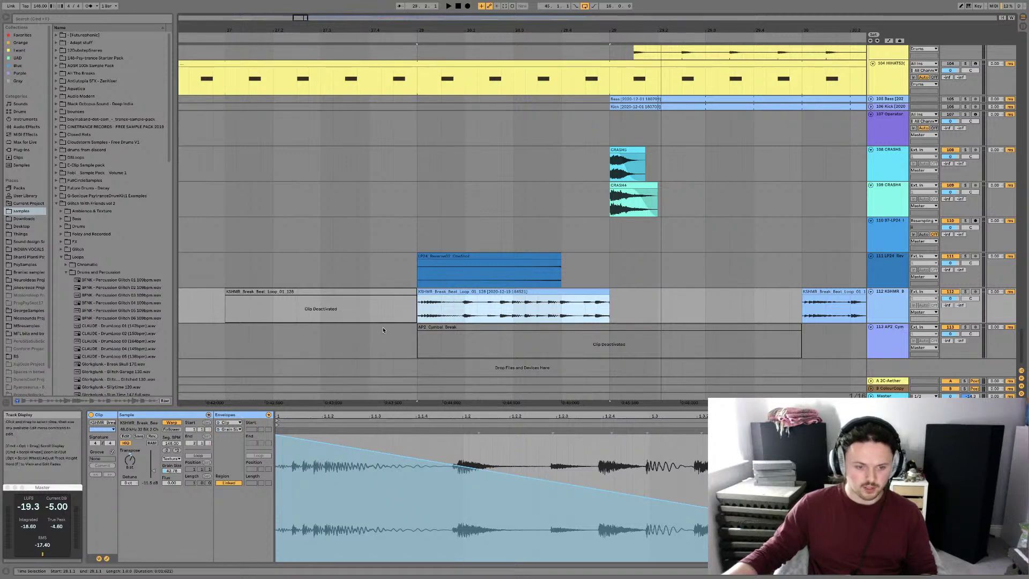
key("space")
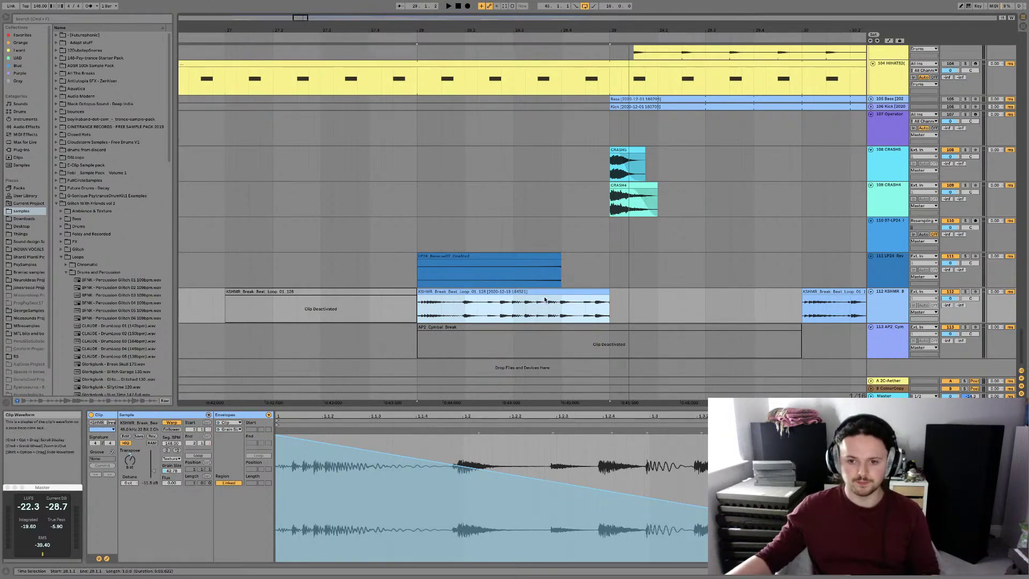
key("space")
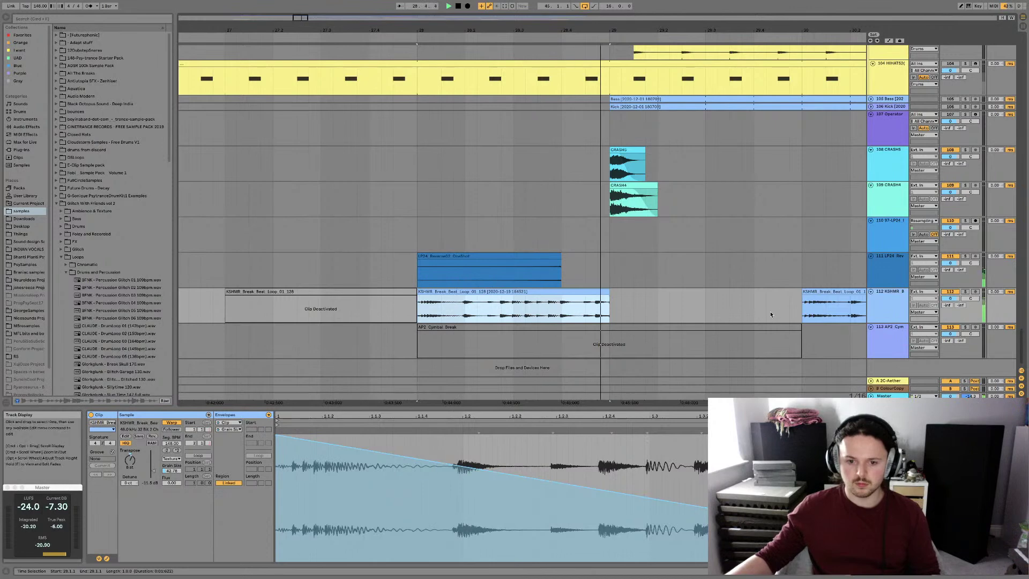
Pull the start of the clip's grain size envelope down to its minimum, and try a Flux amount before resetting it
left_click(277, 437)
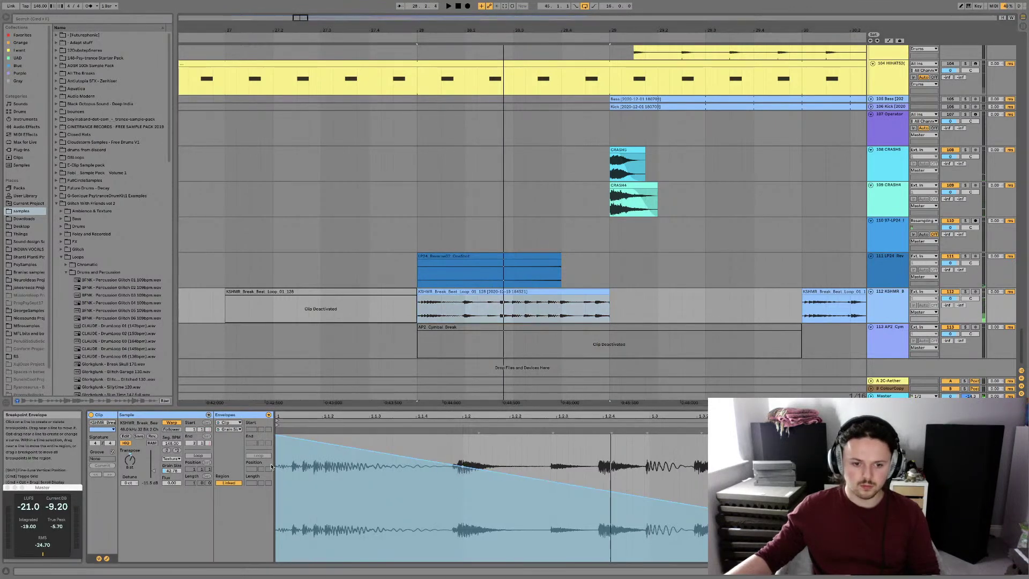
left_click_drag(277, 438, 313, 542)
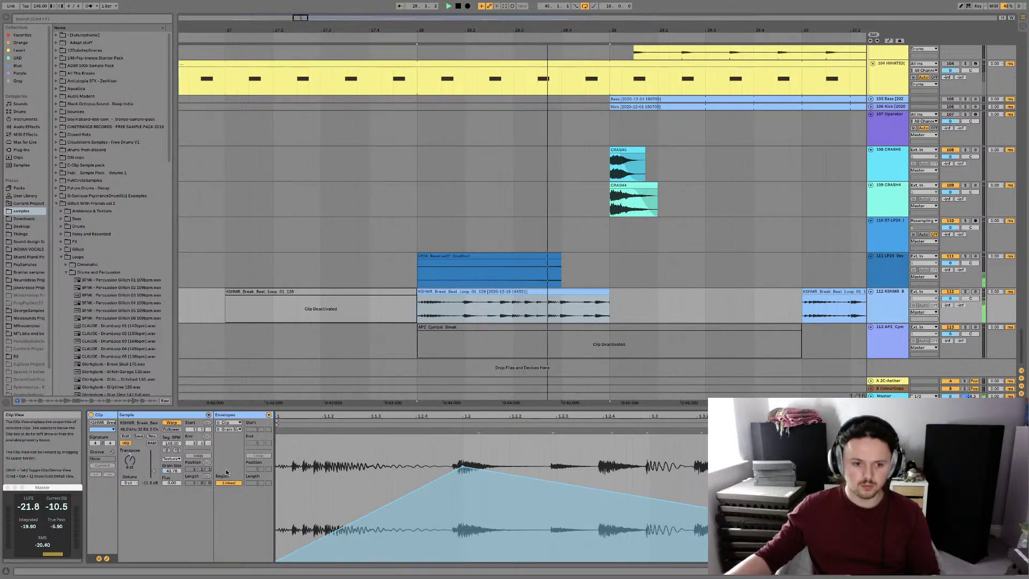
left_click_drag(172, 483, 173, 484)
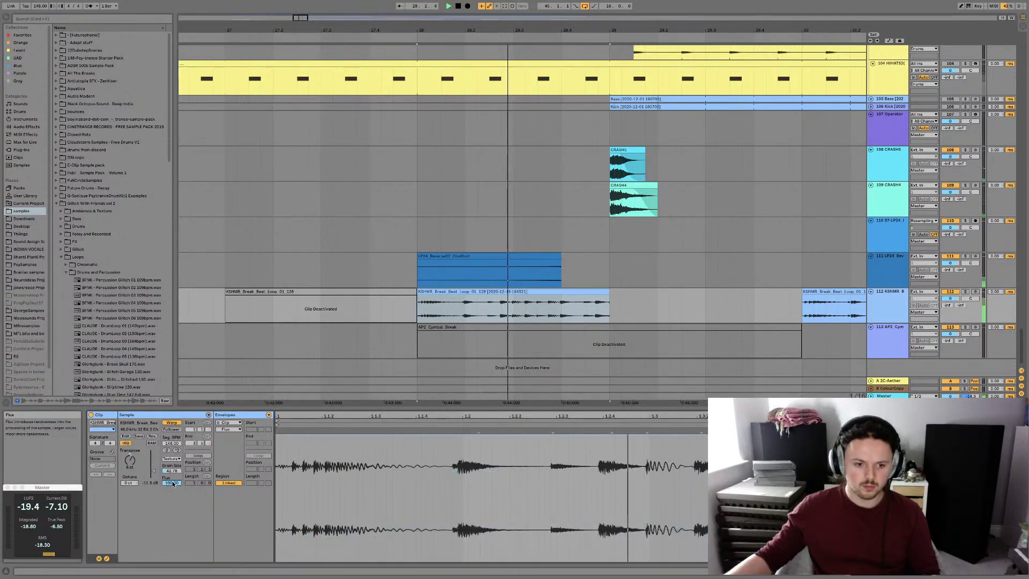
key("Delete")
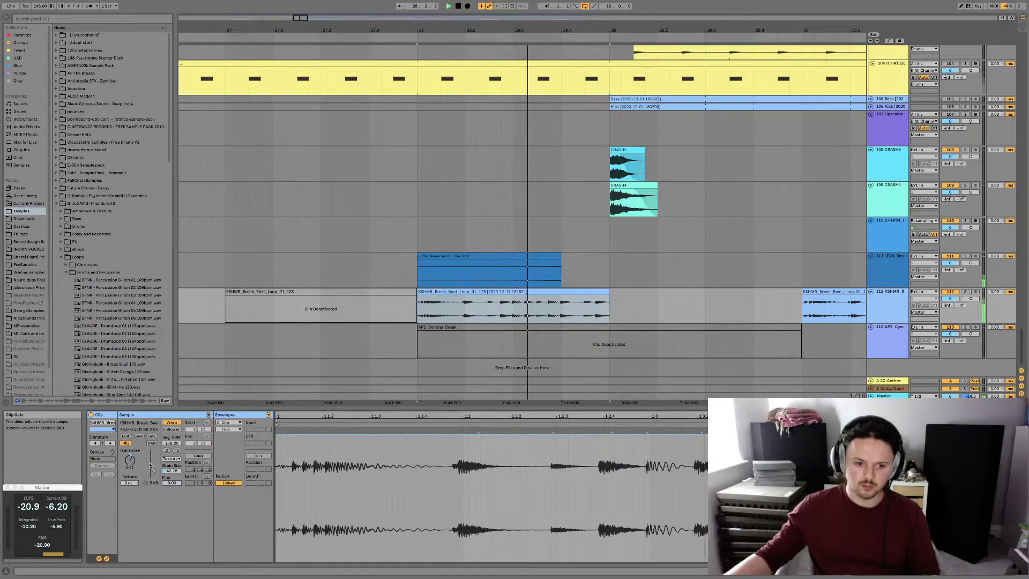
Show the bar 28 clip's transposition envelope, try adjusting its line and audition the clip
left_click(229, 422)
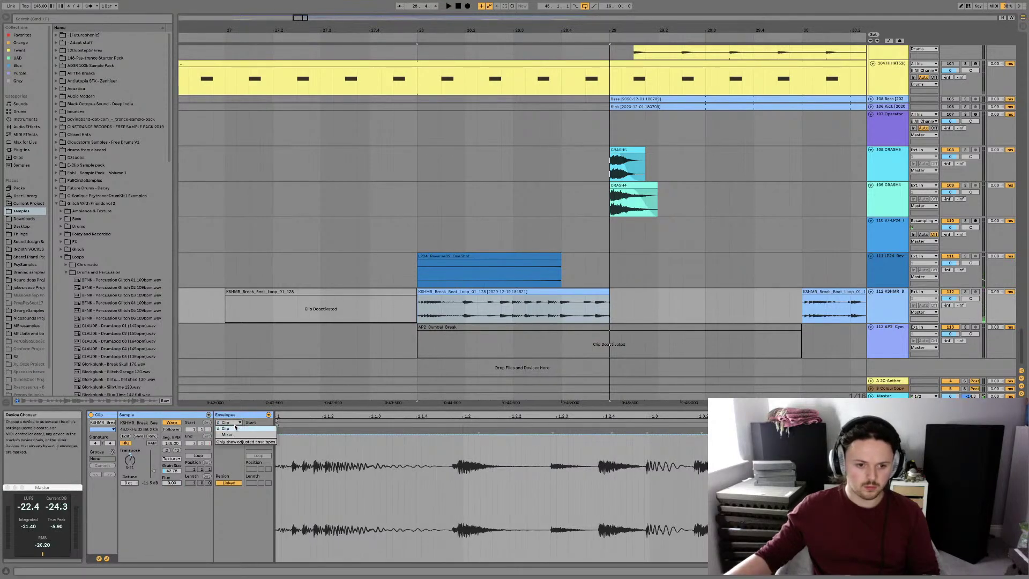
left_click(232, 429)
left_click(231, 429)
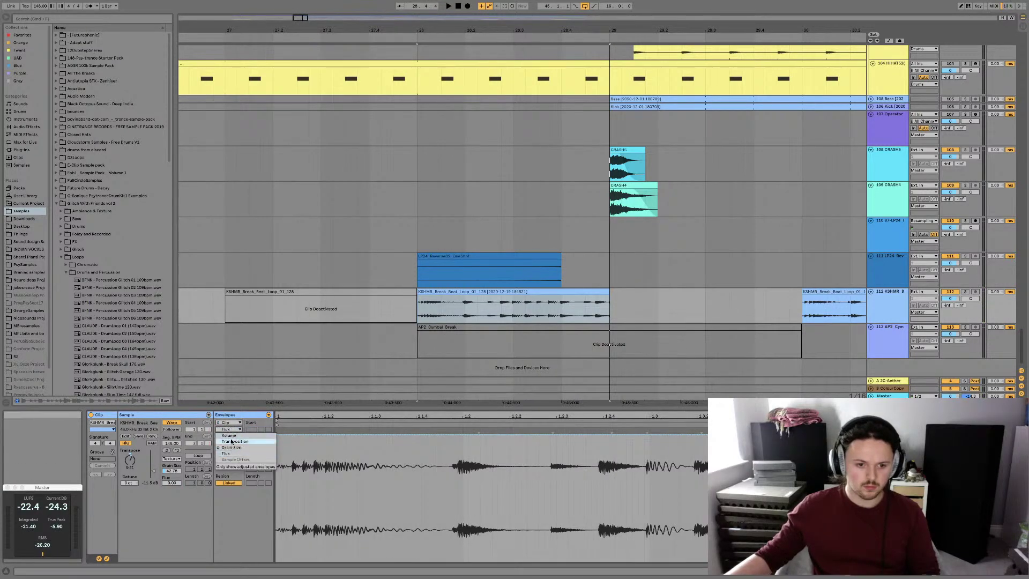
left_click(232, 441)
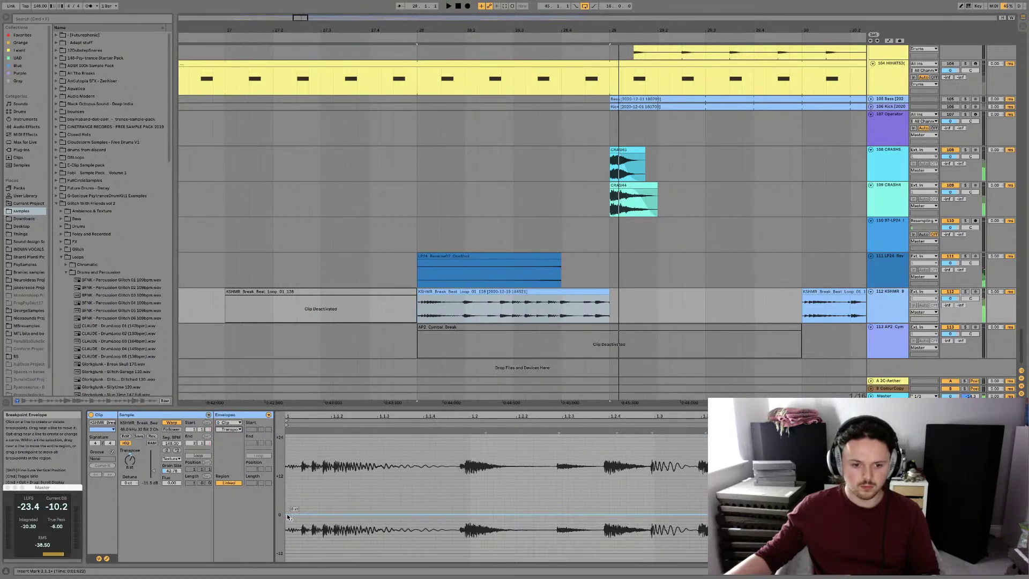
mouse_move(287, 516)
left_mouse_down()
mouse_move(288, 494)
mouse_move(287, 531)
mouse_move(288, 513)
left_mouse_up()
key("space")
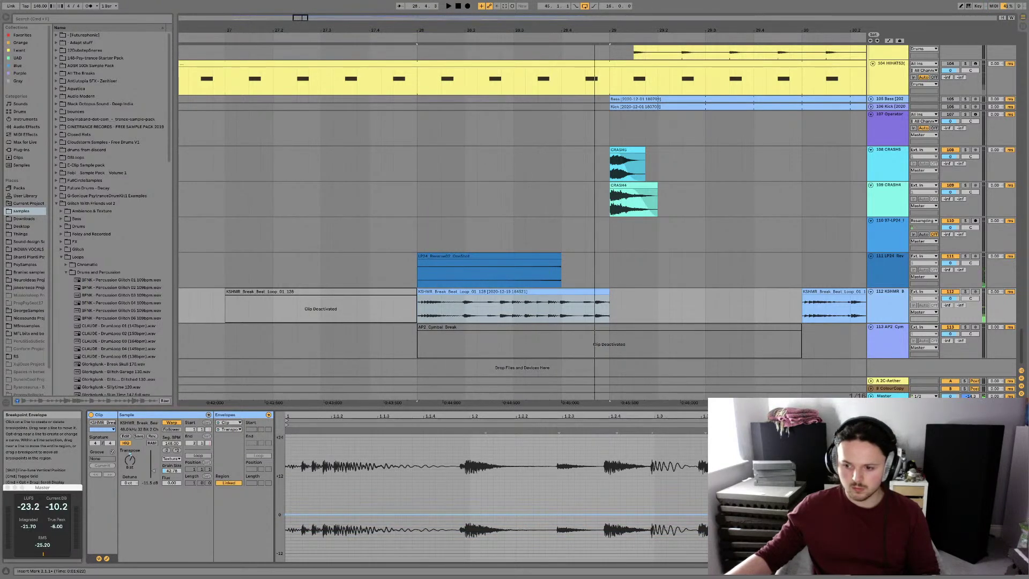
left_click_drag(750, 514, 750, 492)
key("space")
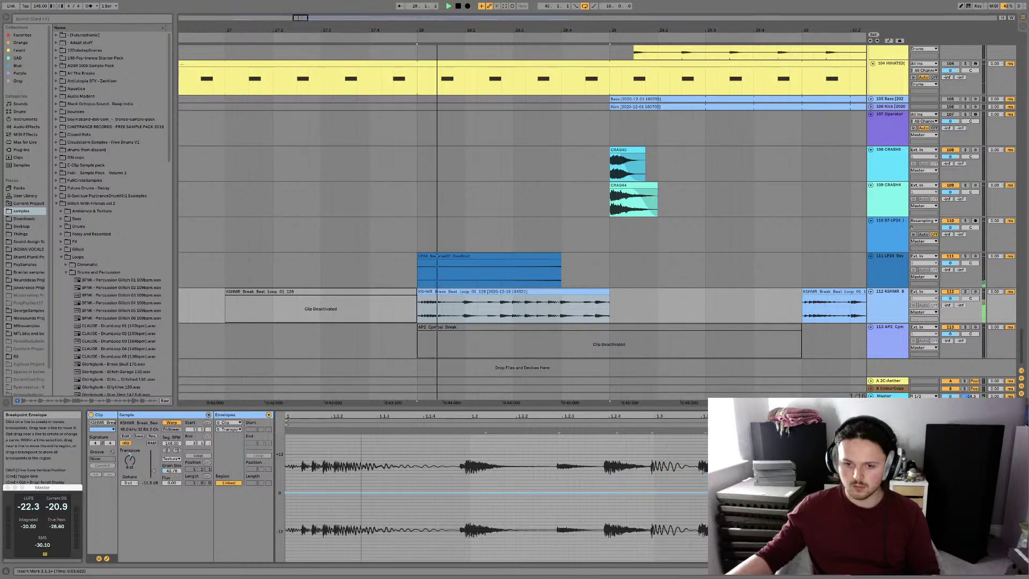
left_click(581, 311)
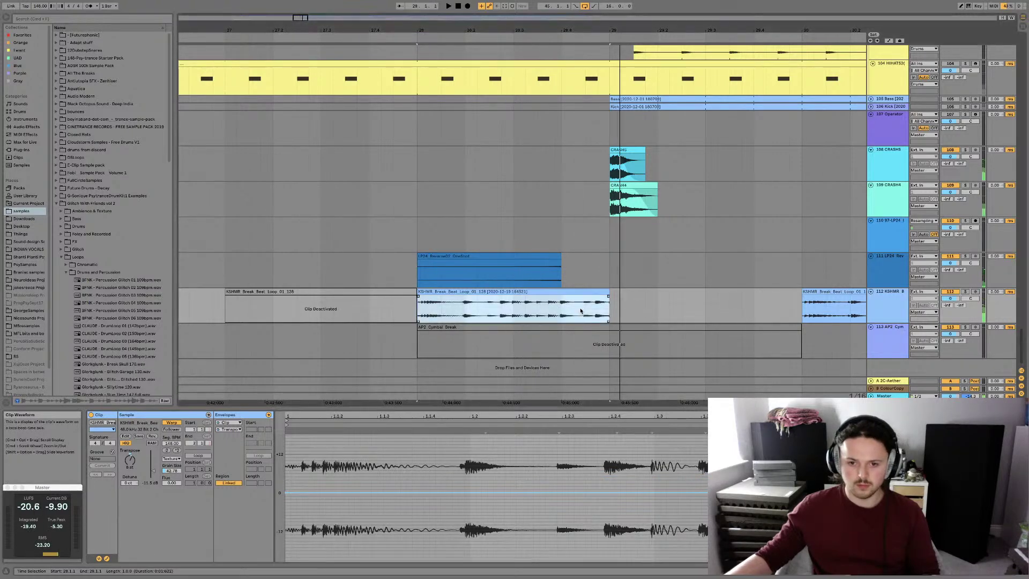
left_click(585, 306)
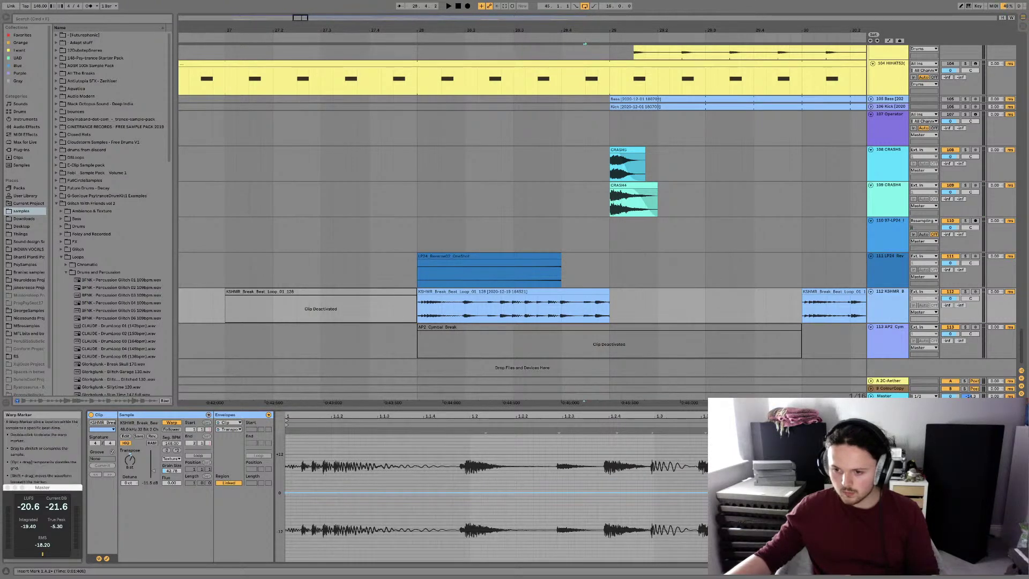
Try stretching the bar 28 break beat clip with a warp marker and ramping its transposition envelope upward
left_click_drag(486, 432, 697, 432)
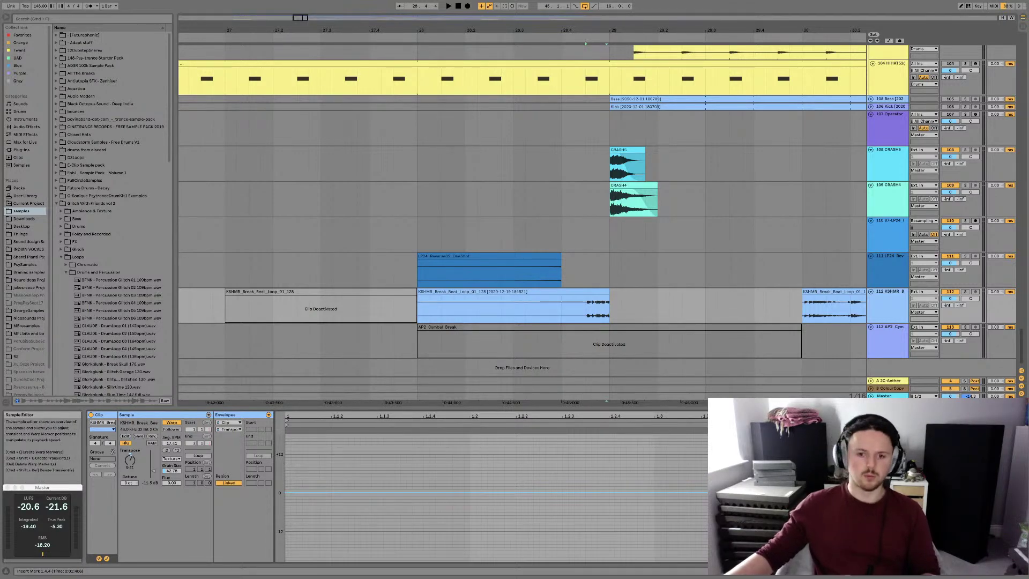
key("super+z")
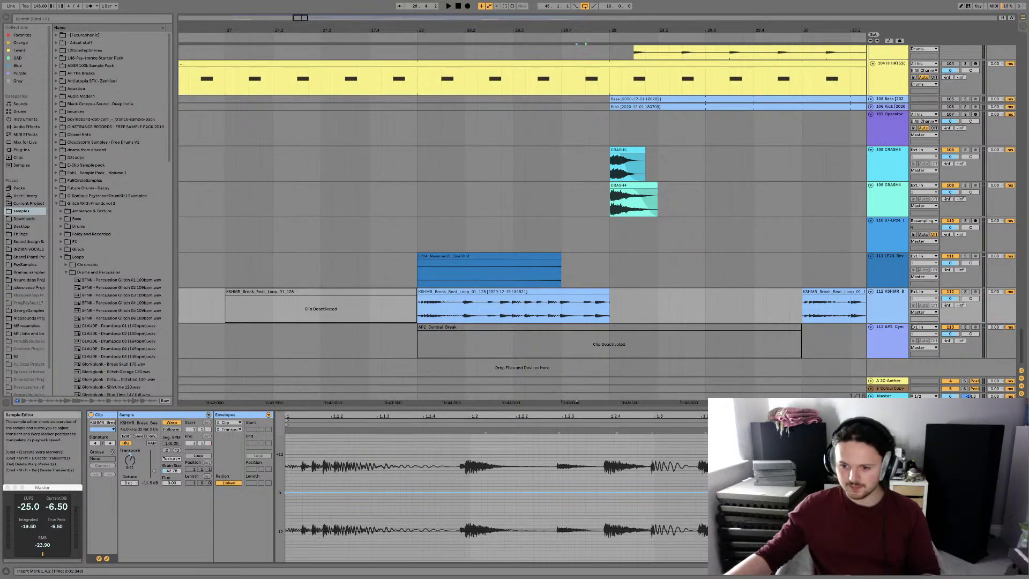
left_click_drag(713, 491, 713, 456)
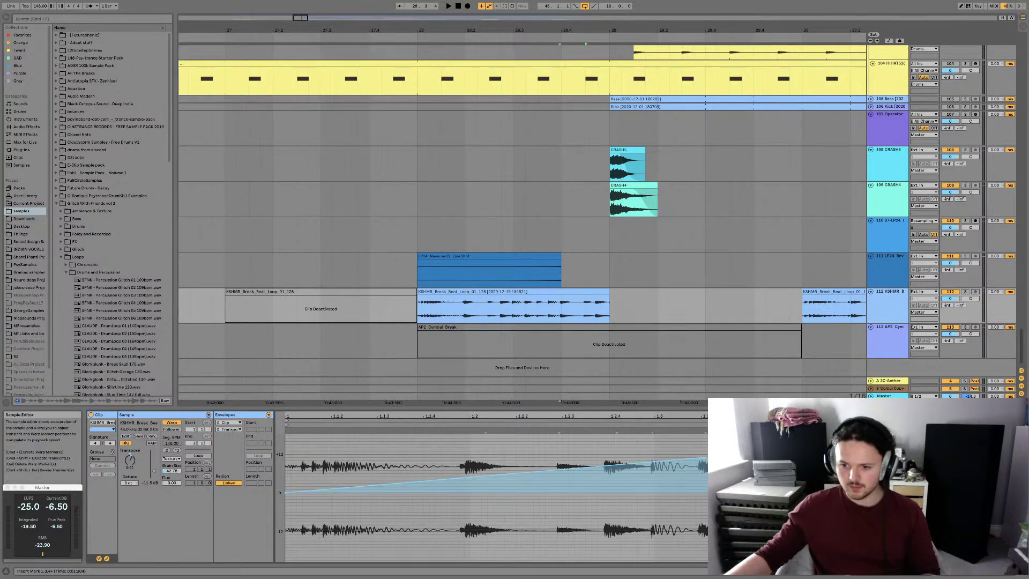
key("super+z")
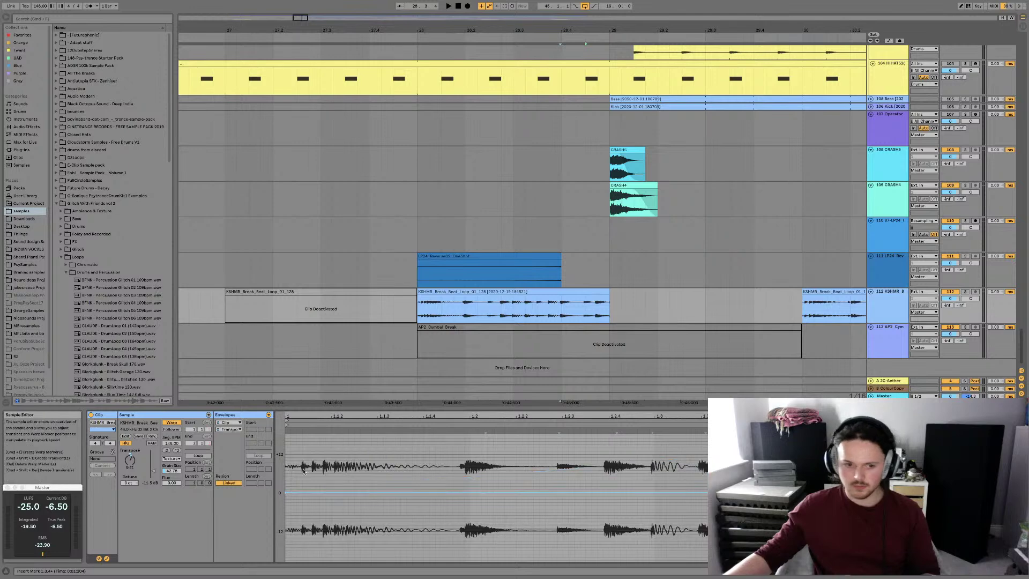
Hide the bar 28 clip's envelopes and try stretching its waveform with a warp marker
left_click(106, 558)
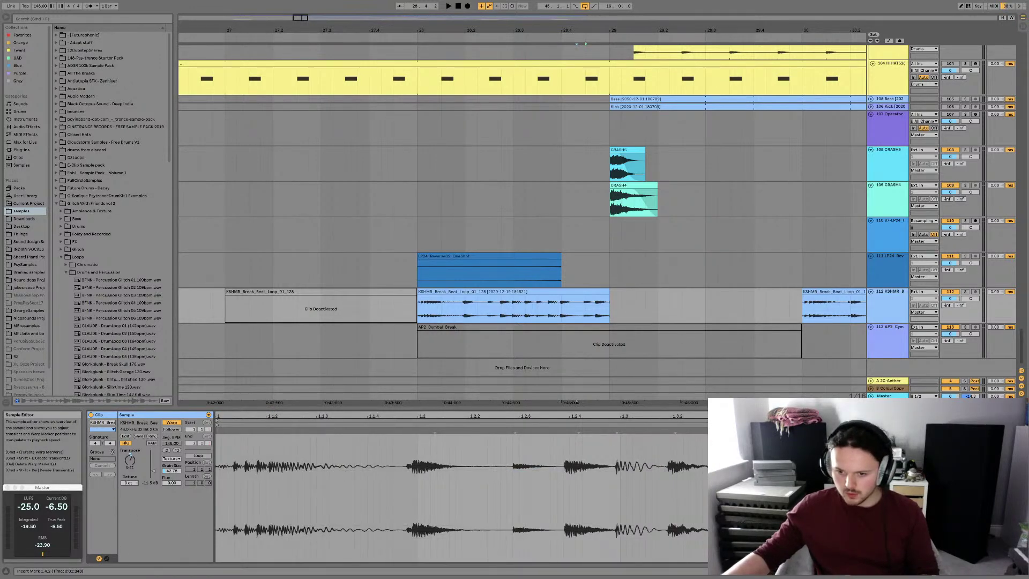
left_click_drag(721, 467, 659, 466)
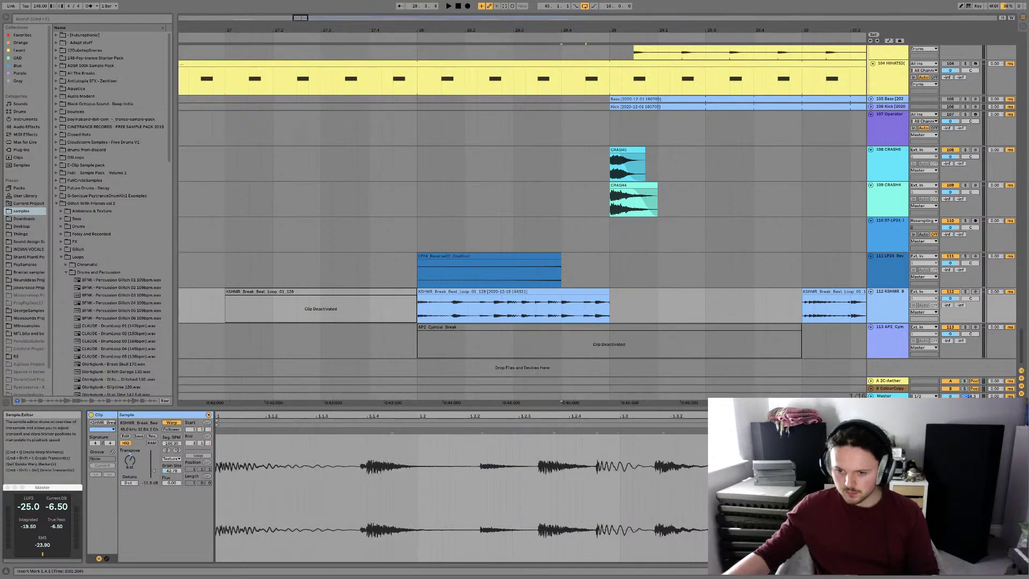
key("super+z")
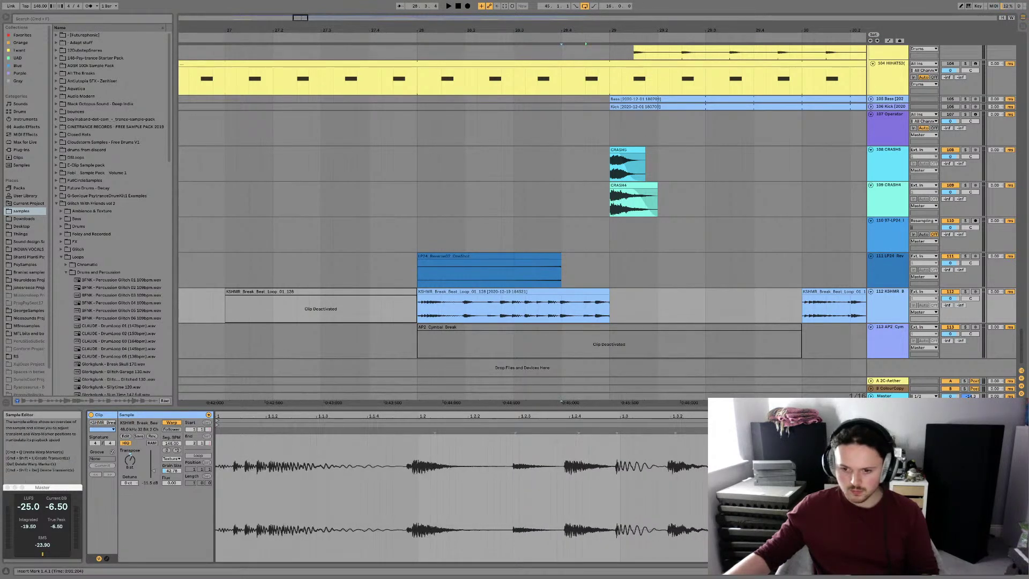
key("super+shift+z")
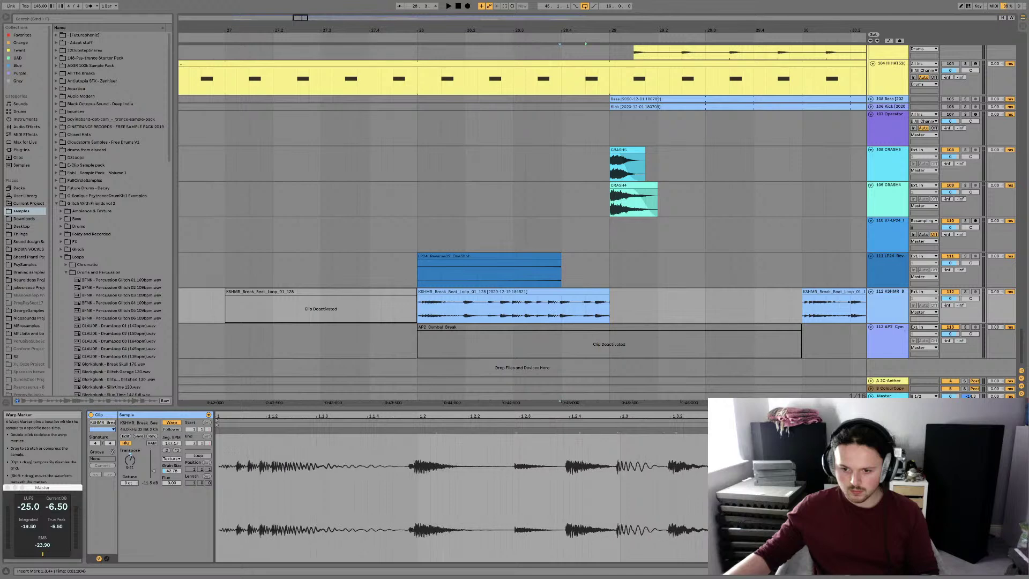
key("super+z")
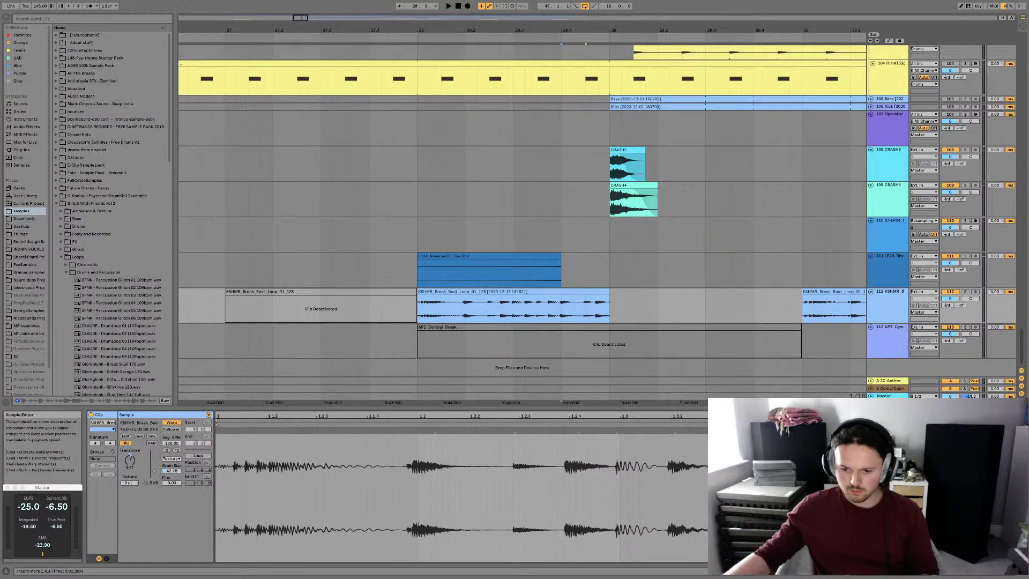
key("super+z")
Shift the bar 28 break beat clip slightly later using a finer arrangement grid, and play it
left_click(496, 288)
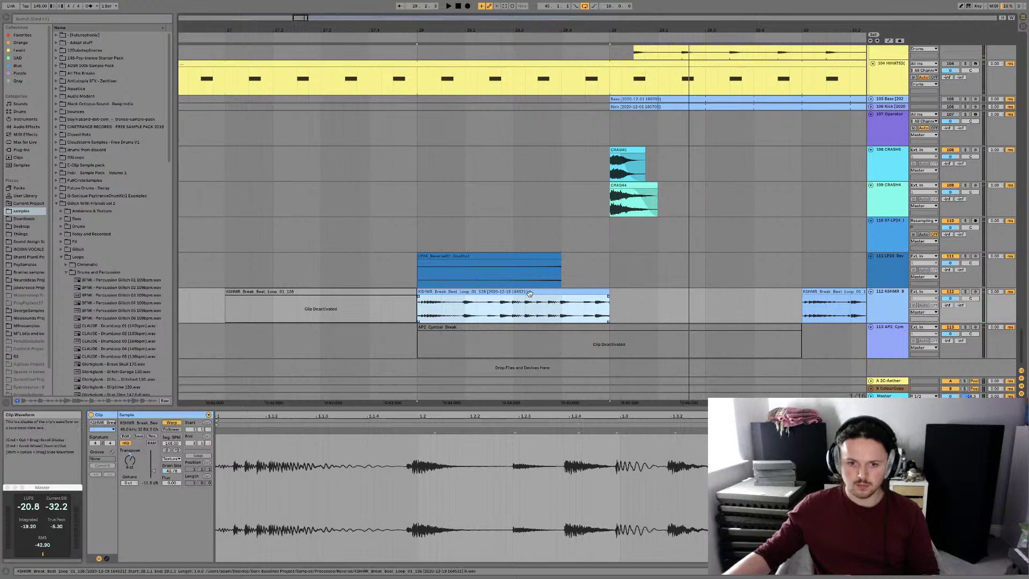
scroll(528, 292, "up", 5)
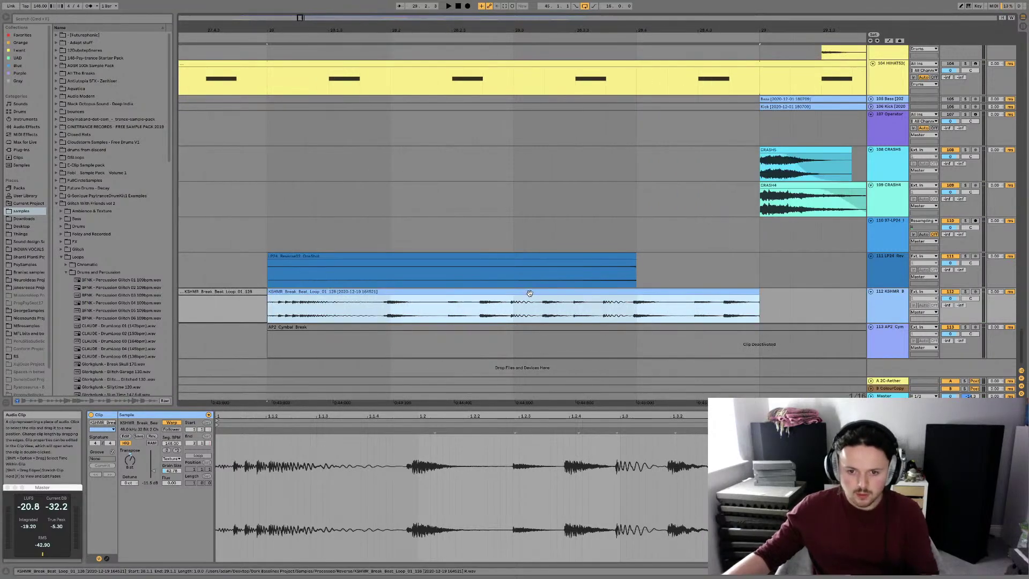
right_click(627, 304)
left_click(673, 499)
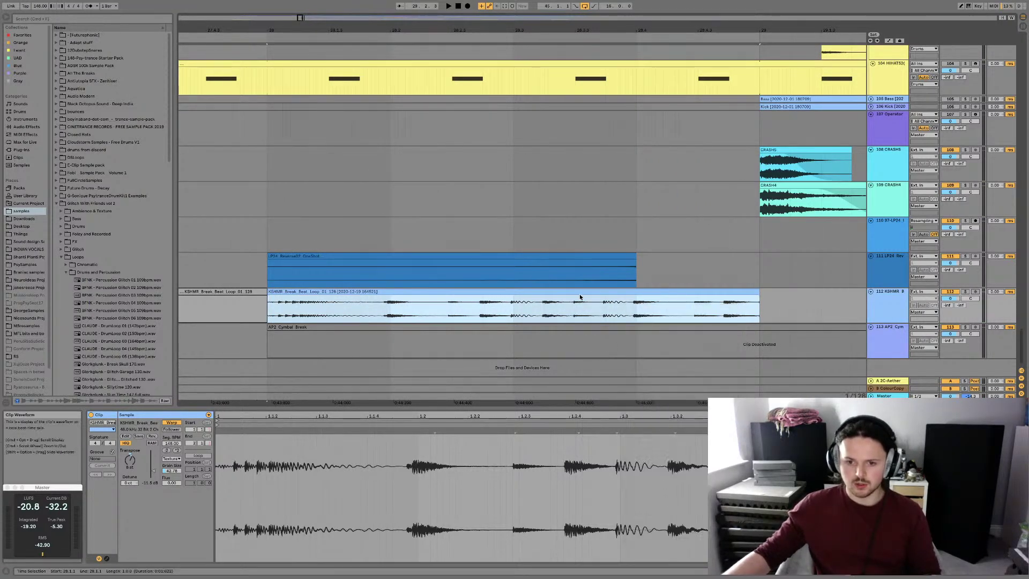
left_click_drag(596, 291, 599, 291)
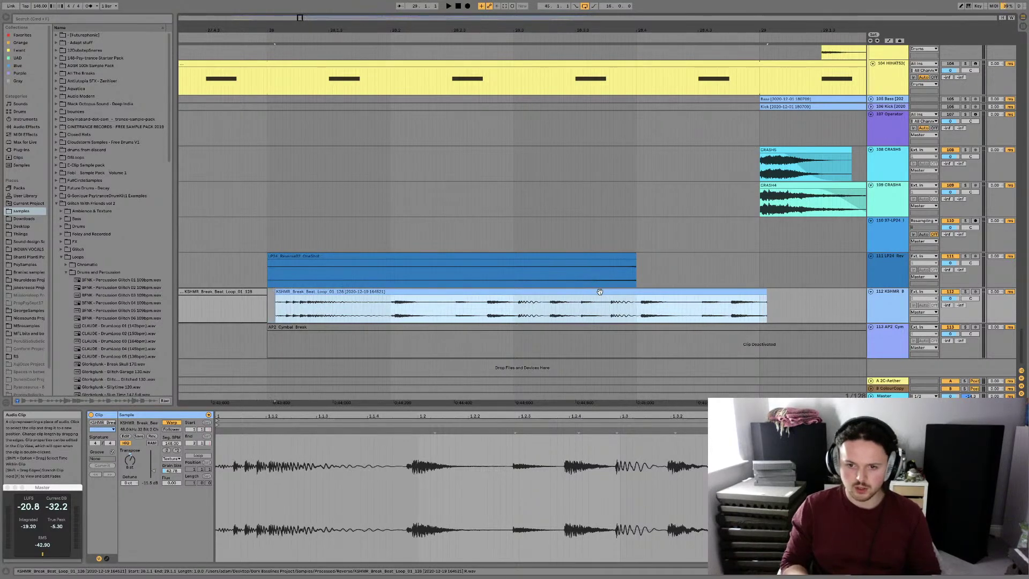
key("space")
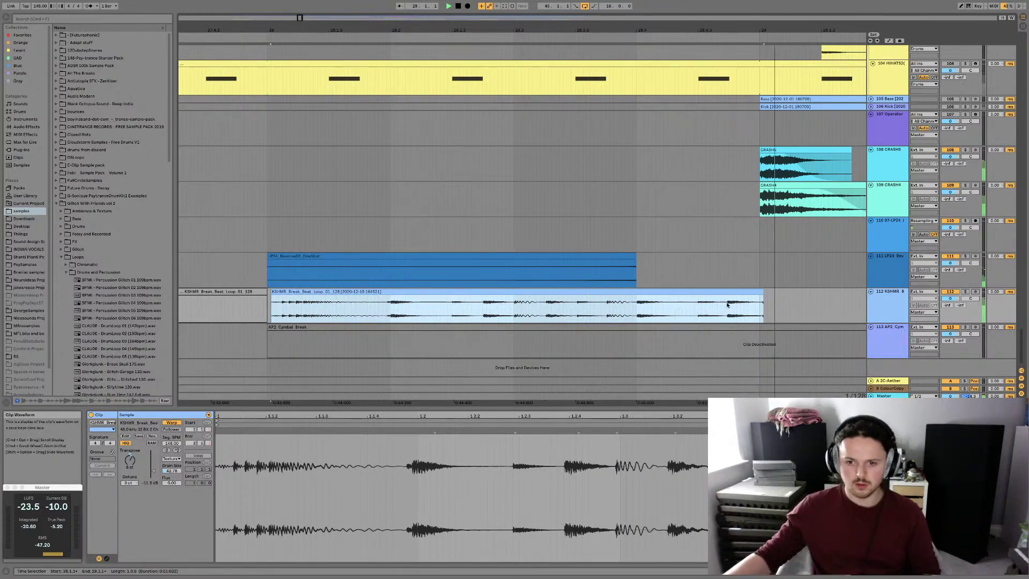
Split off the tail of the bar 28 break beat clip from 28.4.3, deactivate it and audition the gap
left_click(698, 306)
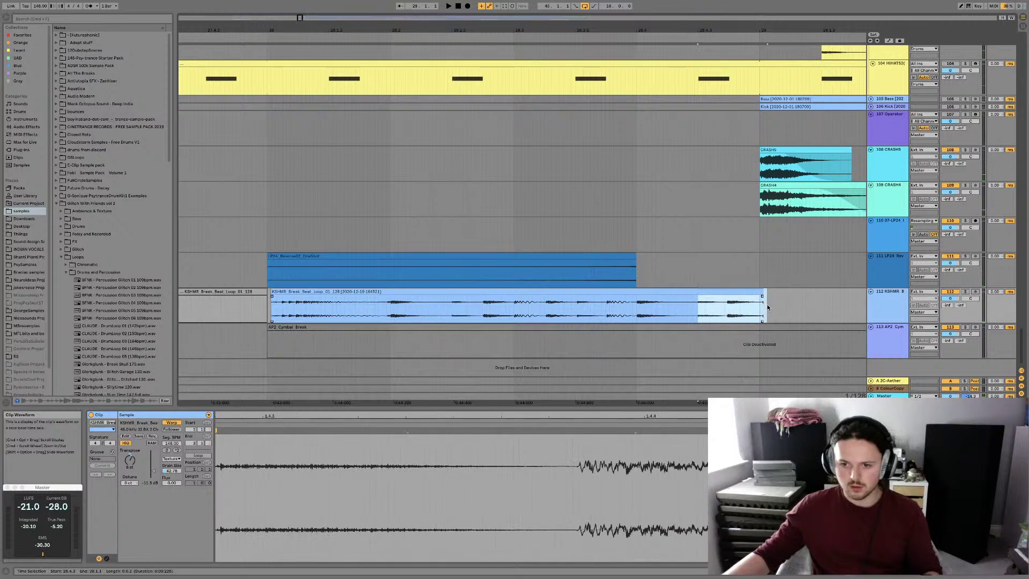
key("super+e")
key("0")
left_click(622, 307)
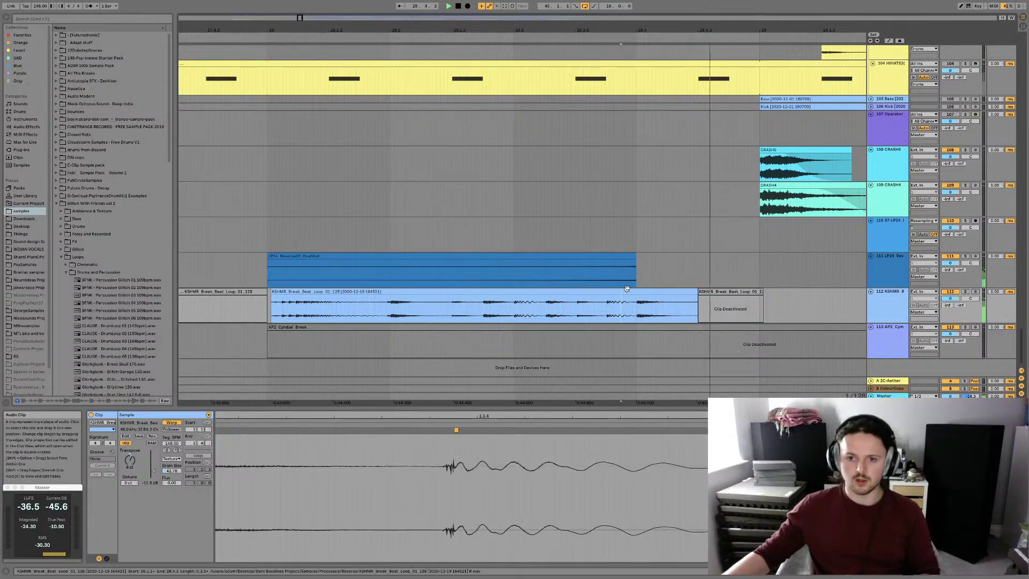
Add a short fade-out to the end of the shortened bar 28 clip and audition the transition into bar 29
left_click(686, 293)
key("space")
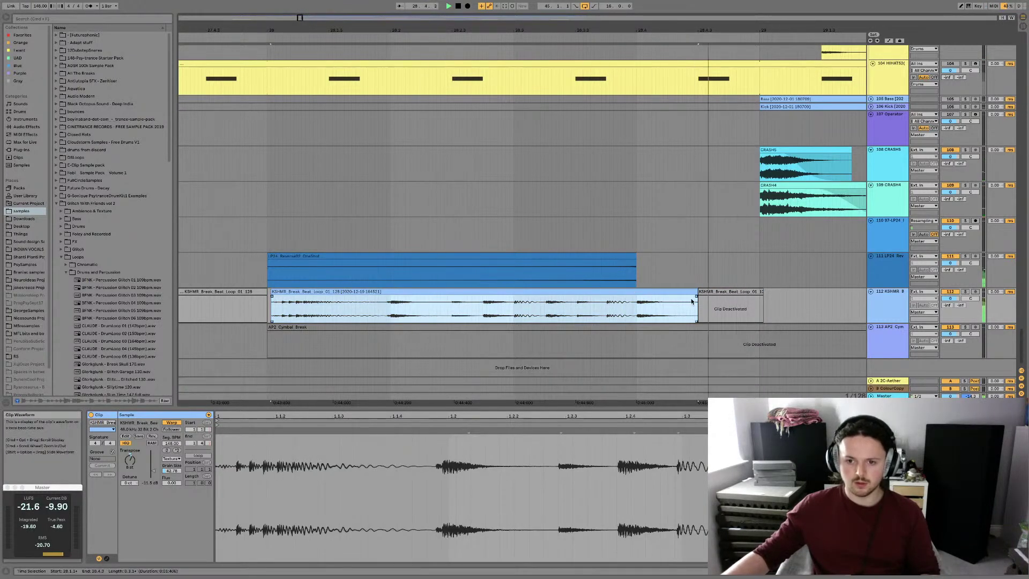
left_click_drag(689, 301, 638, 301)
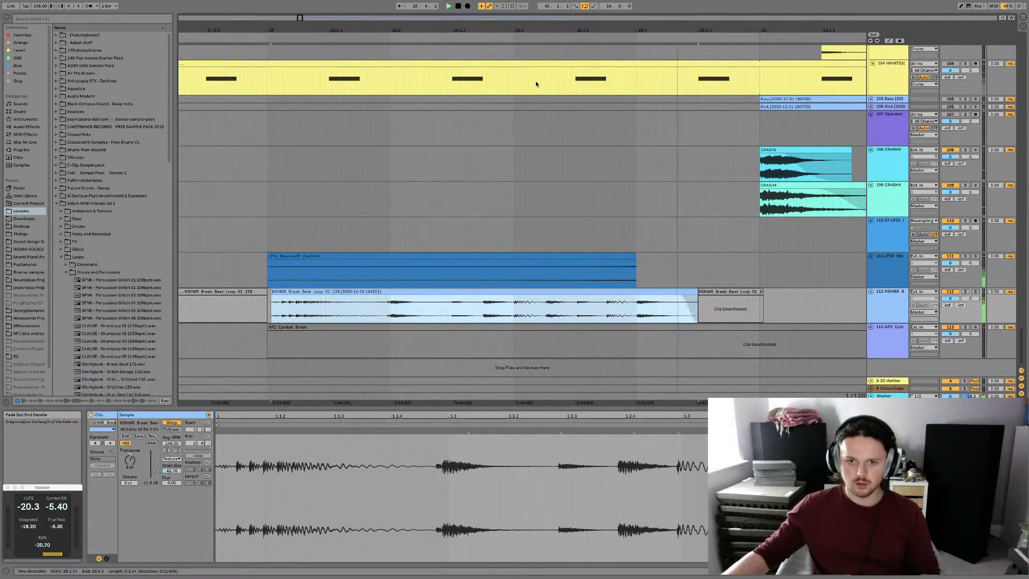
left_click_drag(300, 14, 311, 12)
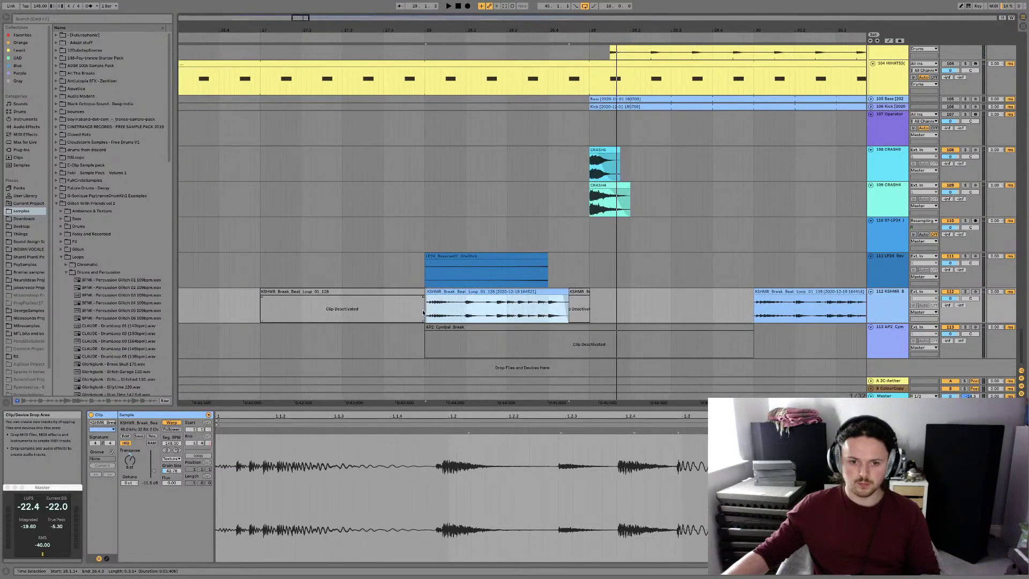
key("space")
left_click(423, 293)
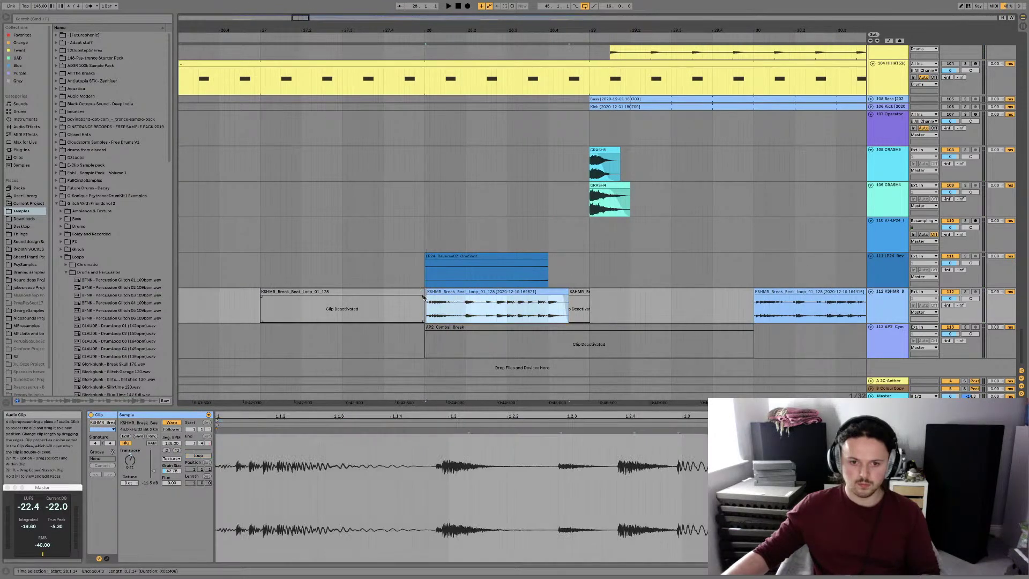
key("space")
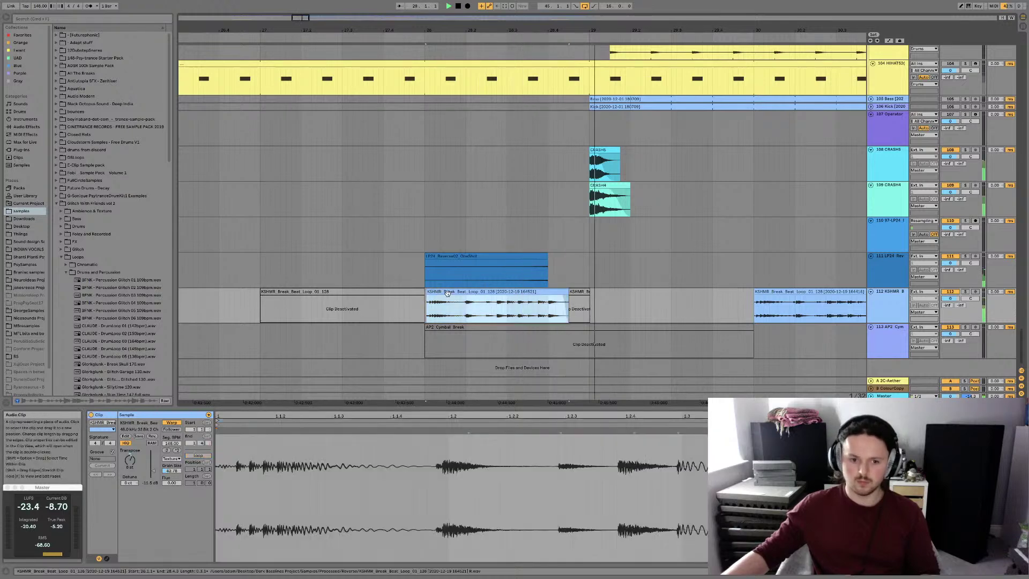
left_click(464, 250)
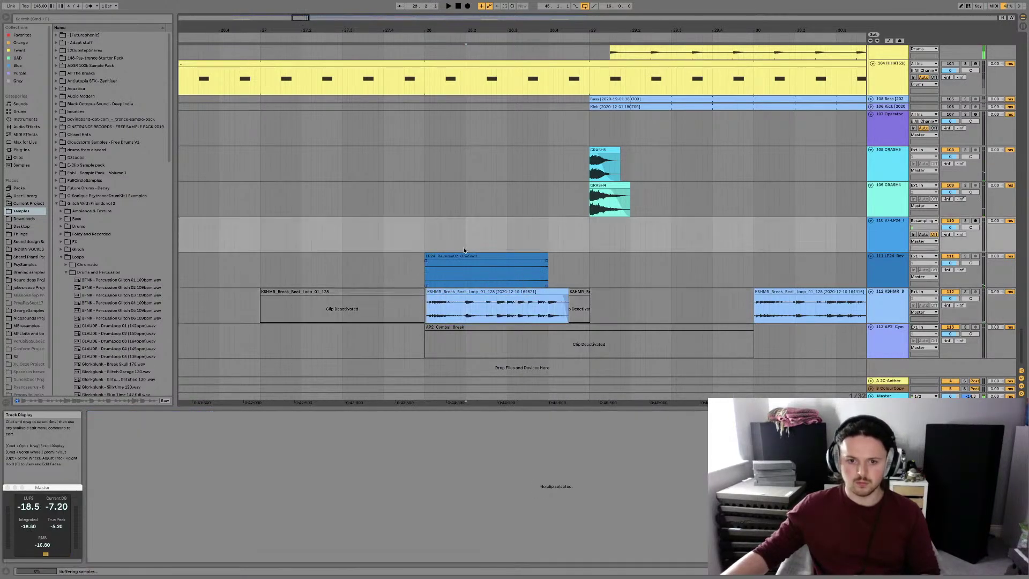
left_click(466, 303)
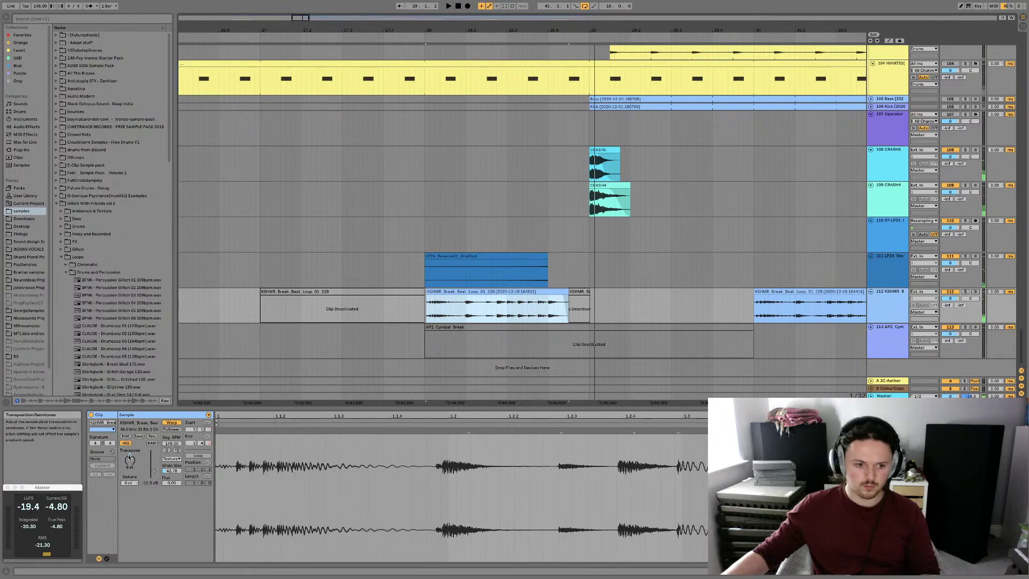
key("space")
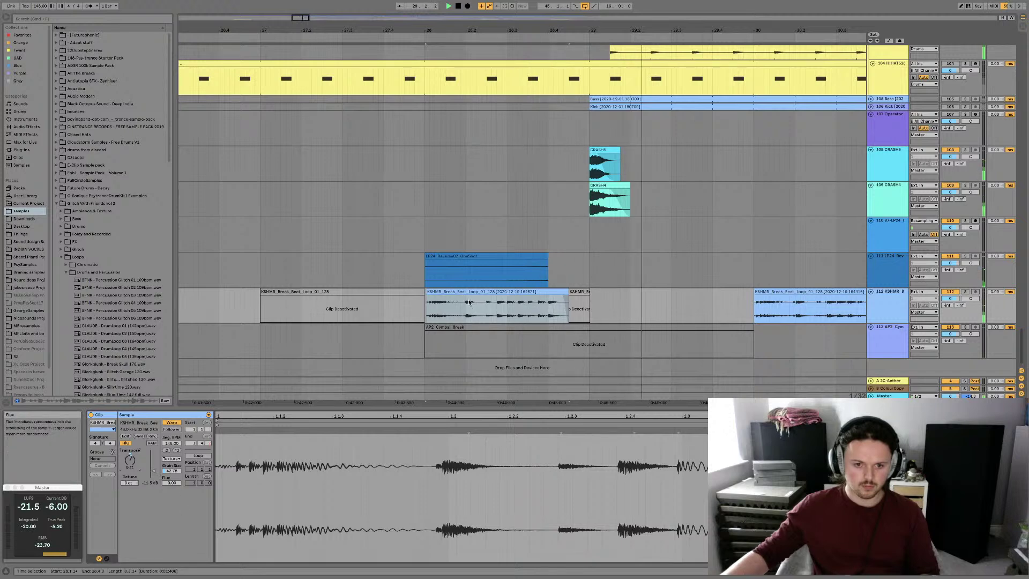
Duplicate the bar 28 clip with its deactivated tail into bar 29, and consolidate the bar 28 clip
left_click(565, 292)
left_click(575, 292, "shift")
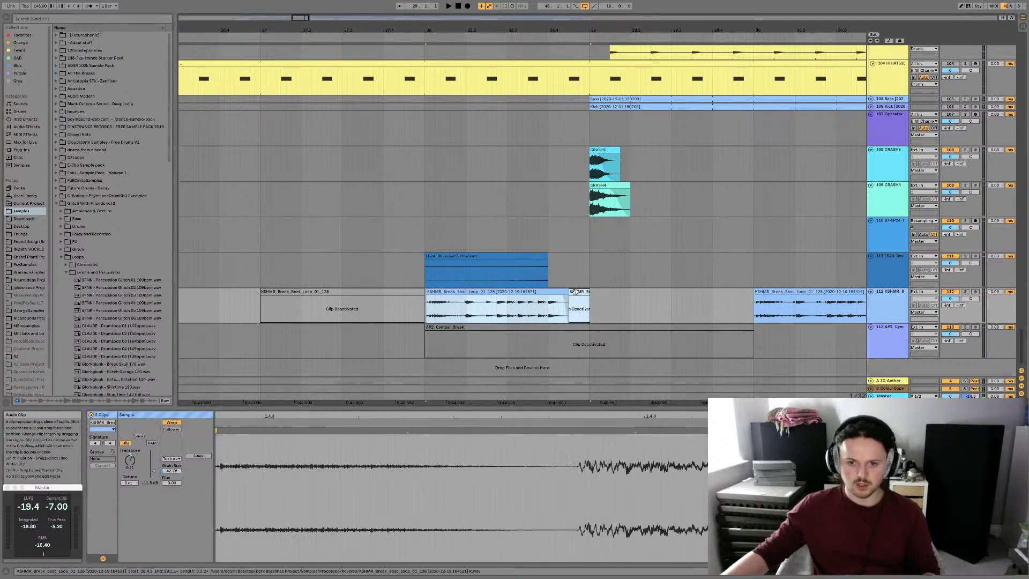
key("super+d")
left_click(523, 292)
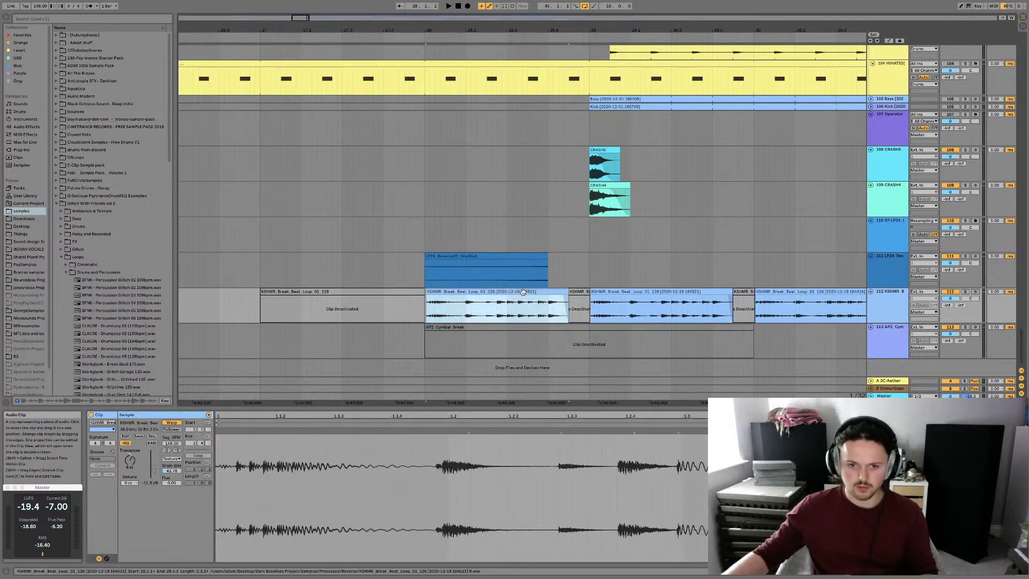
key("super+j")
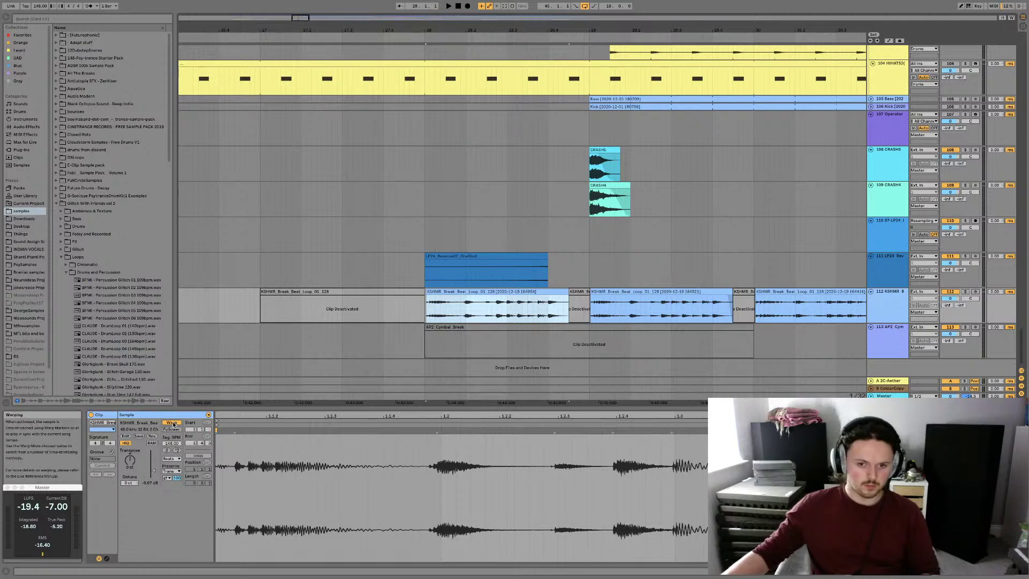
Try a 1/16 Preserve setting with a lowered transposition on the consolidated bar 28 clip while it plays
left_click(172, 472)
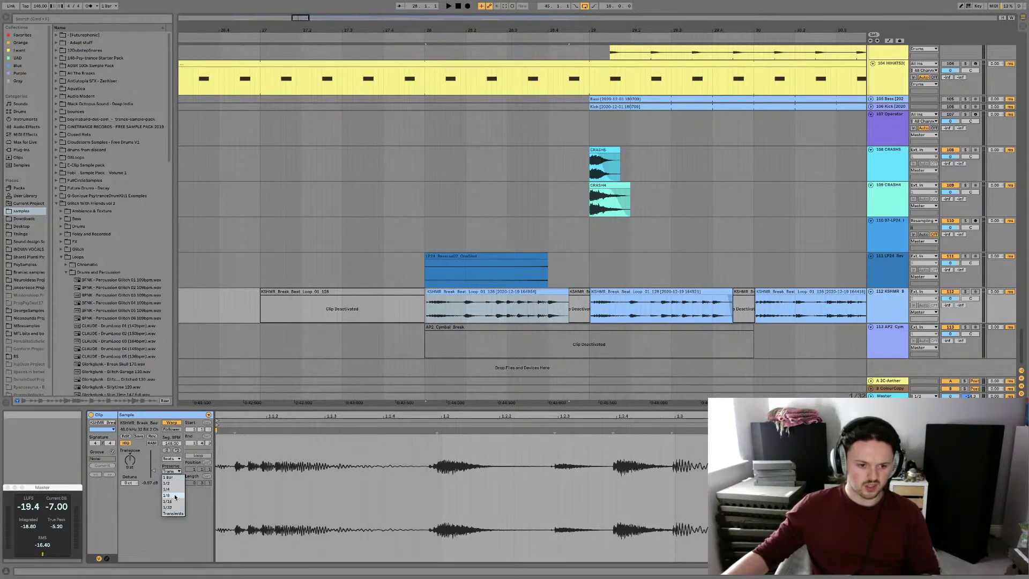
left_click(167, 501)
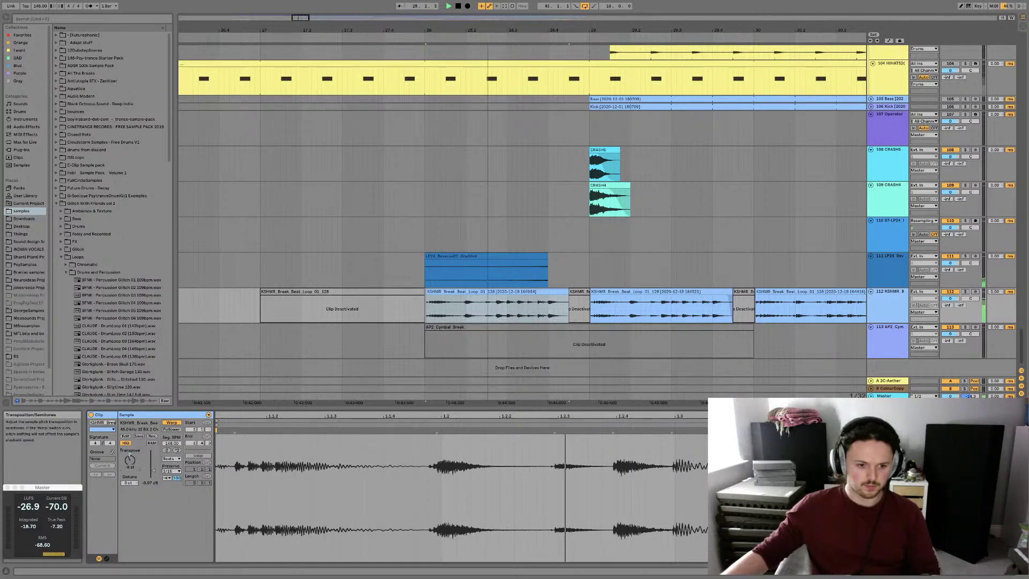
mouse_move(130, 460)
left_mouse_down()
mouse_move(130, 442)
mouse_move(127, 460)
left_mouse_up()
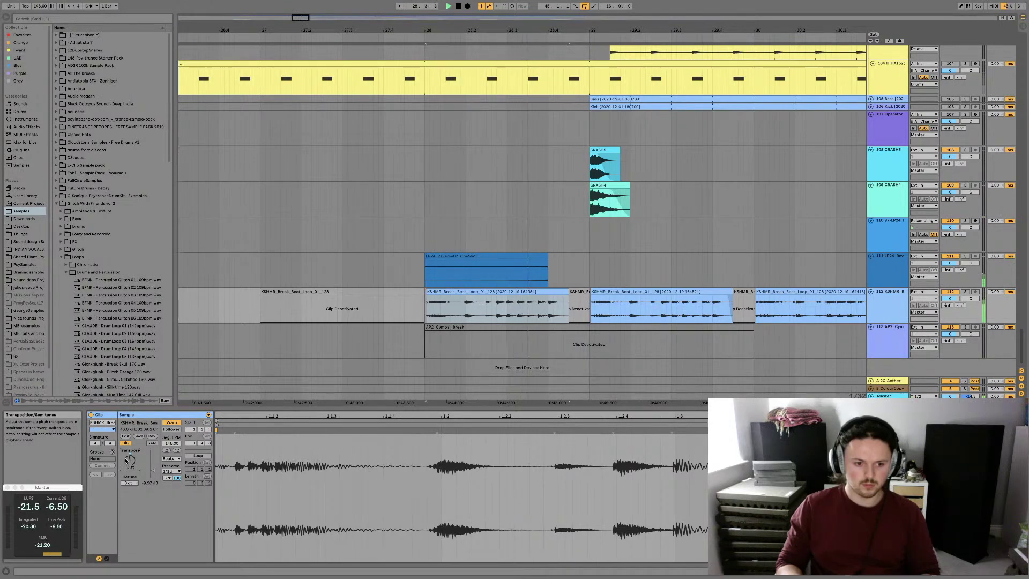
Return the clip's Preserve setting to Transients, try transposing it upward during playback and reset the transposition to 0 st
left_click(171, 471)
left_click(172, 513)
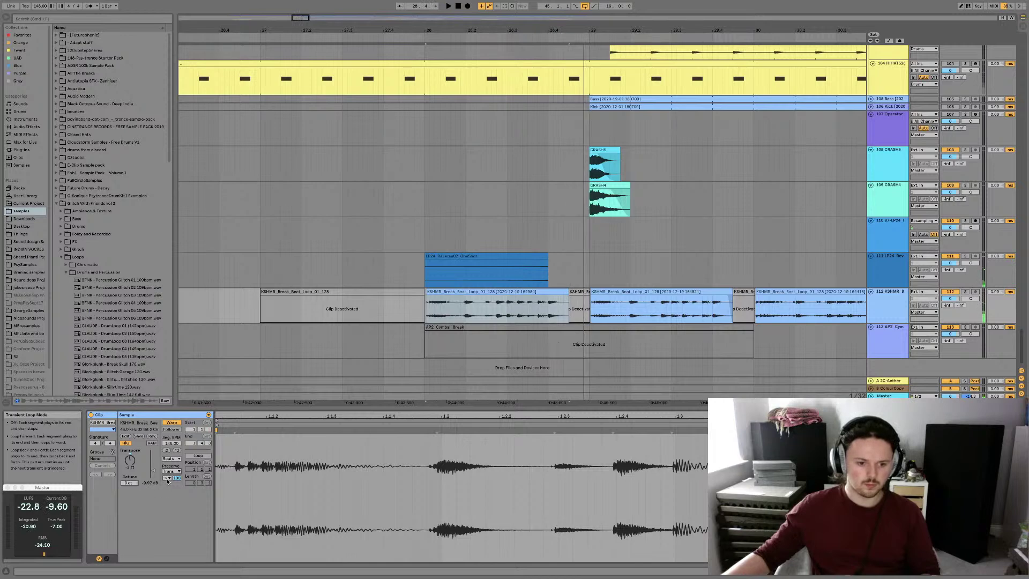
left_click_drag(130, 460, 130, 428)
key("space")
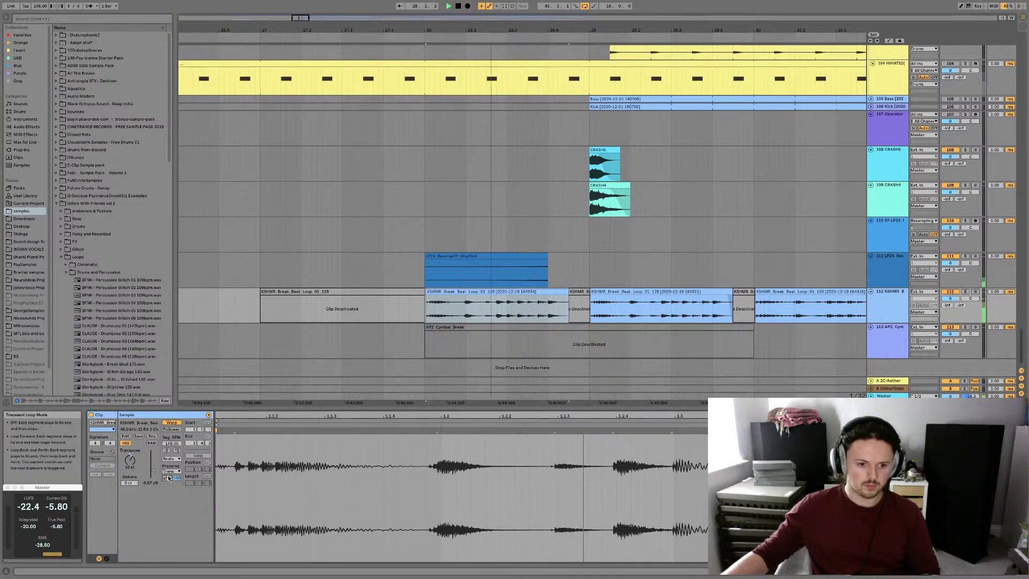
left_click_drag(129, 460, 130, 465)
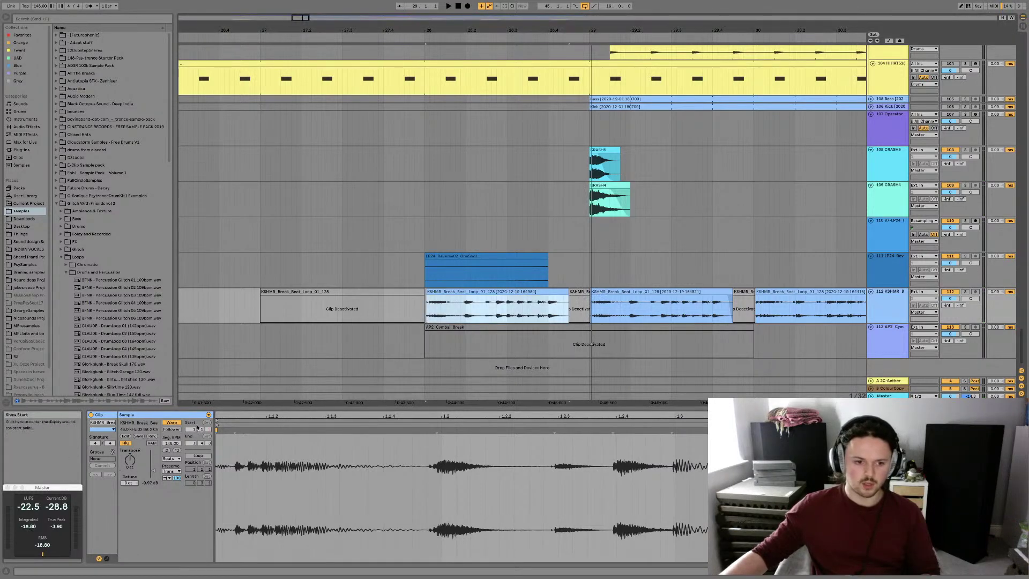
Audition the snare layer track on its own in bar 29, and play it with the full arrangement
scroll(523, 299, "right", 3)
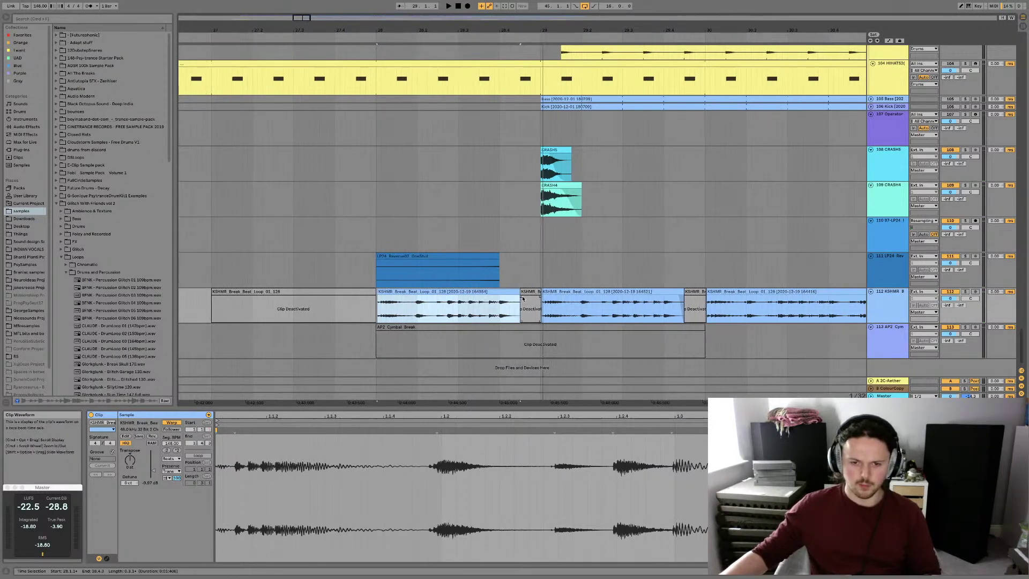
left_click(409, 304)
scroll(627, 242, "up", 10)
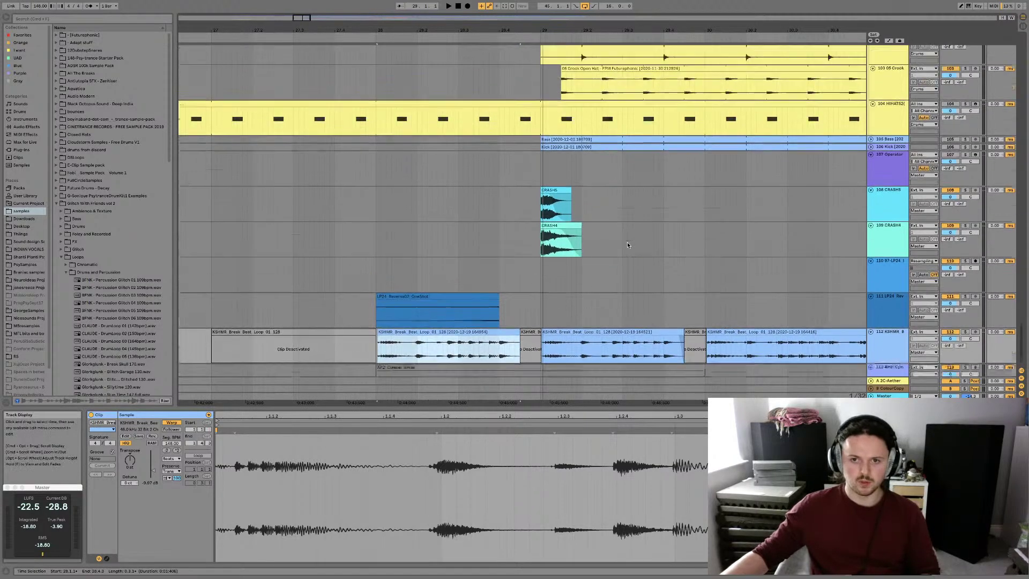
left_click(576, 147)
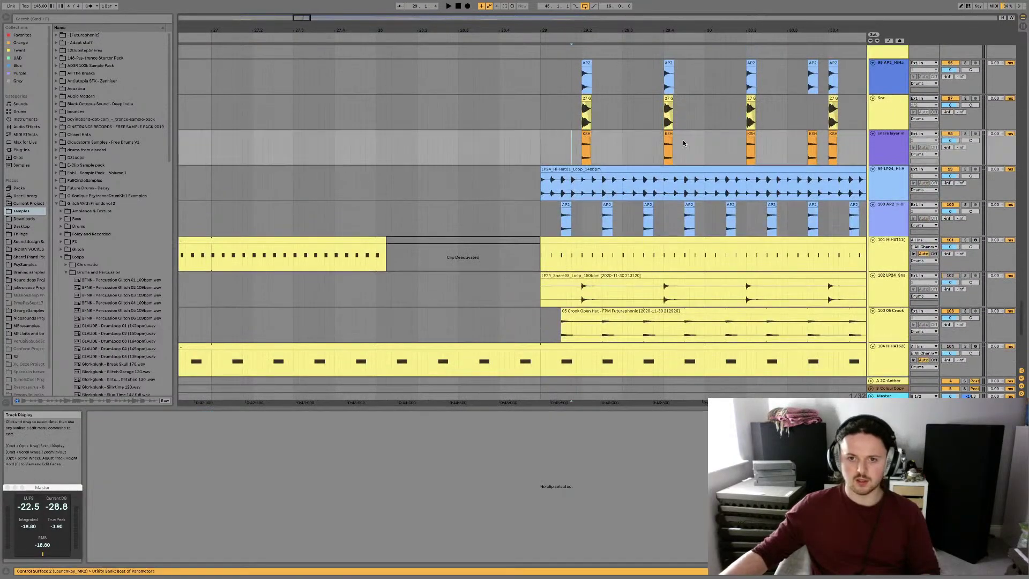
left_click(966, 134)
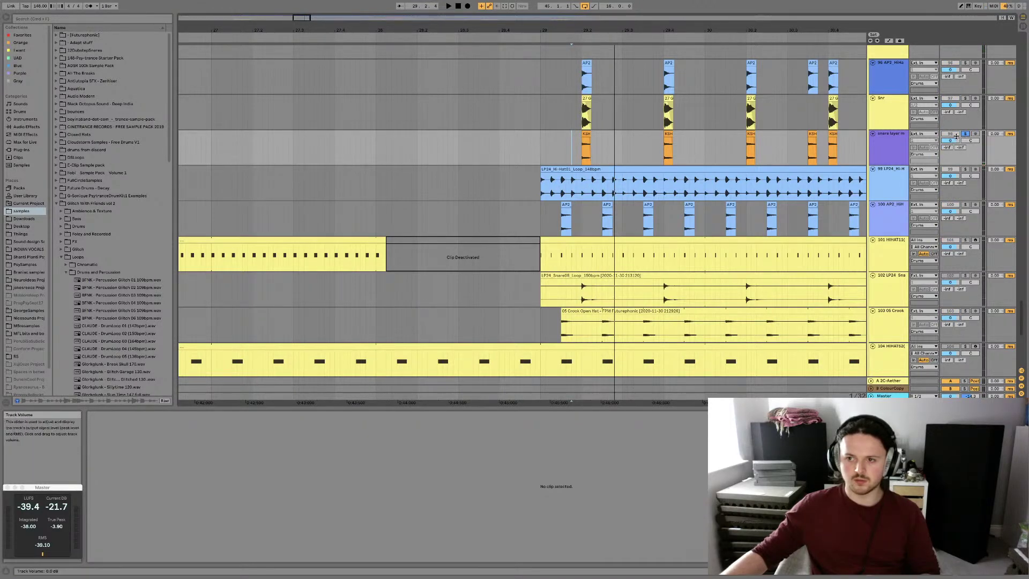
scroll(576, 172, "up", 3)
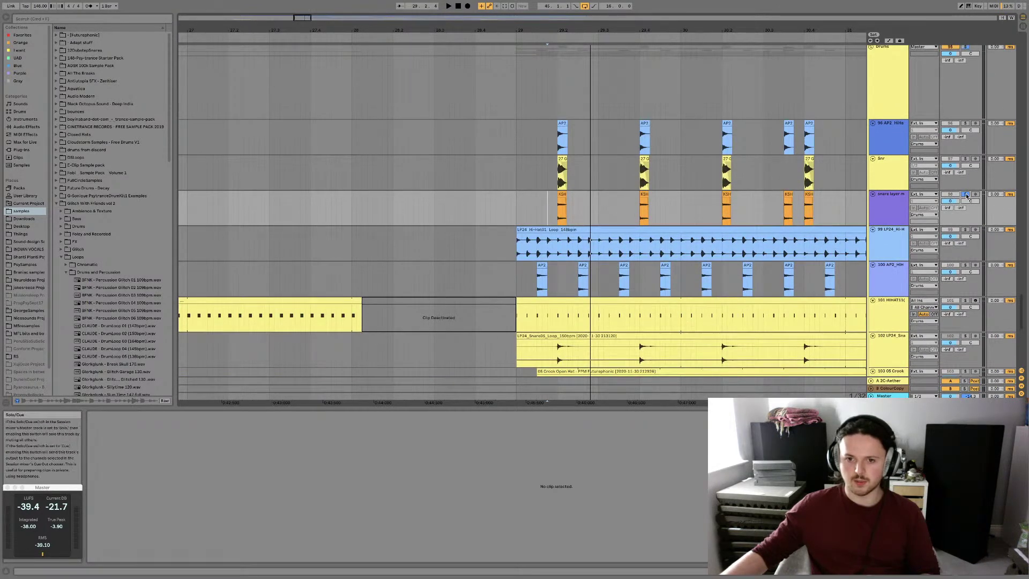
key("space")
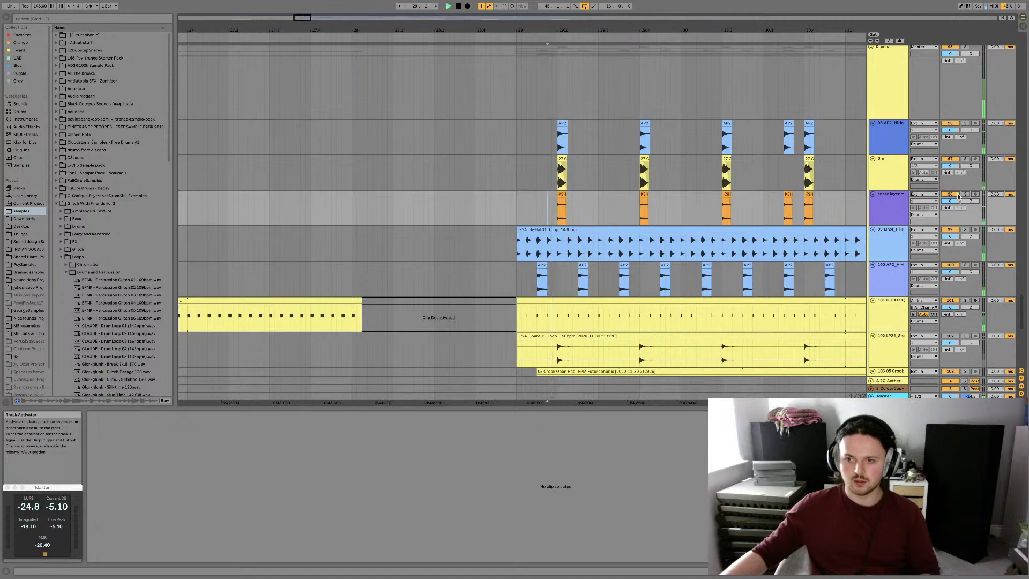
Stop playback and deactivate the consolidated break beat loop clip in bar 29
key("space")
scroll(718, 310, "down", 14)
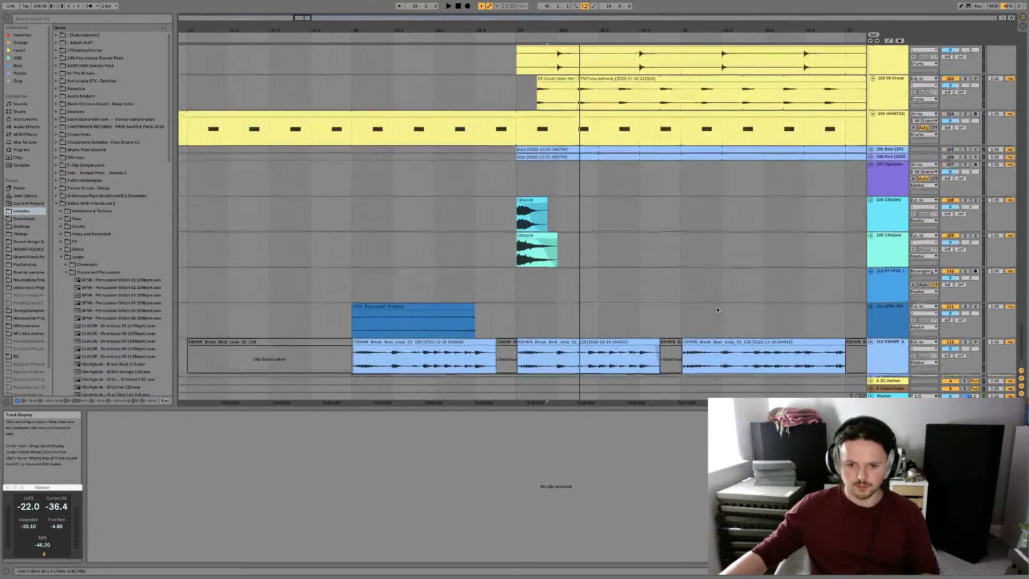
scroll(718, 310, "down", 1)
left_click(638, 315)
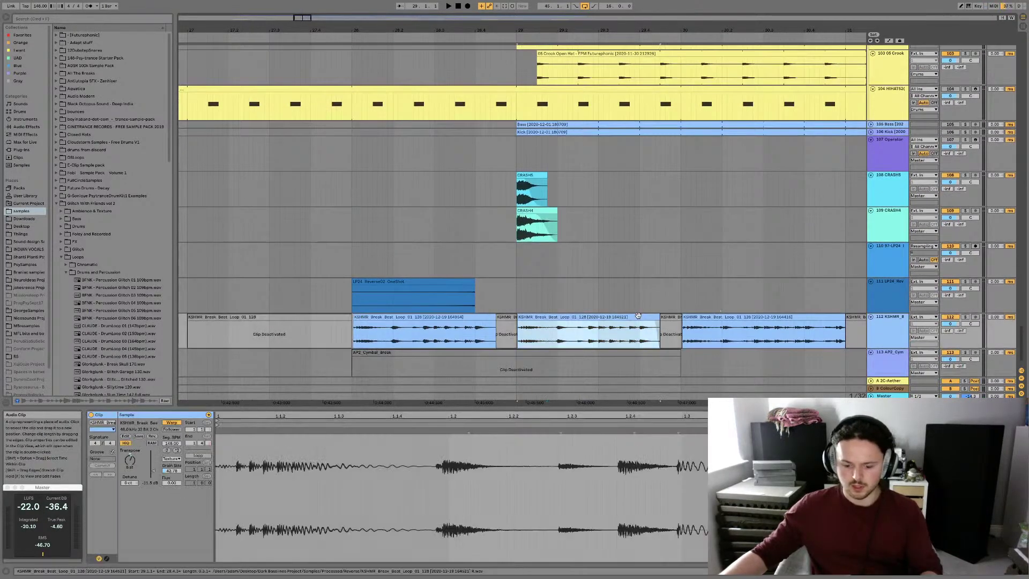
scroll(636, 296, "up", 10)
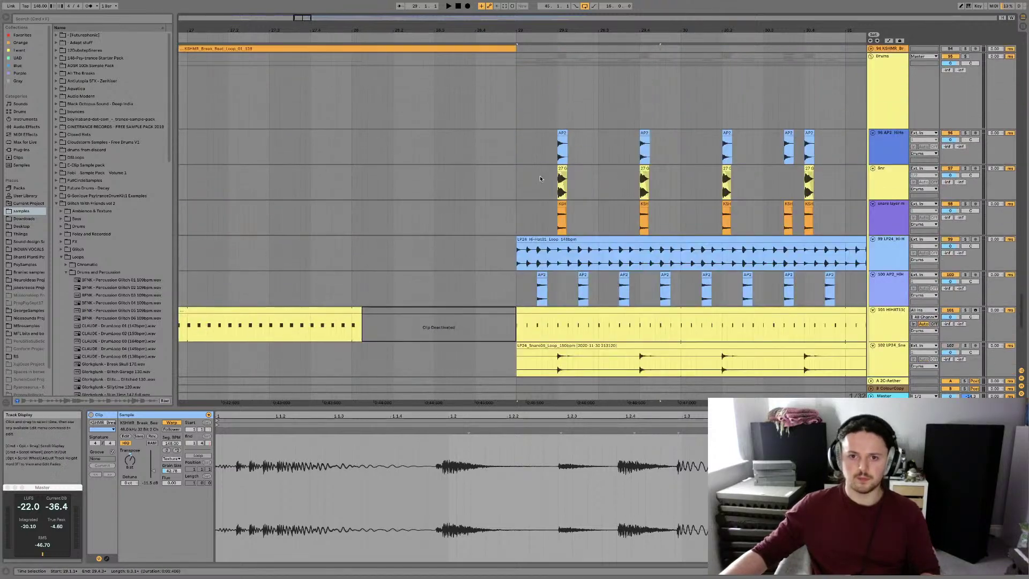
Audition the three snare tracks soloed together from just before the first snare hit in bar 29
left_click(540, 179)
key("space")
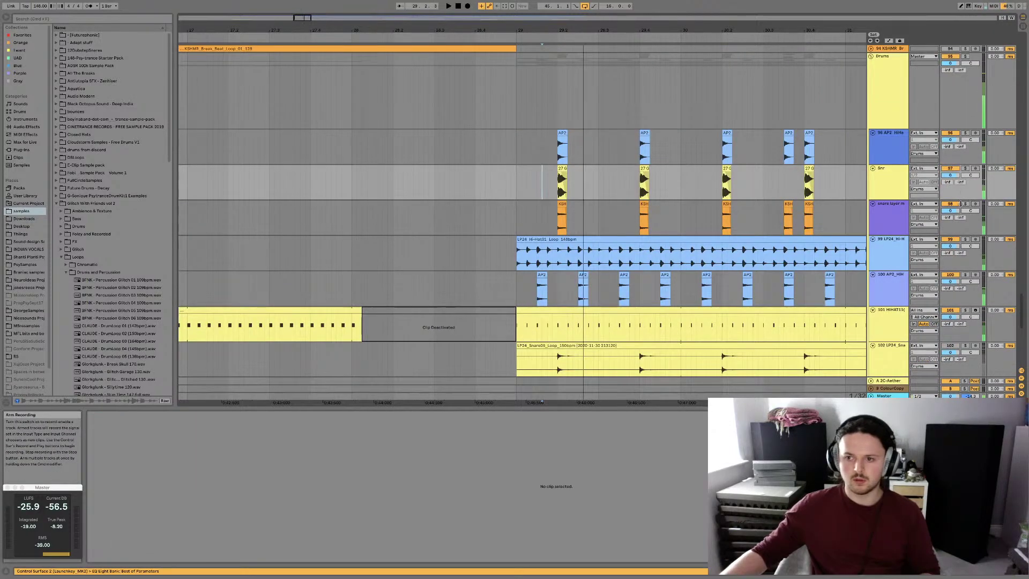
left_click(966, 132)
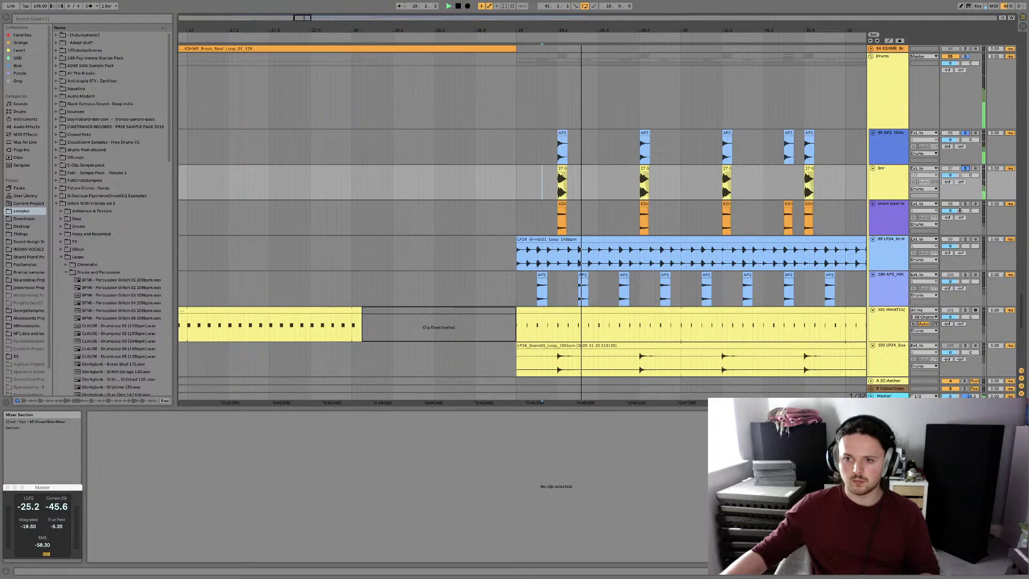
left_click(965, 204)
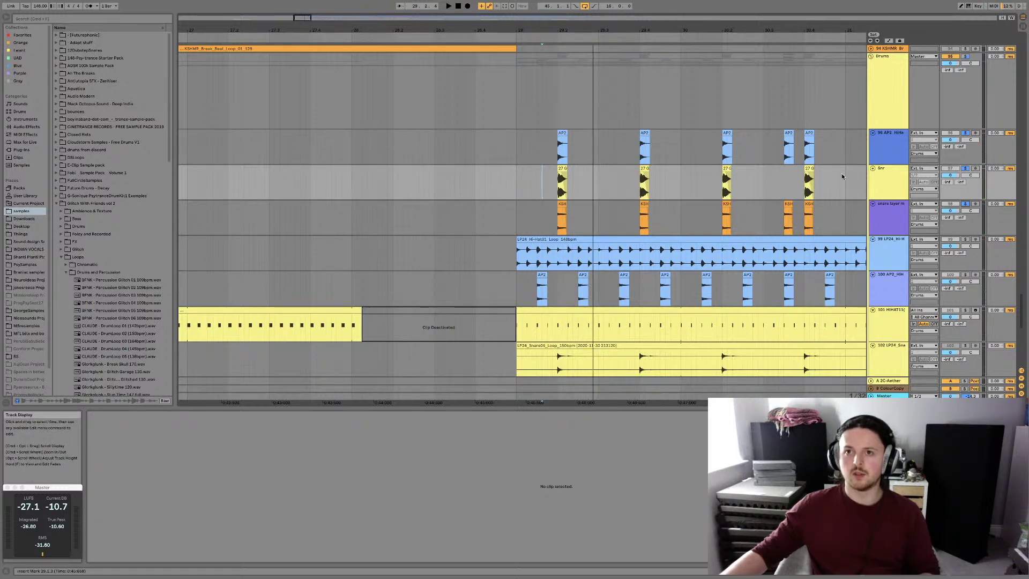
key("space")
key("space")
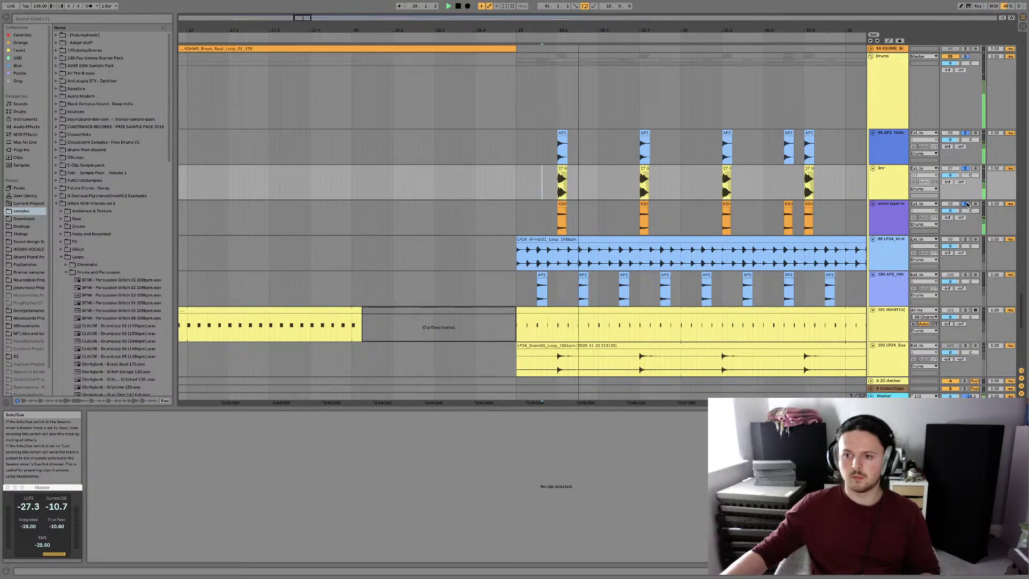
left_click(562, 217)
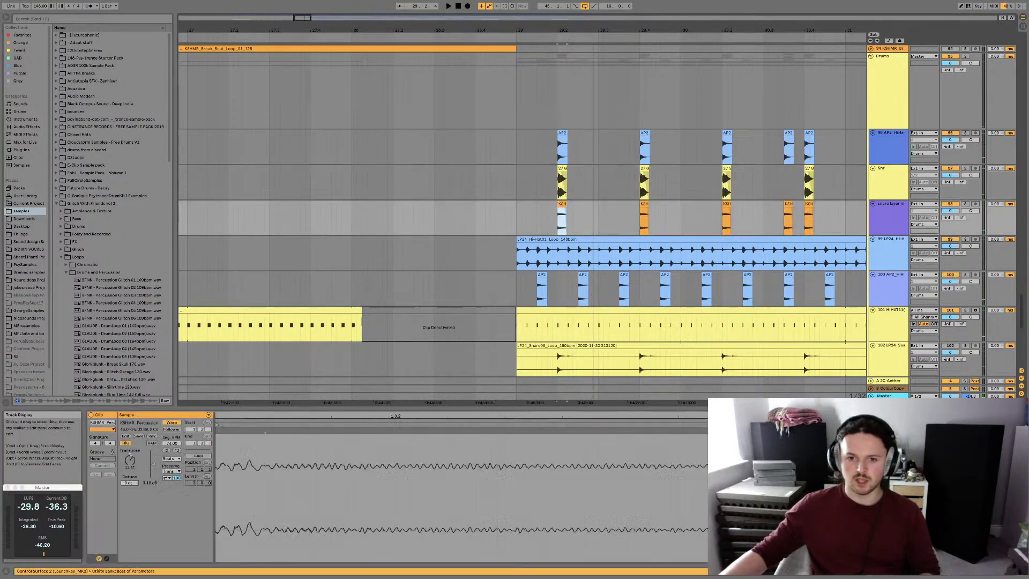
Look through the arrangement beyond bar 29 for the percussion layers used around bar 45
scroll(519, 236, "right", 3)
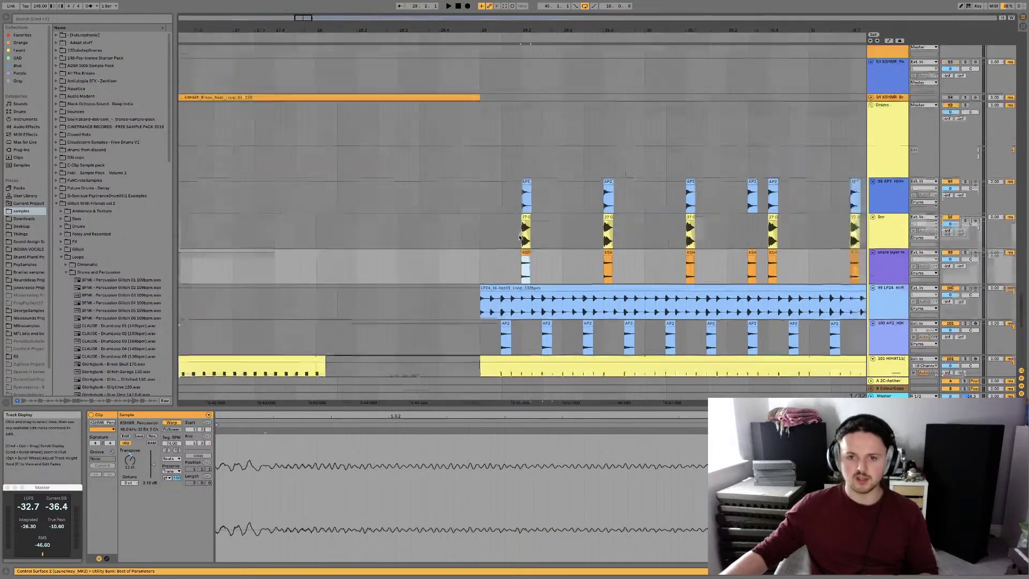
scroll(519, 236, "up", 10)
scroll(518, 237, "down", 15)
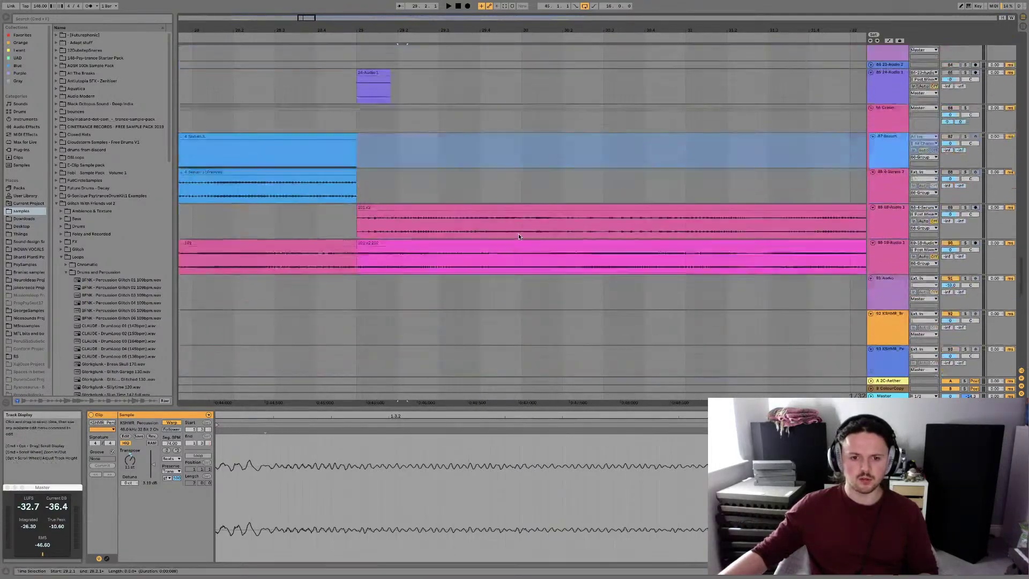
scroll(518, 237, "right", 5)
scroll(517, 236, "down", 1)
scroll(517, 237, "right", 1)
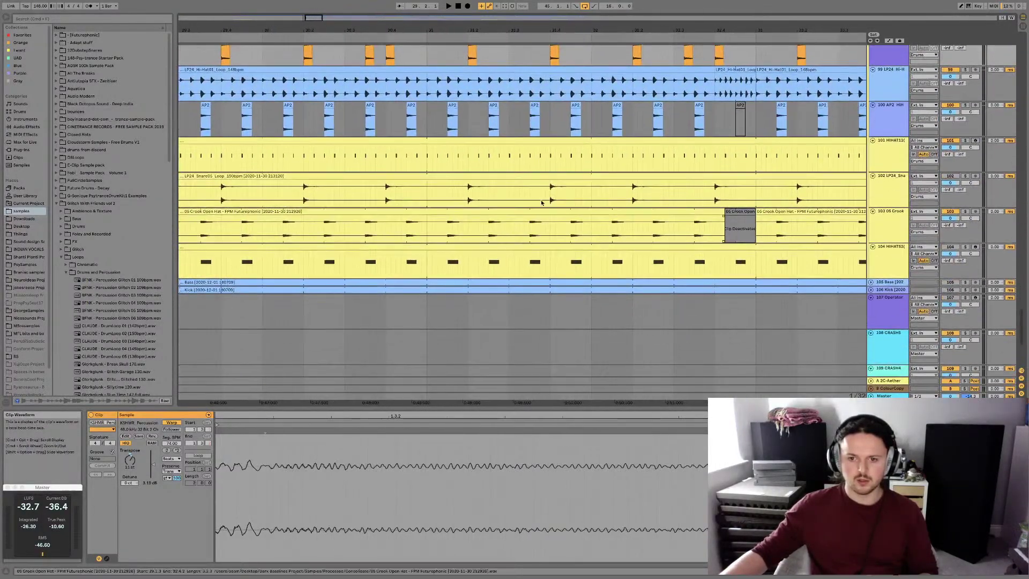
left_click_drag(318, 18, 482, 177)
left_click(499, 192)
scroll(499, 192, "right", 10)
scroll(491, 190, "up", 7)
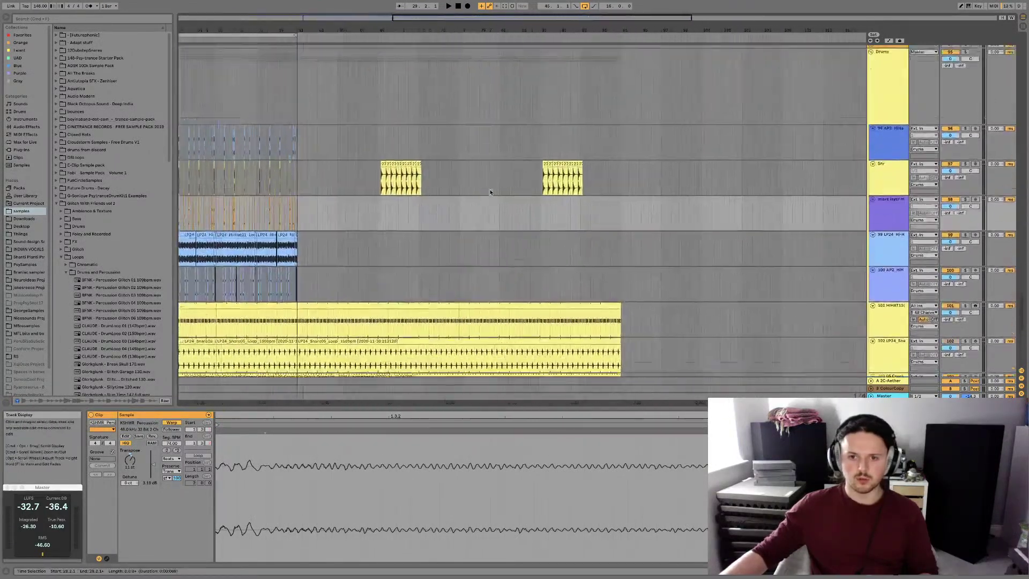
scroll(491, 194, "left", 5)
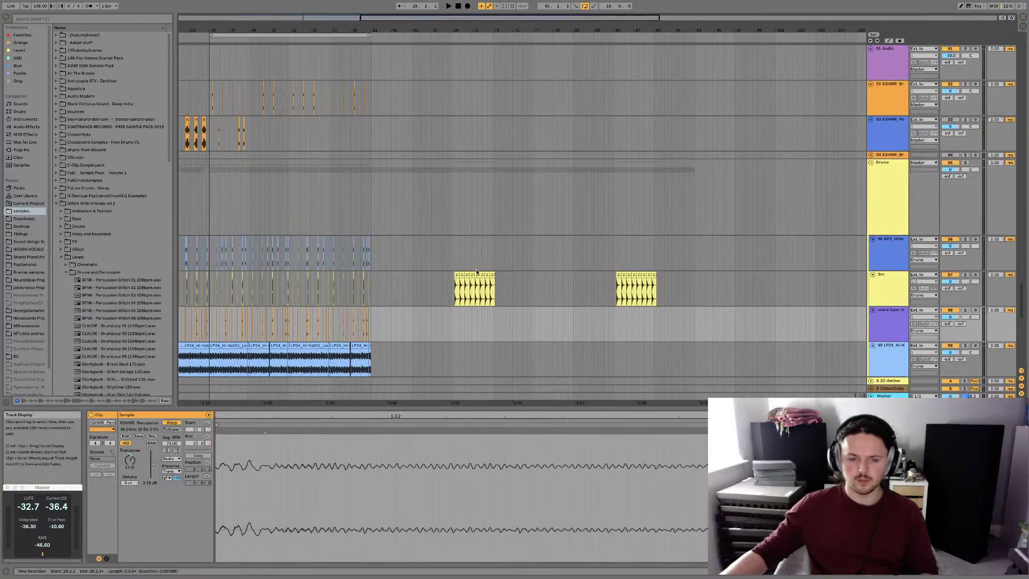
scroll(476, 268, "up", 4)
scroll(314, 206, "left", 1)
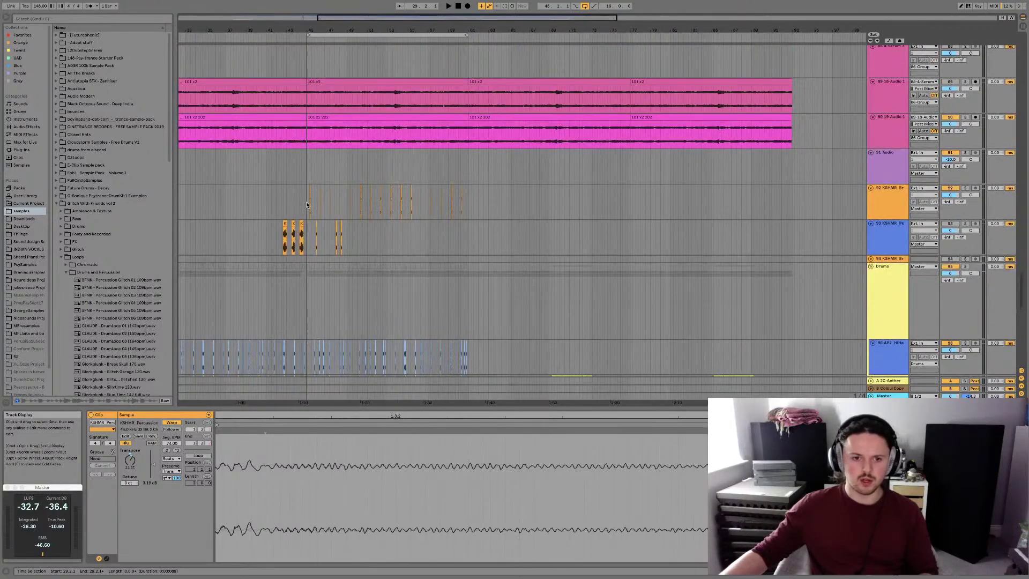
left_click(306, 203)
Compare the KSHMR break track on its own and within the full mix from bar 45
scroll(309, 201, "up", 8)
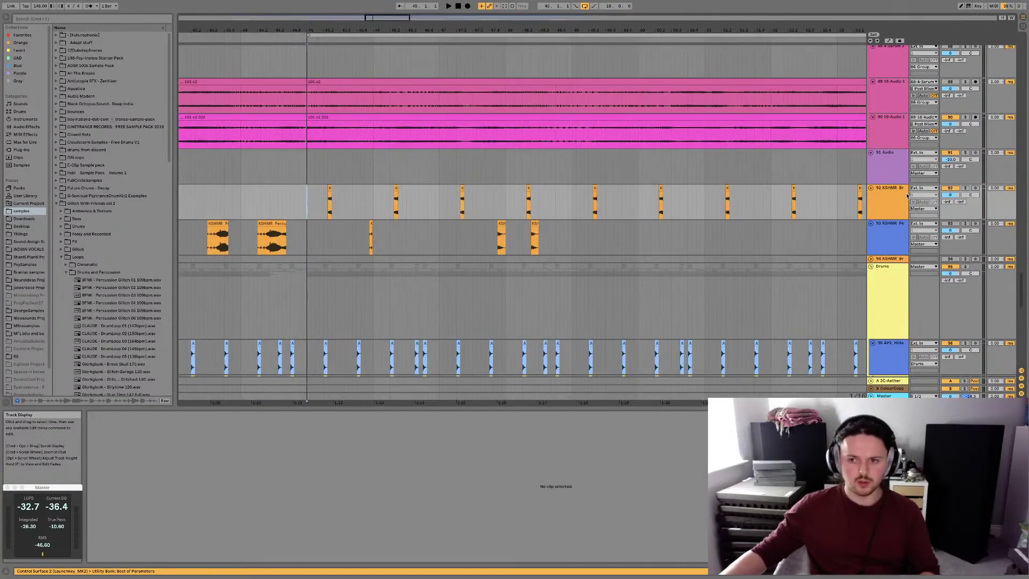
left_click(965, 189)
key("space")
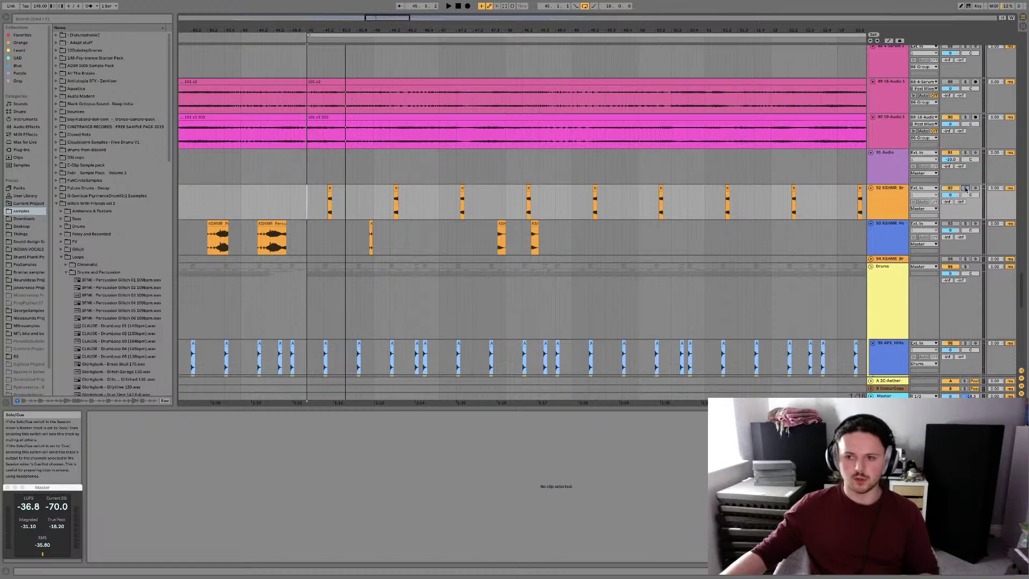
key("space")
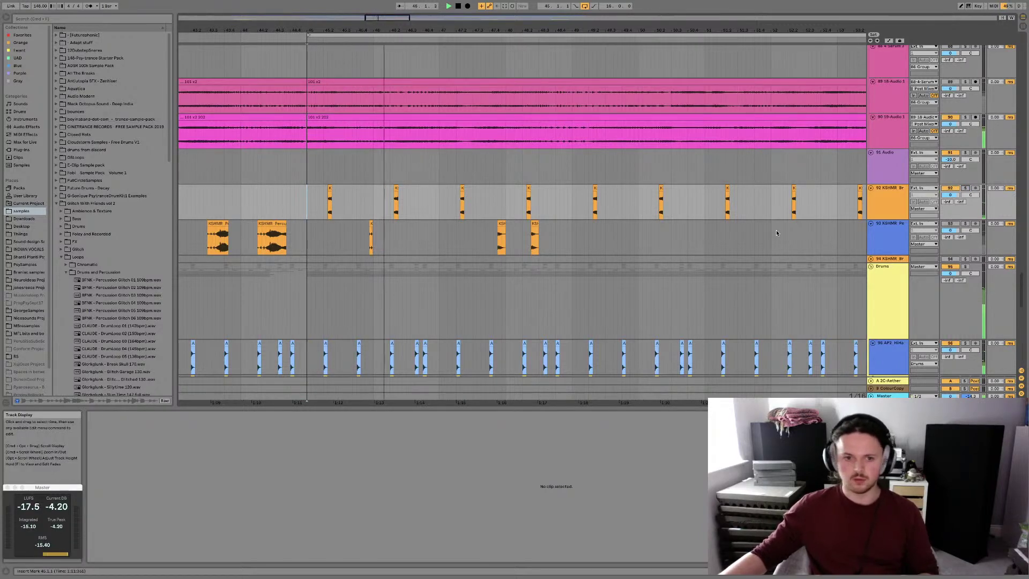
left_click(965, 189)
key("space")
key("space")
left_click(965, 189)
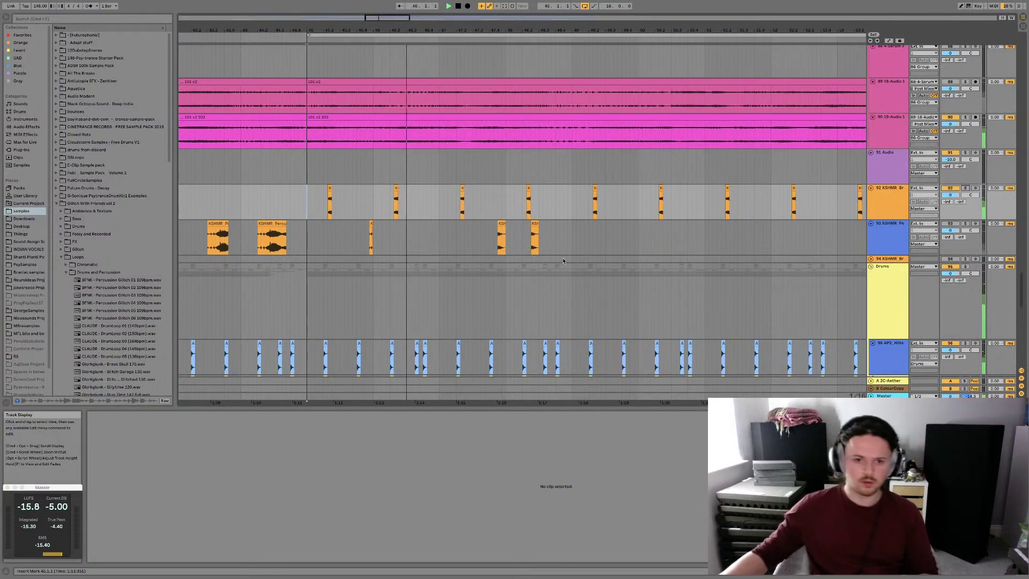
Solo the KSHMR percussion track and audition its individual clips before and after bar 45
left_click(501, 236)
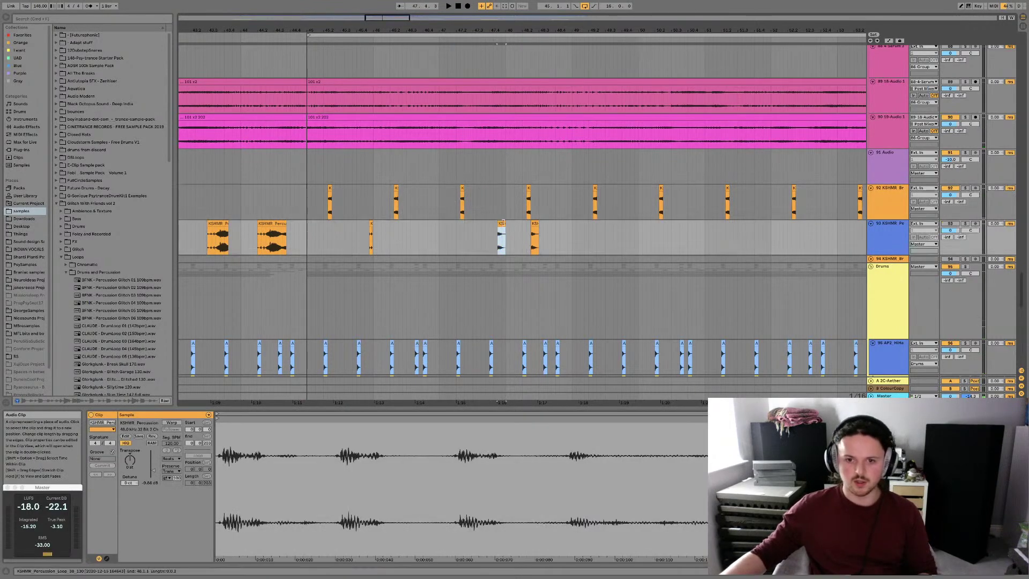
left_click(965, 223)
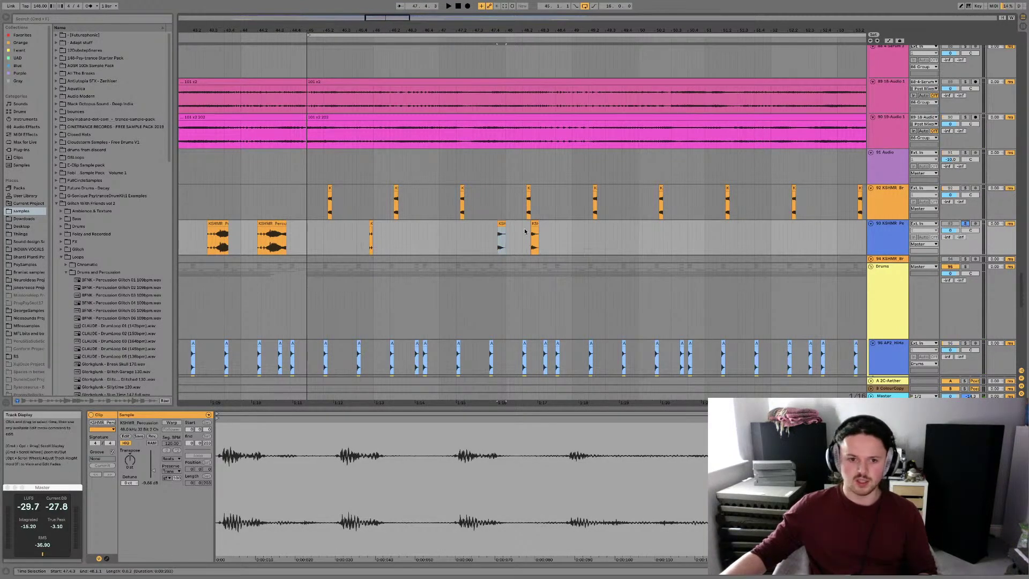
key("space")
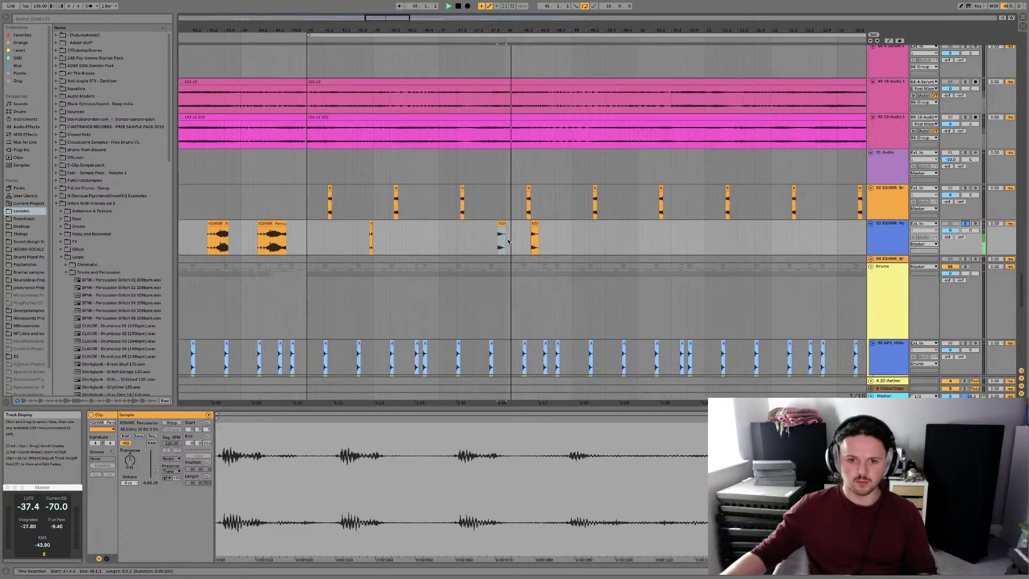
left_click(534, 224)
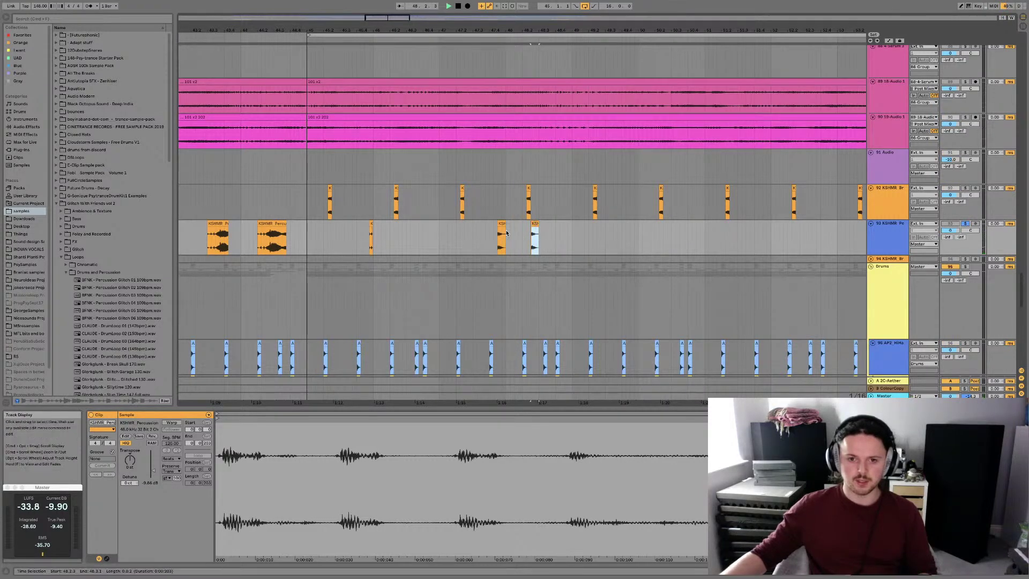
left_click(372, 225)
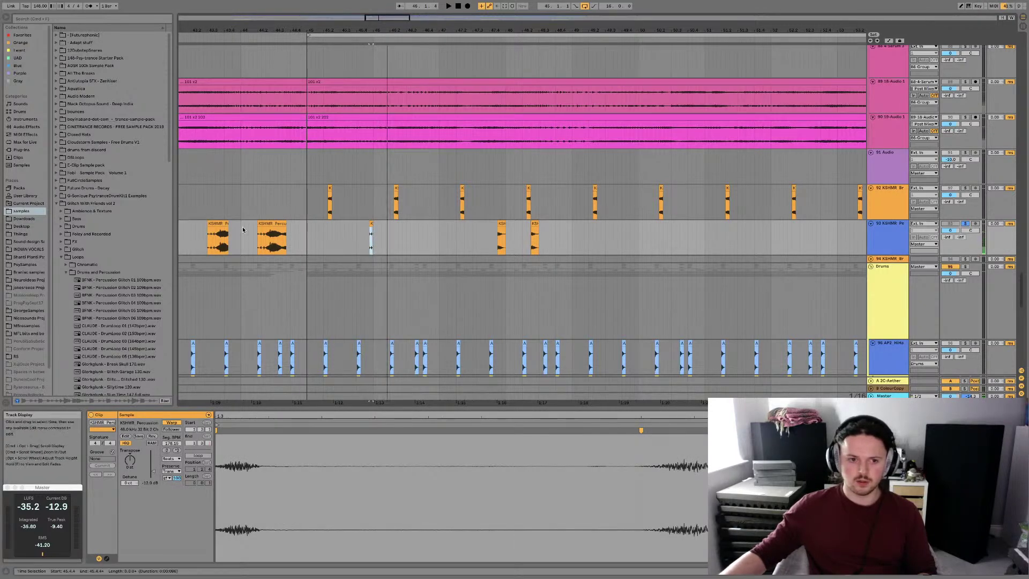
left_click(280, 223)
scroll(281, 225, "left", 4)
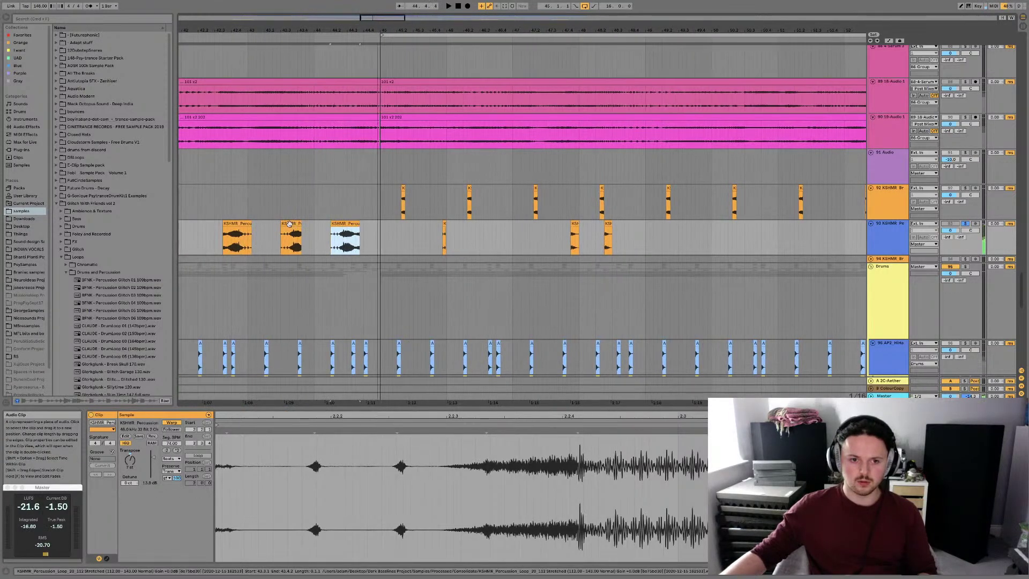
left_click(287, 228)
left_click(235, 224)
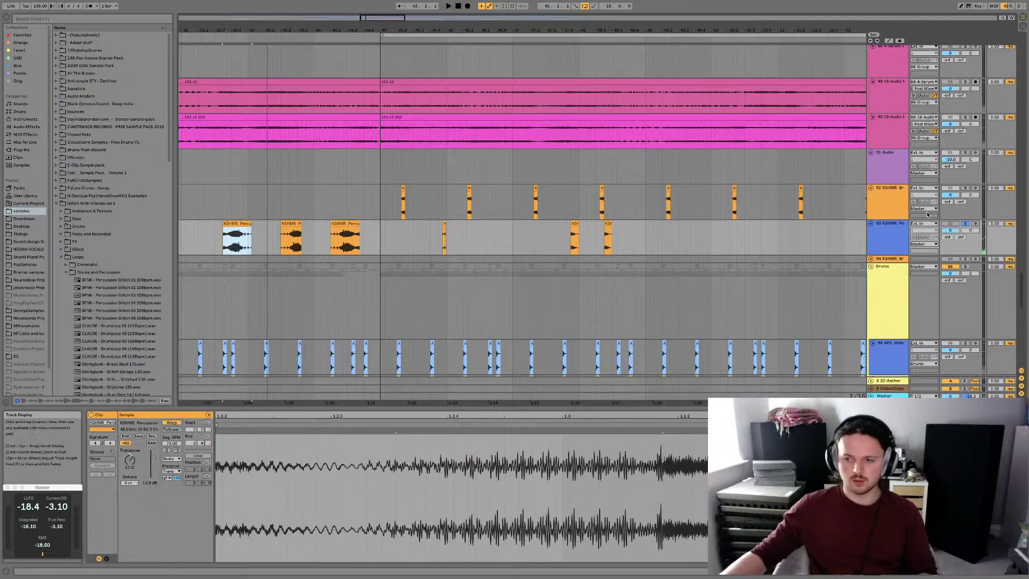
Go back to the early part of the arrangement and play the full mix from bar 12
scroll(489, 241, "left", 15)
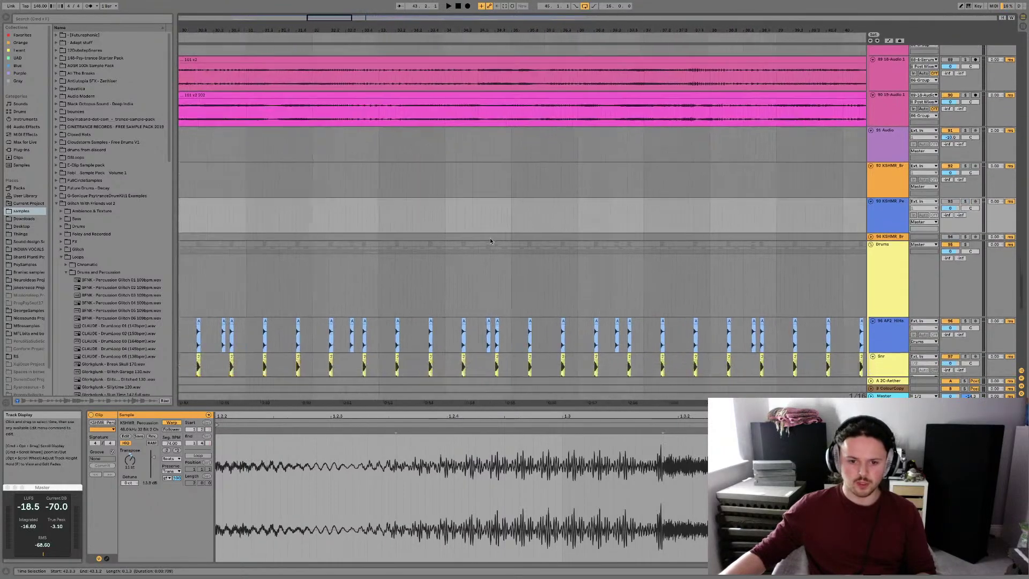
scroll(490, 237, "down", 1)
scroll(490, 240, "right", 1)
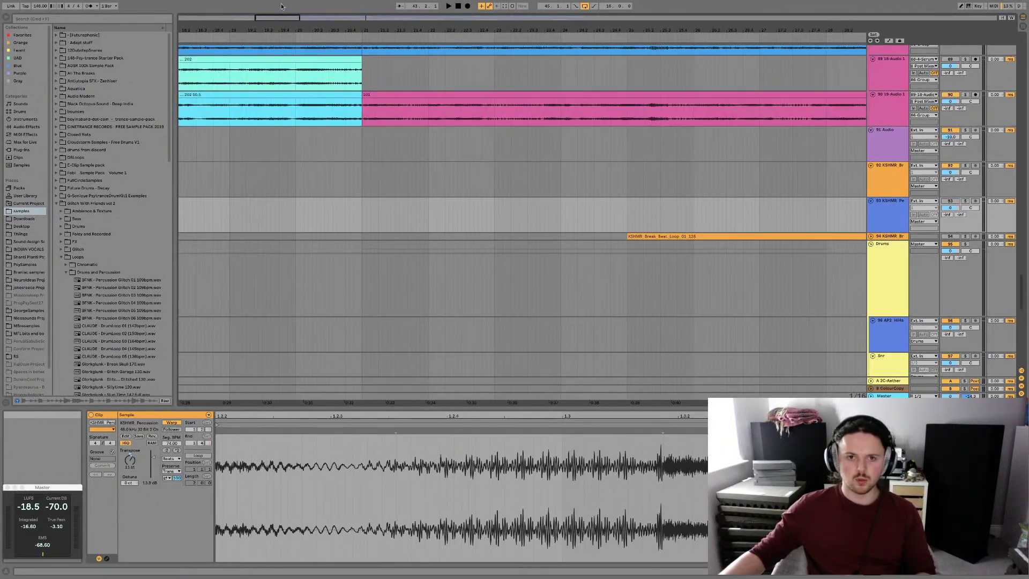
mouse_move(257, 18)
left_mouse_down()
mouse_move(257, 3)
mouse_move(250, 25)
left_mouse_up()
left_click(289, 216)
key("plus")
key("plus")
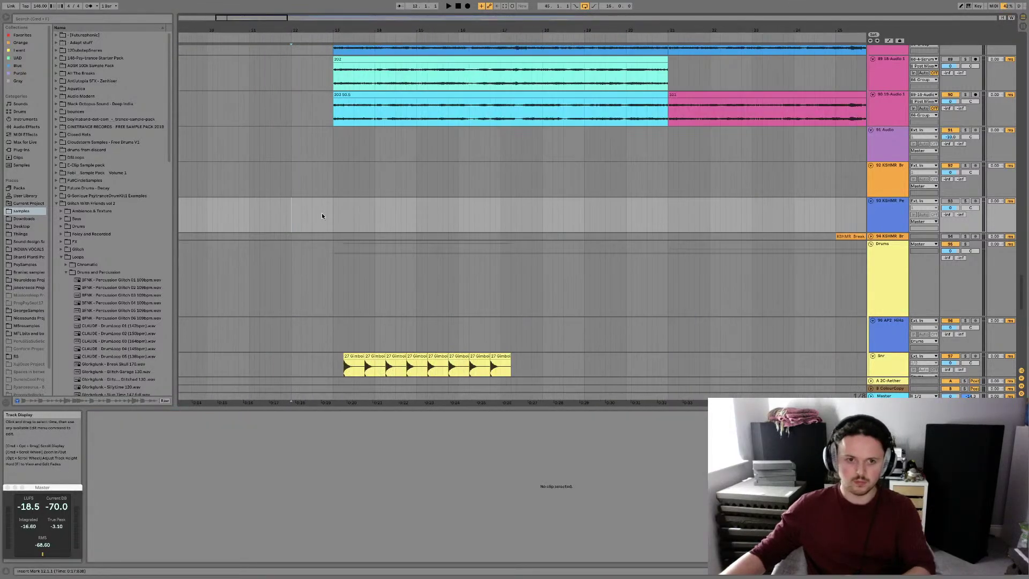
key("space")
scroll(386, 215, "left", 2)
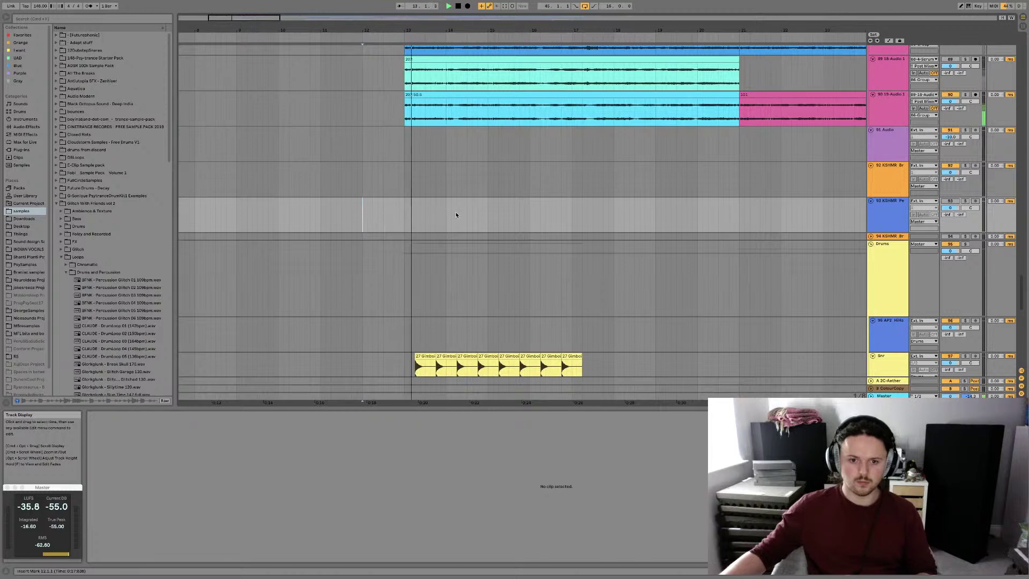
scroll(568, 215, "right", 2)
scroll(567, 213, "right", 2)
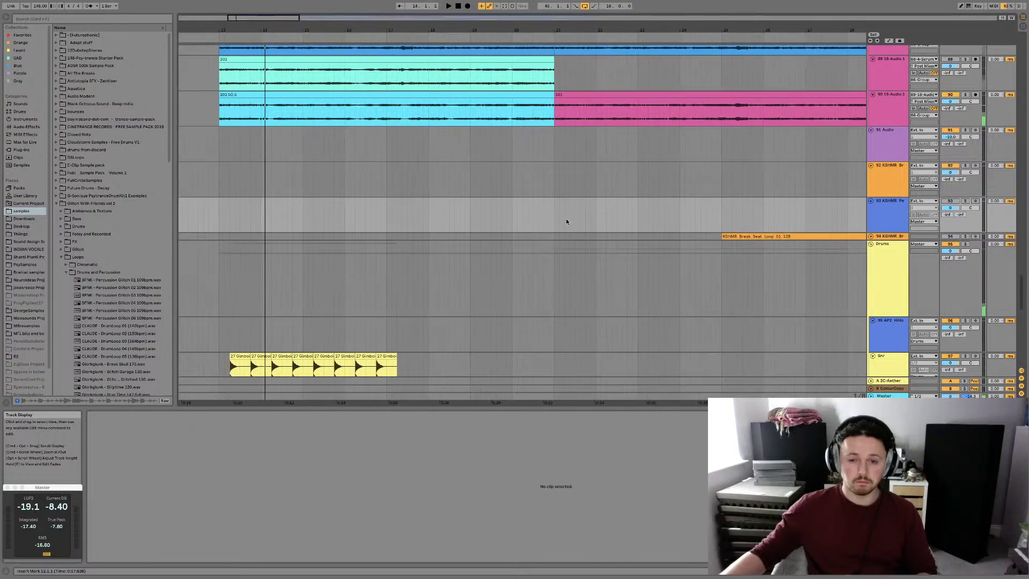
Play the full mix around bar 21, and from the middle of bar 28 into the drop
left_click(544, 211)
scroll(571, 211, "right", 6)
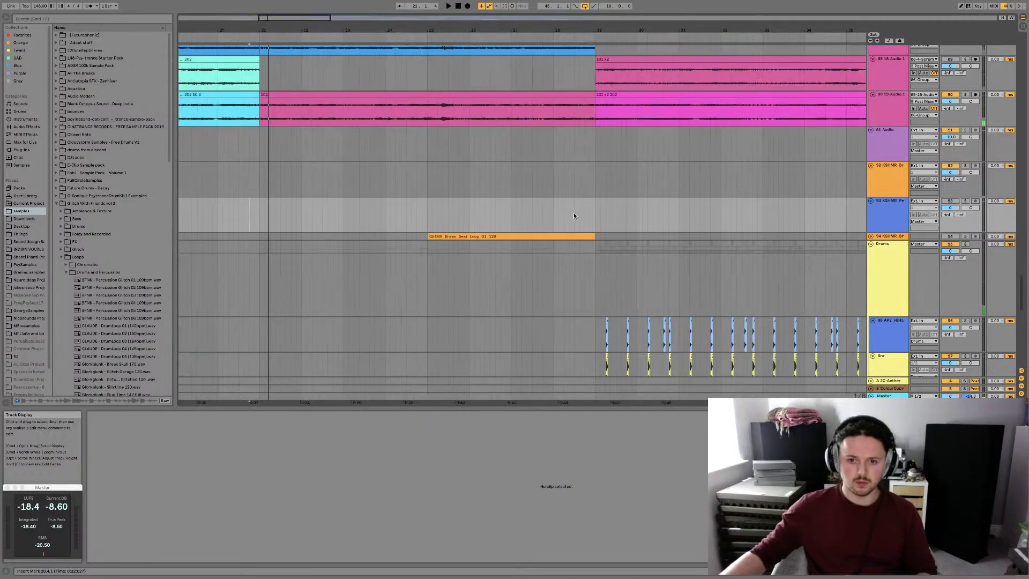
left_click(571, 211)
key("plus")
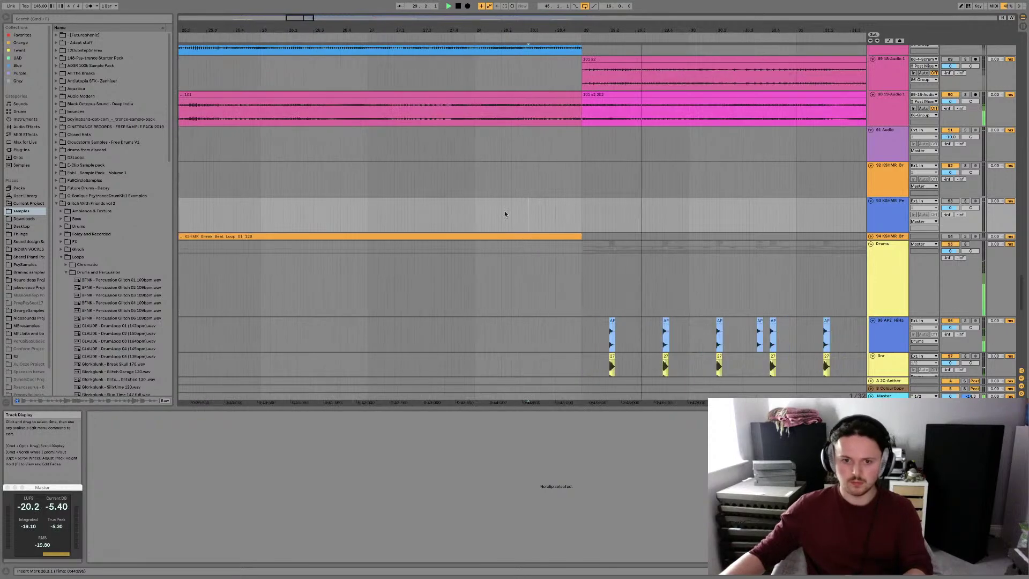
Deactivate the break beat loop clip in bar 30, and play the transition from bar 28
left_click(474, 212)
scroll(473, 213, "down", 1)
scroll(472, 213, "down", 10)
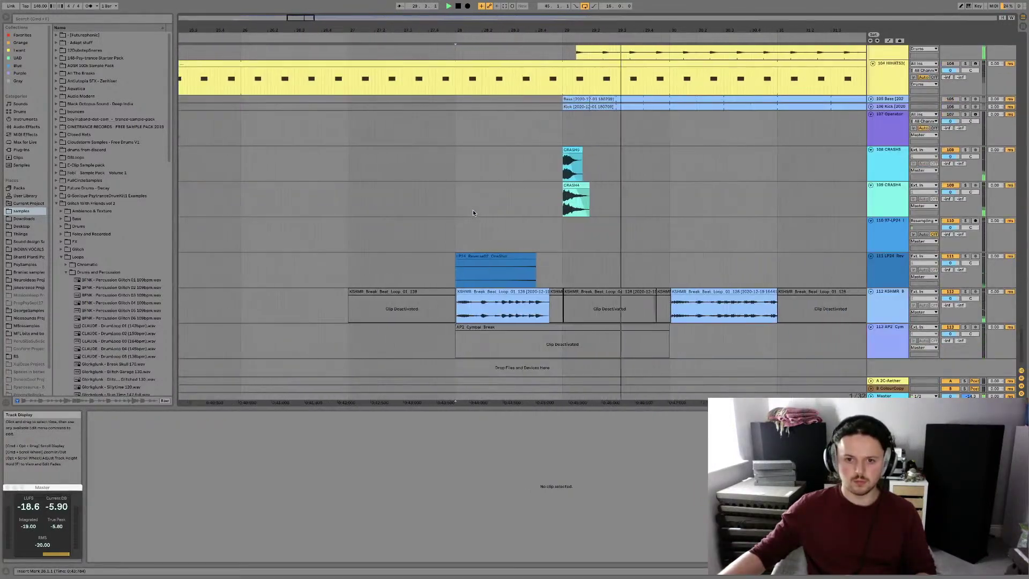
left_click(511, 291)
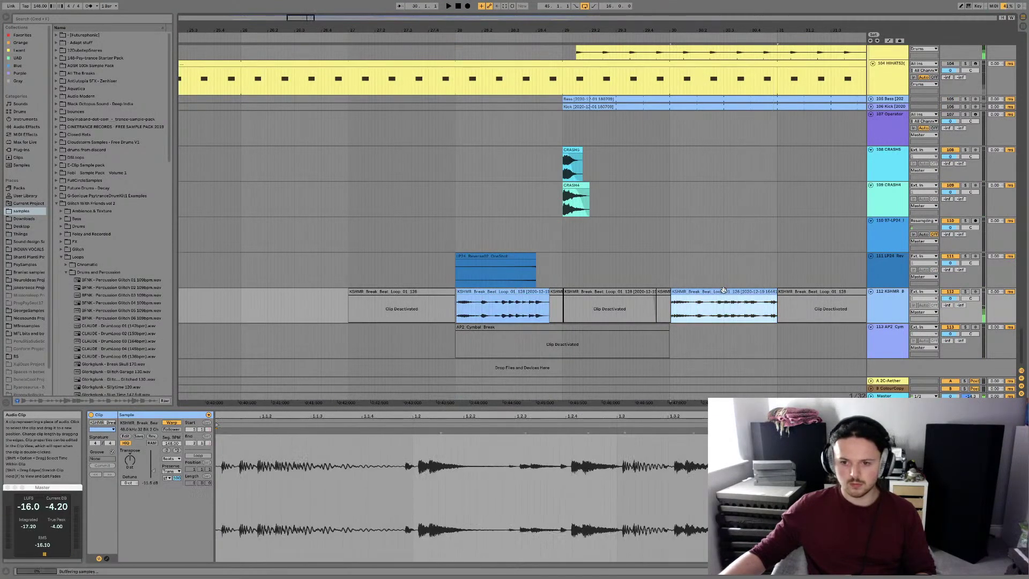
key("0")
left_click(520, 291)
key("space")
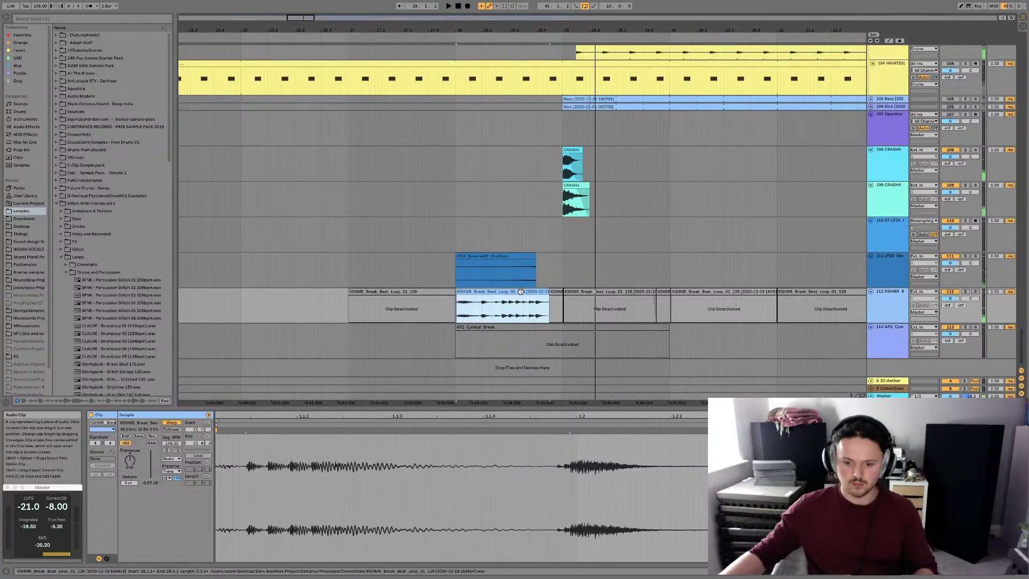
Play the active break beat loop clip from the start of bar 28 to hear the transition
key("plus")
left_click(376, 305, "shift")
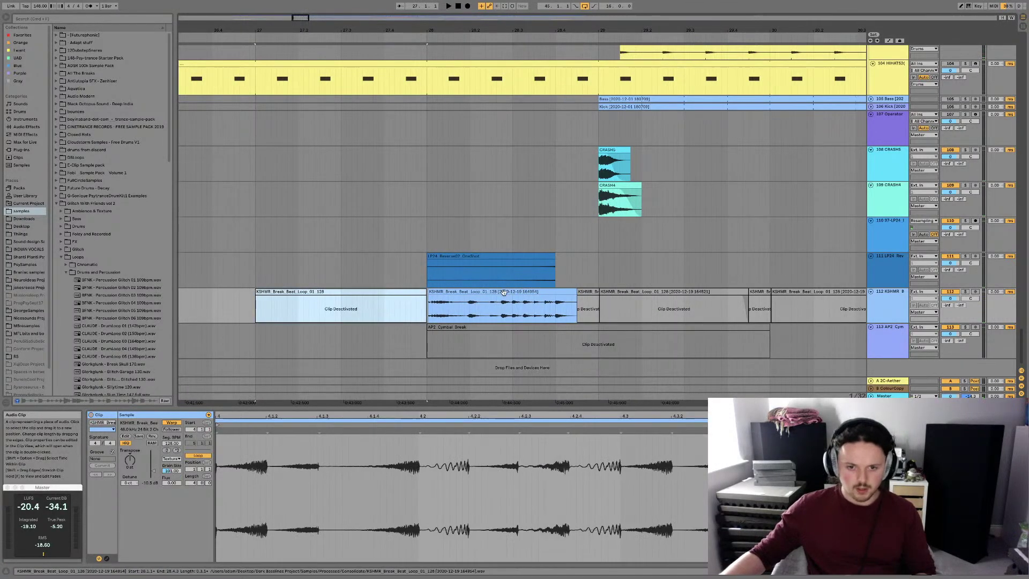
left_click(503, 292)
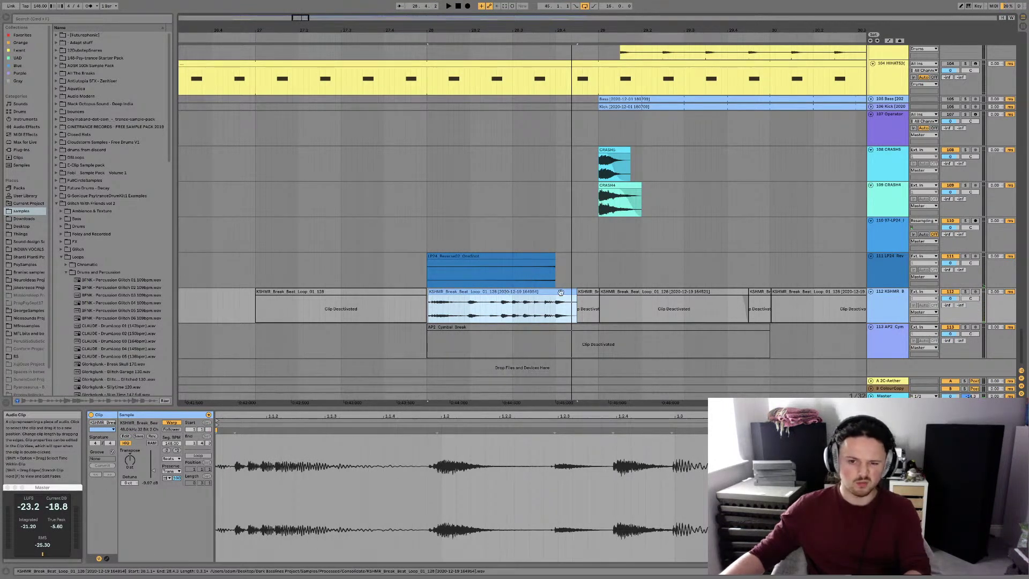
Cut a tiny slice of the break beat clip at 28.2.4, repeat it as a stutter, and play from bar 28
scroll(502, 309, "up", 3)
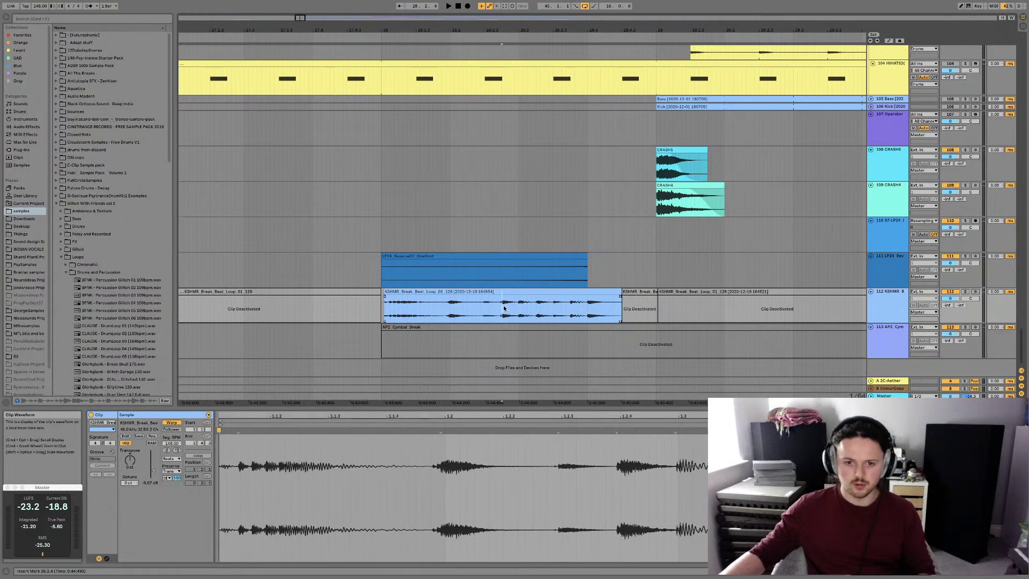
left_click(504, 308)
key("super+e")
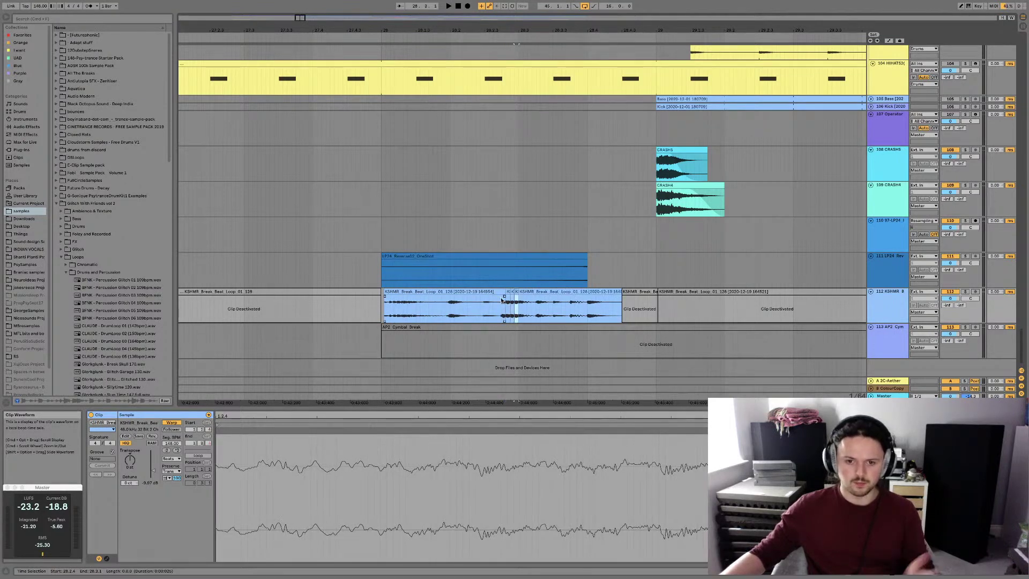
left_click(491, 291)
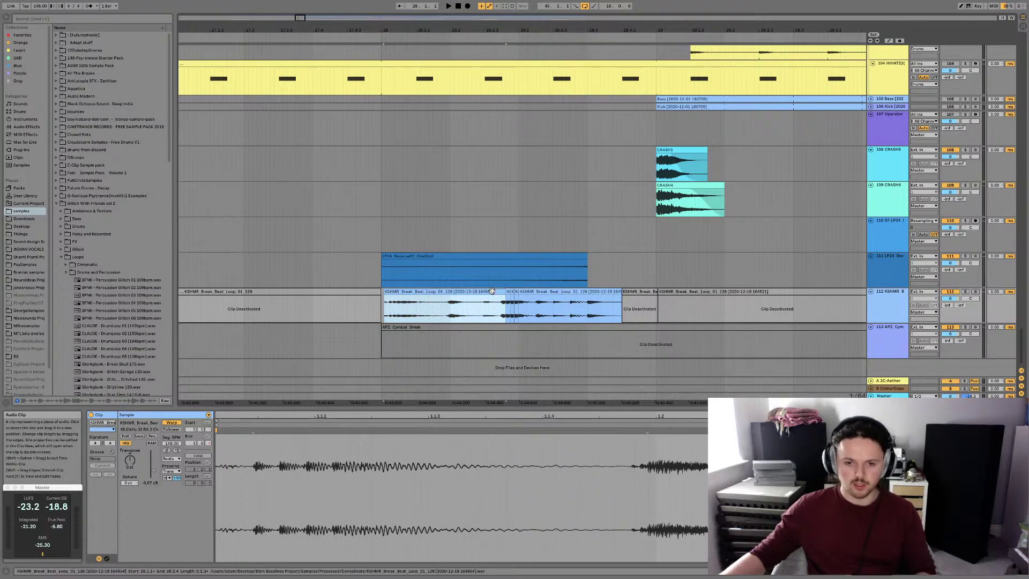
key("space")
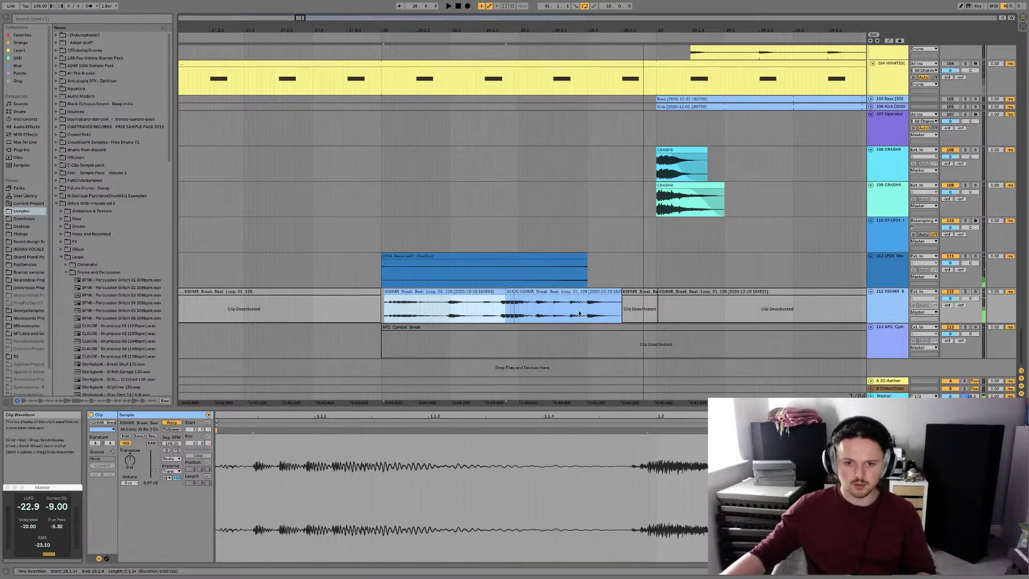
Duplicate a very short slice of the break beat clip repeatedly from 28.4, and play the resulting stutter
left_click(588, 310)
left_click_drag(588, 310, 593, 310)
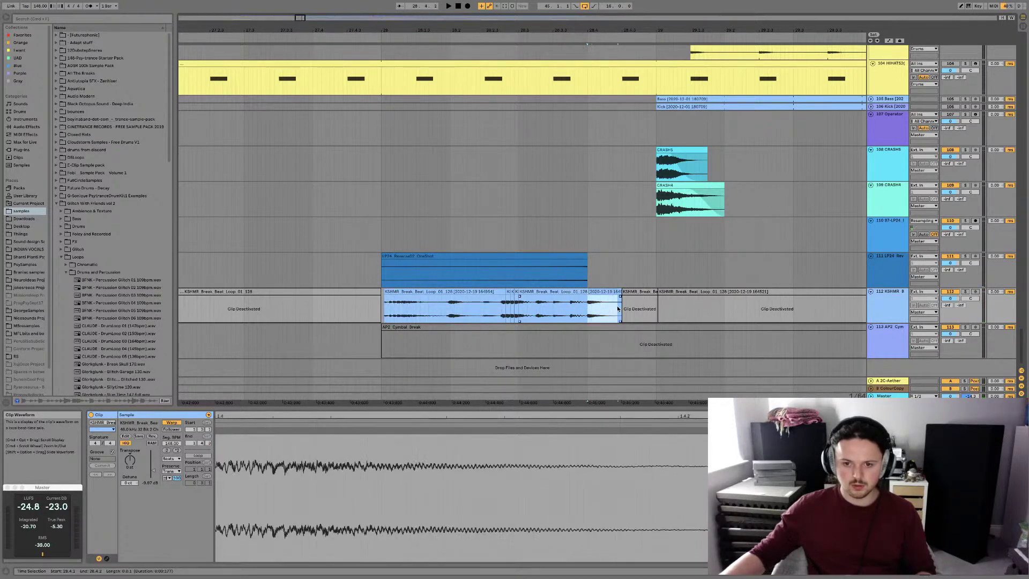
key("plus")
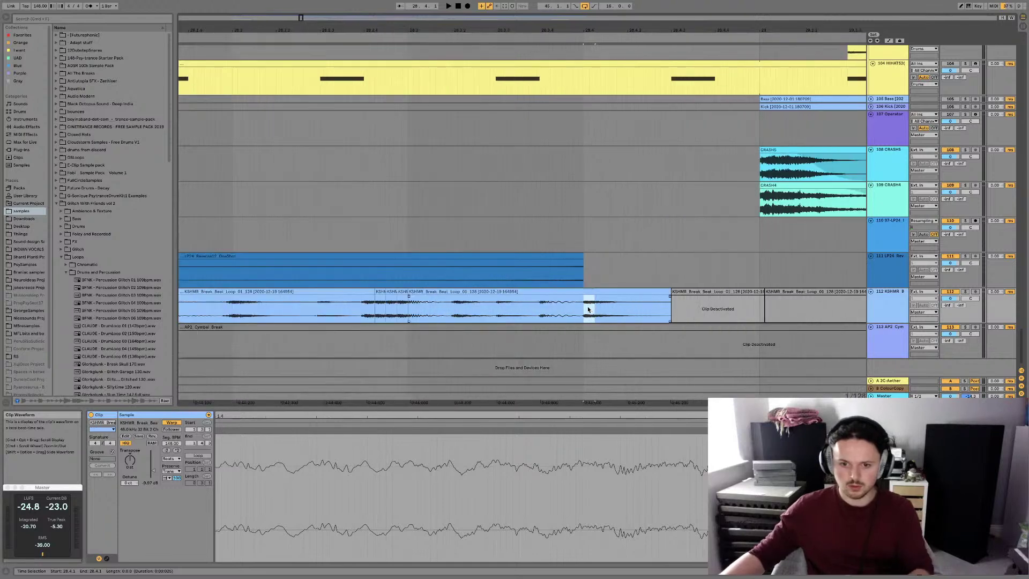
left_click_drag(587, 309, 584, 309)
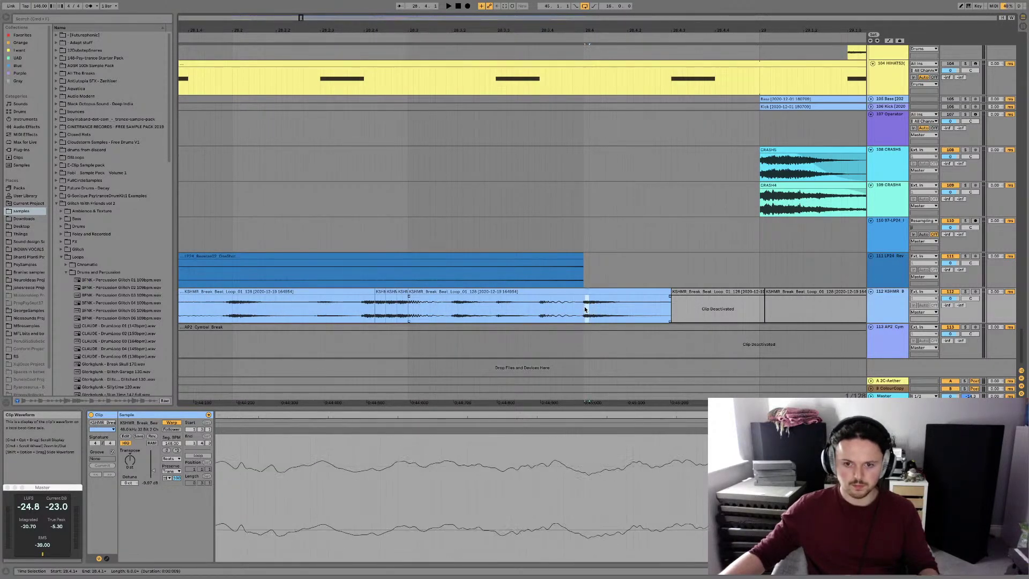
key("ctrl+d")
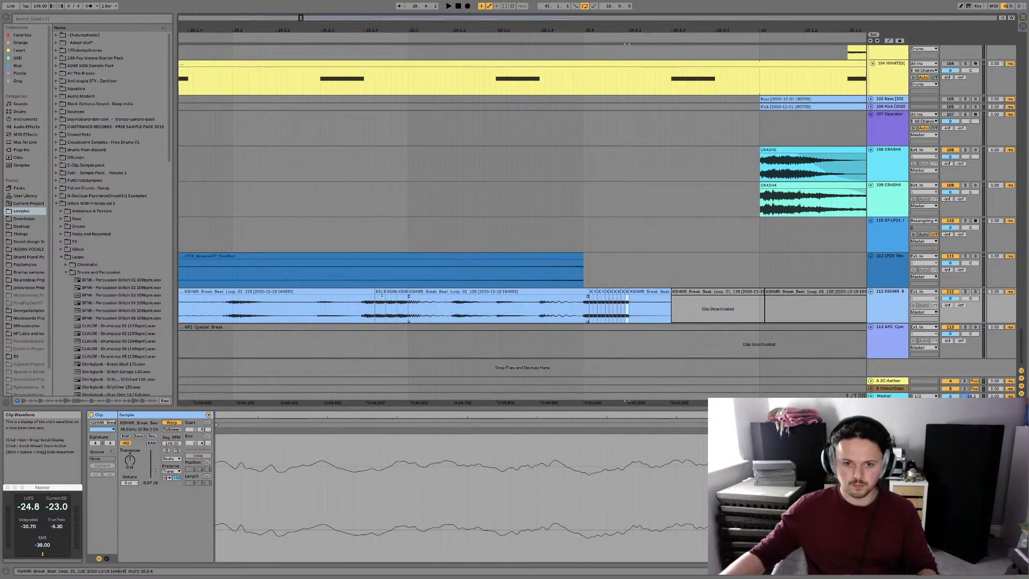
key("space")
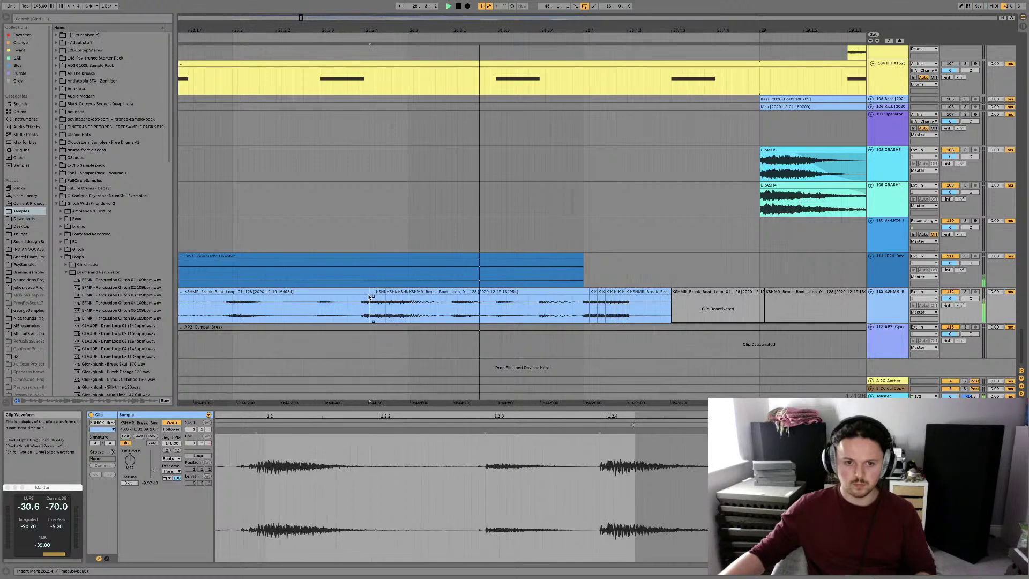
Undo the repeated slices at 28.4, and replay the transition with only the 28.2.4 stutter
left_click(595, 292)
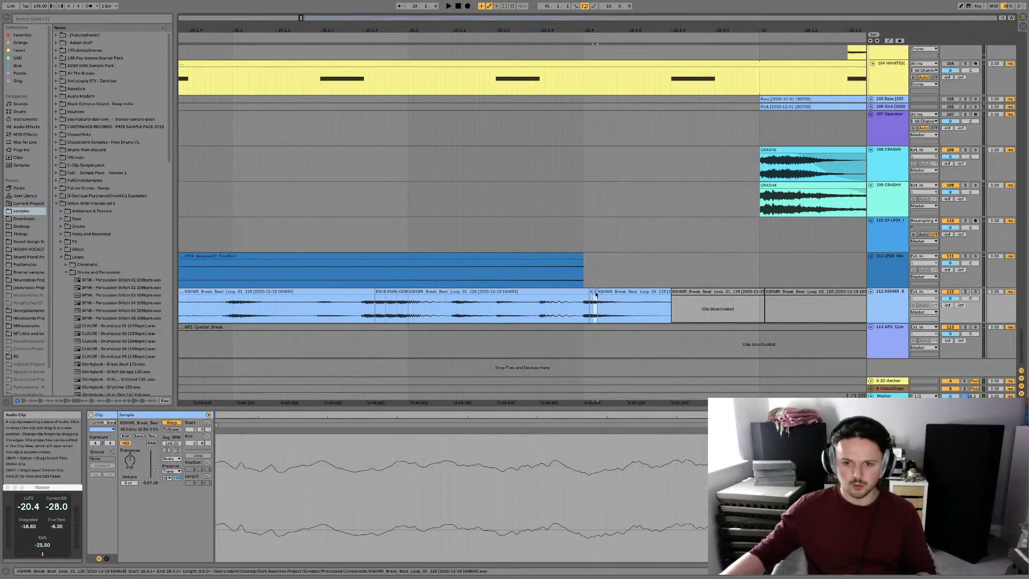
key("ctrl+z")
left_click(303, 291)
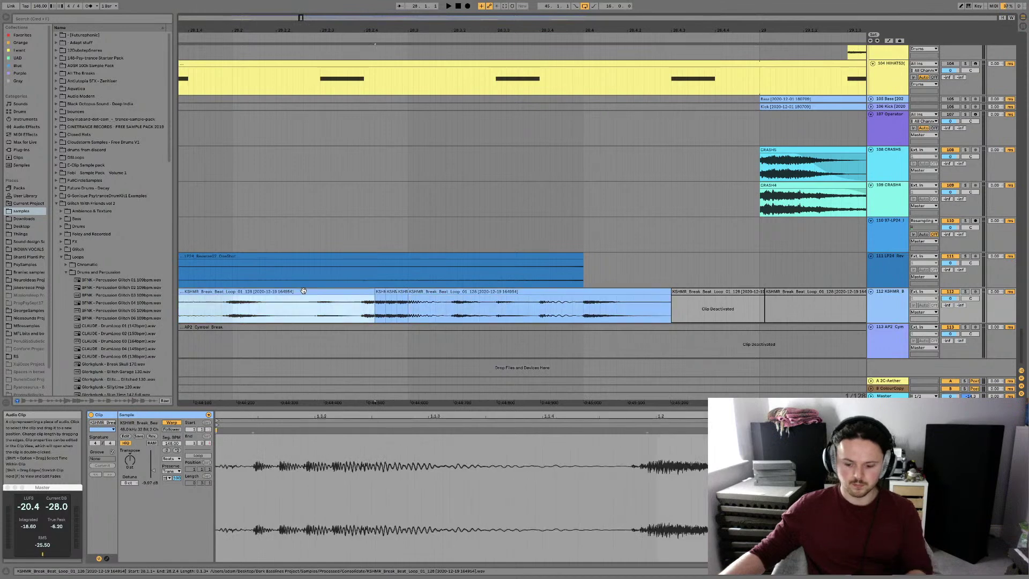
scroll(303, 292, "down", 3)
key("space")
scroll(384, 288, "left", 3)
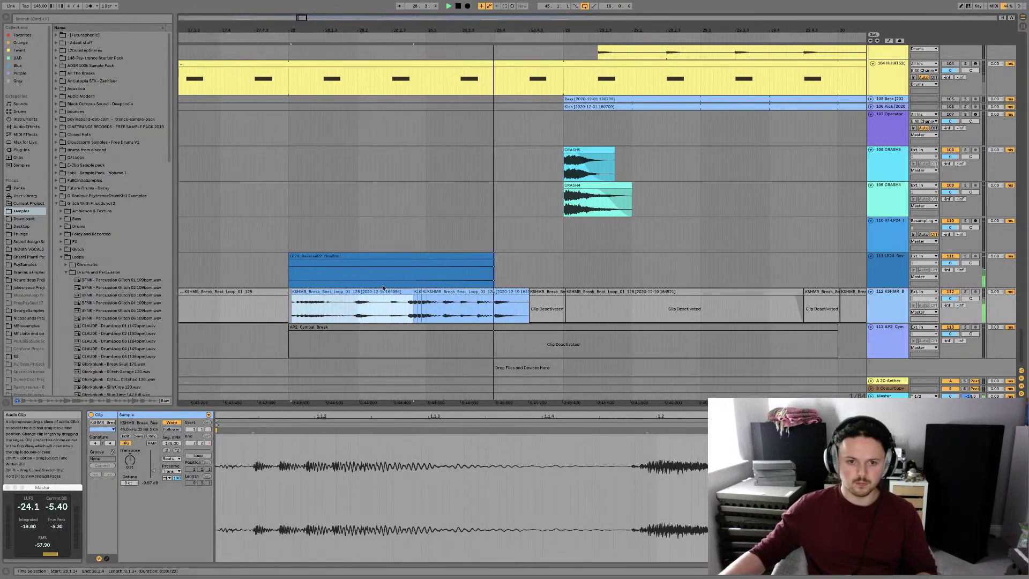
Undo the stutter slices at 28.2.4, and play the restored break beat clip from bar 28
left_click(408, 292)
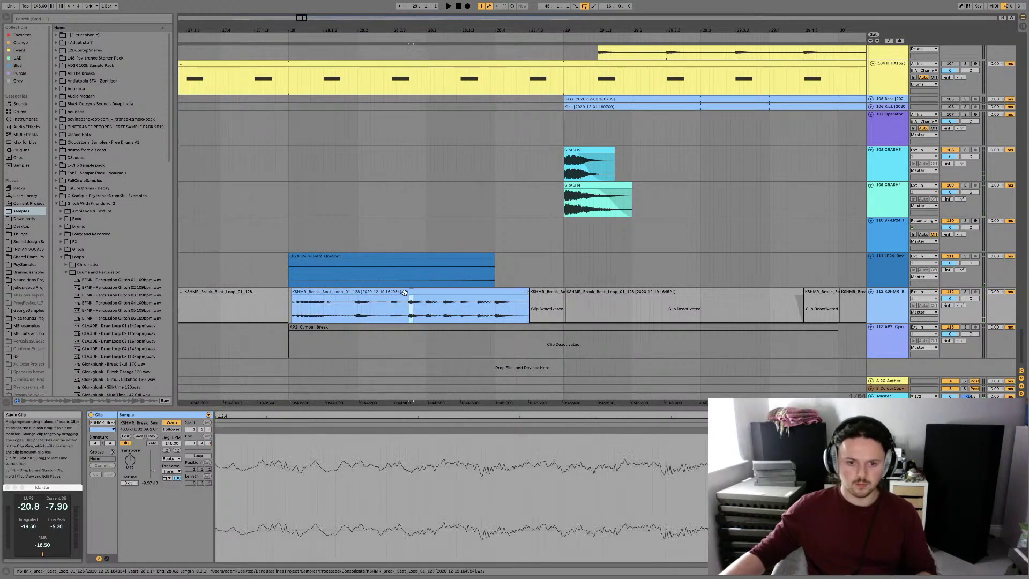
key("space")
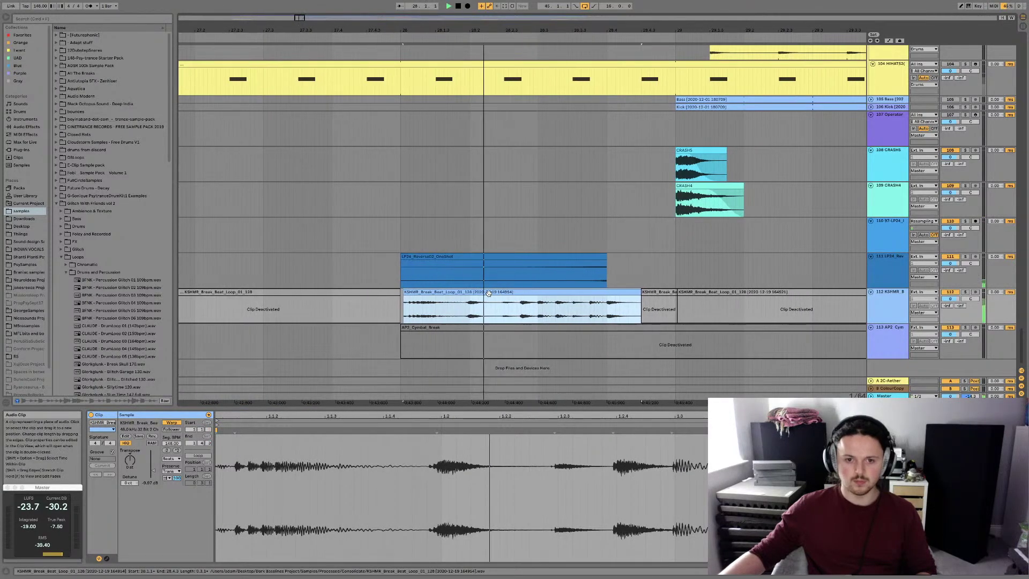
left_click(398, 263)
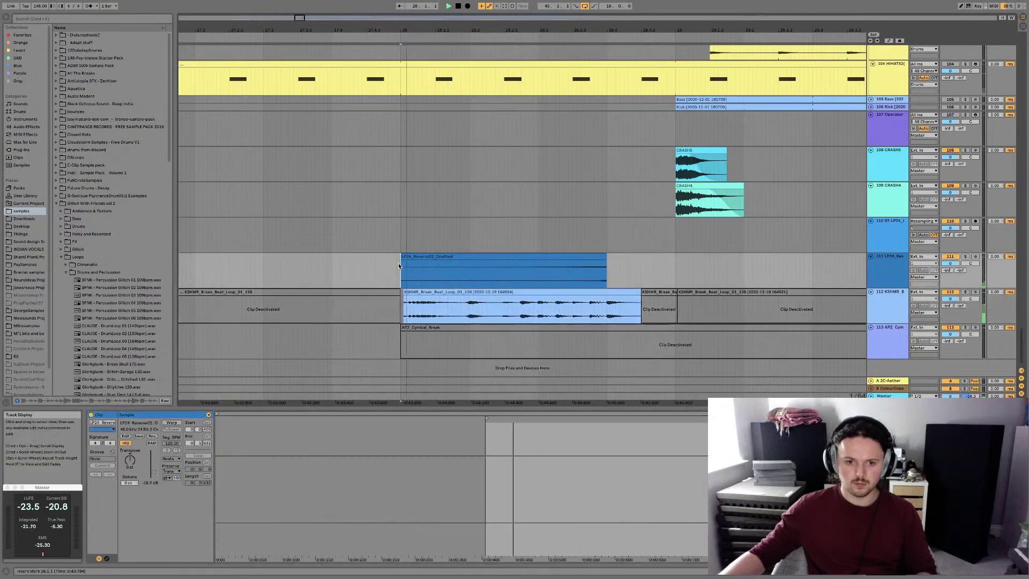
Go back up through the arrangement's tracks and expand the Pro KB group
scroll(486, 230, "up", 5)
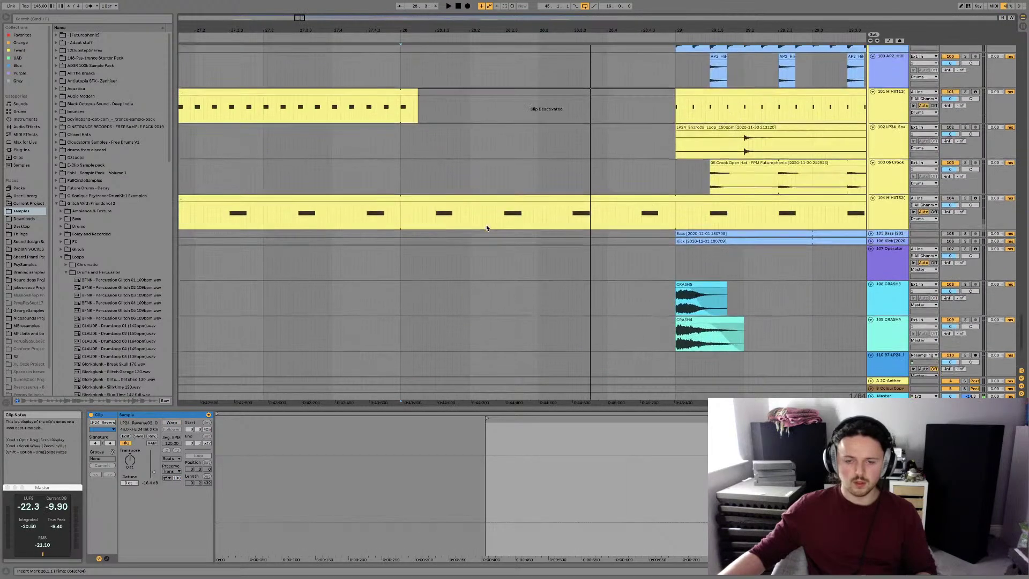
scroll(486, 228, "down", 5)
scroll(487, 228, "up", 2)
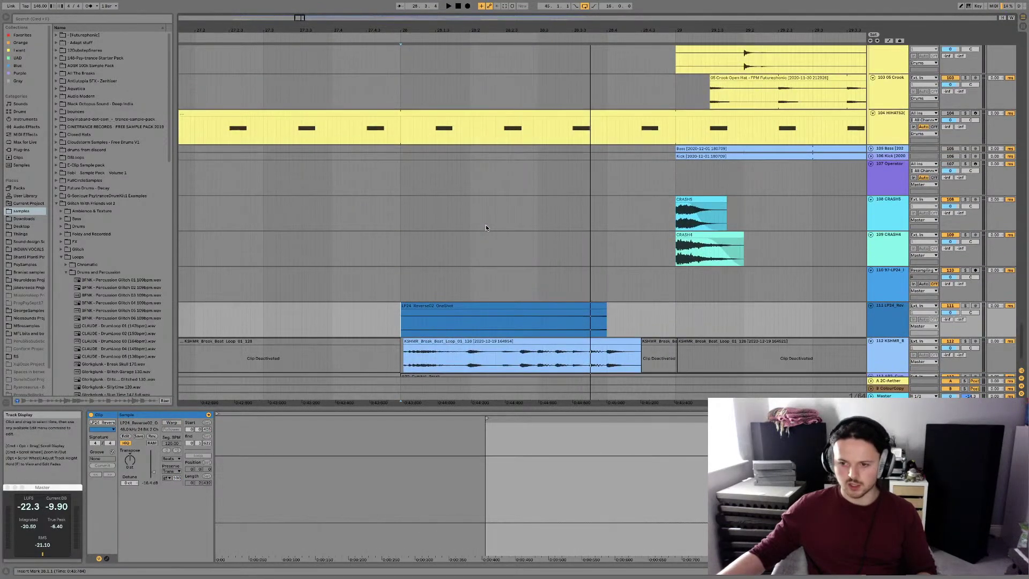
scroll(486, 225, "up", 15)
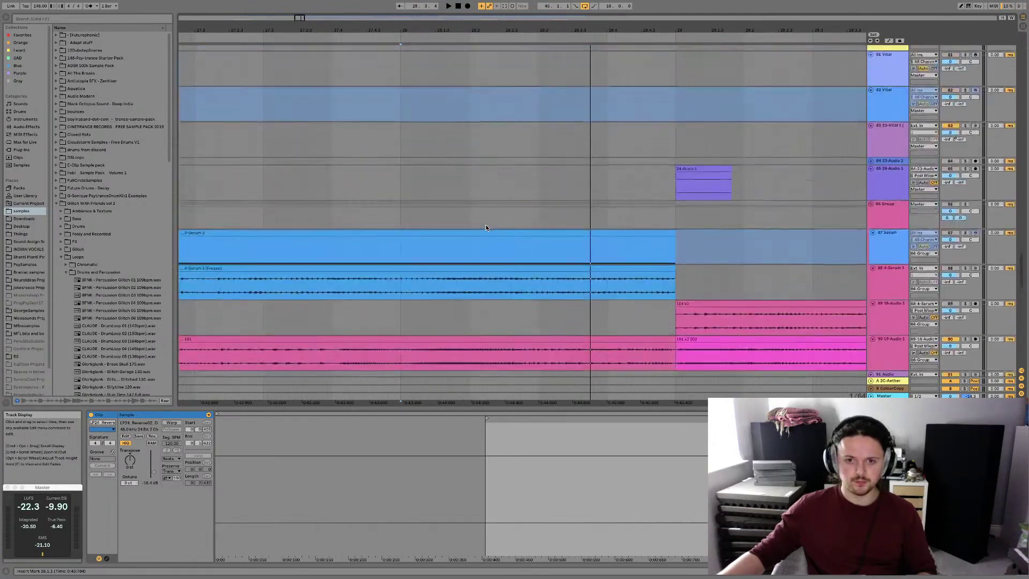
scroll(486, 227, "up", 20)
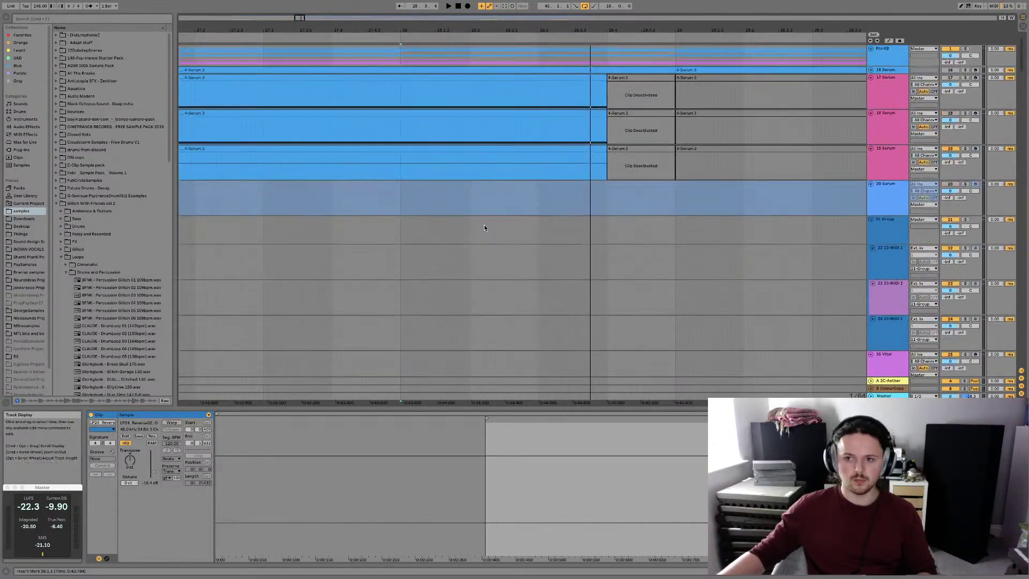
left_click(871, 48)
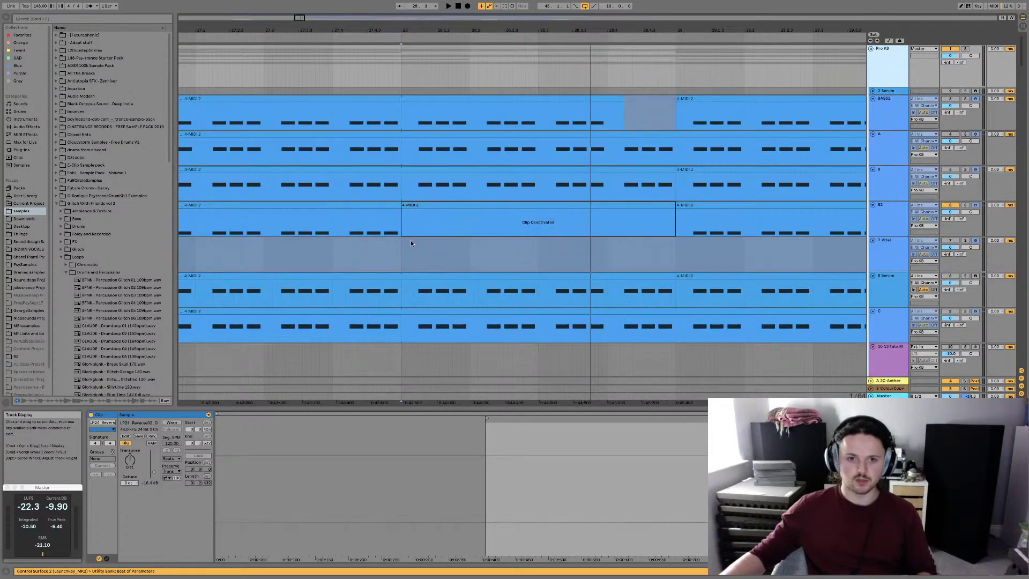
Solo the Kick 2 track in the Pro KB group and play it from bar 28
scroll(409, 246, "down", 5)
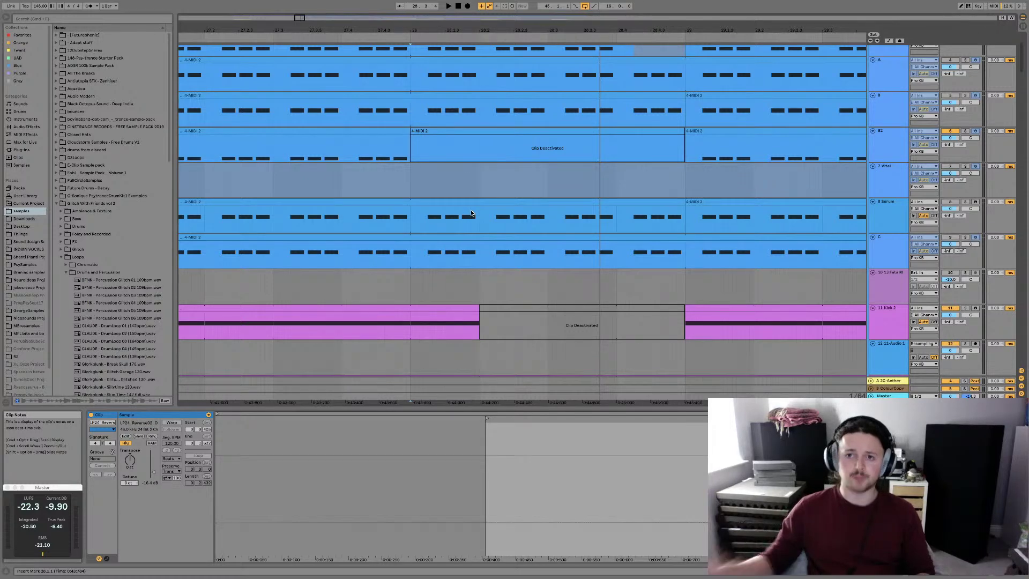
left_click(500, 185)
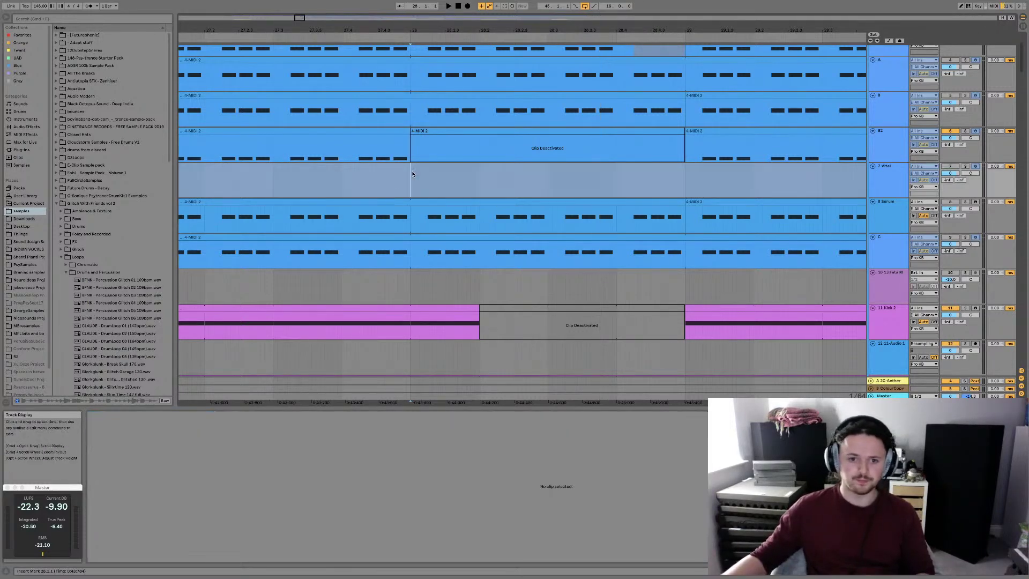
scroll(550, 215, "up", 3)
scroll(527, 201, "down", 3)
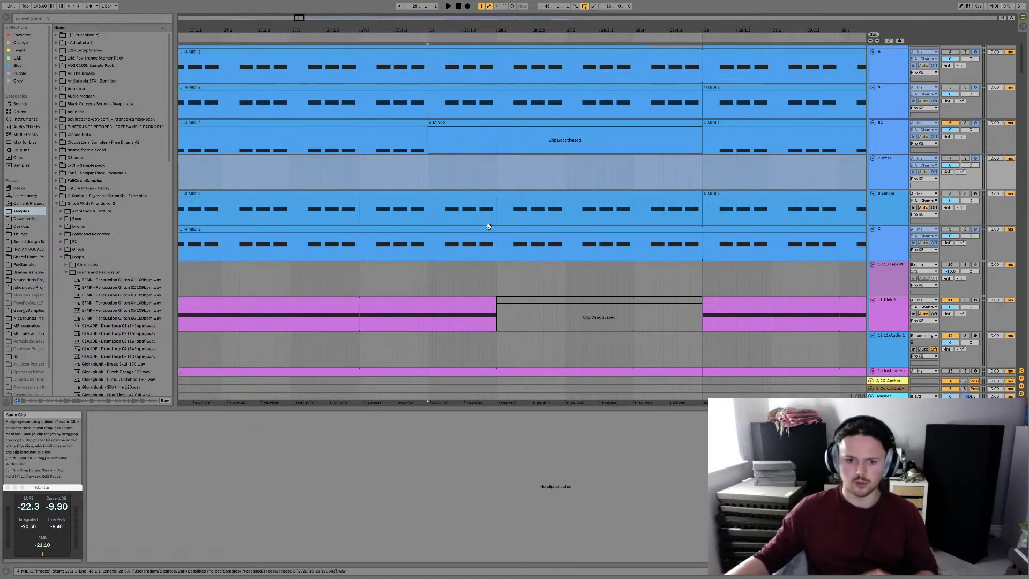
scroll(482, 220, "down", 2)
scroll(432, 205, "down", 10)
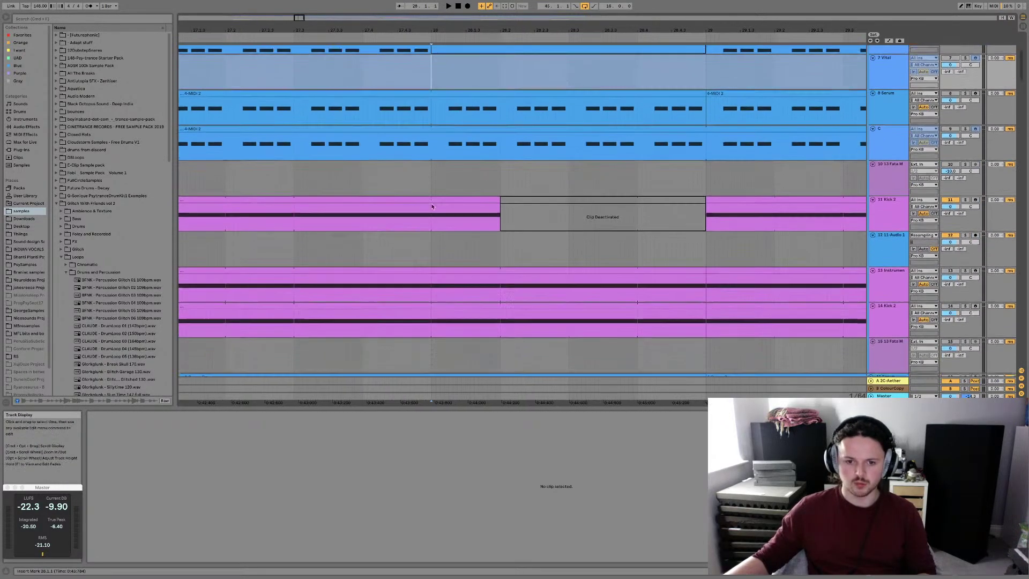
scroll(432, 206, "up", 2)
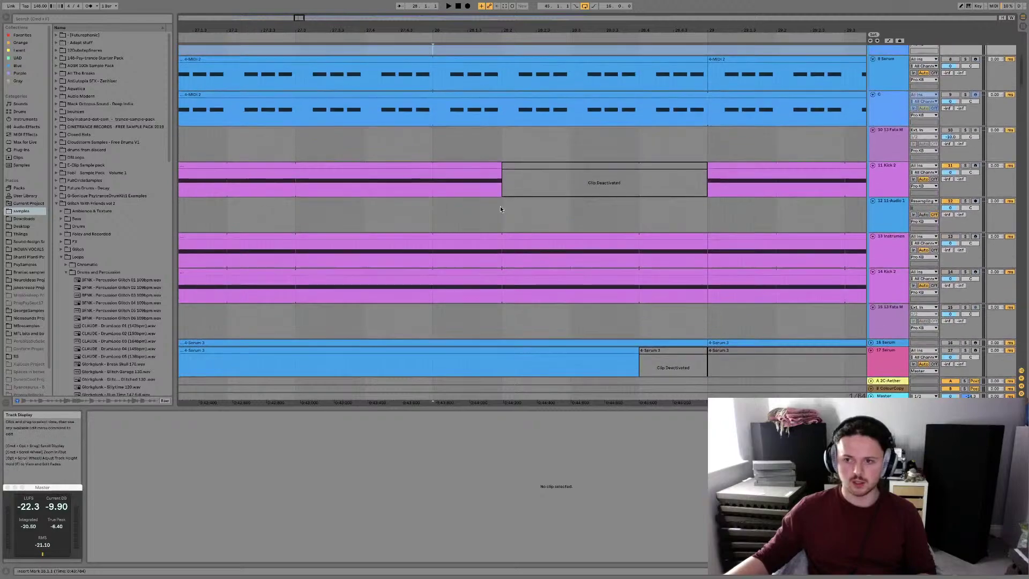
left_click(432, 184)
left_click(965, 165)
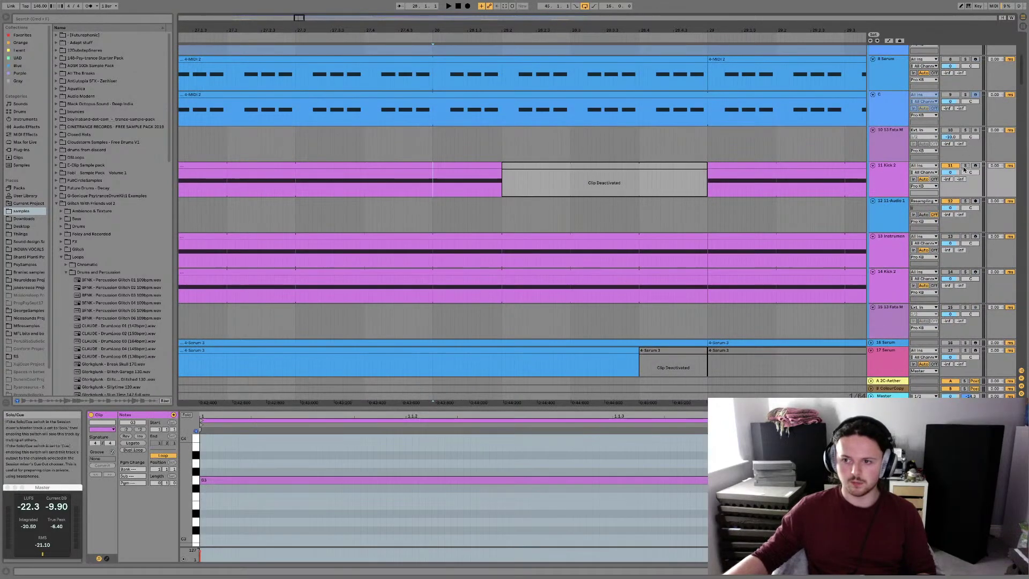
left_click(553, 220)
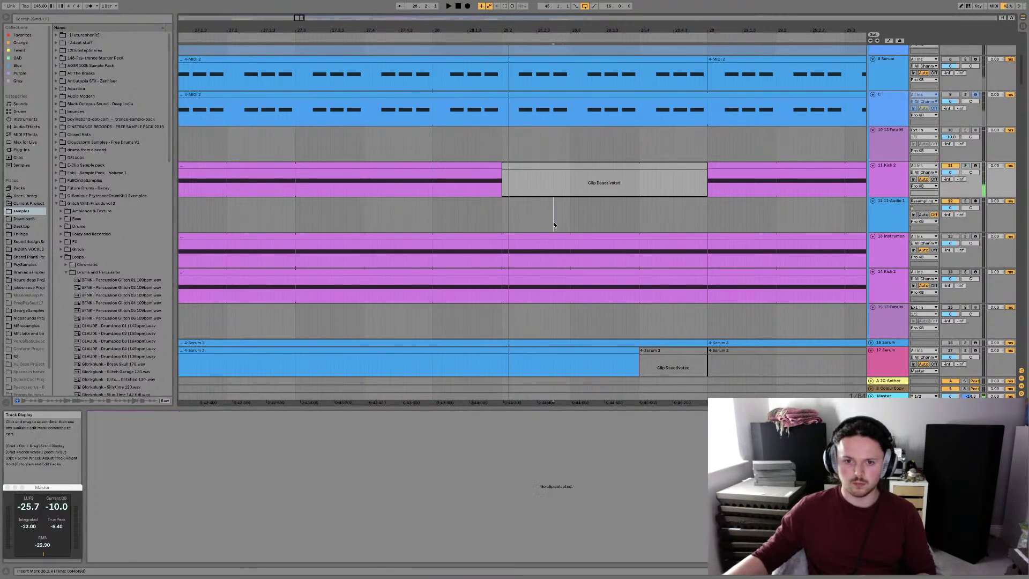
Copy the short audio clip from bar 44 to beat 28.2 on the same track, and play from bar 28
key("minus")
key("minus")
key("minus")
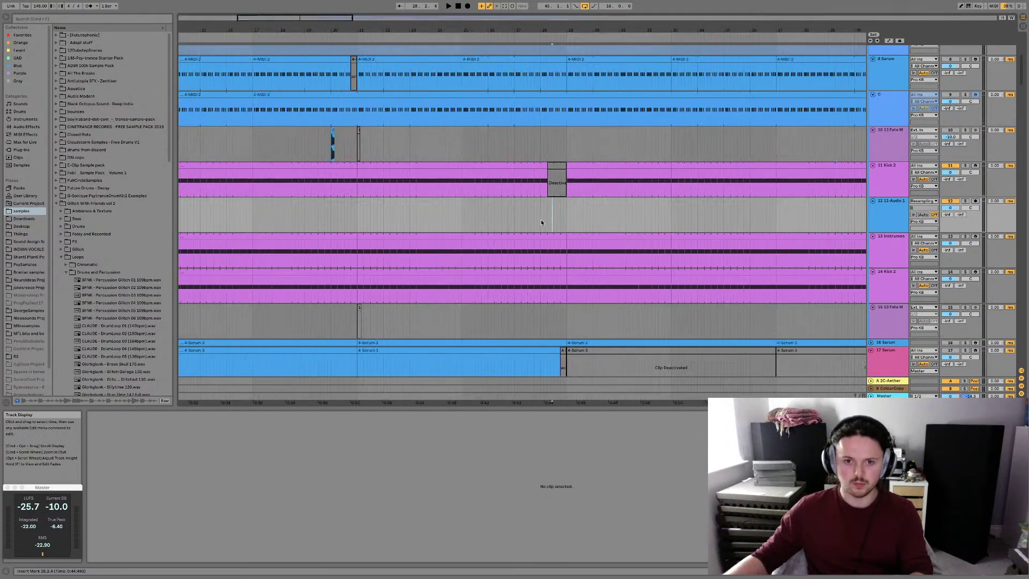
left_click(818, 211)
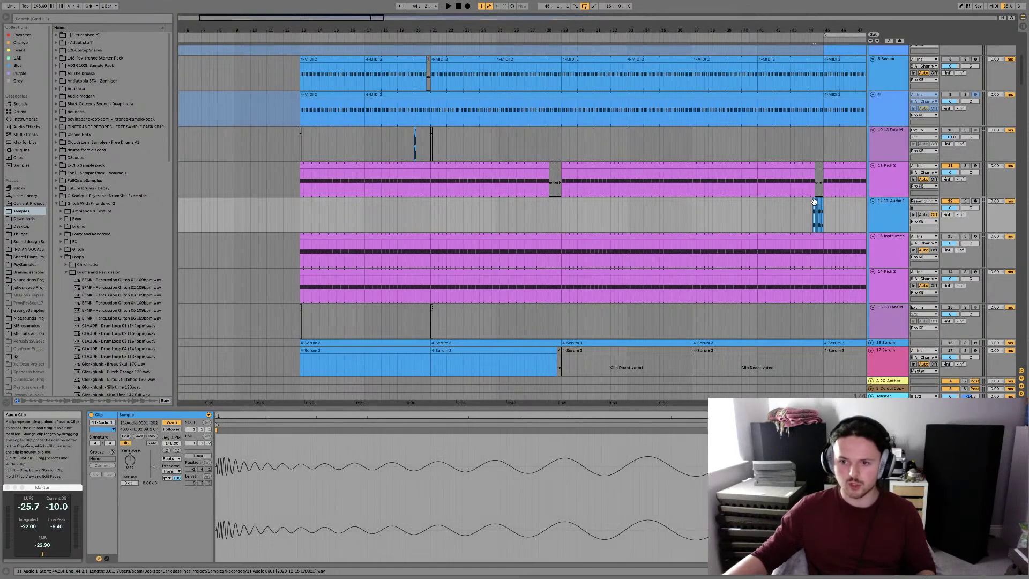
key("plus")
key("plus")
key("plus")
key("plus")
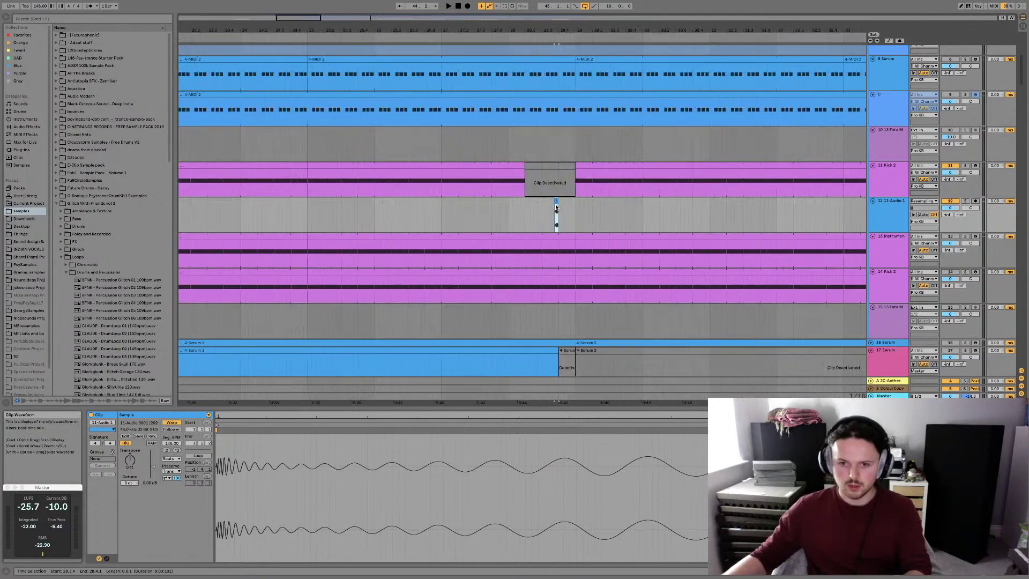
left_click_drag(554, 214, 436, 207)
left_click(358, 212)
key("space")
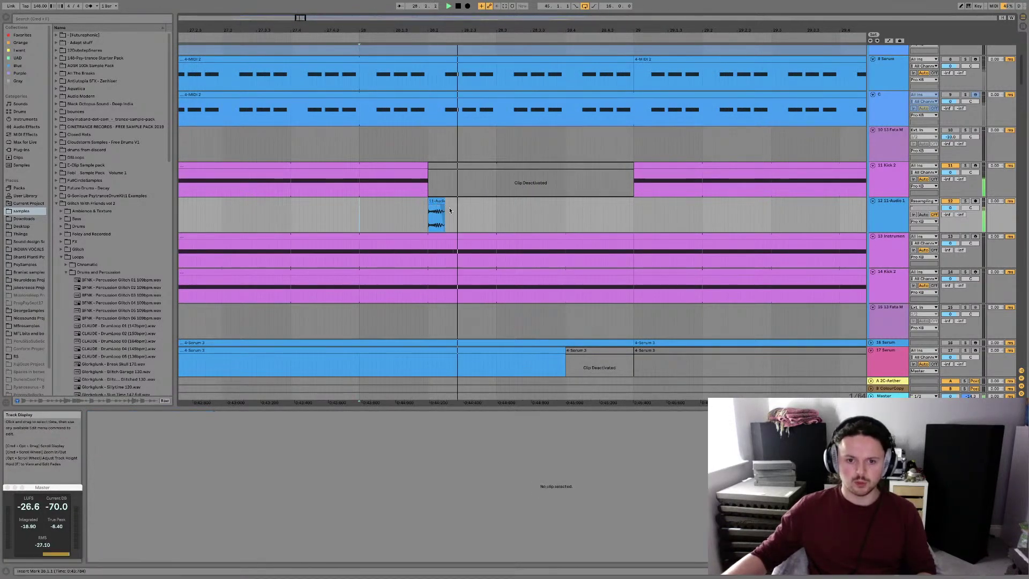
Set the grid to a fixed 1/16 and place the short kick audio clip at 28.2.3 with a copy at 28.3
left_click(433, 203)
key("space")
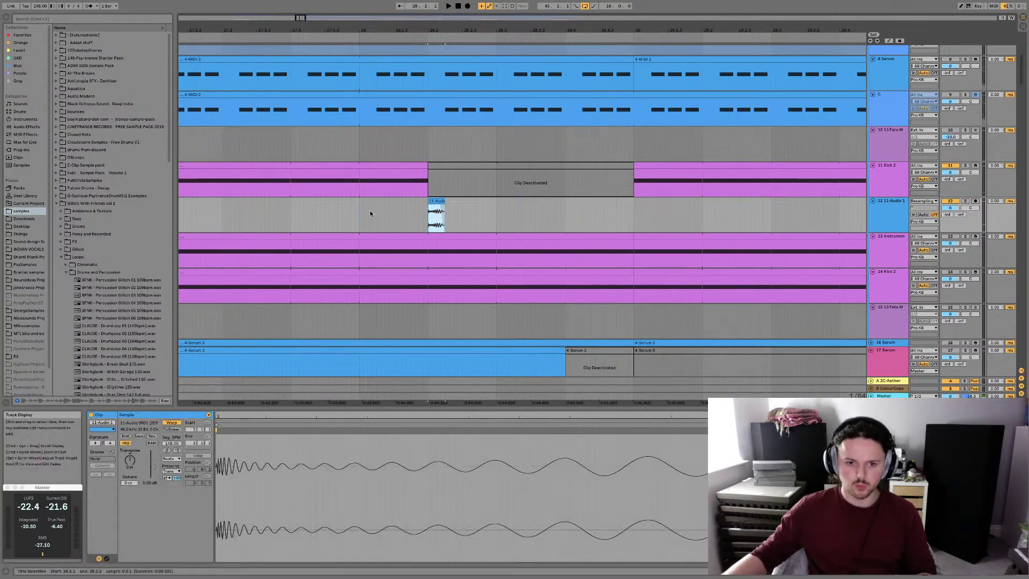
left_click_drag(433, 203, 472, 206)
right_click(468, 206)
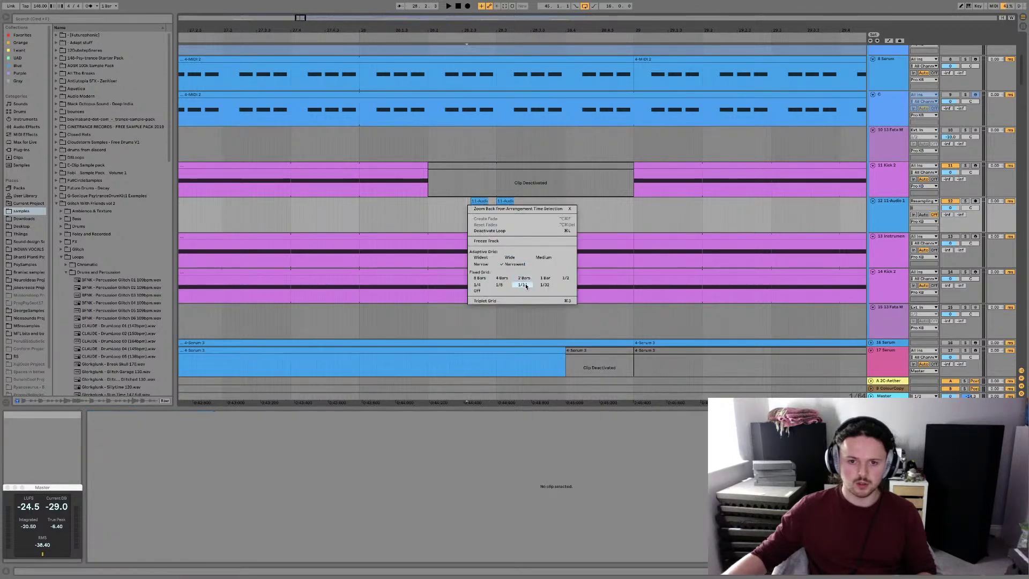
left_click(526, 286)
left_click(470, 201)
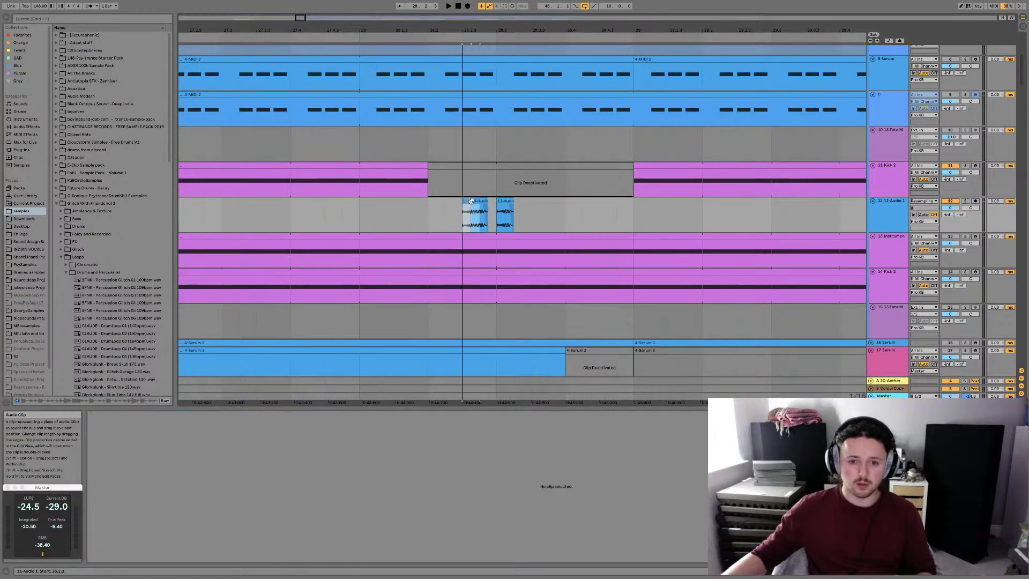
left_click(470, 202)
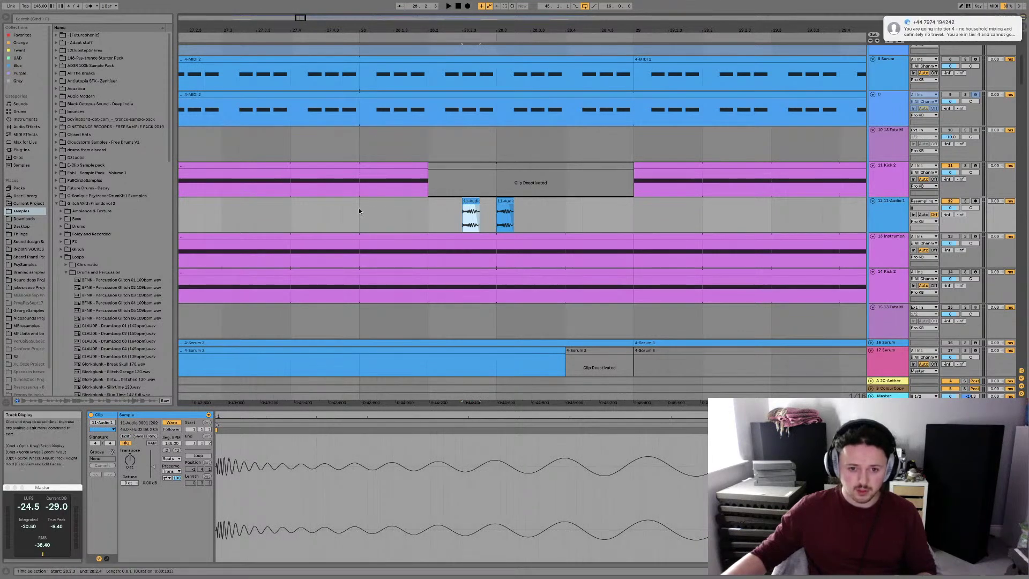
Play the two short kick audio clips in context from bar 28
left_click(359, 211)
key("space")
left_click(471, 212)
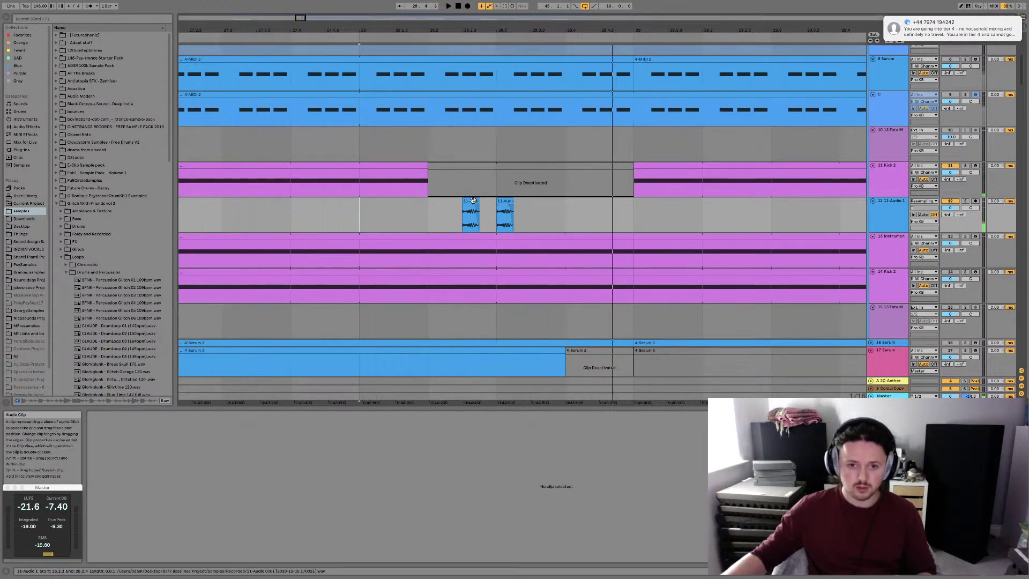
left_click(364, 220)
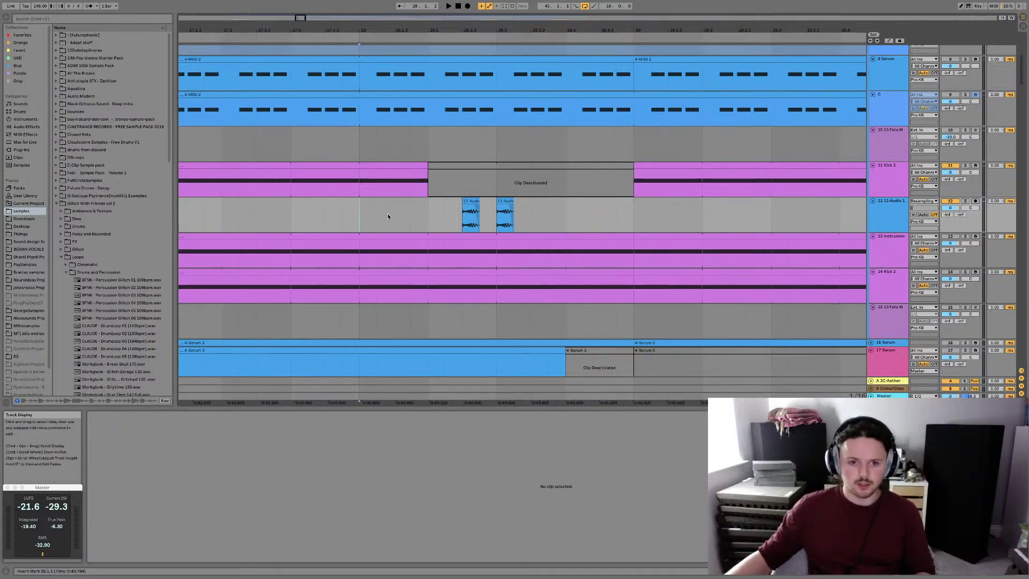
Go down to the KSHMR break beat track, solo it, and play its clip from bar 28
scroll(388, 215, "down", 20)
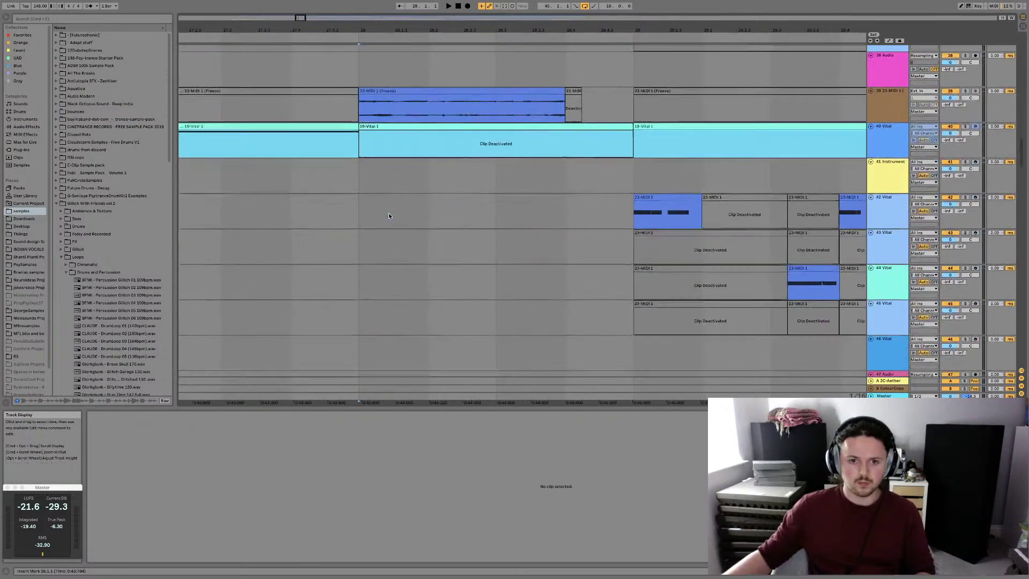
scroll(389, 215, "down", 20)
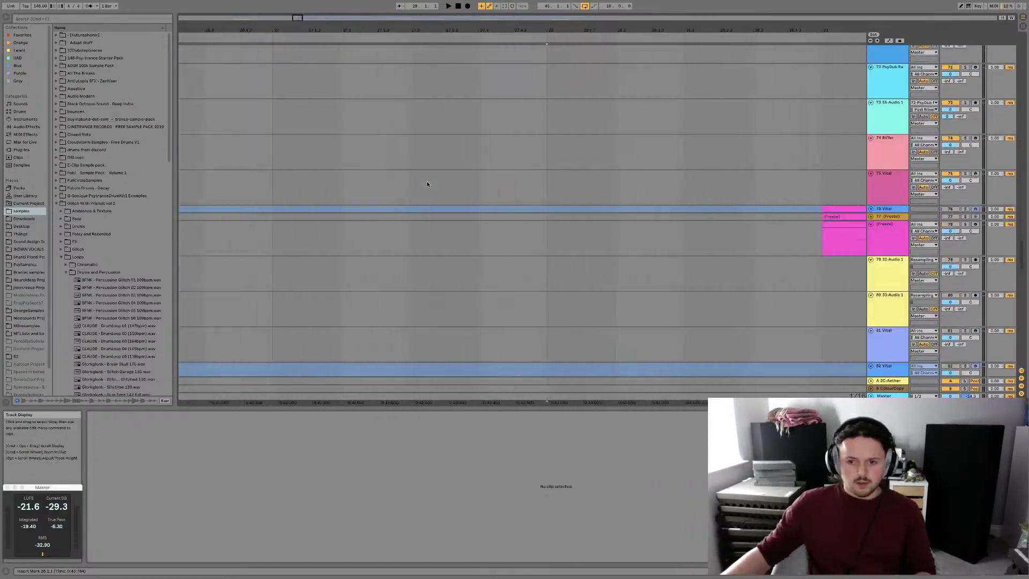
scroll(427, 184, "down", 20)
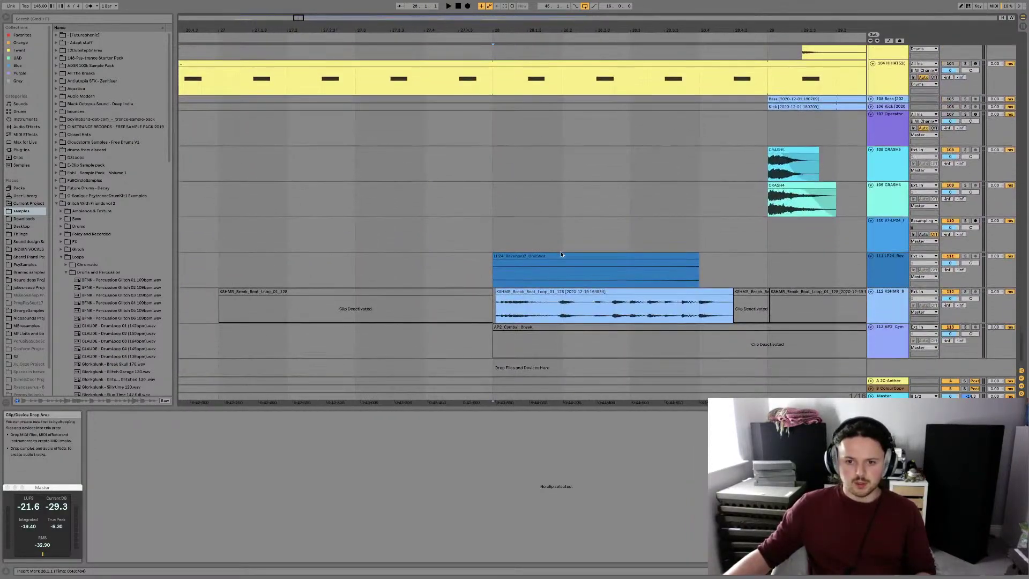
left_click(590, 302)
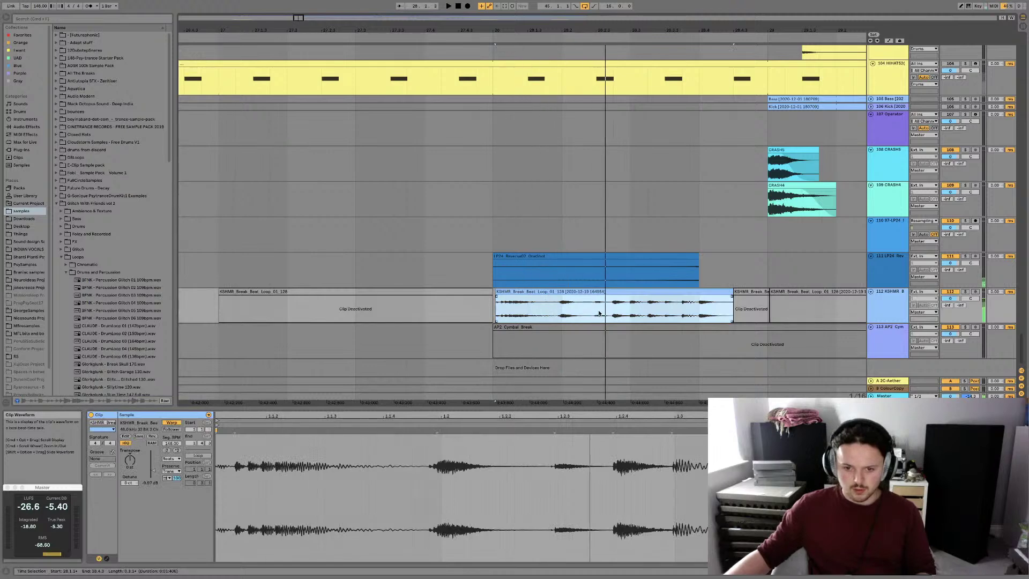
key("space")
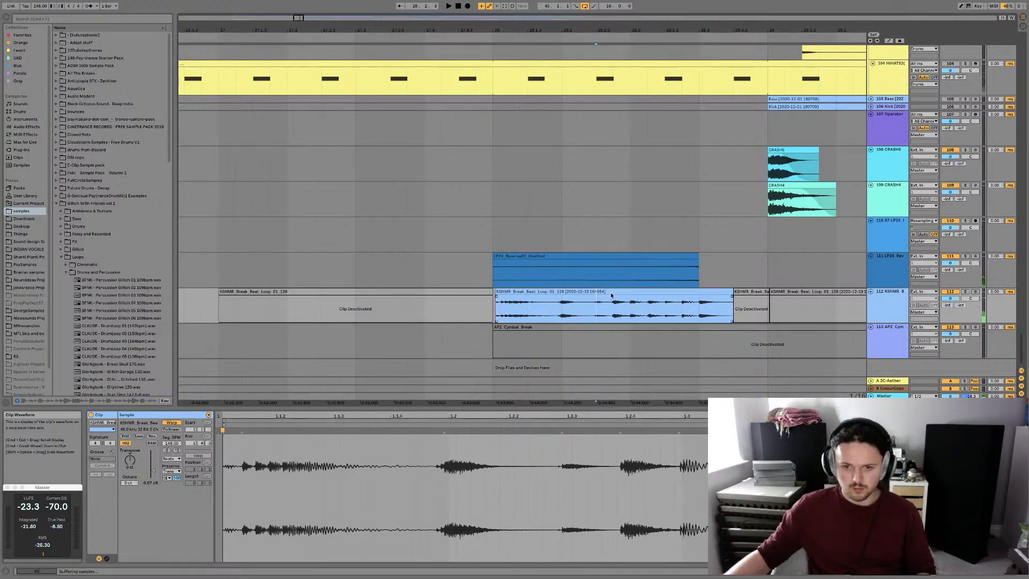
left_click(966, 292)
key("space")
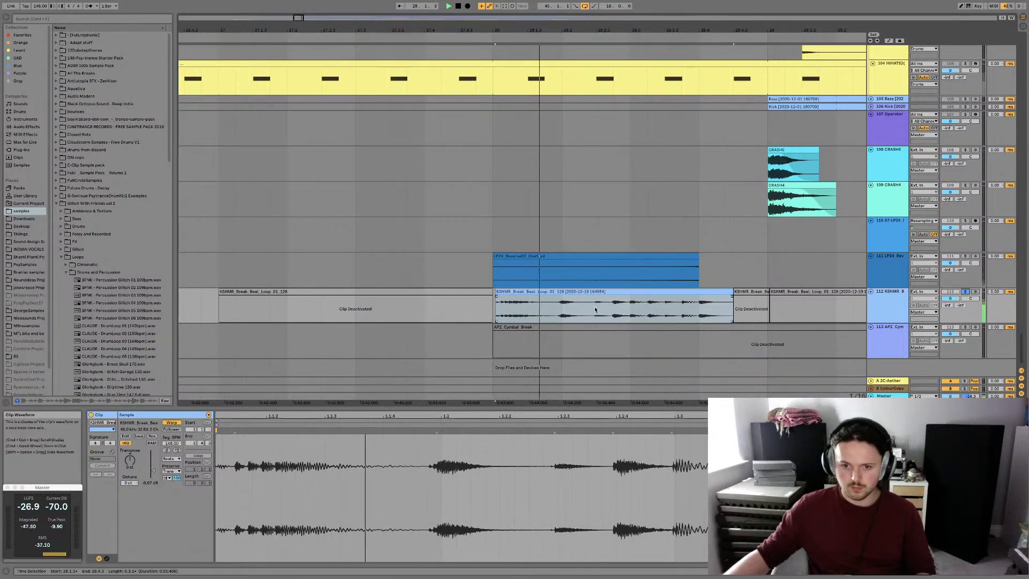
left_click(631, 311)
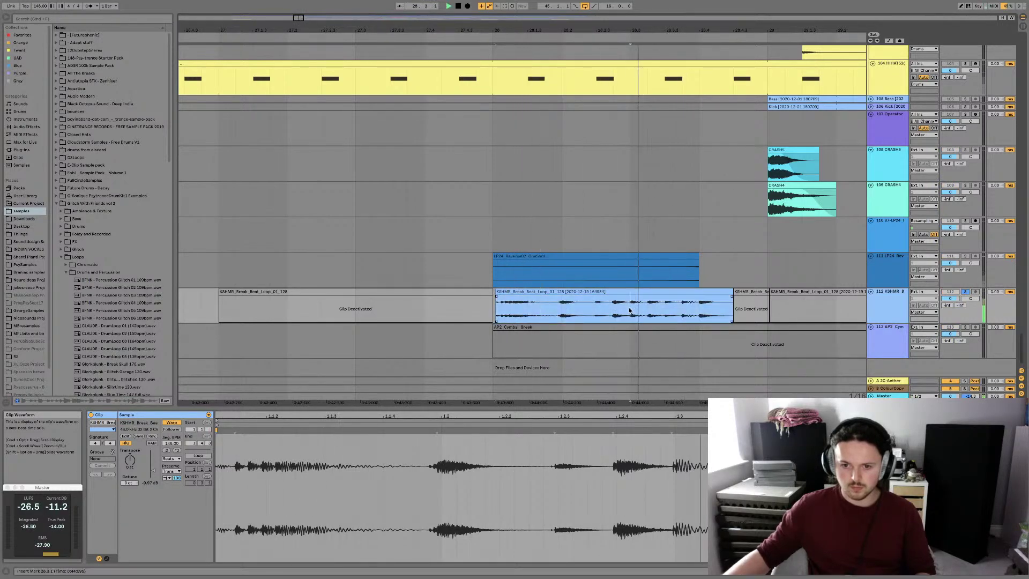
Return to the kick audio track, copy the short clip to 28.3.4, and remove the one at 28.2.3
scroll(633, 309, "up", 20)
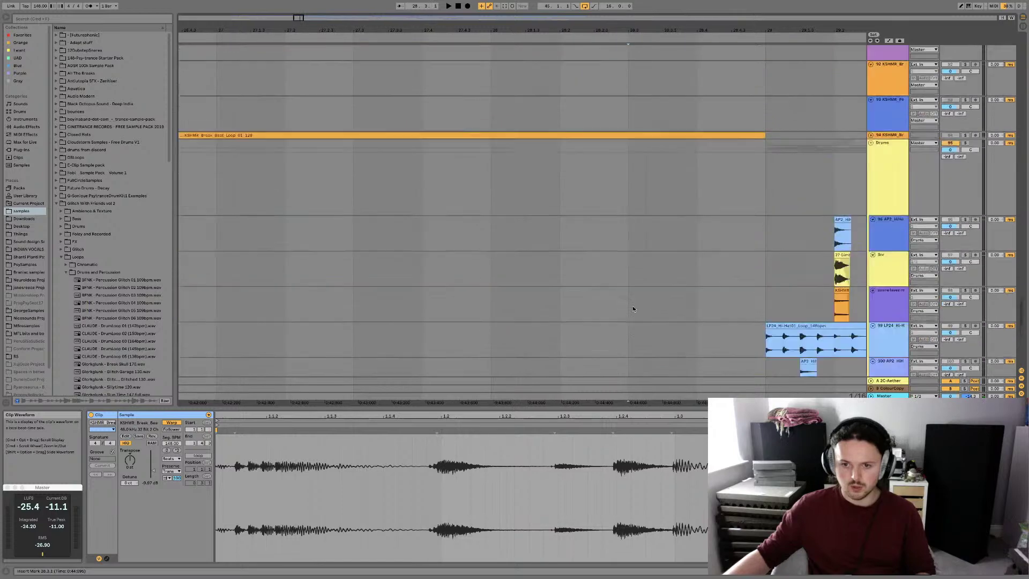
scroll(633, 301, "up", 15)
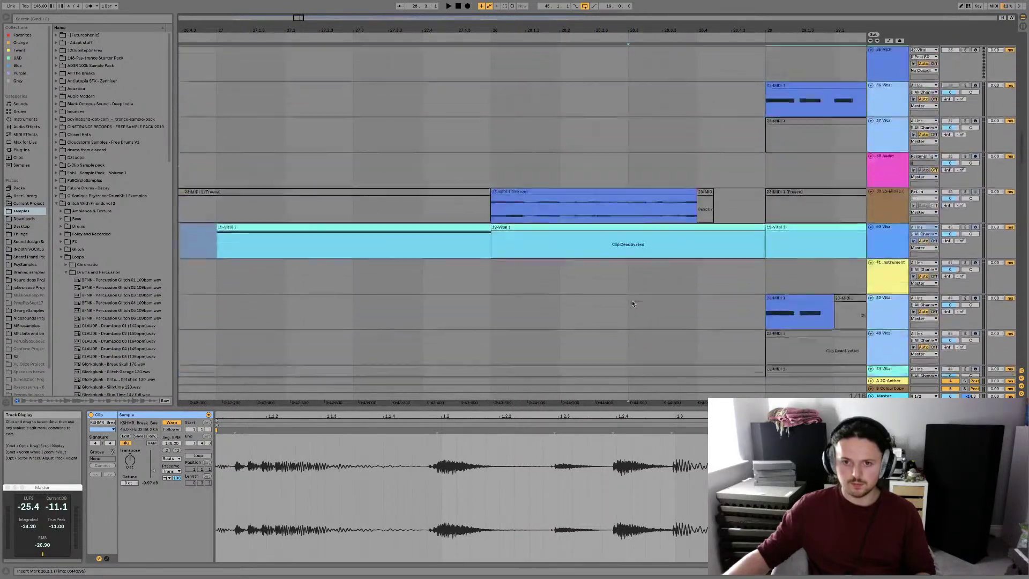
scroll(635, 301, "up", 2)
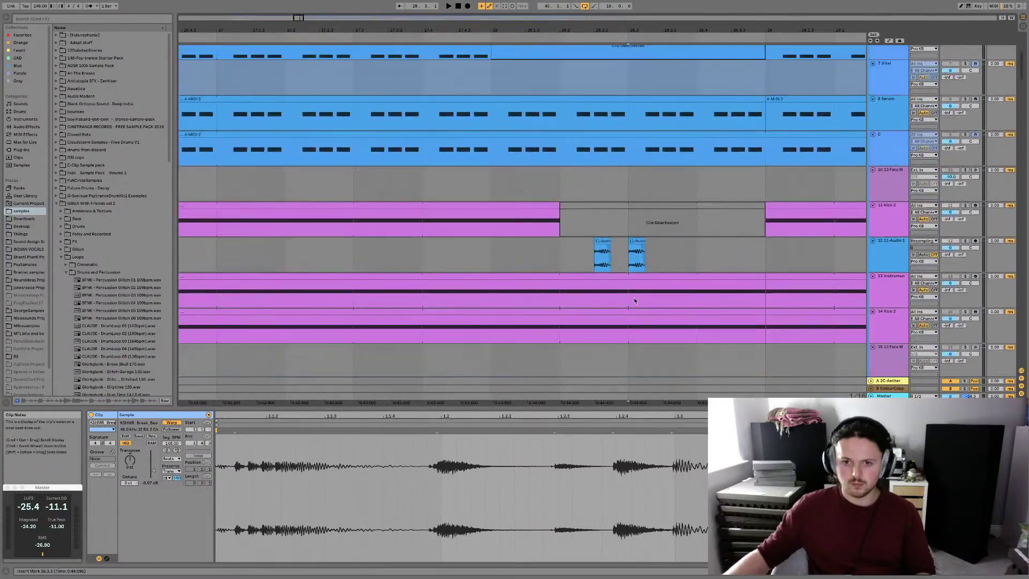
left_click(621, 245)
left_click_drag(607, 240, 694, 250)
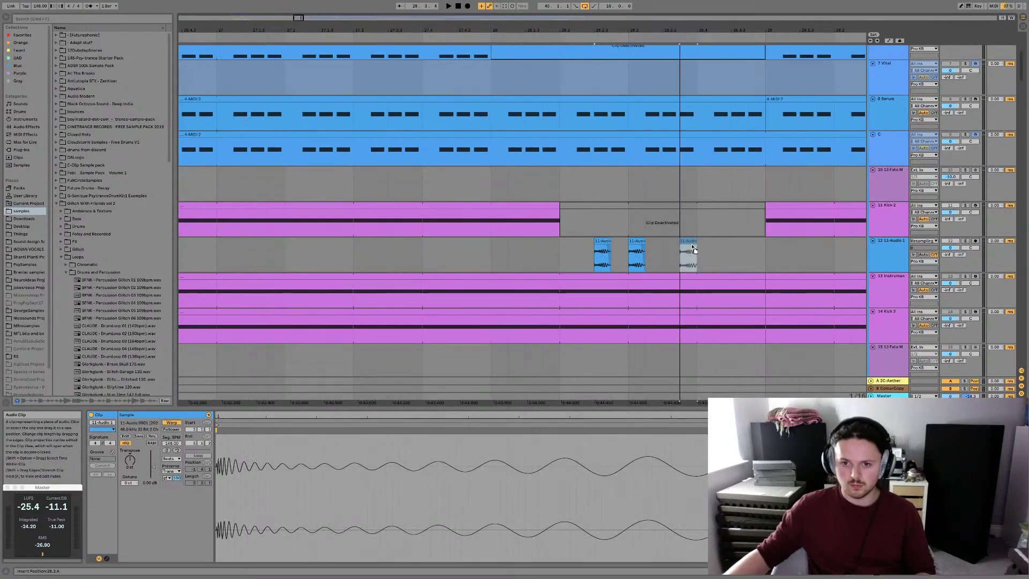
left_click(596, 249)
key("Delete")
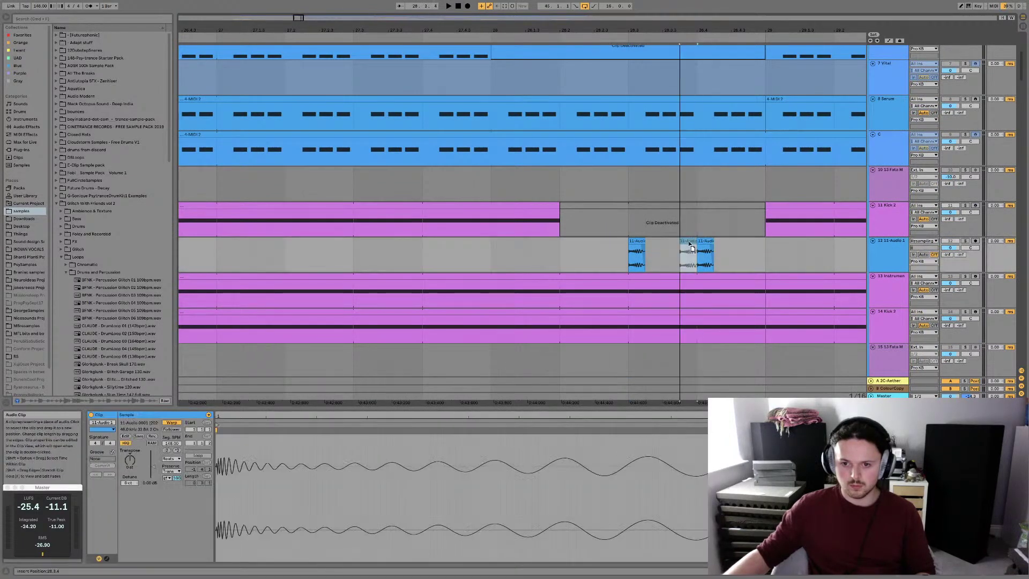
Play the kick audio clips at 28.3 and 28.3.4, starting at 28.2.3 and again from bar 28
key("space")
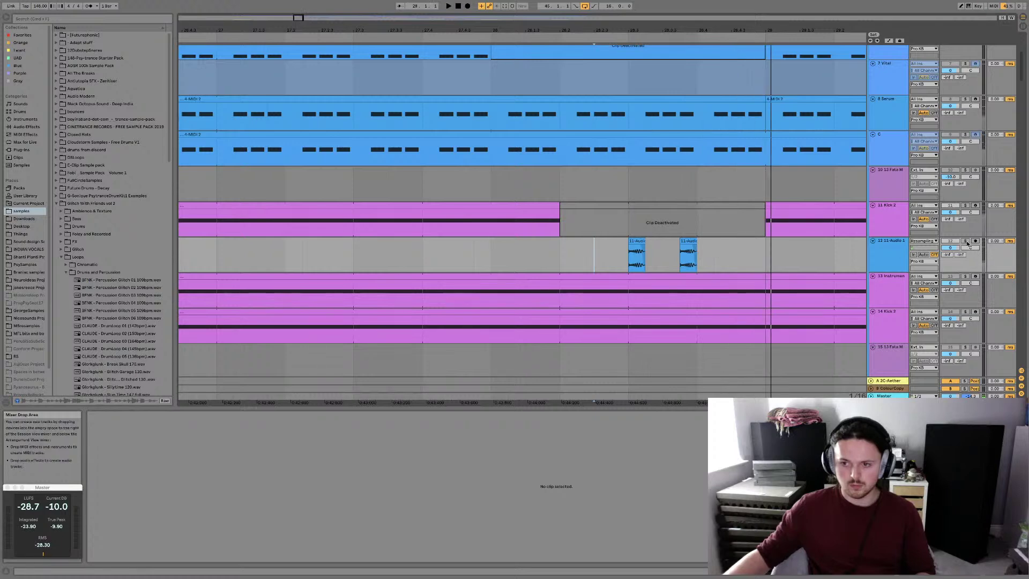
key("space")
key("space")
key("space")
key("space")
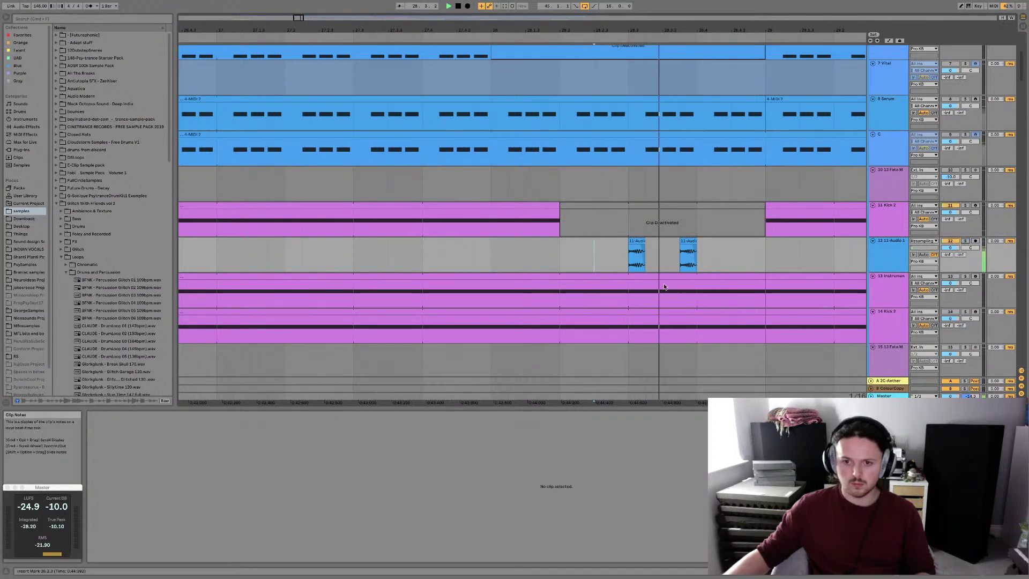
left_click(492, 260)
key("space")
key("space")
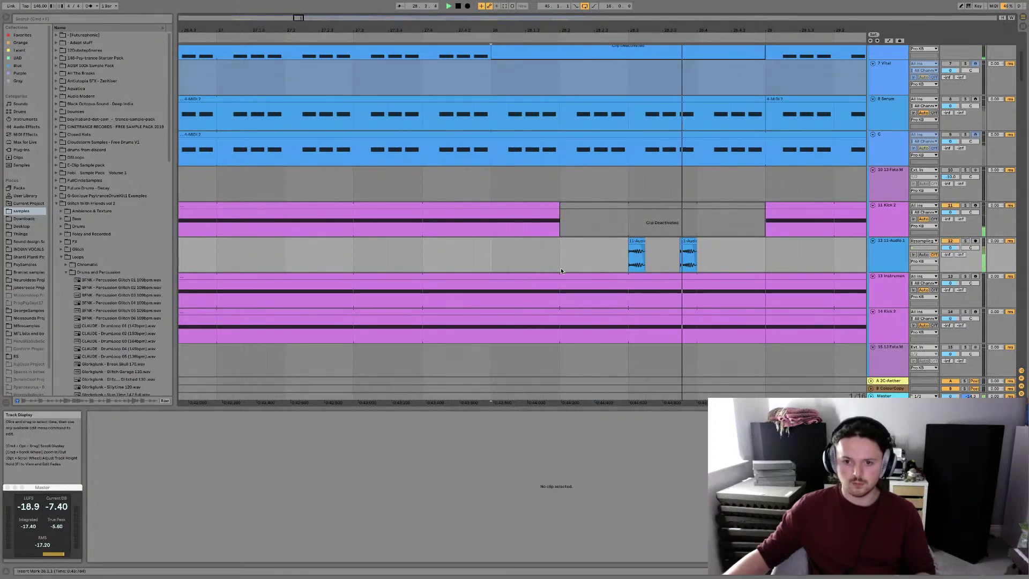
Lengthen both kick audio clips to two sixteenths each, and play the transition from bar 28
left_click_drag(645, 244, 710, 242)
left_click(493, 257)
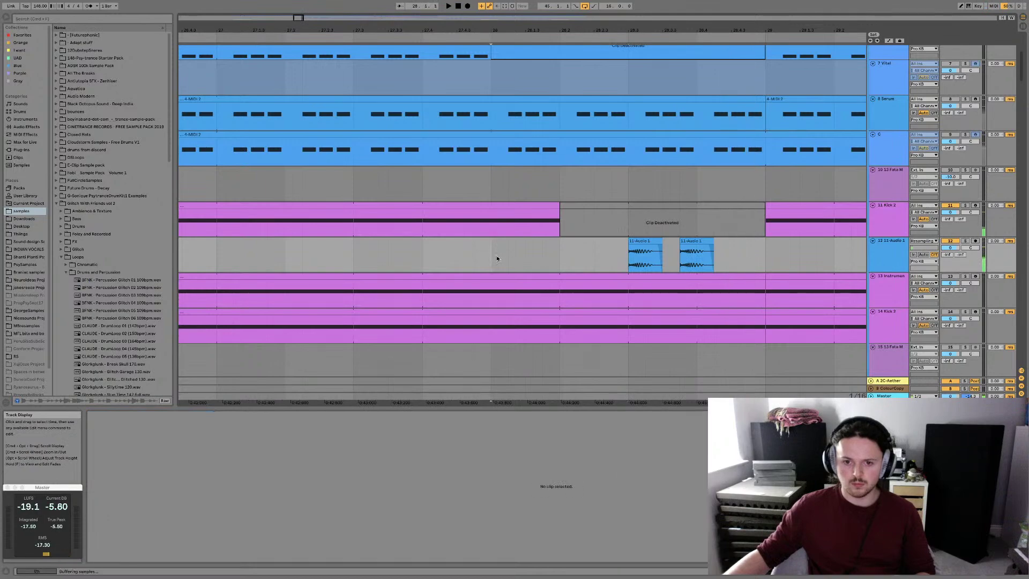
key("space")
key("space")
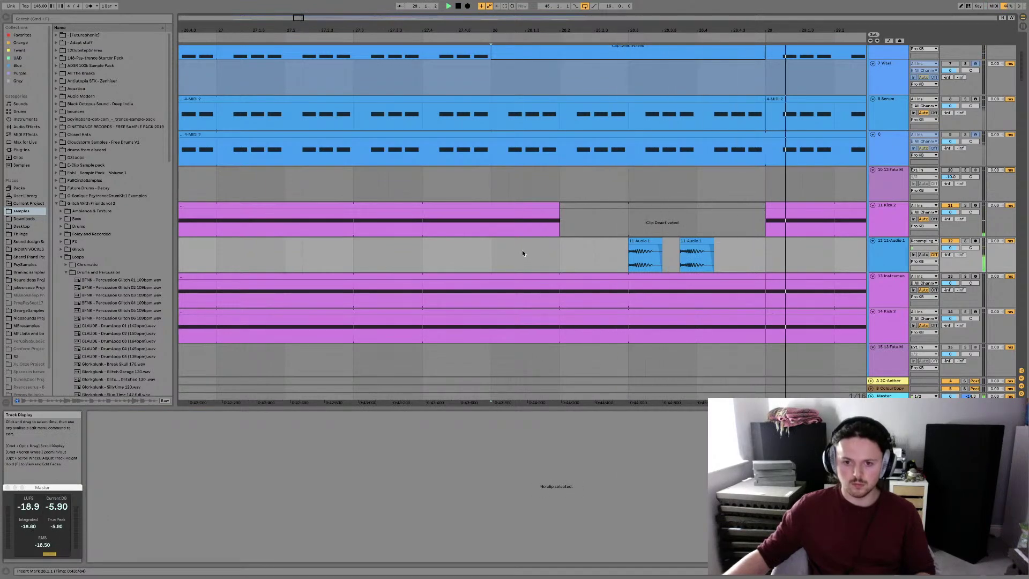
Deactivate the one-sixteenth slices of the KSHMR break beat clip at 28.3.1 and 28.3.4, where the kick hits fall
scroll(597, 251, "down", 20)
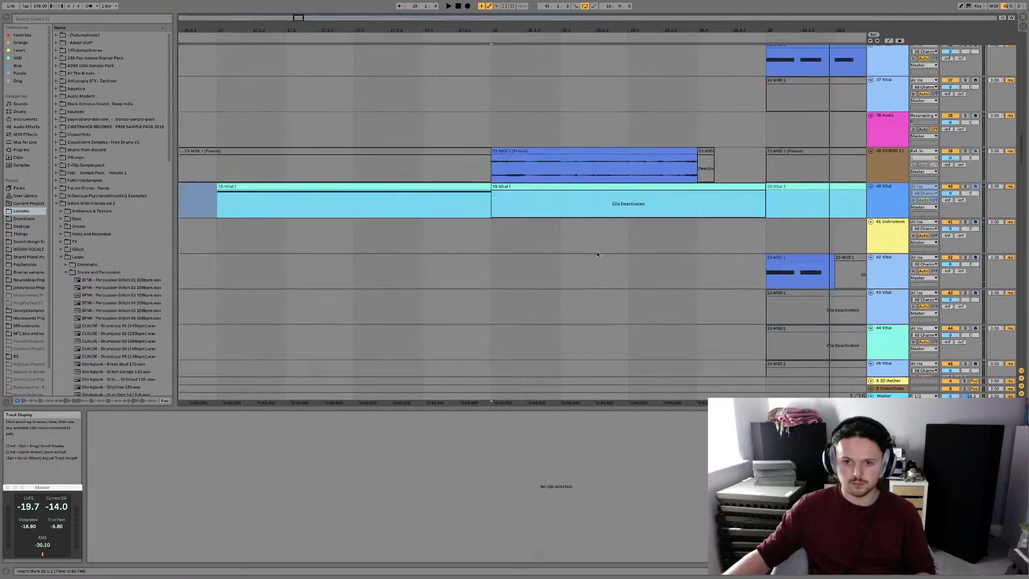
scroll(597, 250, "down", 20)
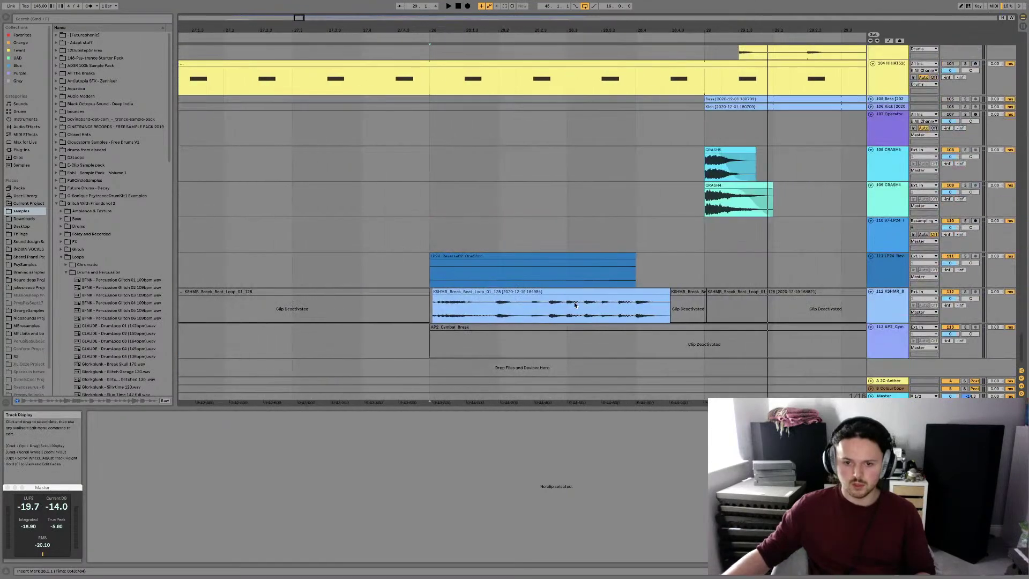
left_click(567, 307)
scroll(567, 307, "up", 3)
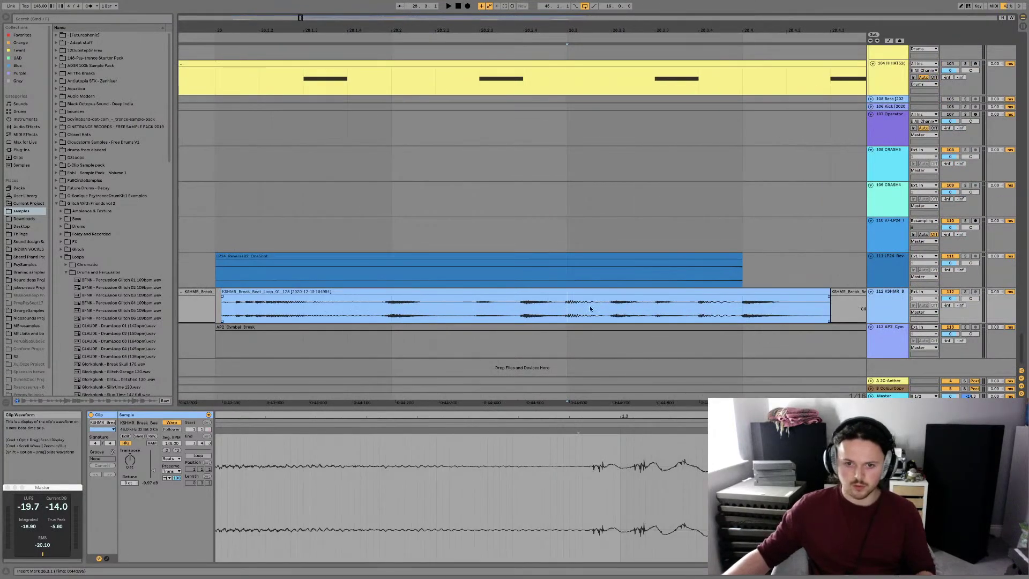
left_click_drag(610, 309, 570, 308)
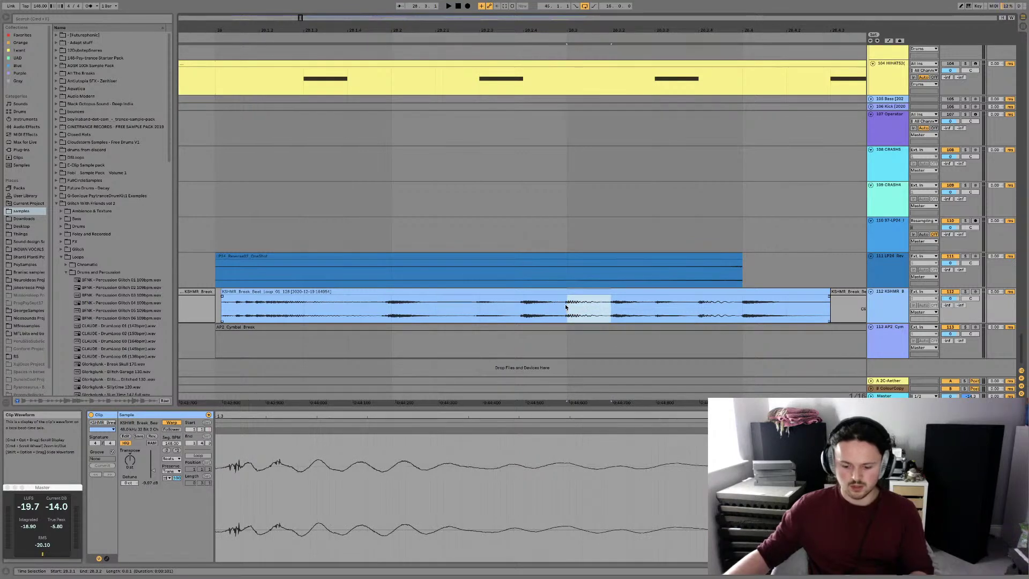
key("0")
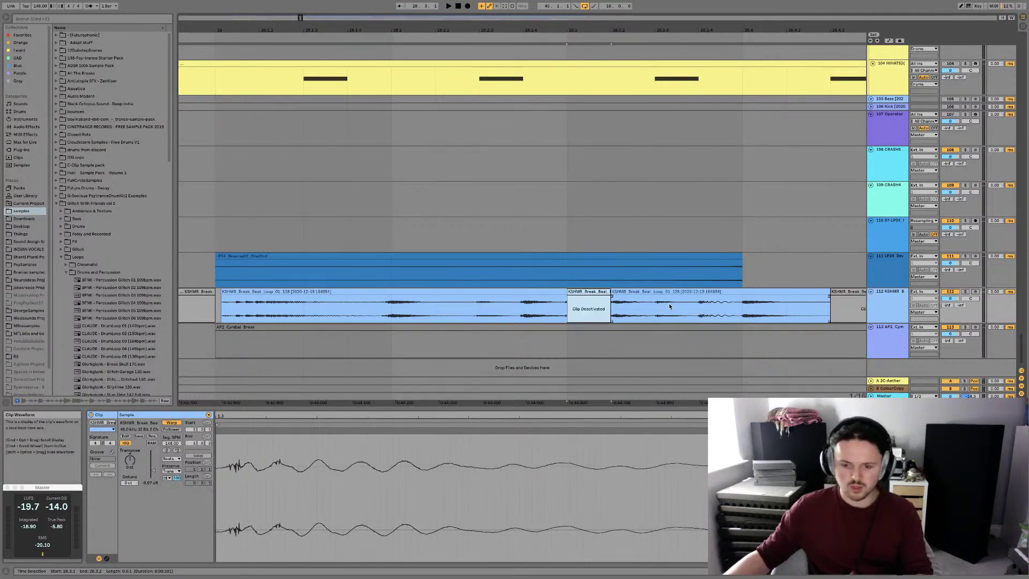
left_click_drag(743, 309, 699, 309)
key("0")
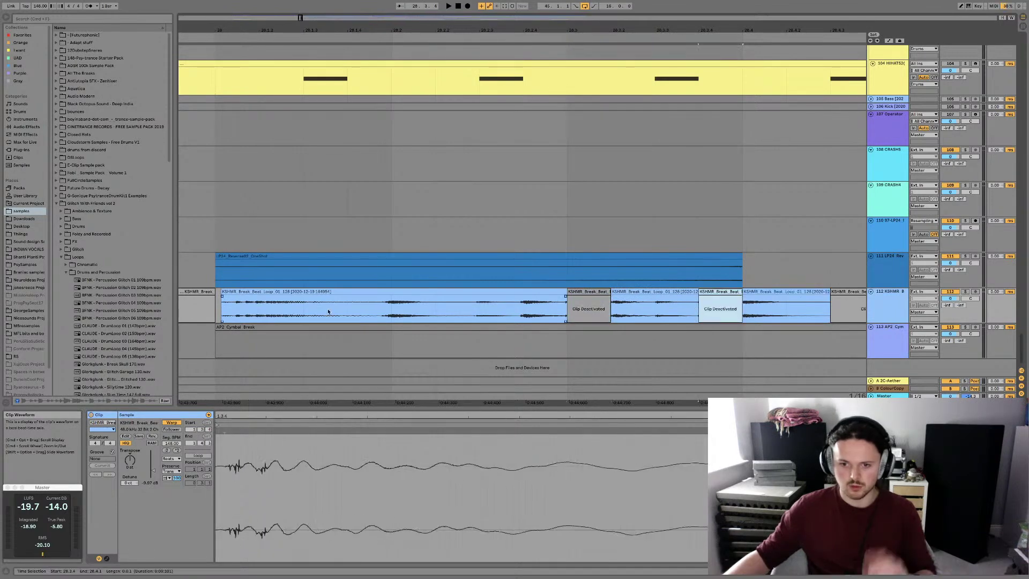
Play the transition with the gapped break beat from bar 28, and examine the break beat clips from 28.4 into bar 29
left_click(215, 306)
key("space")
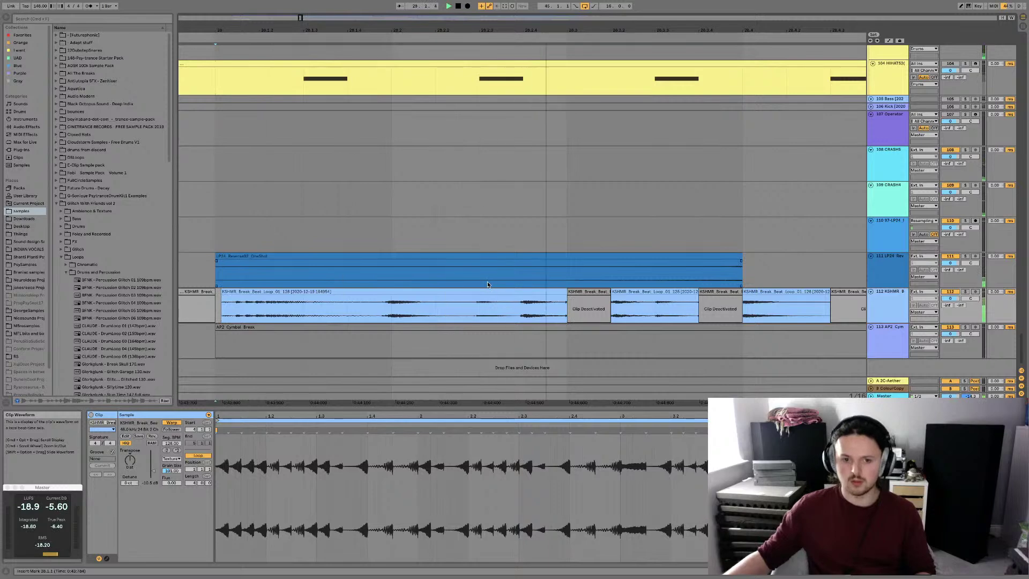
left_click(562, 299)
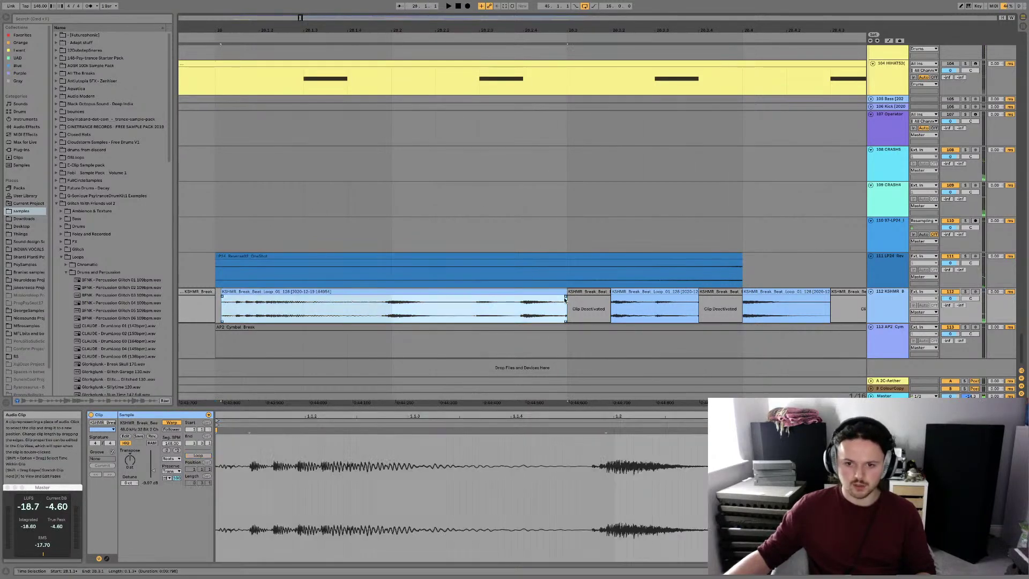
left_click(191, 304)
key("space")
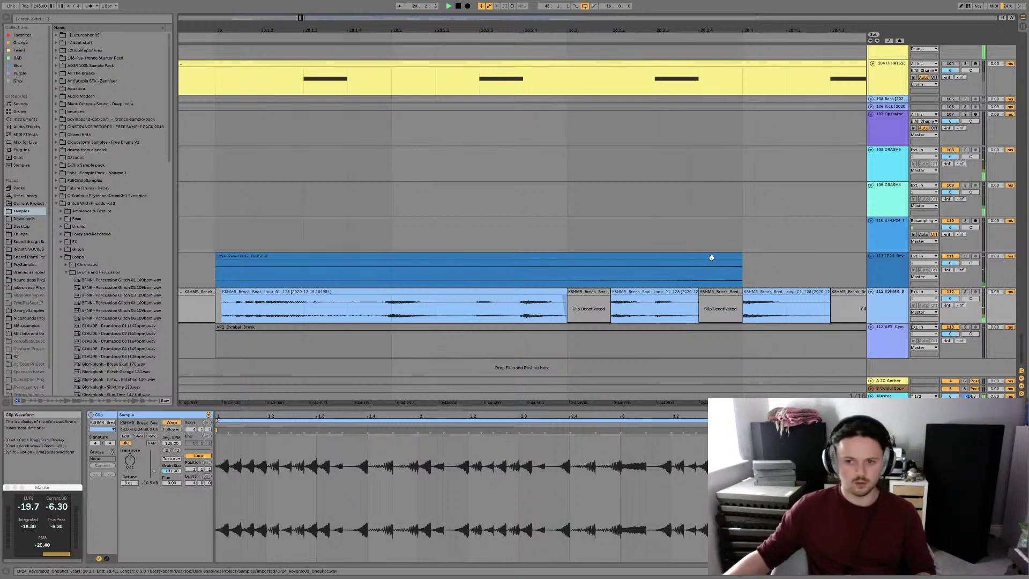
left_click(768, 291)
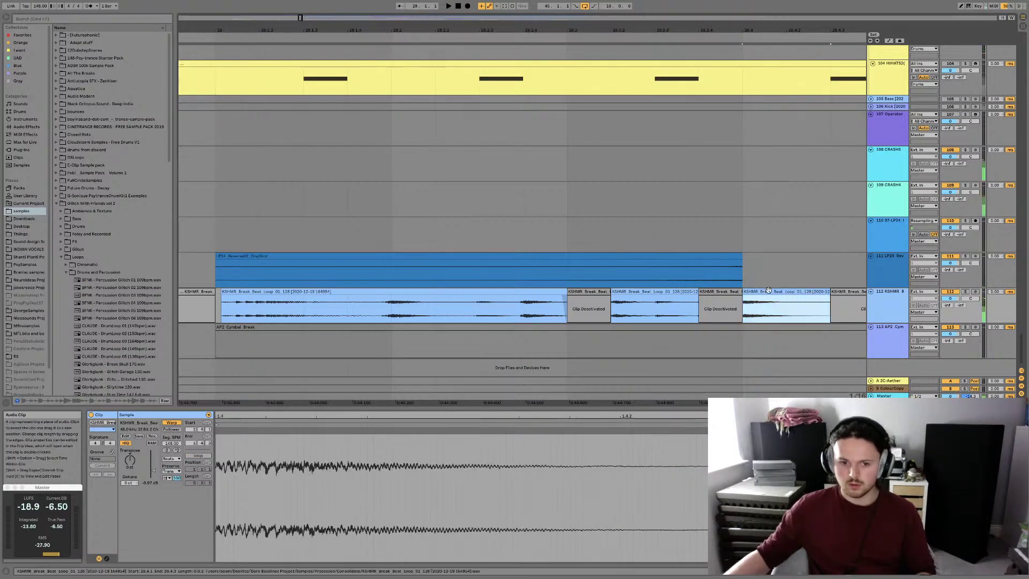
scroll(767, 291, "down", 5)
scroll(767, 290, "right", 5)
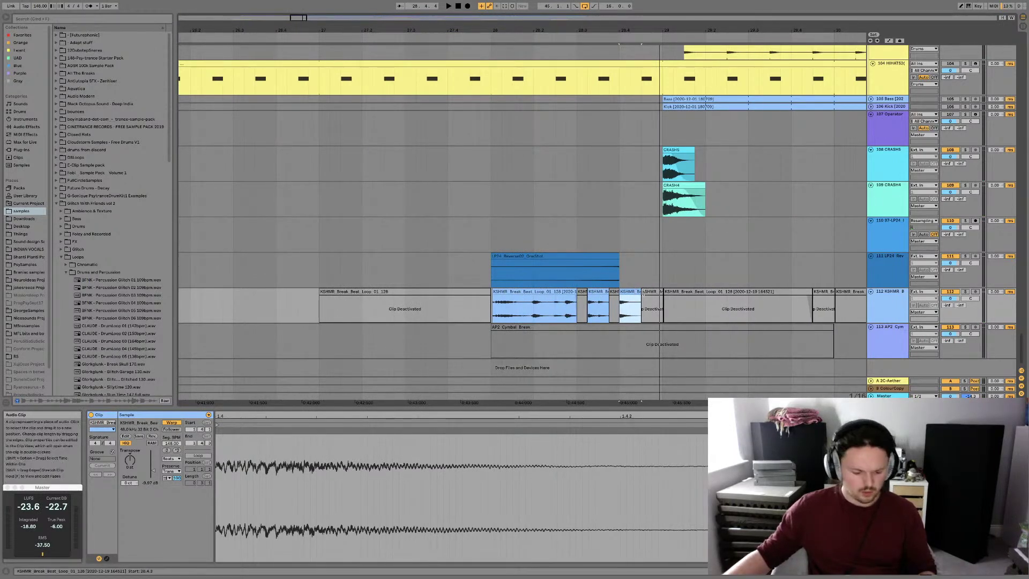
left_click(667, 291)
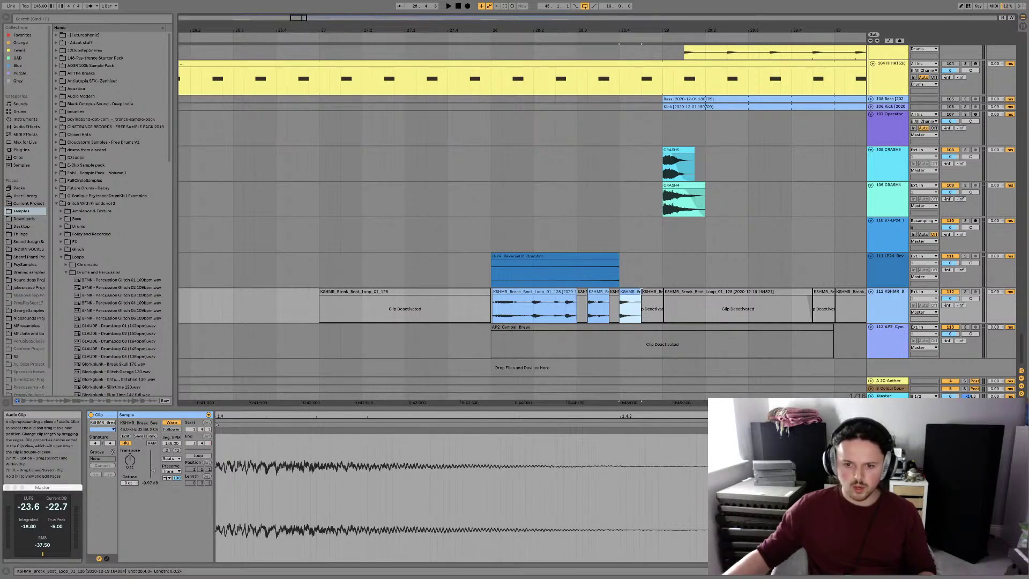
Stretch the KSHMR break beat slice at 28.4 so it ends at bar 29, and set its warp mode to Texture
left_click_drag(641, 292, 663, 292)
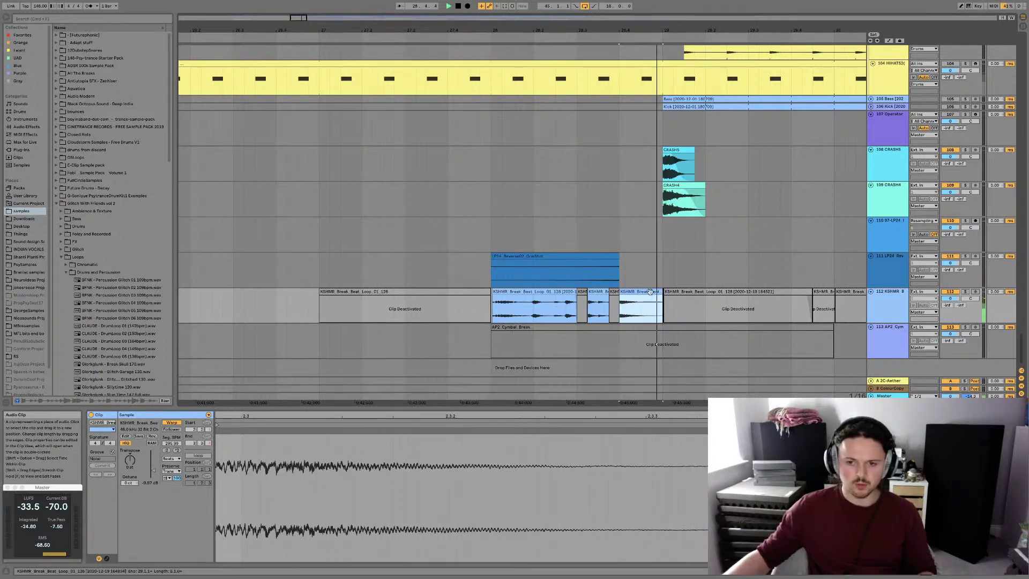
left_click(172, 459)
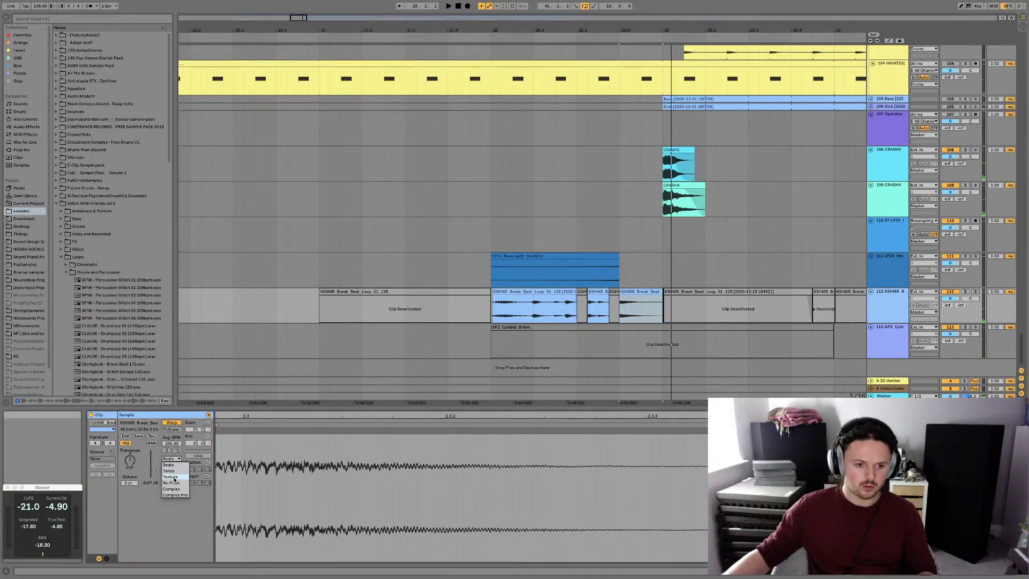
left_click(171, 477)
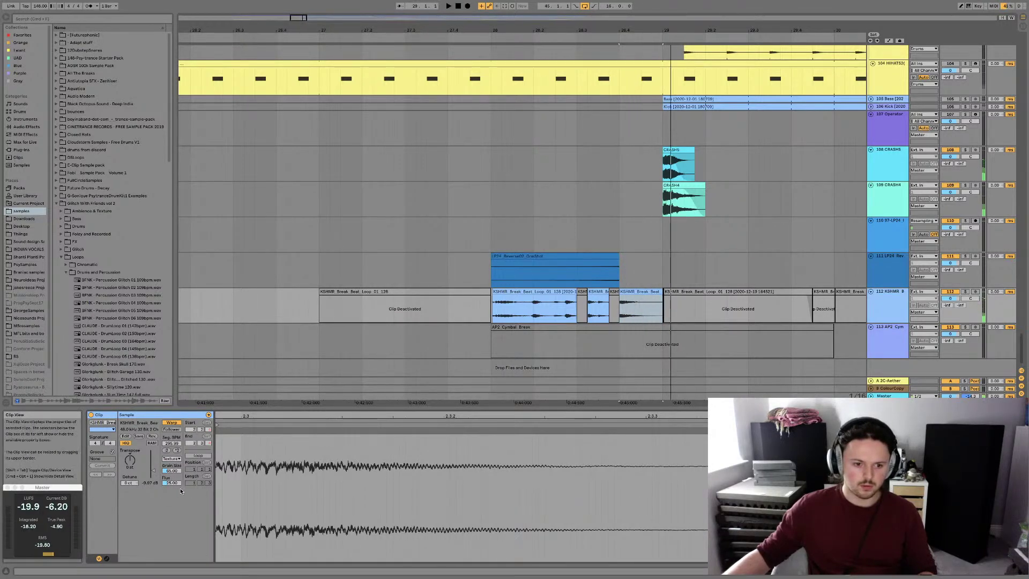
Set the 28.4 slice's Flux to 0 and its grain size to 20, and play the transition from bar 28
mouse_move(169, 482)
left_mouse_down()
mouse_move(176, 491)
mouse_move(175, 471)
left_mouse_up()
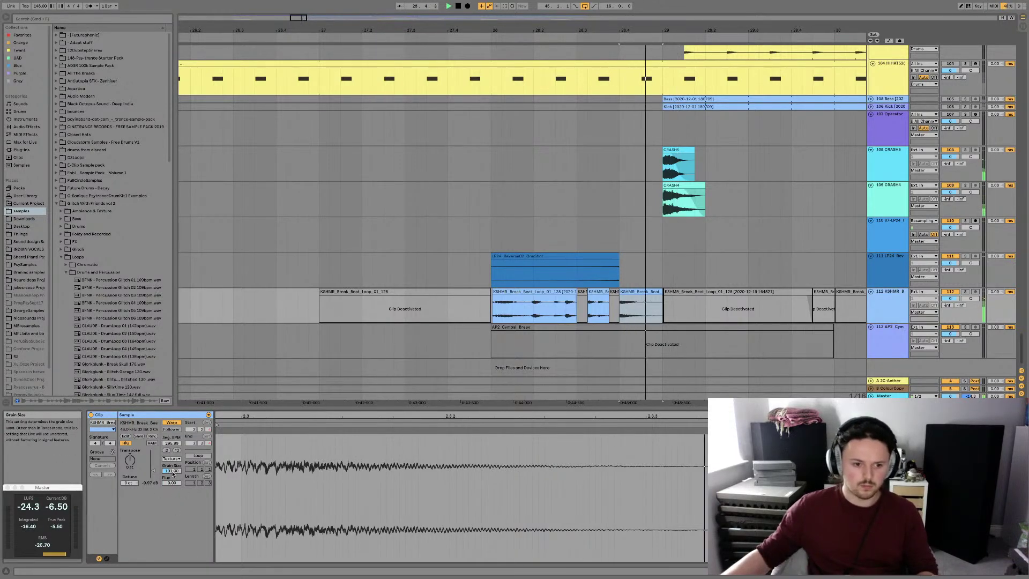
type("20")
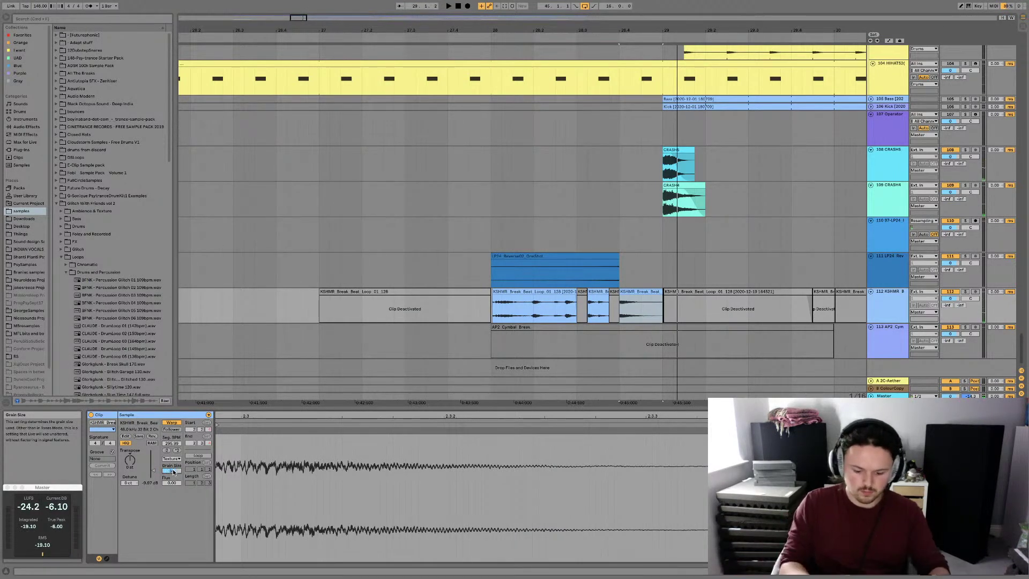
key("Return")
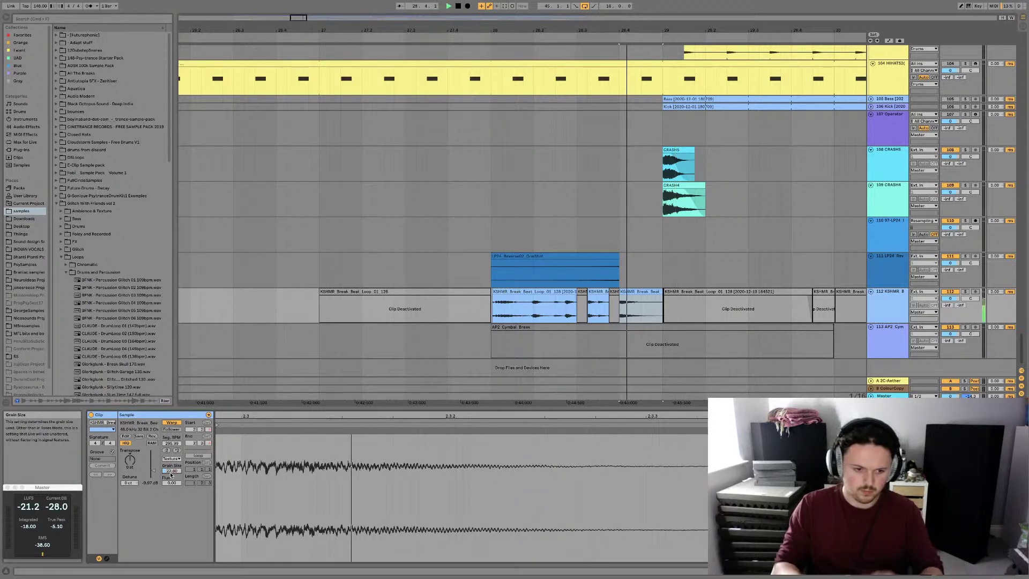
left_click(599, 306)
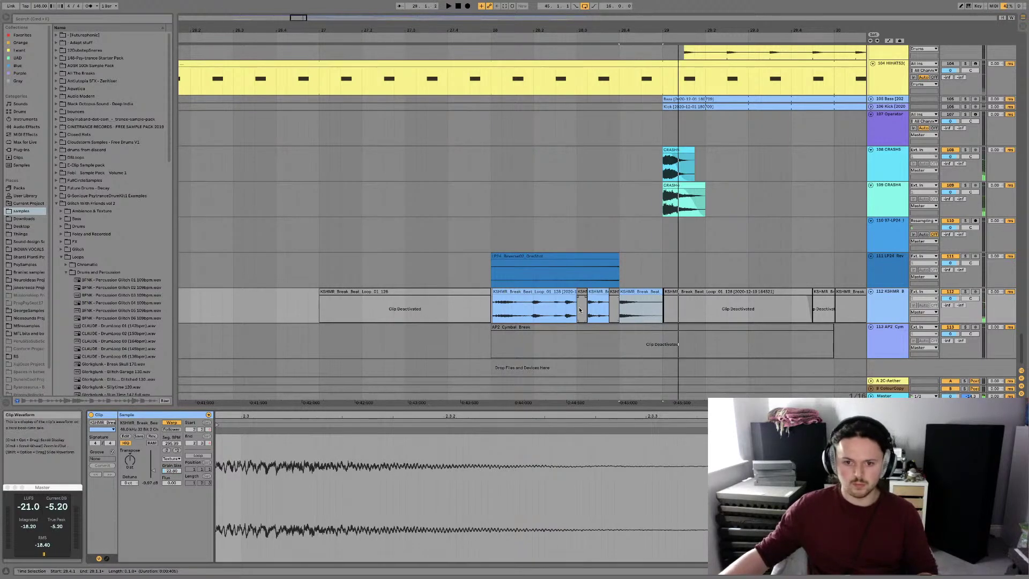
left_click(528, 291)
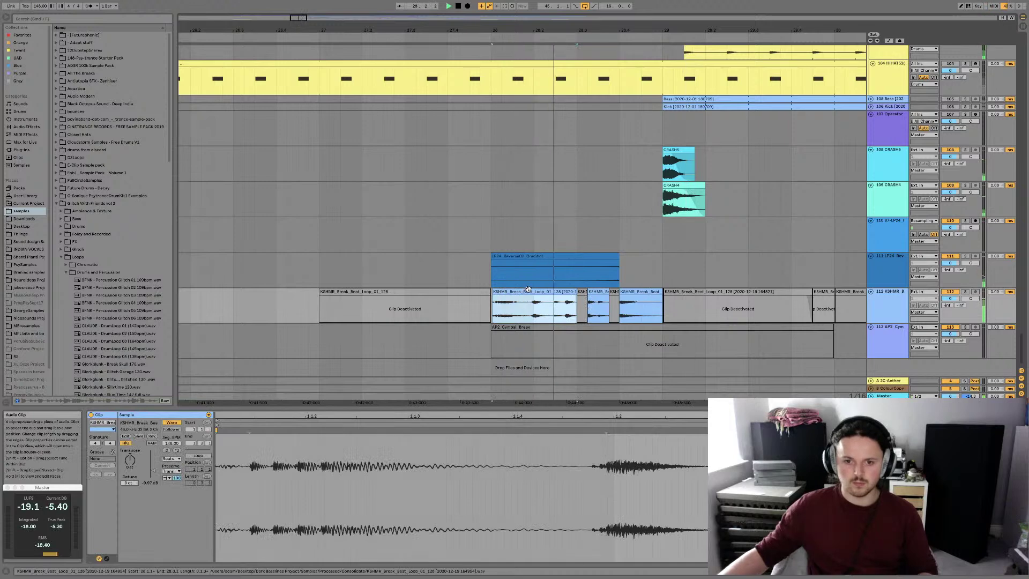
Try a higher Flux value on the break beat slice at 28.4 and reset it to its default
left_click(629, 292)
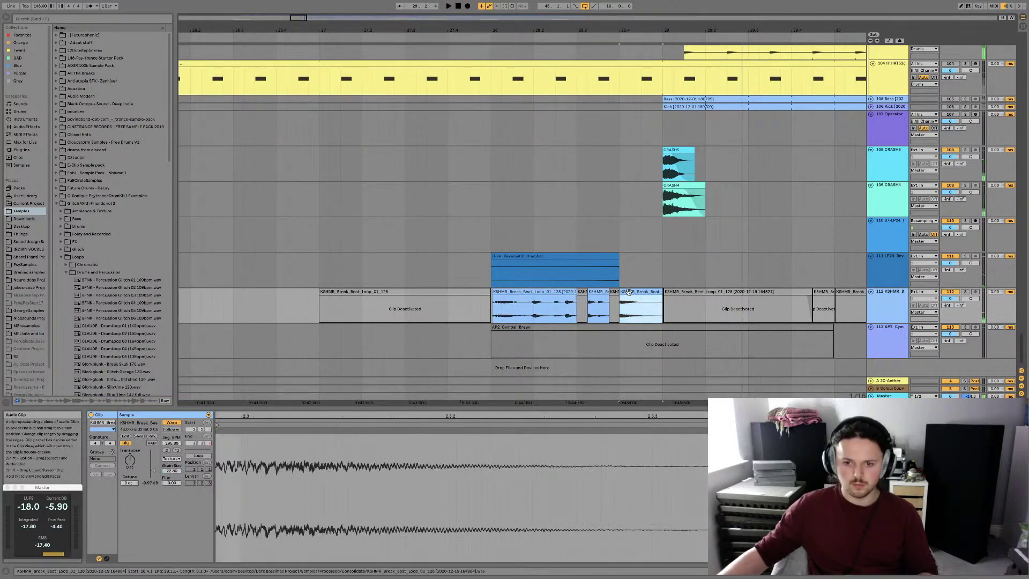
left_click(660, 295)
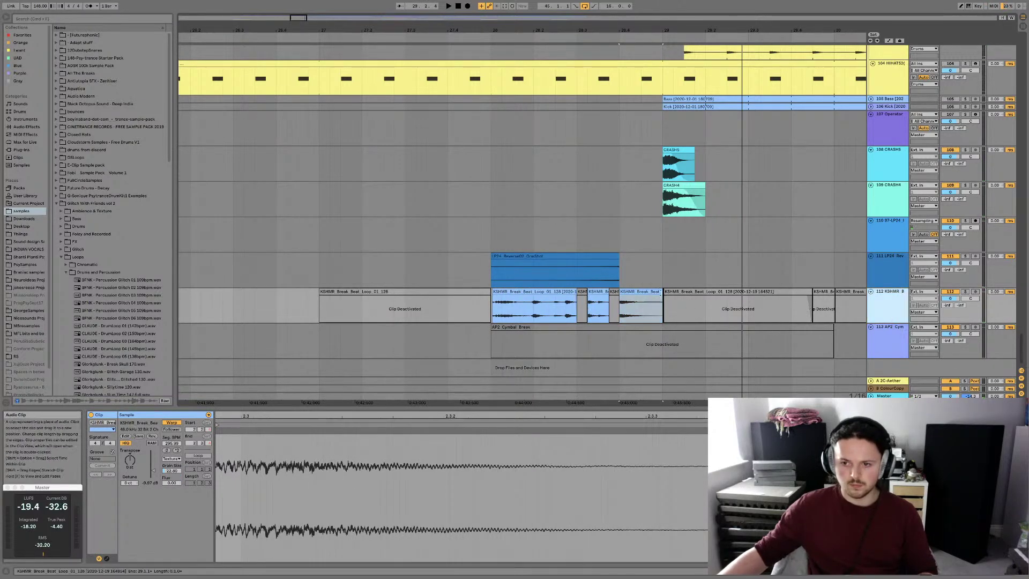
left_click_drag(170, 483, 165, 477)
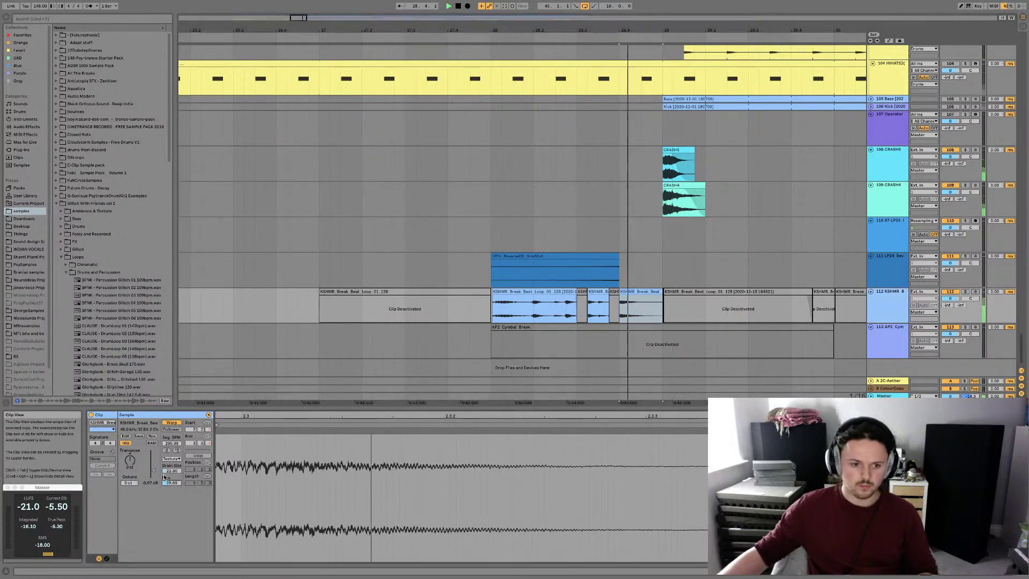
key("Delete")
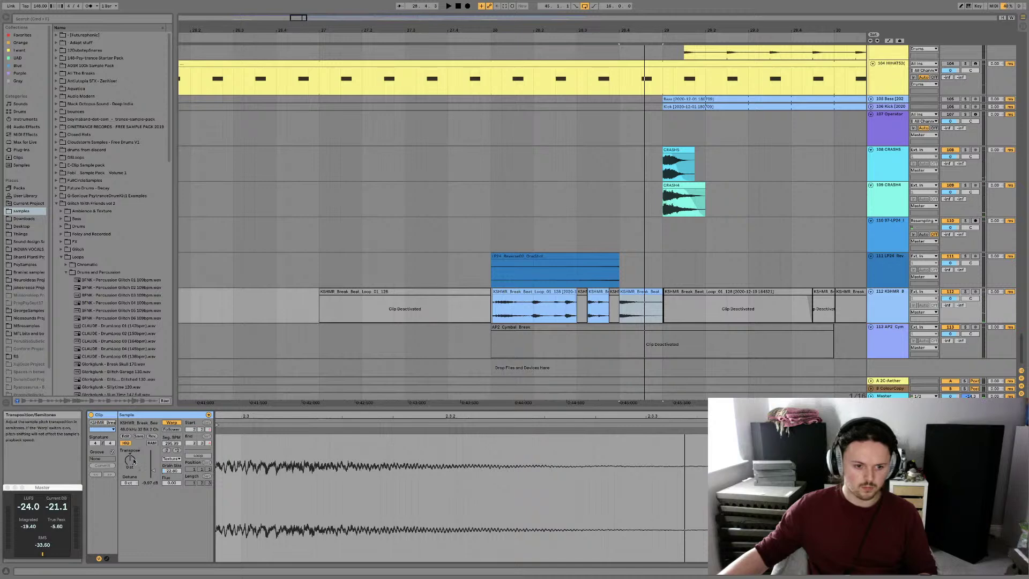
Draw a rising transposition envelope across the 28.4 break beat slice, and play the transition with the pitch ramp
left_click(107, 559)
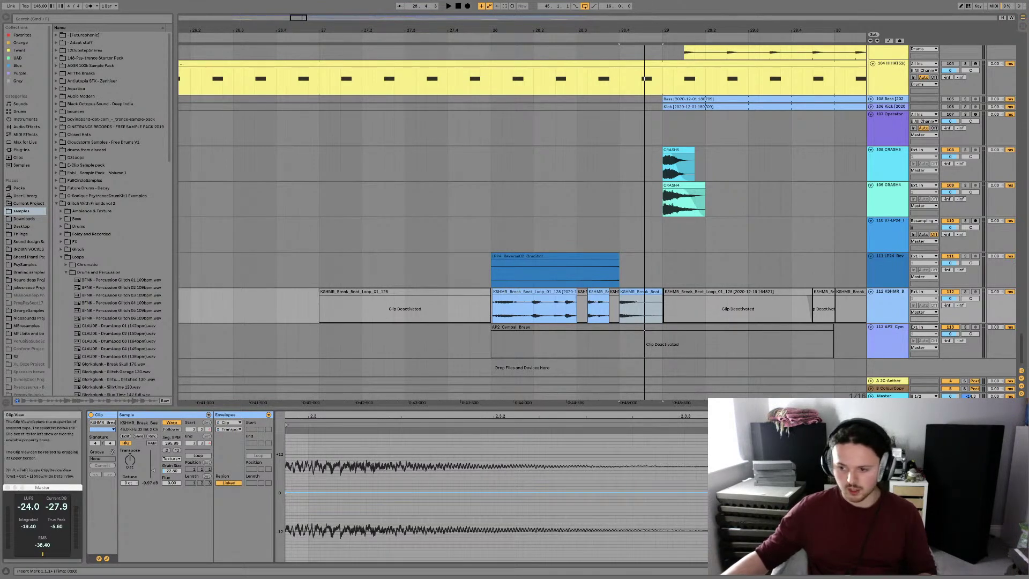
left_click_drag(713, 492, 713, 481)
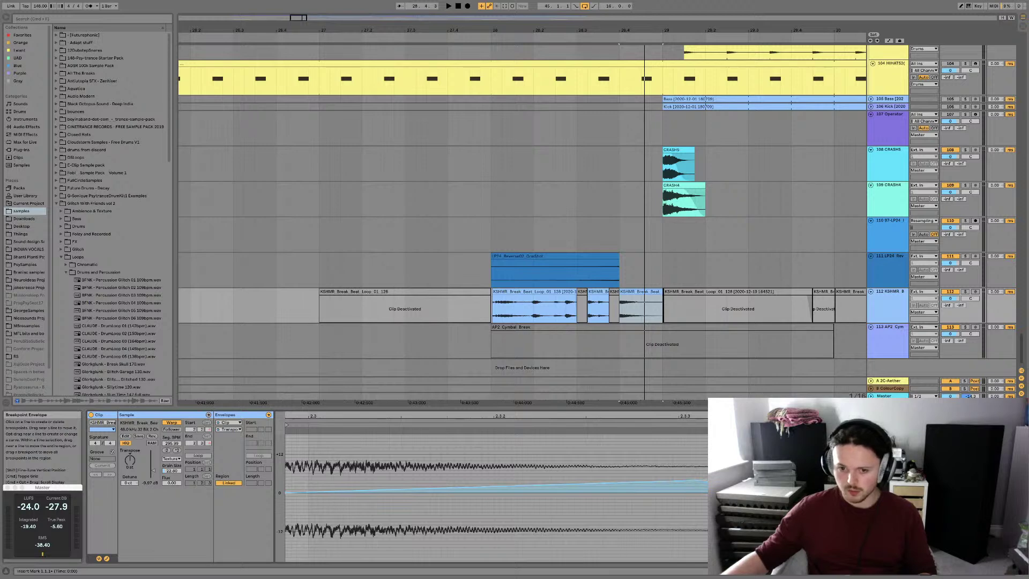
left_click_drag(713, 481, 713, 474)
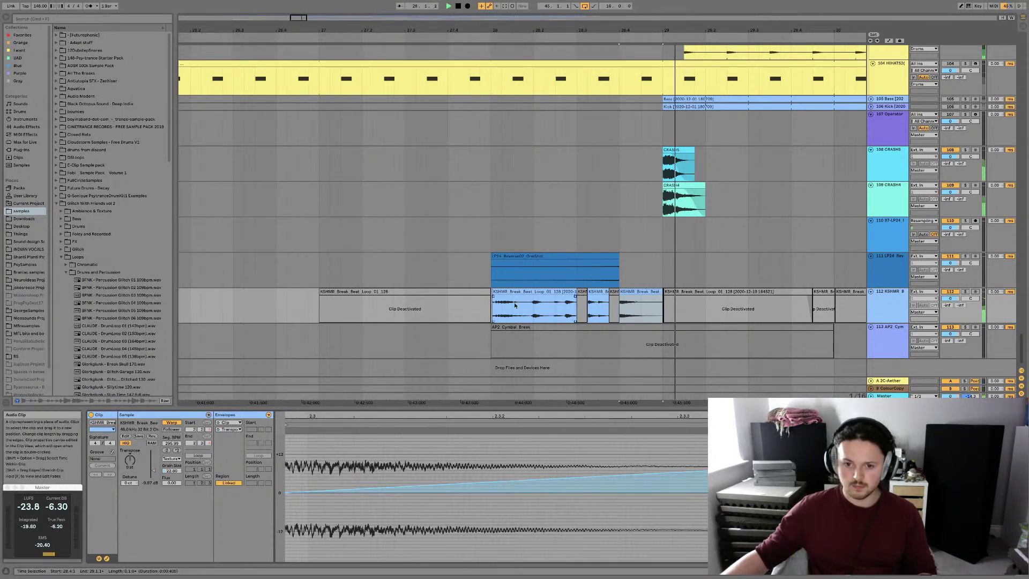
left_click(481, 295)
key("space")
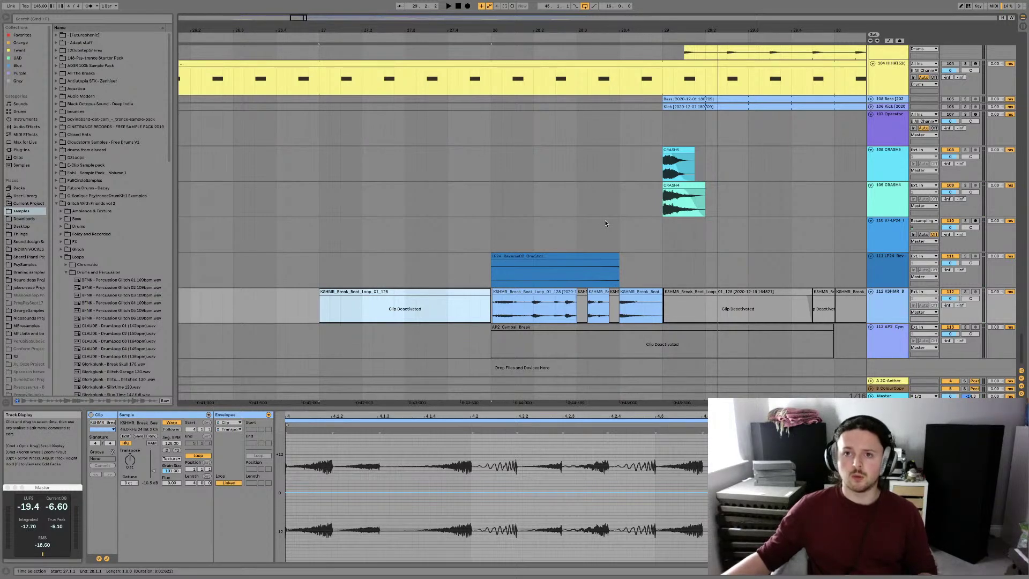
Play the pitch-ramped slice from 28.4, and stretch it so it ends at 29.2
left_click(634, 290)
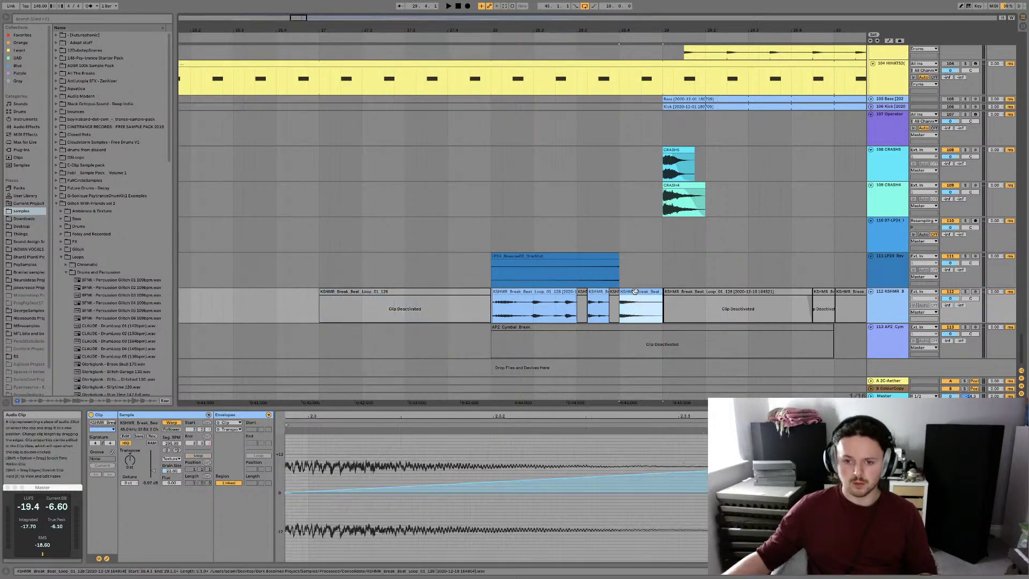
key("space")
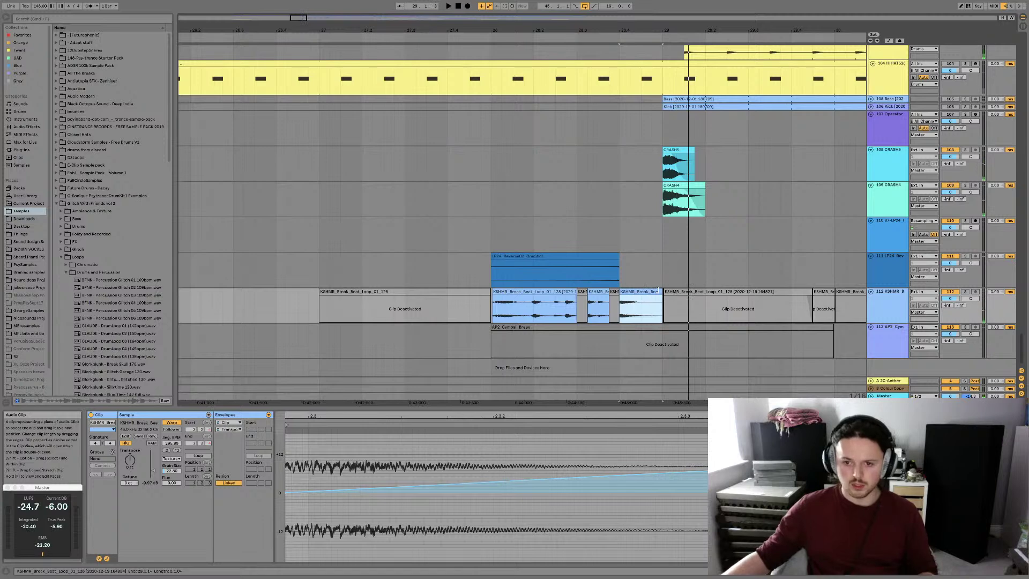
key("space")
left_click(665, 291)
left_click(658, 291)
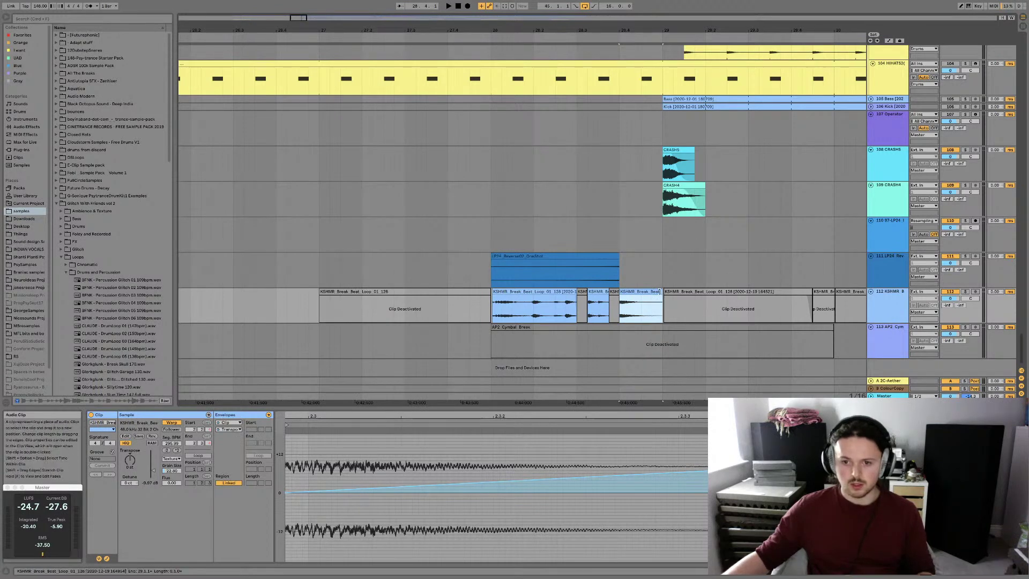
left_click_drag(660, 293, 702, 293)
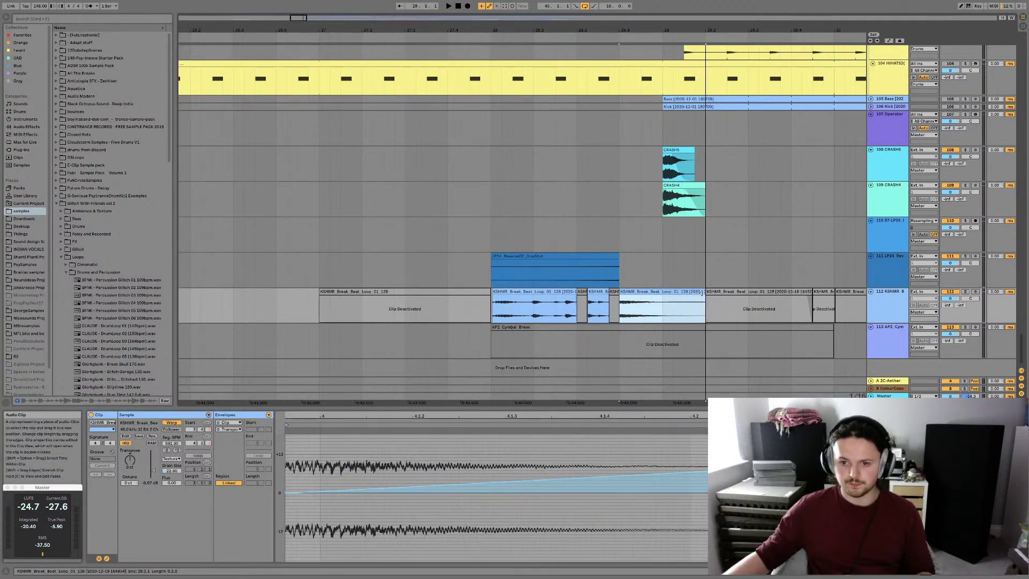
key("space")
left_click(481, 297)
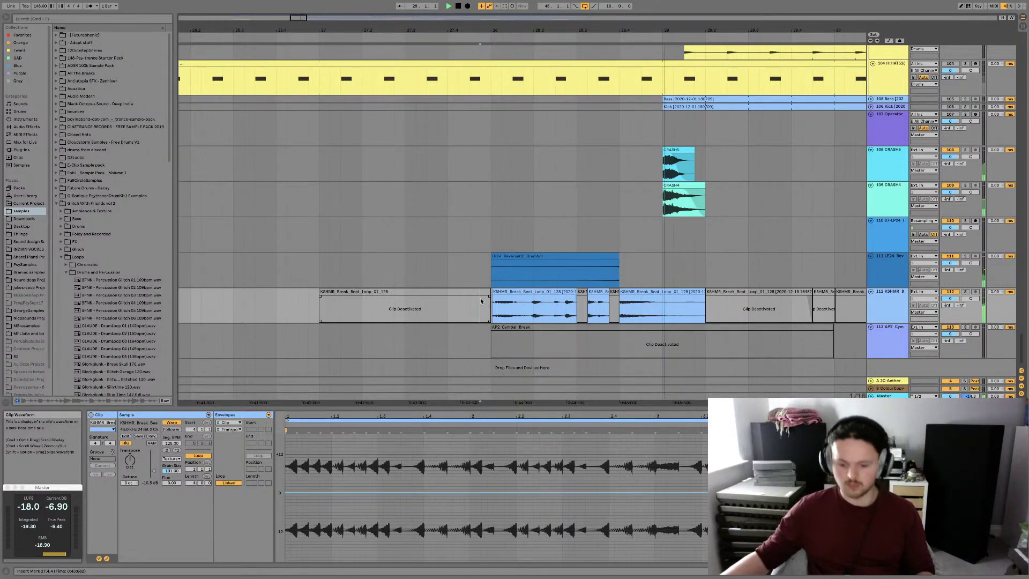
Try trimming the stretched 28.4 slice back to bar 29, play it, and undo the trim
left_click(568, 292)
left_click(622, 293)
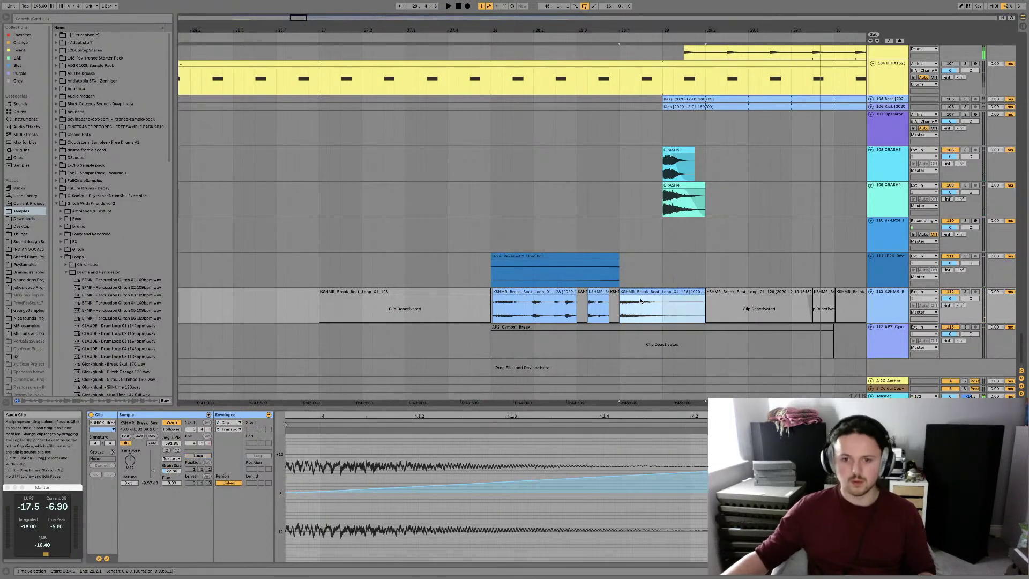
left_click(623, 313)
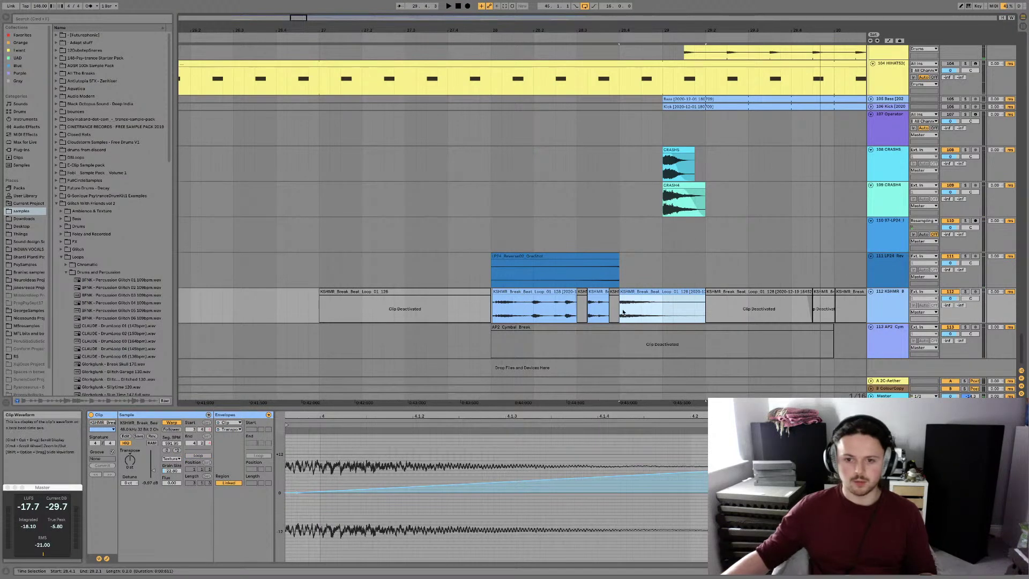
left_click(646, 294)
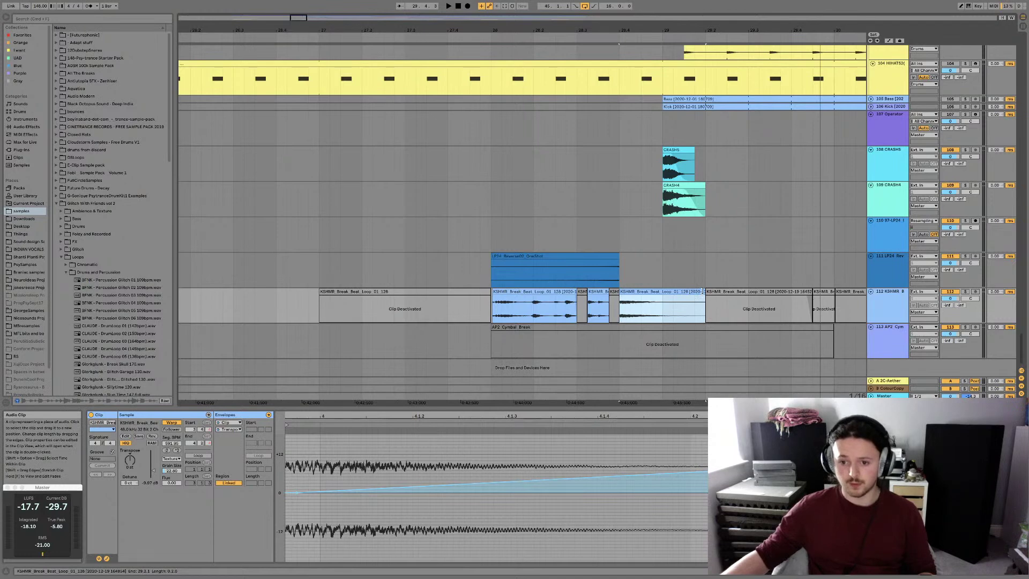
left_click_drag(702, 291, 664, 291)
key("space")
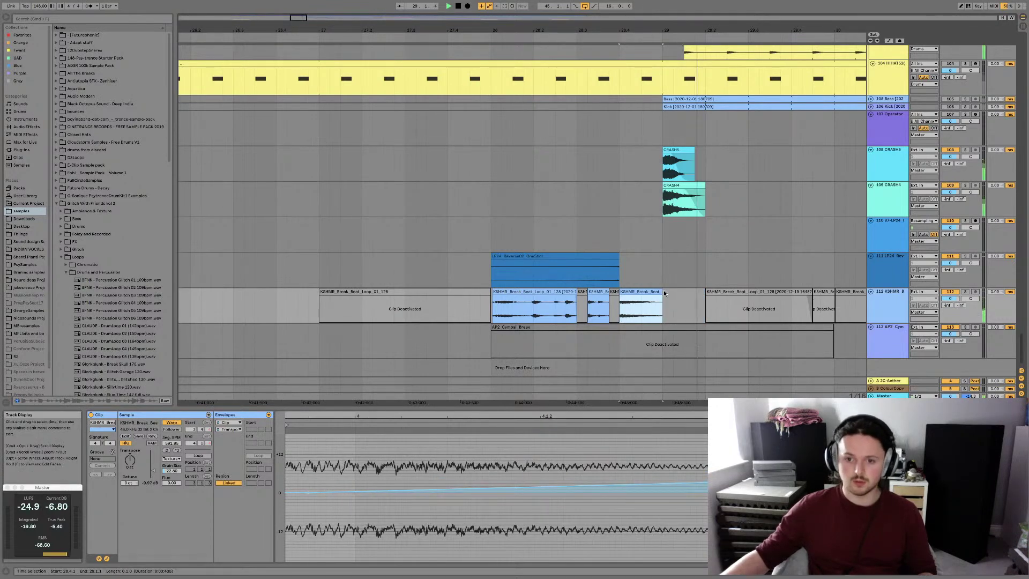
key("ctrl+z")
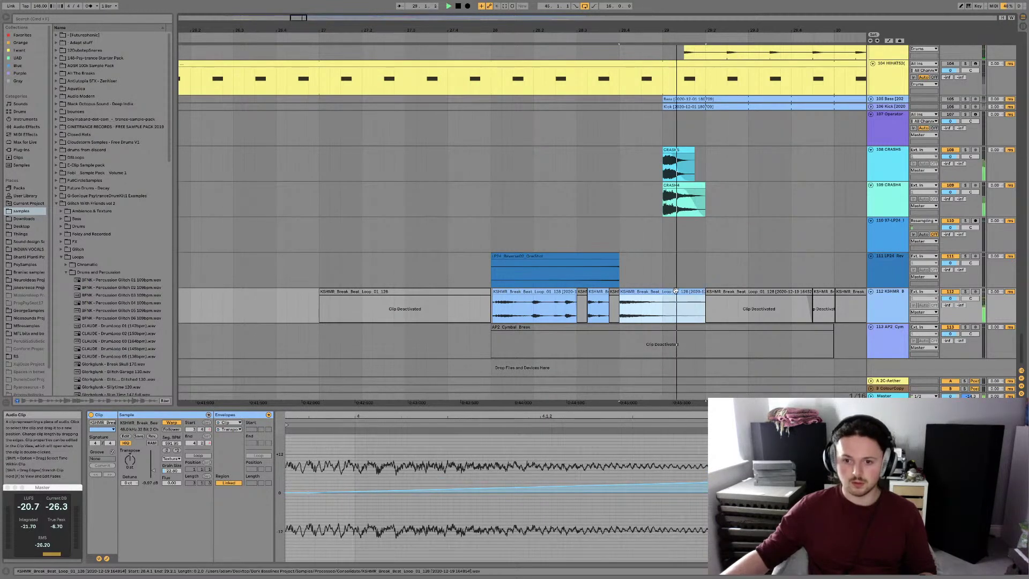
Split the stretched break beat slice at bar 29, delete the part after it, and play from bar 28
left_click(667, 308)
key("ctrl+e")
left_click(674, 291)
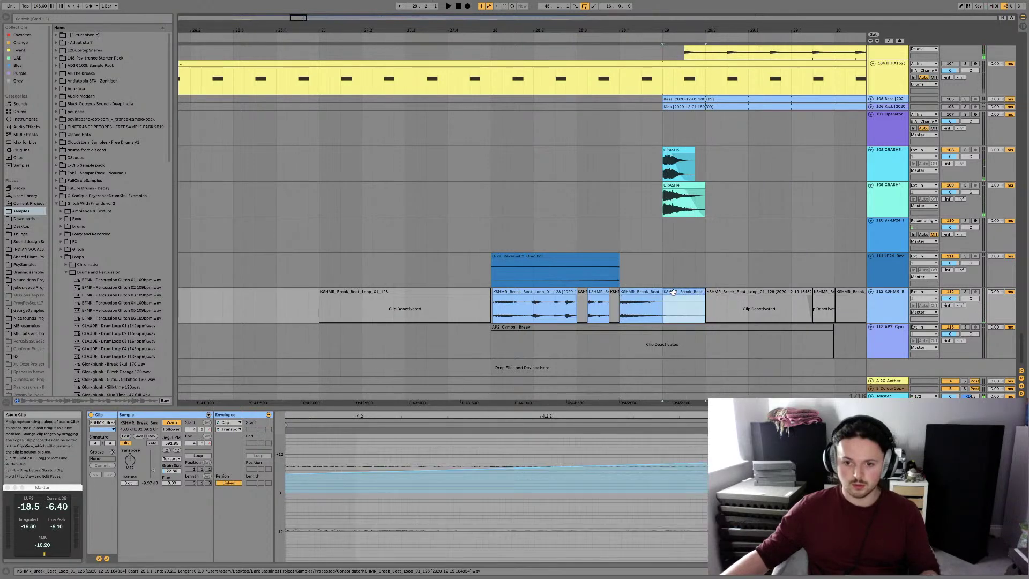
key("Delete")
left_click(503, 291)
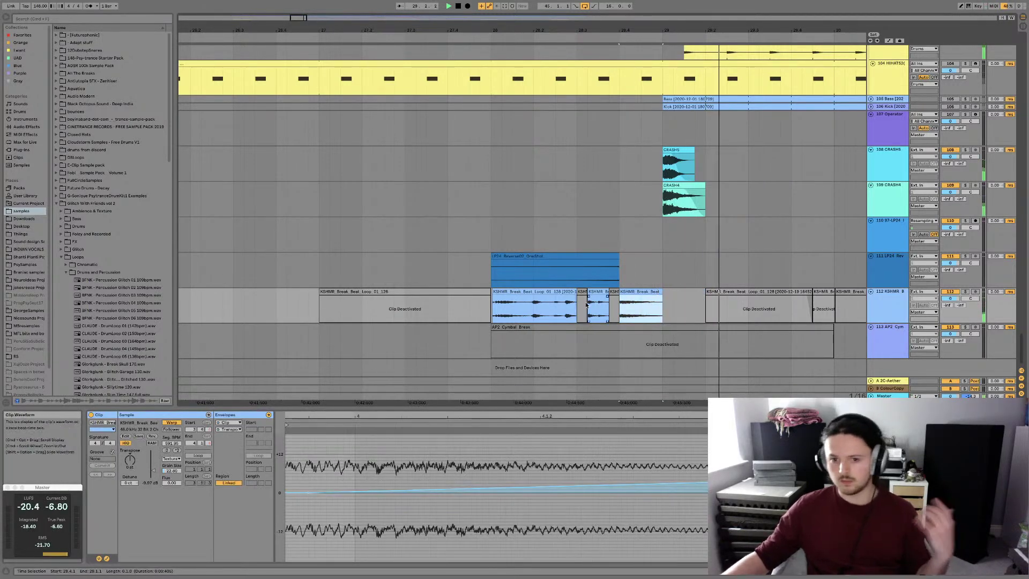
key("space")
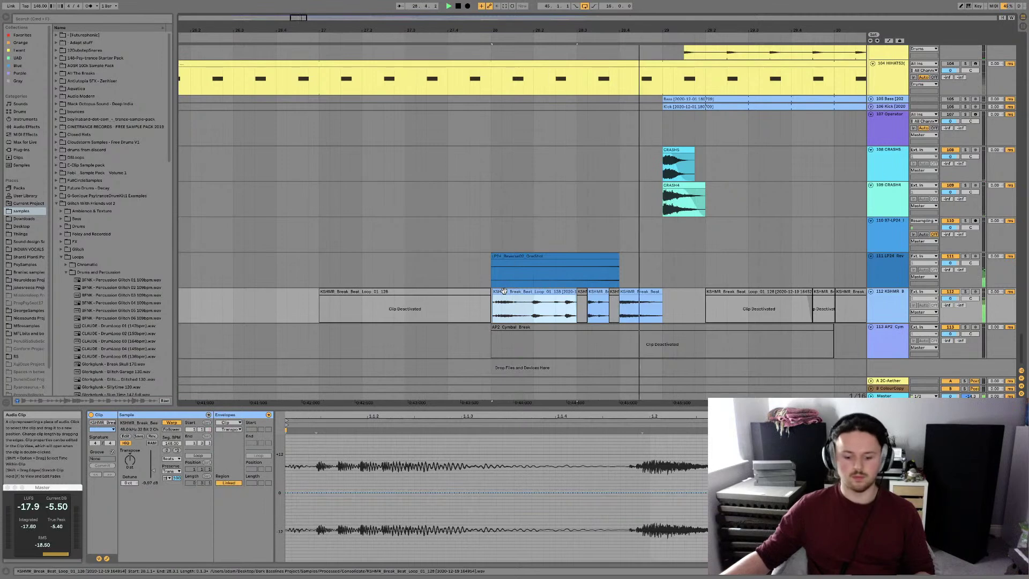
Play the transition into the drop from 27.4.4 and again from bar 28
left_click(635, 292)
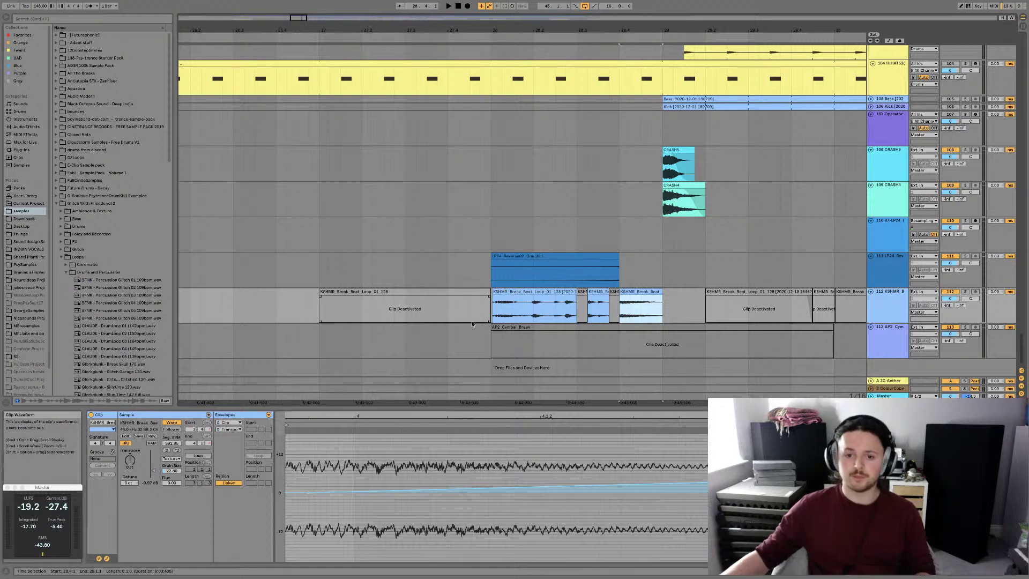
left_click(486, 306)
key("space")
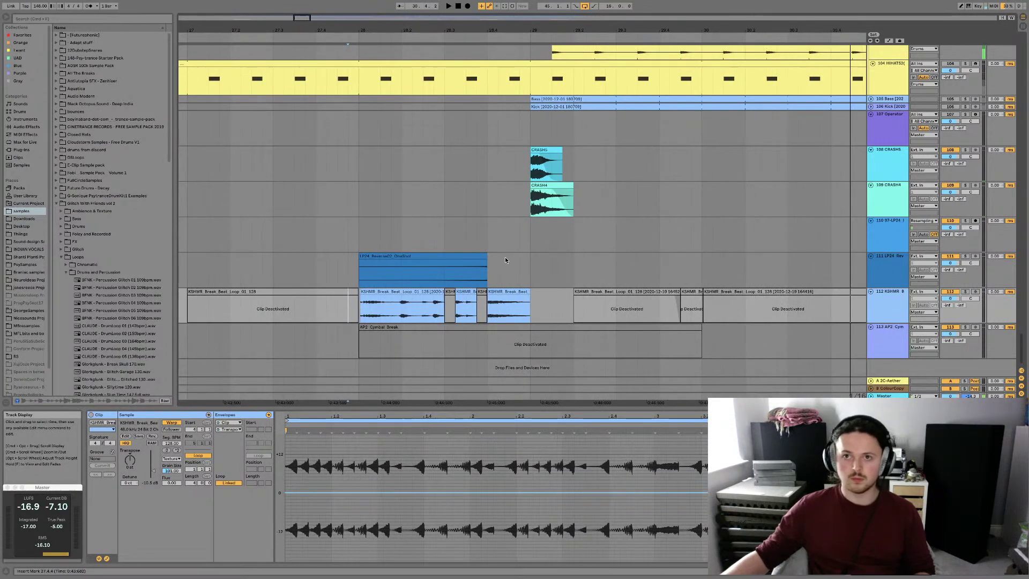
key("space")
left_click(367, 255)
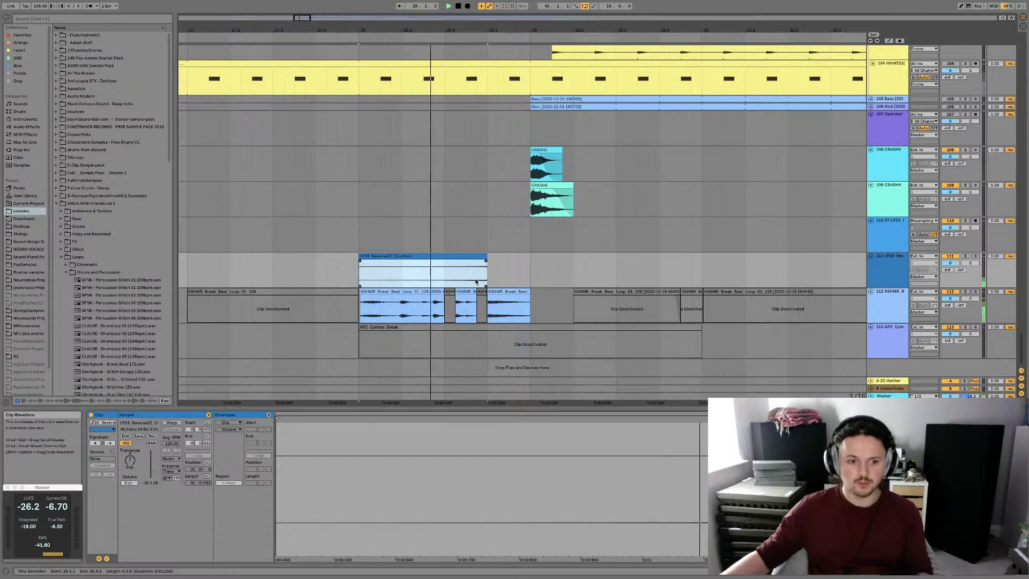
left_click(319, 294)
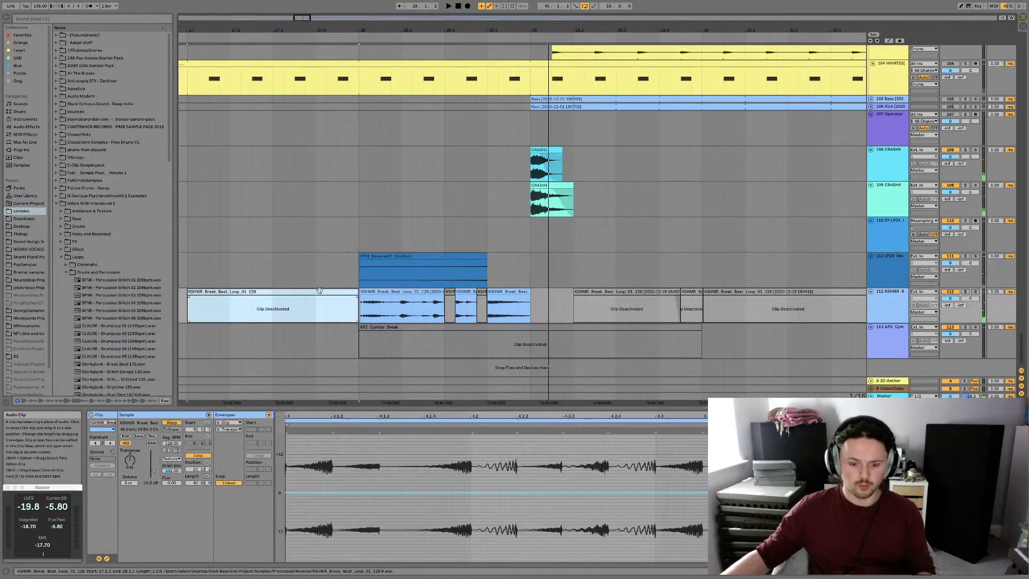
Reactivate the KSHMR break beat clip at bar 27, and play it with the break beat track soloed
key("space")
key("0")
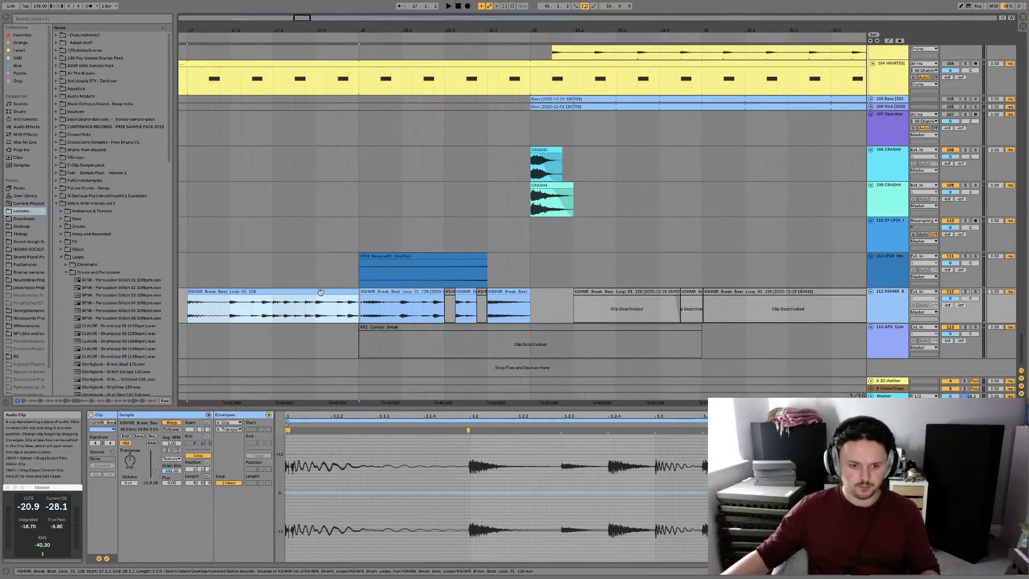
left_click(271, 319)
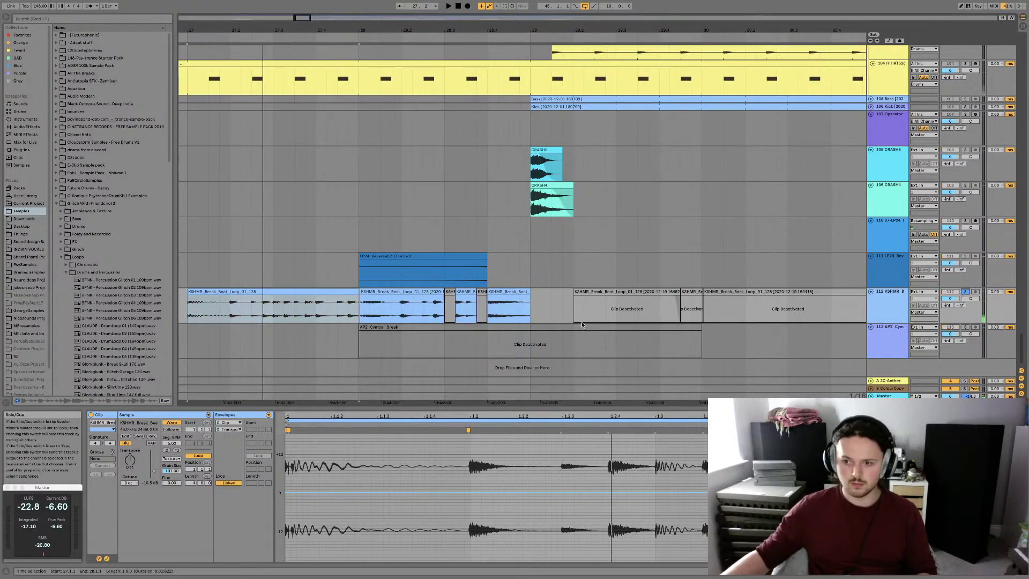
Turn off warping on the KSHMR break beat clip at bar 27 and compare it in solo with the slices from bar 28
left_click(270, 324)
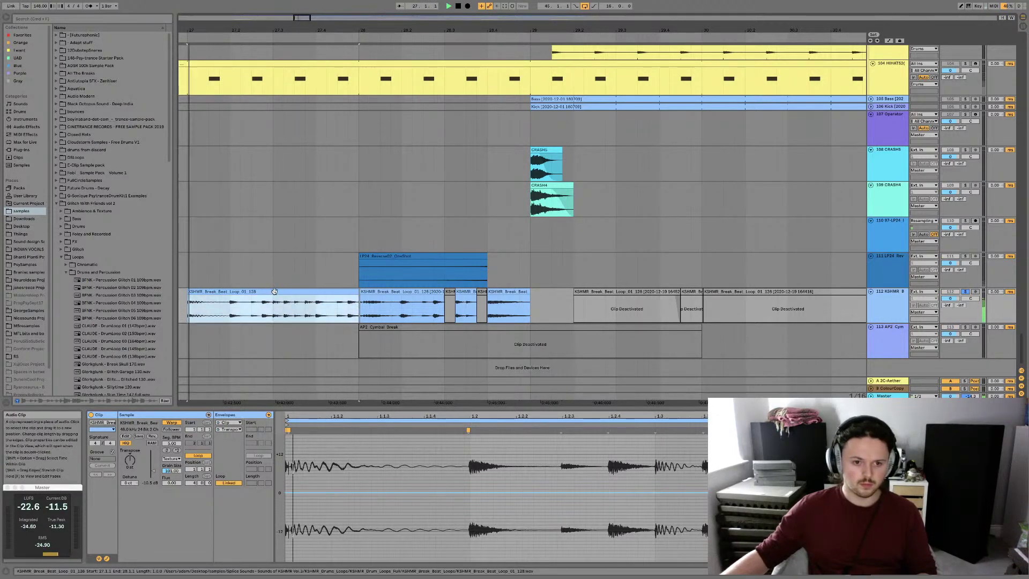
left_click(172, 422)
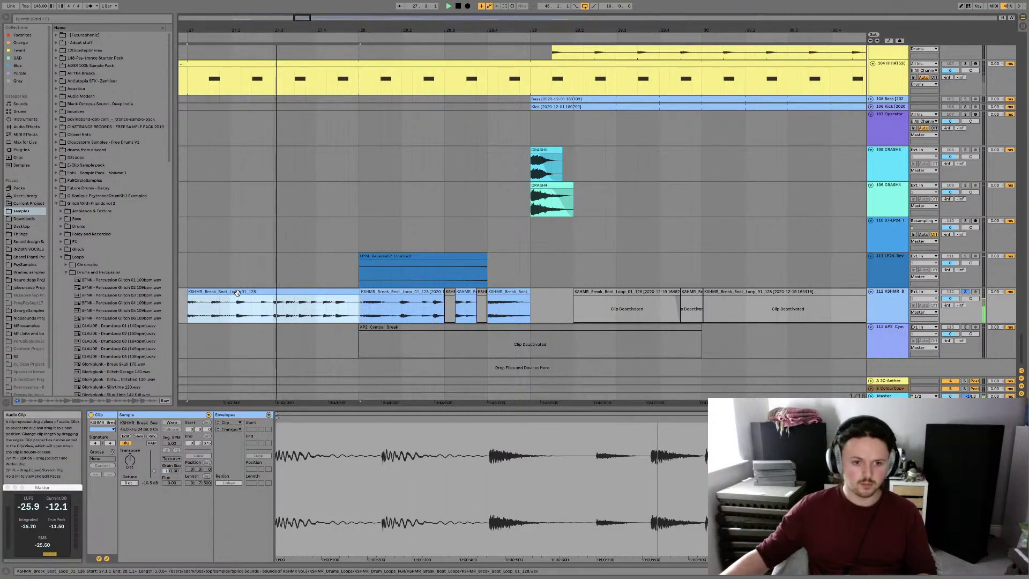
left_click(359, 313)
key("space")
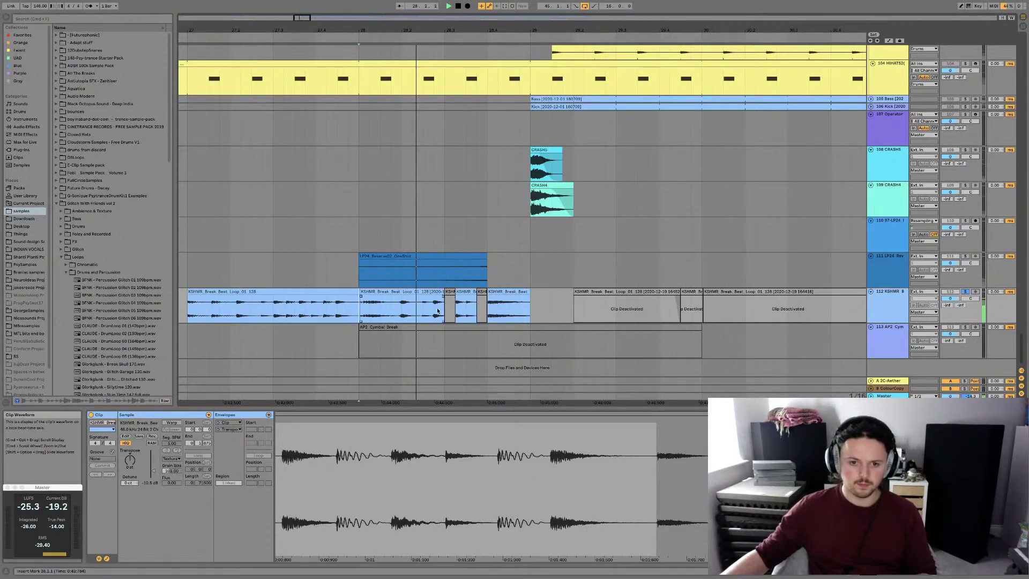
left_click(472, 298)
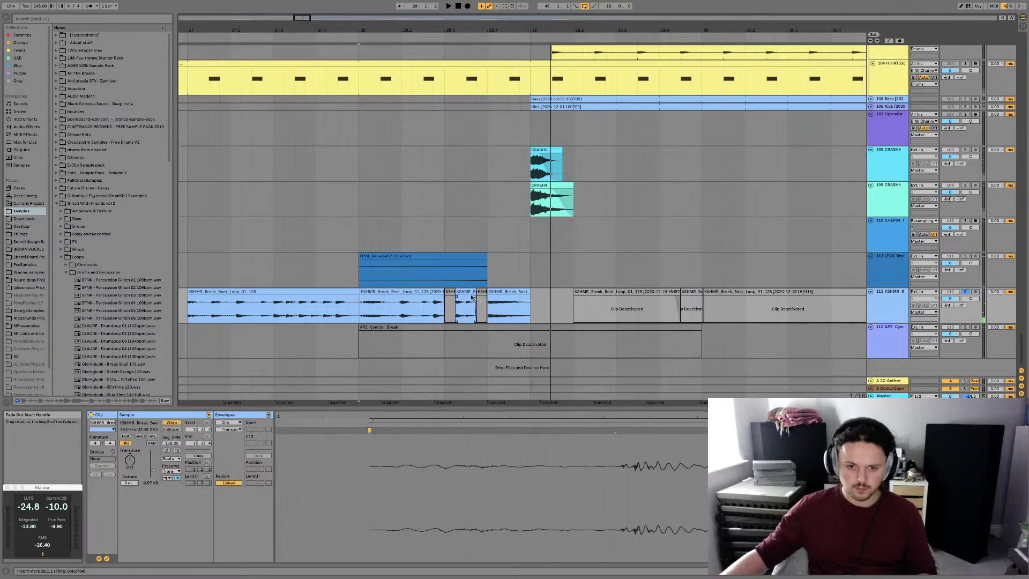
left_click(391, 292)
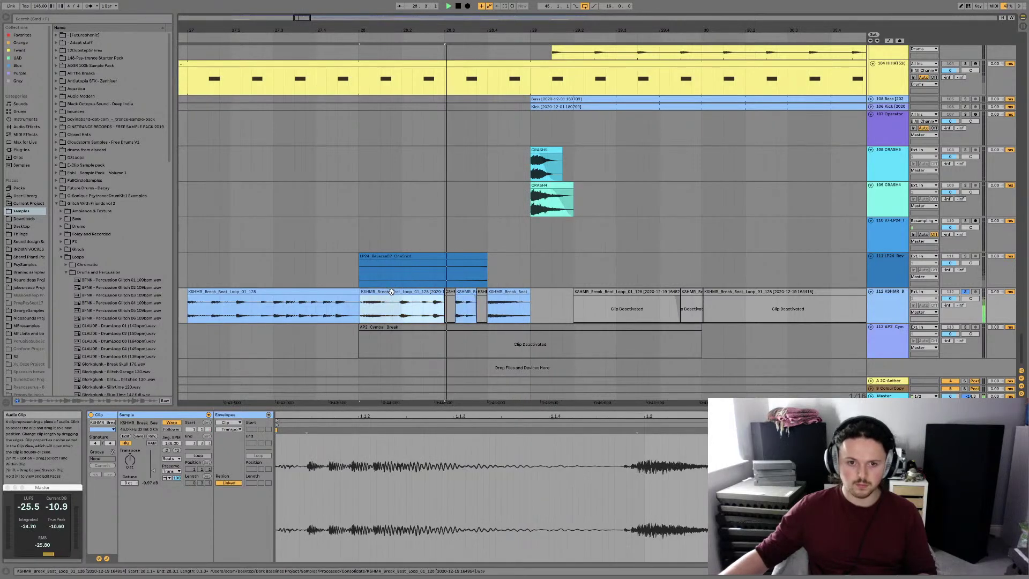
left_click(314, 290)
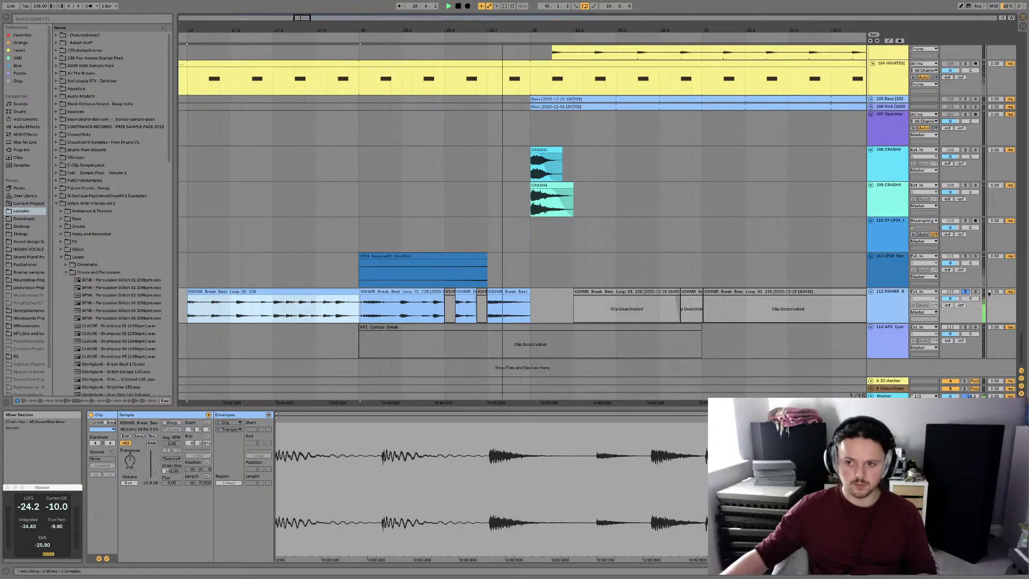
Unsolo the break beat track, and delete its clip at bar 27 after playing the transition with the other tracks
left_click(966, 292)
left_click(320, 303)
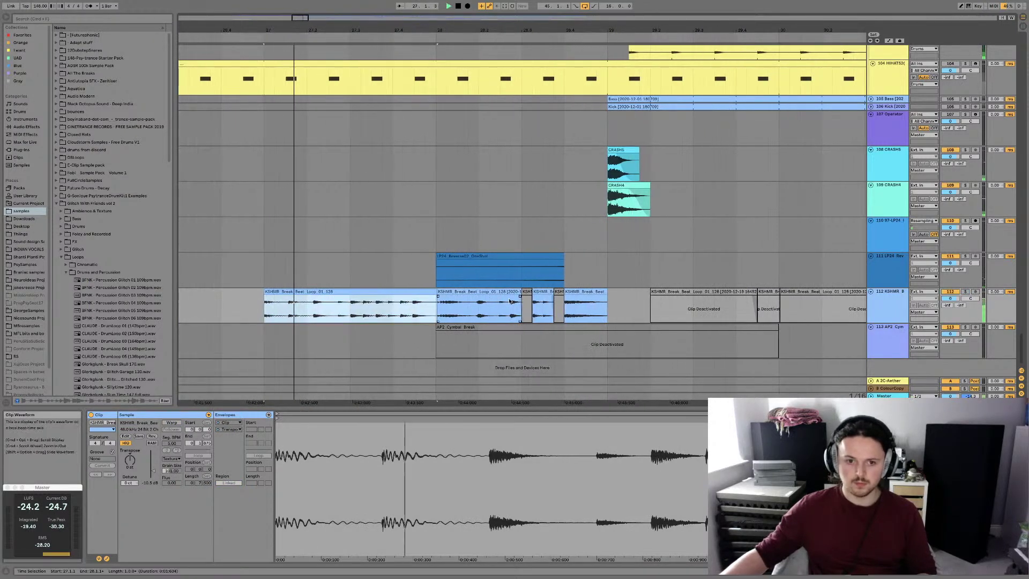
left_click(323, 291)
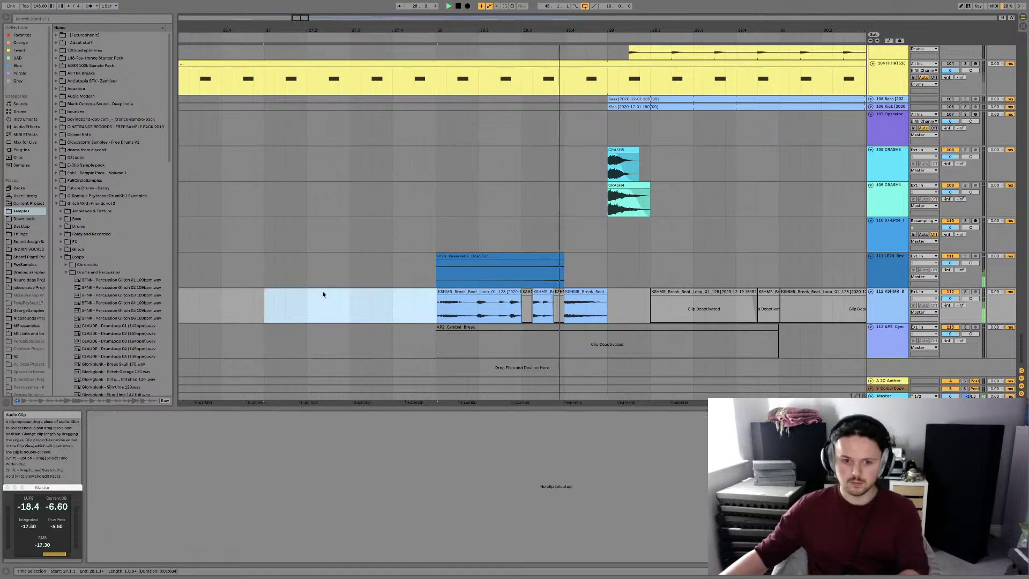
key("Delete")
left_click(435, 303)
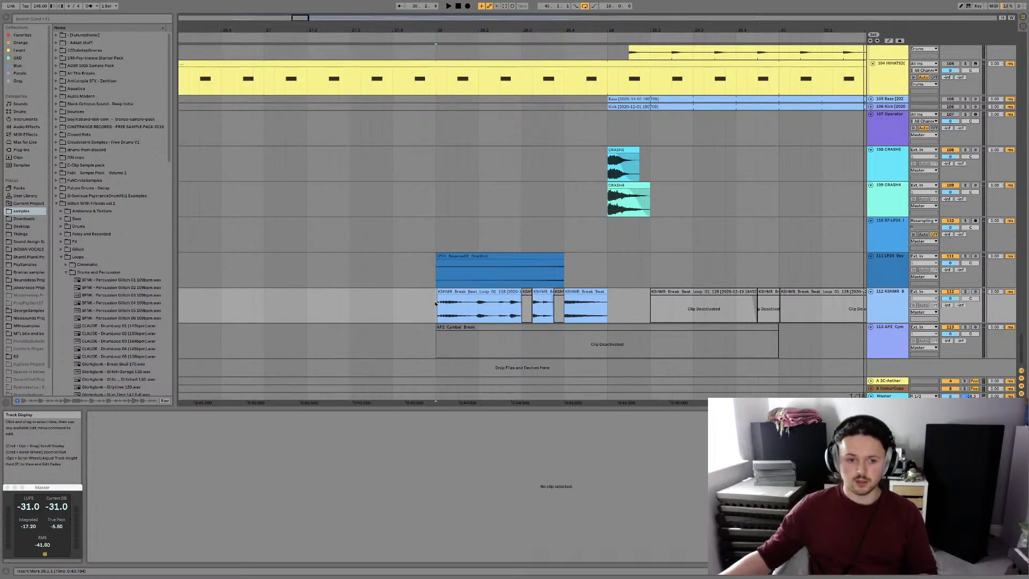
Place a reversed copy of the 28.4 break beat slice at 27.4, leading into bar 28, and play it
scroll(441, 309, "right", 2)
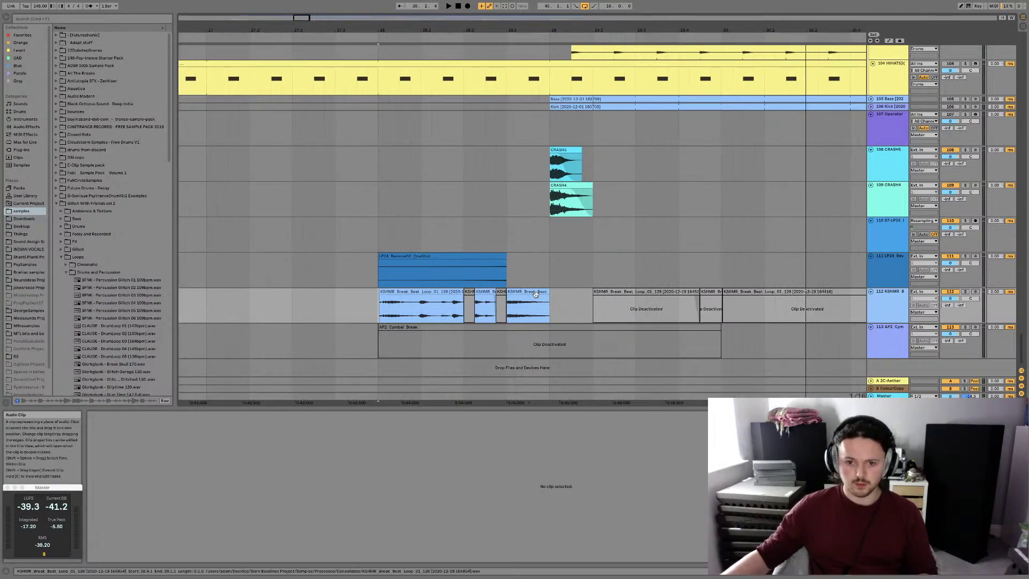
left_click(535, 293)
key("super+d")
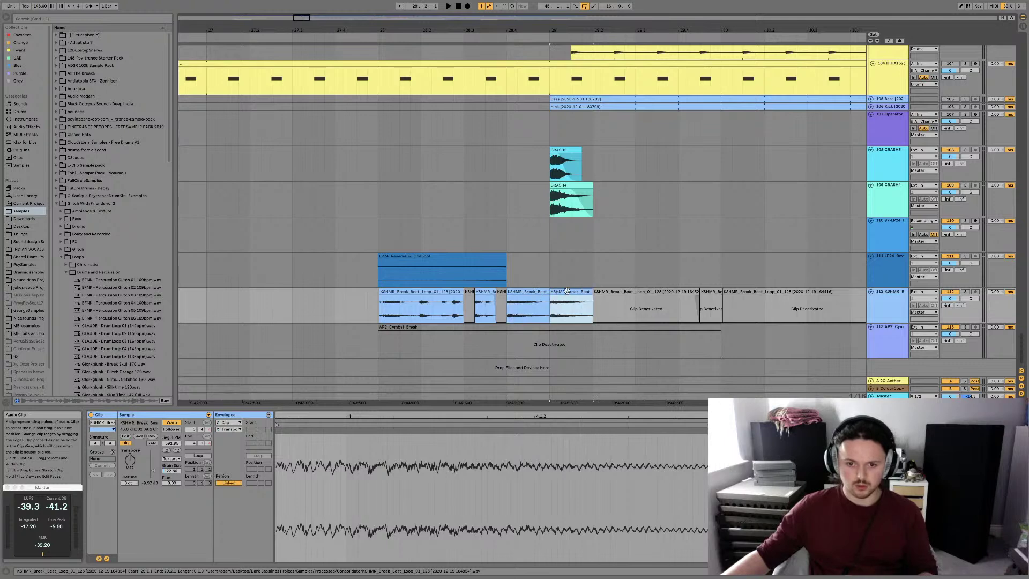
key("r")
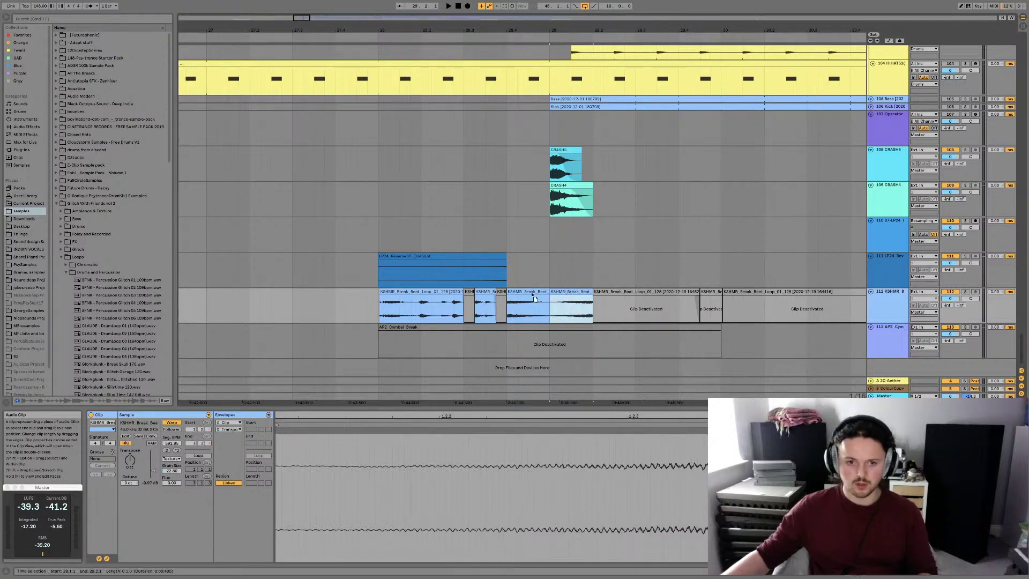
left_click_drag(570, 291, 358, 292)
key("space")
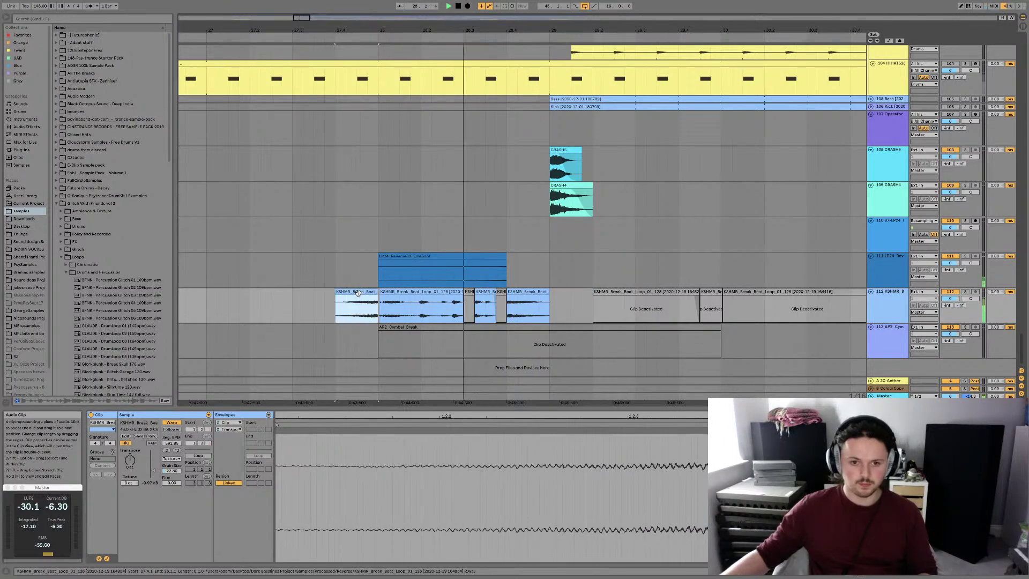
Stretch the reversed slice's start back to 27.3.2, and try a changed grain size and a transposition of -12 st
scroll(359, 294, "left", 3)
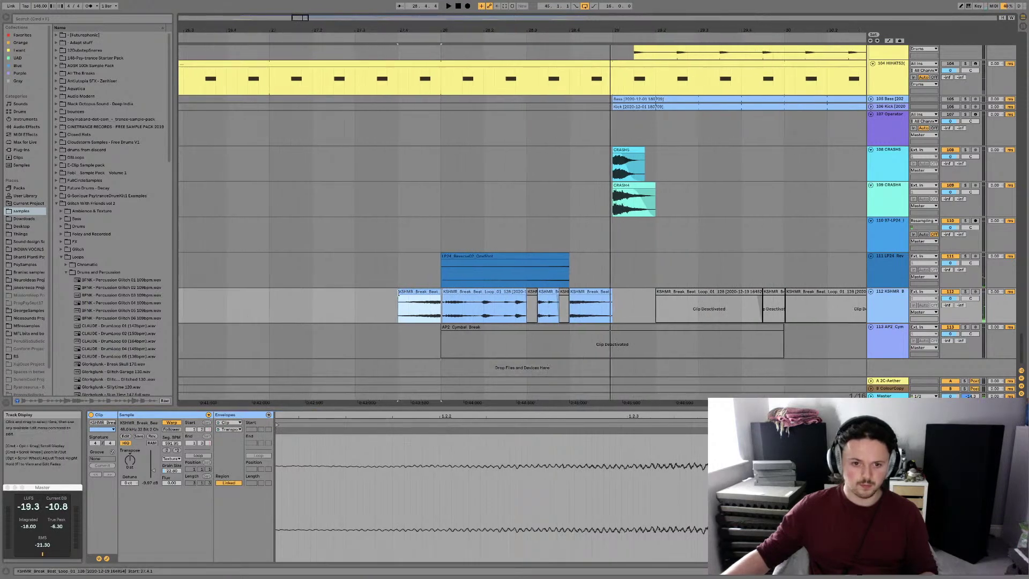
left_click_drag(399, 292, 302, 293)
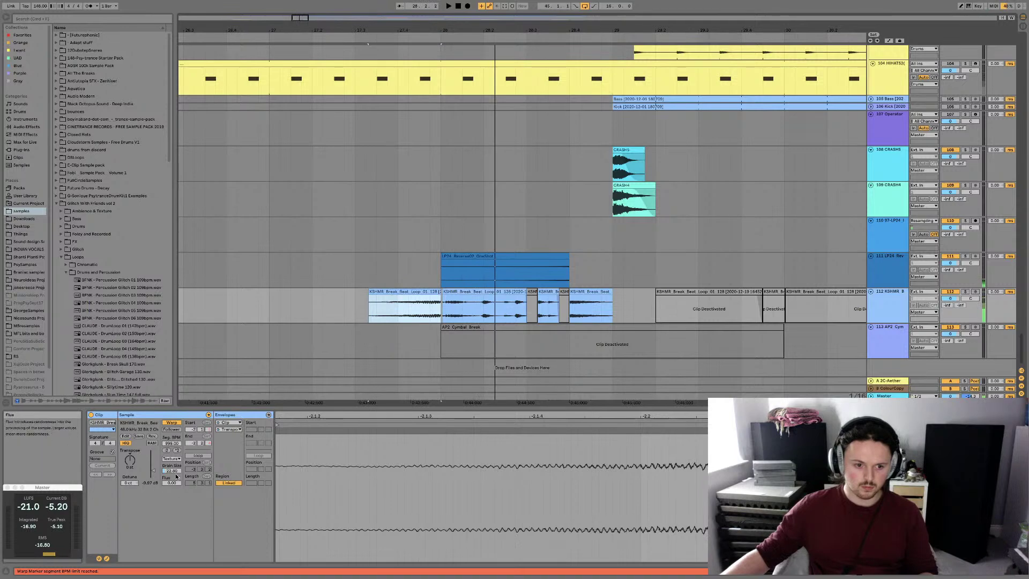
left_click(172, 470)
left_click_drag(177, 474, 175, 465)
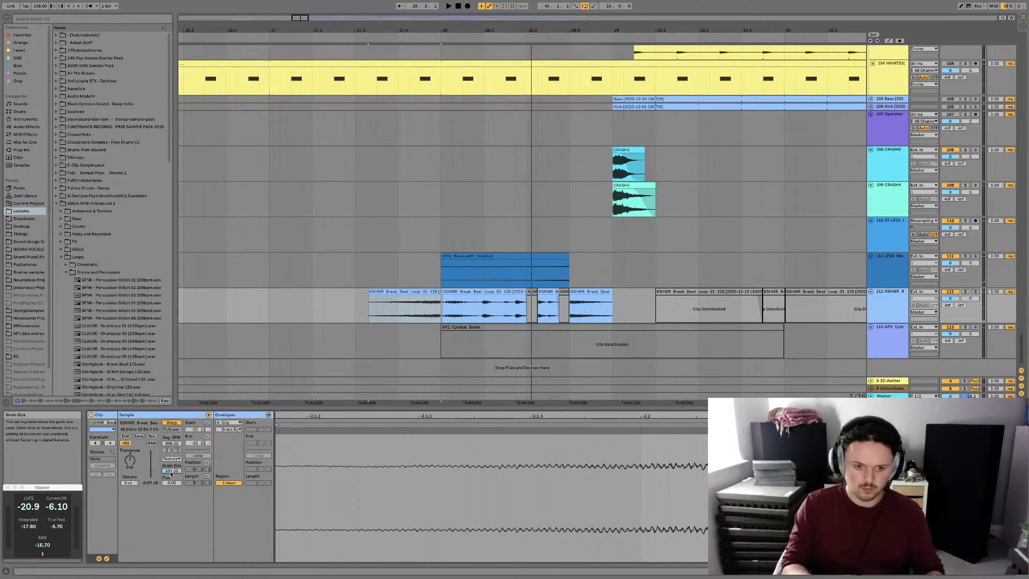
left_click(127, 463)
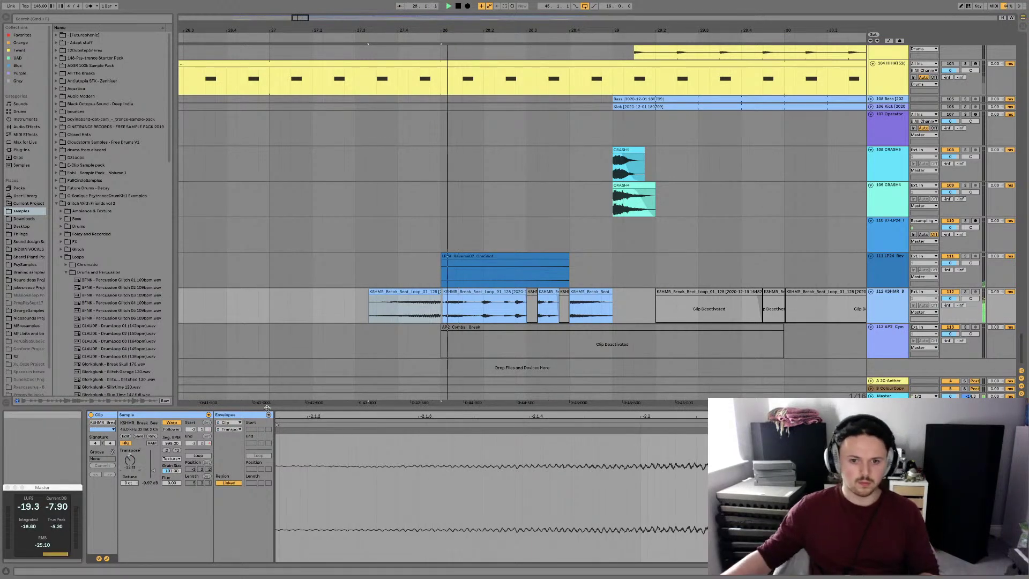
left_click(171, 470)
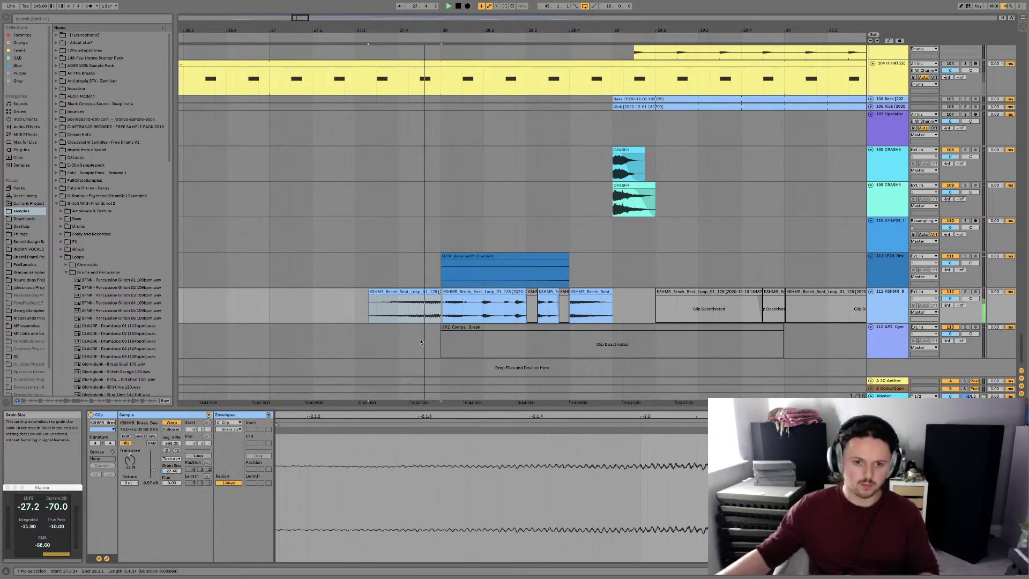
Delete the reversed slice ahead of bar 28 and return the insert marker to bar 28
key("Delete")
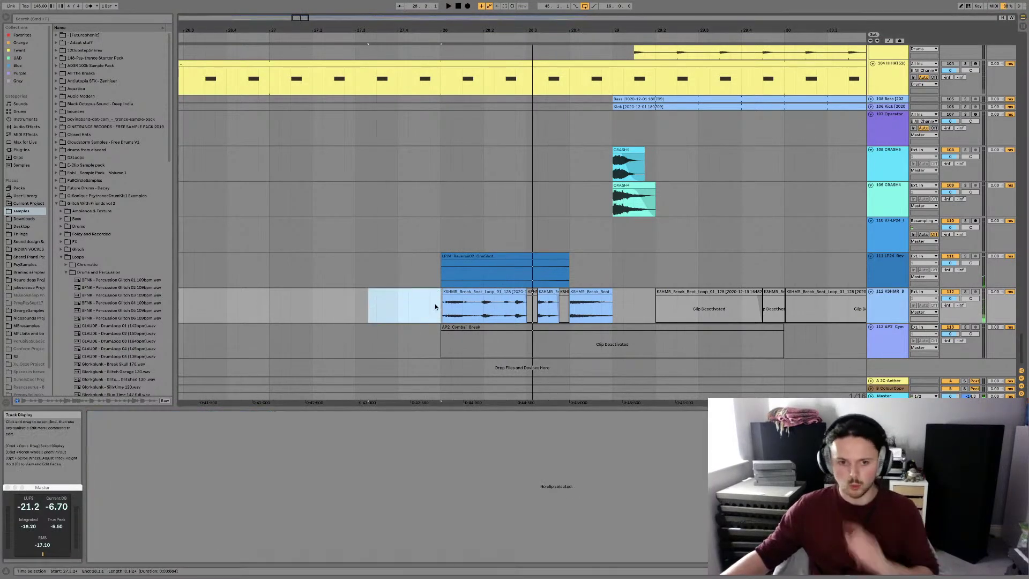
left_click(435, 305)
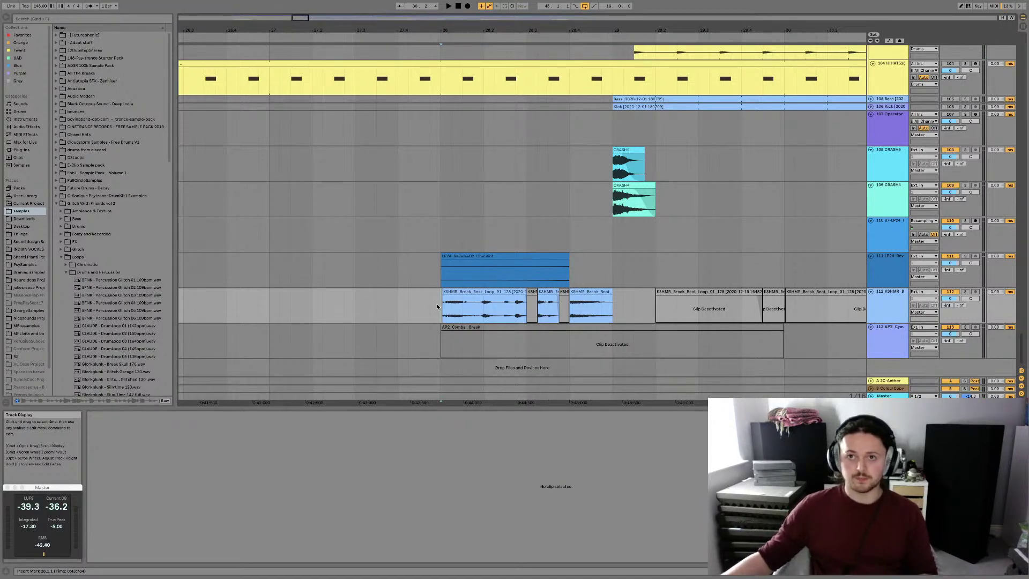
left_click(439, 299)
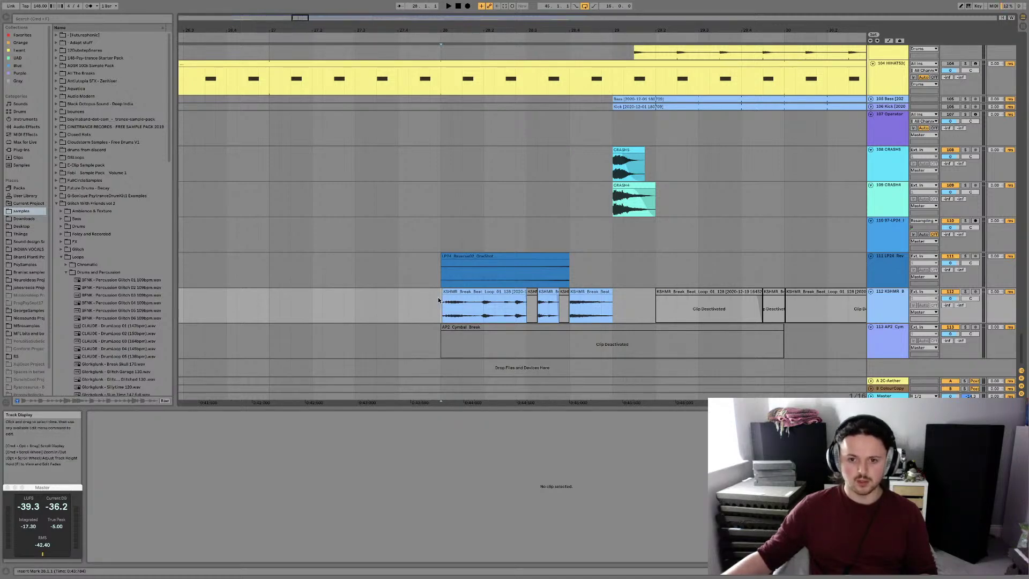
Play the entry into the drop from 28.4.4, then stop and place the insert marker at 28.4
scroll(587, 269, "right", 3)
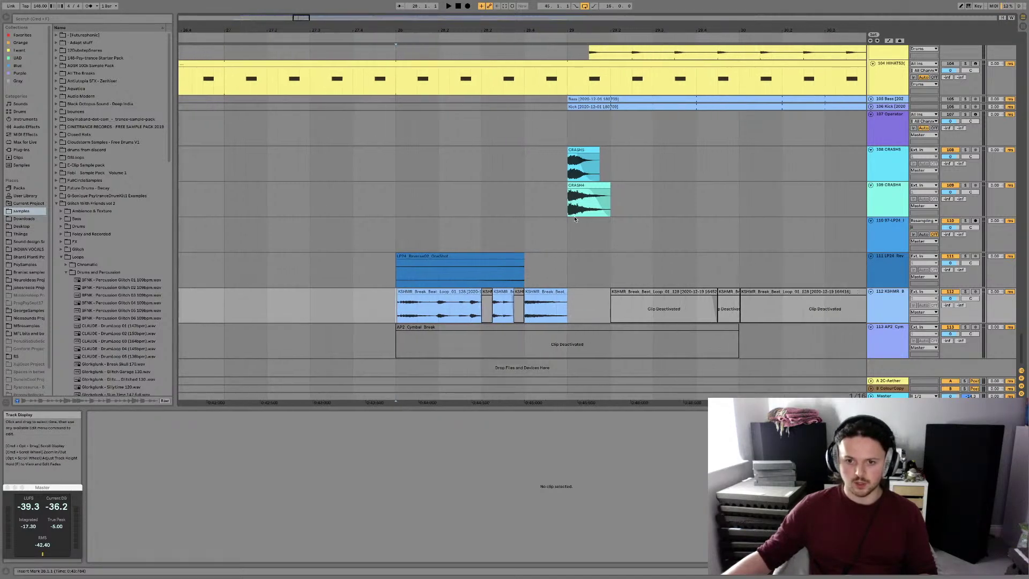
left_click(555, 232)
key("space")
scroll(554, 232, "right", 6)
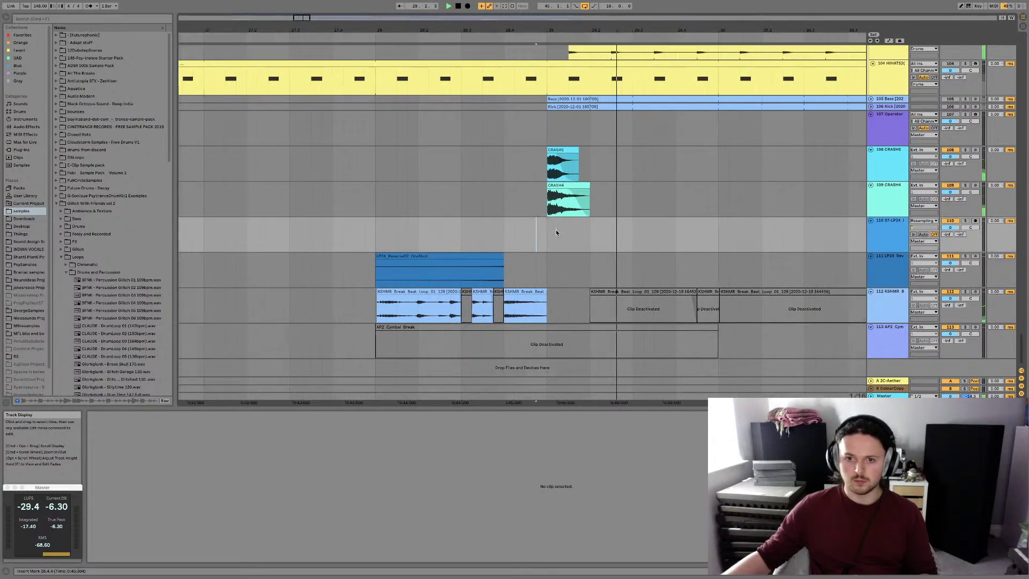
key("space")
left_click(404, 247)
scroll(429, 268, "left", 4)
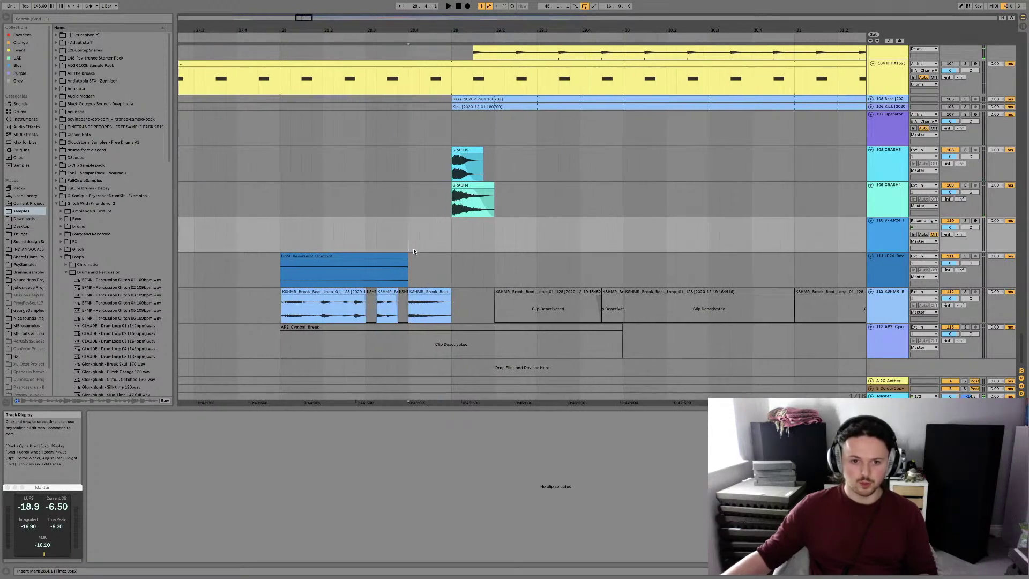
Try reactivating the AP2 Cymbal Break clip at bar 28
left_click(505, 329)
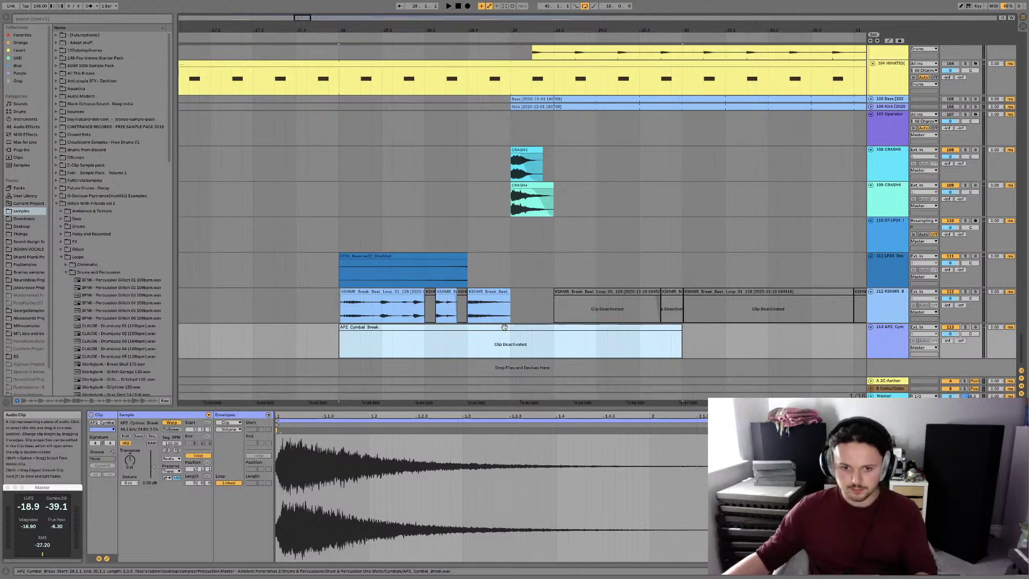
key("0")
key("0")
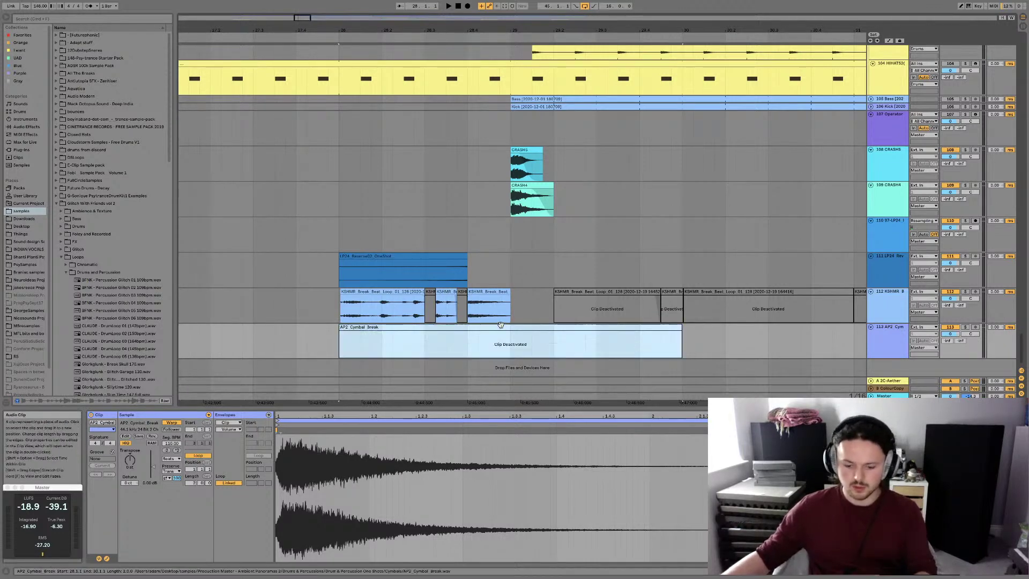
Copy the LP24 impact clip from bar 45 back to 28.2 on the same track
scroll(520, 182, "right", 10)
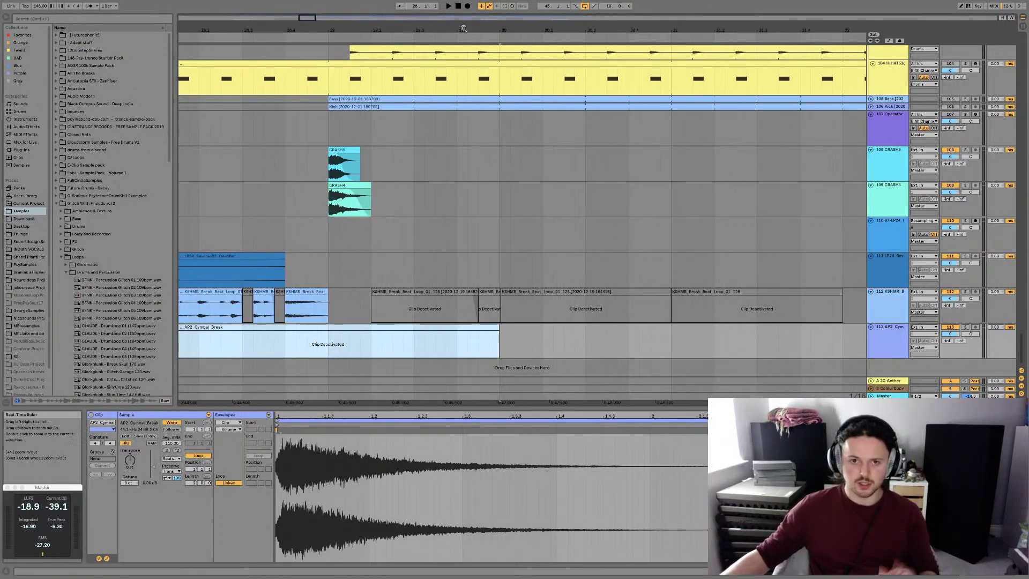
left_click_drag(300, 12, 301, 239)
left_click(679, 221)
left_click(300, 236)
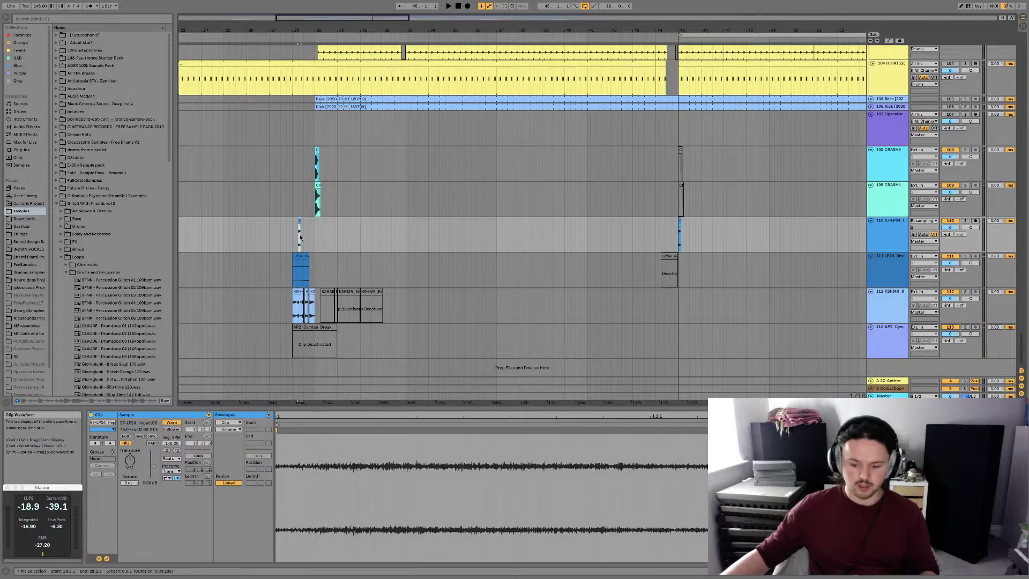
Arrange copies of the LP24 impact at 28.1, 28.3 and 28.3.4, and play the transition from 27.3
key("z")
scroll(305, 234, "left", 2)
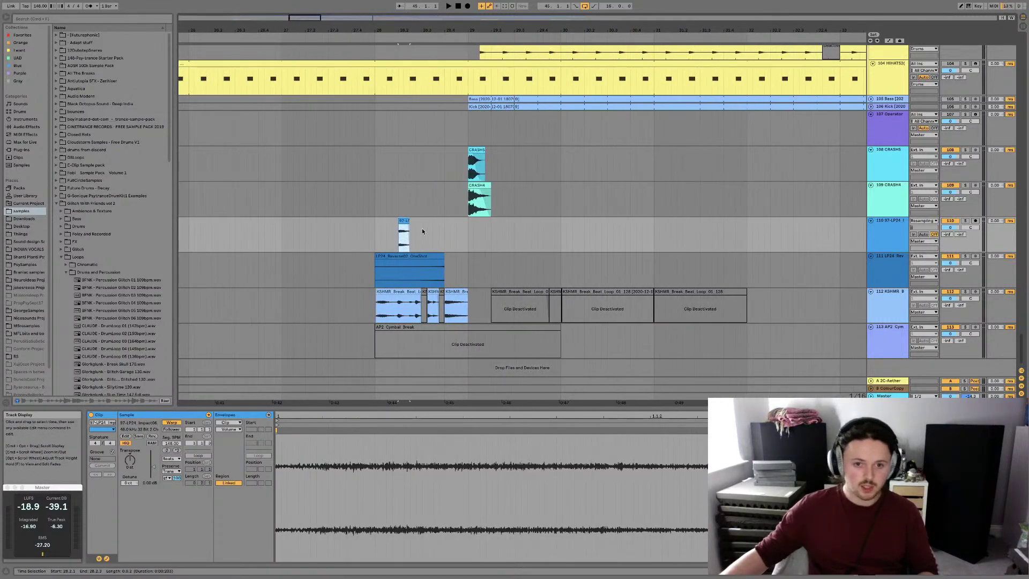
scroll(404, 222, "up", 2)
left_click_drag(405, 222, 464, 229)
left_click(283, 235)
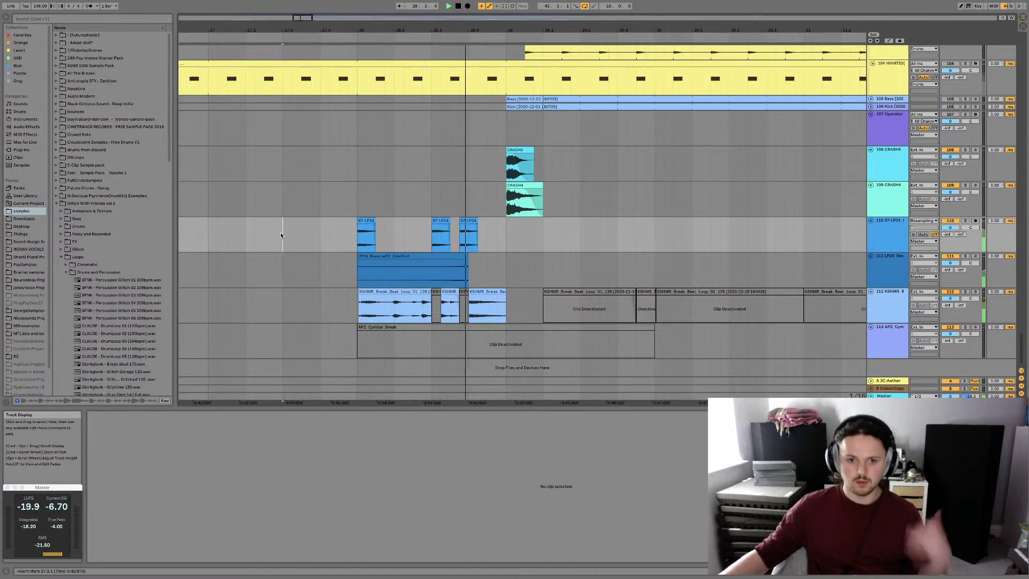
Try adding another LP24 impact copy at 28.4.3, and play from bar 28
left_click(470, 232)
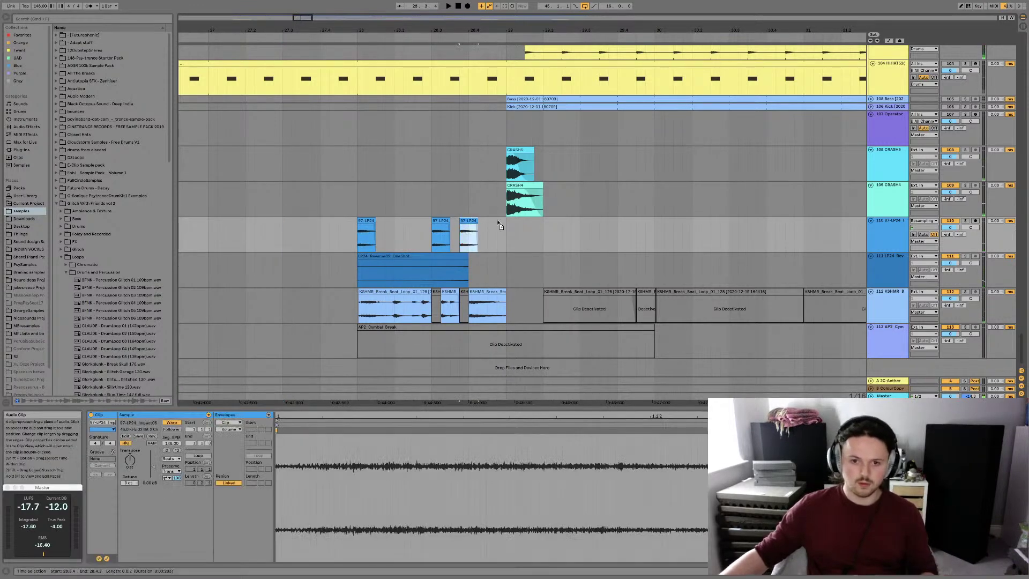
left_click_drag(500, 226, 500, 227)
left_click(357, 228)
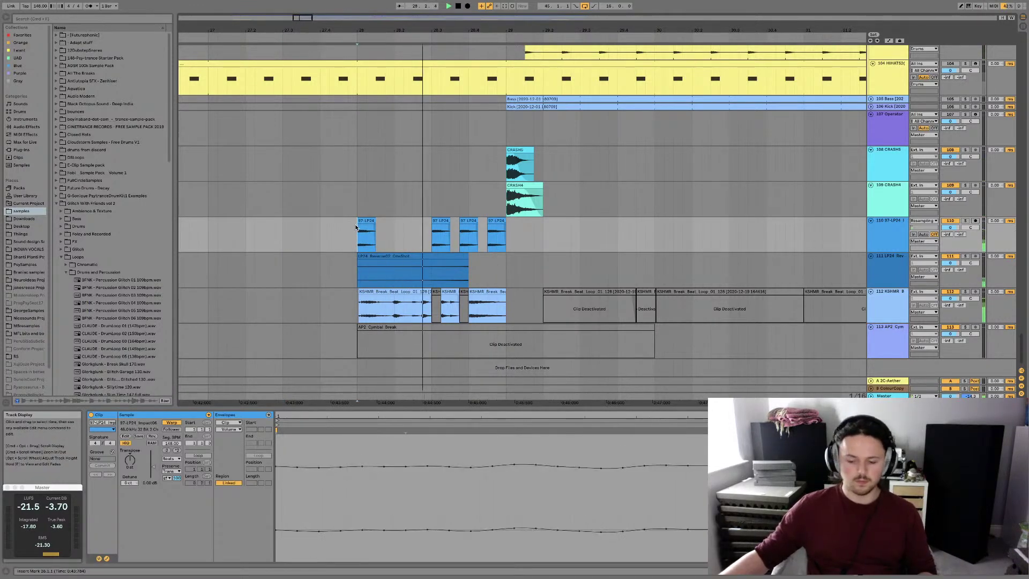
Delete the LP24 impact copy at 28.4.3 and play the transition from 27.3.4
left_click(488, 225)
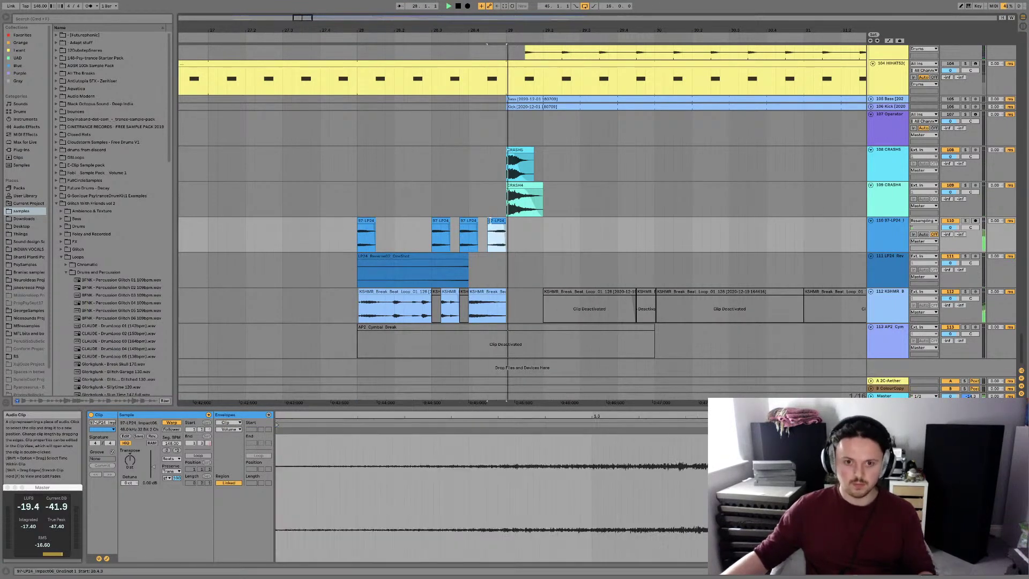
key("Delete")
left_click(314, 235)
key("space")
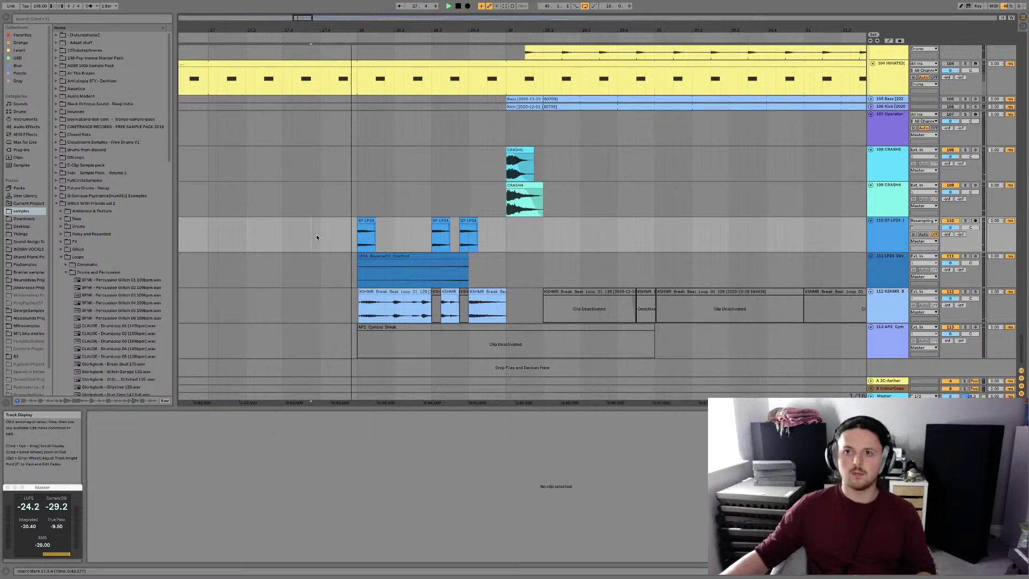
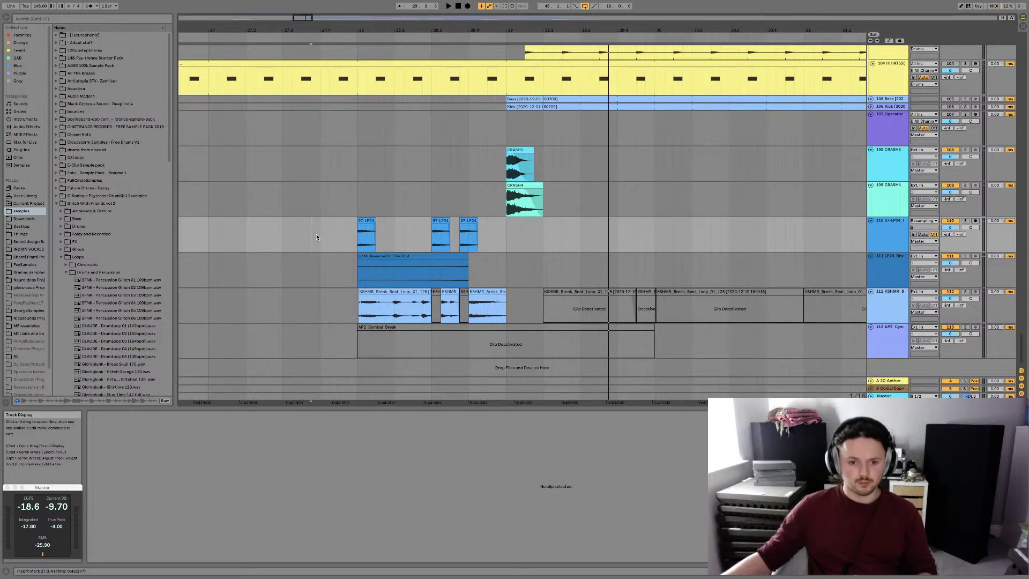
Set the arrangement to the narrowest adaptive grid for fine editing around the LP24 impact clip at 28.1
left_click(338, 241)
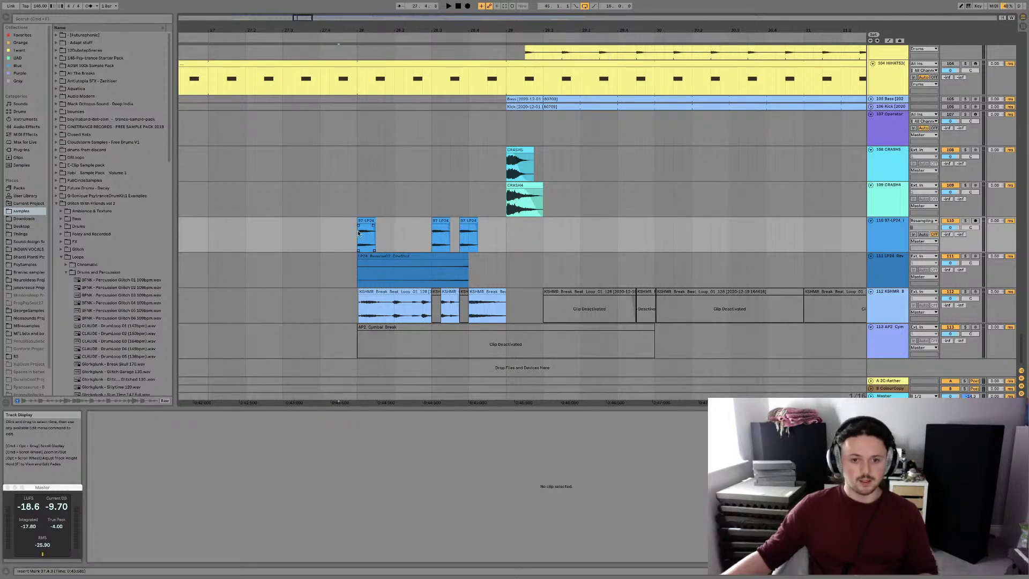
left_click(363, 222)
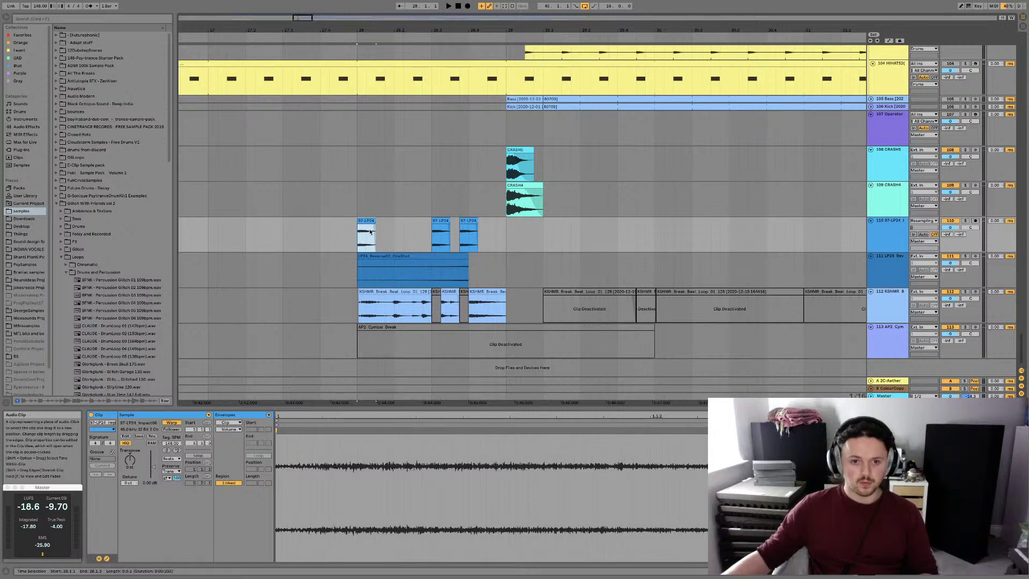
scroll(366, 228, "up", 3)
scroll(366, 228, "up", 3)
right_click(322, 233)
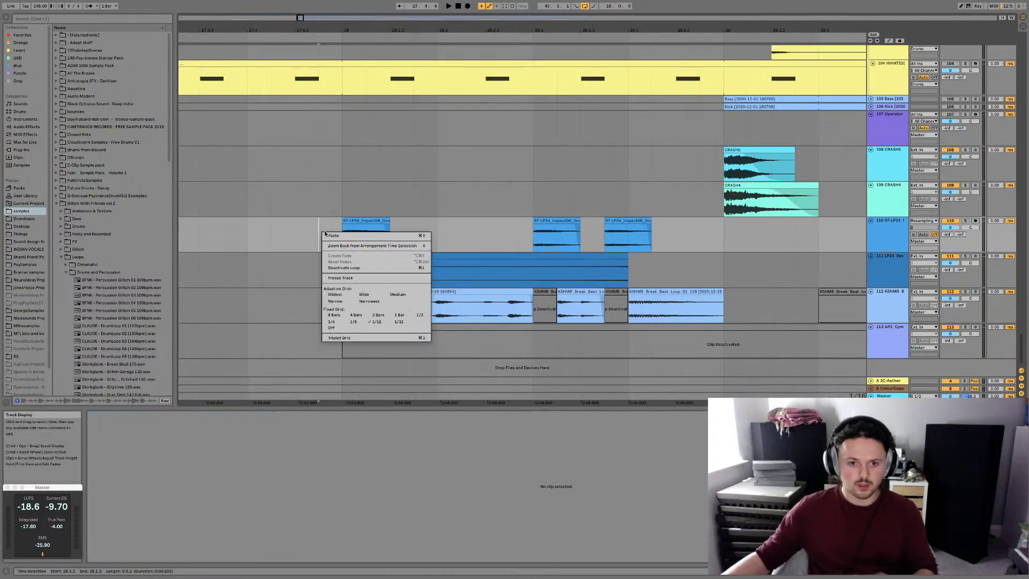
left_click(374, 301)
Select the LP24 impact clip at 28.1 and play the transition from its start to check the hit
left_click(359, 221)
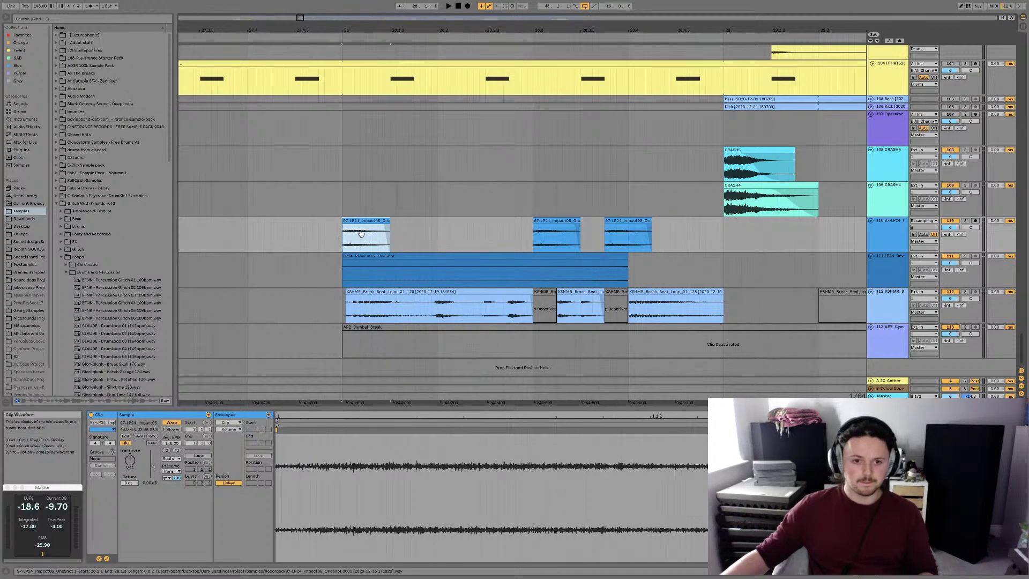
key("space")
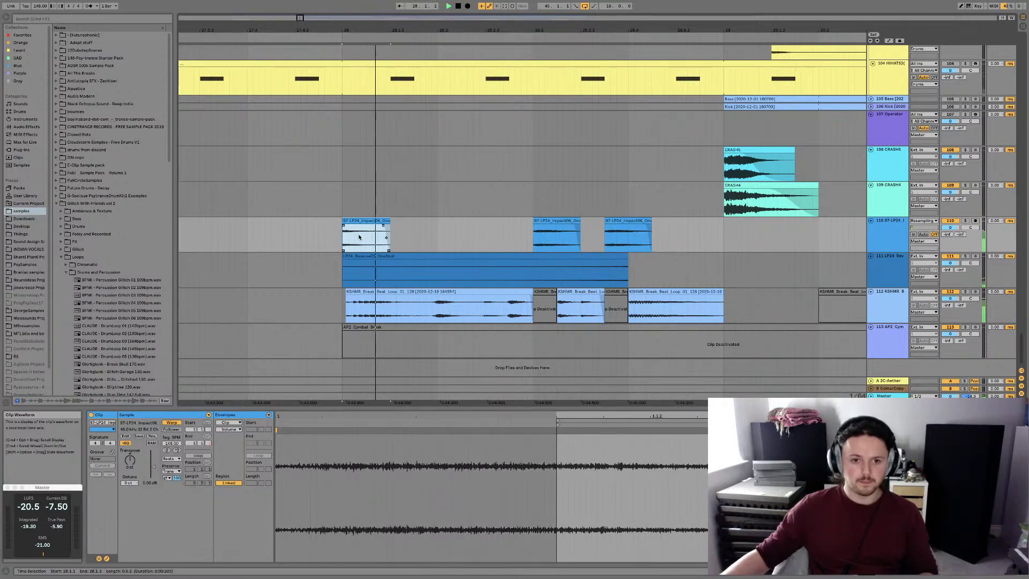
left_click(323, 232)
left_click(365, 221)
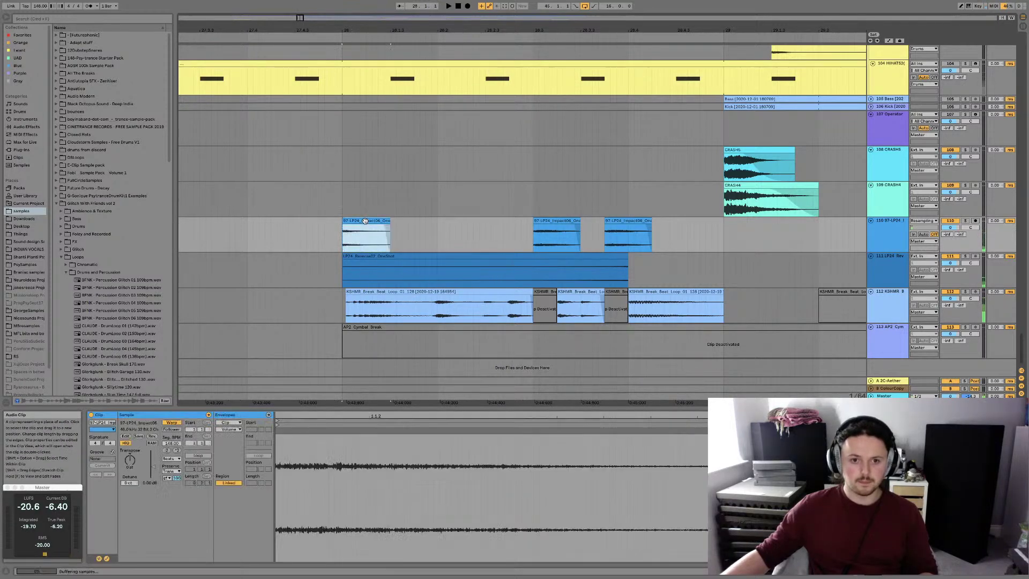
mouse_move(365, 221)
left_mouse_down()
mouse_move(374, 235)
mouse_move(364, 229)
left_mouse_up()
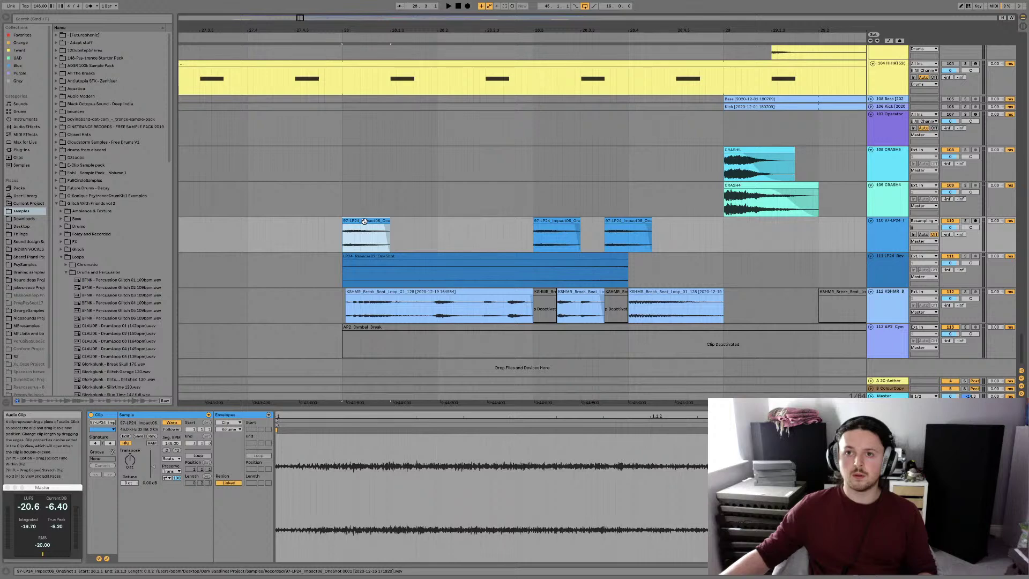
key("space")
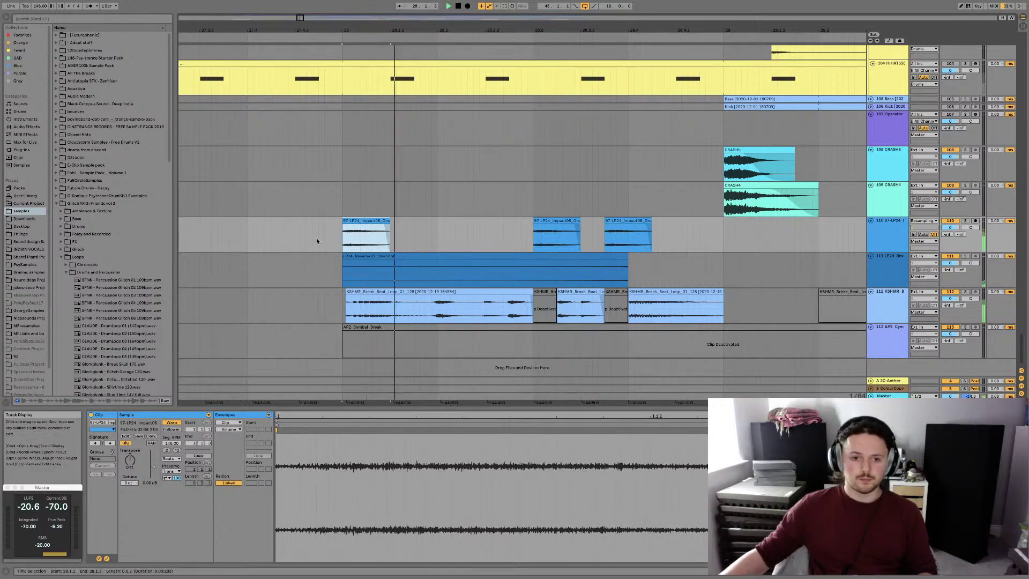
left_click(317, 237)
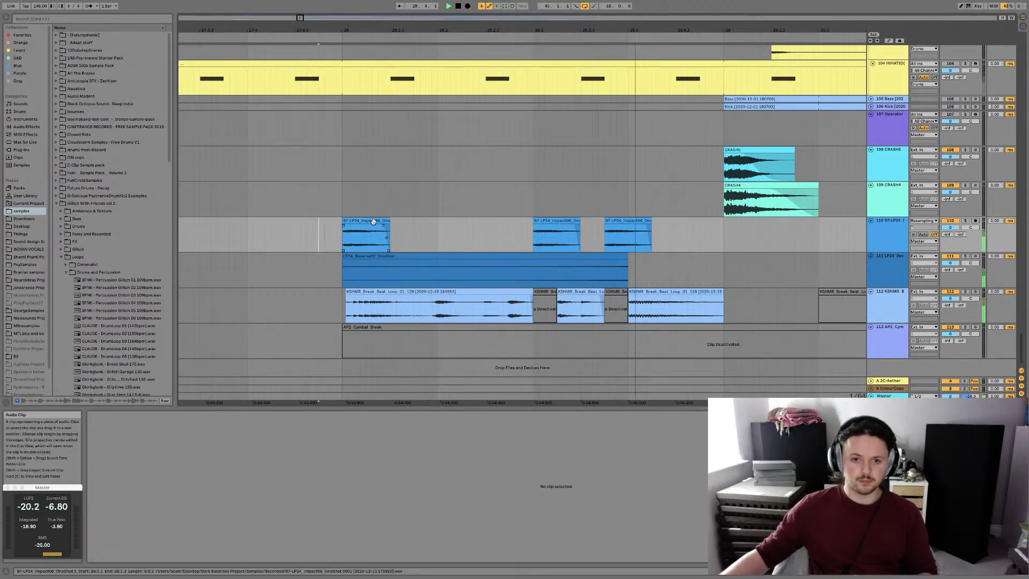
Lengthen the LP24 impact clip at 28.3.4 so that it ends at bar 29
left_click(575, 237)
left_click(489, 219)
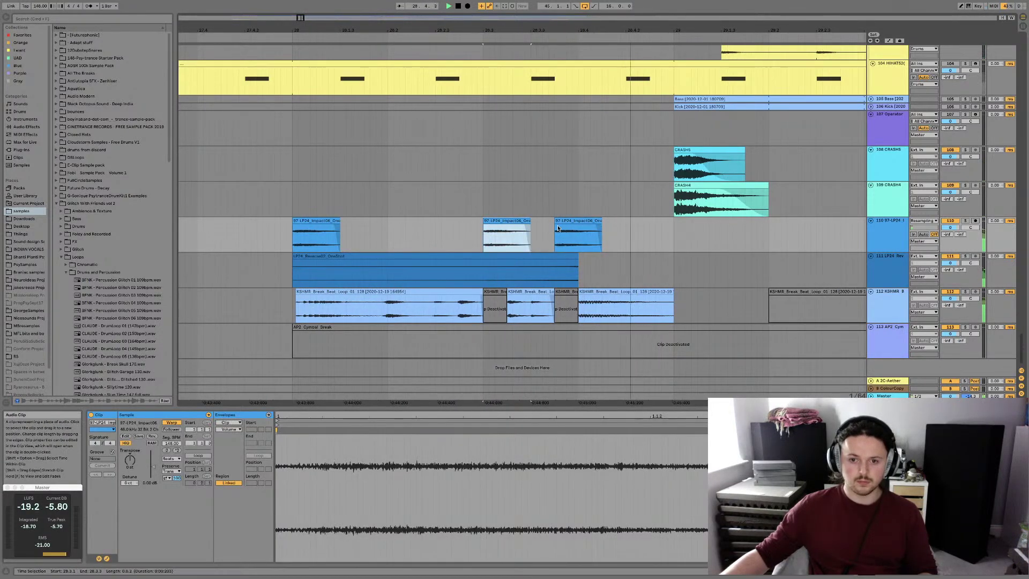
left_click_drag(601, 222, 663, 227)
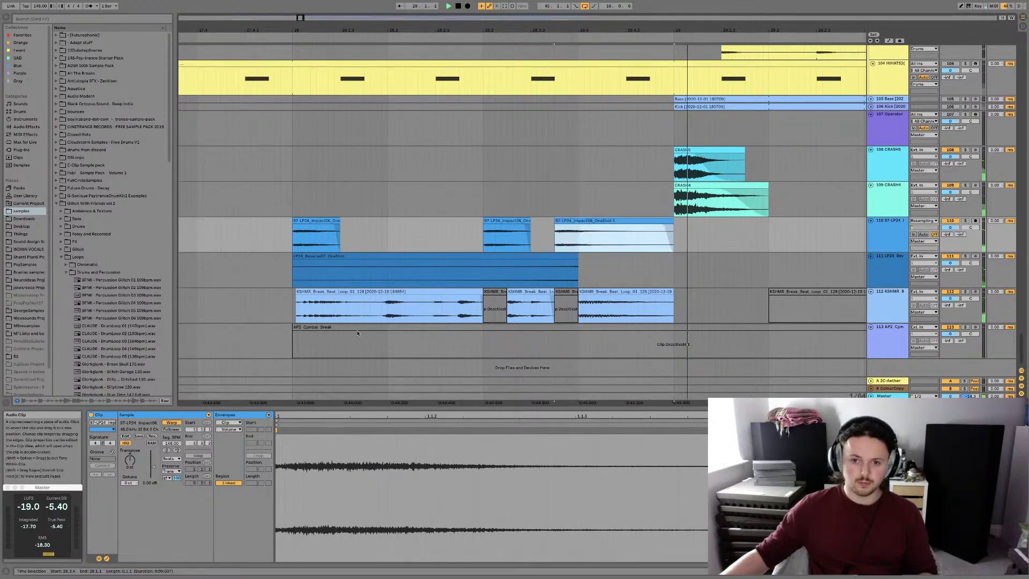
Turn off Warp on the three LP24 impact clips in bar 28, transpose them to -1 st, and play the transition
left_click(321, 226, "shift")
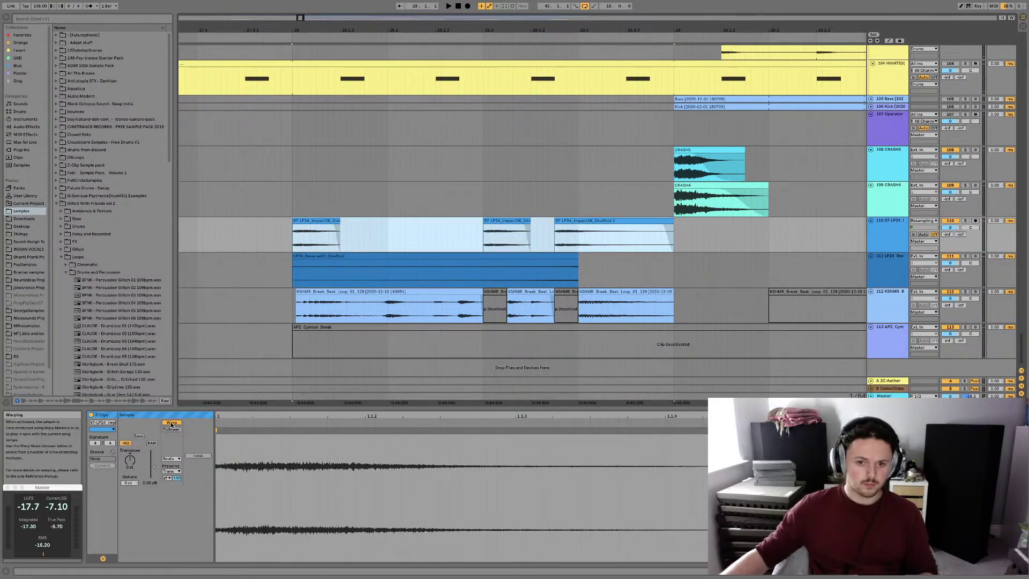
left_click(171, 423)
left_click_drag(131, 459, 133, 463)
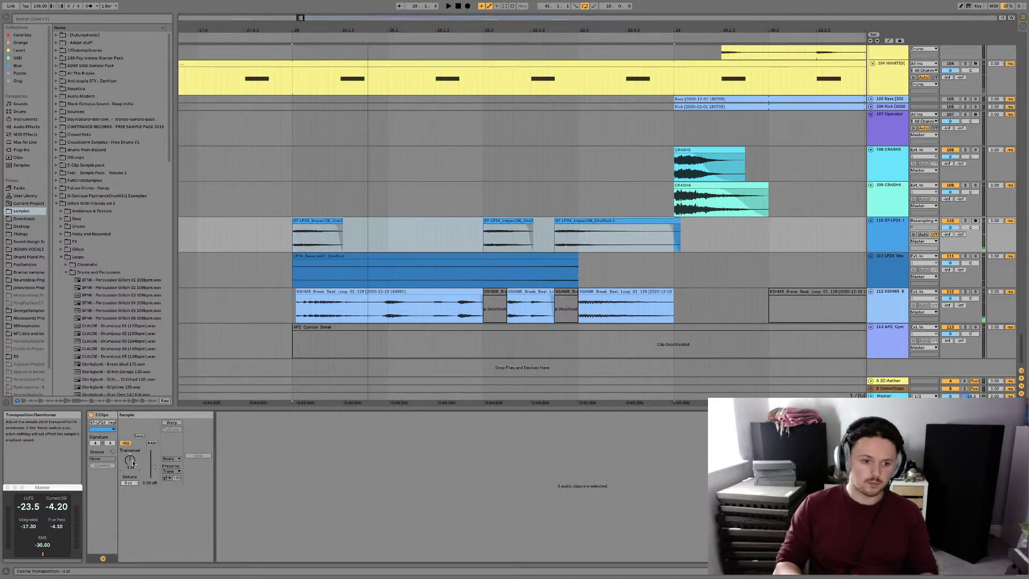
key("space")
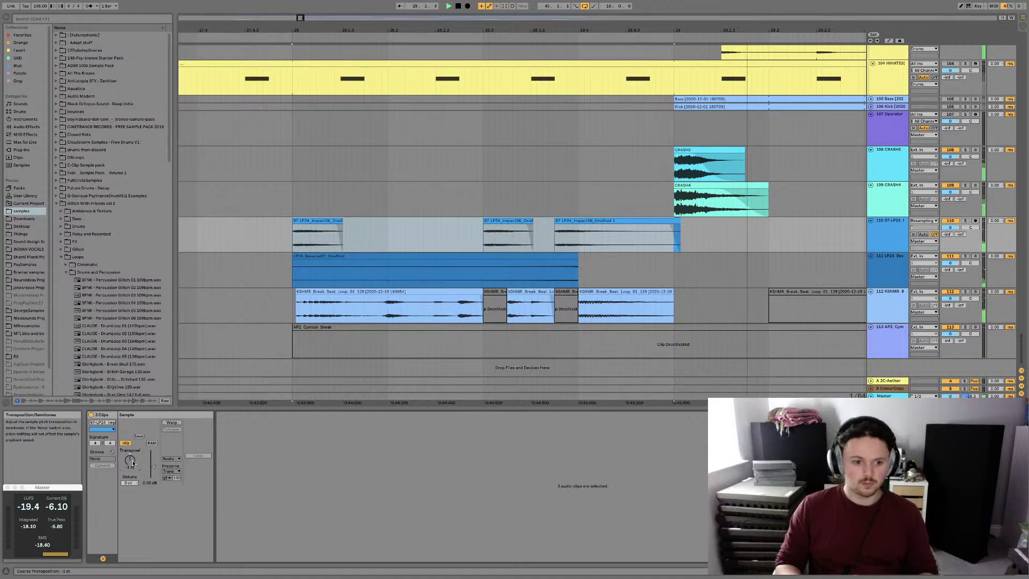
scroll(133, 463, "up", 1)
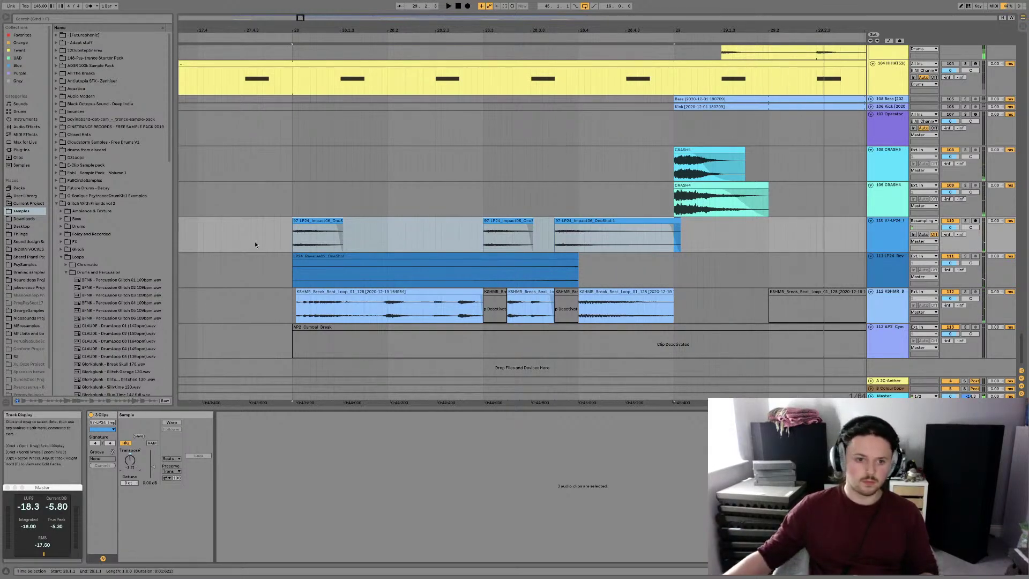
left_click(208, 237)
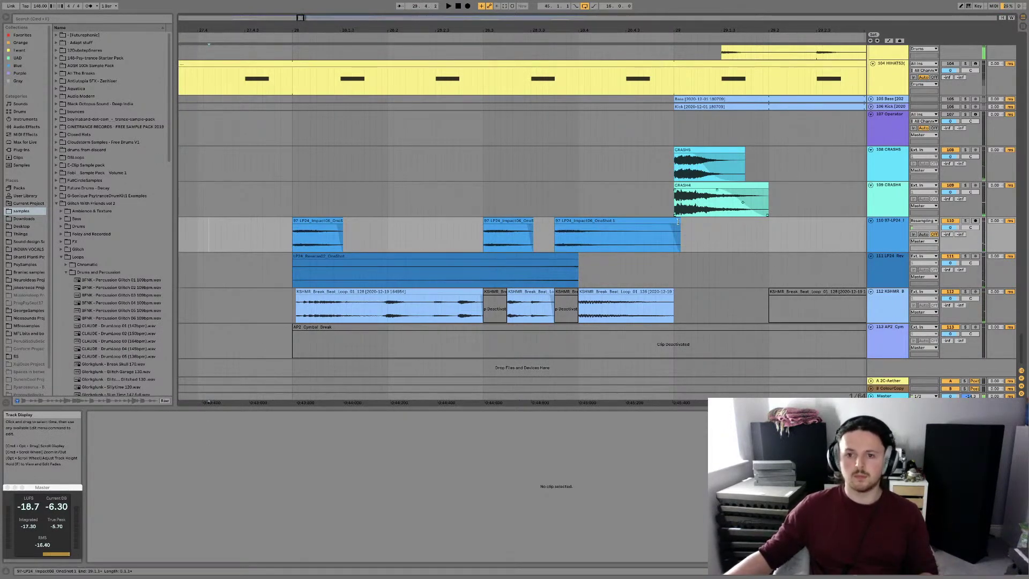
Trim the last LP24 impact clip to end at bar 29 and duplicate it directly after itself
left_click_drag(678, 220, 670, 220)
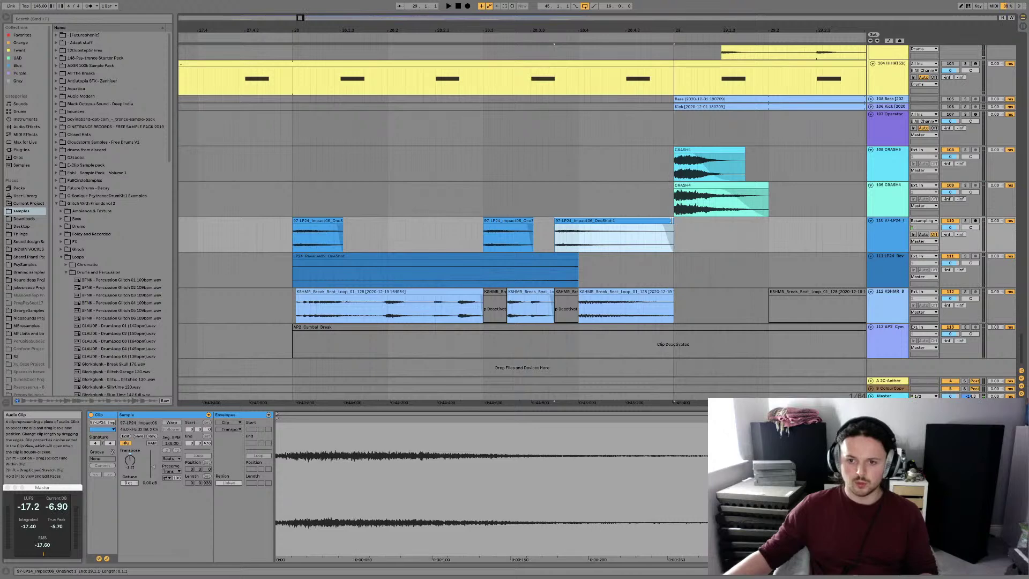
key("super+d")
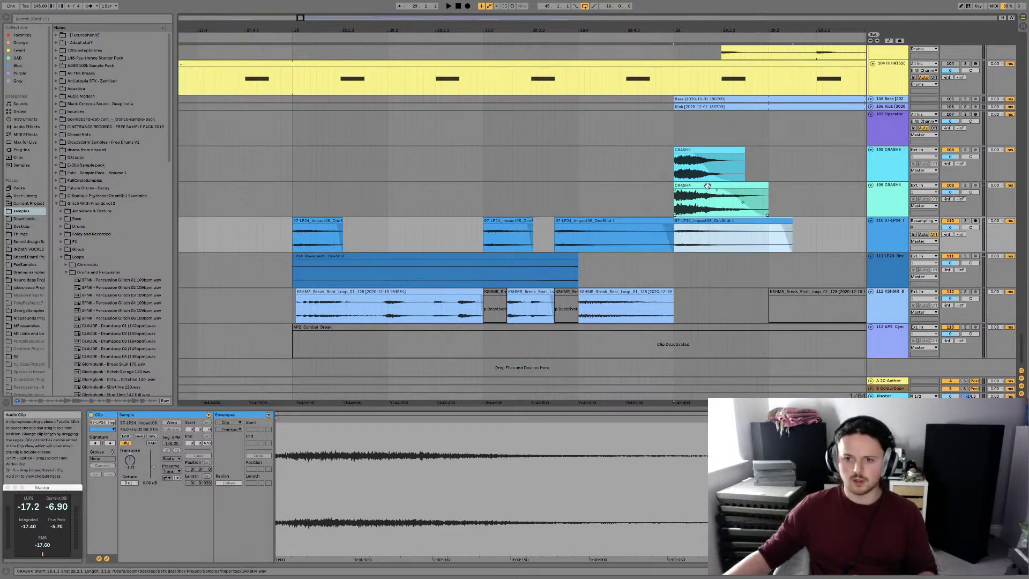
Deactivate the CRASH clips on both crash tracks at bar 29 and play the transition into the drop
left_click(697, 150, "shift")
key("0")
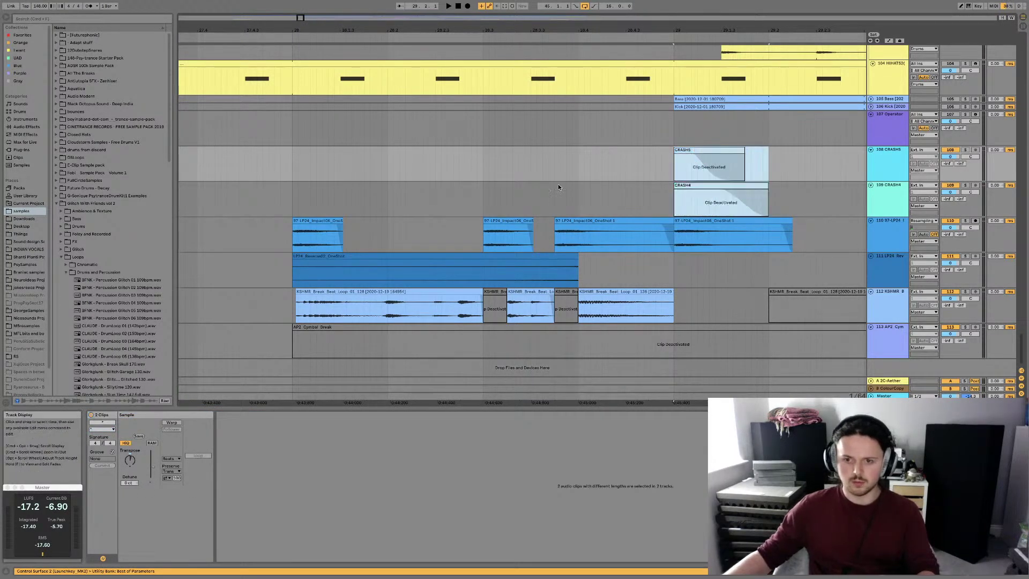
left_click(478, 205)
key("space")
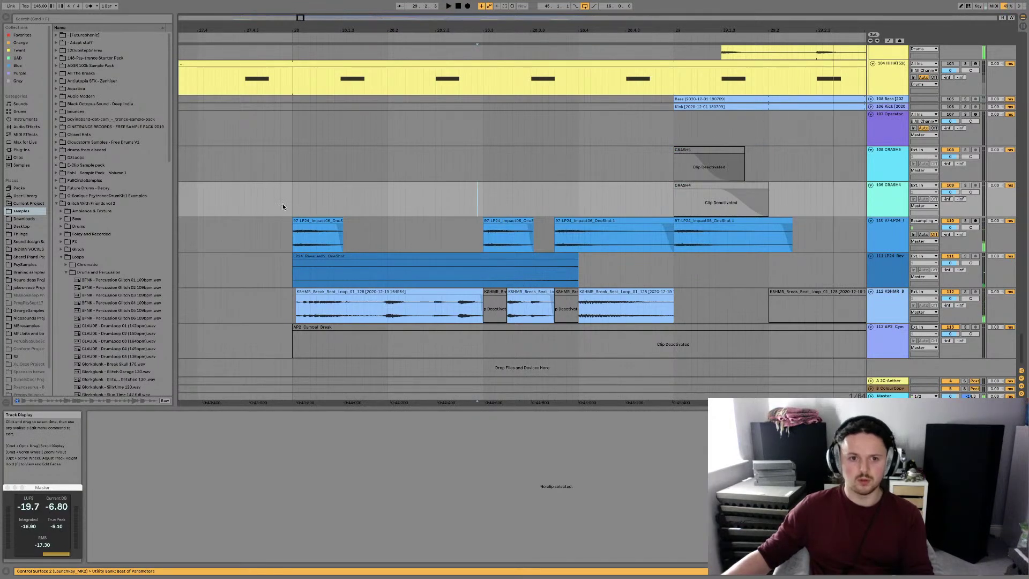
Shorten the end of the last LP24 impact clip at bar 29 slightly and play the transition from bar 28
left_click(729, 236)
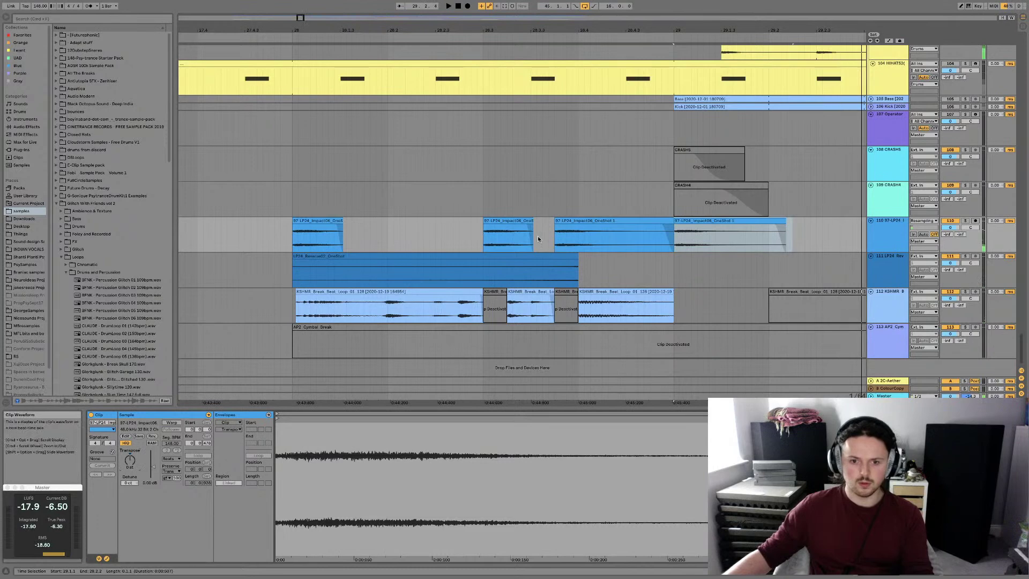
left_click(298, 188)
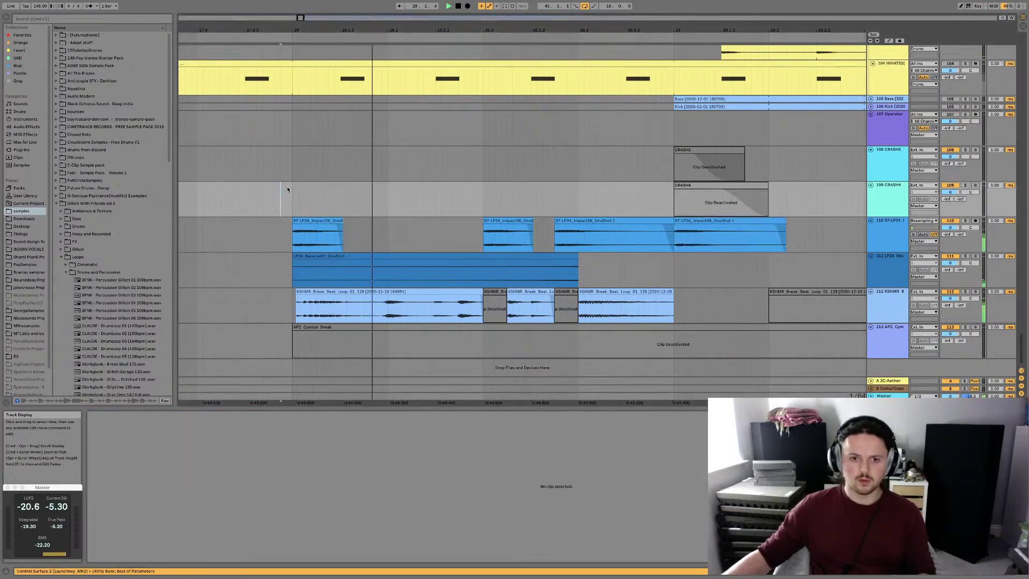
key("space")
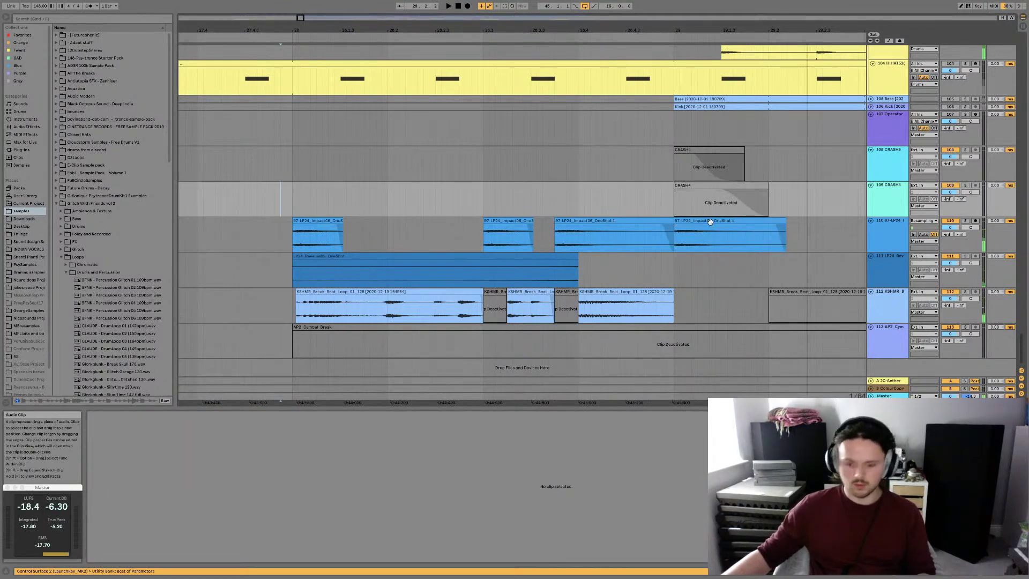
Deactivate the impact clip at bar 29, play the transition without it, and reactivate the clip
left_click(729, 236)
key("0")
left_click(286, 204)
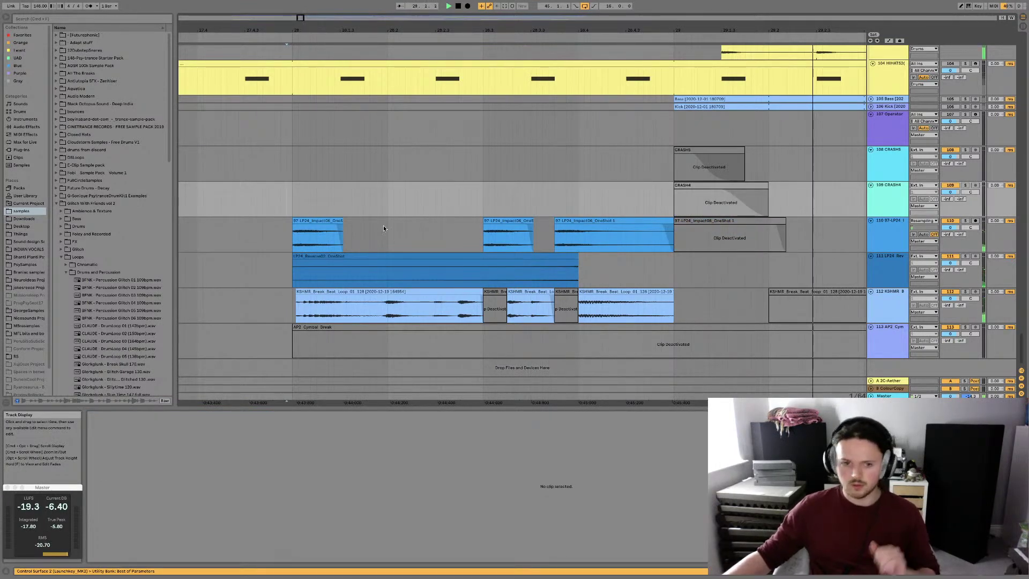
left_click(676, 228)
key("0")
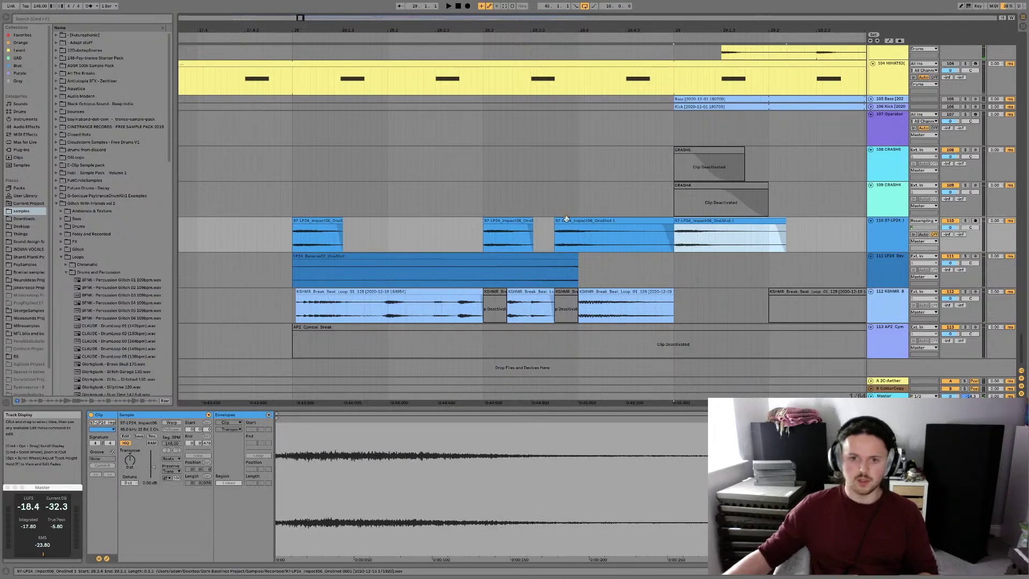
left_click_drag(669, 226, 296, 228)
Activate the deactivated AP2_Cymbal_Break clip that starts at bar 28
left_click(413, 330)
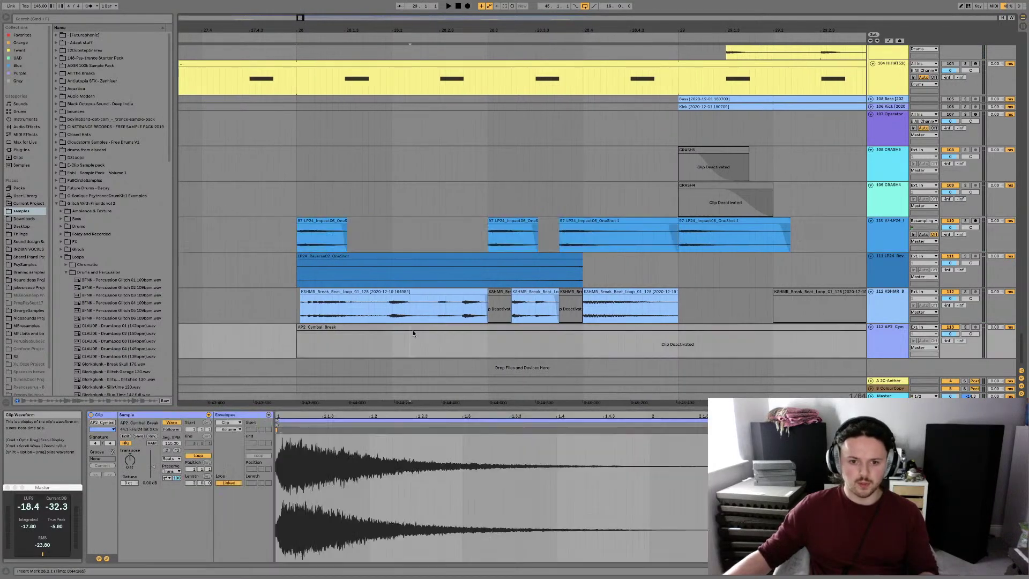
key("0")
key("minus")
key("minus")
key("minus")
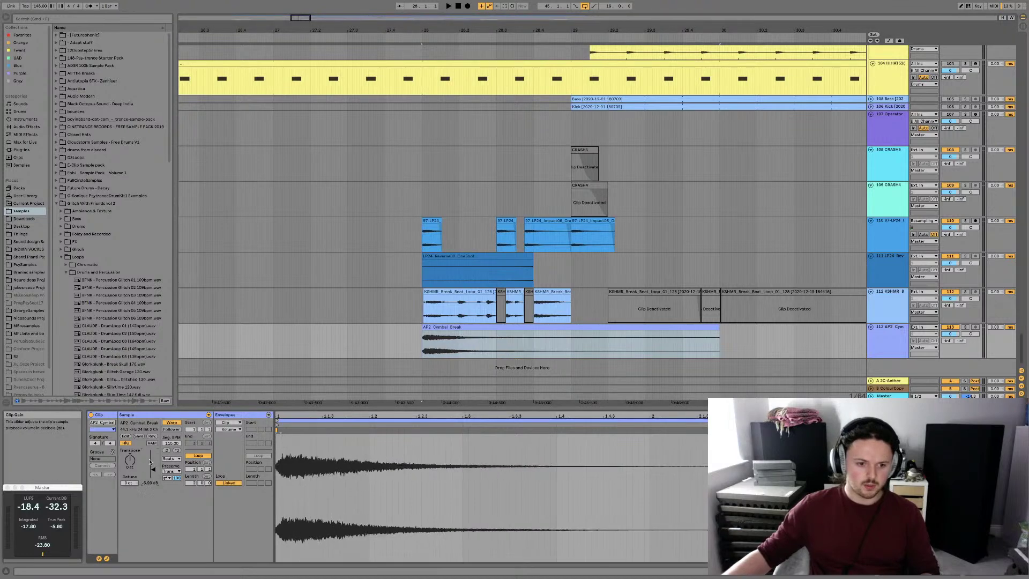
Turn off warping for the cymbal clip and lower its clip gain
left_click(171, 422)
left_click_drag(154, 464, 154, 471)
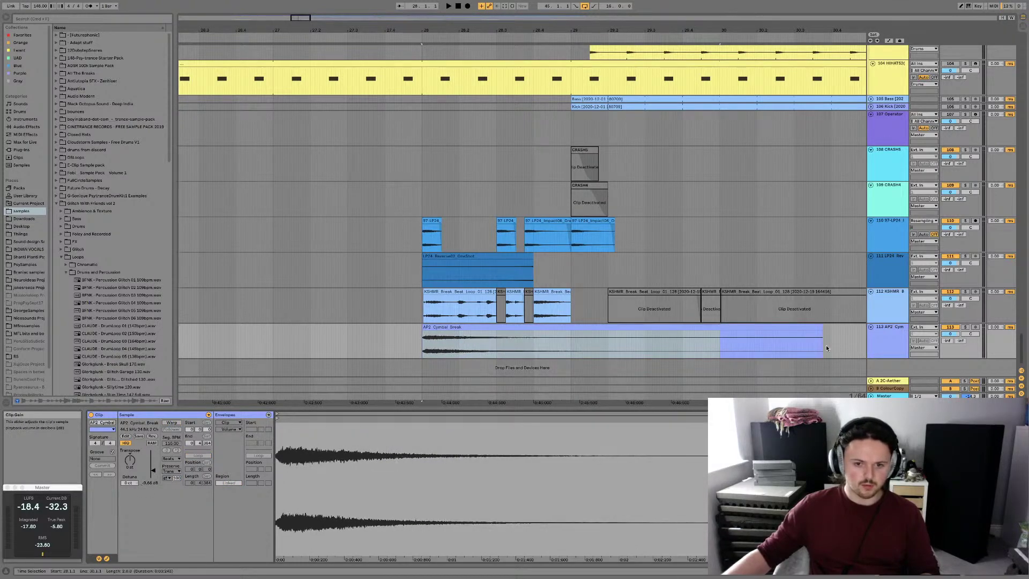
Play the cymbal clip from bar 28, first soloed and then together with the full mix
key("space")
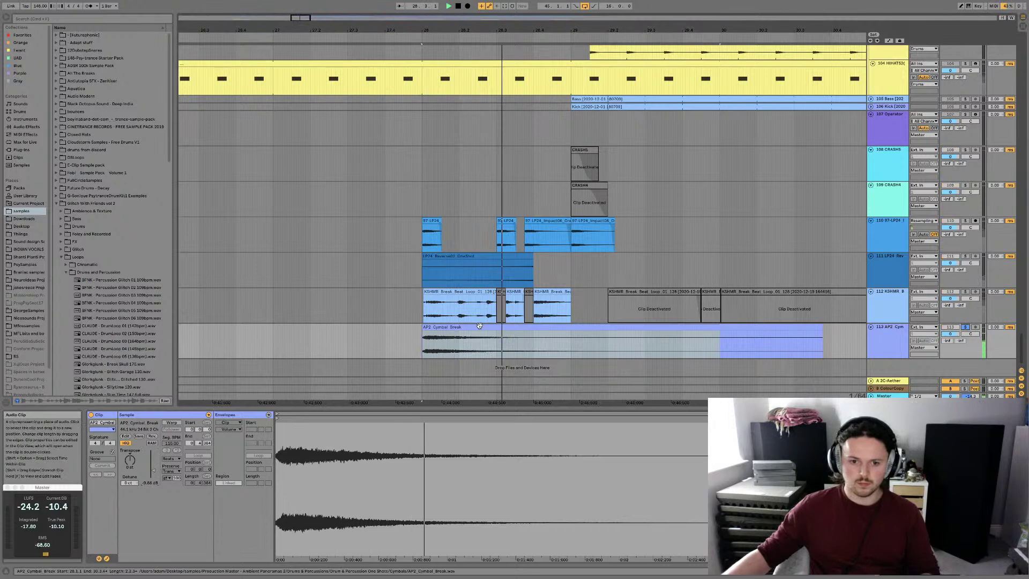
left_click(501, 327)
key("space")
key("space")
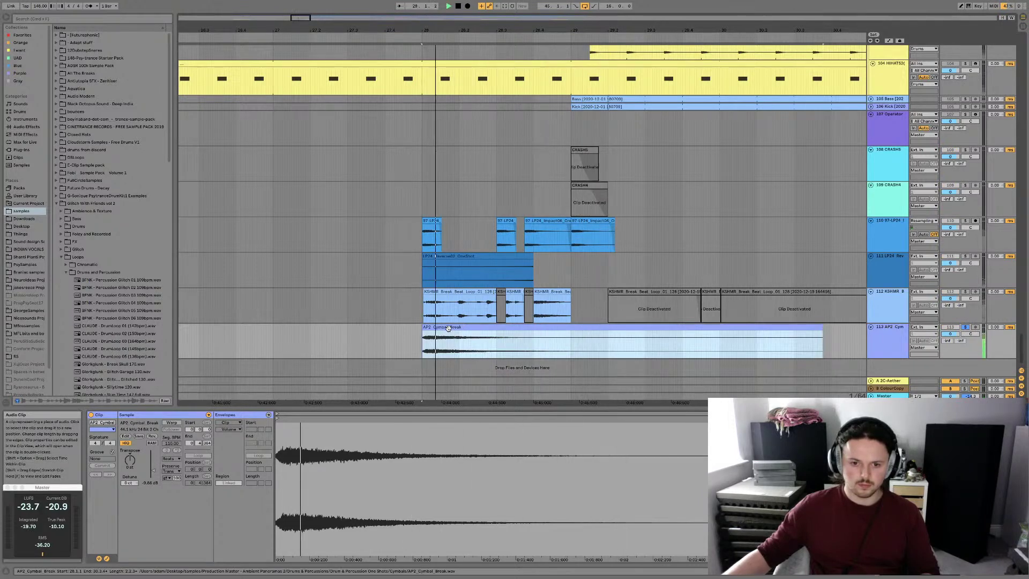
left_click(960, 327)
key("space")
key("space")
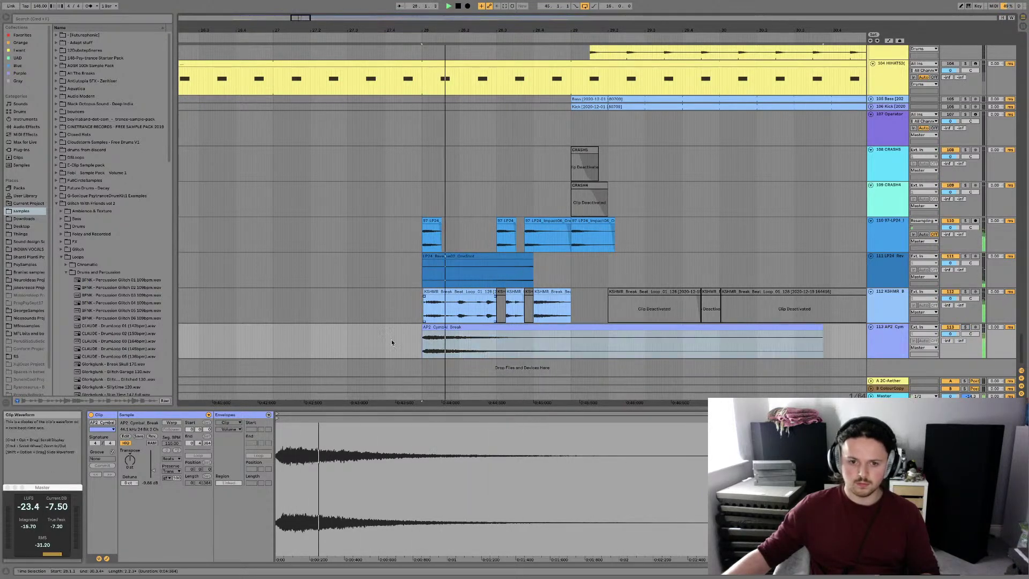
Lower the cymbal clip's gain to -13.6 dB and transpose it up 12 semitones while listening from bar 28
left_click_drag(154, 467, 130, 451)
key("space")
key("space")
key("space")
key("space")
key("space")
key("space")
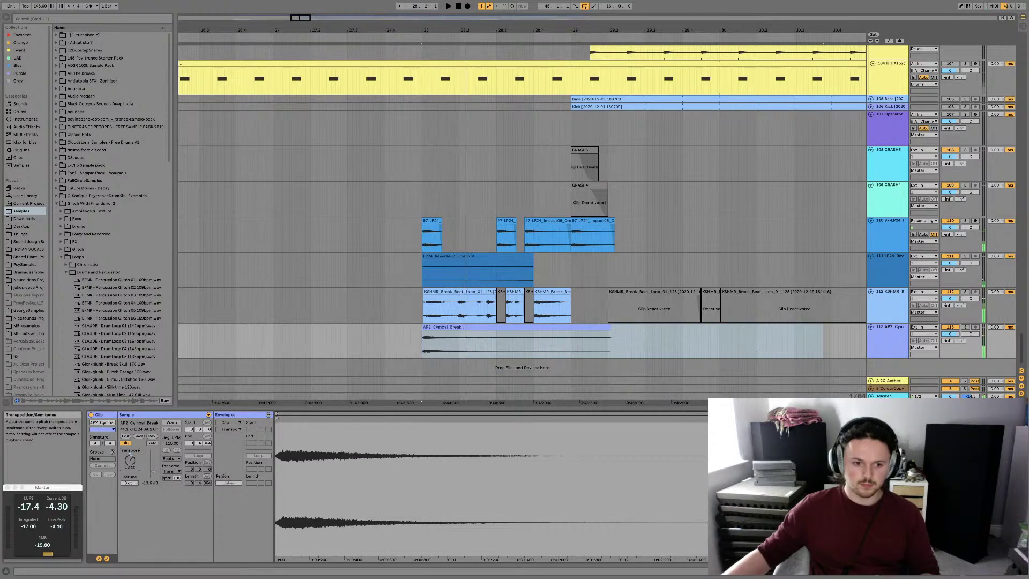
key("space")
key("space")
key("space")
key("space")
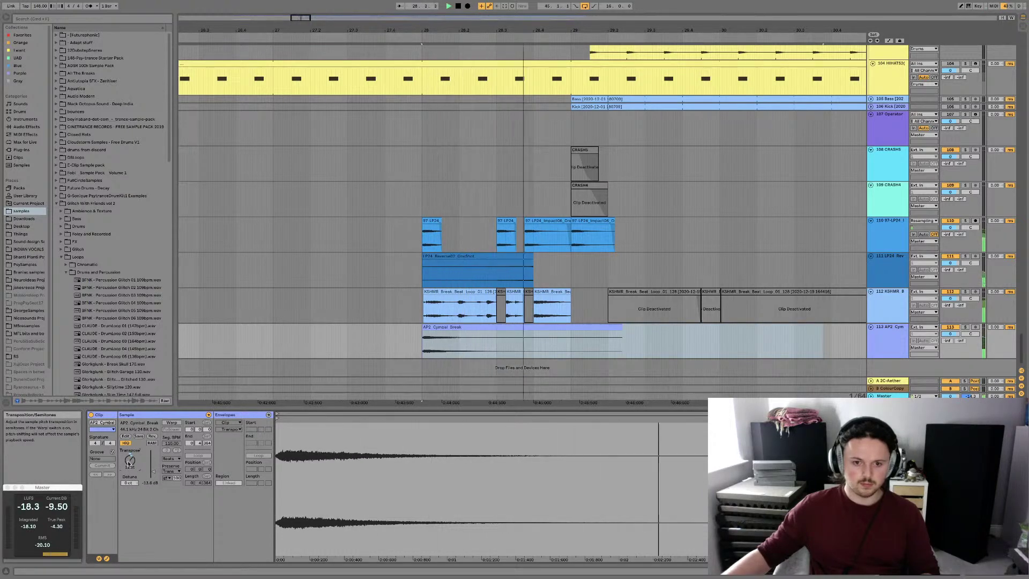
Play bar 28 repeatedly to judge how the transposed cymbal sits in the mix
key("space")
key("space")
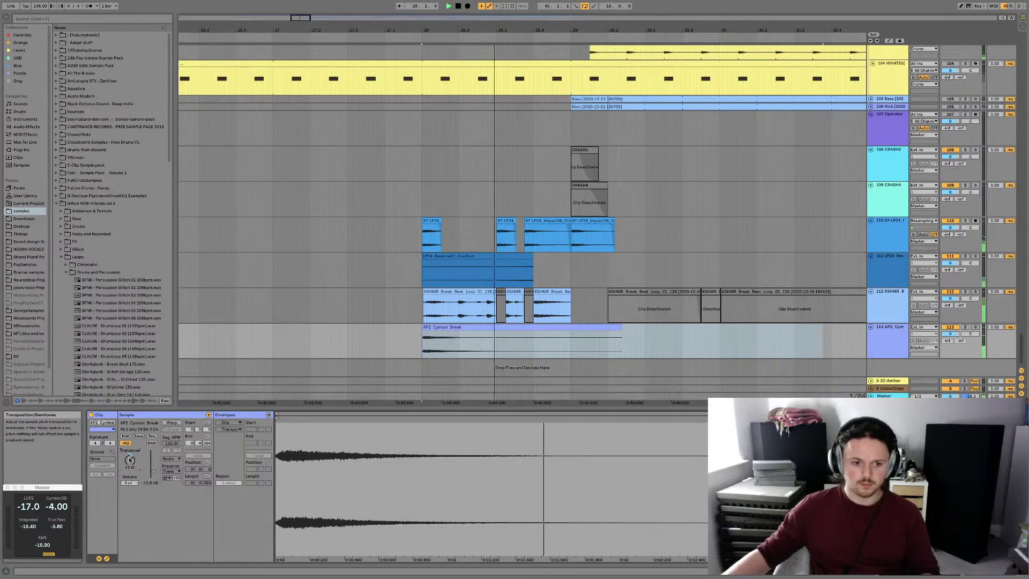
key("space")
mouse_move(129, 461)
left_mouse_down()
mouse_move(130, 482)
mouse_move(129, 460)
left_mouse_up()
key("space")
key("space")
key("space")
key("space")
key("space")
key("space")
key("space")
key("space")
key("space")
key("space")
key("space")
key("space")
key("space")
key("space")
key("space")
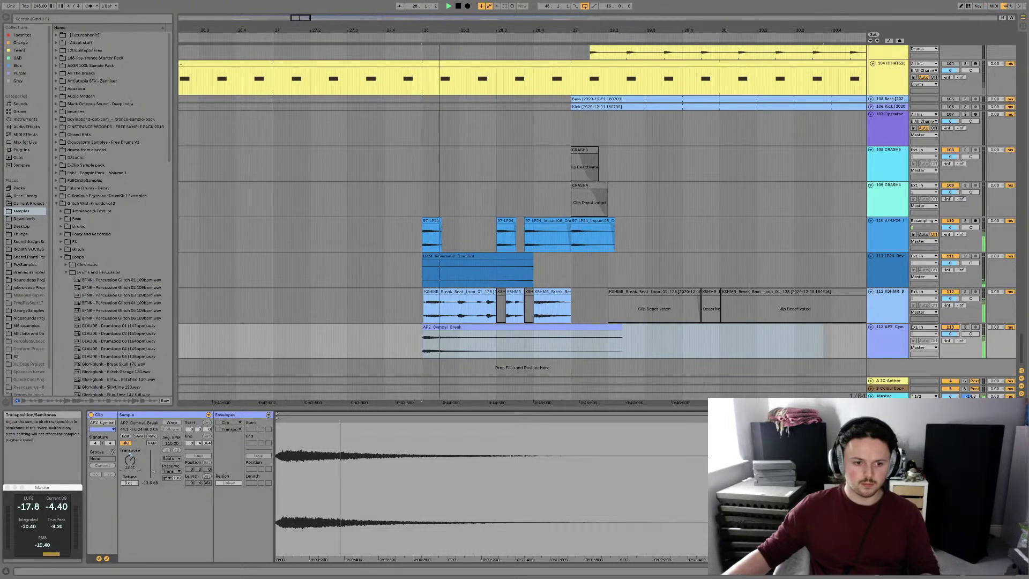
Compare the transition with the cymbal track muted and active, playing from shortly before bar 28
key("space")
key("space")
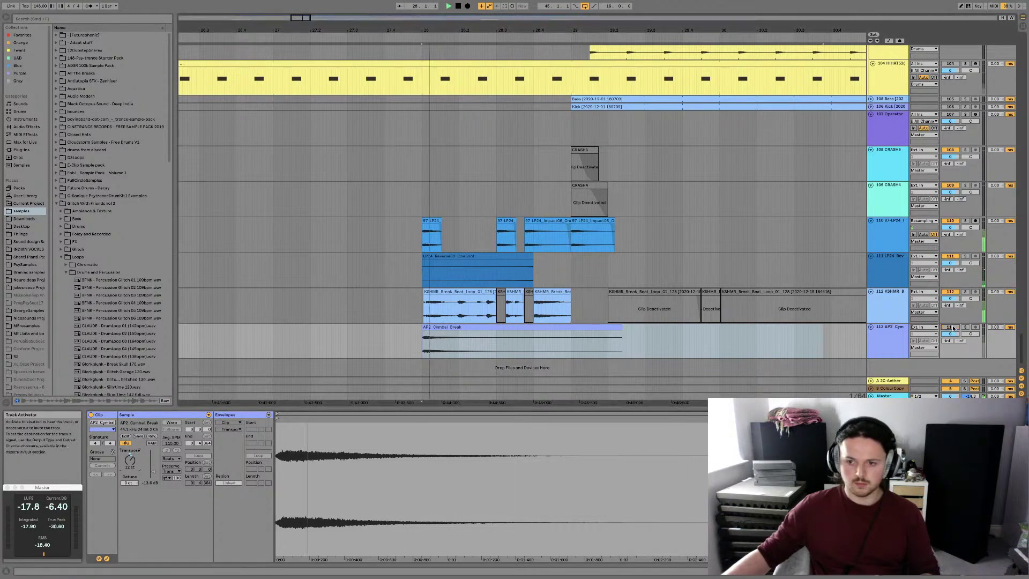
left_click(392, 235)
left_click(338, 236)
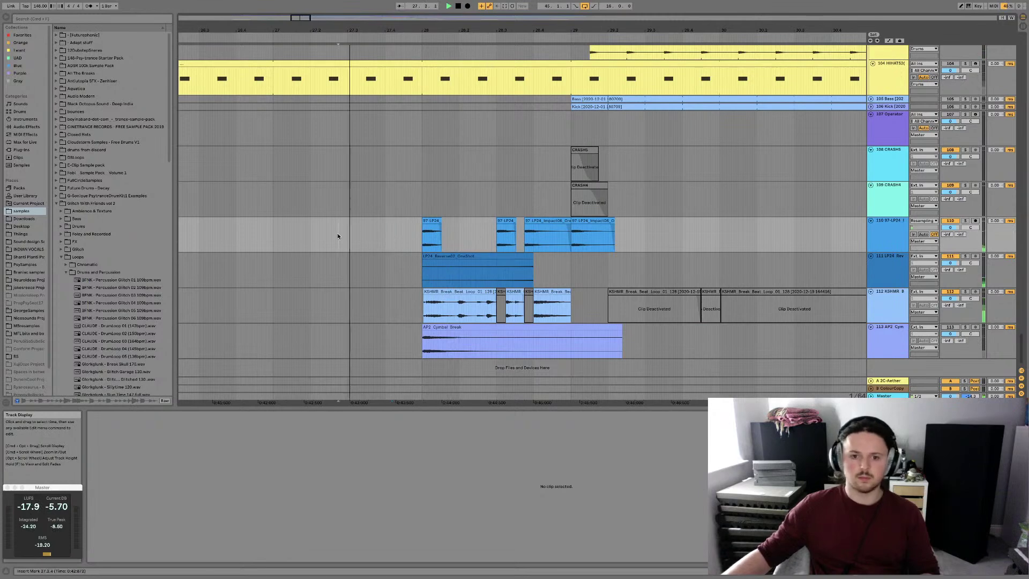
Reverse the cymbal clip, move it so it ends at bar 29, and play the transition
left_click(529, 326)
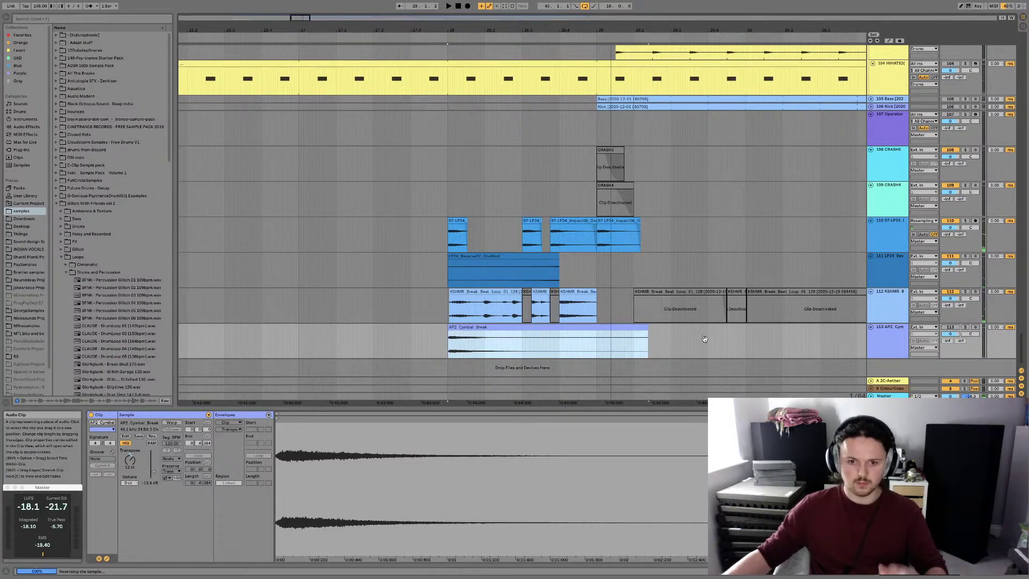
key("r")
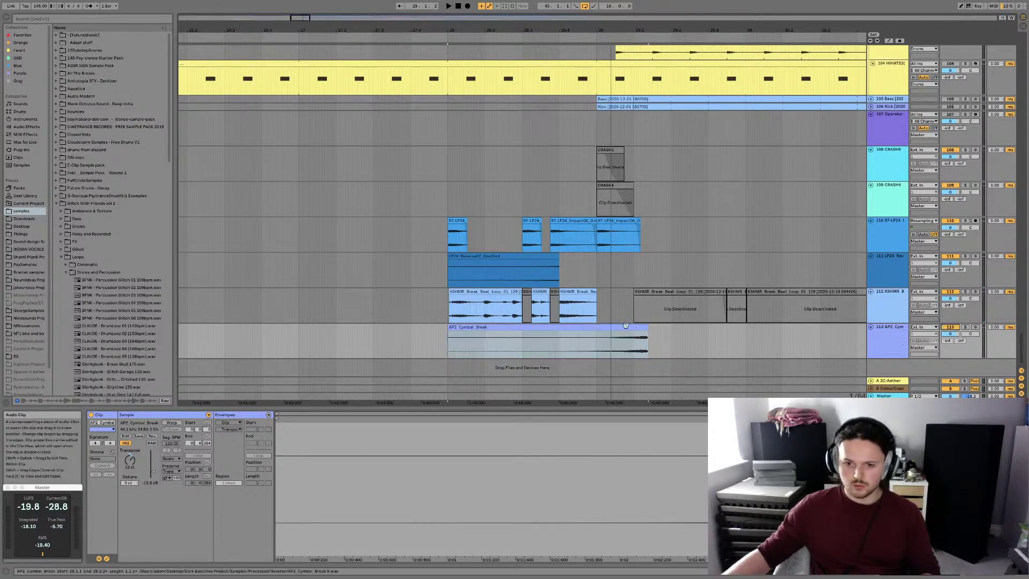
left_click(953, 328)
left_click_drag(638, 332, 585, 327)
key("space")
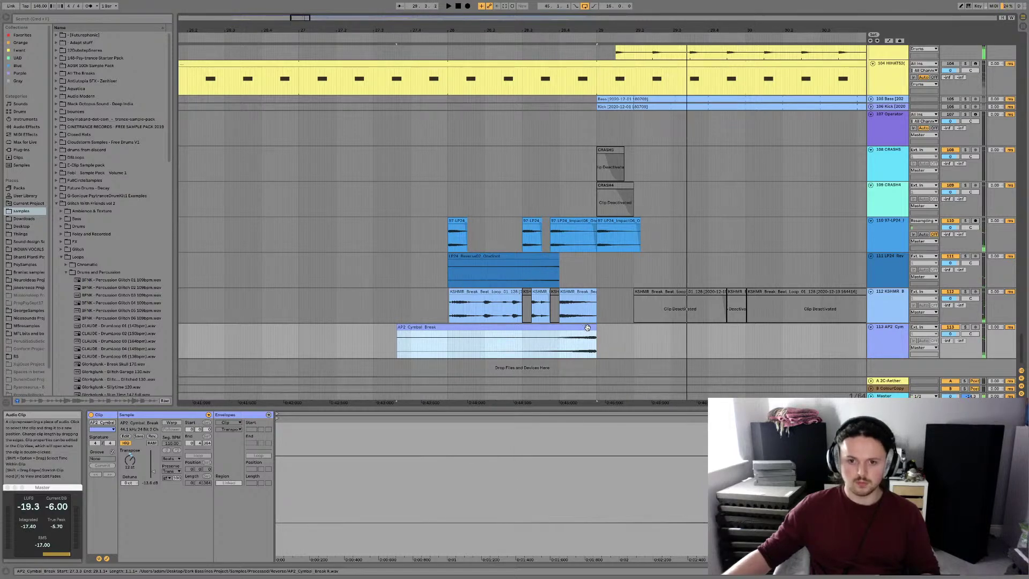
Move the reversed cymbal clip so it ends at beat 28.4 and audition its swell
left_click_drag(587, 327, 551, 327)
left_click(513, 339)
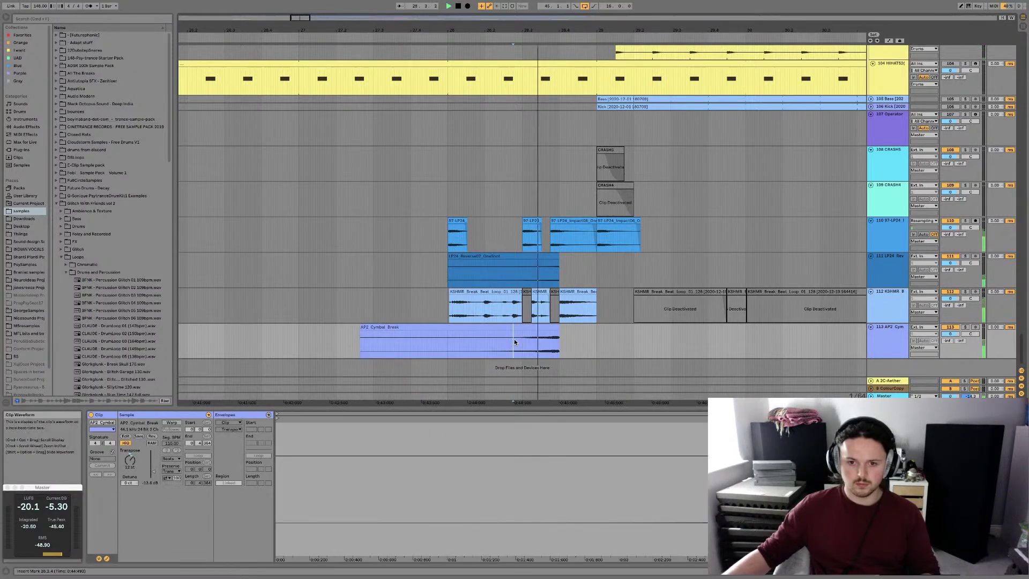
left_click(522, 339)
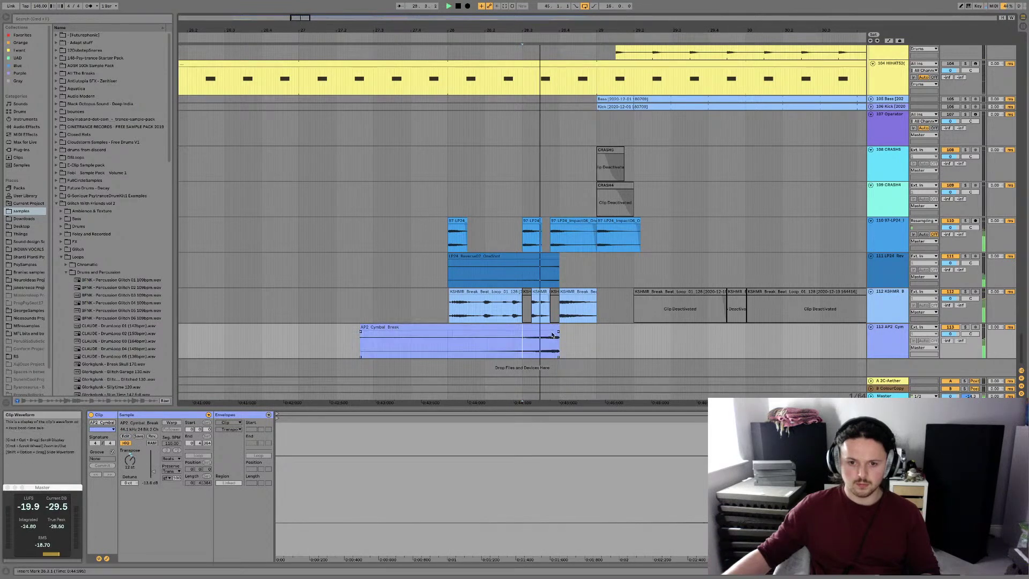
left_click_drag(560, 329, 527, 327)
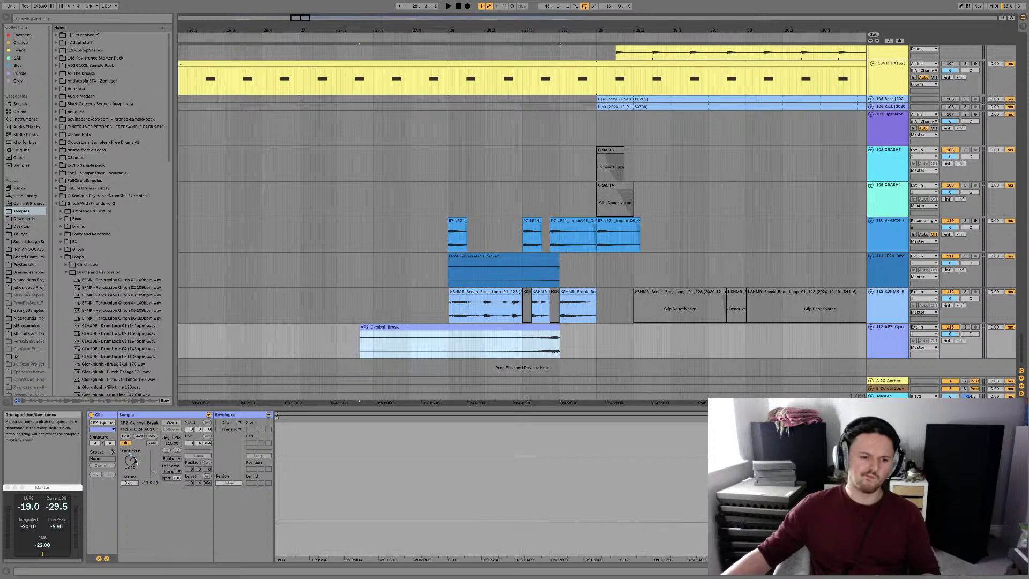
Reset the reversed cymbal's transposition to 0 semitones and align the lengthened clip's end with bar 29
left_click(135, 461)
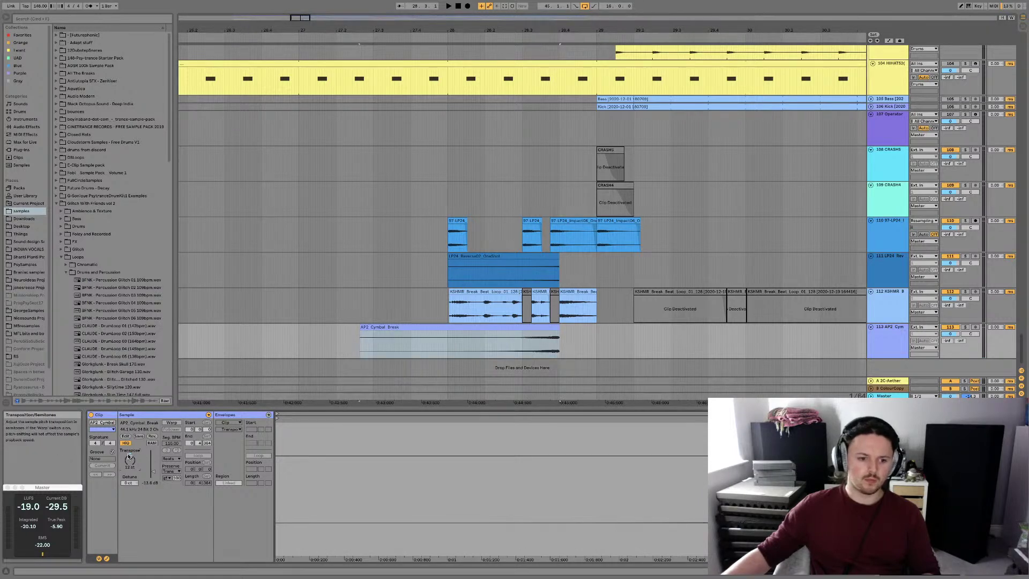
key("Delete")
key("space")
left_click(699, 338)
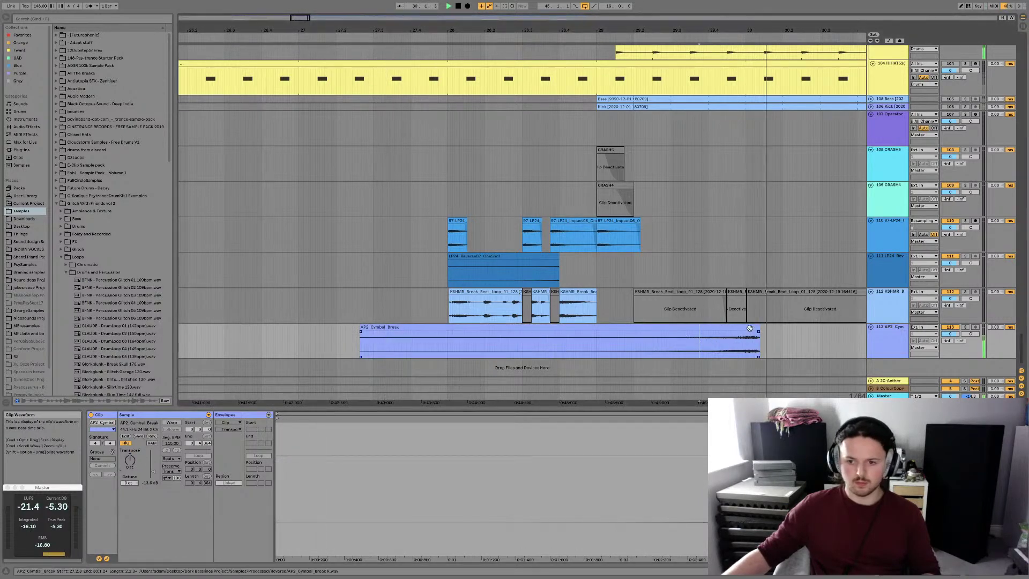
left_click_drag(749, 328, 589, 337)
left_click_drag(509, 341, 503, 339)
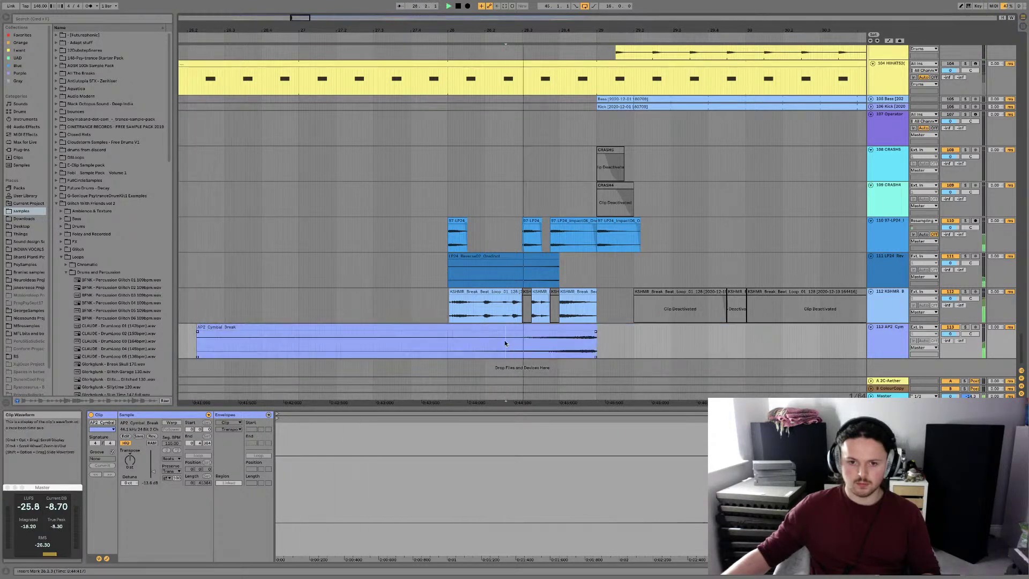
Trim the end off the reversed cymbal clip and shift it so the new end meets bar 29
mouse_move(590, 328)
left_mouse_down()
mouse_move(561, 331)
mouse_move(596, 330)
left_mouse_up()
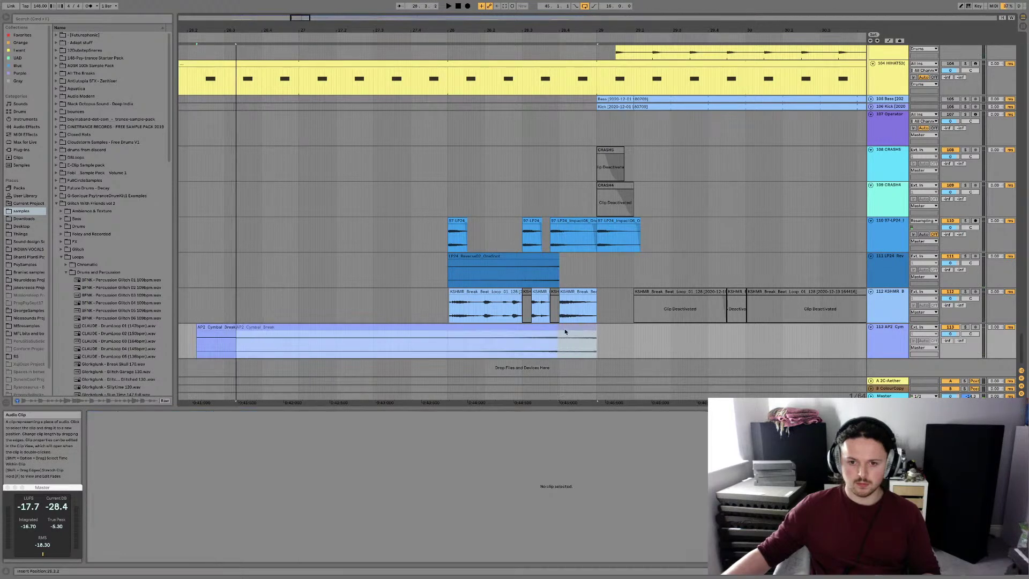
key("ctrl+z")
left_click(543, 336)
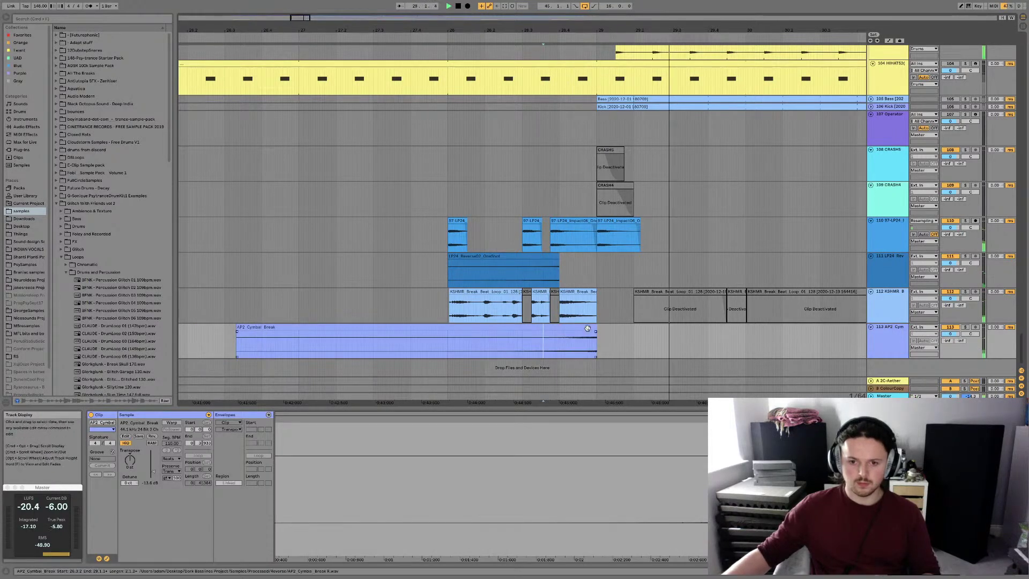
key("space")
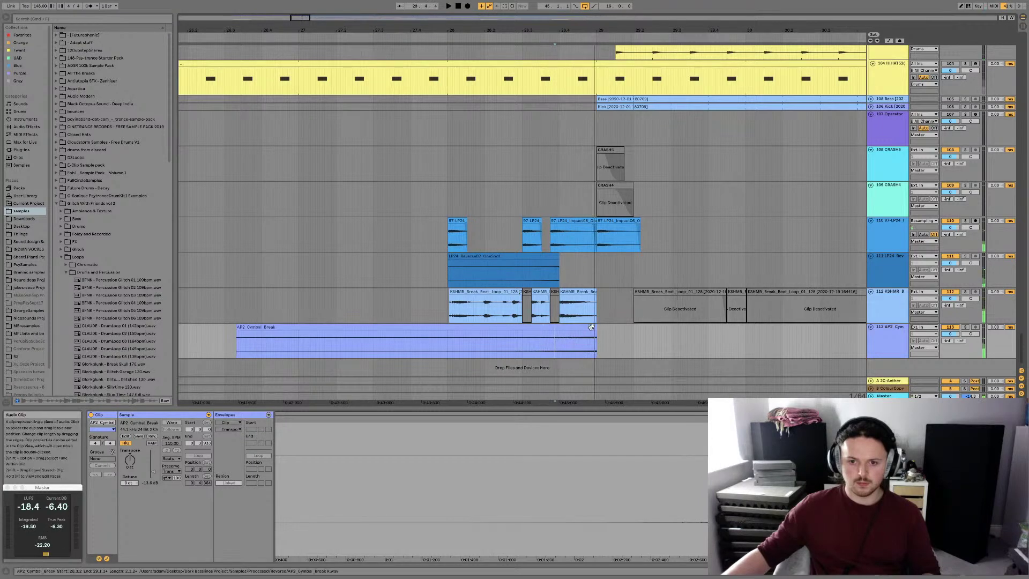
Move the trimmed reversed cymbal so it ends at beat 28.4 and play the transition
left_click_drag(559, 337, 200, 337)
key("ctrl+j")
left_click(510, 337)
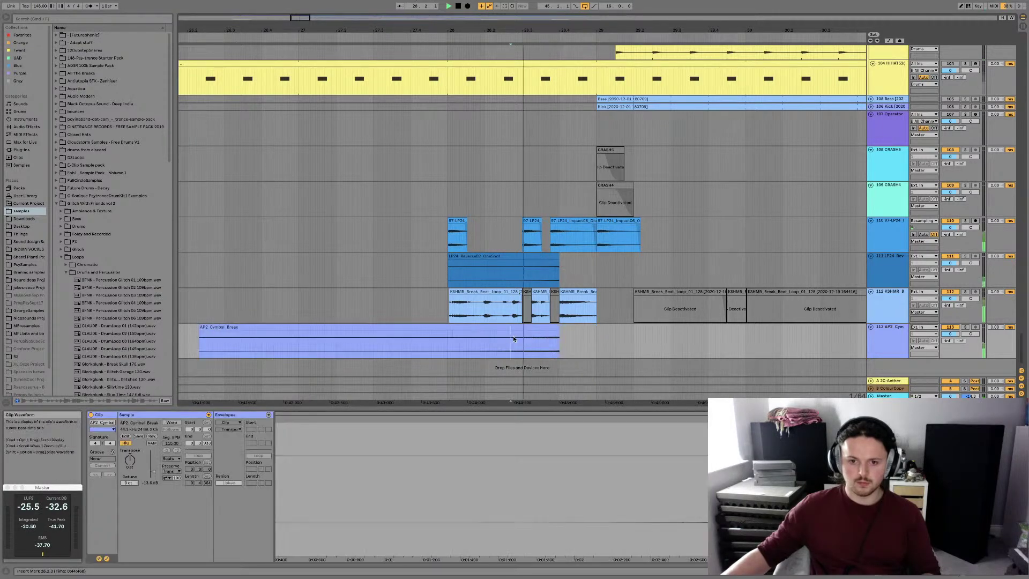
key("space")
left_click(416, 337)
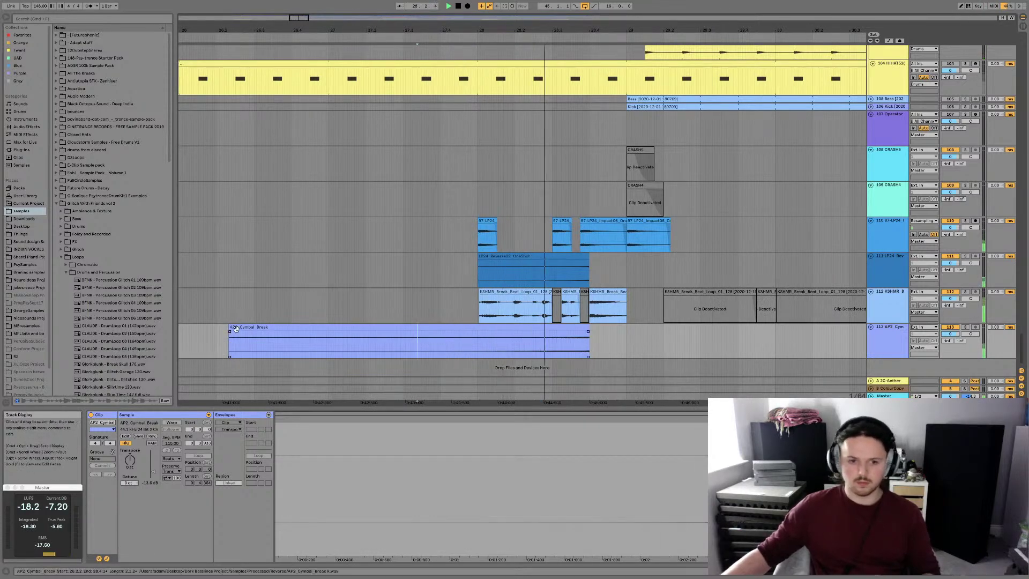
Remove the portion of the reversed cymbal clip before bar 28
left_click_drag(446, 343, 231, 343)
key("Delete")
key("Delete")
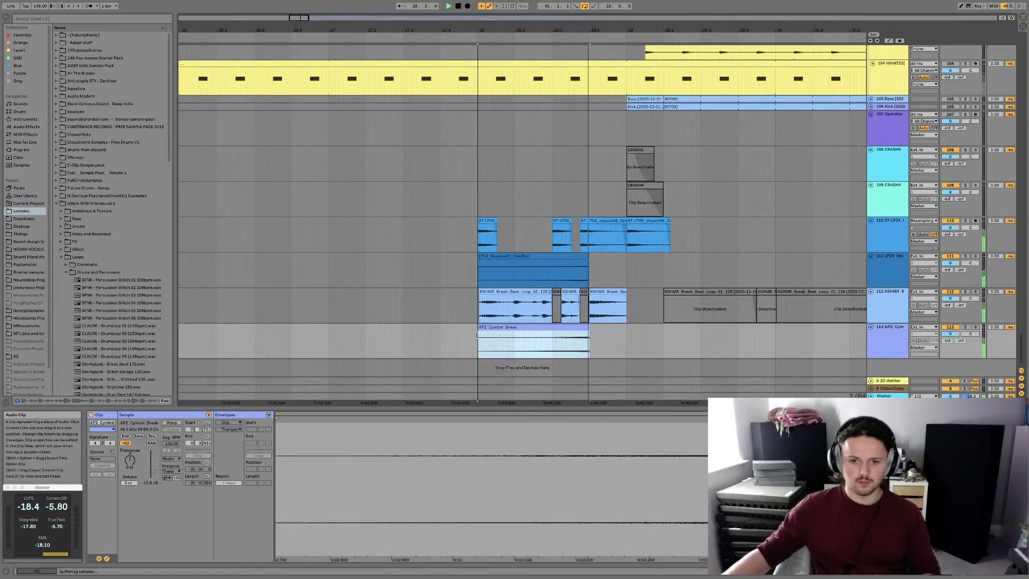
Raise the reversed cymbal's transposition slightly while auditioning the drum-break transition
left_click(131, 462)
key("space")
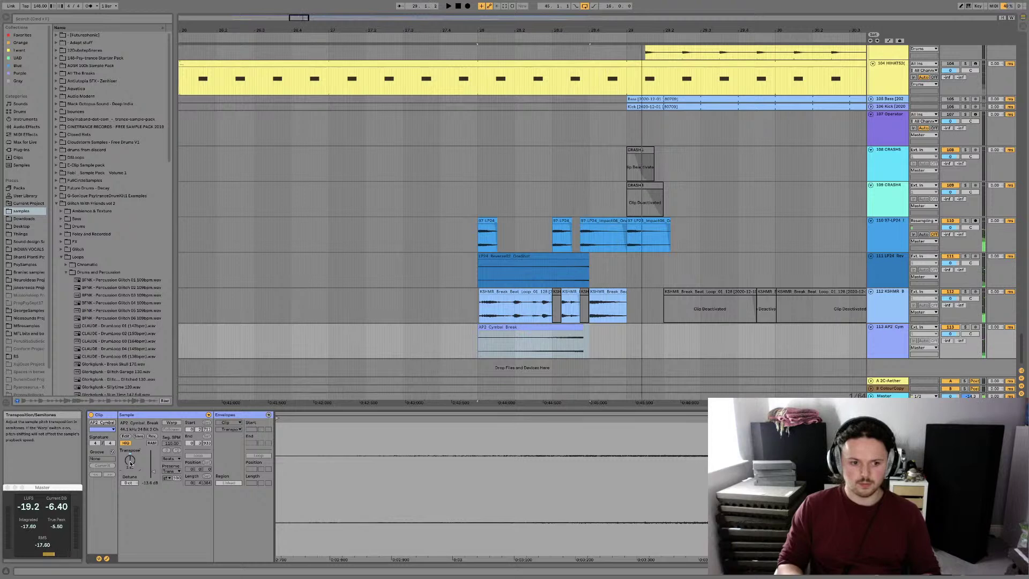
left_click_drag(130, 464, 131, 459)
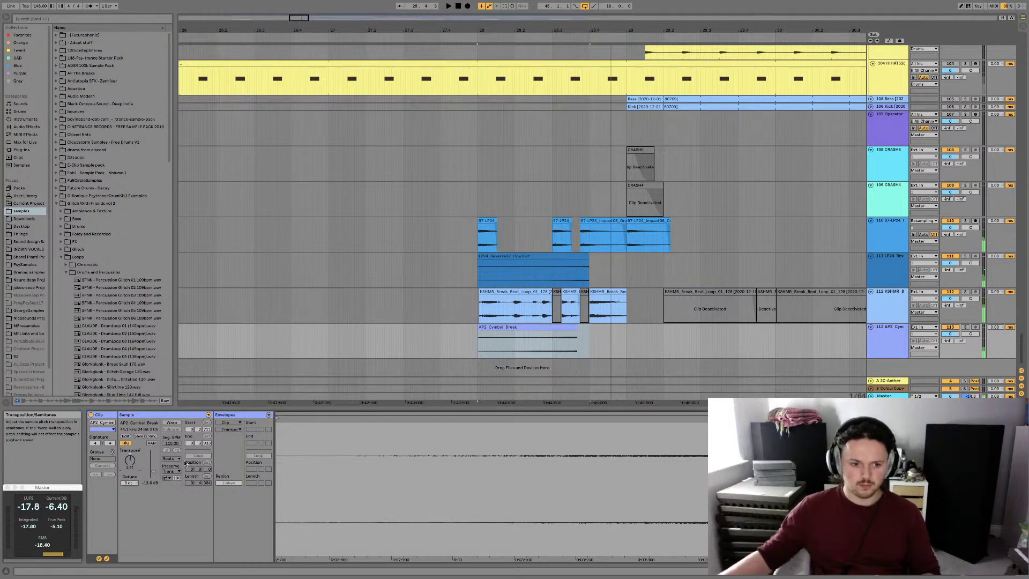
Move the reversed cymbal so it ends at beat 28.4, extend its start back to bar 28, and play it
left_click(577, 334)
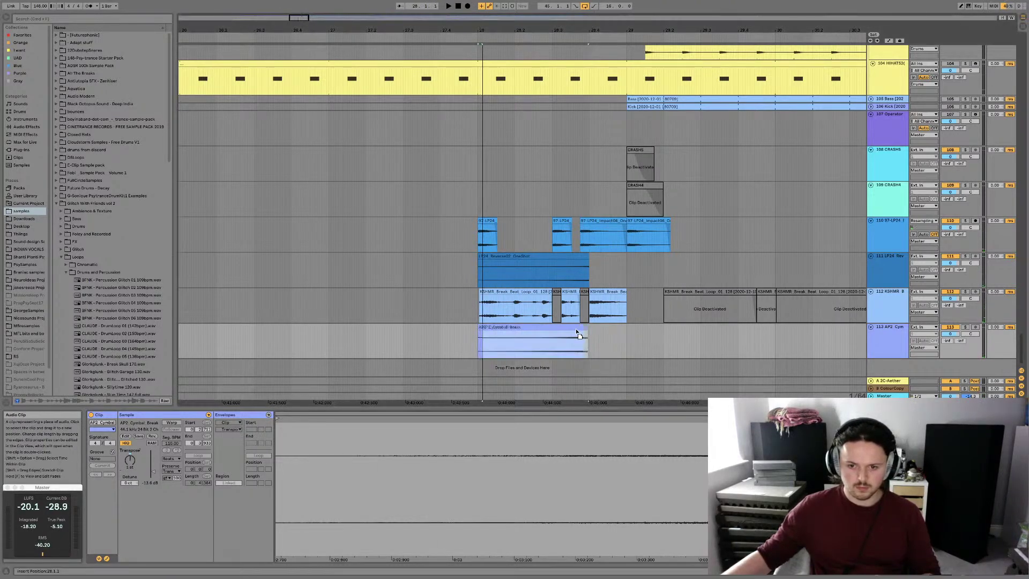
left_click(578, 332)
left_click(488, 329)
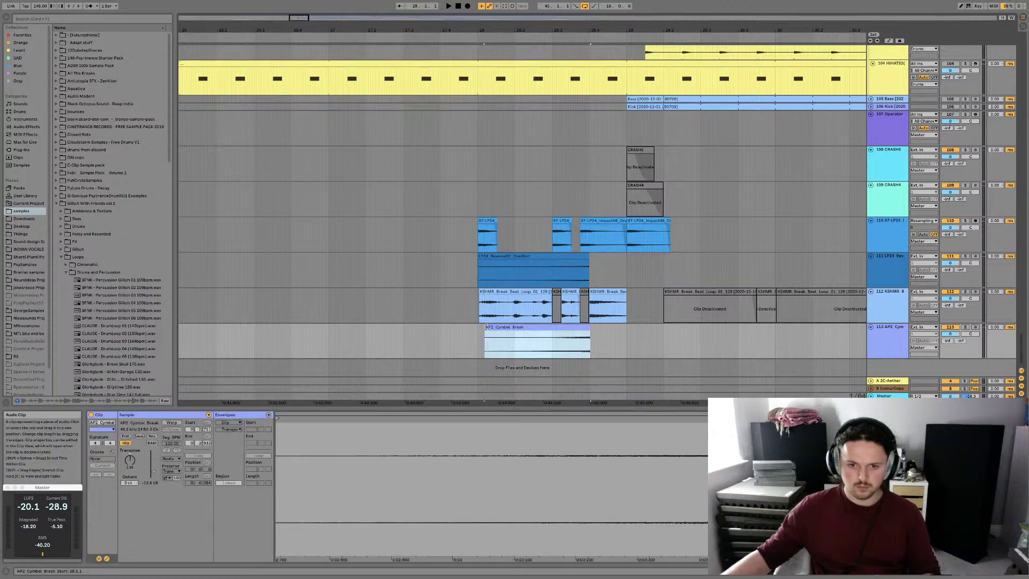
key("space")
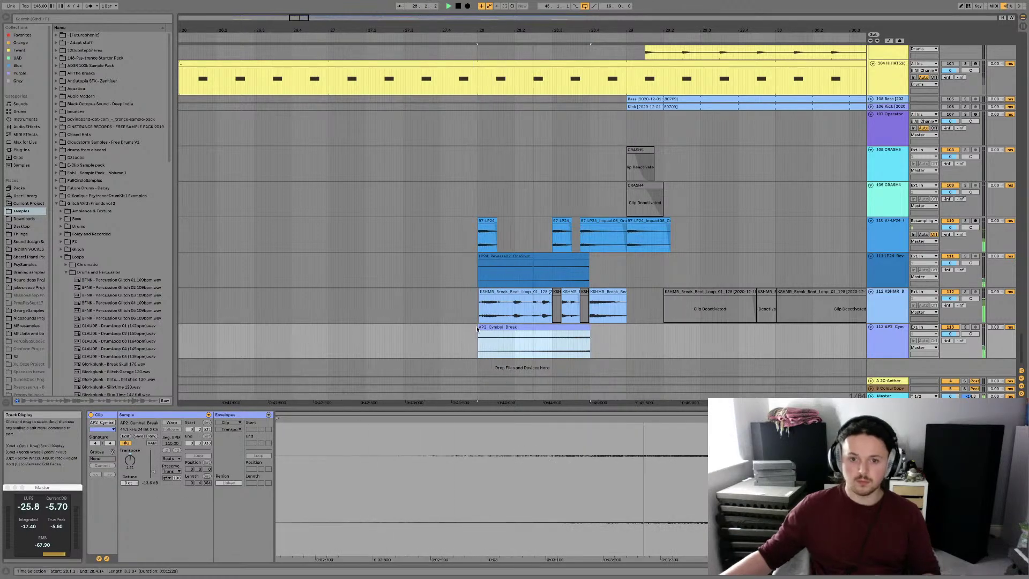
Audition the break-beat and impact clips around beats 28.3 and 28.4
left_click(578, 310)
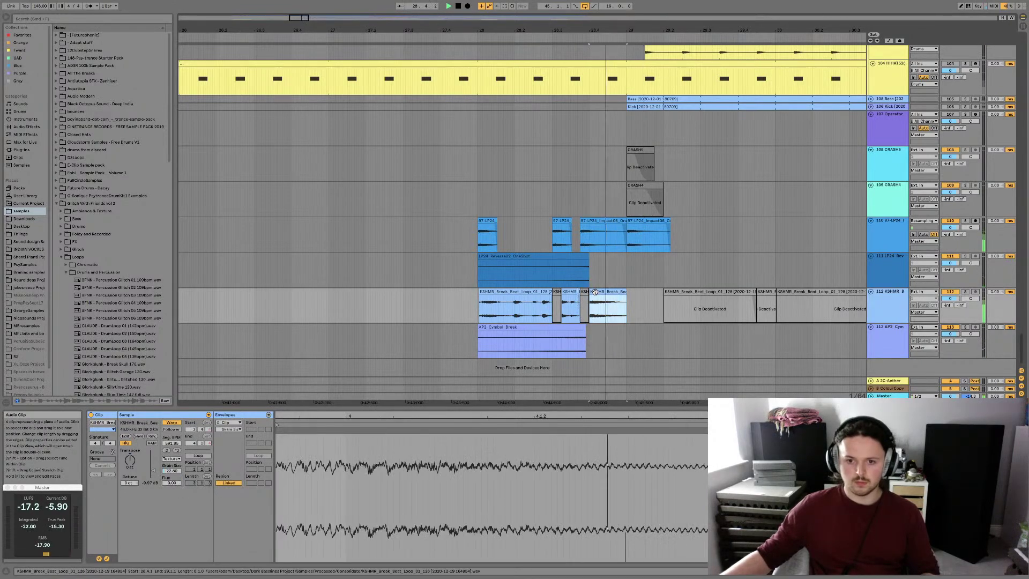
left_click(595, 291)
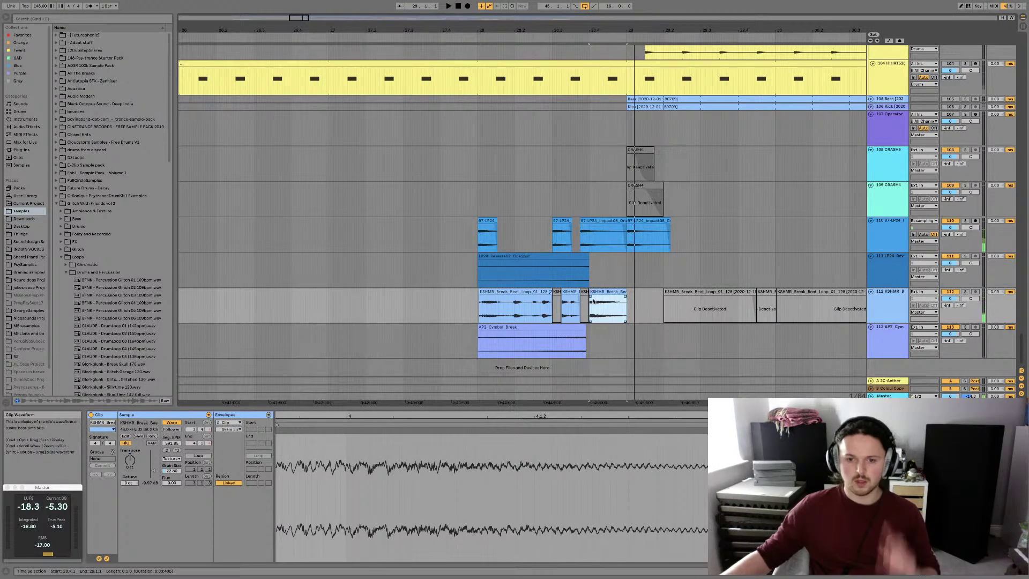
left_click(583, 305)
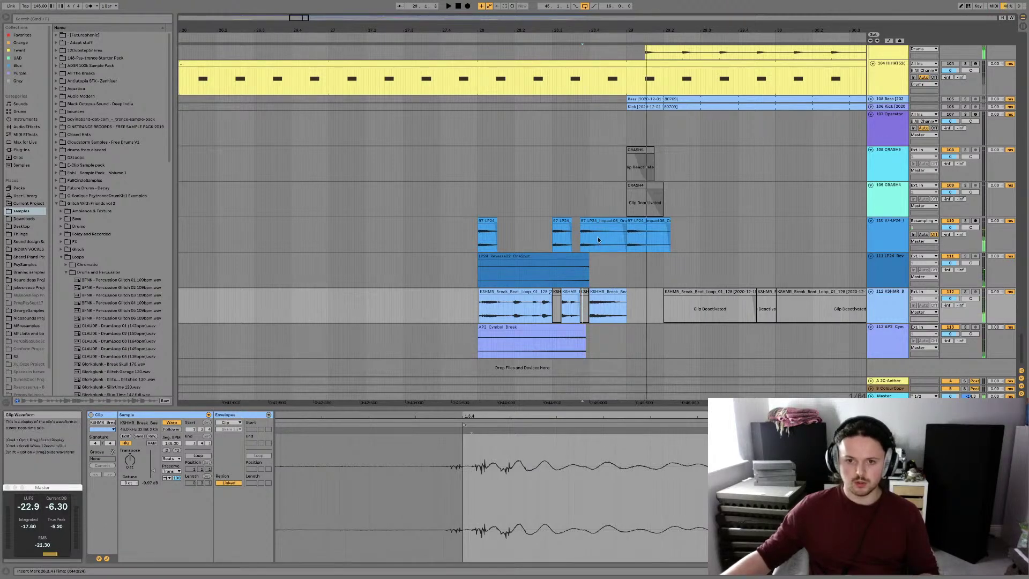
left_click(590, 222)
left_click(565, 221)
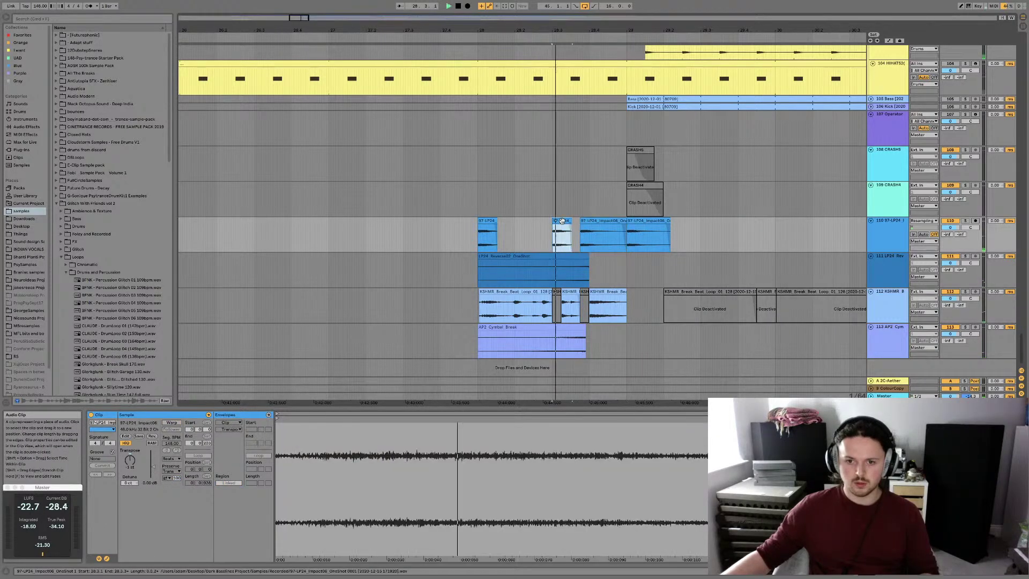
Try turning the impact just before beat 28.4 into two consecutive sixteenth-note hits and play from bar 28
left_click(593, 220)
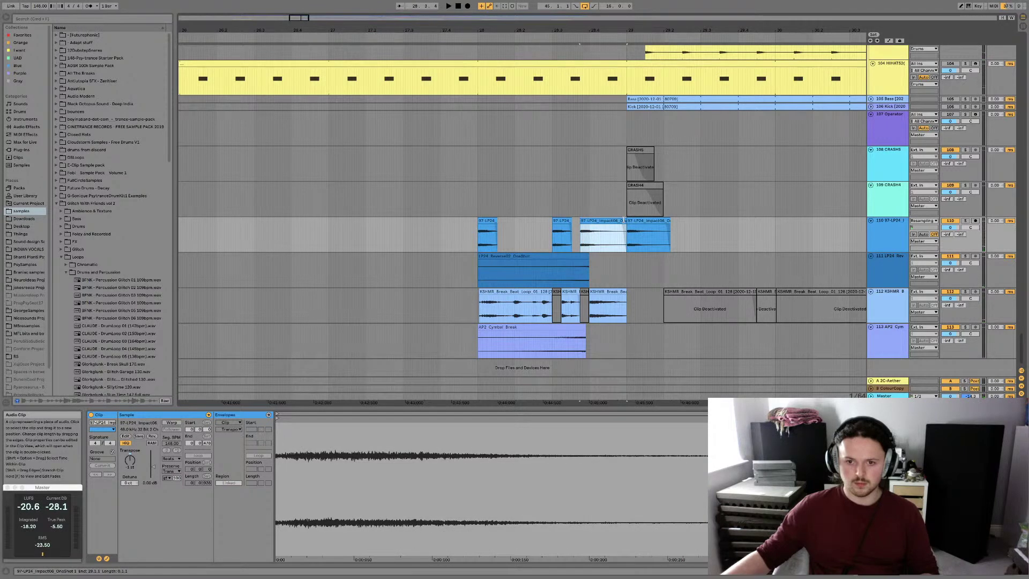
left_click_drag(624, 220, 598, 220)
left_click(562, 220)
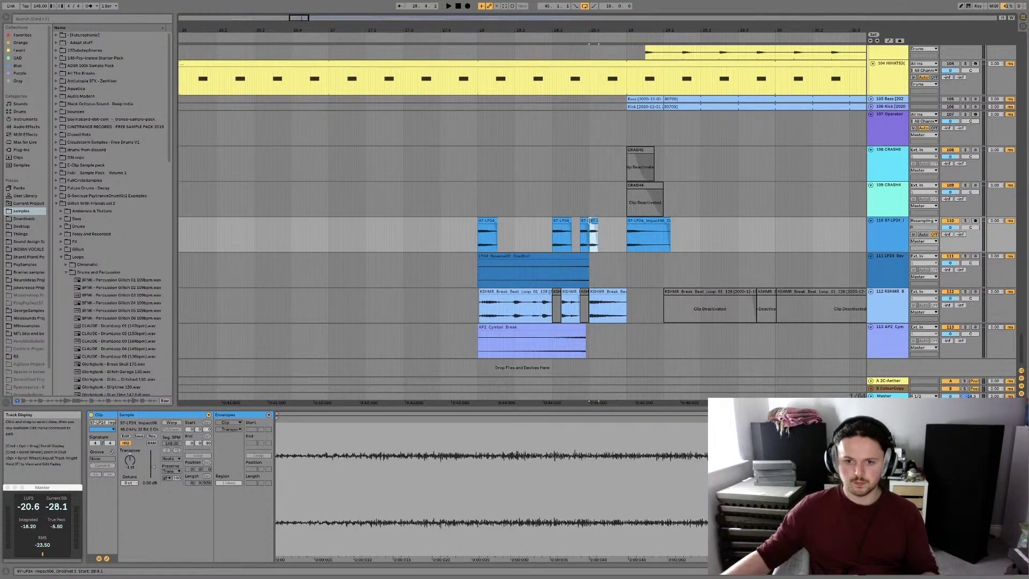
left_click(501, 223)
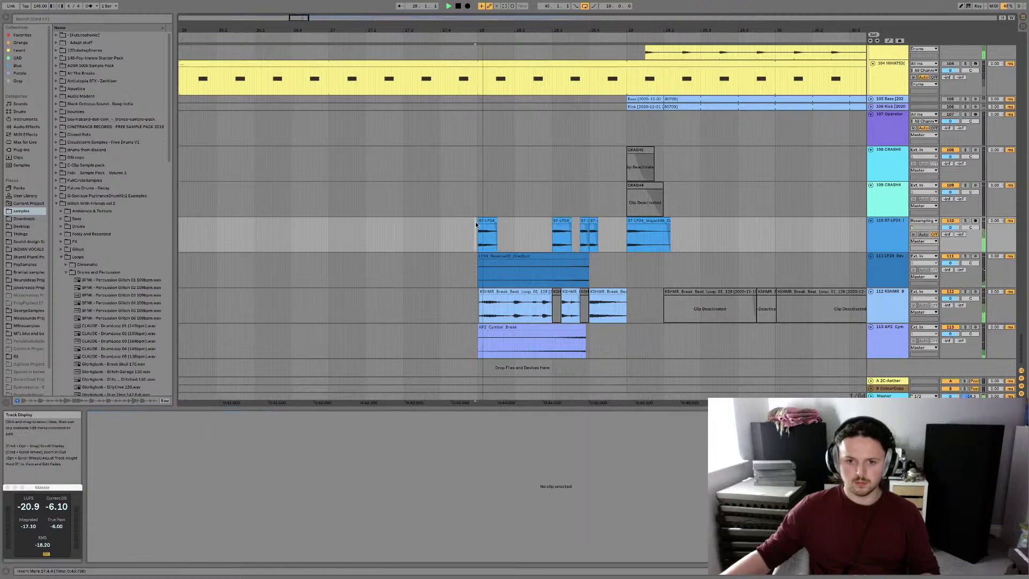
Try repositioning and lengthening the second short impact, and restore the original impact clip running up to bar 29
left_click(596, 222)
left_click(613, 222)
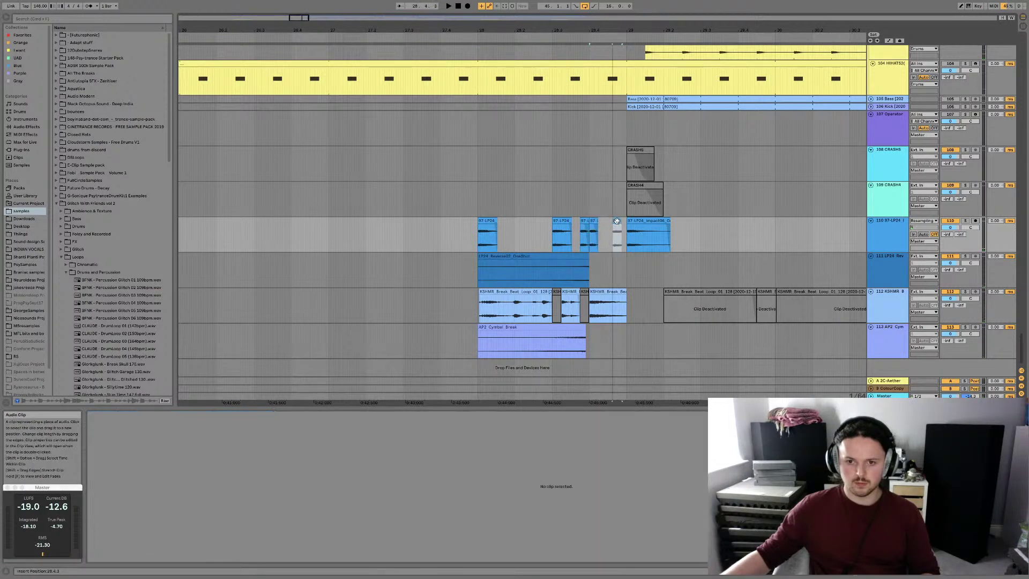
left_click_drag(599, 225, 619, 225)
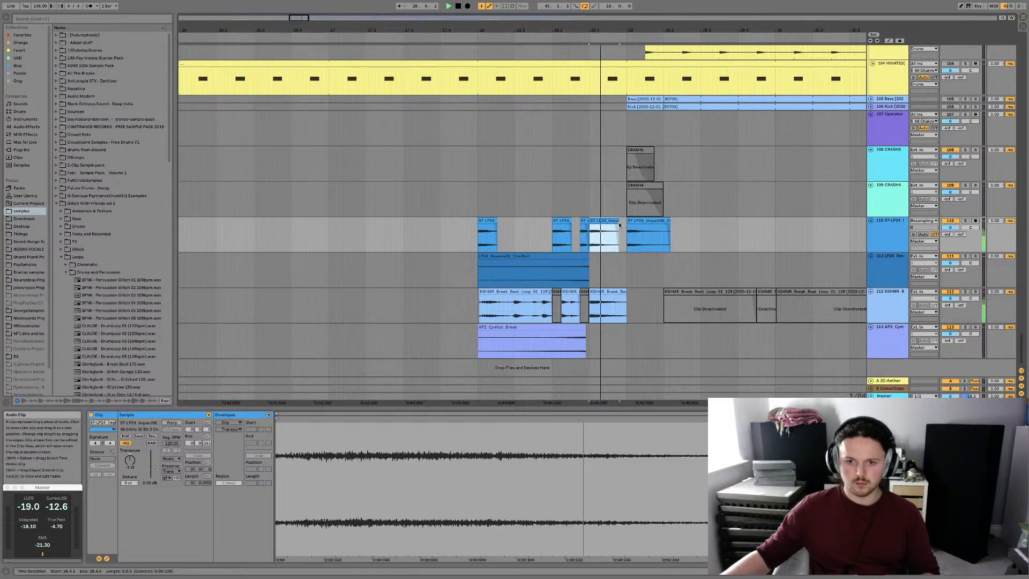
left_click(561, 222)
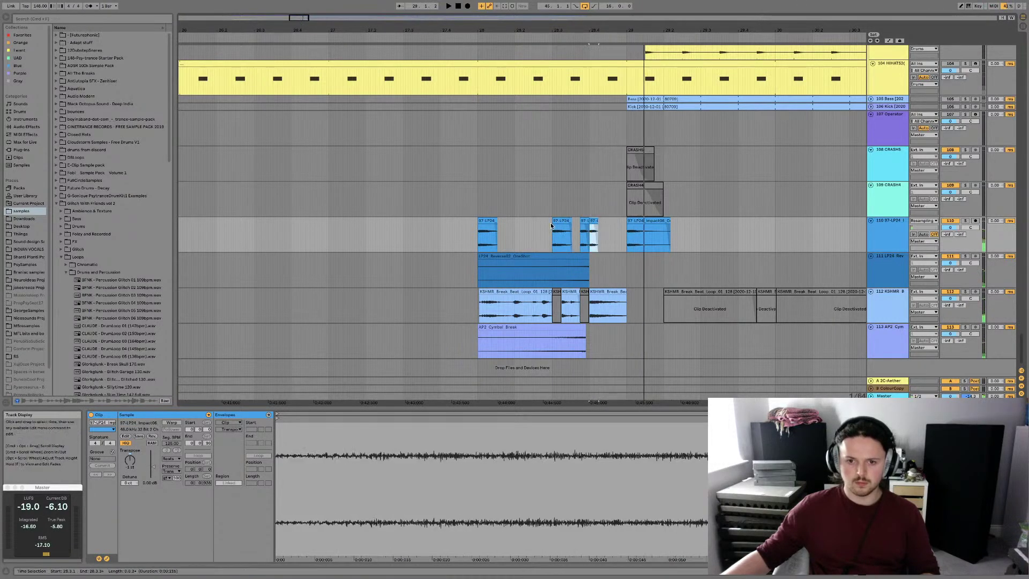
left_click_drag(589, 225, 627, 226)
left_click(486, 221)
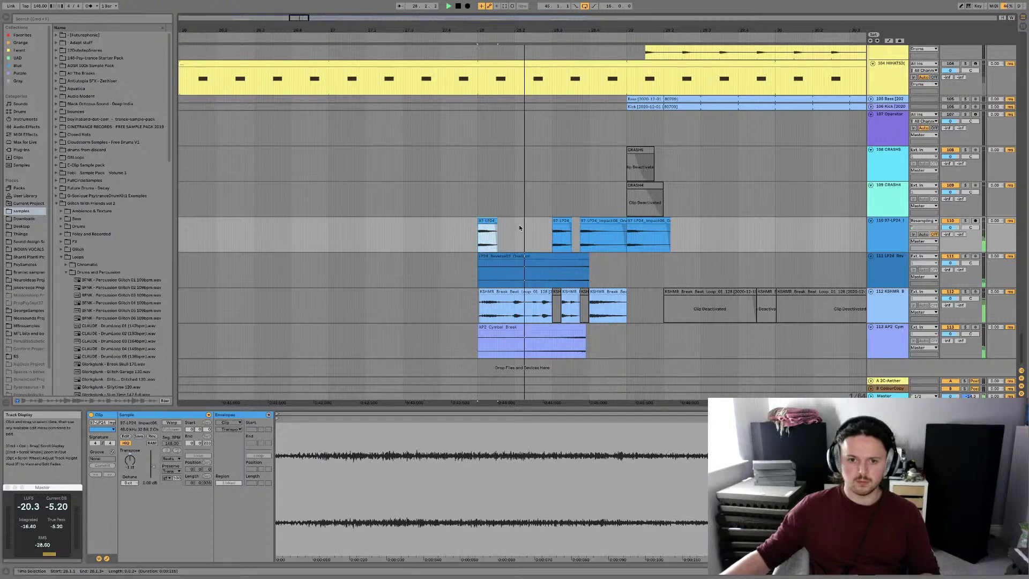
Copy the kick audio clip just before beat 28.4 to the end of bar 28 and play the fill
left_click(599, 235)
scroll(579, 231, "right", 3)
scroll(550, 224, "up", 1)
scroll(549, 225, "up", 20)
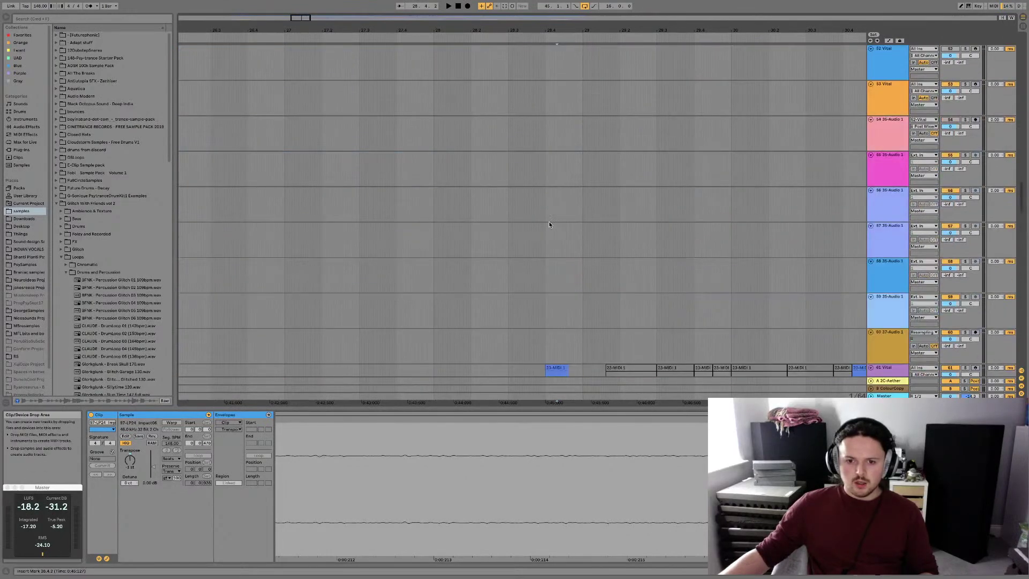
scroll(549, 224, "up", 15)
scroll(548, 224, "up", 20)
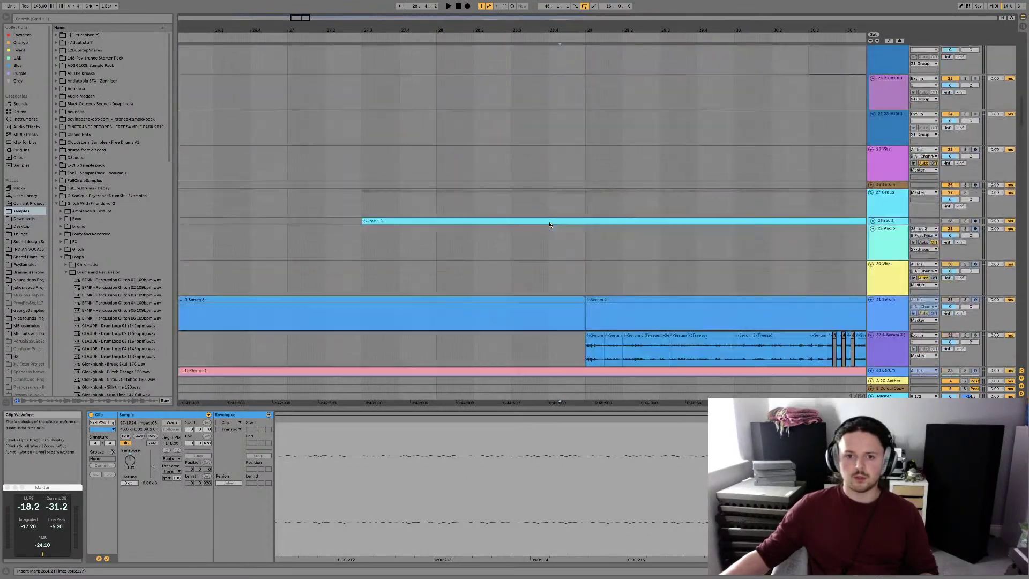
mouse_move(547, 250)
left_mouse_down()
mouse_move(576, 252)
mouse_move(567, 255)
left_mouse_up()
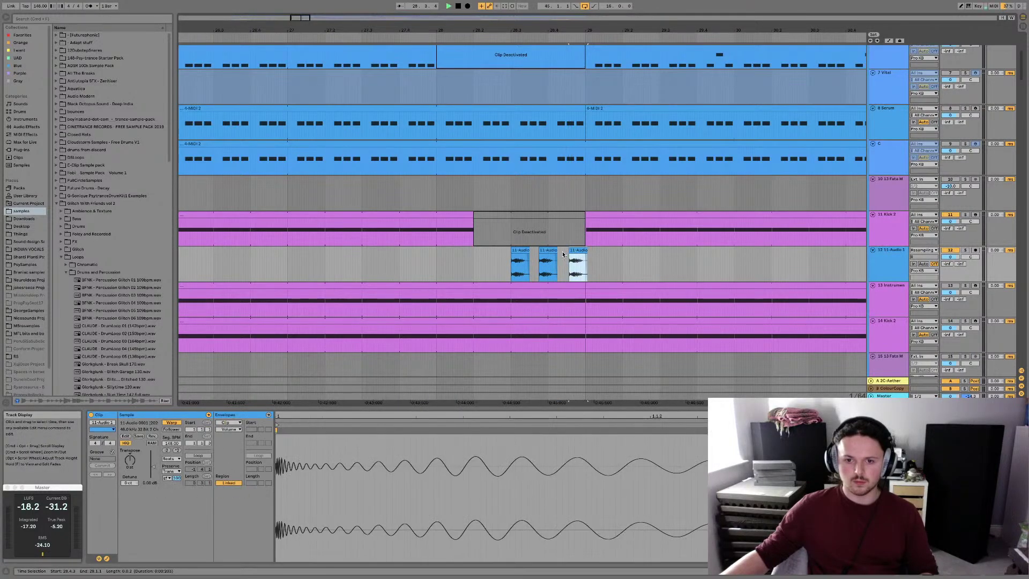
left_click(547, 257)
key("space")
left_click(504, 250)
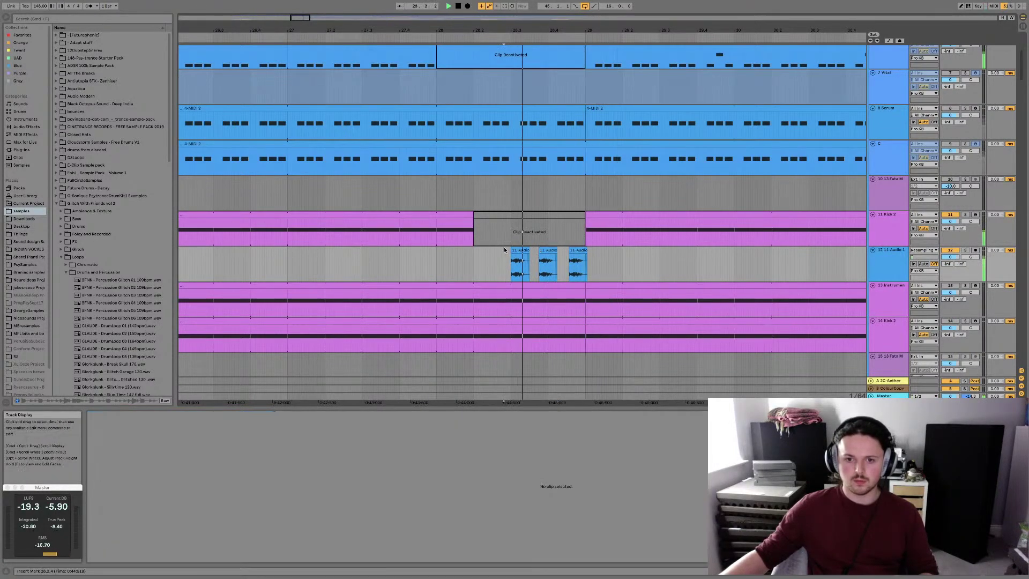
Shift the last kick audio clip slightly earlier so it ends exactly at bar 29, and audition the fill
left_click_drag(577, 263, 575, 262)
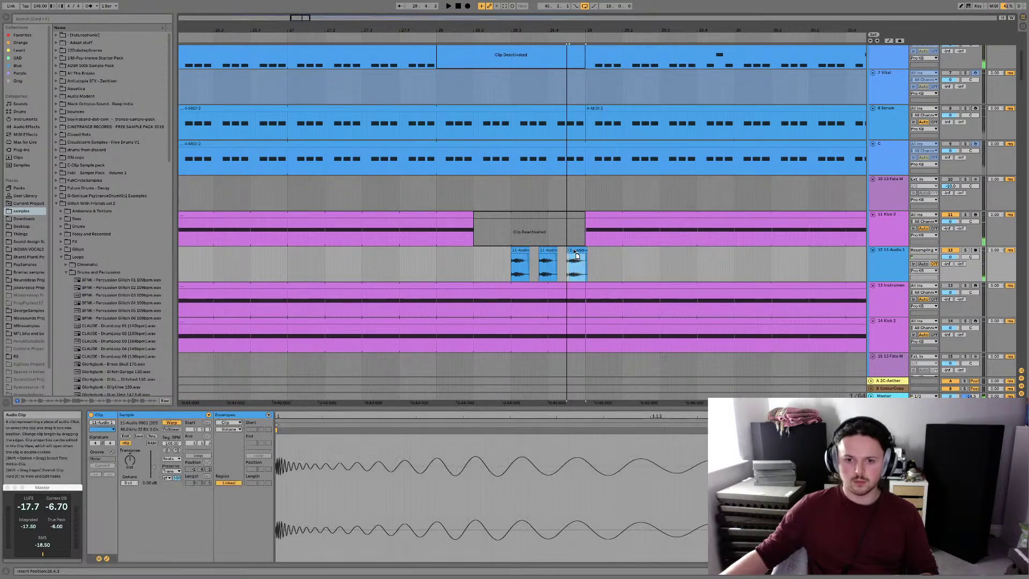
left_click(532, 254)
left_click(542, 252)
key("space")
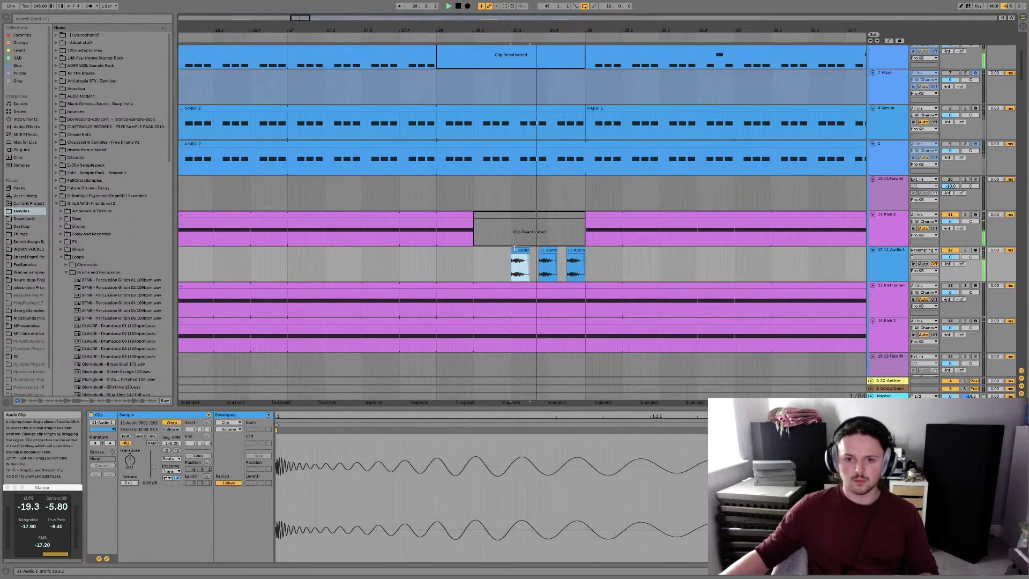
left_click(485, 253)
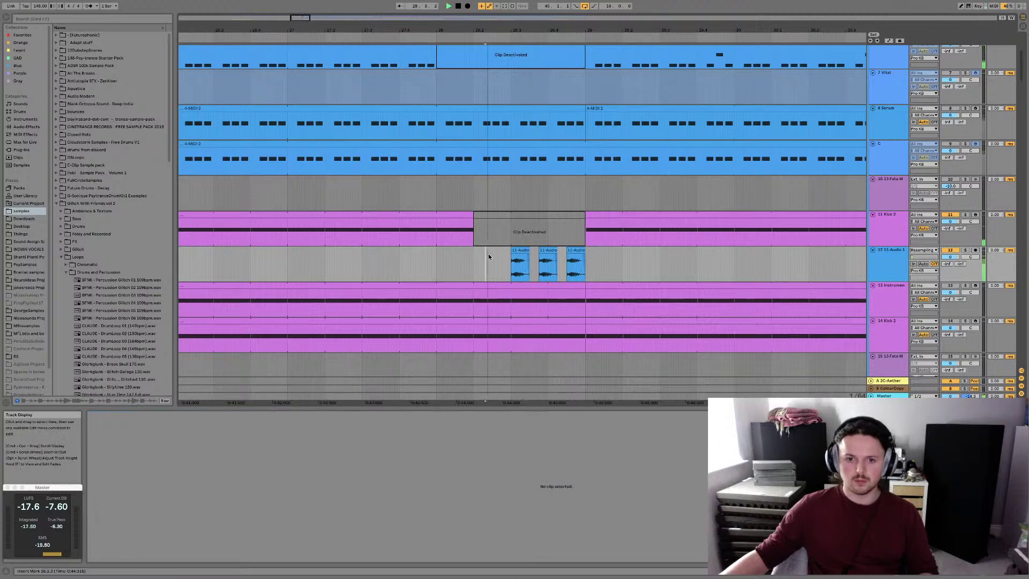
Move the reversed cymbal later so its end lines up precisely with beat 28.4
scroll(488, 256, "down", 3)
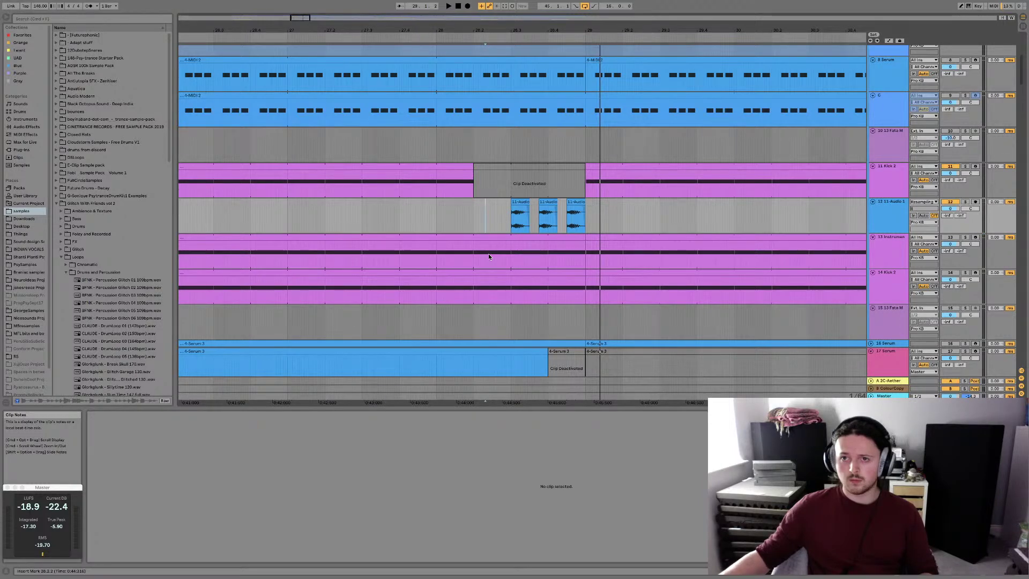
scroll(489, 256, "down", 10)
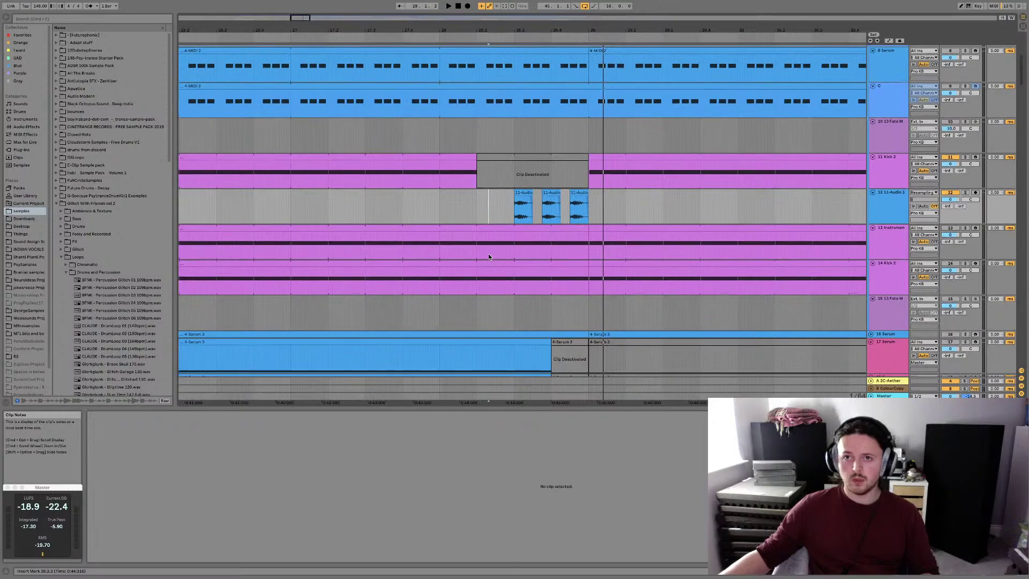
scroll(489, 256, "down", 20)
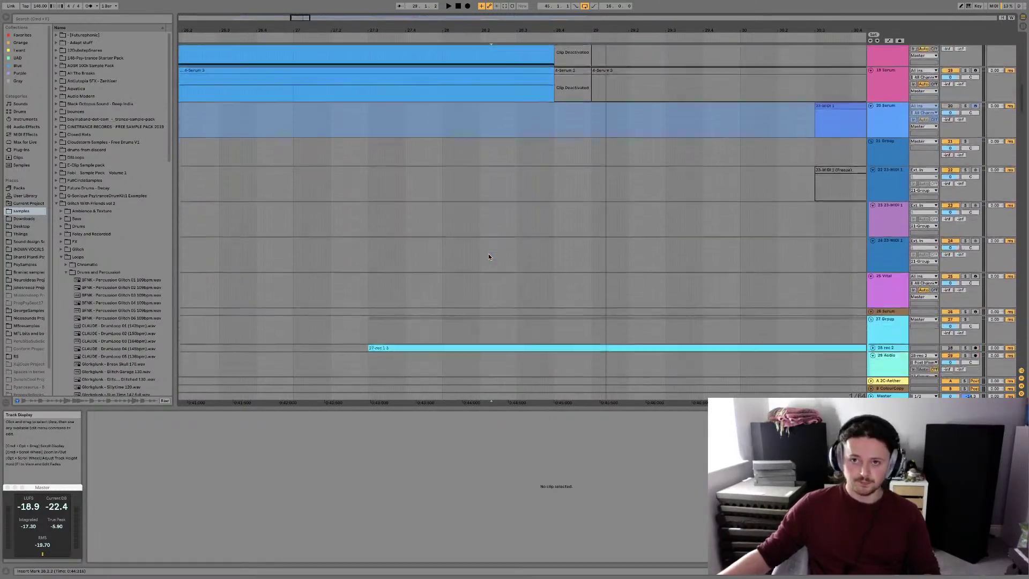
scroll(489, 257, "down", 20)
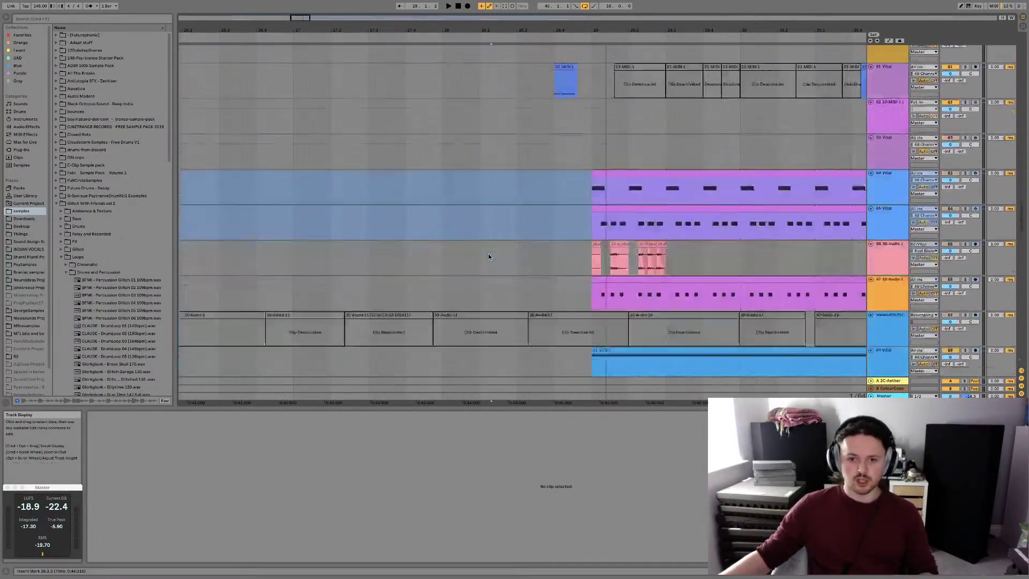
scroll(489, 257, "down", 15)
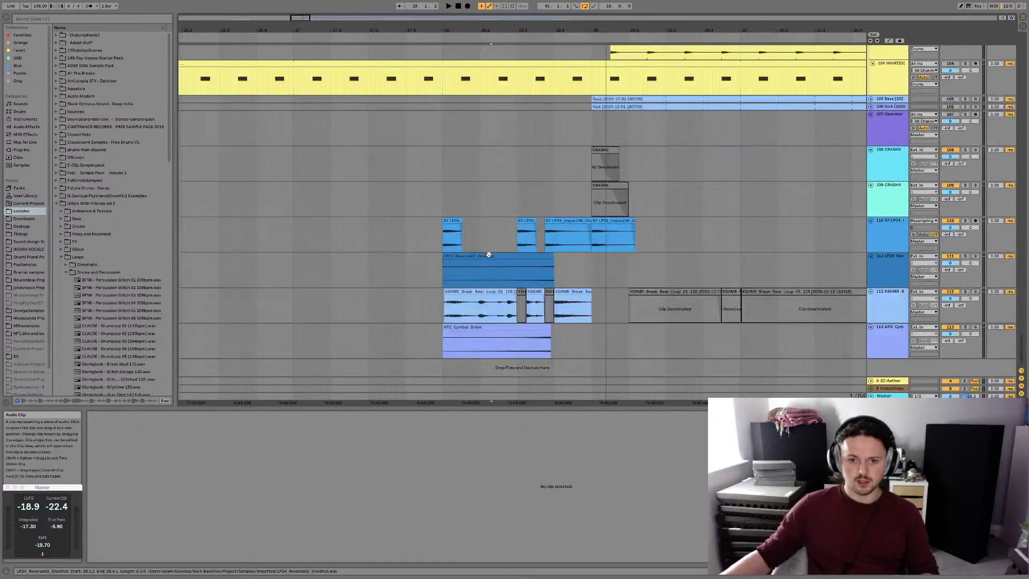
left_click(545, 328)
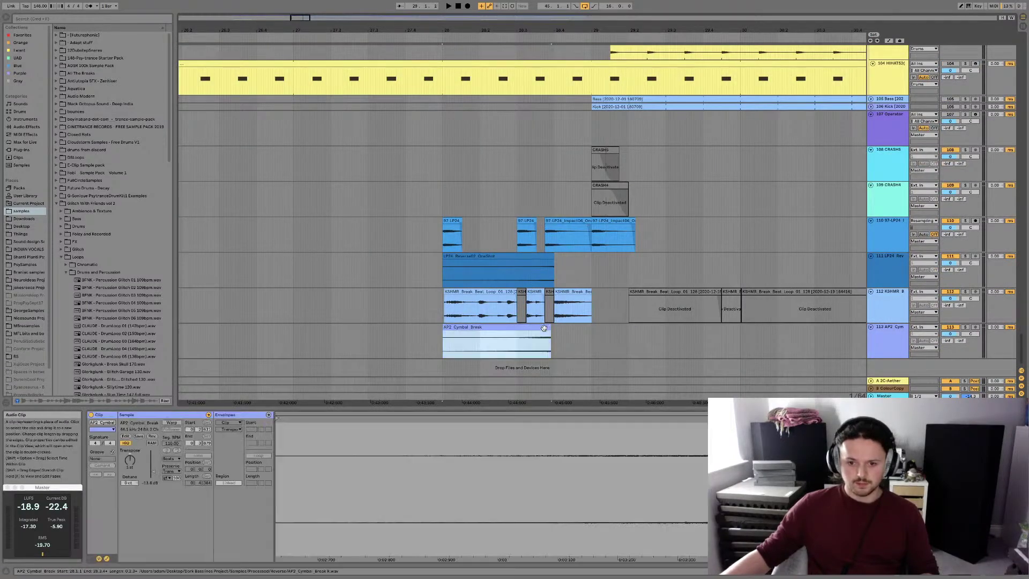
left_click_drag(547, 328, 548, 328)
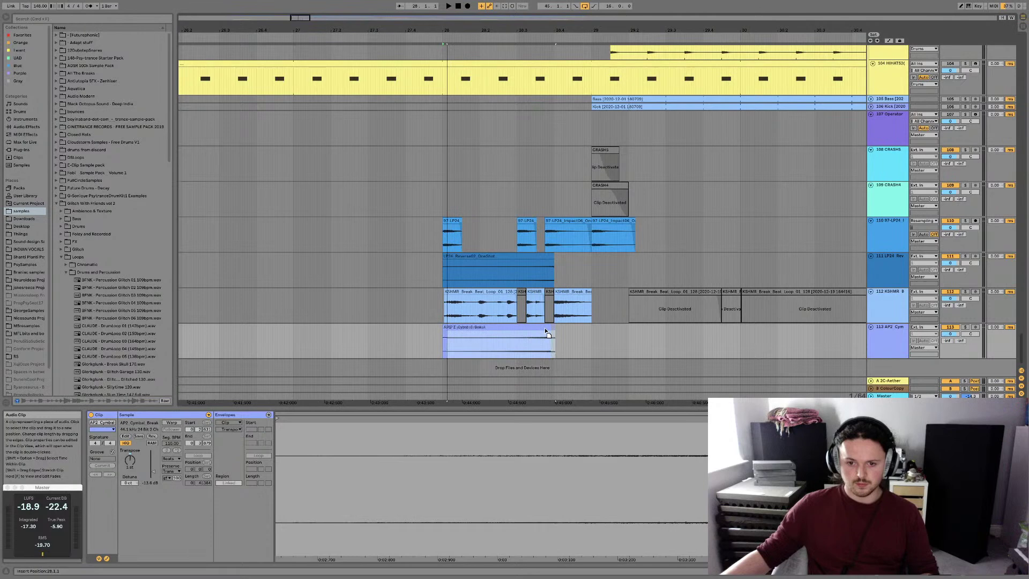
scroll(548, 328, "up", 5)
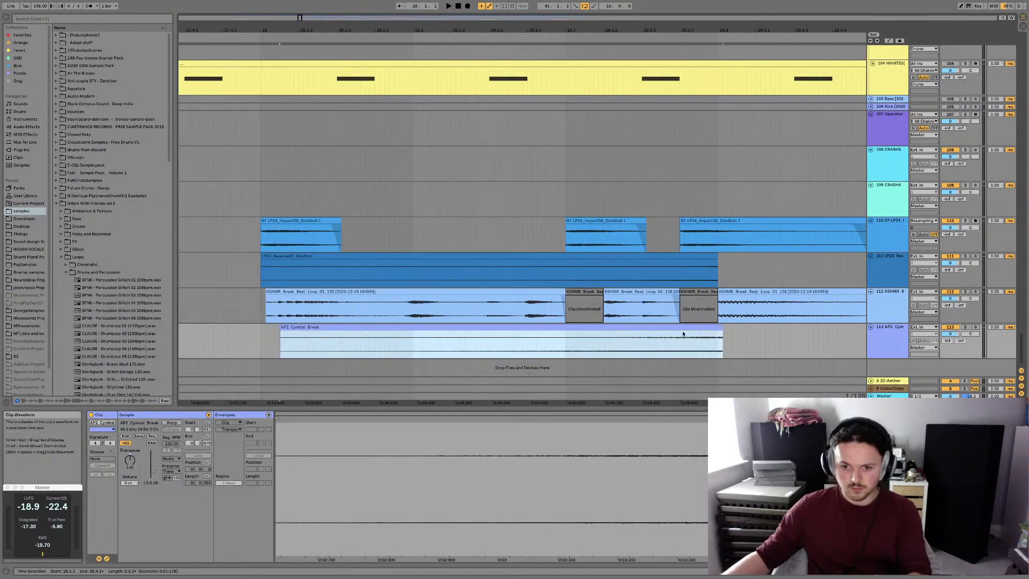
left_click(711, 332)
left_click(713, 333)
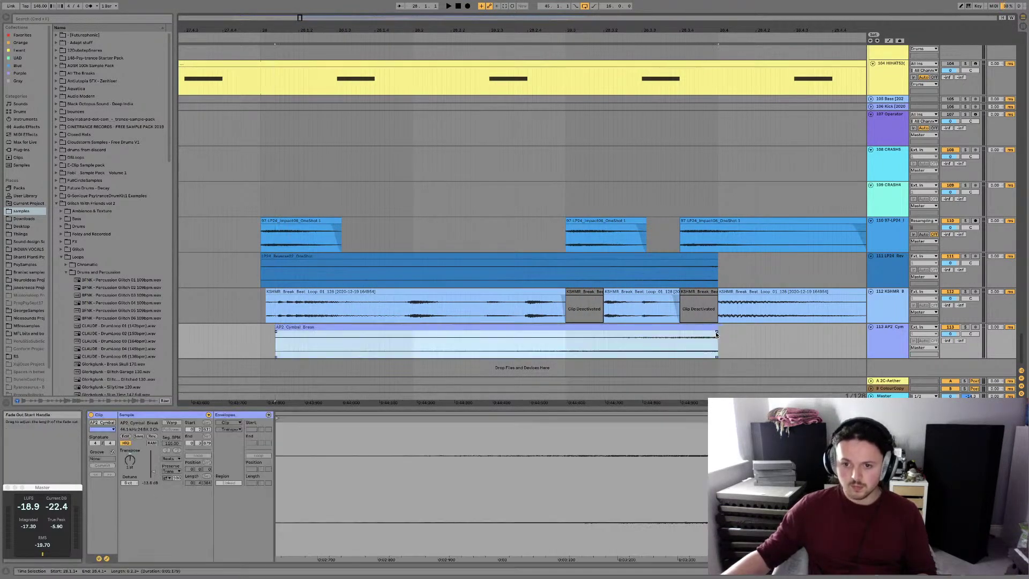
Extend the start of the reversed cymbal back to bar 28 and play the transition
left_click_drag(275, 329, 259, 329)
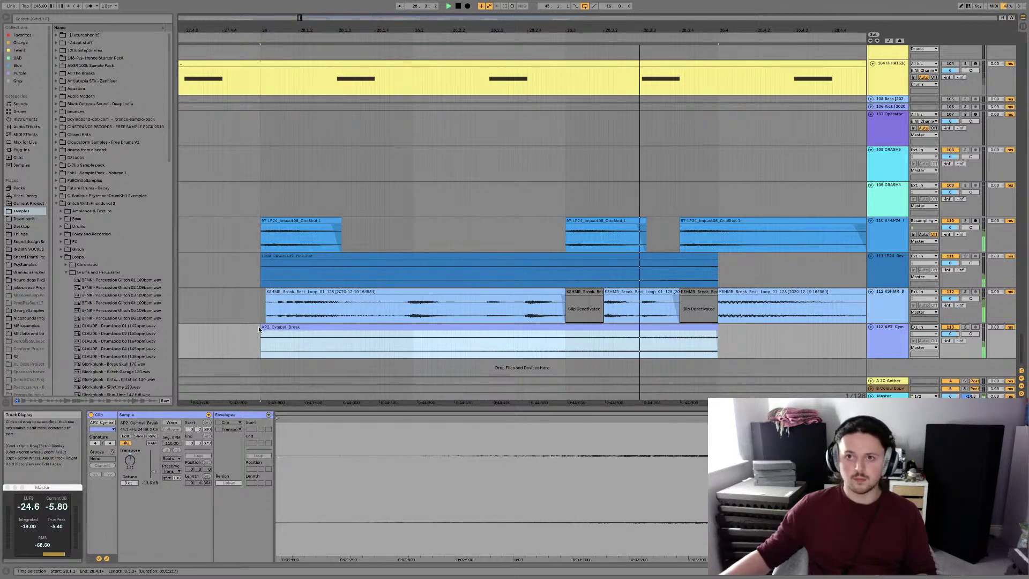
key("space")
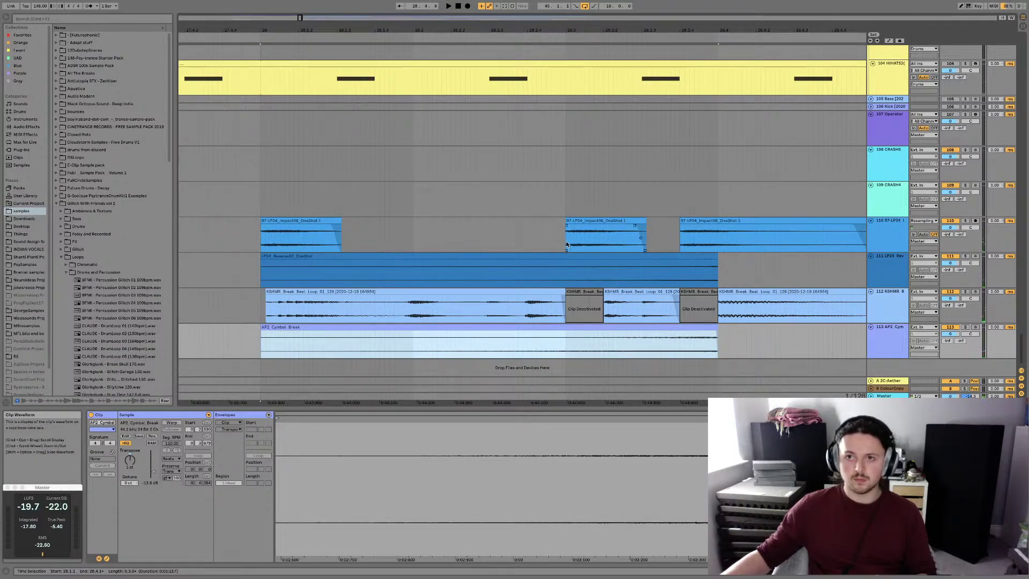
left_click(585, 301)
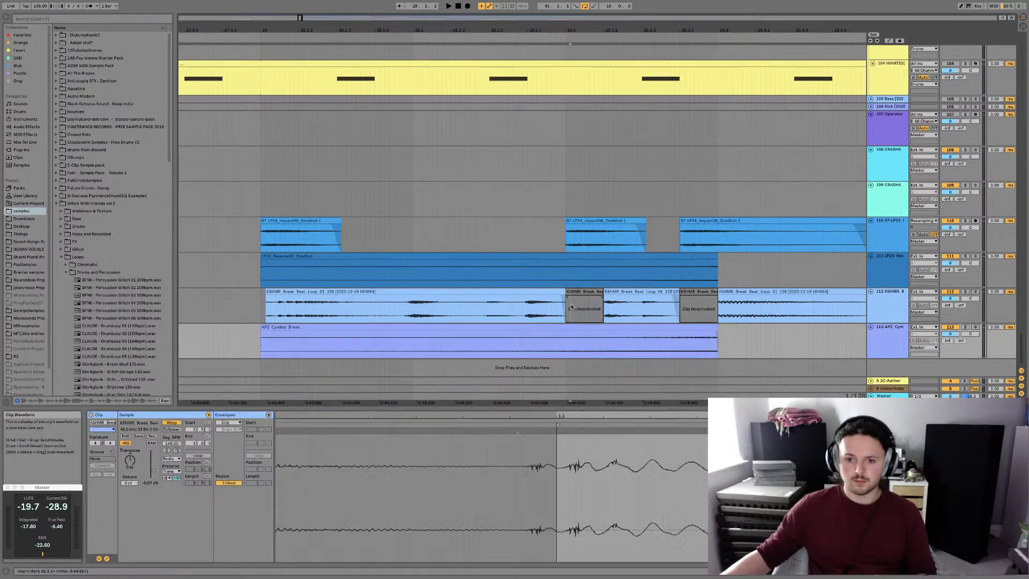
Copy the short impact clip at beat 28.3 to the end of bar 28 so the copy ends at bar 29
key("space")
left_click(586, 253)
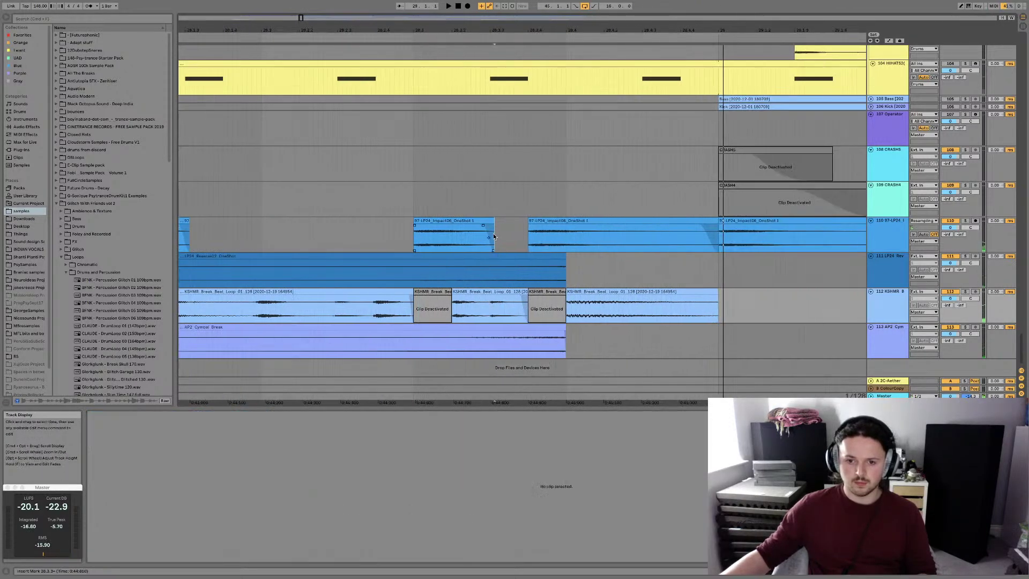
left_click(424, 230)
left_click_drag(572, 229, 660, 223)
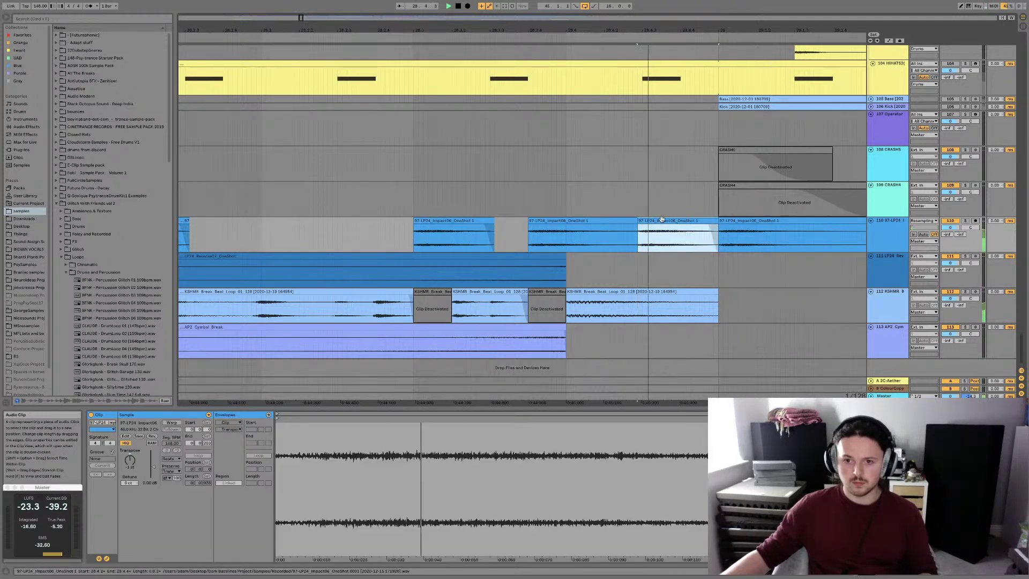
Set the arrangement's adaptive grid to Narrowest
right_click(635, 213)
left_click(688, 300)
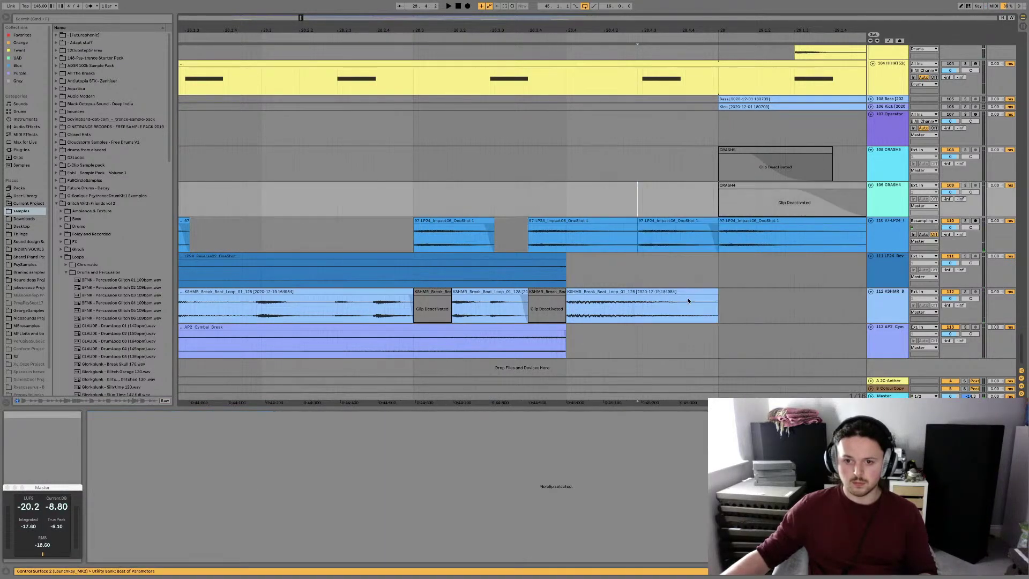
left_click(715, 221)
left_click(644, 209)
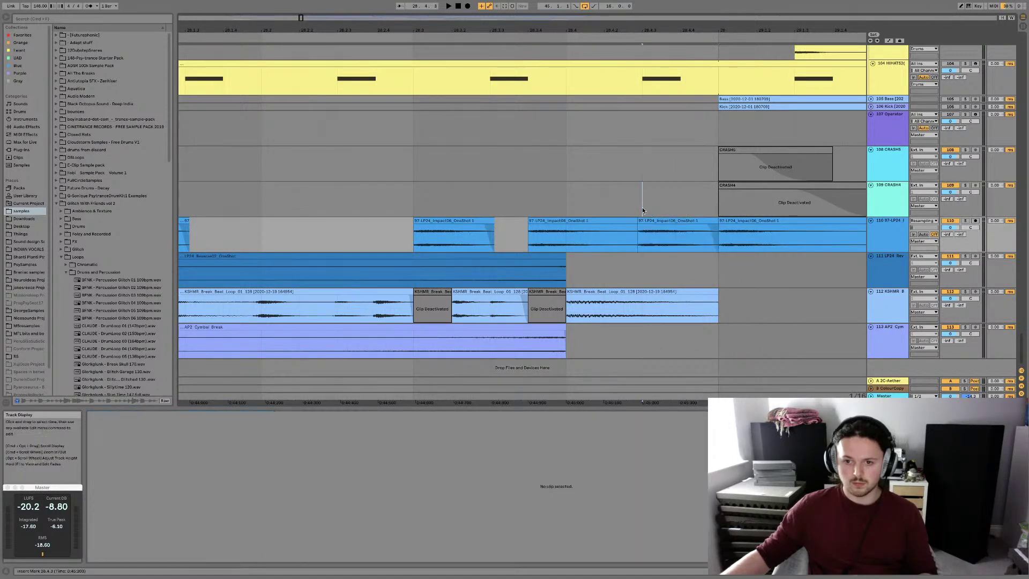
right_click(683, 221)
left_click(640, 205)
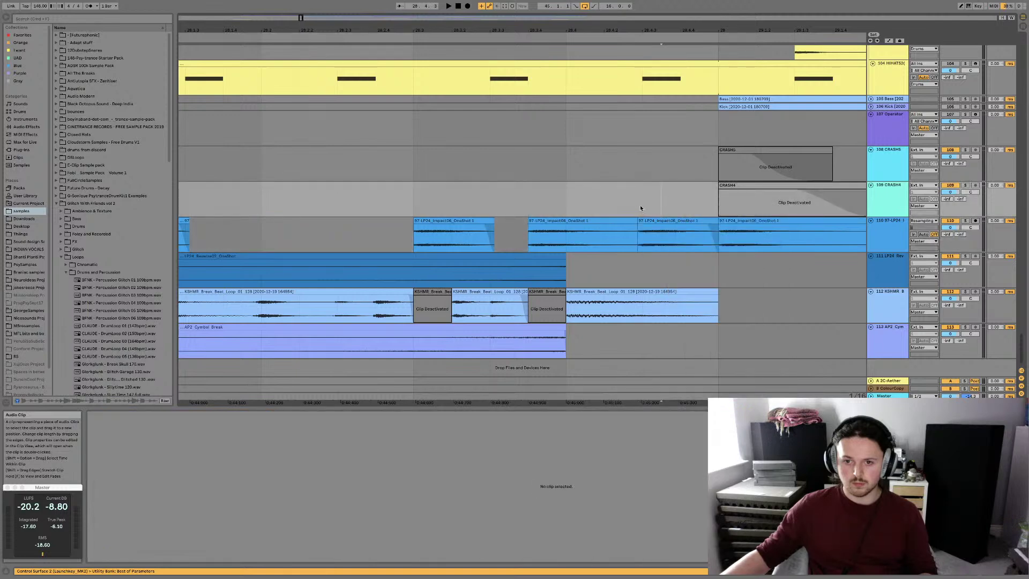
right_click(644, 204)
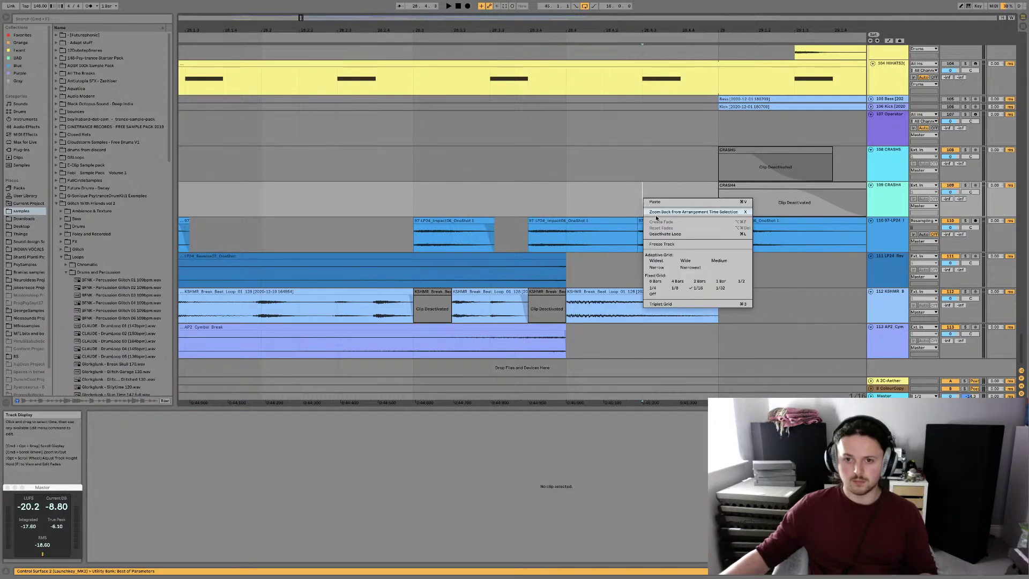
left_click(690, 267)
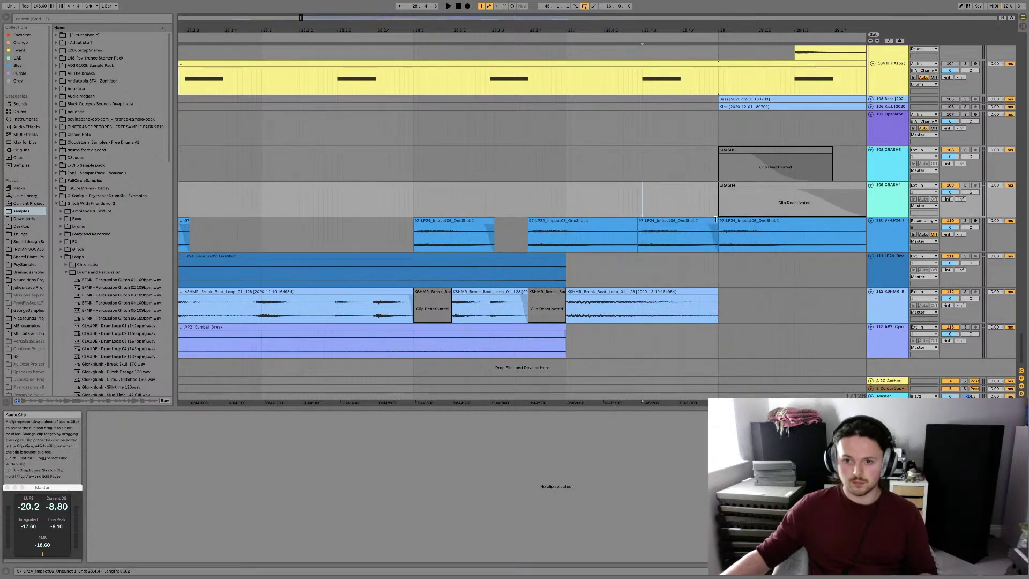
Adjust the copied impact clip to start slightly later and end just before bar 29, and audition the fill
left_click_drag(716, 219, 671, 220)
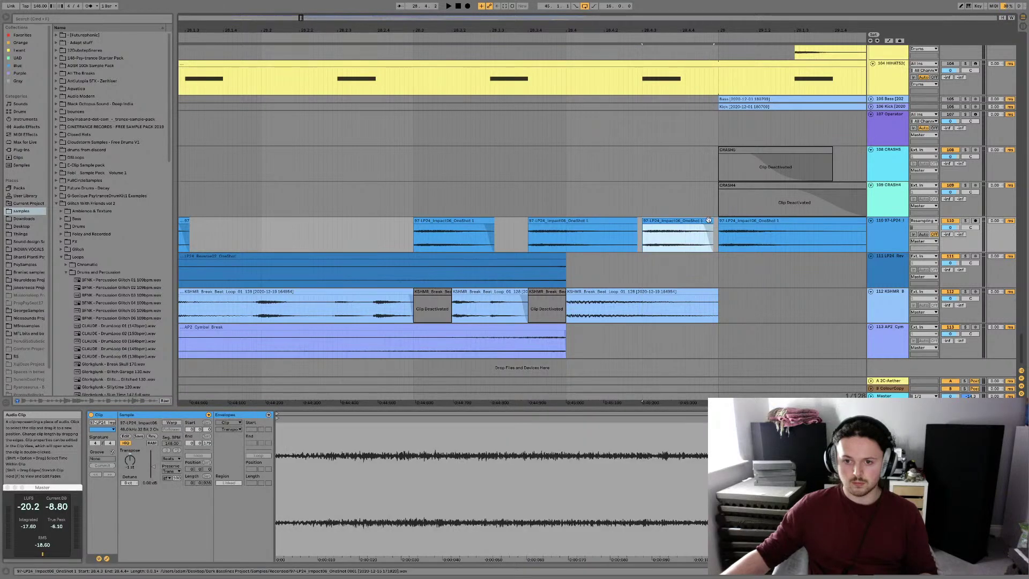
left_click(602, 222)
key("space")
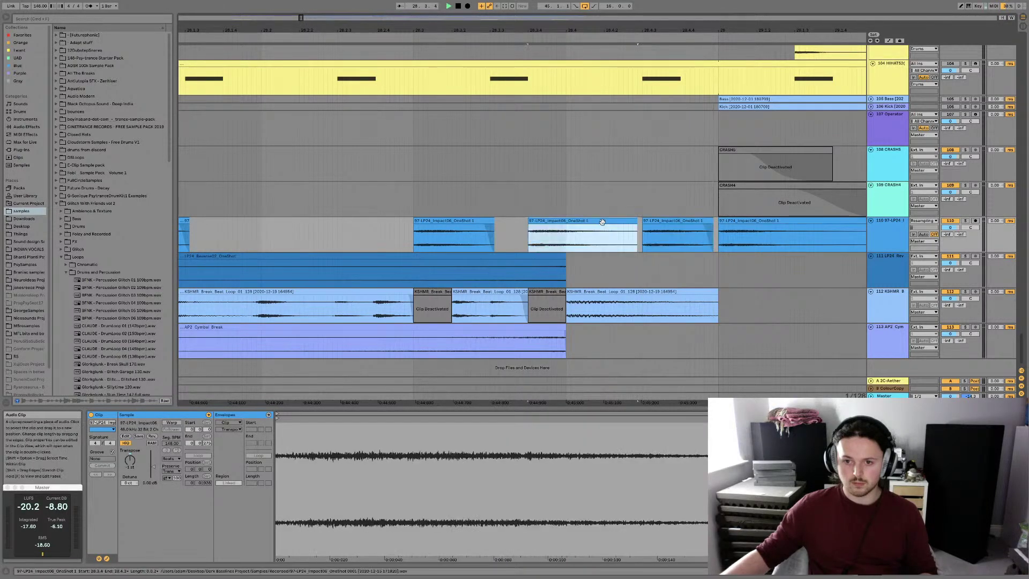
Extend the copied impact clip to bar 29 and the preceding impact to the copy's start, and play from beat 28.3
left_click(683, 221)
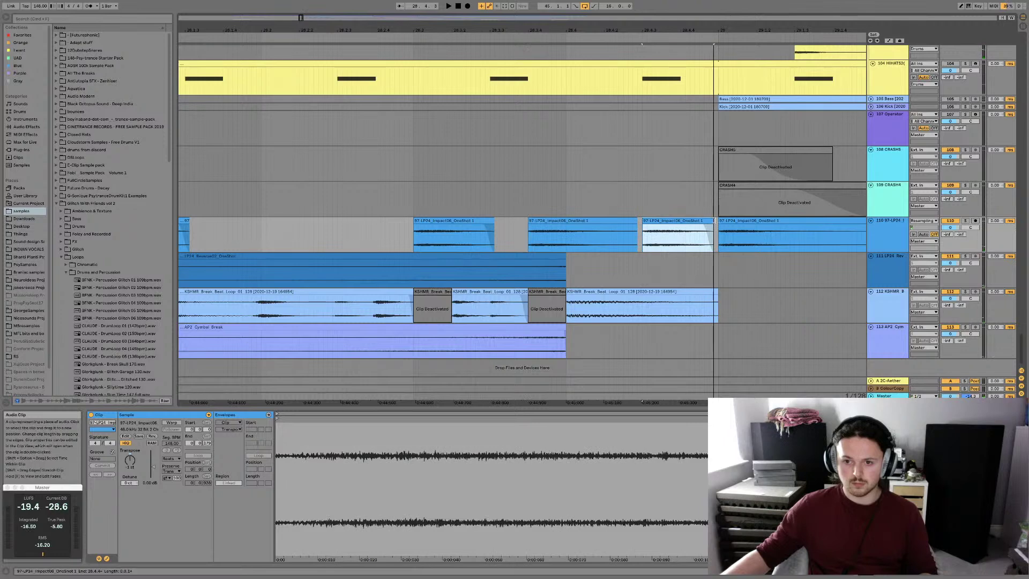
left_click_drag(714, 220, 718, 220)
left_click(631, 219)
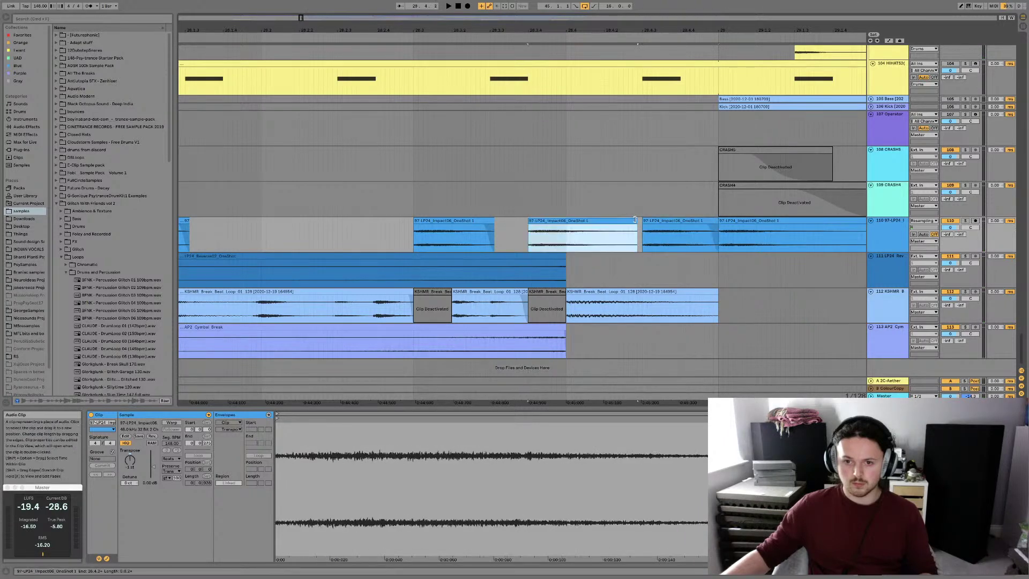
left_click_drag(638, 221, 642, 221)
left_click(476, 222)
key("space")
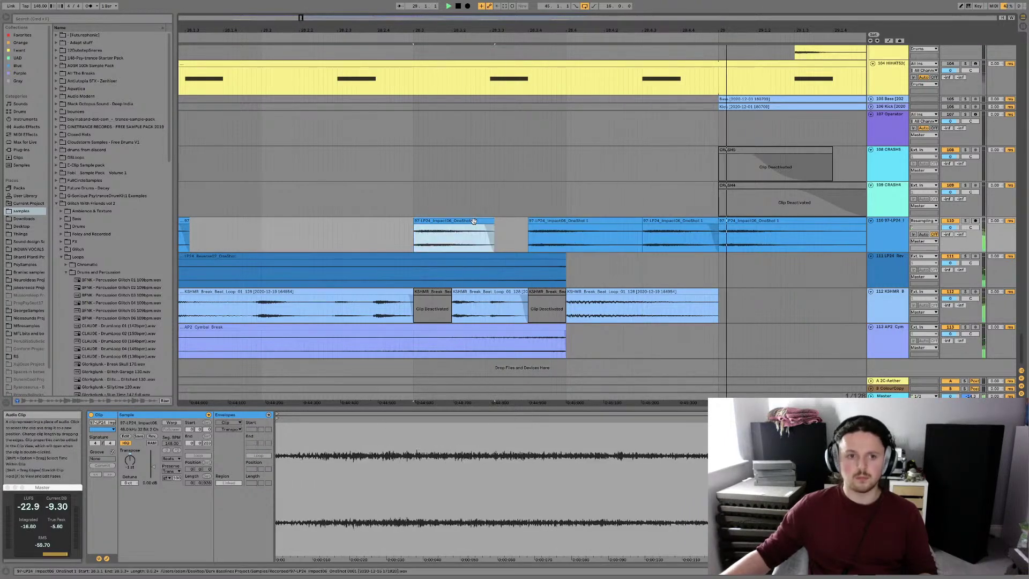
Deactivate the last impact clip before bar 29, audition the fill without it, and delete the clip
left_click(390, 226)
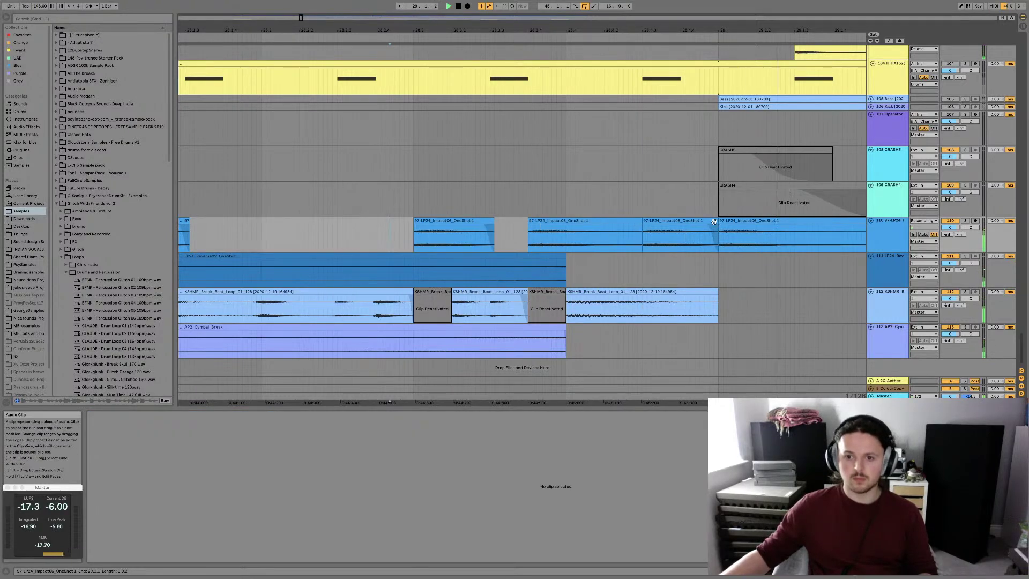
left_click(675, 219)
key("0")
left_click(460, 220)
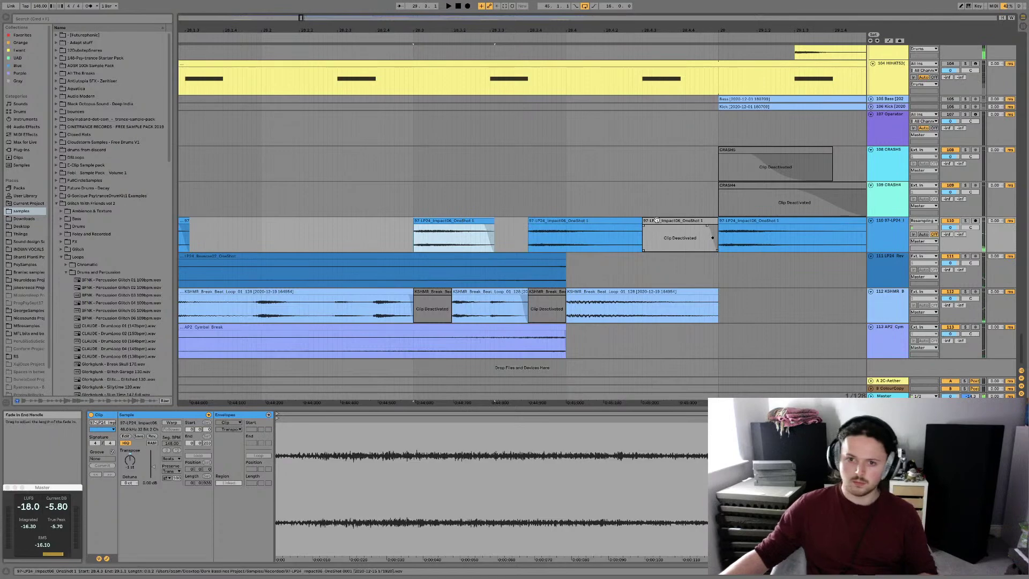
left_click(676, 220)
left_click(602, 219)
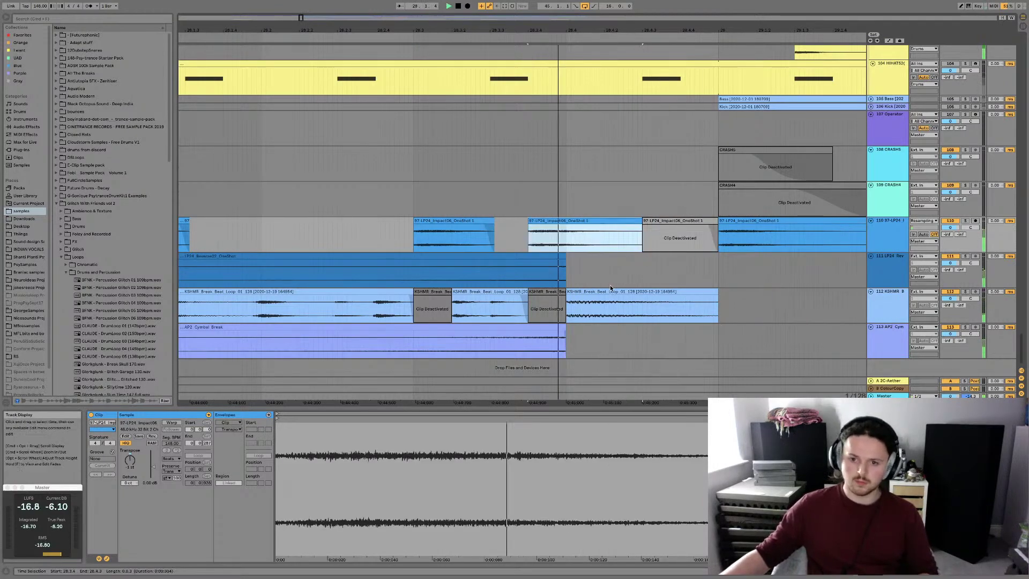
left_click(679, 221)
Reverse the last kick audio clip before bar 29, shorten its fade-out and audition the fill from beat 28.3
scroll(682, 152, "up", 20)
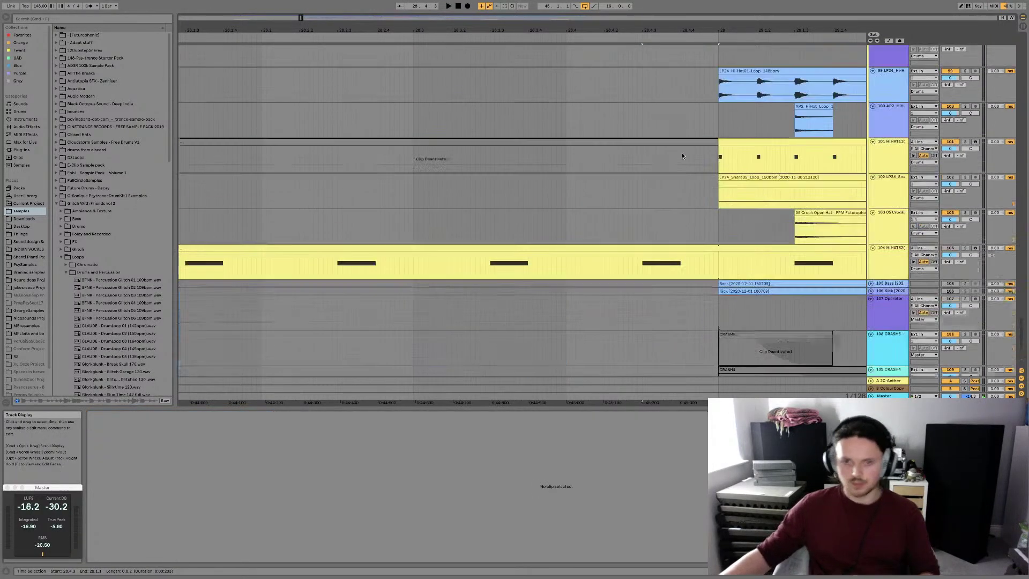
scroll(682, 153, "up", 15)
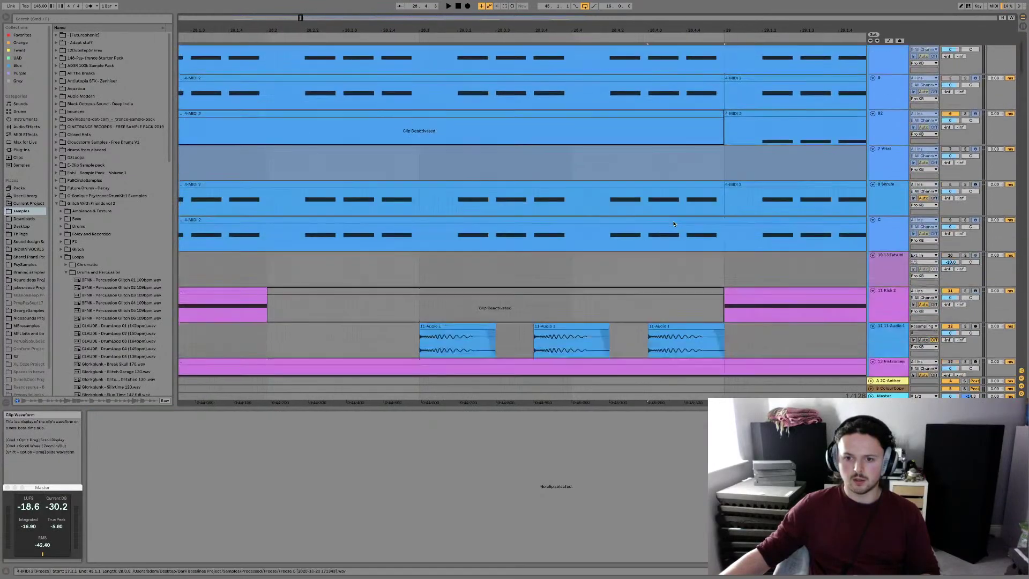
left_click(677, 298)
key("space")
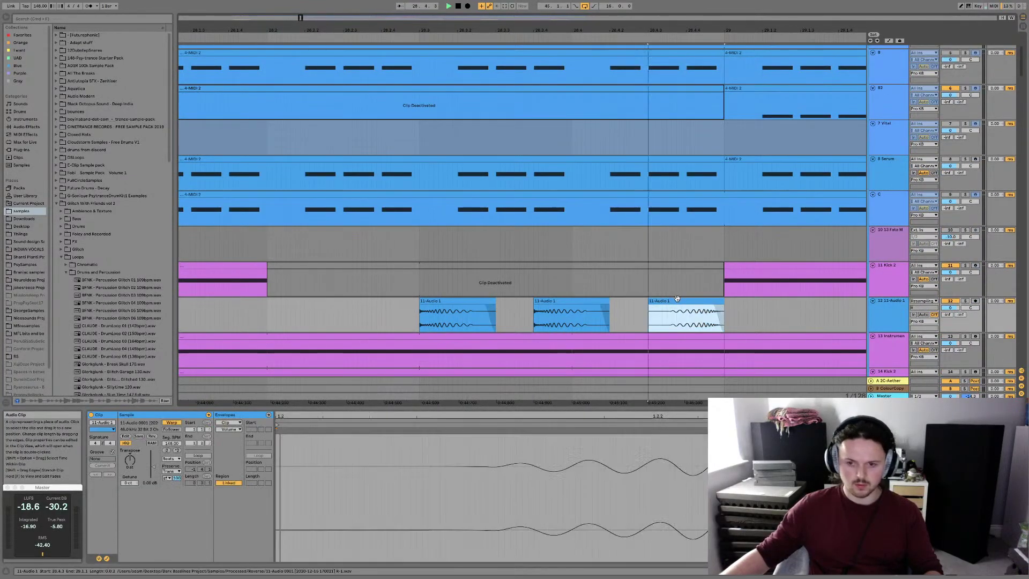
left_click_drag(712, 306, 716, 307)
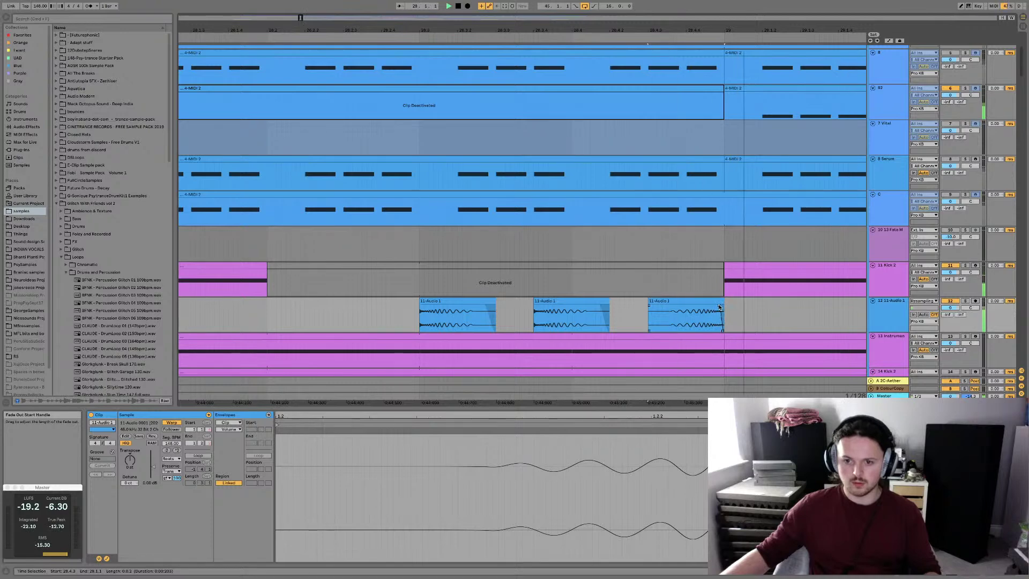
left_click(427, 299)
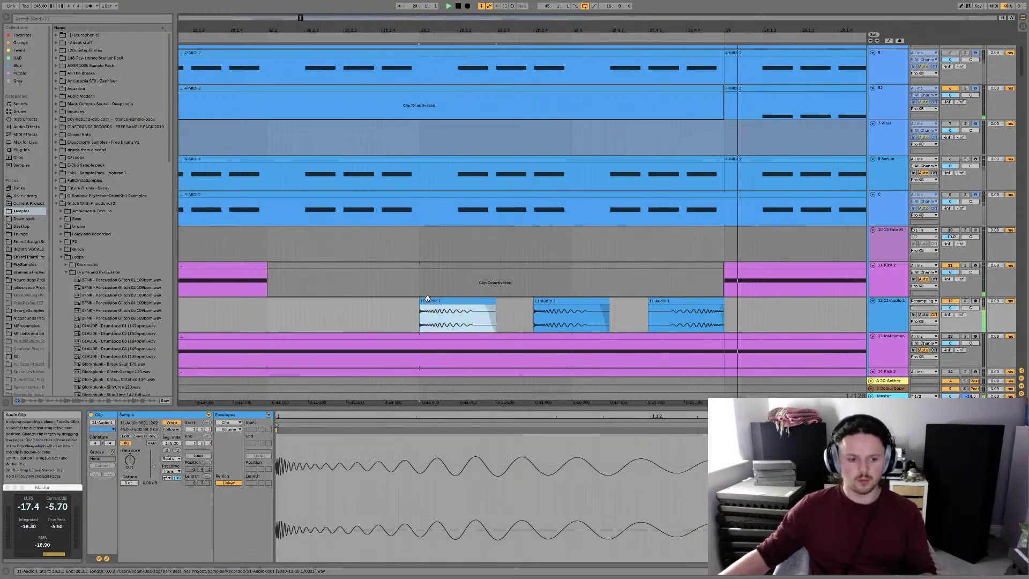
Trim the last kick audio clip to end slightly before bar 29, keeping it reversed, and play the transition
left_click(721, 303)
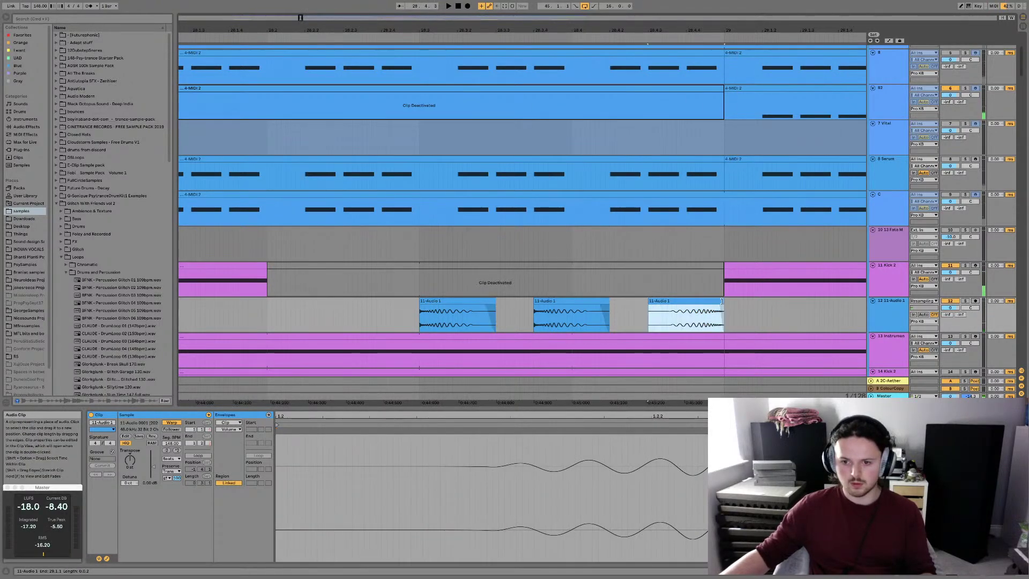
left_click_drag(723, 303, 720, 304)
left_click(691, 300)
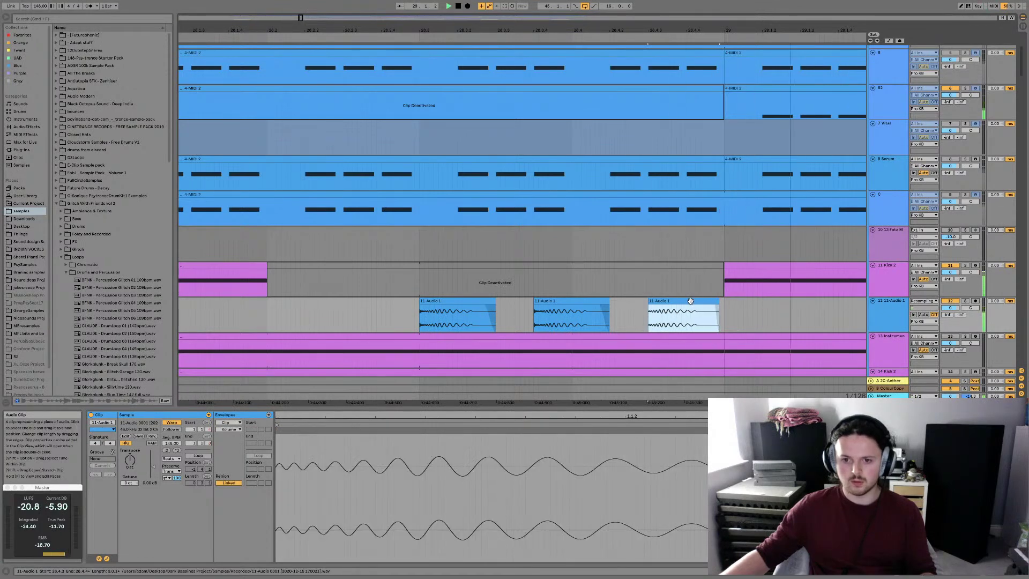
key("r")
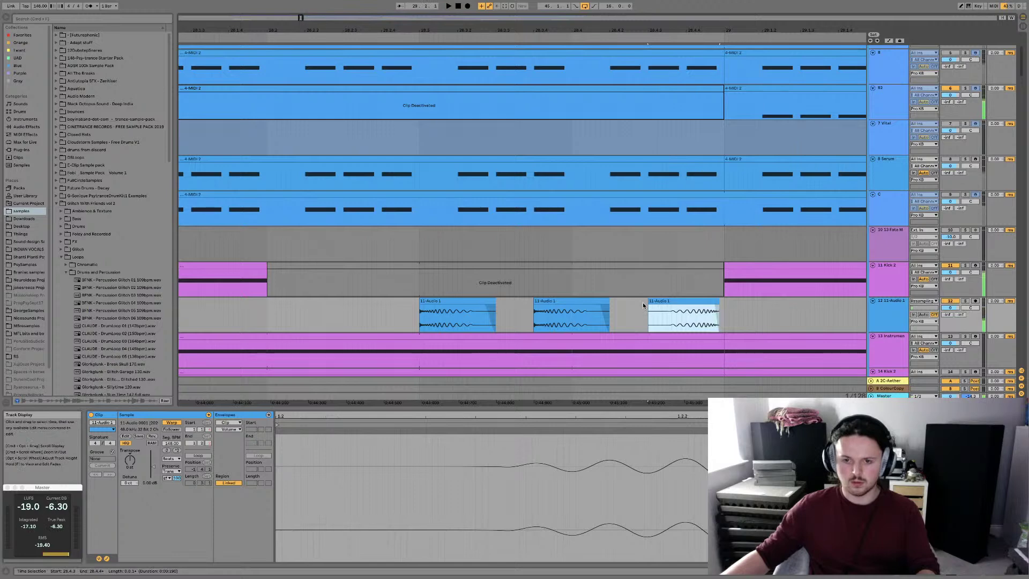
Audition the fill with the reversed kick clip deactivated, then reactivate the clip and play the fill again
key("0")
left_click(389, 302)
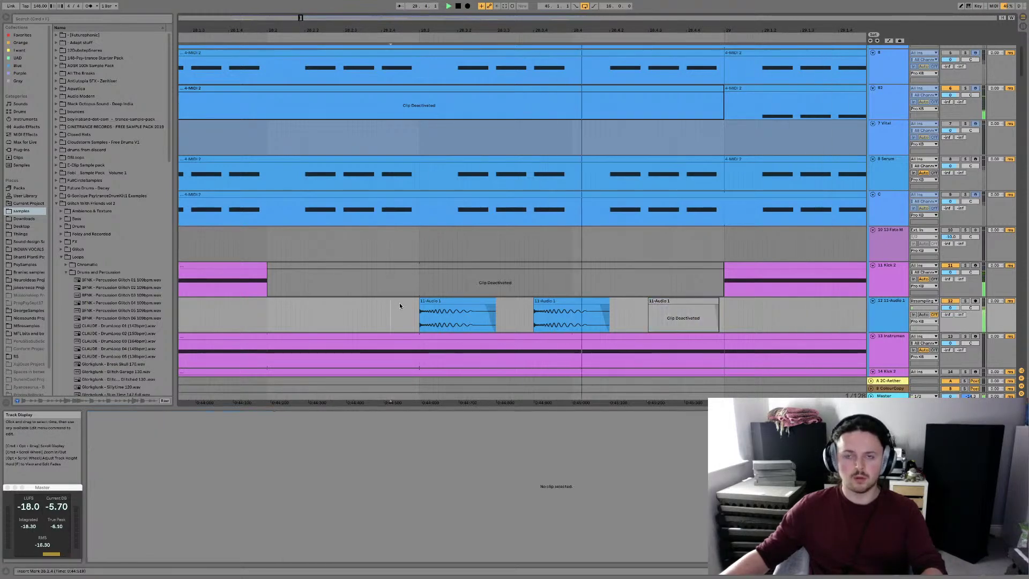
left_click(696, 315)
key("0")
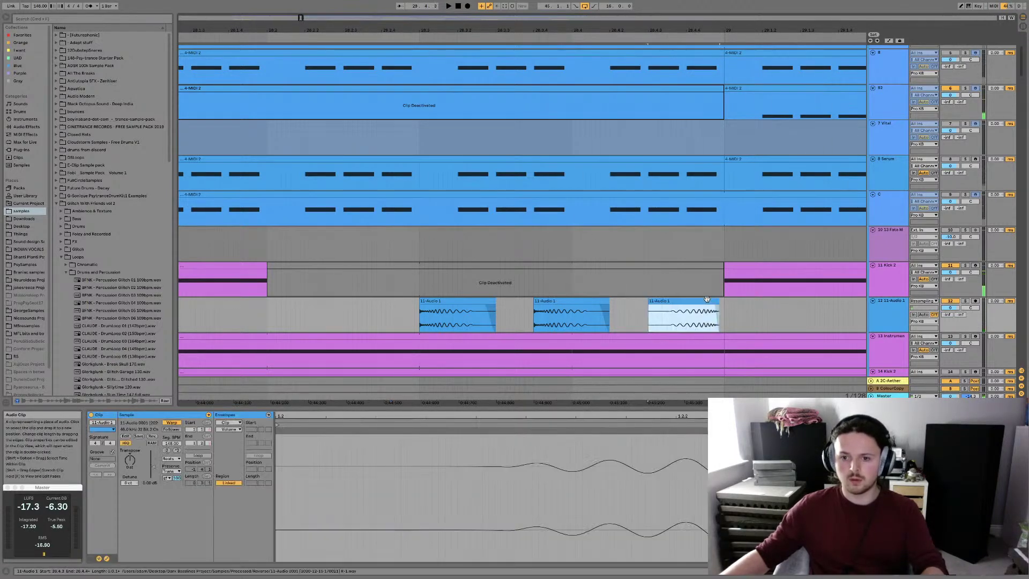
left_click(376, 311)
key("space")
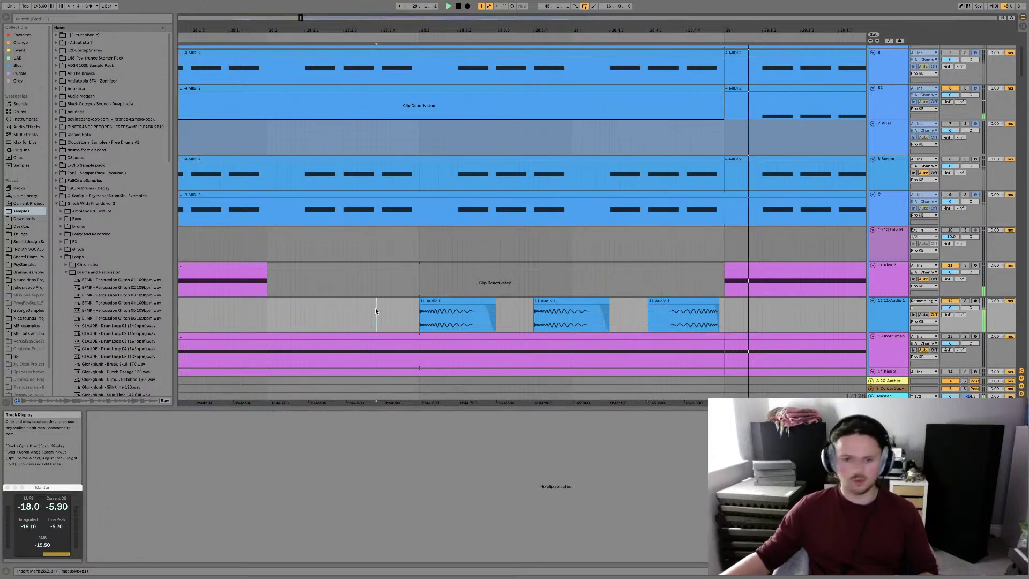
Audition the KSHMR break beat track soloed from bar 28 and select its last active clip before bar 29
scroll(387, 307, "down", 6)
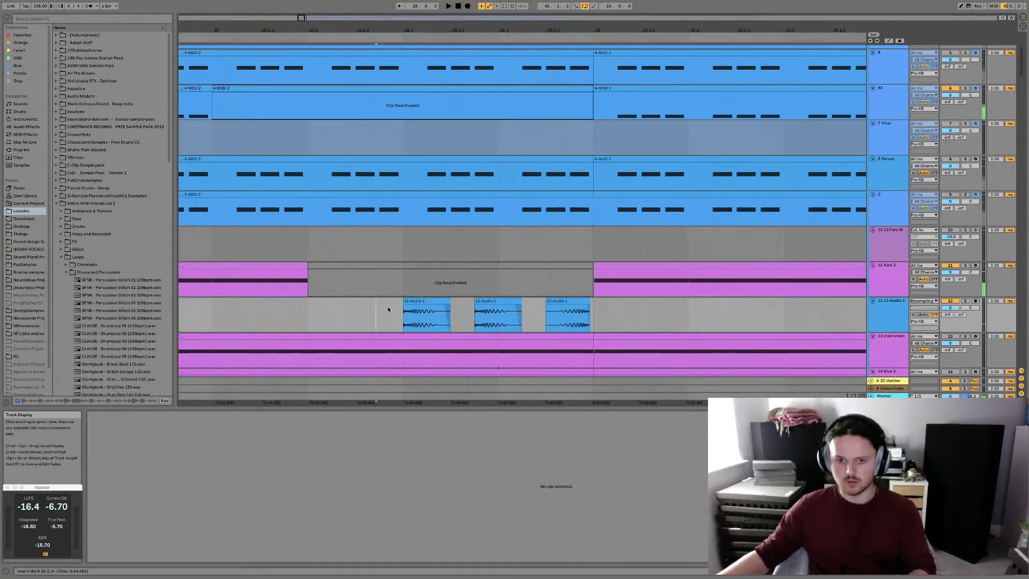
scroll(388, 306, "down", 5)
scroll(390, 308, "down", 20)
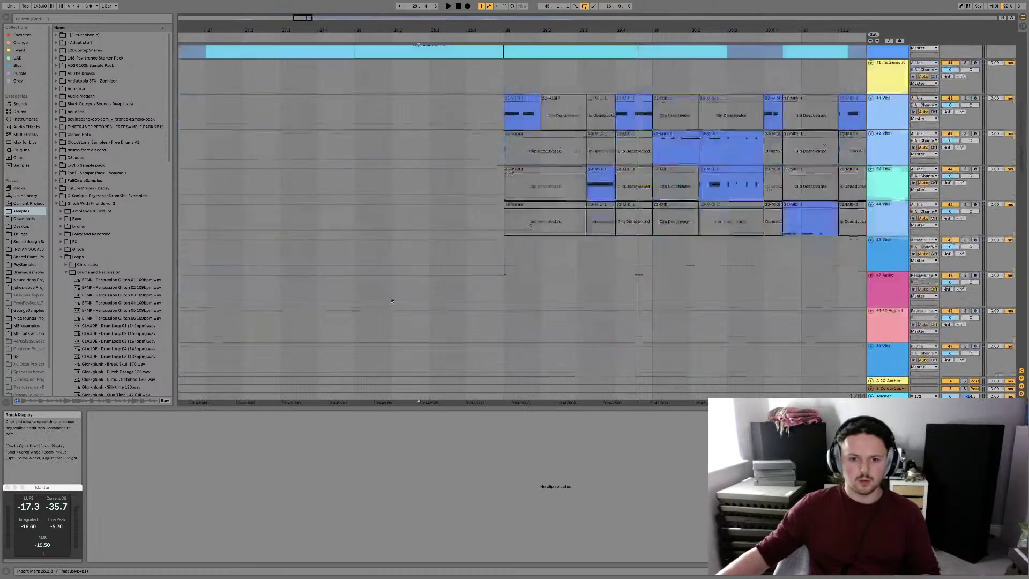
scroll(395, 287, "down", 20)
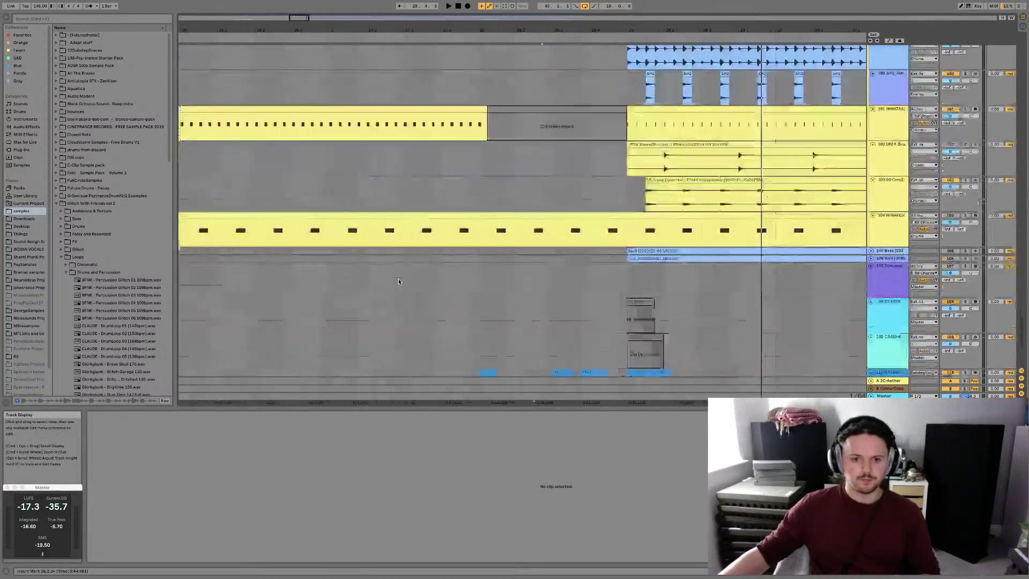
left_click(368, 298)
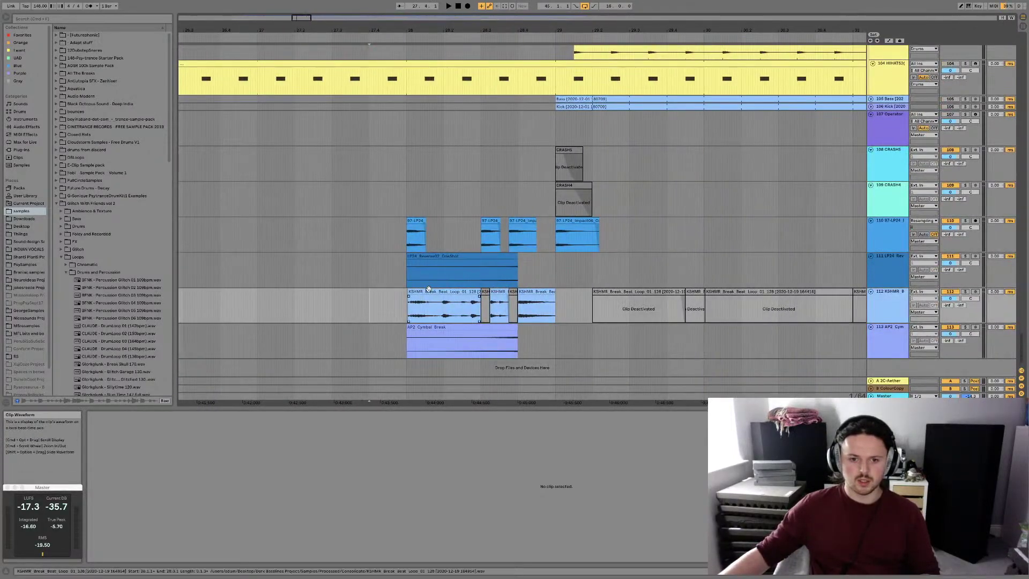
left_click(413, 304)
left_click(406, 303)
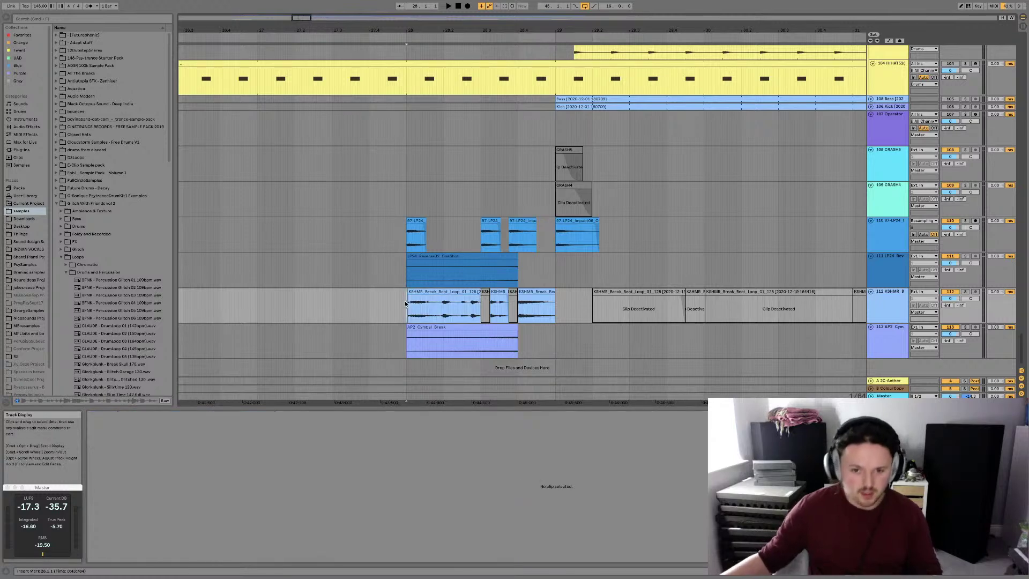
left_click(523, 293)
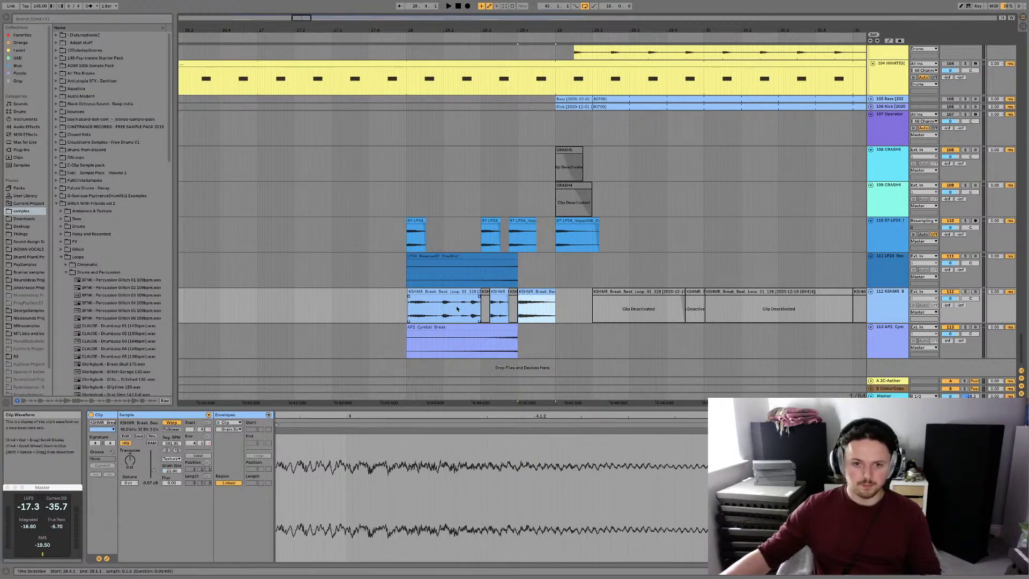
left_click(407, 306)
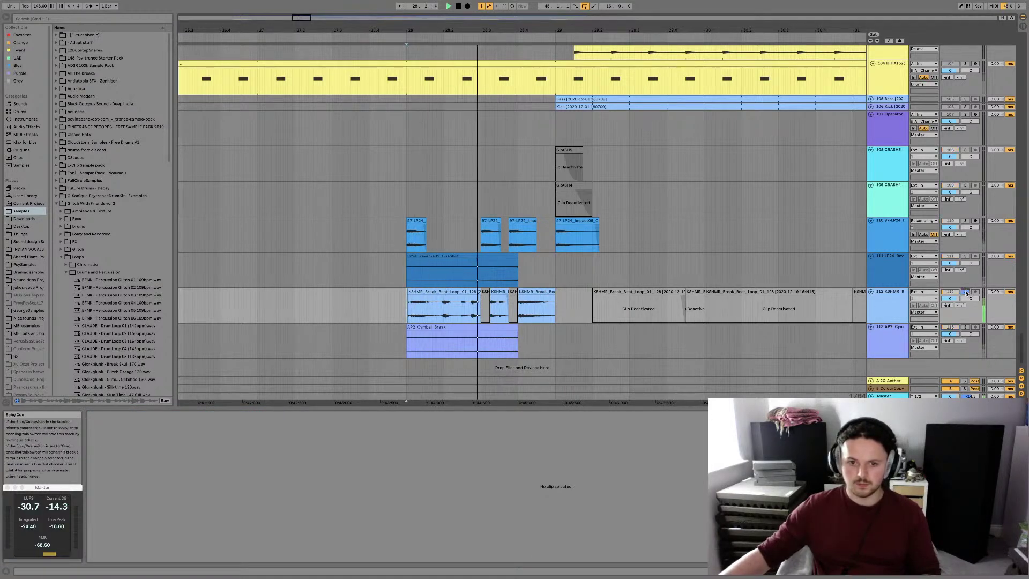
key("space")
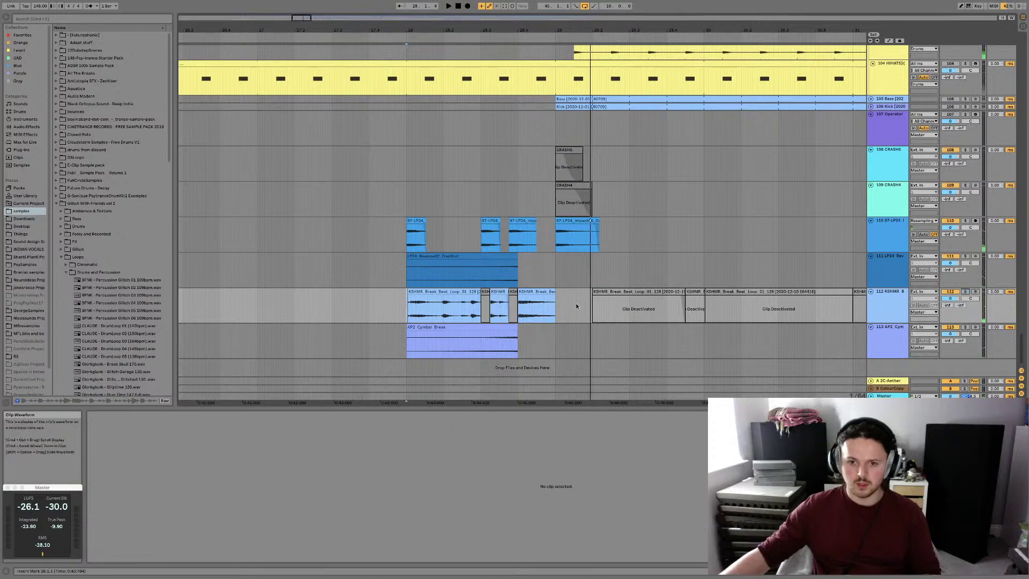
left_click(523, 291)
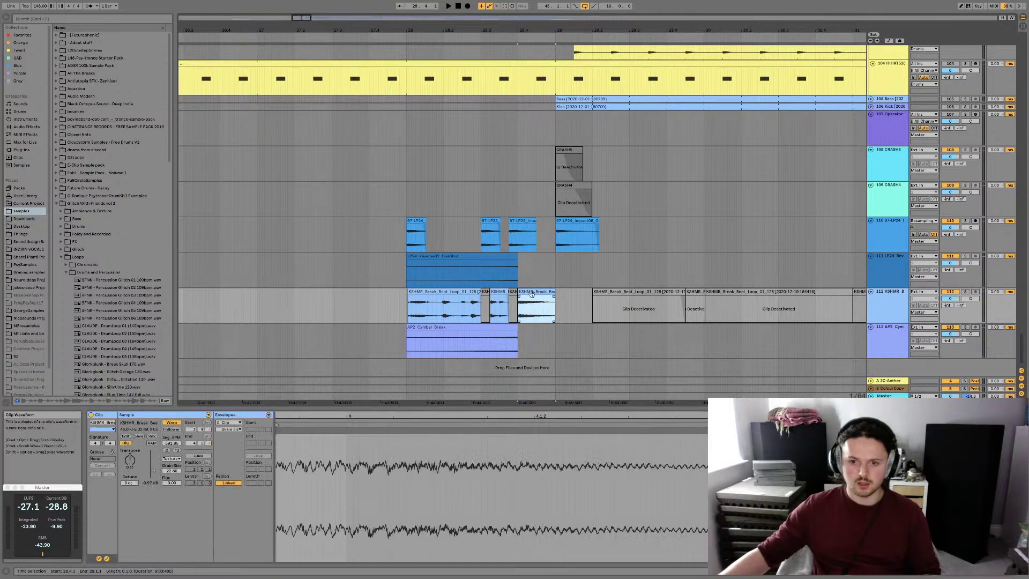
Add FabFilter Pro-Q 3 to the KSHMR break beat track and move its window clear of the break clips
left_click(879, 308)
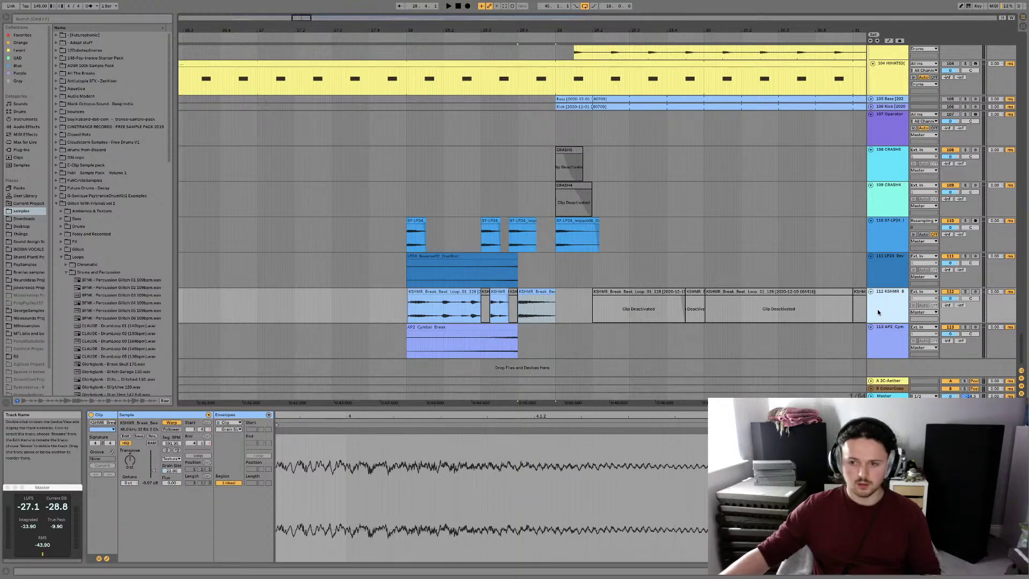
key("shift+Tab")
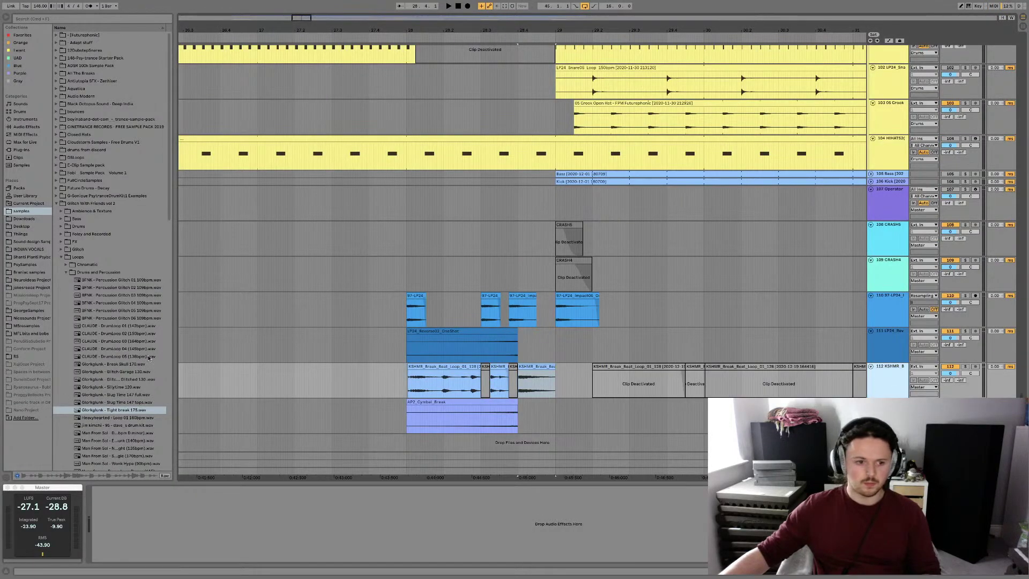
left_click(20, 73)
left_click(94, 157)
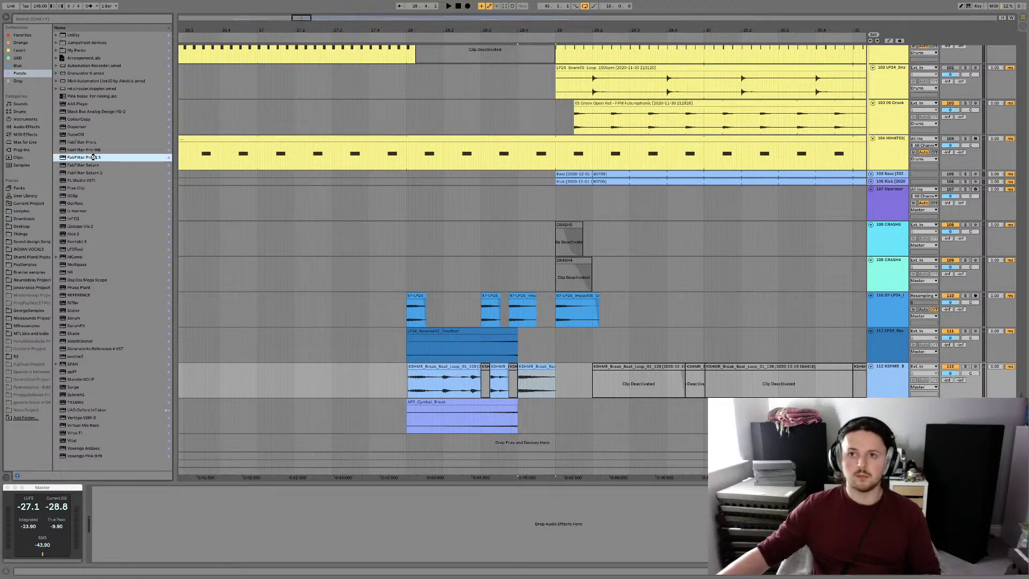
double_click(93, 157)
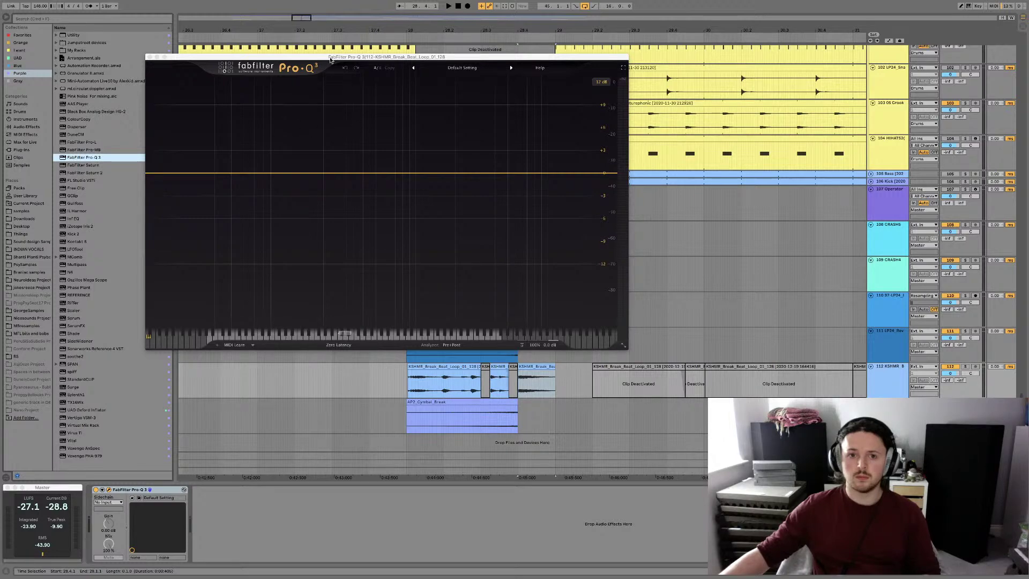
left_click_drag(328, 57, 698, 159)
Play the break from bar 28 and reposition the EQ window so its full spectrum can be watched
key("space")
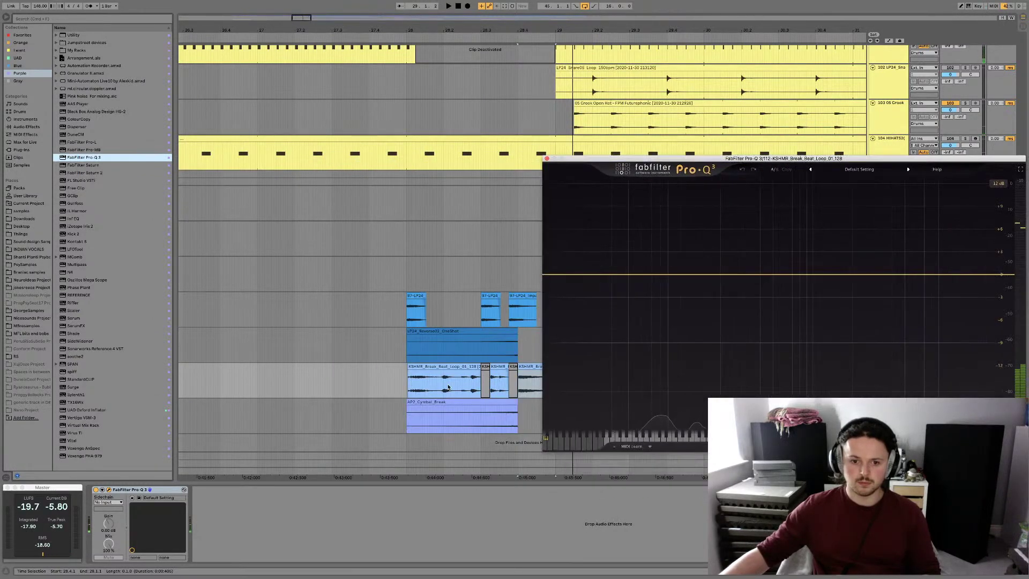
left_click(403, 379)
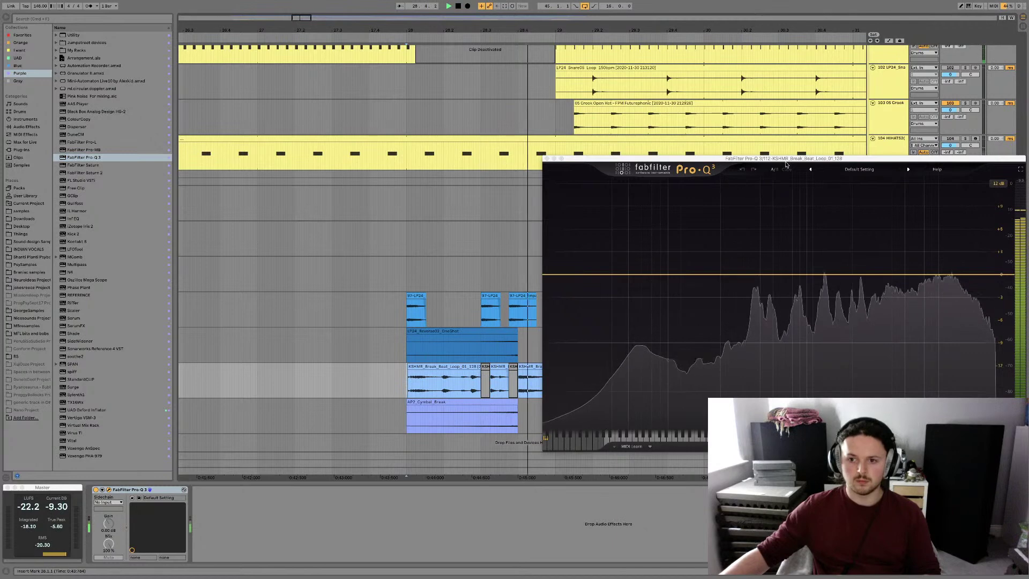
left_click_drag(729, 159, 557, 149)
Add a high shelf band that cuts the break's top end, with raised Q and an 18 dB/oct slope, during playback
left_click(791, 267)
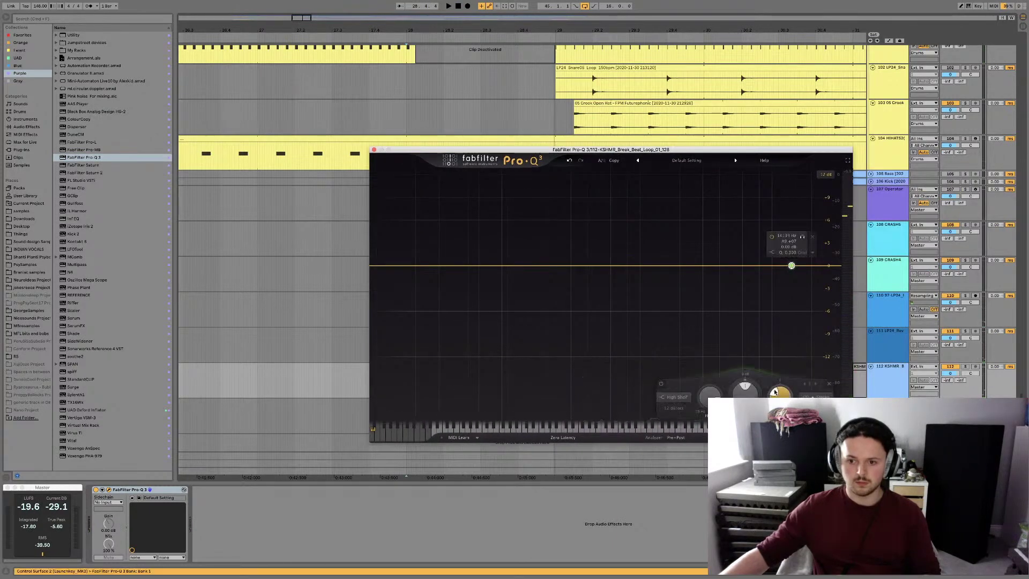
left_click_drag(792, 267, 791, 310)
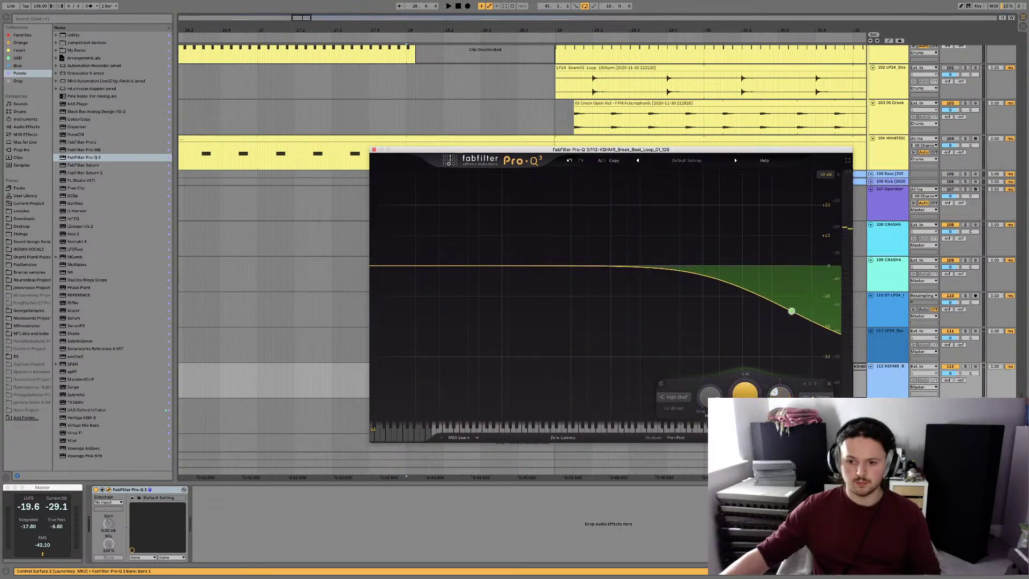
scroll(792, 311, "up", 3)
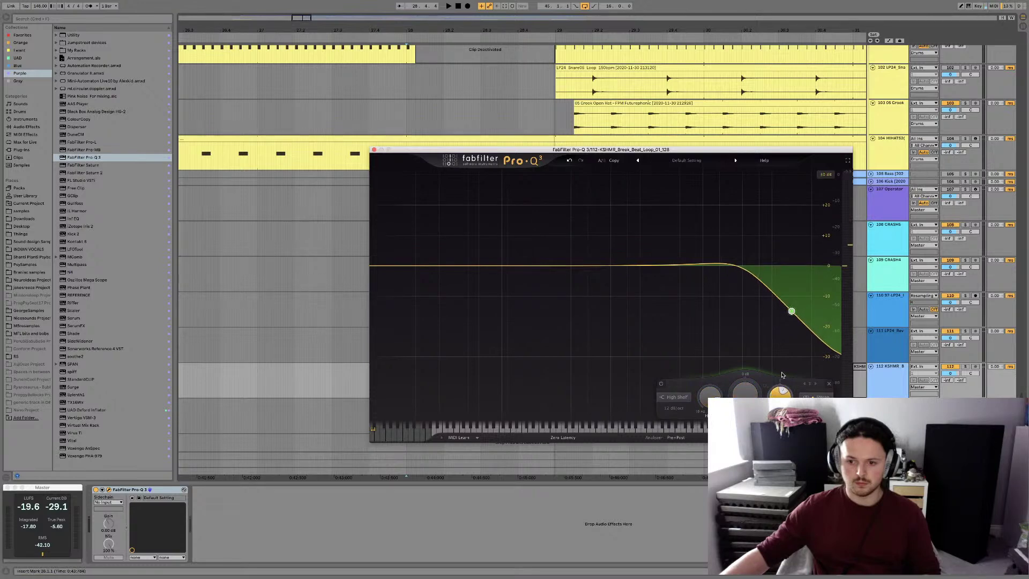
left_click(681, 410)
left_click(680, 433)
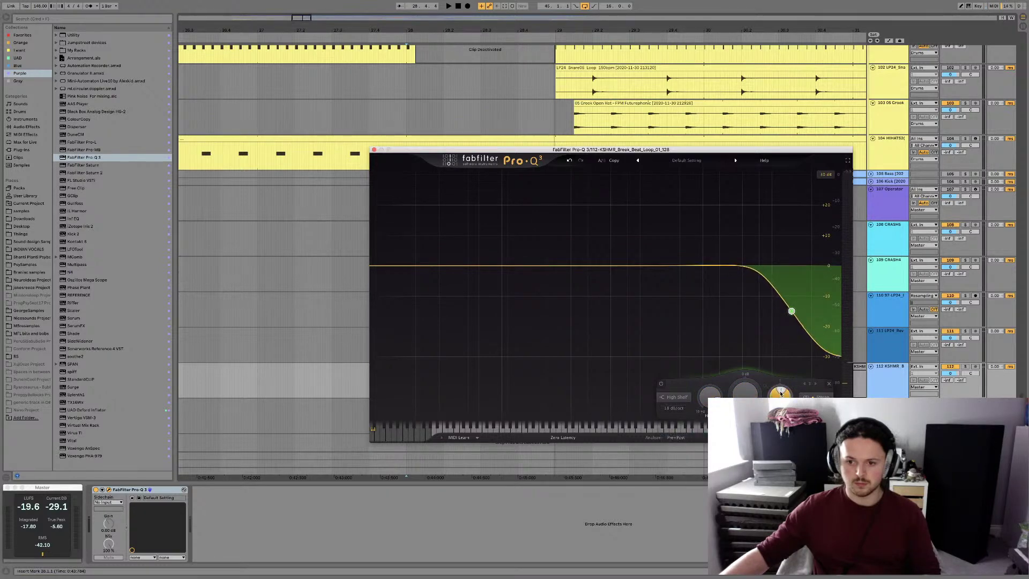
key("space")
scroll(707, 392, "up", 2)
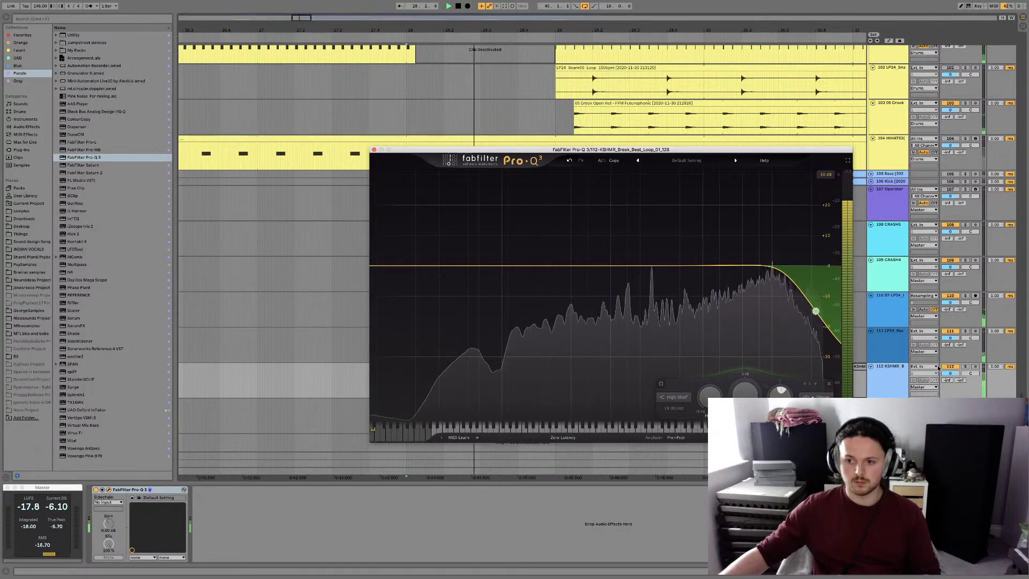
Solo the break beat track and add a low shelf band cutting the bass by about 30 dB with a steeper Q
left_click(965, 368)
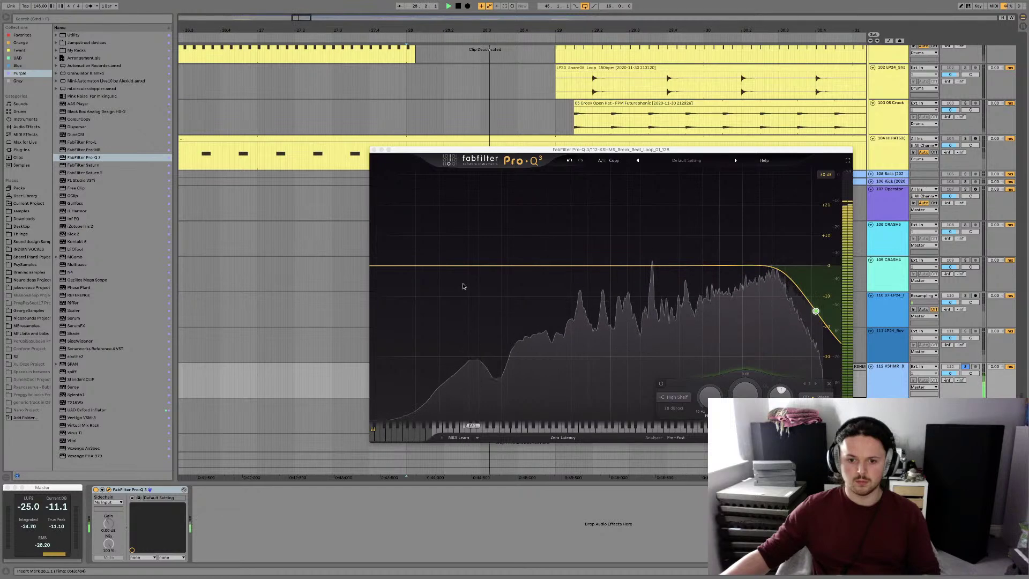
double_click(449, 265)
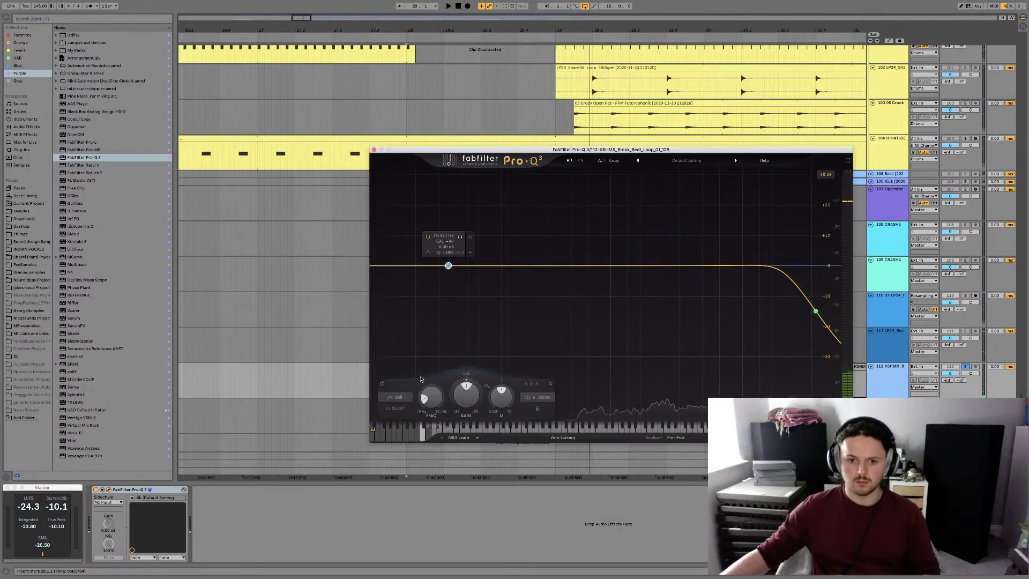
left_click(400, 397)
left_click(403, 329)
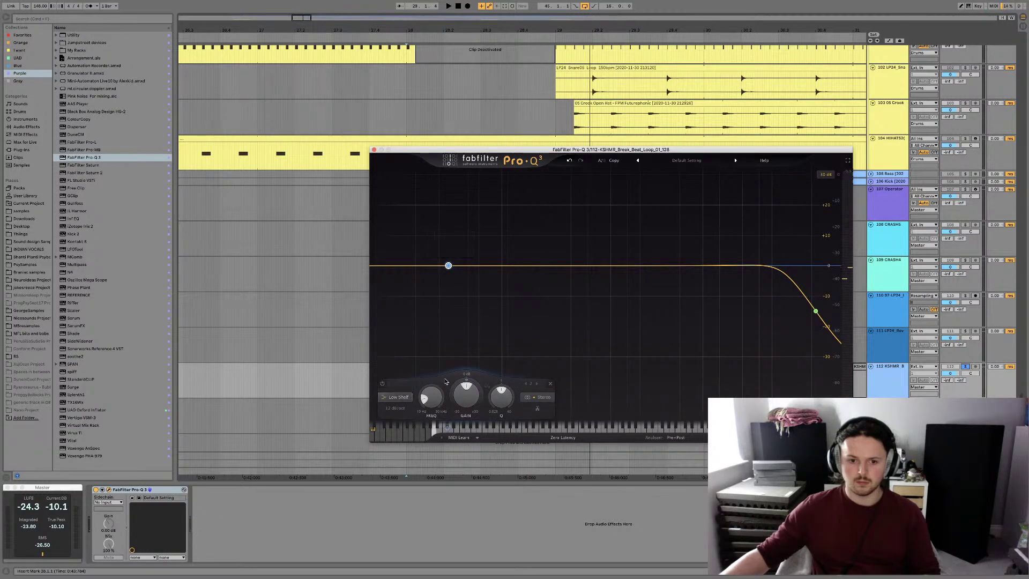
scroll(464, 401, "down", 5)
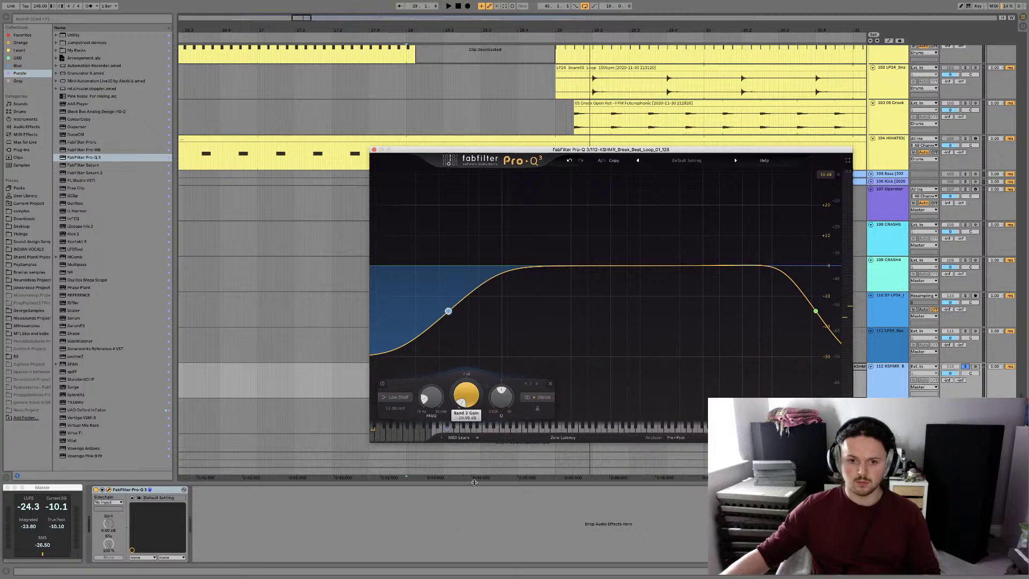
left_click(390, 410)
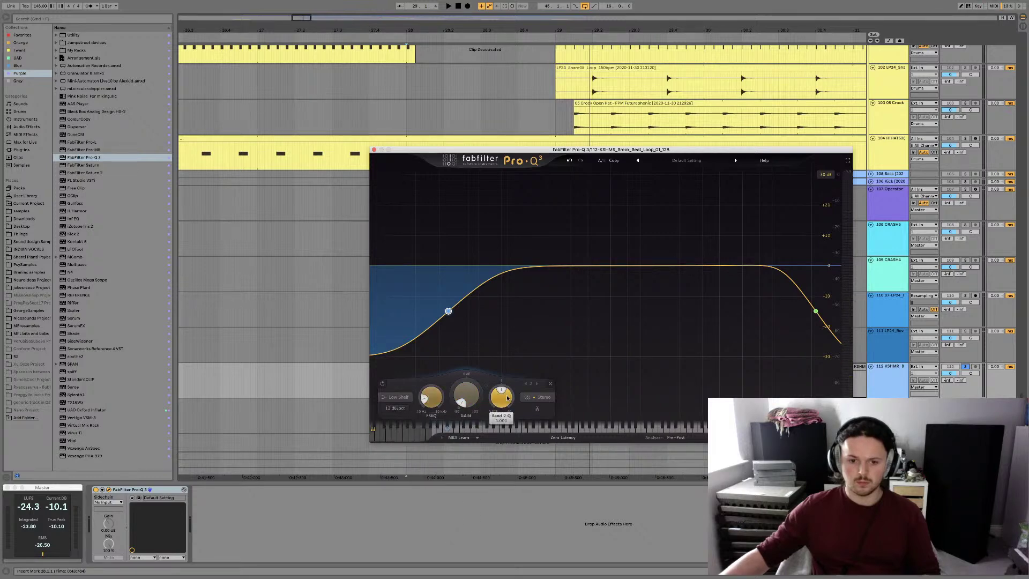
scroll(501, 394, "up", 3)
Raise the low shelf frequency to about 83 Hz while the soloed break plays
key("space")
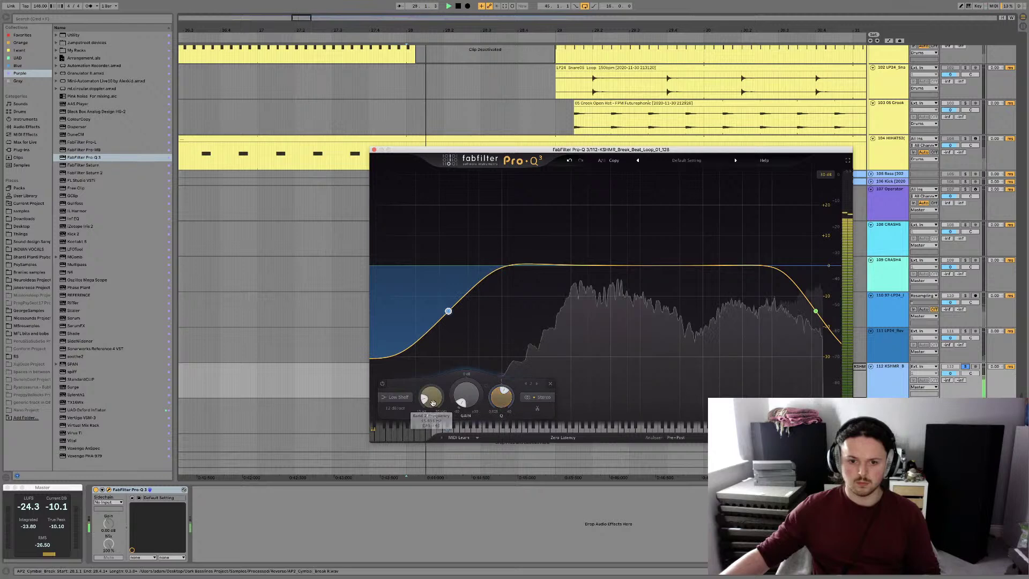
scroll(432, 397, "up", 2)
left_click_drag(432, 396, 432, 387)
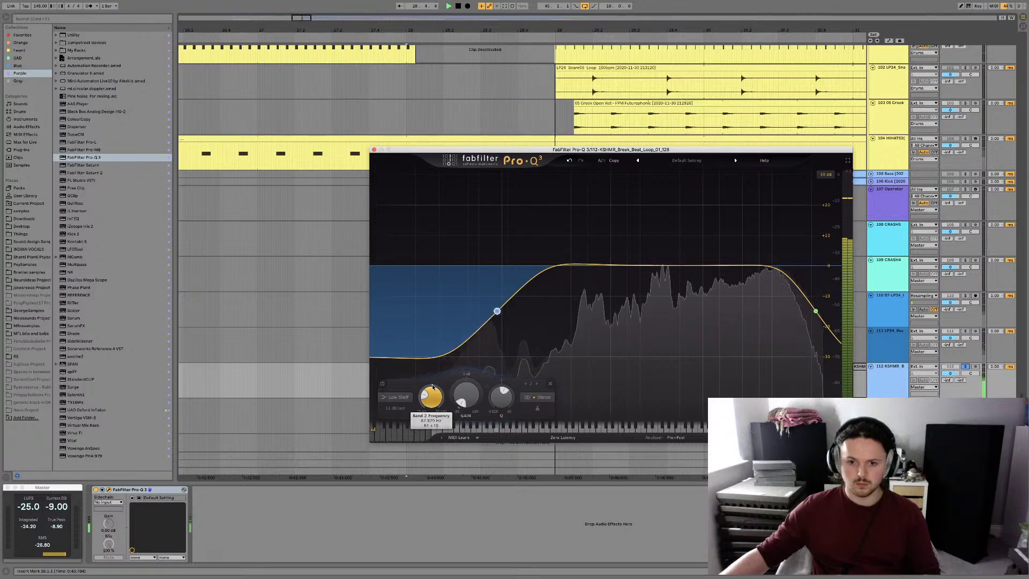
Unsolo the break track and add a bell band near 10 kHz with a slight dynamic gain reduction
left_click(965, 367)
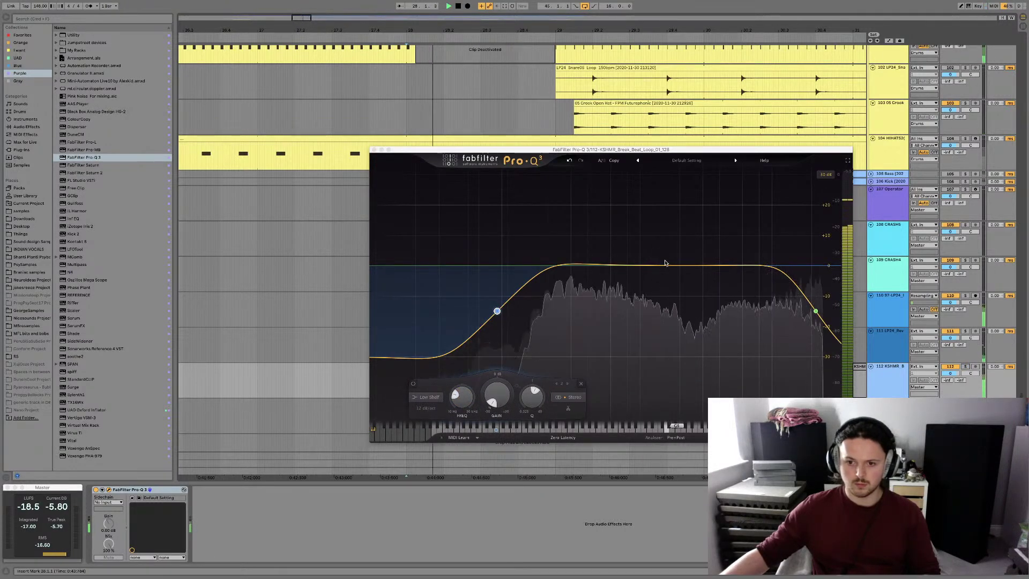
left_click(716, 266)
left_click_drag(728, 237, 795, 239)
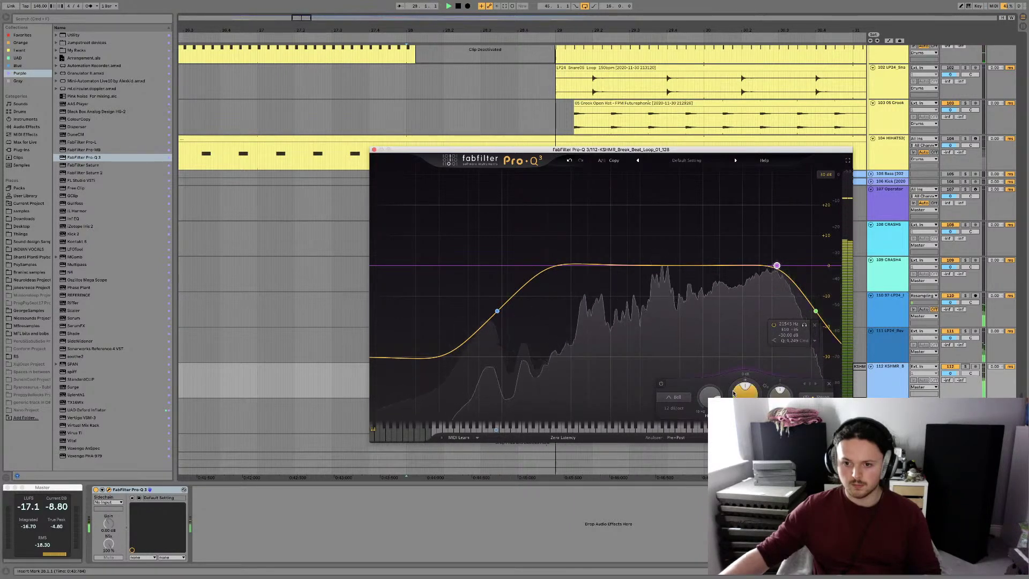
key("space")
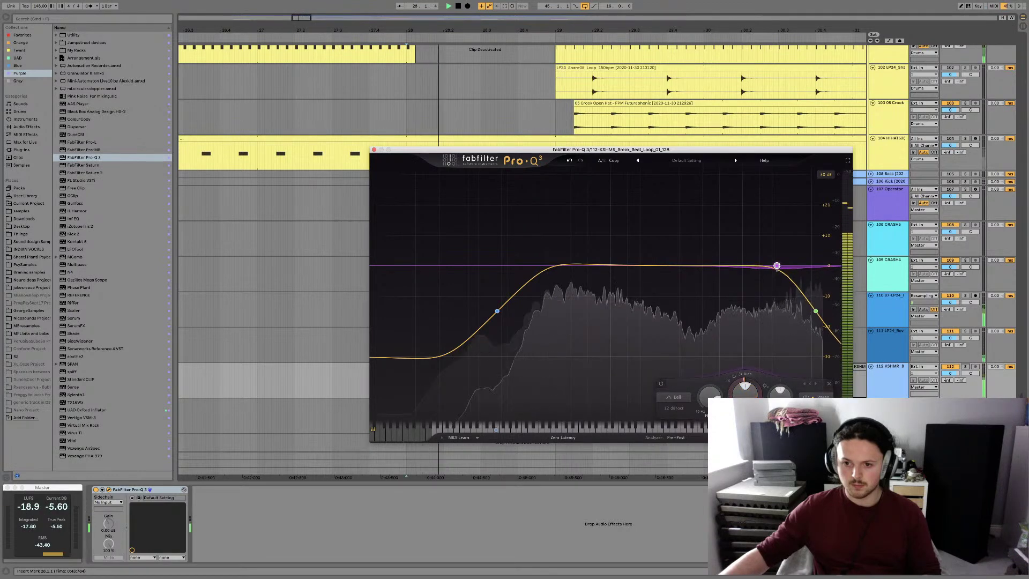
Set the EQ display range to 12 dB and widen the Q of the dynamic high bell band, auditioning the break
left_click(825, 175)
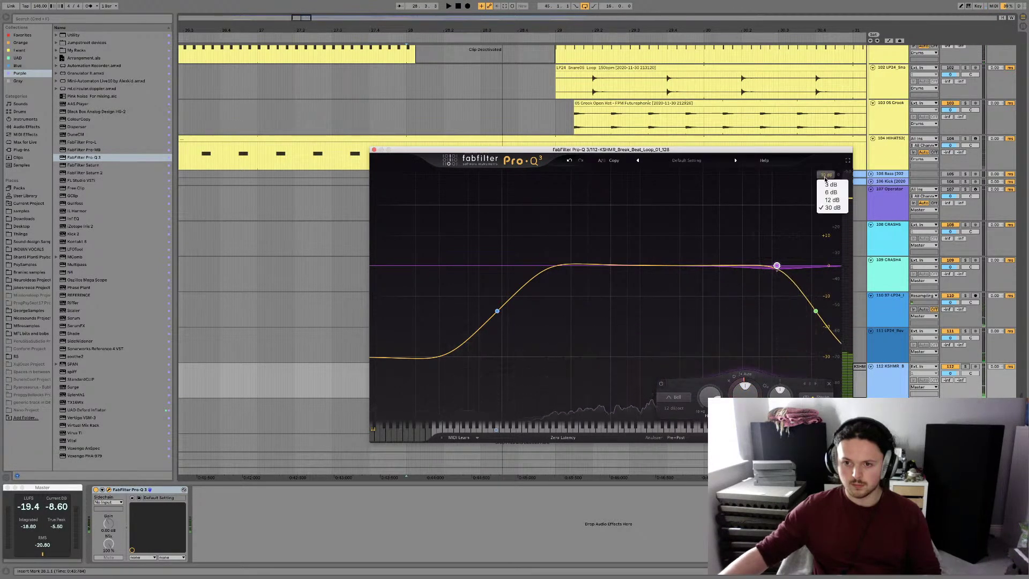
left_click(831, 200)
key("space")
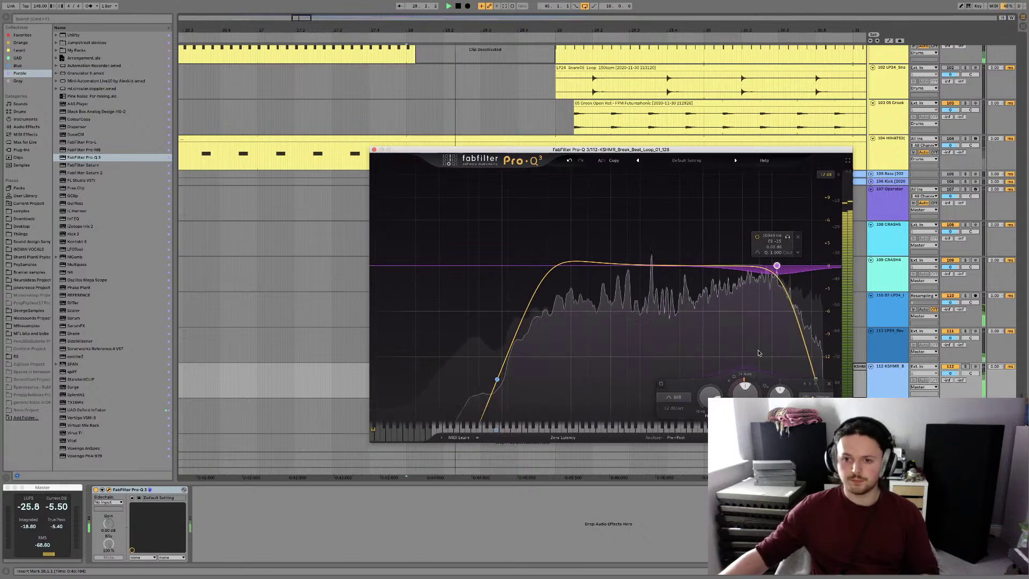
key("space")
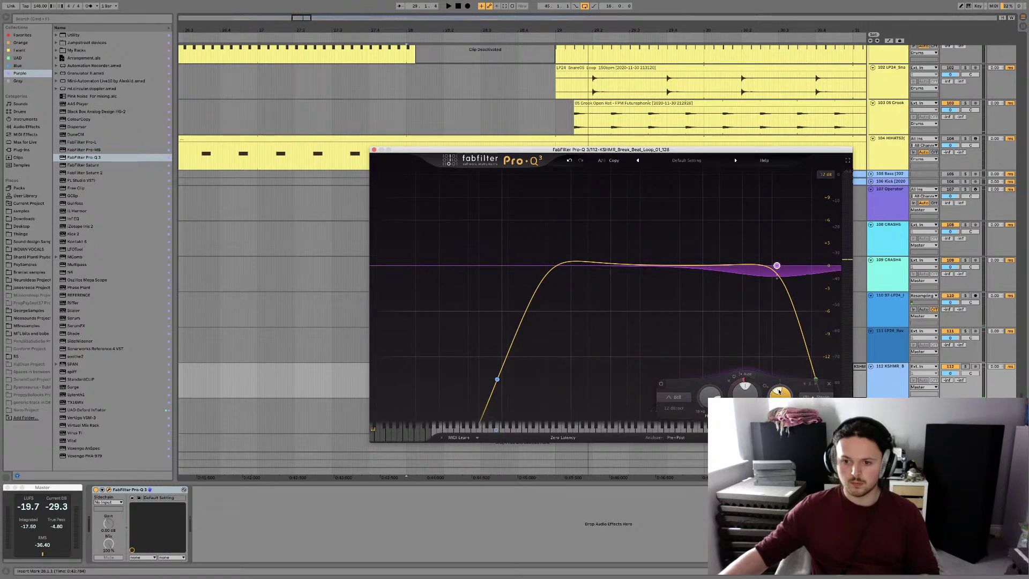
key("space")
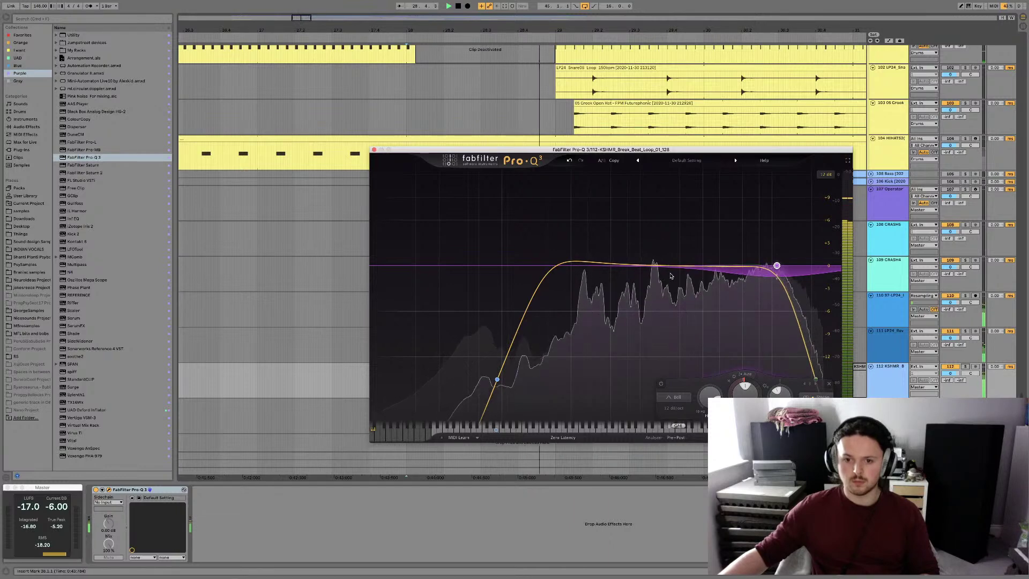
Add a narrower bell band in the upper mids and tune it to about 1263 Hz by listening to the band in isolation
left_click(649, 265)
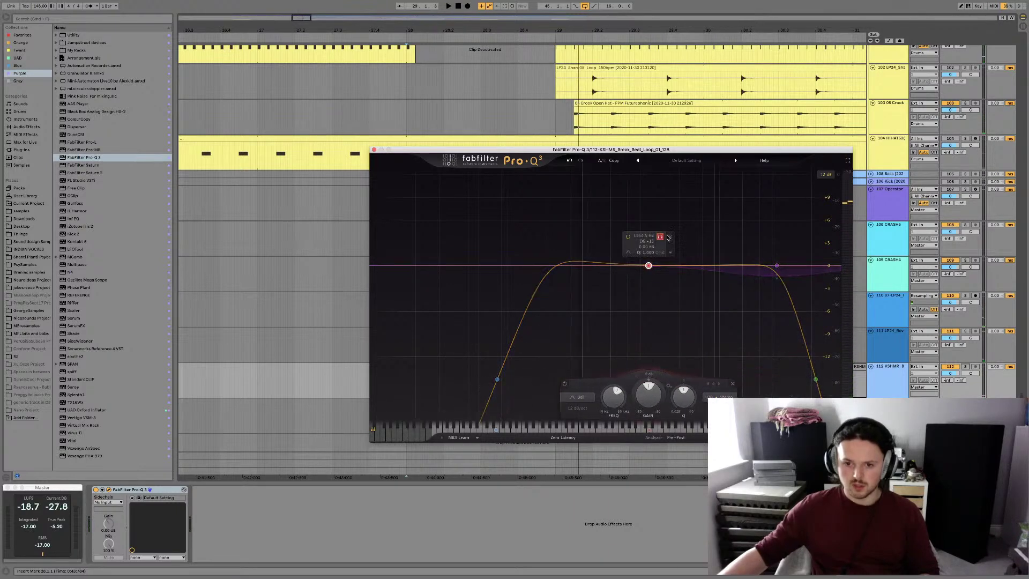
left_click_drag(649, 265, 665, 265)
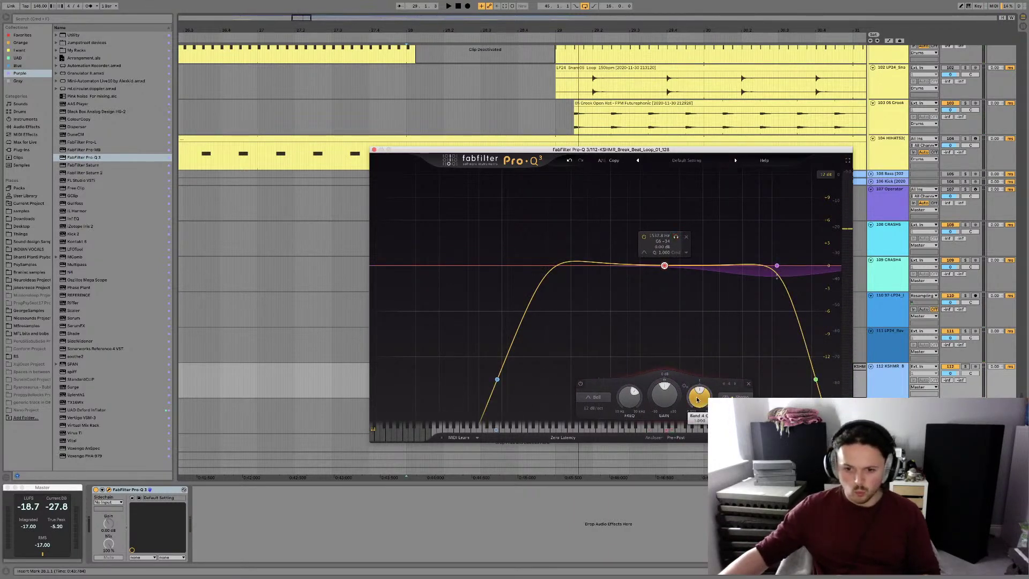
left_click_drag(697, 399, 697, 375)
left_click(676, 237)
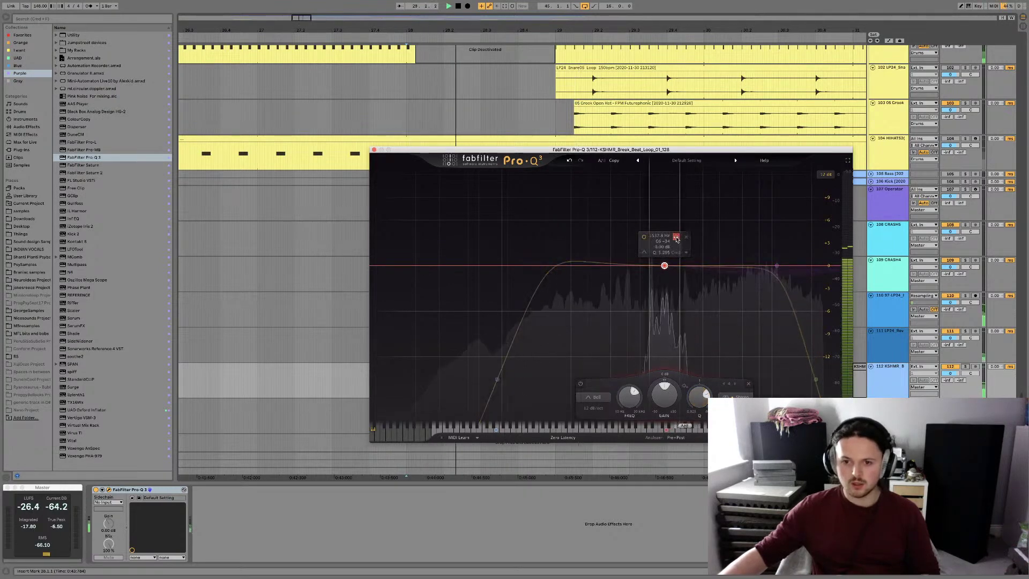
mouse_move(677, 238)
left_mouse_down()
mouse_move(687, 239)
mouse_move(667, 239)
left_mouse_up()
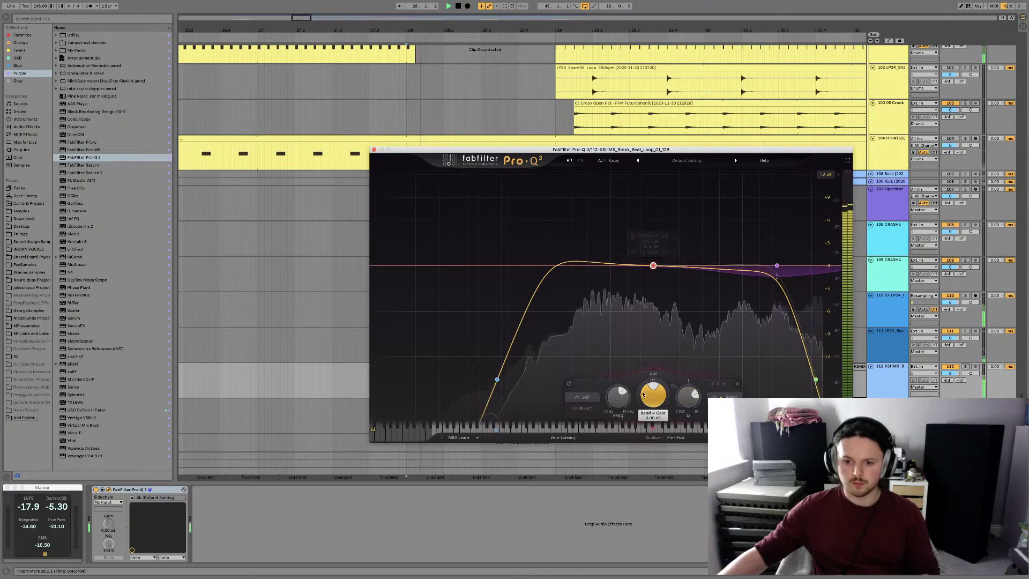
Give the upper-mid bell a dynamic cut, retune it to about 1230 Hz, ease the dynamic range slightly and close the EQ window
left_click_drag(638, 393, 637, 405)
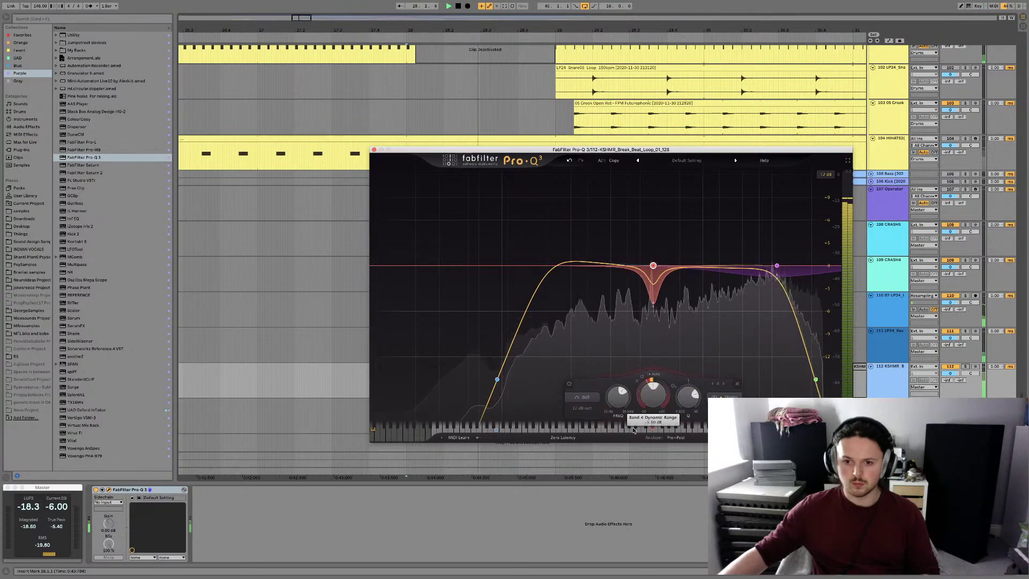
mouse_move(663, 252)
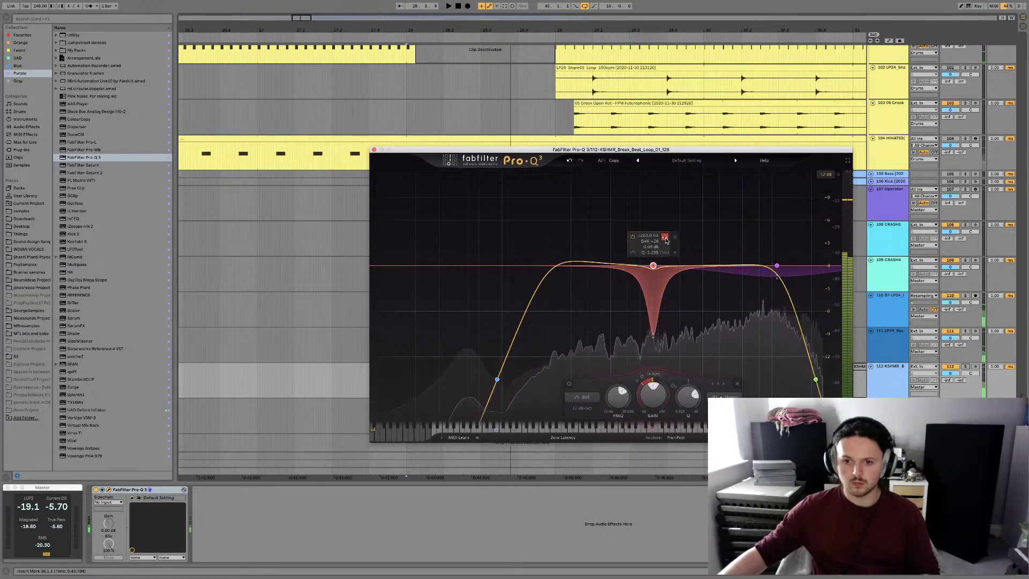
left_click_drag(666, 241, 663, 241)
left_click_drag(639, 396, 636, 401)
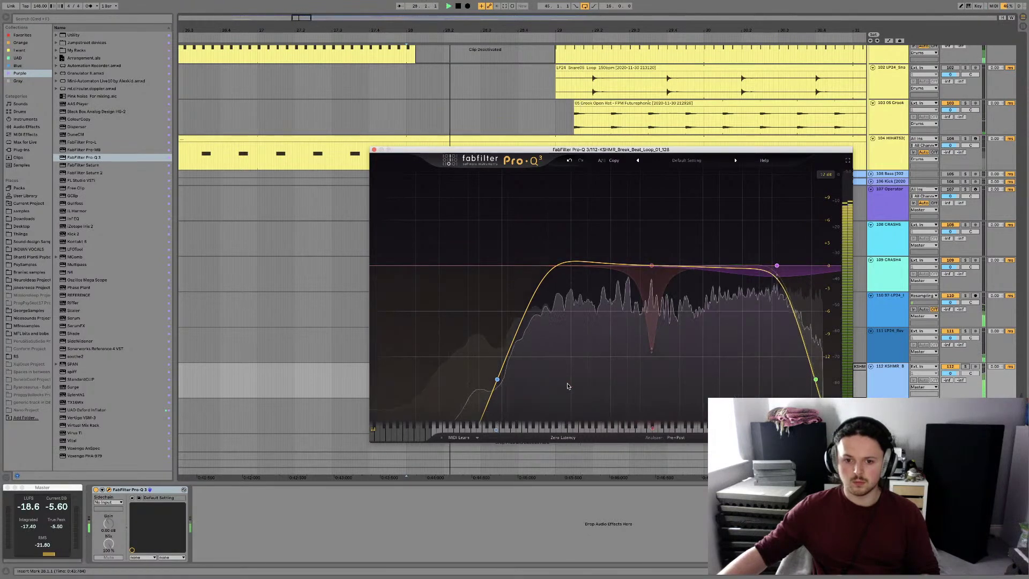
mouse_move(568, 384)
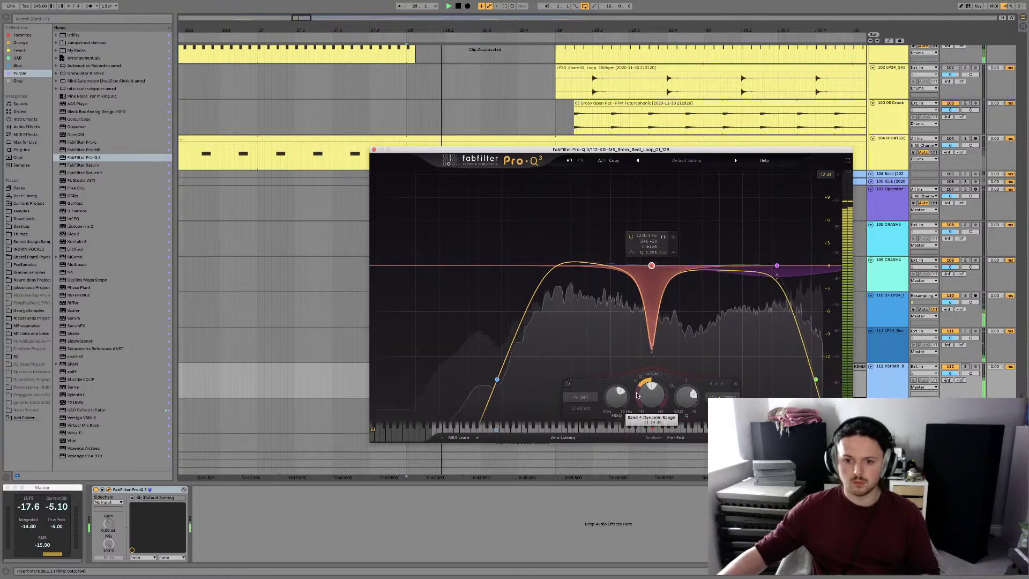
left_click_drag(638, 395, 638, 387)
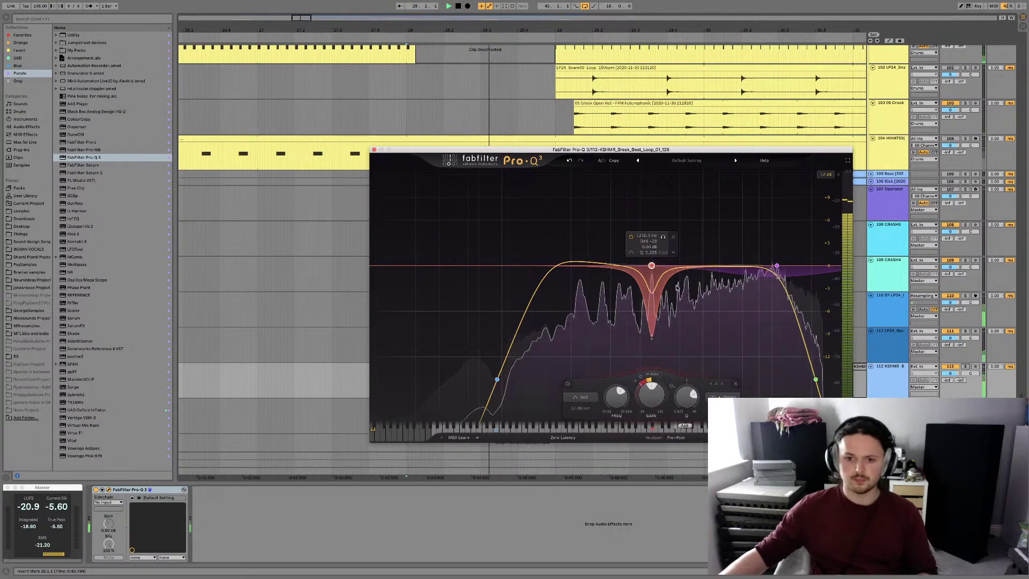
left_click(375, 150)
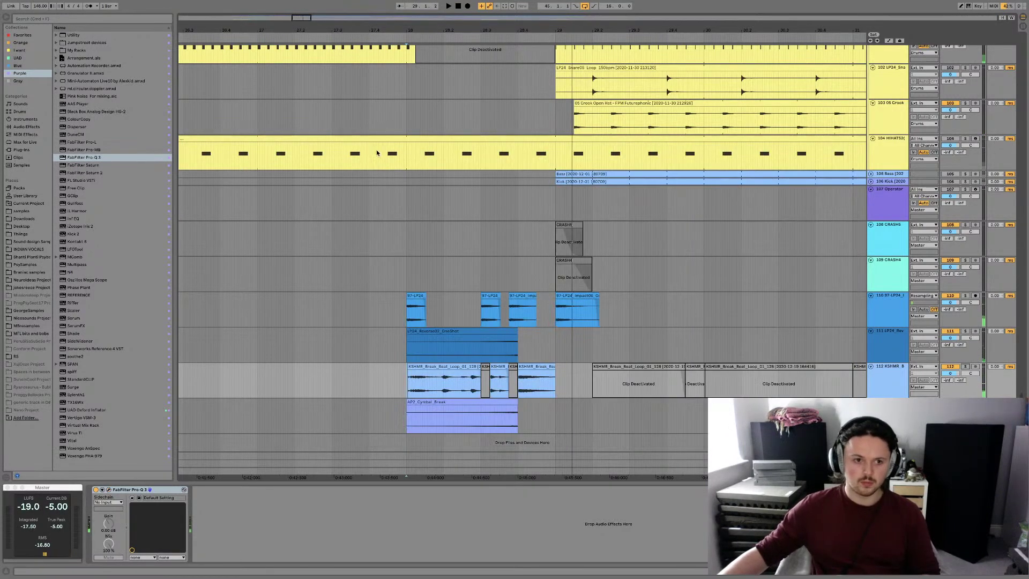
Solo the break beat loop track and add a FabFilter Pro-L limiter after its EQ while the loop plays
left_click(113, 142)
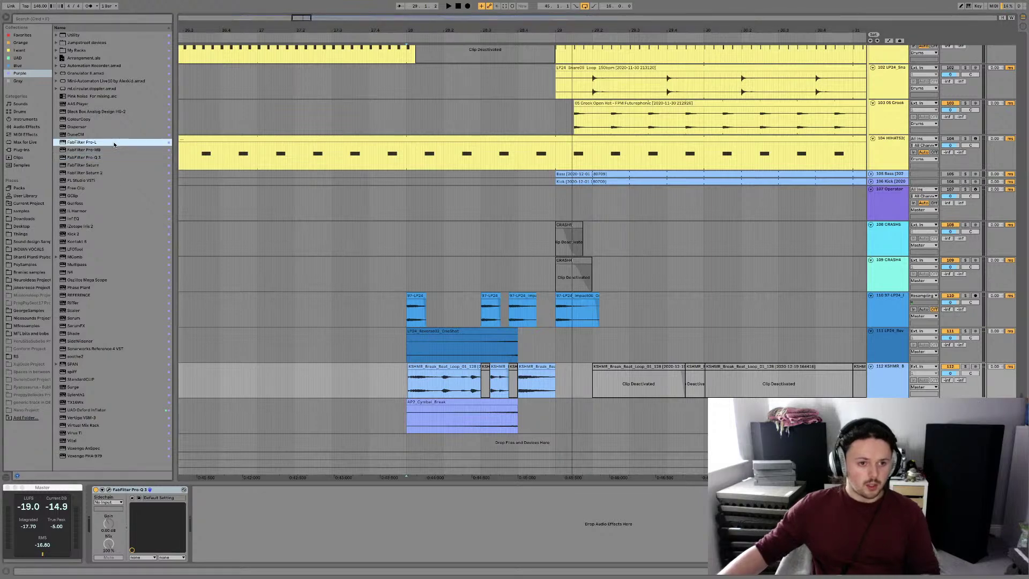
left_click(965, 368)
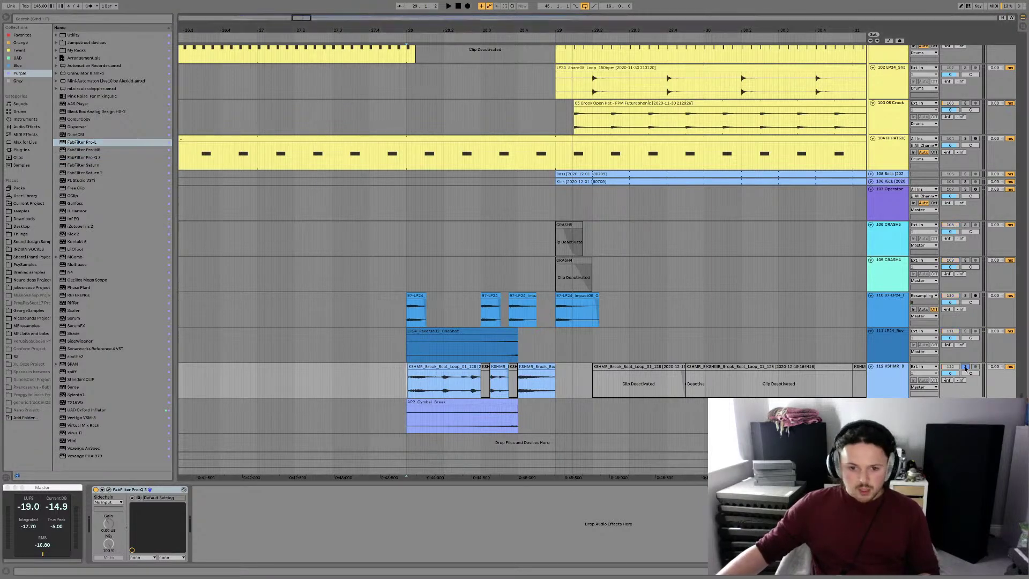
key("space")
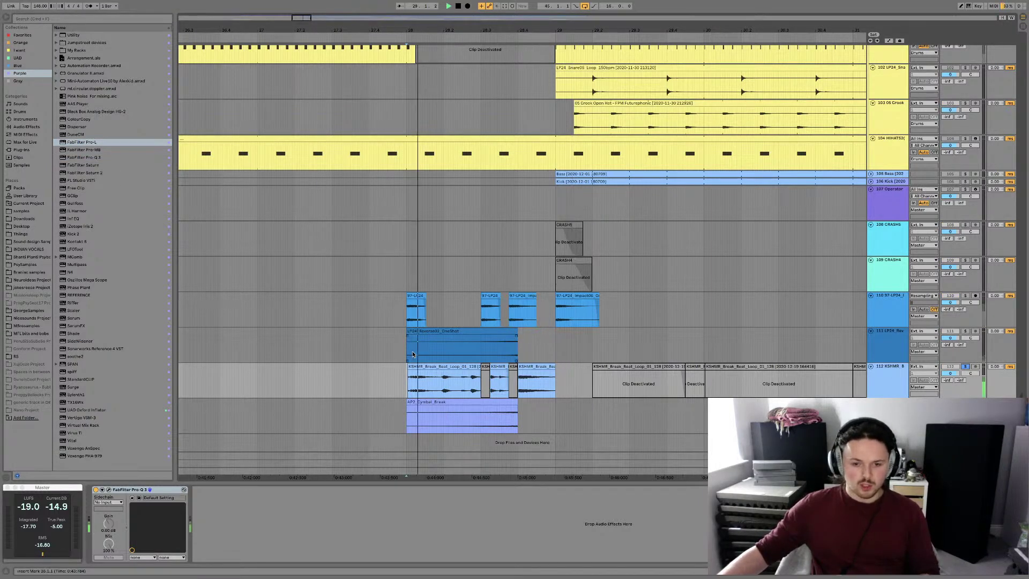
left_click(103, 142)
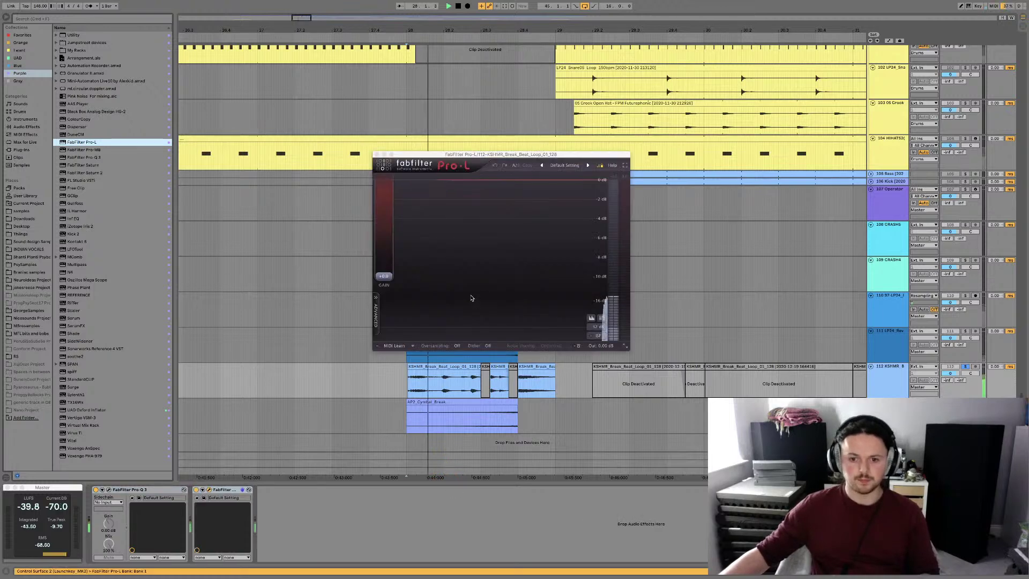
Set the Pro-L gain to about 16.3 dB while auditioning the break, and close the limiter window
left_click_drag(384, 277, 390, 230)
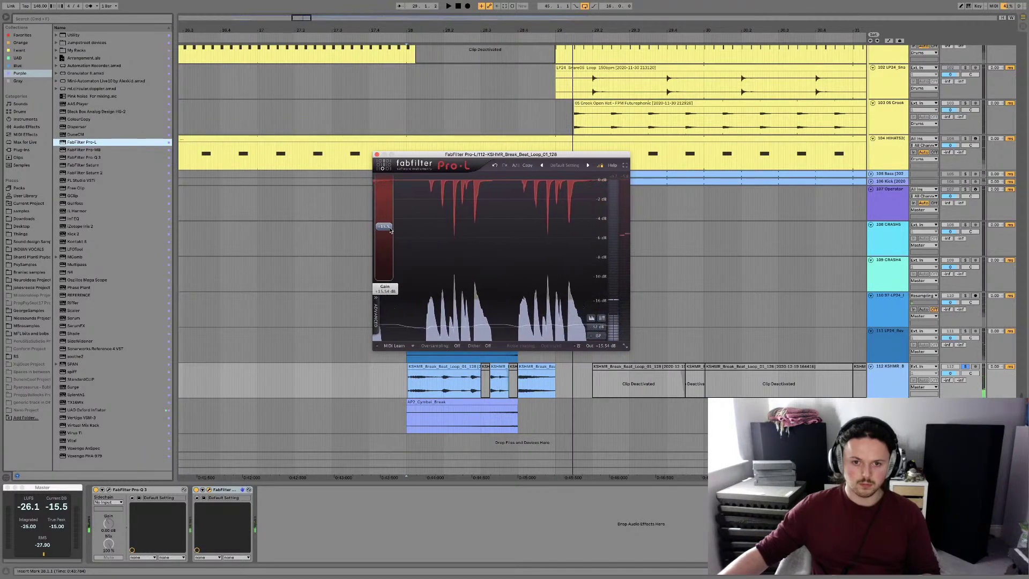
left_click_drag(392, 209, 384, 220)
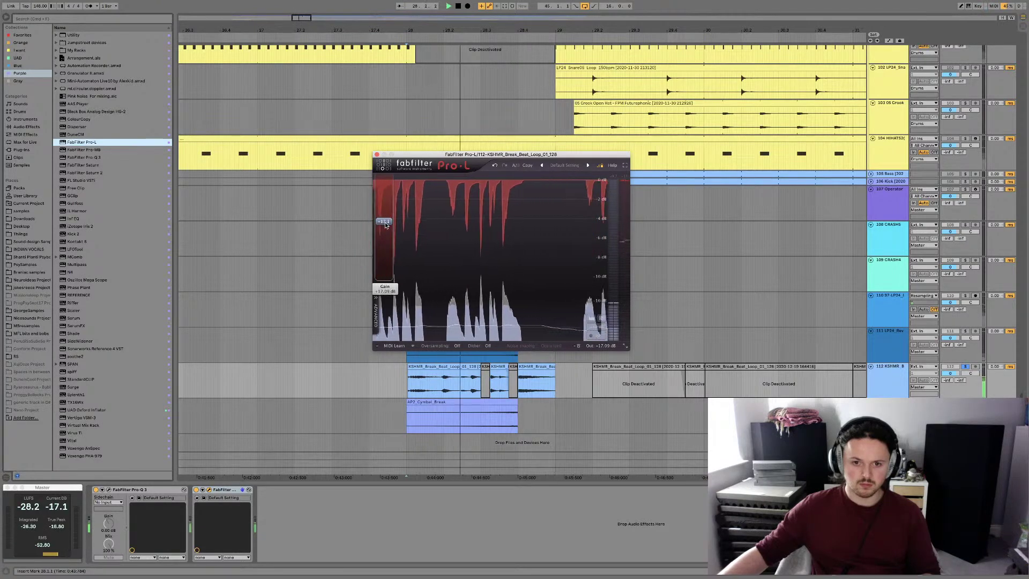
left_click_drag(385, 226, 389, 226)
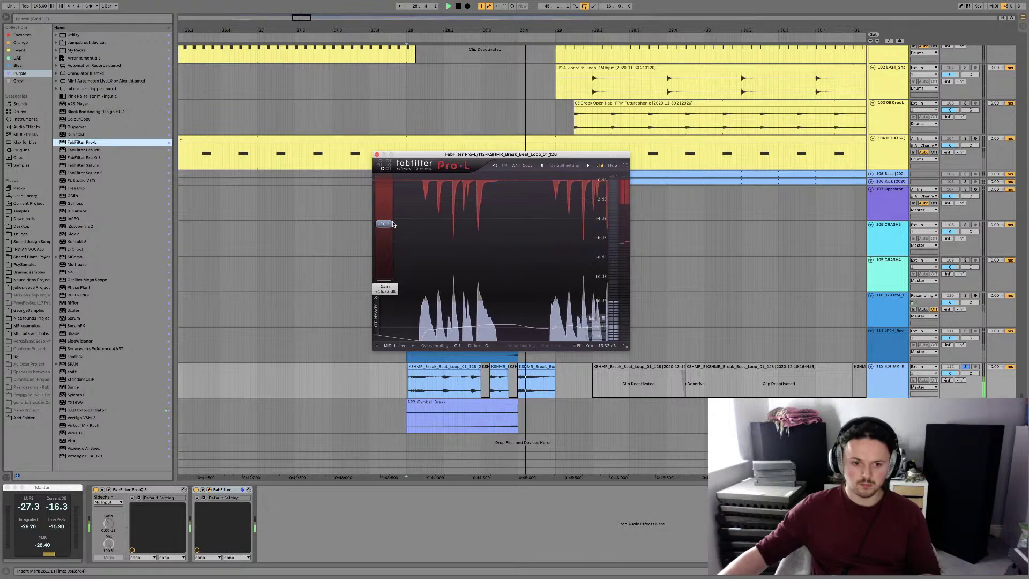
left_click(377, 155)
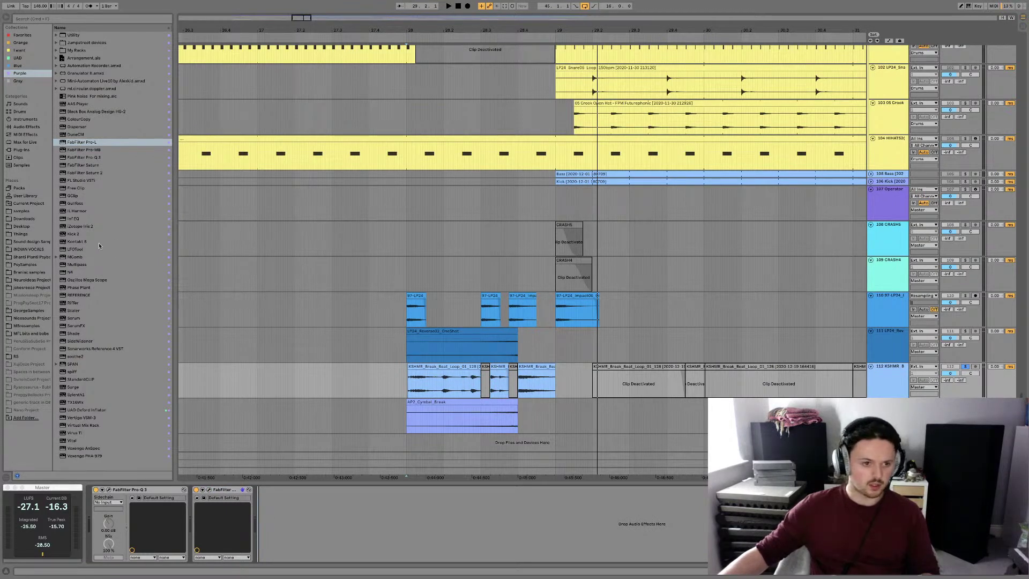
Add SerumFX after the limiter on the break track and enable its distortion effect in Asym mode
left_click(104, 158)
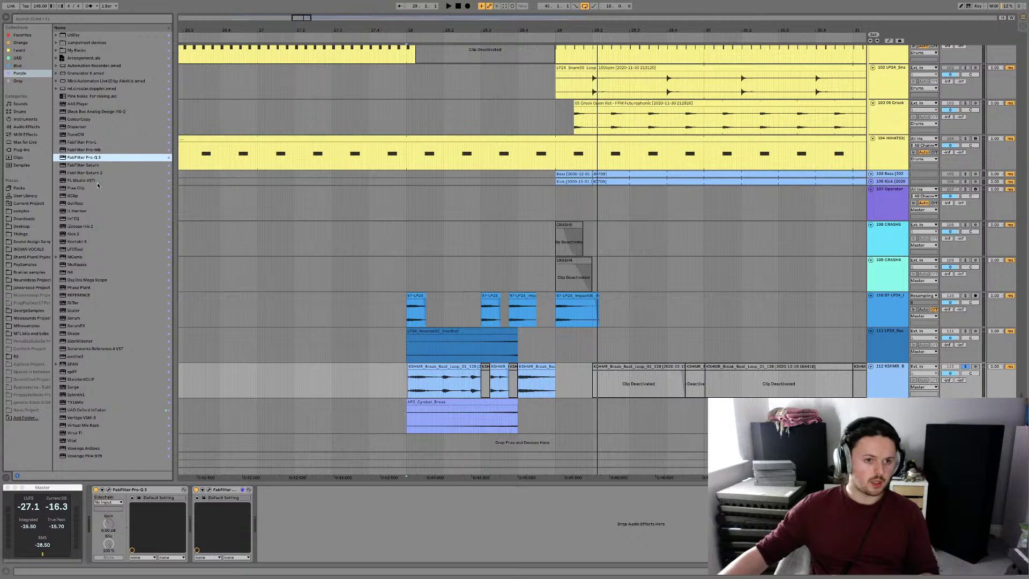
left_click(76, 326)
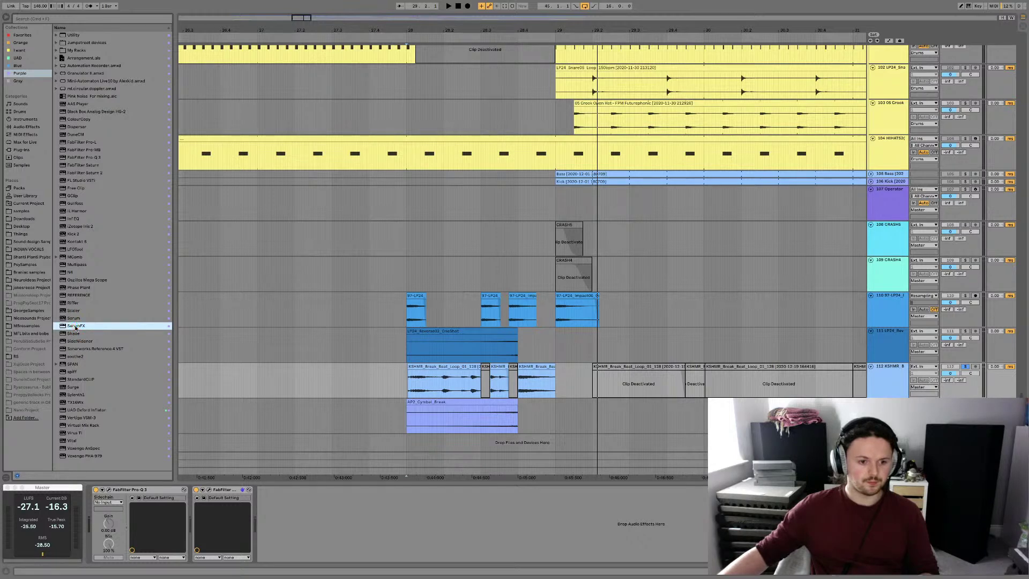
double_click(75, 326)
left_click(571, 186)
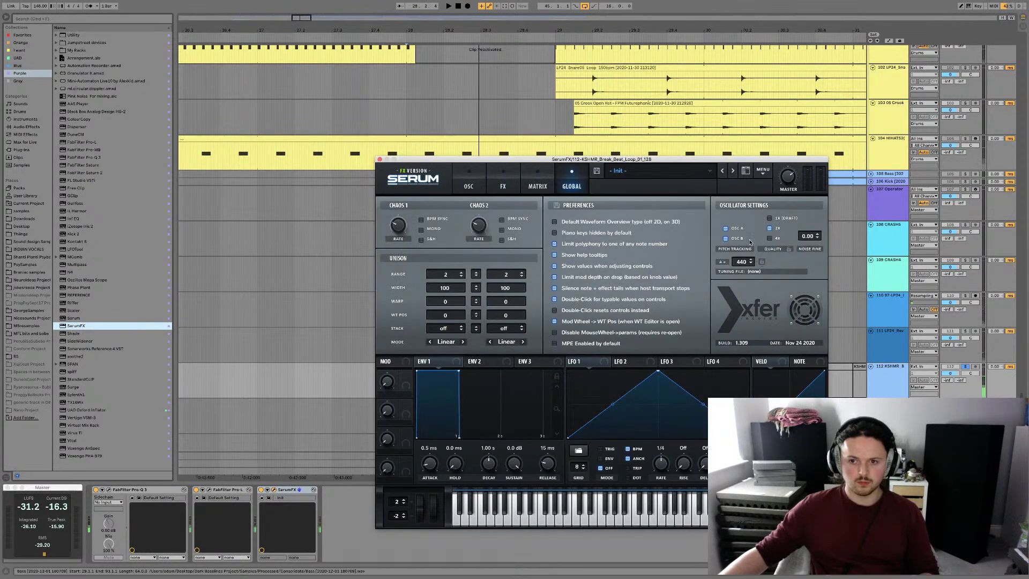
left_click(519, 184)
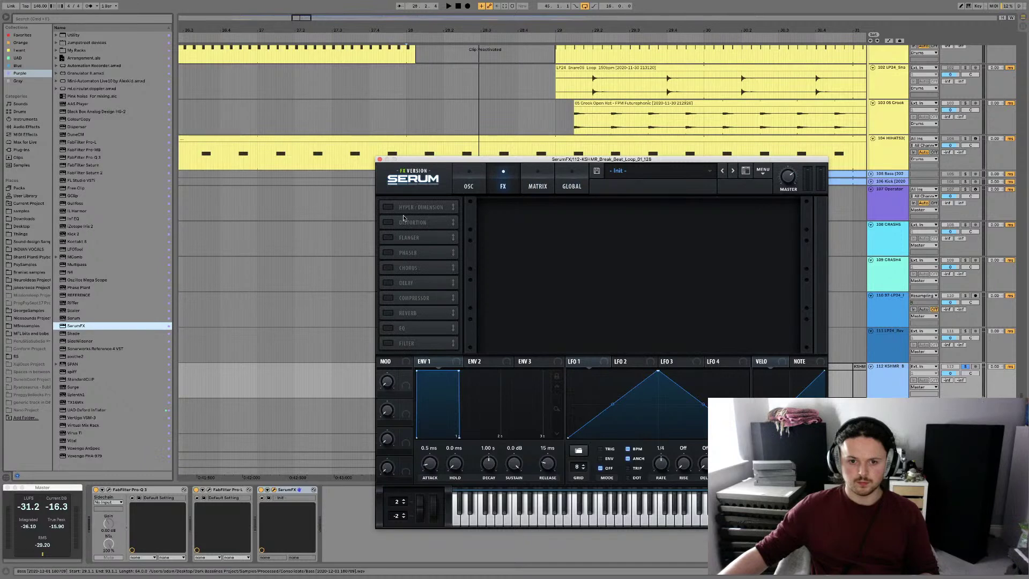
left_click(388, 222)
left_click(543, 215)
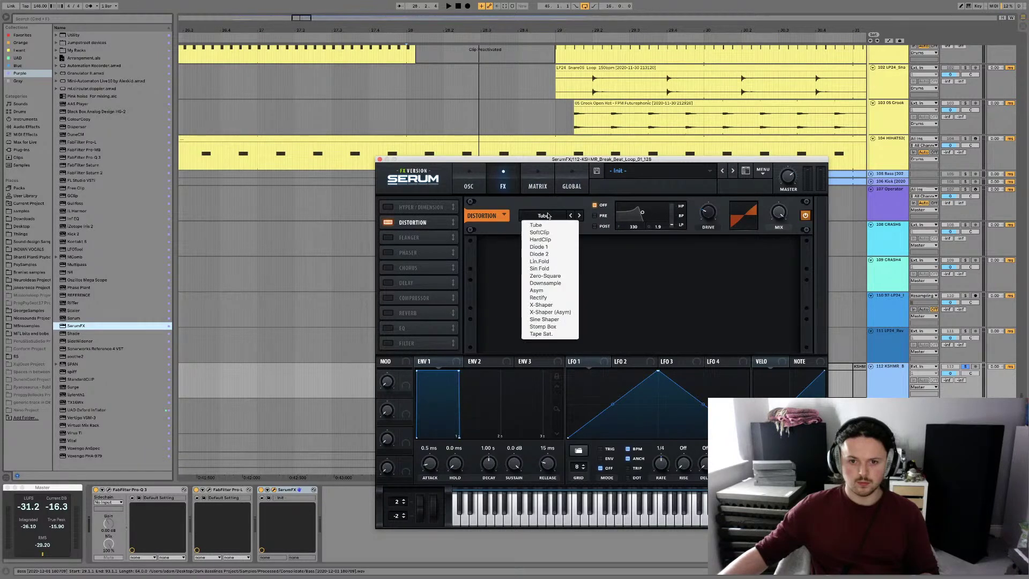
left_click(557, 292)
Set the SerumFX distortion drive to about 44% while auditioning the break, and close the plug-in window
key("space")
mouse_move(705, 216)
left_mouse_down()
mouse_move(710, 204)
mouse_move(710, 215)
left_mouse_up()
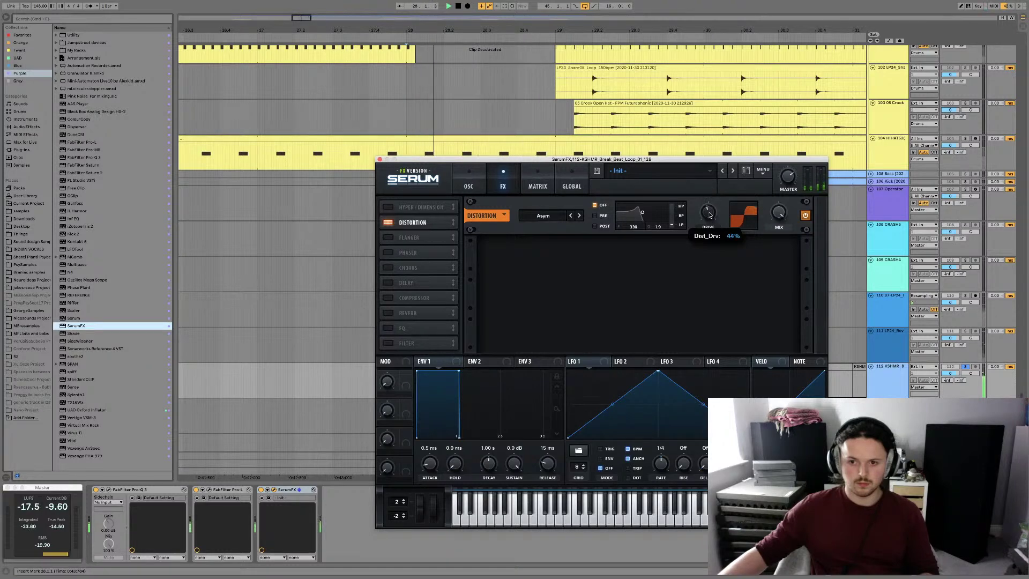
key("space")
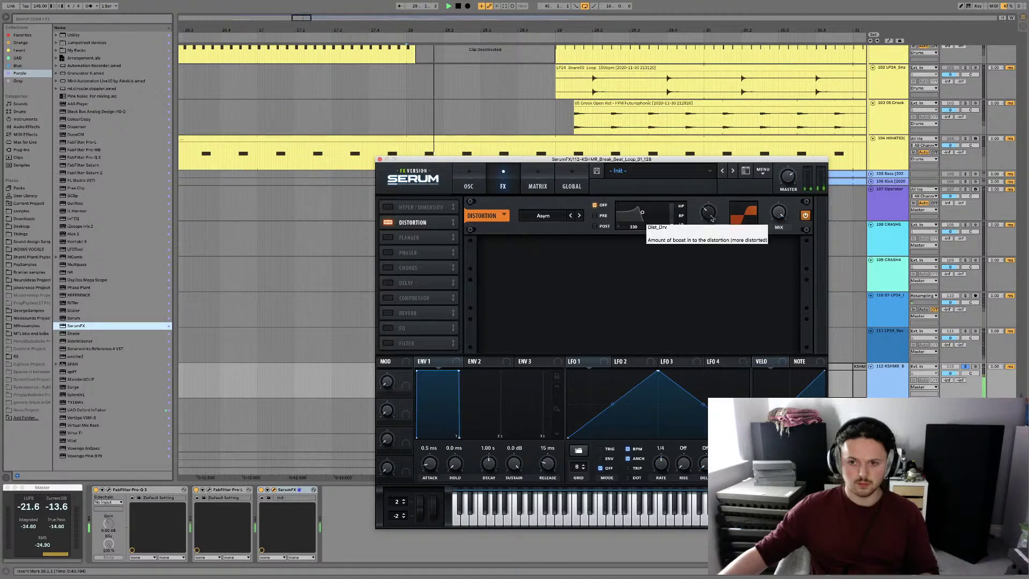
left_click(379, 159)
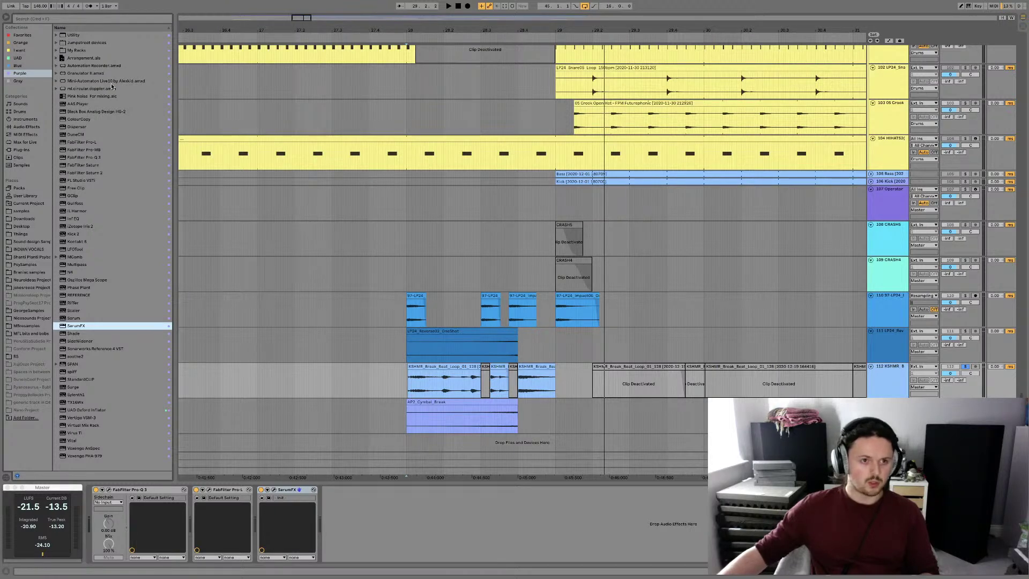
Add a Utility at the end of the break track's device chain and group all four devices into an audio effect rack
left_click(89, 35)
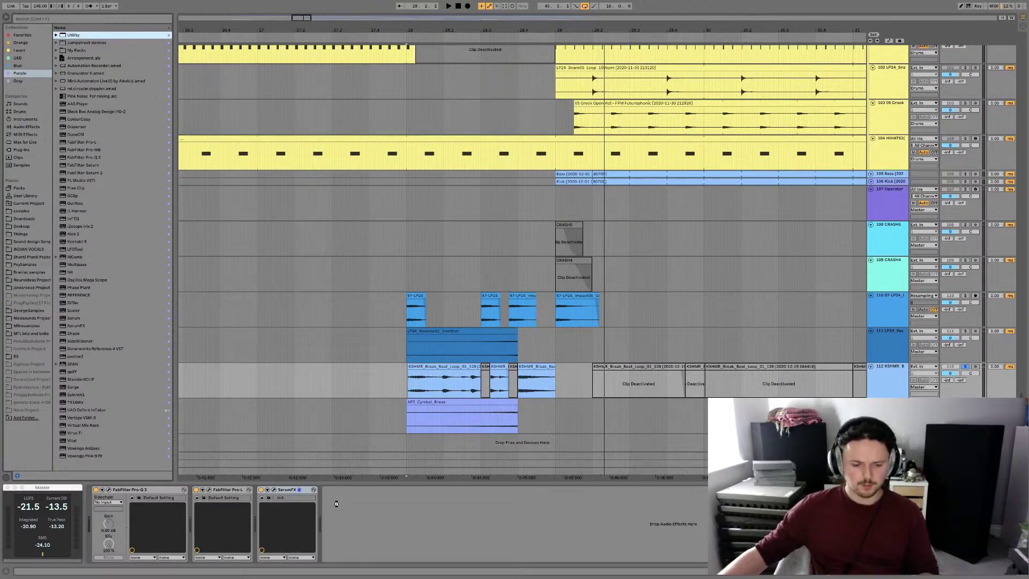
key("Return")
left_click(187, 490)
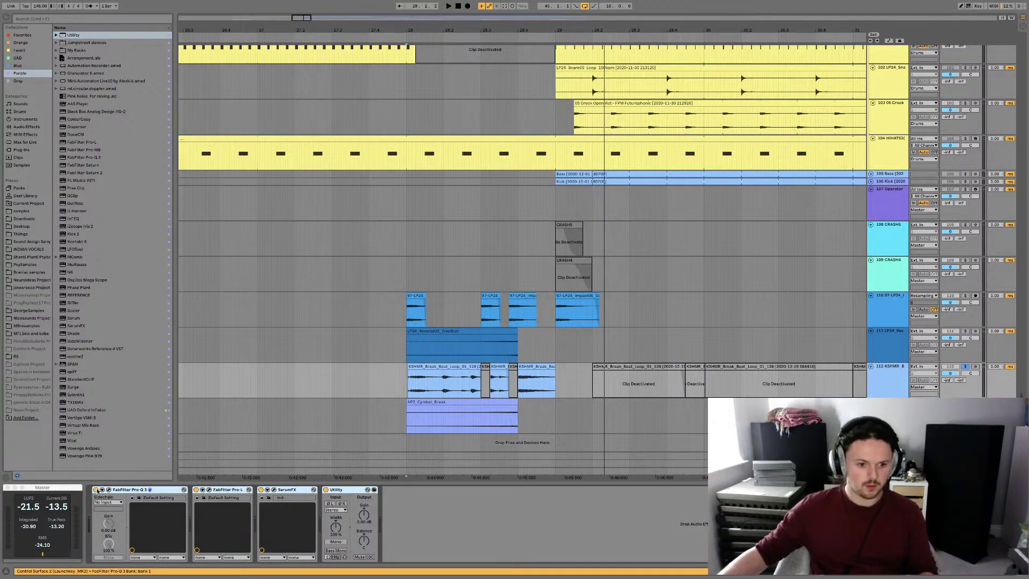
key("ctrl+a")
key("ctrl+g")
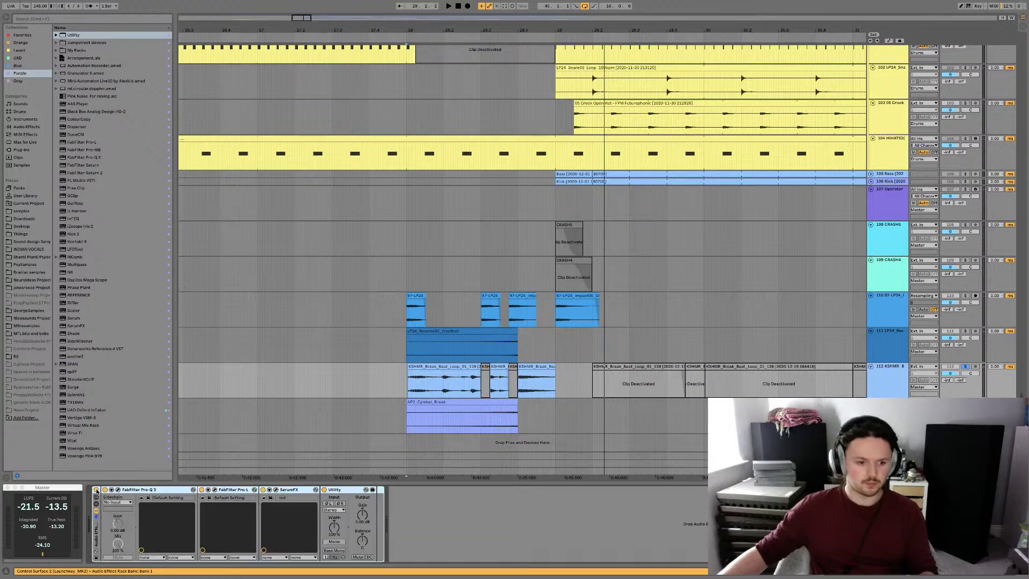
Show the mixer channels in Session View and adjust the Utility gain slightly by ear to level-match the processed break
key("Tab")
scroll(548, 387, "right", 15)
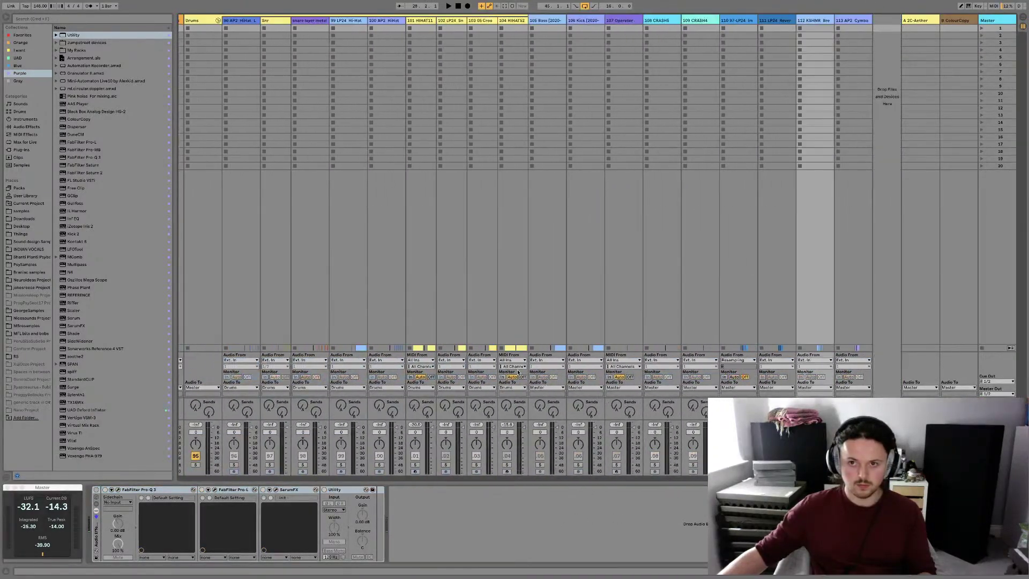
key("space")
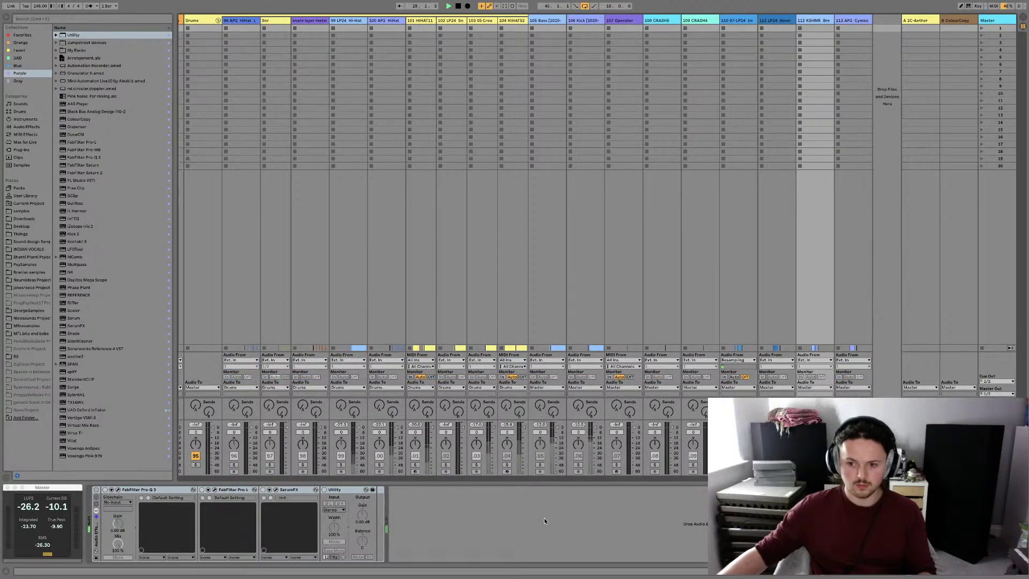
key("space")
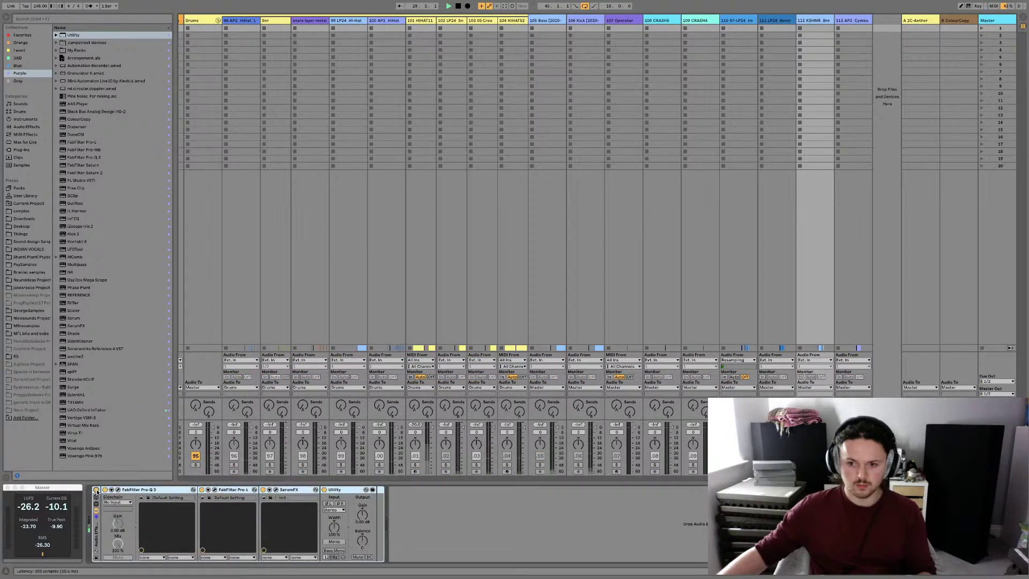
left_click(363, 516)
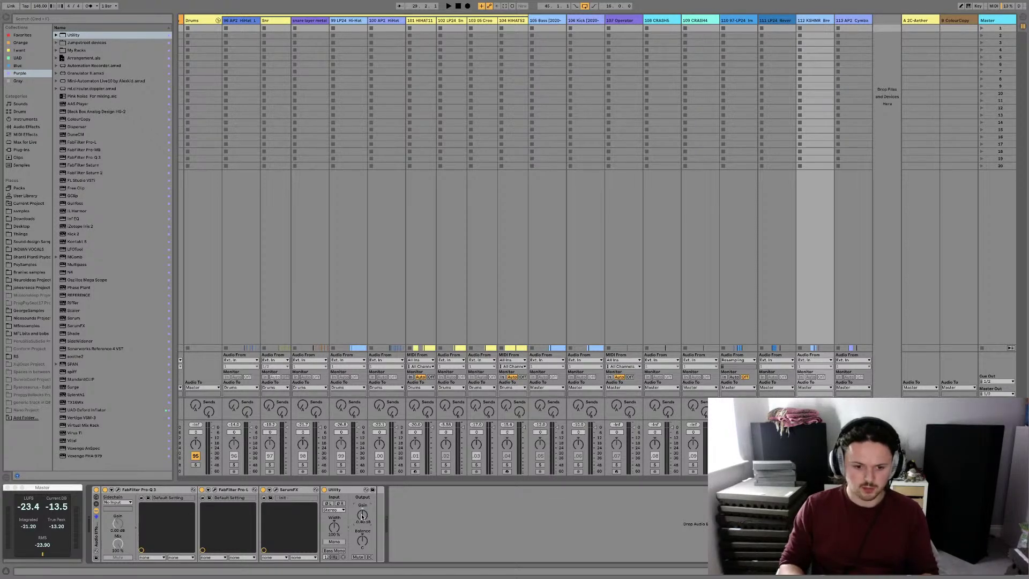
key("space")
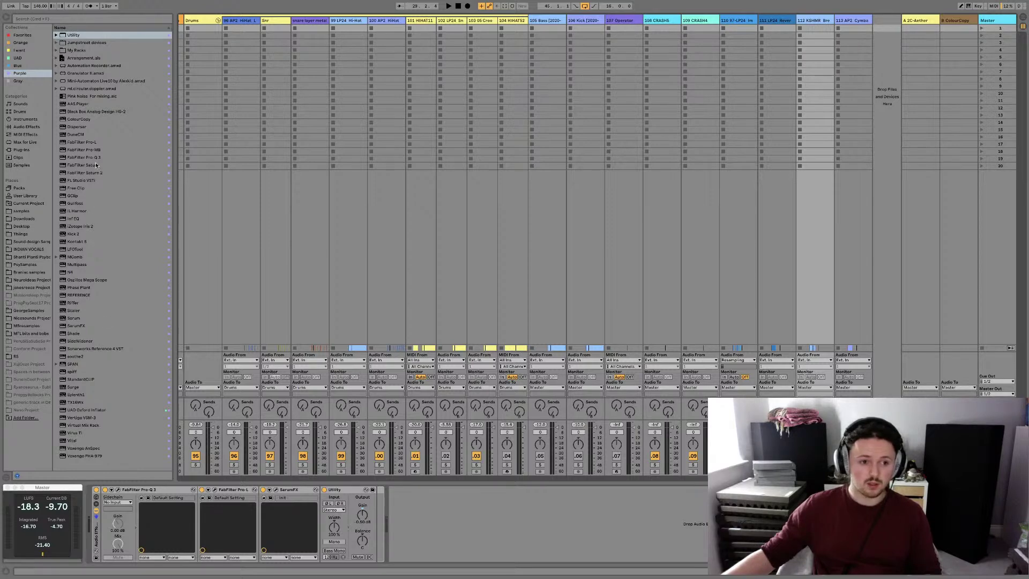
Find Transient Master among the local VST plug-ins and load it after the effect rack on the break track
left_click(33, 127)
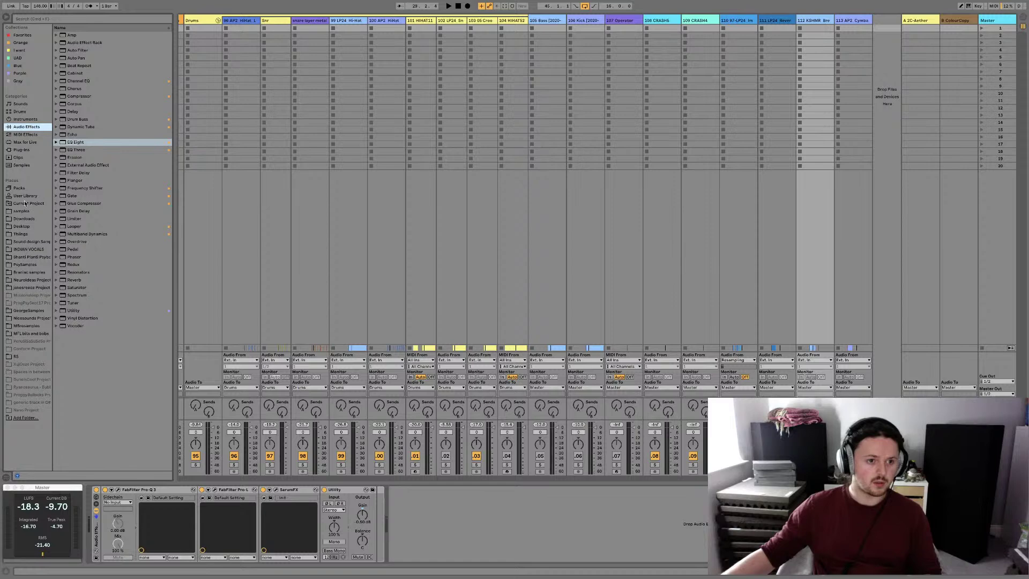
left_click(22, 150)
left_click(58, 43)
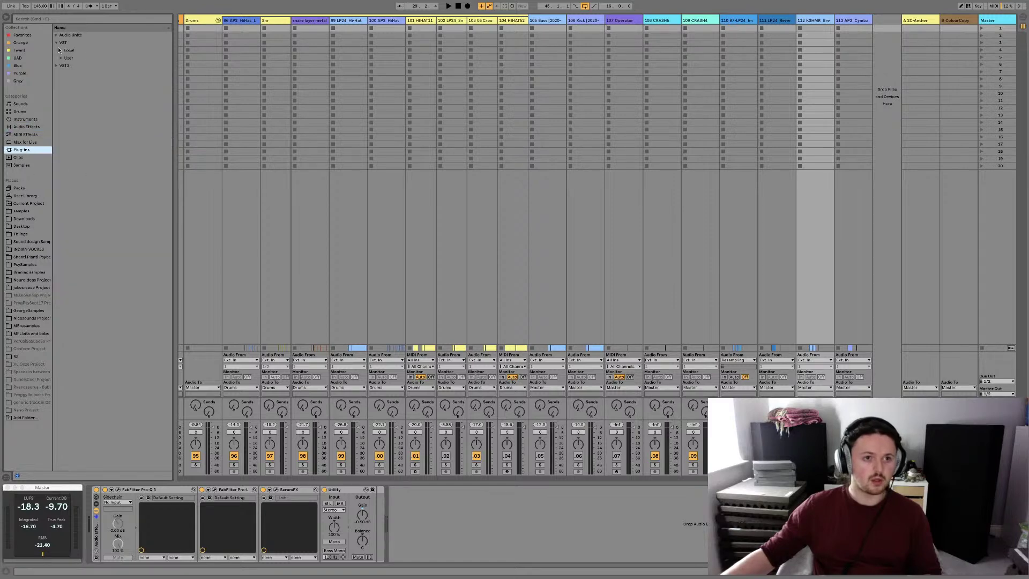
left_click(60, 50)
scroll(92, 141, "down", 10)
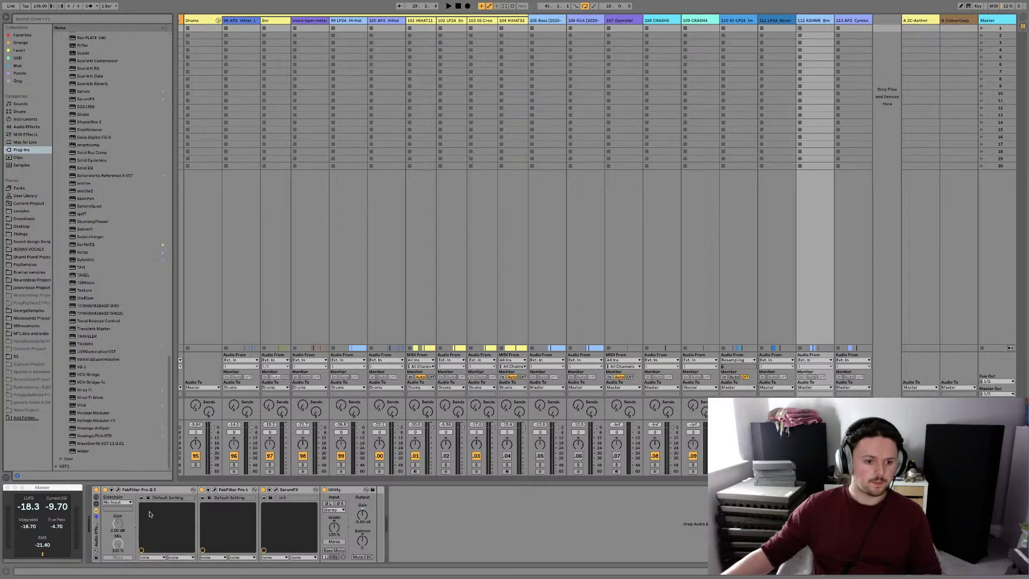
left_click(96, 329)
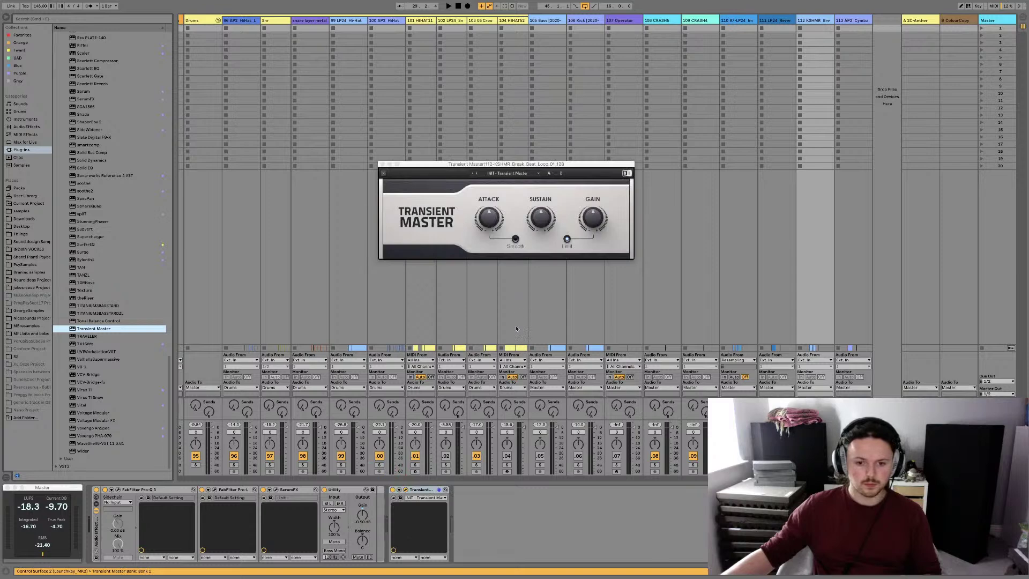
Push the Transient Master sustain to 100%, adjust it by ear, and audition its effect on the break
left_click(541, 215)
key("space")
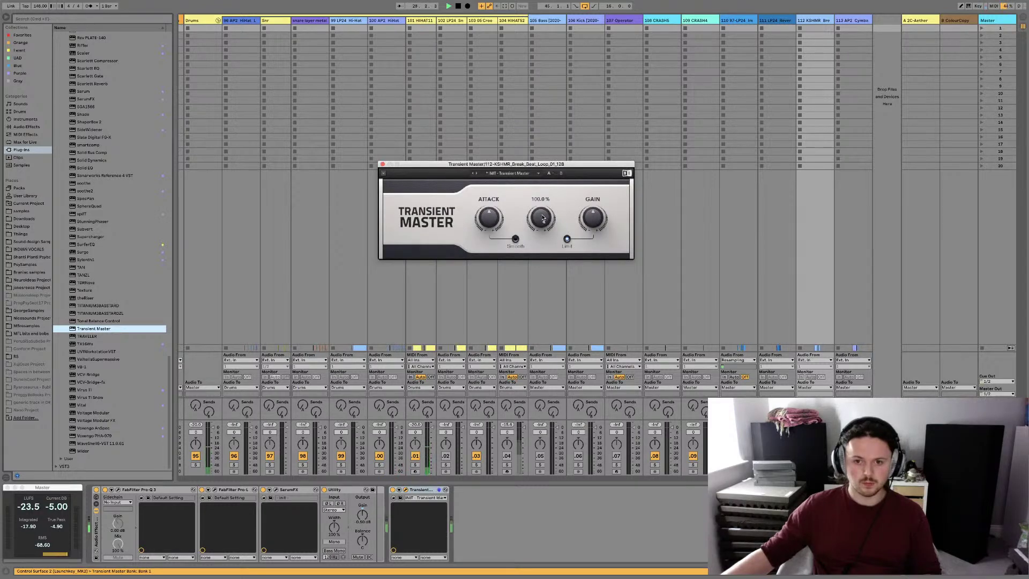
left_click(589, 298)
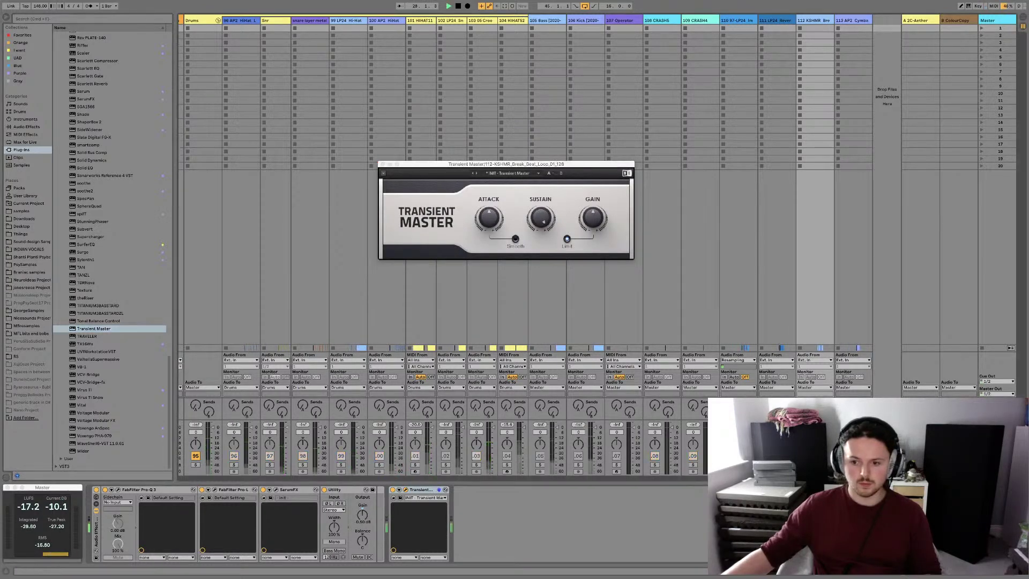
left_click(543, 218)
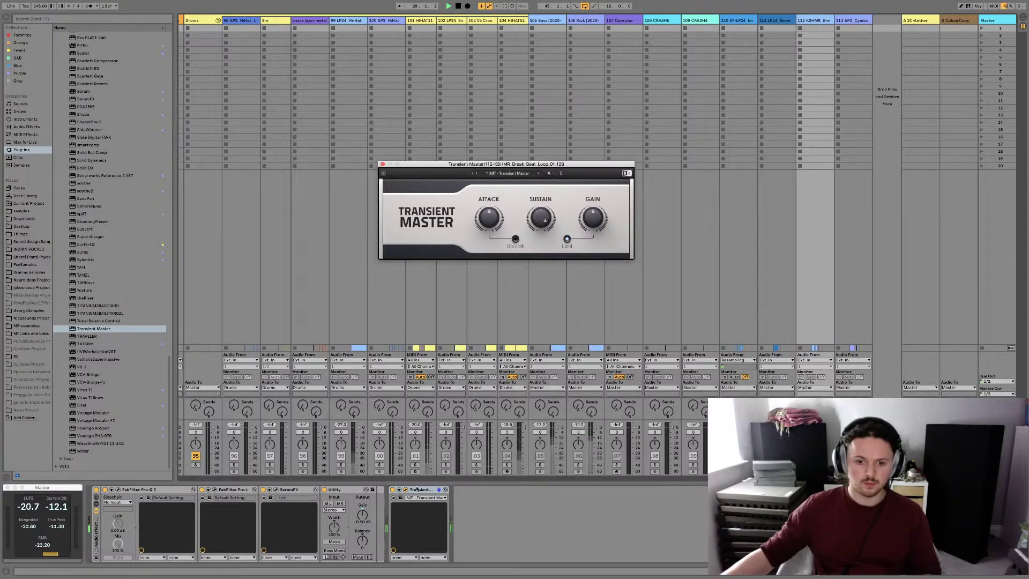
left_click(395, 388)
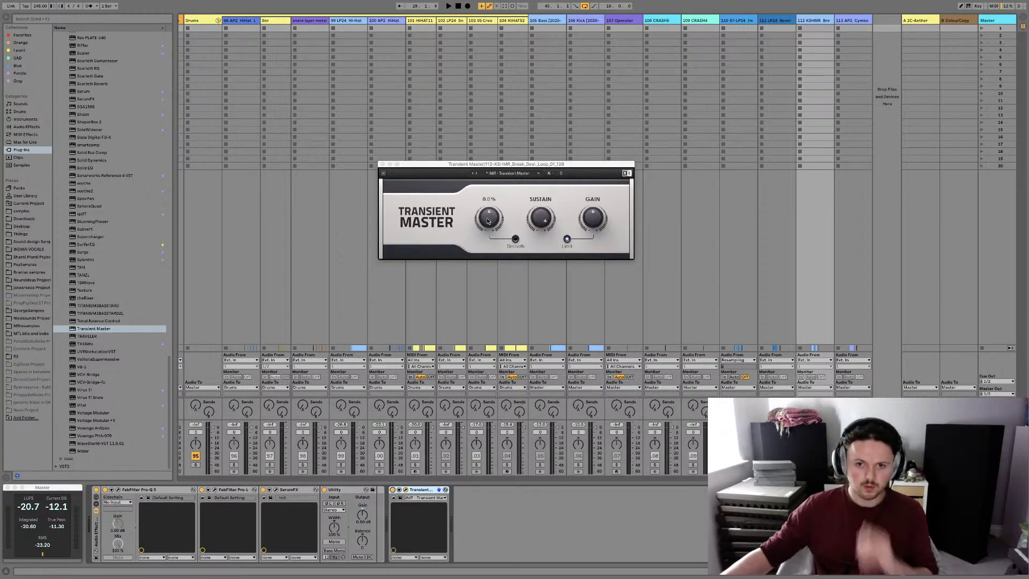
Raise the Transient Master attack, and ease it back down while auditioning the break
left_click(487, 217)
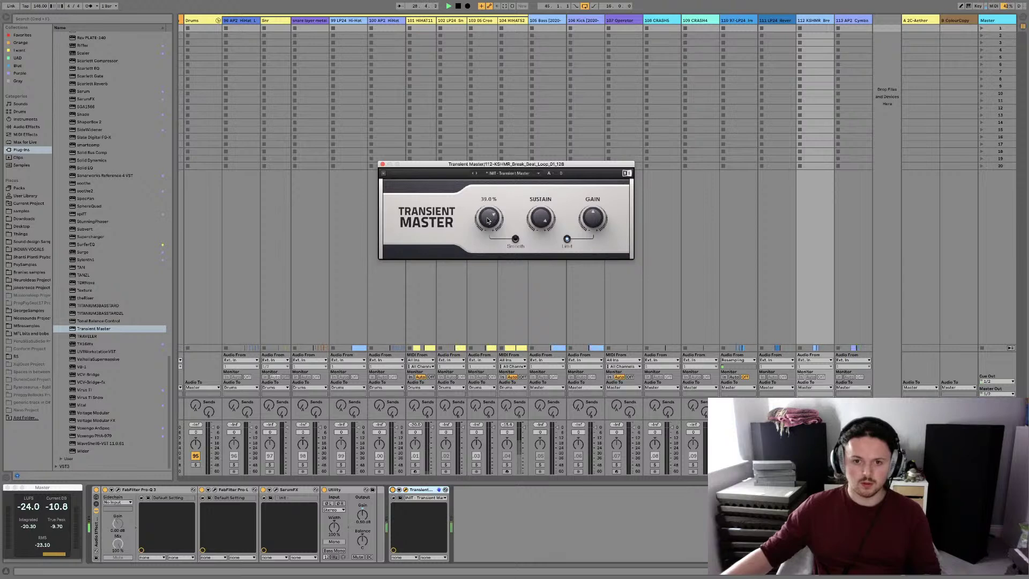
left_click_drag(486, 217, 487, 250)
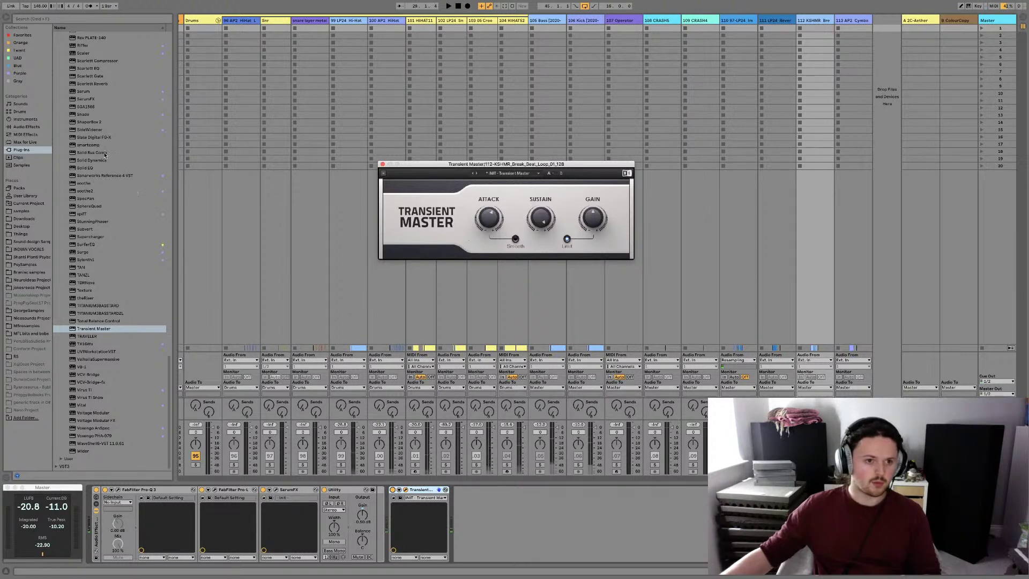
scroll(105, 155, "up", 15)
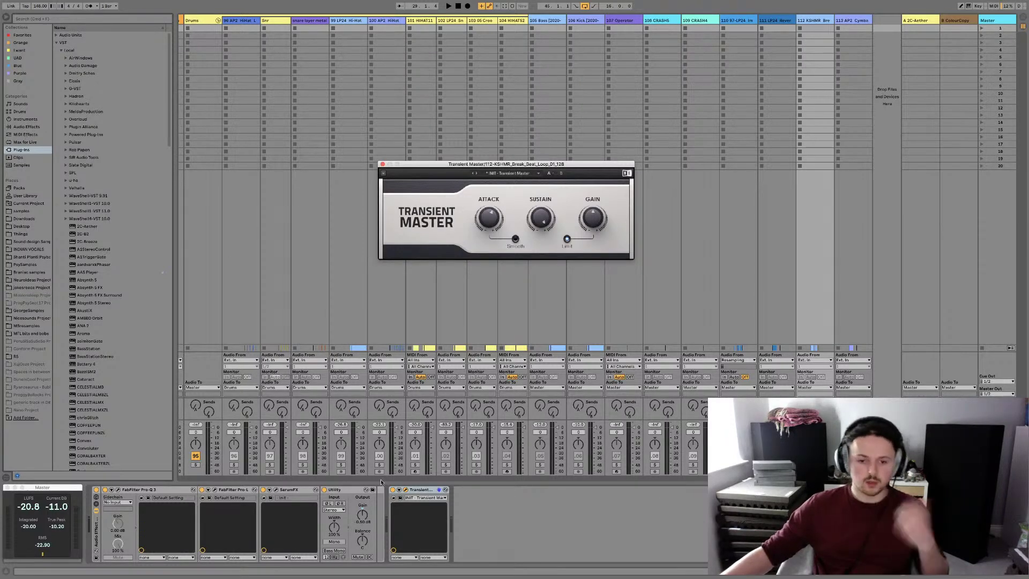
Close the Transient Master window and bypass Transient Master, SerumFX and FabFilter Pro-L on the break track
left_click(406, 490)
left_click(407, 490)
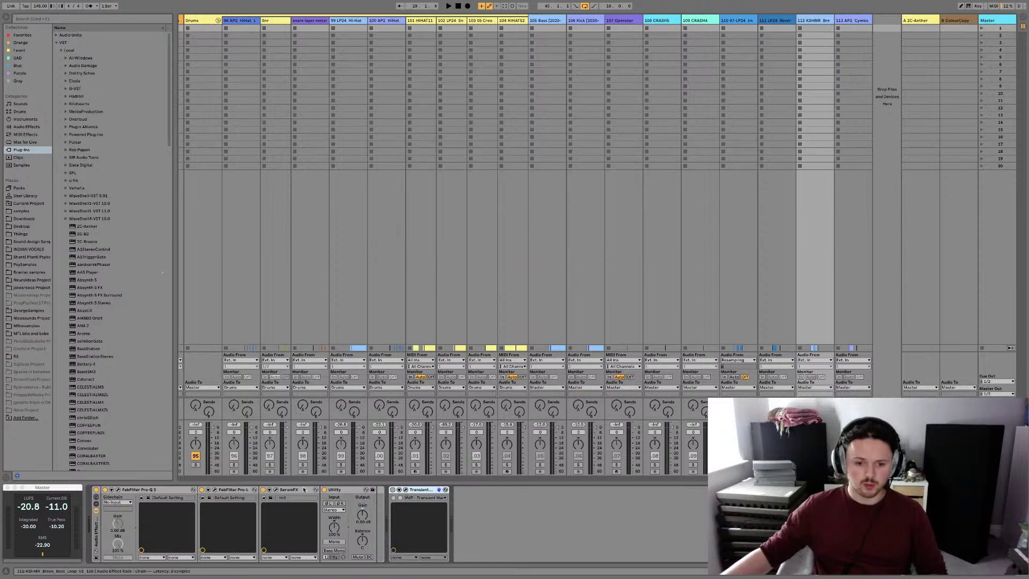
left_click(264, 490)
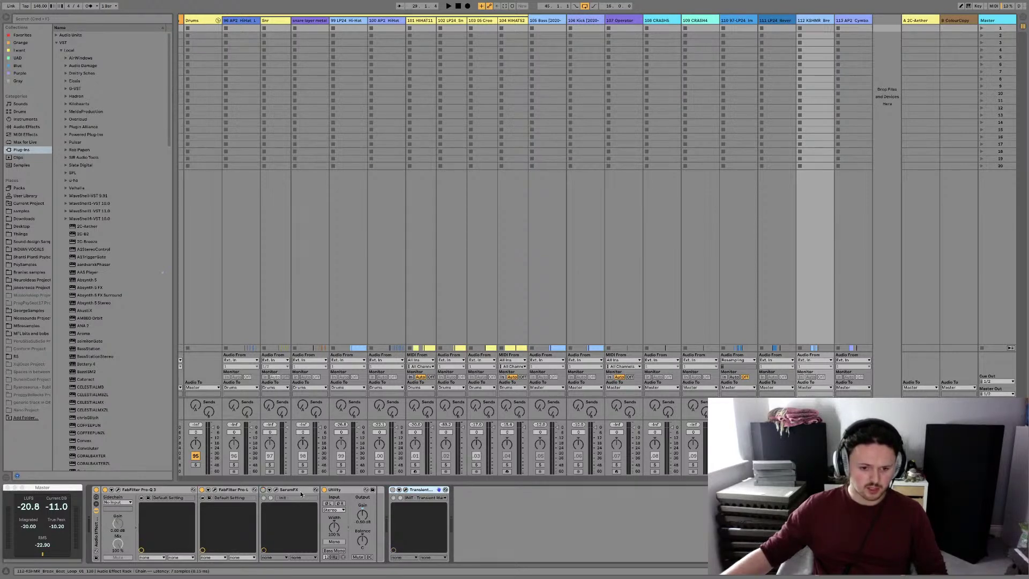
left_click(203, 490)
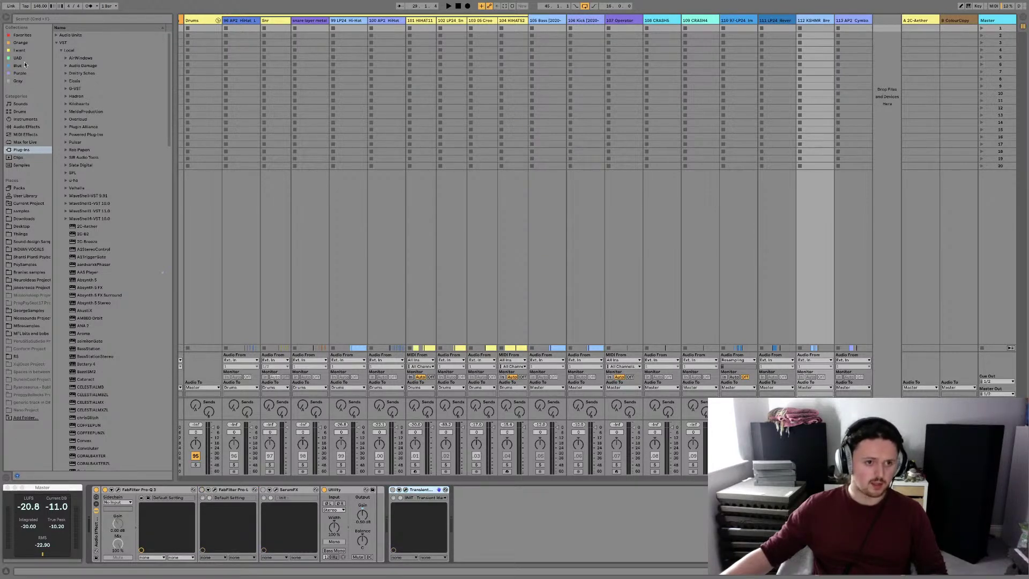
Load Glue Compressor from the audio effects and place it between FabFilter Pro-Q 3 and FabFilter Pro-L
left_click(26, 126)
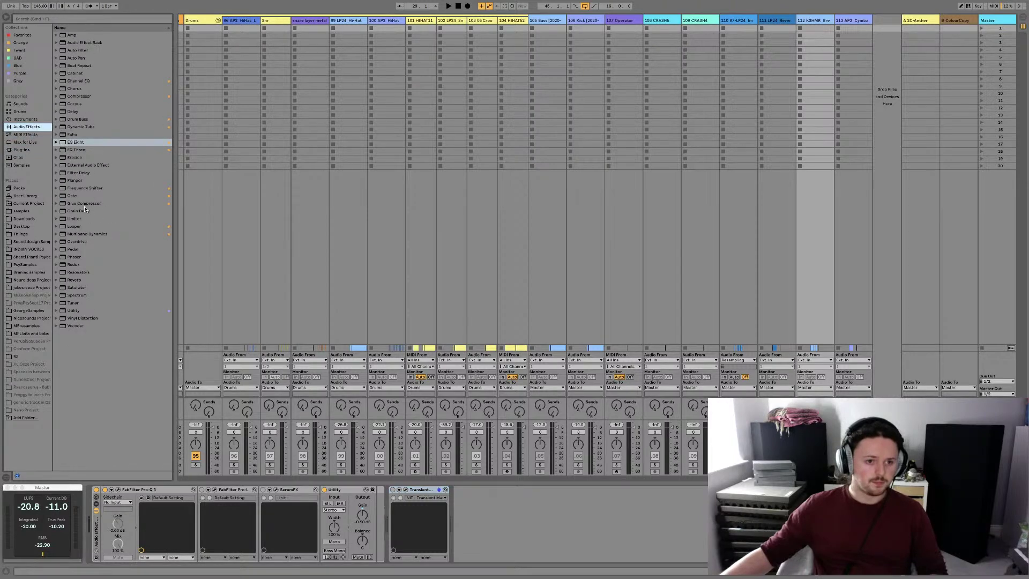
left_click(83, 203)
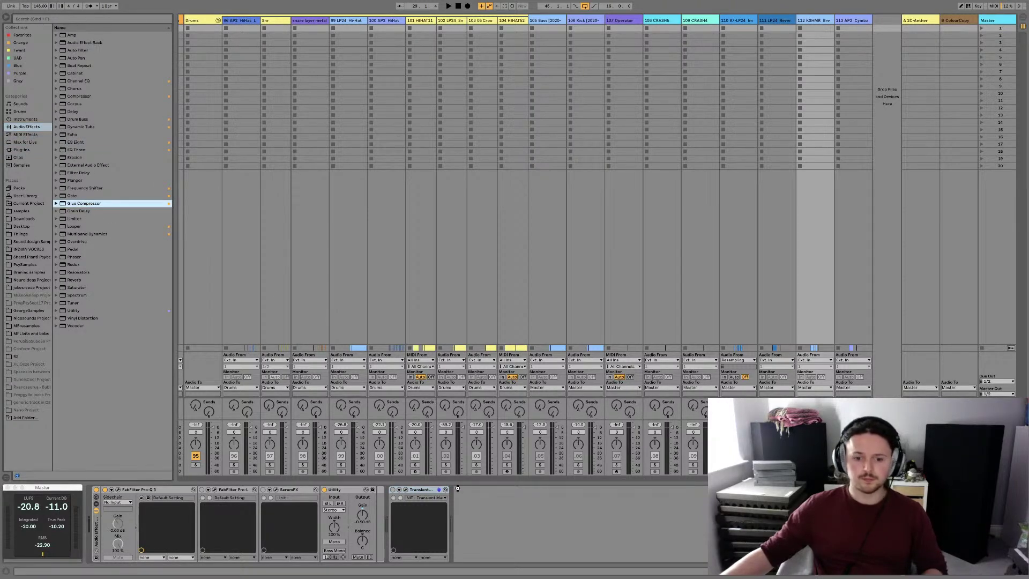
left_click_drag(457, 489, 479, 493)
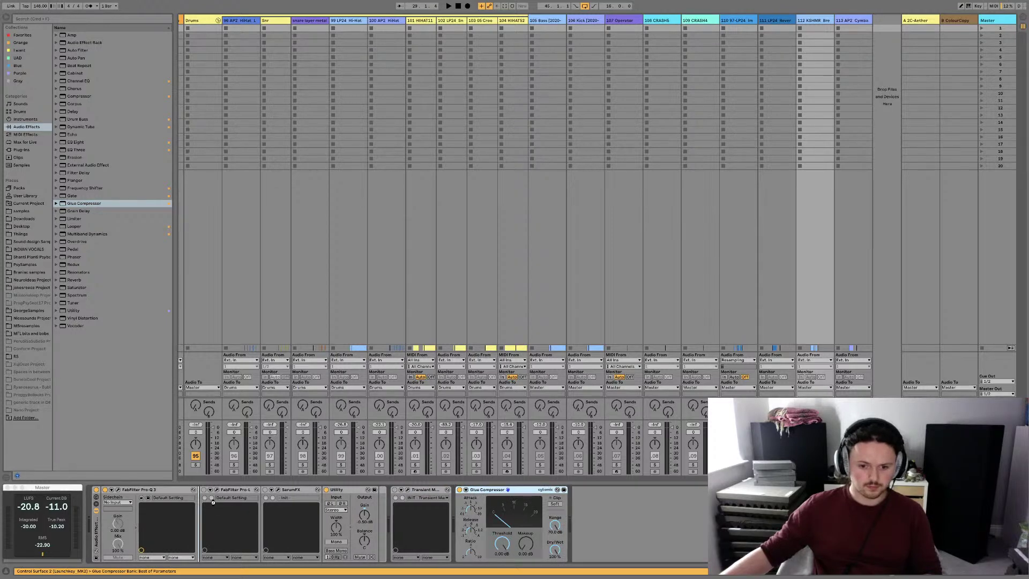
left_click_drag(314, 519, 264, 524)
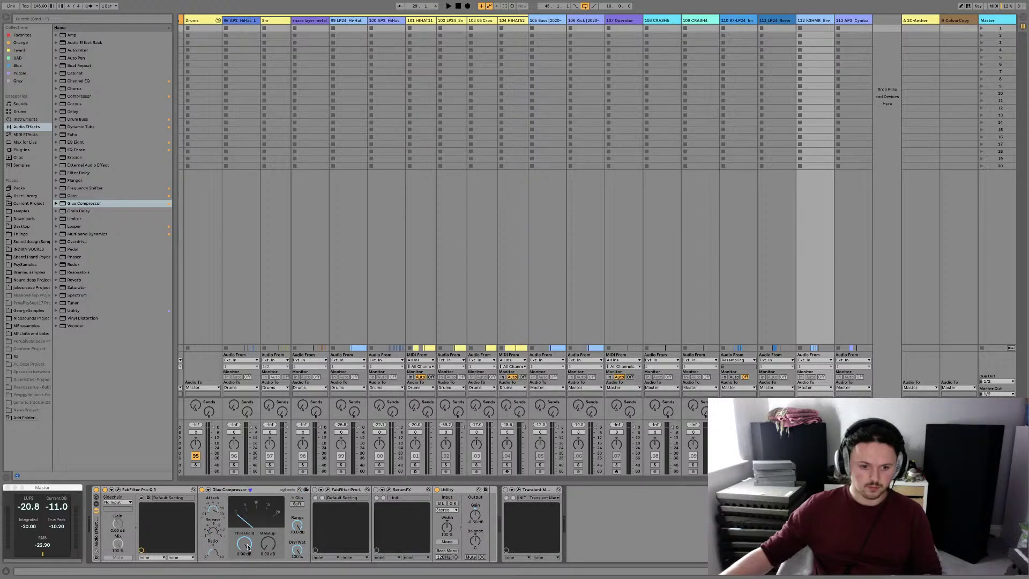
Lower the Glue Compressor threshold to about -27 dB while auditioning the break
key("space")
mouse_move(247, 547)
left_mouse_down()
mouse_move(248, 558)
mouse_move(244, 545)
left_mouse_up()
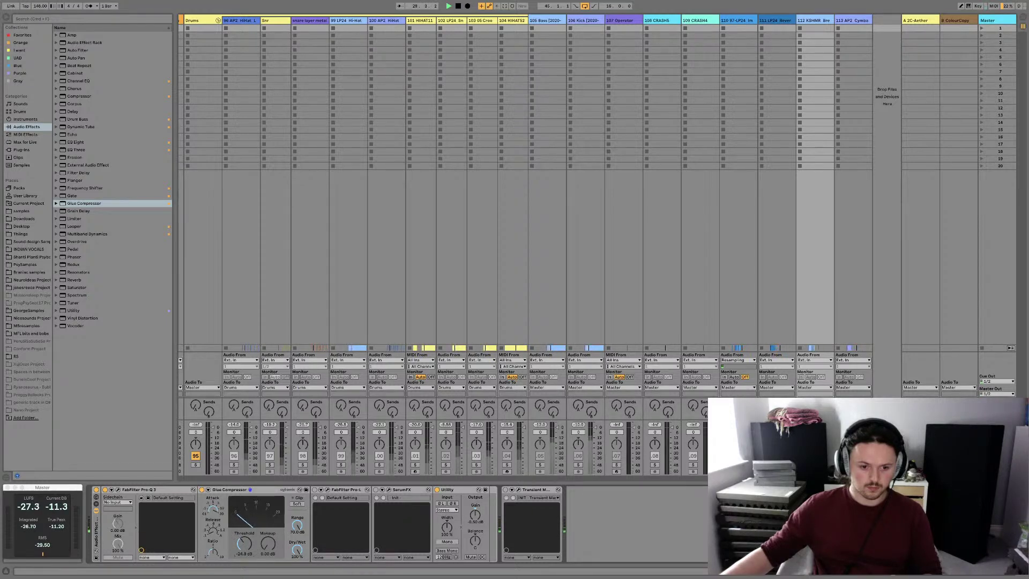
left_click_drag(247, 547, 244, 546)
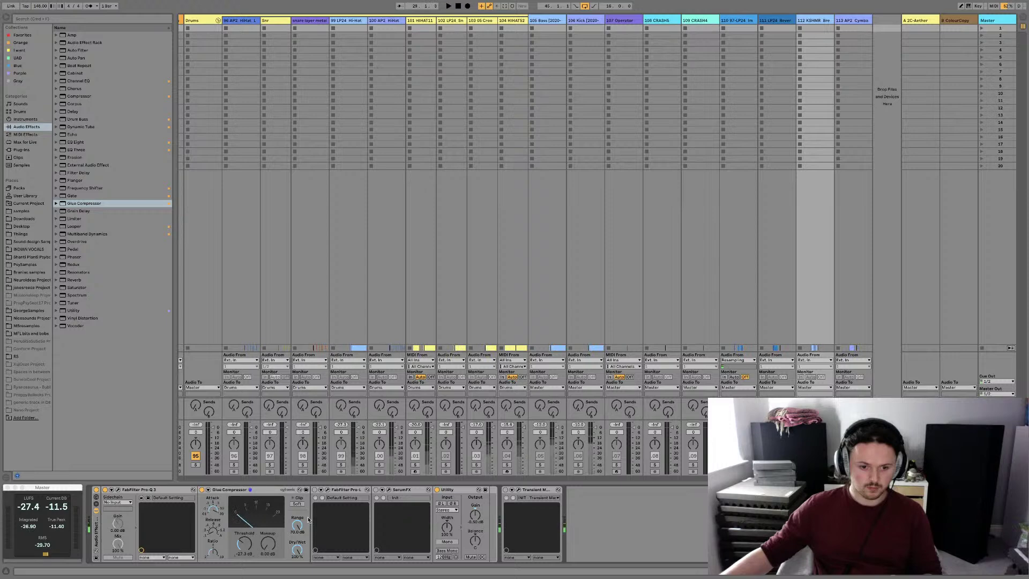
Reactivate FabFilter Pro-L and SerumFX, fine-tune the limiter gain, and audition the compressed break
left_click(331, 490)
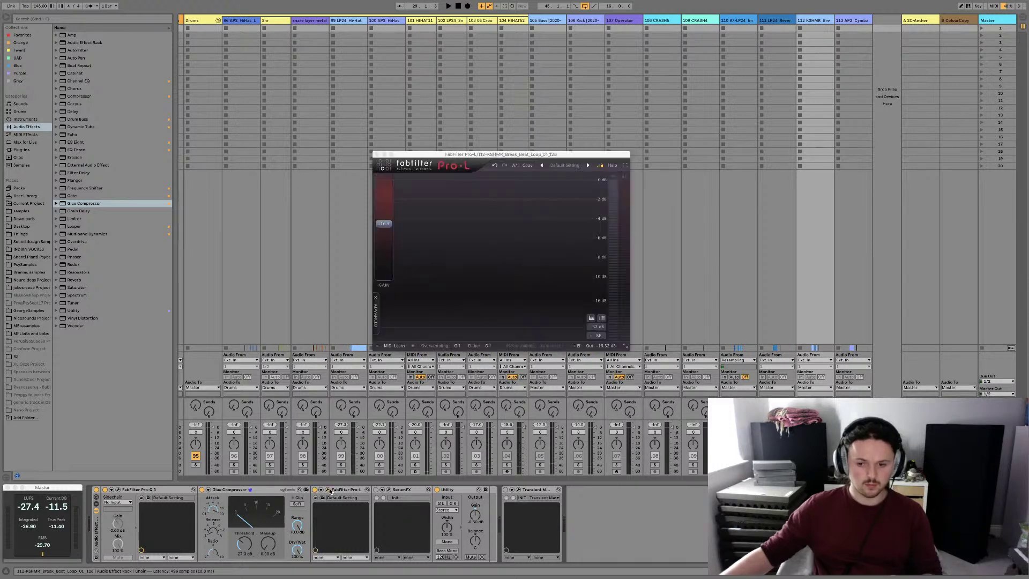
left_click_drag(390, 225, 390, 223)
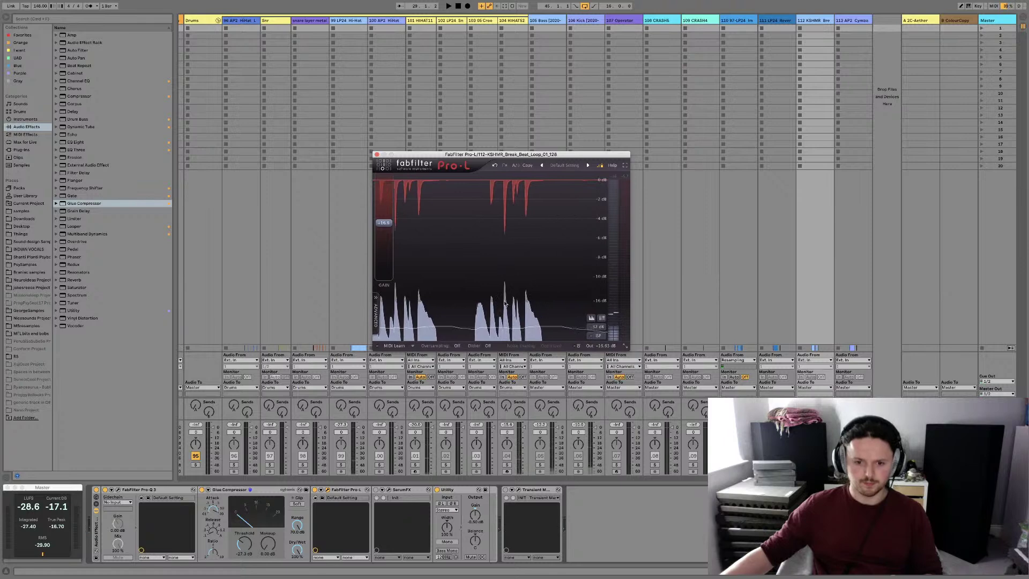
key("super+alt+p")
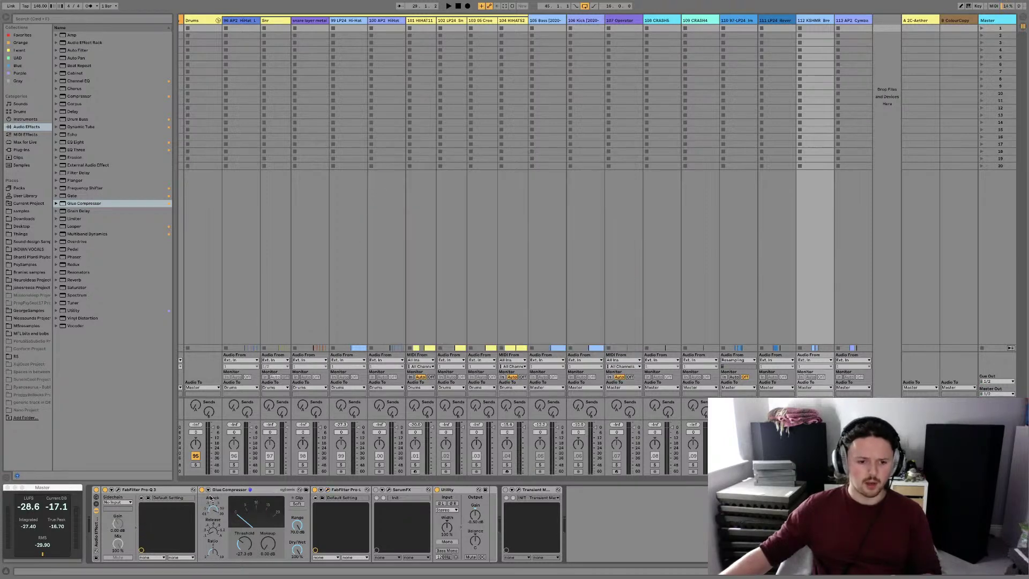
left_click(317, 490)
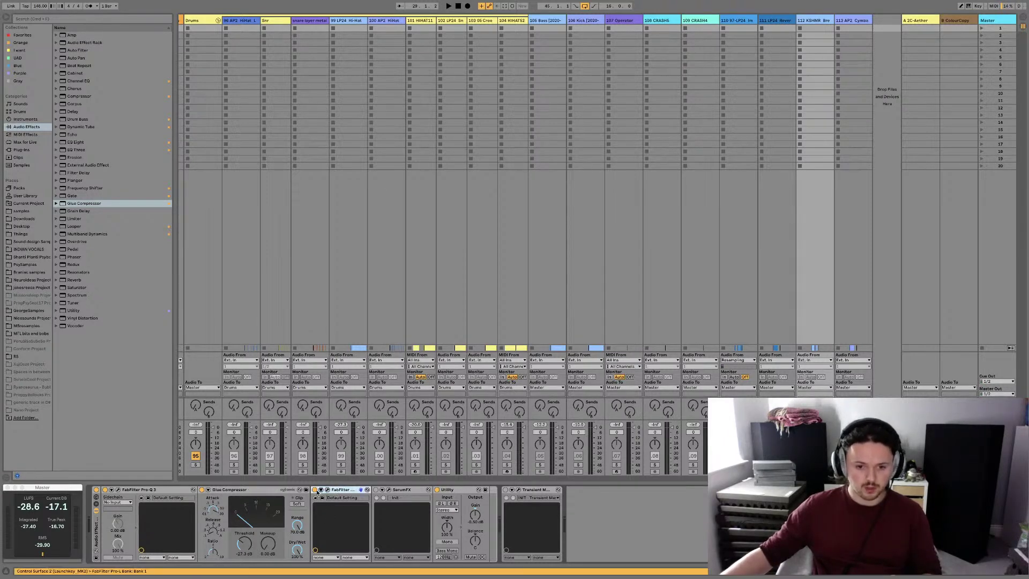
left_click(378, 491)
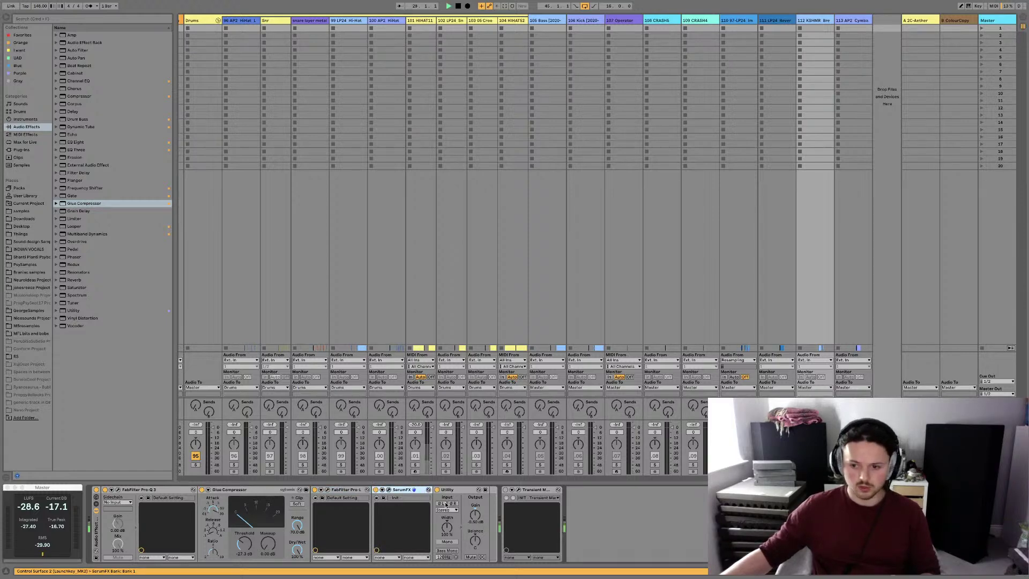
key("space")
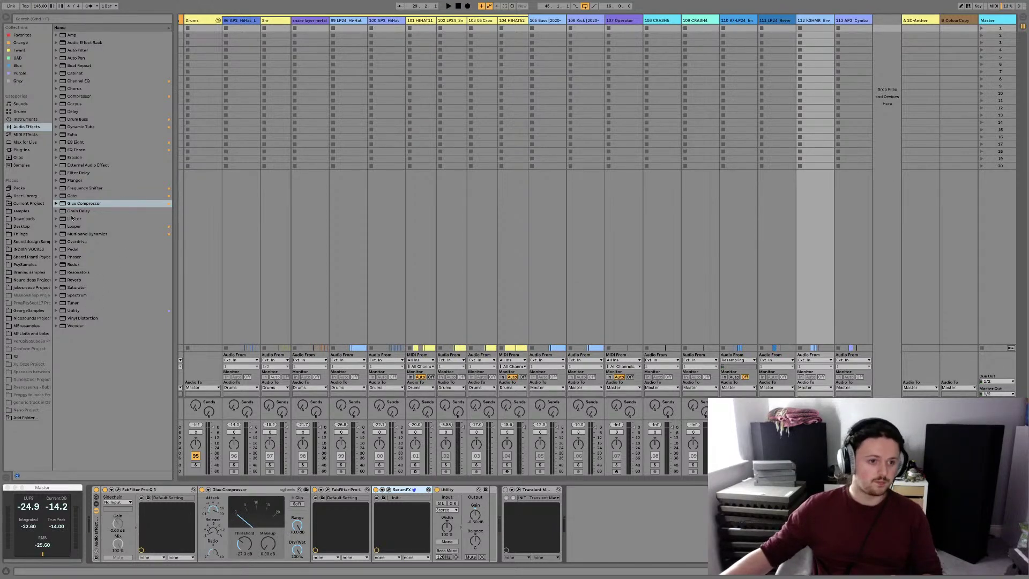
Find FabFilter Pro-R among the plug-ins, load it on the break track, and place it directly before Transient Master
left_click(19, 150)
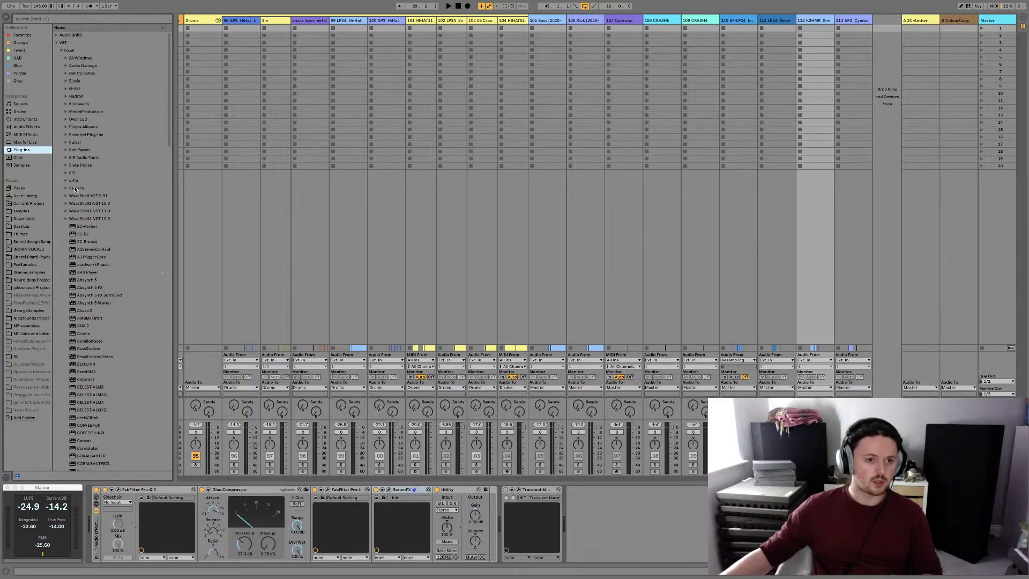
scroll(76, 189, "down", 10)
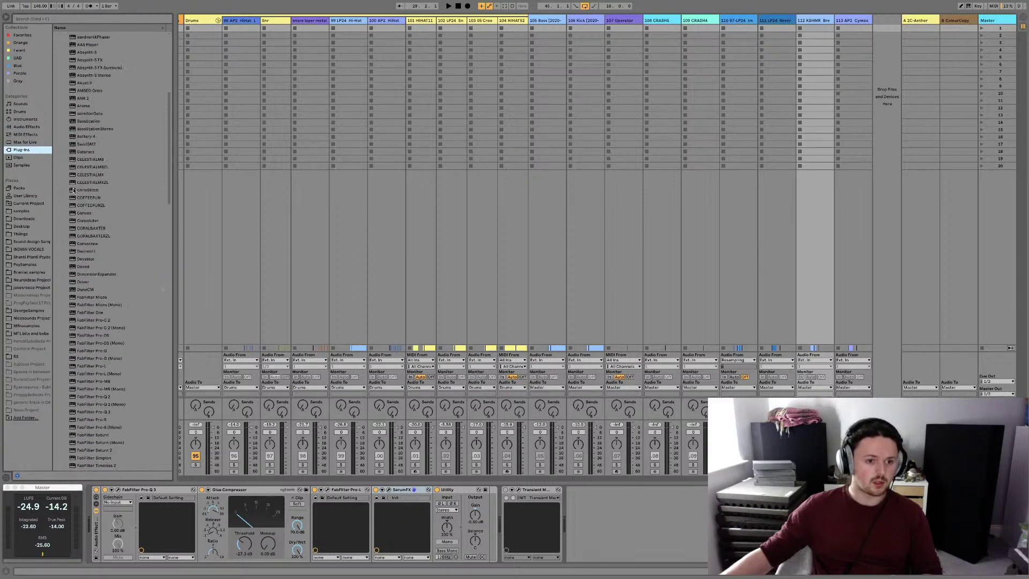
left_click(112, 420)
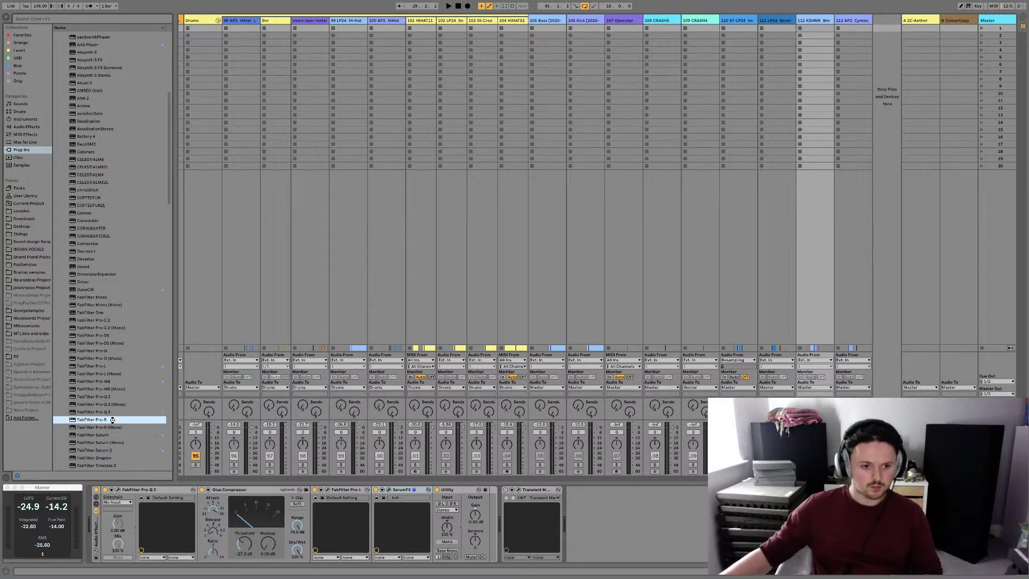
double_click(112, 420)
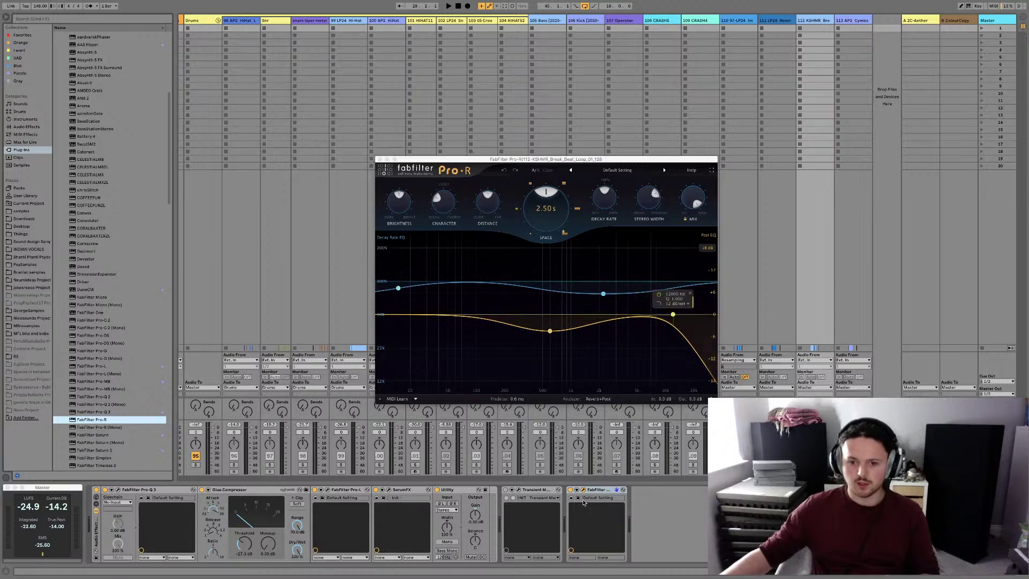
left_click_drag(600, 490, 490, 504)
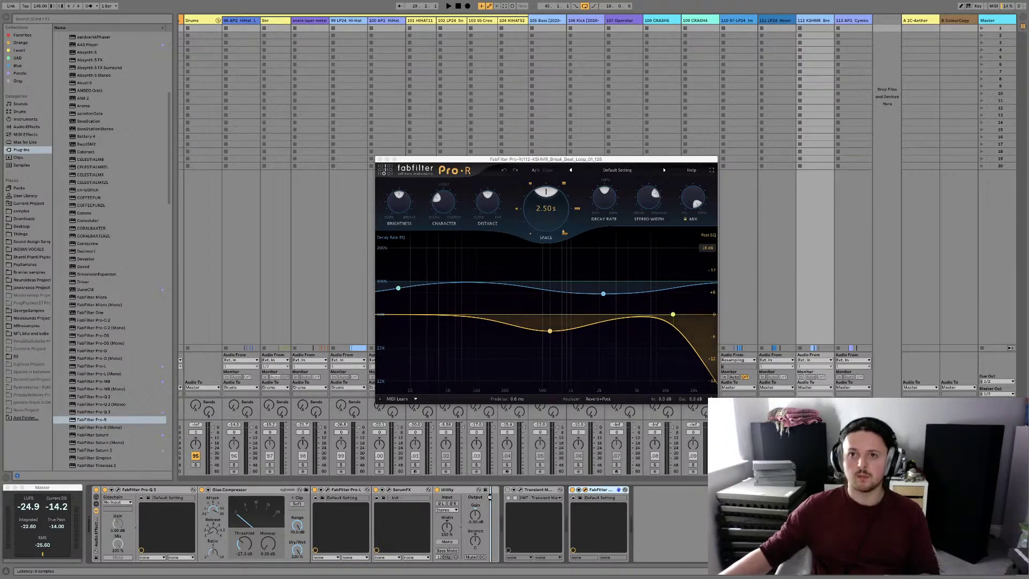
left_click_drag(490, 503, 490, 501)
Try a lower Pro-R mix while auditioning the reverb on the break
key("space")
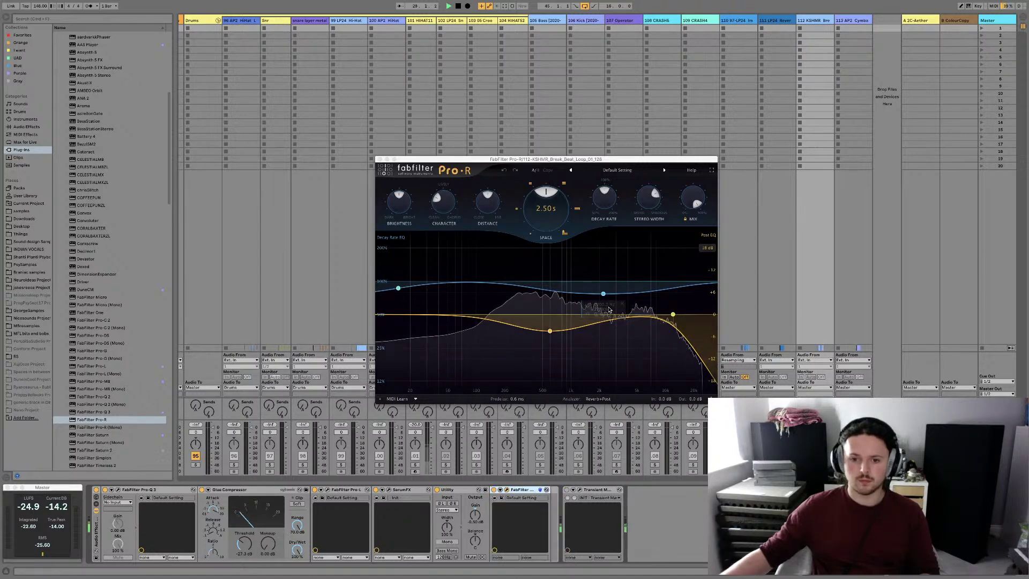
mouse_move(694, 194)
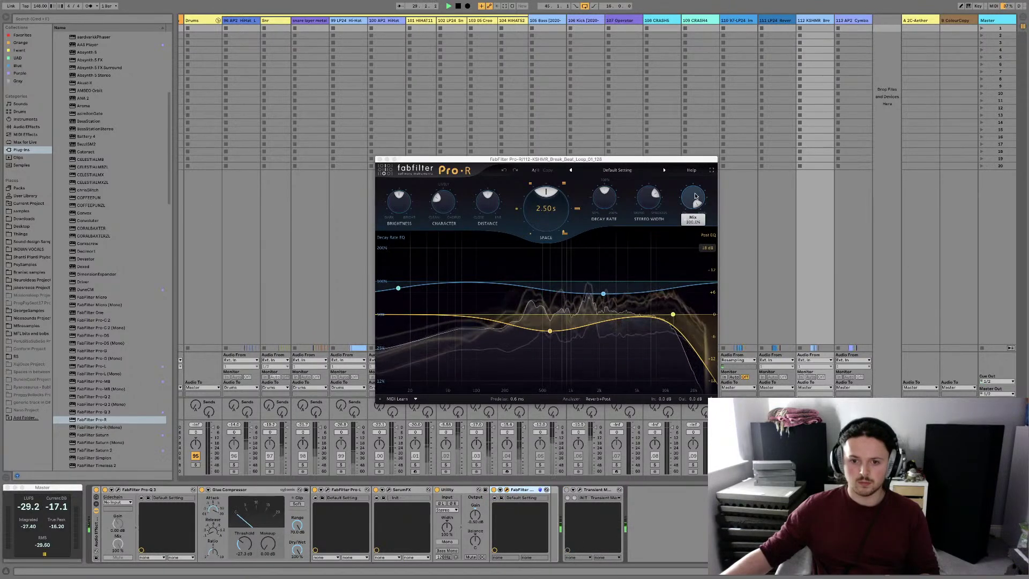
mouse_move(694, 194)
left_mouse_down()
mouse_move(693, 249)
mouse_move(693, 214)
left_mouse_up()
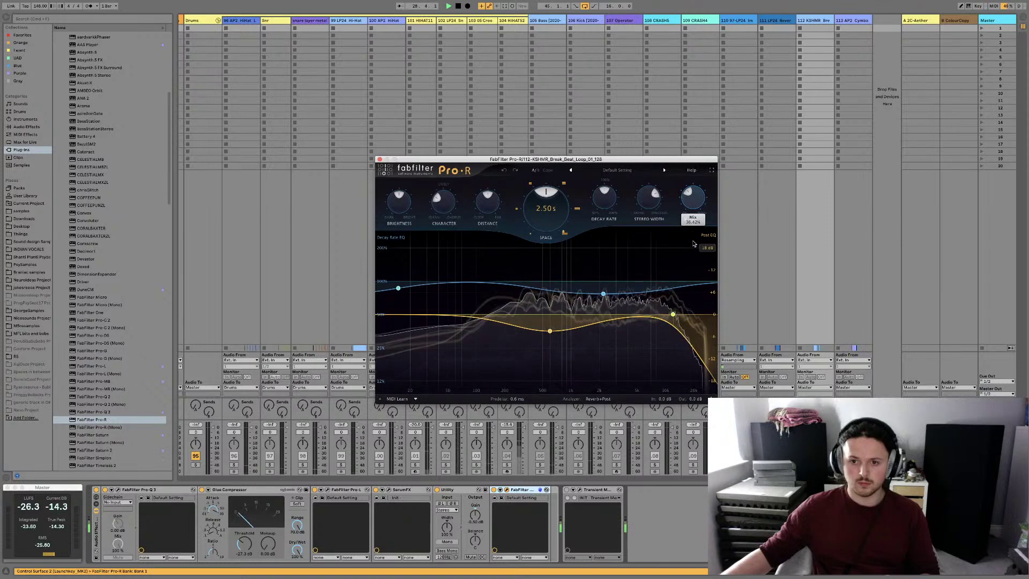
Group Pro-R into its own Audio Effect Rack, show the chain list, and add a second, dry chain
left_click(523, 491)
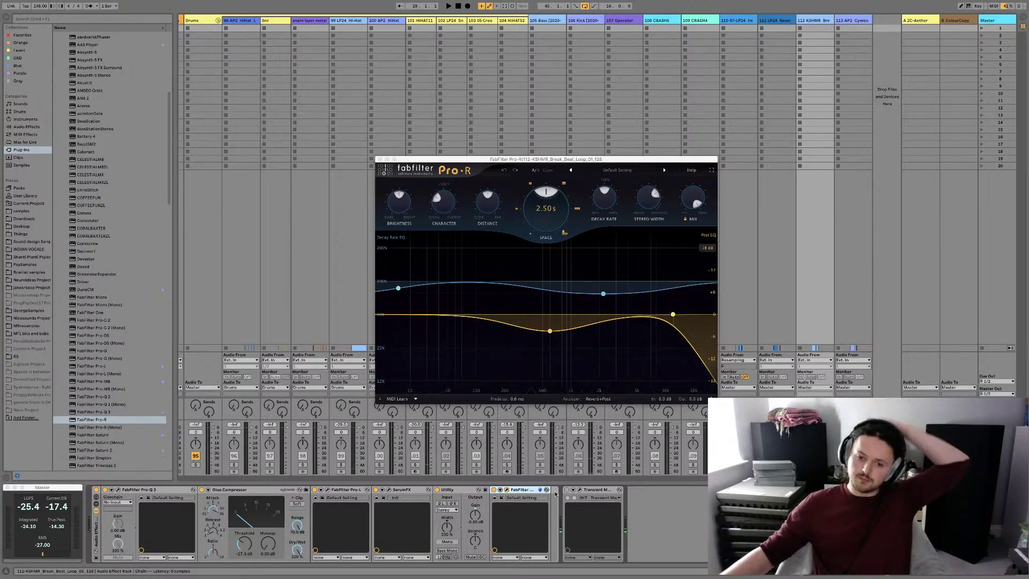
left_click(506, 507)
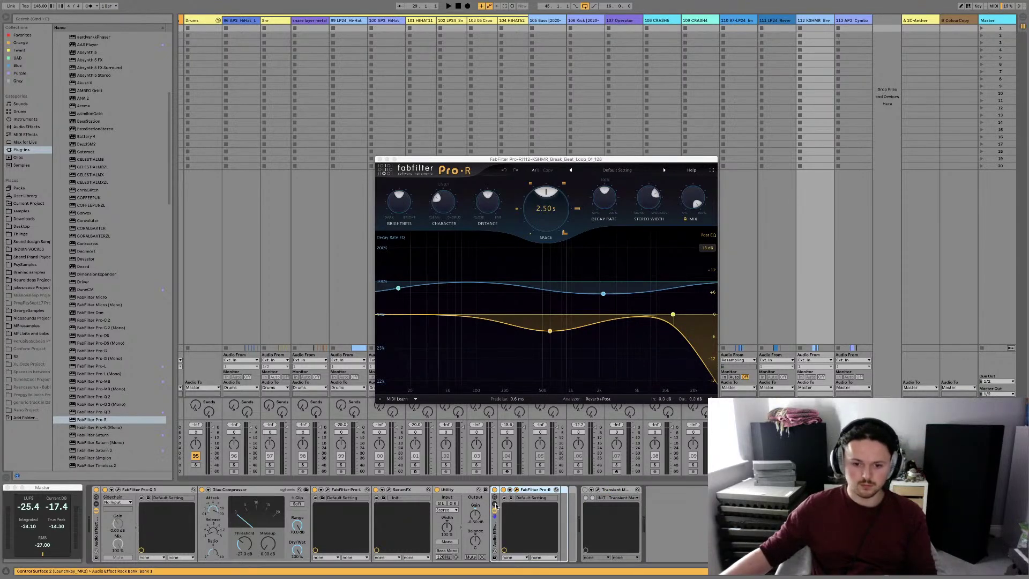
left_click(495, 506)
right_click(509, 519)
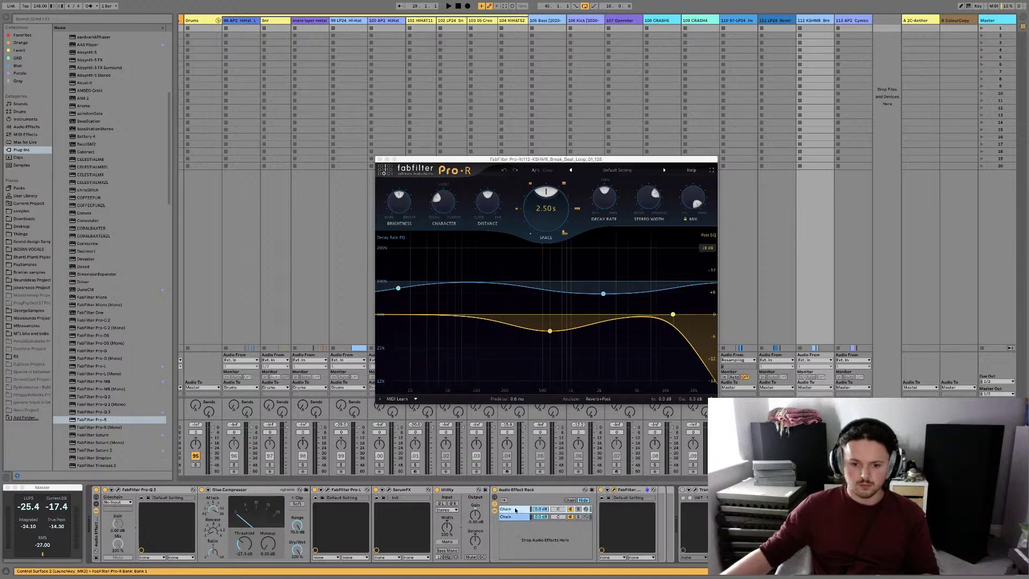
Set the volumes of both the Pro-R chain and the dry chain to -6 dB
type("-6")
key("Return")
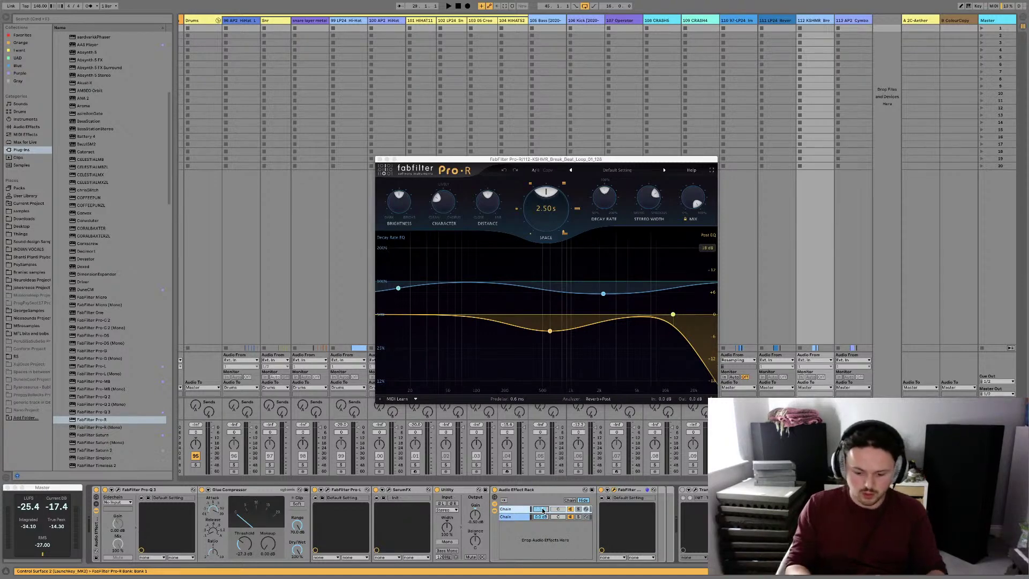
left_click(542, 516)
type("-6")
key("Return")
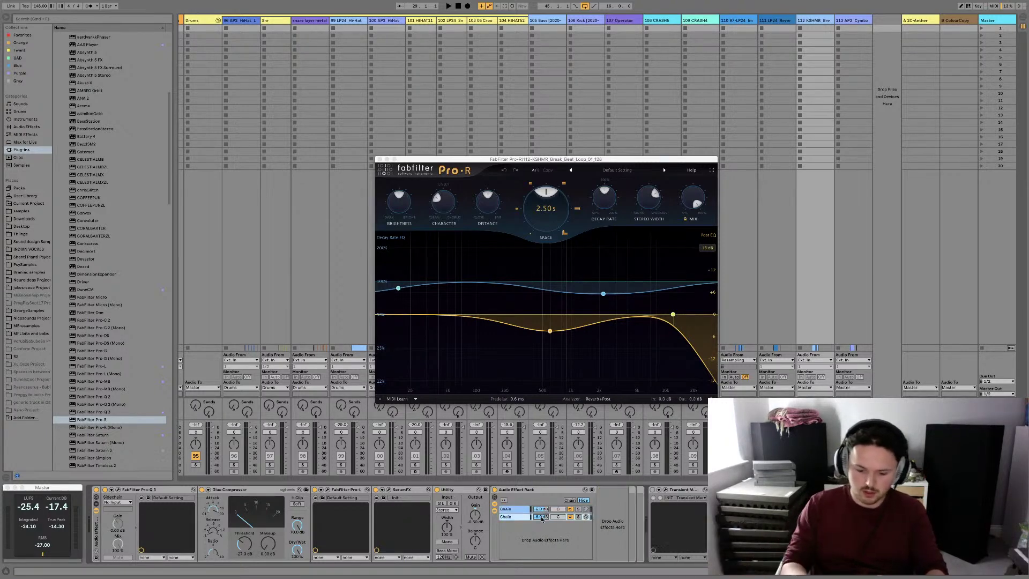
left_click(531, 509)
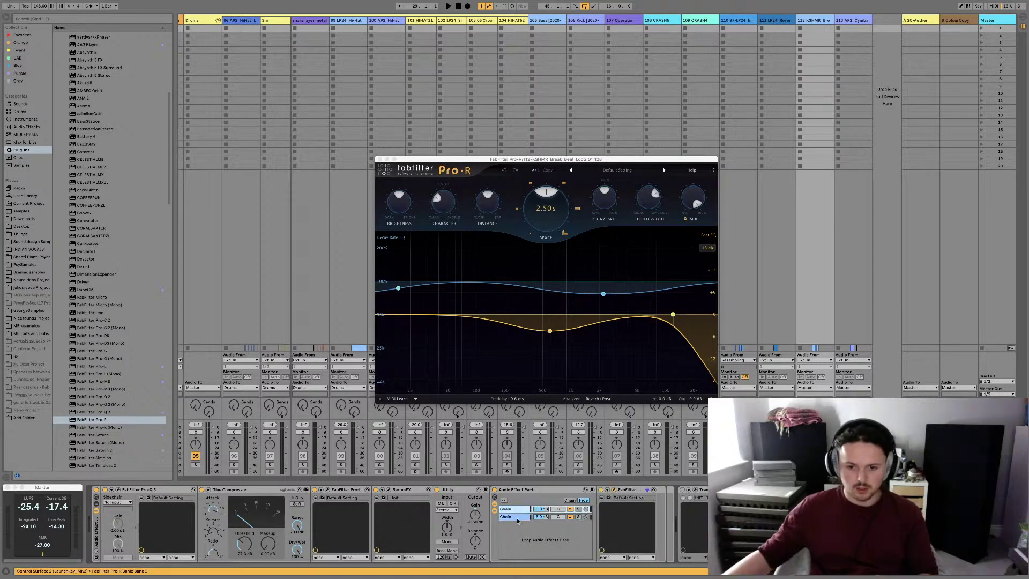
Audition the parallel reverb and rebalance the wet and dry chain volumes by ear
key("space")
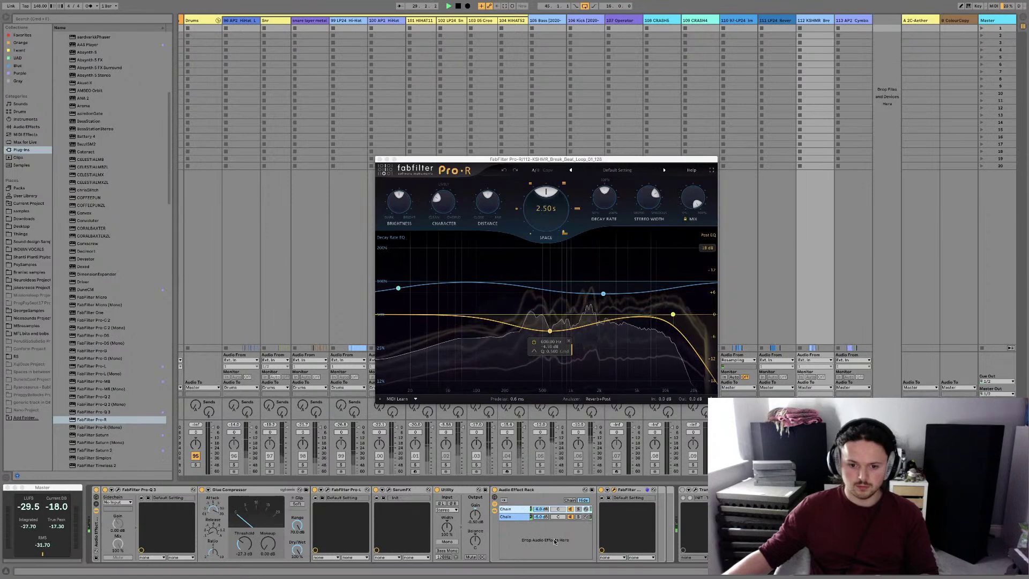
left_click_drag(539, 517, 540, 509)
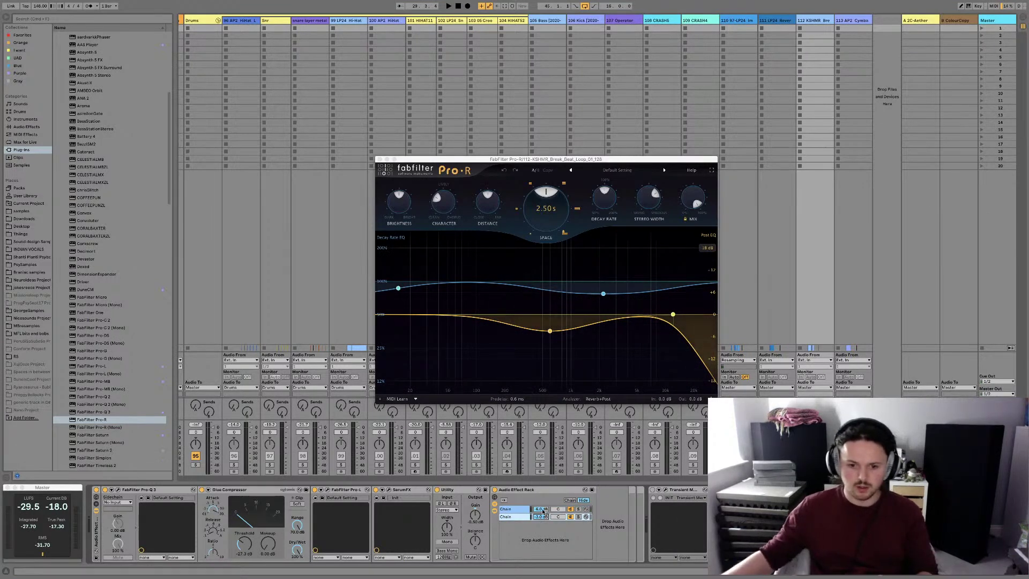
left_click(541, 510)
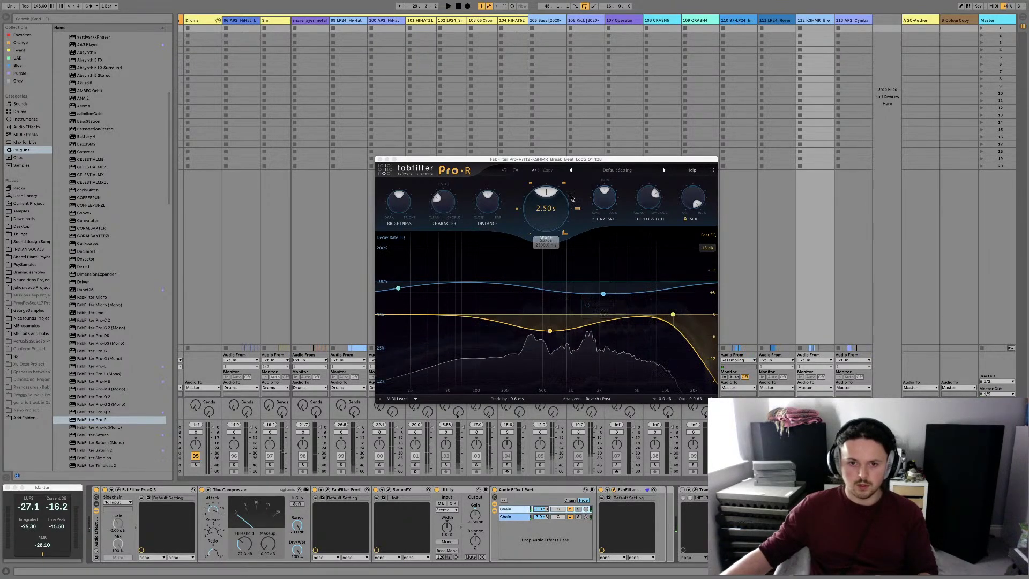
Raise the Pro-R distance to its maximum and shorten the space to about 1.17 s while auditioning
left_click_drag(488, 201, 487, 200)
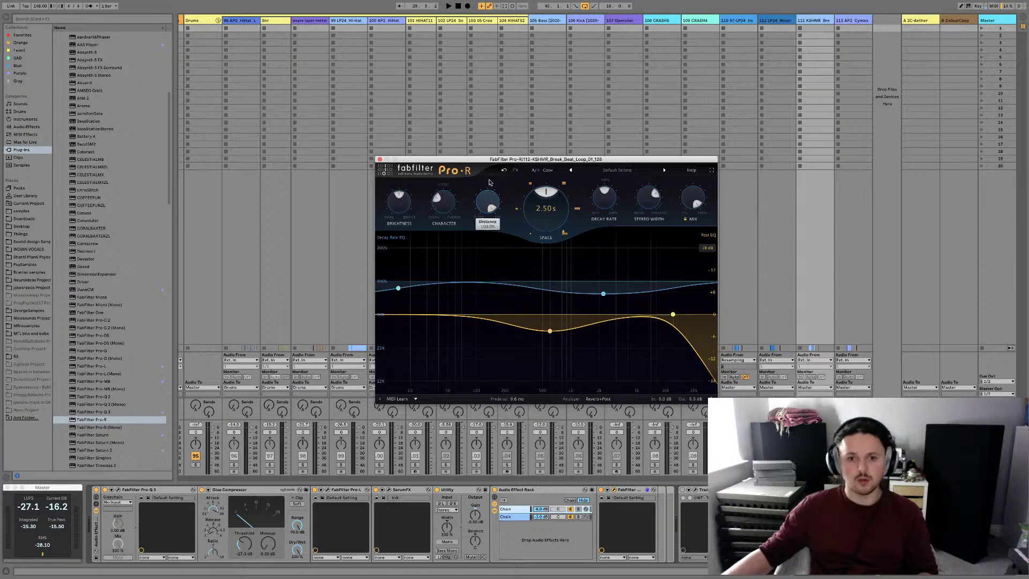
key("space")
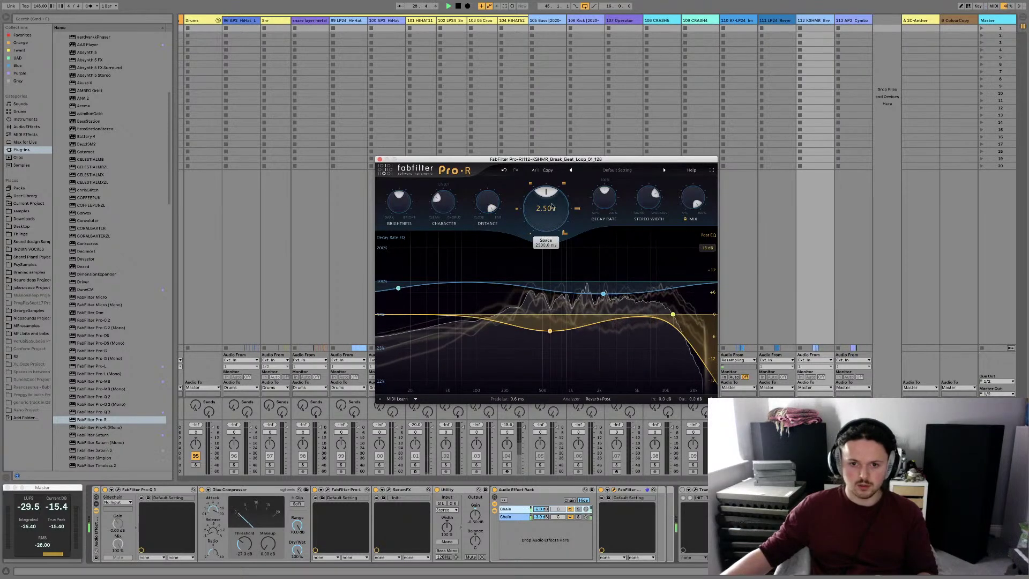
mouse_move(540, 207)
left_mouse_down()
mouse_move(539, 221)
mouse_move(546, 210)
left_mouse_up()
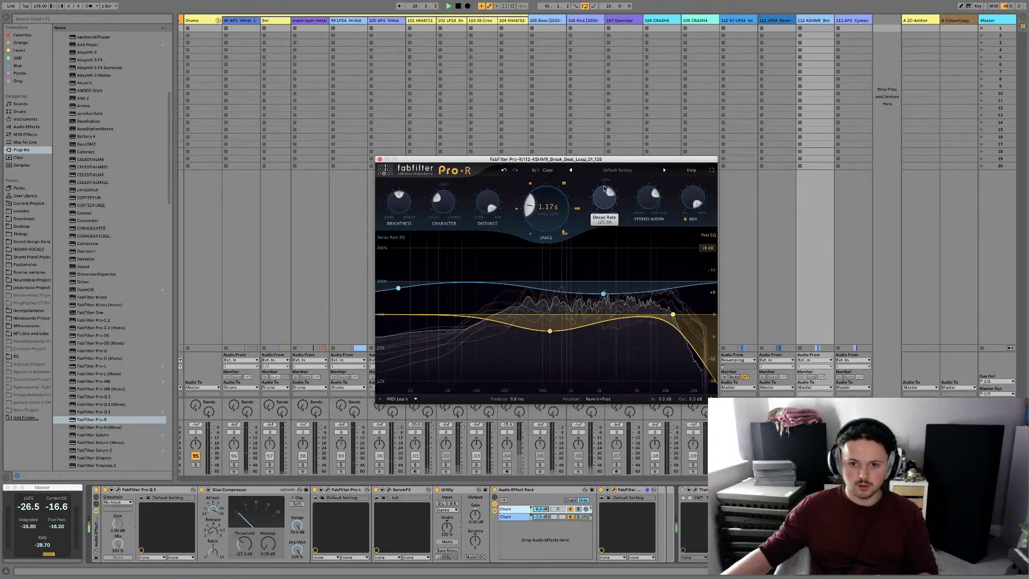
Raise Pro-R's decay rate until the space reads 1.36 s, and move Transient Master ahead of Pro-R in the reverb chain
left_click_drag(605, 189, 604, 177)
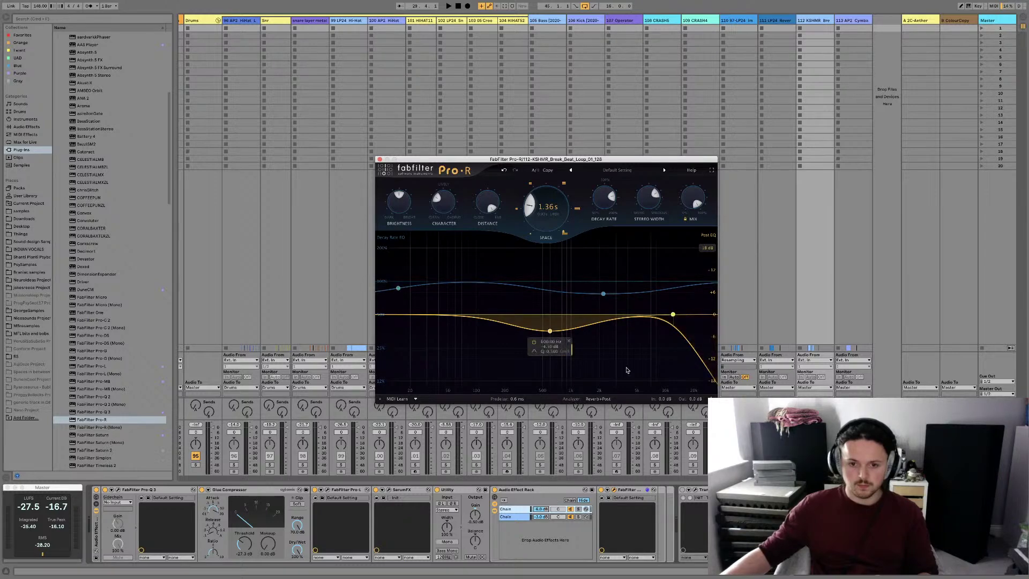
key("space")
left_click(701, 492)
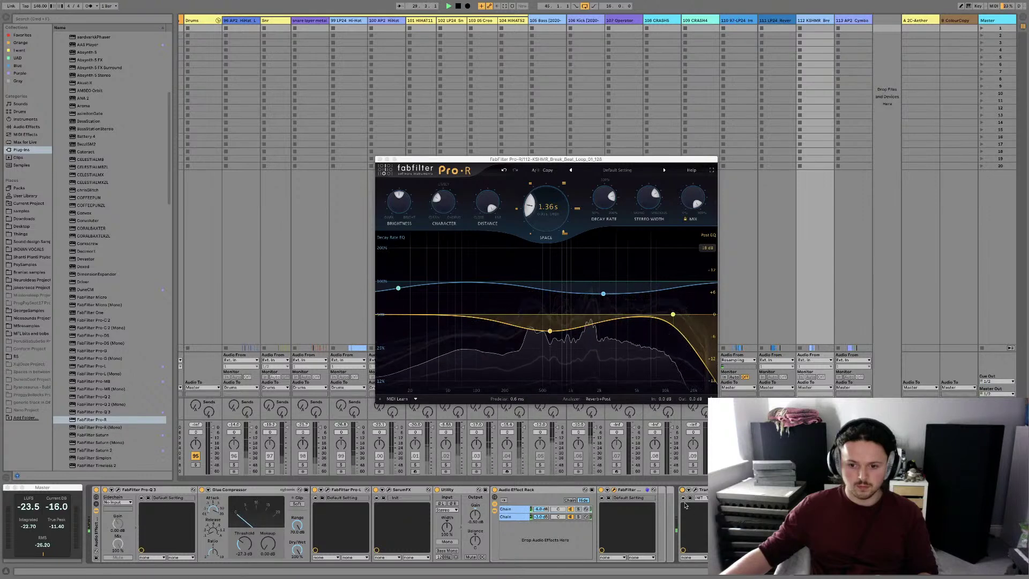
key("space")
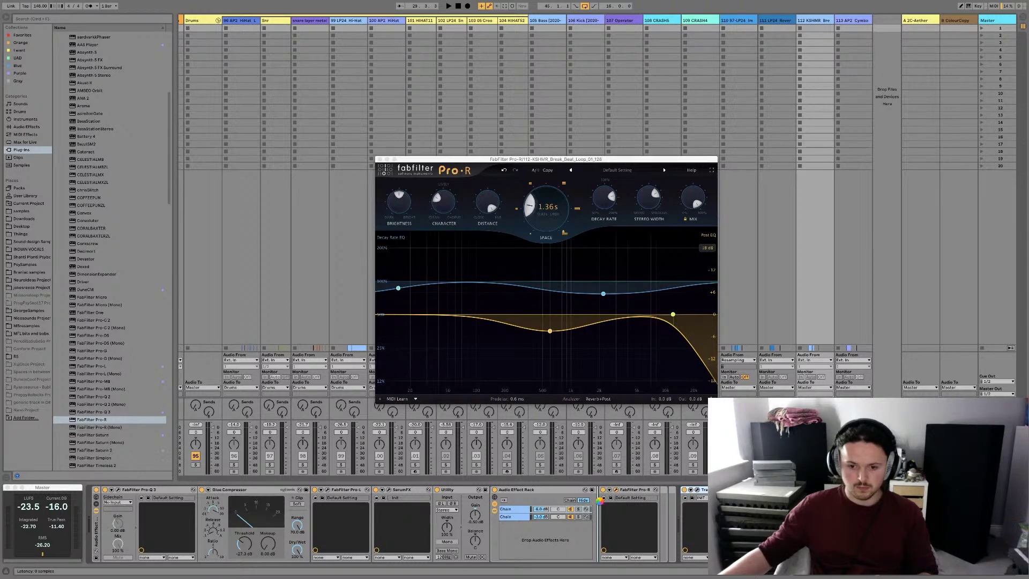
key("ctrl+z")
key("space")
left_click(613, 490)
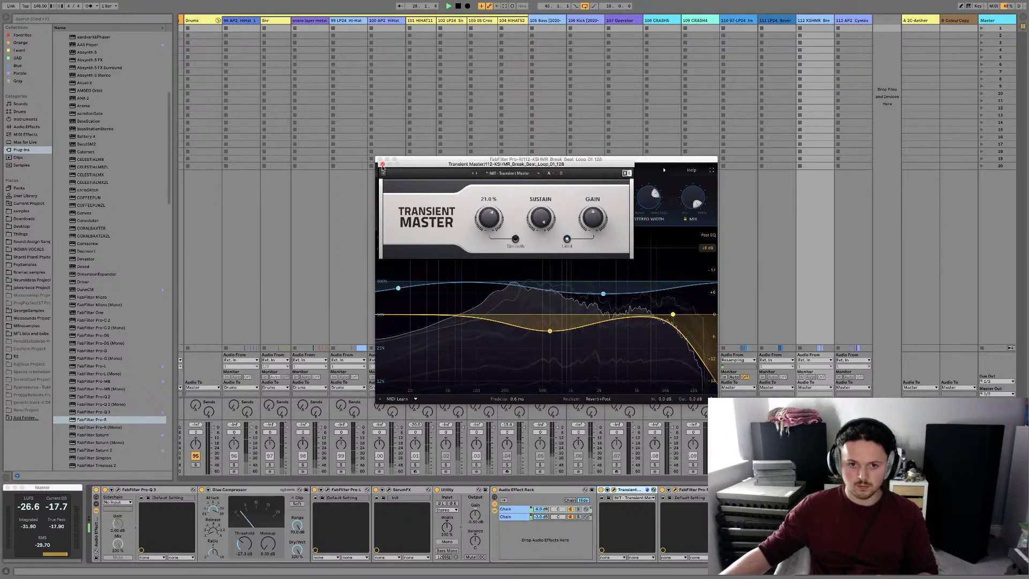
Raise Transient Master's sustain to 100% and increase Pro-R's decay rate until the space reads 1.51 s
left_click_drag(541, 218, 541, 236)
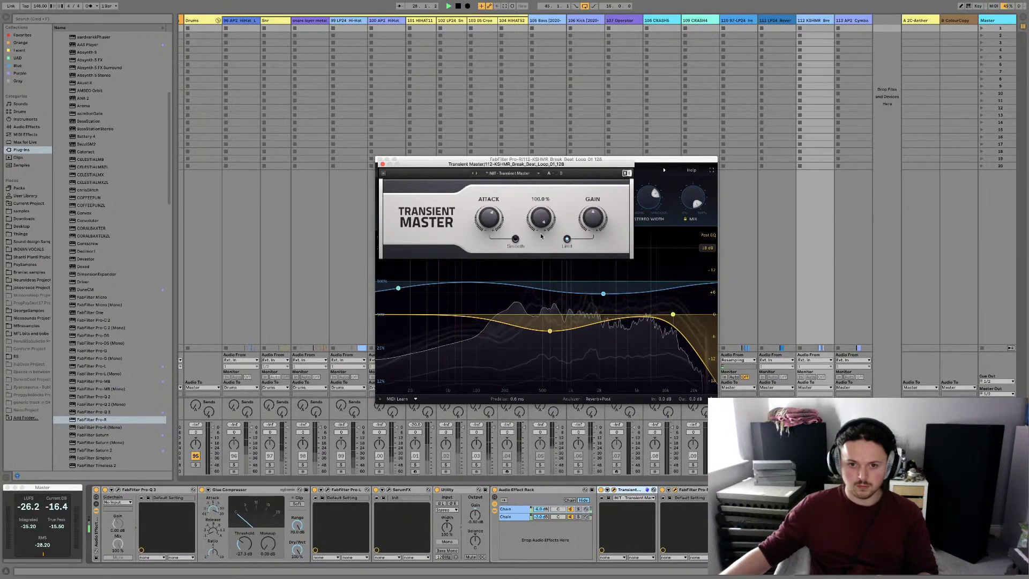
left_click(382, 166)
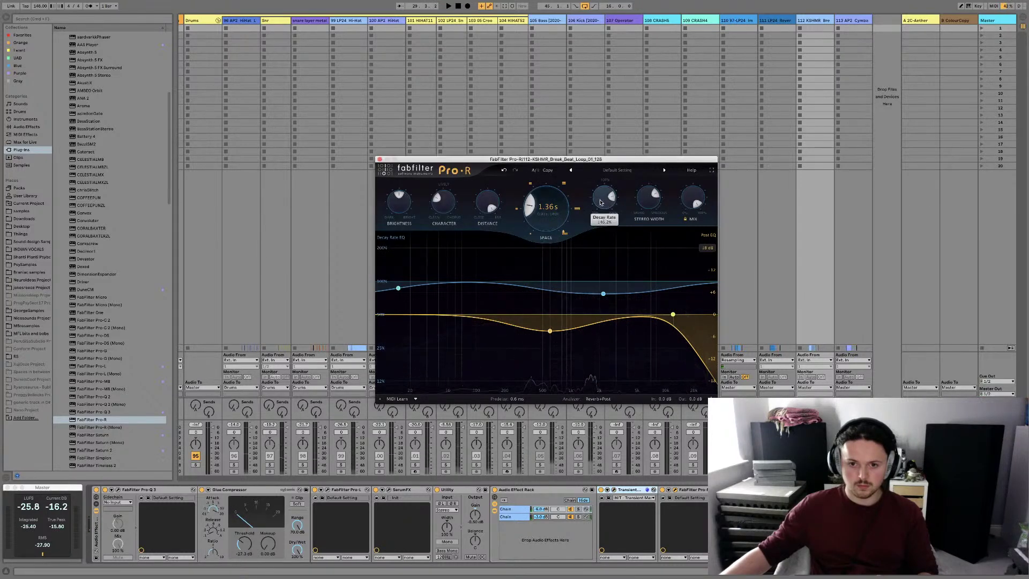
key("space")
scroll(601, 192, "up", 1)
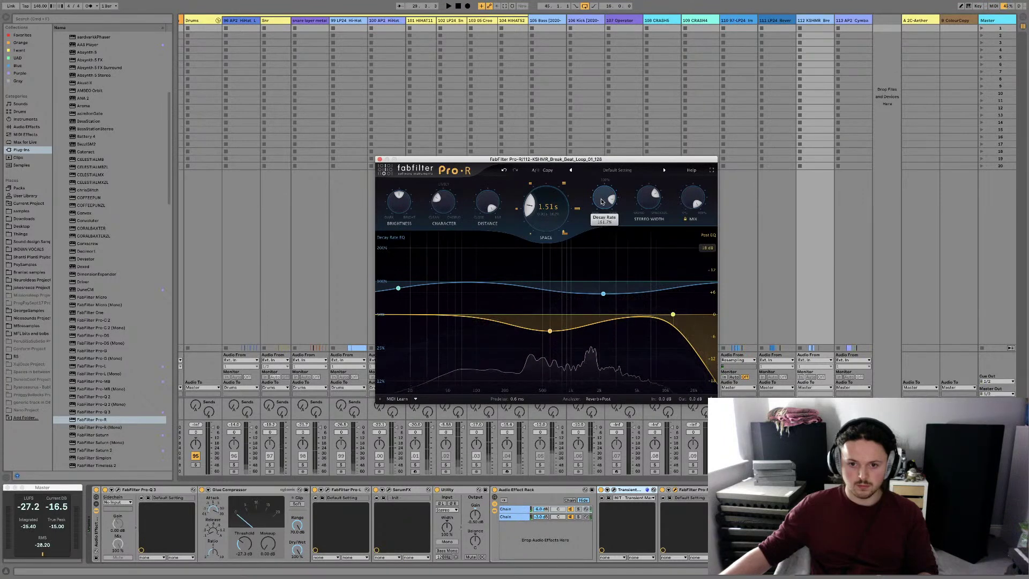
In the arrangement, add a fade-out to the last break clip before bar 29 and shorten it while auditioning
key("Tab")
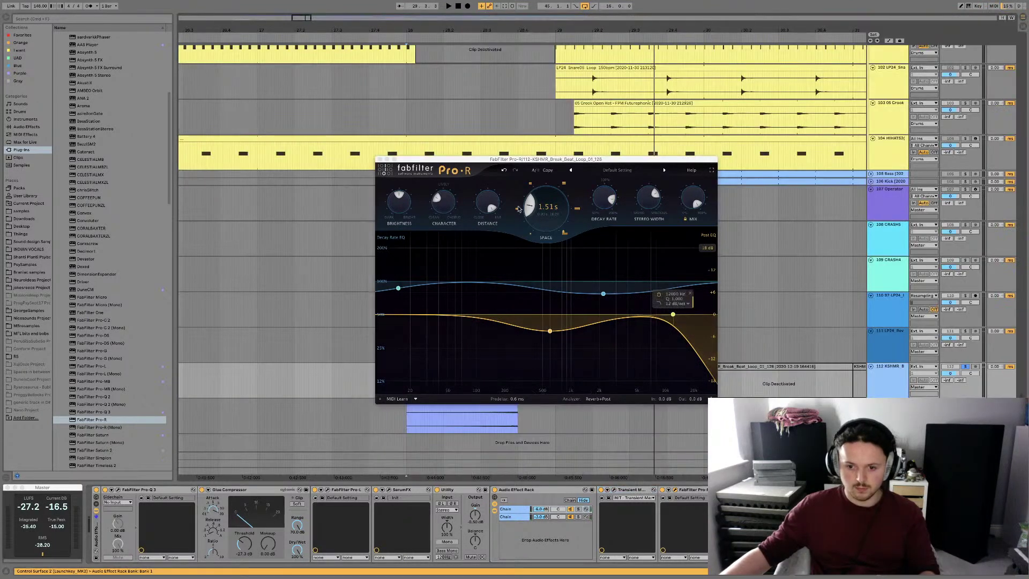
left_click_drag(412, 165, 662, 265)
left_click(555, 375)
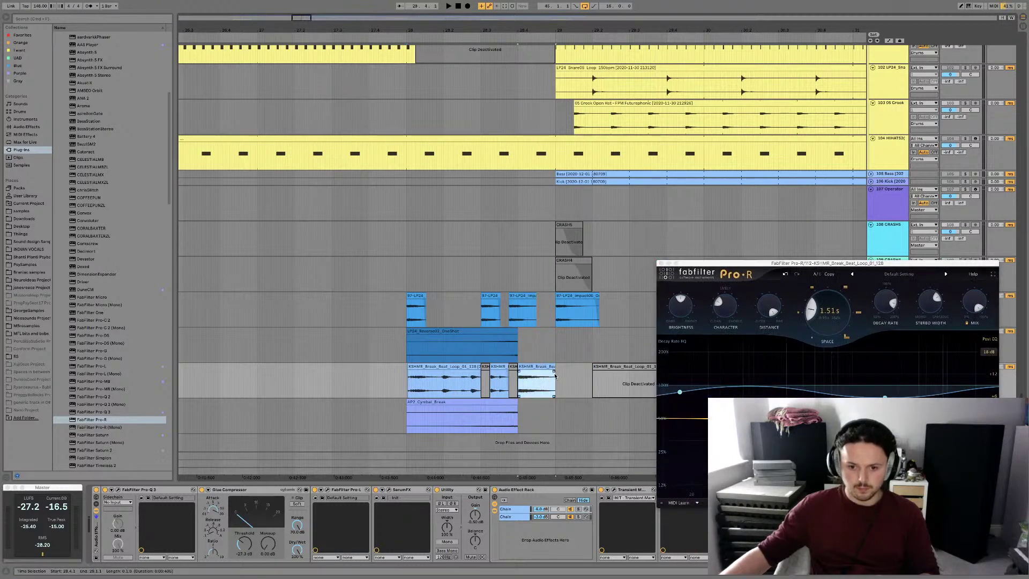
key("space")
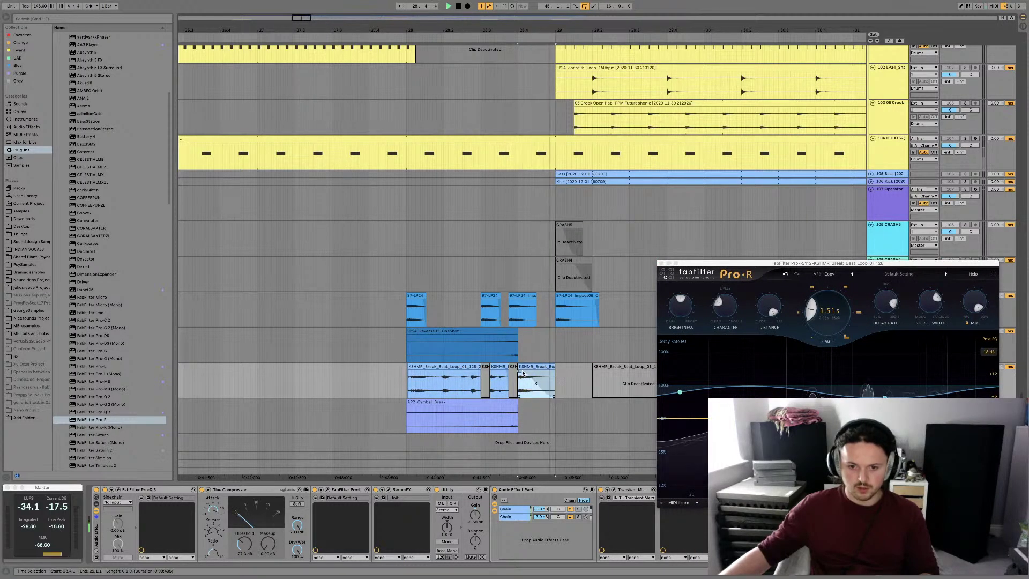
left_click_drag(983, 268, 939, 365)
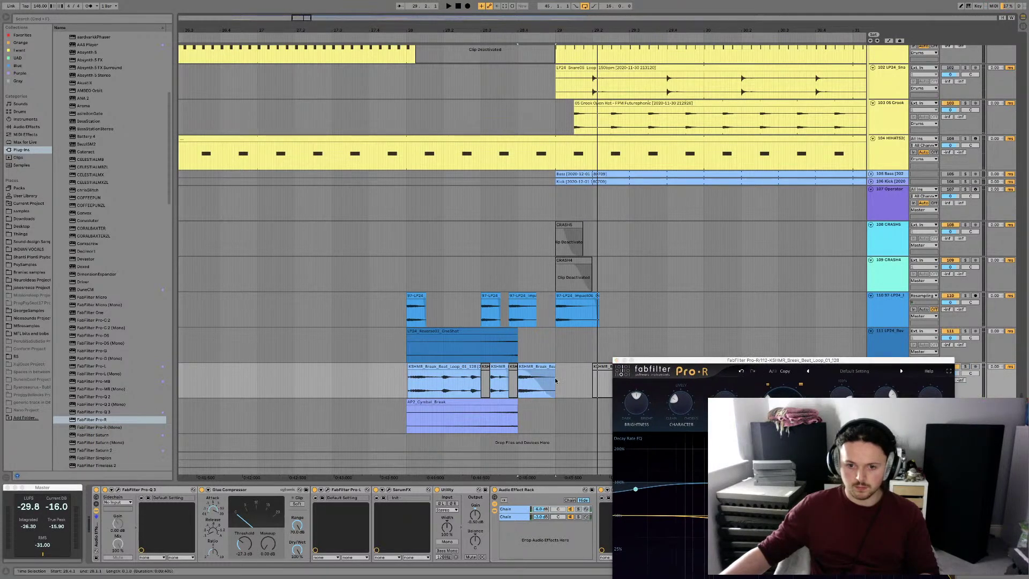
left_click(405, 377)
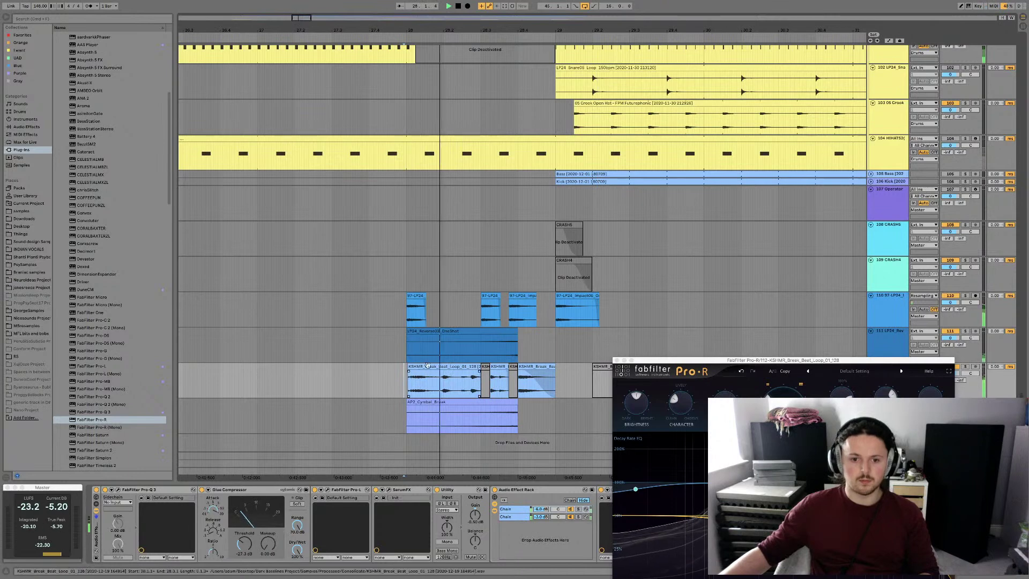
left_click(541, 375)
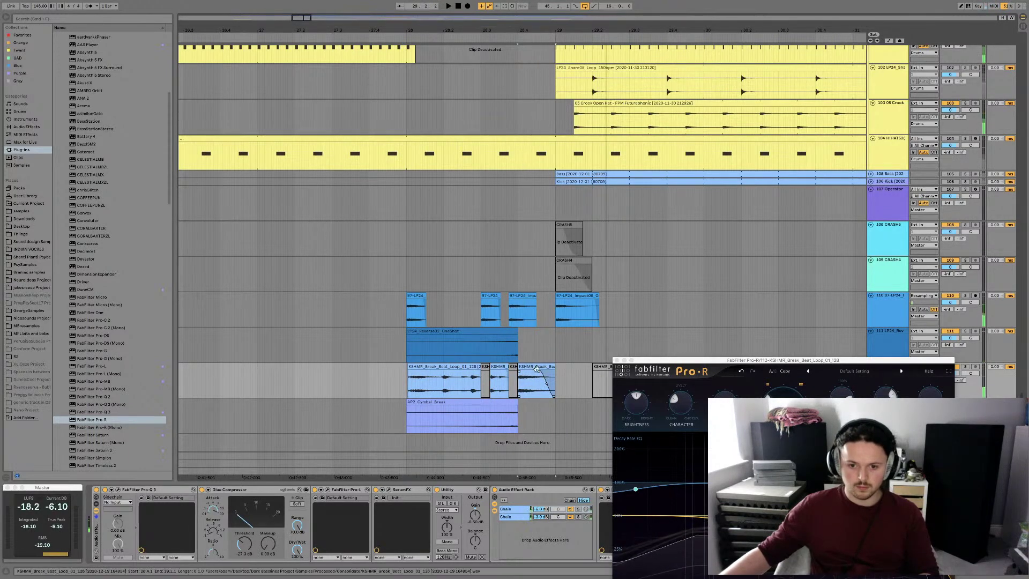
left_click_drag(538, 370, 550, 370)
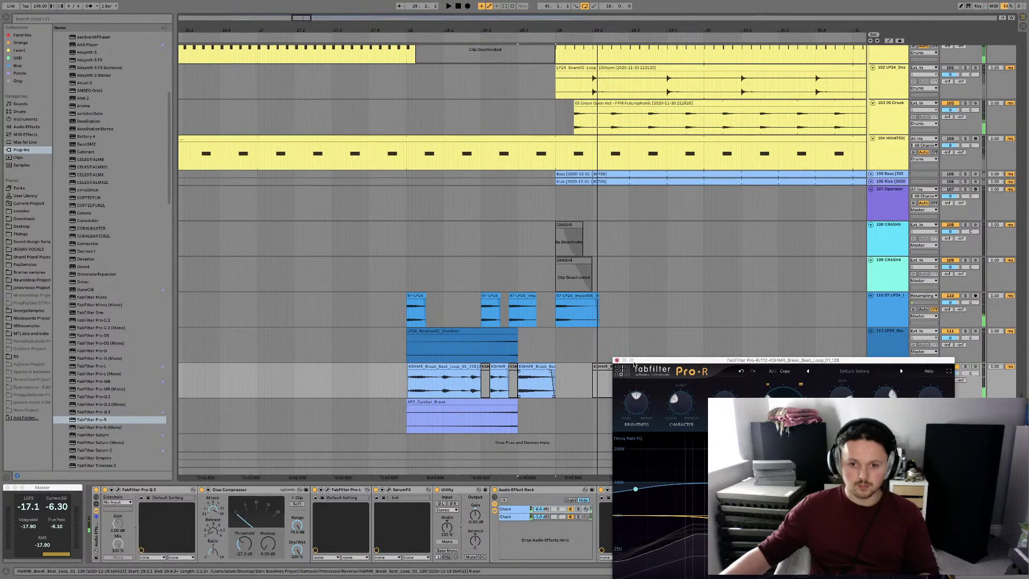
Lower the Pro-R chain volume, readjust the dry chain volume by ear, and toggle the Pro-R chain to compare
left_click_drag(750, 360, 517, 174)
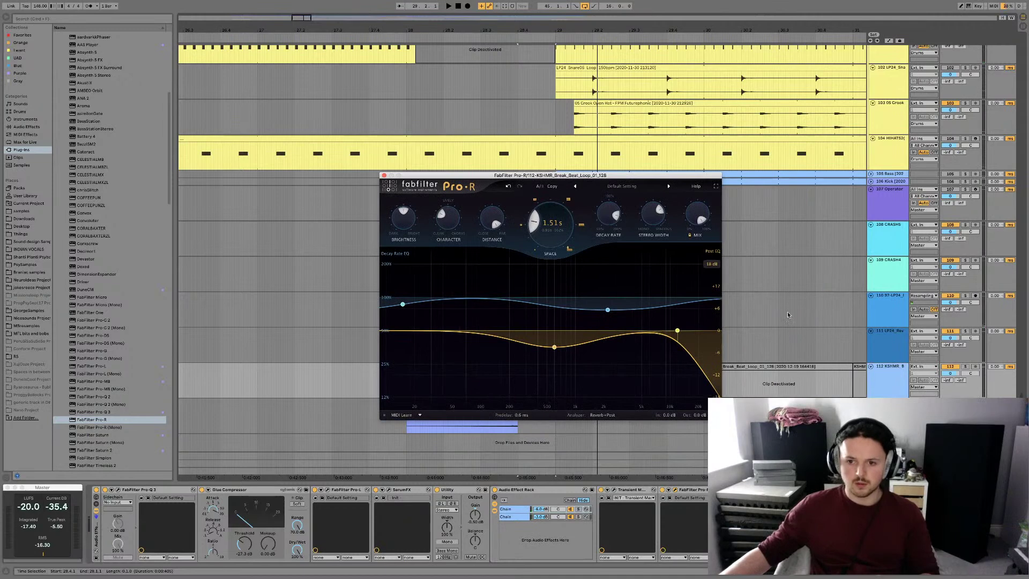
mouse_move(538, 509)
left_mouse_down()
mouse_move(539, 485)
mouse_move(538, 496)
left_mouse_up()
key("space")
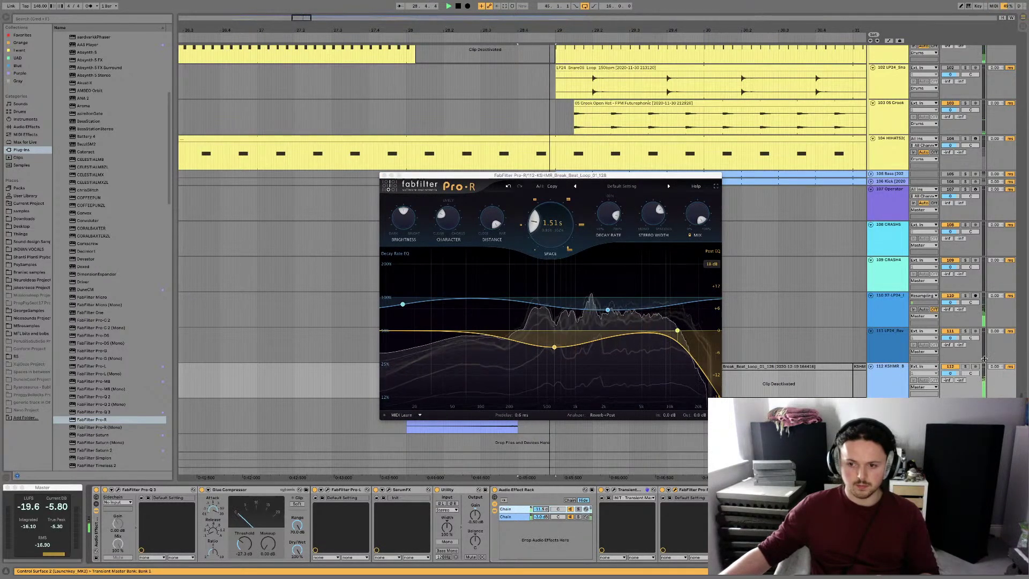
left_click(542, 518)
left_click_drag(541, 519, 542, 512)
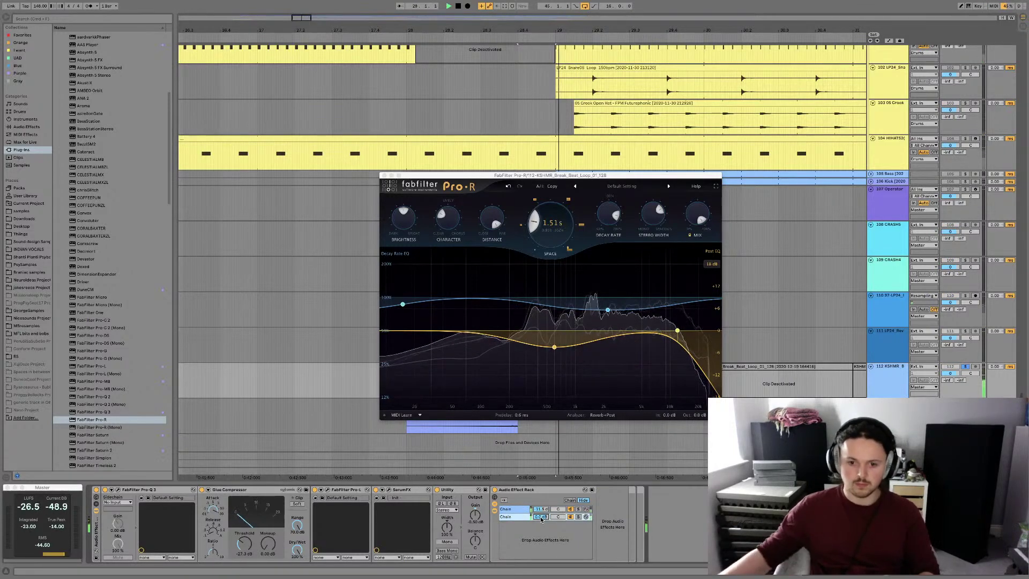
left_click(572, 510)
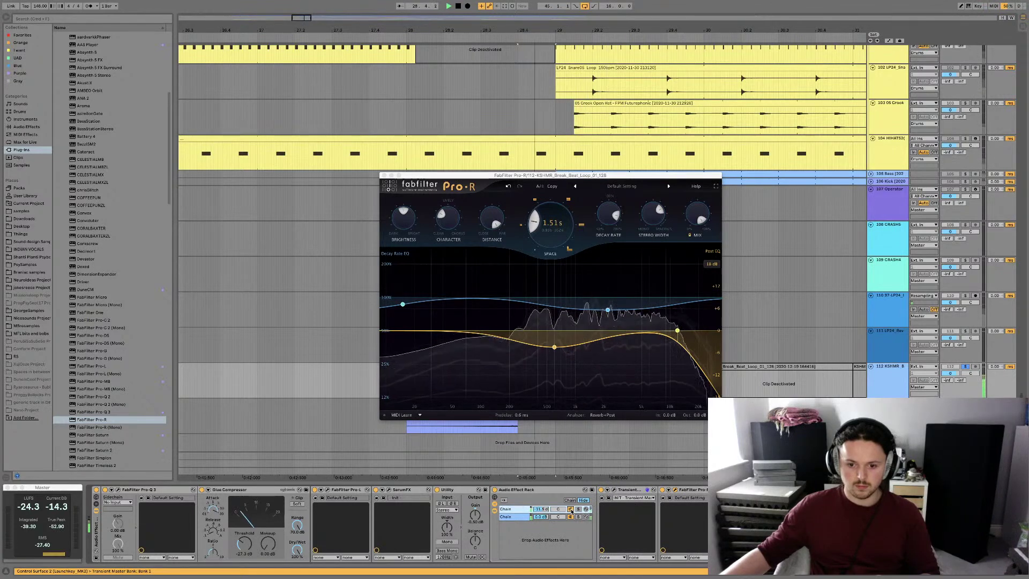
Shorten the Pro-R space to 1.36 s and reduce its brightness and distance
left_click(544, 224)
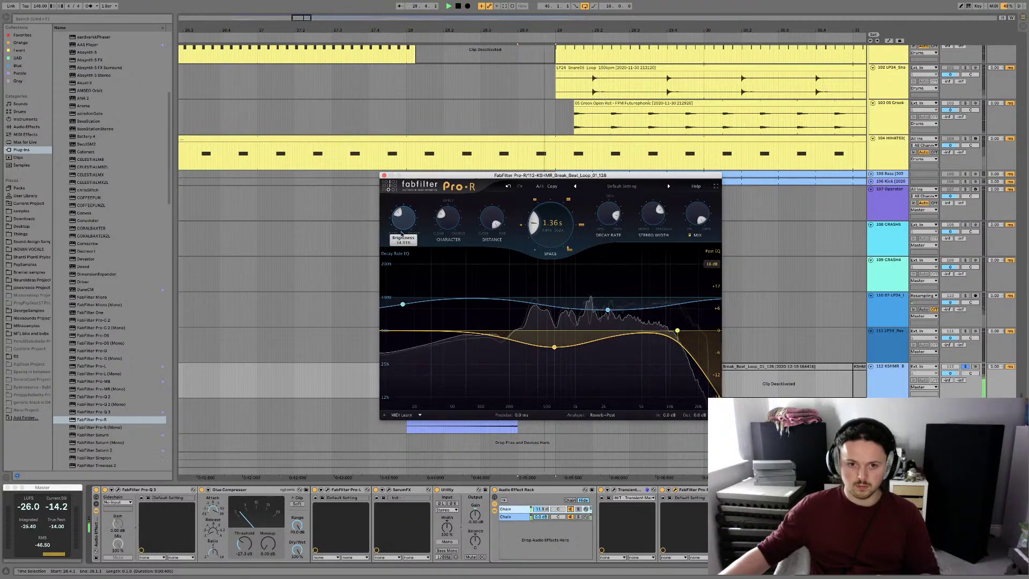
left_click_drag(402, 170, 401, 204)
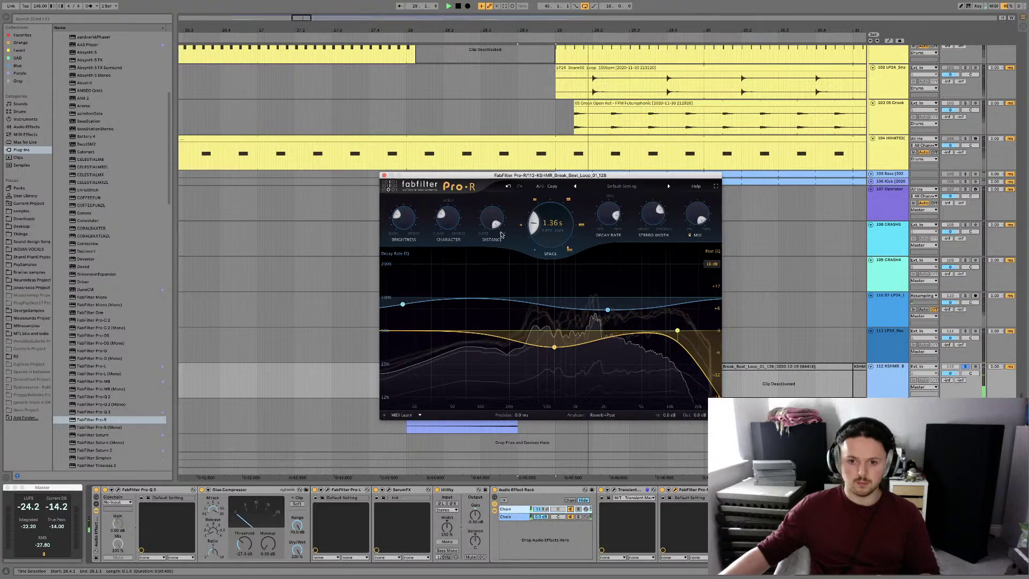
left_click_drag(492, 218, 490, 369)
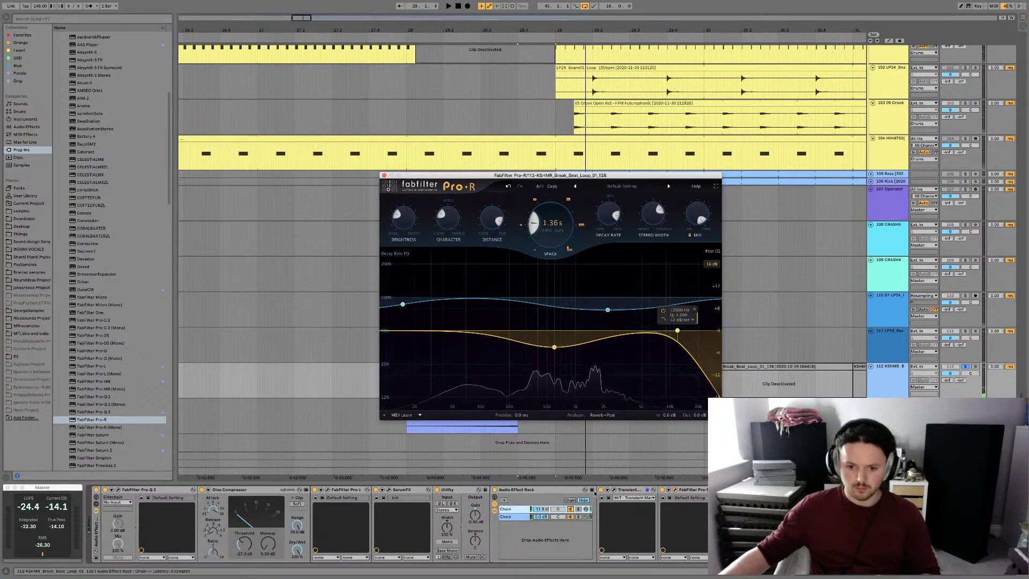
Set the Pro-R chain volume to -9 dB
left_click(539, 511)
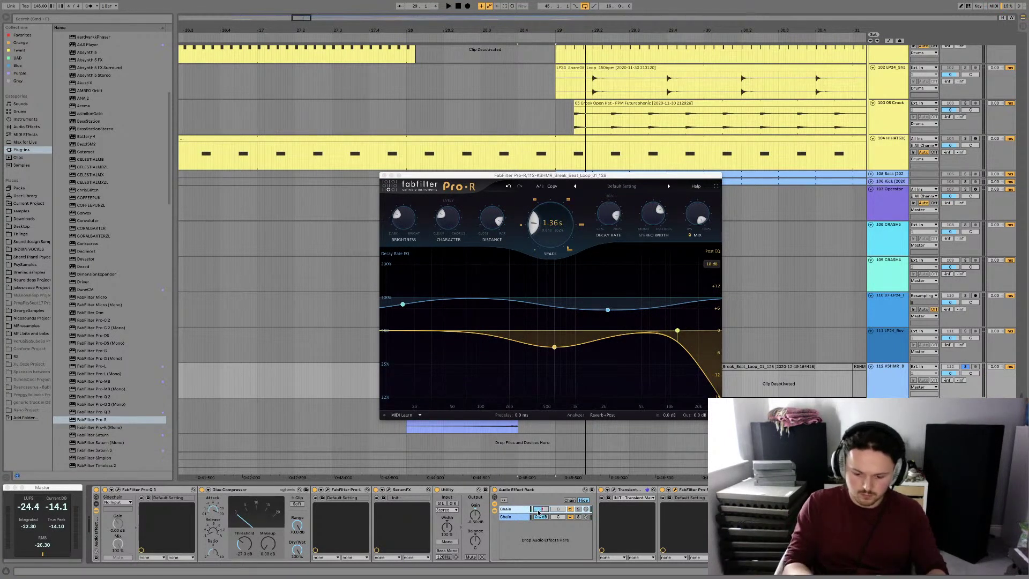
type("9")
key("Return")
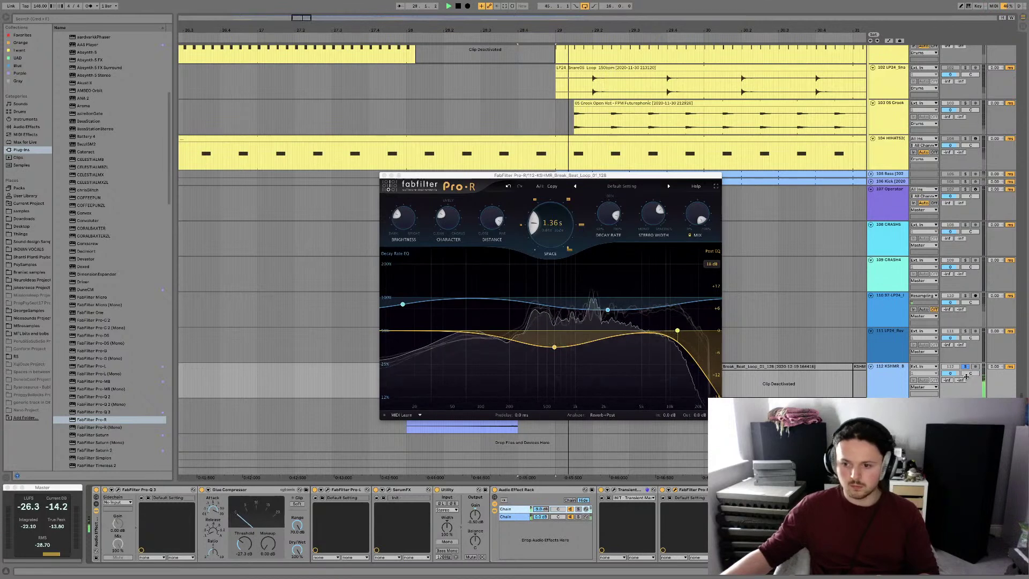
Hide the plug-in window and audition the break from bar 28 alongside the other tracks
key("super+alt+p")
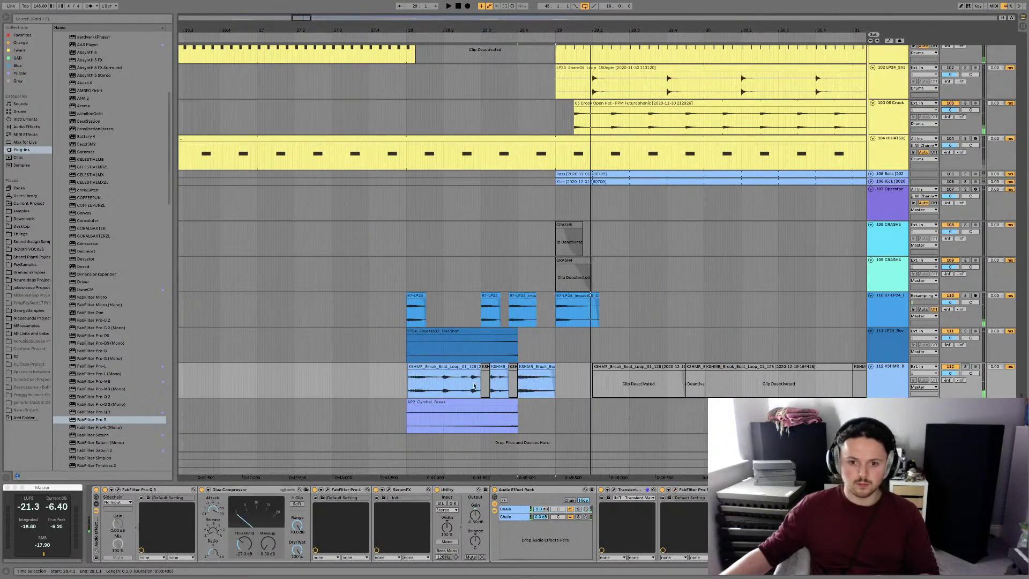
left_click(402, 374)
key("space")
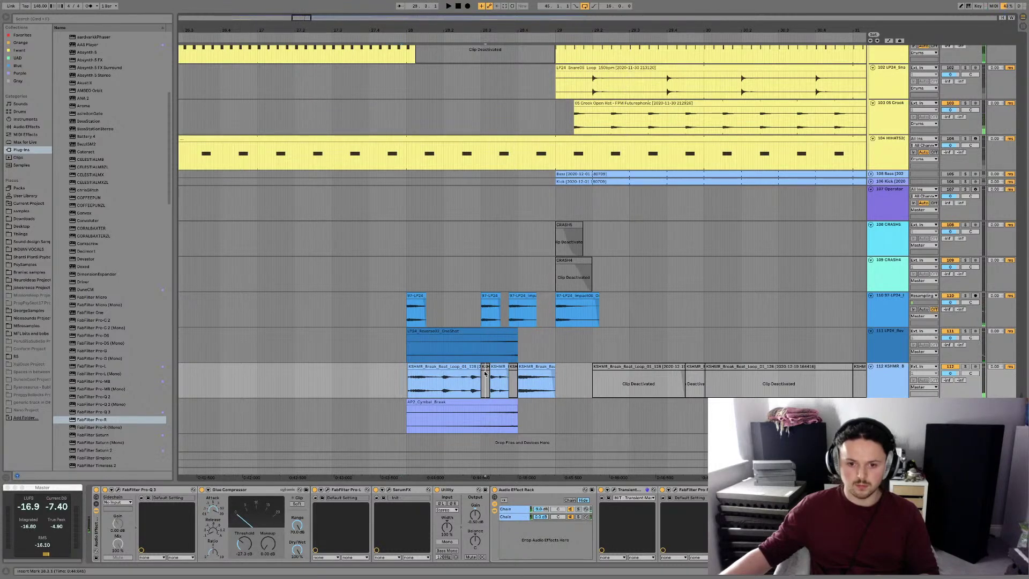
left_click(452, 366)
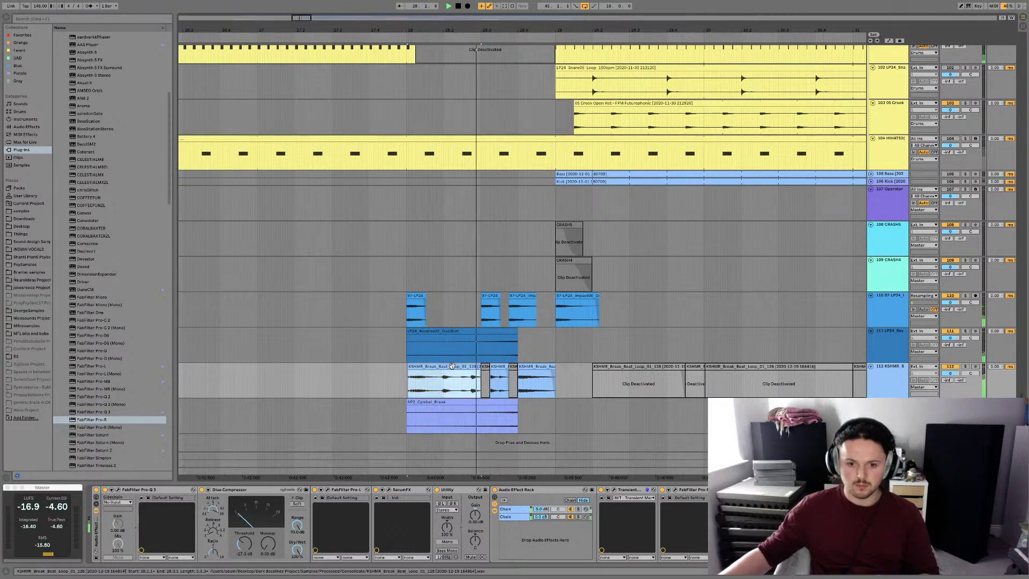
left_click(471, 381)
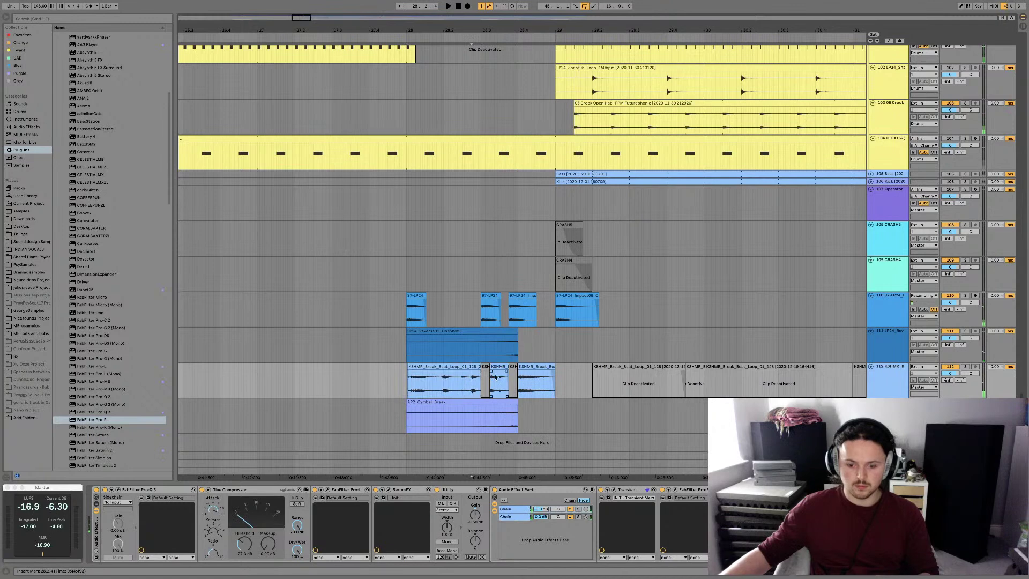
Insert a new audio track below the break loop and copy the first break clip's last hit onto it at beat 28.4
scroll(494, 377, "up", 4)
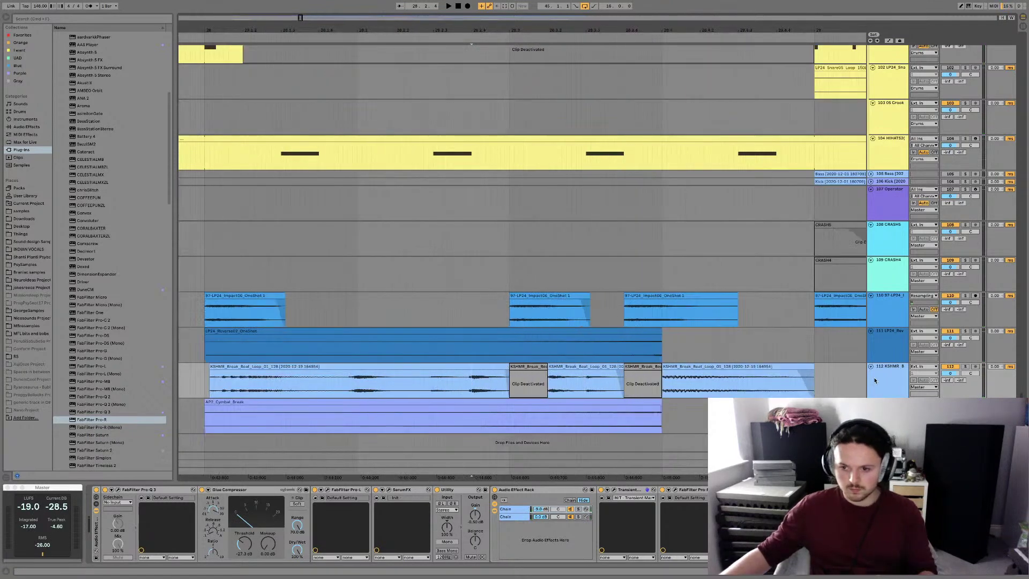
left_click(894, 382)
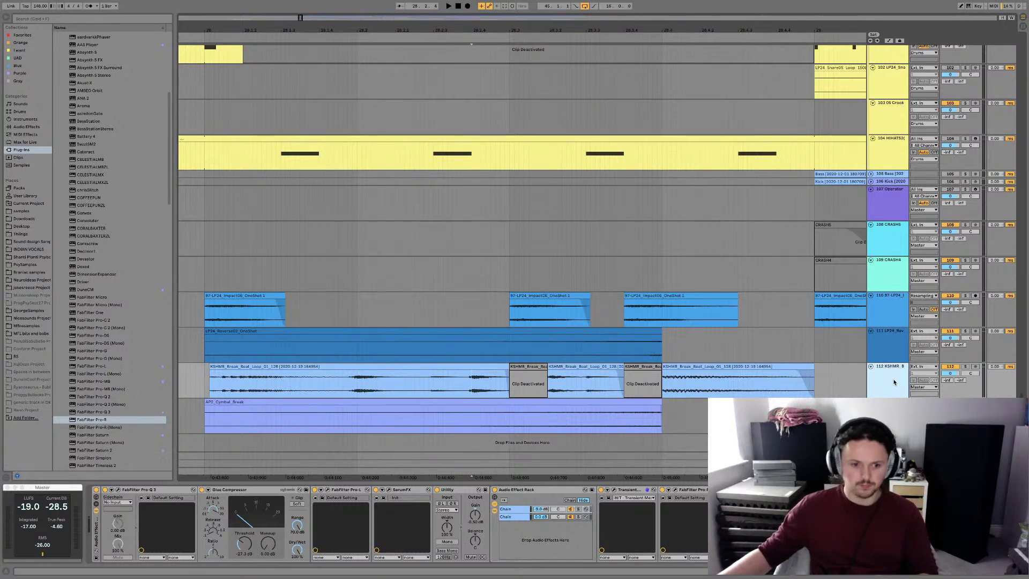
key("ctrl+t")
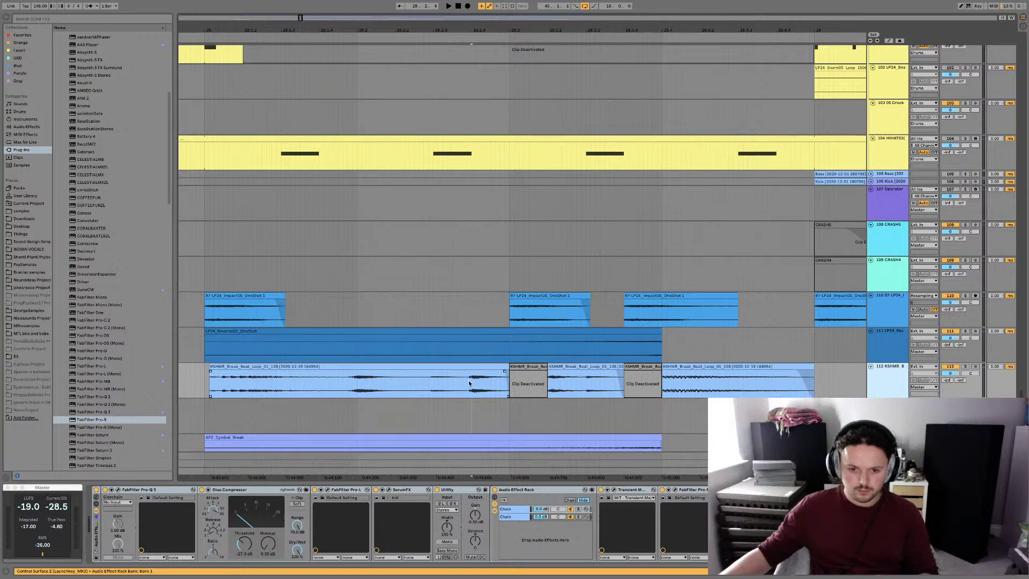
left_click_drag(469, 382, 678, 412)
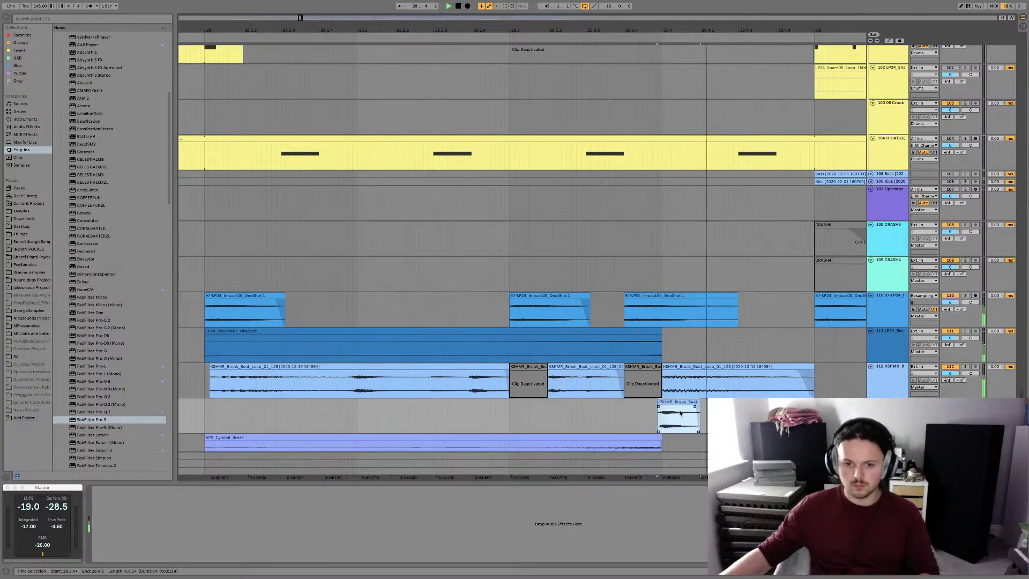
Open the copied hit's clip settings and compare its sound with warping off and on
left_click(637, 404)
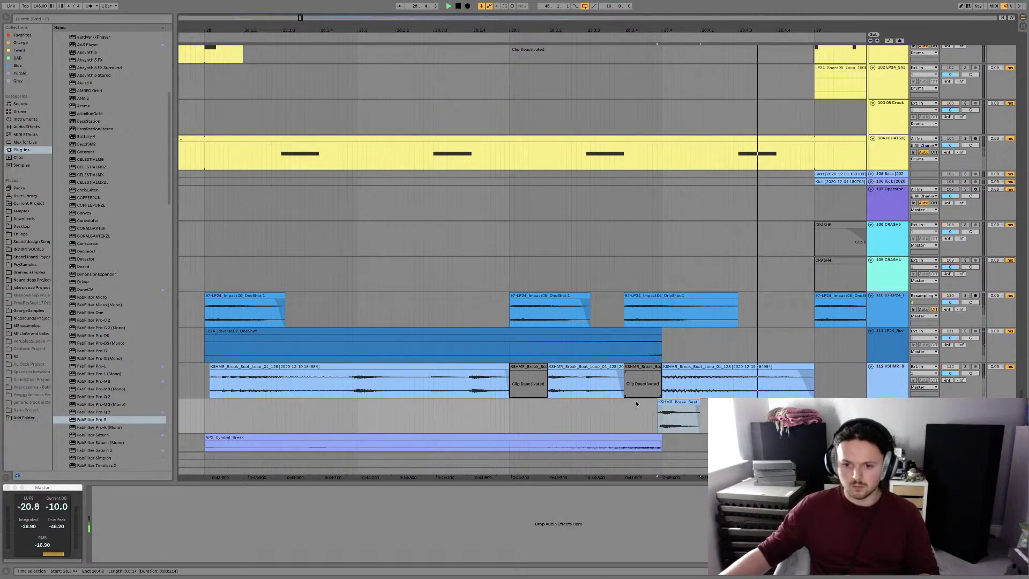
double_click(676, 415)
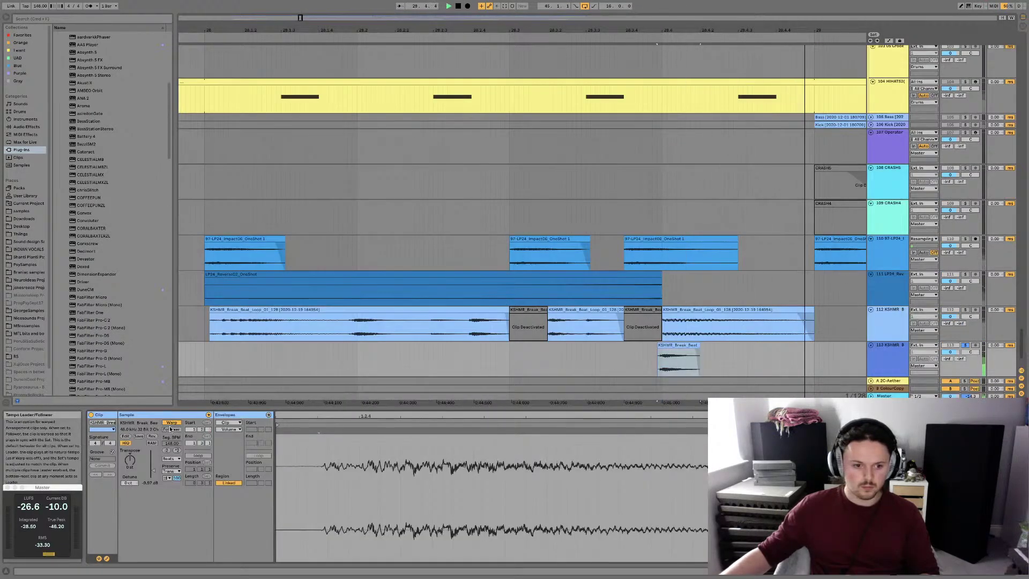
left_click(171, 423)
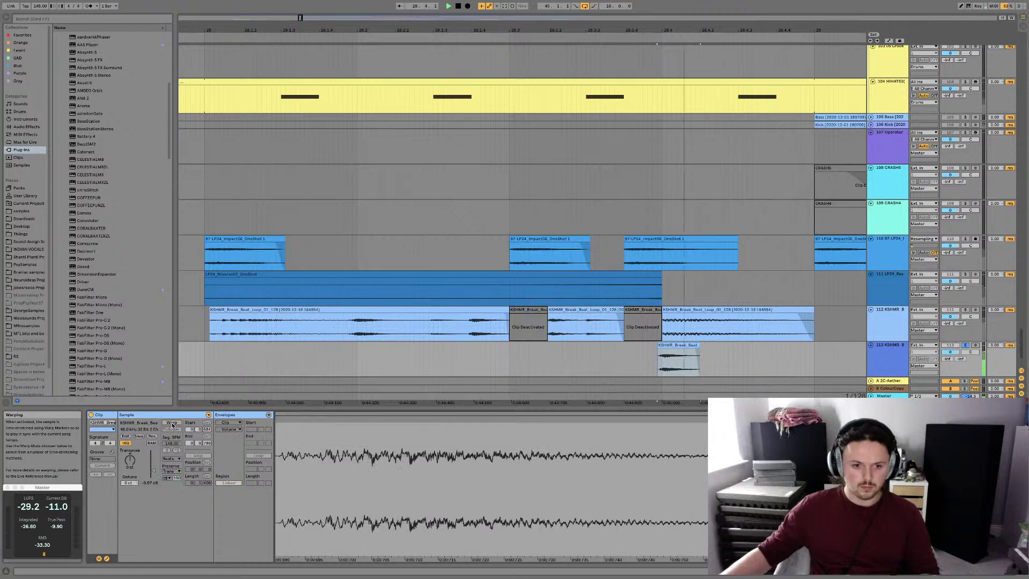
left_click(171, 423)
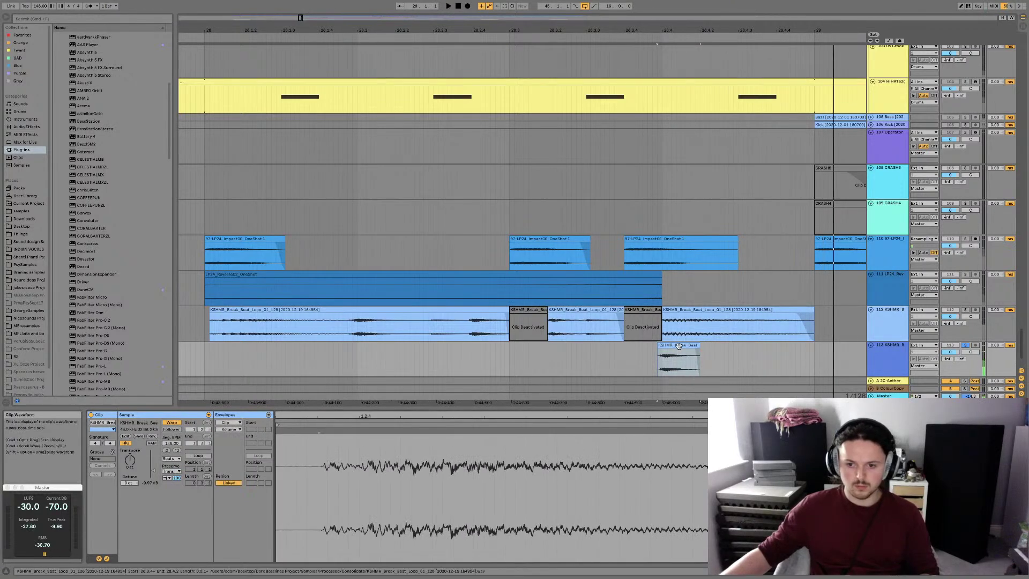
Trim the end of the copied break hit on the new track slightly and audition it from bar 28
key("space")
mouse_move(695, 351)
left_mouse_down()
mouse_move(681, 351)
mouse_move(695, 348)
left_mouse_up()
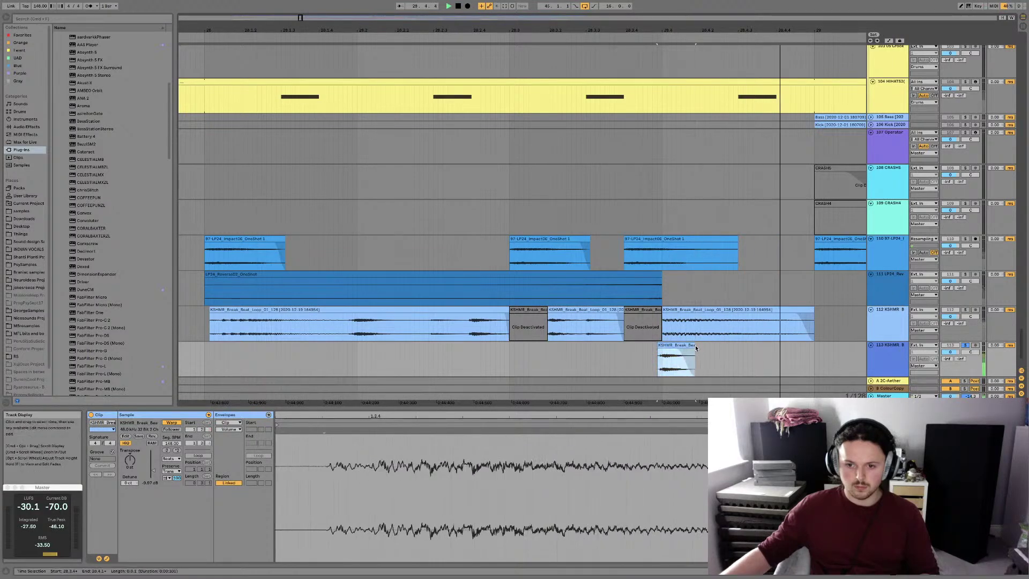
left_click(605, 351)
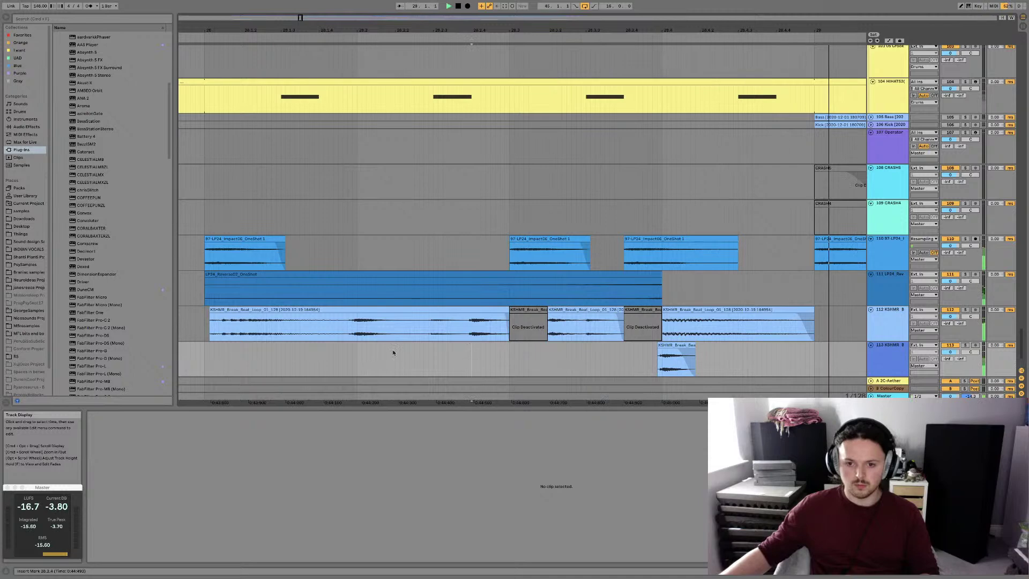
left_click(522, 338)
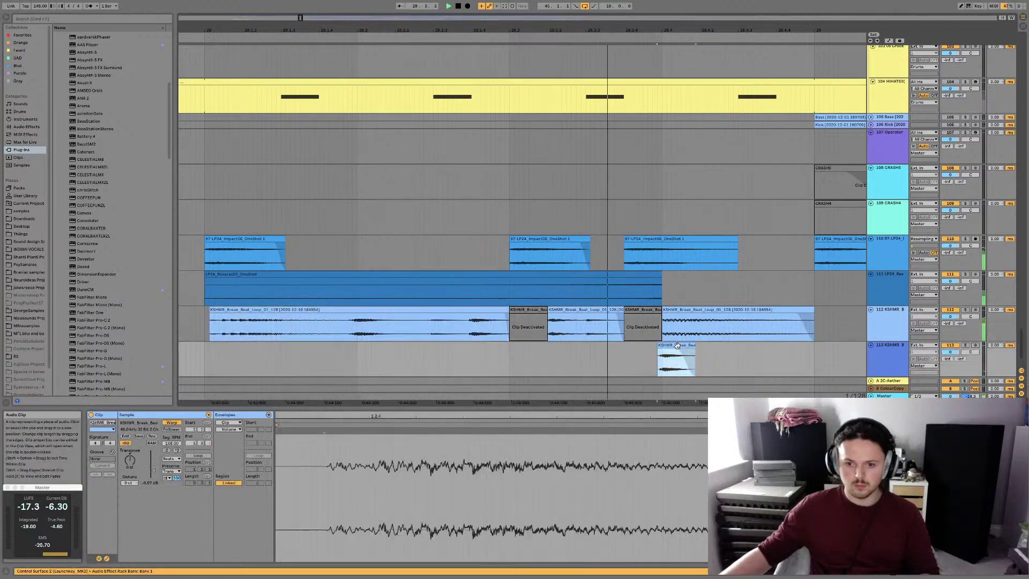
Move the copied hit to start exactly at beat 28.4, in line with the last break clip, and play it
left_click(677, 348)
scroll(677, 346, "up", 2)
scroll(677, 346, "up", 2)
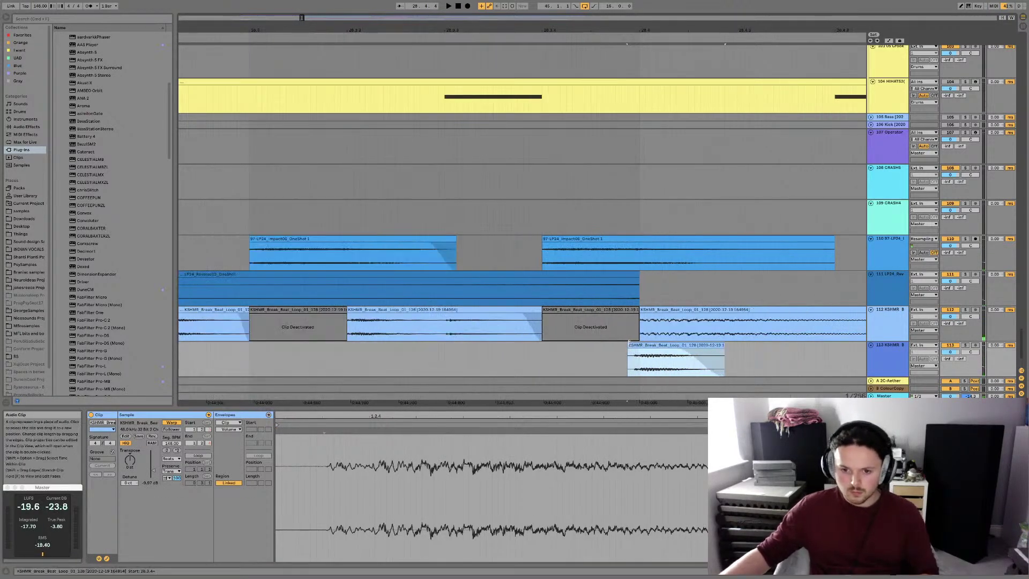
left_click(651, 349)
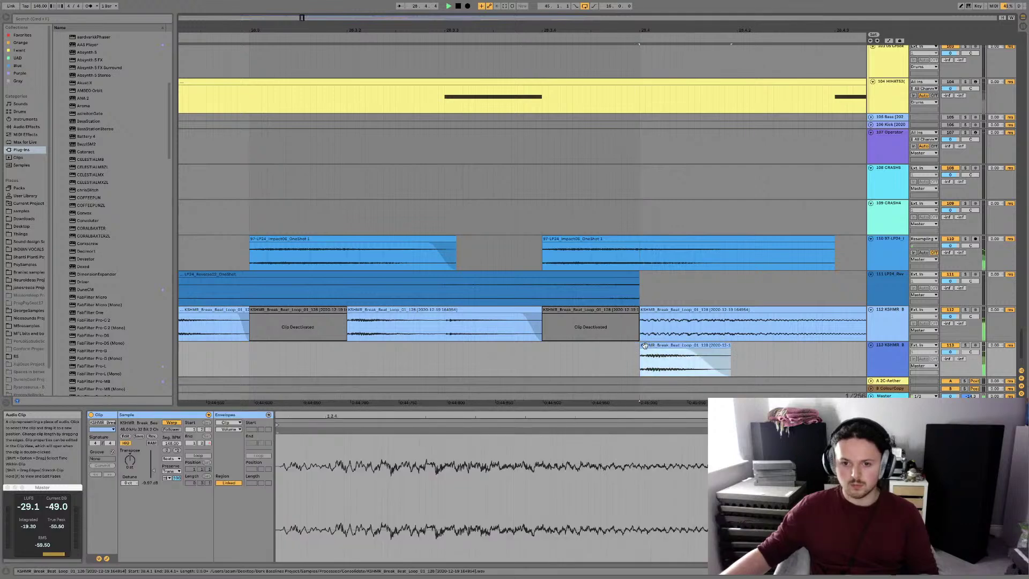
left_click(573, 356)
scroll(573, 351, "down", 4)
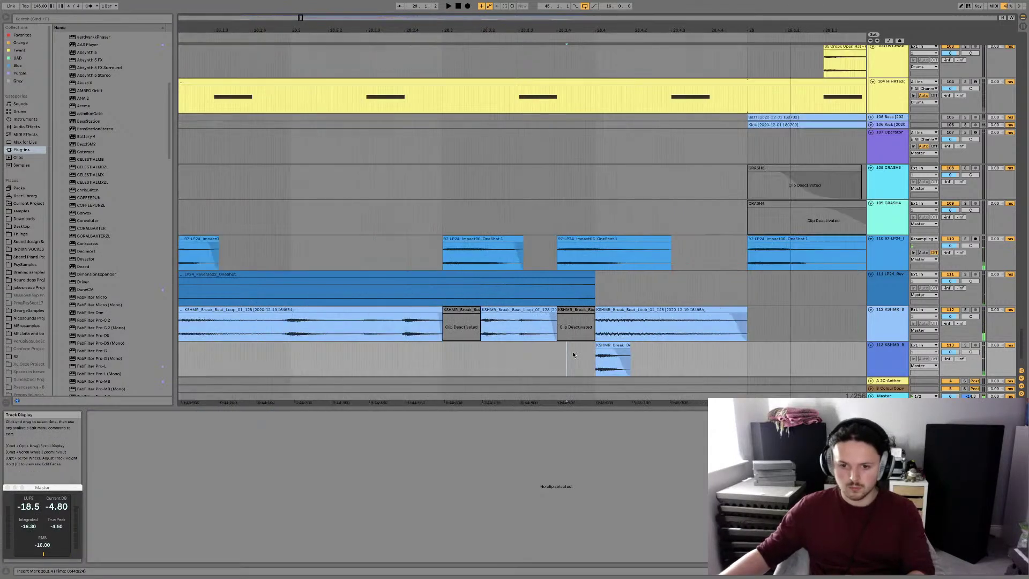
Audition the layered hit with the surrounding drums and shorten the end of its clip a little more
left_click(537, 352)
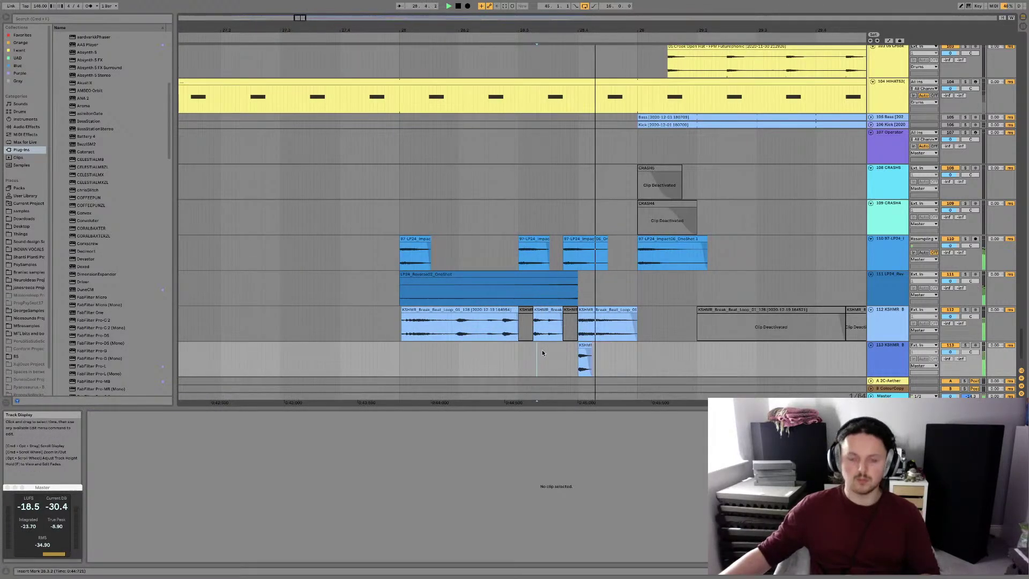
left_click(583, 347)
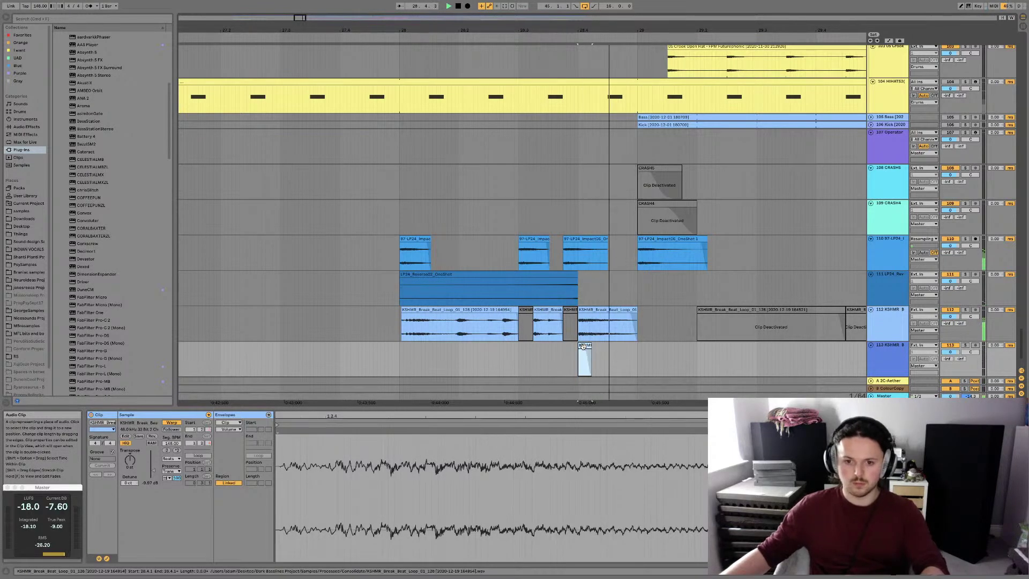
left_click(552, 353)
left_click(586, 350)
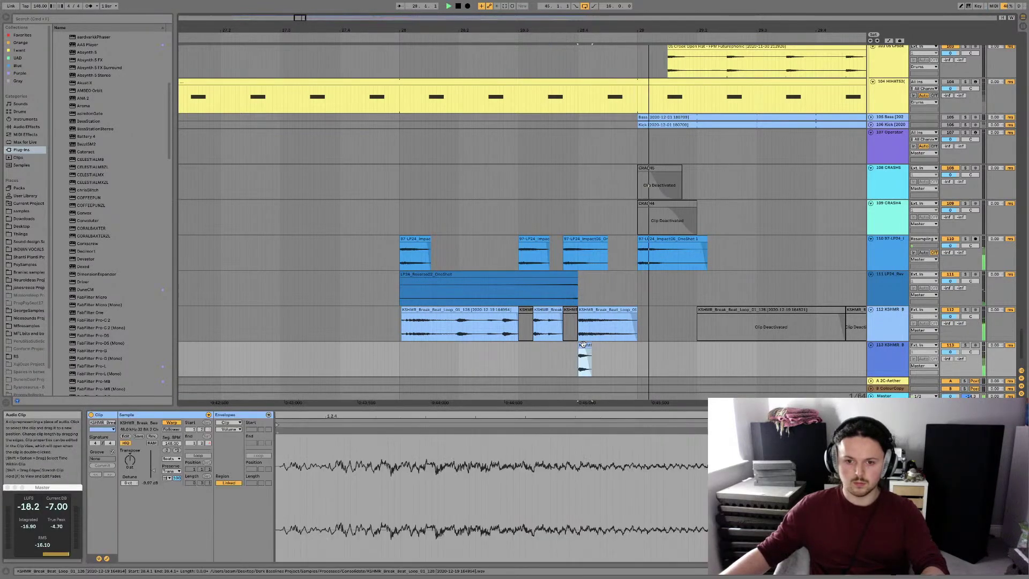
key("space")
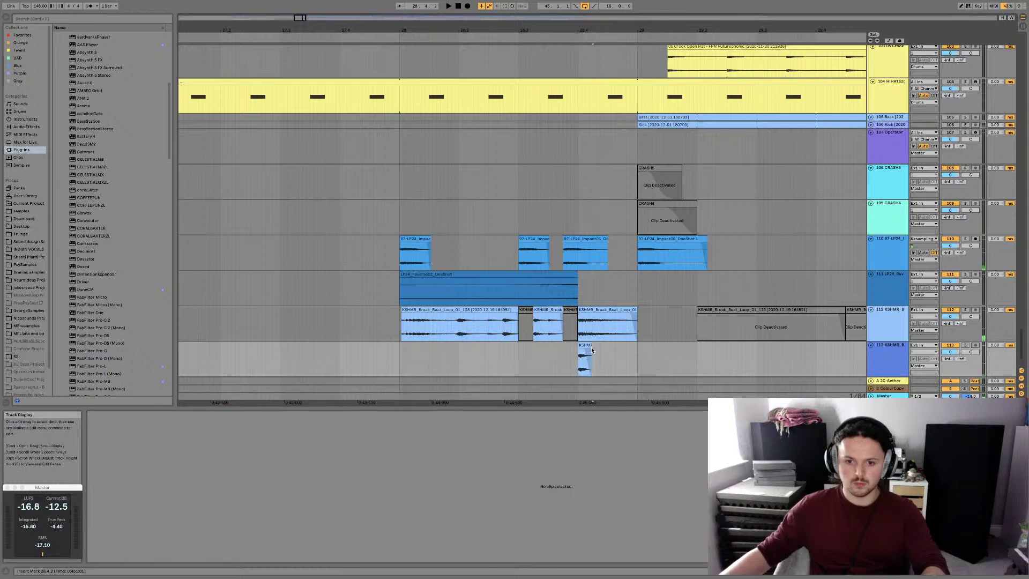
left_click(586, 346)
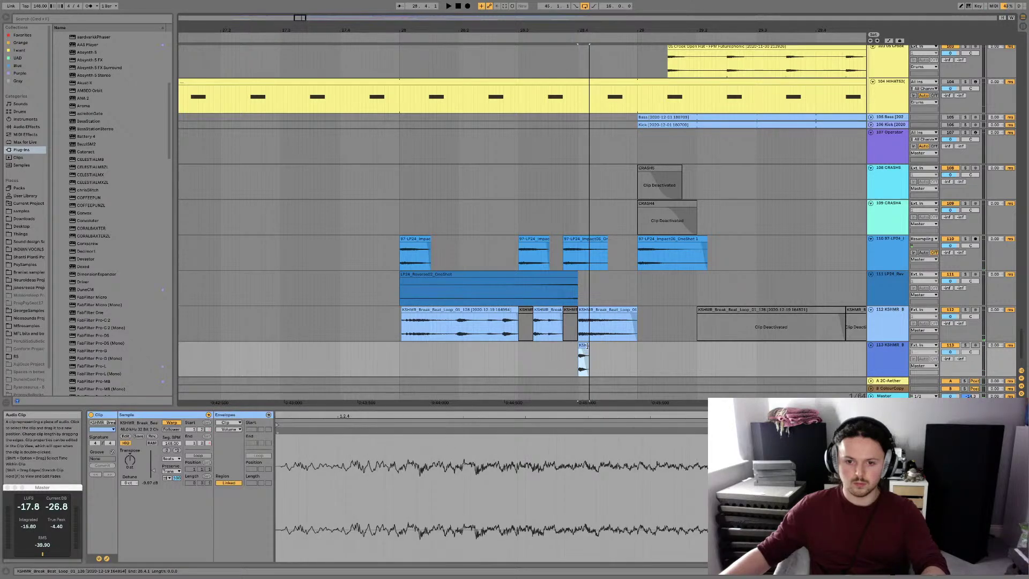
Raise the layered hit's clip gain to about -7.5 dB and compare the transition with its track off and on
left_click(392, 353)
key("space")
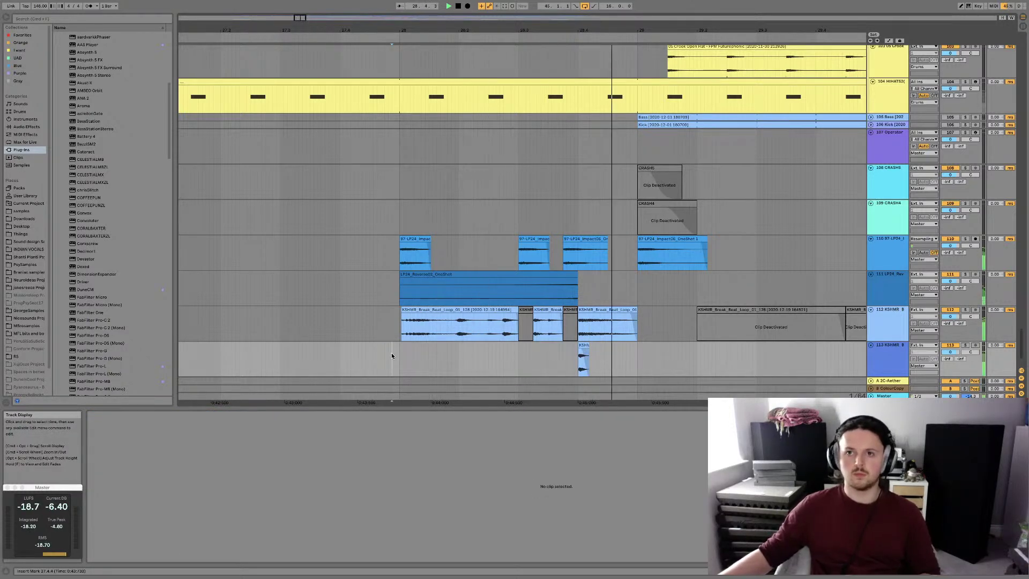
key("space")
left_click(584, 346)
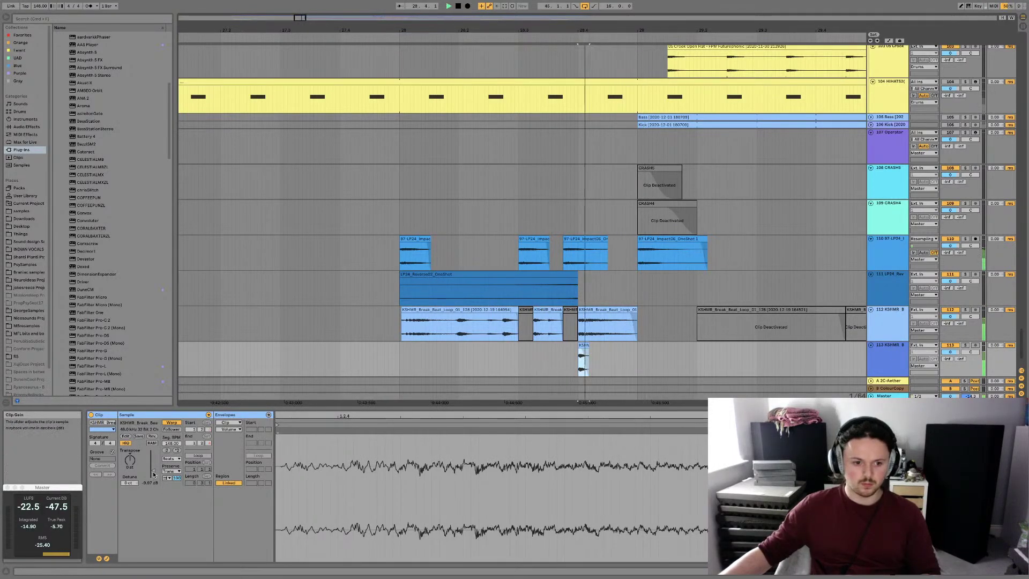
left_click_drag(153, 470, 153, 470)
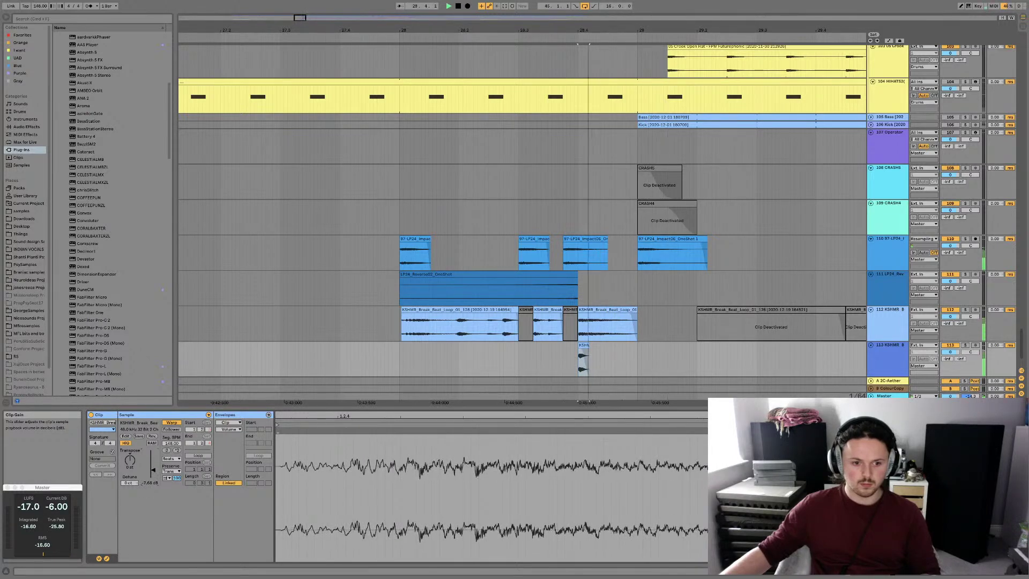
left_click(950, 345)
left_click(951, 345)
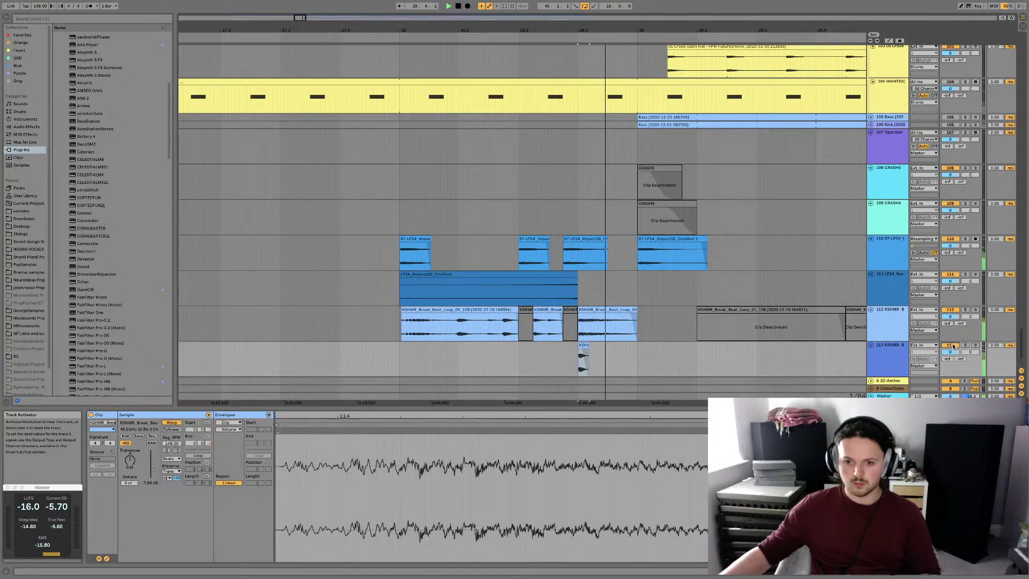
Group the break loop track and the layered hit track together and check the group in the mixer
left_click(895, 351)
left_click(891, 324)
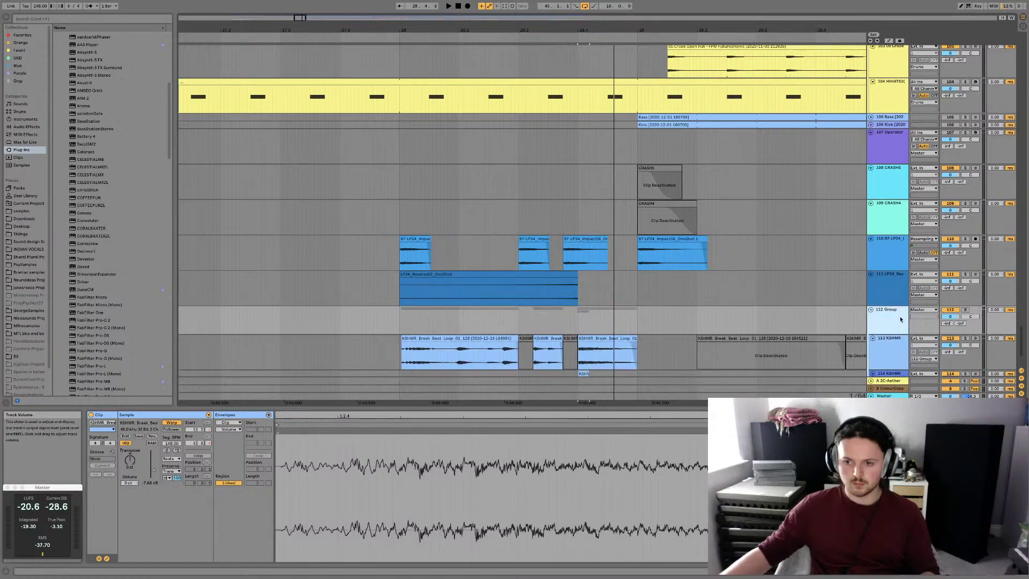
key("Tab")
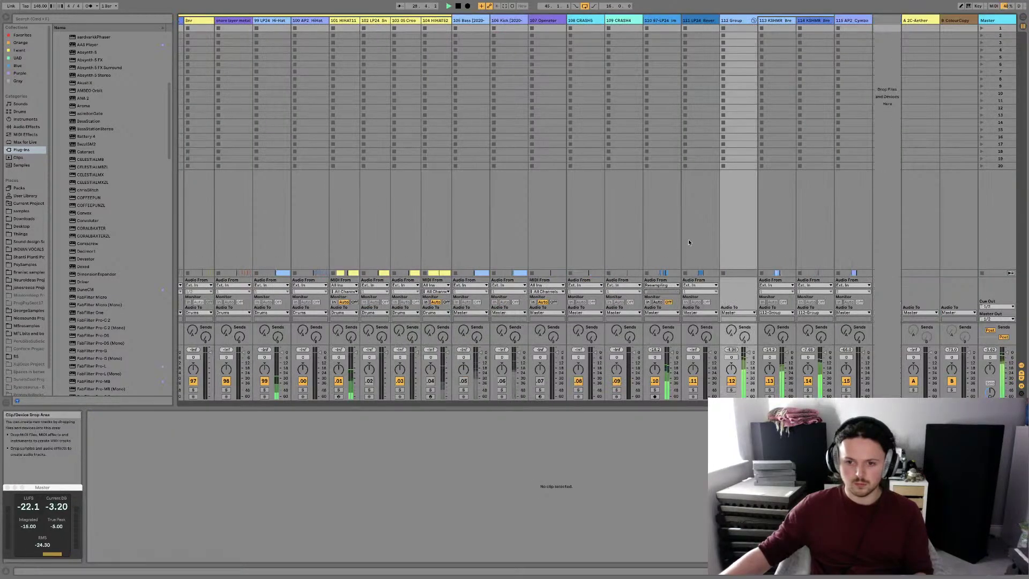
key("Tab")
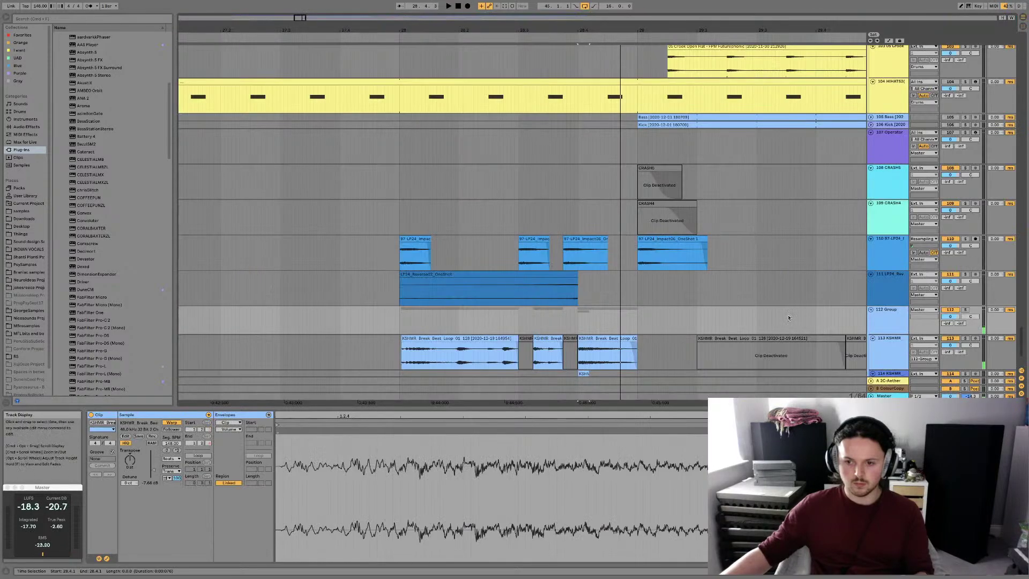
Solo the layered hit track in the group, audition it alone and turn the solo off again
scroll(873, 264, "down", 5)
left_click(891, 300)
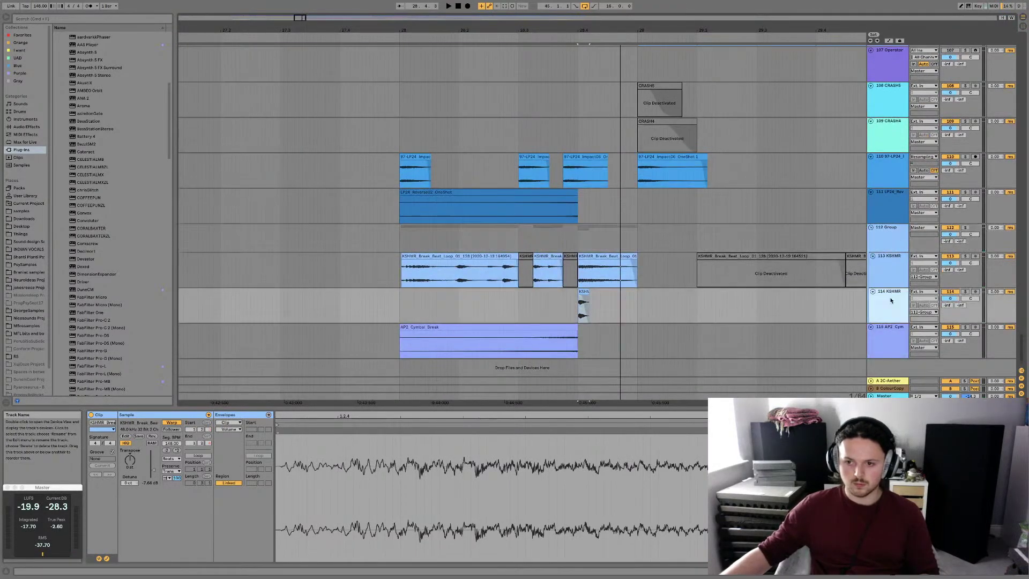
left_click(965, 292)
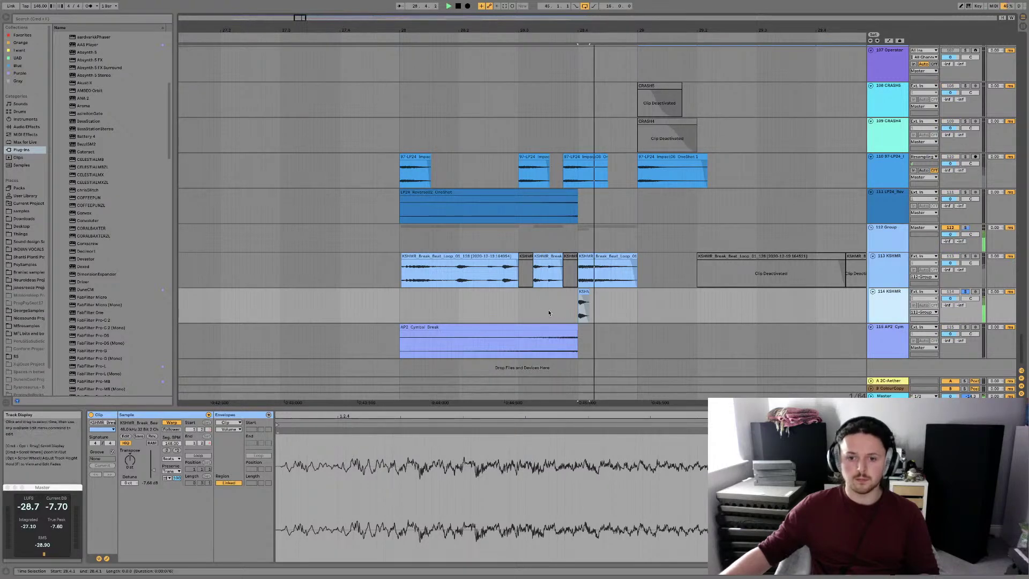
left_click(879, 276)
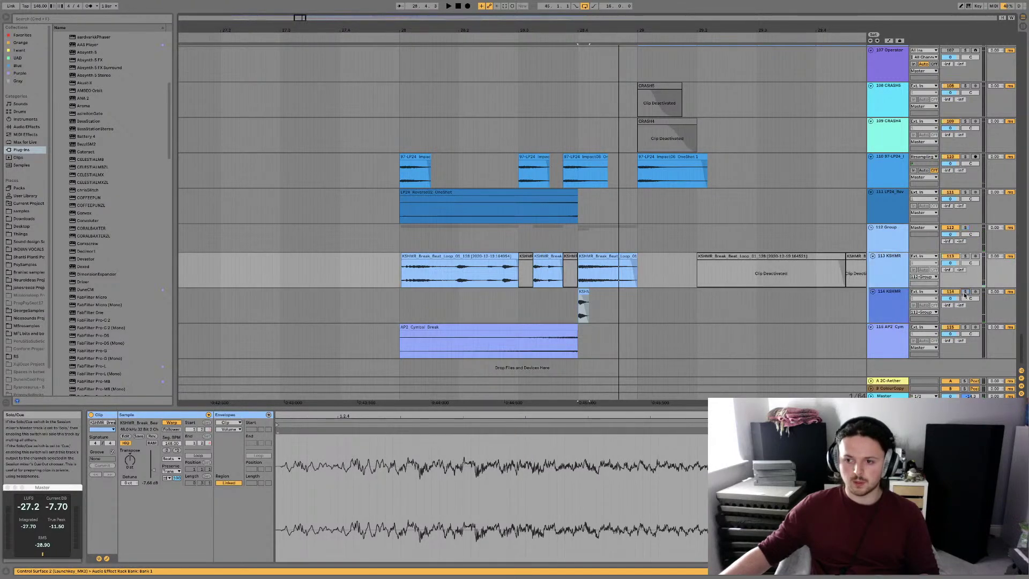
Play from bar 28 with the break loop track soloed and open that track's device chain
left_click(400, 265)
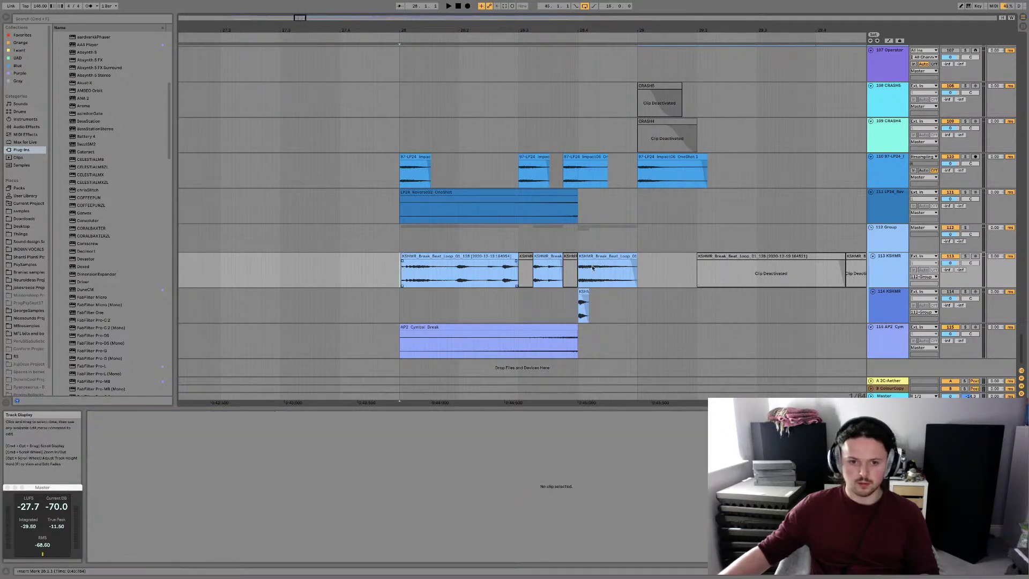
key("space")
left_click(965, 256)
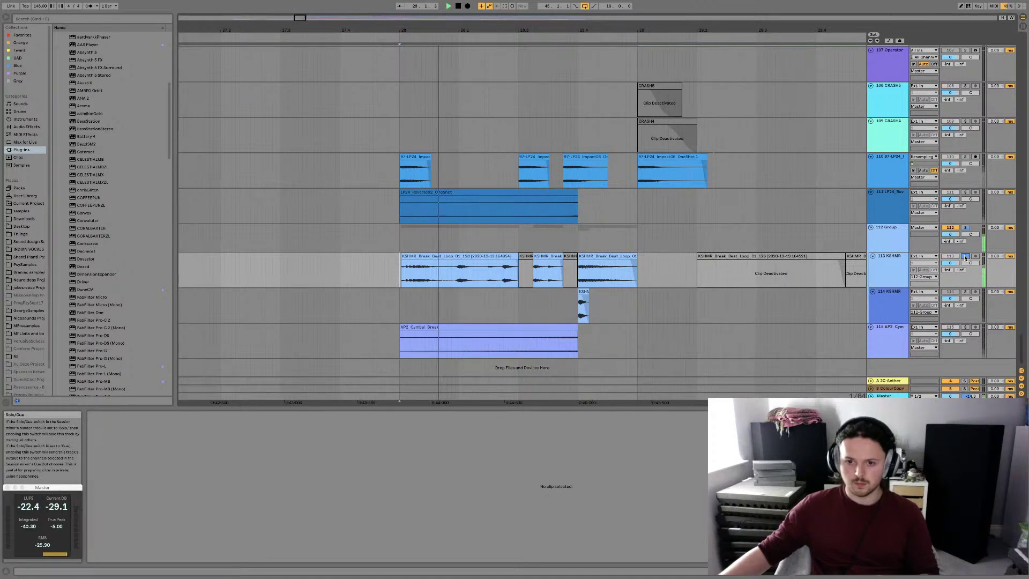
left_click(894, 258)
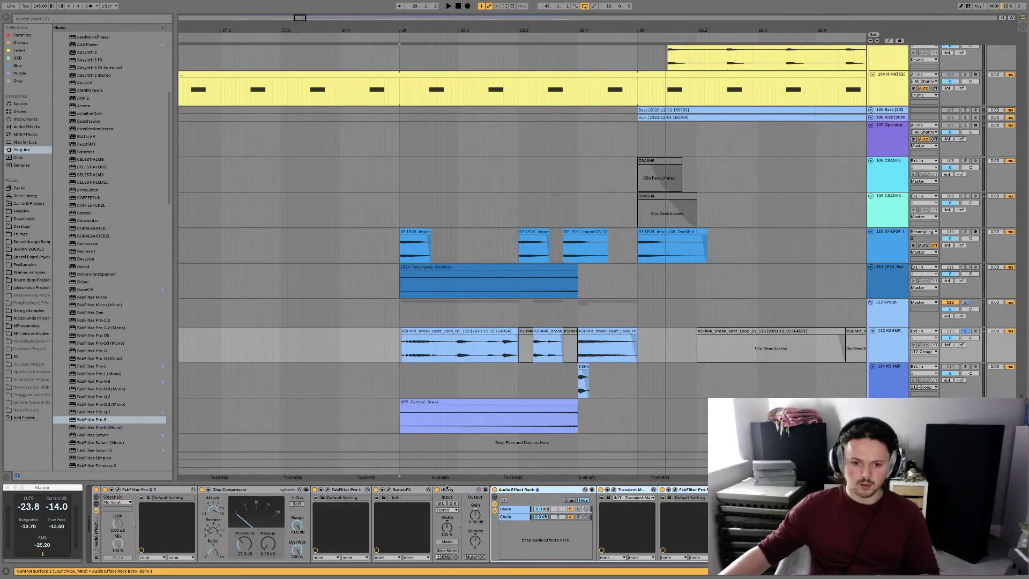
left_click(108, 251)
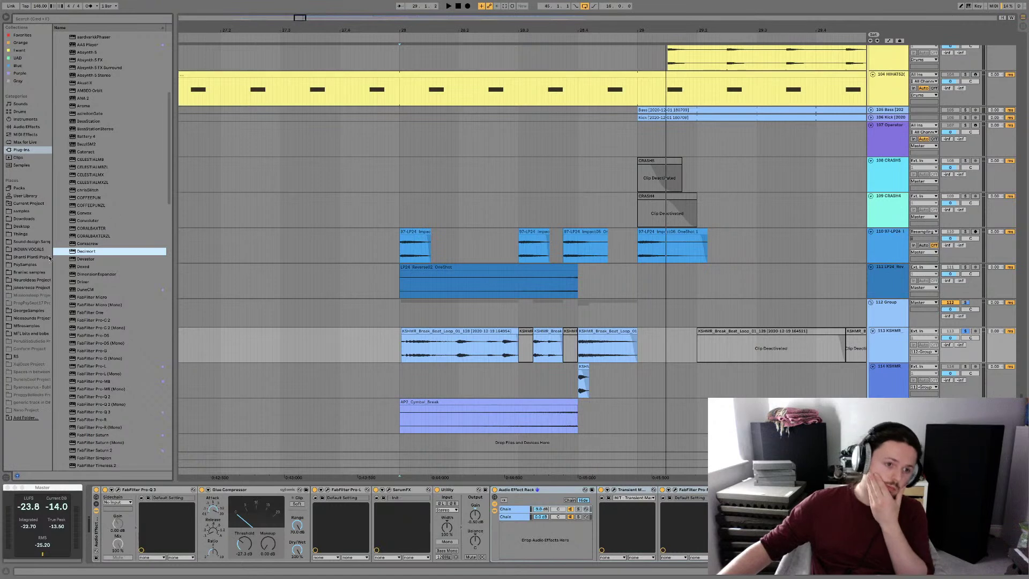
left_click(27, 127)
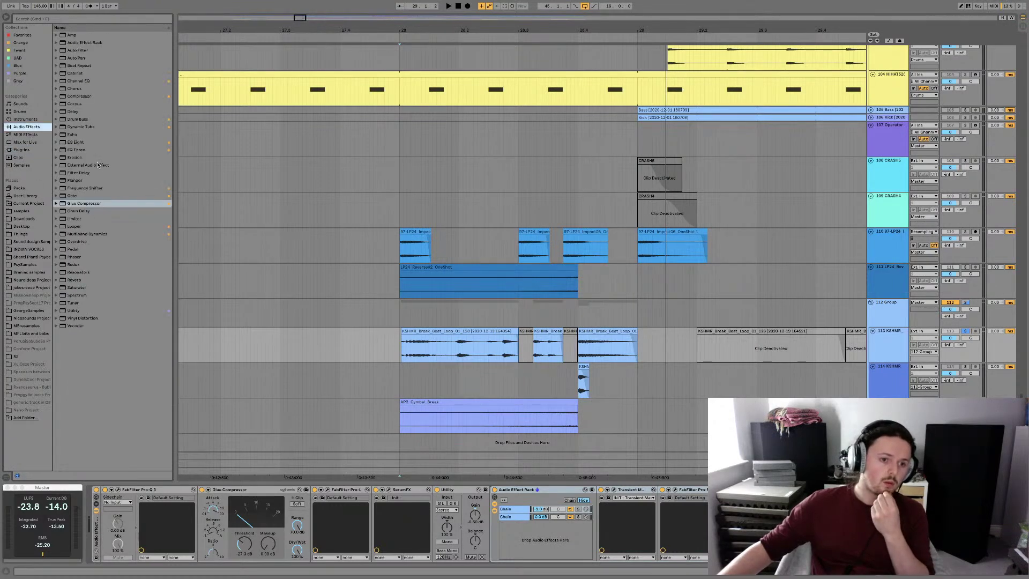
left_click(87, 189)
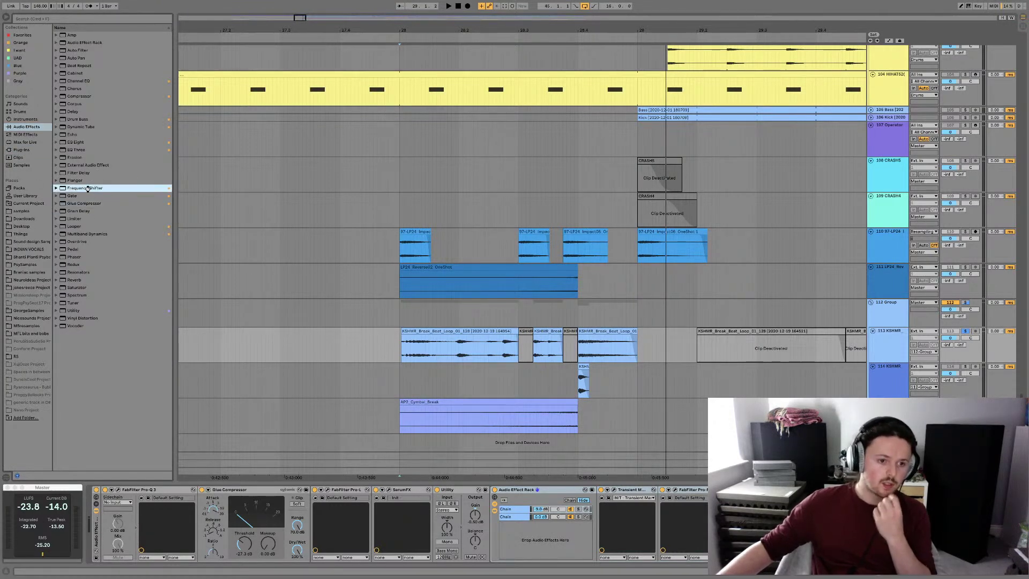
double_click(89, 189)
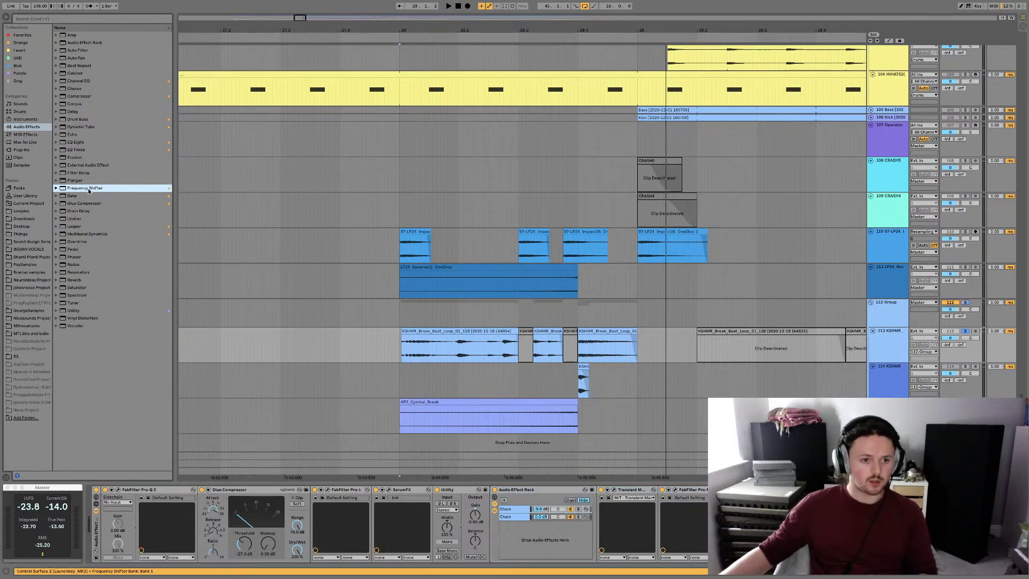
left_click(24, 149)
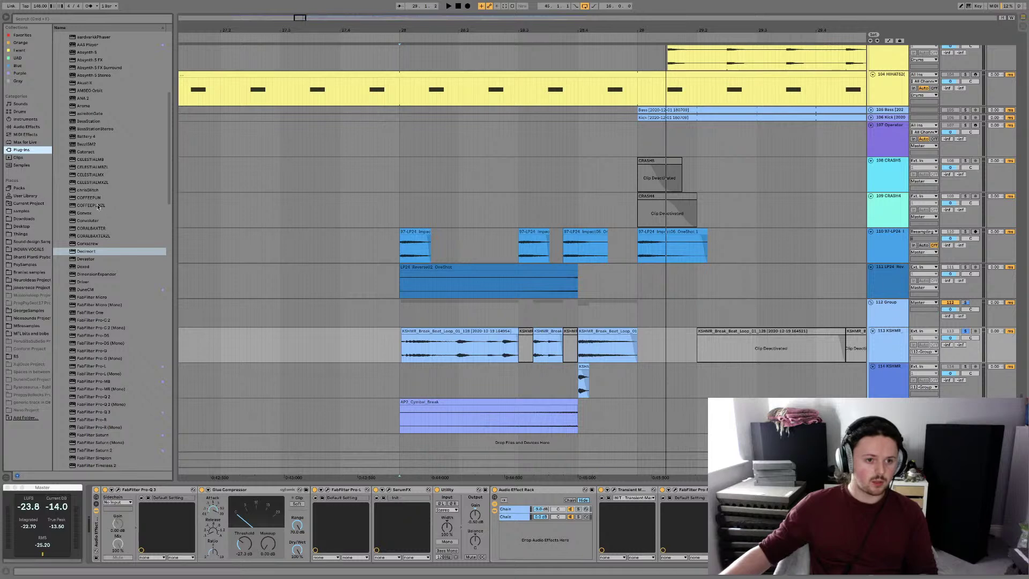
Insert the StandardCLIP plug-in from the Purple collection before the Audio Effect Rack on the break loop track
left_click(21, 73)
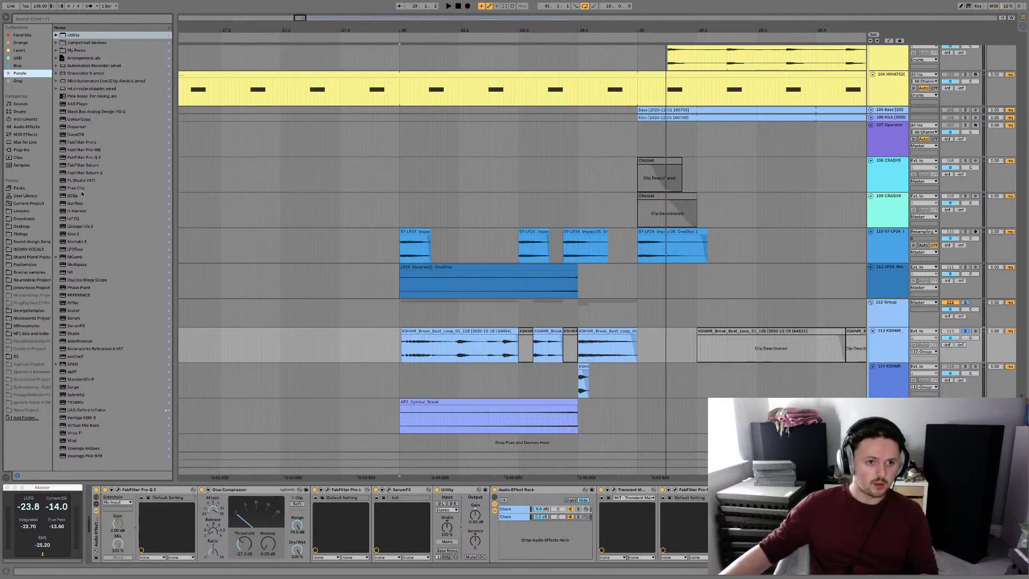
left_click(82, 379)
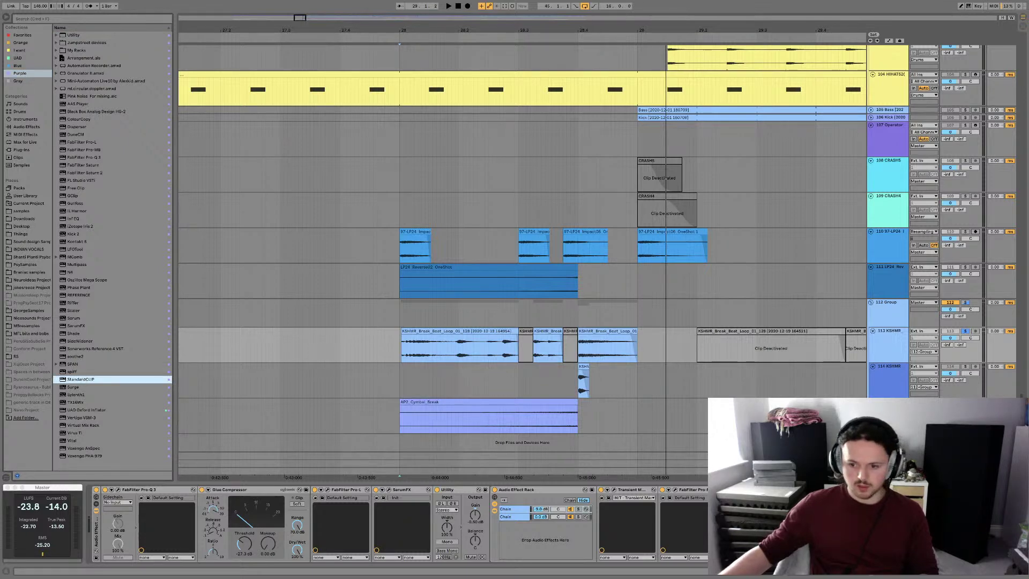
key("Return")
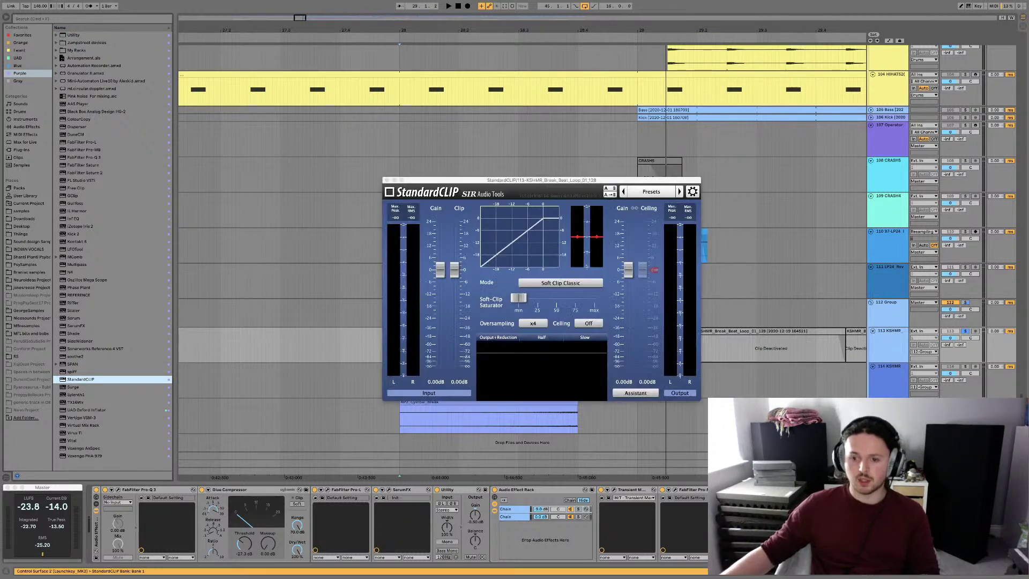
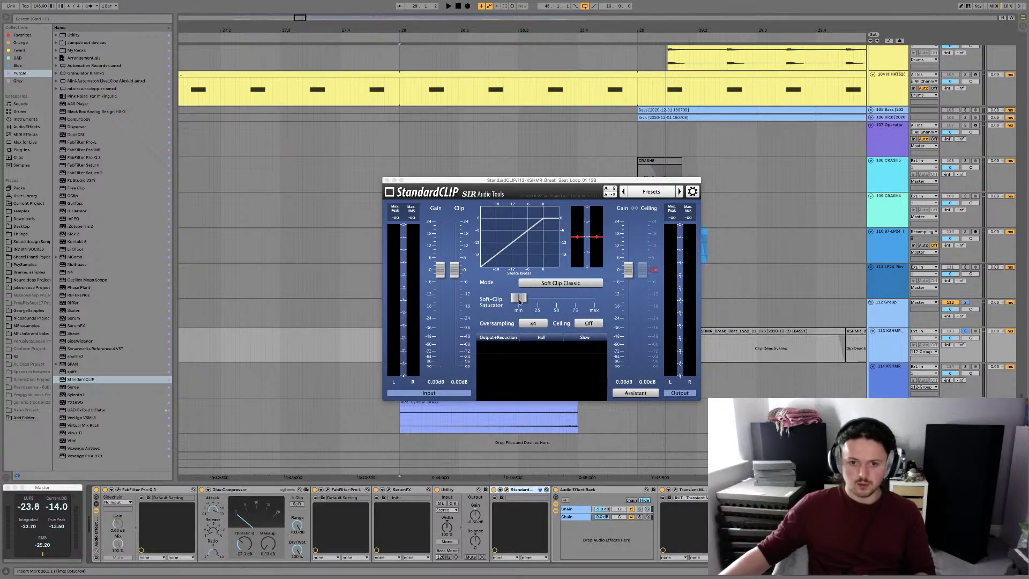
Set StandardCLIP to Hard Clip mode with a clip level of -15 dB and play the break
left_click(557, 283)
left_click(536, 311)
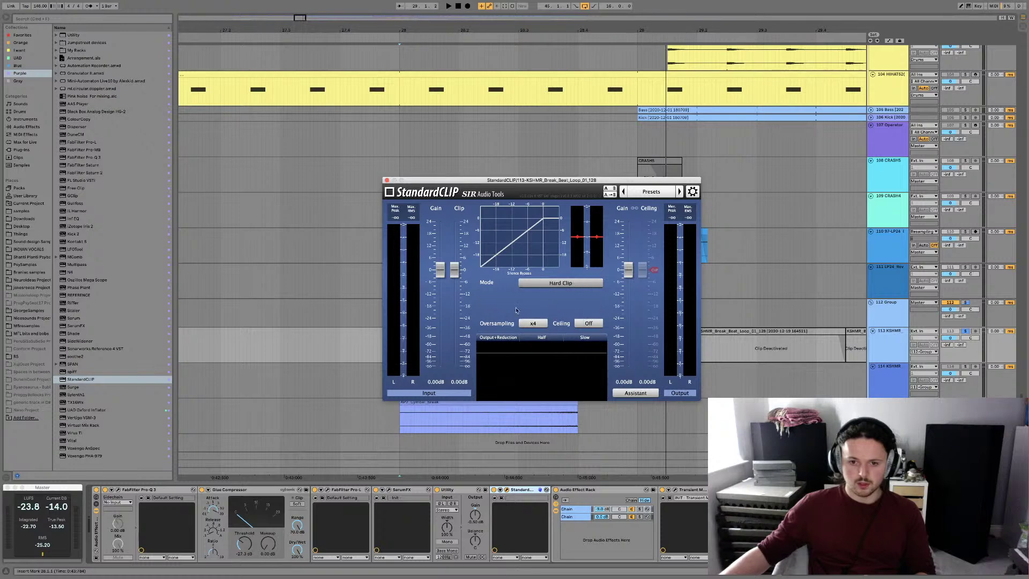
left_click_drag(456, 270, 455, 300)
key("space")
mouse_move(627, 269)
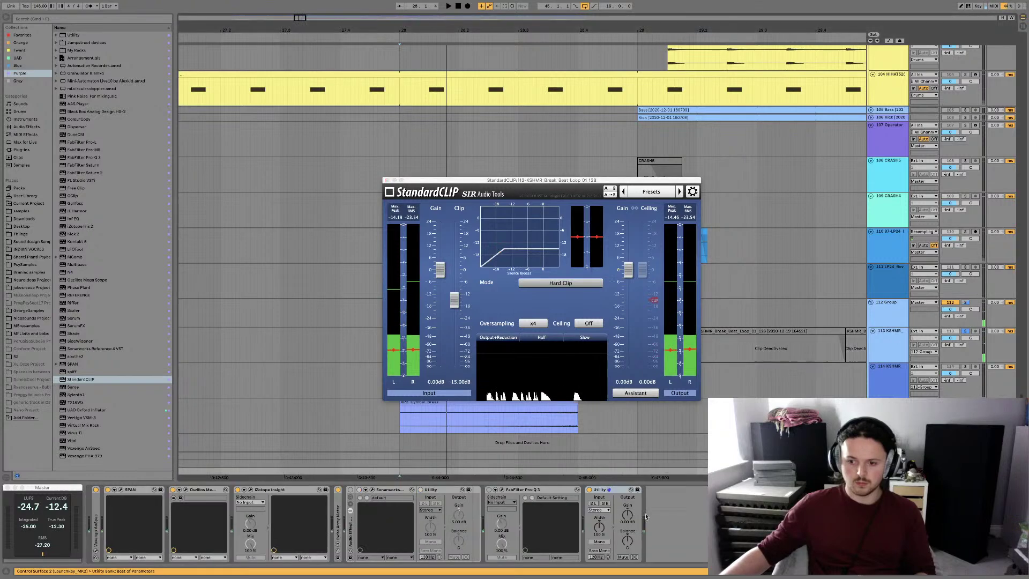
Open the master's Oscillos Mega Scope and lower the StandardCLIP clip level while monitoring the break, then close the clipper
left_click(186, 490)
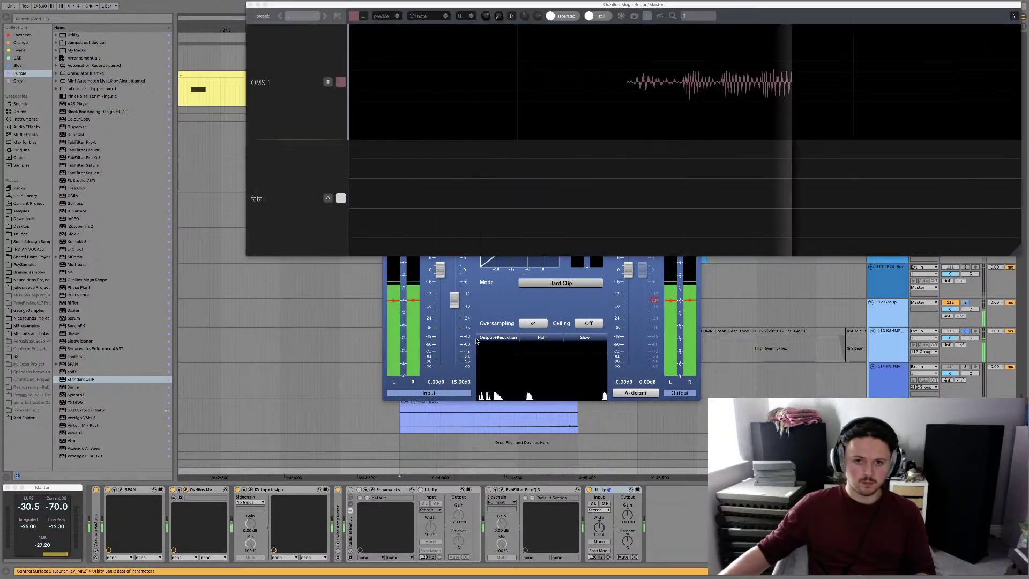
left_click(544, 271)
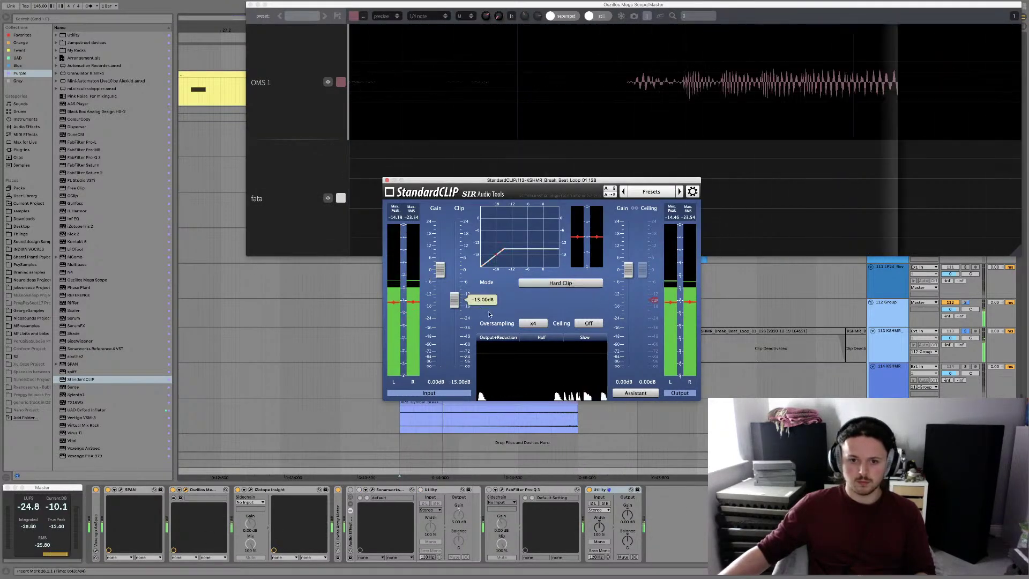
mouse_move(454, 300)
left_mouse_down()
mouse_move(452, 331)
mouse_move(453, 278)
mouse_move(450, 305)
left_mouse_up()
left_click(387, 180)
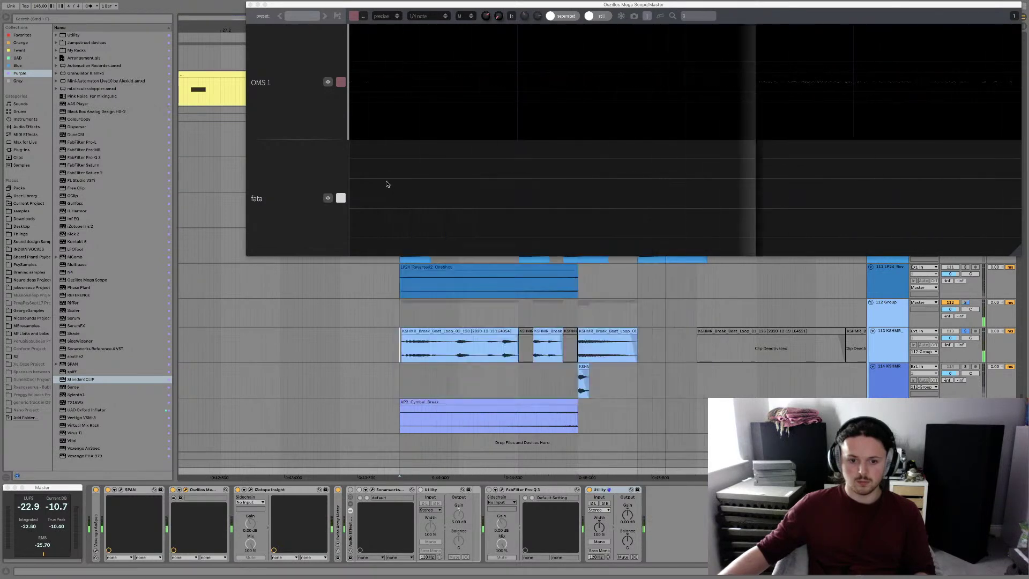
Toggle StandardCLIP off and on in the break loop track's chain to compare the clipped and unclipped waveform
left_click(890, 343)
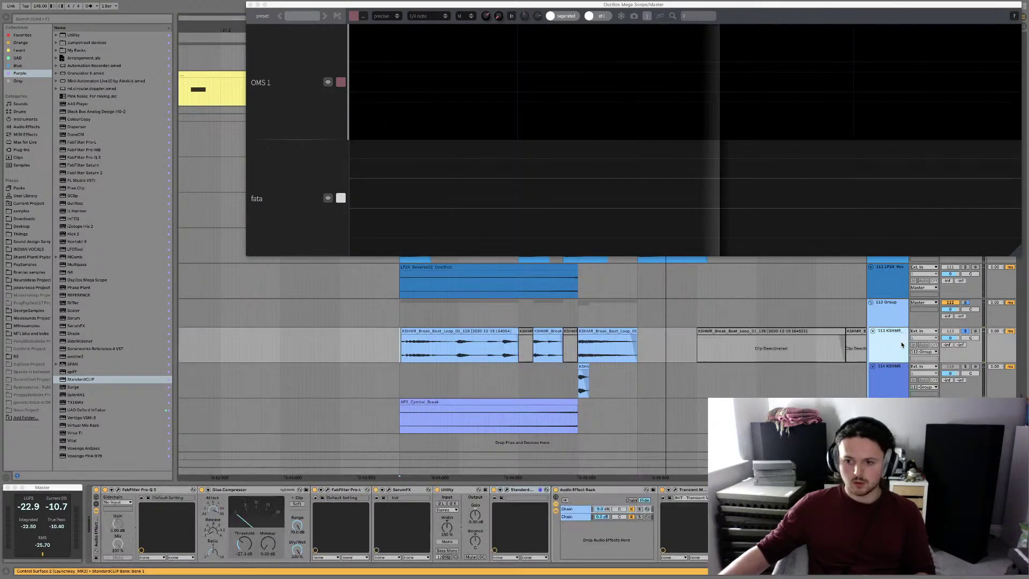
left_click(523, 490)
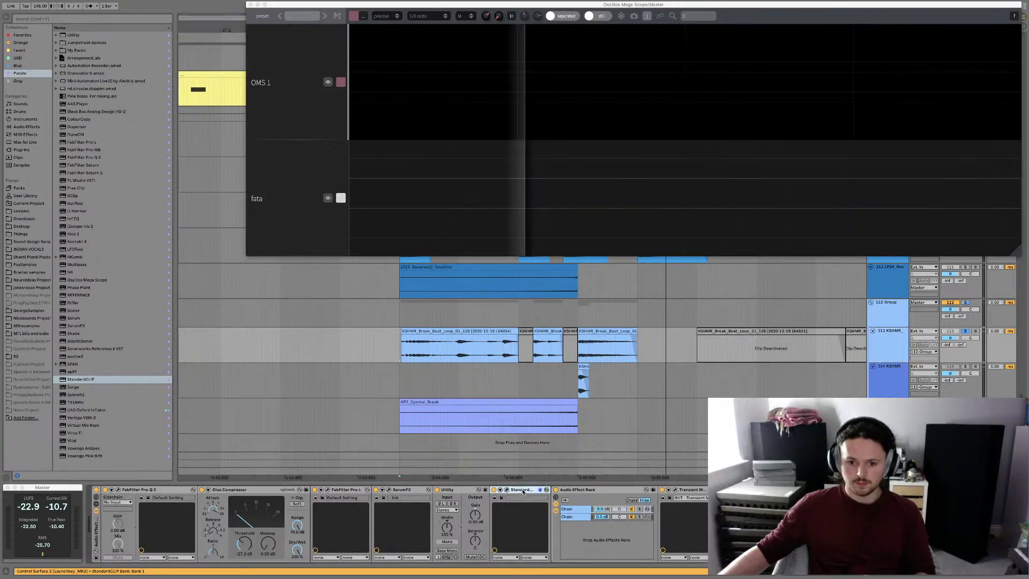
left_click(493, 490)
key("Tab")
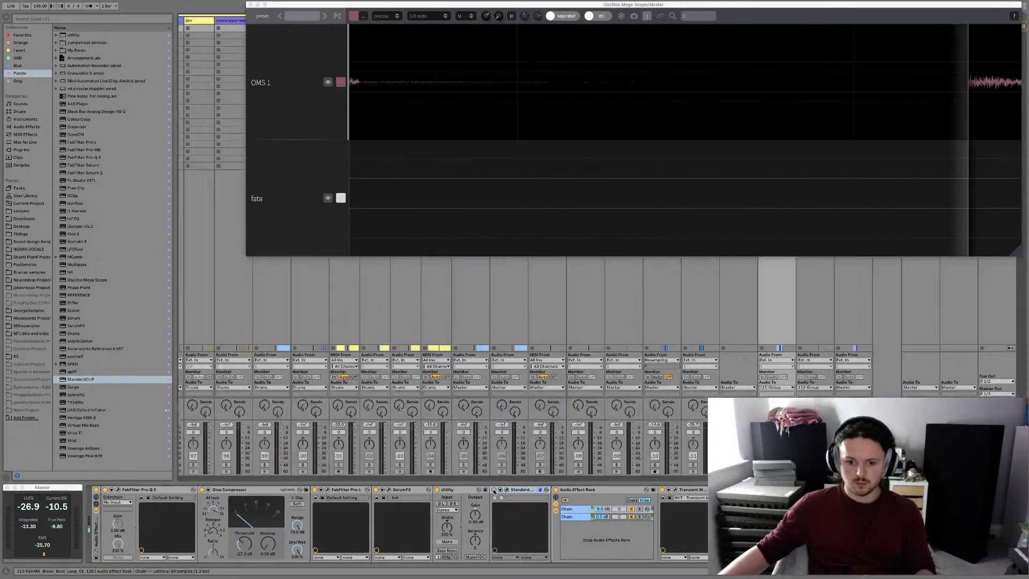
left_click(494, 490)
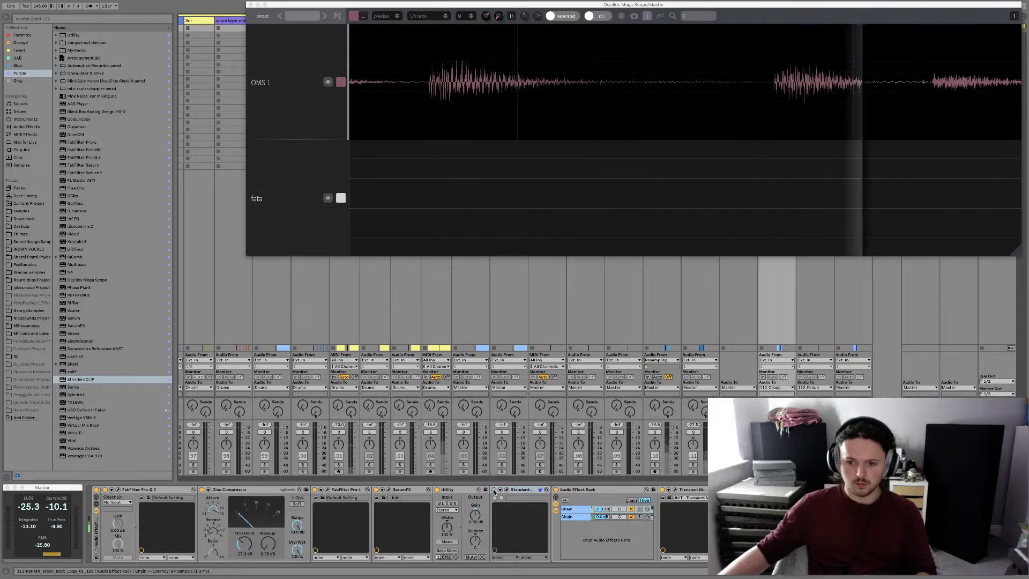
left_click(493, 490)
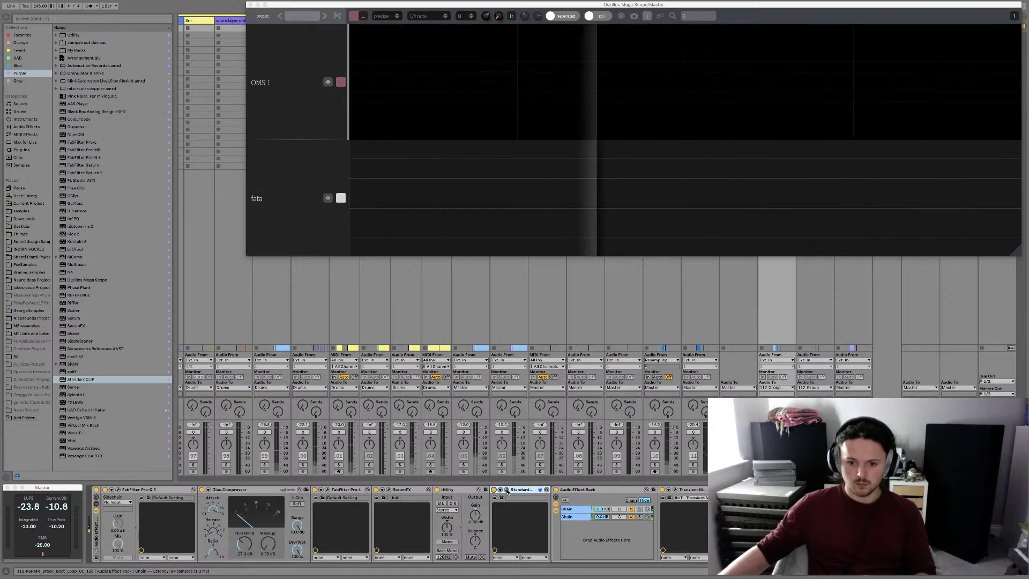
Fine-tune the StandardCLIP clip level to -17.80 dB and close the clipper and the Oscillos Mega Scope
left_click(507, 490)
left_click_drag(454, 308, 455, 307)
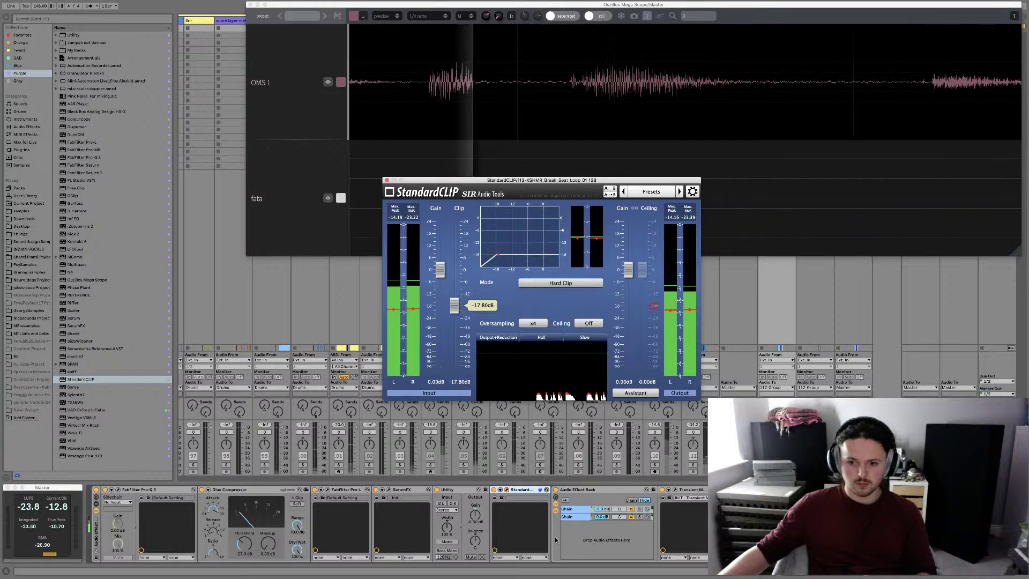
left_click(528, 490)
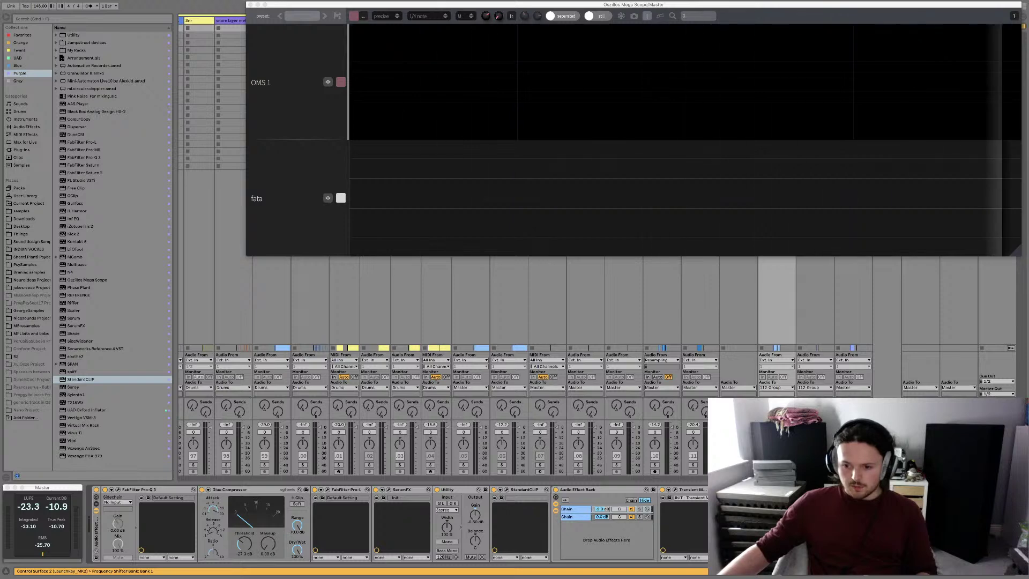
left_click(250, 4)
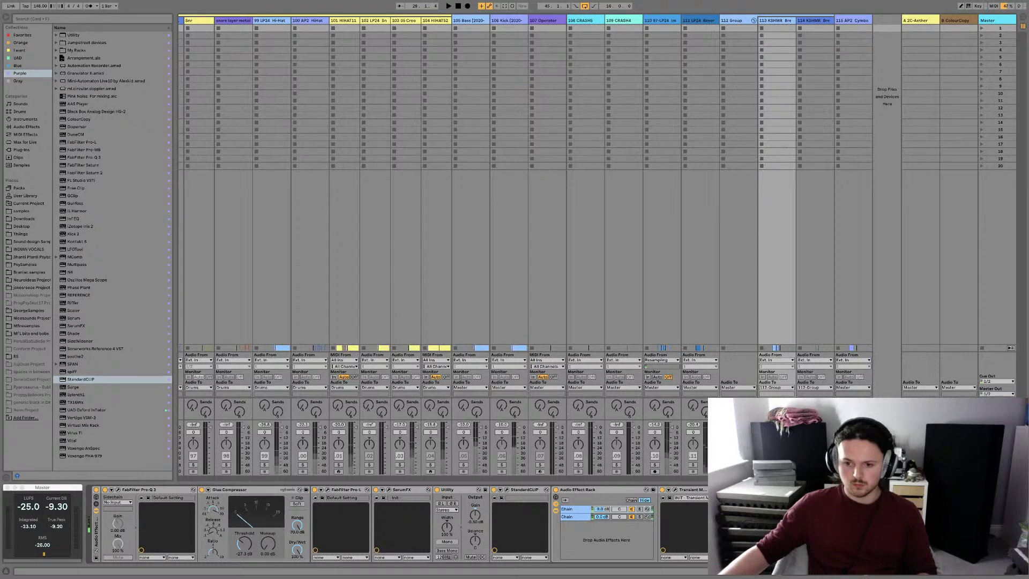
Return to the arrangement and play the transition from bar 27 in the full mix
key("space")
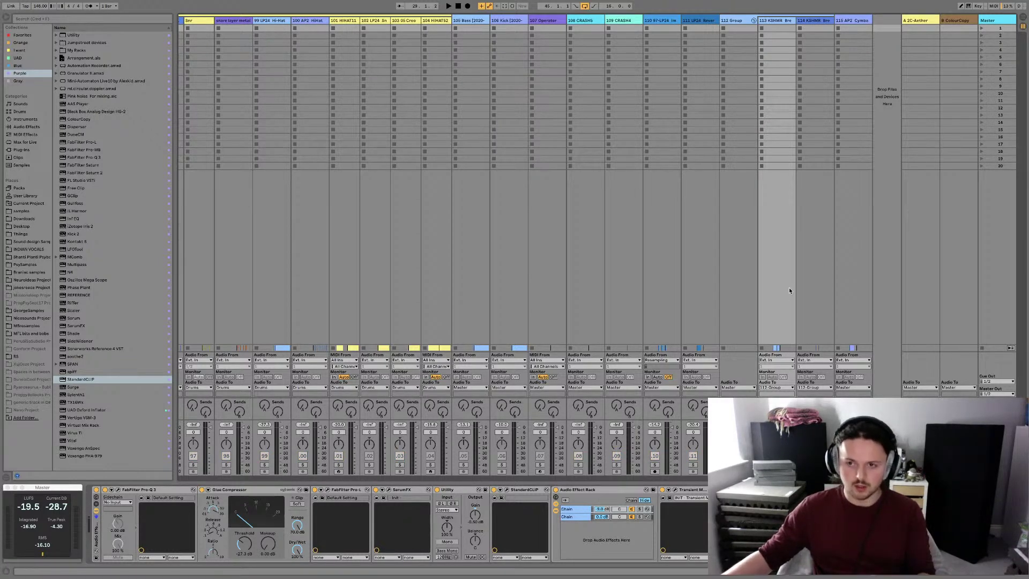
key("Tab")
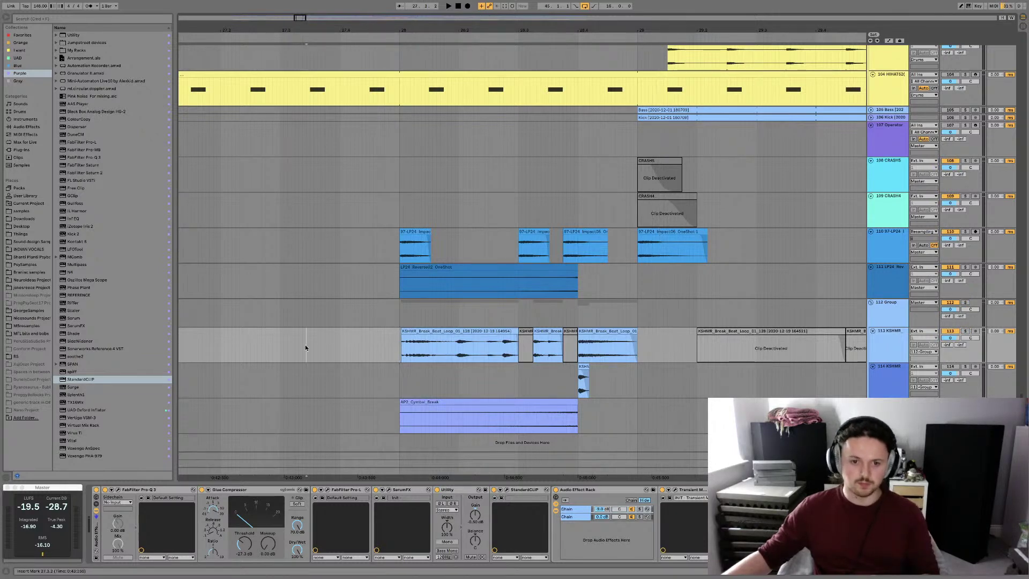
key("space")
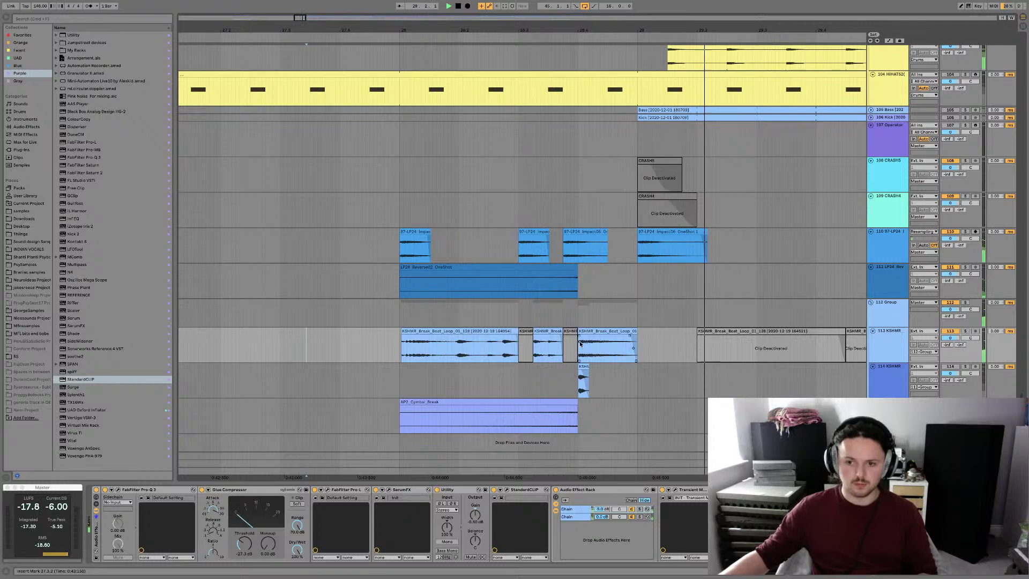
left_click(888, 316)
left_click(890, 337)
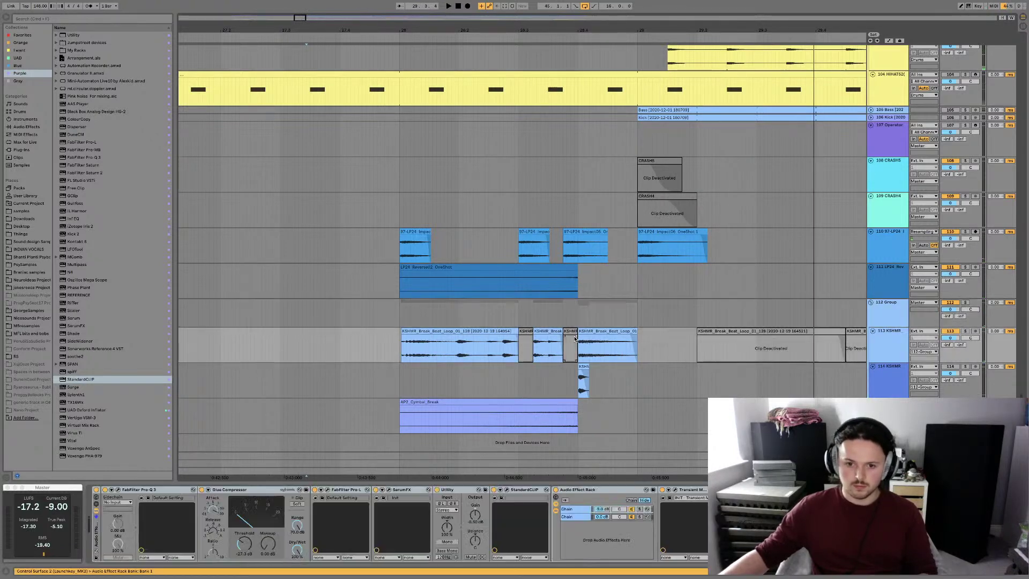
Replay the bar 28 break from several points while checking the break group, layered hit and impact tracks
left_click(566, 343)
left_click(888, 318)
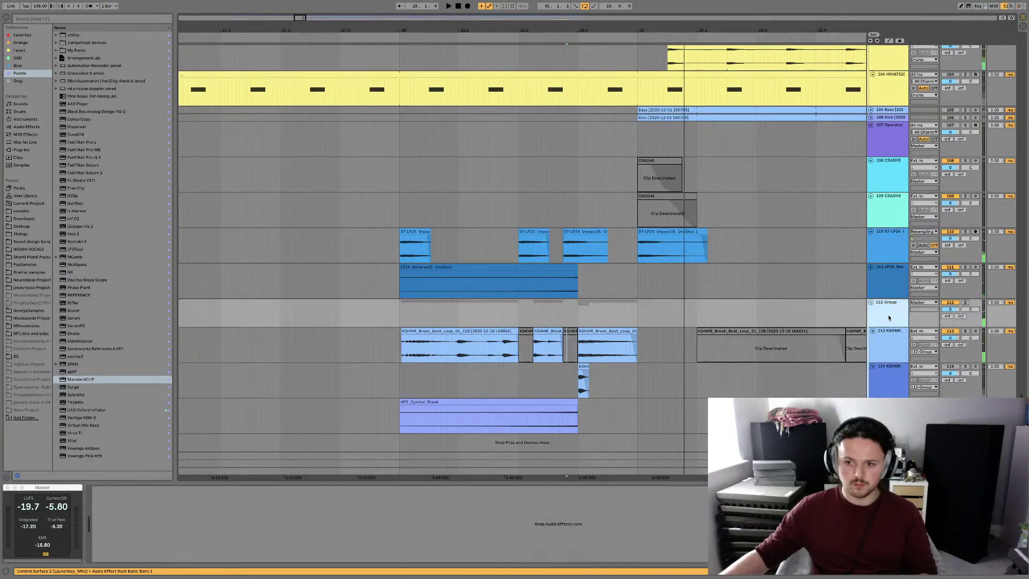
left_click(566, 317)
left_click(562, 320)
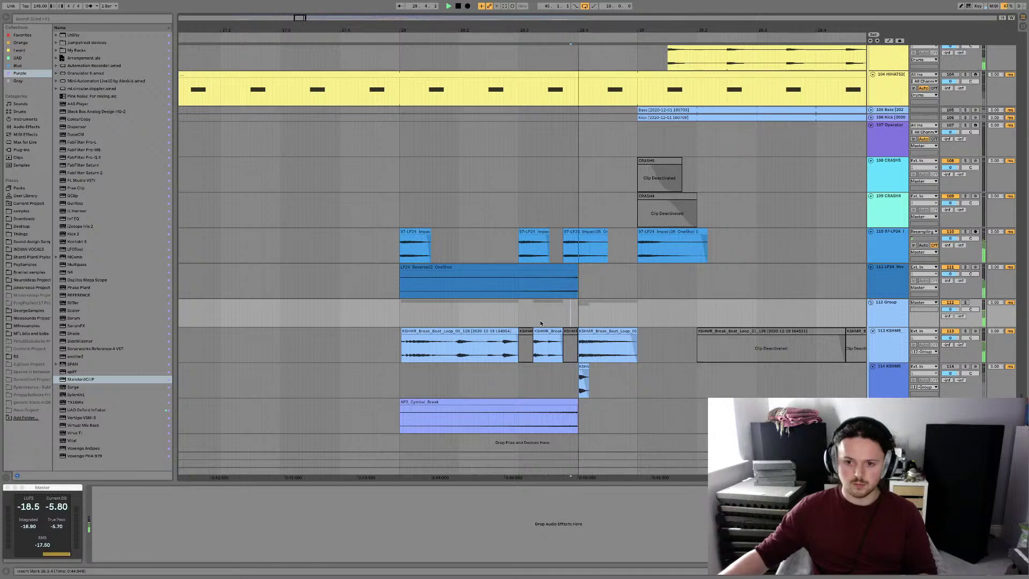
left_click(538, 380)
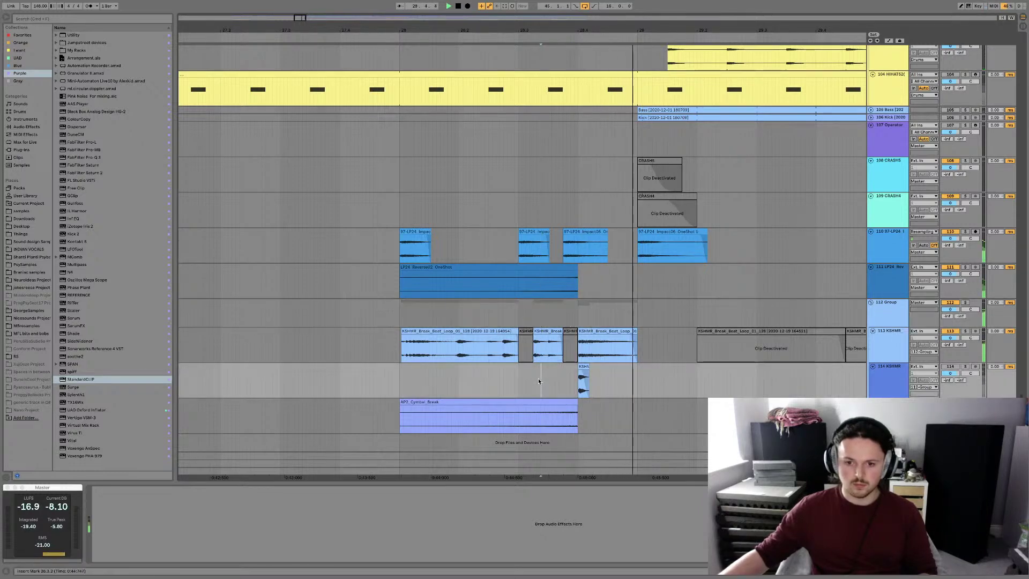
left_click(570, 314)
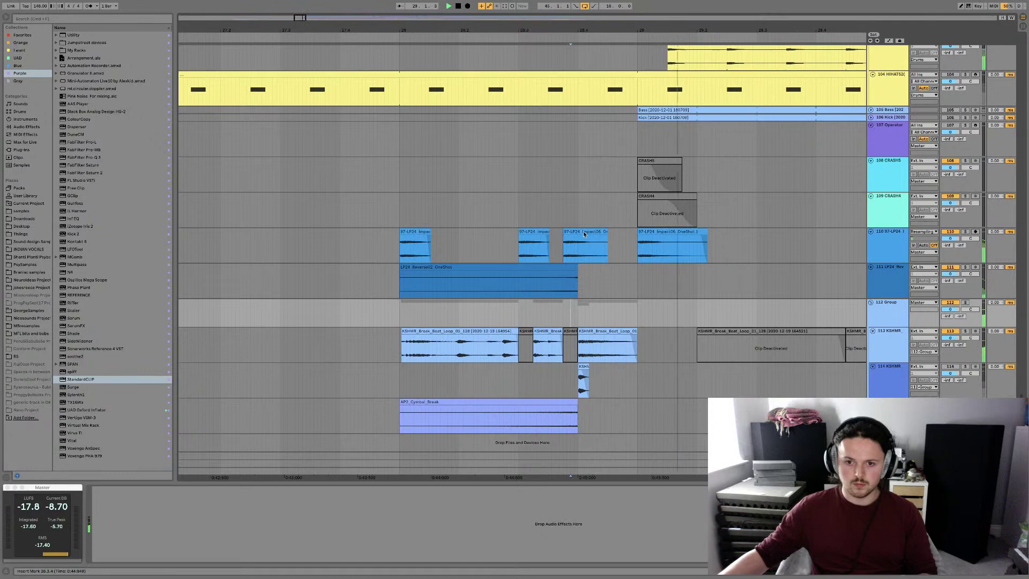
left_click(377, 241)
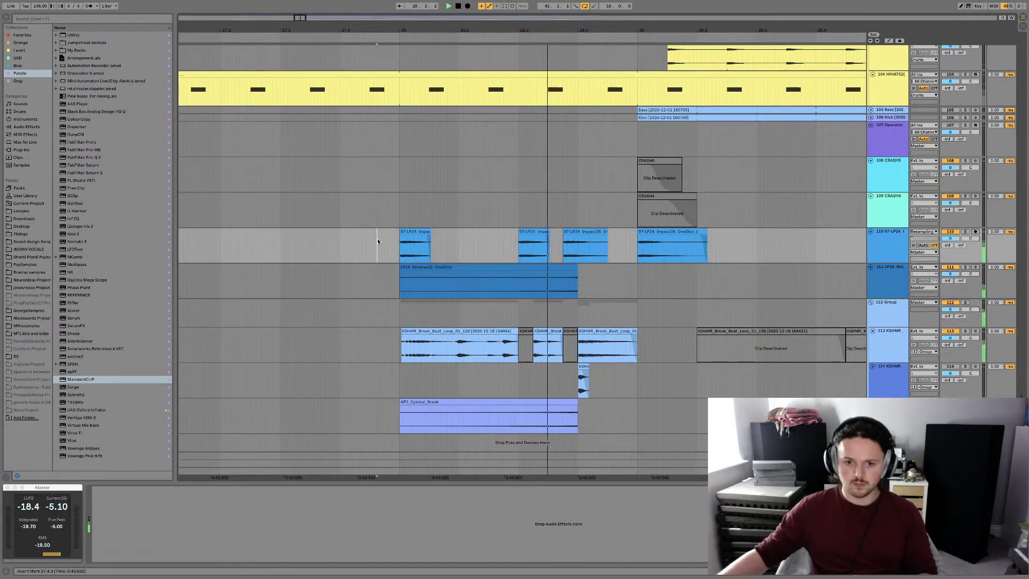
left_click(592, 243)
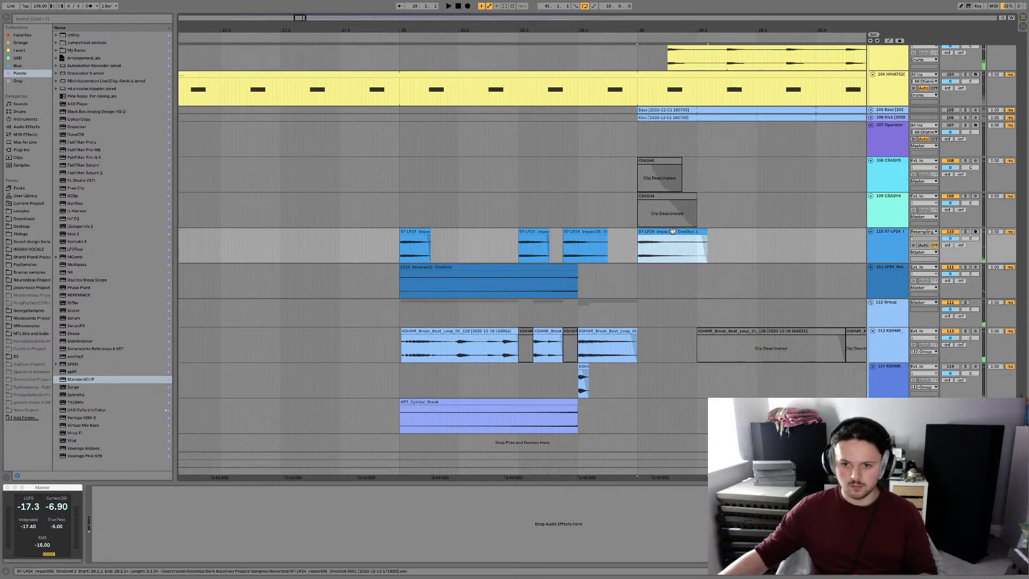
Select the last break loop clip before bar 29, audition it on its track and stop playback
left_click(594, 332)
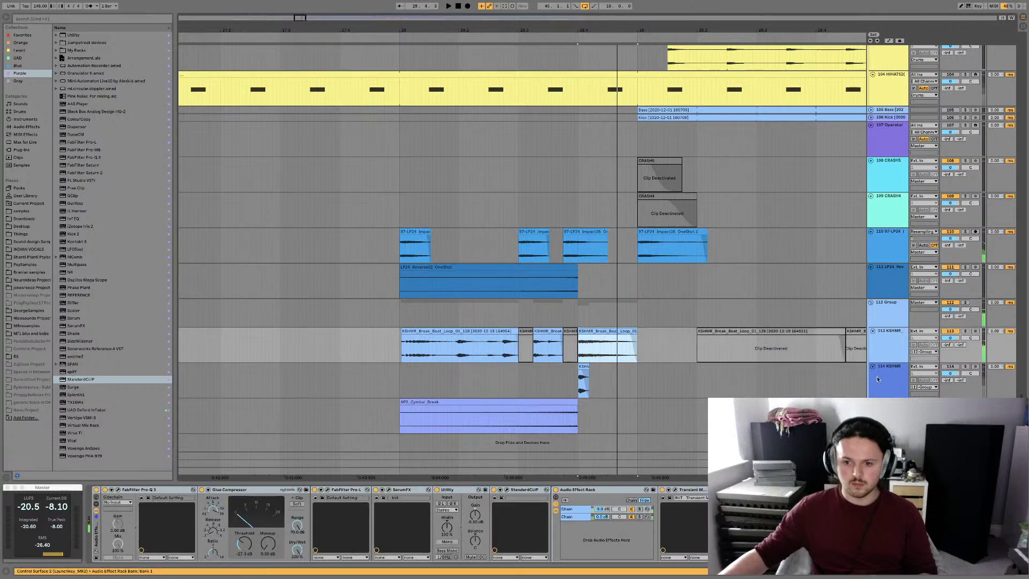
left_click(889, 379)
left_click(897, 343)
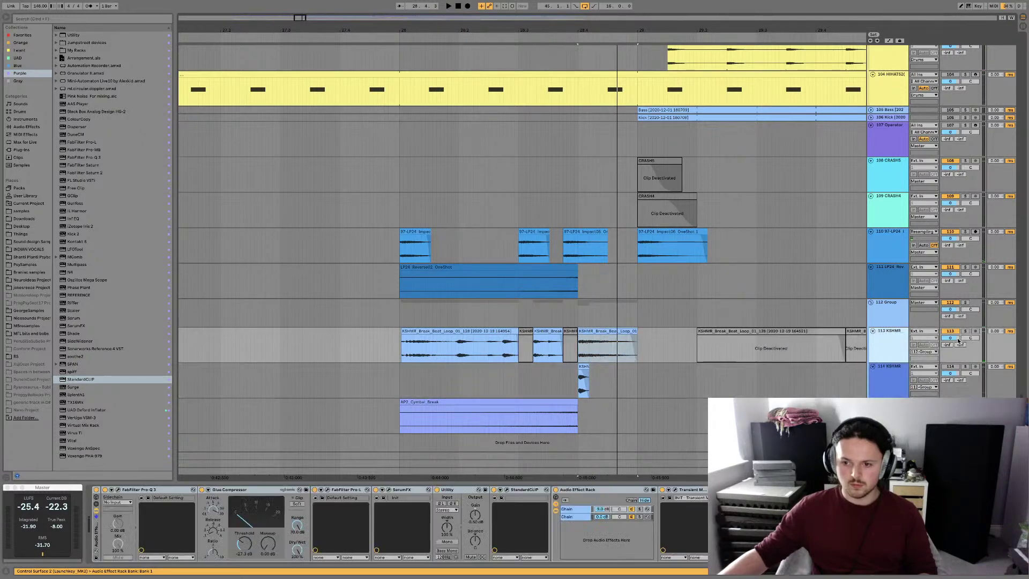
left_click(966, 331)
key("space")
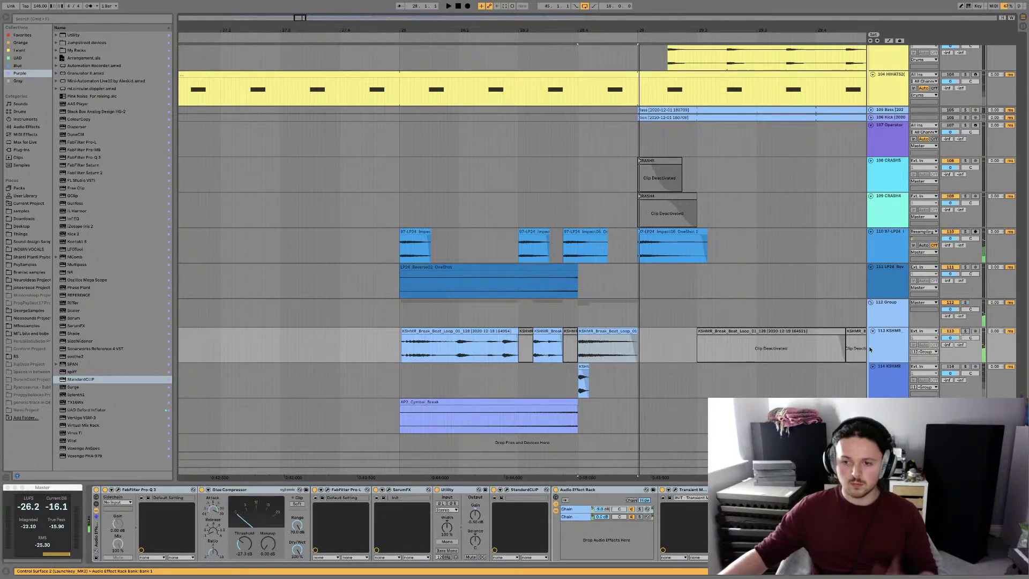
key("space")
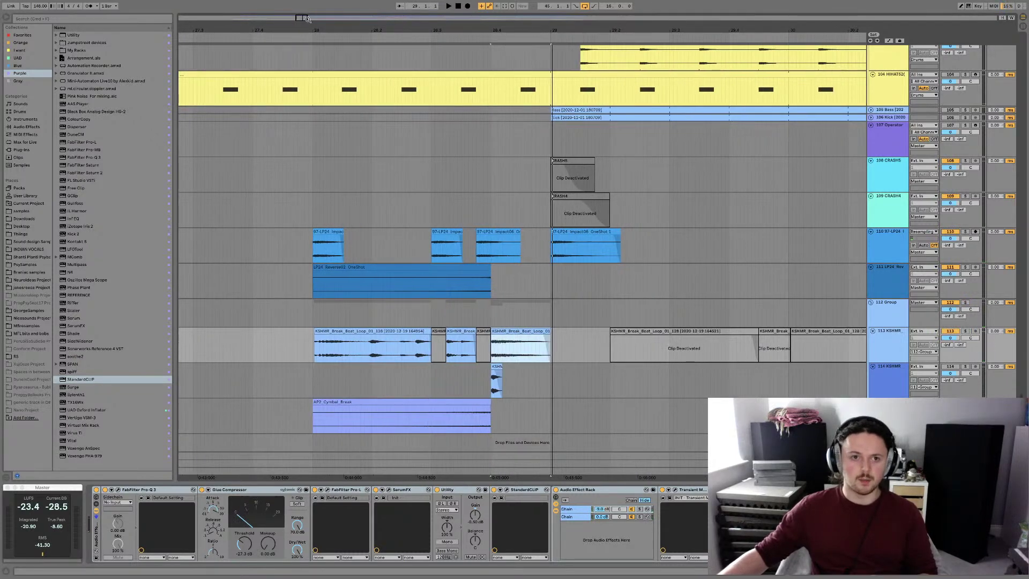
Reactivate the break loop clip at bar 30 and play it with its track soloed
left_click_drag(308, 19, 316, 19)
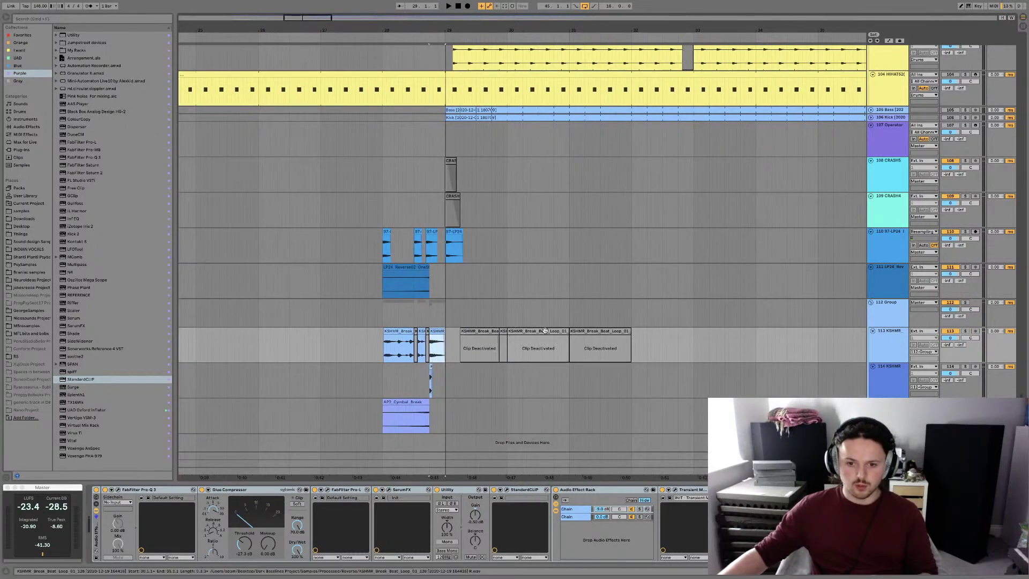
left_click(557, 347)
key("0")
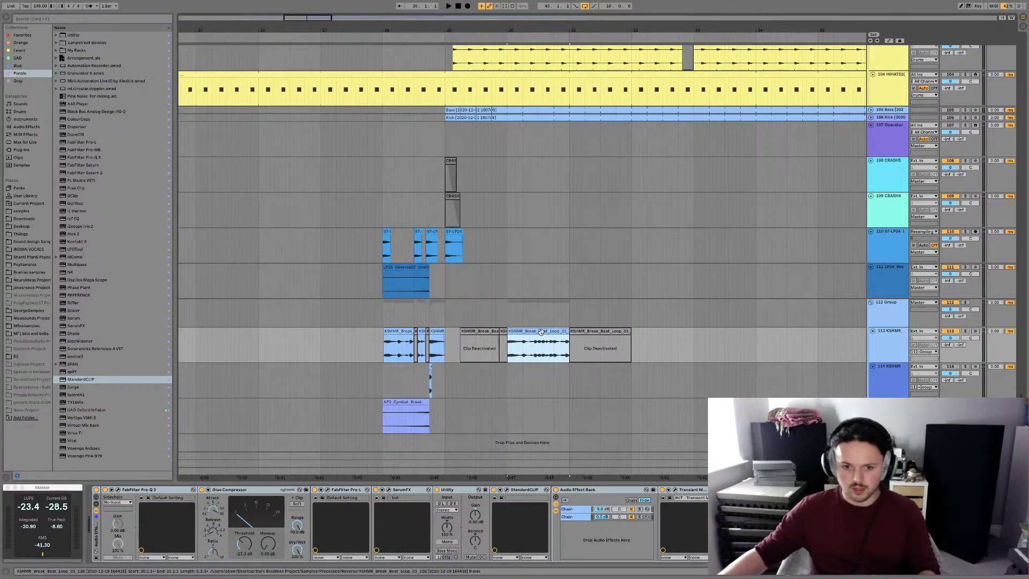
left_click(964, 332)
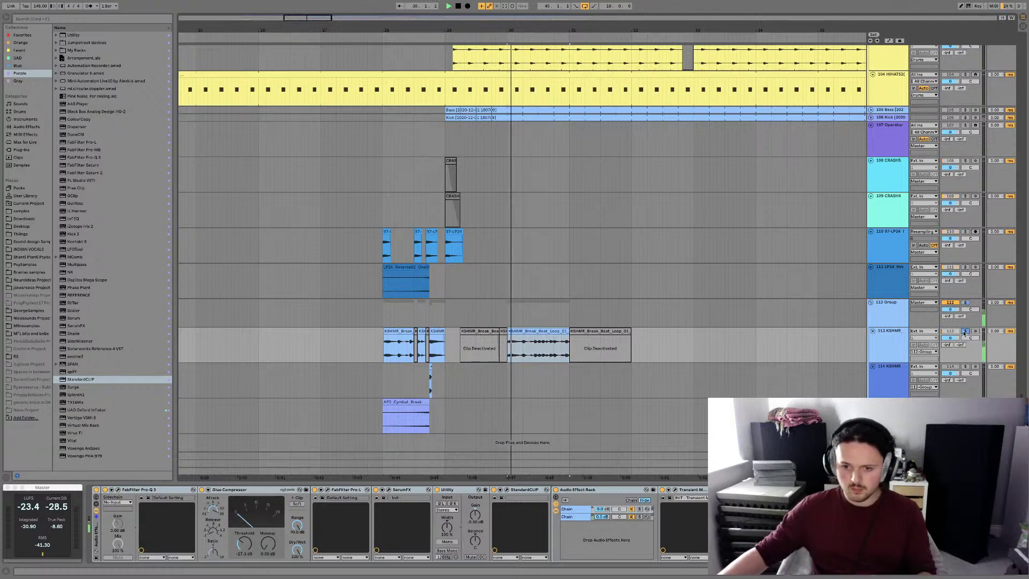
Reactivate the break loop clip at bar 31, audition it and stop playback
left_click(587, 330)
key("0")
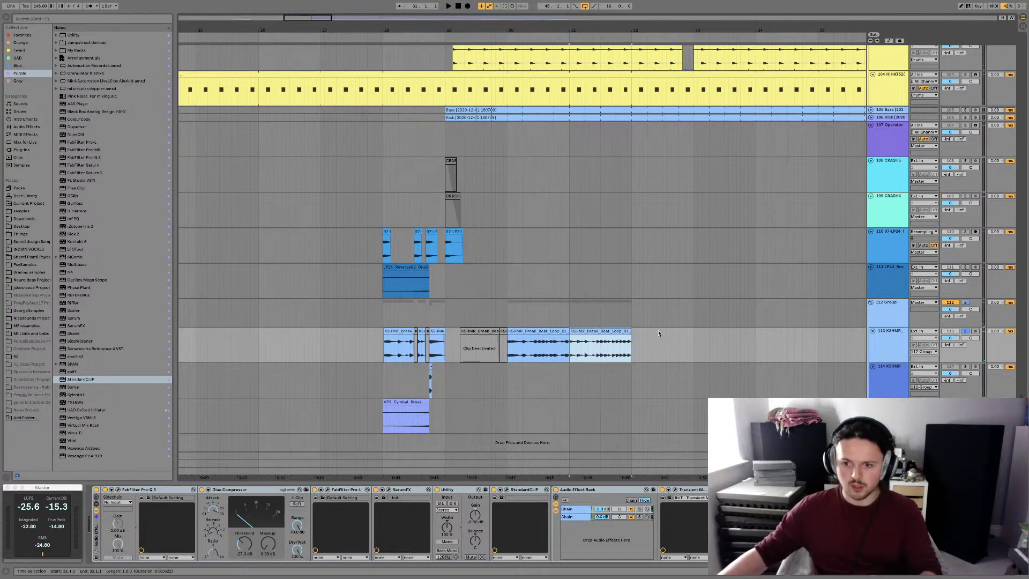
key("space")
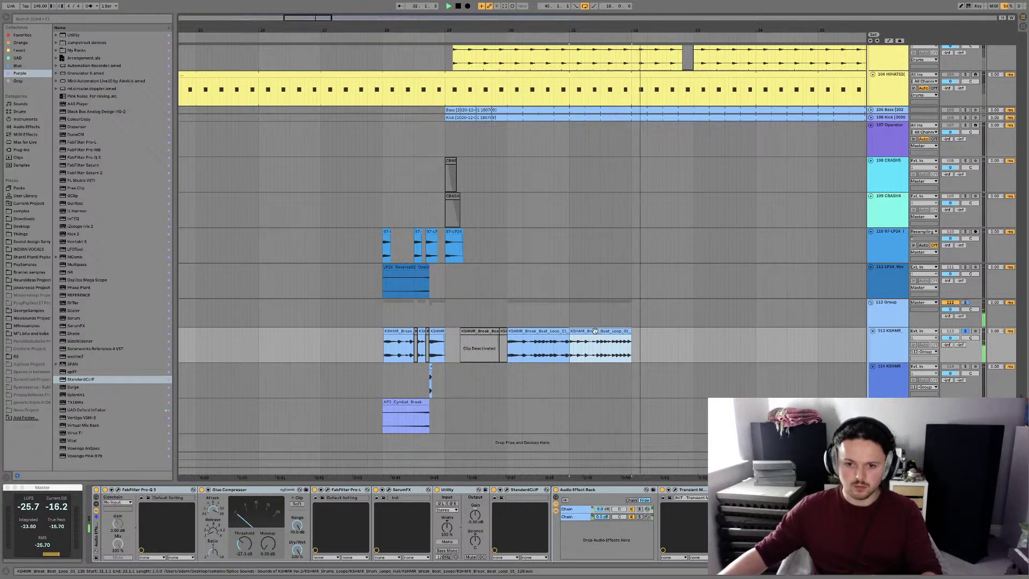
key("space")
Move the bar 31 break loop clip to bar 32 and extend it to four bars, ending at bar 36
key("Left")
key("Right")
left_click_drag(632, 343, 834, 332)
left_click_drag(571, 332, 631, 332)
scroll(627, 333, "right", 2)
scroll(686, 332, "right", 2)
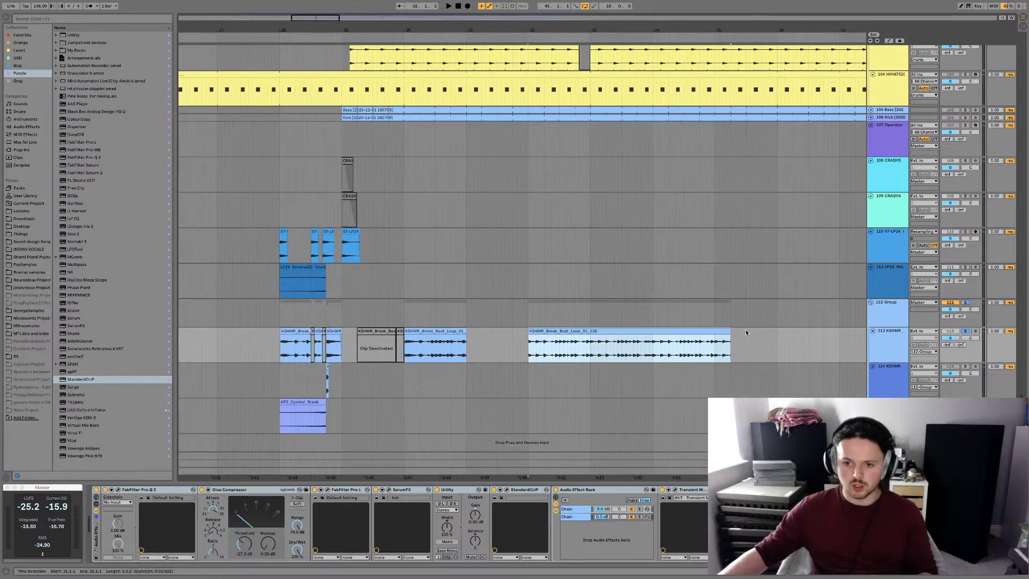
left_click_drag(730, 332, 778, 333)
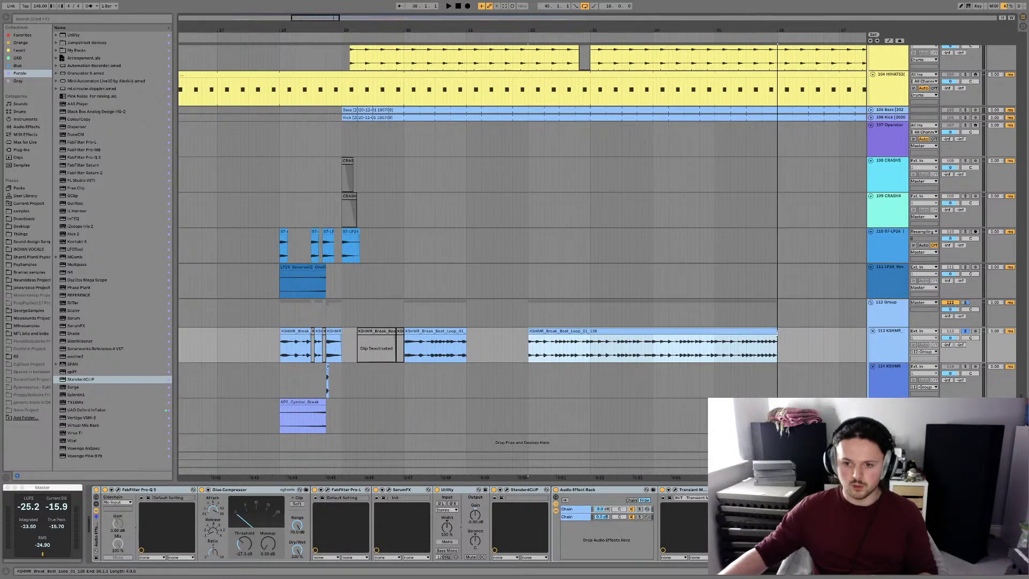
Add a Grain Delay to the soloed break loop track and record automation of its parameters over the loop from bar 32 to bar 36
left_click(870, 336)
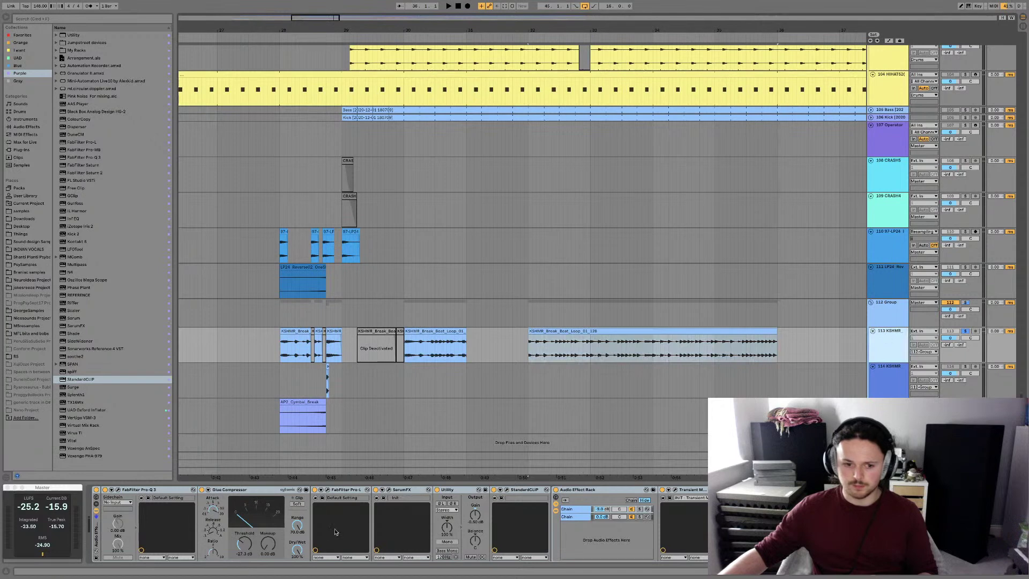
left_click(26, 126)
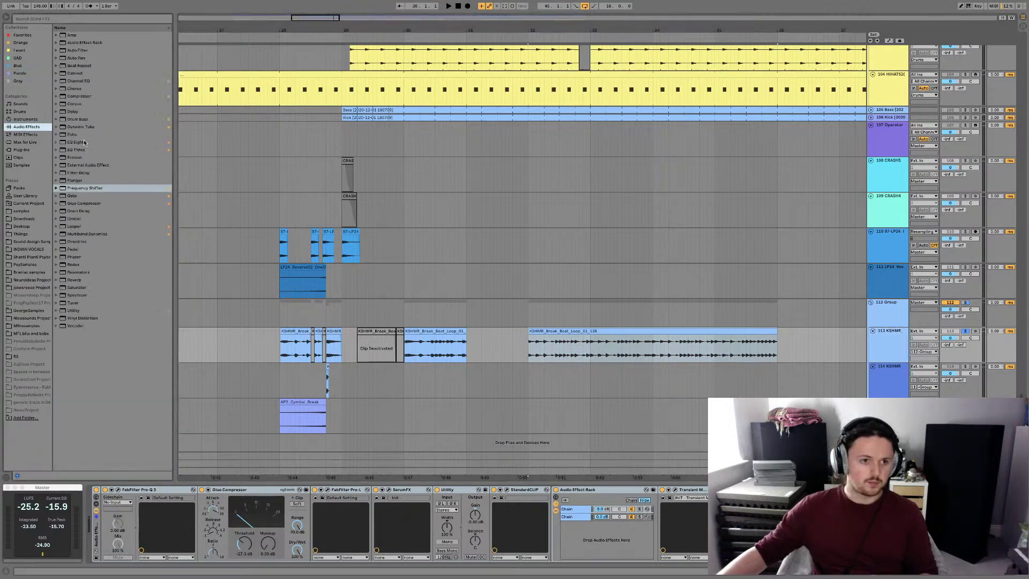
left_click(84, 210)
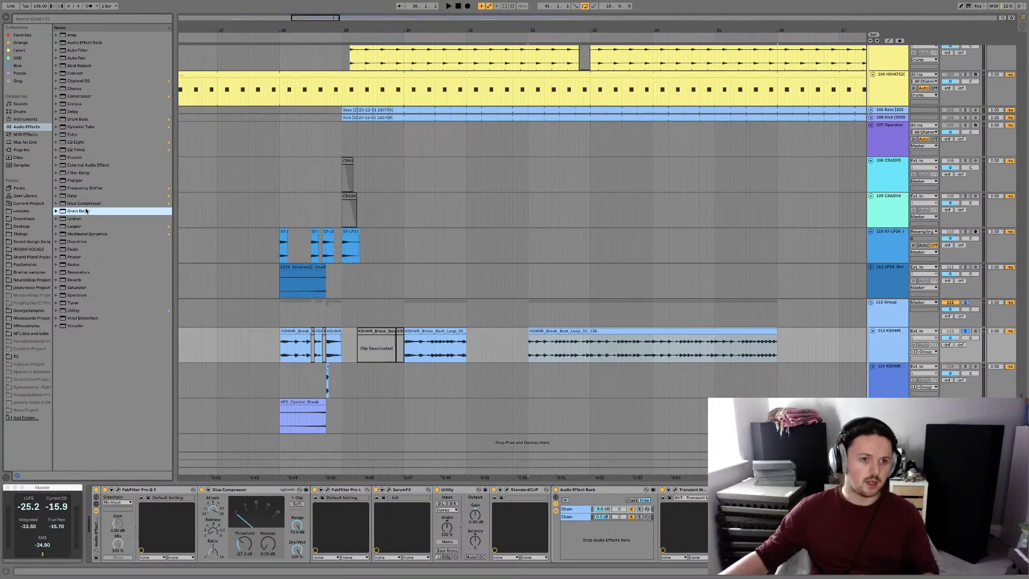
scroll(552, 359, "right", 3)
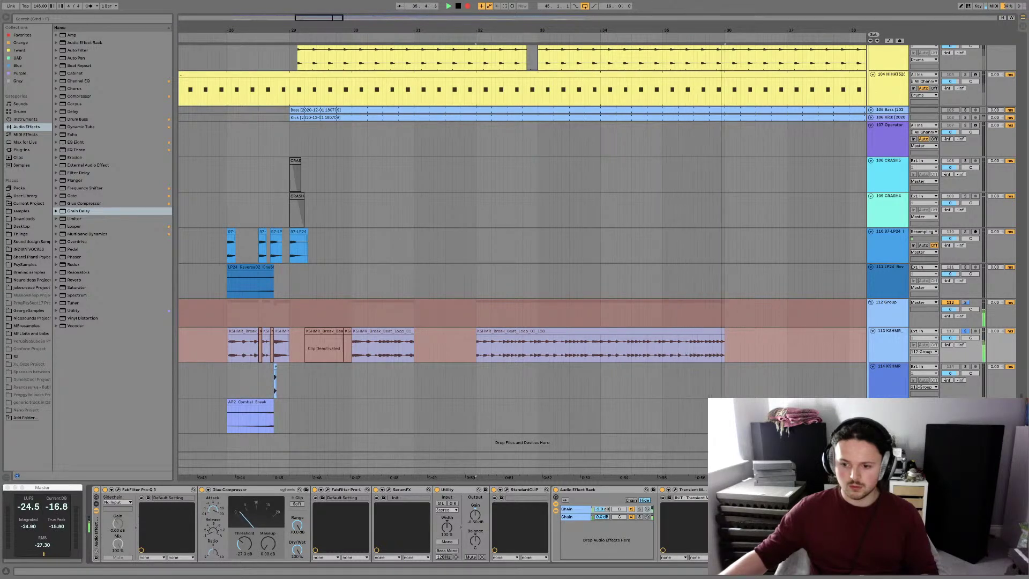
left_click(664, 355)
key("space")
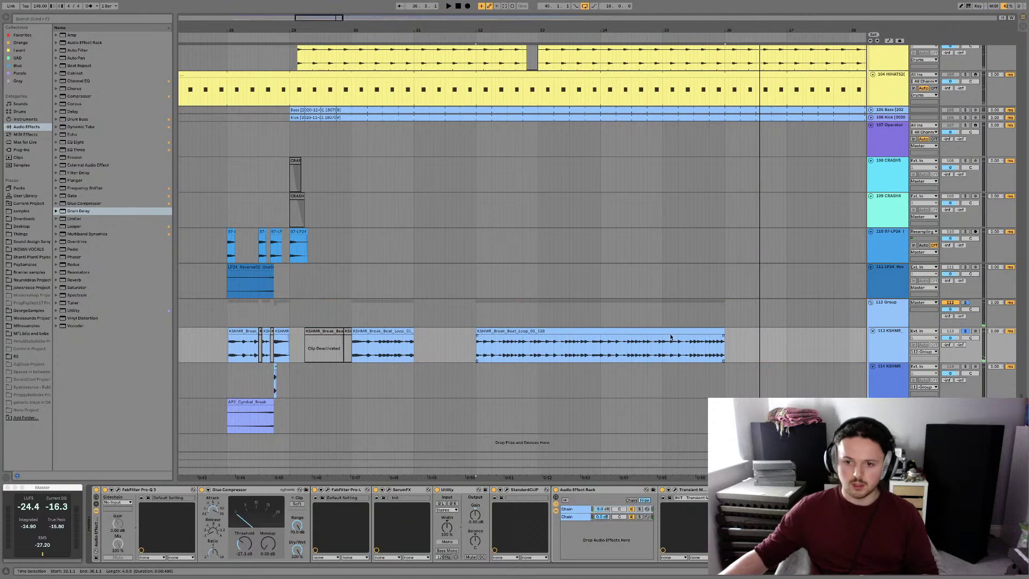
Record another pass of Grain Delay automation over the bar 32–36 break loop, then play the loop back
left_click(670, 337)
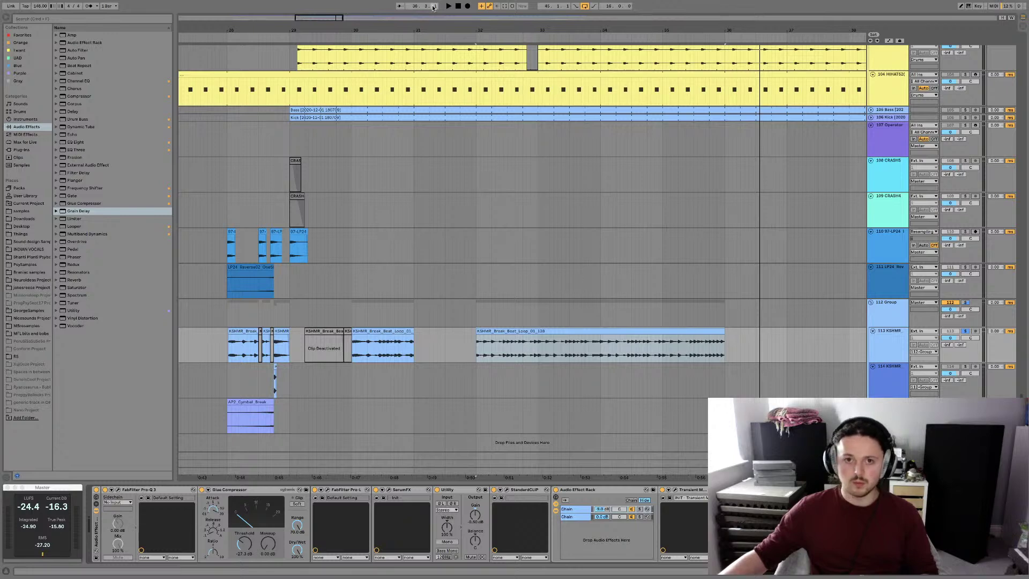
left_click(467, 6)
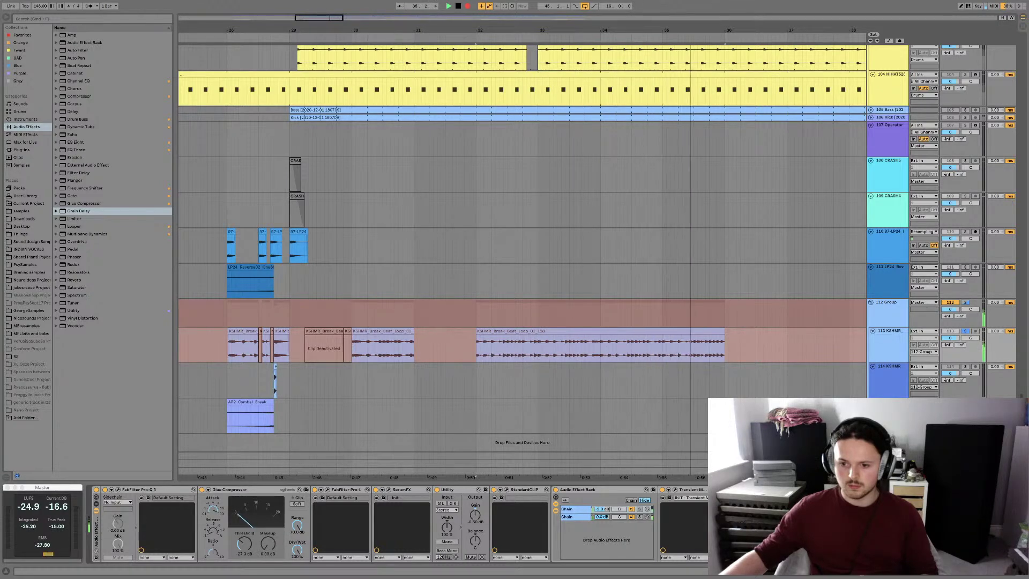
key("F9")
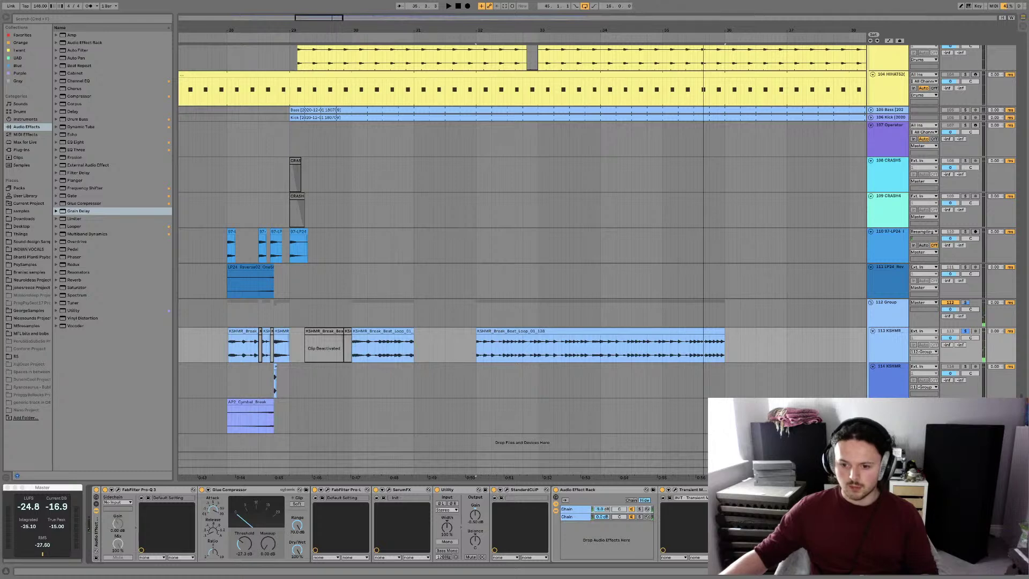
key("space")
key("space")
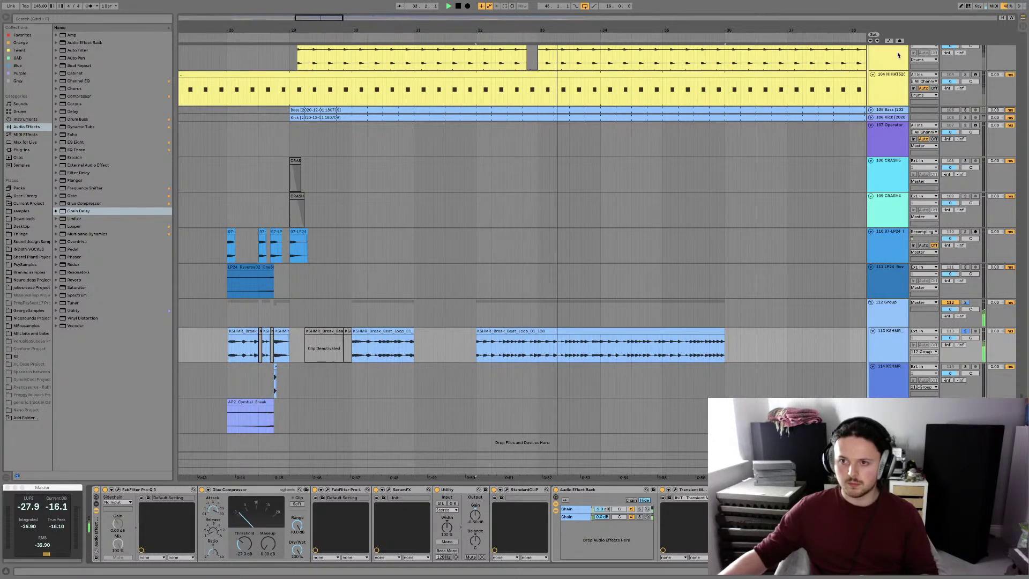
Show the break track's Grain Delay automation, delete the Beat Delay envelope across the bar 32–36 loop and play it again
left_click(889, 40)
left_click(884, 346)
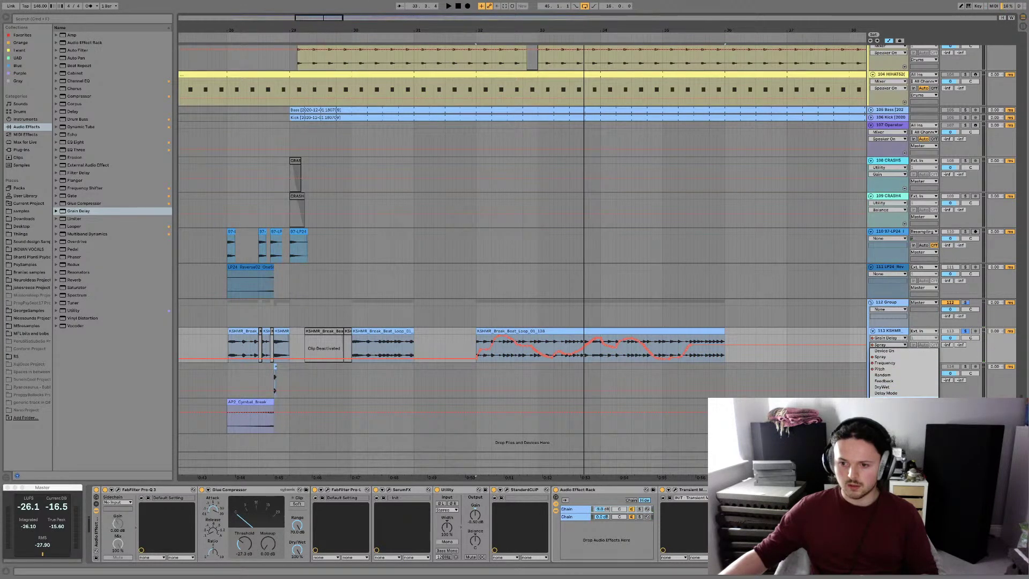
left_click(883, 393)
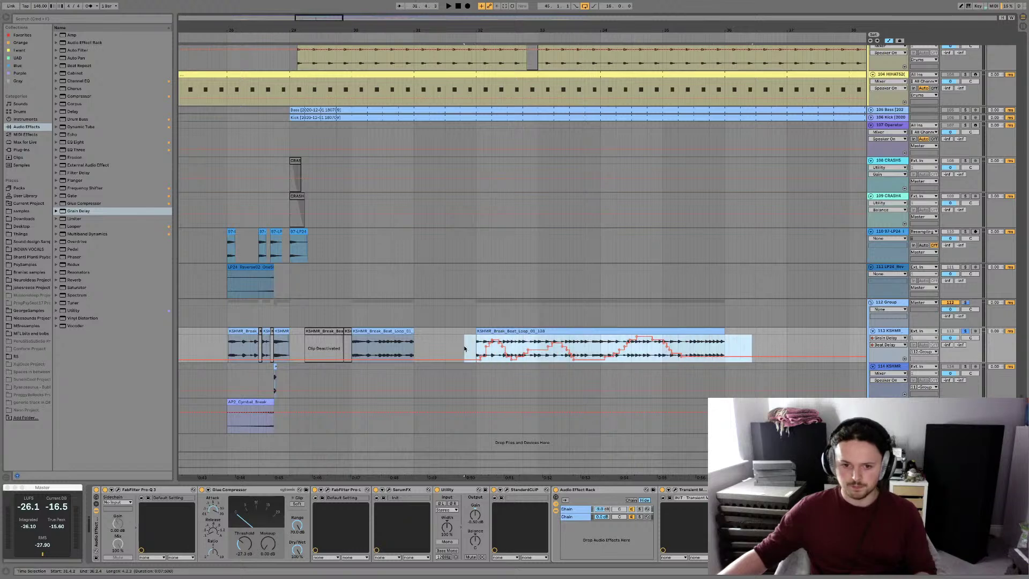
left_click(519, 332)
key("space")
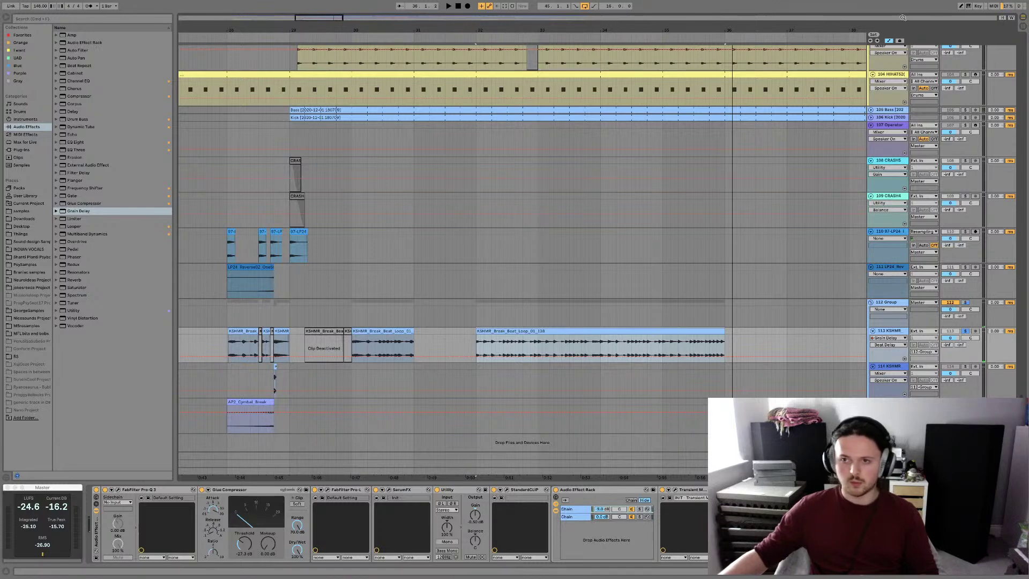
Set the track below the break loop to Resampling, arm it and record the processed loop from bar 32 to just past bar 36
left_click(889, 41)
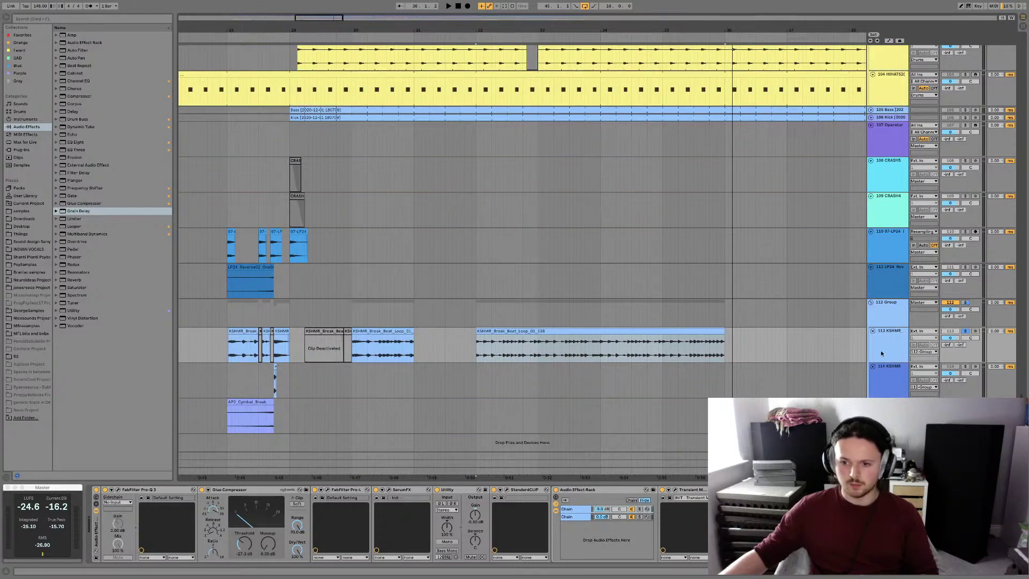
left_click(924, 367)
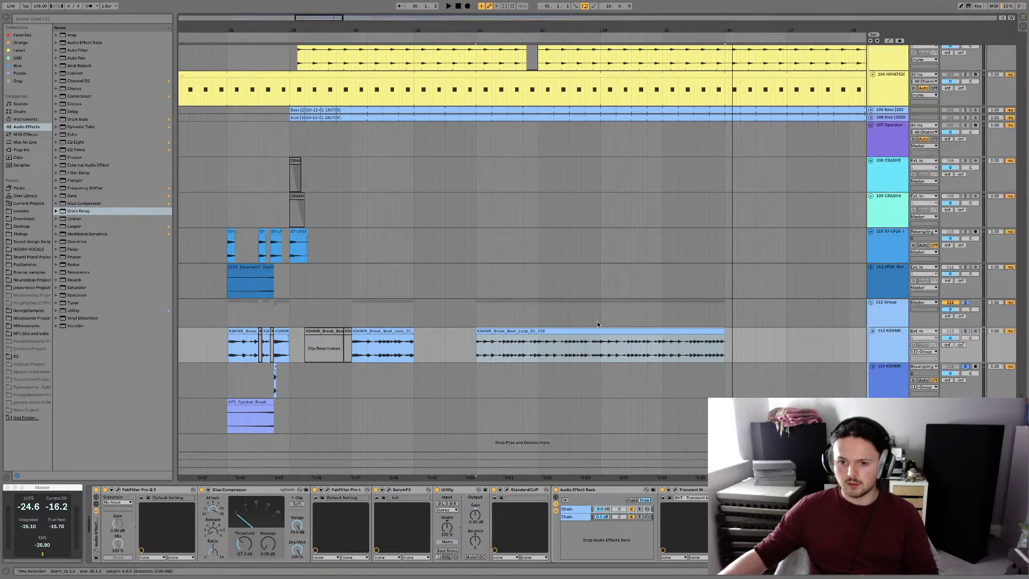
left_click(975, 367)
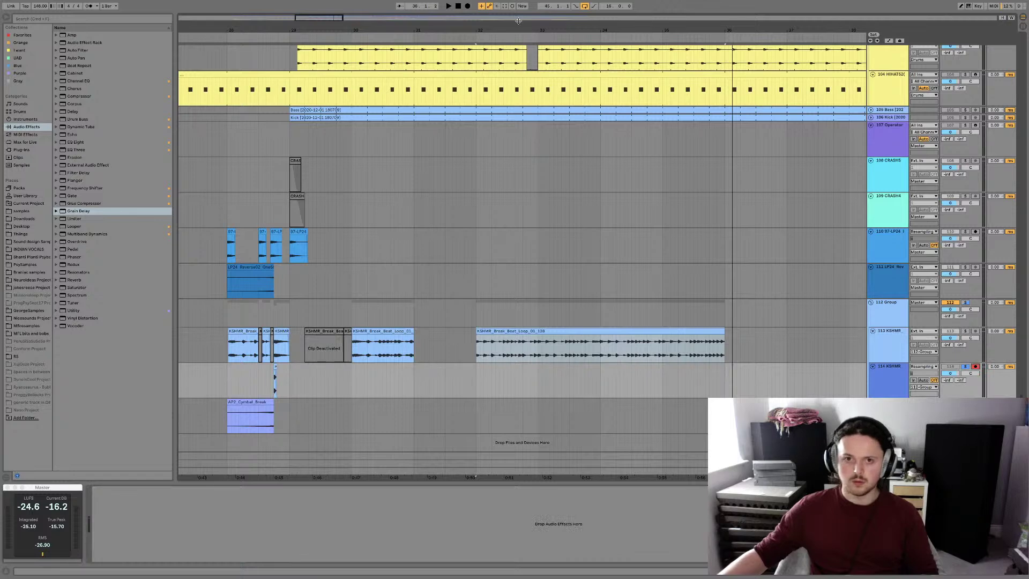
left_click(468, 7)
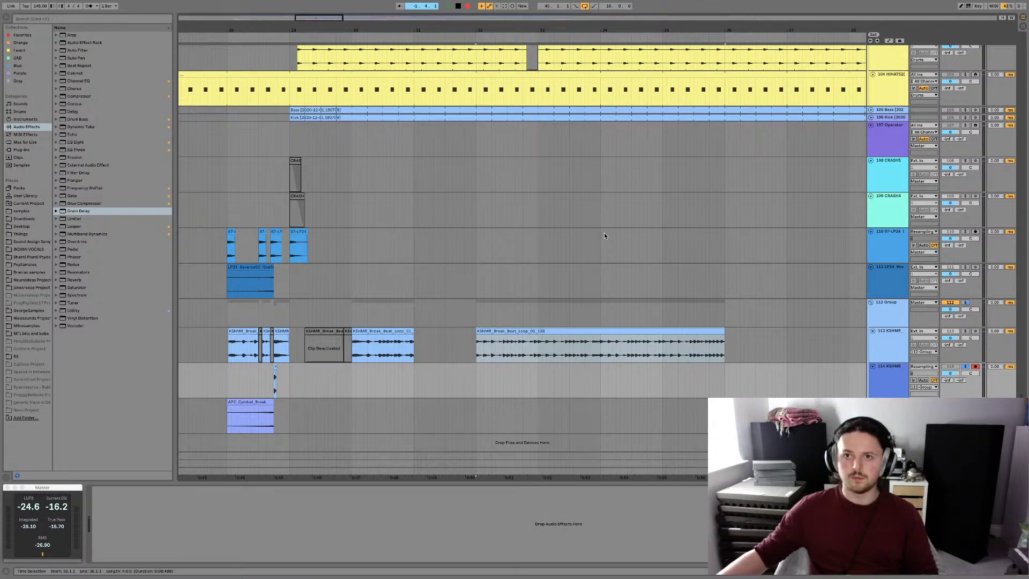
key("space")
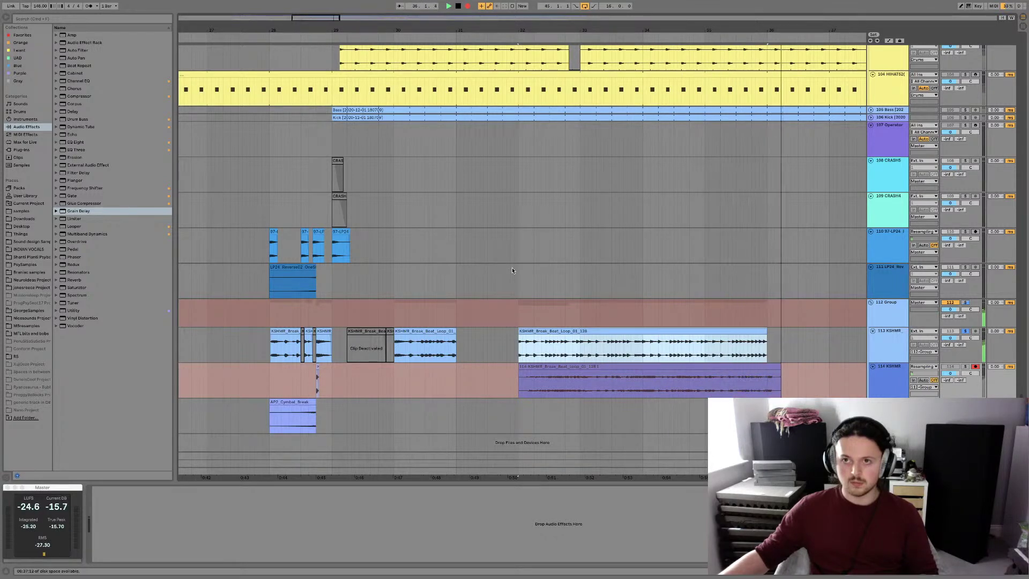
key("space")
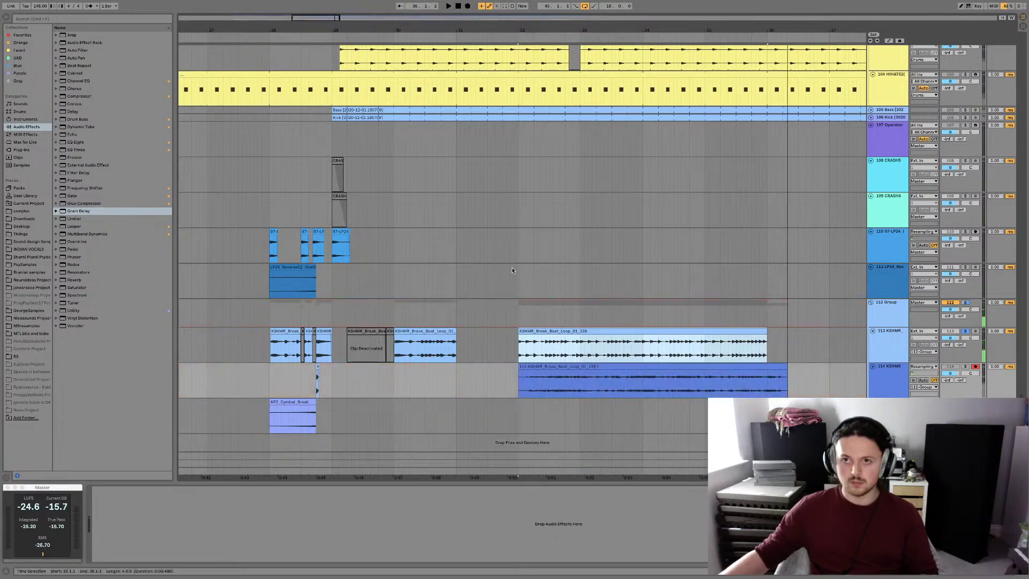
Deactivate the original four-bar break loop clip at bar 32
left_click(744, 332)
left_click(886, 341)
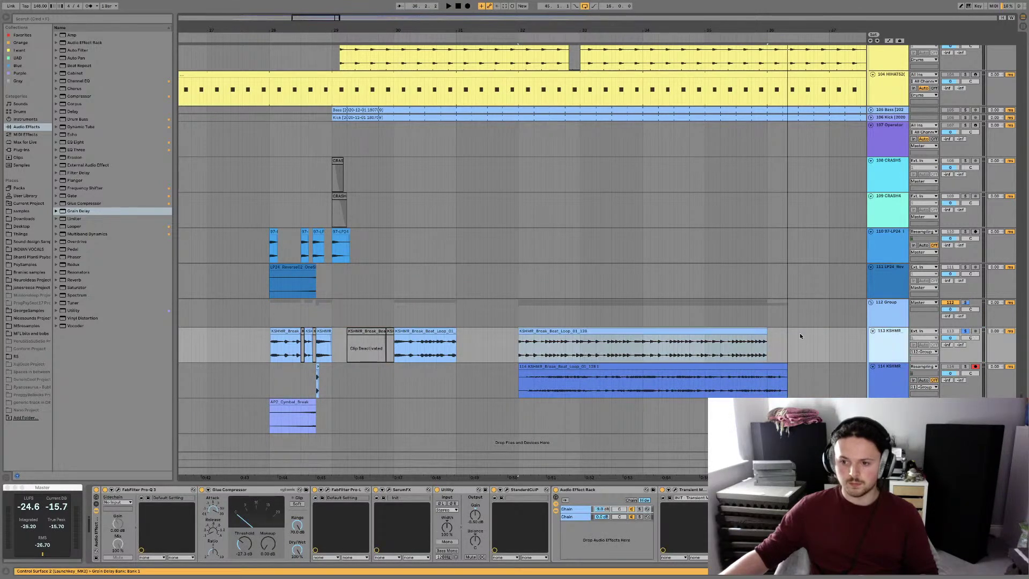
left_click(715, 334)
key("0")
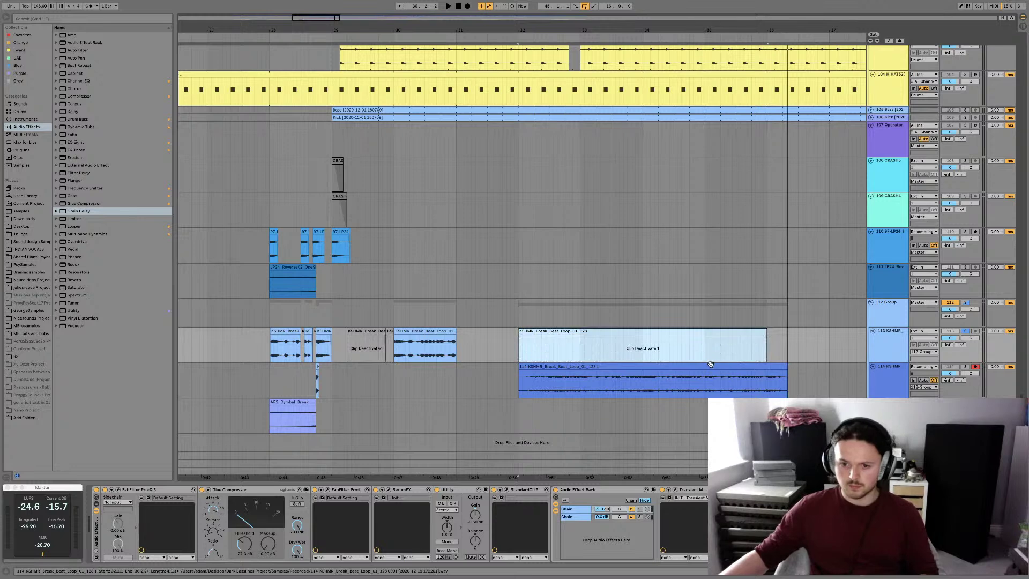
left_click(890, 342)
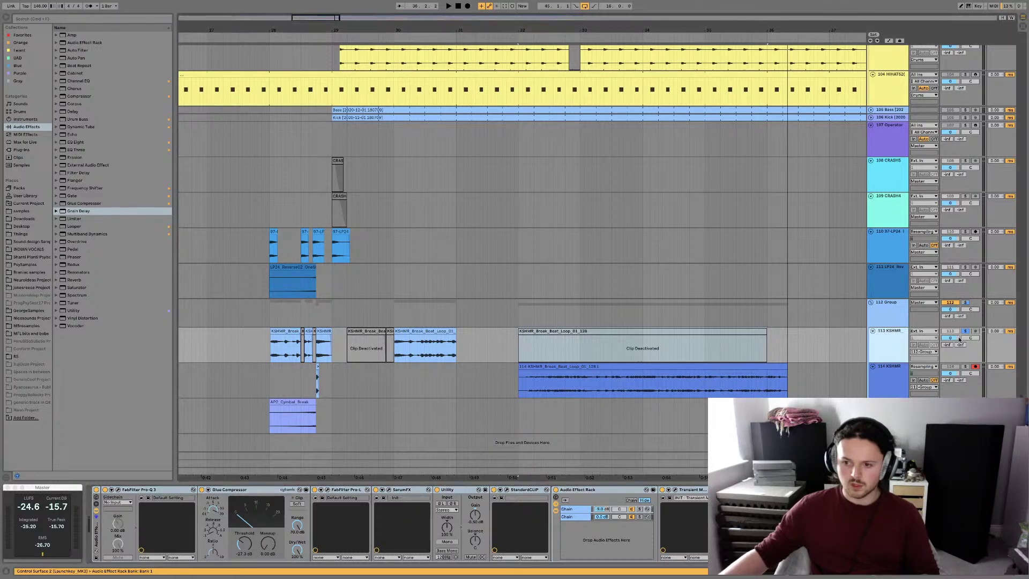
Move a short section of the resampled break to just after bar 29, delete the remaining recording and unsolo the break loop track
left_click(591, 381)
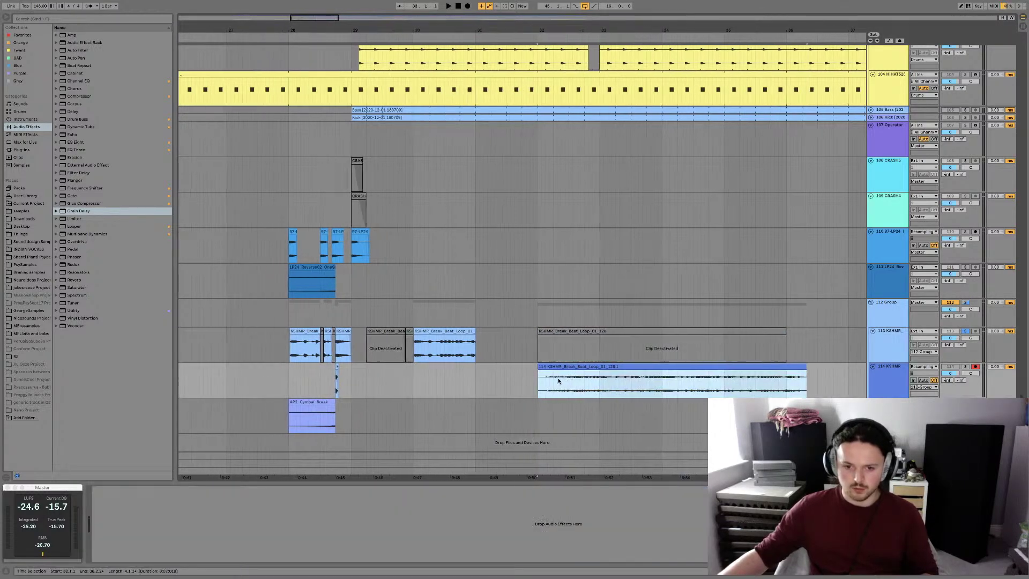
scroll(591, 381, "left", 1)
left_click_drag(591, 381, 372, 378)
left_click(625, 370)
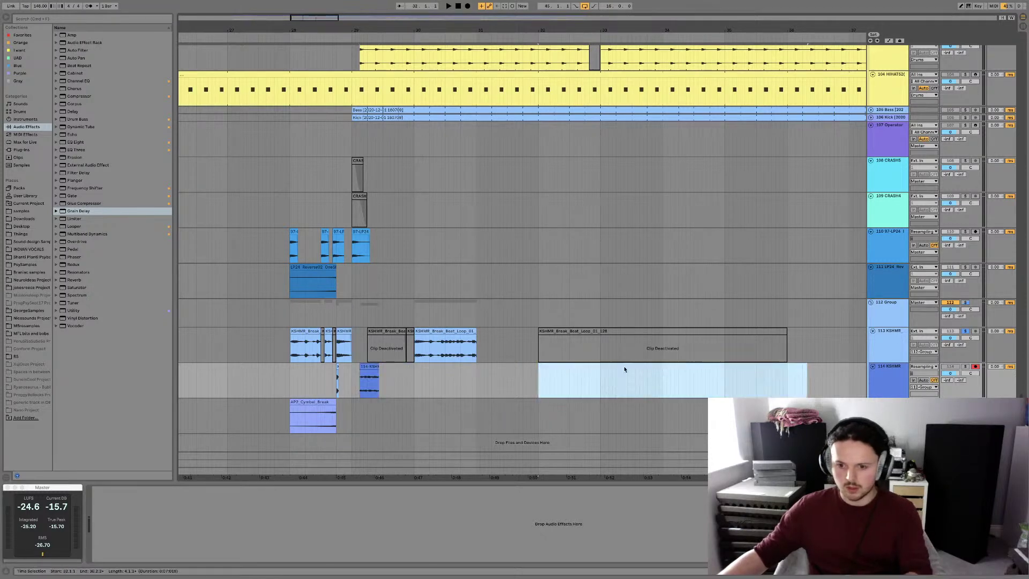
left_click(965, 332)
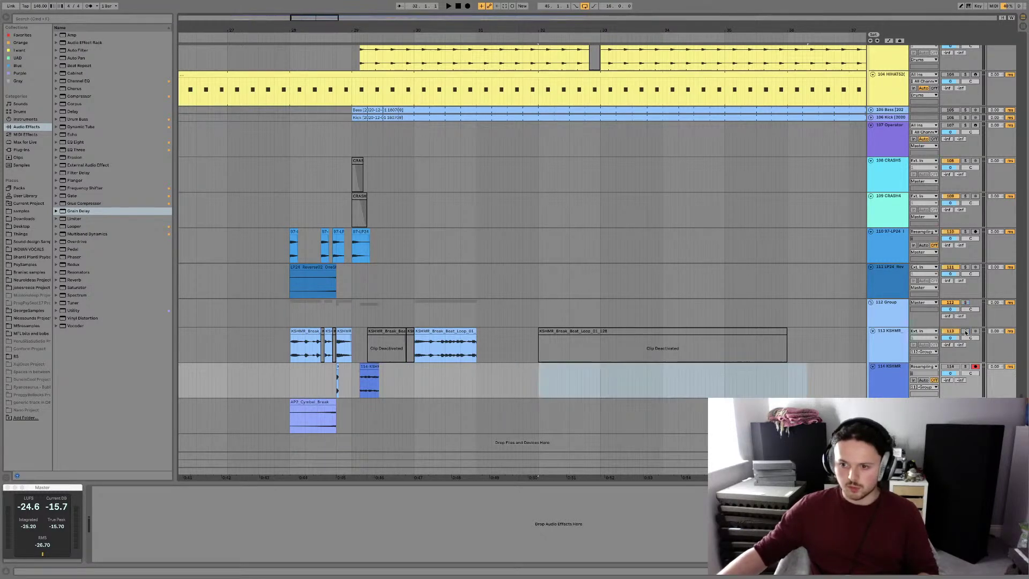
left_click(885, 343)
Deactivate the break loop clip just before bar 29 together with the short layer clip beneath it
scroll(756, 377, "left", 2)
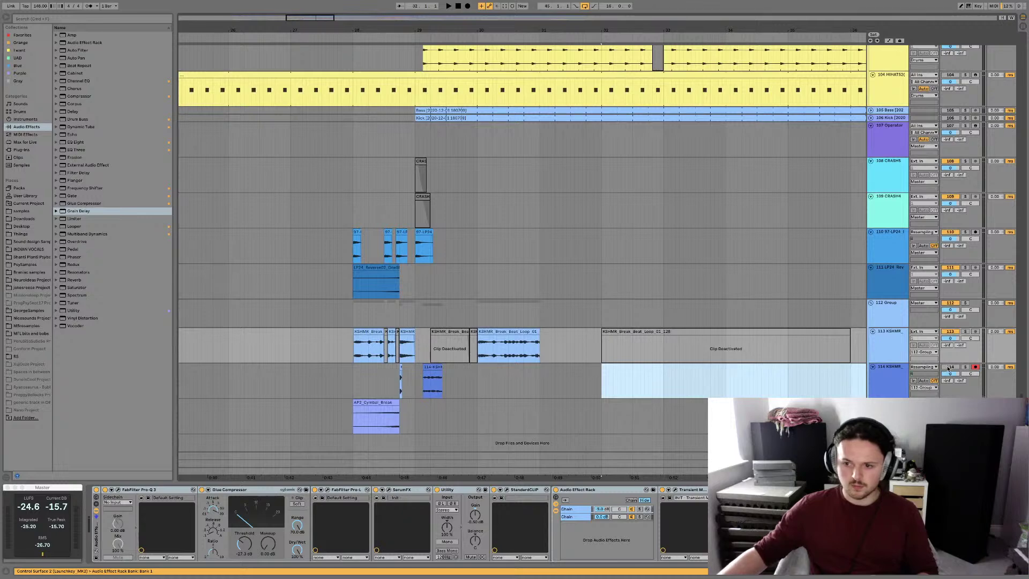
left_click(406, 382)
scroll(402, 379, "up", 3)
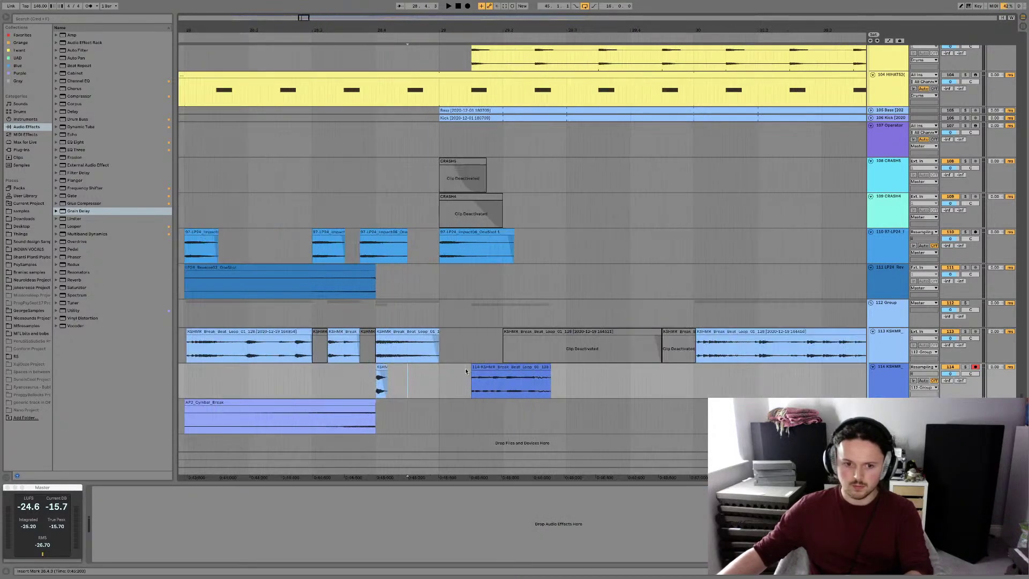
left_click(499, 370)
scroll(500, 370, "left", 3)
scroll(499, 369, "left", 1)
left_click(486, 331)
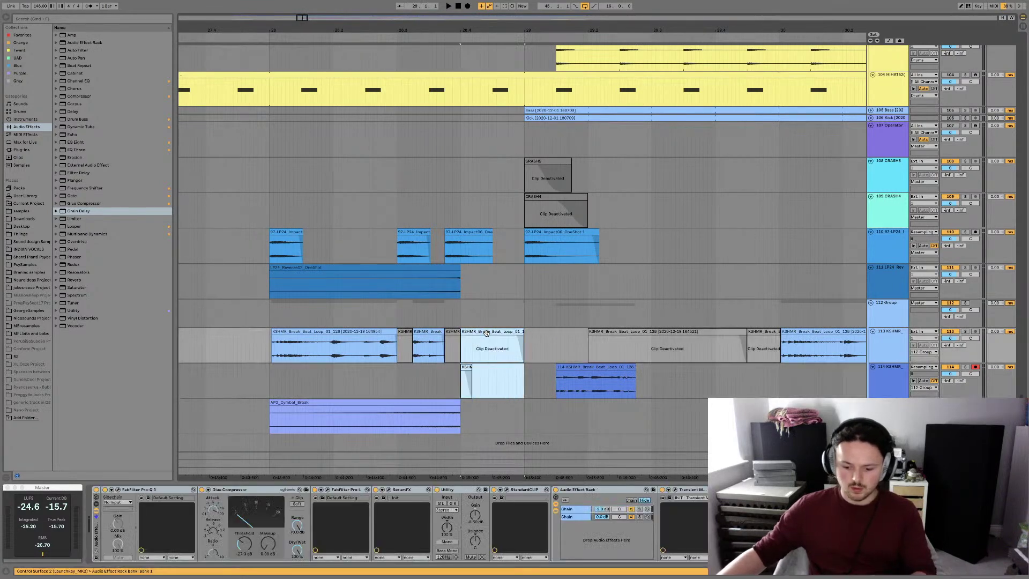
key("0")
Move the resampled break section into the gap before bar 29, ending at bar 29, and audition the transition
left_click(597, 365)
left_click_drag(597, 365, 473, 368)
key("space")
key("space")
left_click(474, 369)
key("space")
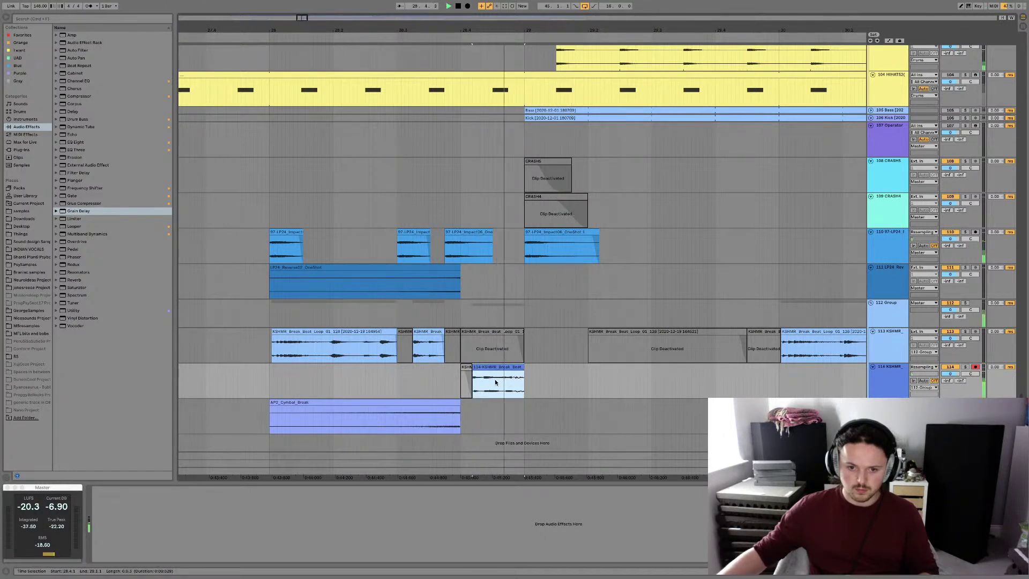
left_click(494, 384)
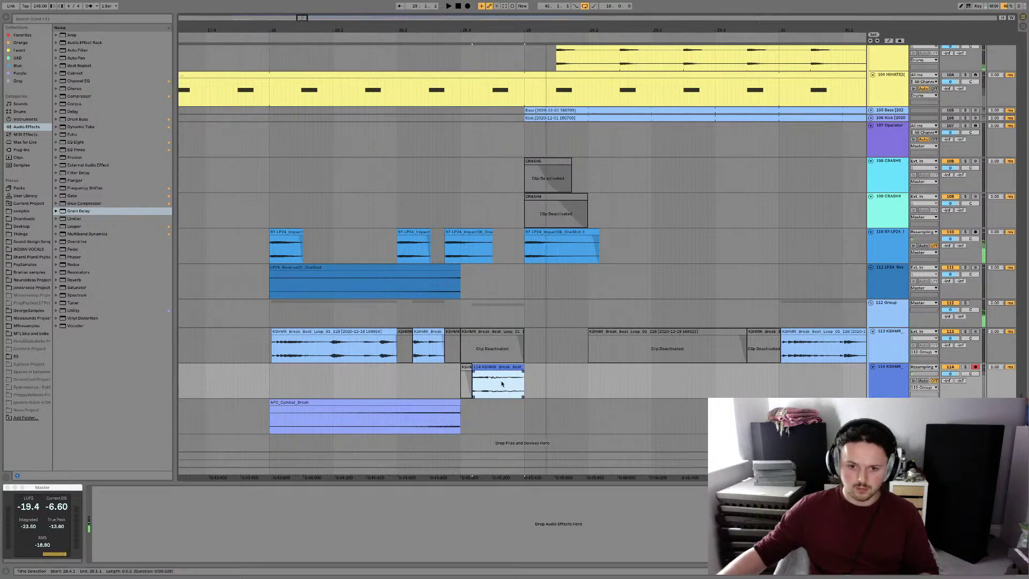
left_click(424, 378)
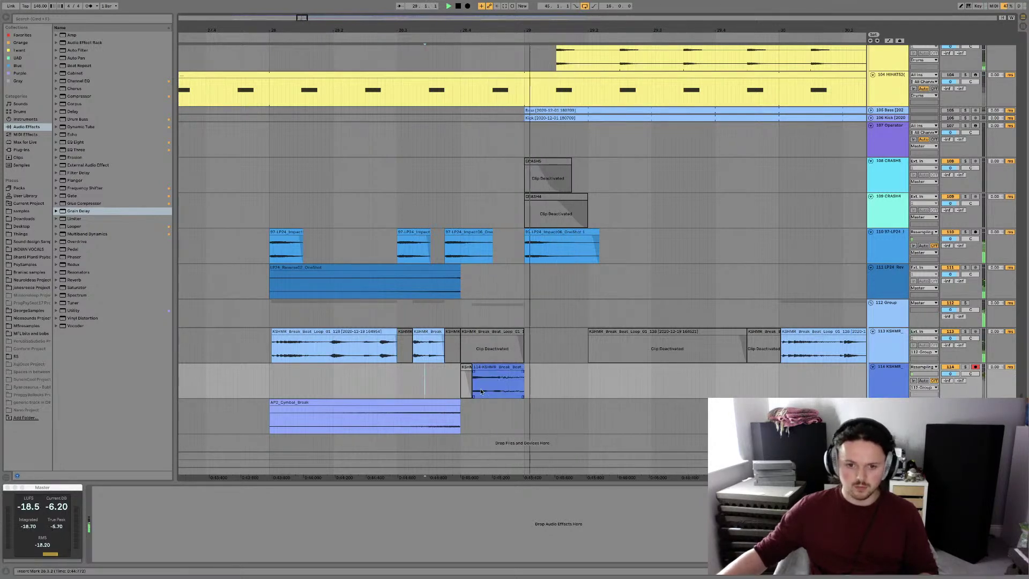
Move the resampled break section to the cymbal track so it spans 28.4.1 to 29.1.1, and play it
left_click(503, 385)
left_click_drag(502, 386, 462, 403)
key("space")
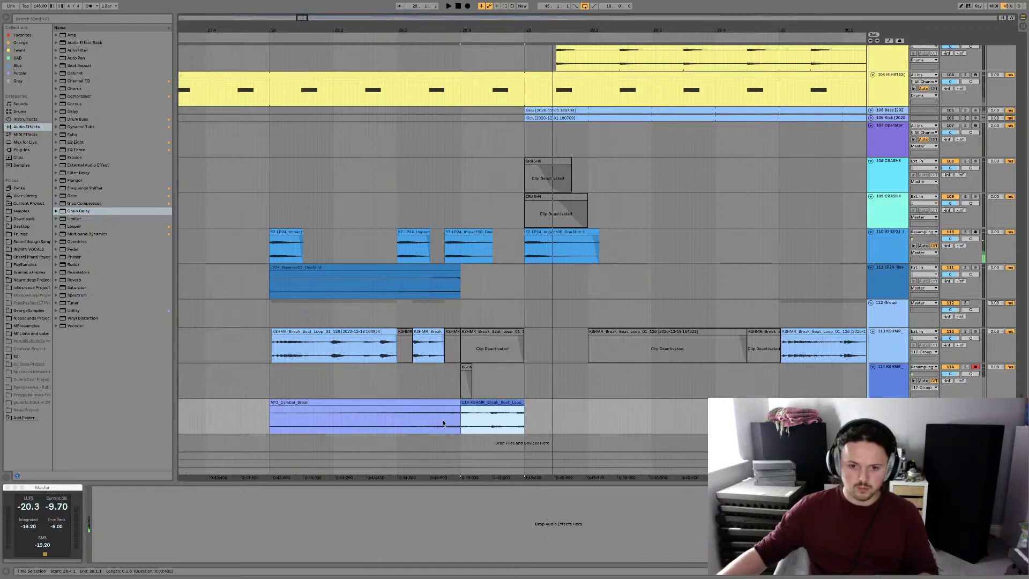
Audition the bar 28–29 transition from several points and select the resampled break clip on the cymbal track
left_click(495, 420)
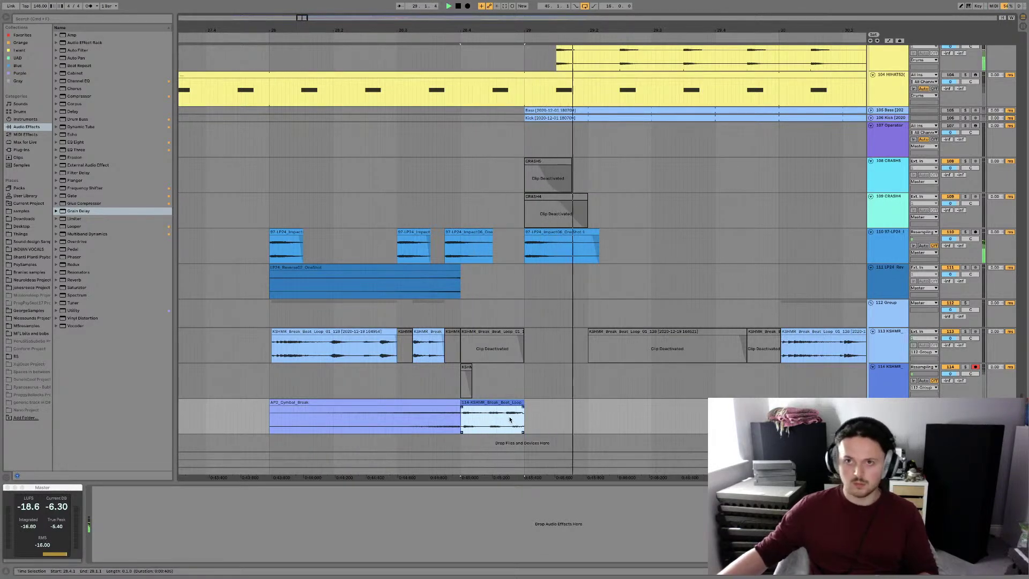
left_click(402, 366)
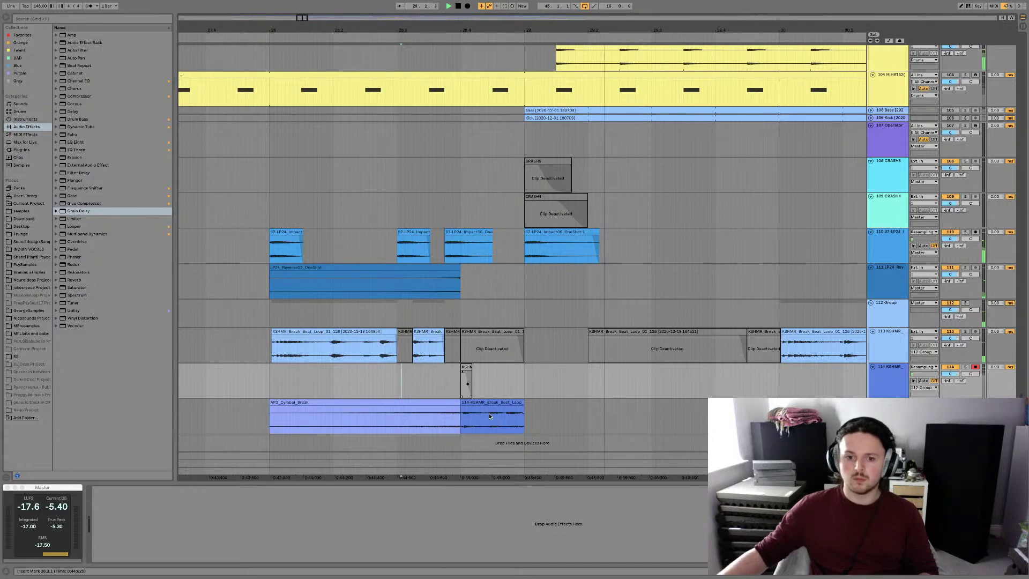
left_click(333, 377)
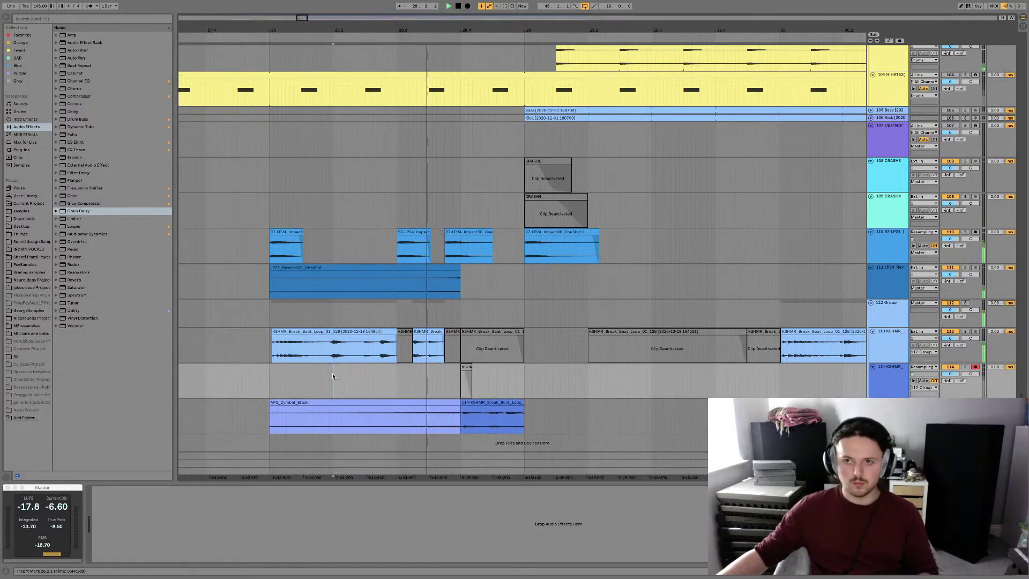
left_click(507, 402)
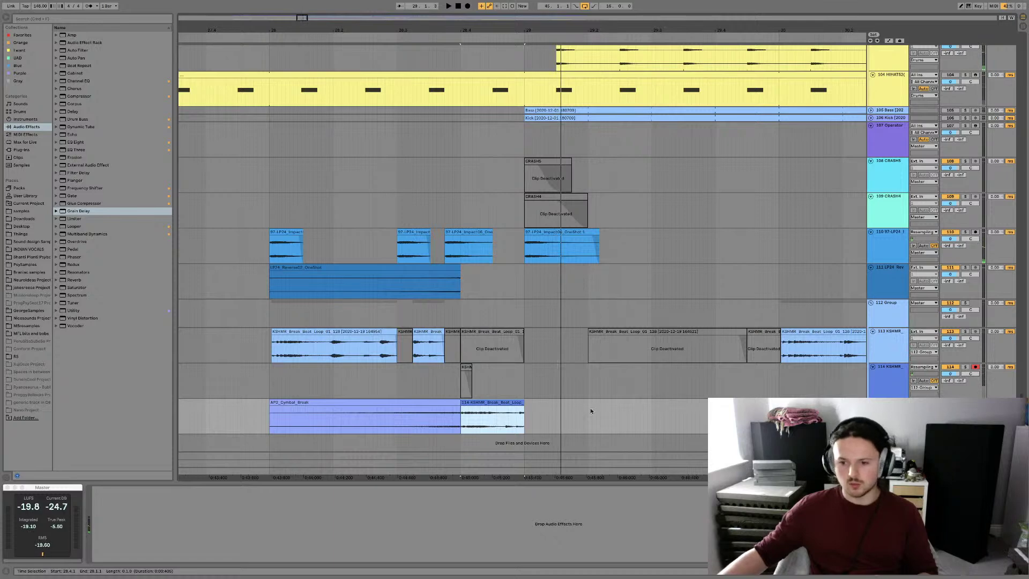
Replay the resampled break section on the cymbal track into bar 29 to judge how it leads into the drop
key("space")
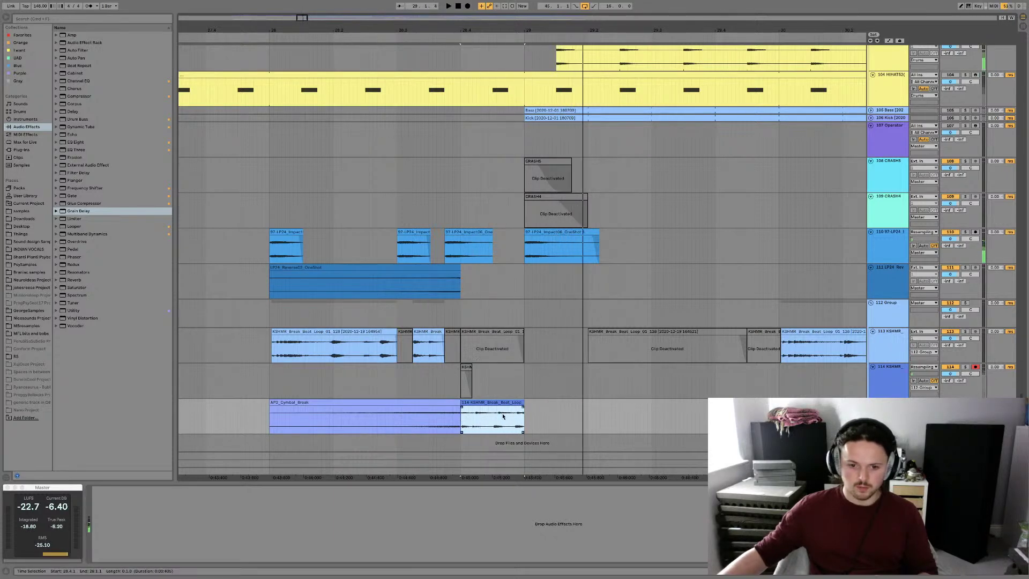
key("space")
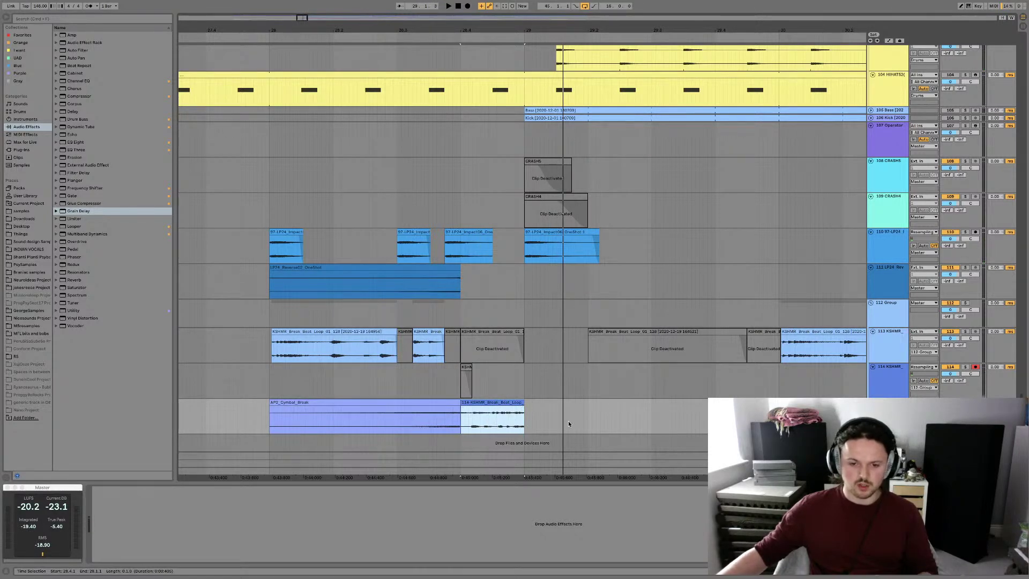
left_click(513, 418)
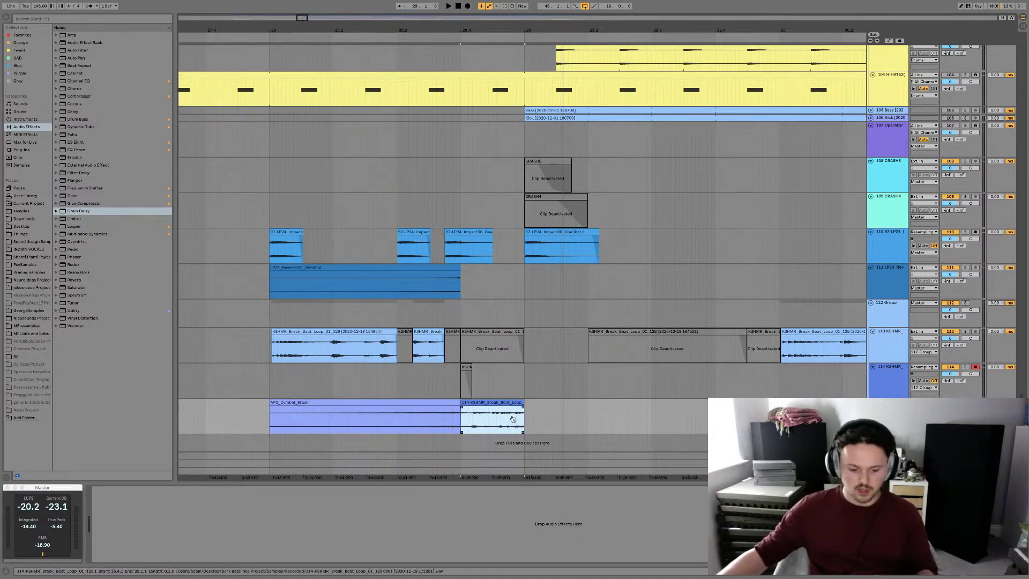
left_click(484, 423)
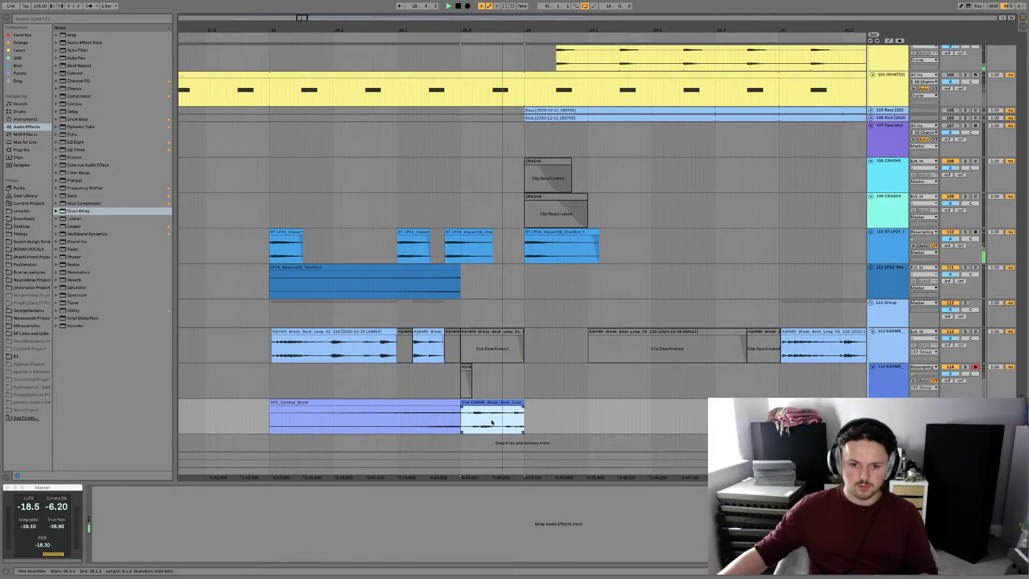
left_click(501, 419)
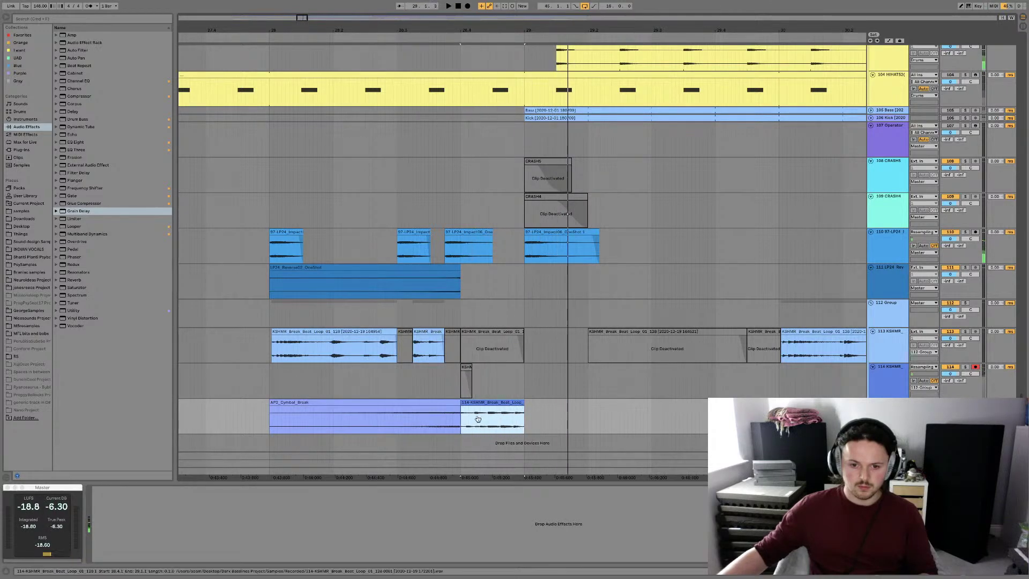
left_click(512, 424)
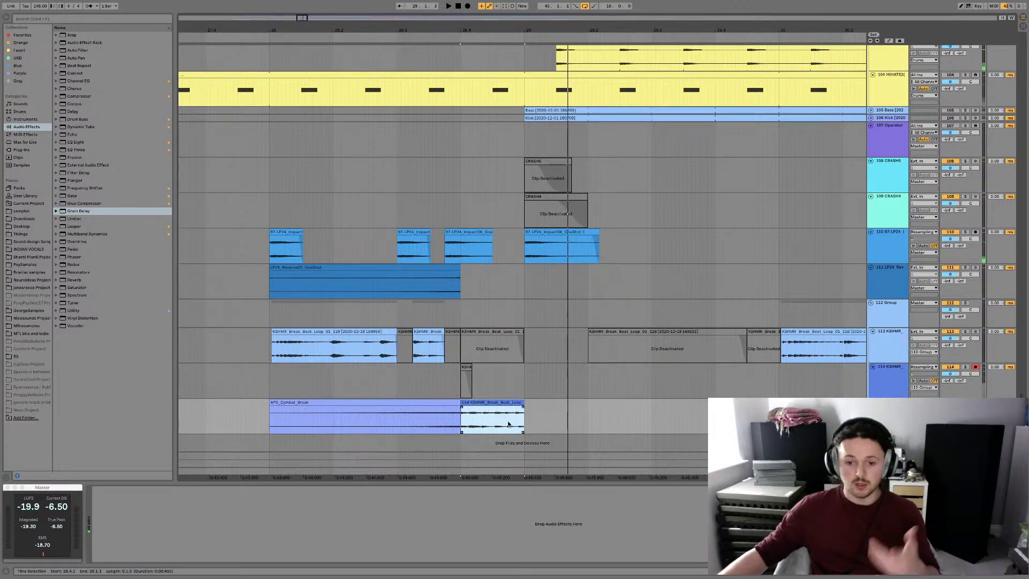
Play the drum-break transition from earlier points in bar 28 through to bar 29
left_click(423, 354)
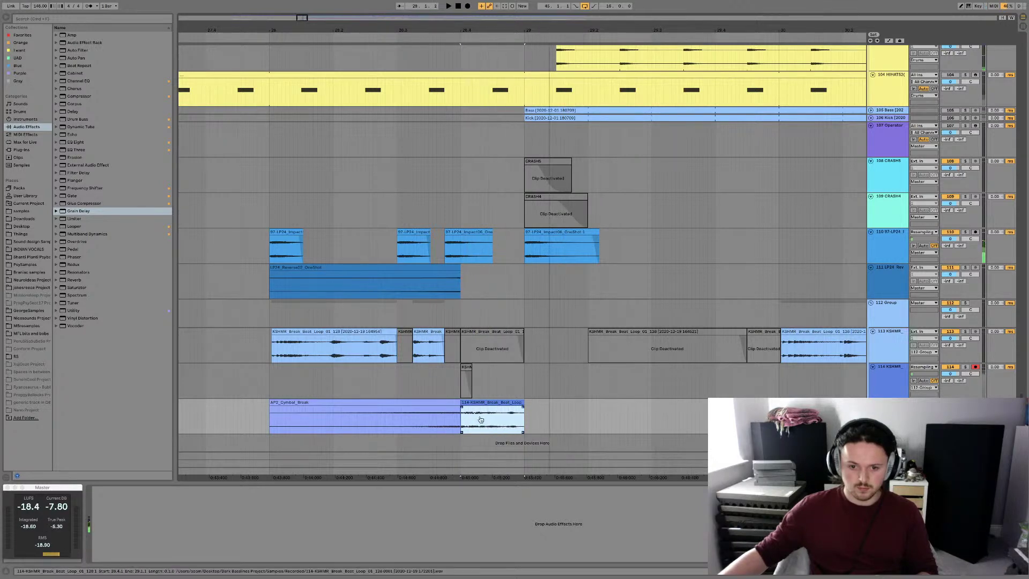
left_click(428, 378)
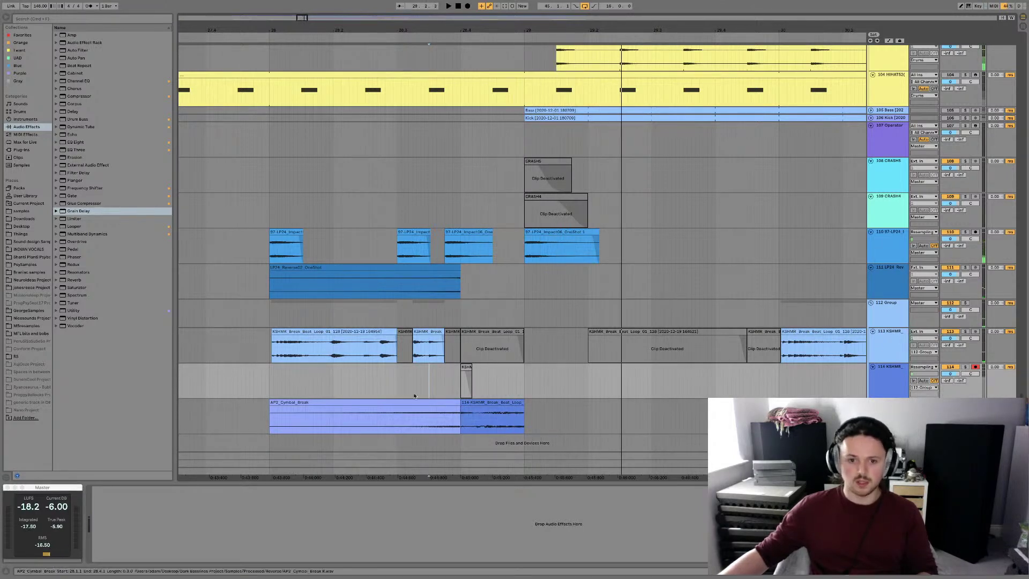
left_click(372, 386)
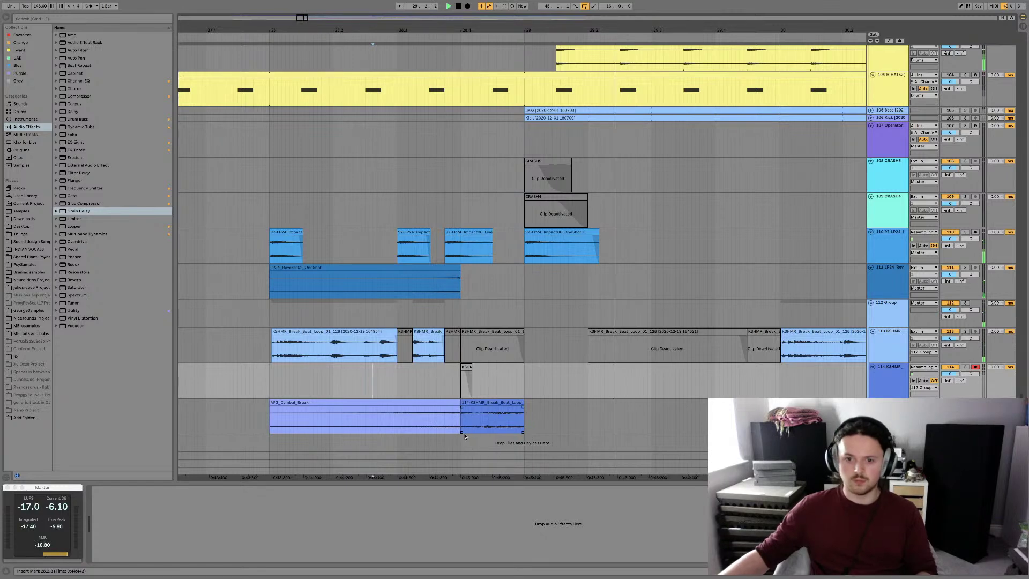
Deactivate the resampled break section and reactivate the break loop clip and short layer clip just before bar 29
key("space")
key("0")
left_click(468, 354)
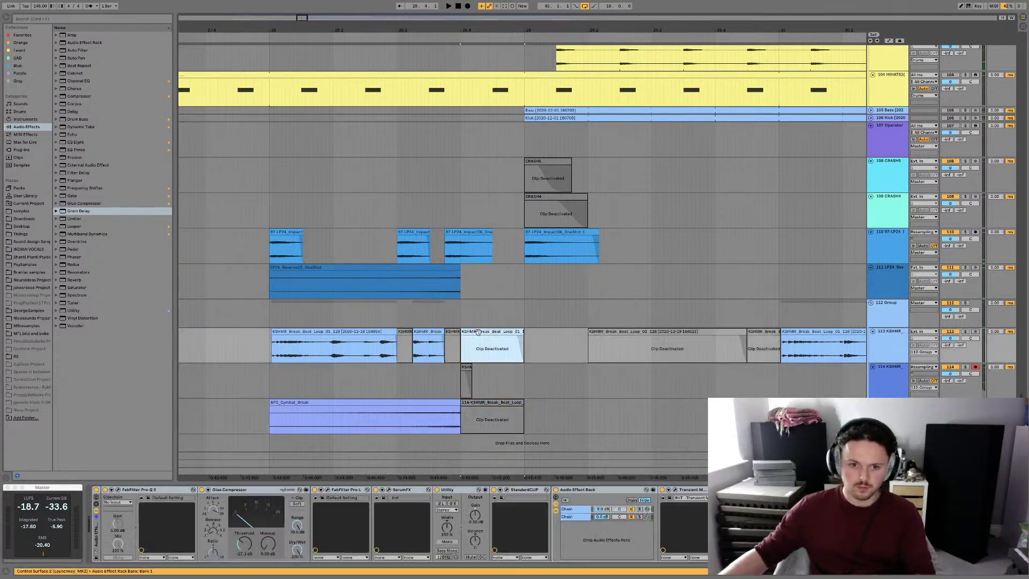
key("0")
left_click(467, 370)
key("0")
Audition the transition from before bar 28 with the original break clips active and the resampled section off
left_click(369, 378)
key("space")
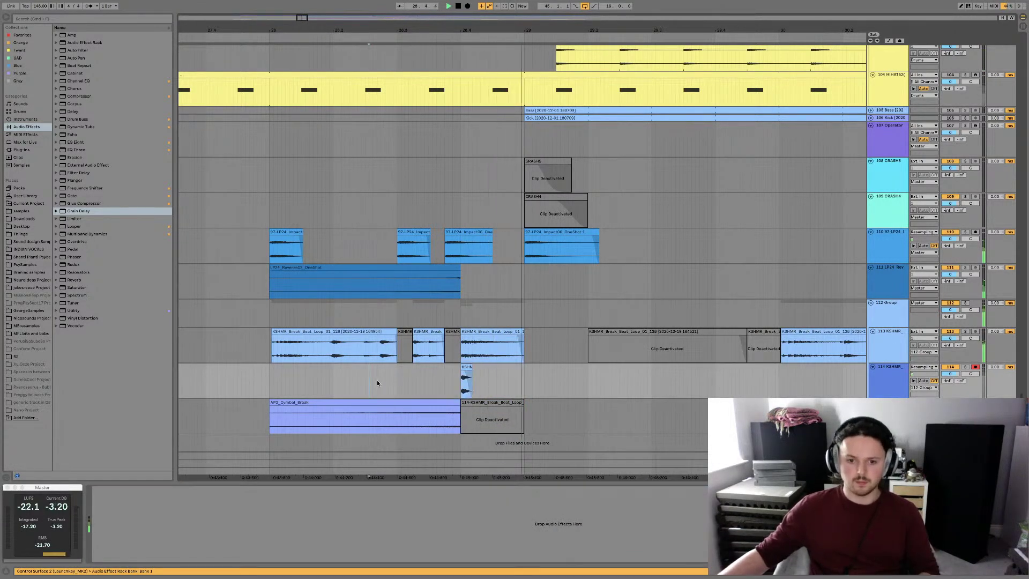
left_click(236, 384)
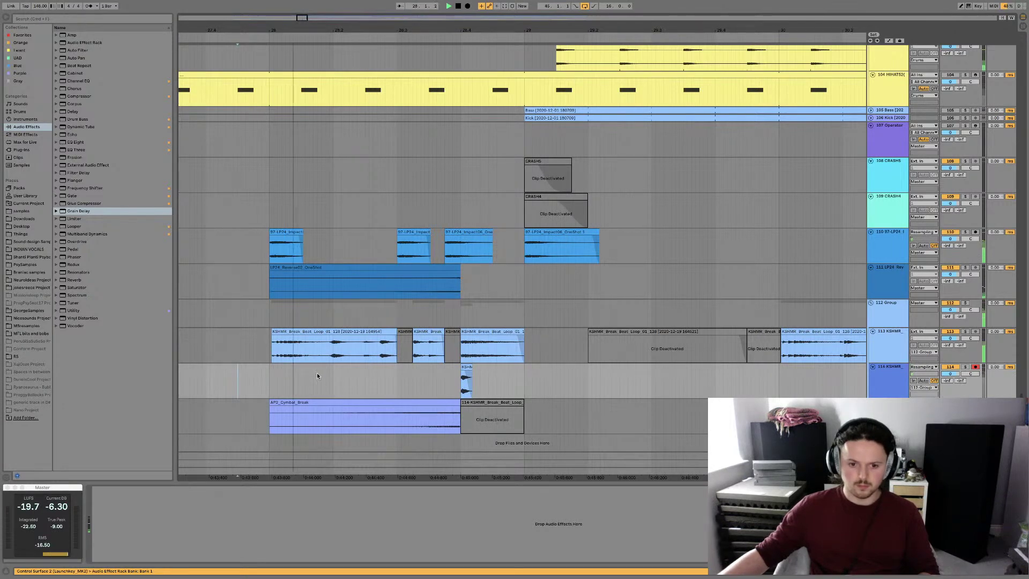
Reactivate the resampled break section on the cymbal track and play the layered transition from just before bar 28
left_click(487, 404)
key("0")
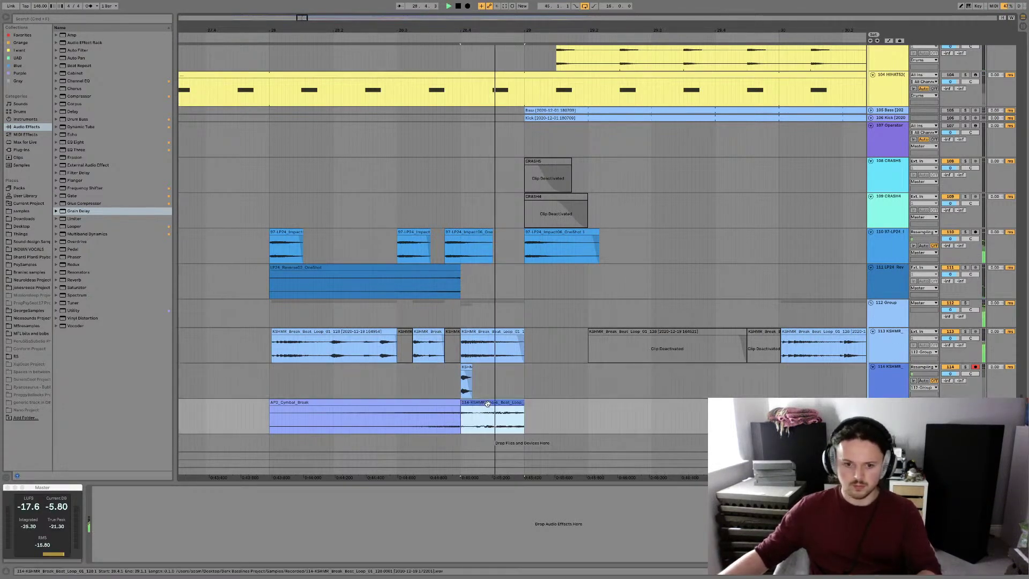
left_click(435, 379)
left_click(257, 370)
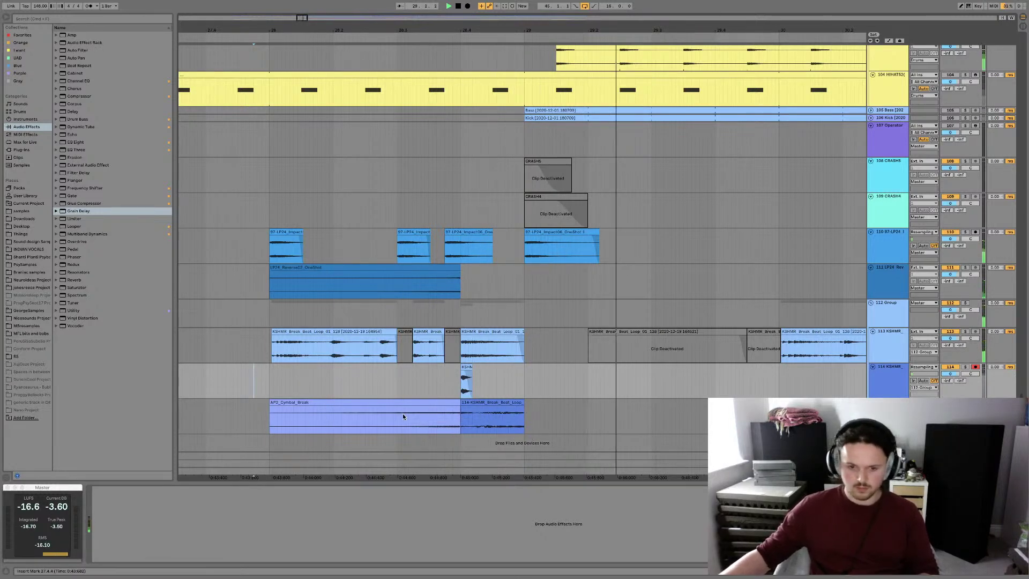
Add a fade-in over about the first half of the resampled break section and play it
left_click(503, 403)
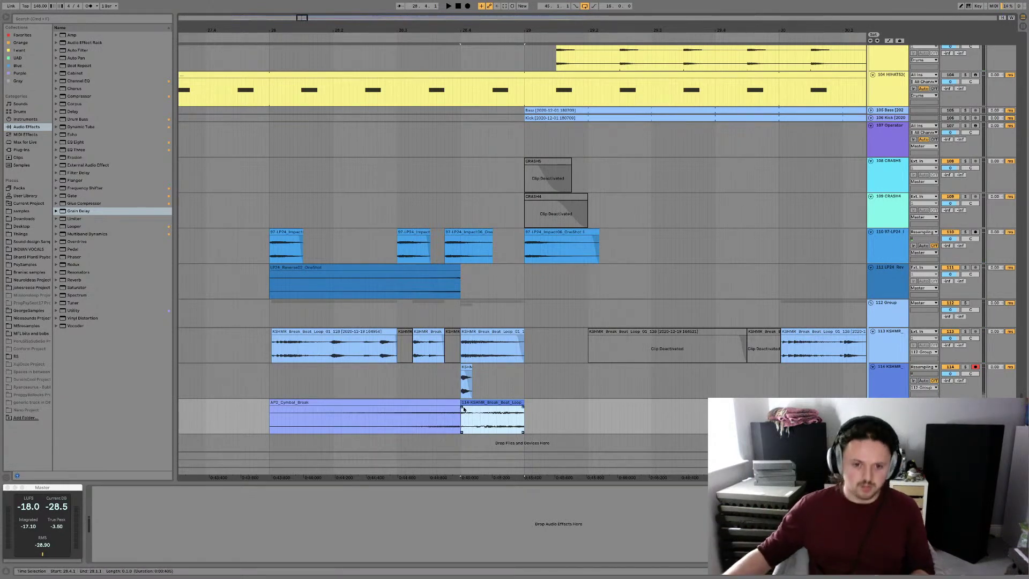
left_click_drag(463, 409, 485, 410)
key("space")
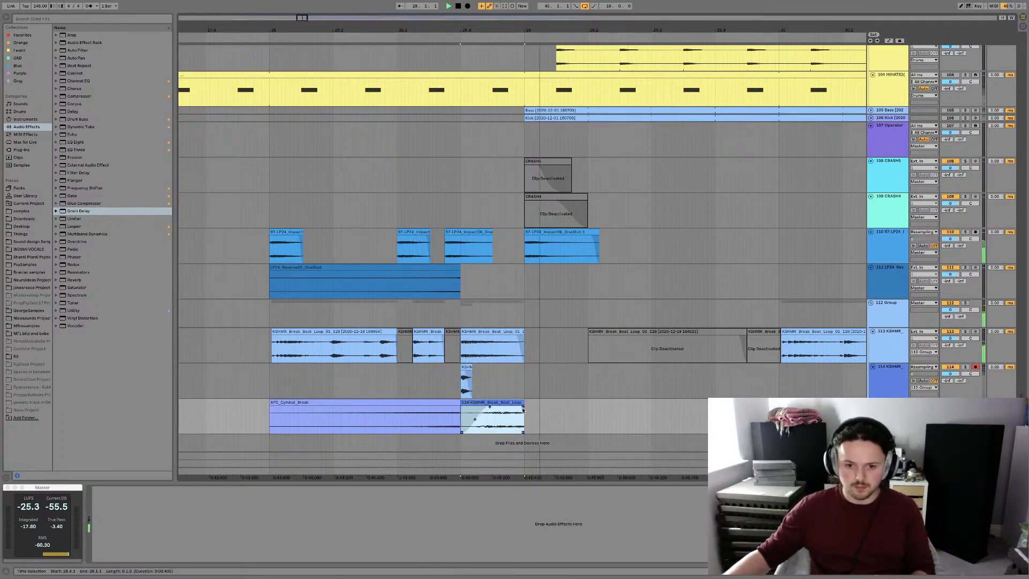
Try a duplicate of the faded break section directly after bar 29, toggling clips off and on, and remove it
left_click(515, 401)
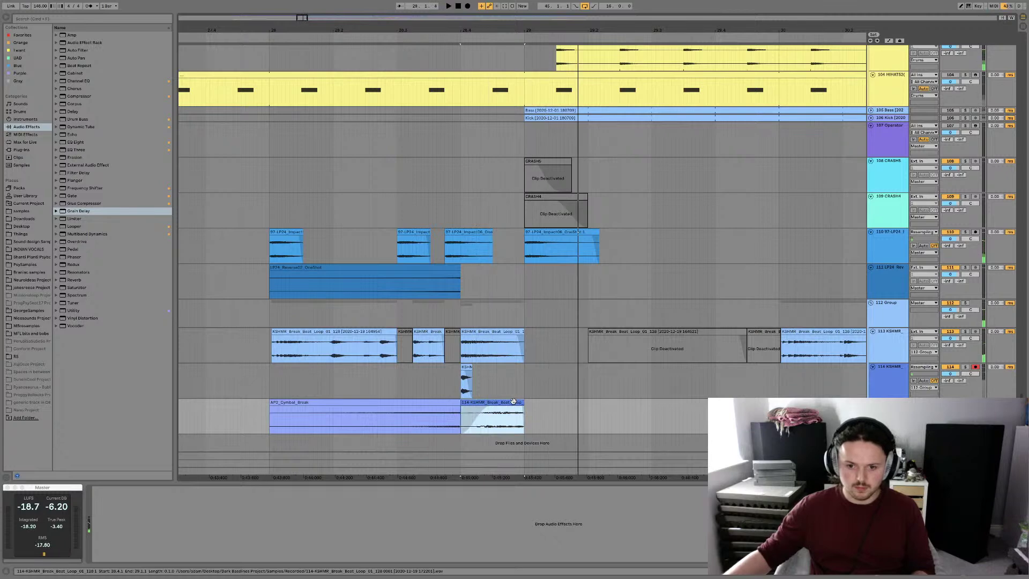
key("super+d")
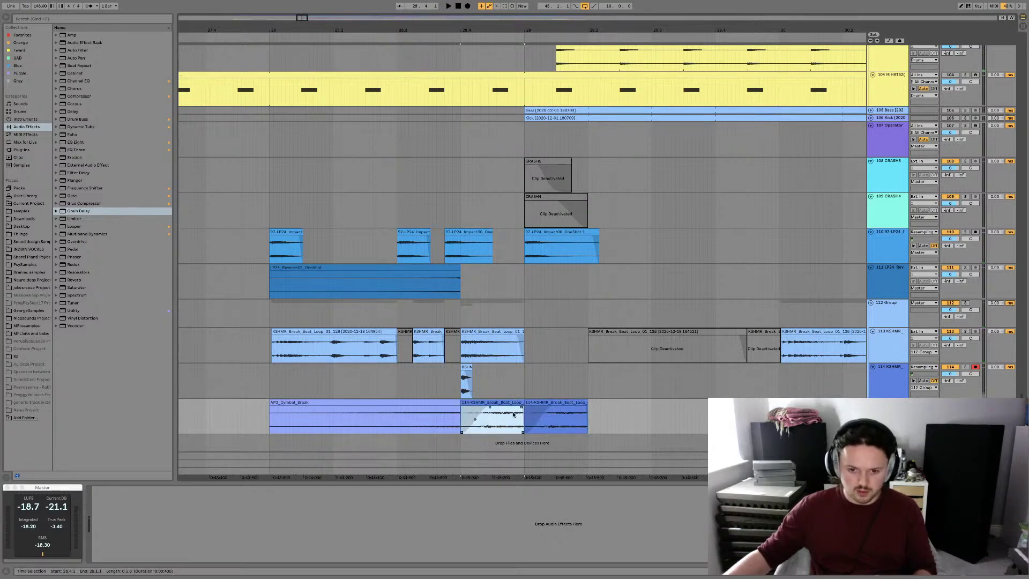
key("0")
left_click(485, 421)
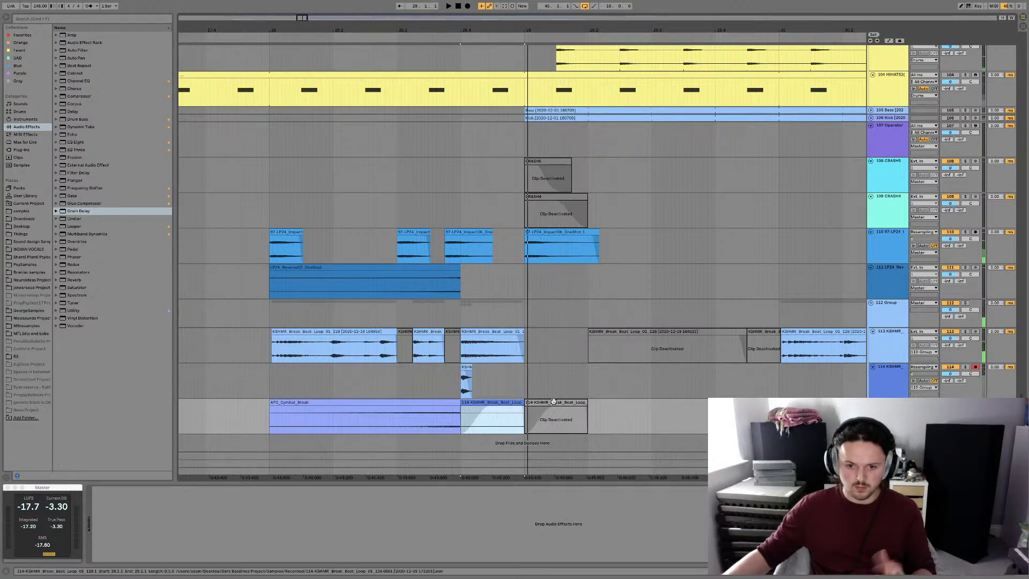
key("0")
key("space")
left_click(494, 409)
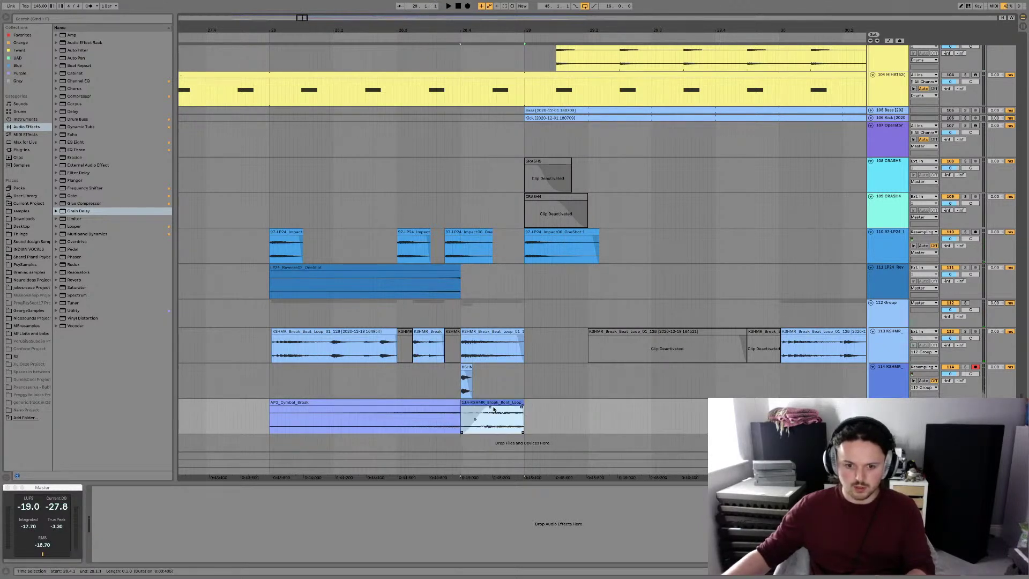
Play the transition with the faded resampled layer from just before bar 28
left_click(215, 380)
key("space")
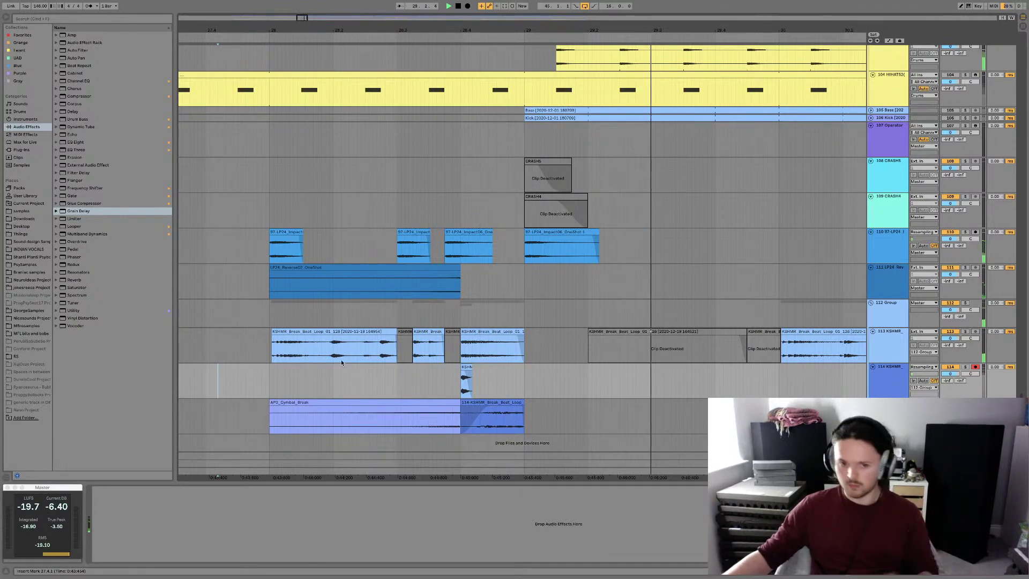
left_click_drag(519, 19, 519, 12)
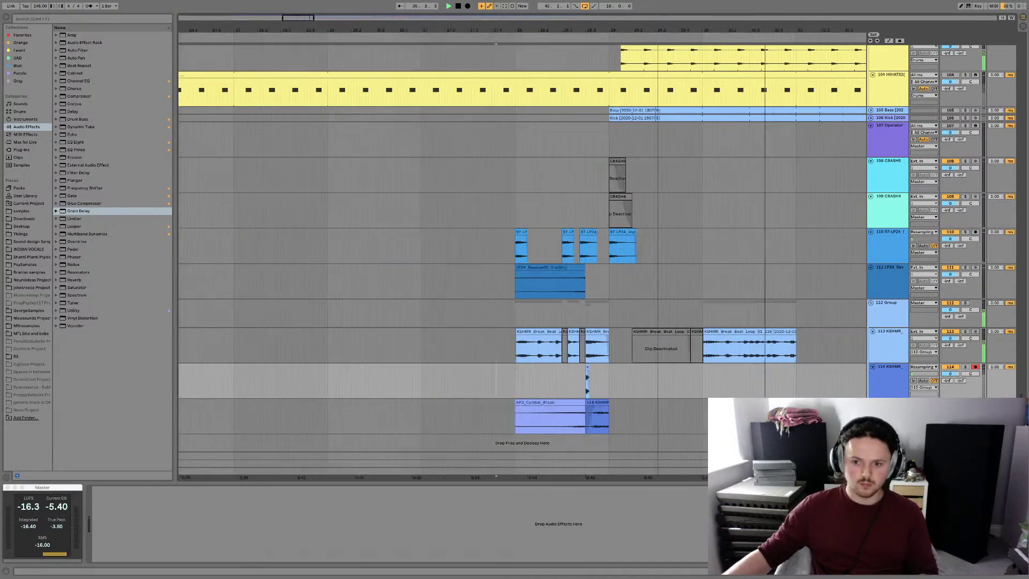
Delete the remaining break loop clips after bar 29 on the break loop track
left_click(749, 329)
key("0")
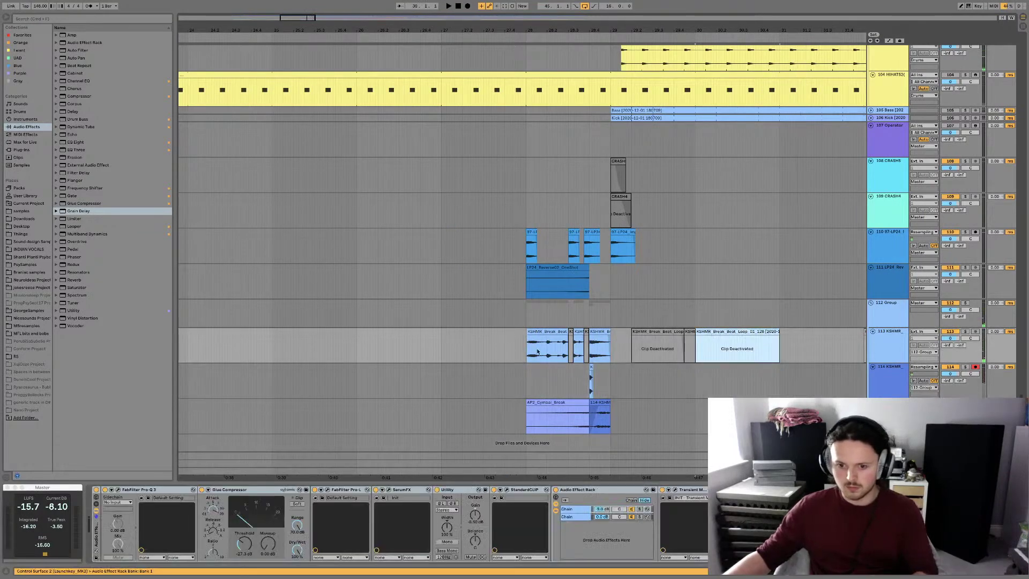
left_click_drag(636, 338, 811, 337)
key("Delete")
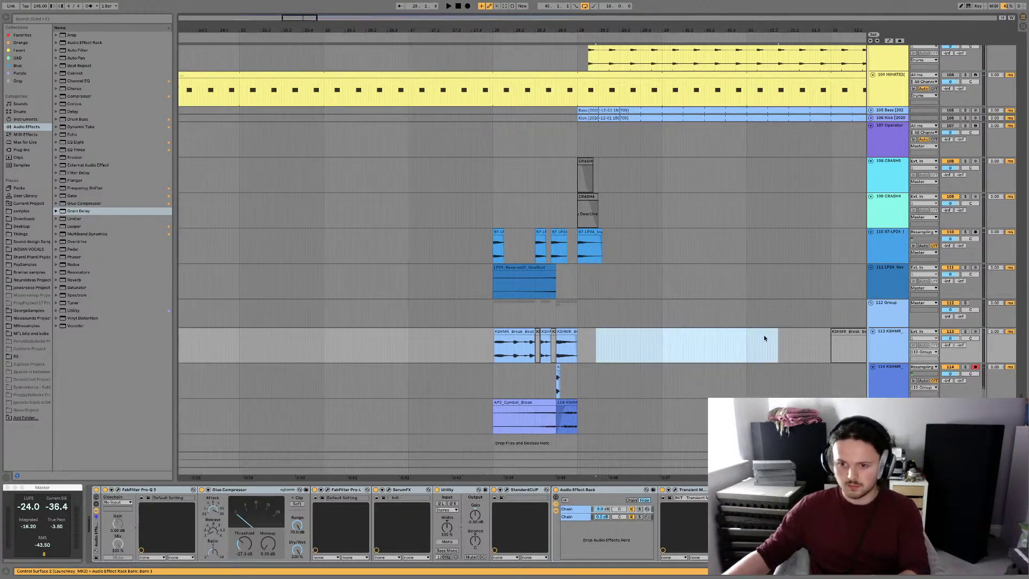
left_click(798, 331)
key("Delete")
Play the arrangement from bar 26 through the break into bar 29 to check it without the deleted clips
left_click(287, 338)
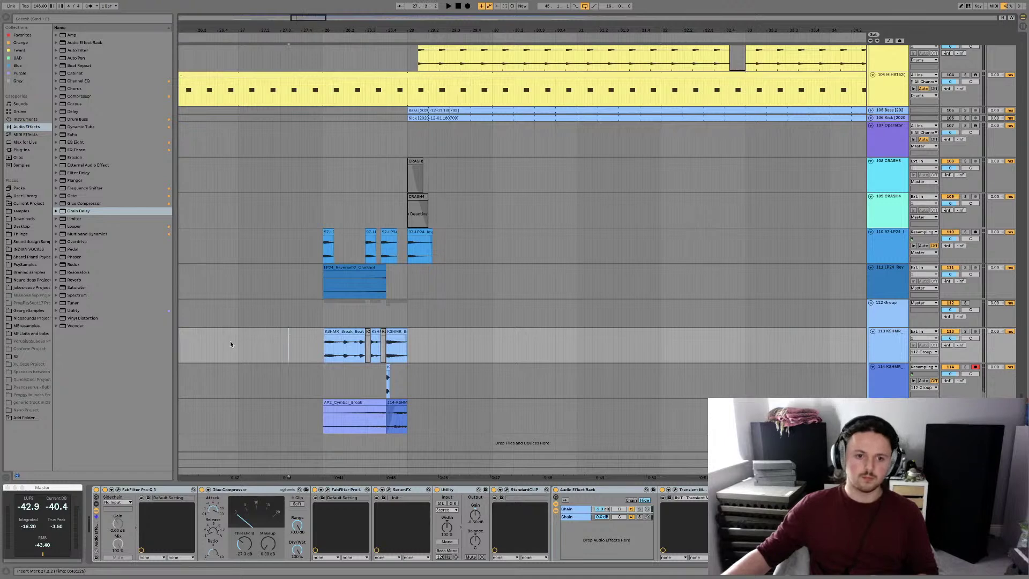
left_click(234, 340)
key("space")
scroll(277, 339, "left", 3)
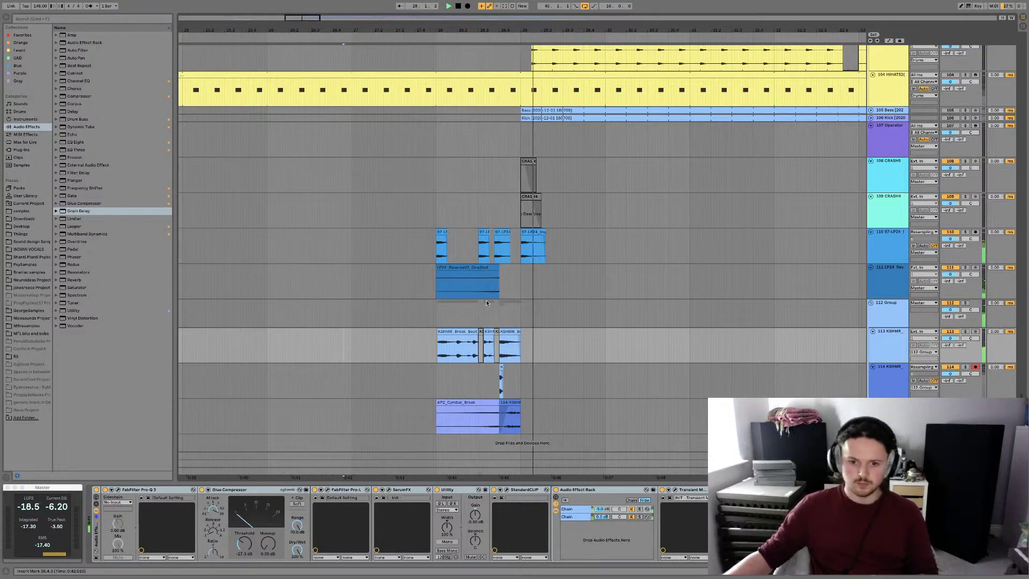
scroll(472, 306, "right", 2)
key("space")
Set the playback start to 27.4.1 and listen to the break and the bars following it
left_click(346, 331)
left_click_drag(393, 338, 312, 333)
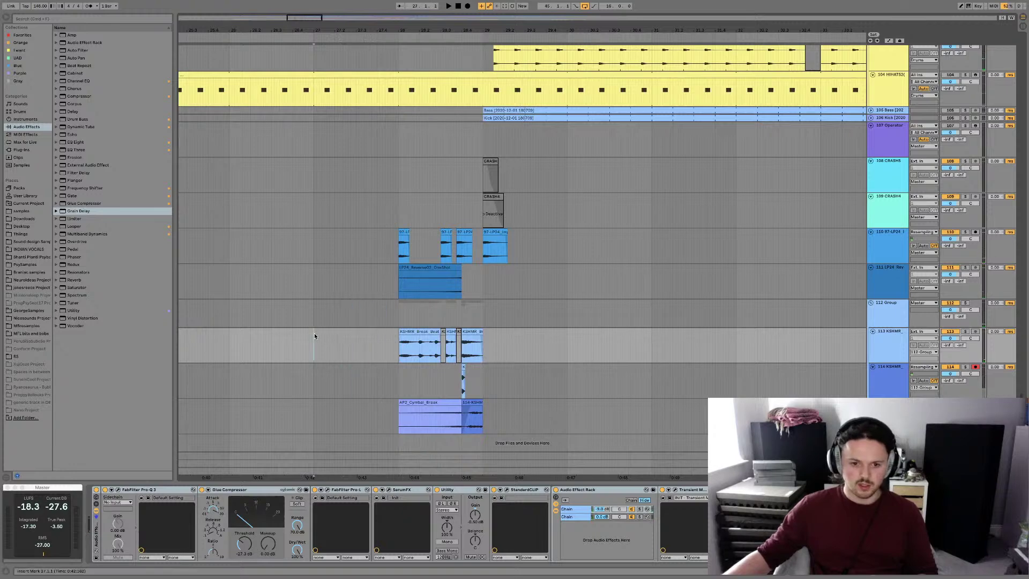
left_click(405, 346)
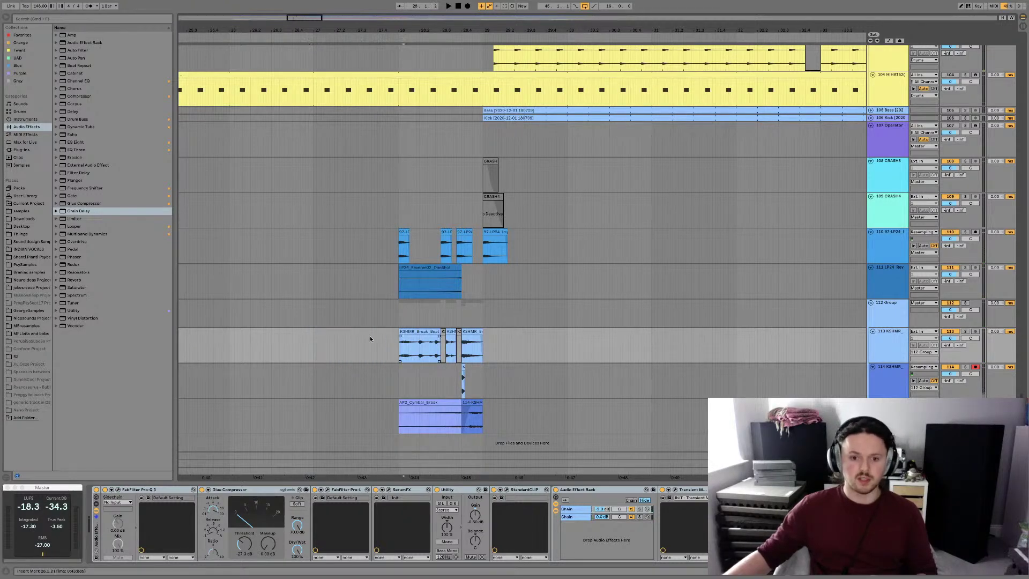
left_click_drag(299, 341, 303, 341)
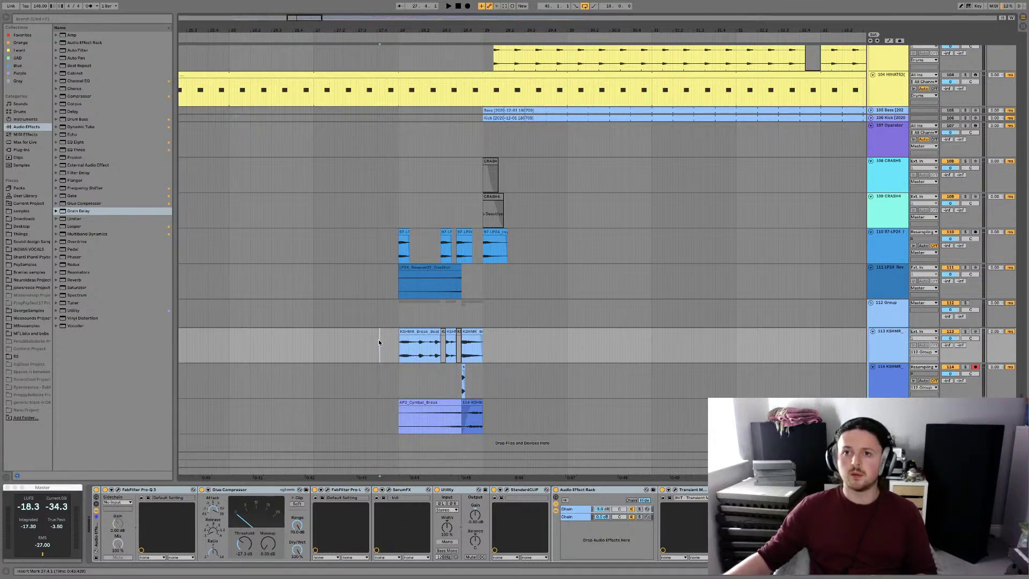
key("space")
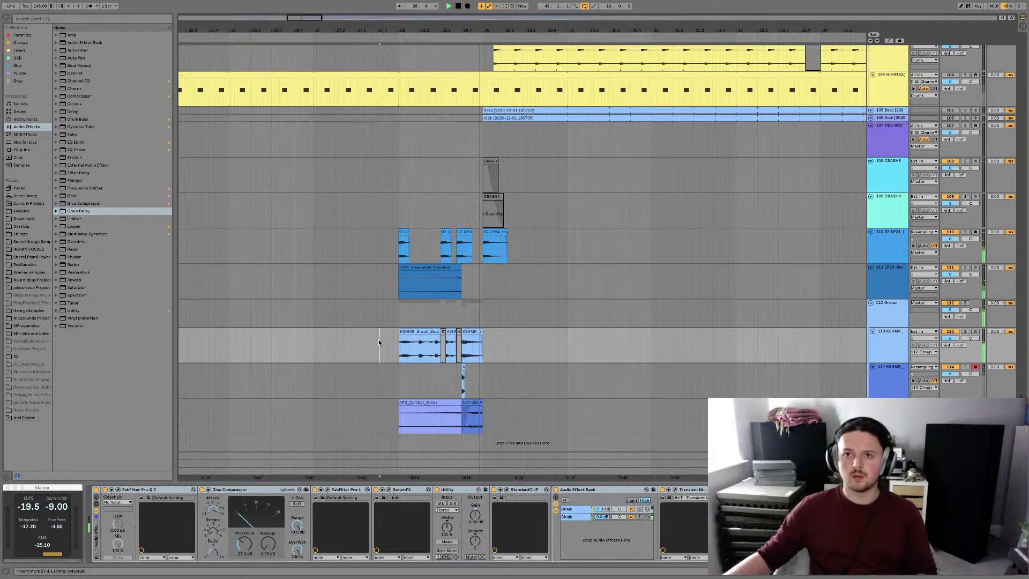
scroll(381, 333, "left", 2)
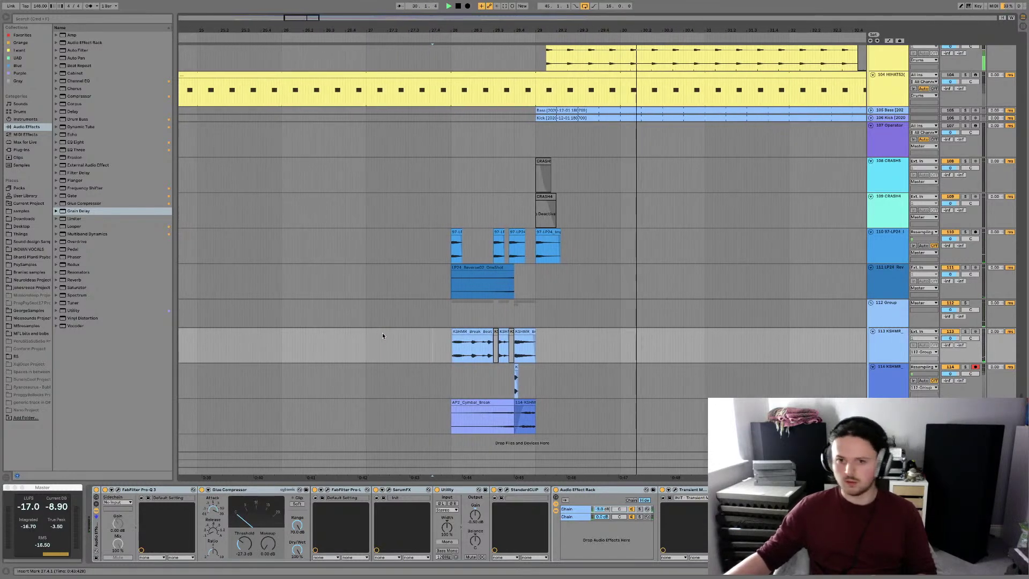
scroll(381, 333, "right", 2)
scroll(381, 333, "left", 1)
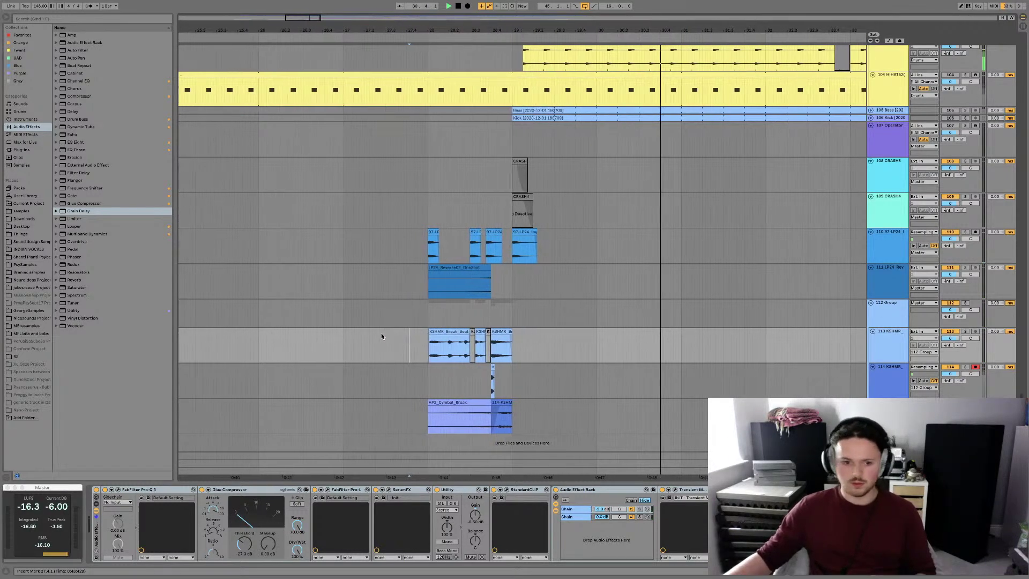
Select the break loops' group track and play from just before 28.4 into bar 29
left_click(889, 313)
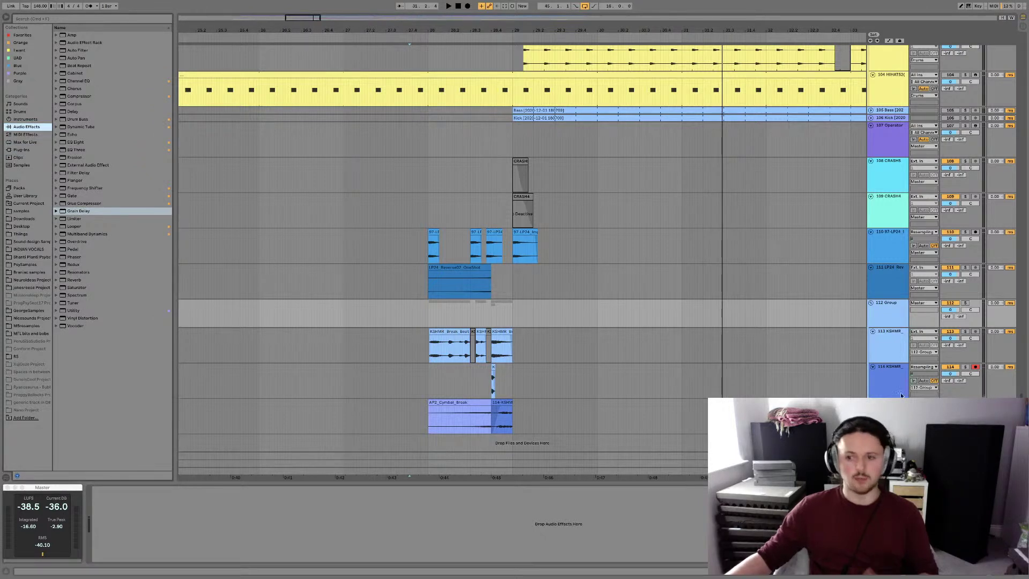
left_click(500, 328)
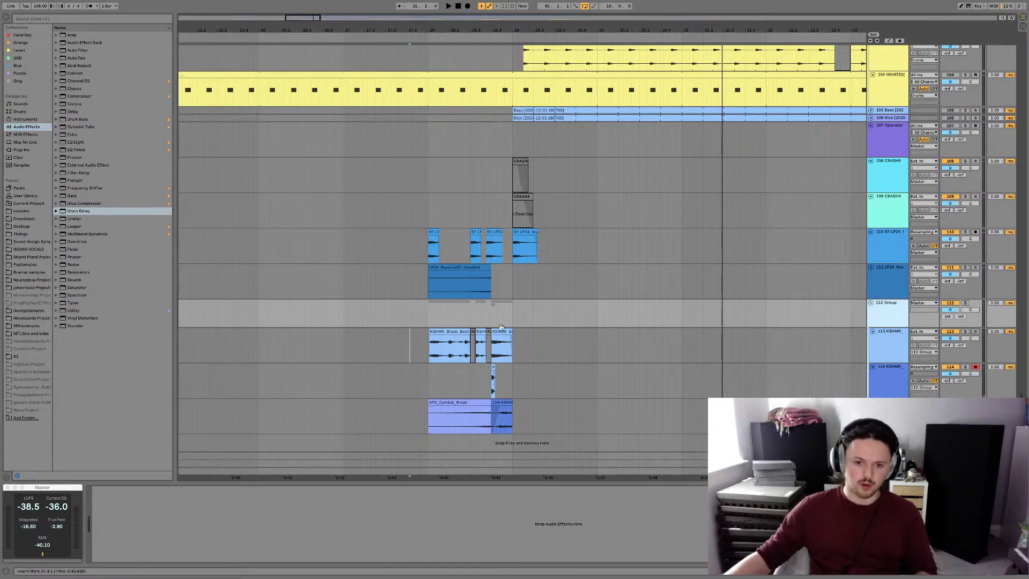
left_click(487, 321)
key("space")
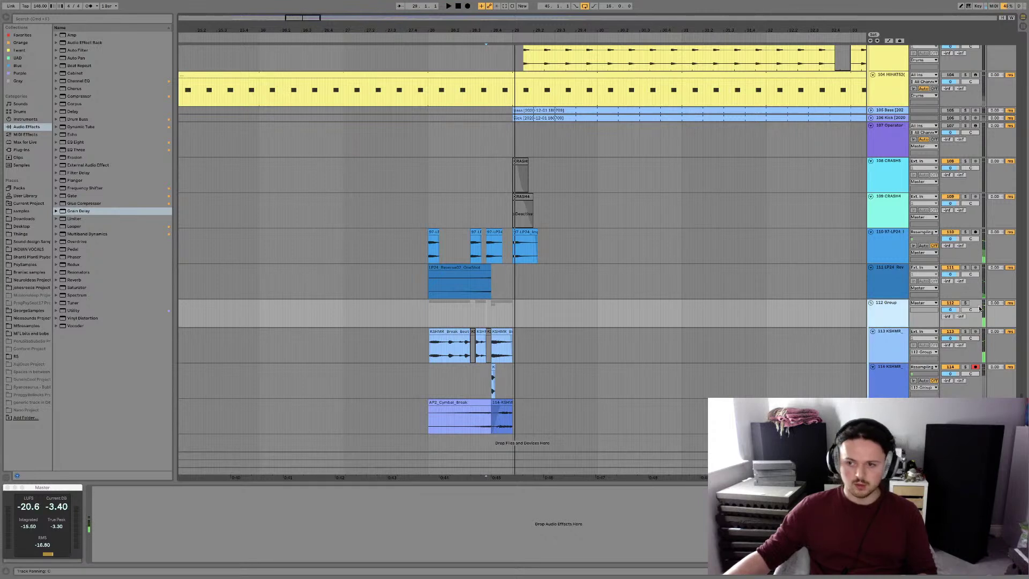
Solo the break loops' group track and load the Free Clip plug-in onto it
left_click(966, 304)
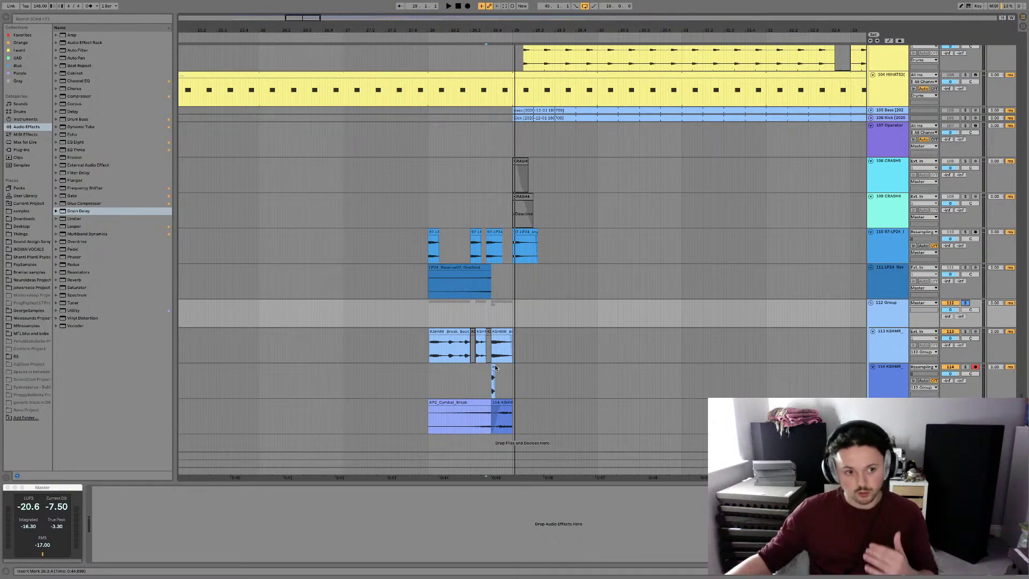
left_click(21, 150)
scroll(97, 262, "up", 5)
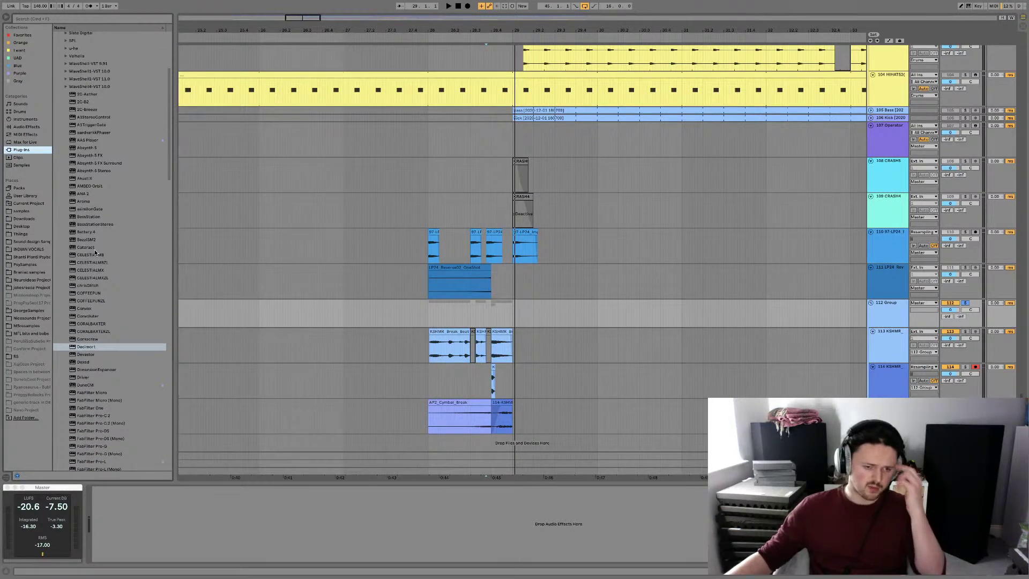
scroll(95, 252, "up", 1)
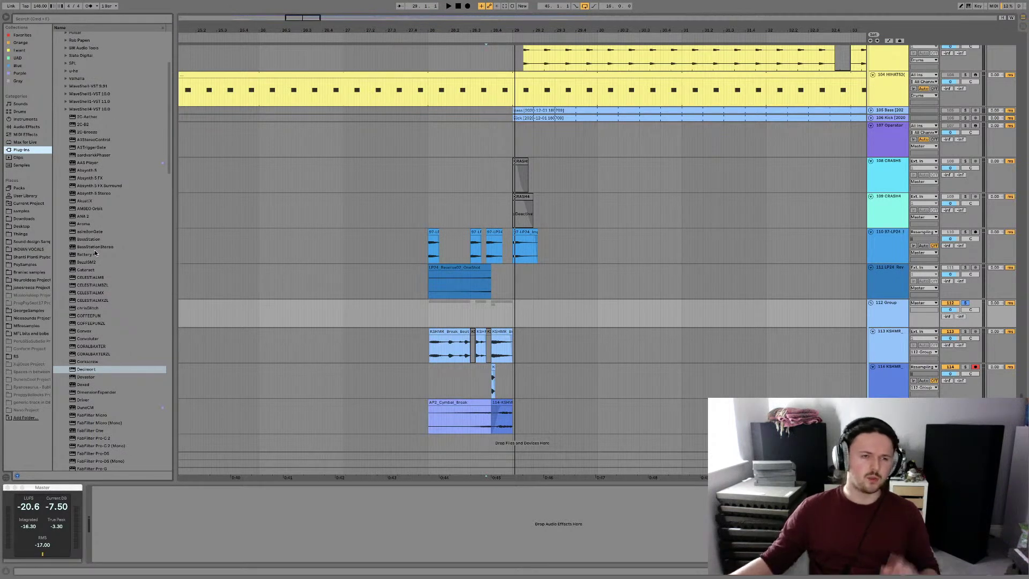
scroll(118, 285, "down", 3)
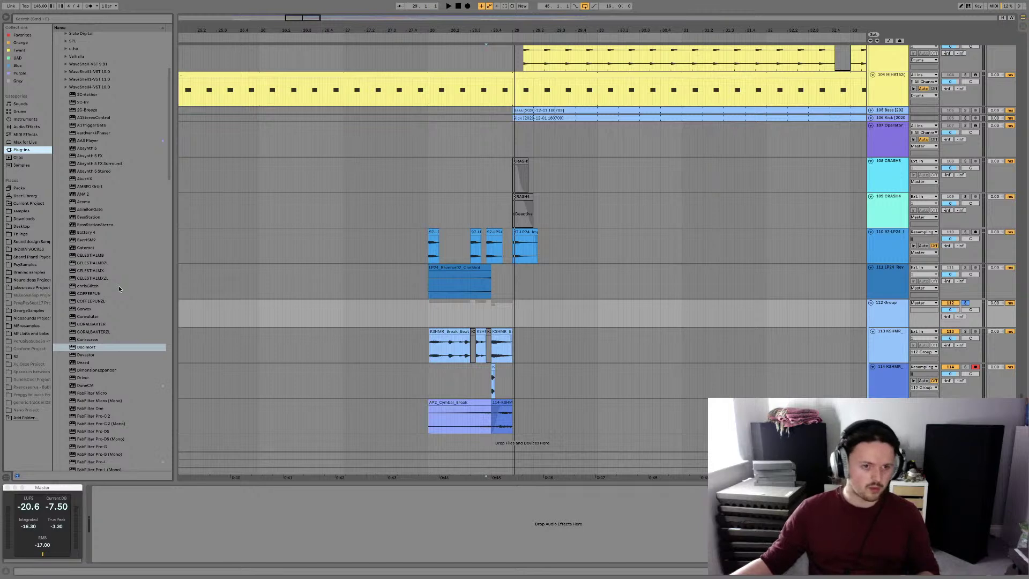
scroll(119, 289, "down", 7)
scroll(118, 285, "down", 15)
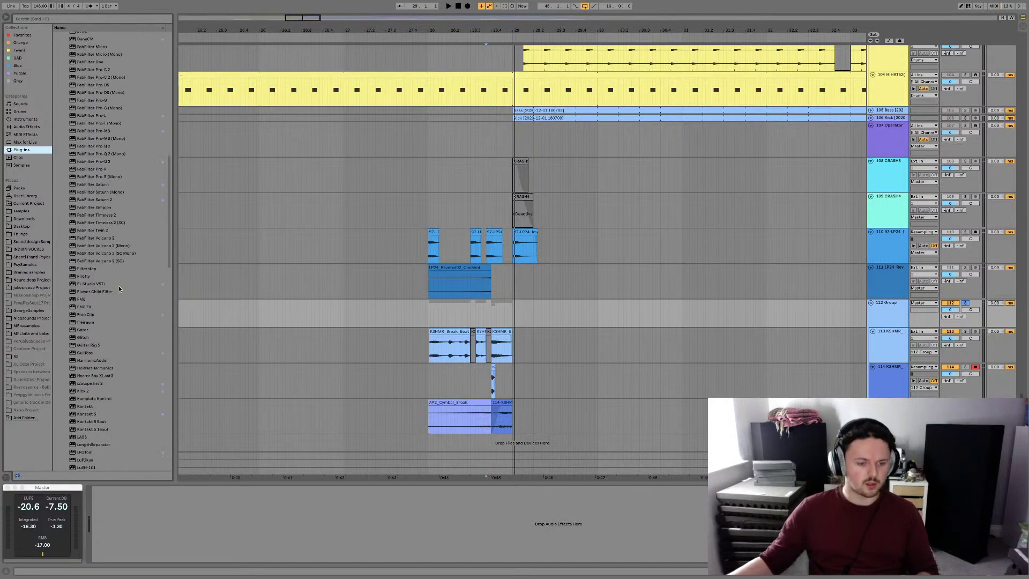
left_click(94, 275)
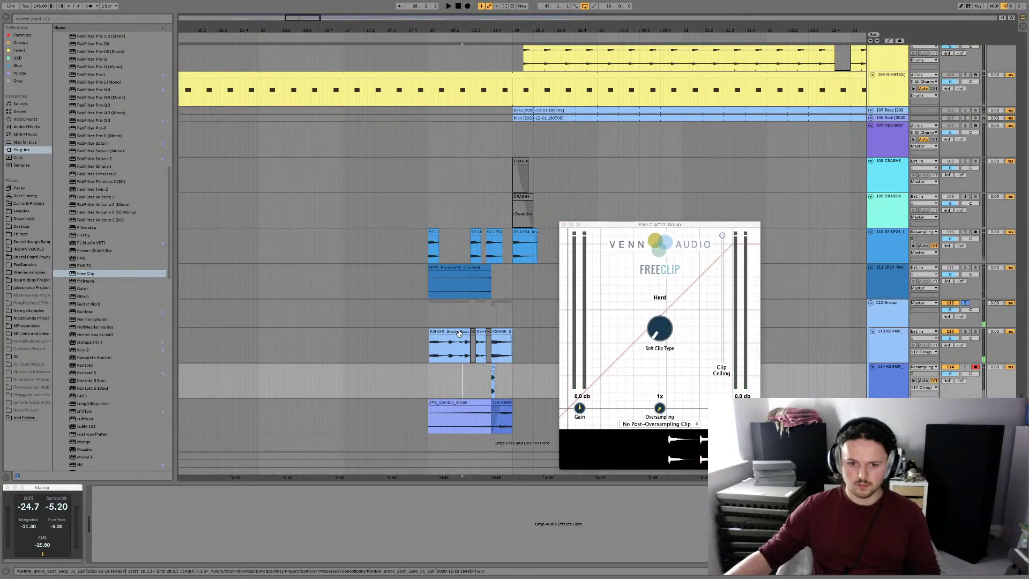
Play from the first break clip and show the break group in Session view with the Free Clip window moved aside
left_click(462, 355)
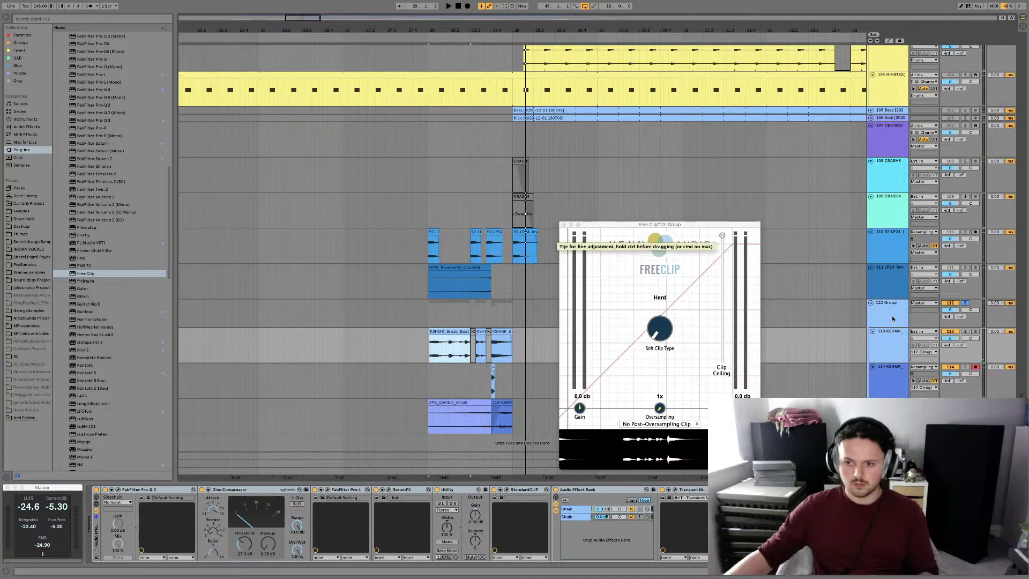
key("Tab")
left_click_drag(663, 225, 580, 219)
key("space")
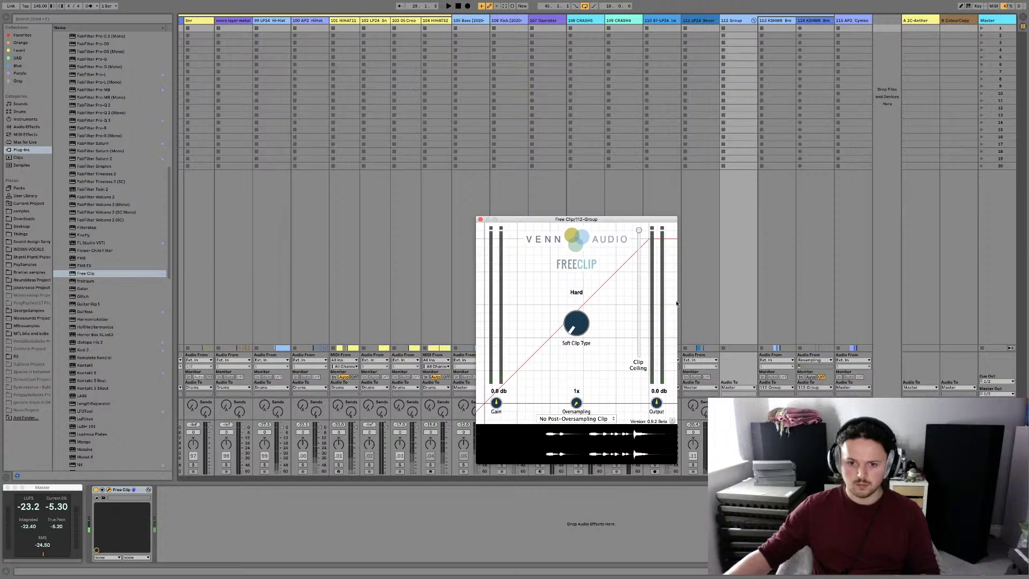
Set Free Clip to Arctangent and lower its clip ceiling, adjusting it by ear against the bypassed sound
left_click_drag(639, 231, 639, 297)
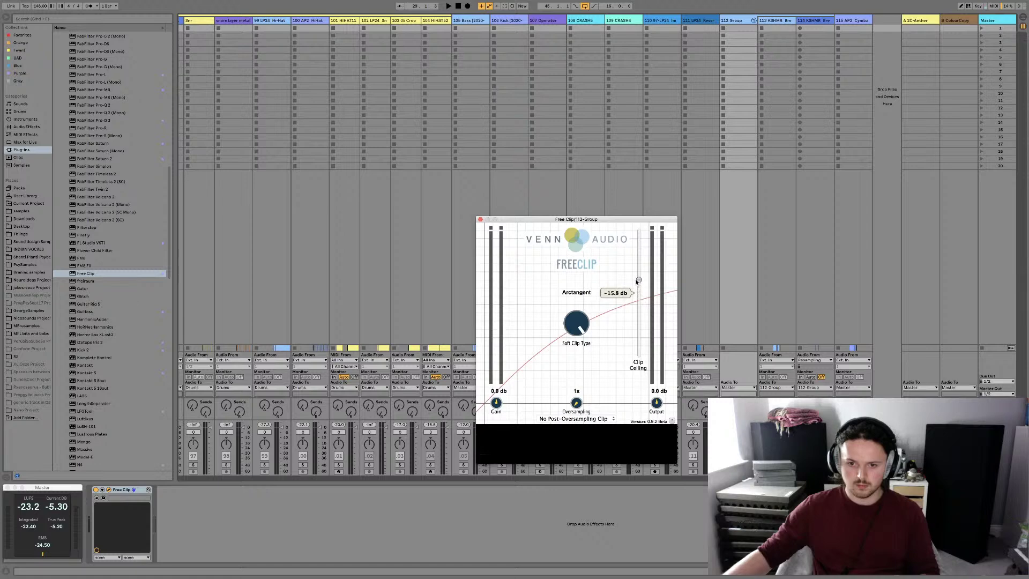
key("space")
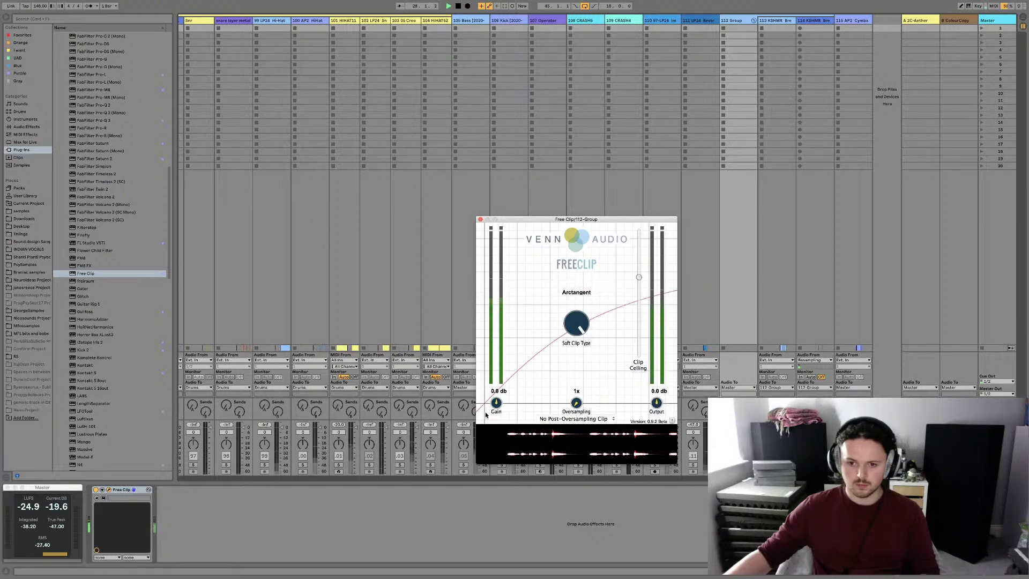
left_click(95, 491)
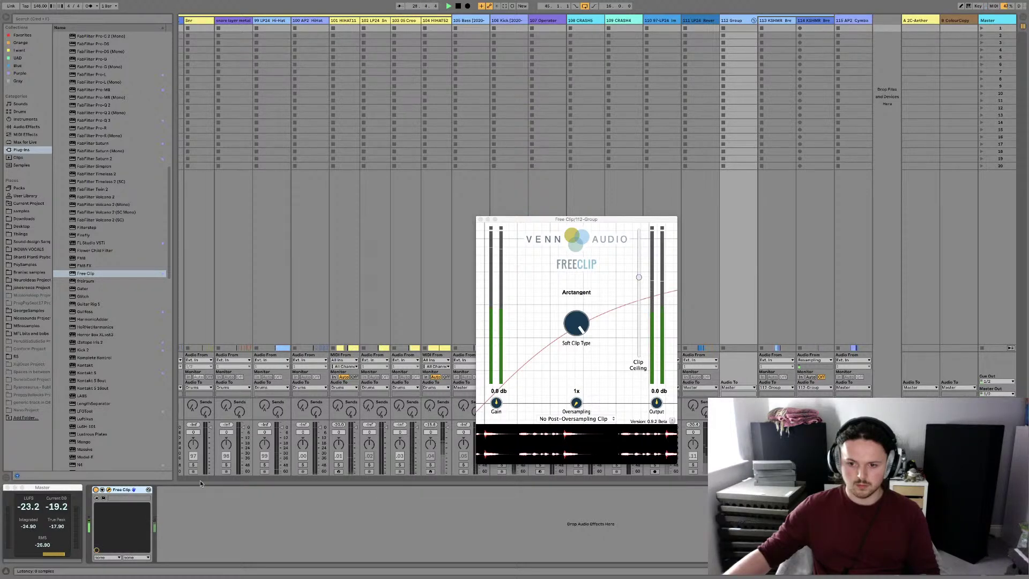
left_click(639, 278)
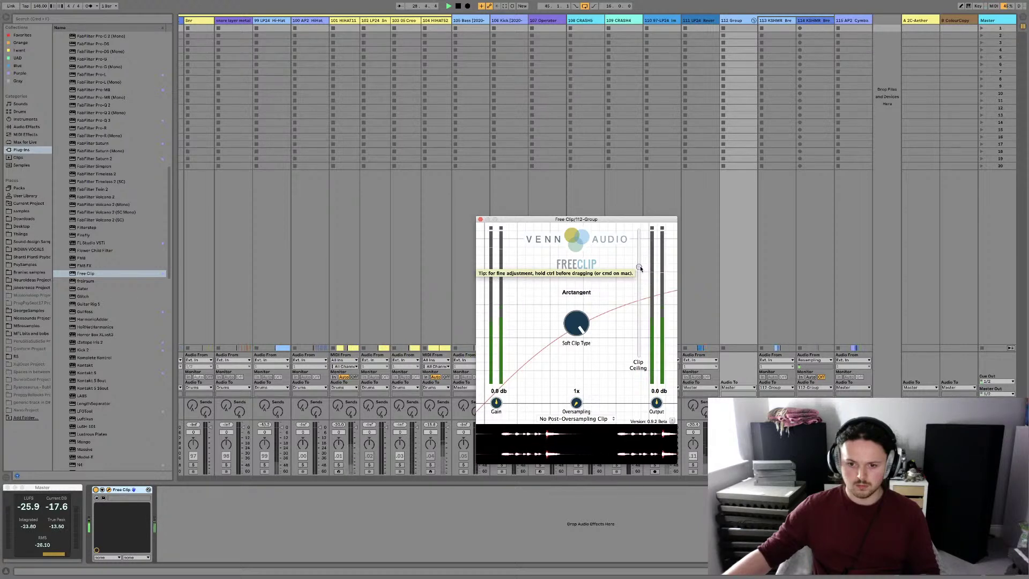
Open the Oszillos Mega Scope on the master track and reposition its window over the session grid
left_click(991, 19)
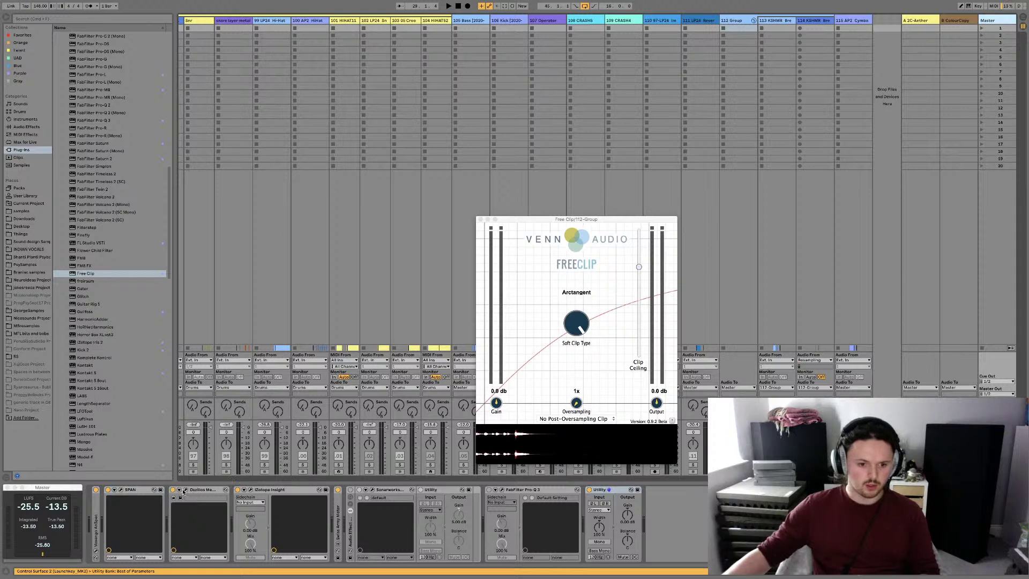
left_click(184, 490)
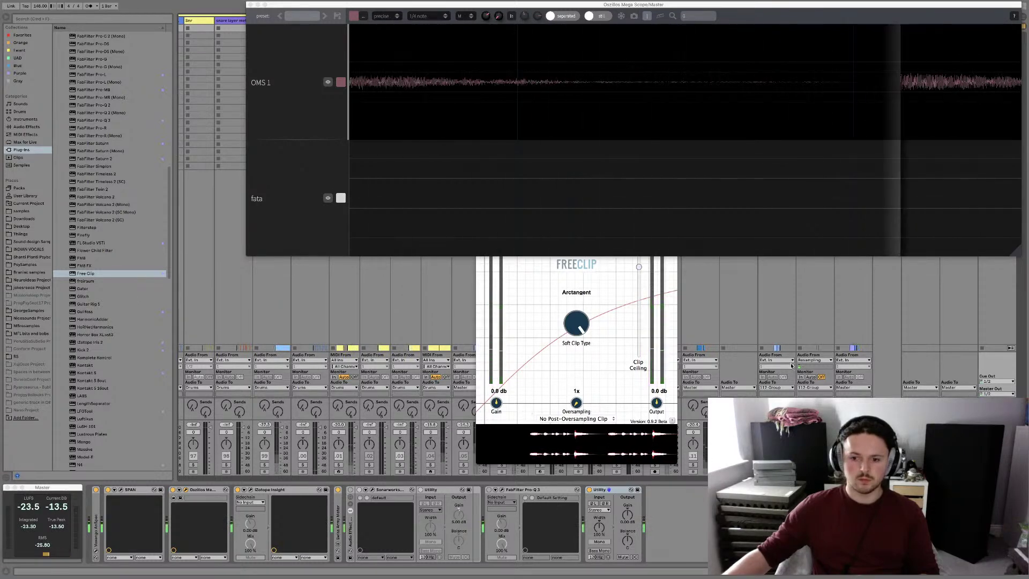
left_click_drag(724, 10, 749, 51)
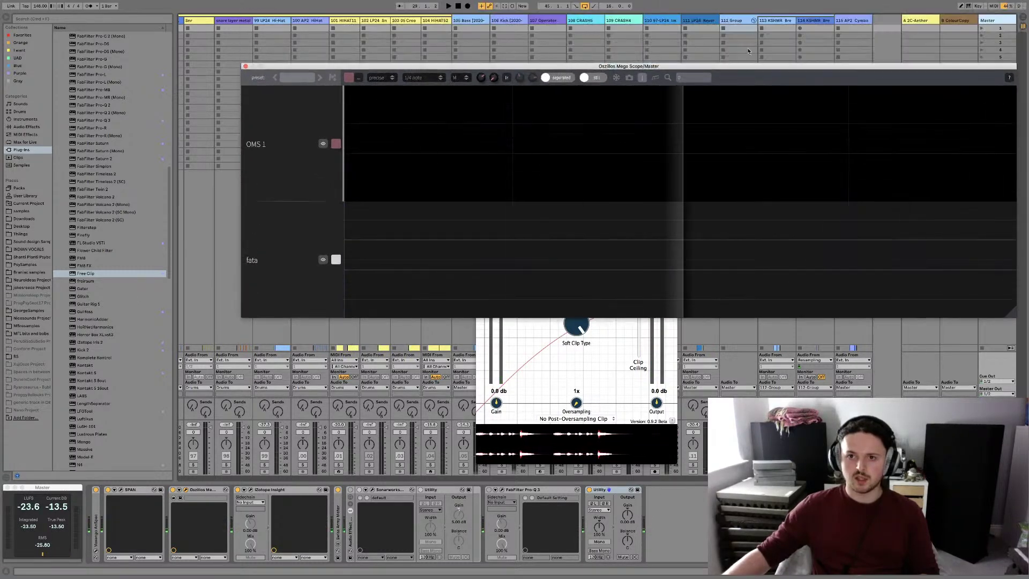
Play the break with the group's Free Clip bypassed and active to compare the waveform on the scope
left_click(736, 20)
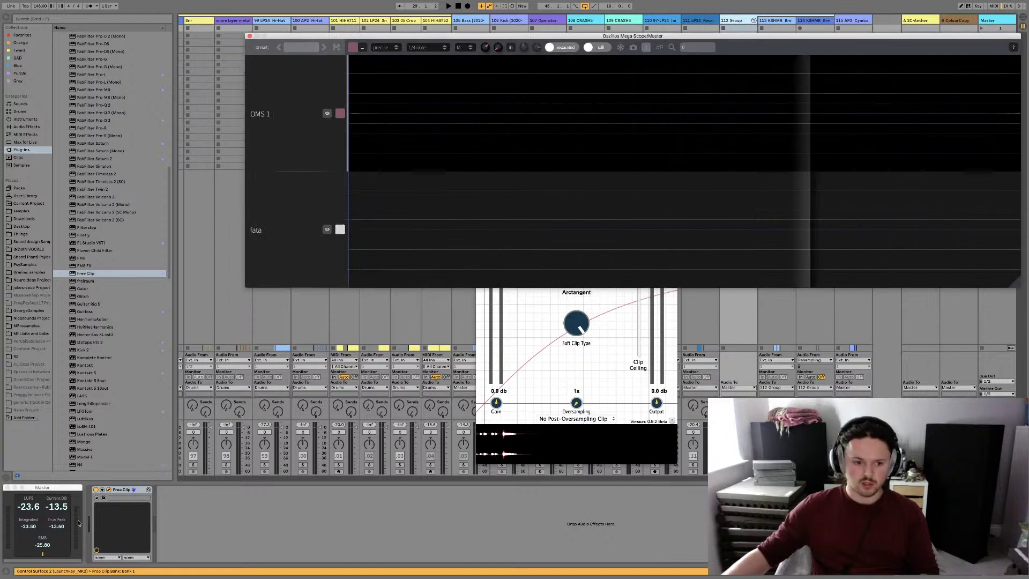
left_click(97, 494)
key("space")
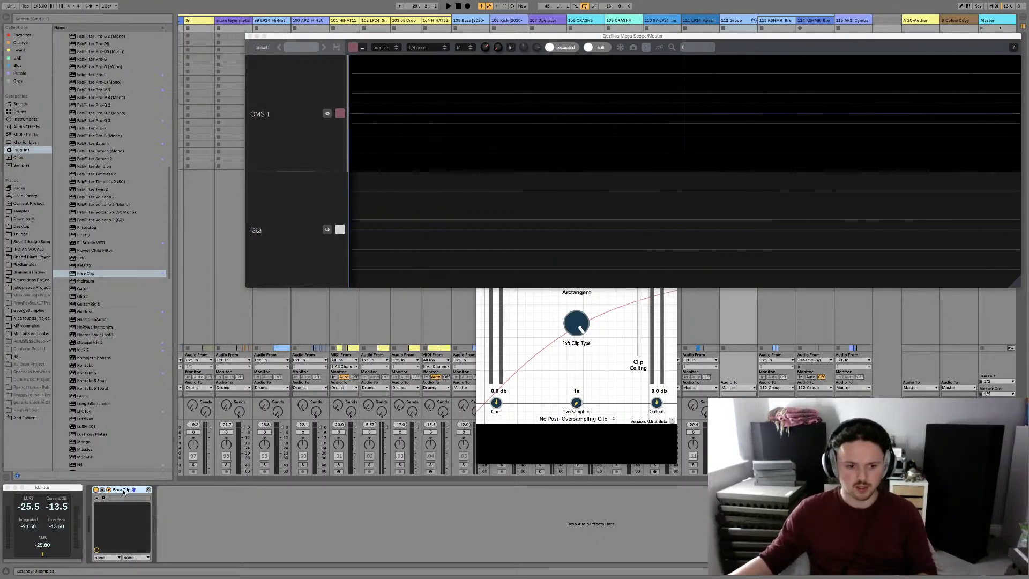
key("space")
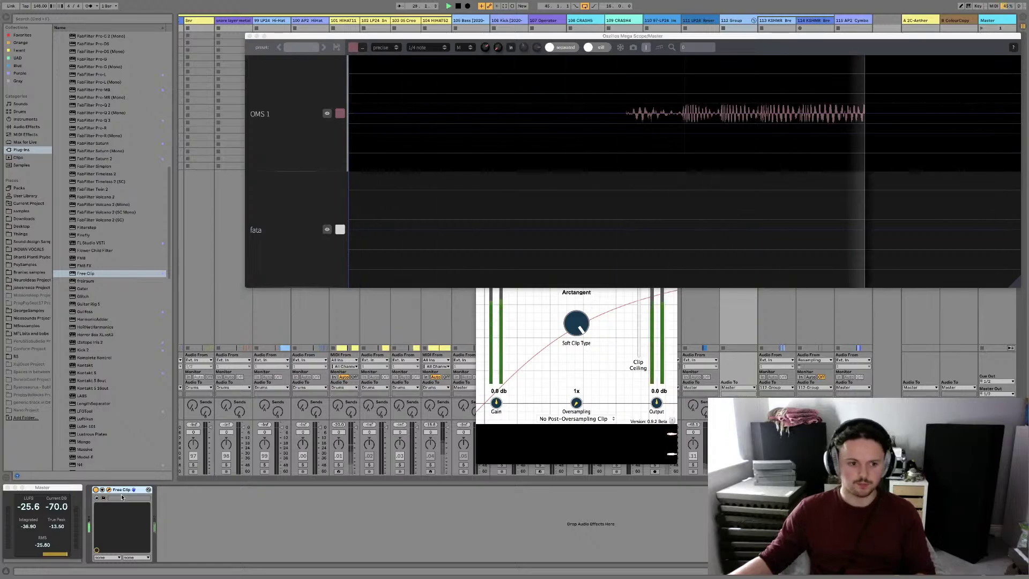